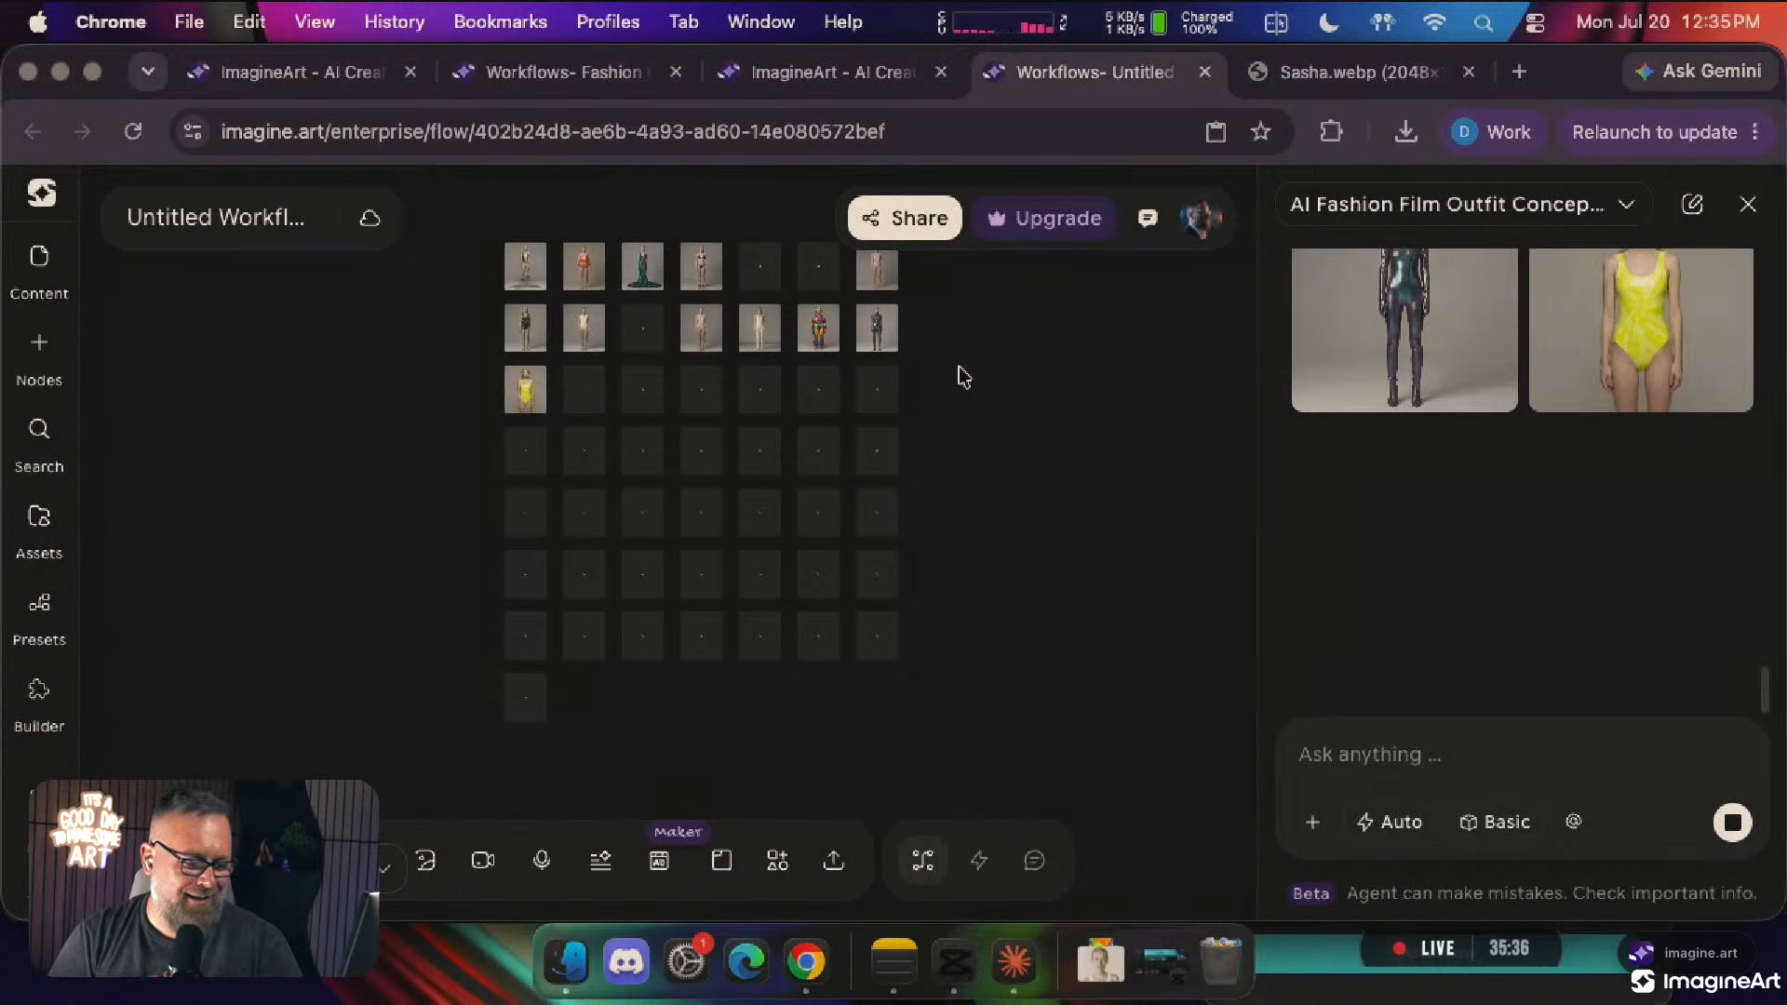
# Inspect the inflatable beach-ball outfit in Image 13 and the iridescent catsuit in Image 14 up close on the canvas
pyautogui.scroll(10, 963, 377)
pyautogui.scroll(-10, 964, 377)
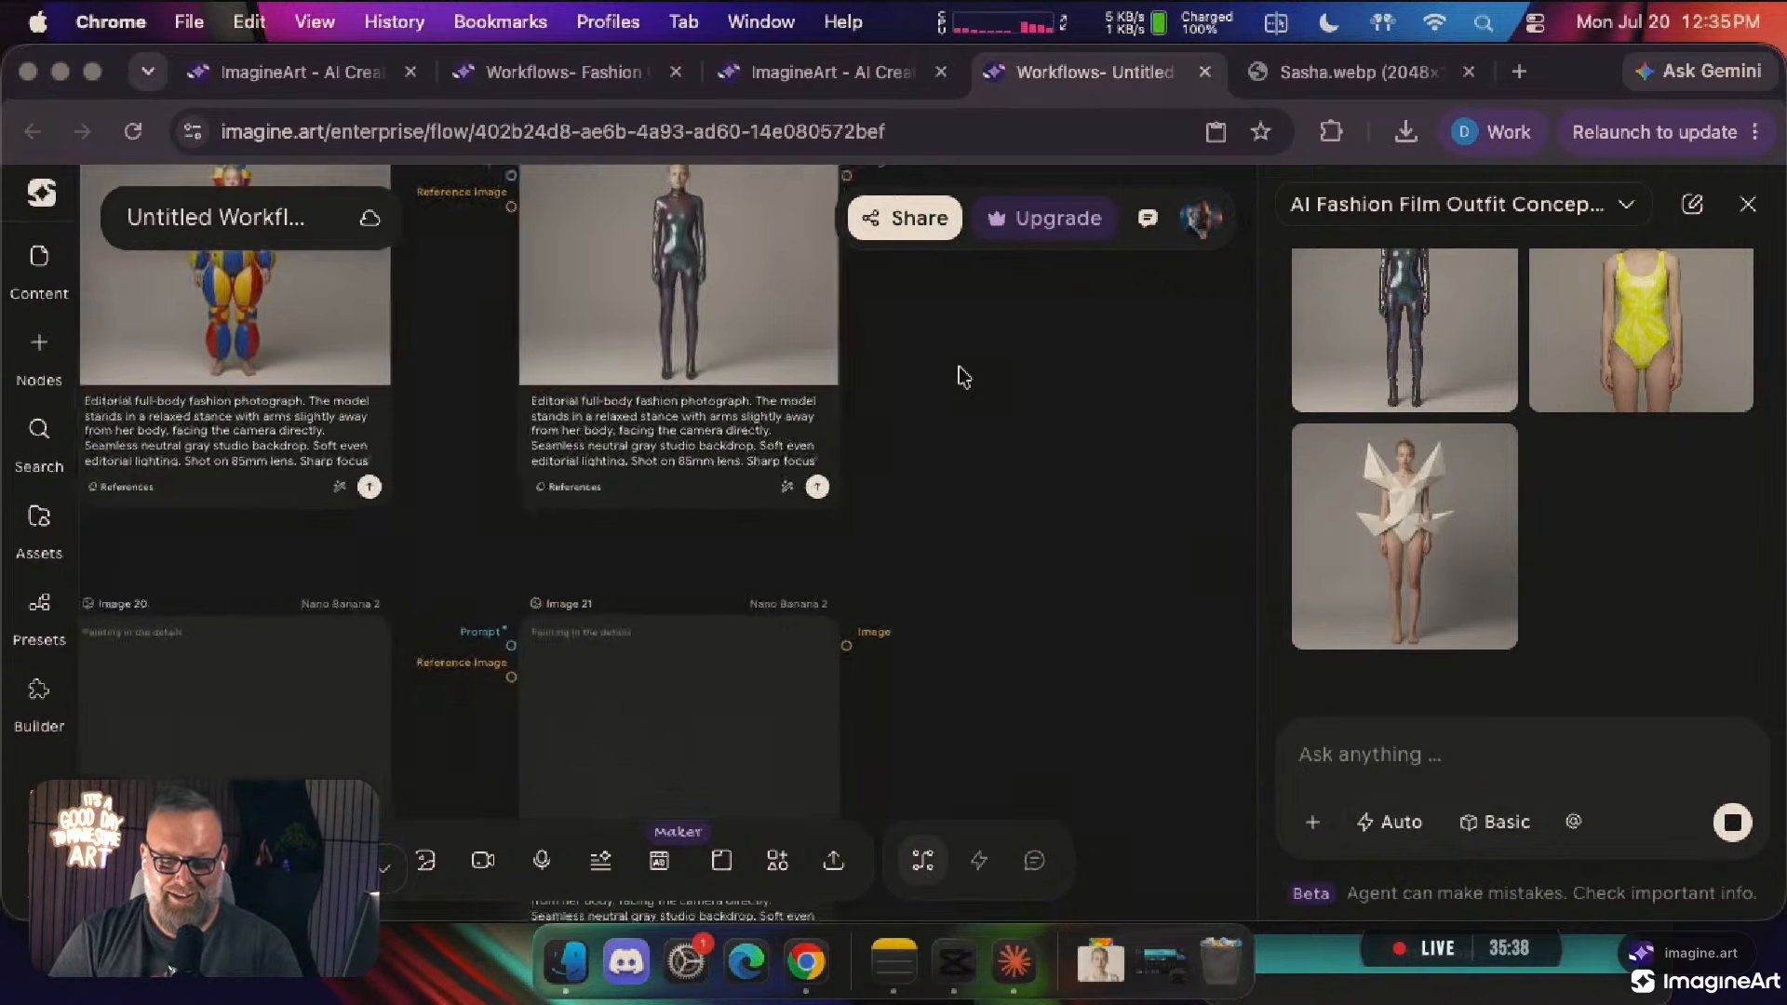
pyautogui.scroll(8, 964, 377)
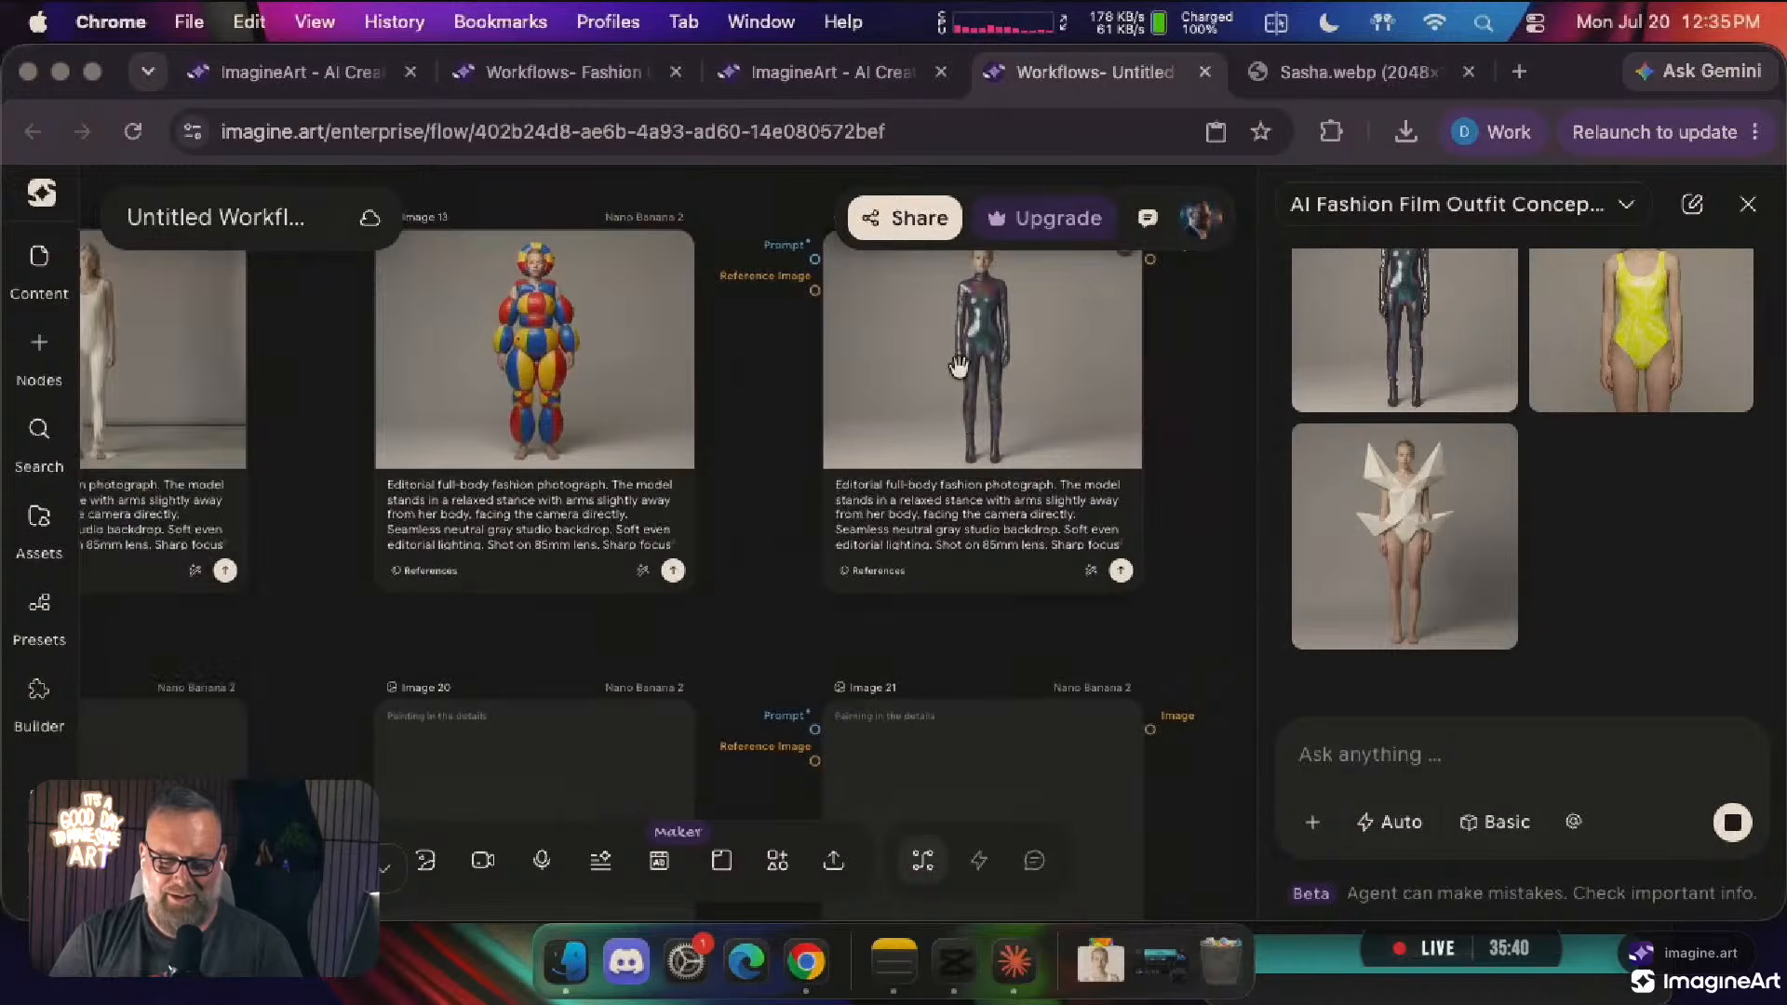
pyautogui.scroll(-5, 963, 377)
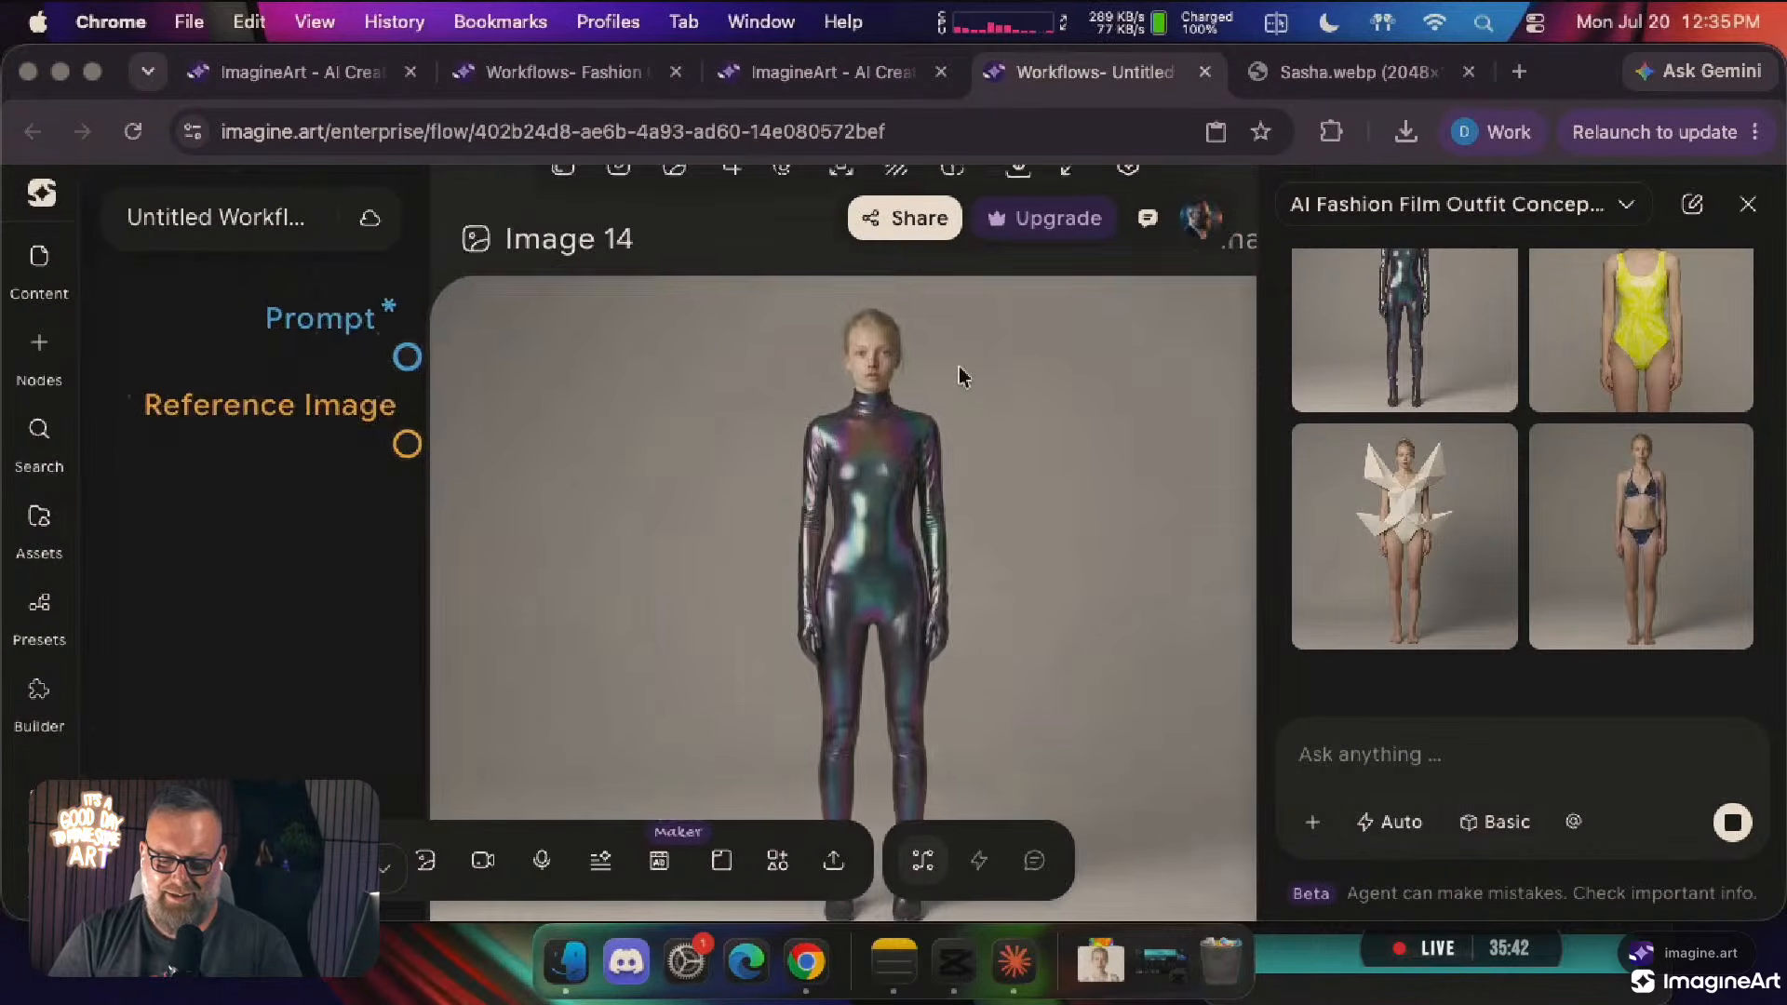
pyautogui.scroll(-5, 964, 377)
pyautogui.scroll(6, 964, 377)
pyautogui.scroll(-5, 963, 377)
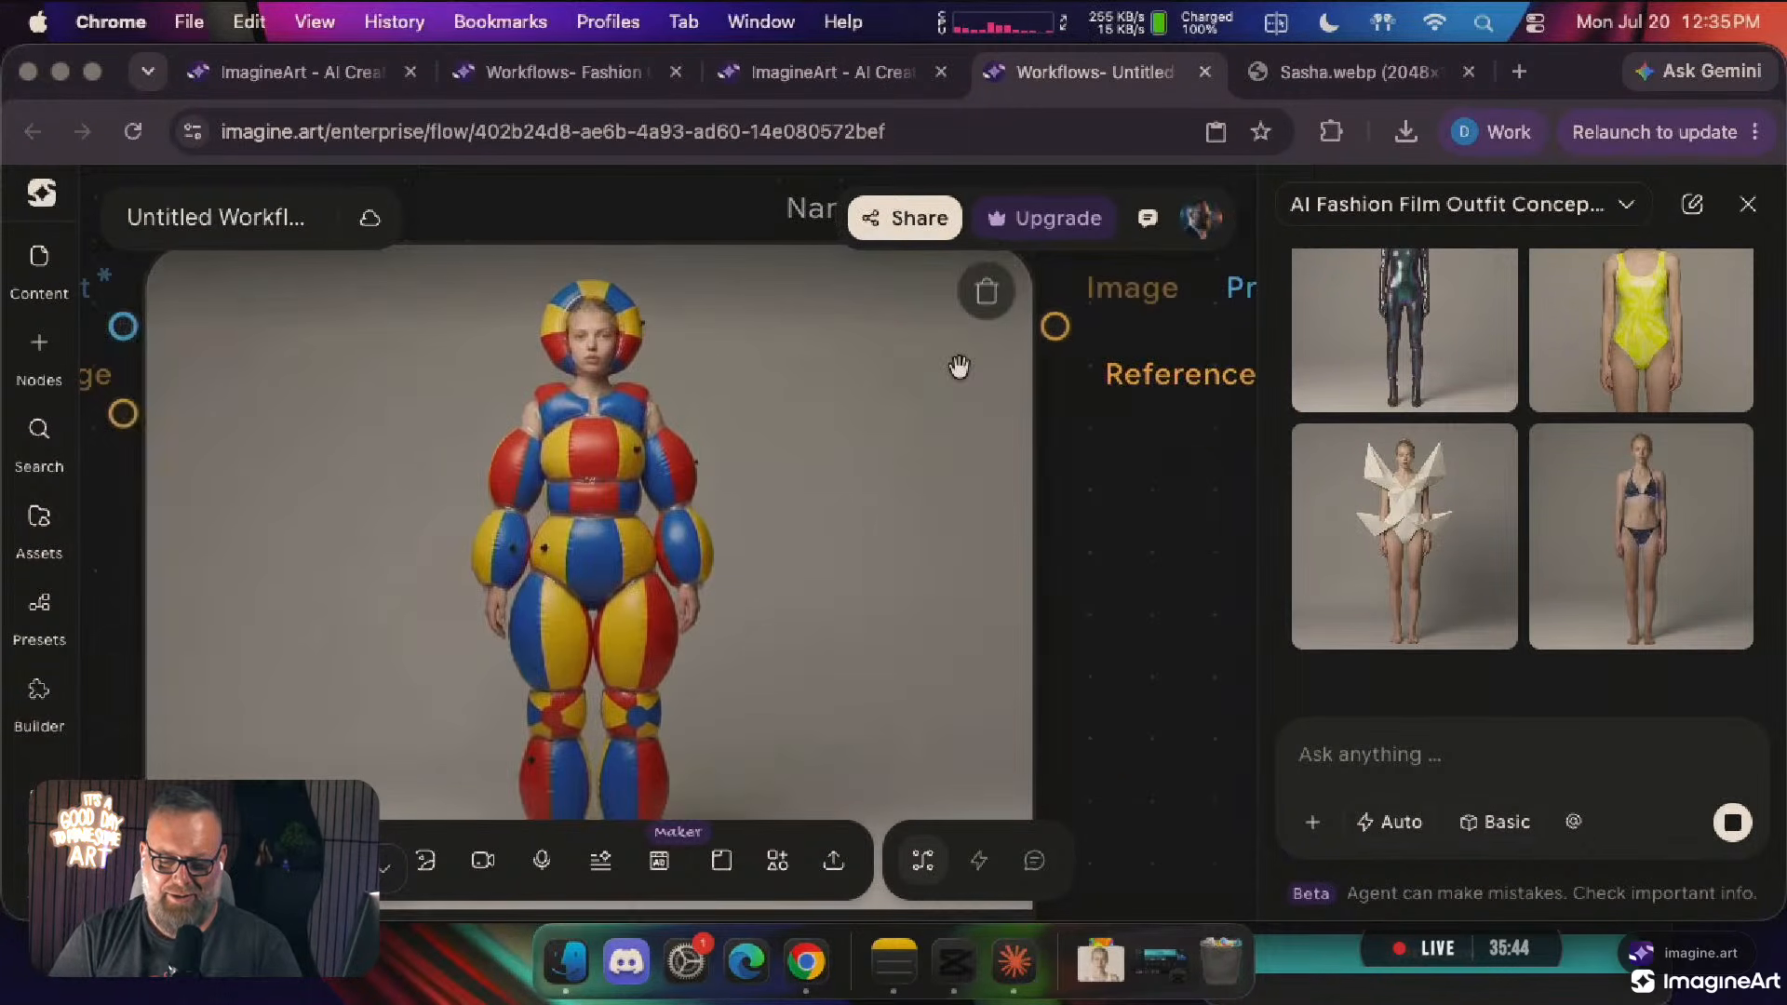
pyautogui.scroll(4, 963, 377)
pyautogui.scroll(-3, 964, 377)
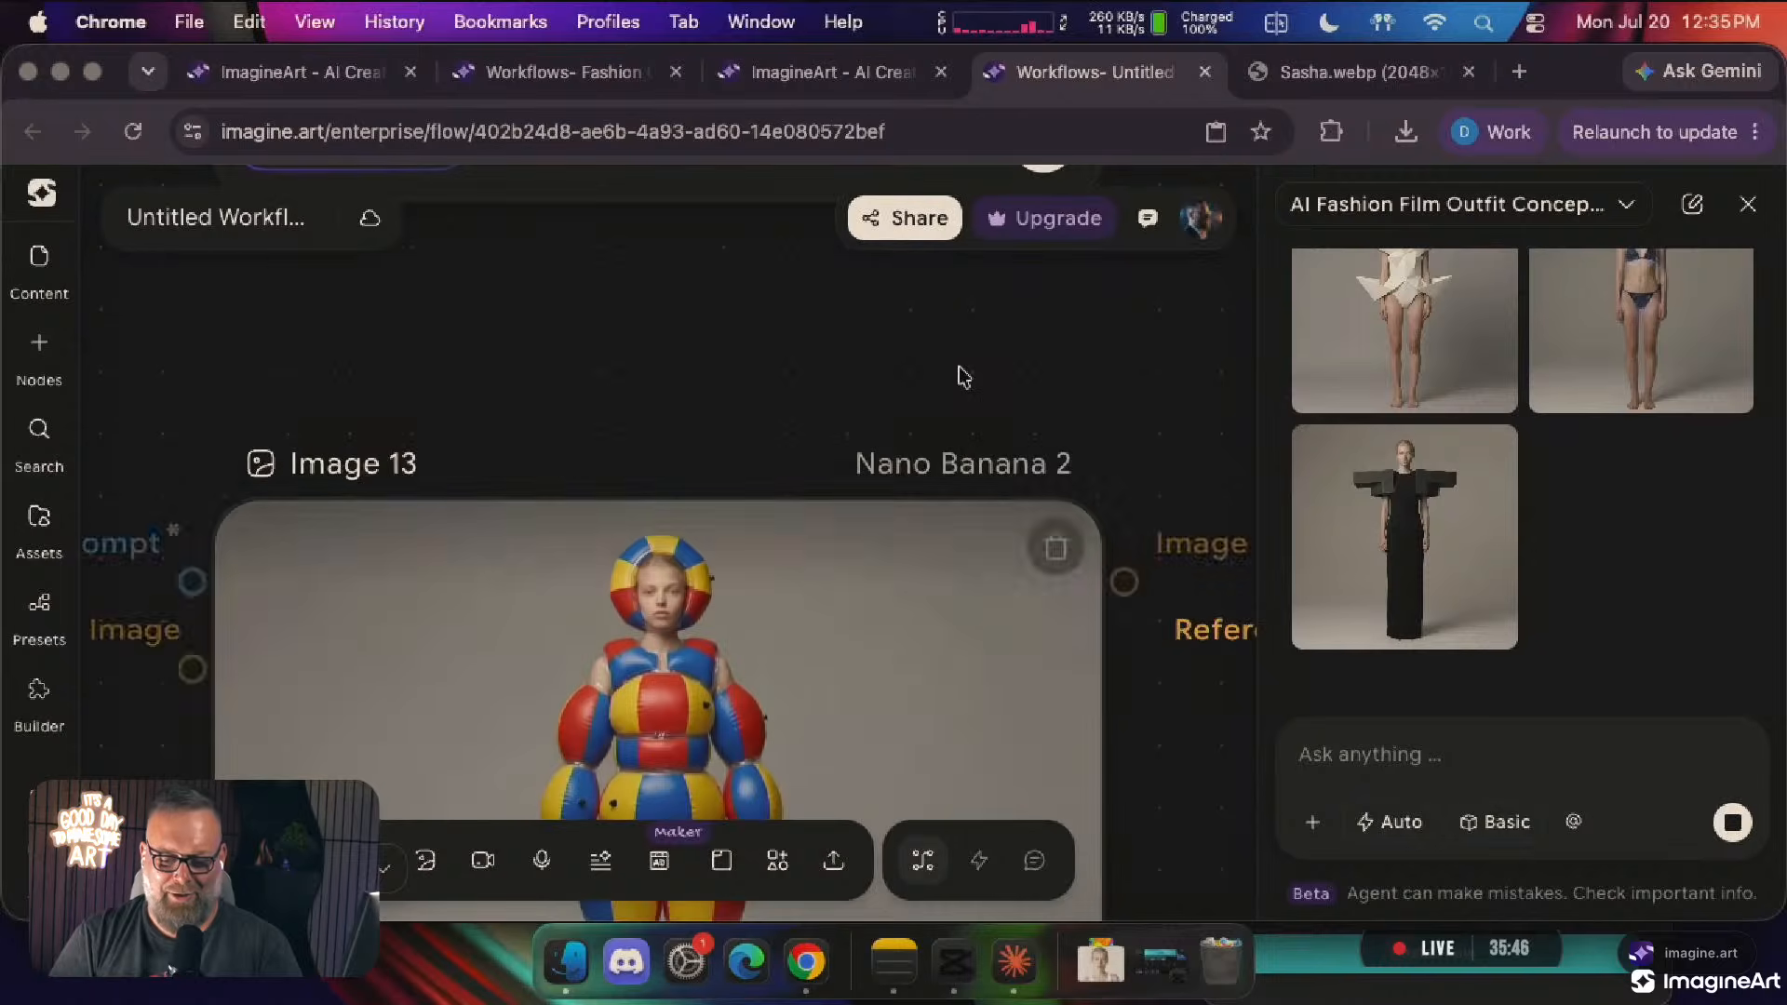
pyautogui.scroll(4, 963, 377)
pyautogui.scroll(-4, 959, 367)
pyautogui.scroll(5, 960, 367)
pyautogui.scroll(-1, 960, 366)
pyautogui.scroll(4, 959, 366)
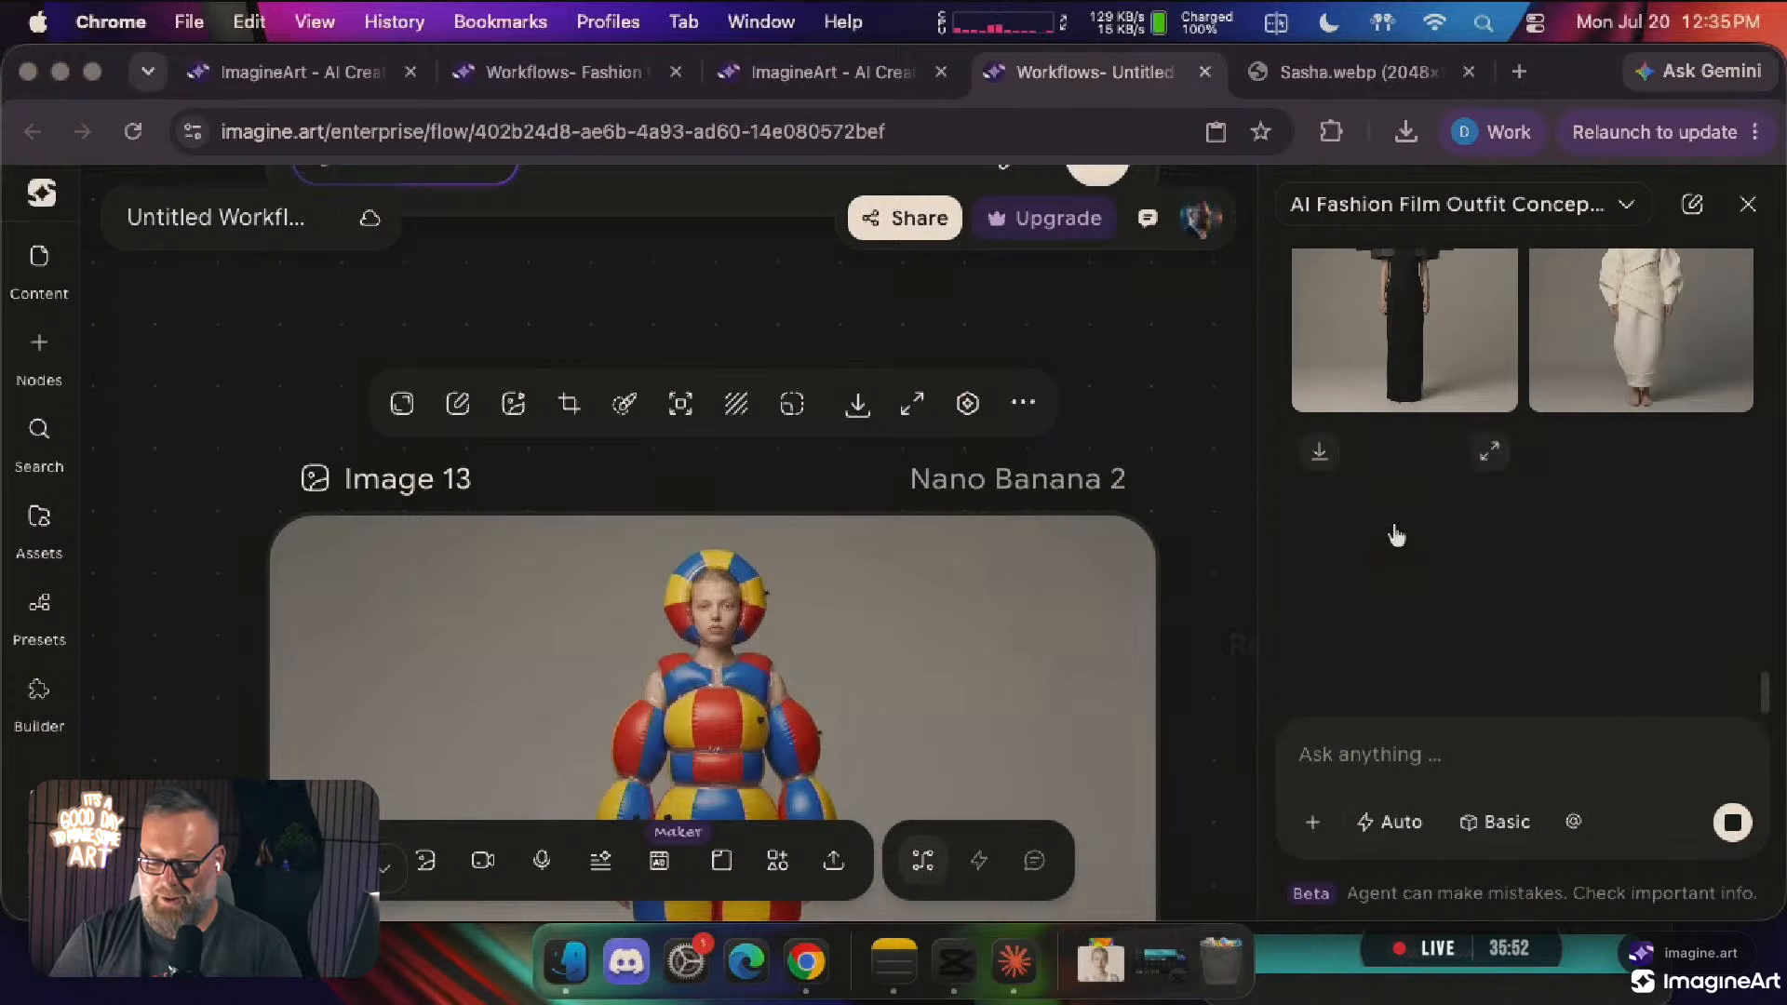
# View enlarged versions of the black dress with block shoulders and the white origami bodysuit from the agent chat
pyautogui.scroll(2, 1468, 391)
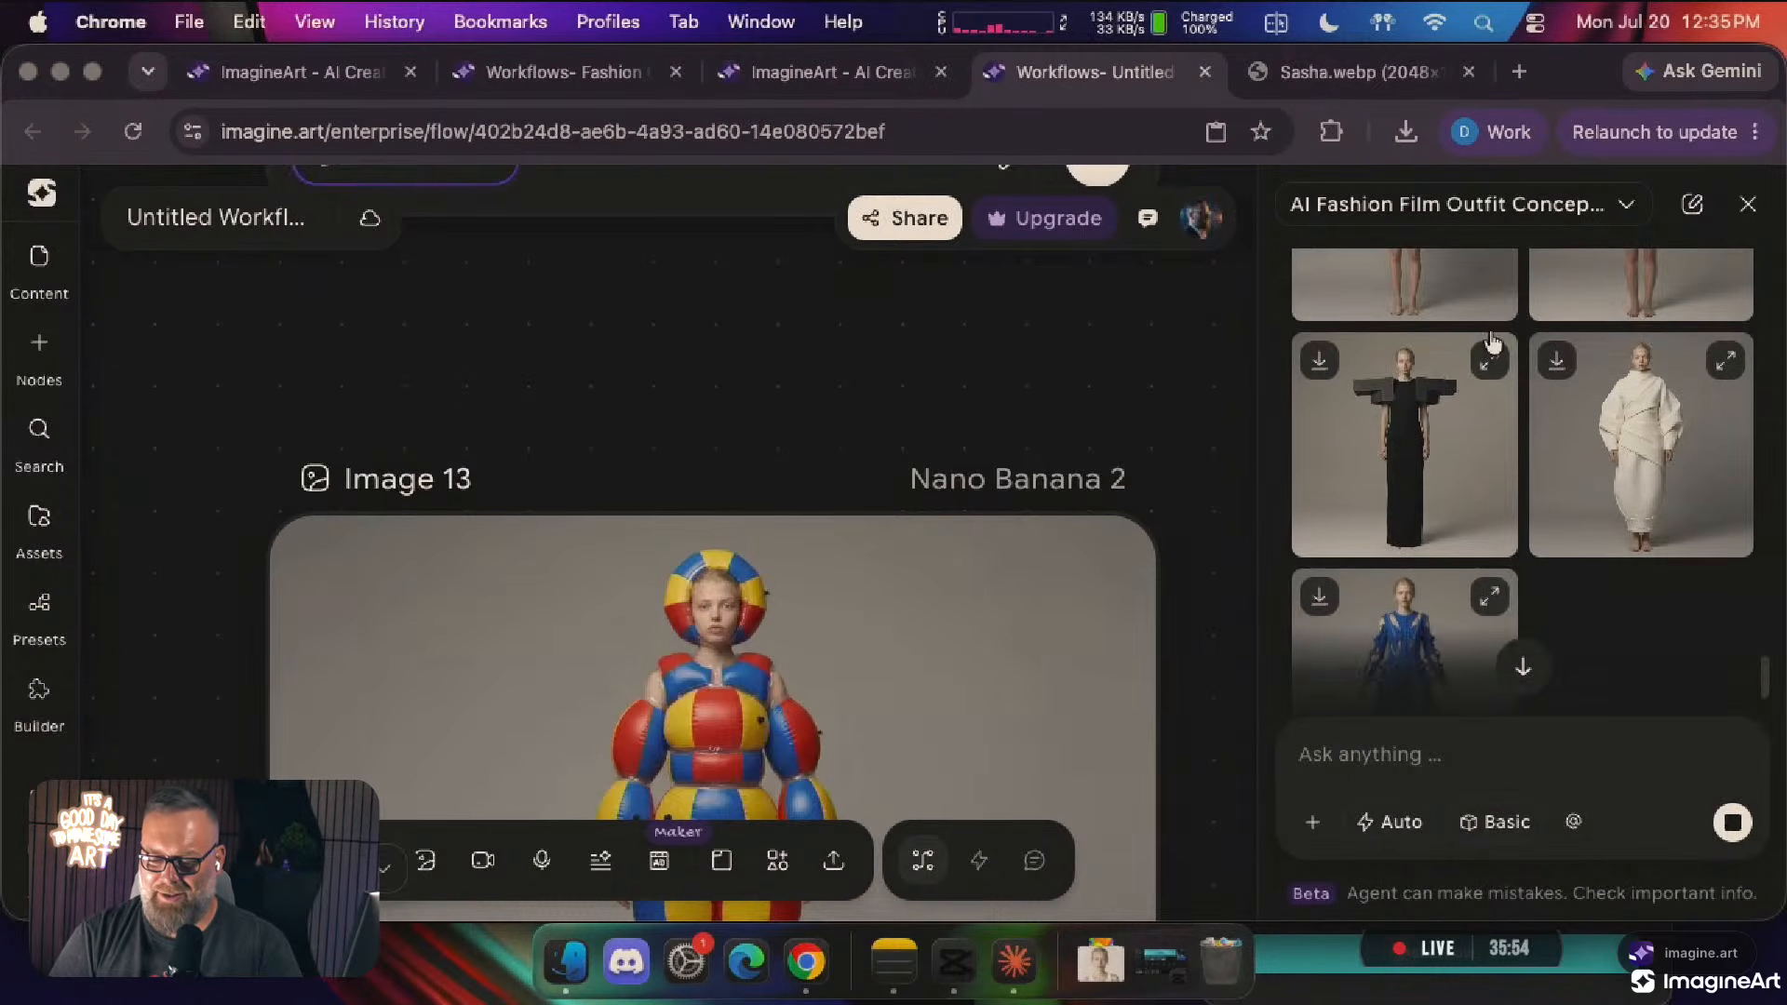
pyautogui.click(1490, 359)
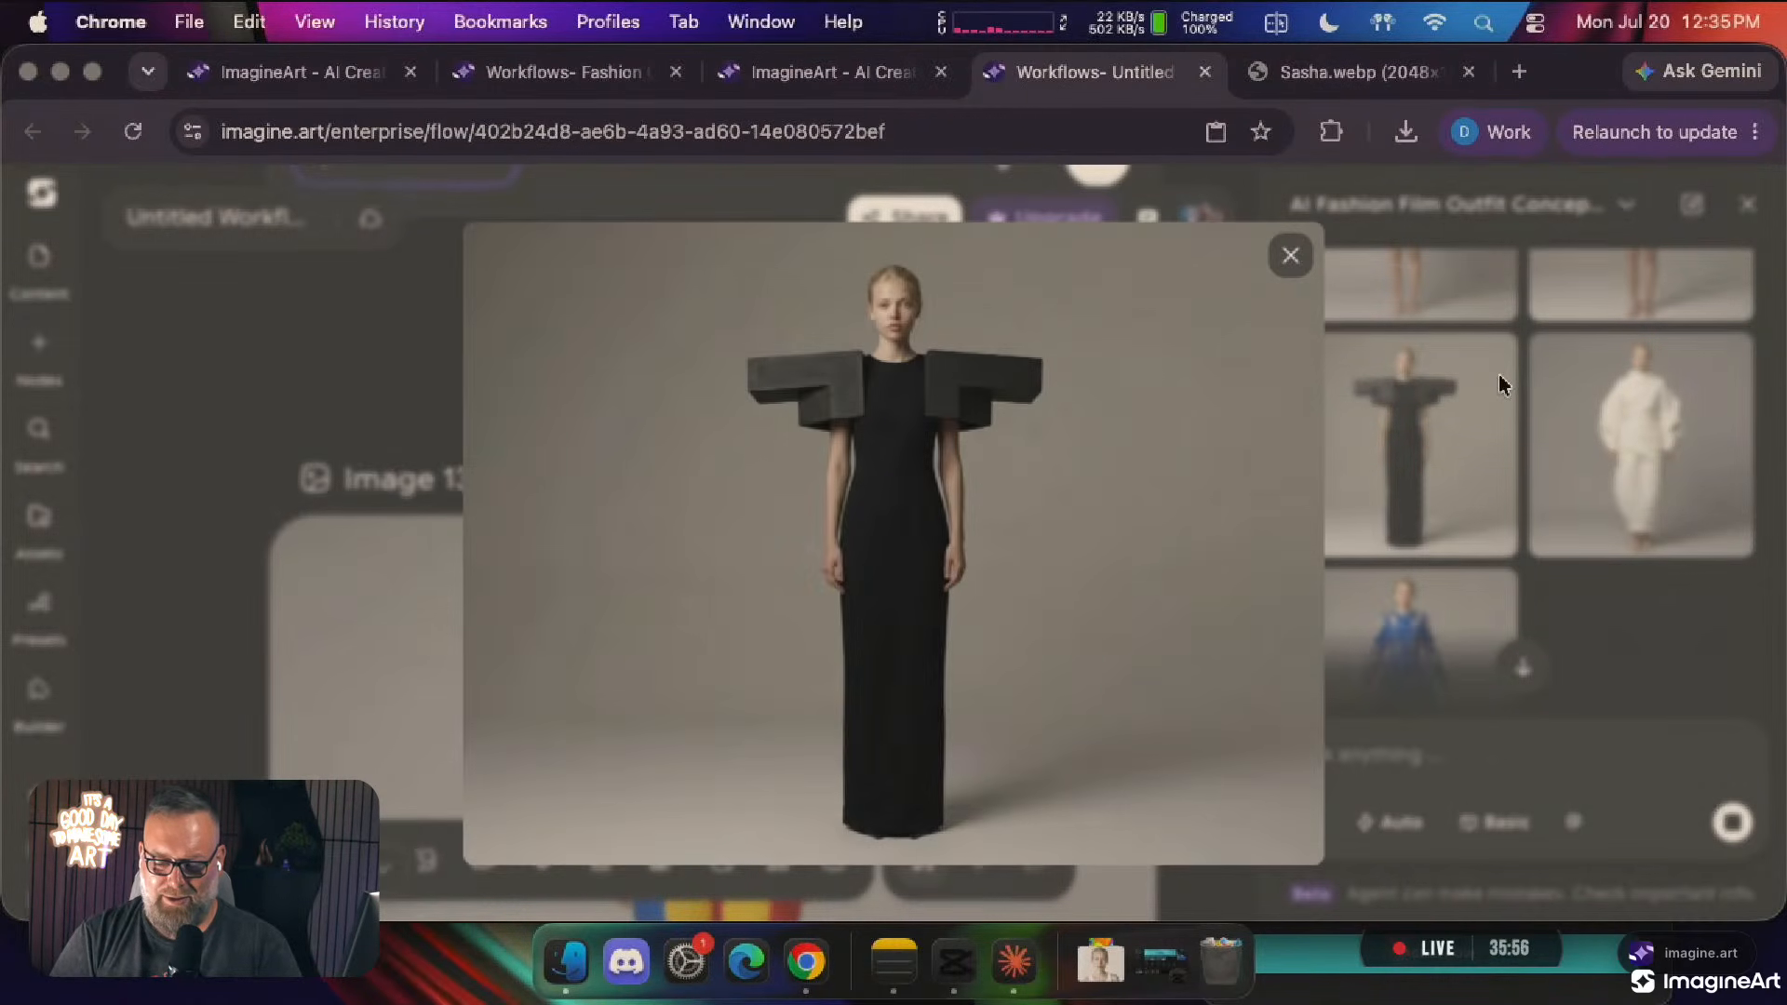
pyautogui.click(1289, 255)
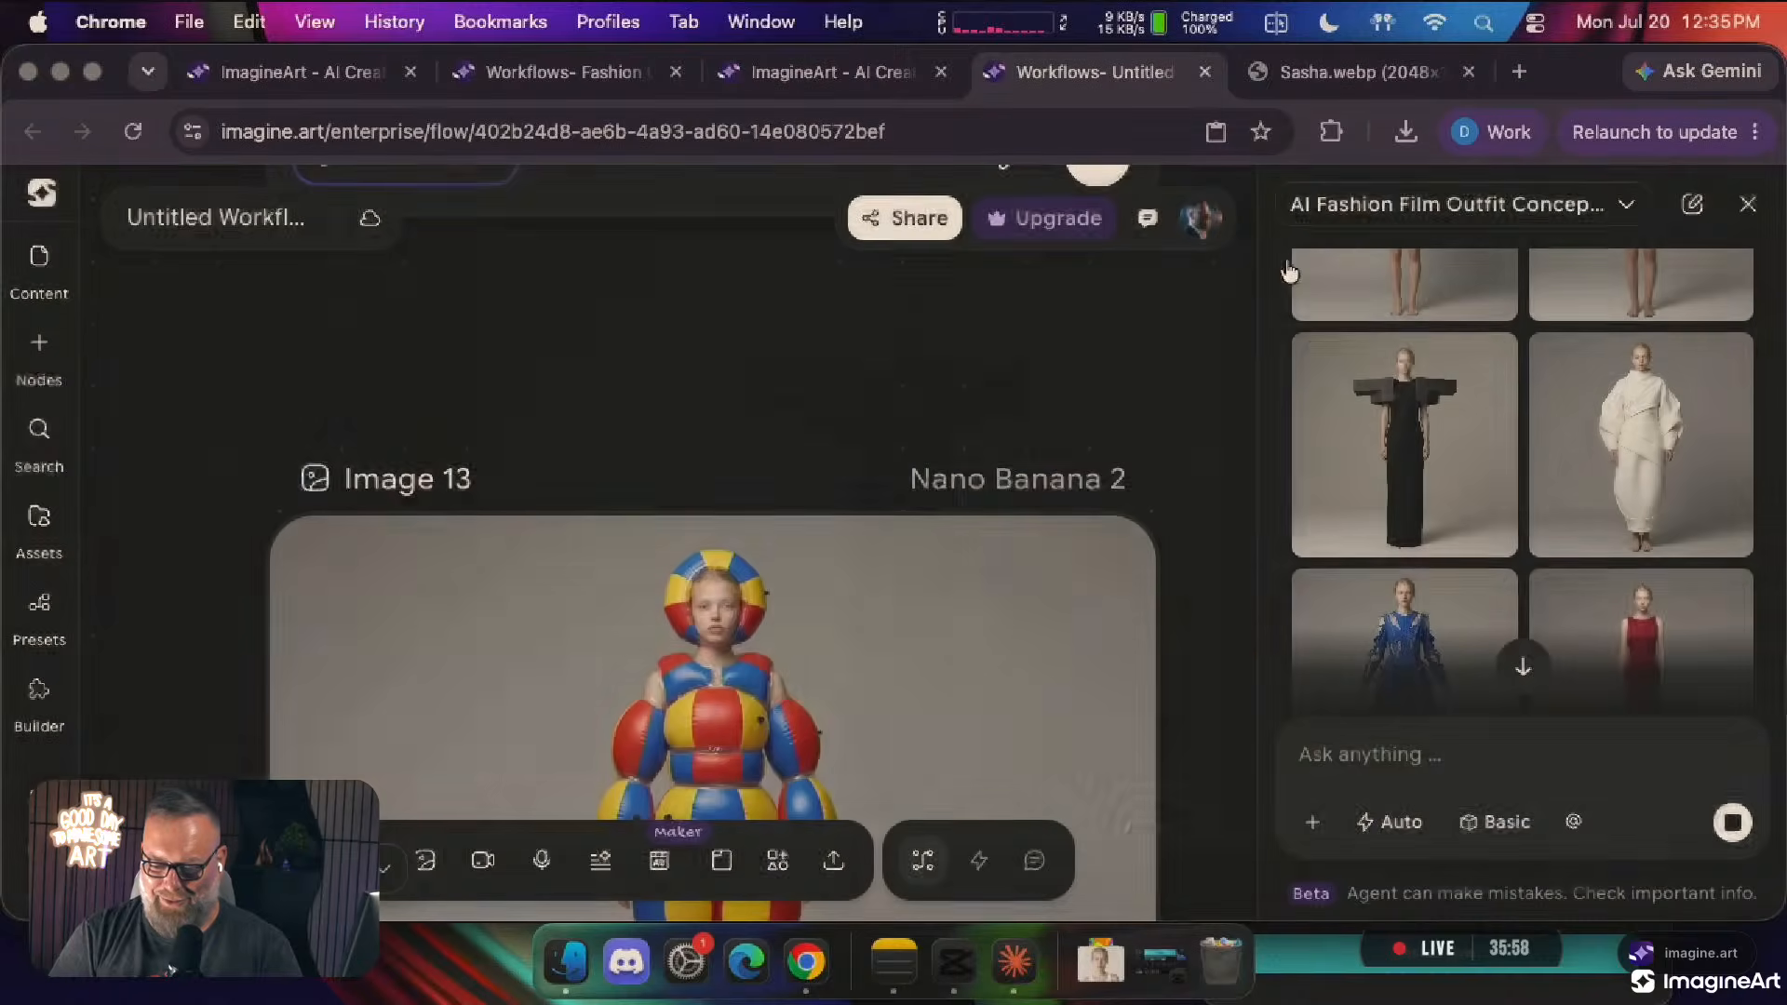
pyautogui.scroll(3, 1519, 518)
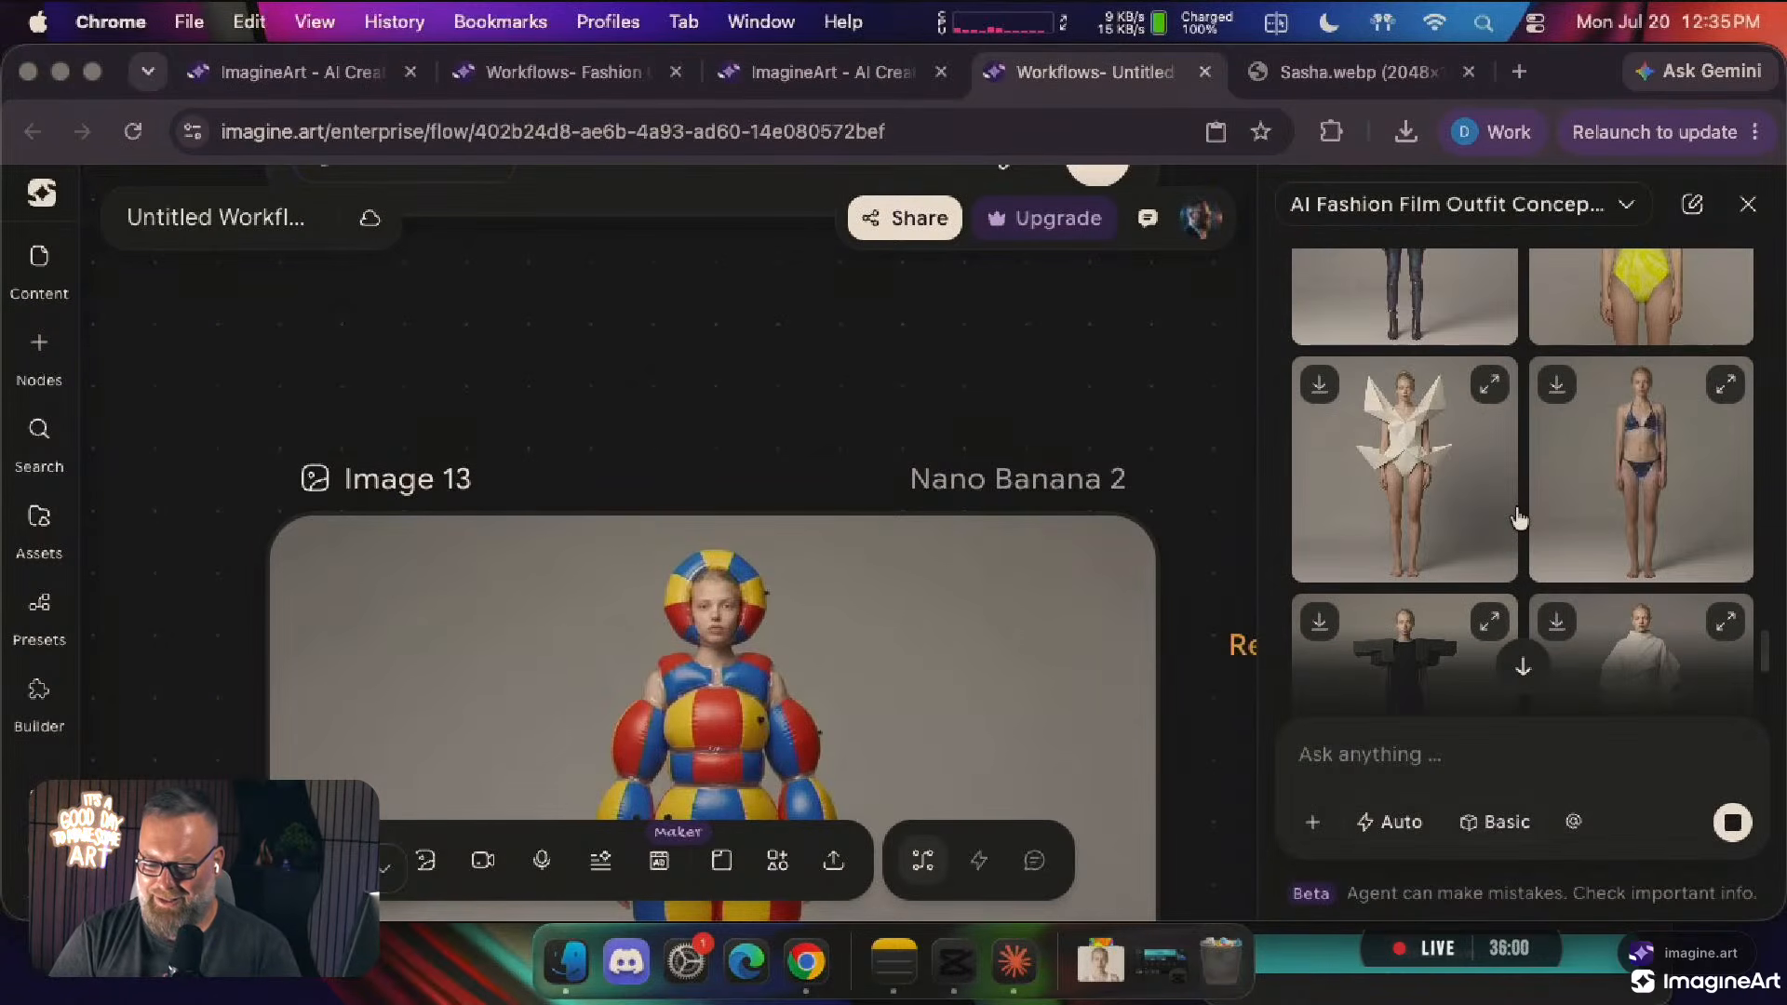
pyautogui.click(1490, 384)
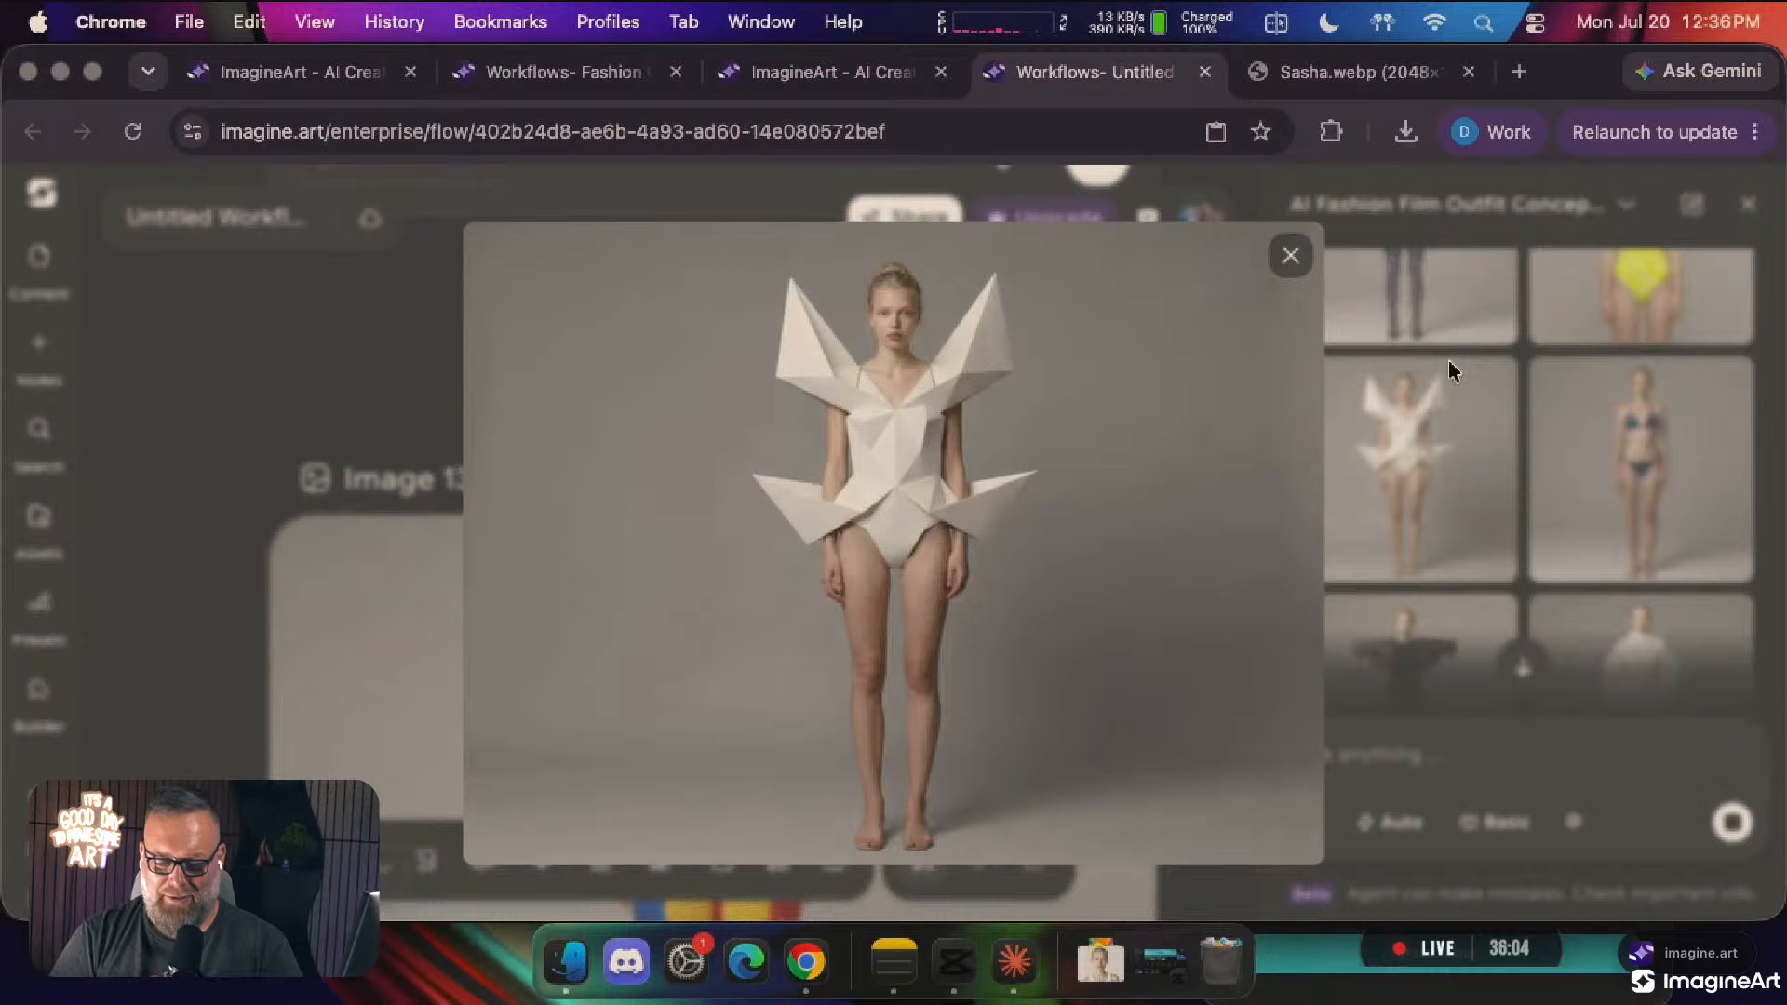
pyautogui.click(1294, 257)
# View an enlarged version of the iridescent catsuit image from the agent chat
pyautogui.scroll(3, 1489, 377)
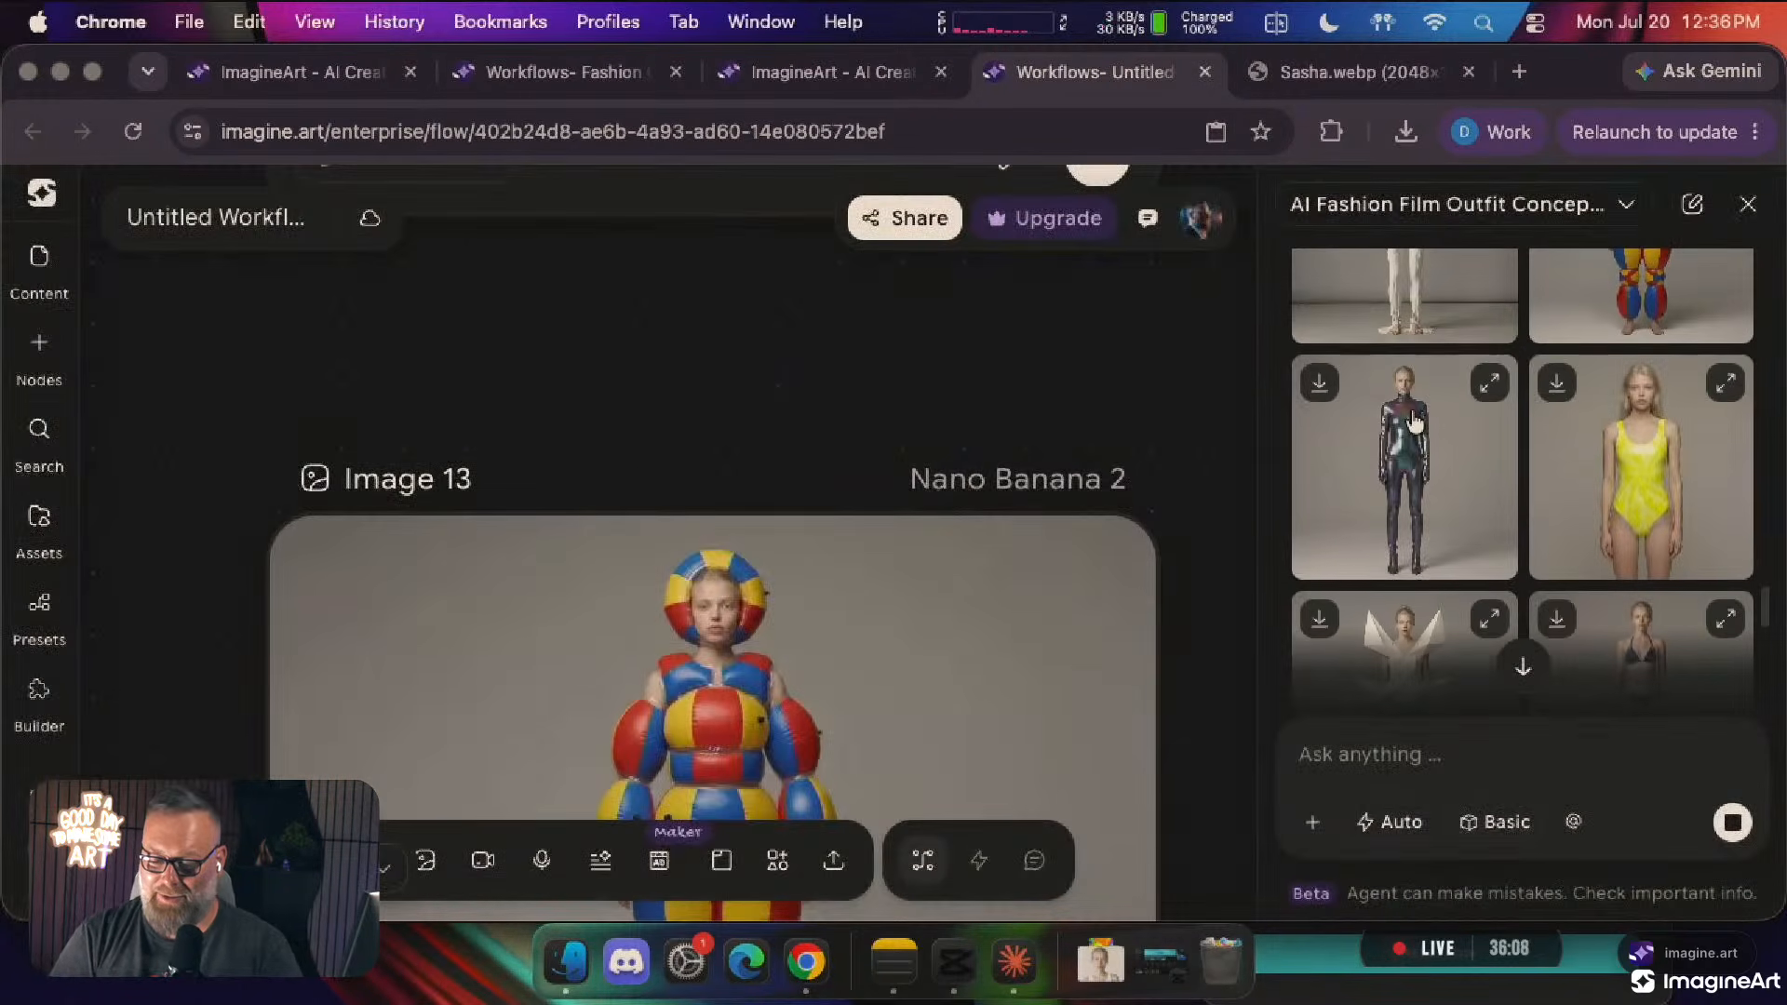
pyautogui.click(1493, 376)
pyautogui.click(1493, 372)
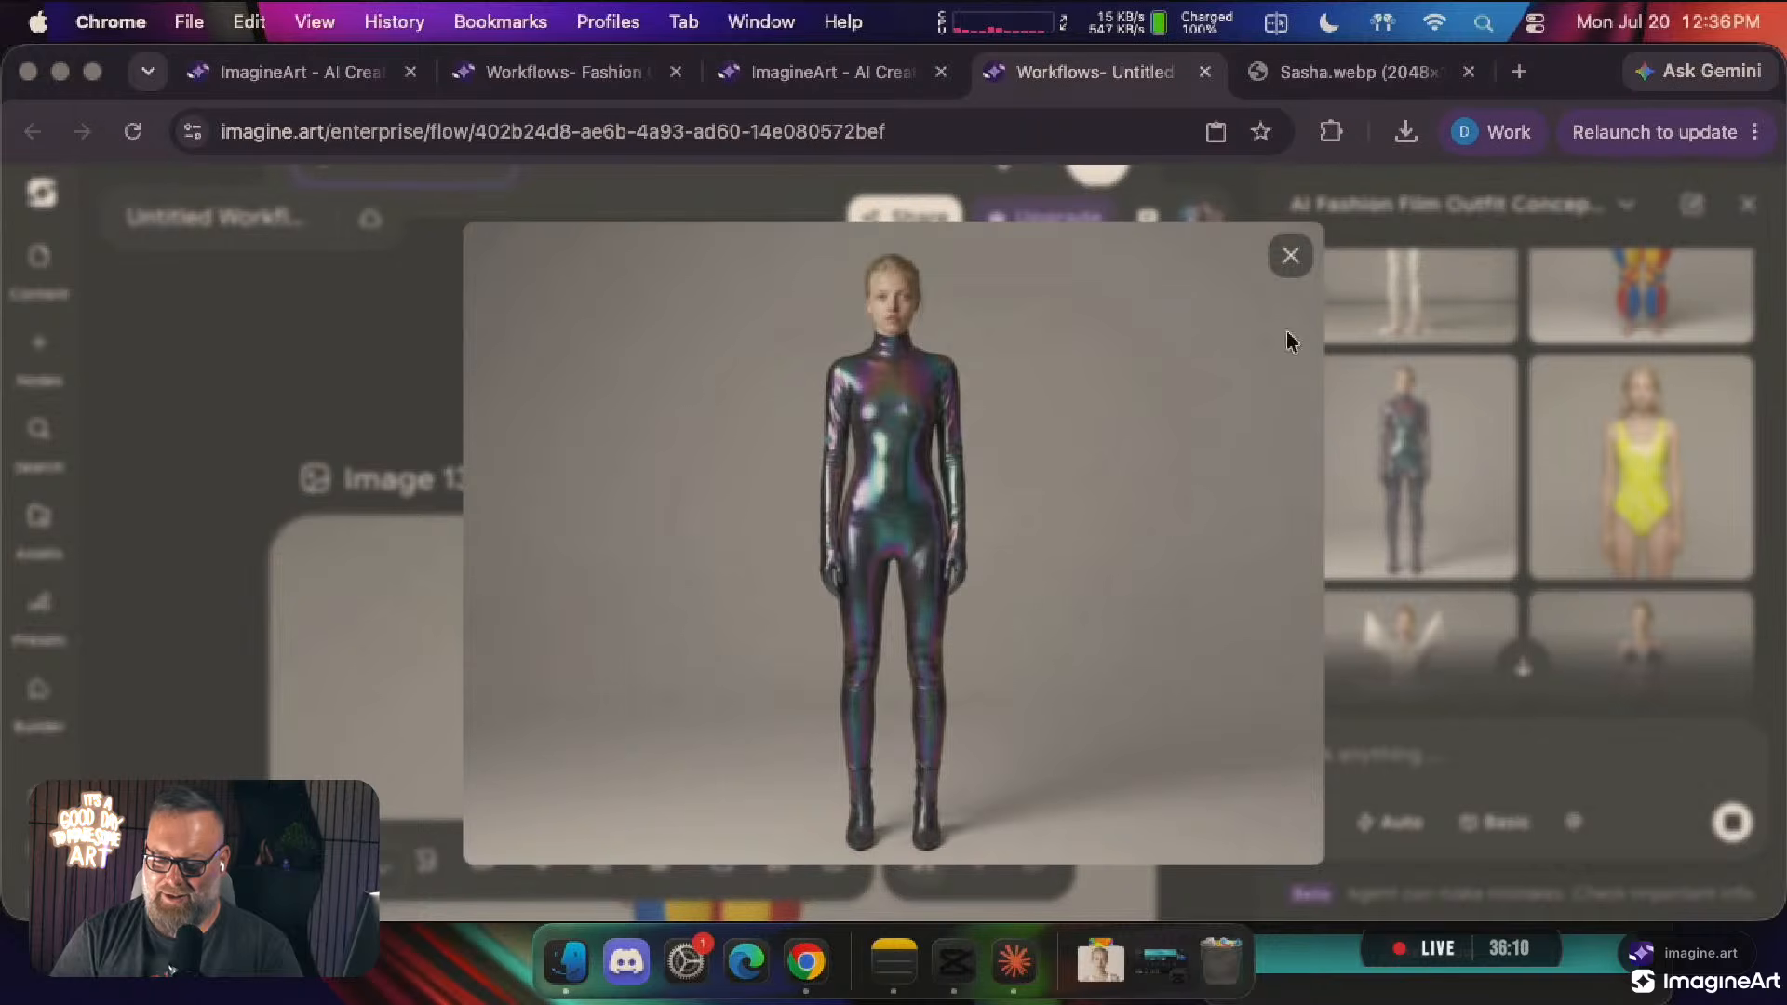
pyautogui.click(1289, 256)
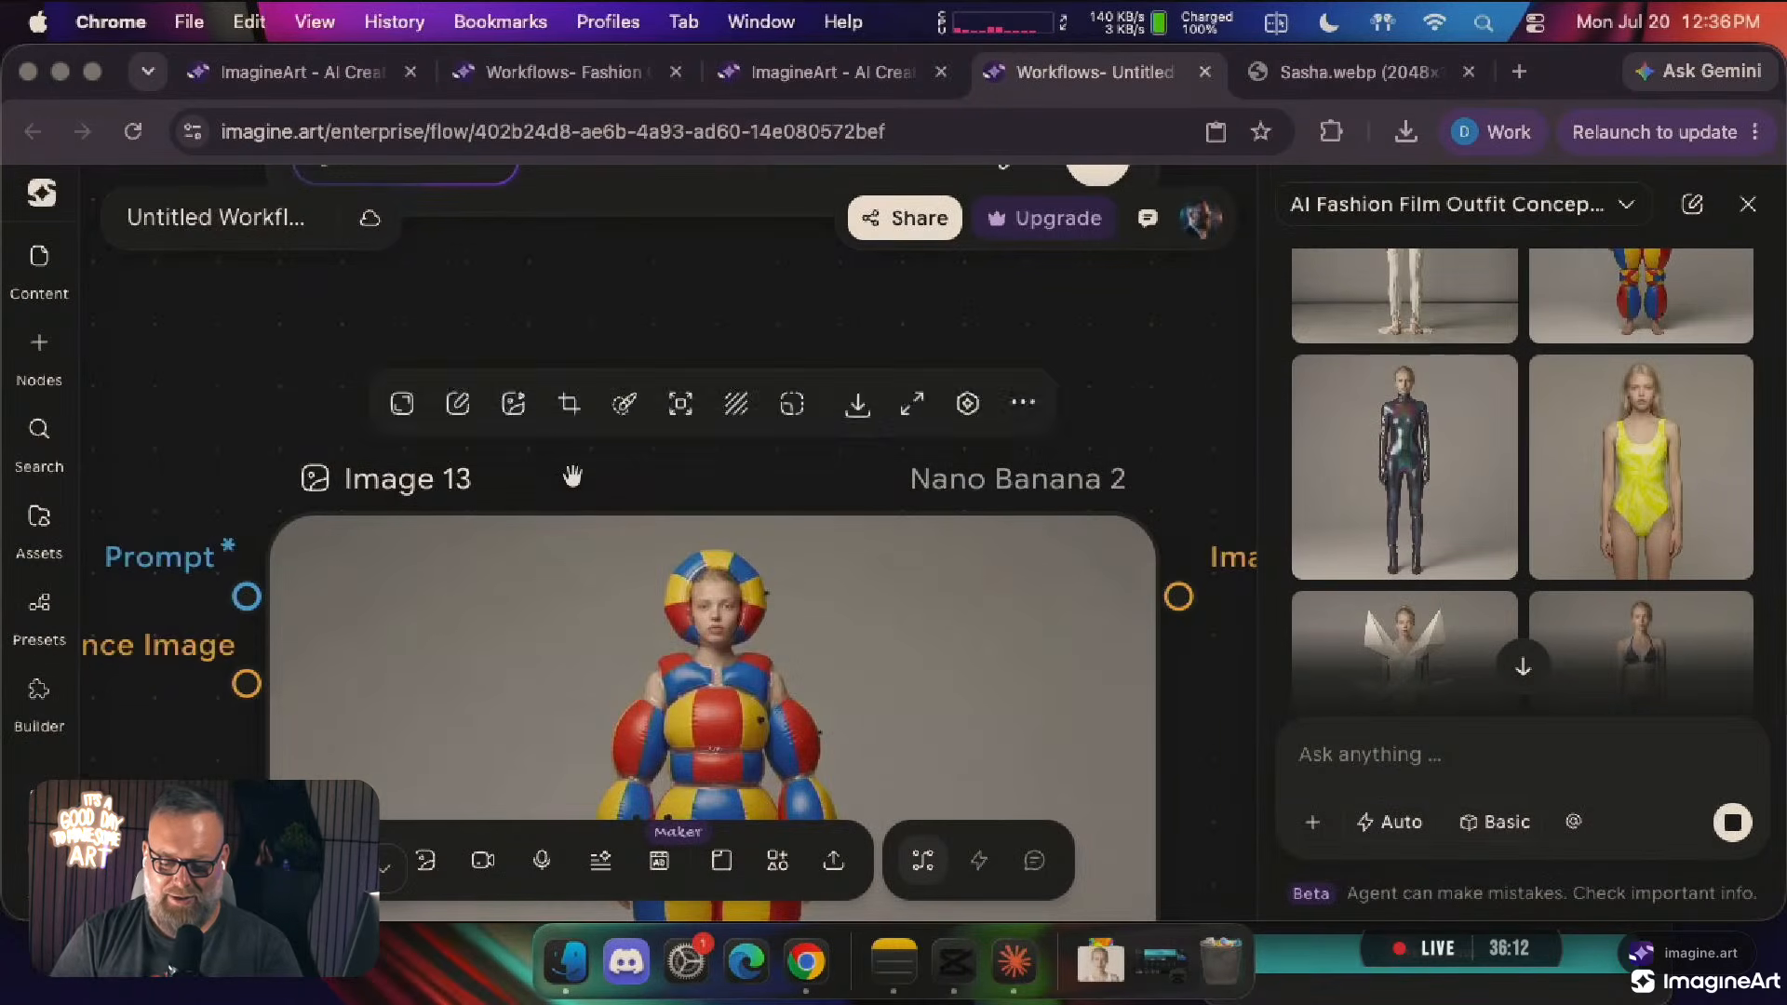
# Examine the white draped outfit and the blue strapped gown in the row containing Image 20 and Image 21
pyautogui.scroll(-3, 571, 482)
pyautogui.scroll(-10, 570, 482)
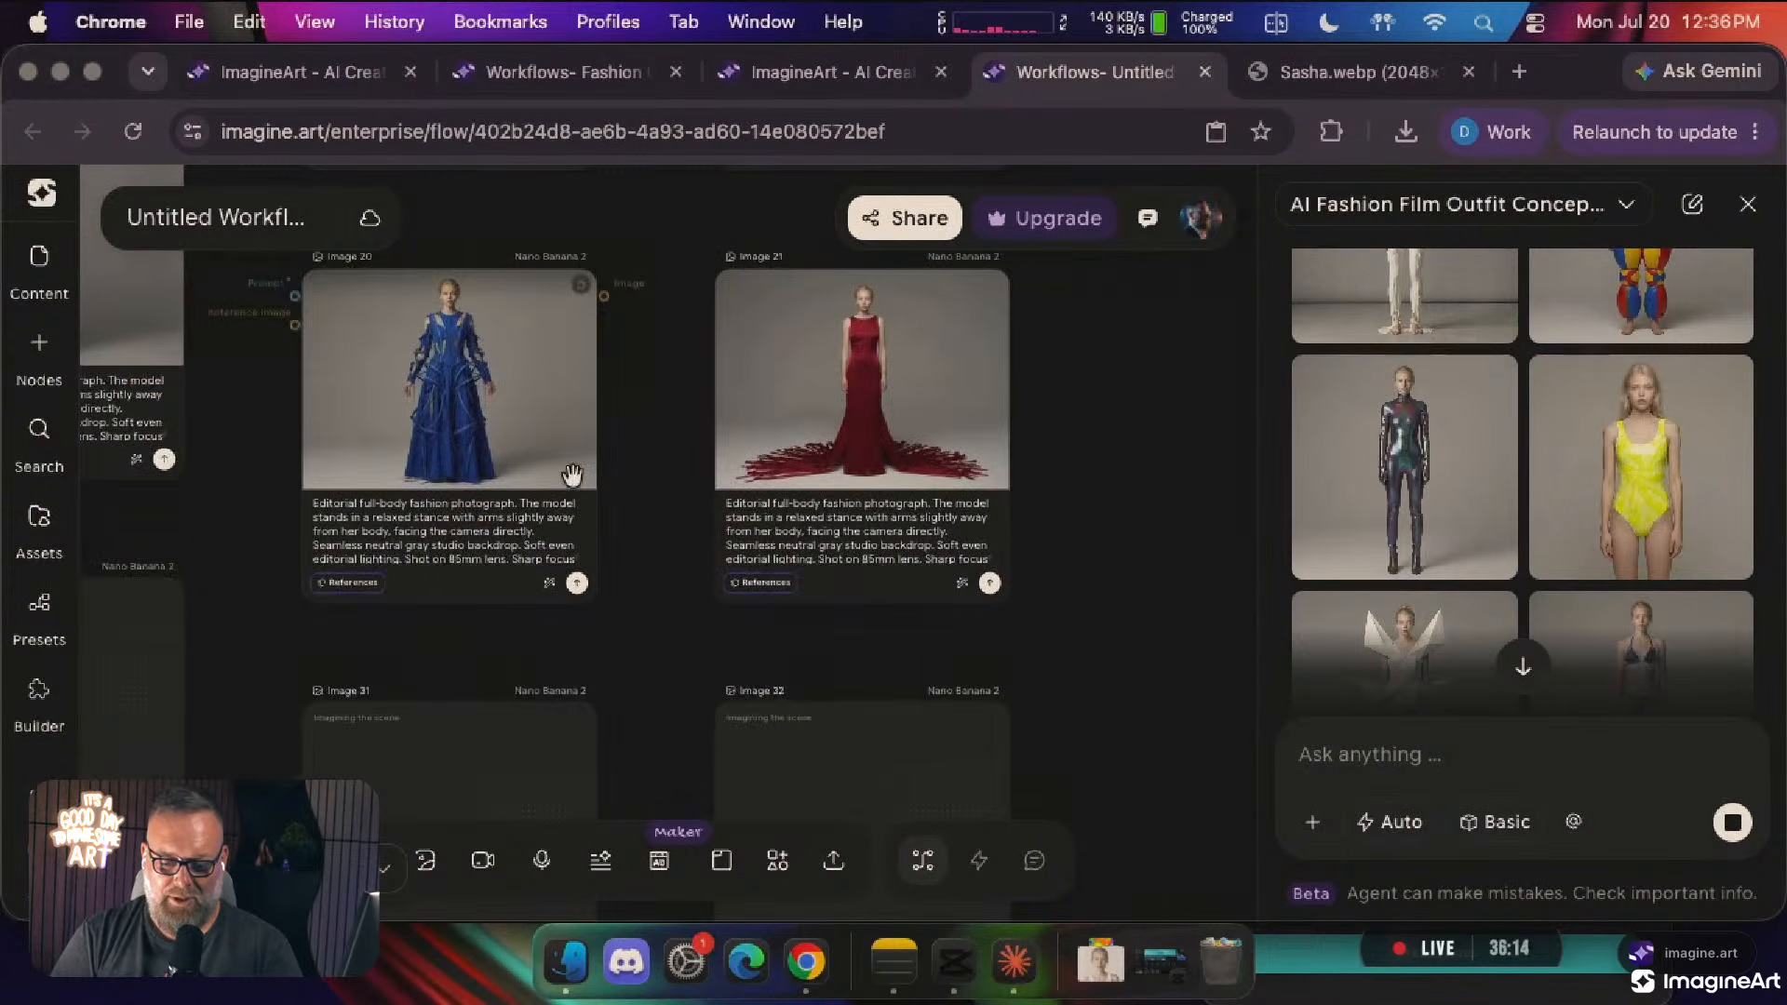
pyautogui.hscroll(-8, 802, 440)
pyautogui.scroll(3, 801, 440)
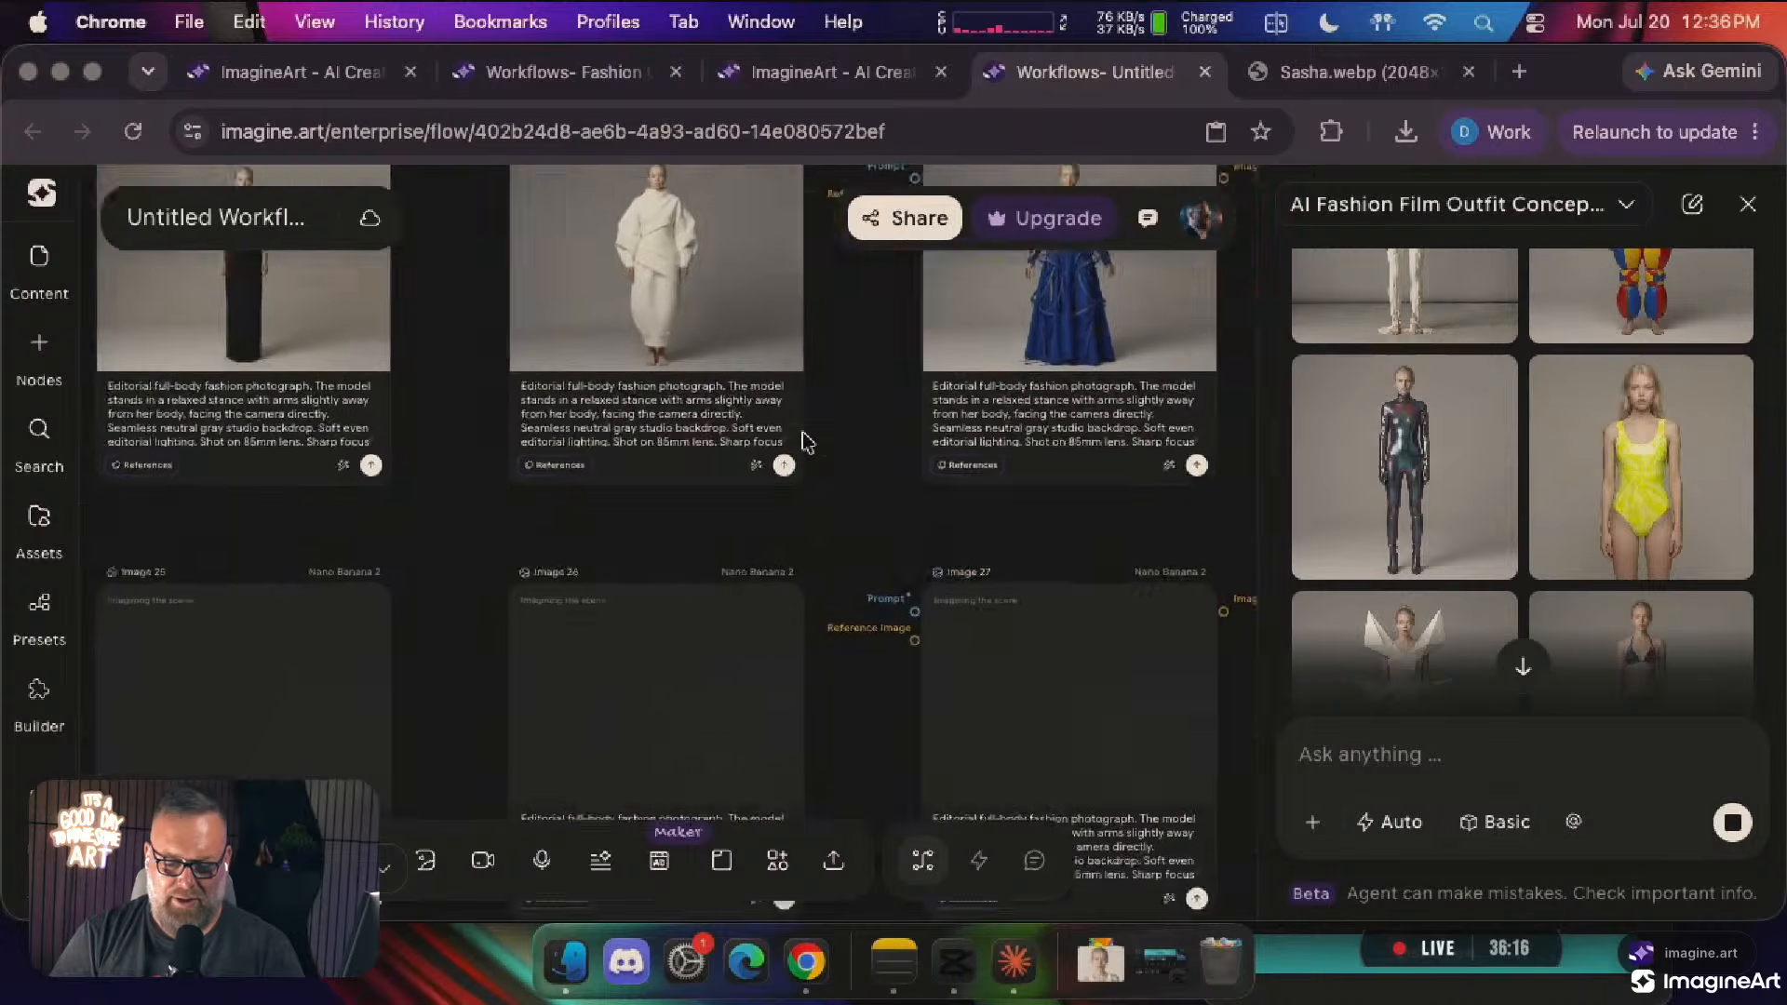
pyautogui.scroll(2, 802, 438)
pyautogui.scroll(8, 778, 396)
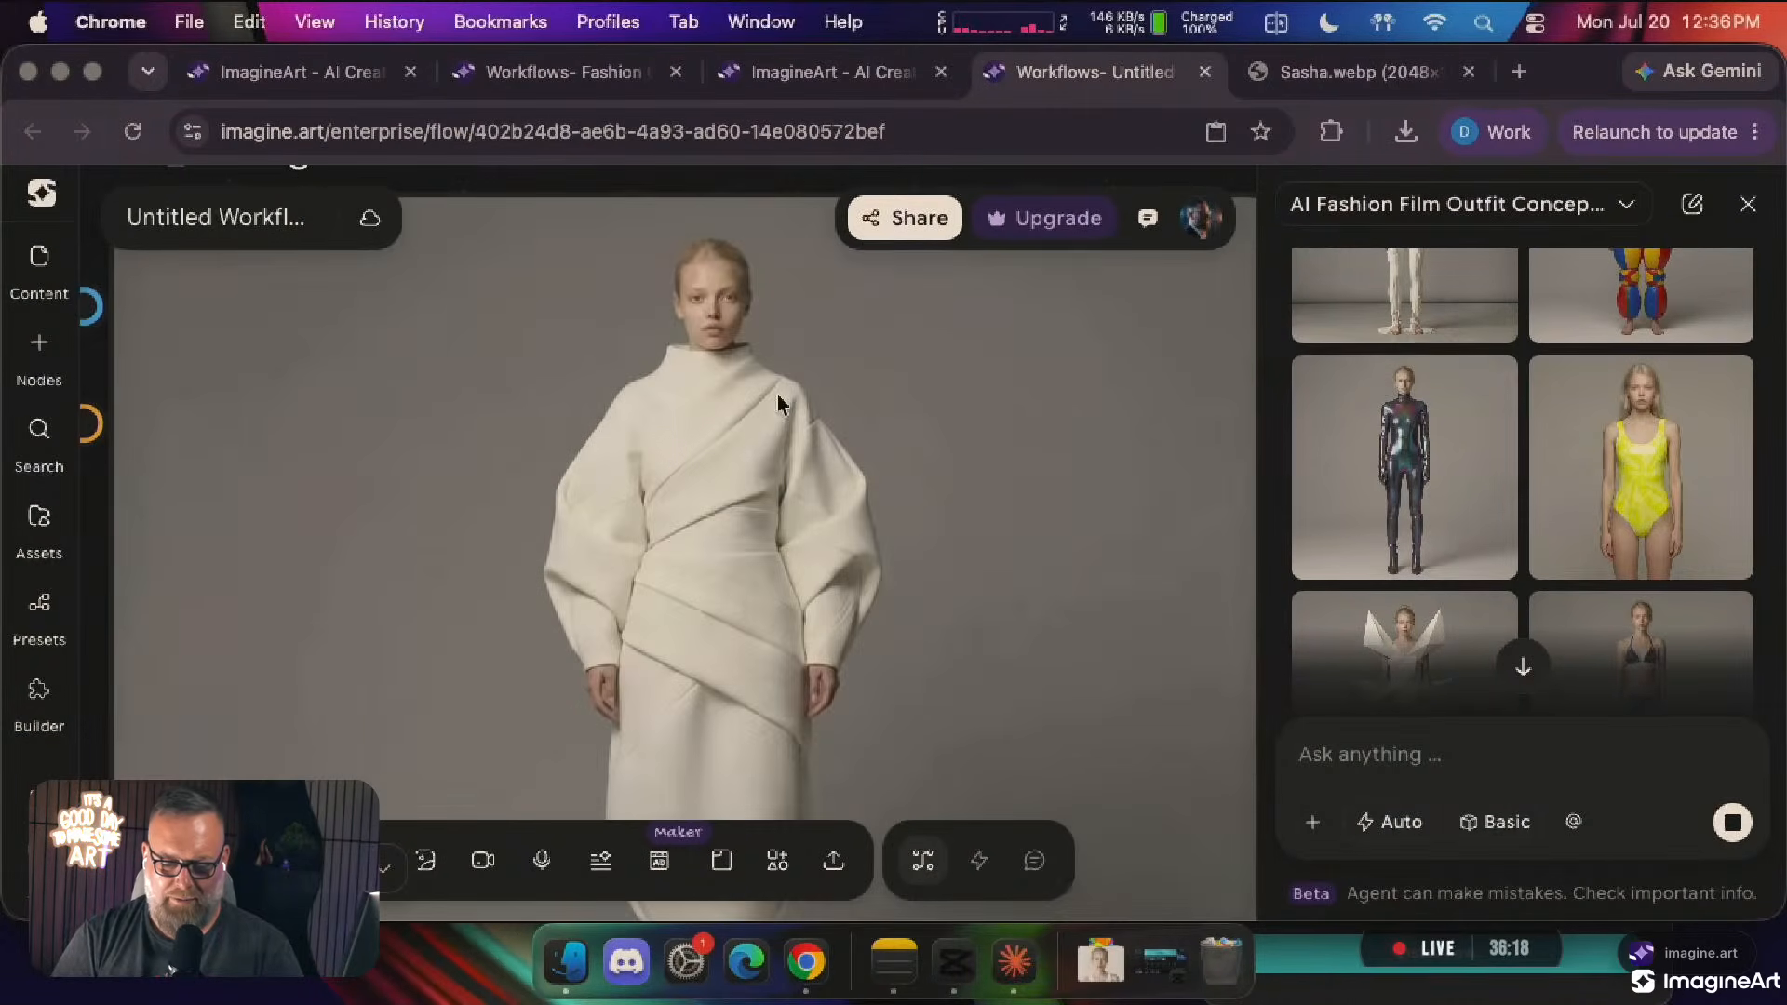
pyautogui.scroll(-5, 778, 395)
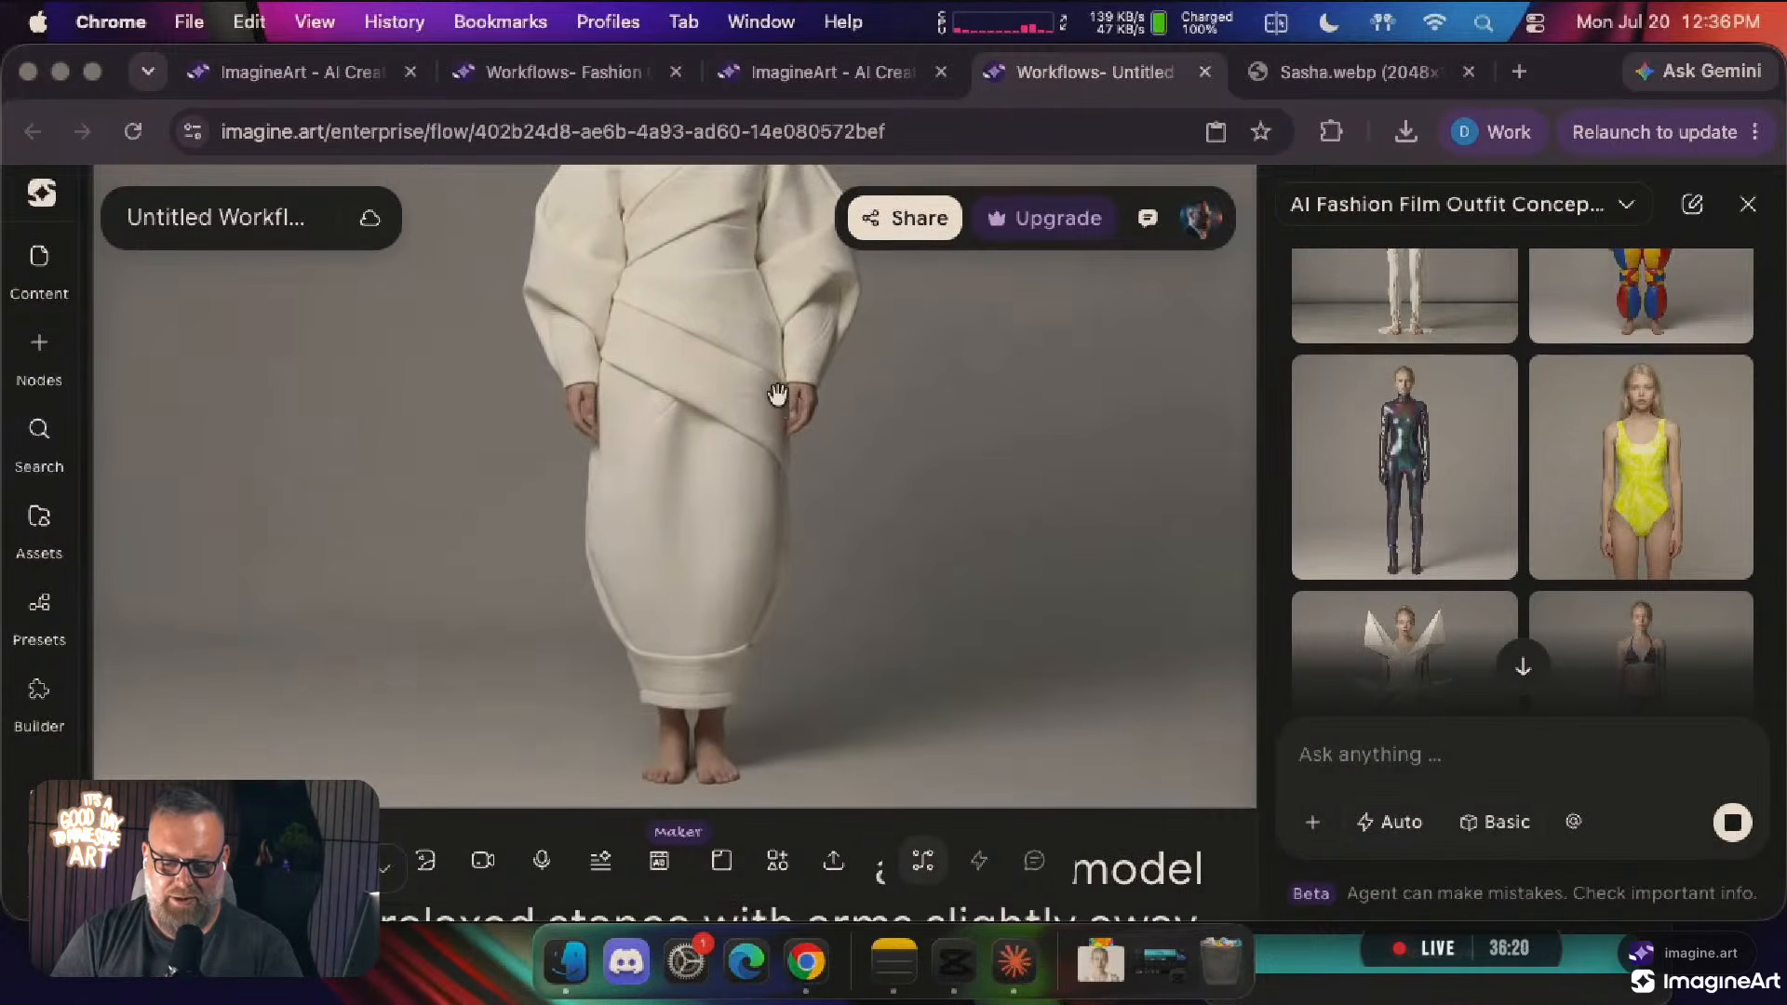
pyautogui.scroll(-4, 779, 413)
pyautogui.hscroll(15, 778, 413)
pyautogui.scroll(-2, 781, 423)
pyautogui.scroll(5, 778, 418)
pyautogui.scroll(-6, 778, 417)
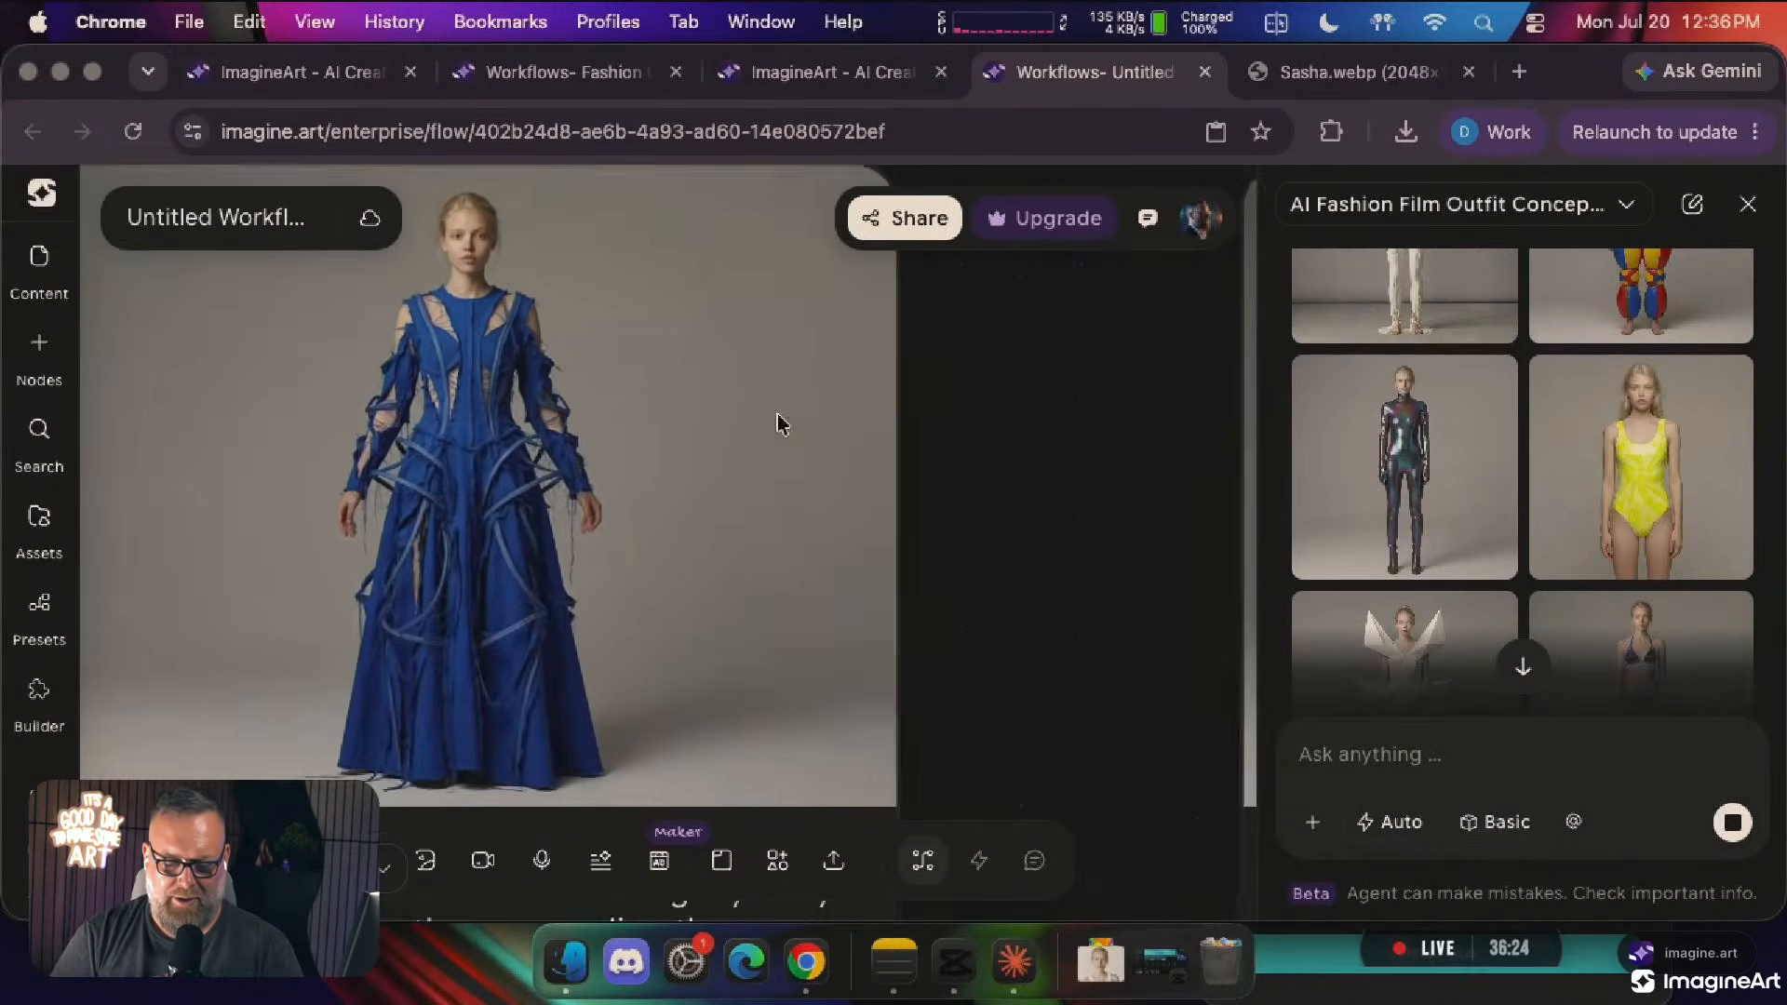
# Examine the red gown with the shredded train in Image 21 on the canvas
pyautogui.scroll(-5, 778, 413)
pyautogui.hscroll(12, 778, 416)
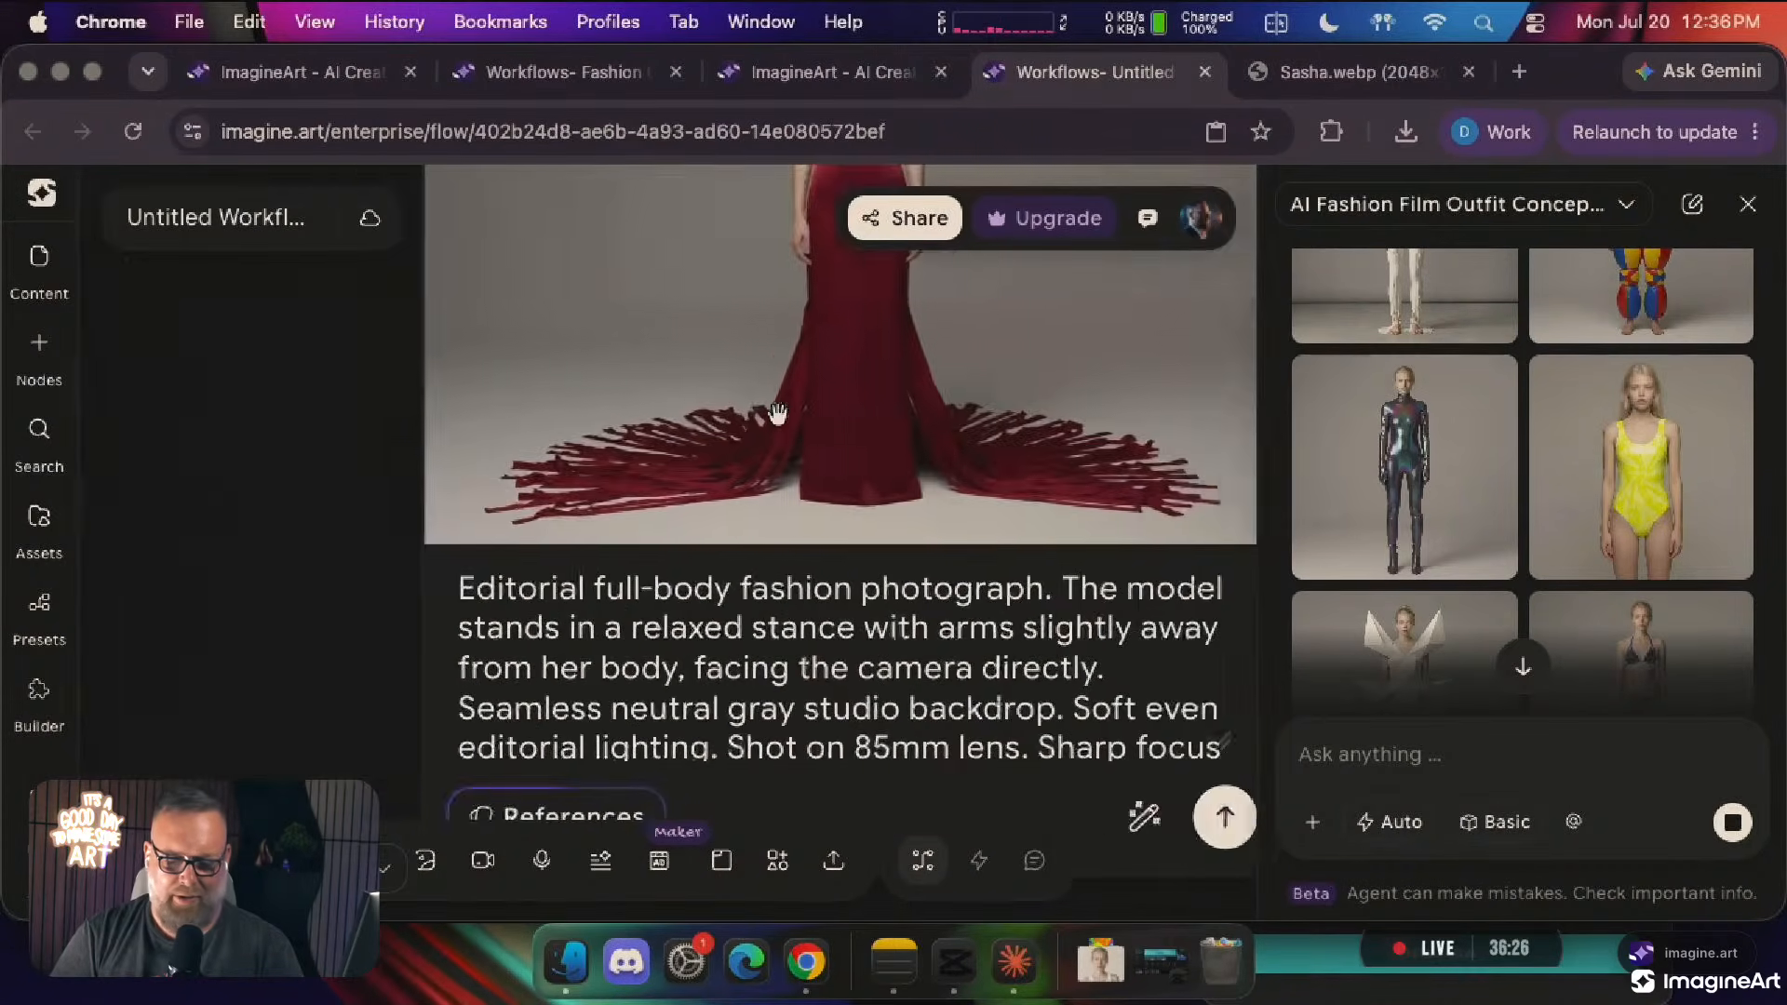
pyautogui.press('super+a')
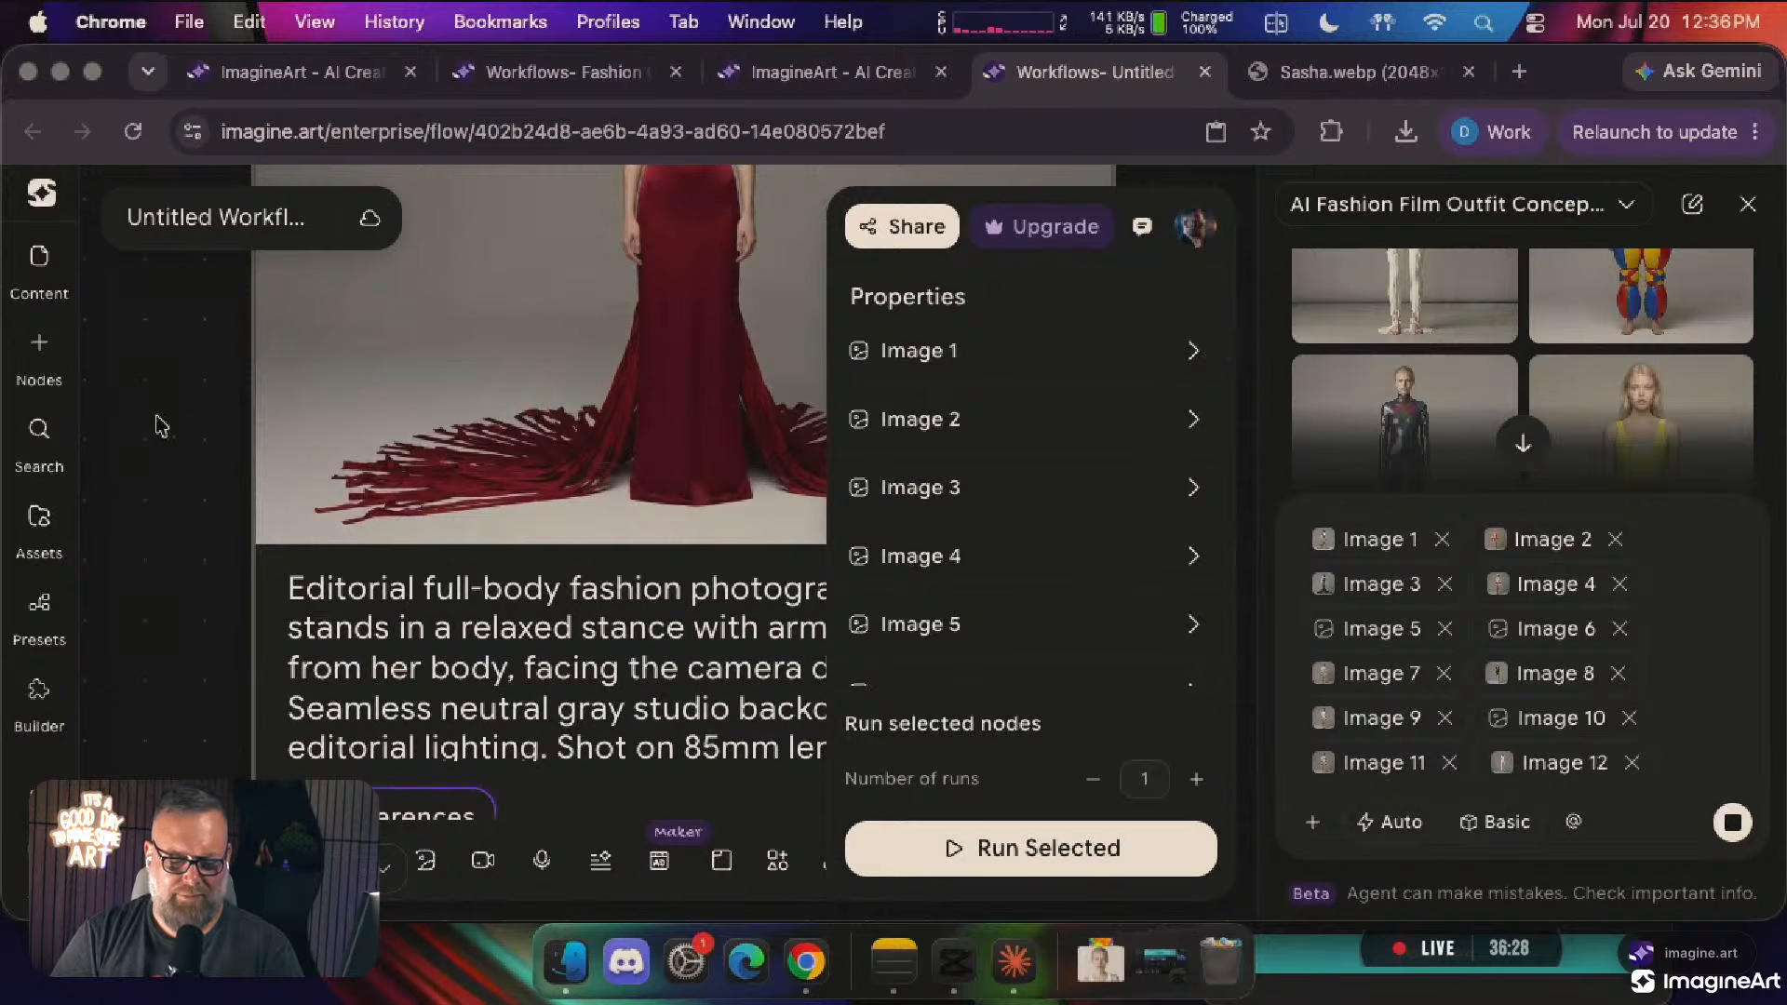
pyautogui.click(195, 428)
pyautogui.scroll(-3, 685, 377)
pyautogui.scroll(4, 684, 377)
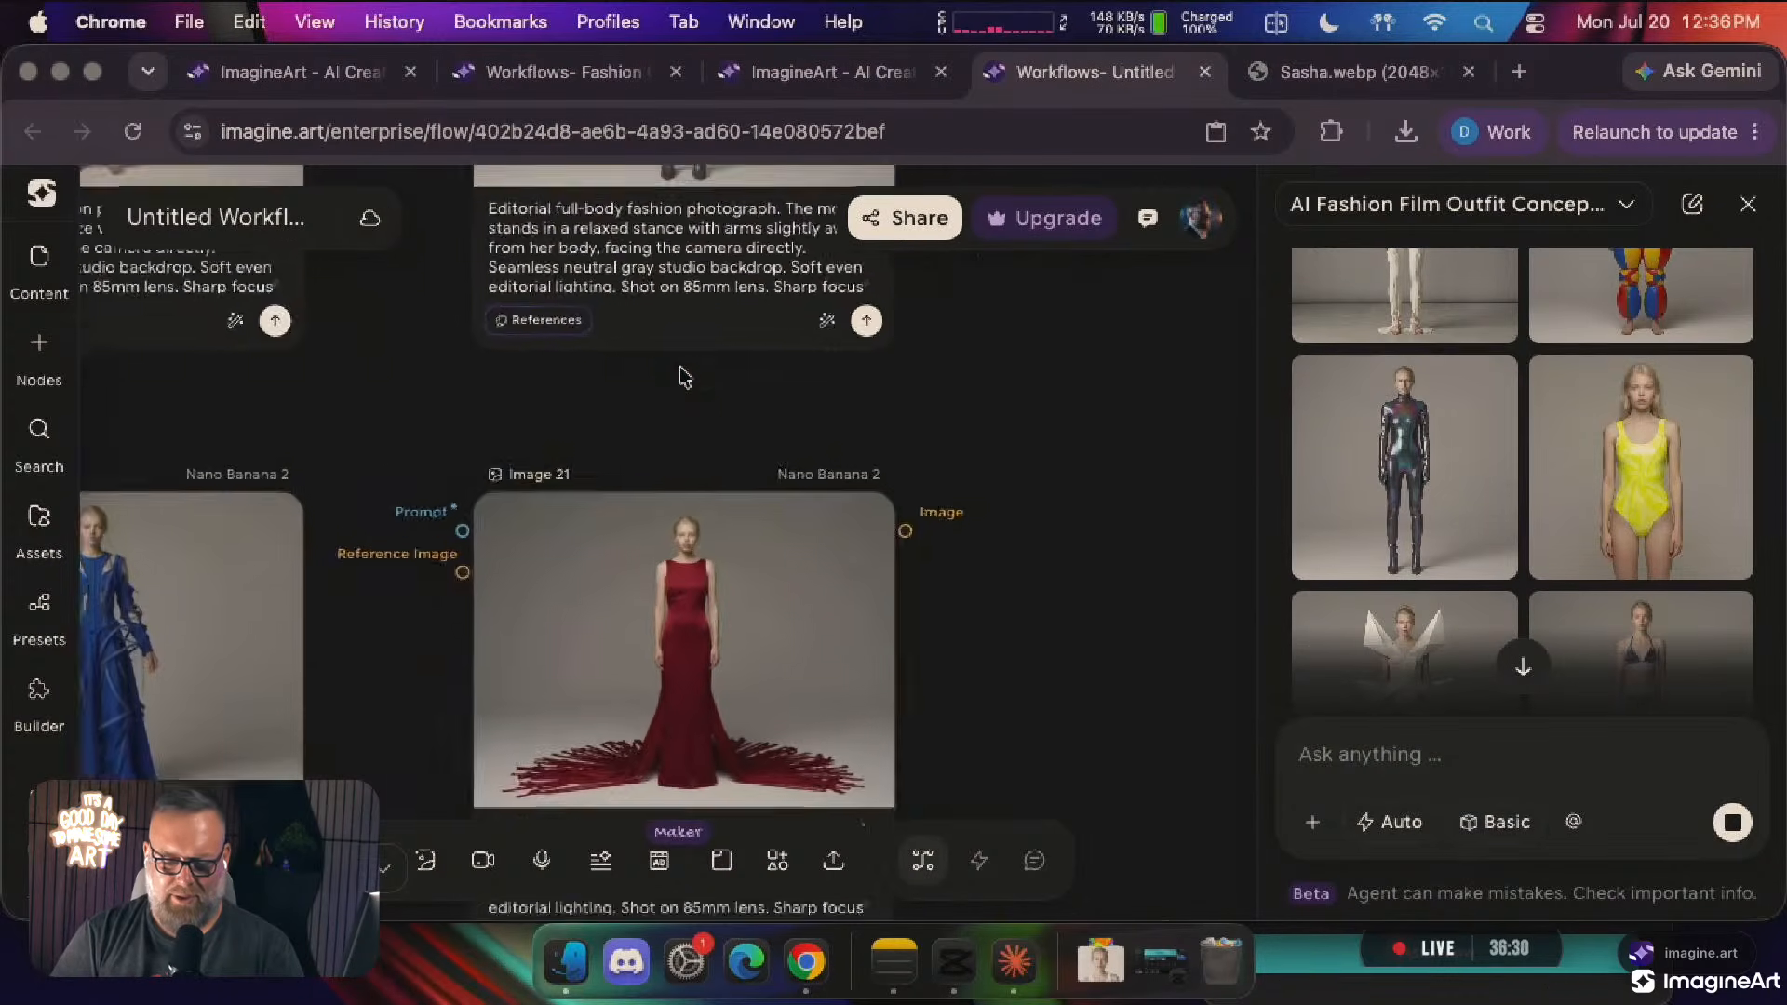
pyautogui.scroll(-5, 1598, 456)
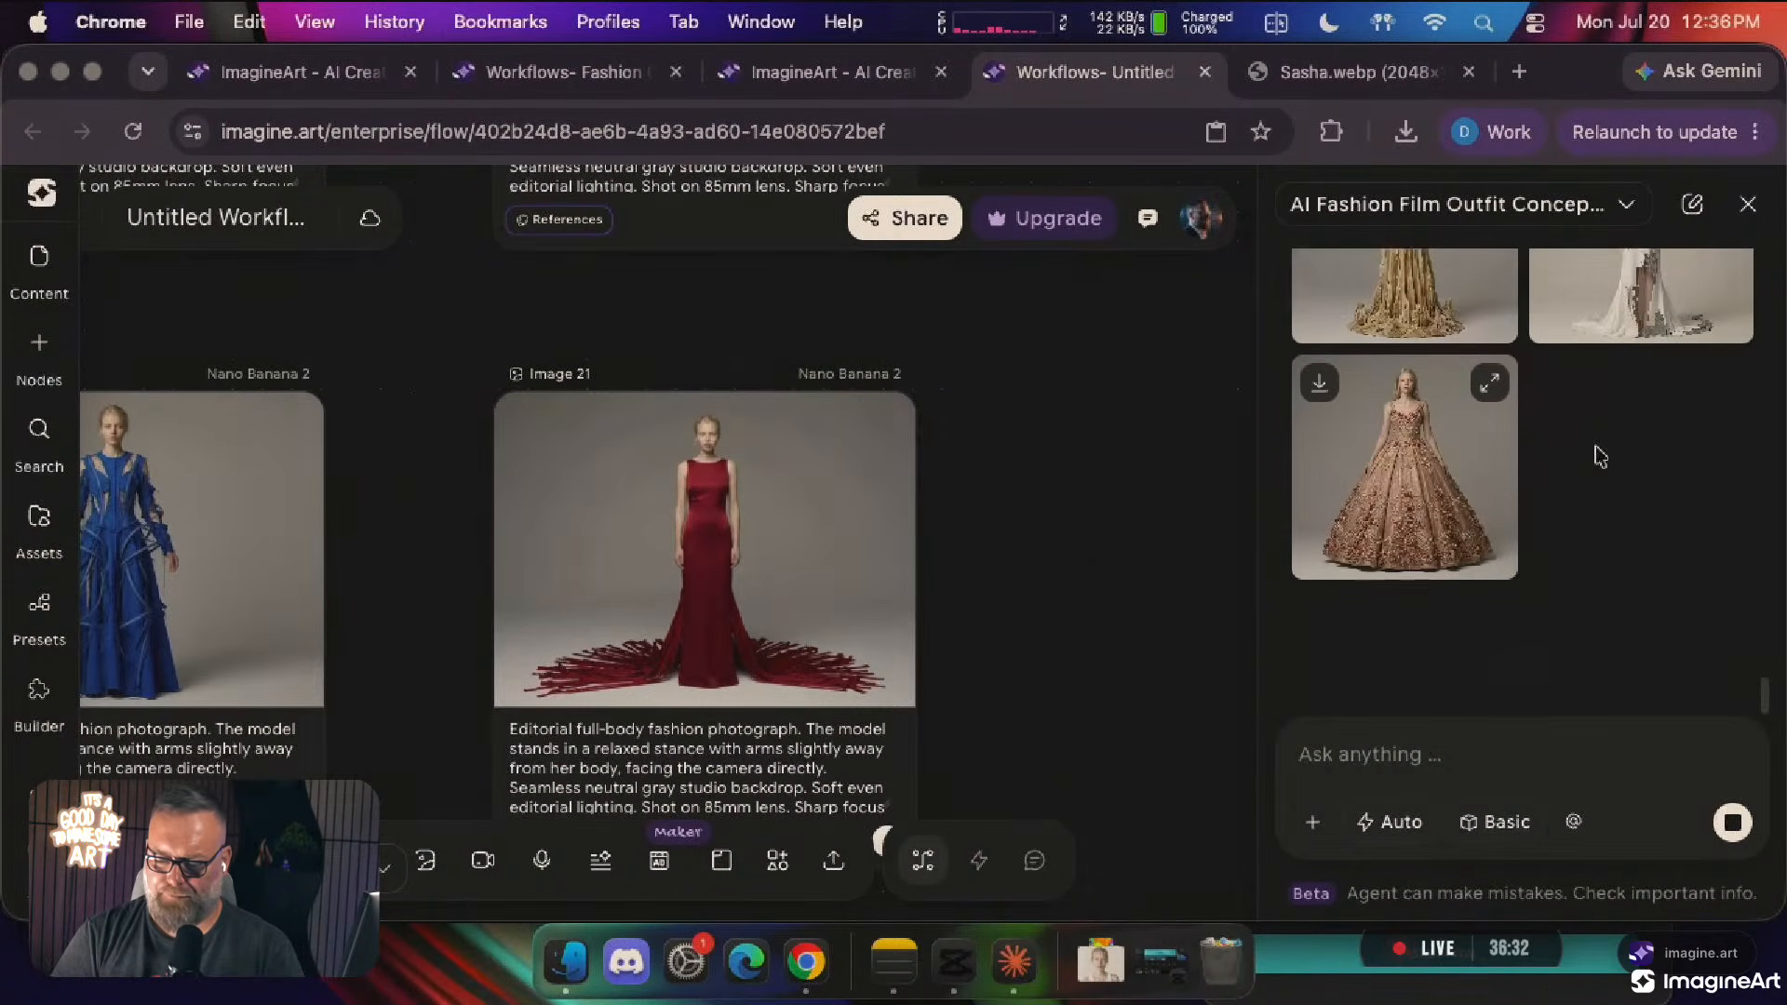
# View the winged white origami dress enlarged from the agent chat and browse the other generated outfits there
pyautogui.scroll(-3, 1598, 456)
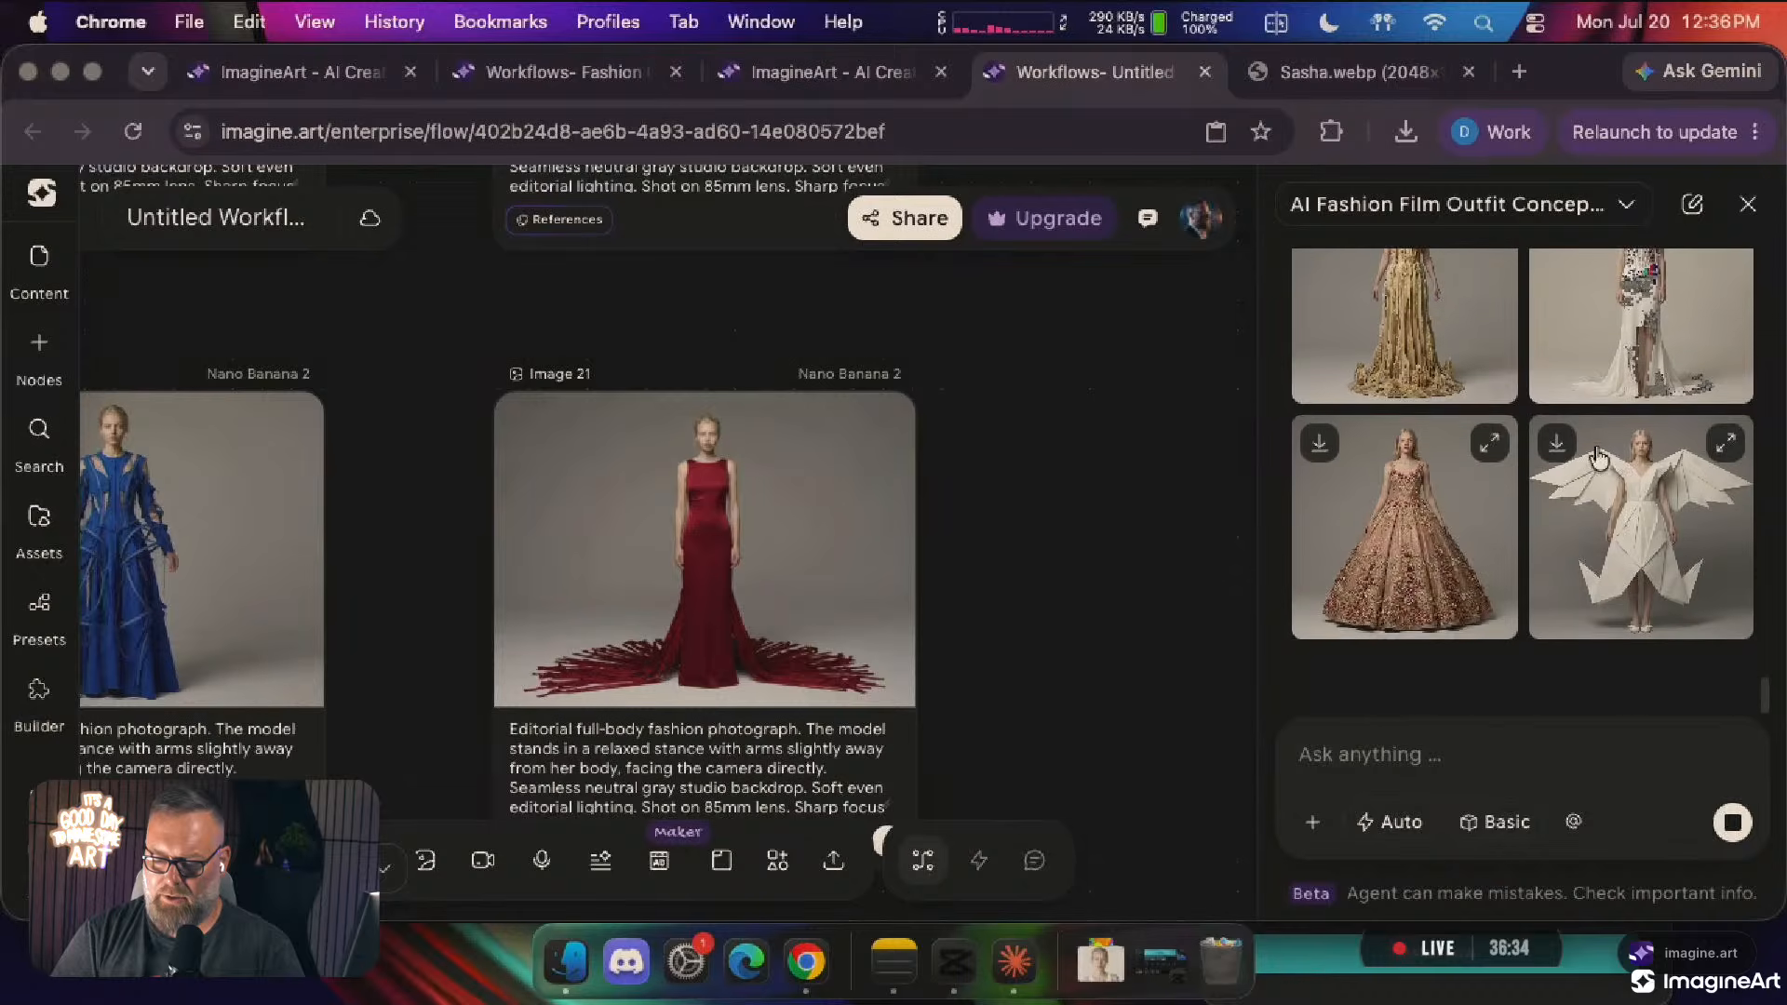
pyautogui.click(1726, 453)
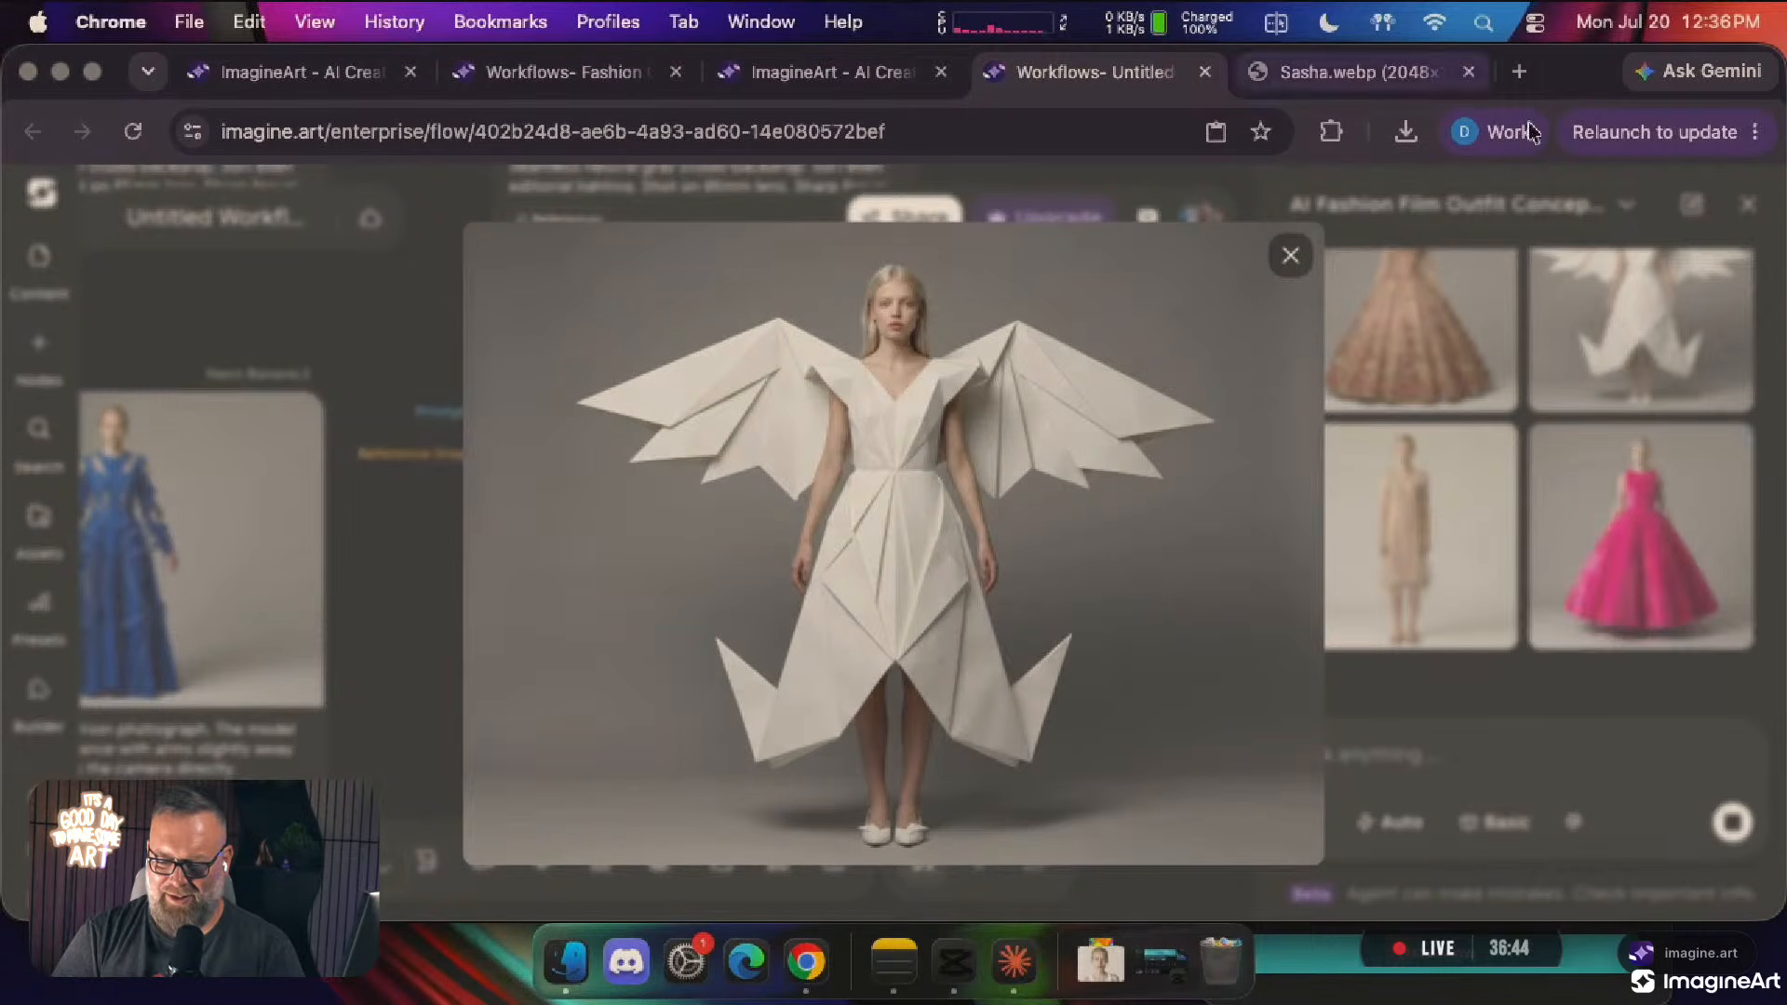
pyautogui.click(1290, 255)
pyautogui.scroll(5, 1657, 633)
pyautogui.scroll(5, 1617, 521)
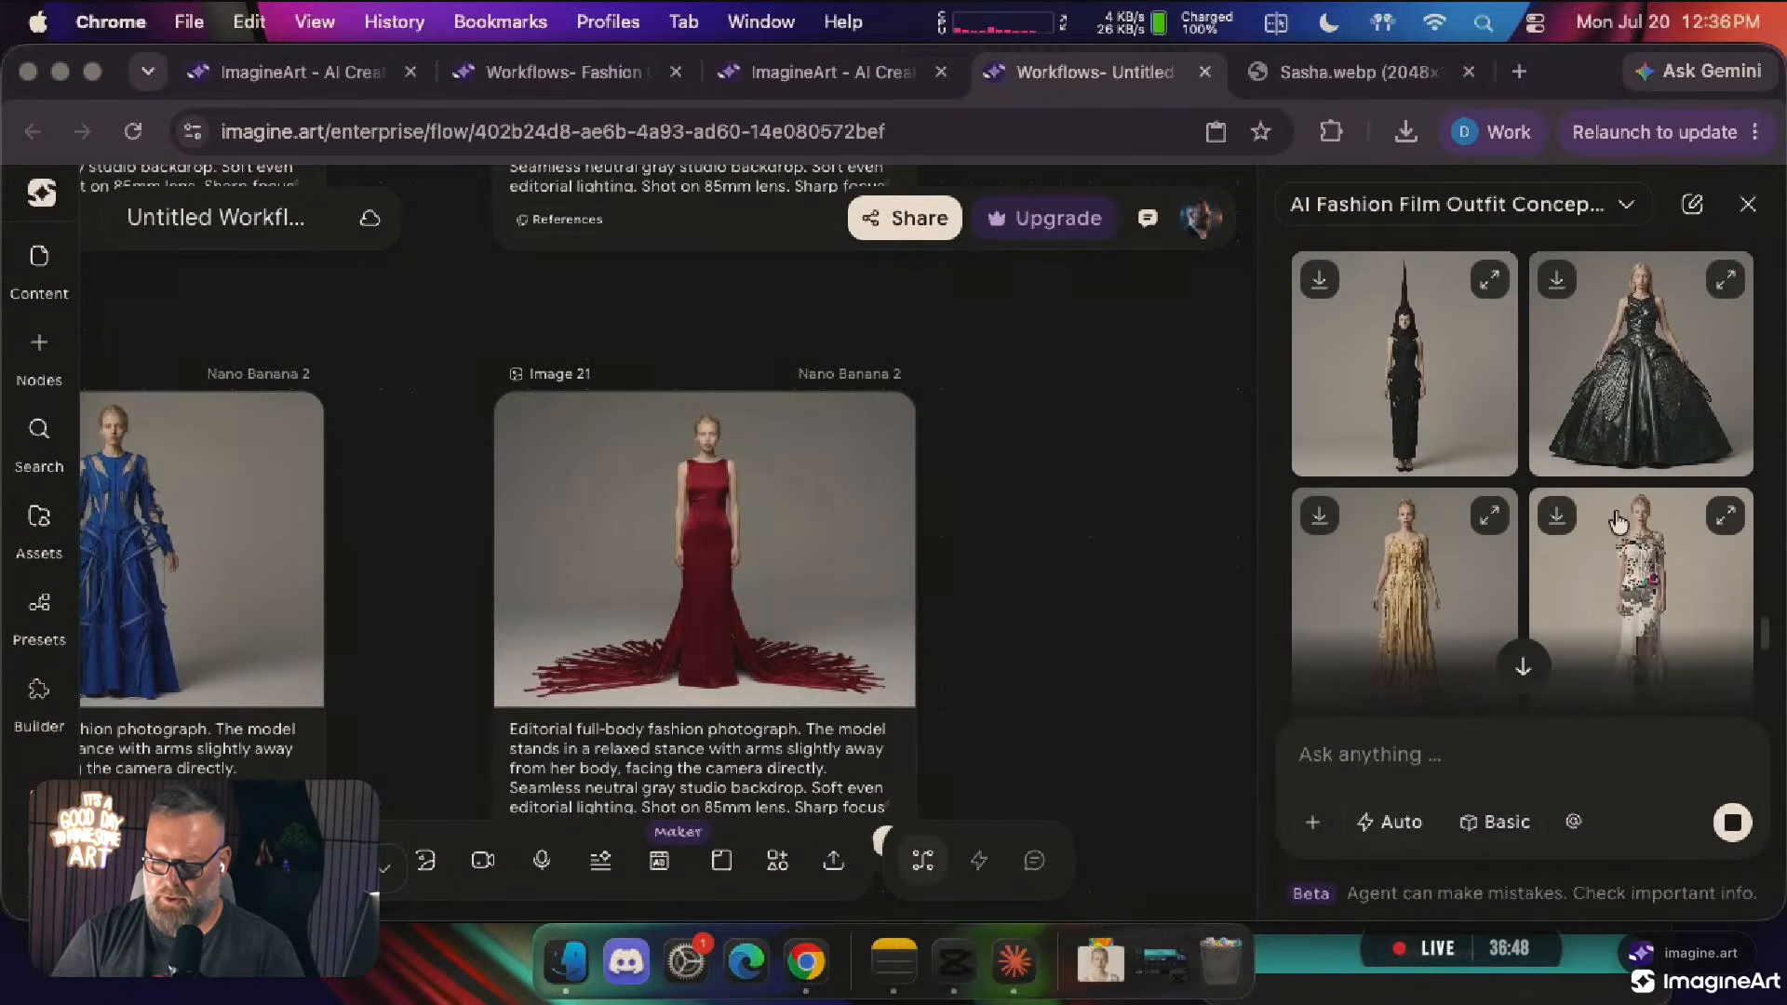
pyautogui.scroll(5, 1618, 523)
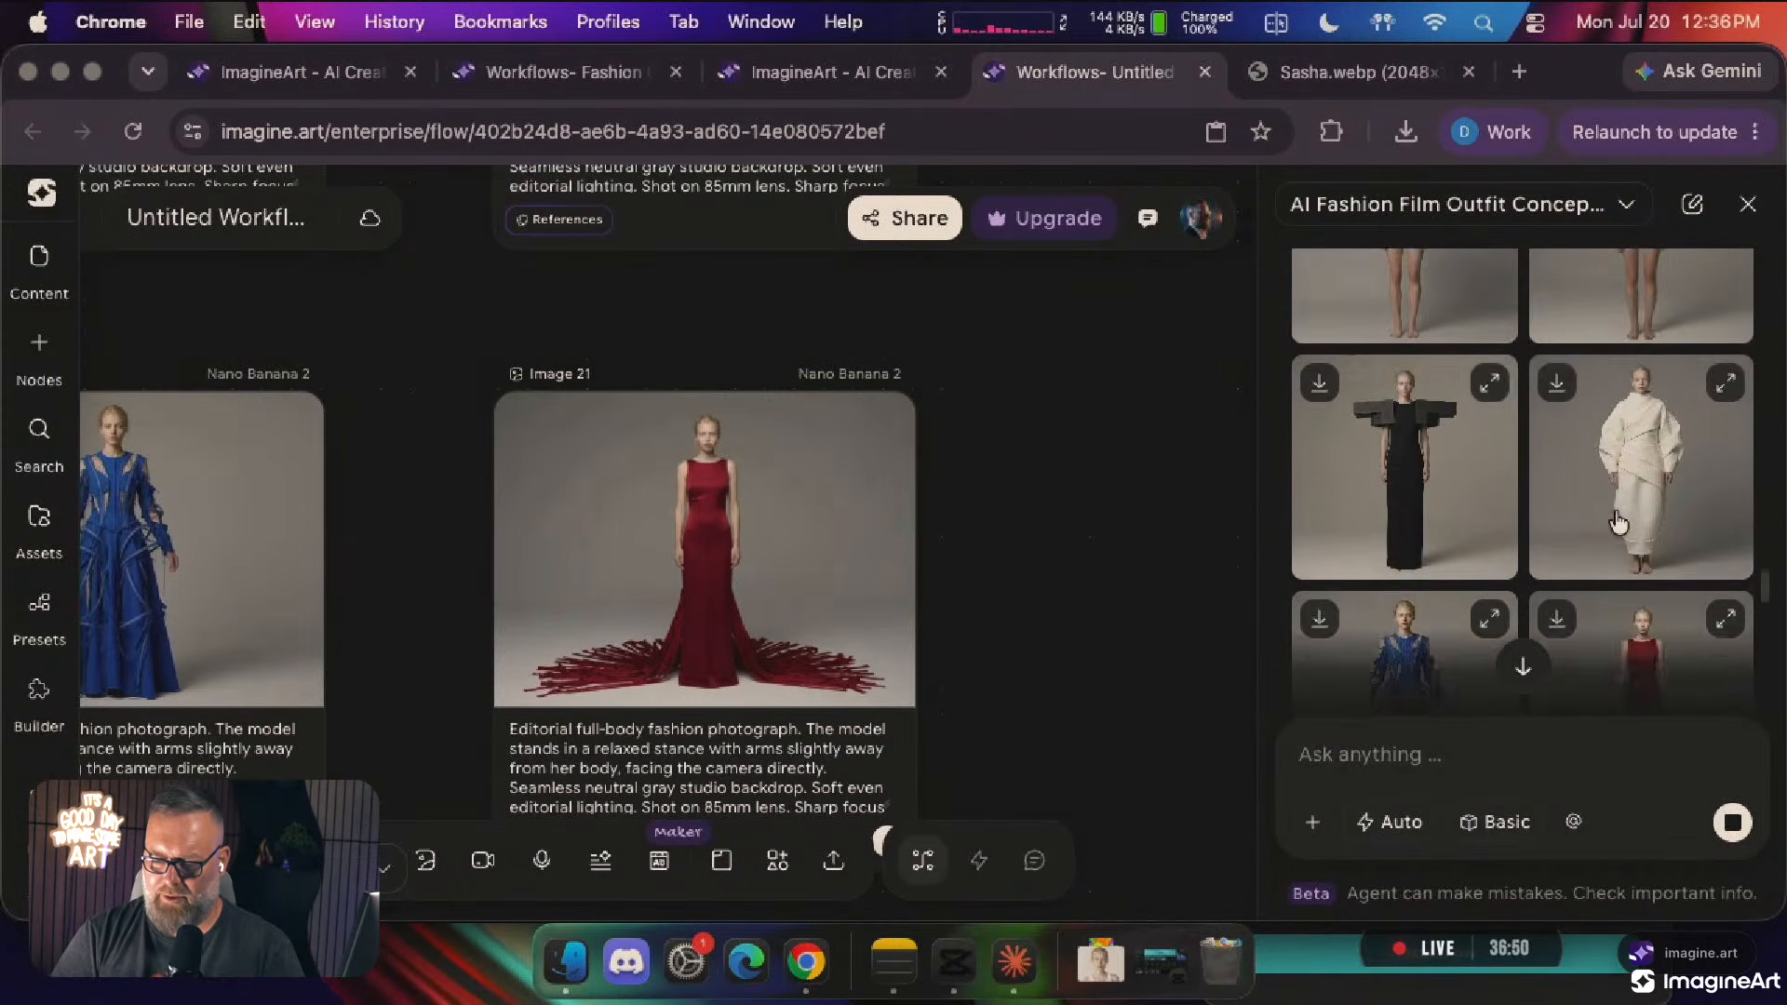
pyautogui.scroll(-5, 1618, 523)
pyautogui.scroll(-10, 1619, 523)
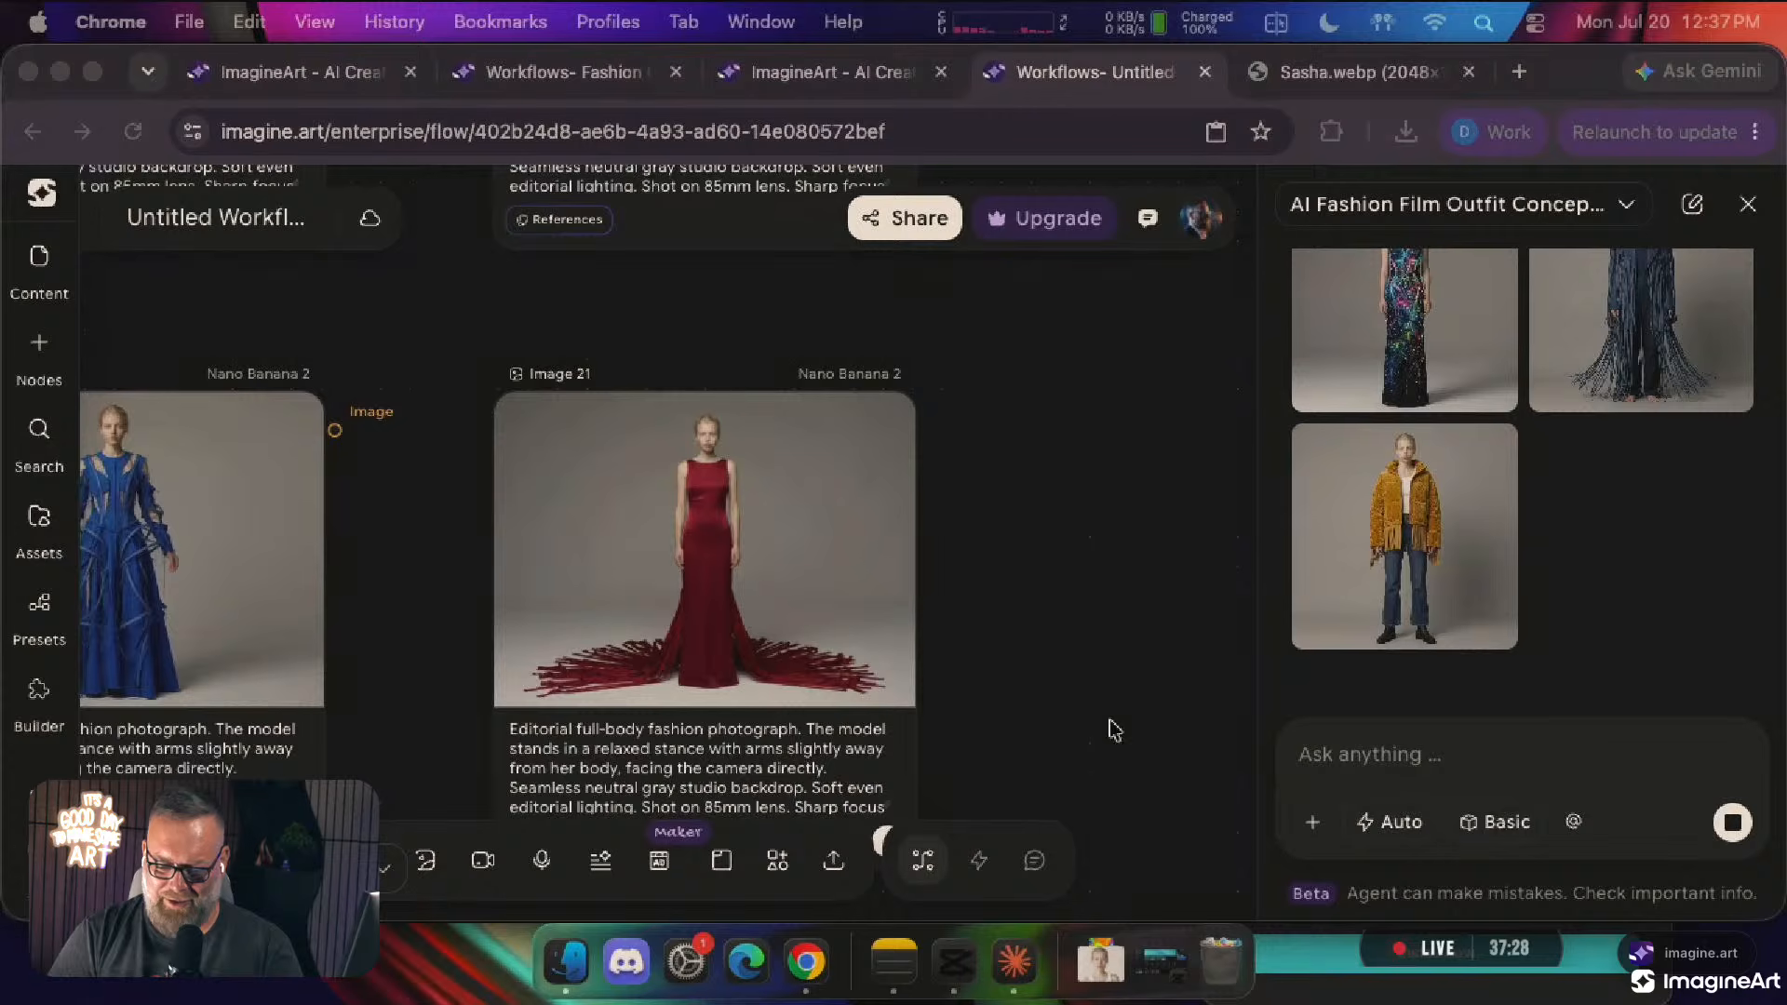
# Review the whole grid of generated outfit images on the canvas, including the lower rows still being filled
pyautogui.click(1456, 561)
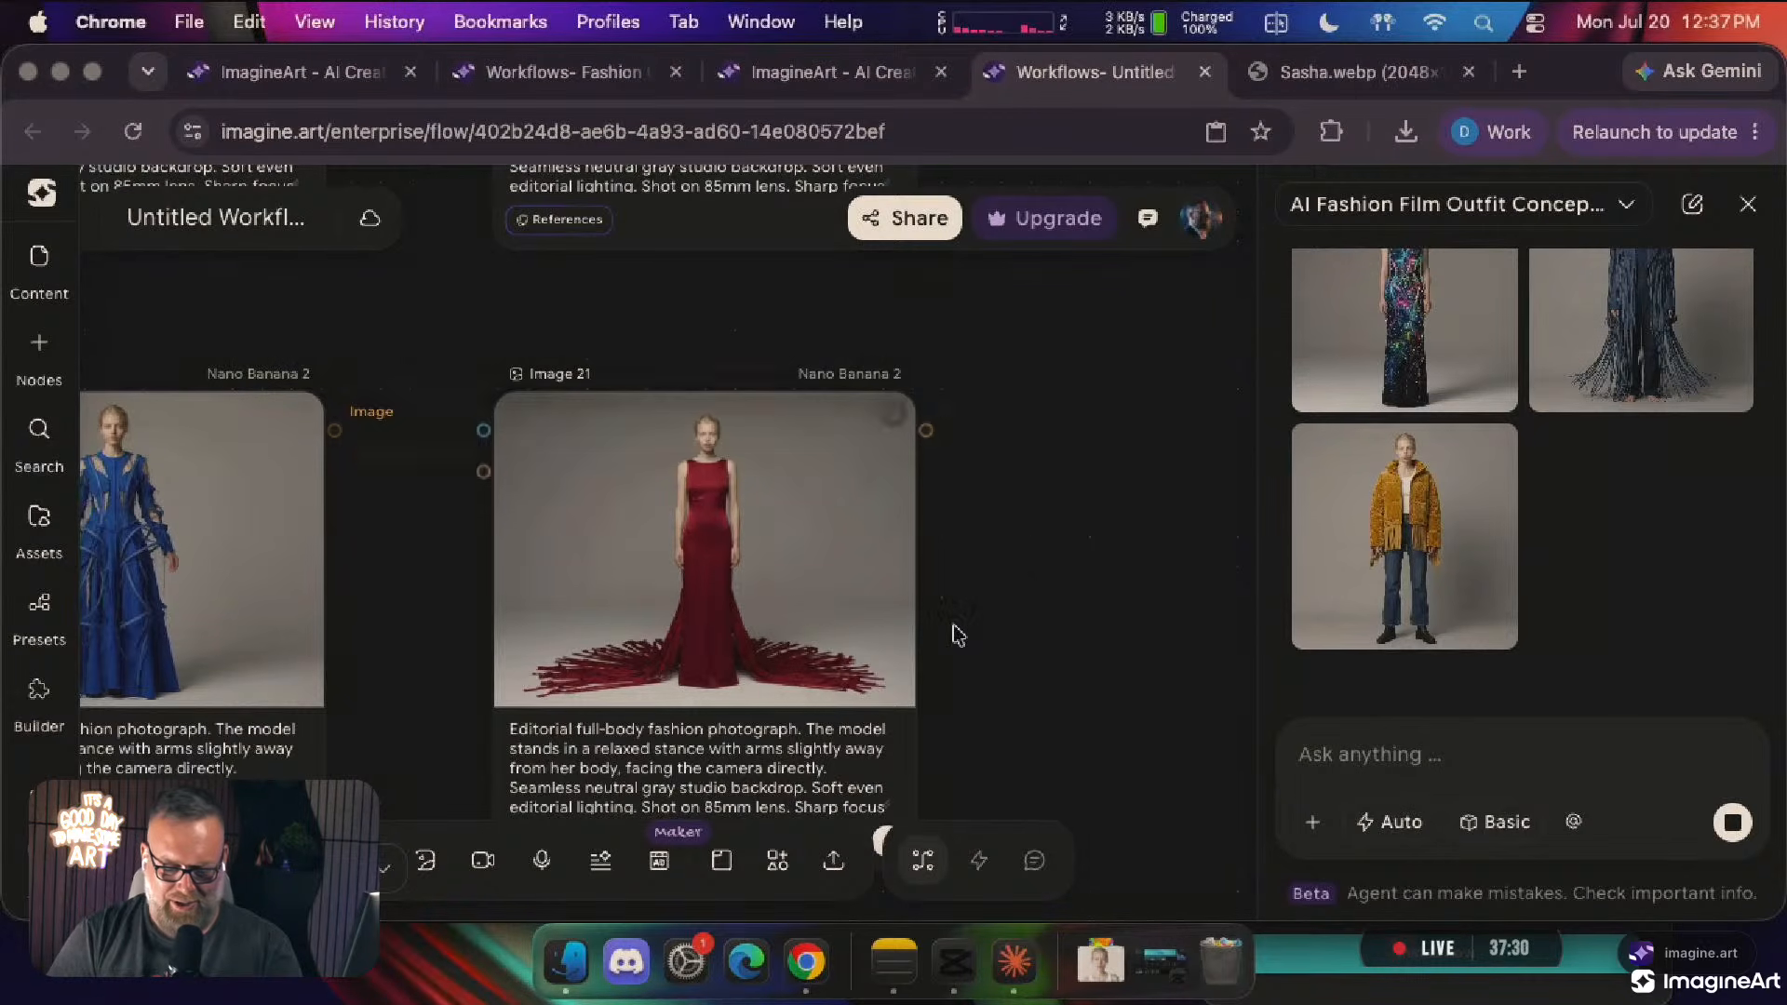
pyautogui.scroll(-10, 949, 630)
pyautogui.scroll(-5, 959, 636)
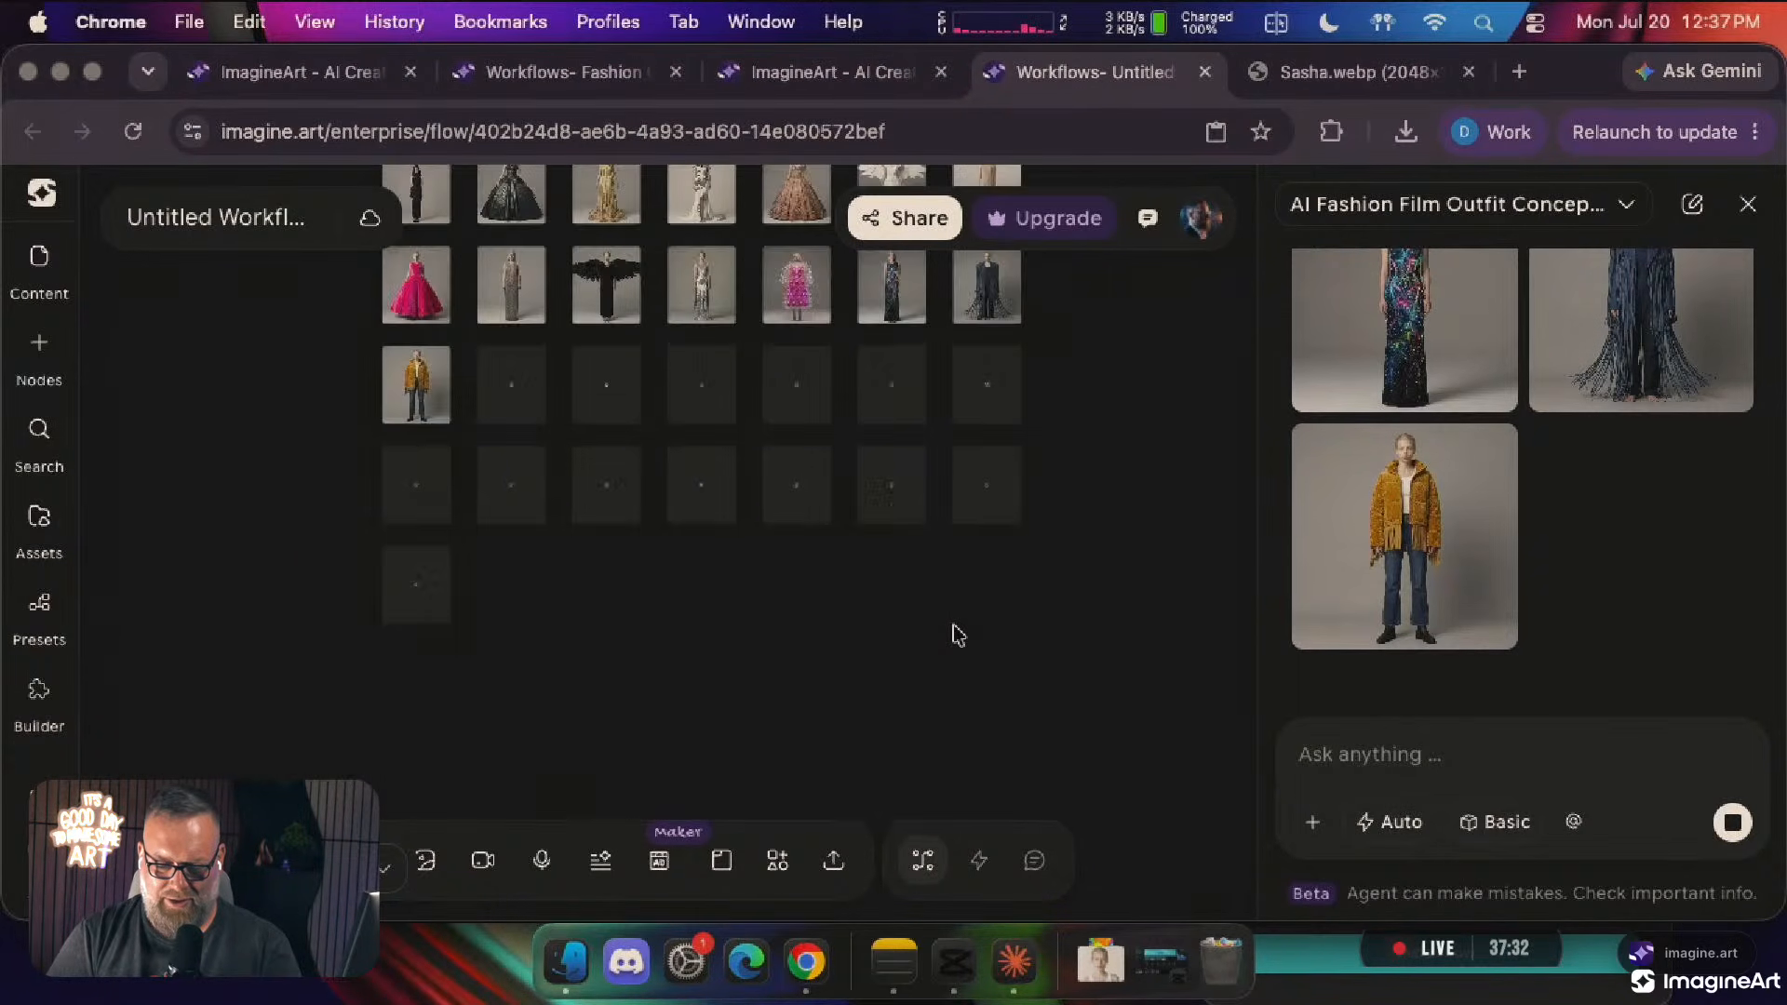
pyautogui.scroll(-2, 959, 636)
pyautogui.scroll(5, 958, 635)
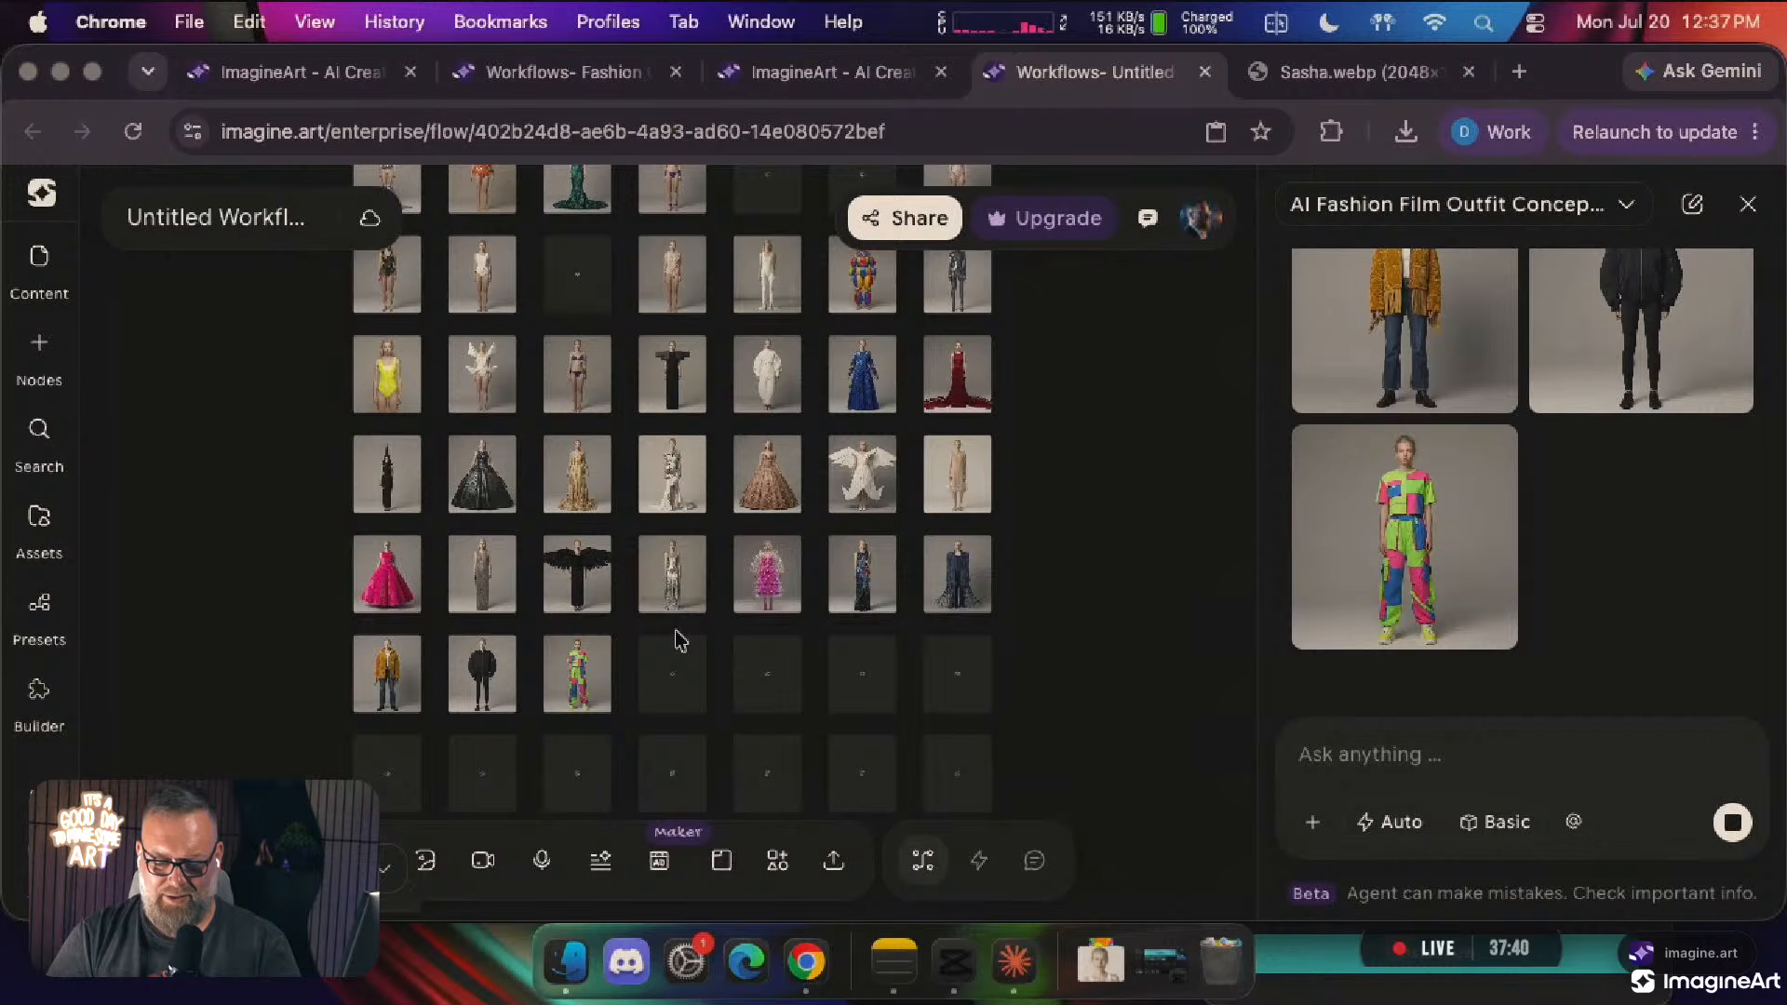
pyautogui.scroll(-5, 668, 684)
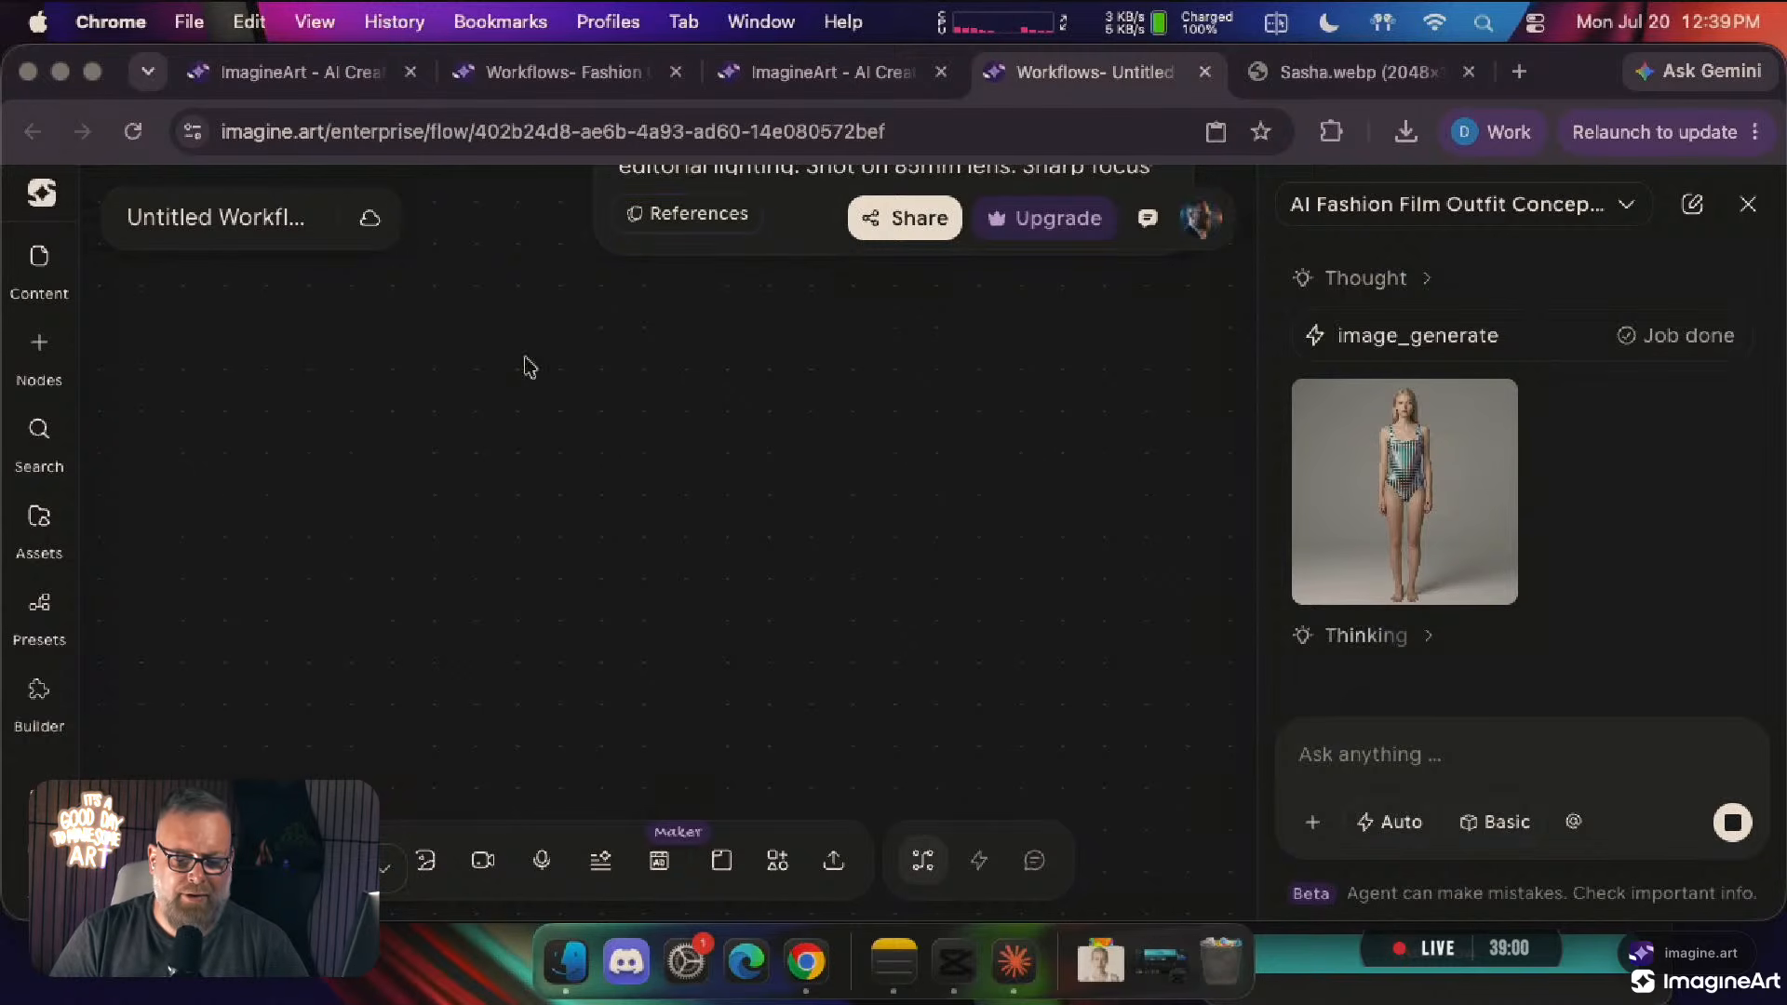
pyautogui.scroll(-10, 644, 419)
pyautogui.scroll(10, 649, 420)
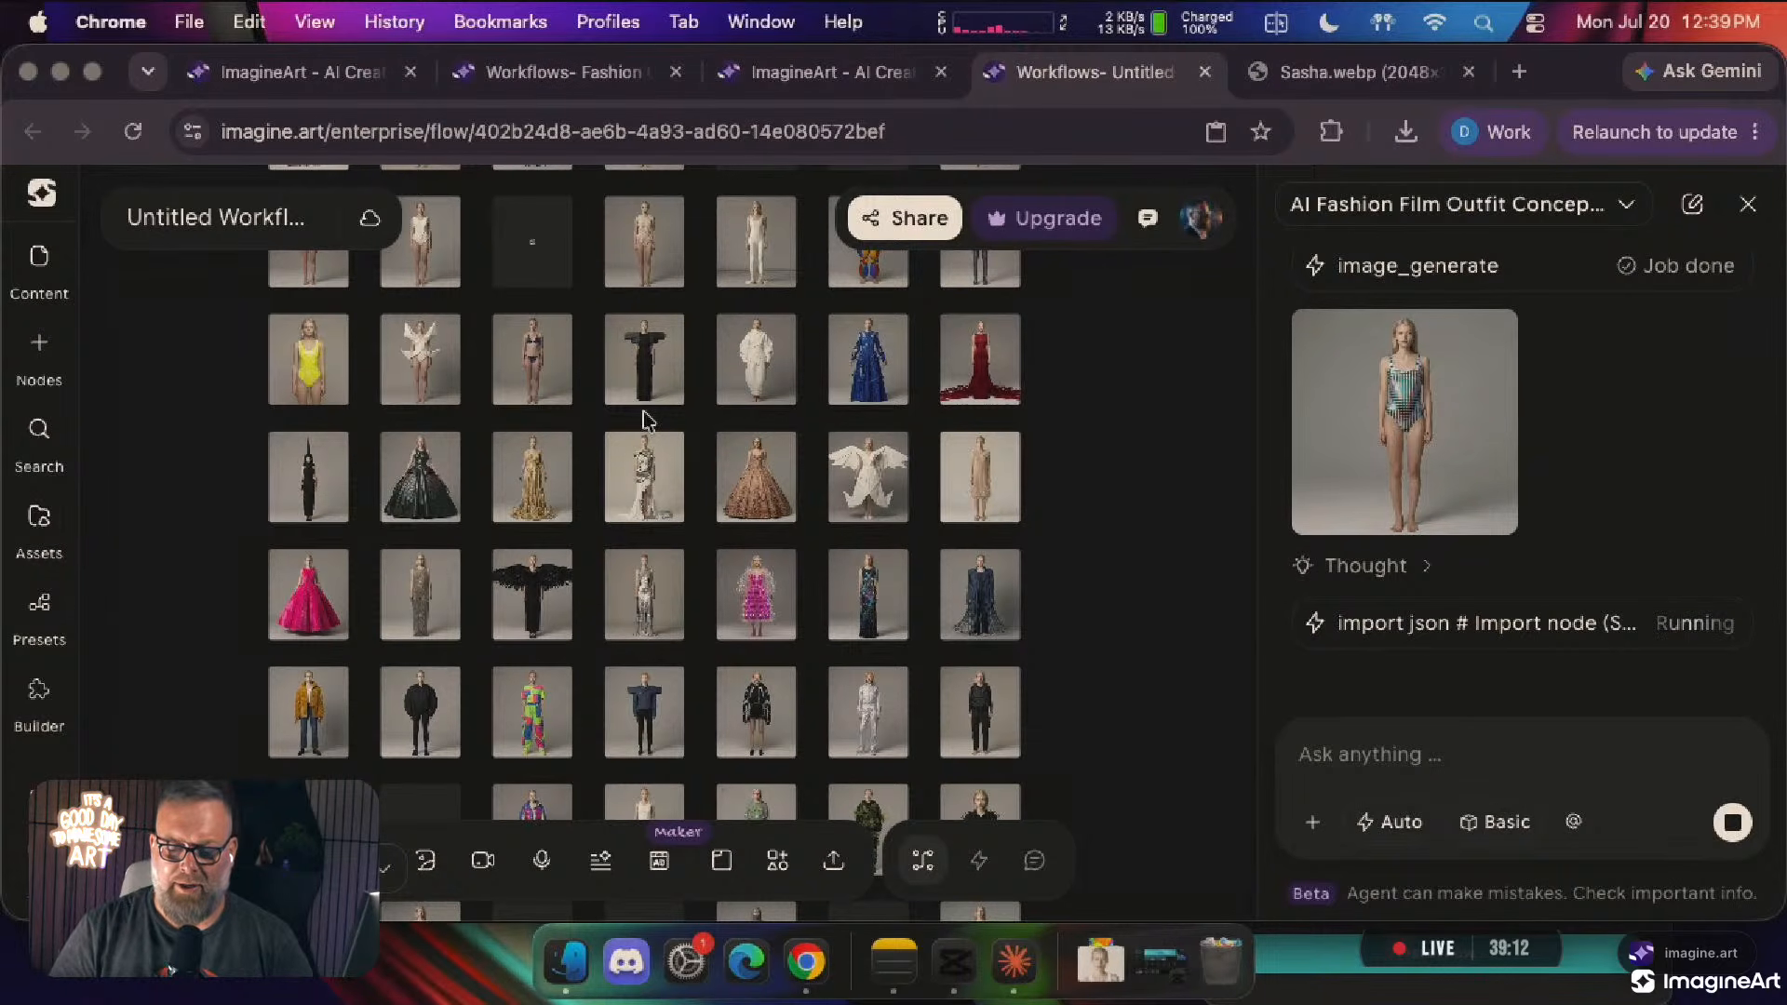
pyautogui.scroll(-5, 648, 419)
pyautogui.scroll(-2, 643, 409)
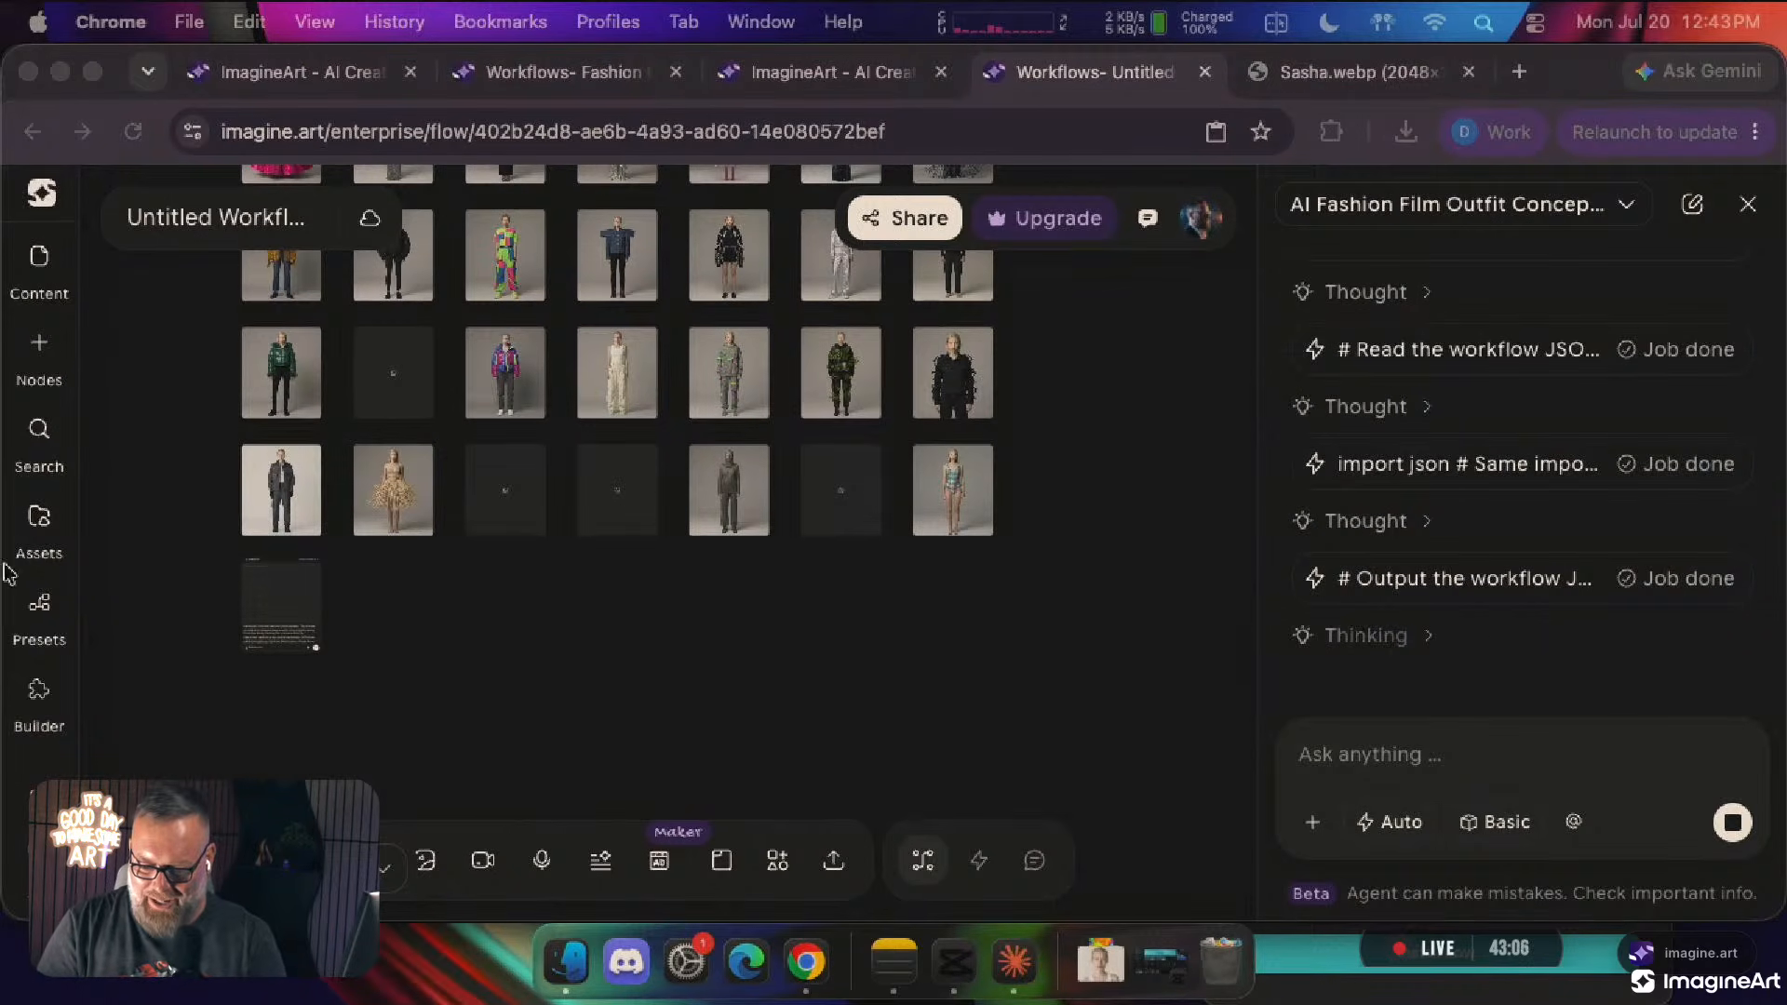
pyautogui.scroll(2, 1507, 551)
pyautogui.scroll(-2, 1507, 551)
pyautogui.scroll(10, 1506, 551)
pyautogui.scroll(-5, 1507, 551)
pyautogui.scroll(-5, 1507, 551)
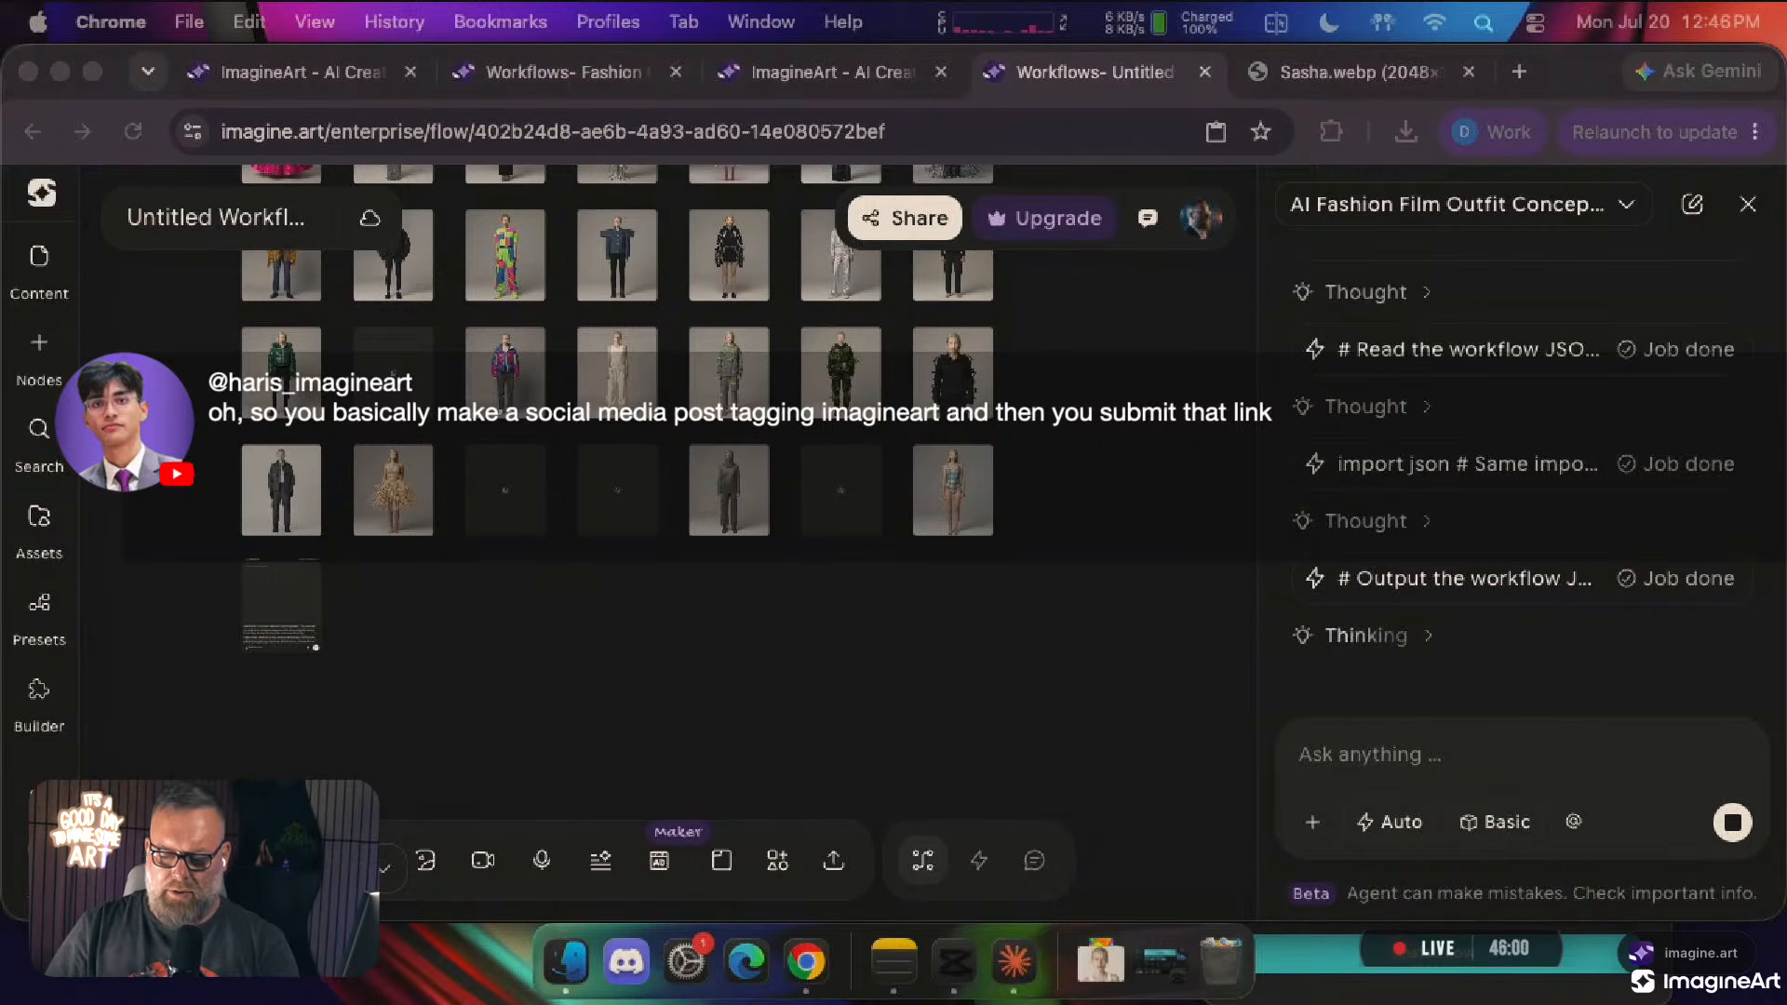
# Expand the agent's current thinking in the chat and read through its reasoning about building the workflow
pyautogui.click(1360, 634)
pyautogui.scroll(-10, 1360, 632)
pyautogui.scroll(-10, 1360, 630)
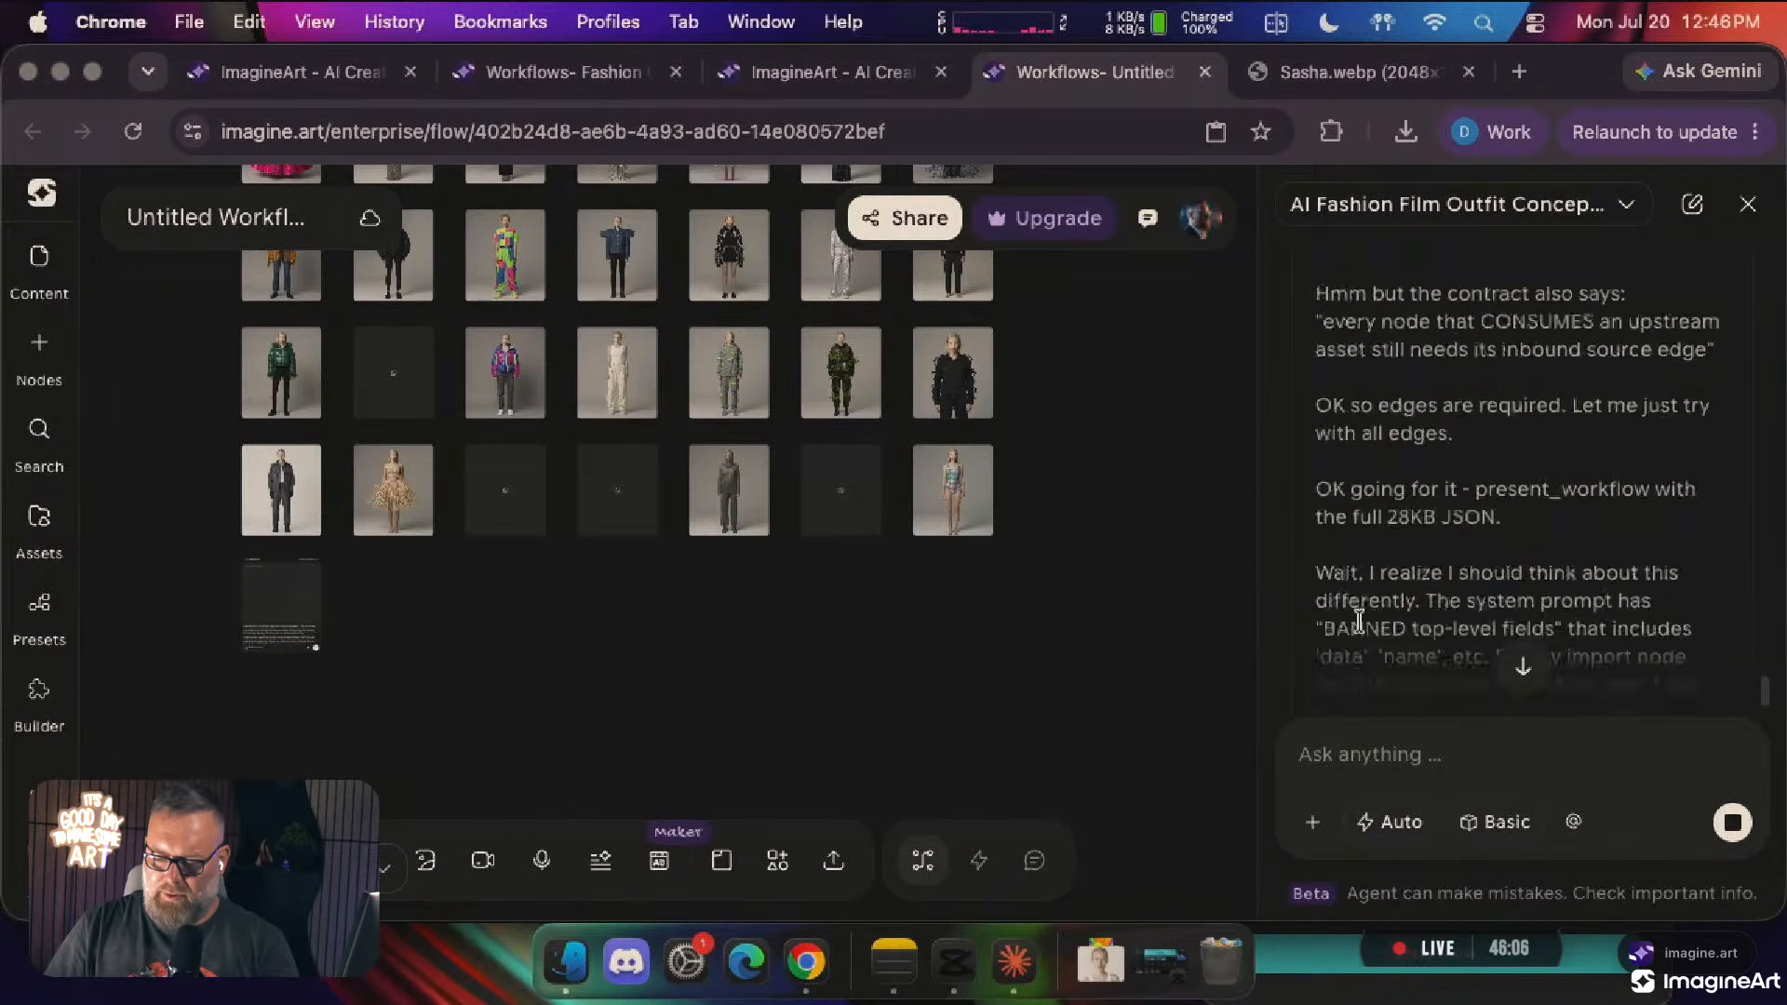
# Go from the Projects page to the enterprise home page, check the featured tools there and zoom the page out
pyautogui.click(335, 77)
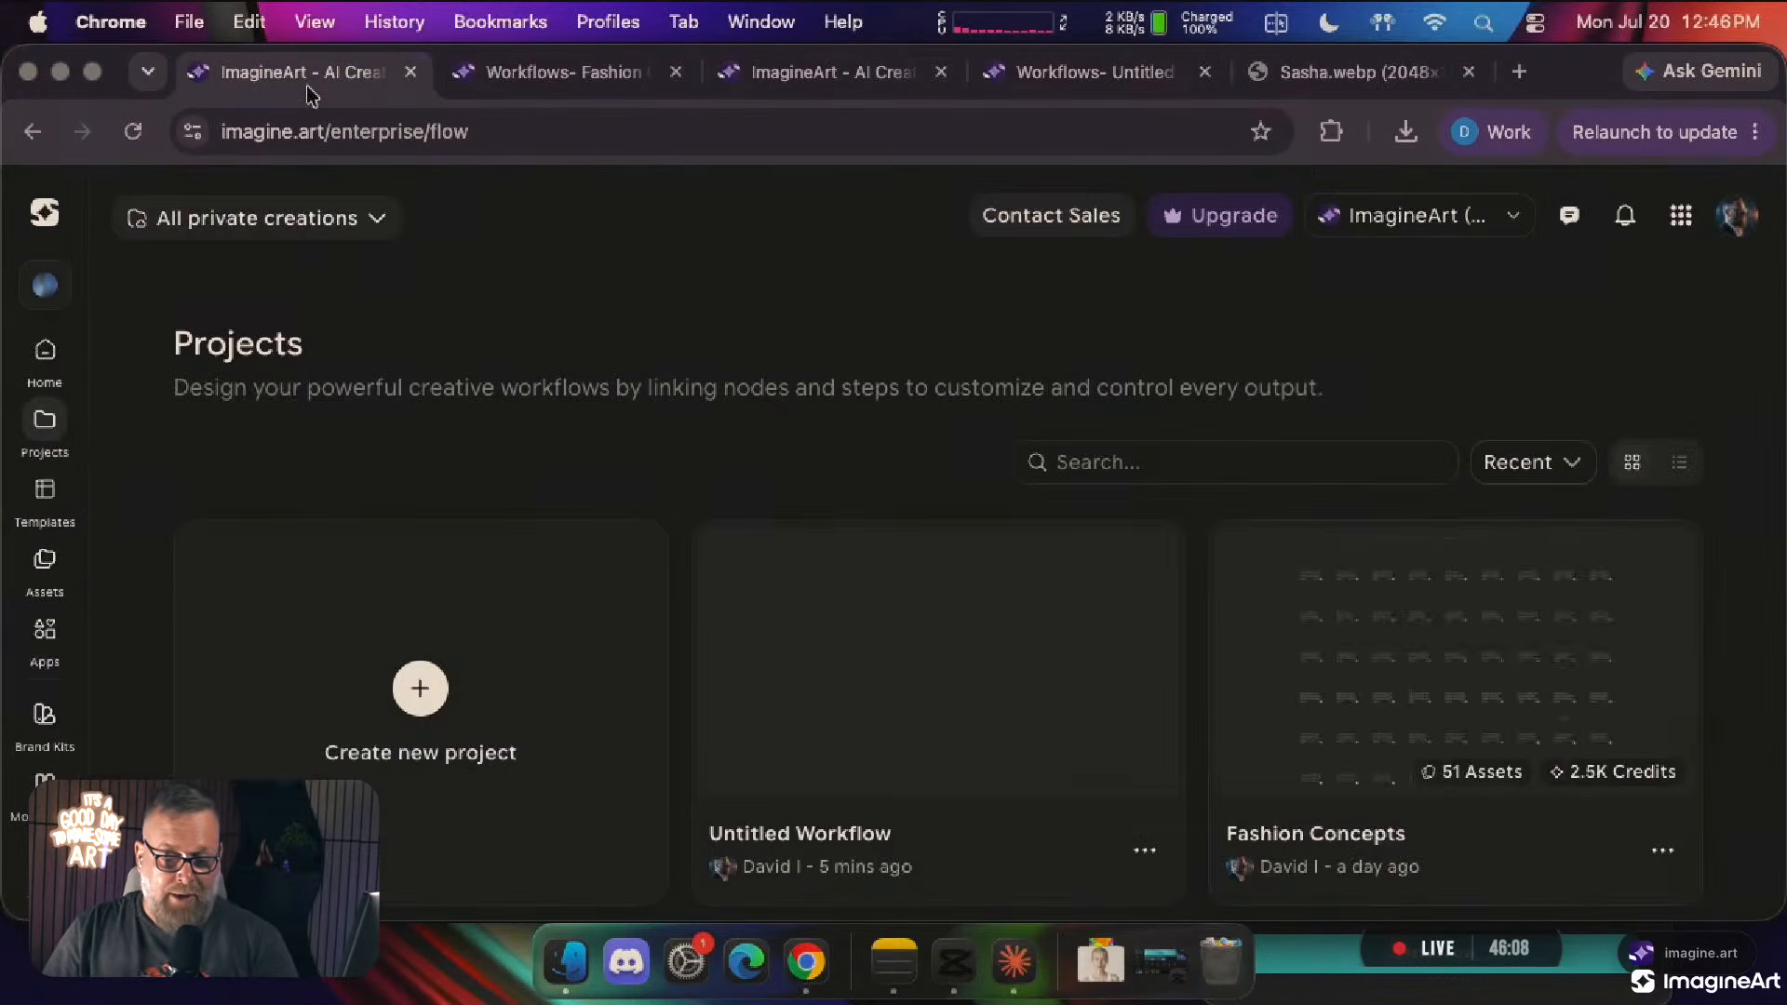
pyautogui.click(51, 376)
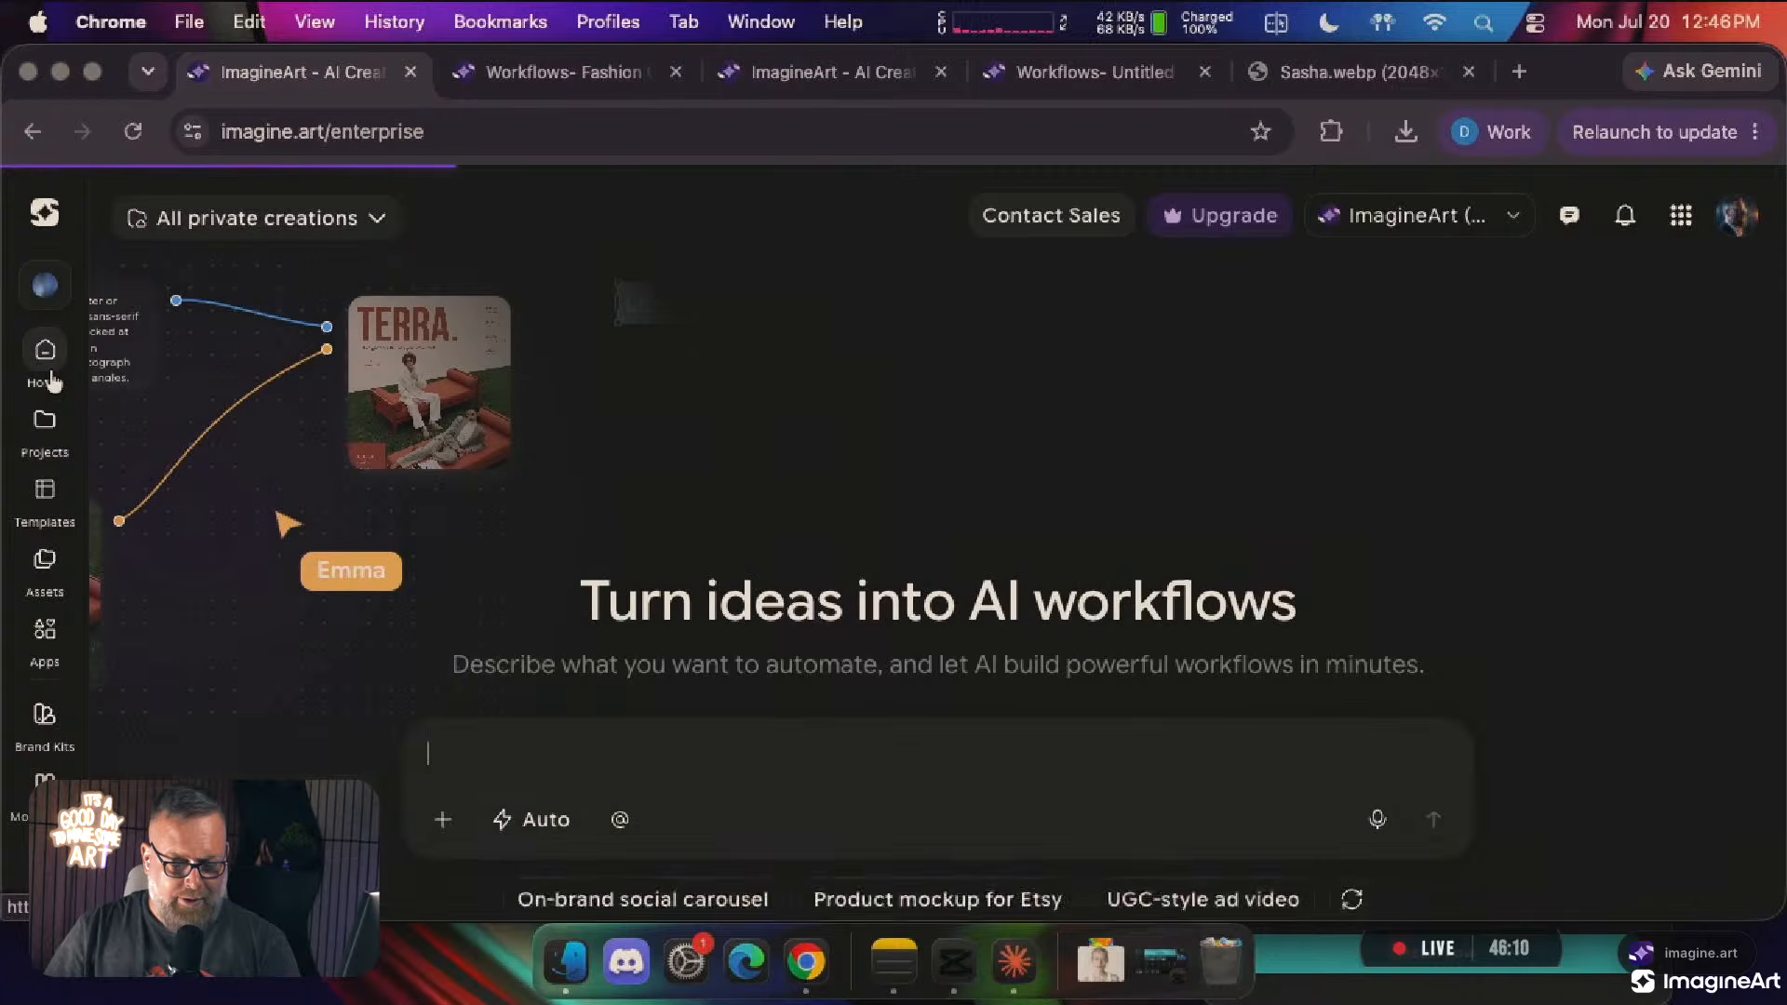
pyautogui.click(1681, 215)
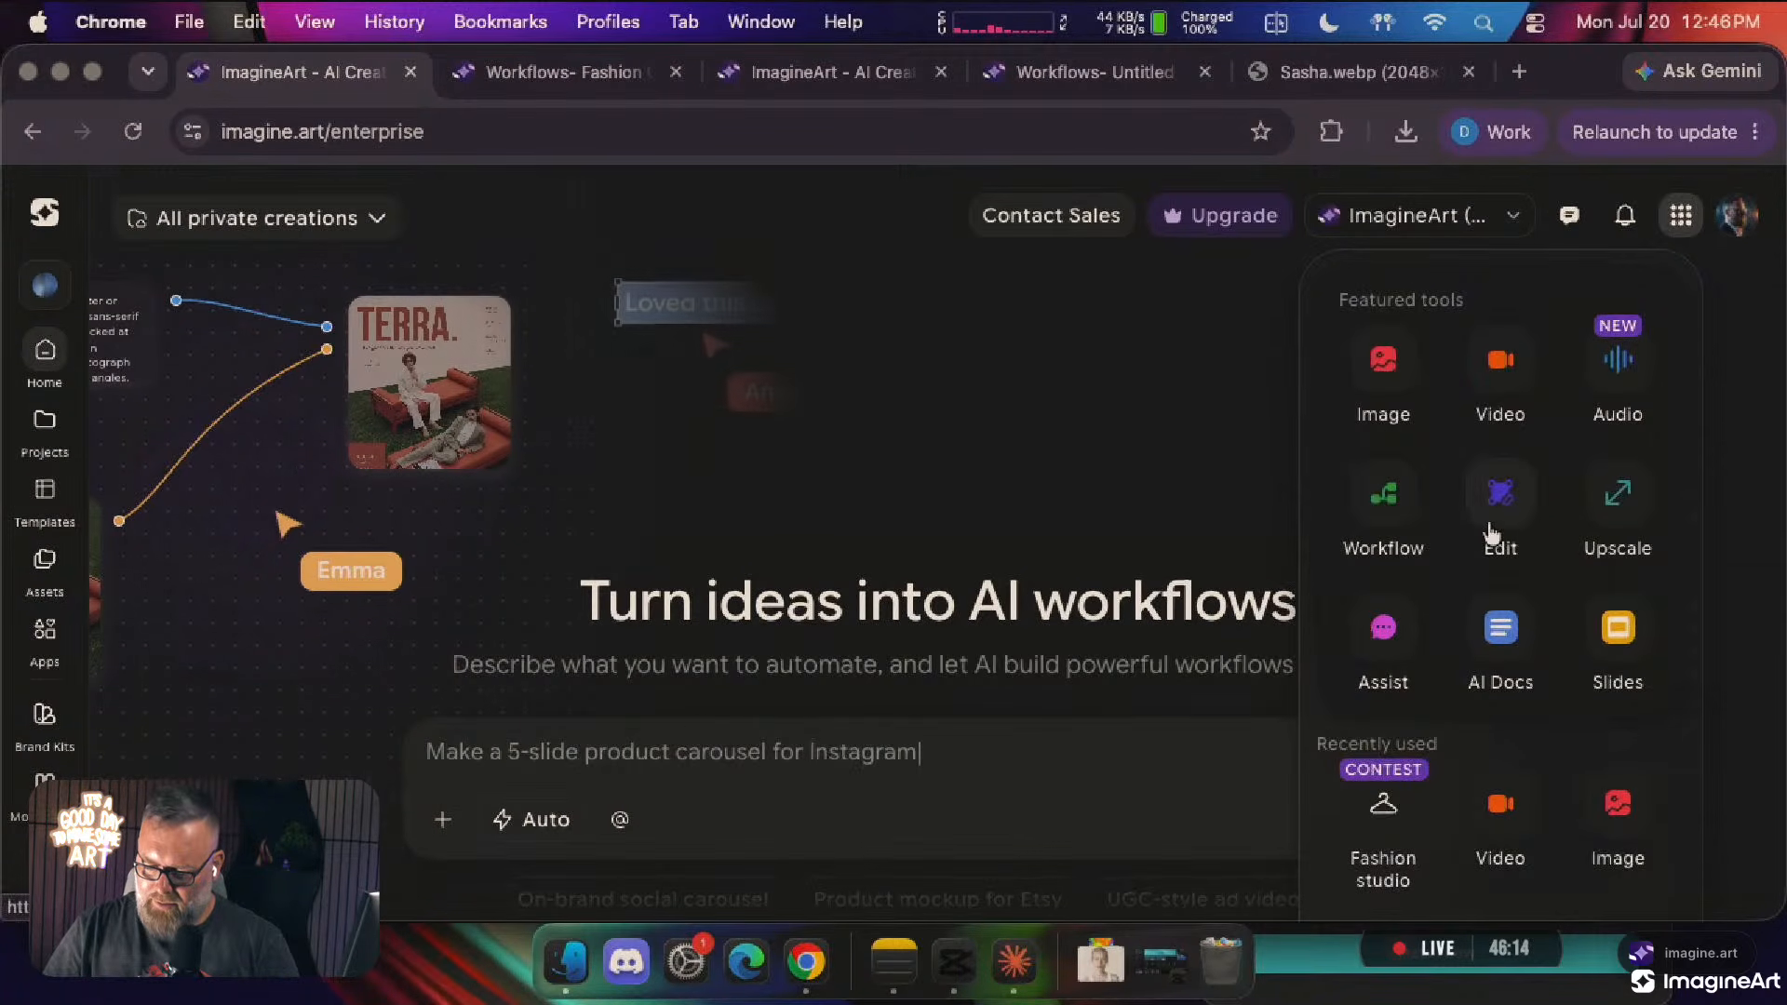
pyautogui.click(367, 528)
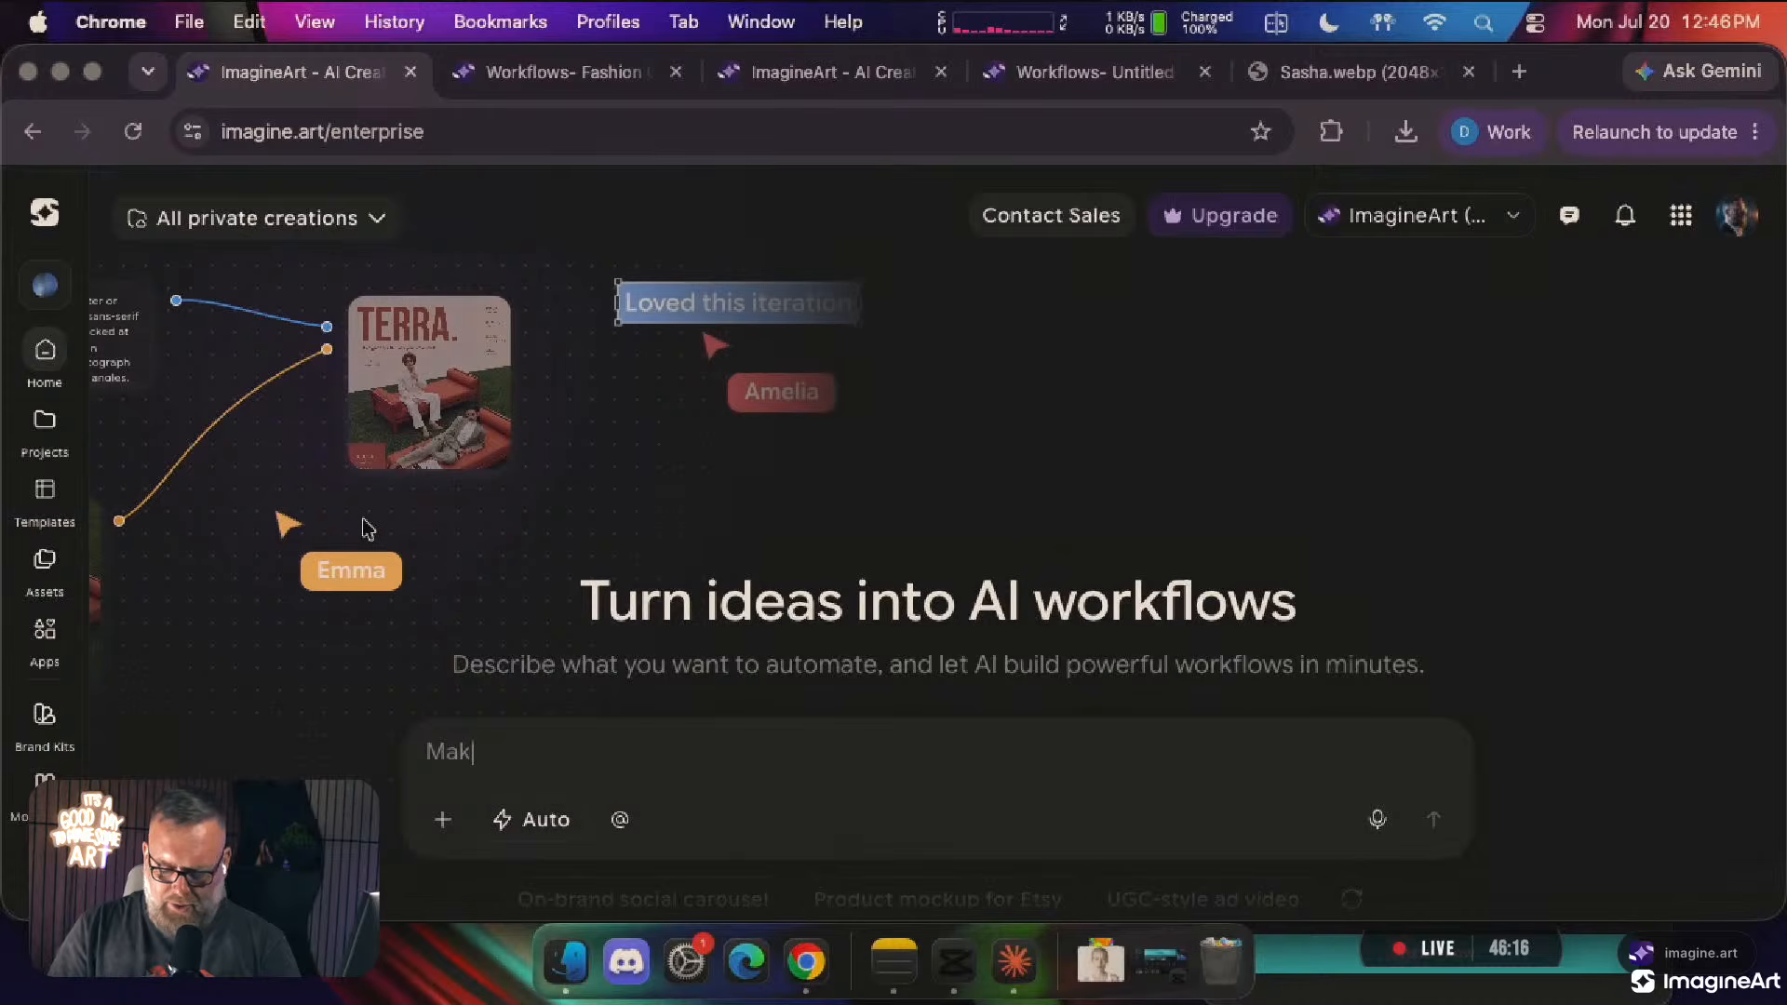
pyautogui.press('super+minus')
pyautogui.press('super+minus')
pyautogui.press('super+minus')
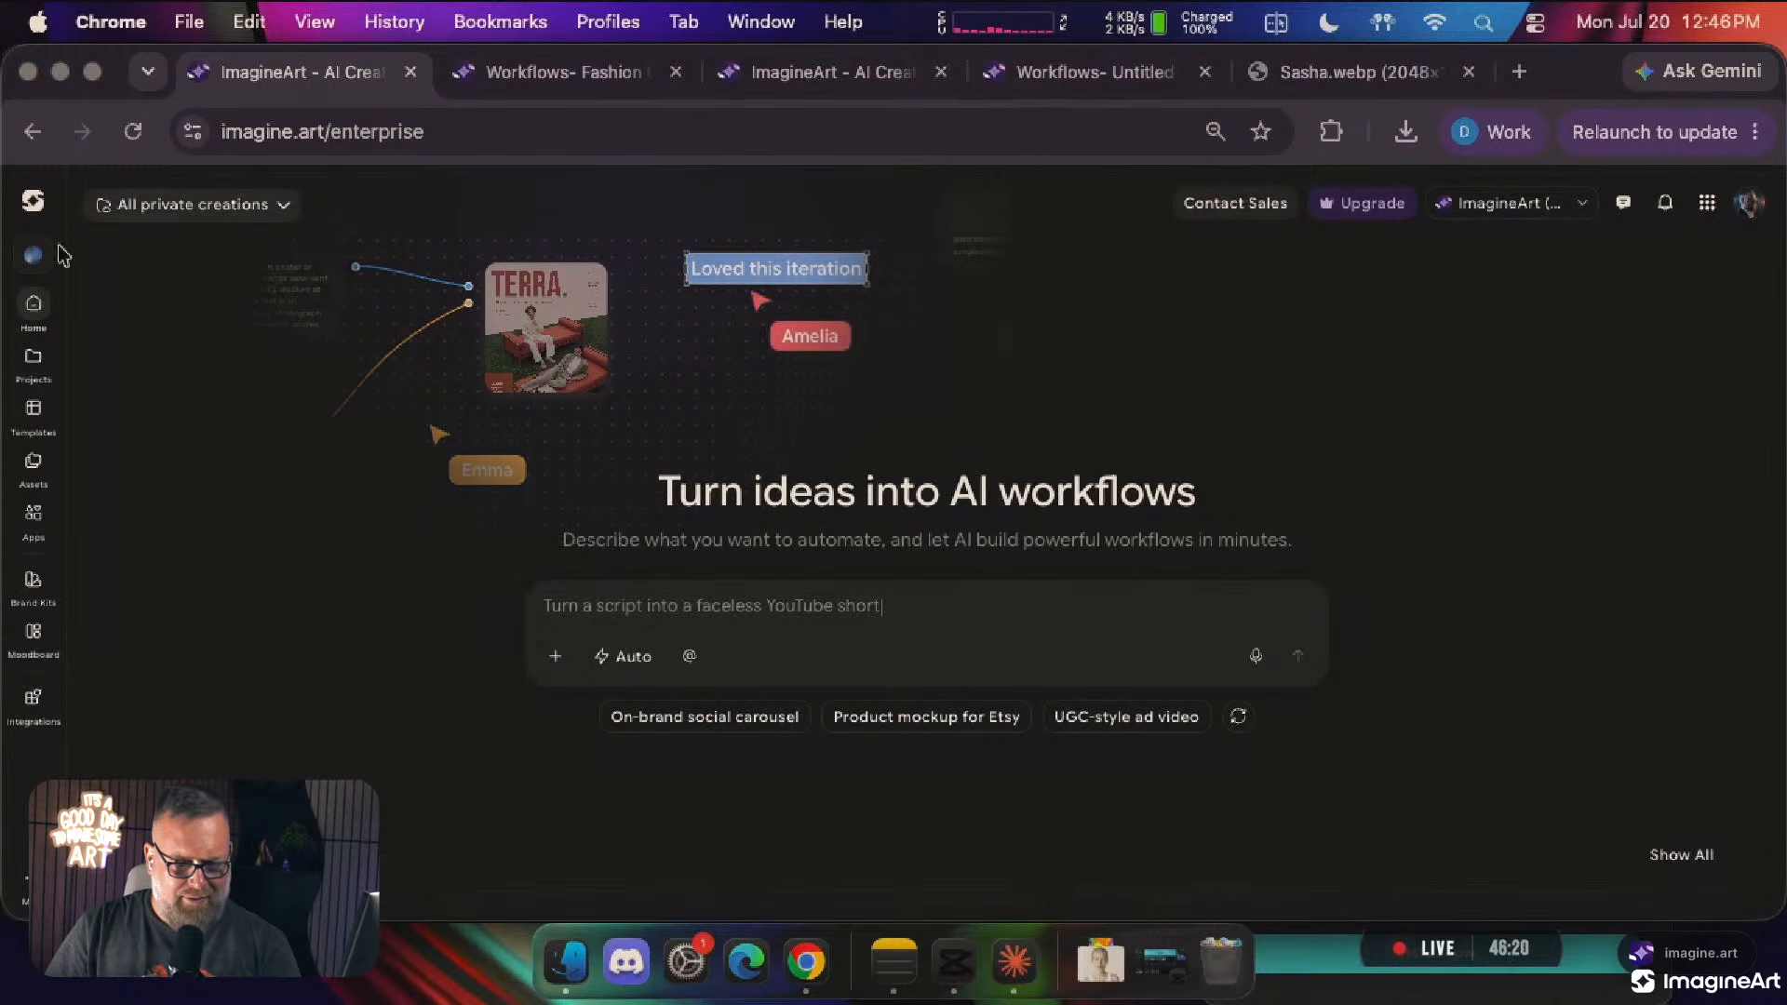
# Shorten the Projects page's web address to imagine.art and load the main site
pyautogui.click(338, 131)
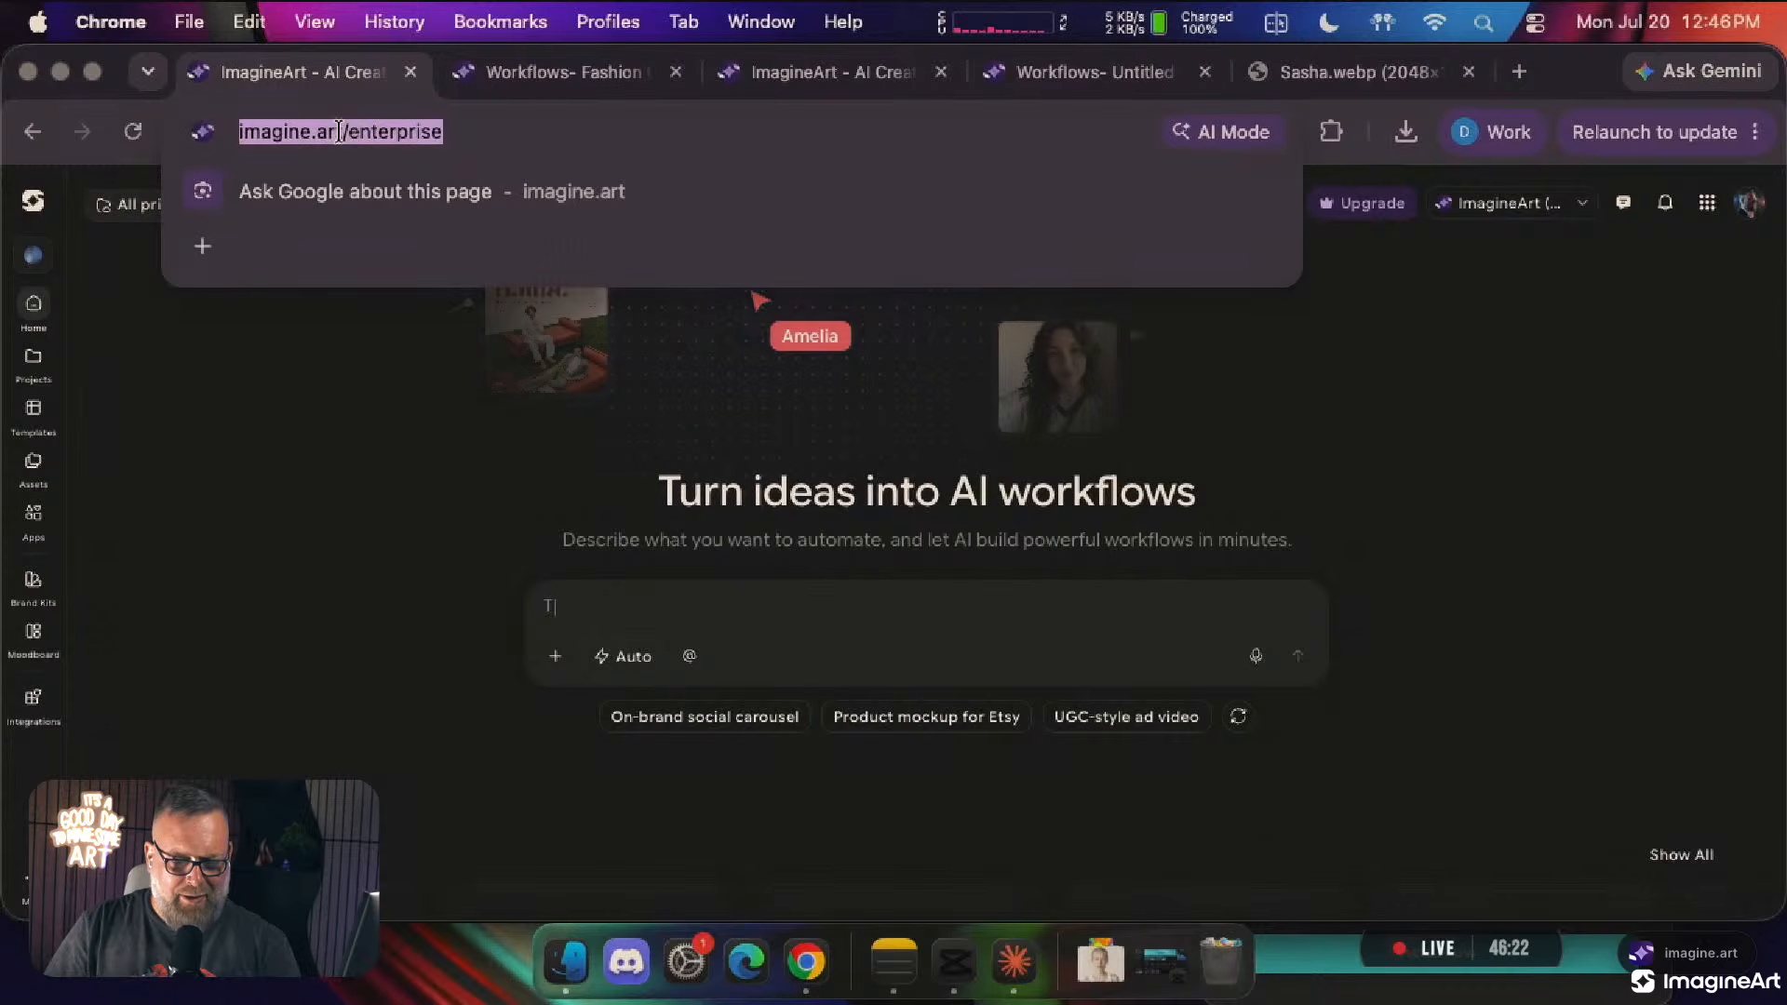
pyautogui.click(524, 132)
pyautogui.press('BackSpace')
pyautogui.press('BackSpace')
pyautogui.press('BackSpace')
pyautogui.press('BackSpace')
pyautogui.press('BackSpace')
pyautogui.press('BackSpace')
pyautogui.press('BackSpace')
pyautogui.press('BackSpace')
pyautogui.press('BackSpace')
pyautogui.press('BackSpace')
pyautogui.press('Return')
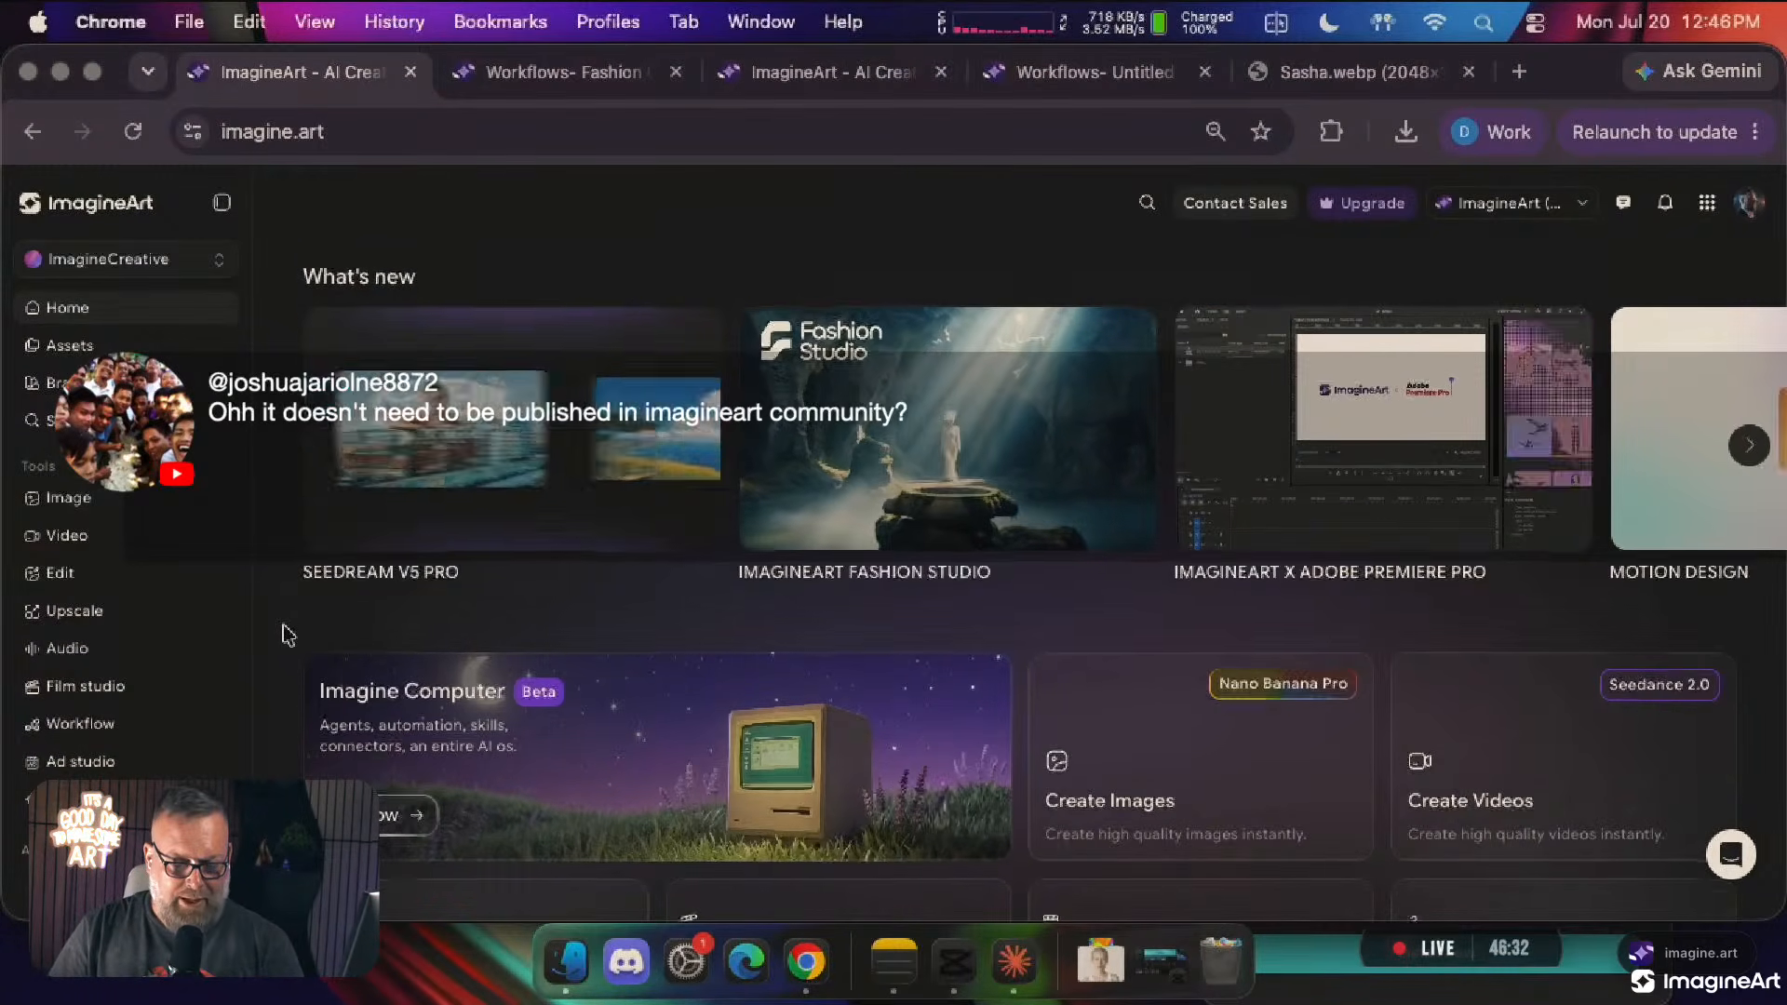
# Browse the main home page and the full All Tools catalogue
pyautogui.scroll(-5, 284, 628)
pyautogui.scroll(-1, 135, 703)
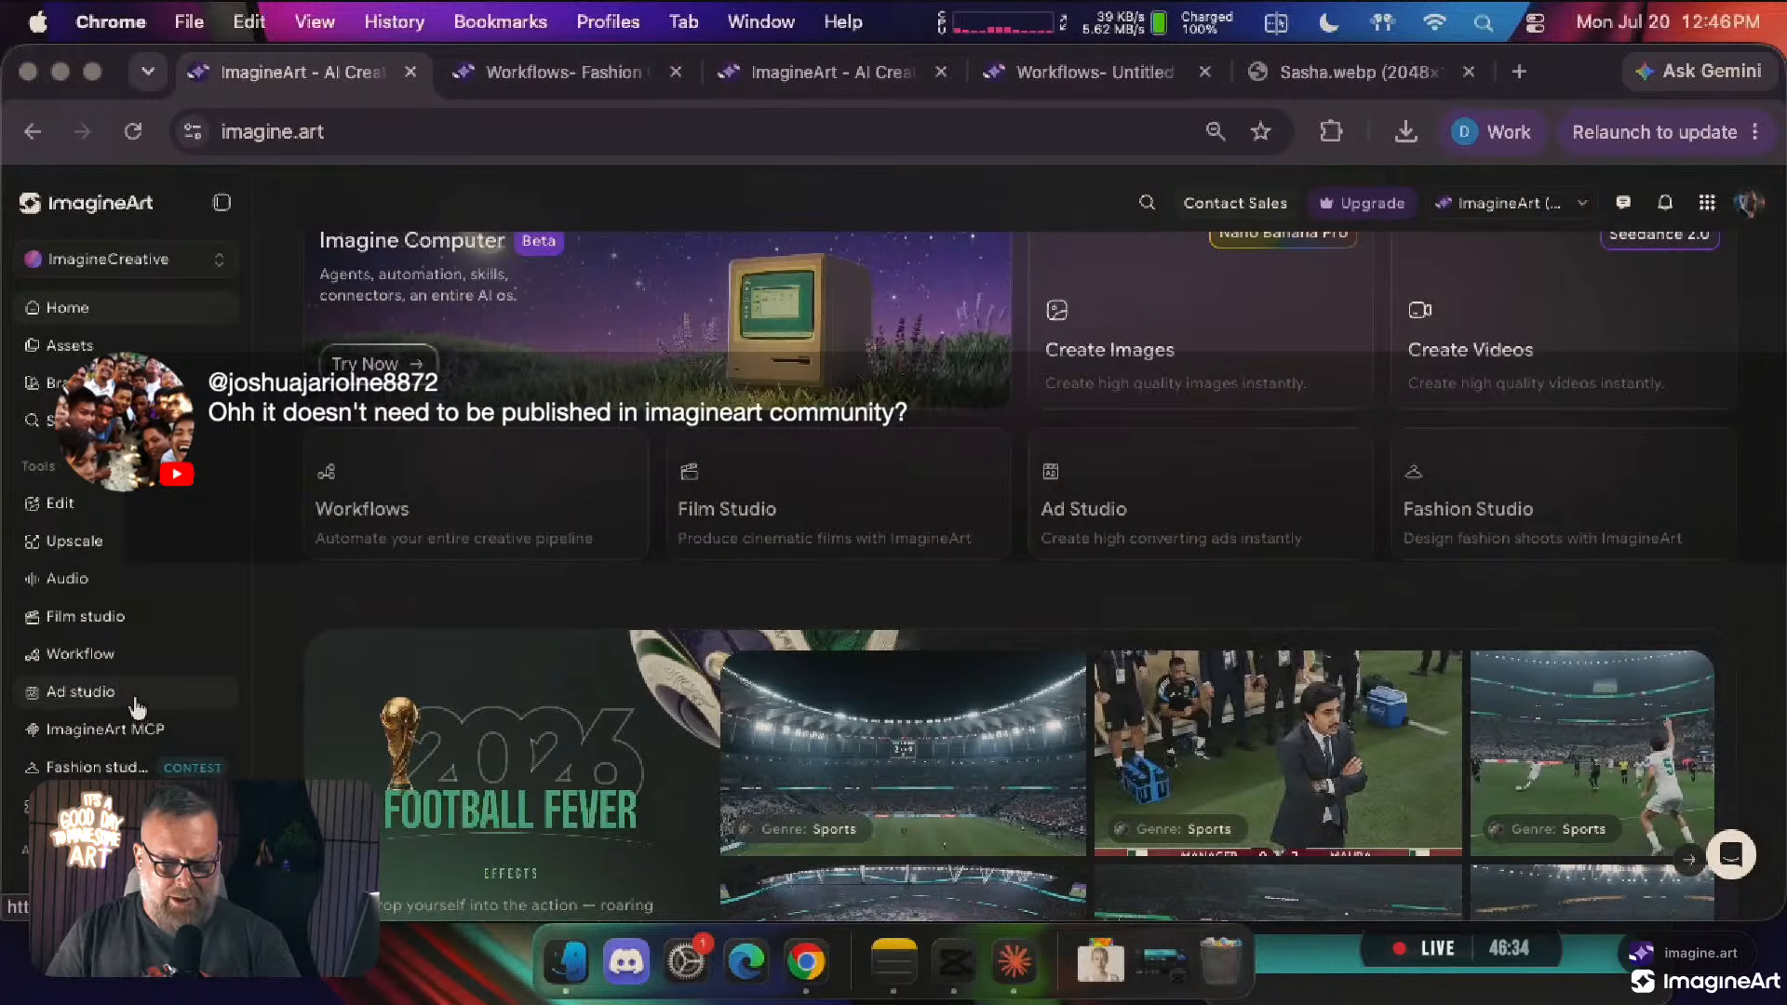
pyautogui.click(1707, 203)
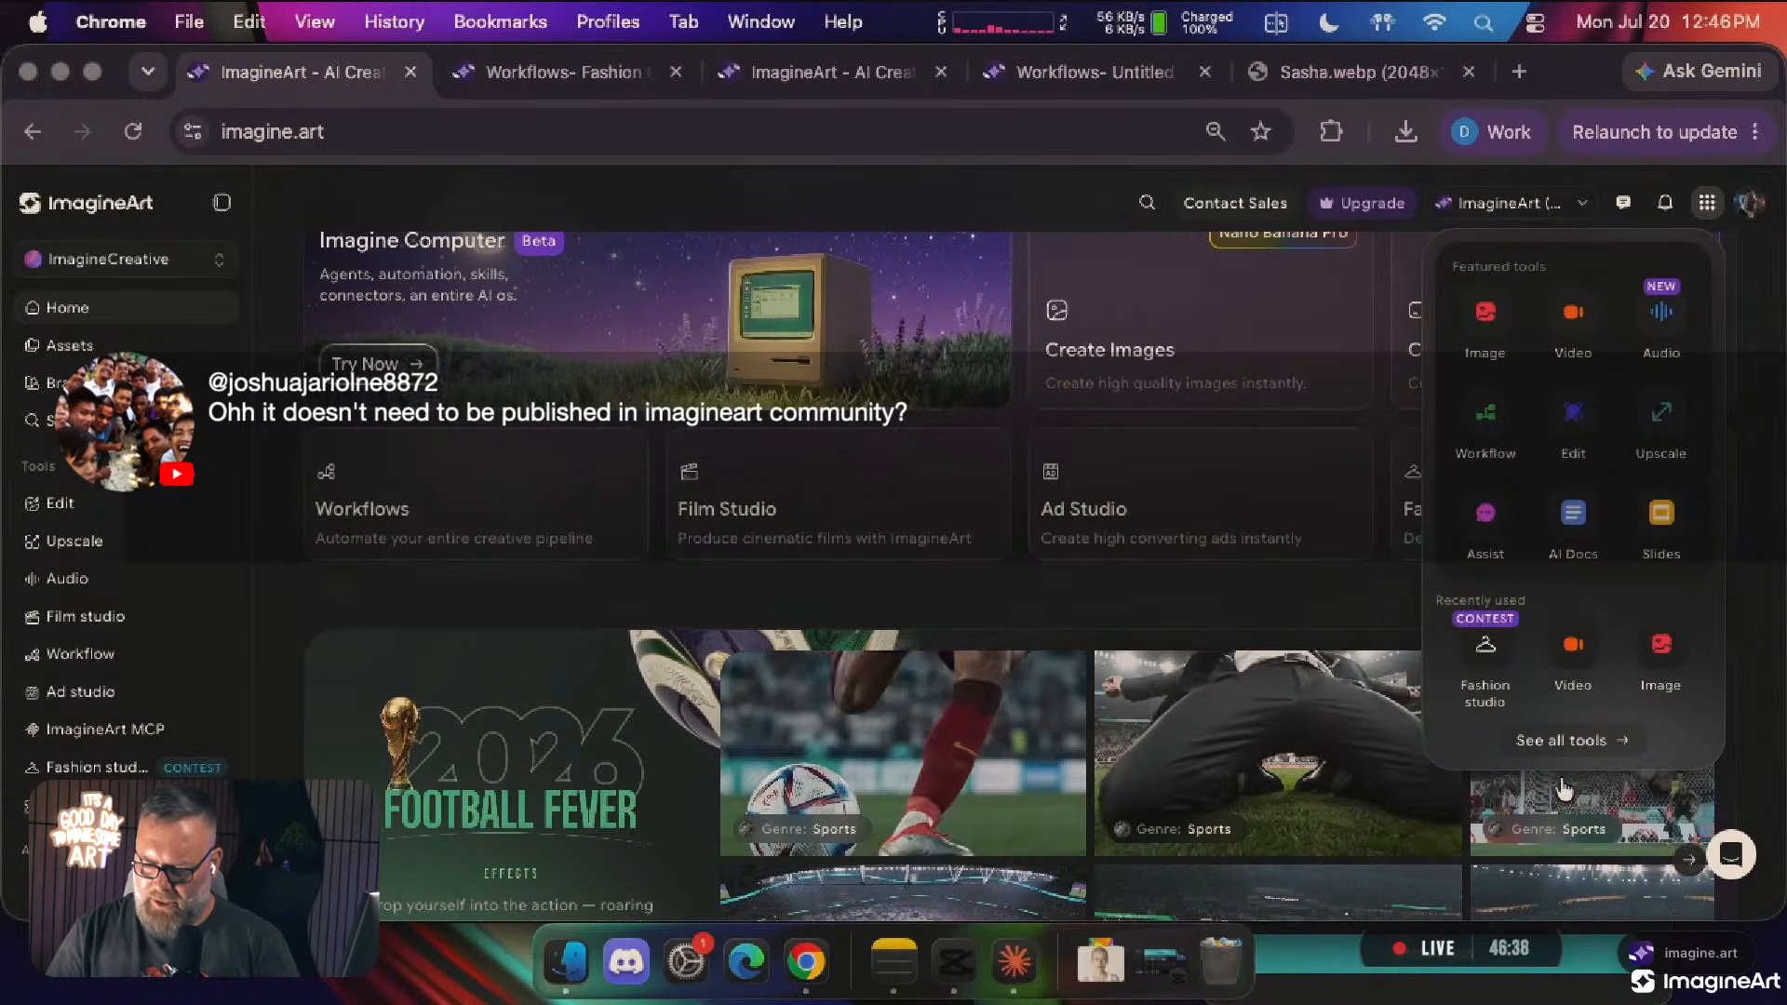
pyautogui.click(1552, 740)
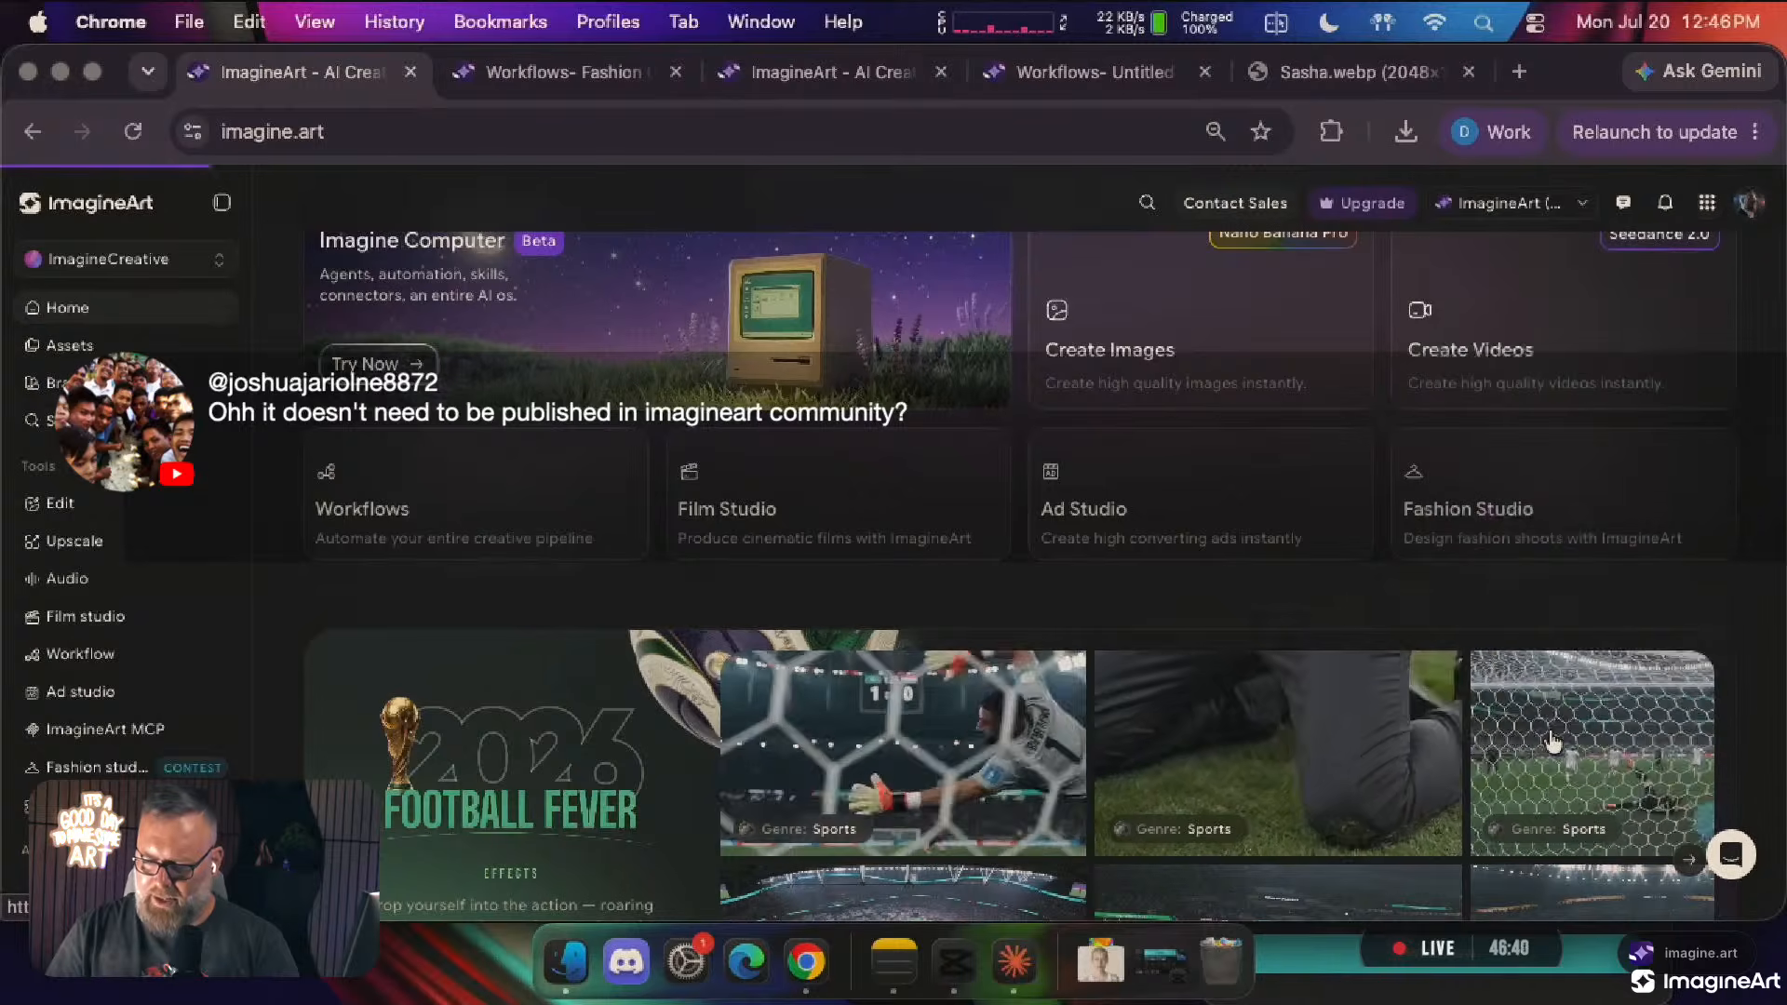
pyautogui.scroll(-10, 872, 515)
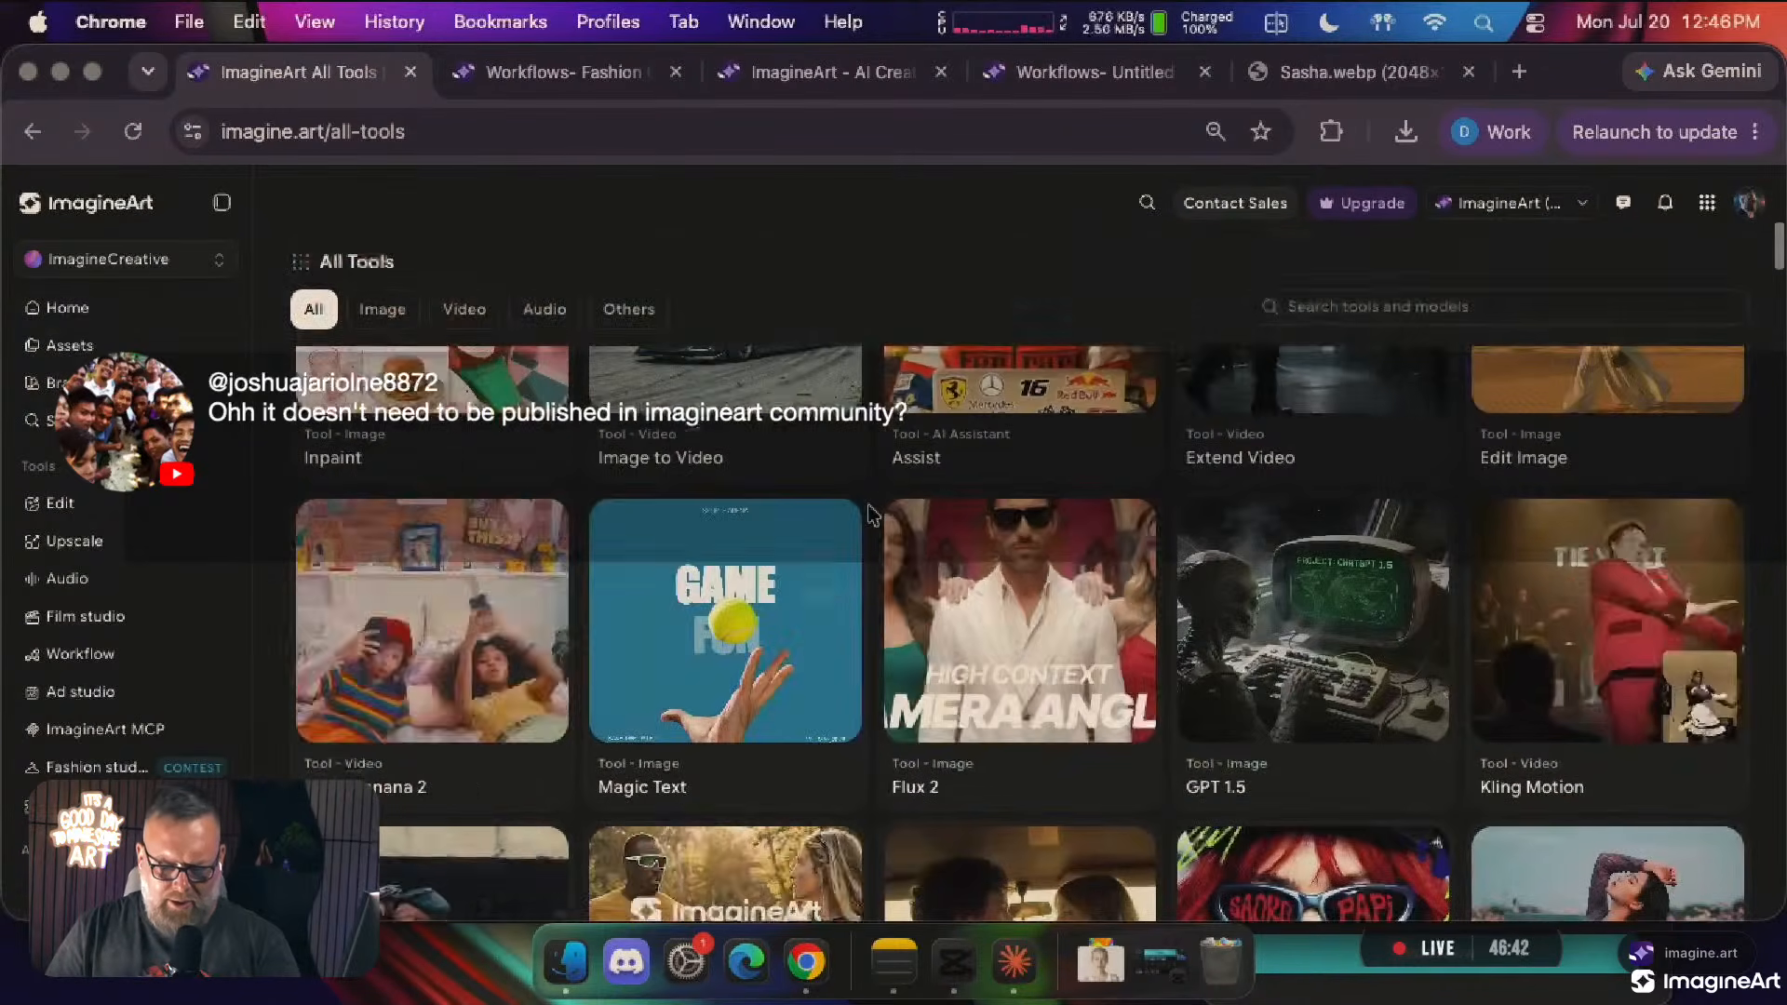
pyautogui.scroll(-5, 872, 515)
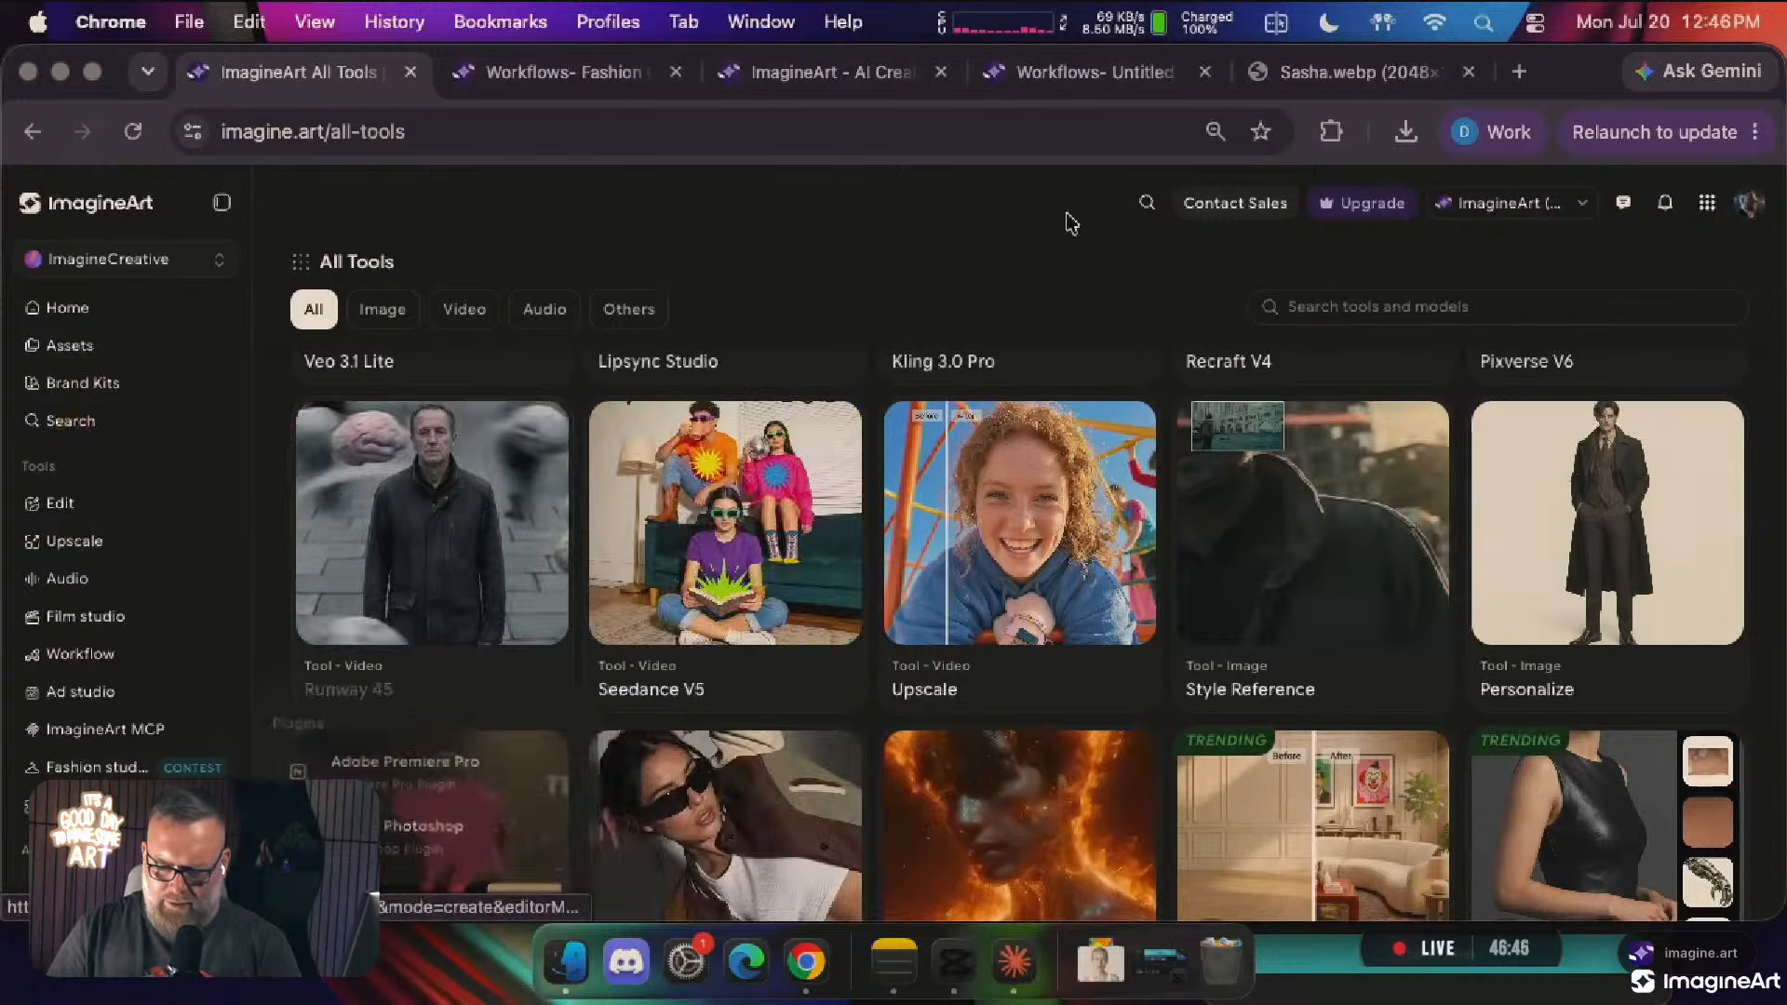
pyautogui.scroll(15, 1166, 433)
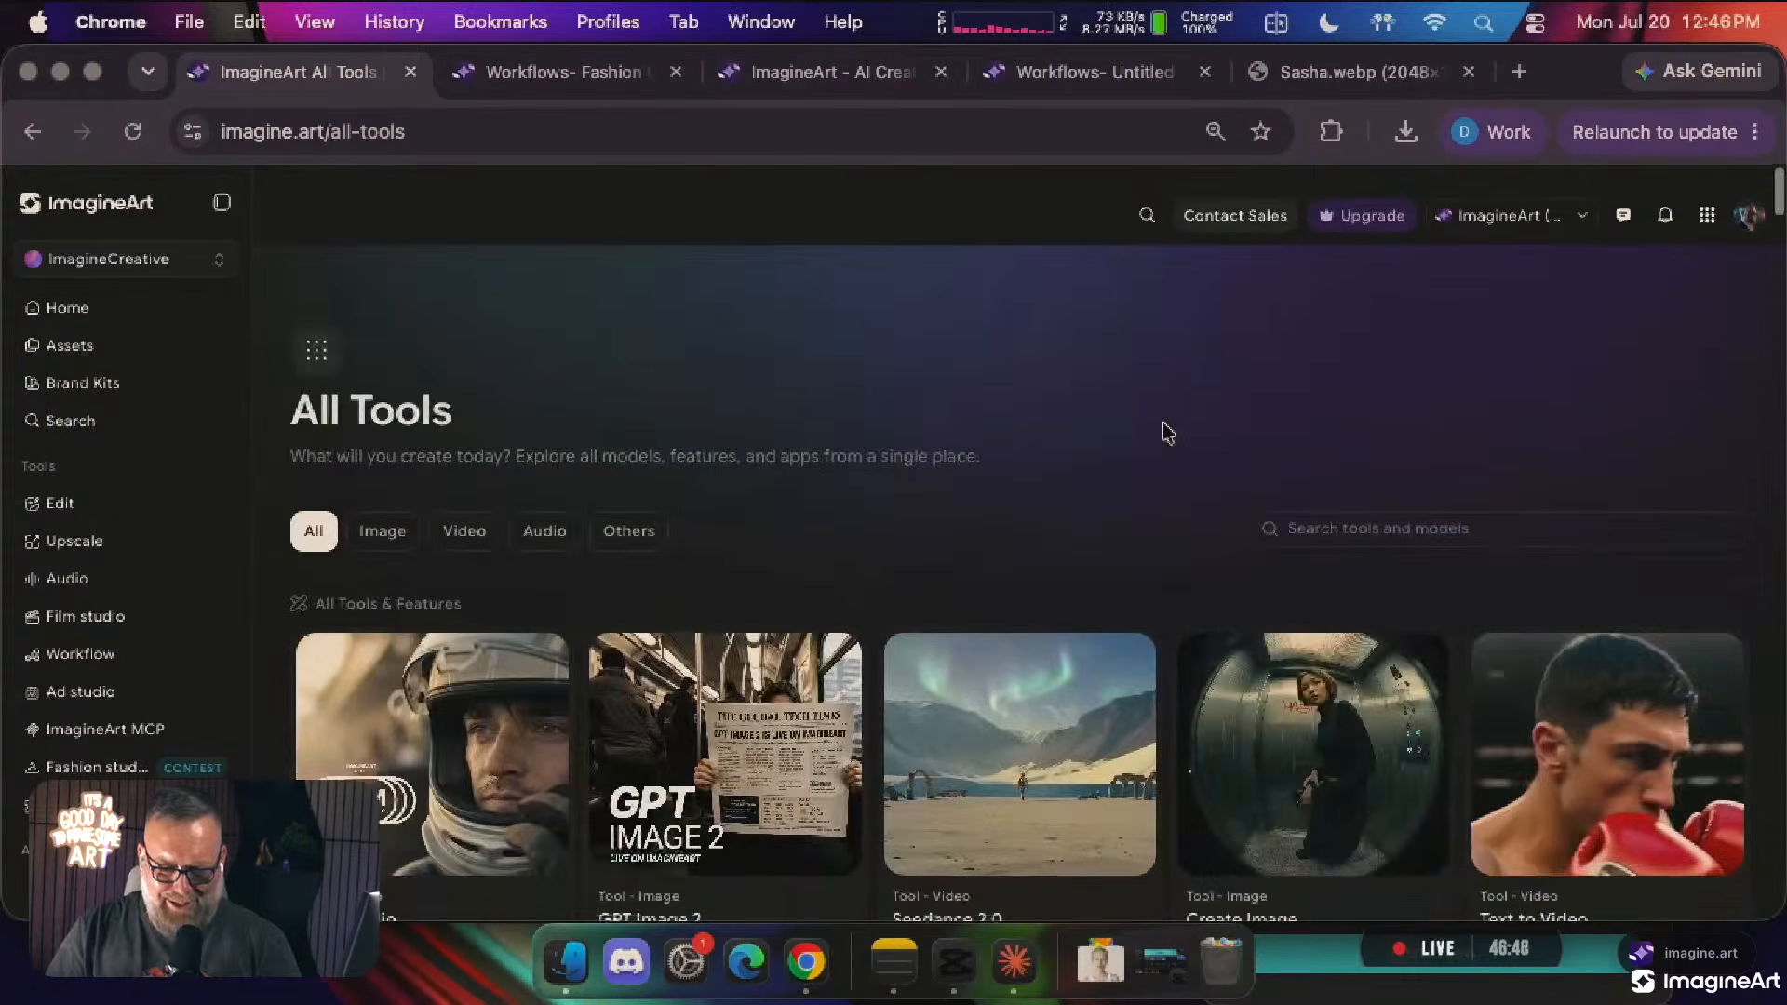
# Return to the home page and find the Fashion Studio Gala contest banner
pyautogui.click(62, 310)
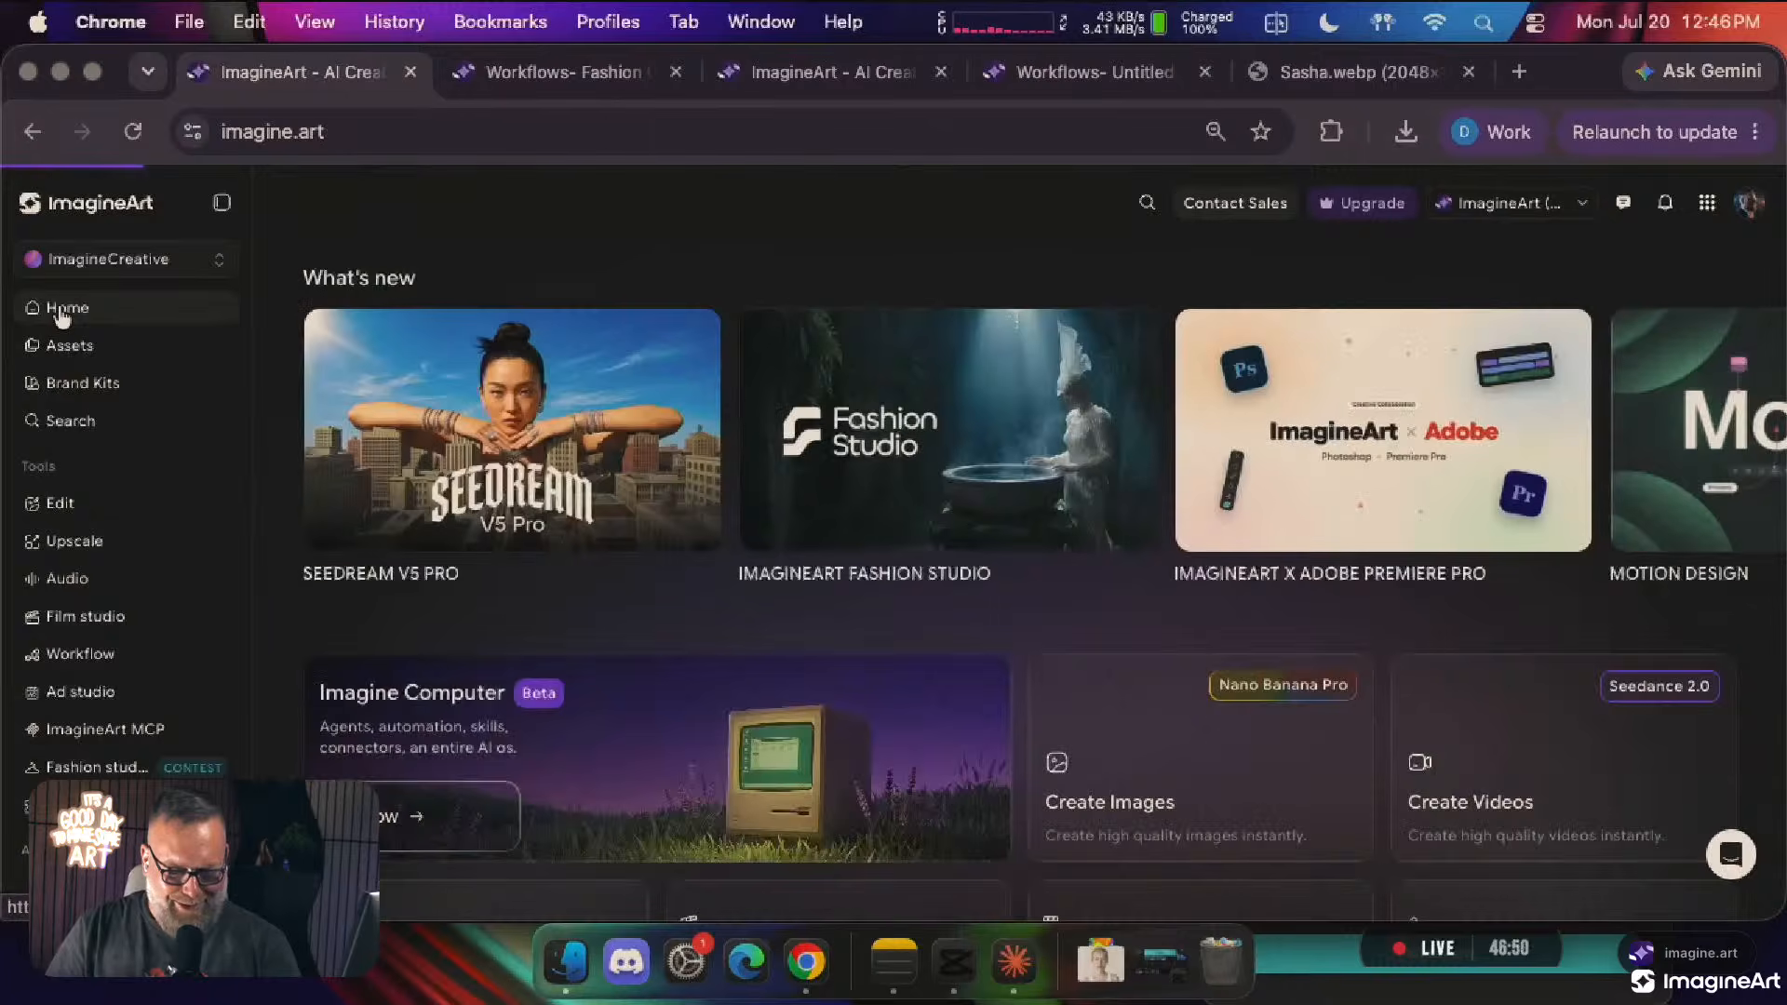
pyautogui.scroll(-10, 878, 761)
pyautogui.scroll(-10, 878, 761)
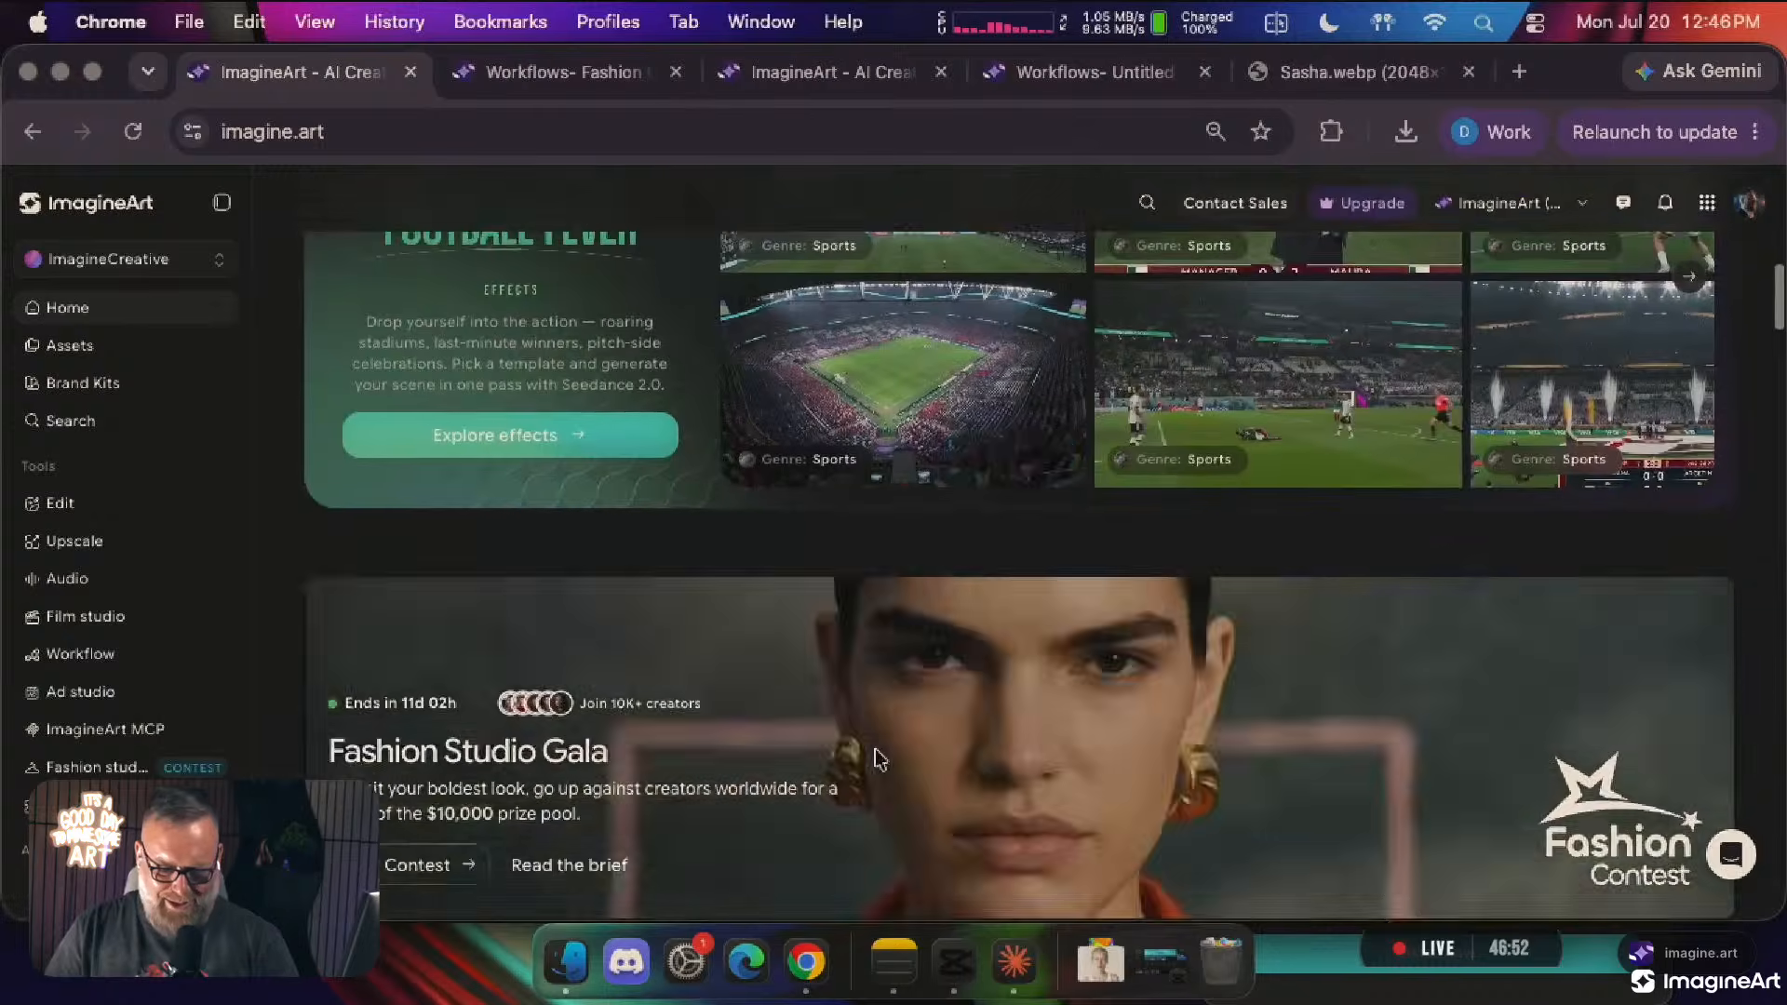
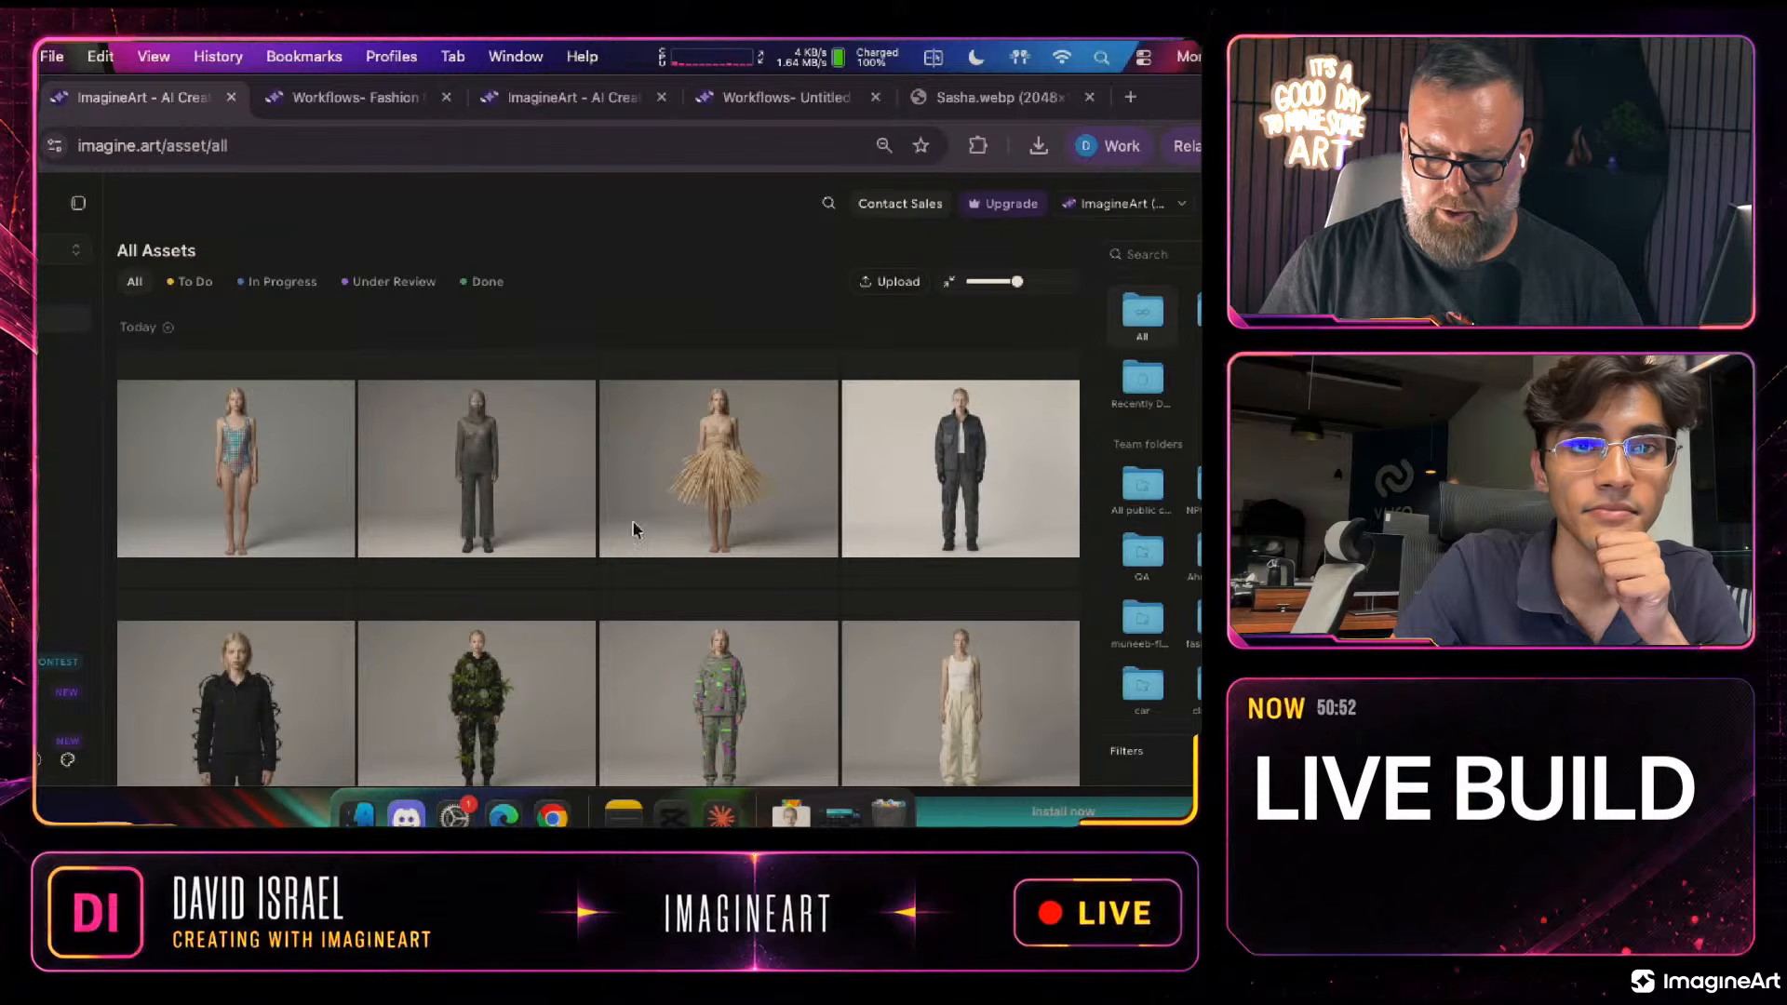
# View the straw-skirt outfit enlarged in All Assets, close it and browse the outfits further down
pyautogui.click(728, 448)
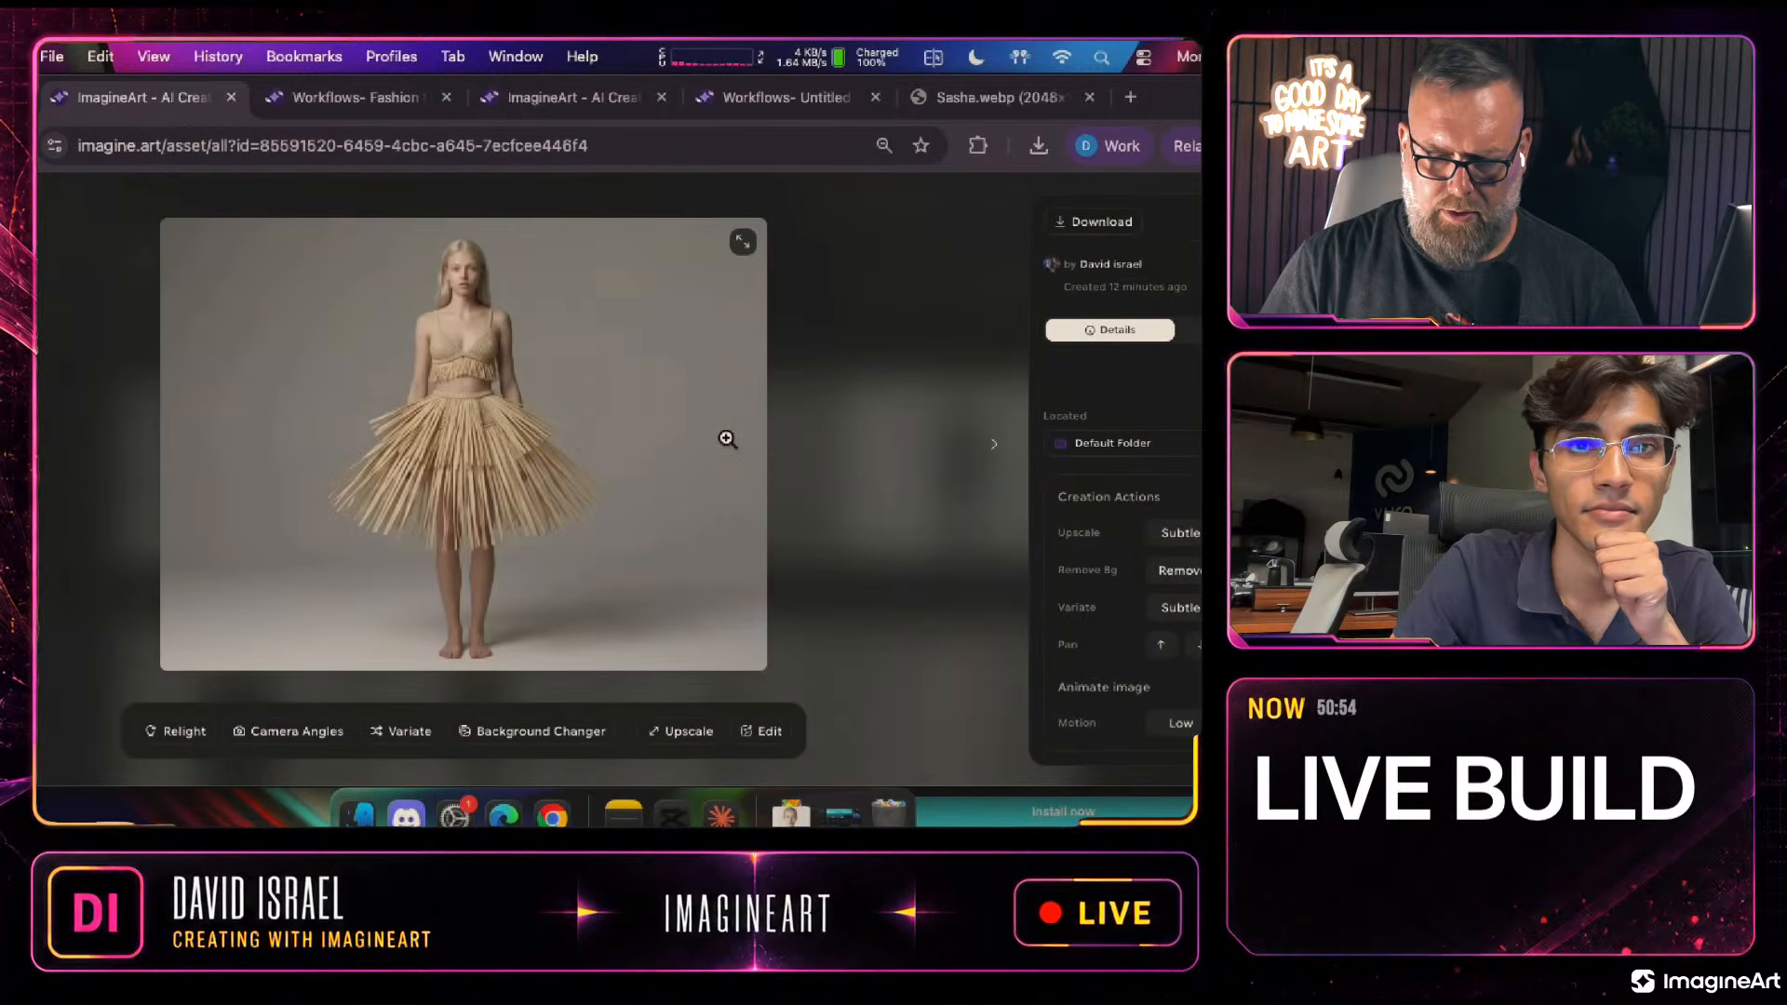
pyautogui.click(818, 439)
pyautogui.scroll(-5, 869, 451)
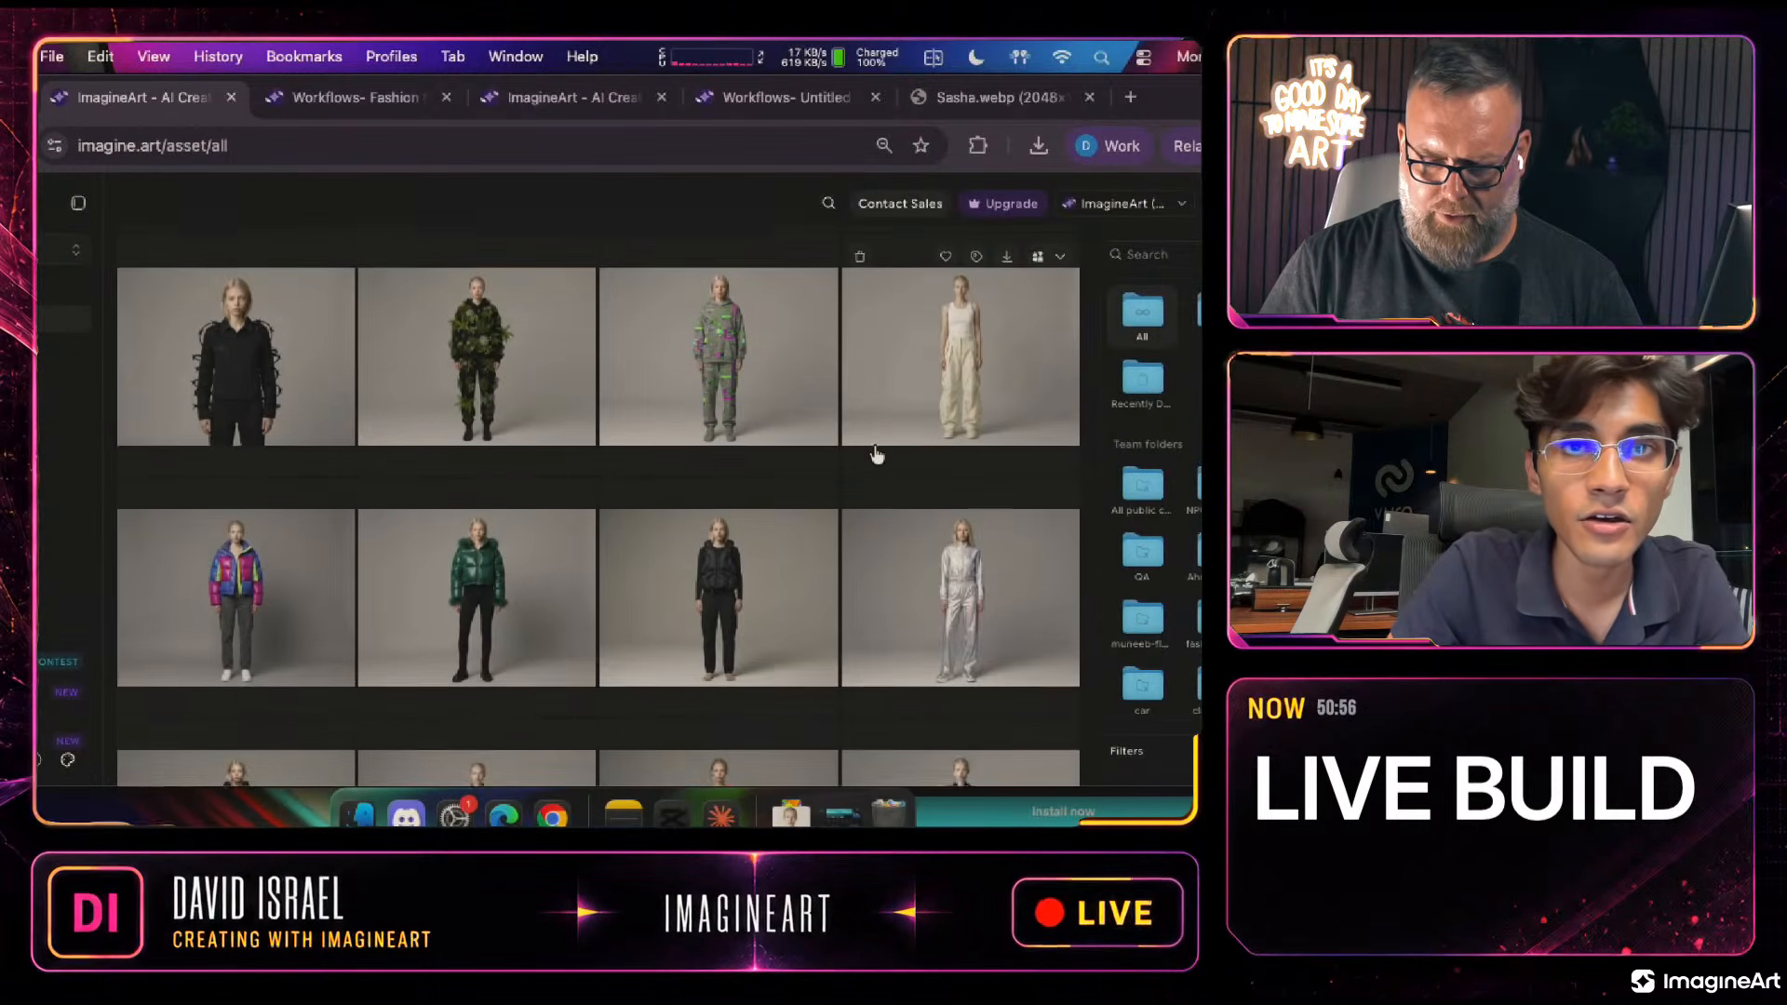
# Try to publish the green puffer jacket outfit image to the community, then return to All Assets
pyautogui.click(503, 566)
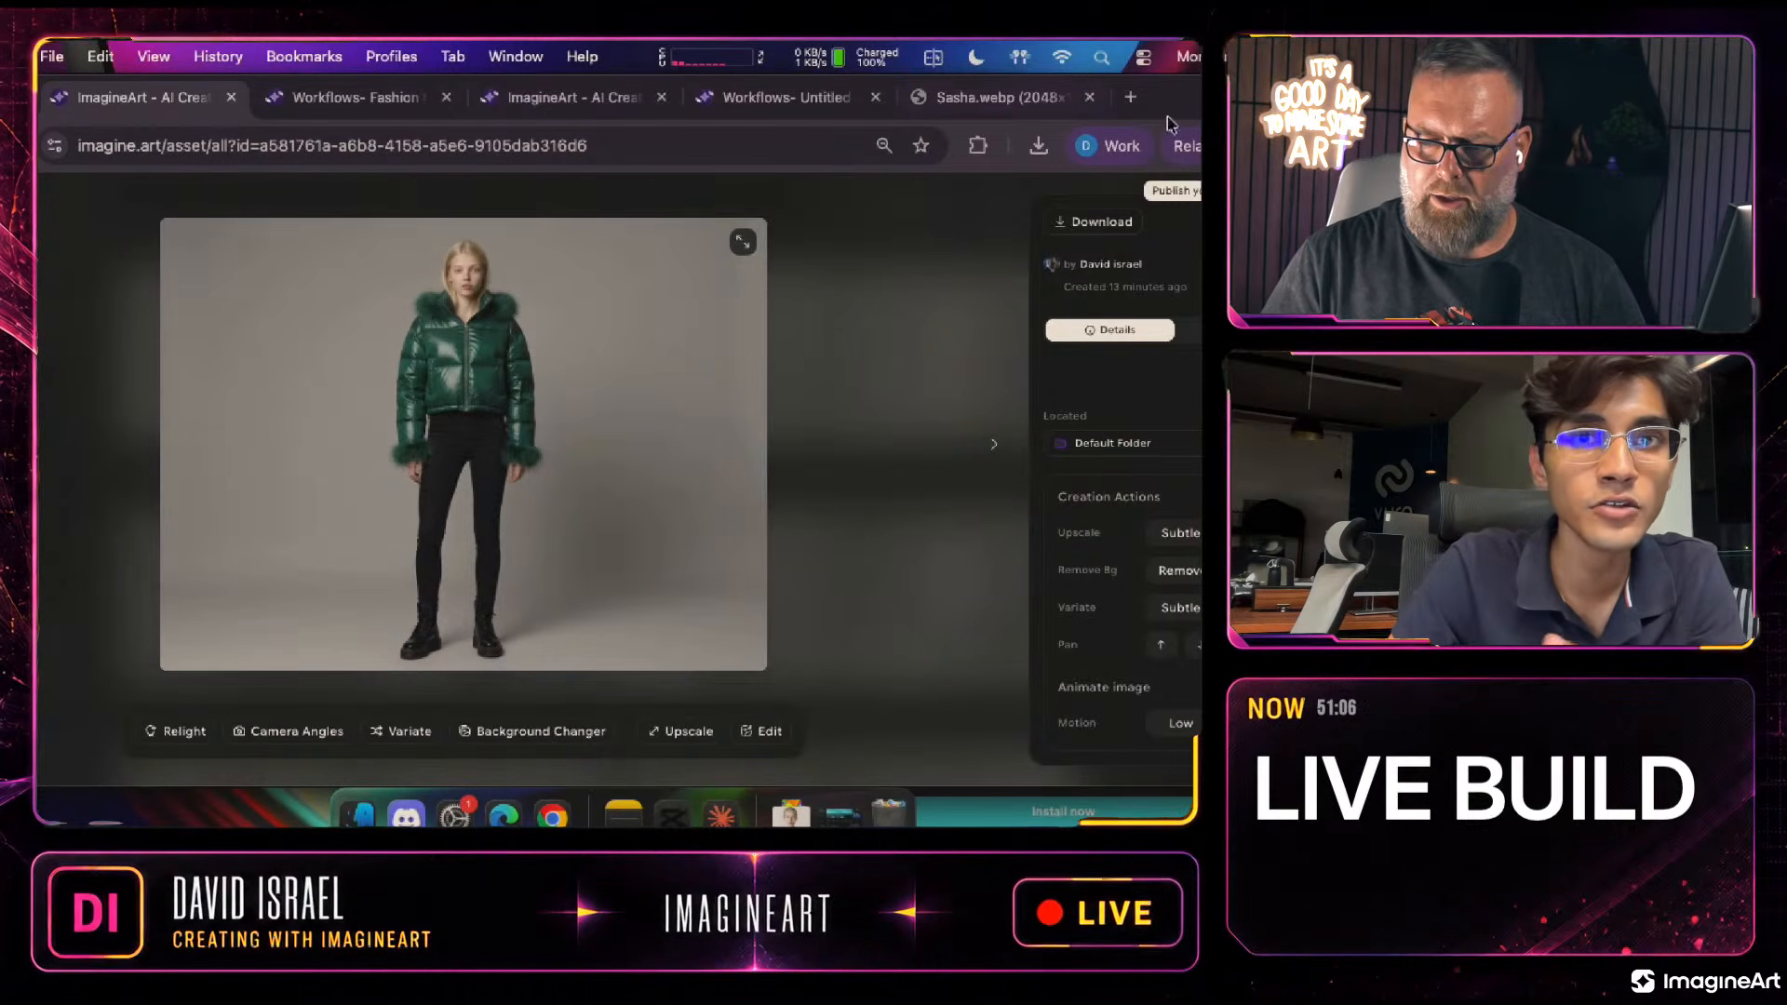
pyautogui.moveTo(1197, 109); pyautogui.dragTo(688, 143)
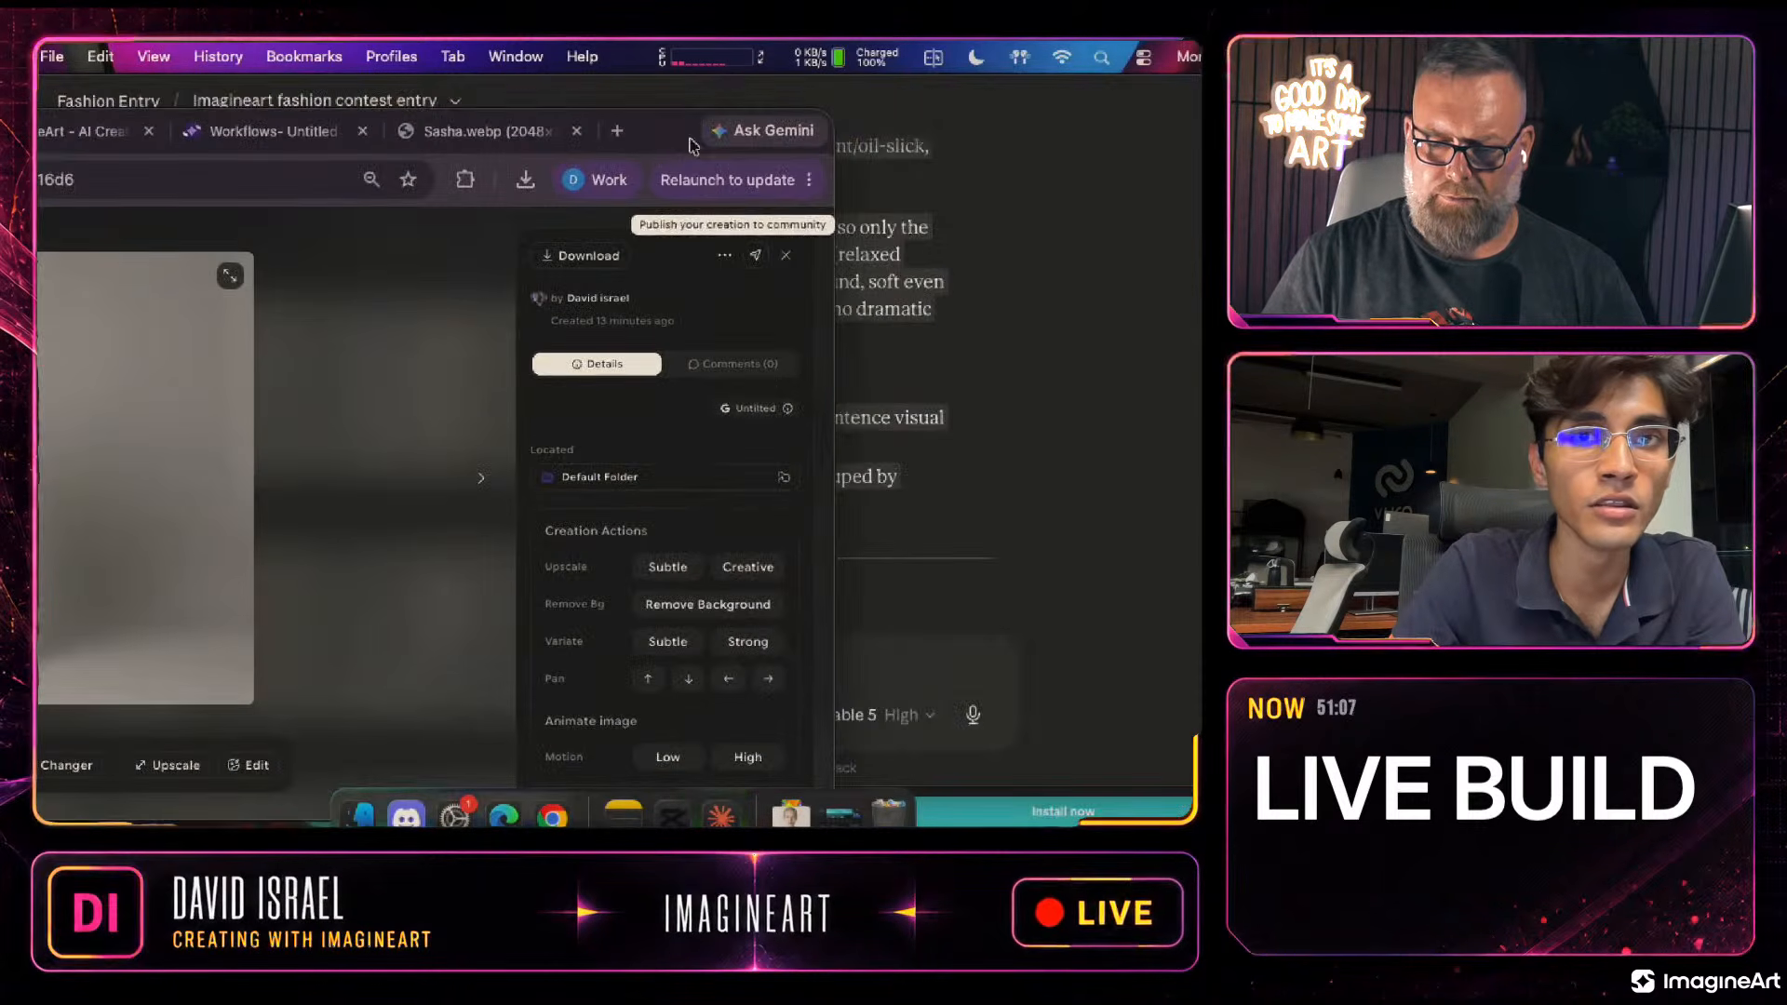
pyautogui.click(755, 256)
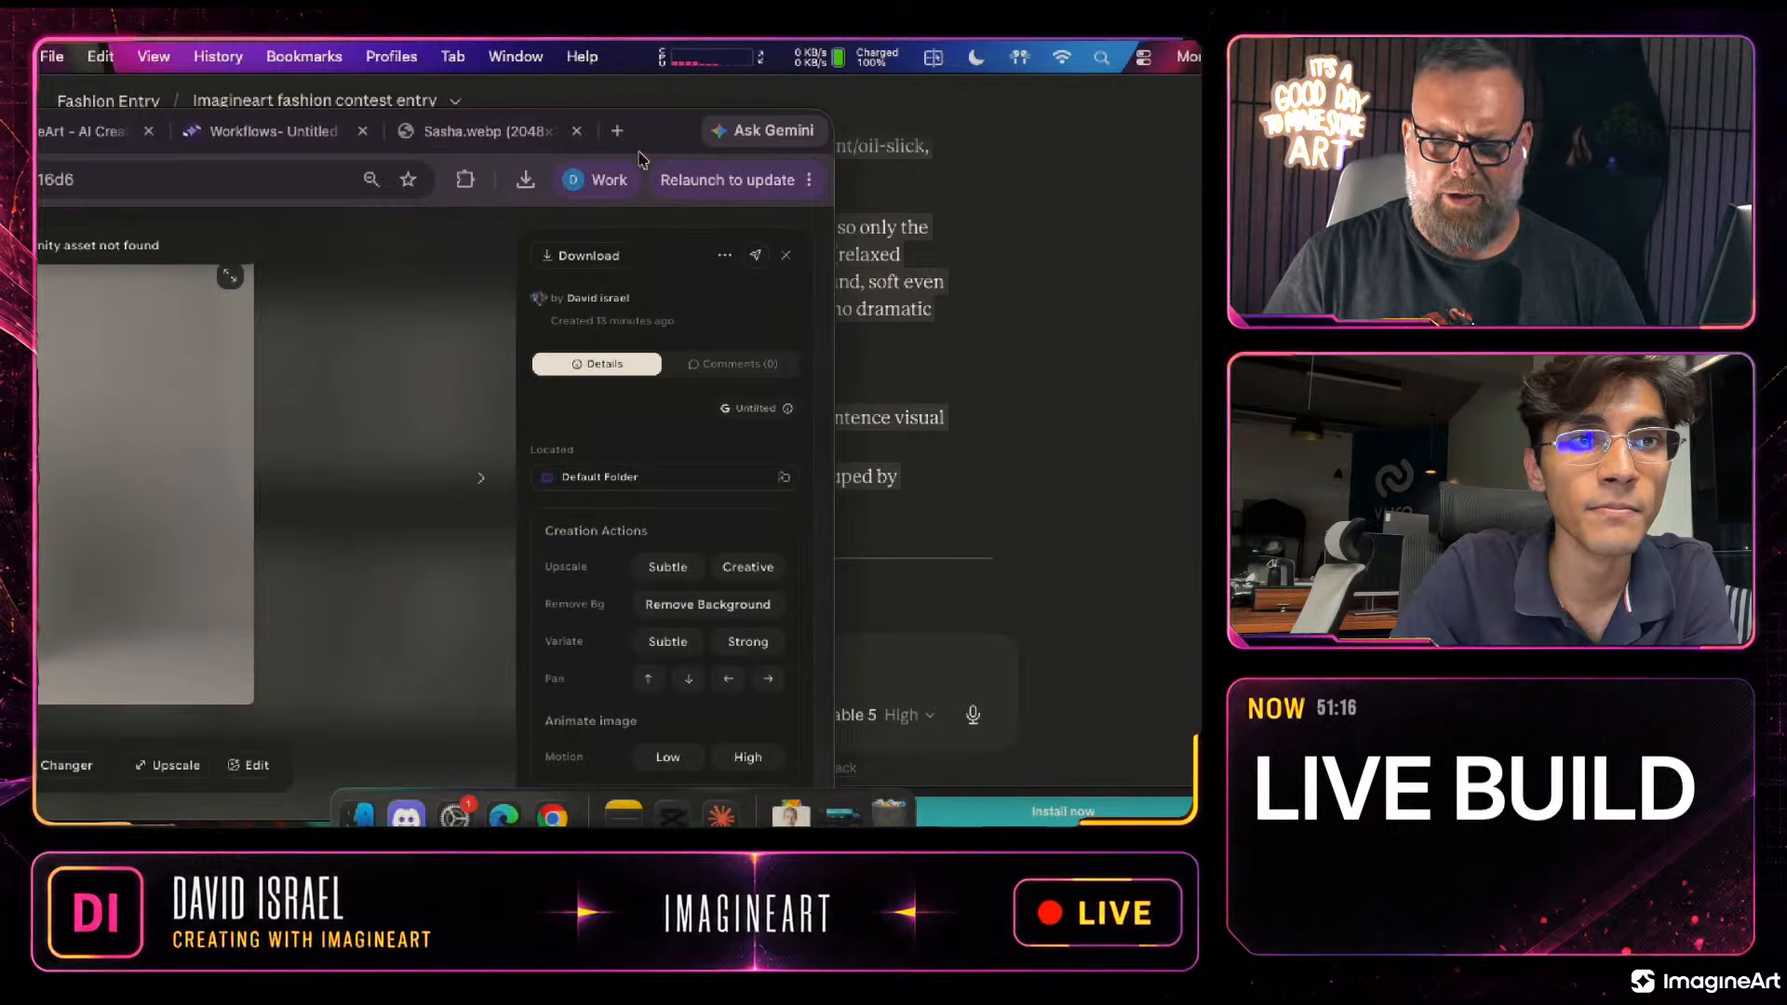
pyautogui.moveTo(661, 145); pyautogui.dragTo(899, 145)
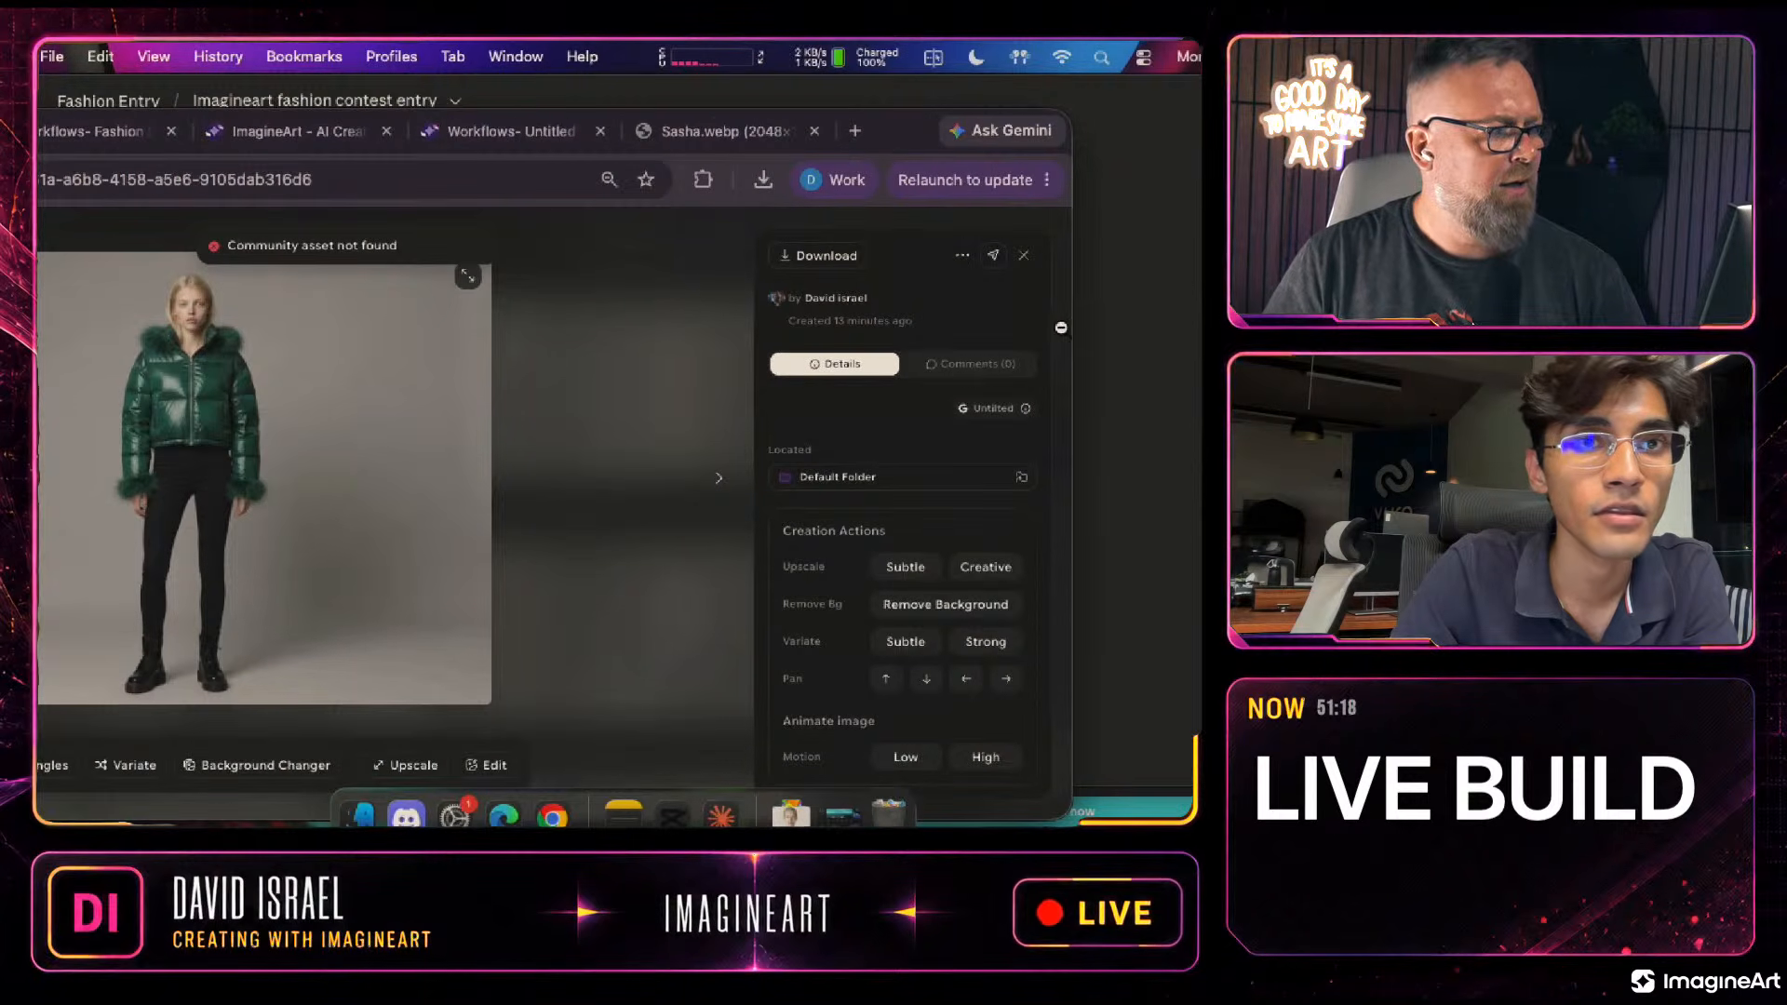
pyautogui.click(994, 255)
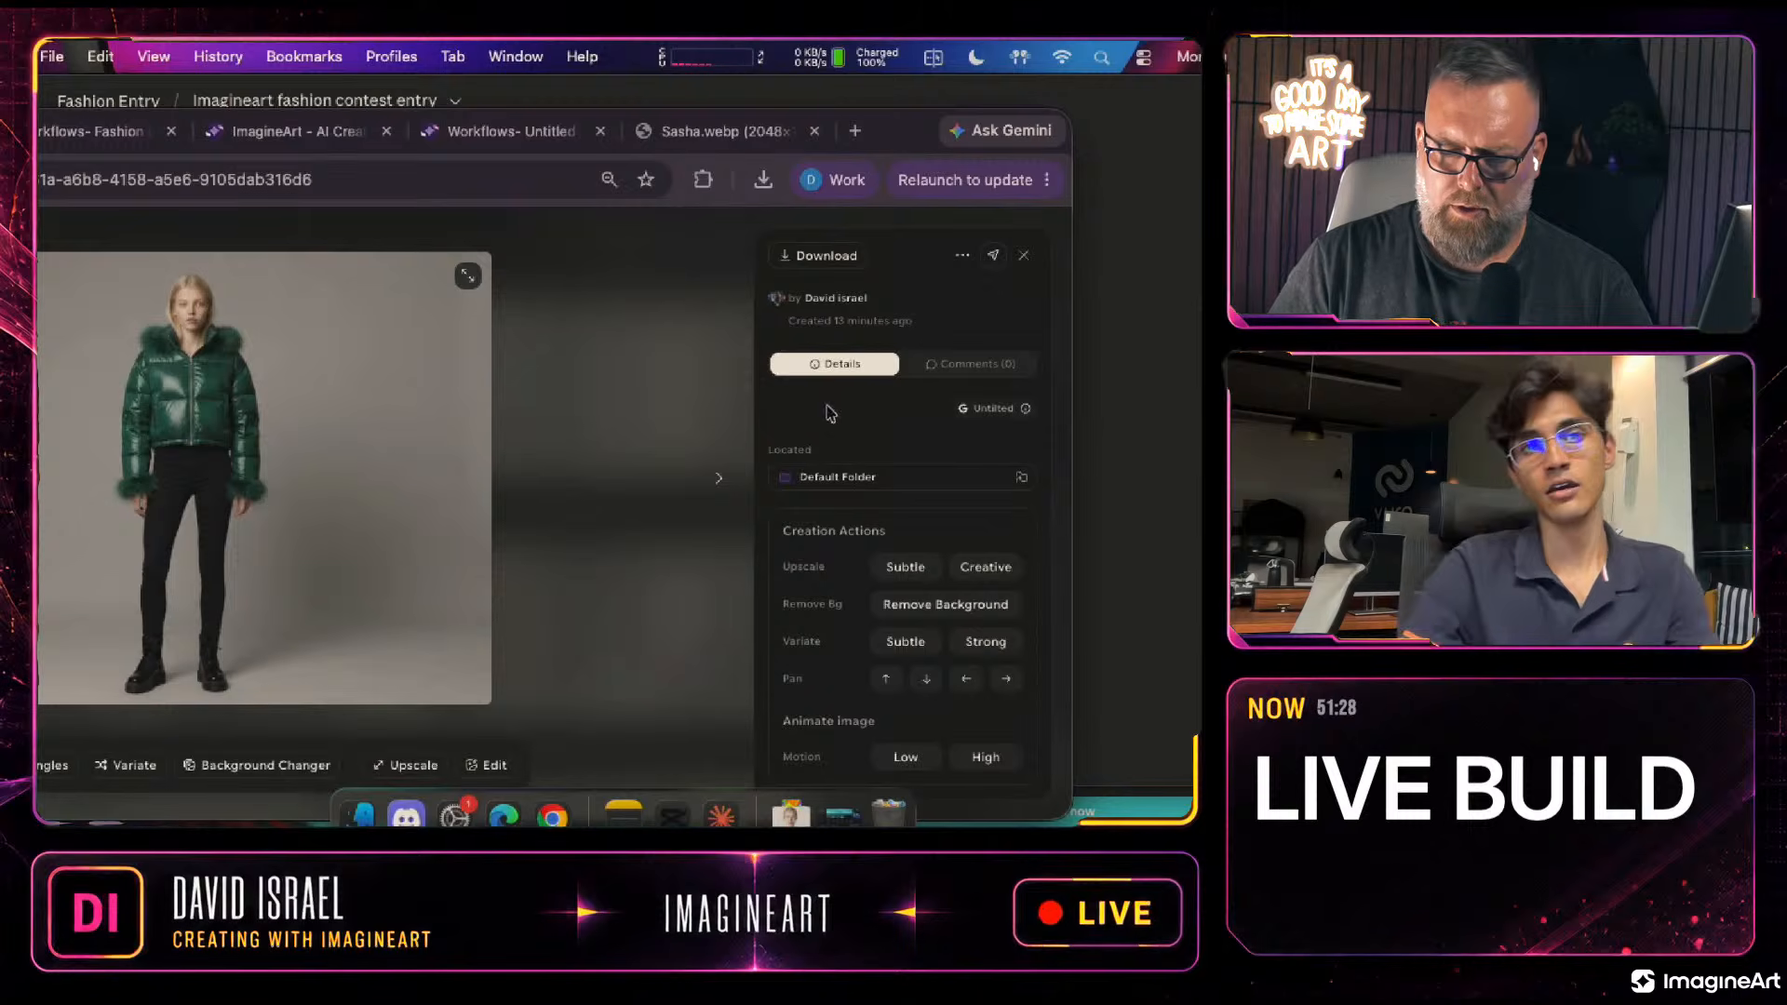
pyautogui.moveTo(912, 113); pyautogui.dragTo(1179, 107)
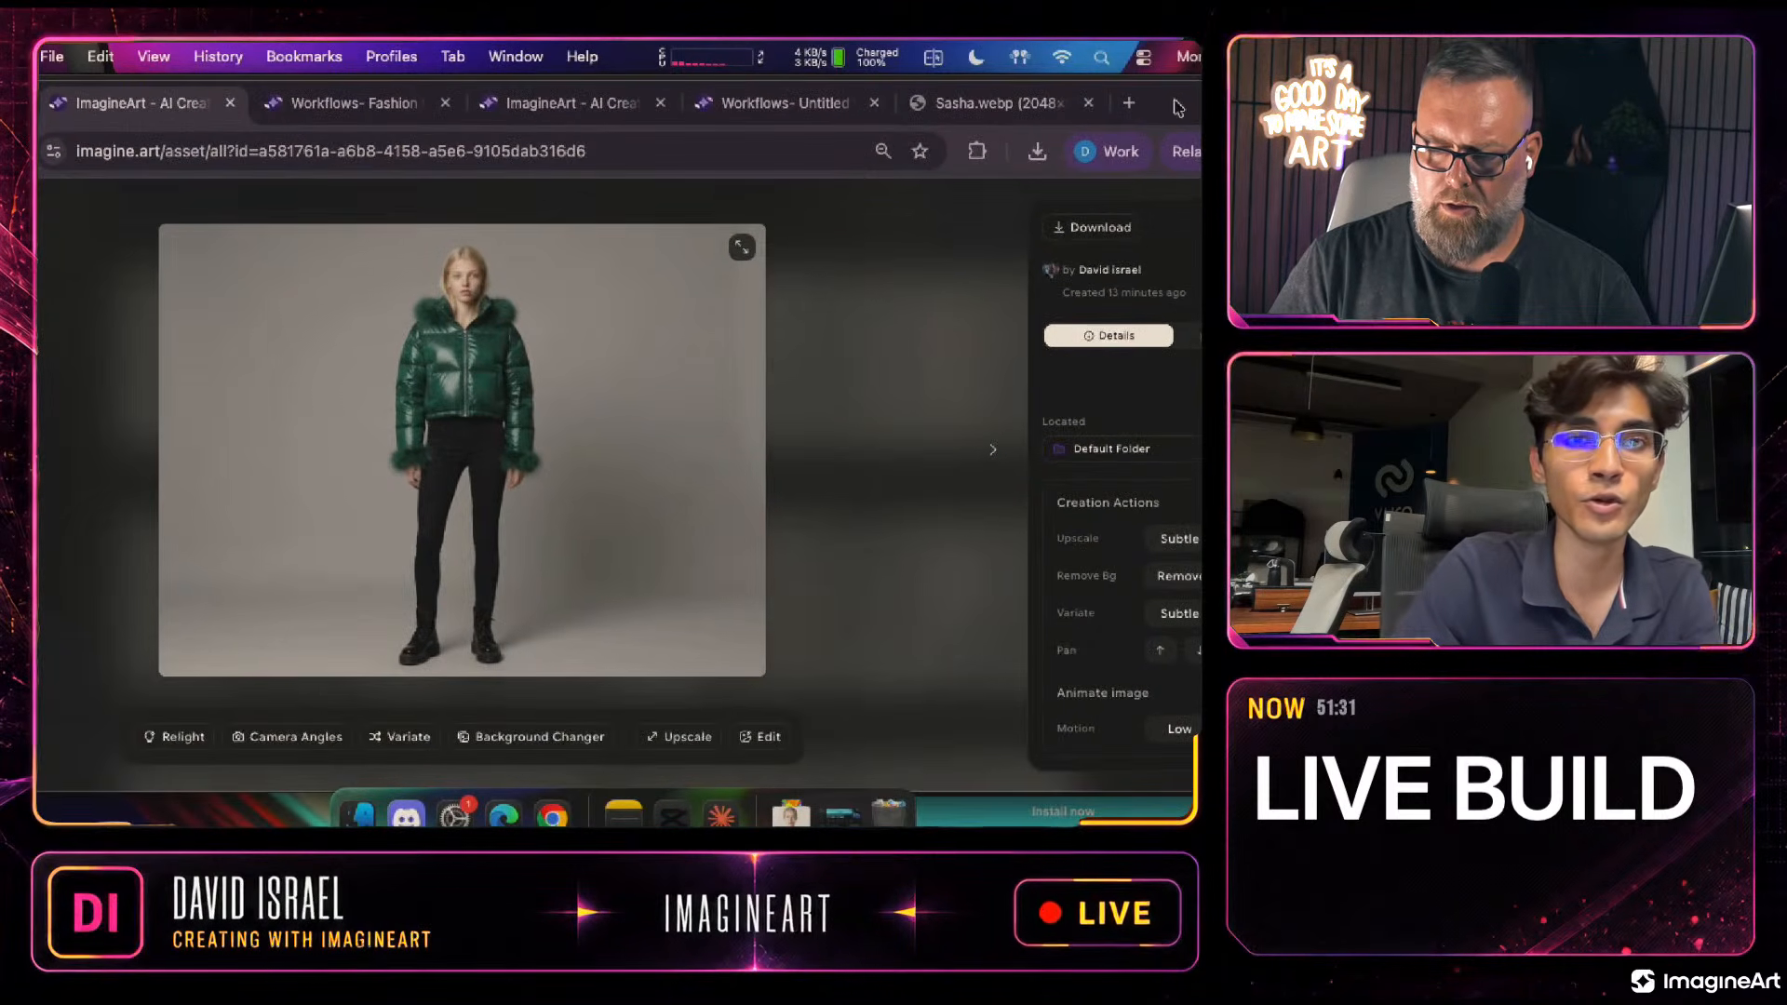
pyautogui.click(874, 271)
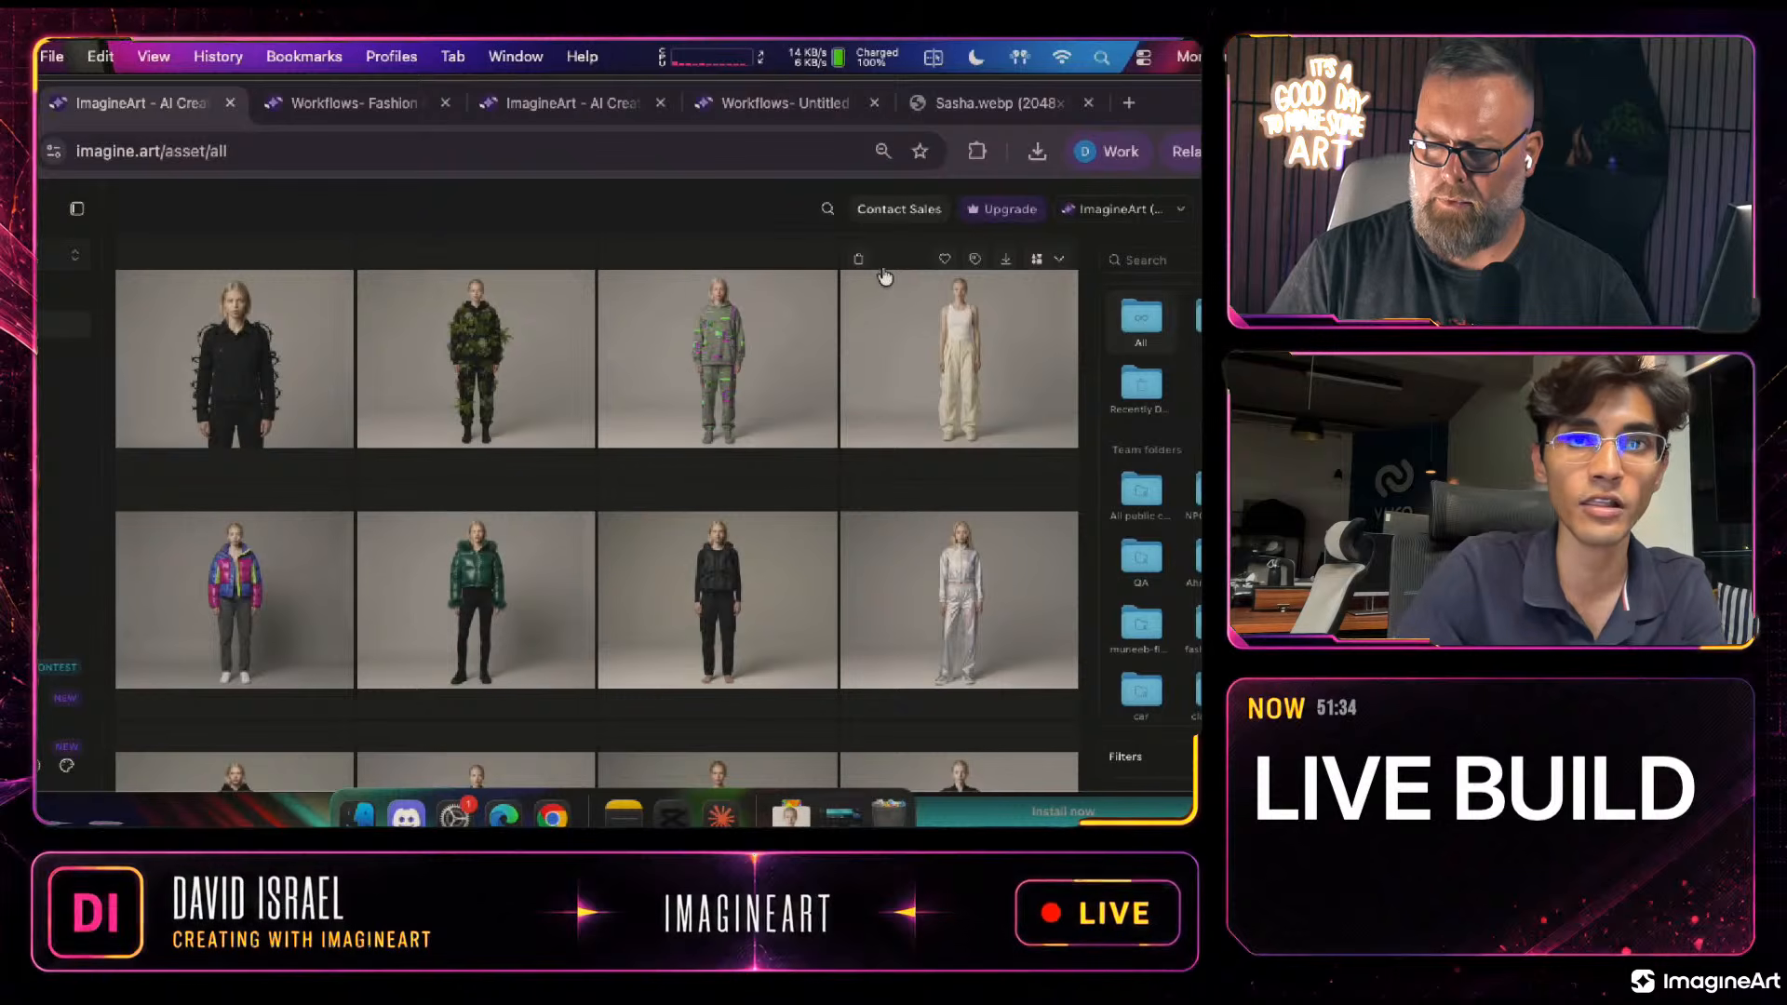
# Open the account's community profile and review its published assets
pyautogui.click(1221, 209)
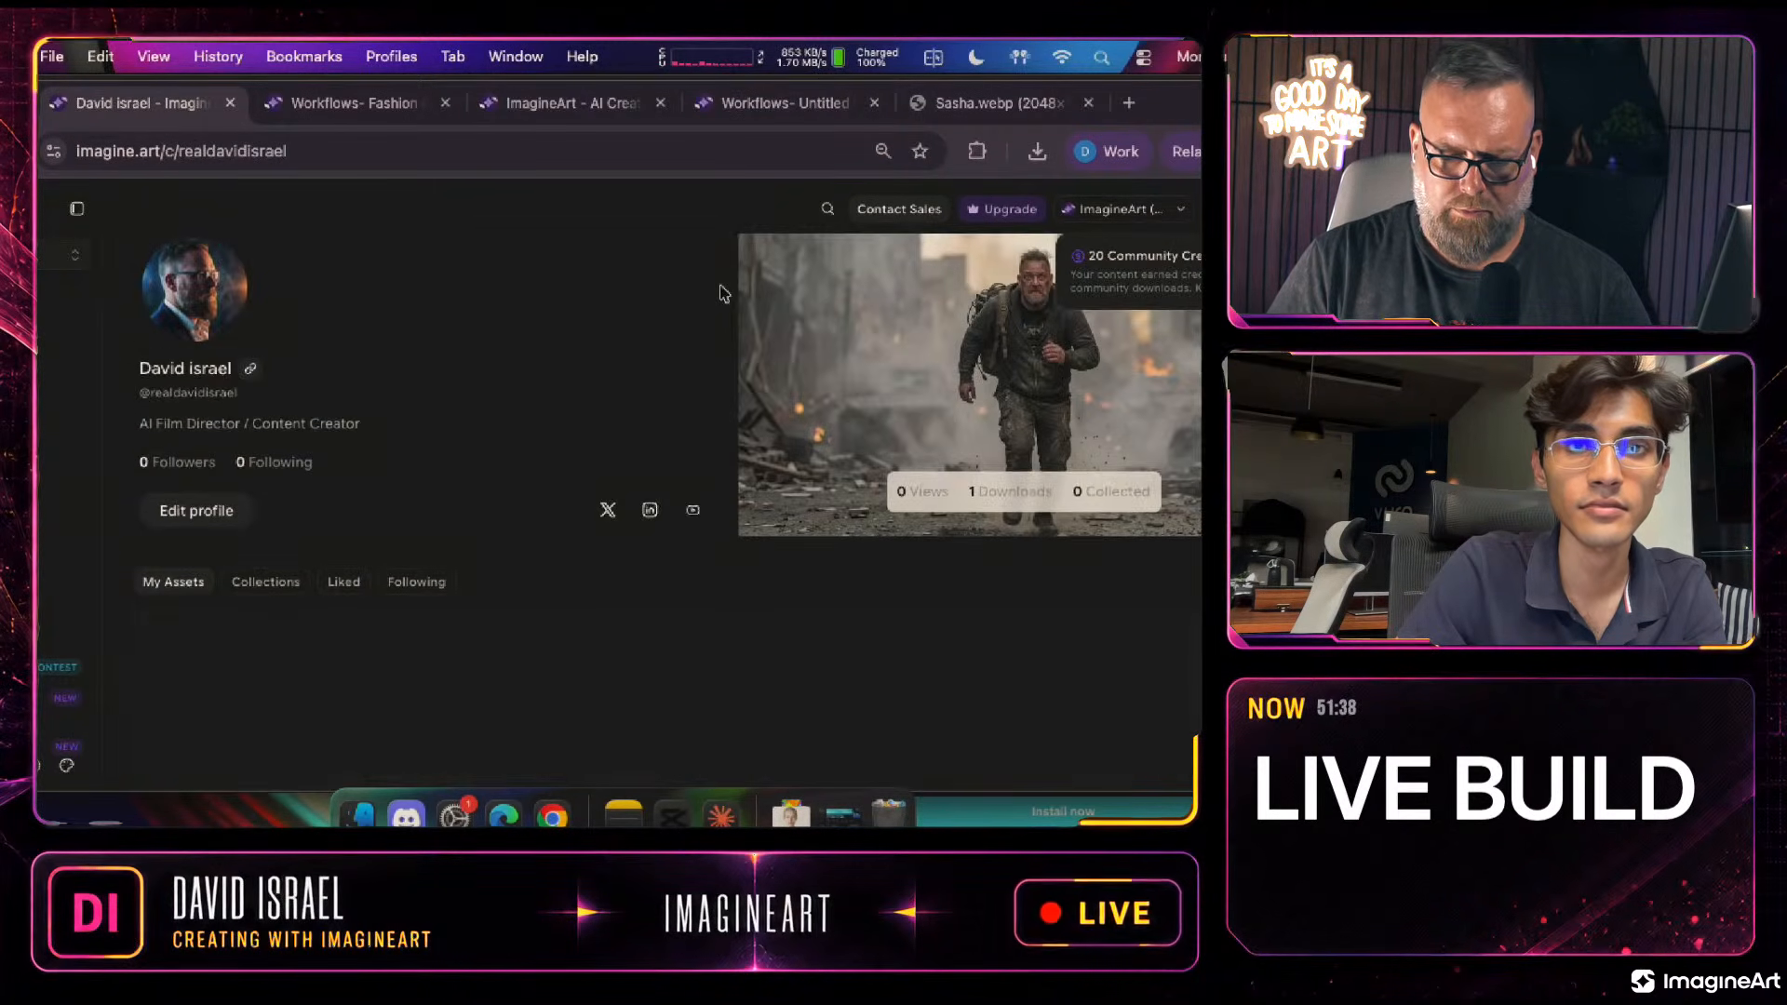
pyautogui.scroll(-3, 711, 638)
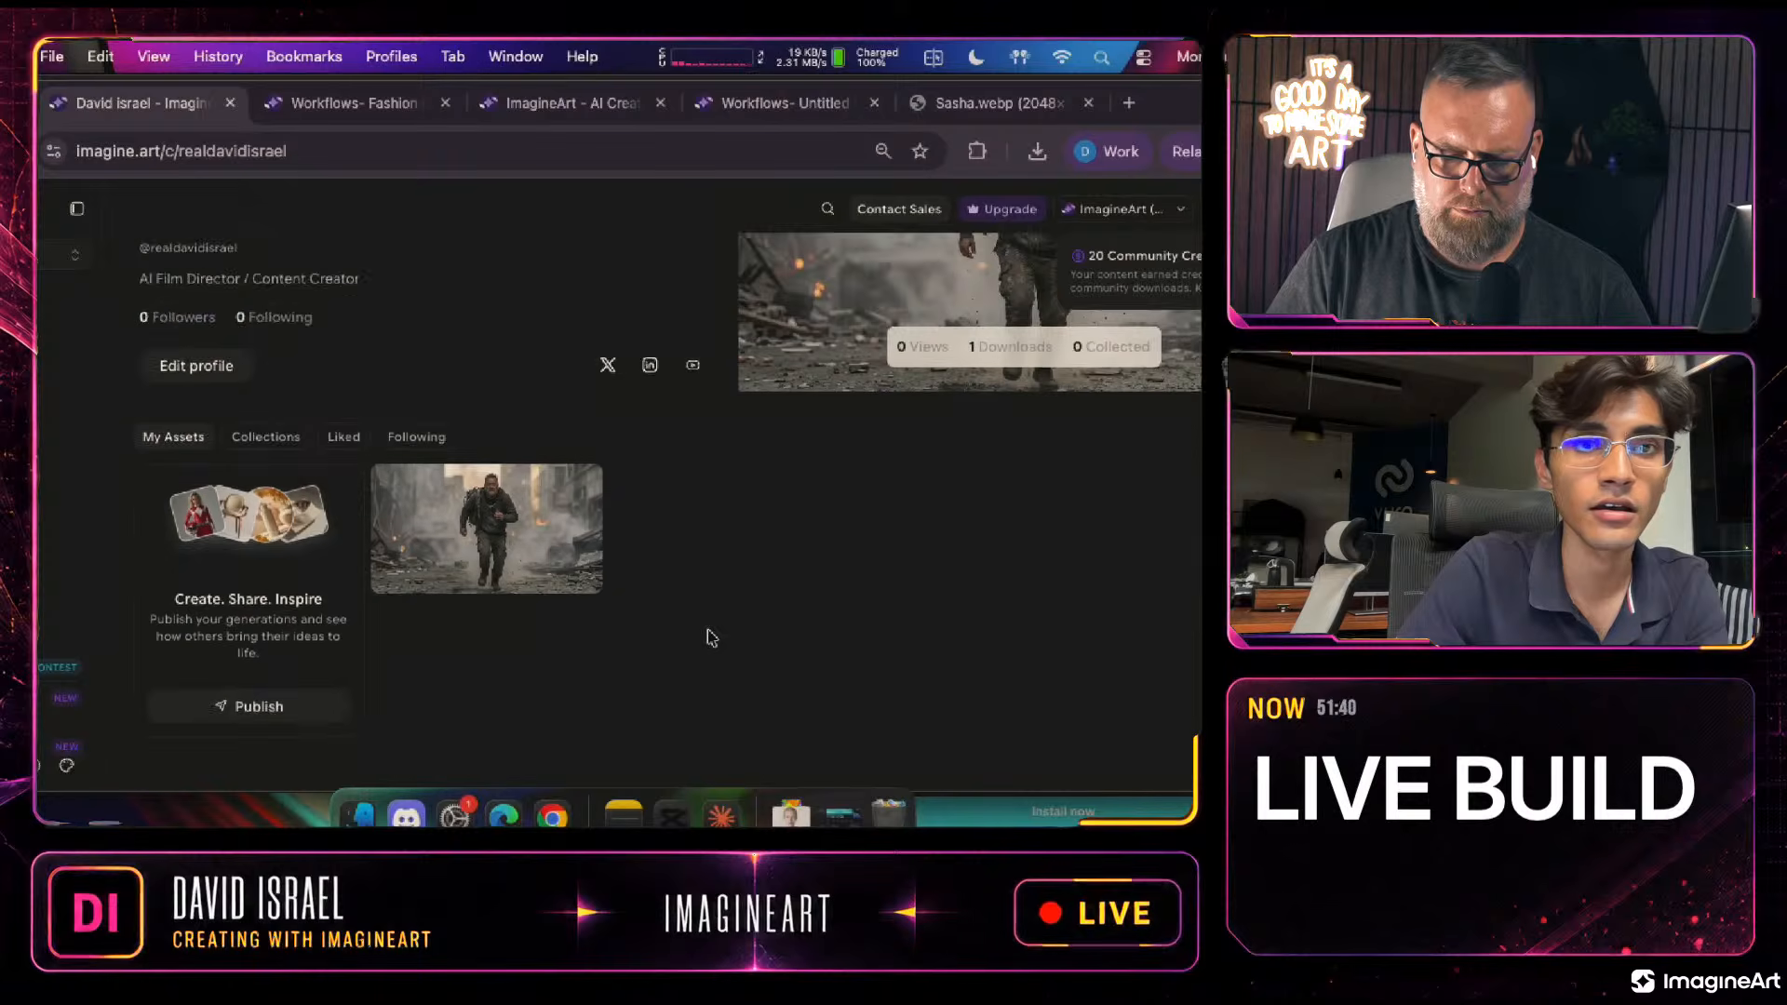
pyautogui.scroll(2, 711, 637)
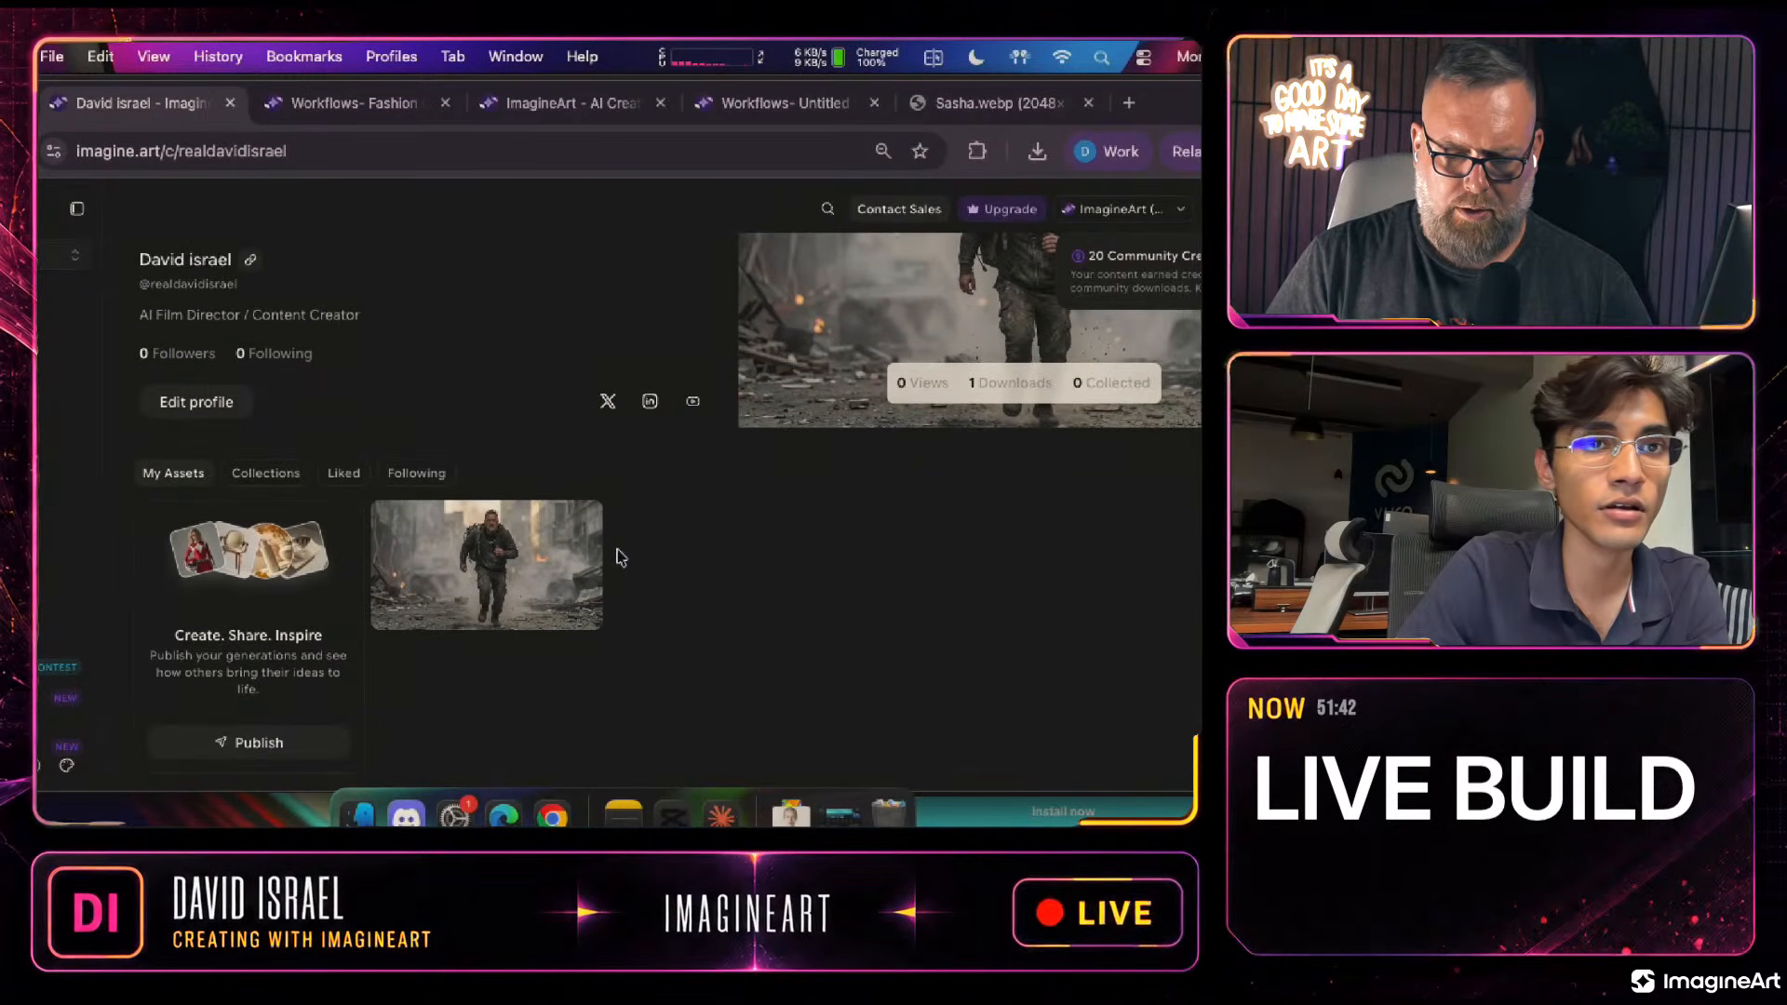
pyautogui.scroll(1, 615, 556)
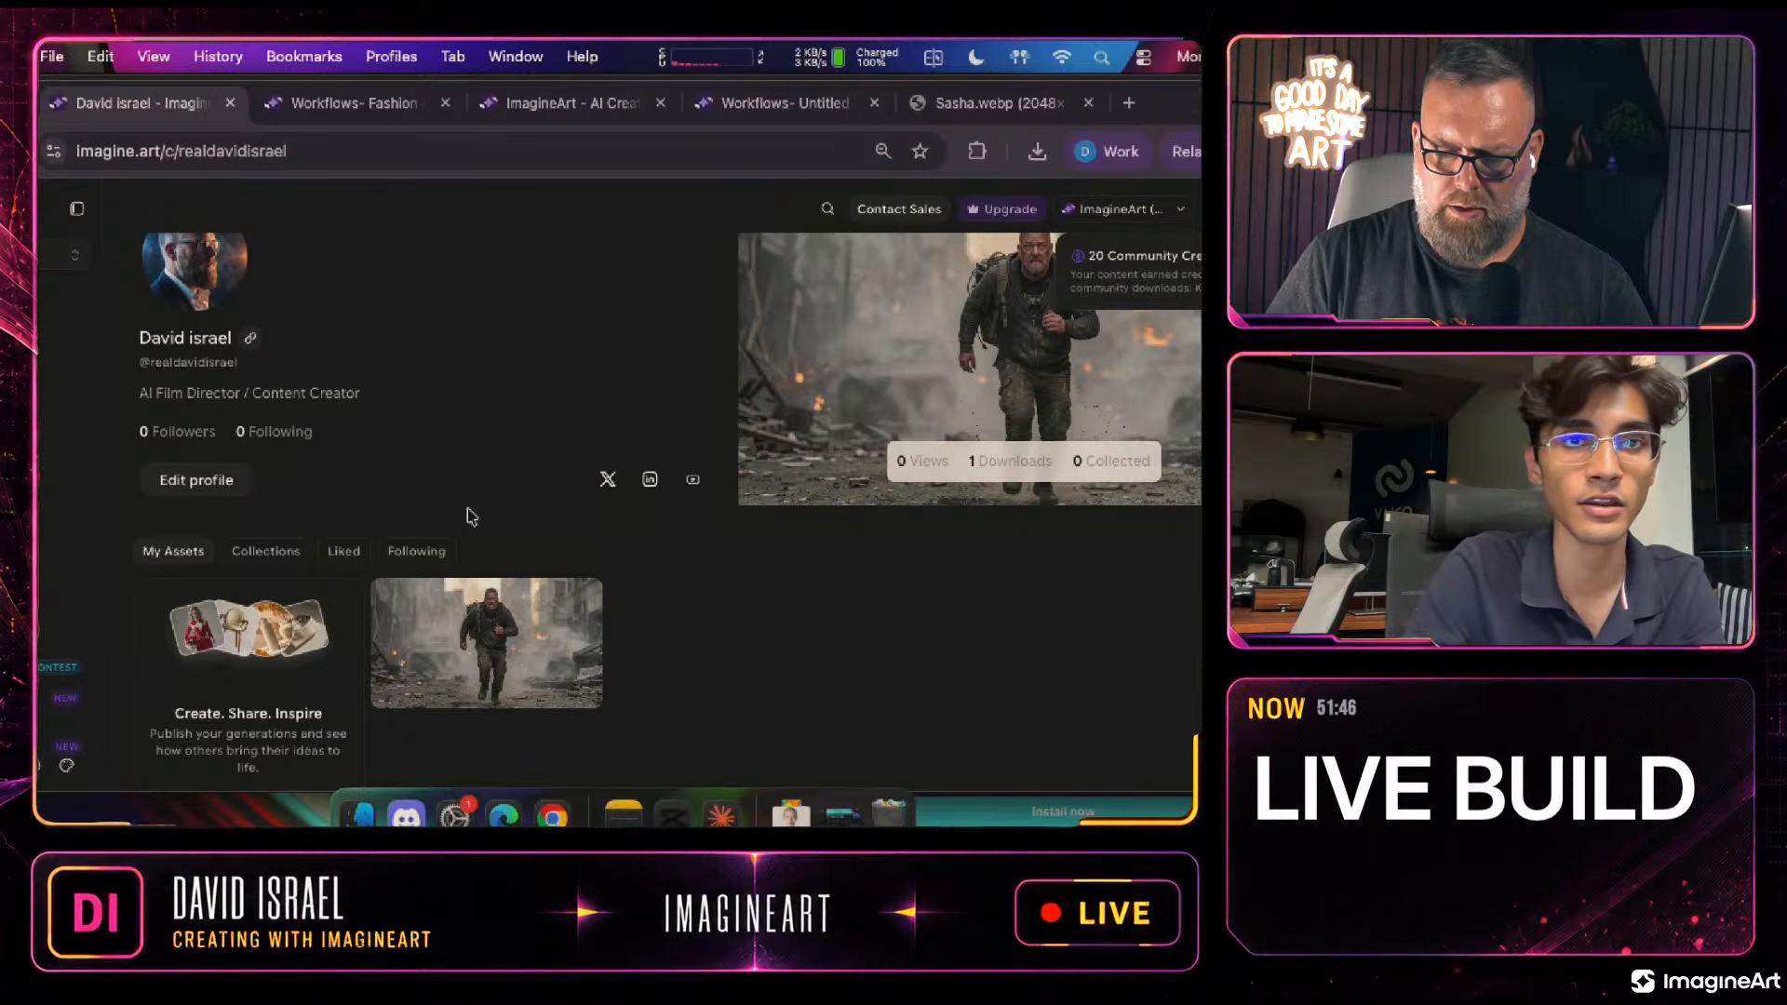
pyautogui.scroll(1, 472, 517)
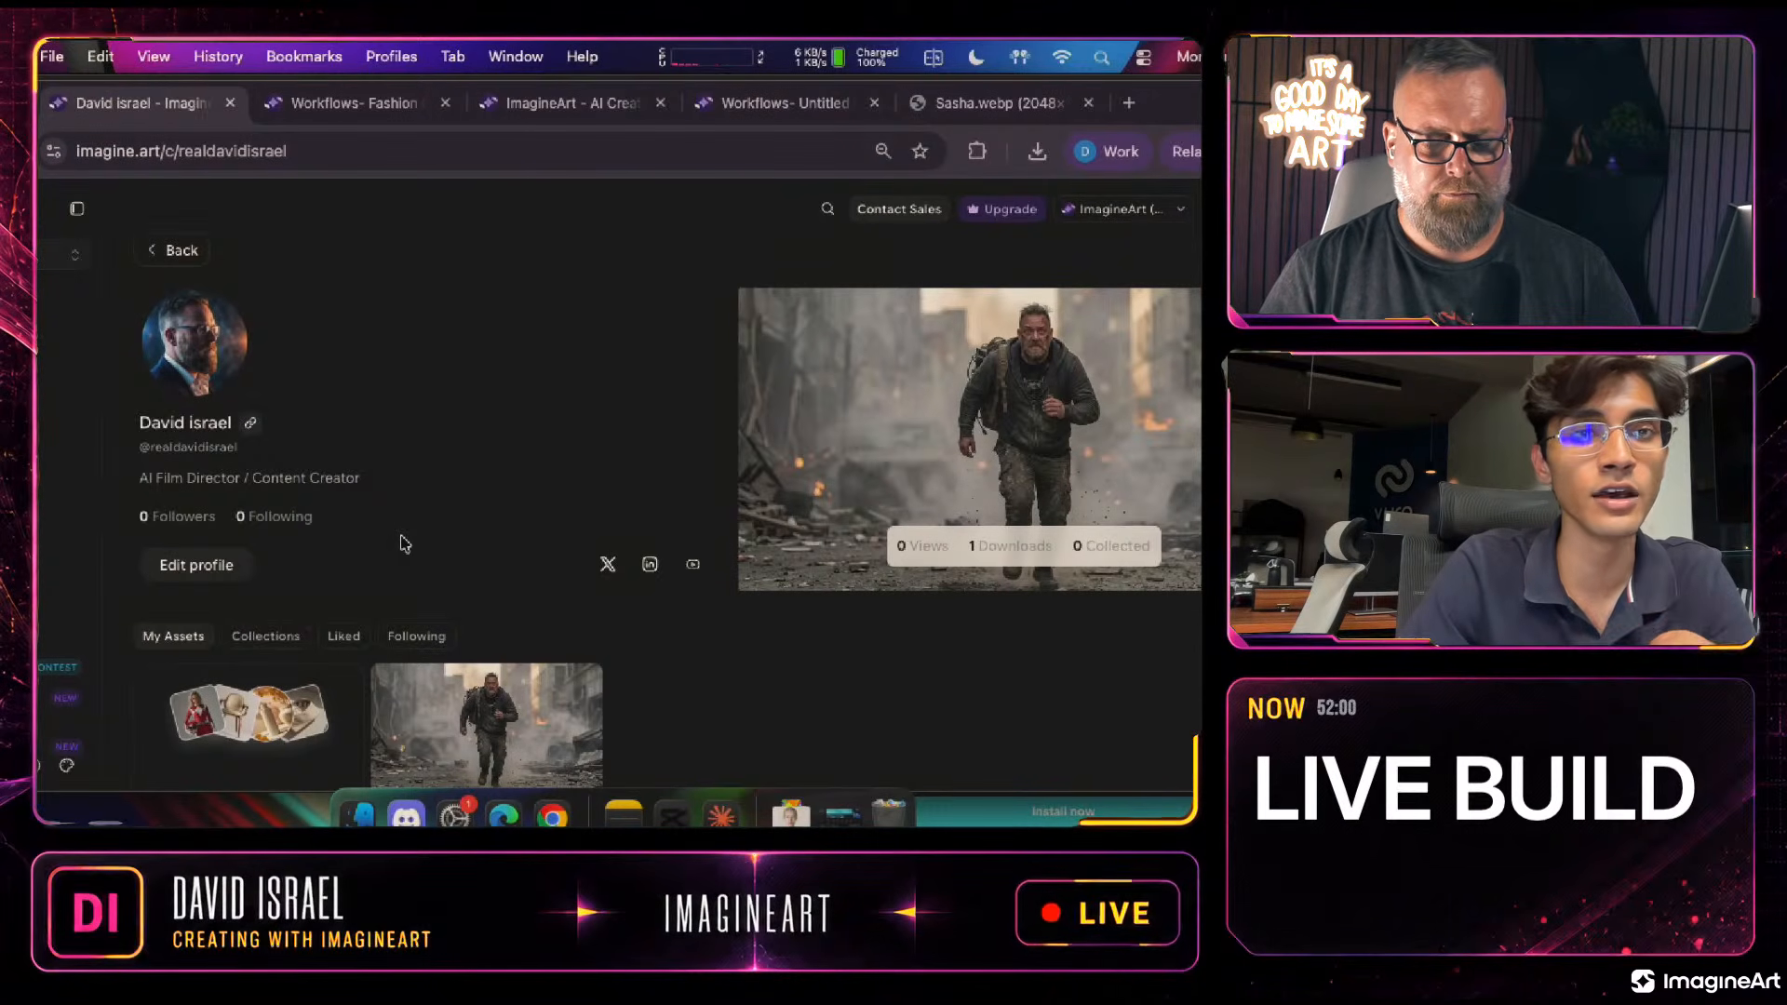
# Copy the link of the published running-man image on the profile and open the image's details
pyautogui.moveTo(451, 727)
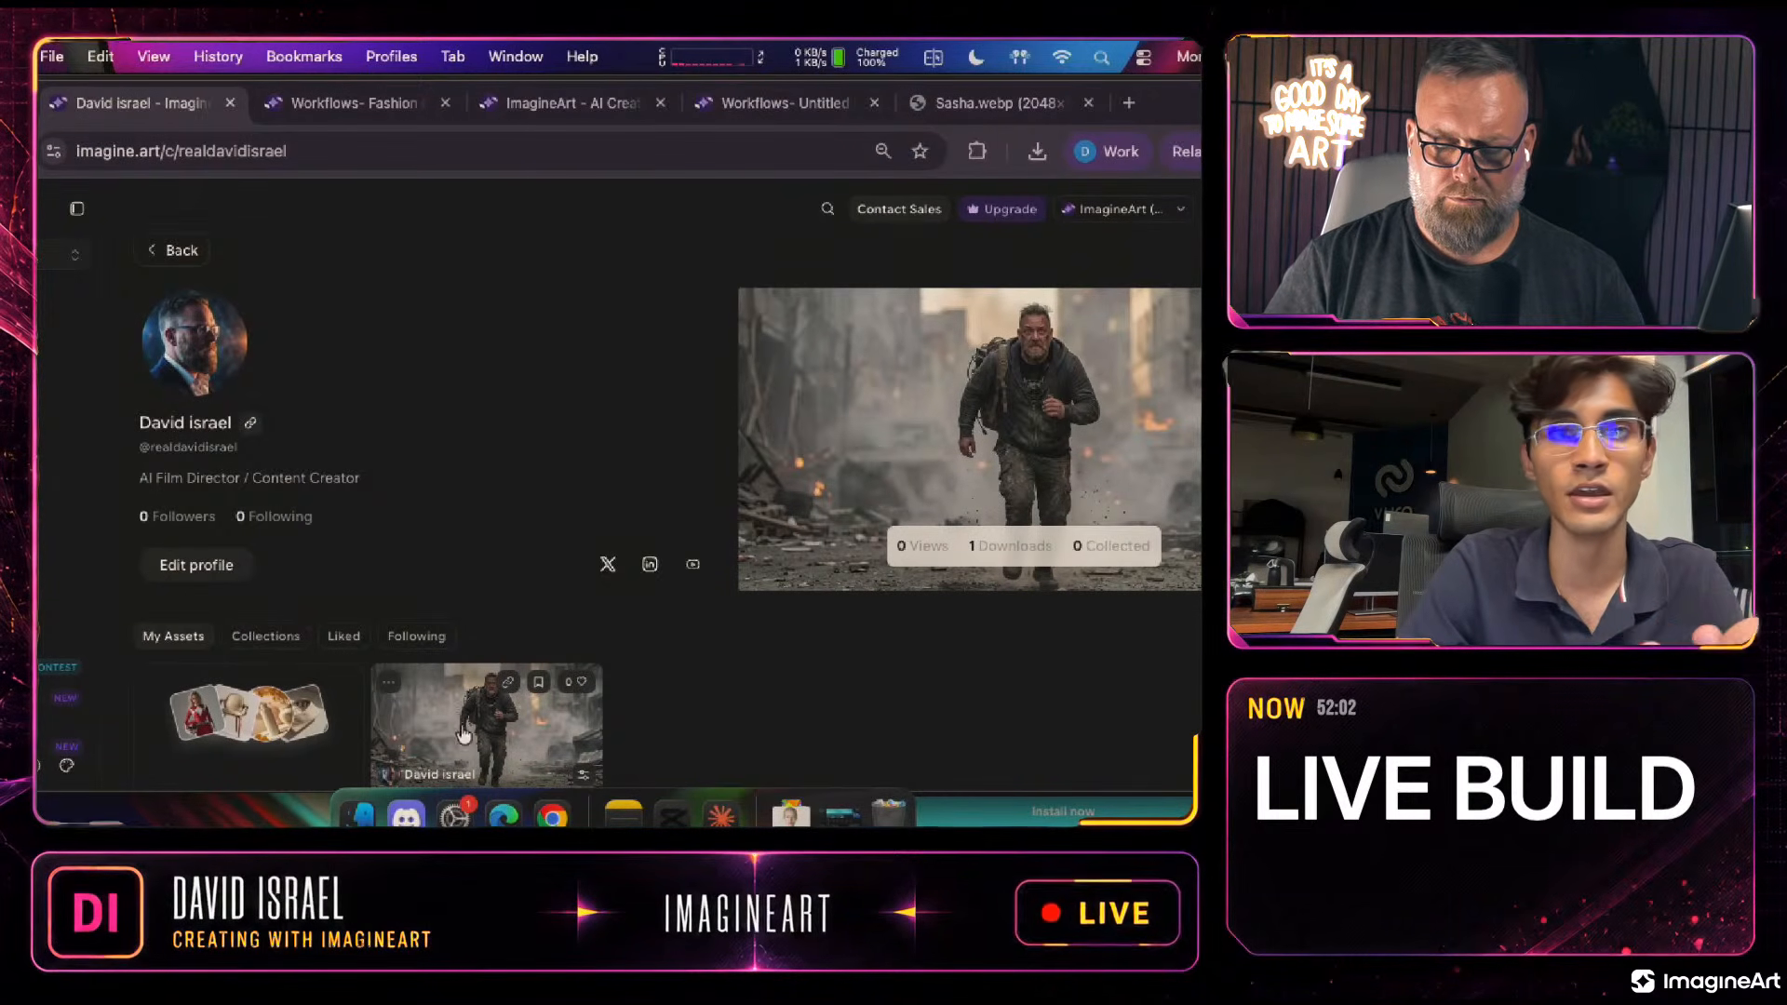
pyautogui.click(509, 683)
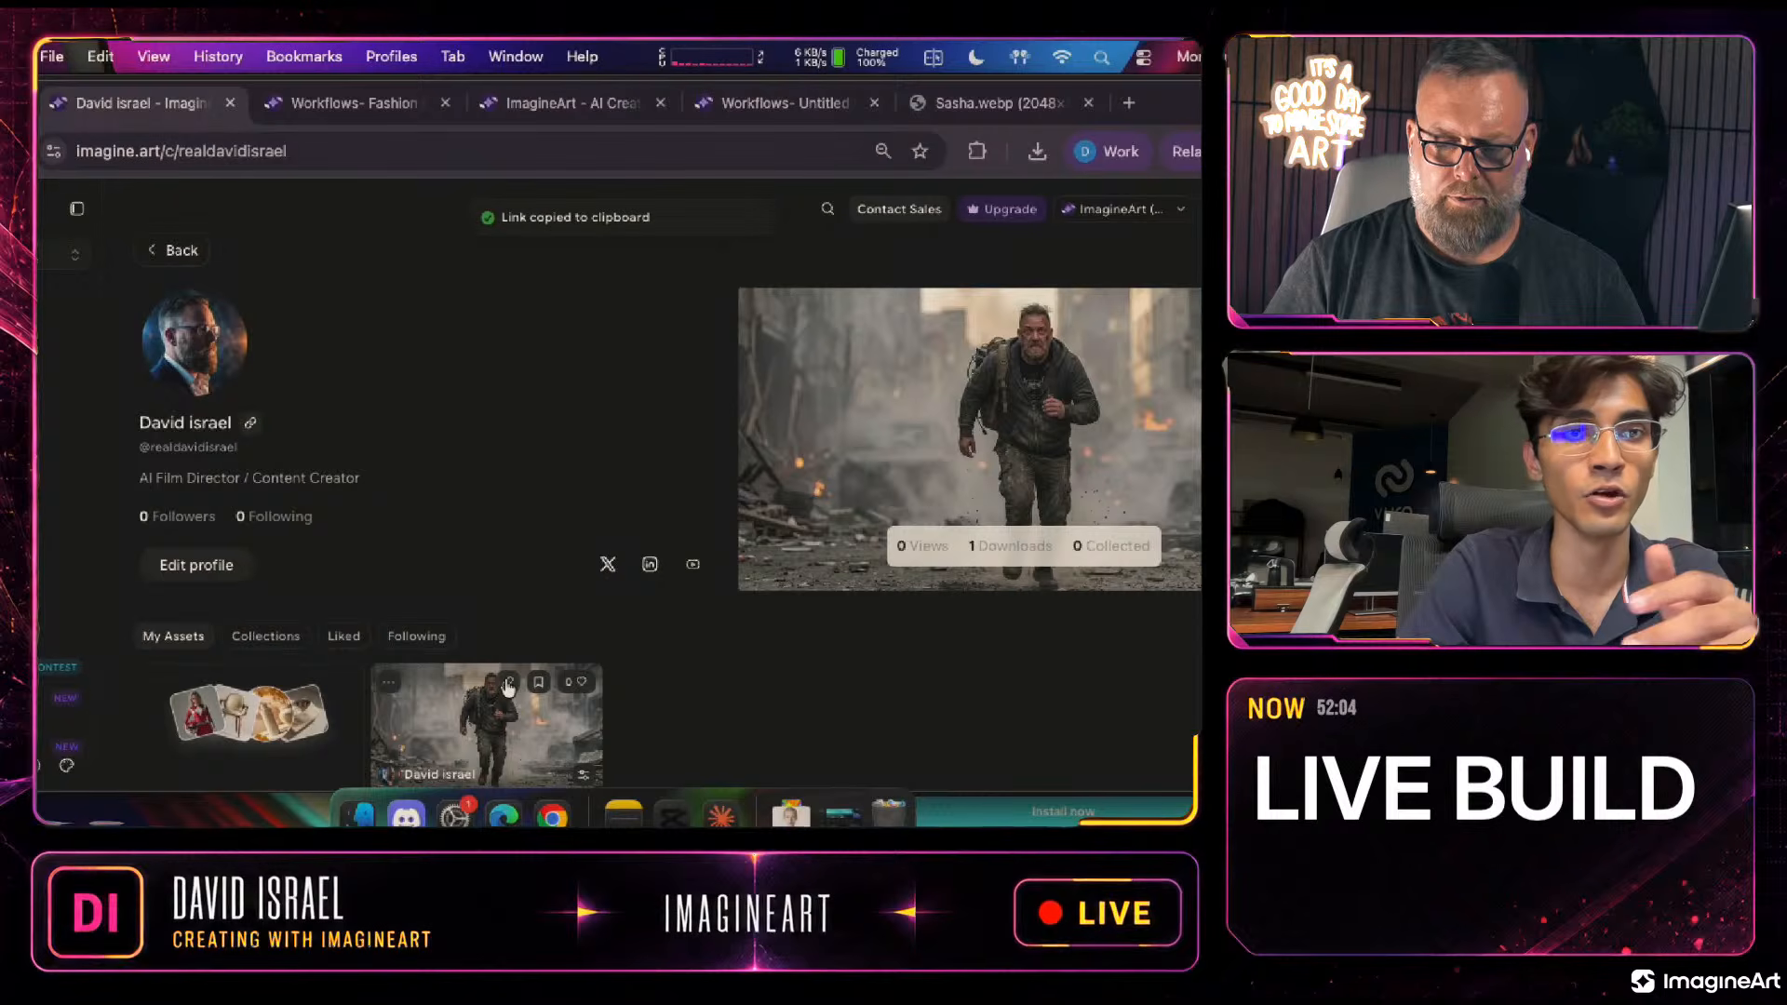
pyautogui.moveTo(533, 688)
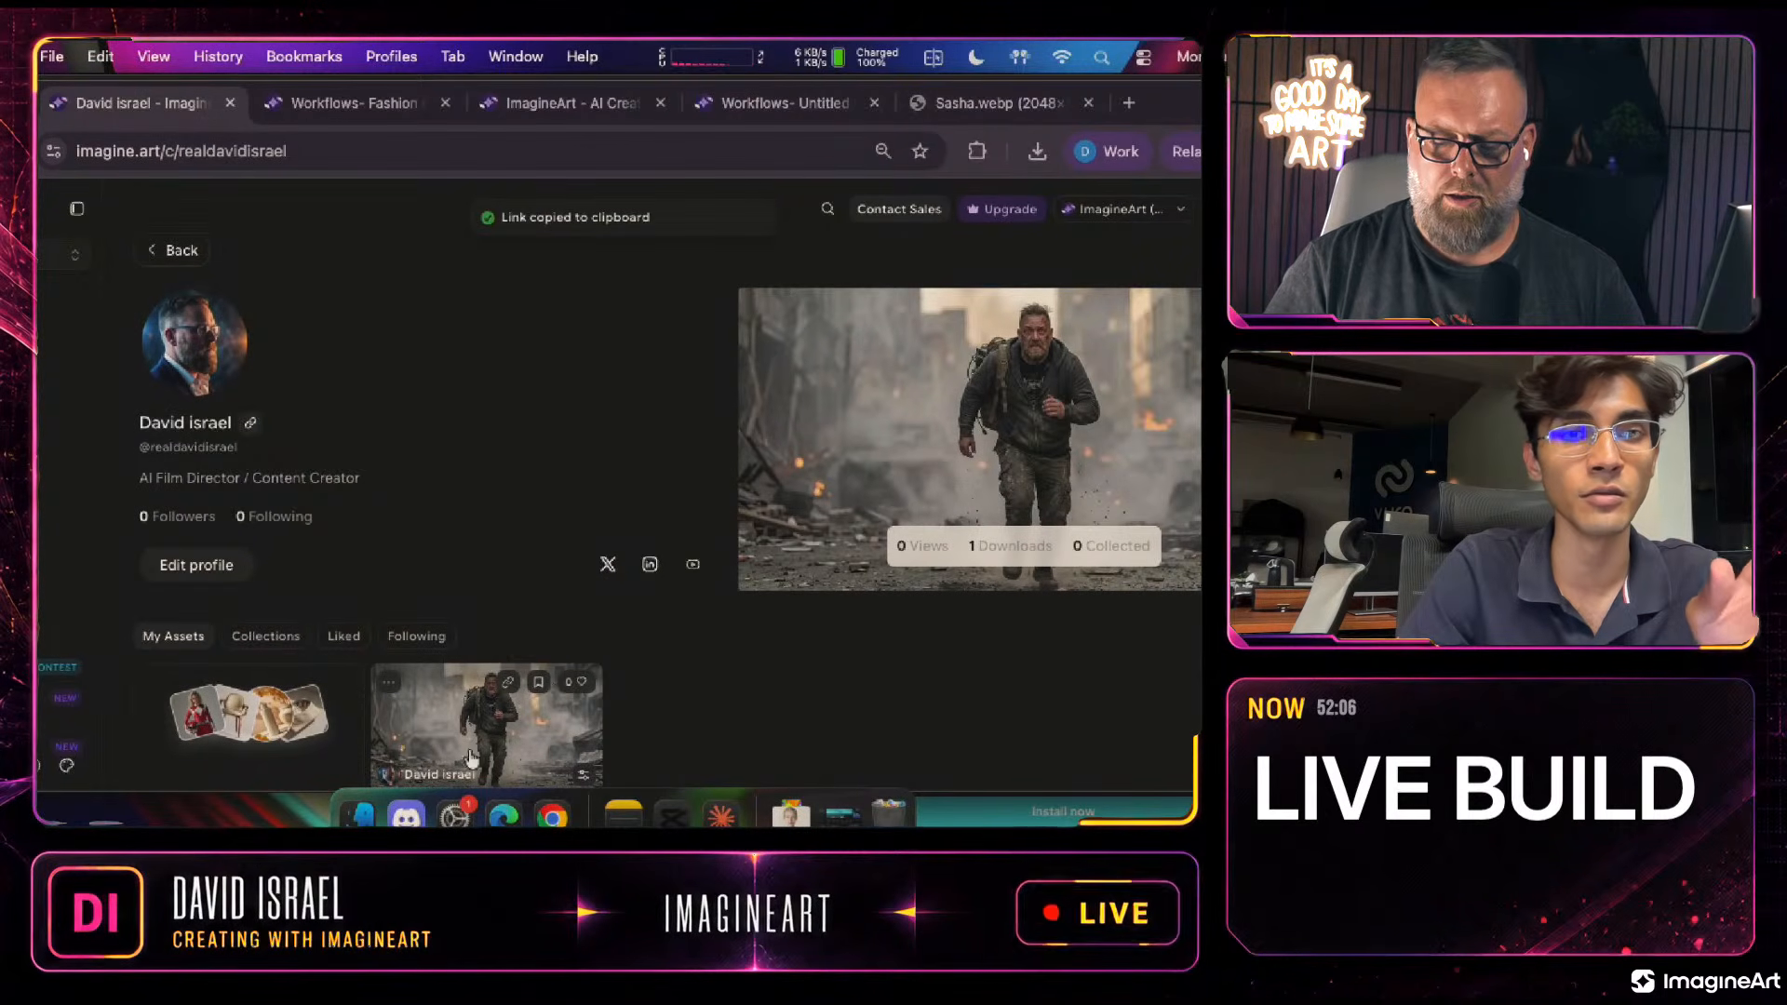
pyautogui.click(523, 729)
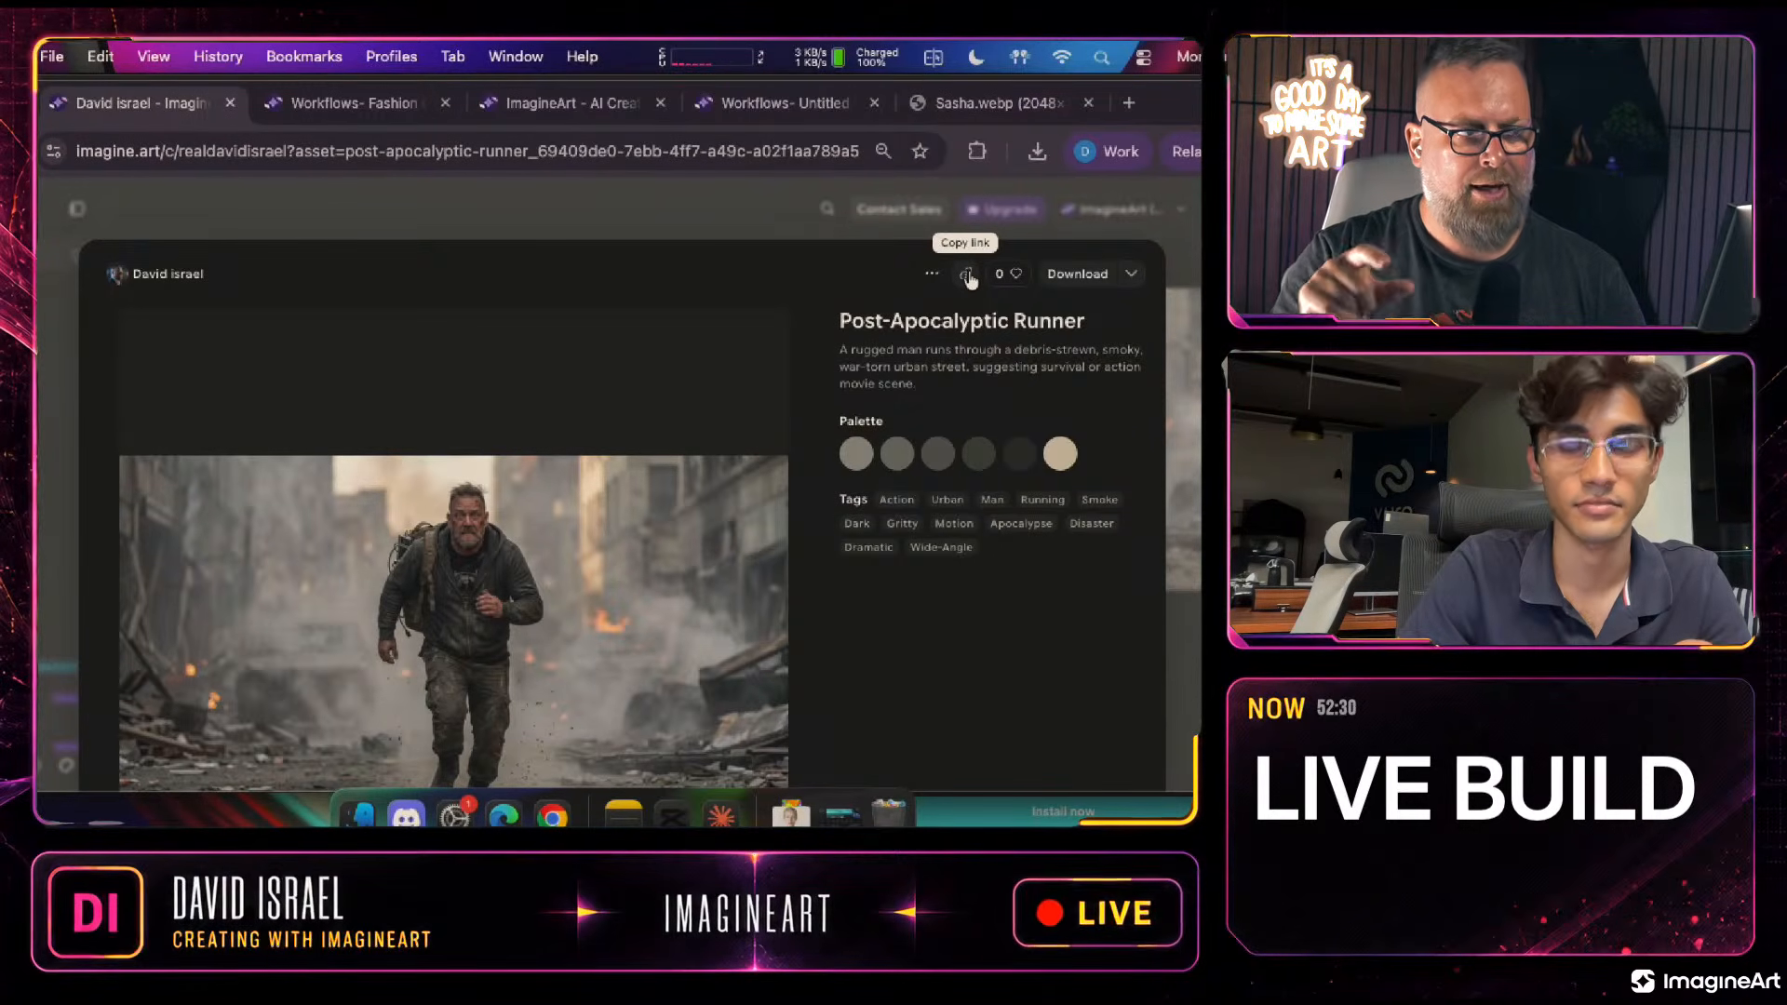
# Copy the community link of the published Post-Apocalyptic Runner image and close its details
pyautogui.click(968, 275)
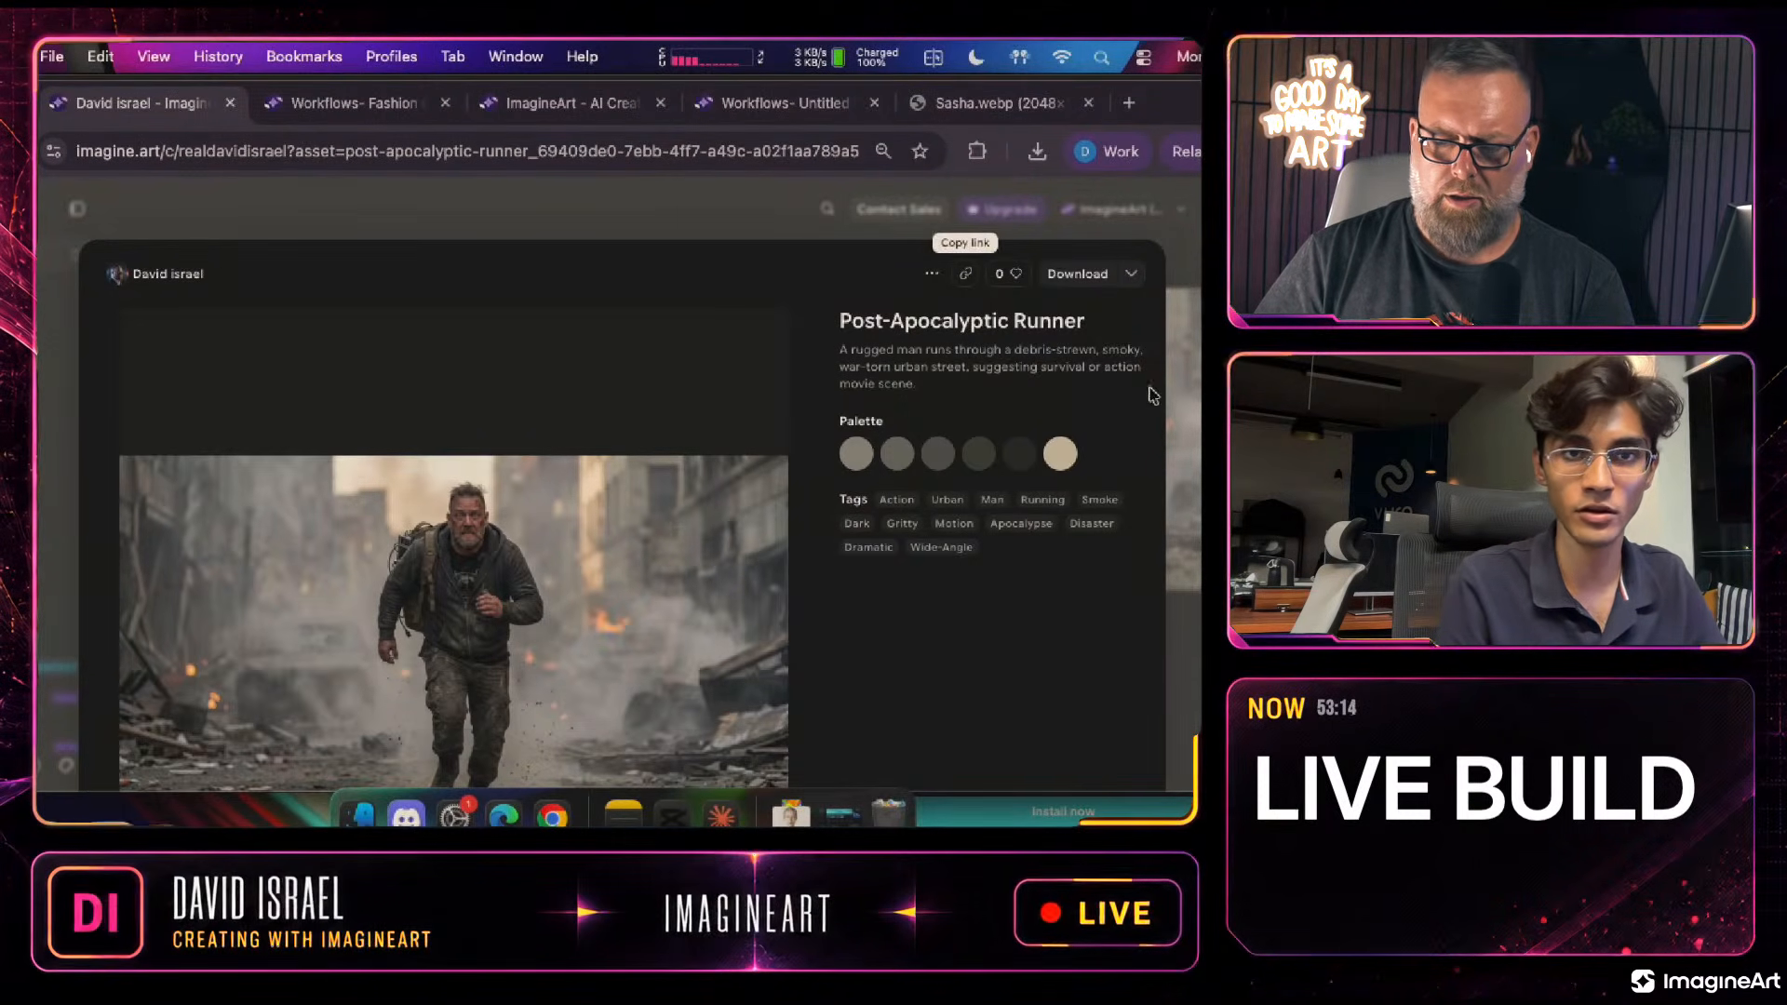
pyautogui.click(1175, 300)
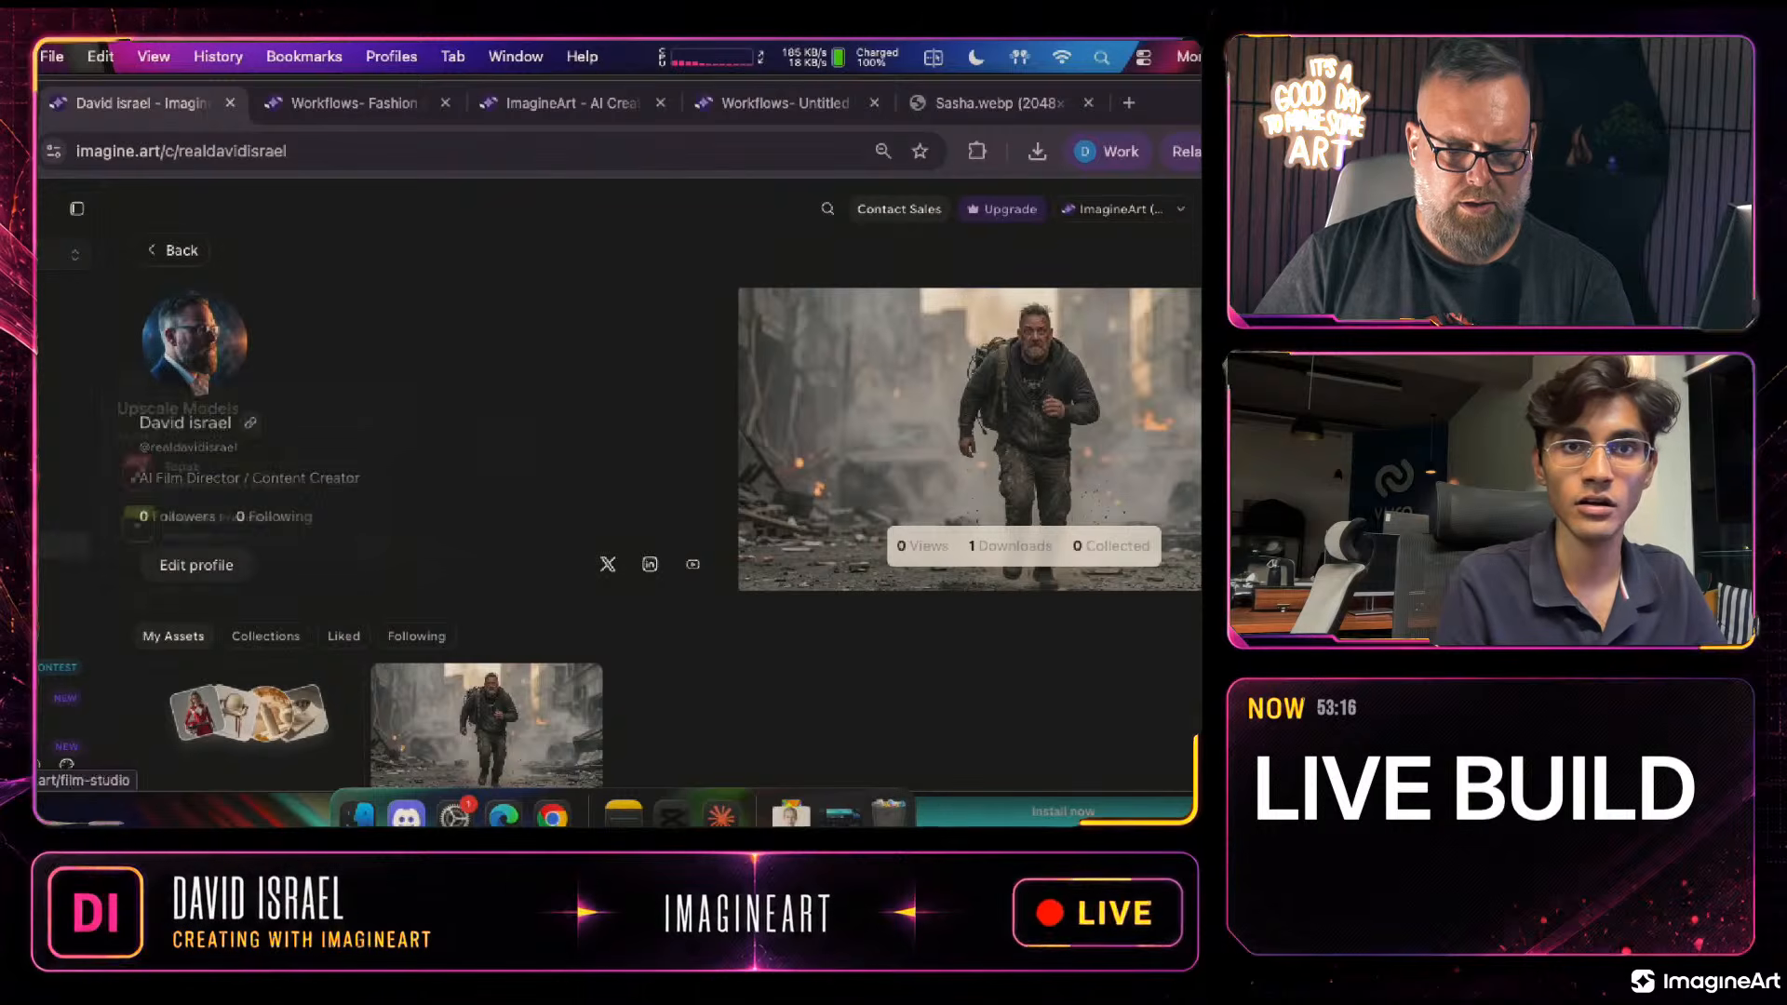
# Go from Fashion Studio to the Fashion Studio Gala contest and open its look submission form, viewing it down to the confirmation checkboxes
pyautogui.click(43, 667)
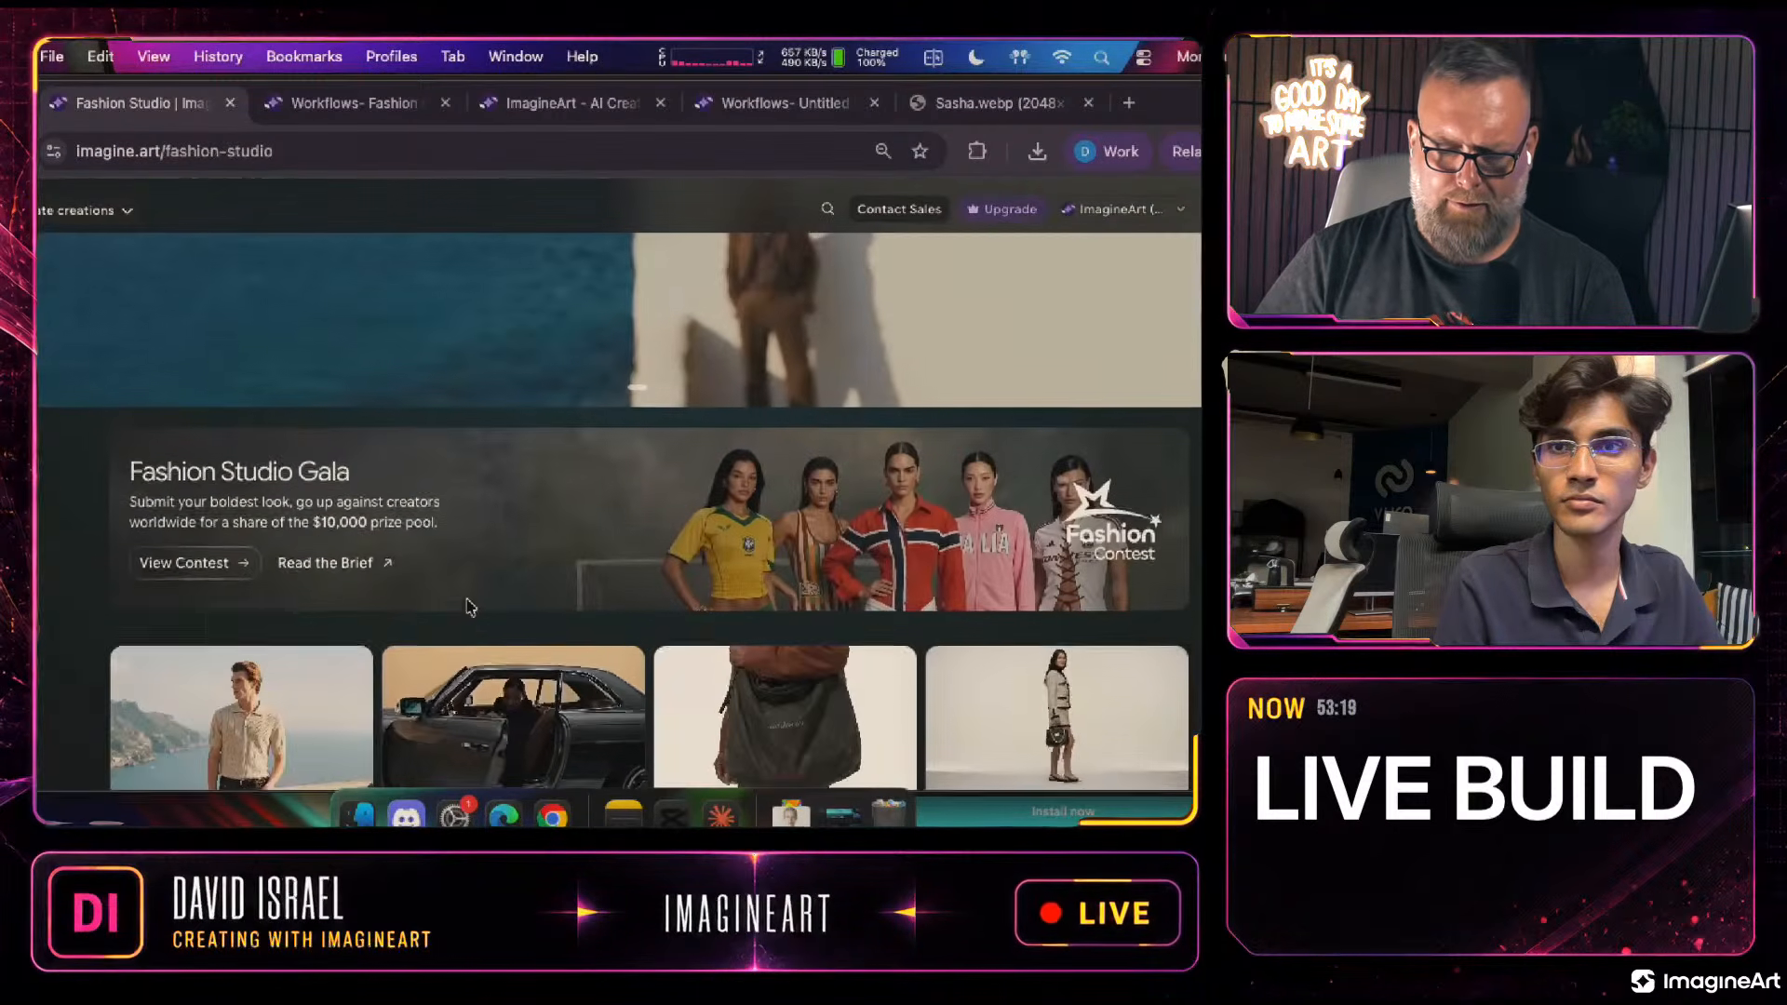
pyautogui.click(196, 563)
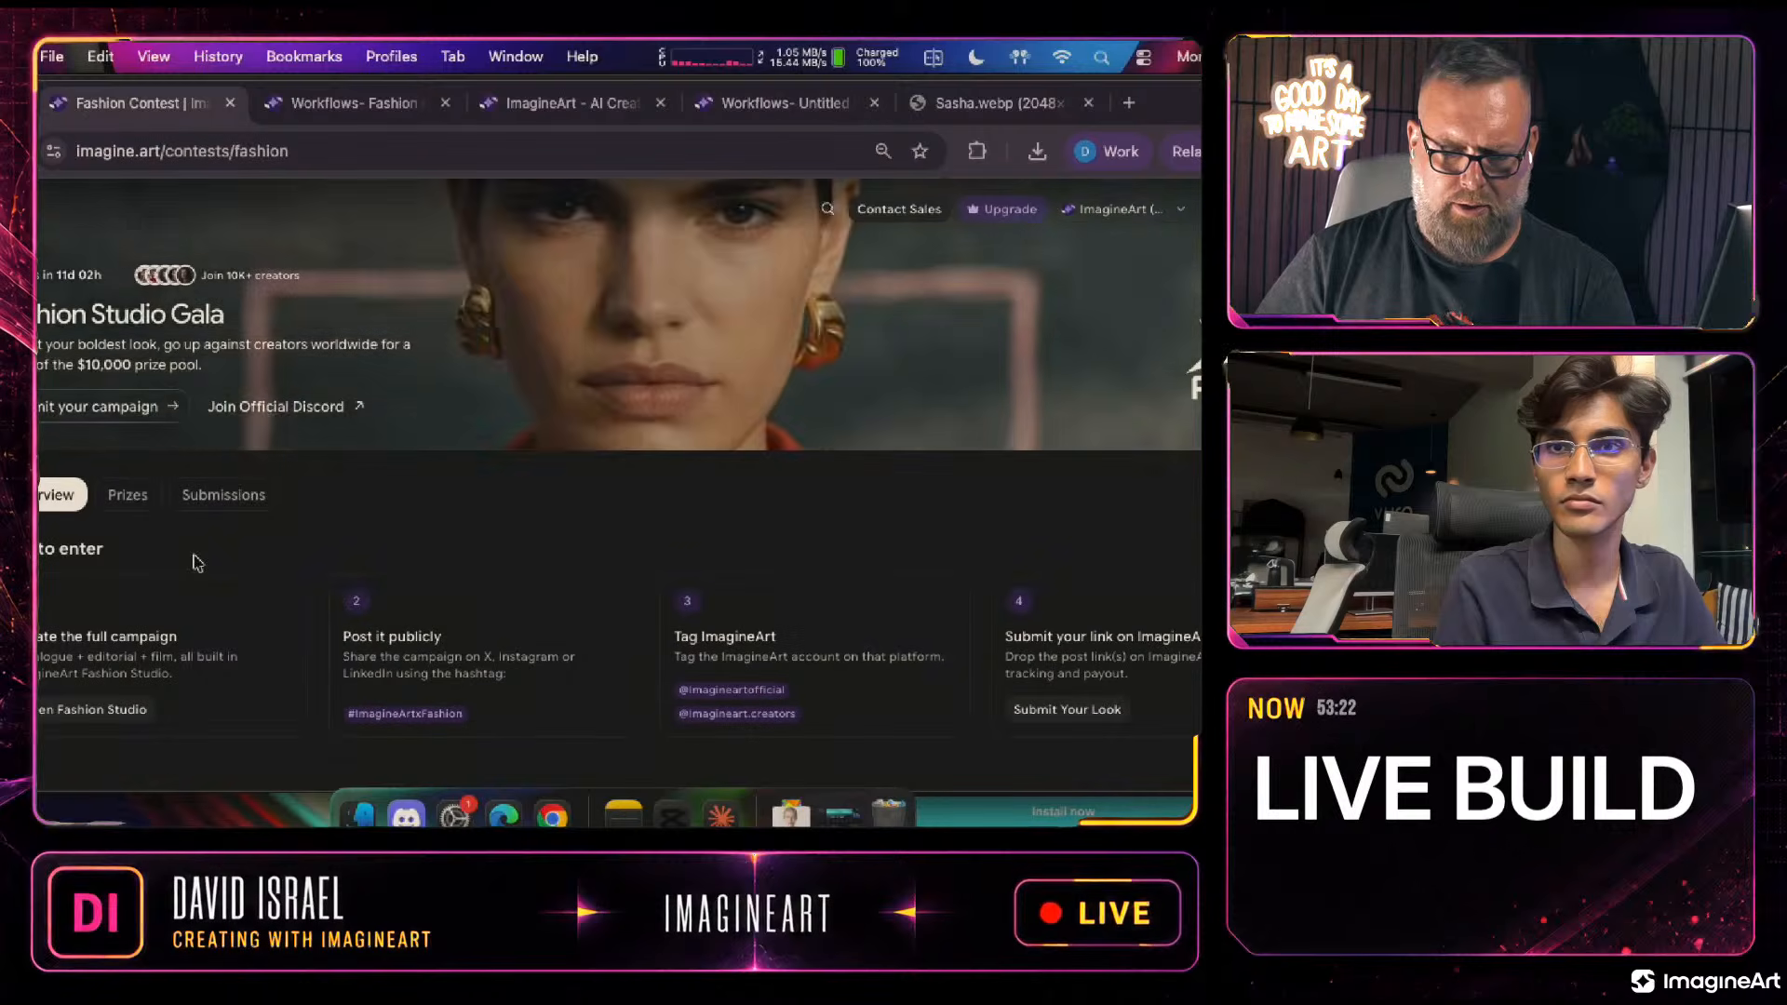
pyautogui.click(1071, 710)
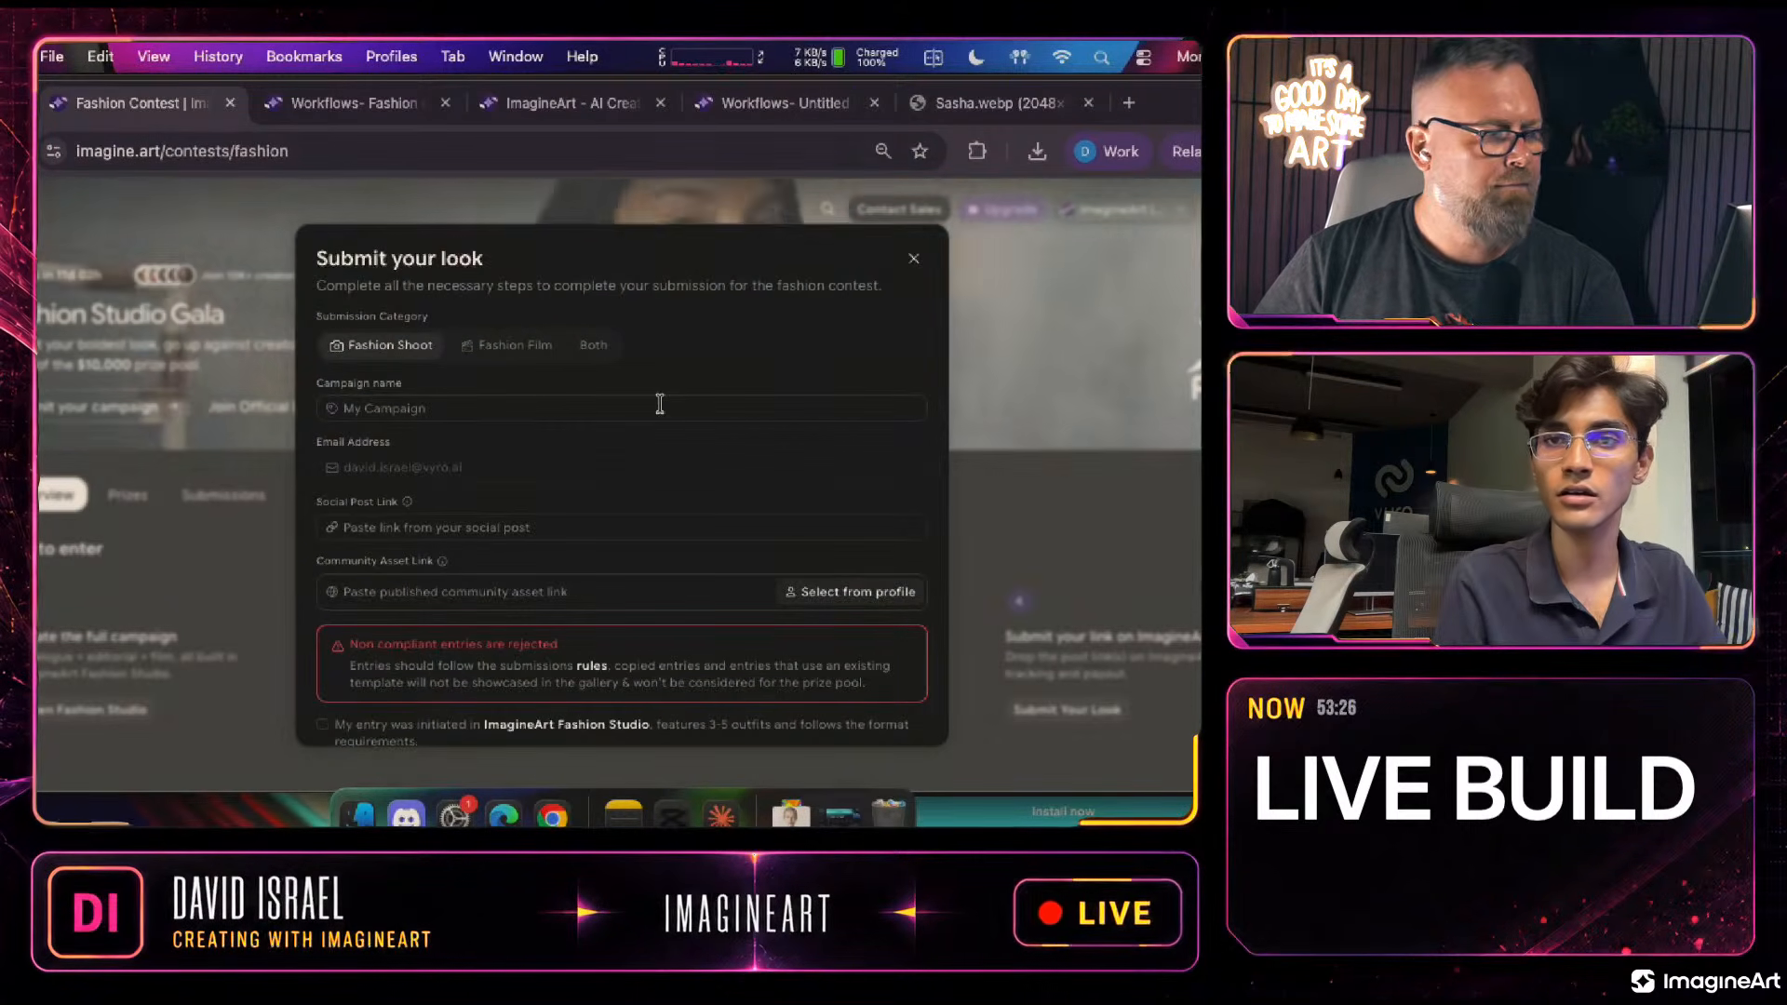
pyautogui.scroll(-2, 660, 403)
pyautogui.scroll(-1, 660, 403)
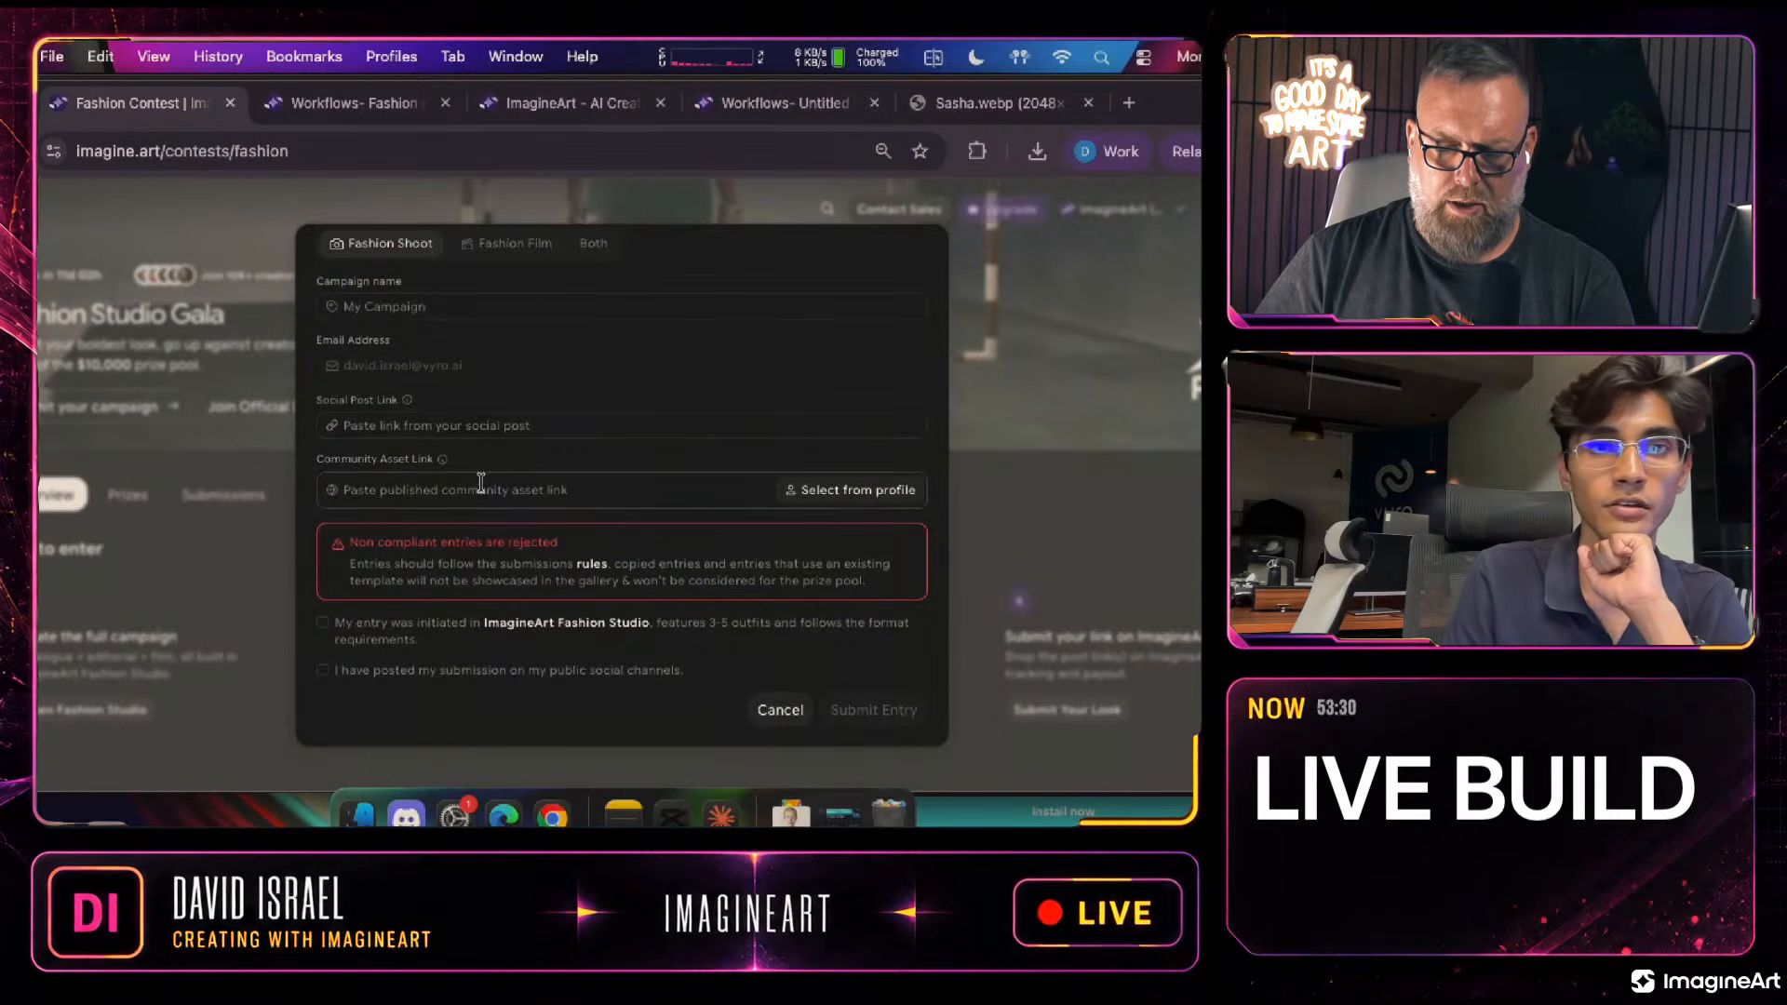
# Read the Community Asset Link hint, view the published assets offered from the profile, and close the picker without choosing one
pyautogui.moveTo(444, 459)
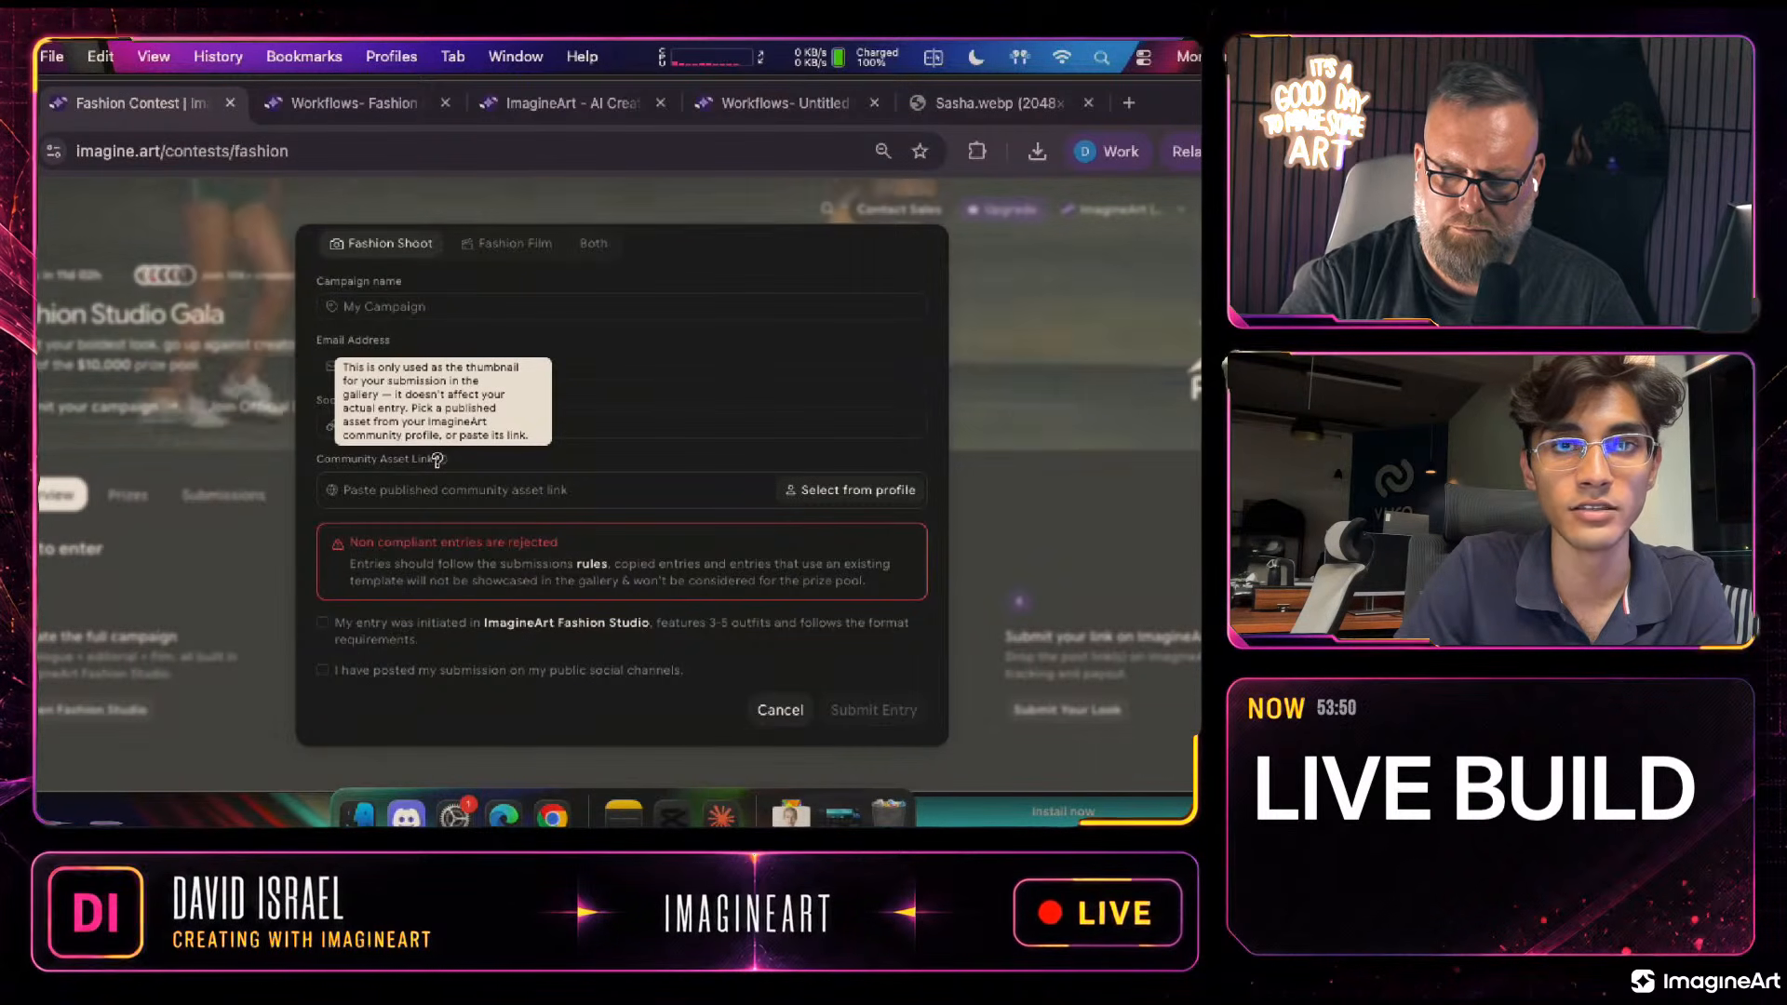
pyautogui.click(842, 489)
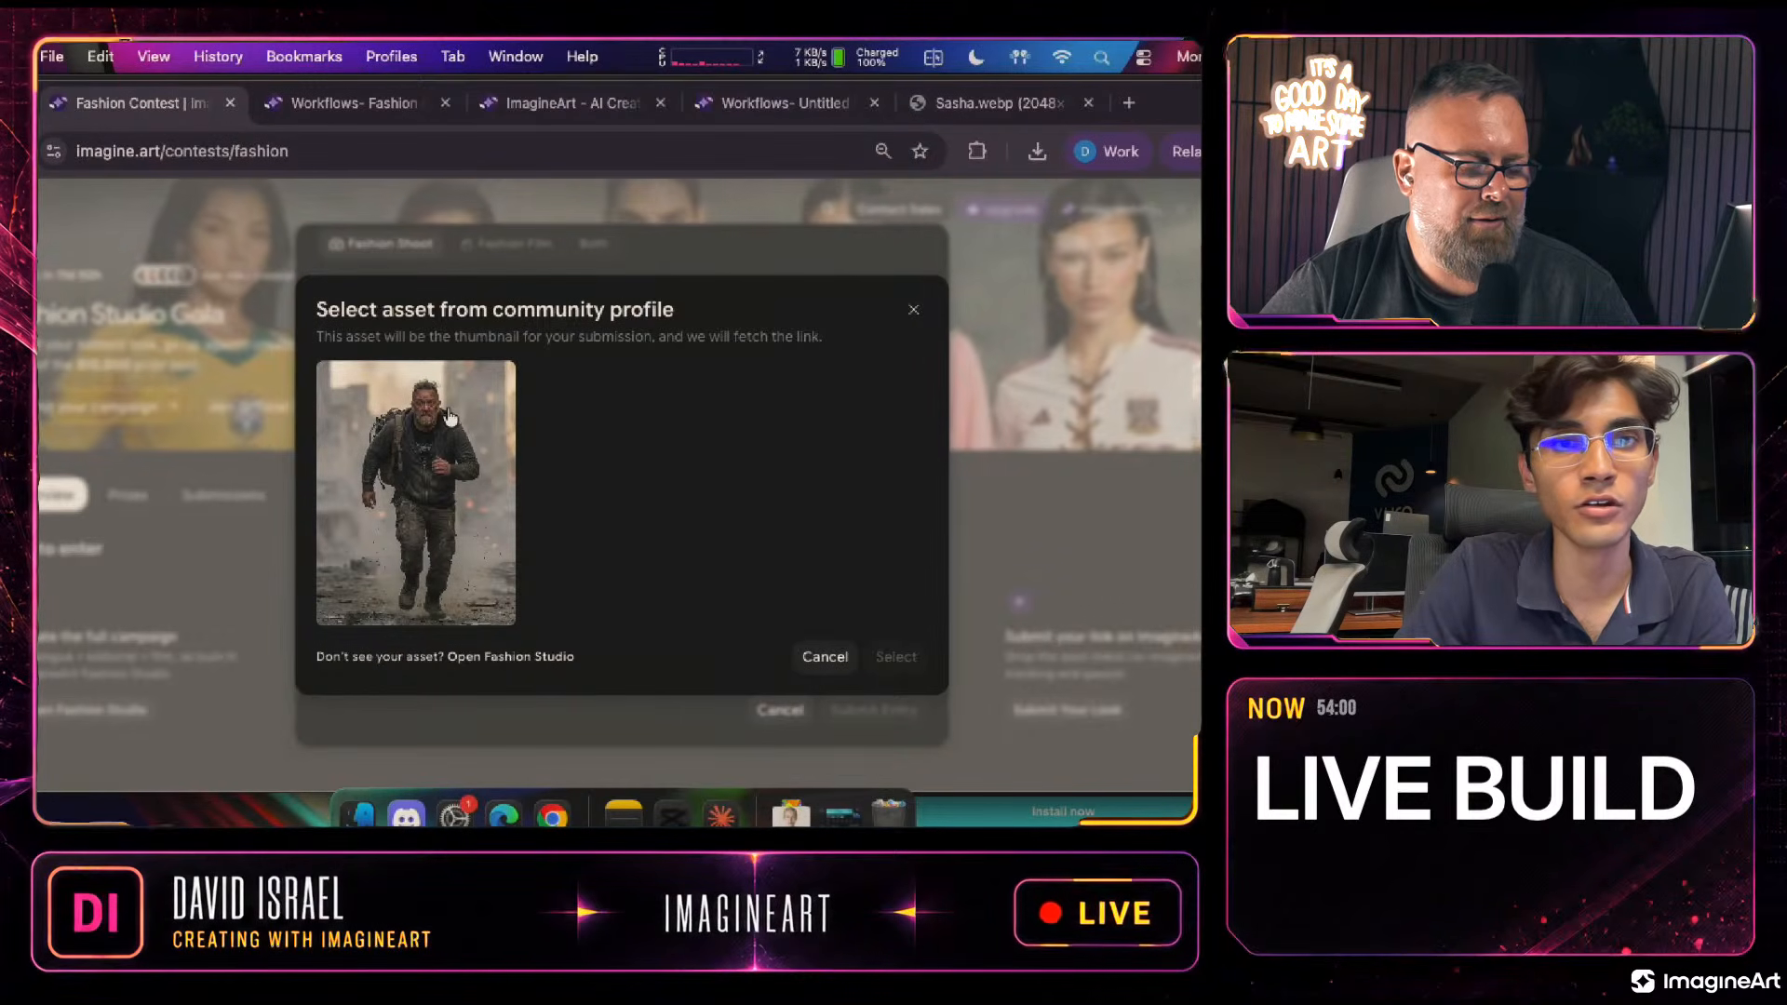
pyautogui.click(909, 313)
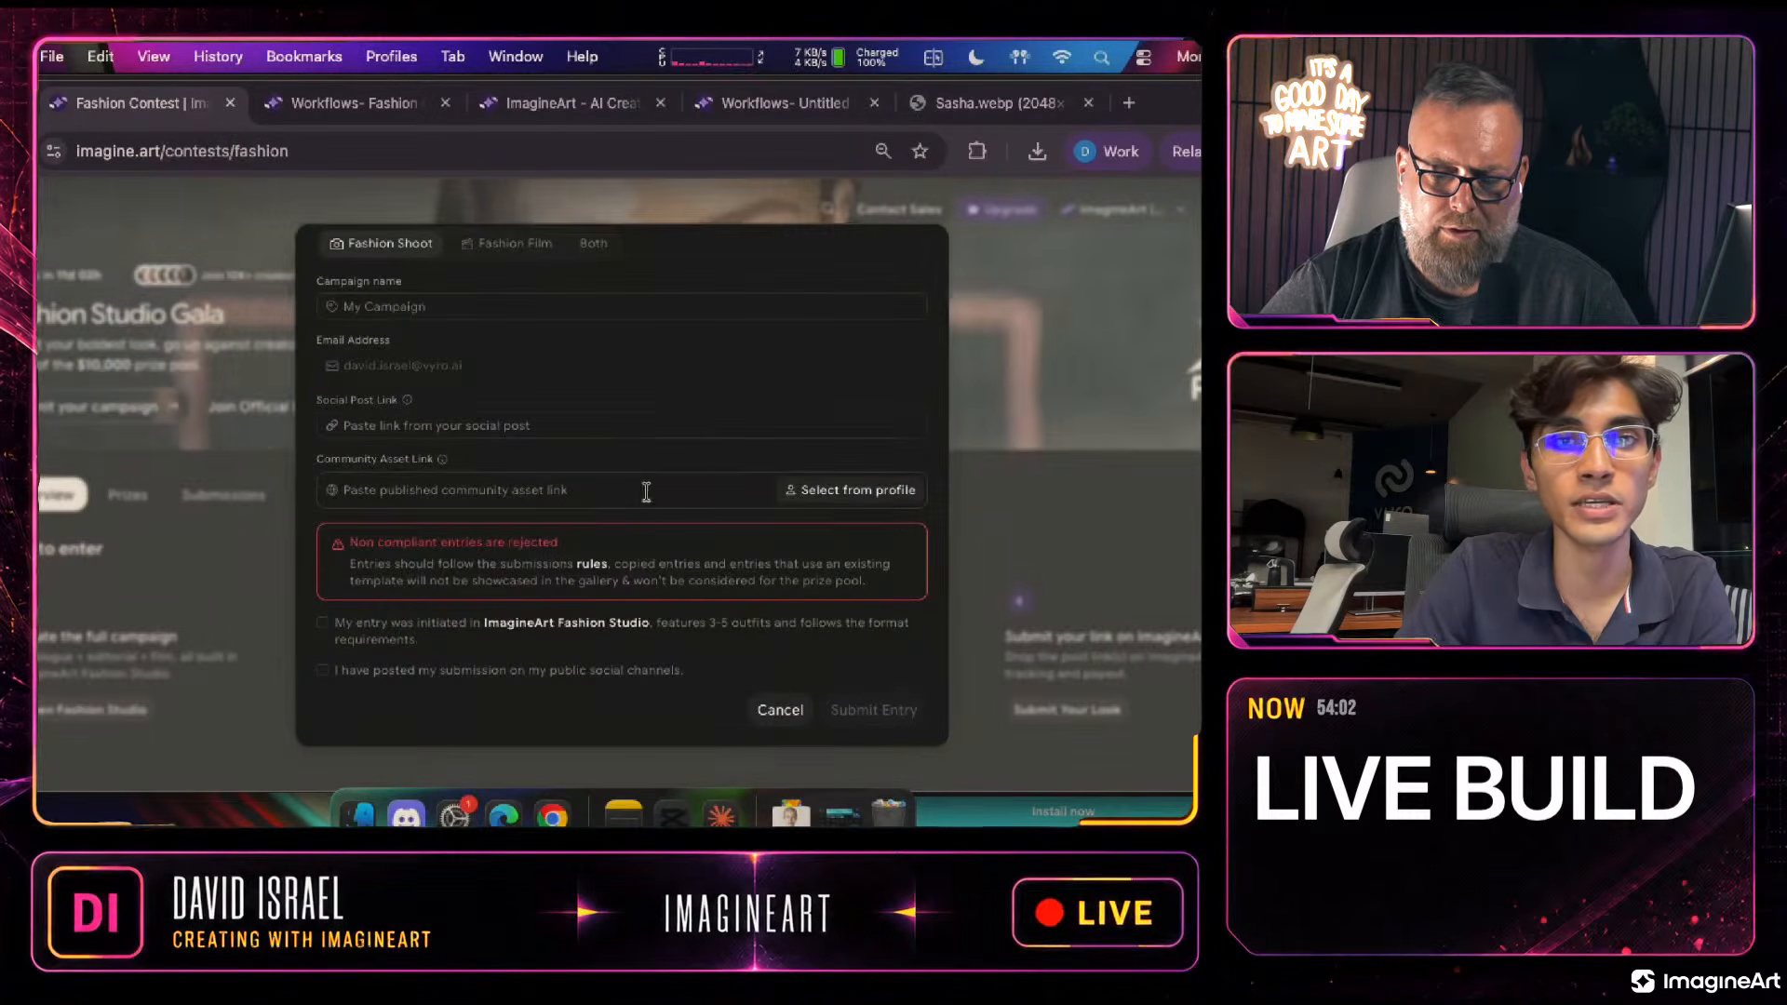
# Examine the Social Post Link and Community Asset Link fields, view the Both submission category, and close the form
pyautogui.click(626, 421)
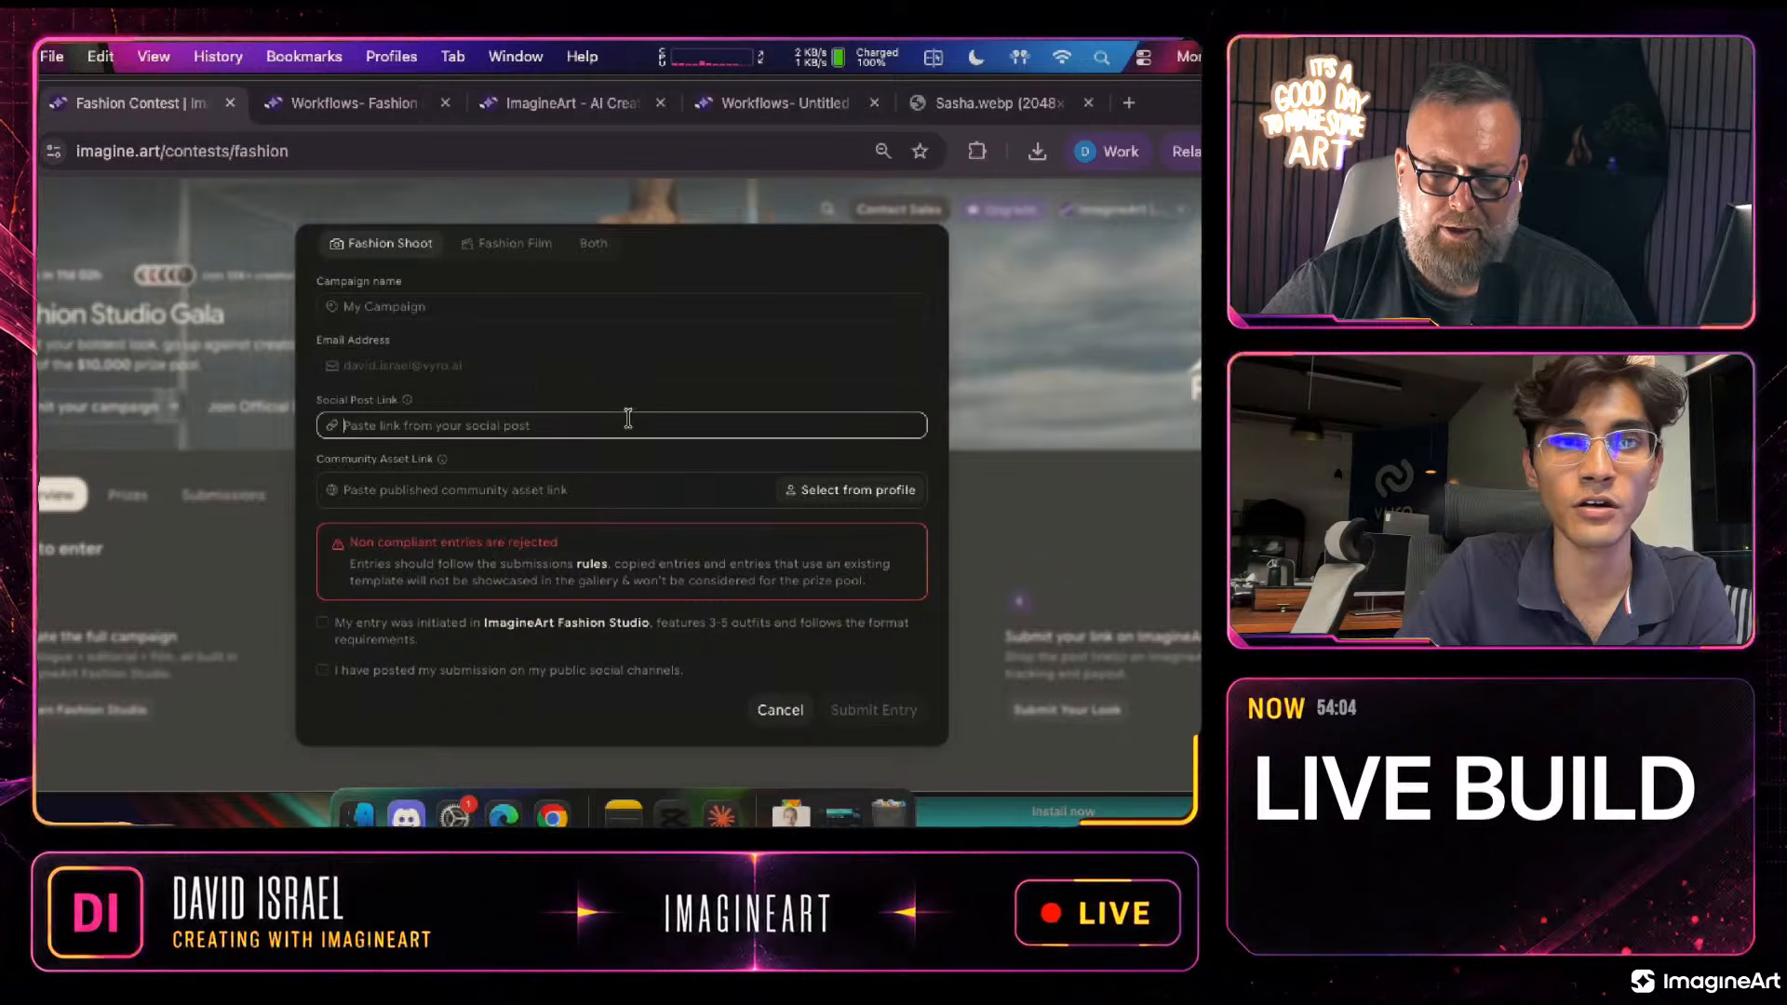
pyautogui.moveTo(407, 397)
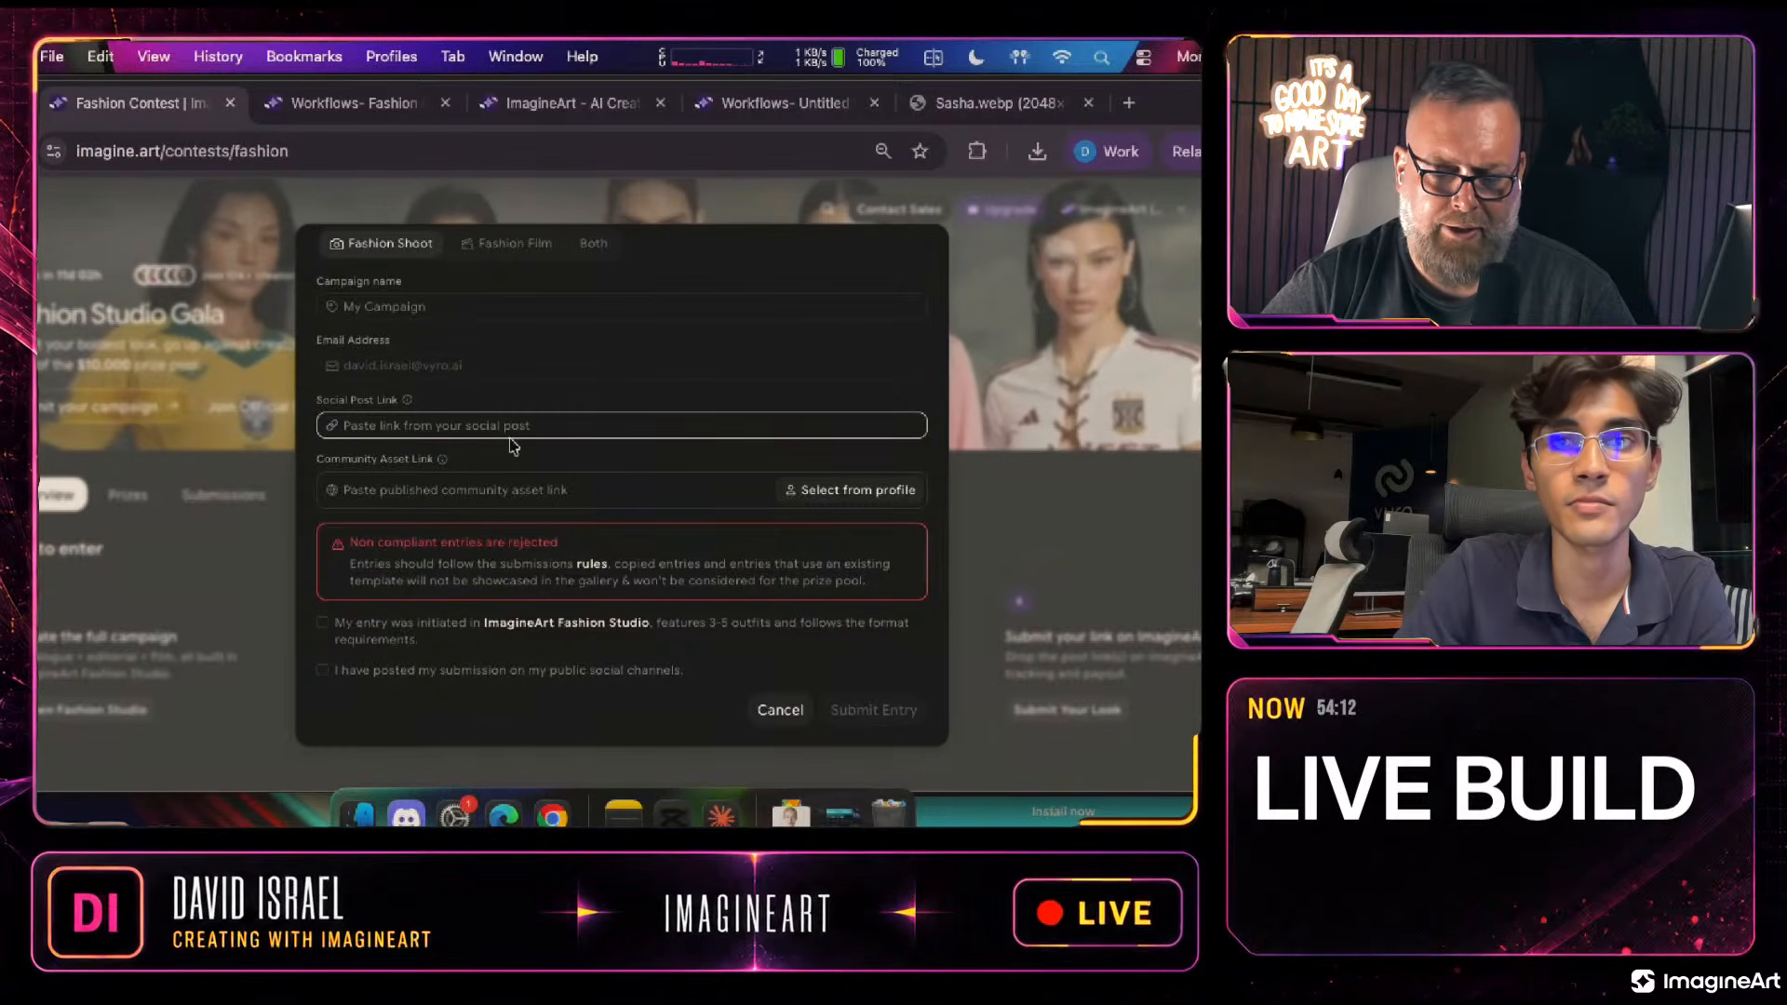
pyautogui.click(458, 489)
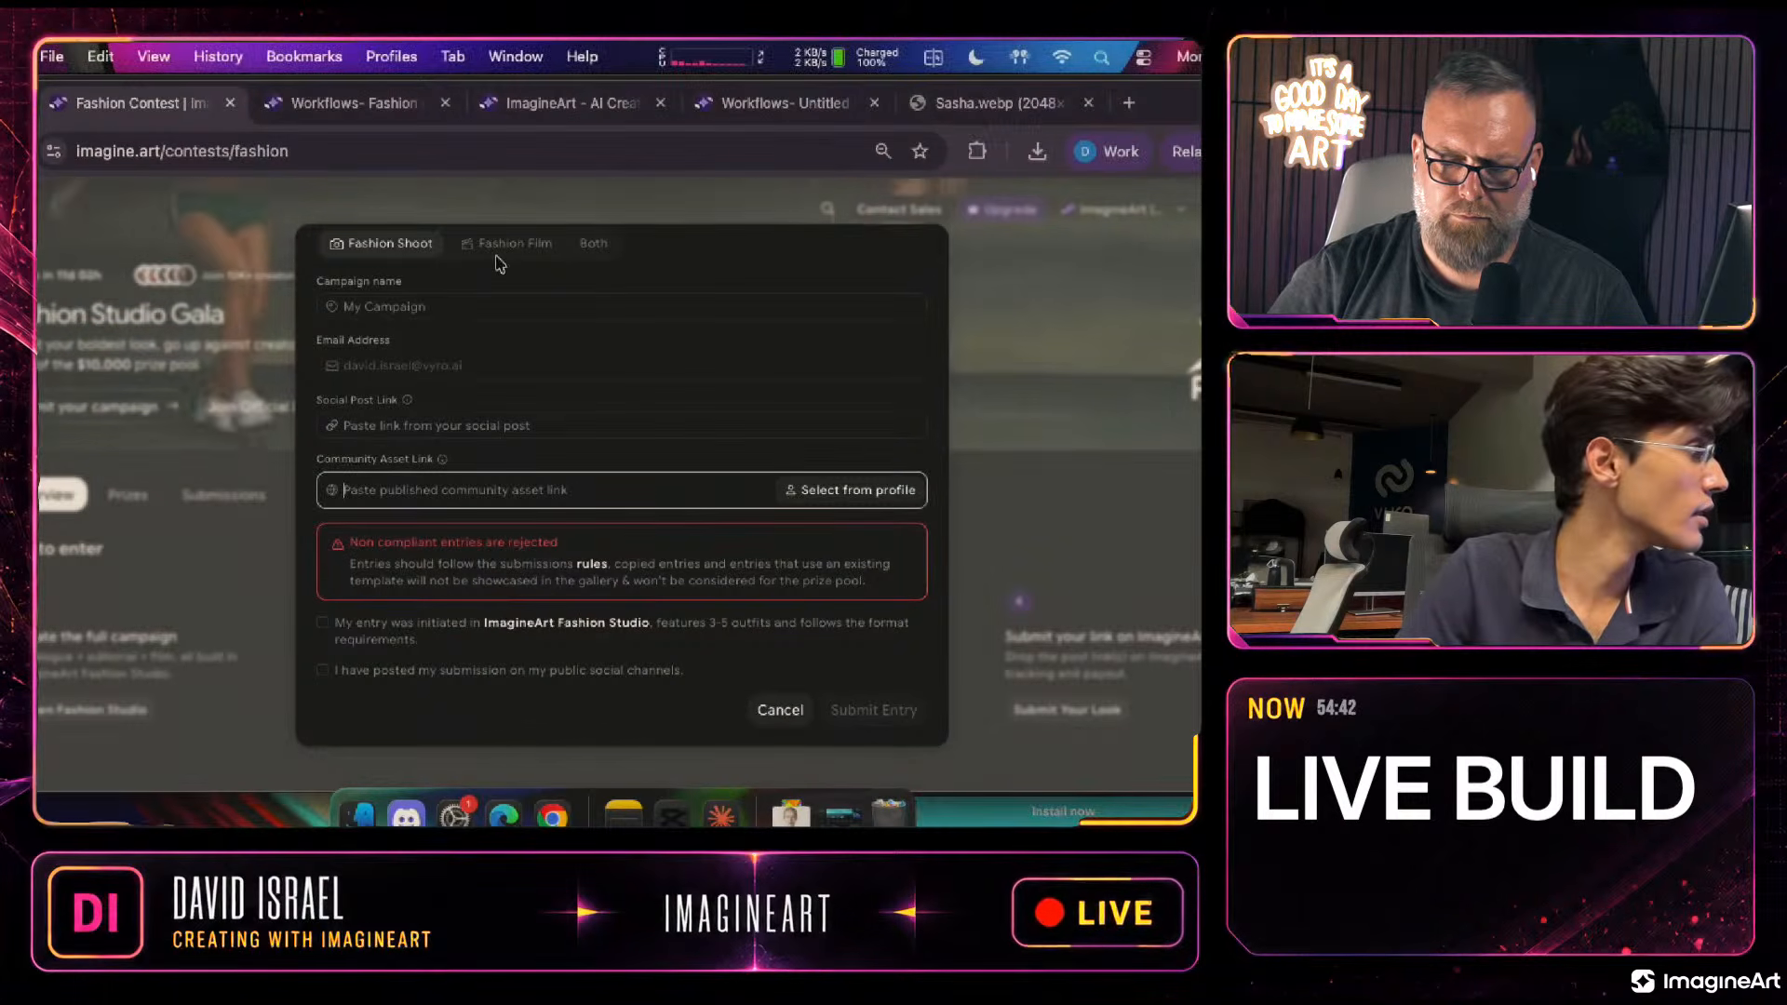
pyautogui.click(591, 245)
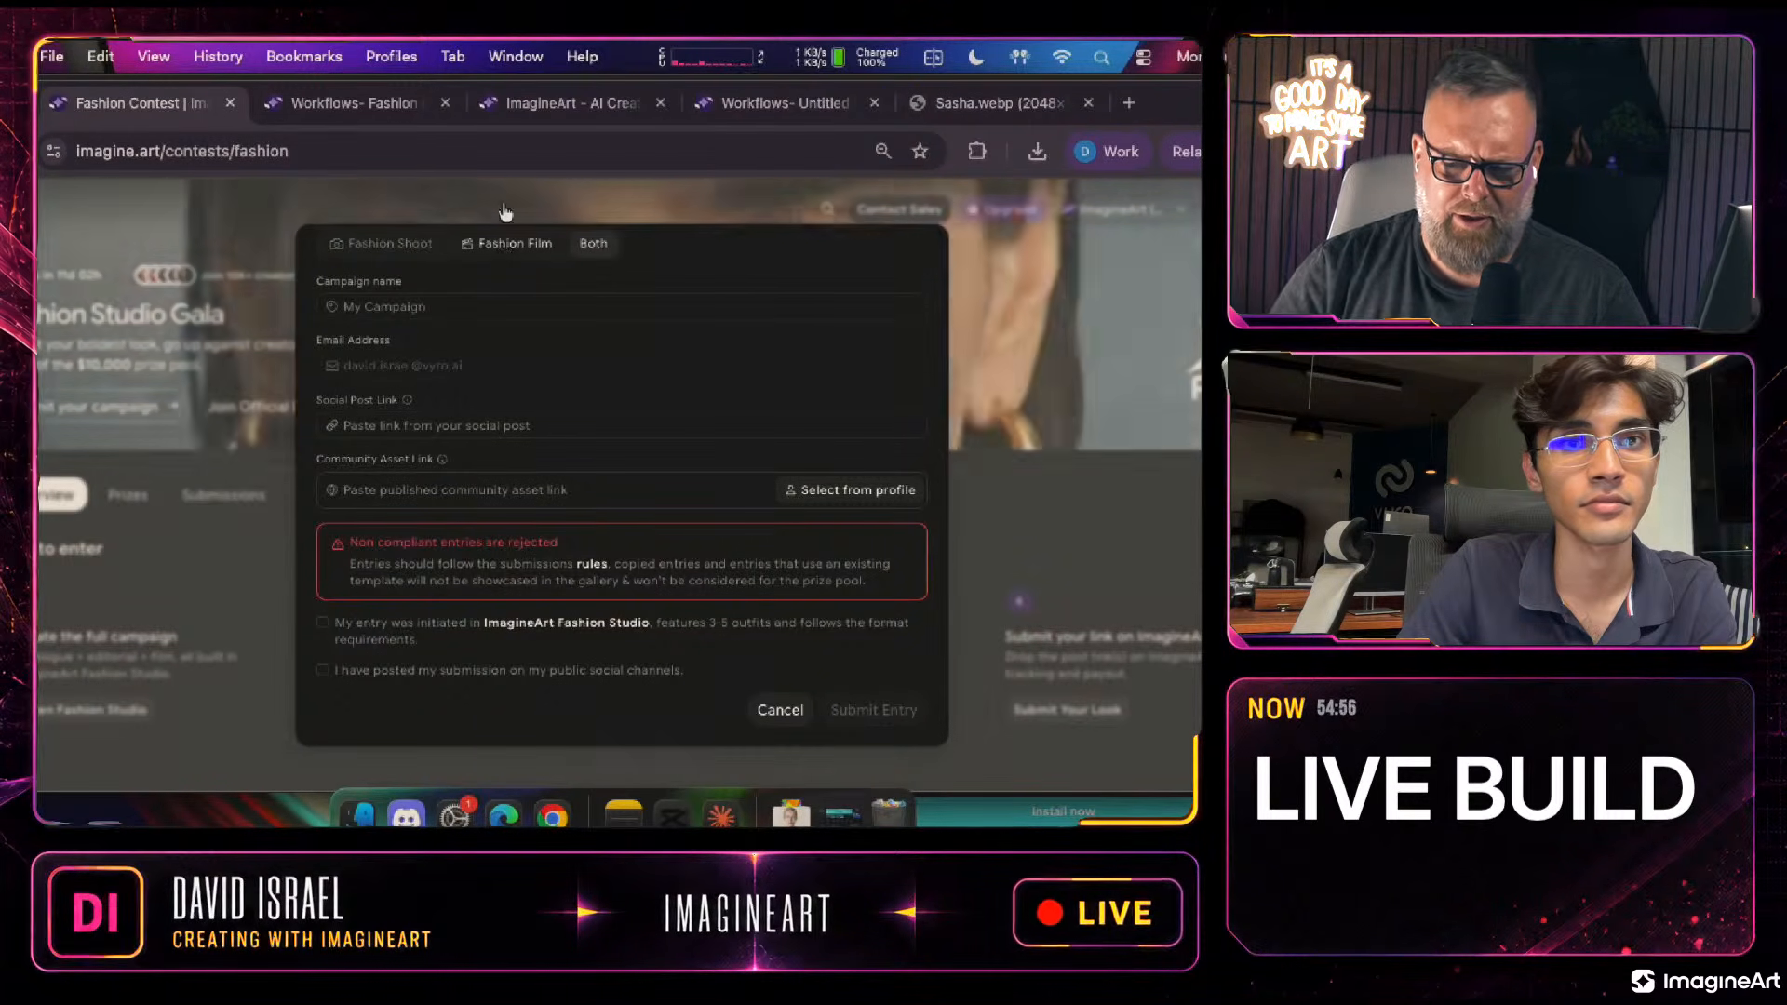
pyautogui.click(436, 178)
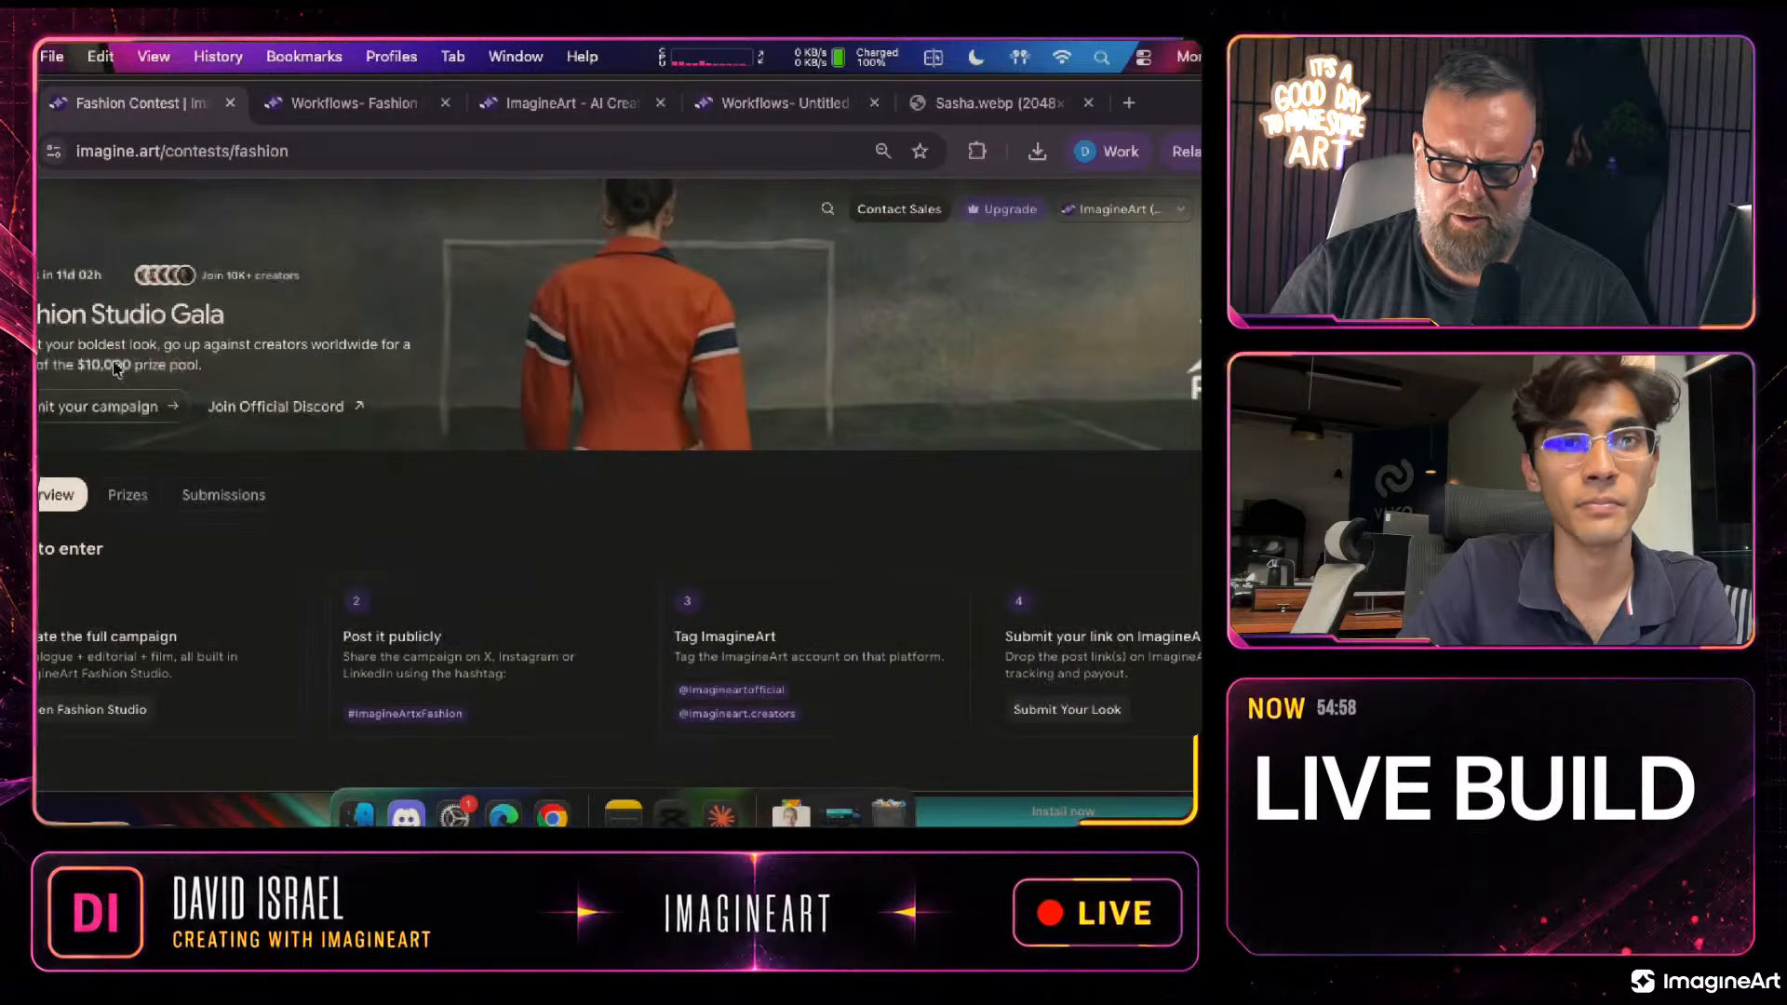
# Review the contest page's outfit and deliverable requirements, timeline and entry instructions
pyautogui.scroll(-6, 638, 606)
pyautogui.scroll(-3, 646, 609)
pyautogui.scroll(4, 646, 609)
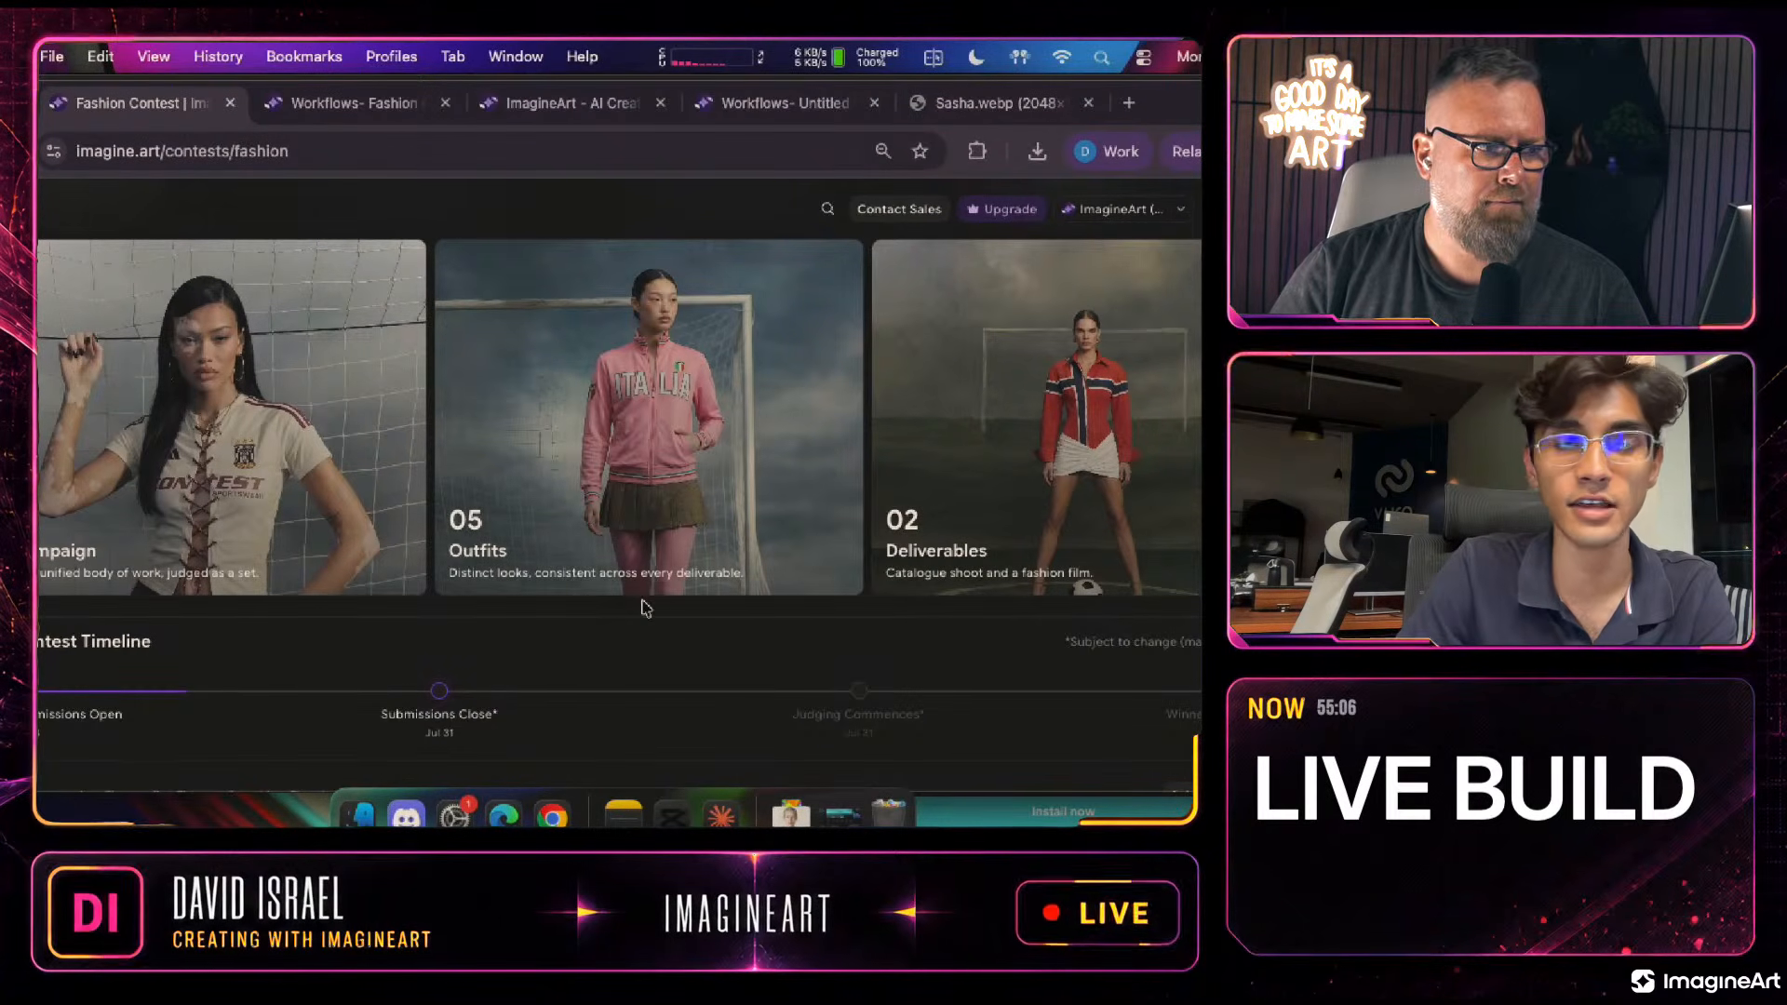
pyautogui.scroll(1, 646, 609)
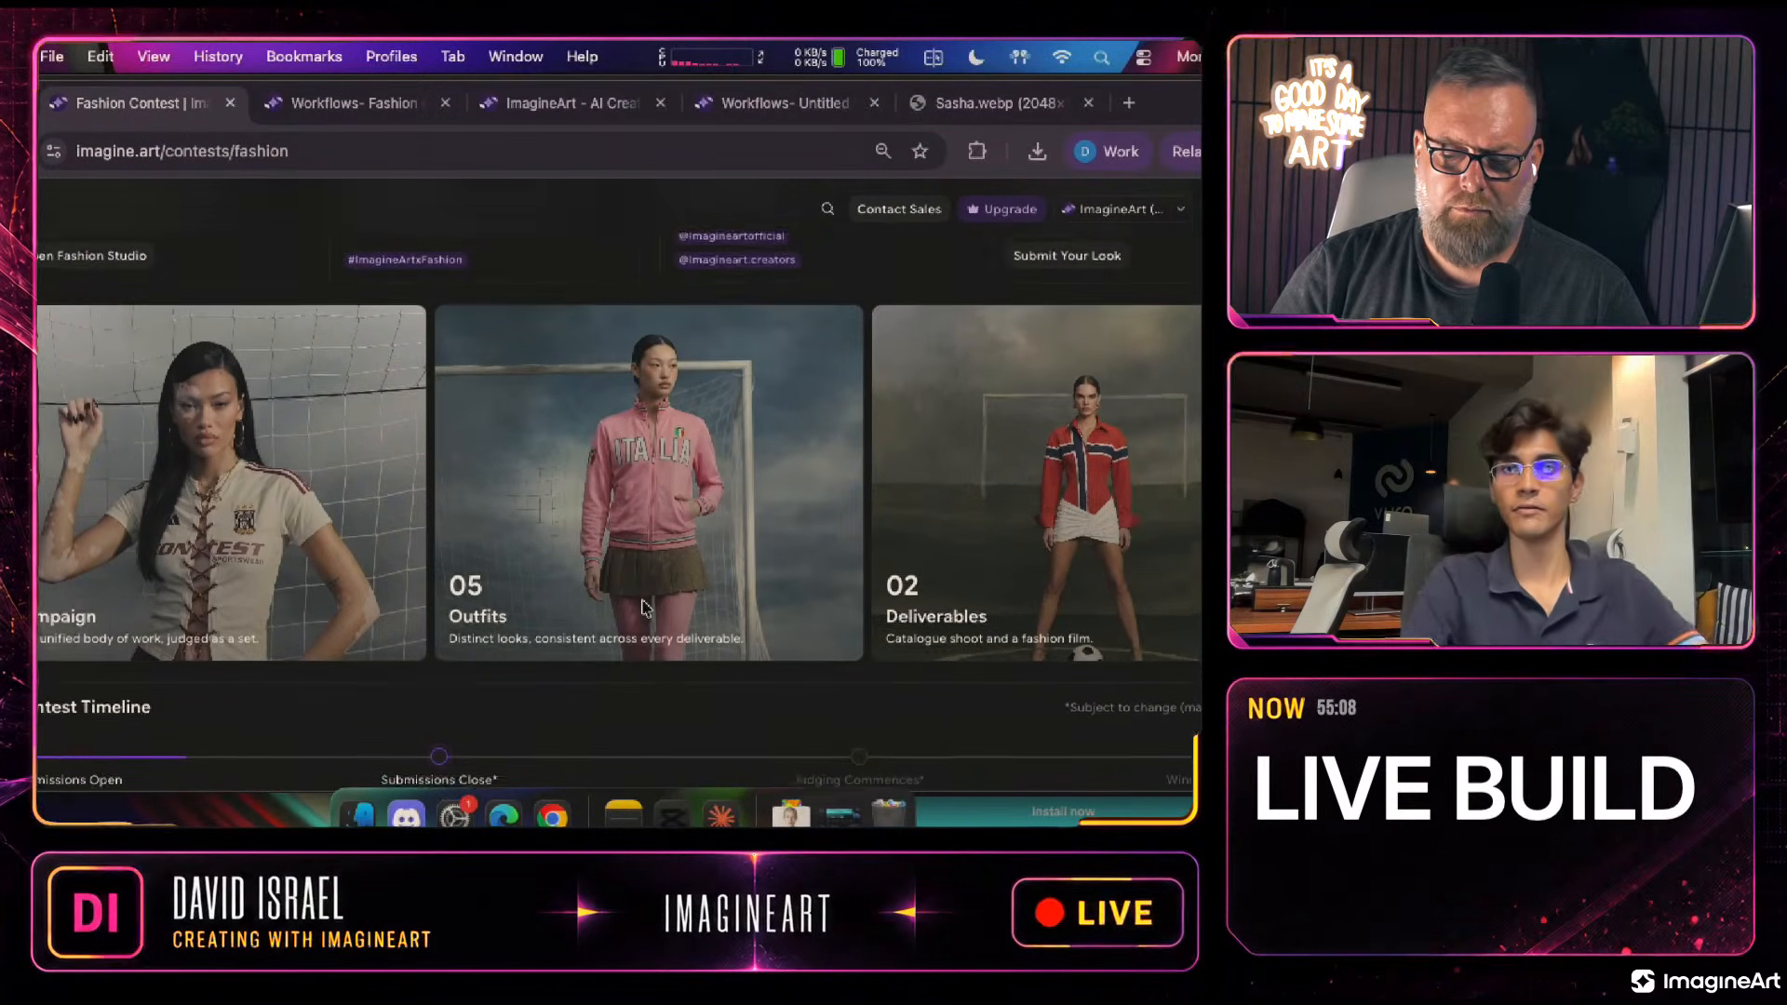
pyautogui.scroll(3, 646, 609)
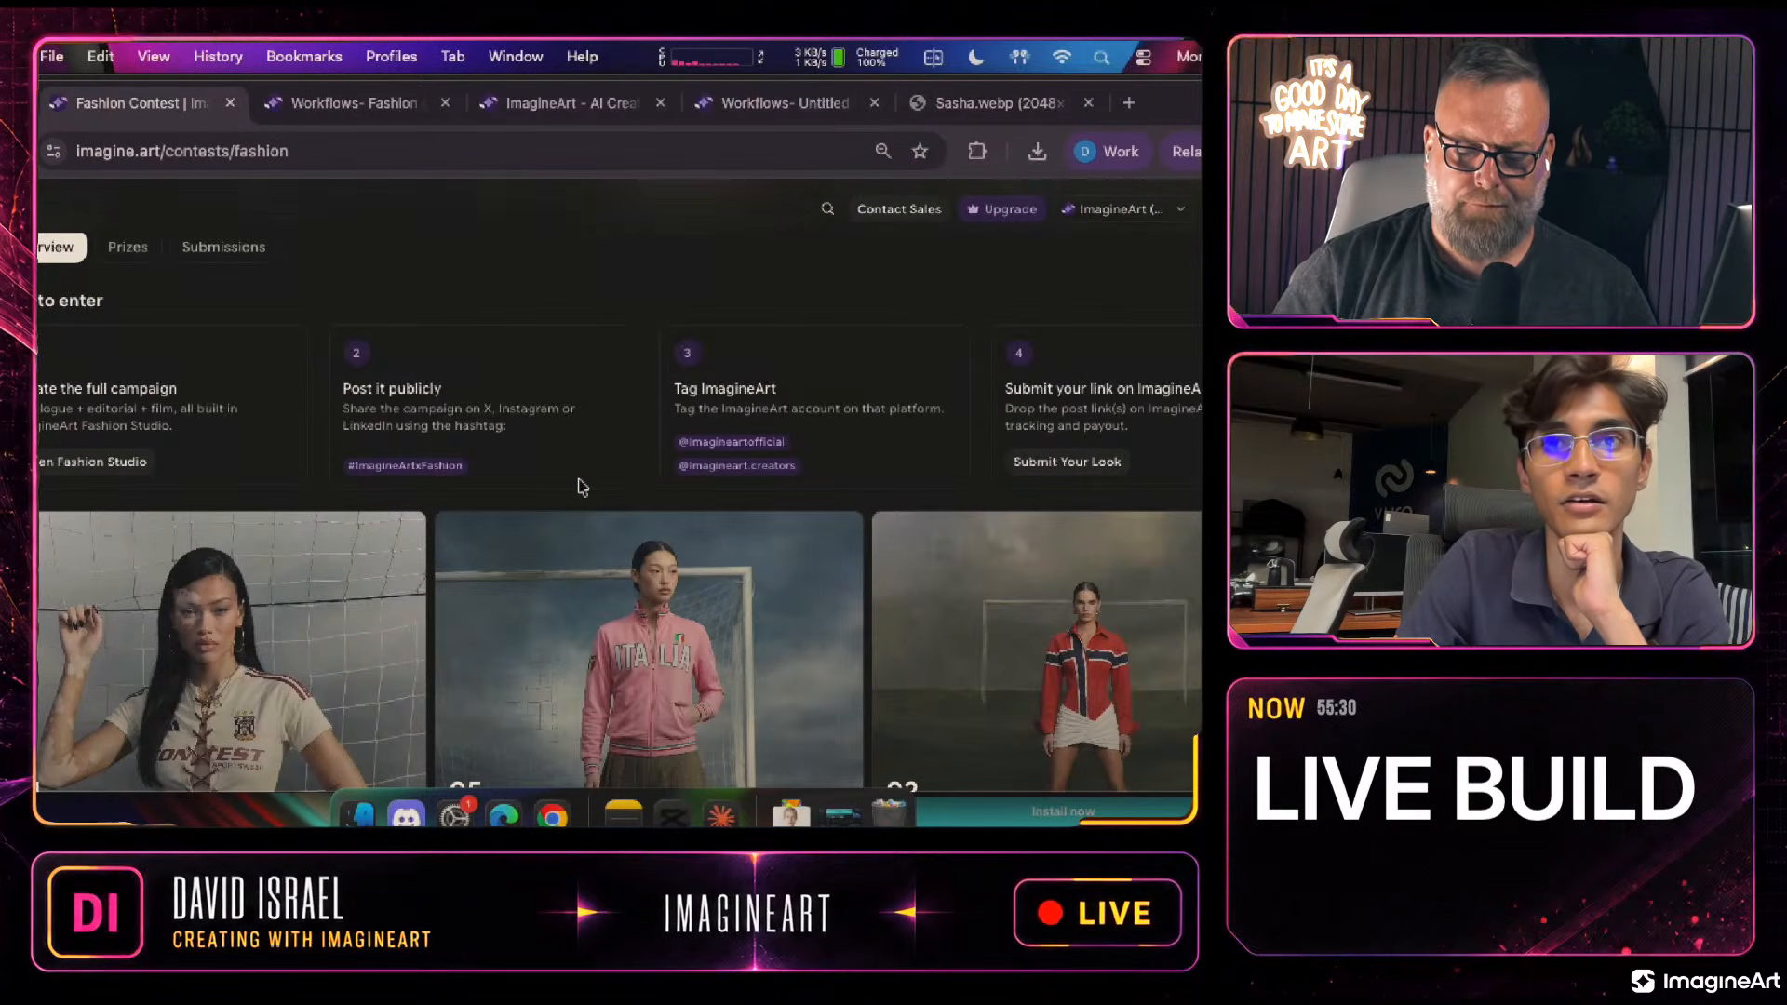
pyautogui.scroll(-5, 581, 485)
pyautogui.scroll(4, 581, 485)
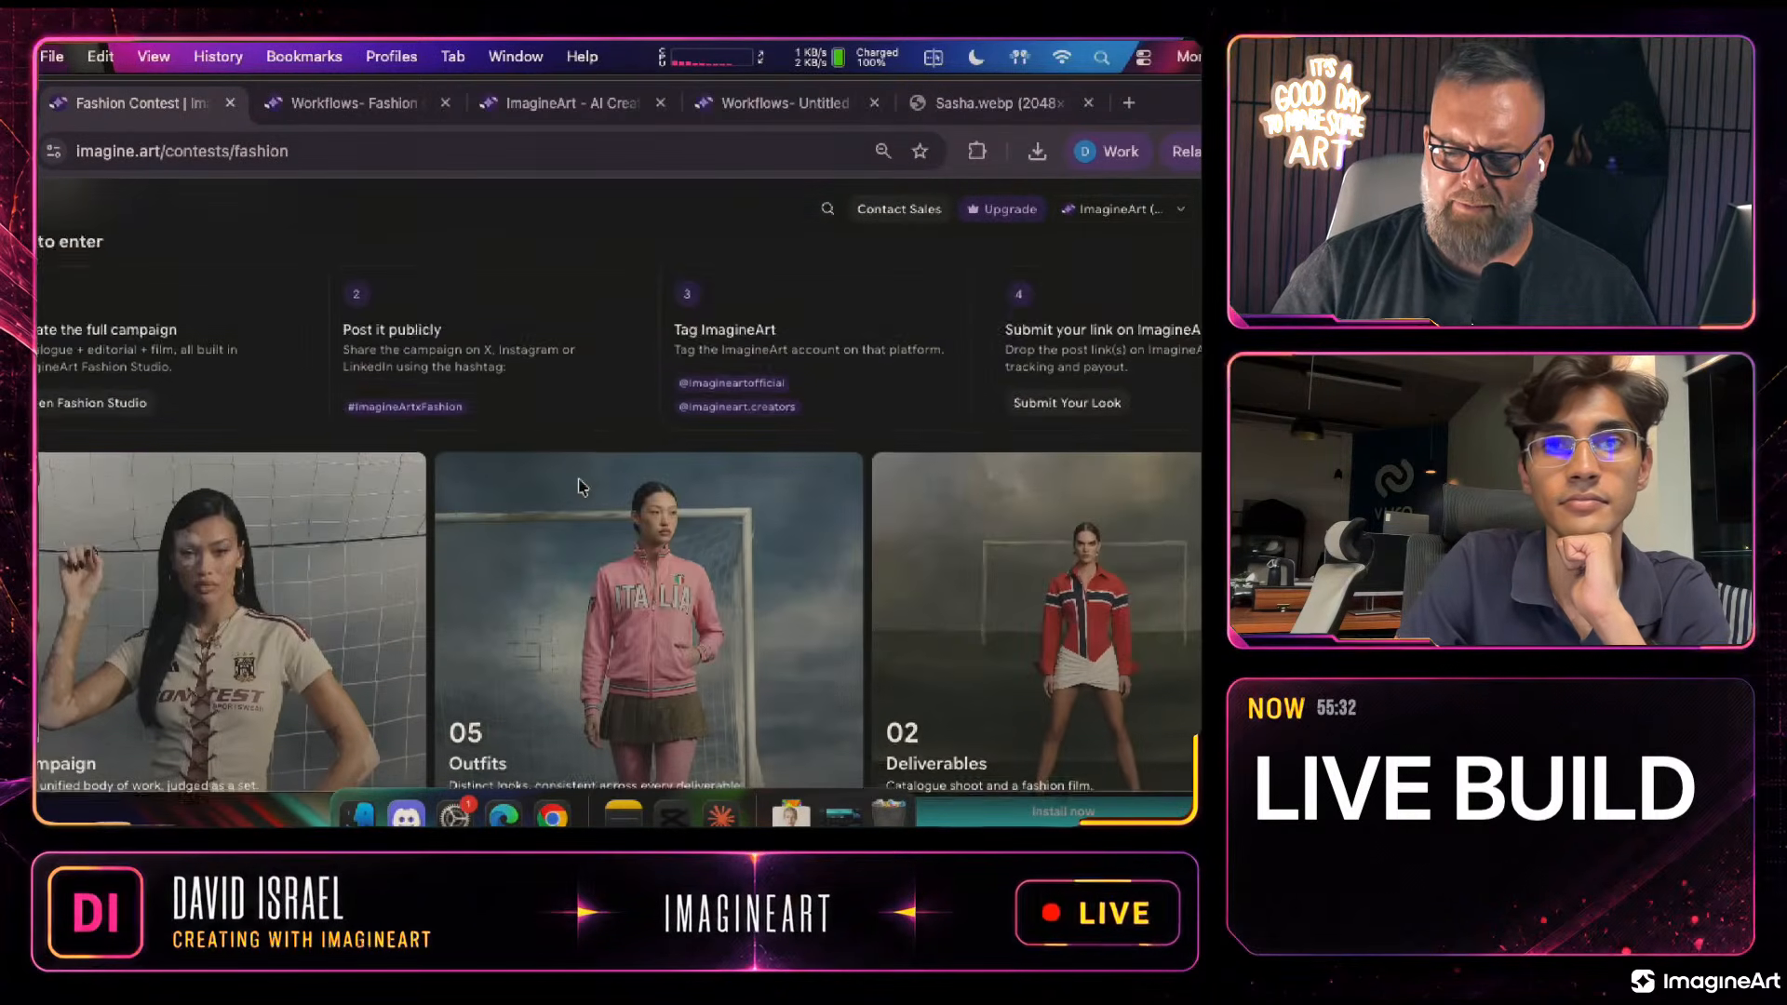
# Reopen the look submission form and examine its Social Post Link and Community Asset Link fields
pyautogui.click(1052, 410)
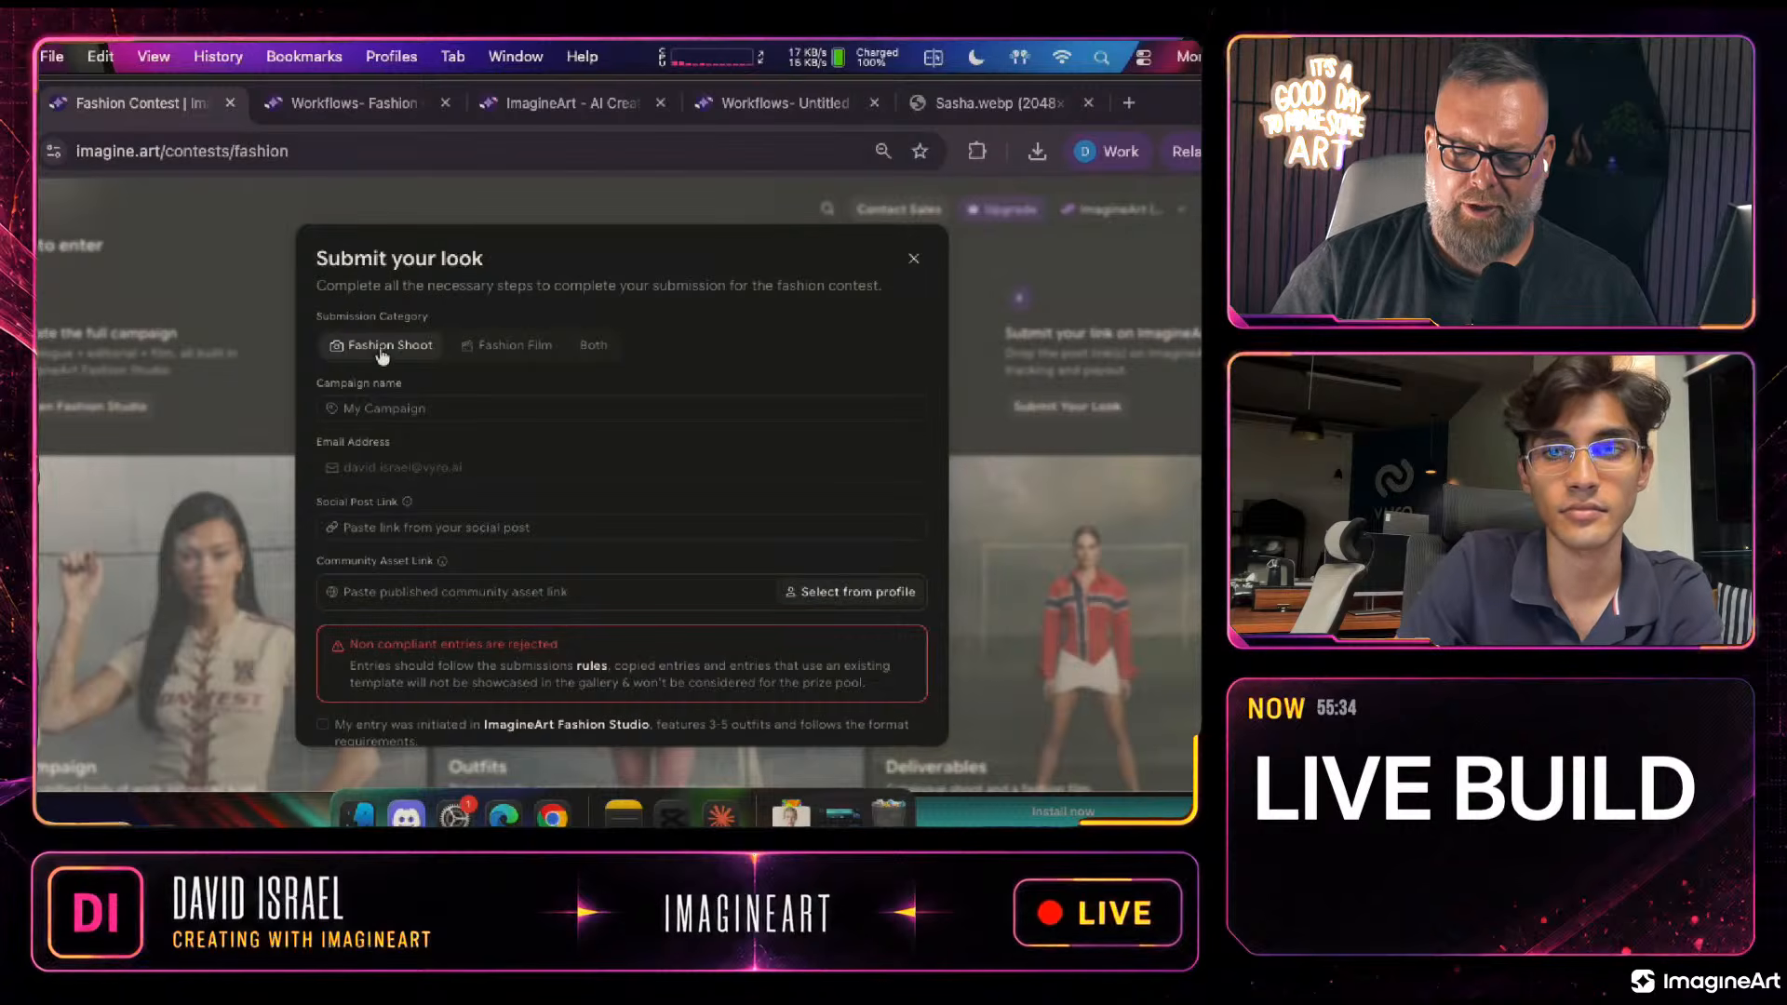
pyautogui.click(528, 529)
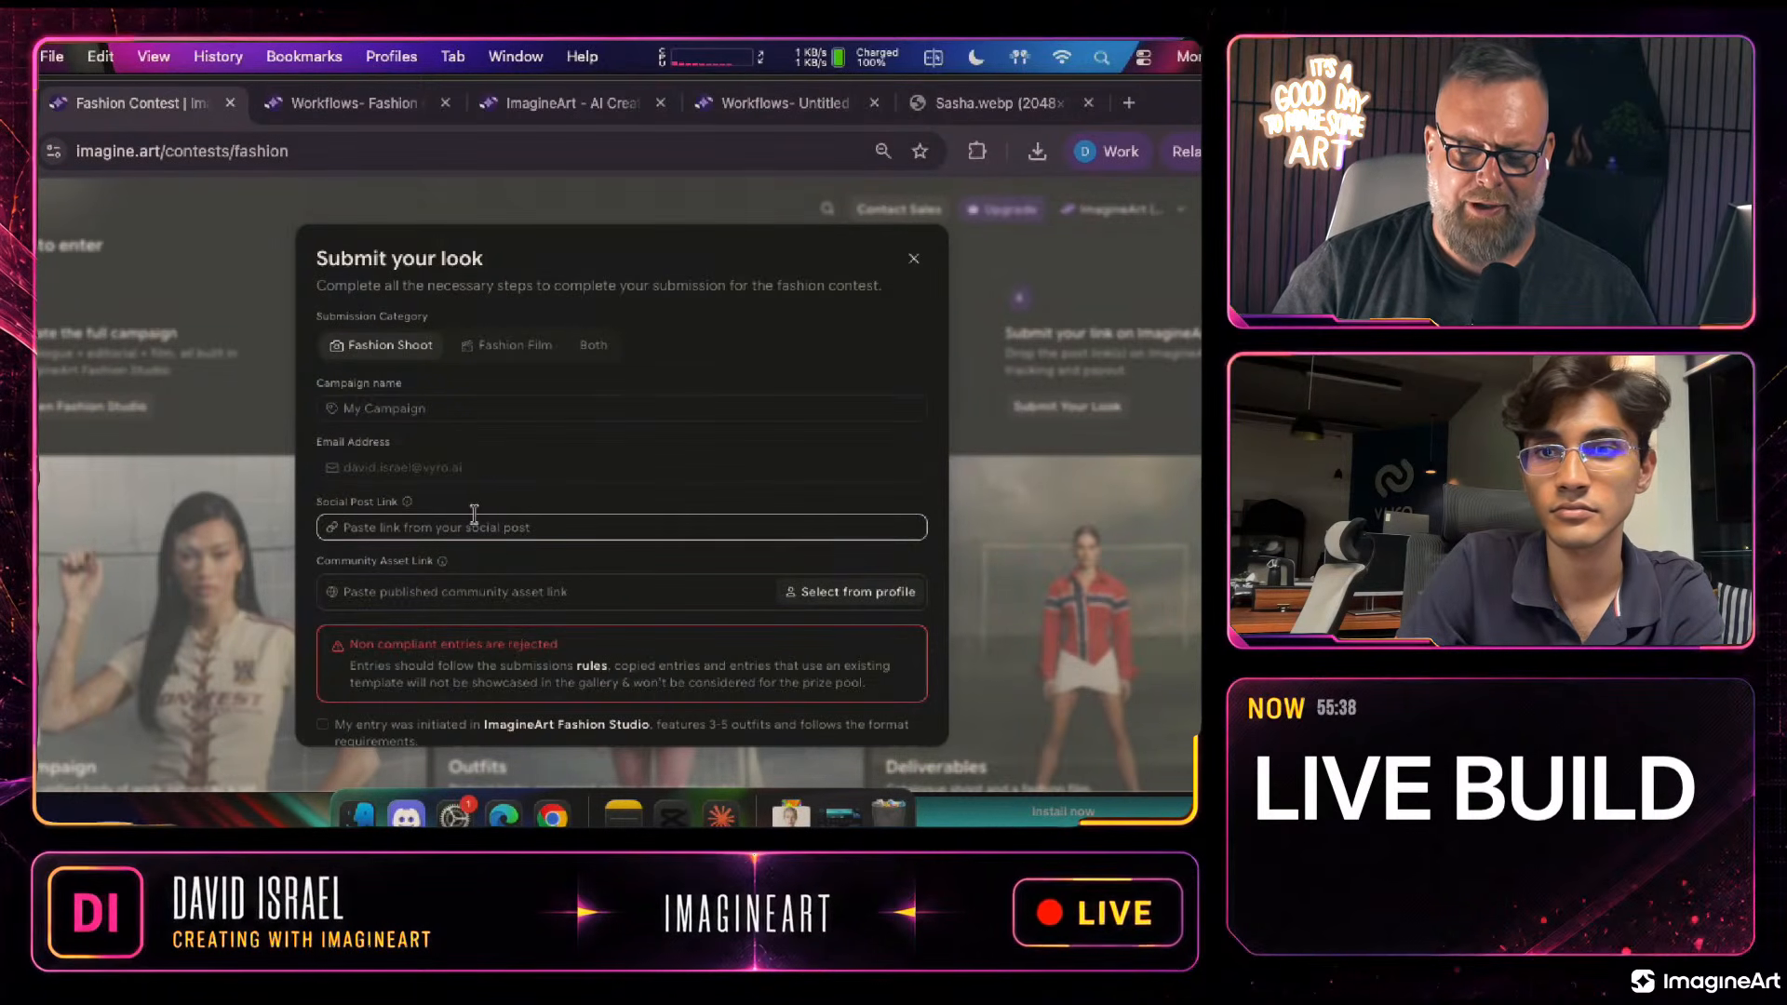
pyautogui.click(447, 593)
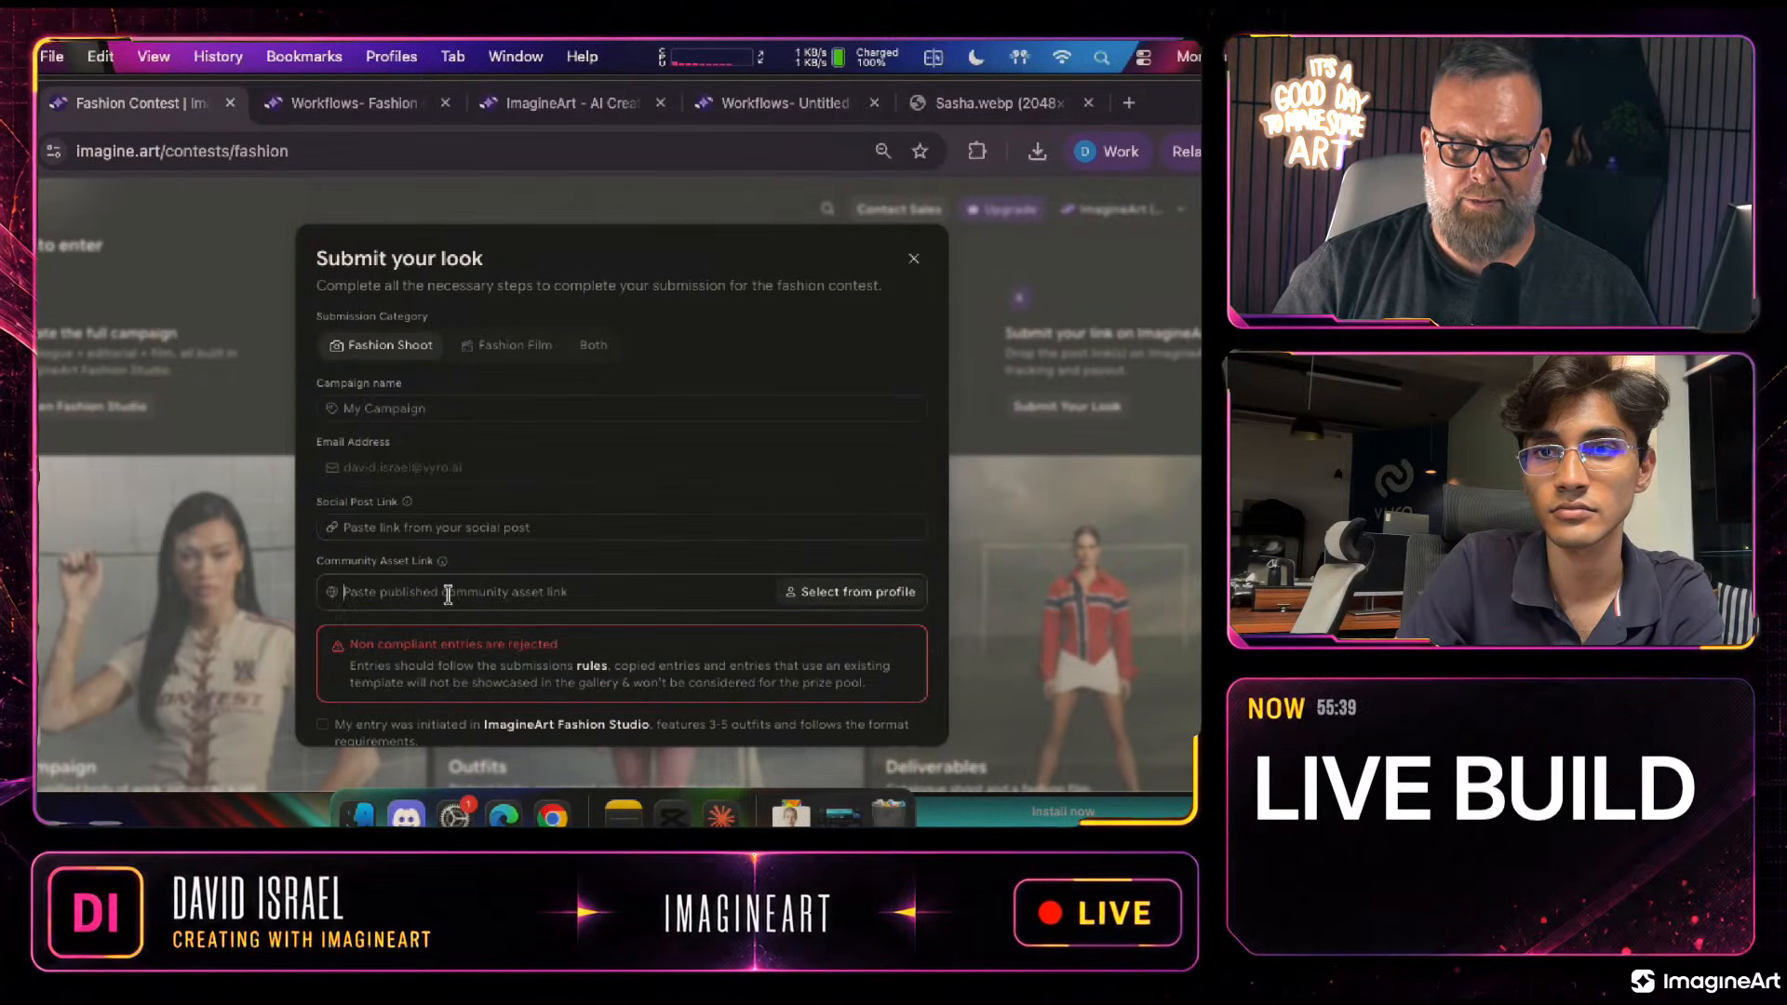
pyautogui.click(555, 594)
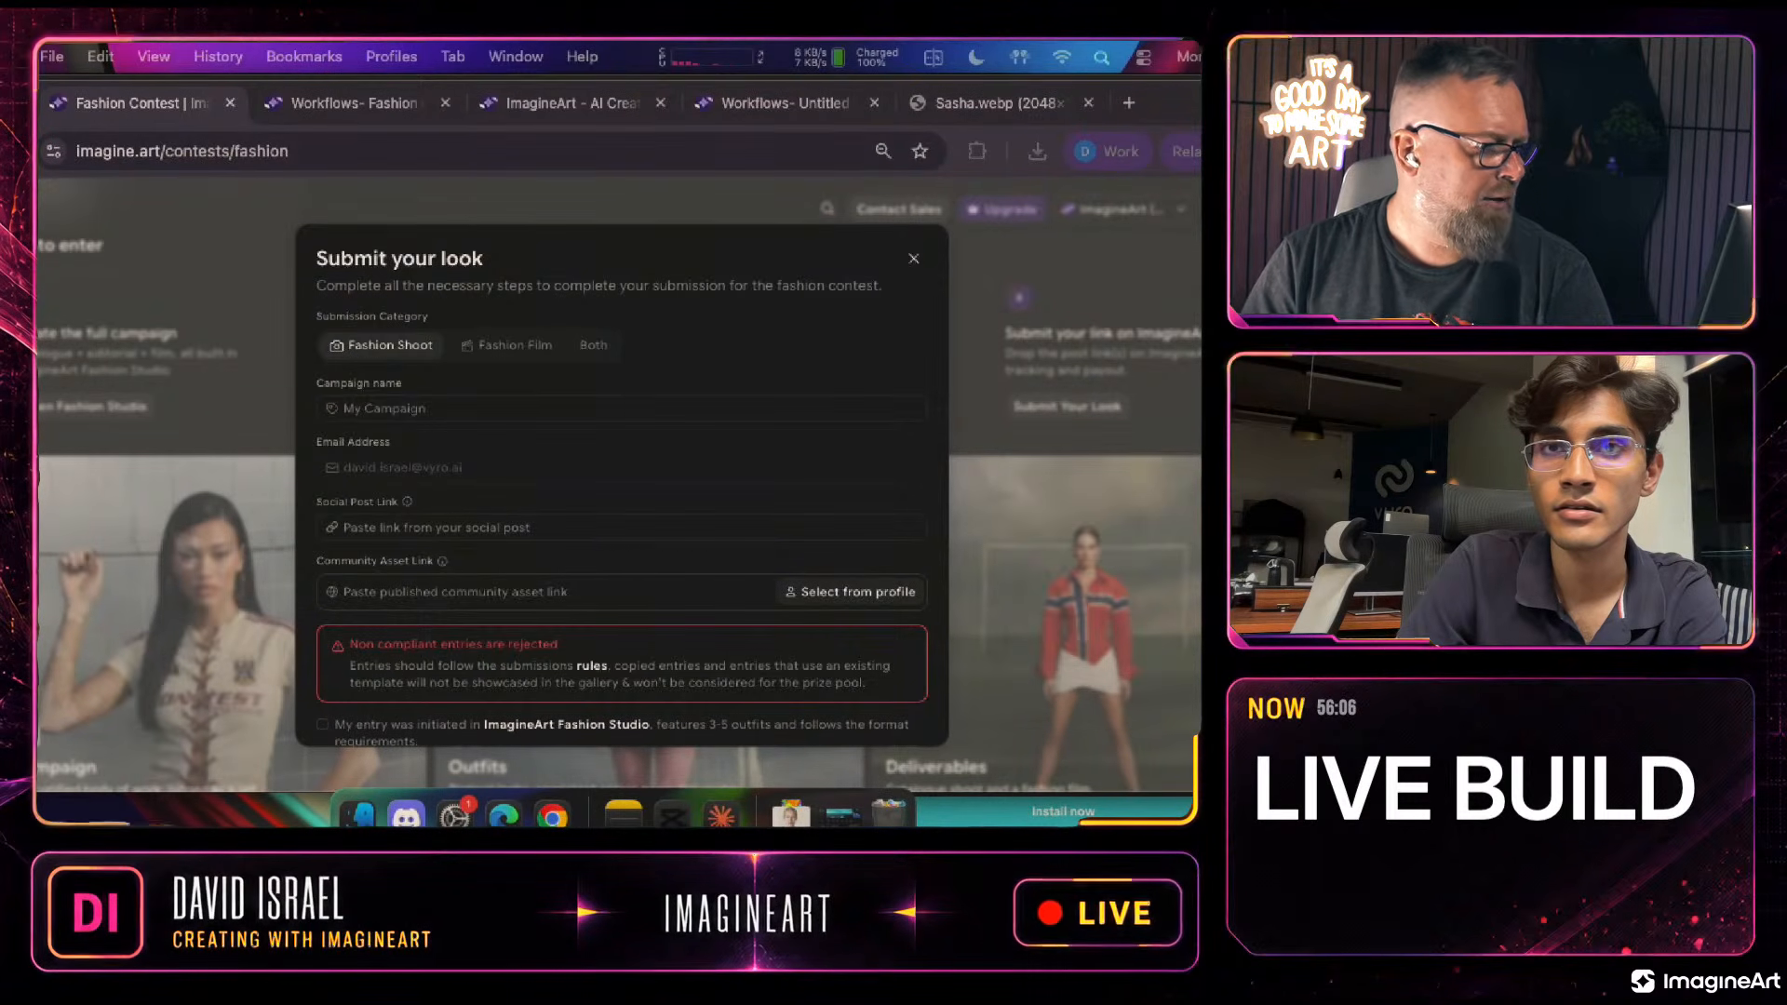
pyautogui.click(751, 445)
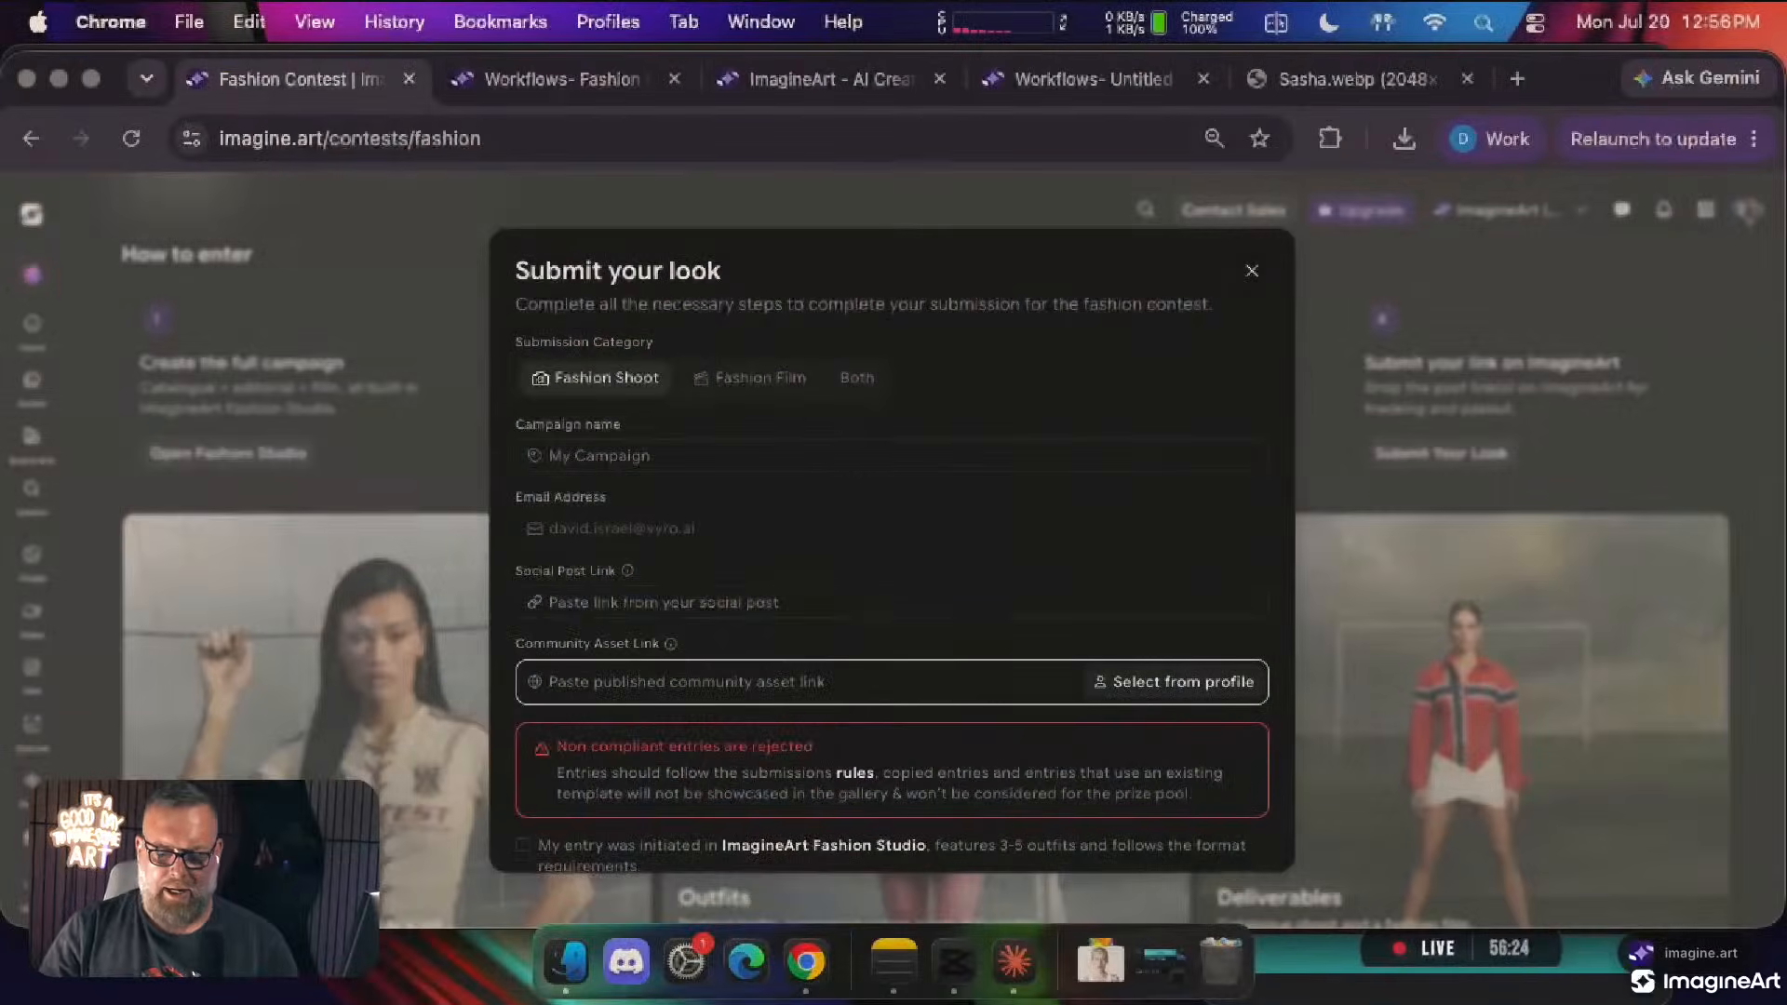
# Switch to the untitled workflow, inspect the empty Image 52 node, and view the whole outfit grid
pyautogui.click(789, 82)
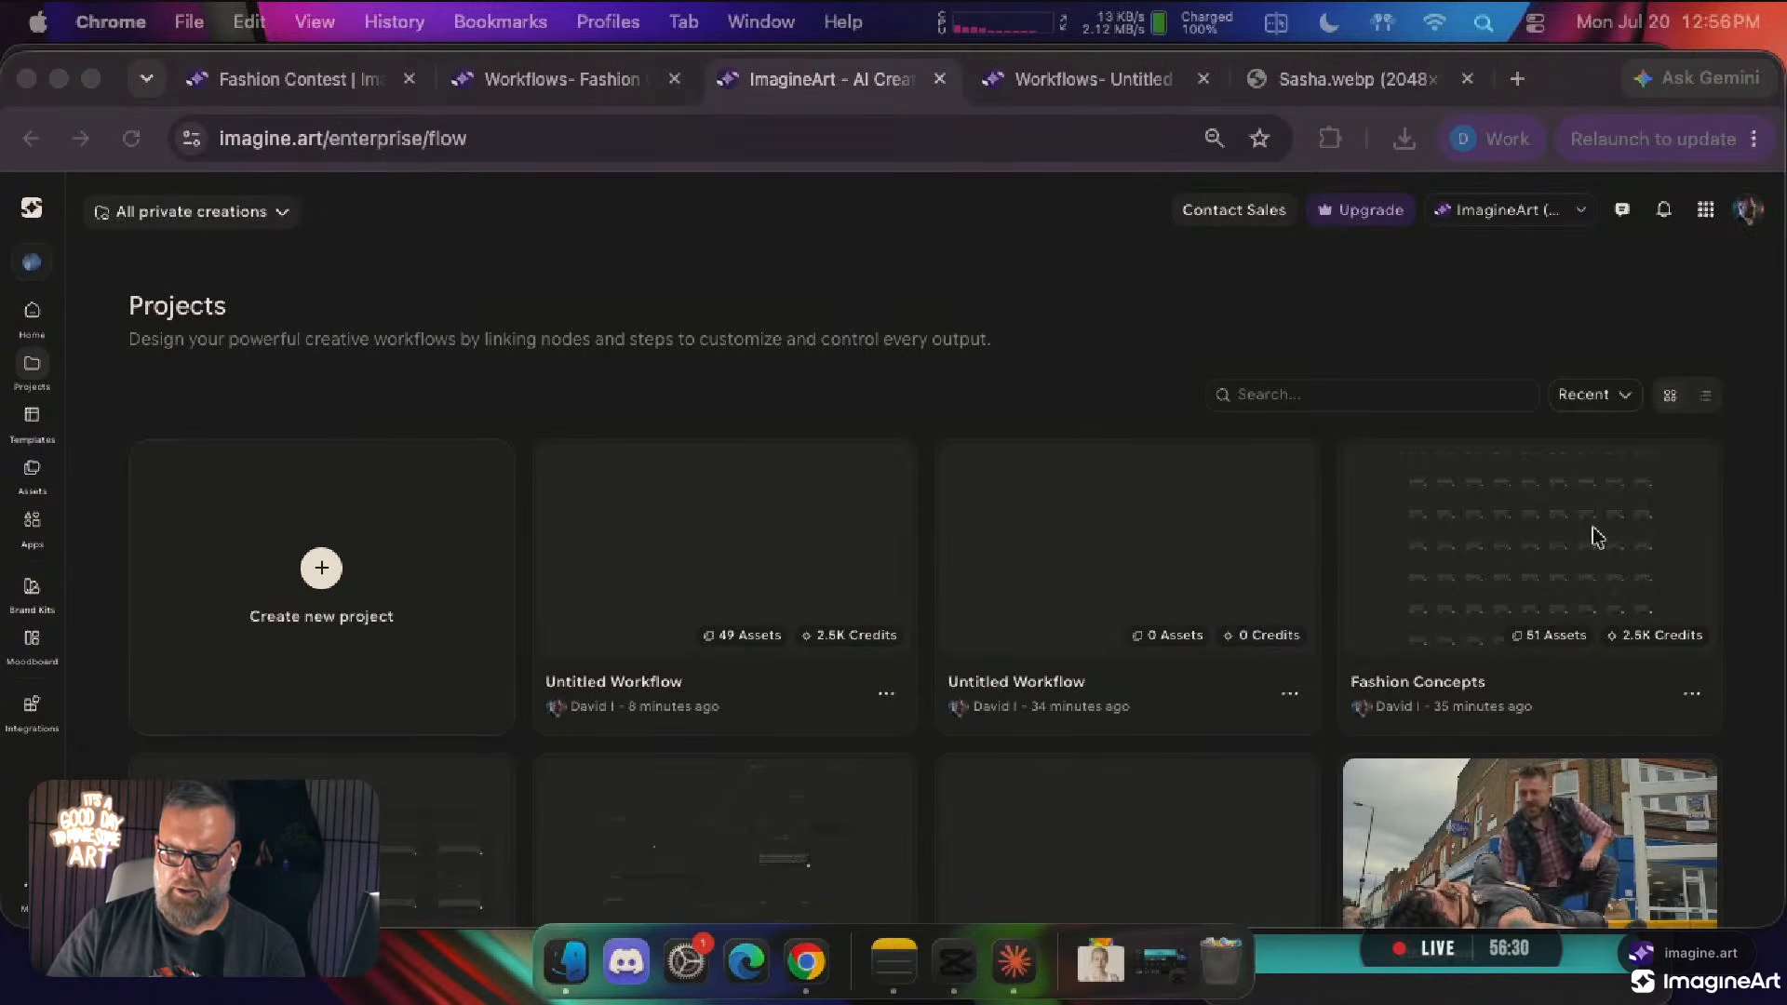
pyautogui.click(1080, 82)
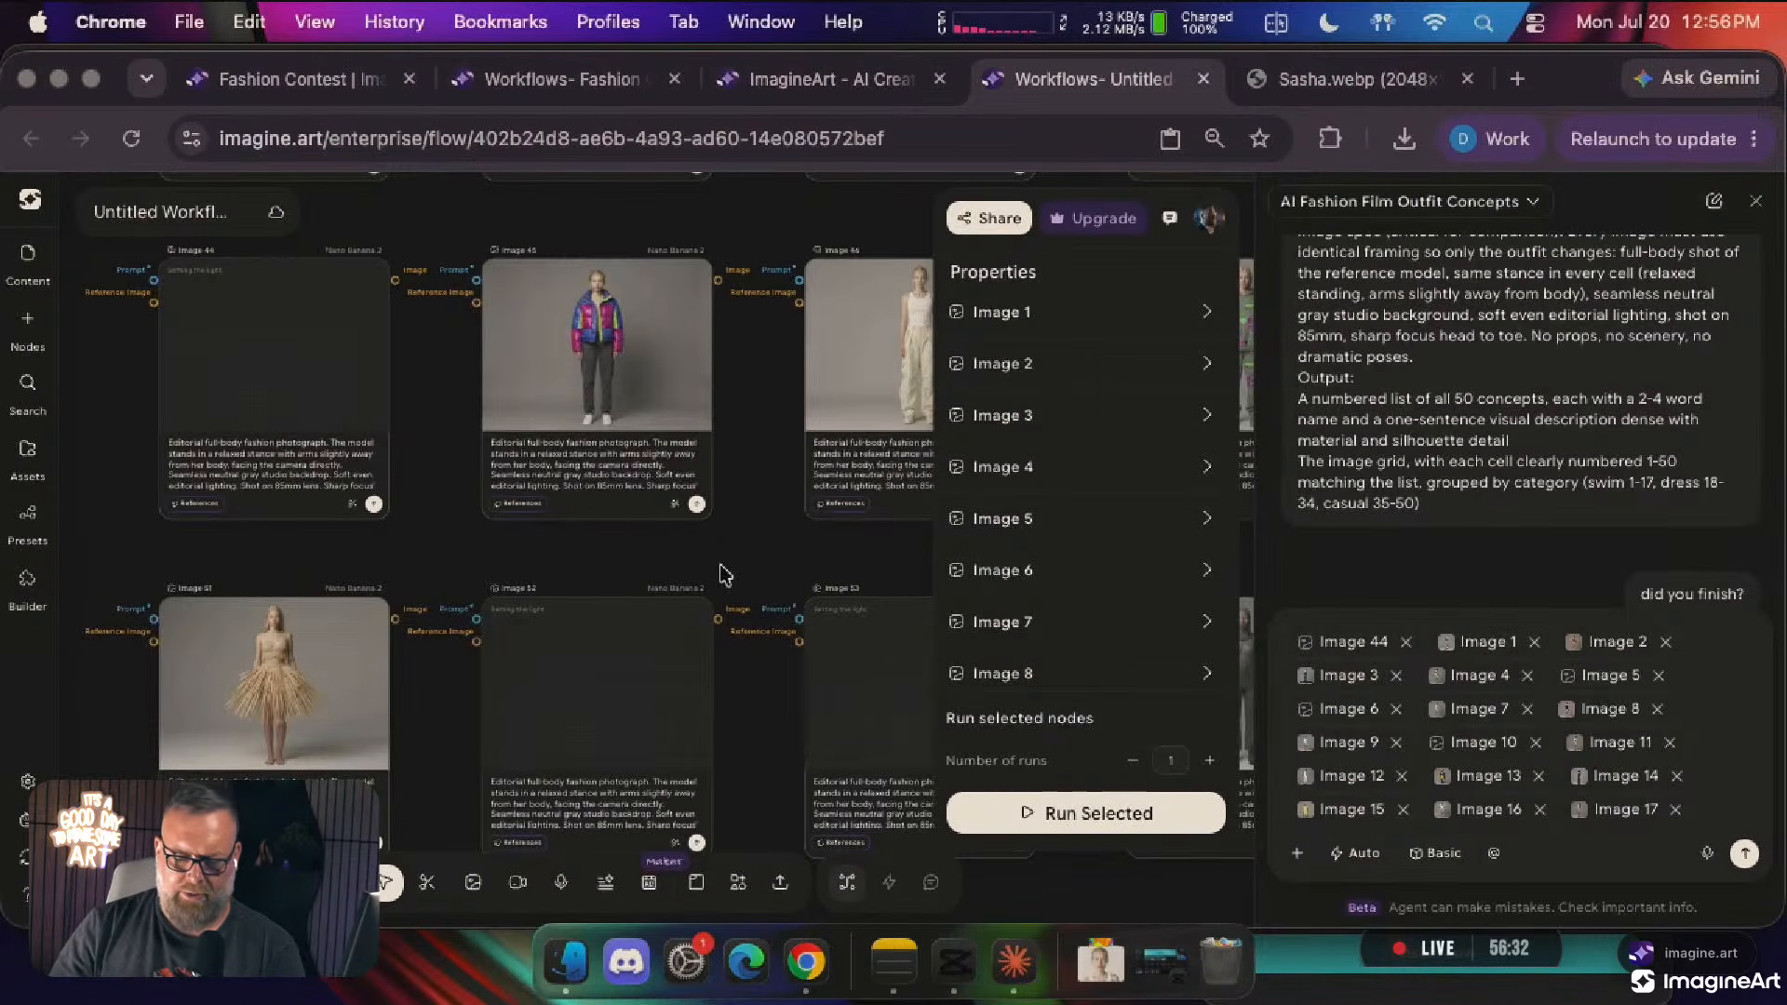
pyautogui.click(620, 712)
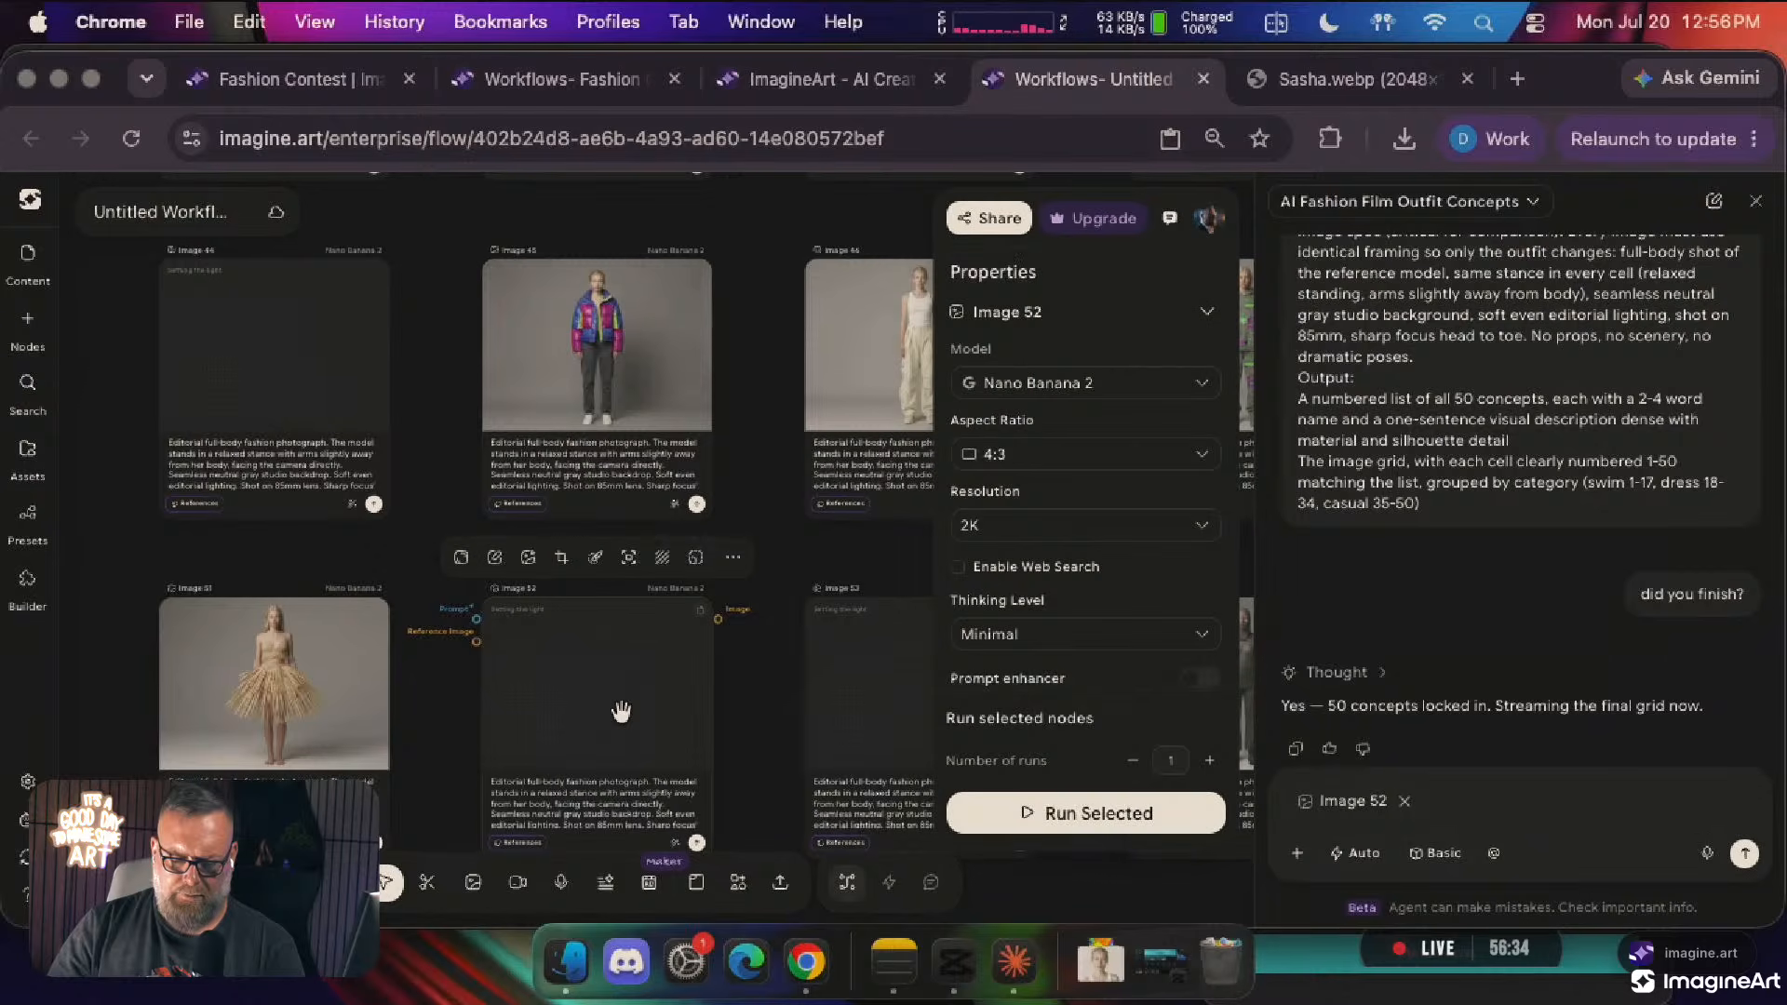
pyautogui.click(414, 367)
pyautogui.scroll(-10, 414, 369)
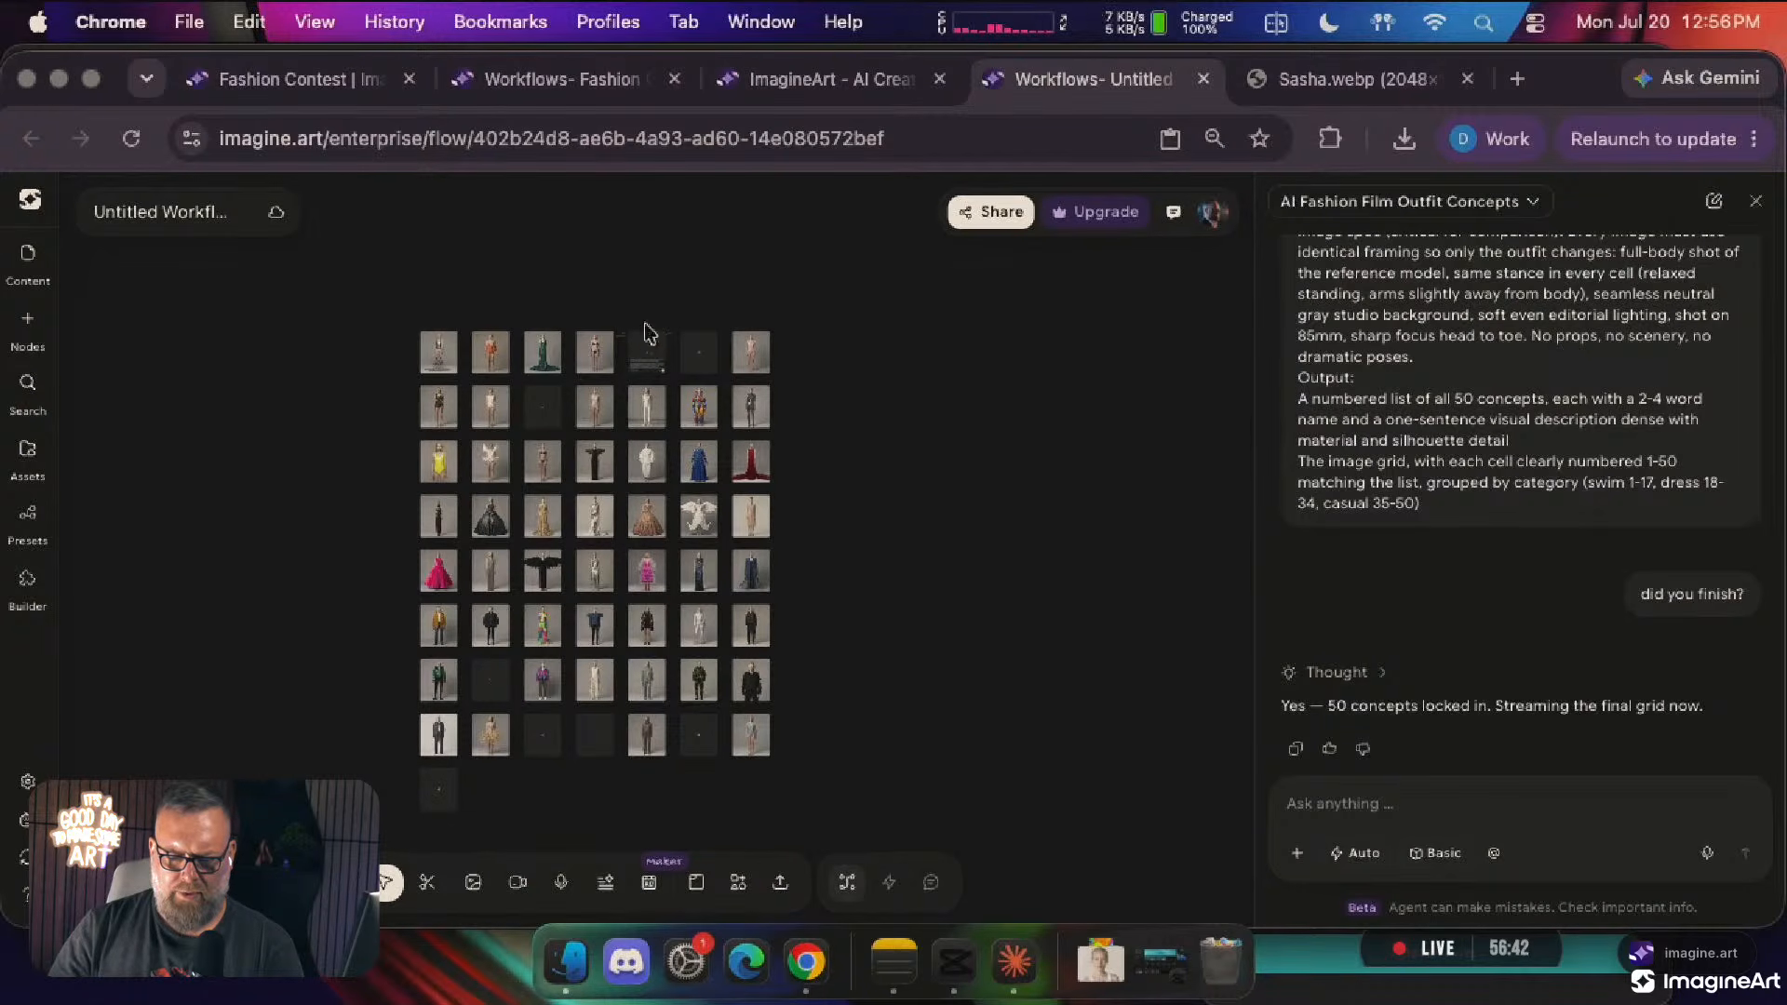
# Try to regenerate the missing outfit images in the Image 5 and Image 6 nodes
pyautogui.scroll(10, 642, 347)
pyautogui.click(691, 574)
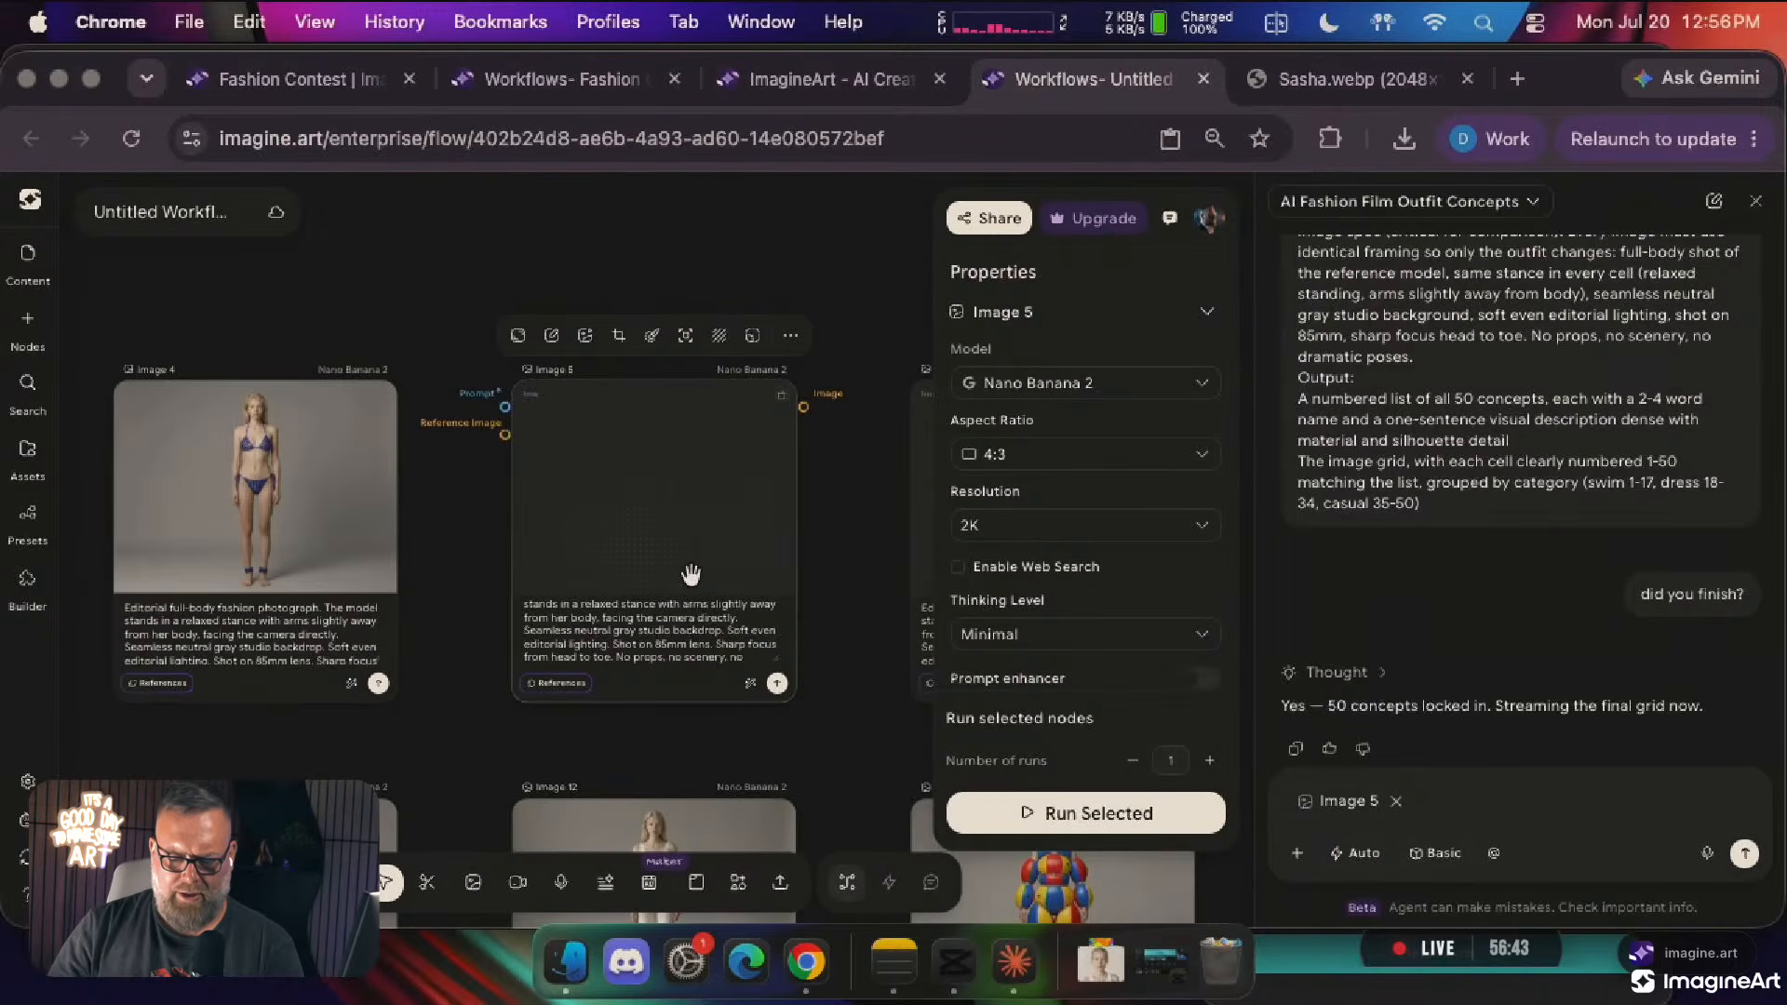
pyautogui.click(779, 686)
pyautogui.hscroll(6, 782, 691)
pyautogui.scroll(-1, 782, 691)
pyautogui.click(631, 585)
pyautogui.scroll(-10, 633, 586)
pyautogui.scroll(-10, 633, 586)
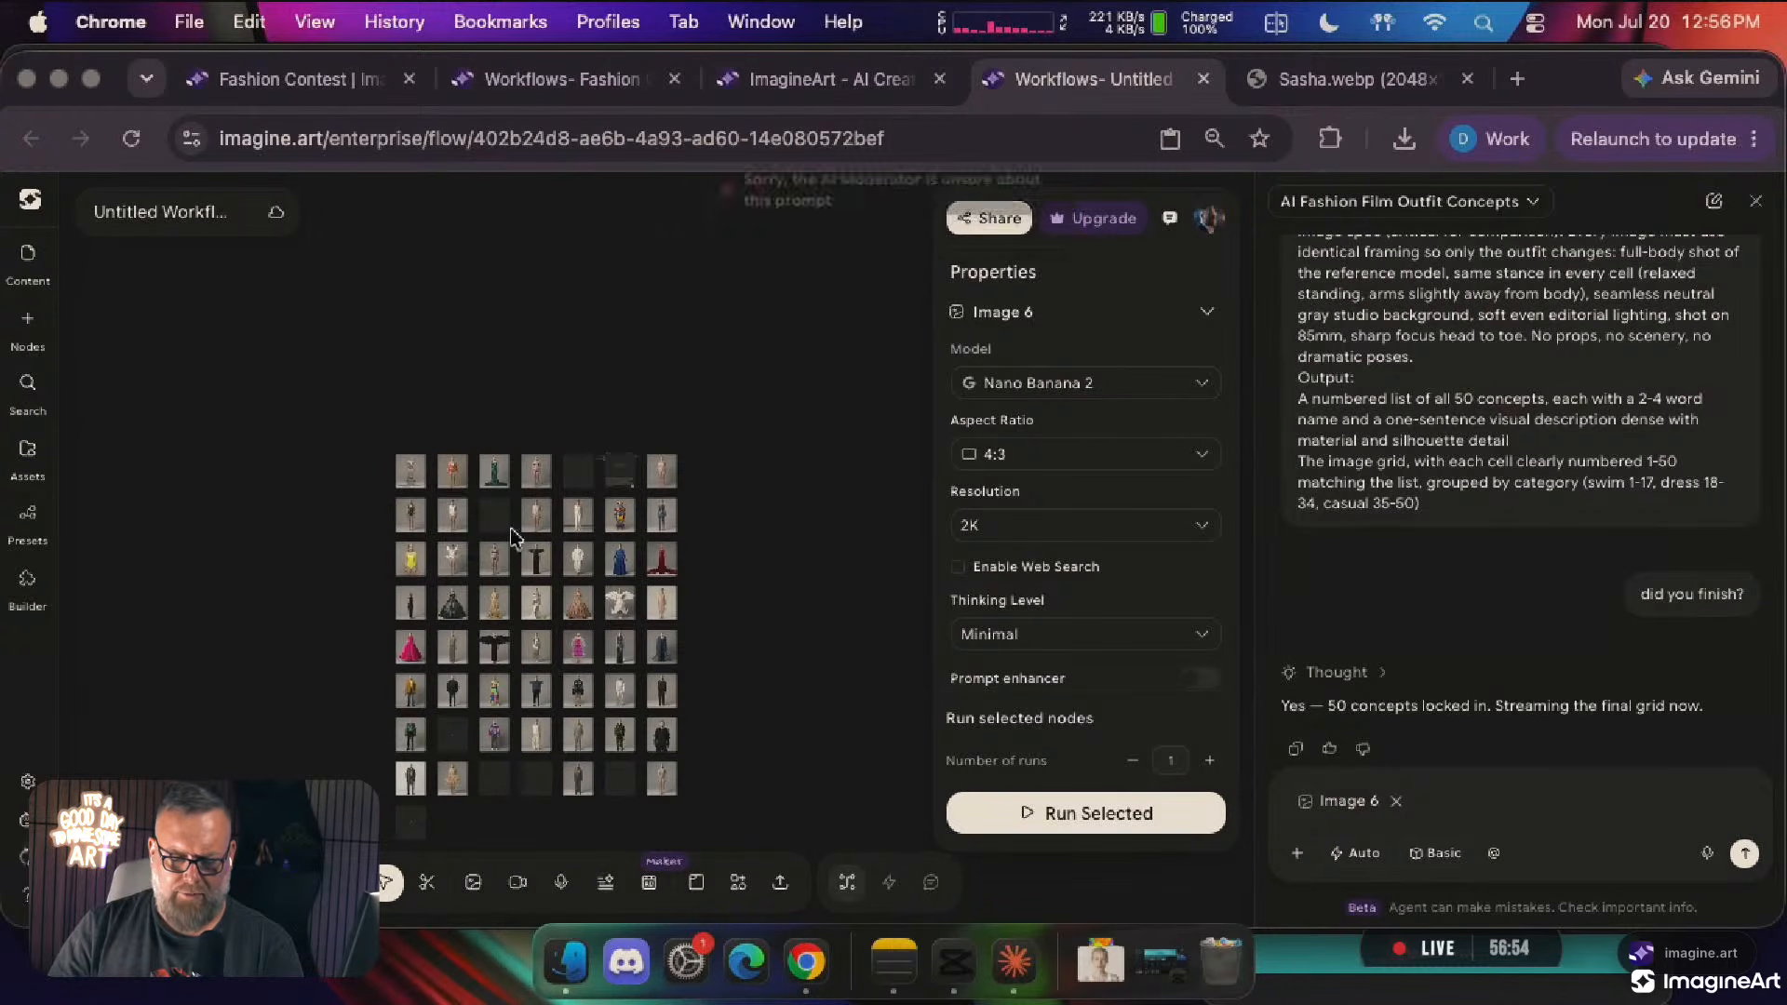
# Try to regenerate the missing outfit image in the Image 10 node
pyautogui.scroll(10, 518, 531)
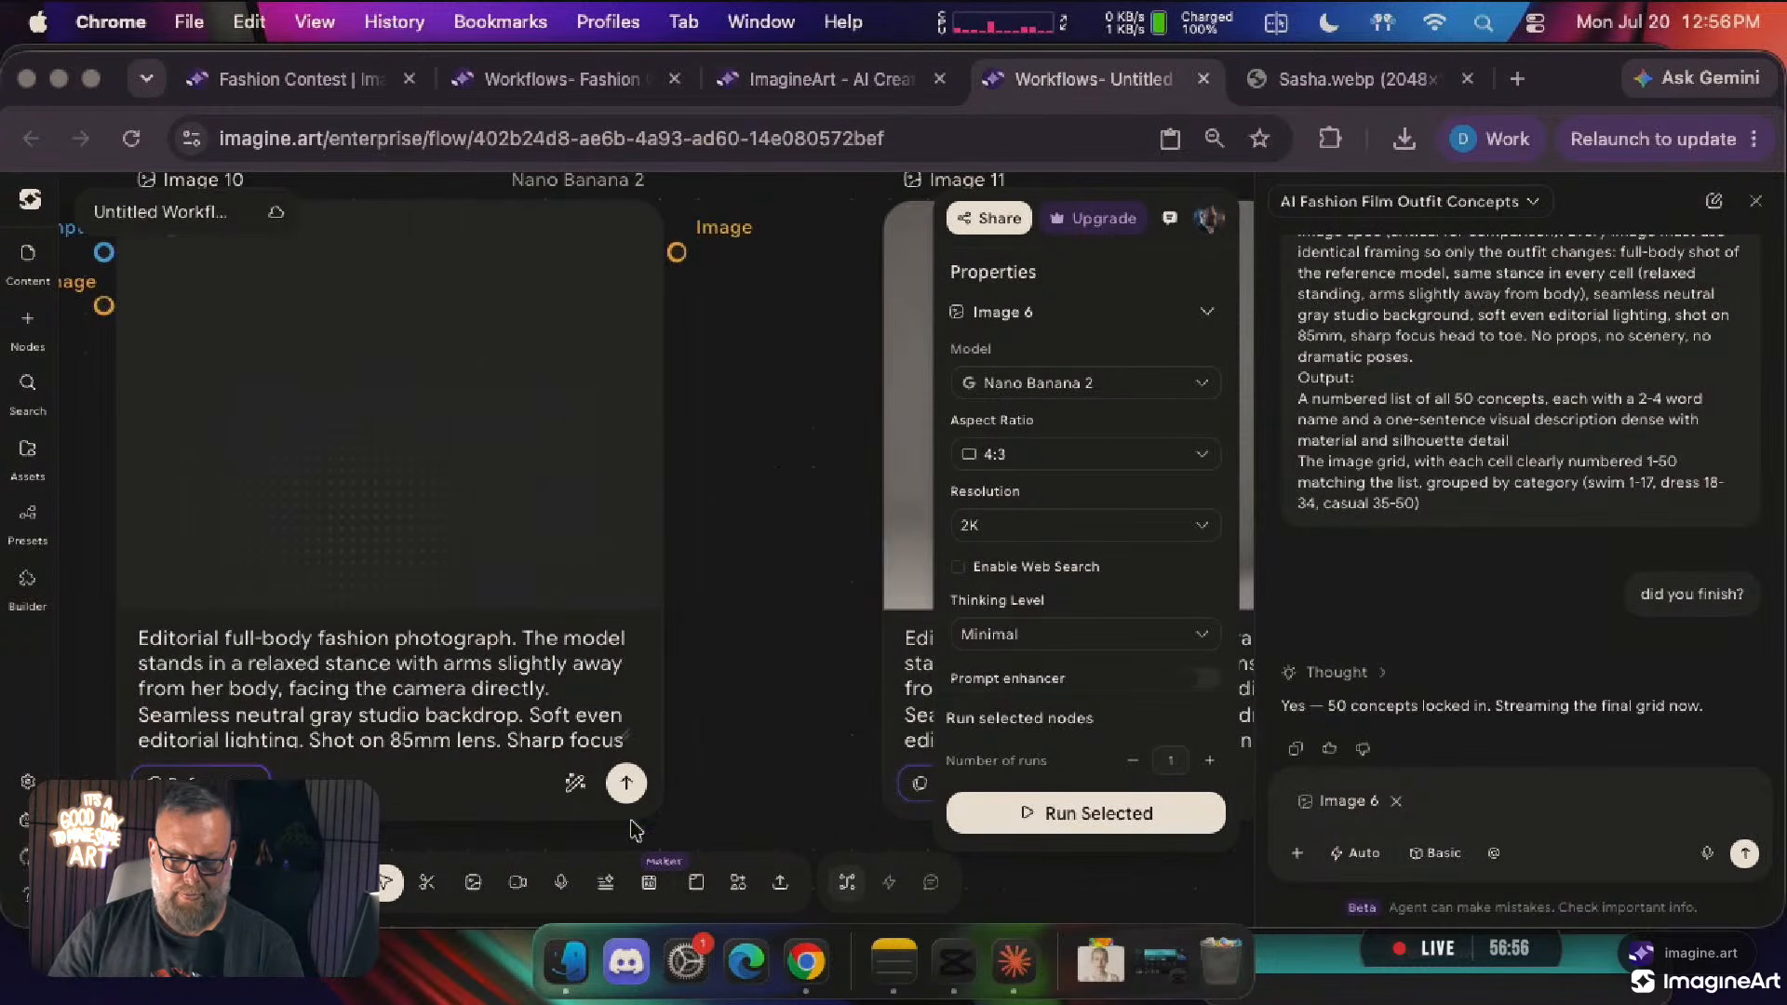
pyautogui.click(626, 782)
pyautogui.scroll(-10, 627, 801)
pyautogui.scroll(-10, 626, 806)
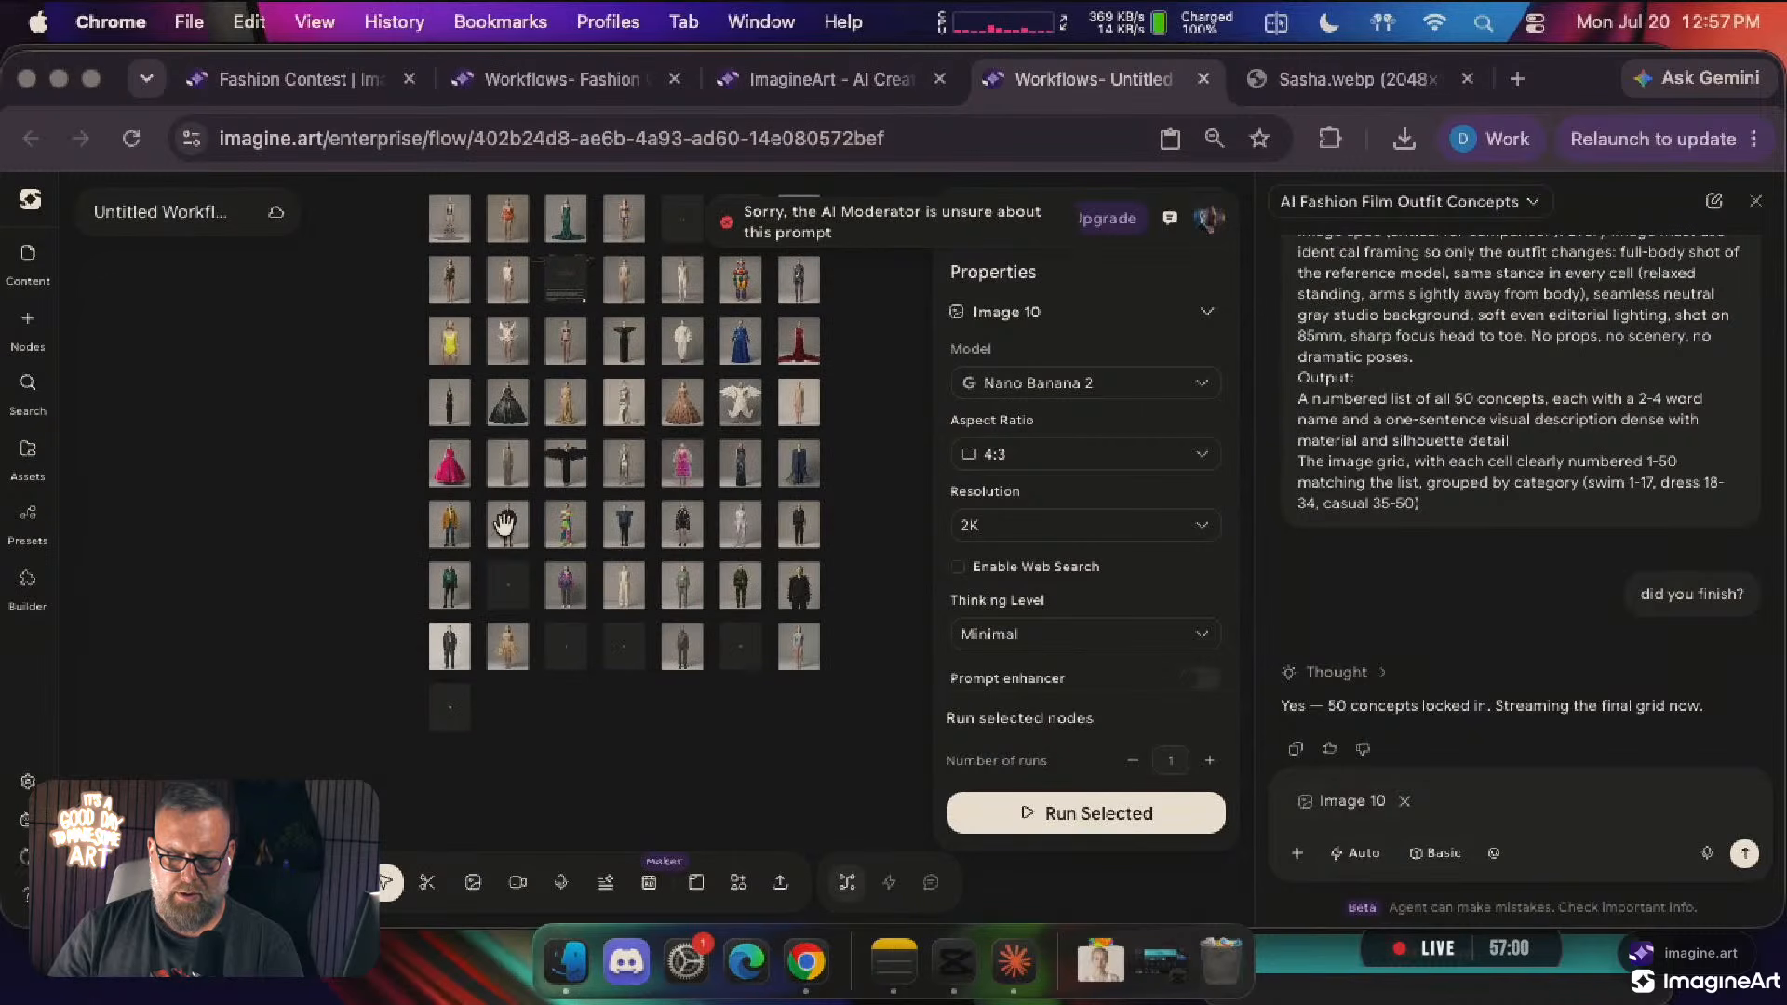
# Try to regenerate the missing outfit image in the Image 44 node
pyautogui.scroll(10, 504, 588)
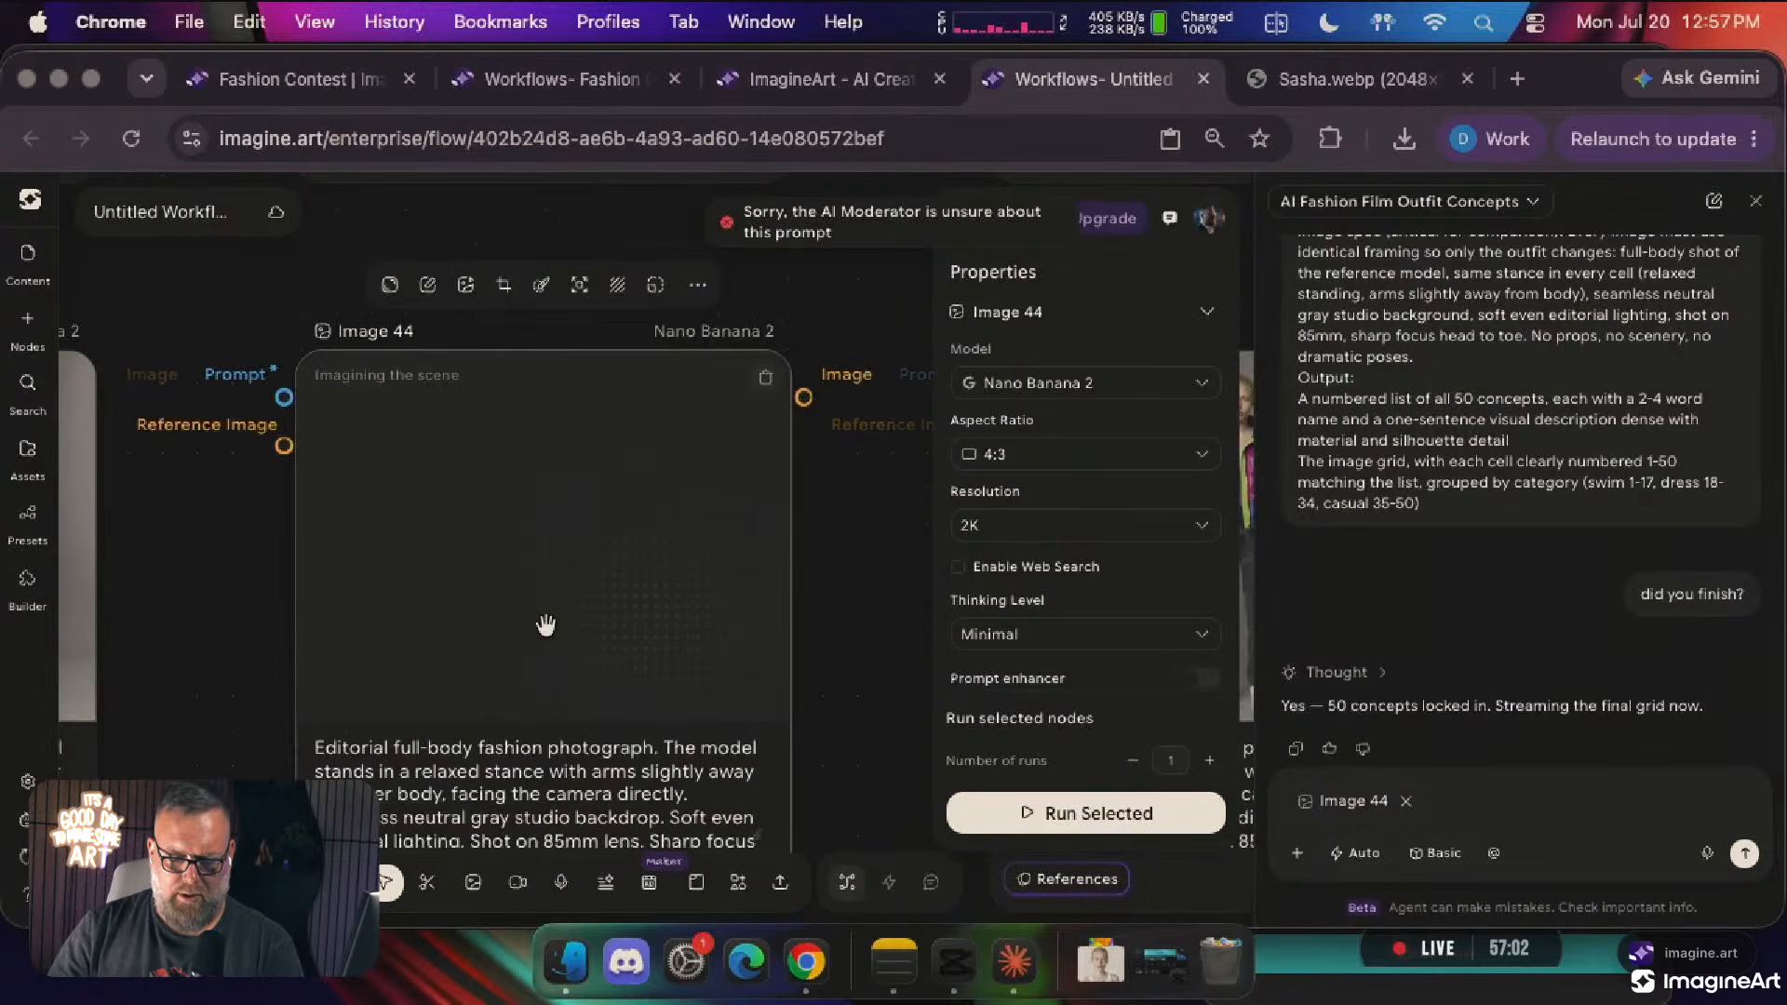
pyautogui.scroll(-5, 596, 558)
pyautogui.scroll(-10, 620, 509)
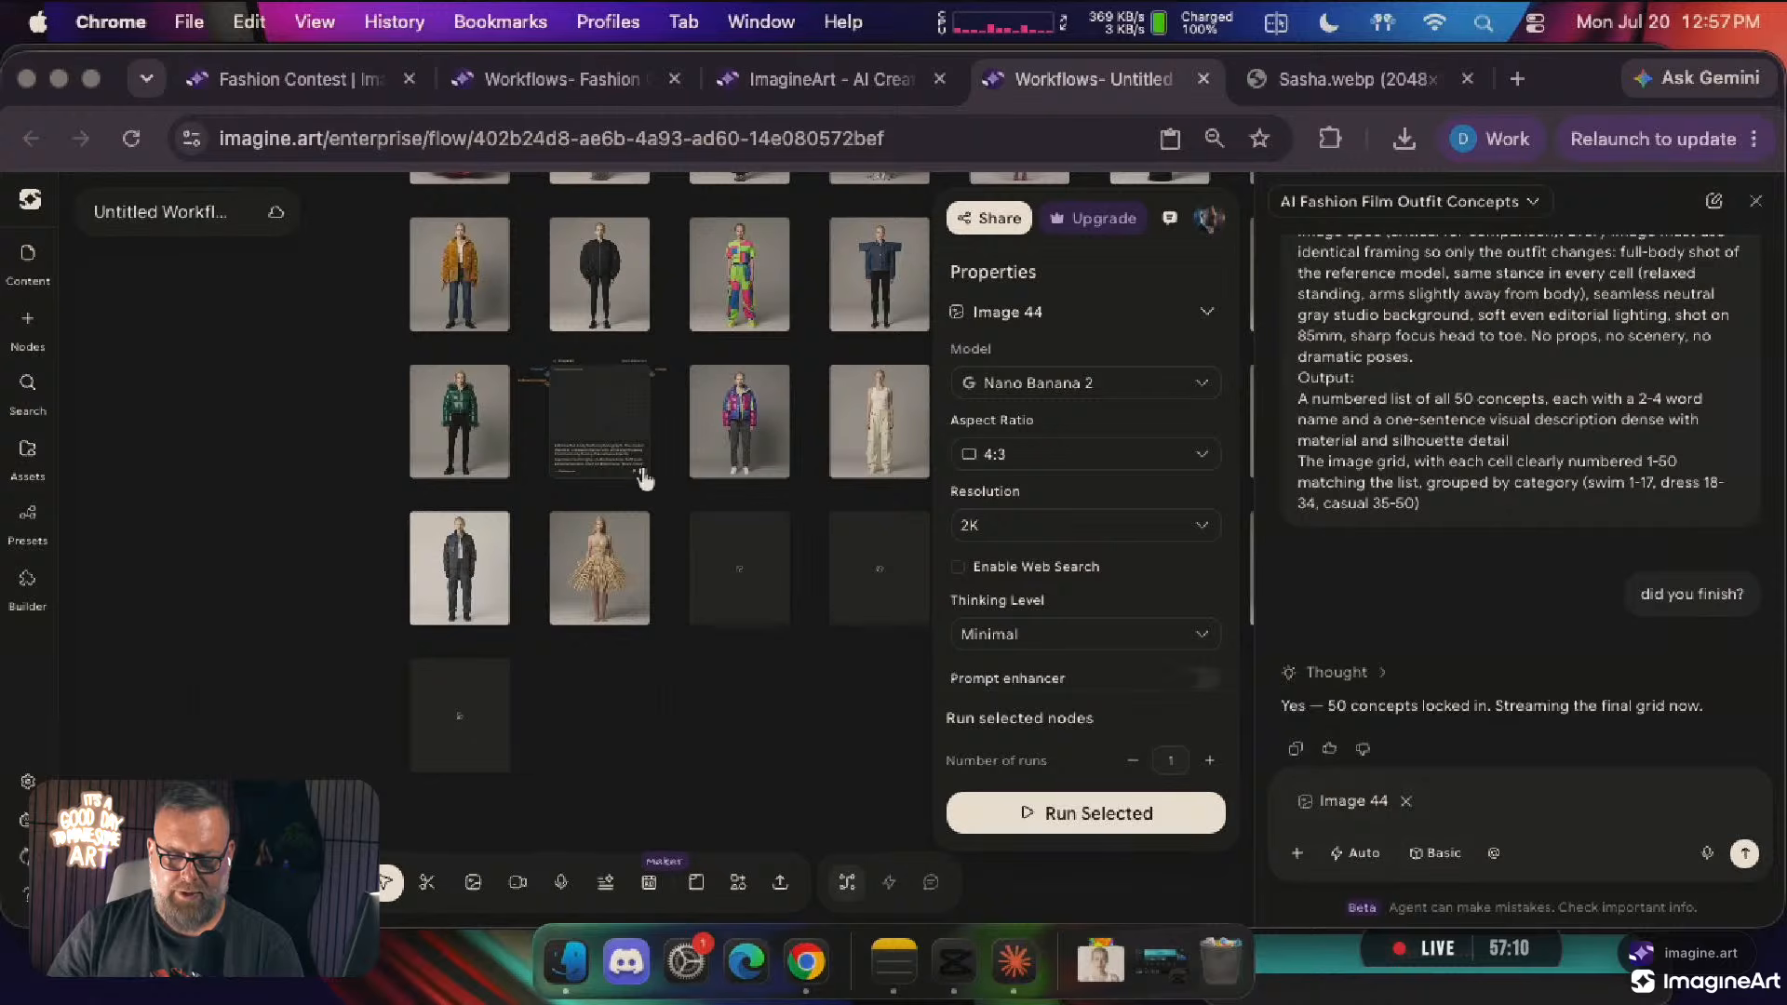
pyautogui.scroll(10, 642, 464)
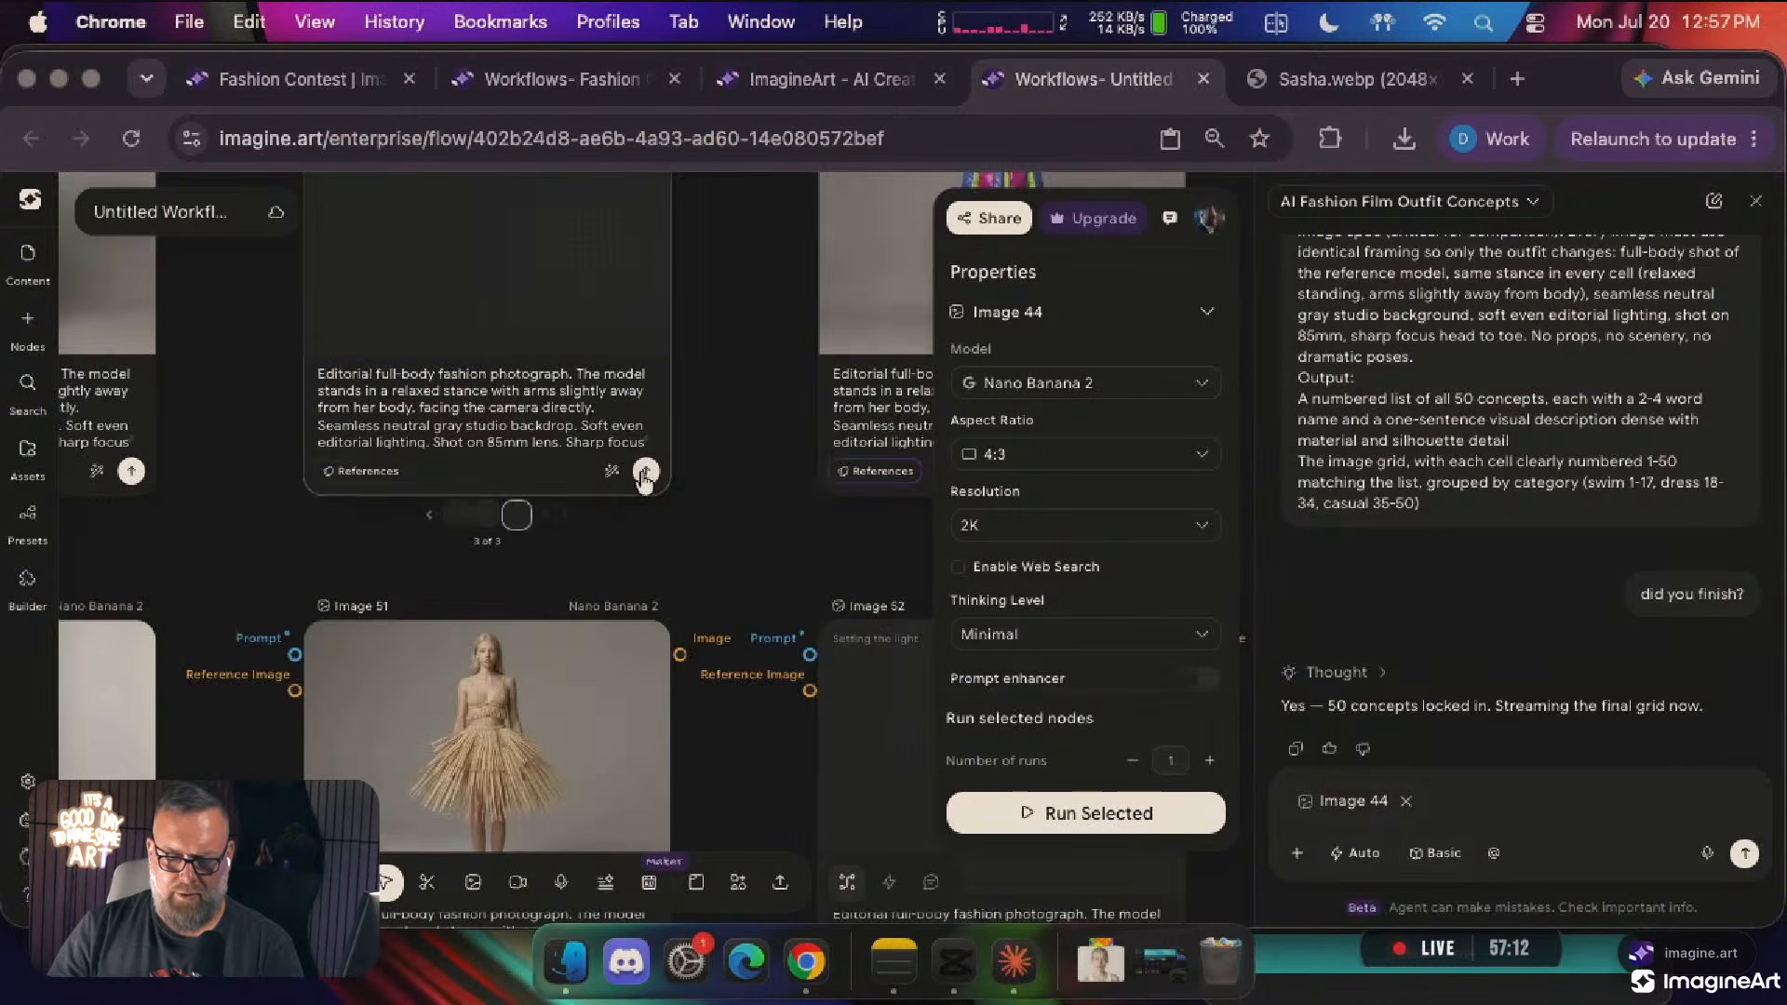
pyautogui.scroll(-10, 644, 477)
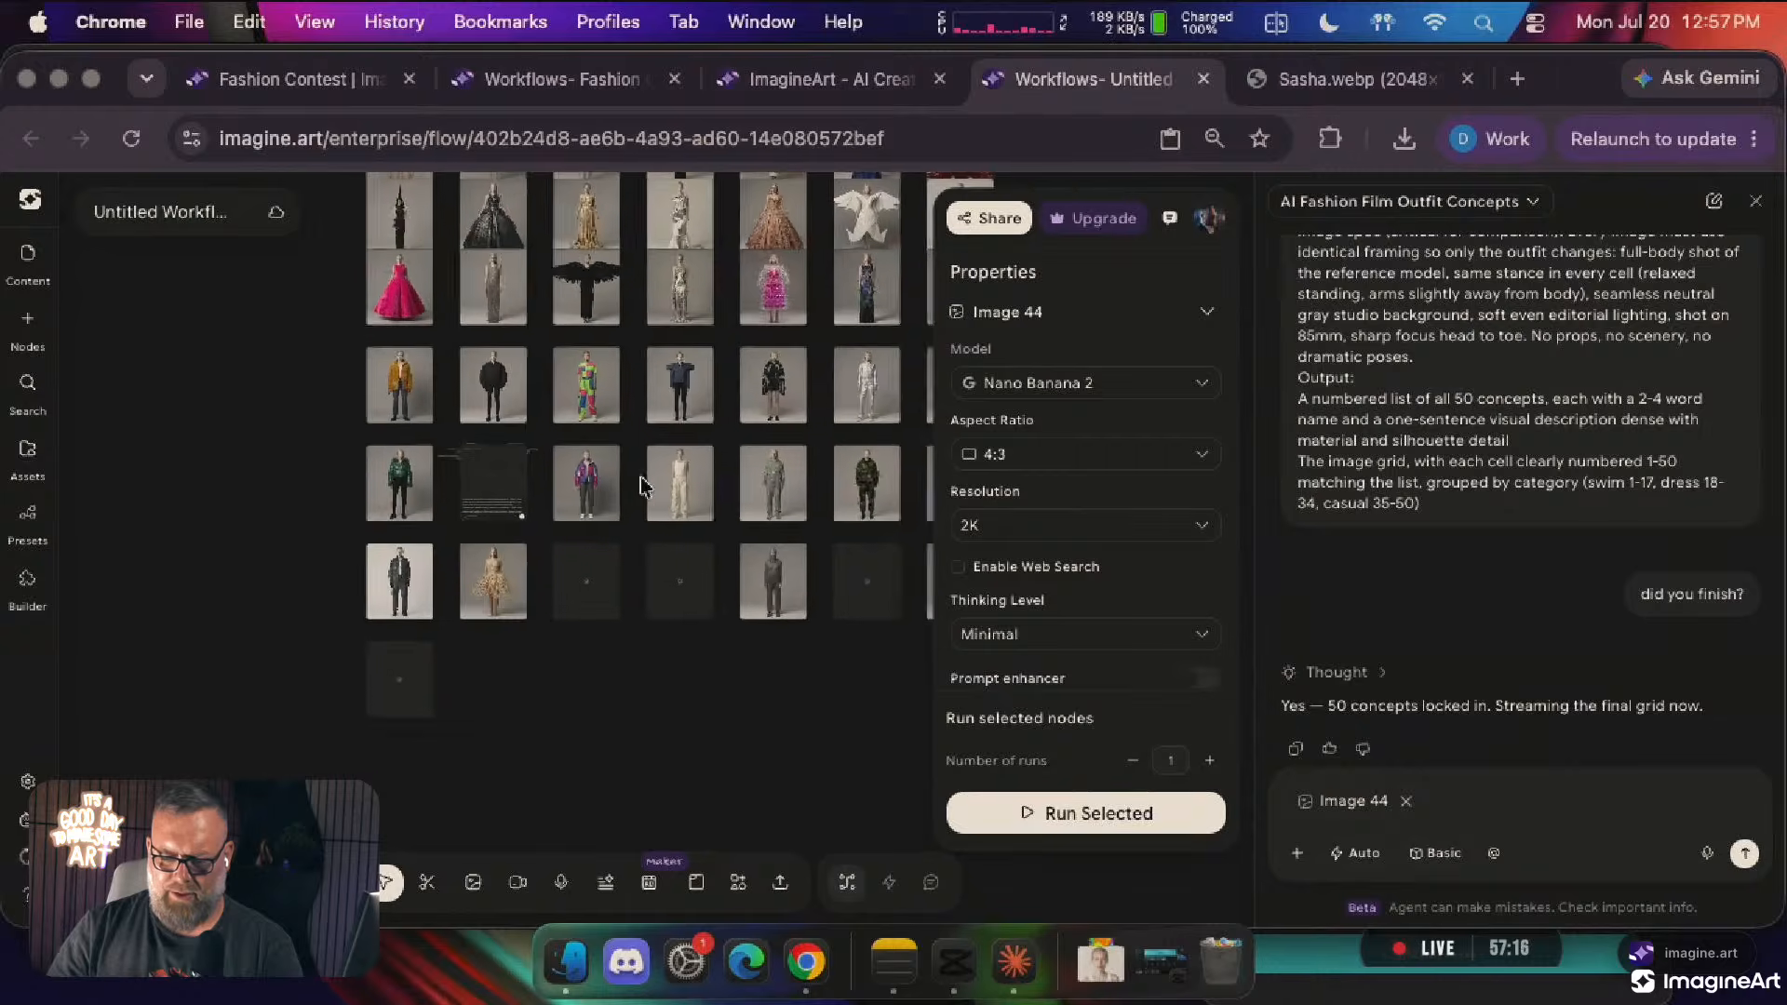
# Close the agent chat and rerun the missing outfit images in the Image 55, Image 53, Image 52 and Image 57 nodes
pyautogui.click(1756, 201)
pyautogui.click(834, 640)
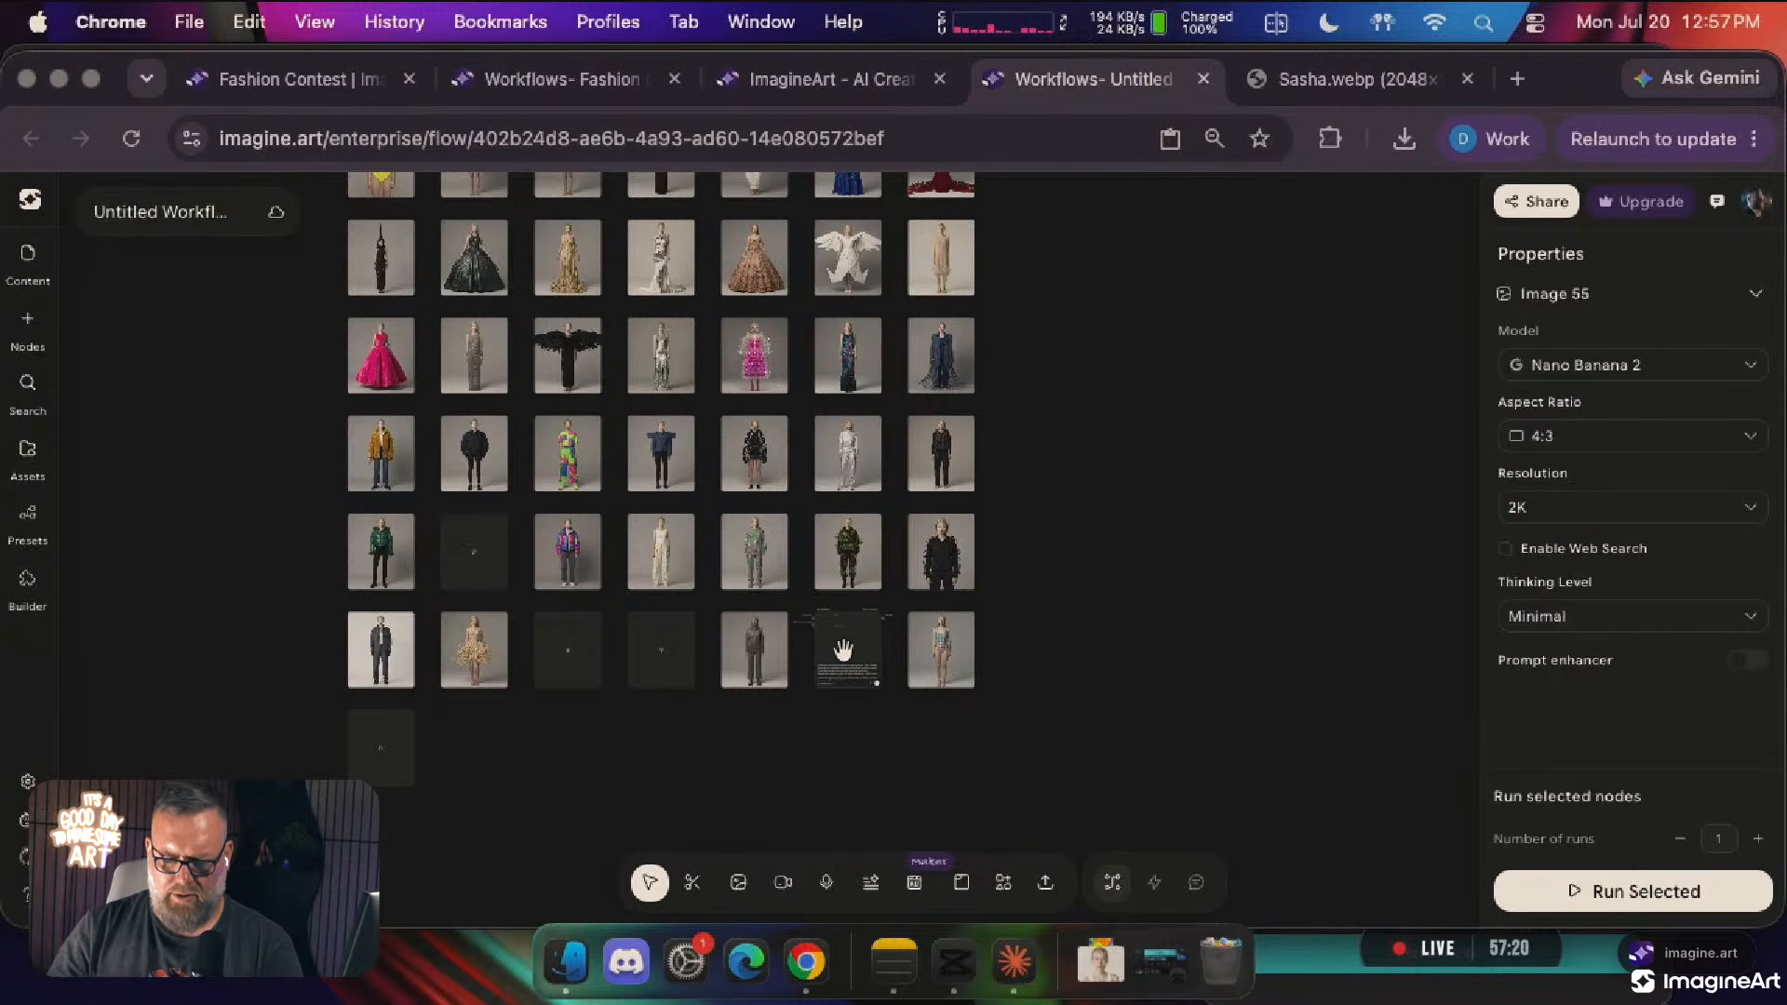
pyautogui.click(666, 642)
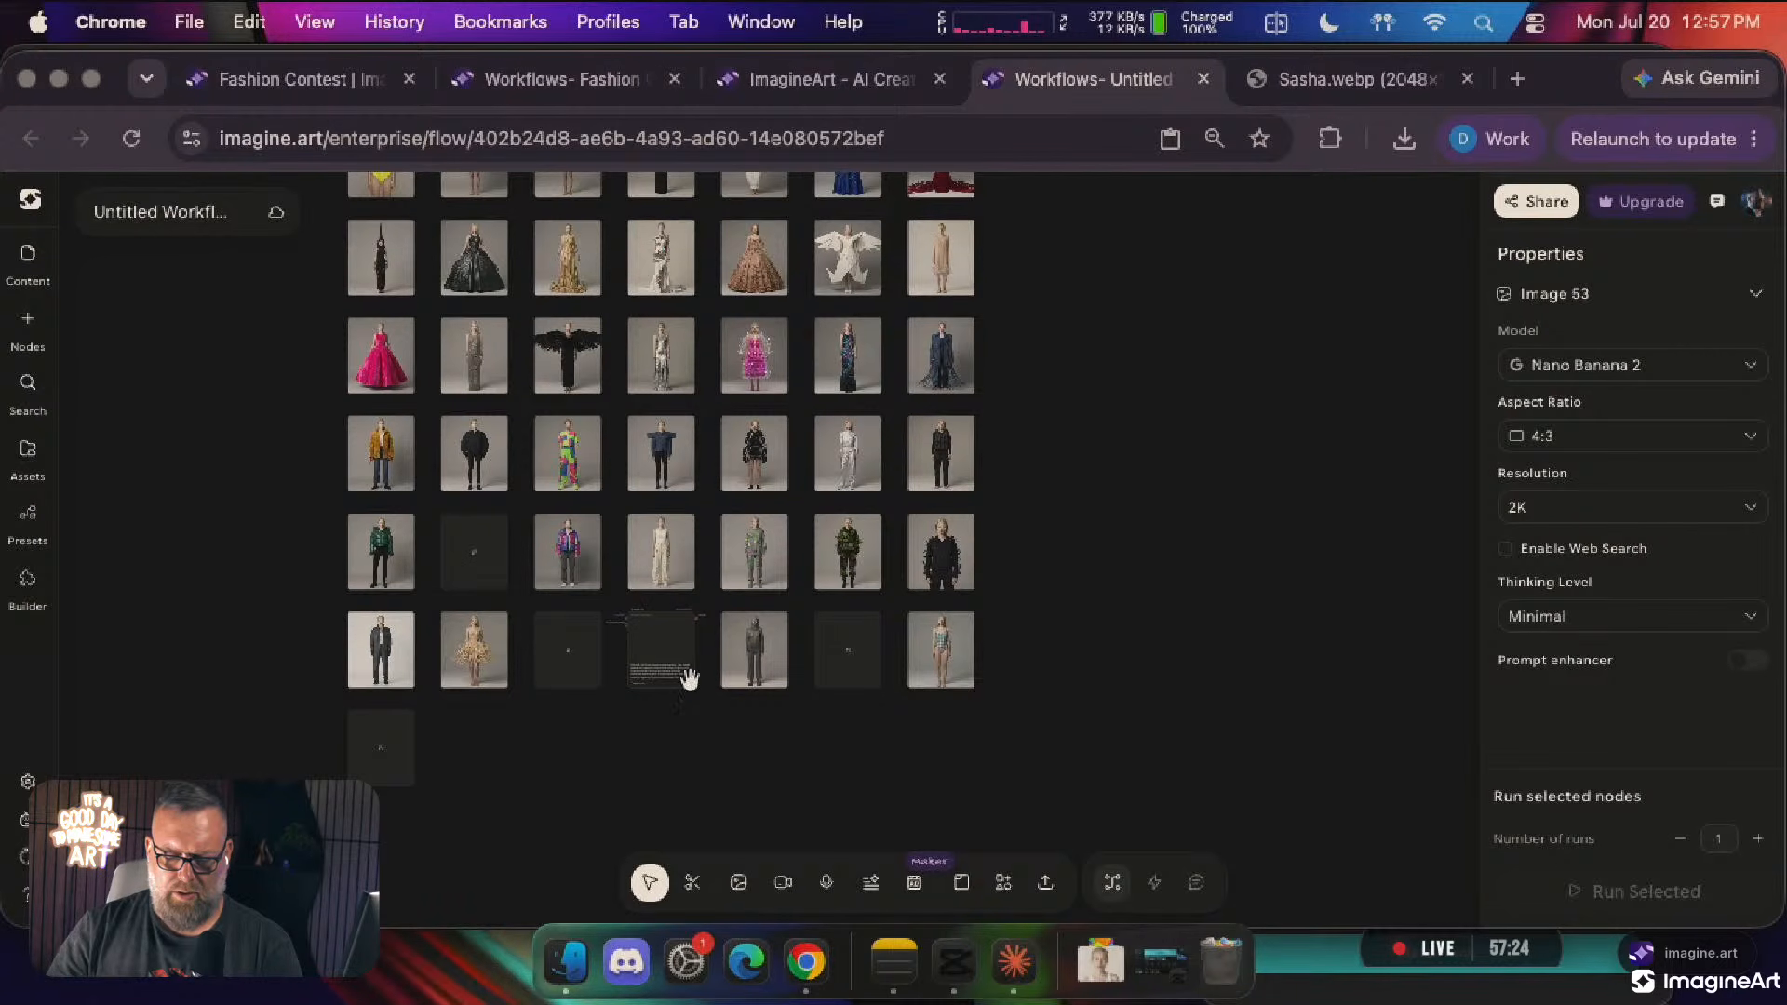
pyautogui.click(554, 633)
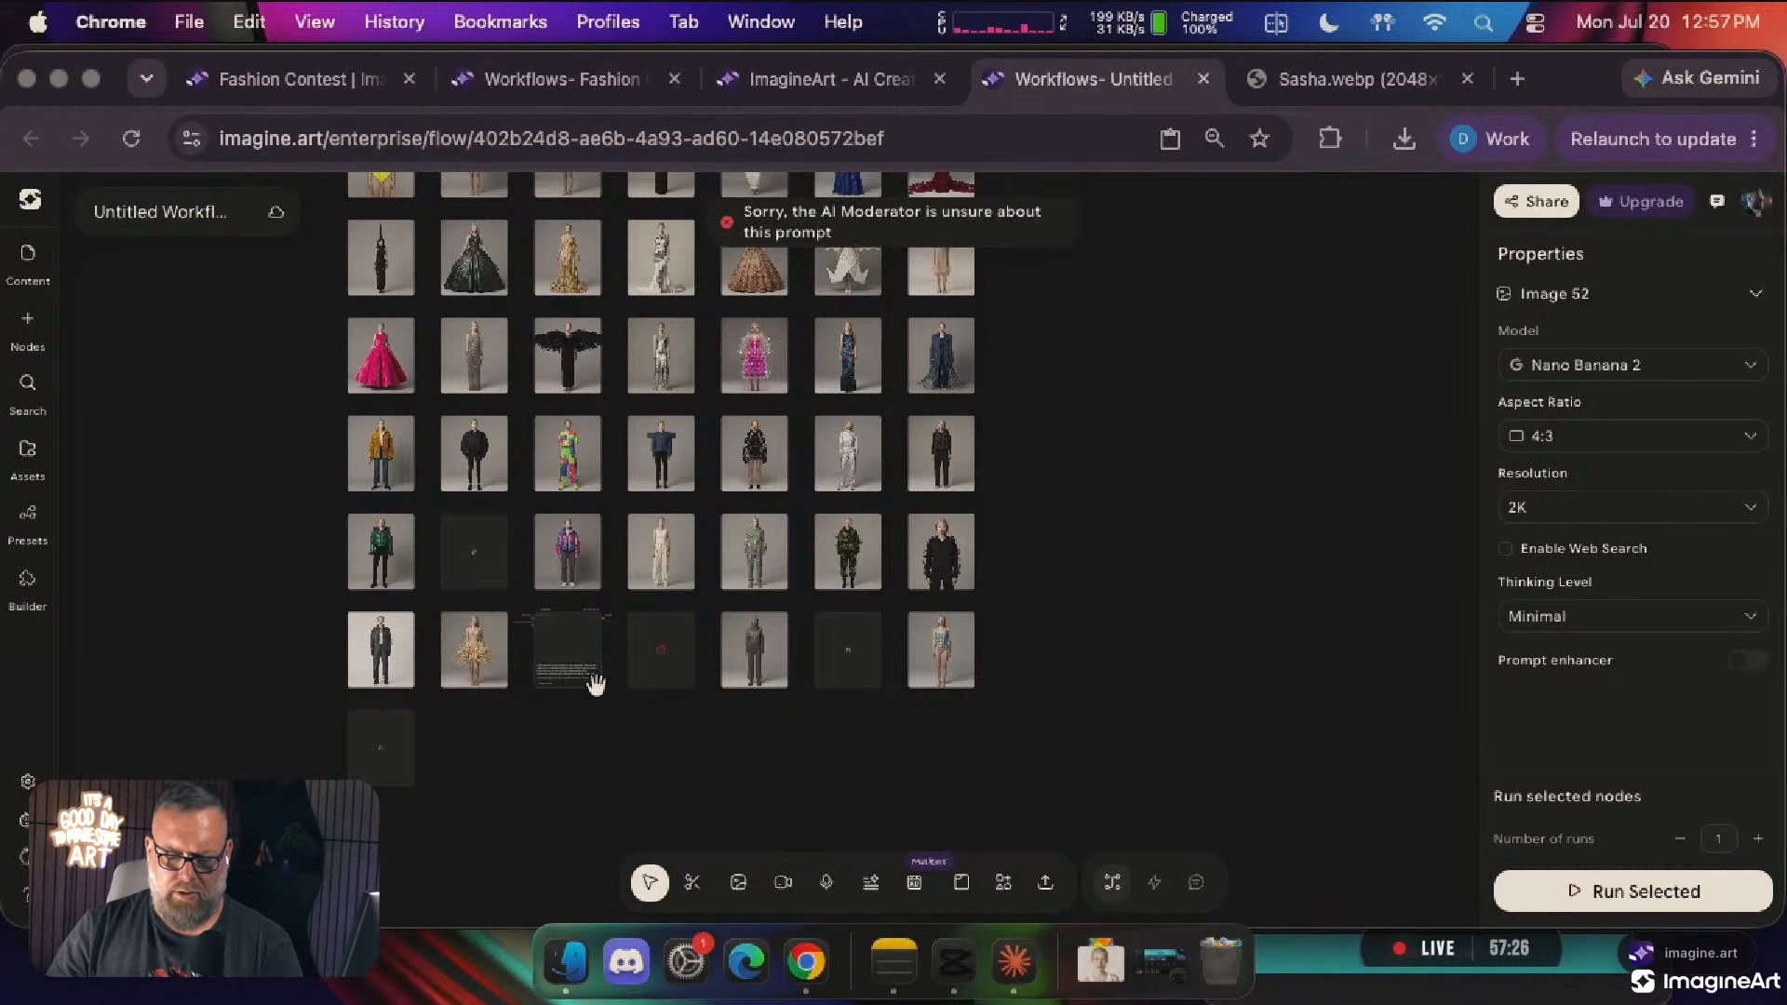
pyautogui.click(396, 745)
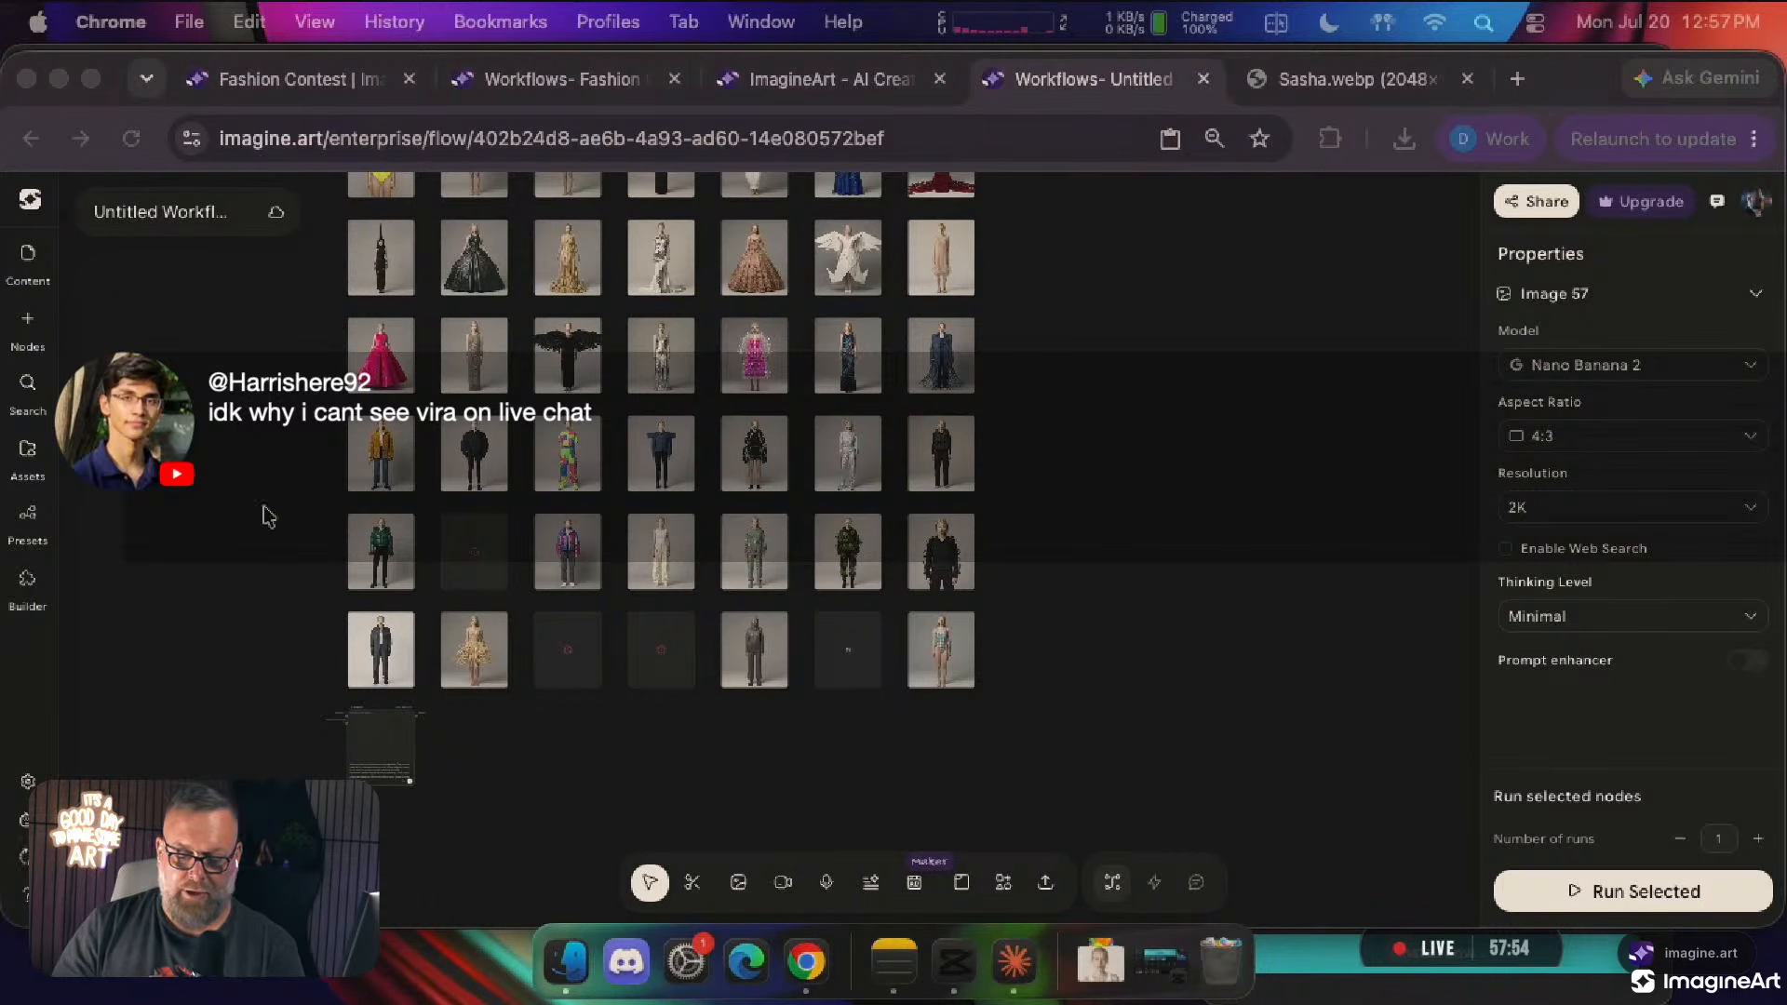
# Check the rerun nodes in the last rows of the grid and examine the new outfit in Image 55
pyautogui.click(802, 951)
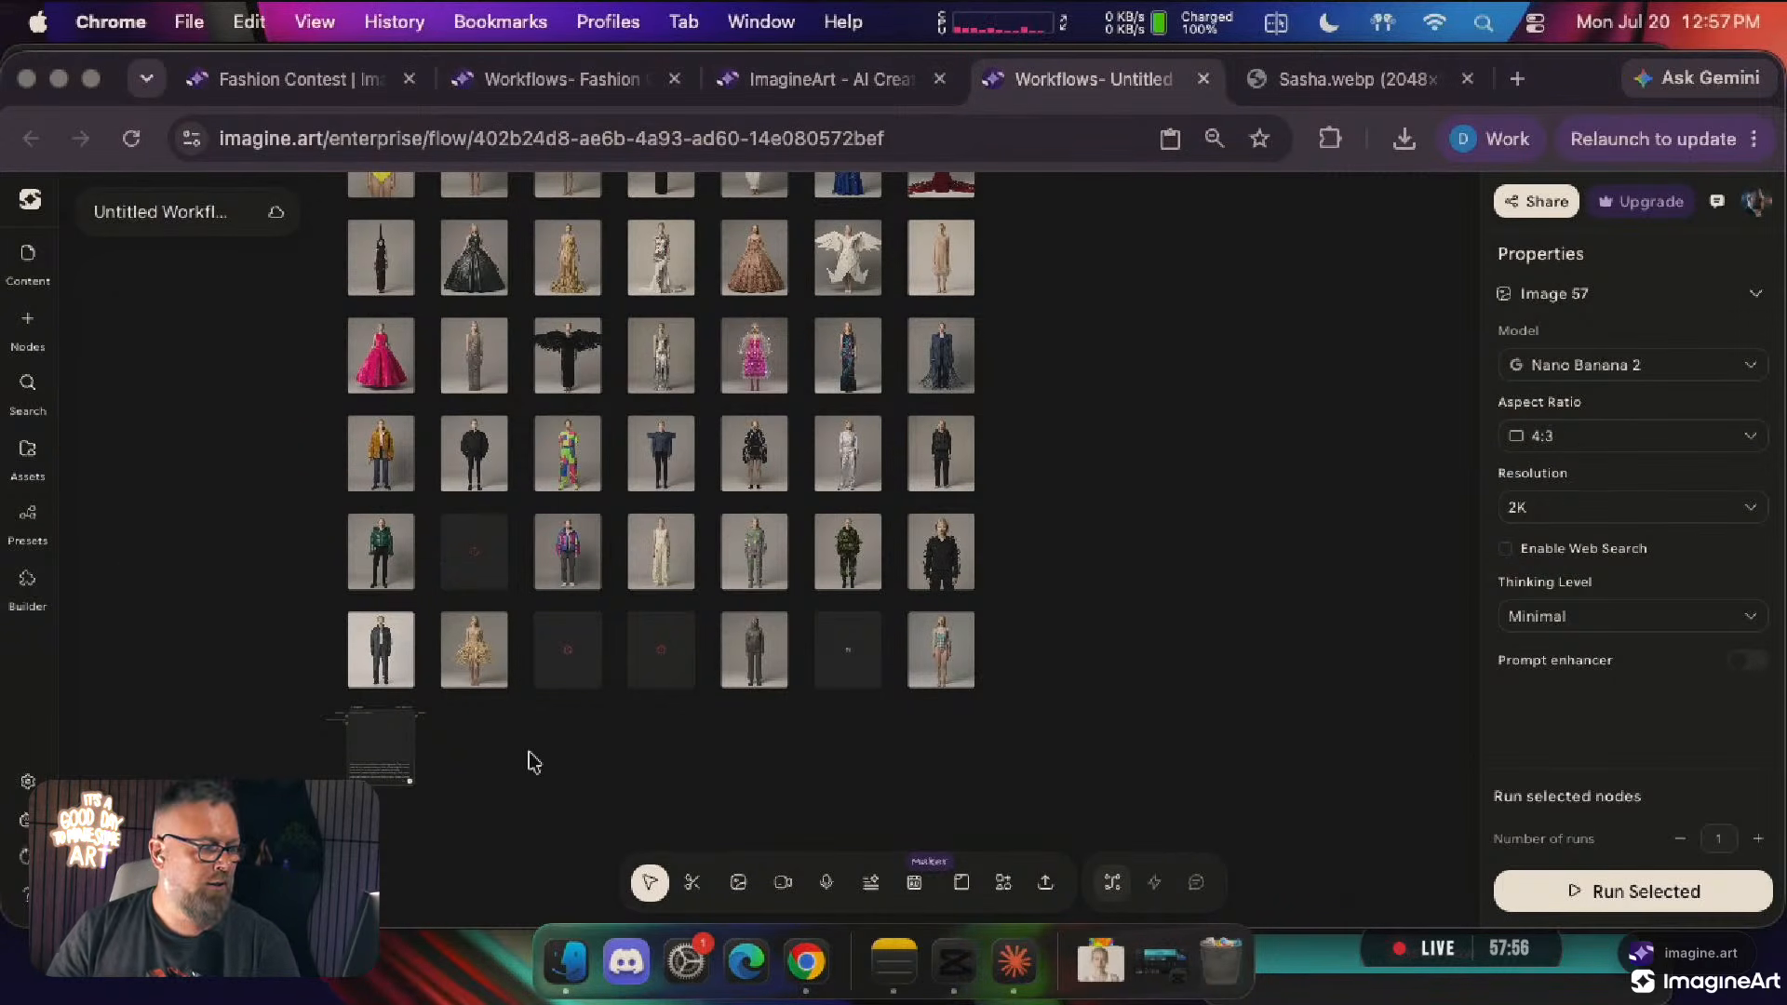
pyautogui.scroll(10, 370, 749)
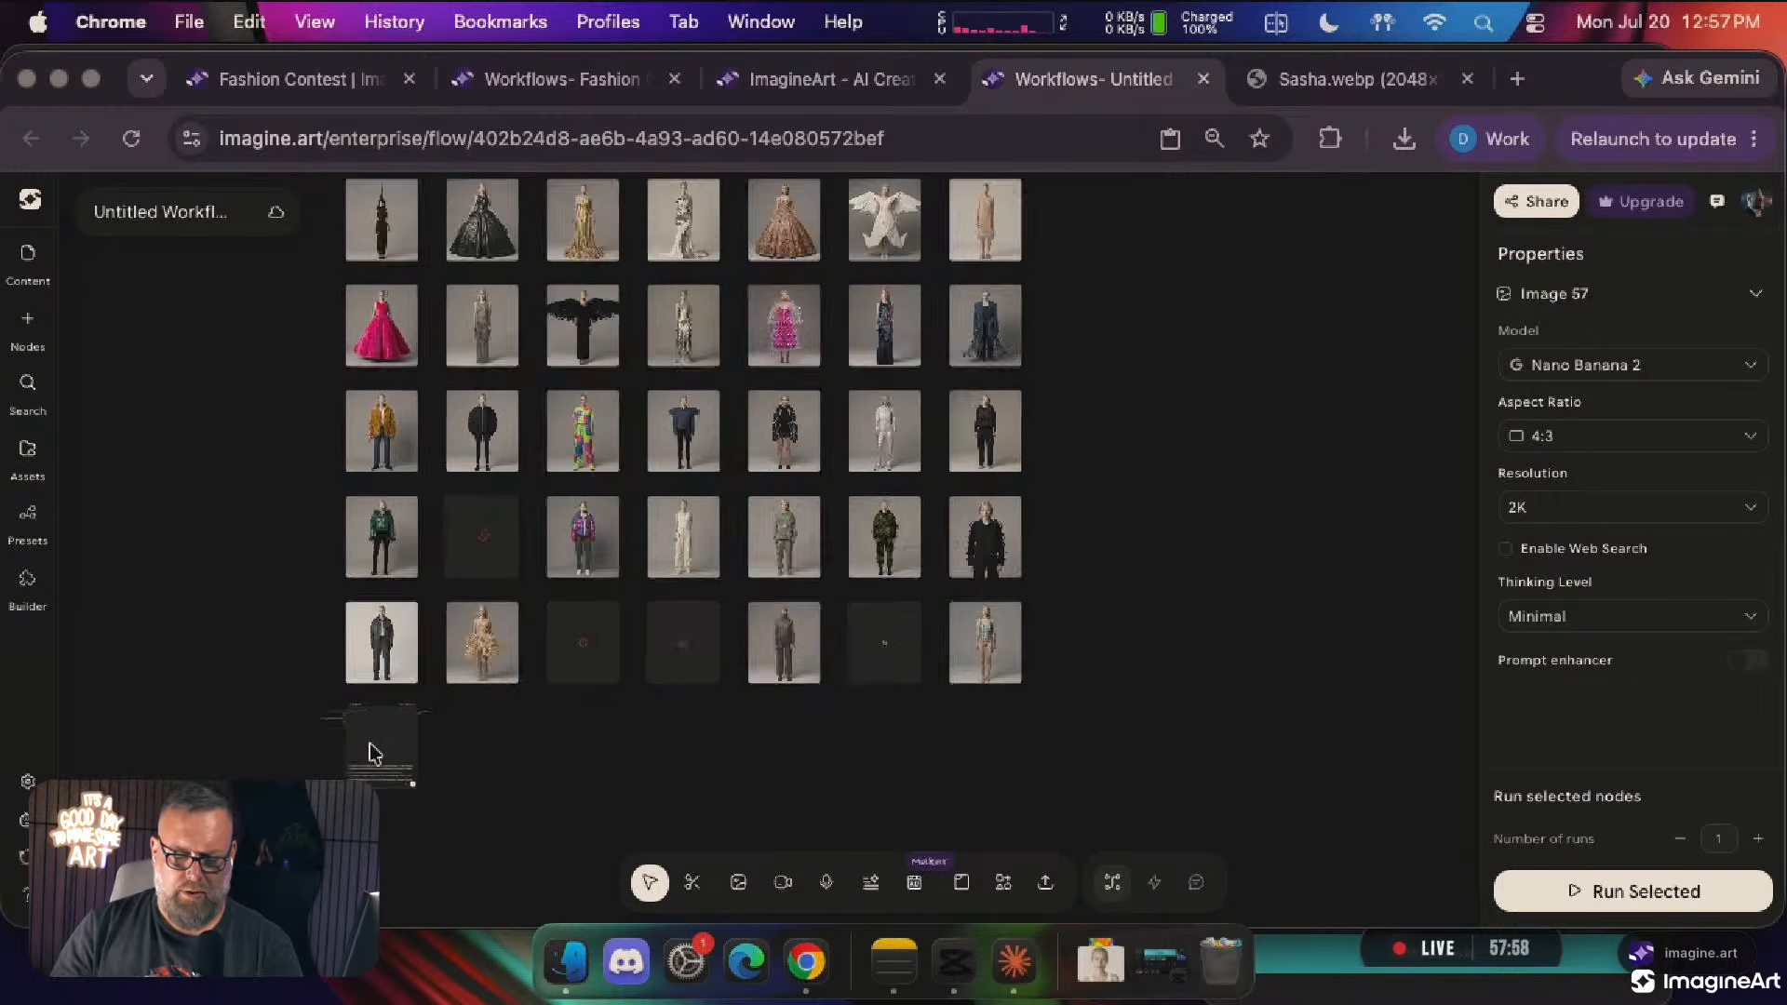
pyautogui.scroll(-7, 371, 750)
pyautogui.scroll(4, 371, 749)
pyautogui.scroll(-1, 372, 751)
pyautogui.scroll(-10, 856, 438)
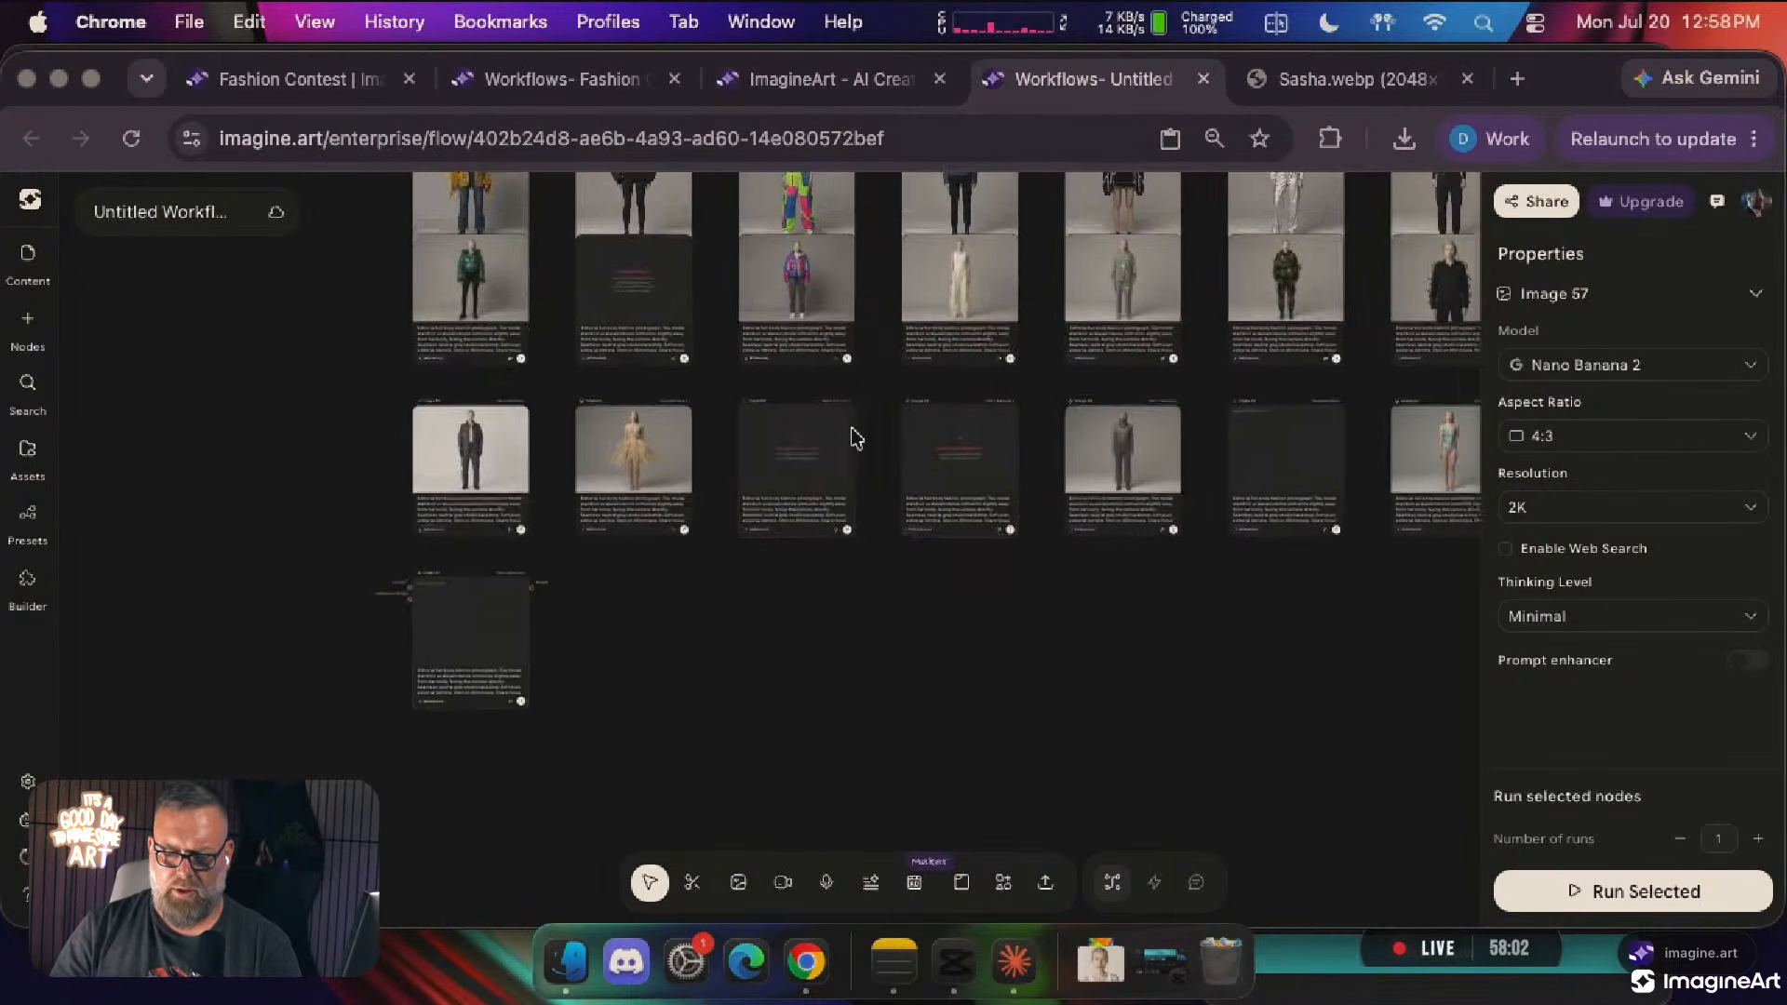
pyautogui.hscroll(5, 854, 435)
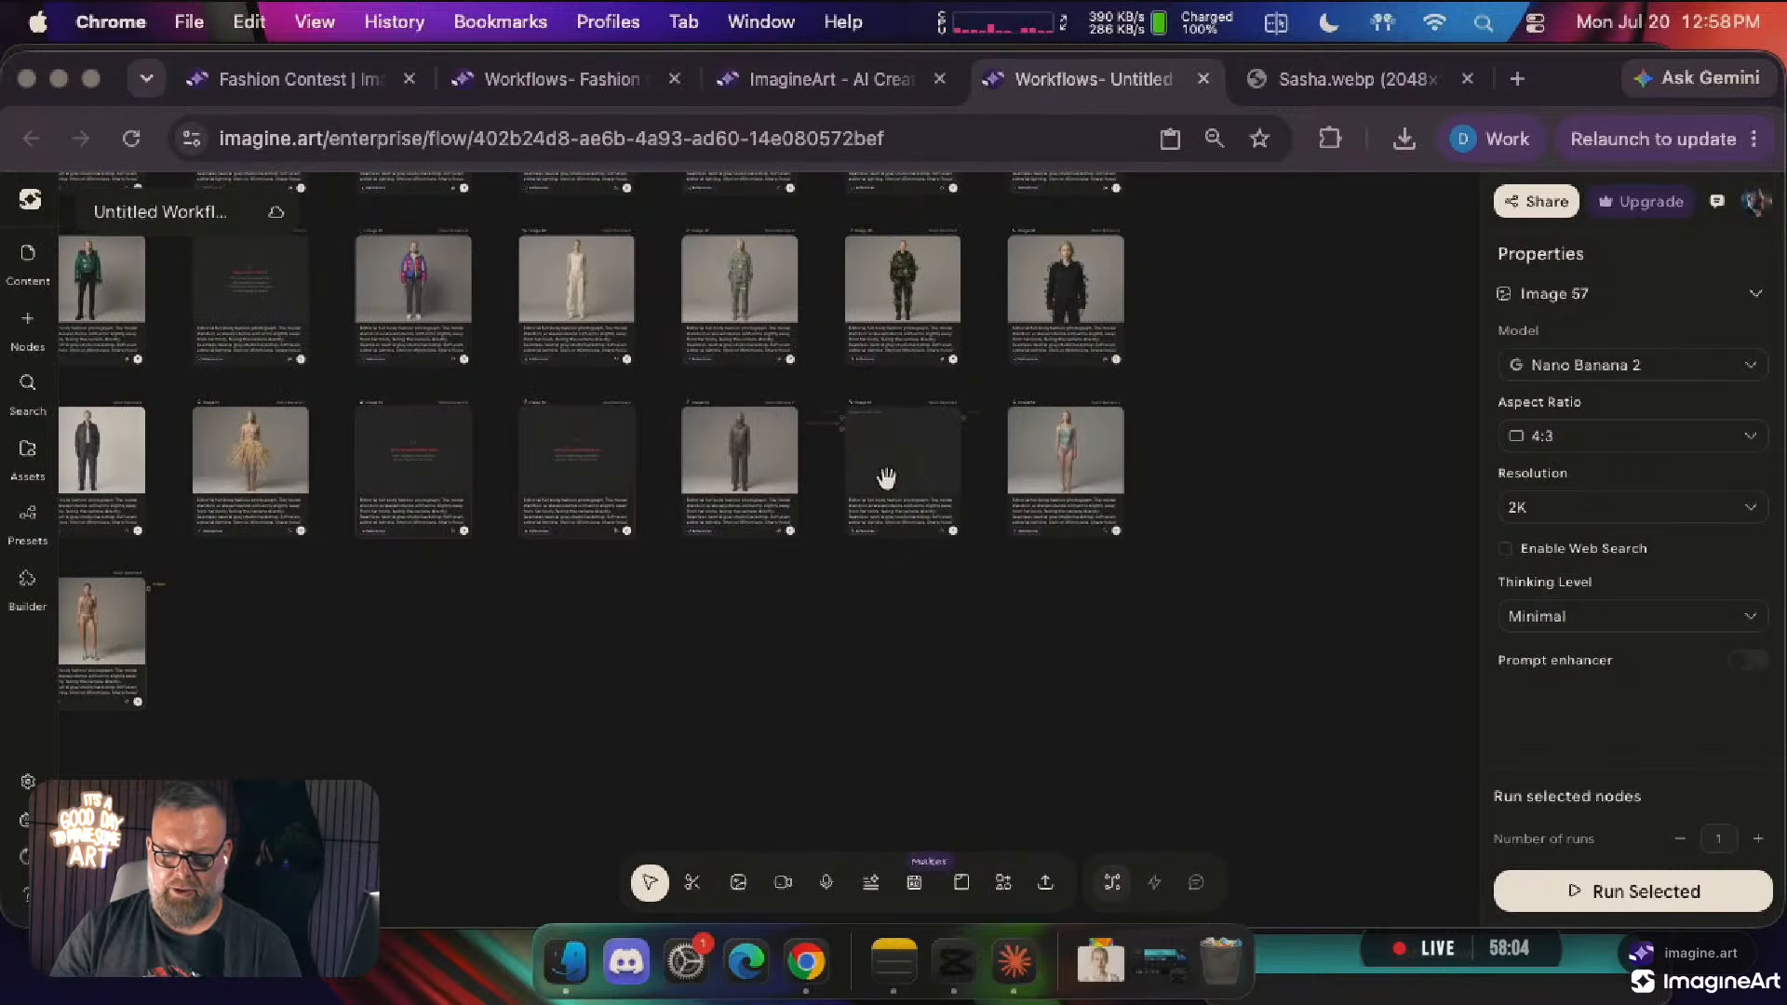
pyautogui.scroll(10, 918, 471)
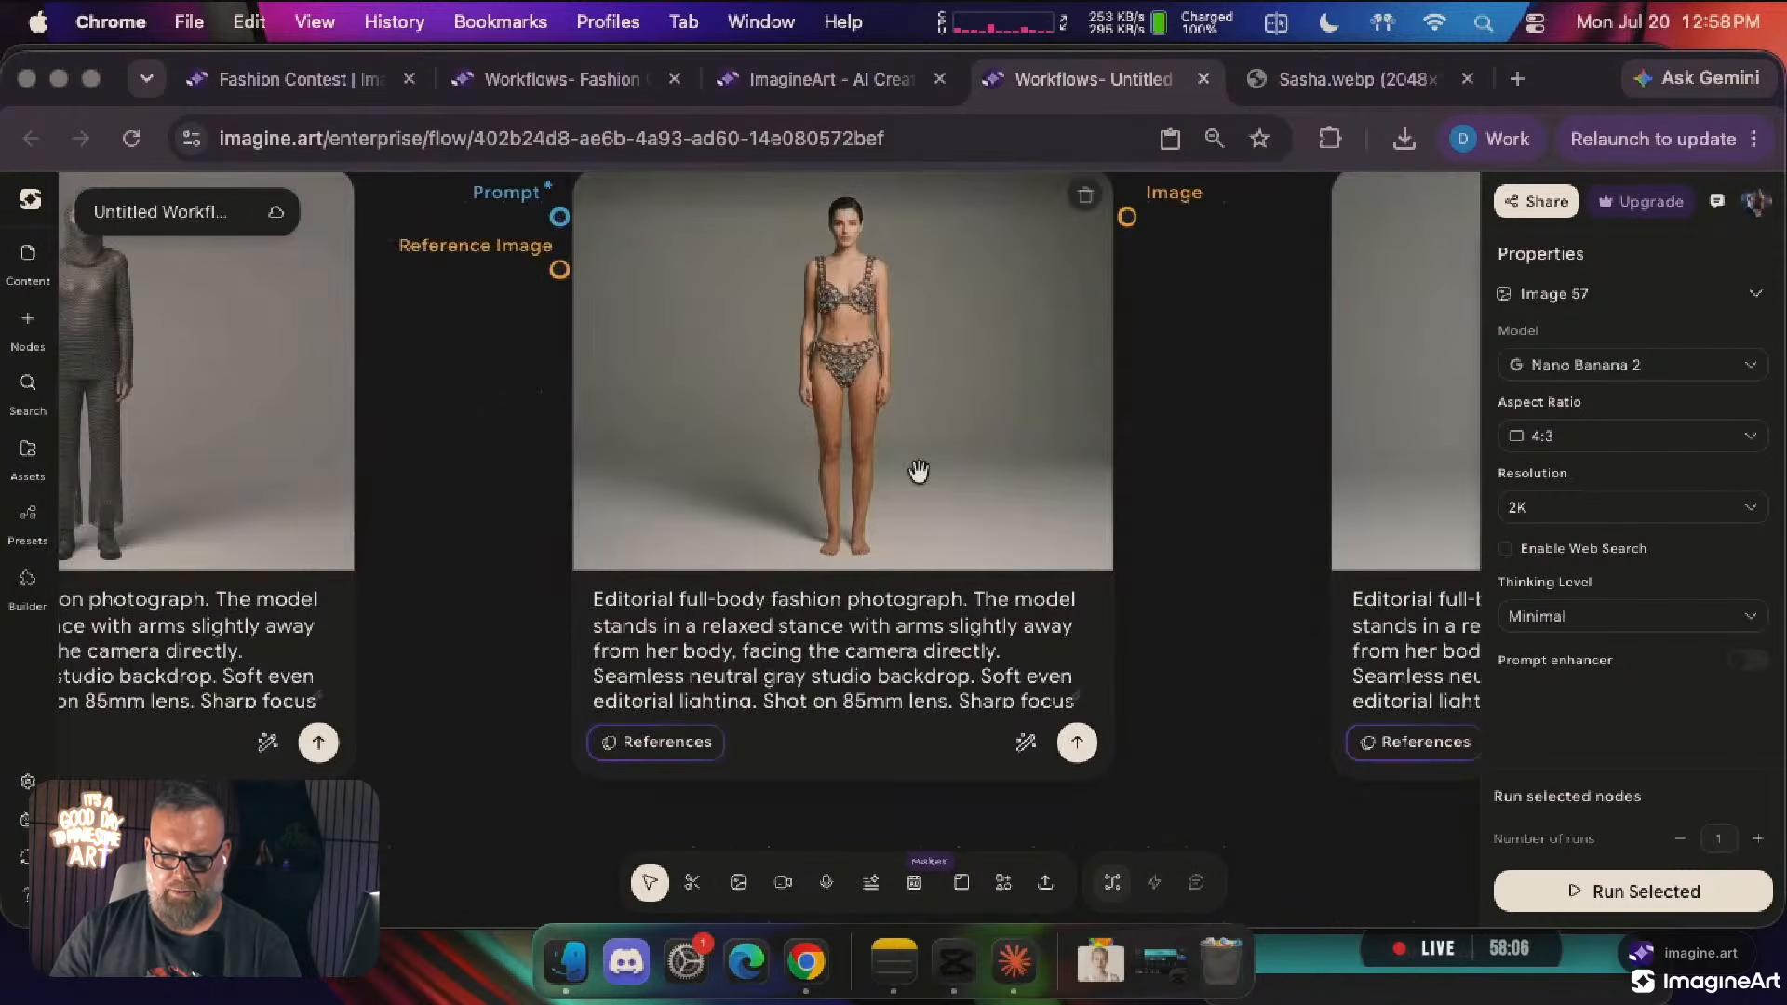
pyautogui.scroll(-5, 922, 476)
pyautogui.scroll(10, 921, 481)
pyautogui.scroll(-8, 922, 481)
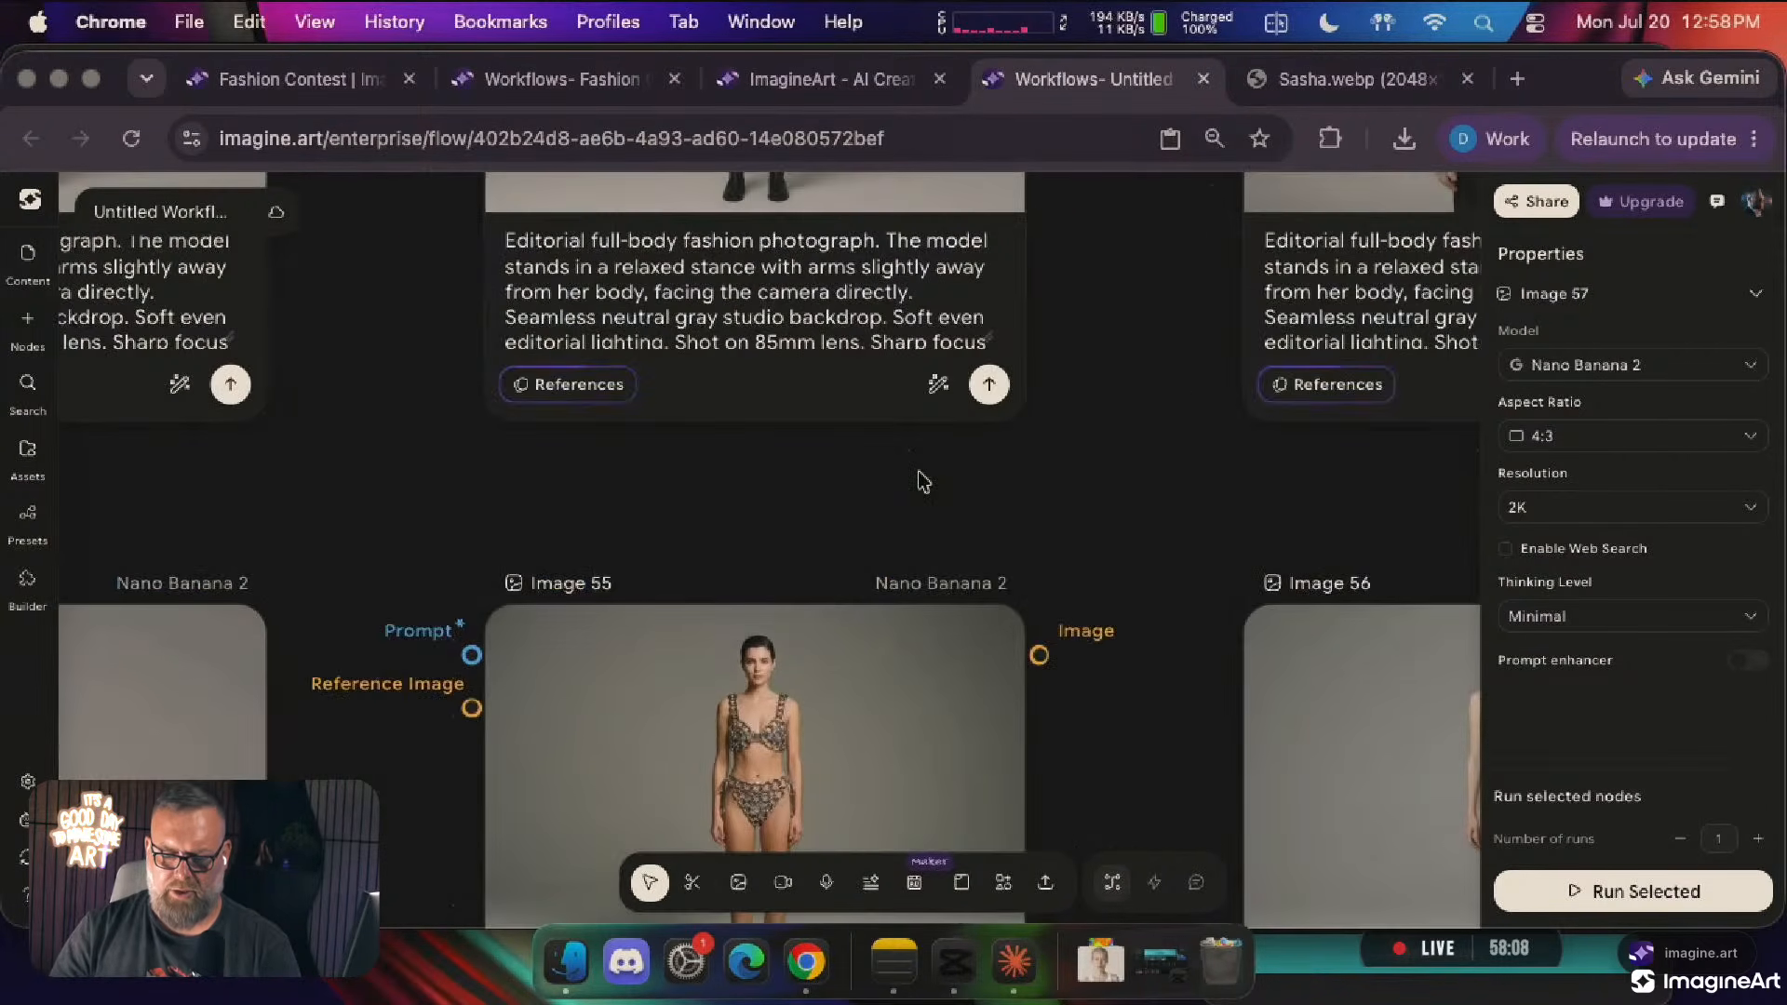
# Examine the mirror-tile swimsuit in the Image 56 node close up
pyautogui.scroll(-9, 921, 481)
pyautogui.hscroll(7, 921, 481)
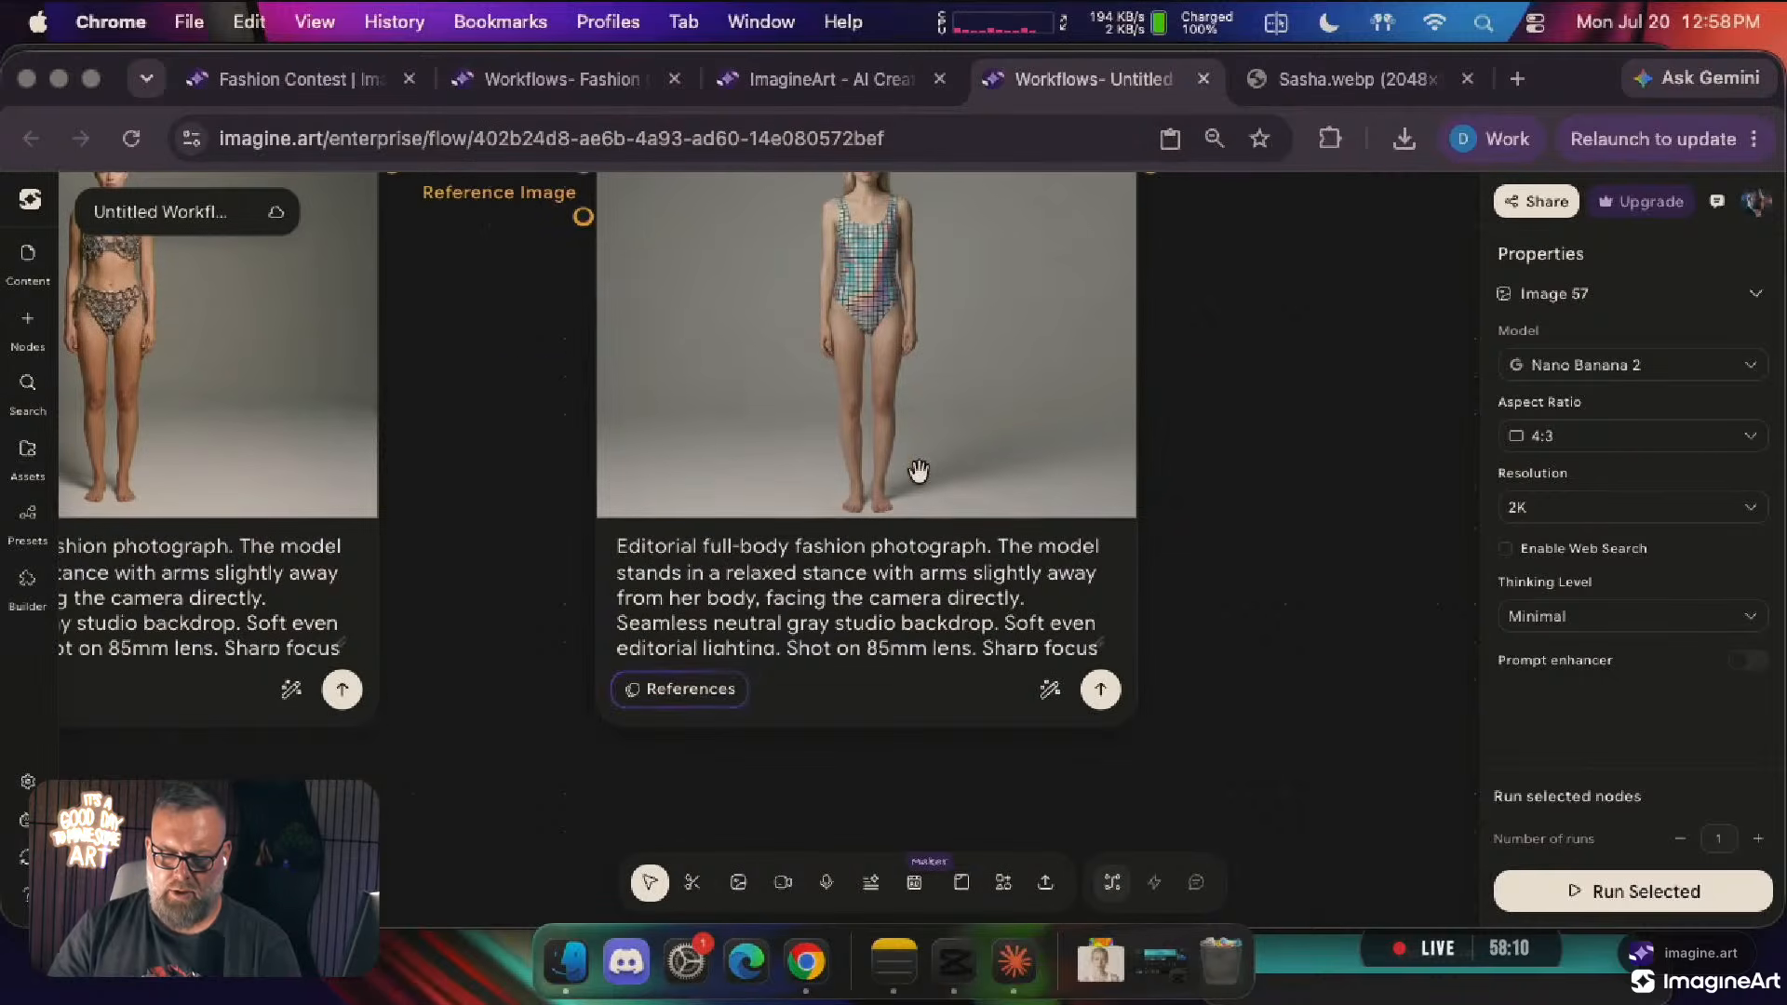
pyautogui.scroll(-5, 918, 471)
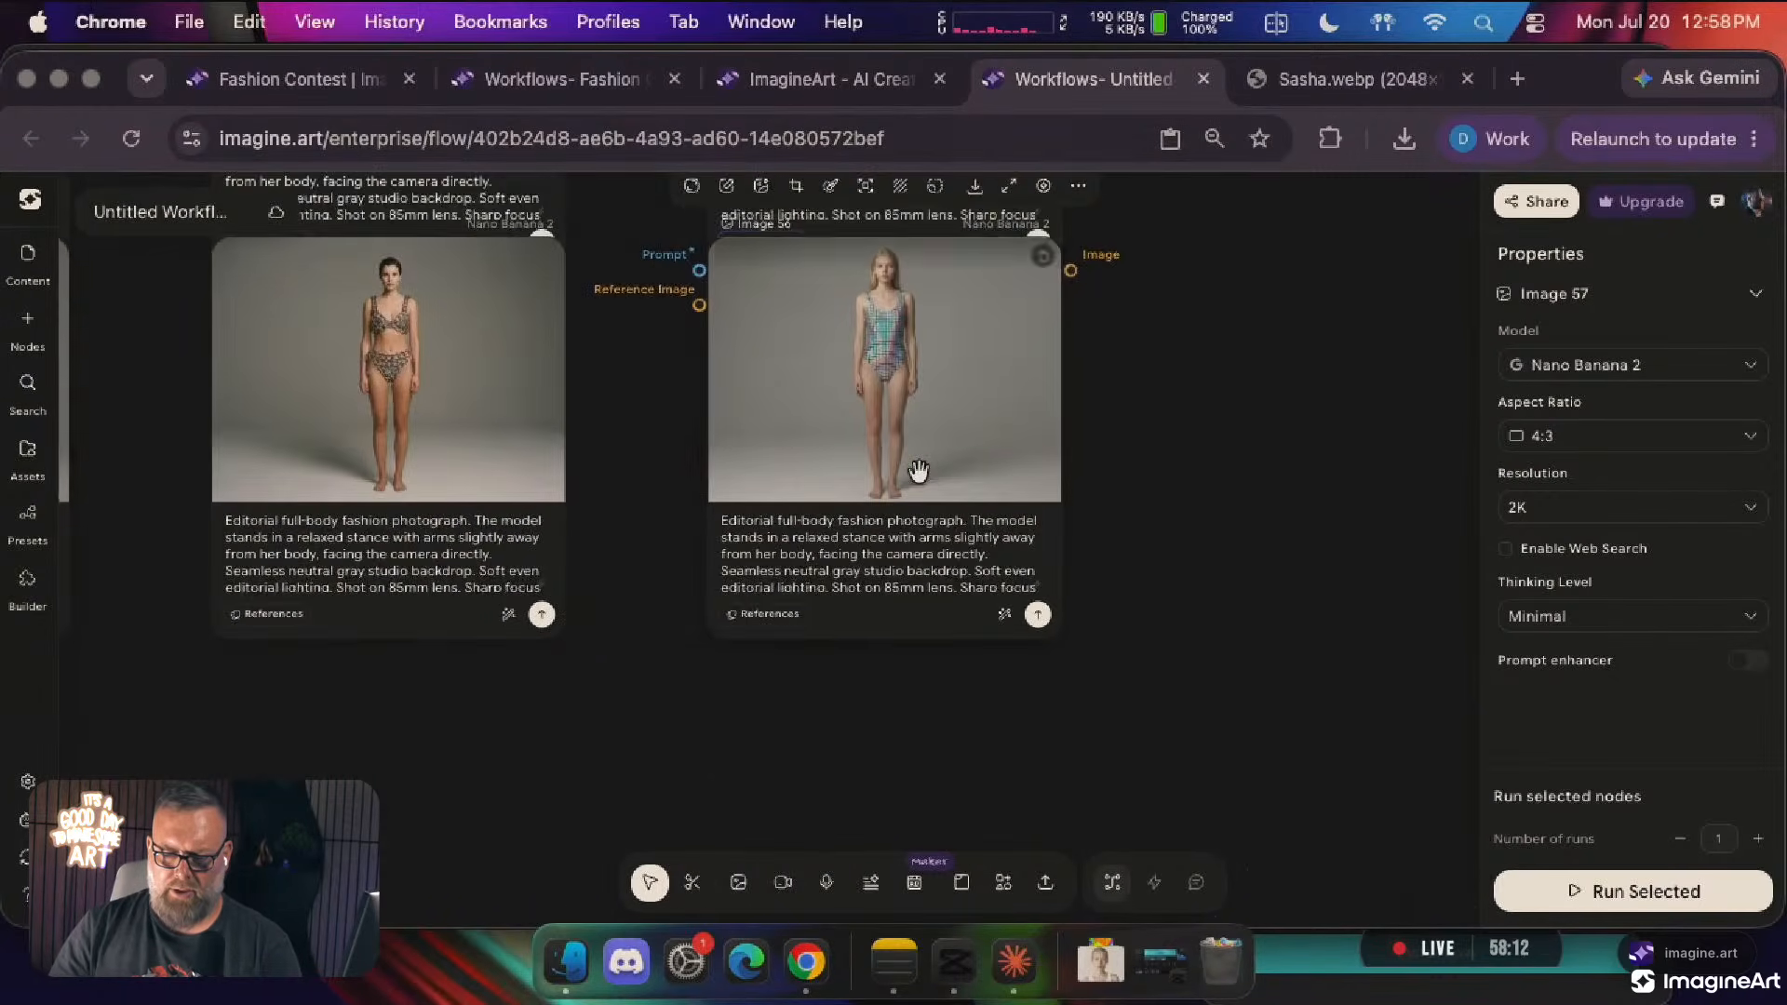
pyautogui.scroll(4, 918, 472)
pyautogui.scroll(-3, 919, 472)
pyautogui.scroll(5, 919, 472)
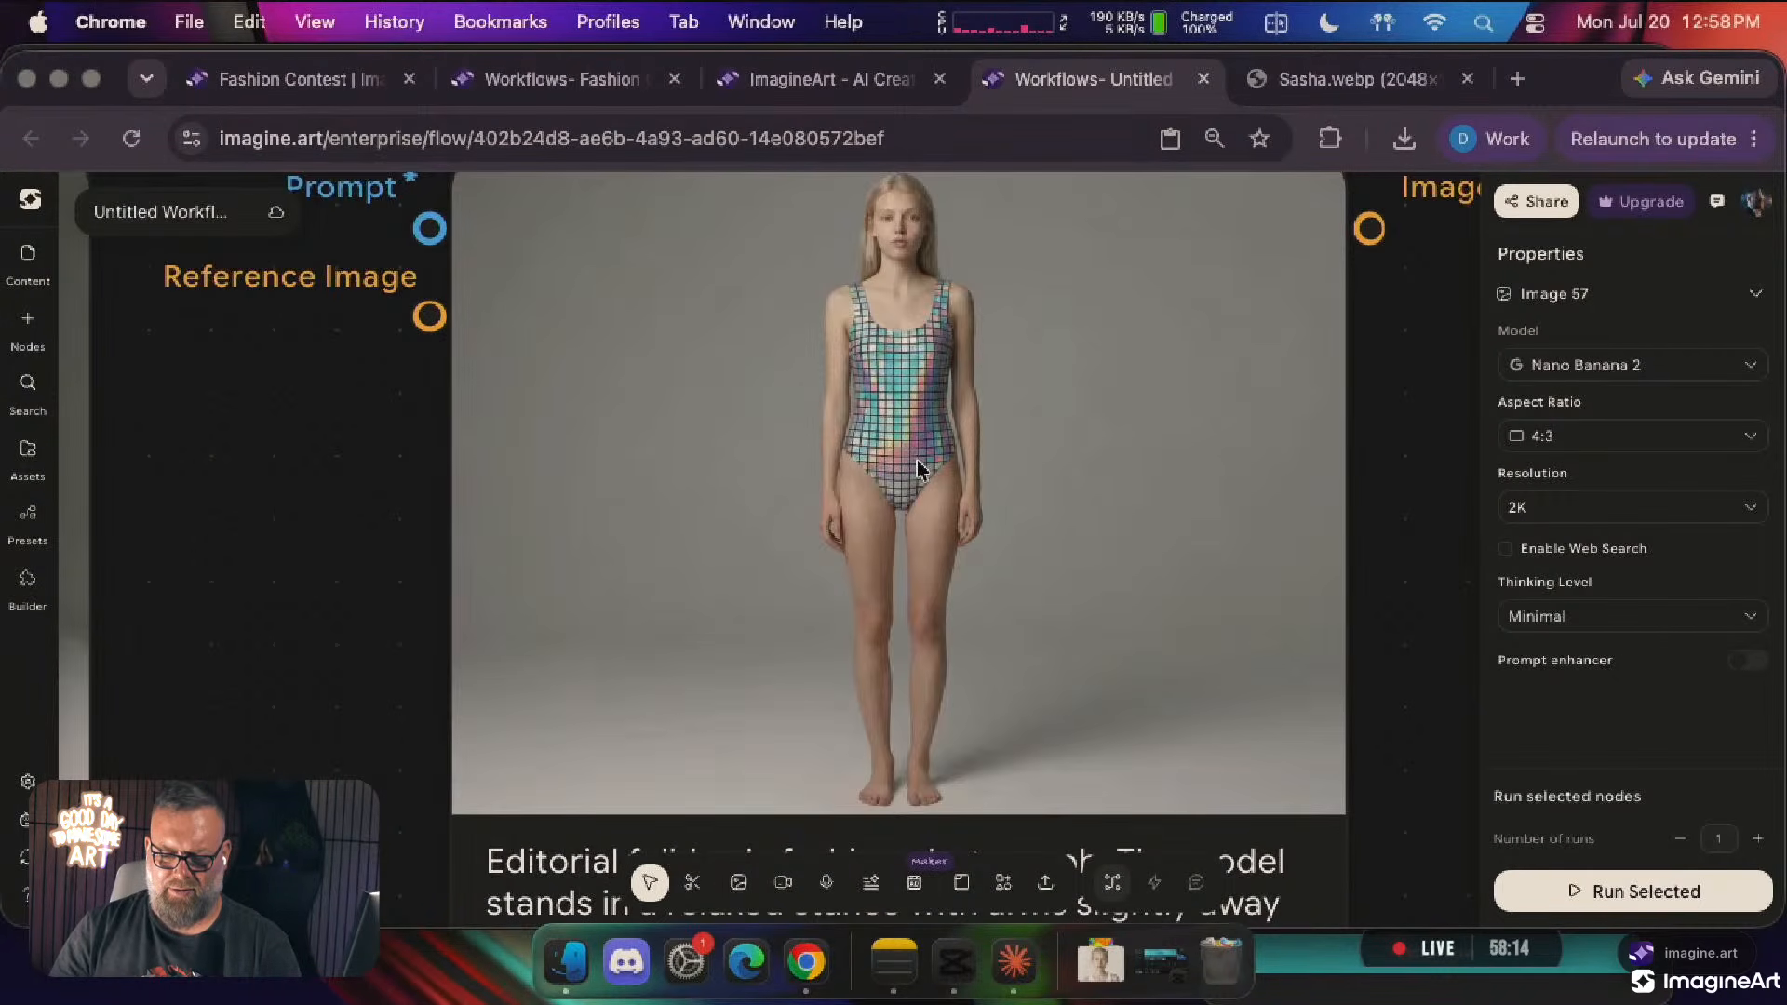
pyautogui.scroll(-5, 918, 468)
pyautogui.scroll(5, 919, 468)
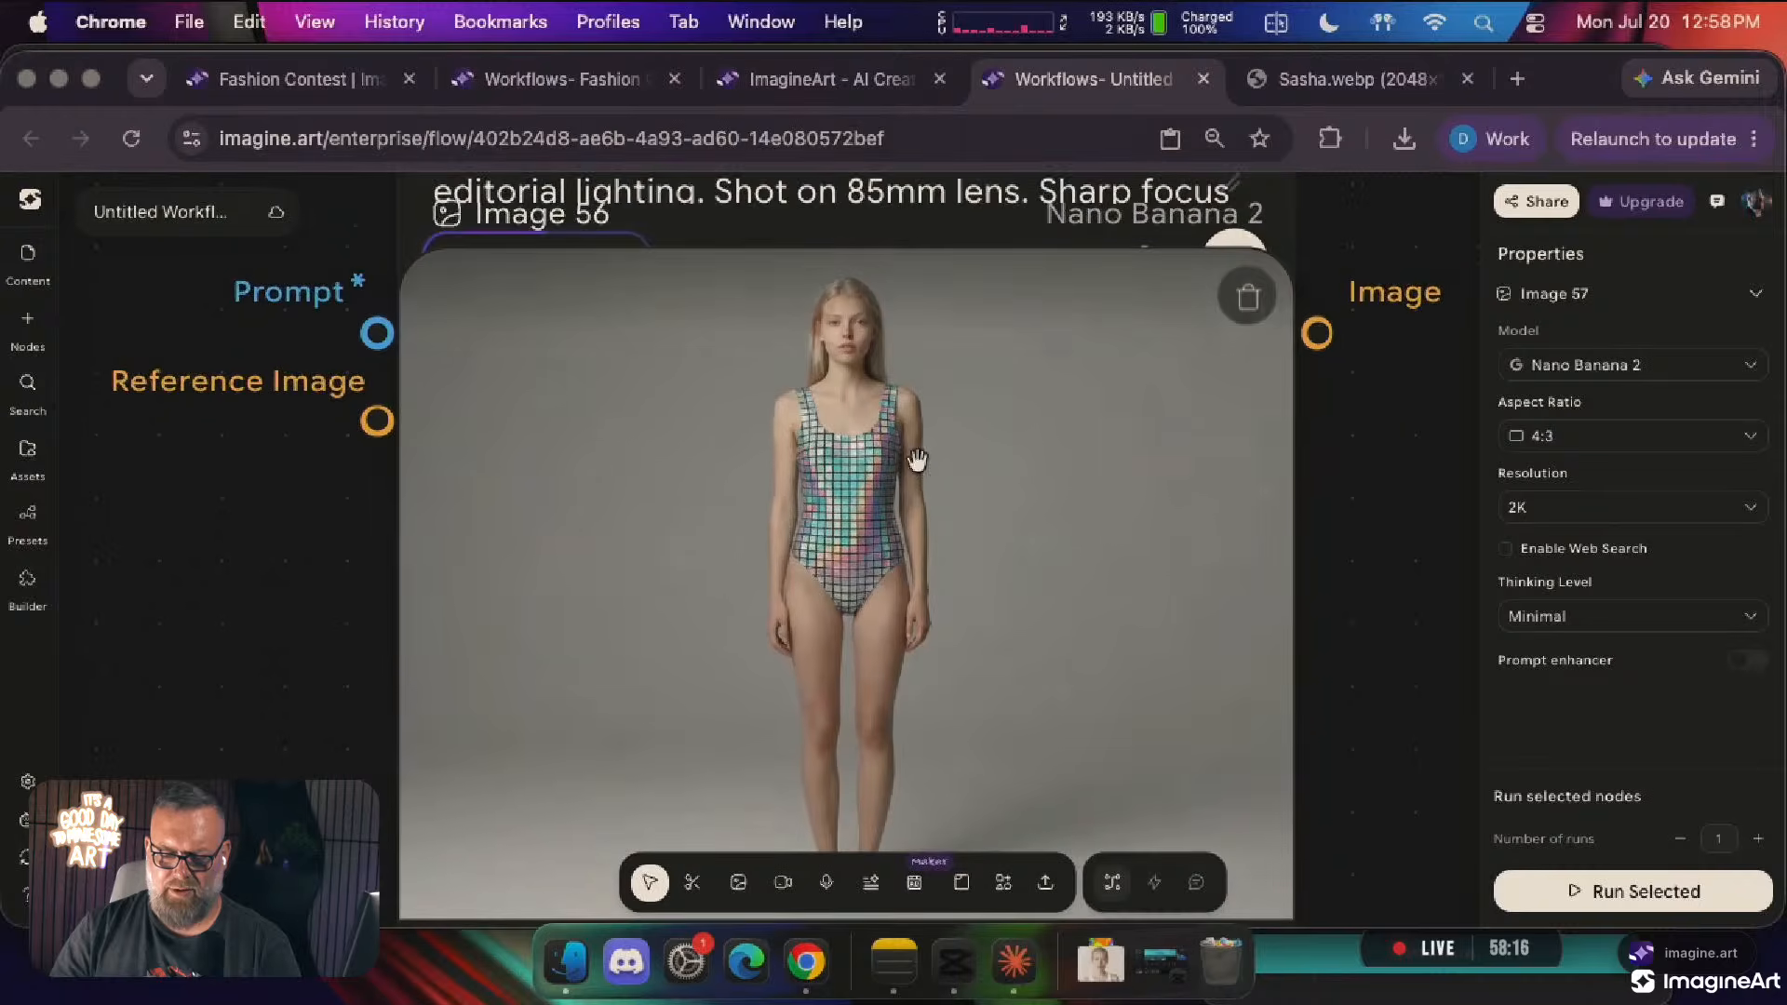
pyautogui.scroll(4, 917, 461)
pyautogui.scroll(-3, 812, 472)
pyautogui.scroll(-3, 812, 473)
pyautogui.scroll(4, 814, 470)
pyautogui.scroll(-5, 811, 460)
pyautogui.scroll(-3, 849, 549)
# Move the Image 56 node out of the outfit grid into the empty canvas area beside it
pyautogui.scroll(-5, 849, 558)
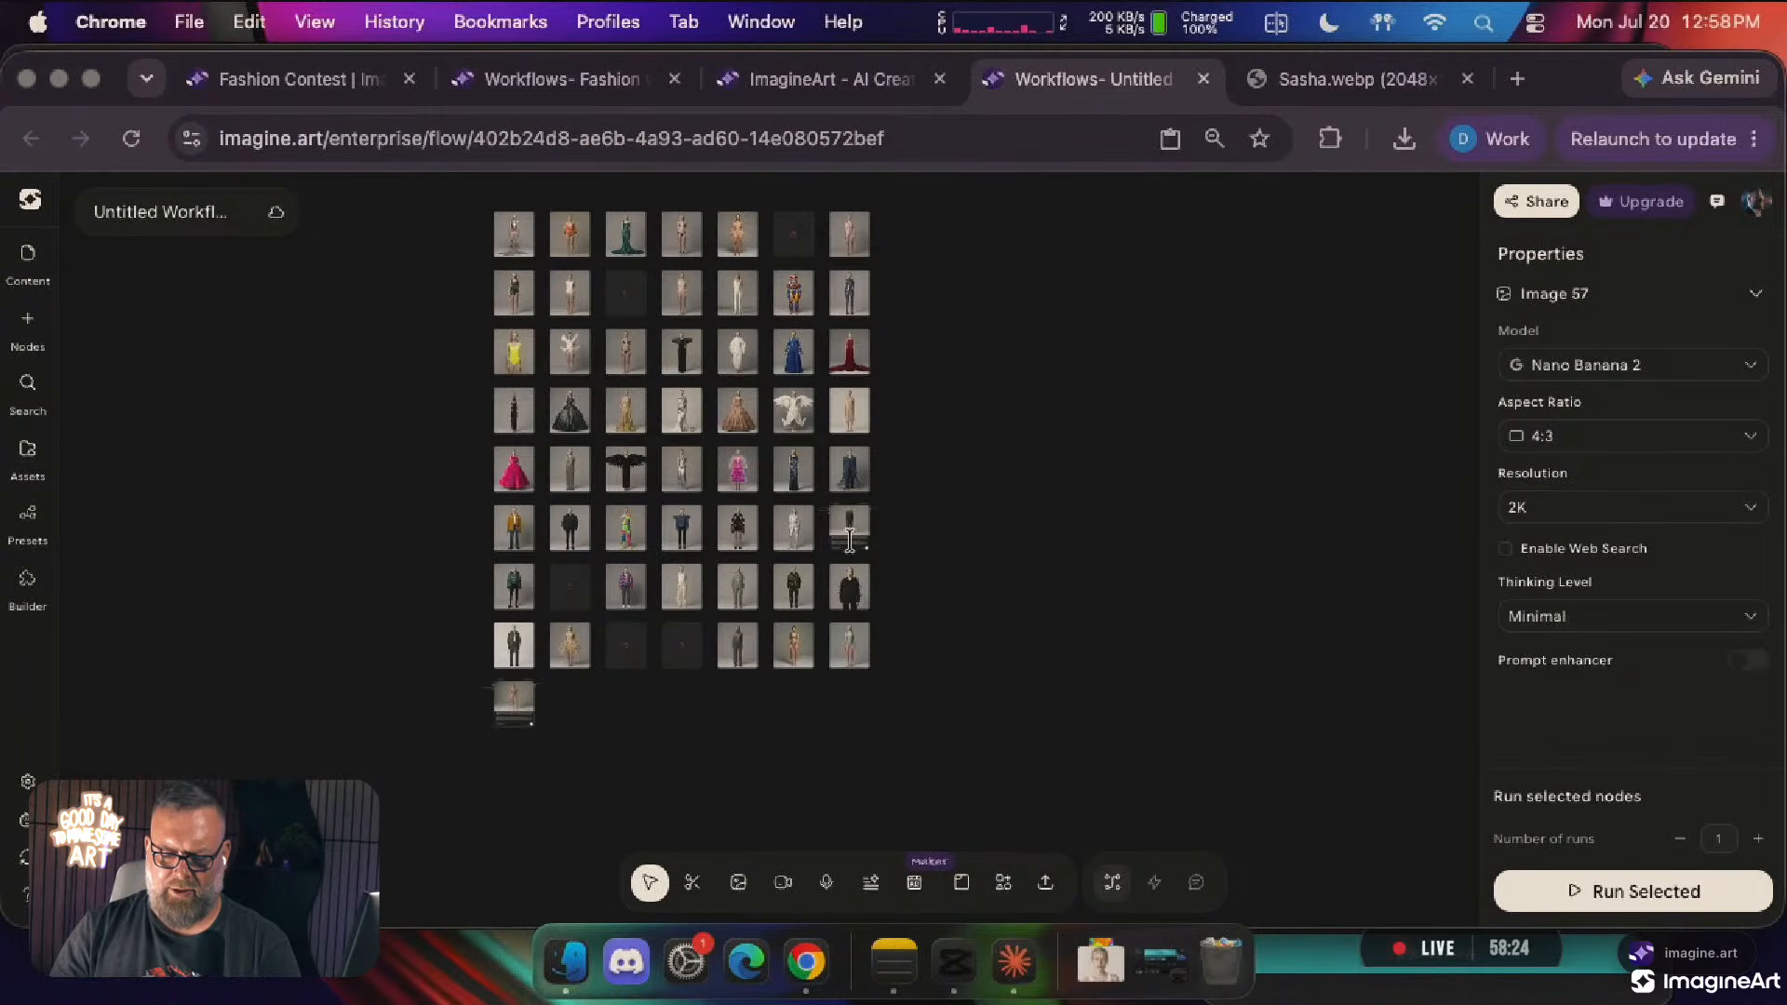
pyautogui.click(849, 539)
pyautogui.moveTo(852, 645); pyautogui.dragTo(1234, 642)
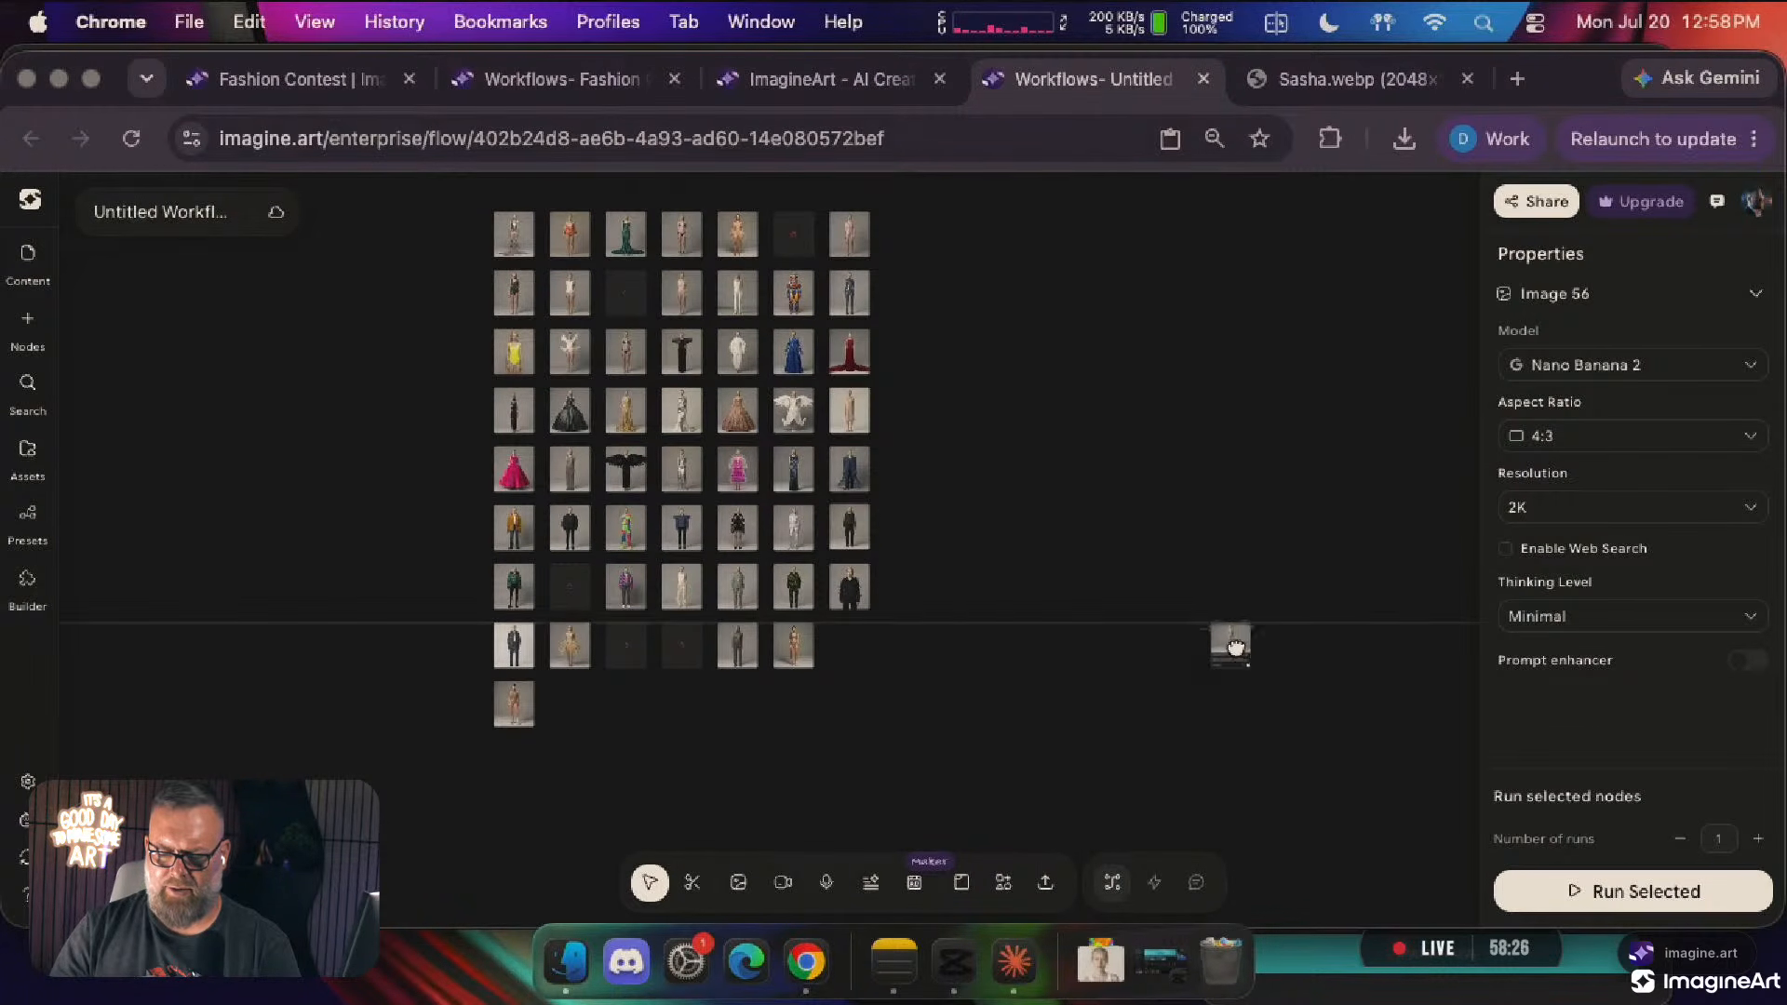
# Move the orange swimsuit node, Image 2, out of the outfit grid into the empty canvas area beside it
pyautogui.click(515, 720)
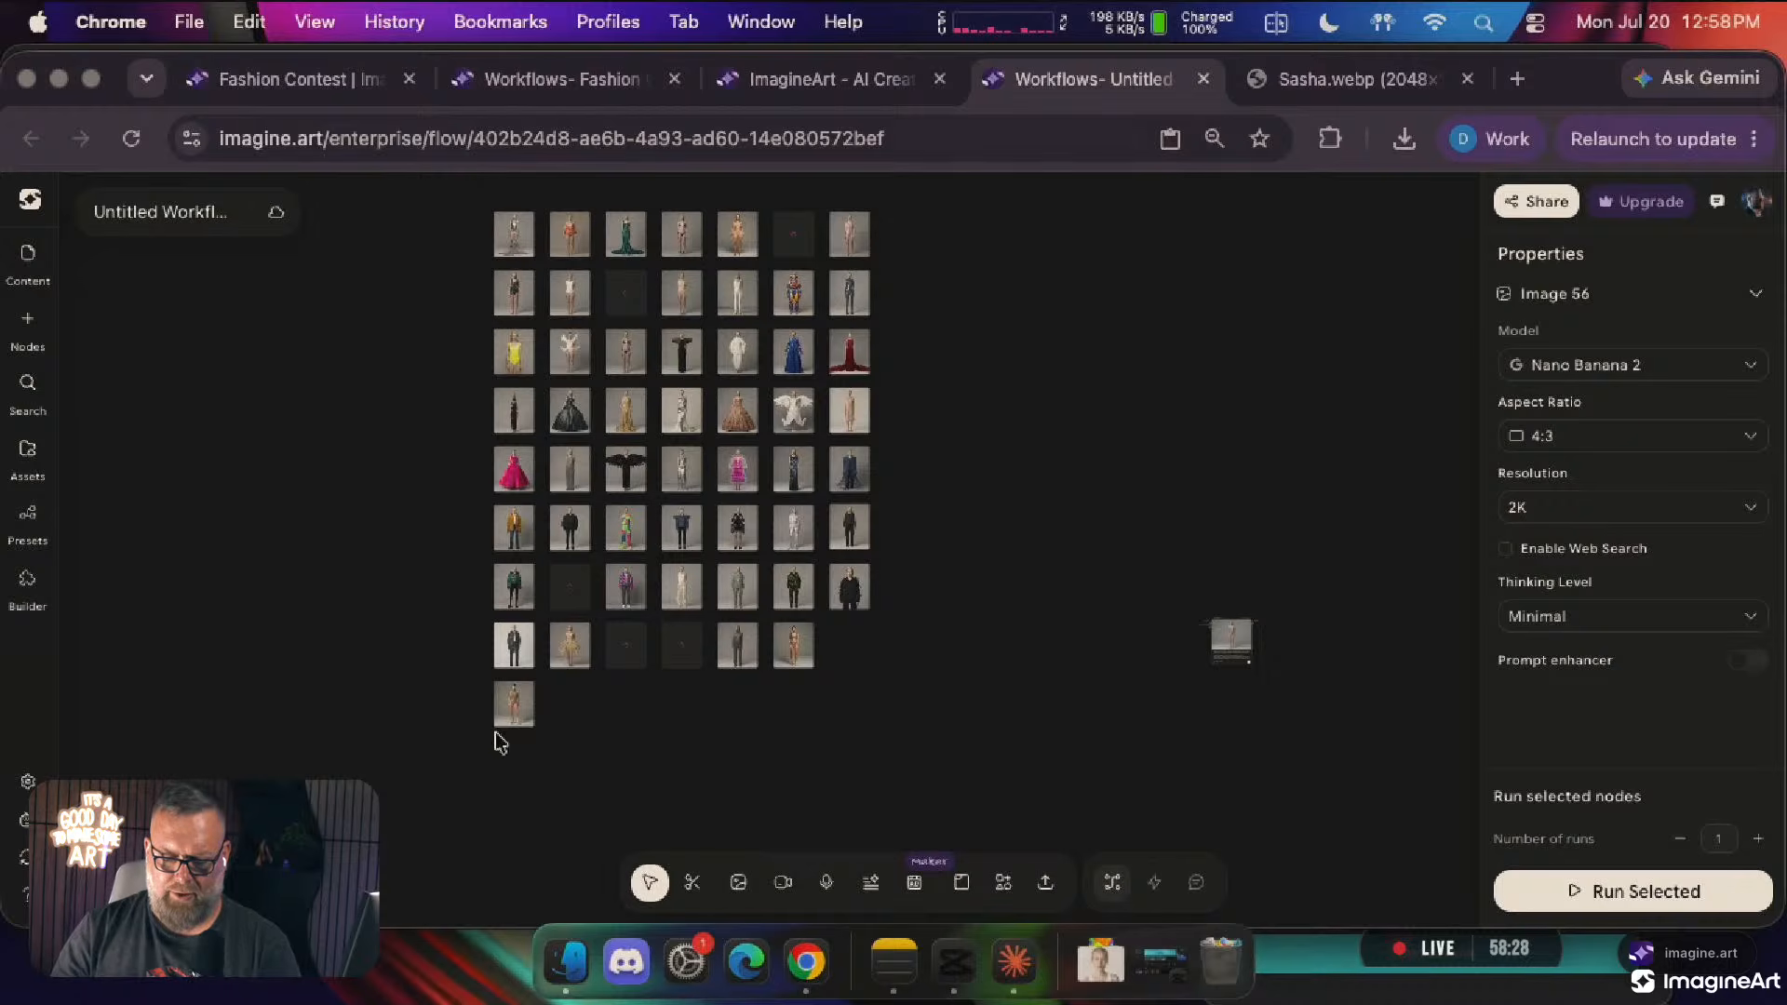
pyautogui.scroll(10, 483, 719)
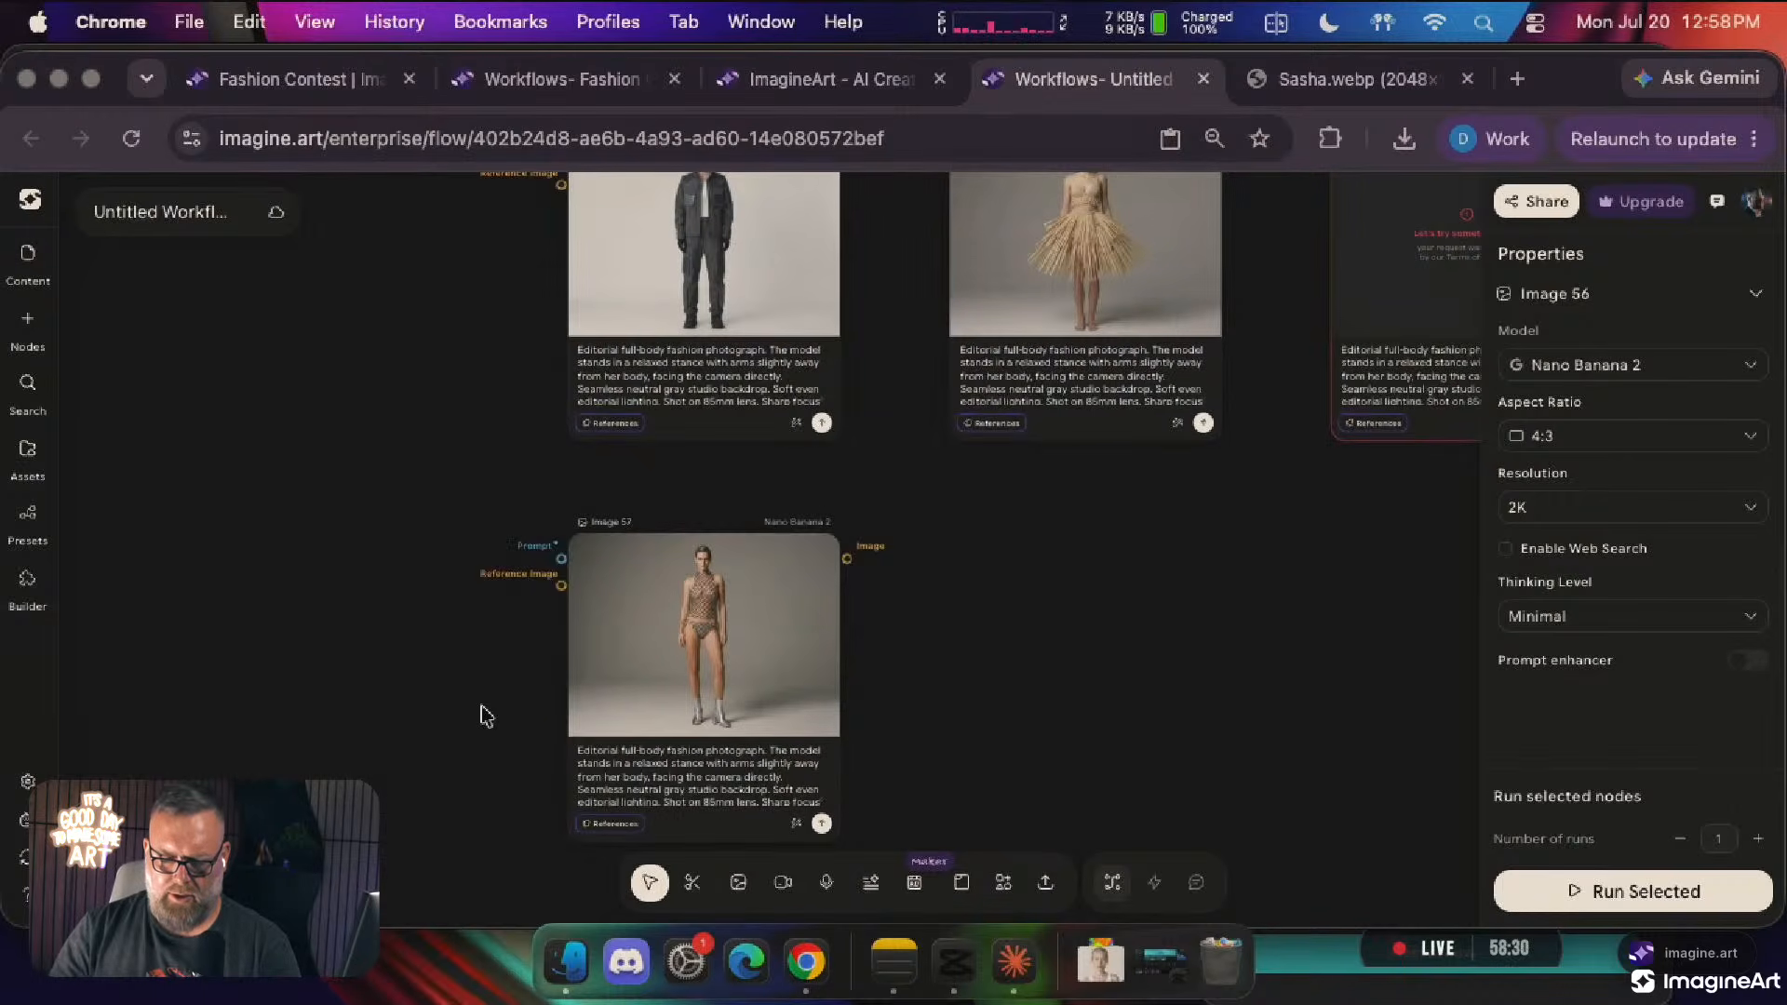
pyautogui.hscroll(15, 1084, 601)
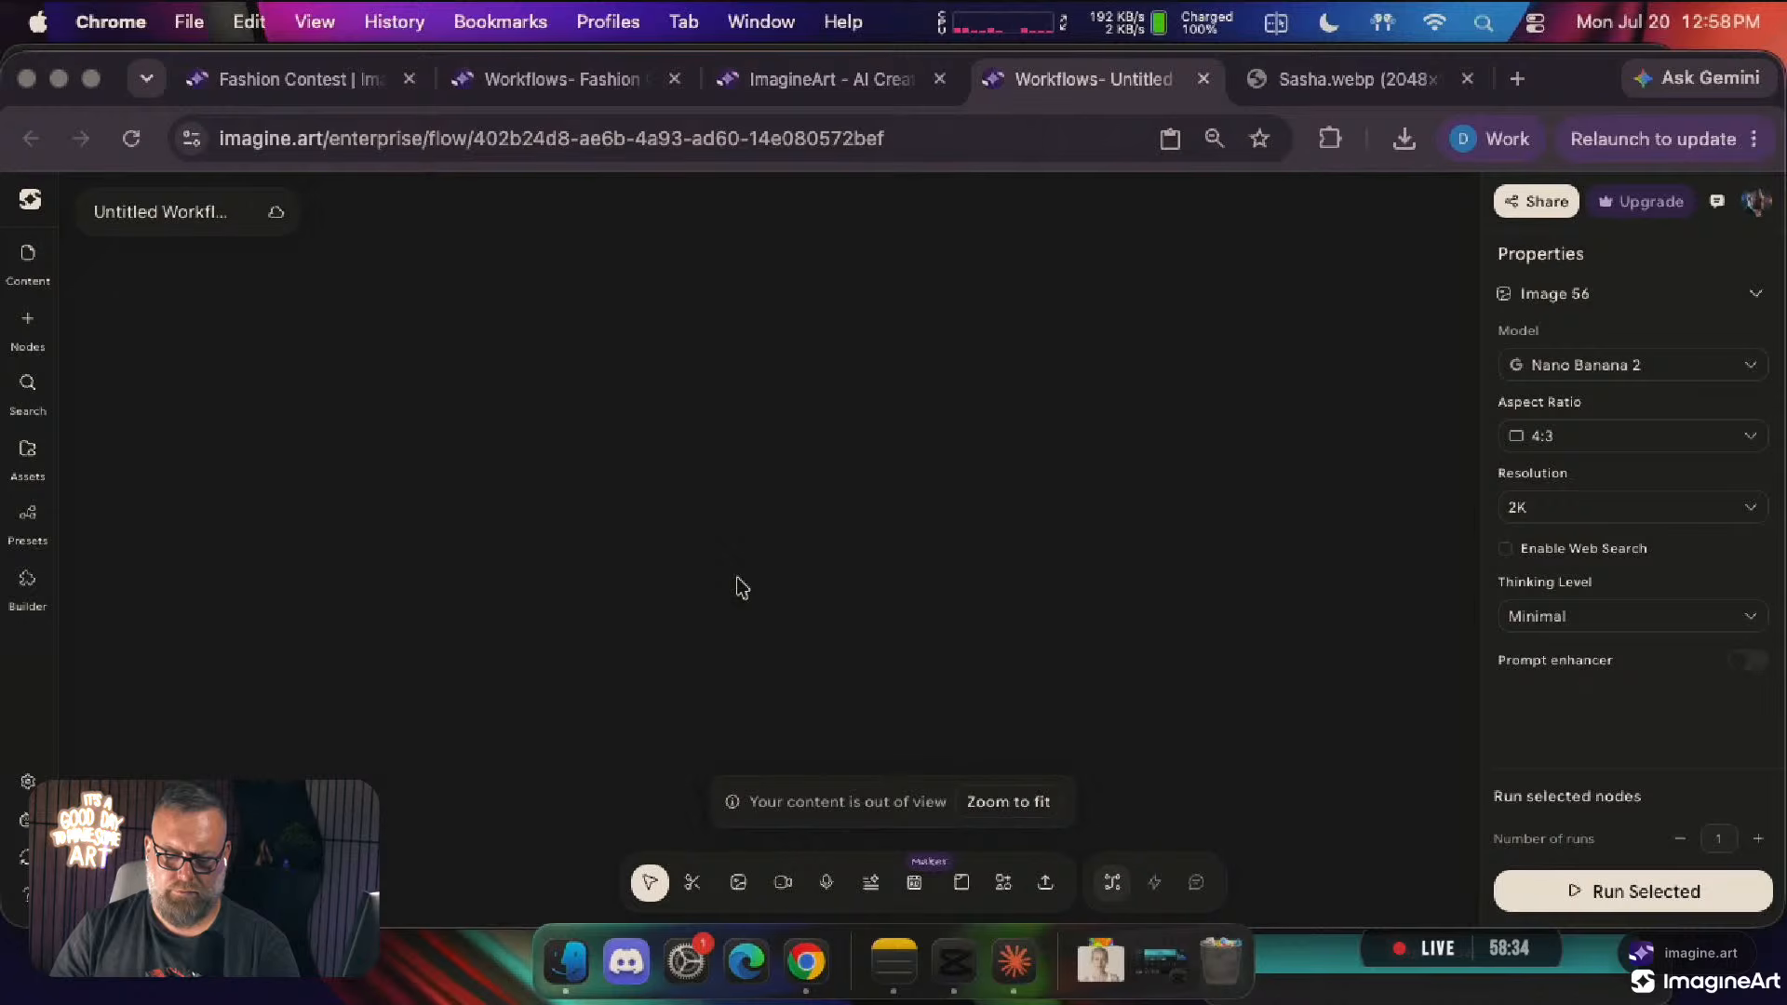
pyautogui.click(1038, 802)
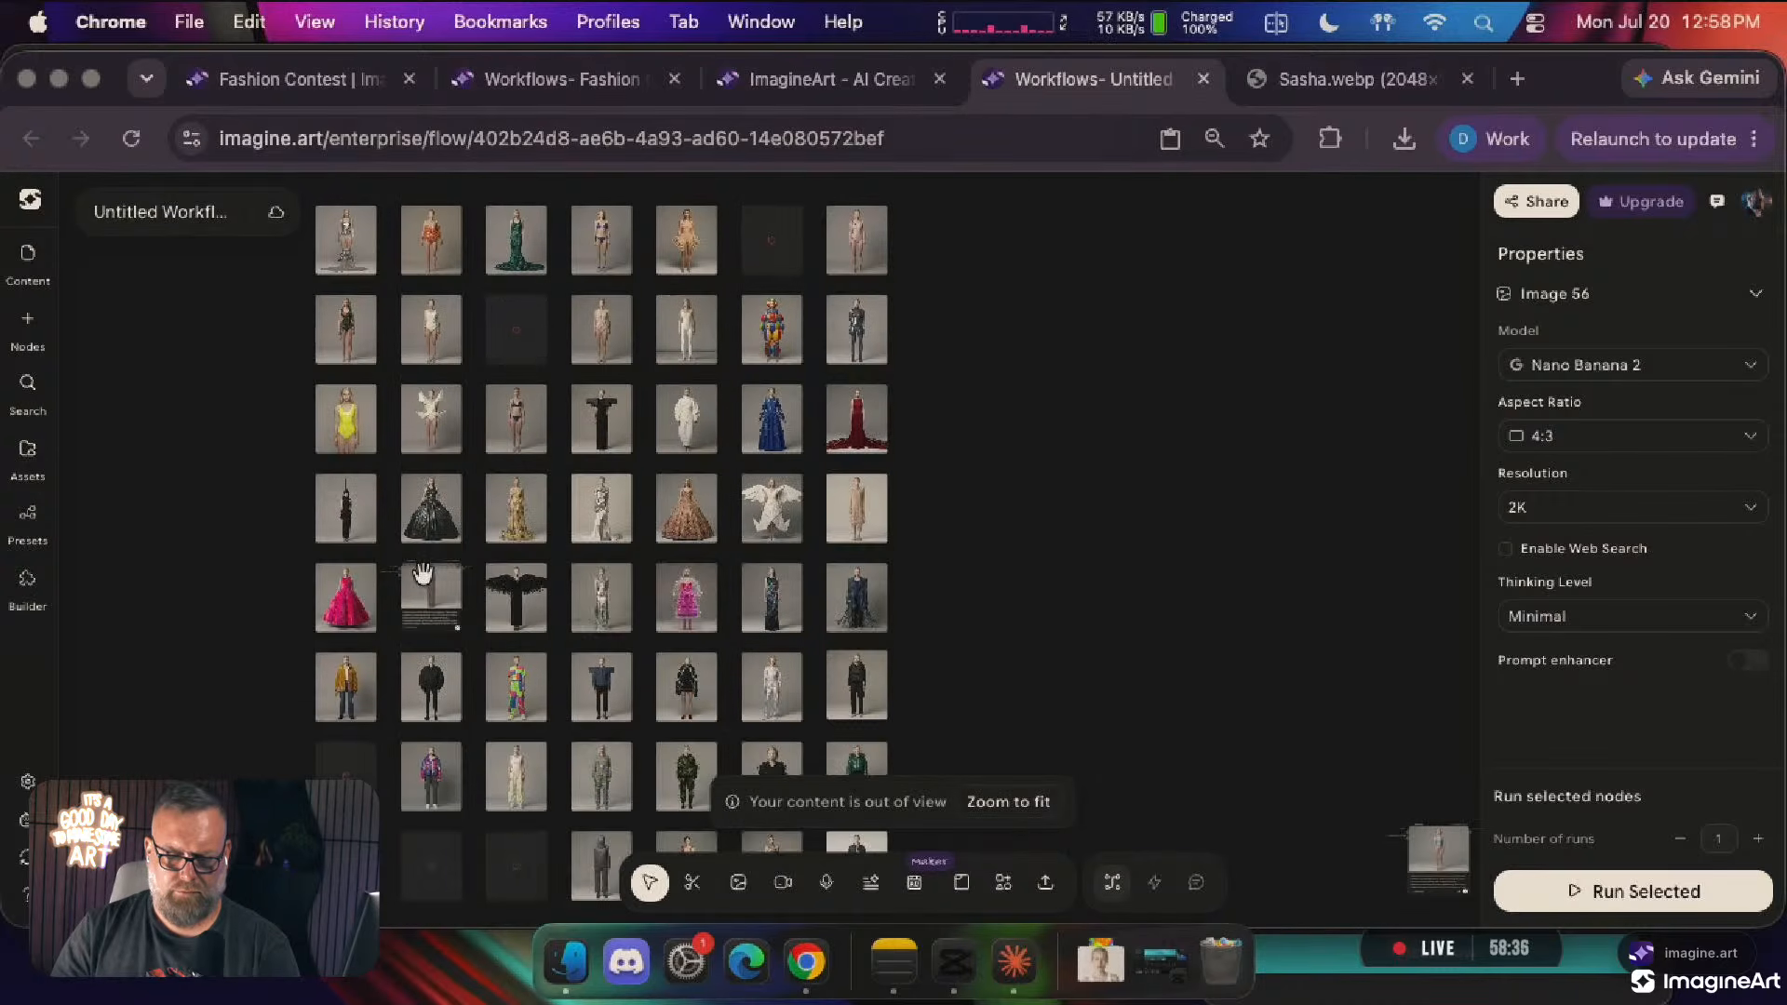
pyautogui.hscroll(-2, 249, 493)
pyautogui.scroll(1, 251, 493)
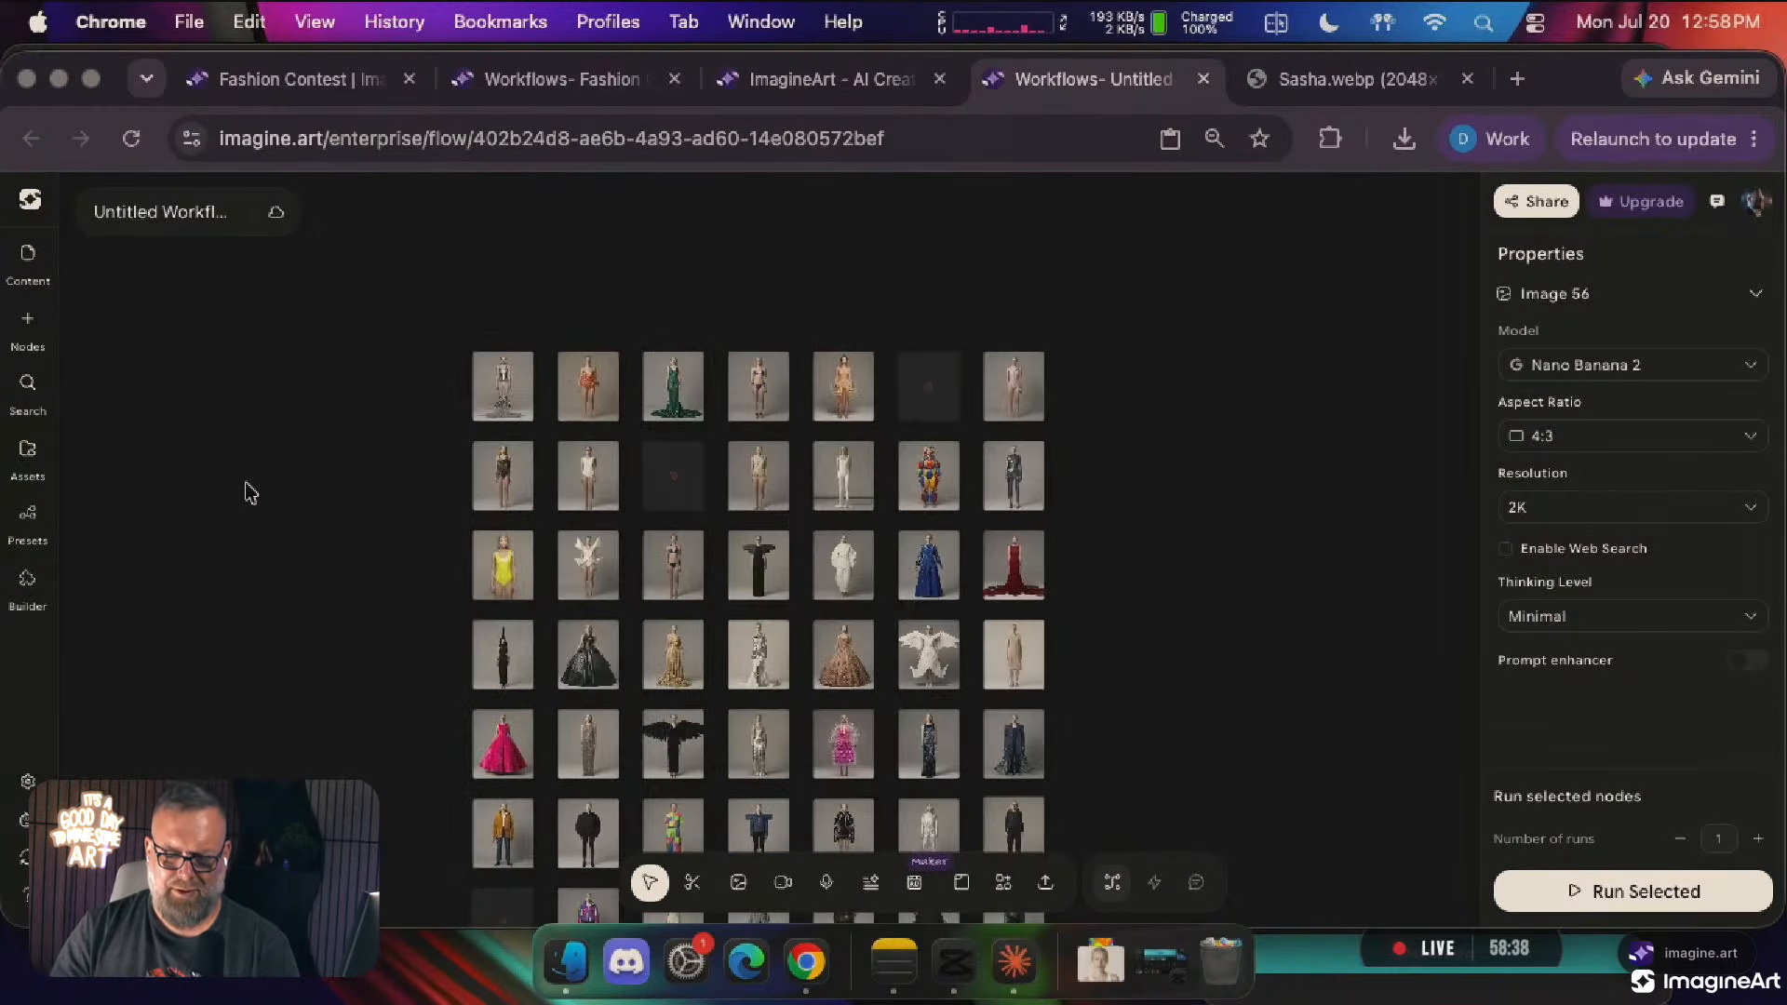
pyautogui.scroll(10, 467, 303)
pyautogui.hscroll(6, 470, 306)
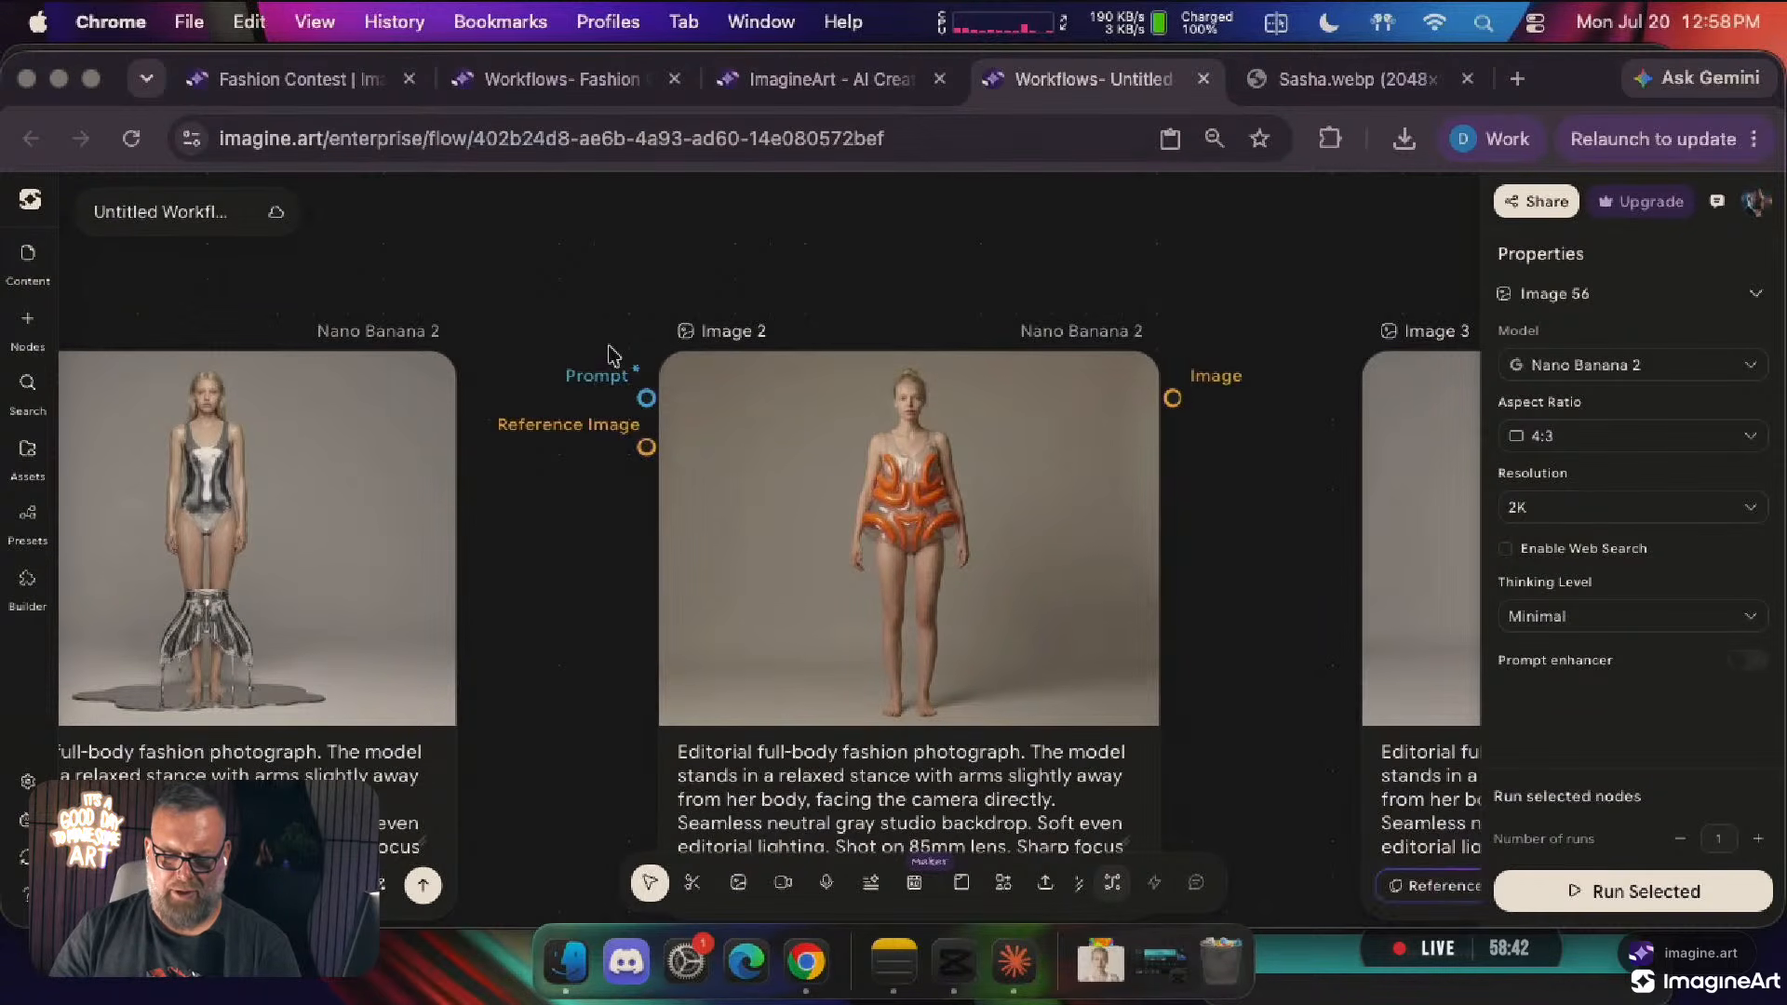
pyautogui.moveTo(1135, 630)
pyautogui.scroll(-10, 1134, 630)
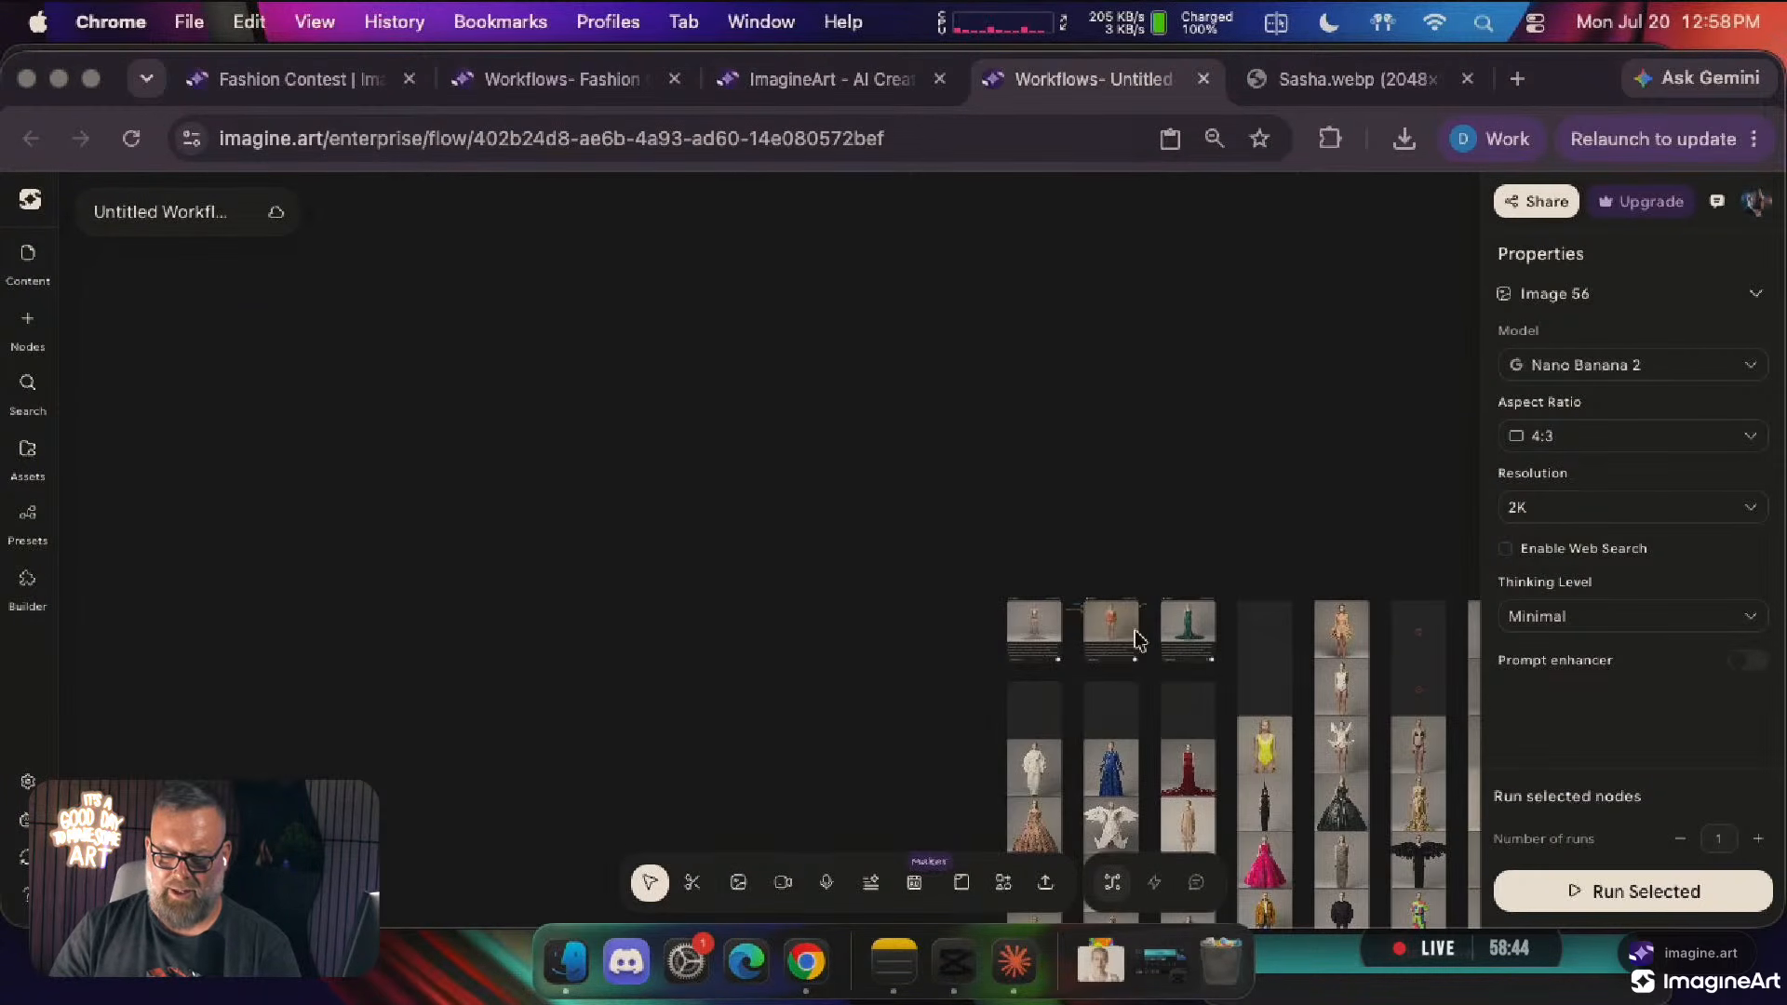
pyautogui.hscroll(8, 1133, 639)
pyautogui.moveTo(398, 523); pyautogui.dragTo(1229, 694)
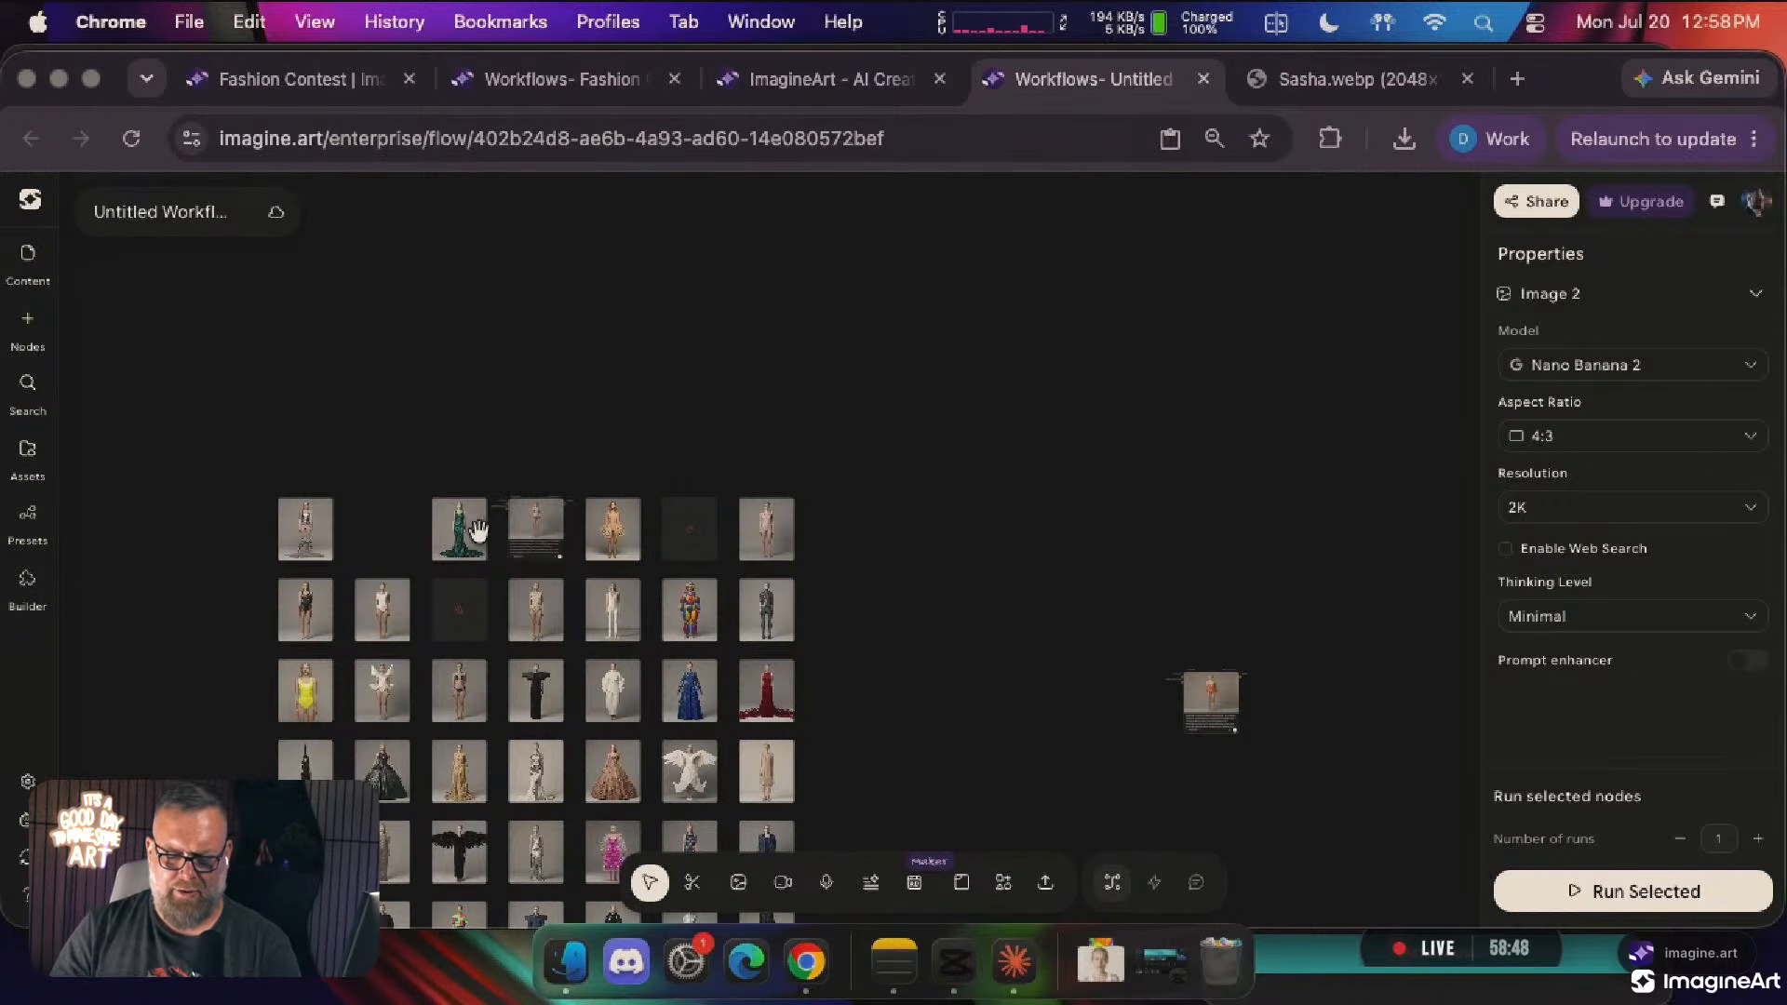
# Examine the swimwear outfits in the first grid rows up close, including Image 4, Image 5 and Image 11
pyautogui.scroll(10, 476, 530)
pyautogui.hscroll(10, 475, 522)
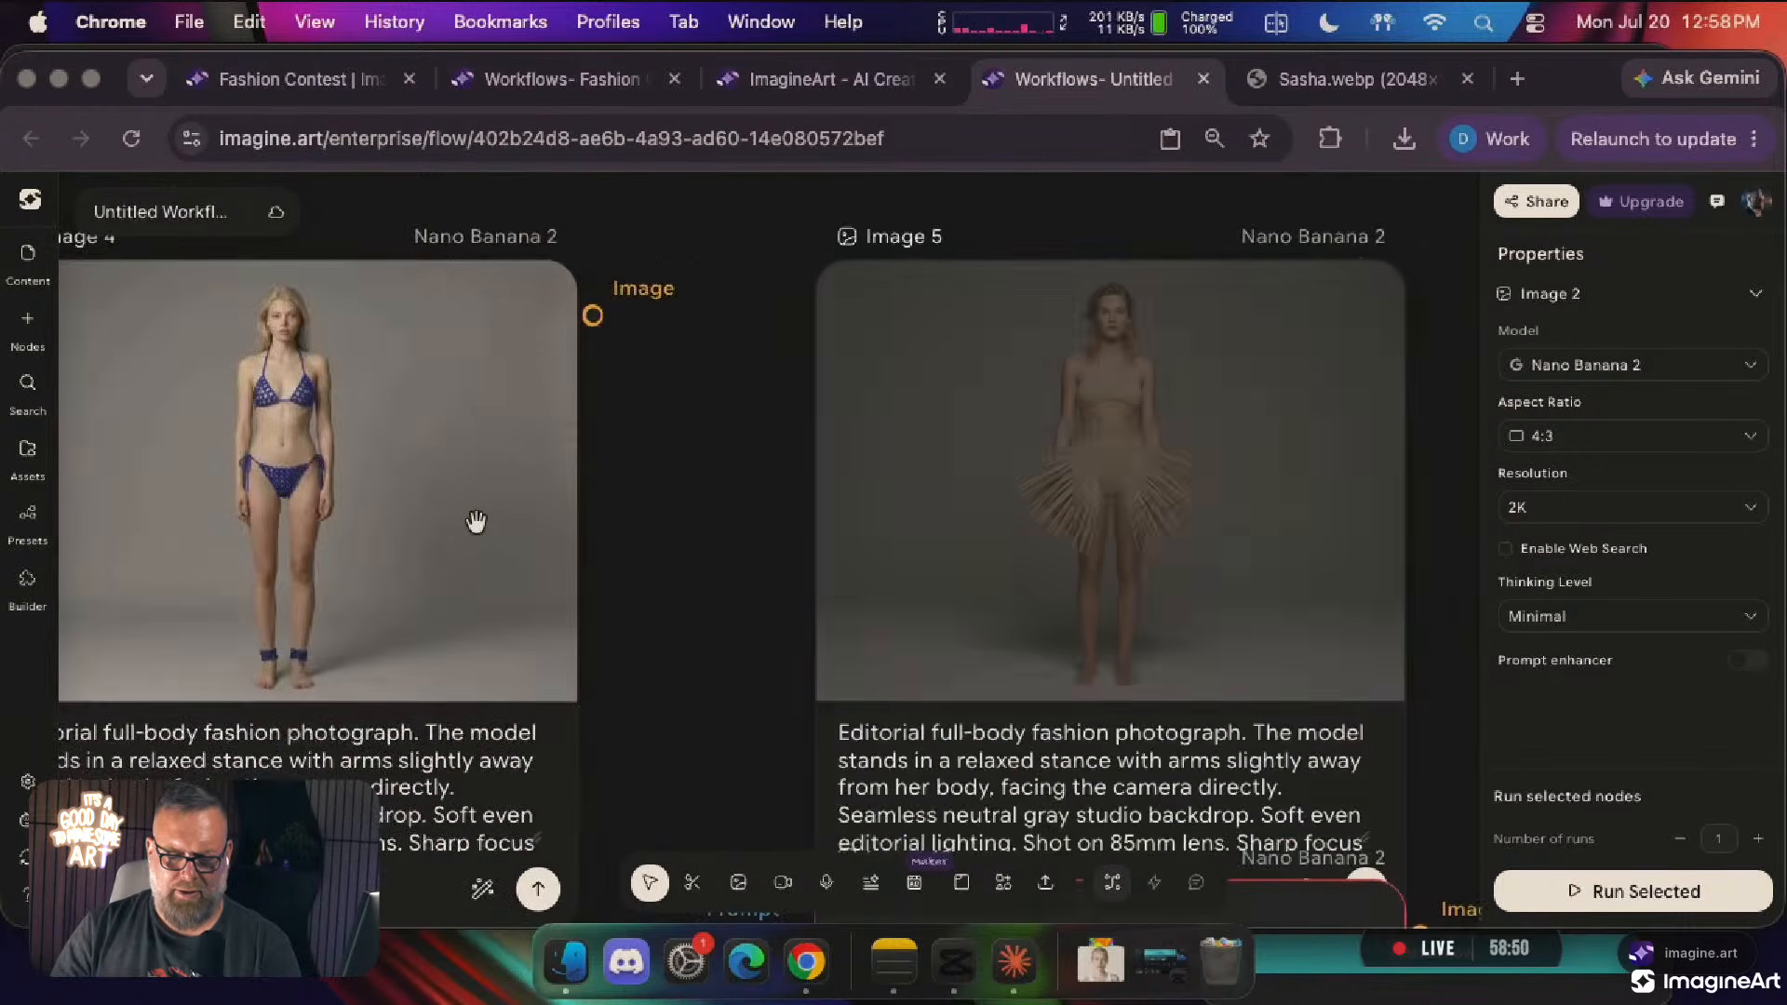
pyautogui.hscroll(10, 475, 522)
pyautogui.scroll(-8, 475, 522)
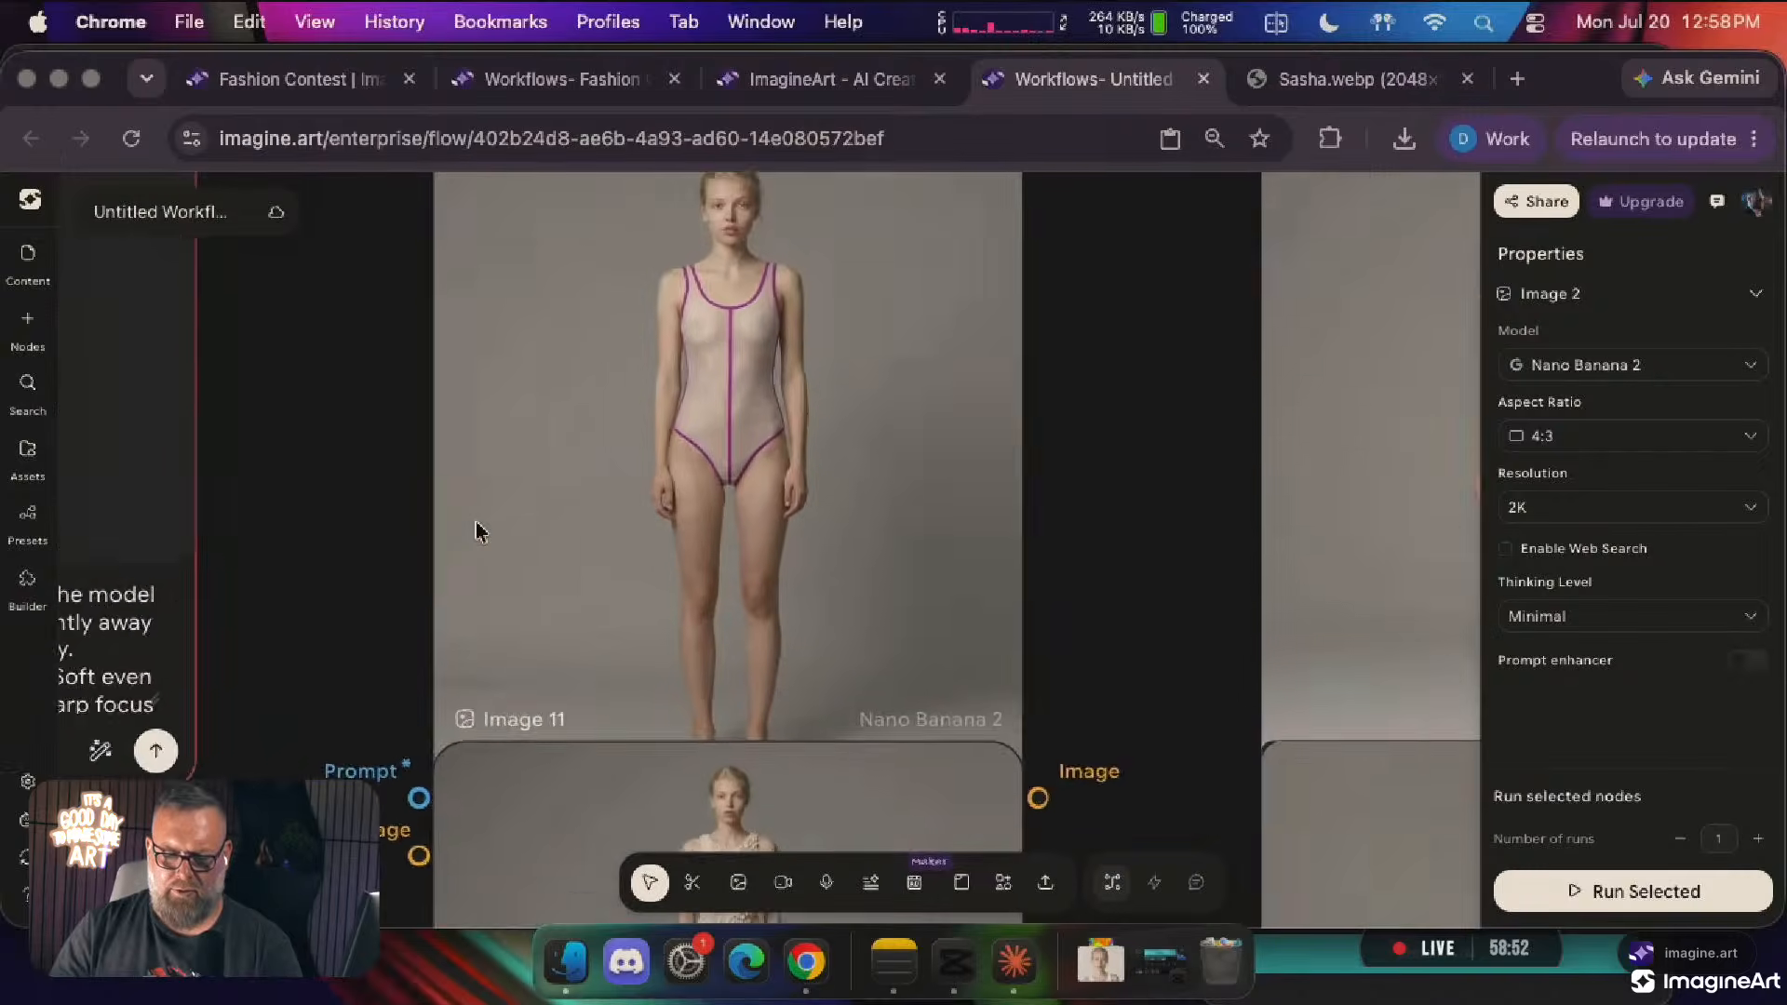
pyautogui.hscroll(10, 476, 522)
pyautogui.scroll(2, 475, 522)
pyautogui.scroll(-3, 475, 522)
pyautogui.scroll(3, 476, 522)
# Examine the iridescent bodysuit in Image 14 and the yellow swimsuit in Image 15 up close
pyautogui.hscroll(-7, 476, 522)
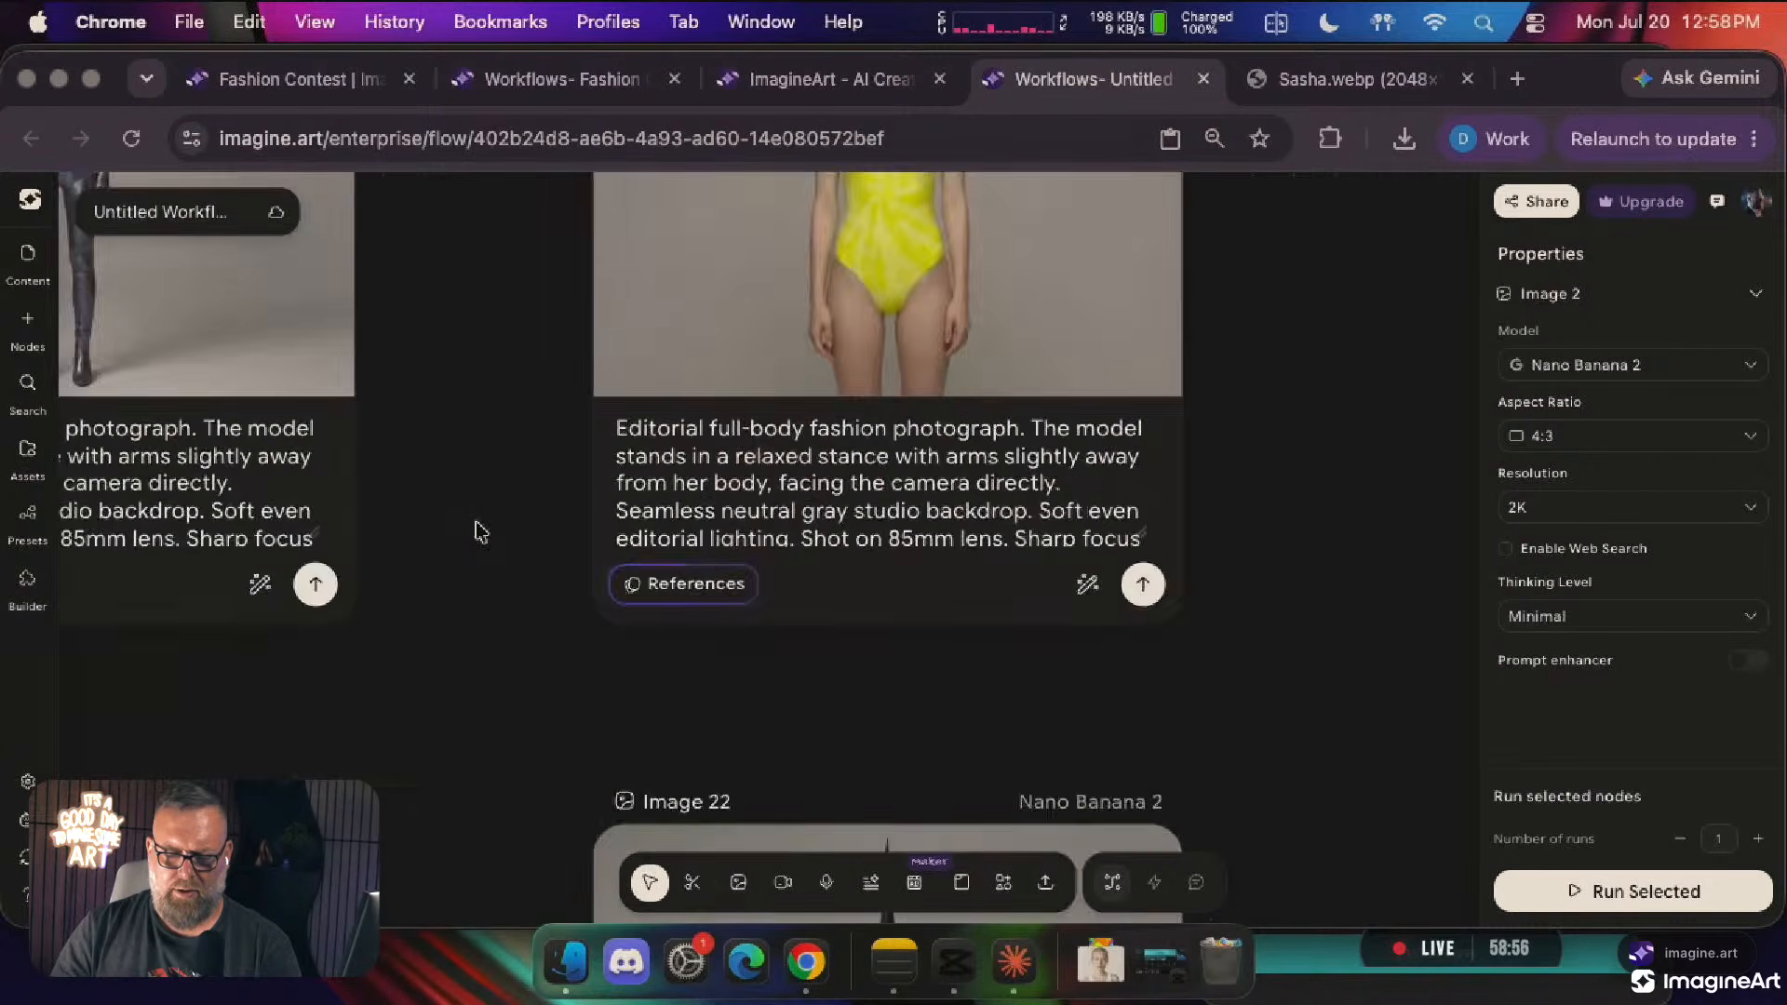
pyautogui.scroll(2, 475, 522)
pyautogui.hscroll(-5, 476, 532)
pyautogui.scroll(5, 475, 531)
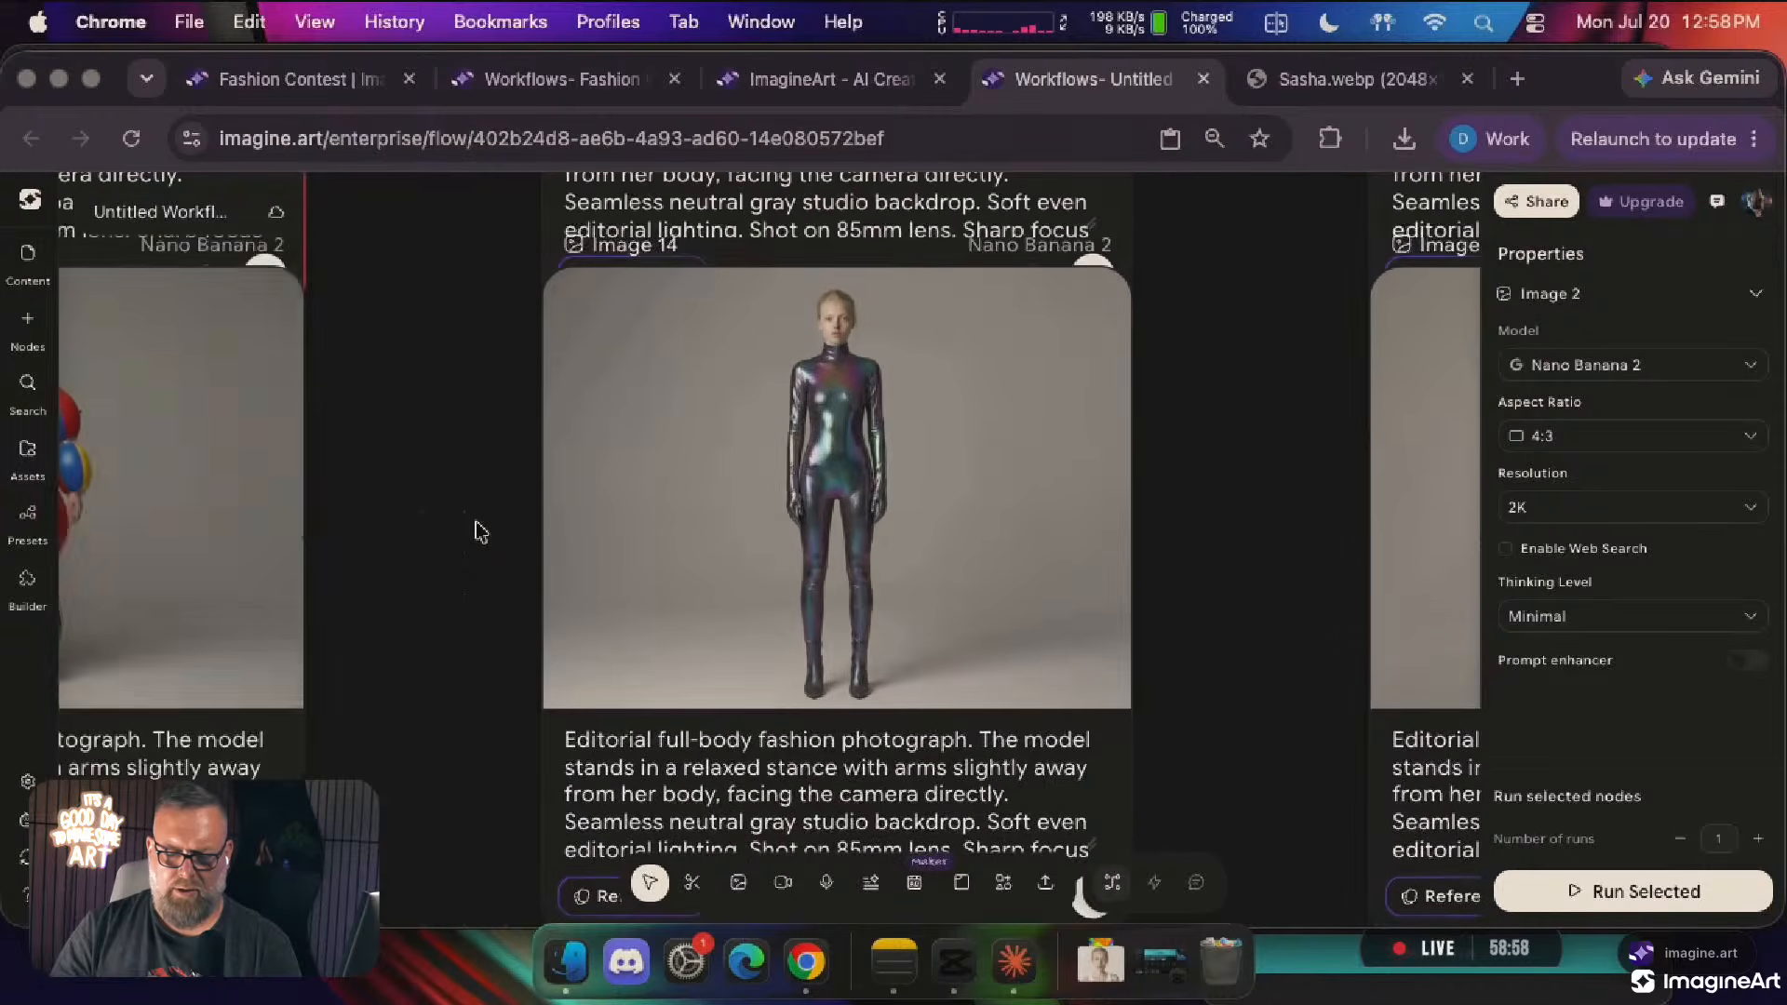
pyautogui.scroll(-4, 478, 532)
pyautogui.scroll(1, 479, 532)
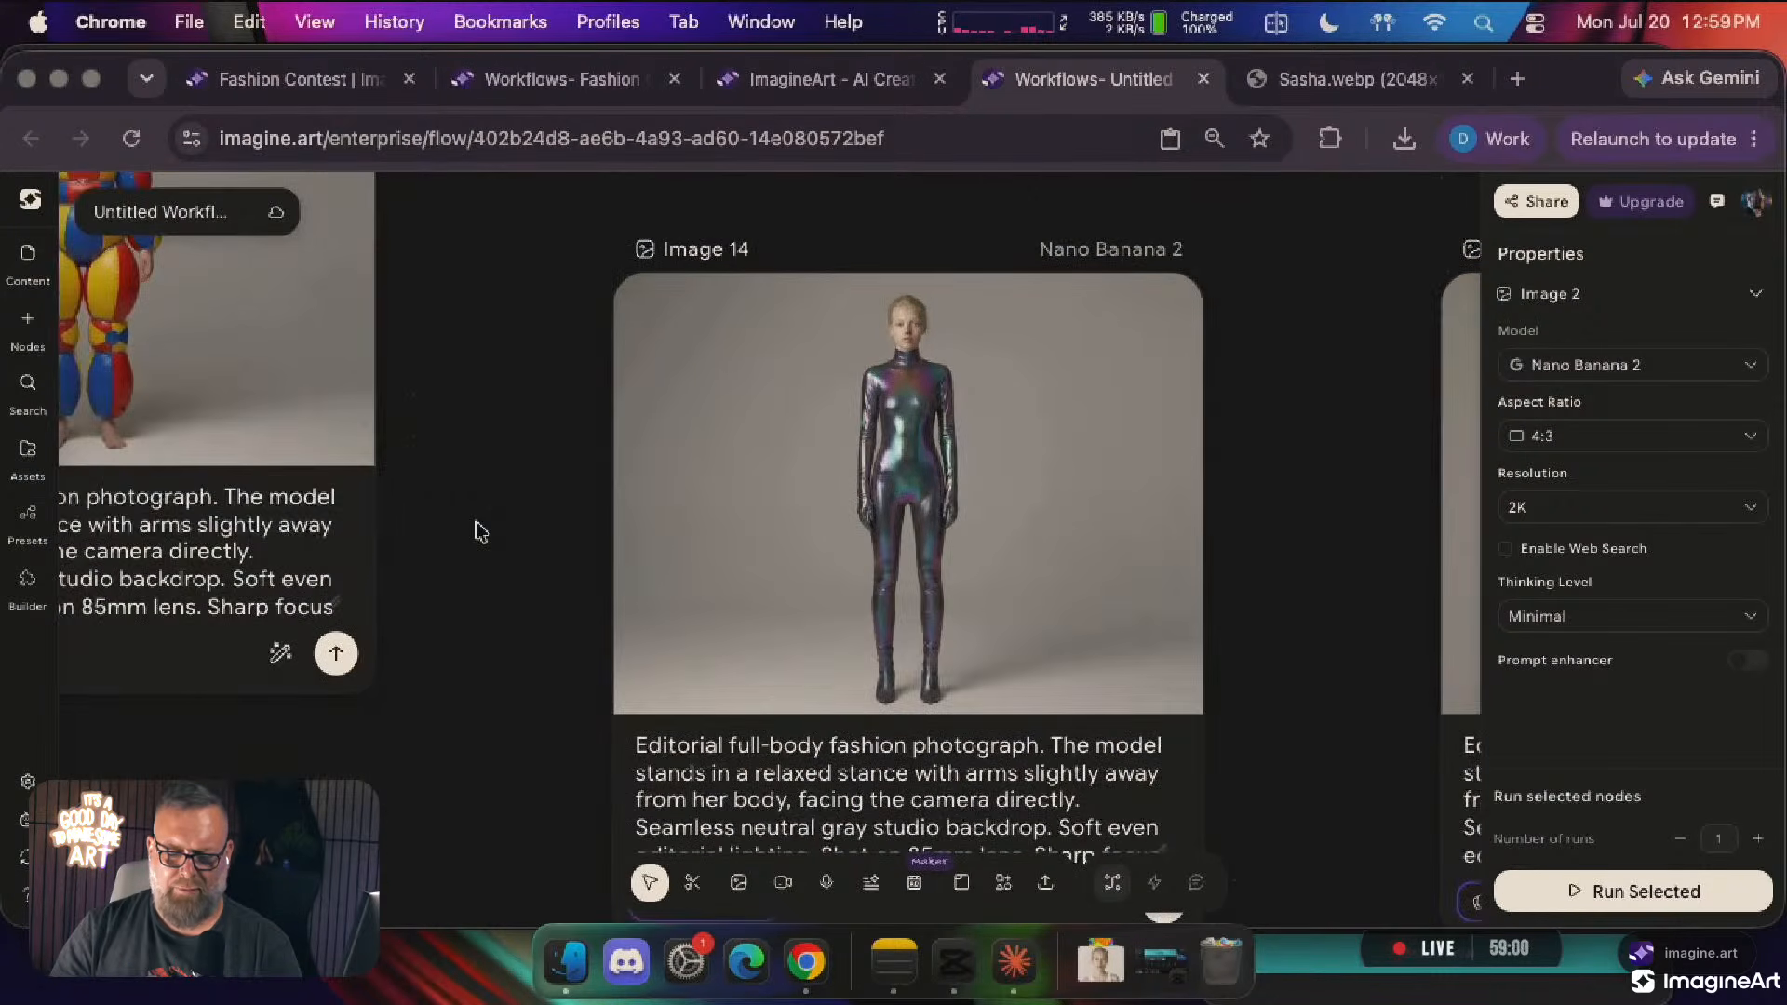
pyautogui.hscroll(-6, 478, 532)
pyautogui.scroll(2, 478, 531)
pyautogui.scroll(2, 476, 531)
pyautogui.hscroll(8, 476, 532)
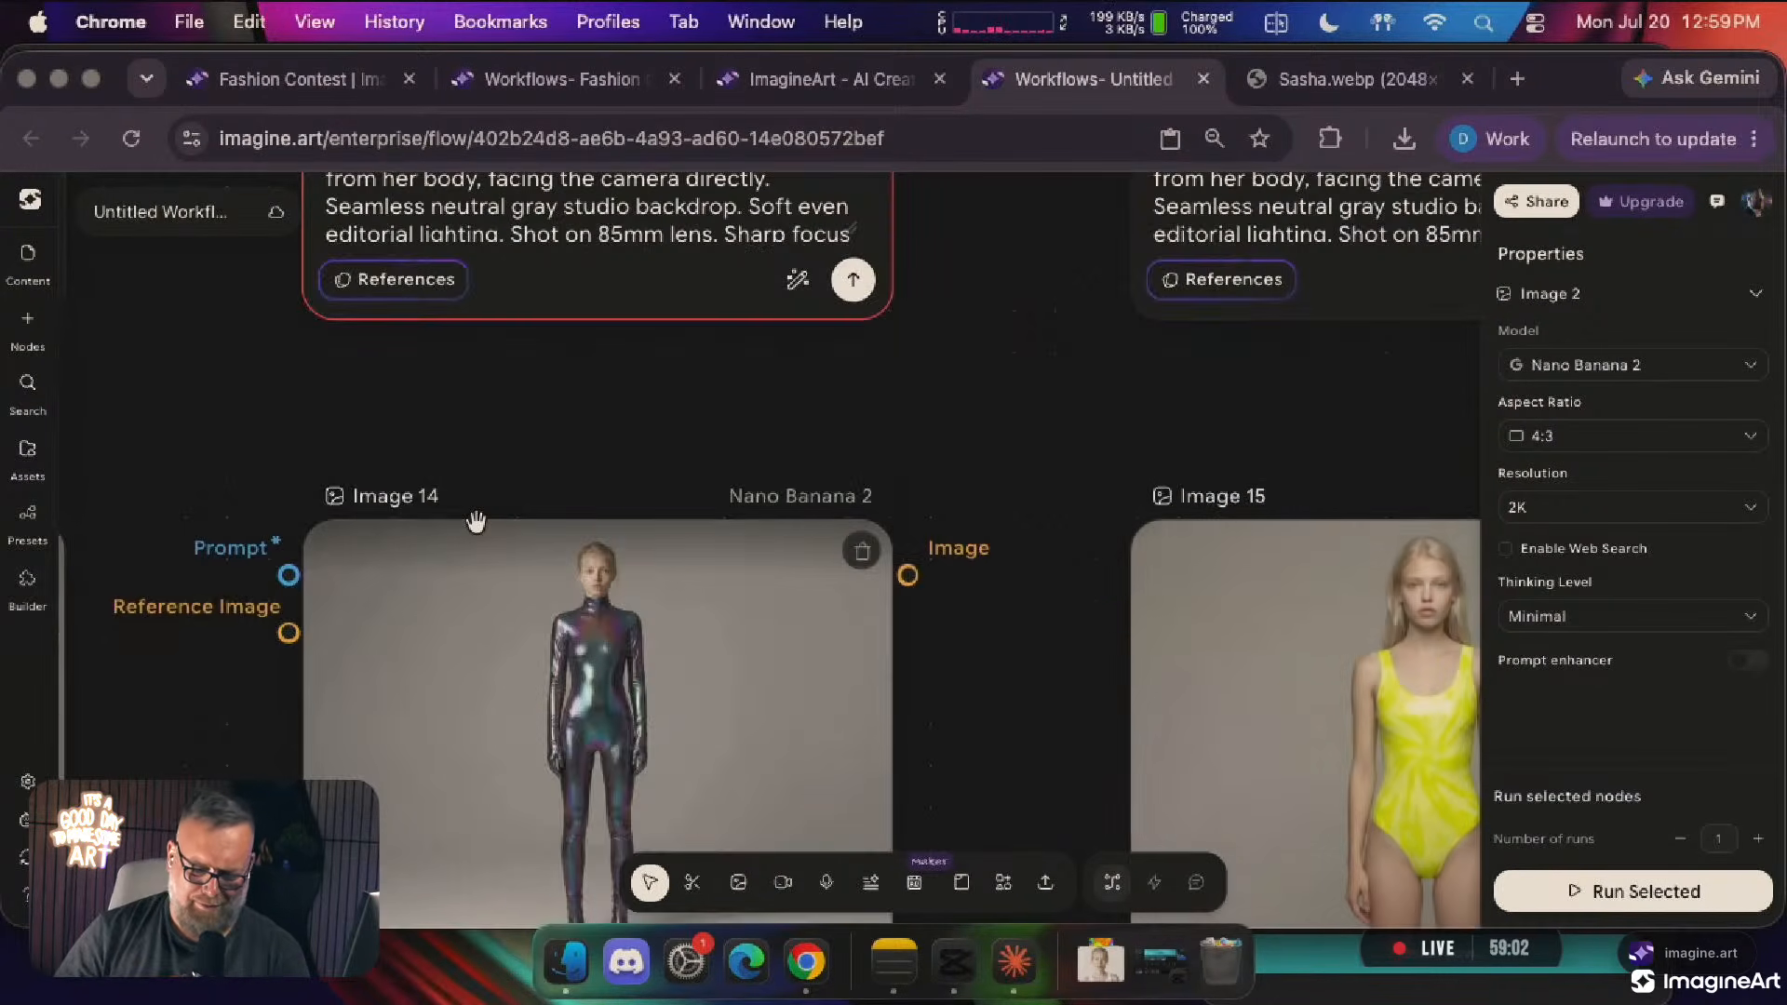
pyautogui.hscroll(-5, 1126, 577)
pyautogui.scroll(-2, 1129, 582)
pyautogui.hscroll(8, 467, 605)
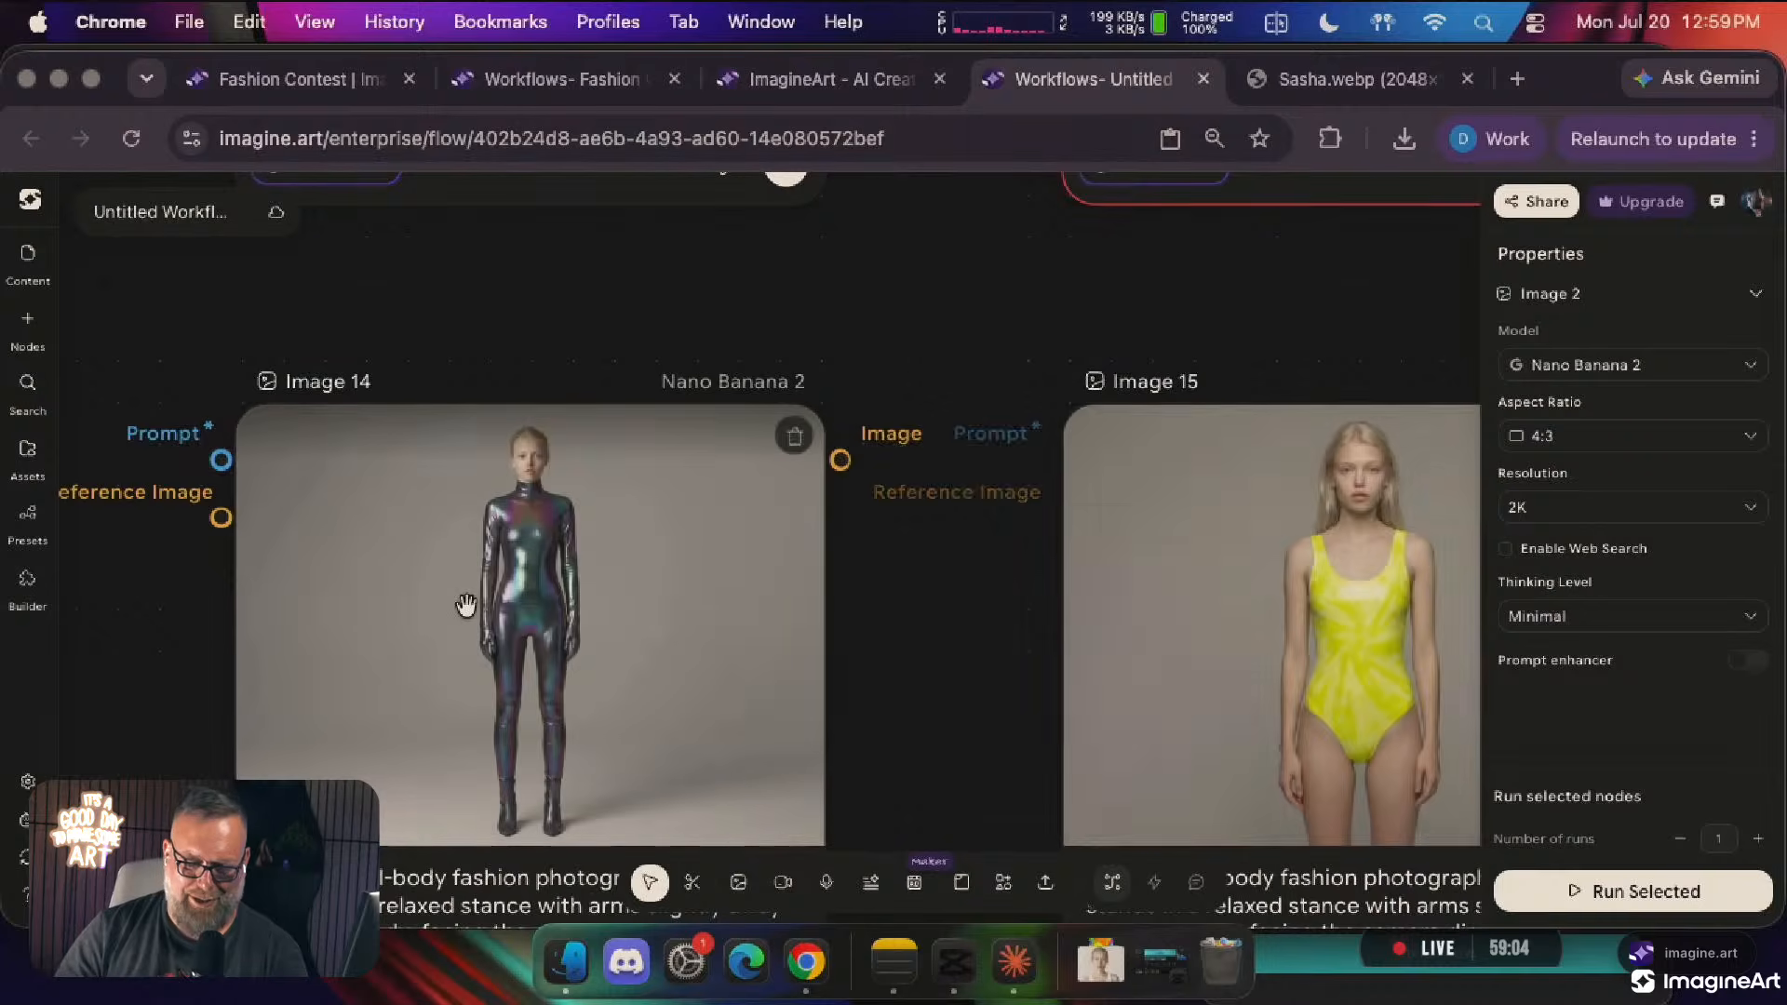
# Examine the next outfit rows of the grid, including the folded-paper bodysuit in Image 16, up close
pyautogui.hscroll(-8, 470, 614)
pyautogui.hscroll(-3, 468, 615)
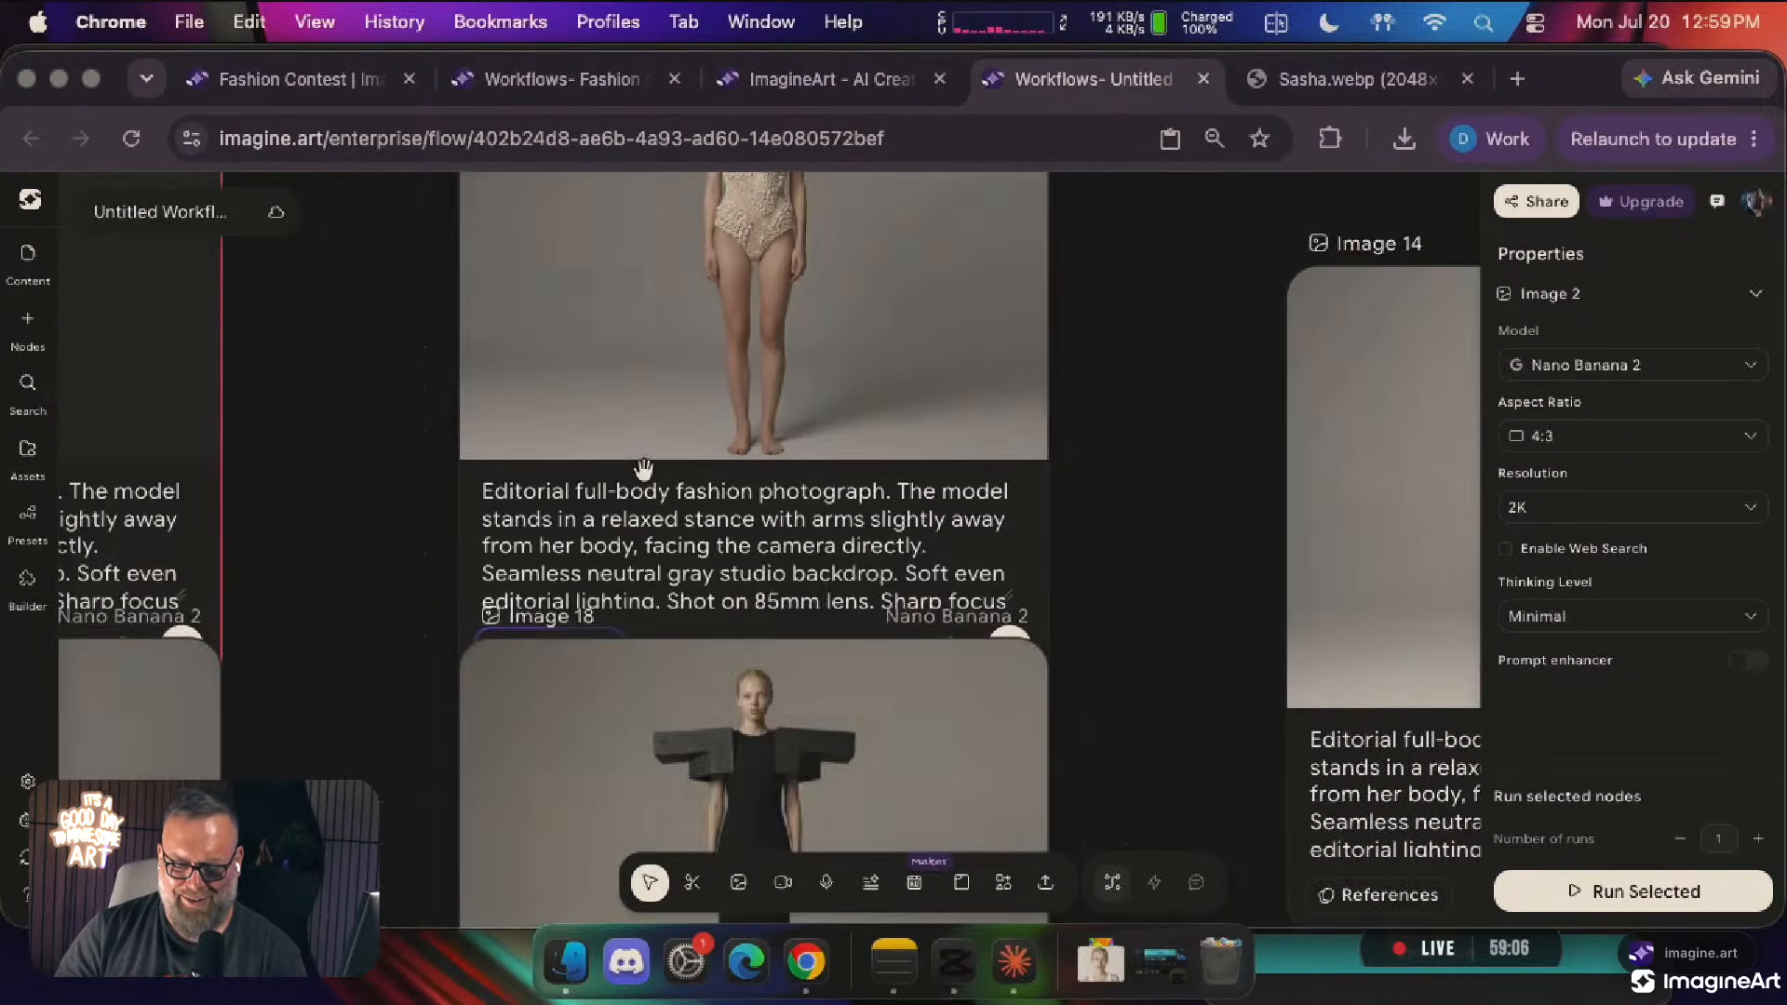
pyautogui.scroll(-8, 452, 420)
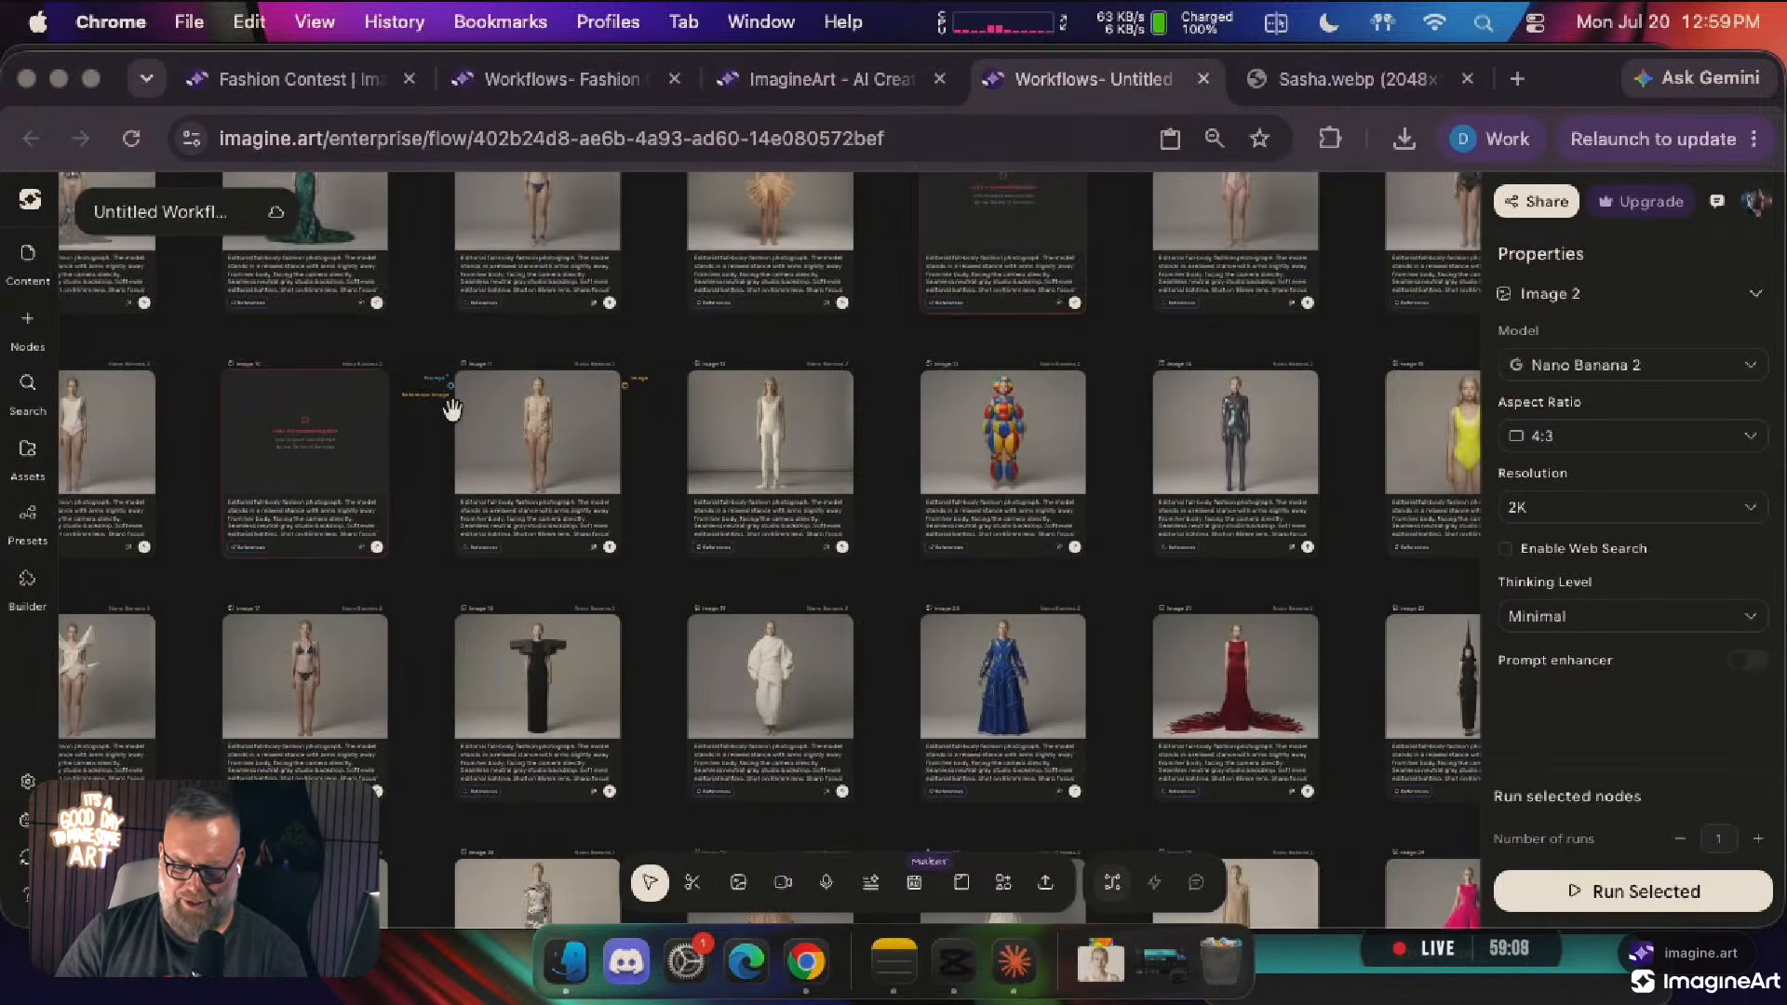
pyautogui.scroll(-1, 452, 409)
pyautogui.hscroll(-5, 452, 409)
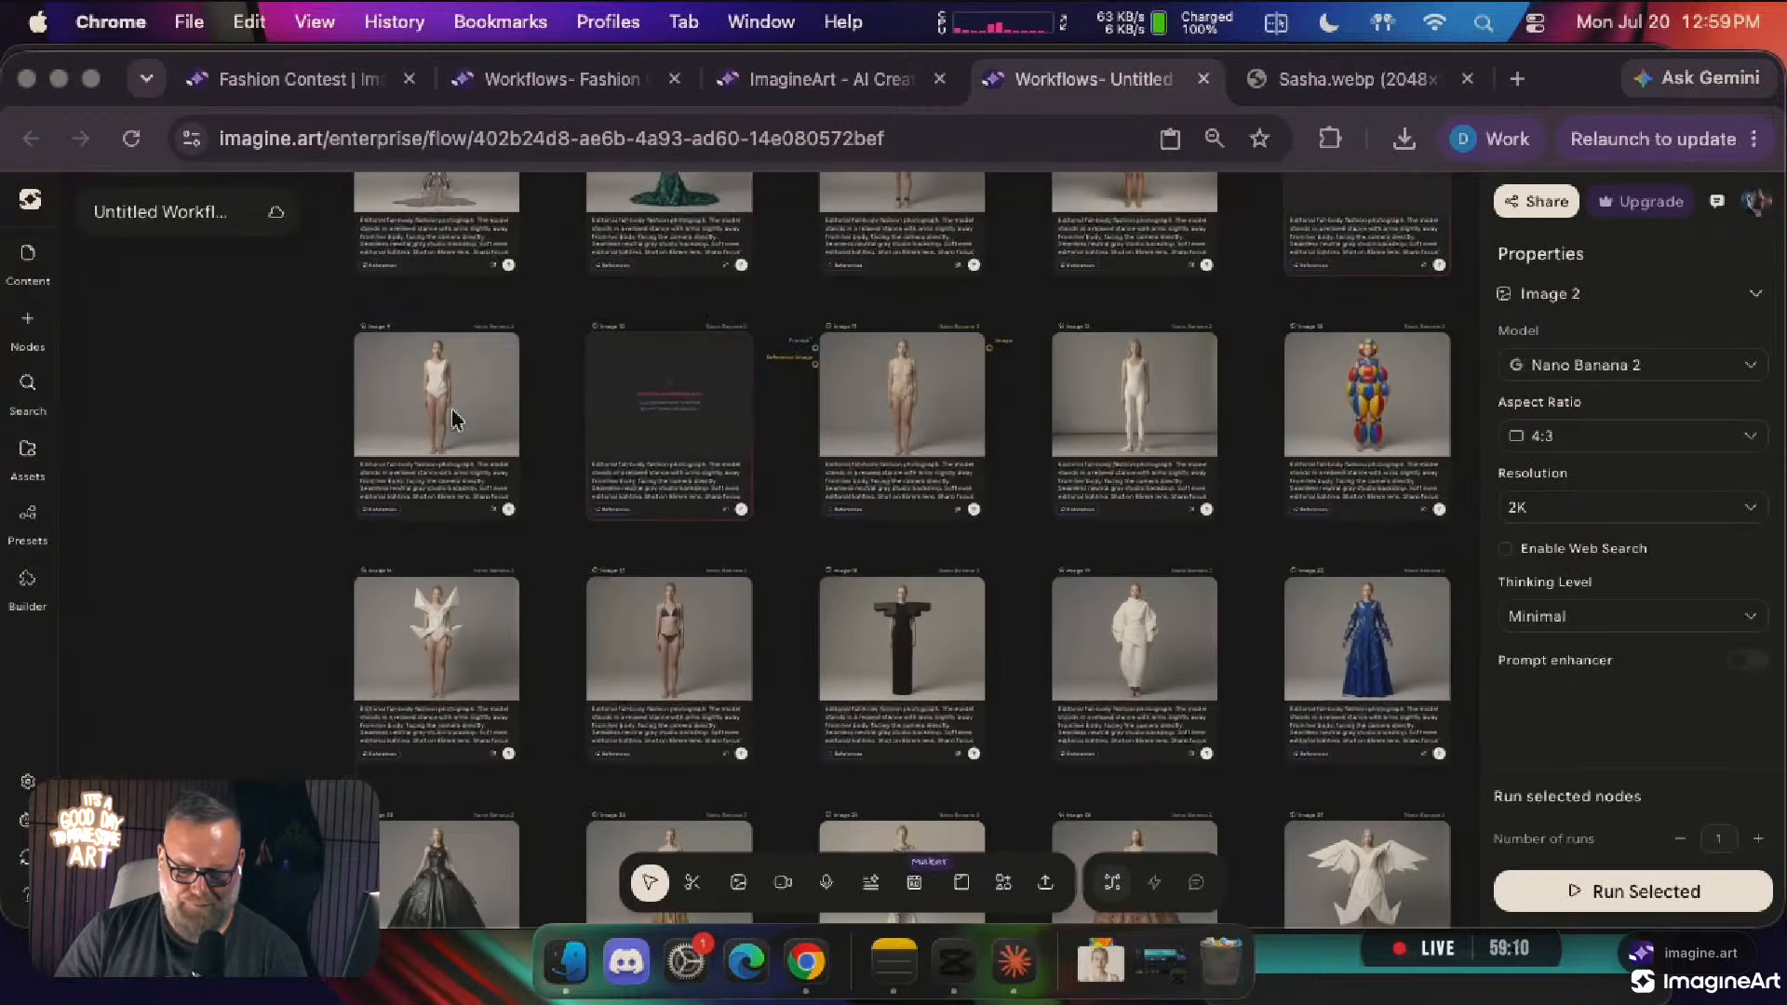
pyautogui.scroll(10, 389, 686)
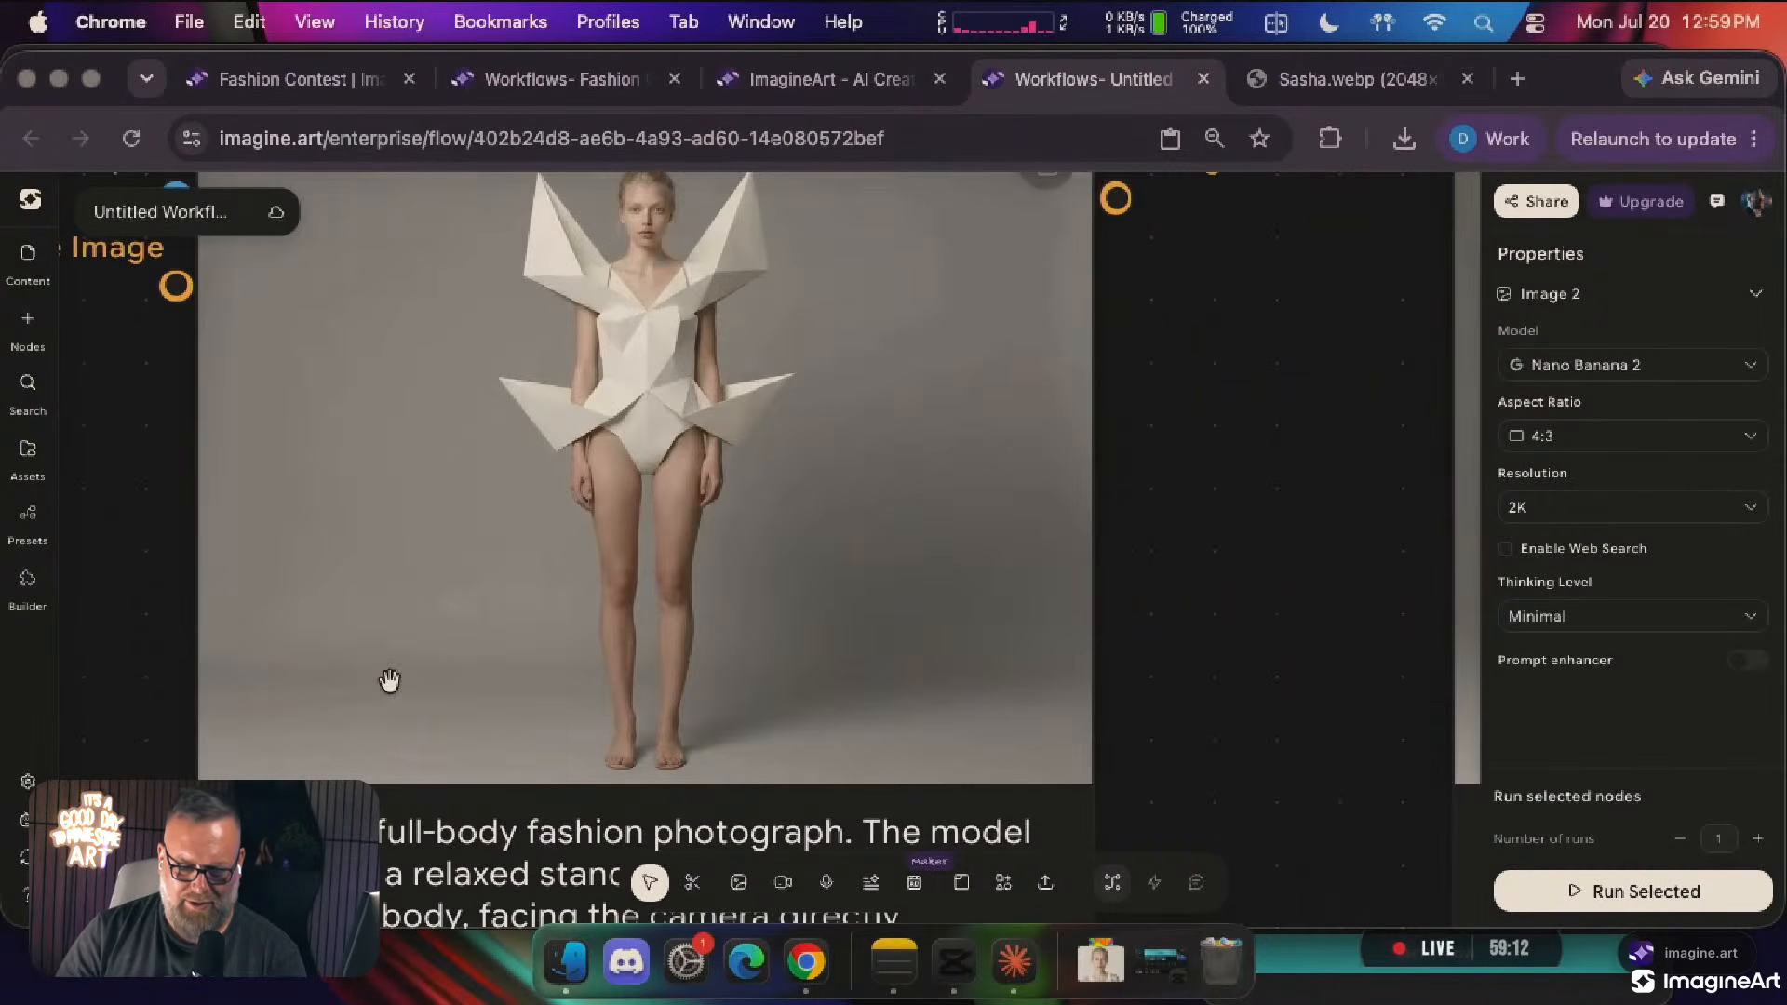
pyautogui.scroll(2, 390, 684)
pyautogui.scroll(-8, 390, 686)
pyautogui.scroll(9, 390, 687)
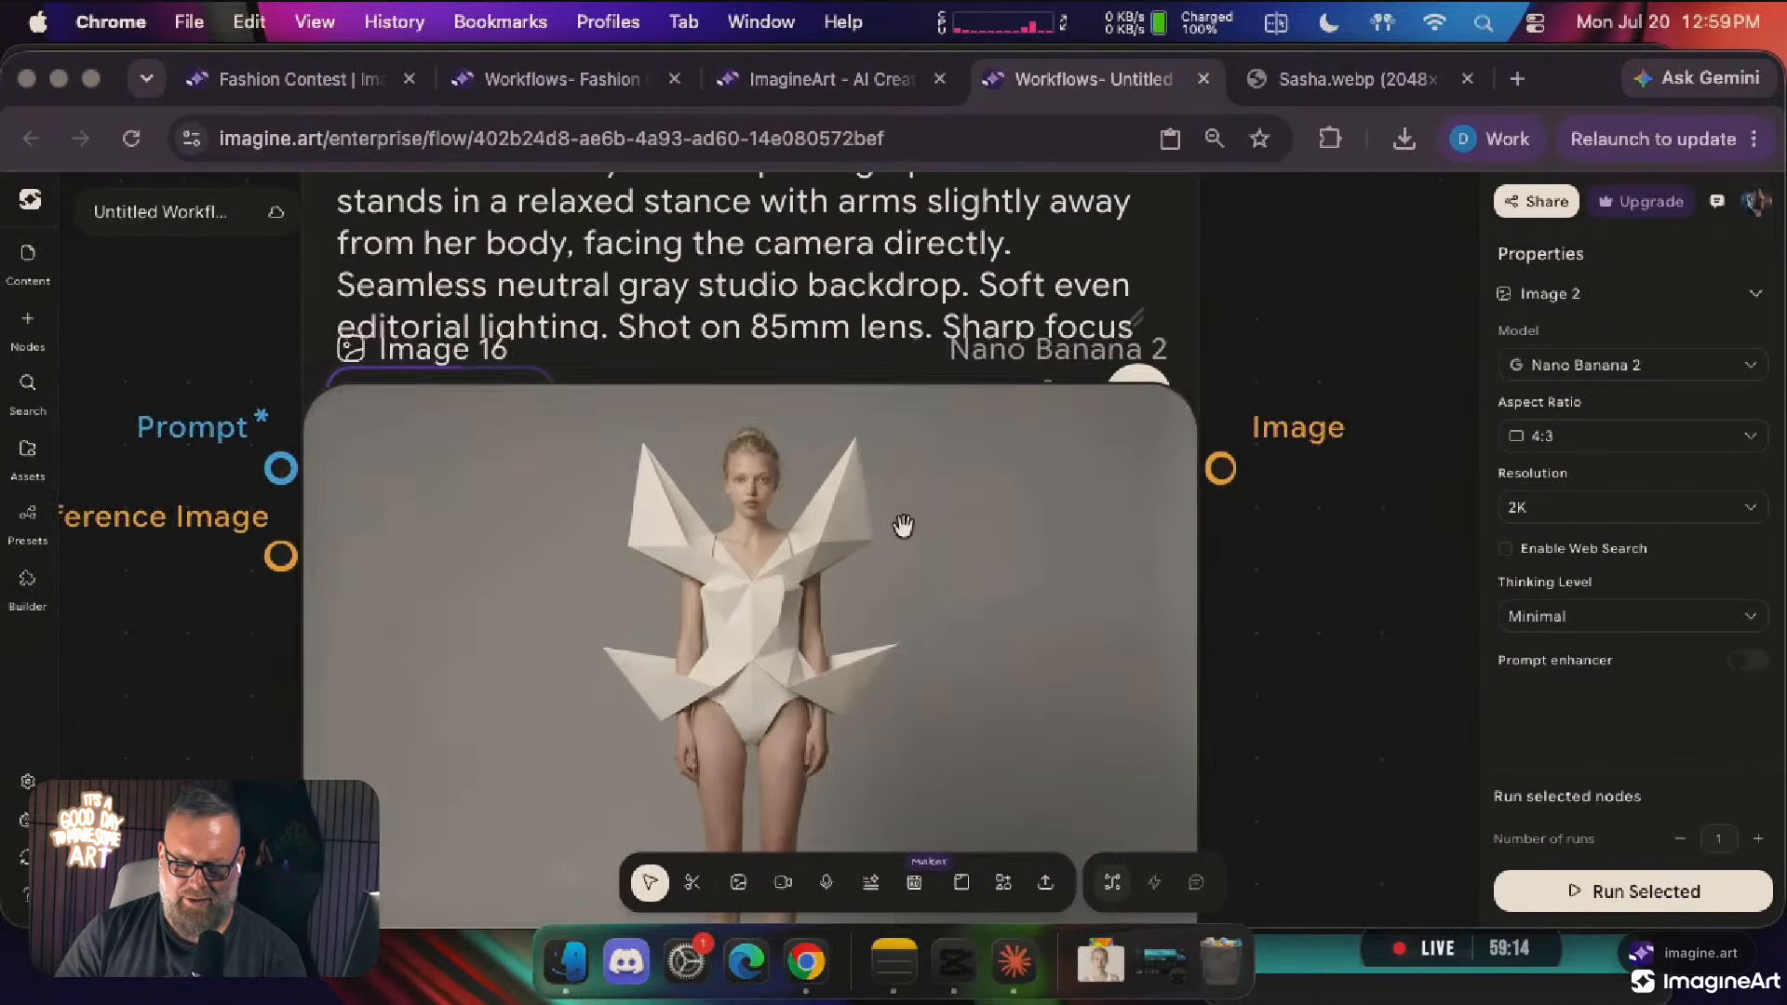
pyautogui.scroll(3, 925, 554)
pyautogui.scroll(-10, 925, 554)
pyautogui.press('super+z')
pyautogui.press('super+z')
pyautogui.press('super+z')
pyautogui.press('super+z')
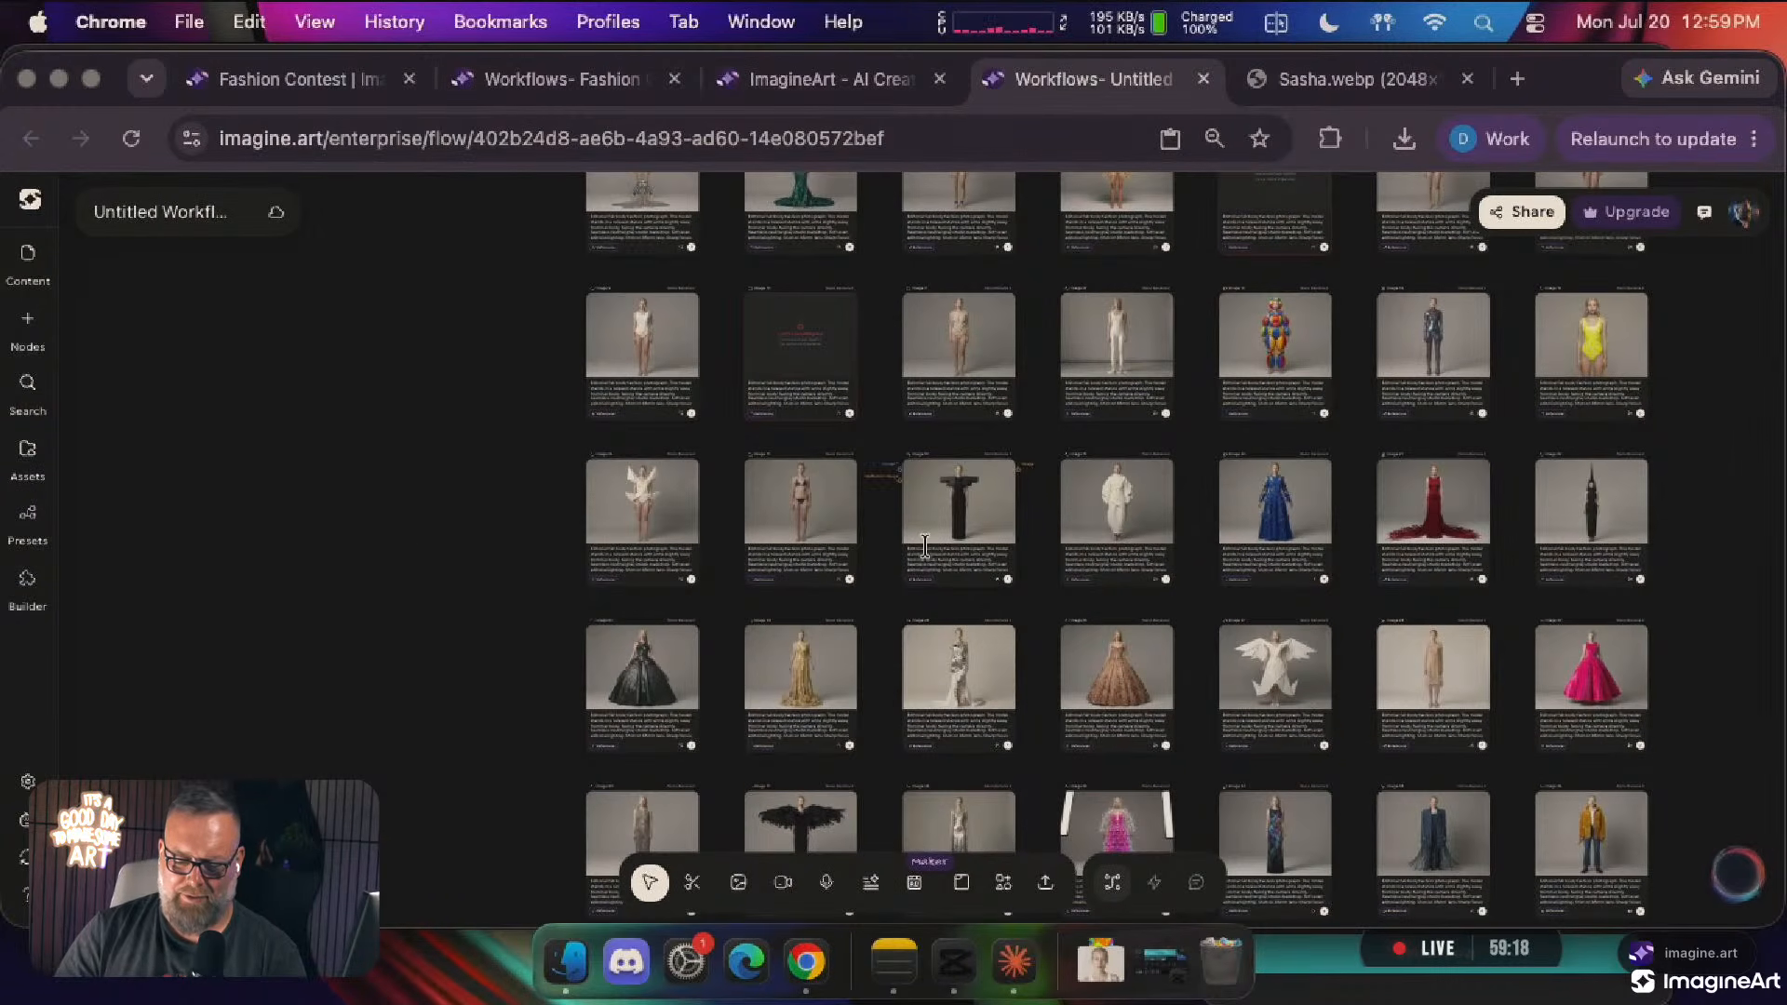
pyautogui.press('super+a')
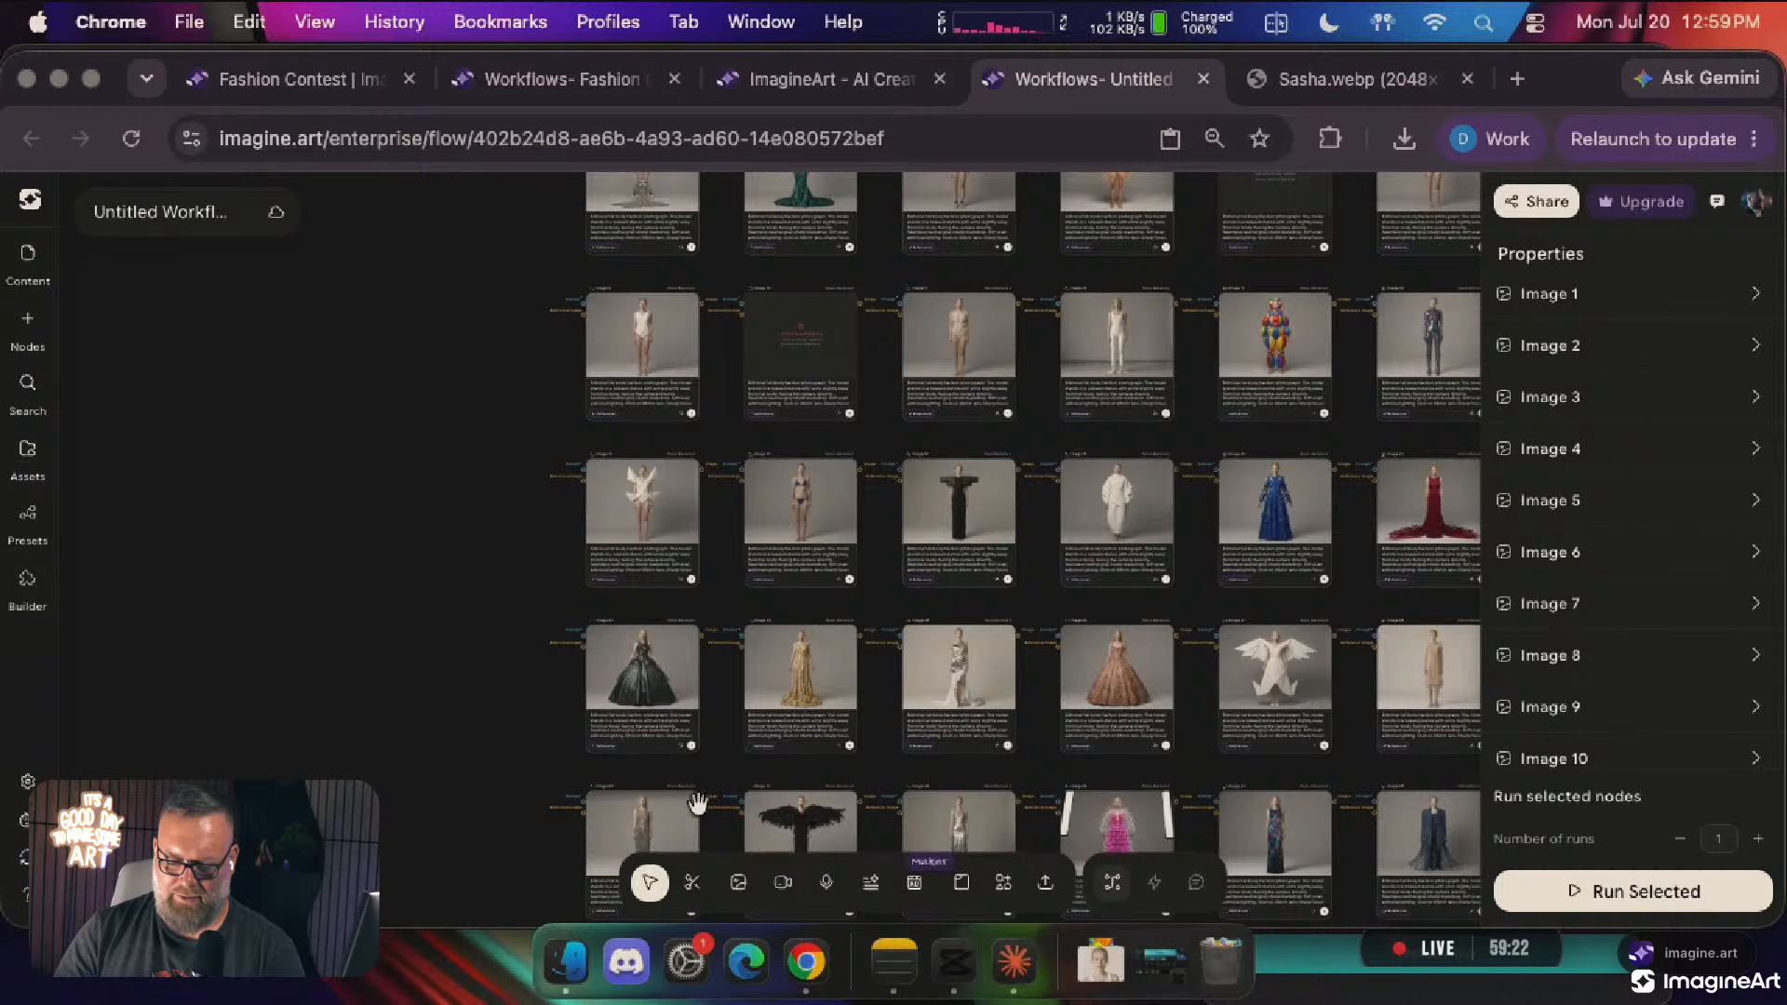
pyautogui.scroll(-10, 1001, 647)
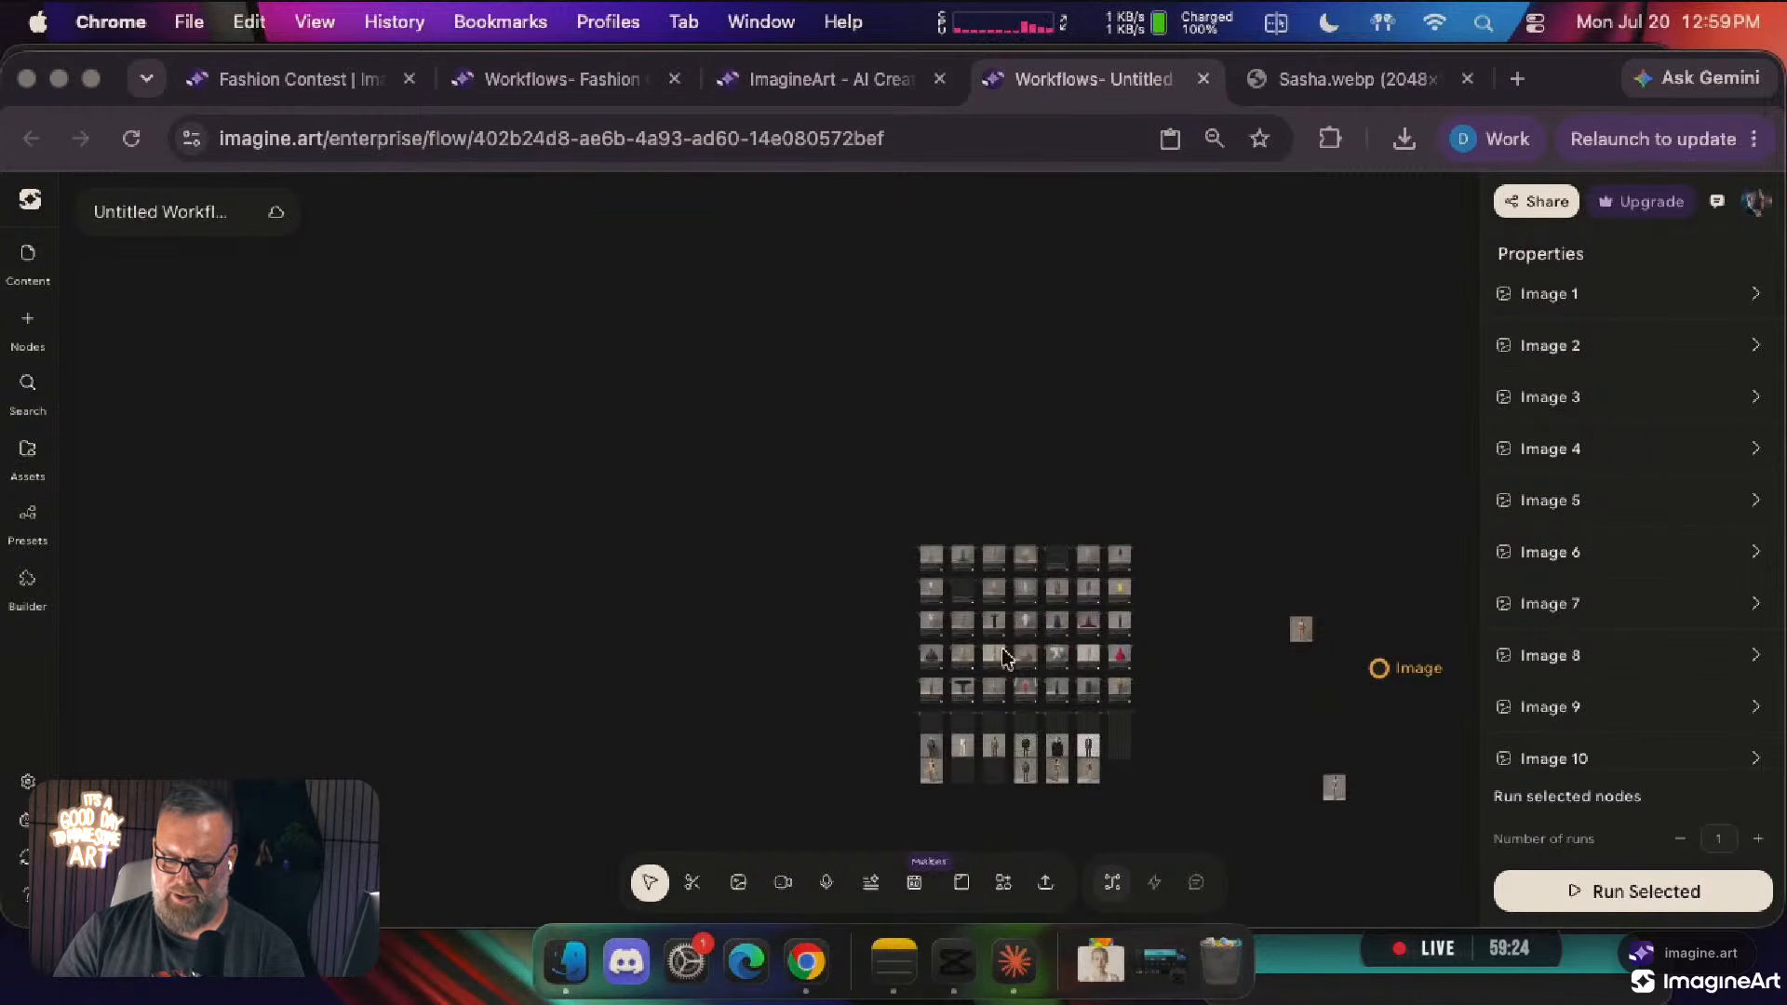
pyautogui.hscroll(6, 849, 605)
pyautogui.scroll(-2, 848, 605)
pyautogui.click(233, 289)
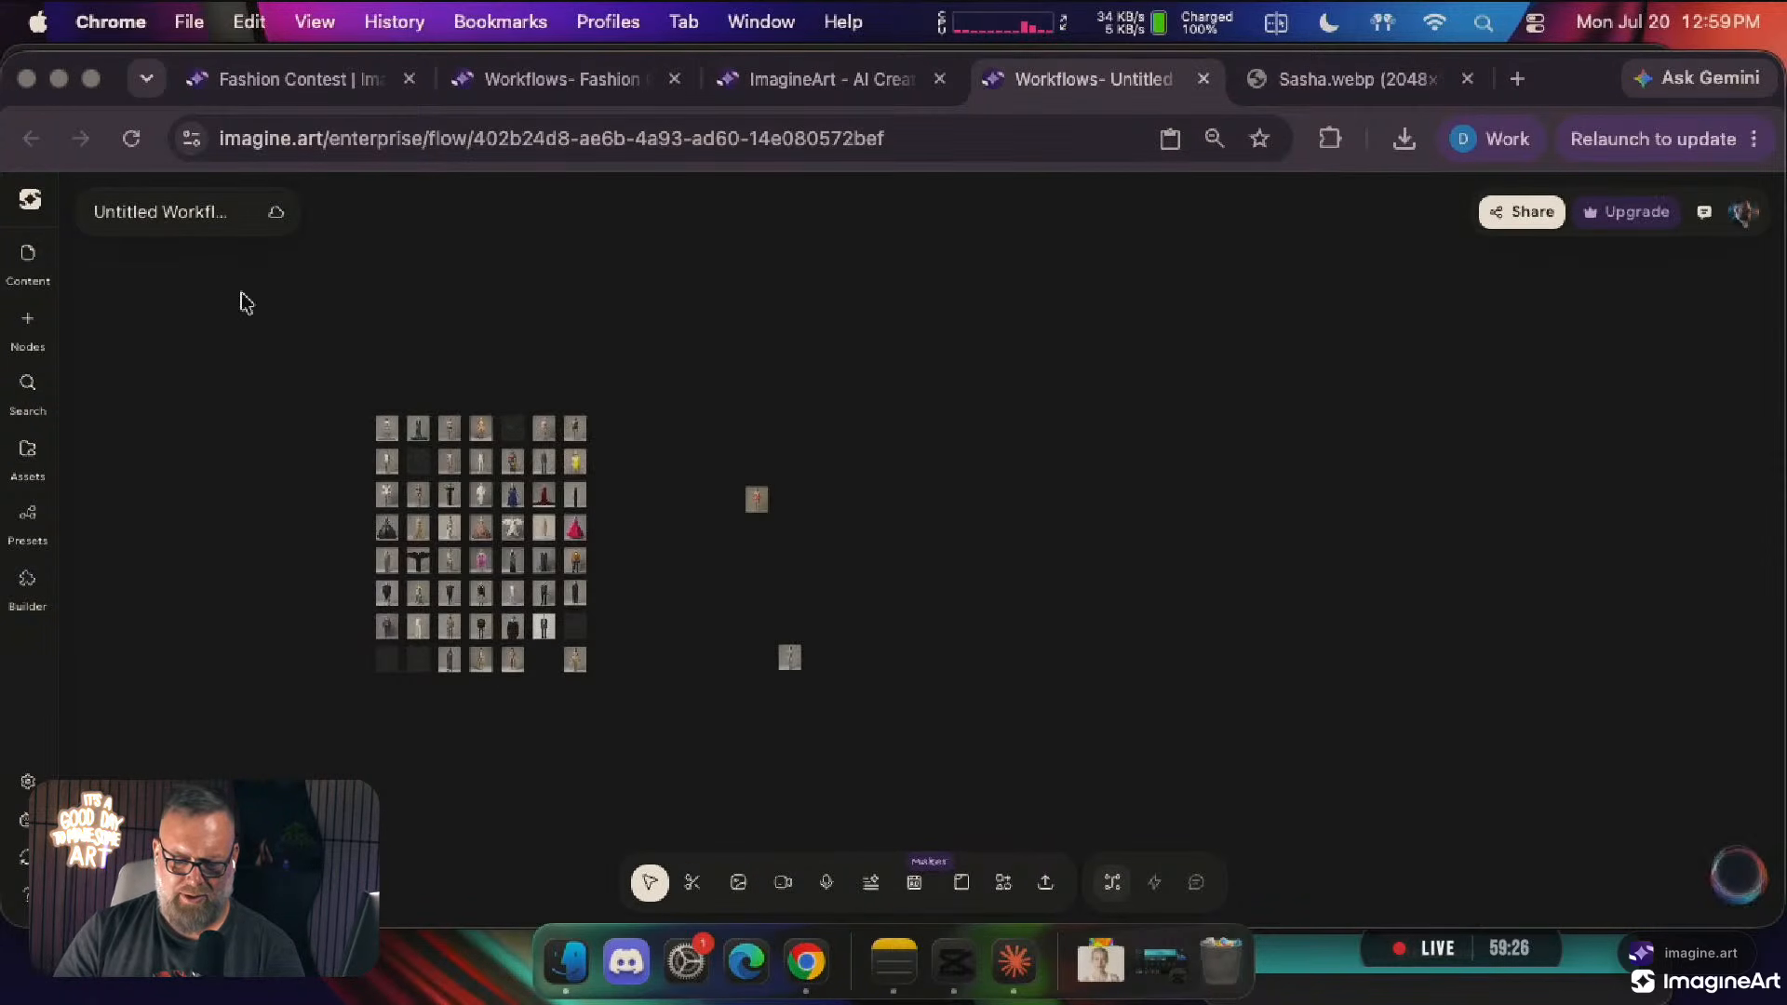
# Select all the outfit image nodes, including the set-aside ones, and auto-arrange them into a compact grid
pyautogui.moveTo(310, 377); pyautogui.dragTo(997, 834)
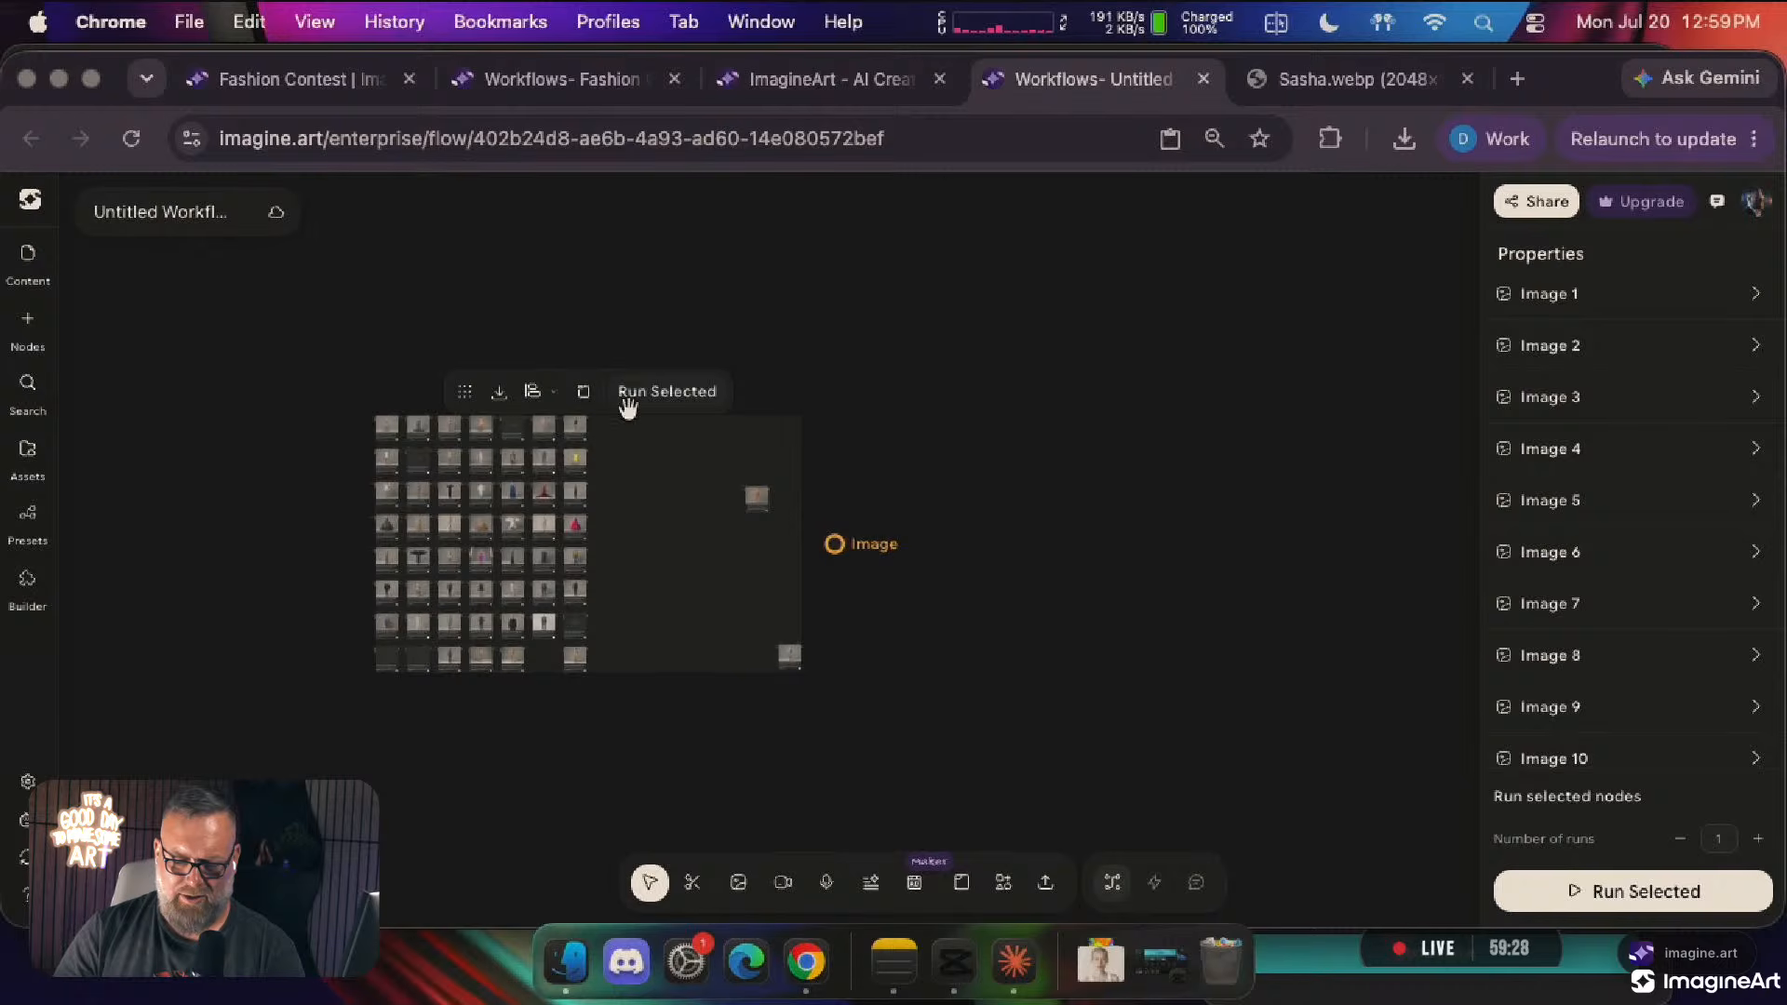
pyautogui.click(465, 395)
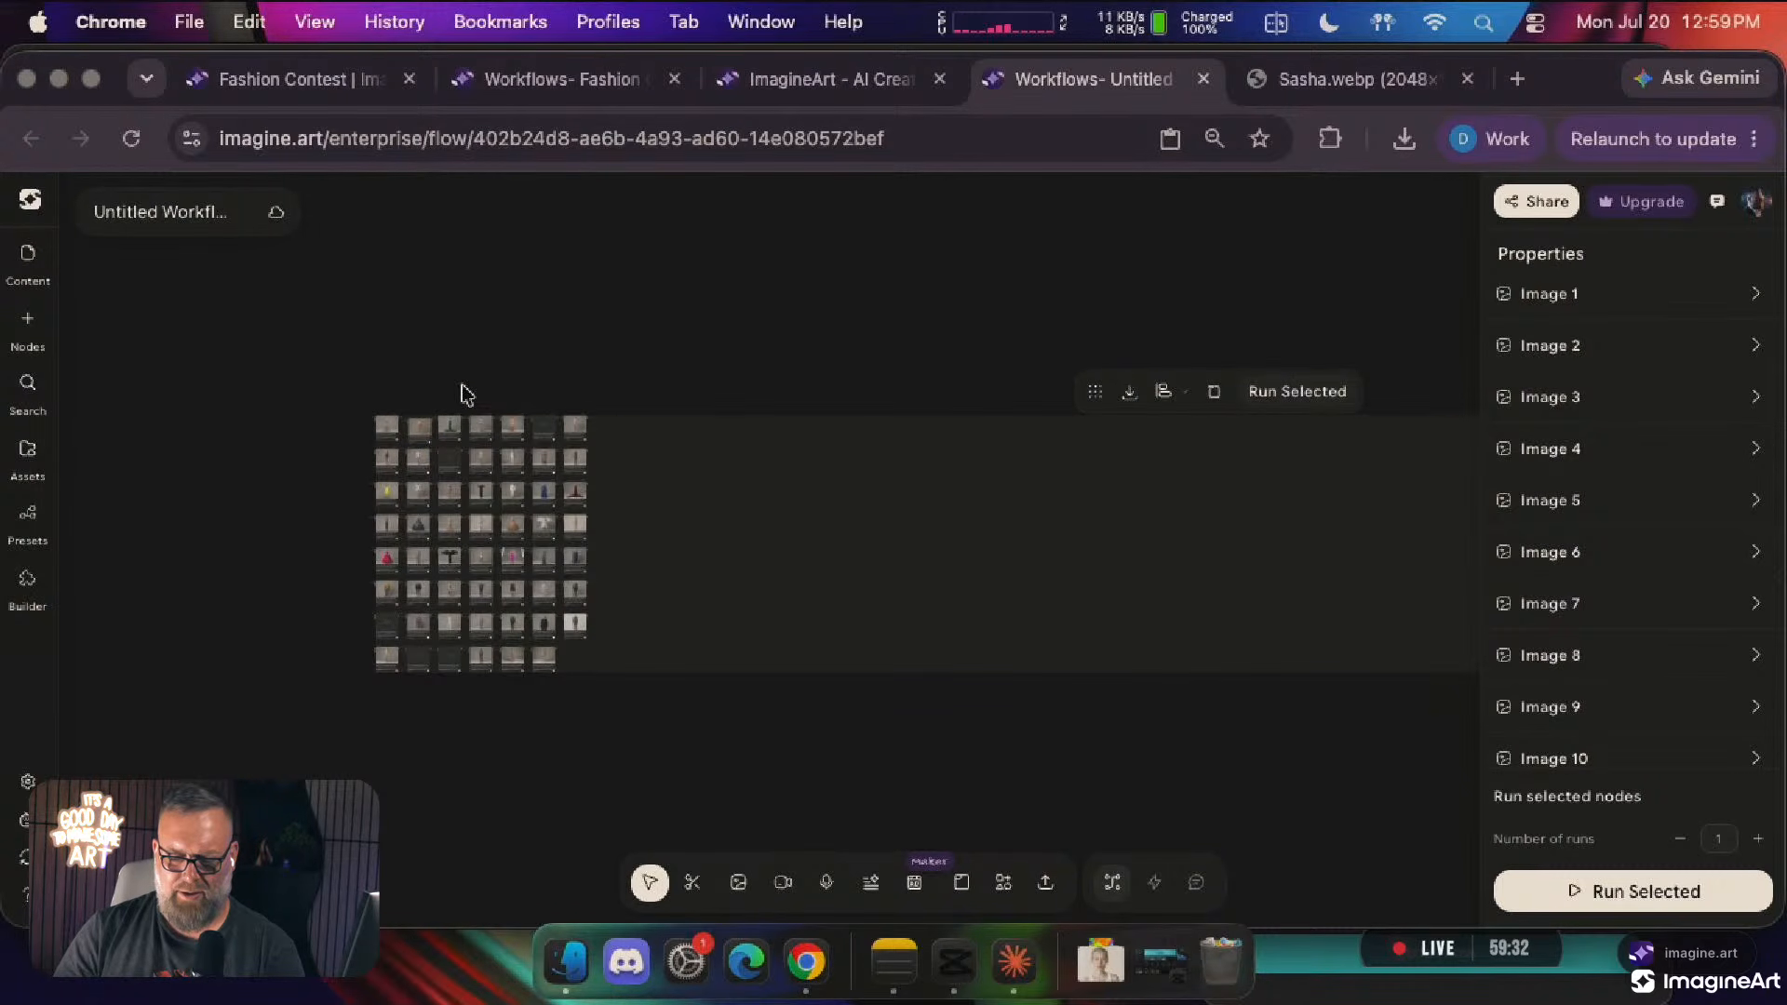
pyautogui.click(1095, 392)
pyautogui.press('Escape')
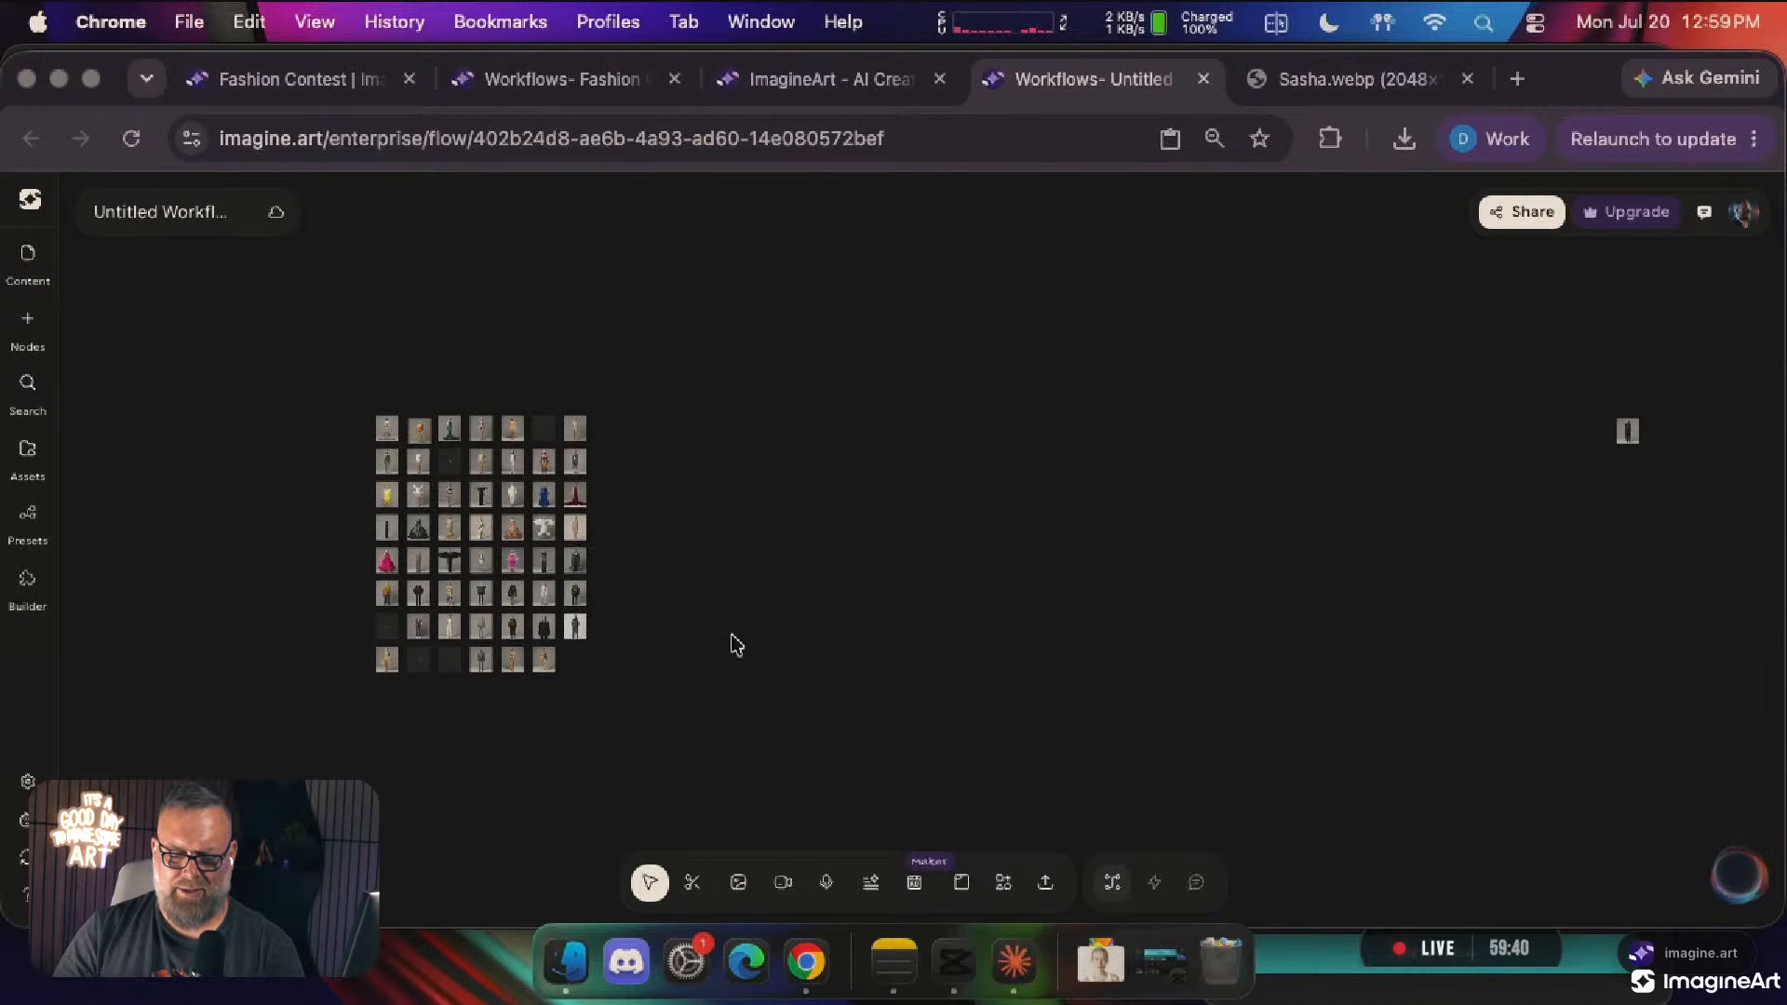
# Delete the nodes in the arranged outfit grid and paste the copied set back onto the empty canvas
pyautogui.moveTo(707, 760); pyautogui.dragTo(319, 382)
pyautogui.press('BackSpace')
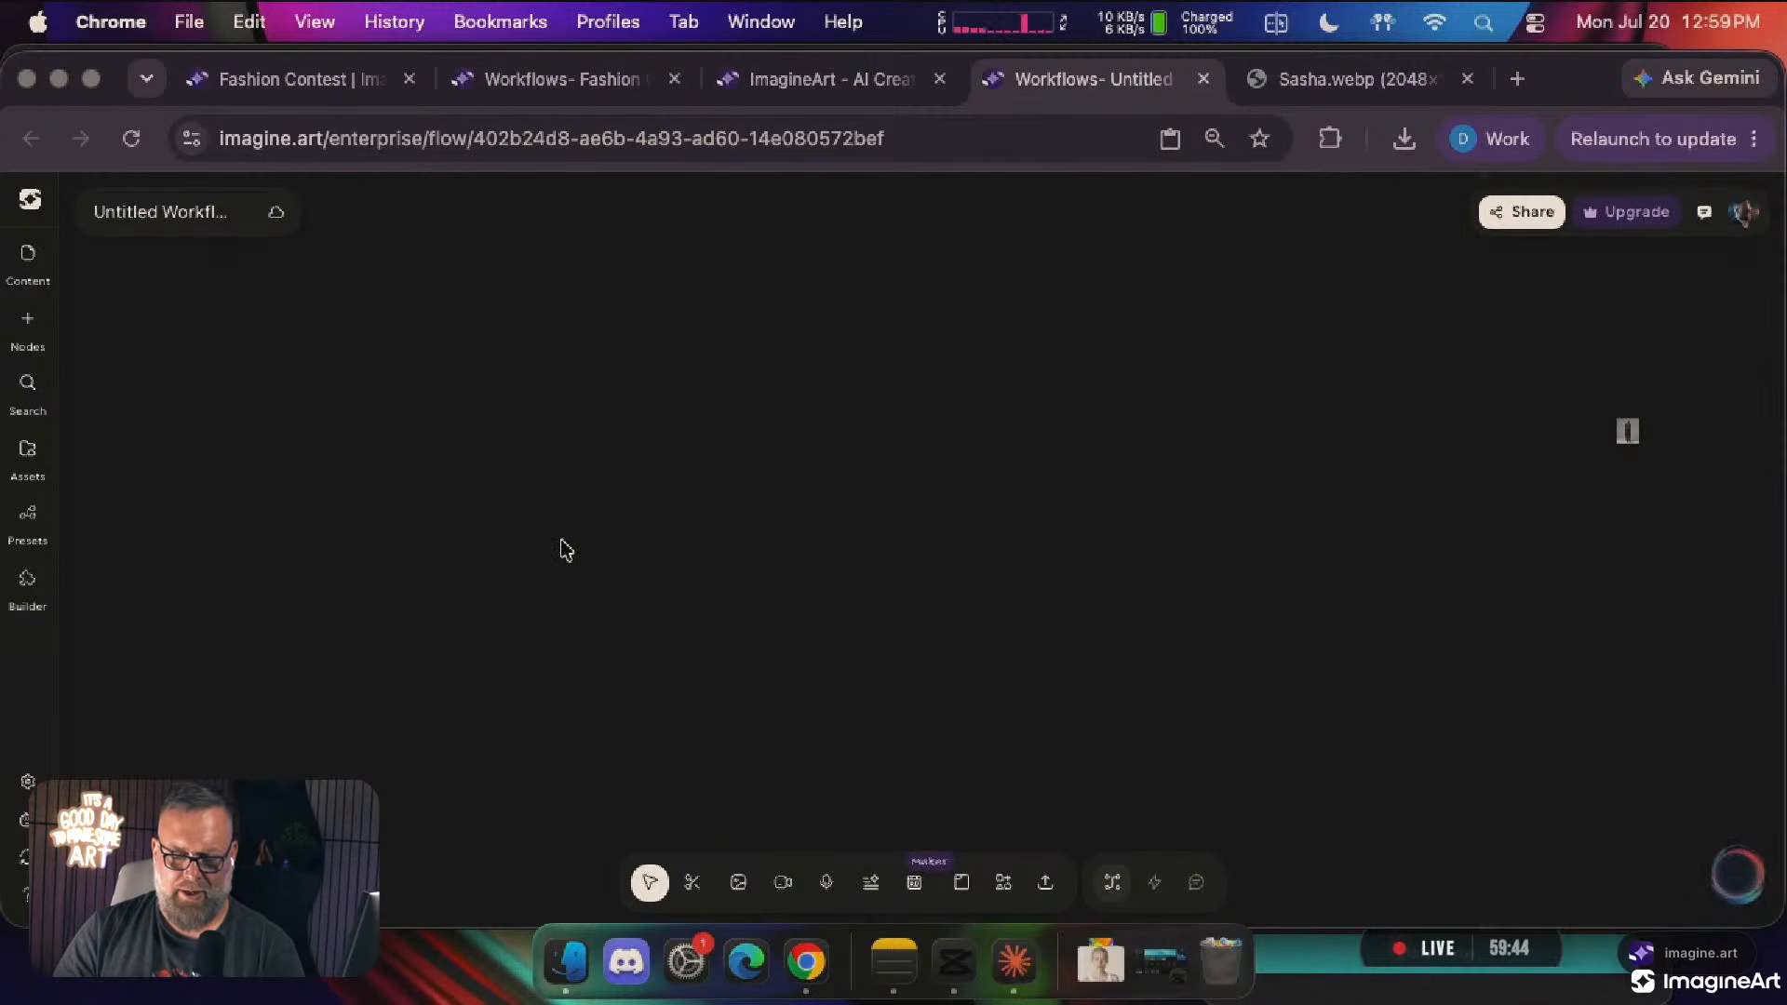
pyautogui.press('super+v')
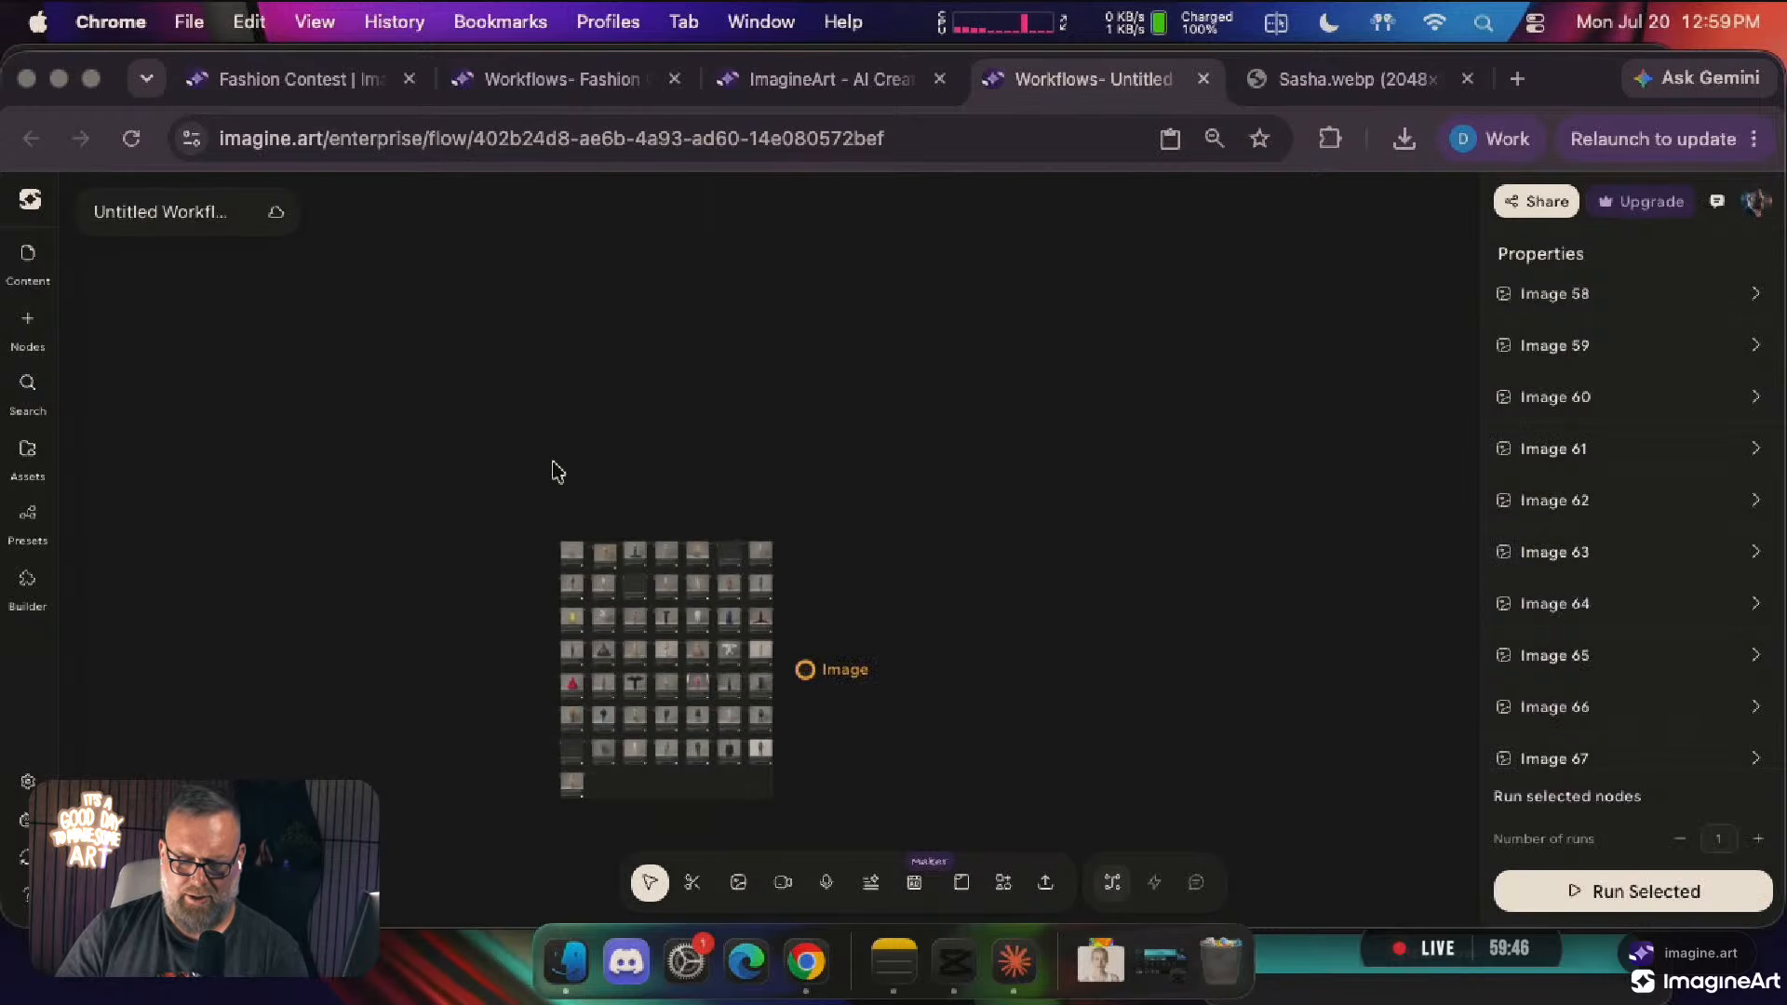
pyautogui.click(947, 703)
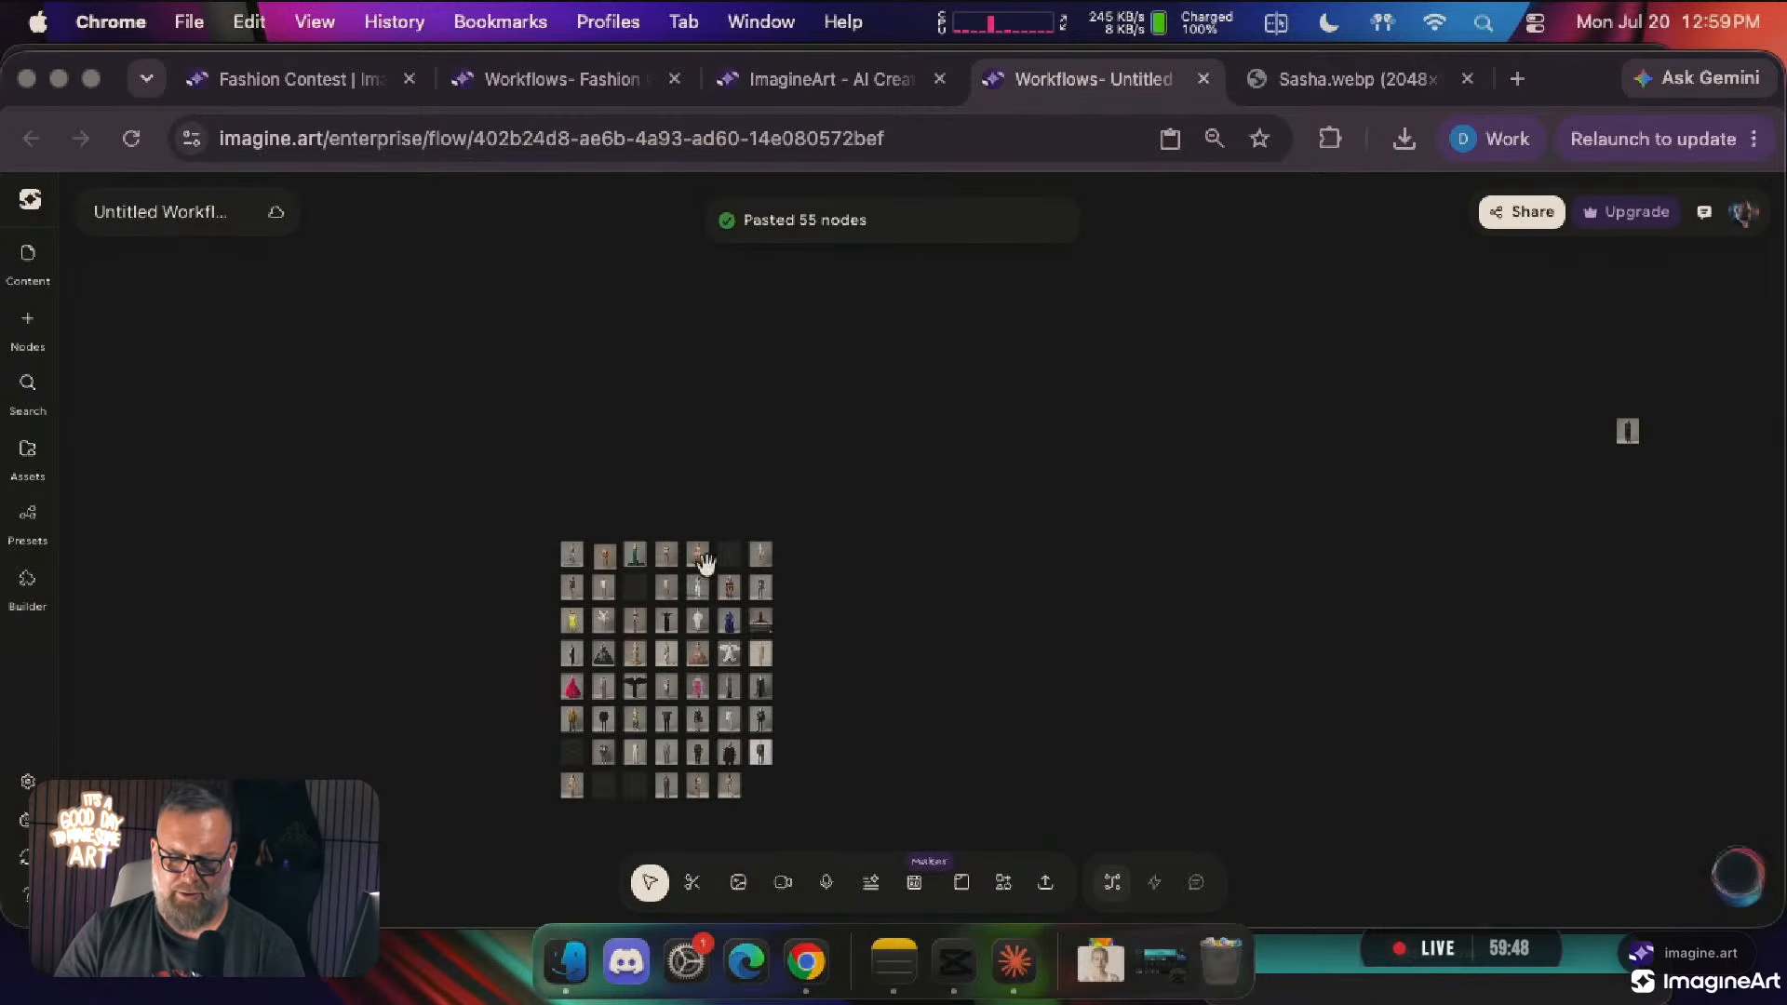
# Move the pixel-glitch white gown, the white winged dress and the black block-shouldered gown out of the grid into the empty area beside it
pyautogui.scroll(10, 698, 614)
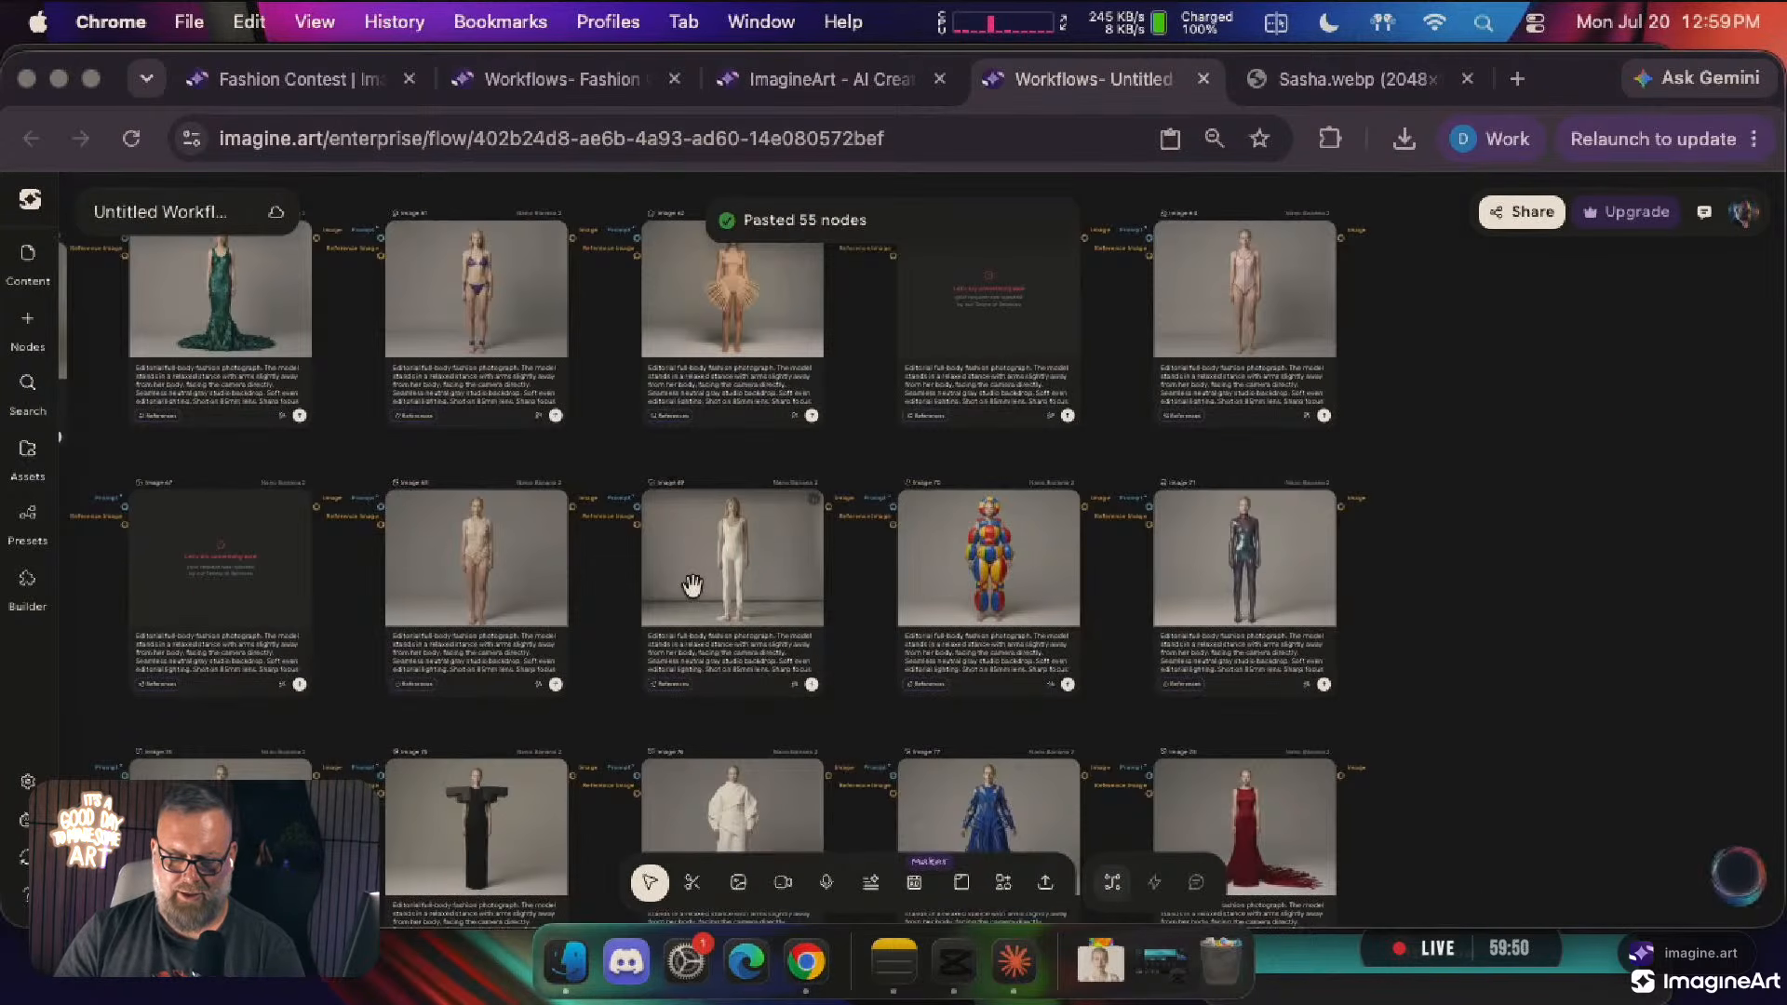
pyautogui.scroll(-6, 692, 584)
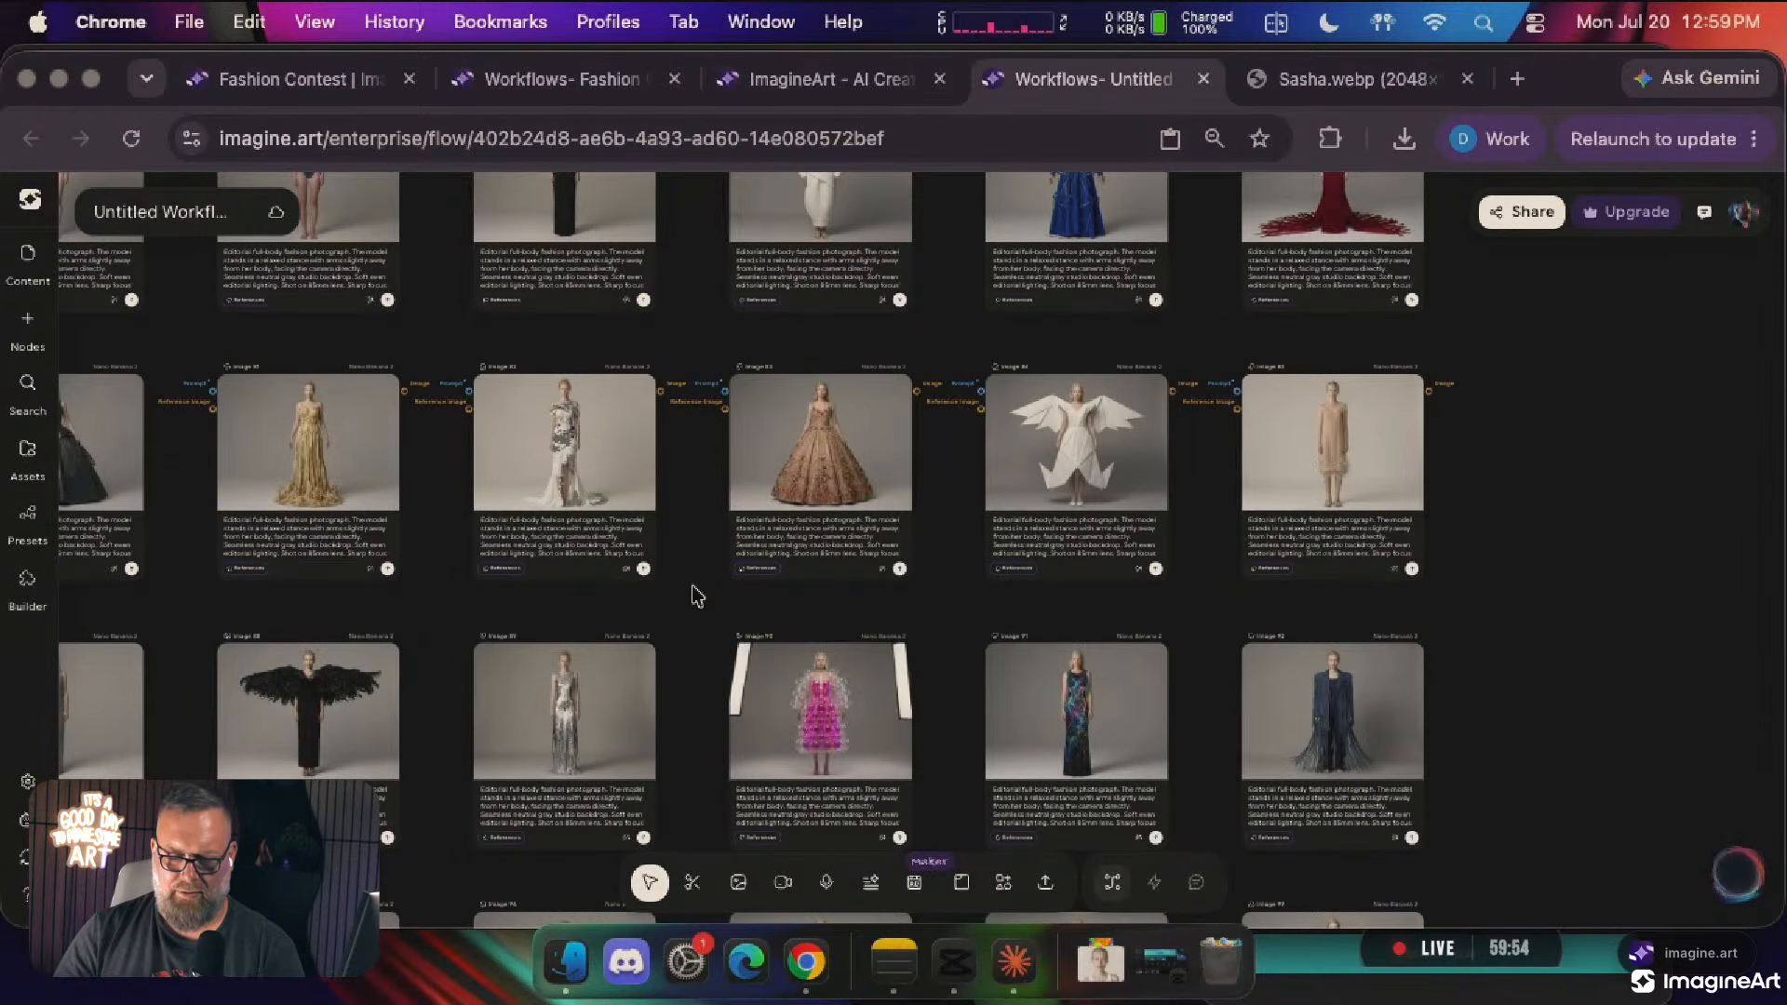
pyautogui.scroll(8, 554, 424)
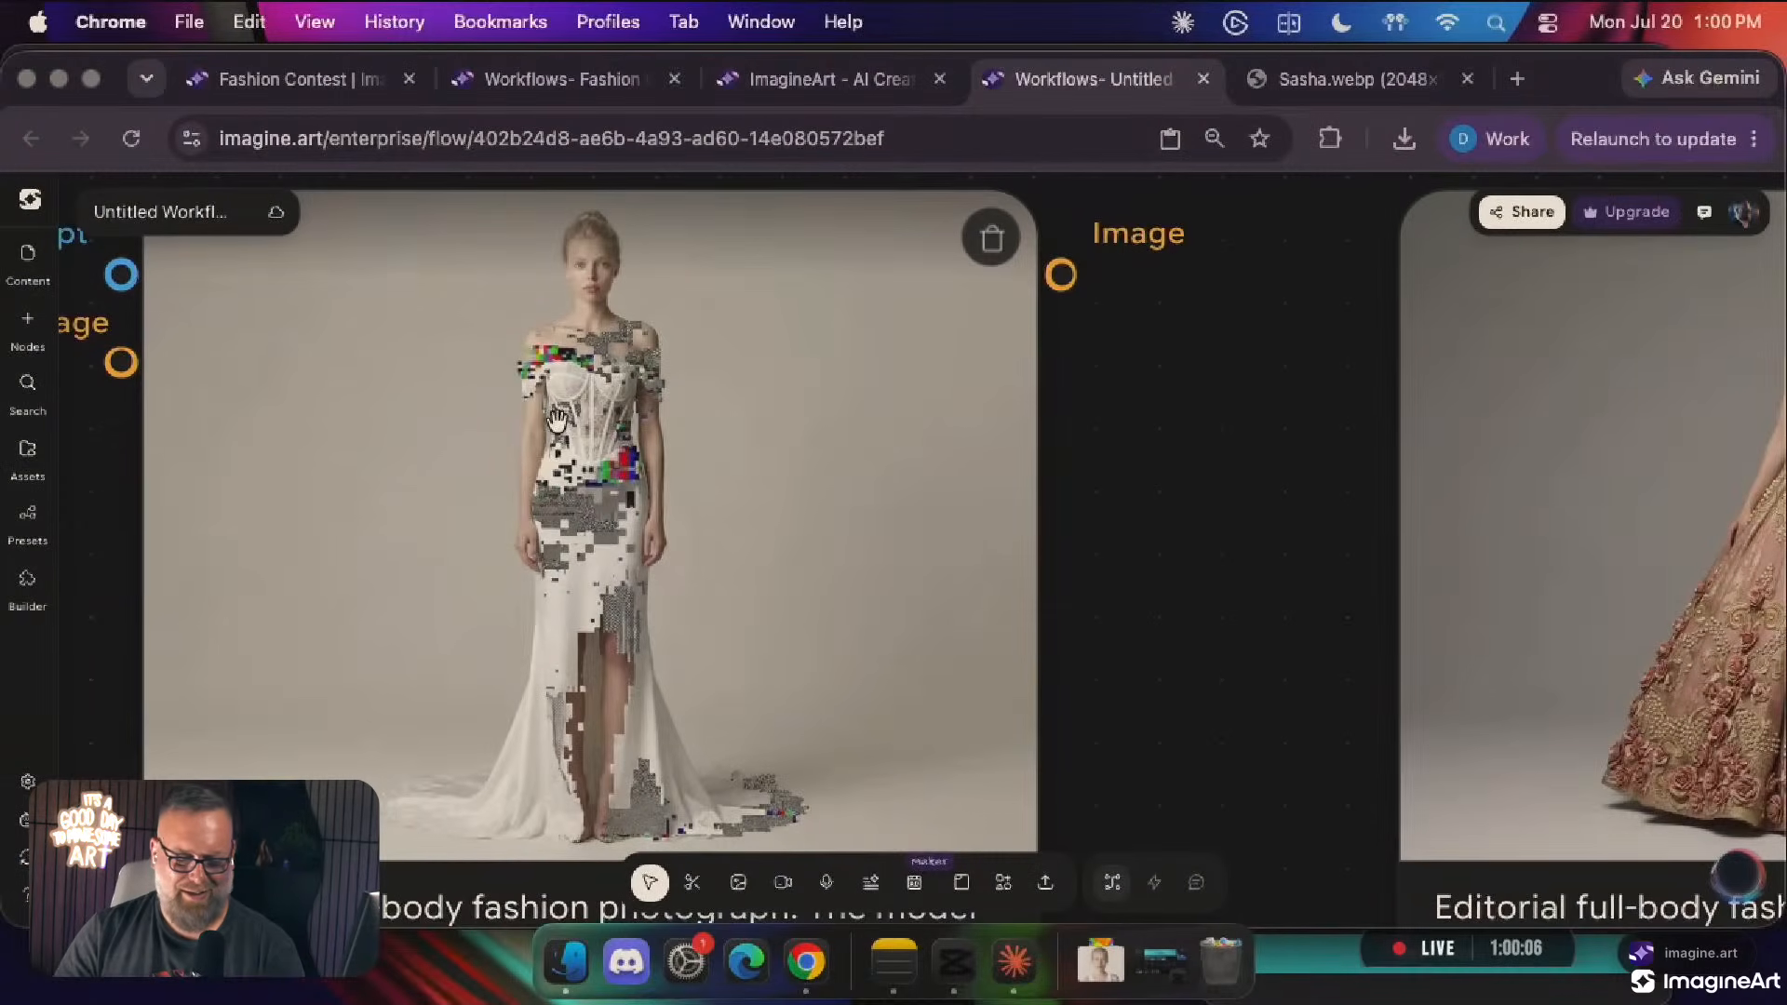
pyautogui.scroll(-10, 556, 419)
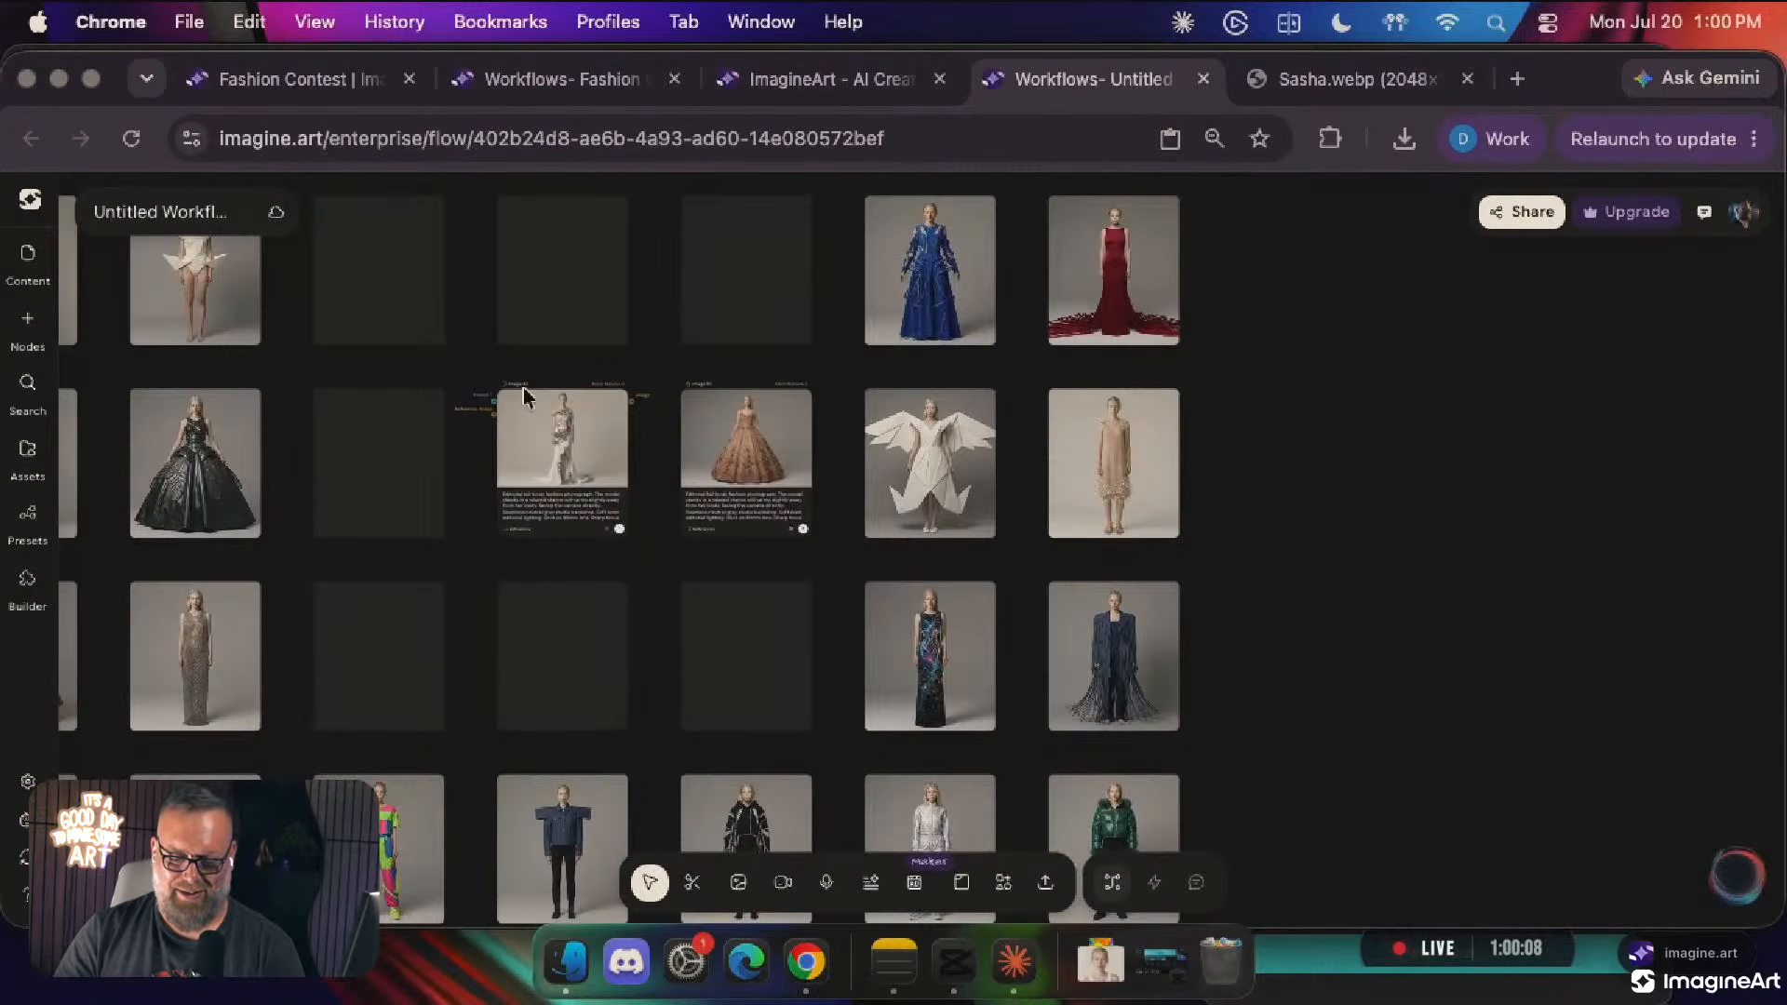
pyautogui.moveTo(551, 431); pyautogui.dragTo(1361, 336)
pyautogui.moveTo(918, 428); pyautogui.dragTo(1402, 526)
pyautogui.moveTo(582, 275); pyautogui.dragTo(1480, 768)
# Move the folded-paper bodysuit node, Image 73, out of the grid to the set-aside looks
pyautogui.hscroll(-5, 445, 326)
pyautogui.scroll(3, 445, 325)
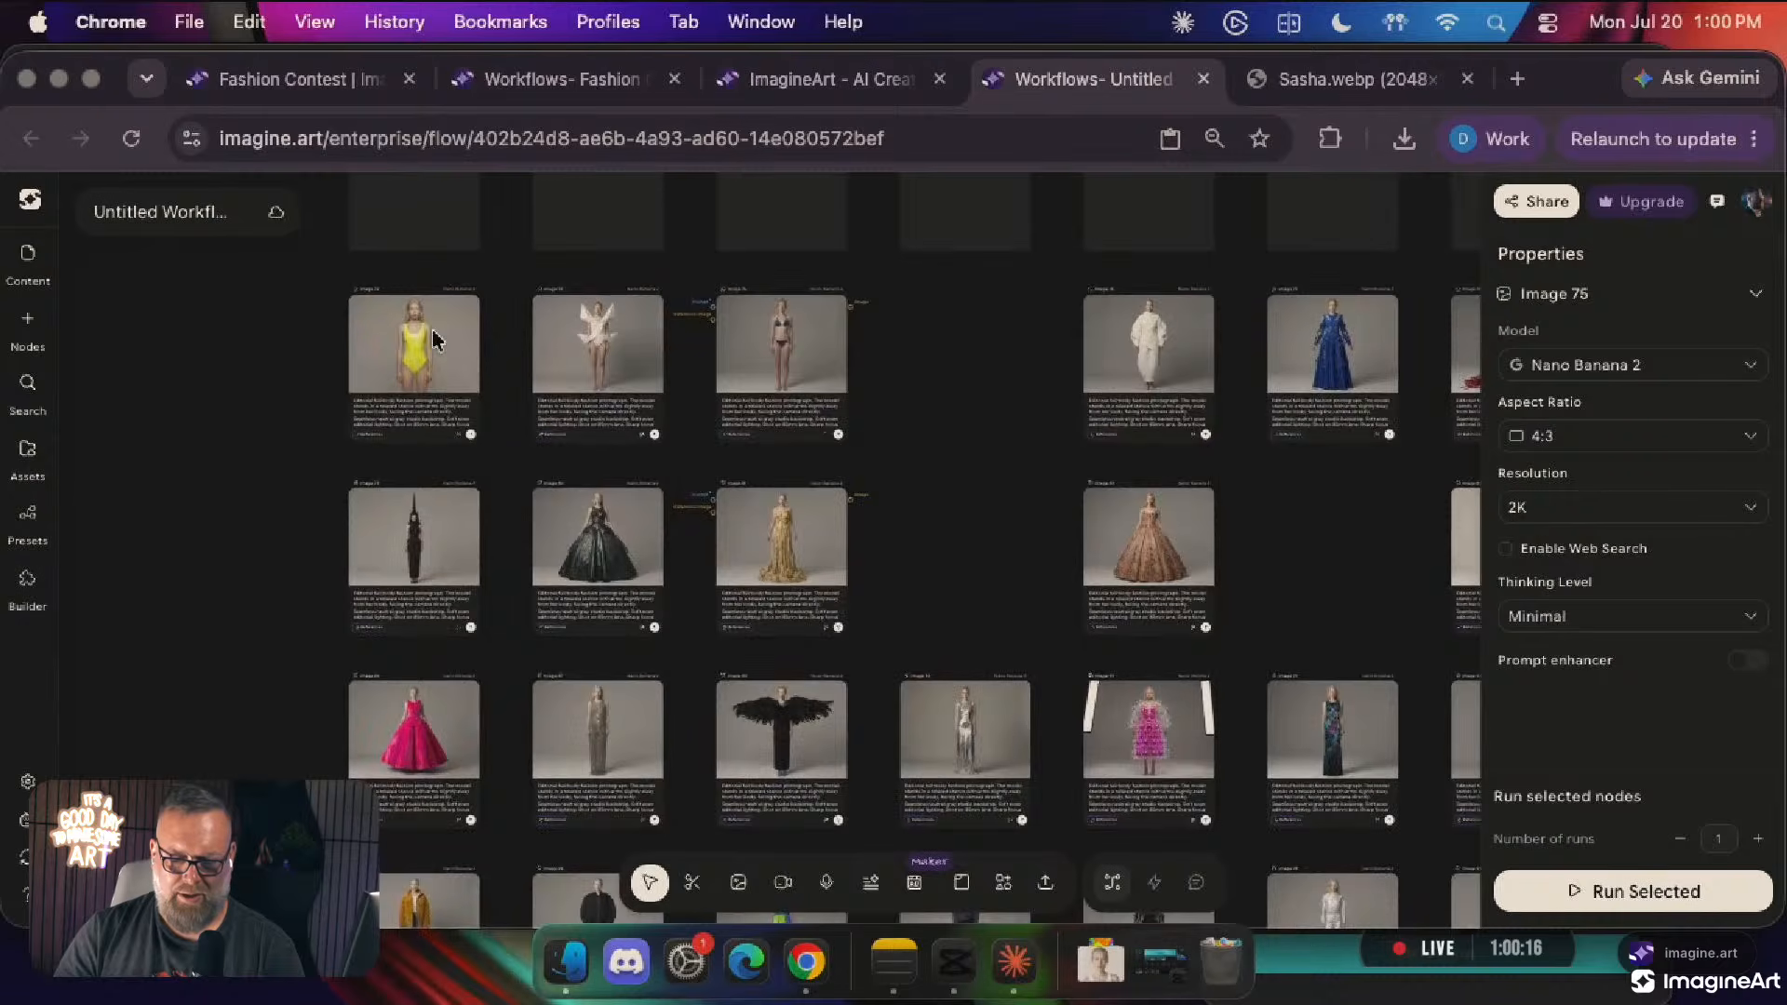
pyautogui.hscroll(4, 698, 512)
pyautogui.scroll(2, 698, 512)
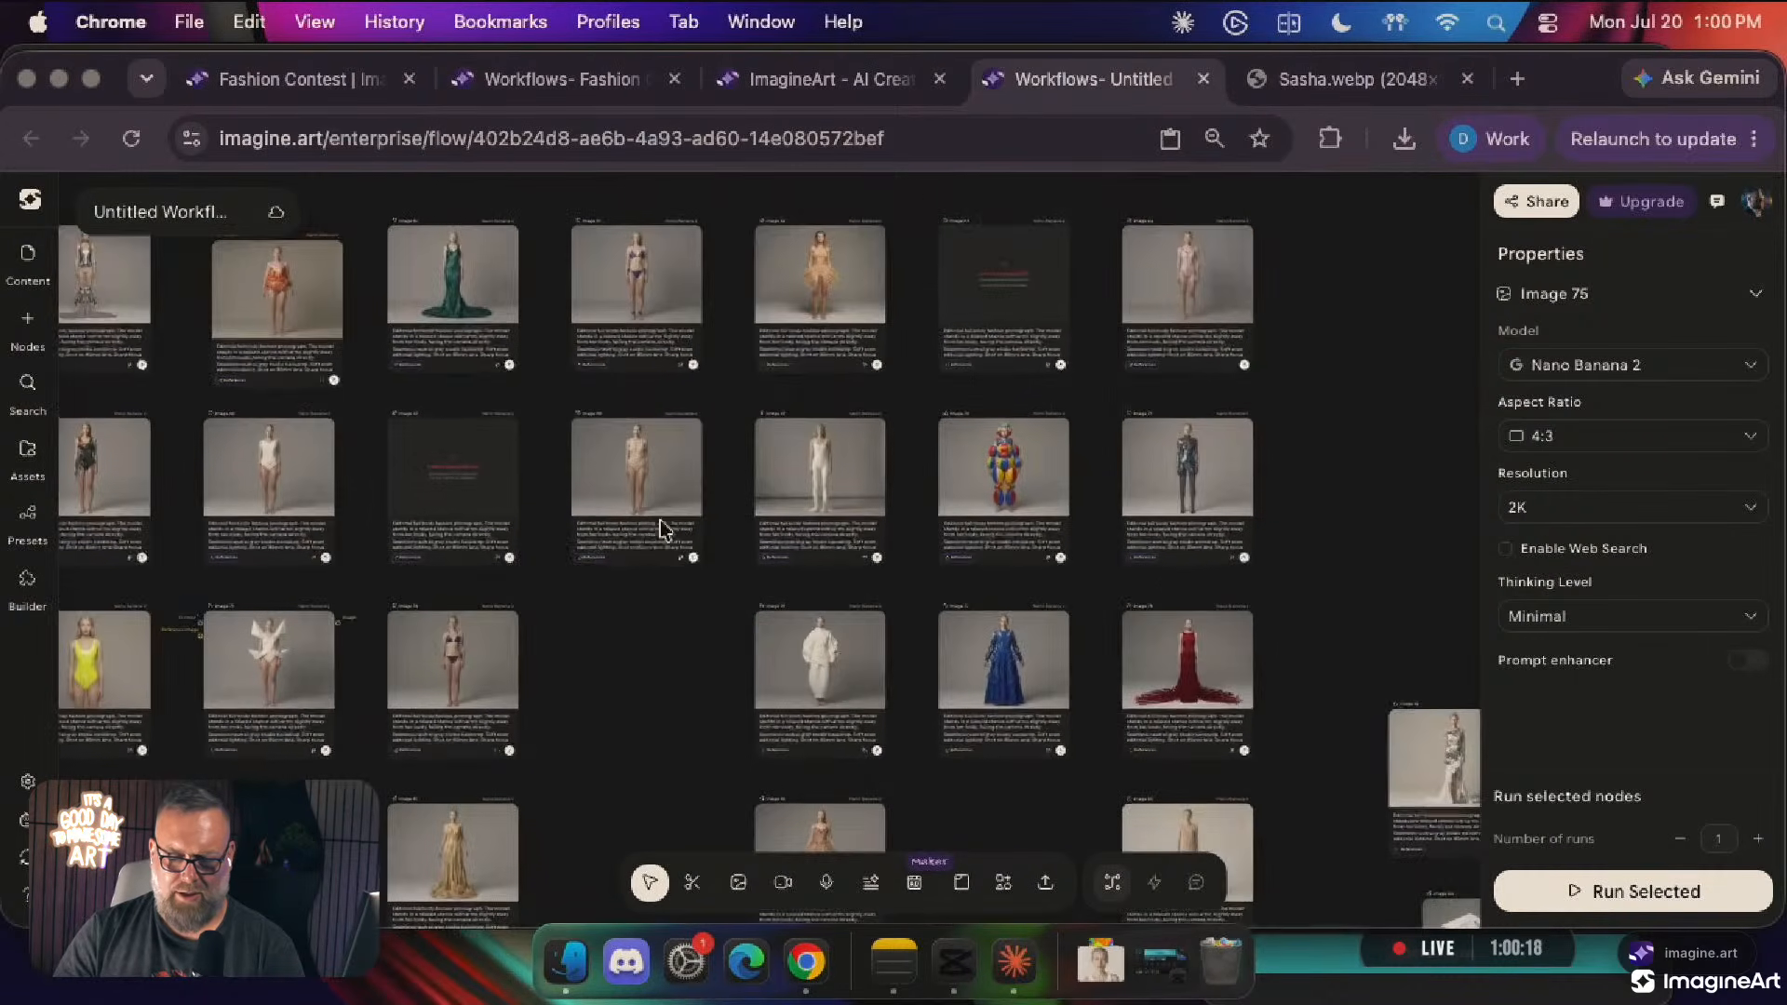
pyautogui.moveTo(1312, 614); pyautogui.dragTo(1455, 480)
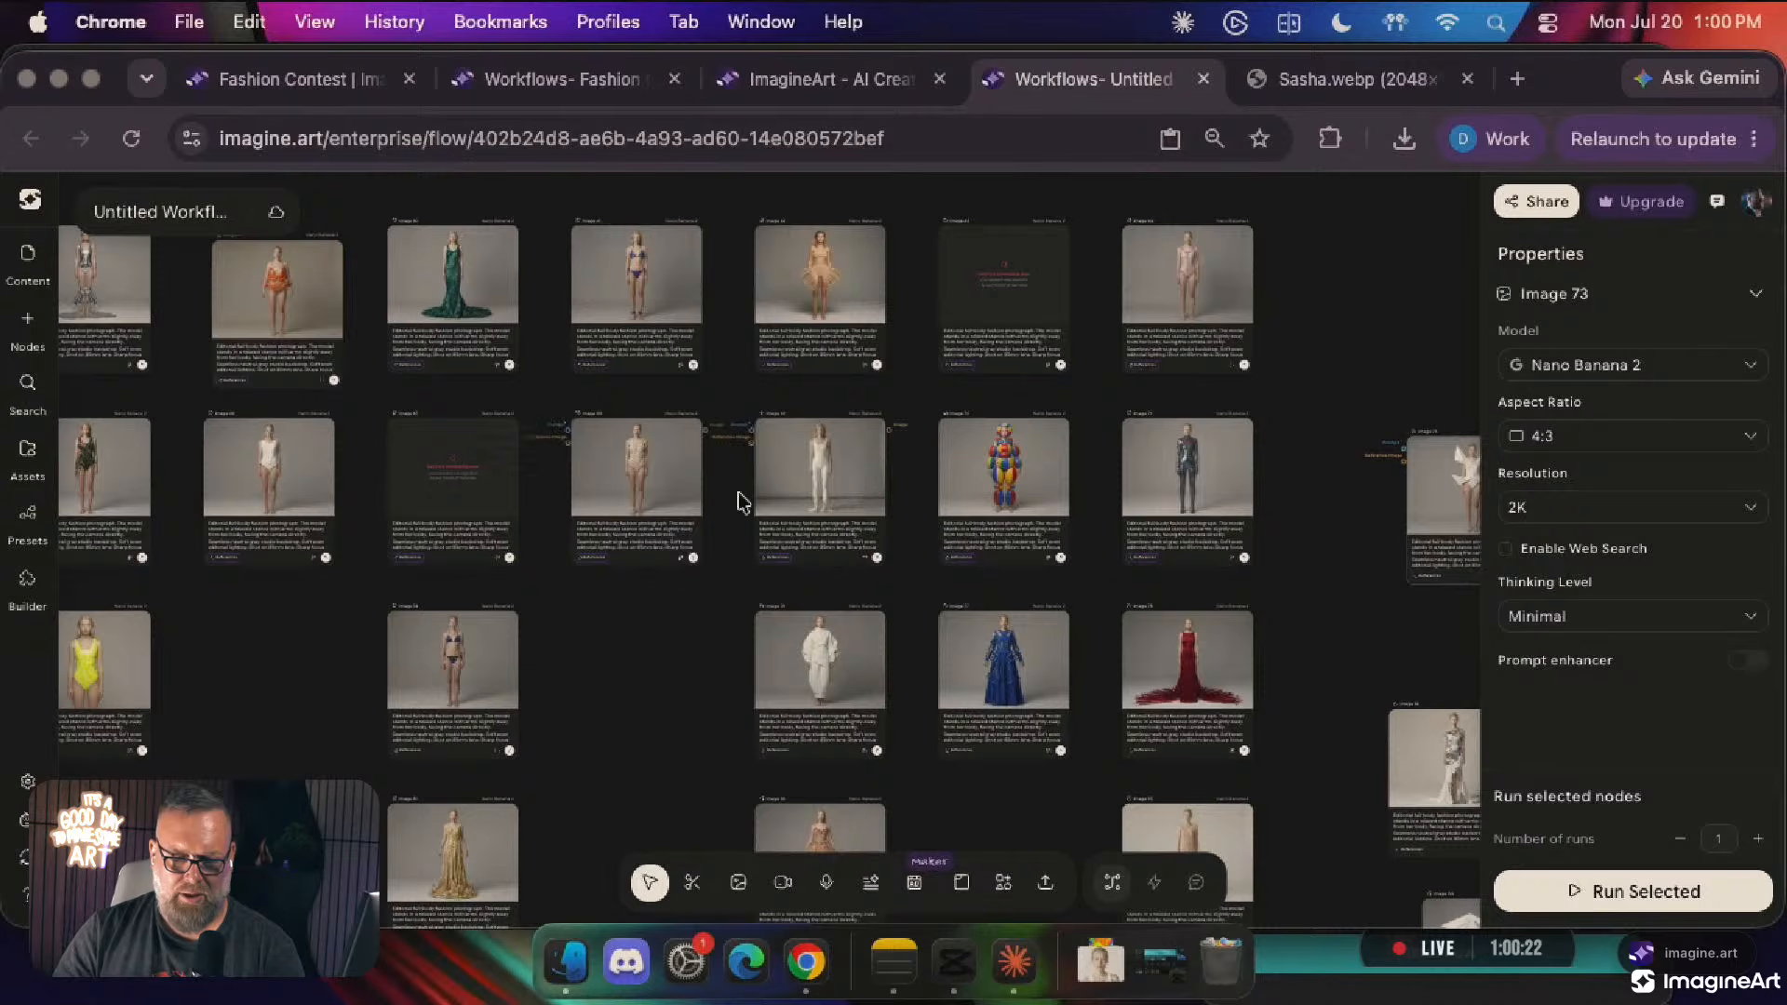
# Move the orange swimsuit node, Image 59, out of the grid and place it above the folded-paper bodysuit
pyautogui.hscroll(-3, 740, 503)
pyautogui.moveTo(520, 269); pyautogui.dragTo(1242, 810)
pyautogui.hscroll(6, 1246, 811)
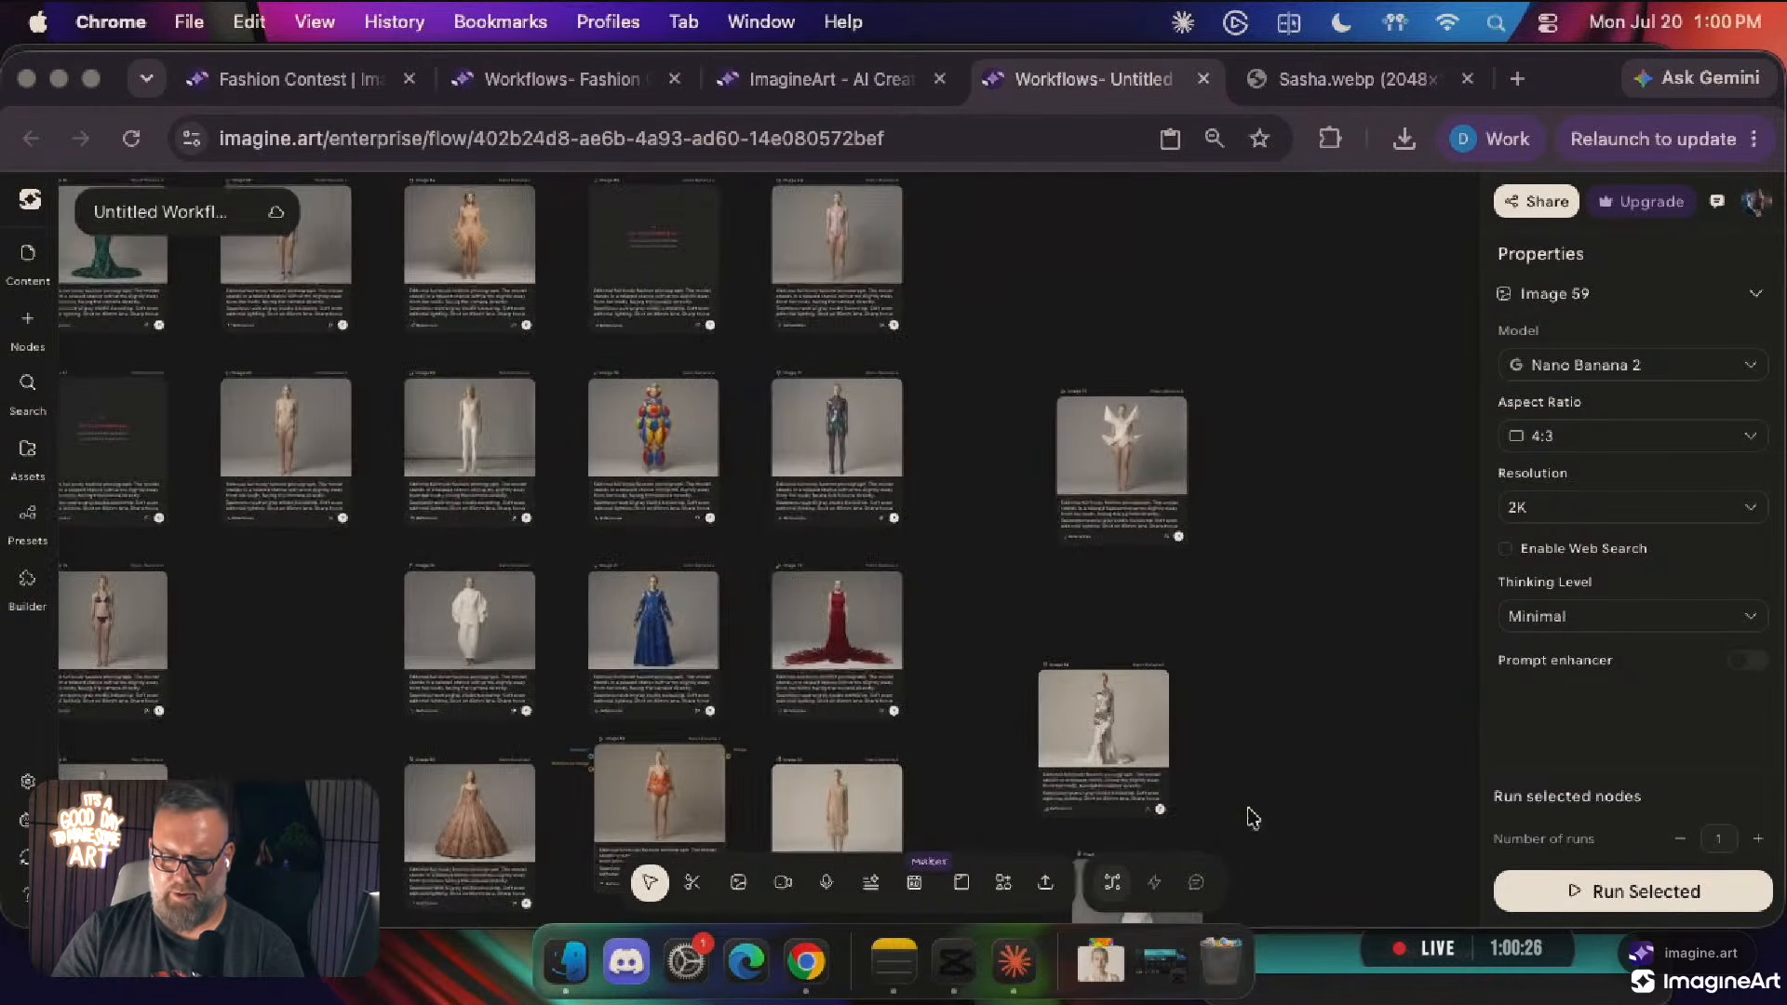
pyautogui.moveTo(623, 806); pyautogui.dragTo(1130, 398)
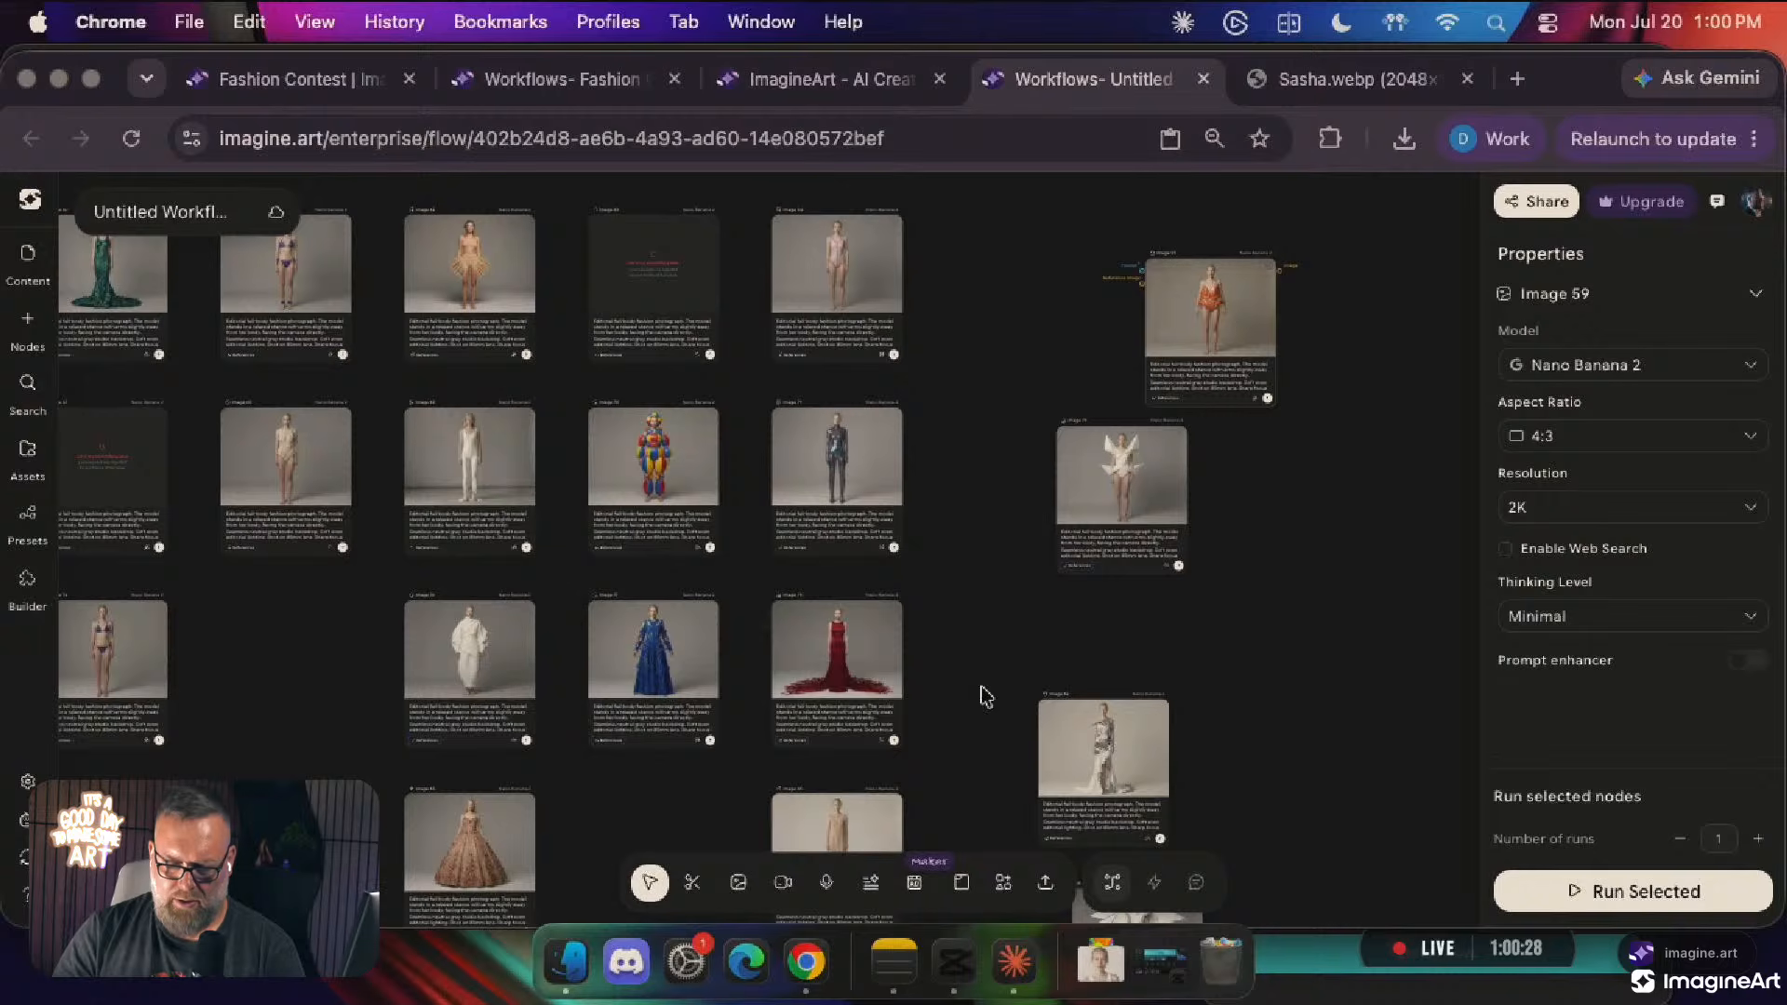
# Examine the navy fringed suit in Image 92, the galaxy-print gown in Image 91 and the pink bubble dress in Image 90 up close
pyautogui.scroll(-5, 975, 692)
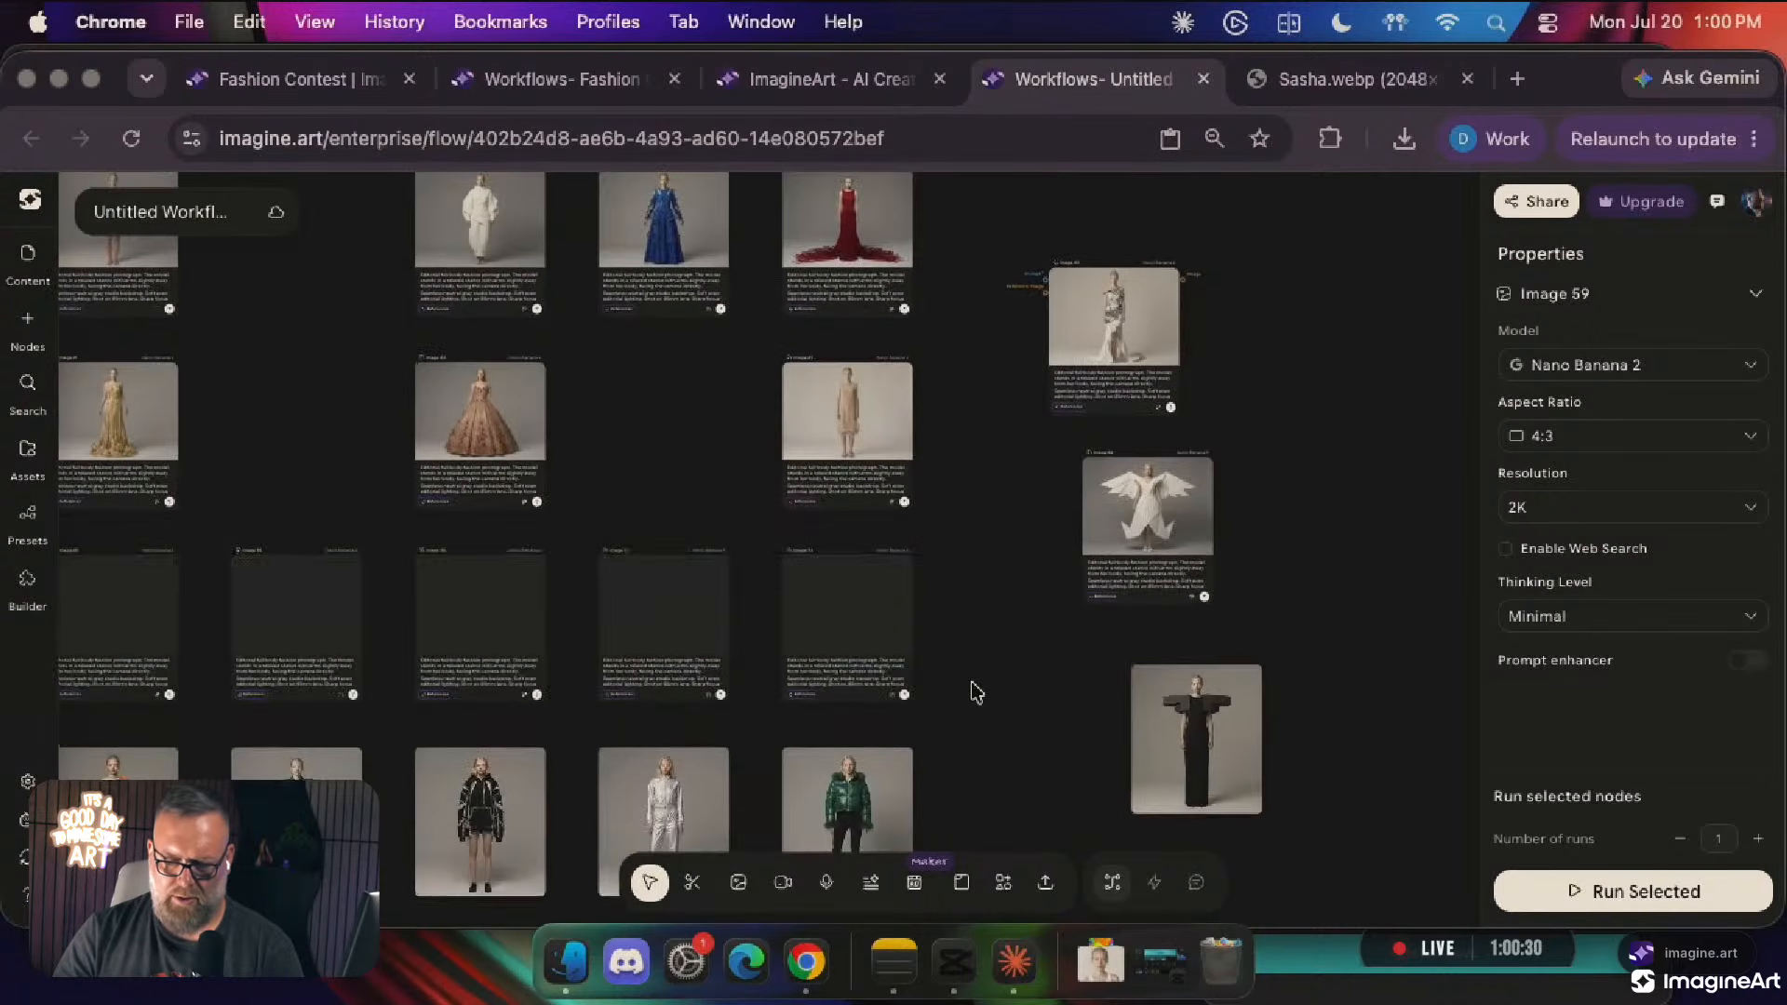
pyautogui.scroll(-4, 974, 692)
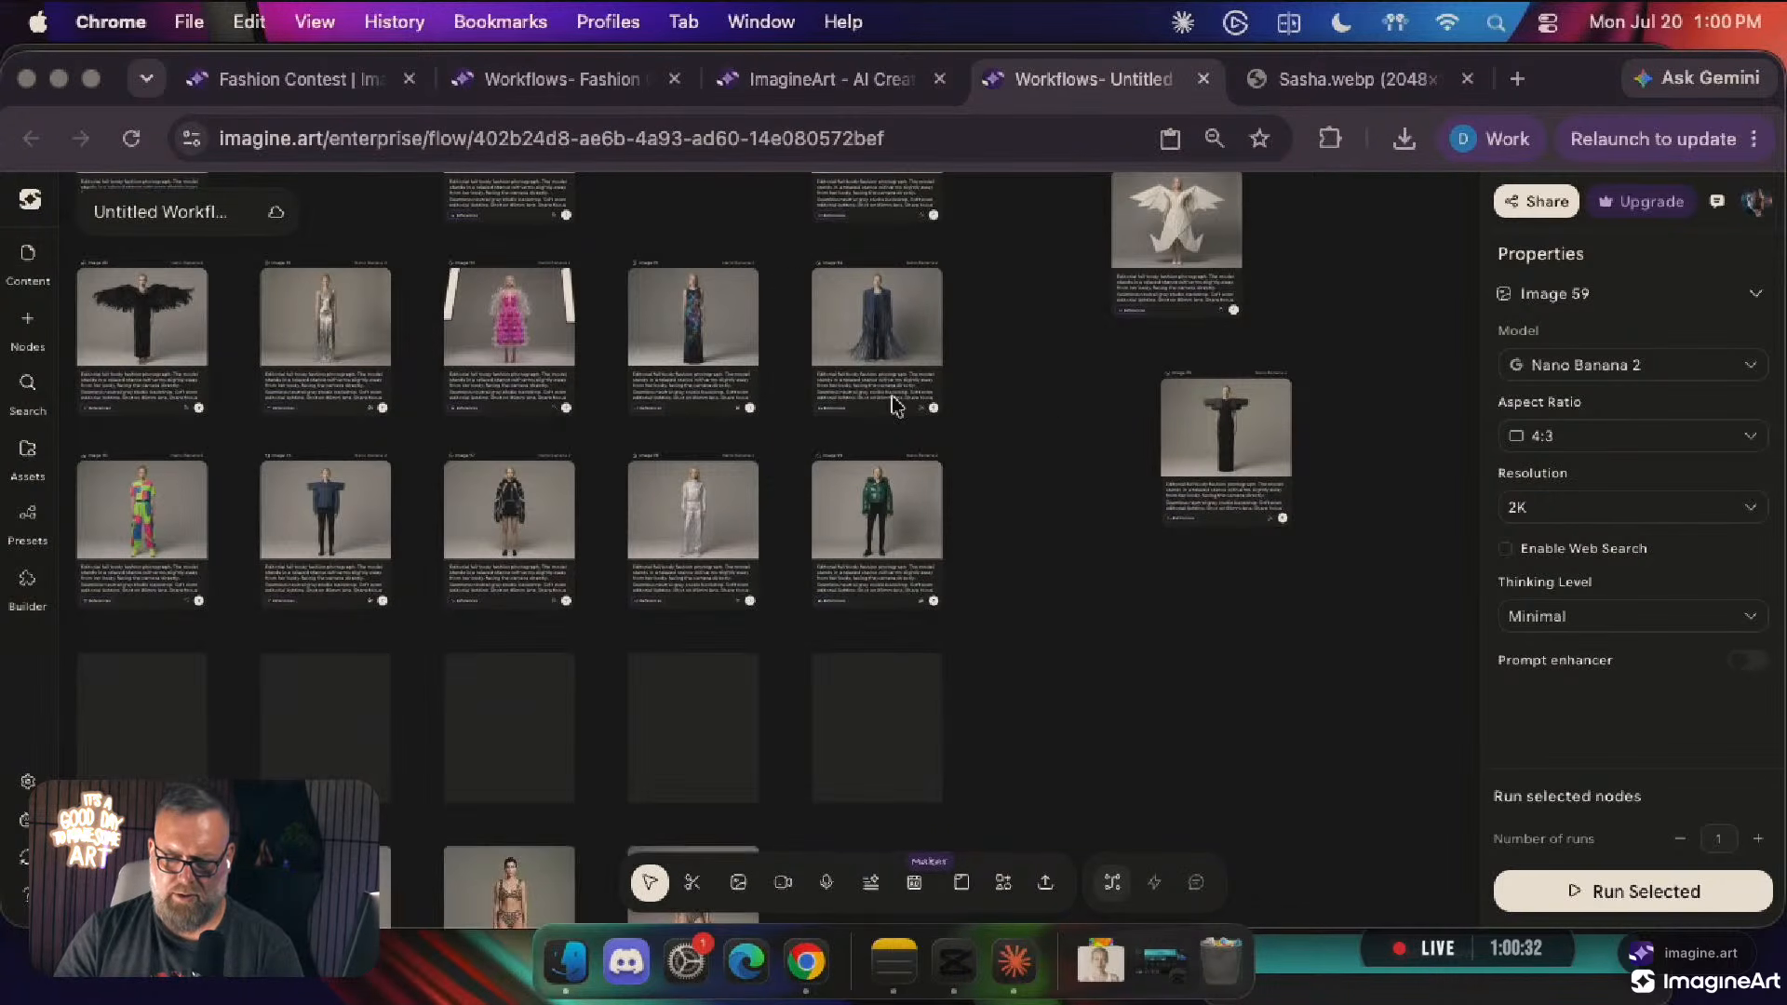
pyautogui.scroll(5, 878, 318)
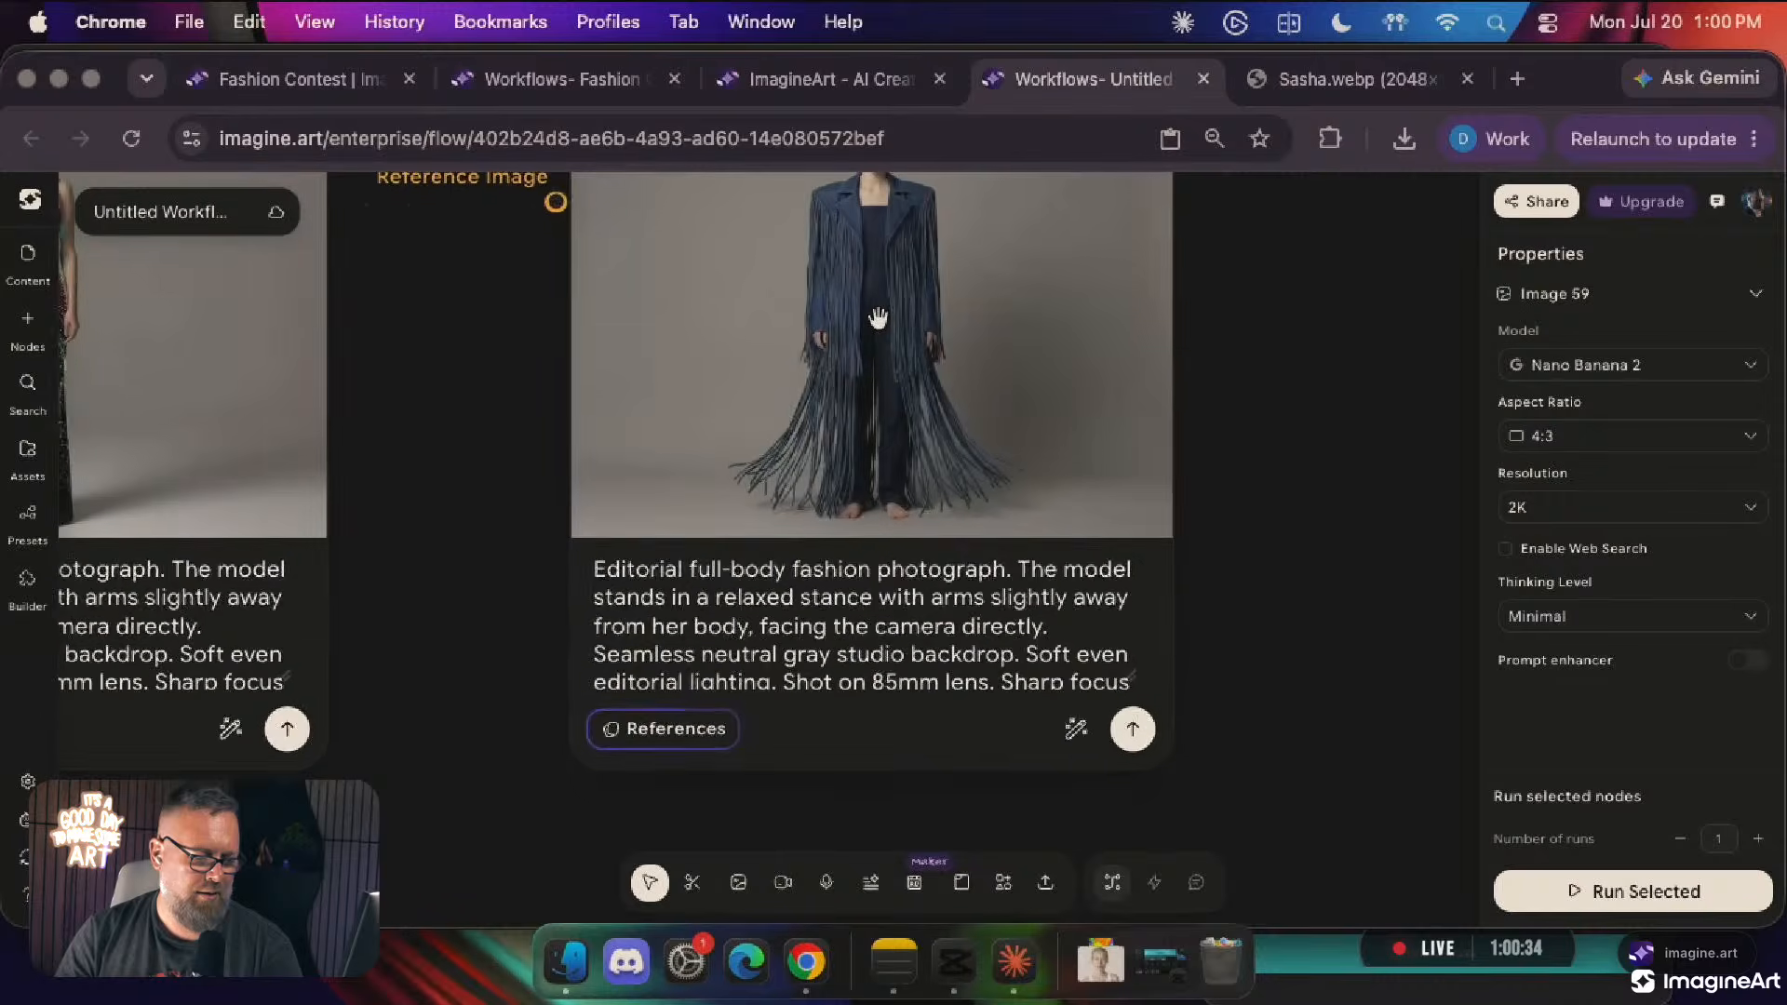
pyautogui.scroll(3, 878, 318)
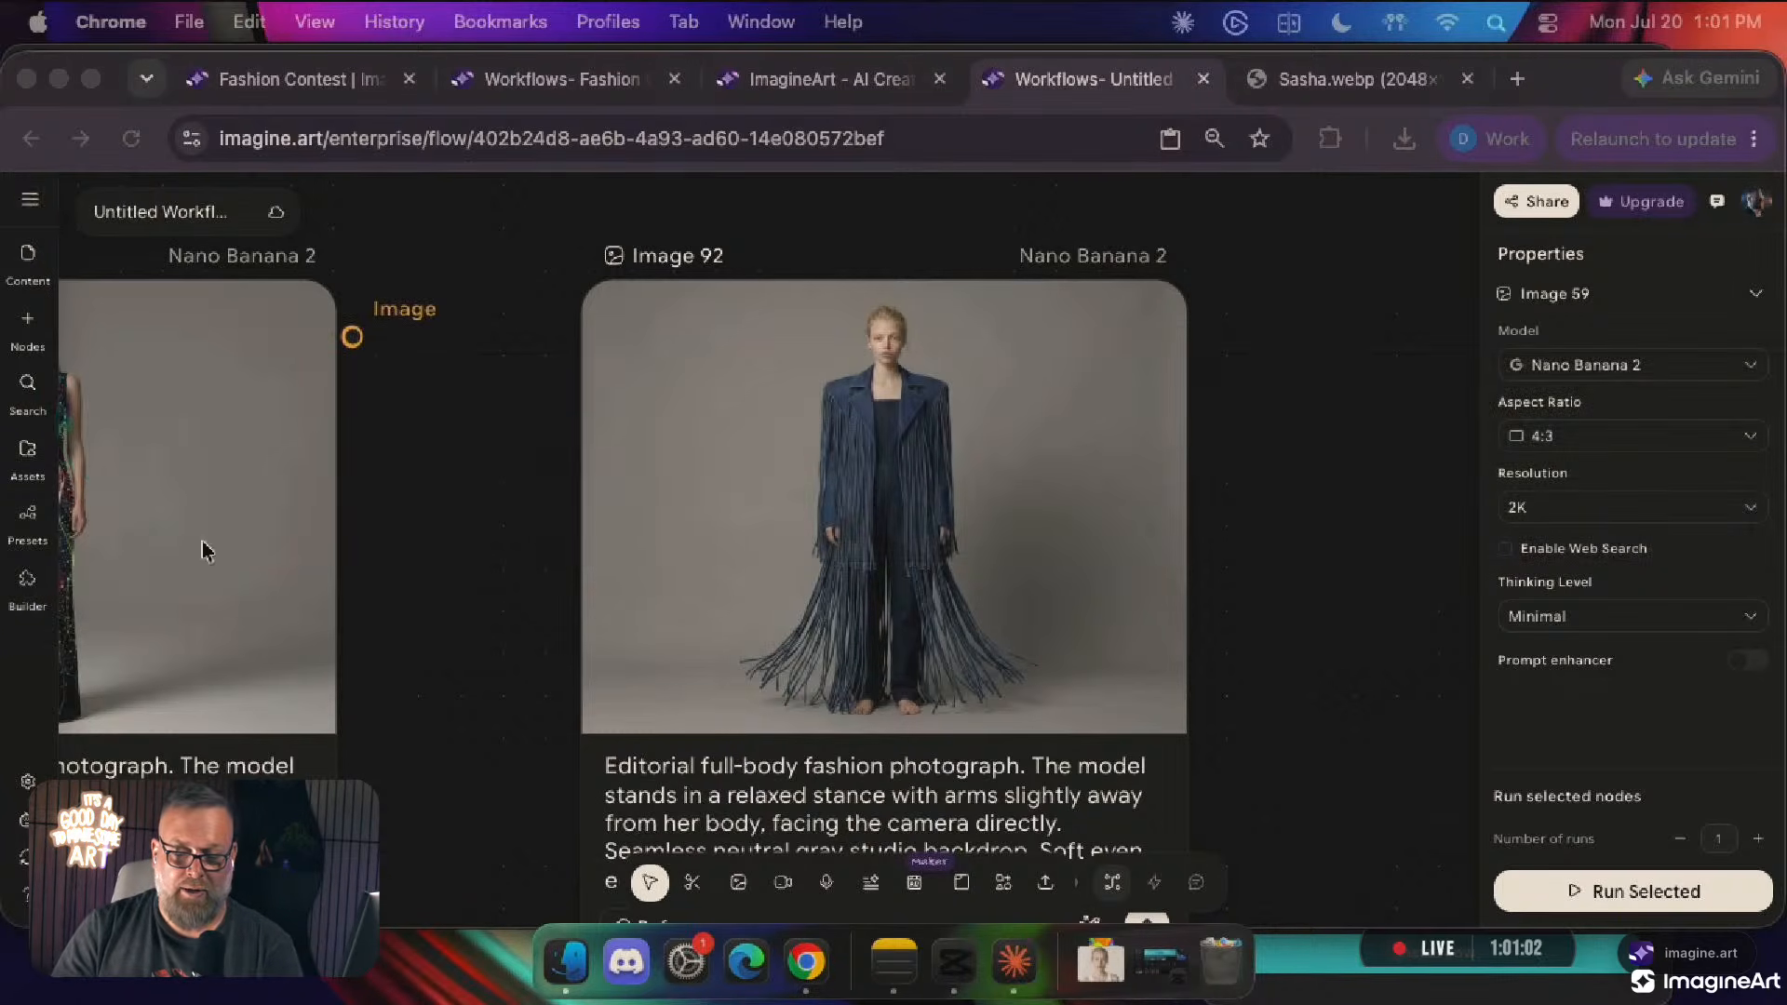
pyautogui.scroll(-5, 483, 504)
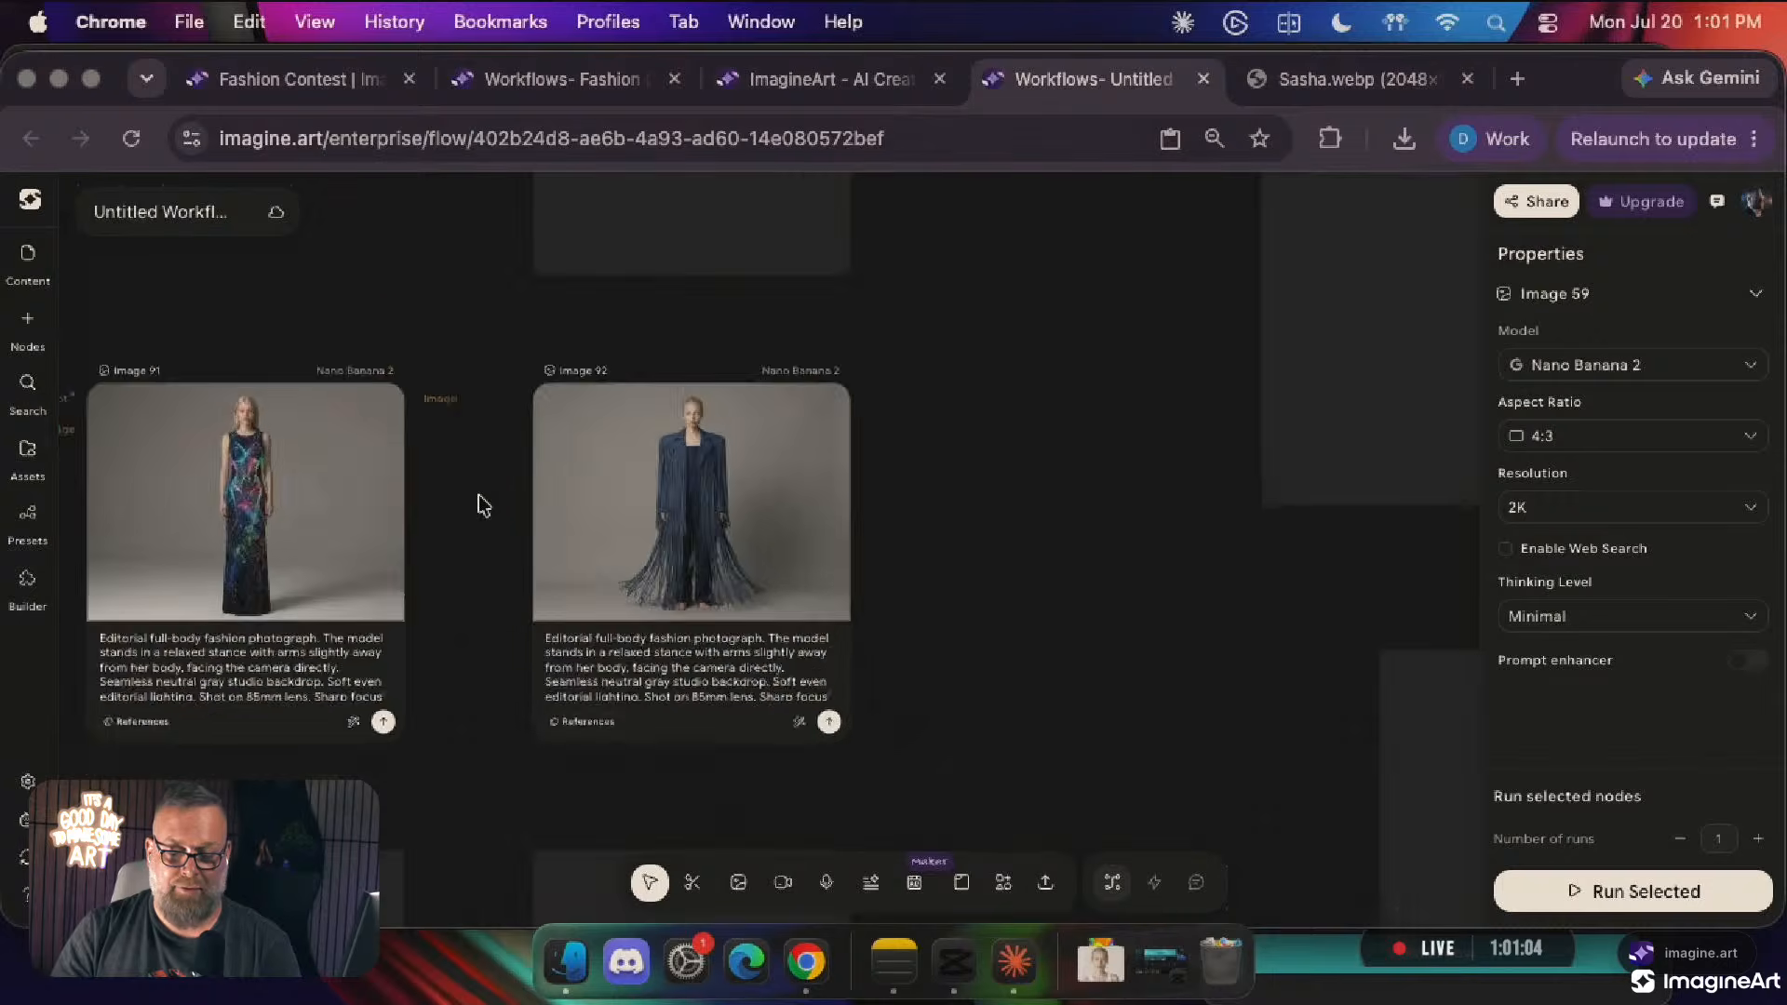
pyautogui.click(478, 504)
pyautogui.hscroll(-3, 479, 503)
pyautogui.scroll(5, 654, 515)
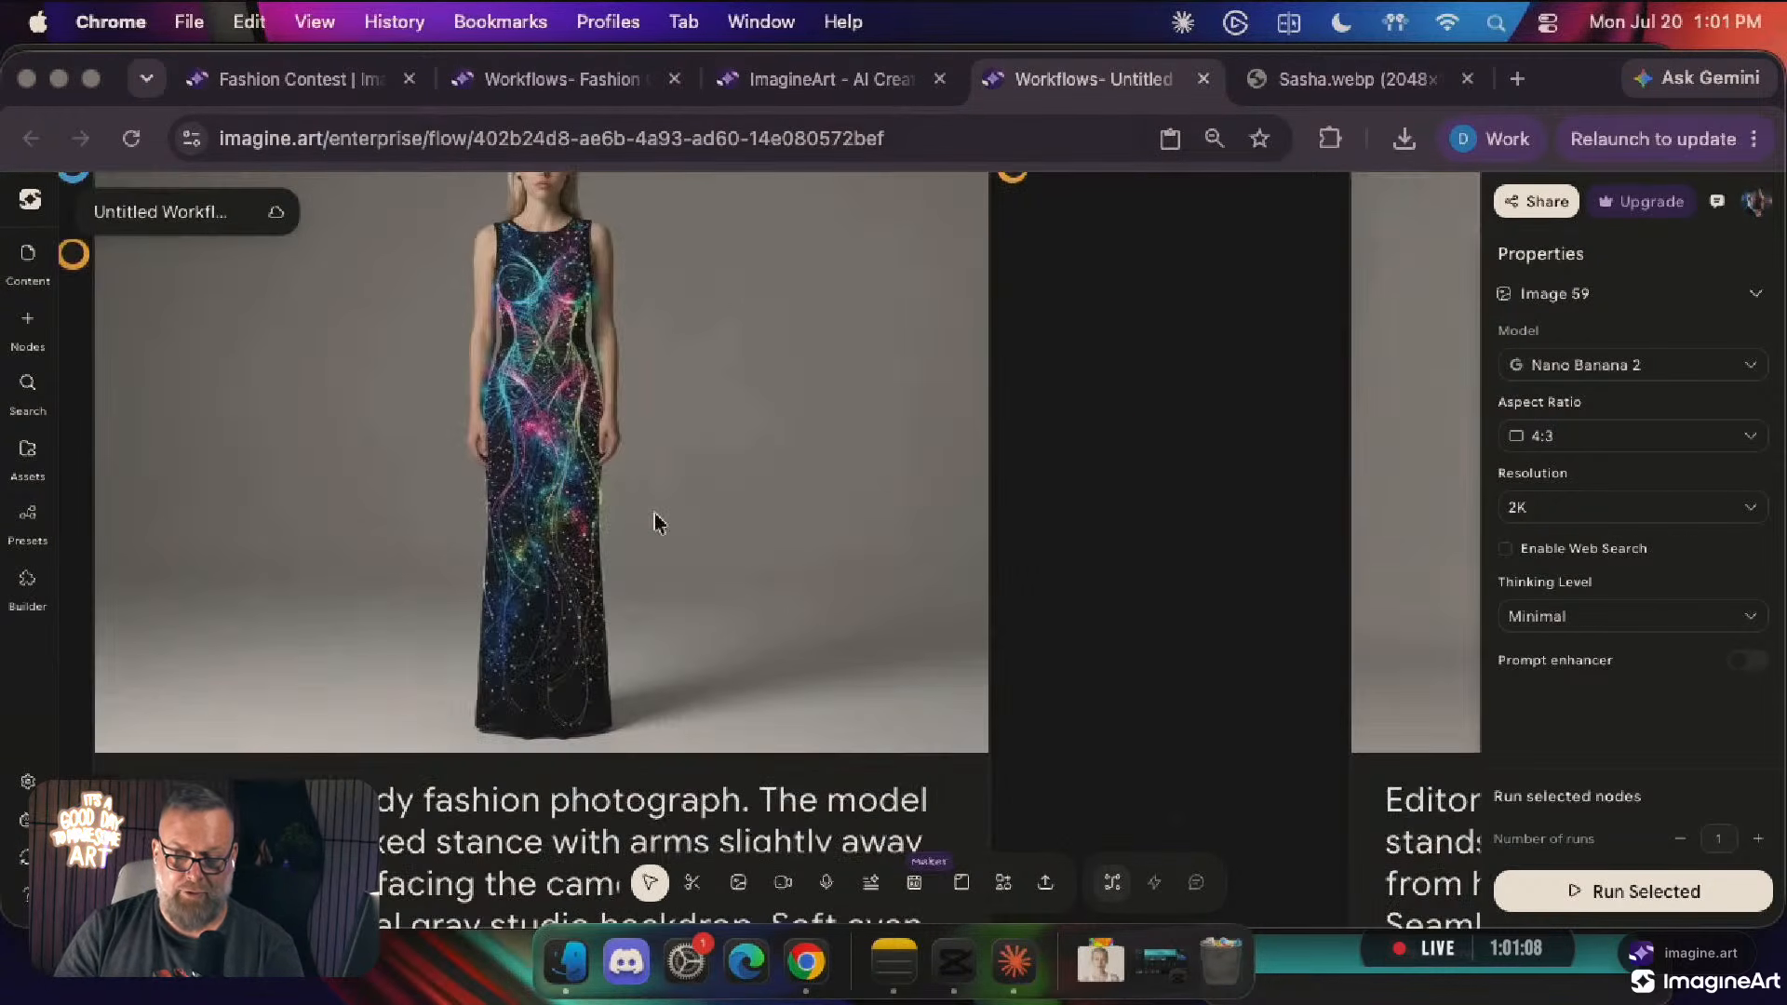
pyautogui.scroll(-4, 655, 513)
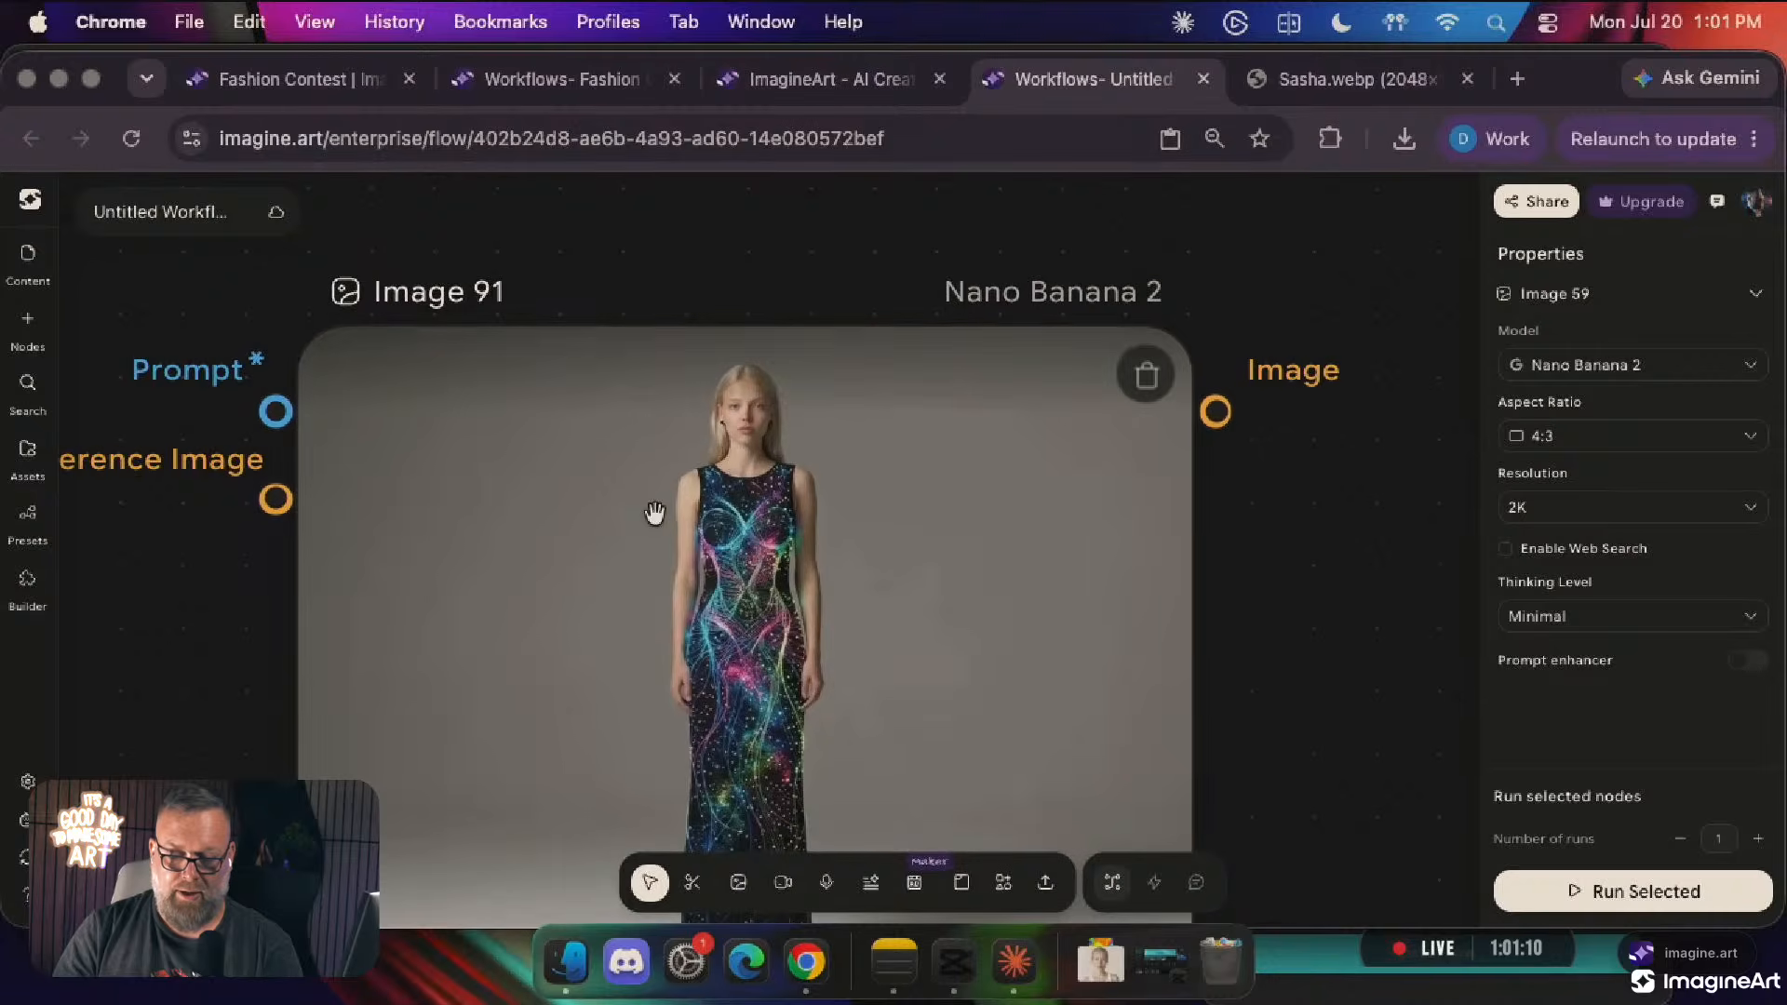
pyautogui.scroll(-2, 814, 678)
pyautogui.hscroll(-10, 814, 685)
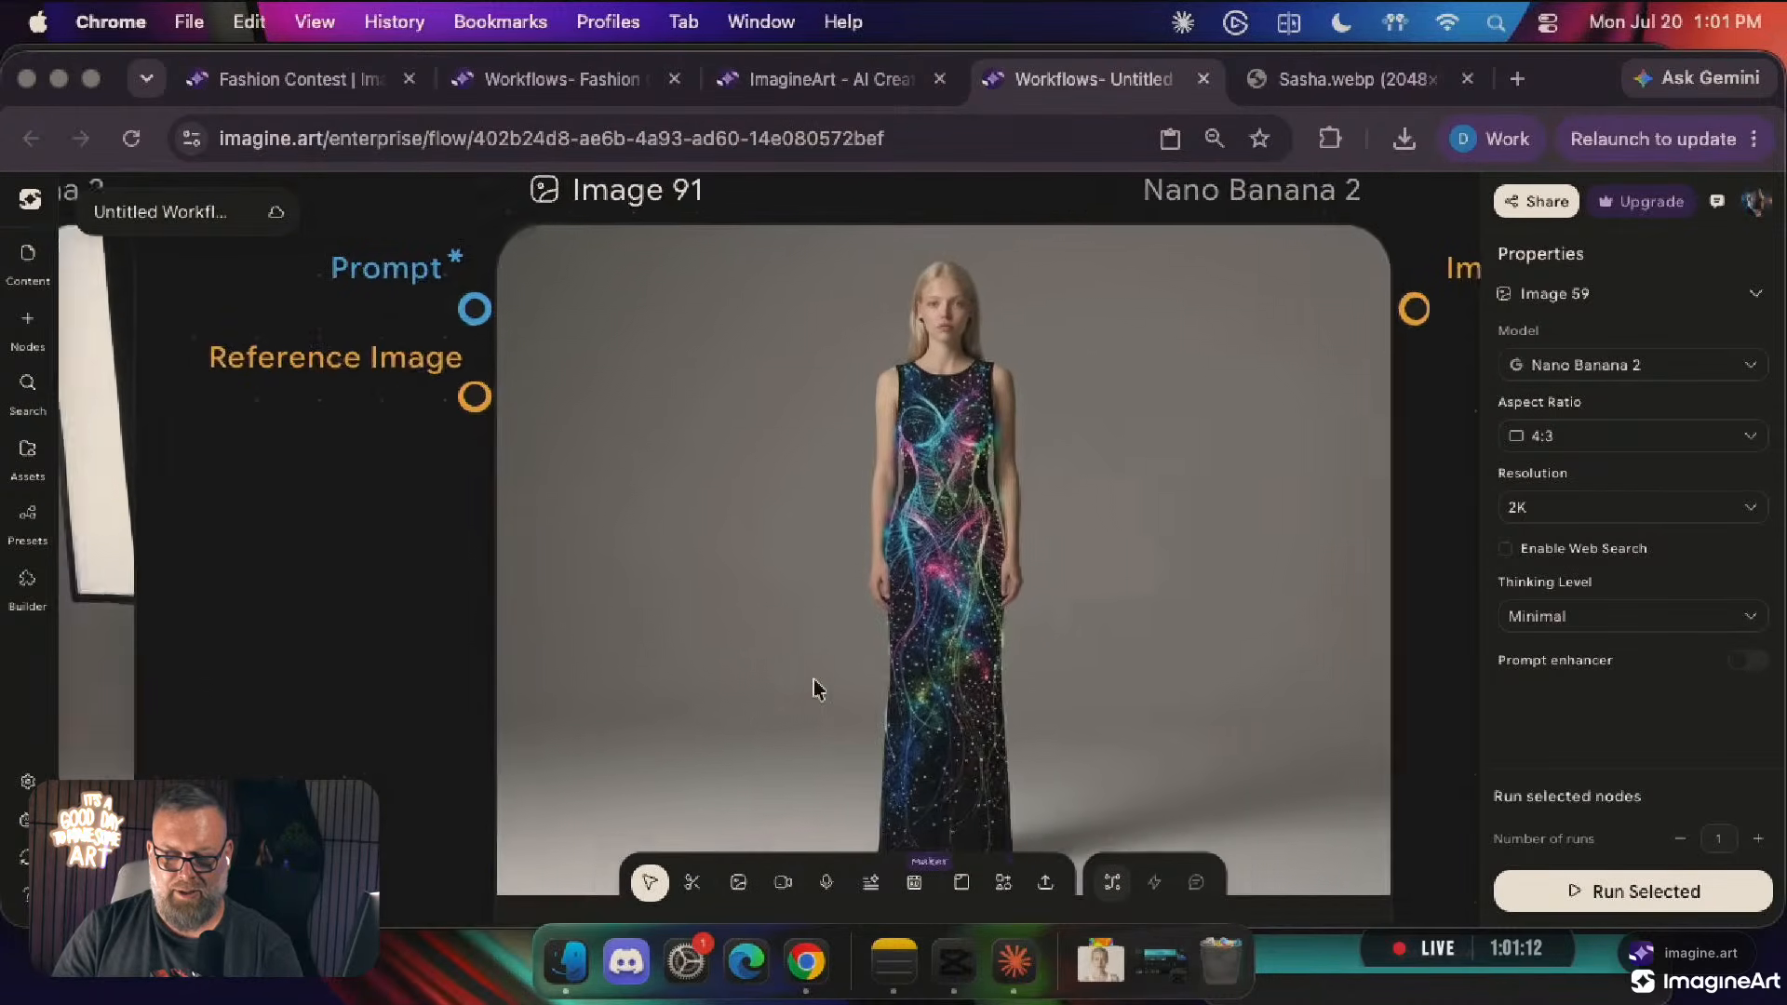
pyautogui.hscroll(-7, 817, 686)
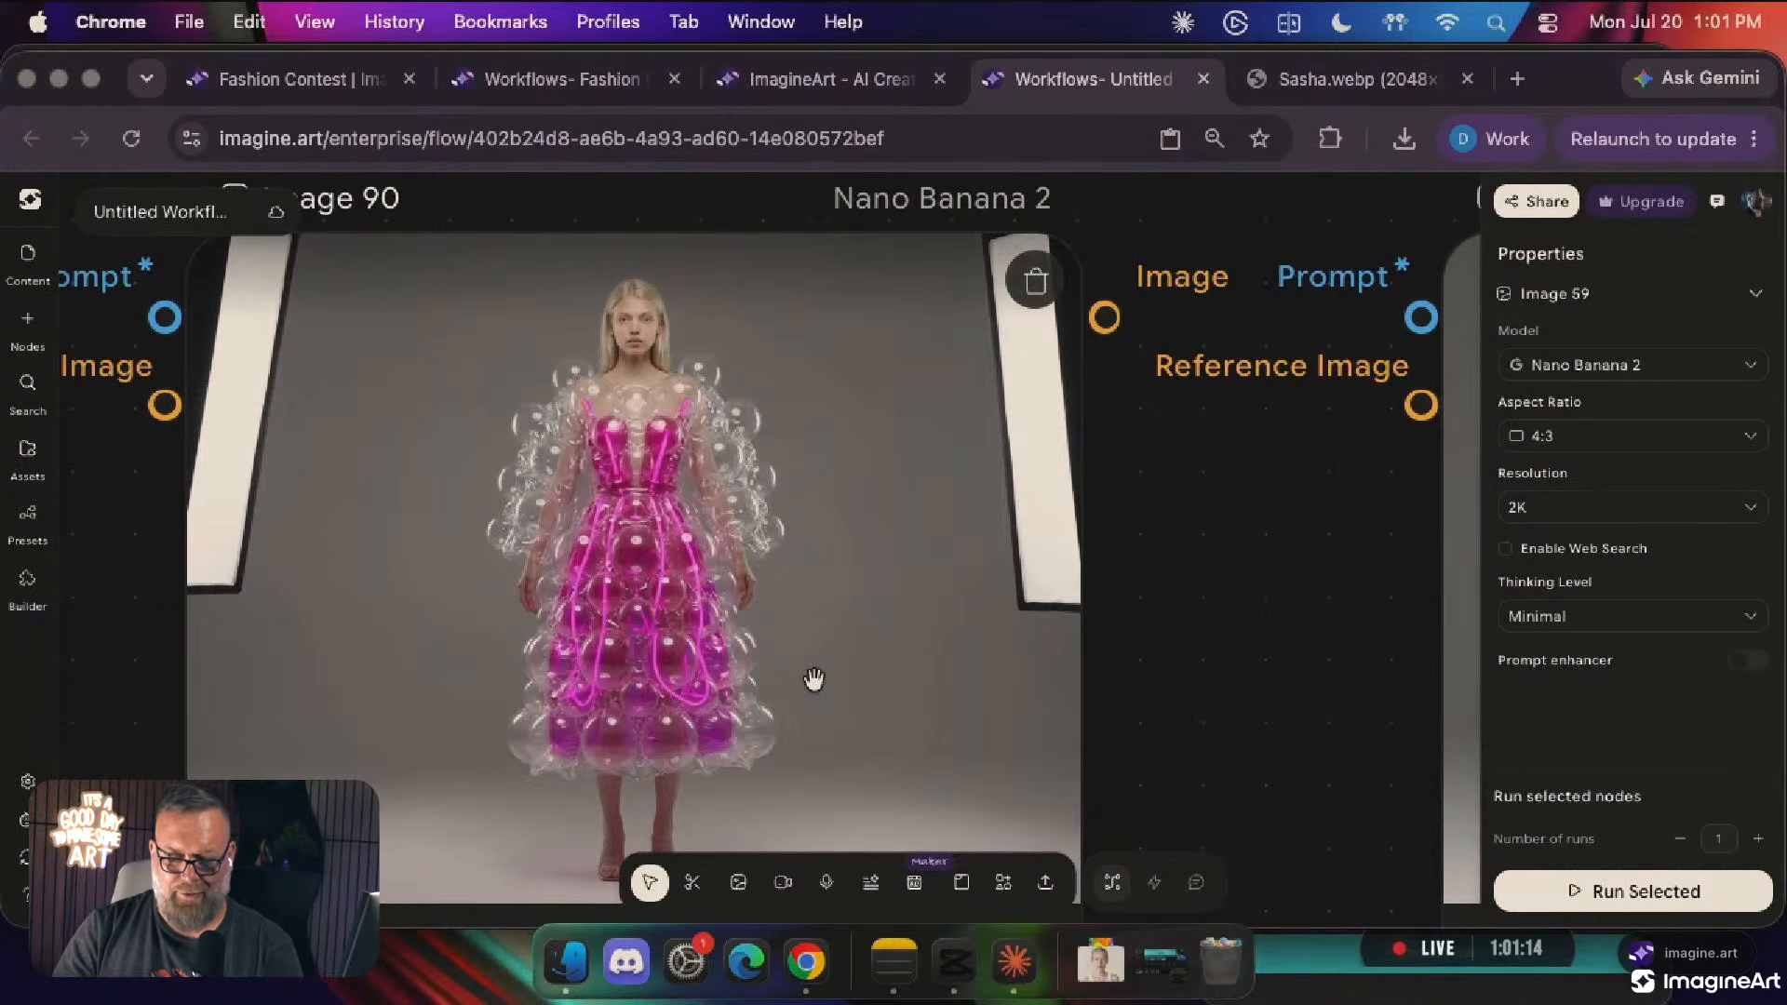
# Move the pink bubble dress node, Image 90, out of the grid into the empty area beyond the set-aside looks
pyautogui.scroll(-10, 814, 679)
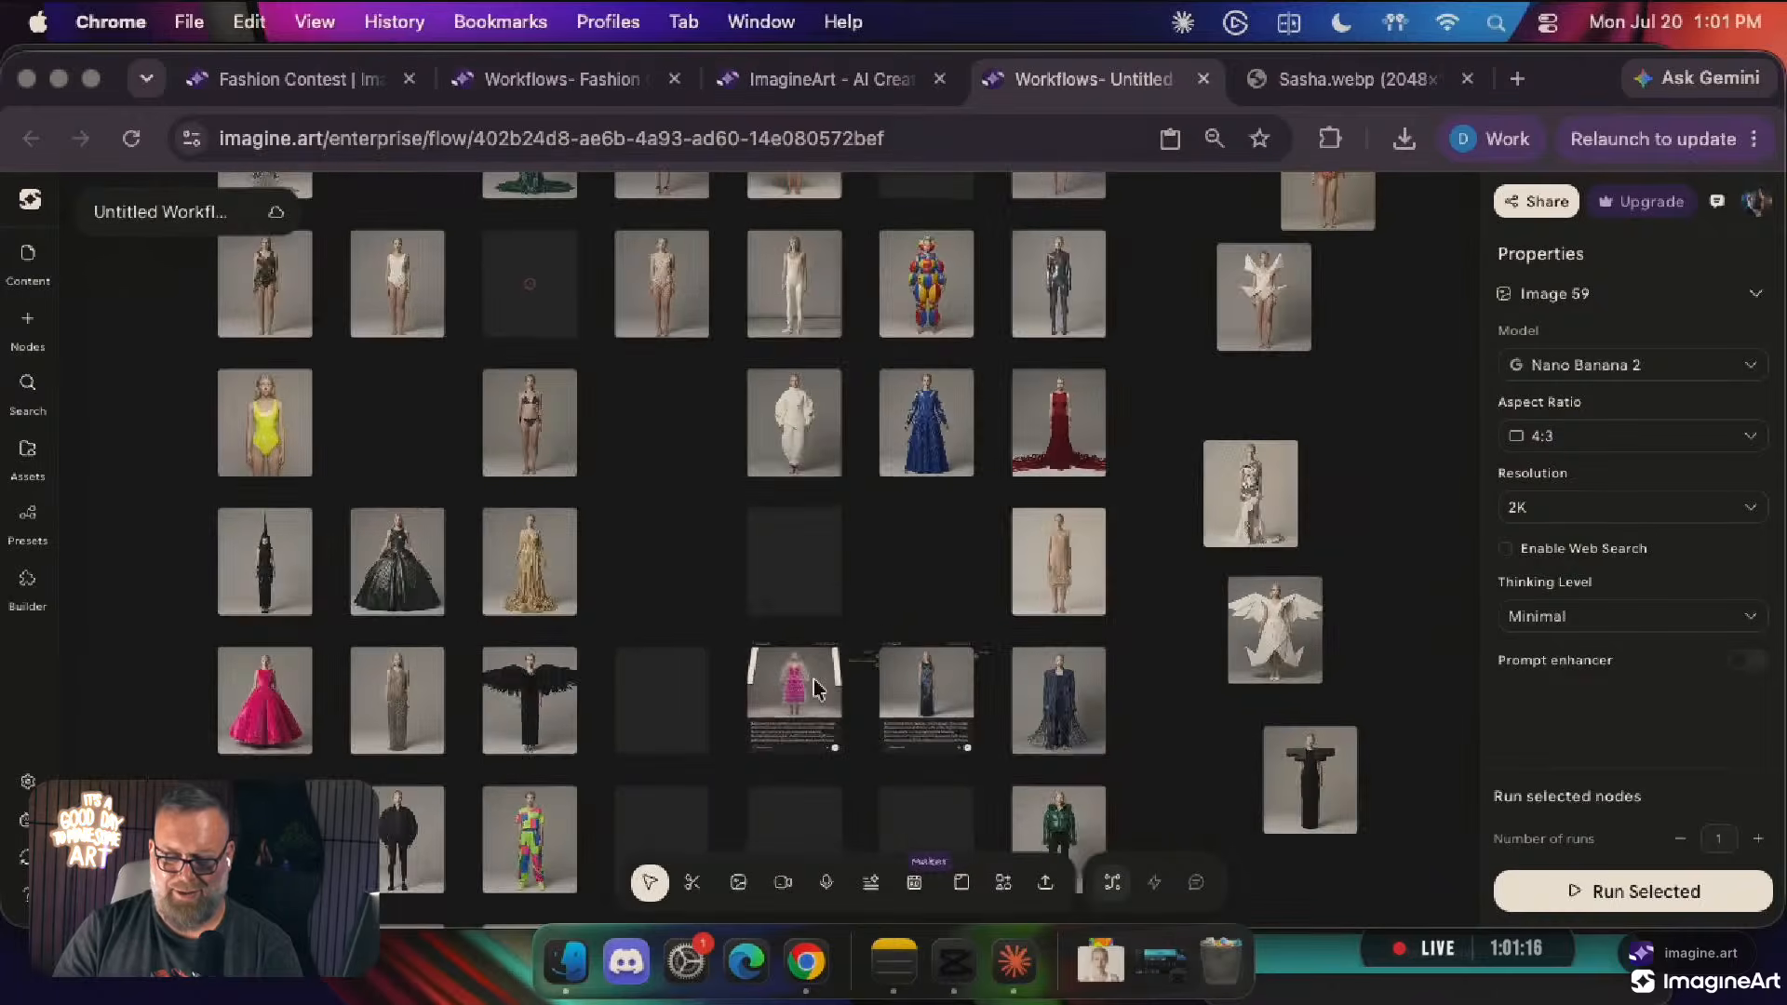
pyautogui.moveTo(1390, 514); pyautogui.dragTo(772, 679)
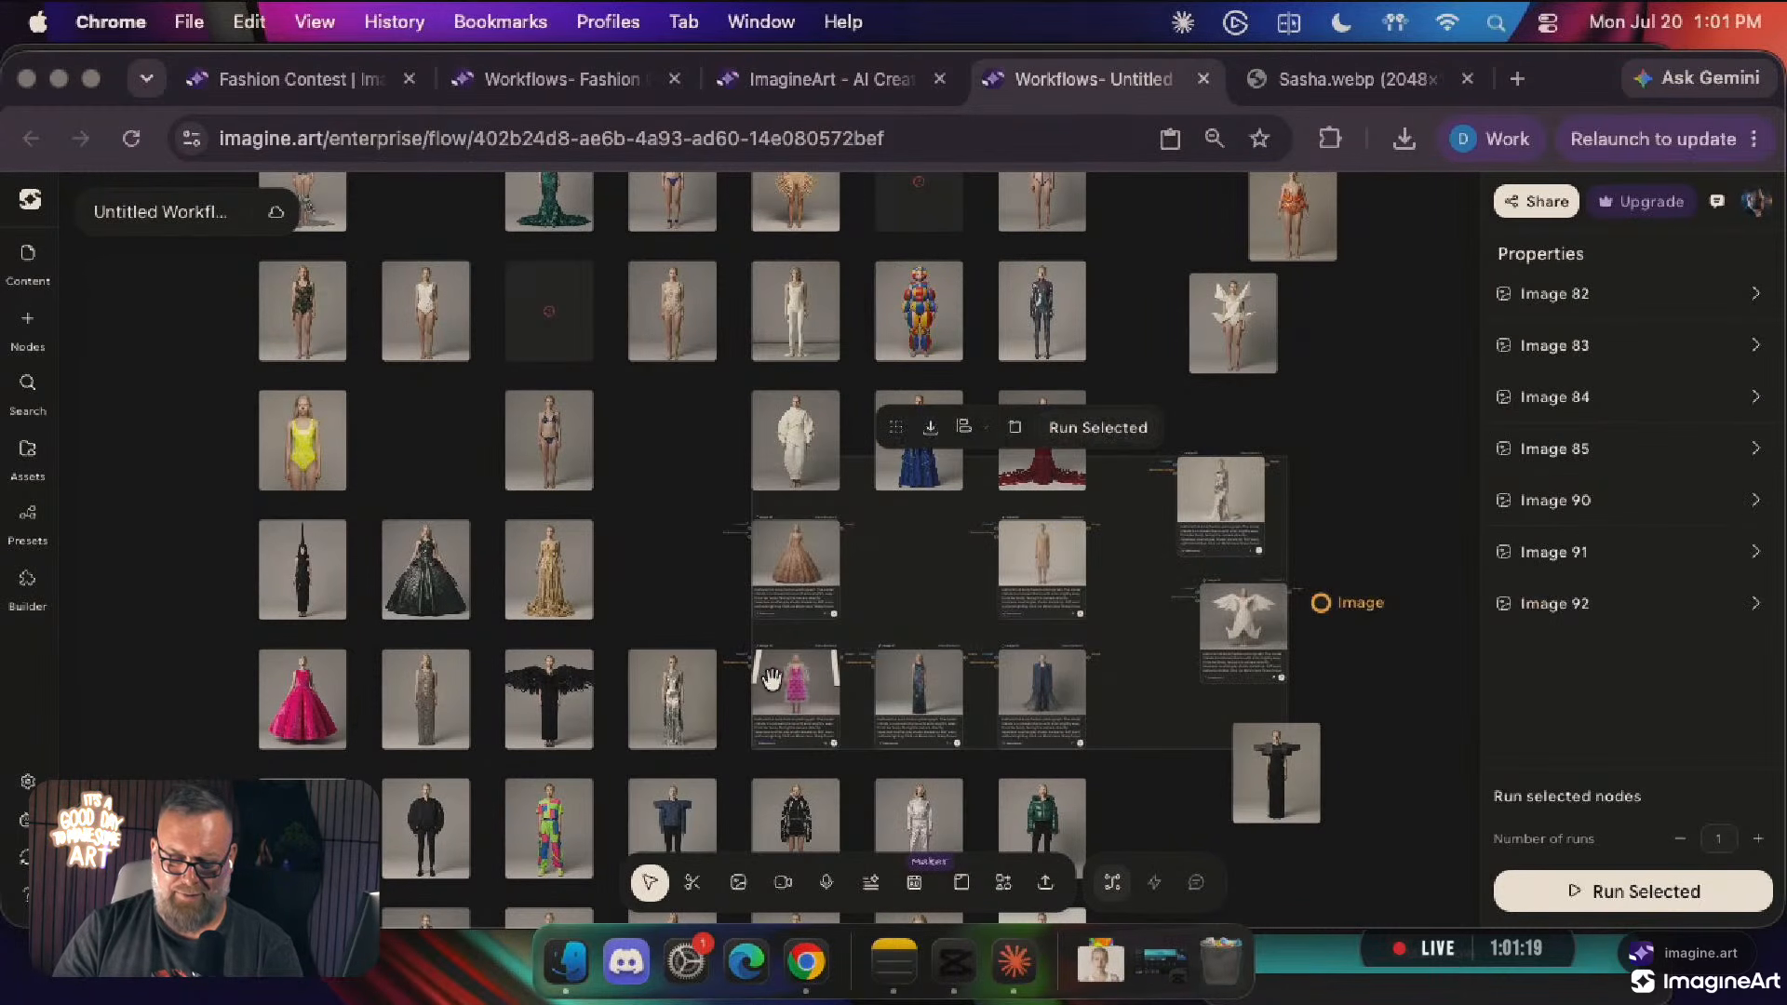
pyautogui.click(1157, 798)
pyautogui.moveTo(796, 698); pyautogui.dragTo(1412, 544)
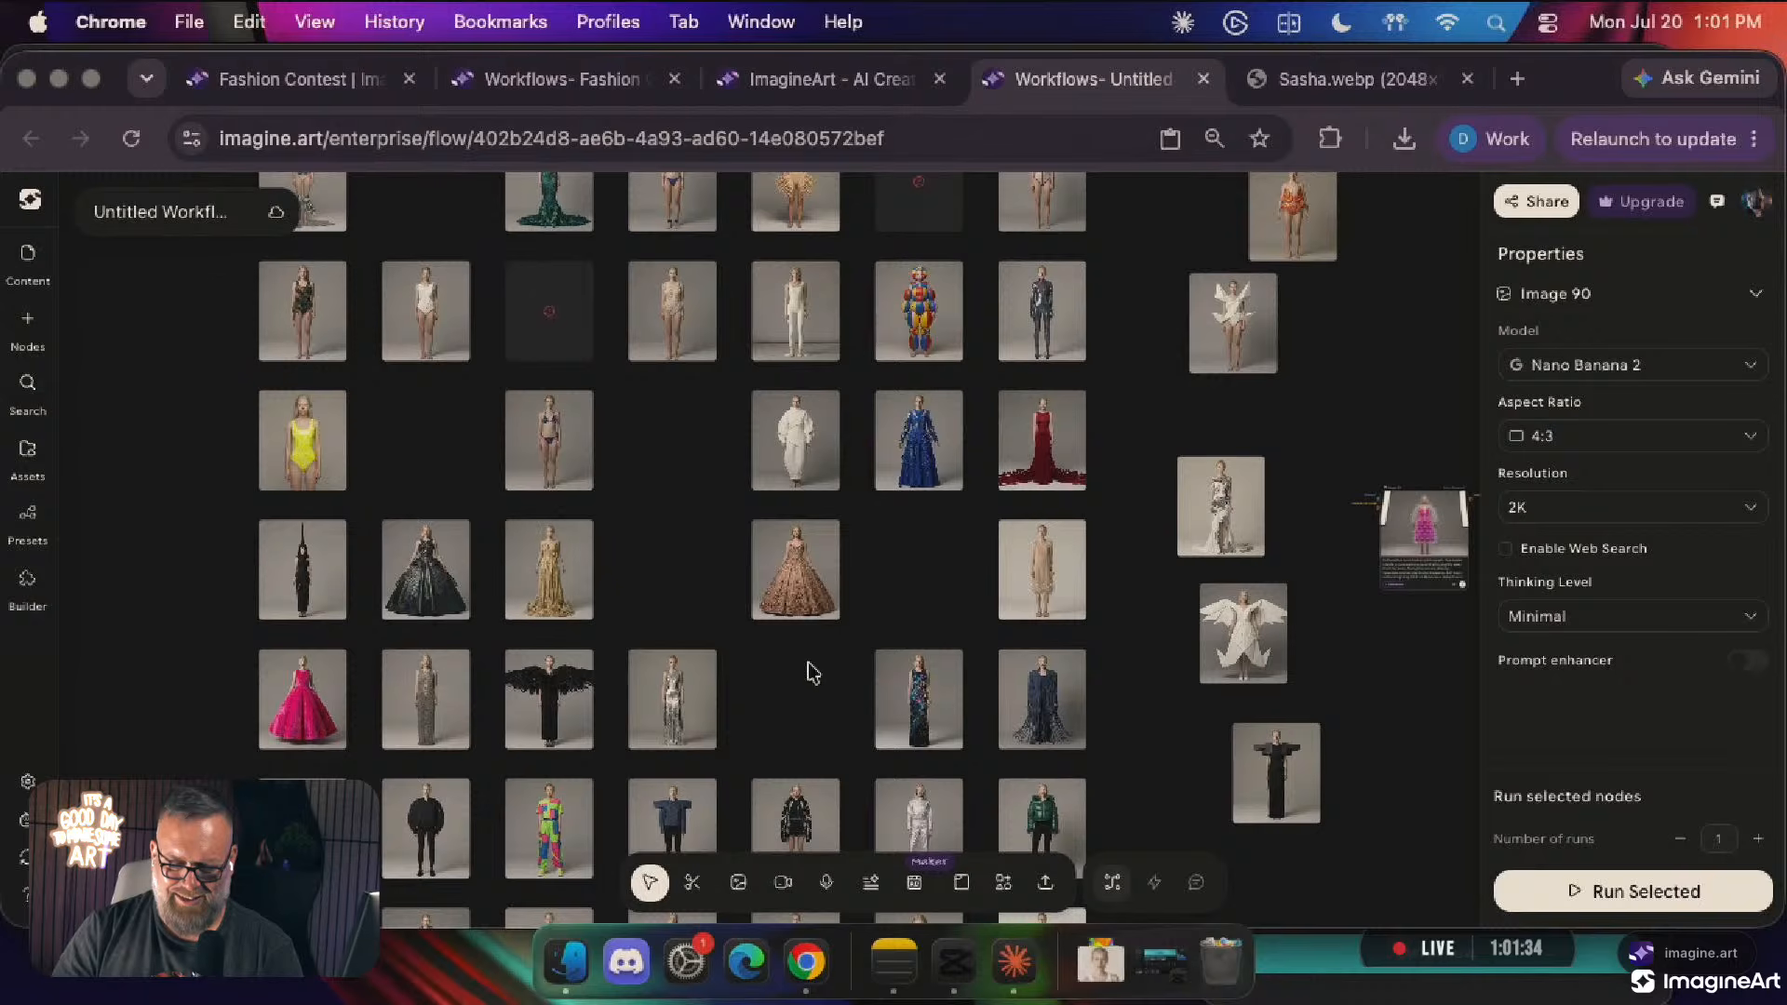
# Examine the gold gown in Image 81, the dark winged ball gown in Image 80 and the spired black dress beside it up close
pyautogui.click(621, 575)
pyautogui.scroll(10, 618, 573)
pyautogui.hscroll(-5, 616, 569)
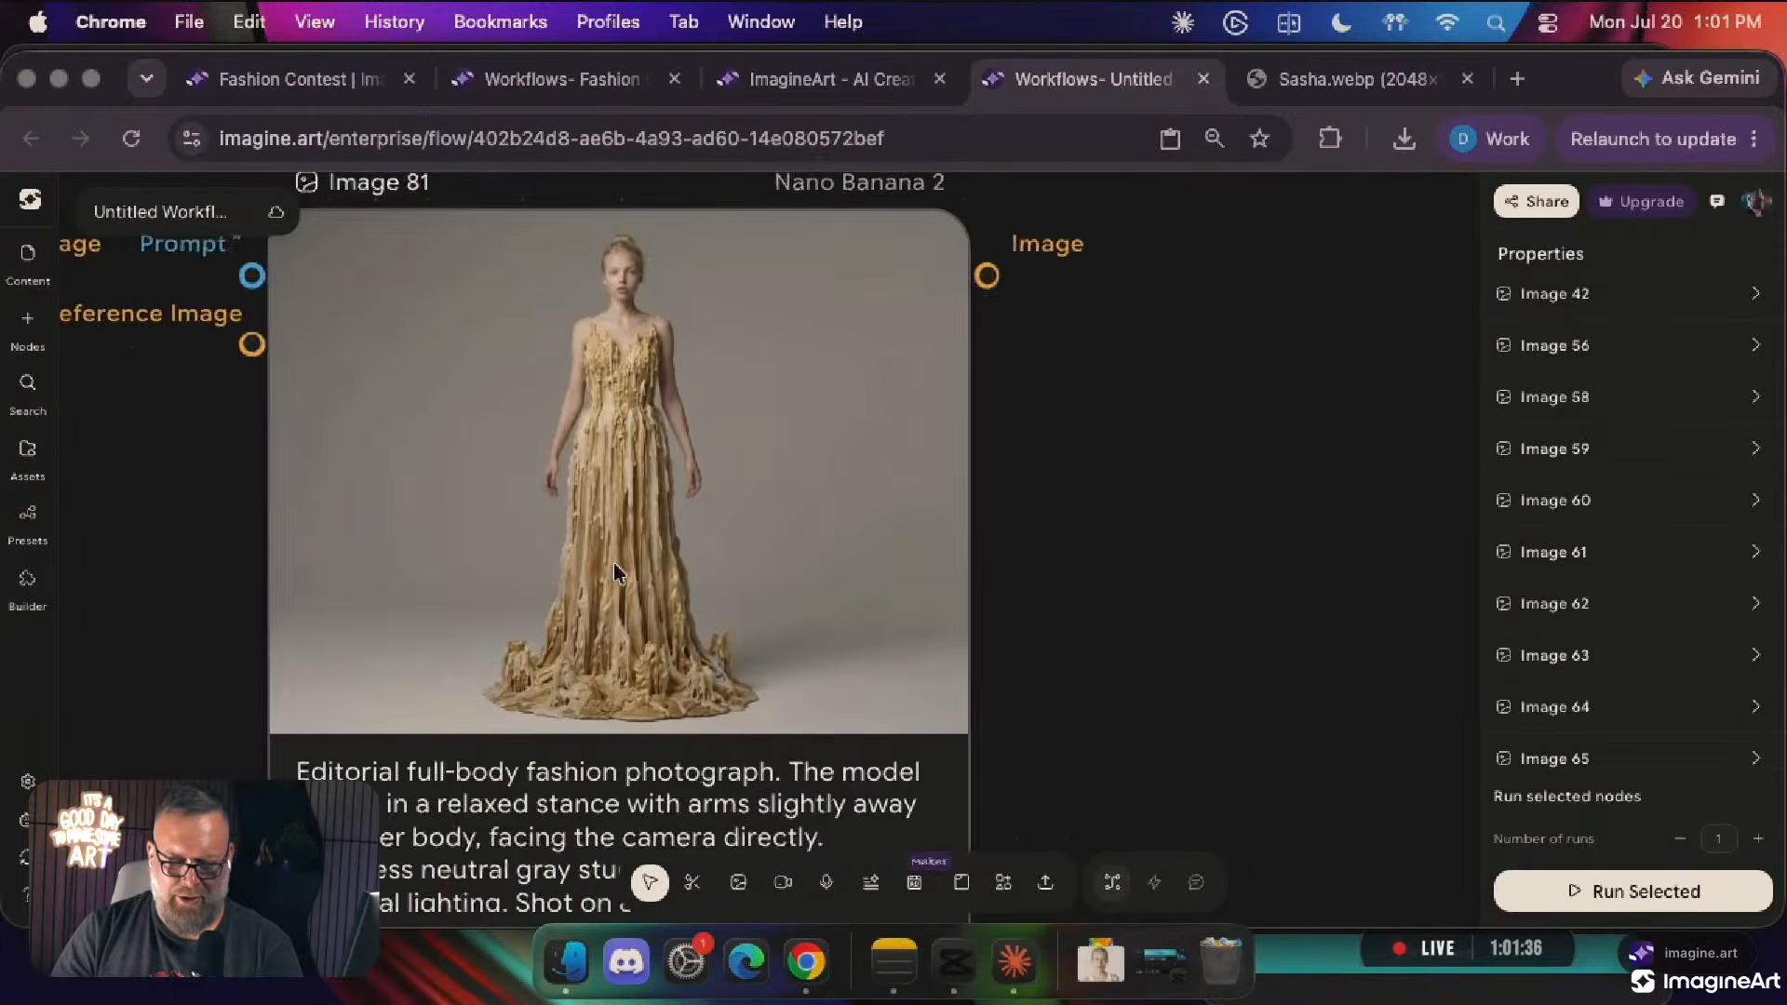
pyautogui.scroll(-10, 614, 564)
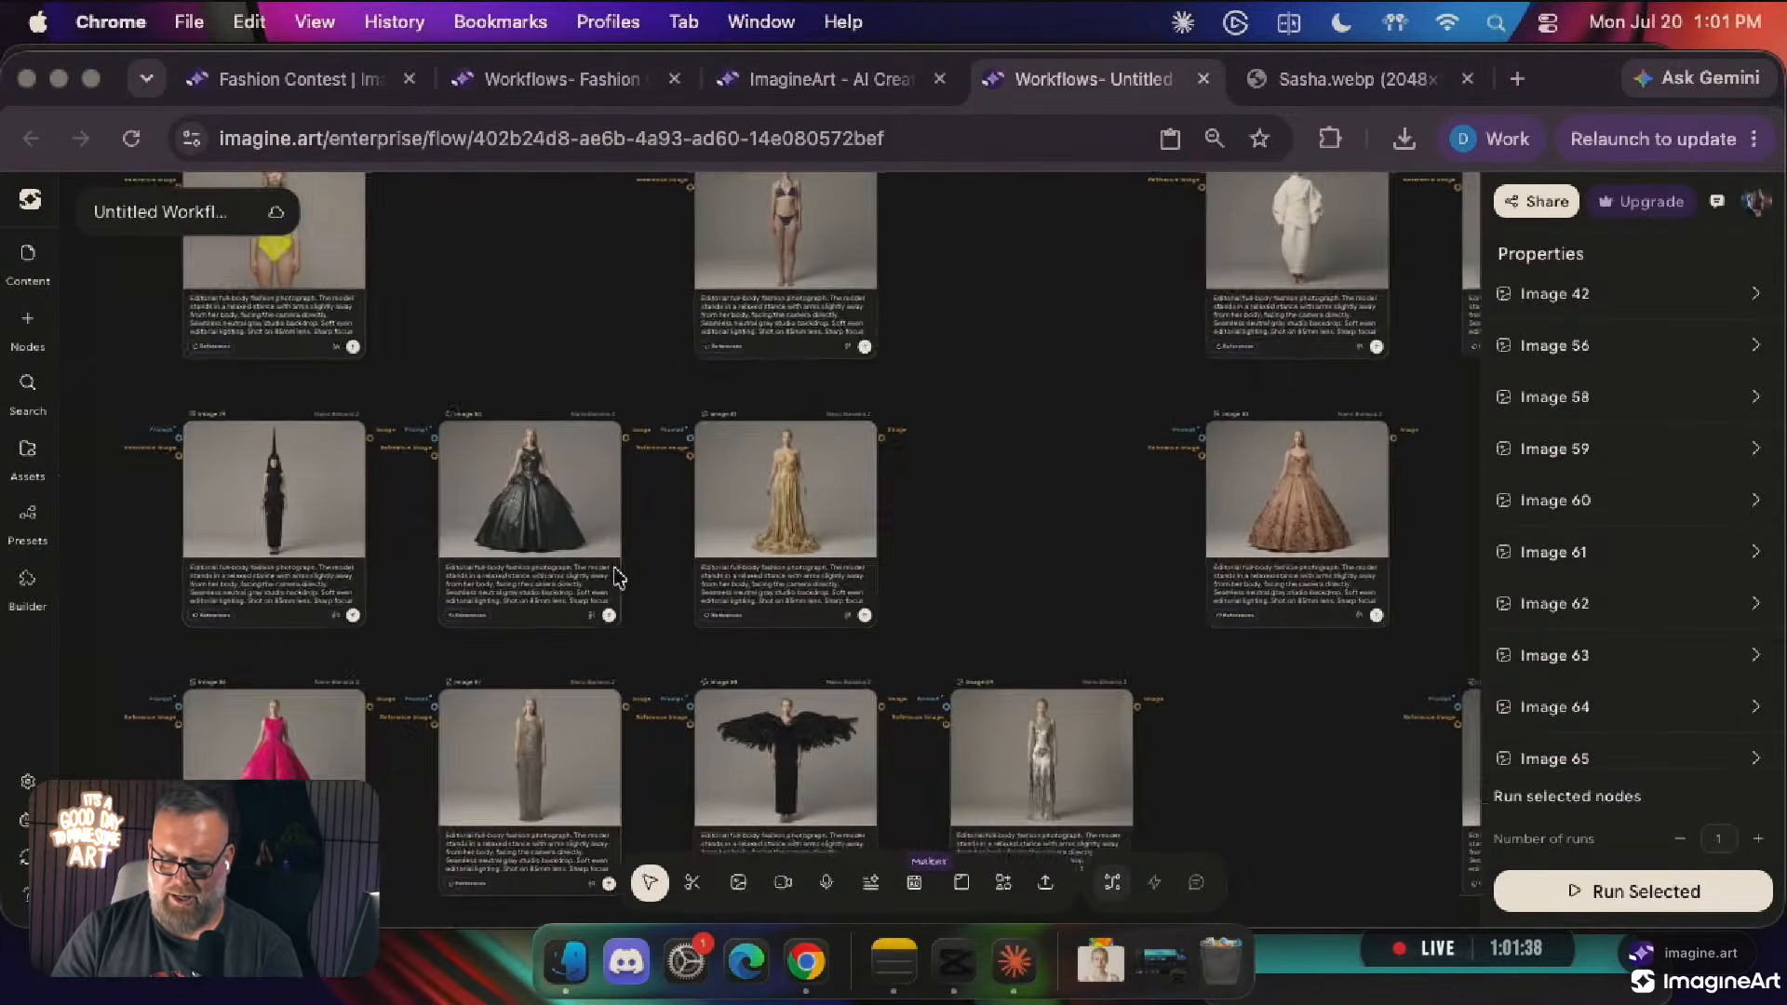
pyautogui.scroll(10, 622, 475)
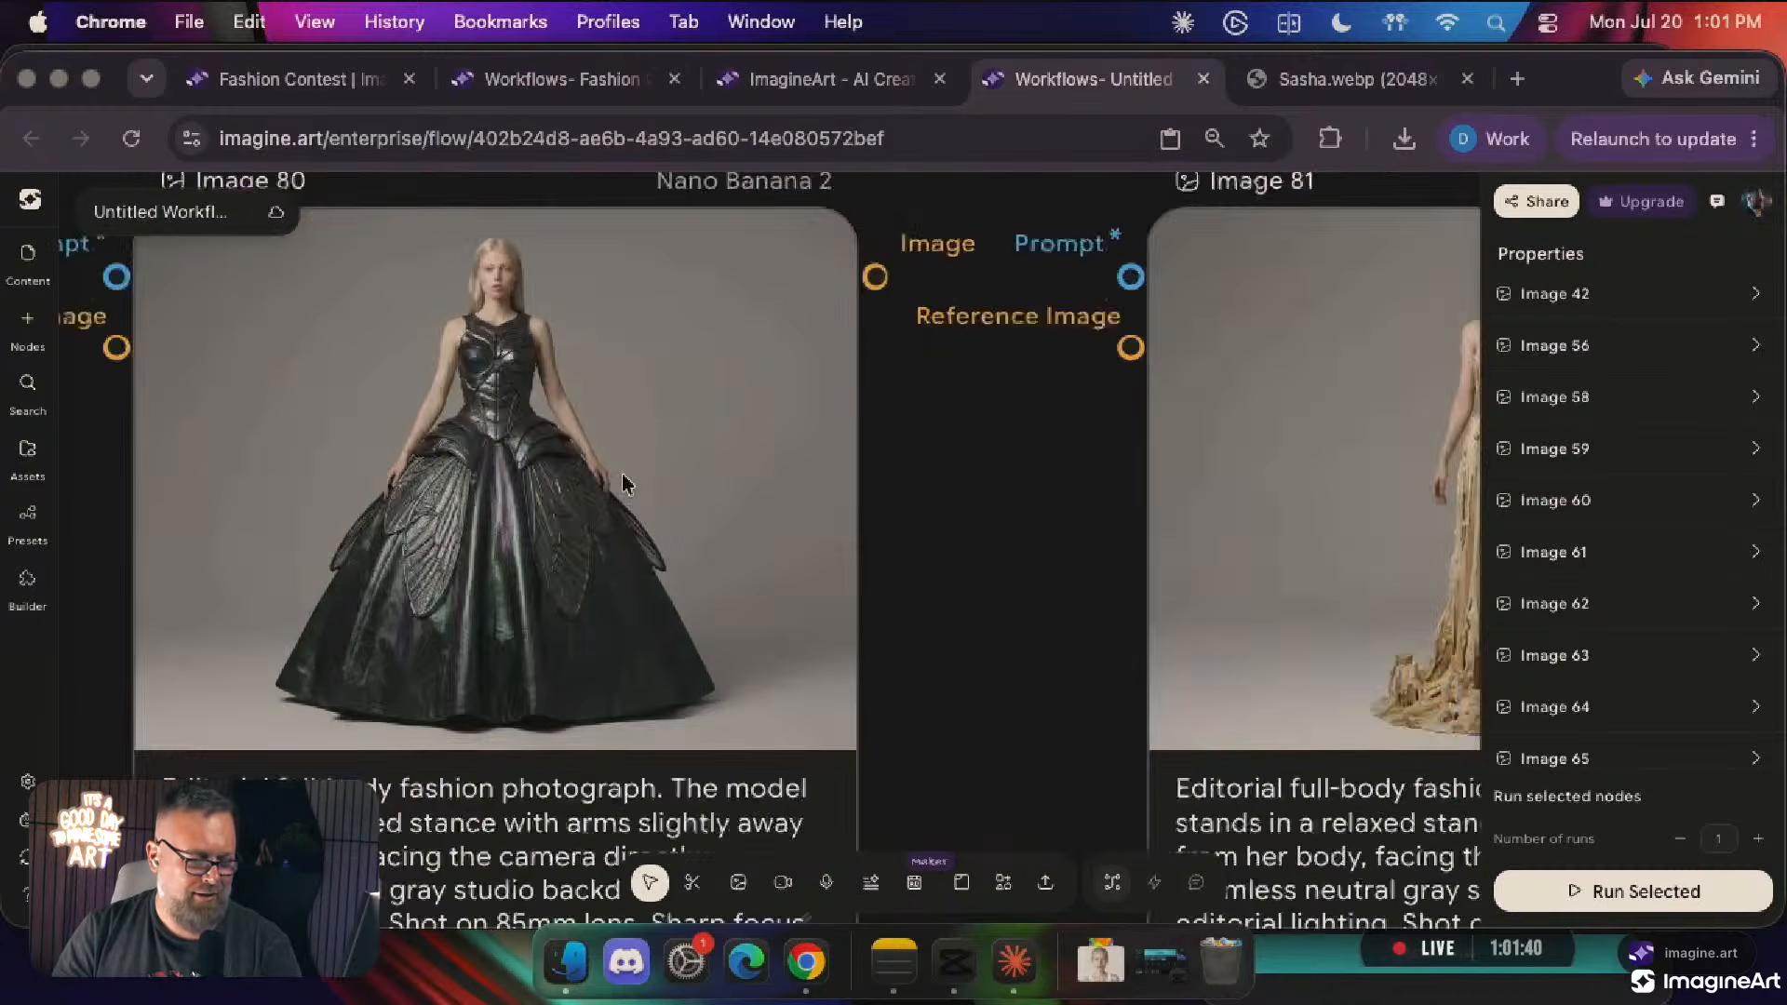
pyautogui.scroll(-5, 622, 477)
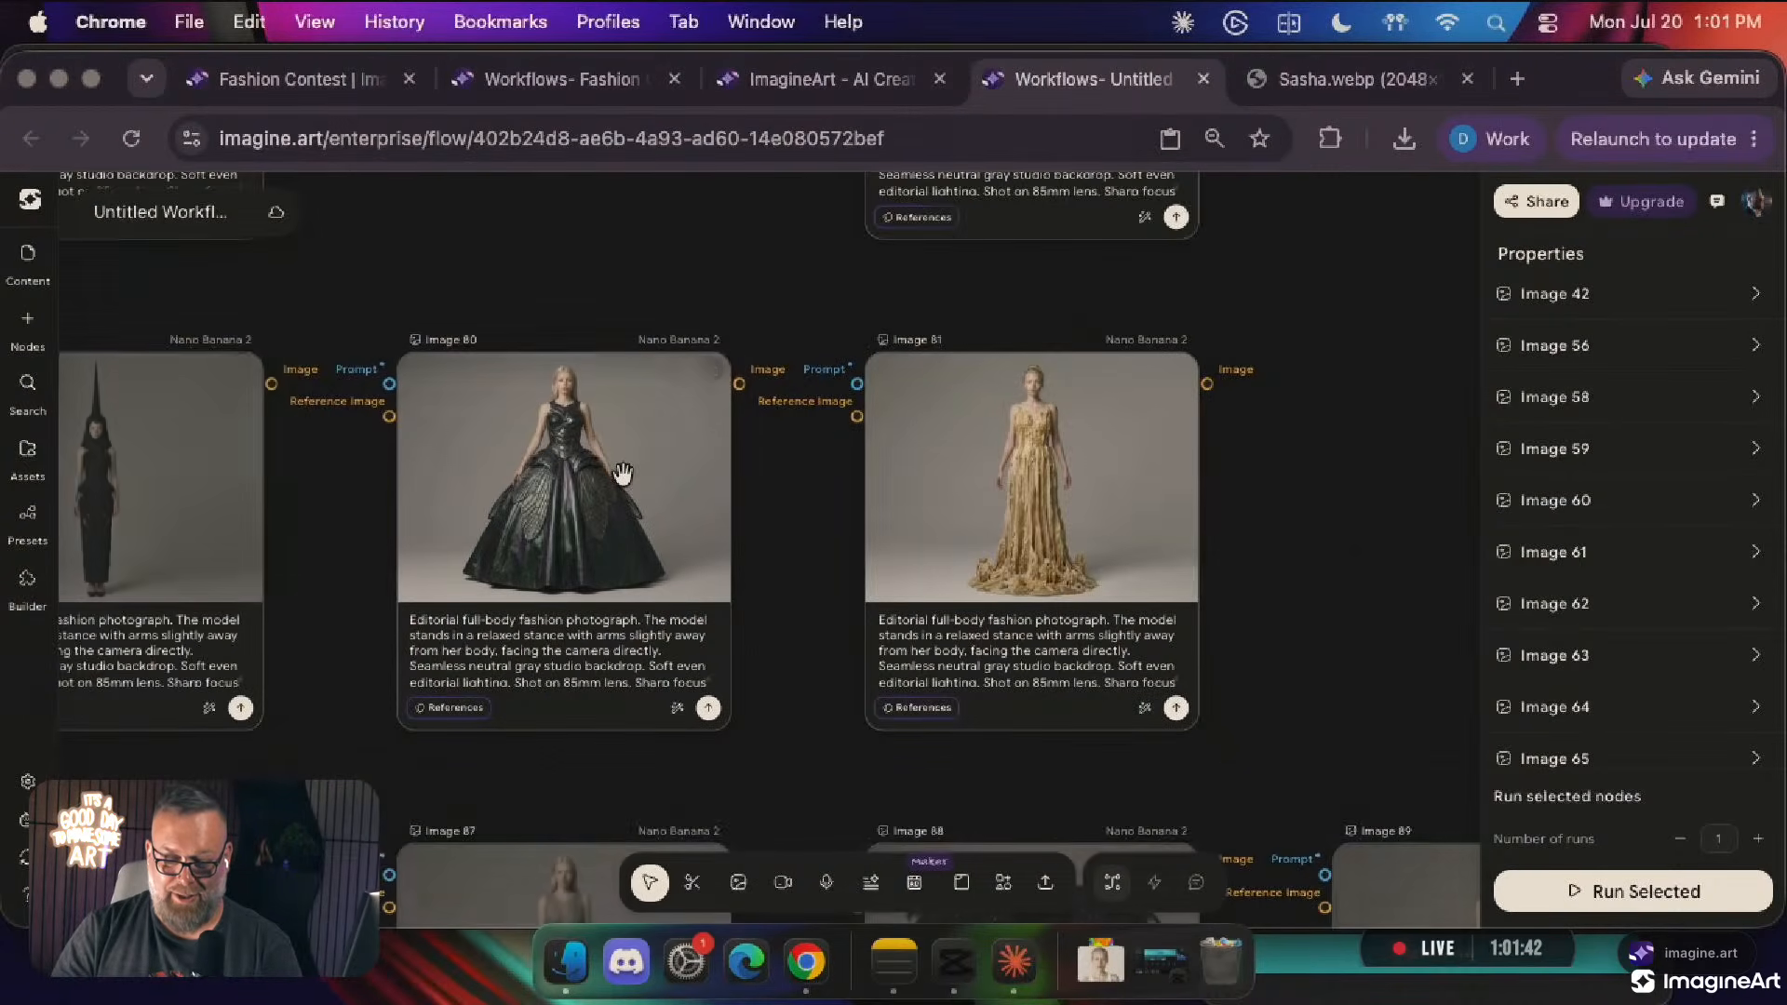
pyautogui.scroll(5, 793, 393)
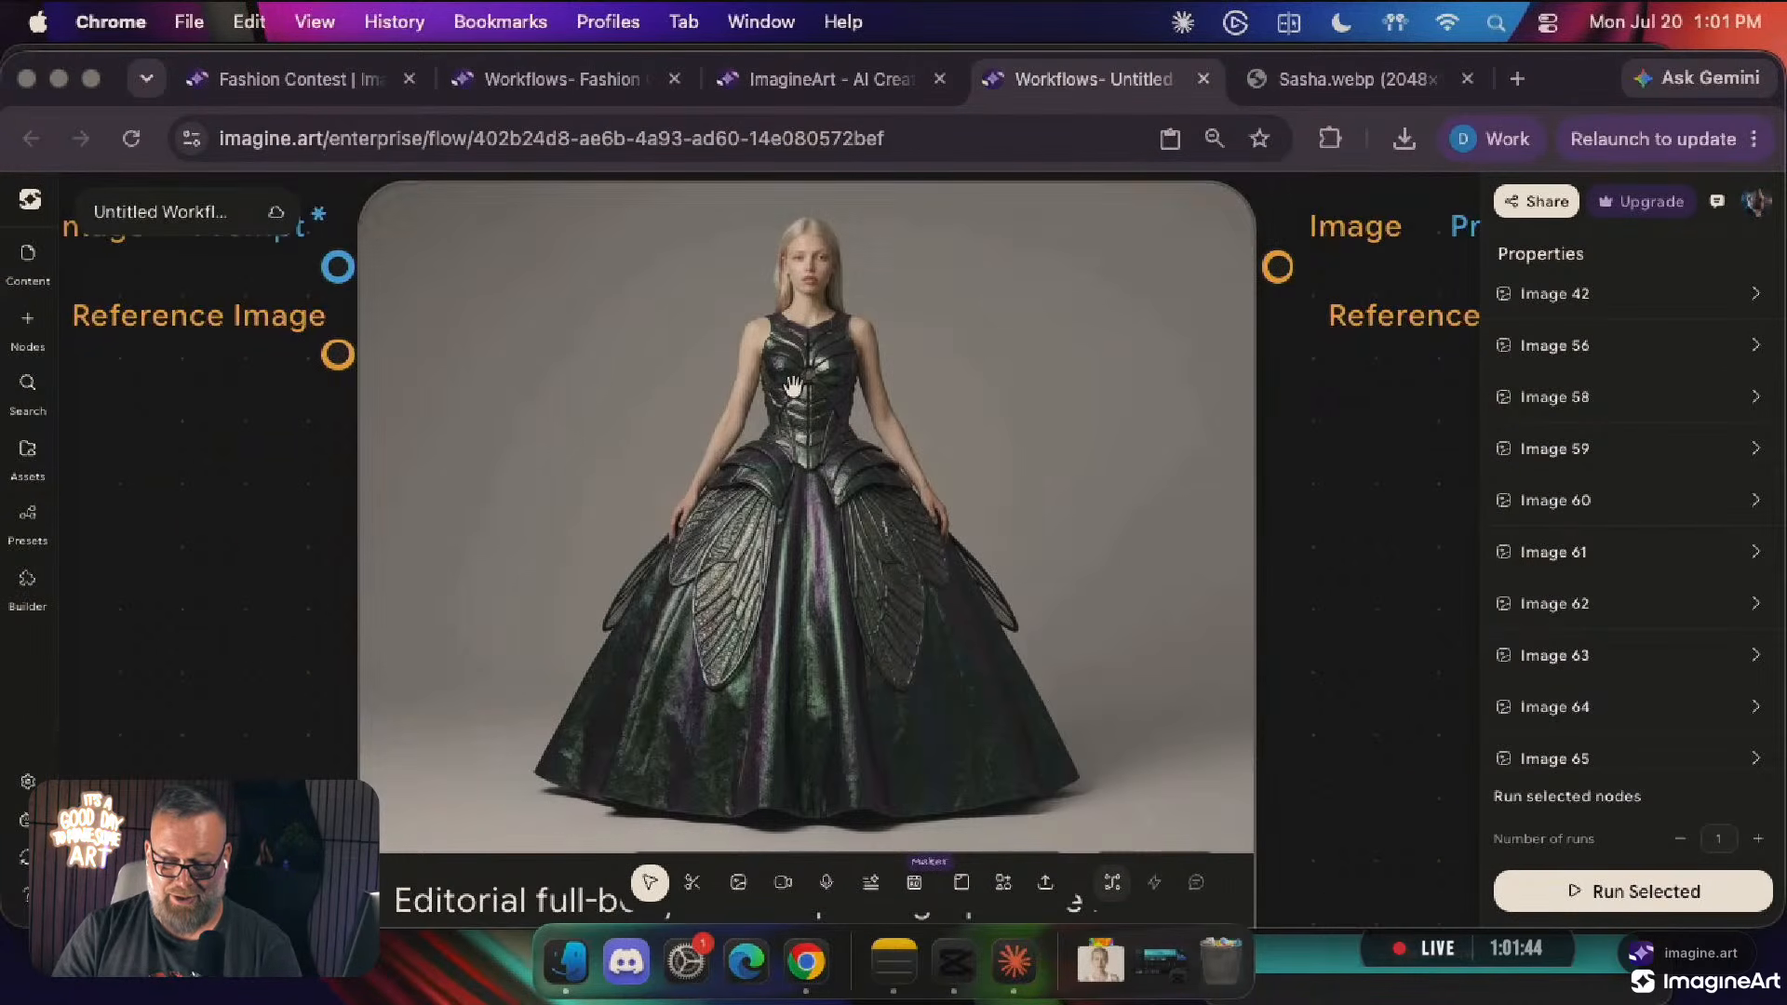
pyautogui.scroll(-1, 793, 393)
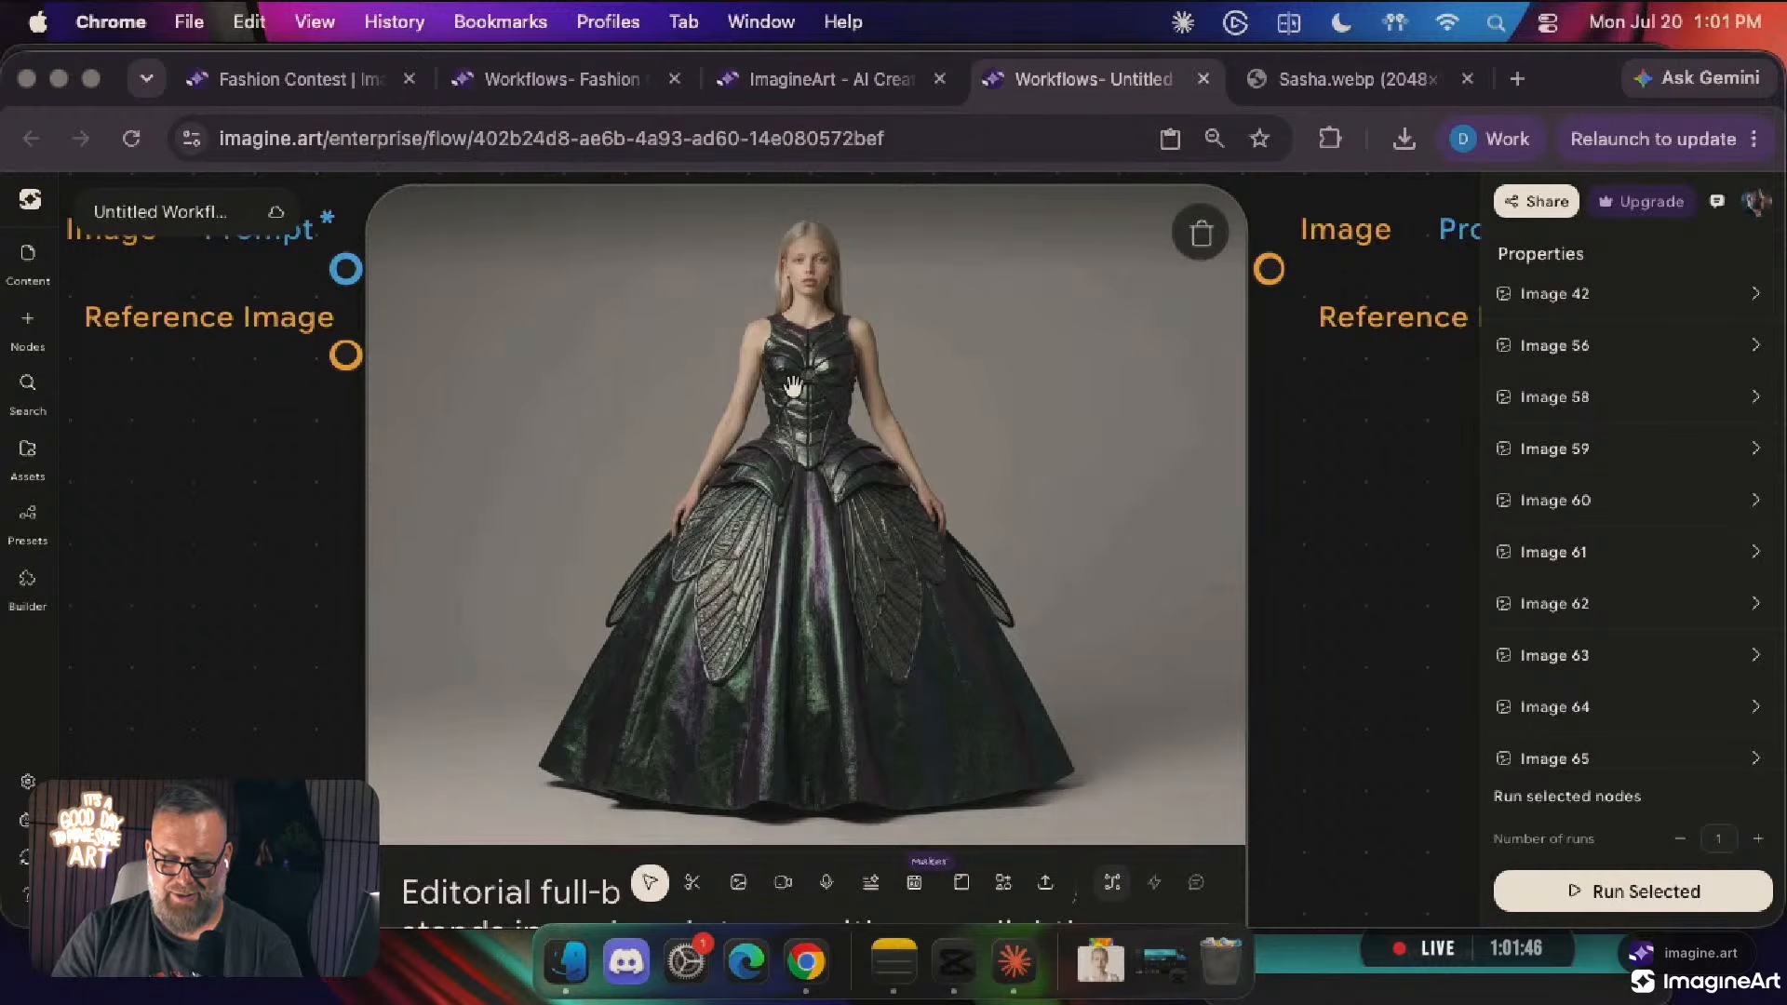
pyautogui.hscroll(-13, 793, 386)
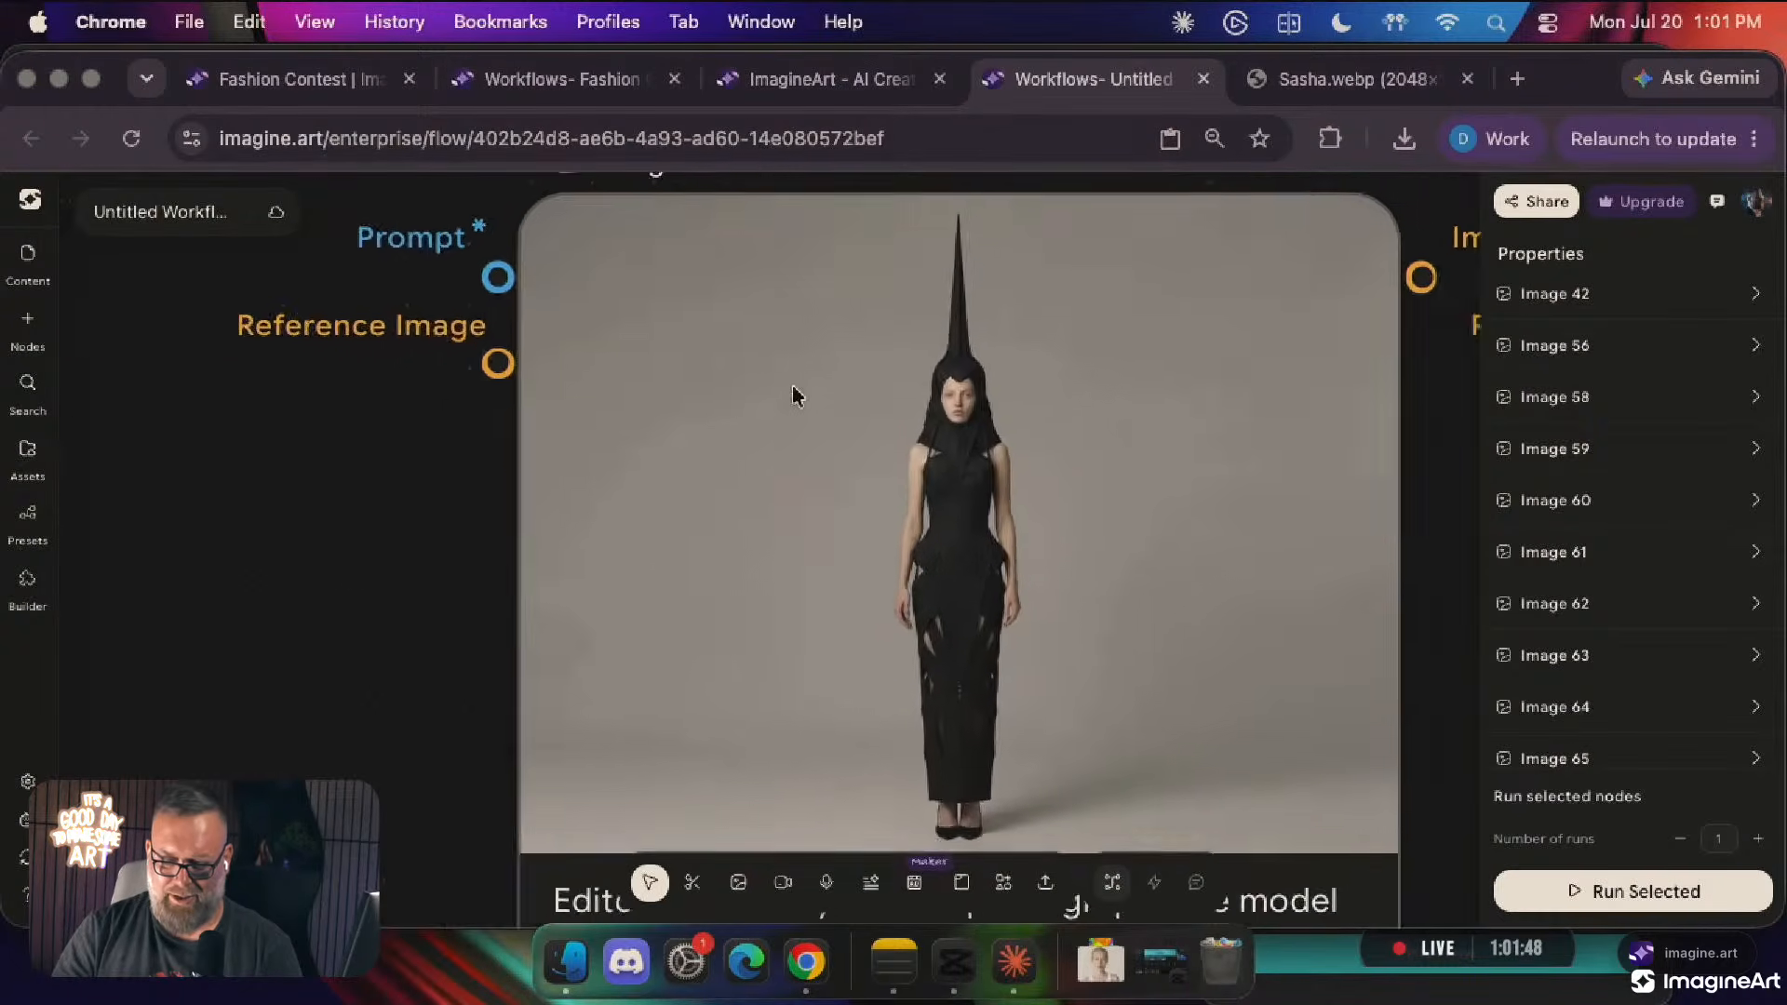
pyautogui.hscroll(2, 793, 387)
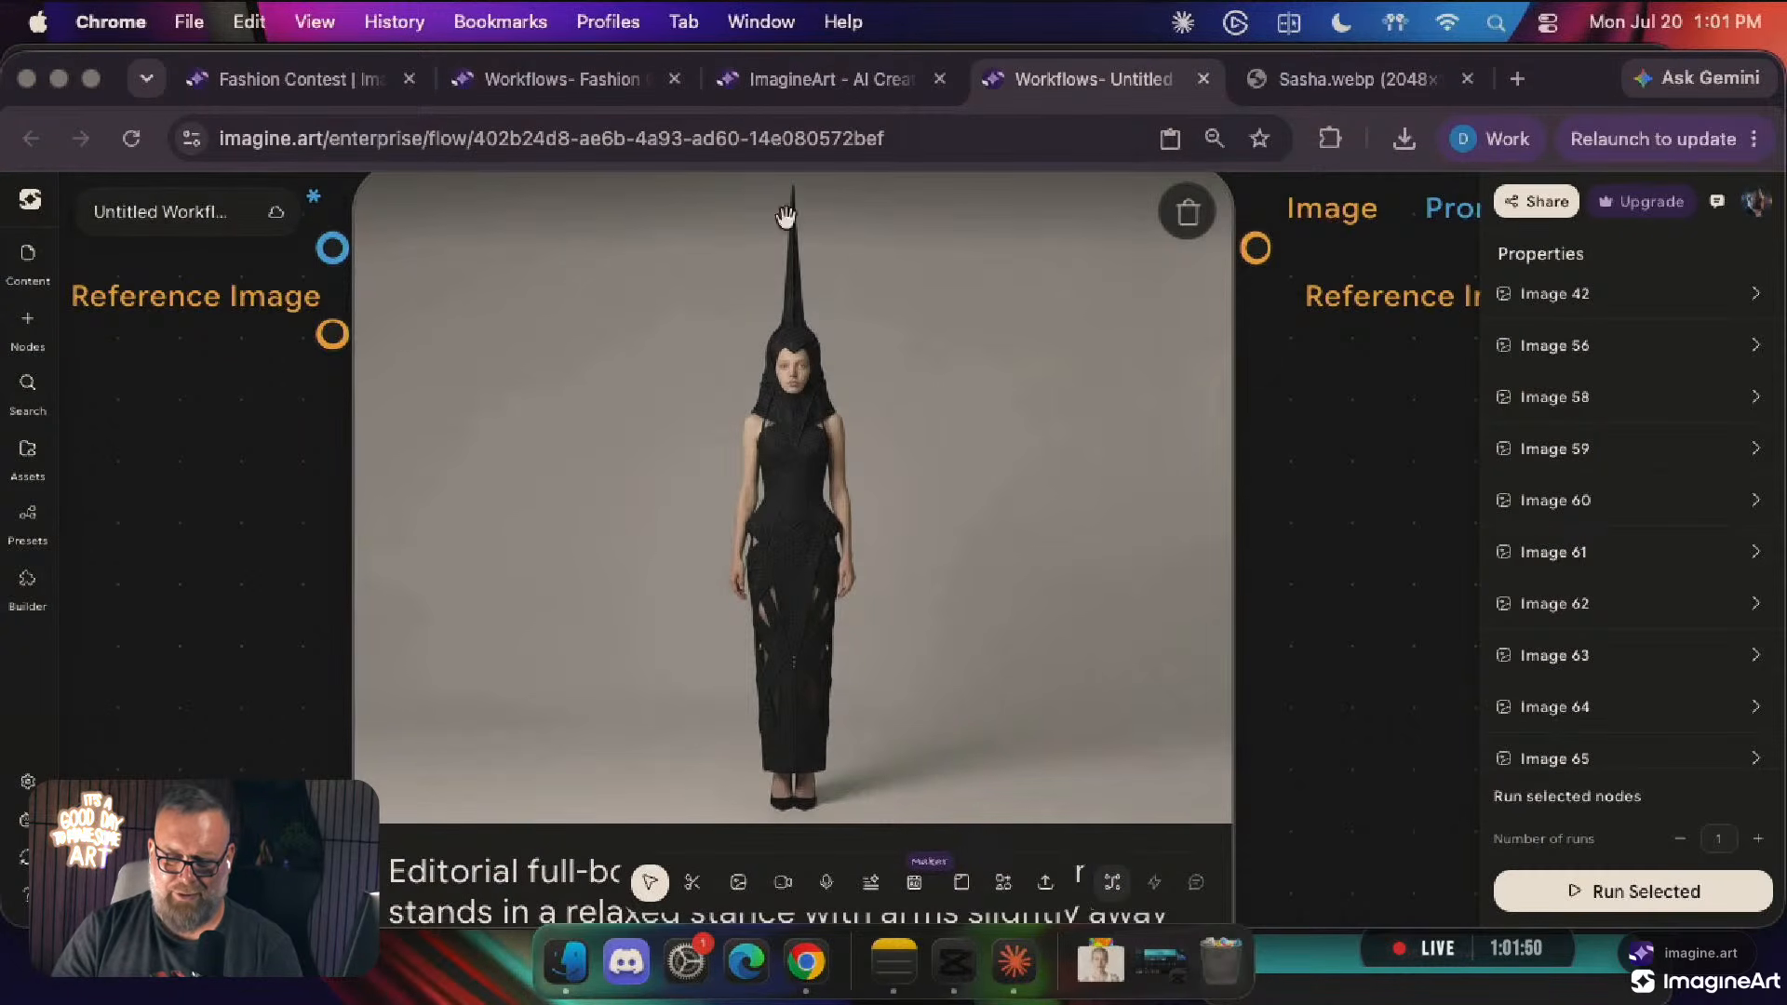
# Examine the black feather-winged gown in Image 88 up close and look along its row to Images 91 and 92
pyautogui.scroll(-14, 797, 375)
pyautogui.scroll(1, 798, 377)
pyautogui.scroll(-8, 797, 375)
pyautogui.hscroll(4, 797, 376)
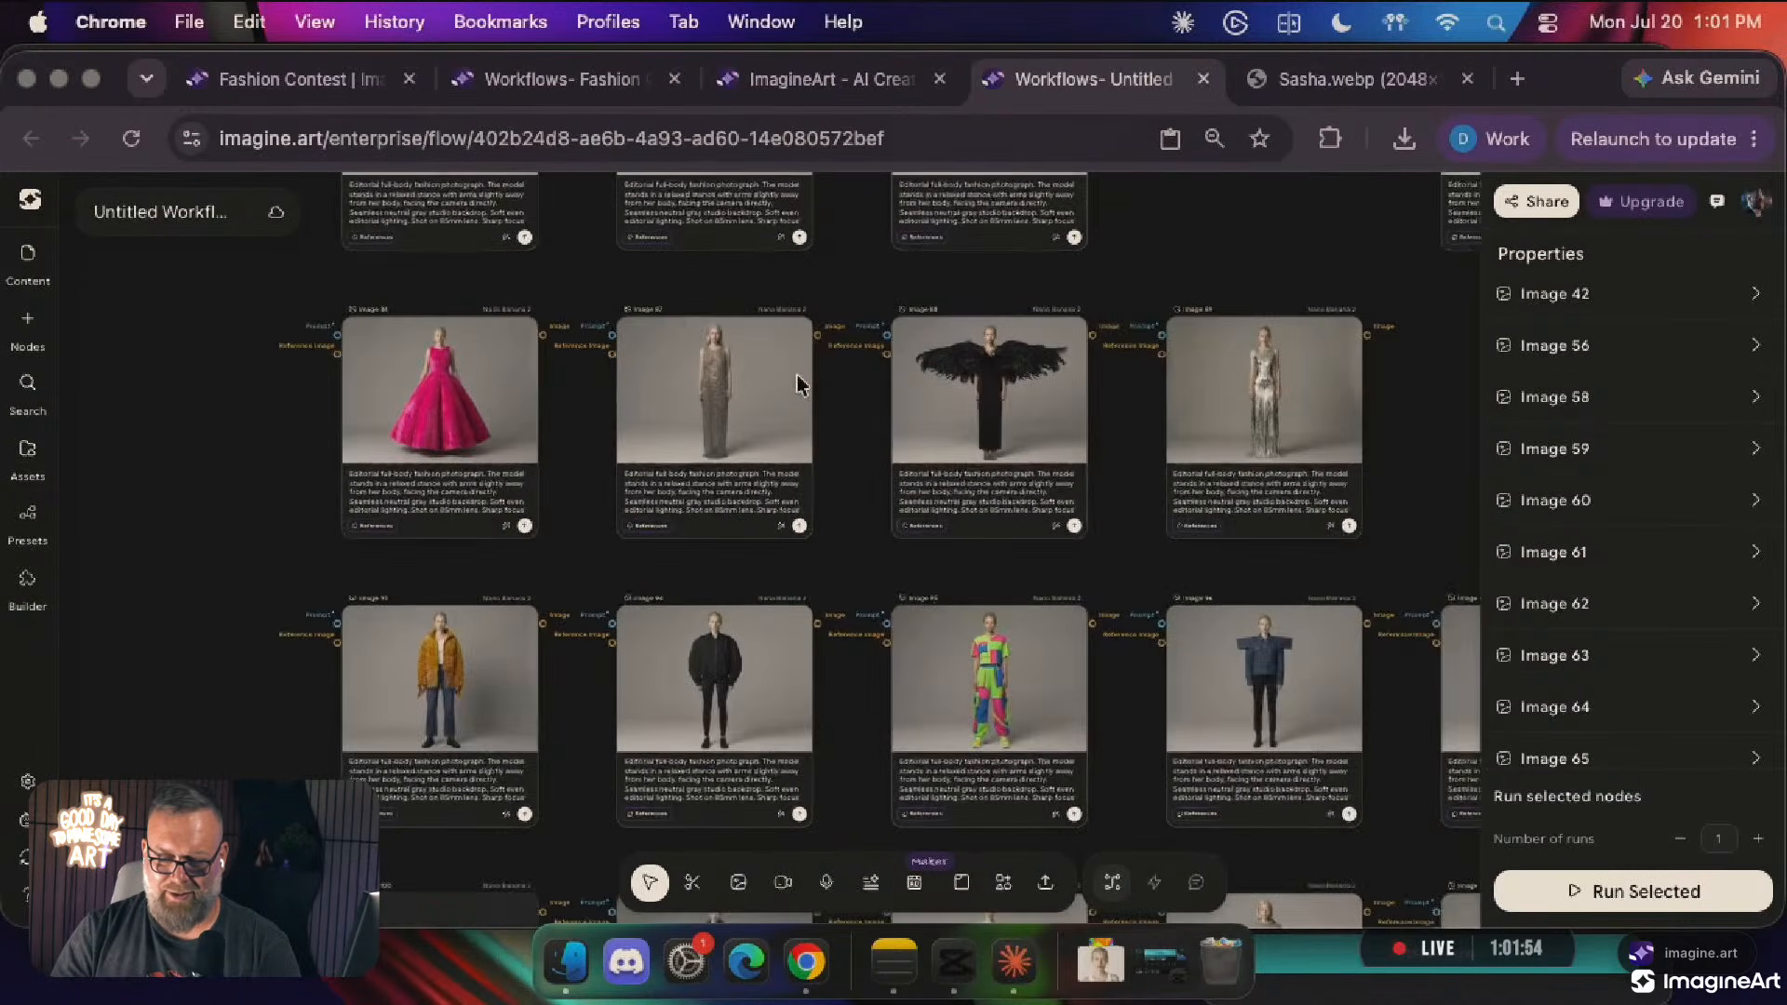
pyautogui.scroll(6, 797, 375)
pyautogui.hscroll(8, 797, 382)
pyautogui.scroll(3, 796, 372)
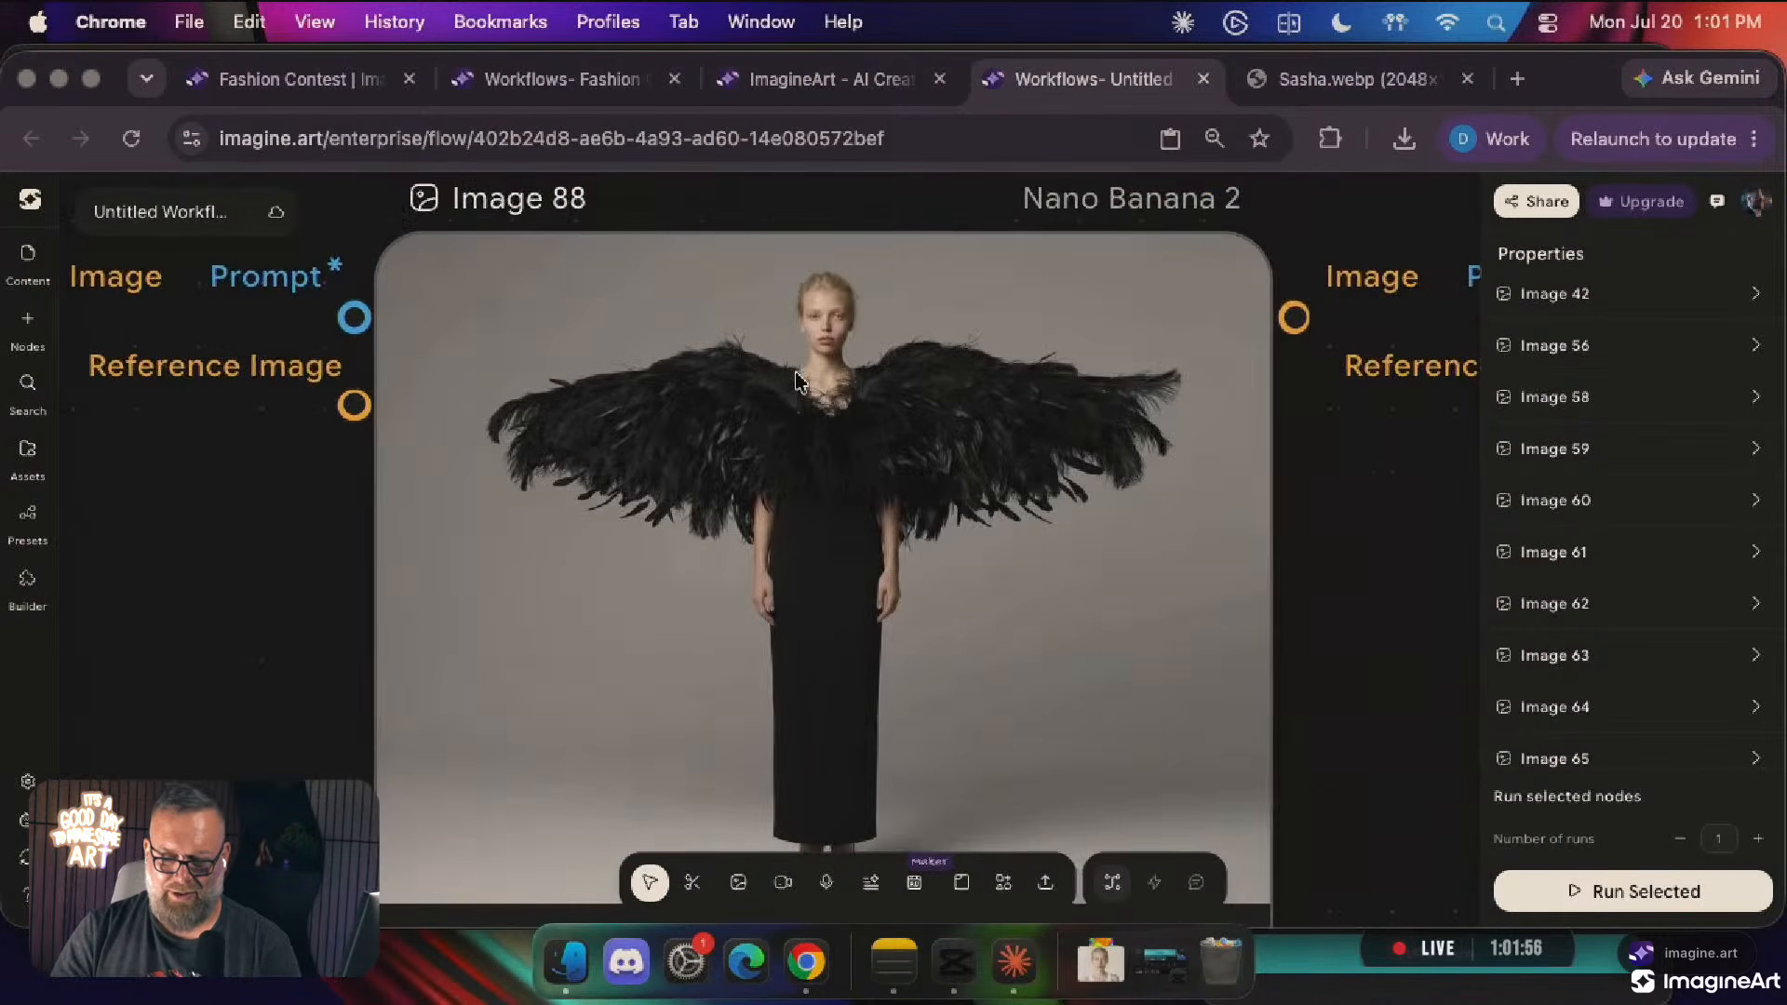
pyautogui.scroll(-4, 795, 372)
pyautogui.hscroll(3, 795, 372)
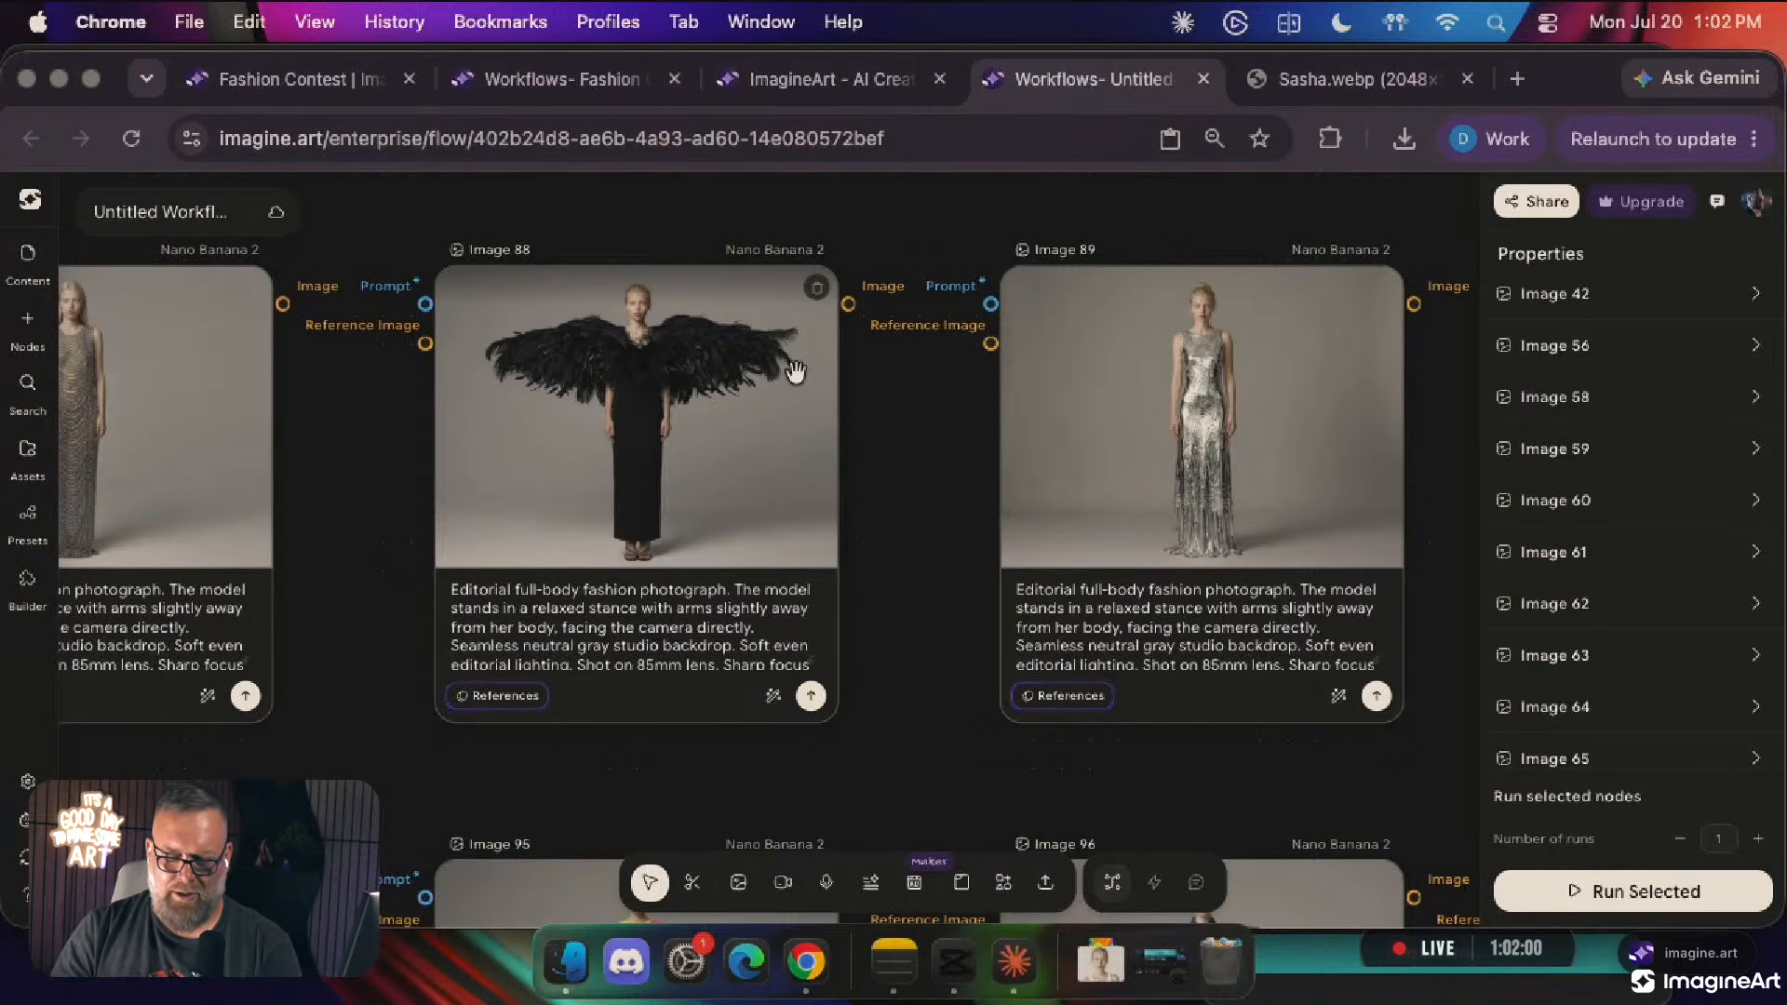
pyautogui.scroll(5, 796, 372)
pyautogui.scroll(-2, 796, 368)
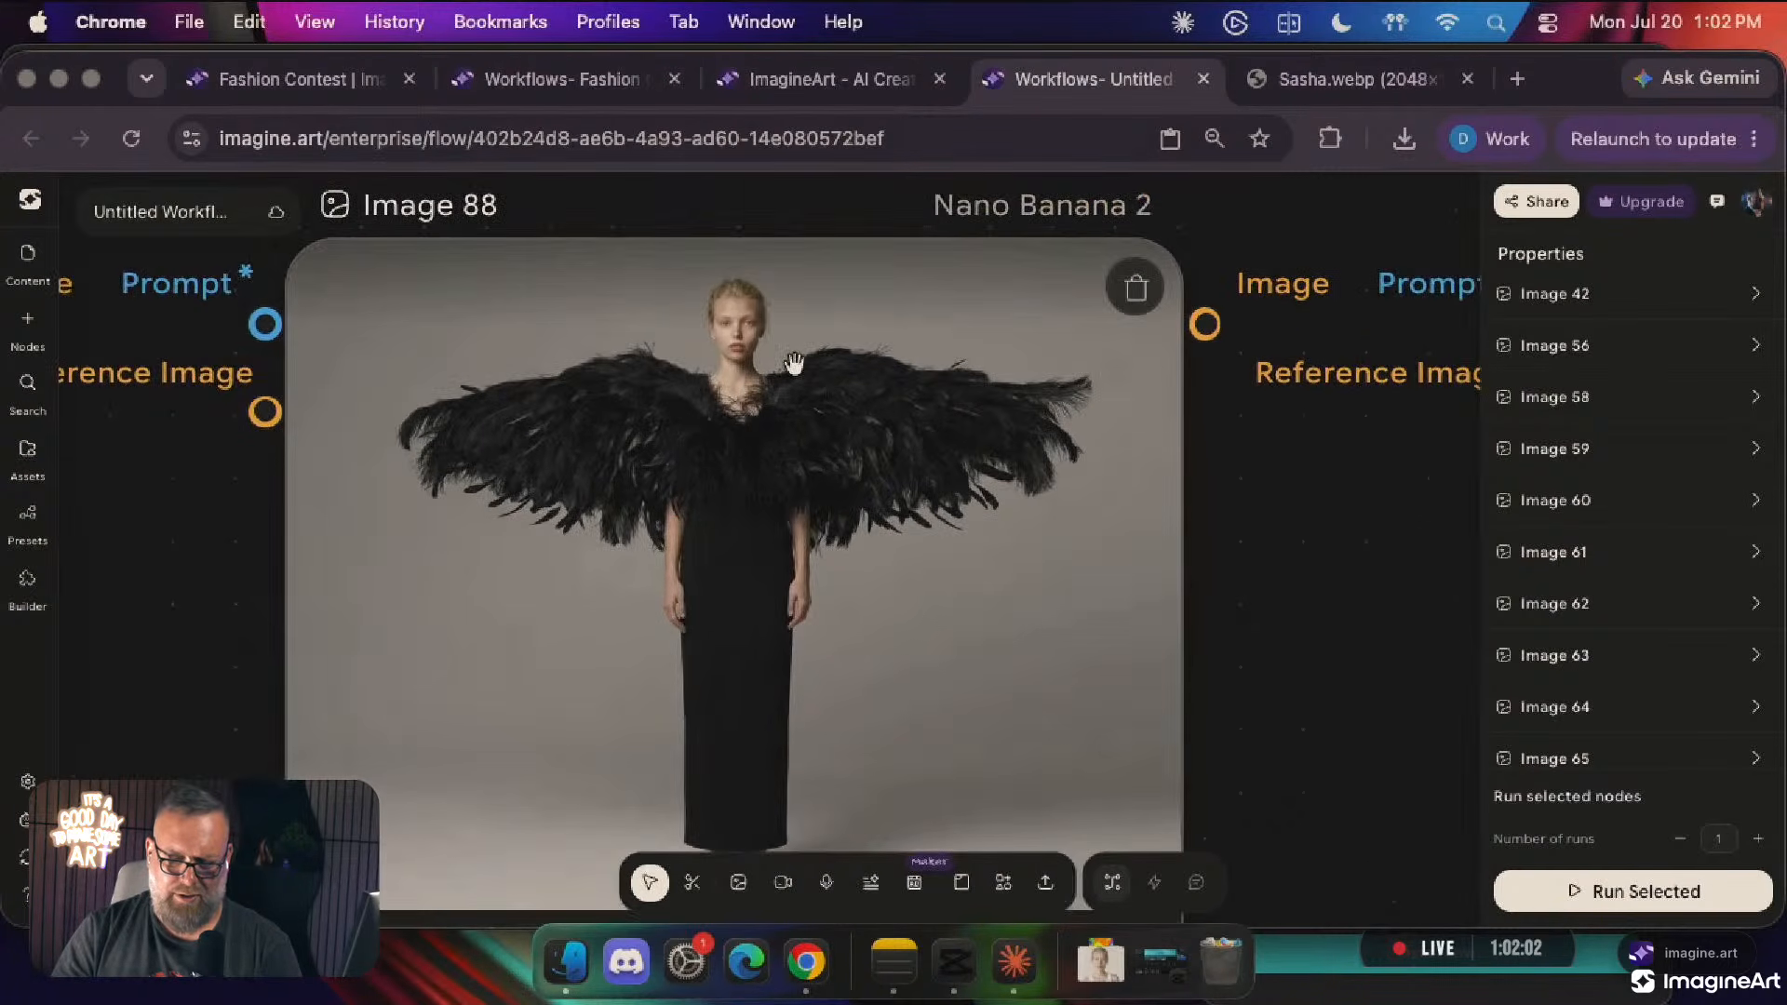
pyautogui.scroll(-3, 964, 558)
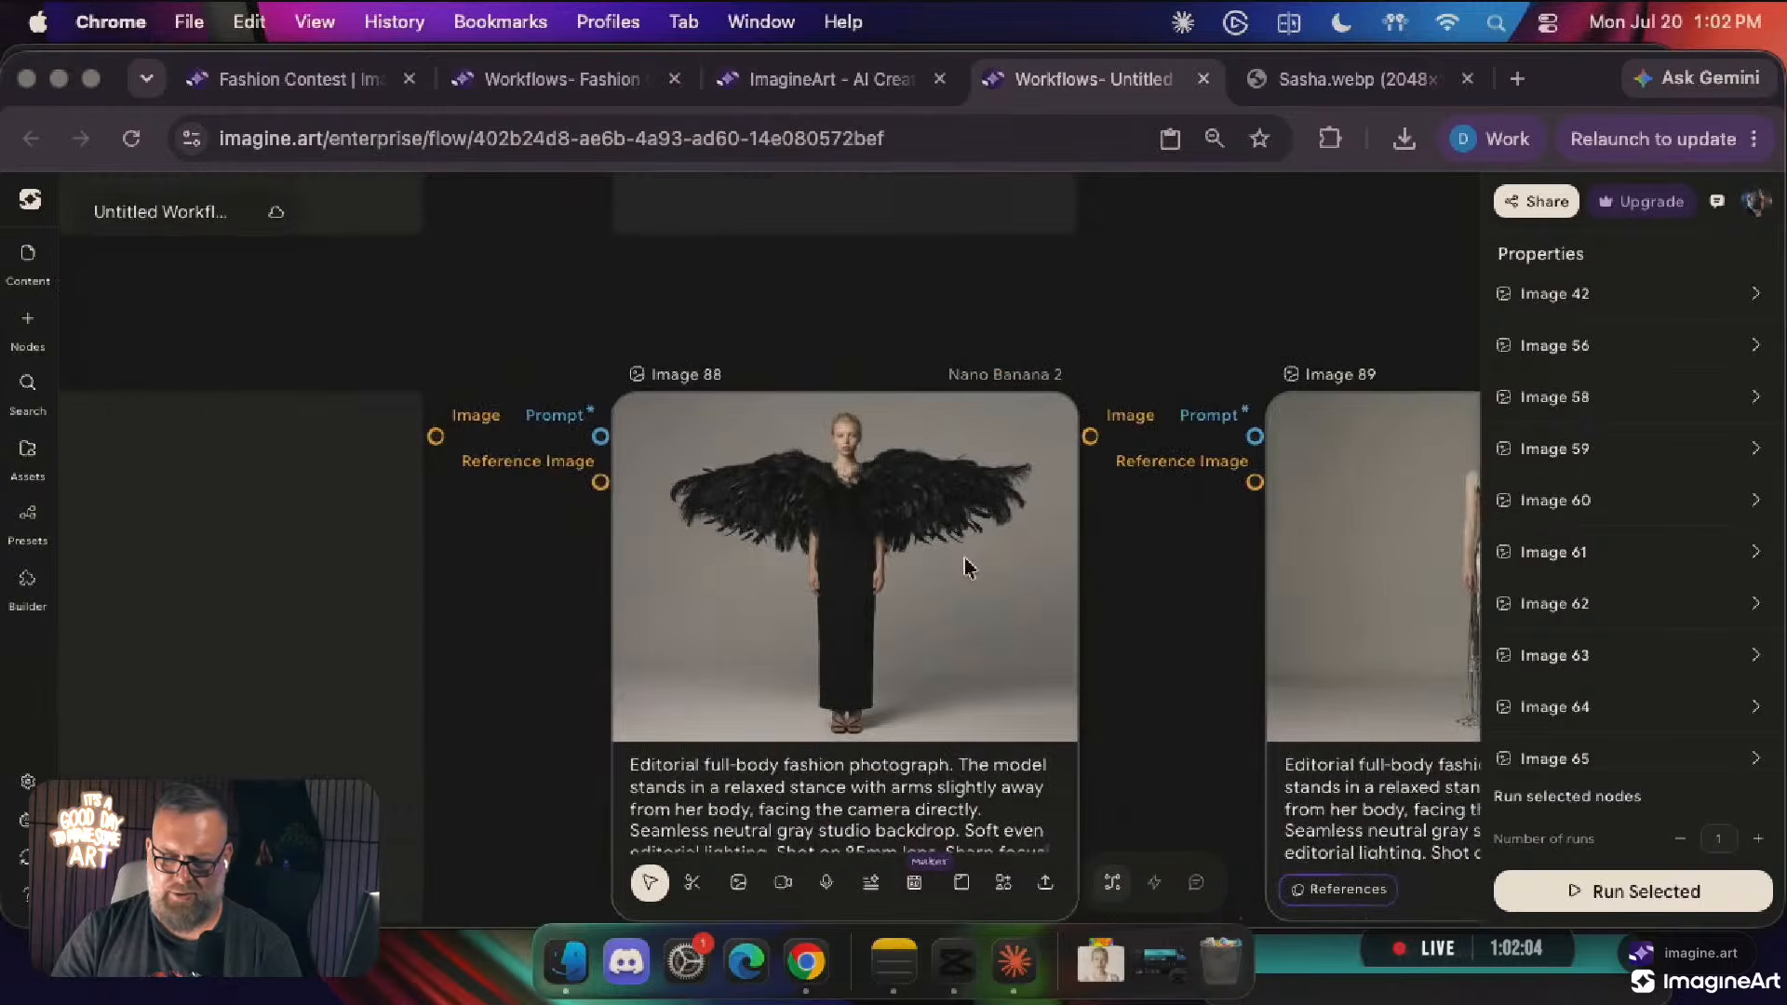
pyautogui.hscroll(-5, 963, 563)
pyautogui.scroll(-2, 963, 562)
pyautogui.scroll(-3, 968, 568)
pyautogui.hscroll(-6, 968, 567)
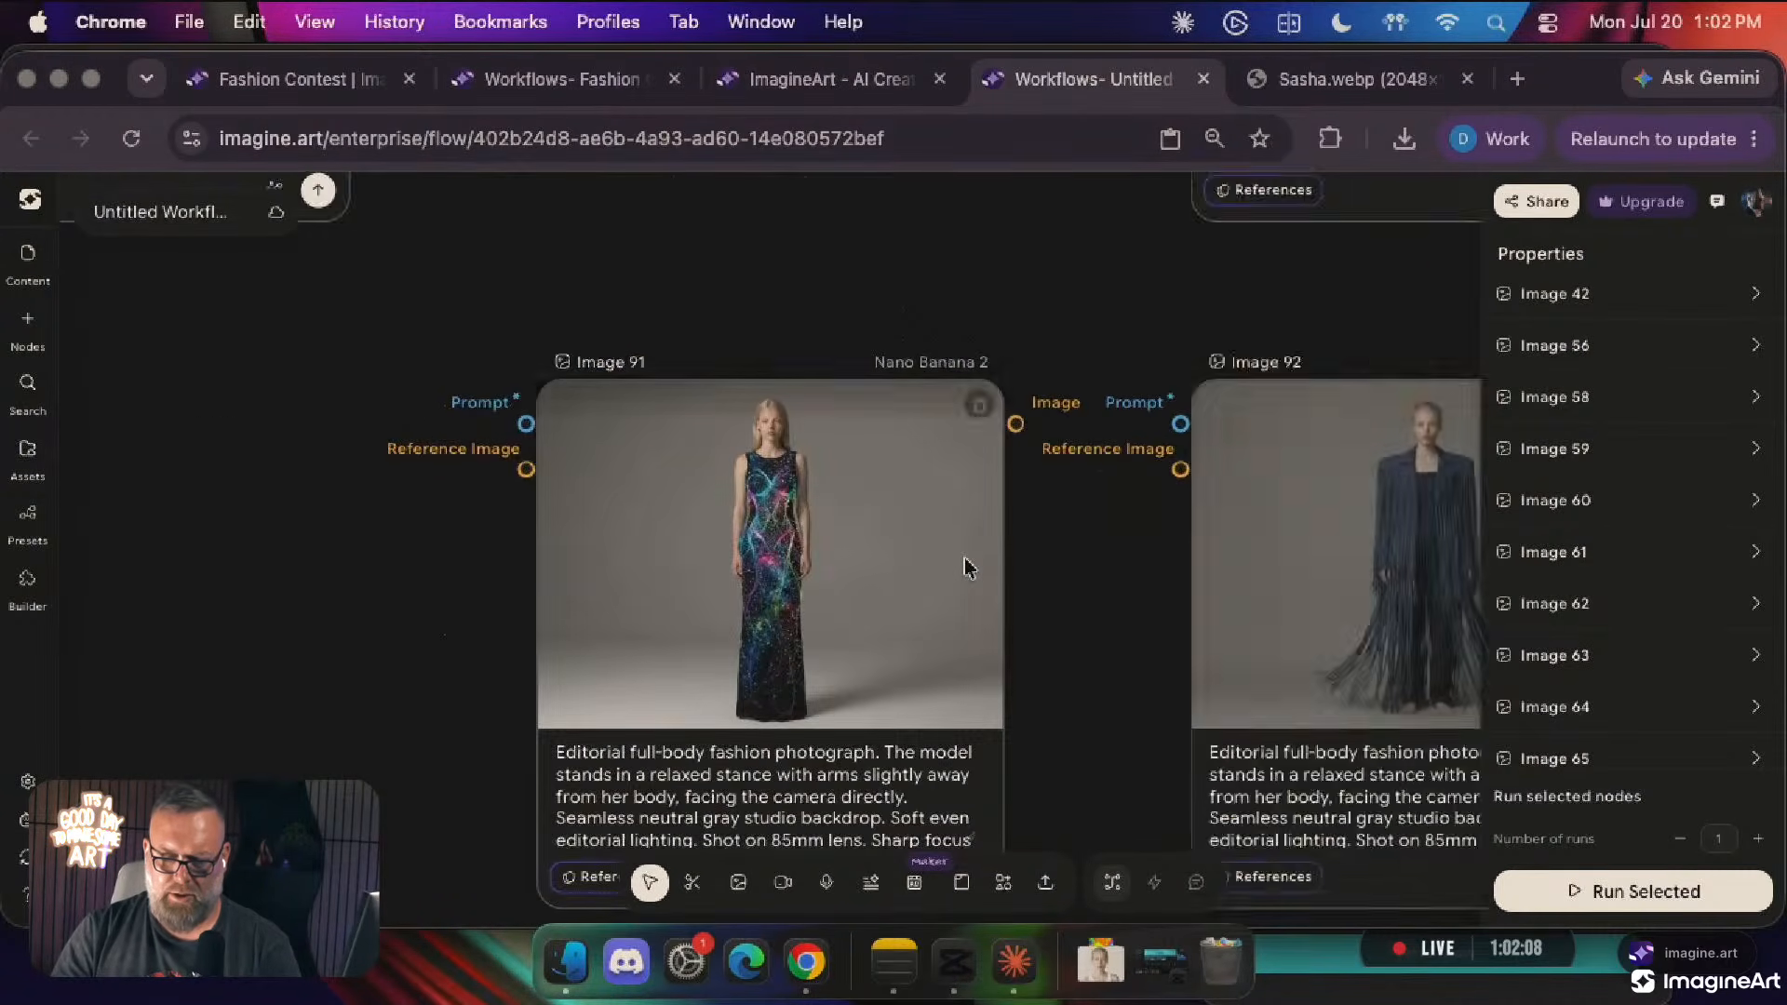
pyautogui.hscroll(8, 965, 560)
pyautogui.scroll(-3, 965, 560)
pyautogui.doubleClick(965, 563)
pyautogui.moveTo(968, 651); pyautogui.dragTo(867, 694)
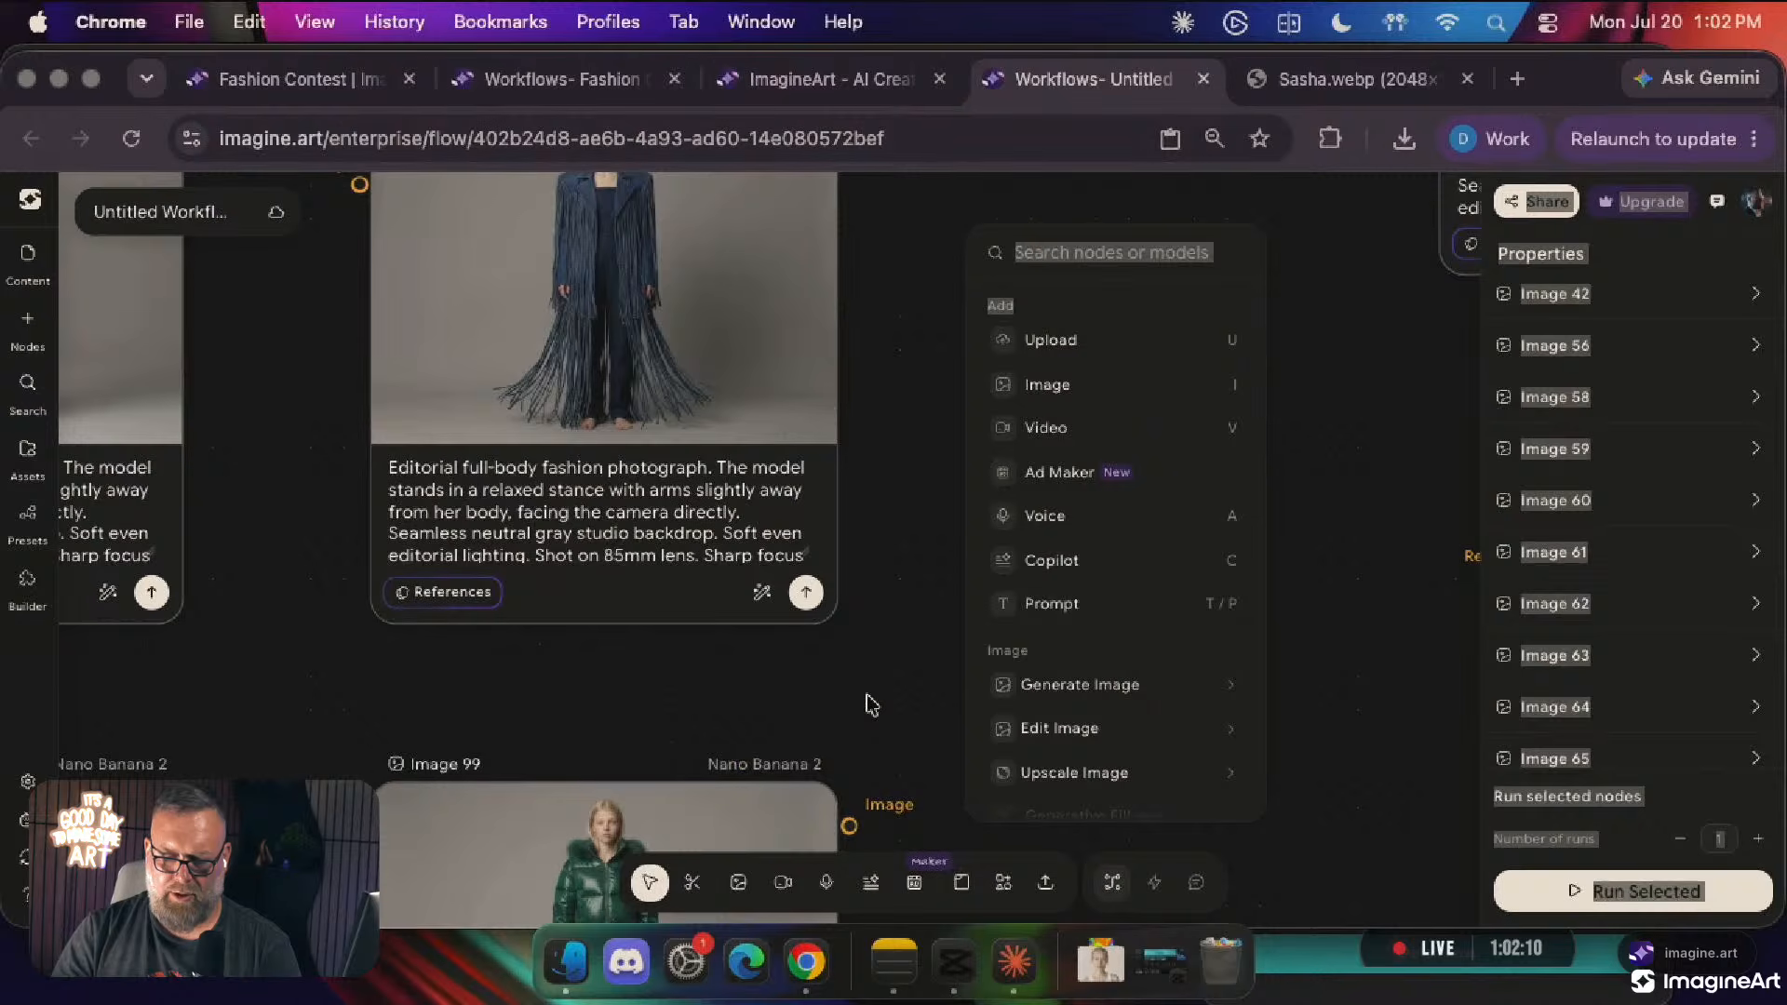
pyautogui.click(869, 704)
# Examine the black hoodie look in Image 97, the wide-shouldered denim jacket in Image 96 and the neon colour-blocked outfit in Image 95
pyautogui.scroll(-5, 869, 705)
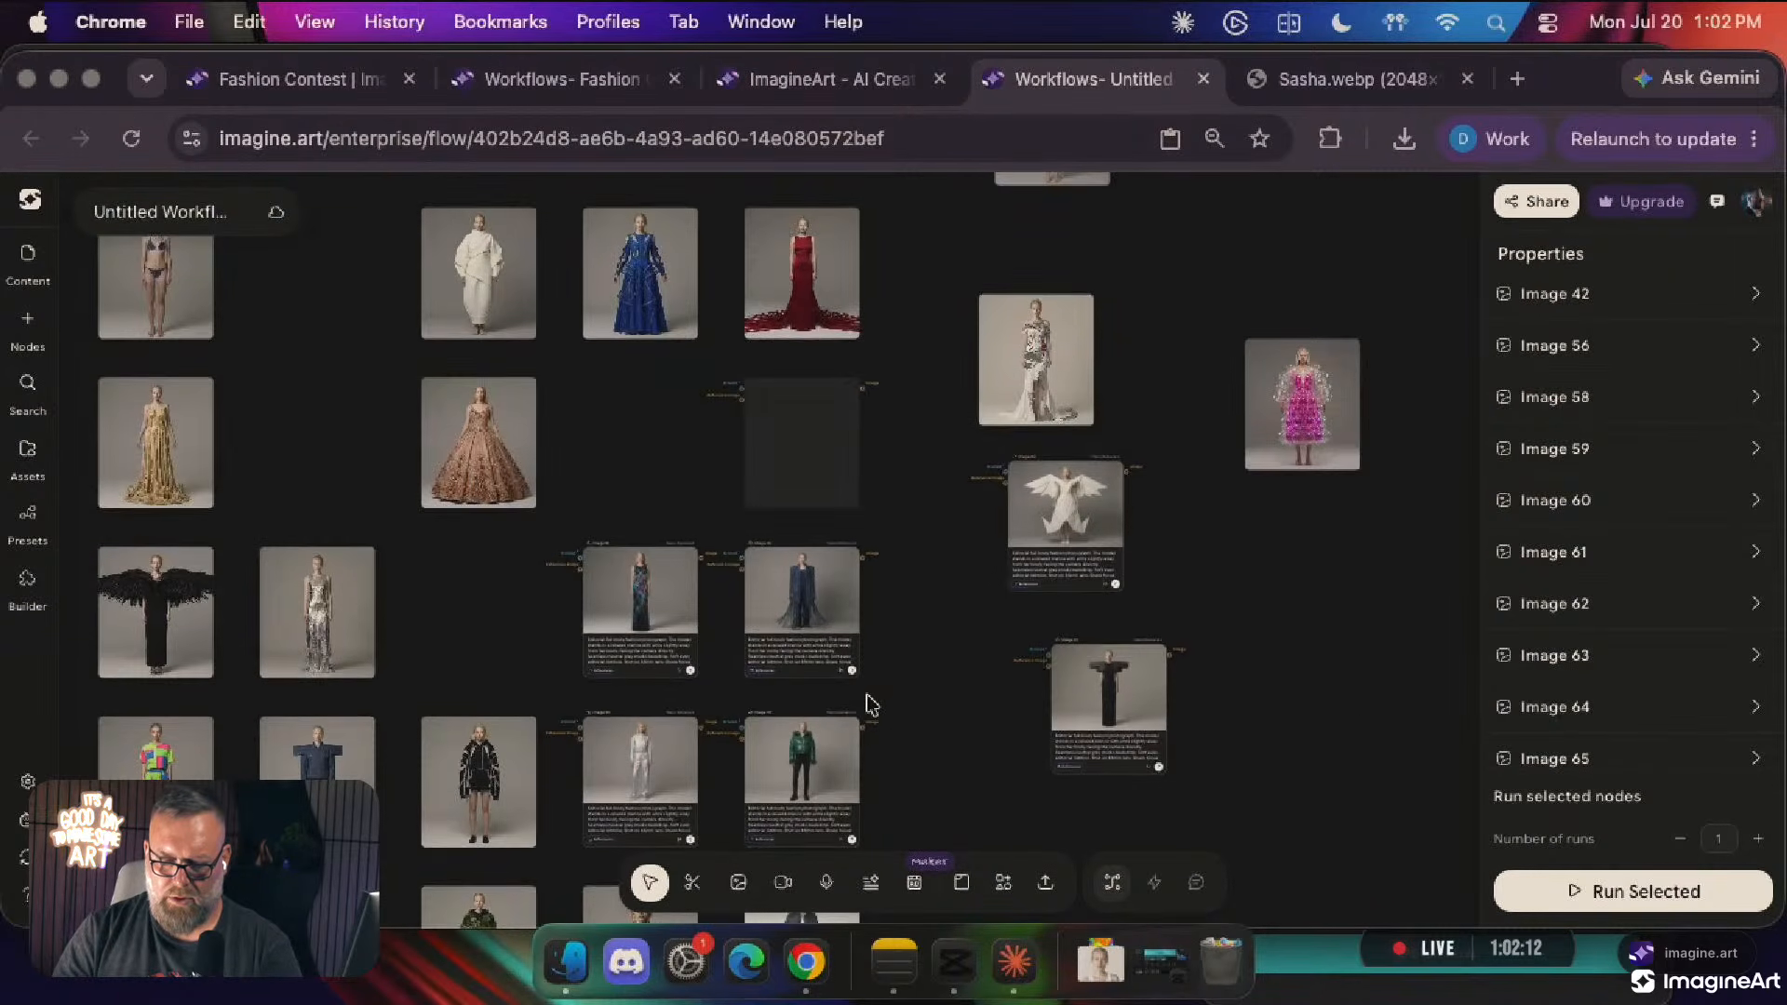
pyautogui.scroll(-5, 869, 705)
pyautogui.hscroll(-2, 870, 705)
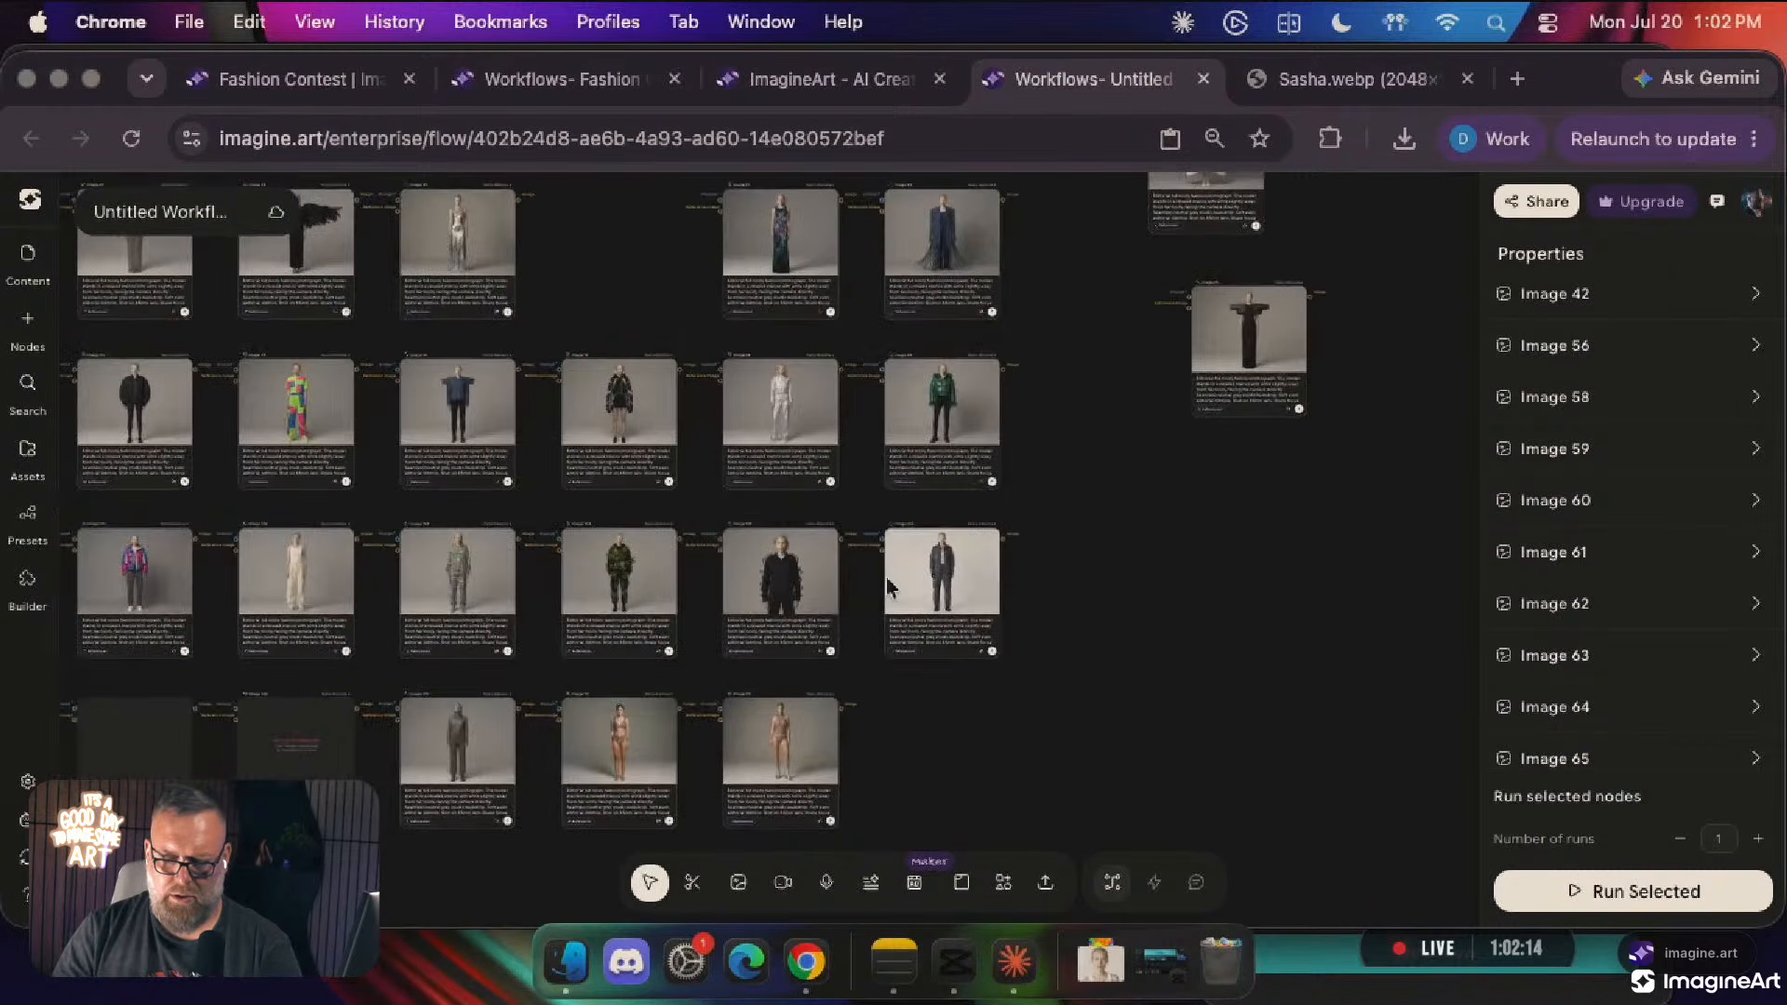
pyautogui.scroll(10, 953, 399)
pyautogui.scroll(-3, 953, 395)
pyautogui.hscroll(-3, 953, 395)
pyautogui.hscroll(-6, 957, 403)
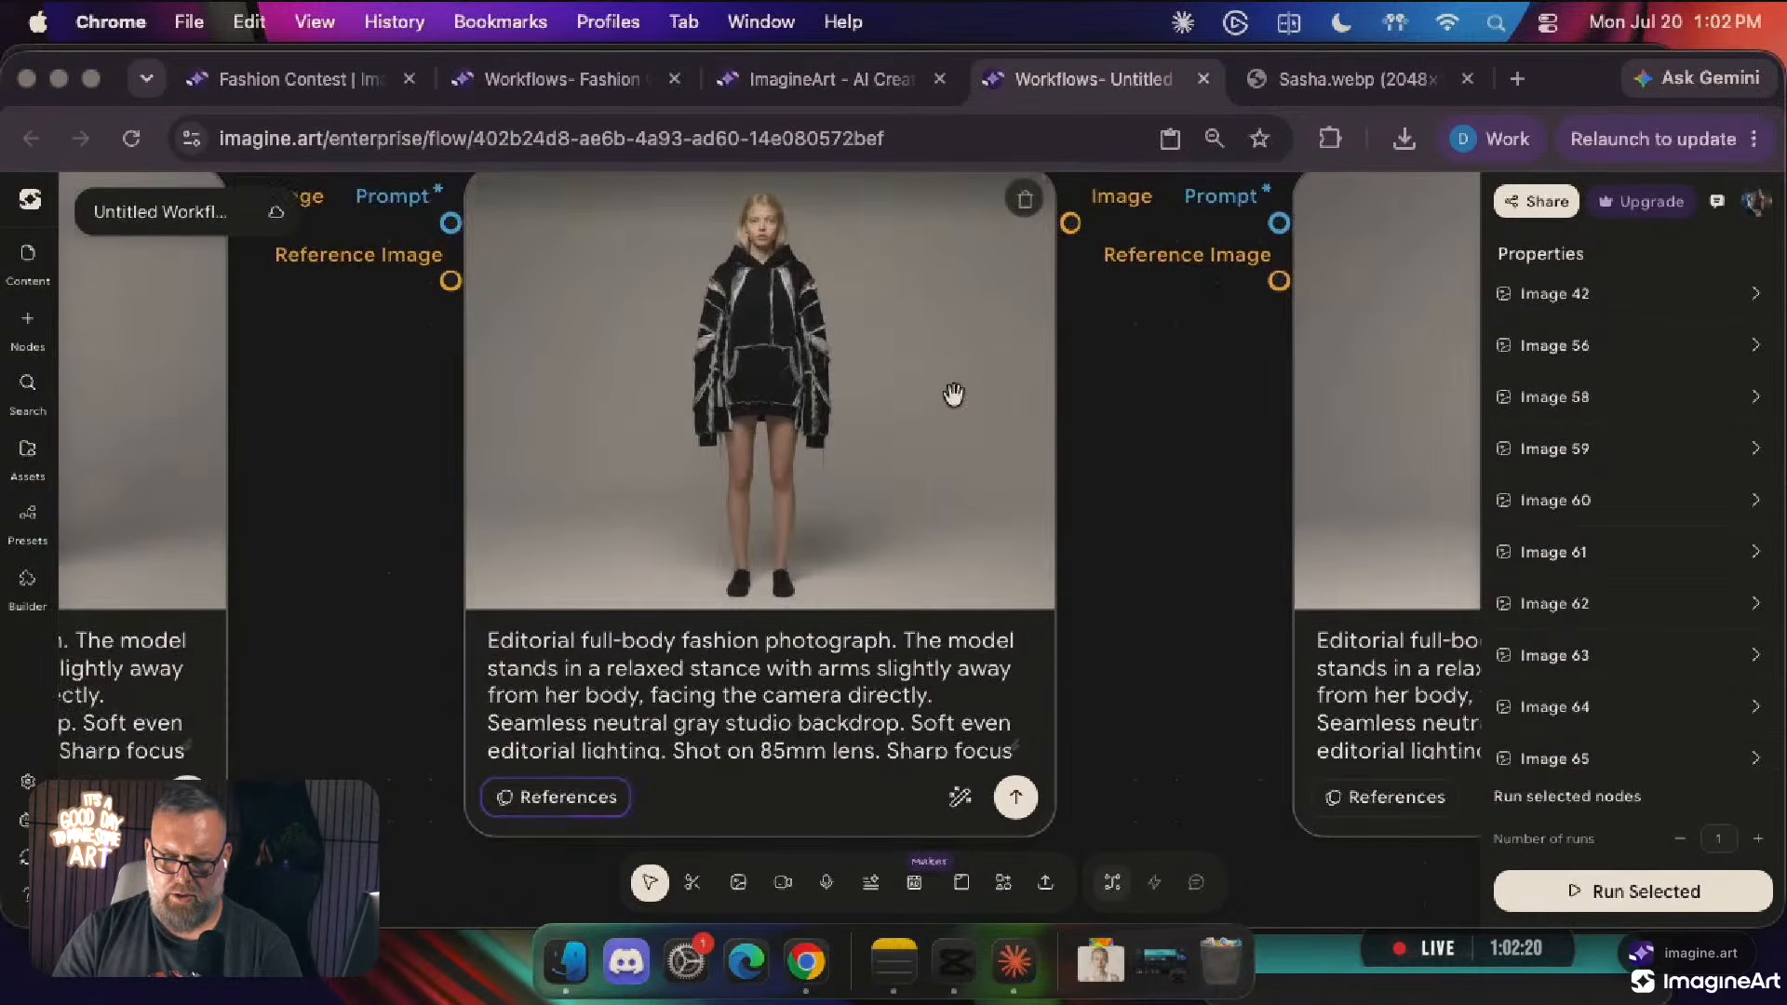
pyautogui.hscroll(-6, 954, 395)
pyautogui.hscroll(6, 954, 398)
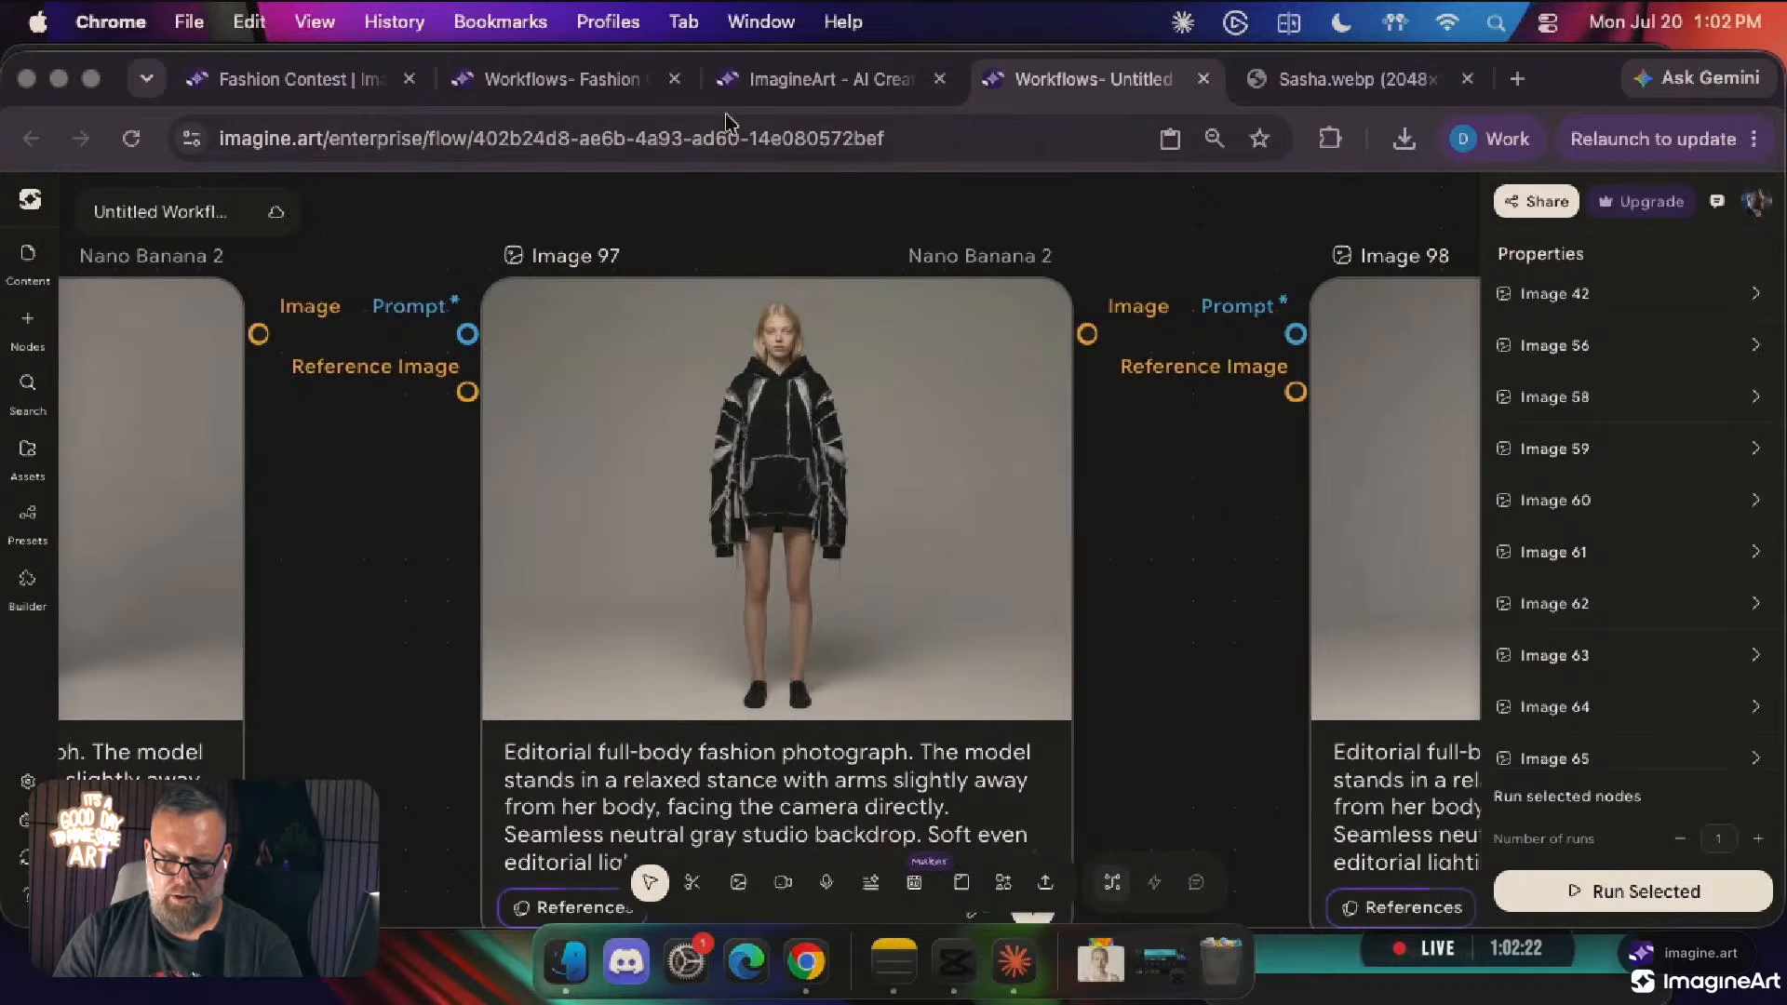
pyautogui.scroll(2, 805, 368)
pyautogui.scroll(-5, 805, 368)
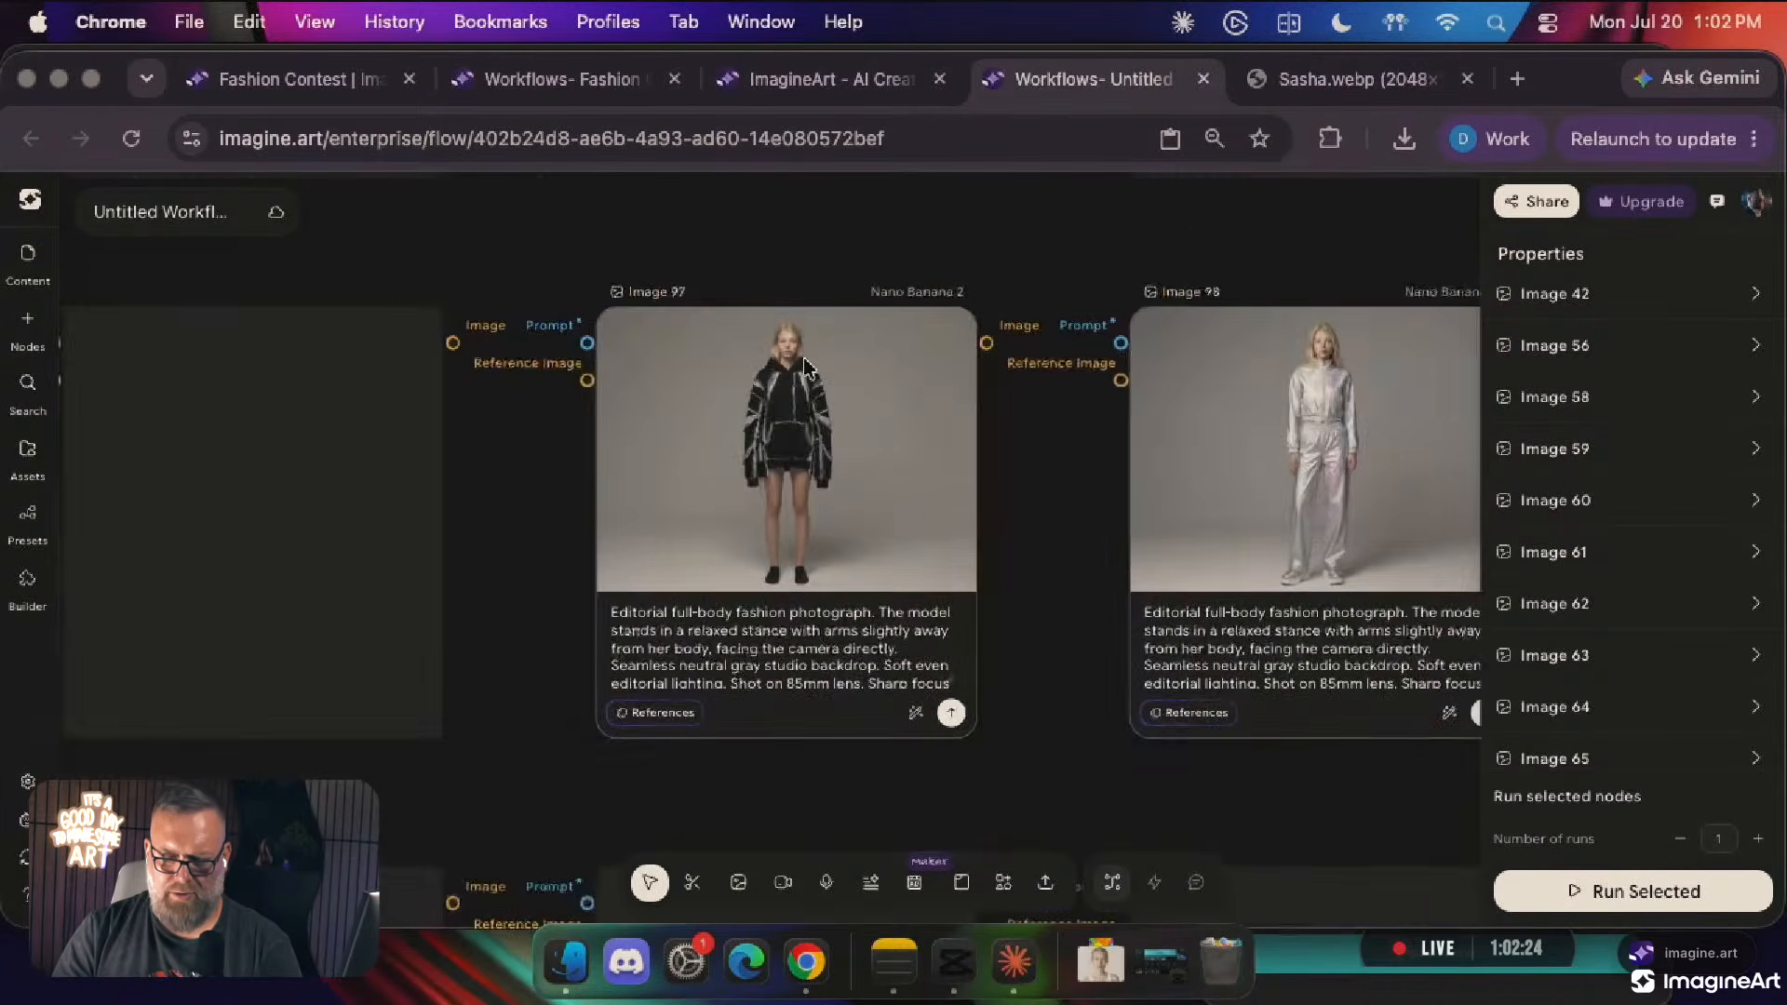
pyautogui.hscroll(-6, 805, 367)
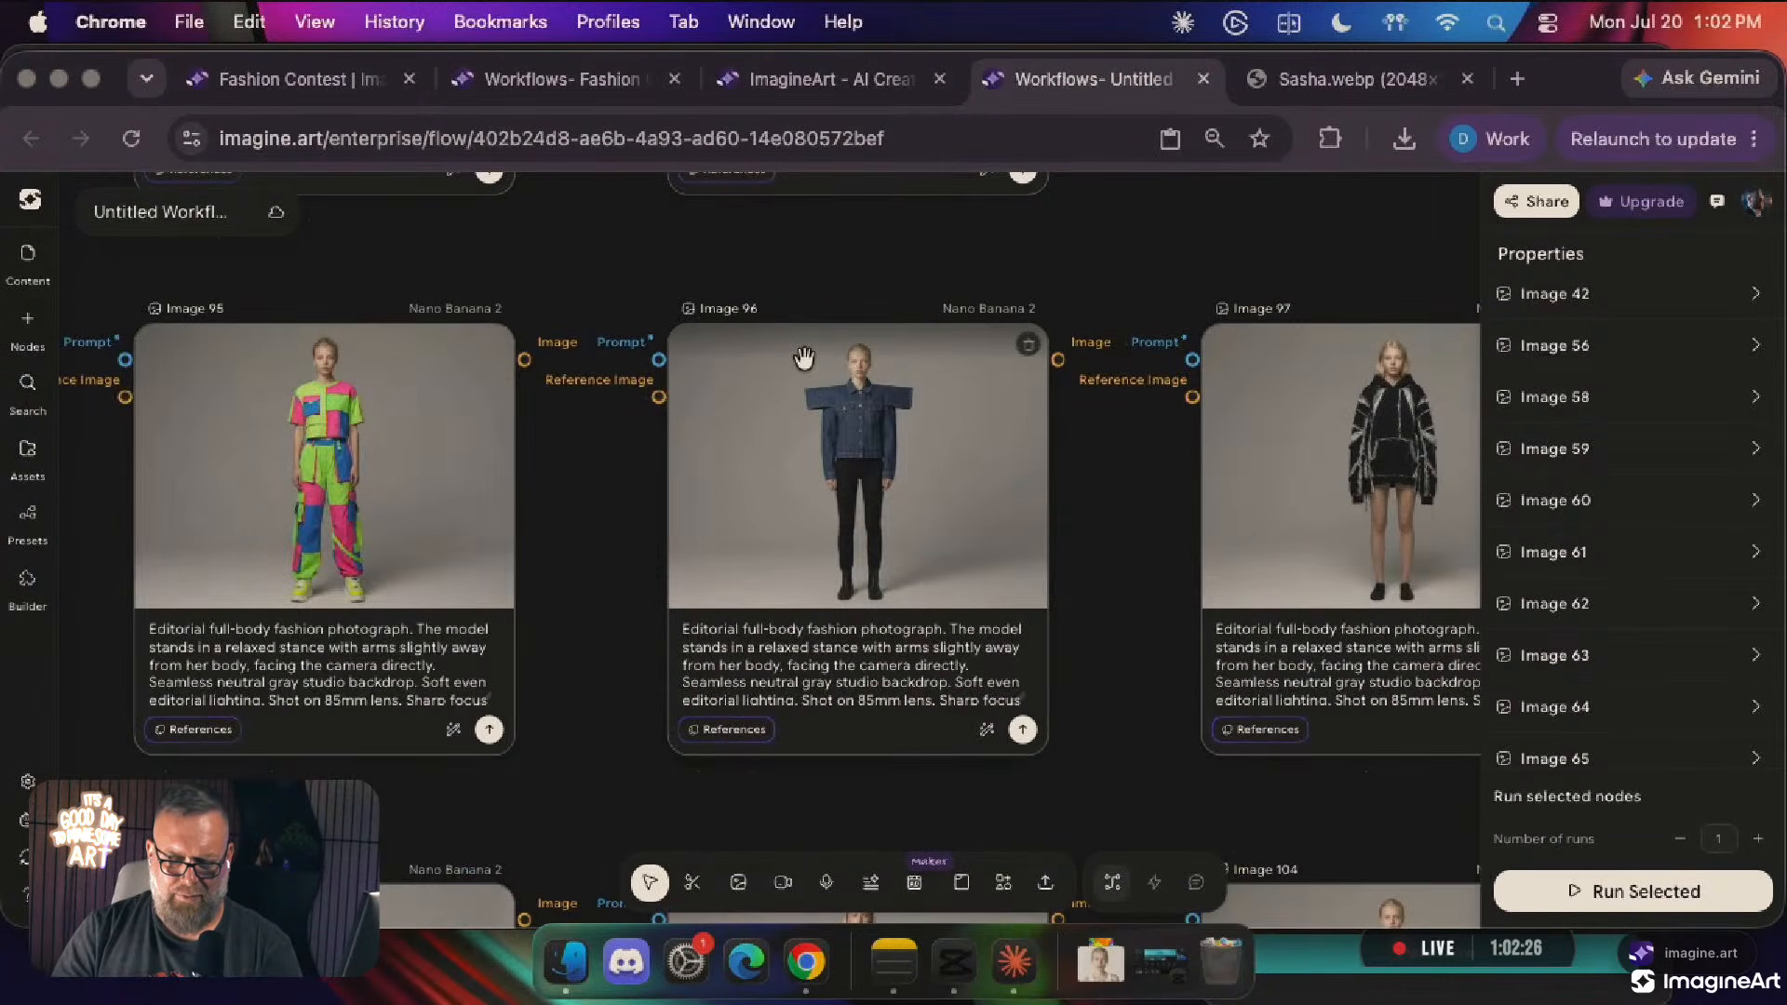
pyautogui.hscroll(-5, 803, 355)
pyautogui.scroll(3, 763, 393)
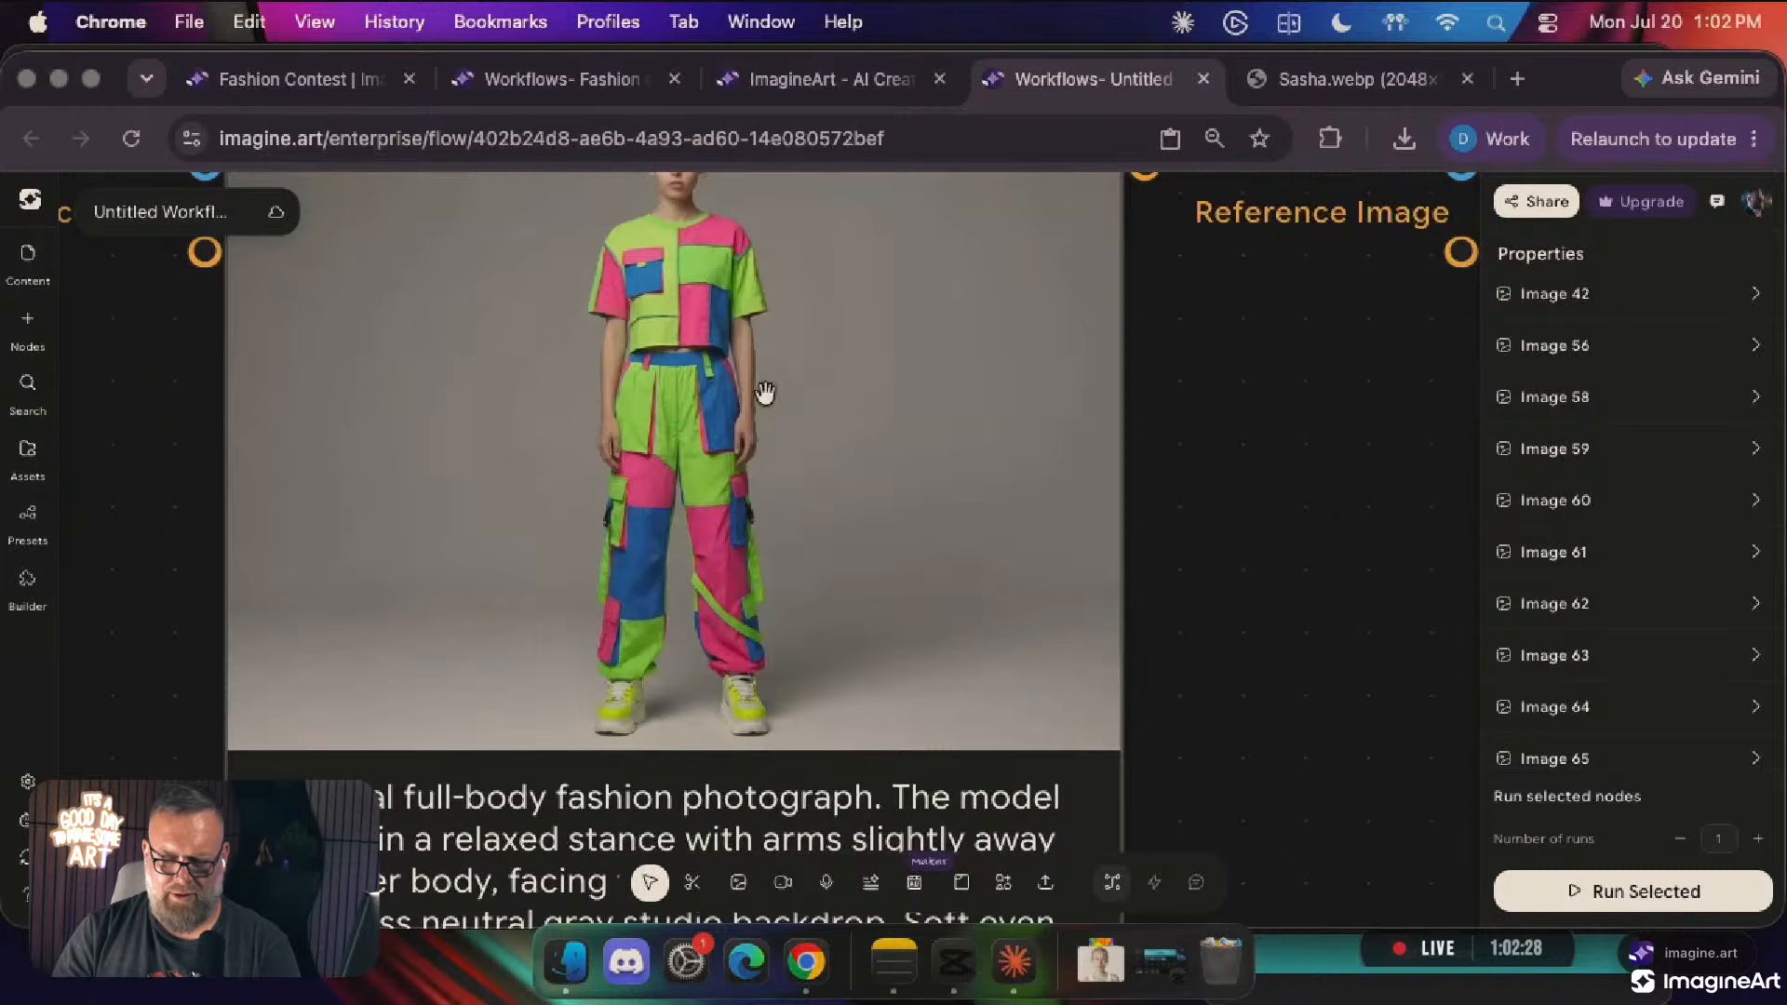
# Move the neon colour-blocked outfit node, Image 95, out of the grid to set it aside
pyautogui.scroll(-8, 765, 393)
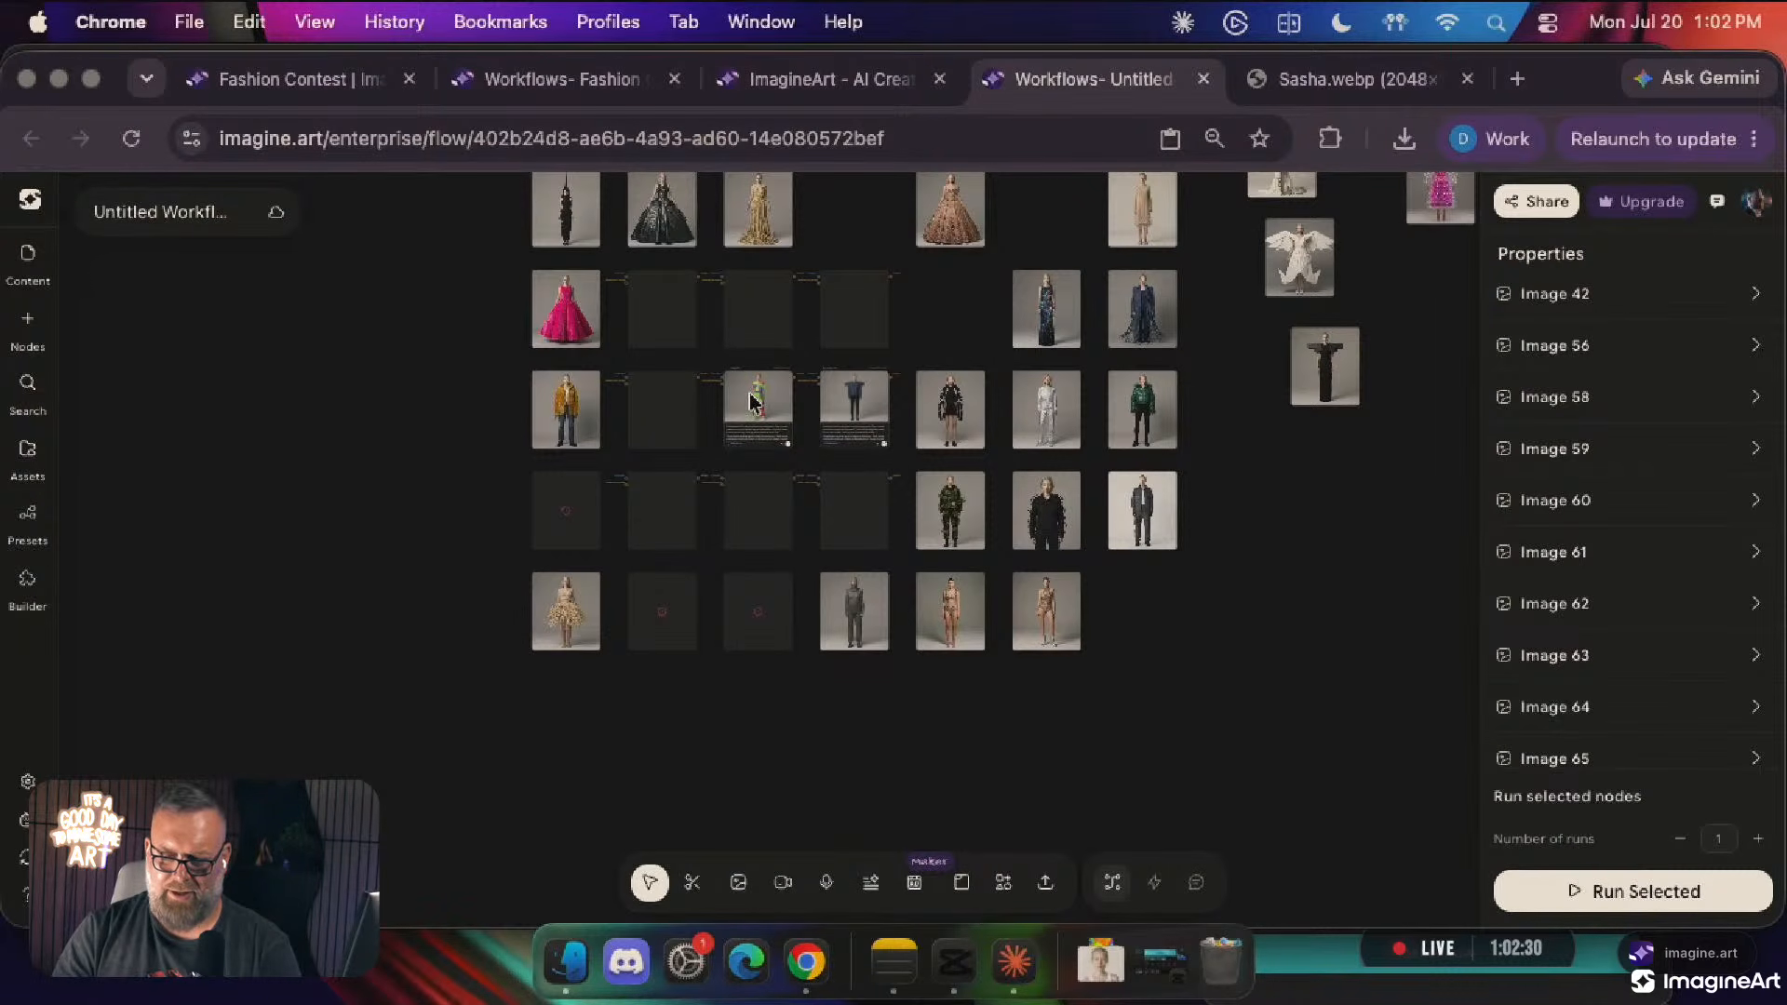
pyautogui.moveTo(756, 393); pyautogui.dragTo(1130, 475)
pyautogui.click(535, 680)
# Examine the jacket looks in Images 94 and 93 and the streetwear outfits in Images 101, 103 and 104 up close
pyautogui.scroll(10, 419, 410)
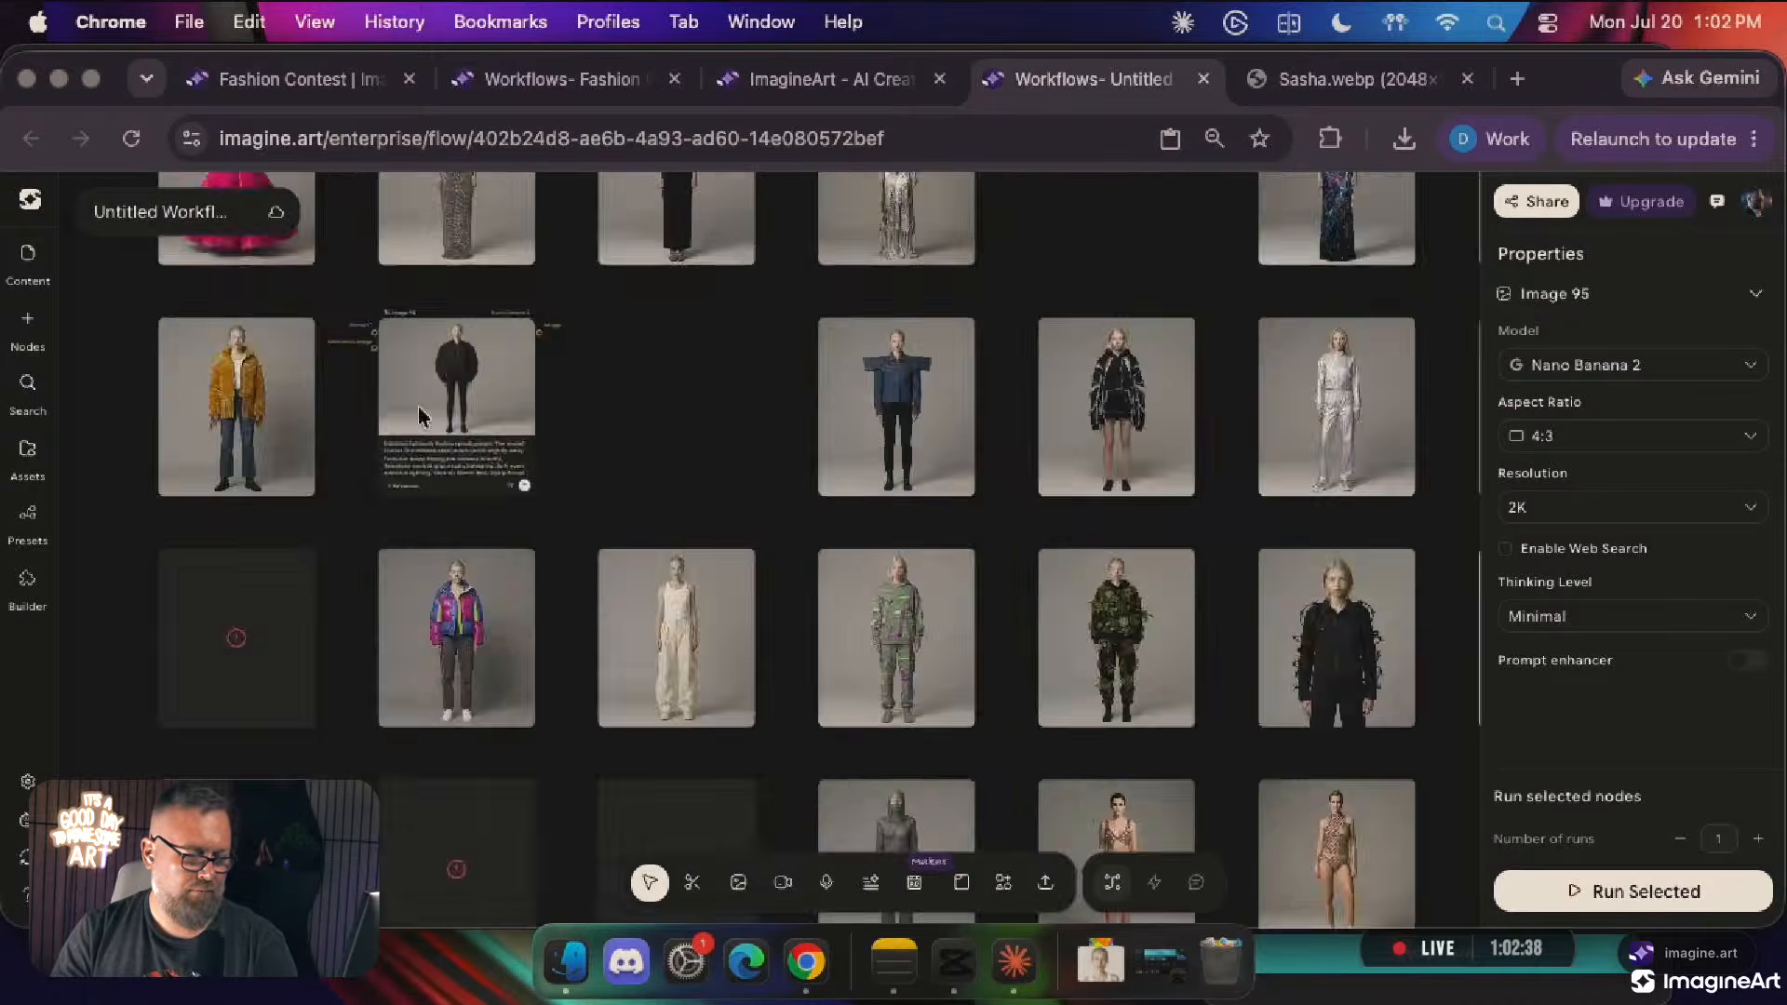
pyautogui.scroll(-2, 417, 414)
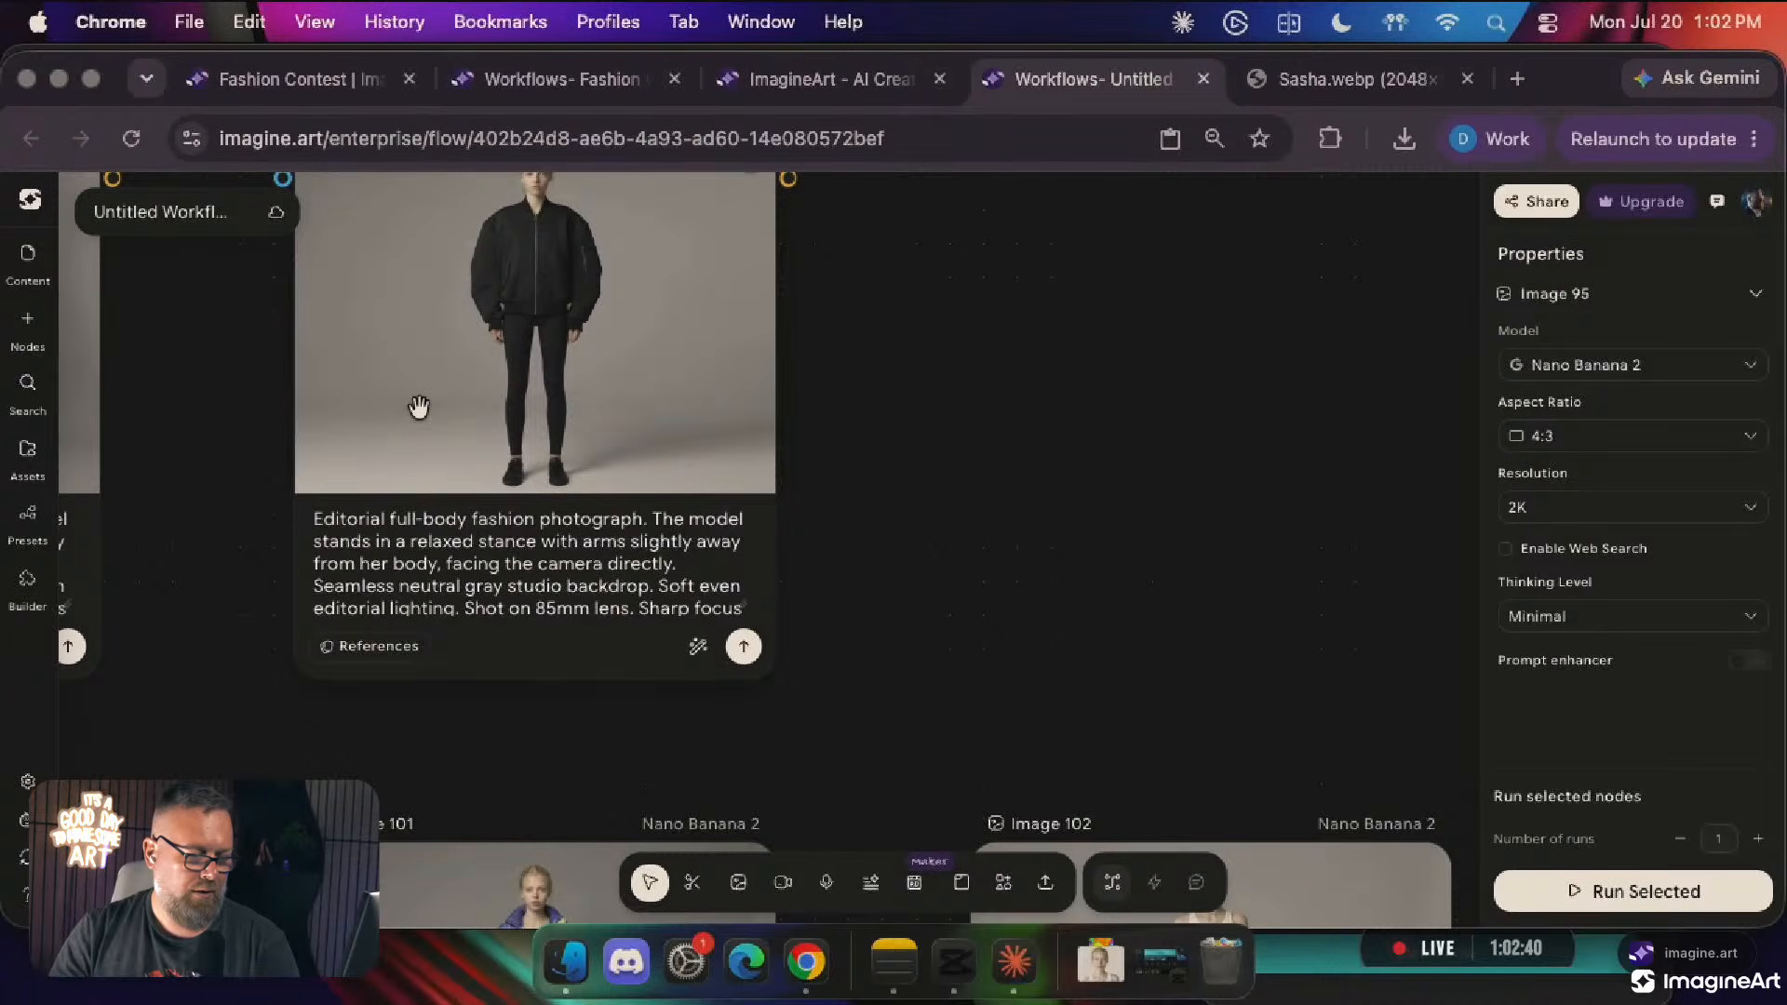
pyautogui.scroll(5, 419, 406)
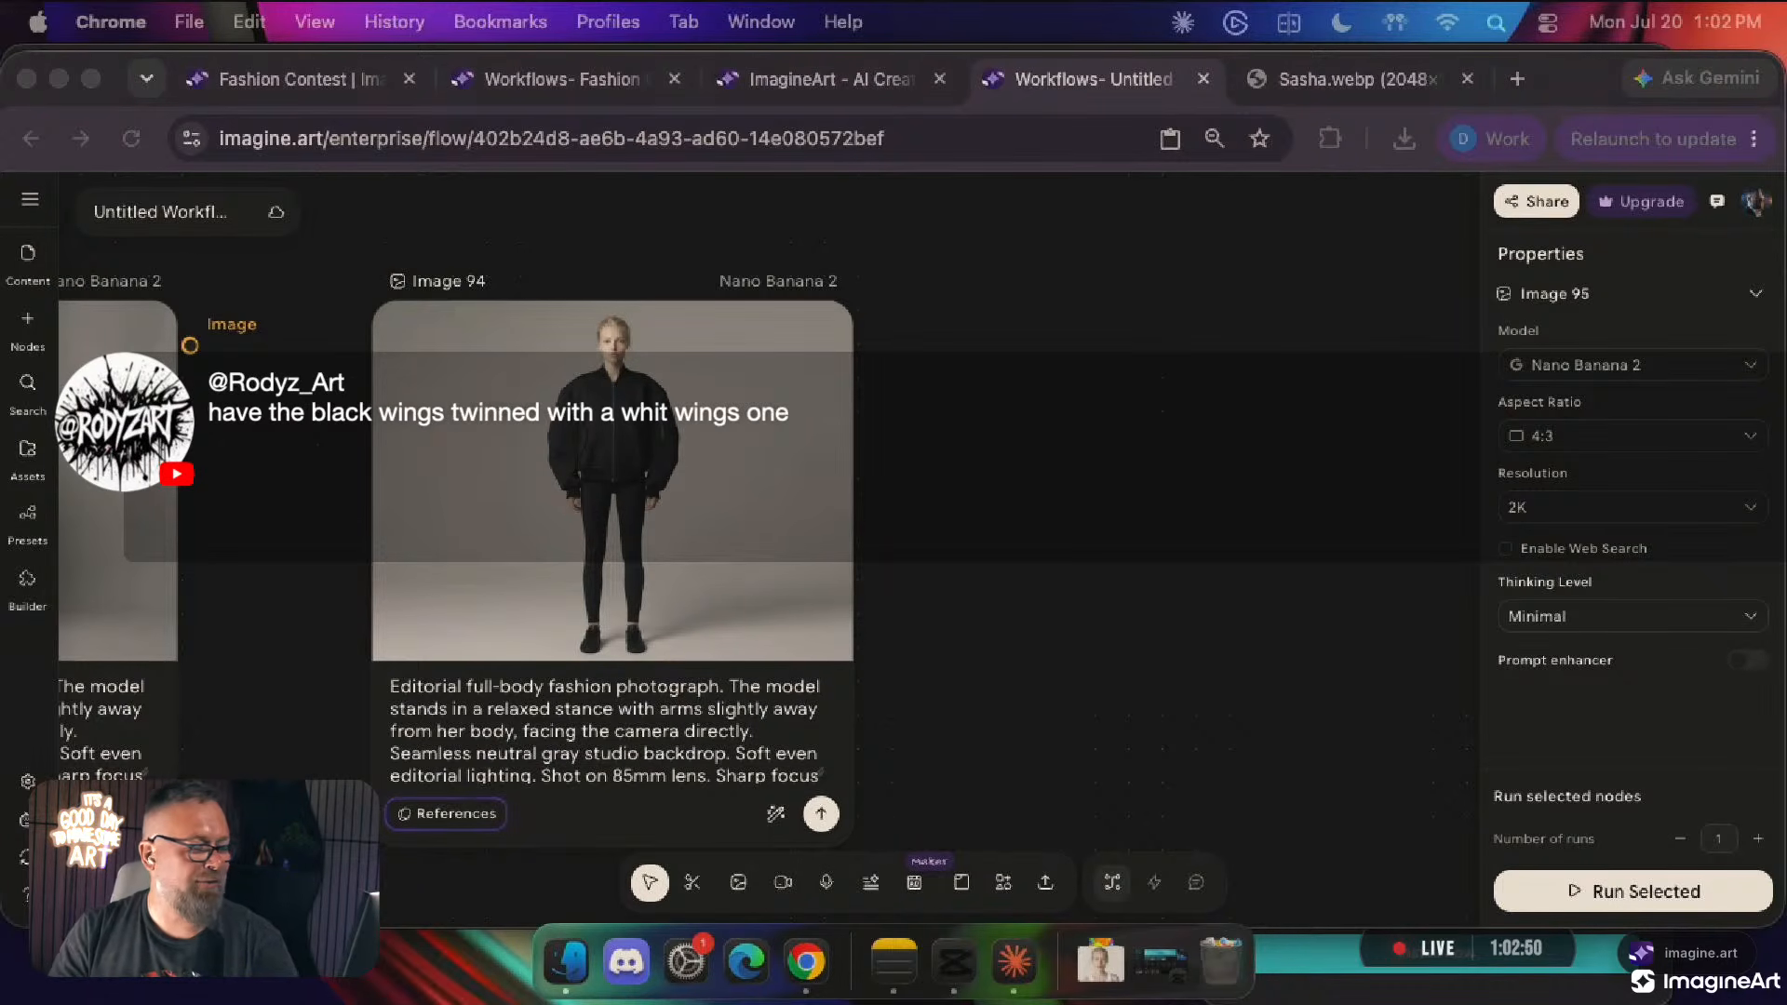
pyautogui.scroll(-10, 1005, 483)
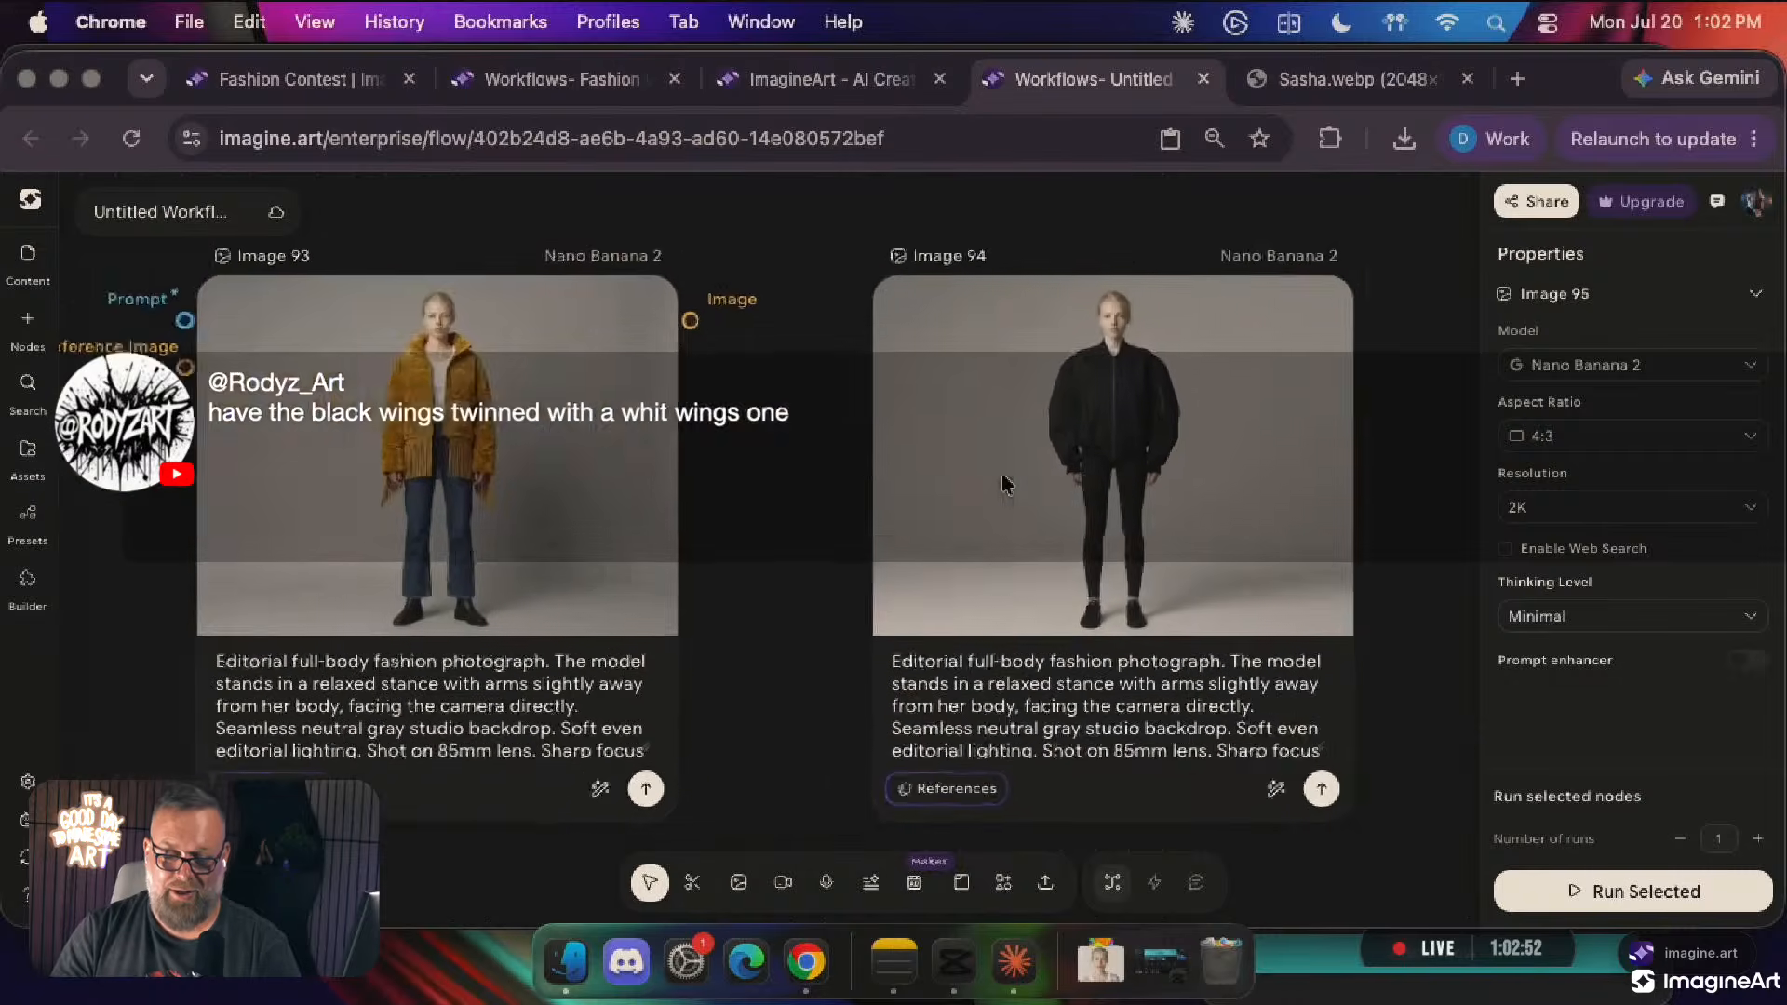
pyautogui.scroll(-1, 1005, 483)
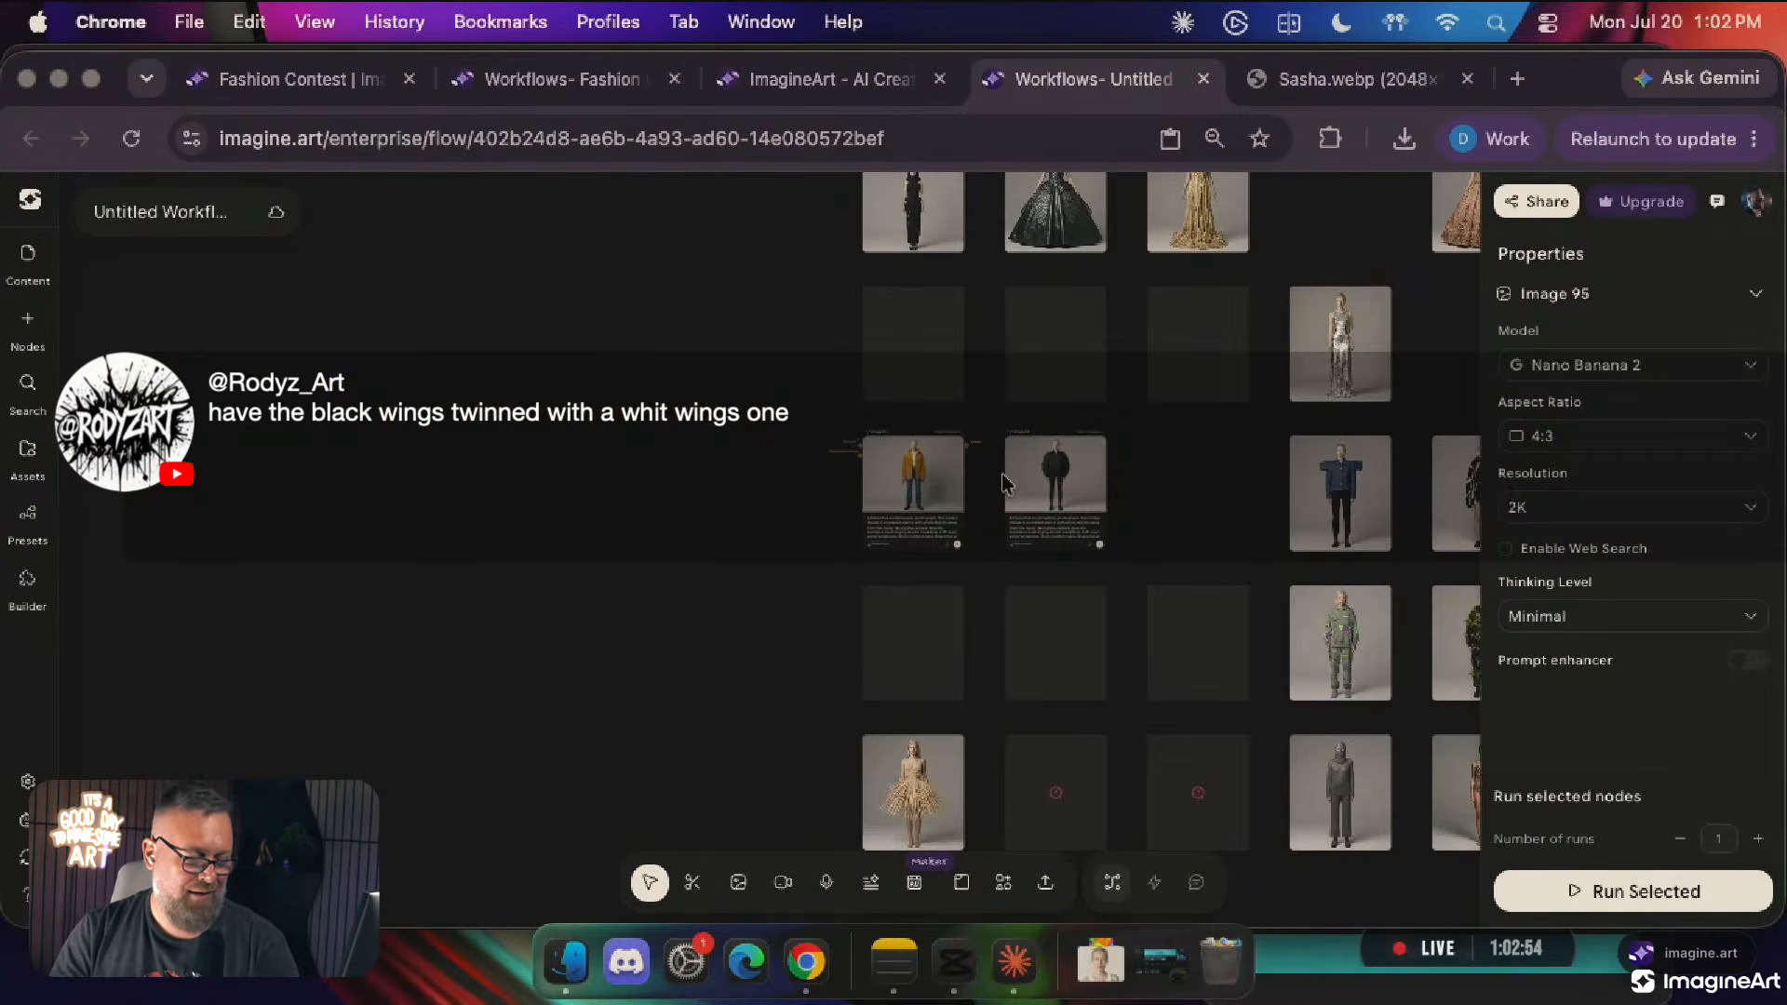
pyautogui.hscroll(3, 1002, 483)
pyautogui.scroll(-2, 1003, 483)
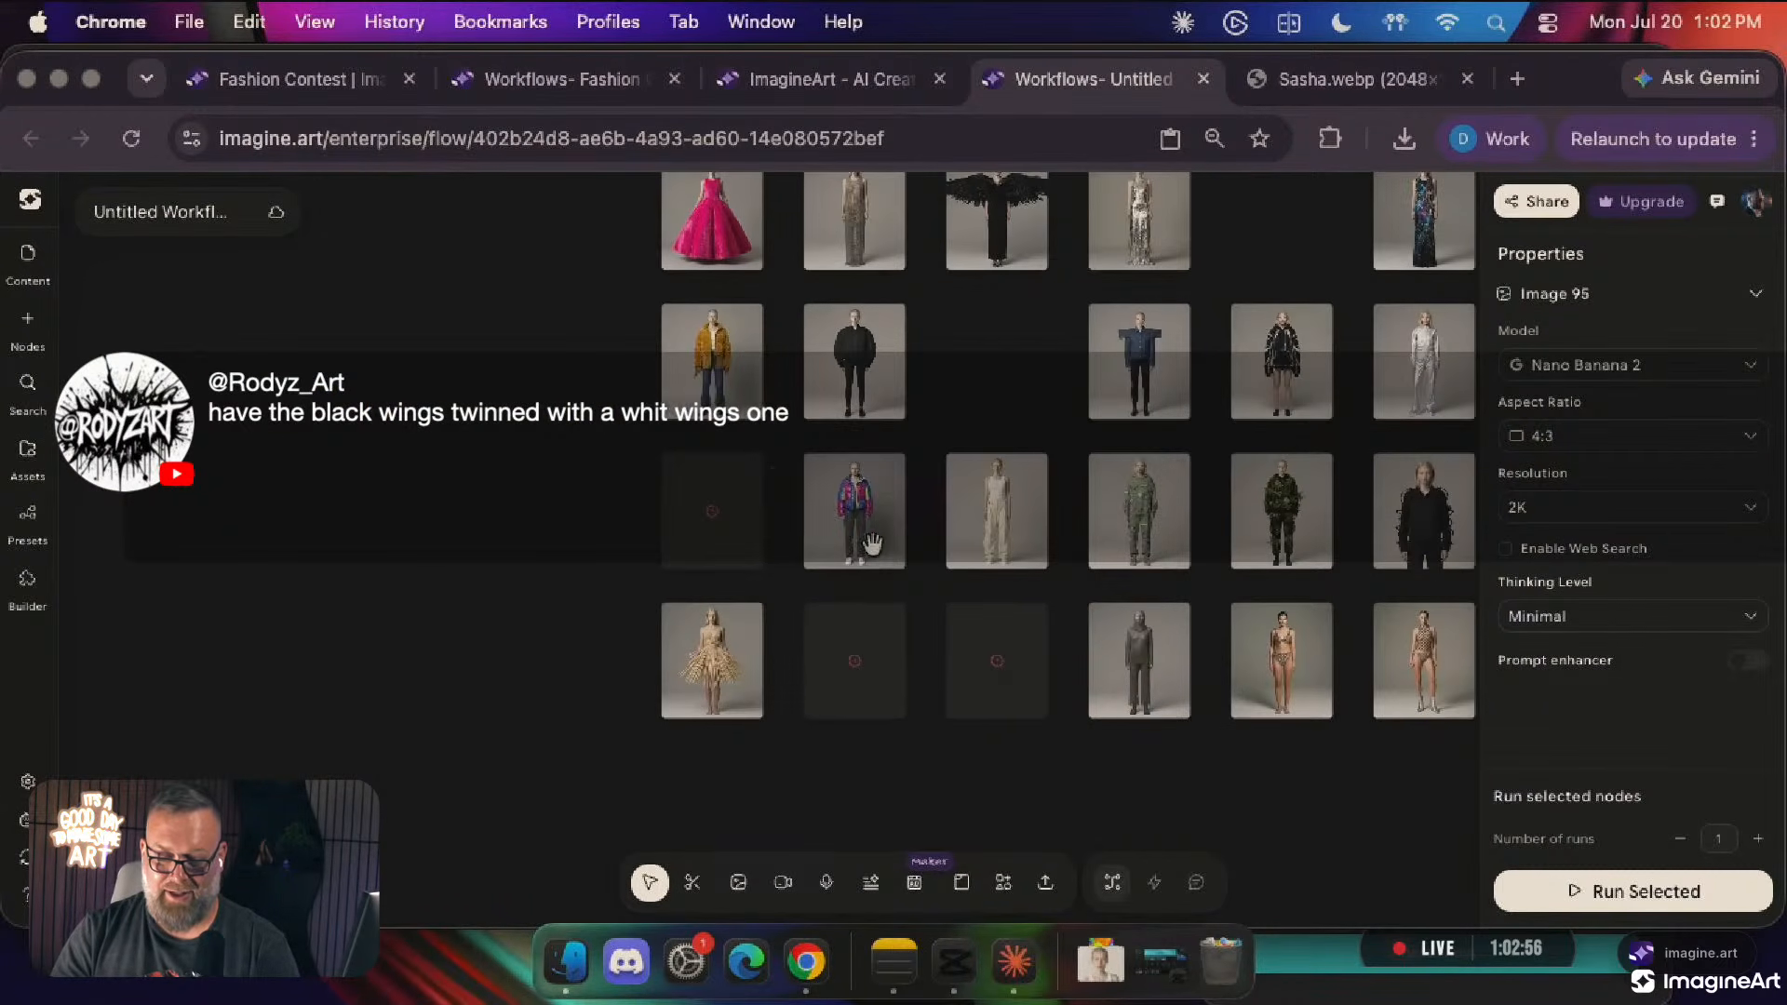
pyautogui.doubleClick(849, 510)
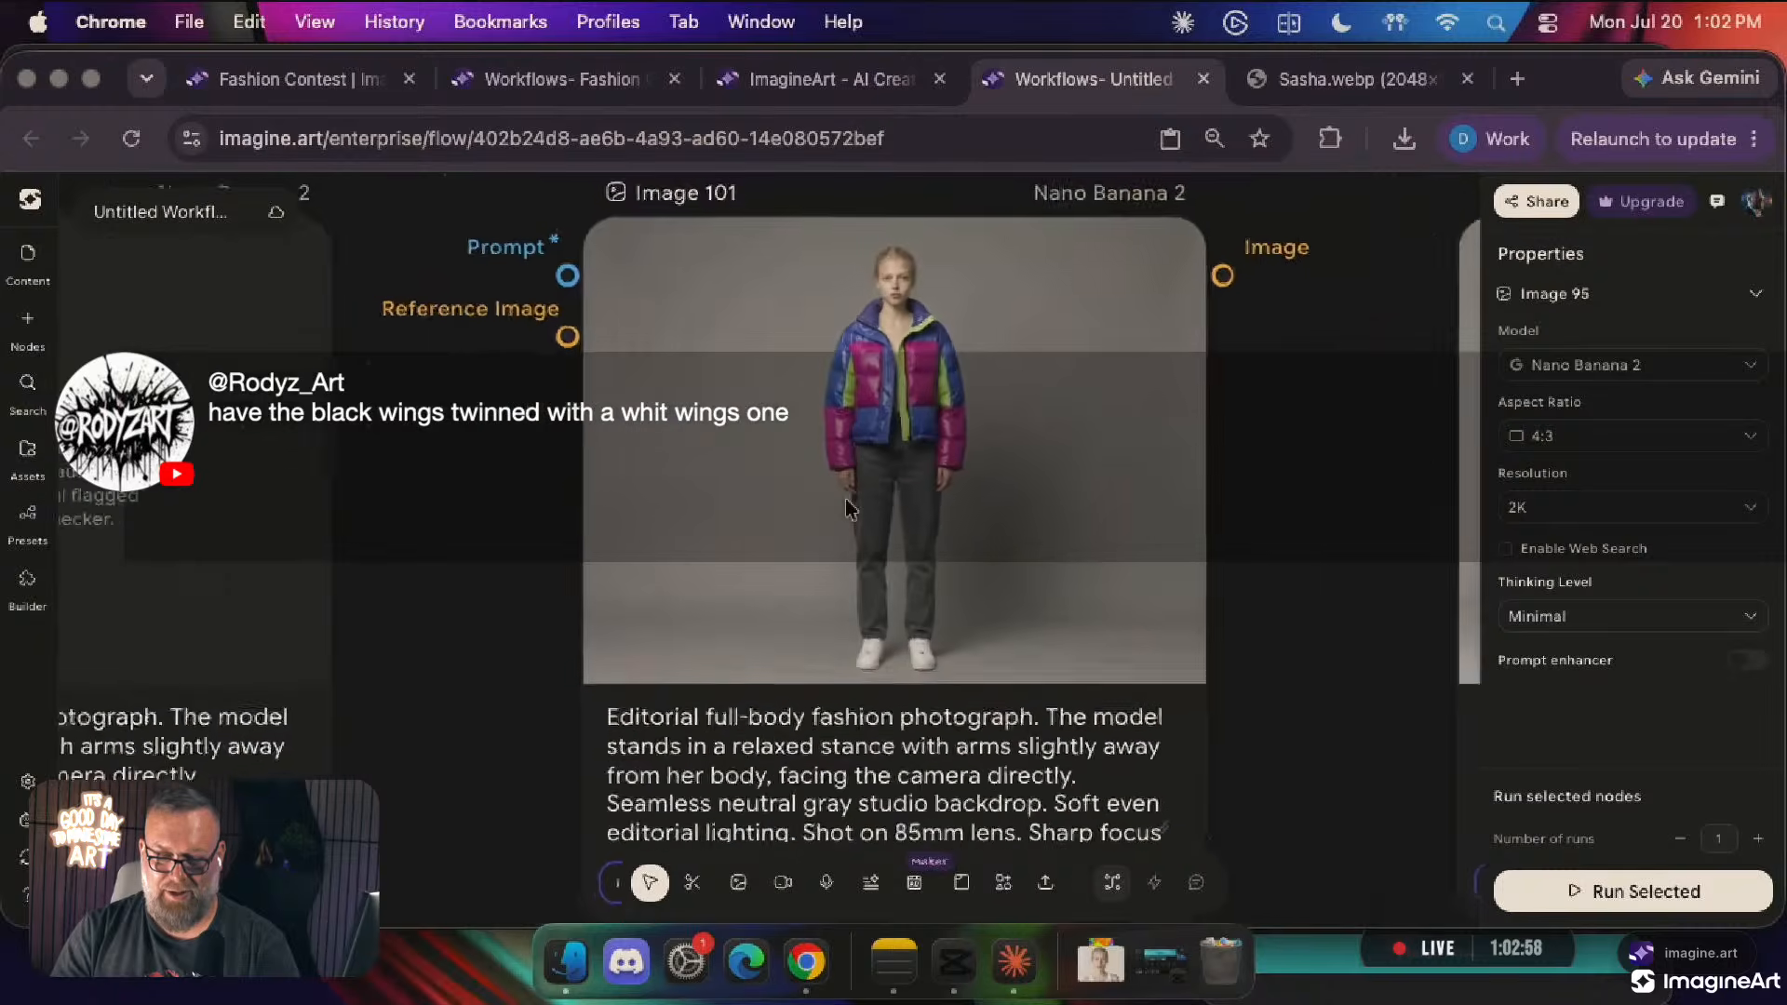
pyautogui.hscroll(10, 845, 499)
pyautogui.hscroll(10, 845, 502)
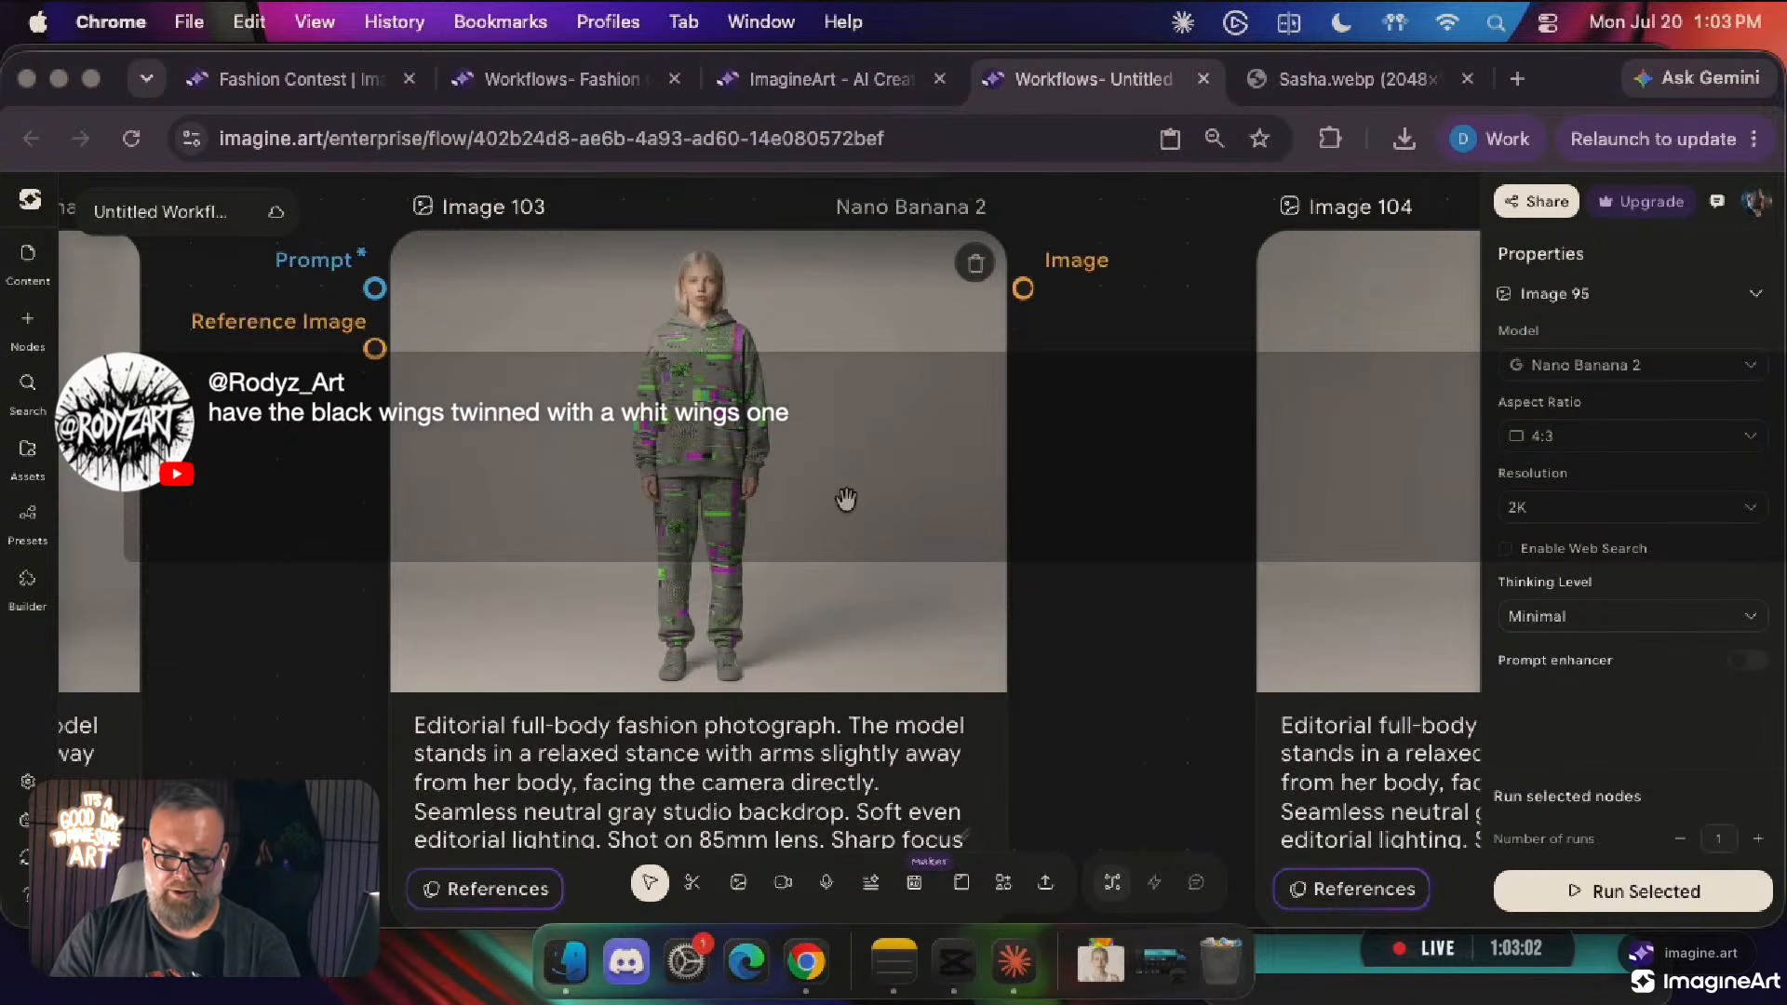
pyautogui.hscroll(10, 845, 501)
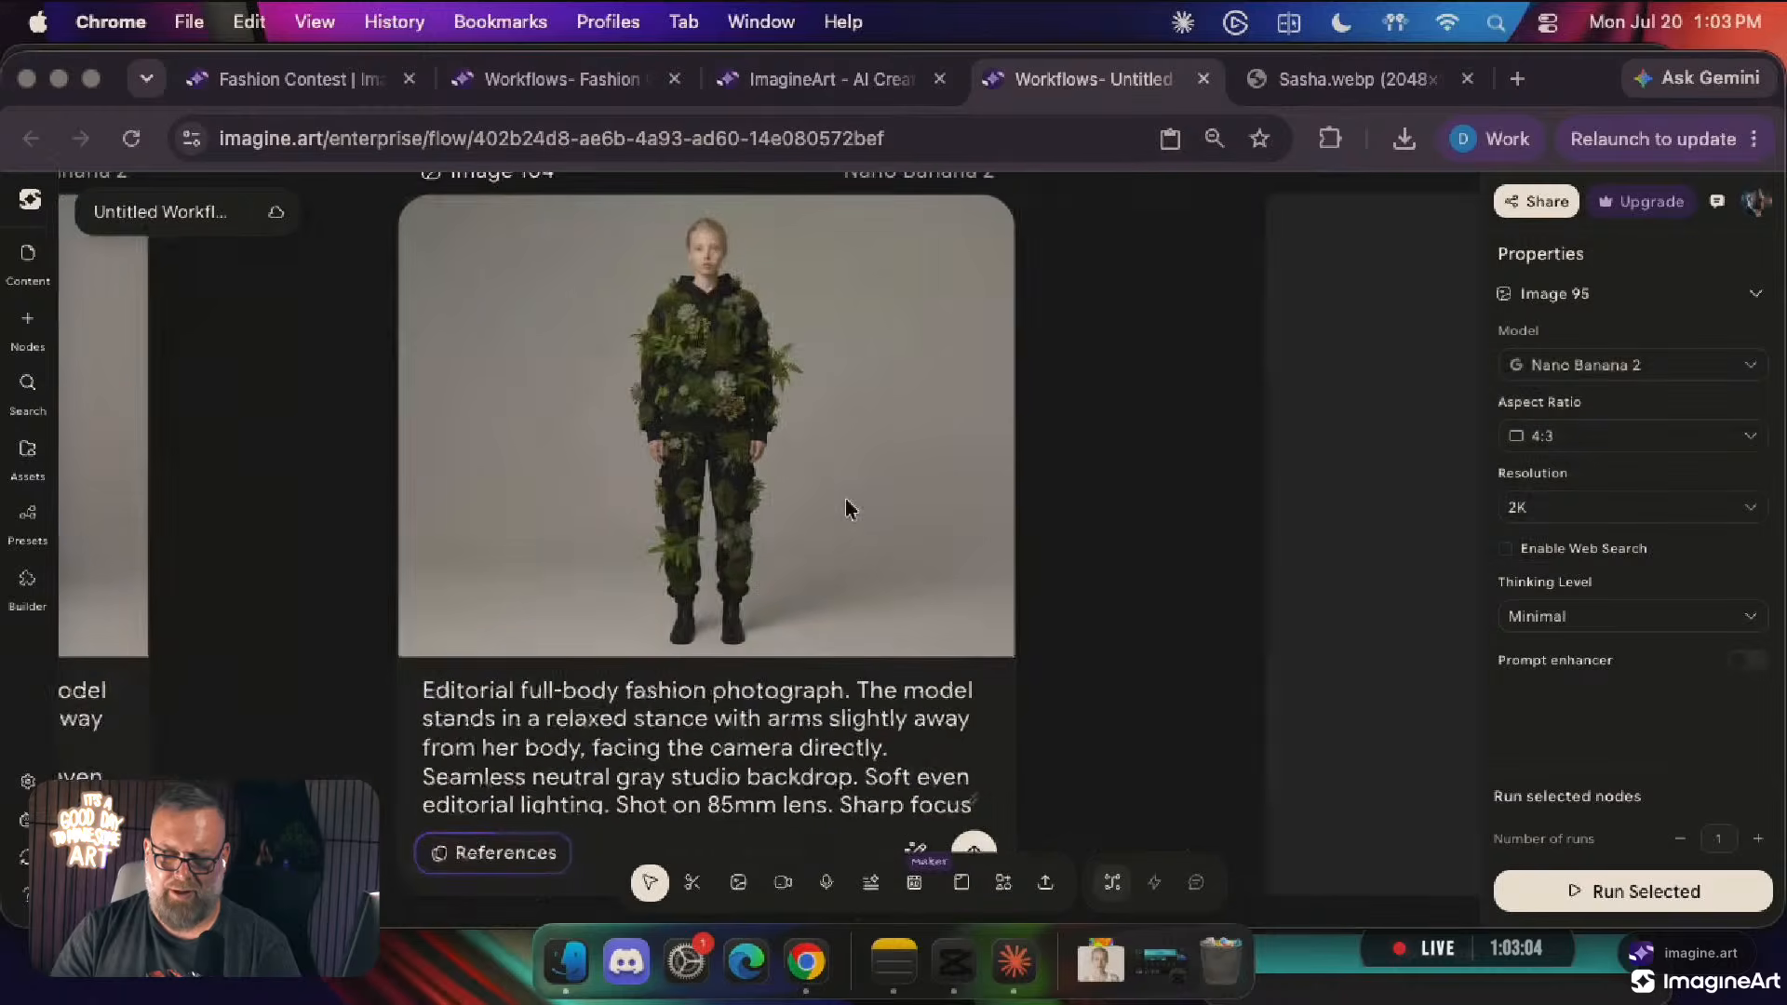
# Examine the black barbed jacket look beside Image 104 and the grey and navy workwear outfit in Image 106 up close
pyautogui.hscroll(1, 847, 502)
pyautogui.hscroll(10, 847, 507)
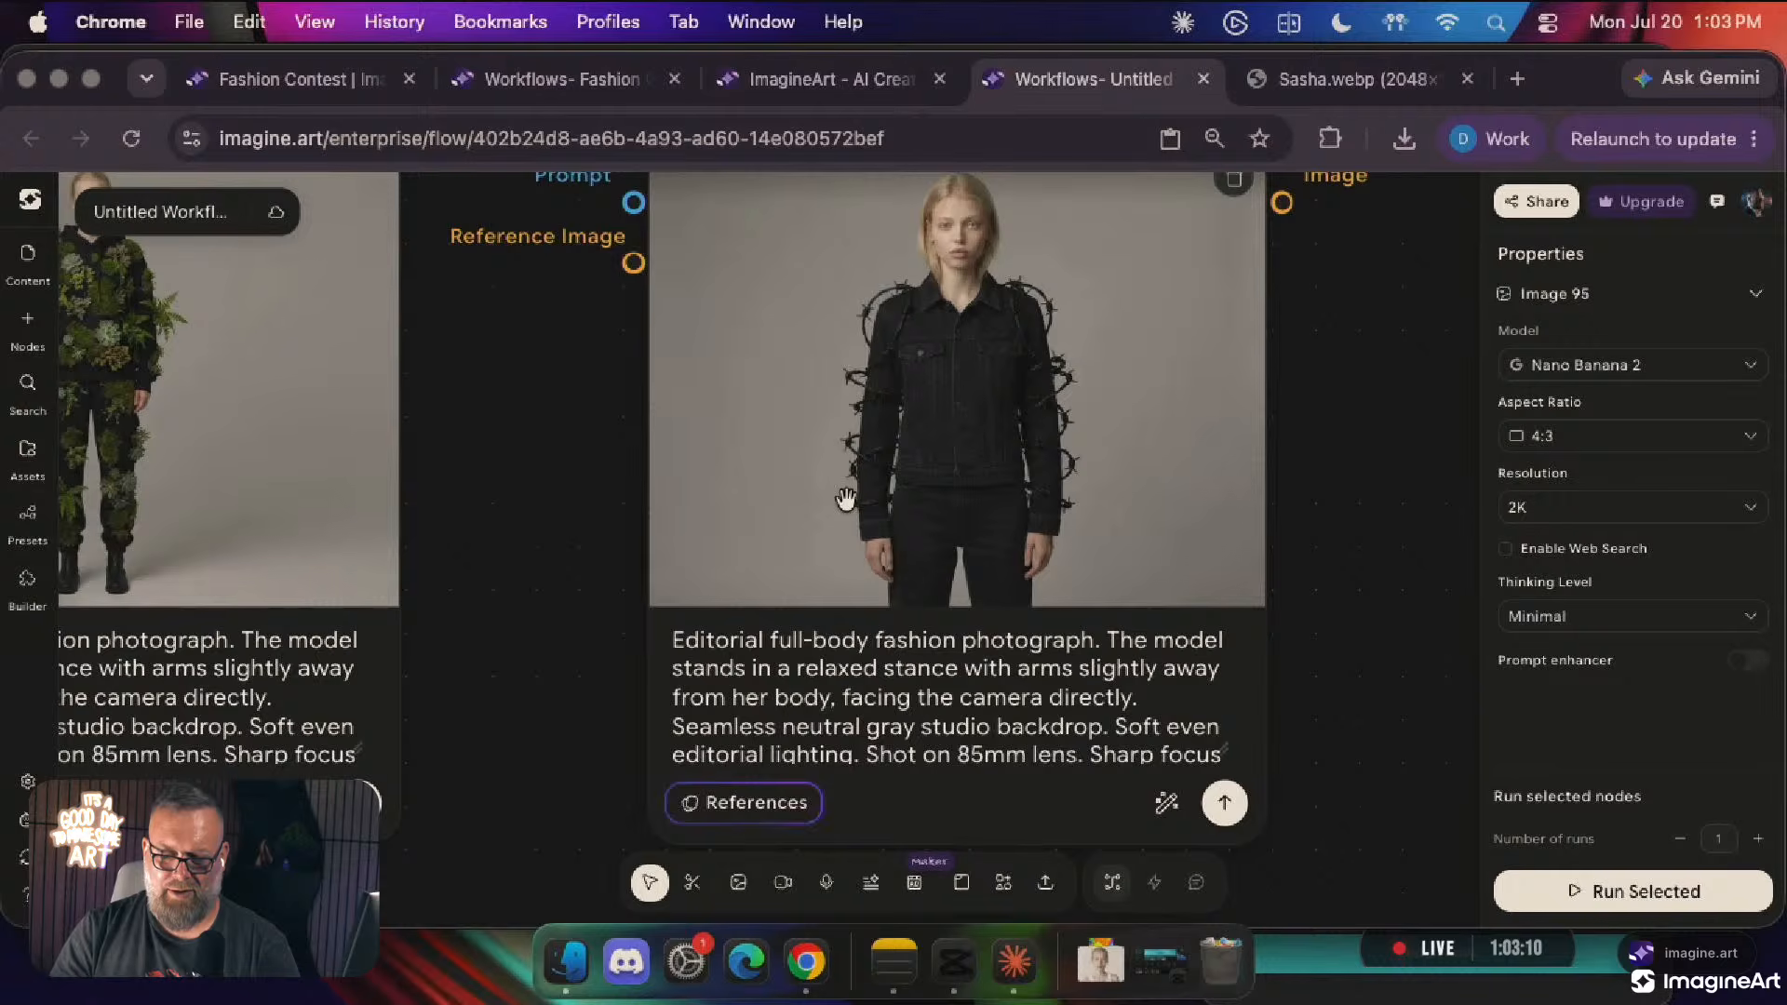
pyautogui.hscroll(10, 845, 501)
pyautogui.scroll(-5, 819, 489)
pyautogui.hscroll(5, 785, 474)
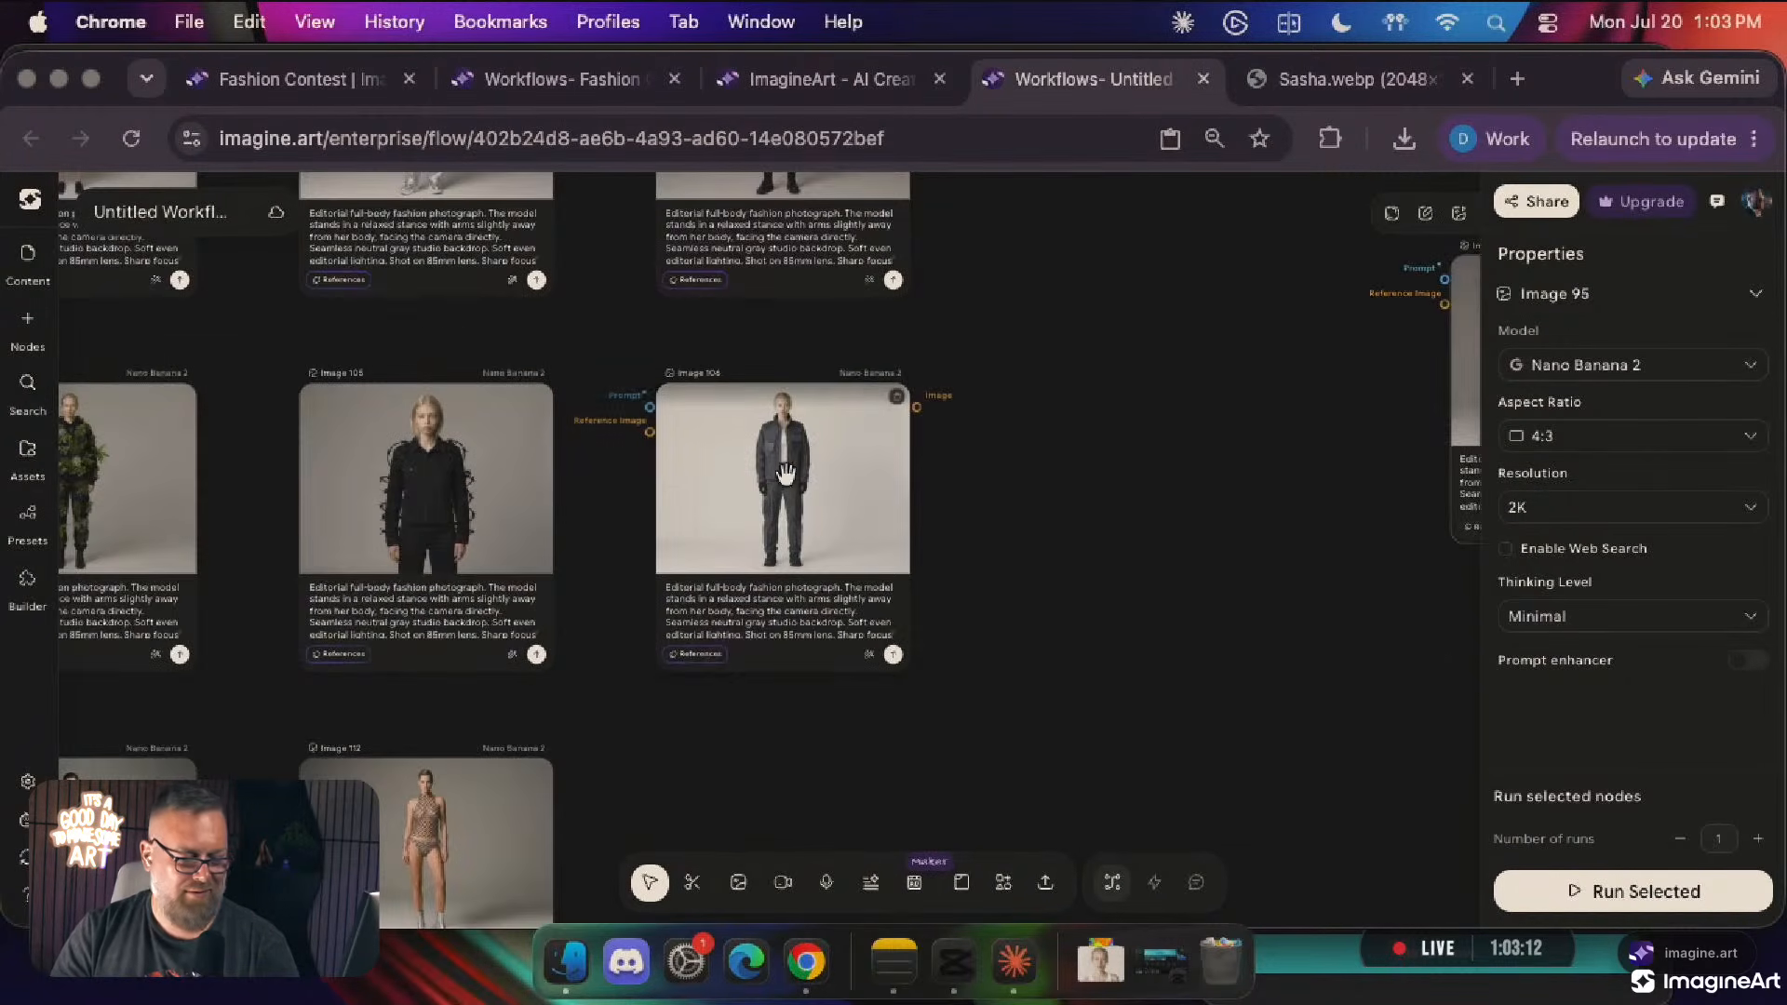
pyautogui.scroll(5, 784, 475)
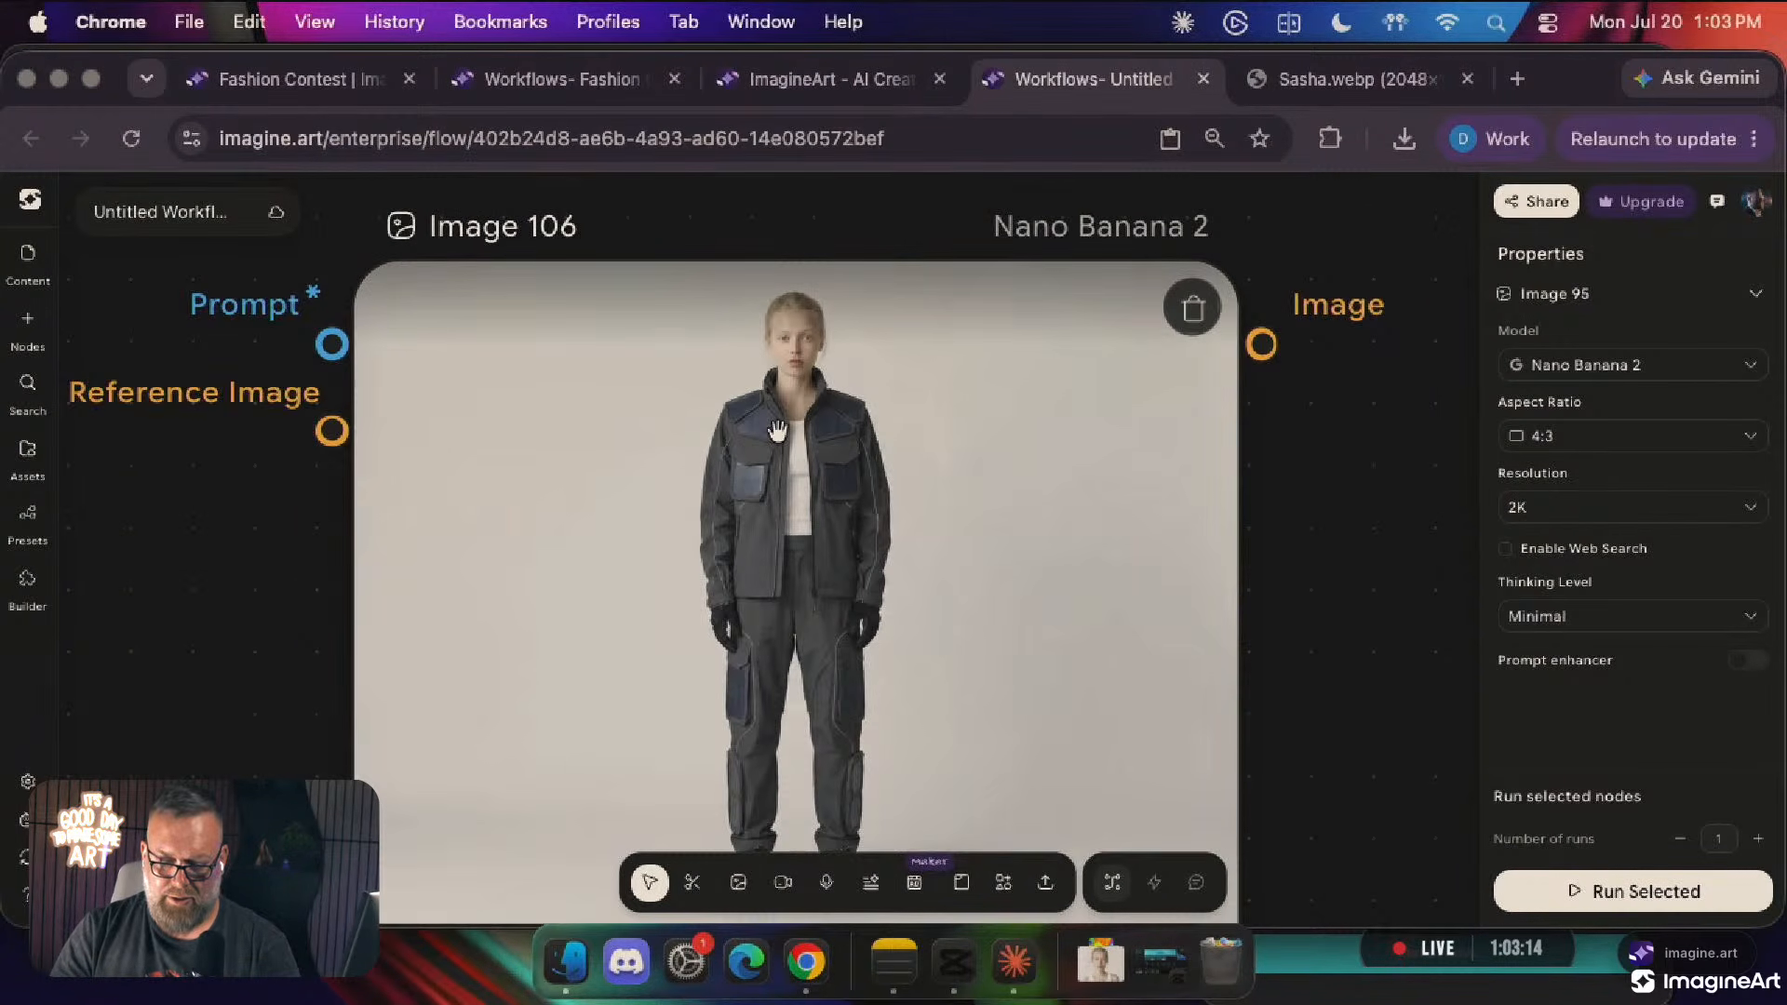
# Look along the grid's last row from Image 111 back to the straw-skirt outfit in Image 107
pyautogui.scroll(-5, 778, 431)
pyautogui.scroll(-5, 779, 437)
pyautogui.hscroll(-5, 778, 437)
pyautogui.scroll(5, 778, 438)
pyautogui.hscroll(-10, 778, 438)
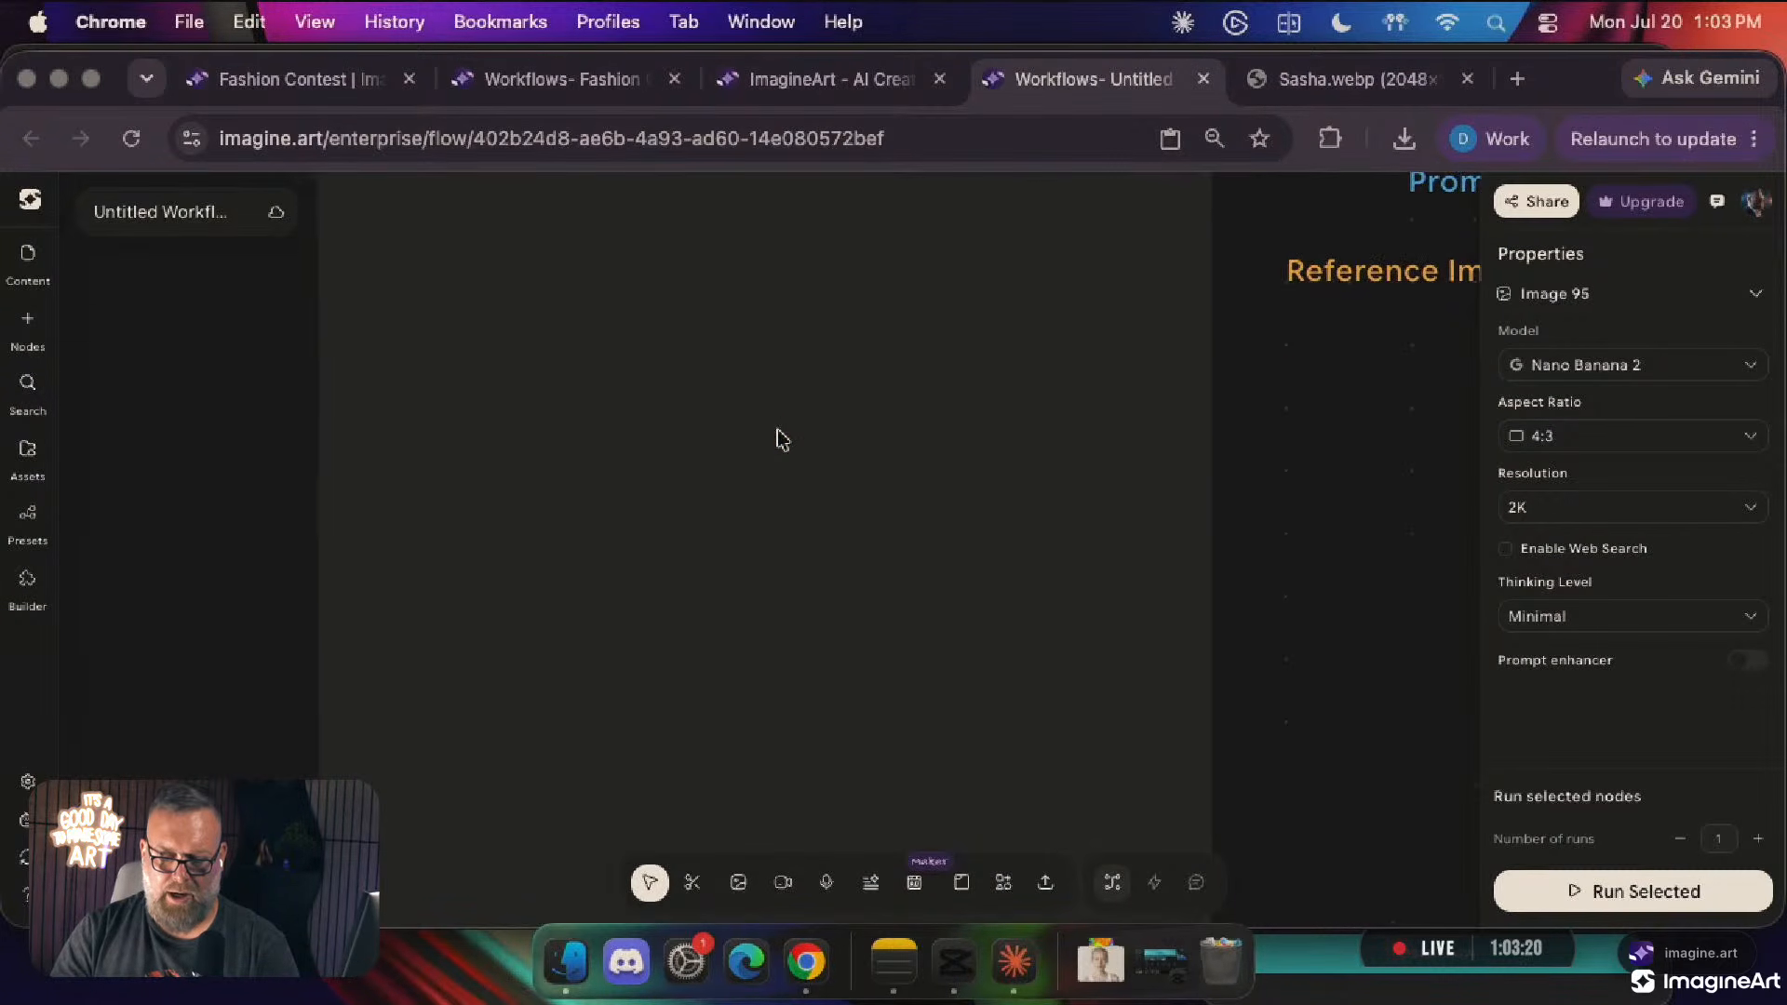
pyautogui.scroll(-5, 780, 437)
pyautogui.hscroll(-10, 778, 436)
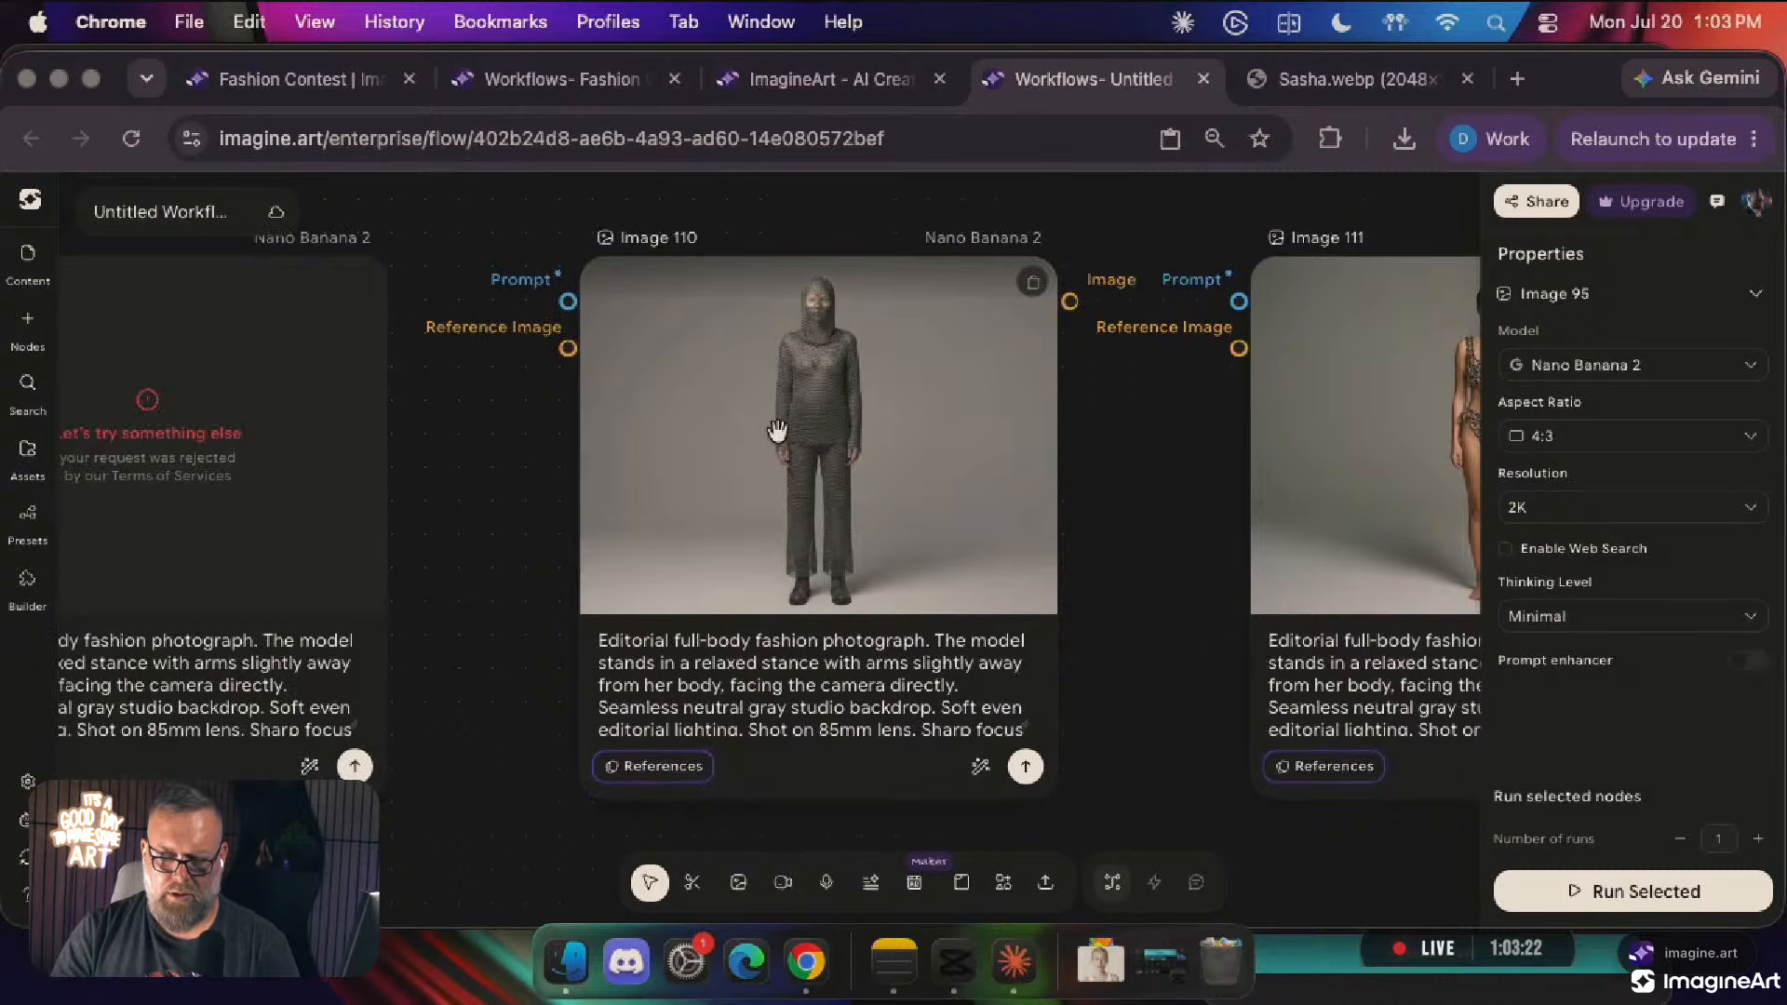
pyautogui.hscroll(-10, 778, 432)
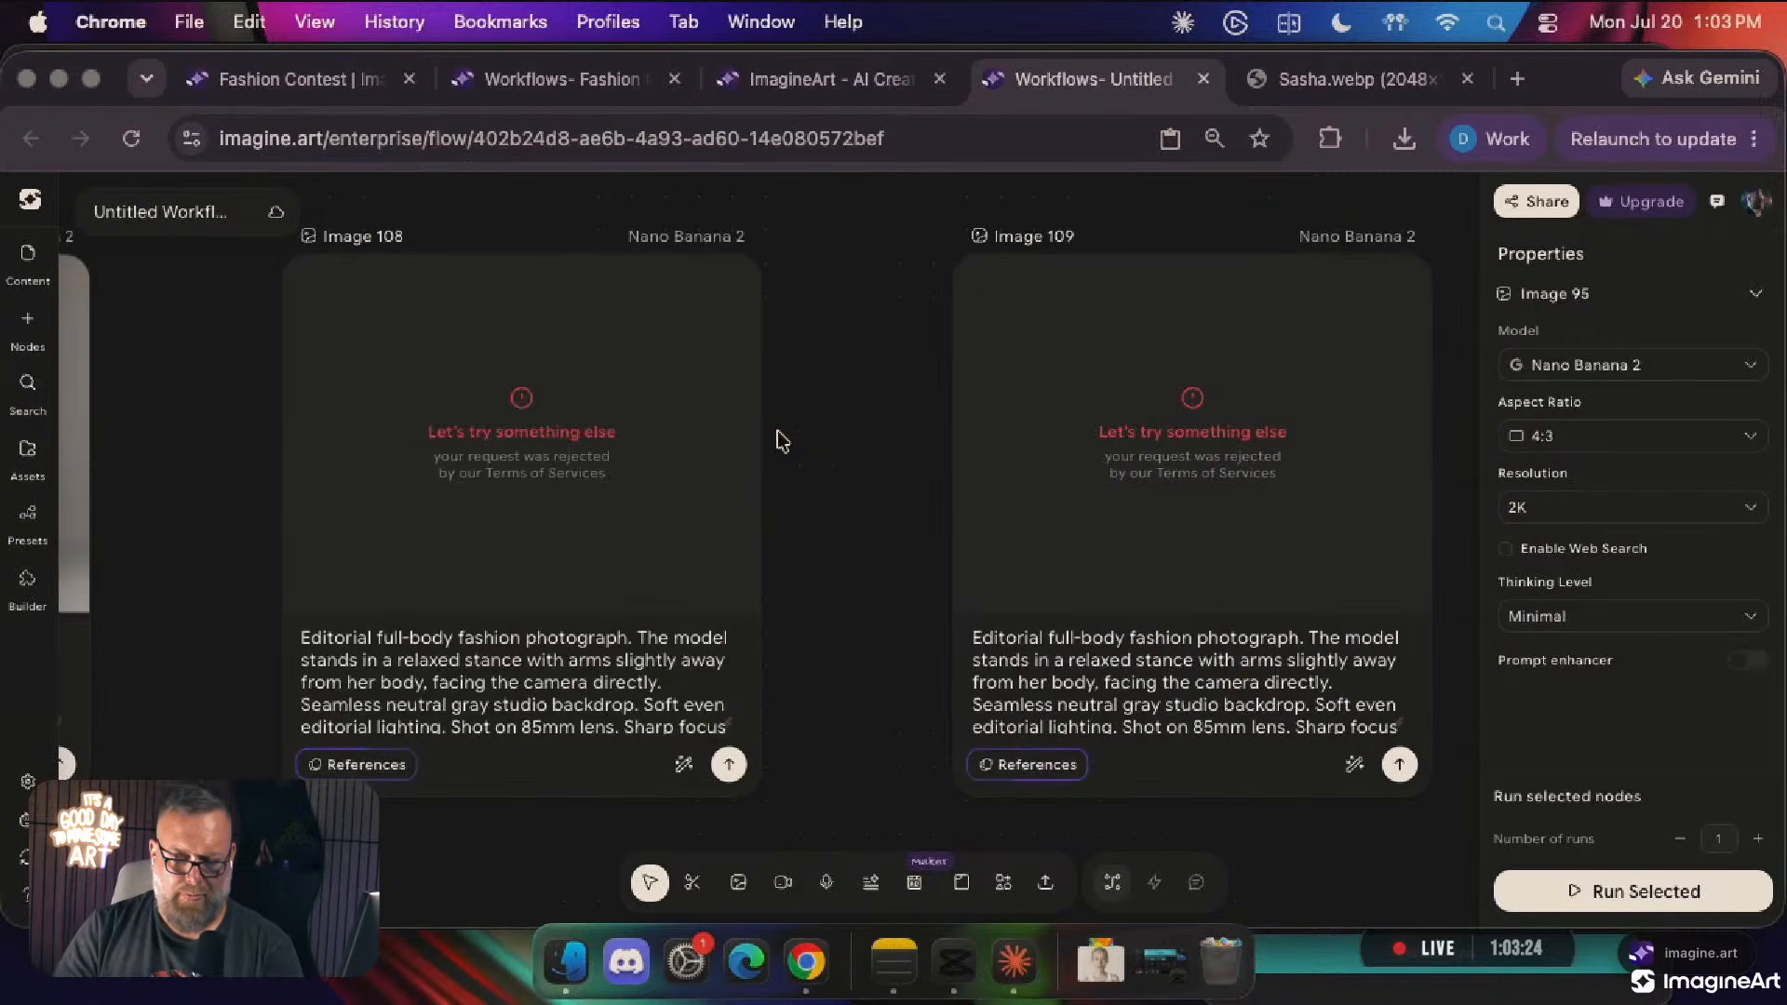
pyautogui.hscroll(-5, 781, 441)
pyautogui.scroll(-5, 782, 442)
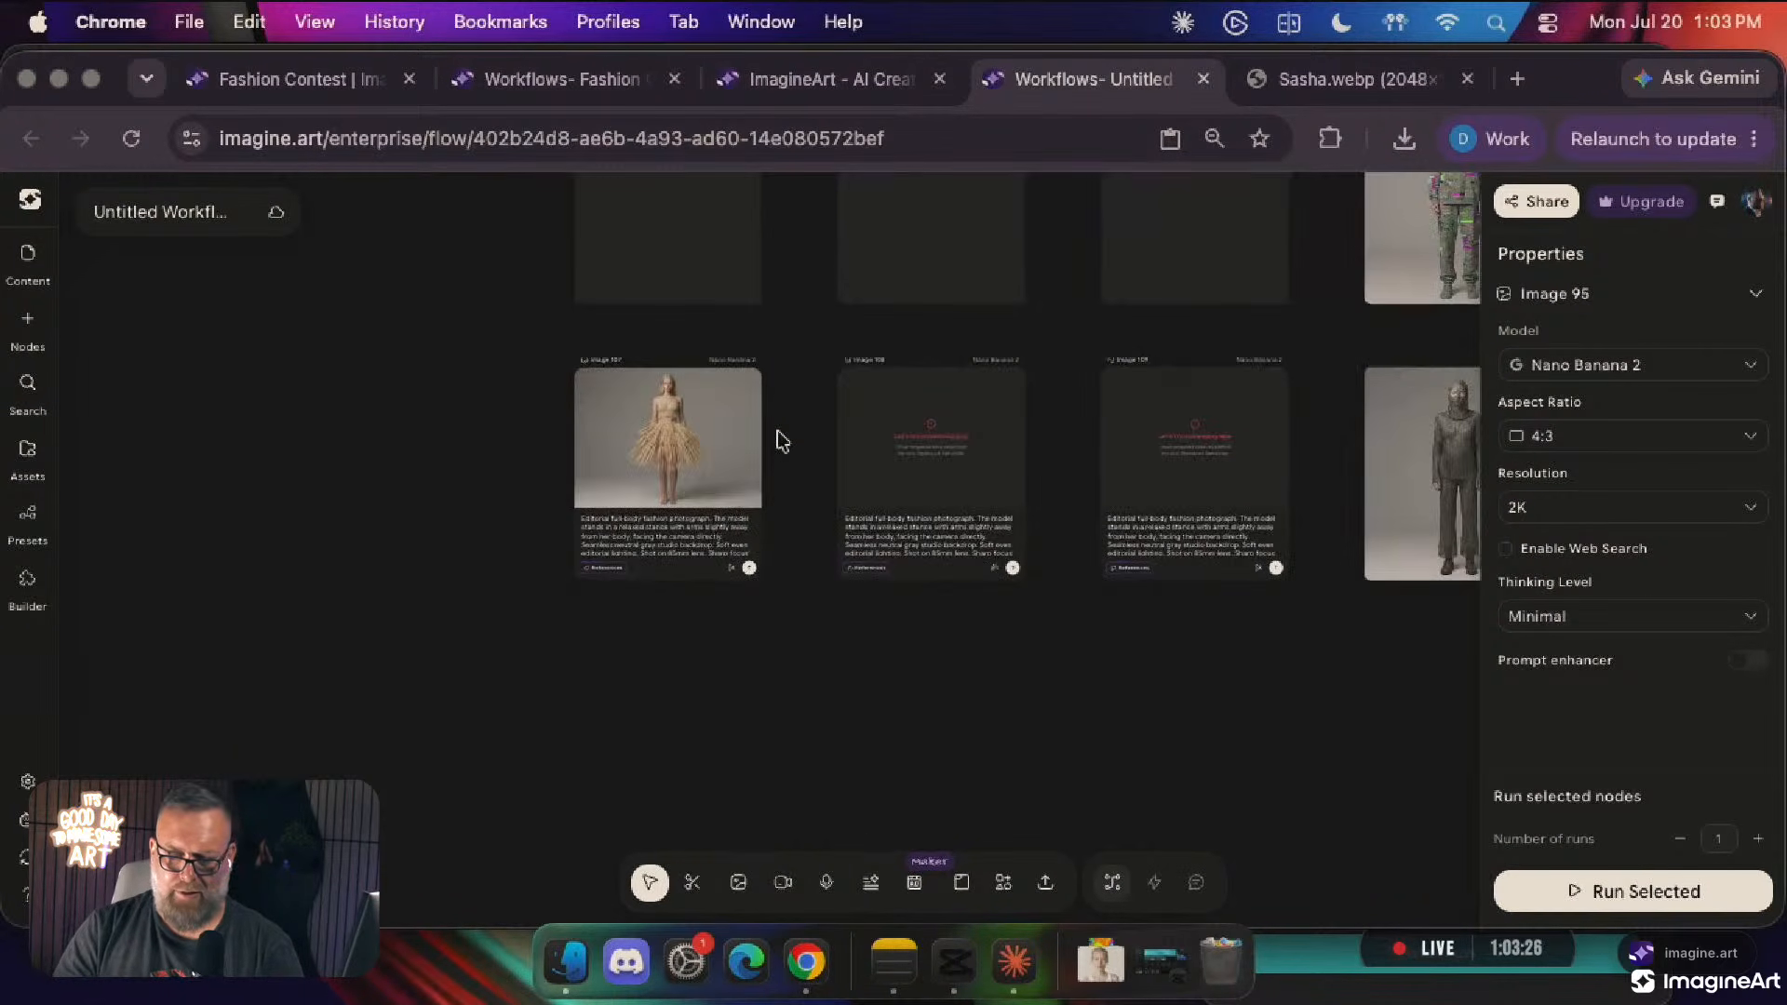
pyautogui.hscroll(15, 782, 441)
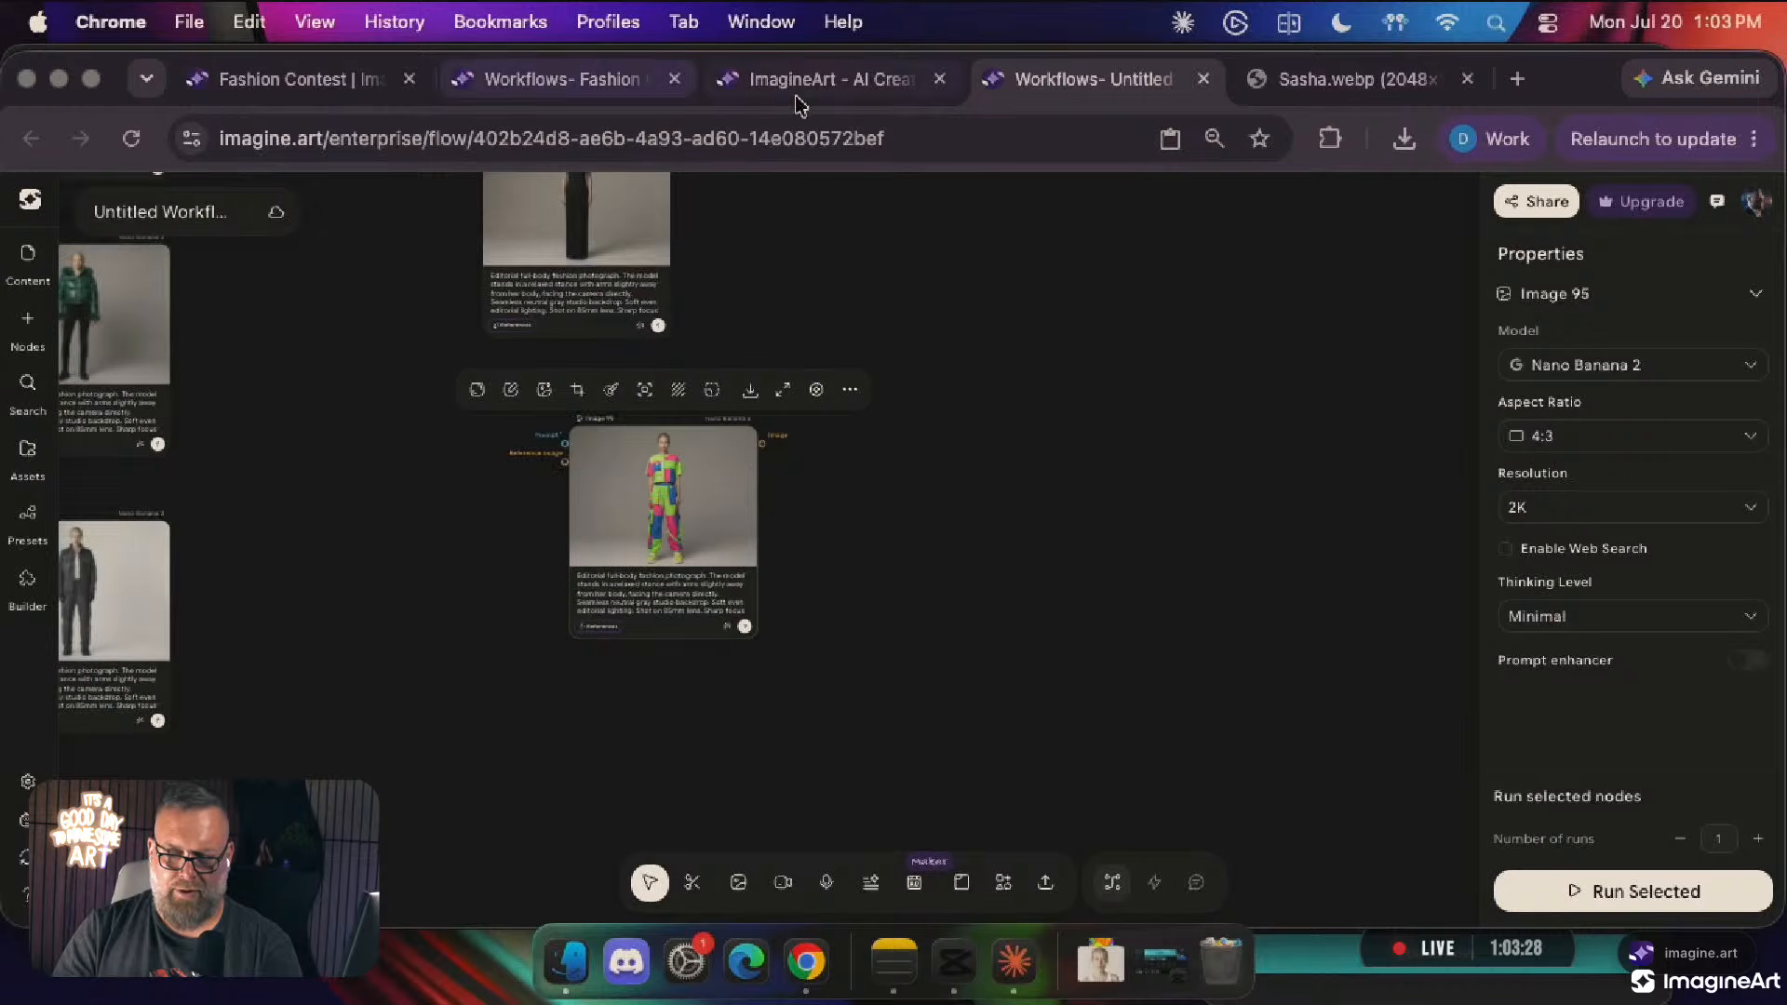
# Switch to the fashion concept workflow, close its agent chat and look over the full outfit grid
pyautogui.click(622, 80)
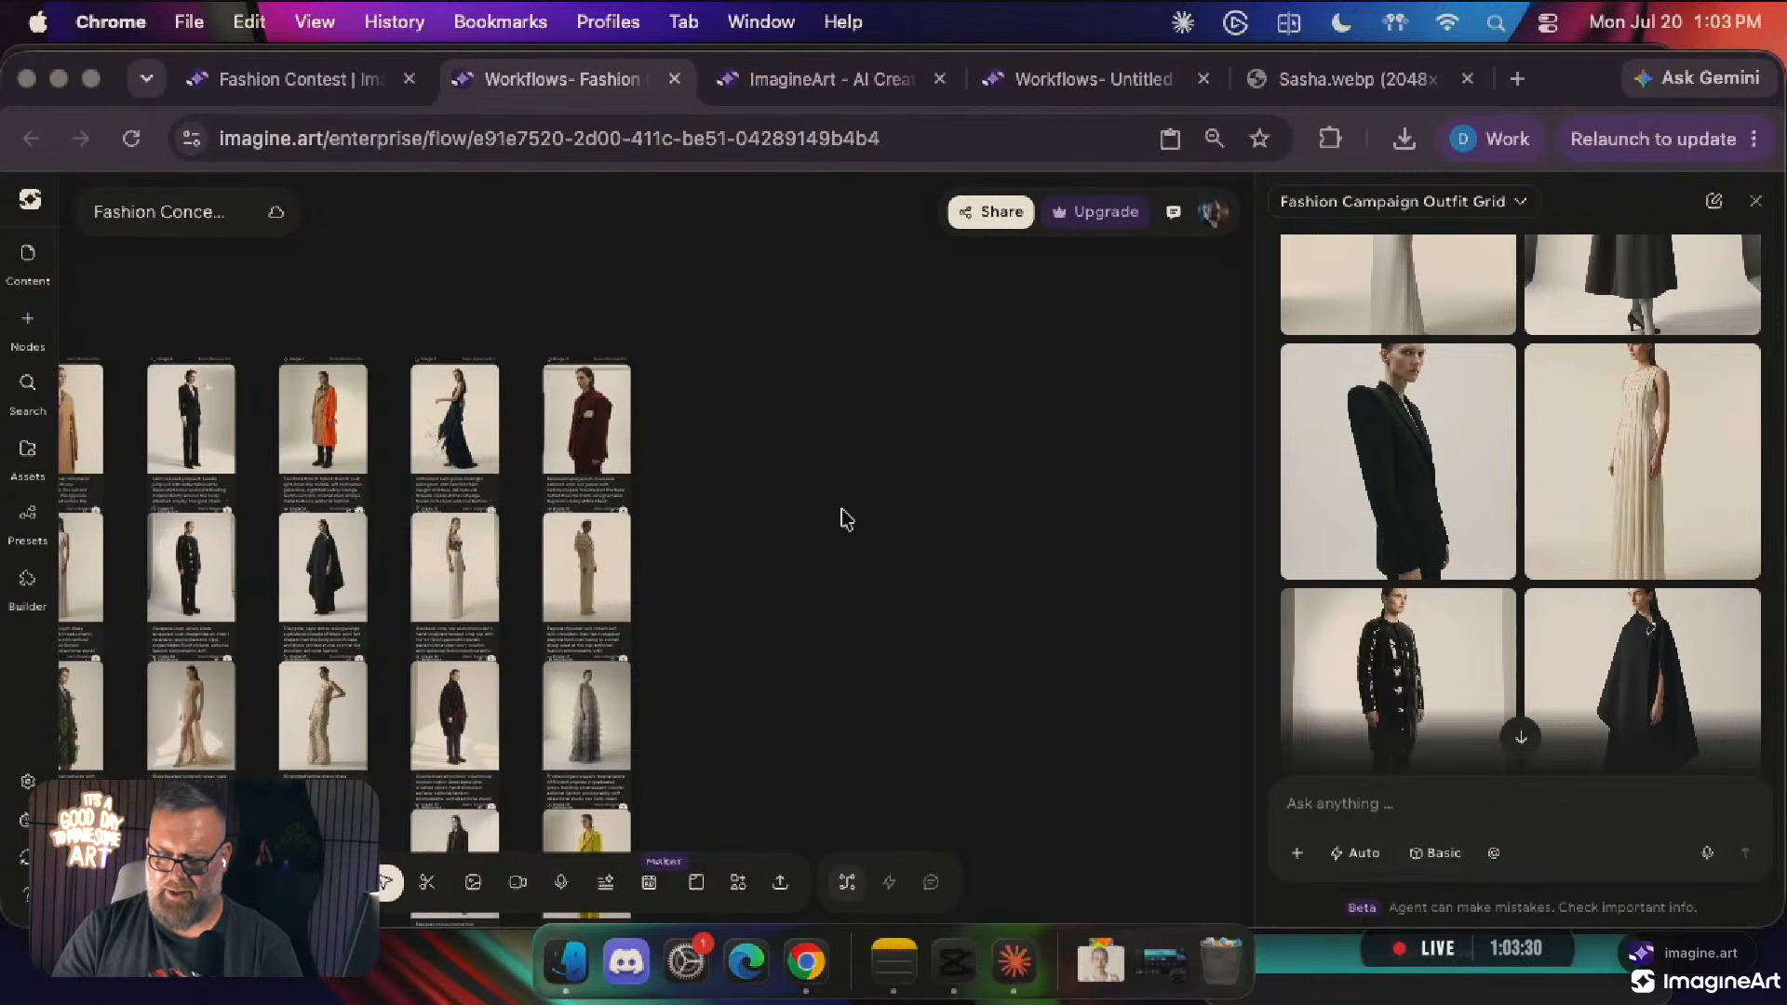
pyautogui.scroll(-2, 842, 518)
pyautogui.hscroll(2, 843, 518)
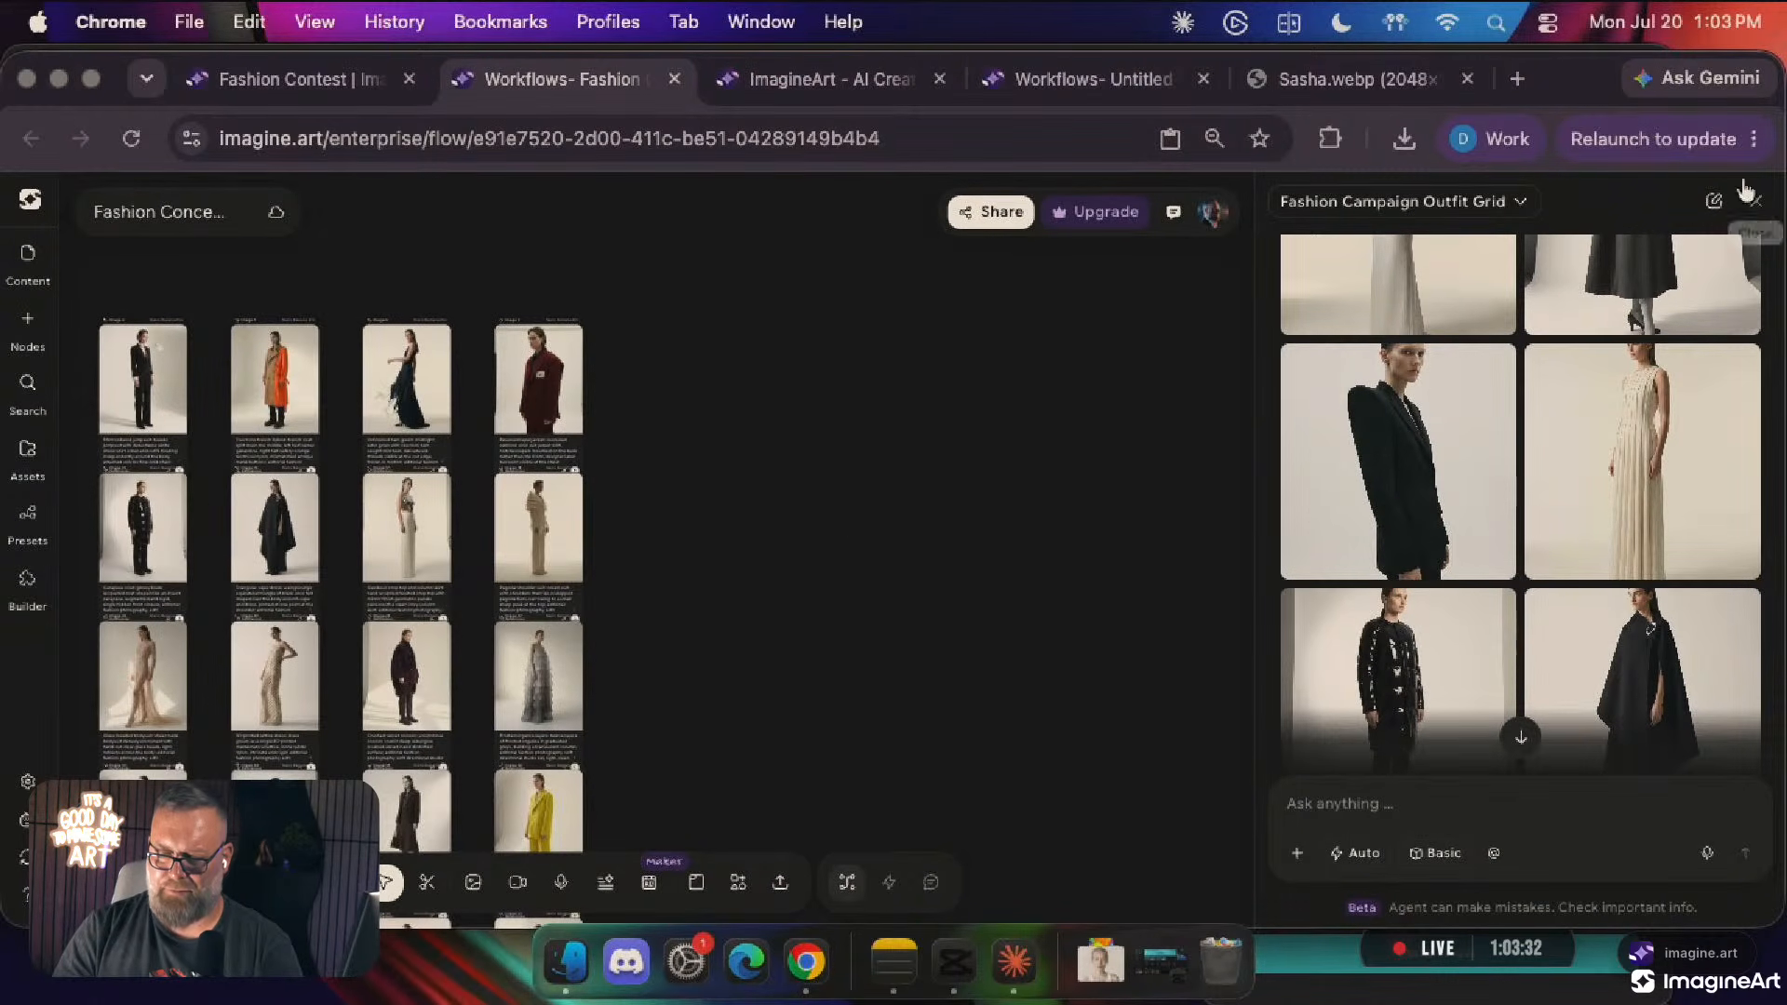
pyautogui.click(1756, 201)
pyautogui.hscroll(-10, 279, 484)
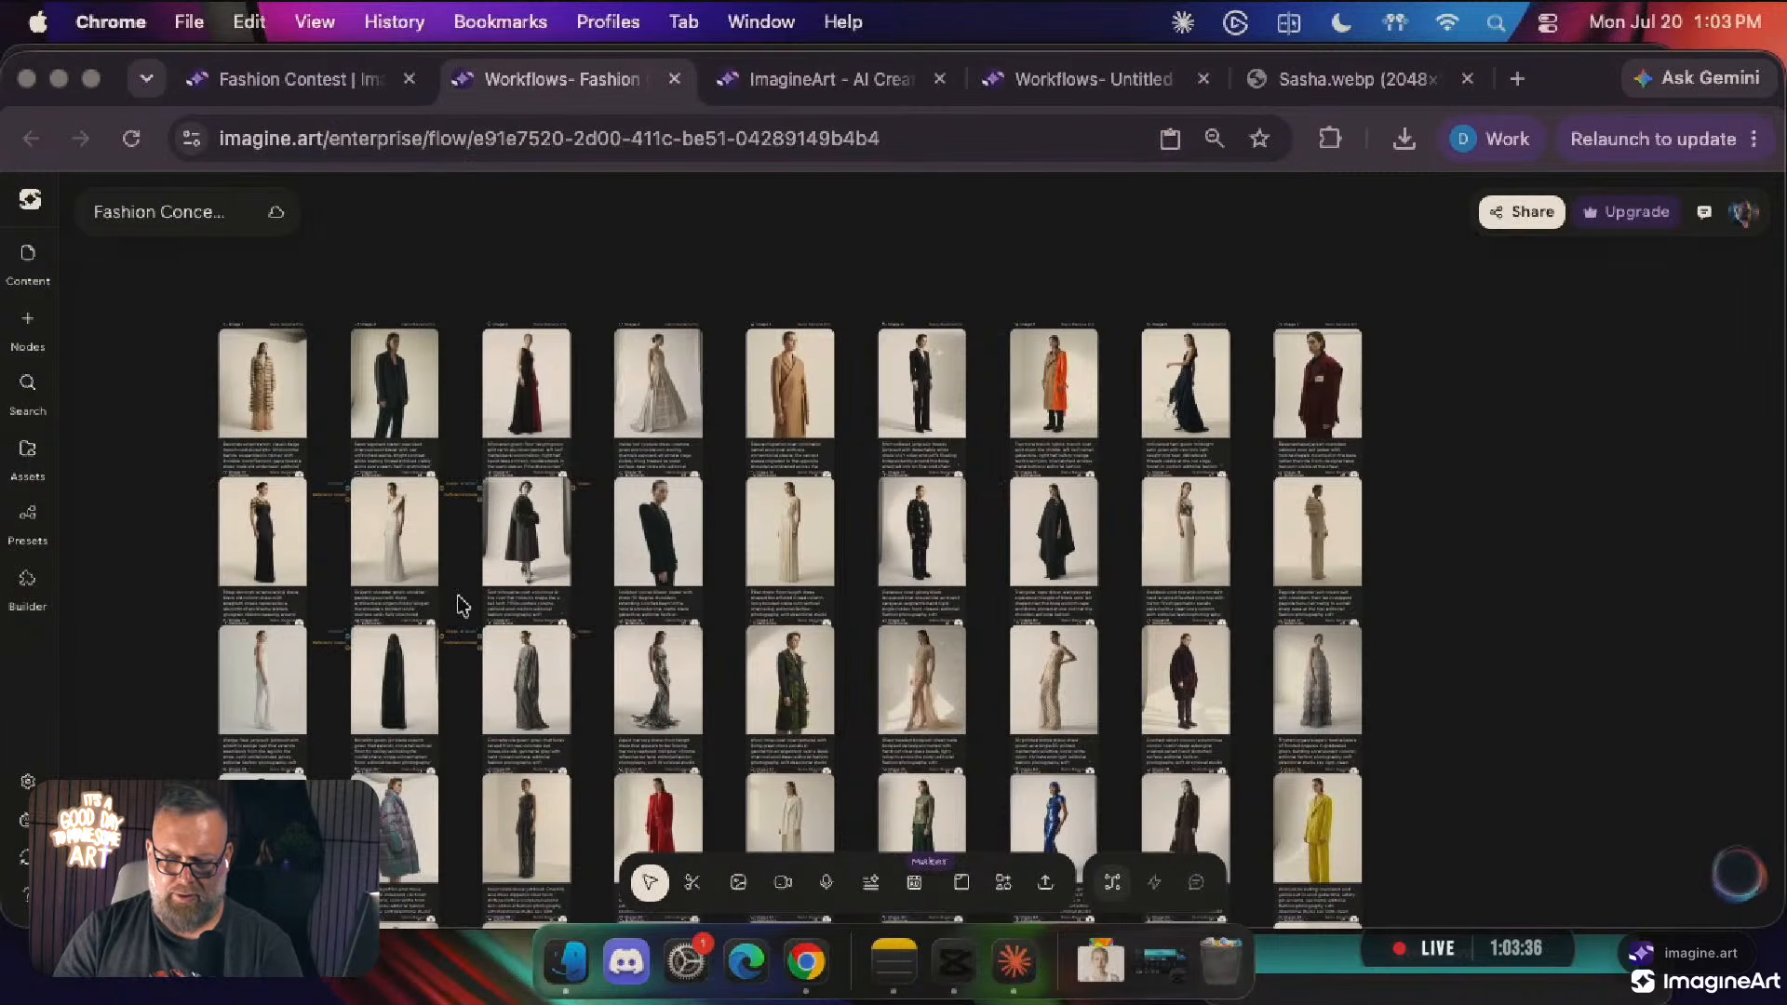
pyautogui.scroll(-5, 593, 433)
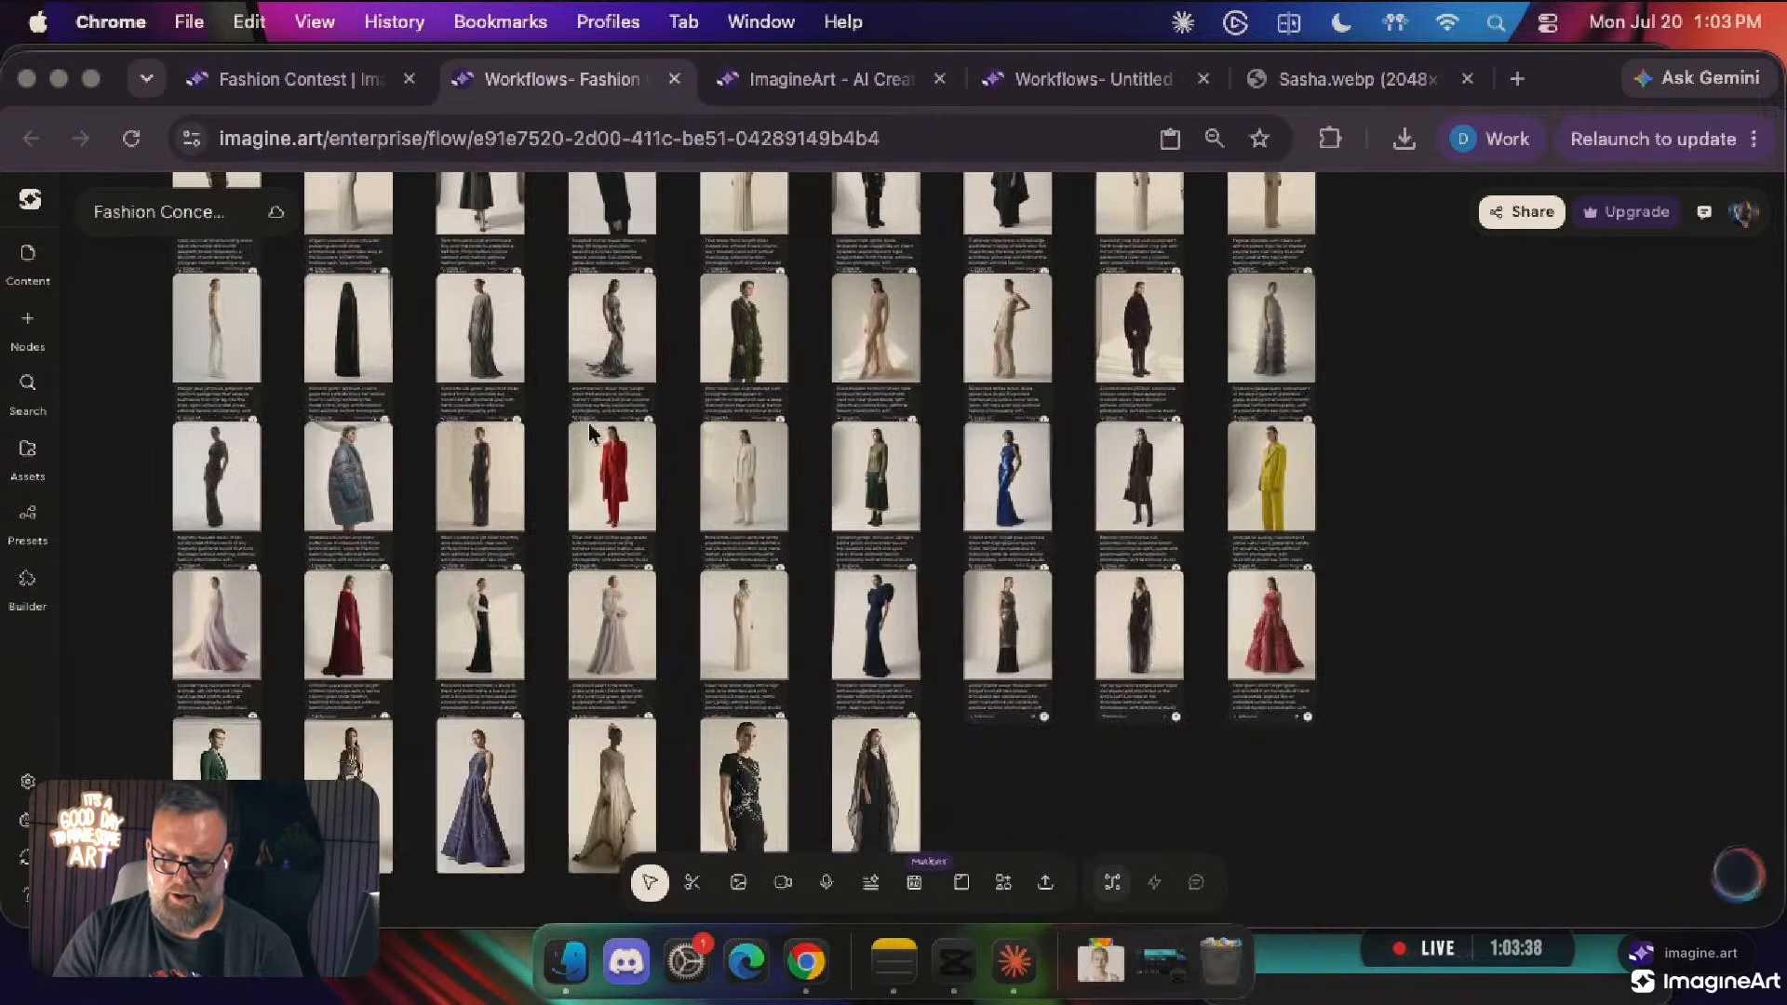
# Cut the oversized iridescent puffer coat node, Image 29, and paste it below the set-aside looks in the untitled workflow
pyautogui.click(355, 462)
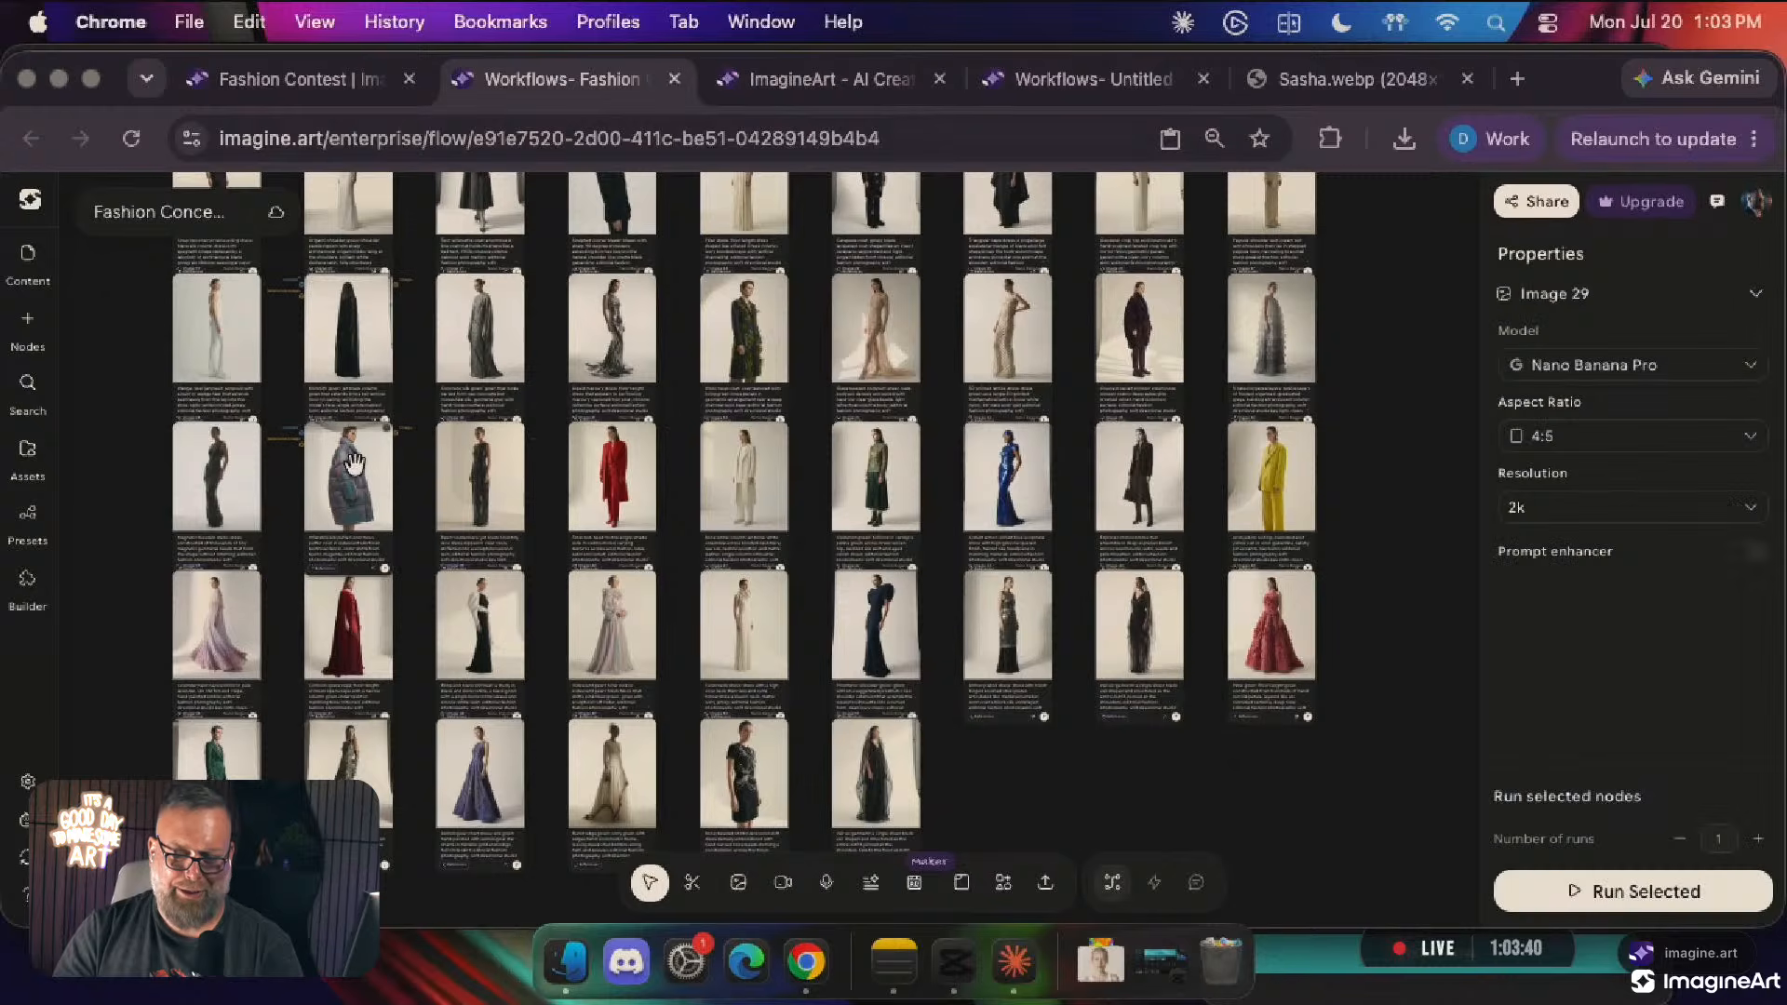
pyautogui.click(1108, 84)
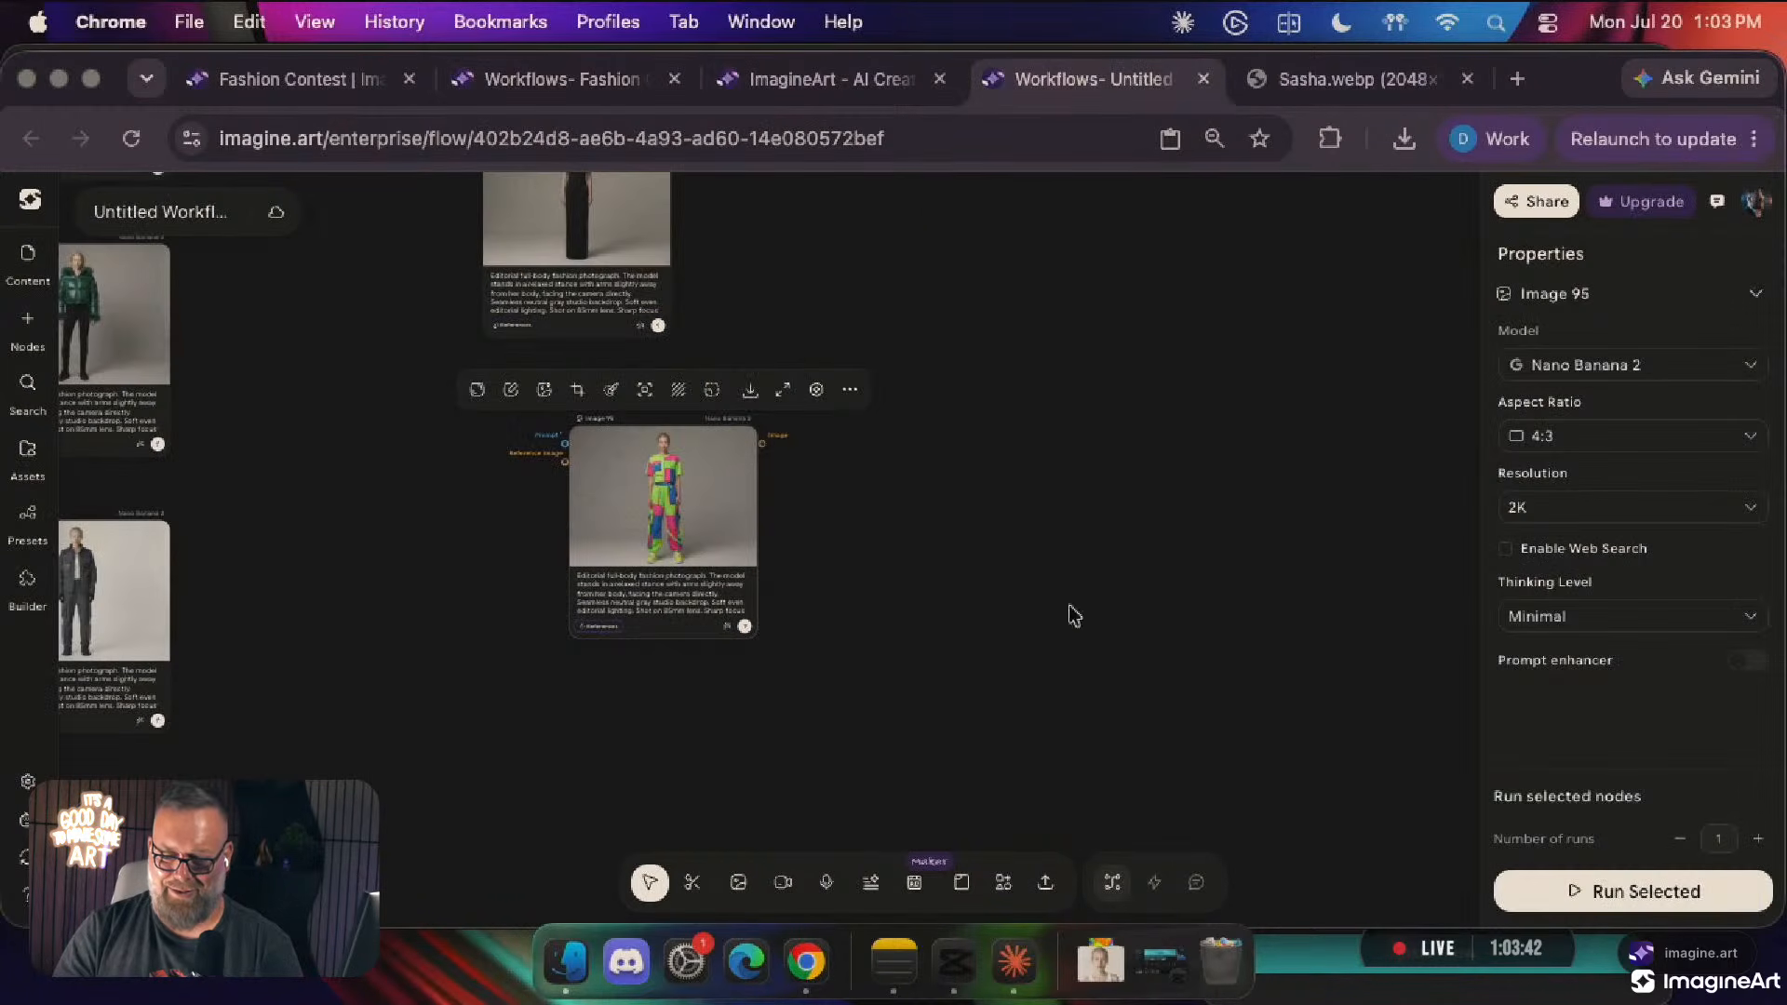
pyautogui.press('super+a')
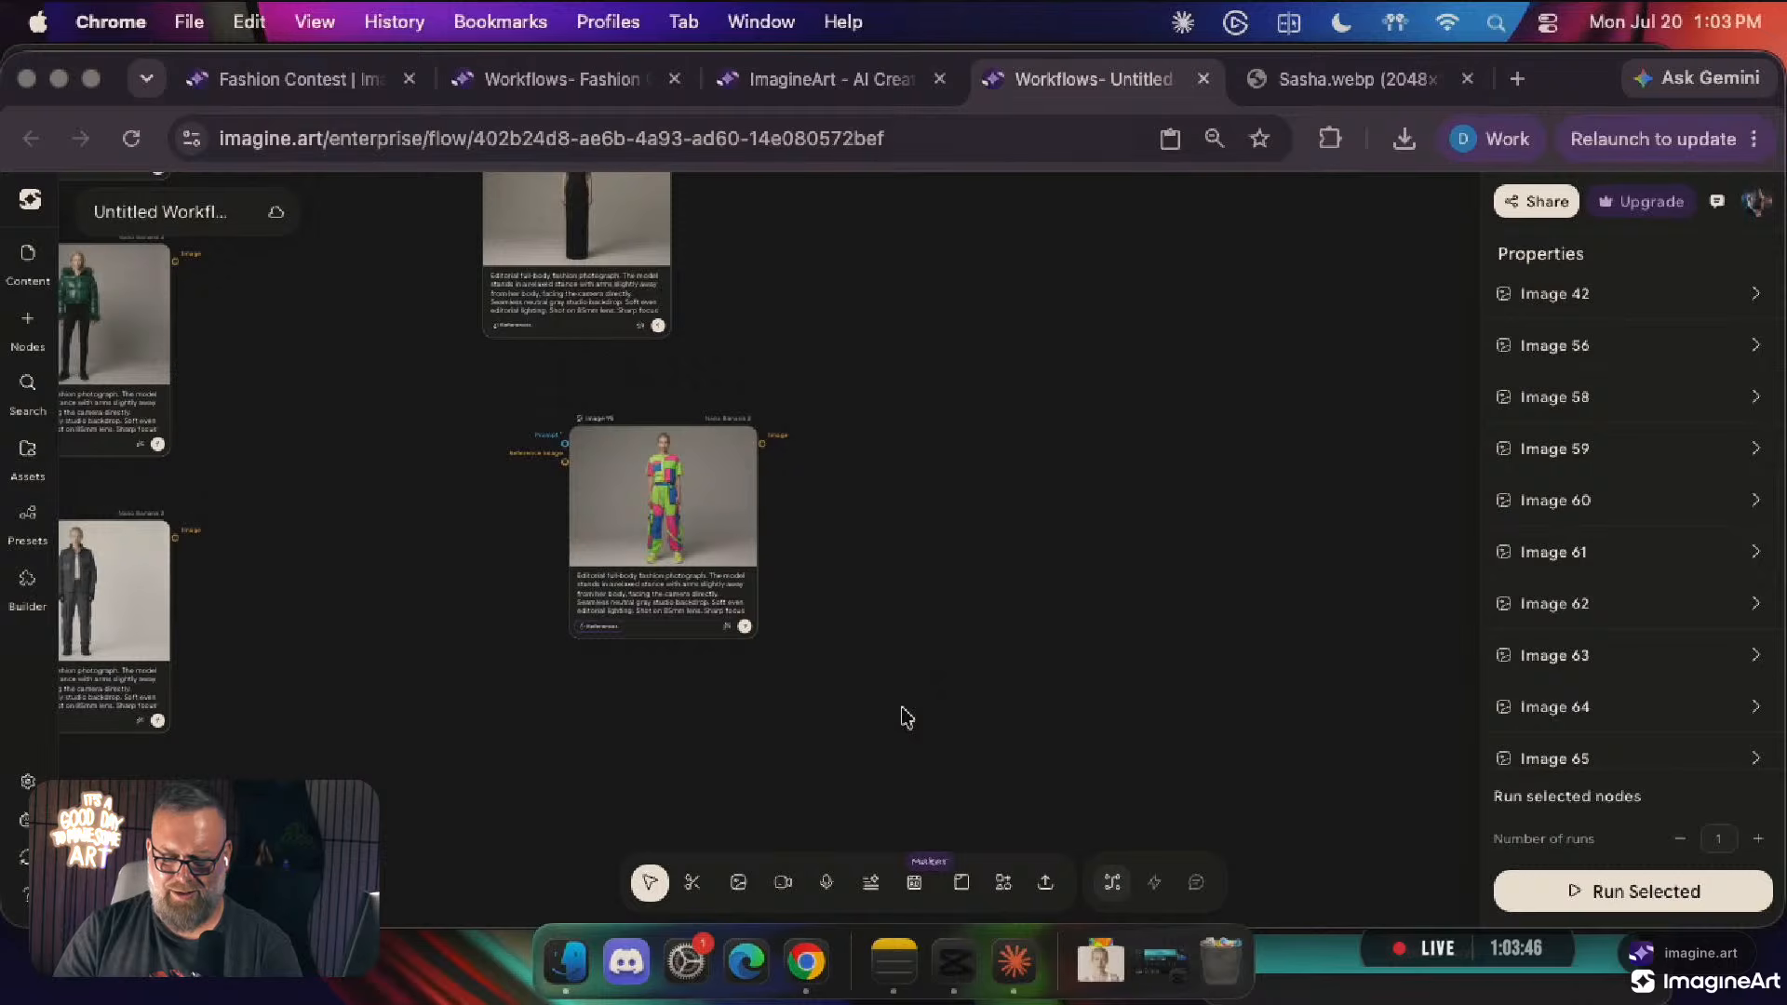
pyautogui.scroll(-10, 872, 507)
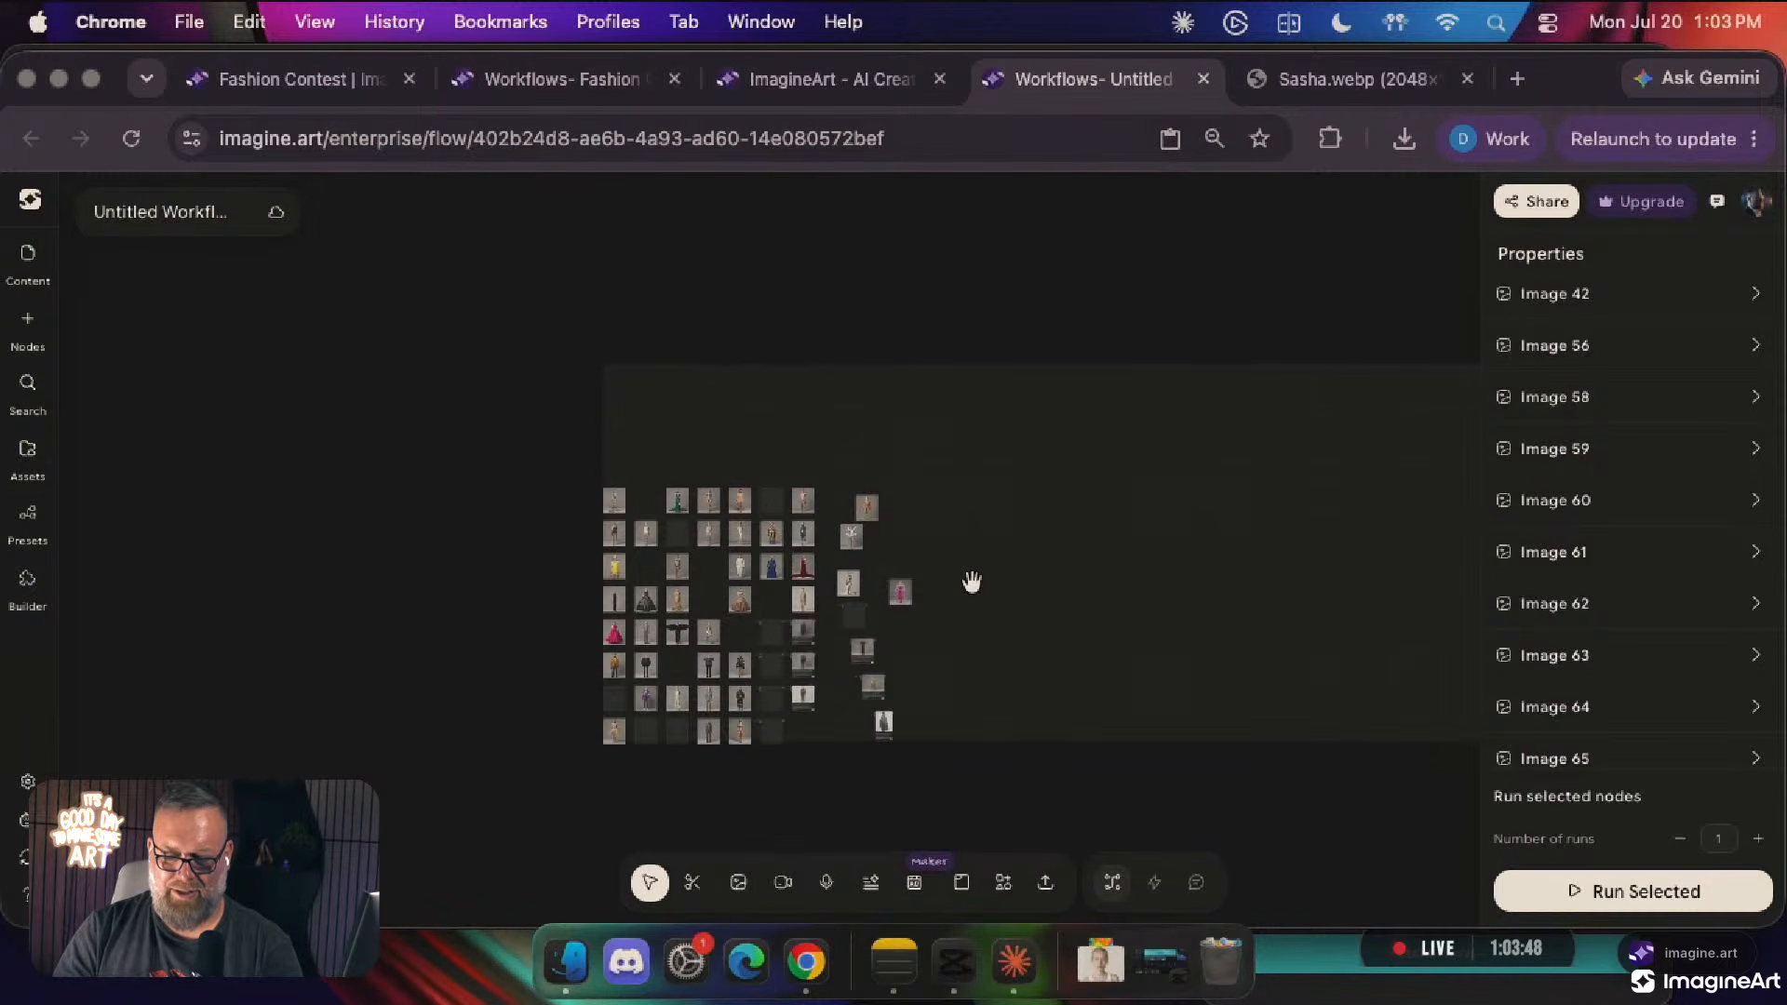
pyautogui.scroll(-5, 971, 582)
pyautogui.hscroll(3, 971, 582)
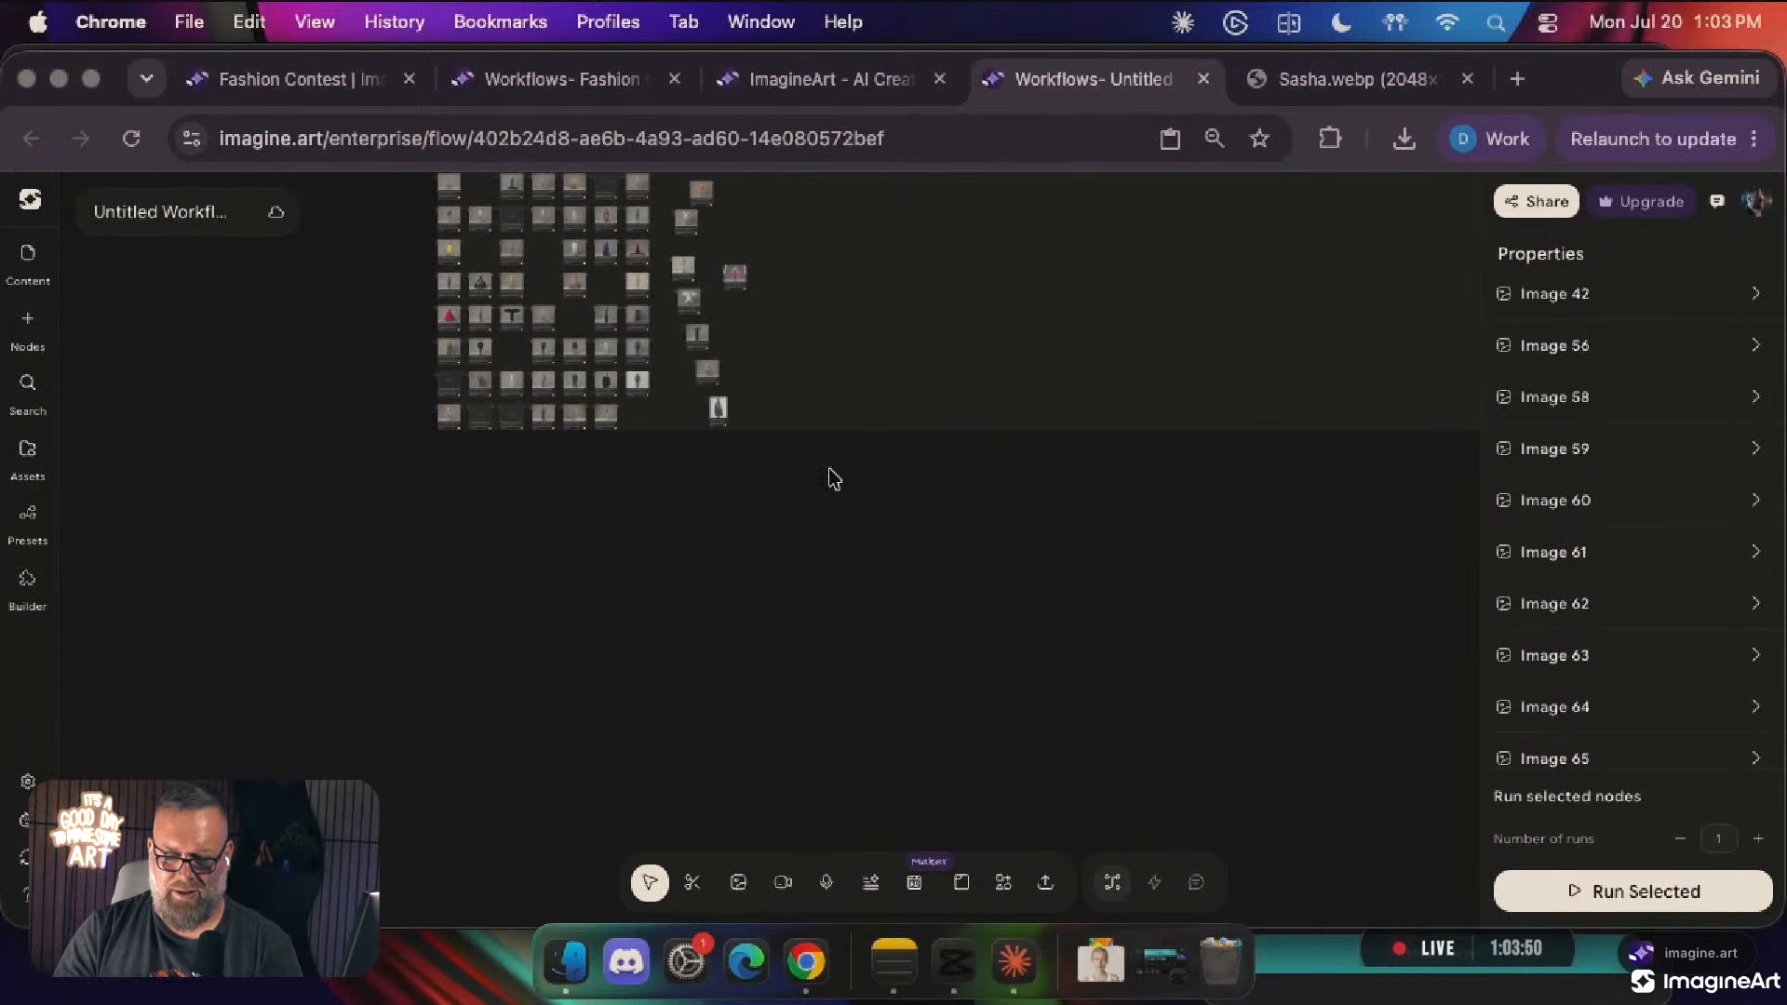
pyautogui.click(833, 476)
pyautogui.scroll(10, 742, 417)
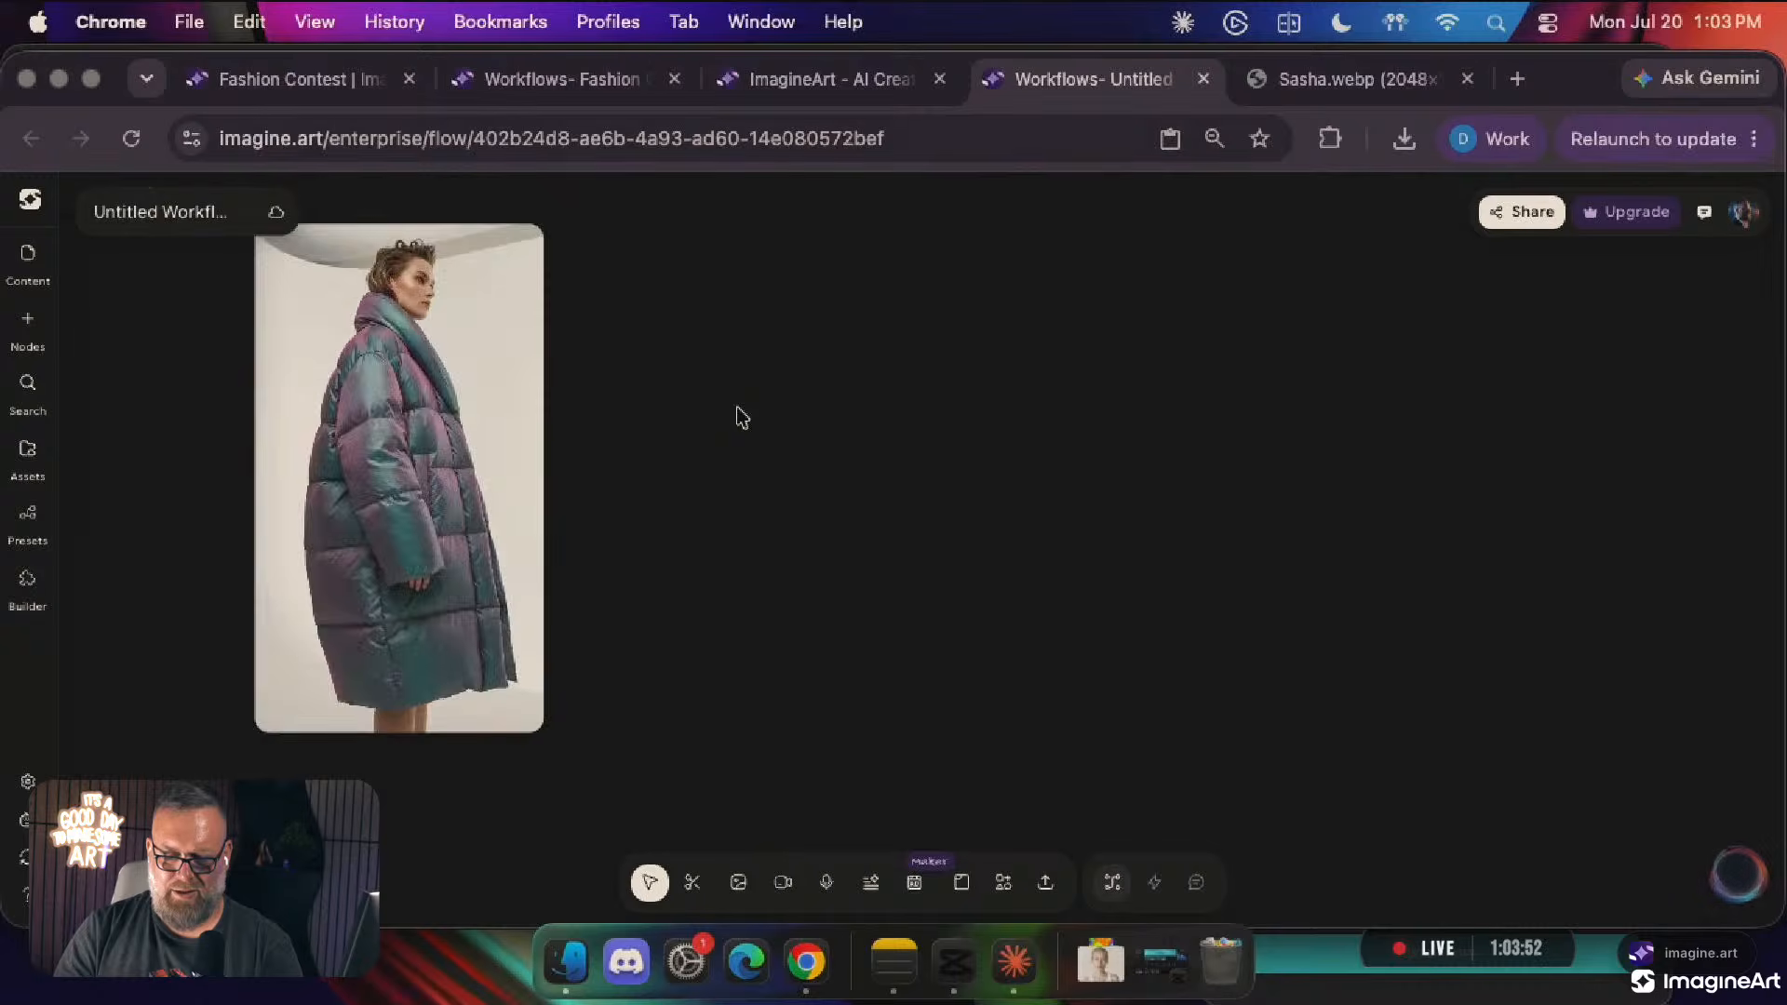
pyautogui.scroll(-7, 741, 417)
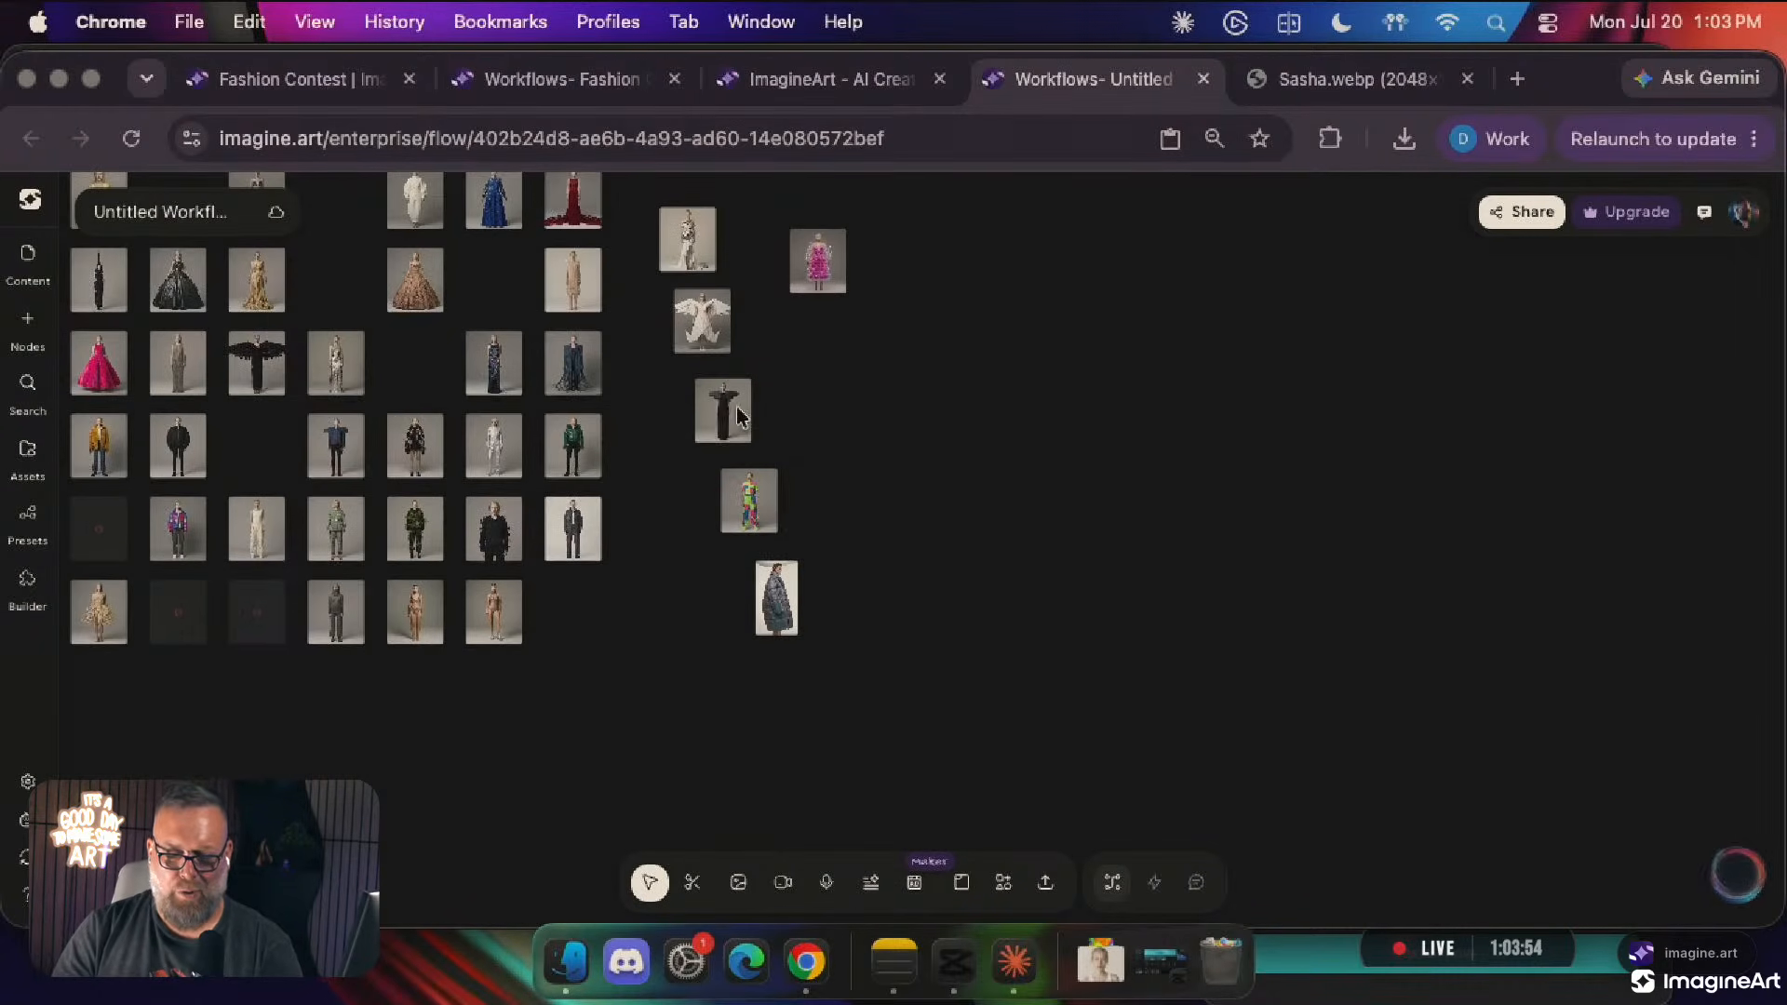
# Return to the fashion concept workflow and examine the veiled black gown in Image 51 and the gowns in Images 40 to 43
pyautogui.click(545, 75)
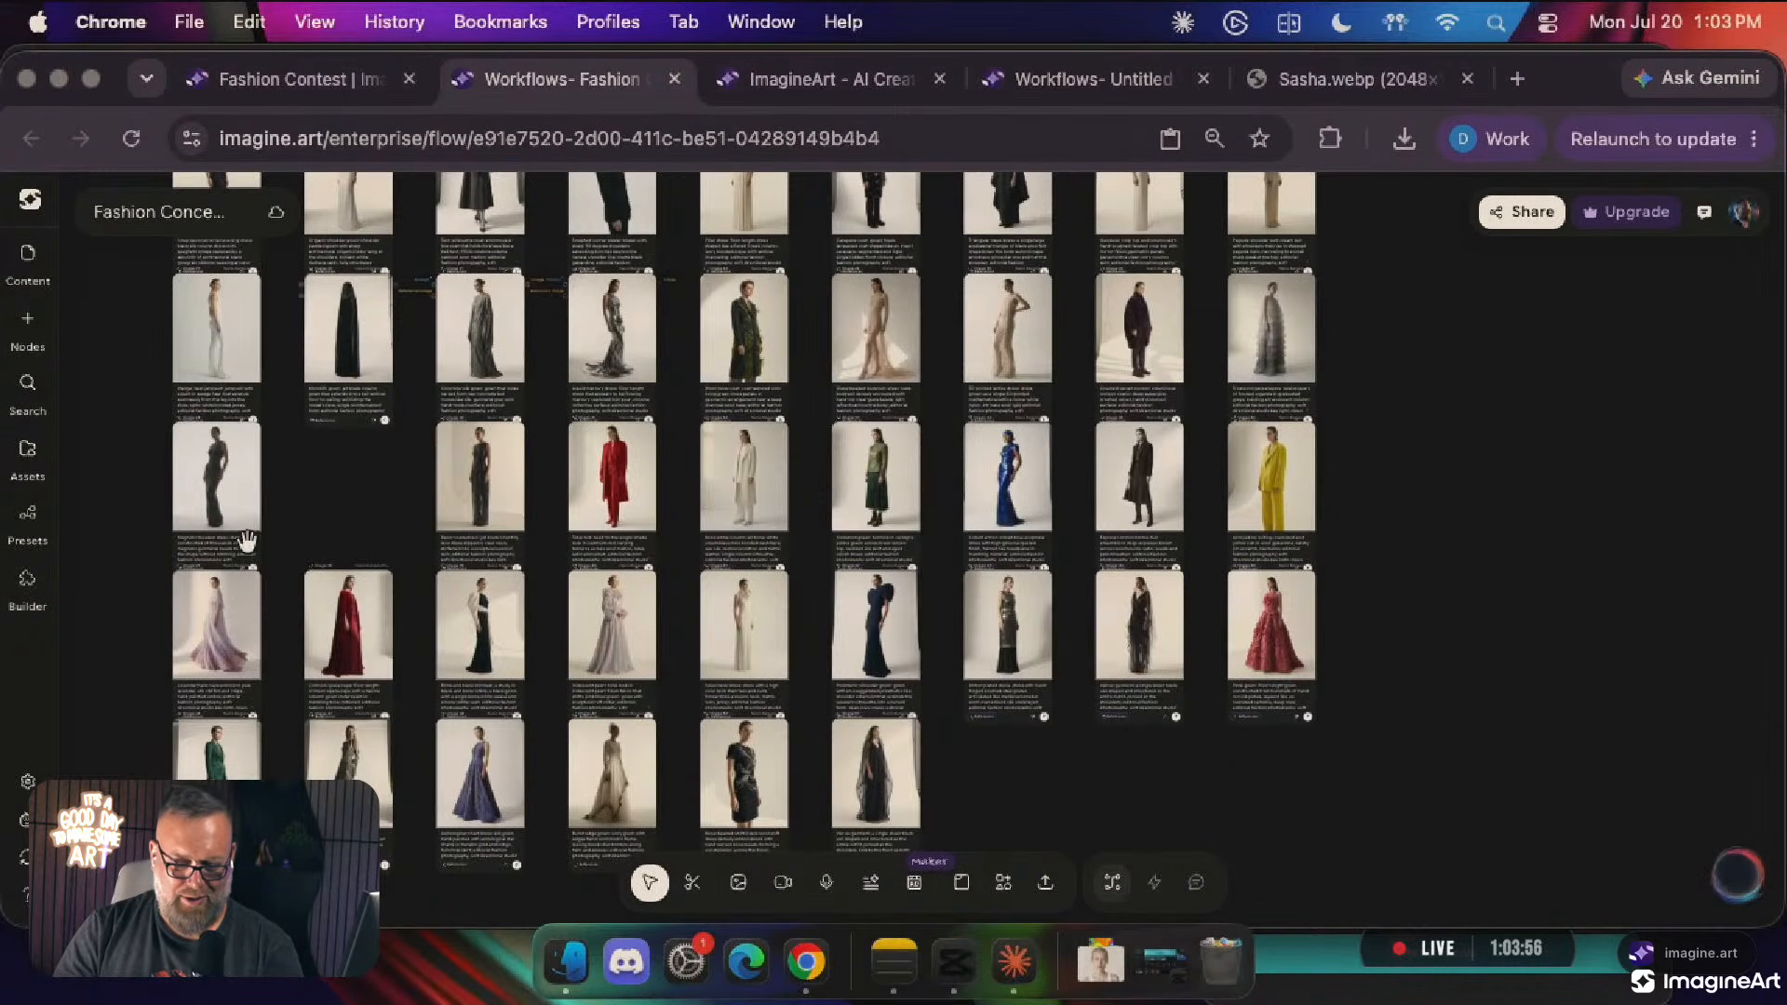
pyautogui.scroll(-3, 383, 749)
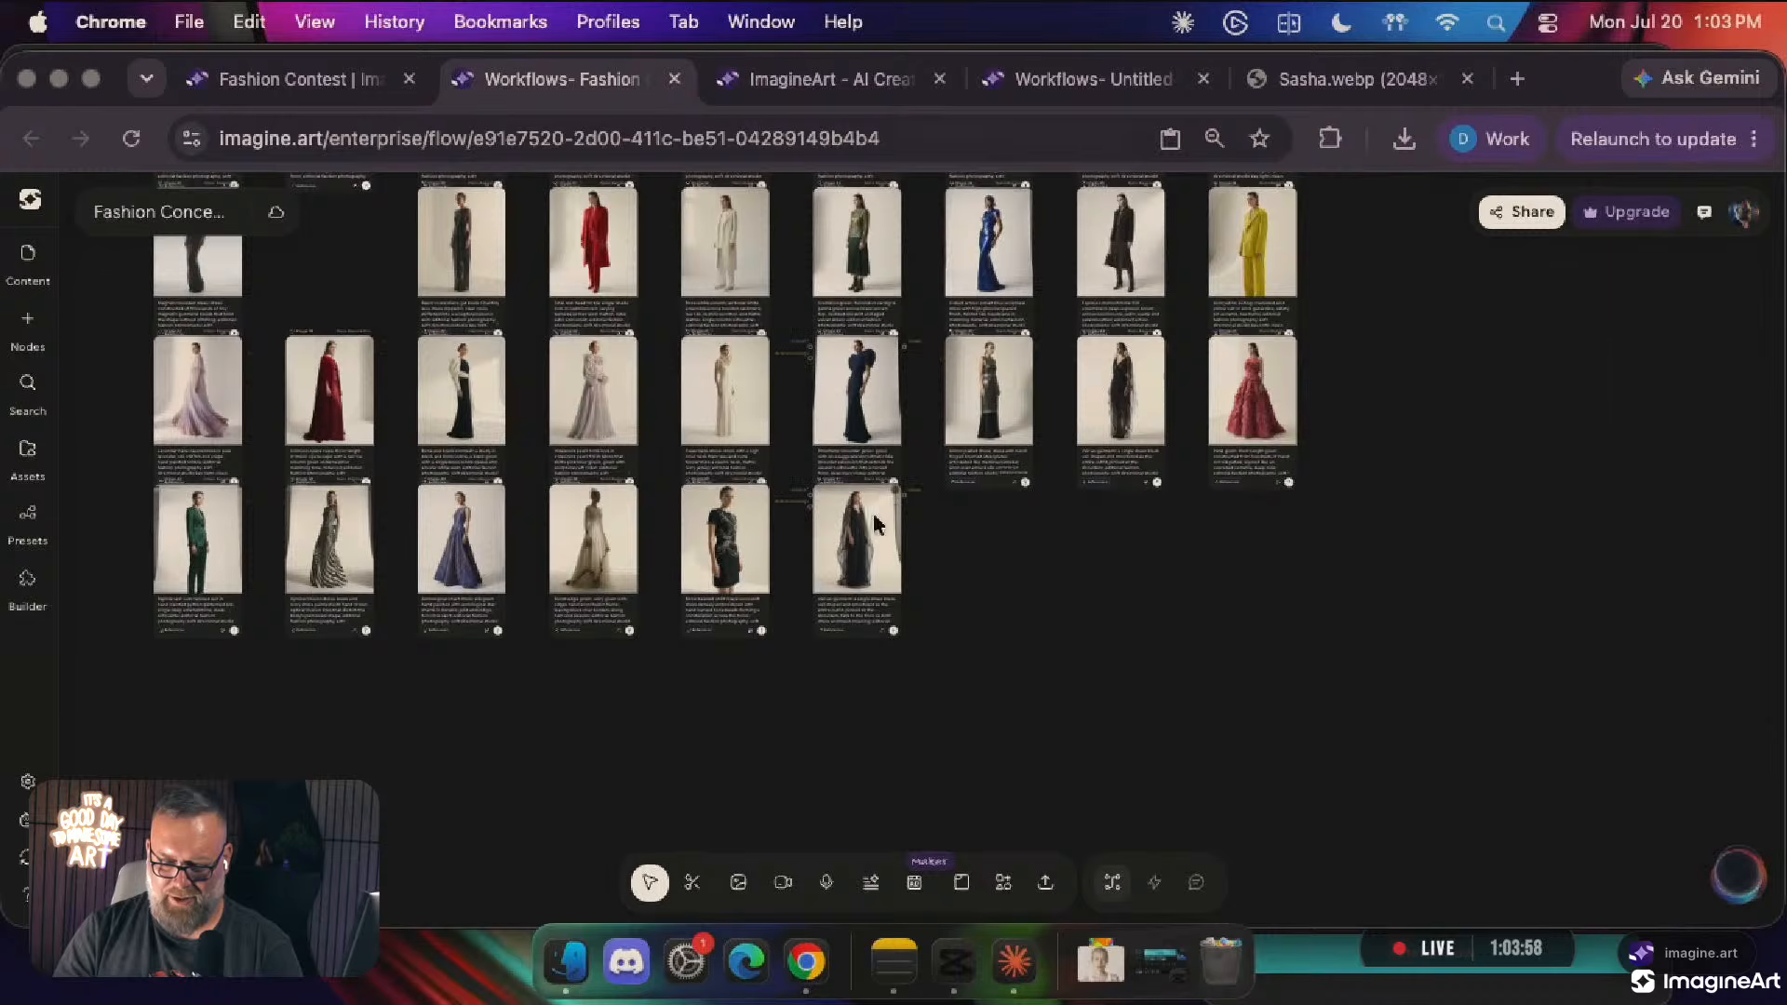
pyautogui.scroll(5, 873, 512)
pyautogui.scroll(-3, 873, 512)
pyautogui.scroll(2, 873, 512)
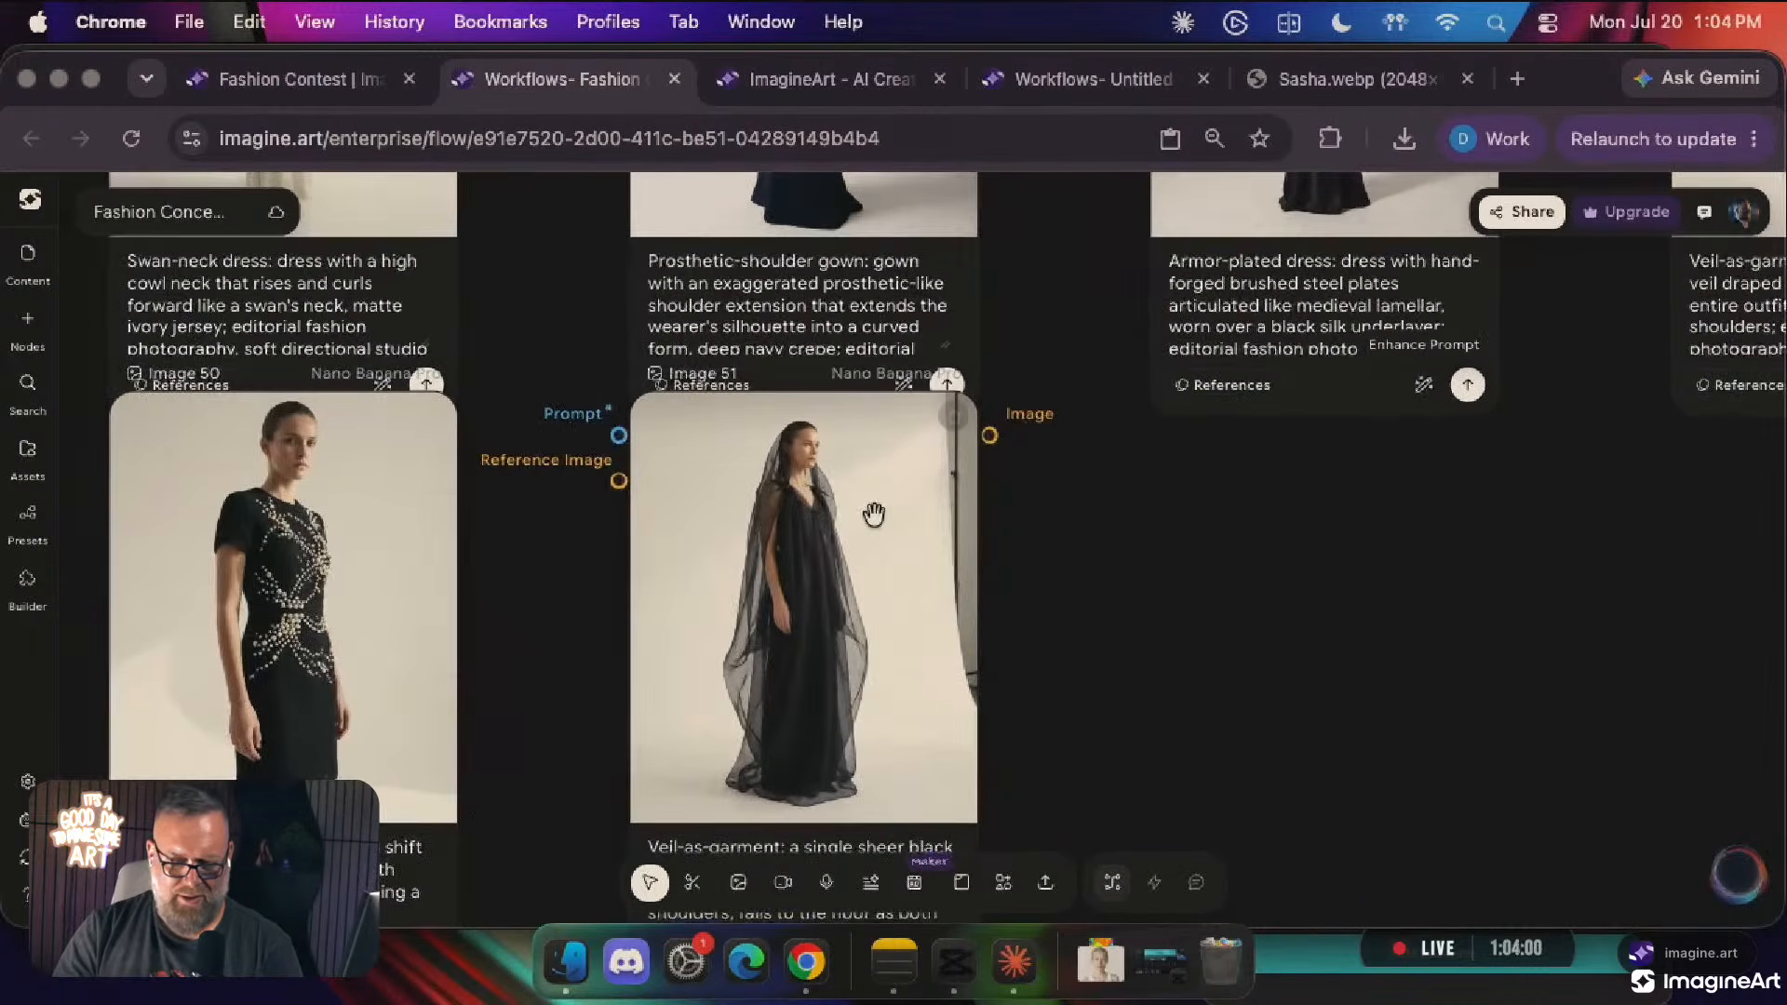
pyautogui.hscroll(-15, 874, 522)
pyautogui.scroll(5, 874, 524)
pyautogui.hscroll(-6, 875, 524)
pyautogui.hscroll(-8, 875, 524)
pyautogui.hscroll(-8, 876, 524)
pyautogui.scroll(6, 877, 524)
pyautogui.scroll(4, 878, 524)
pyautogui.hscroll(7, 877, 524)
pyautogui.hscroll(10, 873, 513)
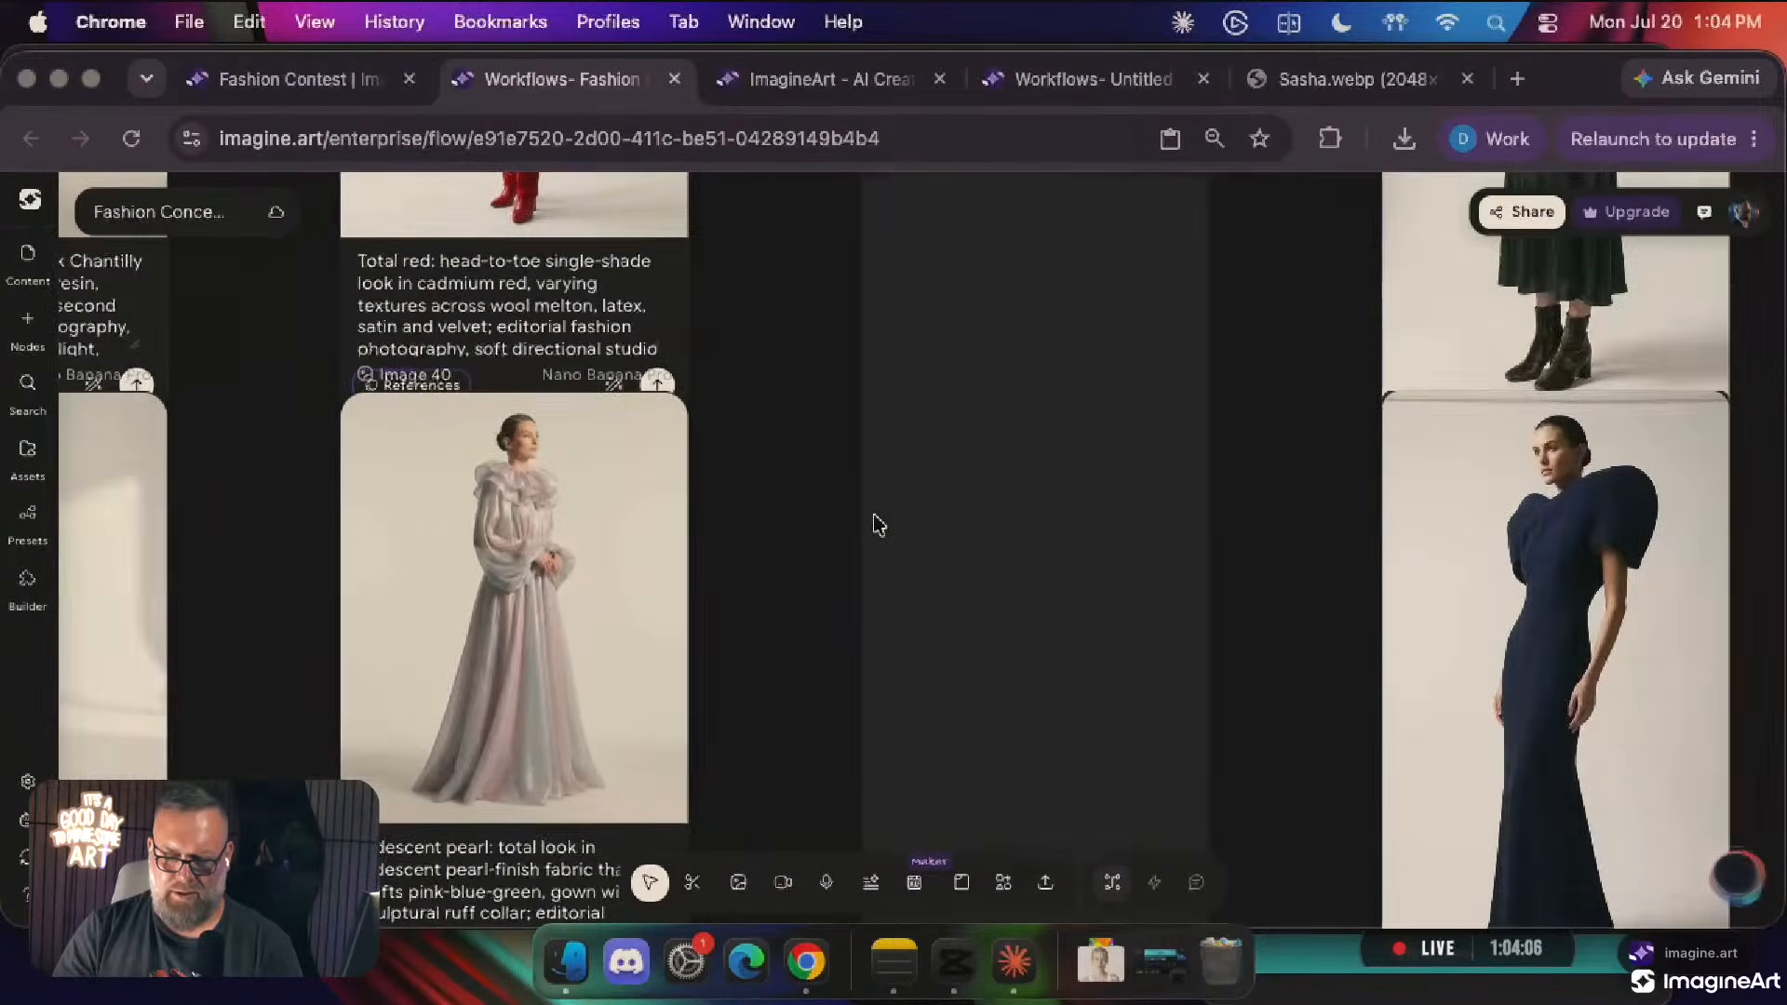
pyautogui.hscroll(-3, 873, 514)
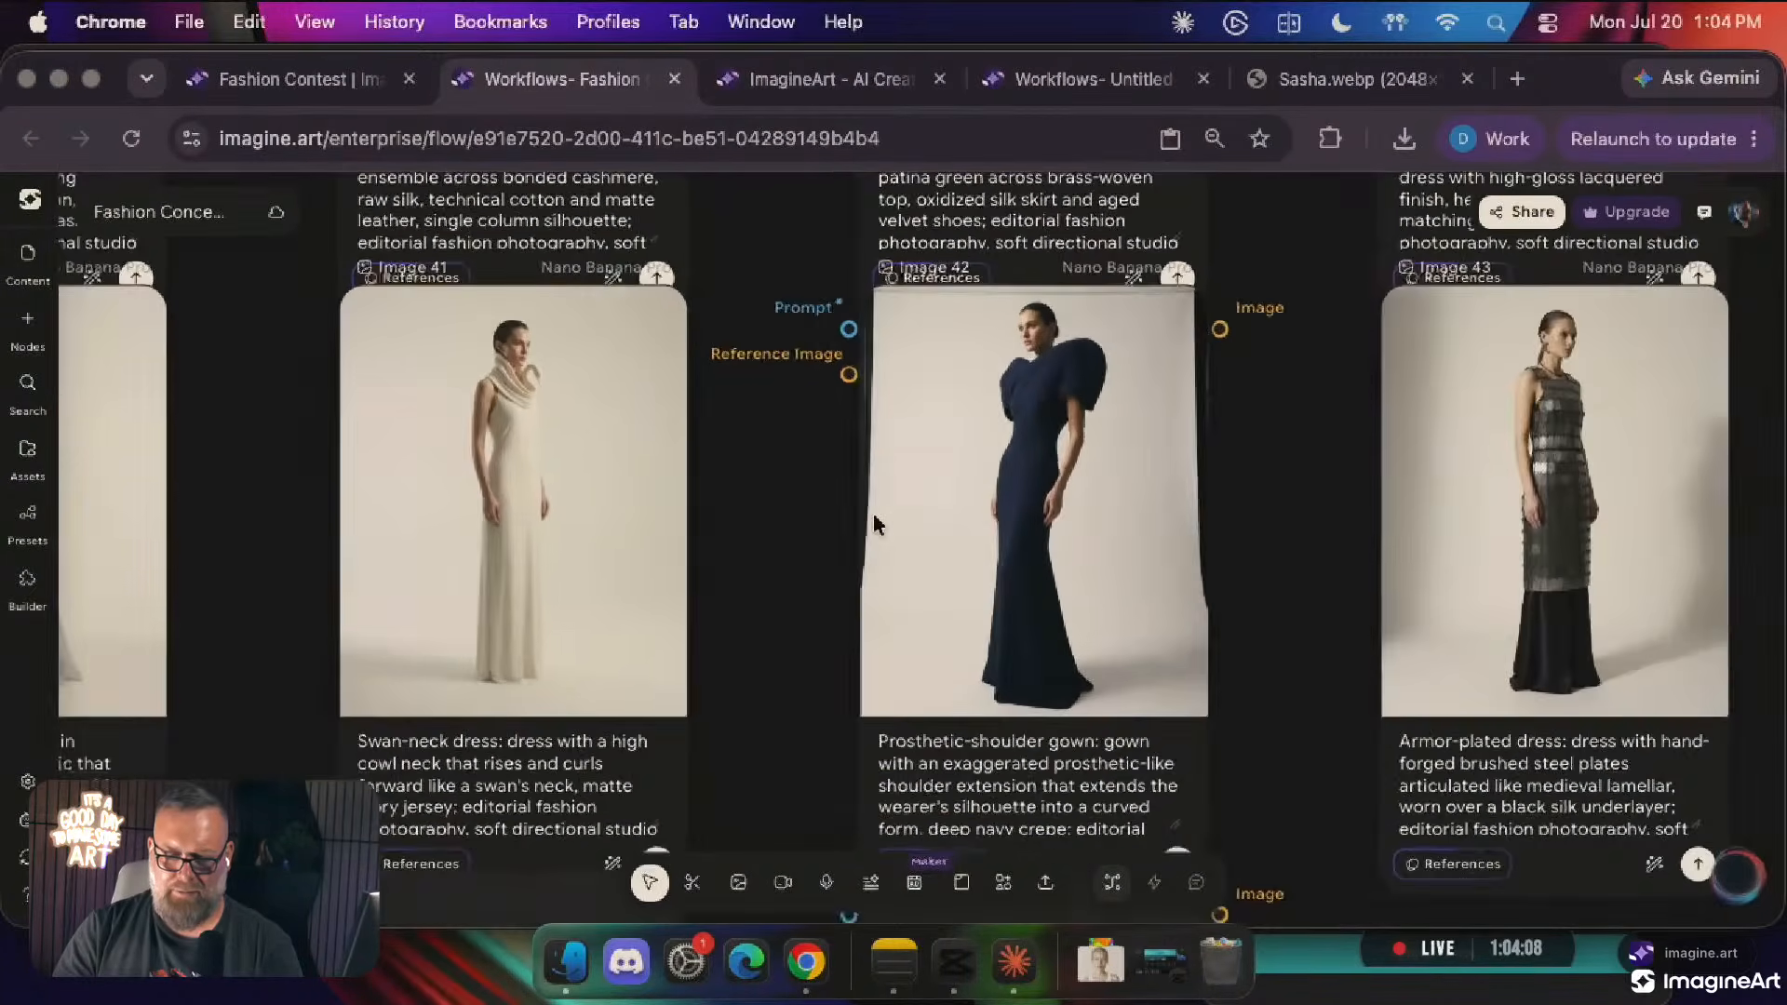
# Cut the ivory swan-neck dress node, Image 41, and paste it beside the set-aside looks in the untitled workflow
pyautogui.click(497, 484)
pyautogui.scroll(5, 497, 484)
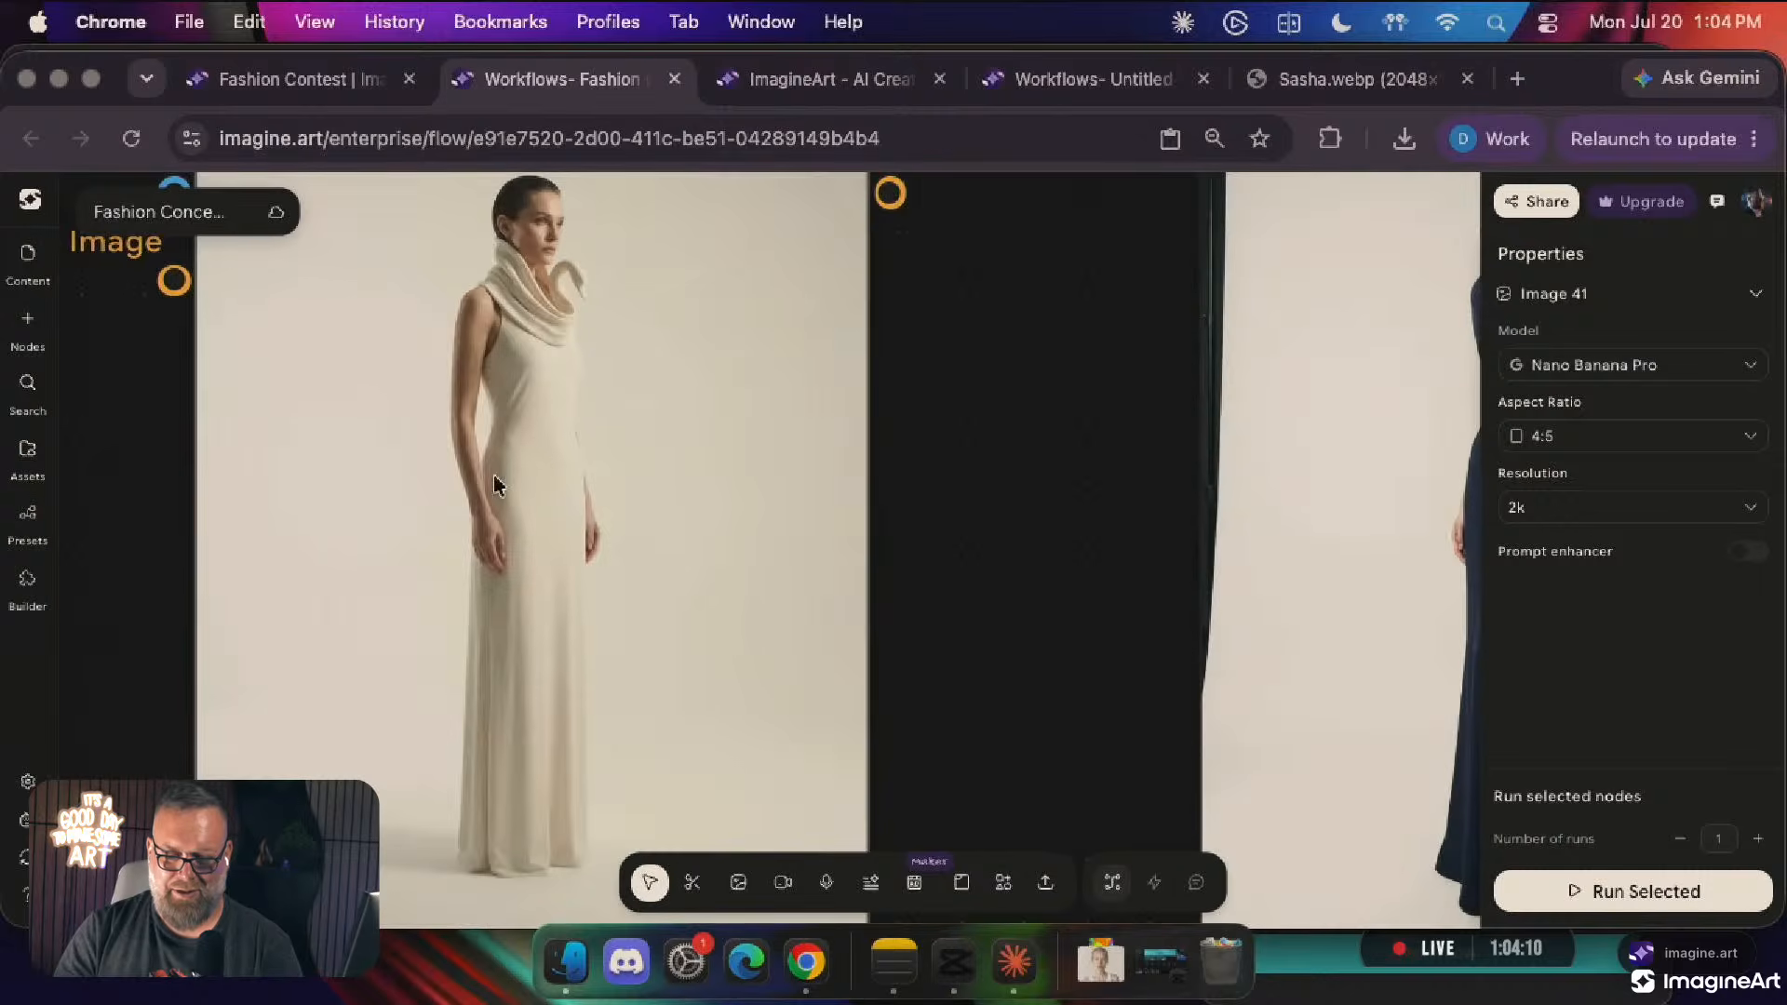
pyautogui.scroll(-3, 493, 473)
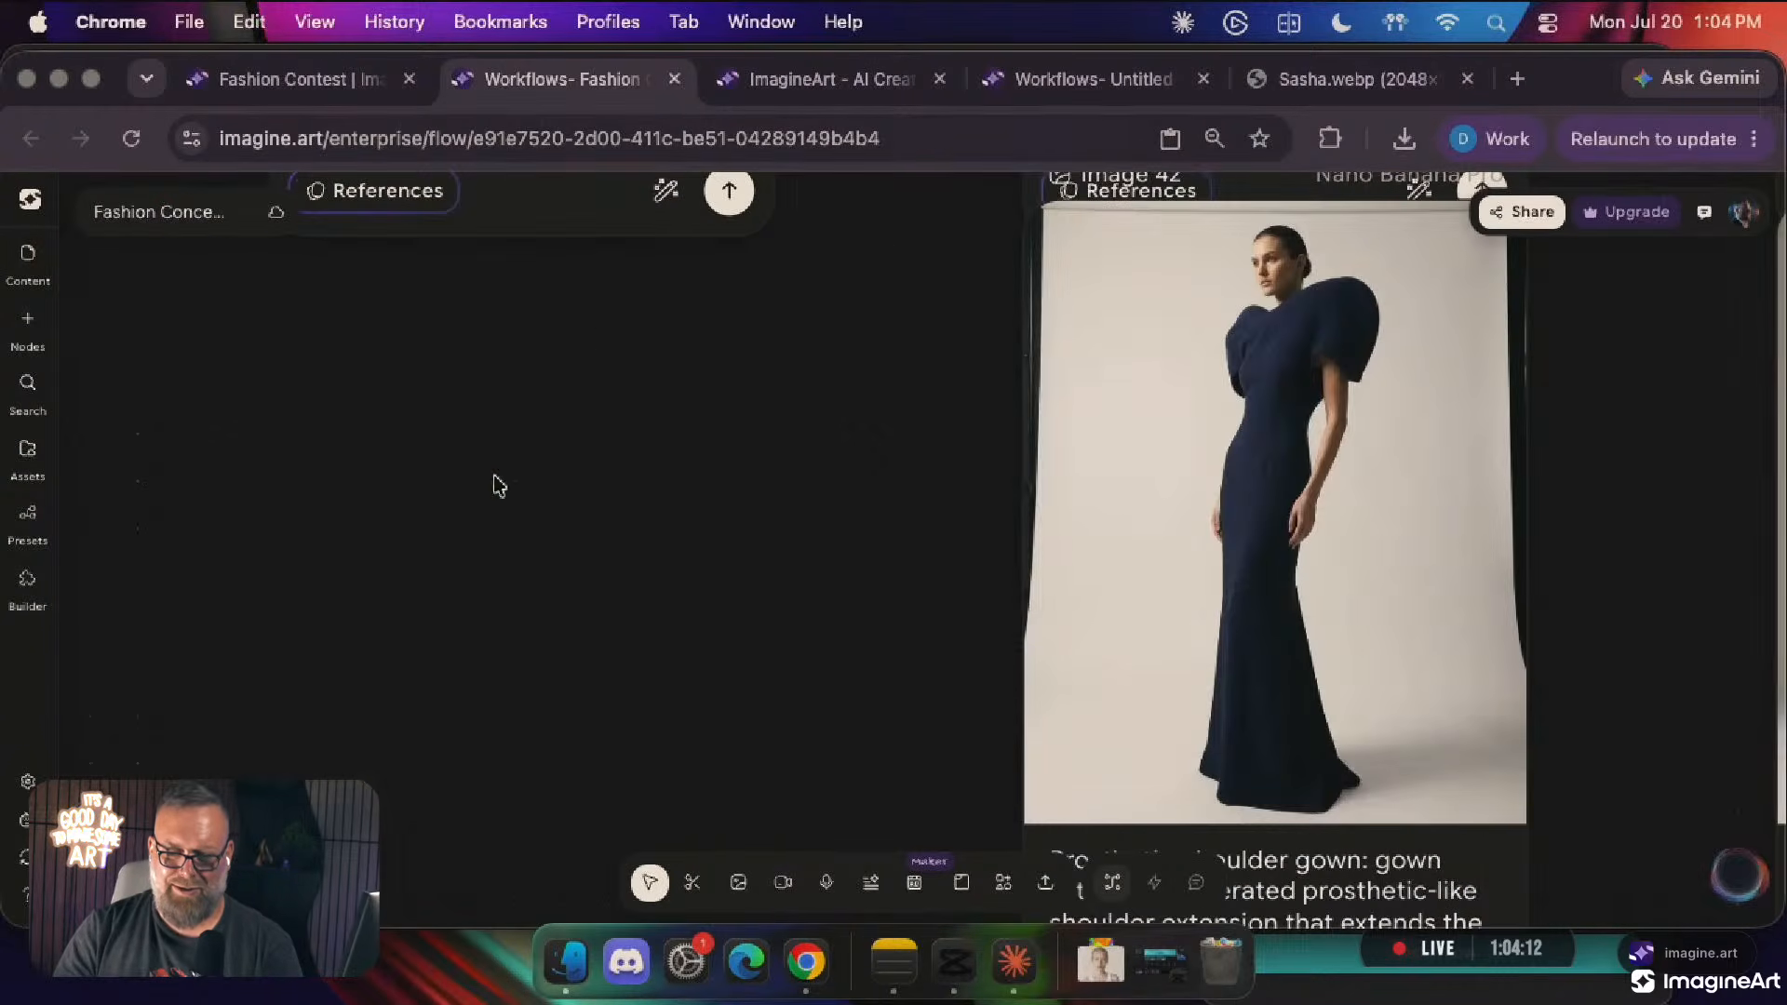
pyautogui.click(791, 79)
pyautogui.click(1044, 78)
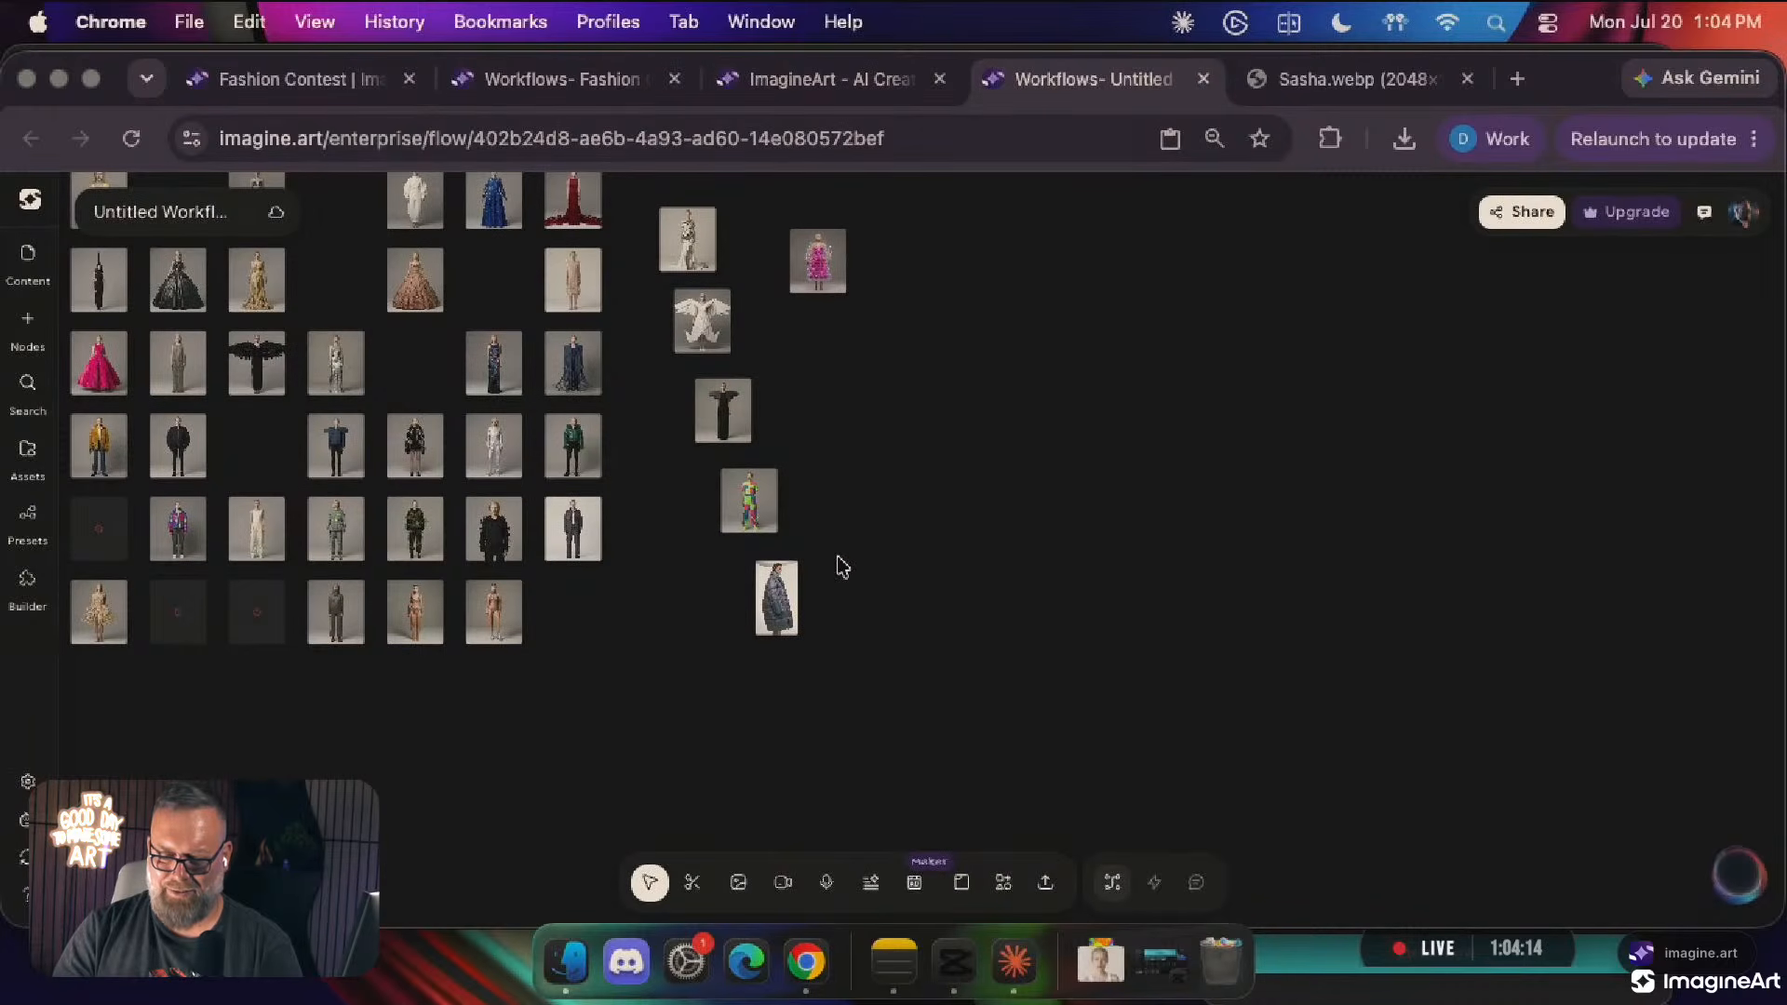
pyautogui.click(865, 527)
# Return to the fashion concept workflow and examine the gowns in Images 43 and 44, the suits in Images 35 and 36 and the cobalt armor dress
pyautogui.click(567, 79)
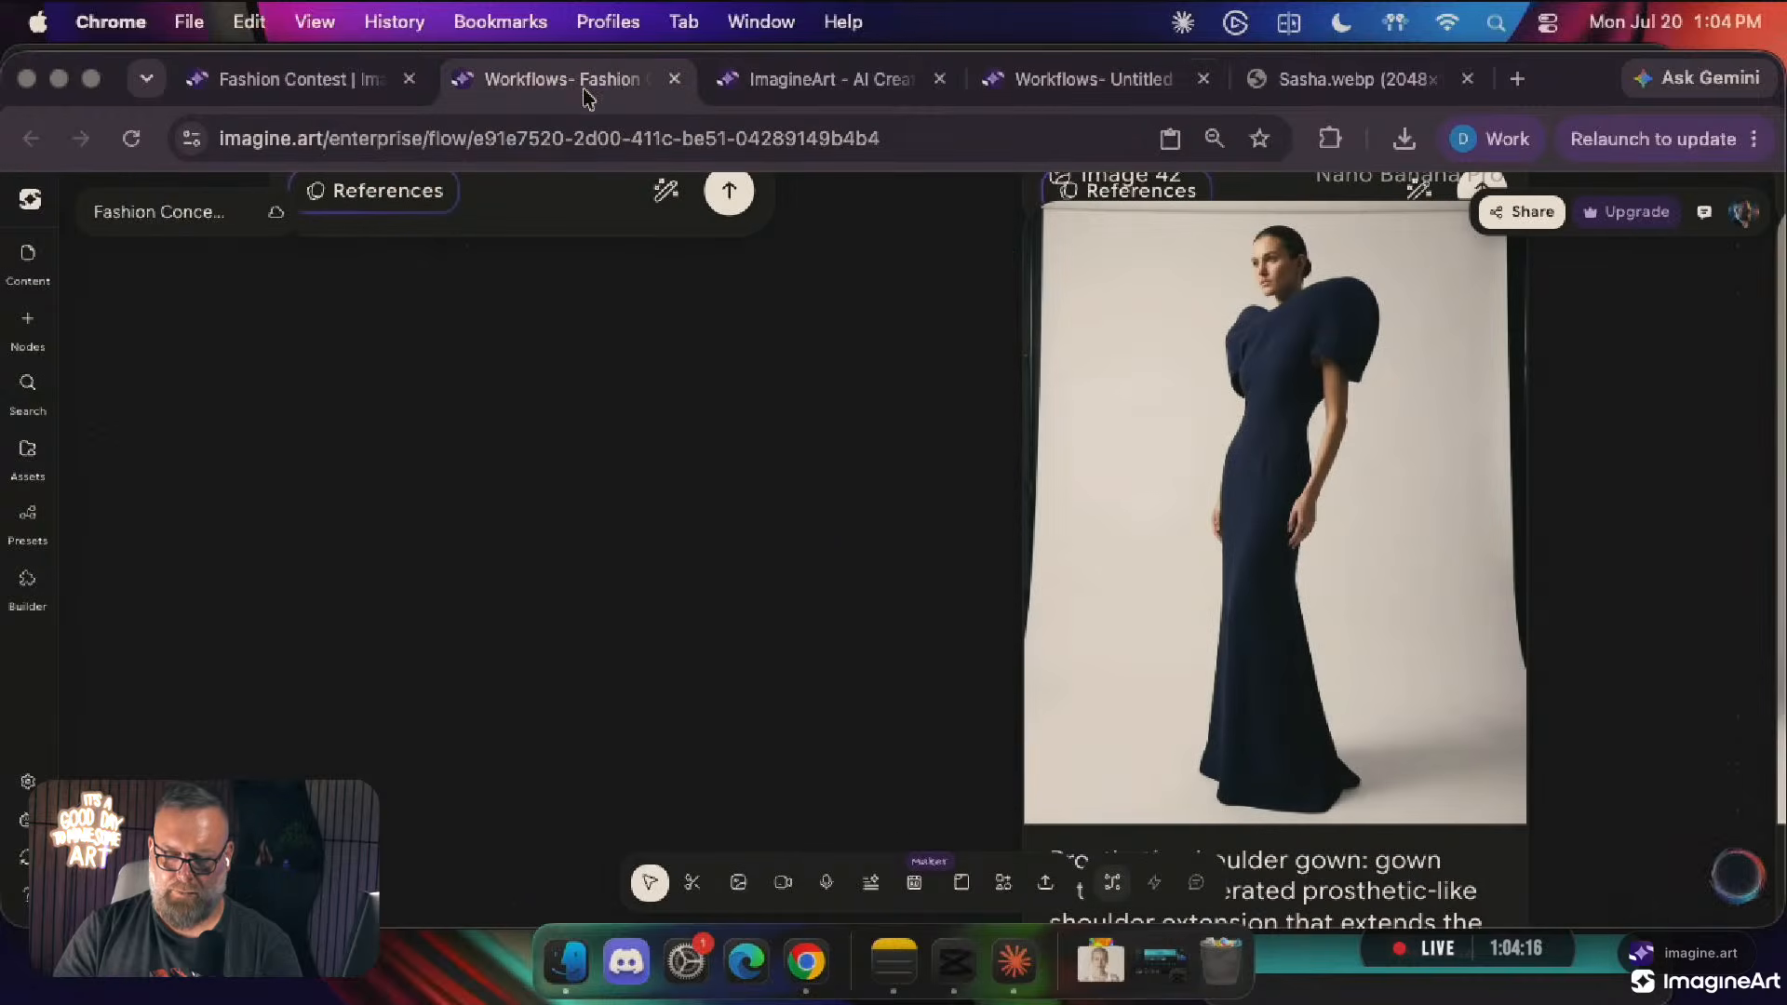
pyautogui.hscroll(10, 972, 471)
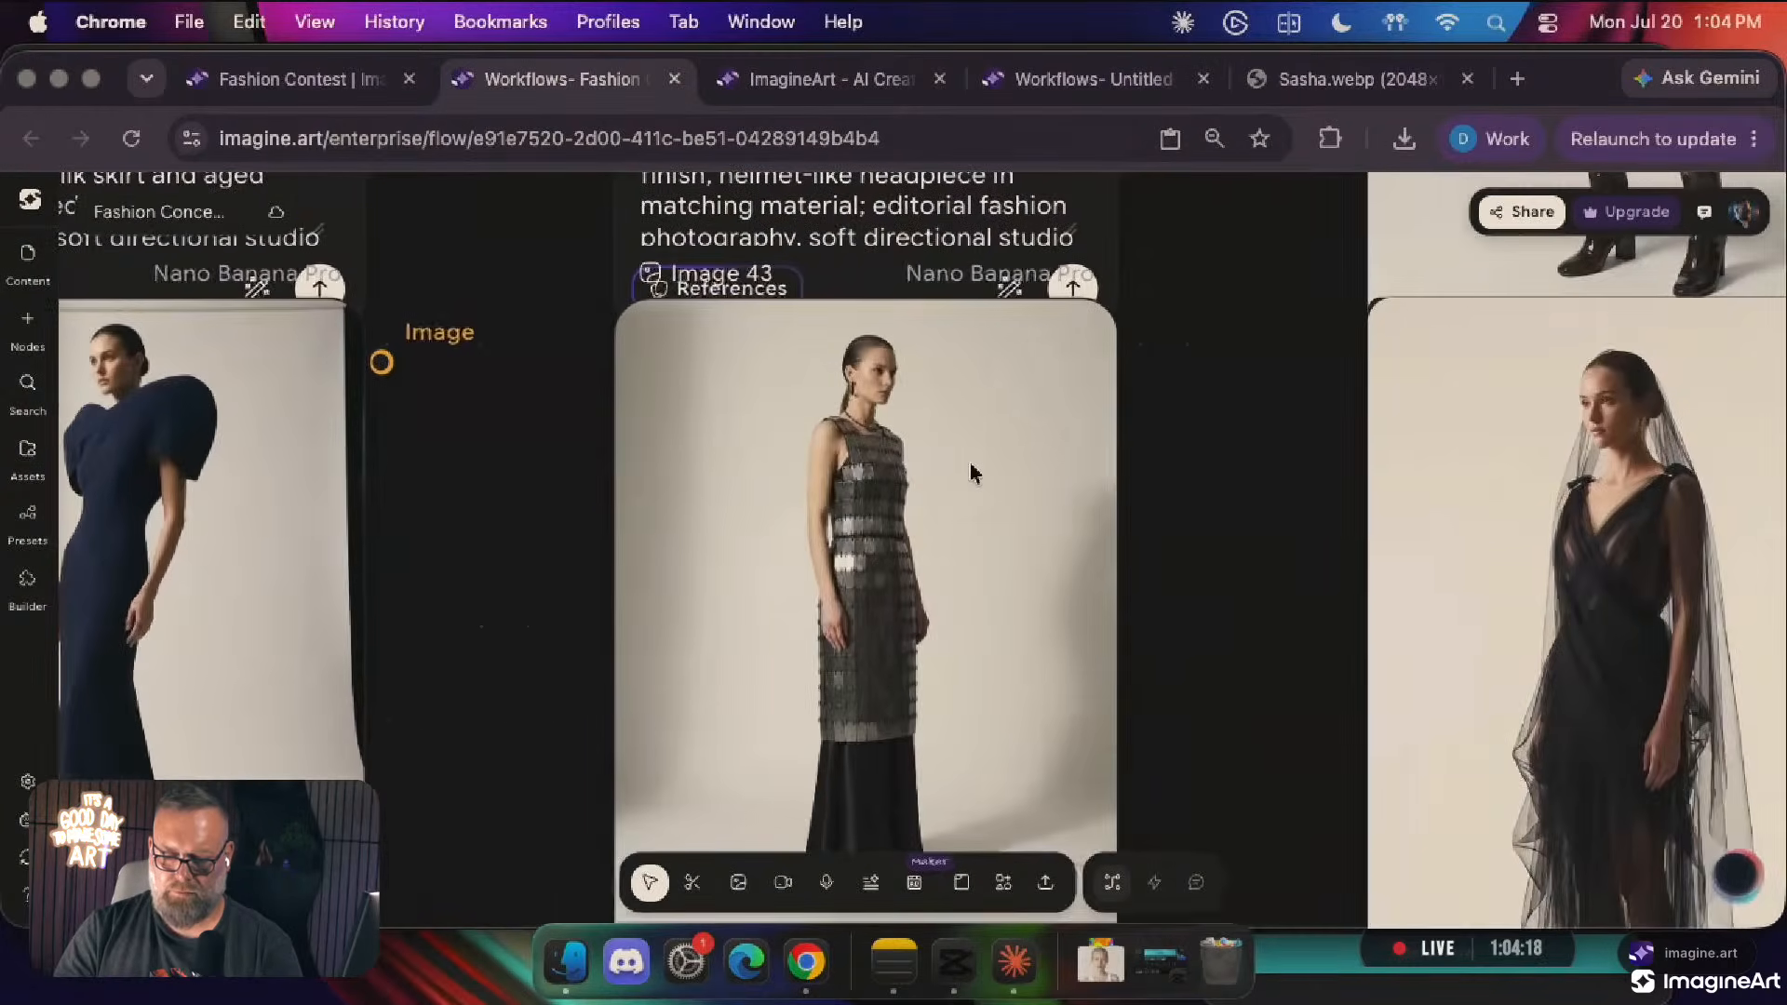
pyautogui.scroll(-10, 970, 465)
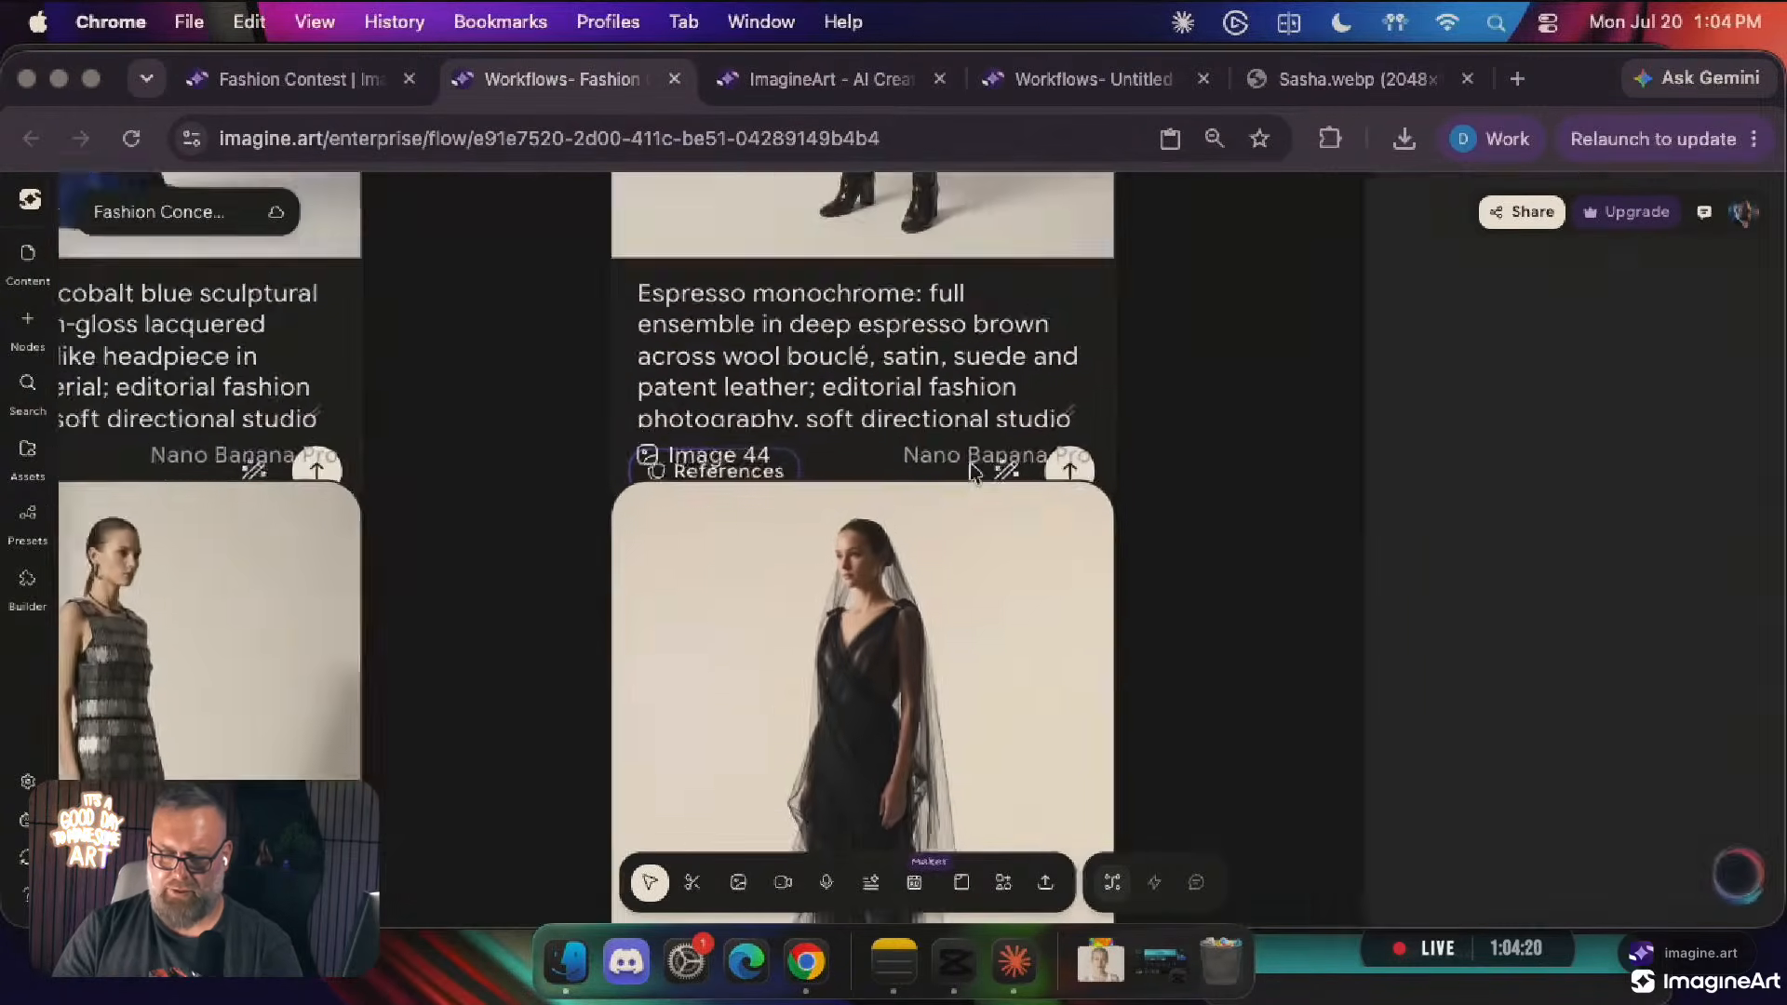
pyautogui.scroll(-6, 970, 473)
pyautogui.hscroll(5, 971, 473)
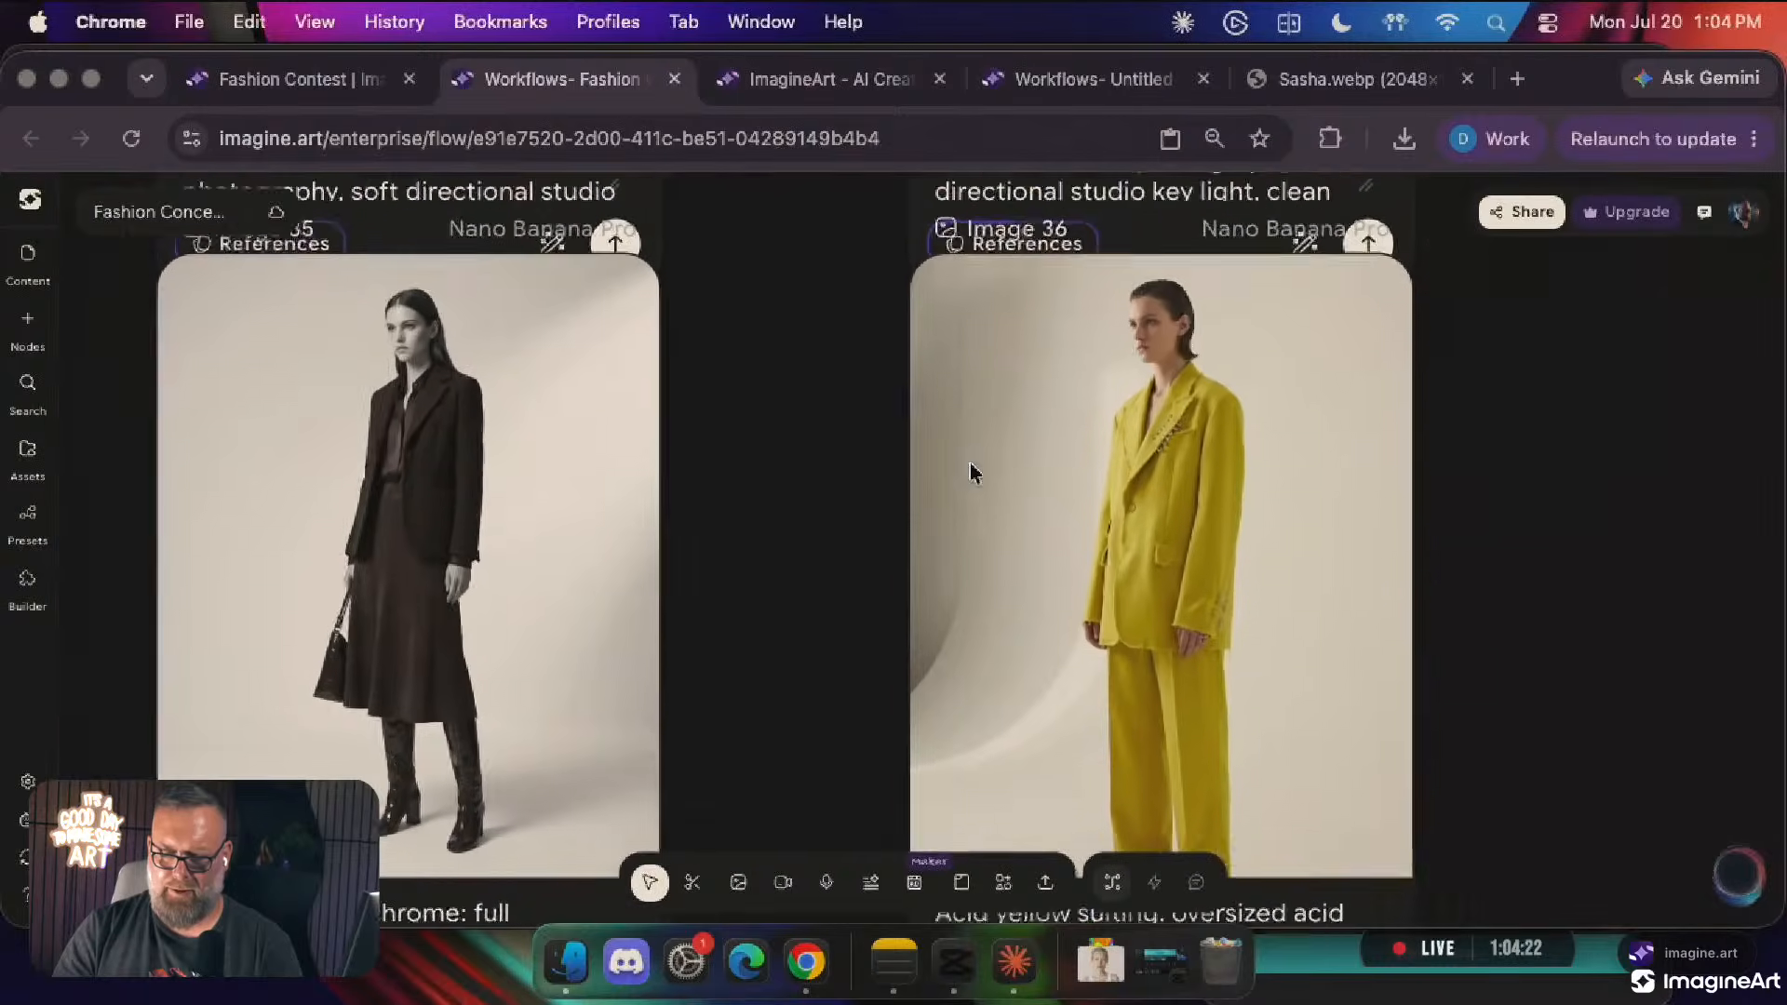
pyautogui.scroll(6, 970, 473)
pyautogui.hscroll(-2, 969, 471)
pyautogui.hscroll(3, 969, 466)
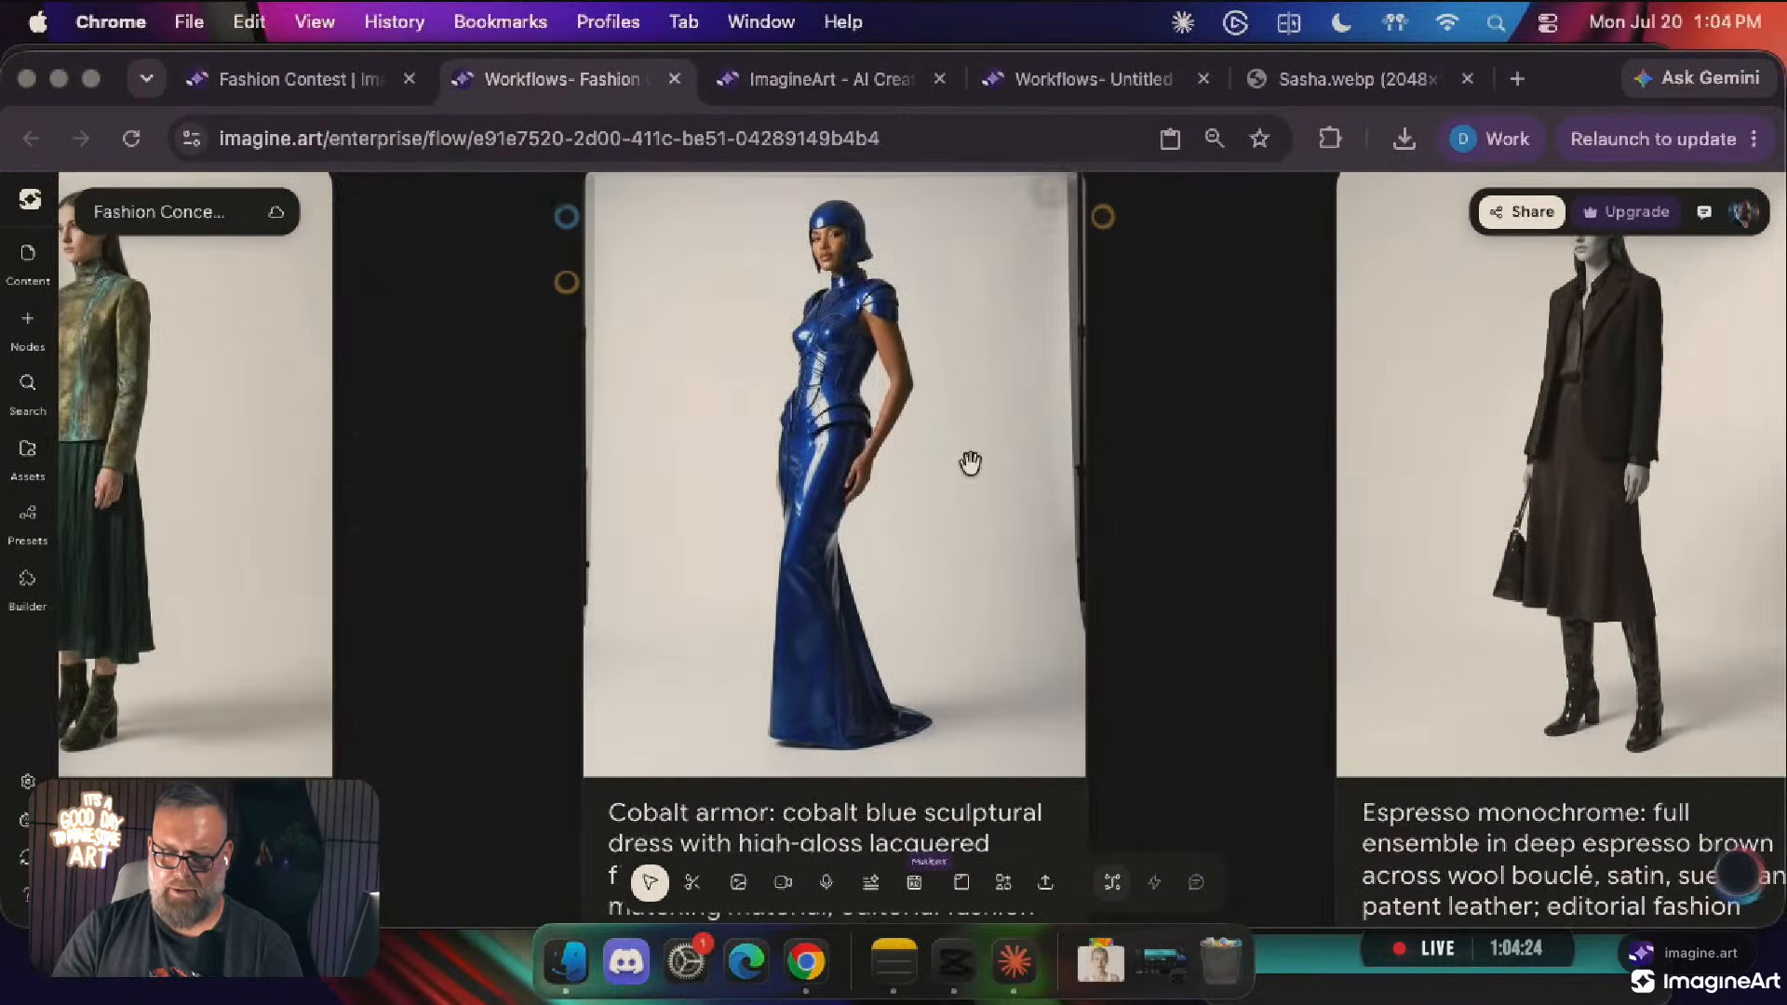
# Cut the cobalt armor dress node, Image 34, and paste it beside the set-aside looks in the untitled workflow
pyautogui.click(847, 426)
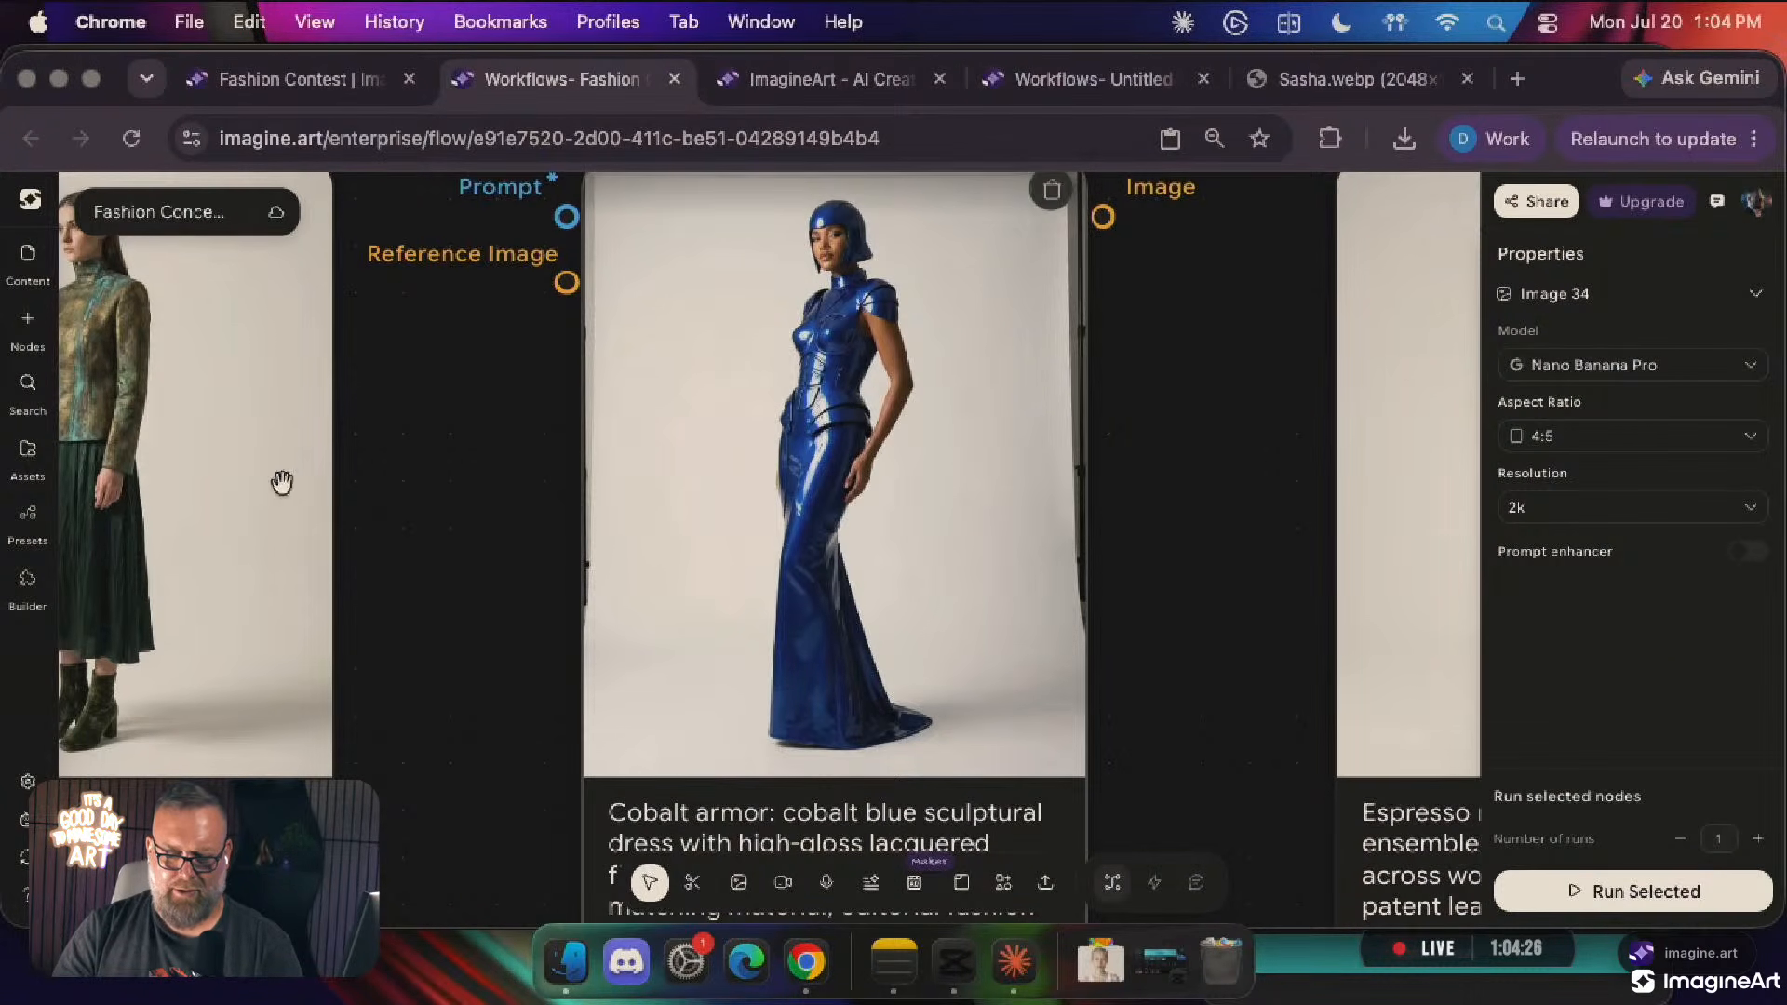
pyautogui.click(471, 498)
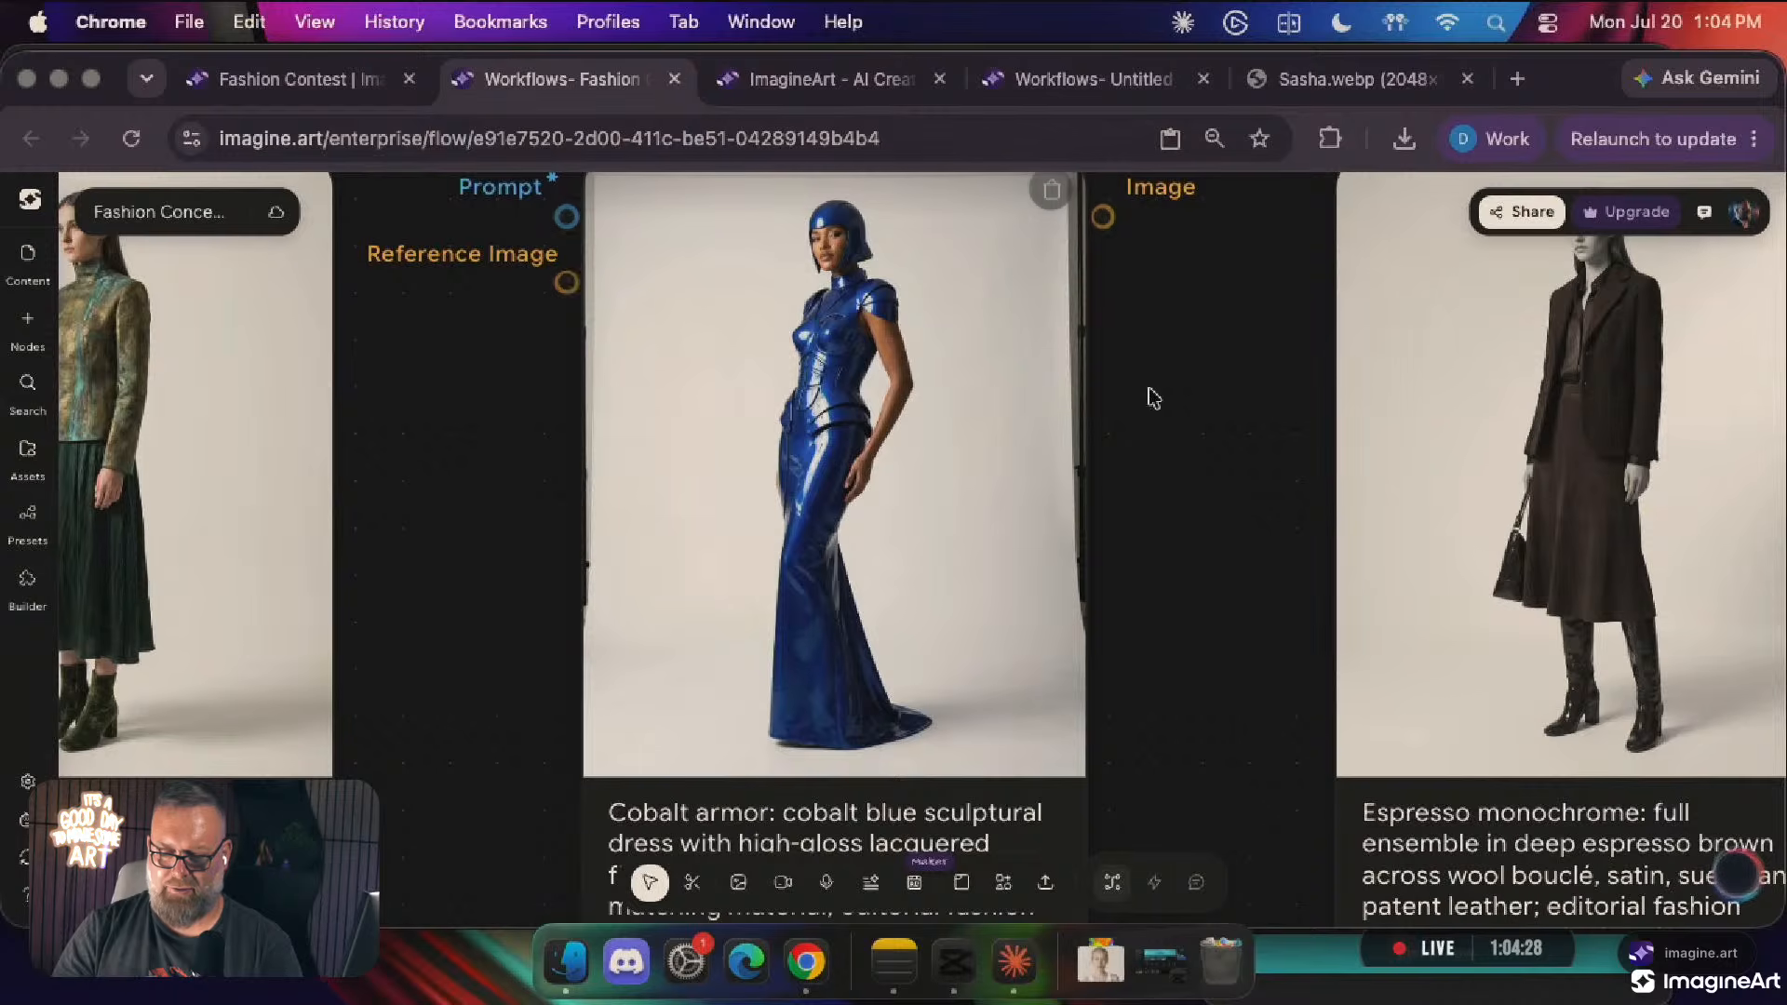
pyautogui.click(884, 375)
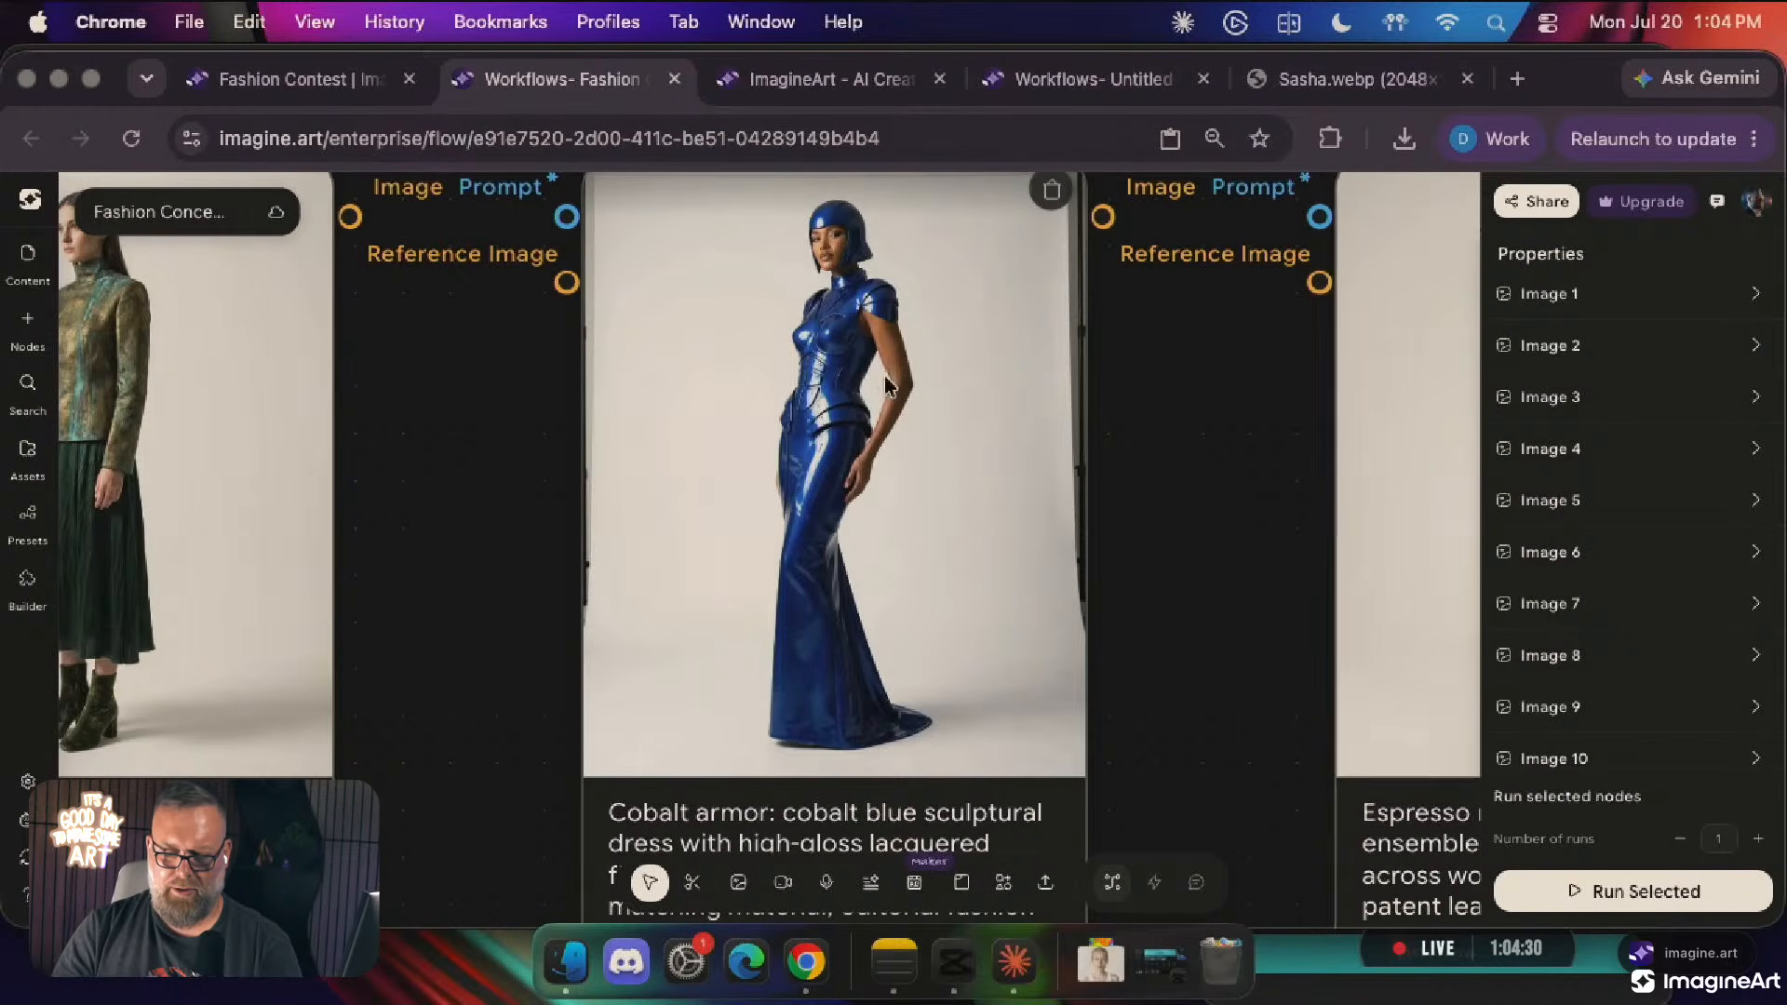
pyautogui.scroll(4, 884, 377)
pyautogui.click(504, 389)
pyautogui.press('super+a')
pyautogui.moveTo(759, 728); pyautogui.dragTo(585, 367)
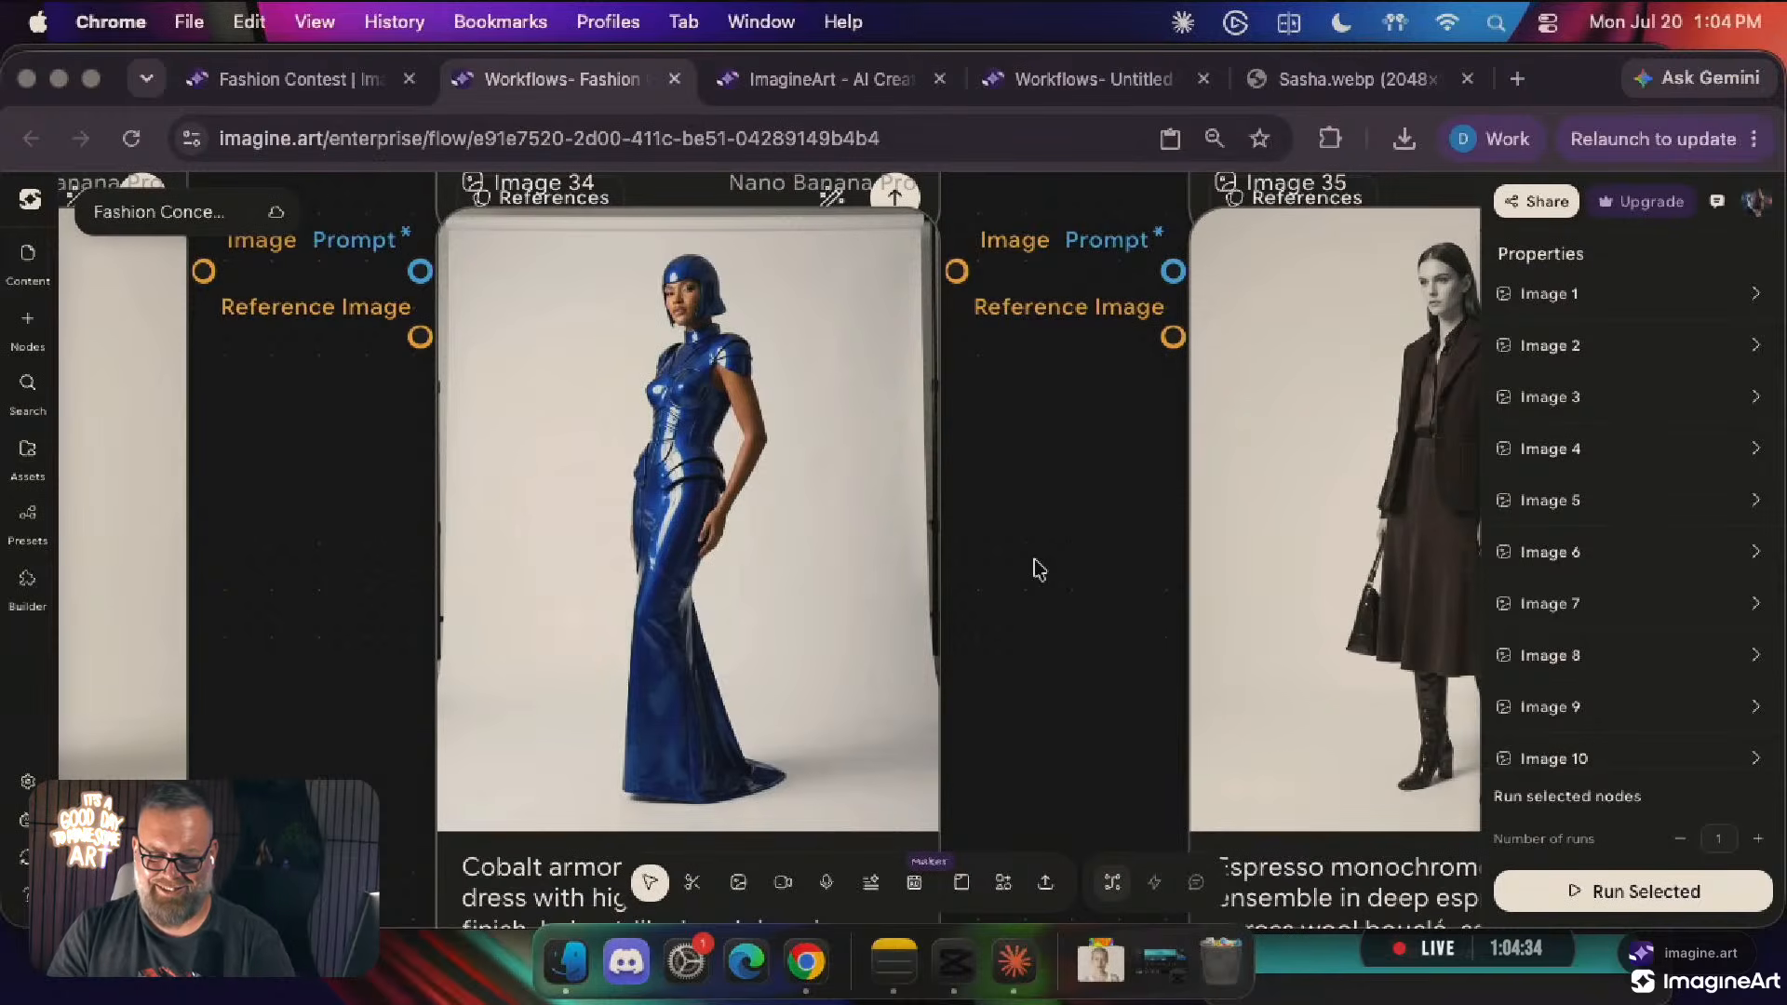
pyautogui.click(1040, 570)
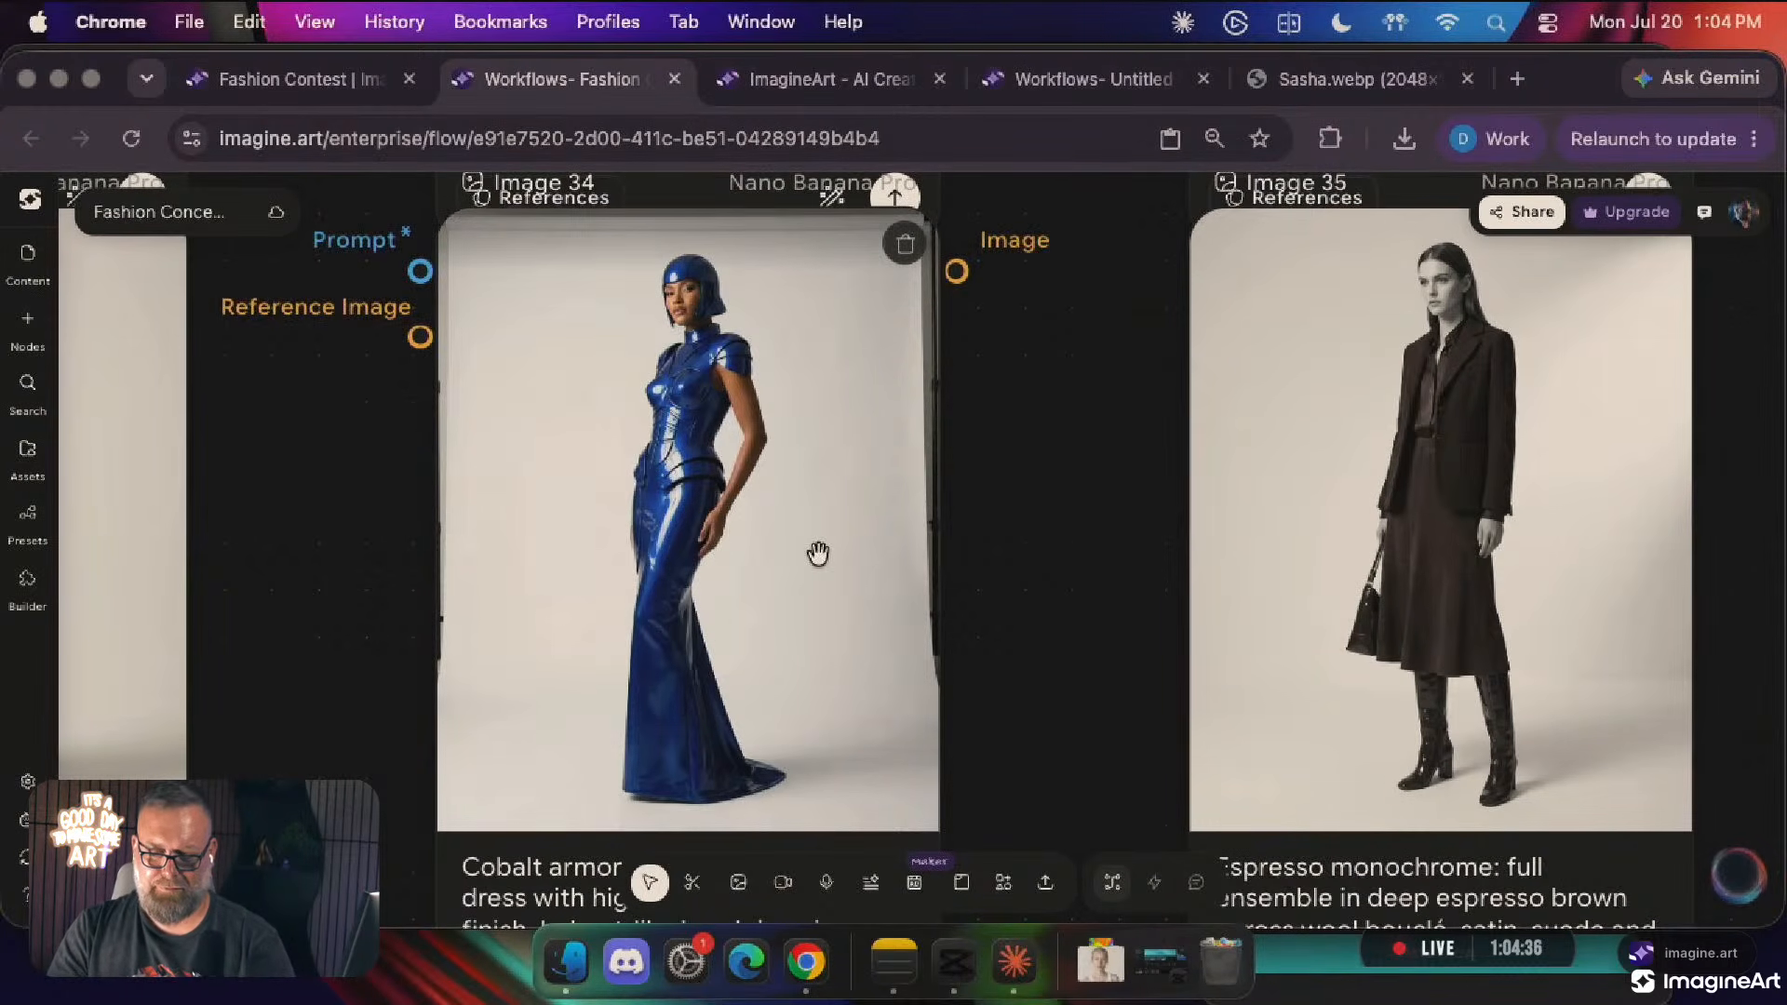
pyautogui.moveTo(818, 553); pyautogui.dragTo(878, 651)
pyautogui.press('BackSpace')
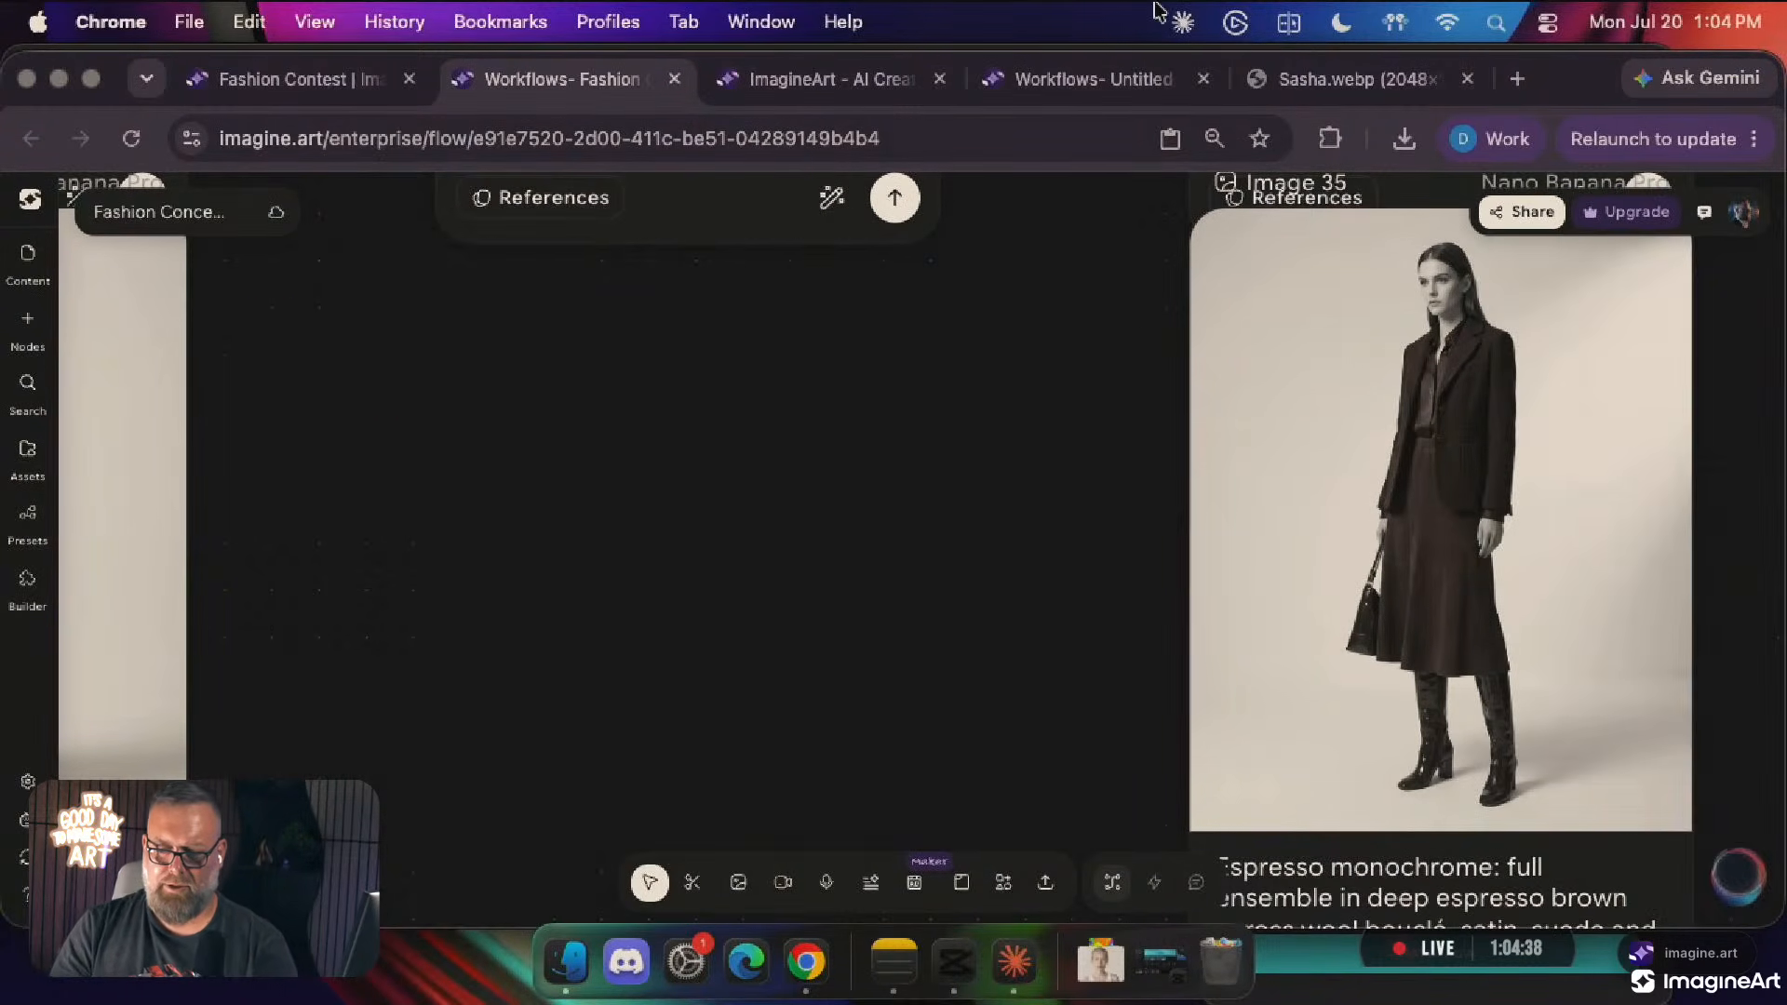
pyautogui.click(1068, 81)
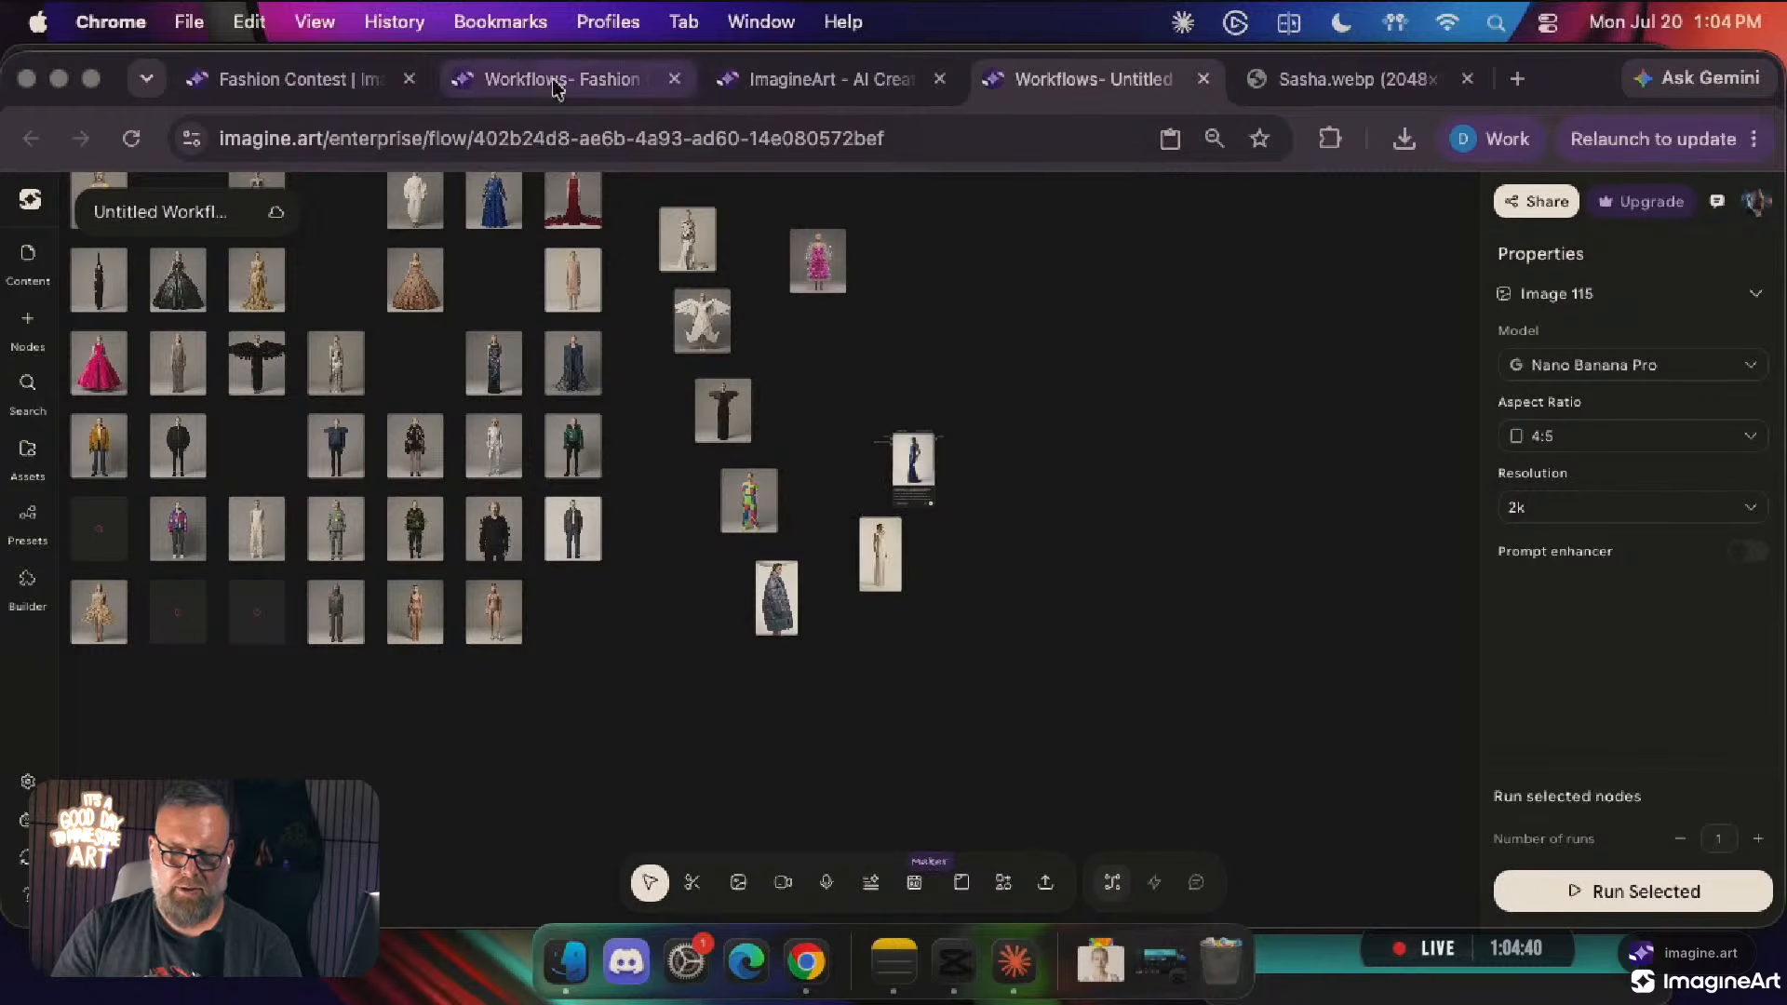
# Return to the fashion concept workflow and examine the monolith and mercury gowns, the moss coat, the lattice dress and the frosted organza dress
pyautogui.click(519, 77)
pyautogui.scroll(-10, 658, 510)
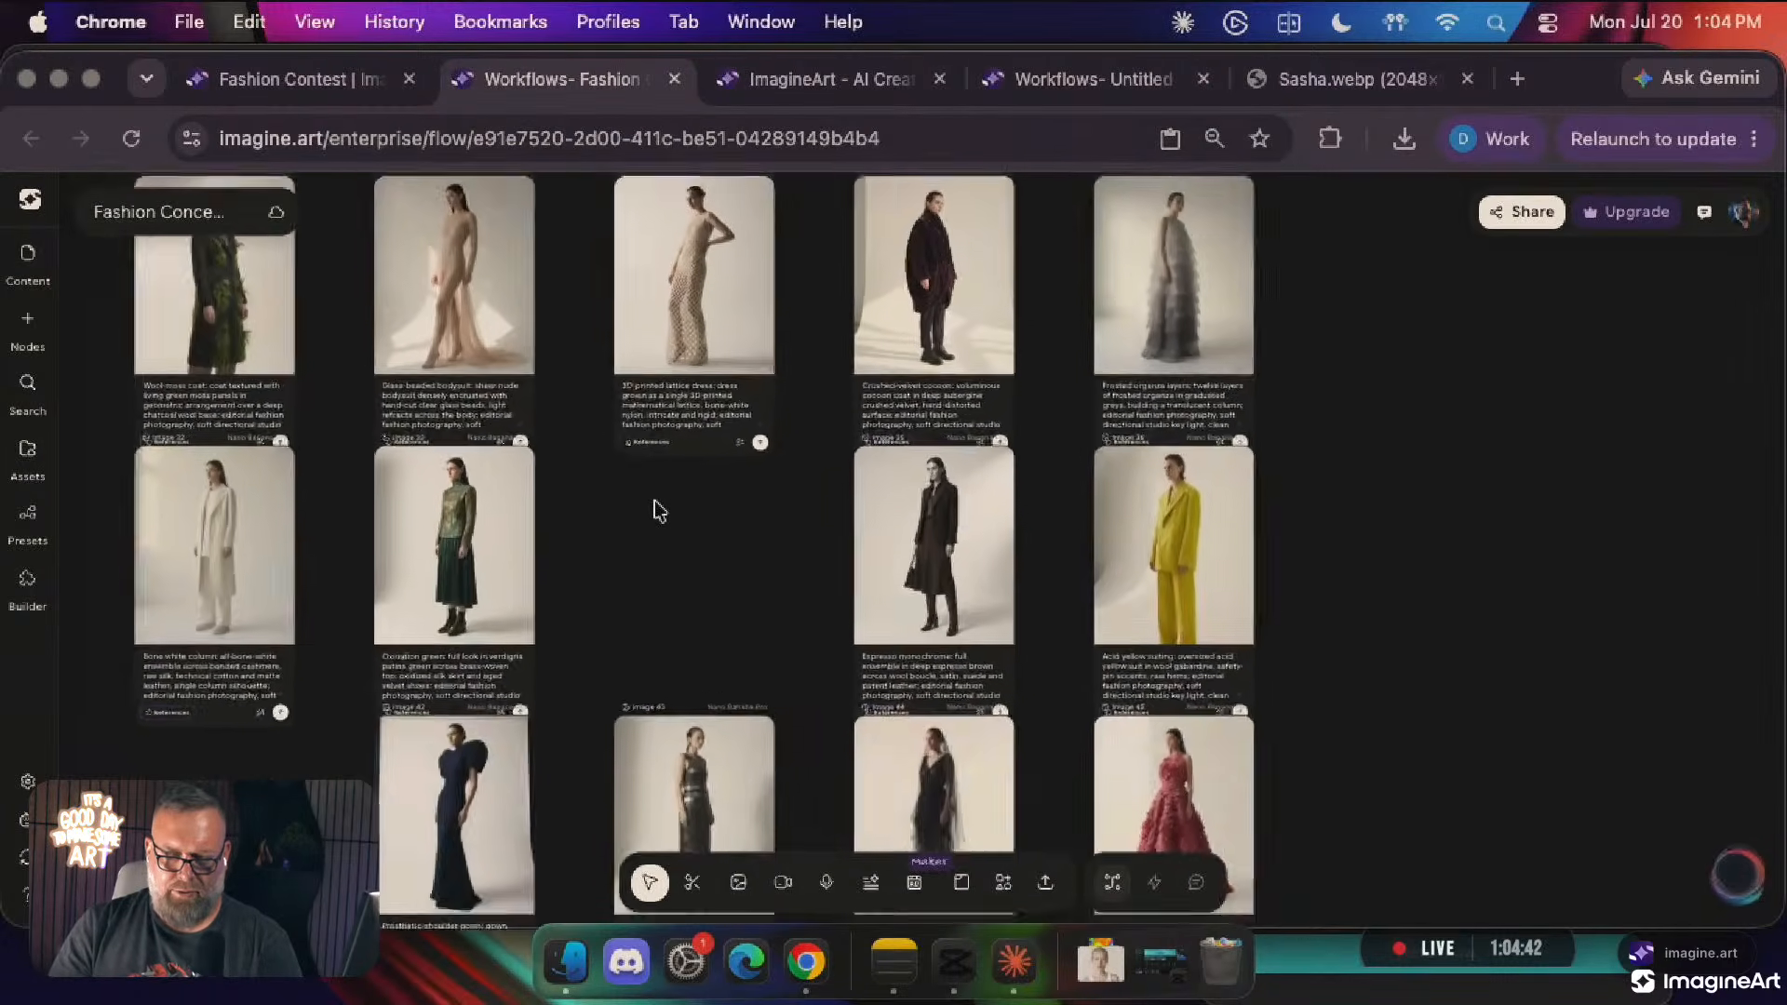
pyautogui.hscroll(-10, 658, 510)
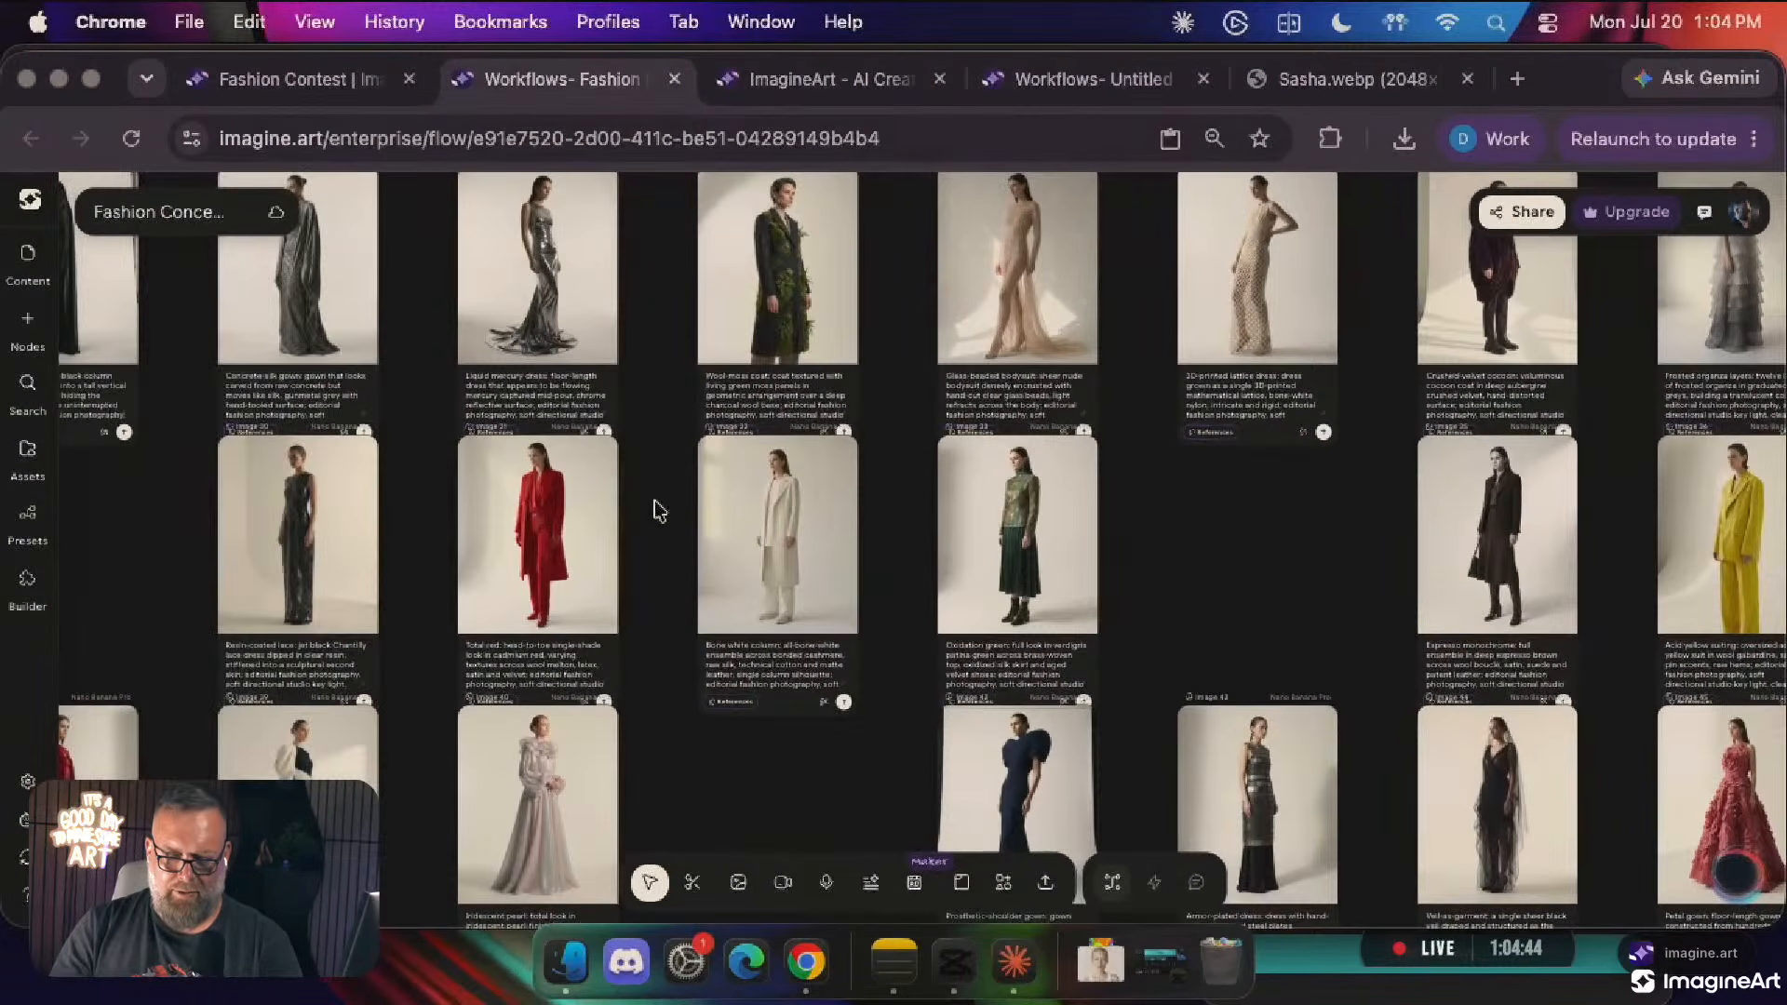
pyautogui.hscroll(-6, 655, 501)
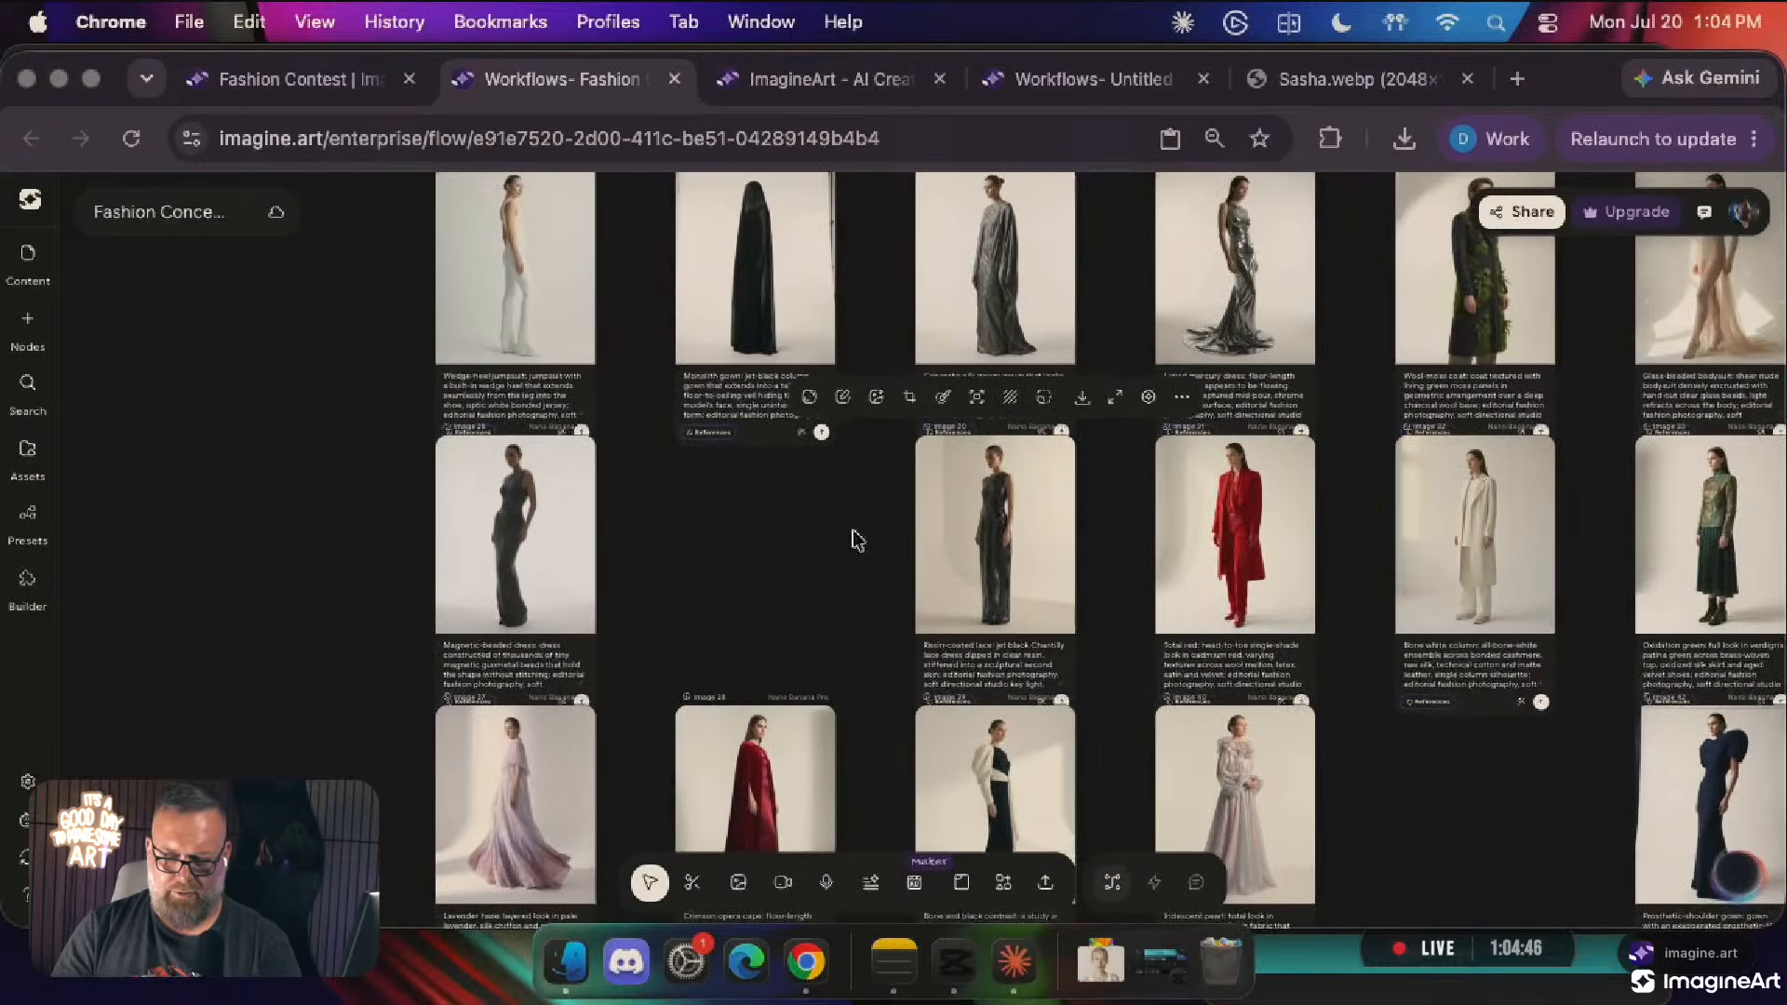
pyautogui.scroll(10, 942, 547)
pyautogui.scroll(-10, 942, 559)
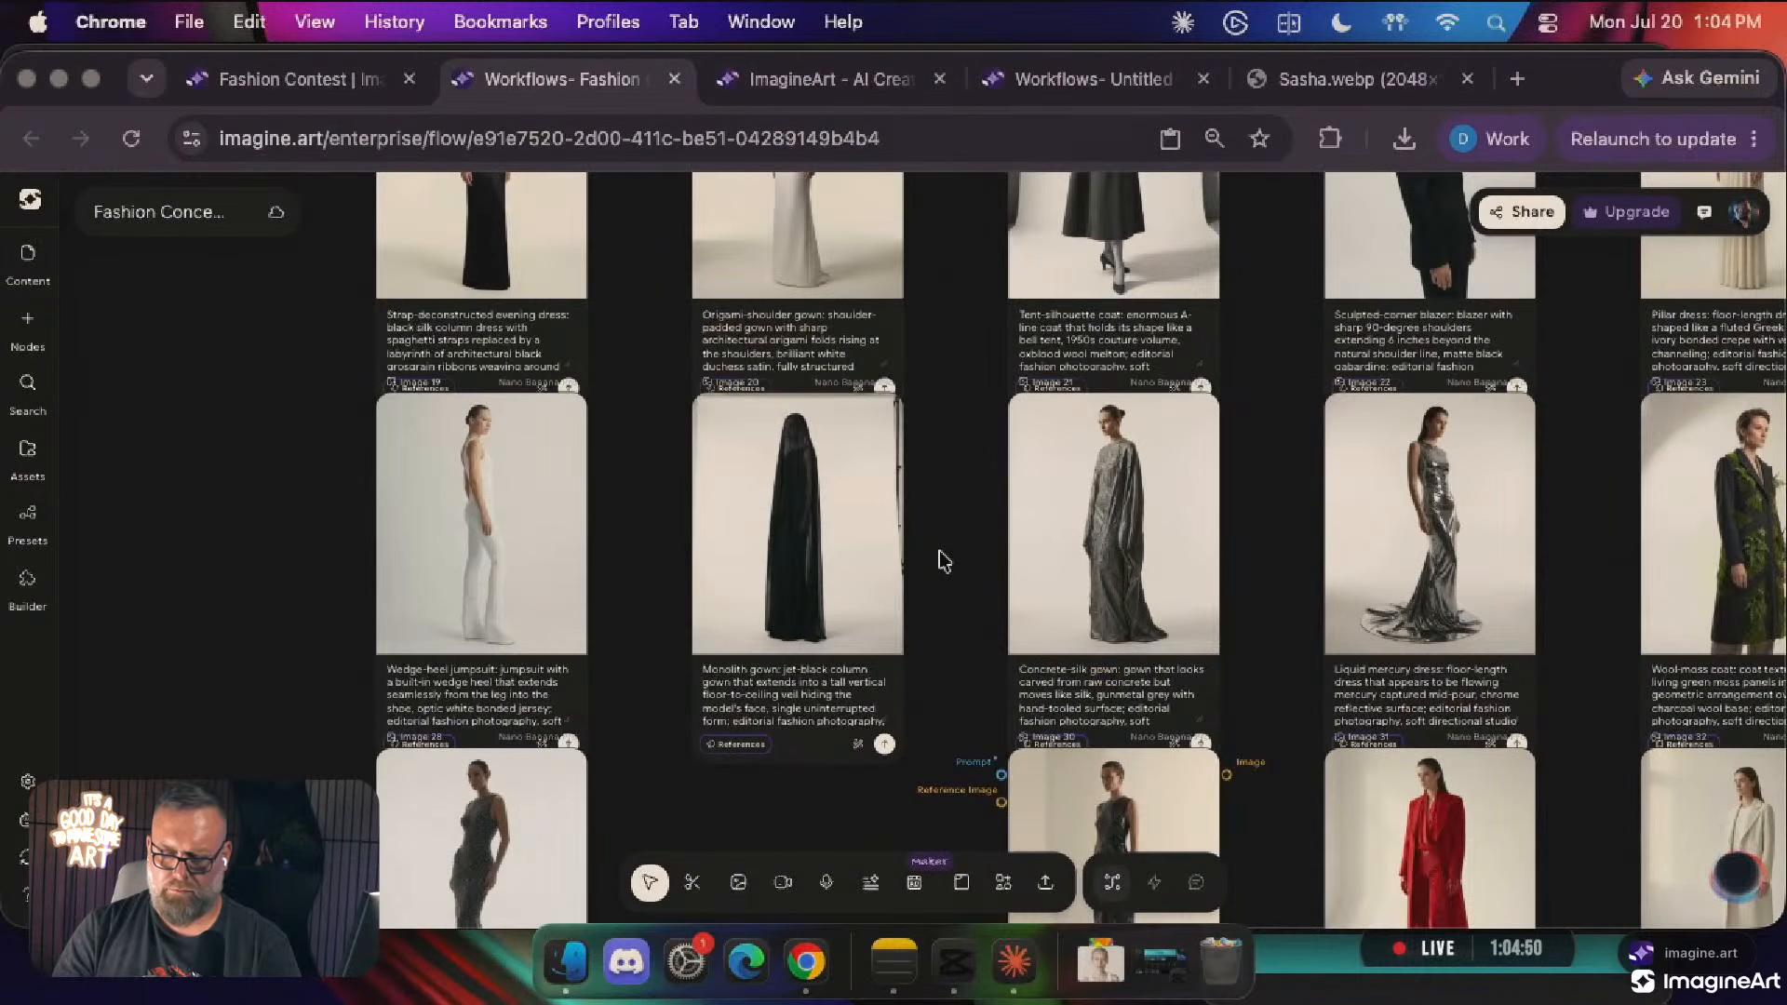
pyautogui.hscroll(10, 943, 560)
pyautogui.hscroll(10, 943, 560)
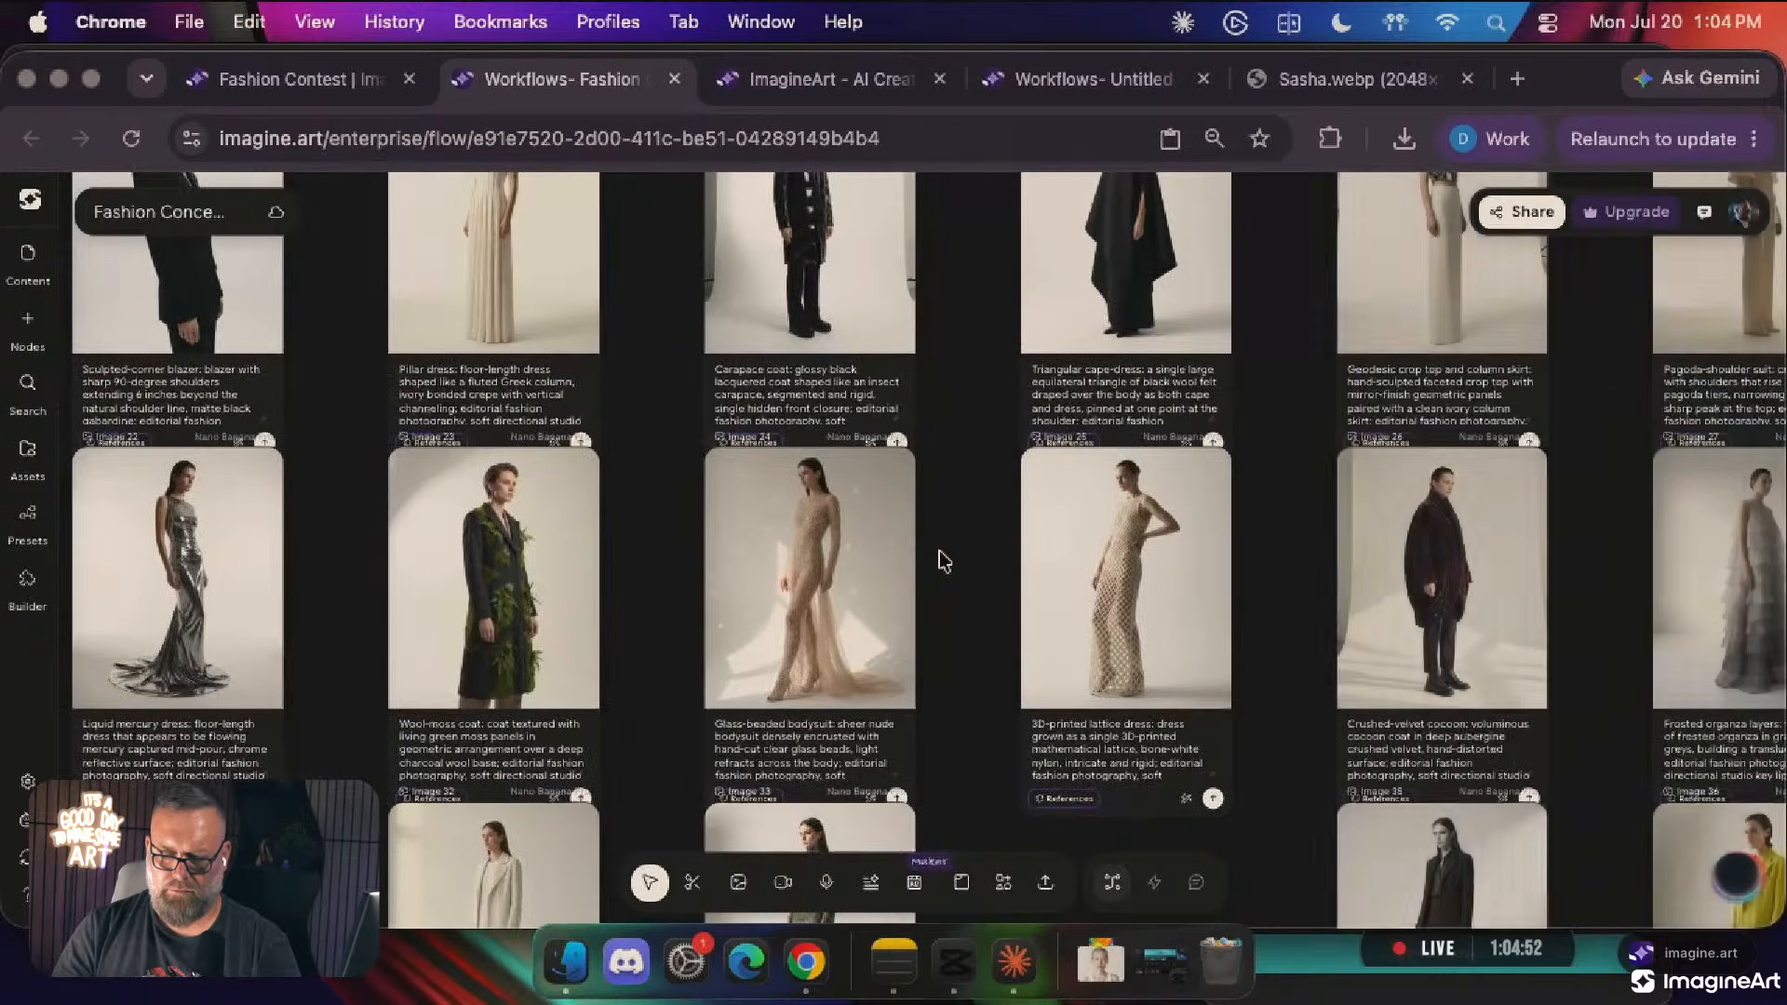
pyautogui.hscroll(10, 938, 551)
pyautogui.scroll(-2, 938, 551)
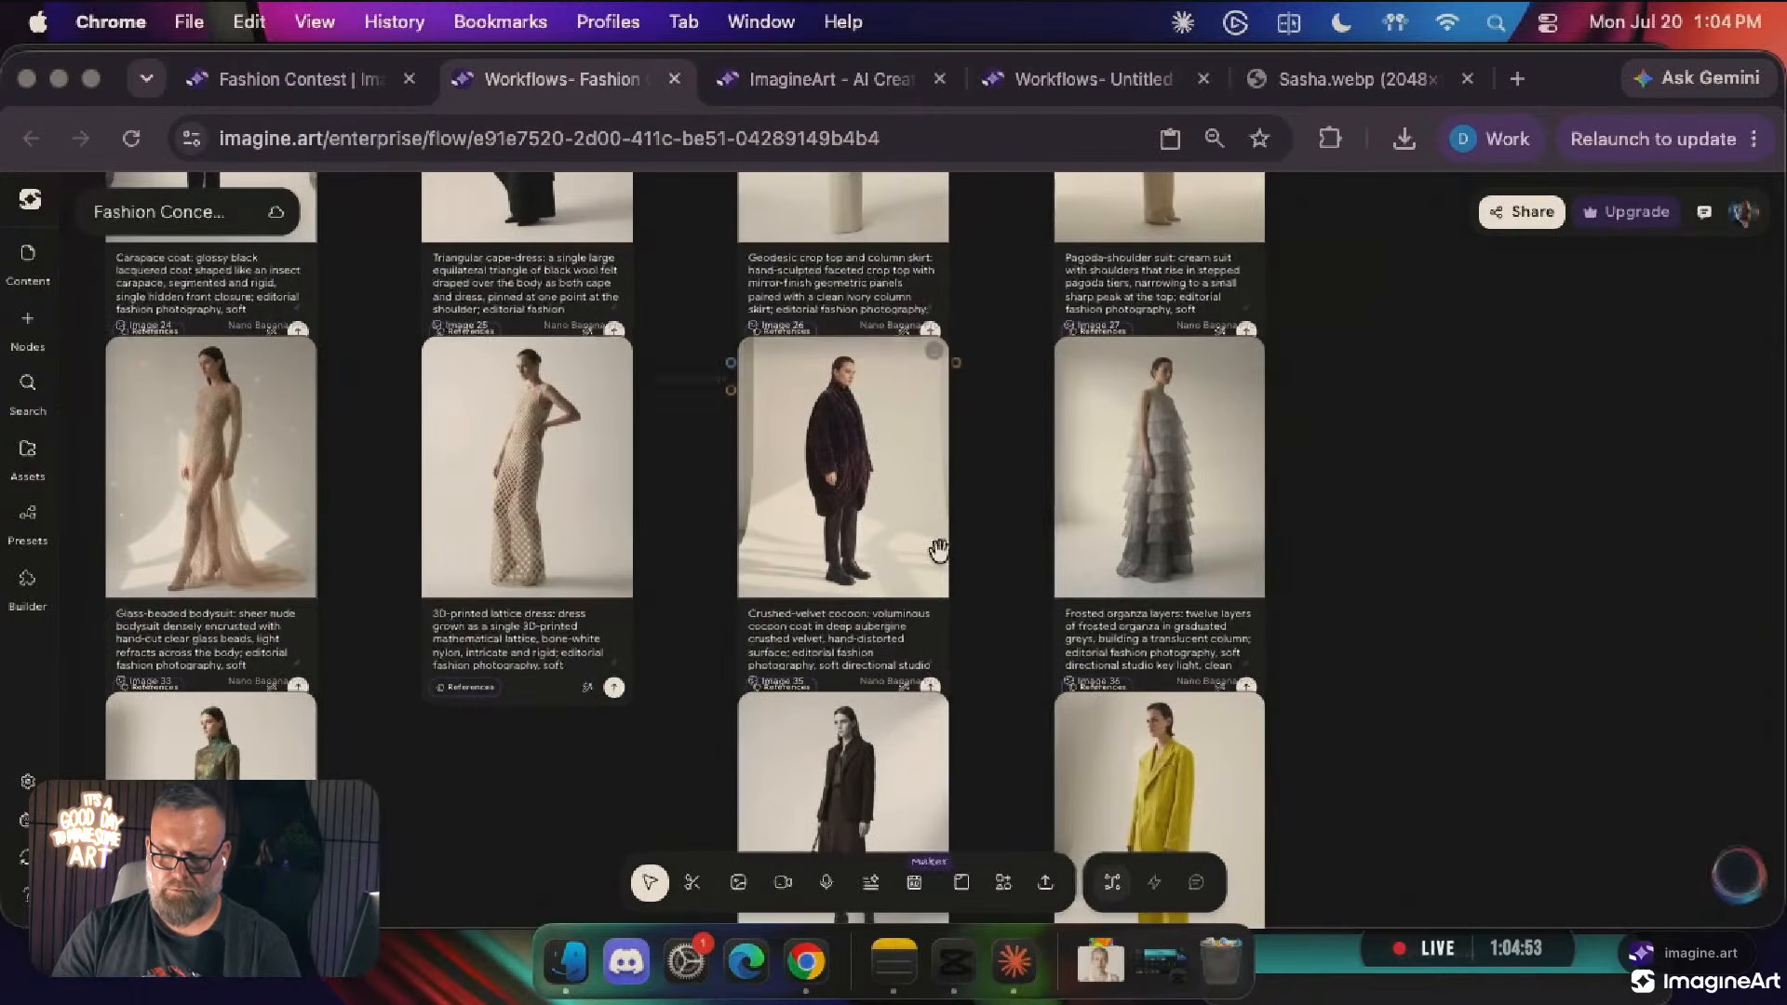
# Cut the 3D-printed lattice dress node, Image 25, and paste it beside the set-aside looks in the untitled workflow
pyautogui.click(562, 446)
pyautogui.click(682, 496)
pyautogui.click(555, 478)
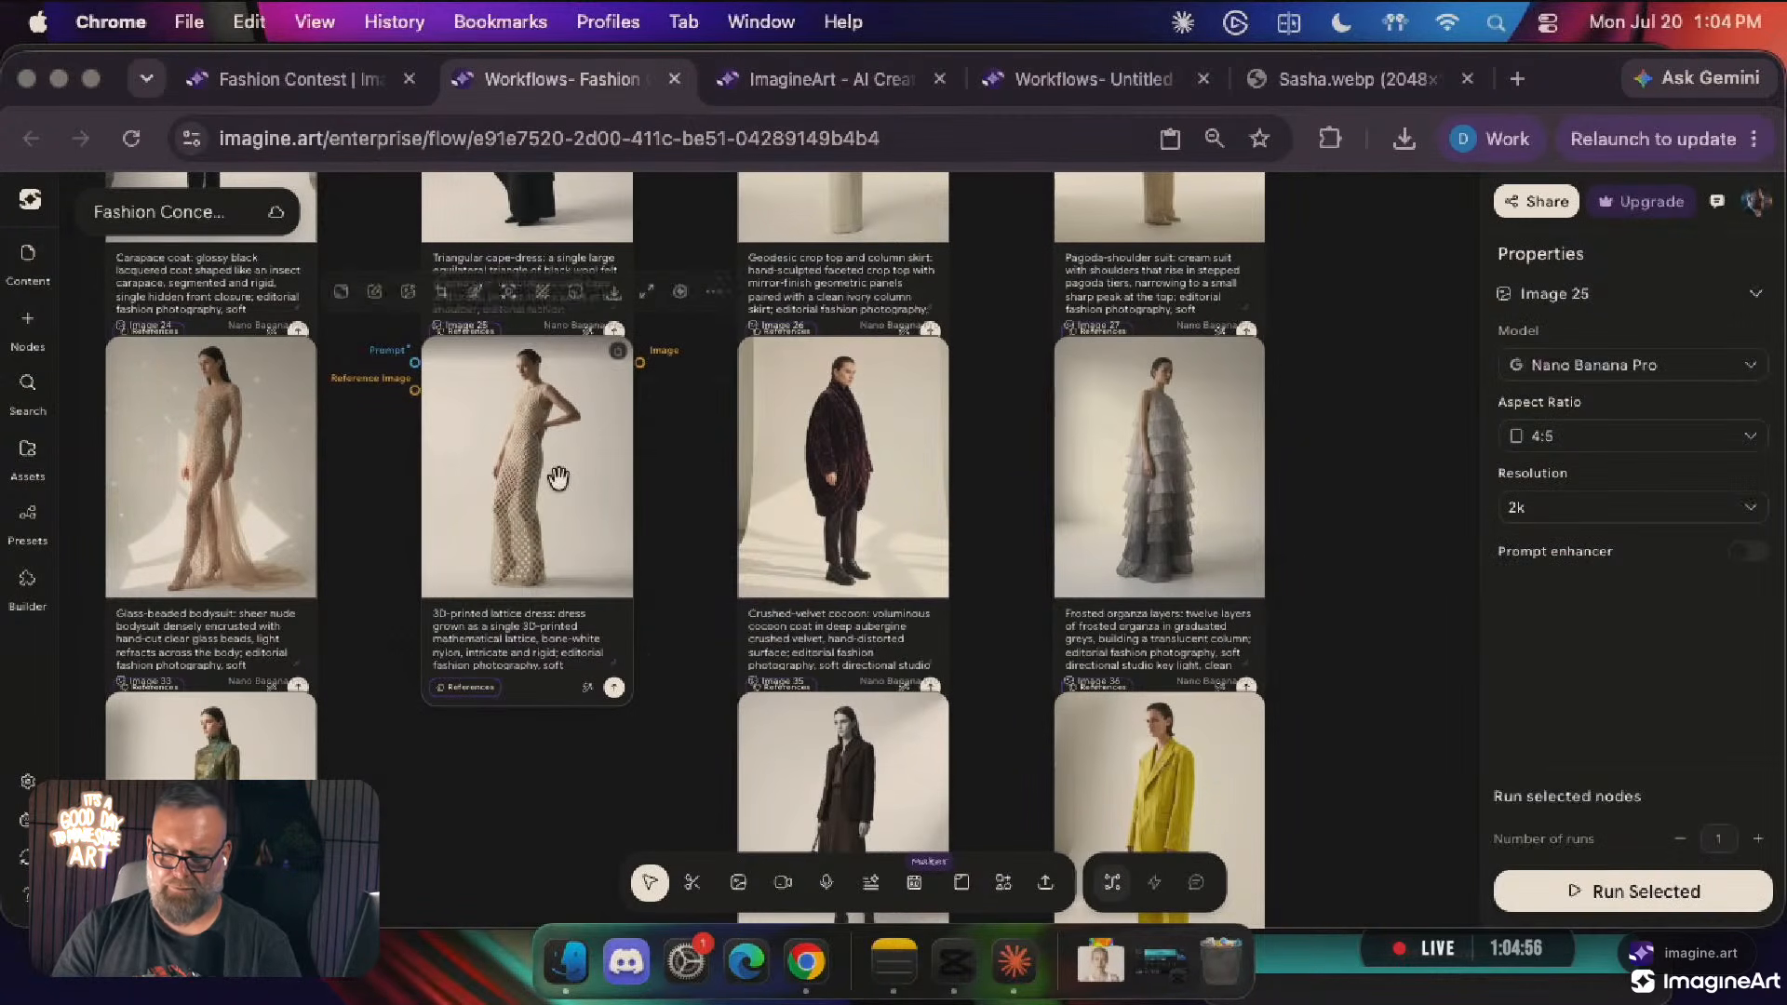
pyautogui.press('Delete')
pyautogui.click(1093, 80)
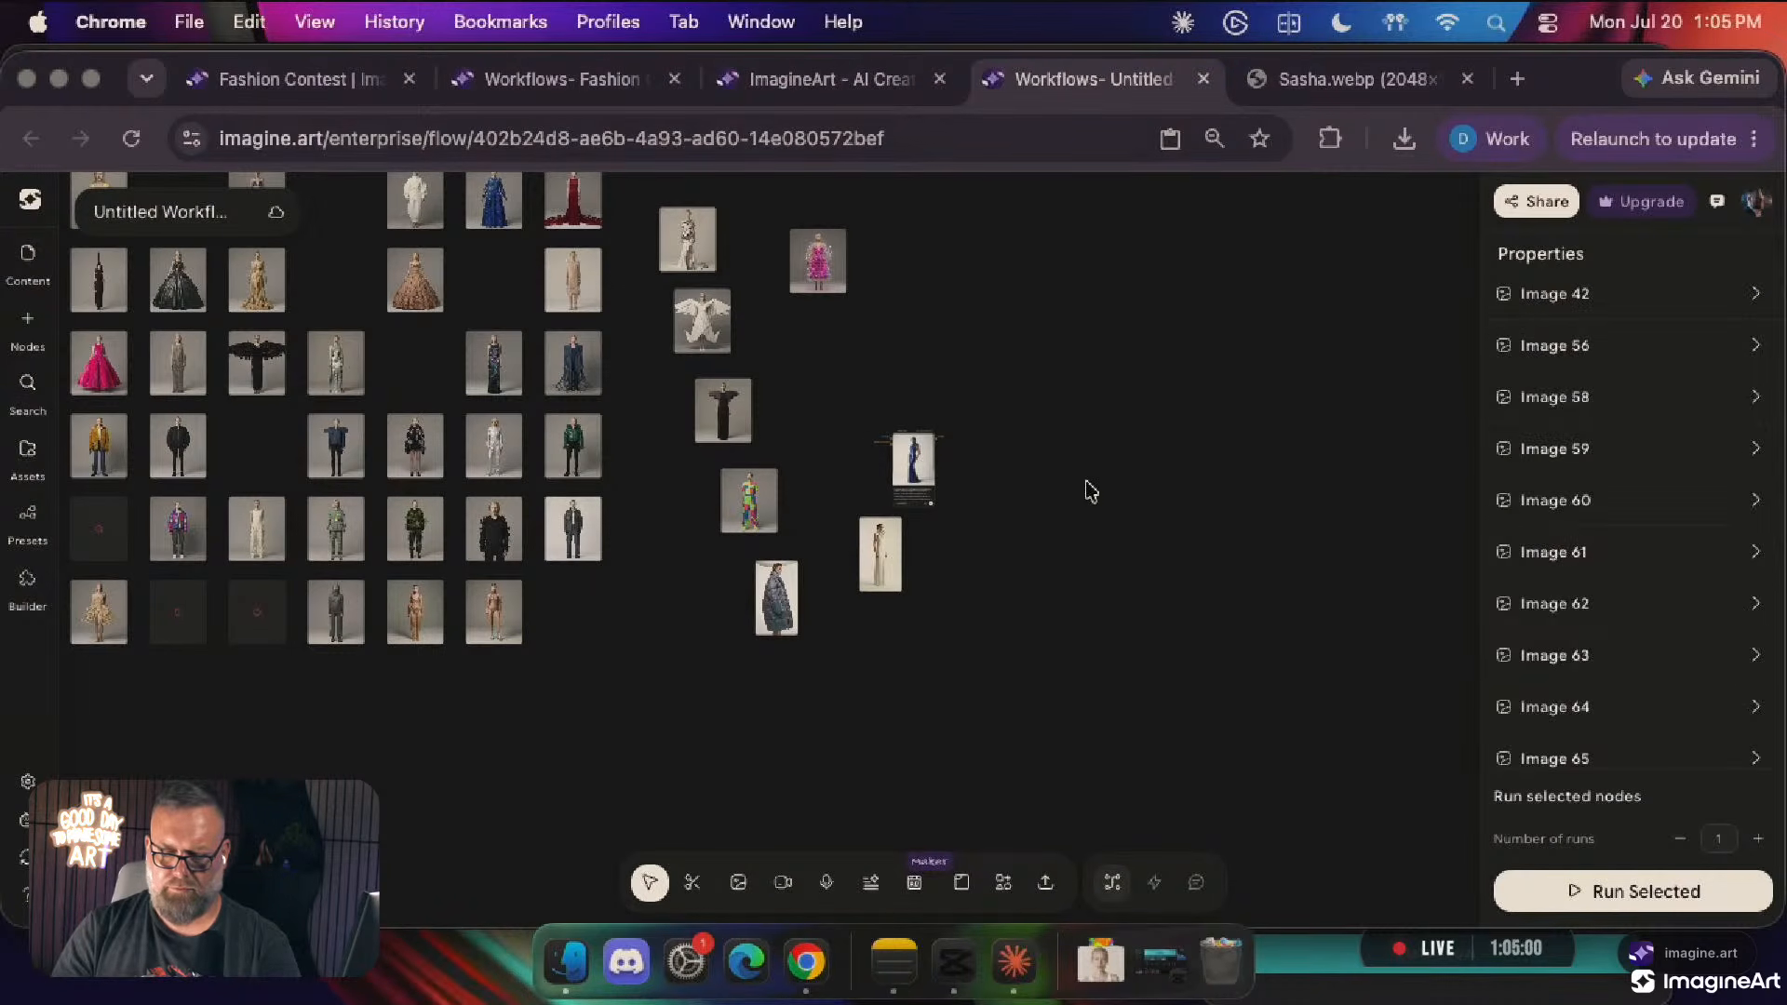
# Cut the frosted organza dress node, Image 27, from the fashion concept workflow and paste it near the lattice dress in the untitled workflow
pyautogui.click(556, 94)
pyautogui.click(1201, 487)
pyautogui.click(1031, 79)
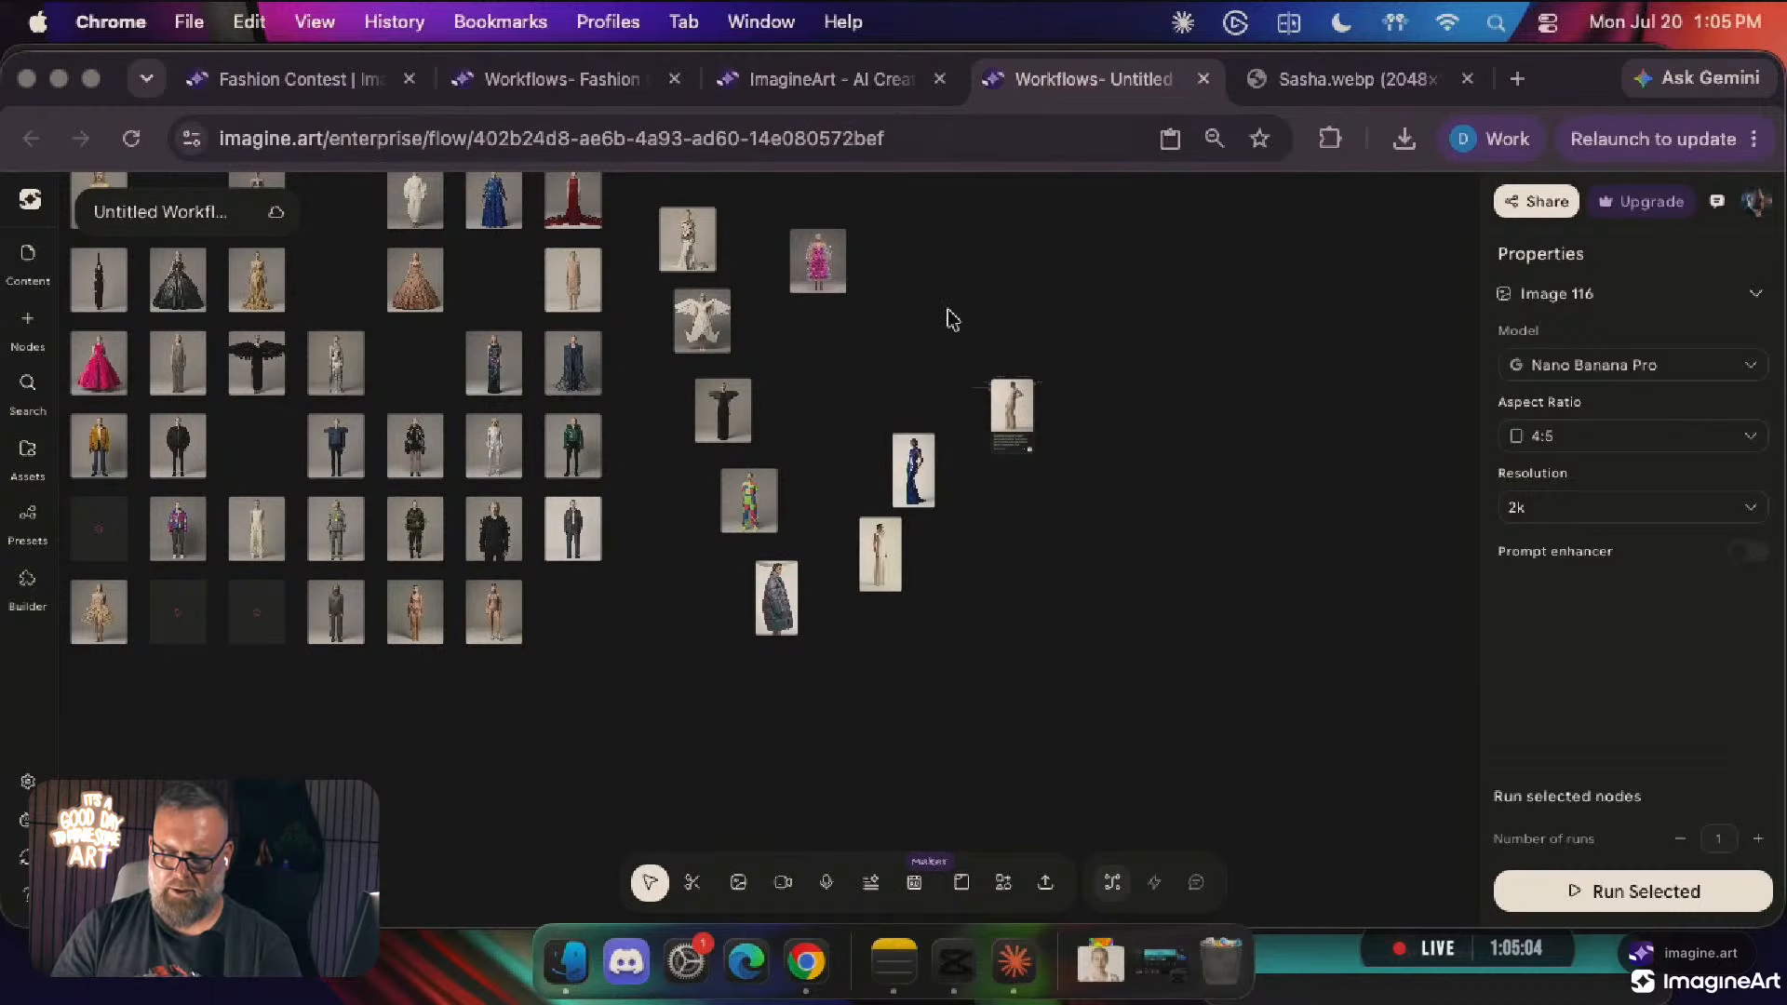
# Cut the pagoda-shoulder suit node, Image 18, from the fashion concept workflow and paste it above the set-aside looks in the untitled workflow
pyautogui.click(556, 78)
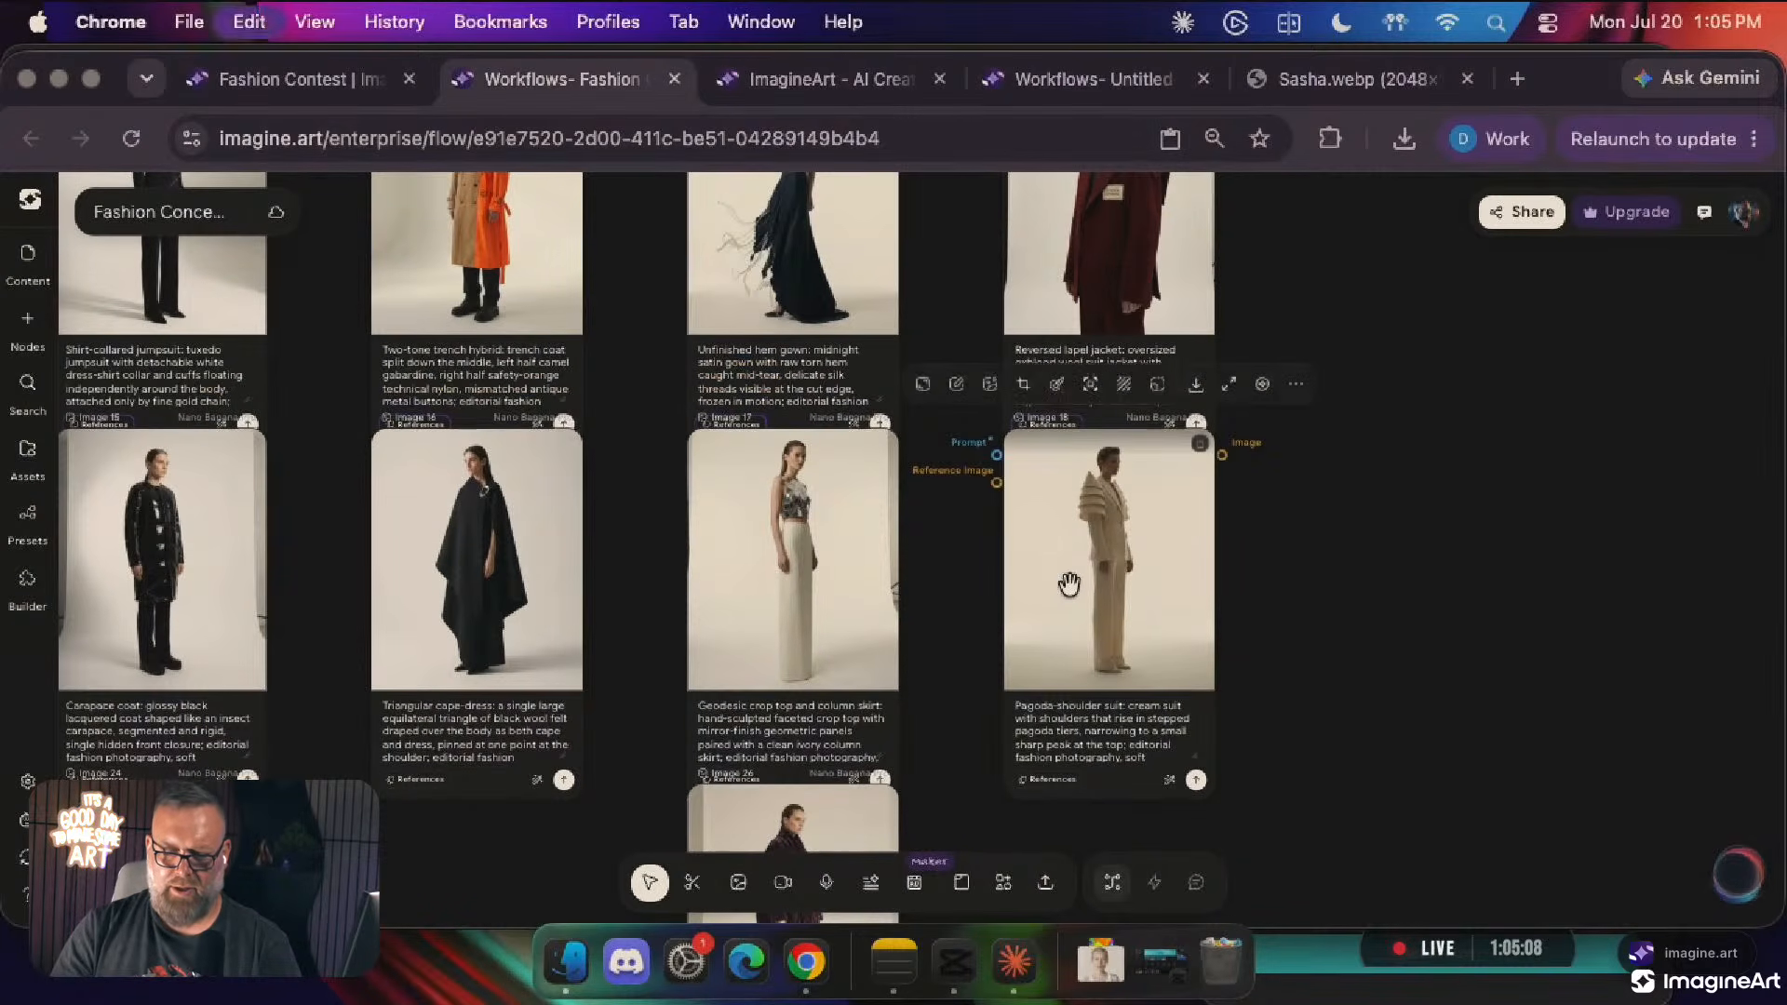
pyautogui.click(1128, 538)
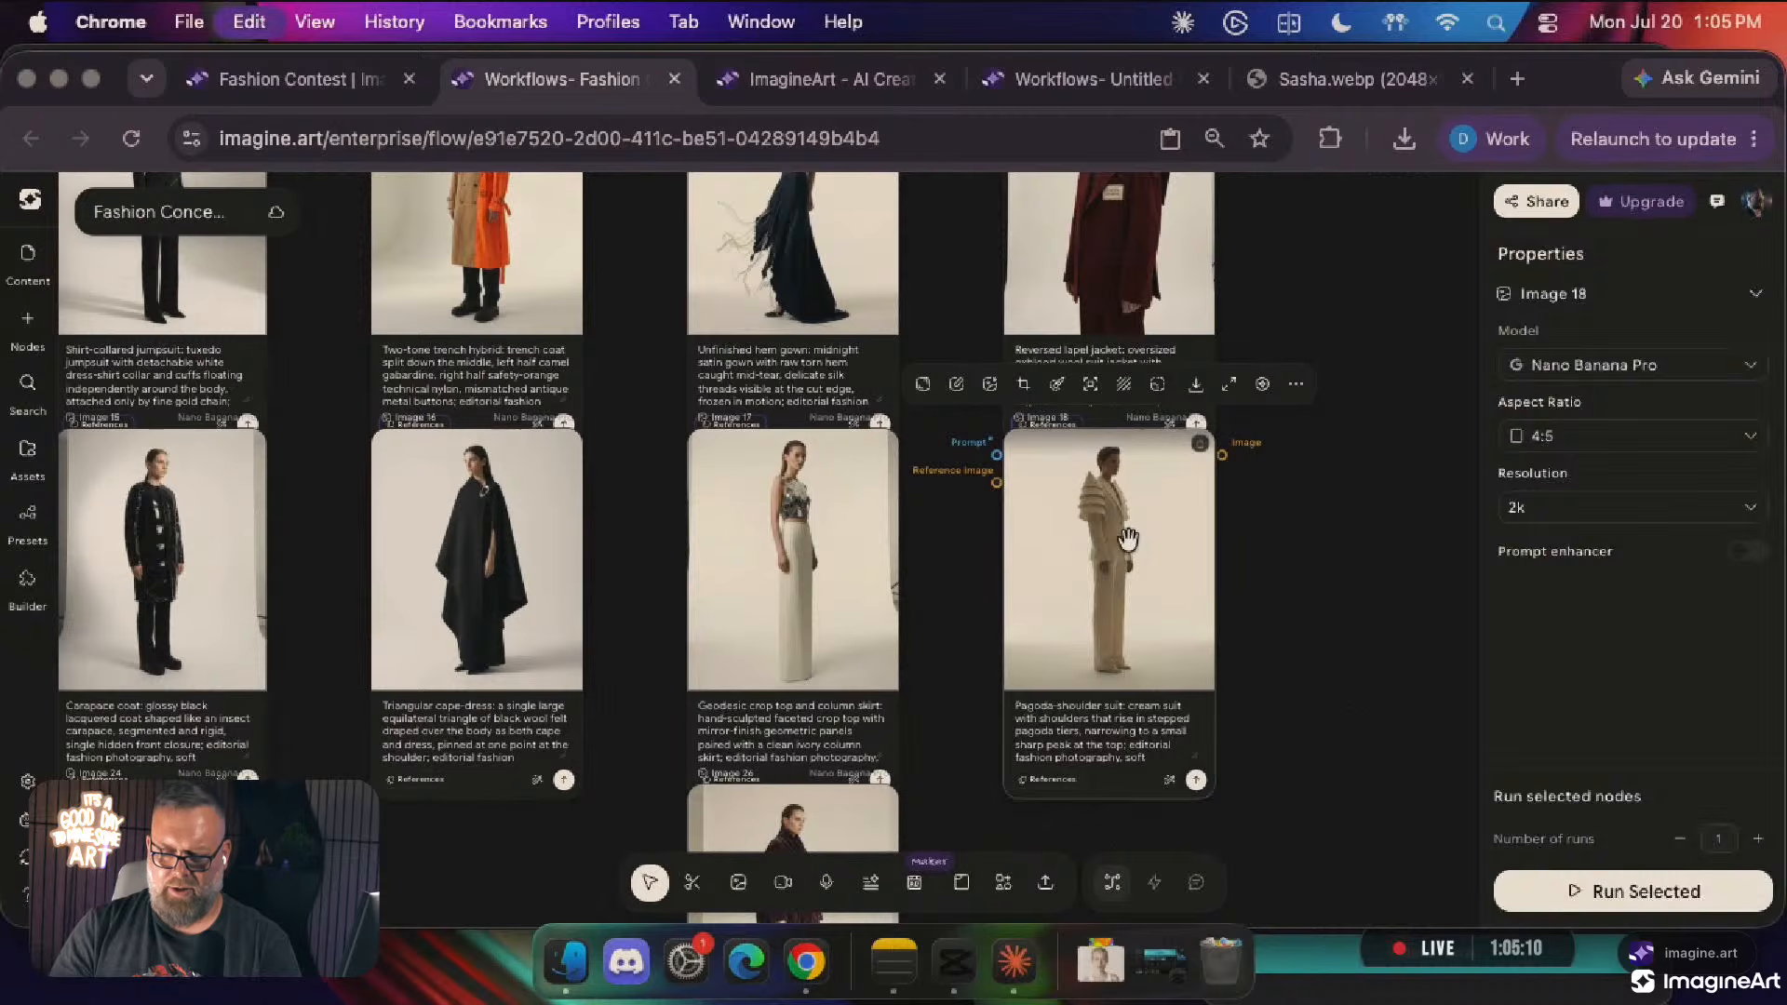
pyautogui.click(1042, 76)
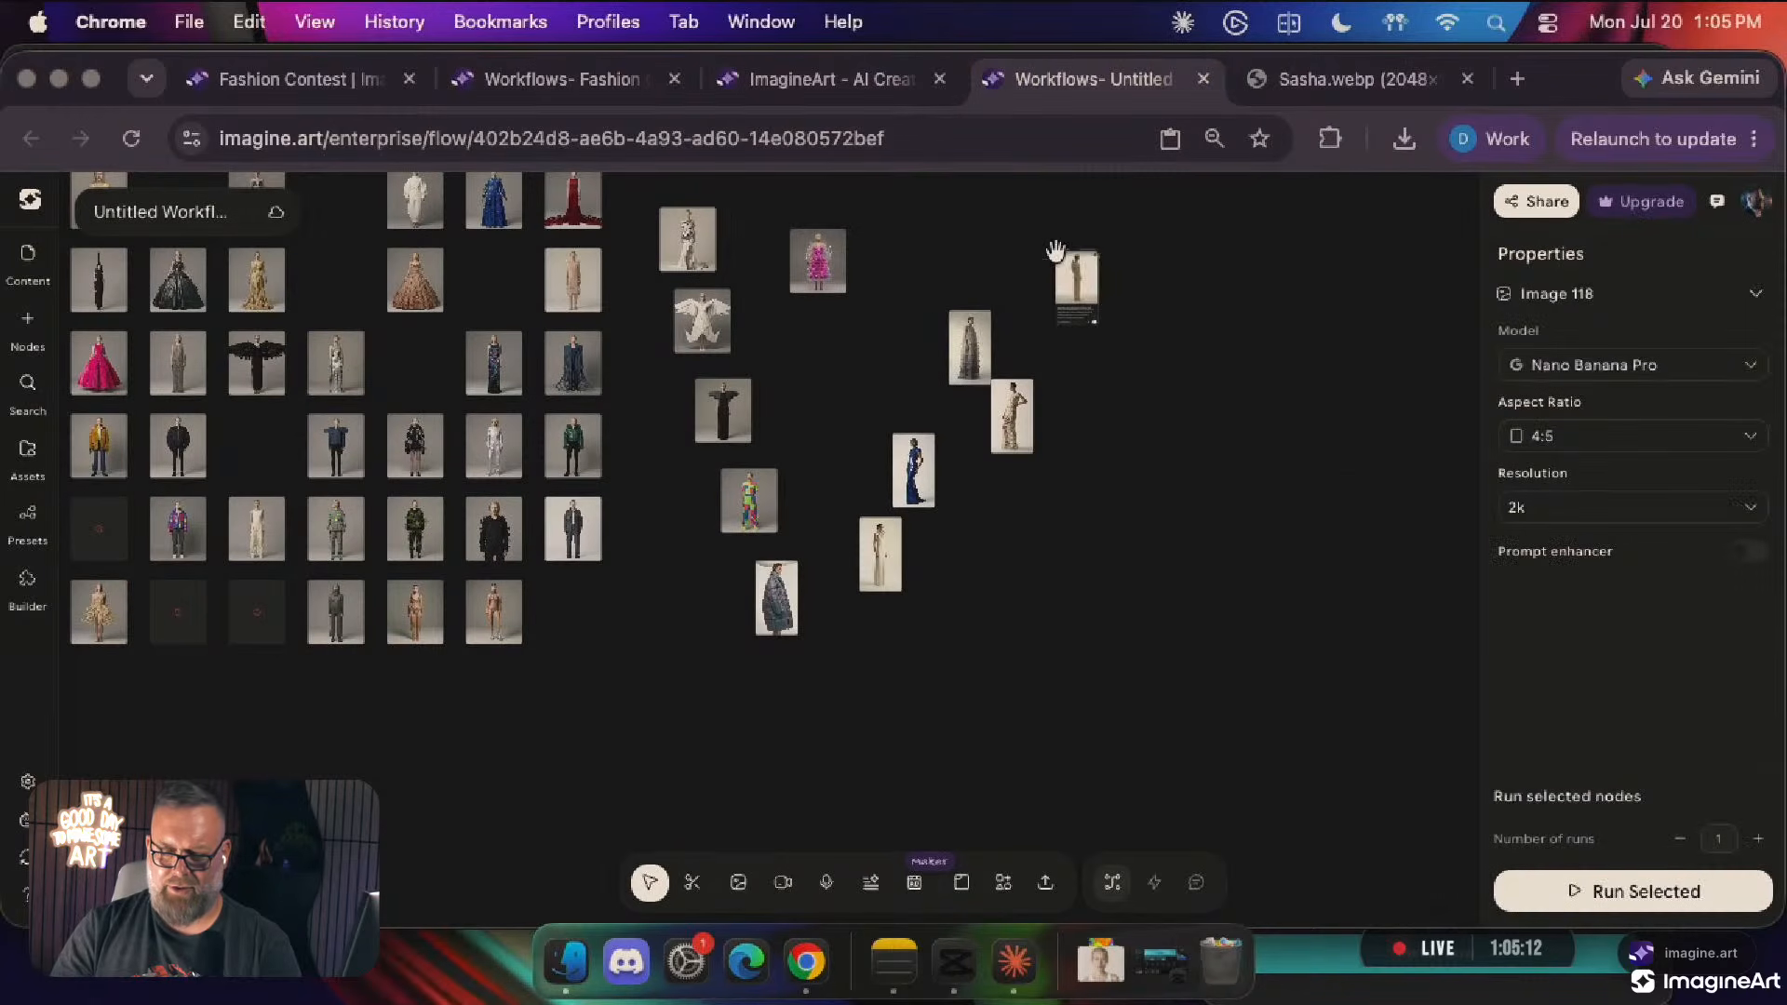
# Cut the geodesic crop top and column skirt node, Image 17, from the fashion concept workflow and paste it into the untitled workflow
pyautogui.click(556, 79)
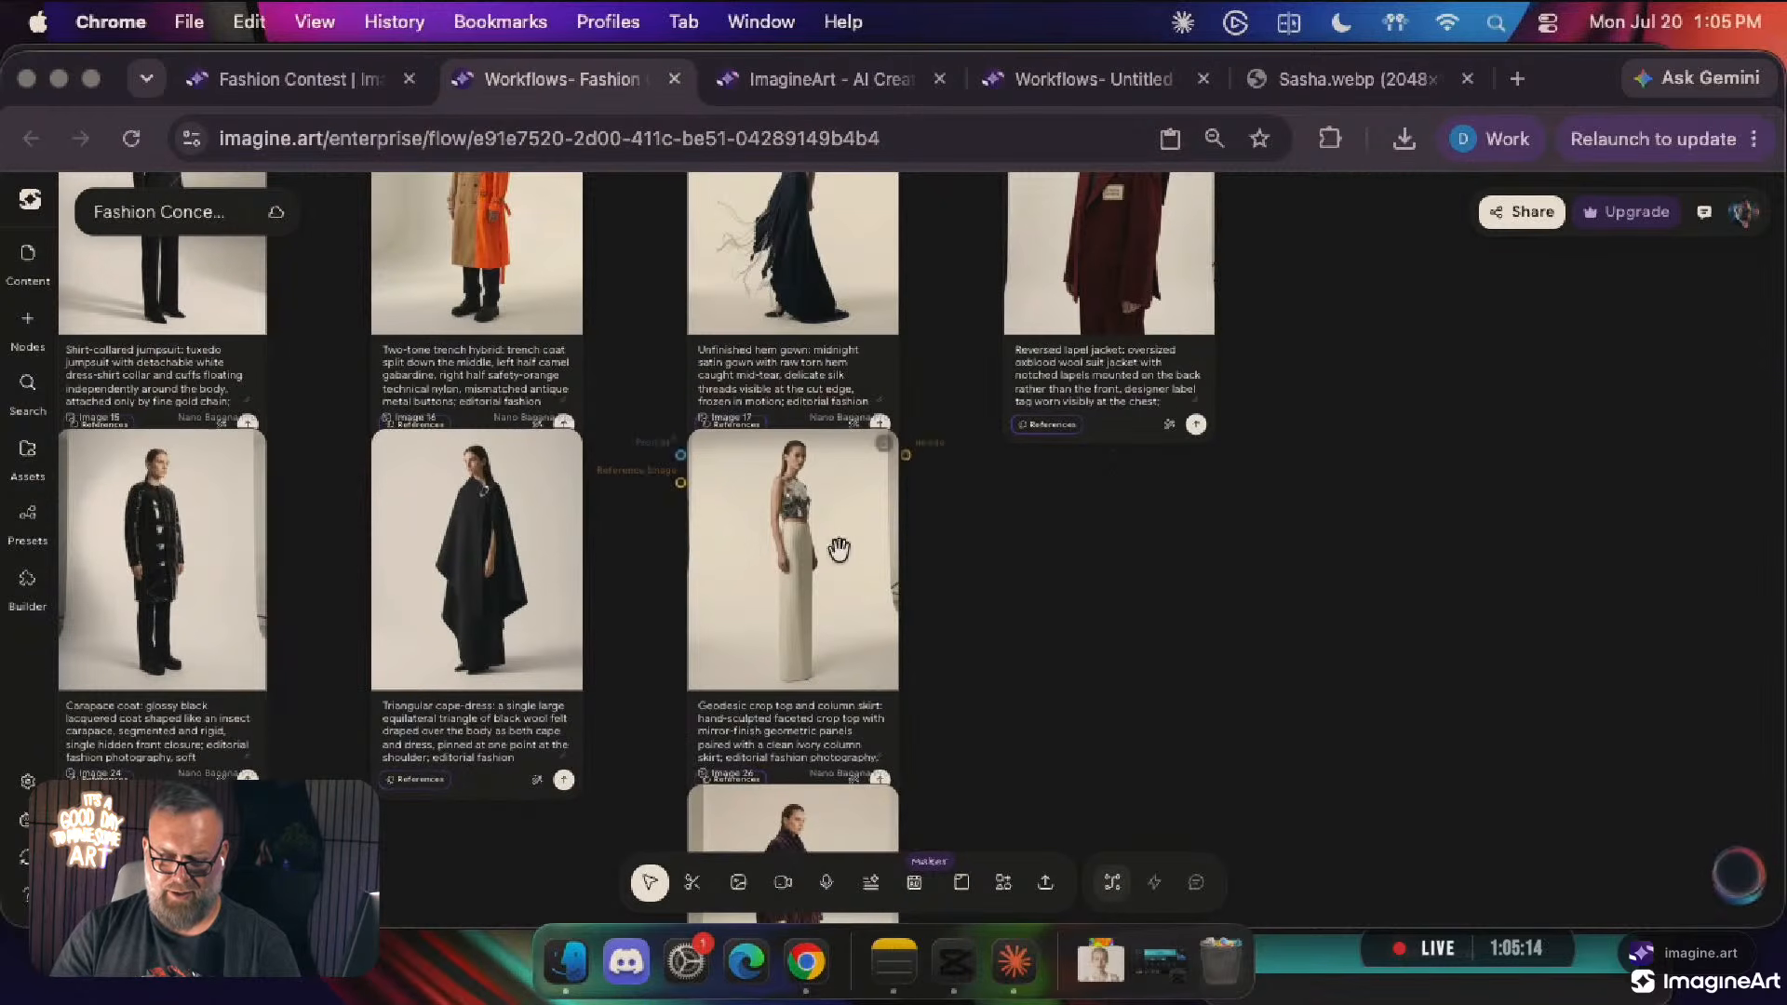
pyautogui.scroll(5, 834, 555)
pyautogui.scroll(-2, 837, 549)
pyautogui.scroll(-2, 840, 556)
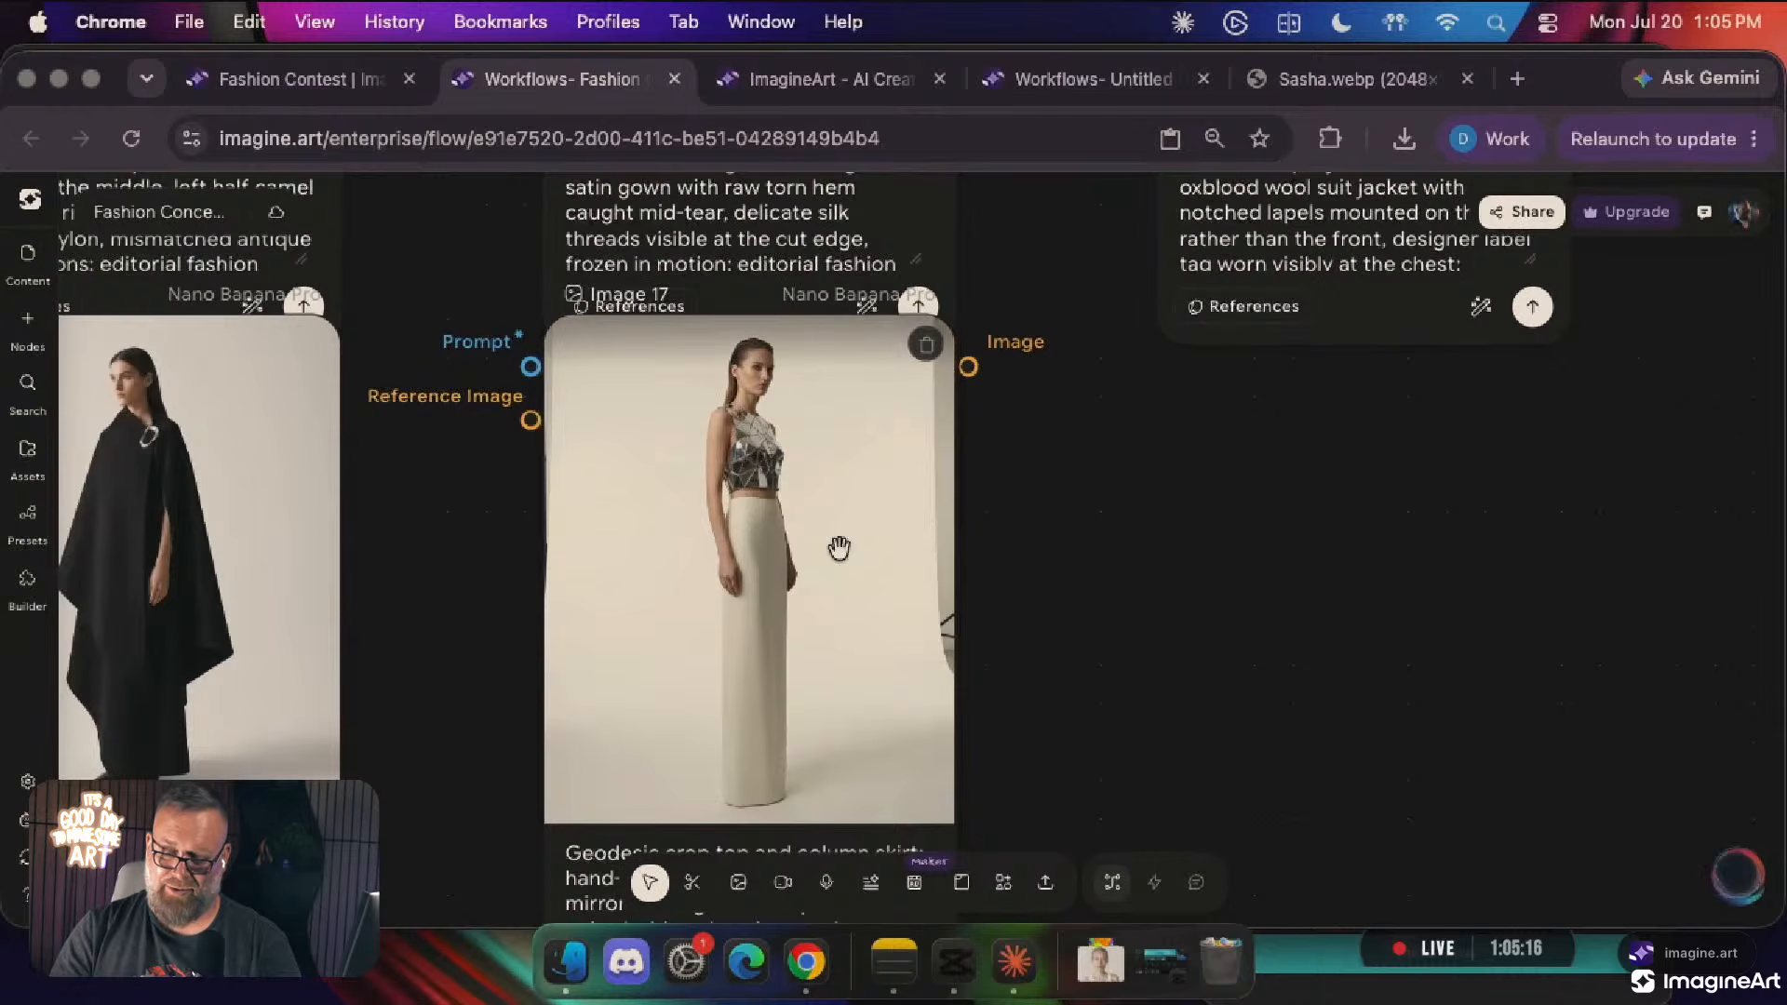
pyautogui.click(833, 549)
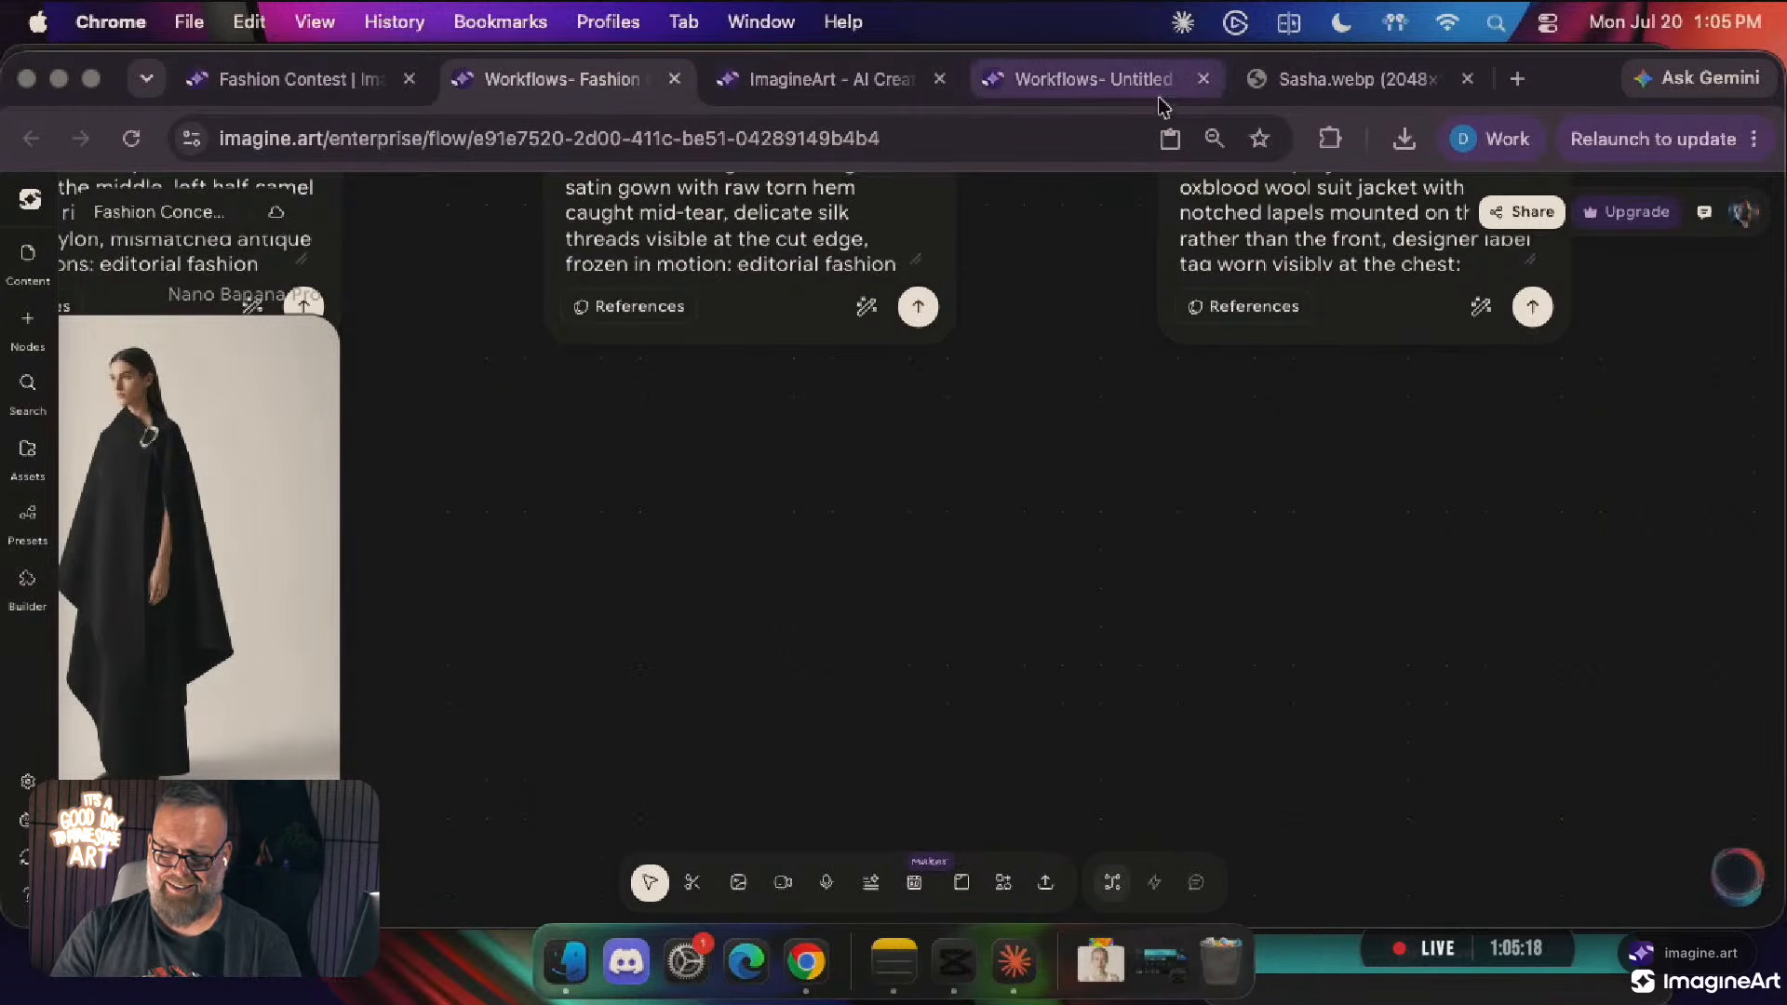
pyautogui.click(1157, 81)
# Examine the looks in the top two rows of the fashion concept workflow, from Image 1 to Image 14, and reopen the untitled workflow
pyautogui.click(507, 86)
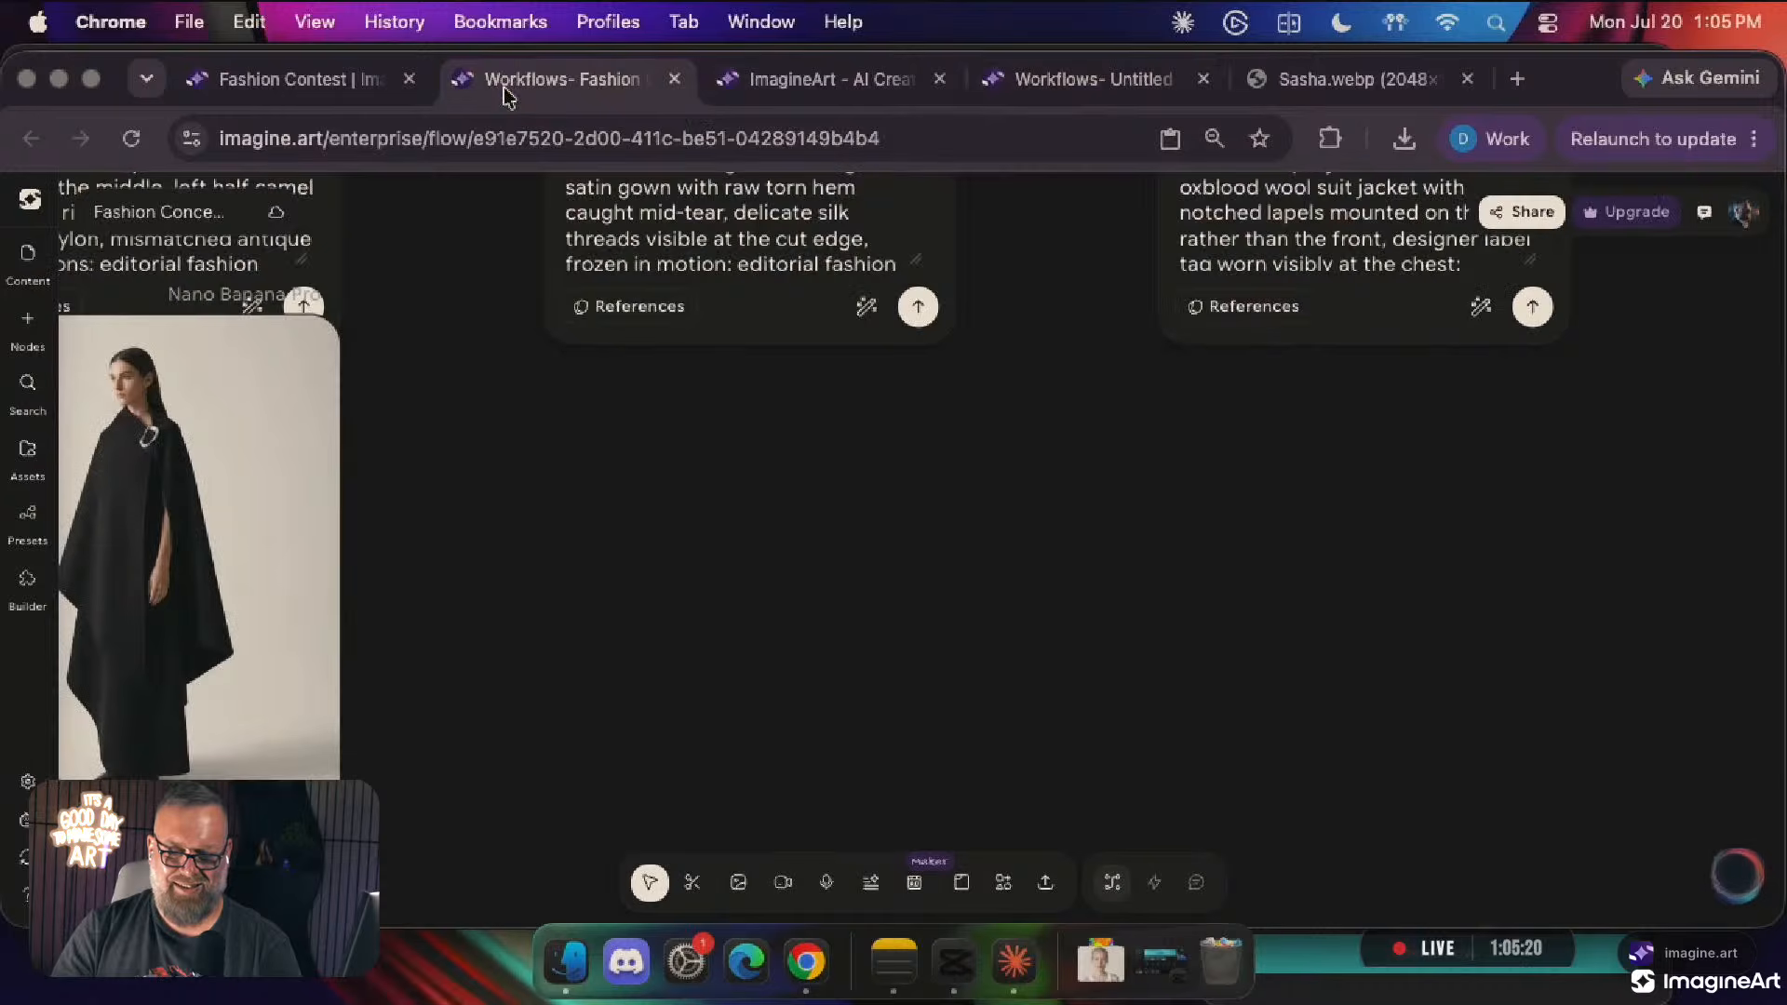
pyautogui.hscroll(-10, 657, 518)
pyautogui.scroll(-6, 657, 519)
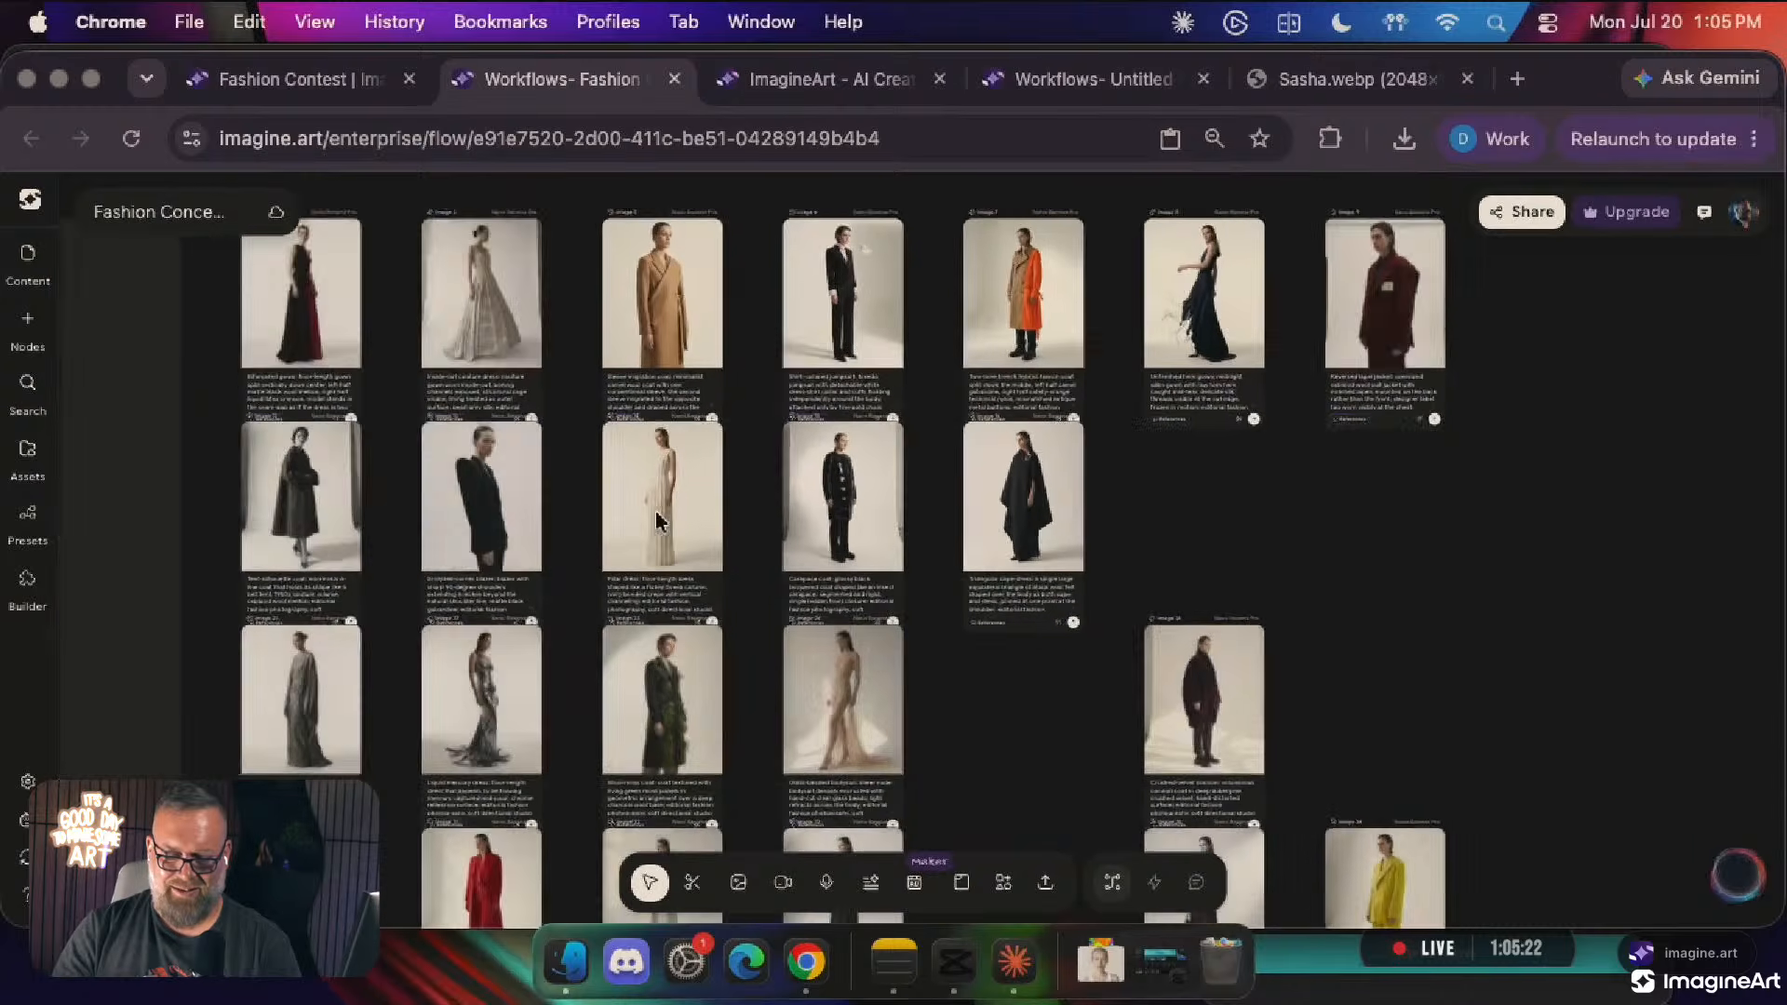
pyautogui.scroll(10, 782, 482)
pyautogui.scroll(-10, 782, 484)
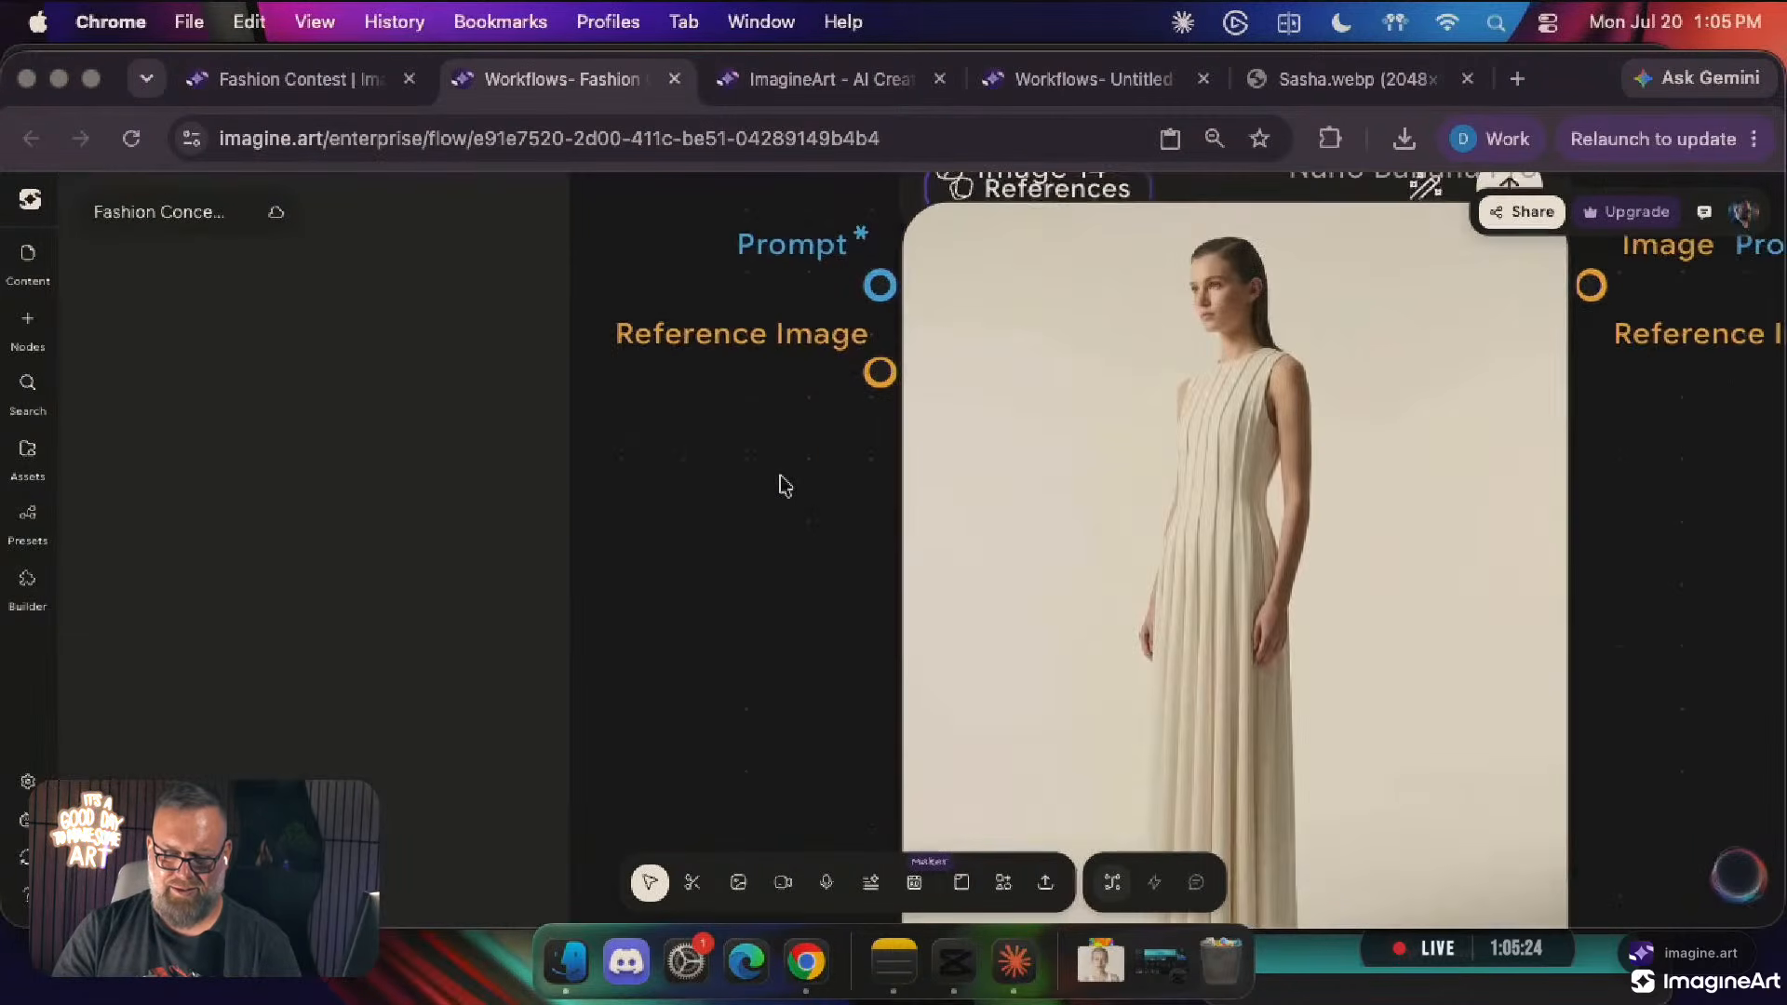
pyautogui.scroll(3, 782, 484)
pyautogui.hscroll(-10, 782, 484)
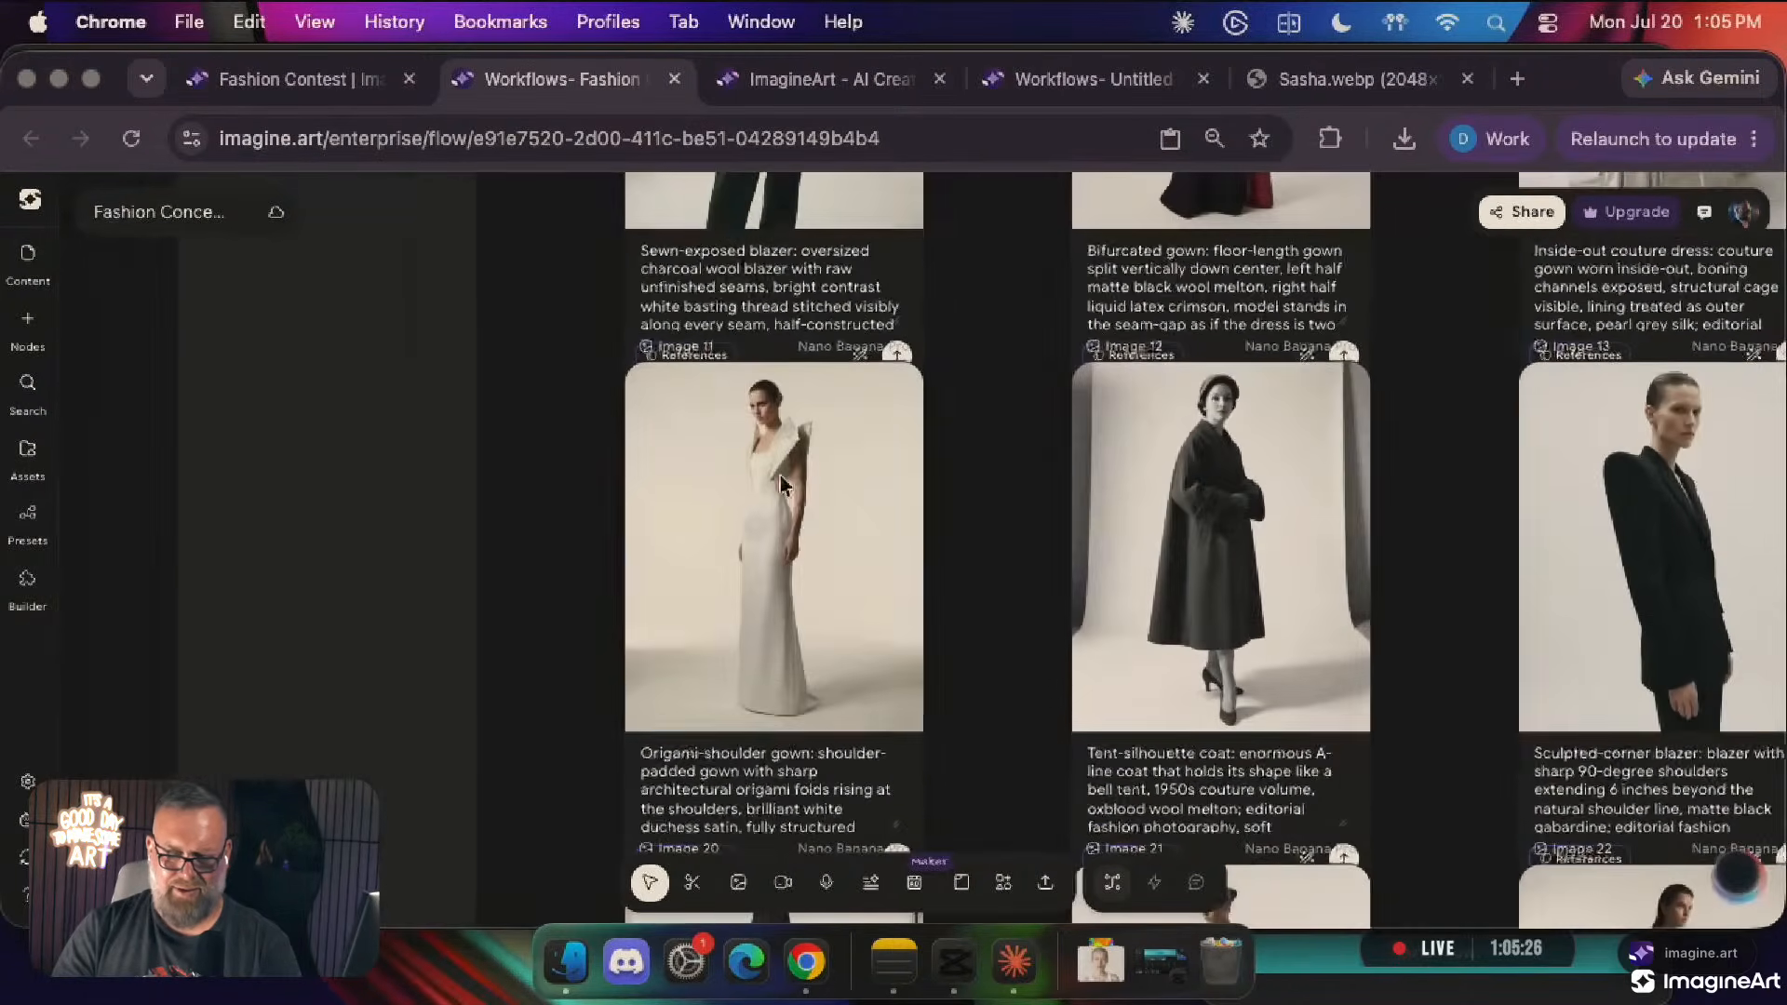
pyautogui.scroll(4, 783, 484)
pyautogui.scroll(-4, 782, 482)
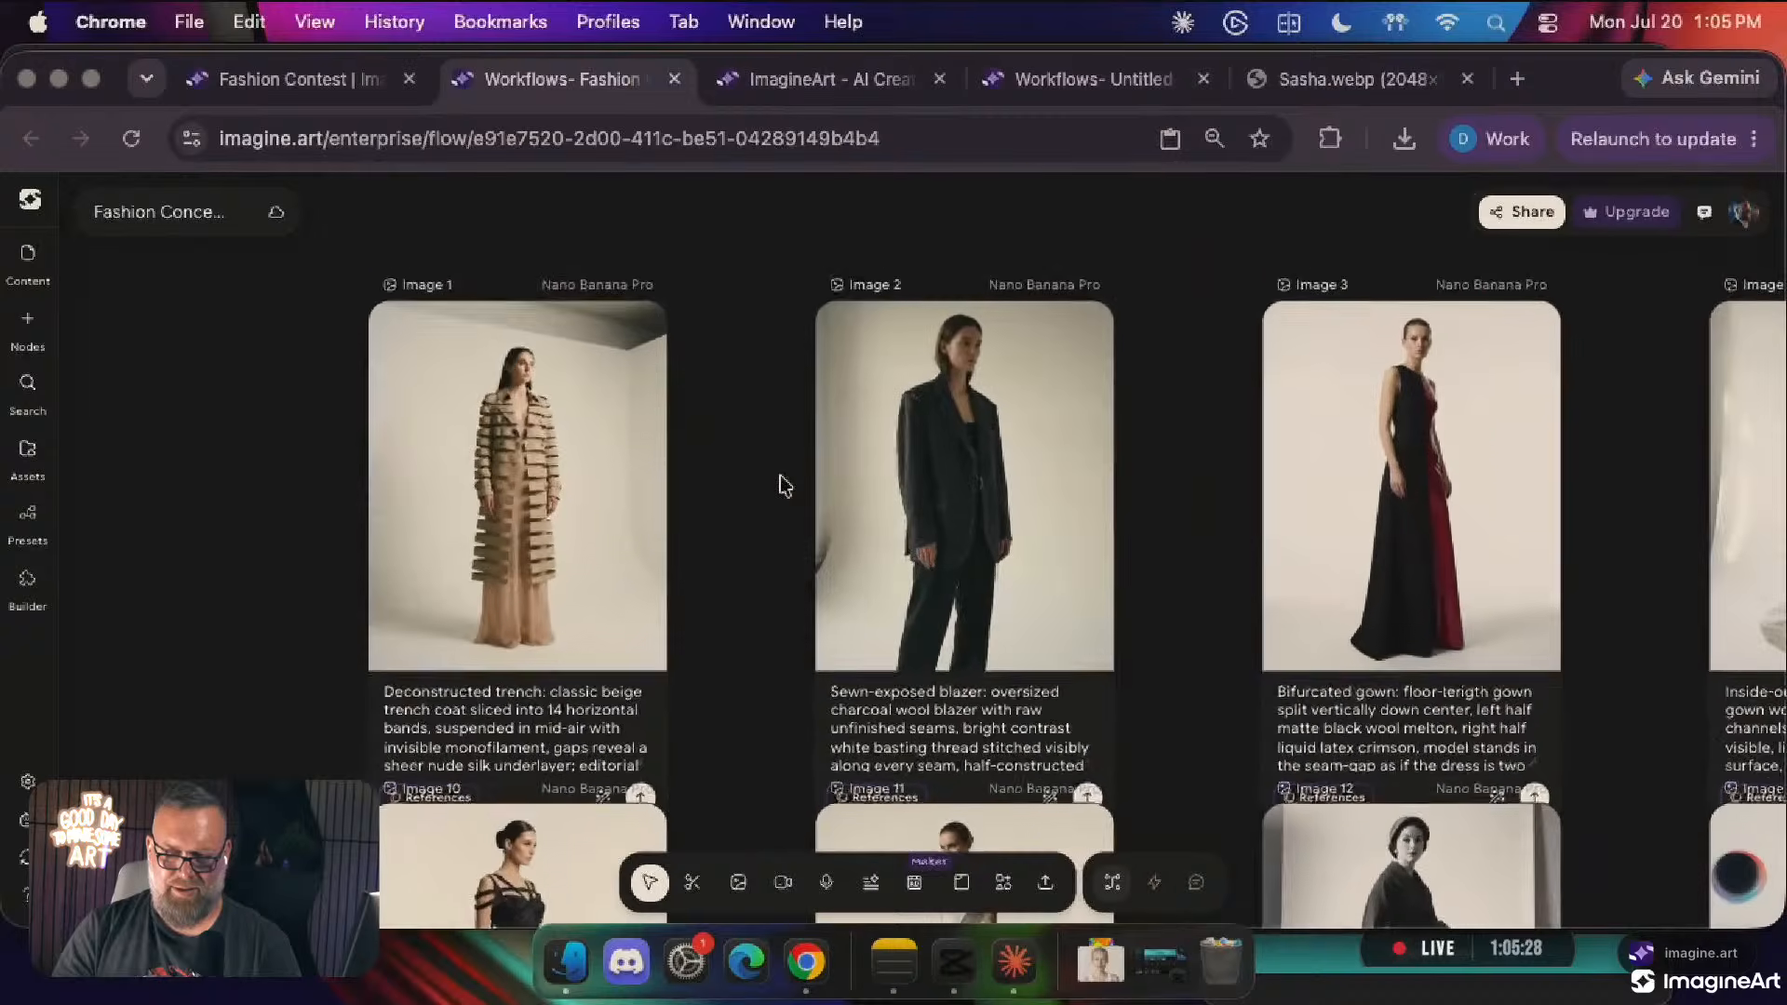
pyautogui.scroll(4, 782, 482)
pyautogui.hscroll(15, 782, 482)
pyautogui.scroll(-1, 780, 484)
pyautogui.hscroll(15, 780, 484)
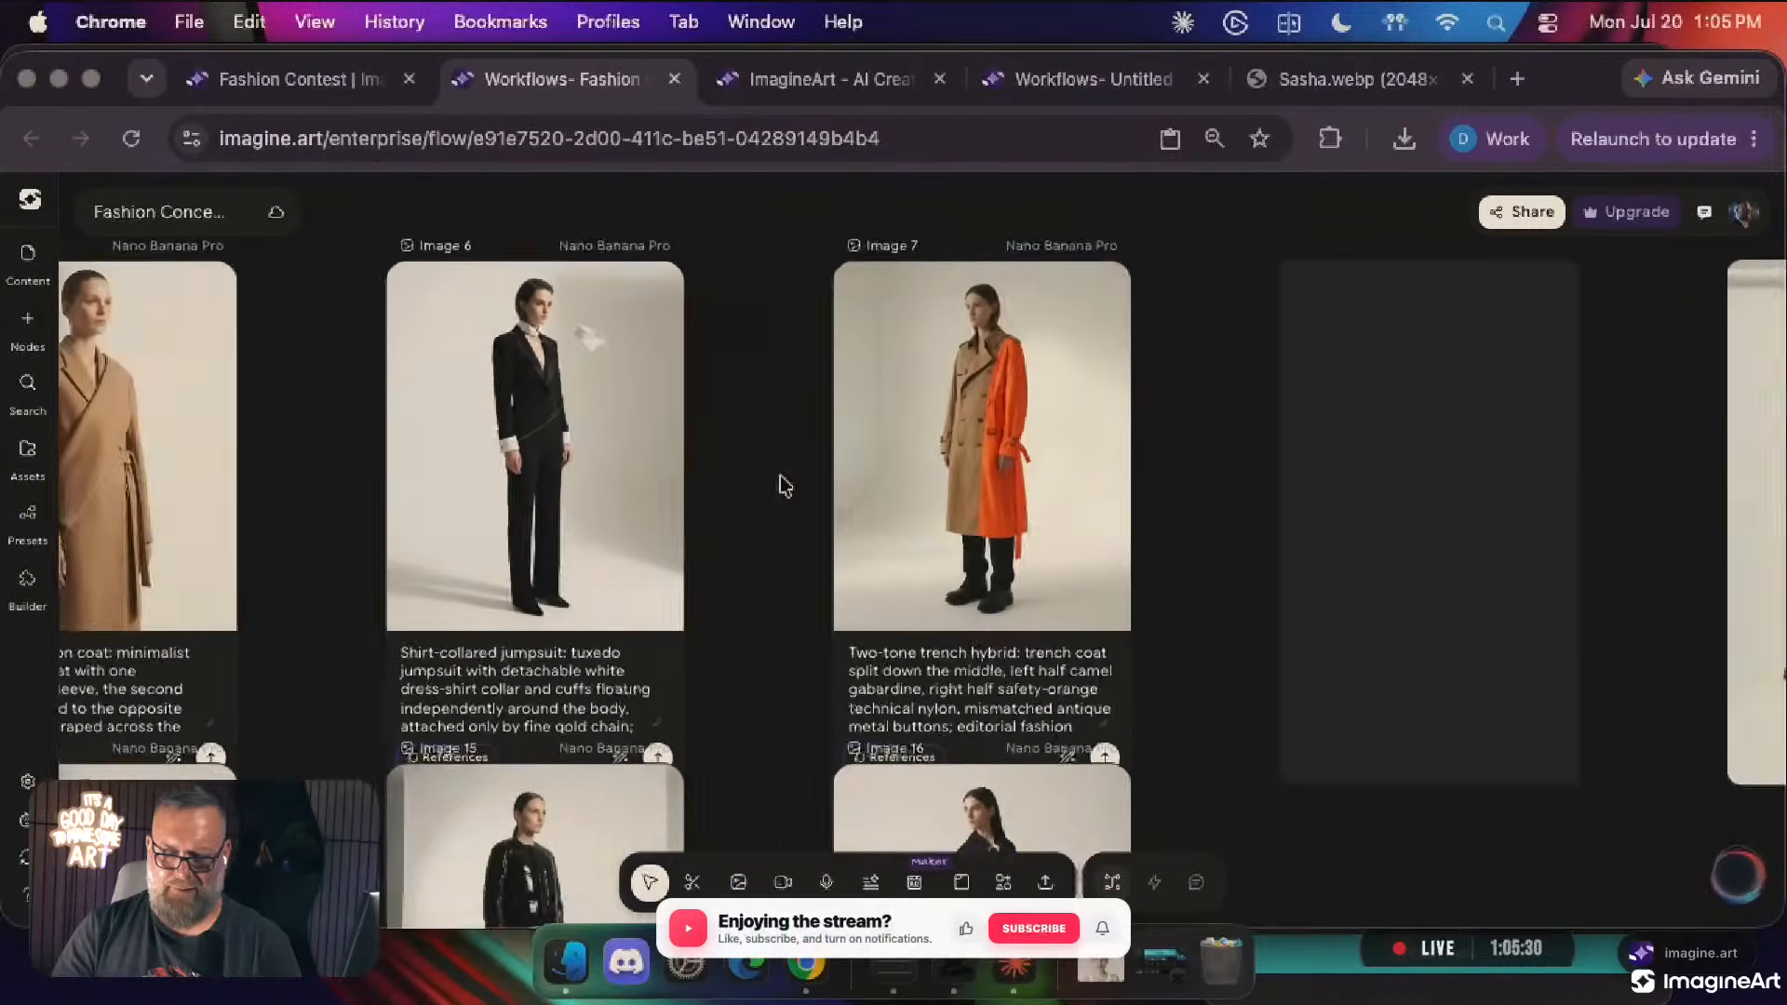
pyautogui.hscroll(6, 780, 479)
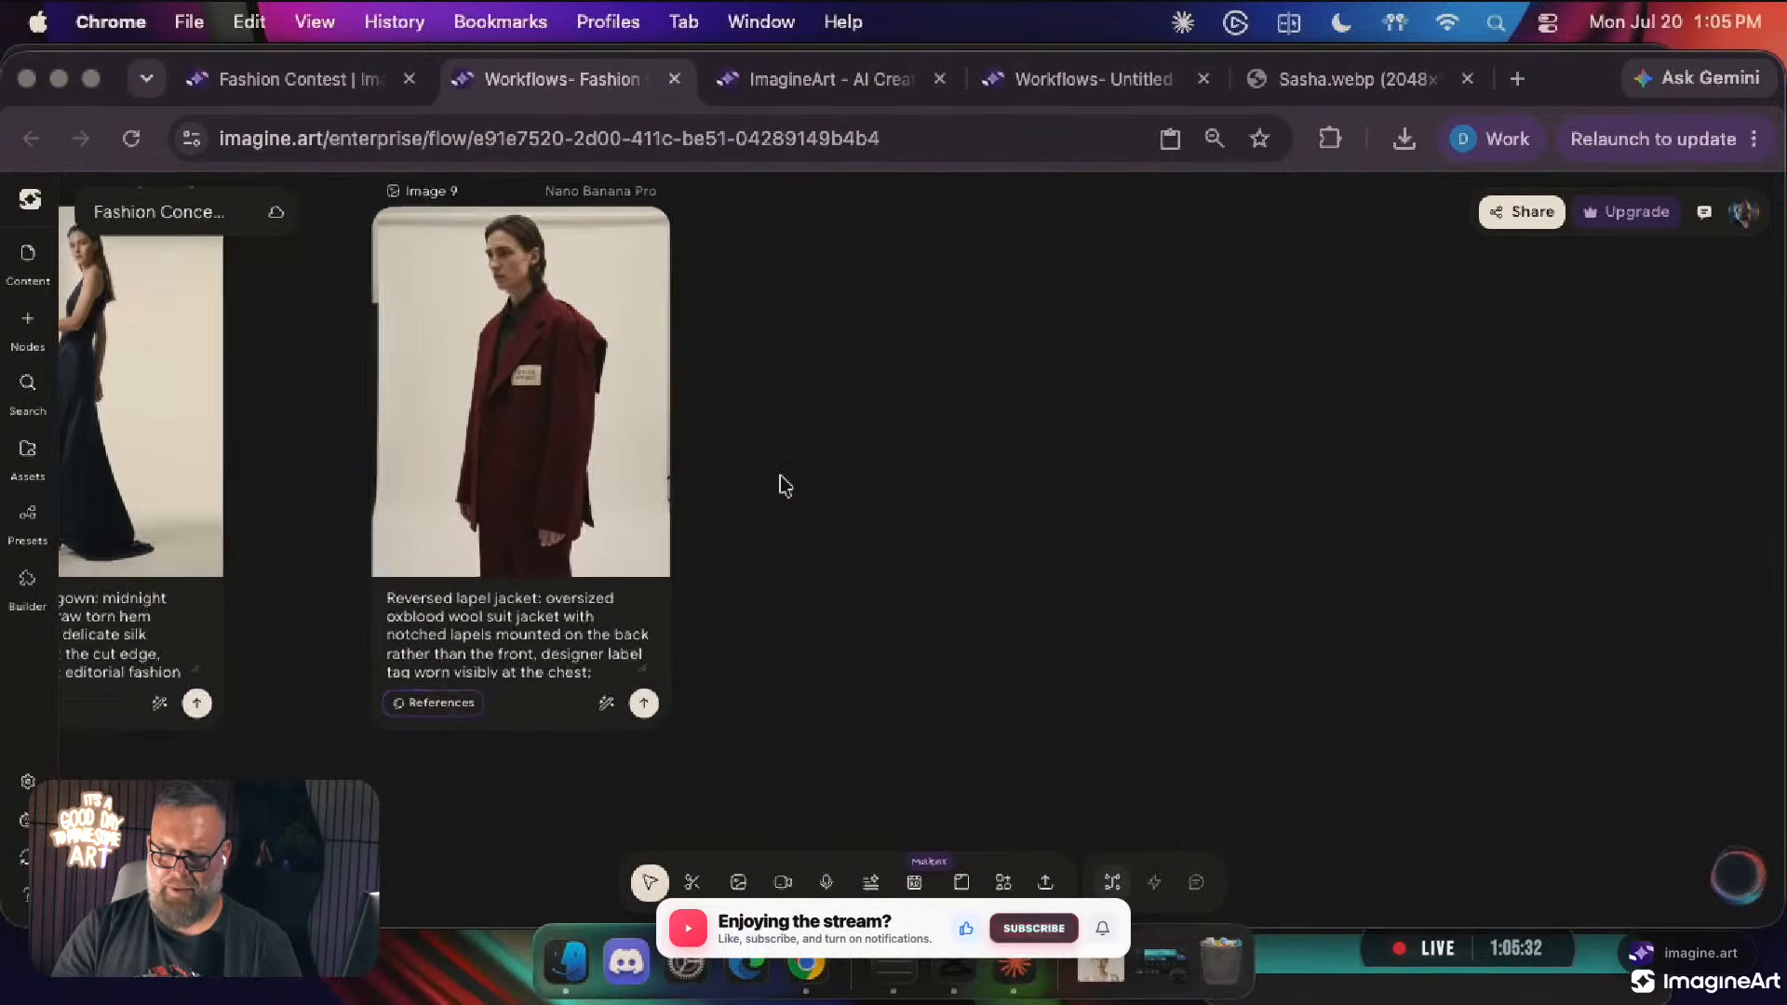
pyautogui.click(1059, 76)
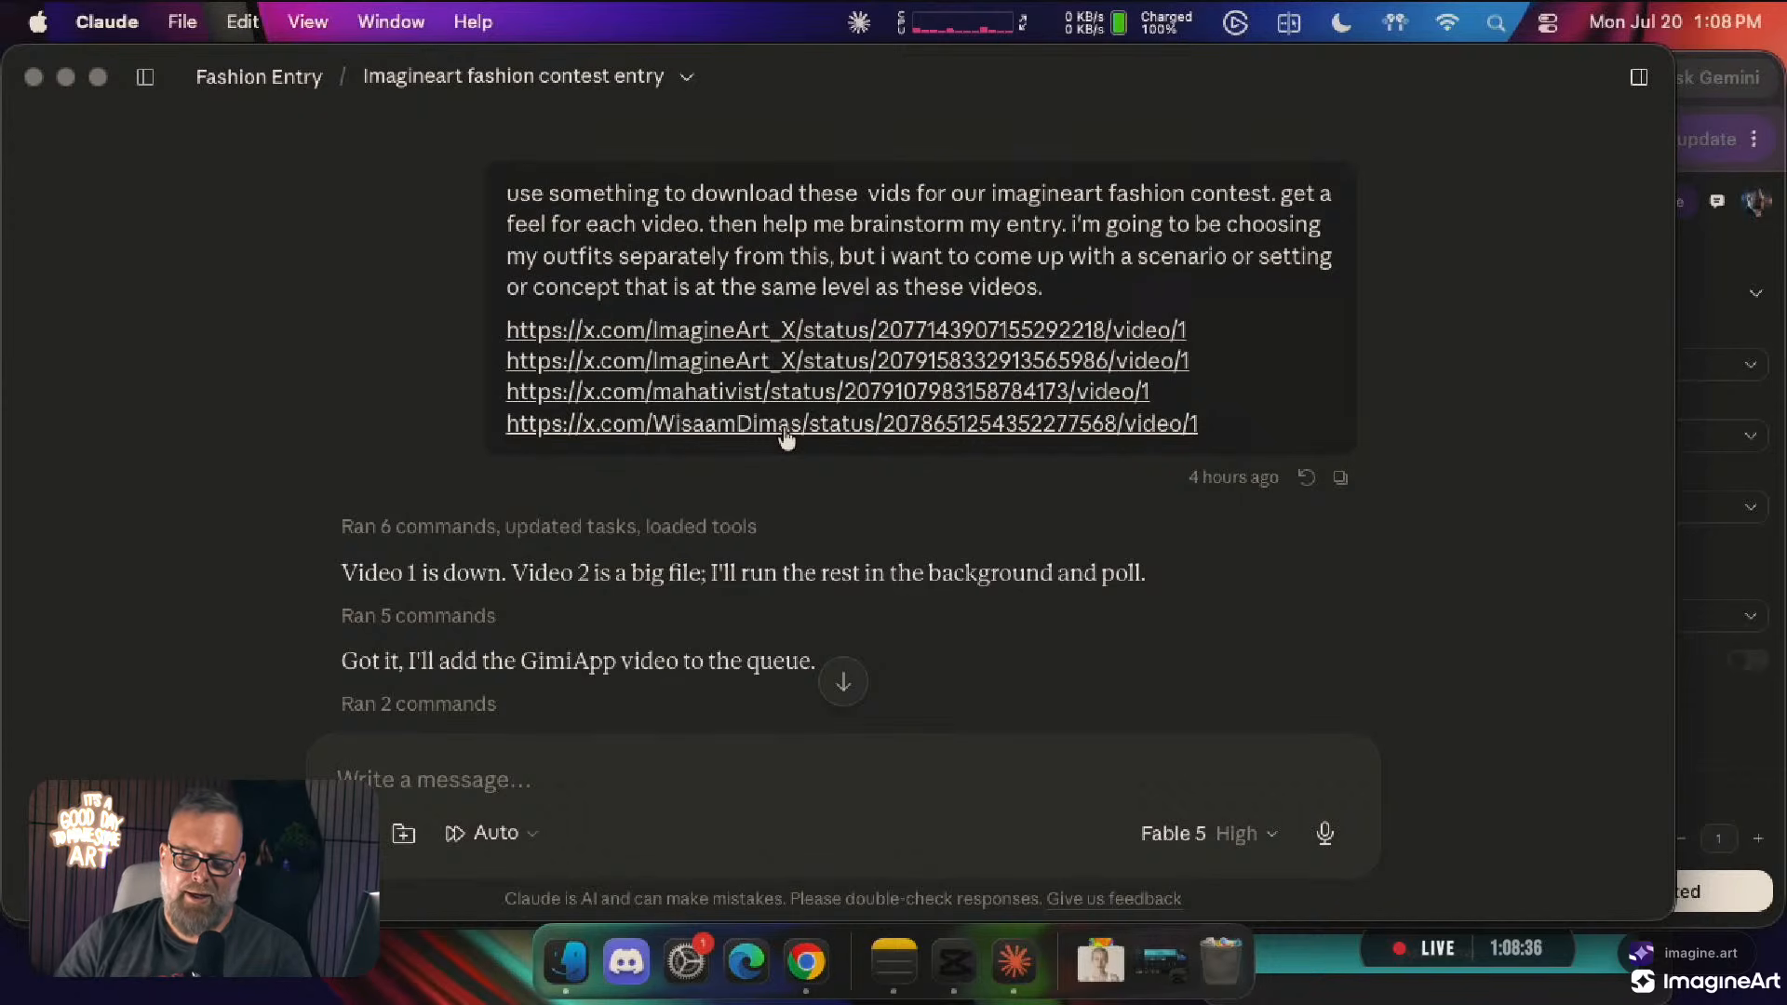
# Review the Imagineart fashion contest entry chat in Claude, from the numbered film concepts through the outfit prompt to the end of the conversation
pyautogui.scroll(-15, 787, 433)
pyautogui.scroll(-20, 786, 419)
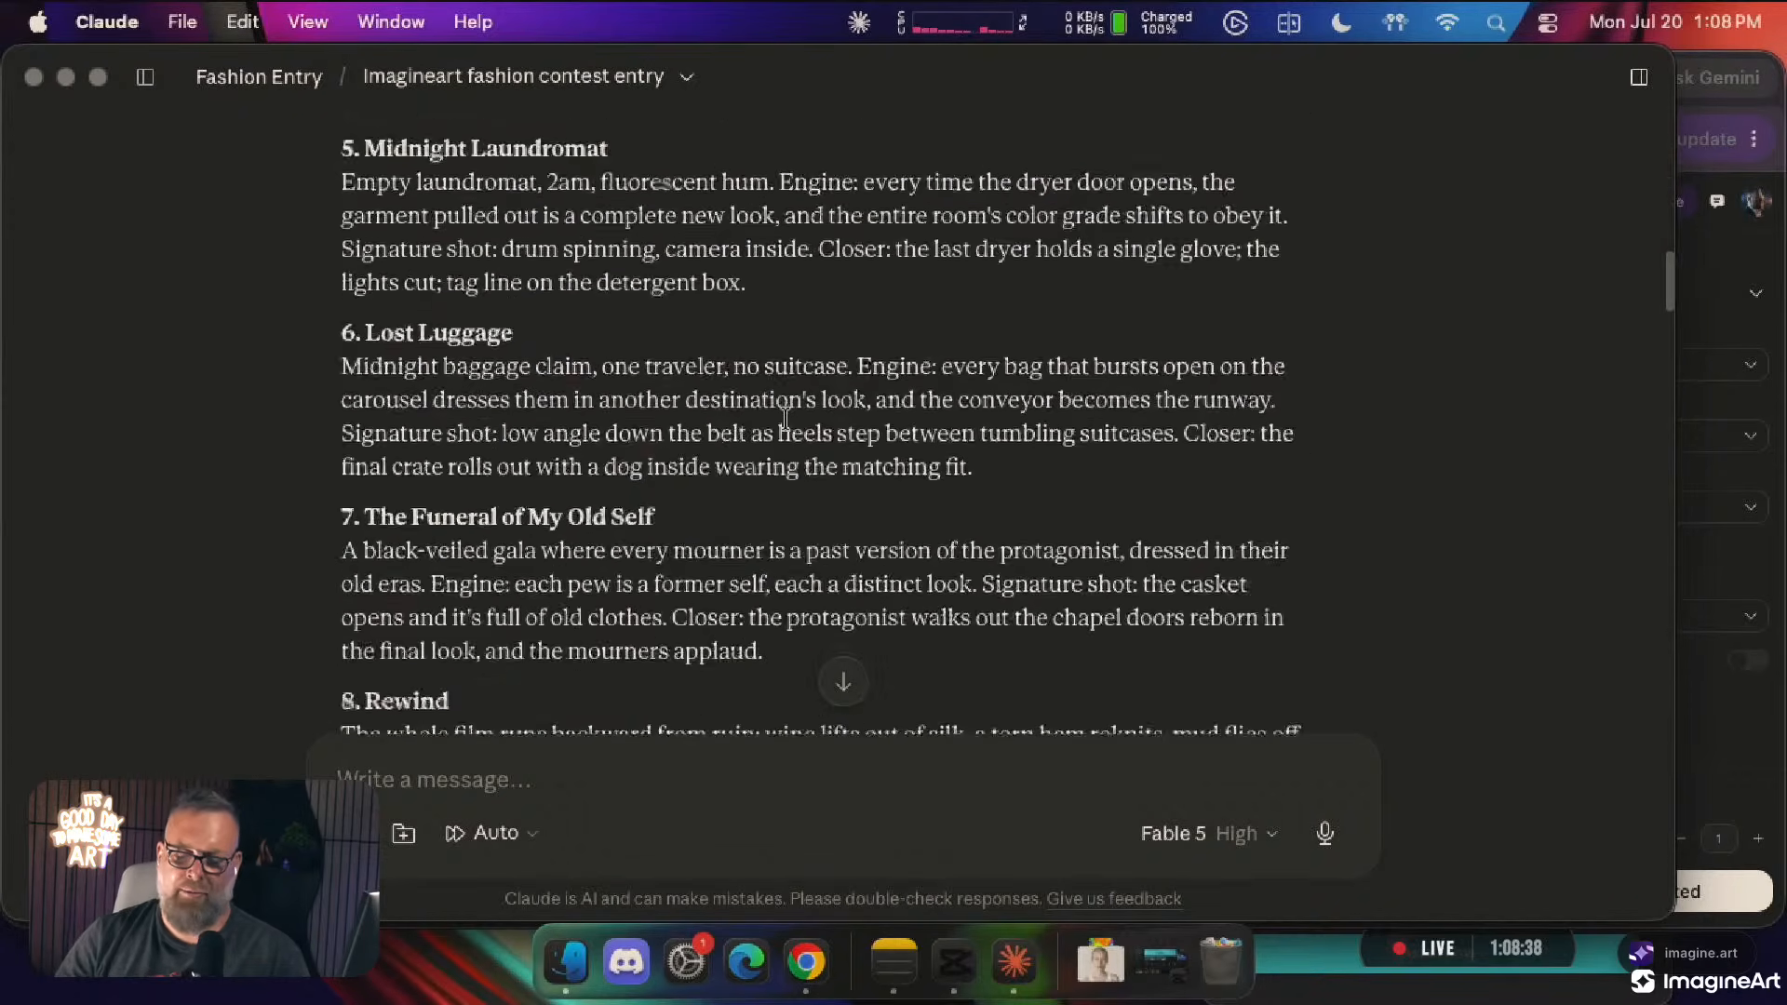
pyautogui.scroll(5, 787, 419)
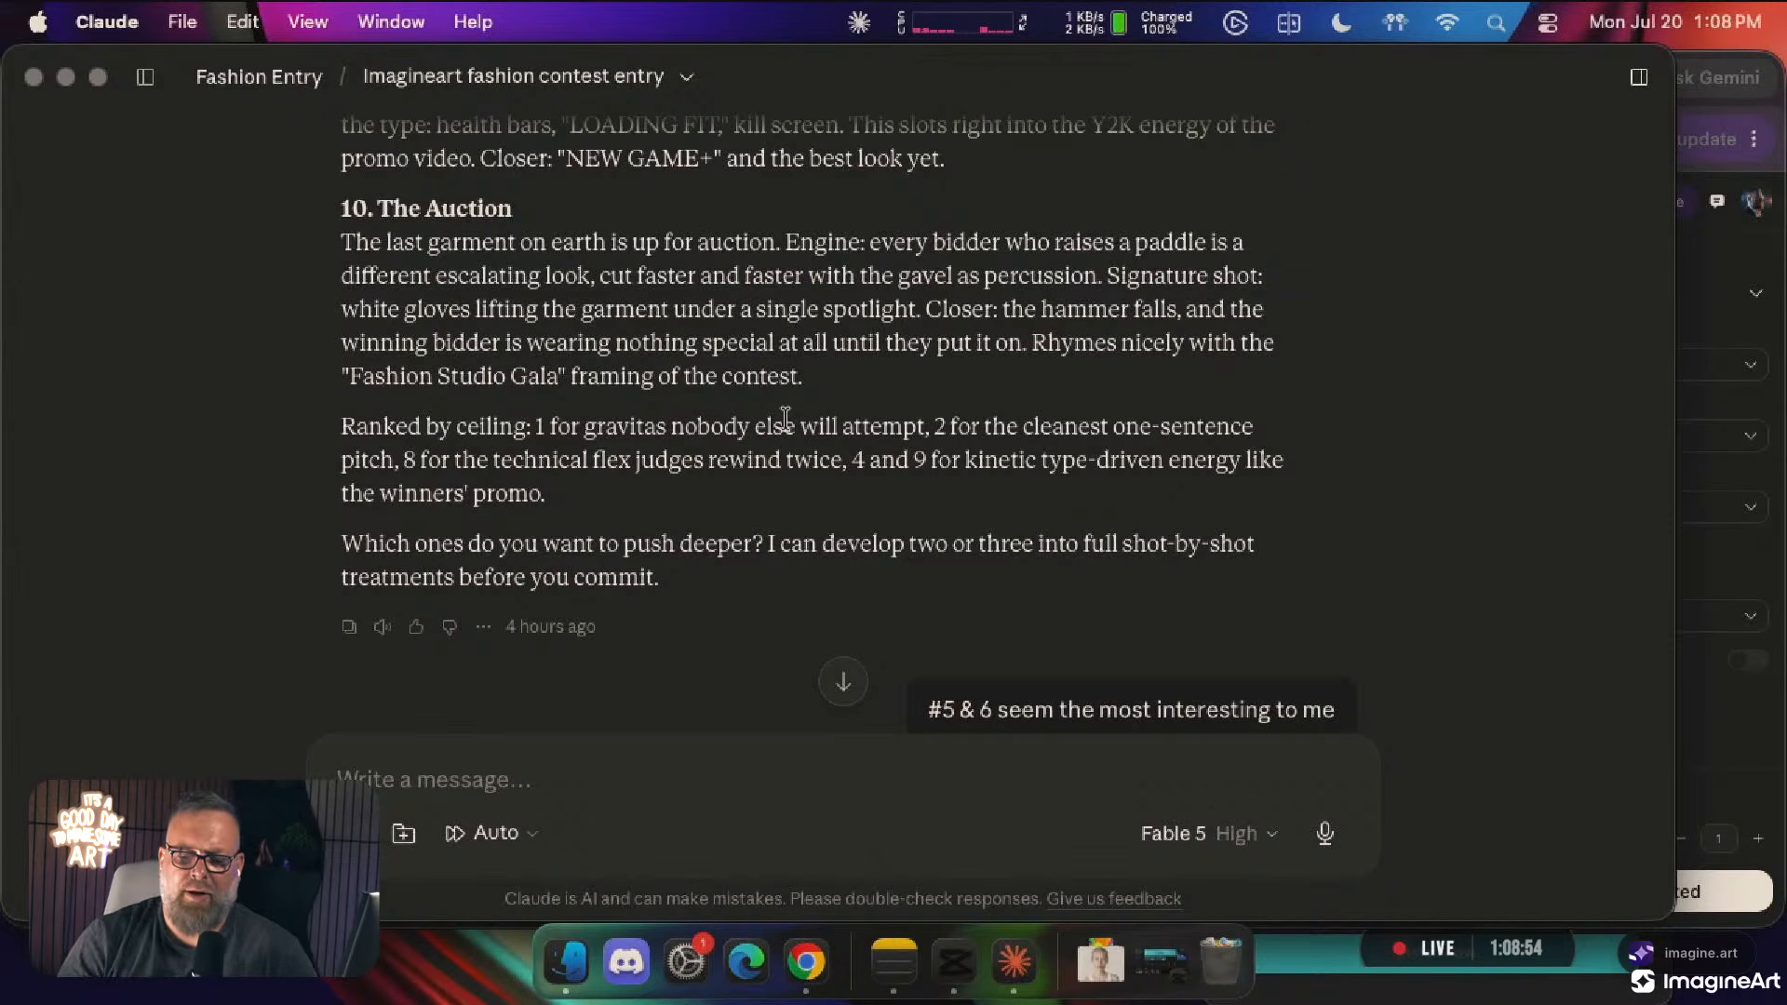
pyautogui.scroll(-20, 784, 419)
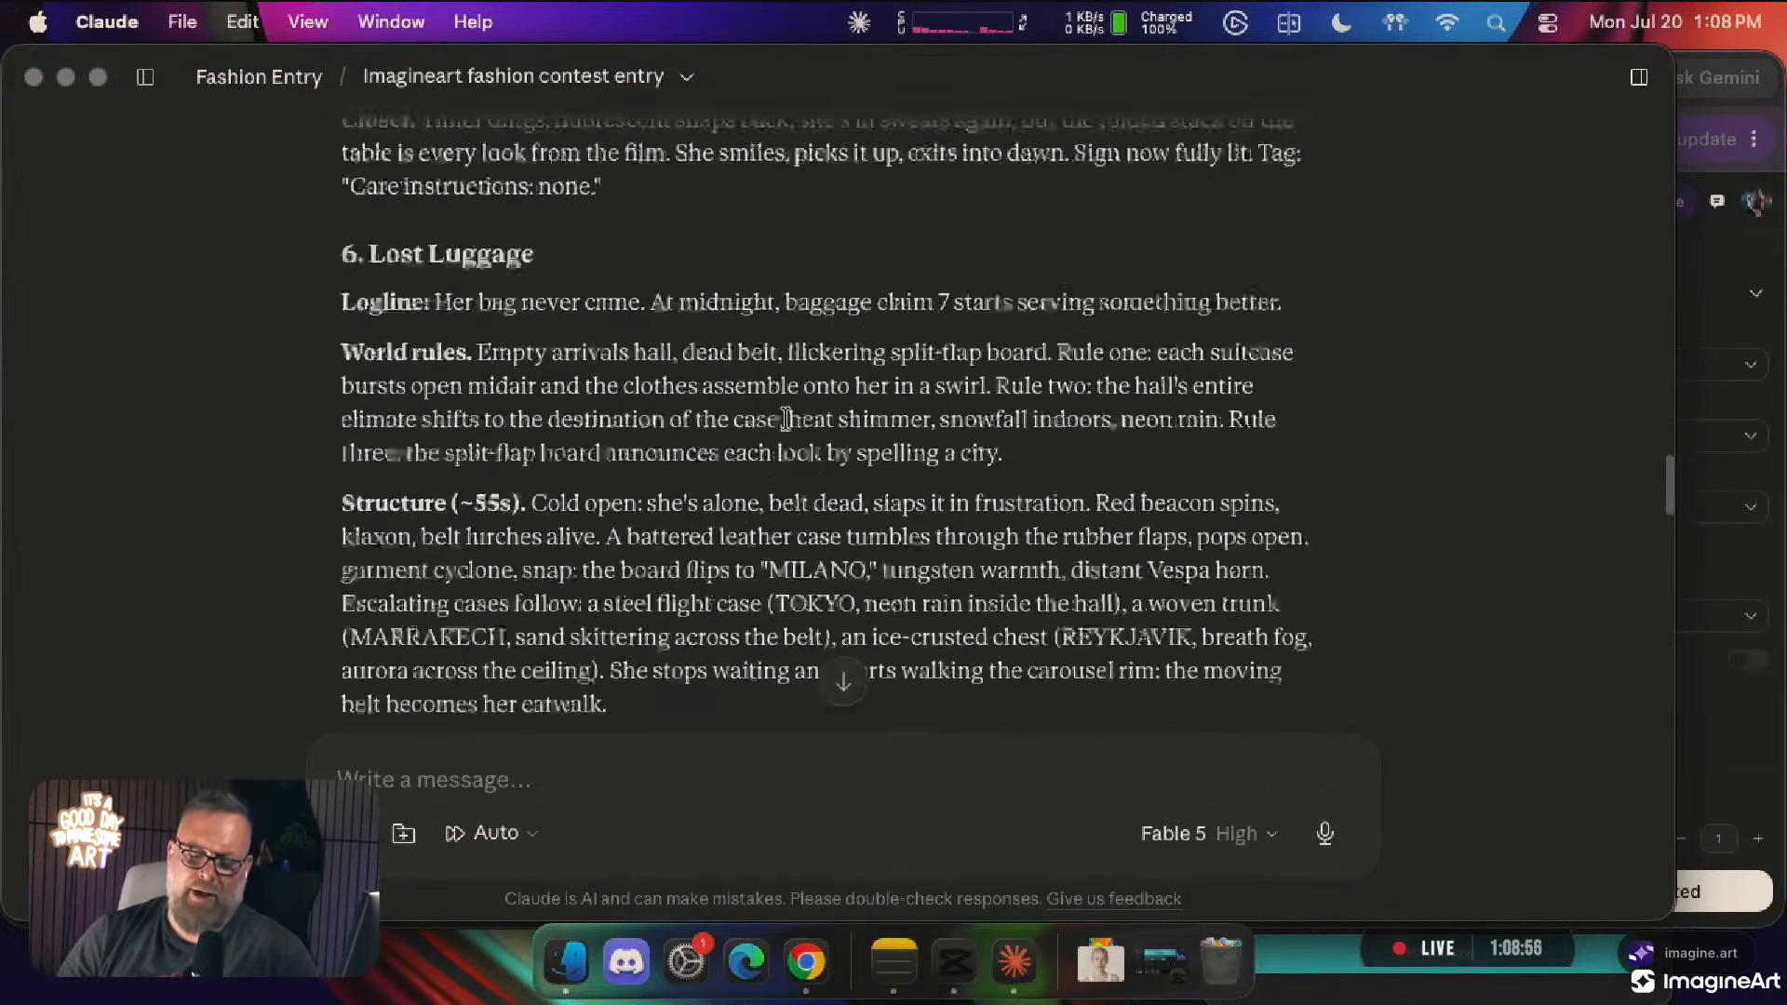
pyautogui.scroll(20, 785, 419)
pyautogui.scroll(-1, 801, 558)
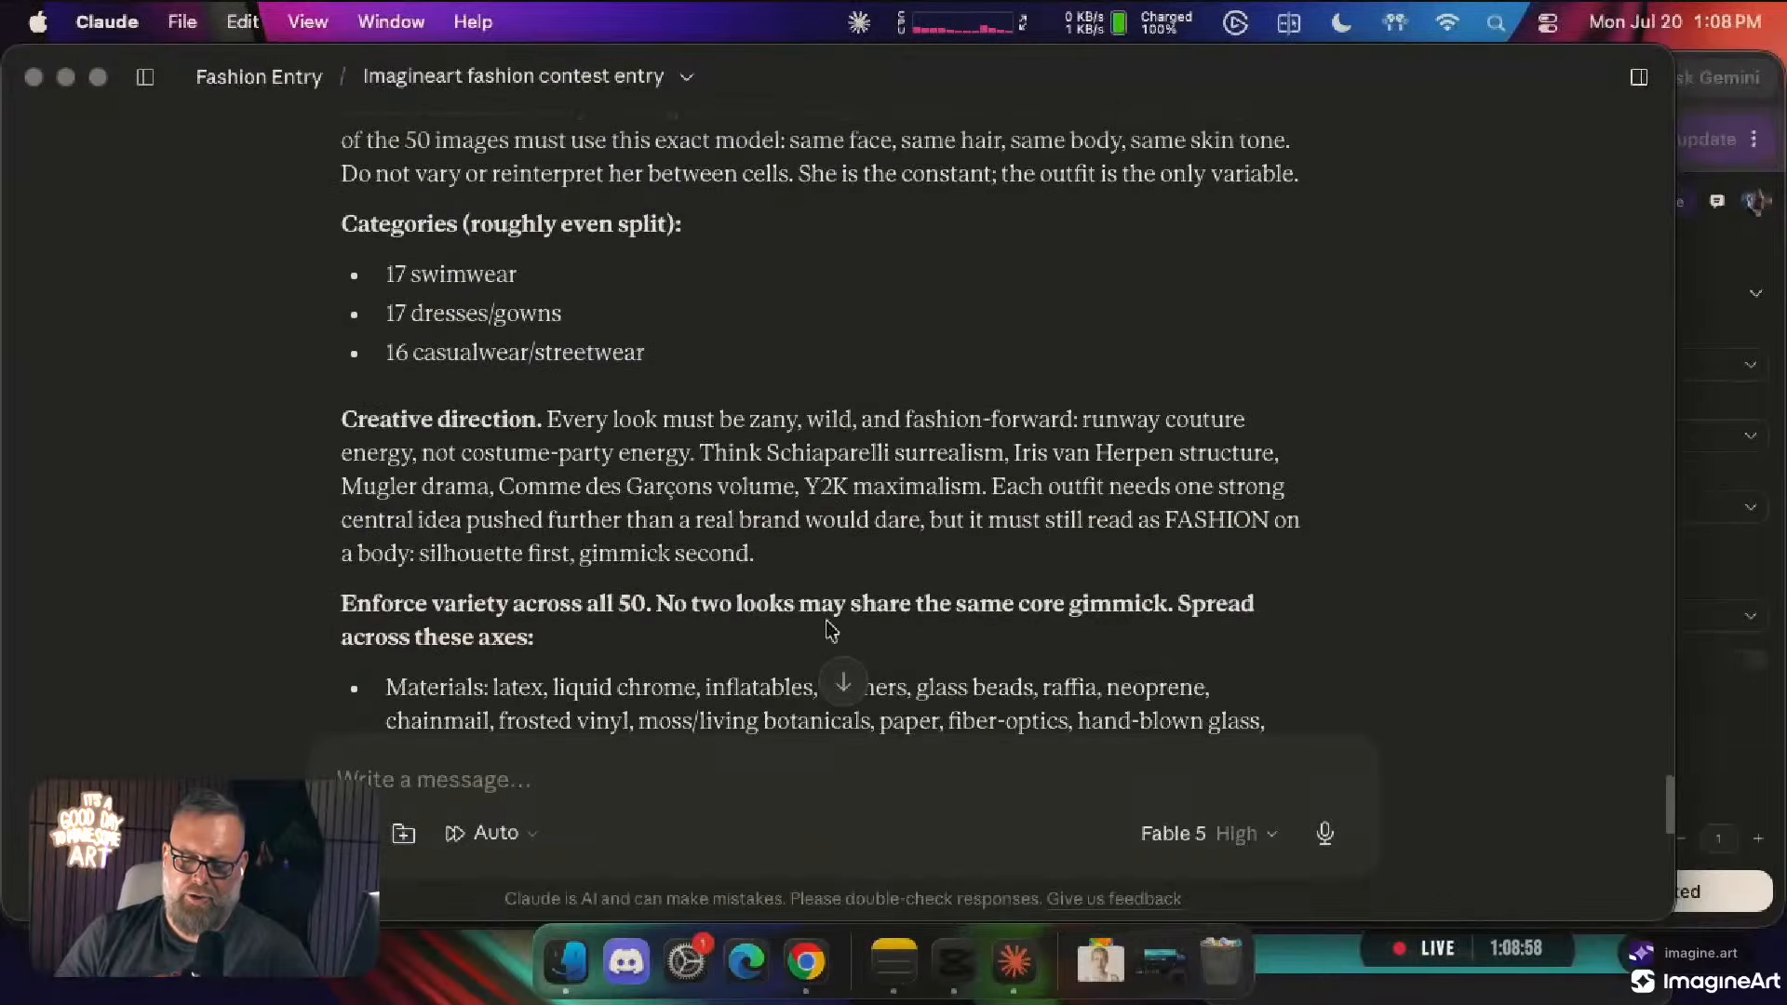
pyautogui.click(843, 688)
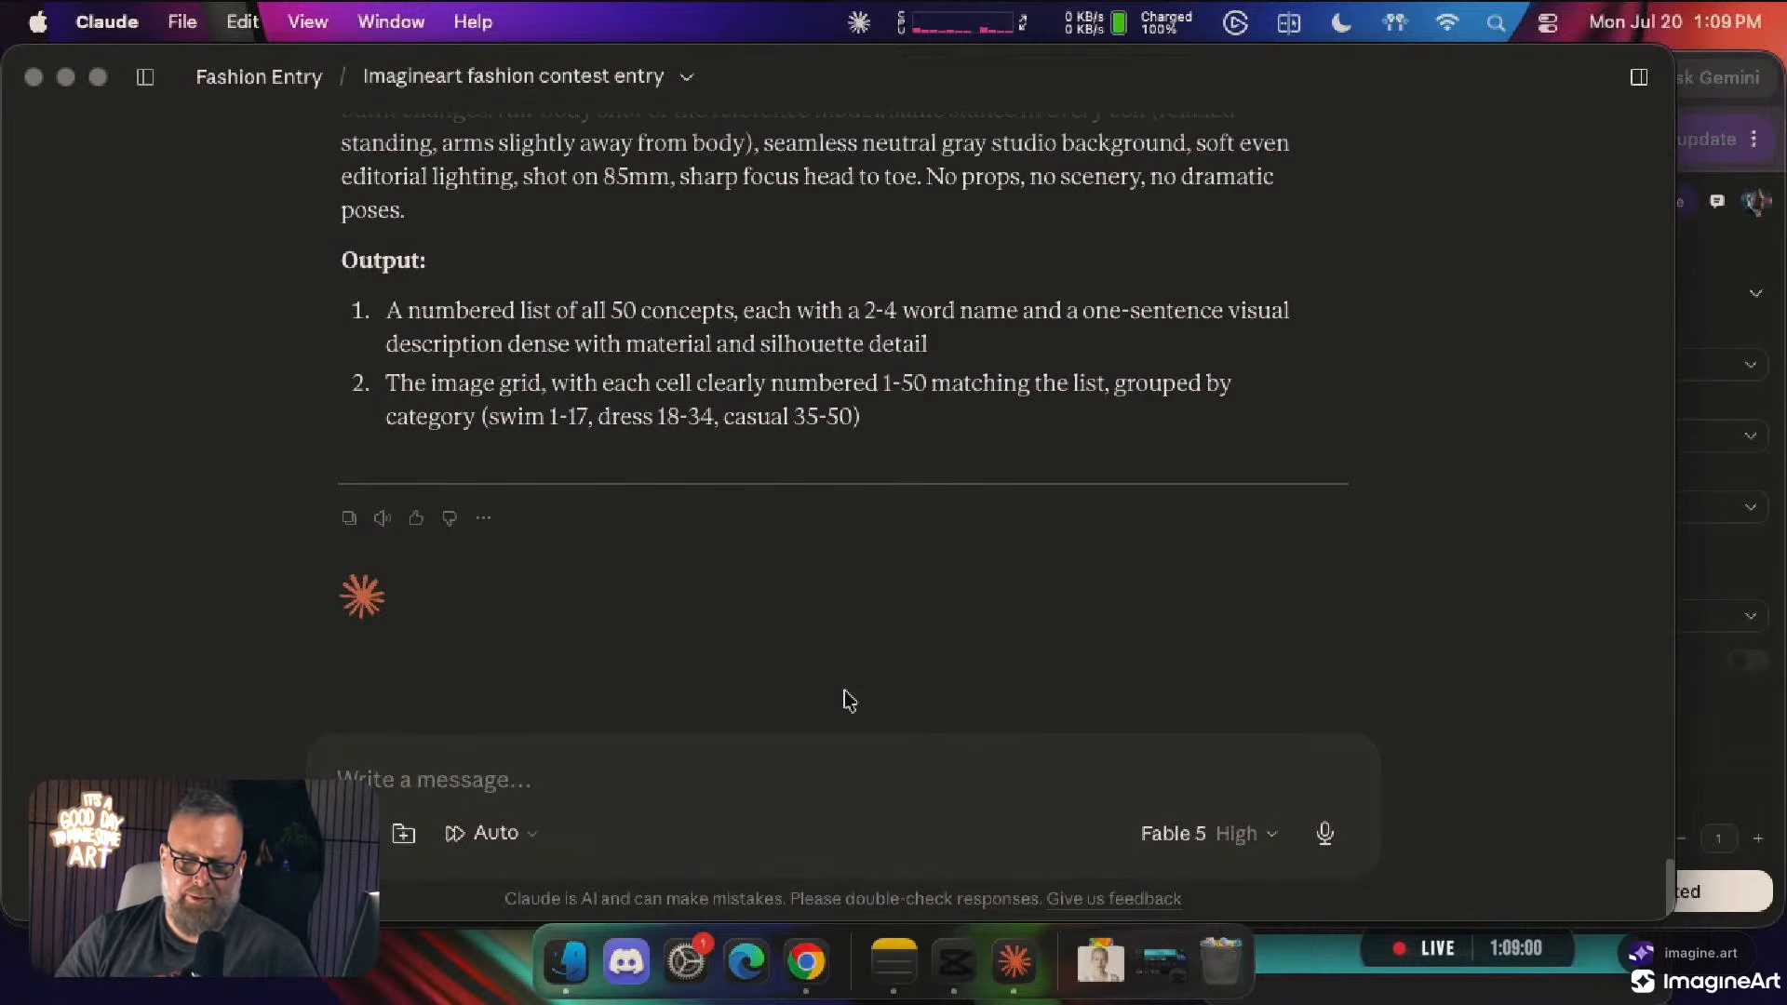
# Reread the updated workflows agent prompt in the Claude chat, from the reference image request to the creative direction
pyautogui.scroll(10, 849, 700)
pyautogui.scroll(-8, 849, 700)
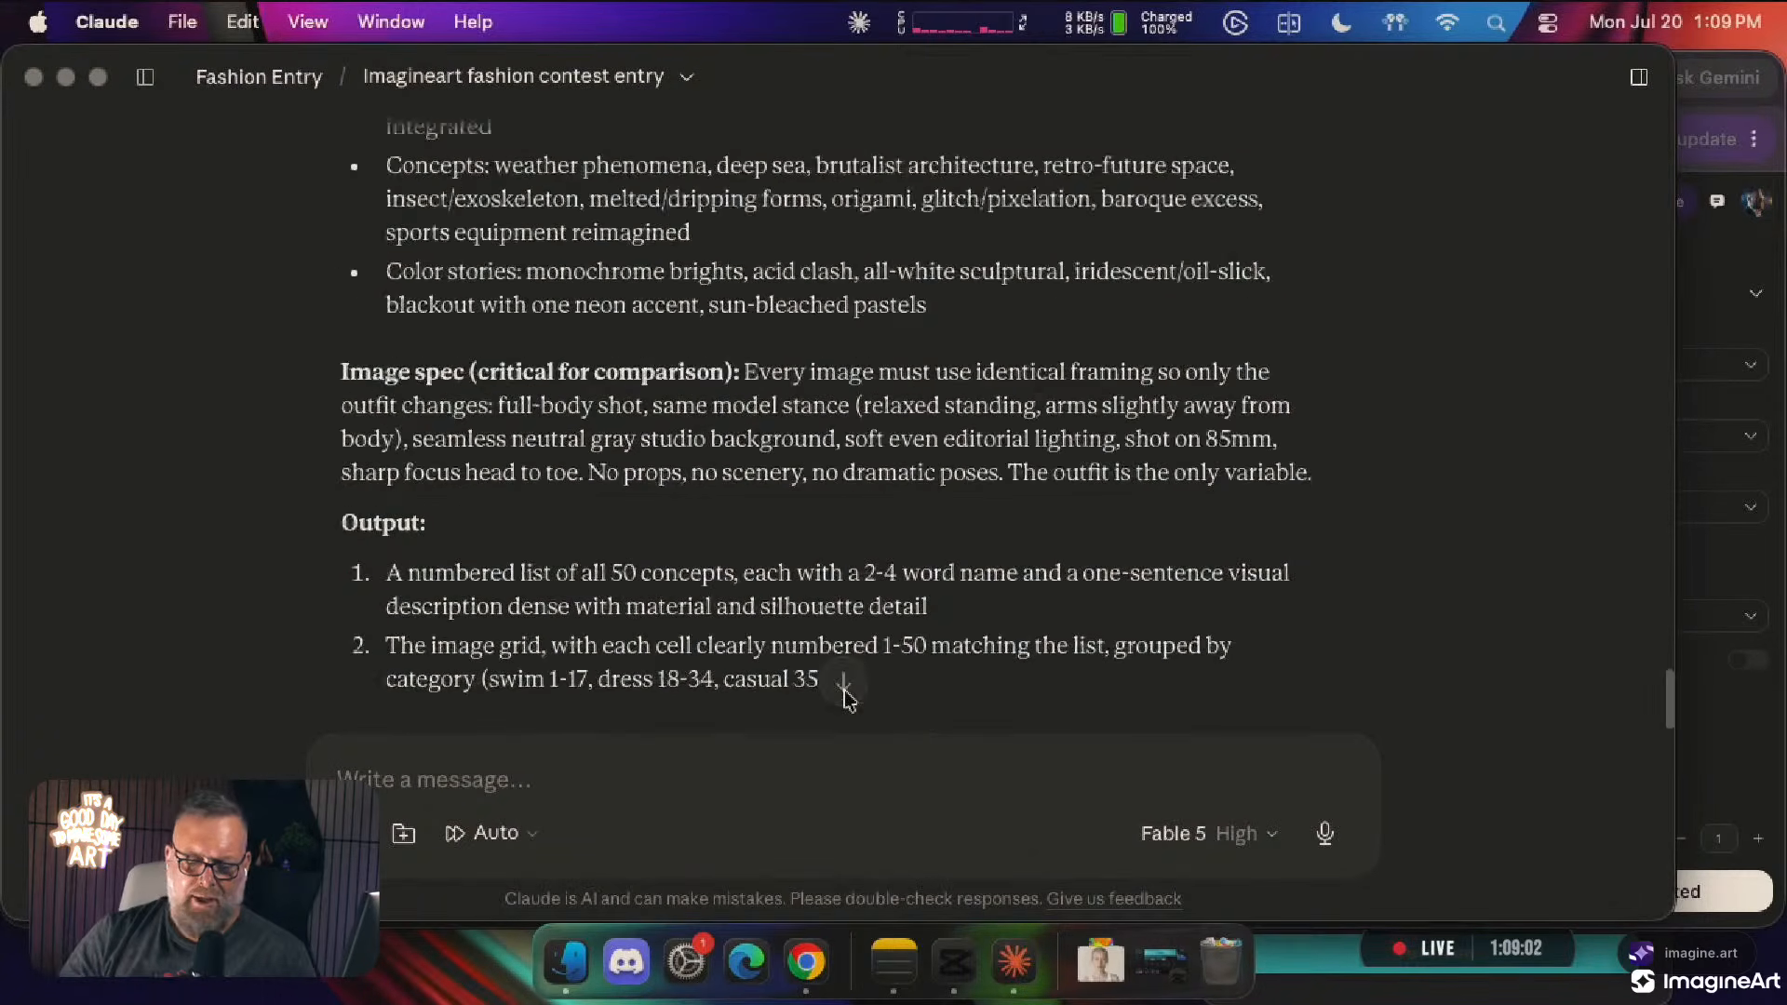
pyautogui.click(844, 689)
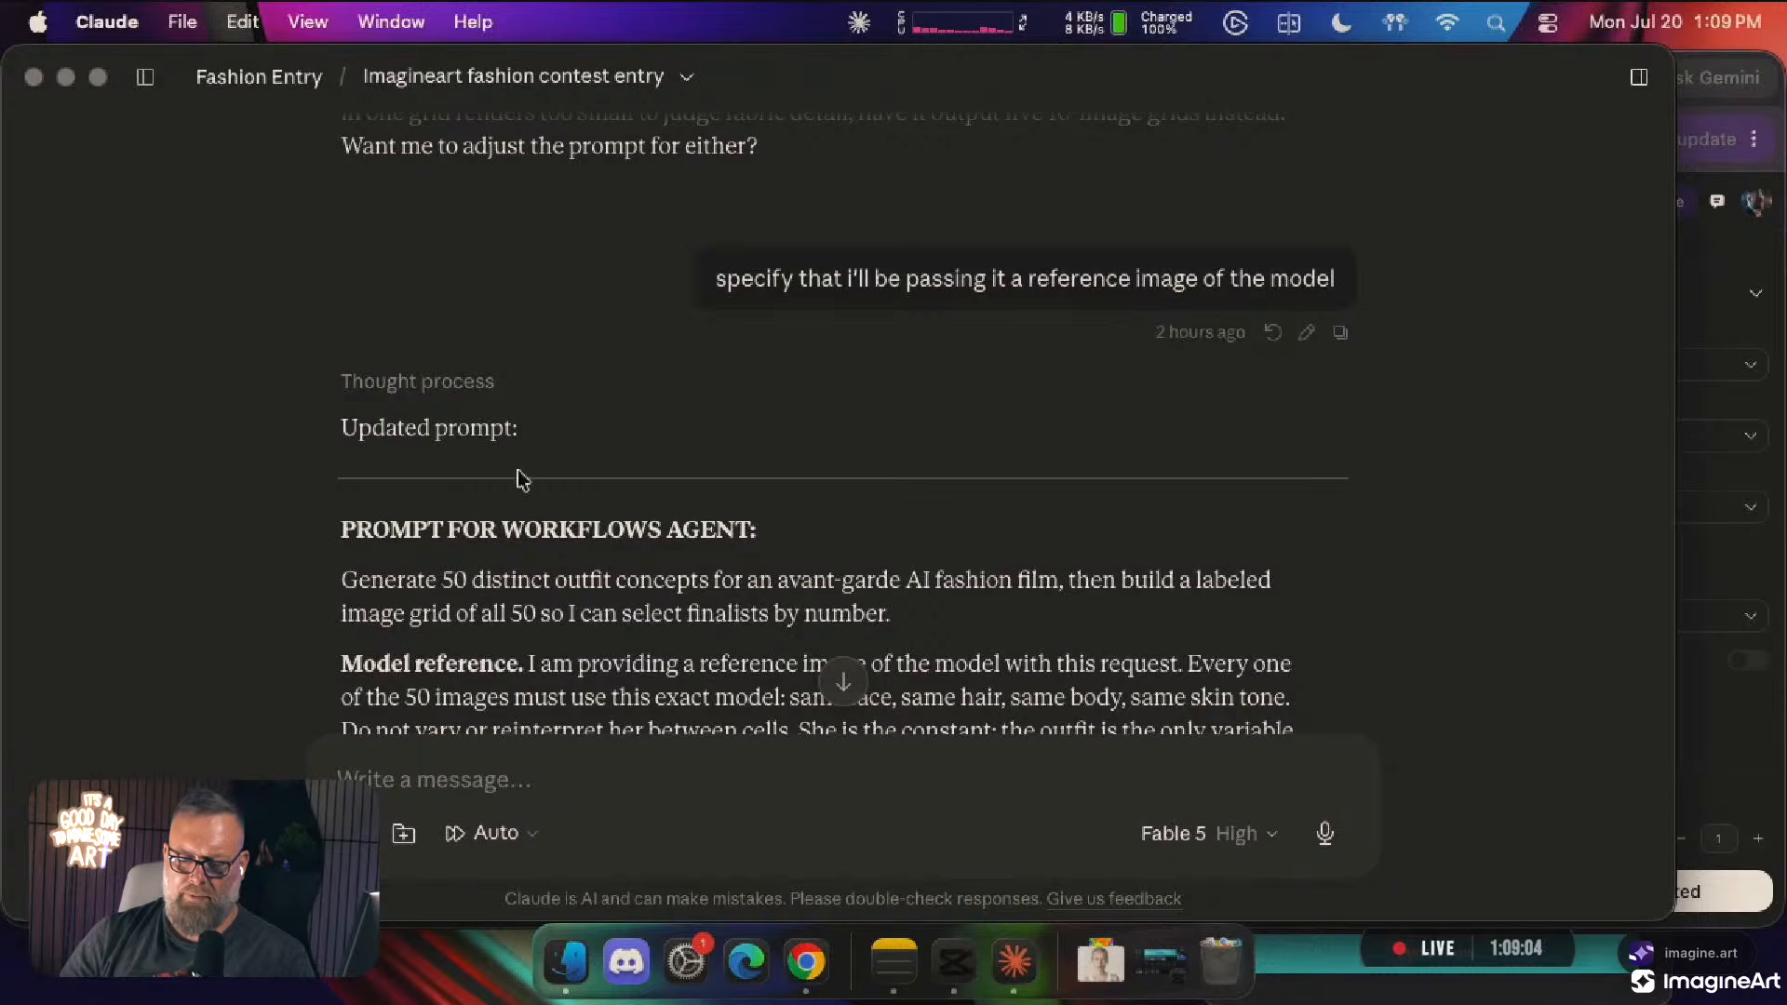
pyautogui.scroll(-2, 435, 490)
pyautogui.scroll(-5, 435, 490)
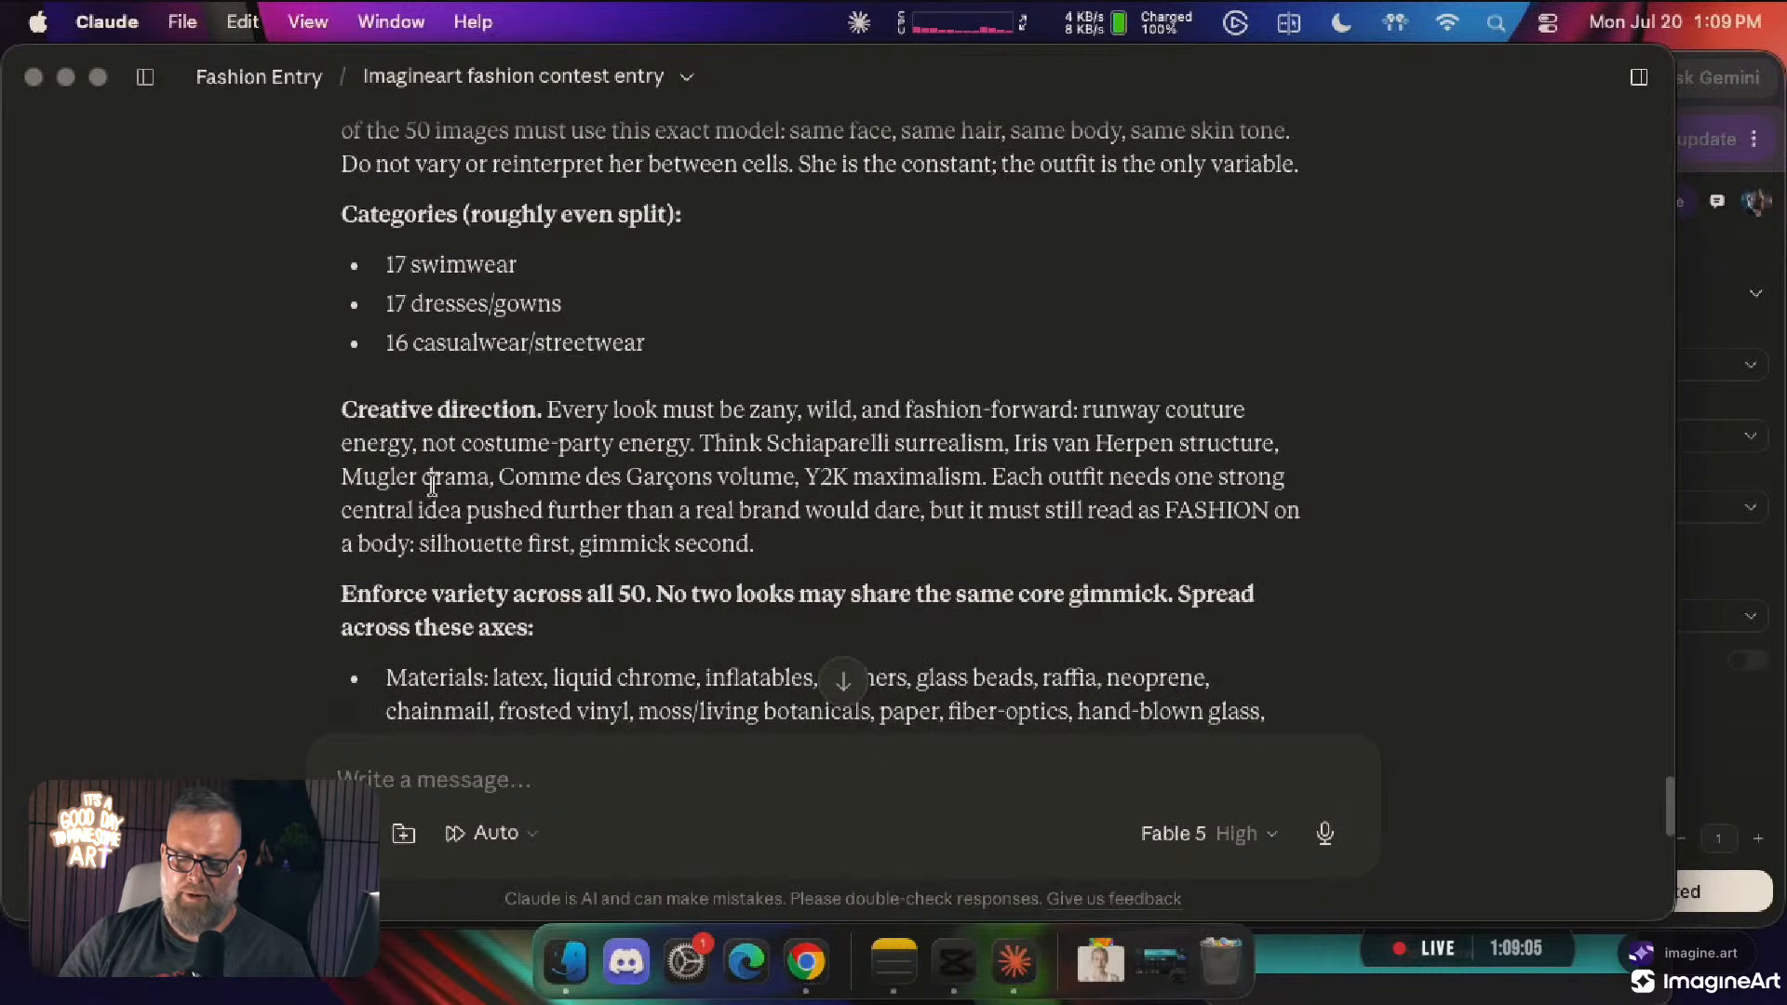
# Switch to the untitled workflow in Chrome and inspect the orange inflatable swimsuit look, Image 59, up close
pyautogui.click(806, 961)
pyautogui.scroll(3, 1144, 304)
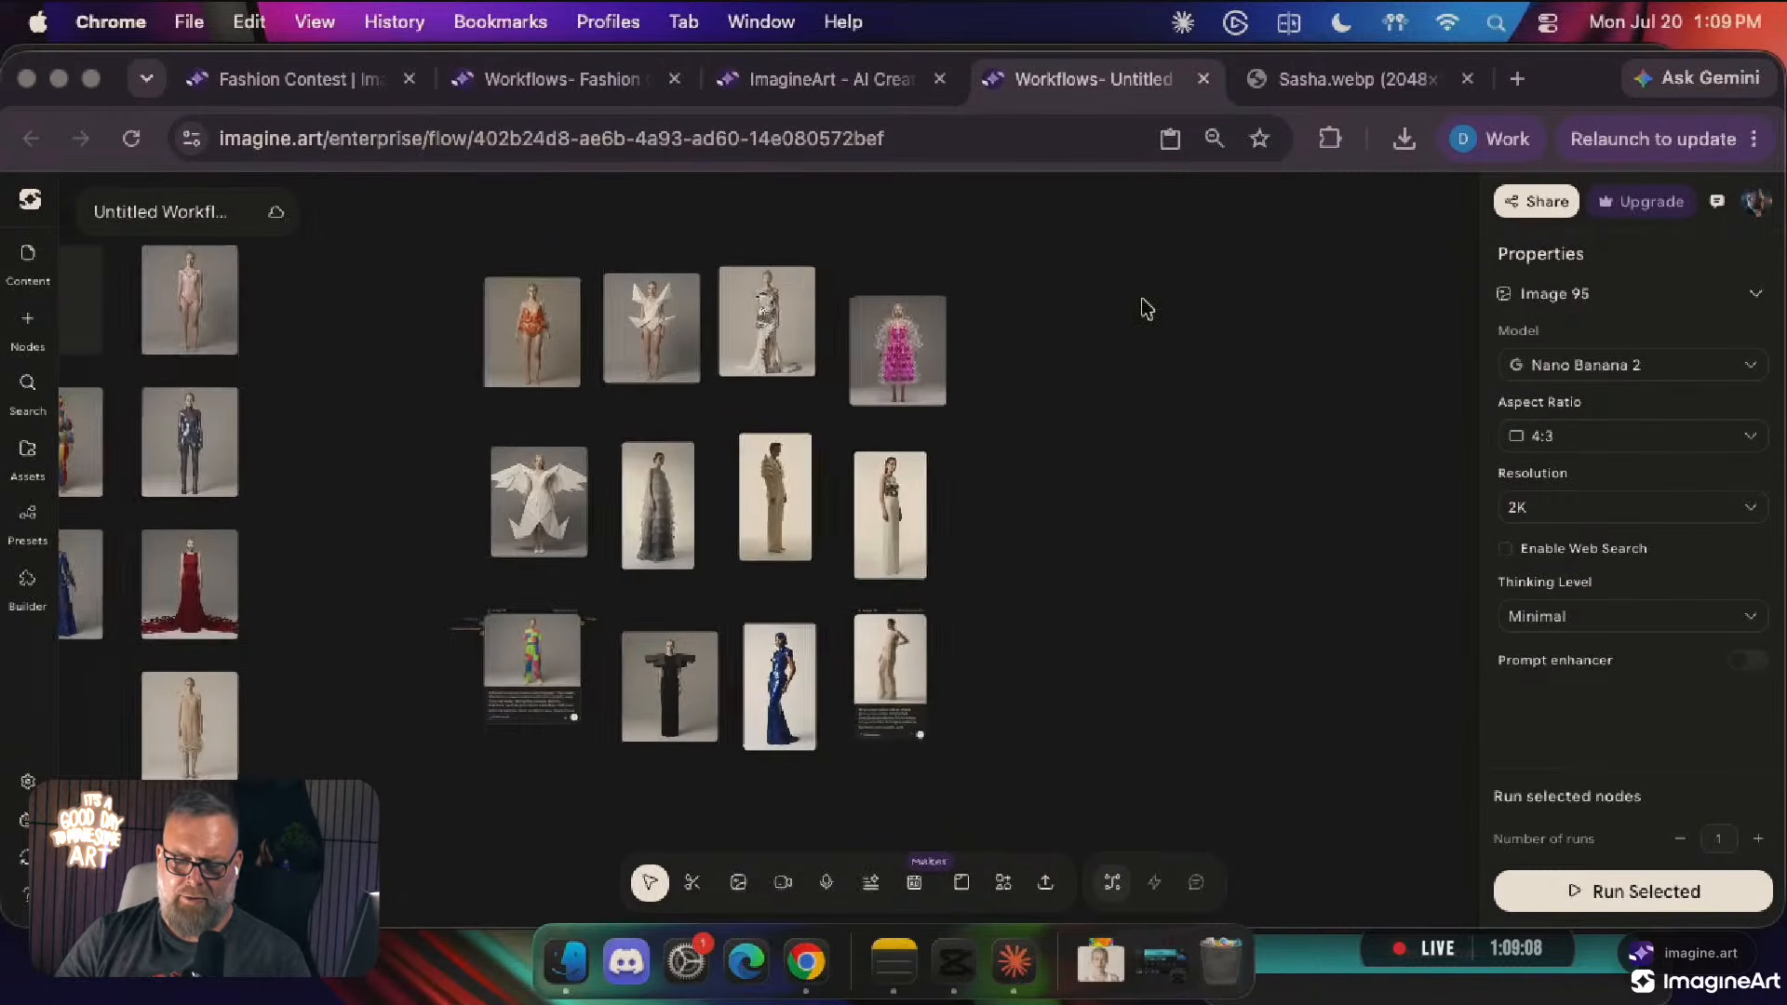
pyautogui.scroll(8, 723, 366)
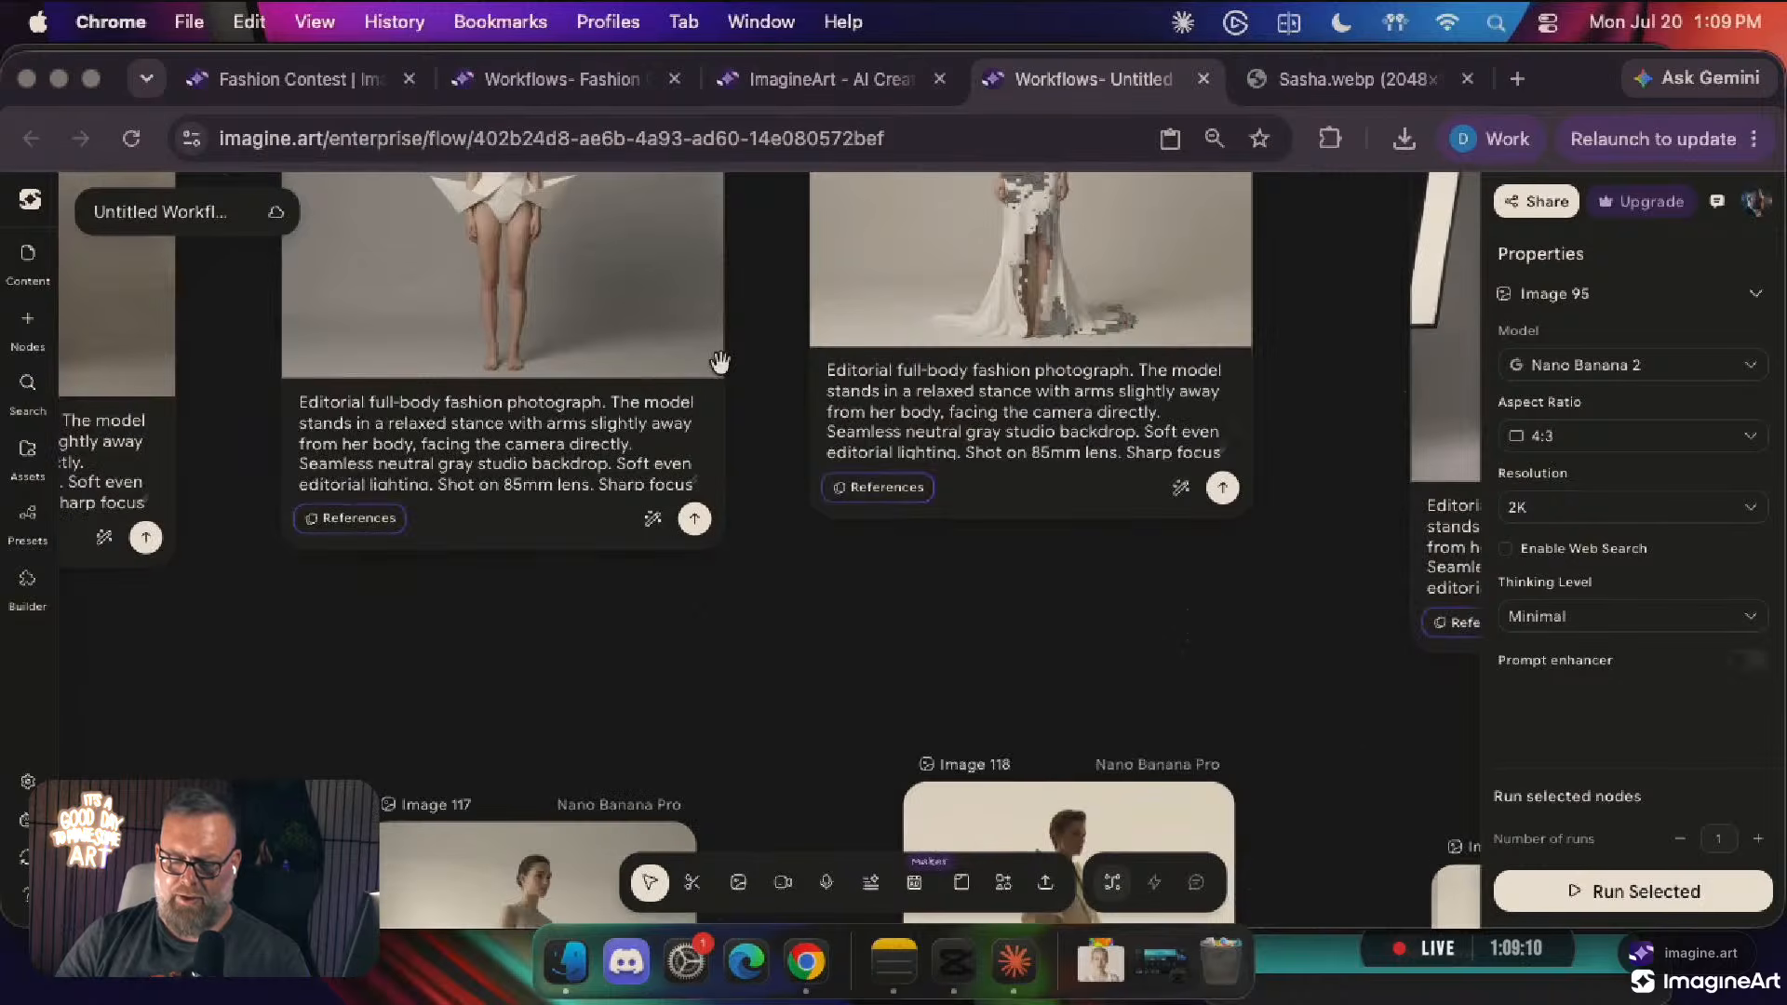
pyautogui.hscroll(-3, 722, 370)
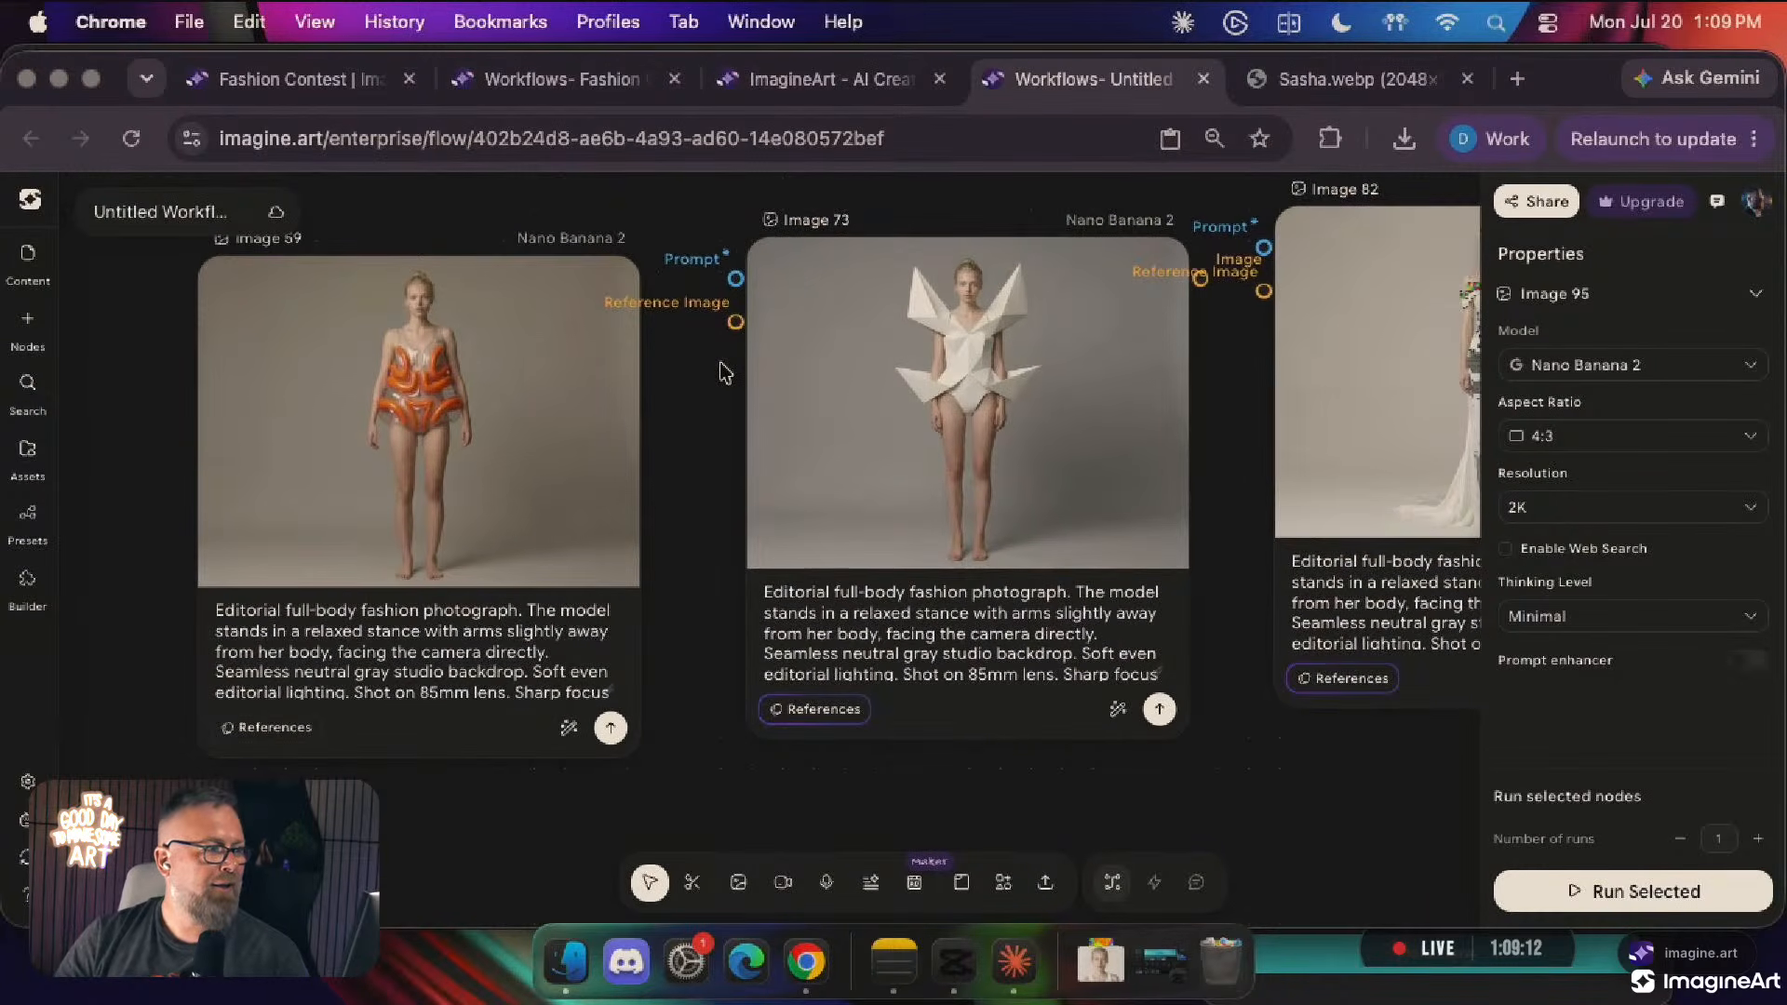
pyautogui.moveTo(414, 410)
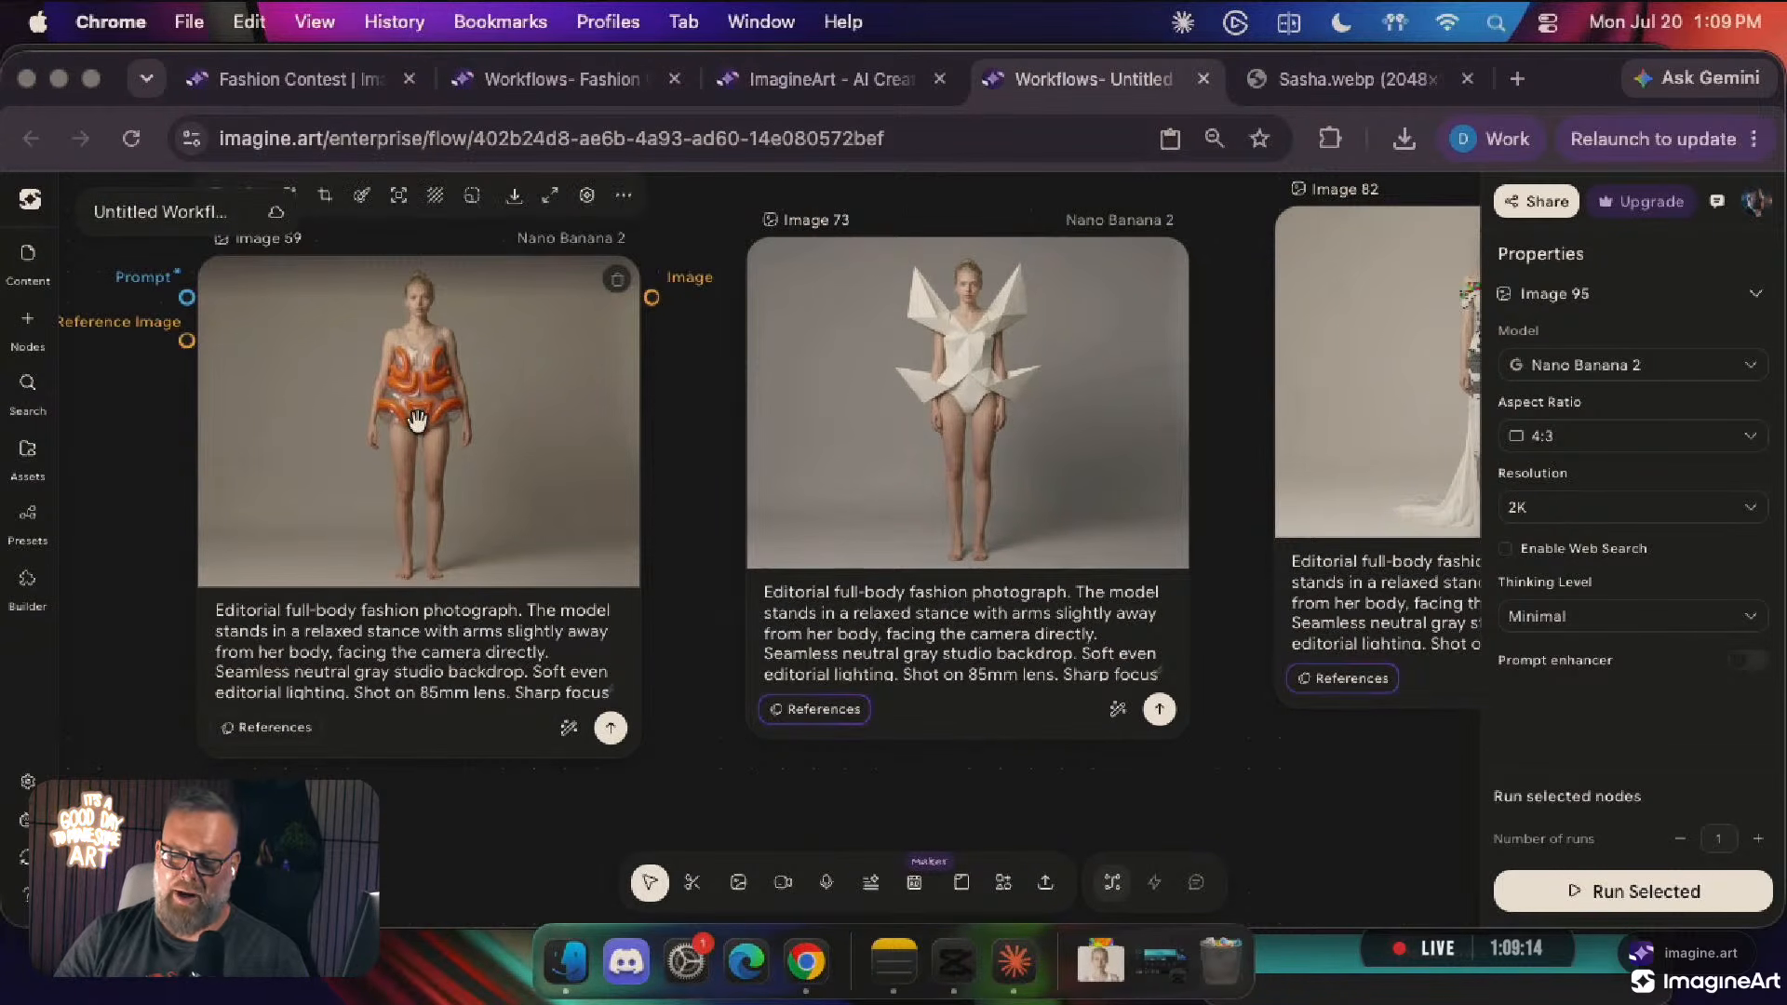
pyautogui.scroll(5, 413, 406)
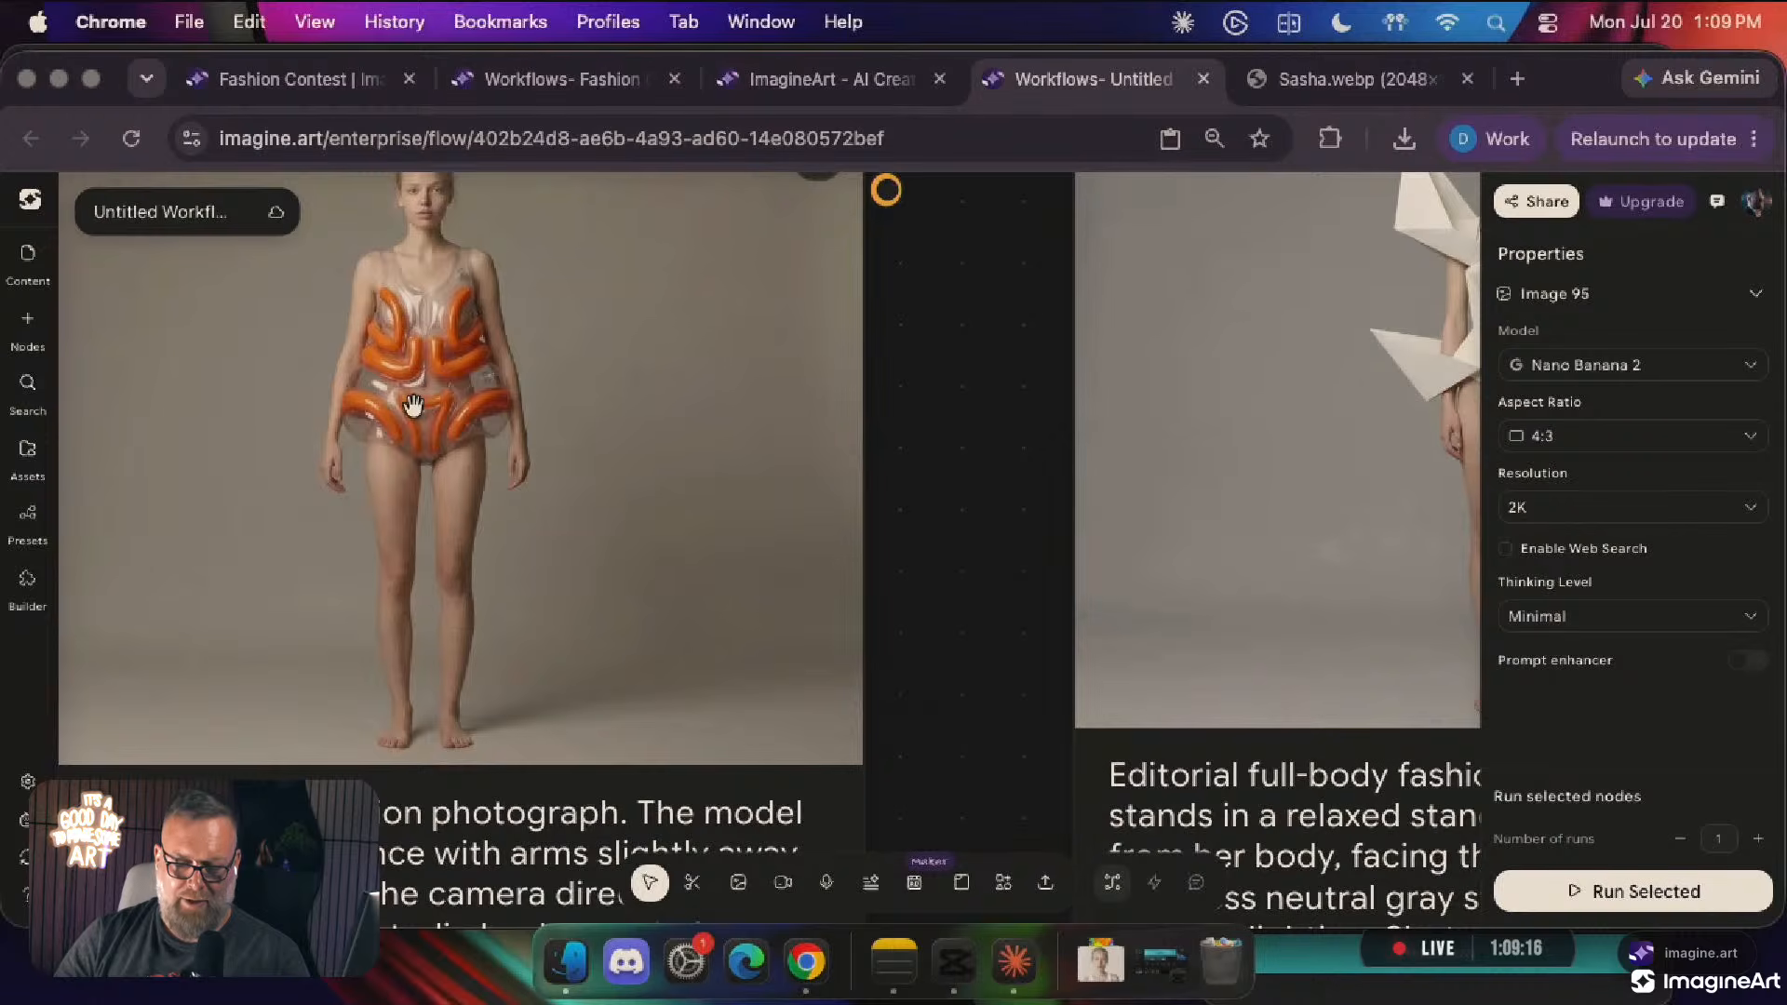
# Inspect the white origami swimsuit node, Image 73, and move it above its row to set it apart
pyautogui.scroll(3, 413, 406)
pyautogui.hscroll(7, 414, 408)
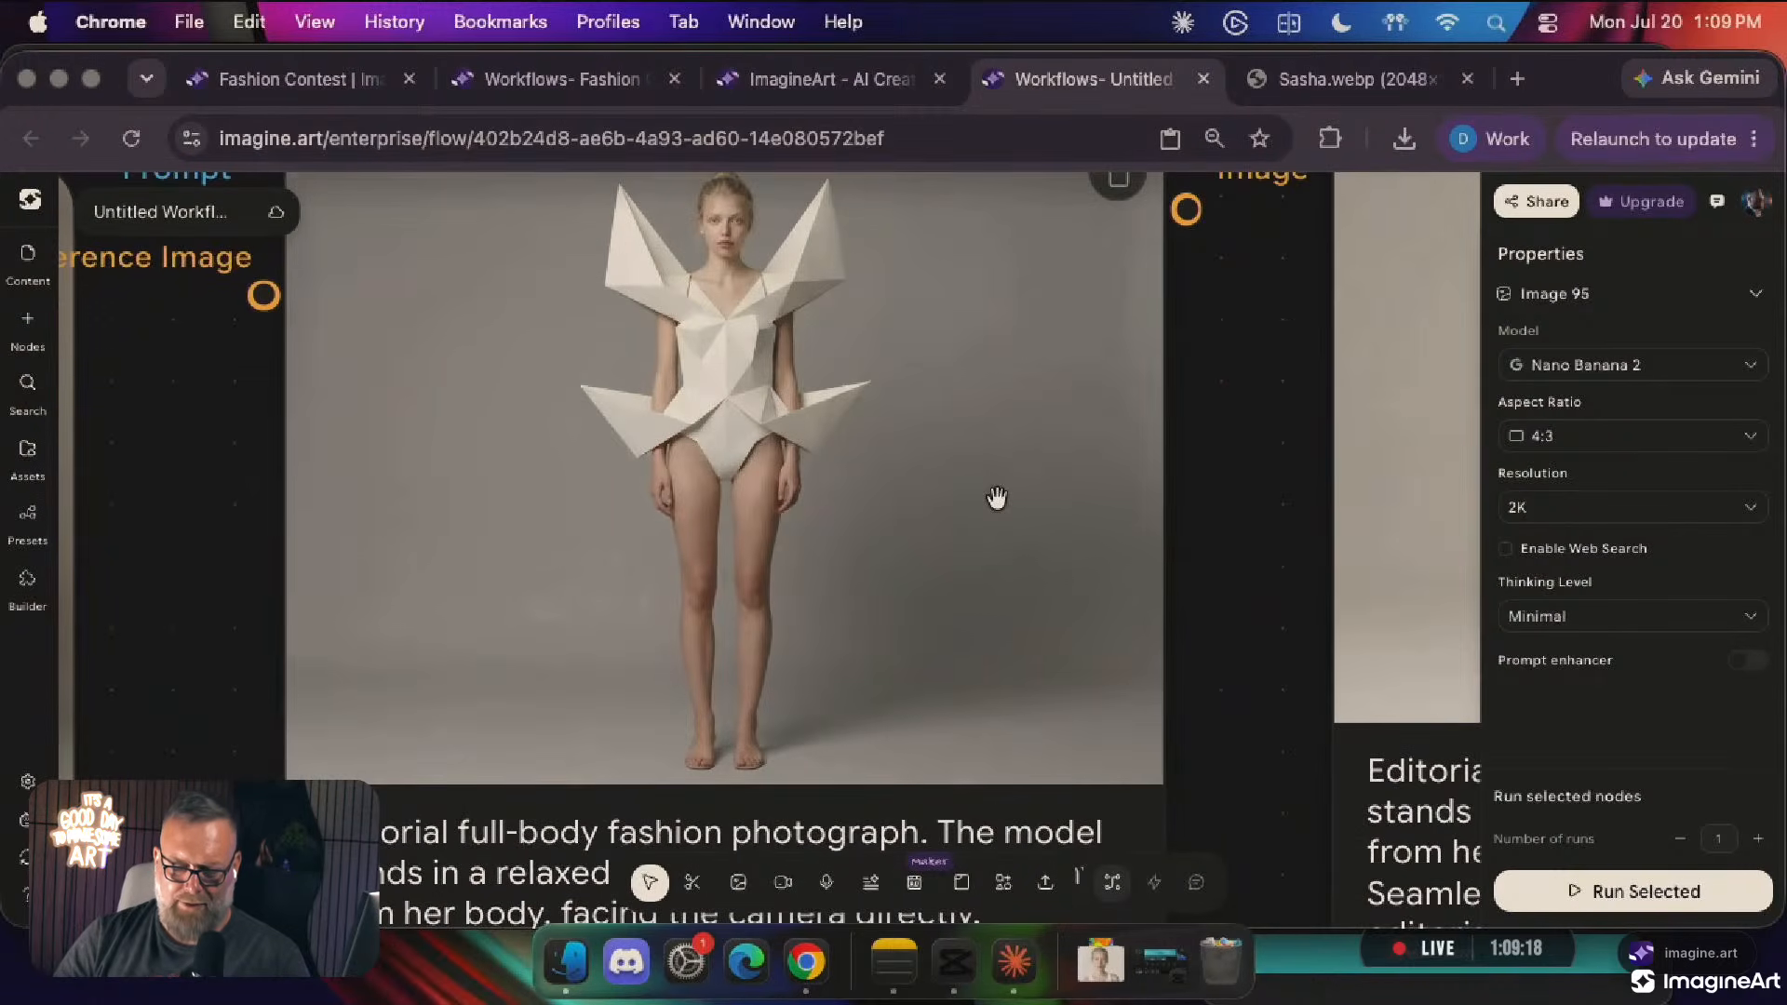
pyautogui.scroll(-2, 996, 498)
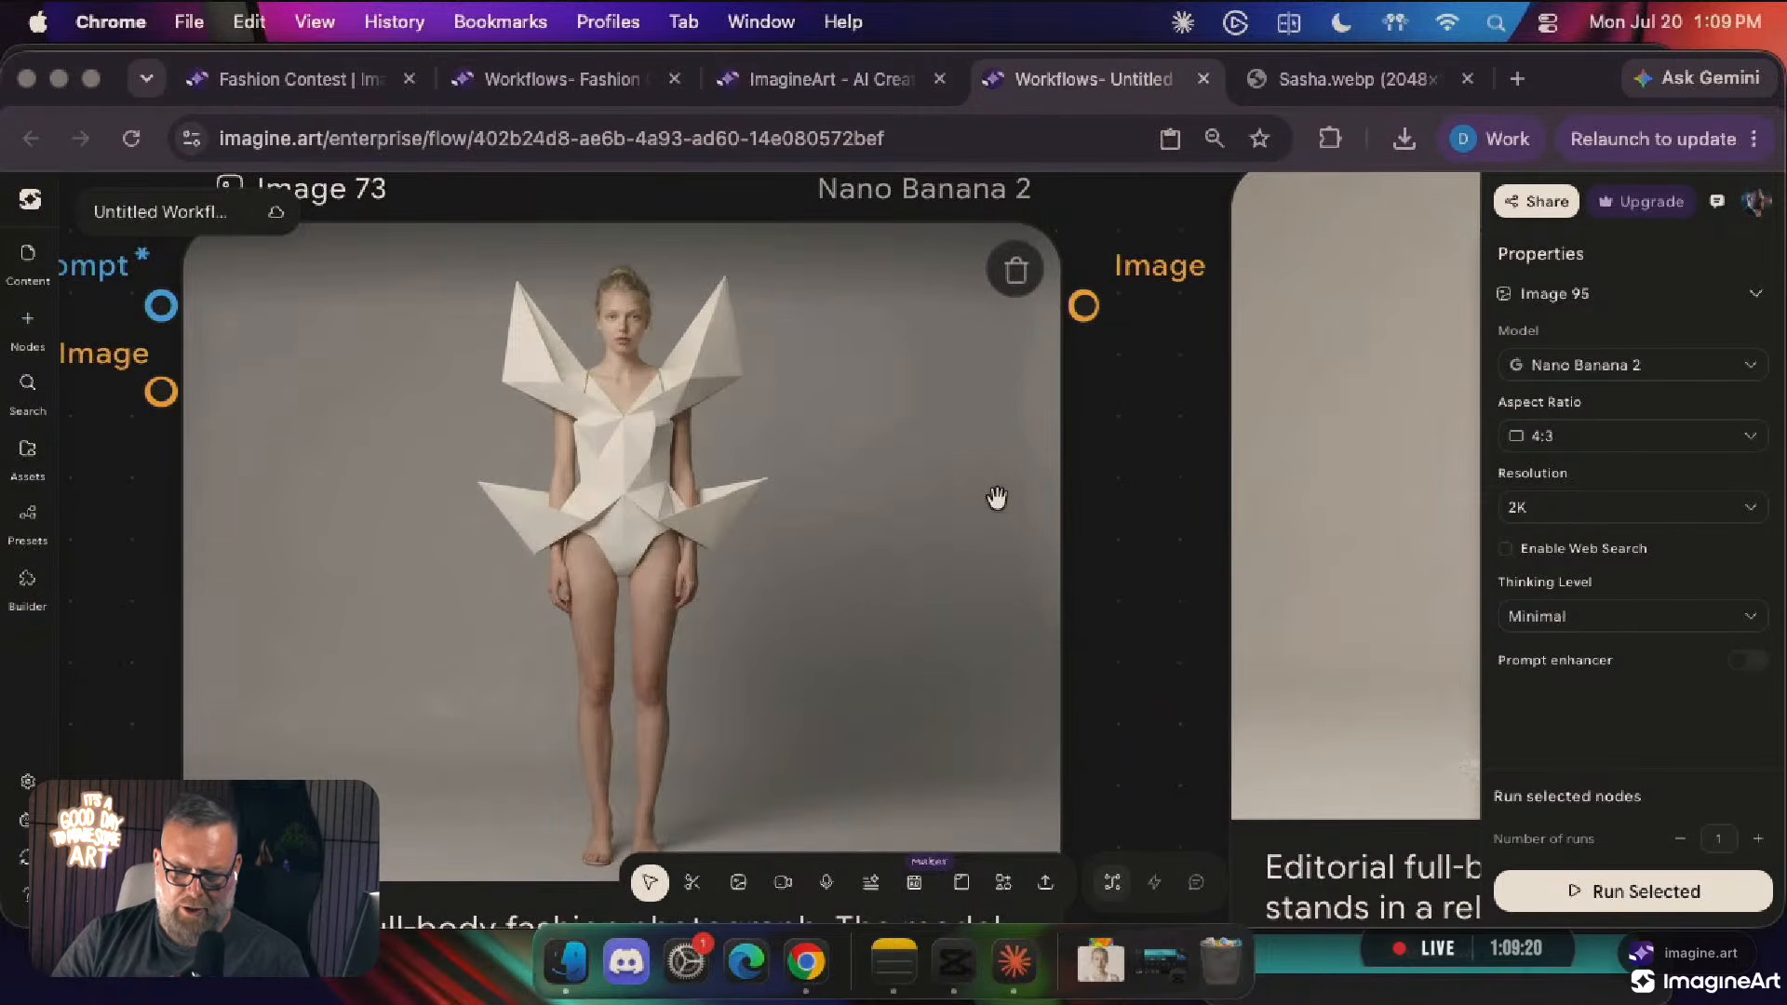
pyautogui.scroll(-5, 996, 498)
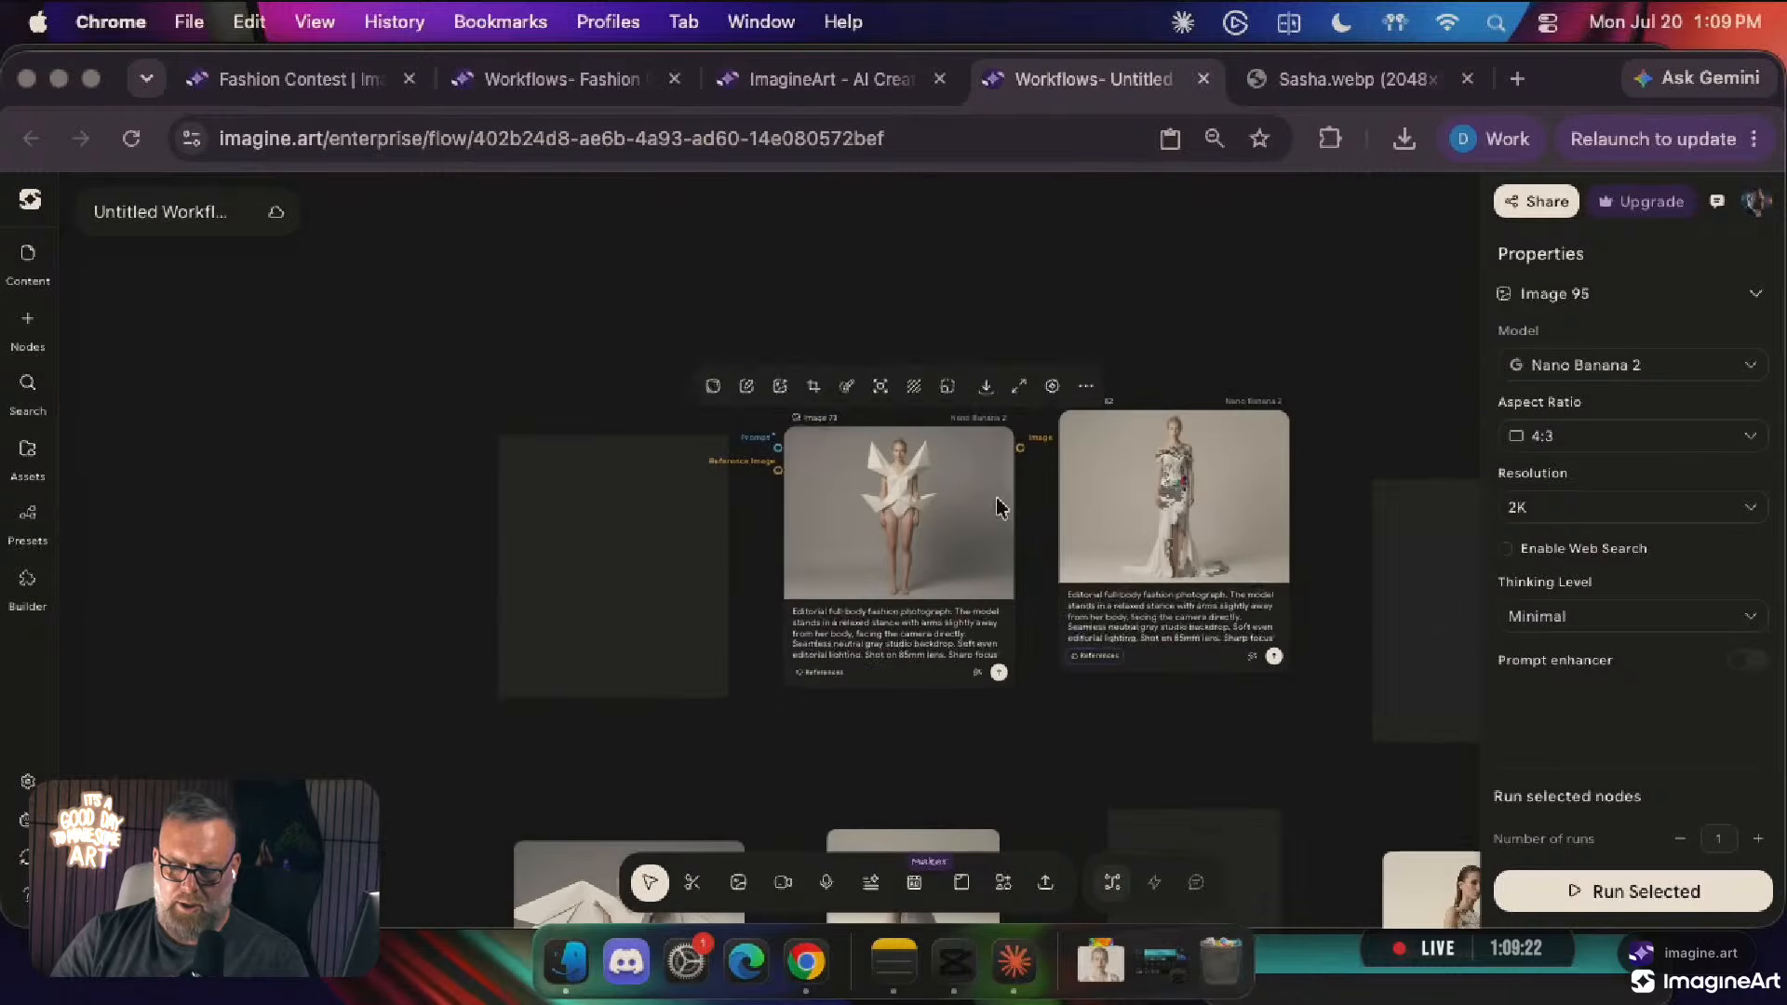
pyautogui.moveTo(957, 499); pyautogui.dragTo(964, 256)
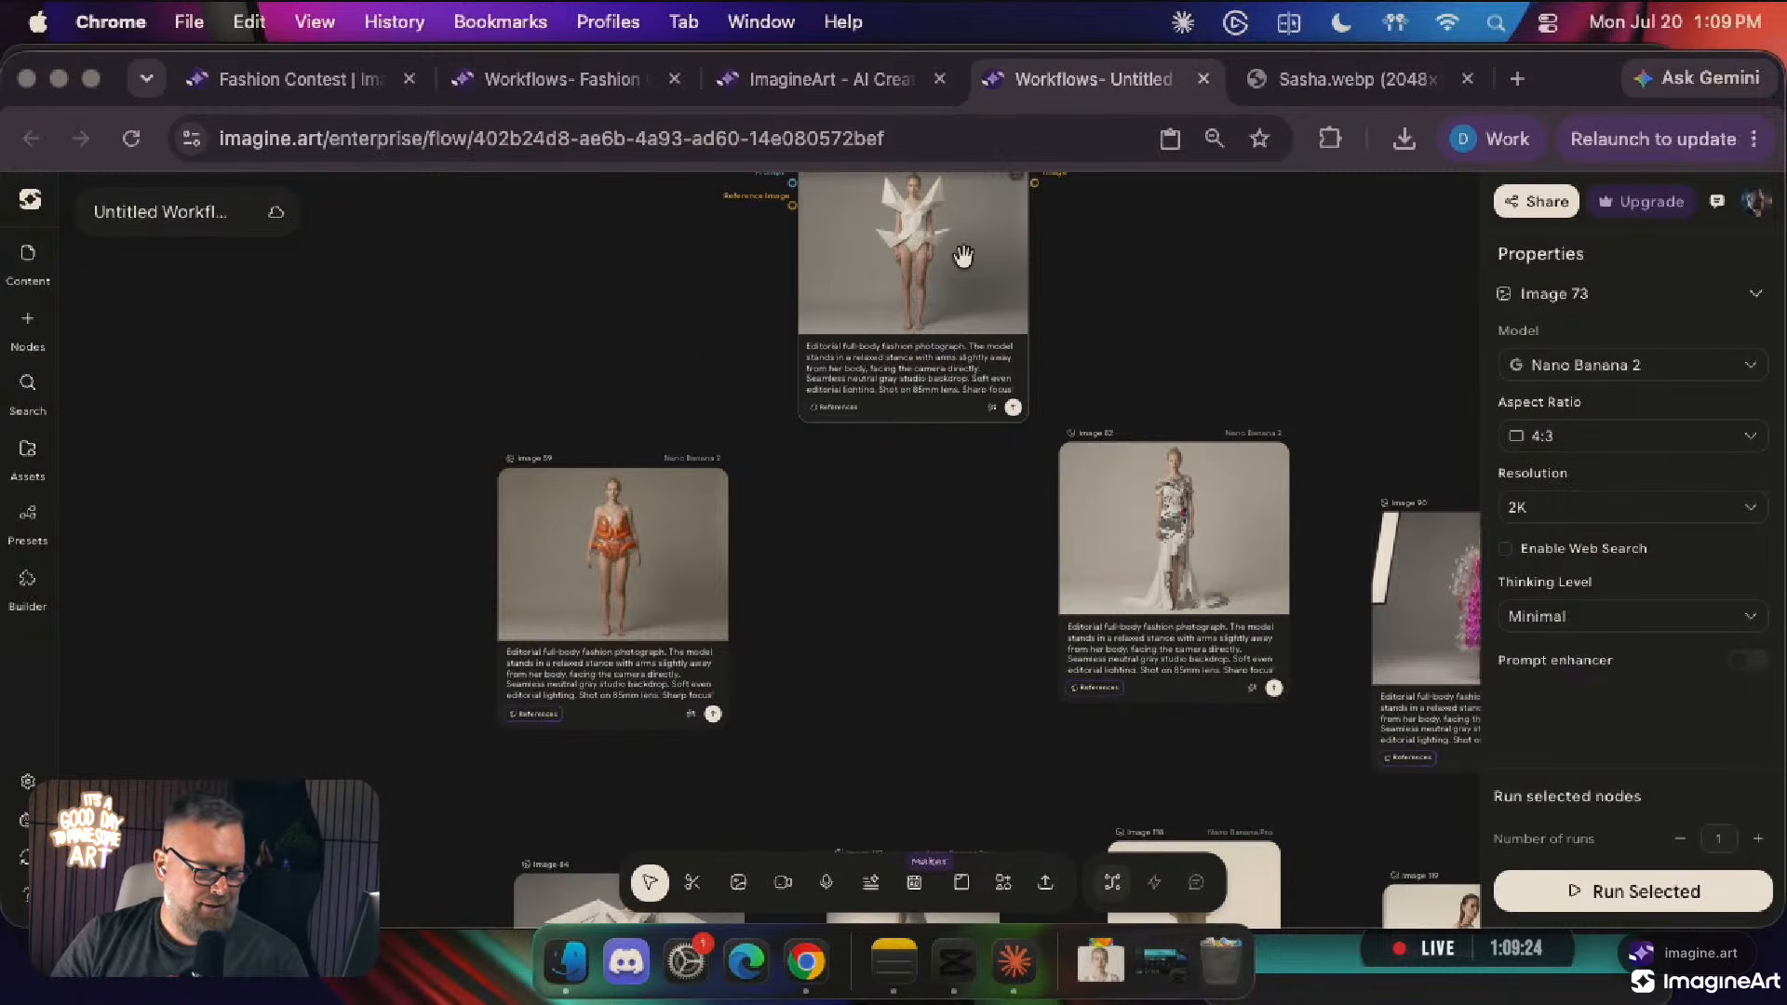
# Inspect the white fragmented gown node, Image 82, and move it up beside the origami swimsuit node, Image 73
pyautogui.hscroll(5, 870, 591)
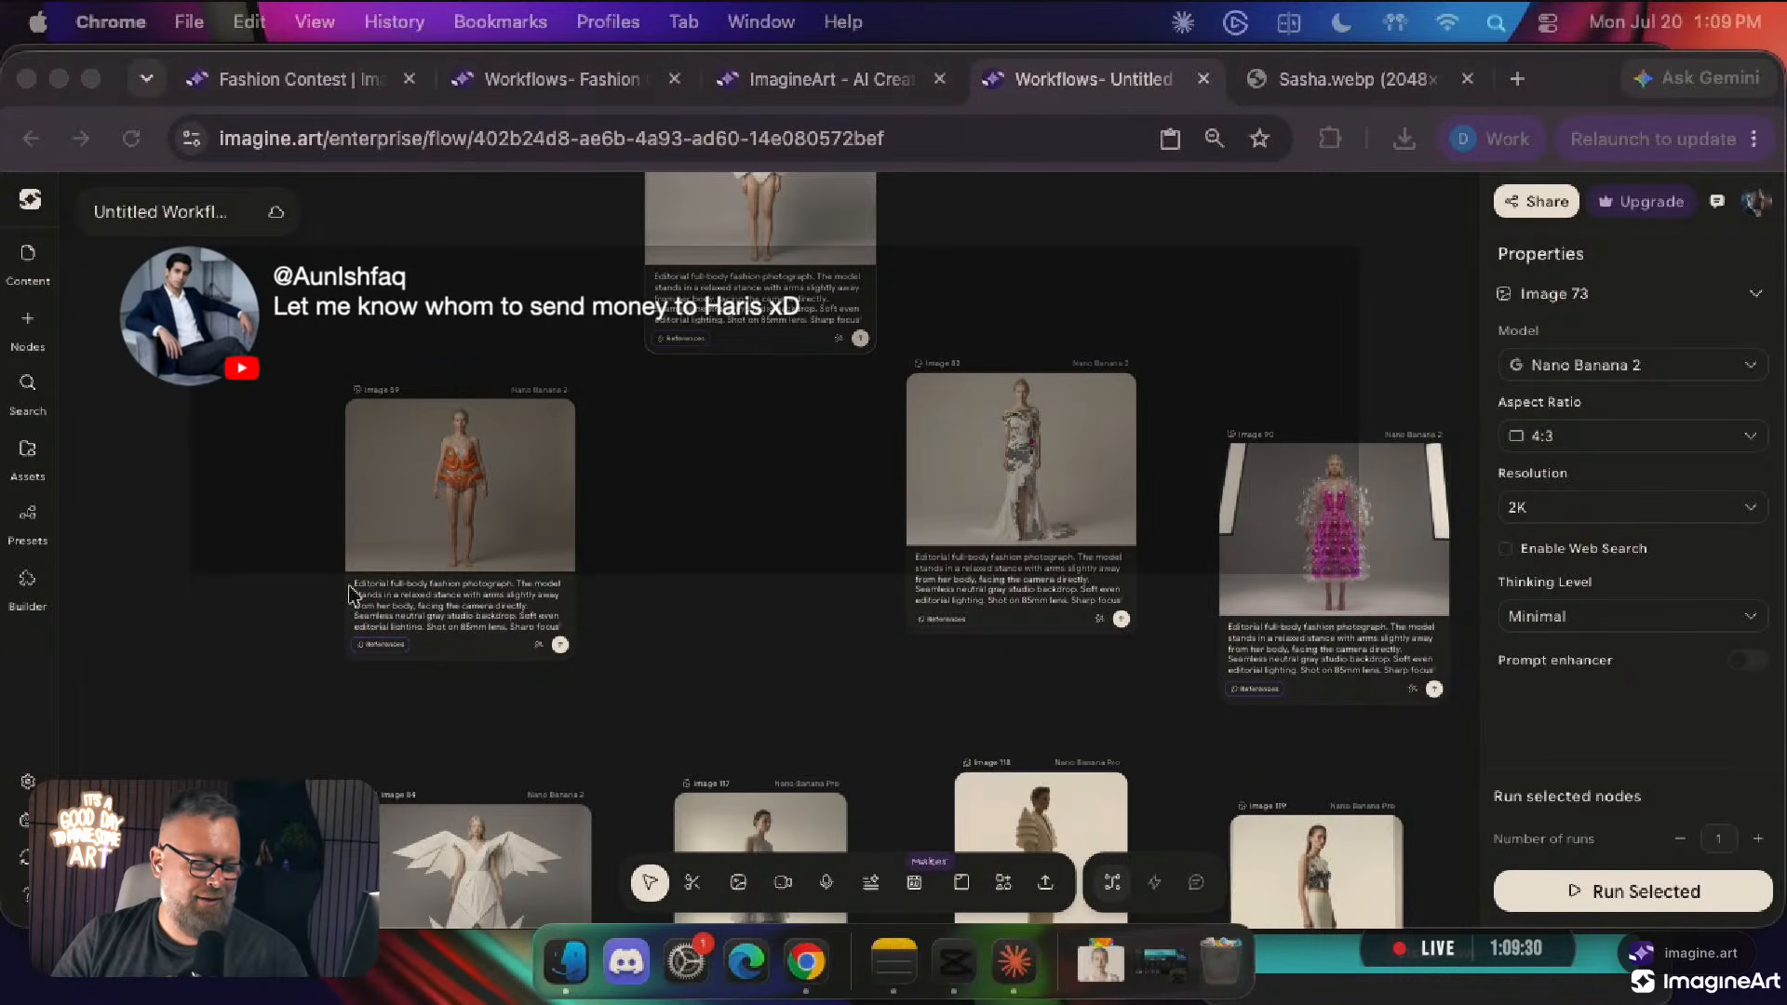
pyautogui.click(1245, 319)
pyautogui.hscroll(4, 1247, 324)
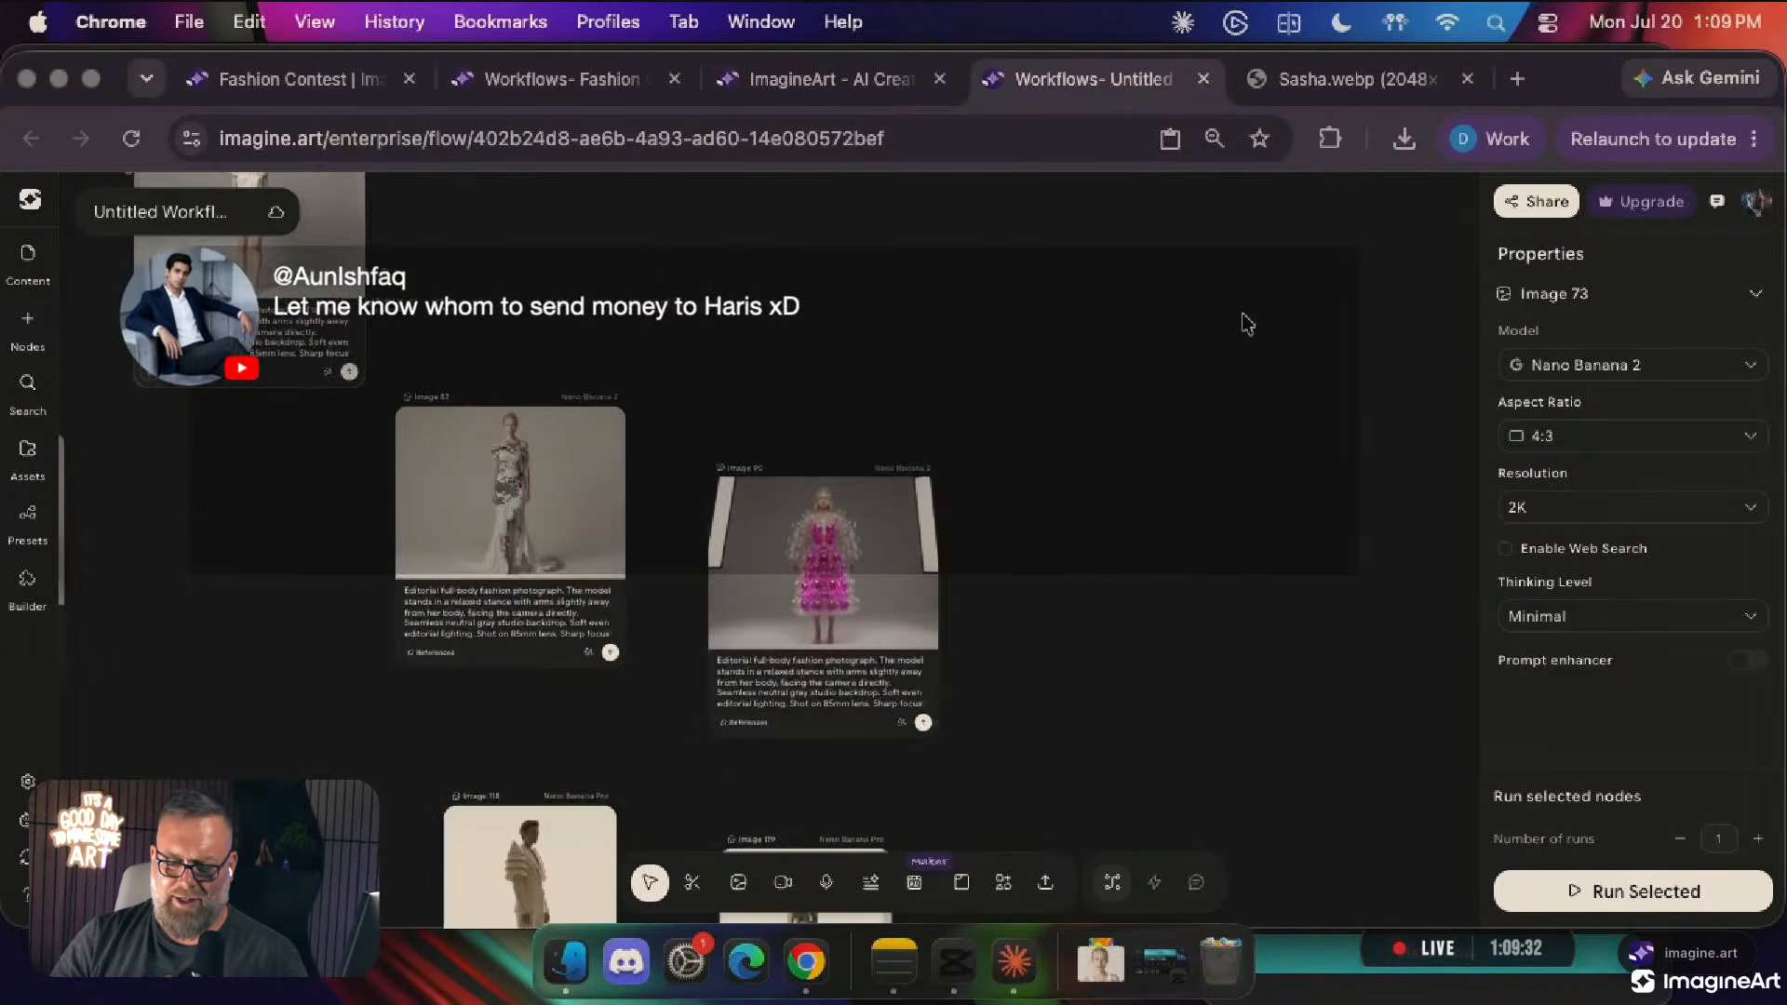
pyautogui.scroll(1, 1247, 324)
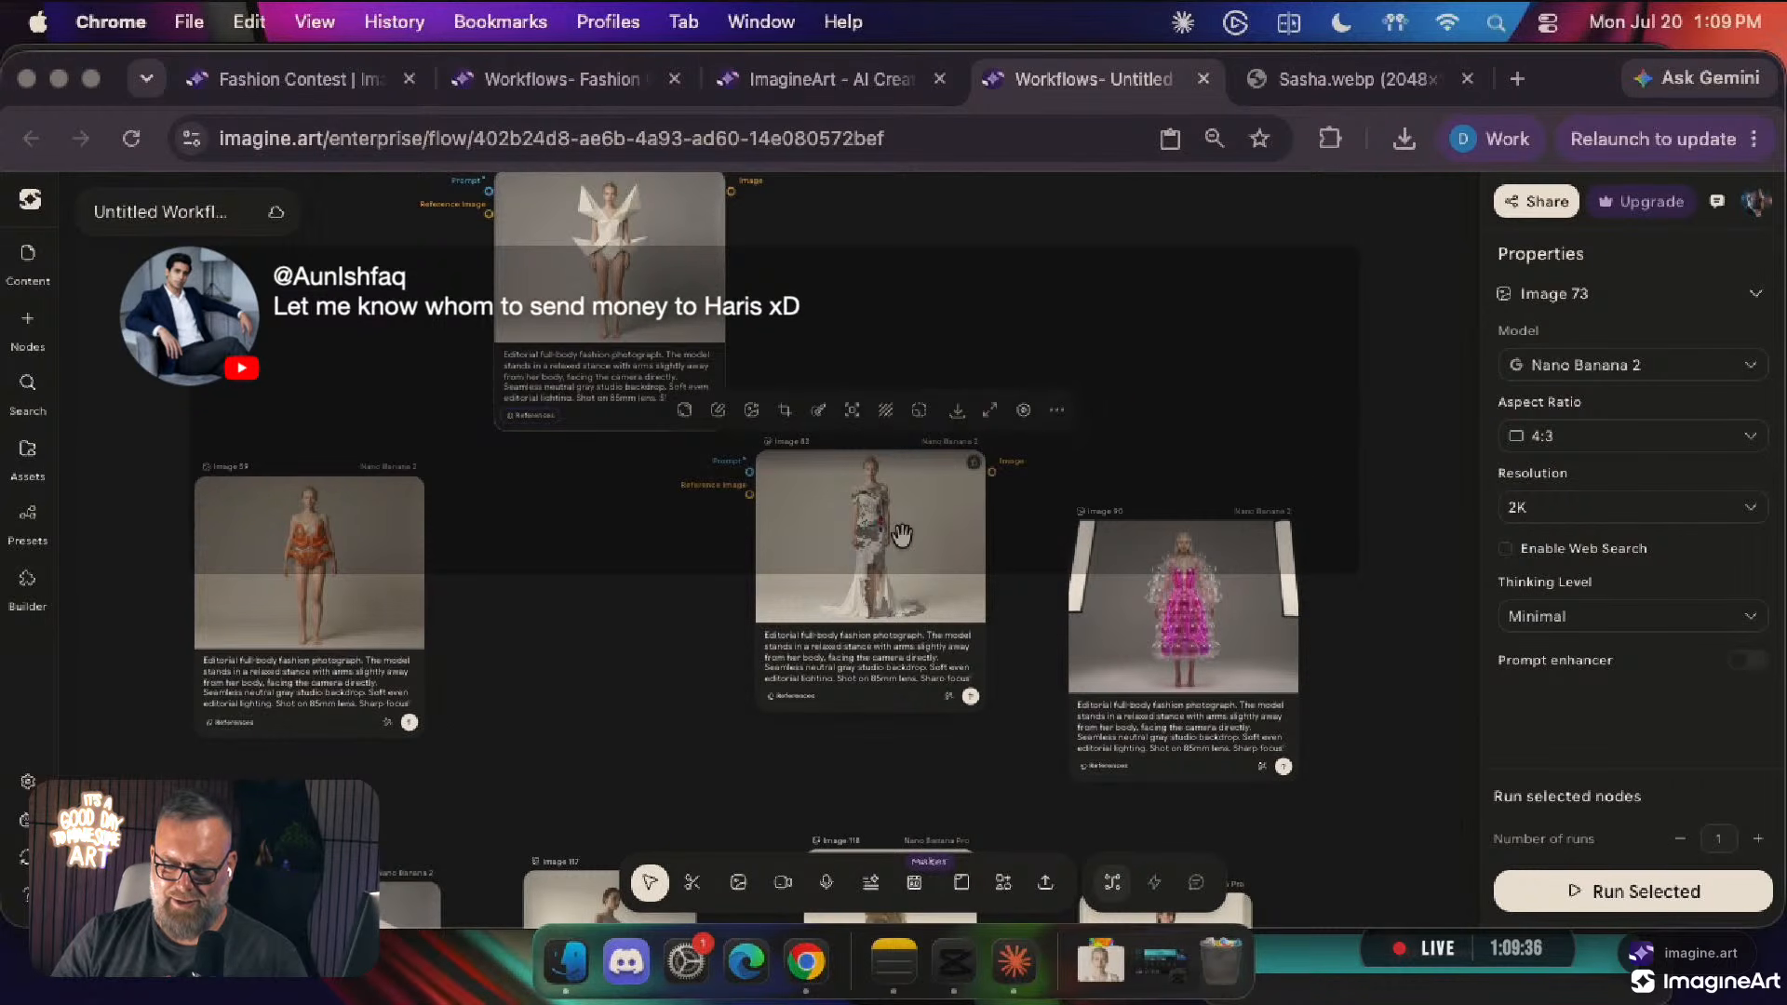
pyautogui.scroll(5, 903, 544)
pyautogui.scroll(-5, 901, 538)
pyautogui.click(930, 412)
pyautogui.click(919, 504)
pyautogui.moveTo(918, 505); pyautogui.dragTo(994, 186)
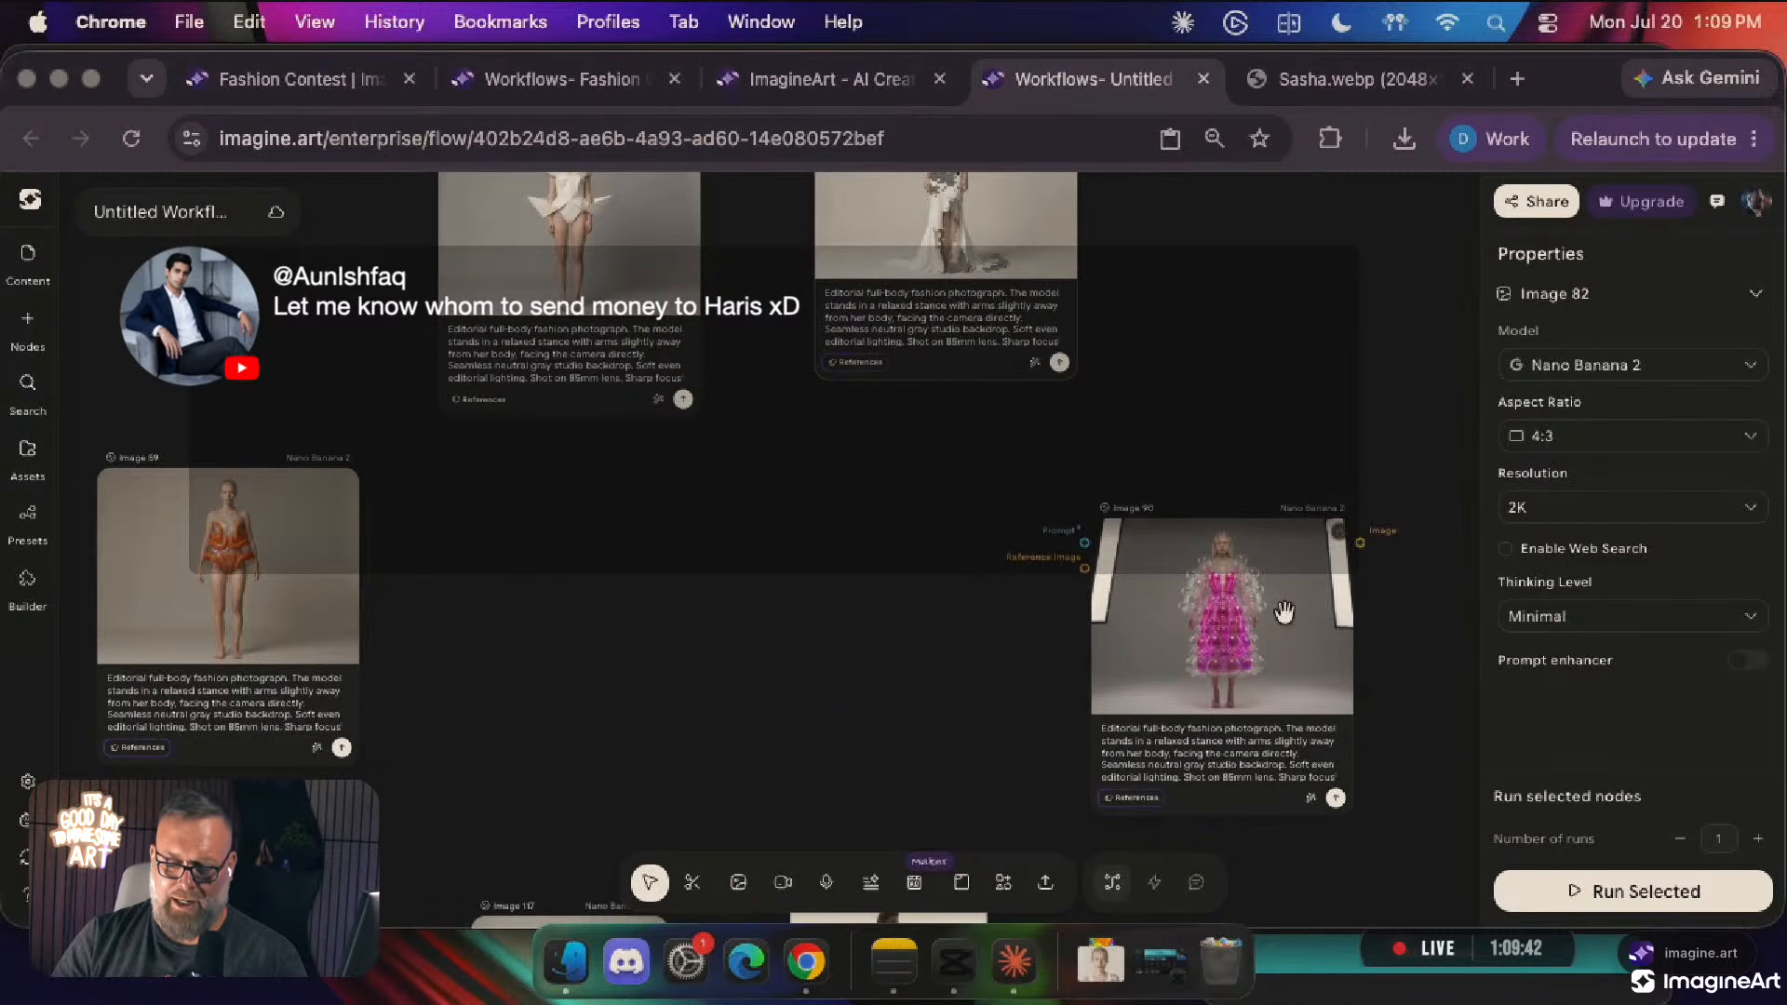
# Inspect the magenta bubble dress node, Image 90, and move it up beside the white gown node, Image 82
pyautogui.scroll(5, 1286, 618)
pyautogui.hscroll(3, 1289, 622)
pyautogui.scroll(-2, 1289, 623)
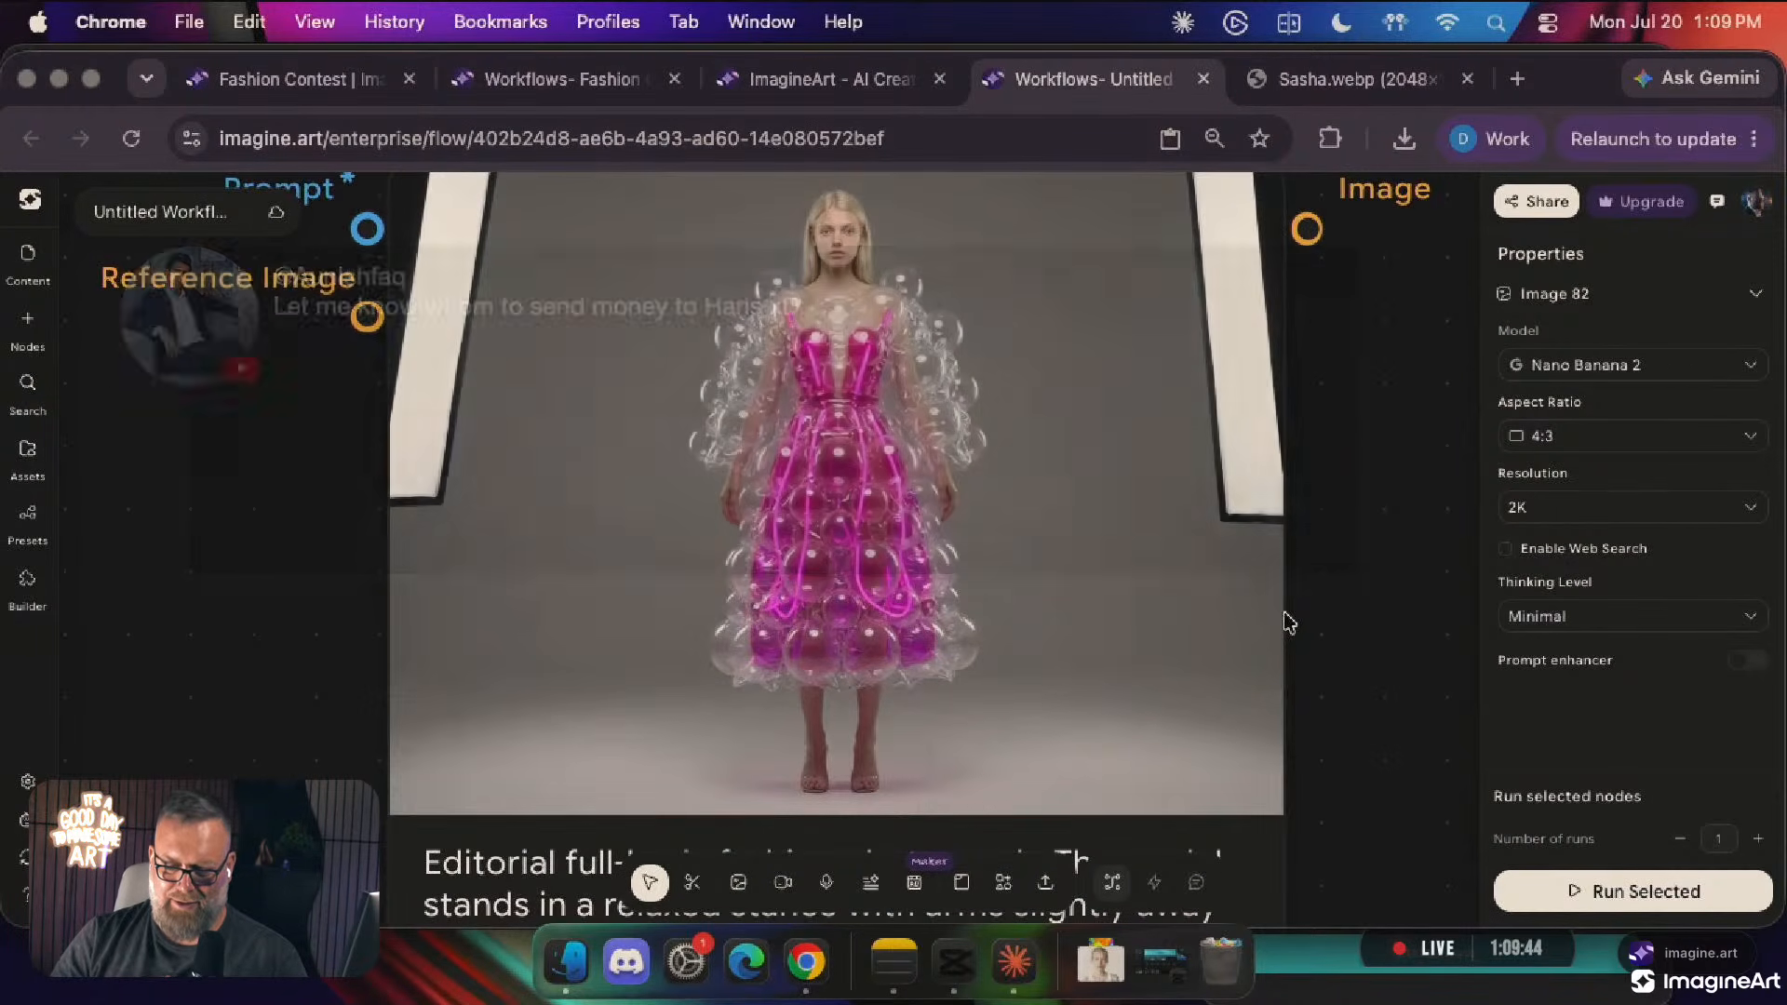
pyautogui.scroll(-5, 1286, 622)
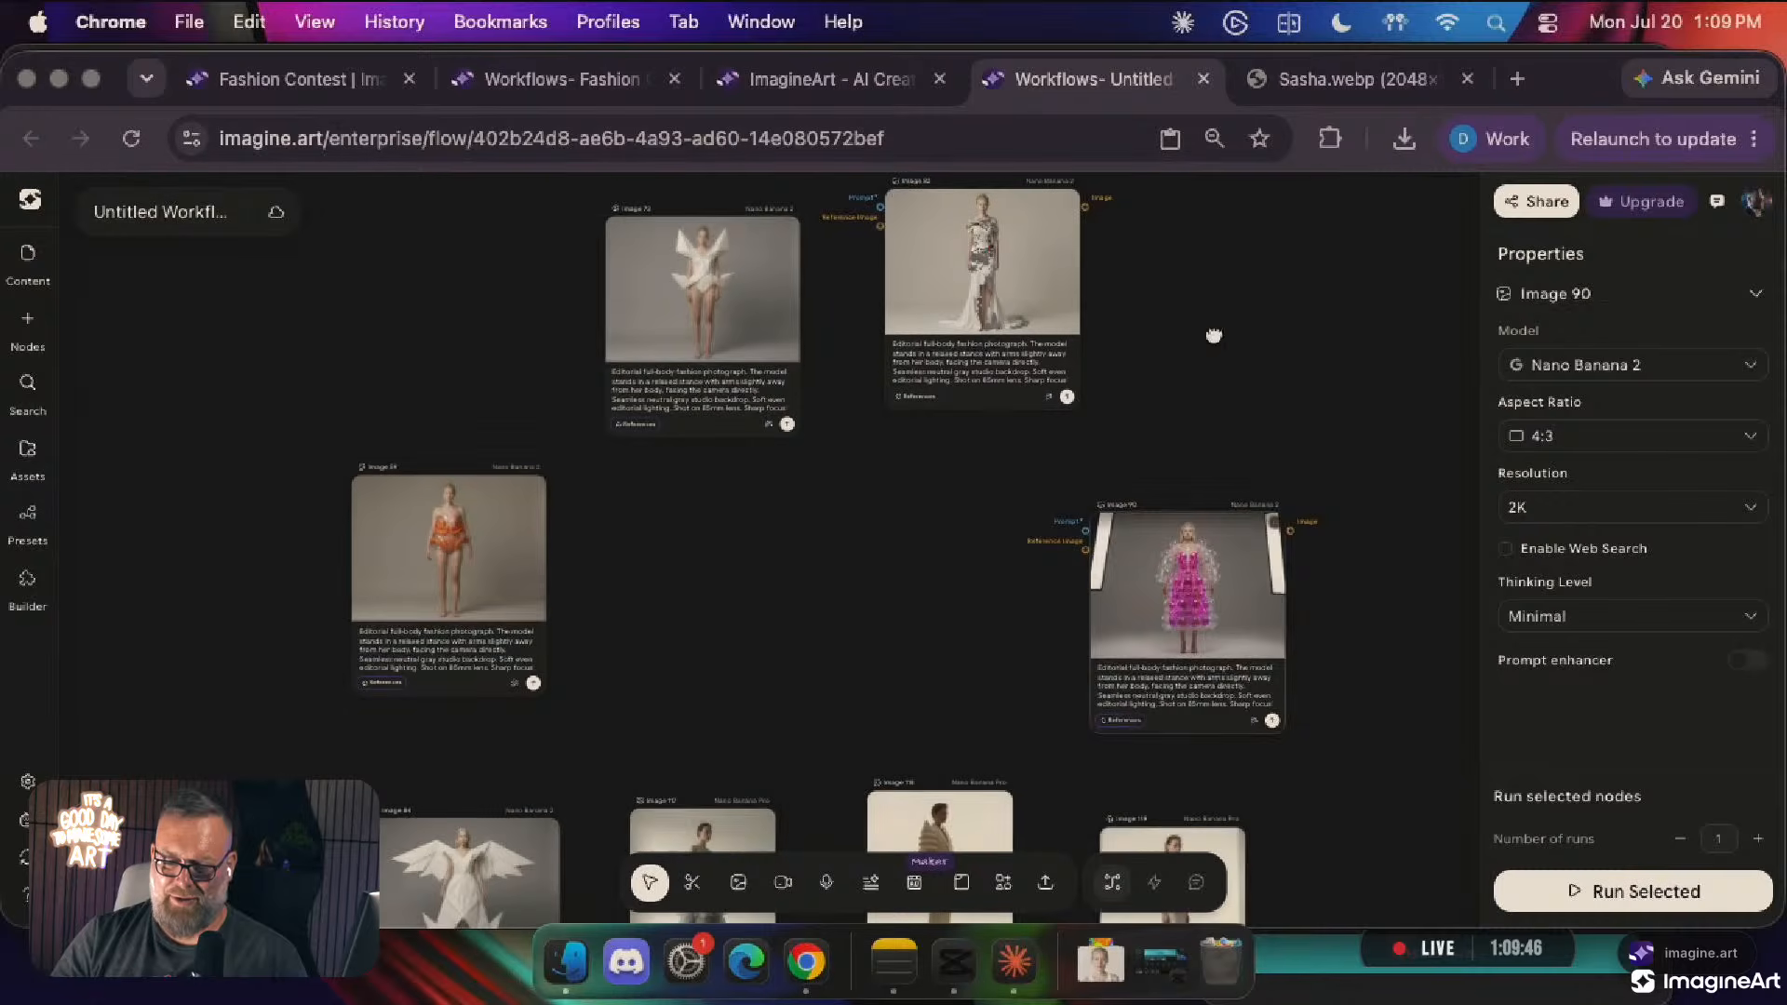
pyautogui.moveTo(1154, 586); pyautogui.dragTo(1220, 299)
# Compare the eight looks in the two lower rows, examining the black block-shoulder dress, Image 75, and the frosted organza dress, Image 117
pyautogui.scroll(-3, 758, 586)
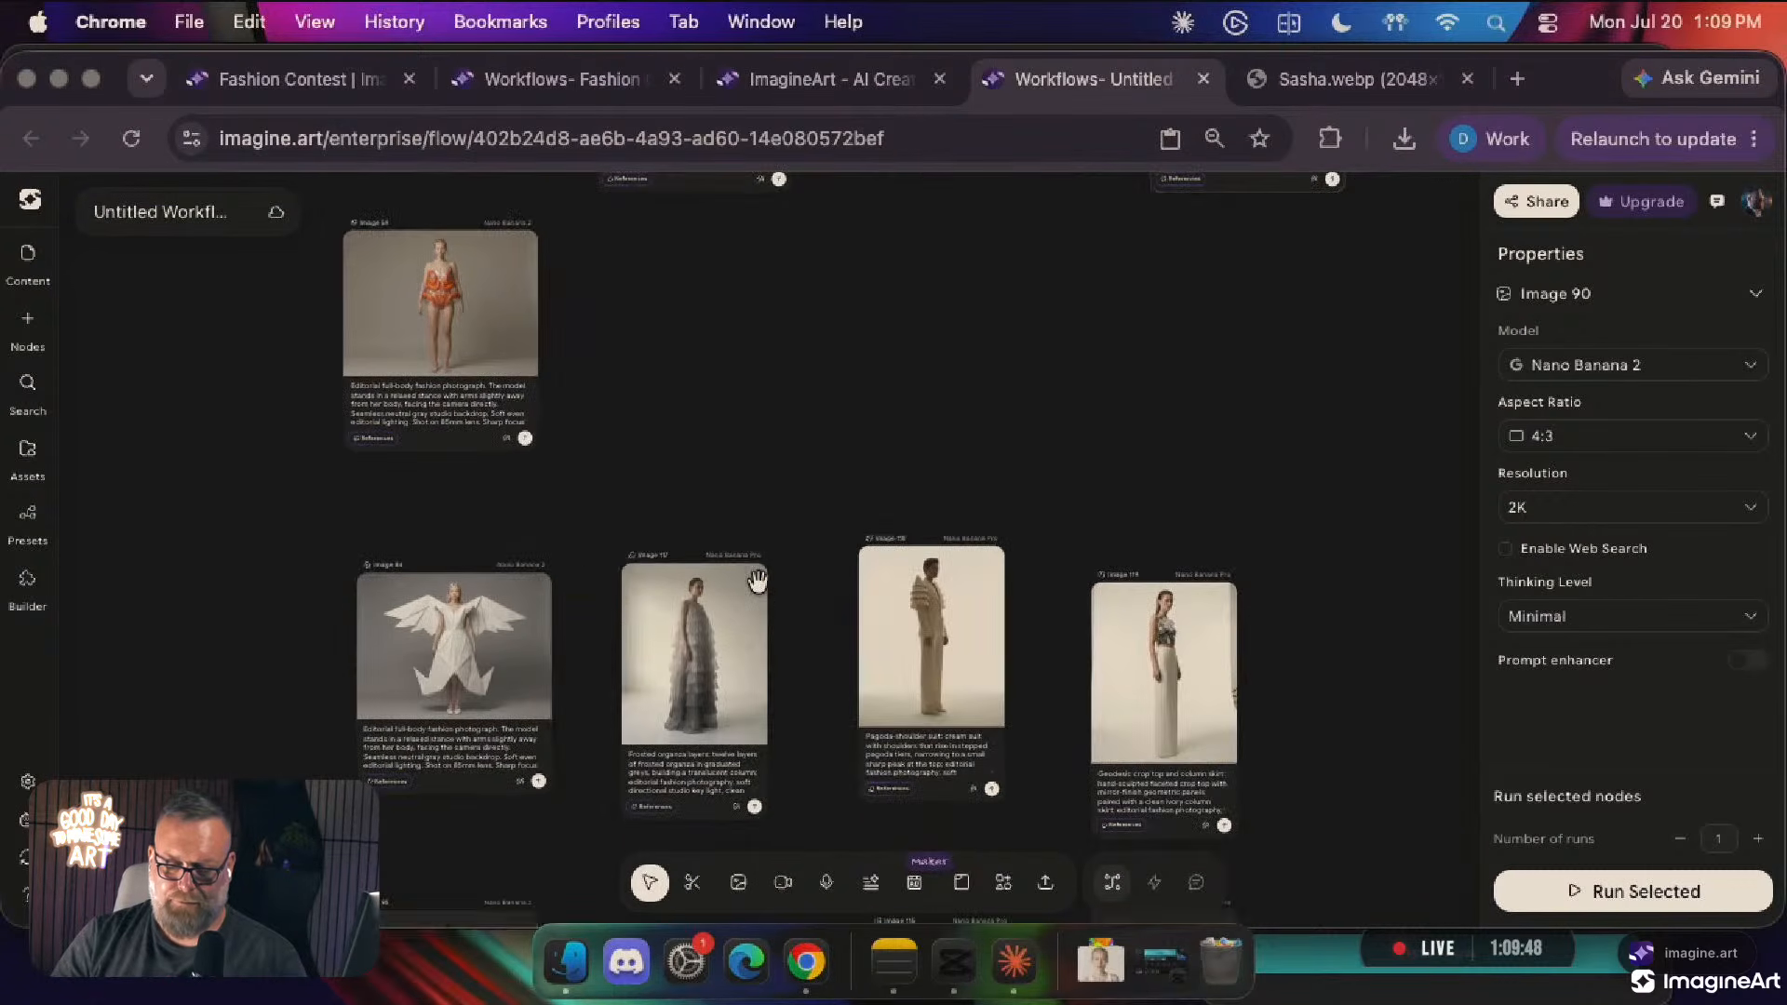
pyautogui.moveTo(757, 581)
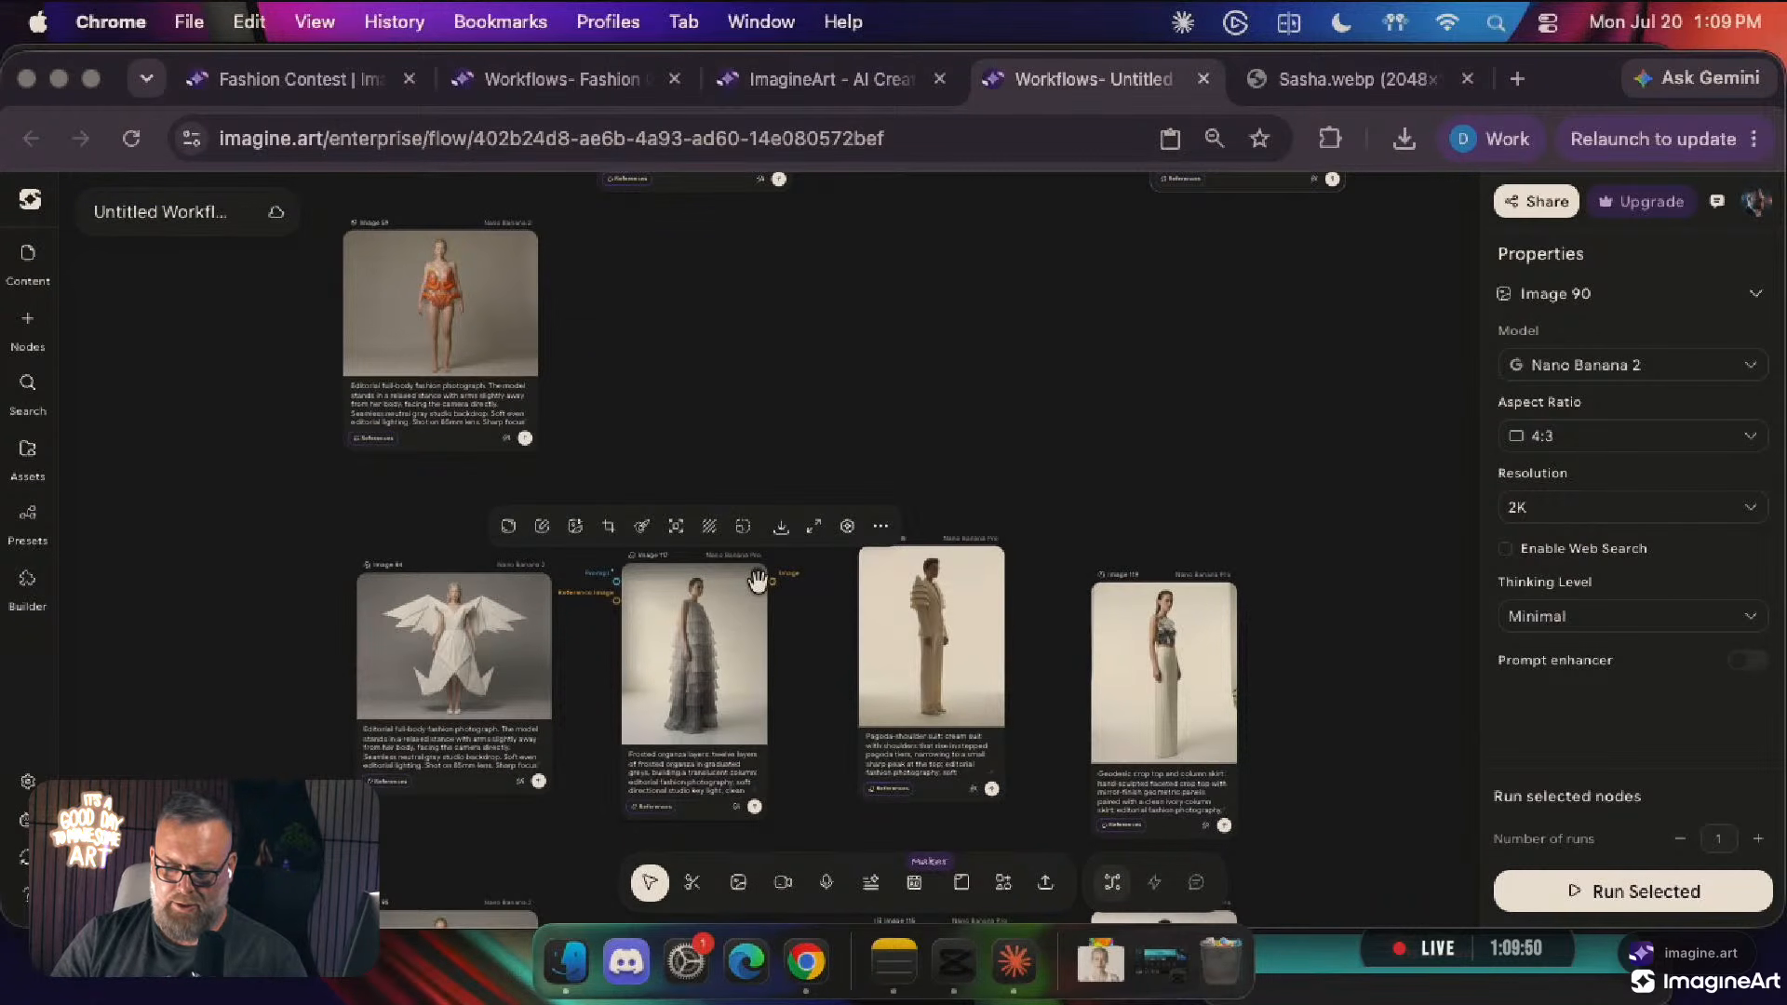
pyautogui.scroll(-5, 758, 586)
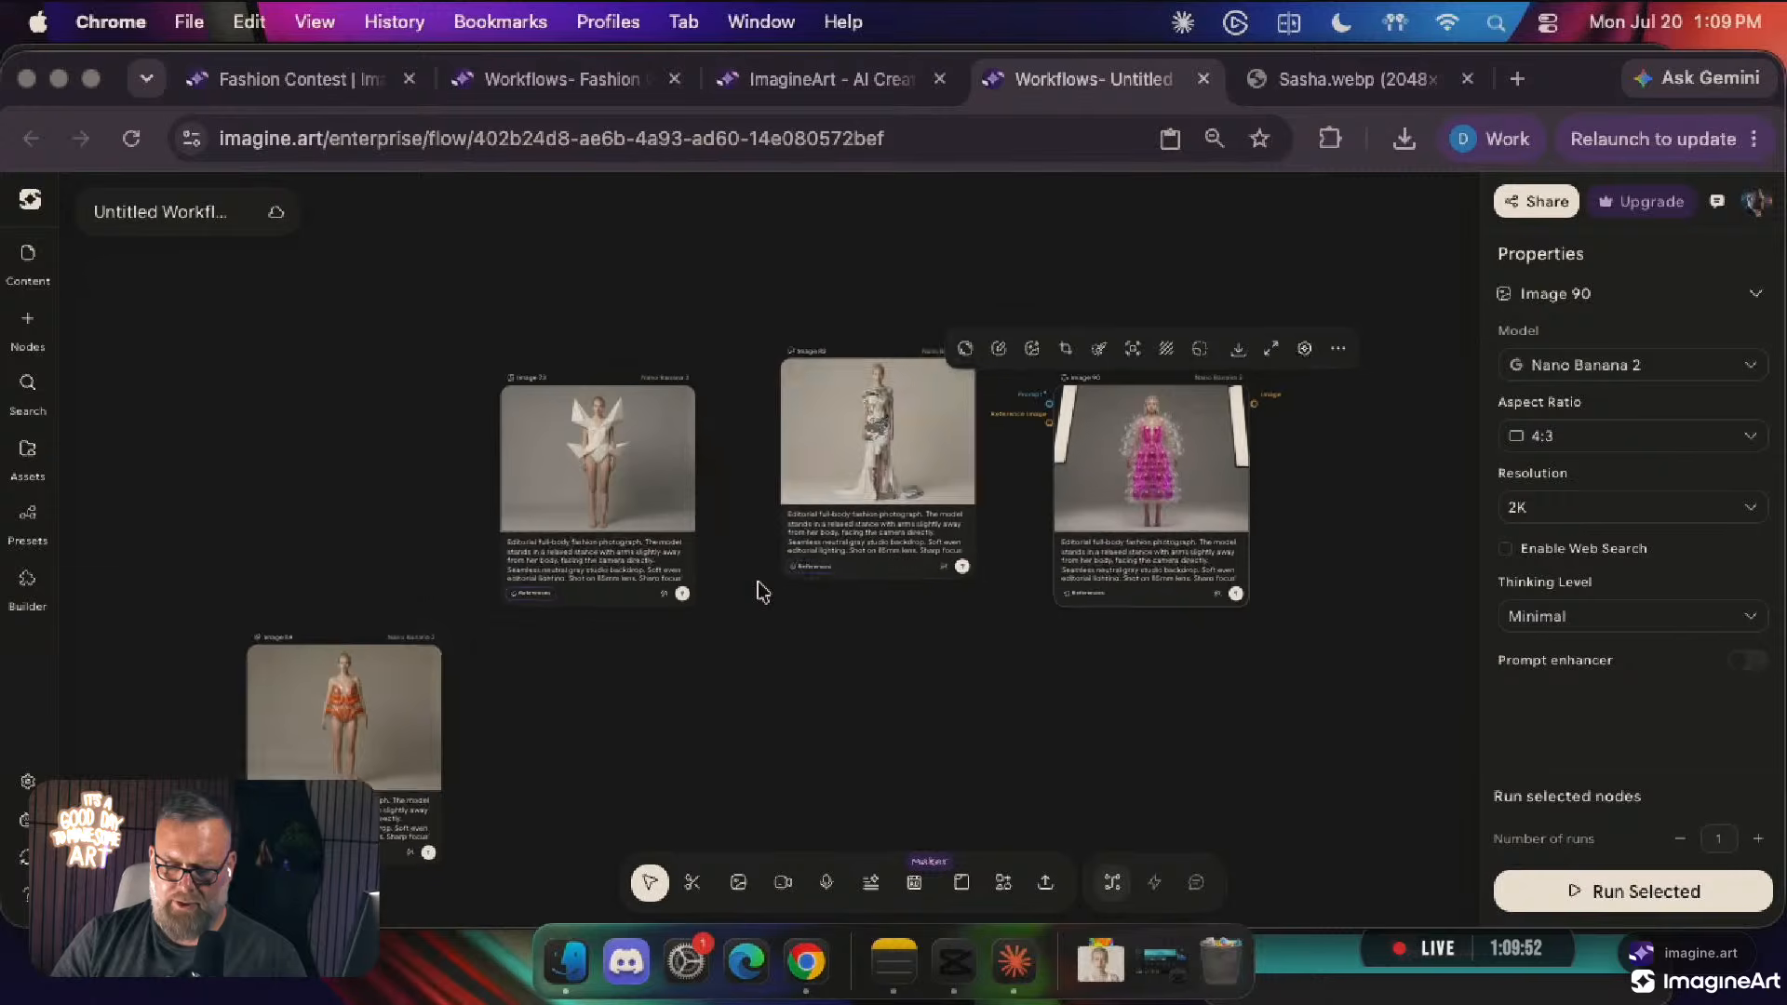
pyautogui.scroll(-5, 758, 592)
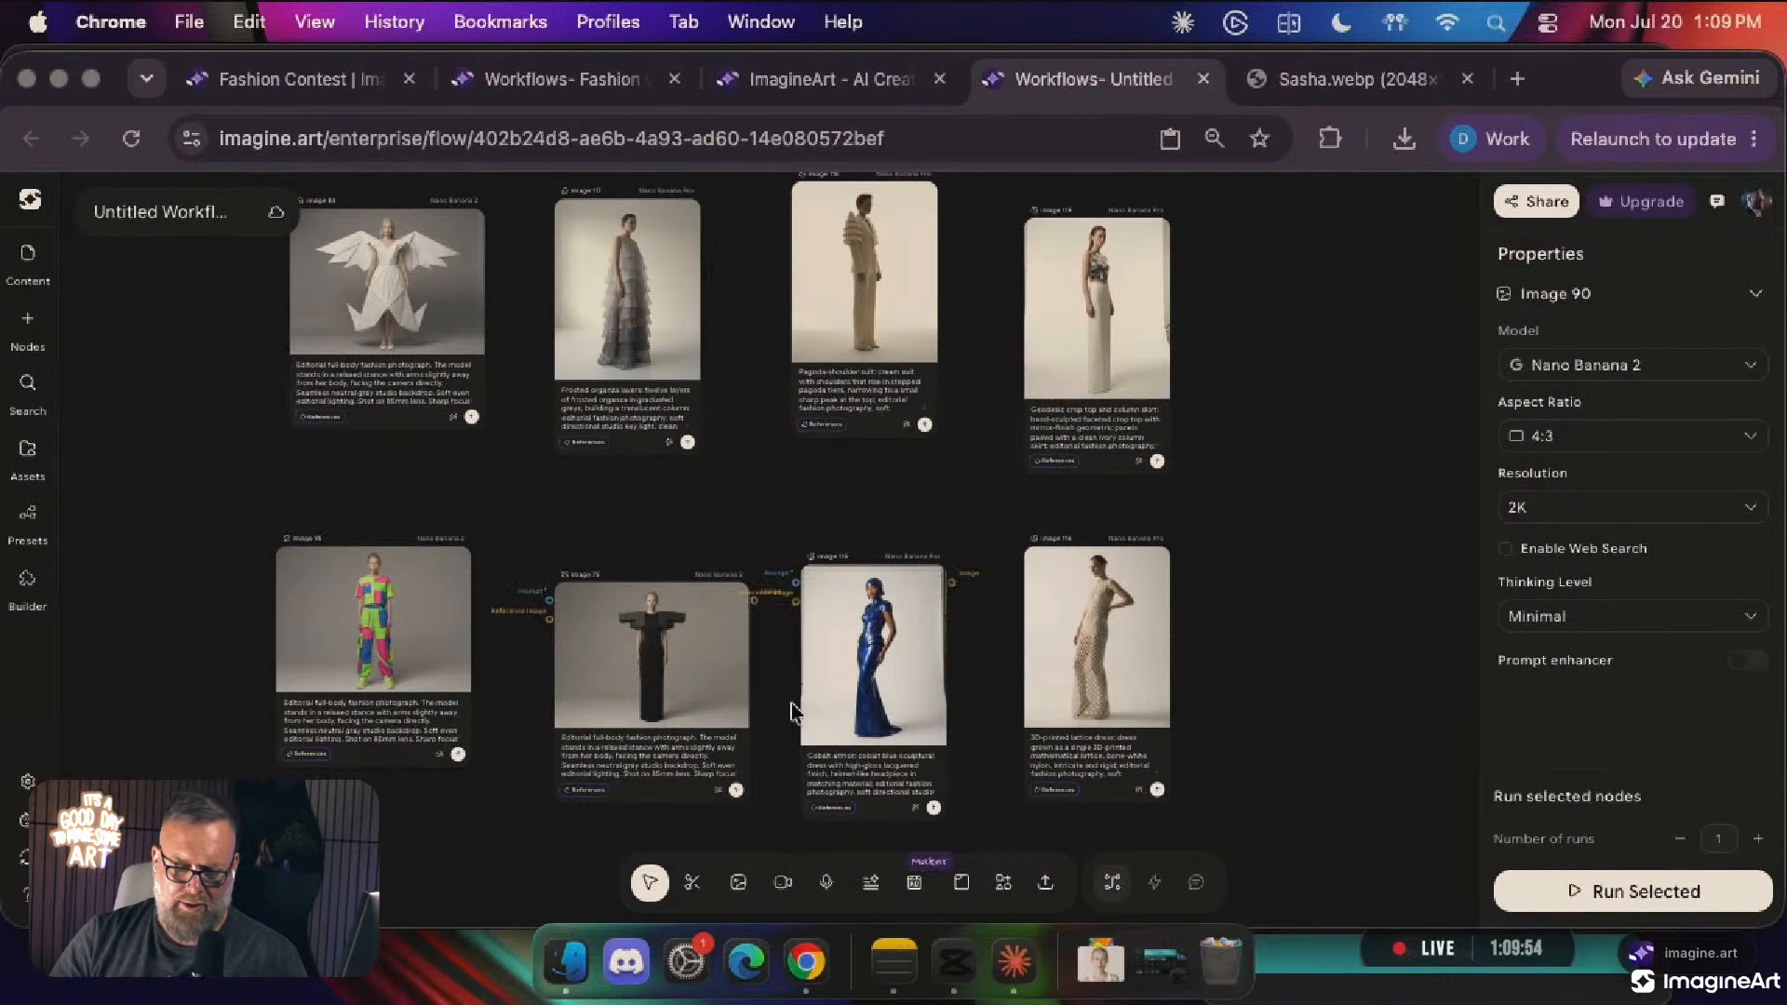
pyautogui.hscroll(-3, 792, 713)
pyautogui.scroll(2, 792, 709)
pyautogui.click(792, 703)
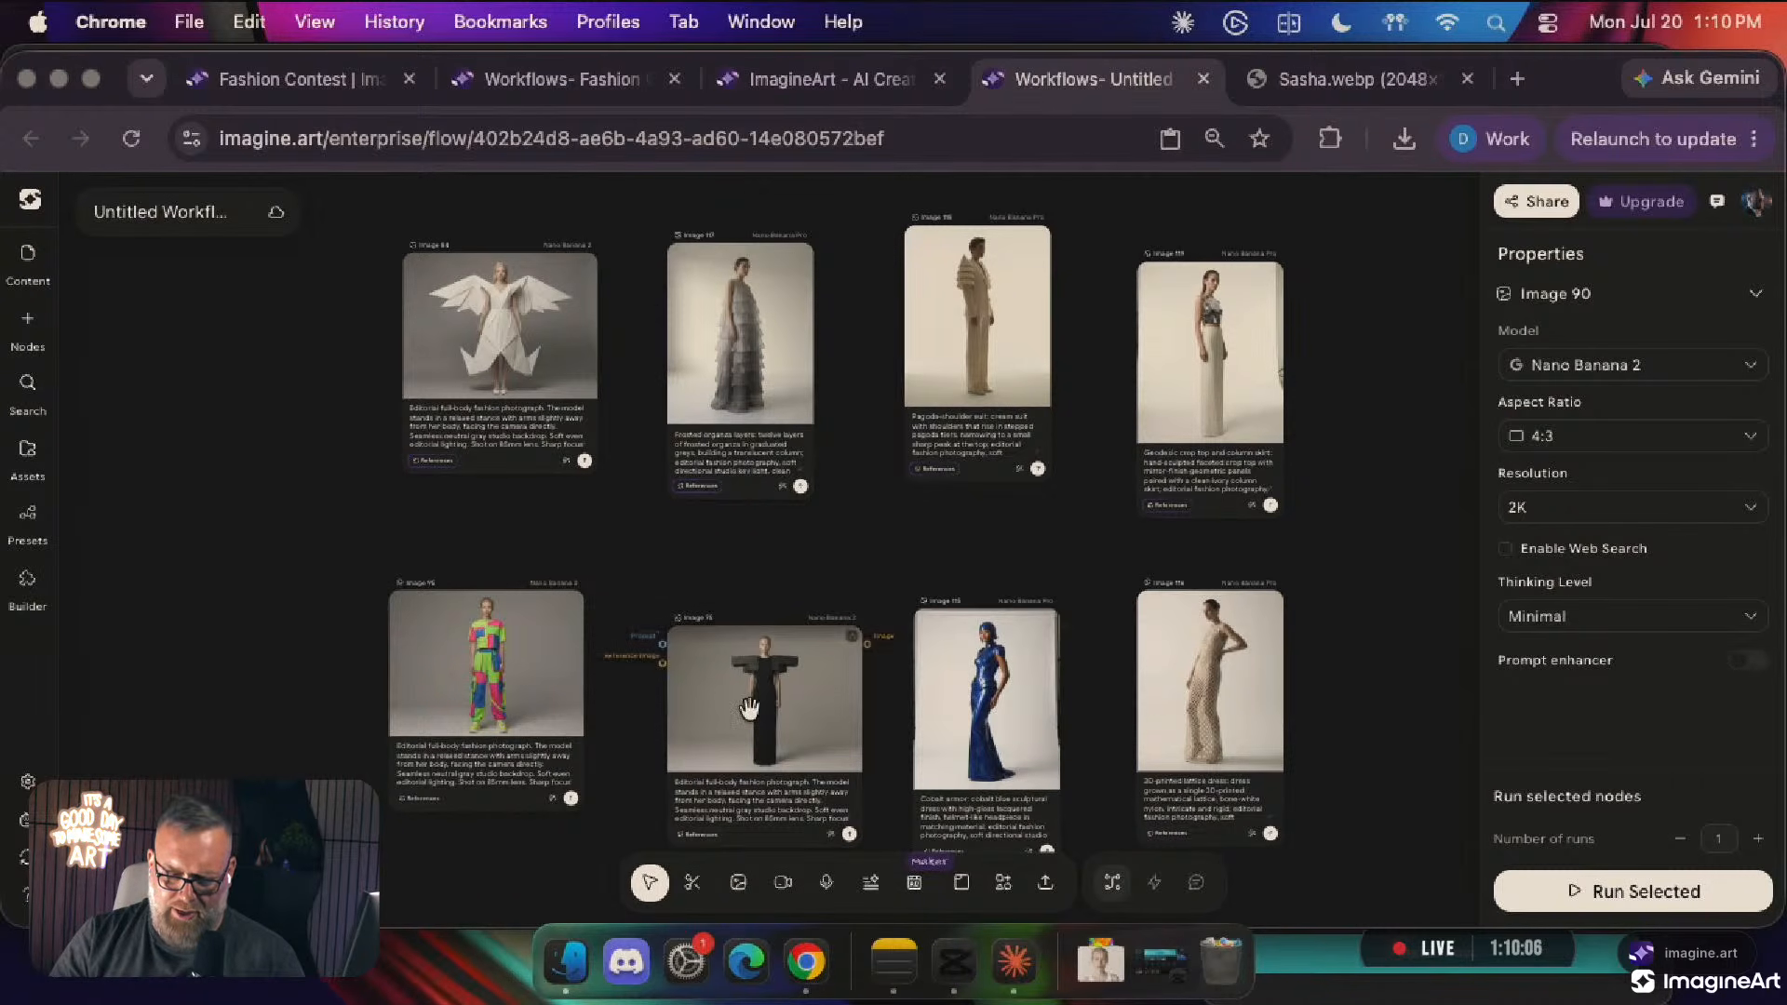
pyautogui.scroll(10, 750, 712)
pyautogui.scroll(-10, 750, 717)
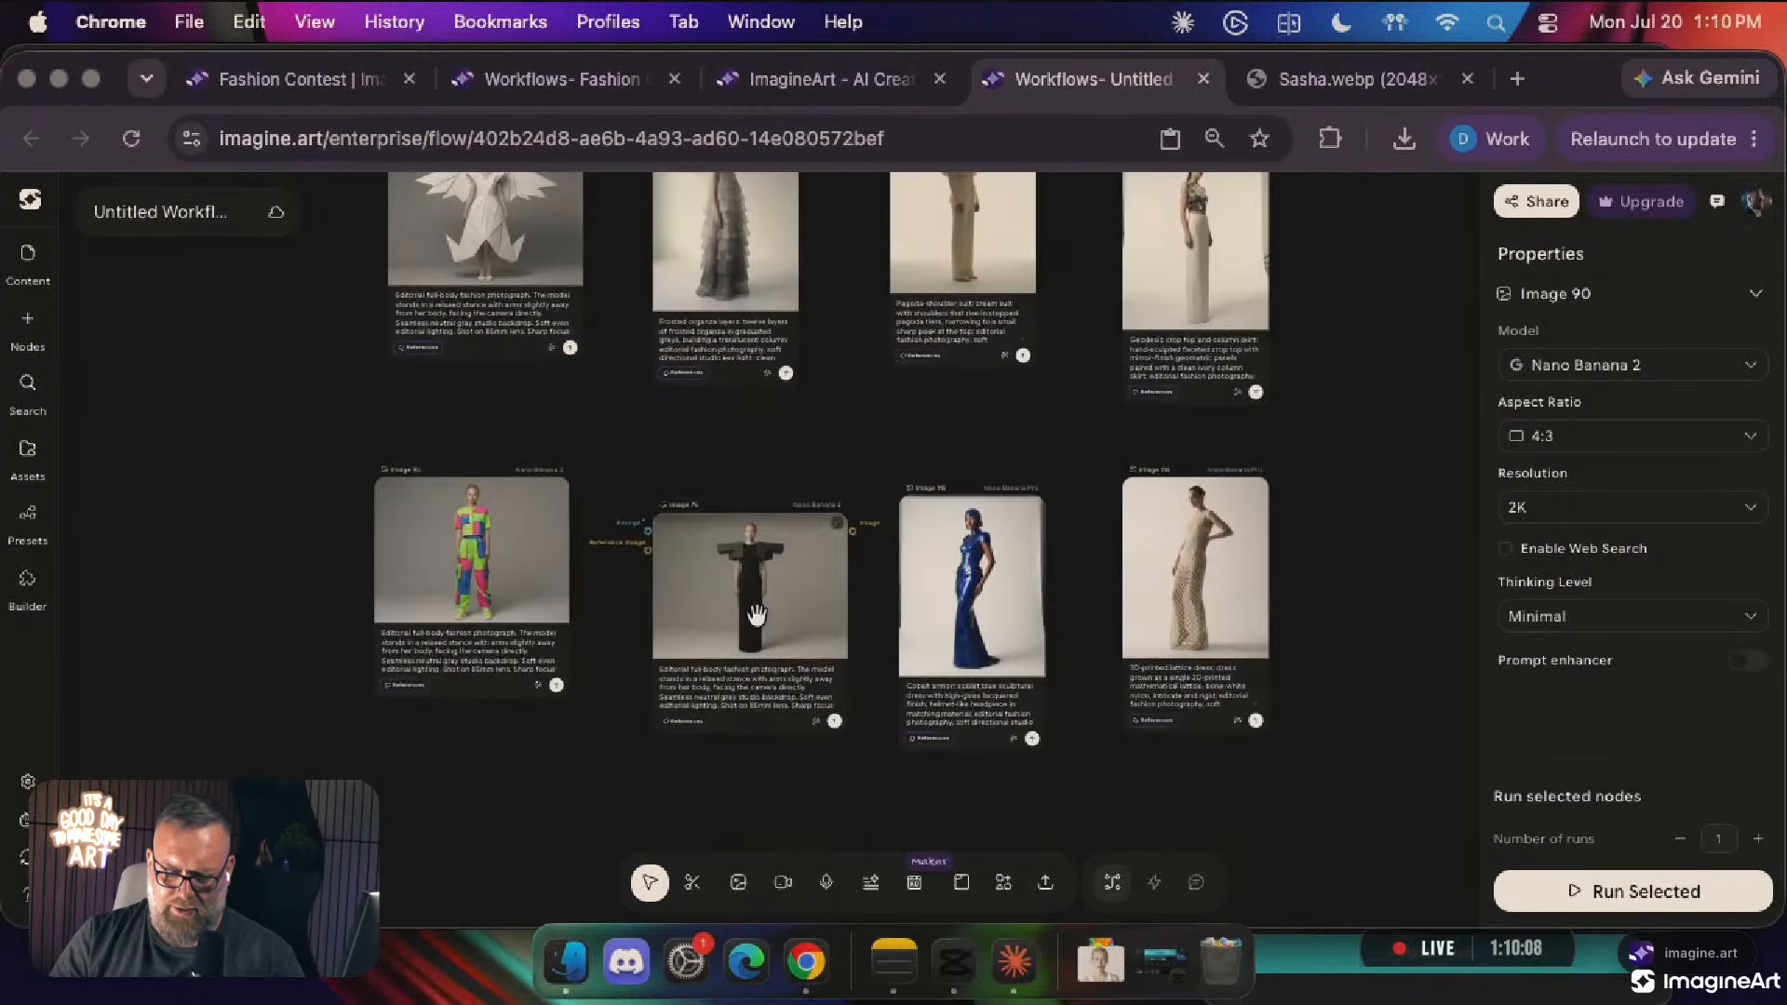
pyautogui.scroll(10, 755, 612)
pyautogui.scroll(-2, 755, 610)
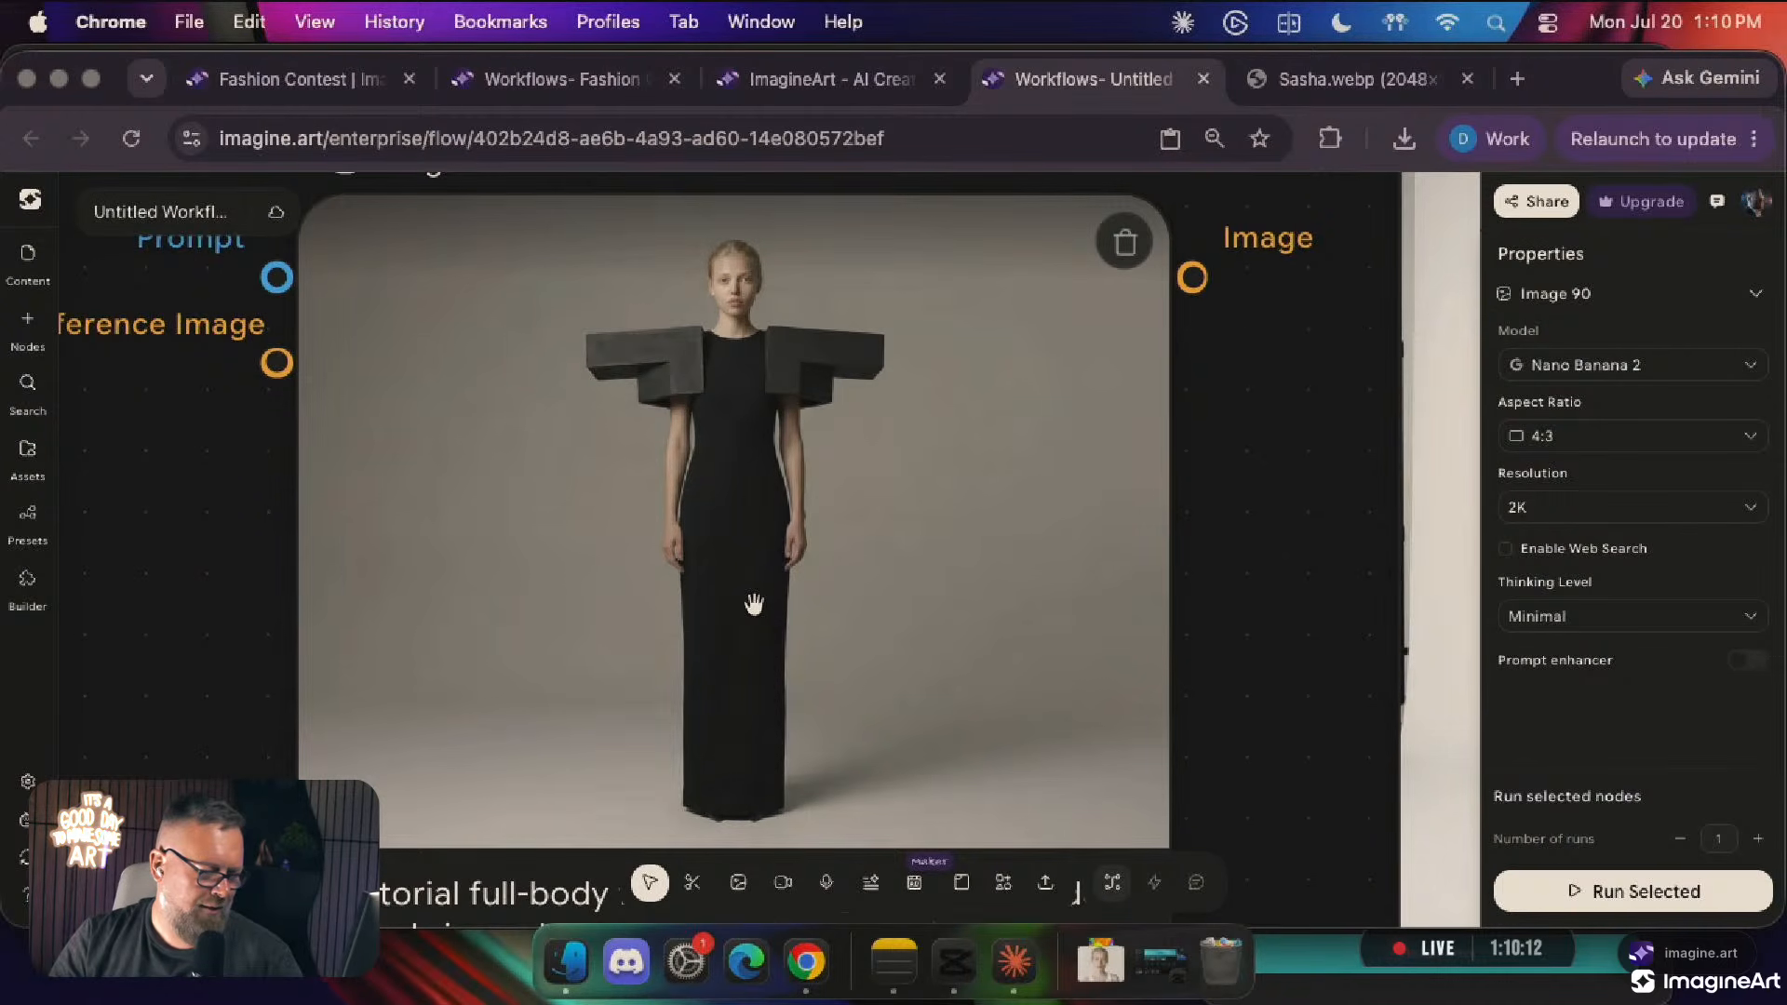
pyautogui.scroll(-5, 754, 605)
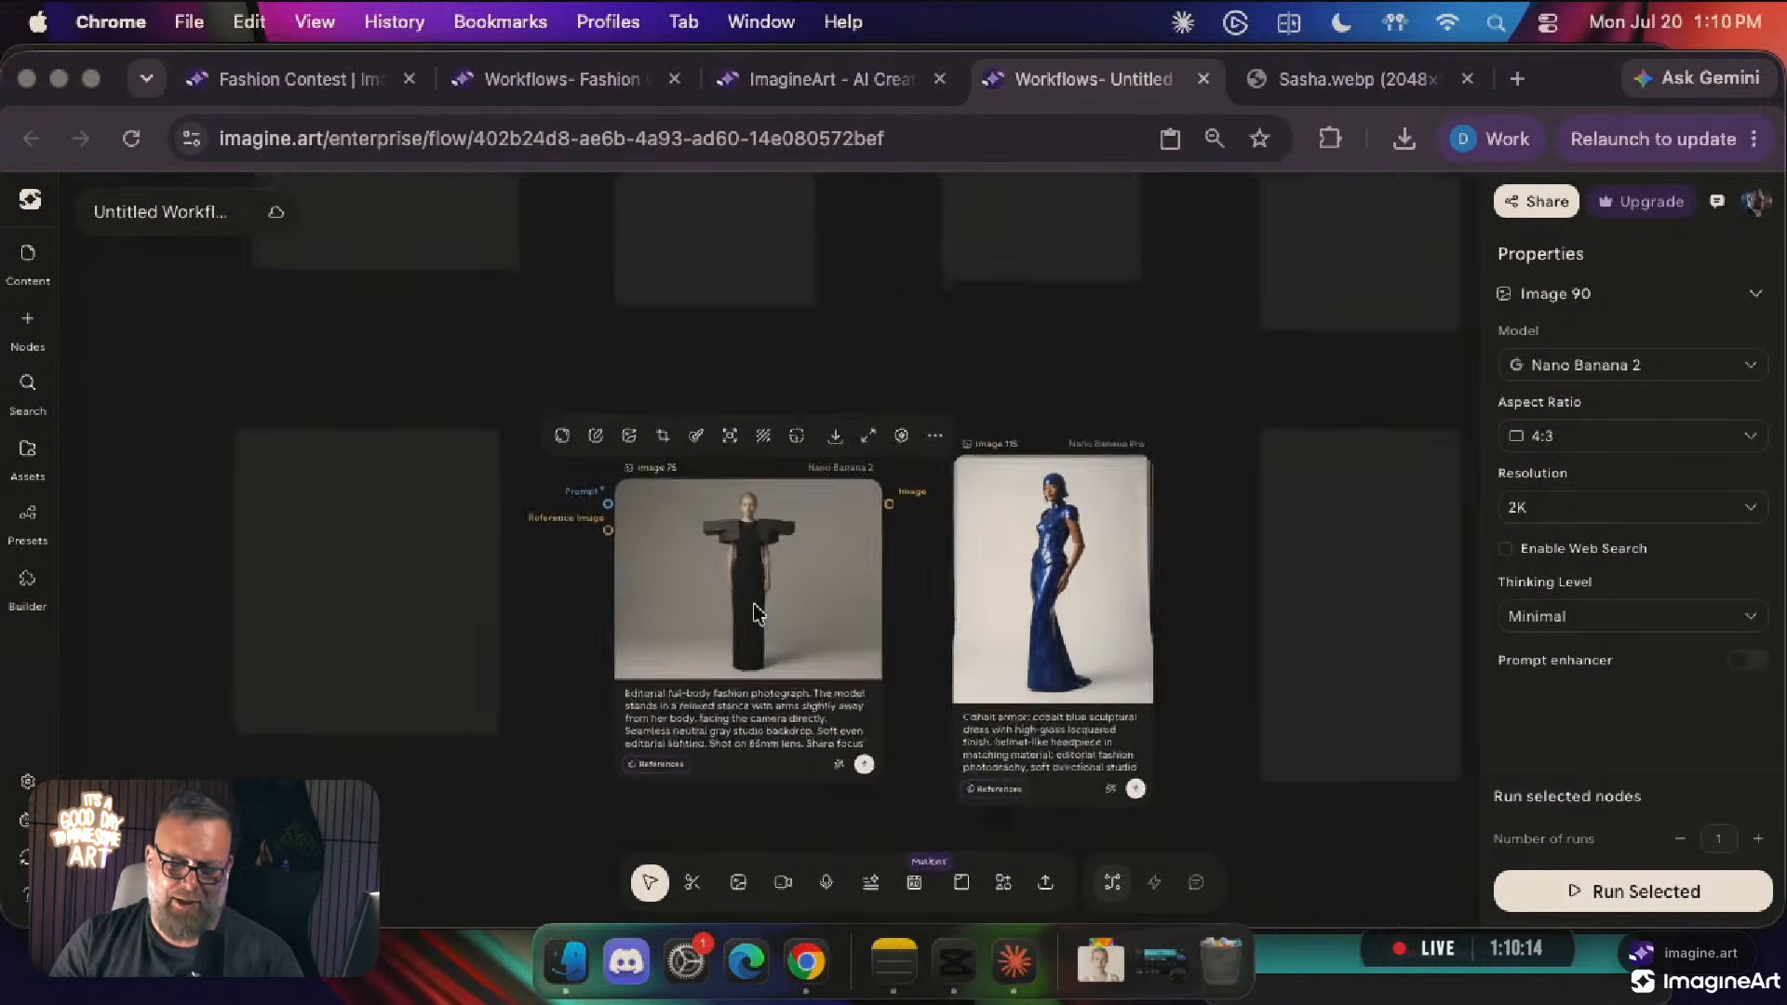
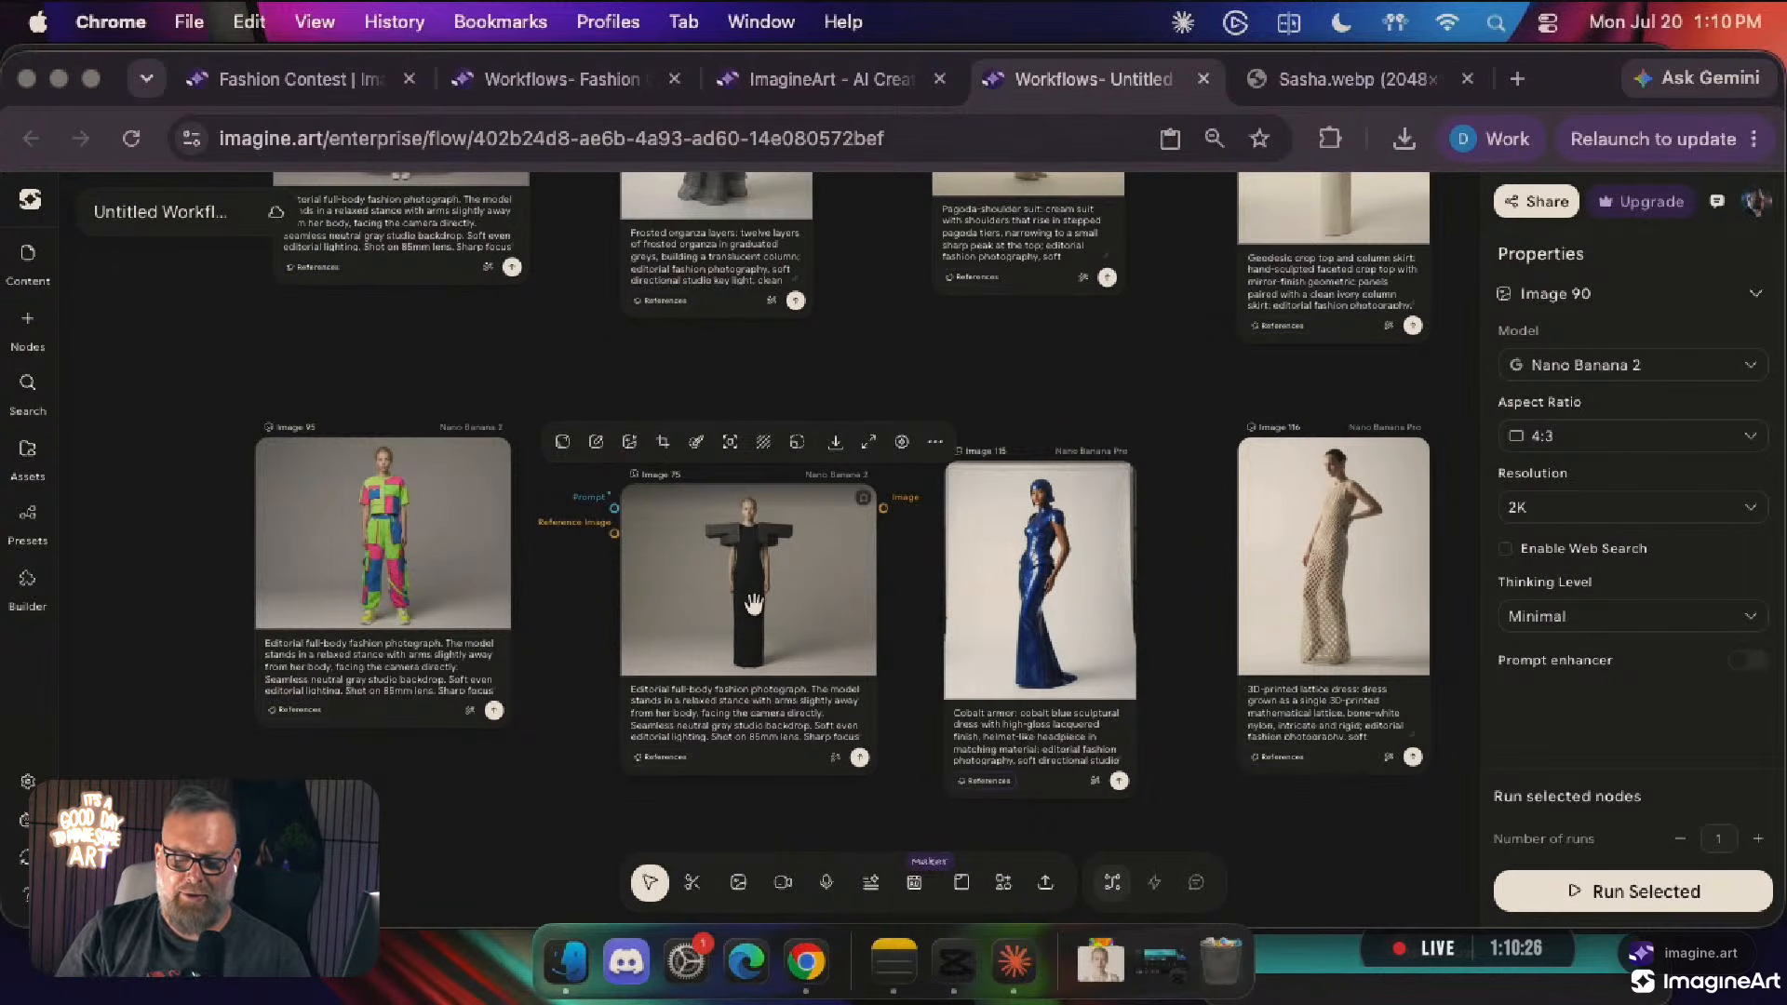
pyautogui.click(1072, 723)
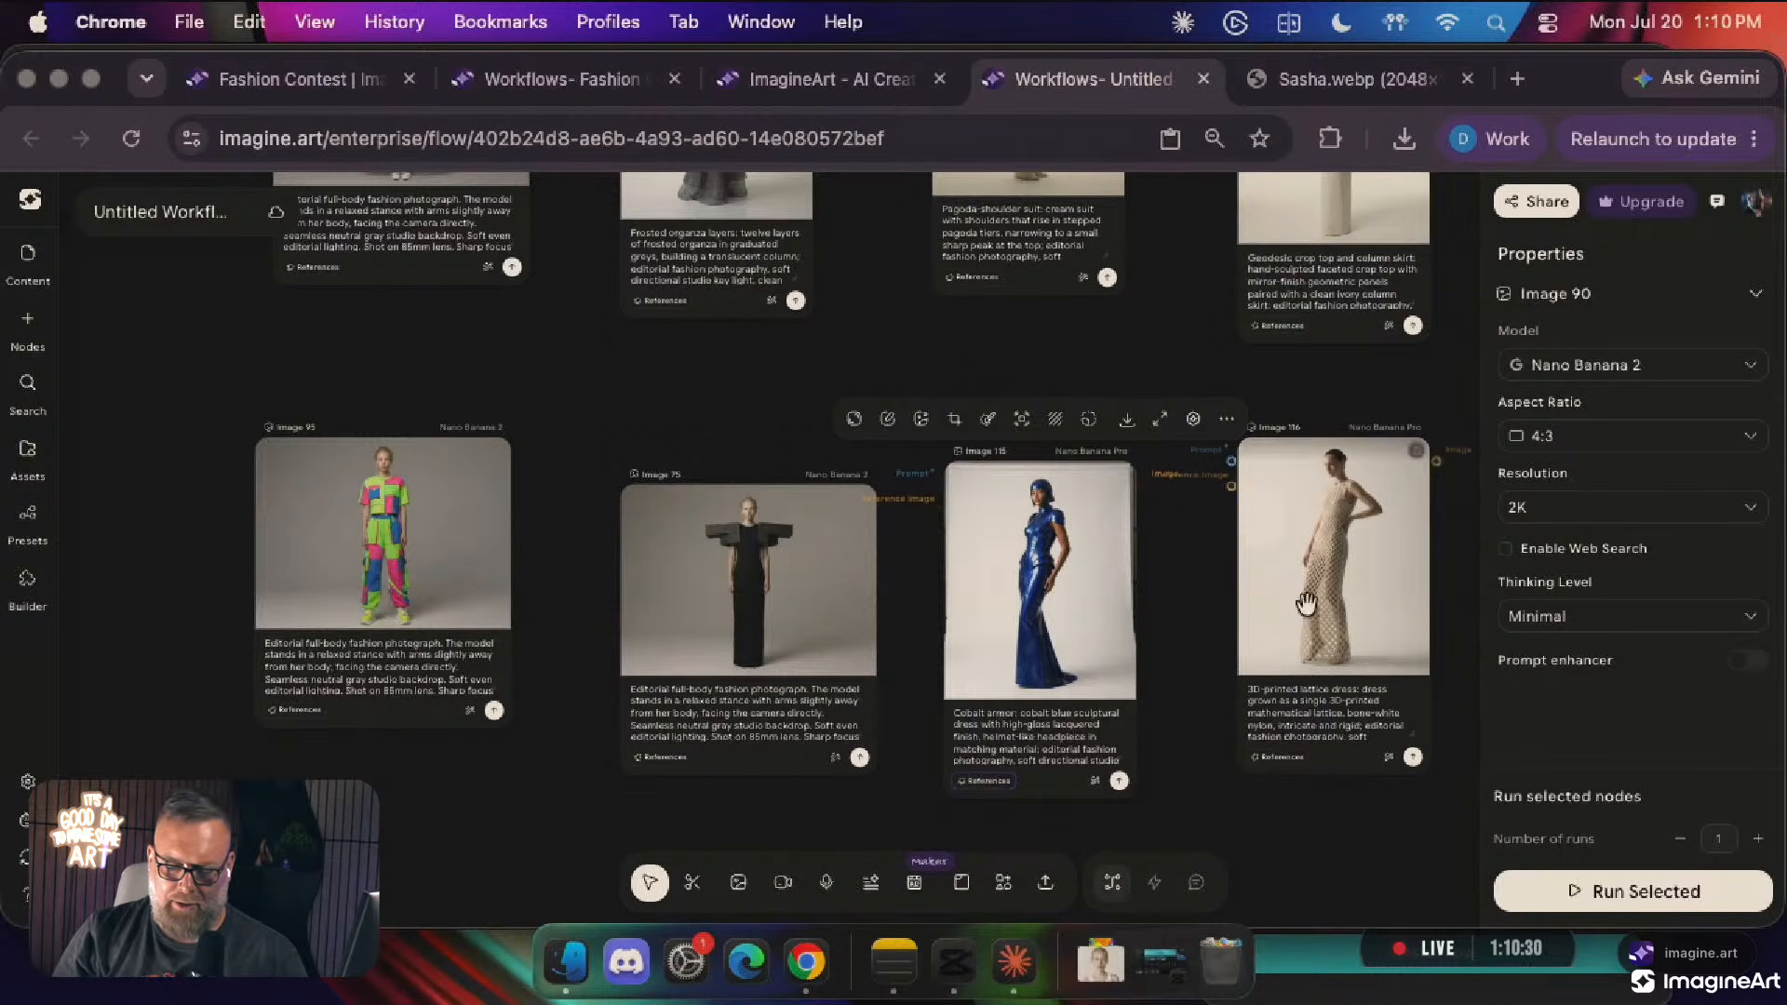
pyautogui.scroll(5, 1072, 723)
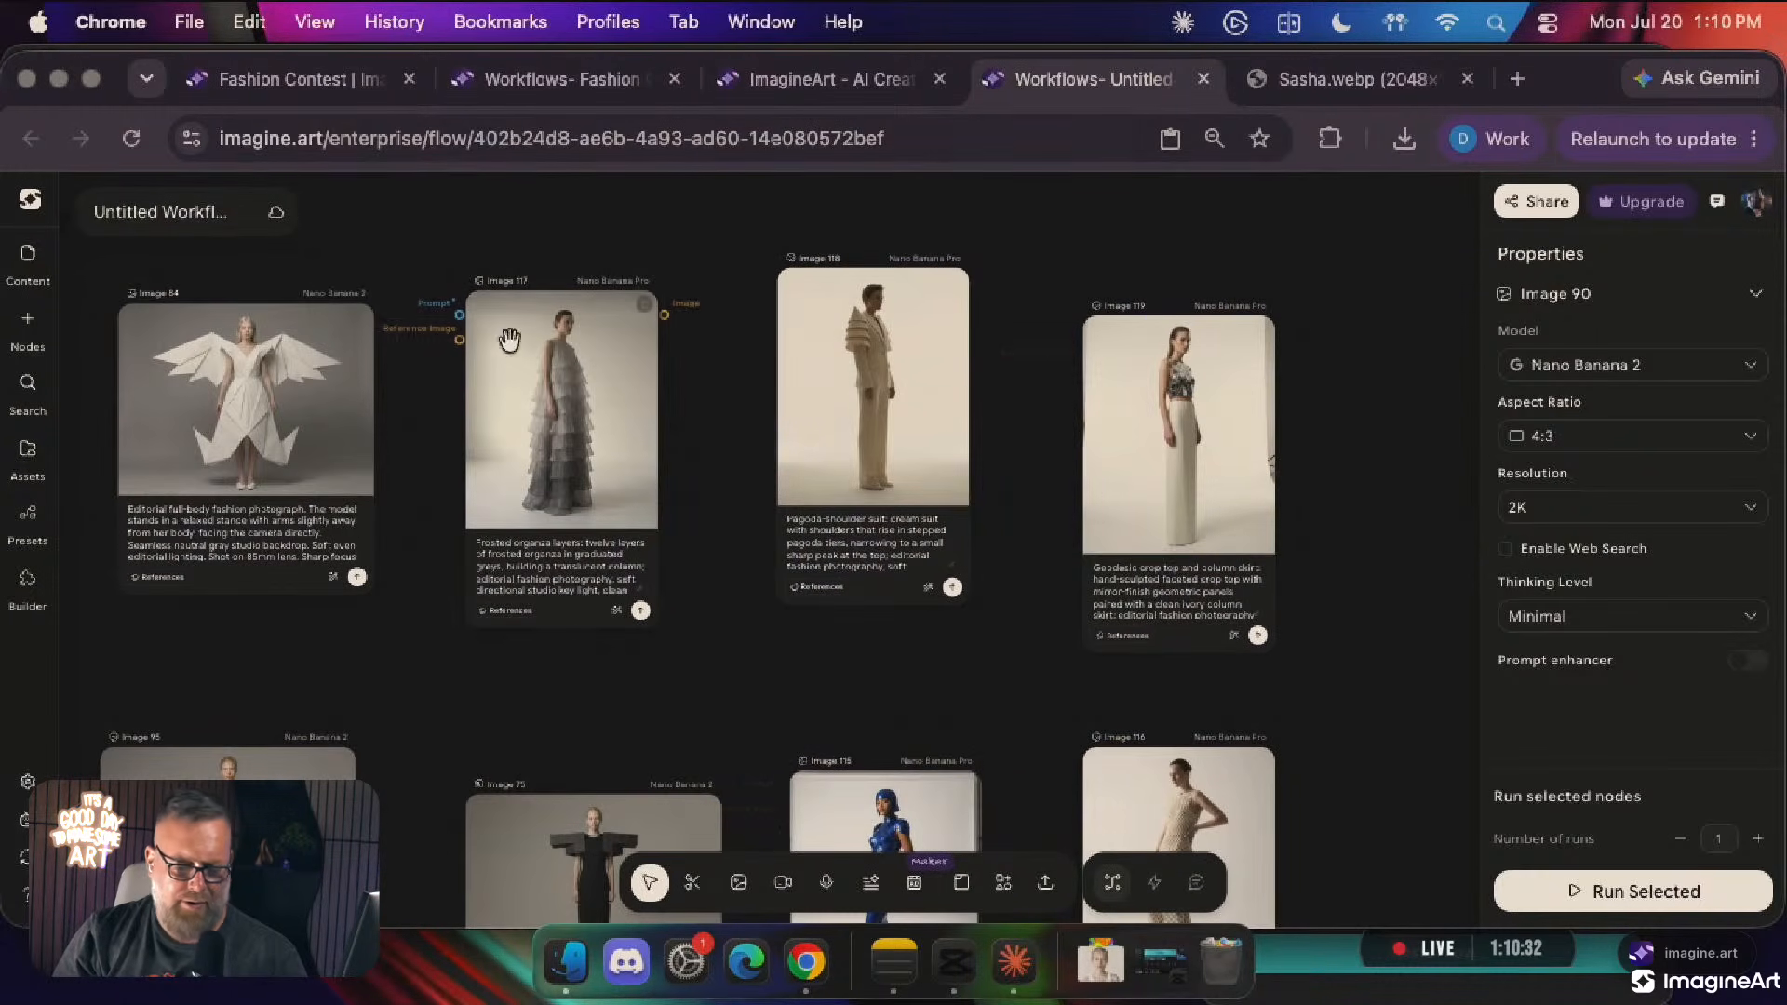
pyautogui.click(579, 363)
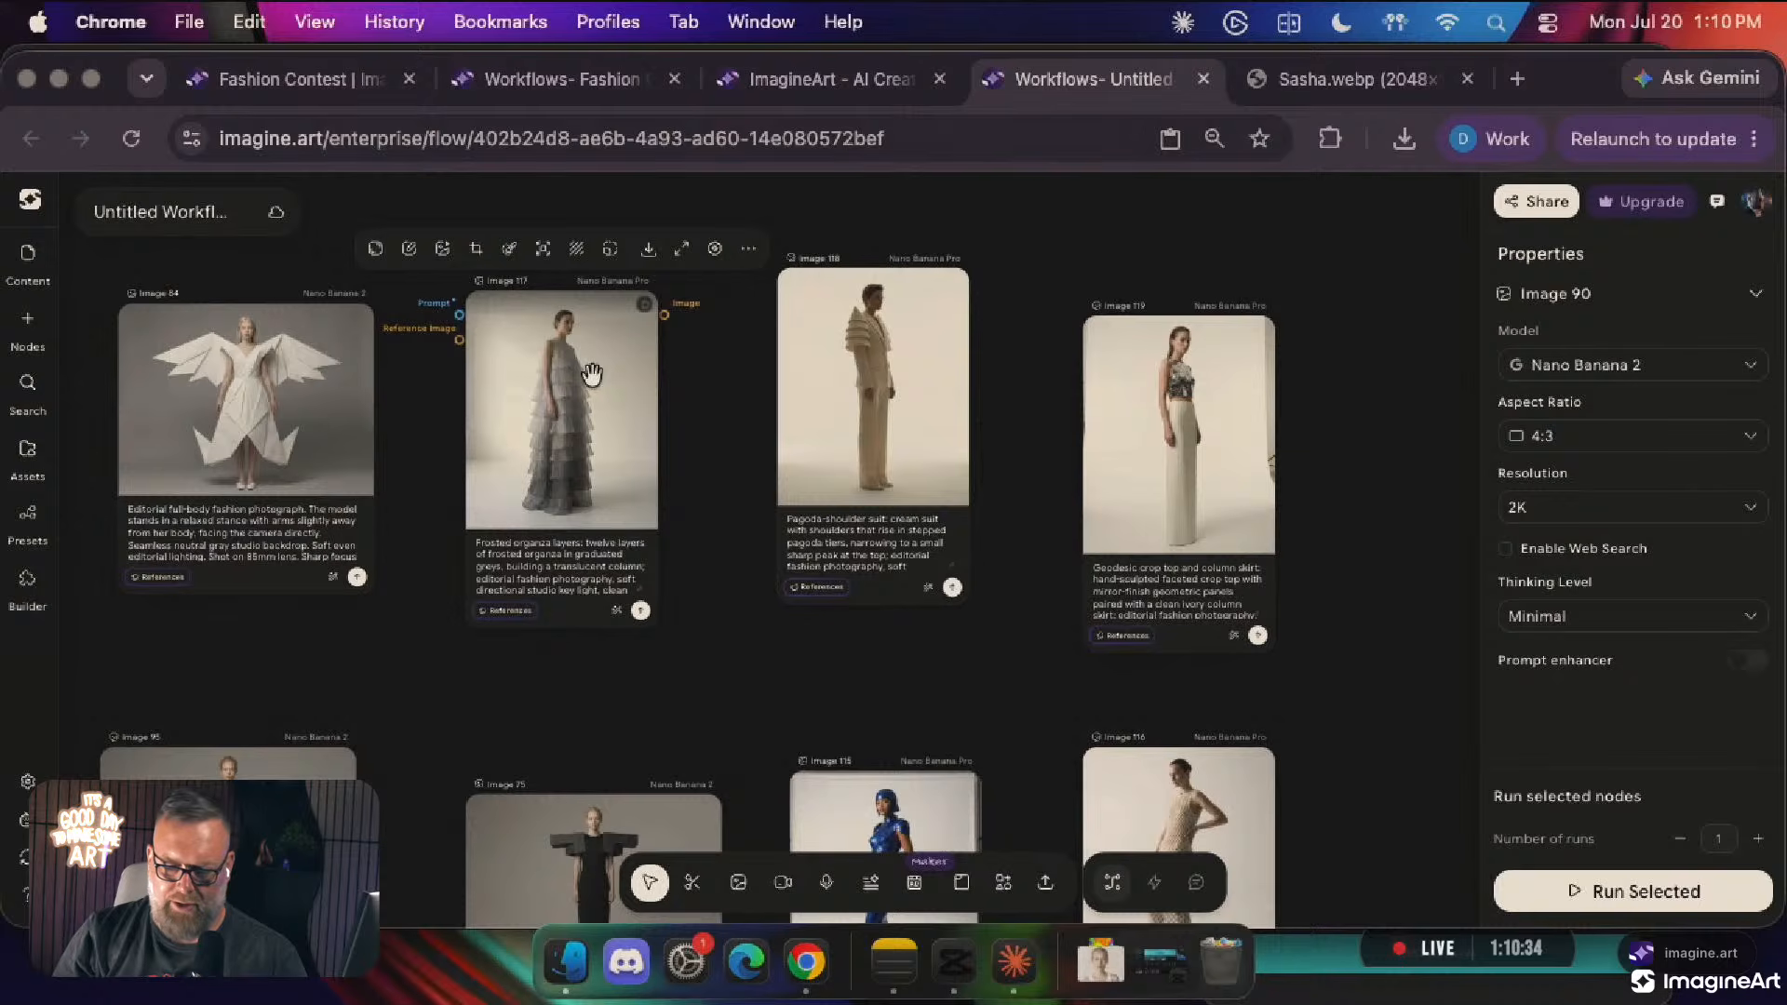
pyautogui.scroll(-2, 618, 639)
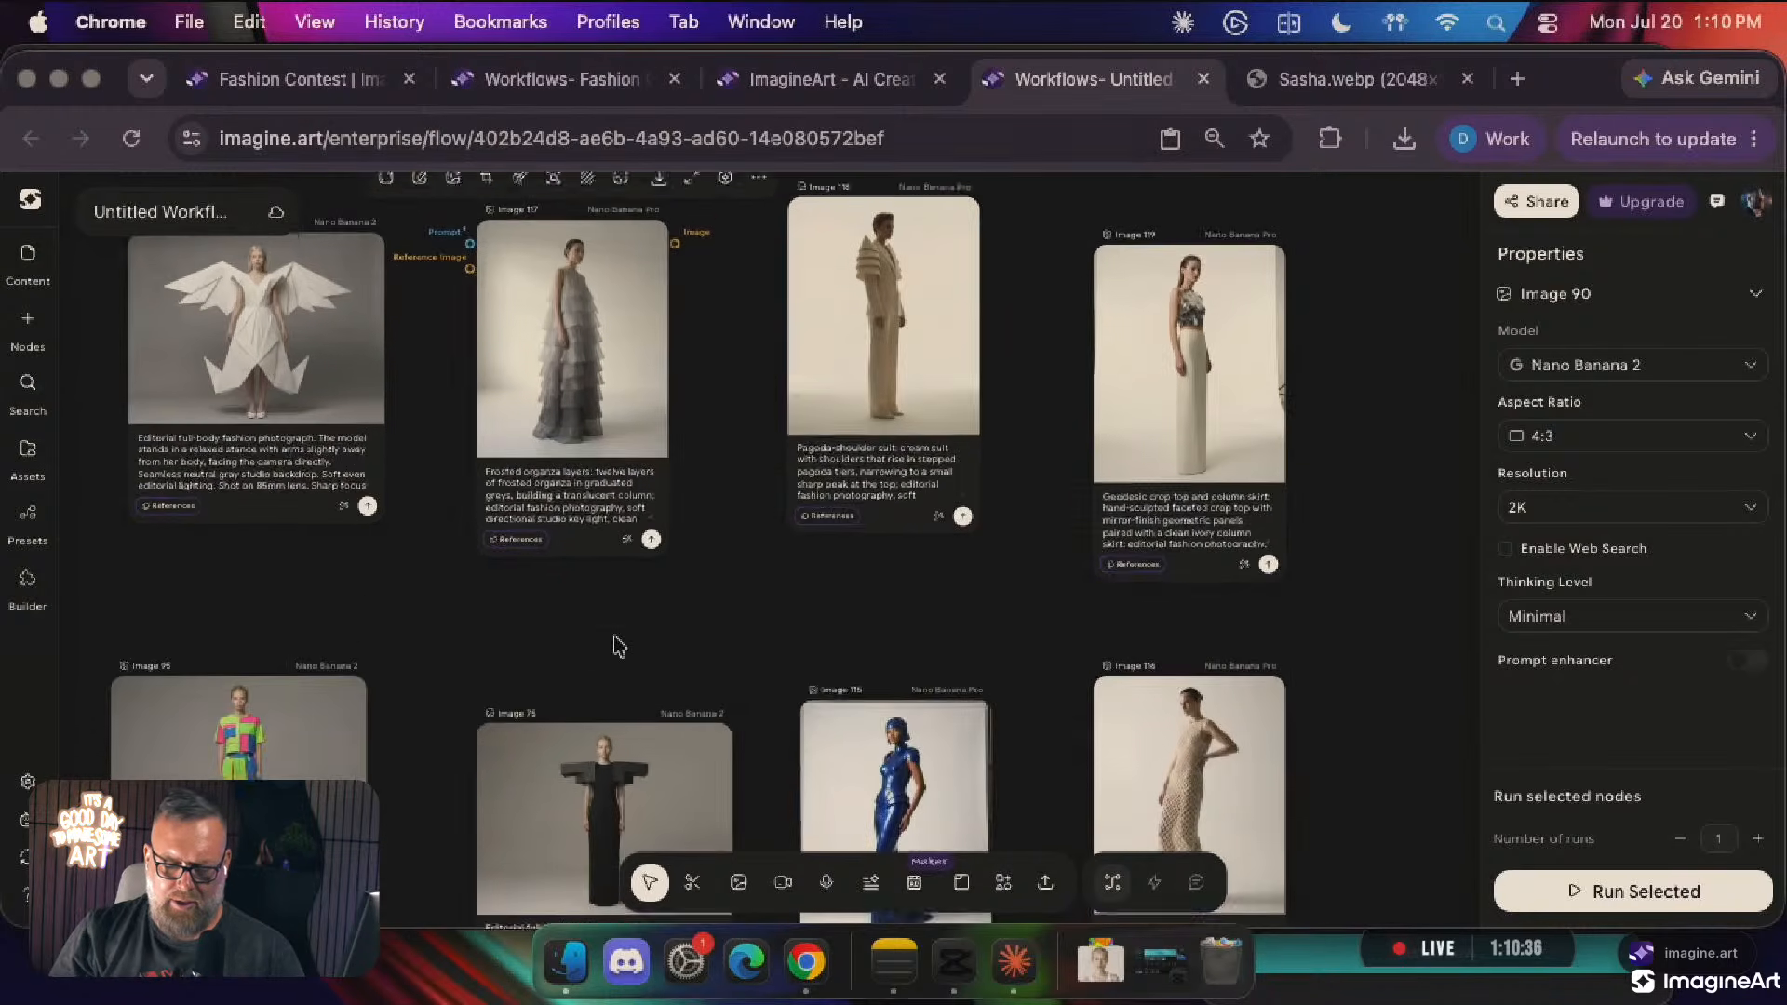
pyautogui.scroll(-6, 615, 640)
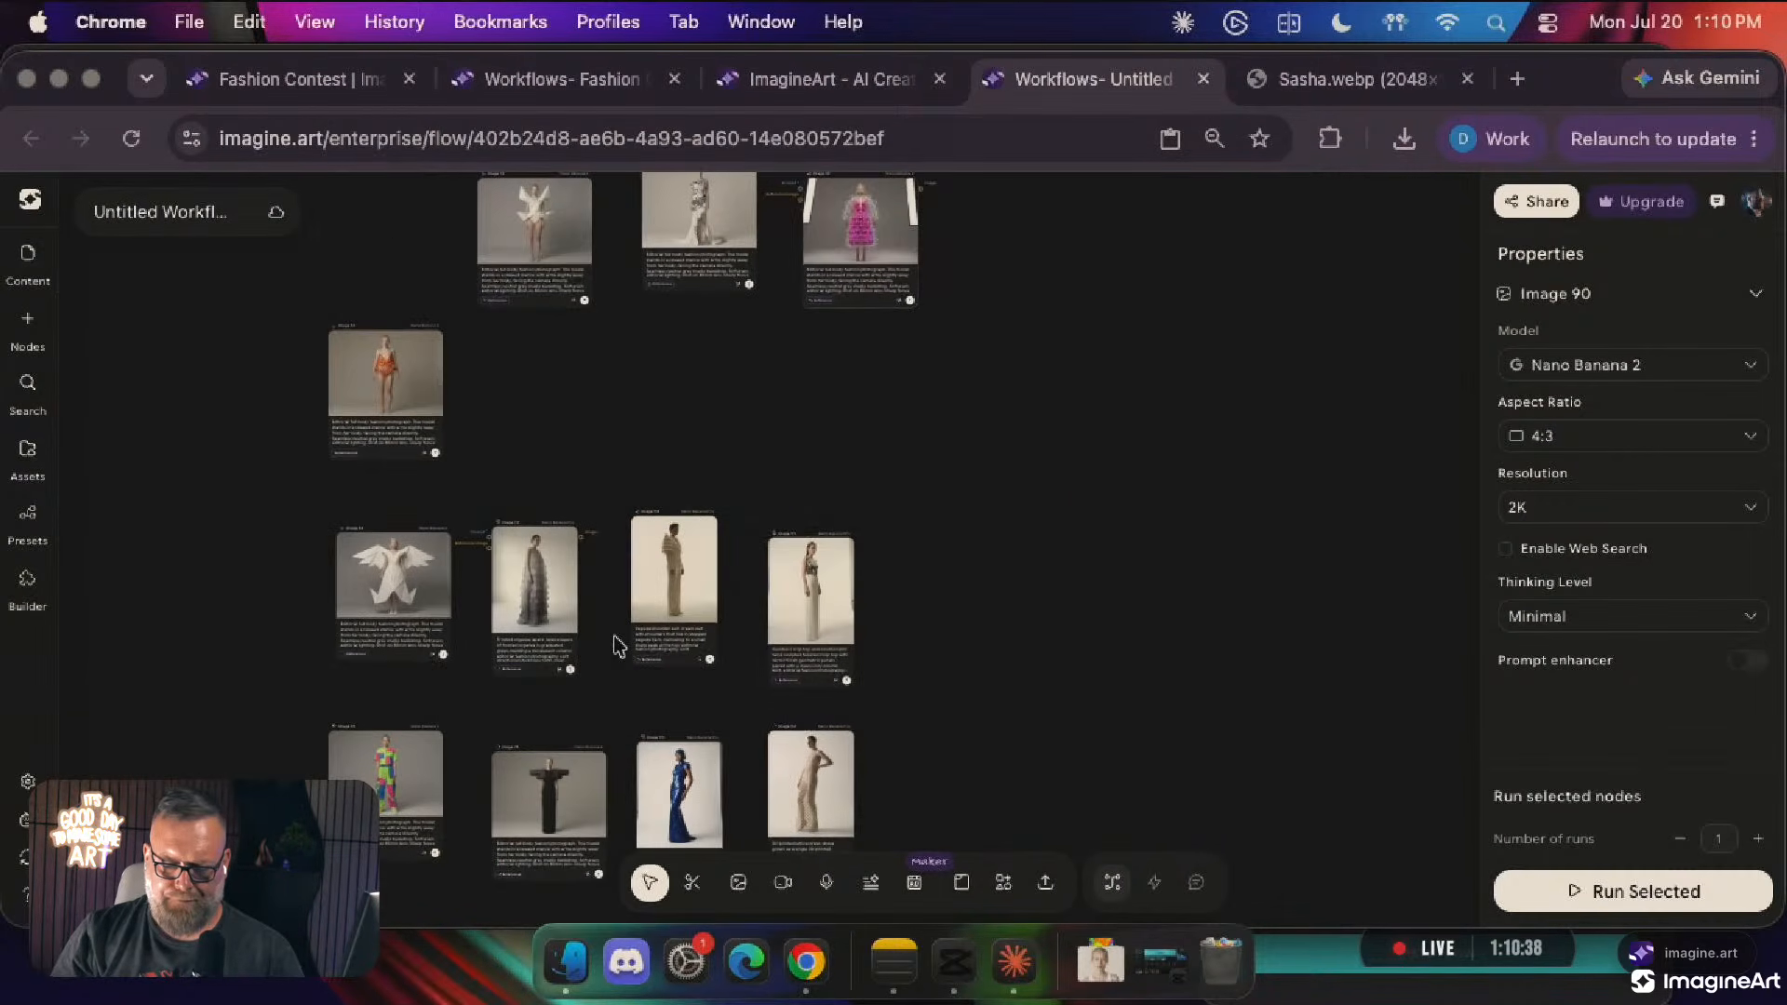
# Move the black sculptural dress and the grey organza gown images up to the end of the top row of outfits
pyautogui.scroll(-1, 617, 645)
pyautogui.moveTo(515, 779); pyautogui.dragTo(1007, 304)
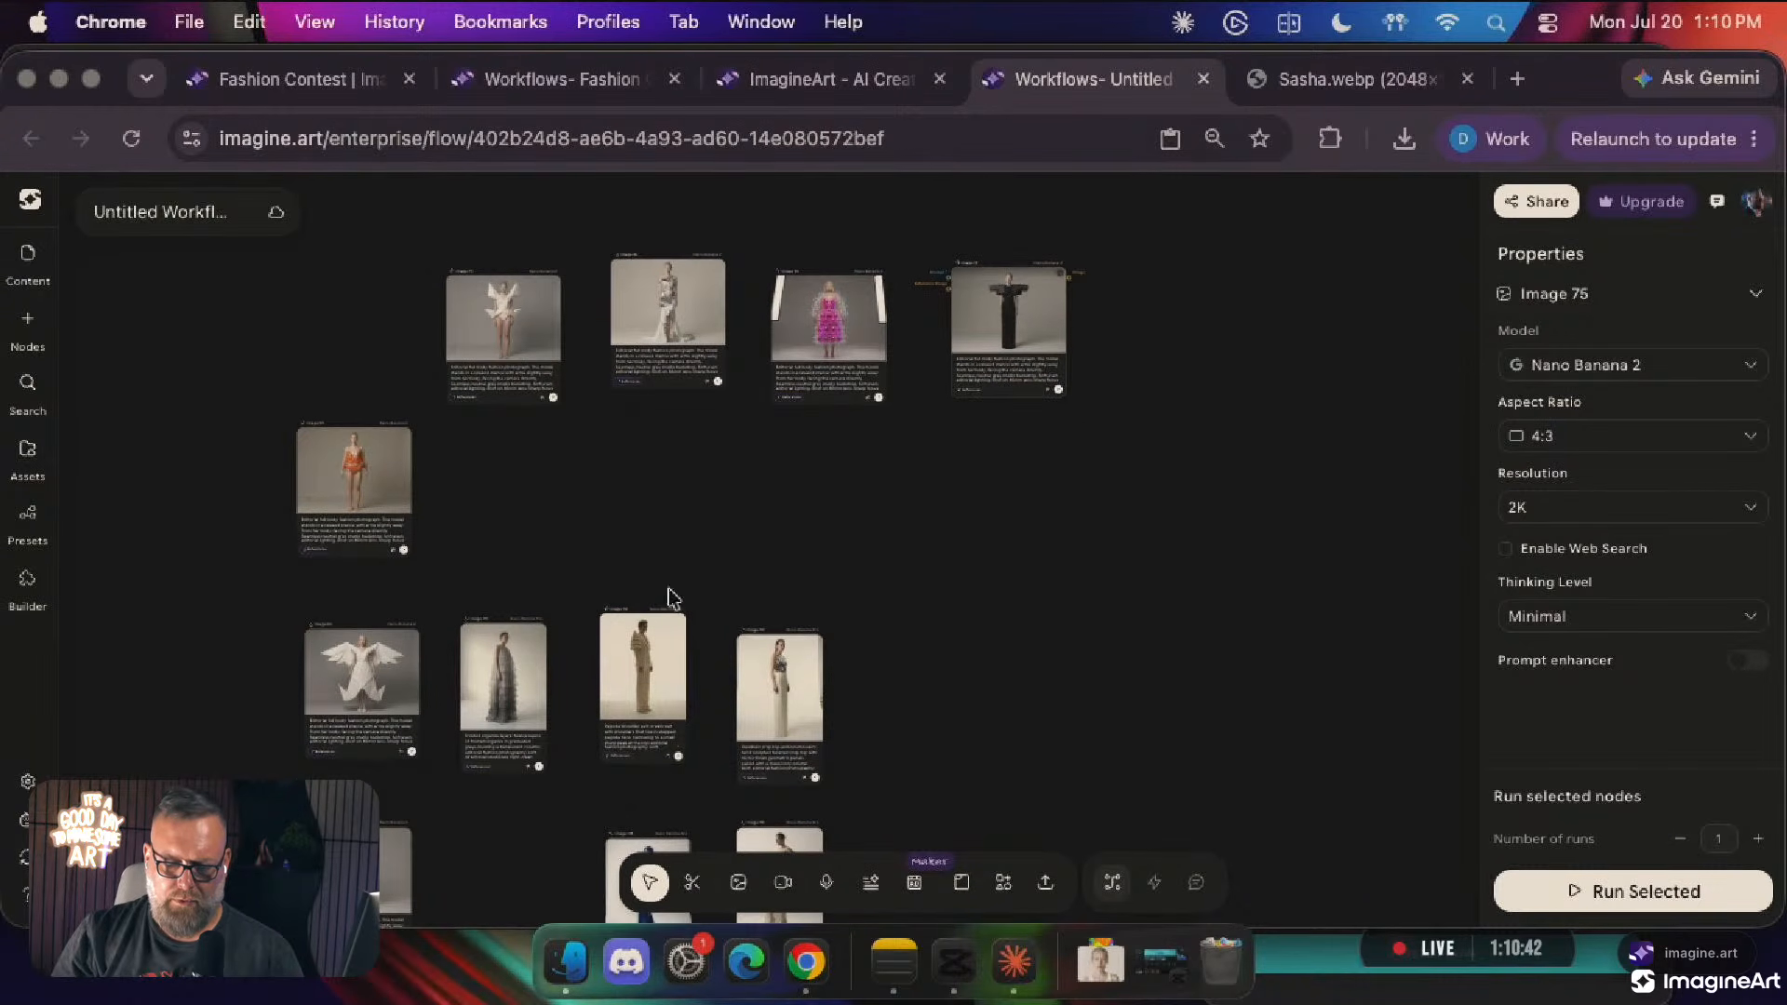
pyautogui.moveTo(492, 689); pyautogui.dragTo(1155, 326)
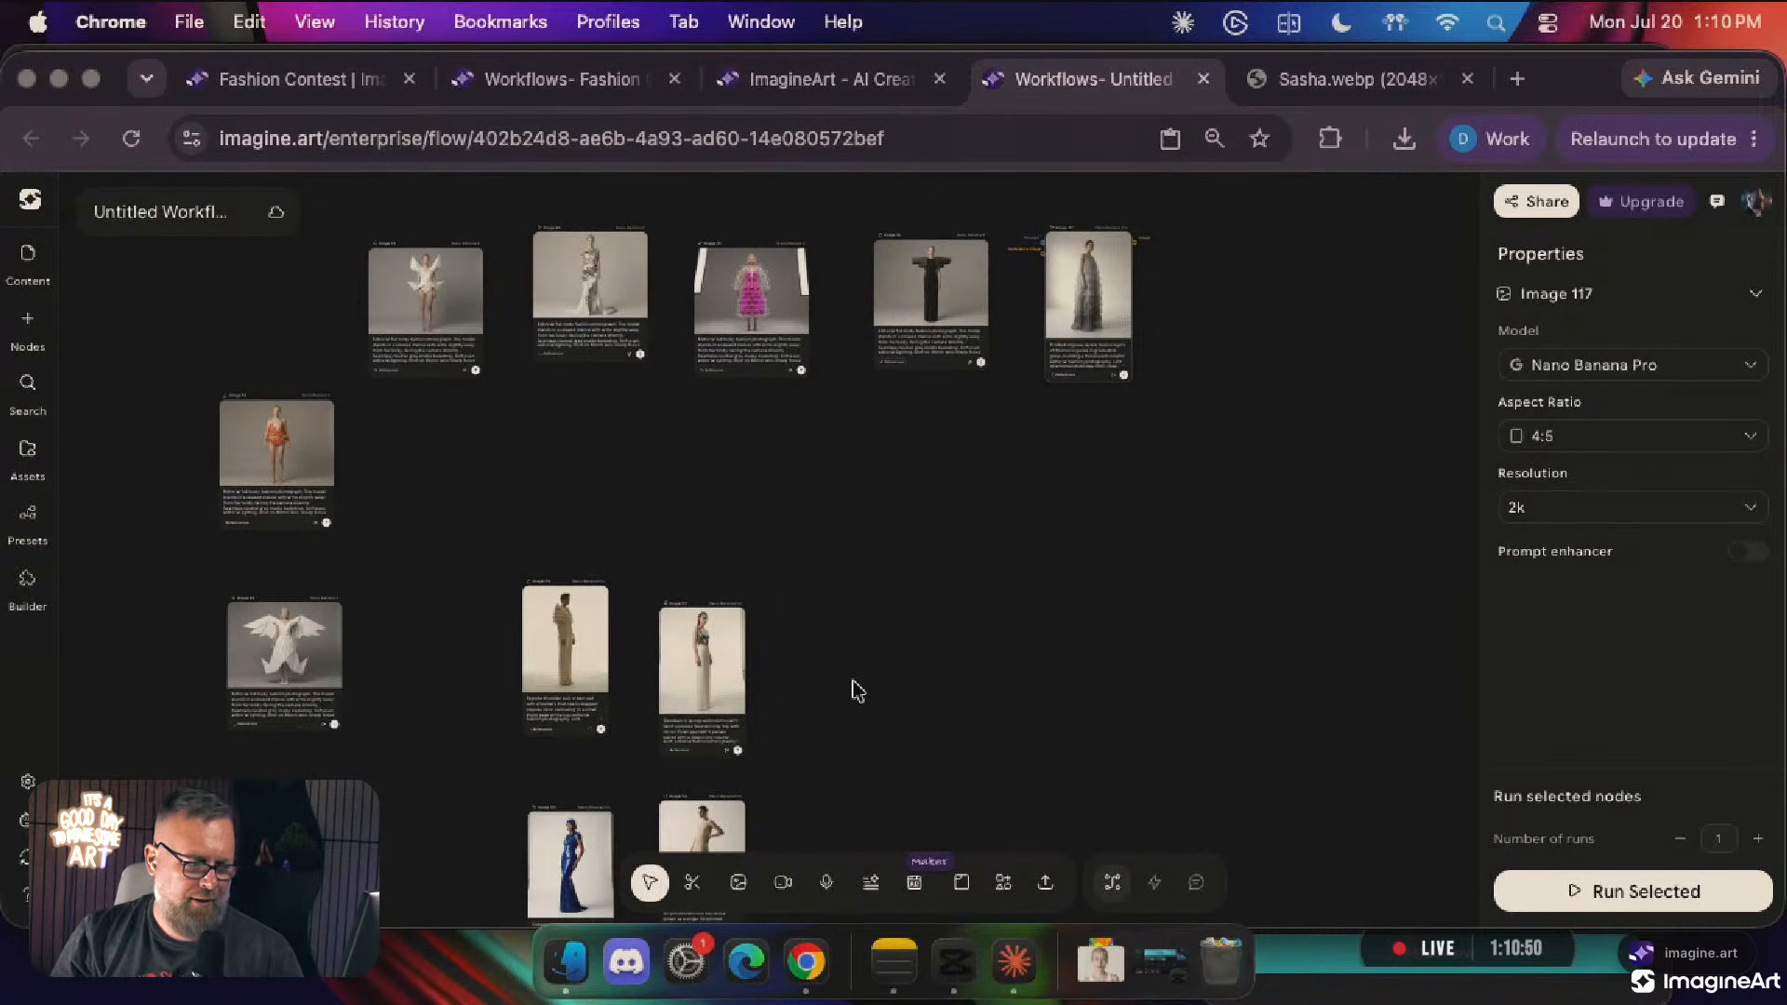
# Examine the blue glossy gown, the multicolored outfit and the remaining generated looks across the canvas
pyautogui.scroll(-5, 851, 691)
pyautogui.scroll(10, 670, 638)
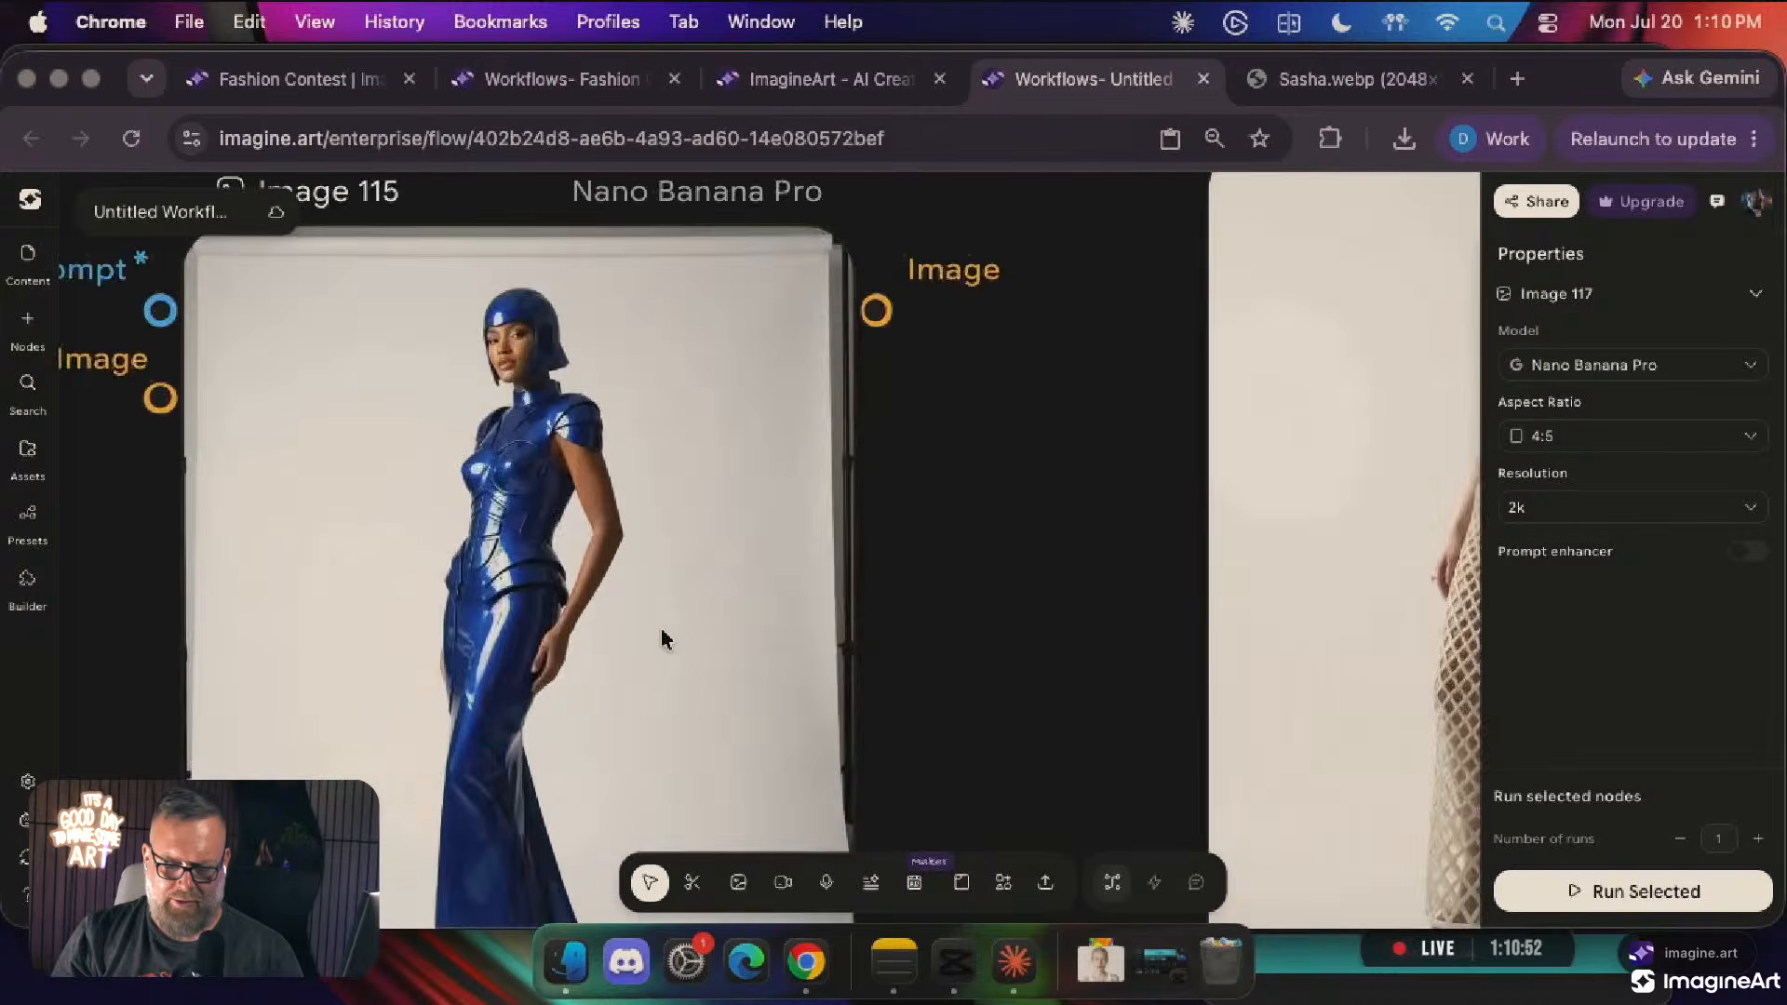
pyautogui.scroll(-4, 662, 638)
pyautogui.hscroll(-15, 663, 638)
pyautogui.scroll(-1, 663, 639)
pyautogui.scroll(-1, 663, 639)
pyautogui.scroll(-6, 793, 424)
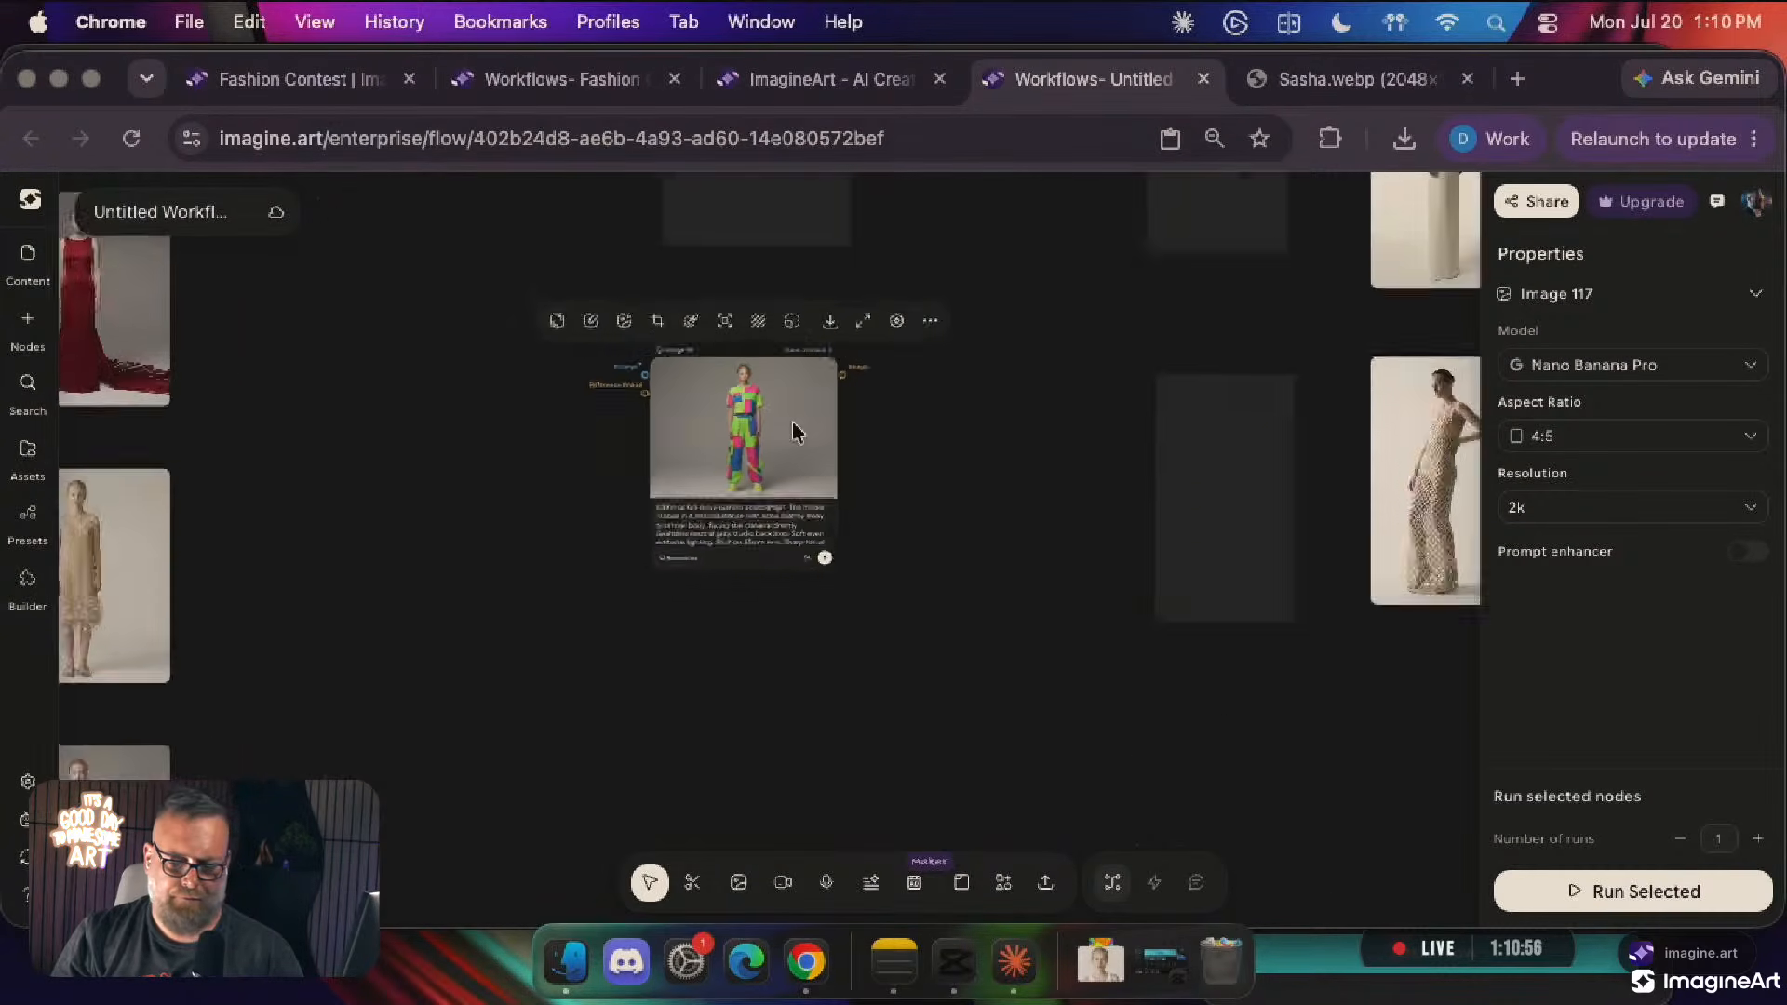
pyautogui.hscroll(6, 792, 426)
pyautogui.hscroll(-8, 793, 427)
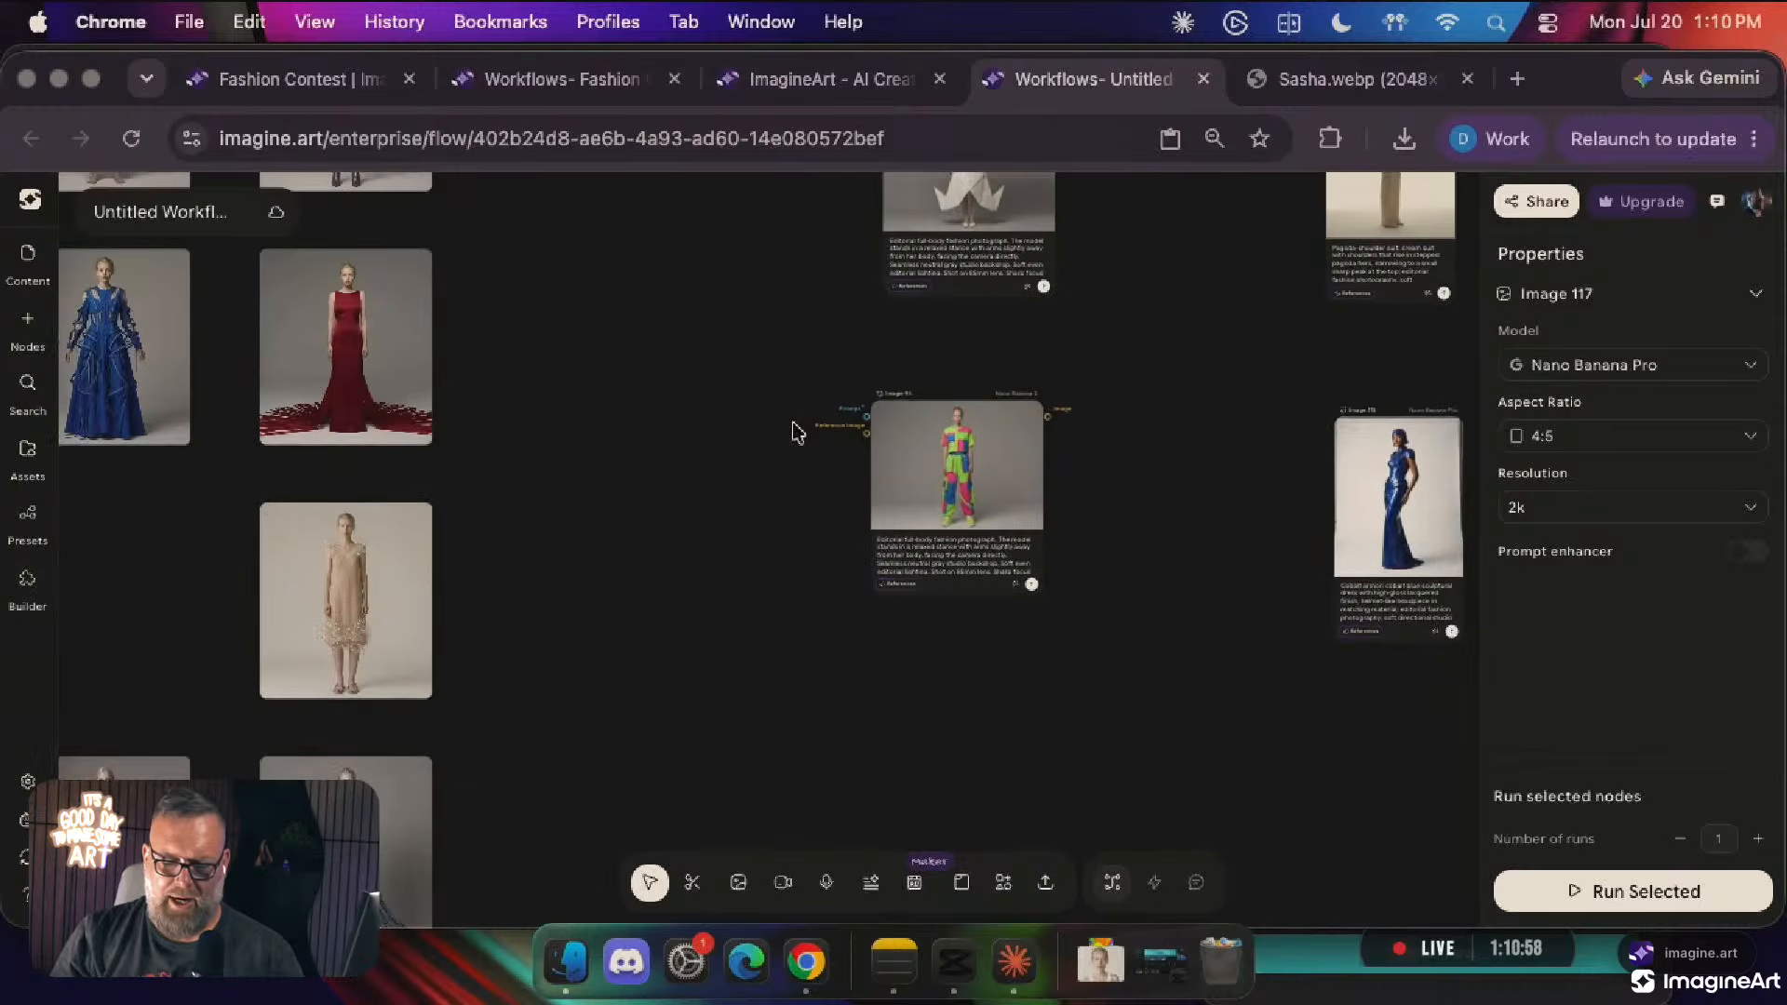
pyautogui.scroll(-6, 793, 432)
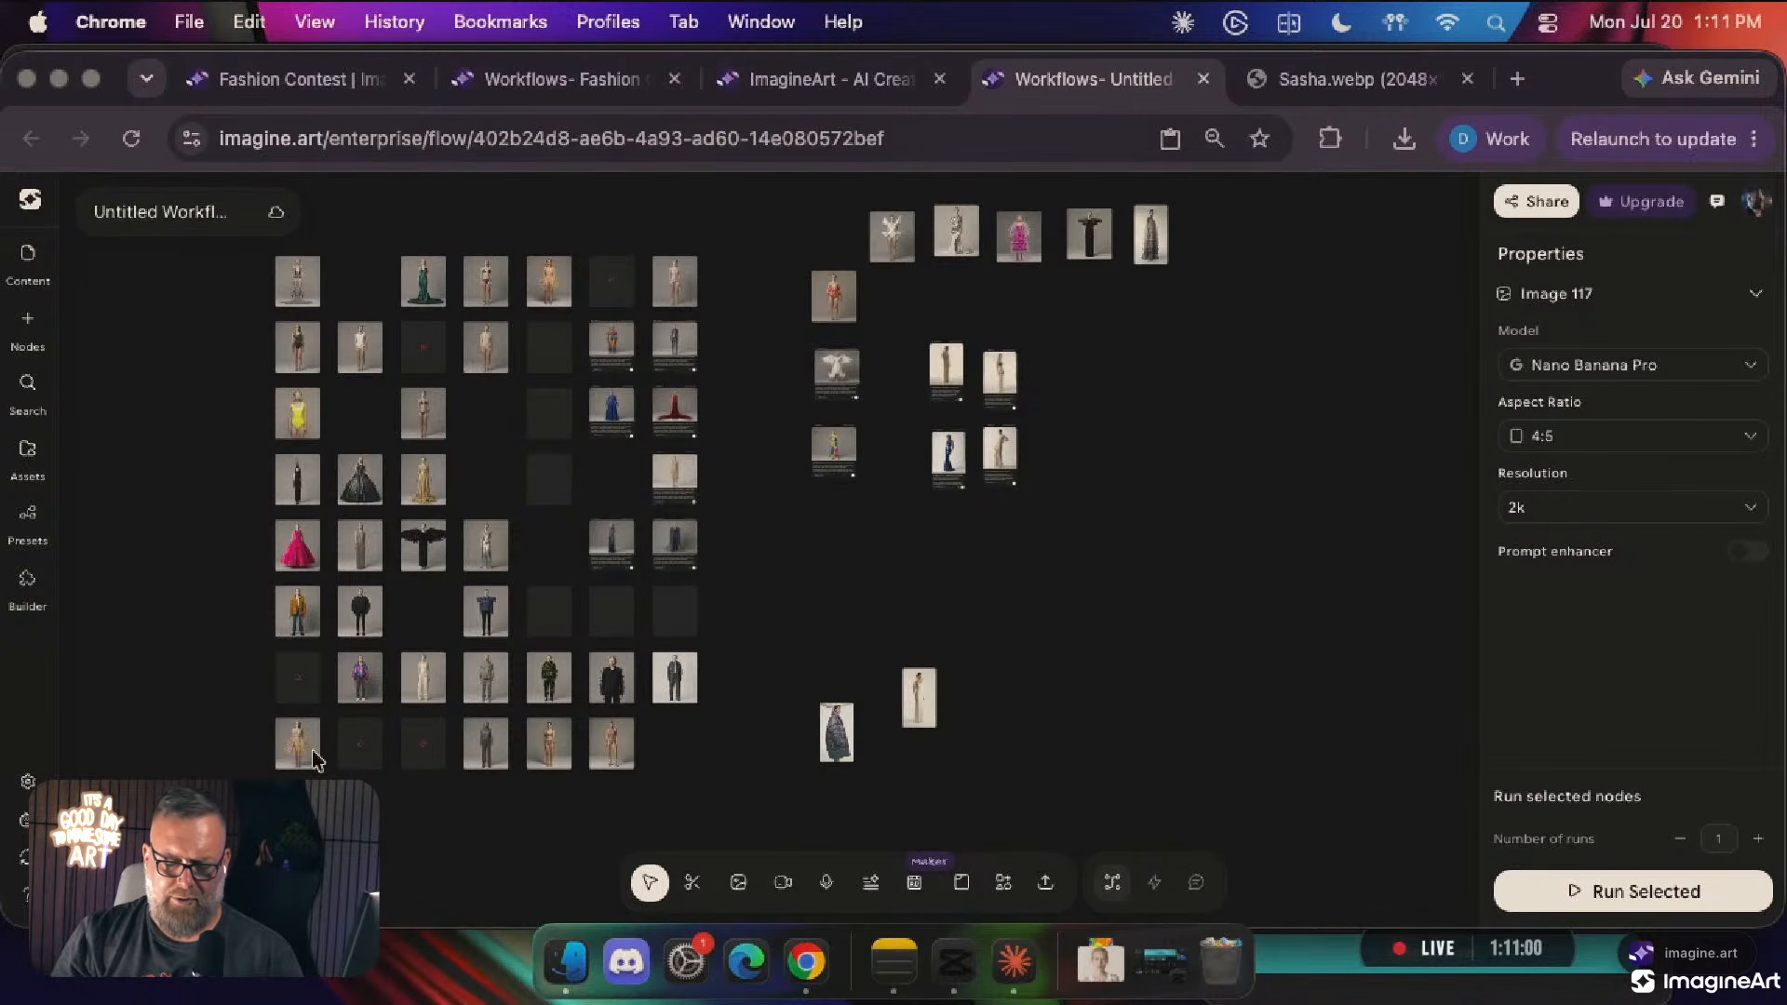
# Inspect the straw-fringe skirt outfit in Image 107 full screen, zooming in on its details, and close the enlarged view
pyautogui.scroll(10, 311, 750)
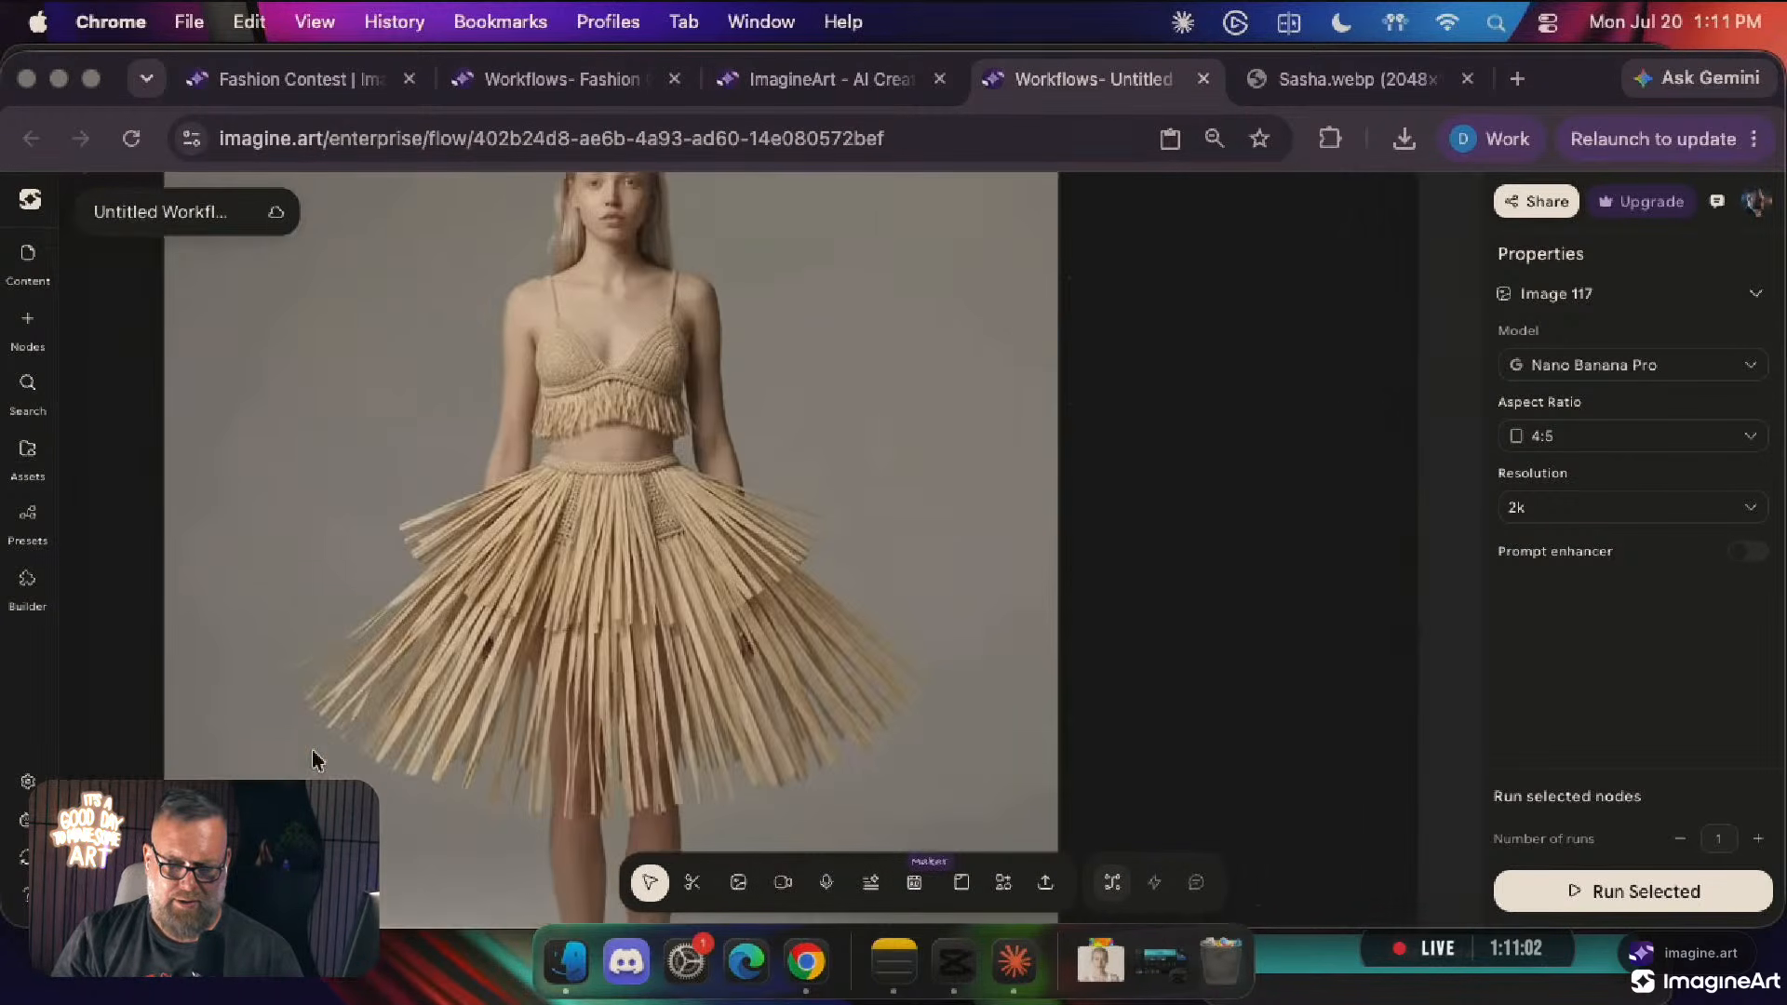
pyautogui.hscroll(1, 312, 750)
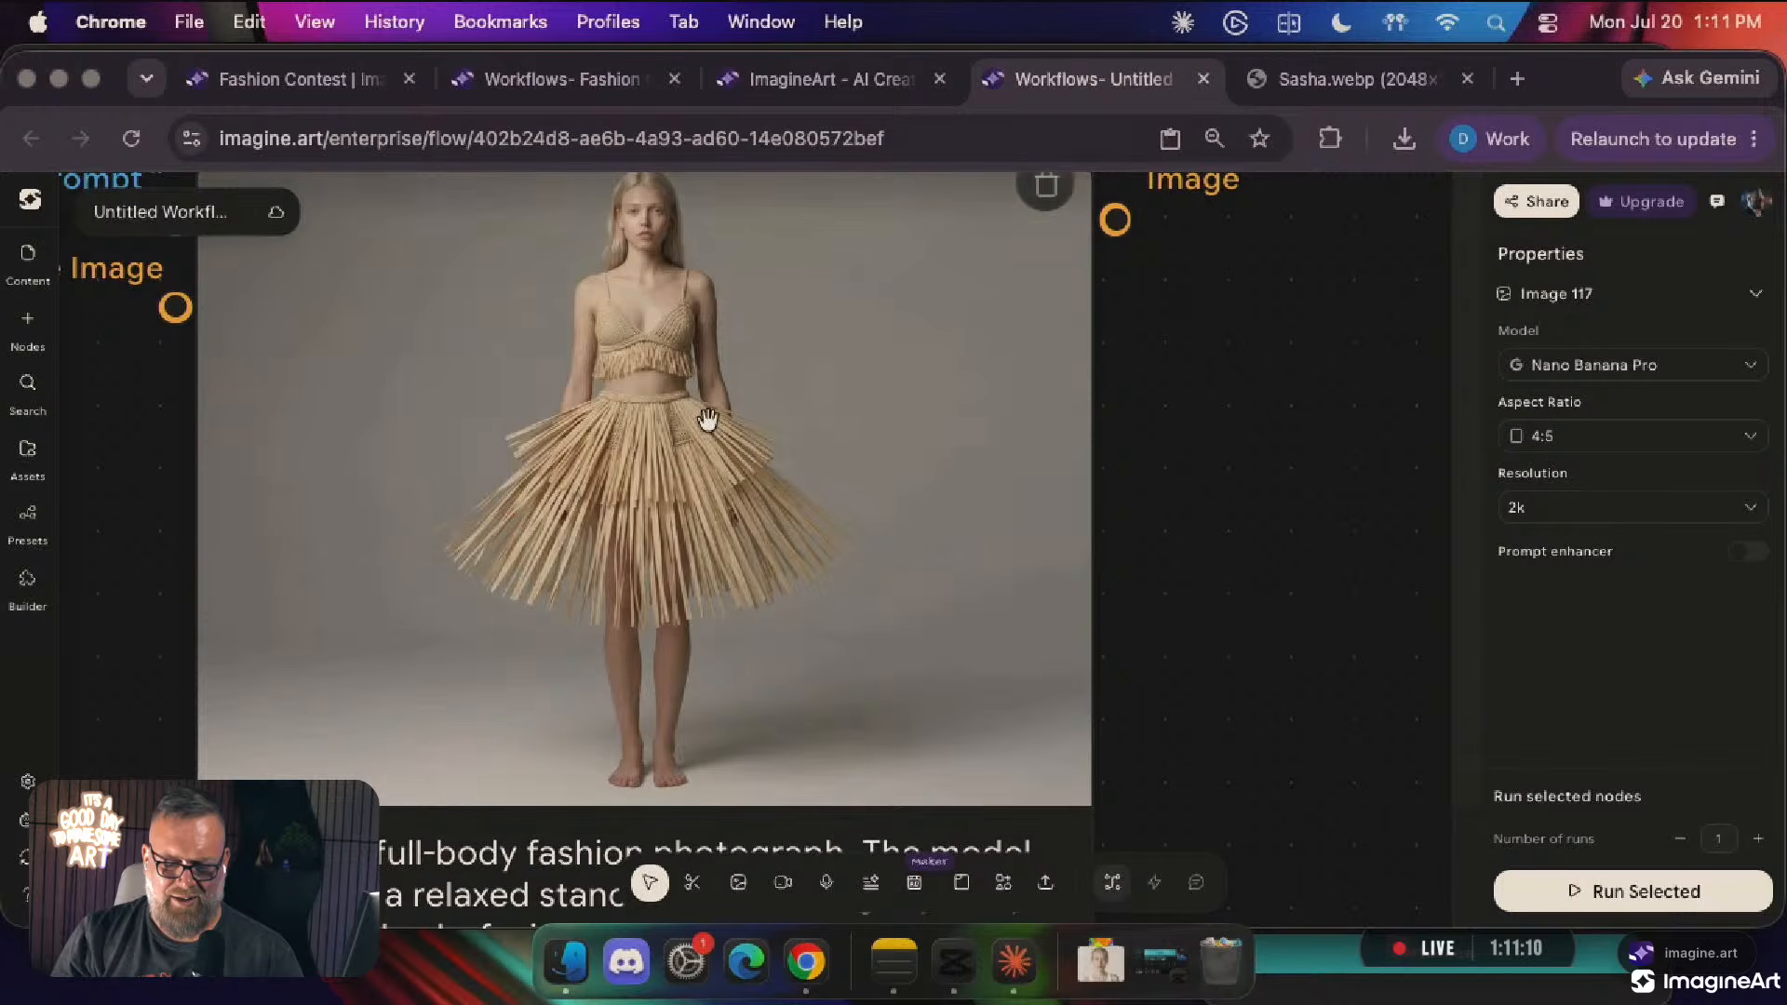
pyautogui.scroll(5, 708, 421)
pyautogui.scroll(-2, 745, 372)
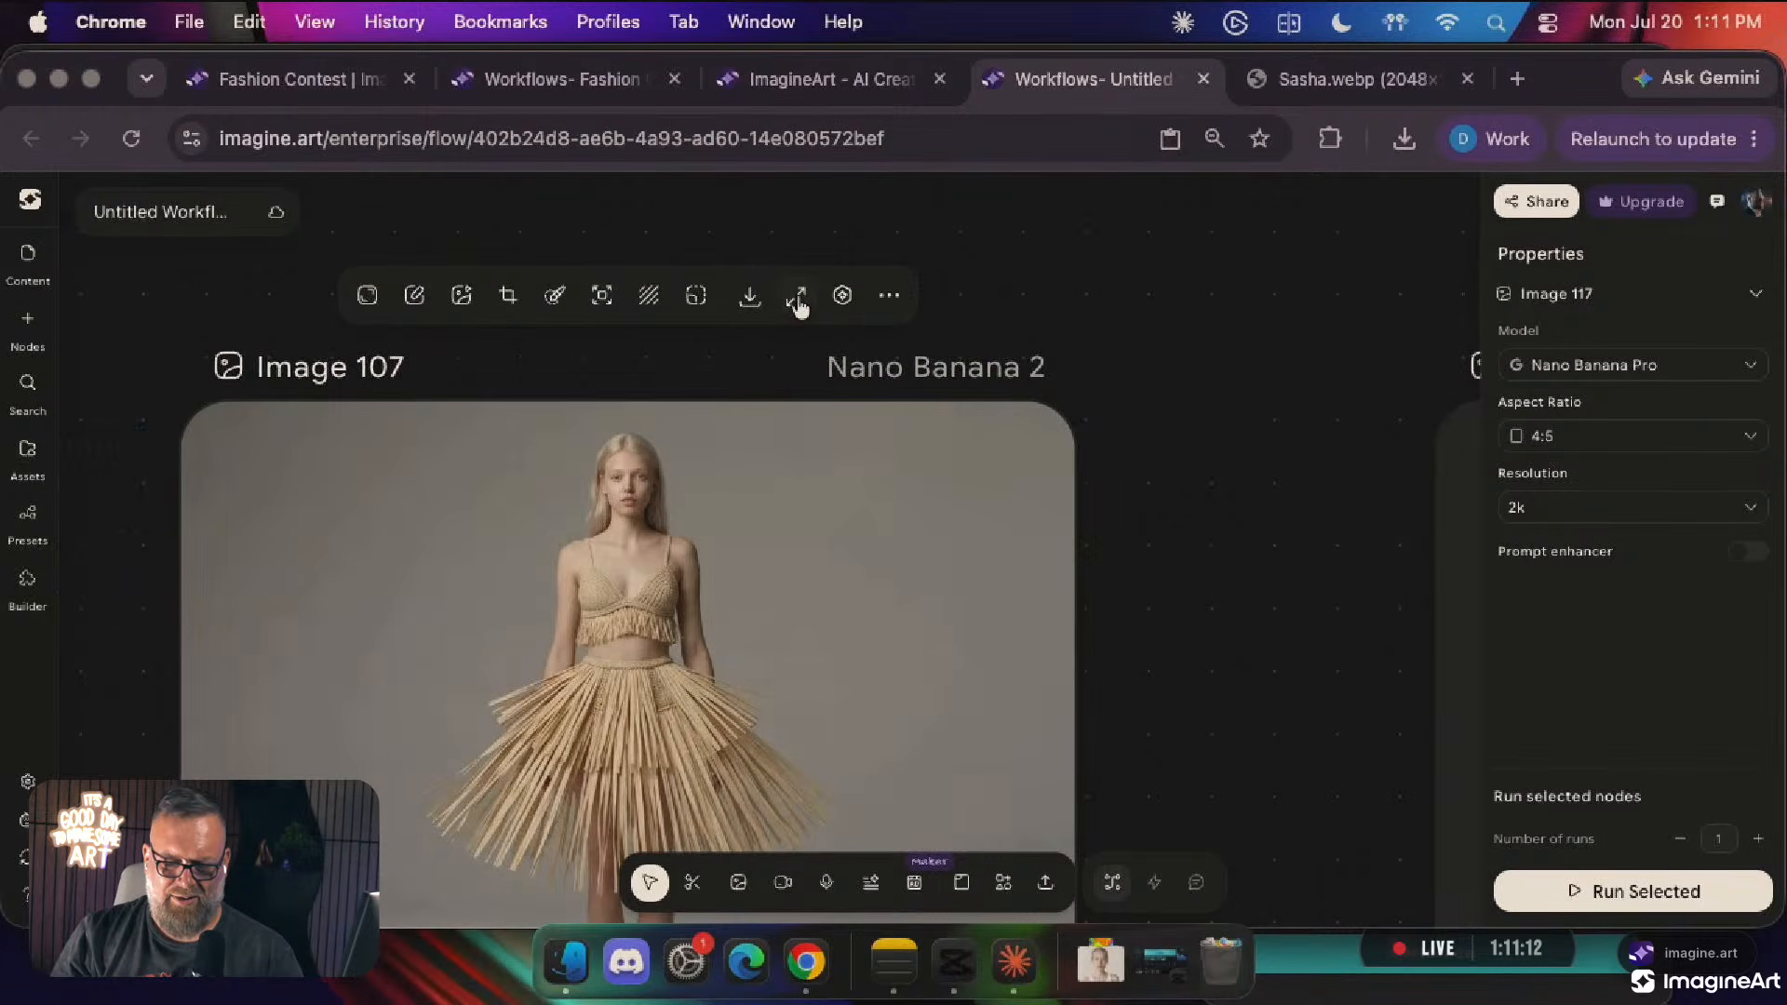
pyautogui.click(794, 294)
pyautogui.click(702, 432)
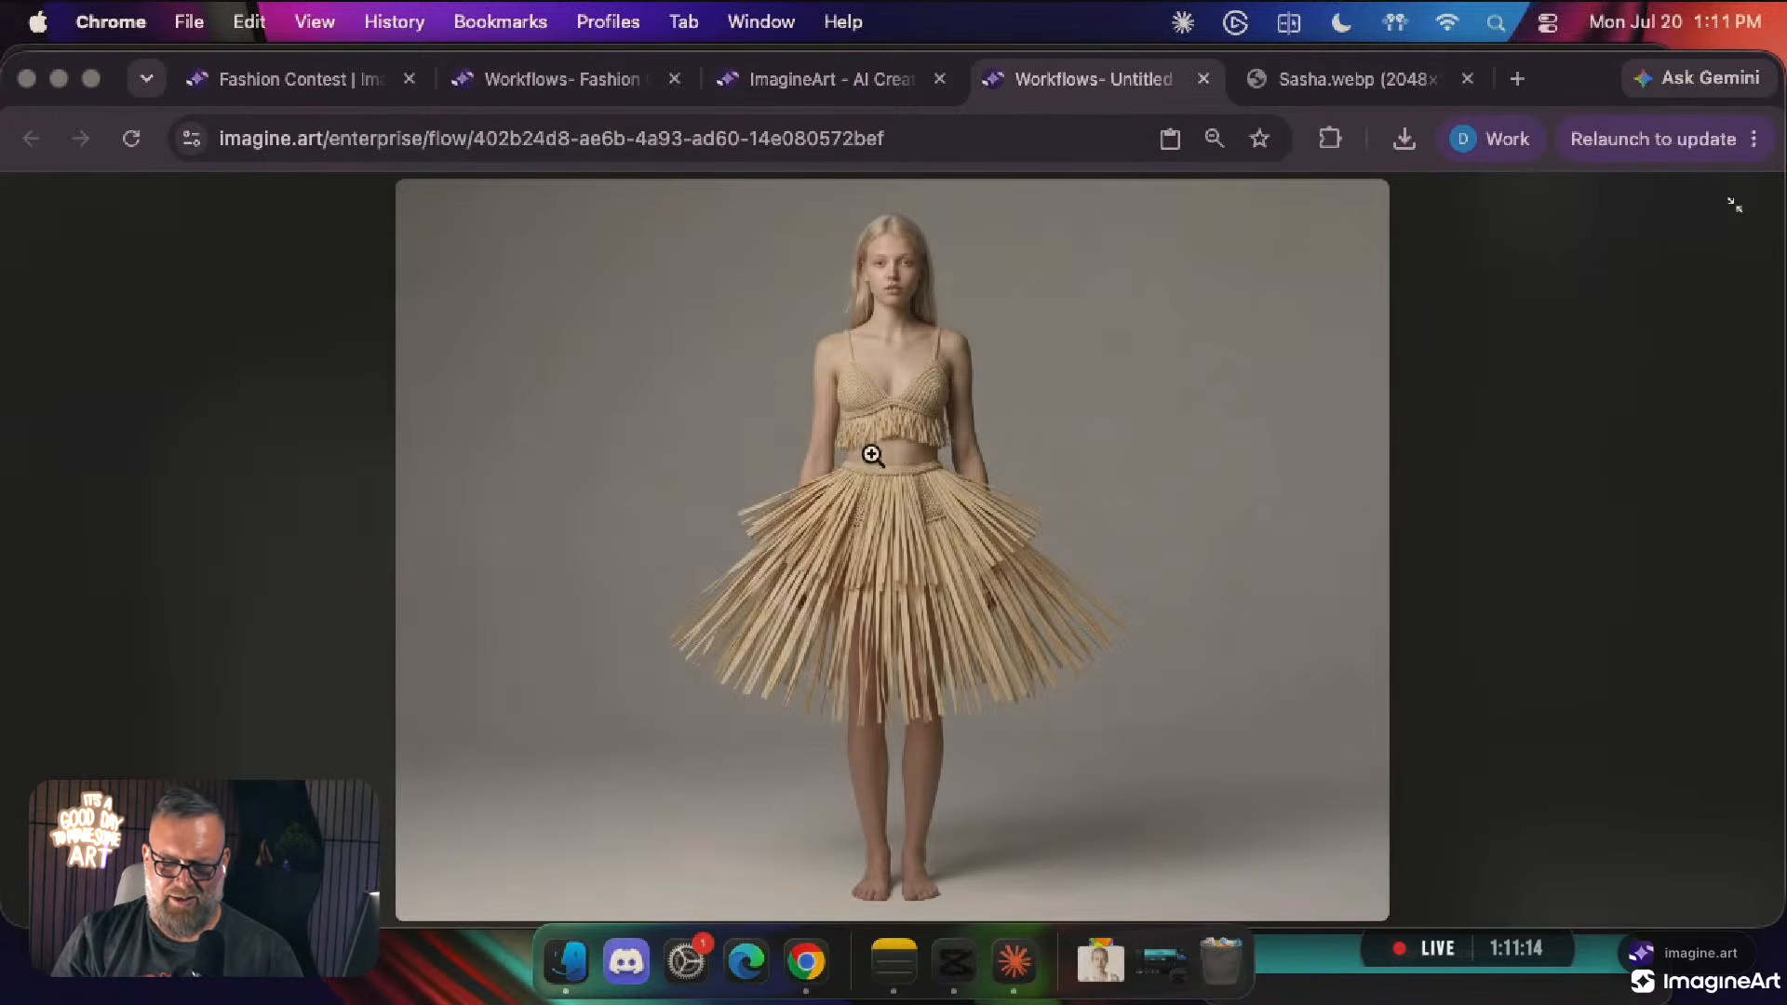
pyautogui.click(849, 418)
pyautogui.click(848, 419)
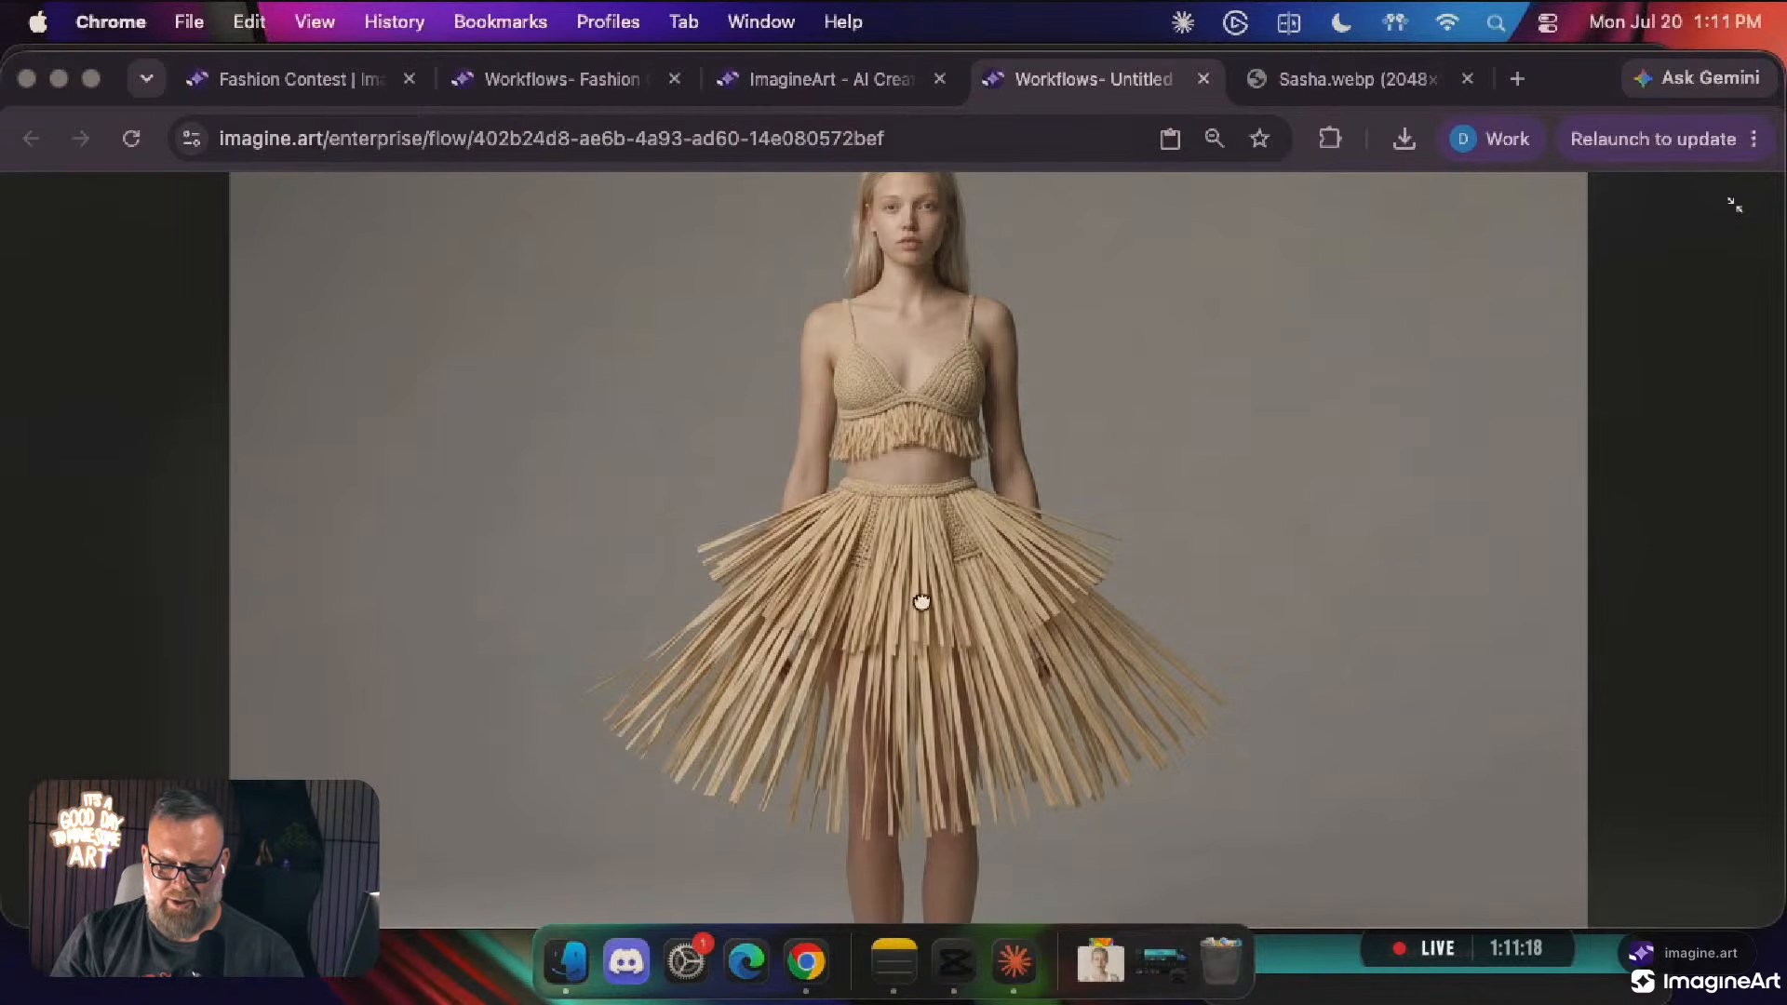
pyautogui.click(896, 707)
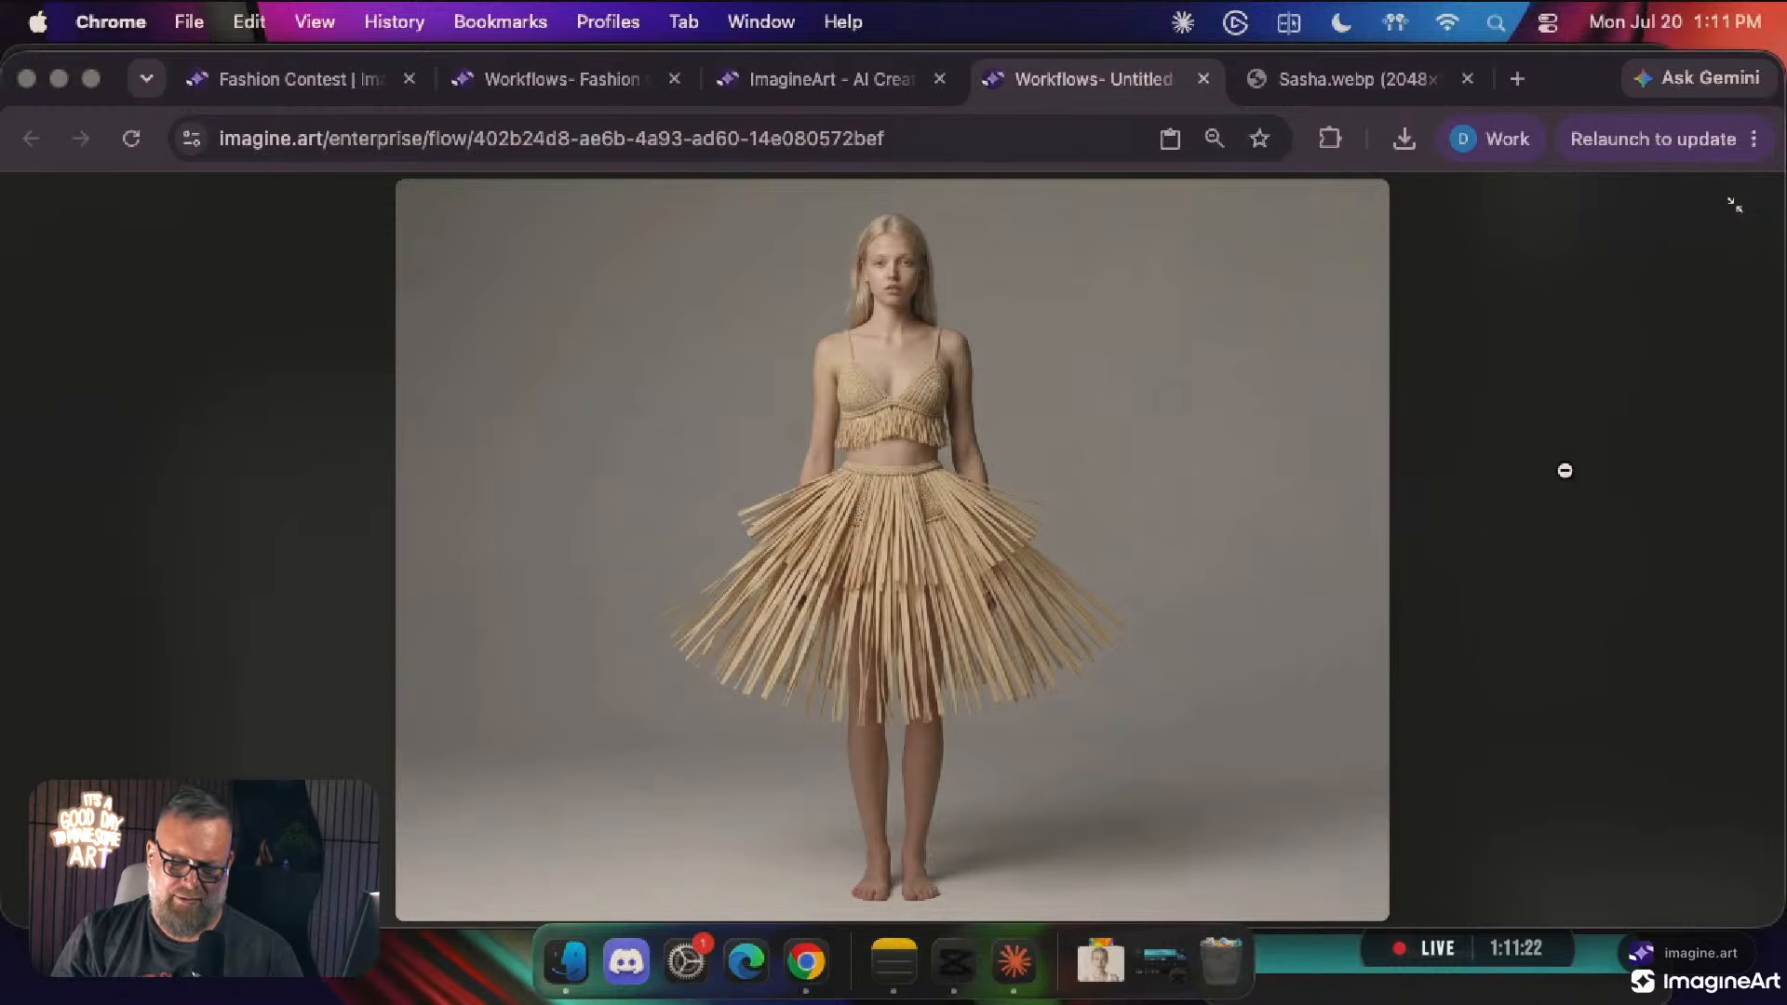
pyautogui.click(1502, 432)
pyautogui.click(1215, 253)
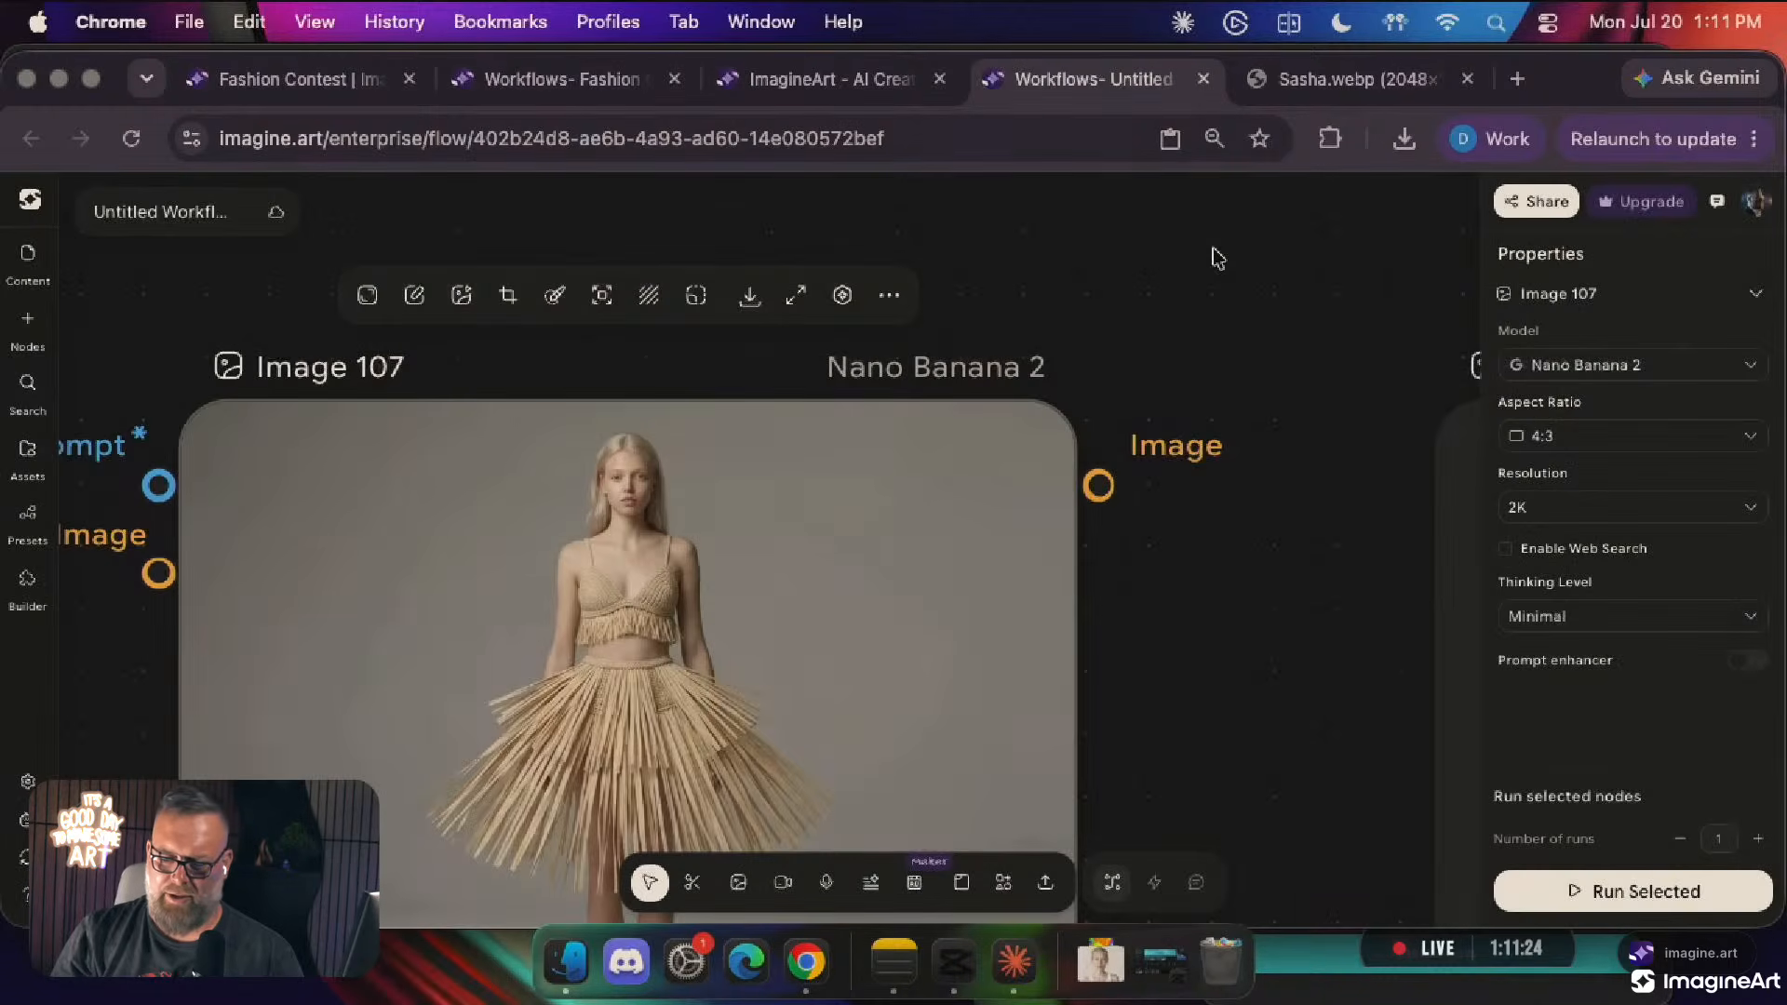
# Move the iridescent puffer coat image from the lower area of the canvas to just below the grey organza gown
pyautogui.scroll(-10, 952, 372)
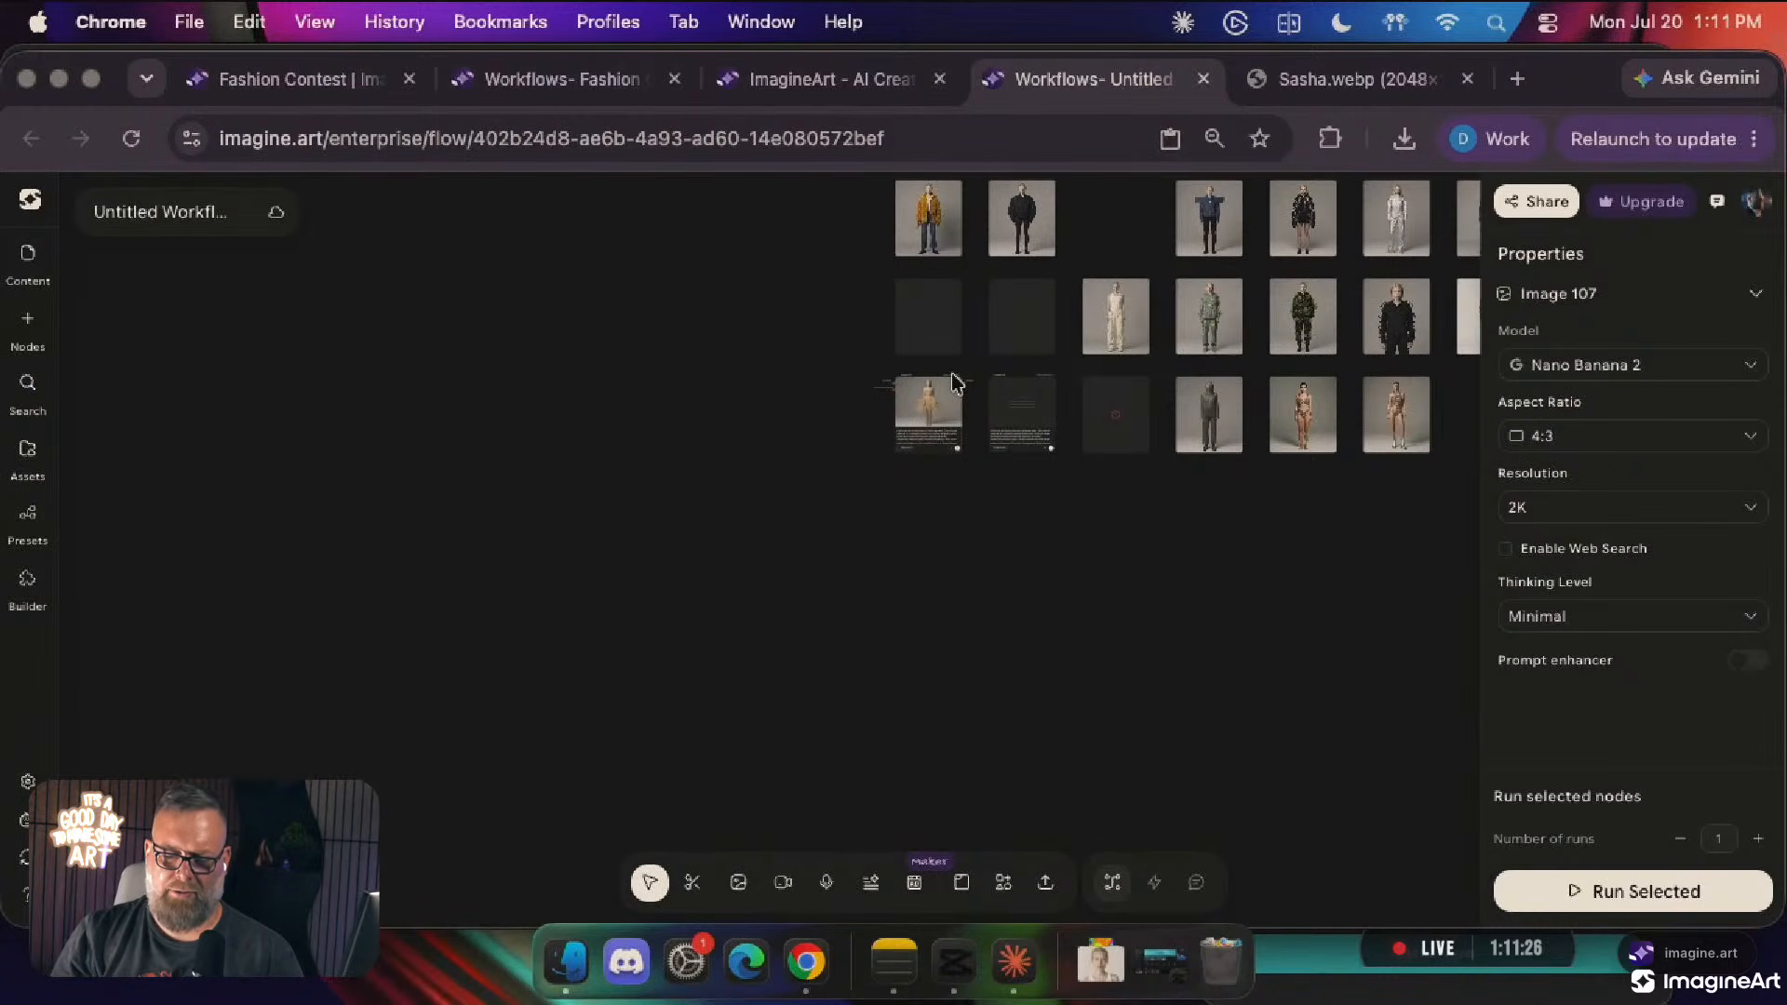
pyautogui.click(1344, 484)
pyautogui.hscroll(5, 1347, 484)
pyautogui.scroll(5, 1347, 484)
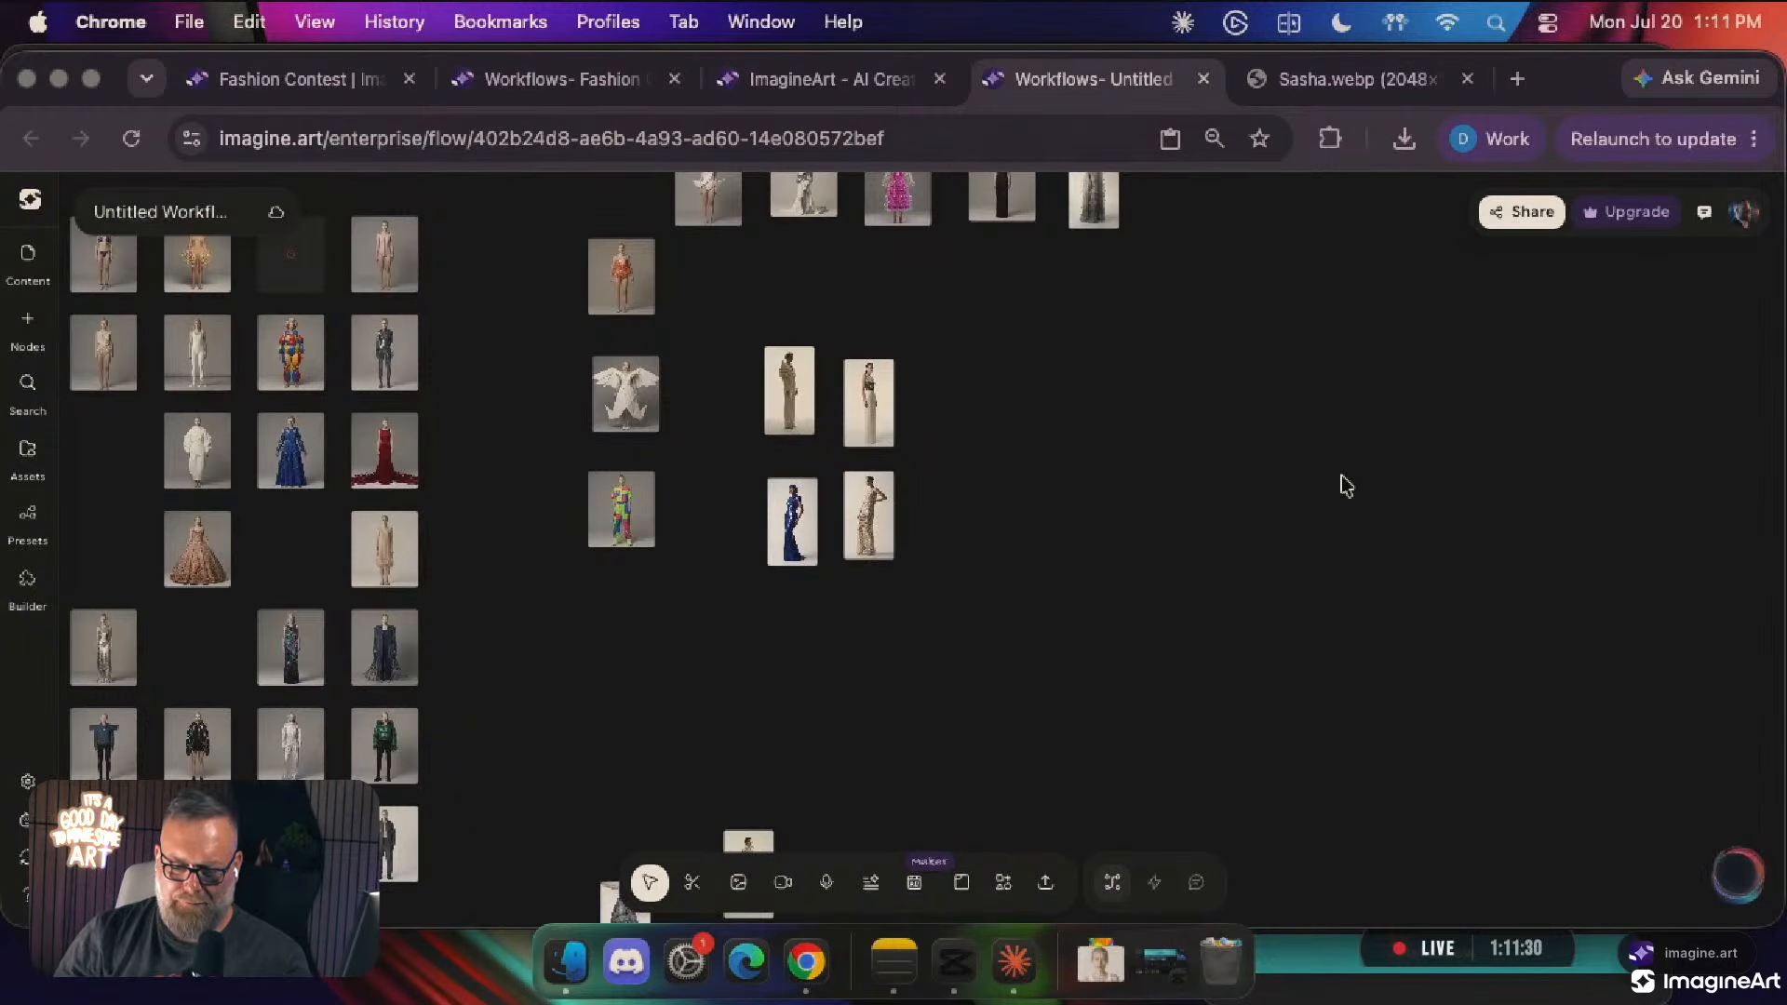
pyautogui.scroll(-3, 957, 577)
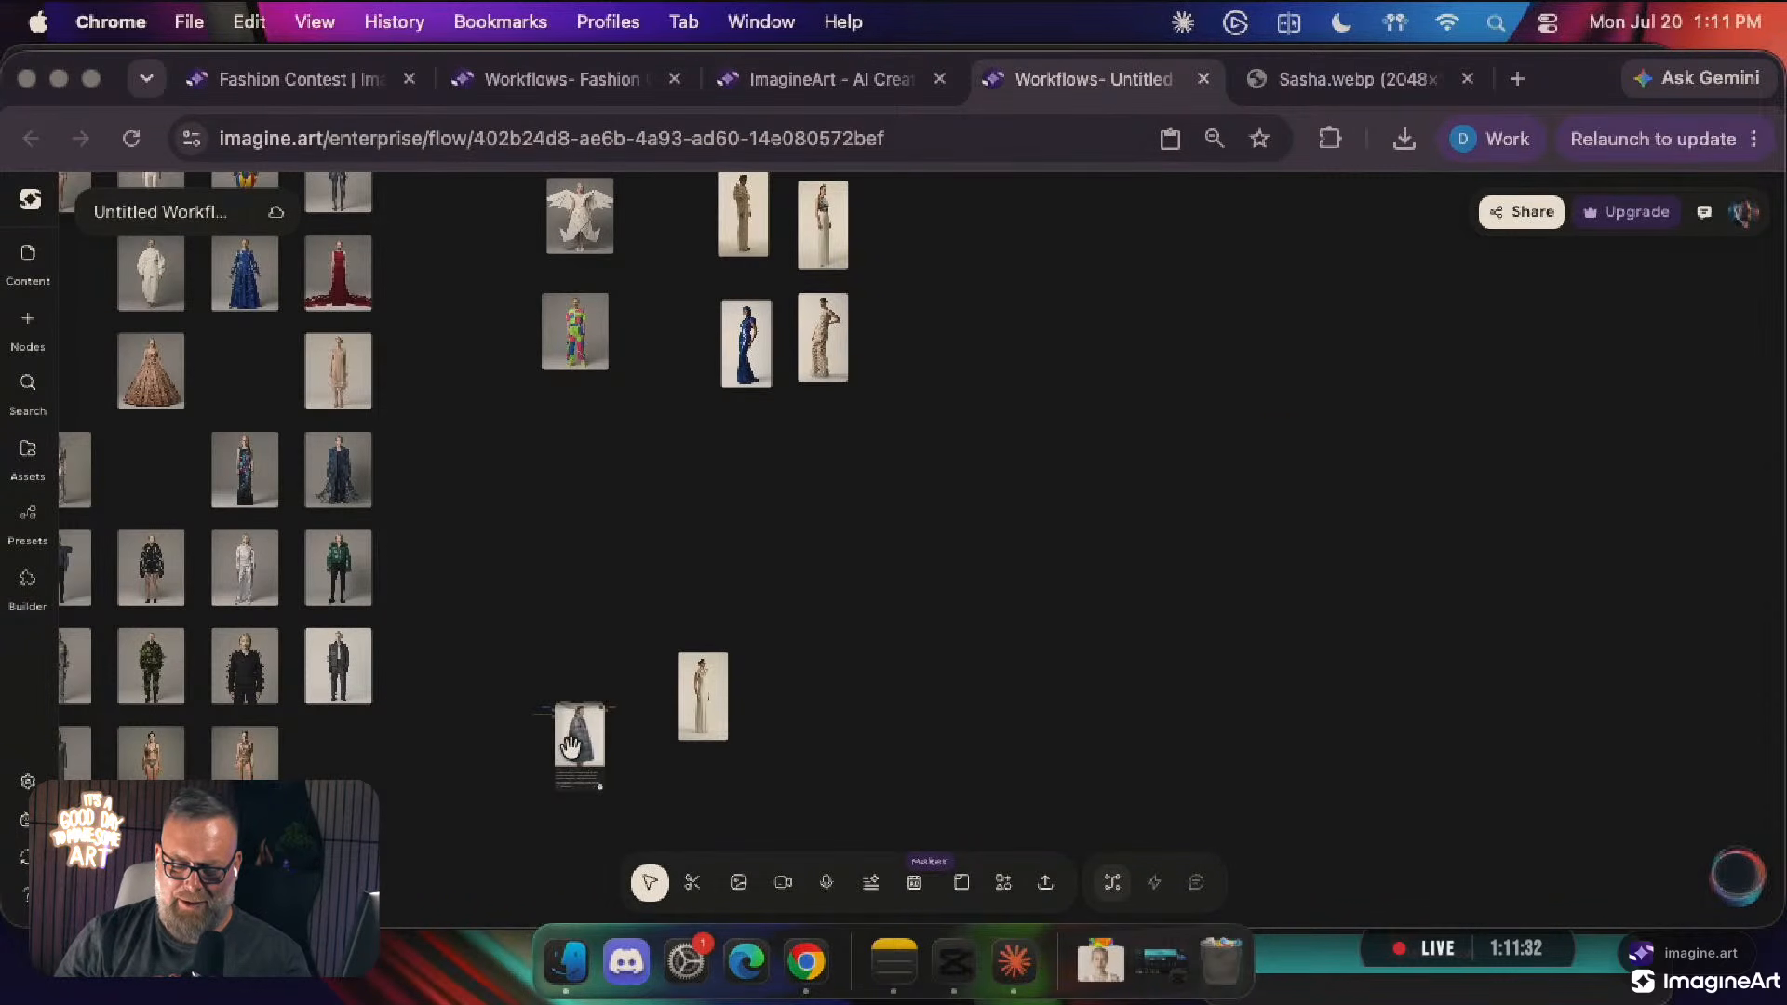
pyautogui.moveTo(570, 746); pyautogui.dragTo(1125, 243)
pyautogui.scroll(5, 1024, 227)
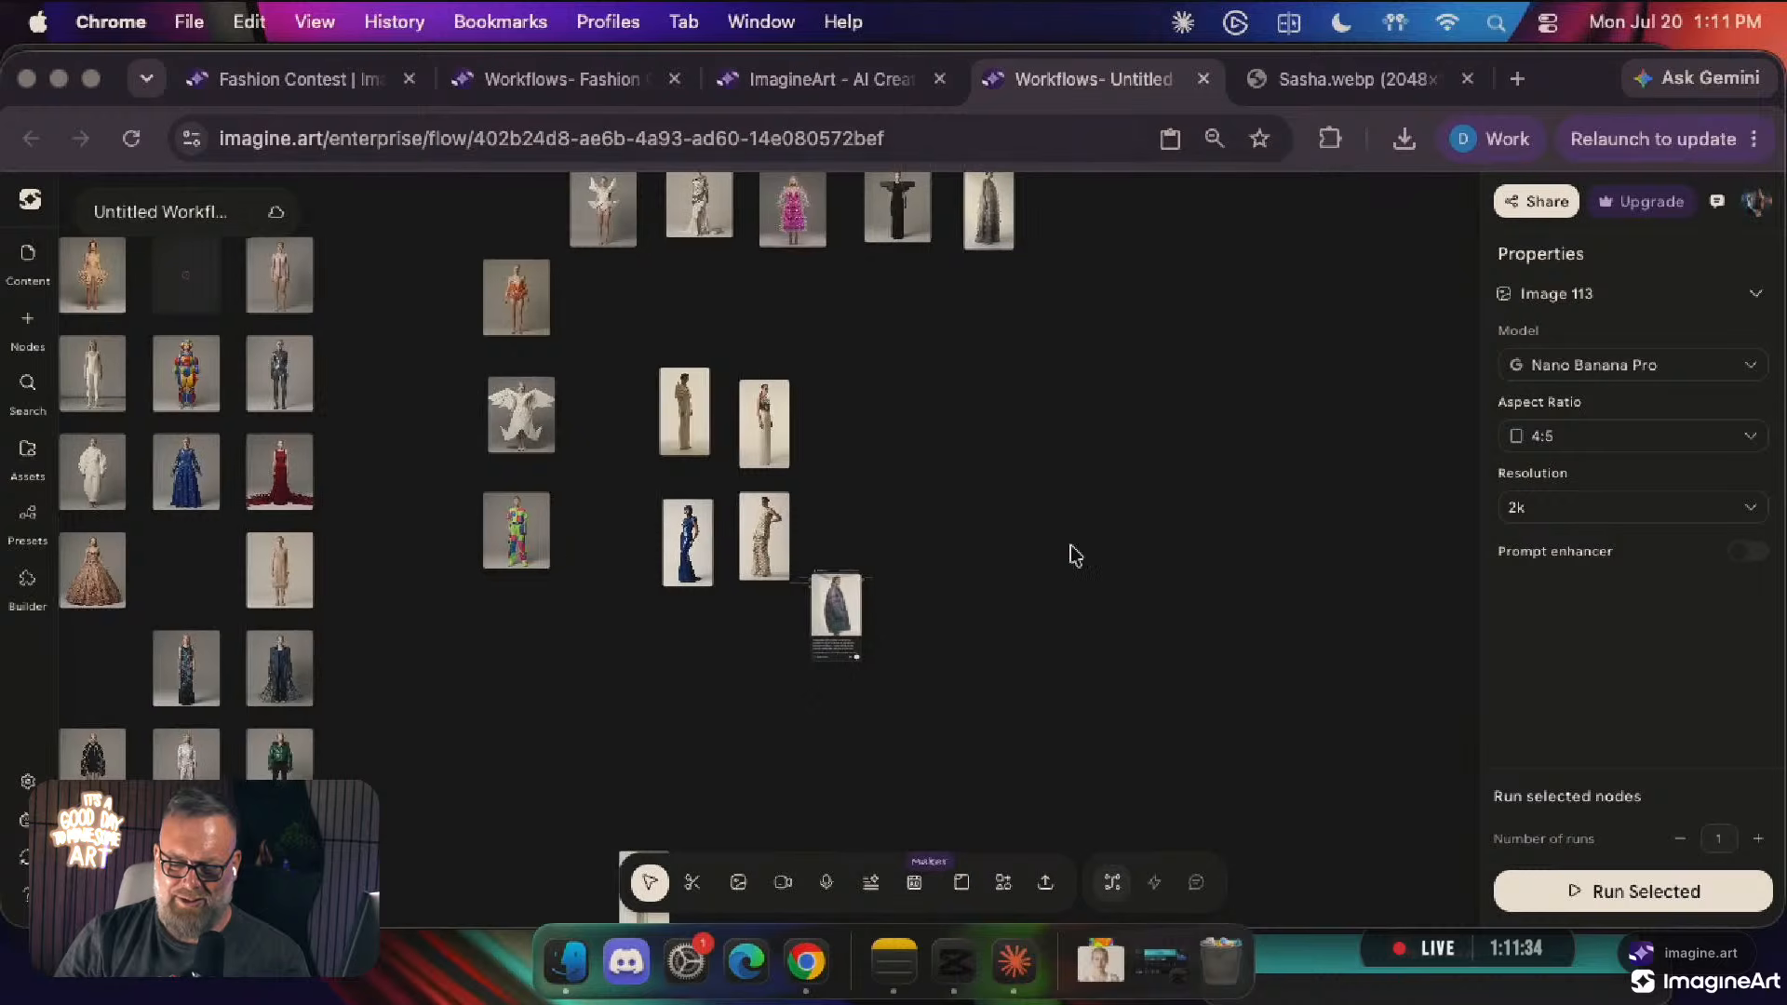
pyautogui.scroll(2, 1024, 534)
pyautogui.scroll(2, 1024, 534)
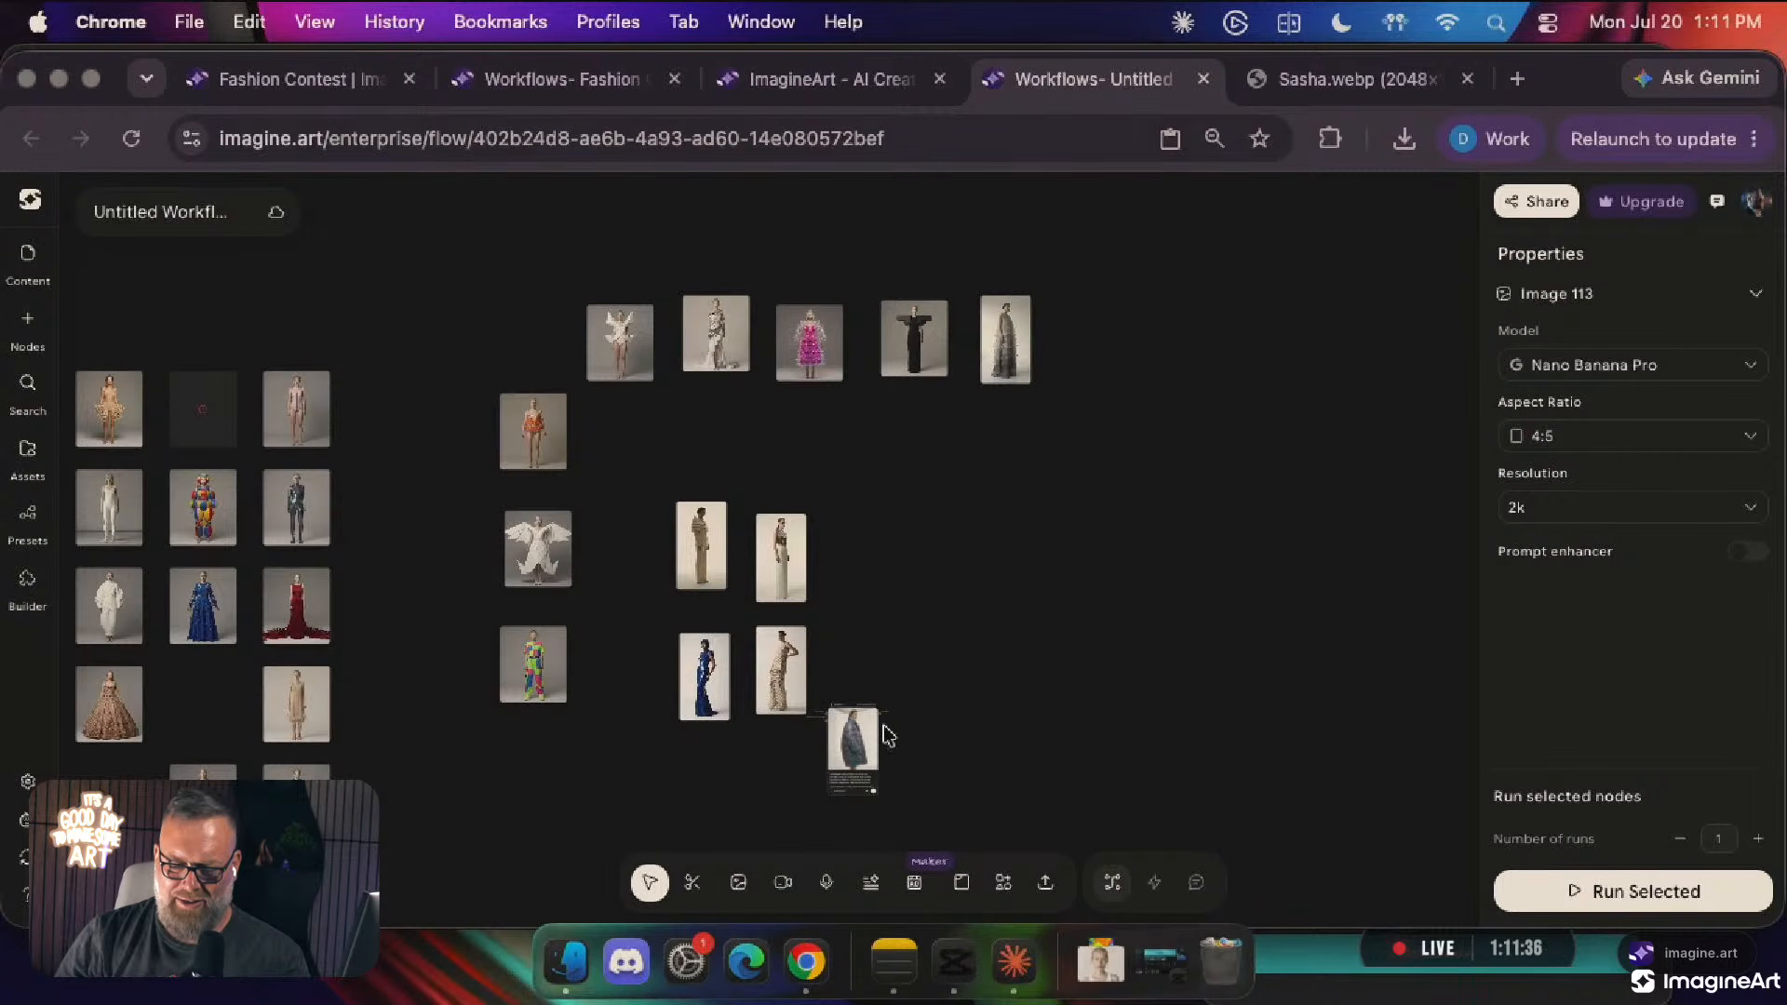
pyautogui.moveTo(853, 749); pyautogui.dragTo(987, 445)
pyautogui.scroll(5, 987, 445)
pyautogui.scroll(2, 987, 445)
pyautogui.scroll(5, 986, 445)
pyautogui.scroll(-6, 986, 445)
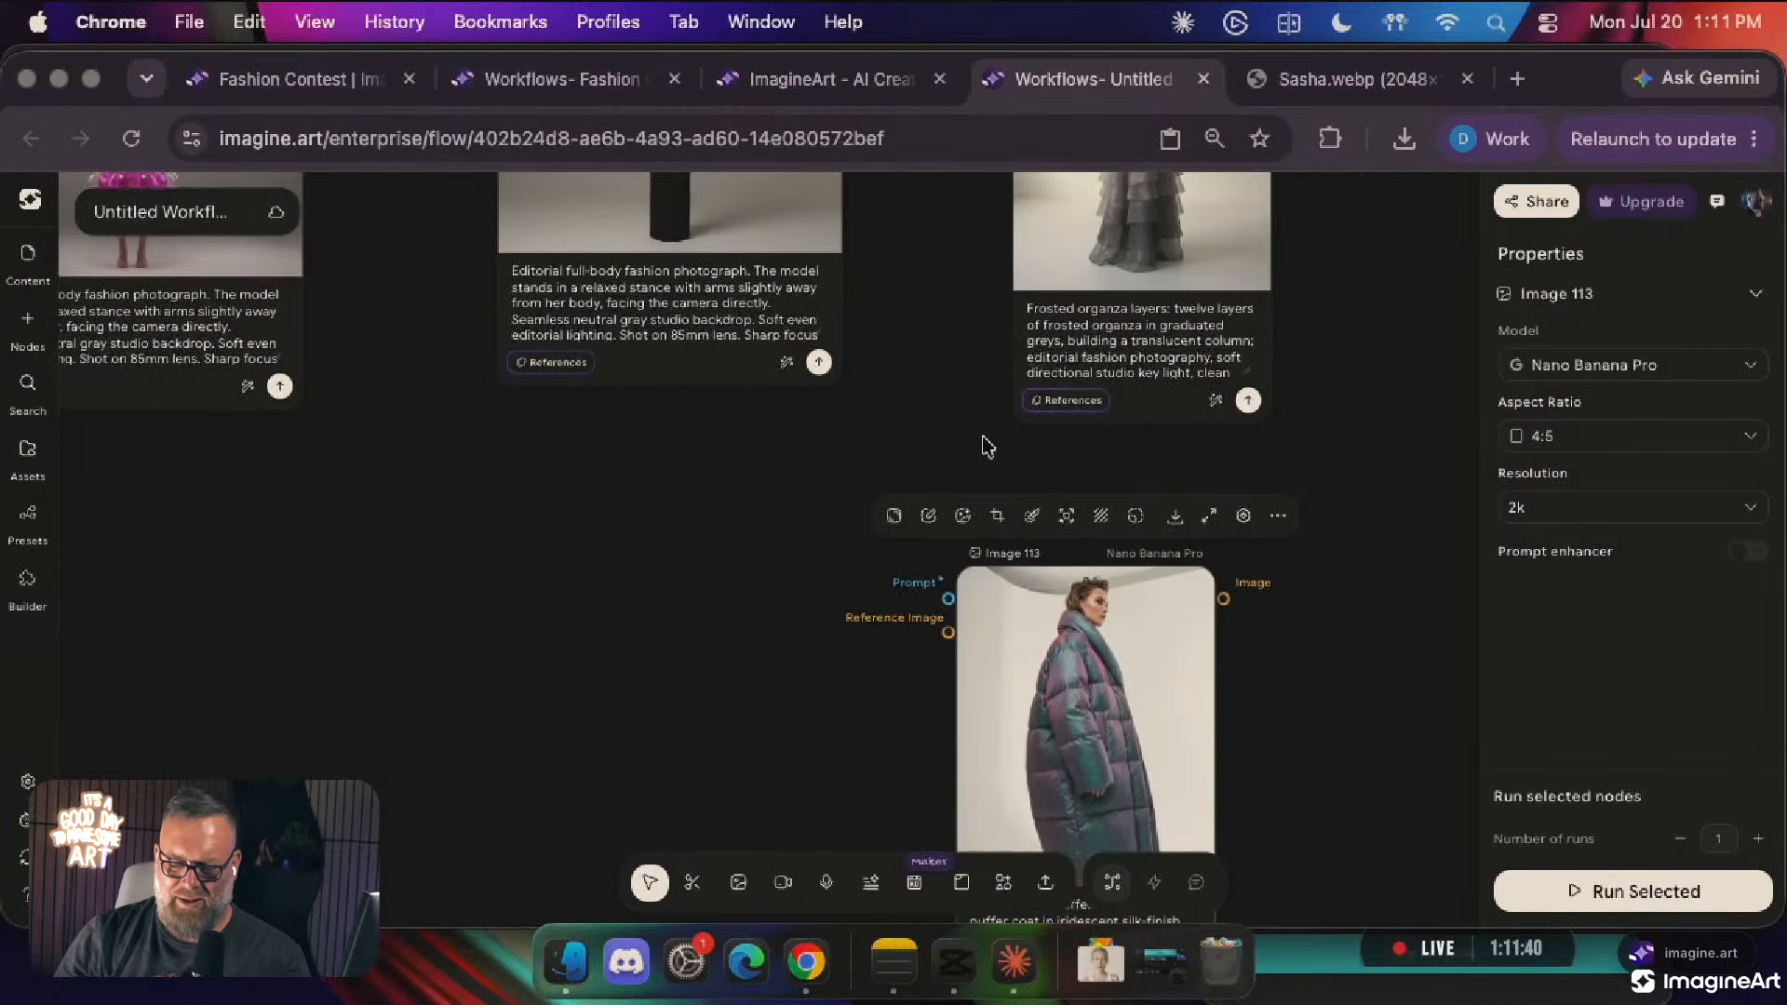
# Take the grey organza gown out of the top row and put the puffer coat beside the black sculptural dress
pyautogui.click(1153, 238)
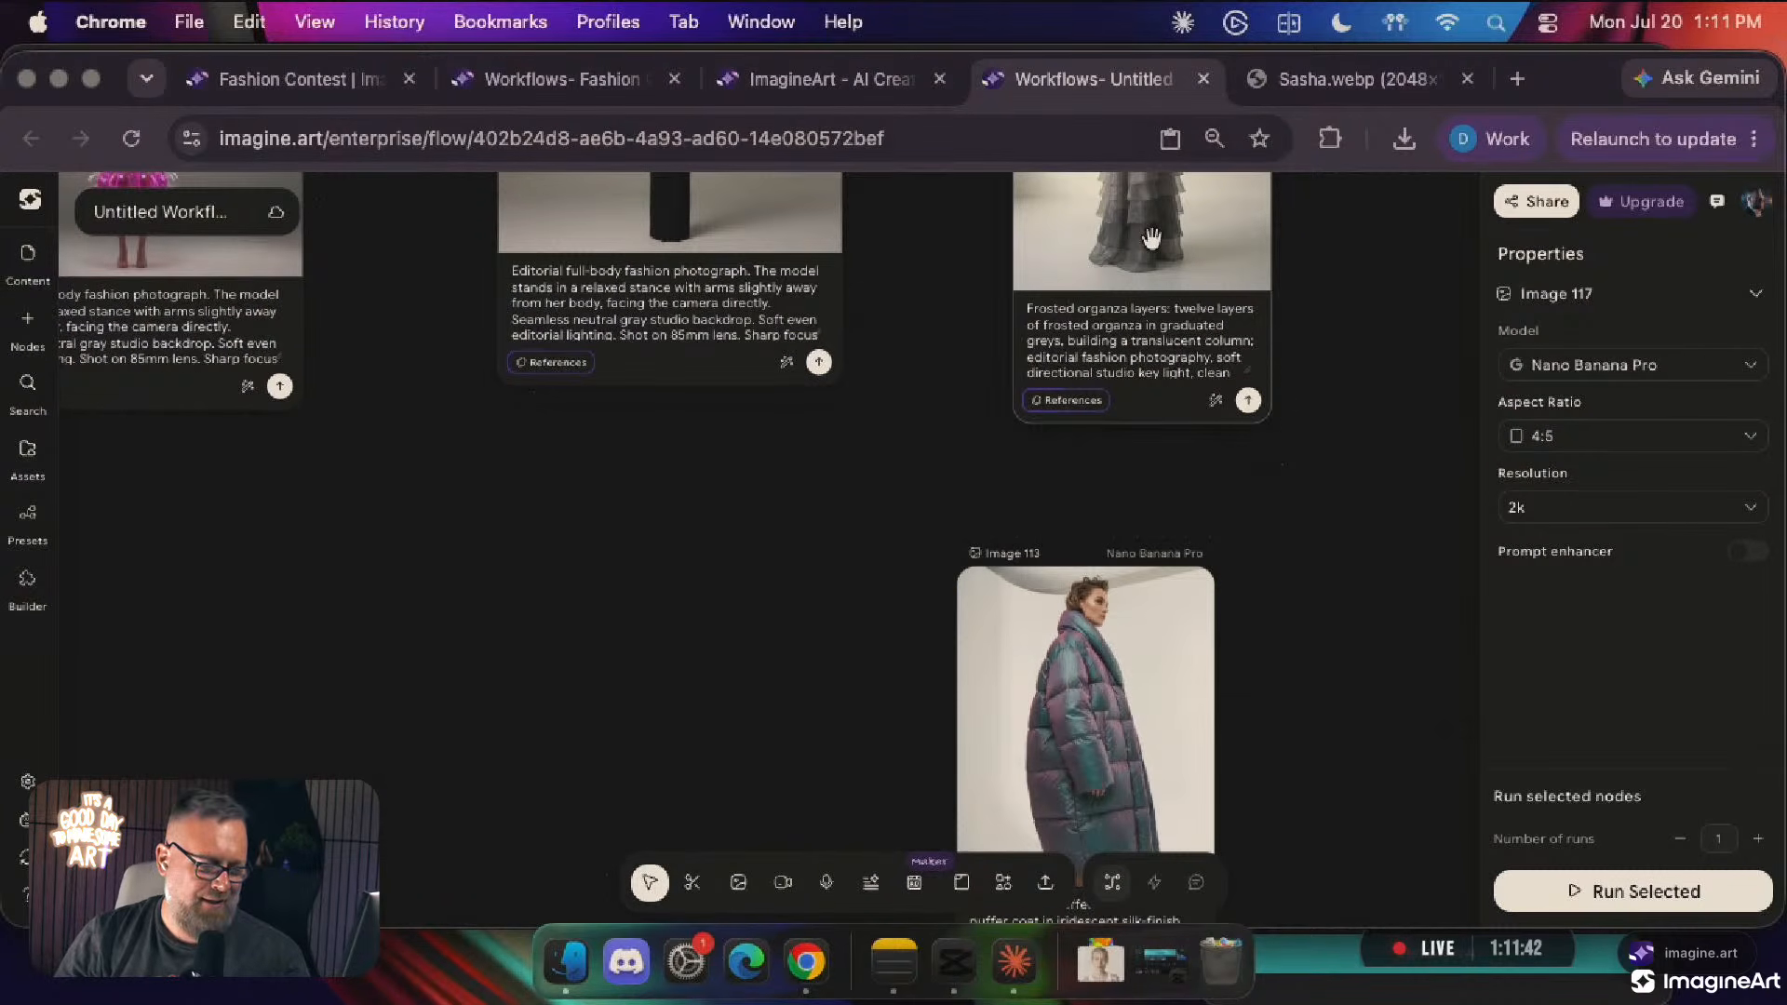
pyautogui.hscroll(9, 1152, 238)
pyautogui.scroll(6, 1152, 238)
pyautogui.moveTo(890, 314); pyautogui.dragTo(307, 916)
pyautogui.moveTo(741, 820); pyautogui.dragTo(774, 314)
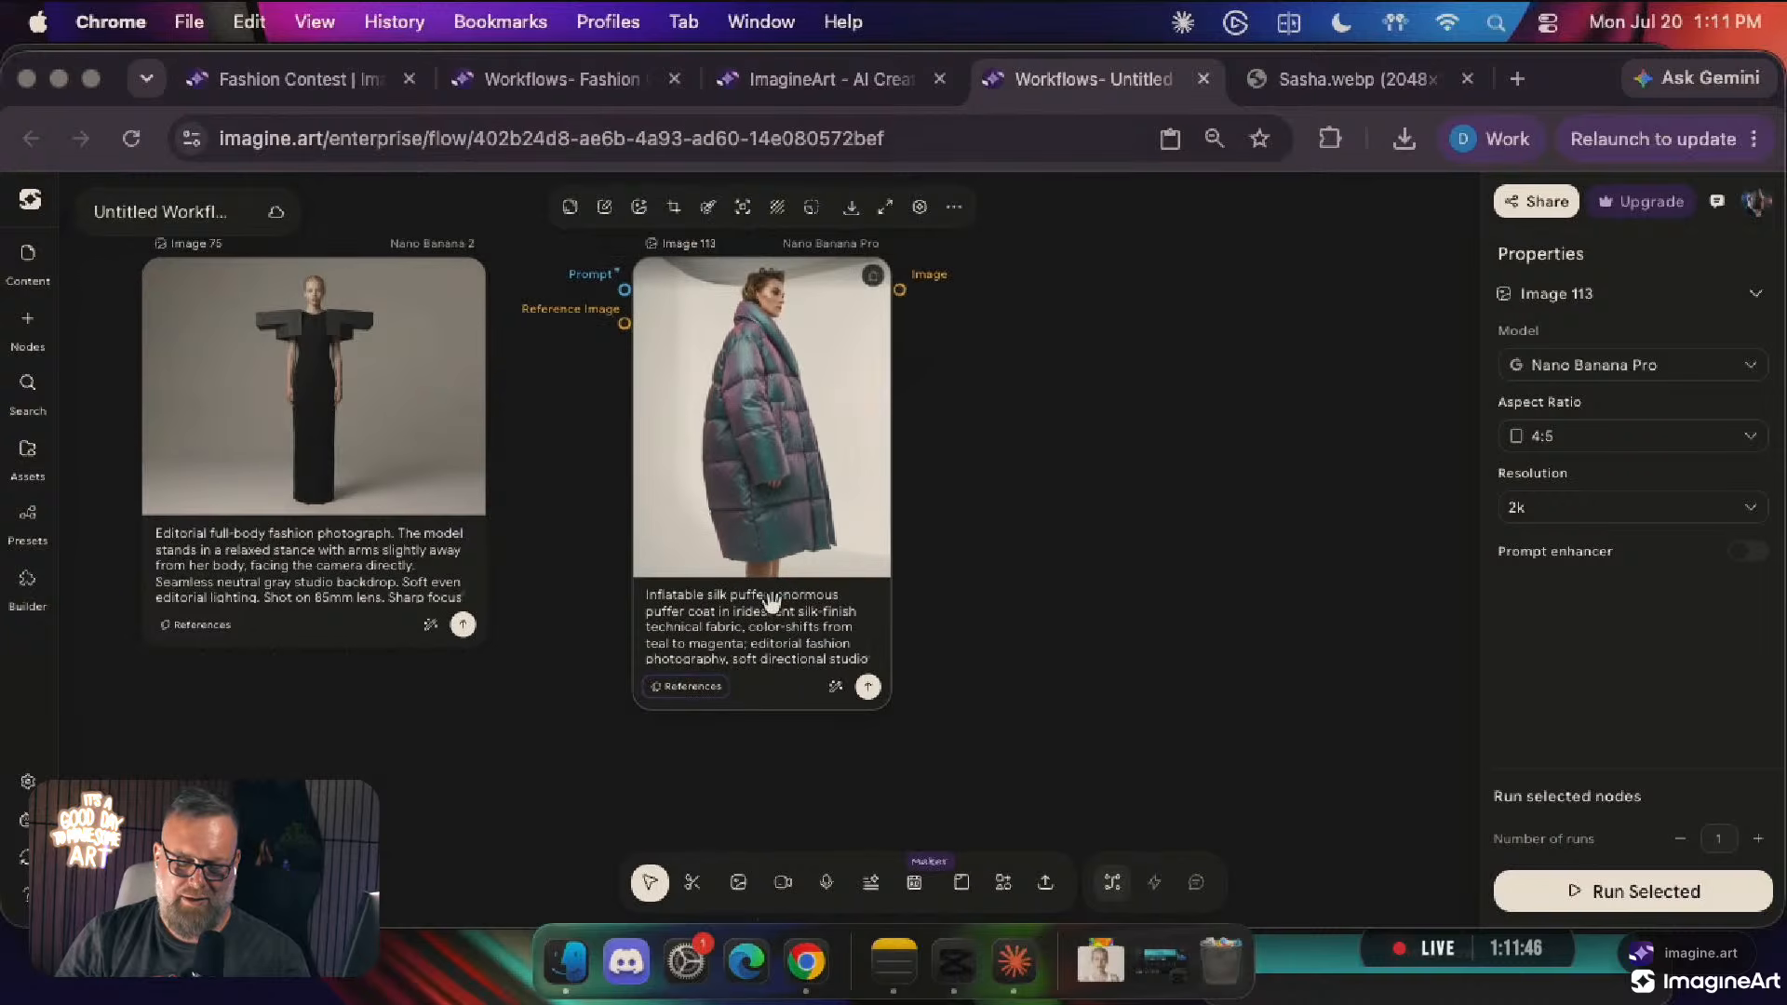
# Review the outfits lined up in the top row, from the puffer coat back to the white folded look
pyautogui.click(558, 754)
pyautogui.hscroll(-5, 554, 749)
pyautogui.scroll(2, 554, 749)
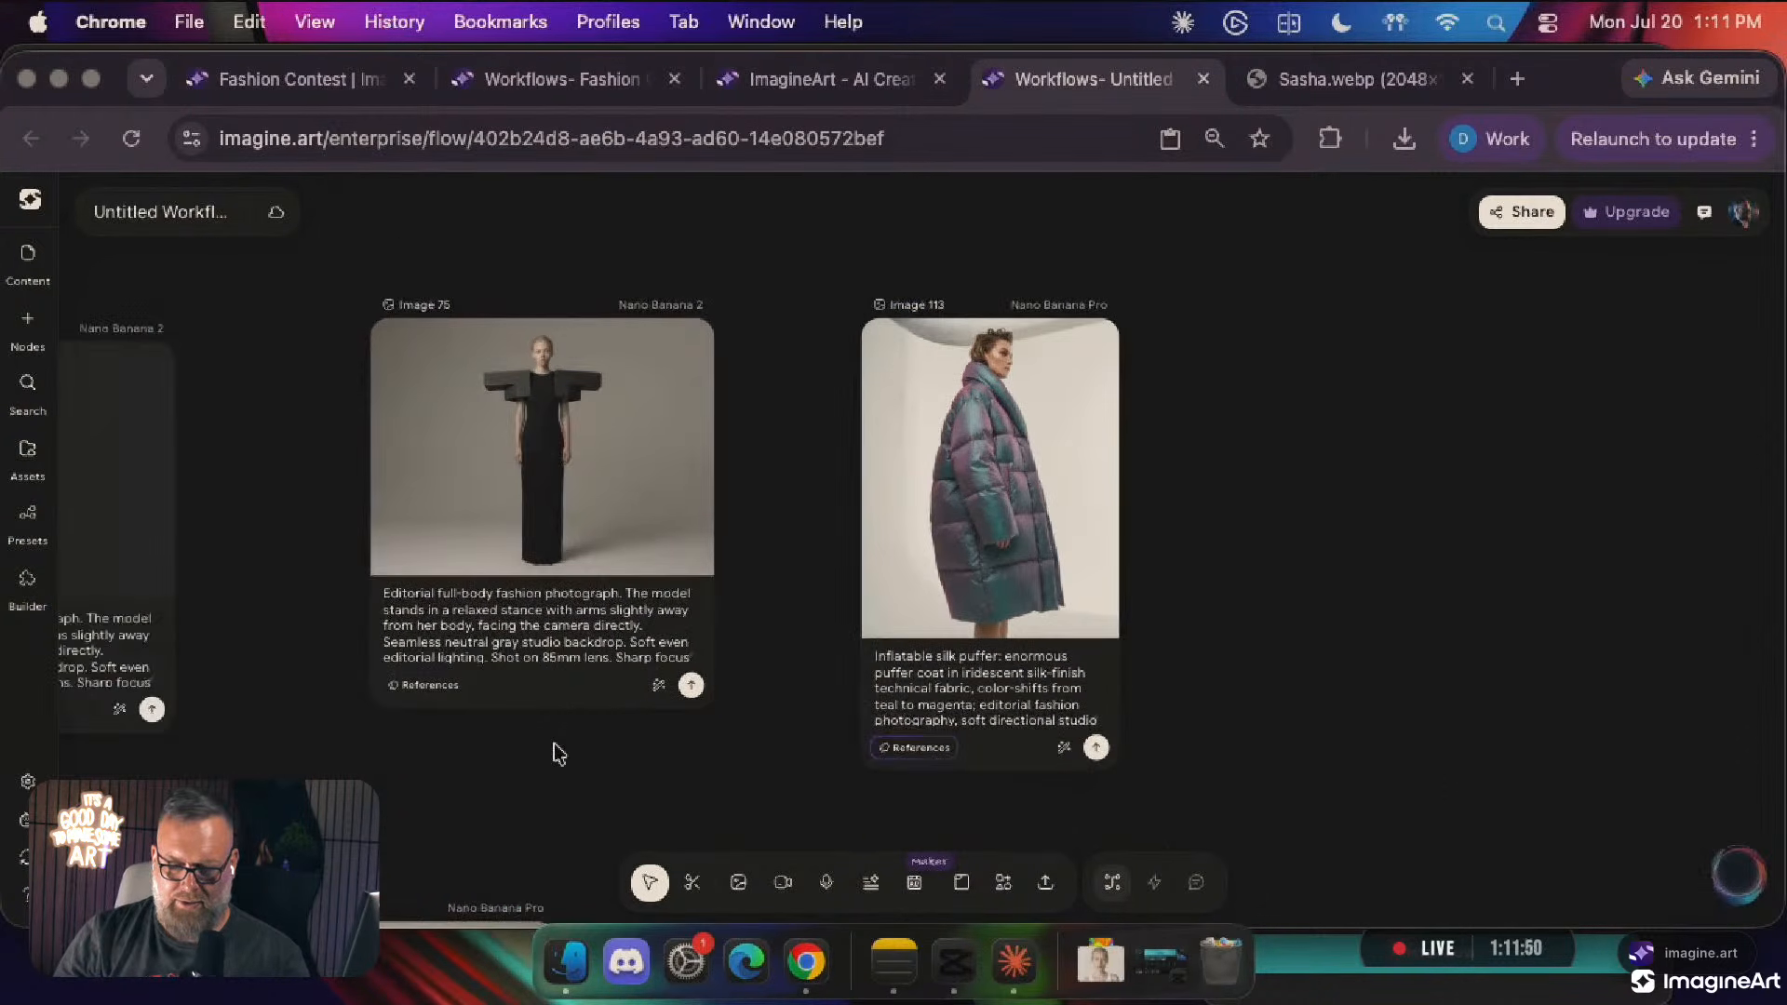
pyautogui.hscroll(-10, 473, 769)
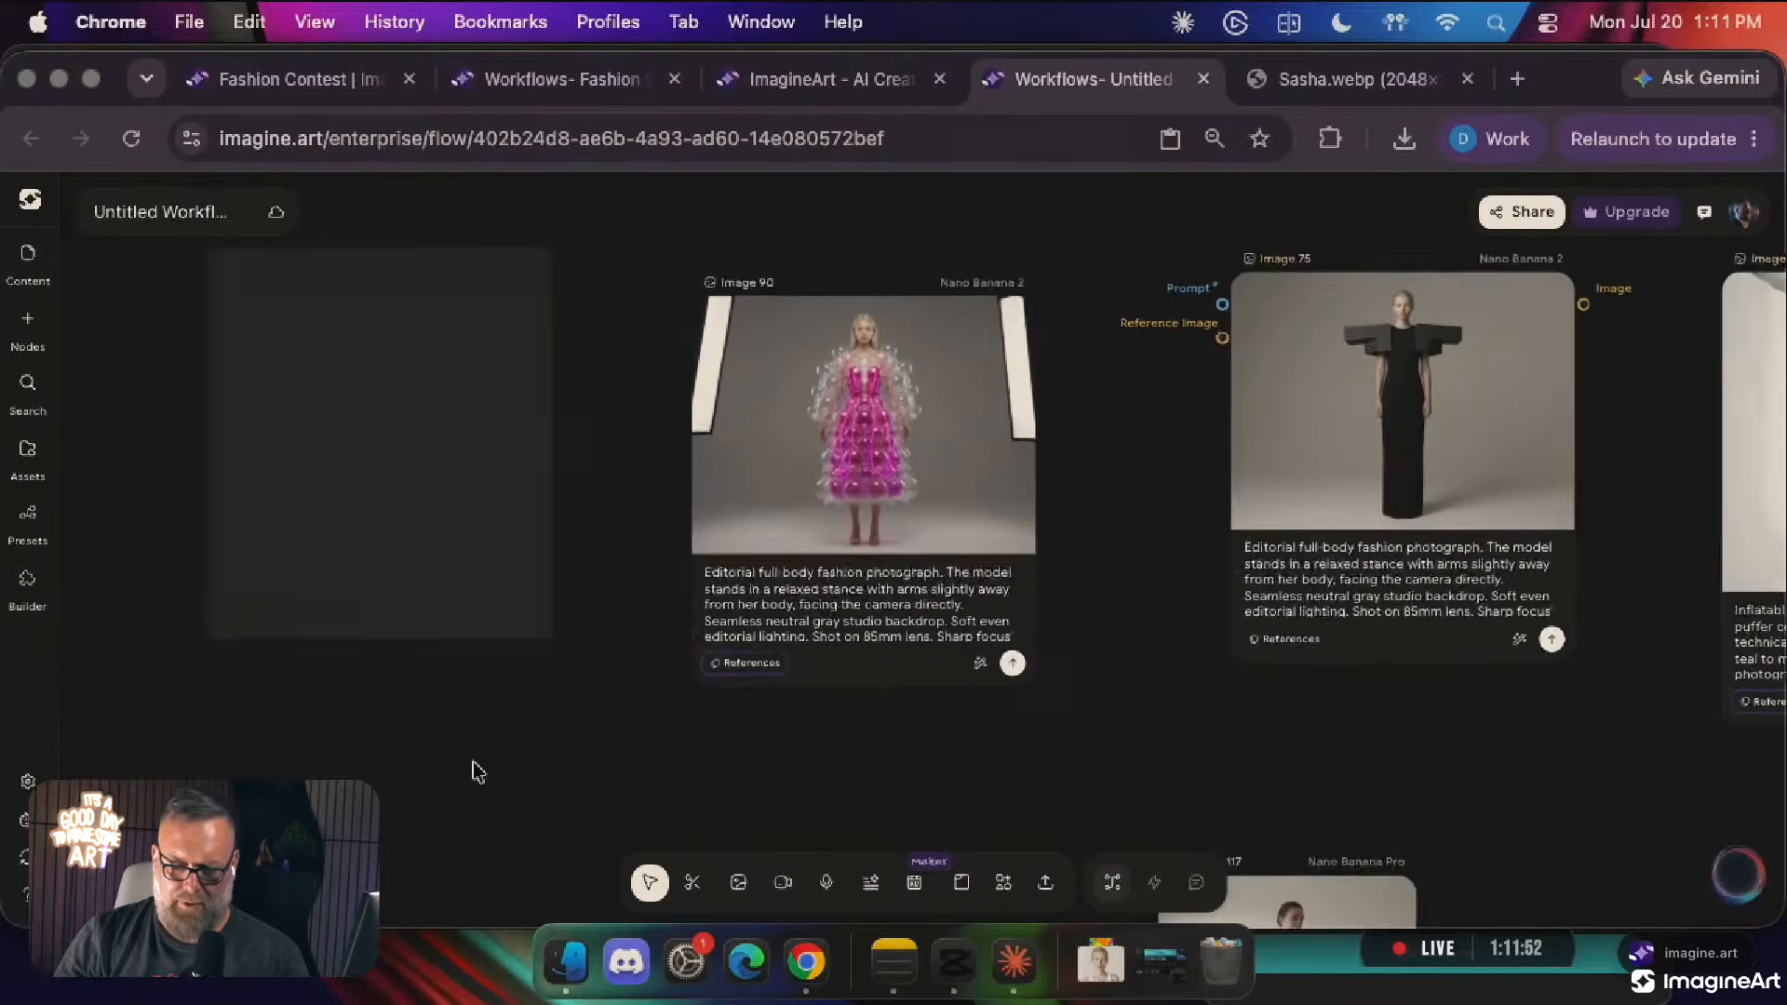
pyautogui.hscroll(-10, 473, 769)
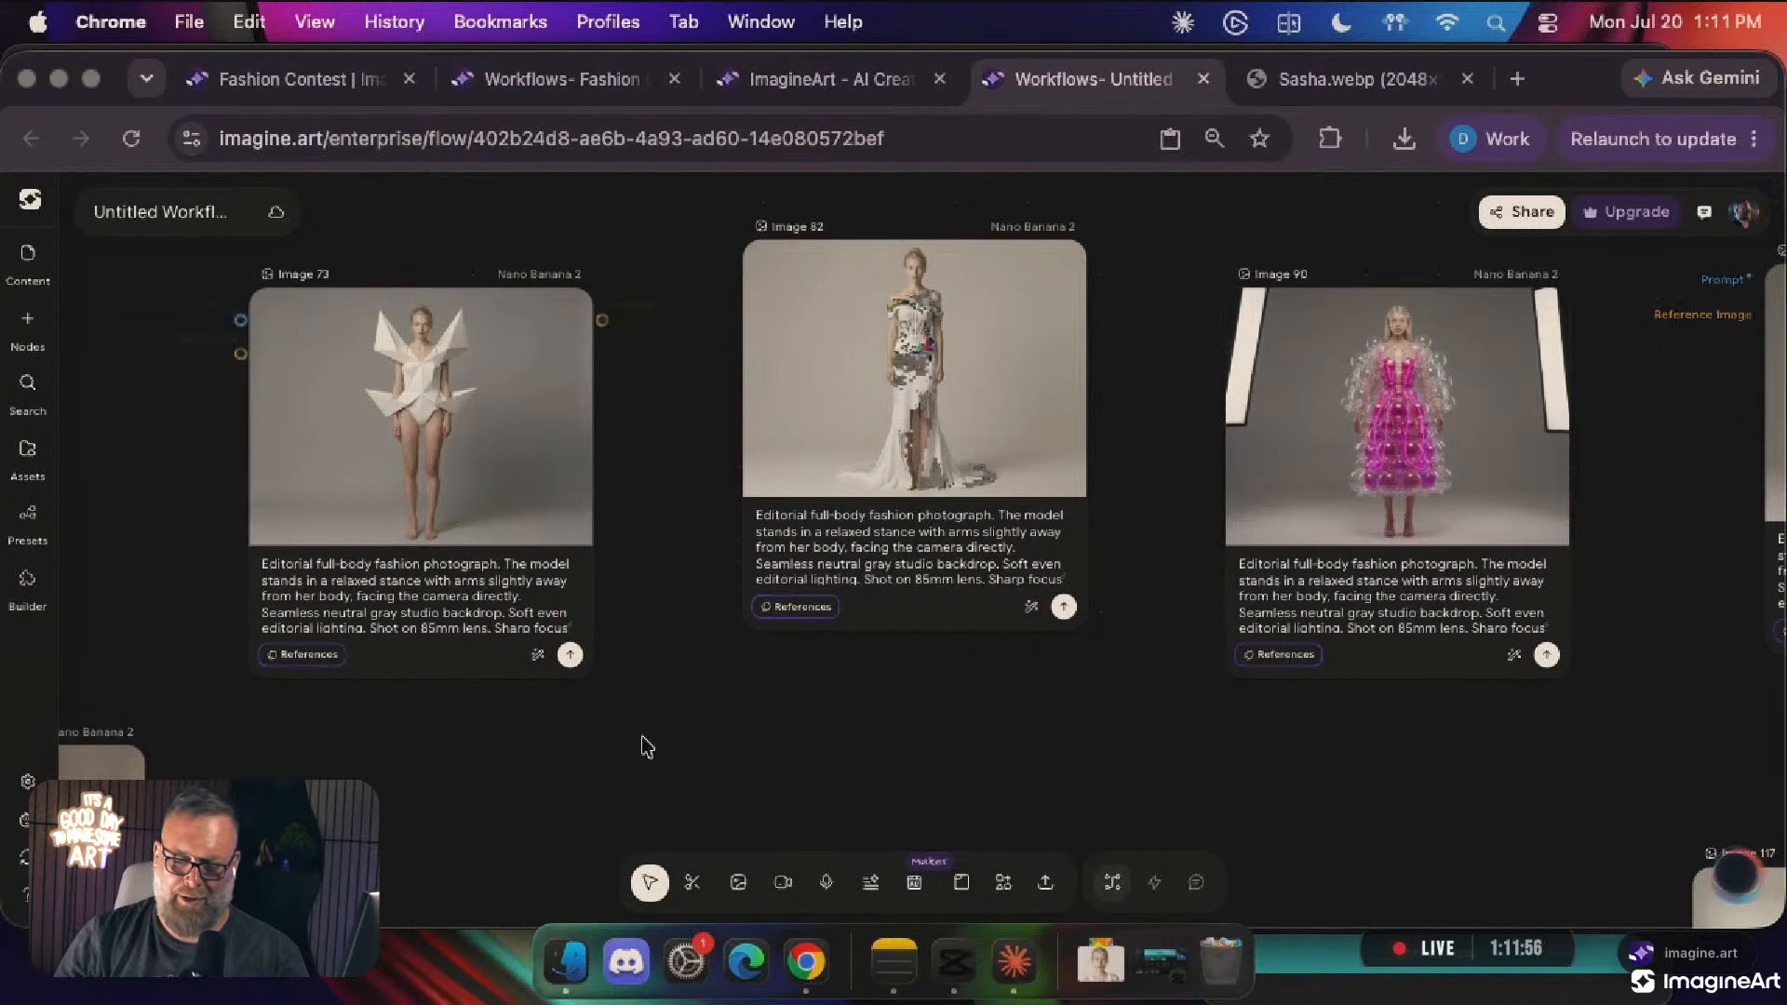
pyautogui.hscroll(15, 647, 748)
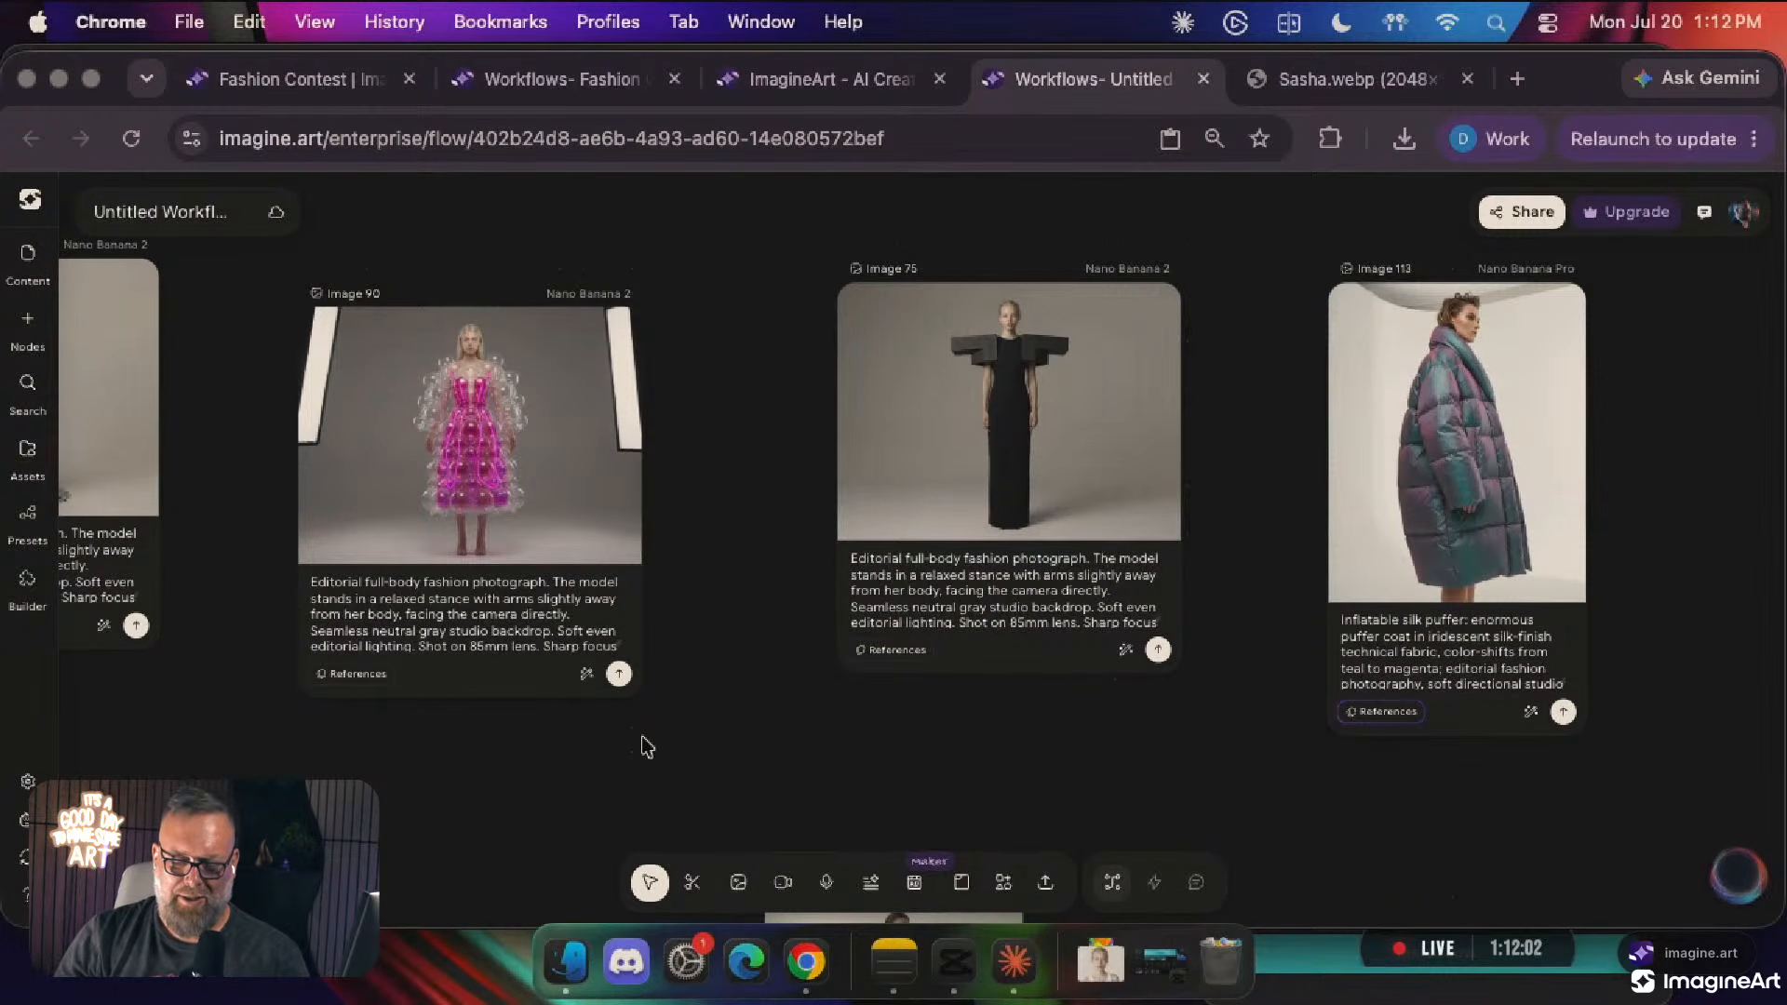
pyautogui.scroll(-5, 647, 747)
pyautogui.scroll(-5, 647, 750)
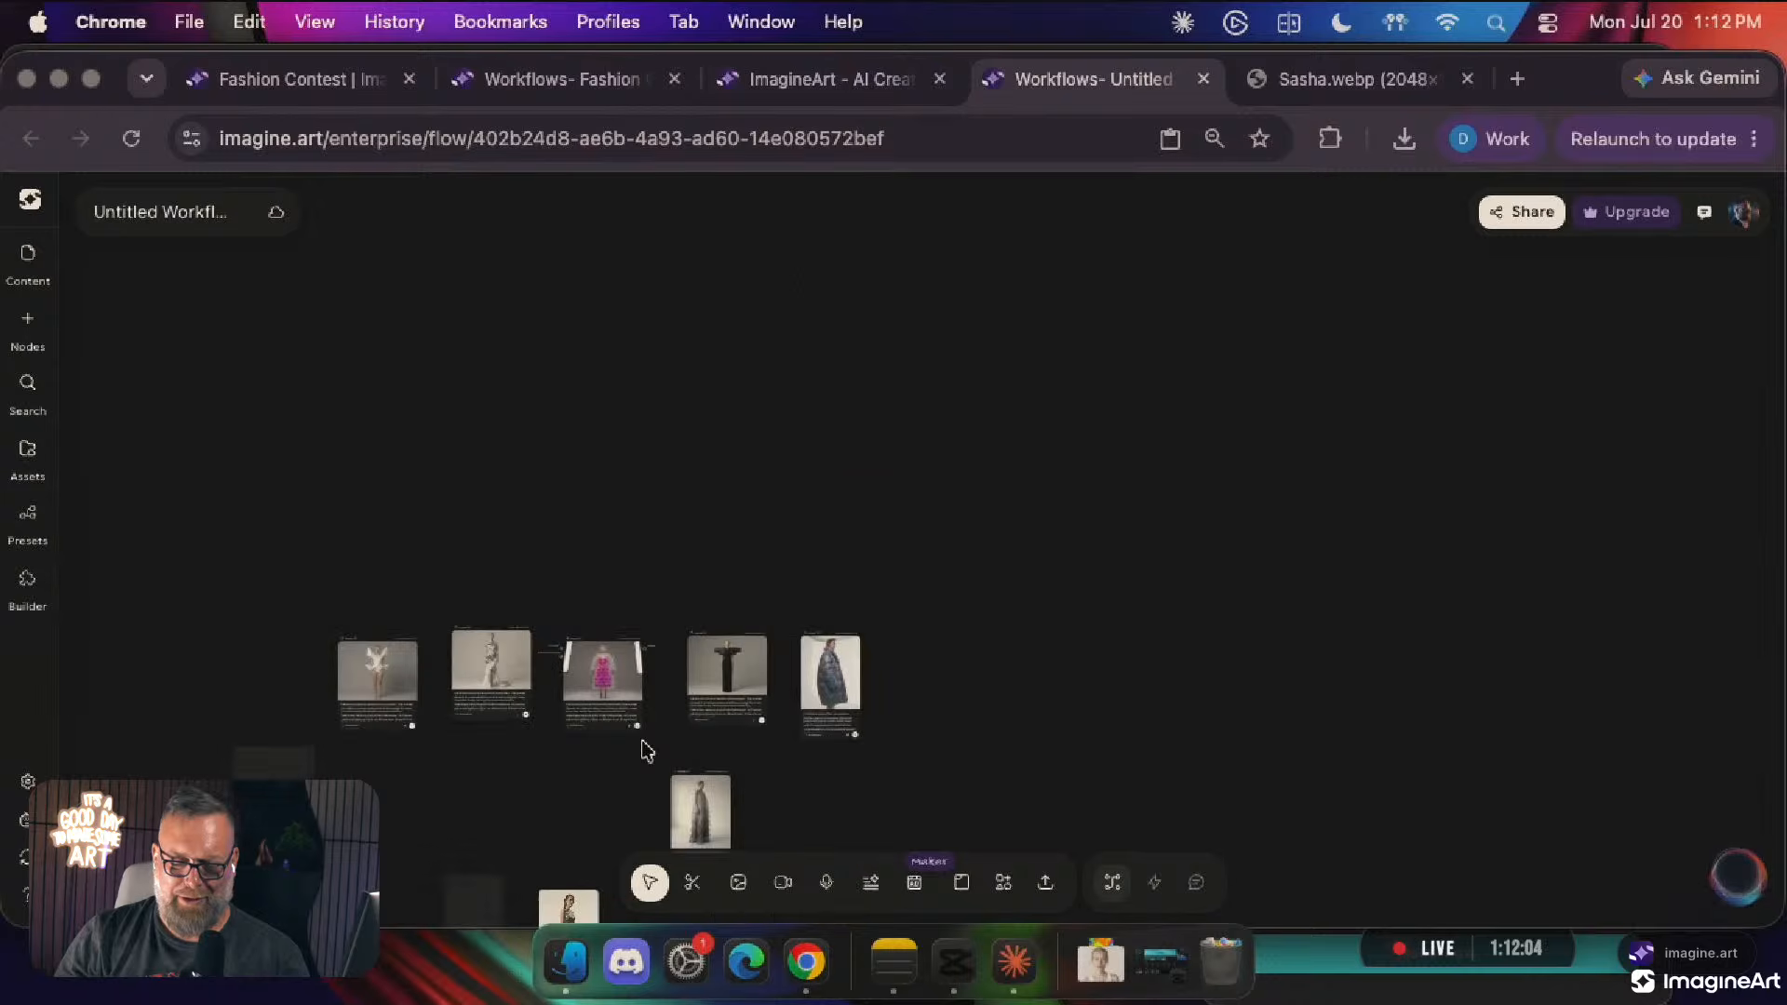
# Line up the white folded, silver-white, pink bubble, black sculptural, puffer coat and grey organza outfit images in a separate row higher on the canvas
pyautogui.scroll(-3, 639, 738)
pyautogui.moveTo(442, 508); pyautogui.dragTo(455, 279)
pyautogui.moveTo(533, 498); pyautogui.dragTo(538, 279)
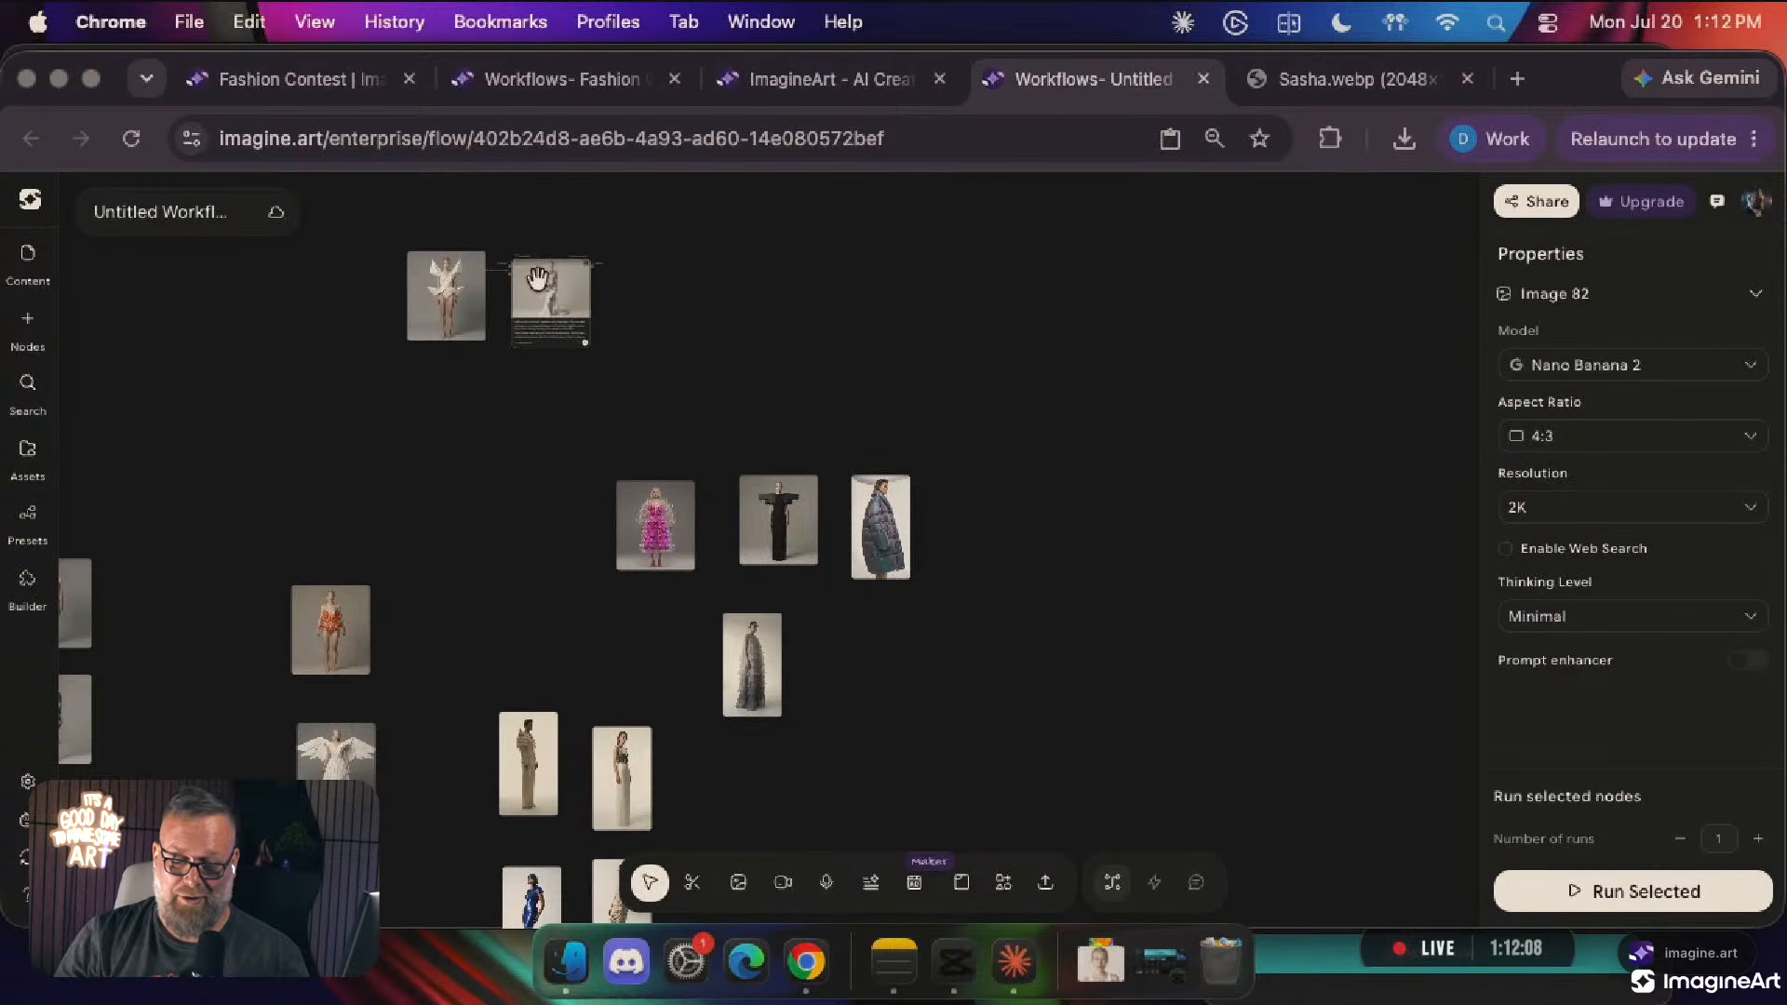
pyautogui.moveTo(656, 520); pyautogui.dragTo(664, 279)
pyautogui.click(787, 509)
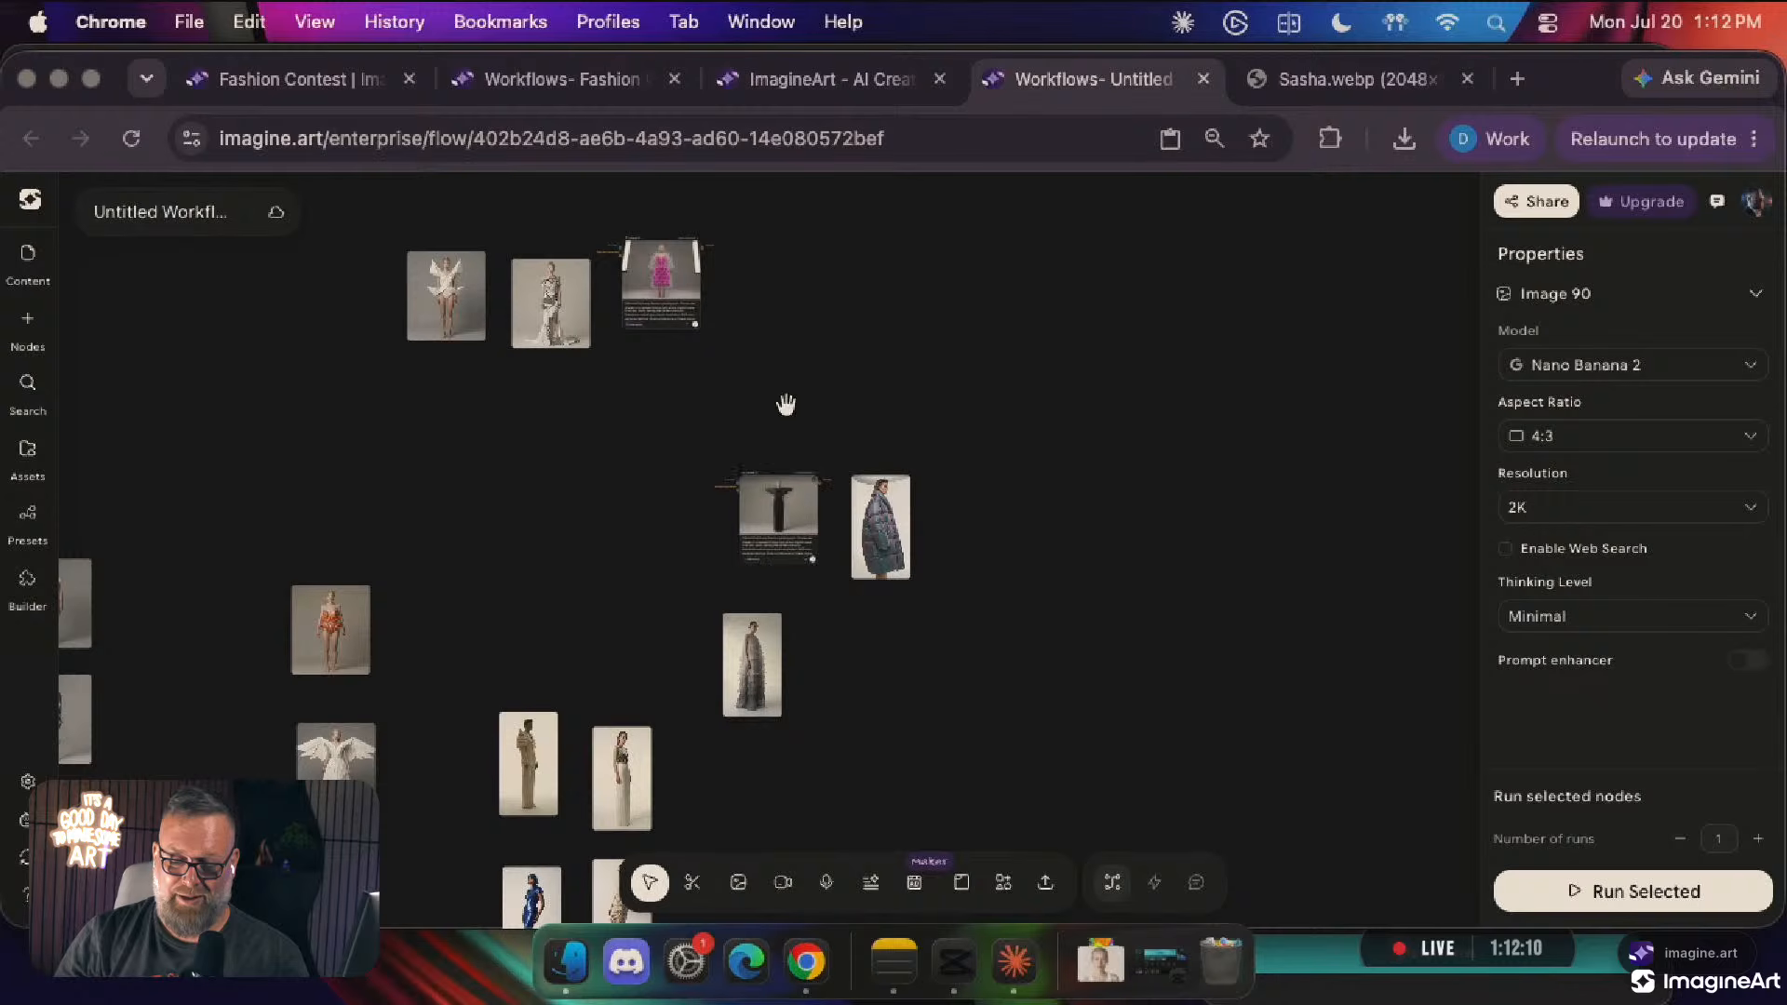
pyautogui.moveTo(784, 507); pyautogui.dragTo(791, 297)
pyautogui.moveTo(884, 530); pyautogui.dragTo(895, 335)
pyautogui.click(755, 675)
pyautogui.moveTo(763, 657); pyautogui.dragTo(1029, 312)
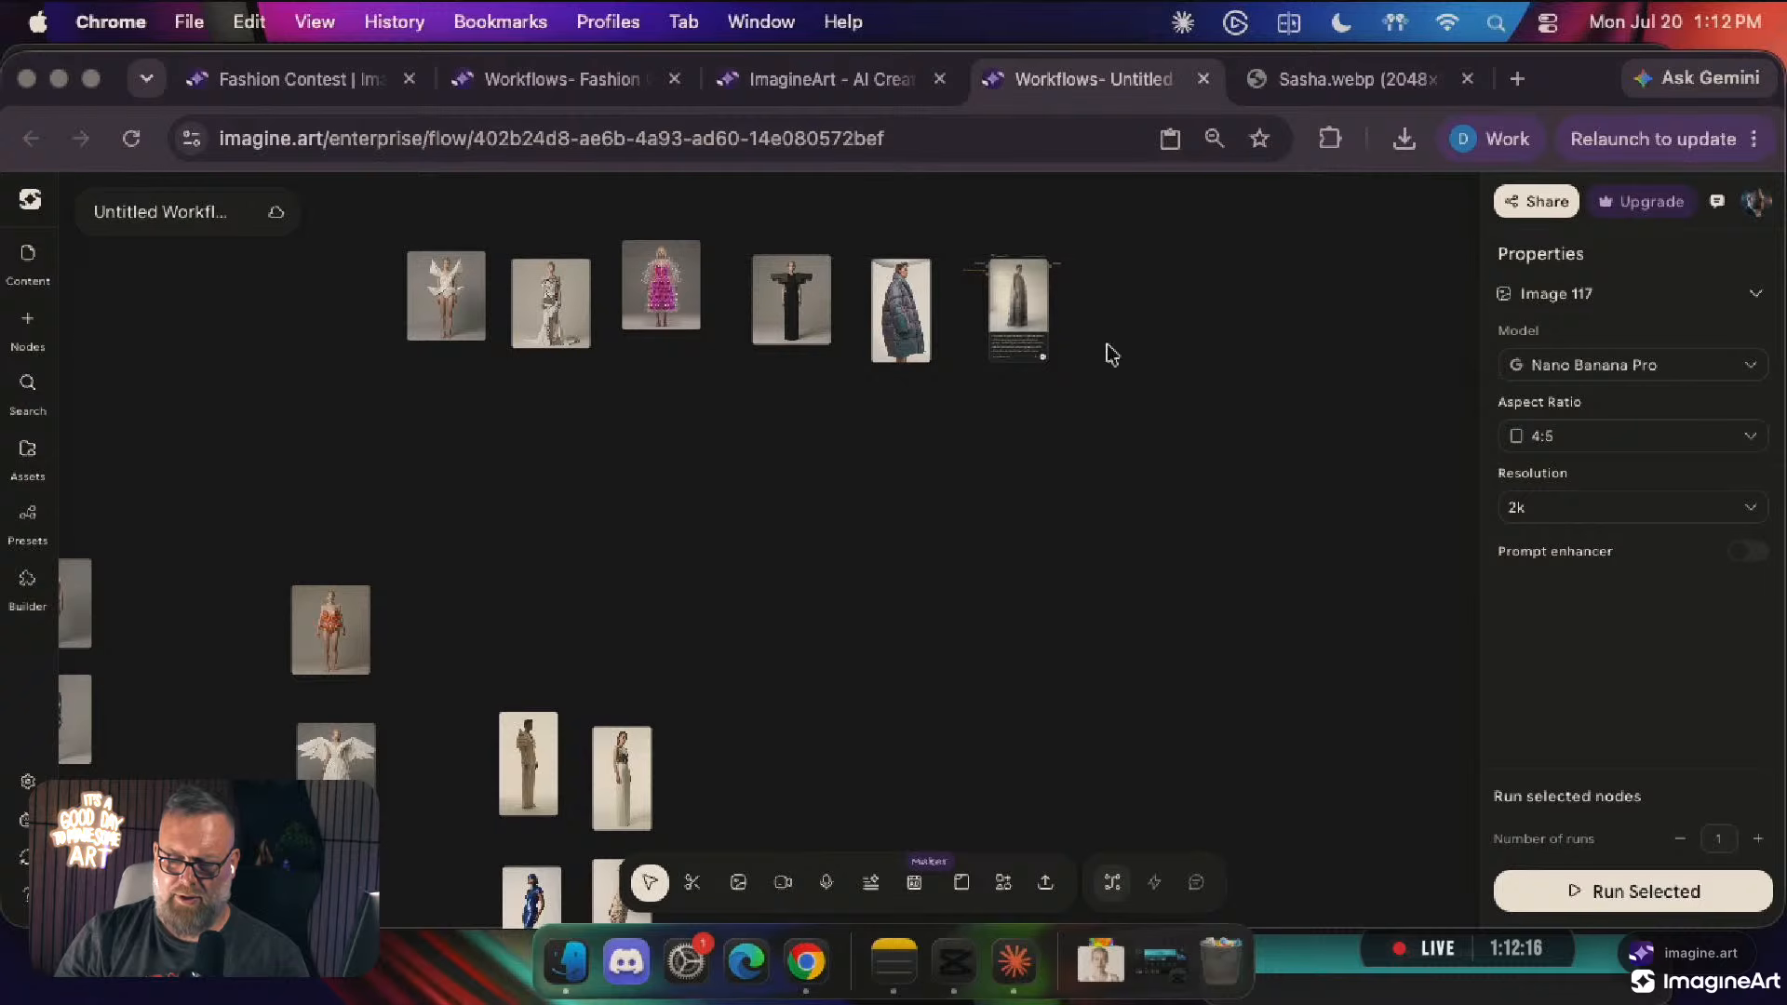
pyautogui.click(1262, 410)
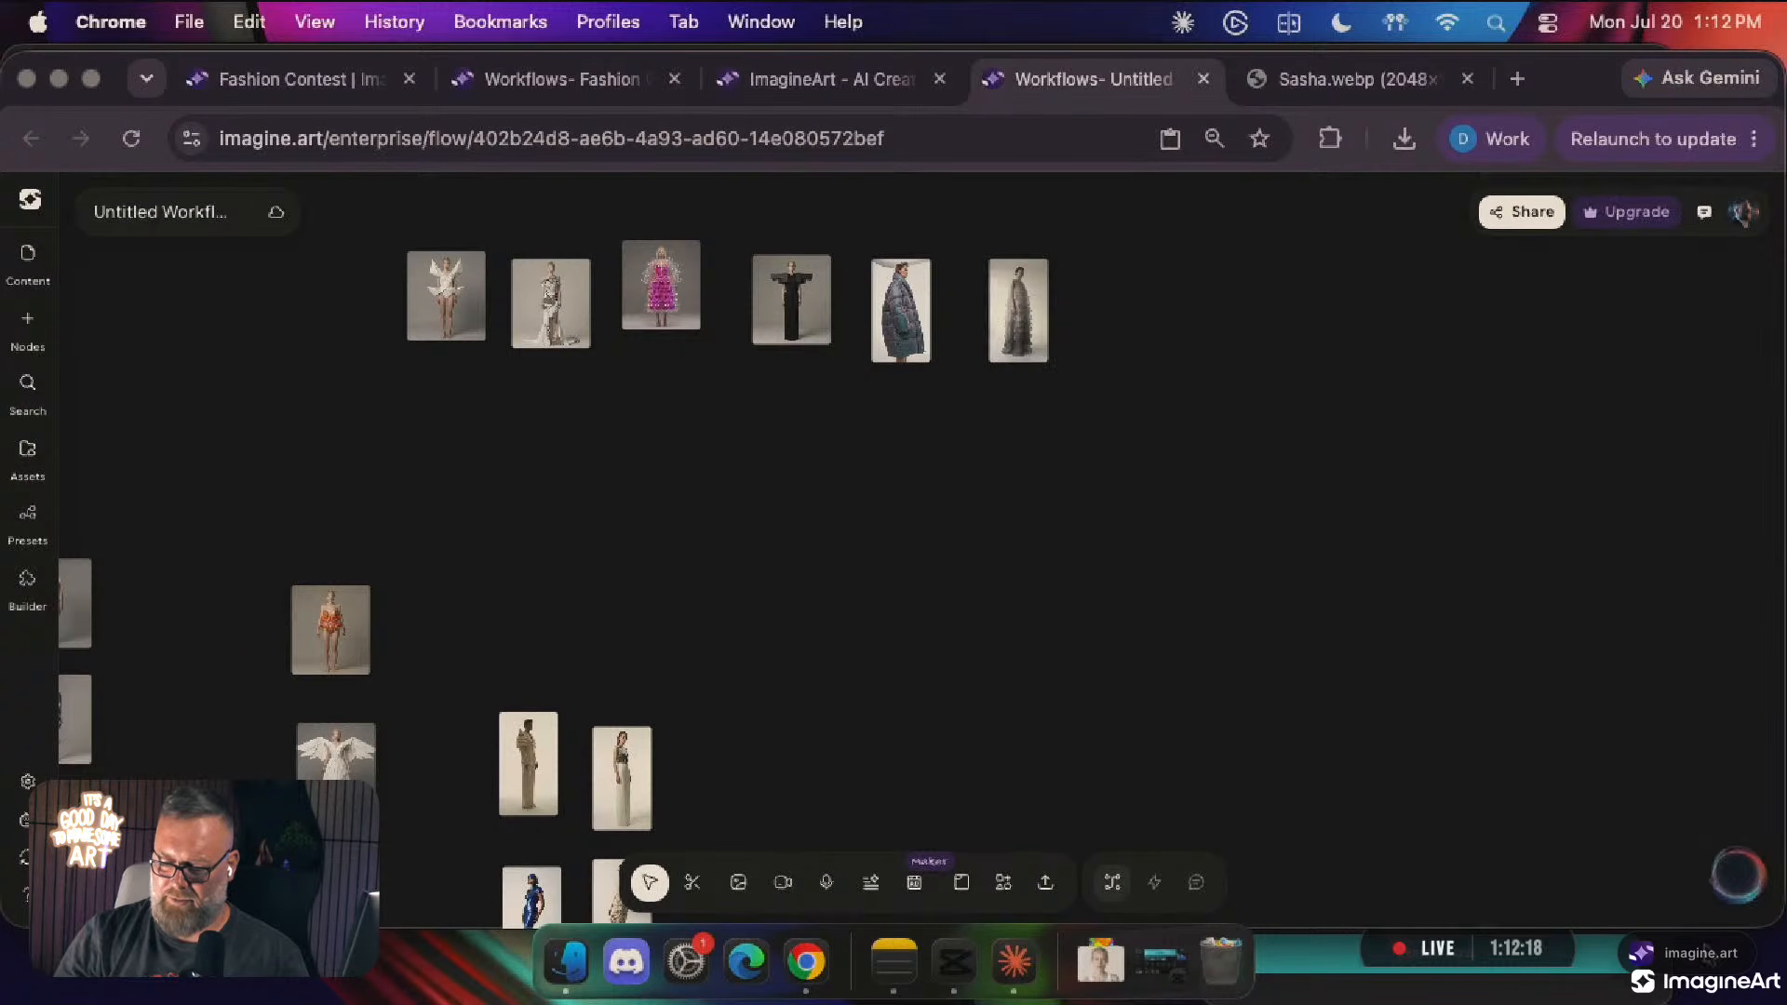
# Start a new chat with the AI agent and select all six outfit images in the row to attach them
pyautogui.click(1736, 875)
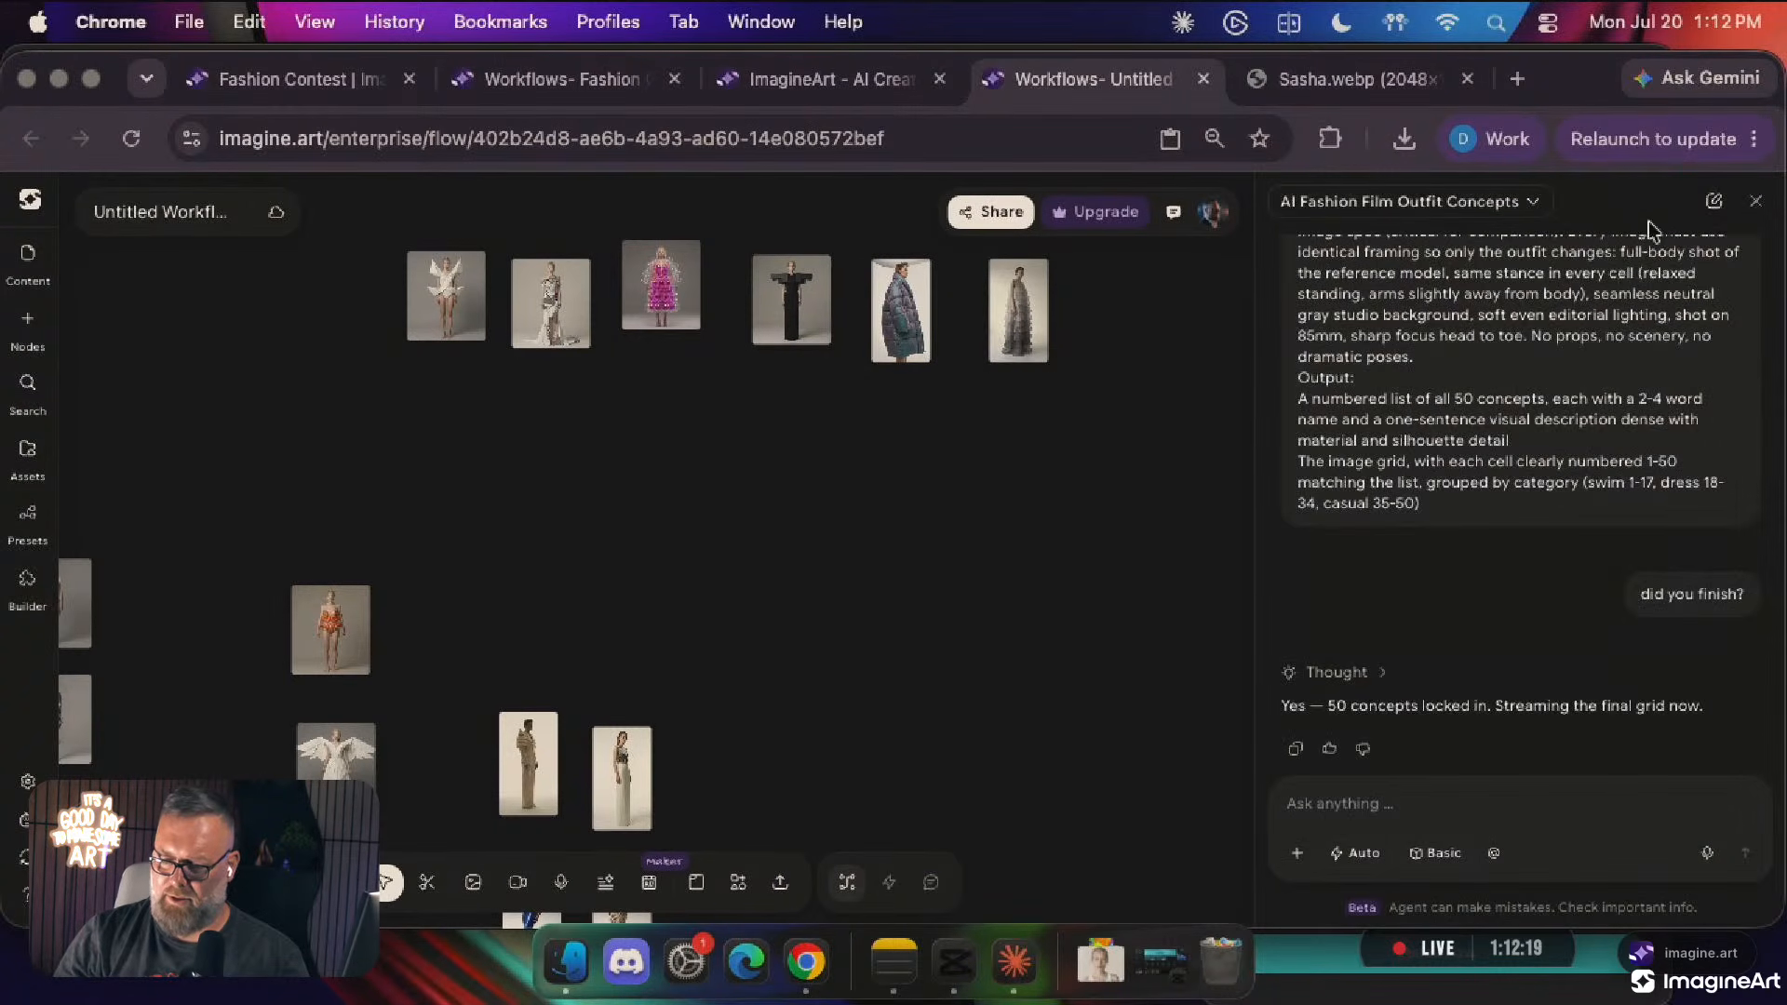
pyautogui.click(1713, 201)
pyautogui.scroll(4, 1061, 359)
pyautogui.moveTo(1039, 572); pyautogui.dragTo(131, 371)
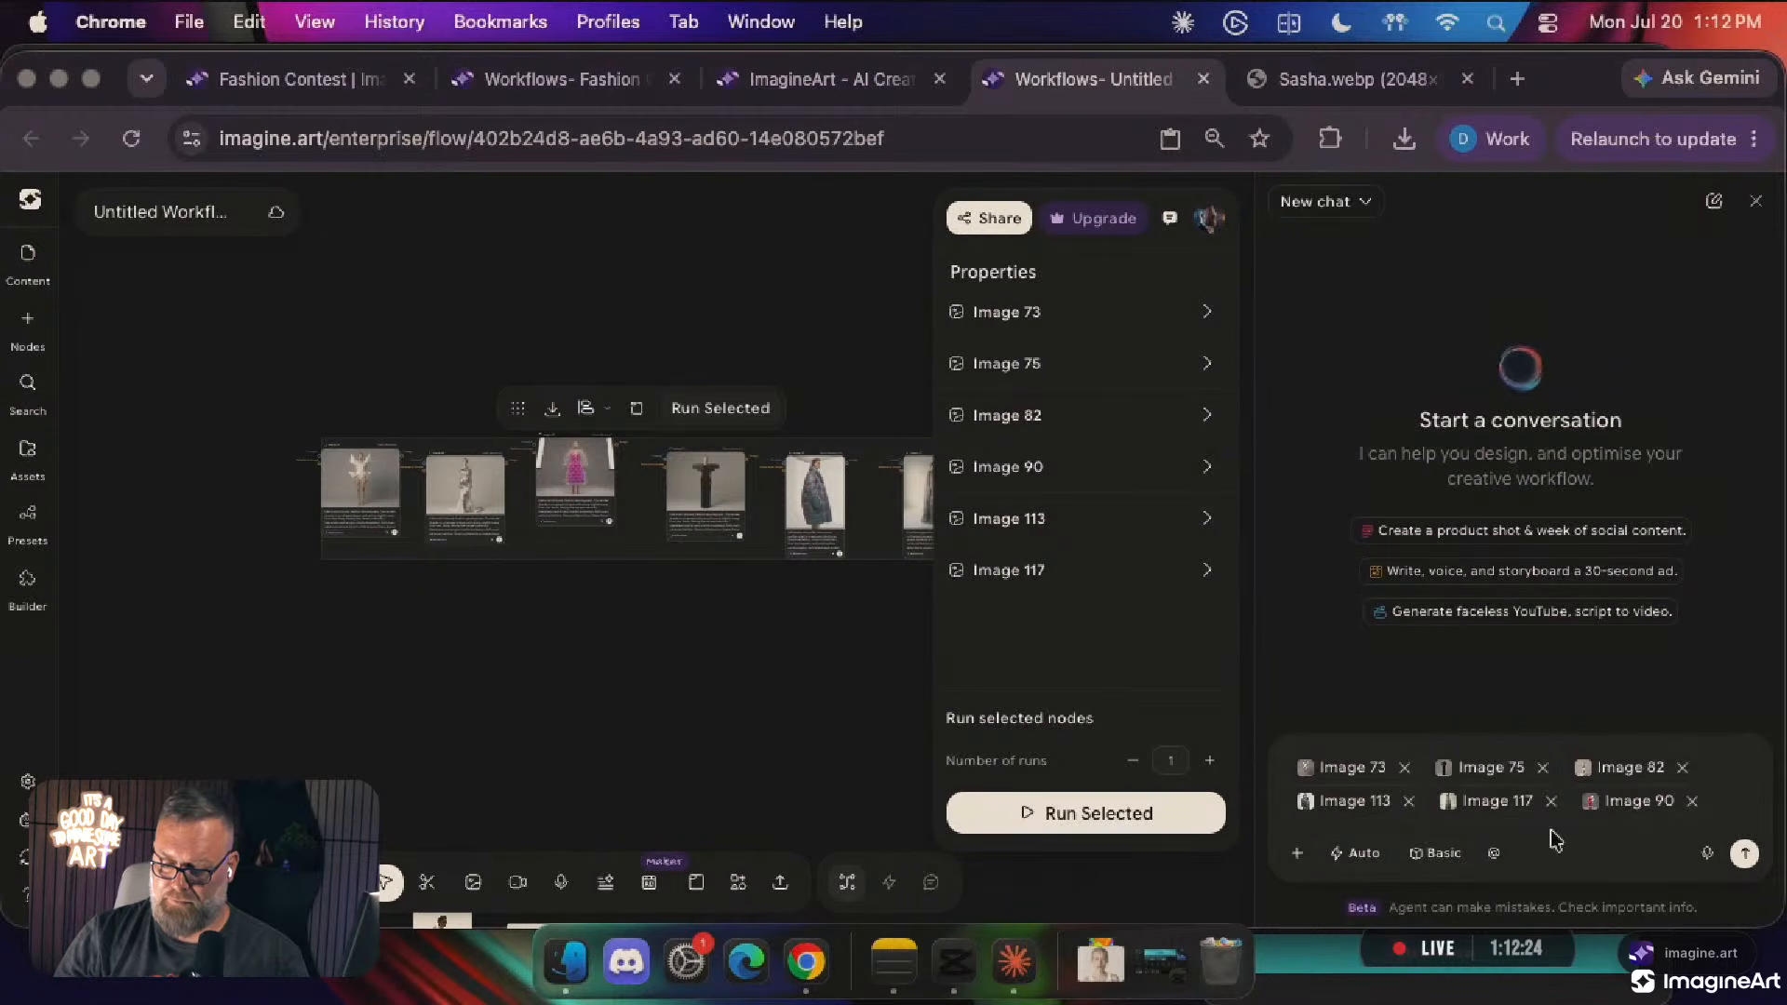
pyautogui.hscroll(5, 363, 428)
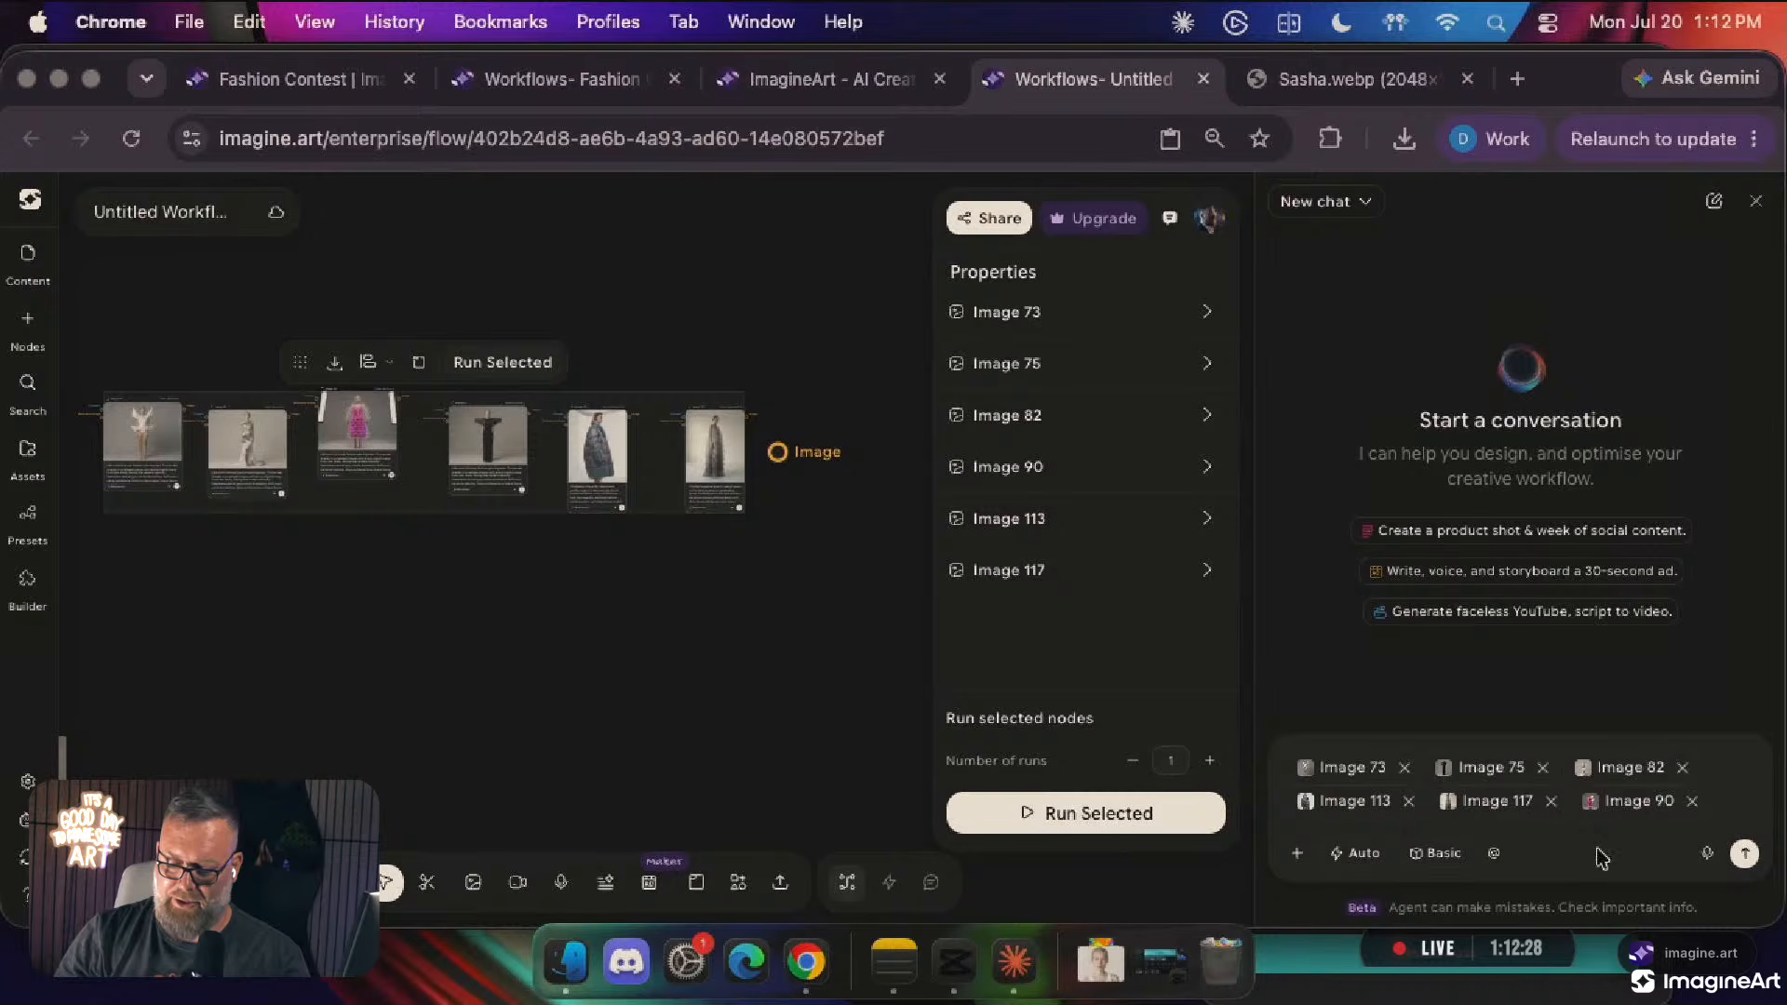
# Write "I want you to extract the clothing for each of these outfits" as the chat message and deselect the outfit images
pyautogui.click(1752, 806)
pyautogui.hotkey('shift', 'Return')
pyautogui.hotkey('shift', 'Return')
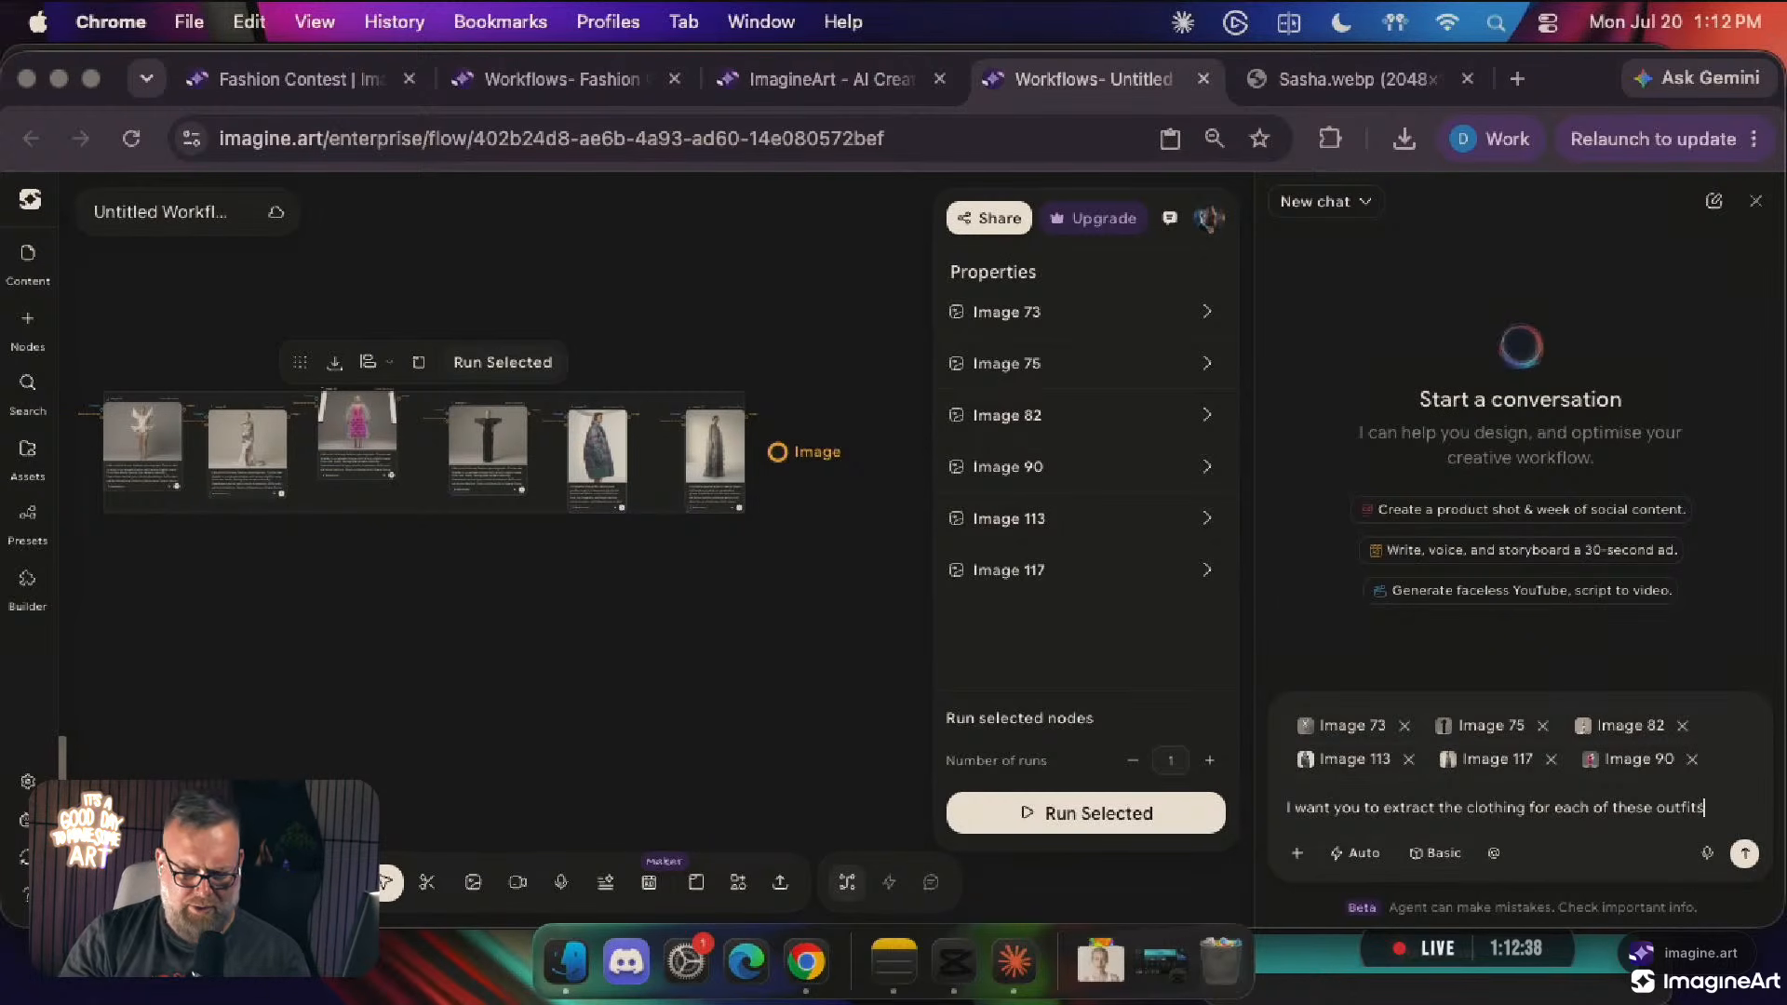
pyautogui.click(625, 600)
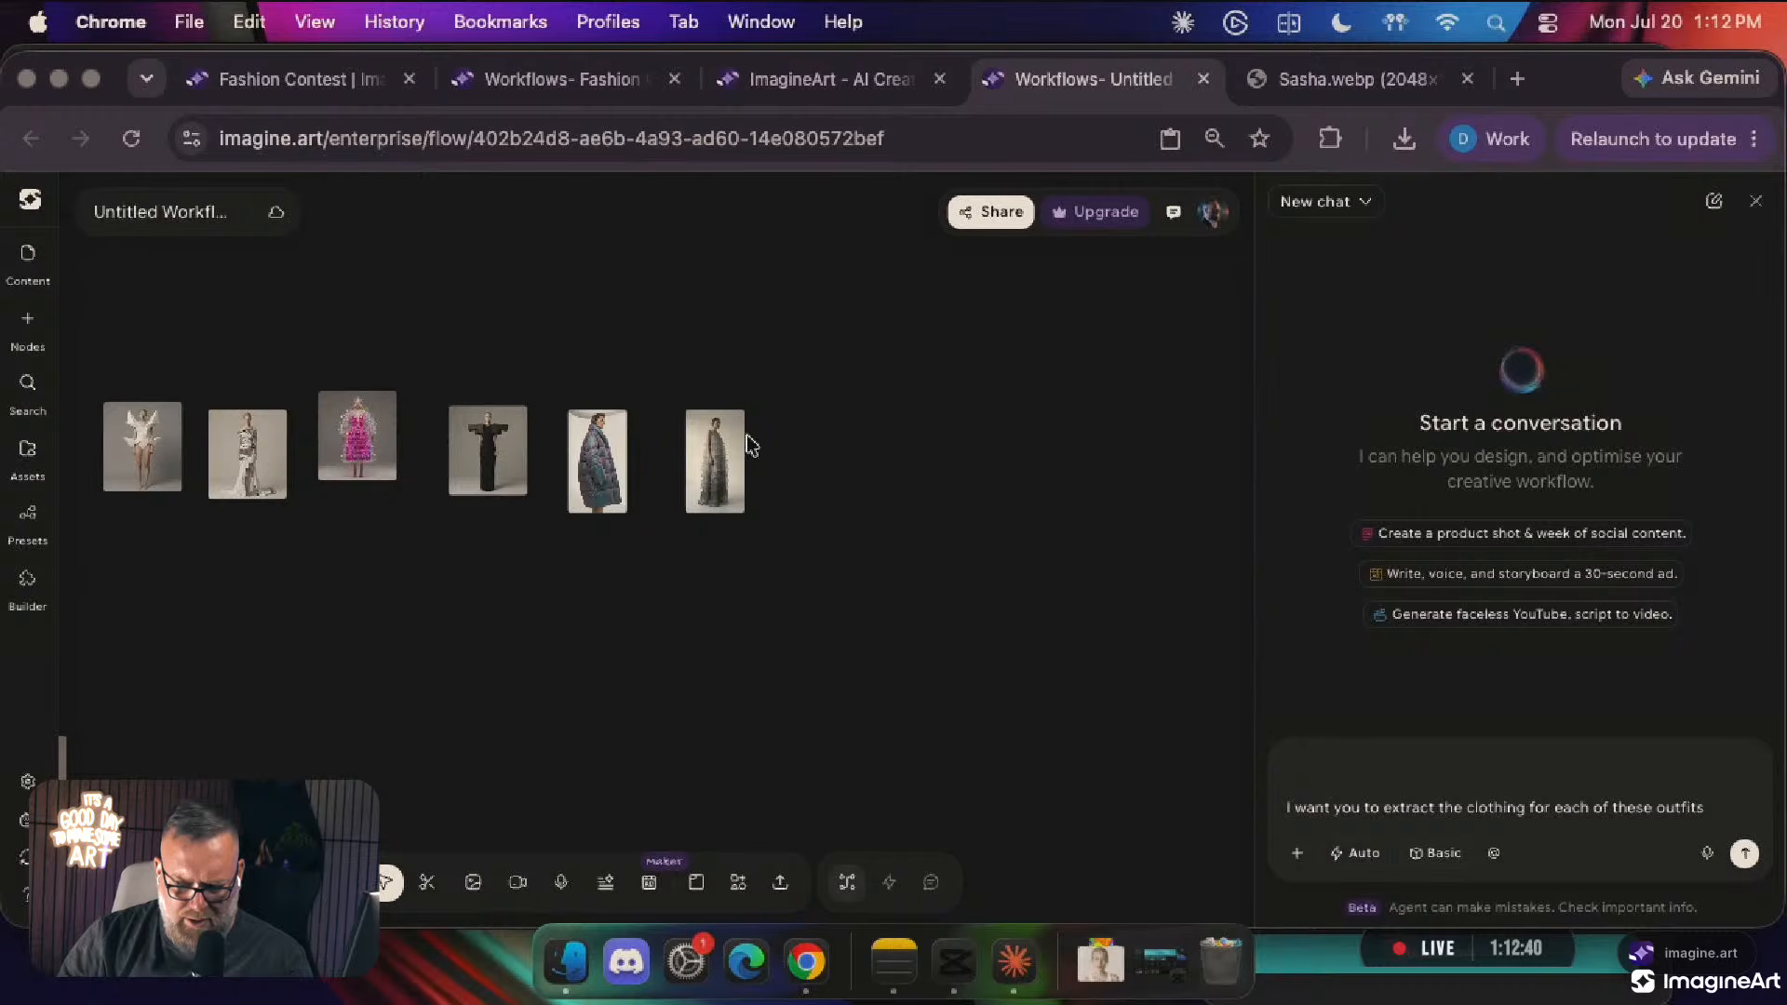
# Move the grey organza outfit out of the row and attach the remaining five outfit images to the chat message
pyautogui.moveTo(730, 456); pyautogui.dragTo(346, 834)
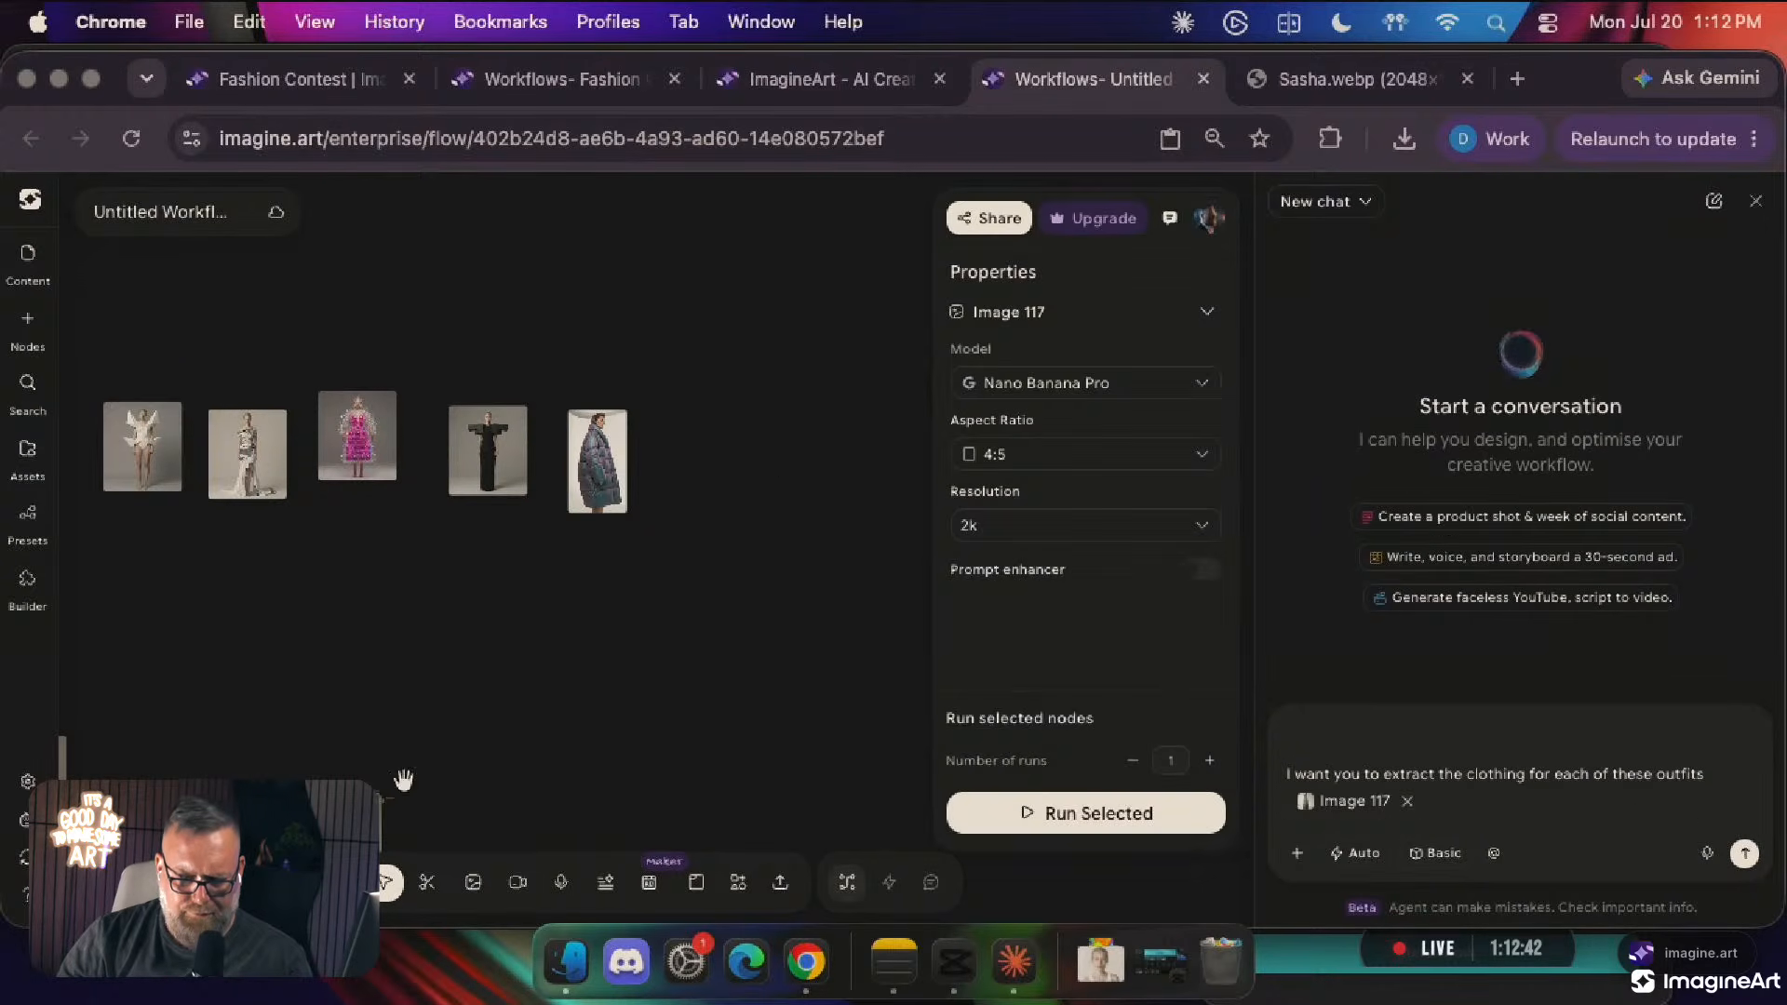
pyautogui.click(764, 624)
pyautogui.moveTo(642, 529); pyautogui.dragTo(70, 328)
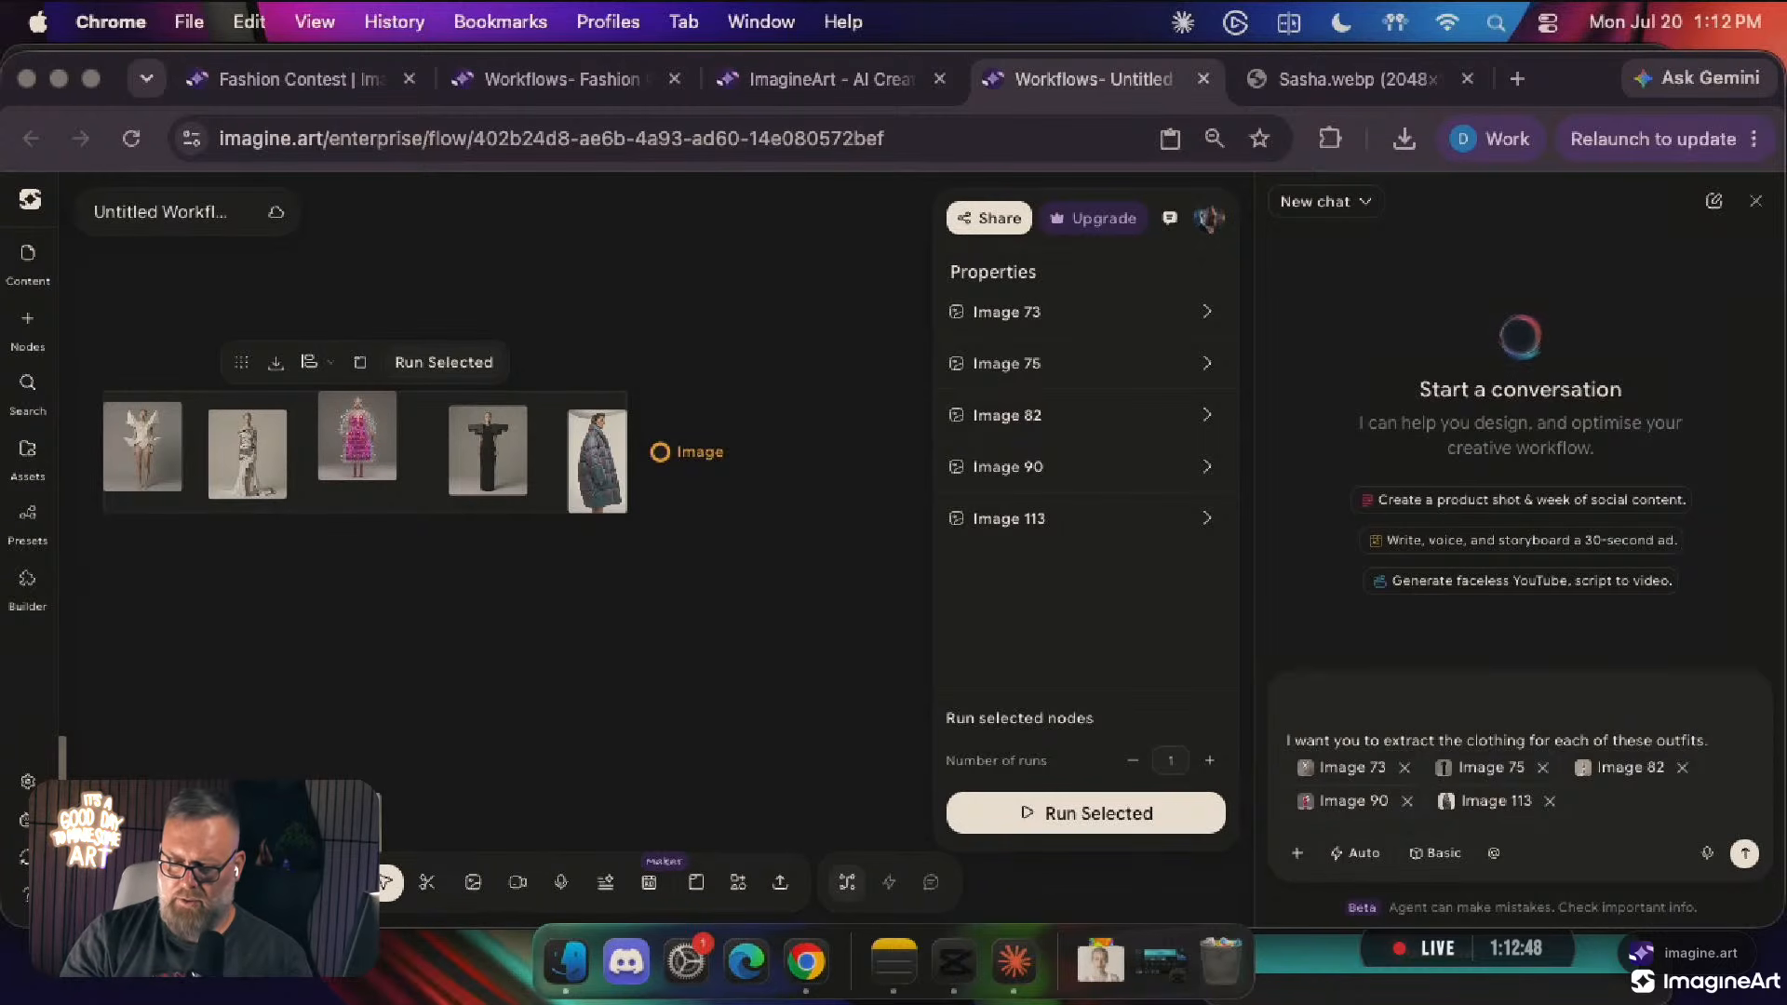
# Switch to the fashion contest page, return to Fashion Studio and open the untitled catalogue shoot project with the Sasha model
pyautogui.click(275, 86)
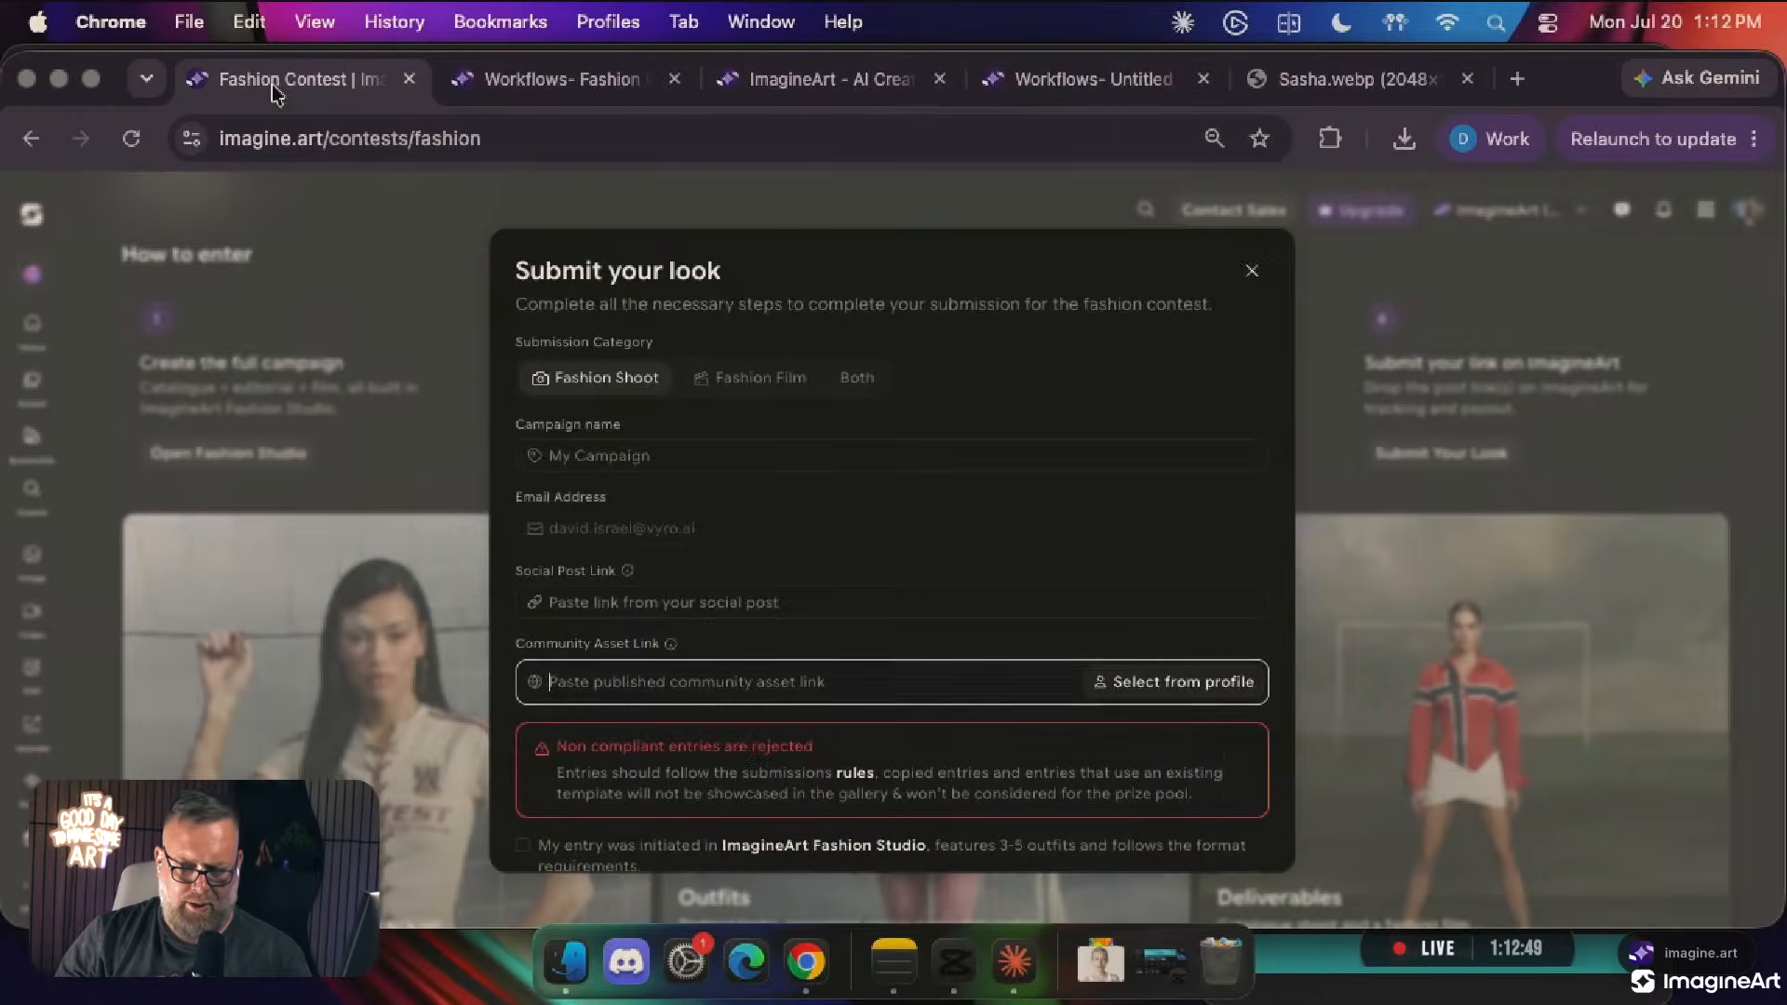
pyautogui.click(354, 544)
pyautogui.scroll(-9, 321, 670)
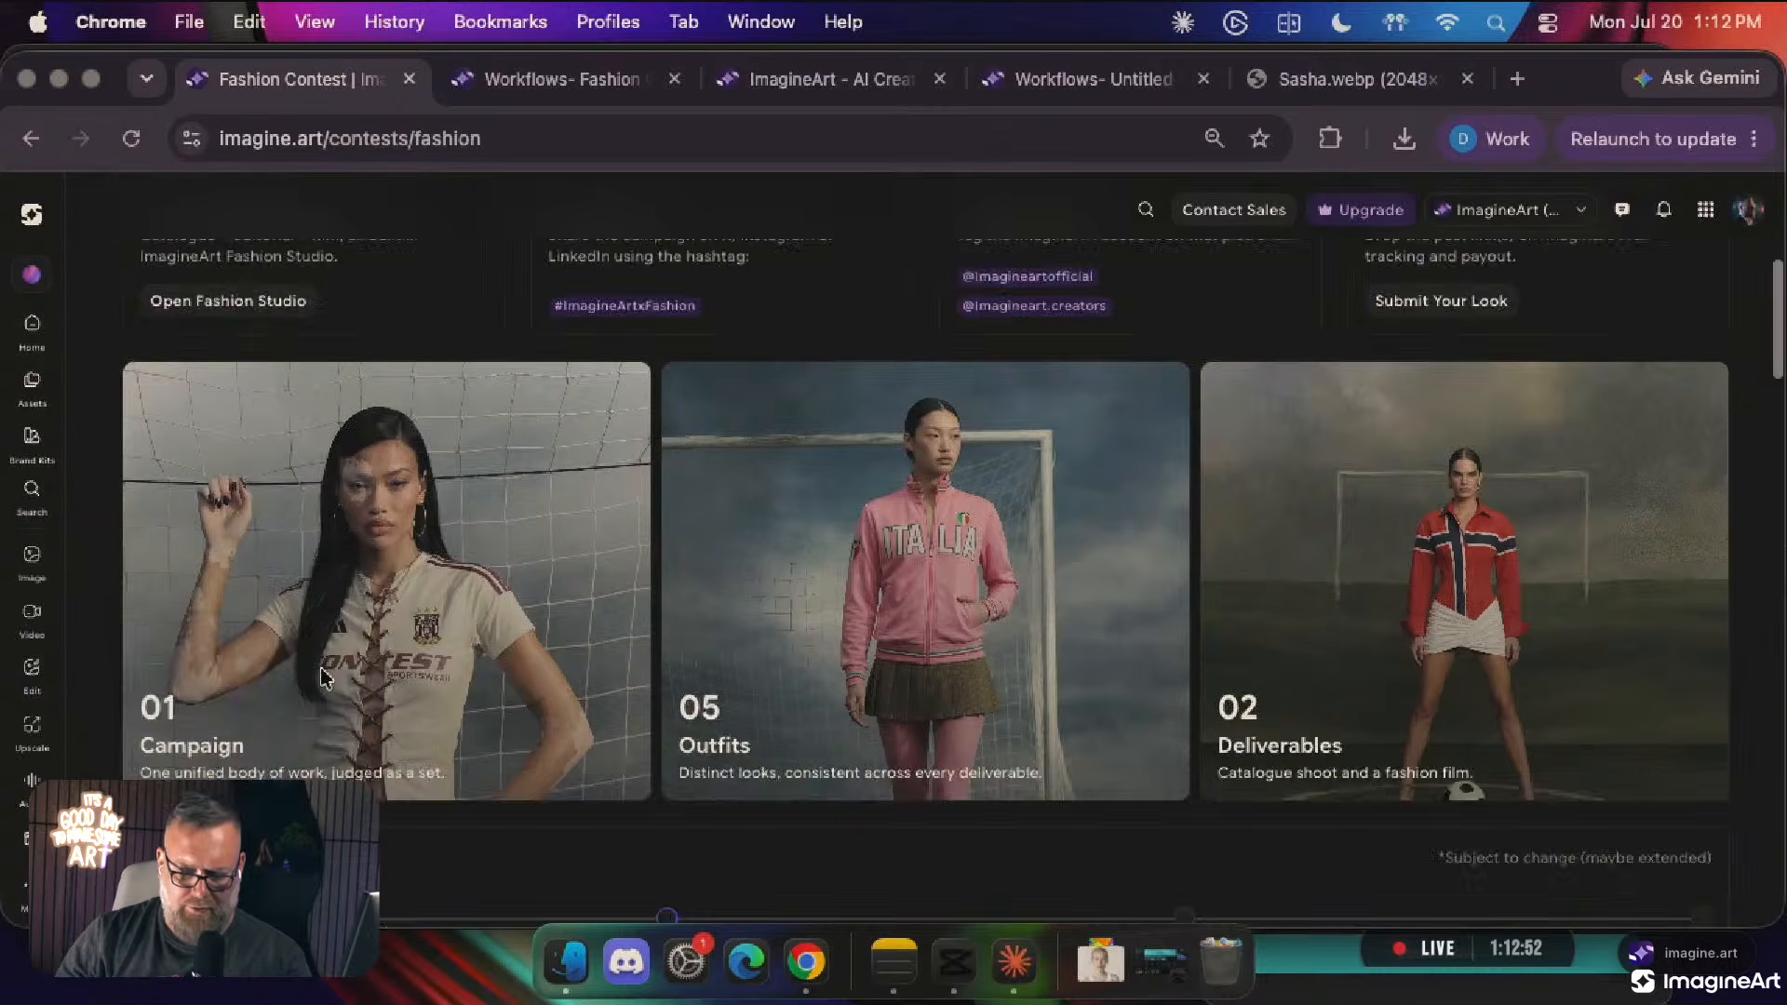
pyautogui.hscroll(-5, 321, 669)
pyautogui.scroll(-10, 325, 678)
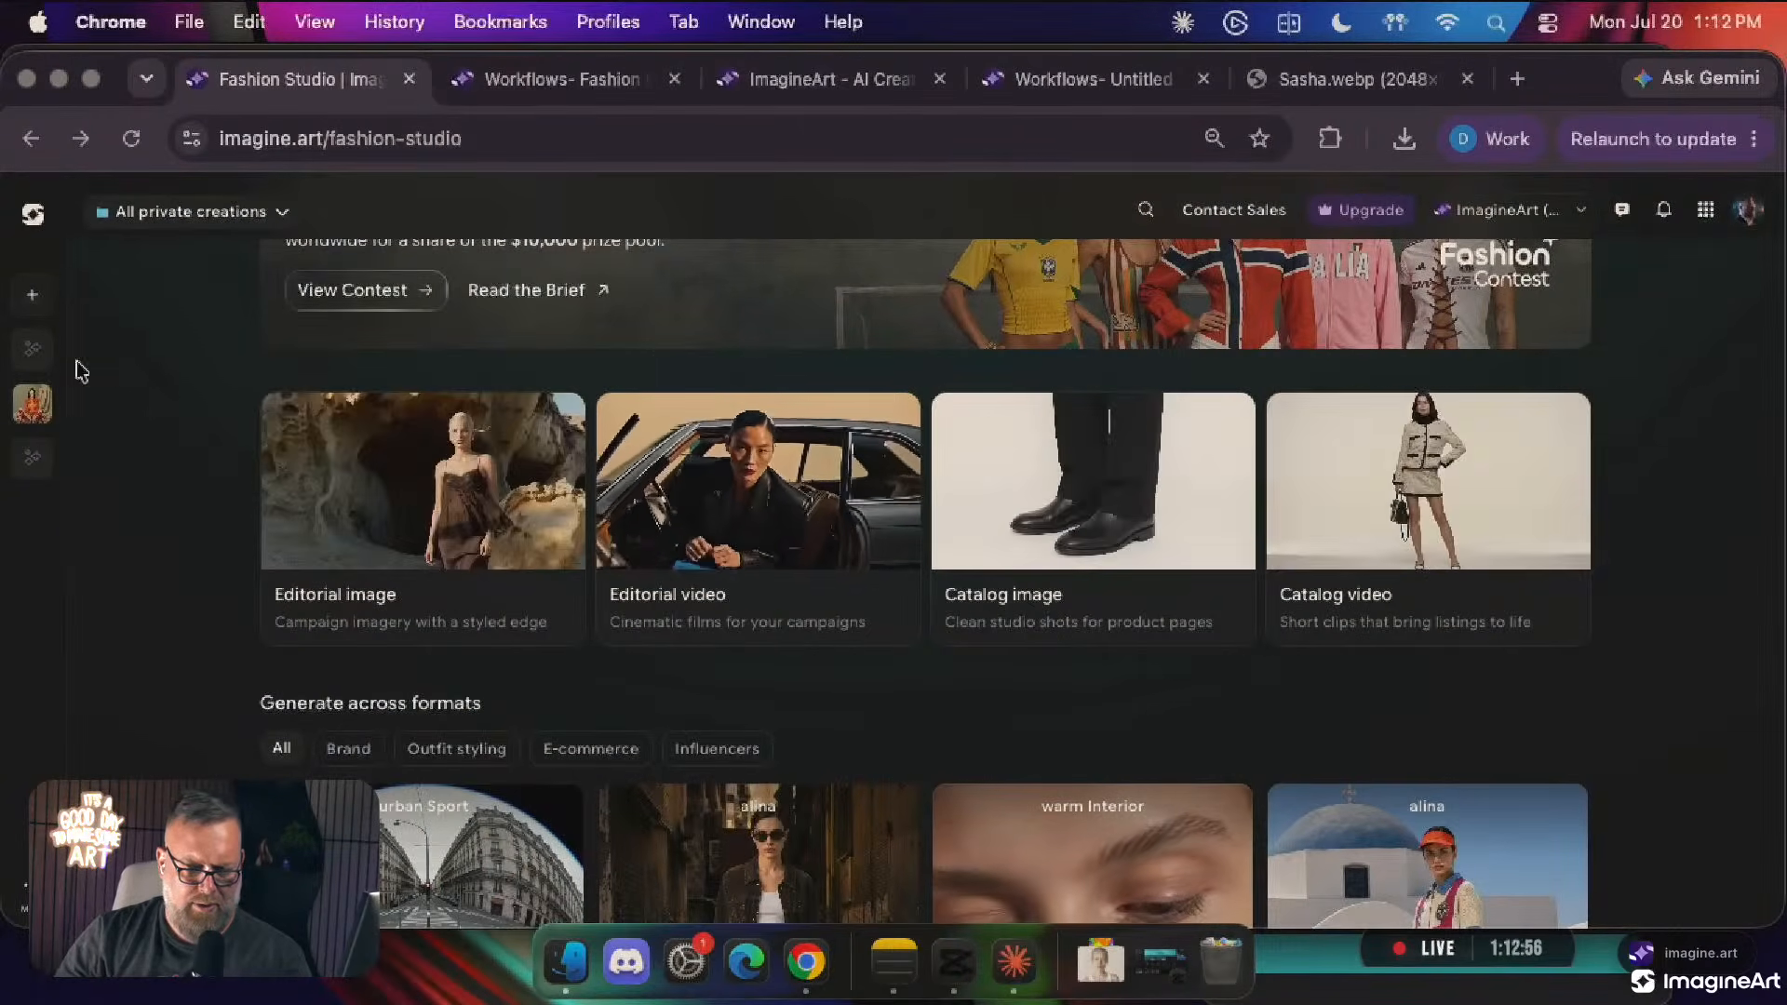
pyautogui.click(32, 348)
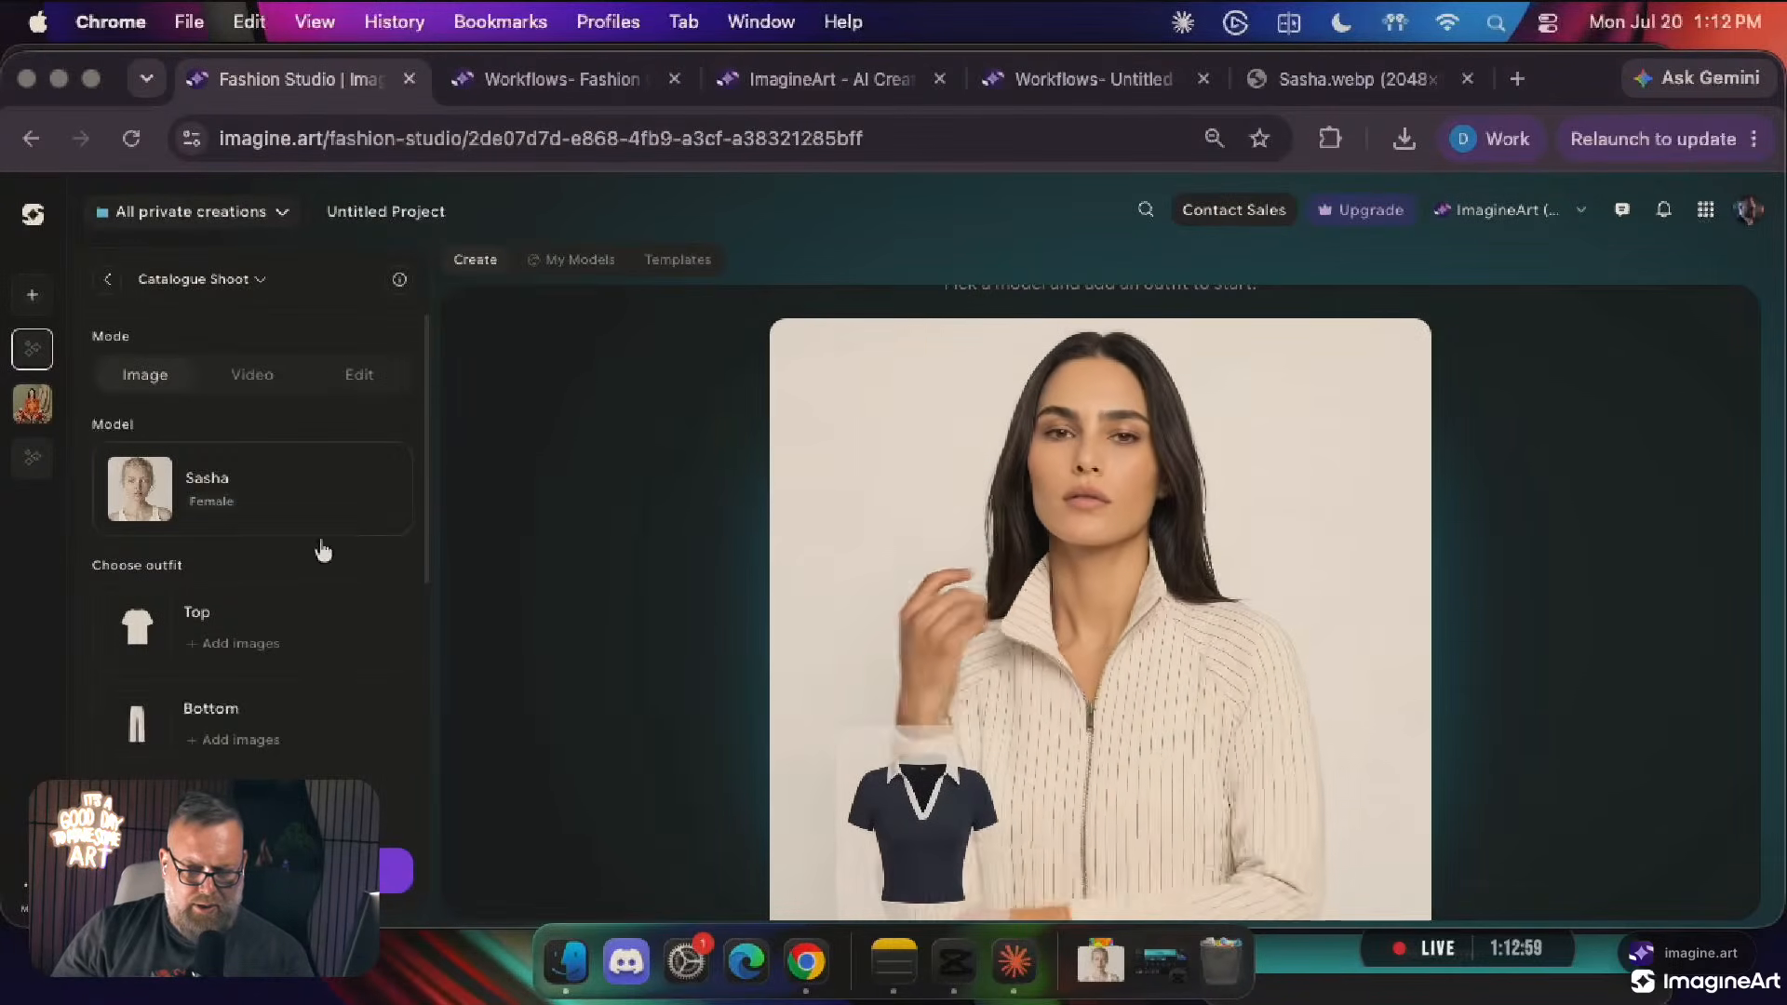
# Start a new custom top, switch it to a dress and examine which front, back and fabric detail images it requires
pyautogui.click(295, 626)
pyautogui.click(612, 517)
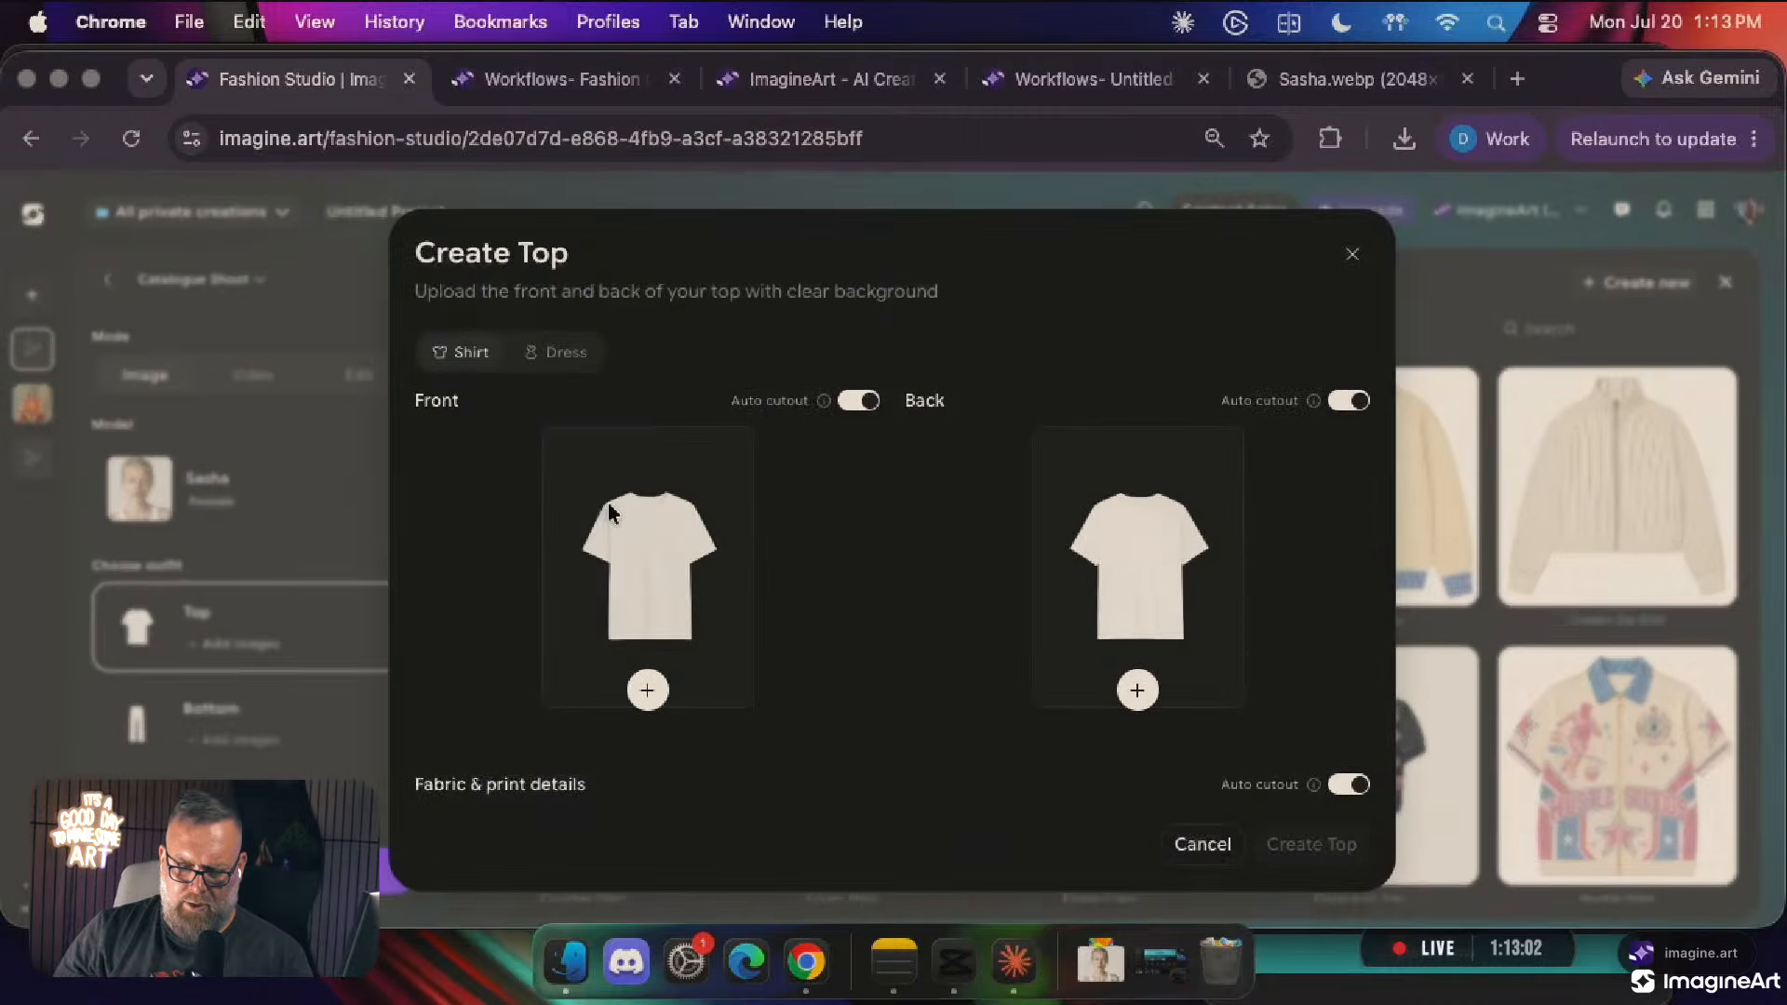
pyautogui.click(566, 354)
pyautogui.scroll(-3, 624, 564)
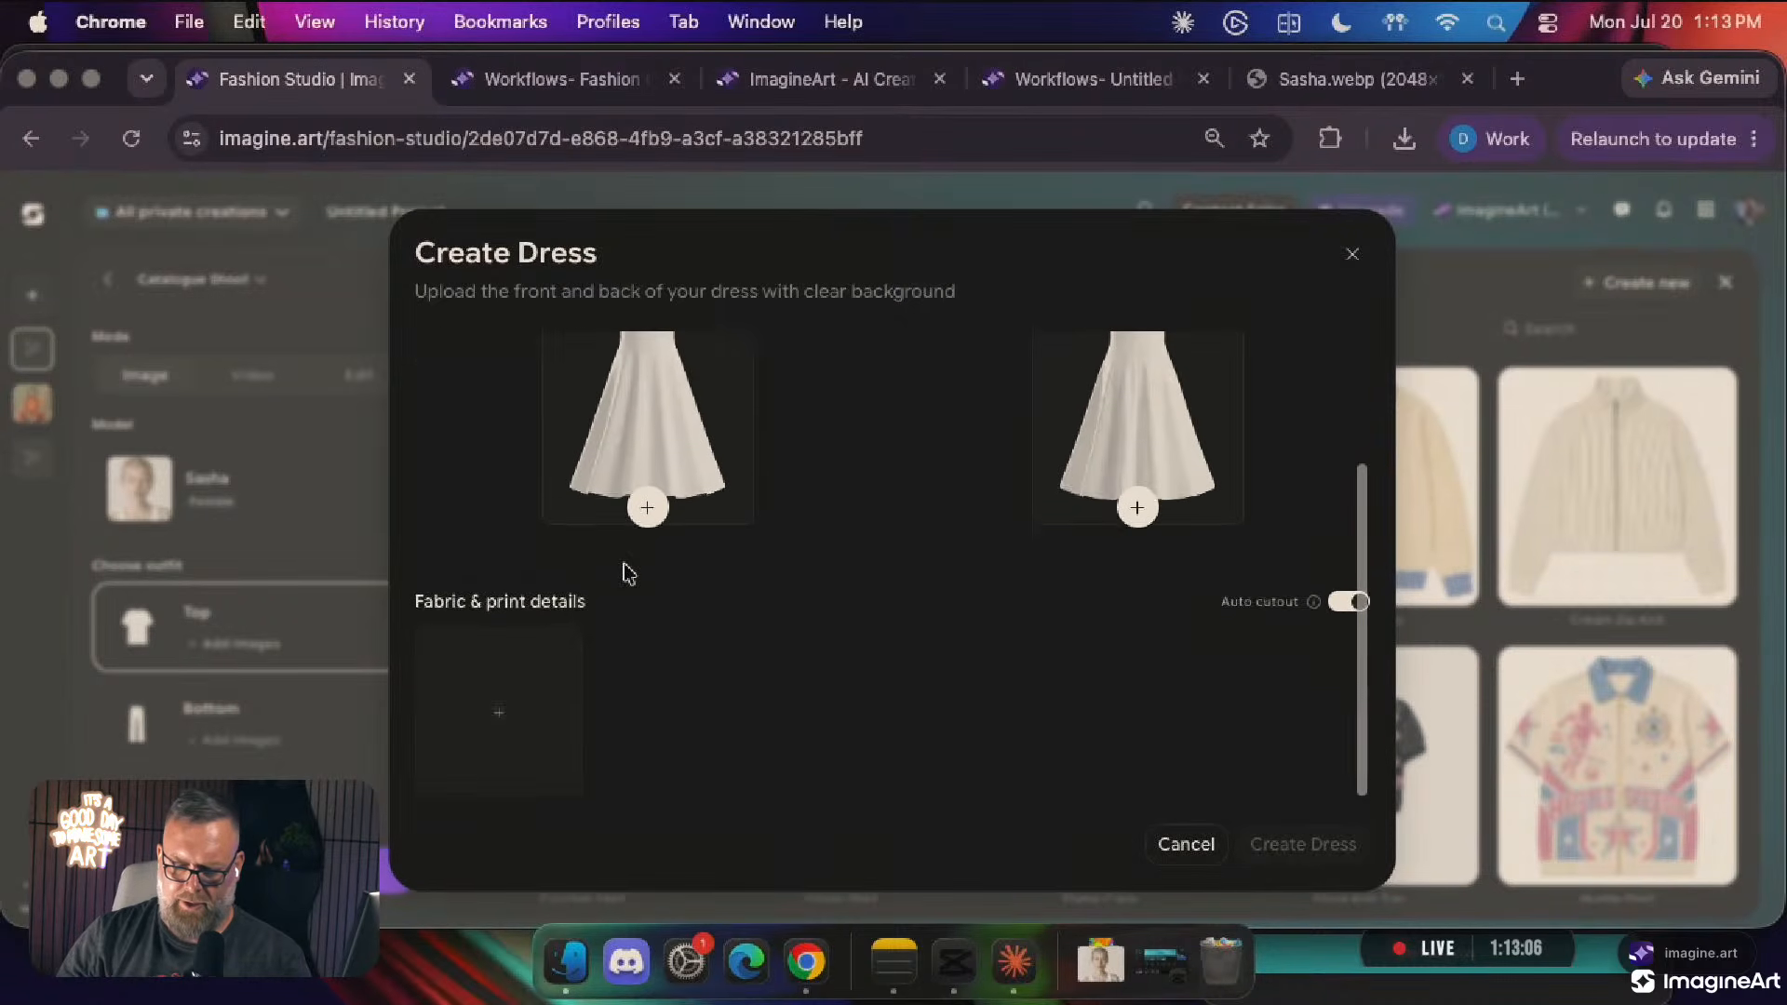
pyautogui.scroll(3, 822, 686)
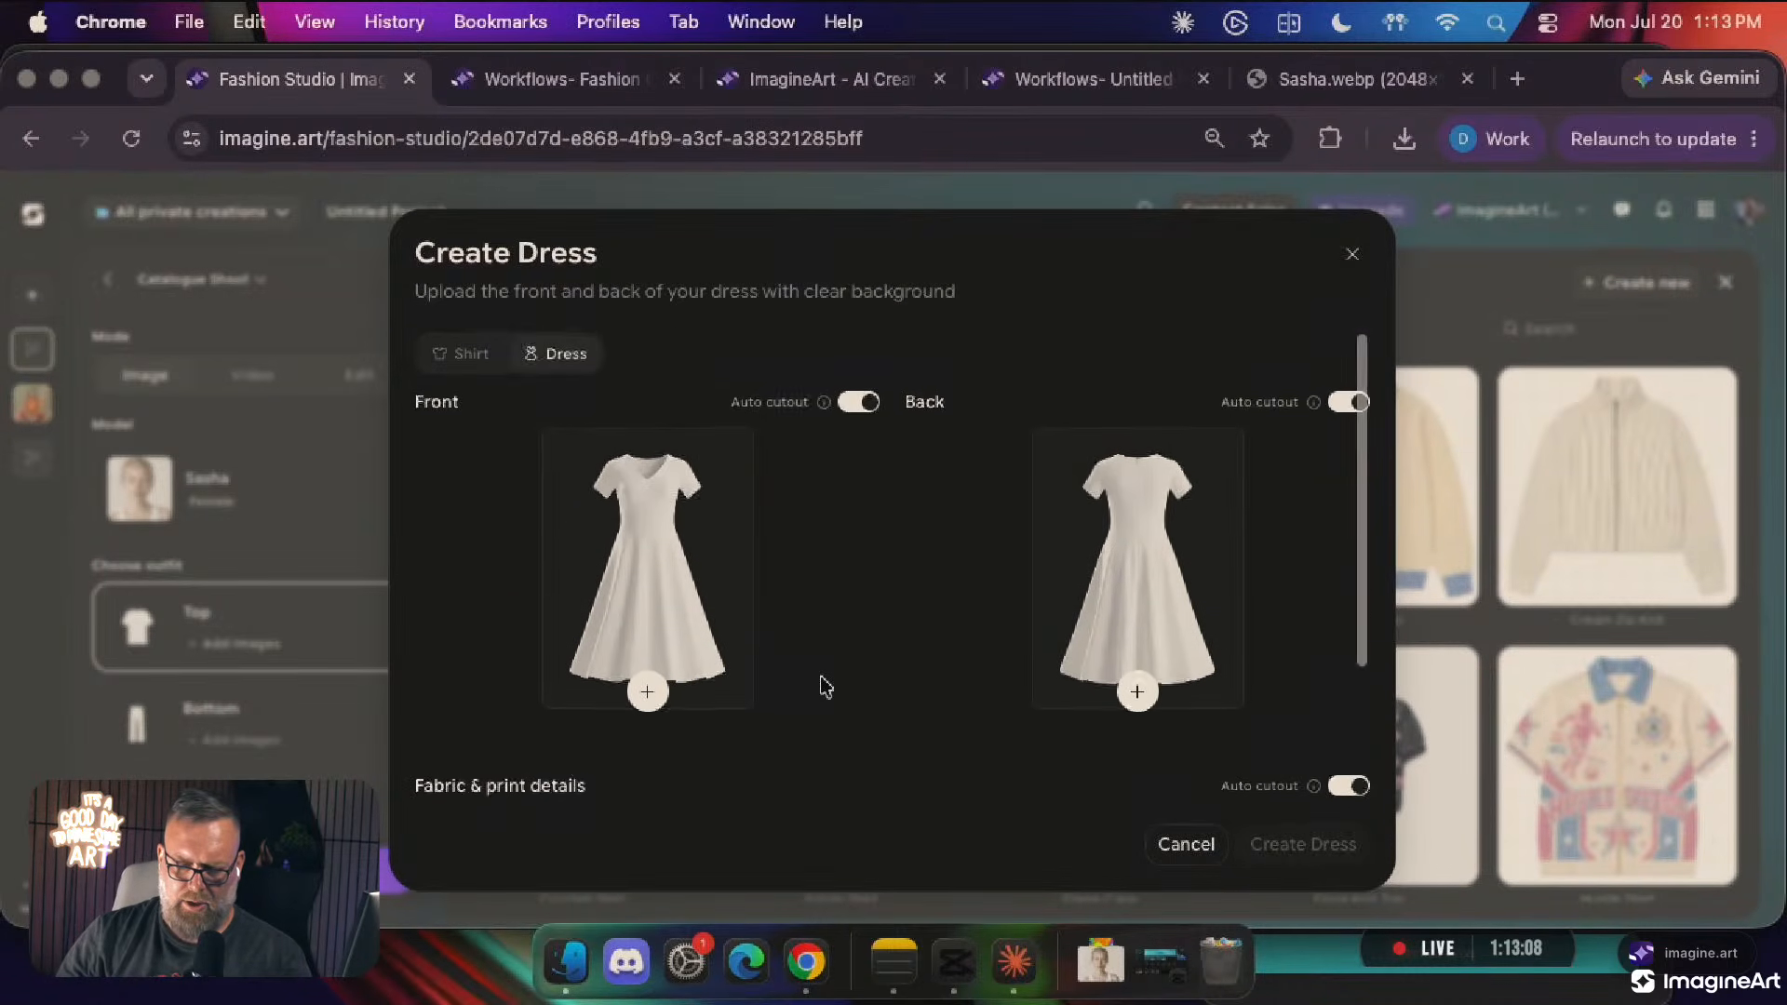
pyautogui.scroll(-3, 822, 686)
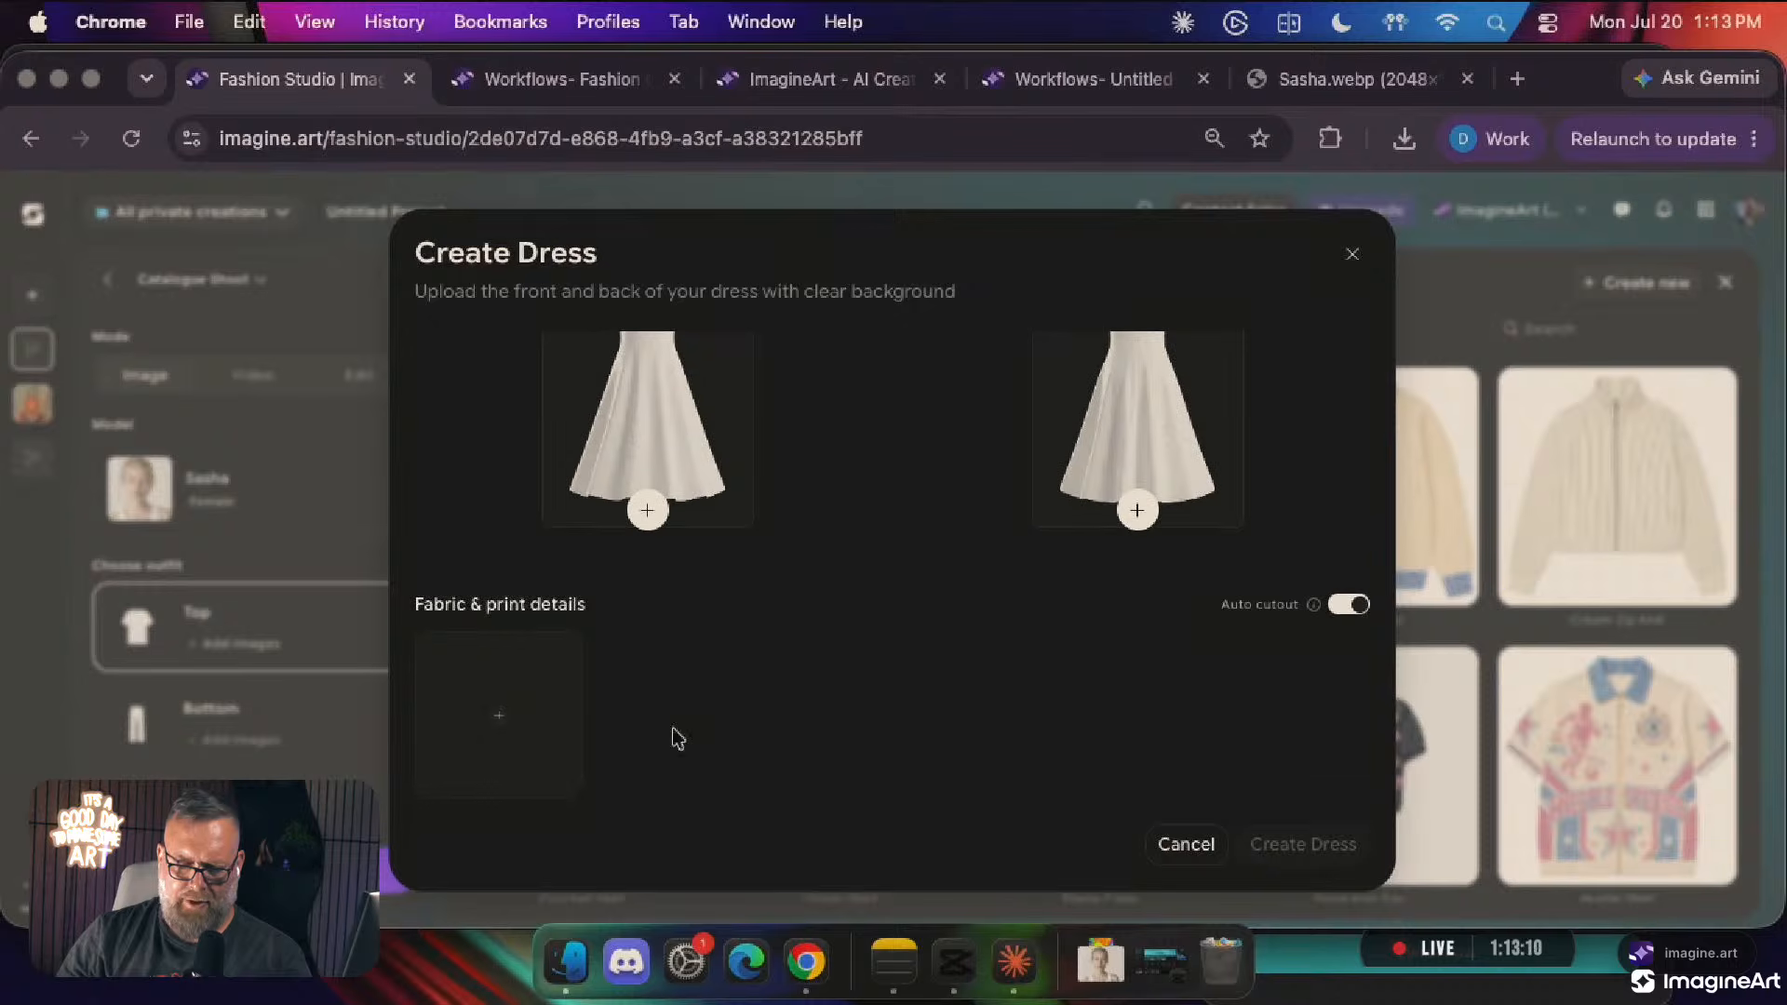
pyautogui.moveTo(1325, 618)
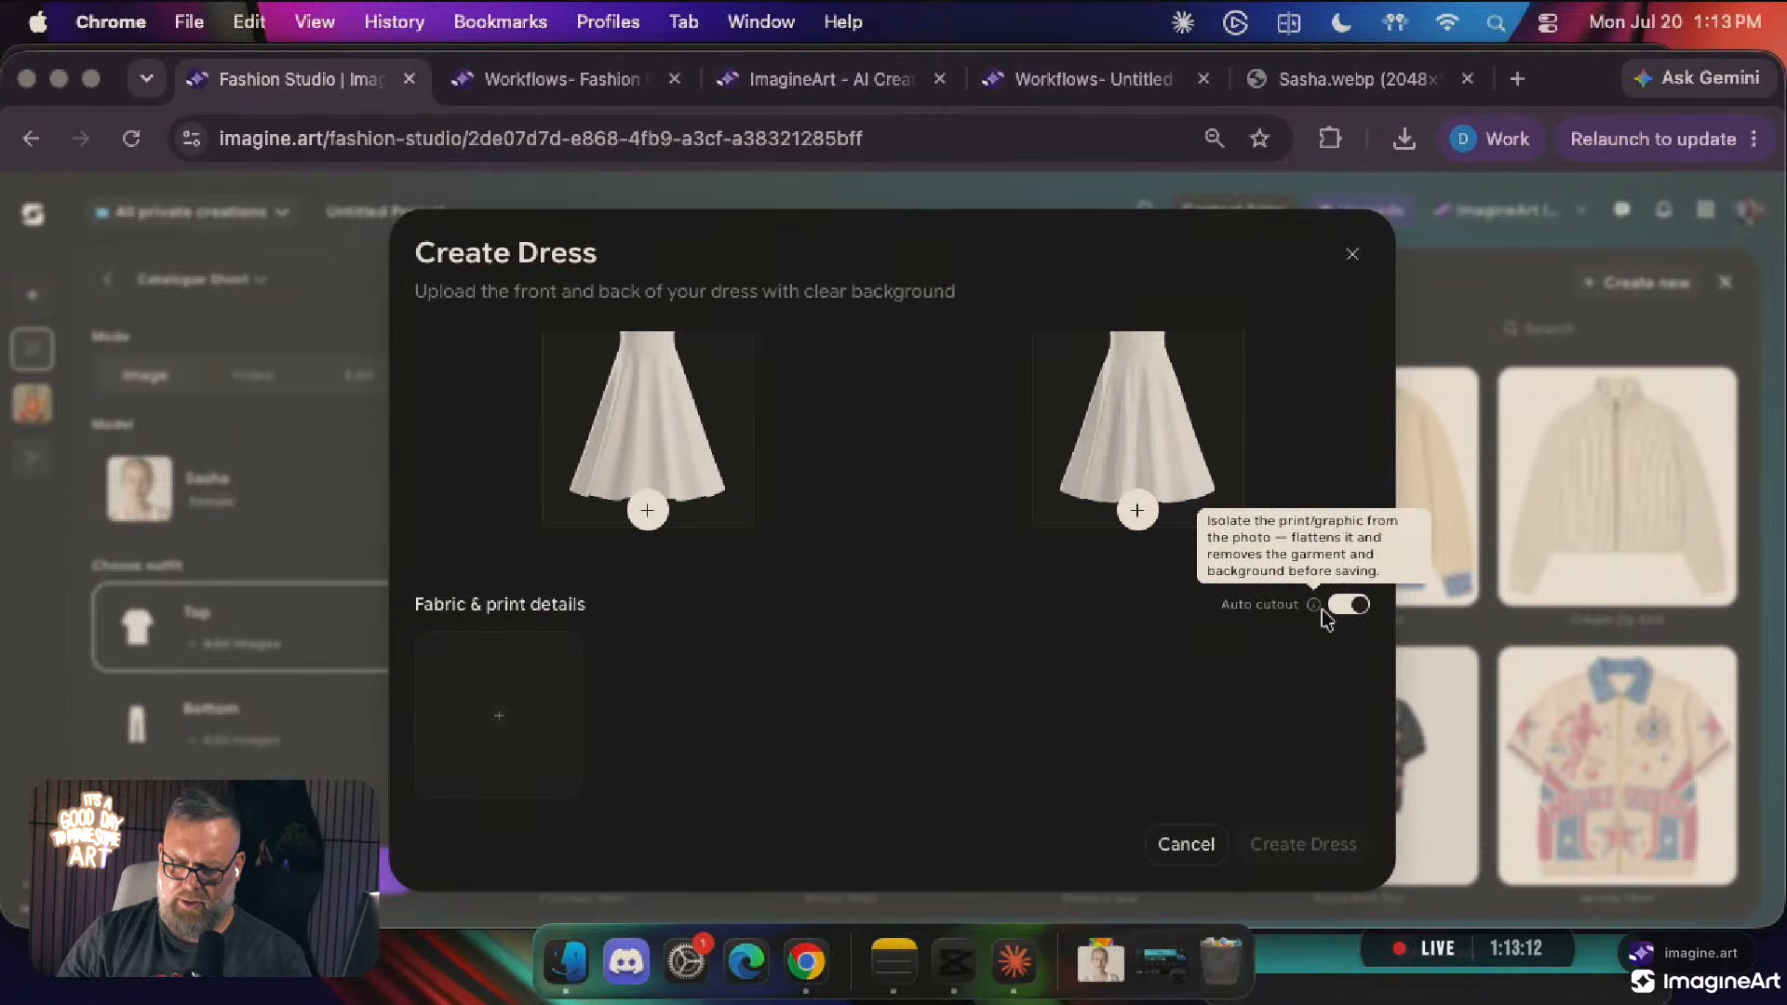
pyautogui.scroll(3, 1320, 618)
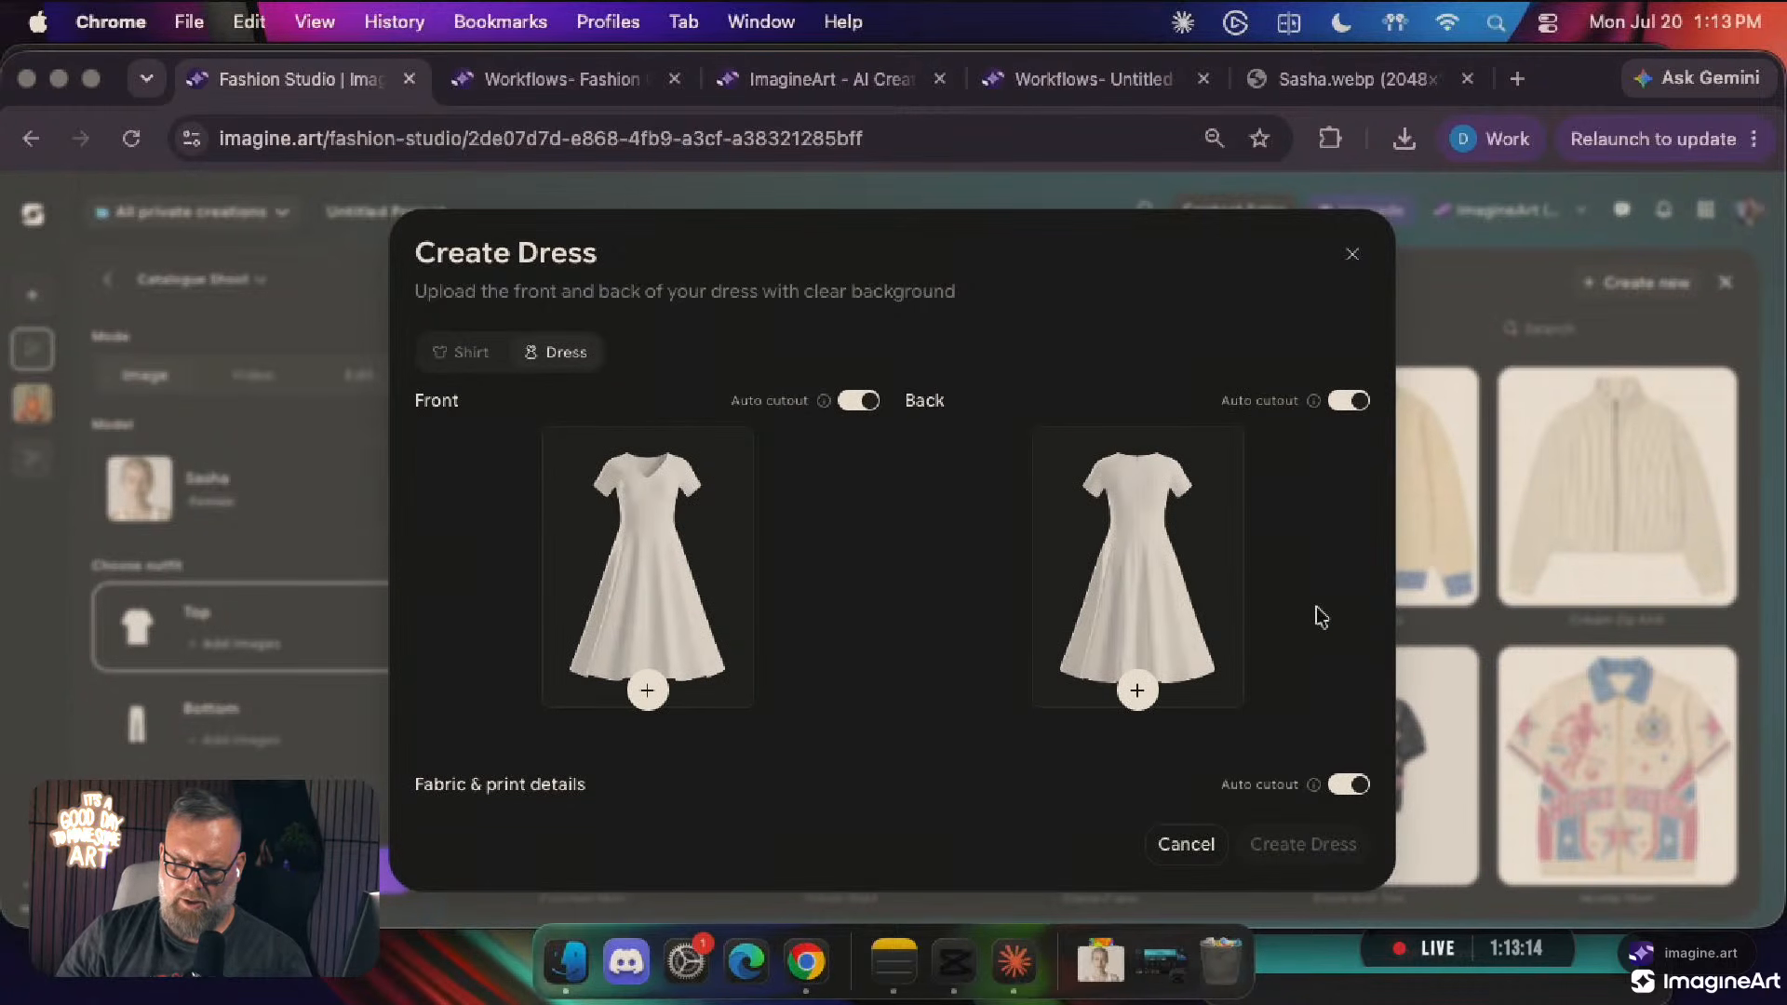
pyautogui.scroll(-3, 1320, 618)
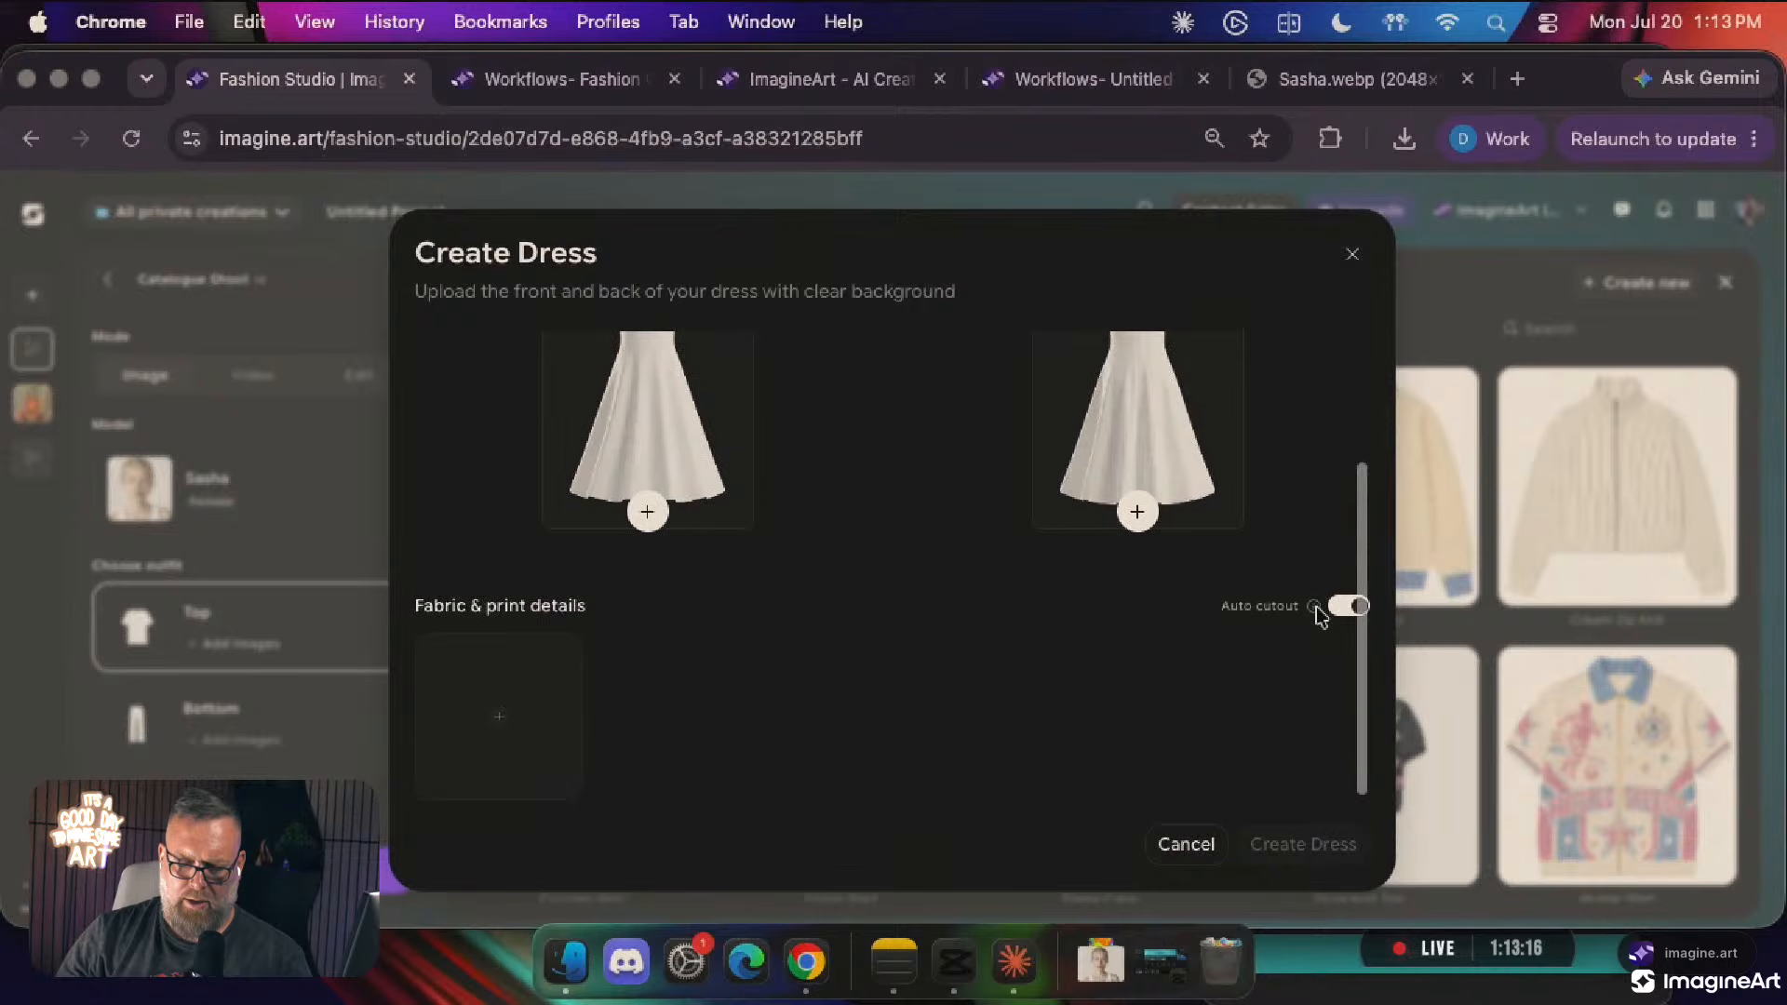
pyautogui.scroll(3, 1319, 618)
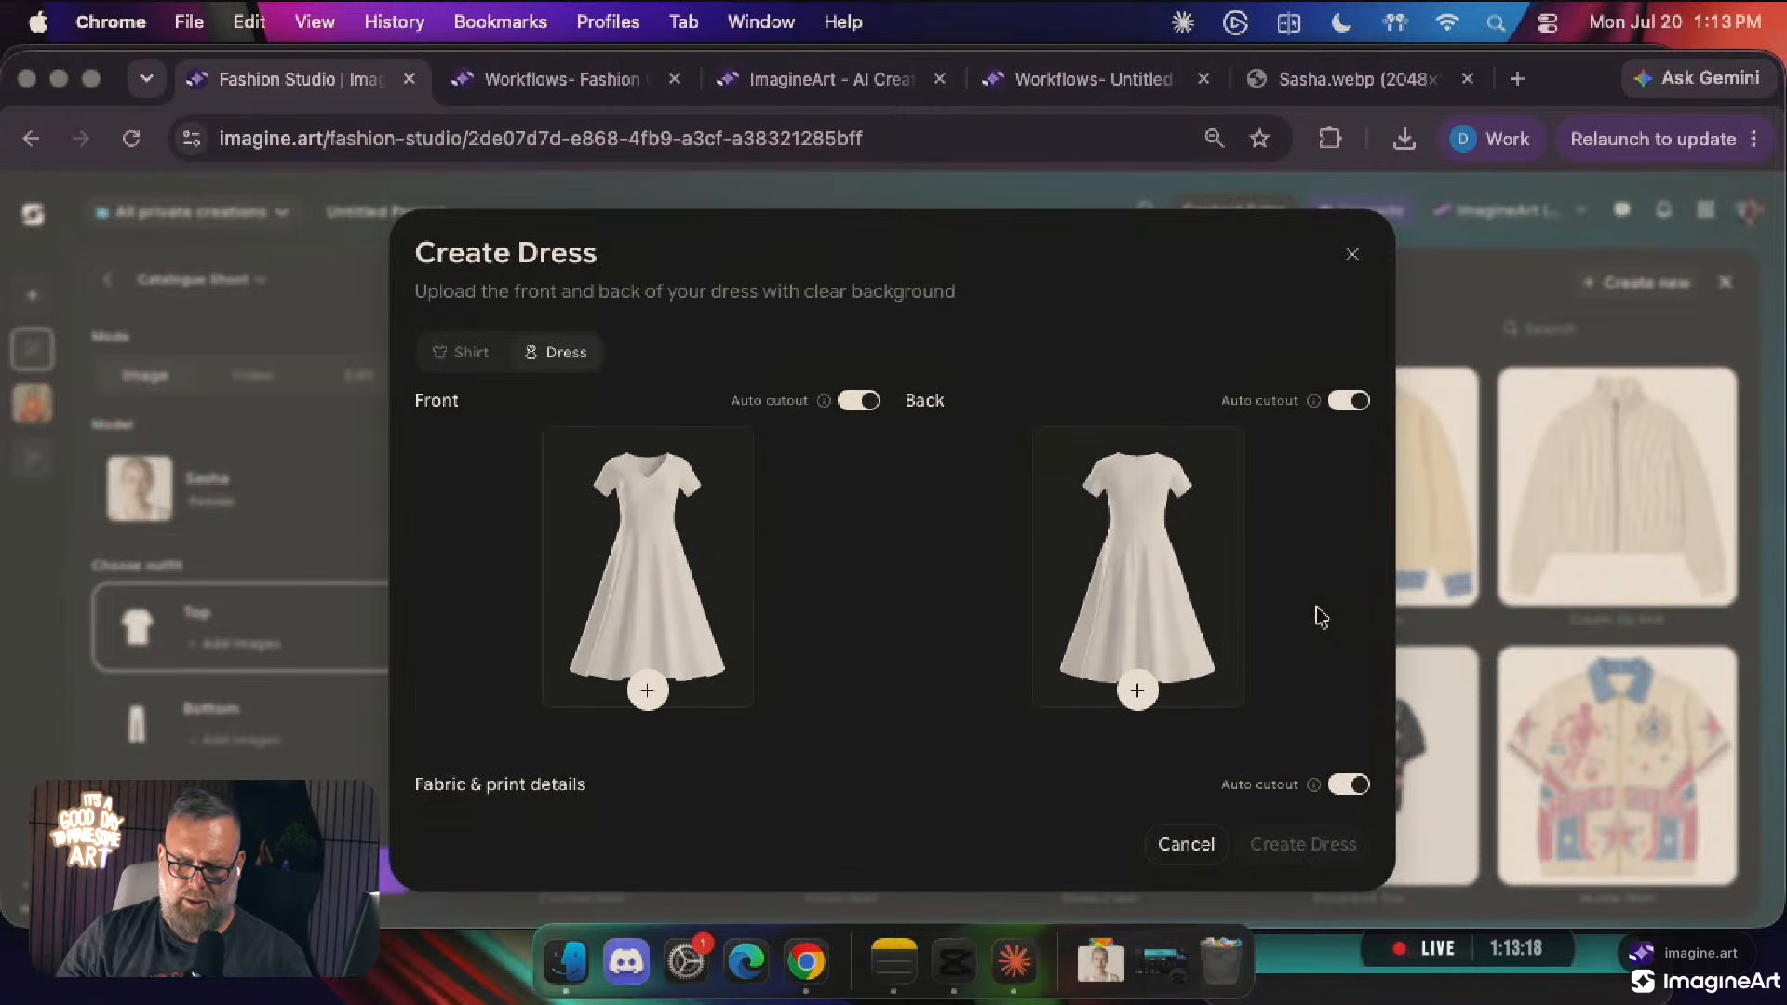
pyautogui.scroll(-3, 1320, 618)
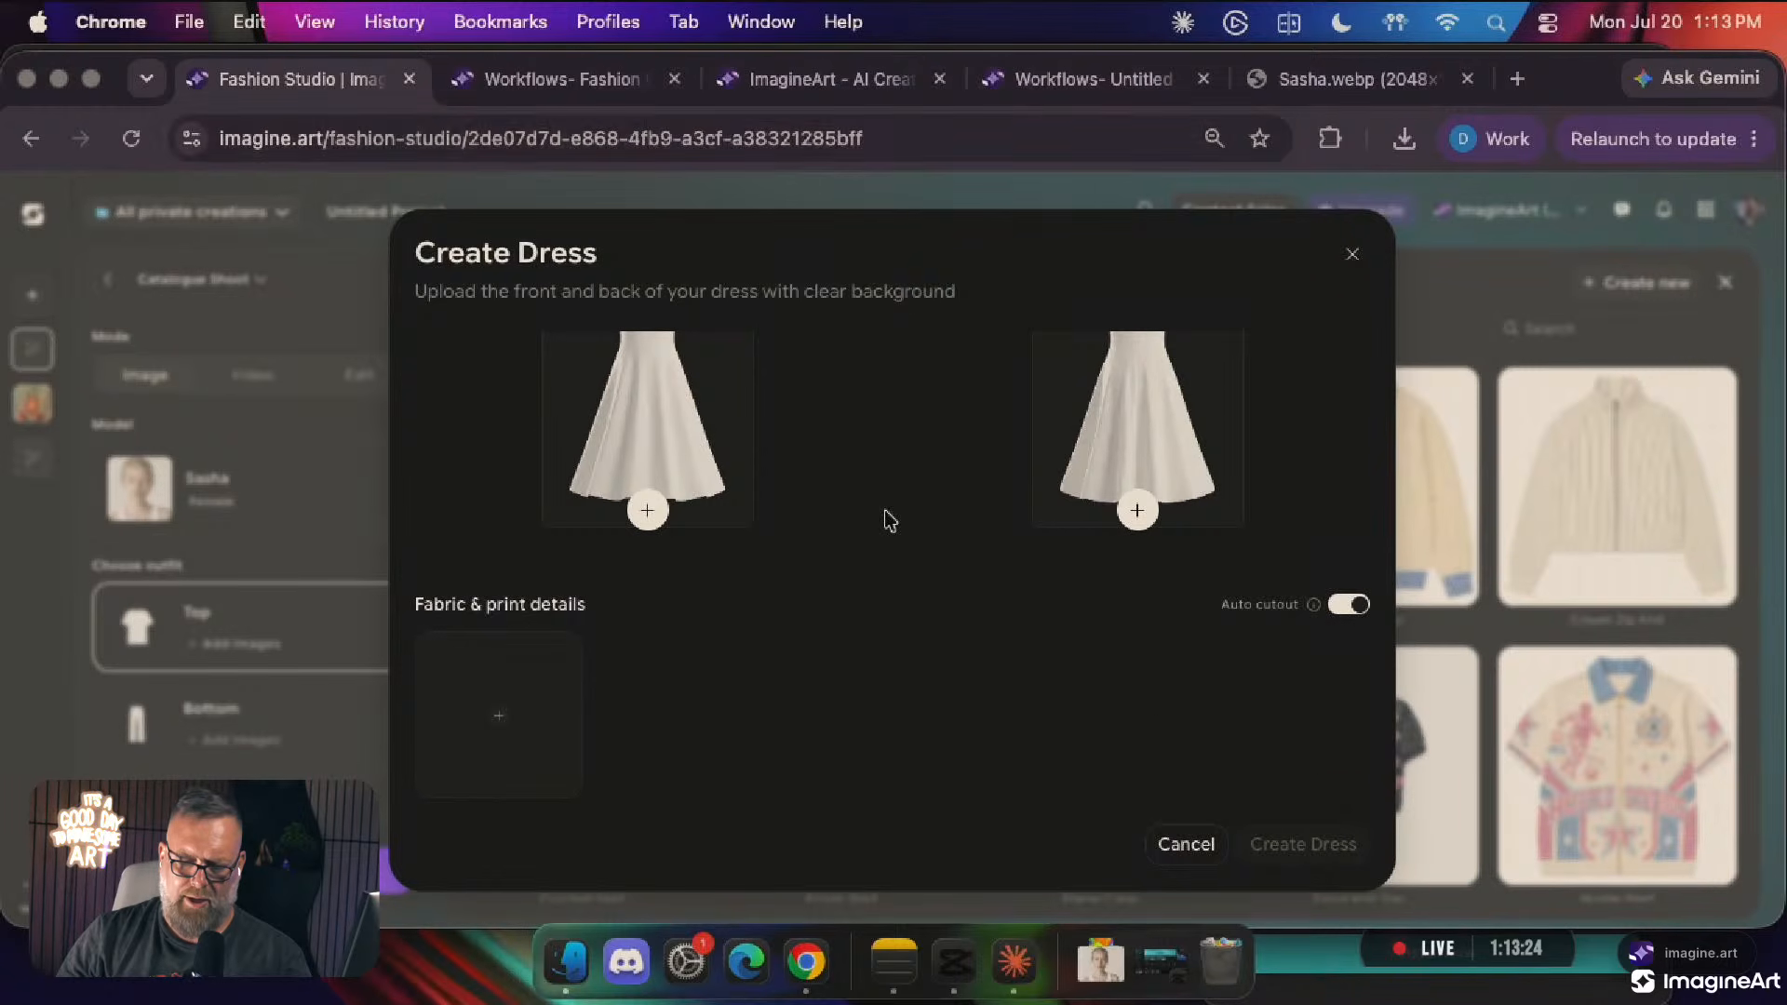
pyautogui.scroll(3, 885, 519)
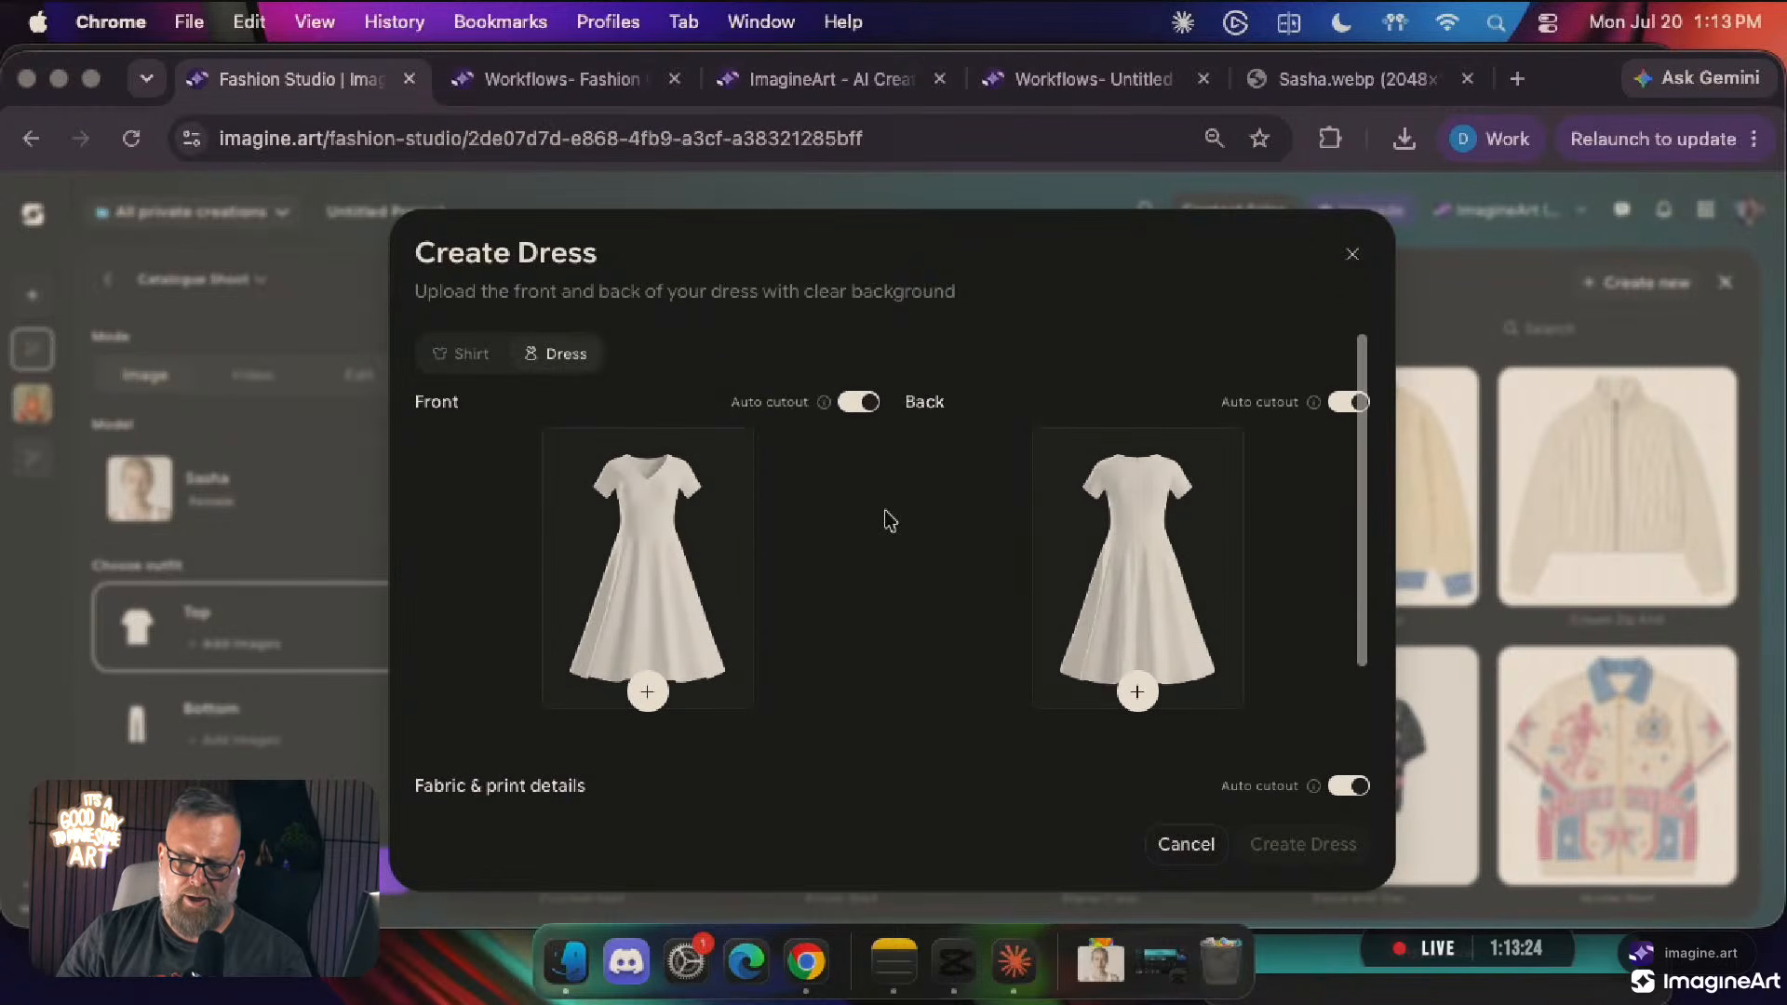
# Return to the workflow and add "I need a front image, back image, and a fabric/texture/print details image." to the chat message
pyautogui.click(1030, 93)
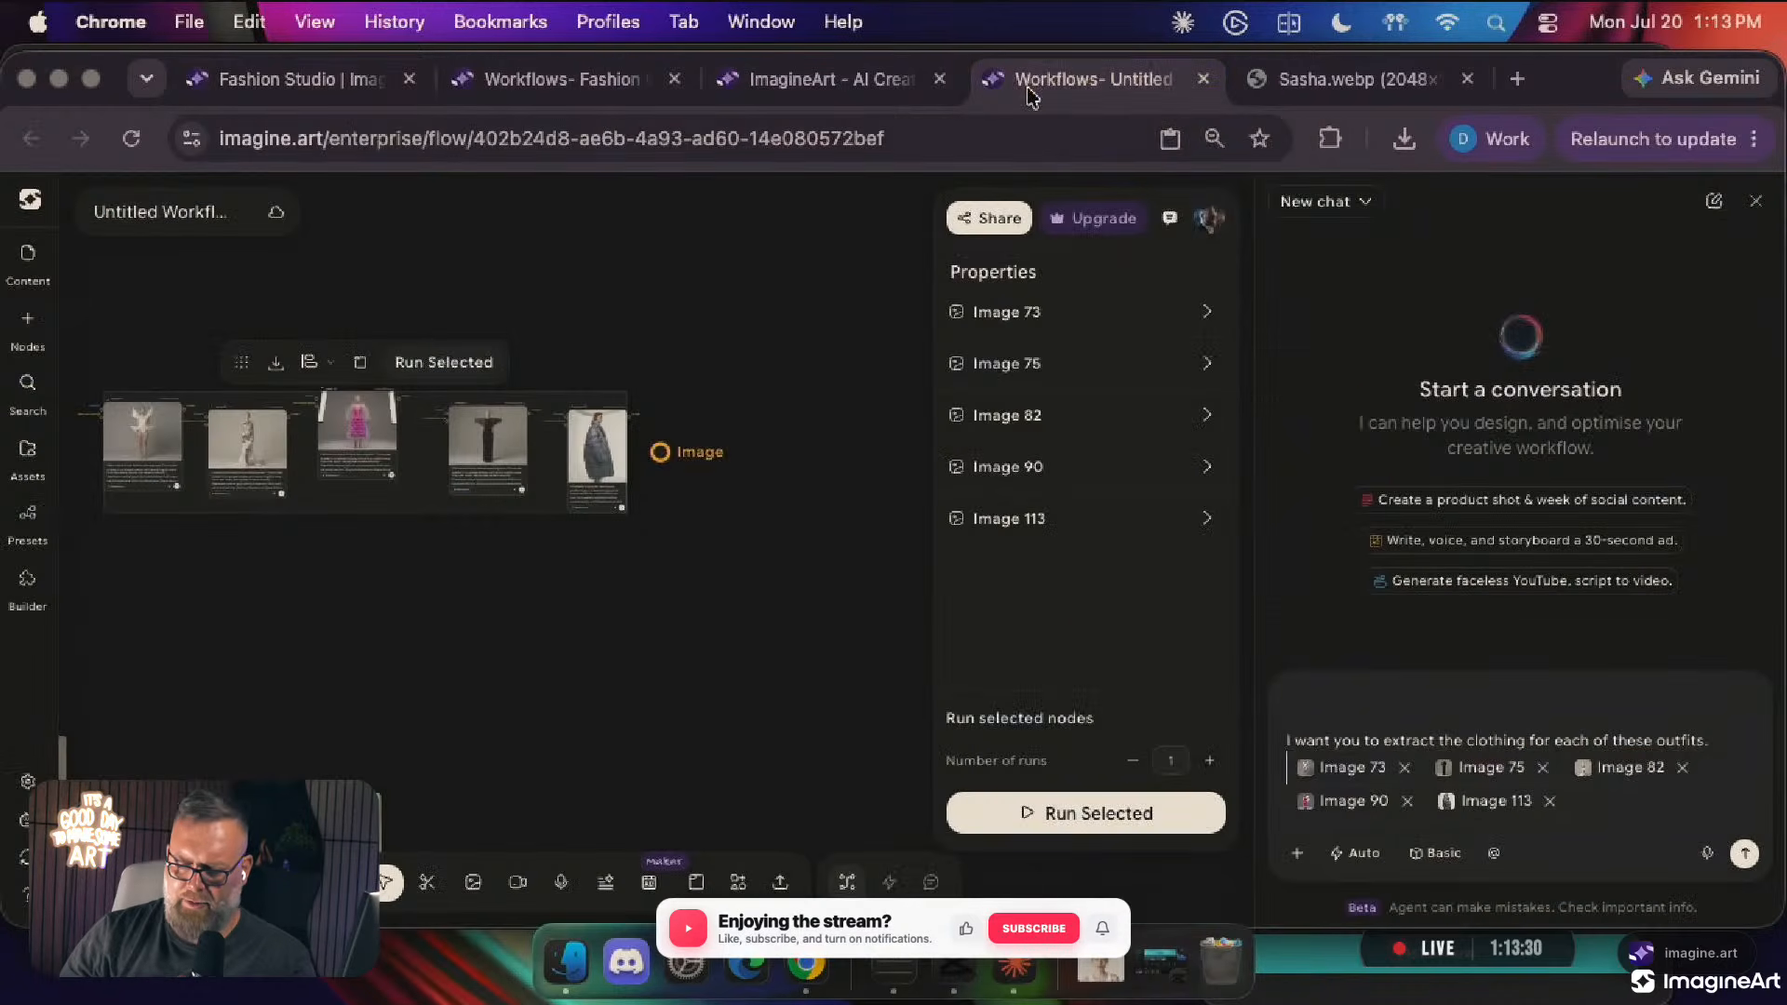
pyautogui.click(1724, 739)
pyautogui.write('need a front/back')
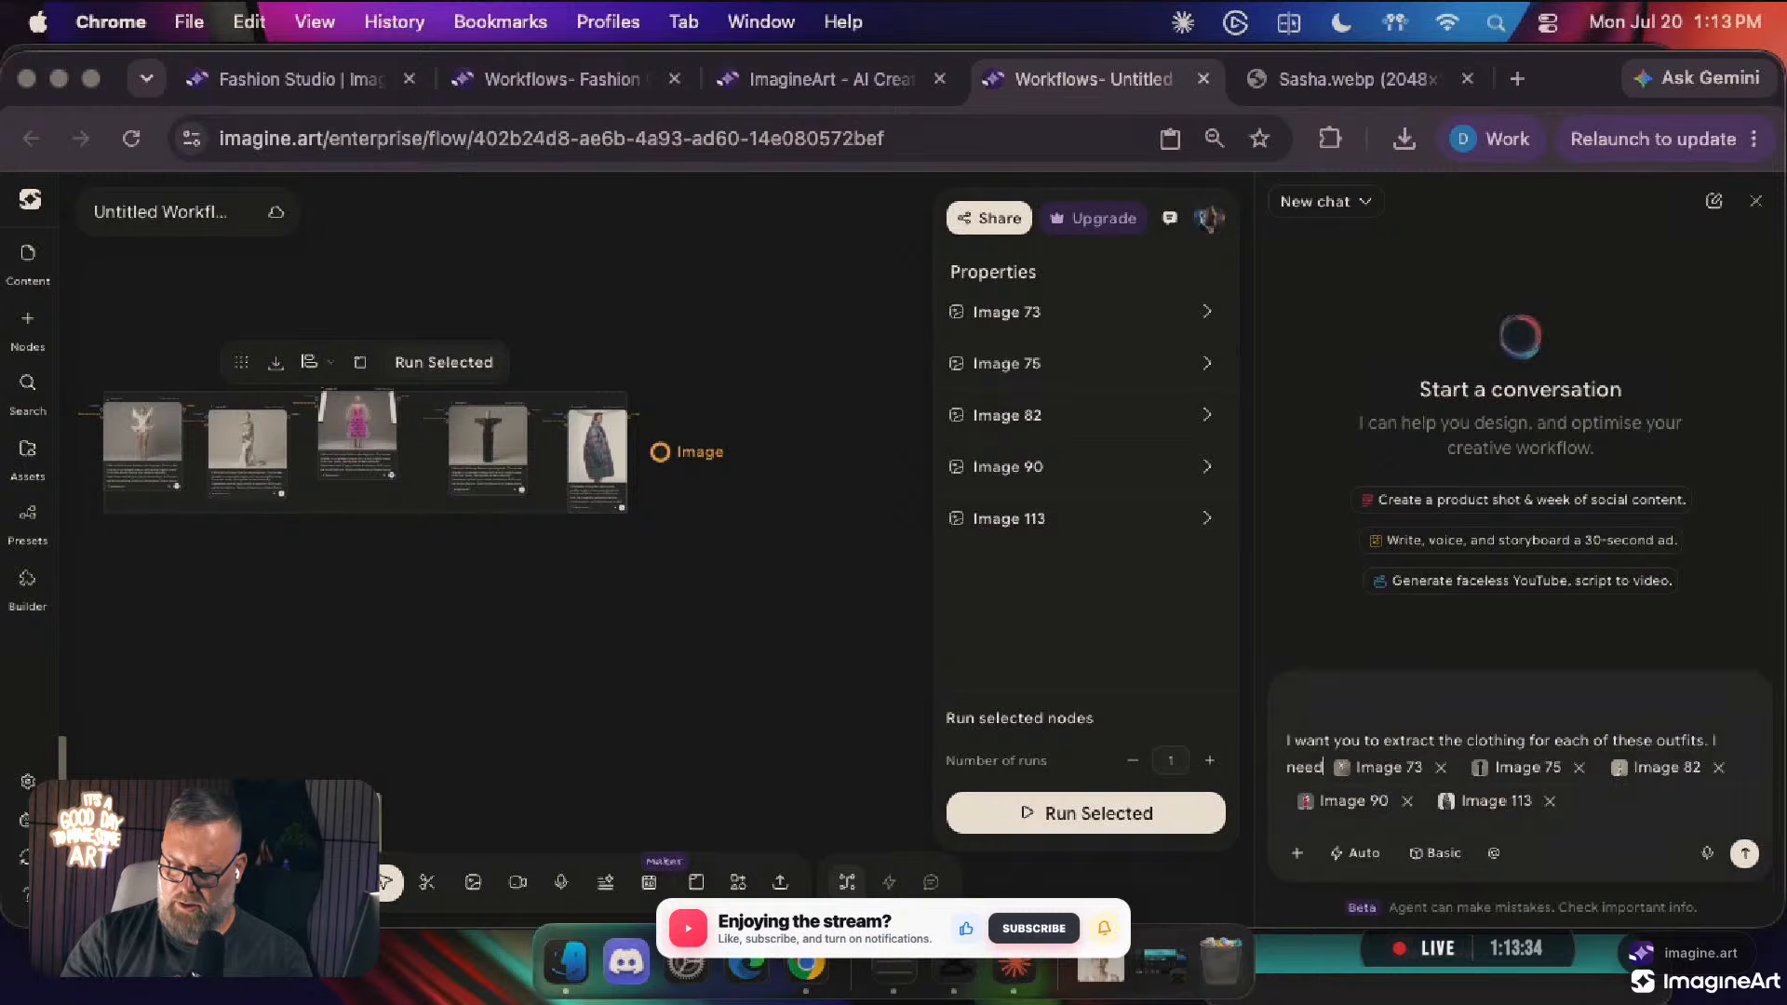
pyautogui.press('BackSpace')
pyautogui.press('BackSpace')
pyautogui.press('BackSpace')
pyautogui.press('BackSpace')
pyautogui.press('BackSpace')
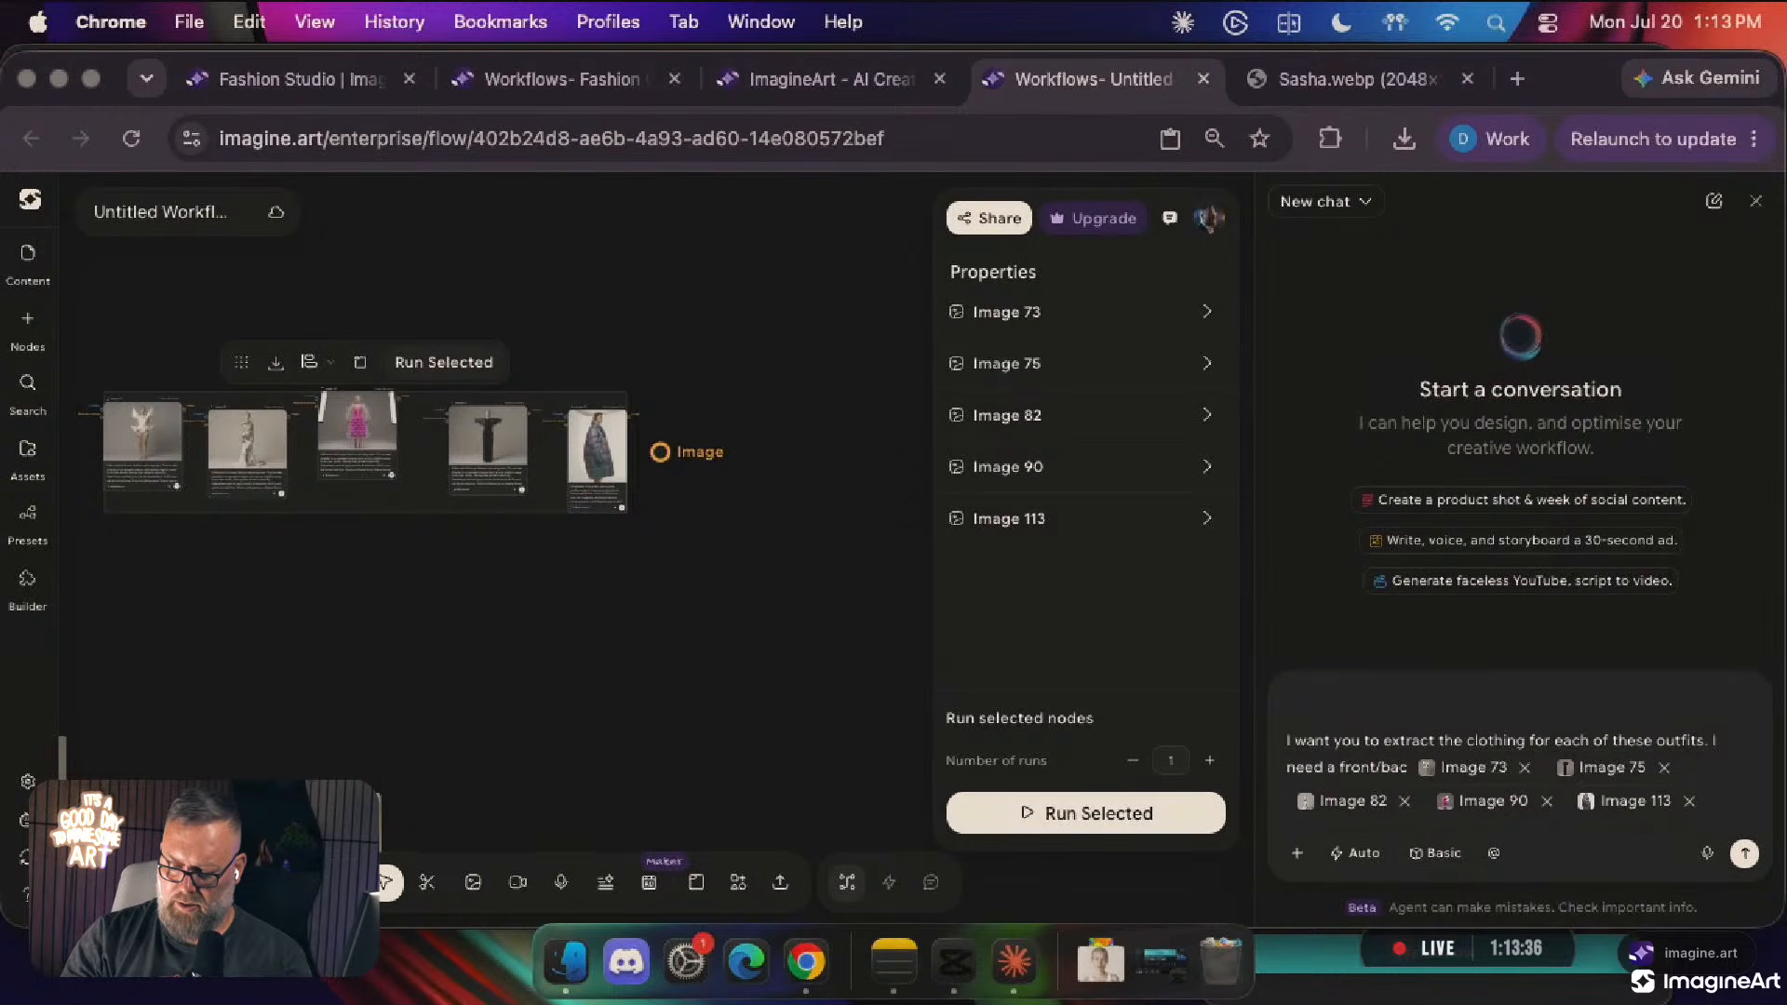
pyautogui.write('image.')
pyautogui.press('BackSpace')
pyautogui.write(', back ima')
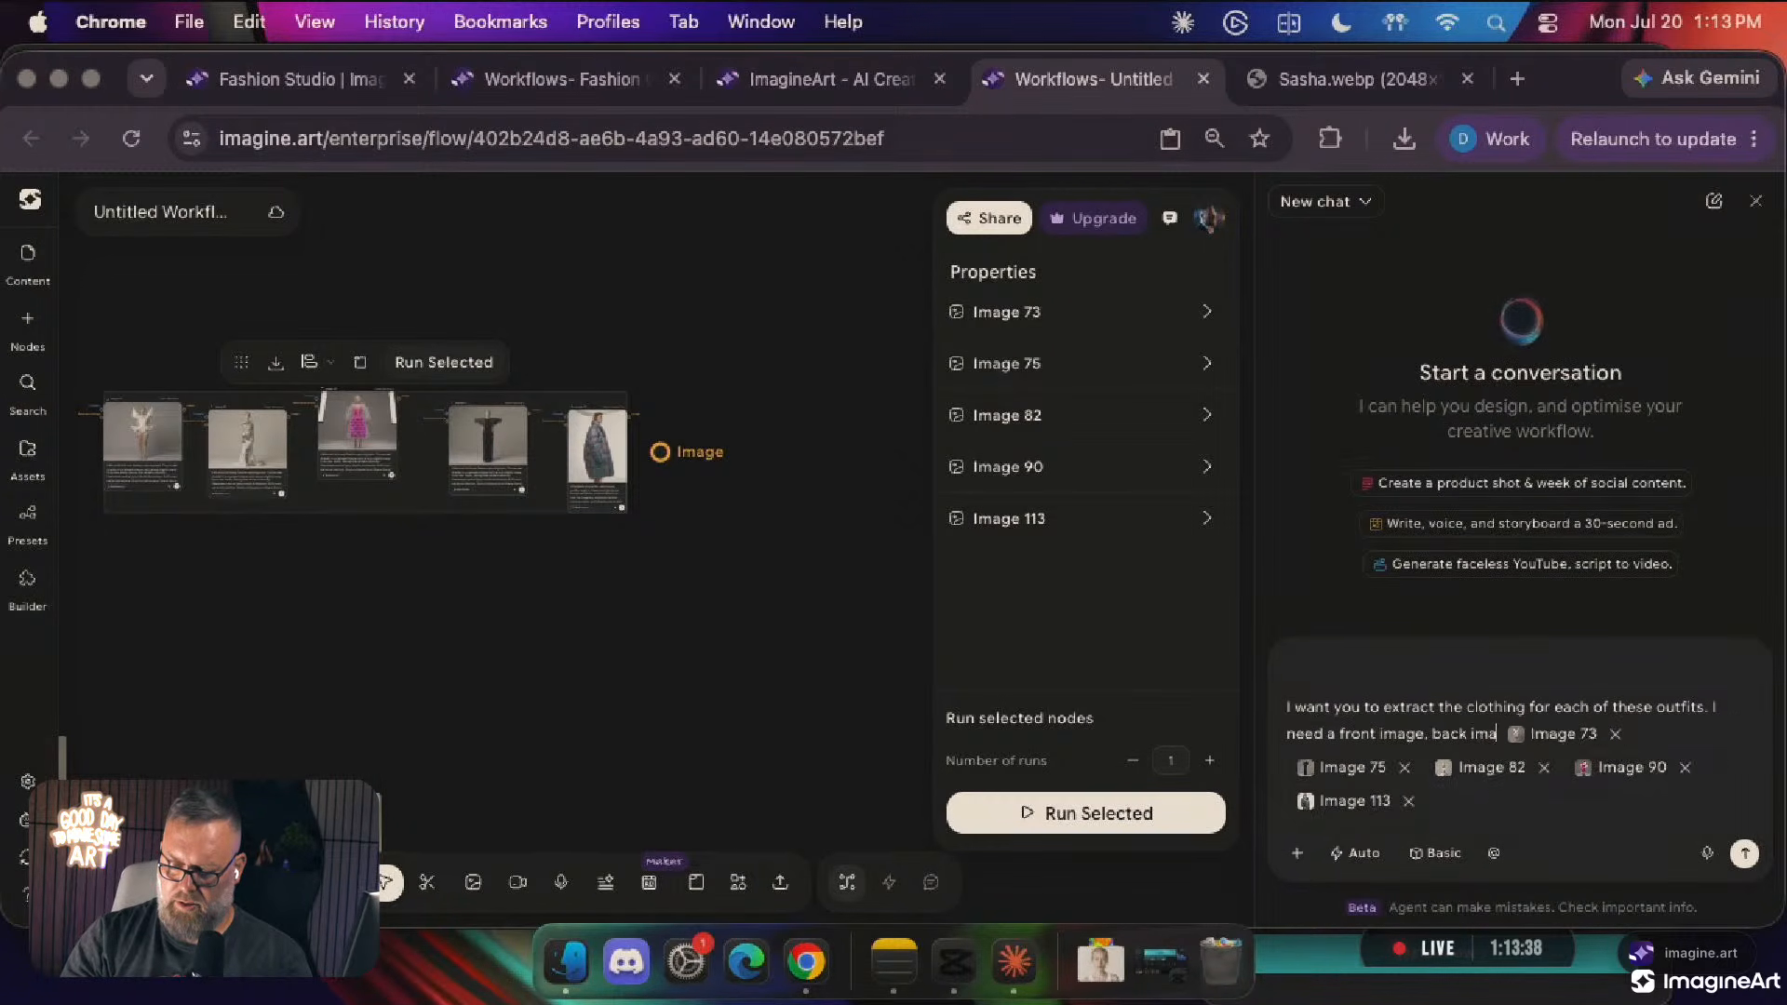
pyautogui.write('ge, and a fabric/texture/')
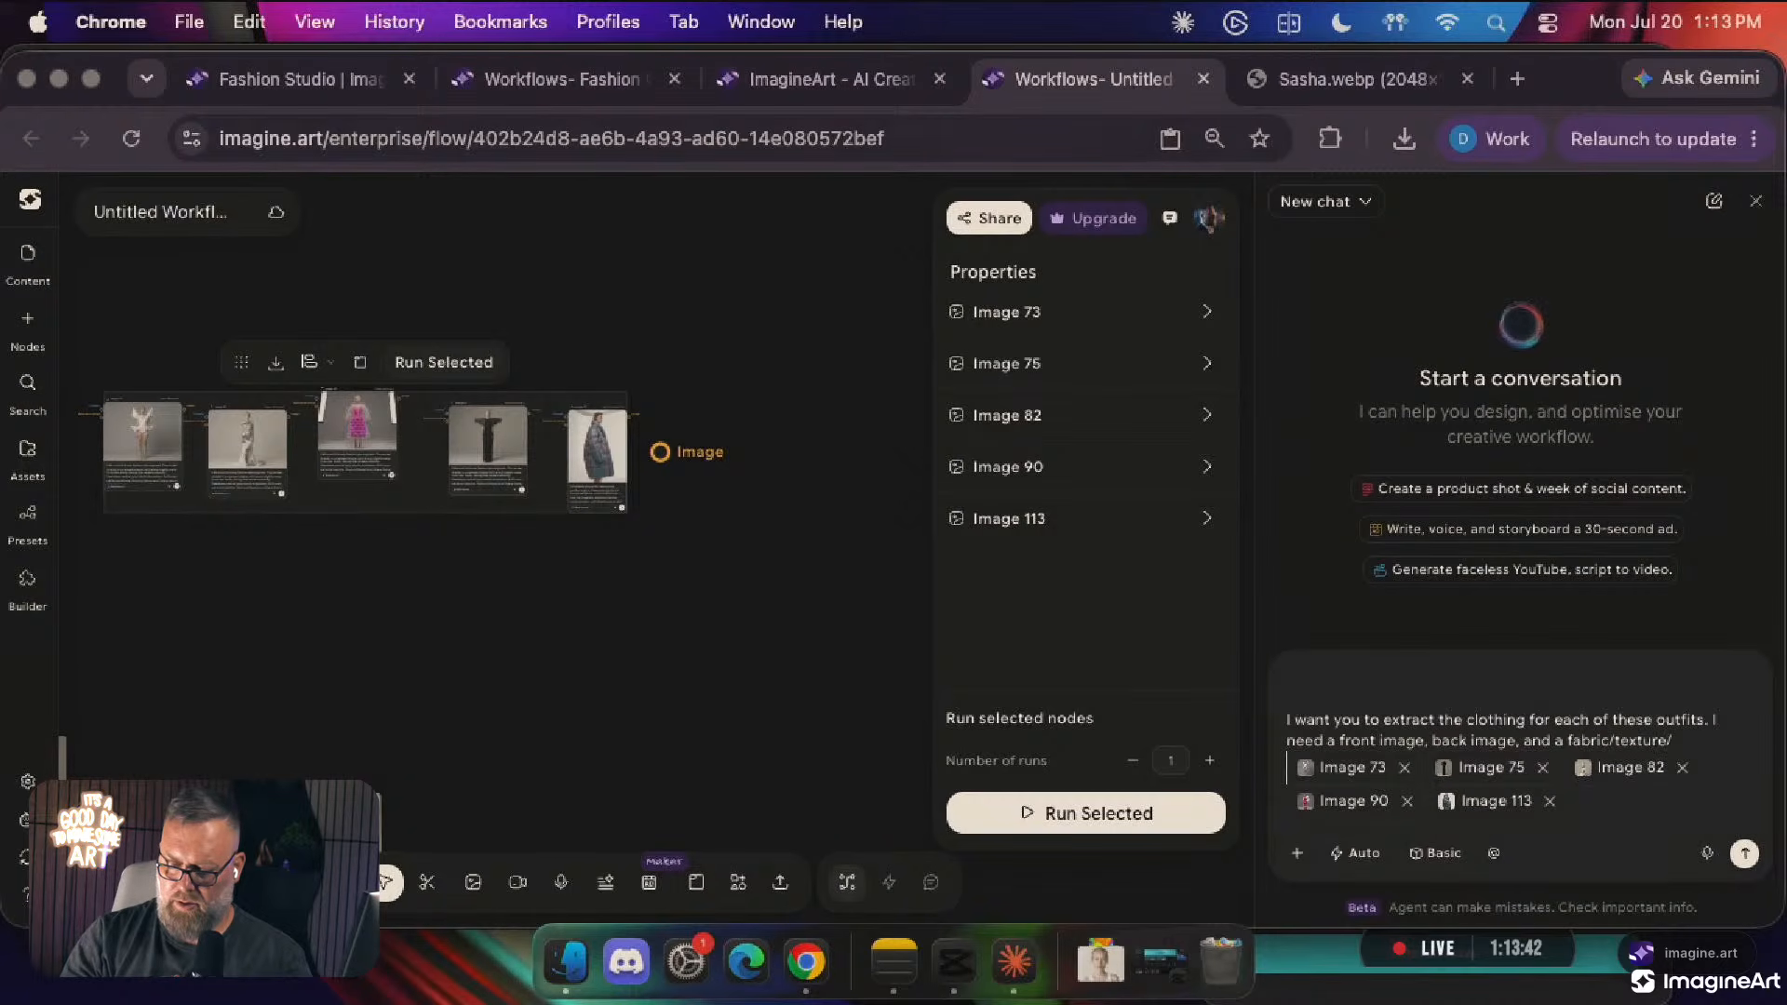
pyautogui.write('print details image.')
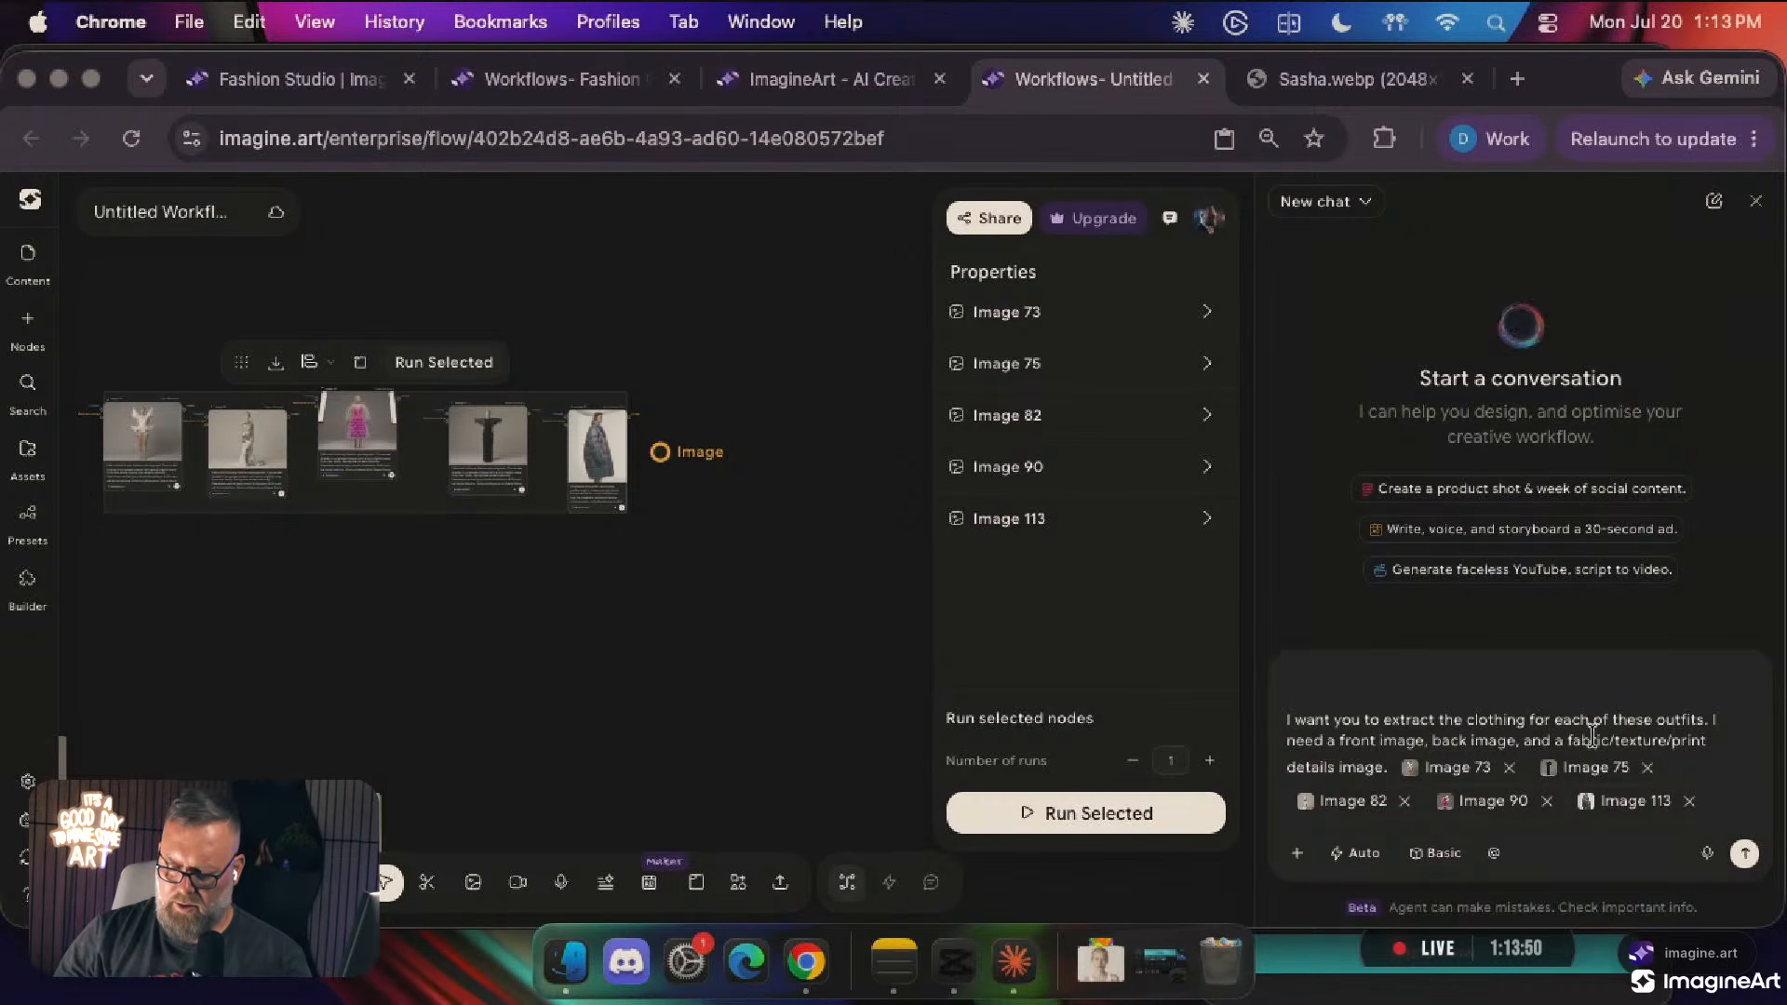
# Insert "overlayed on a white background" after "back image" in the message and send the request to the agent
pyautogui.write('overlay')
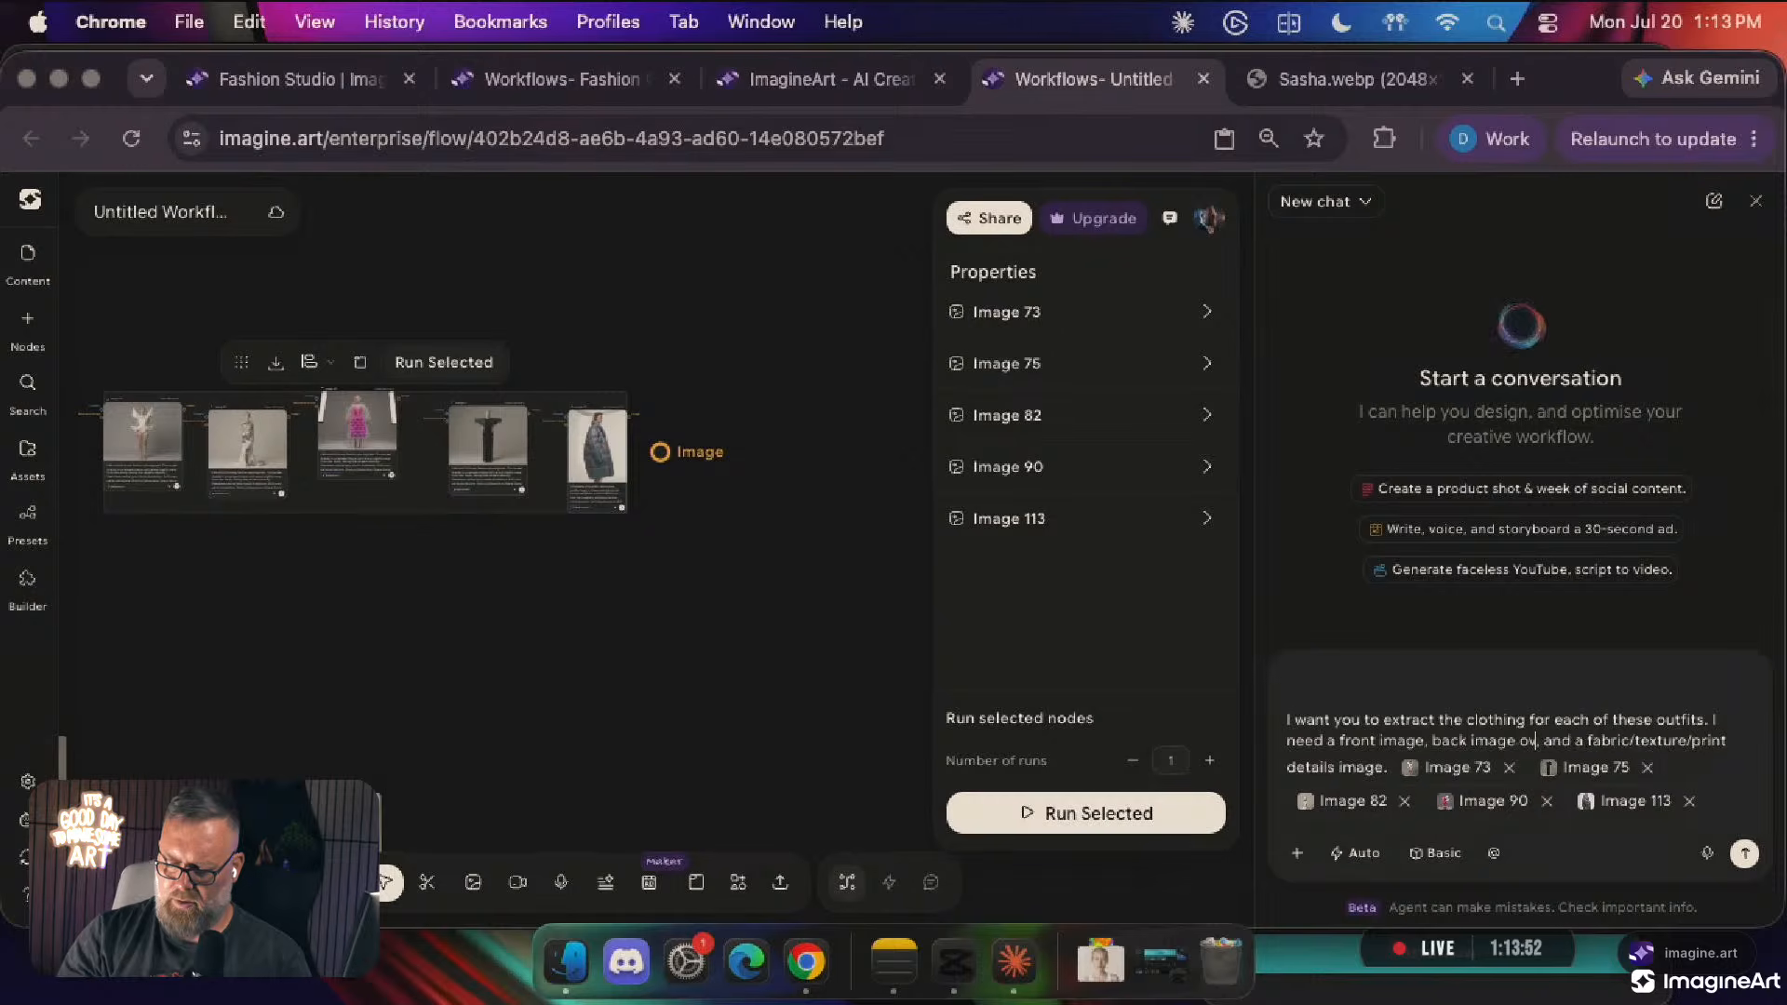
pyautogui.write('ed on a white background')
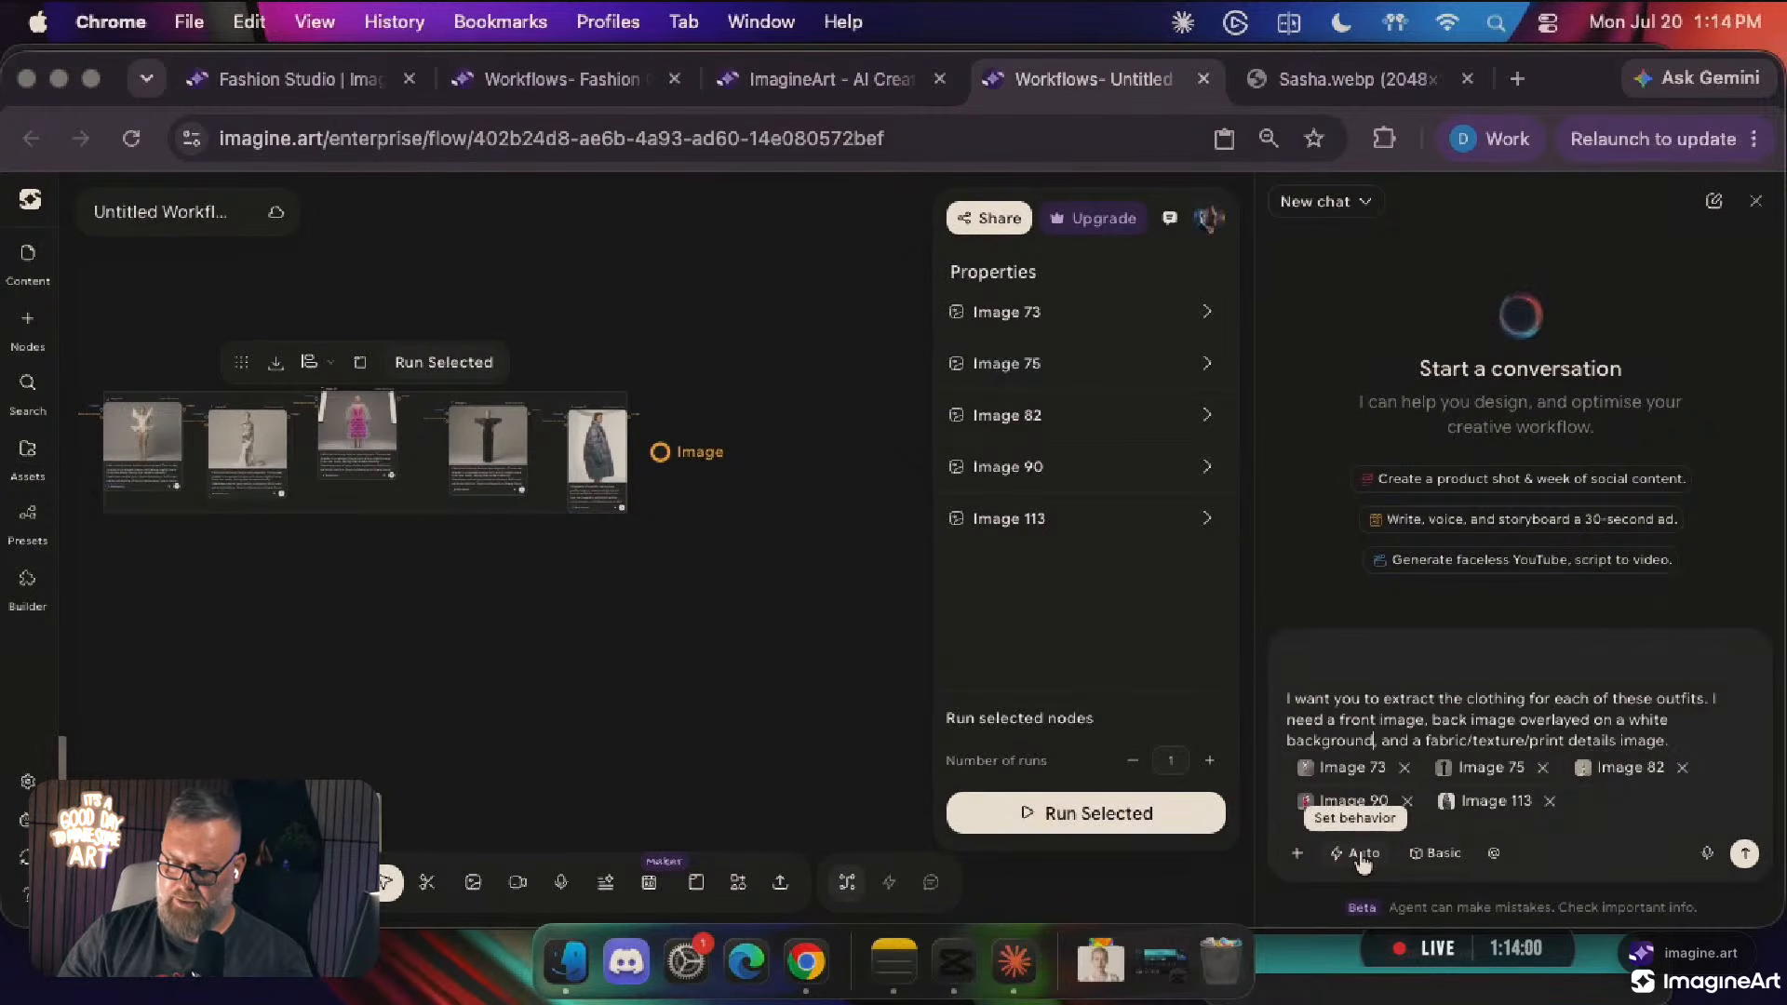
pyautogui.click(1744, 857)
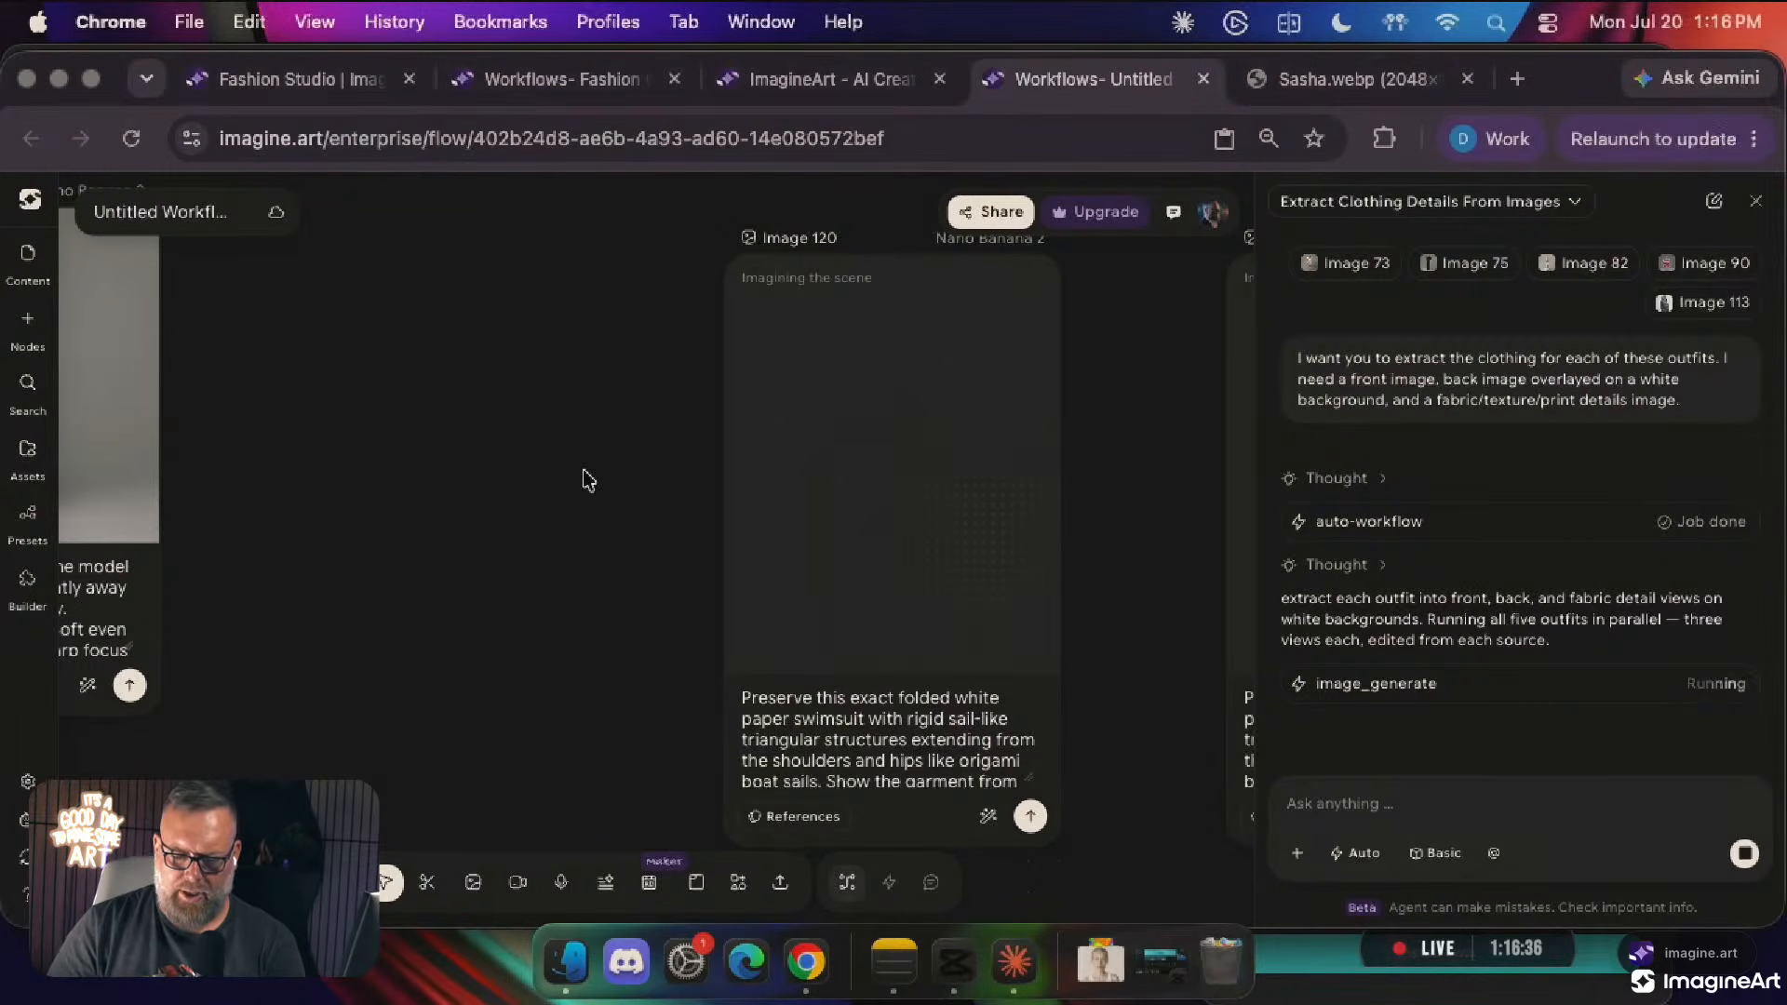
# Find the agent's new clothing extraction images on the canvas and select the first one, Image 120
pyautogui.scroll(-5, 586, 479)
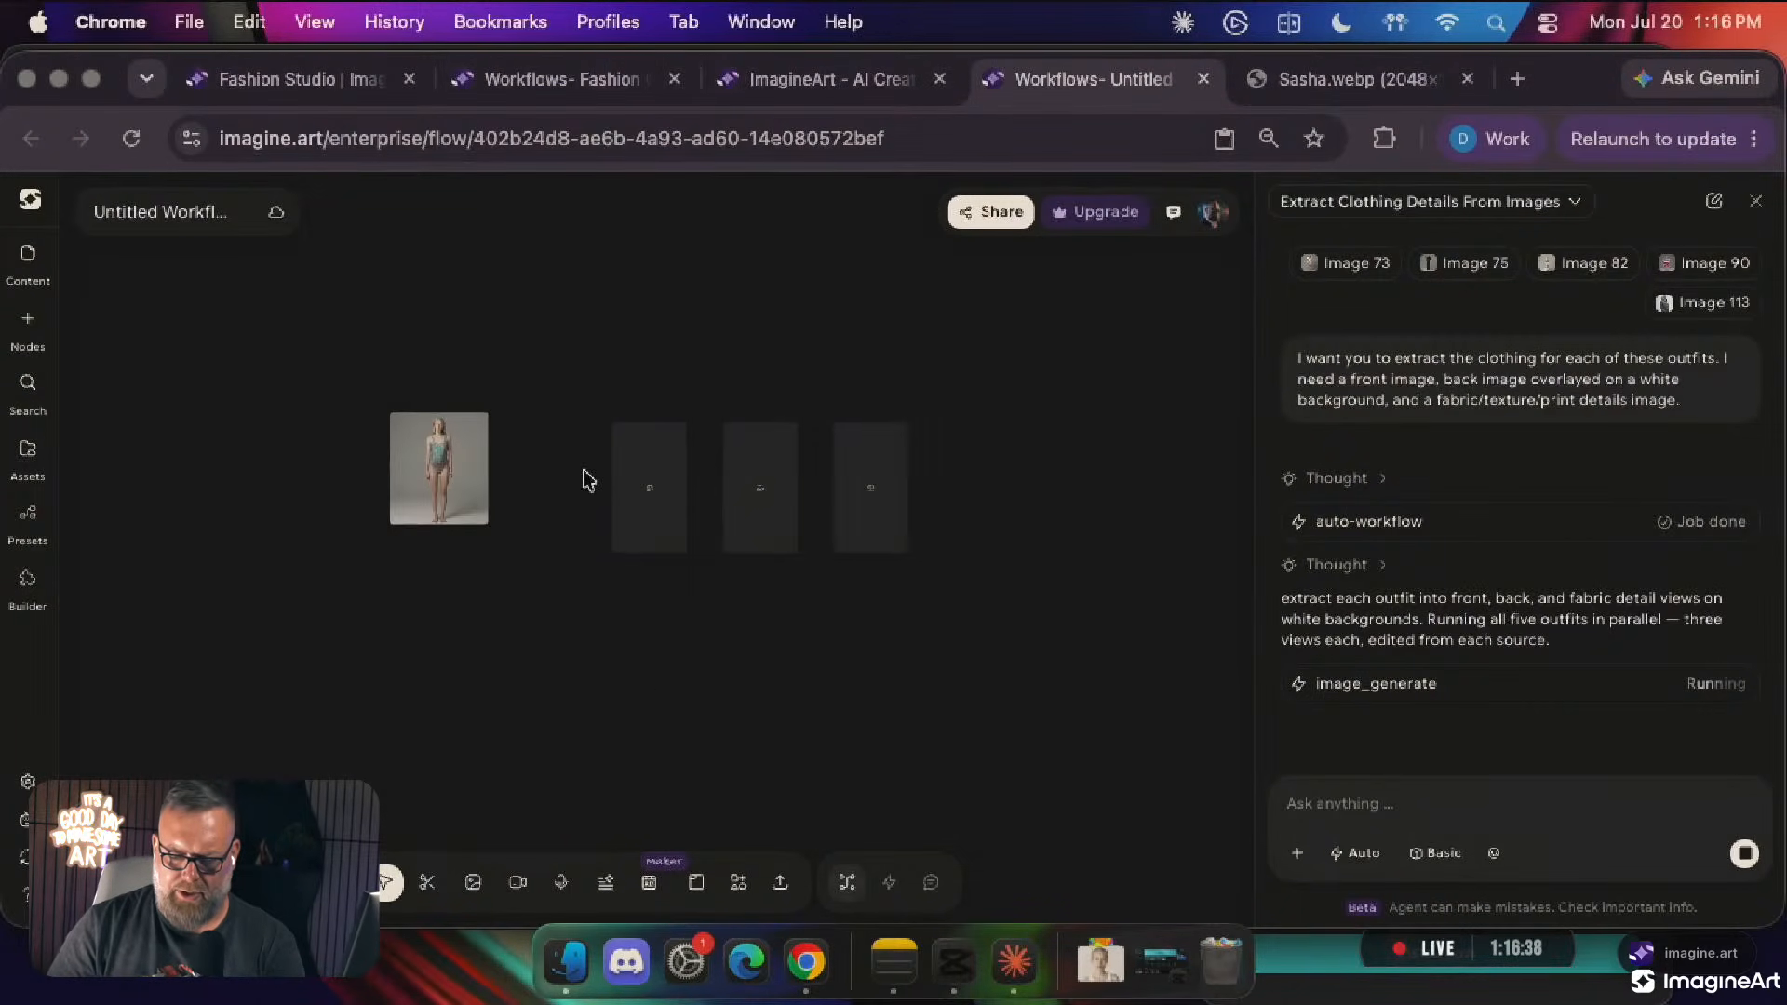
pyautogui.scroll(3, 589, 480)
pyautogui.scroll(-6, 589, 480)
pyautogui.scroll(3, 589, 480)
pyautogui.scroll(-5, 589, 481)
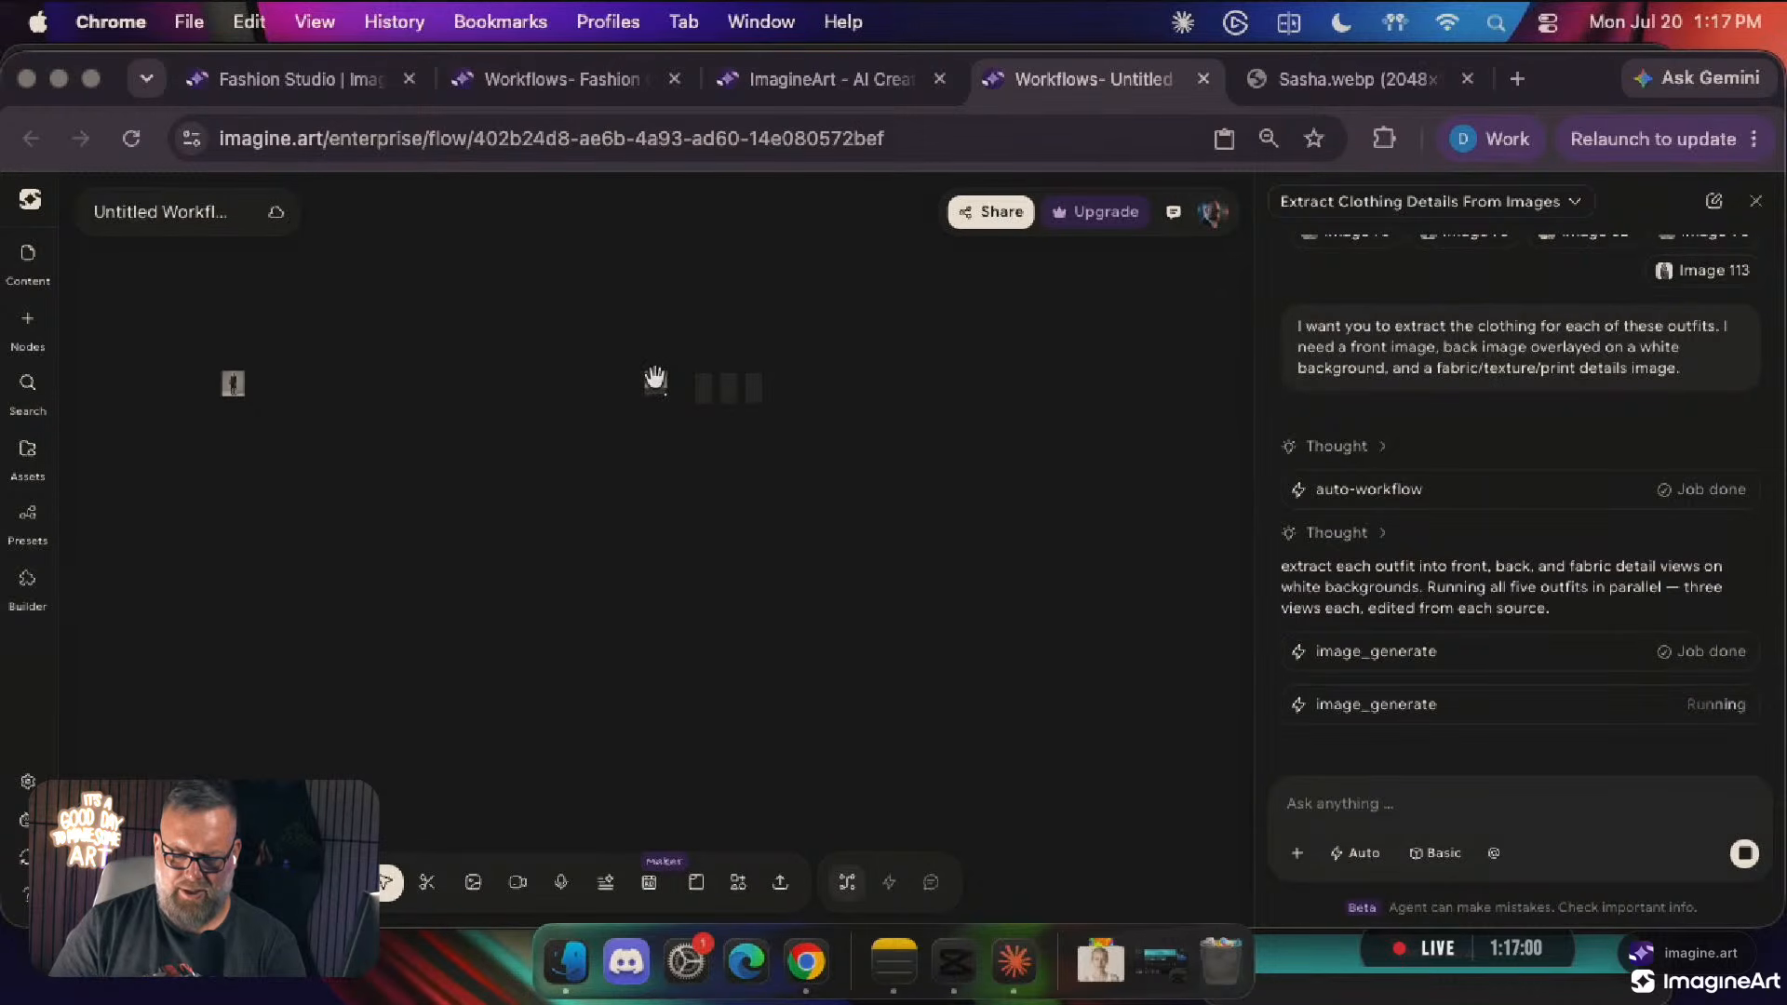
pyautogui.click(656, 377)
pyautogui.scroll(5, 648, 365)
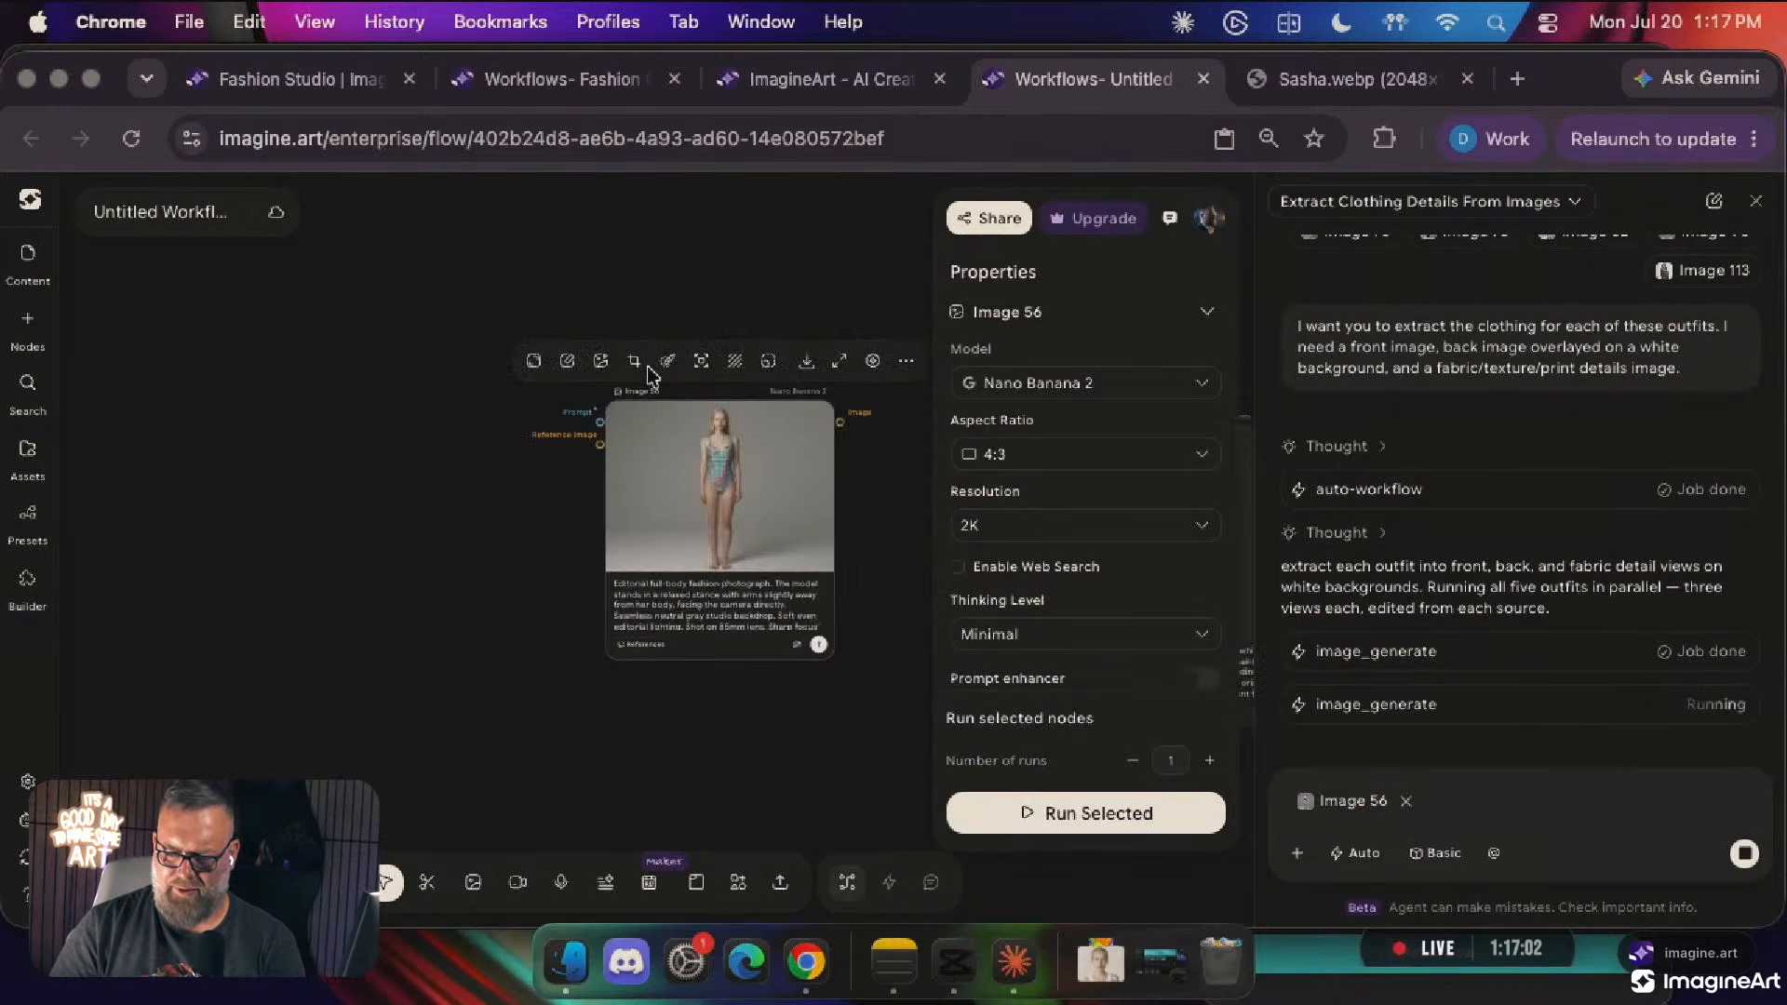
pyautogui.hscroll(5, 483, 550)
pyautogui.click(709, 551)
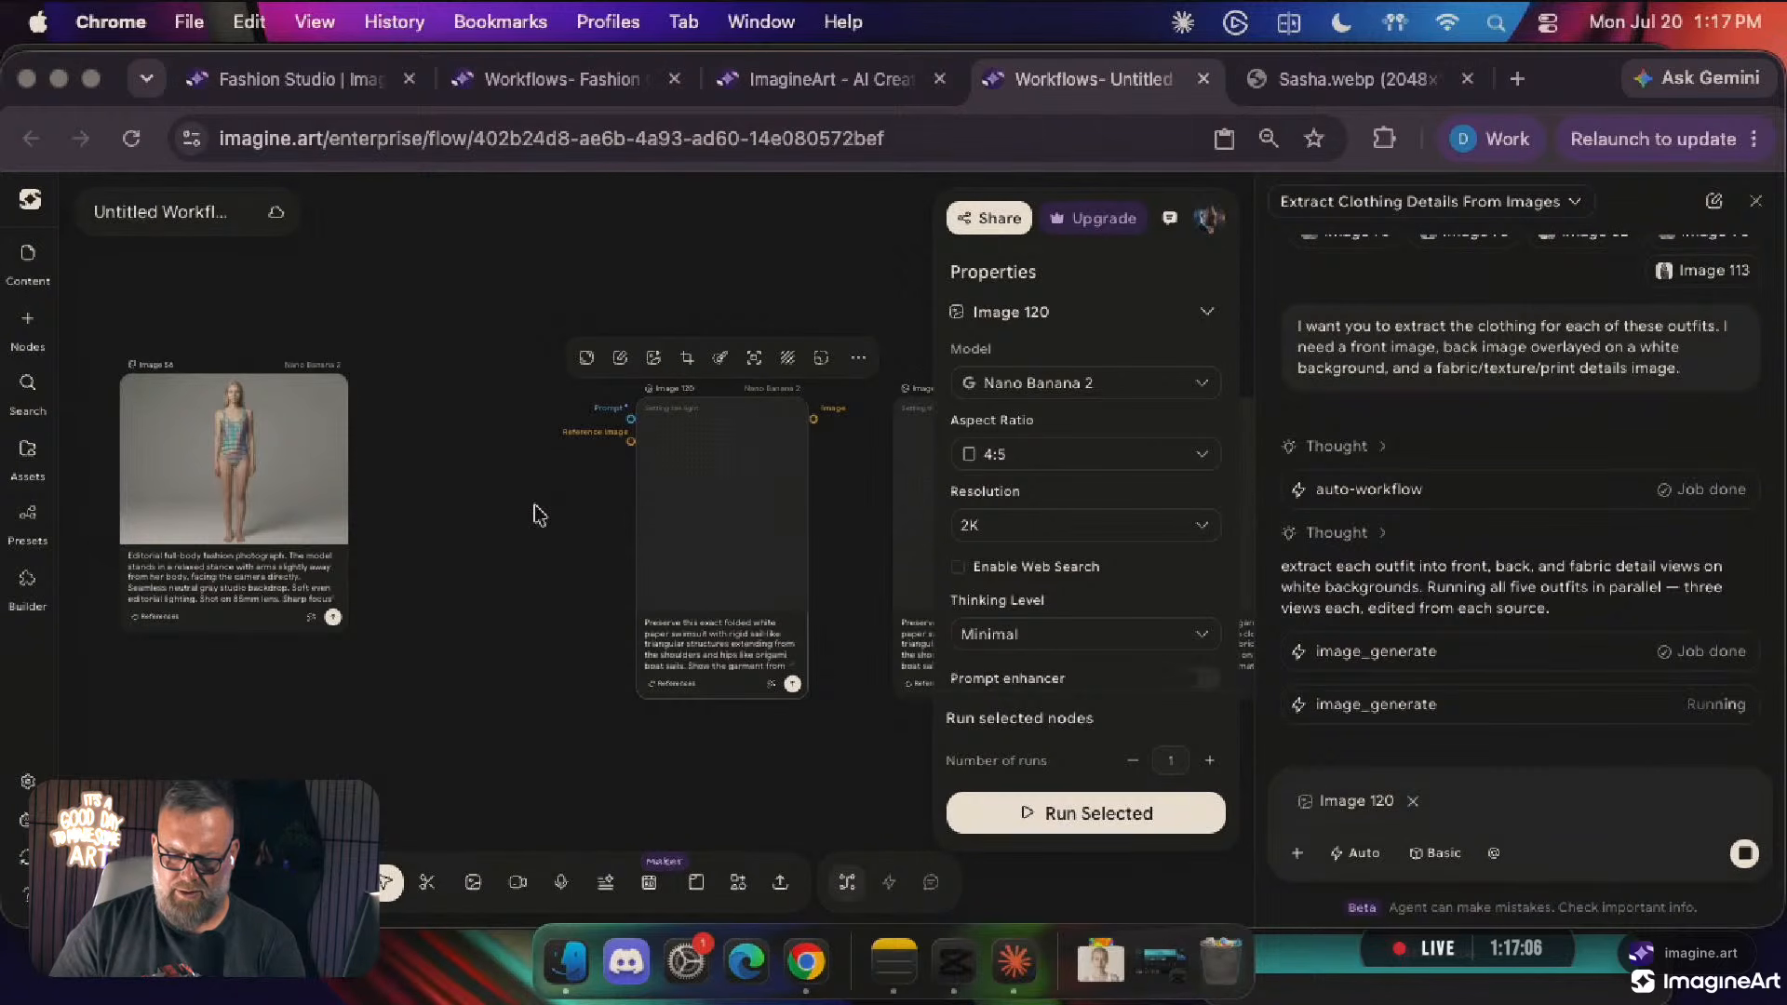
# Examine the extracted front, back and fabric detail images of the folded white paper swimsuit
pyautogui.scroll(5, 746, 433)
pyautogui.scroll(-5, 746, 433)
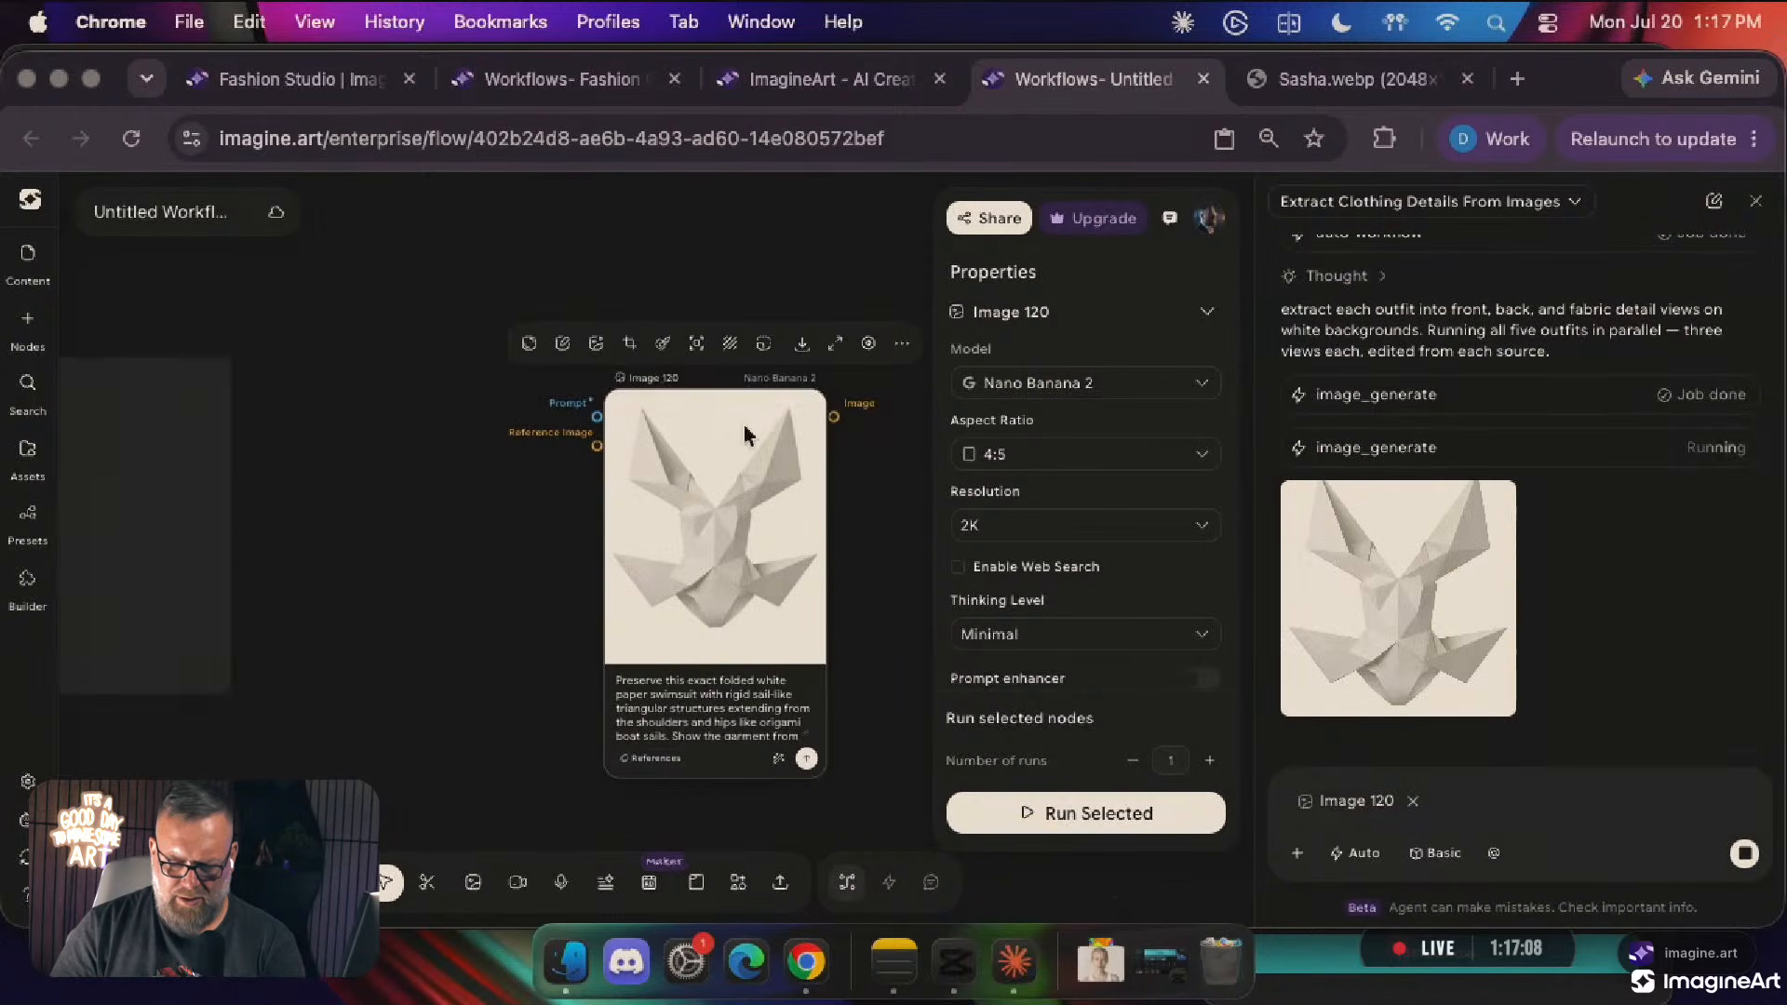
pyautogui.scroll(2, 745, 432)
pyautogui.scroll(-6, 745, 430)
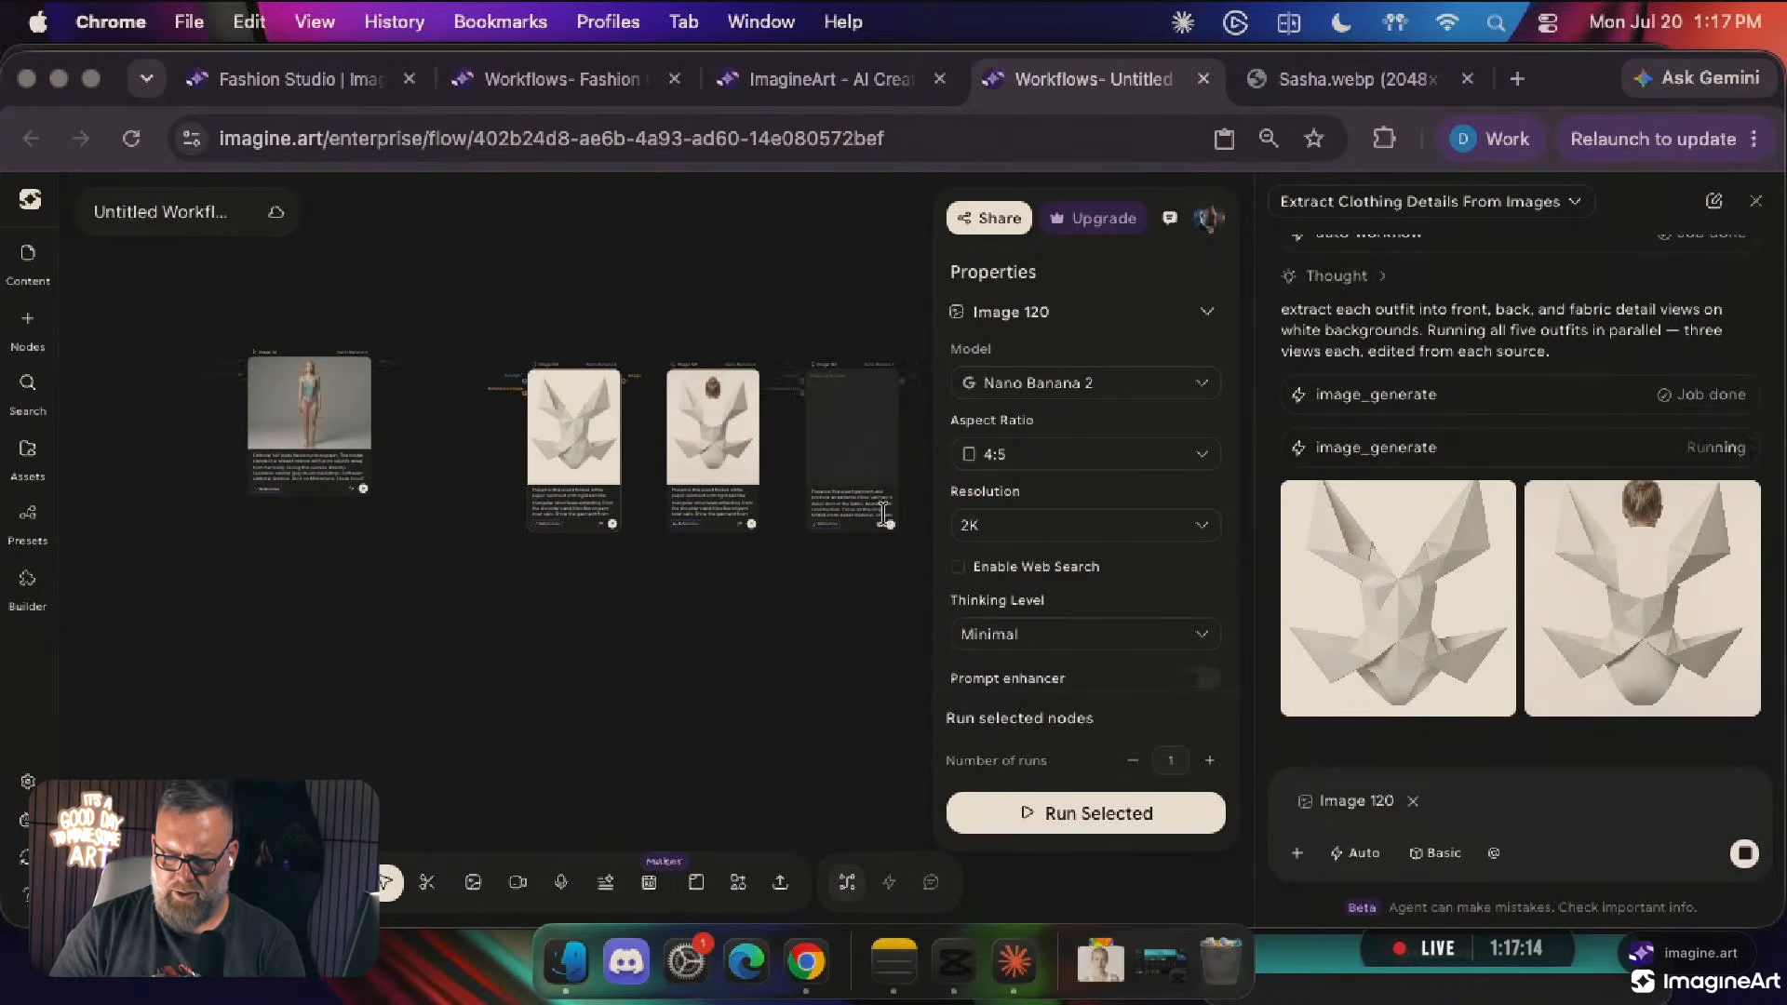
pyautogui.scroll(5, 844, 376)
pyautogui.scroll(-3, 843, 374)
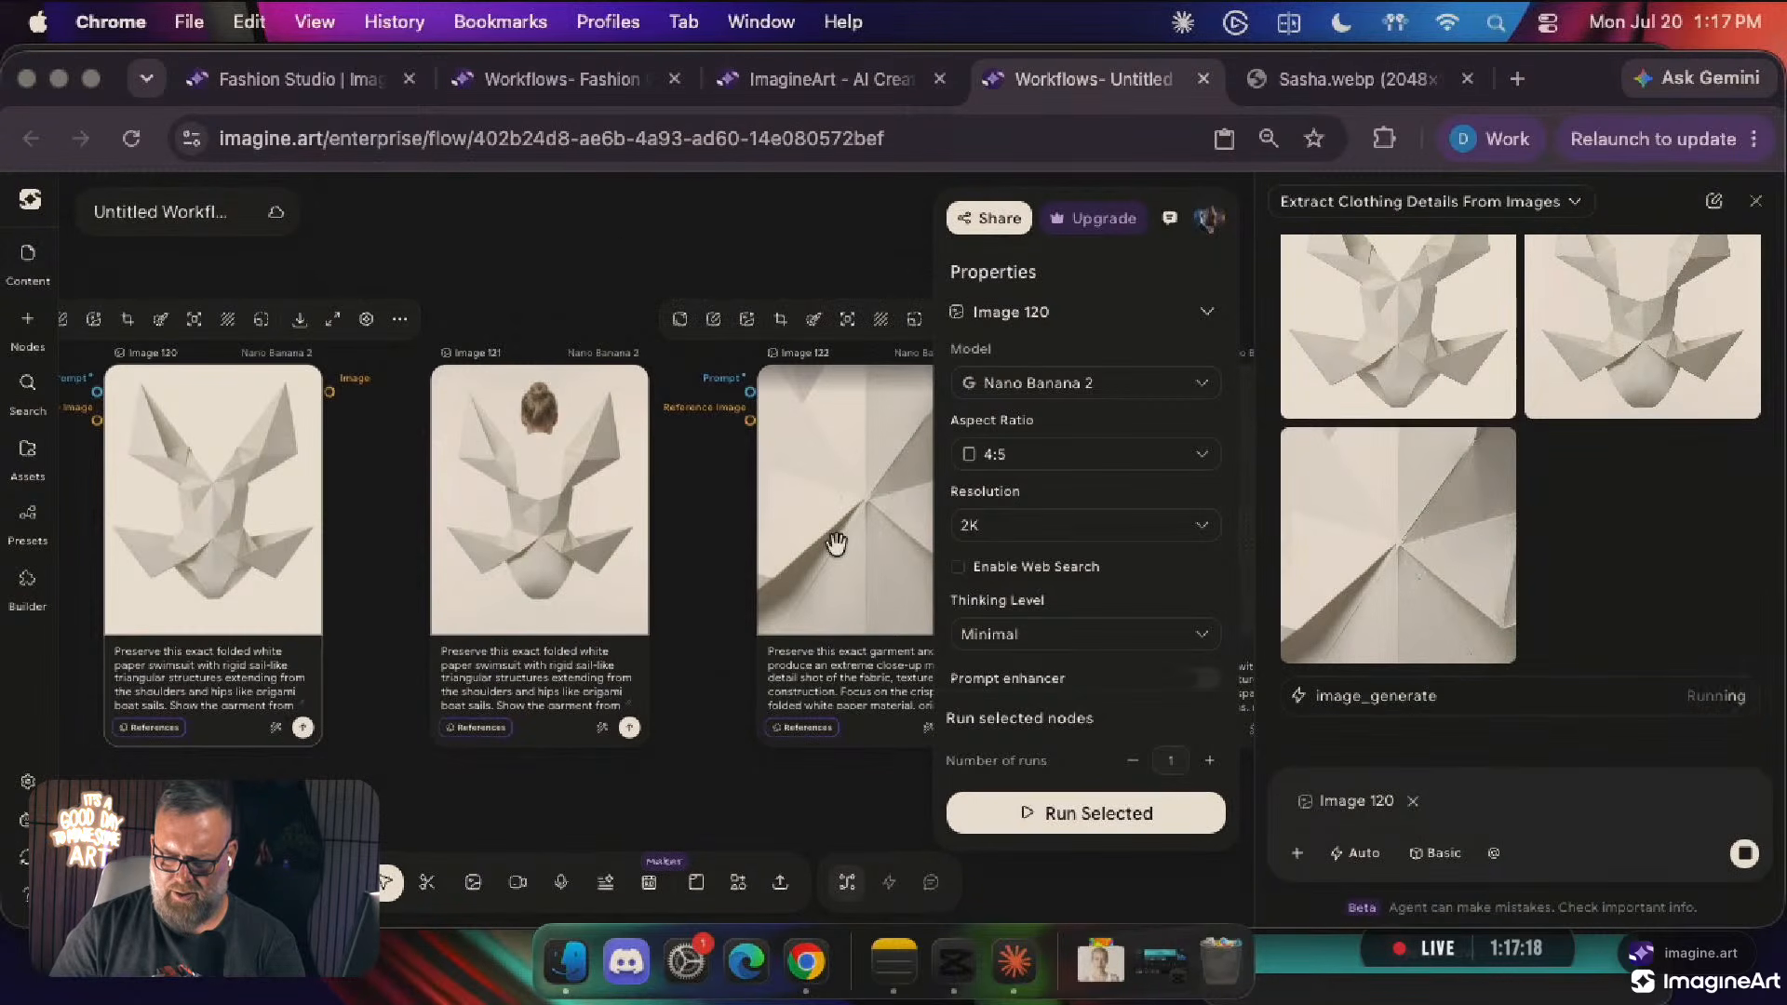
pyautogui.hscroll(-2, 836, 545)
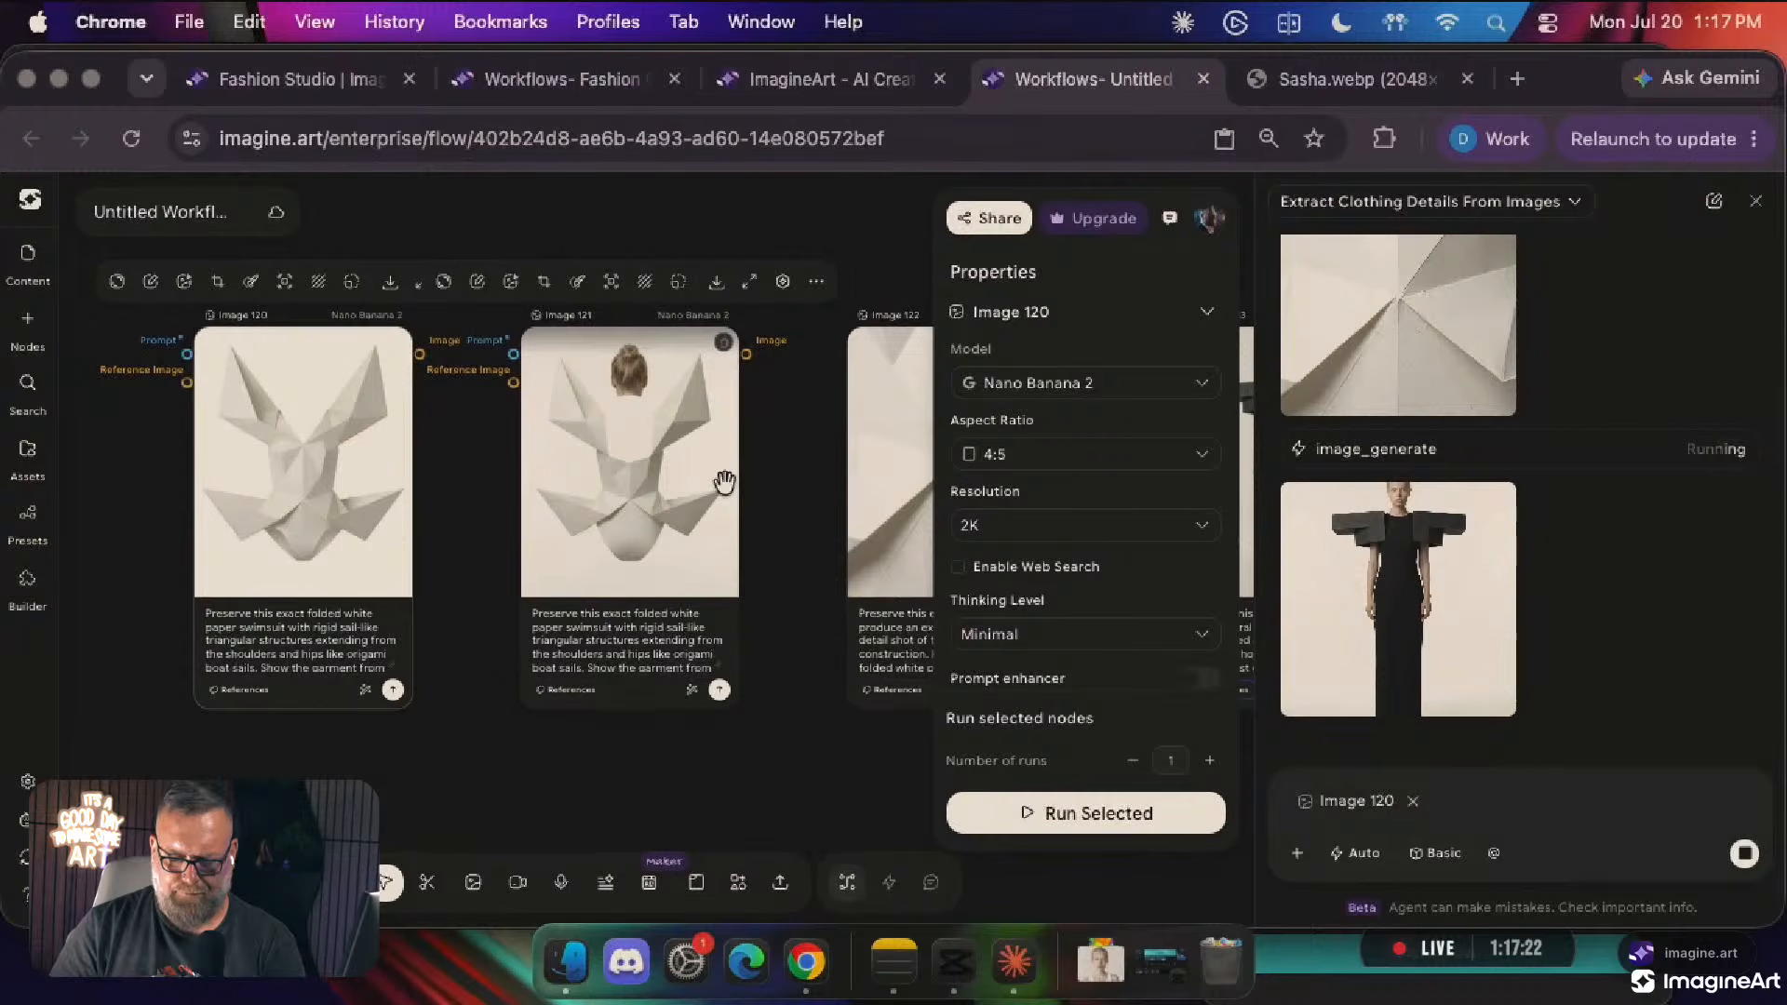
# Bring the whole row of extracted images into view and remove the Image 120 attachment from the chat message
pyautogui.scroll(-10, 724, 481)
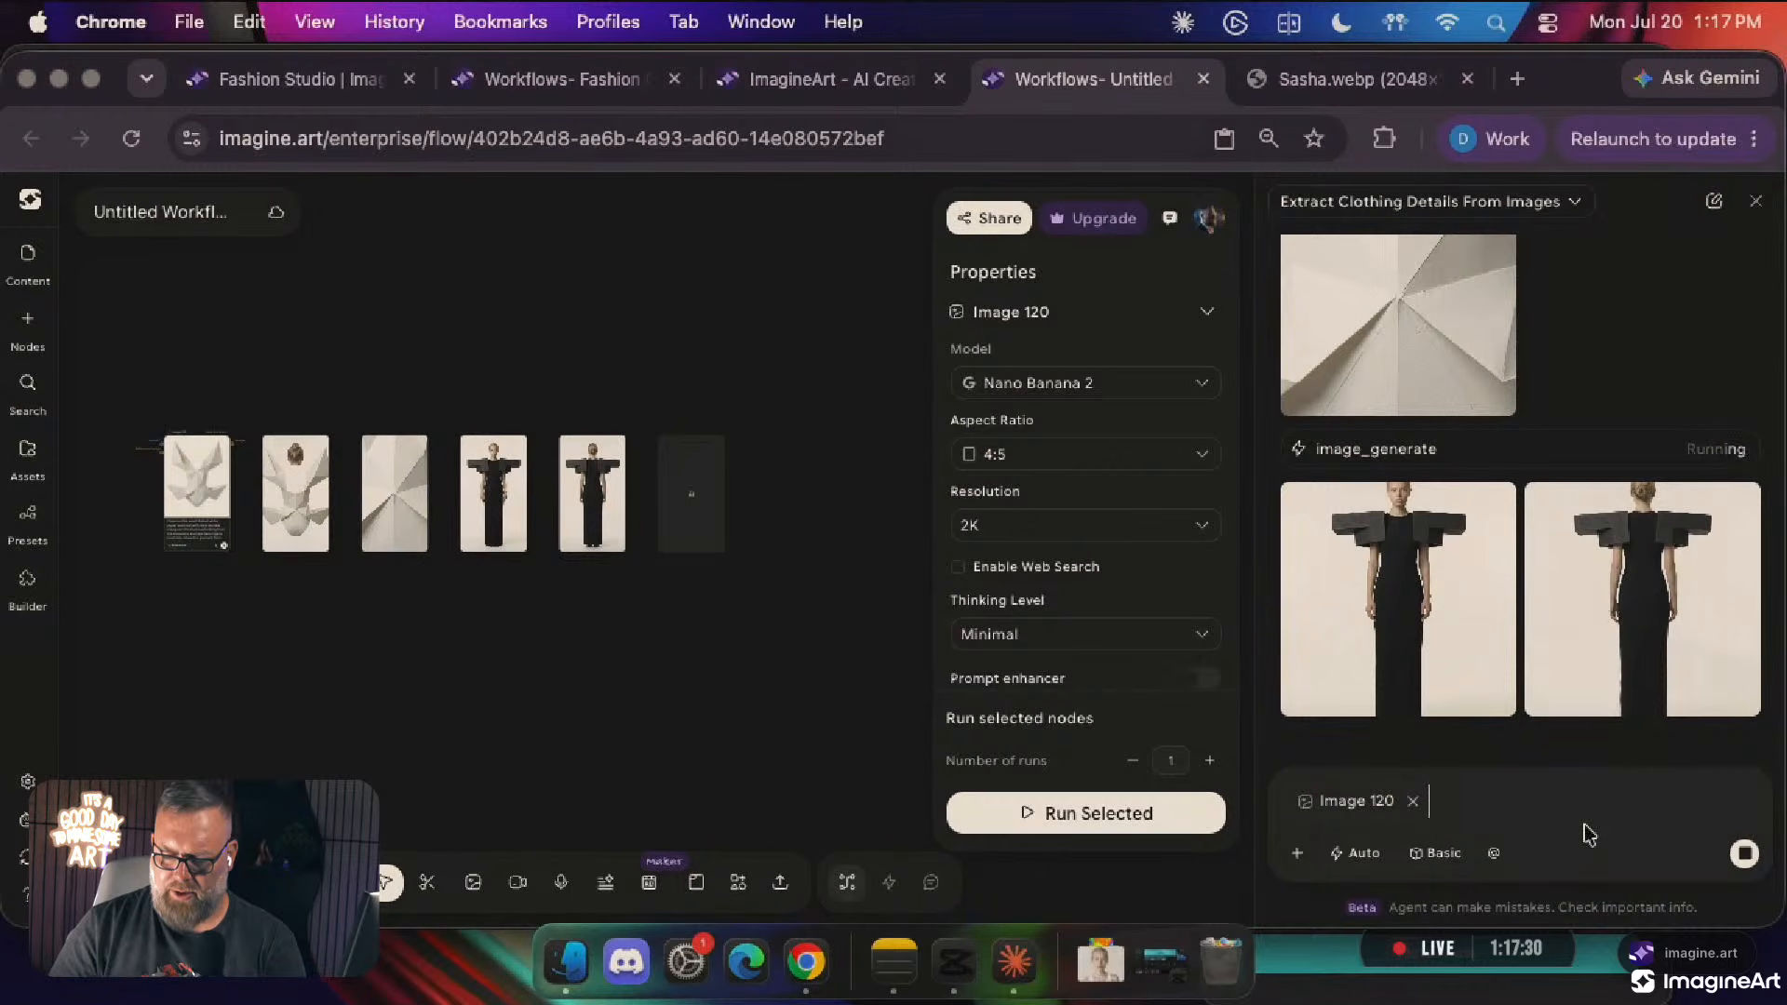
pyautogui.click(1412, 804)
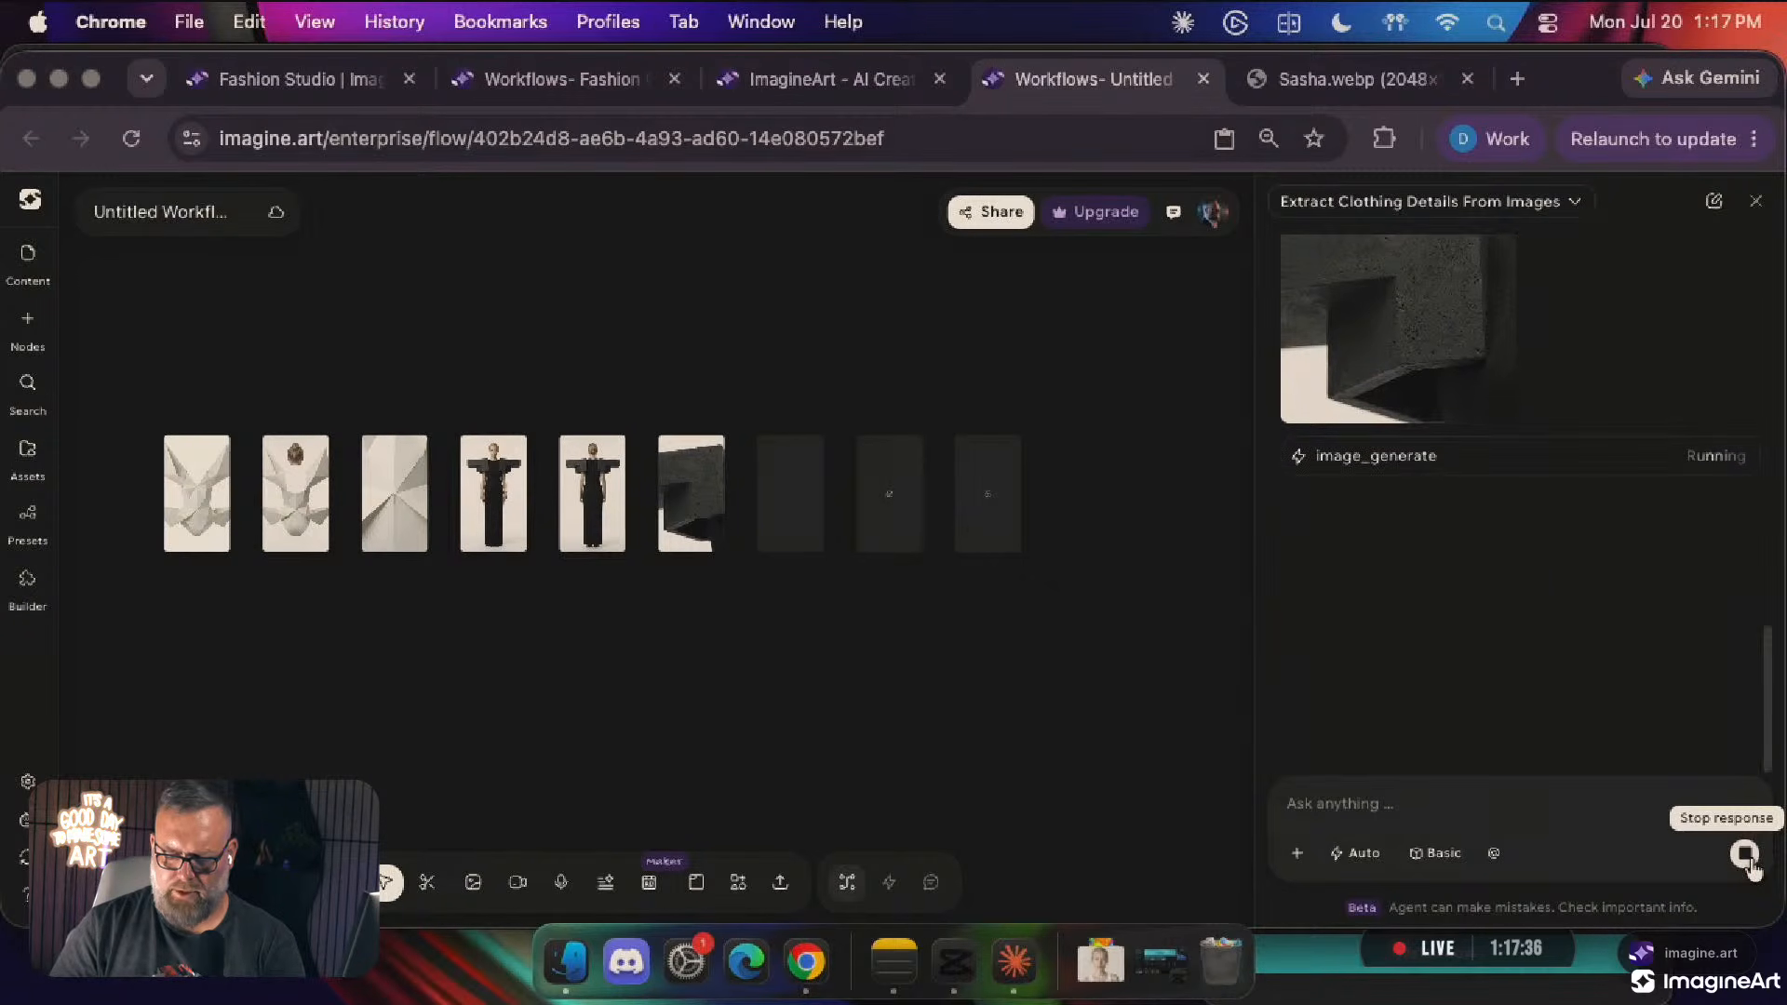
# Write "several of them still have the model in them. it has to be just the clothing, no model" as a follow-up message to the agent
pyautogui.moveTo(1454, 626)
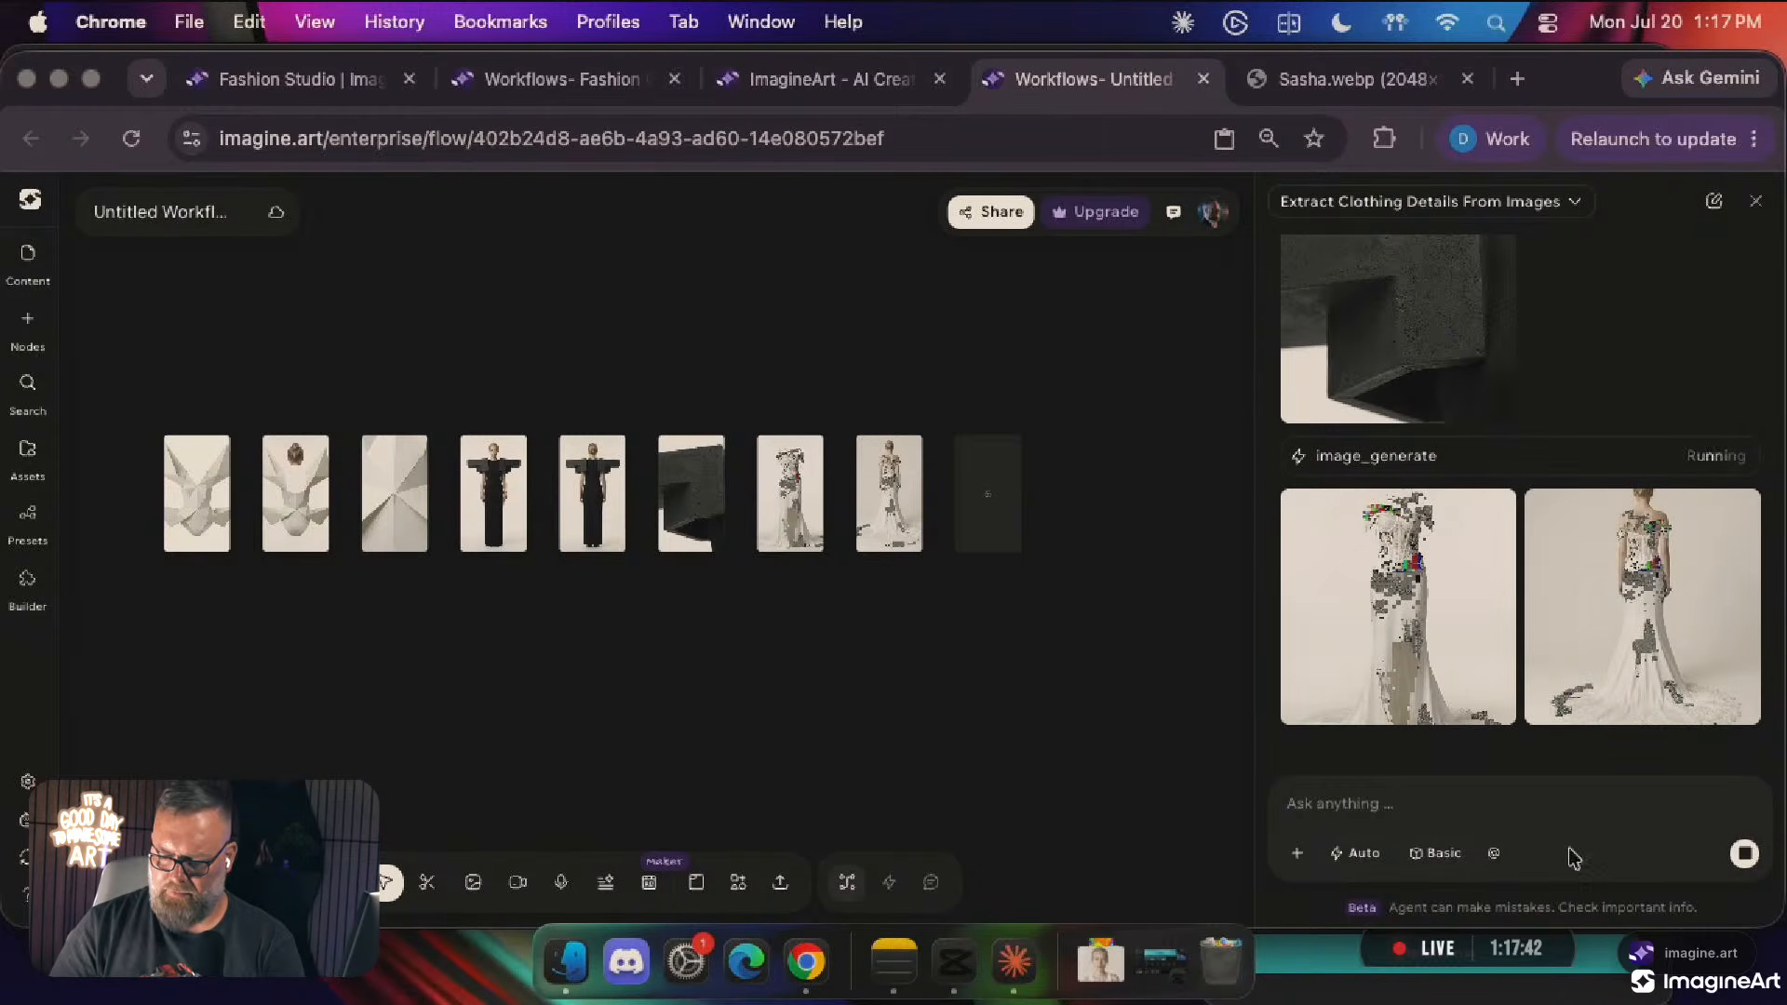
pyautogui.click(1374, 797)
pyautogui.write('several of them still have the model in them. it has to be just')
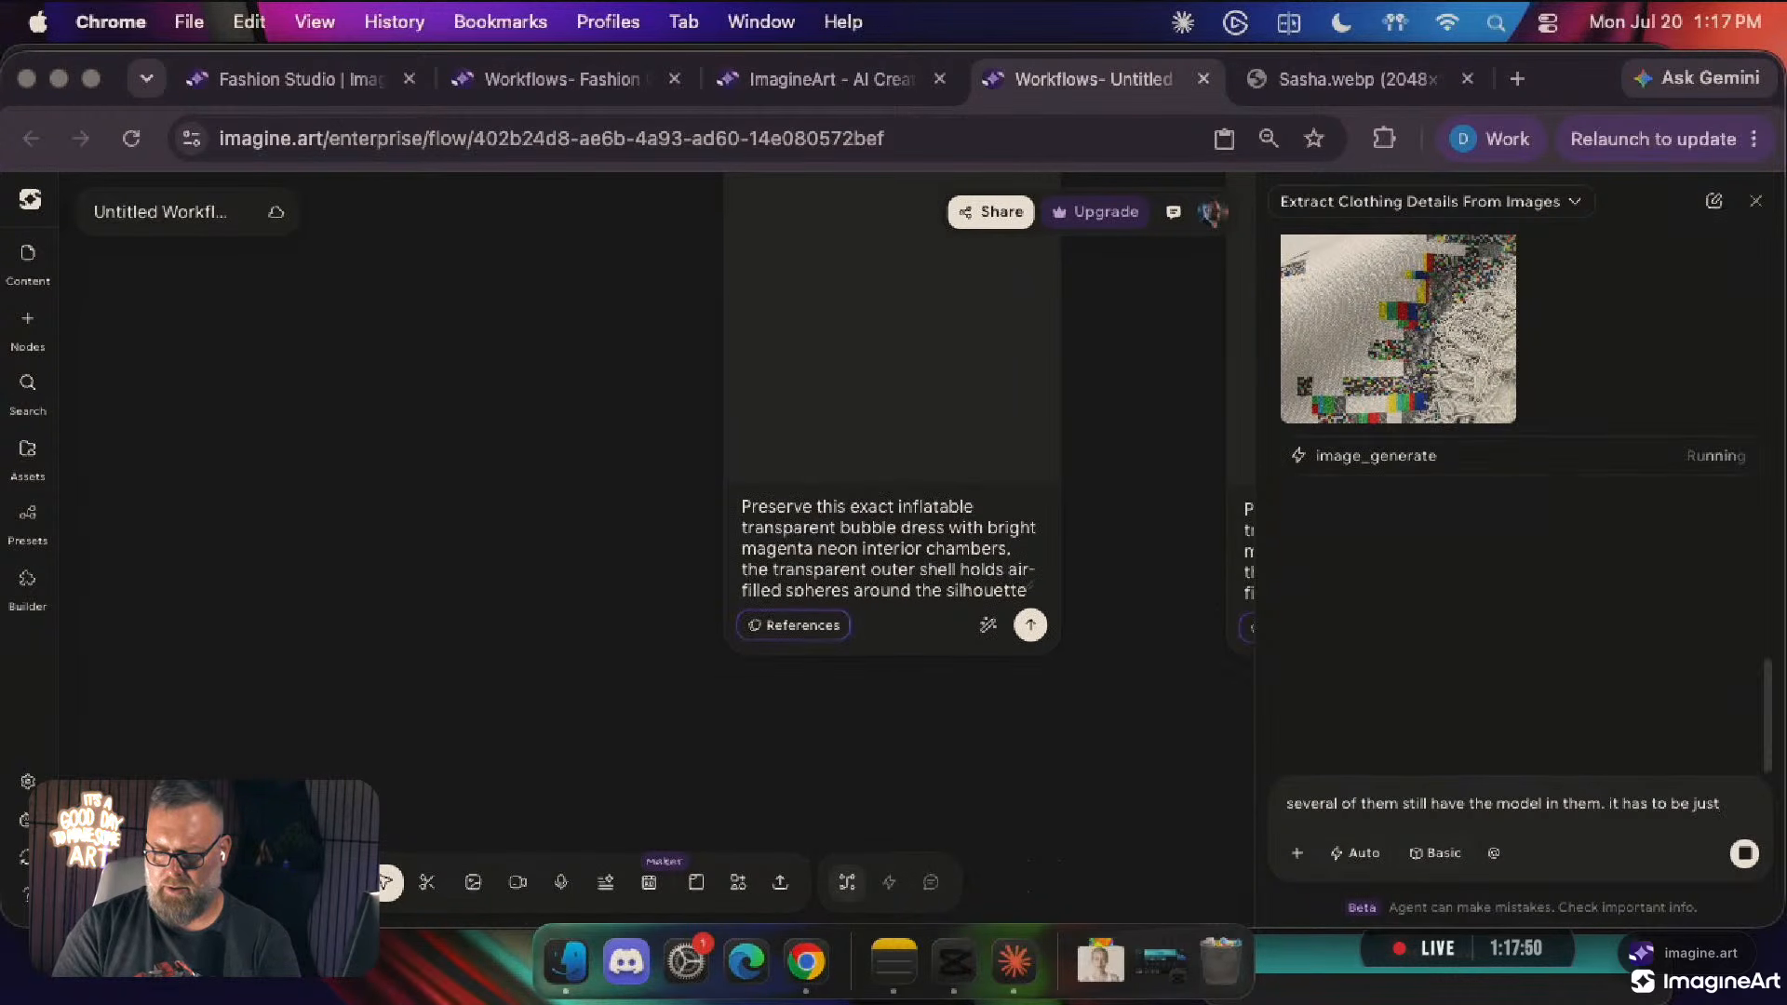
pyautogui.write(' the clothing, n')
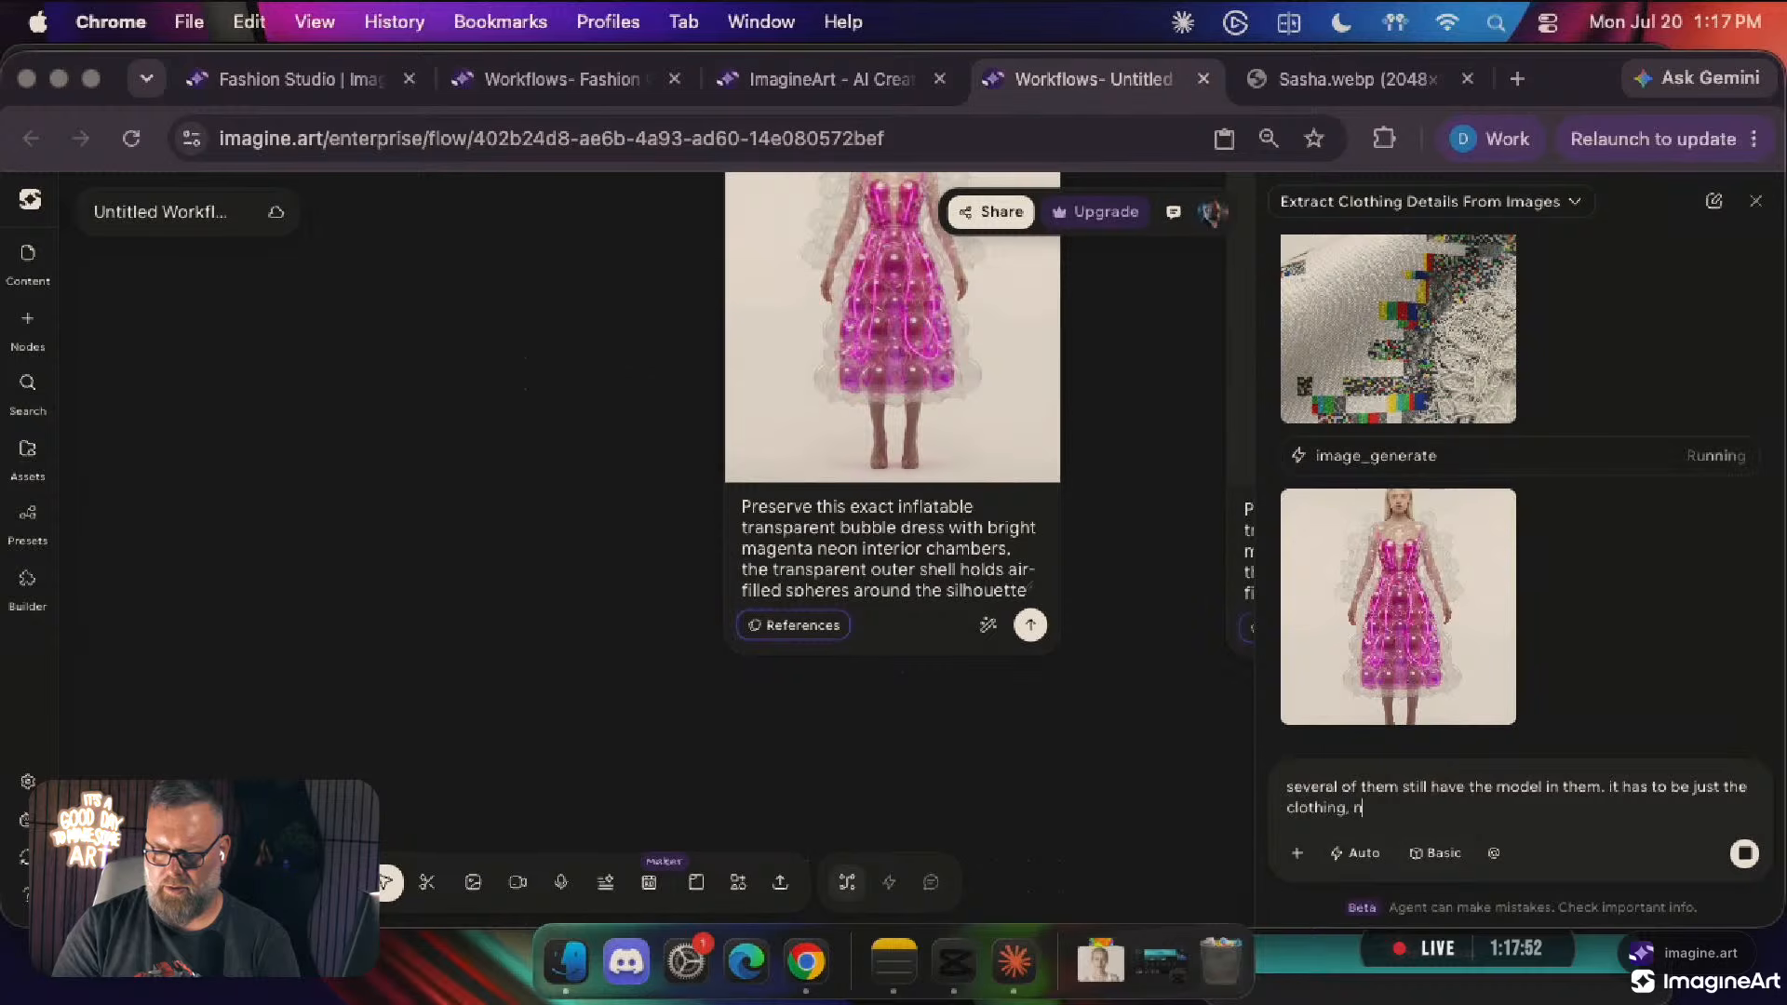
pyautogui.write('o model')
pyautogui.press('Return')
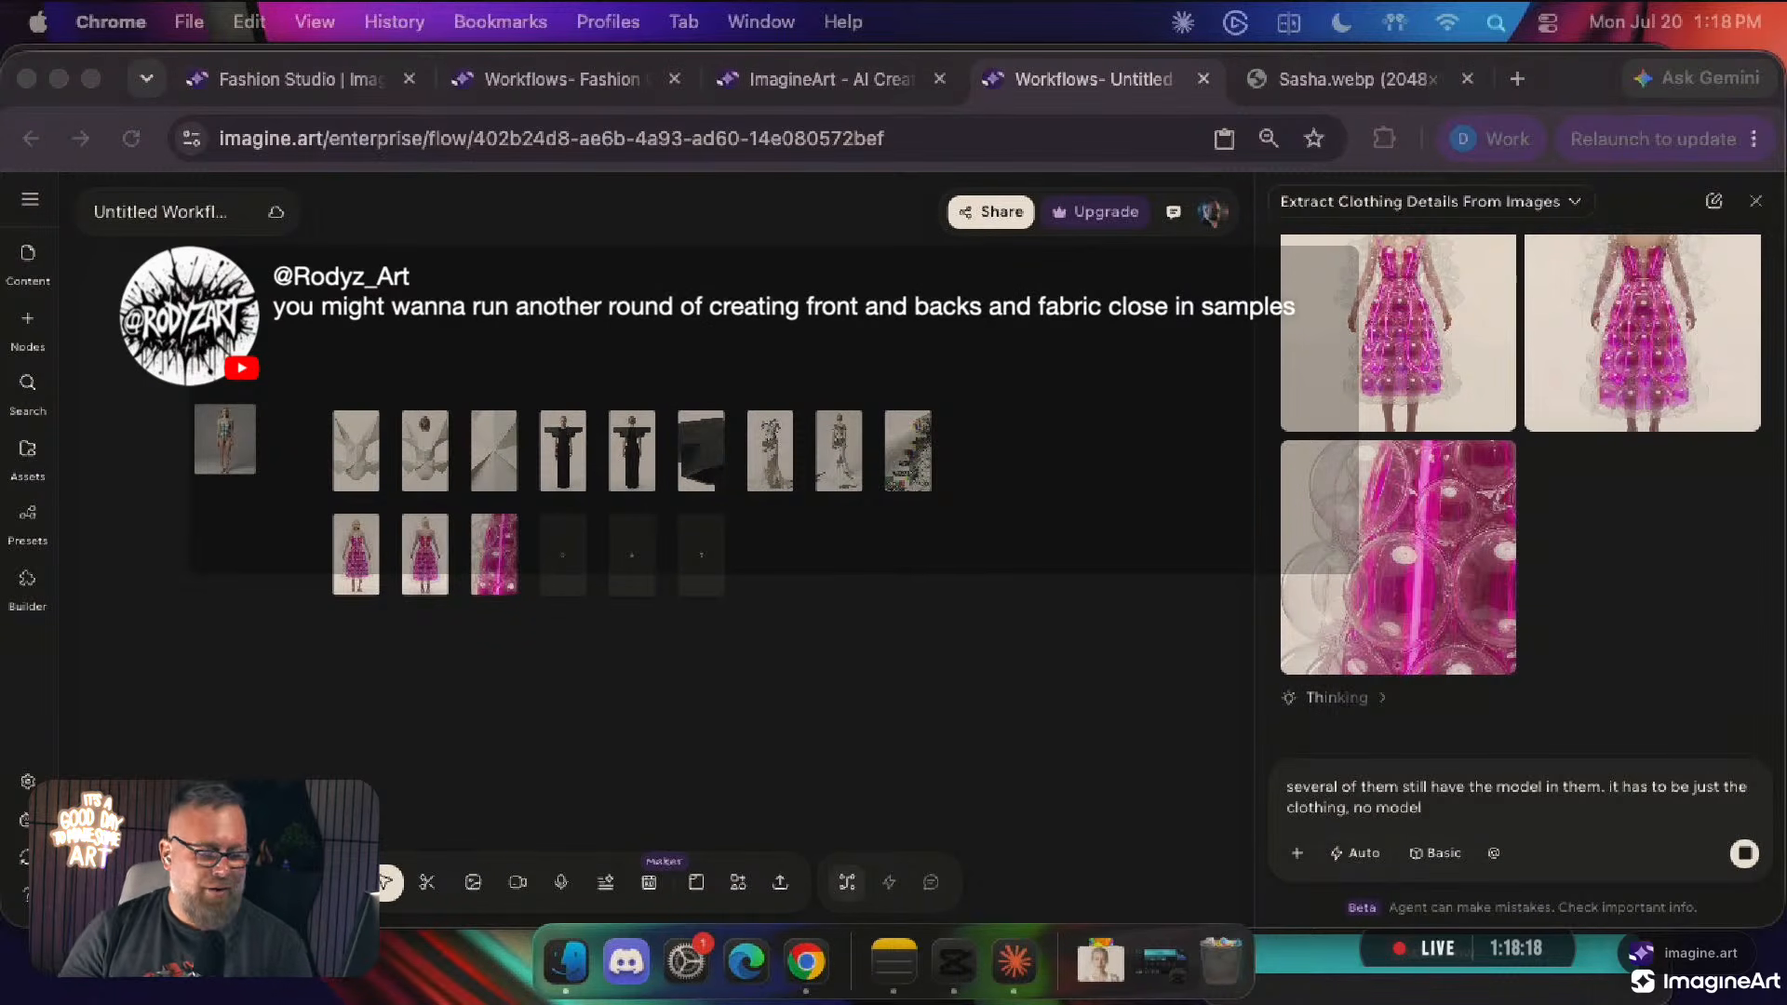
# Review the extracted swimsuit and black gown images on the canvas and stop the agent's running response
pyautogui.click(361, 210)
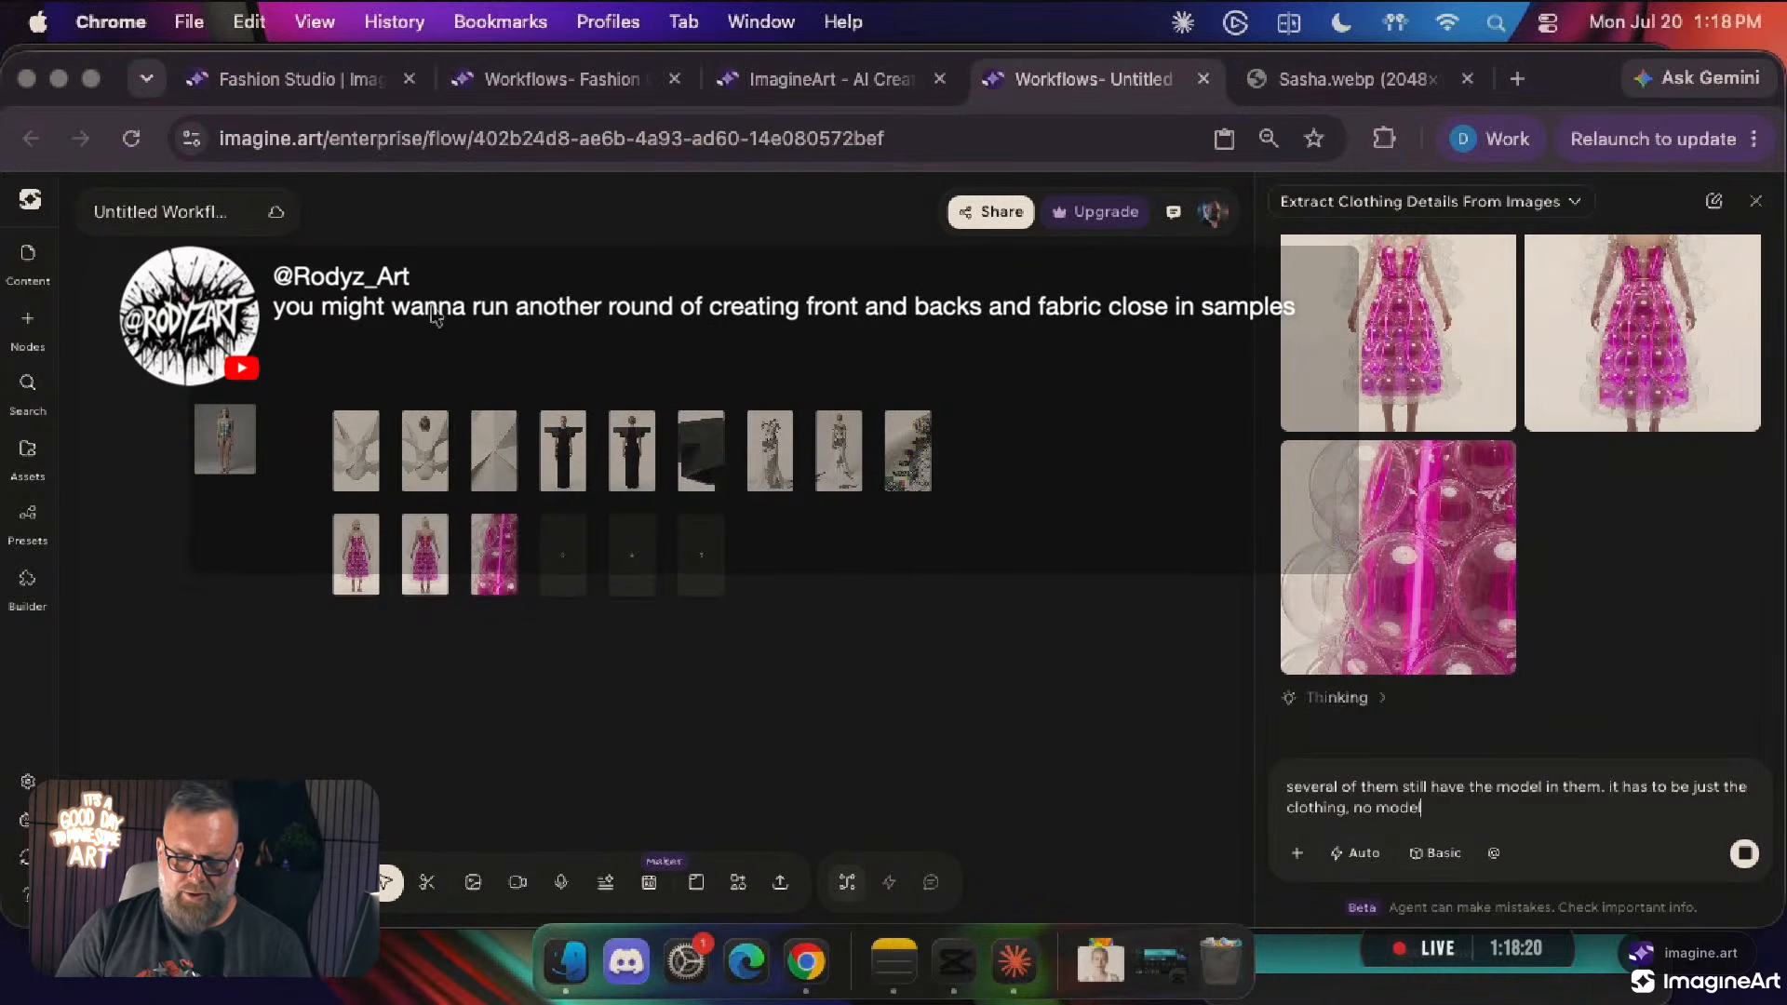
pyautogui.scroll(5, 484, 459)
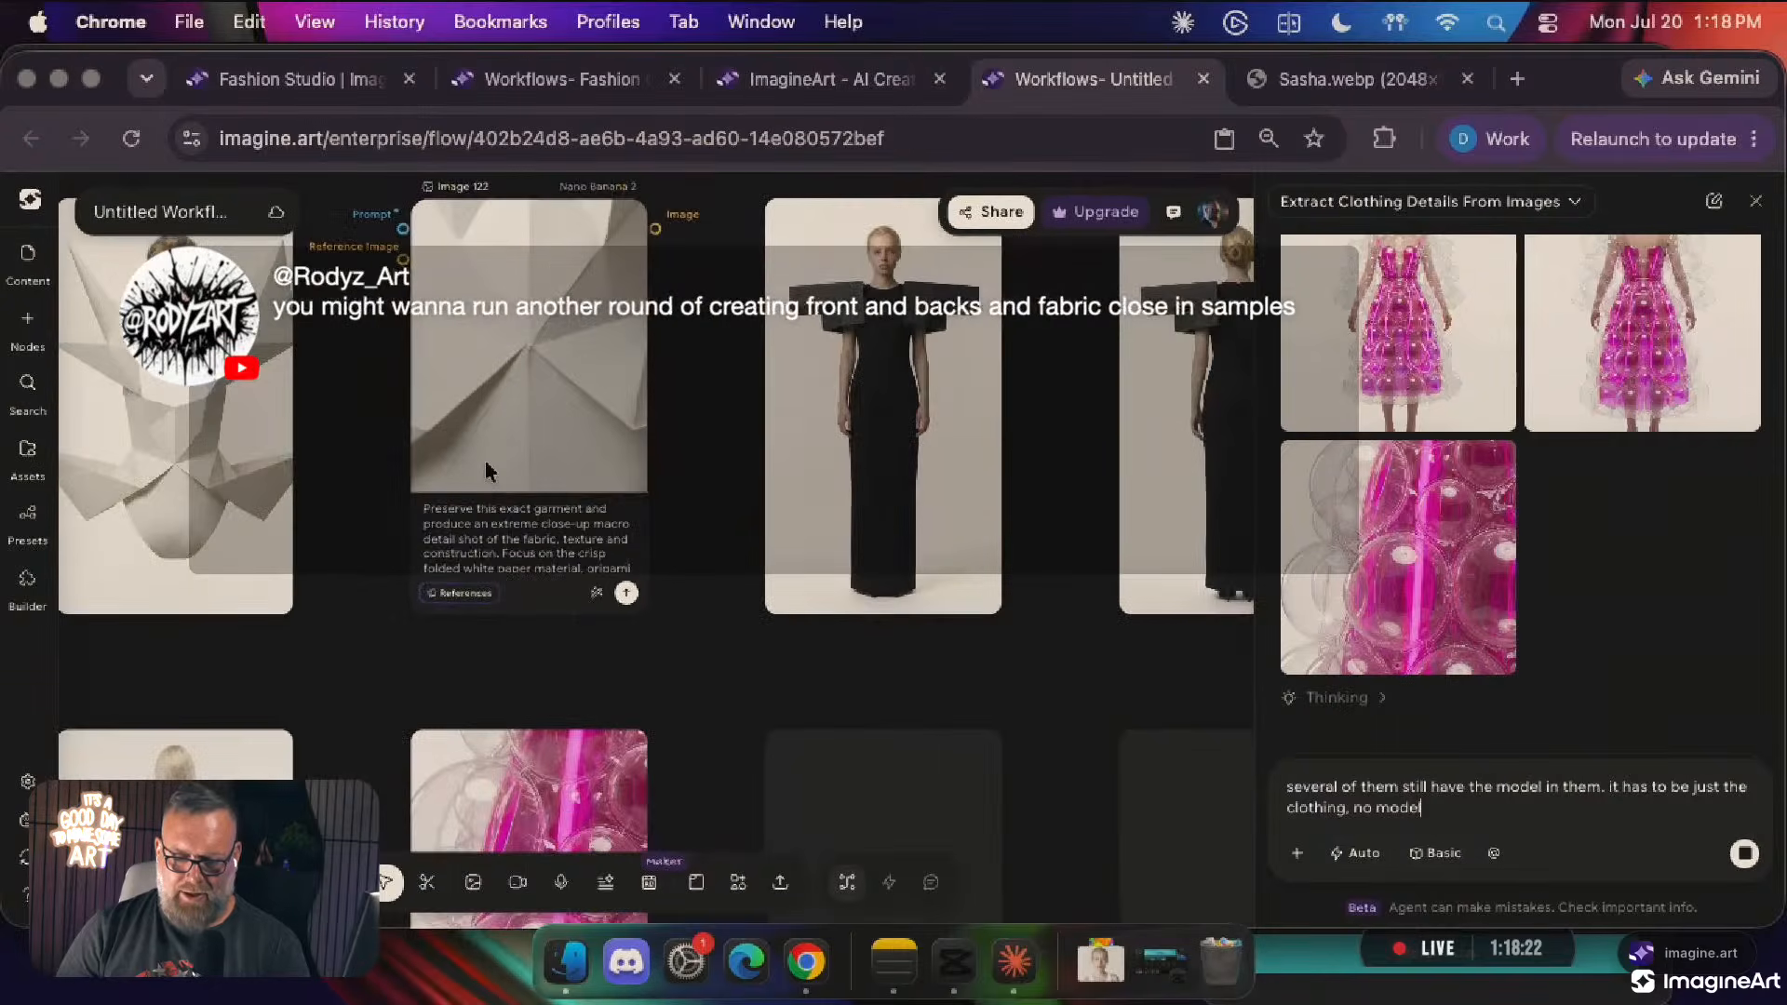
pyautogui.hscroll(6, 484, 459)
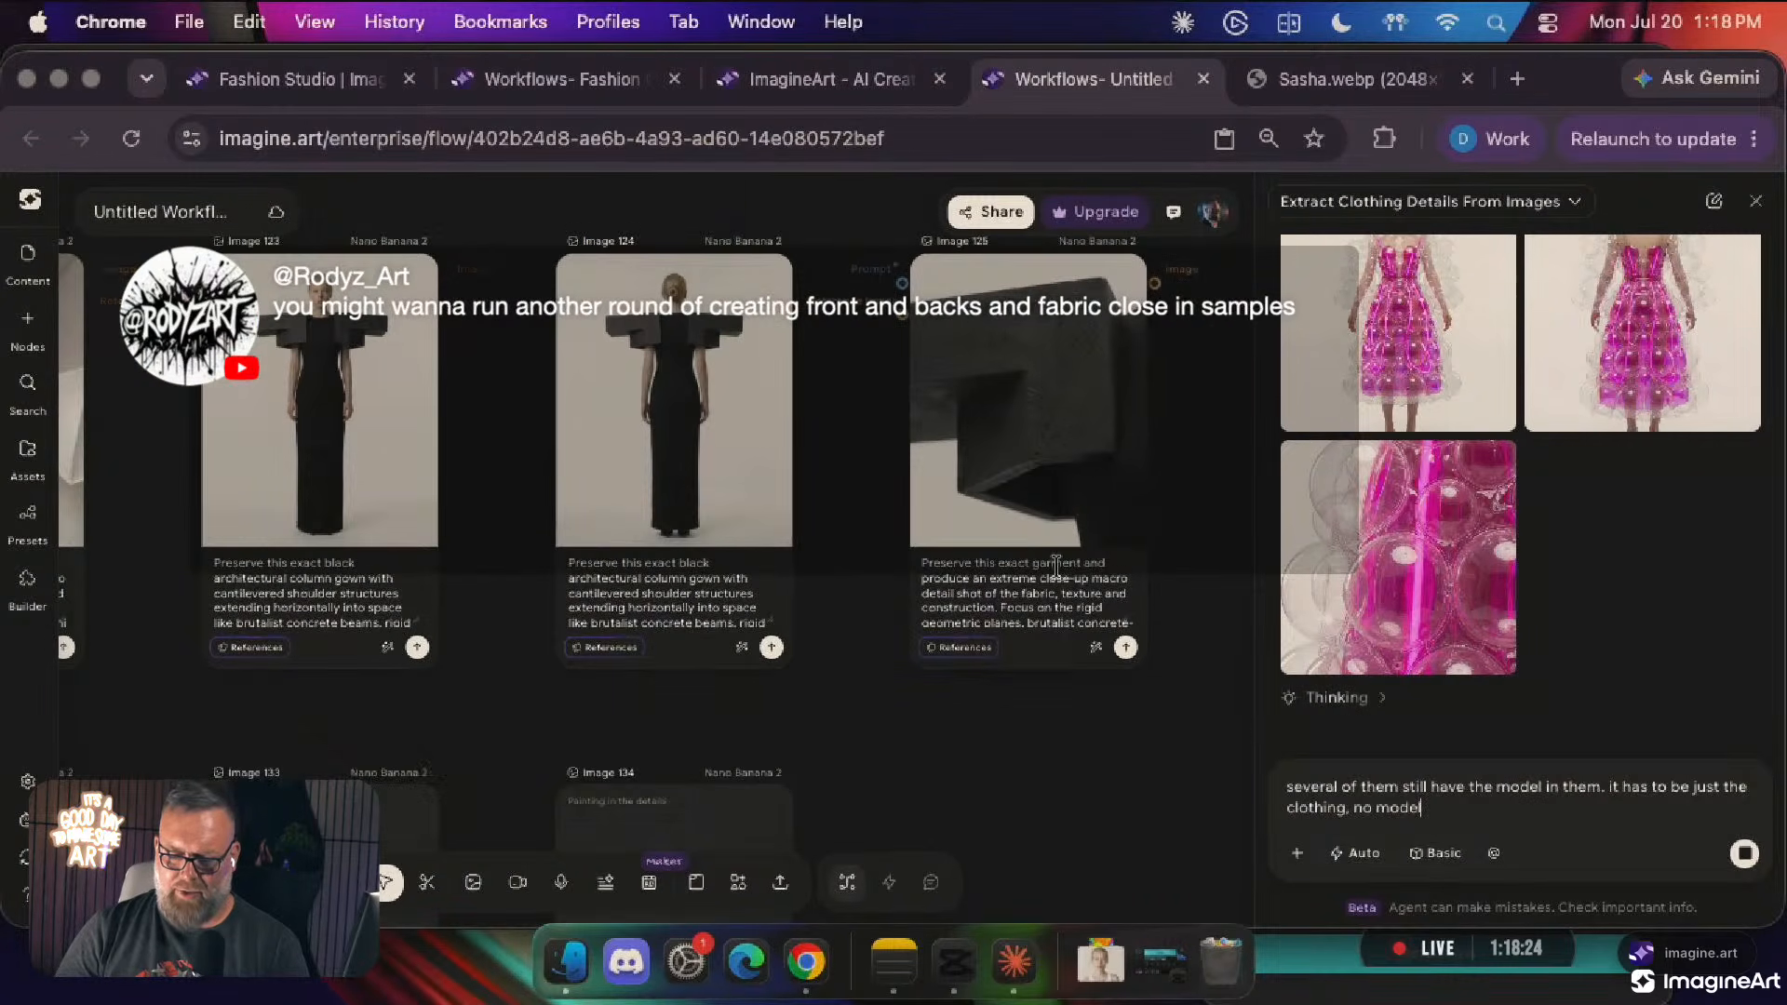
pyautogui.scroll(-5, 1057, 566)
pyautogui.hscroll(2, 1059, 569)
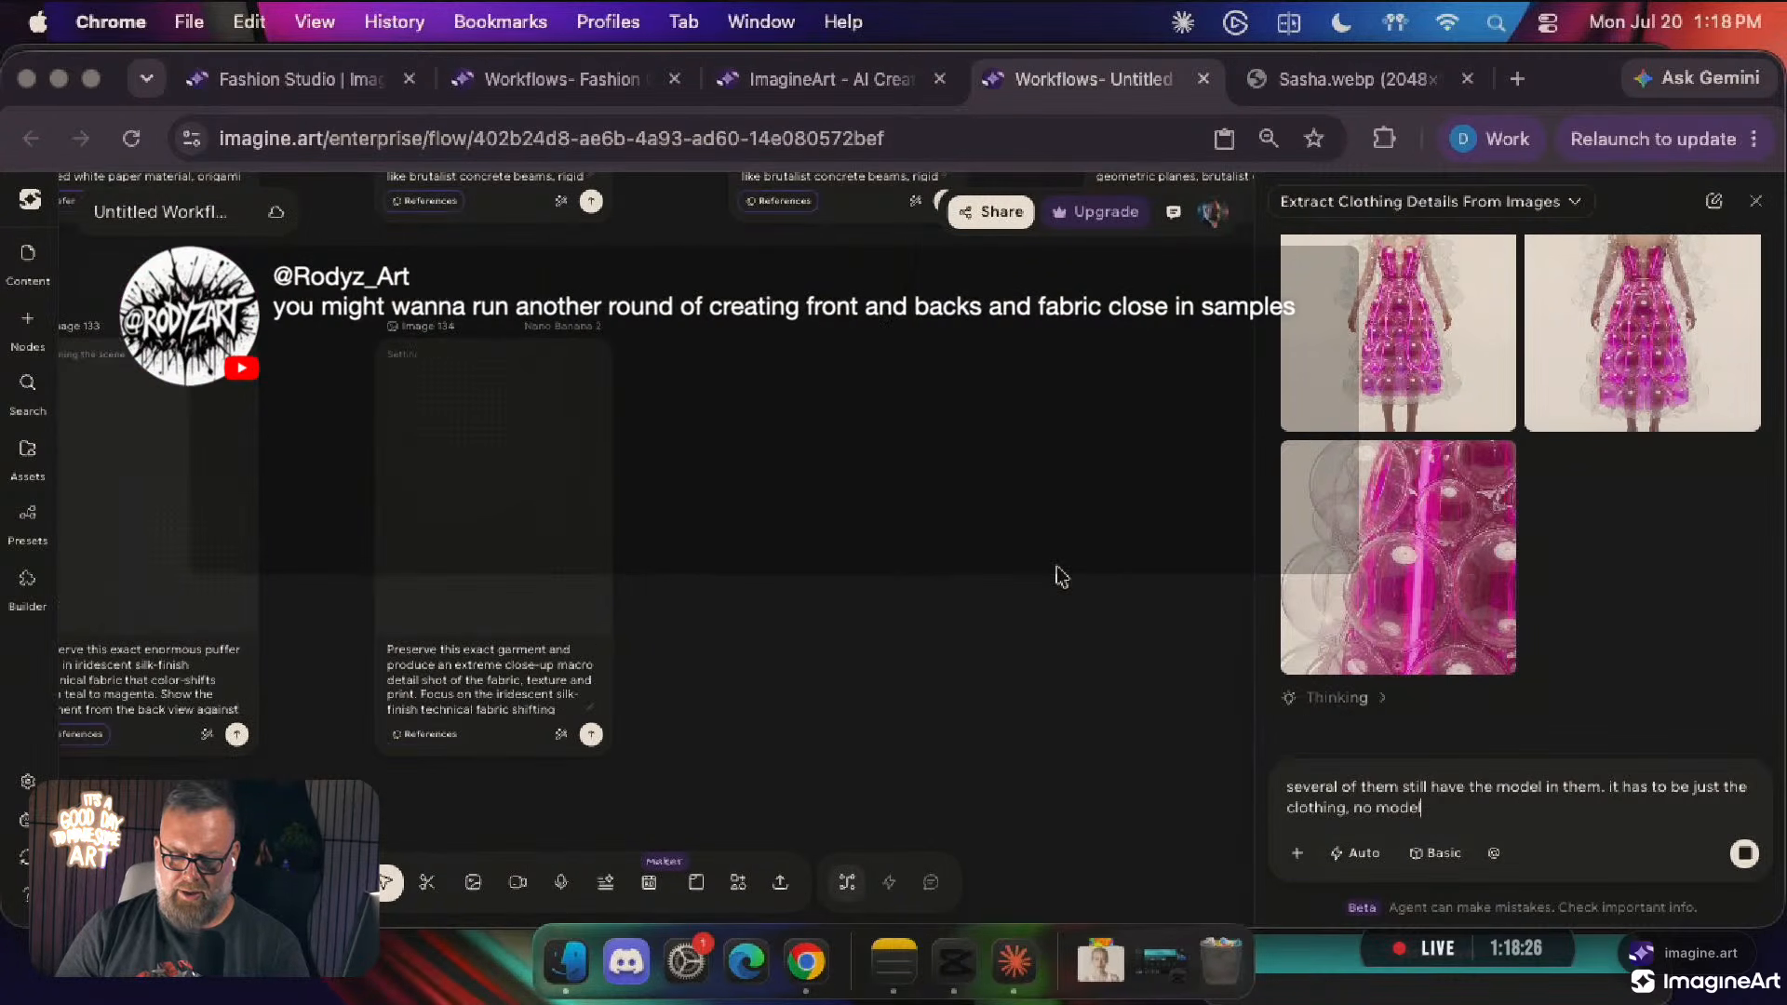
pyautogui.click(1743, 854)
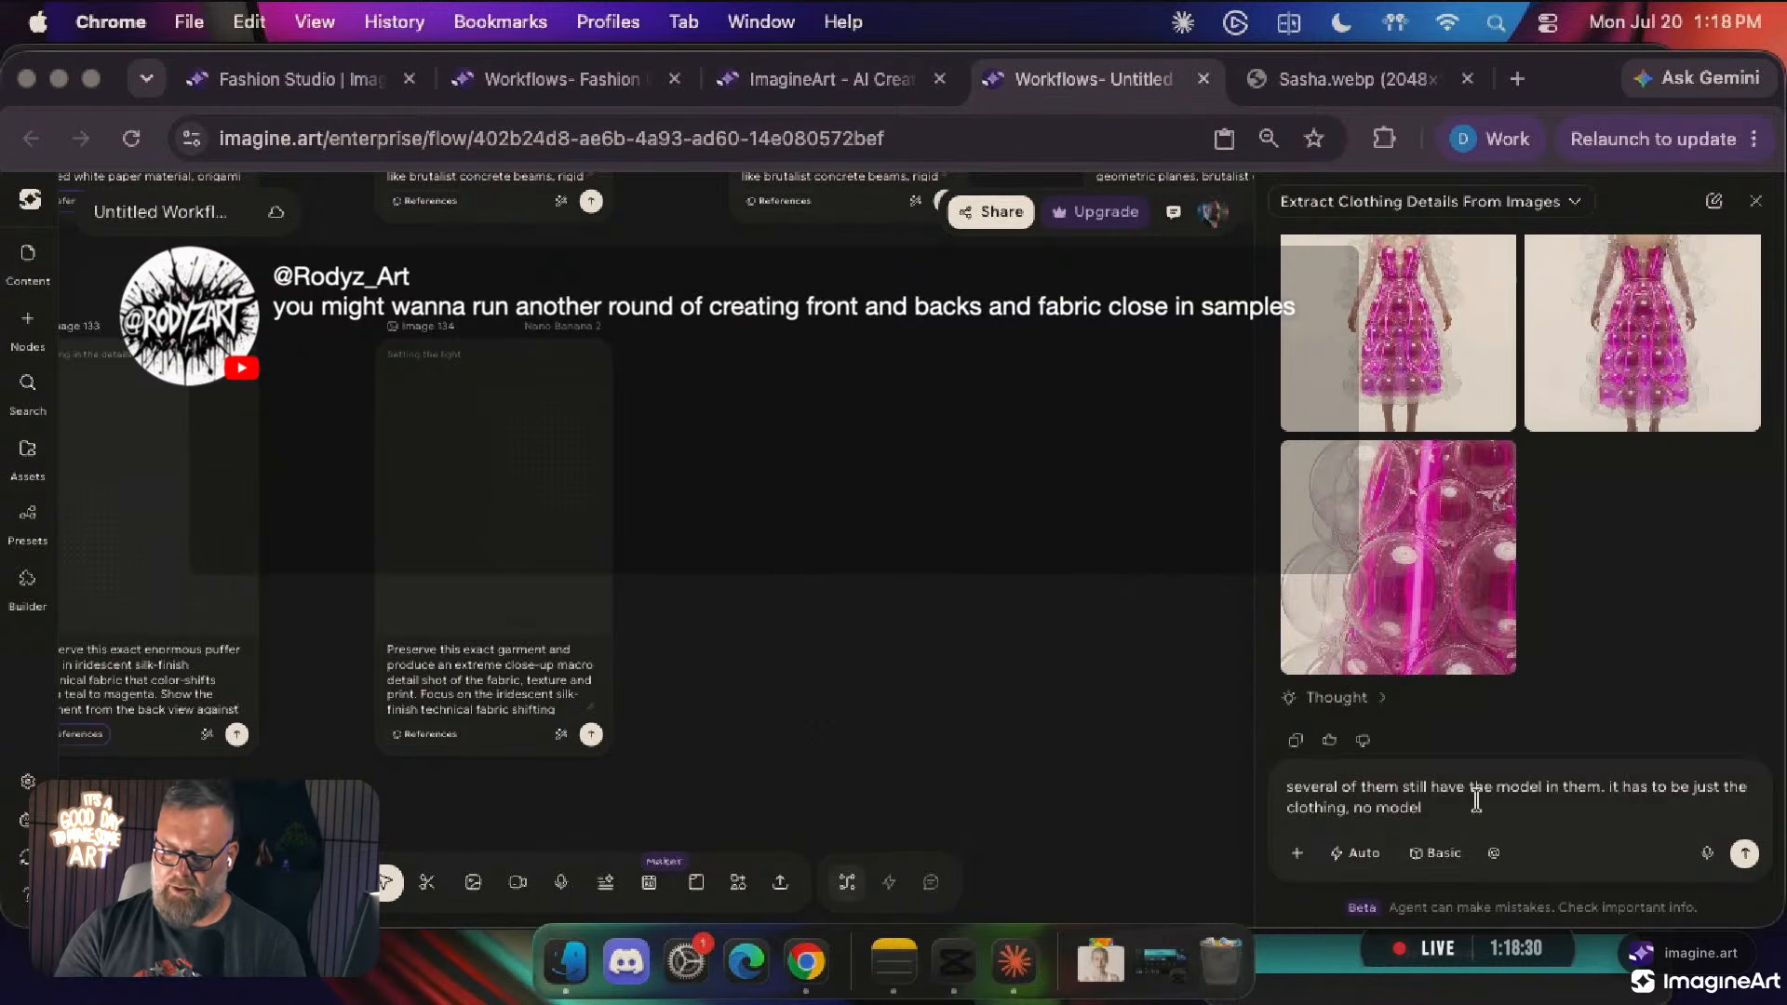
# Extend the message with "redo them all, and make sure the fabric/texture ones need to be a flat view of the pattern/print if there is one."
pyautogui.write('.')
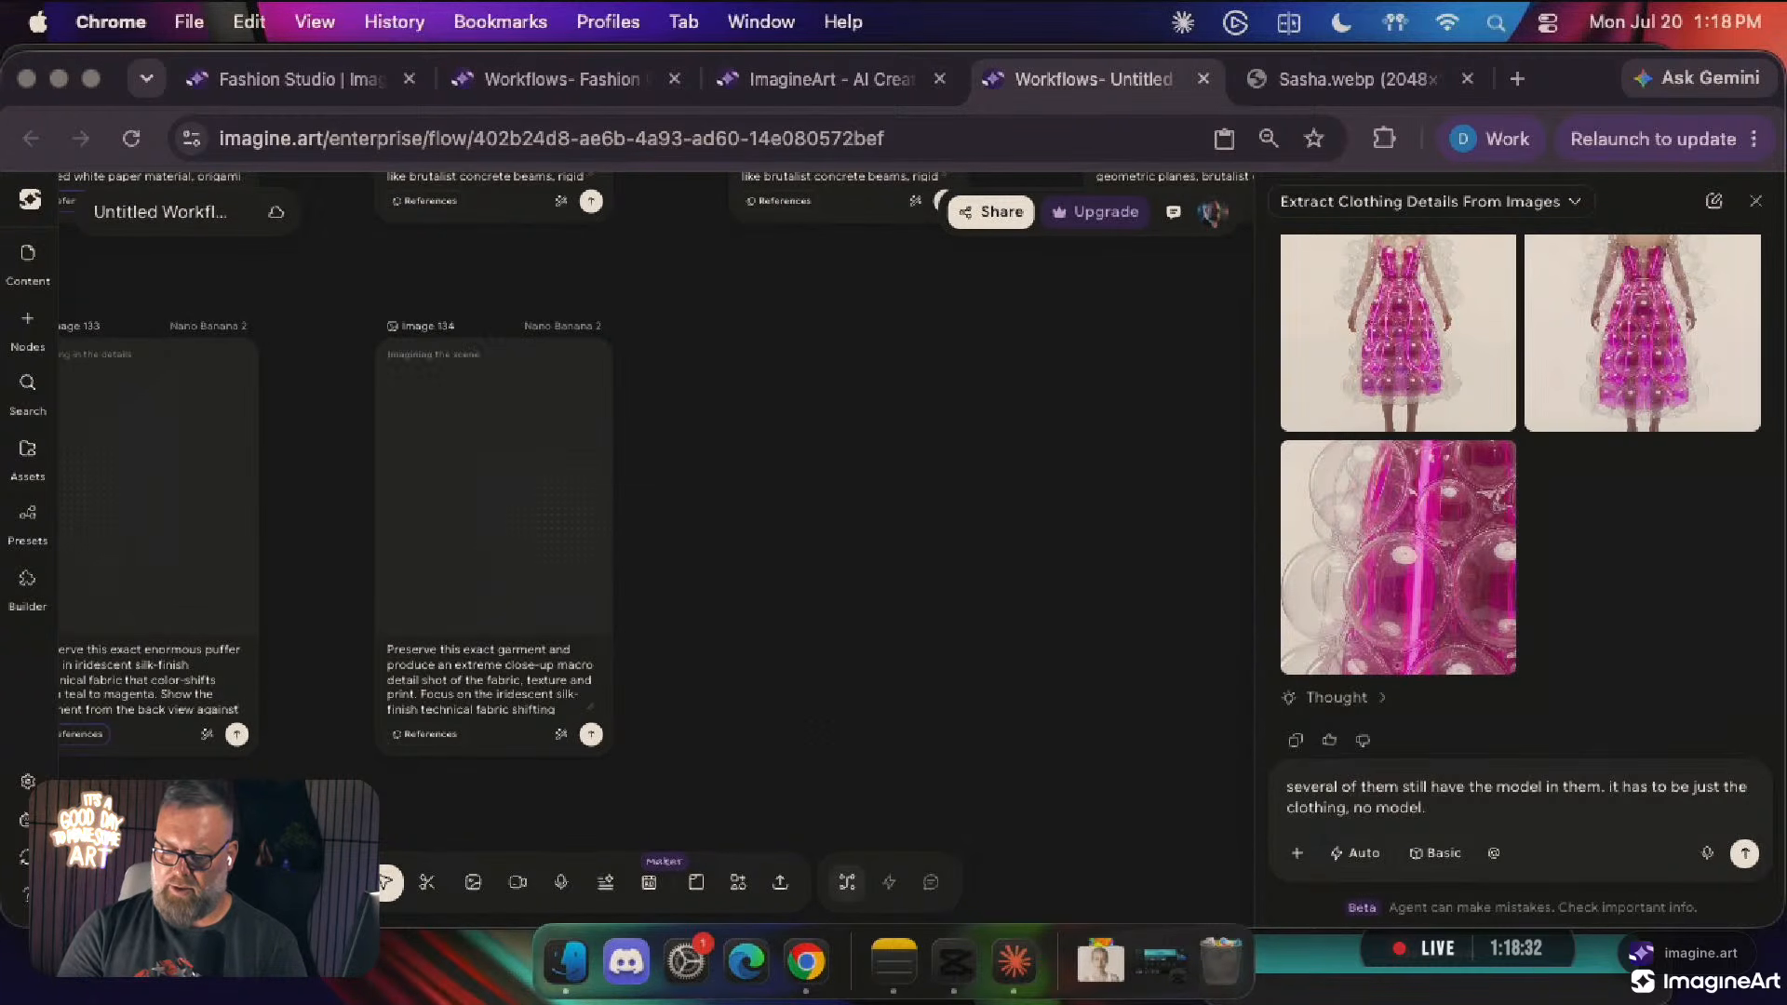
pyautogui.write(' redo them all, and make sure the fabric/texture ones')
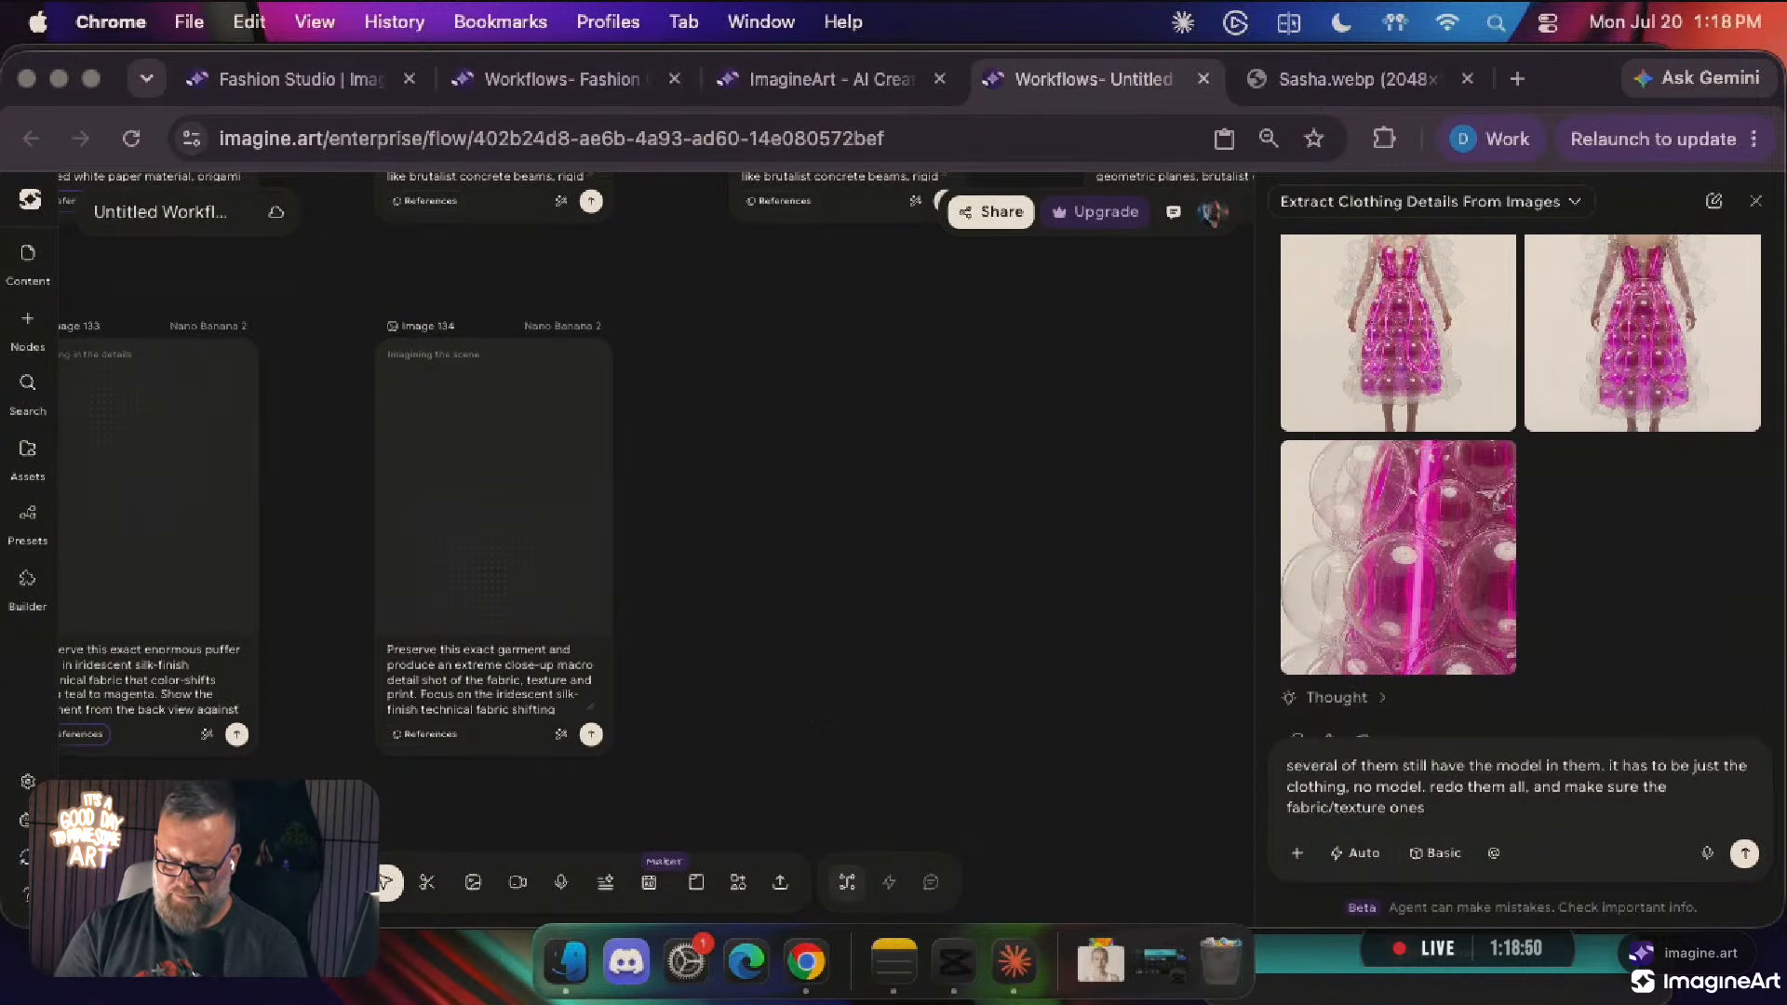
pyautogui.write('need to be a')
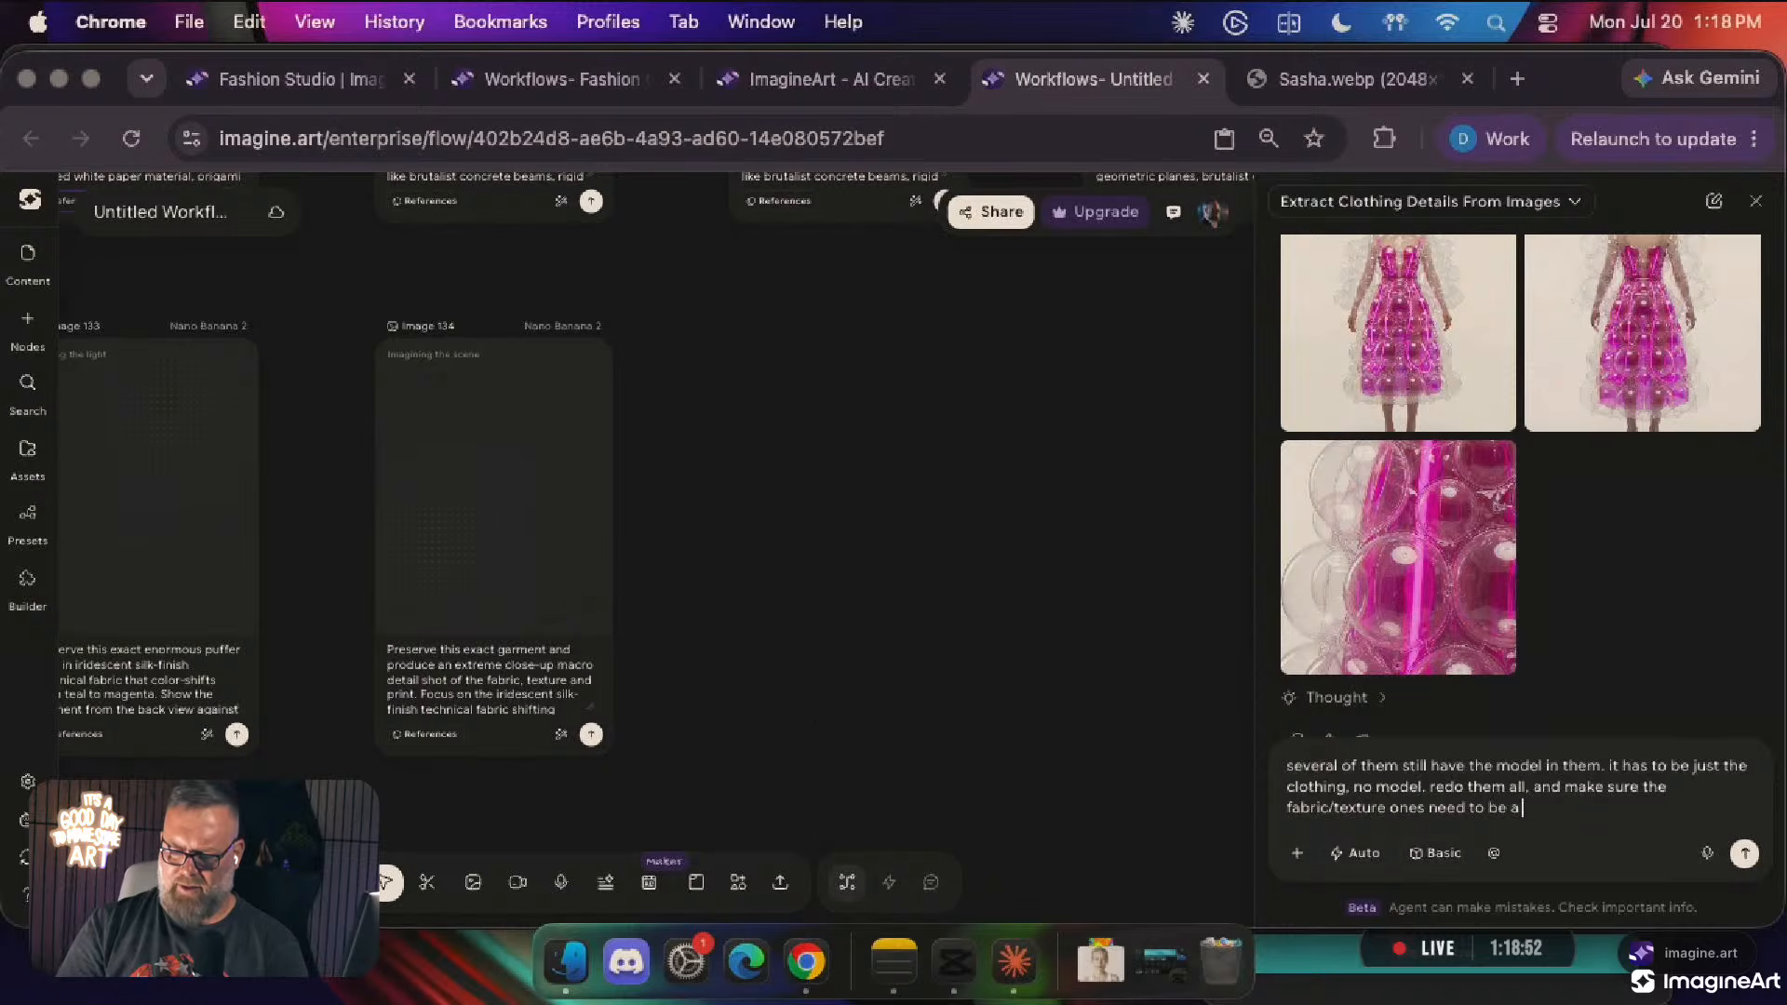
pyautogui.write(' flat view o')
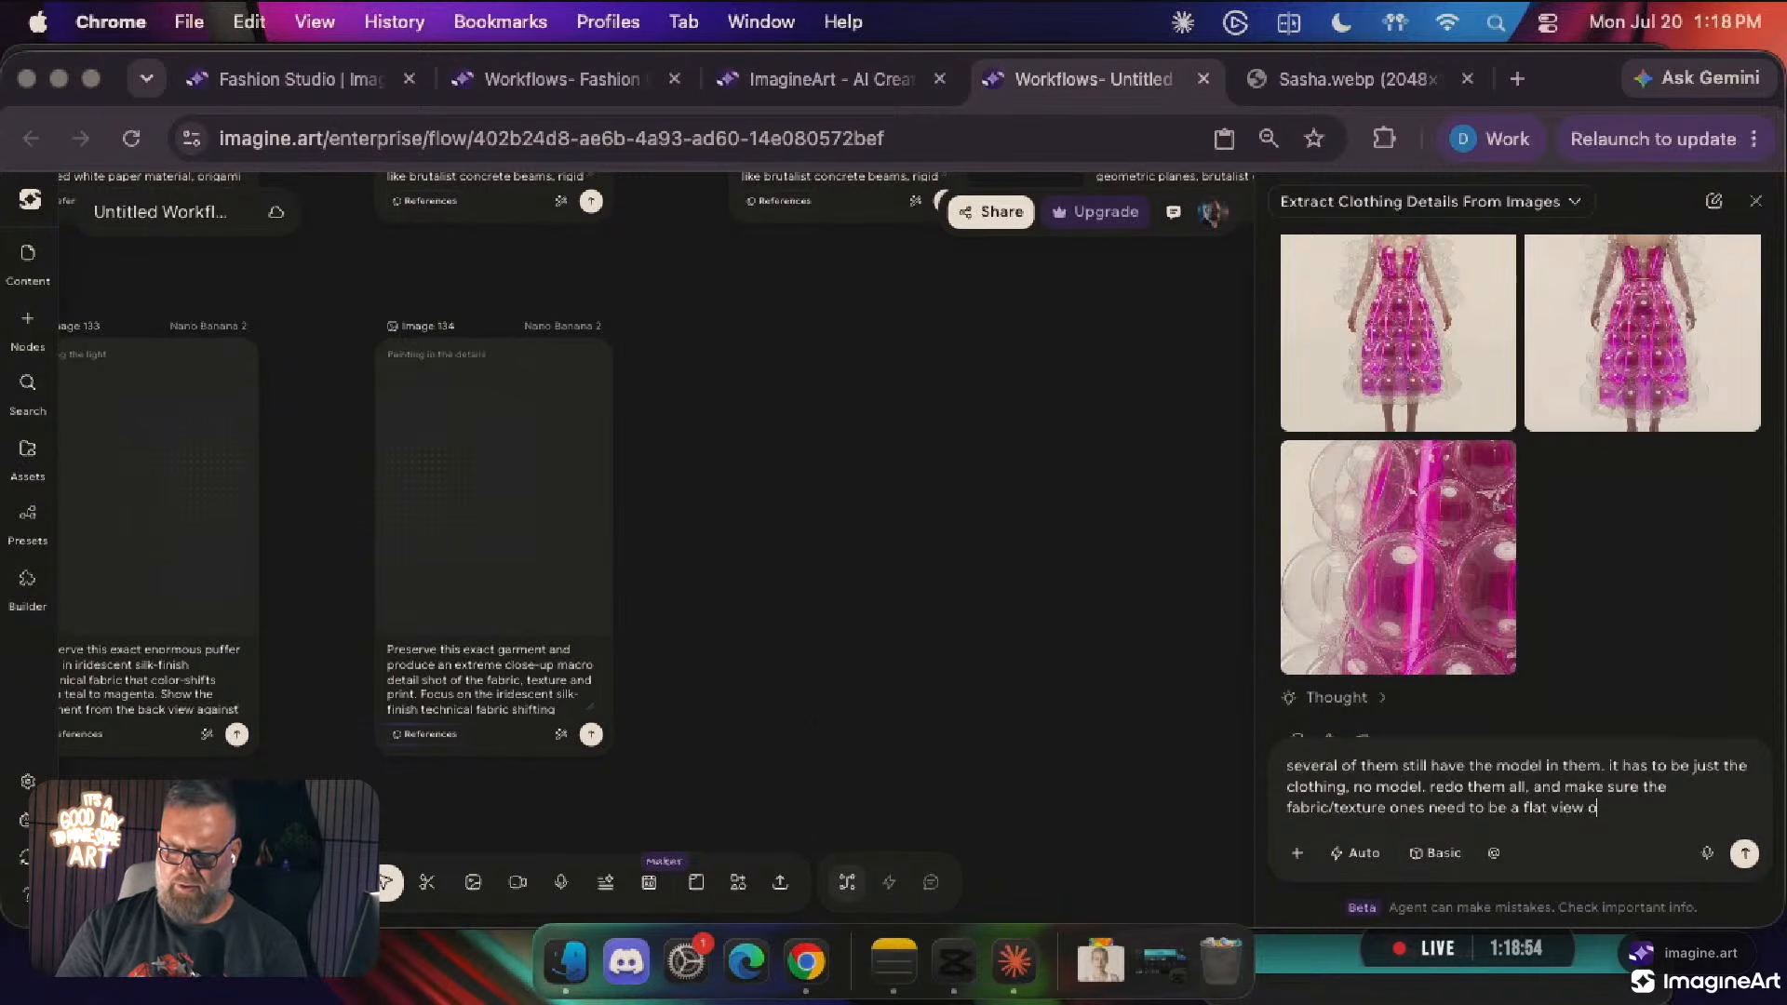
pyautogui.write('f the pattern/print if')
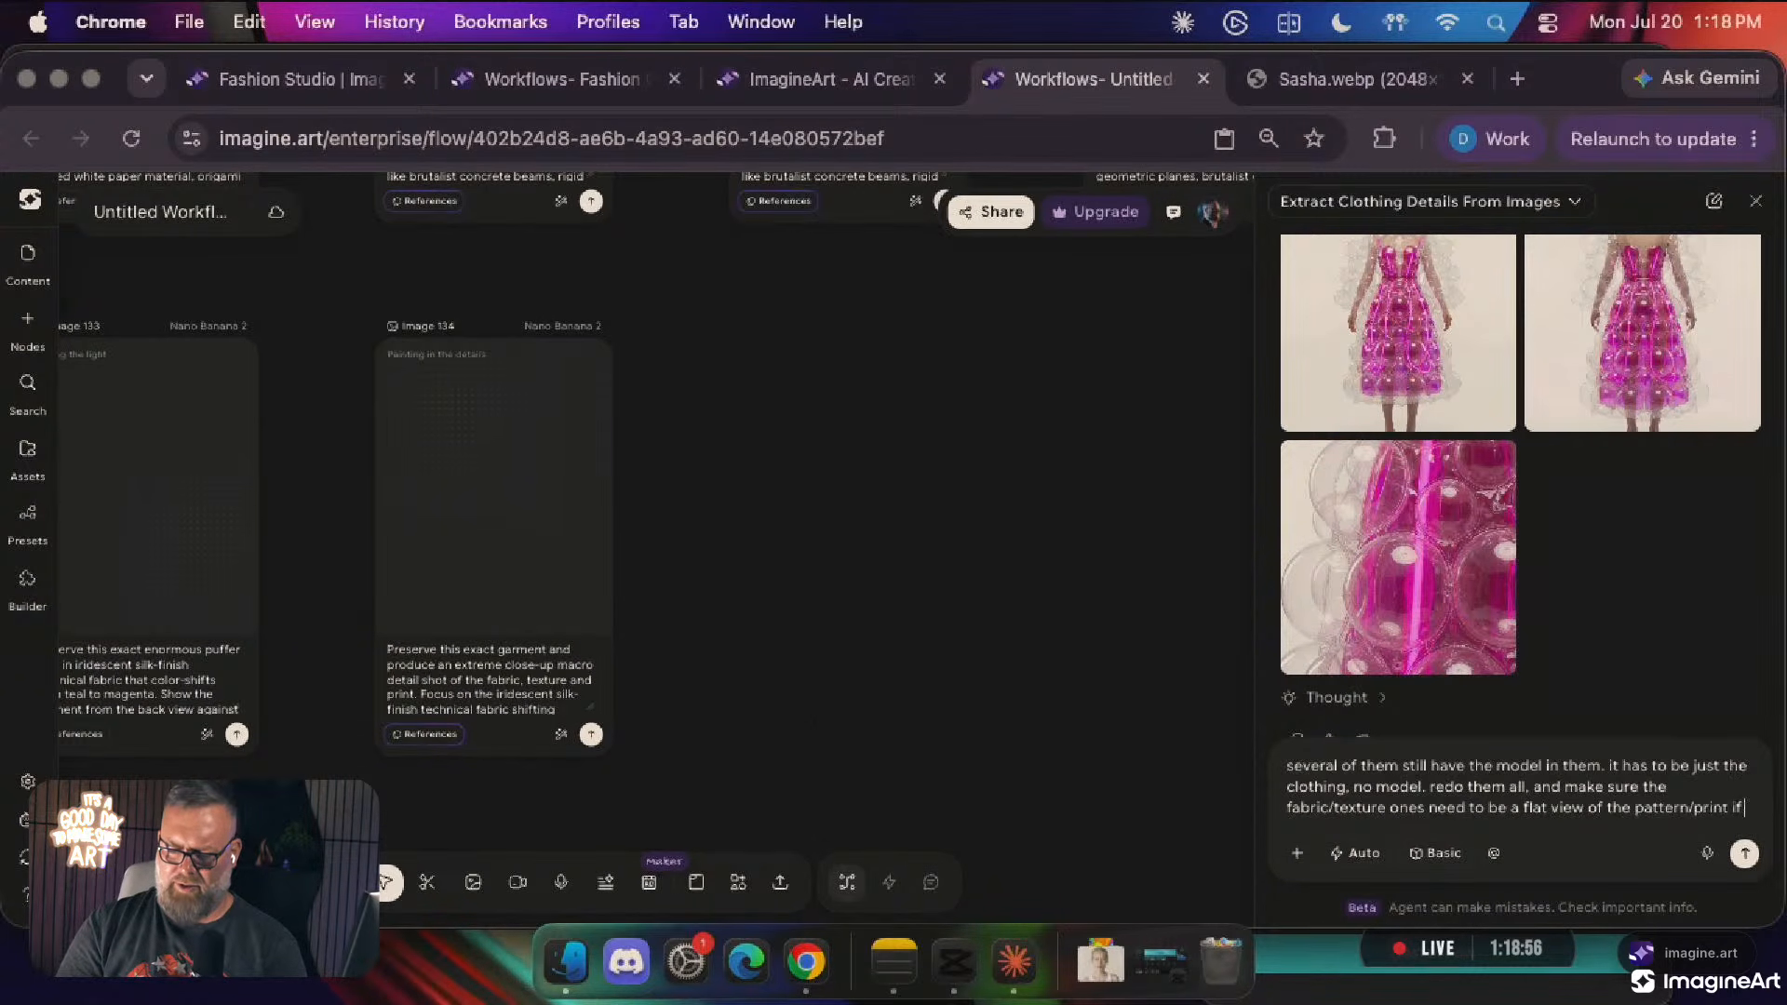
pyautogui.write(' there is one.')
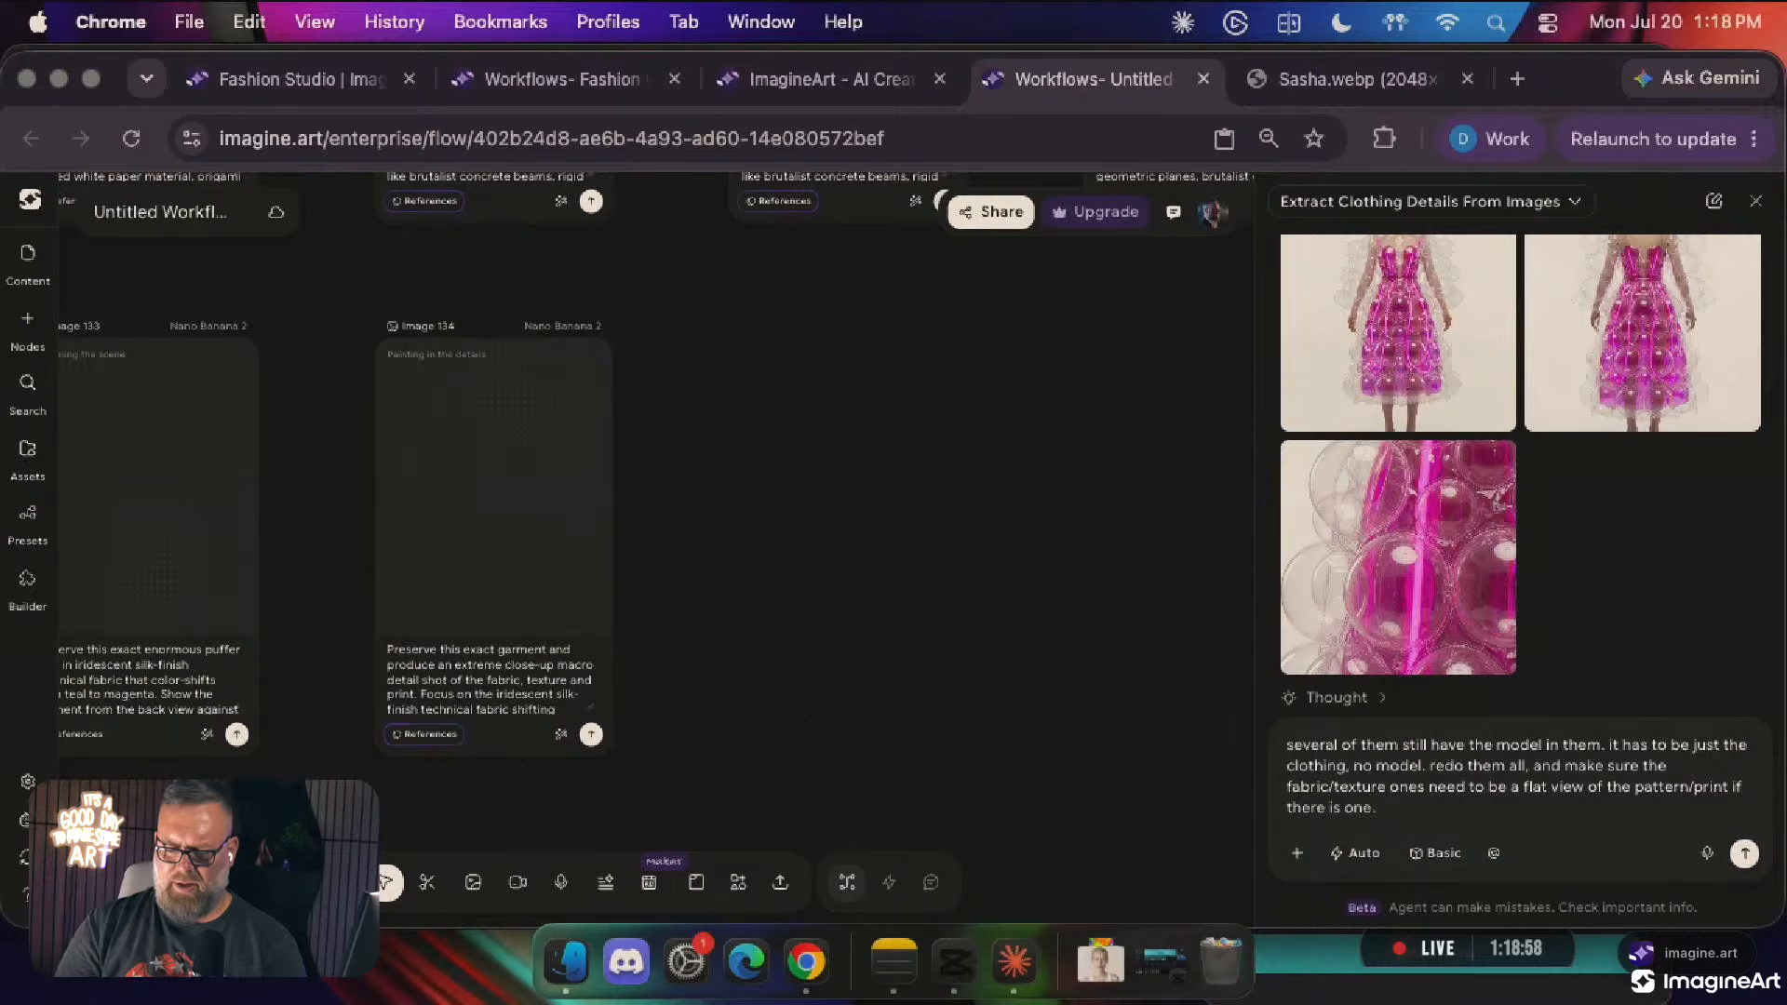
# Check the extracted bridal gown images and replace "flat view of the pattern/print if there is one." in the message with "fabric sample demo sheet."
pyautogui.scroll(-5, 586, 545)
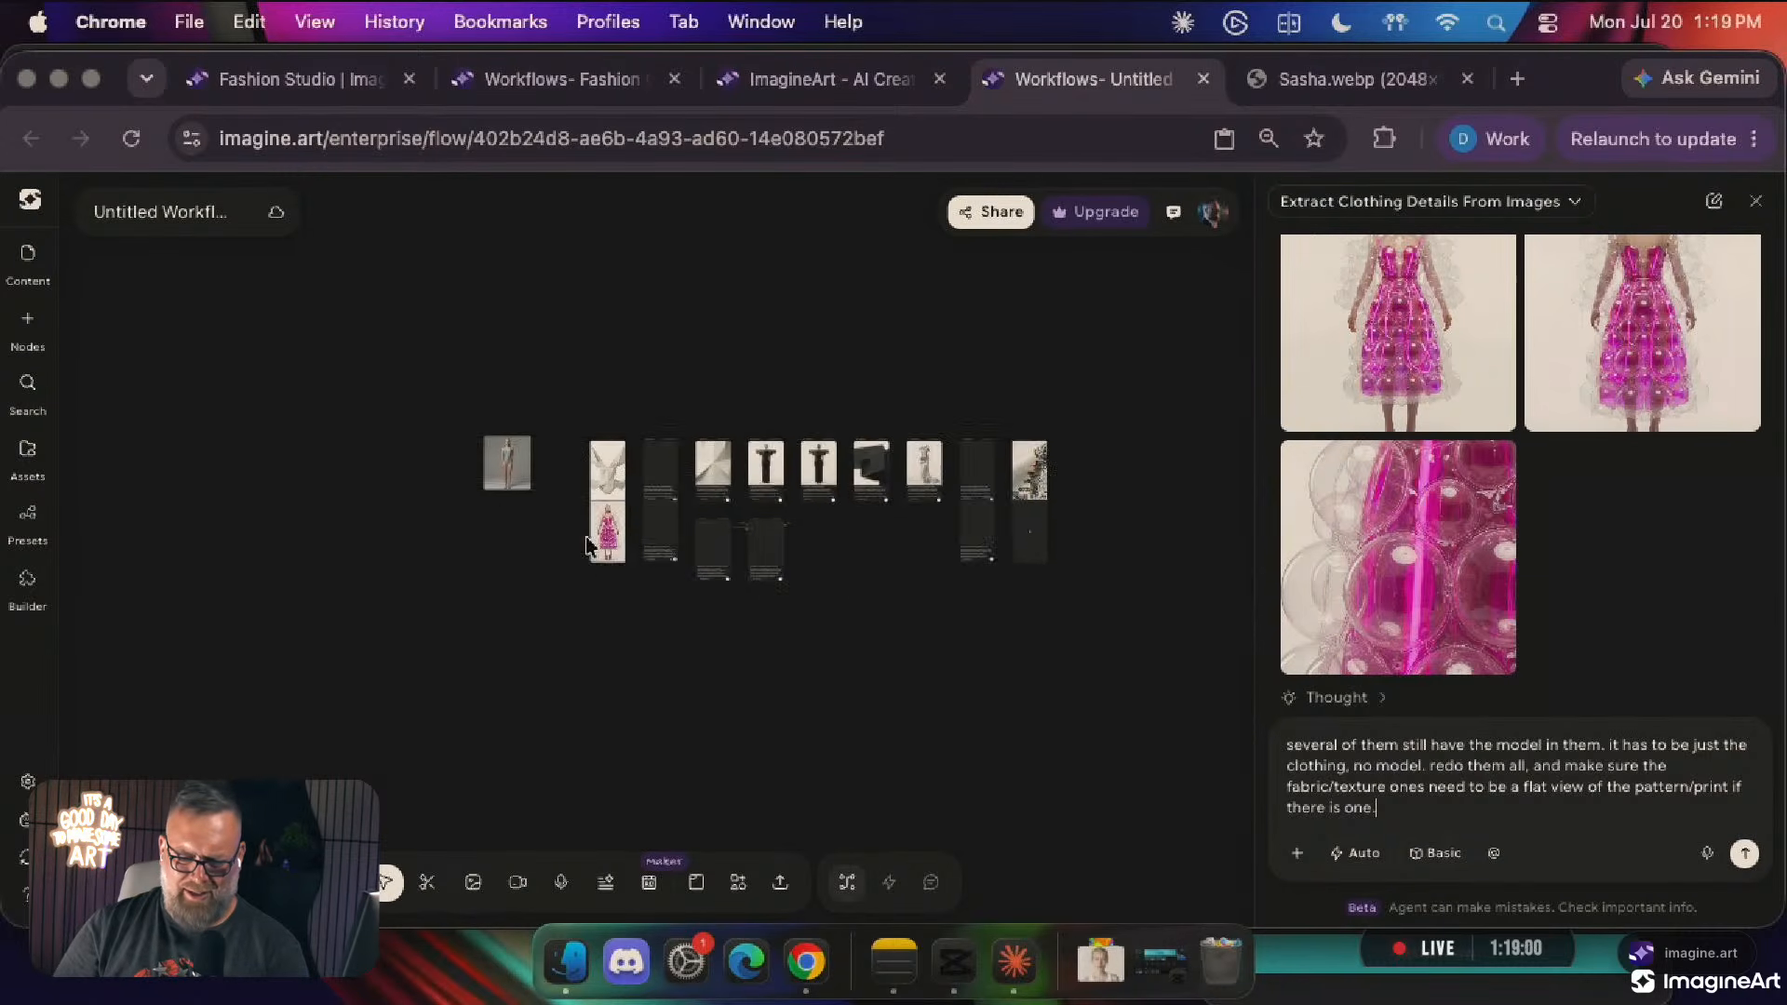
pyautogui.scroll(5, 735, 488)
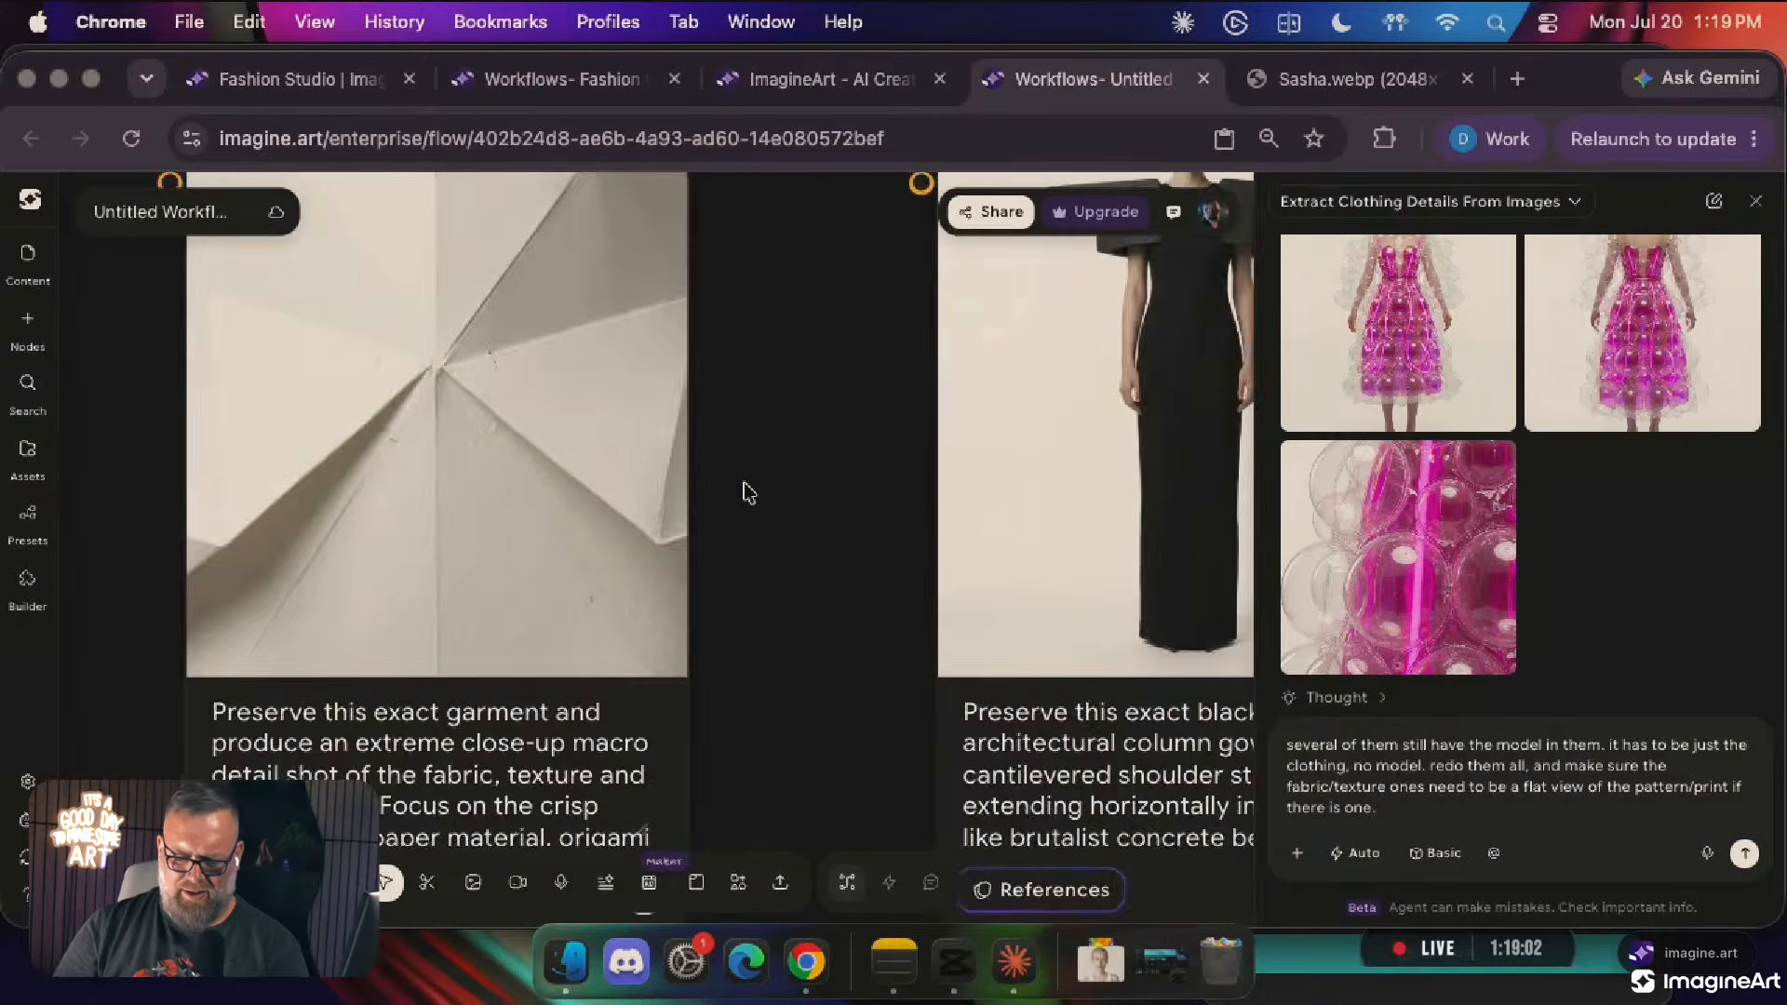
pyautogui.hscroll(15, 745, 492)
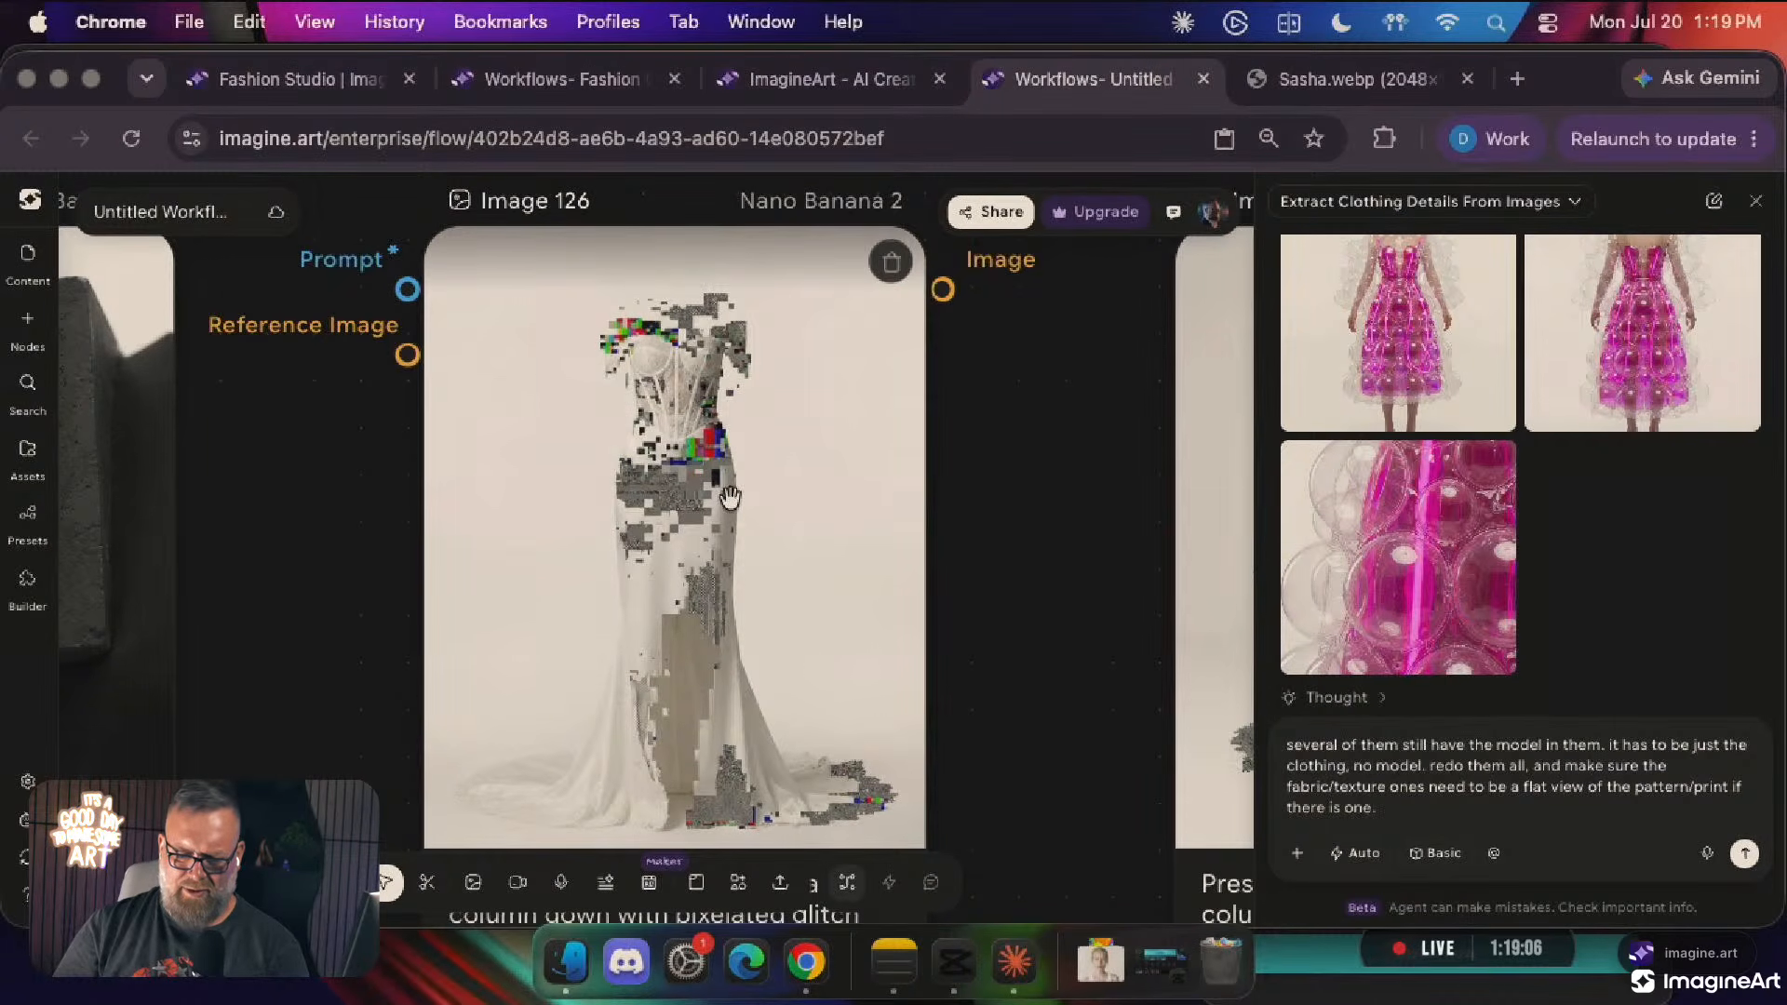
pyautogui.hscroll(10, 730, 498)
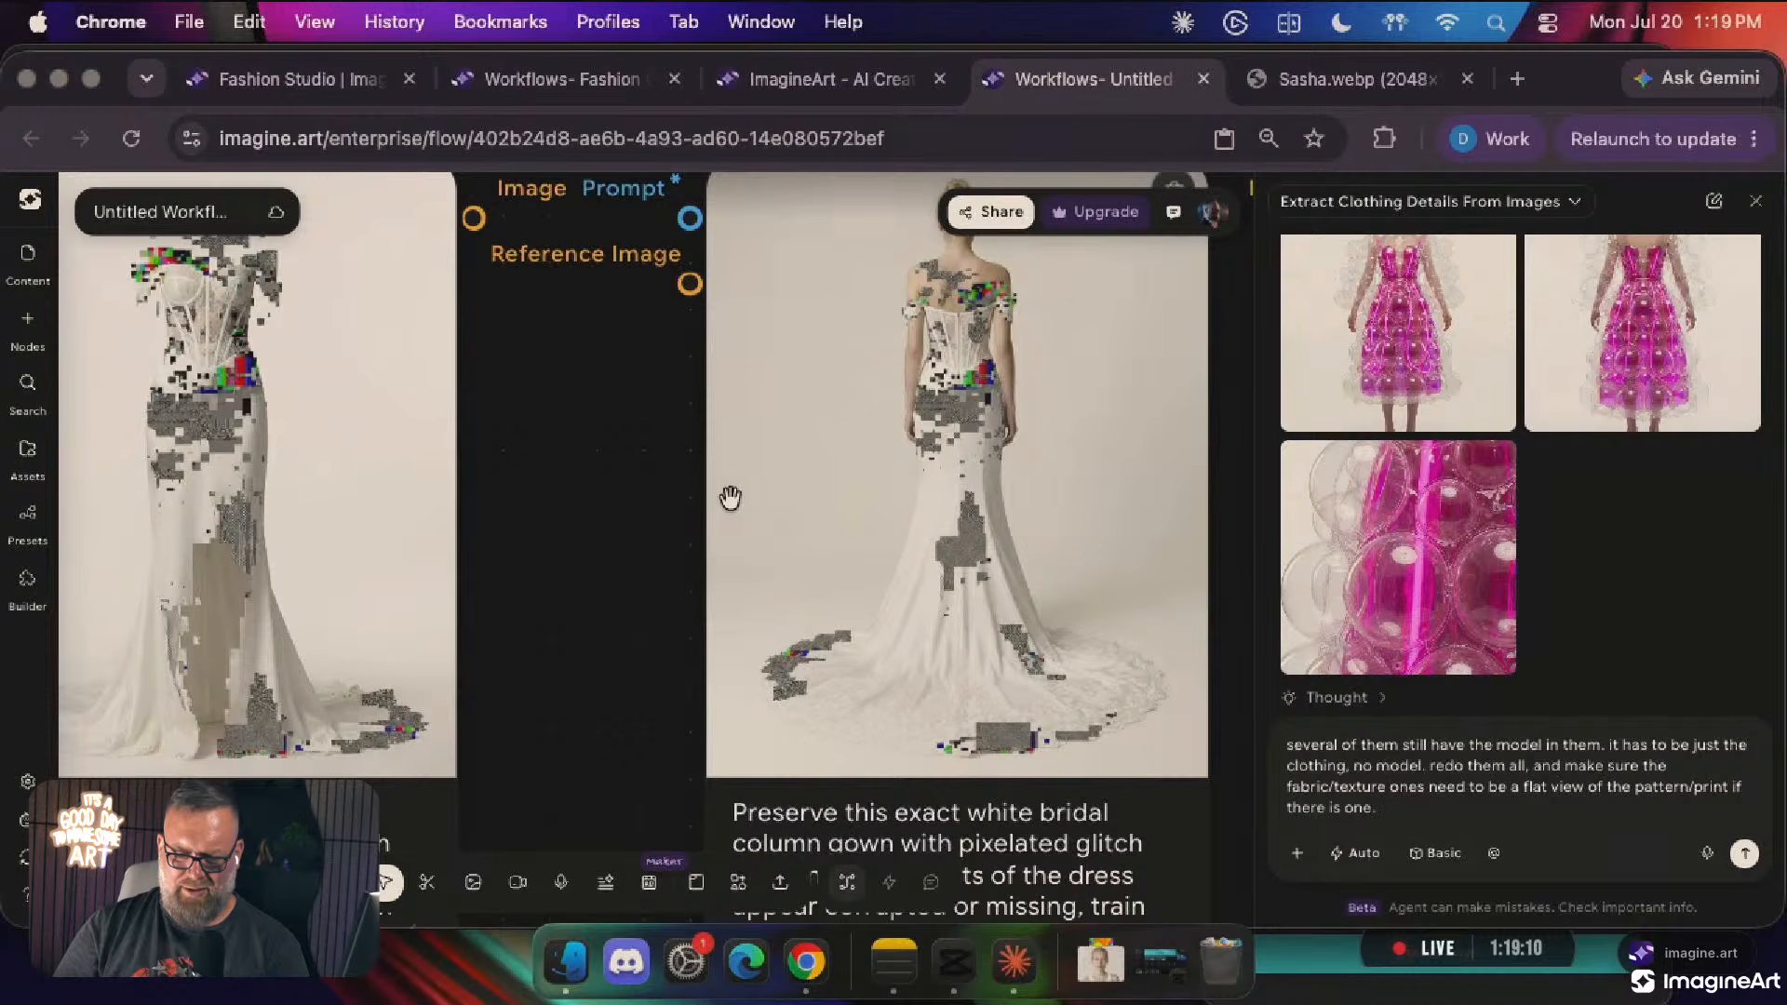
pyautogui.hscroll(10, 729, 498)
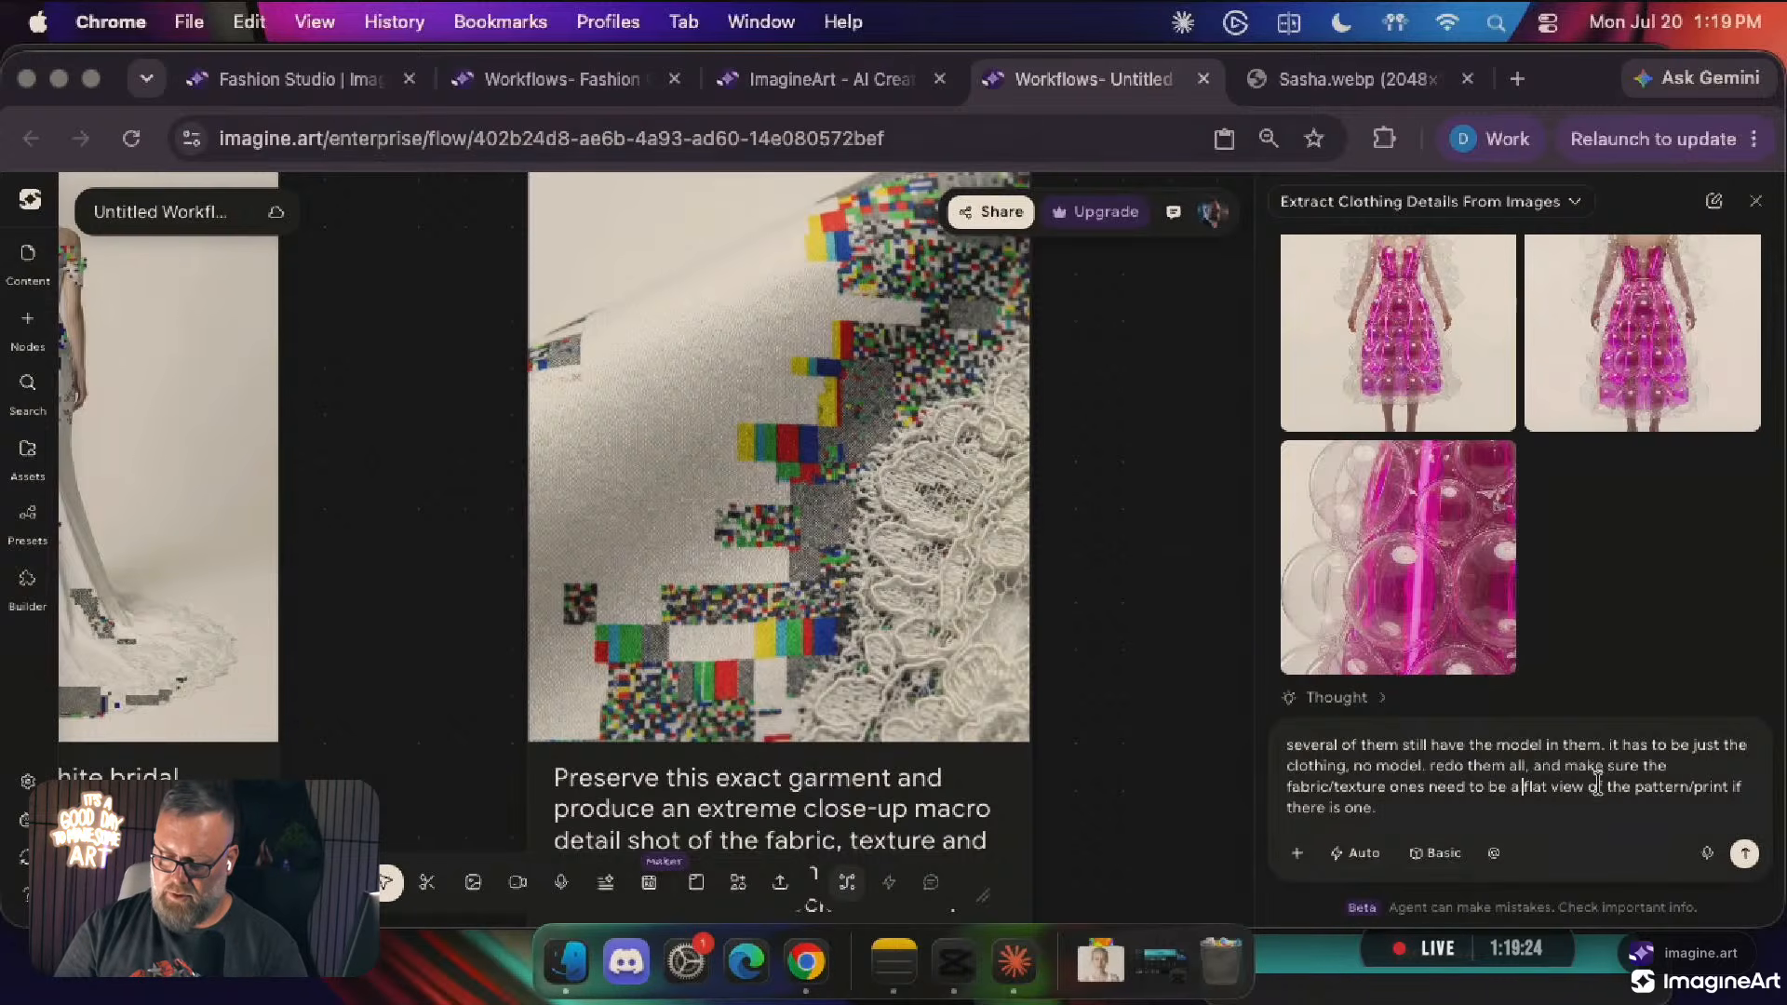
pyautogui.moveTo(1523, 787); pyautogui.dragTo(1523, 813)
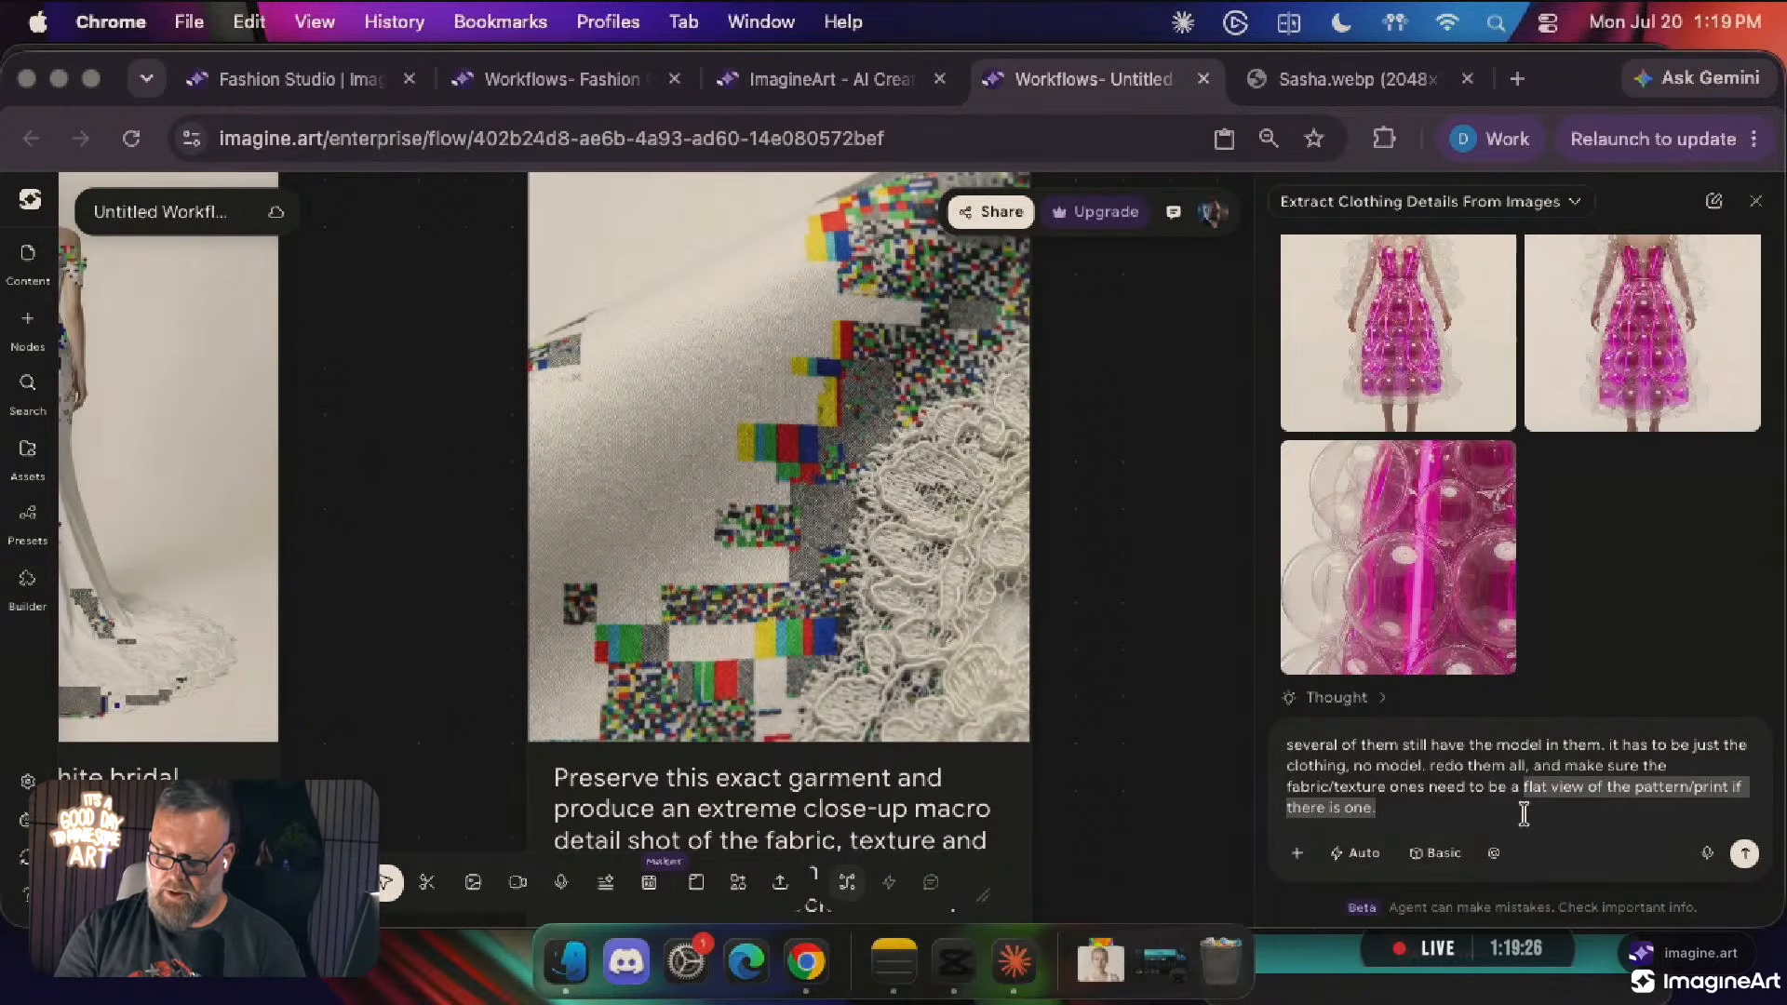
pyautogui.write('fabric sample demo sheet.')
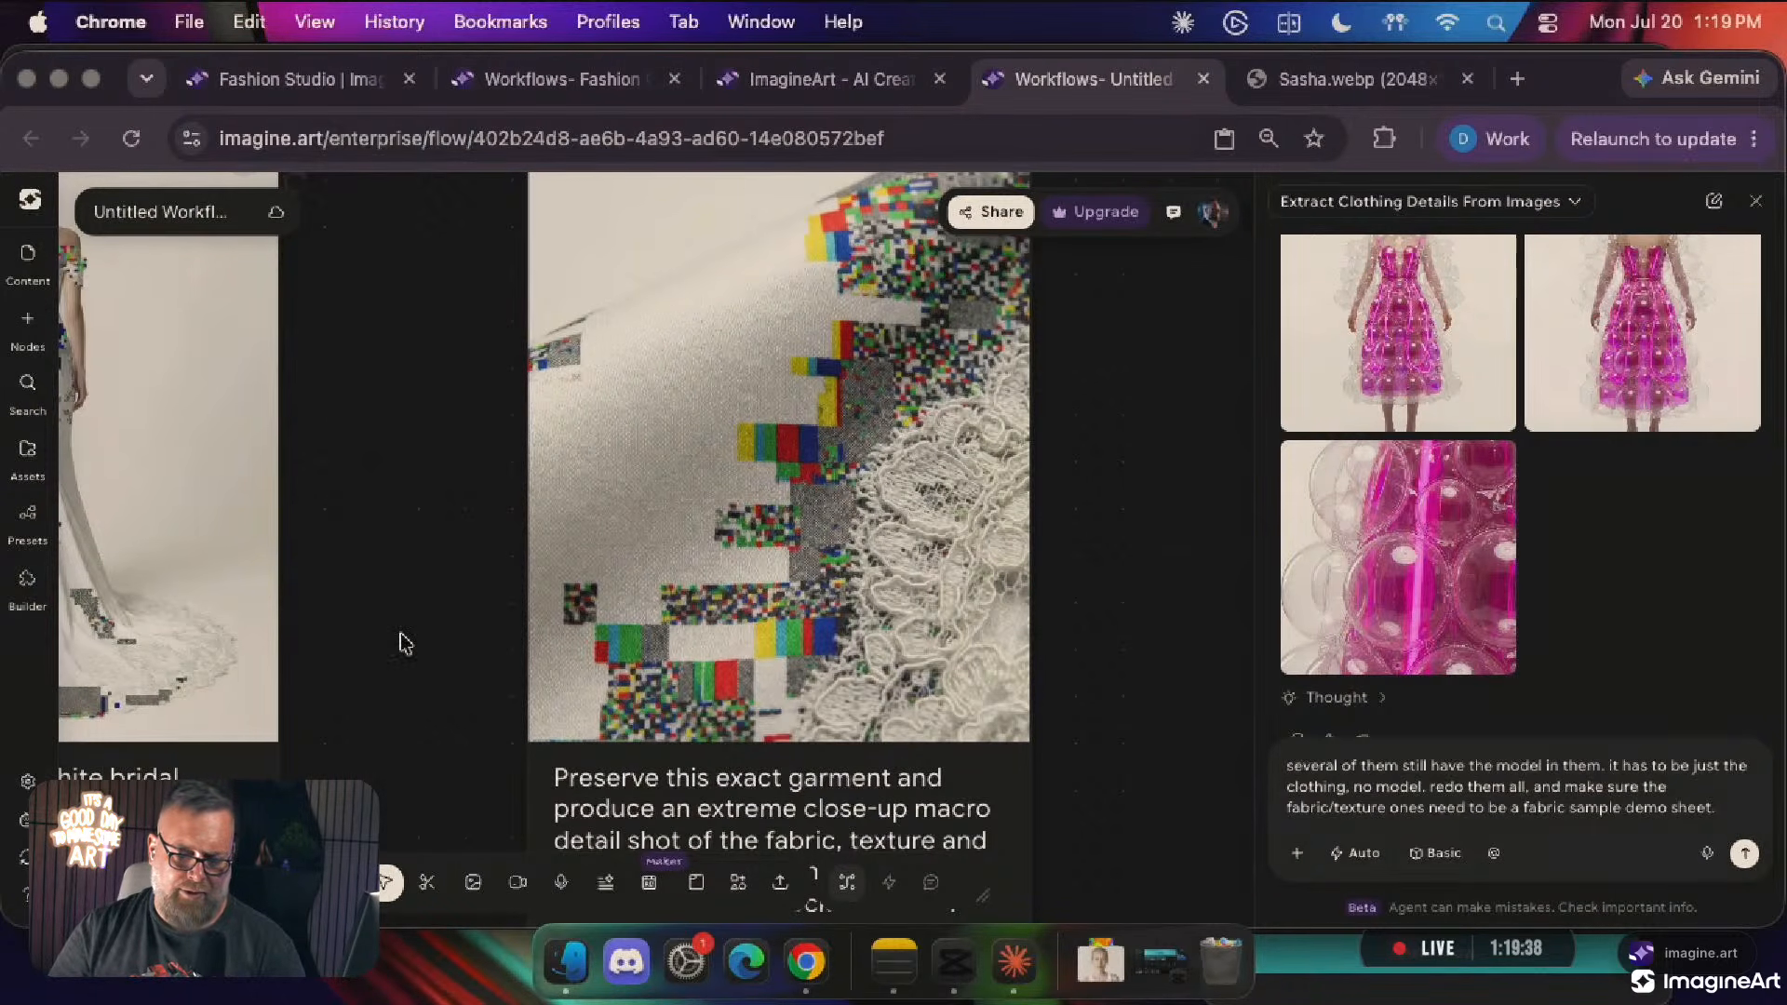
# Look over the extracted garments once more and send the revised redo request to the agent
pyautogui.hscroll(-10, 400, 641)
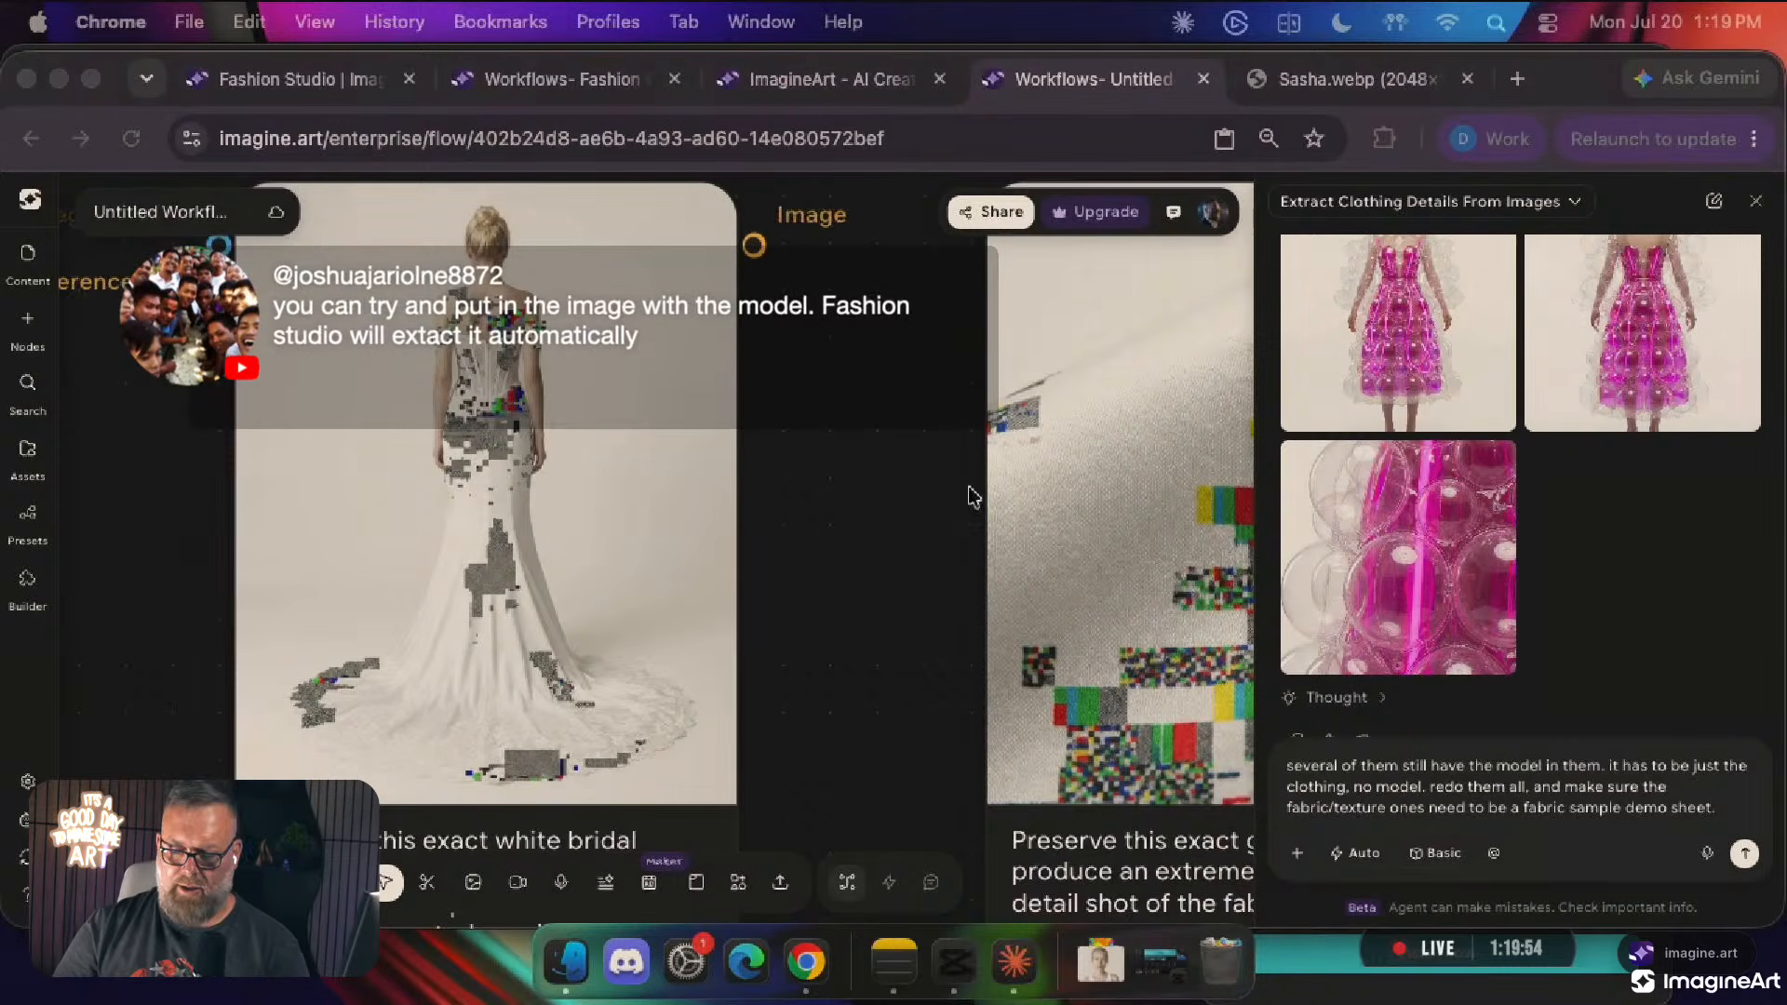
pyautogui.click(873, 423)
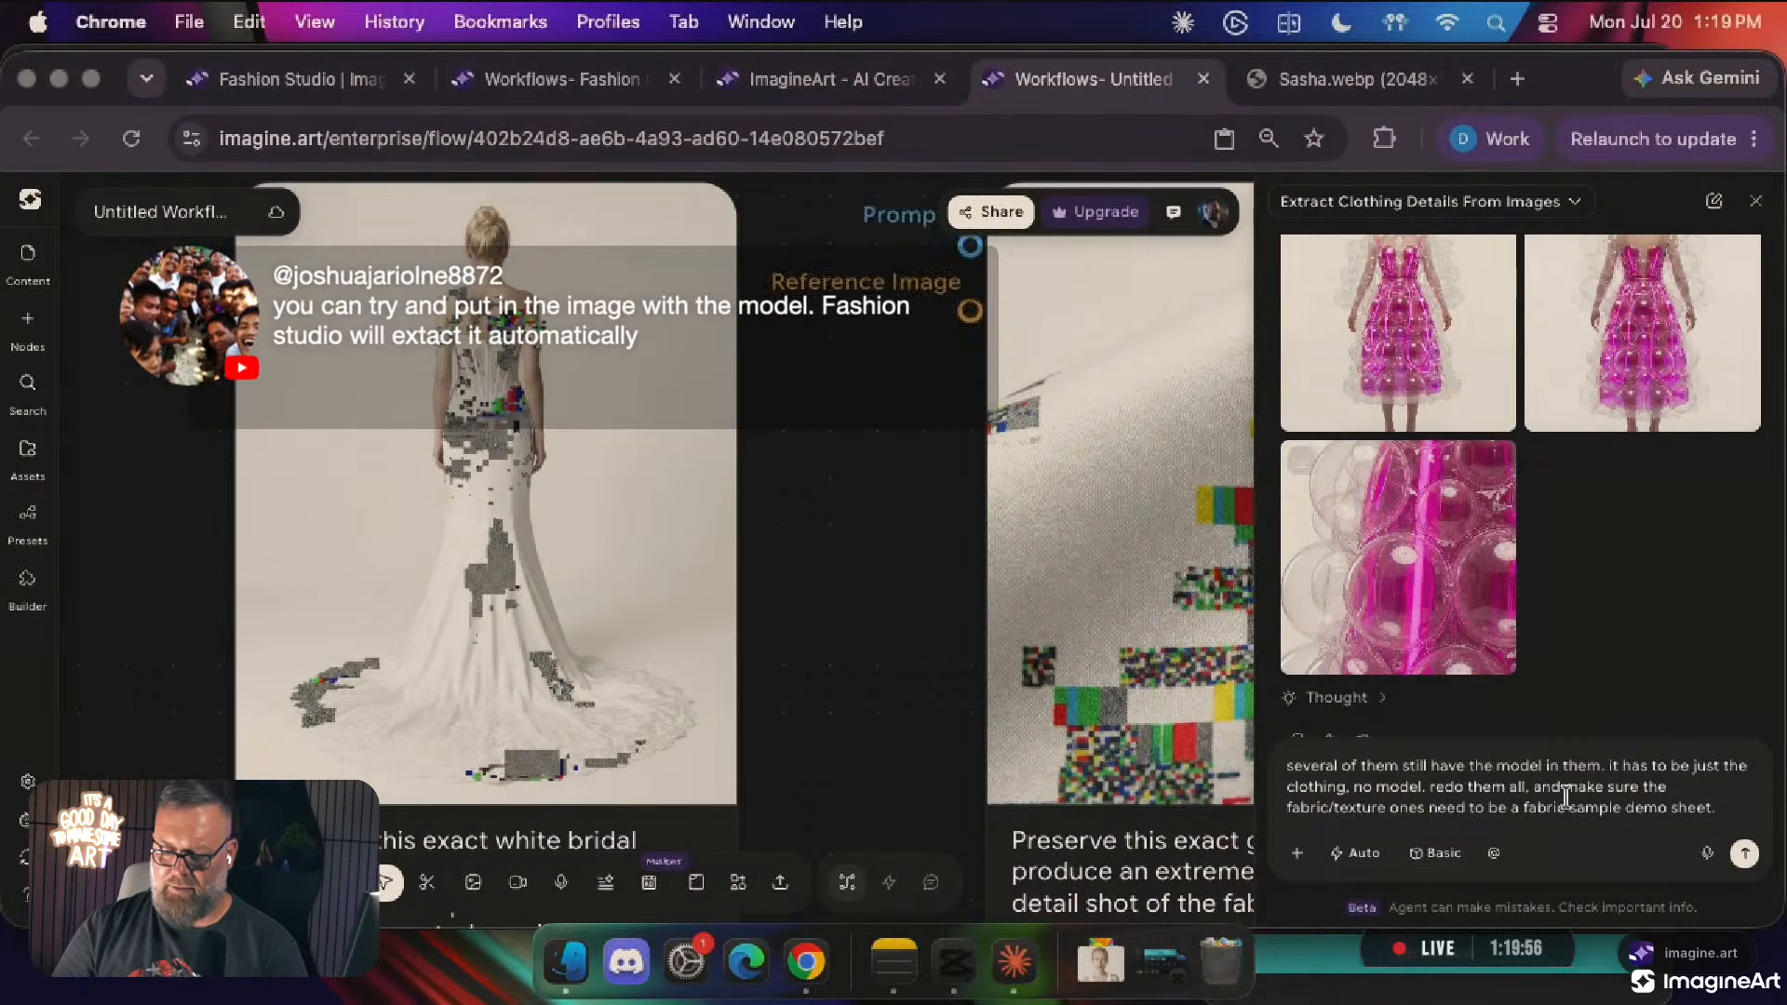
pyautogui.scroll(-5, 834, 519)
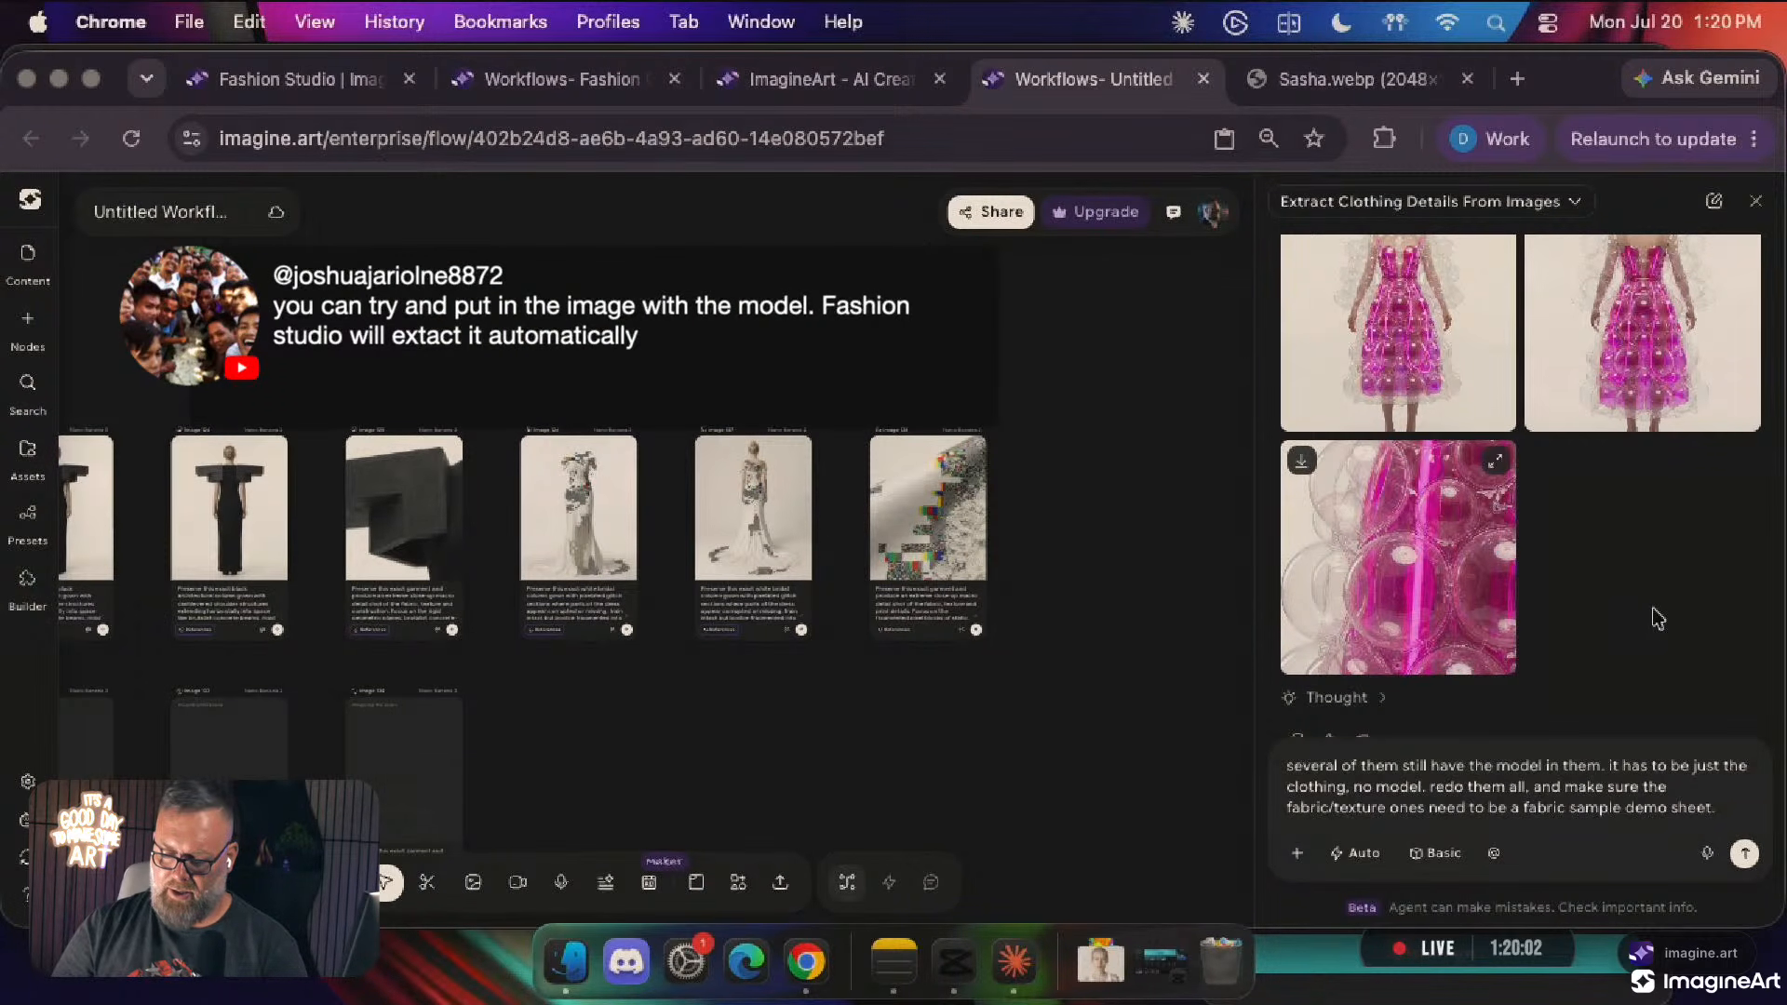
pyautogui.click(1745, 853)
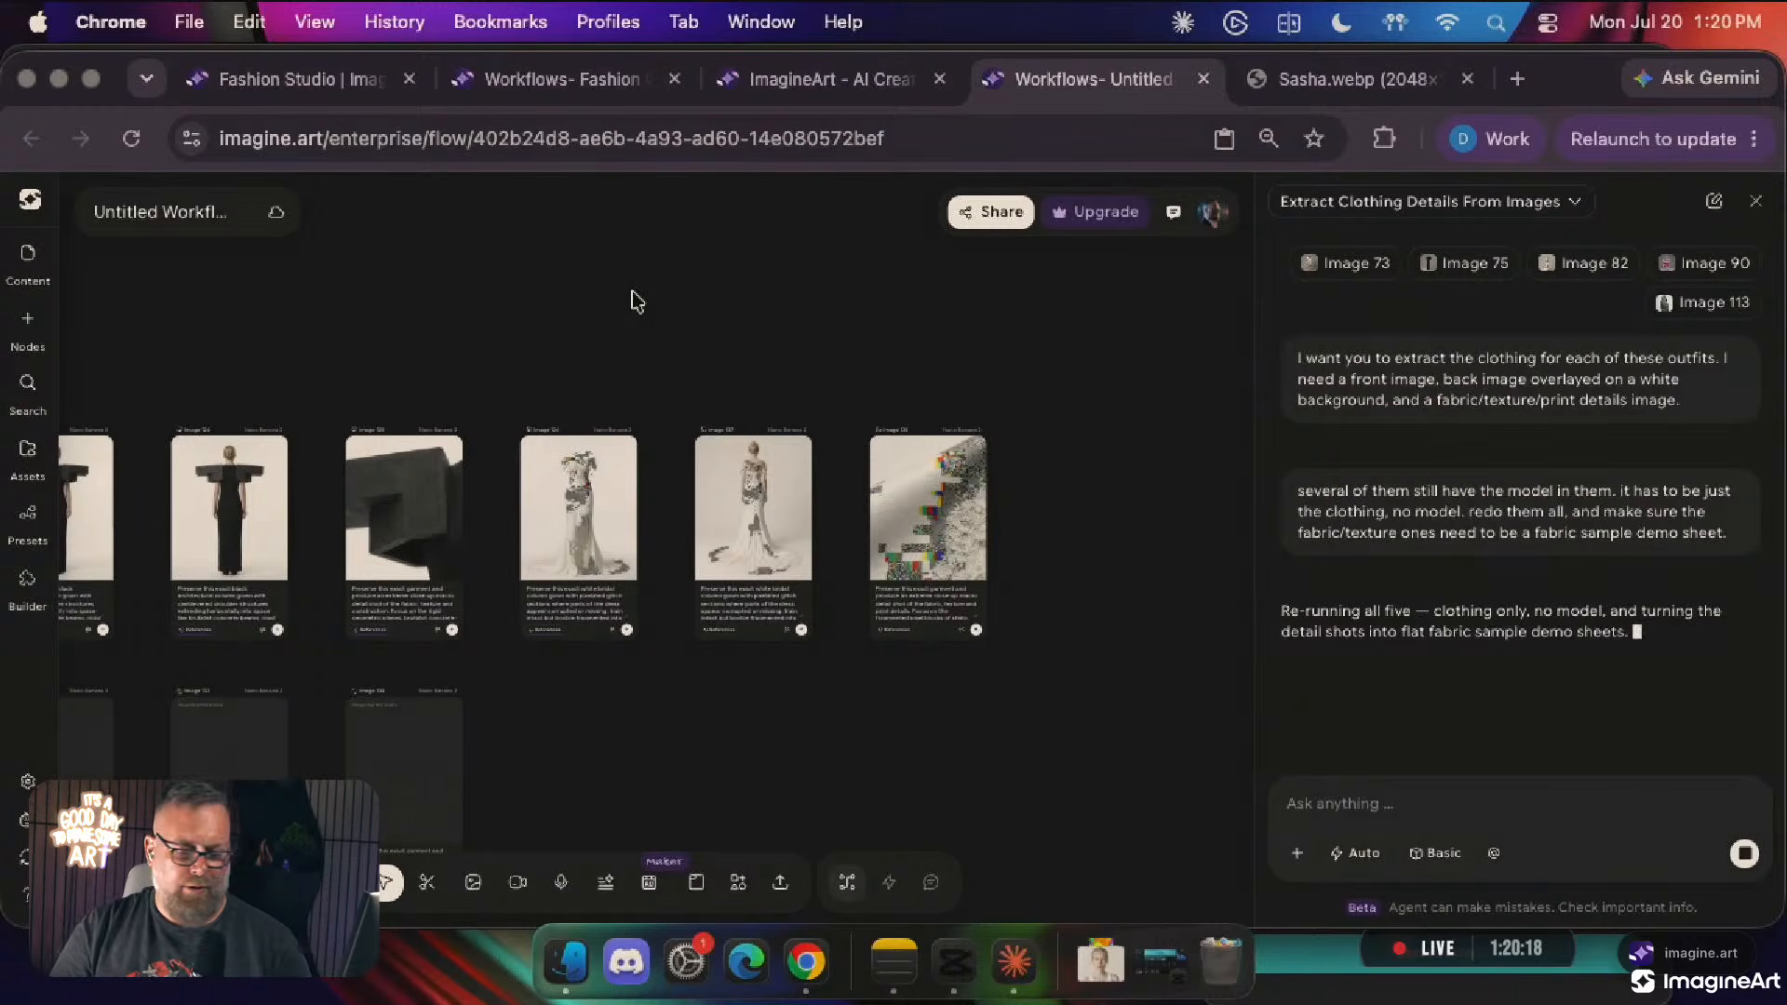
# Look over the canvas for the agent's new clothing-only image generations below the first extraction row
pyautogui.hscroll(-3, 637, 301)
pyautogui.click(663, 467)
pyautogui.click(610, 284)
pyautogui.scroll(-10, 611, 284)
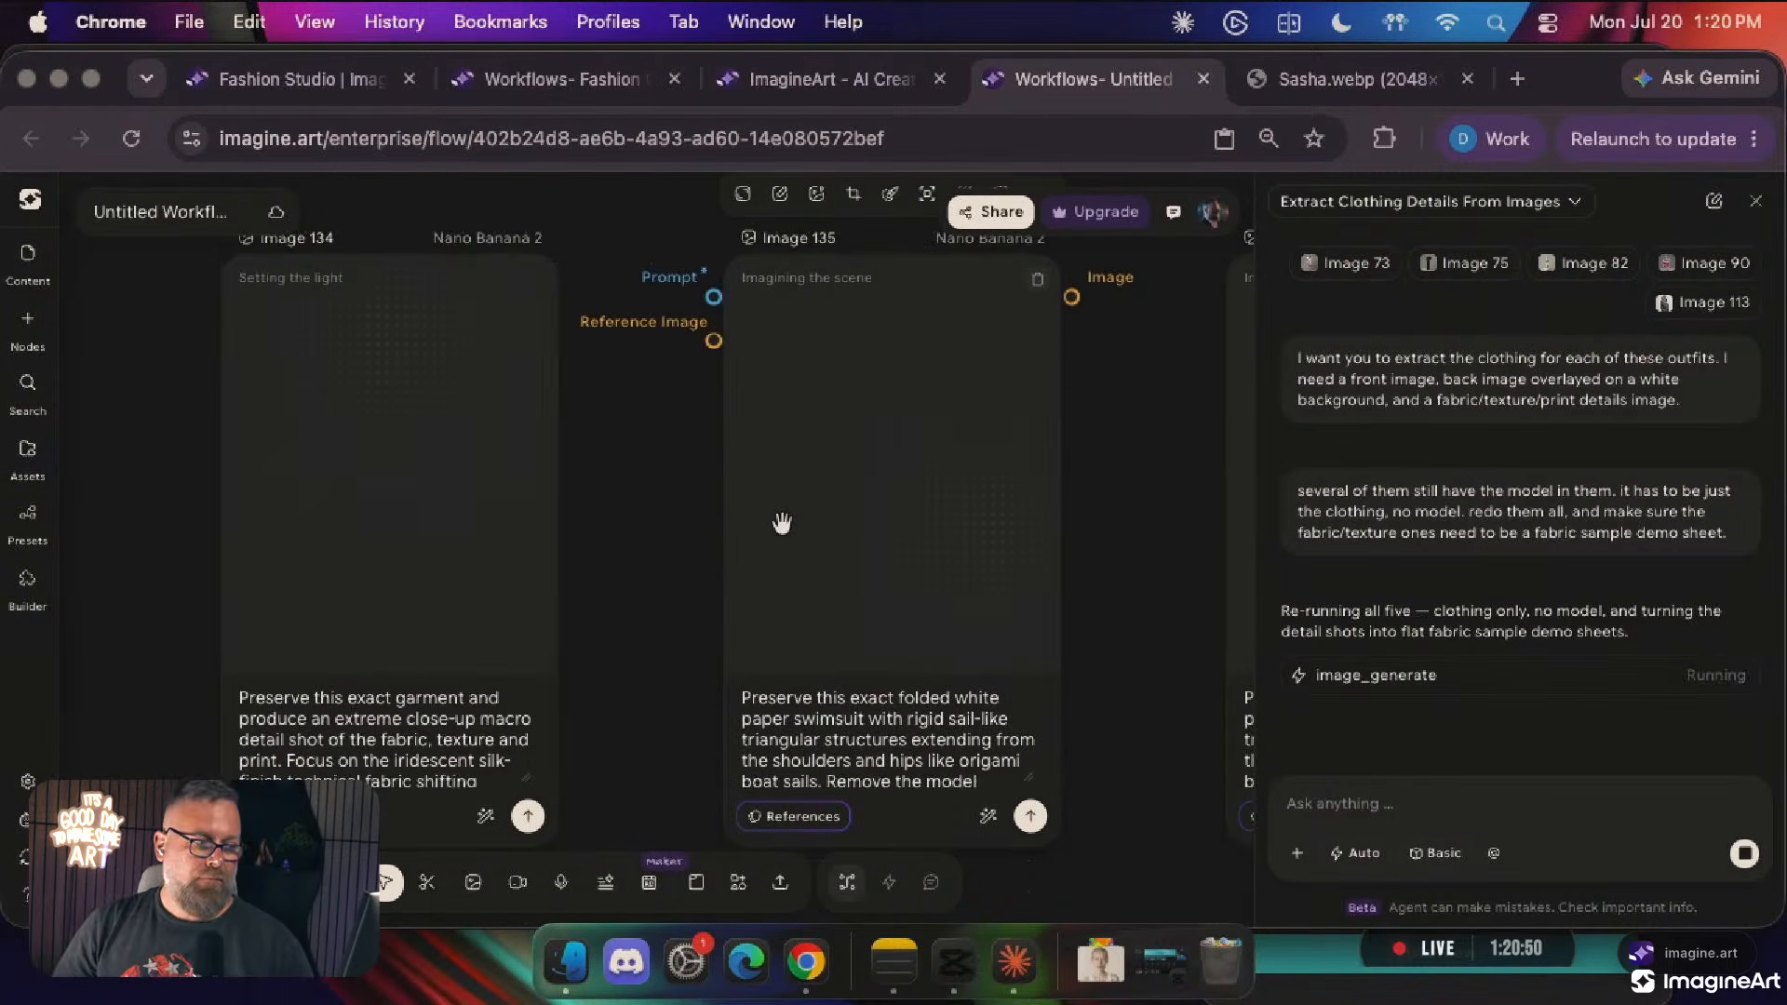
pyautogui.scroll(-2, 782, 523)
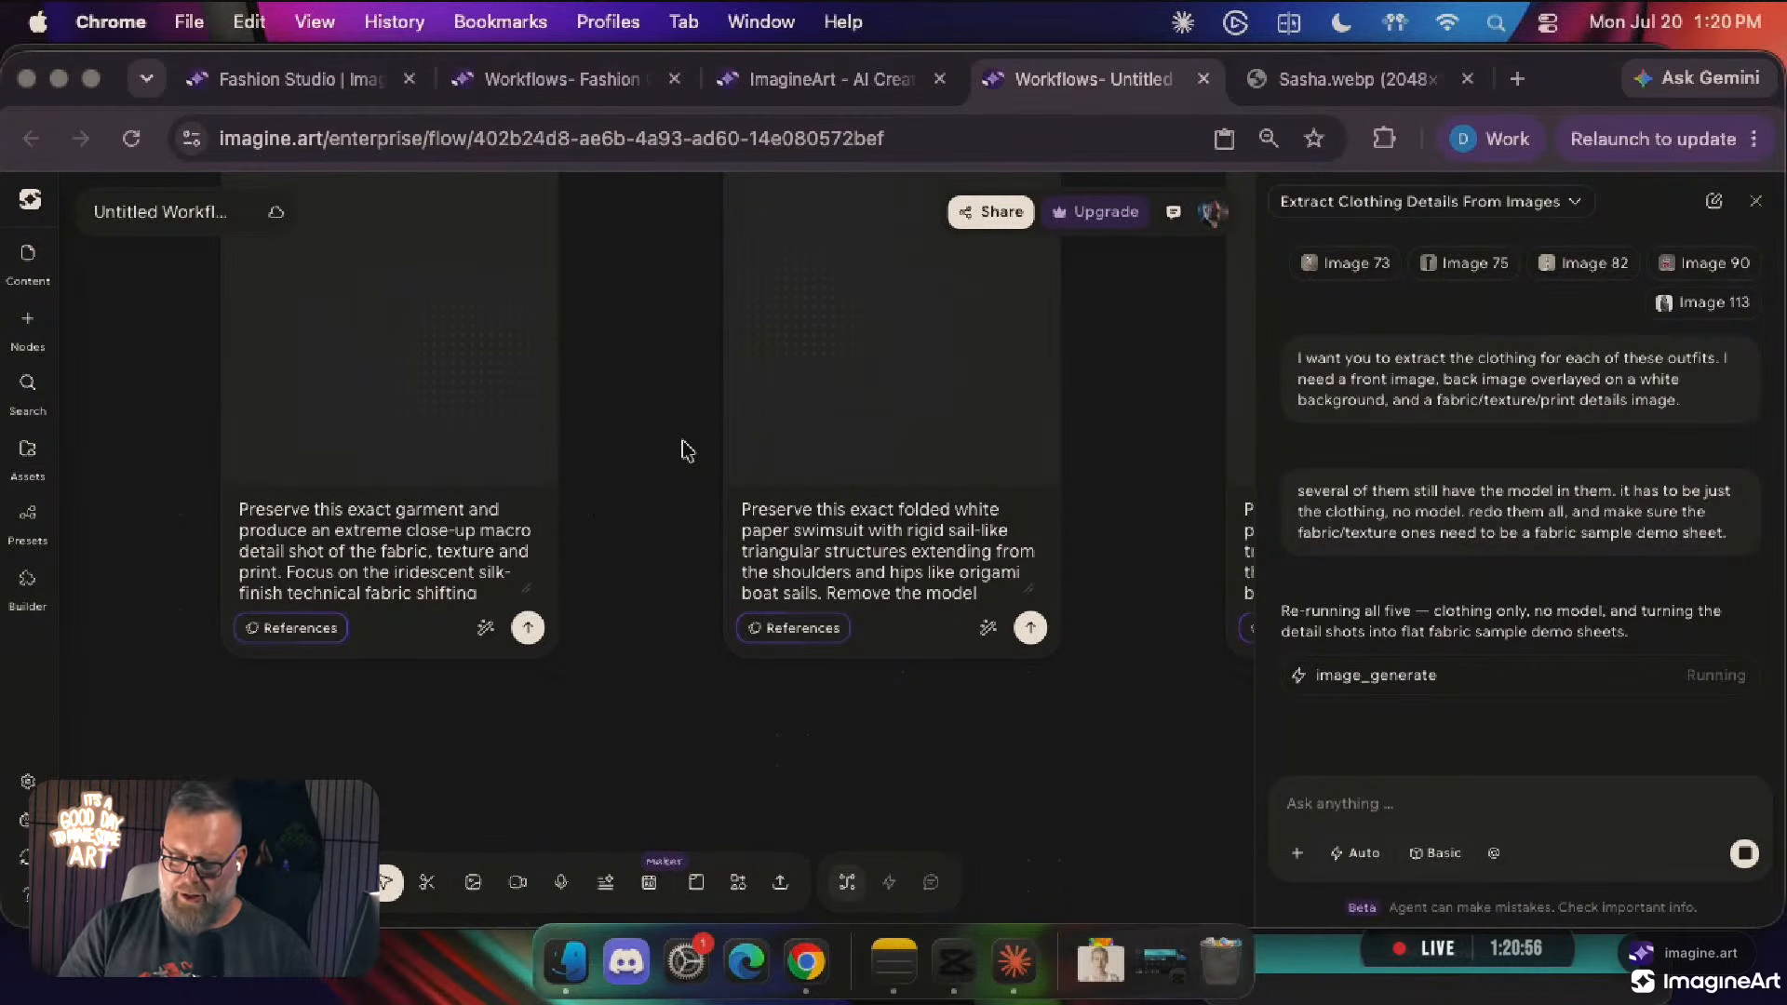
pyautogui.scroll(-5, 687, 450)
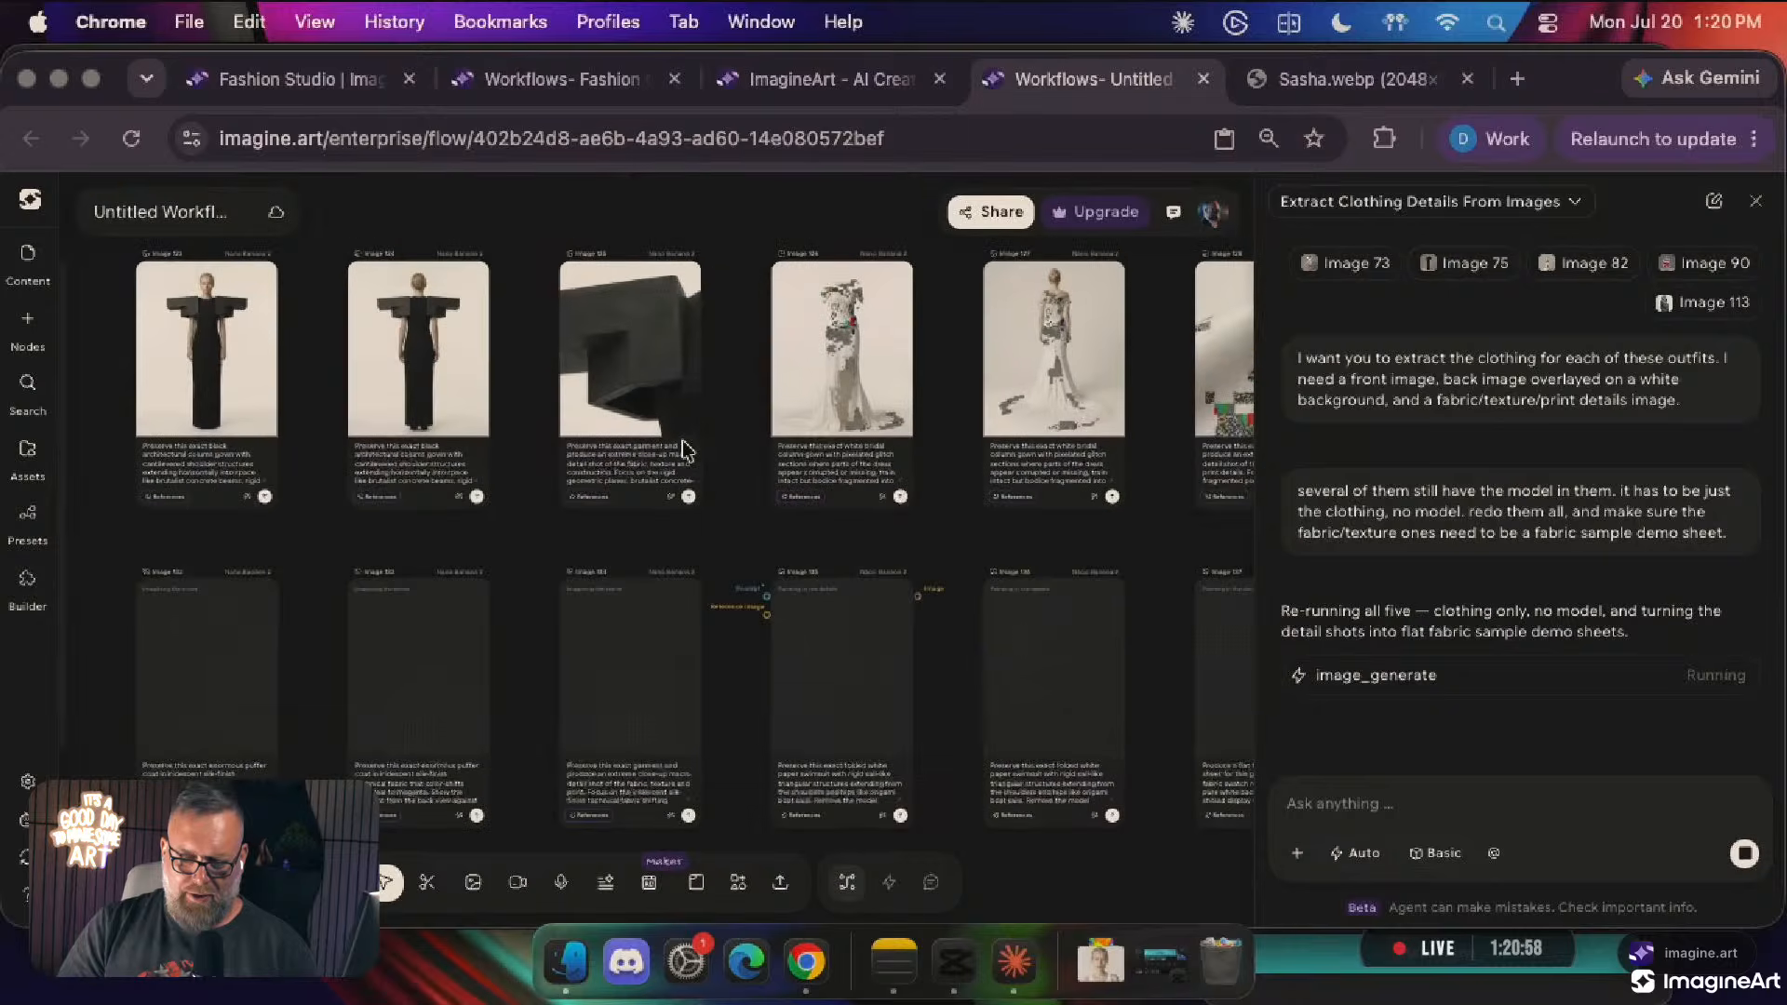
# Examine the enlarged fabric sample sheet of the folded white paper swimsuit from the agent's reply and close it
pyautogui.scroll(-4, 751, 562)
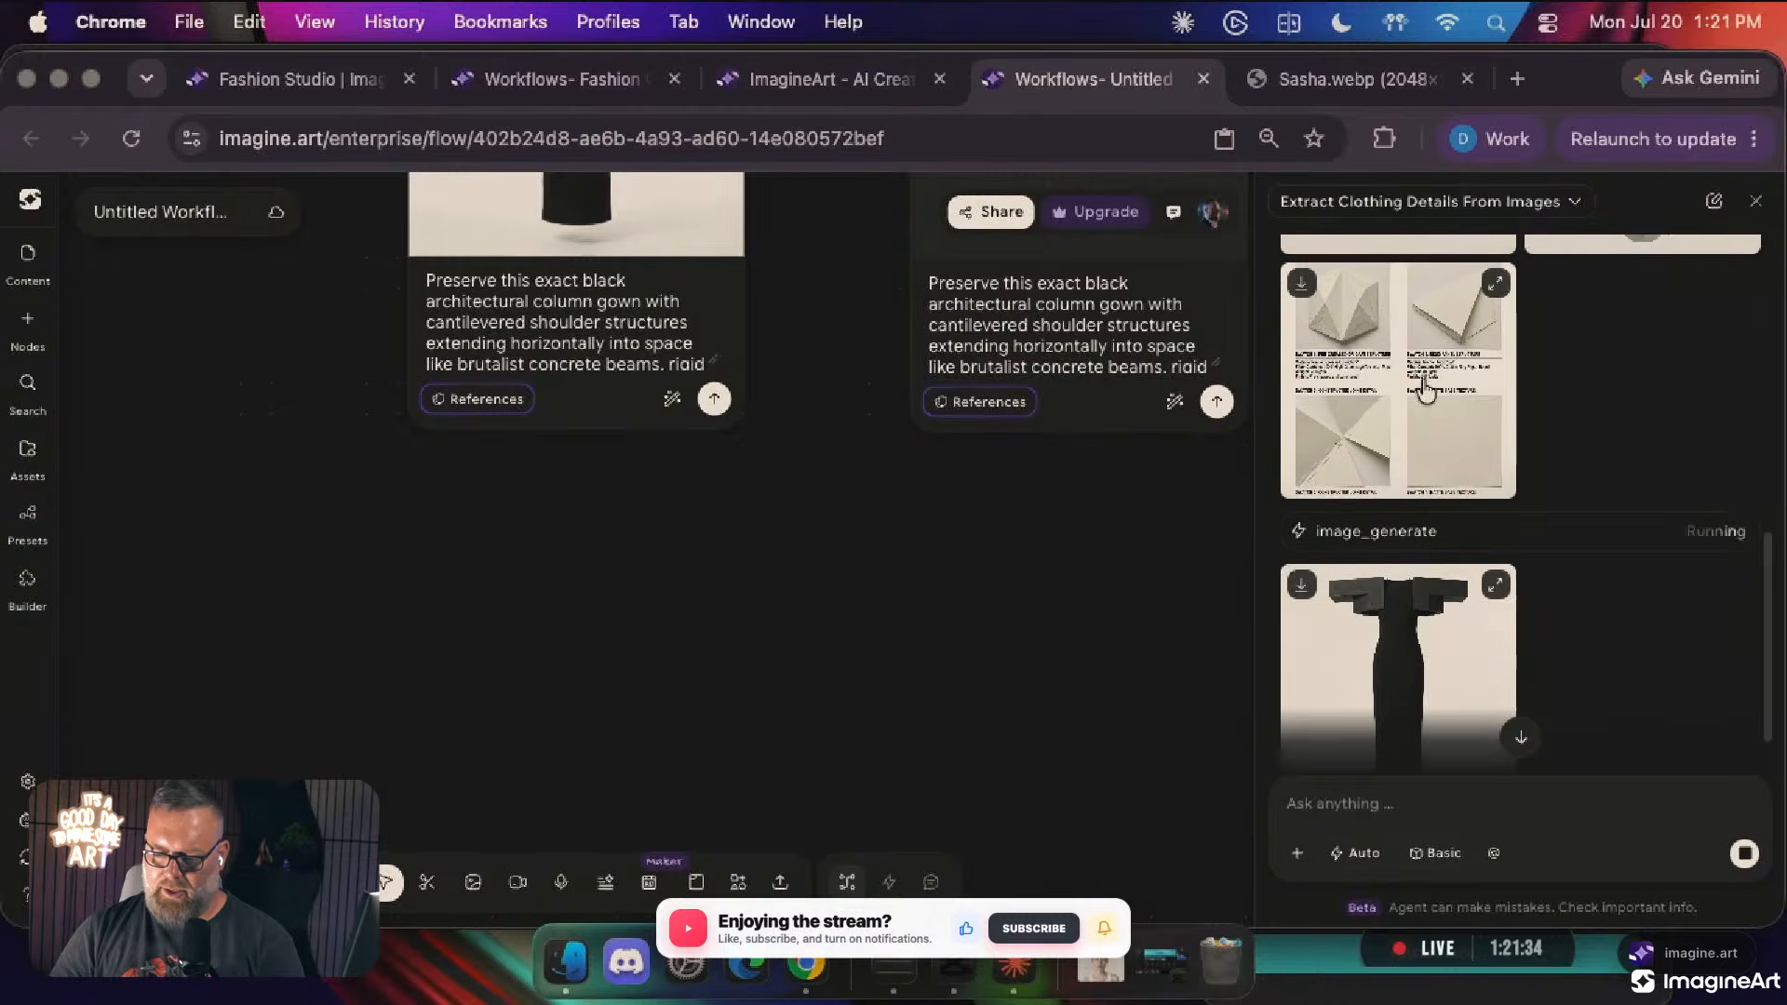
pyautogui.click(1381, 391)
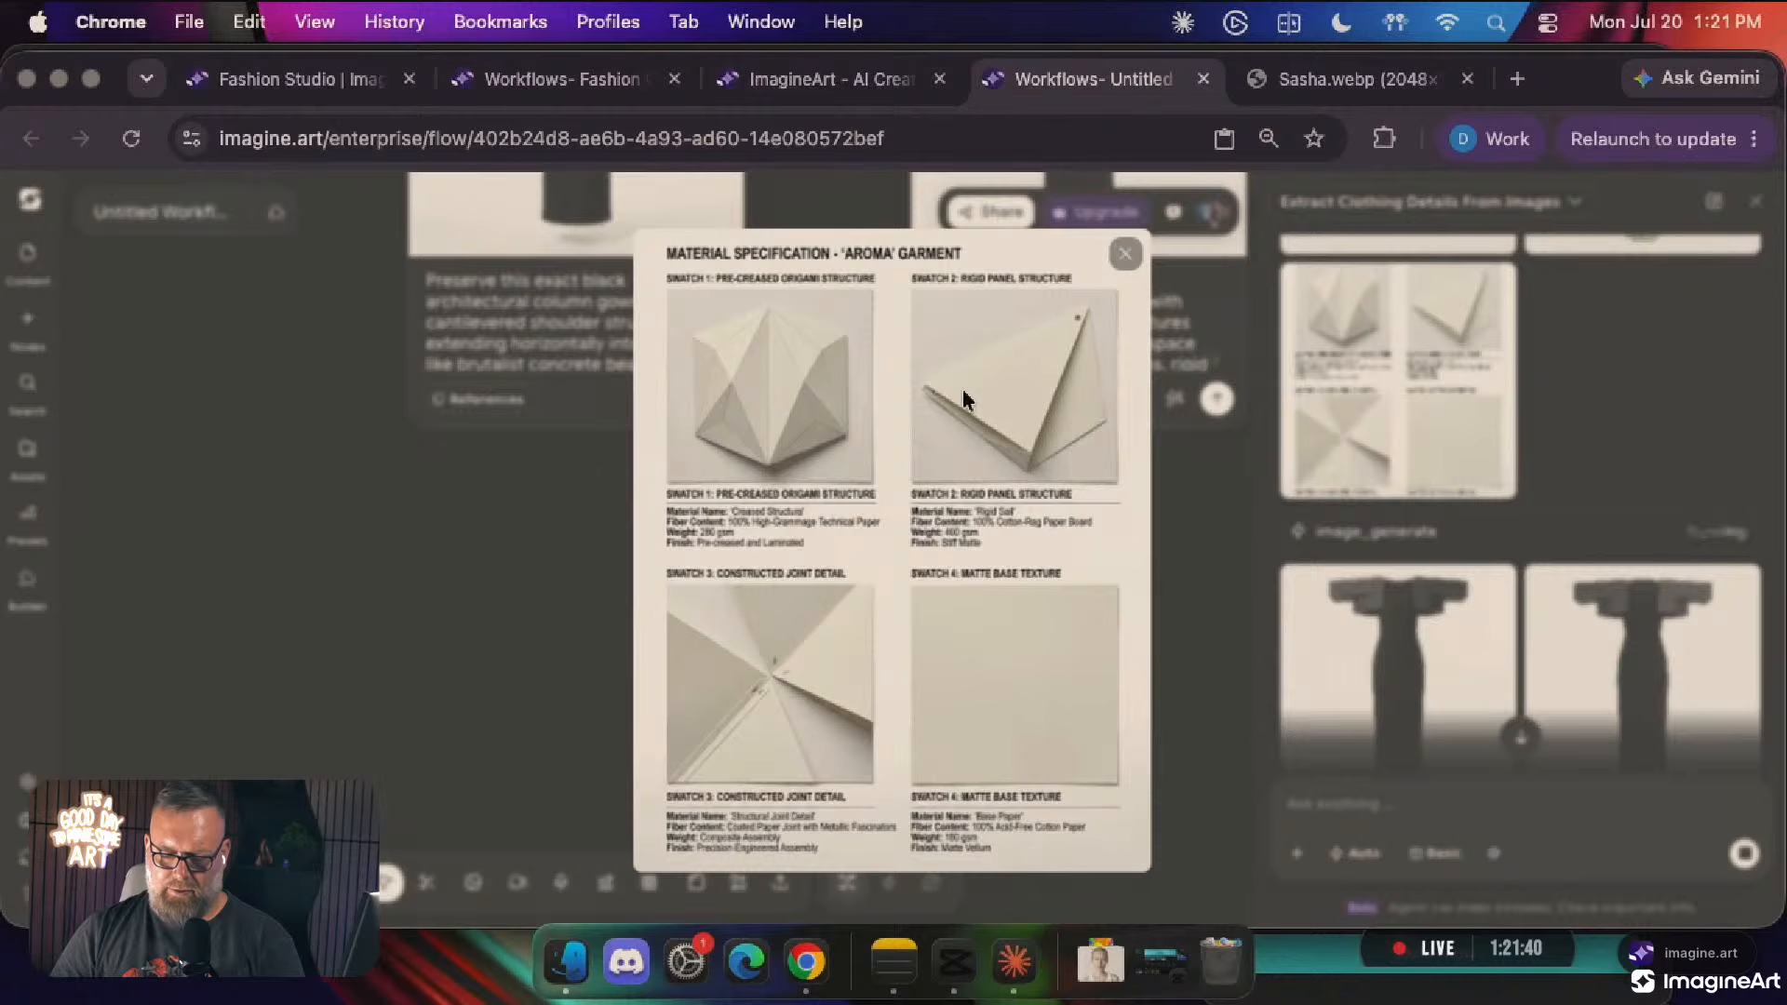
pyautogui.click(1126, 253)
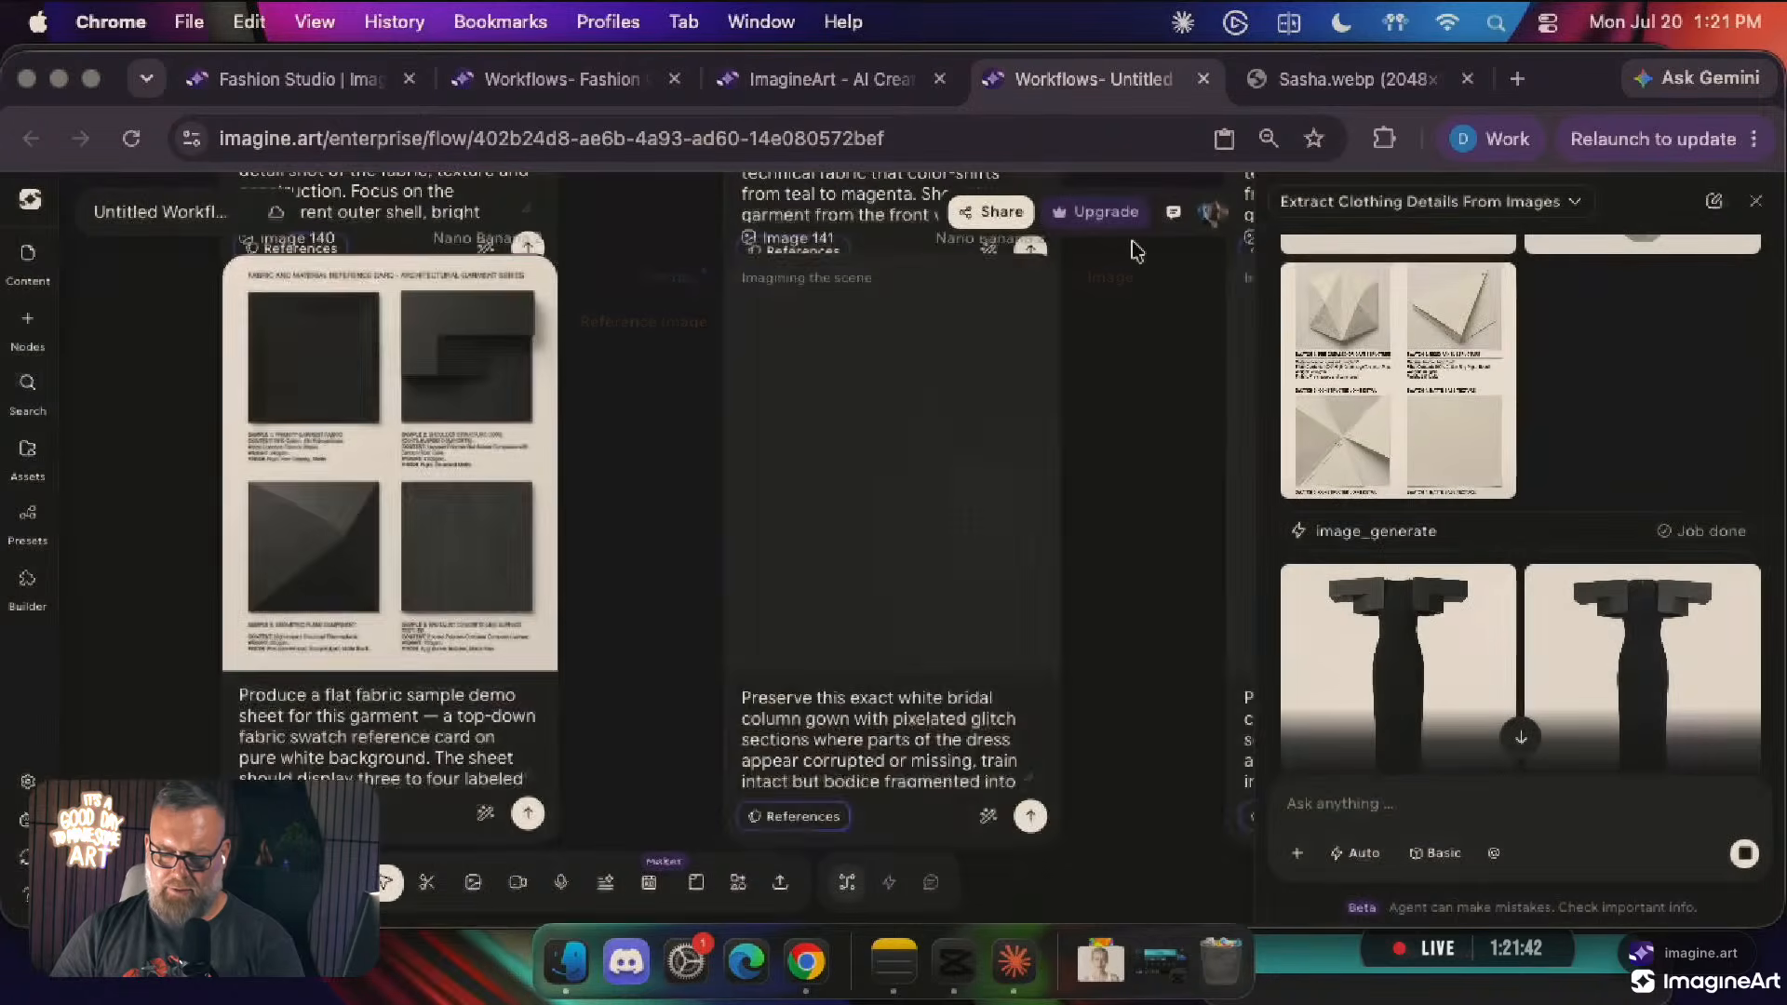
# Browse the regenerated swimsuit images in the agent's reply and enlarge the front view without the model
pyautogui.scroll(5, 1571, 447)
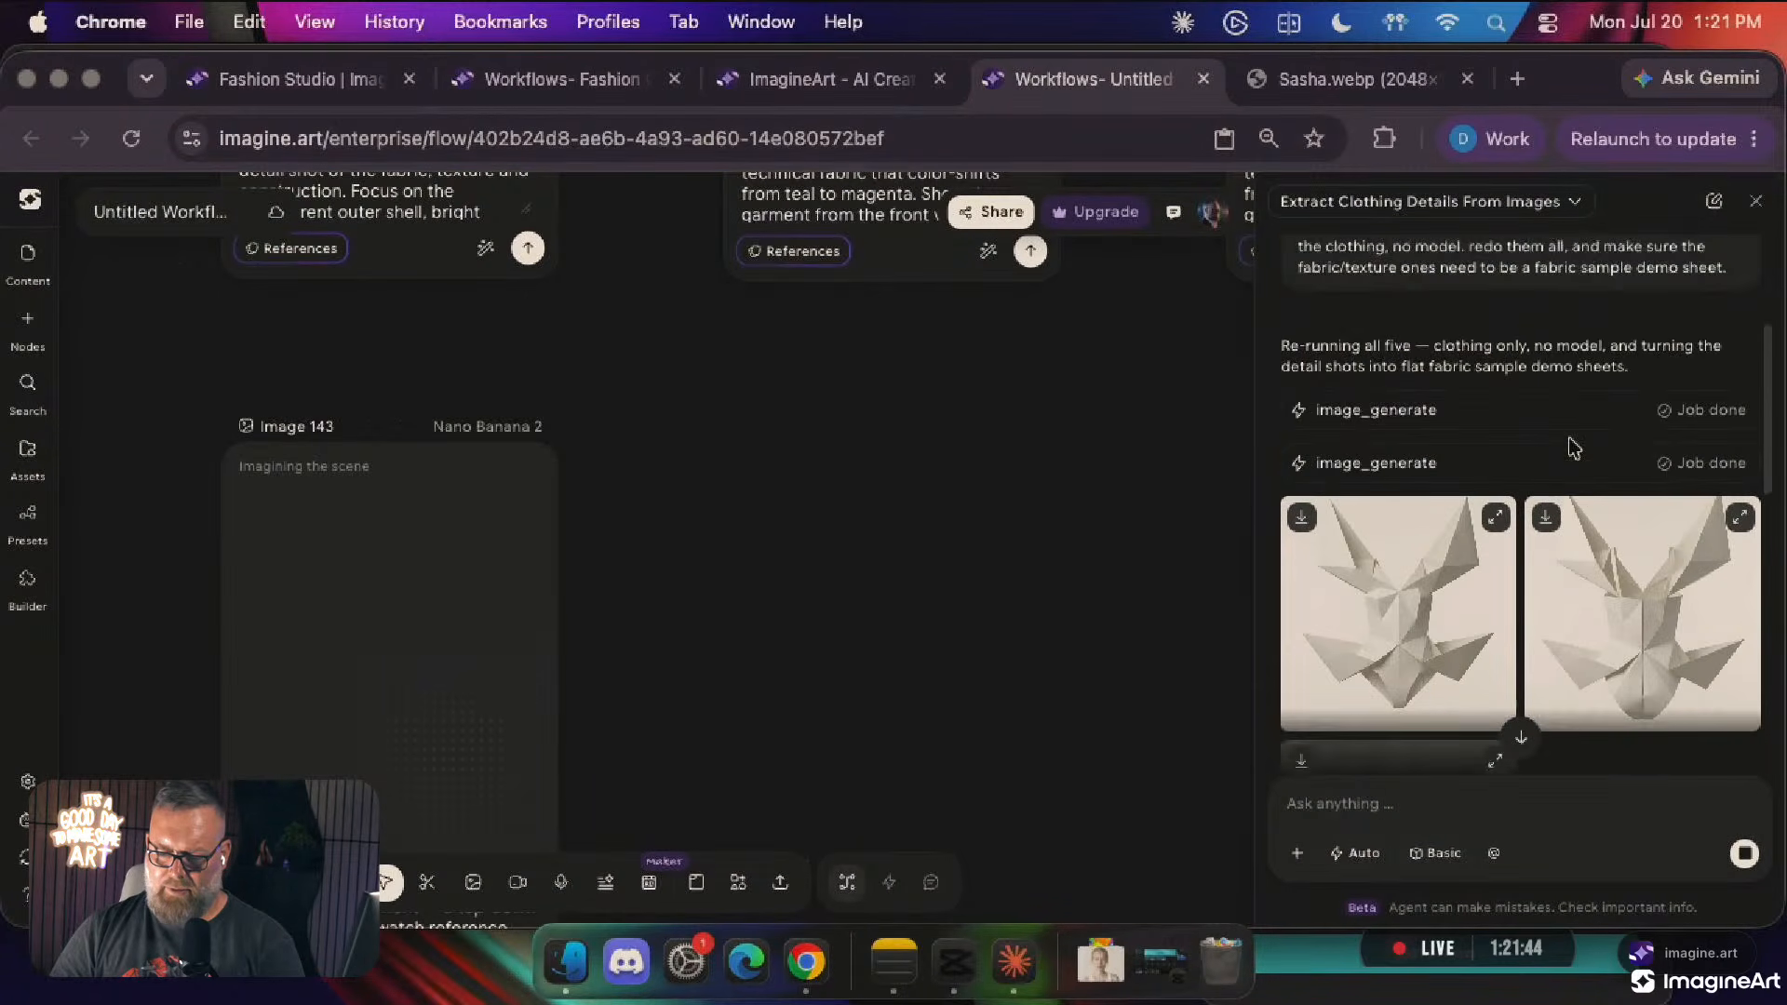
pyautogui.scroll(-3, 1571, 448)
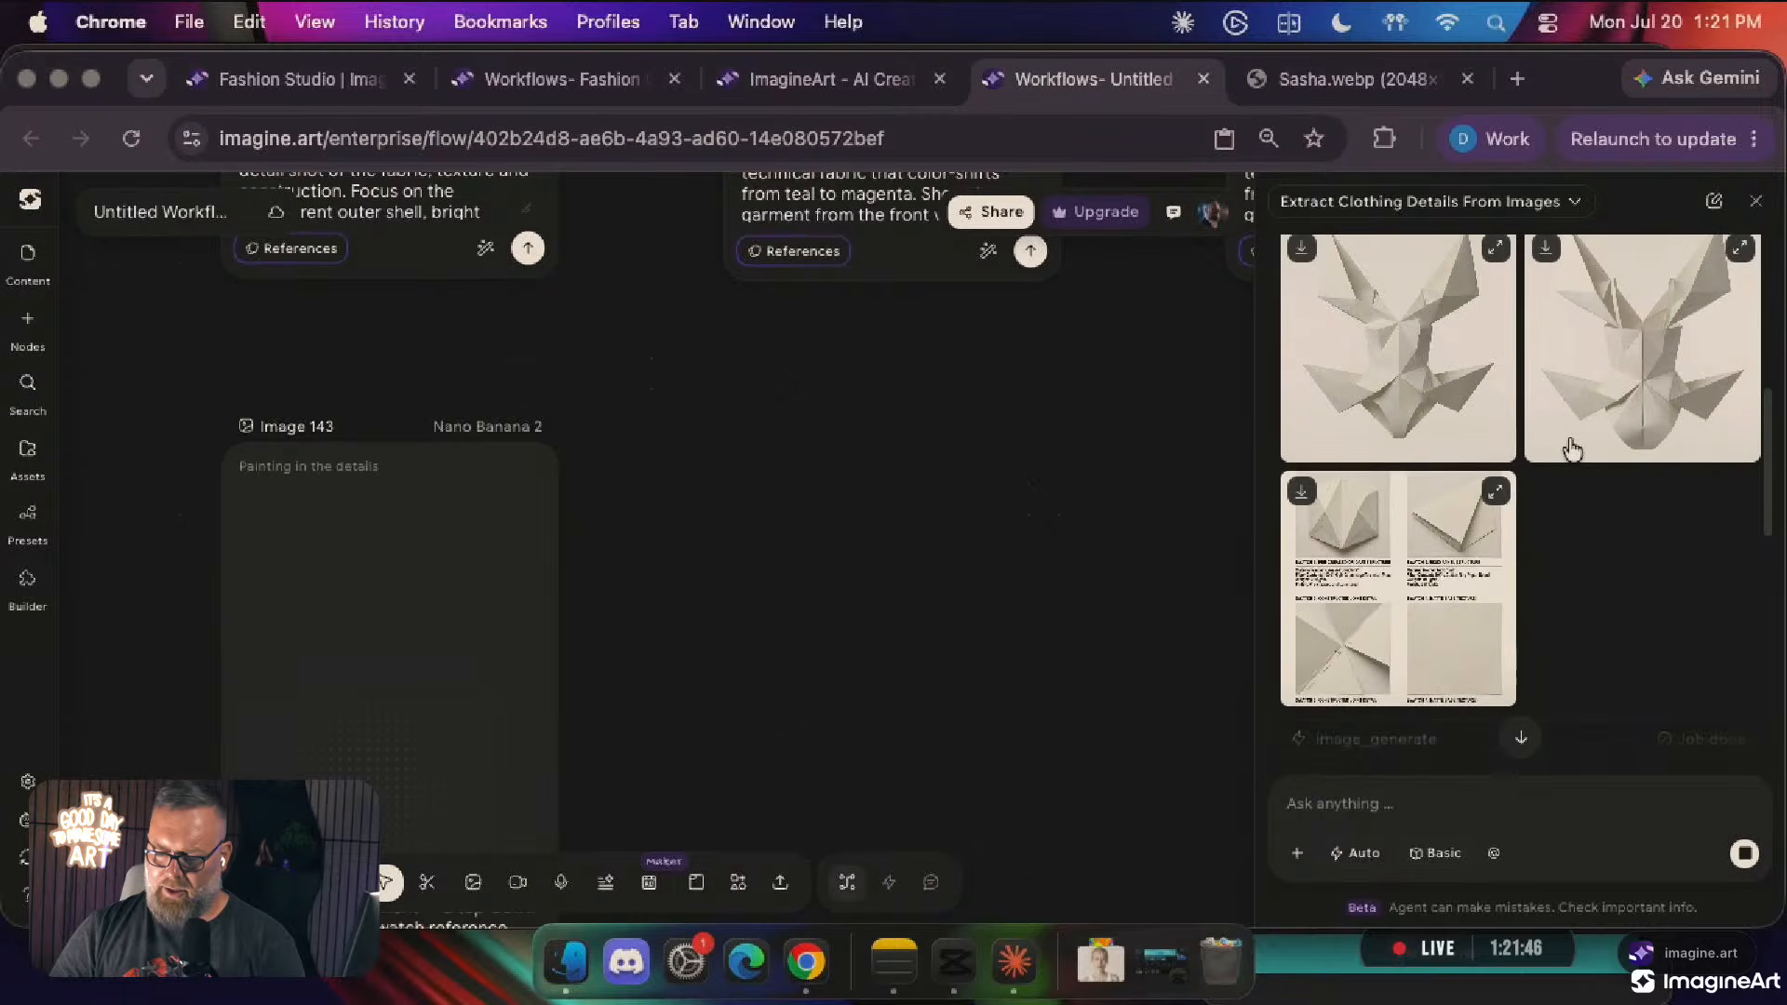
pyautogui.scroll(4, 1571, 448)
pyautogui.scroll(1, 1571, 447)
pyautogui.scroll(-5, 1564, 431)
pyautogui.click(1394, 299)
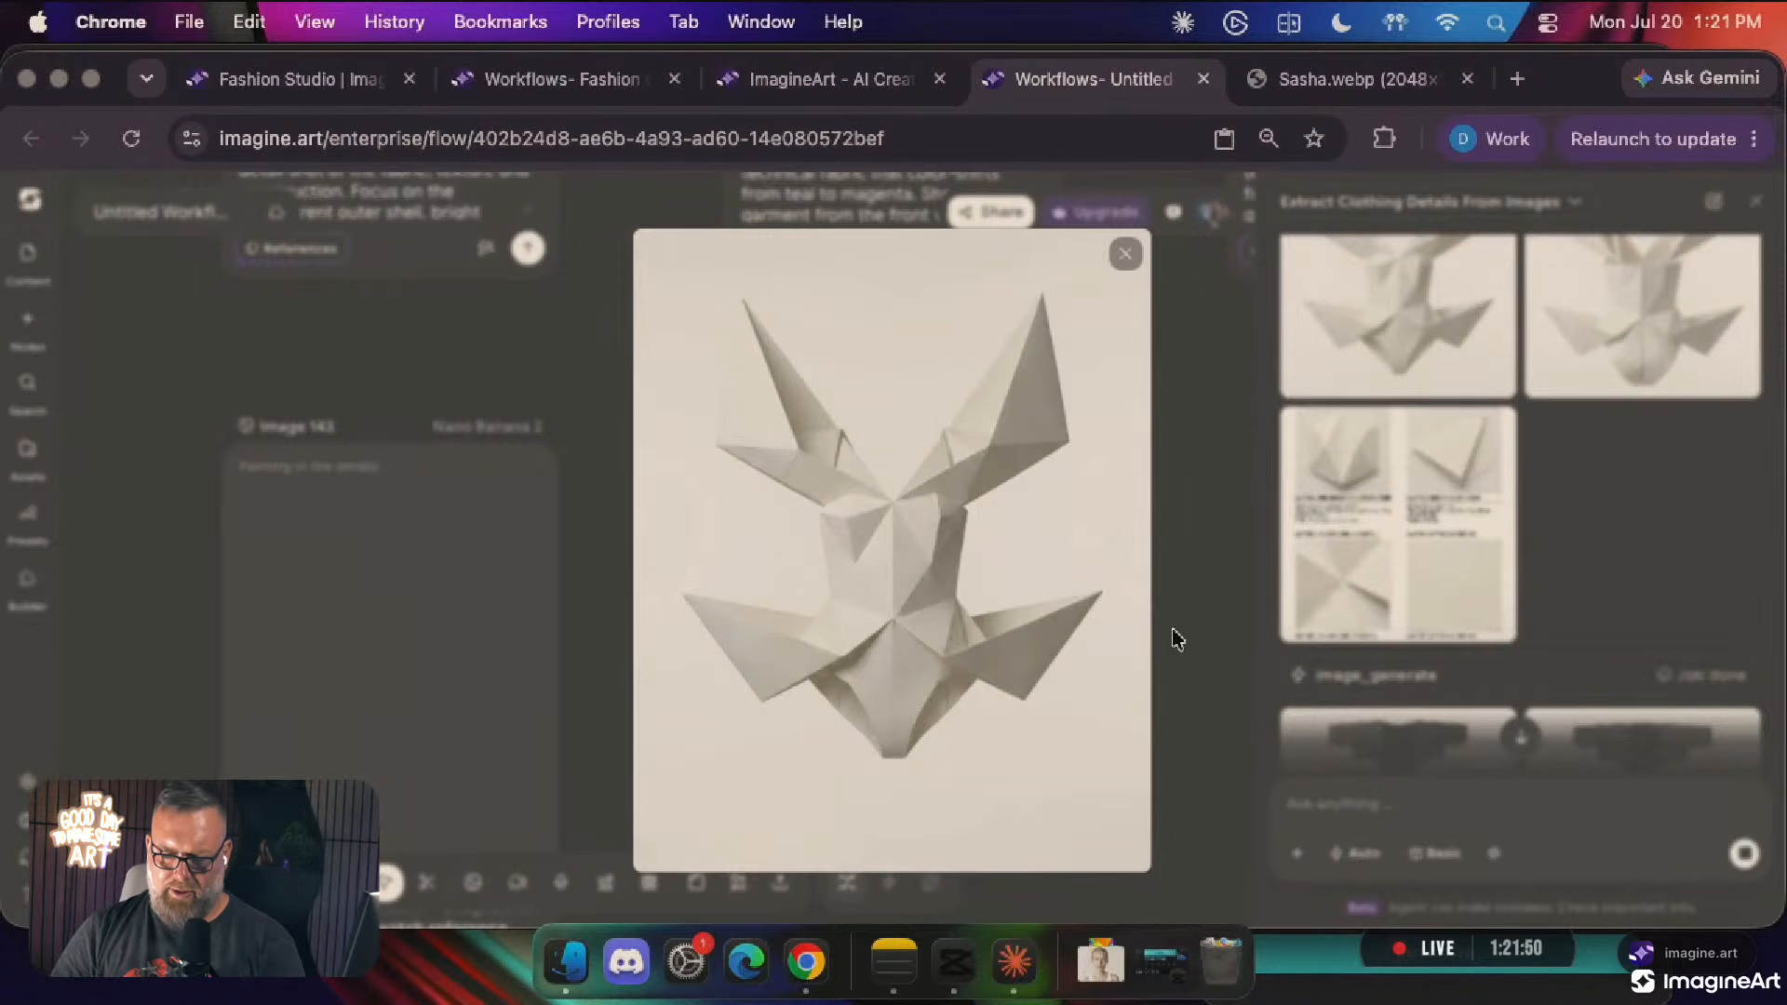
# Examine the enlarged back view of the white paper swimsuit without the model and close it
pyautogui.click(1613, 335)
pyautogui.click(1648, 321)
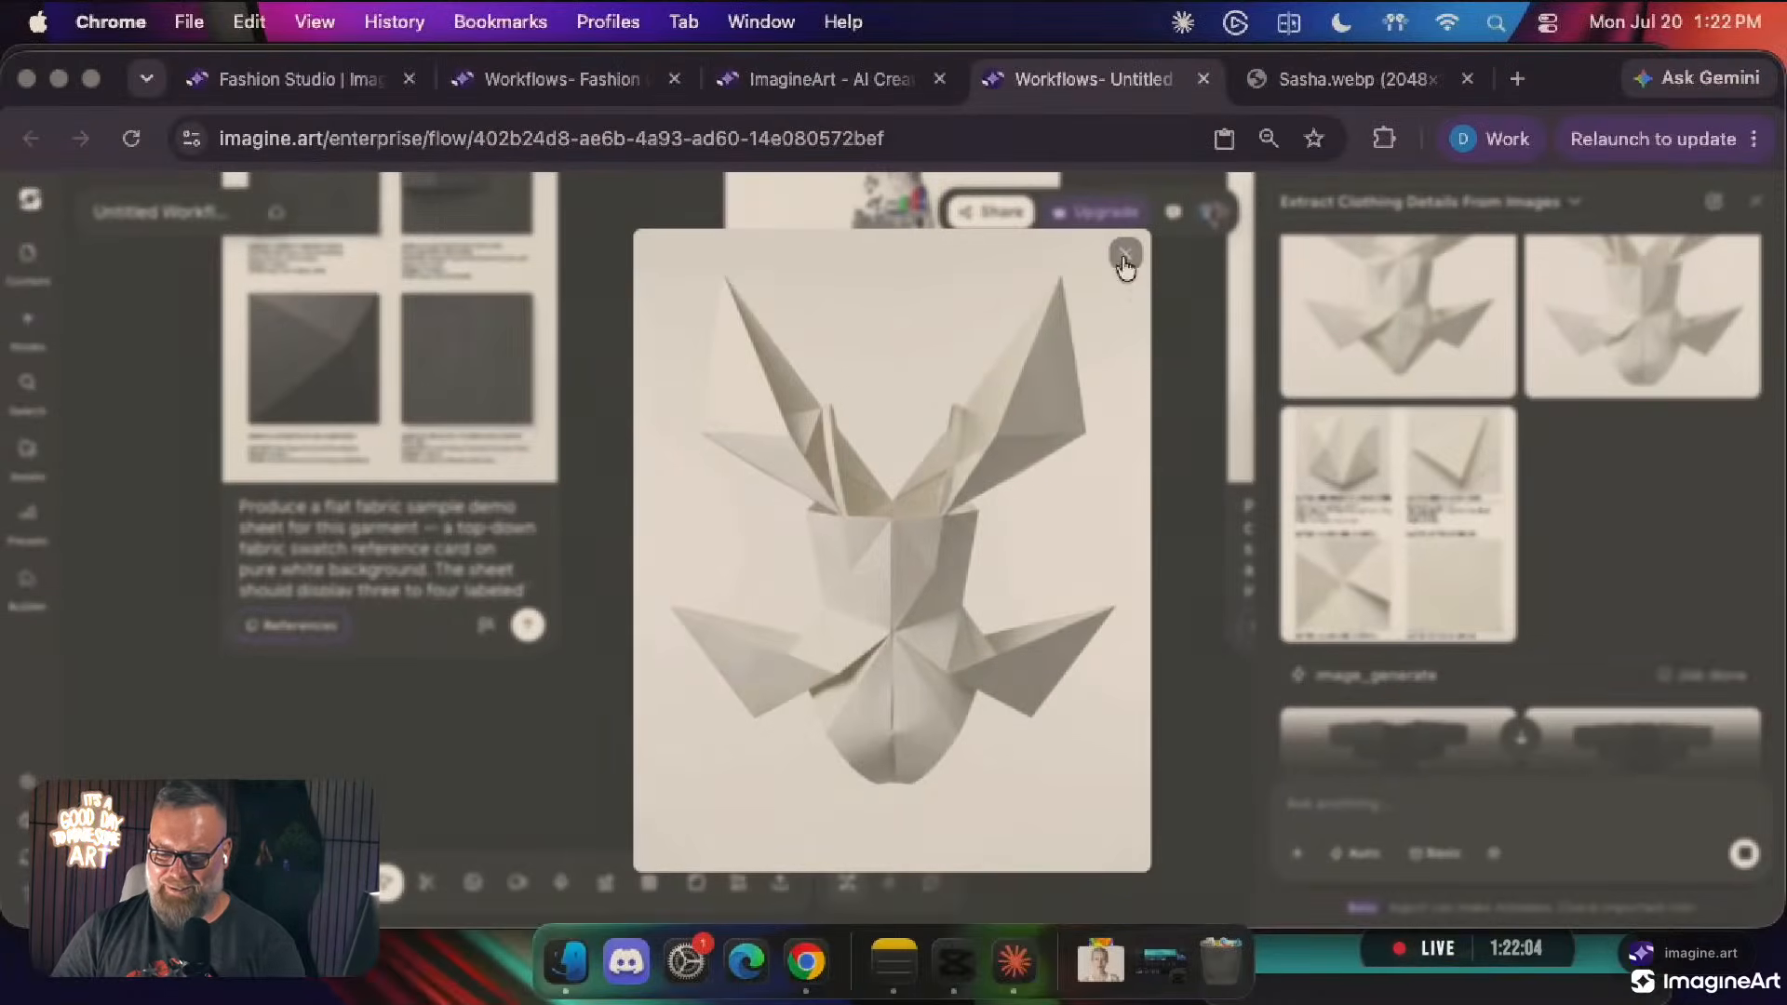
pyautogui.click(1124, 253)
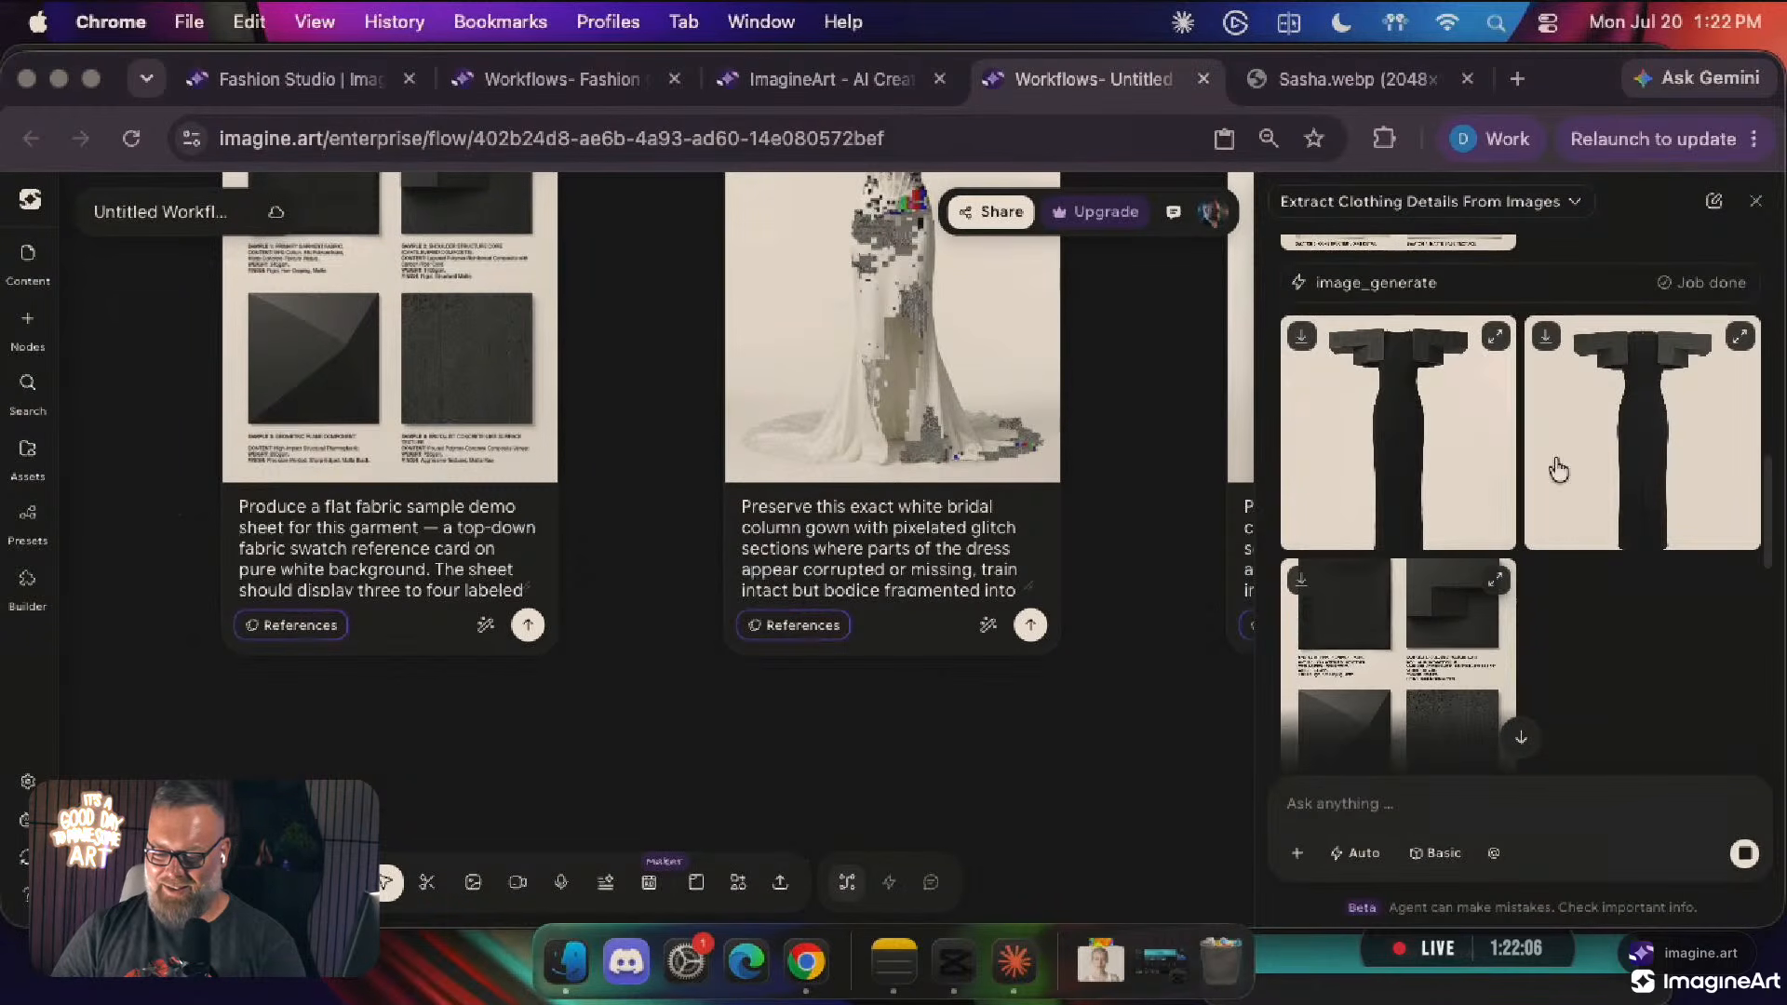
# Inspect the enlarged front view, back view and fabric reference card of the black architectural dress in the agent's reply
pyautogui.click(1368, 449)
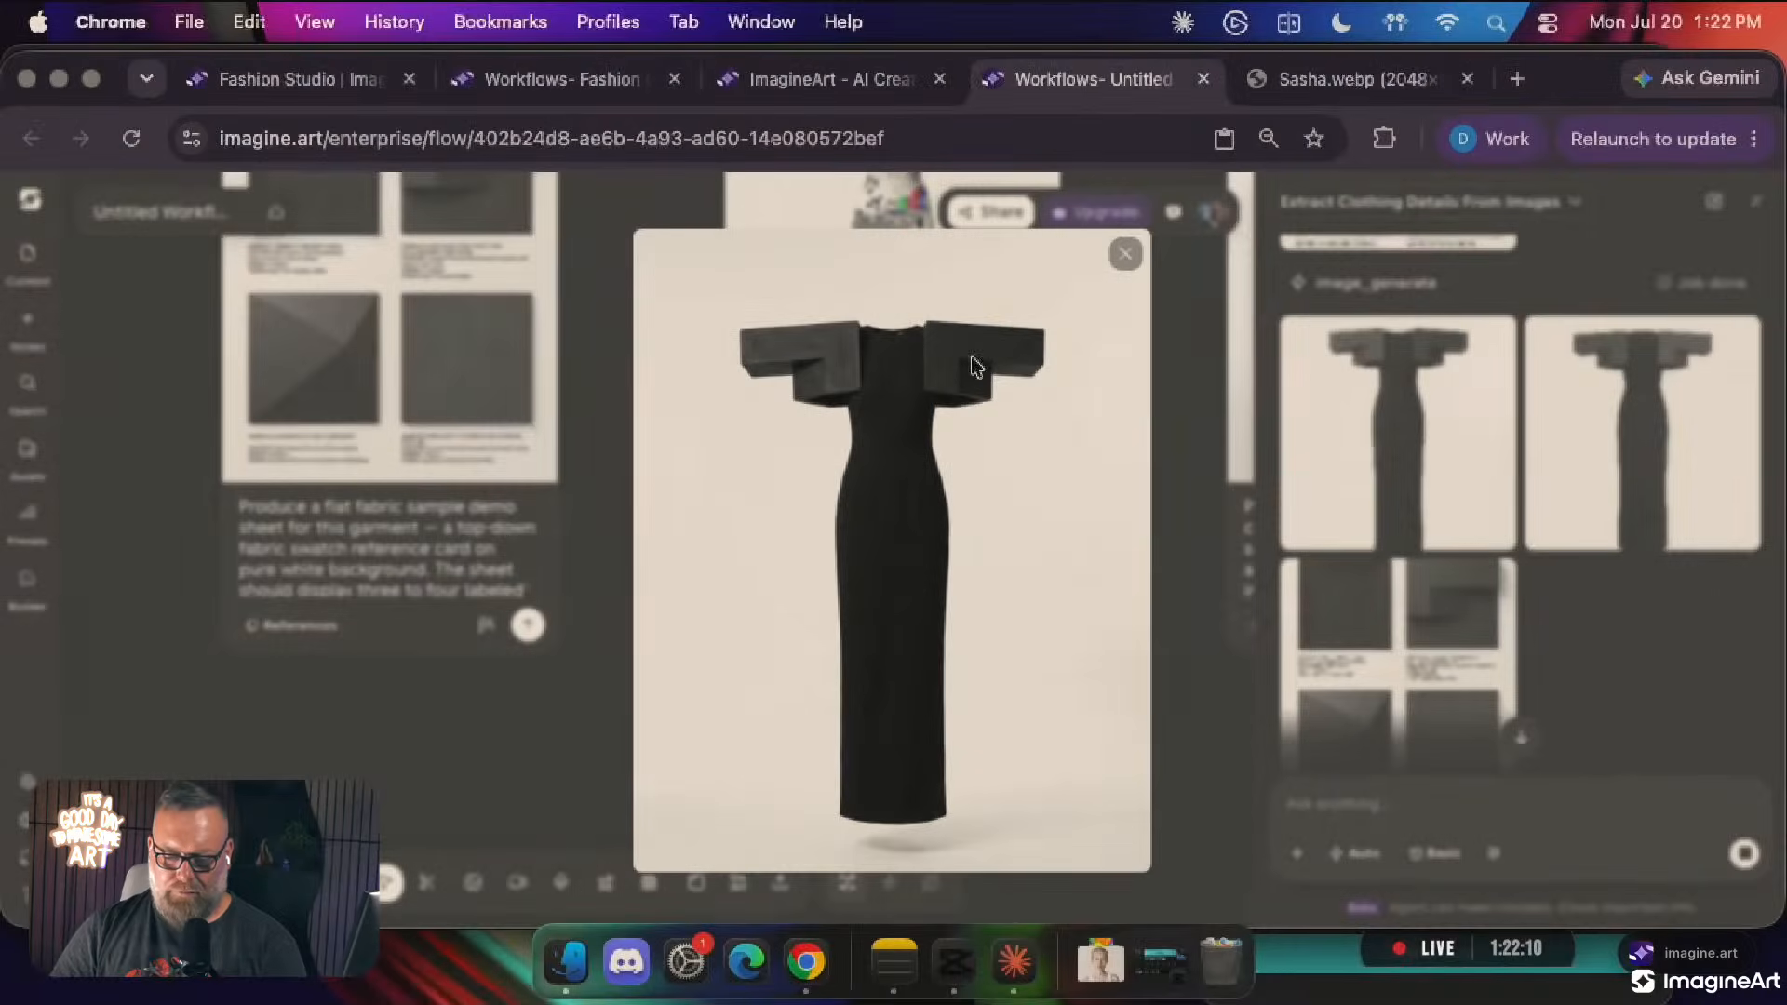
pyautogui.click(1121, 260)
pyautogui.click(1631, 463)
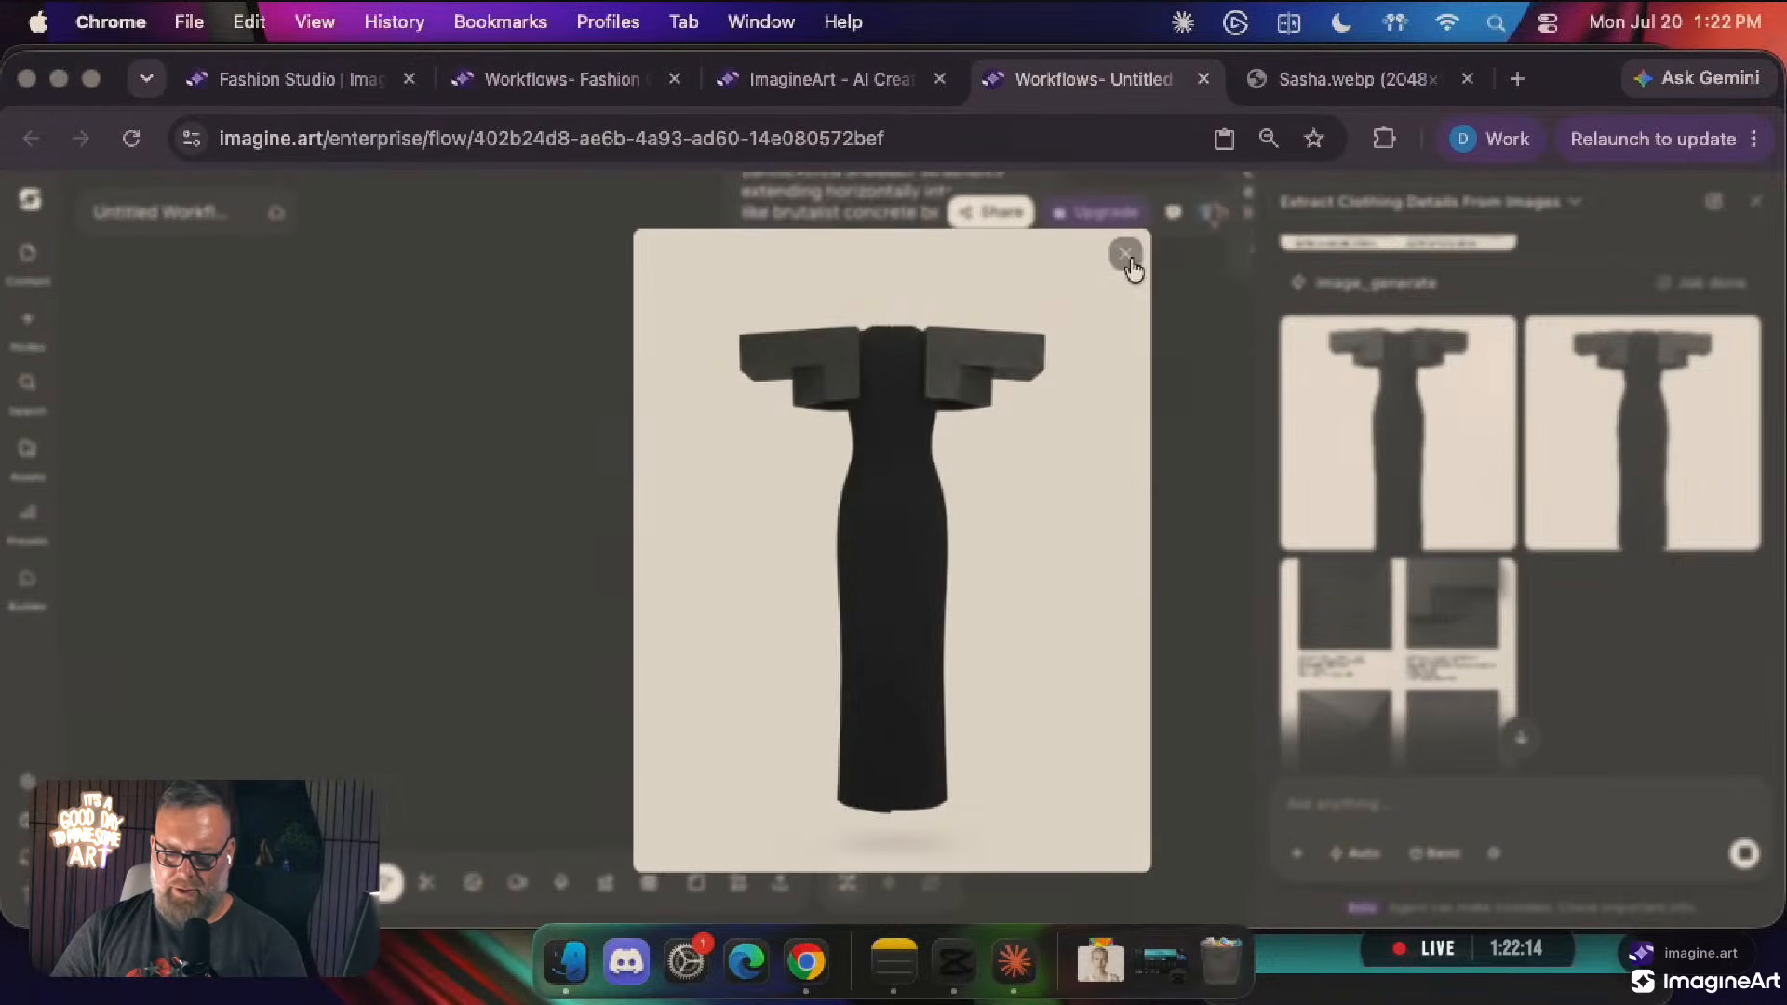
pyautogui.click(1126, 254)
pyautogui.scroll(-3, 1552, 471)
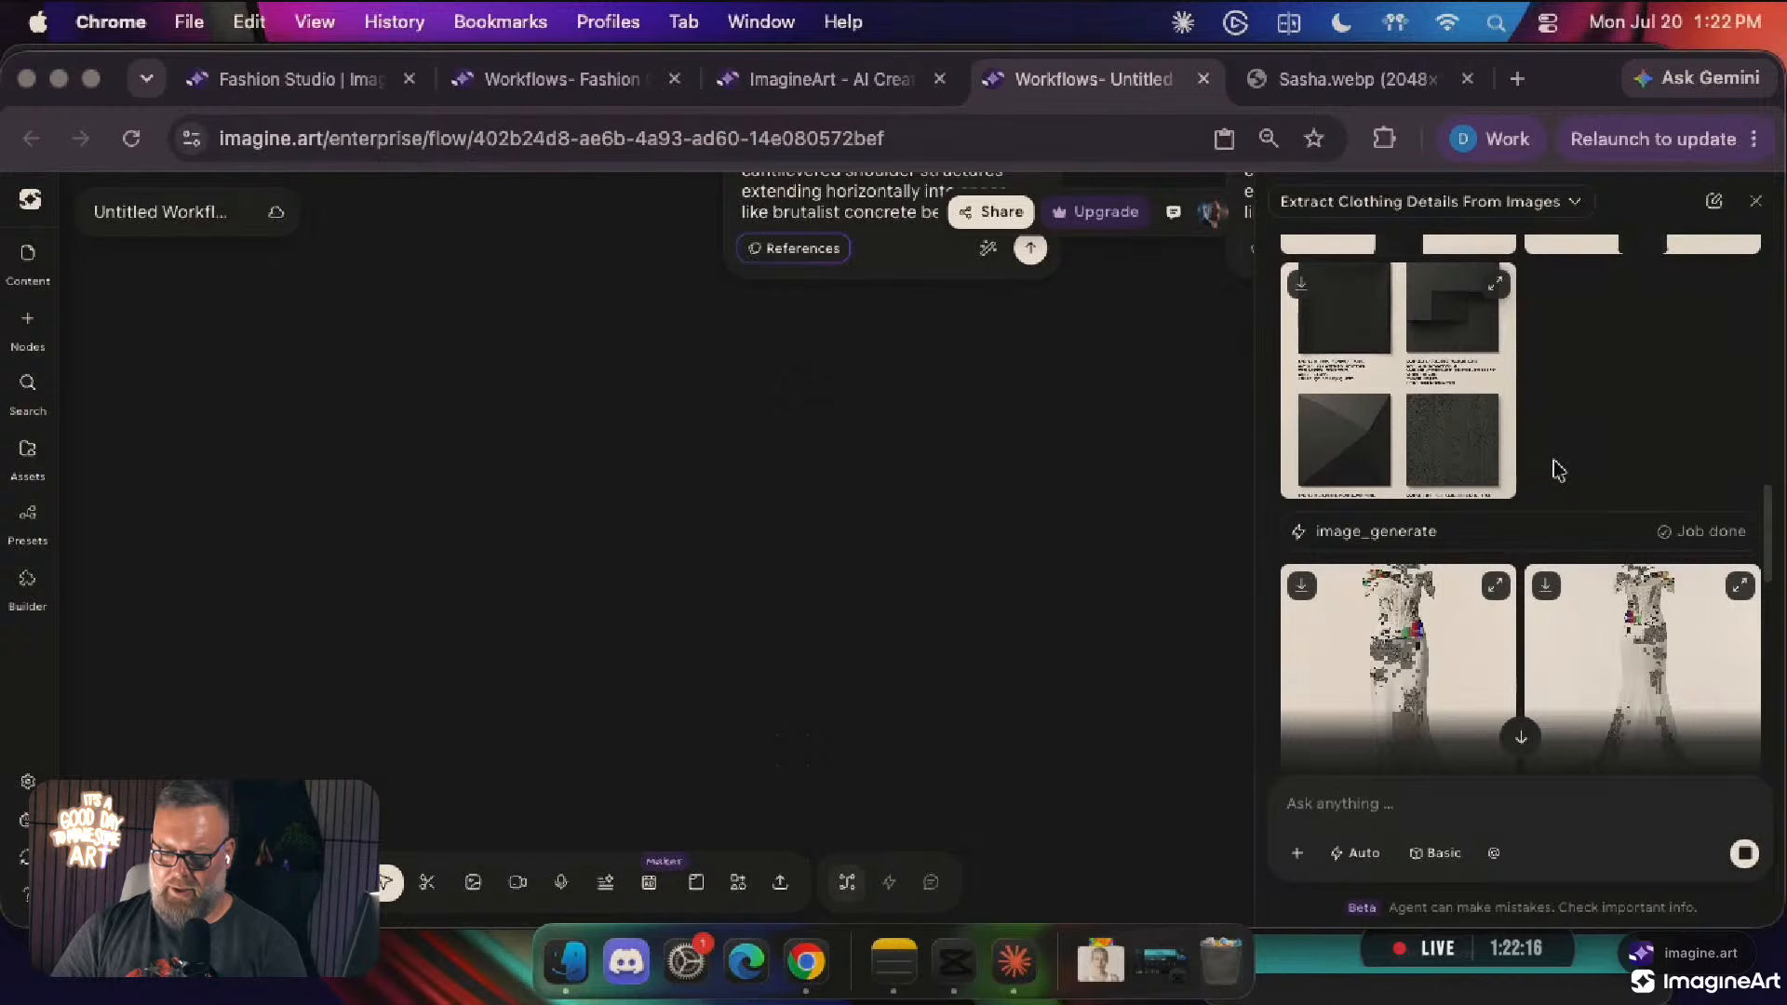
pyautogui.click(1418, 420)
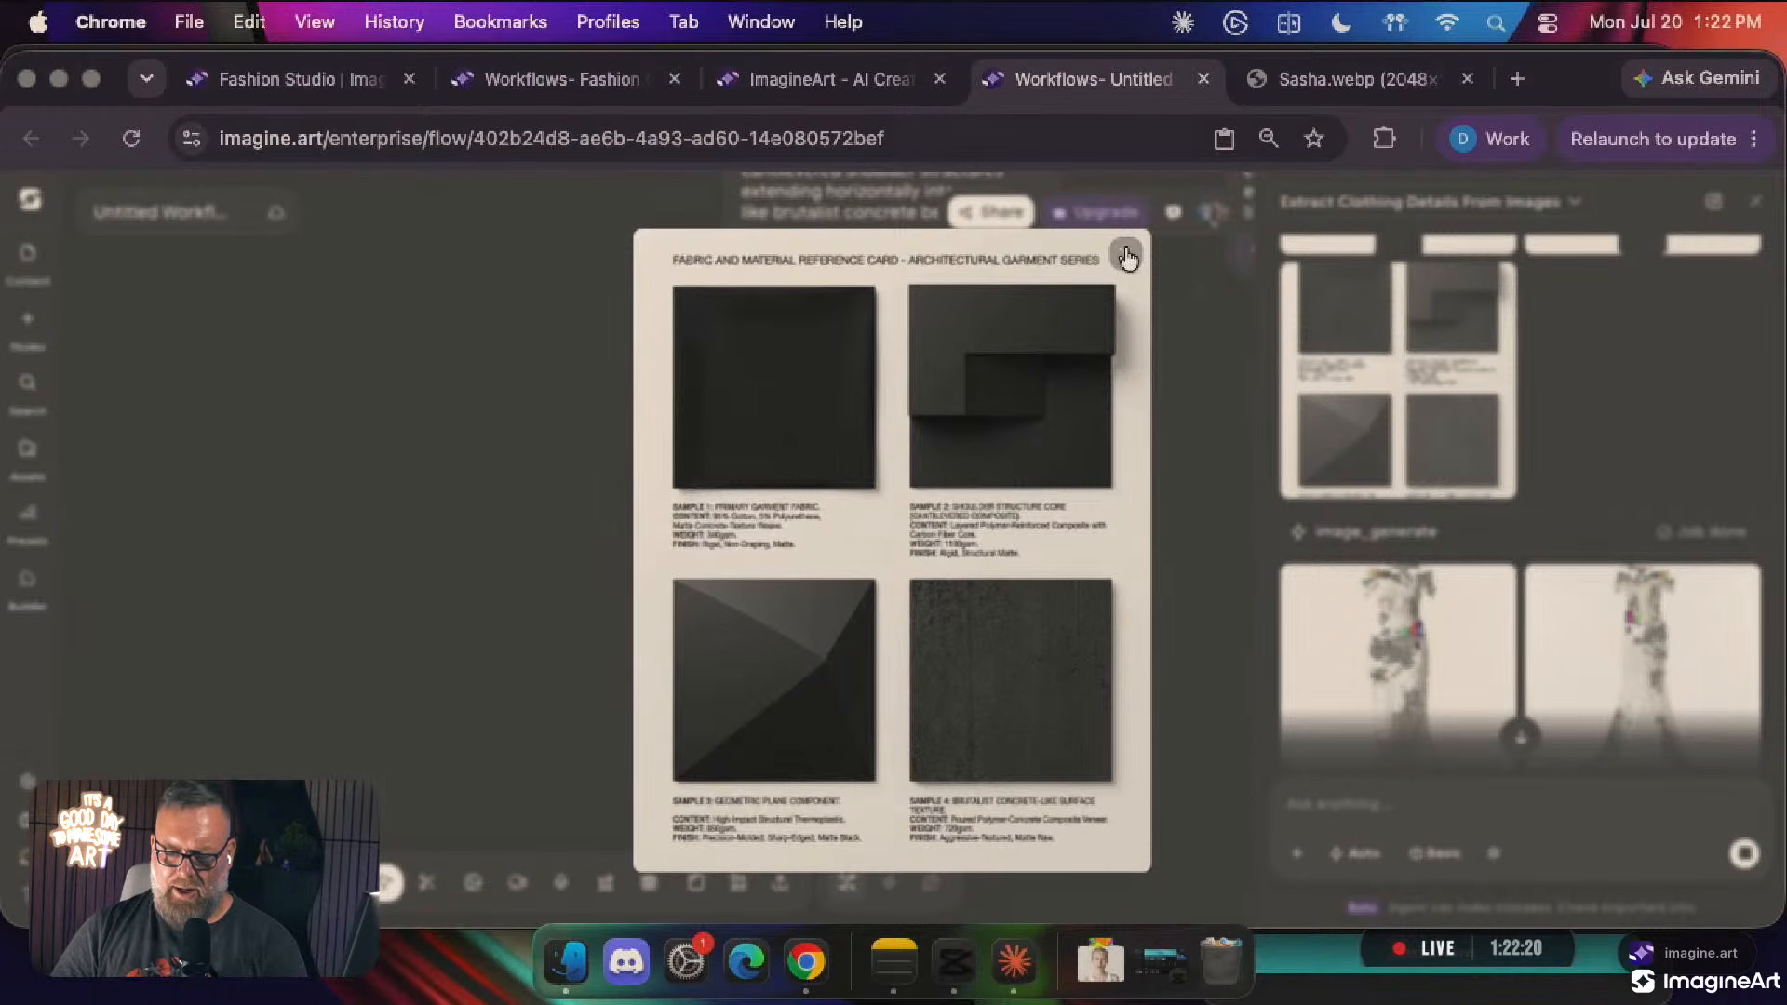
pyautogui.click(1126, 257)
# Check the enlarged front view, fabric sample sheet and back view of the white pixel-glitch bridal gown
pyautogui.scroll(-3, 1494, 366)
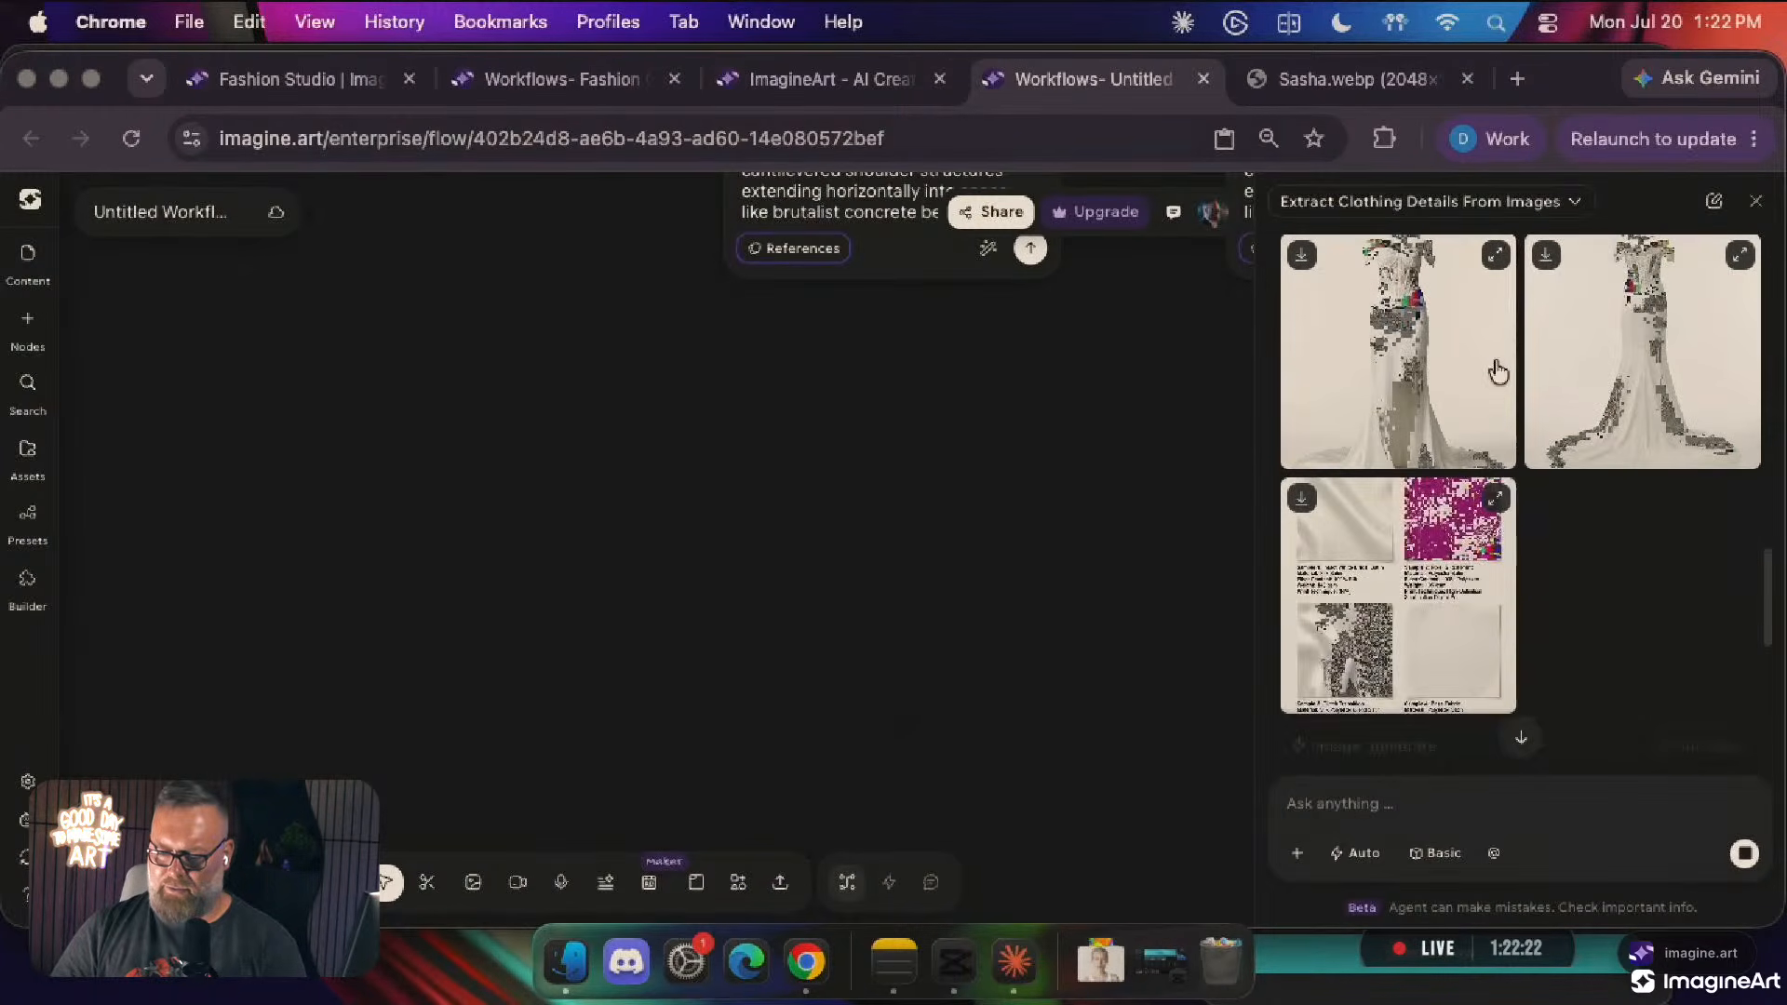
pyautogui.click(1410, 361)
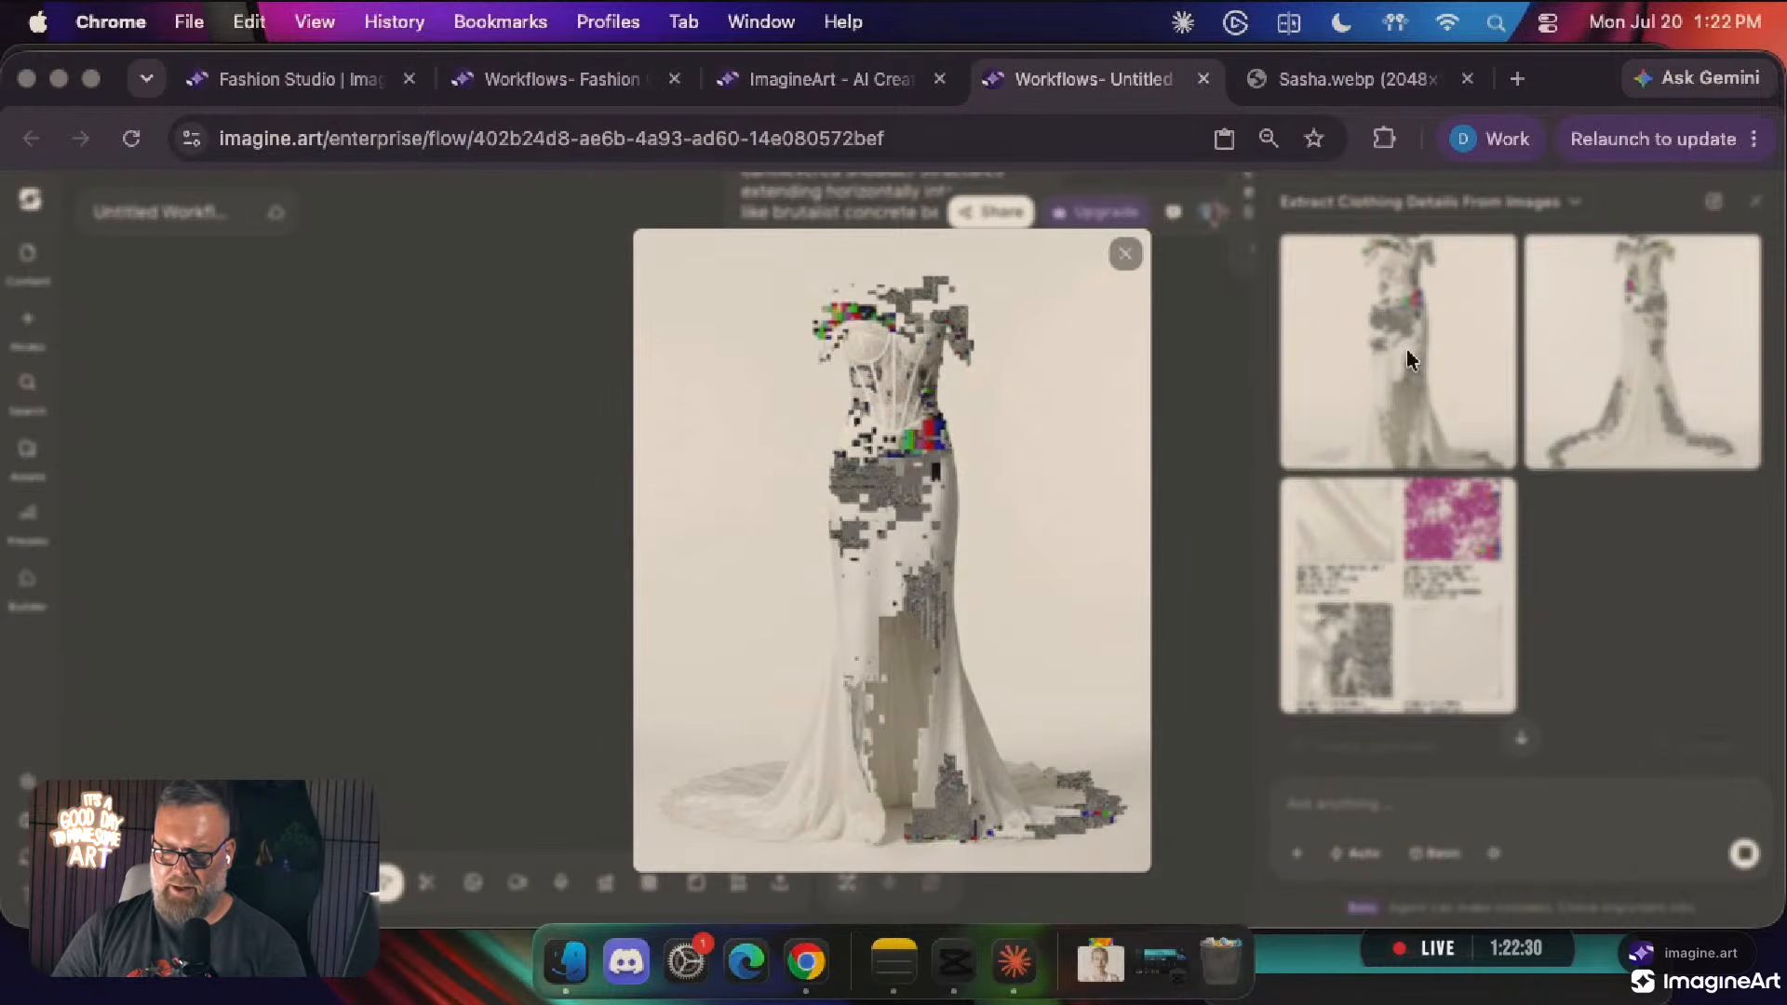
pyautogui.click(1406, 348)
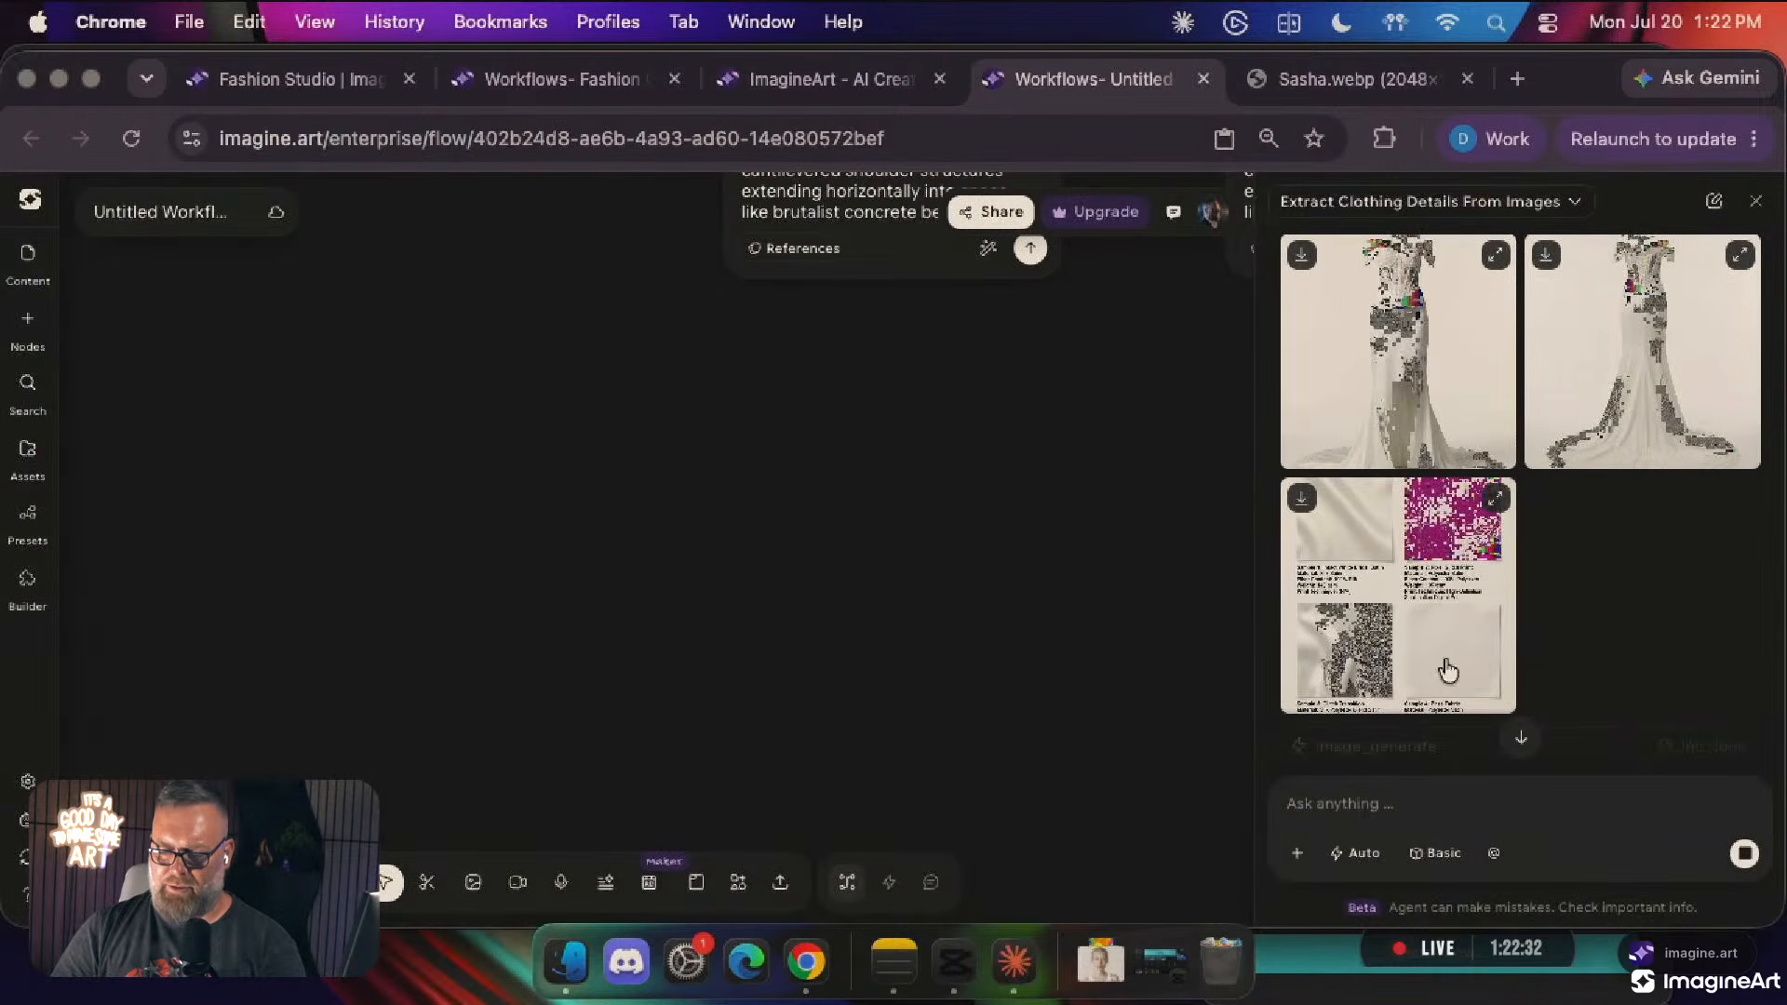
pyautogui.click(1414, 639)
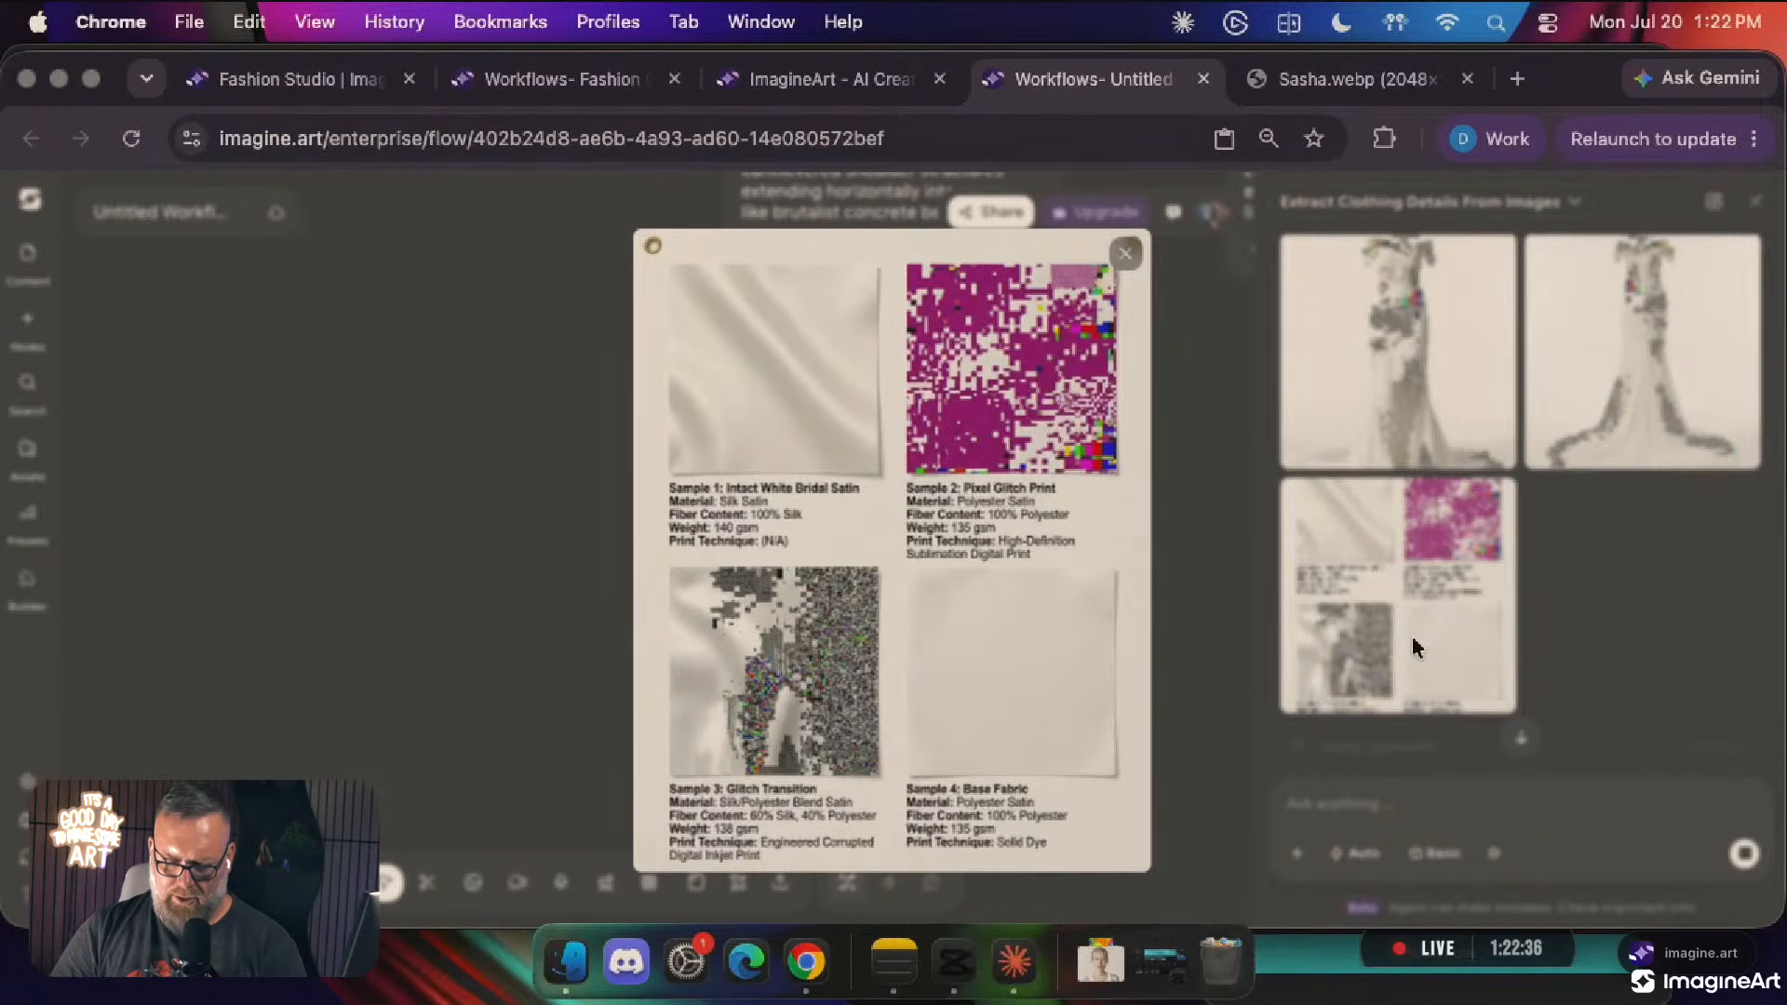
pyautogui.click(1405, 614)
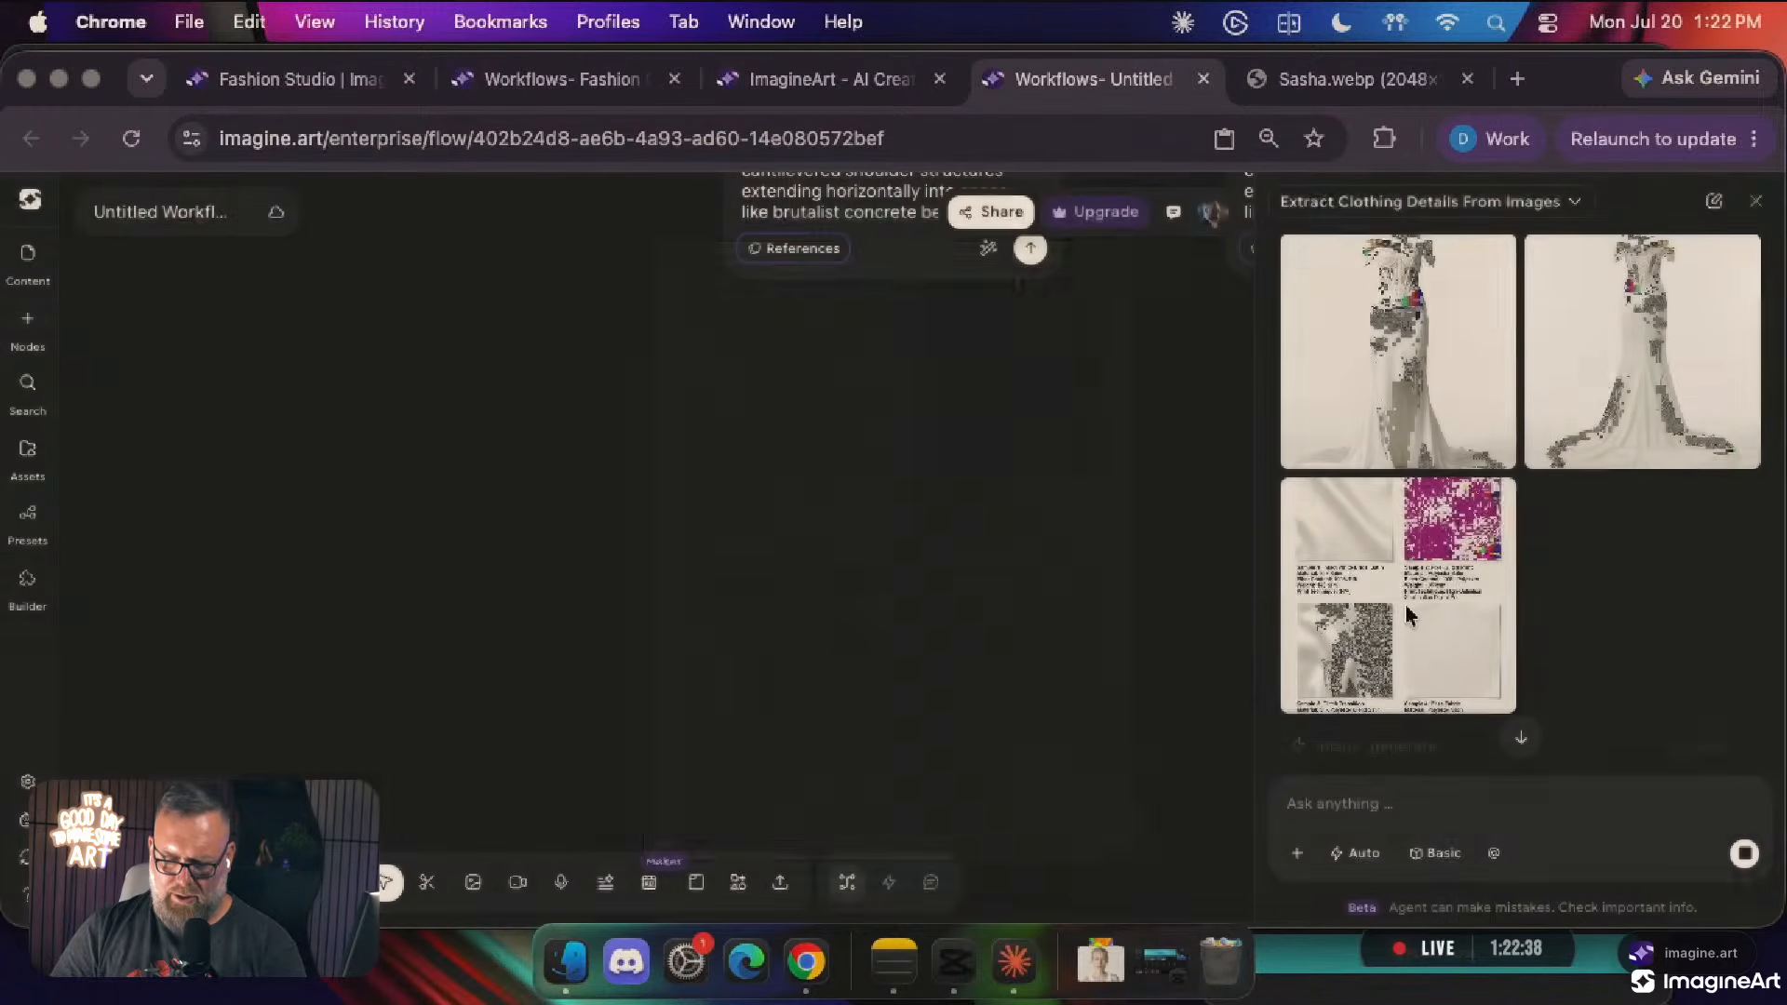
pyautogui.click(1601, 374)
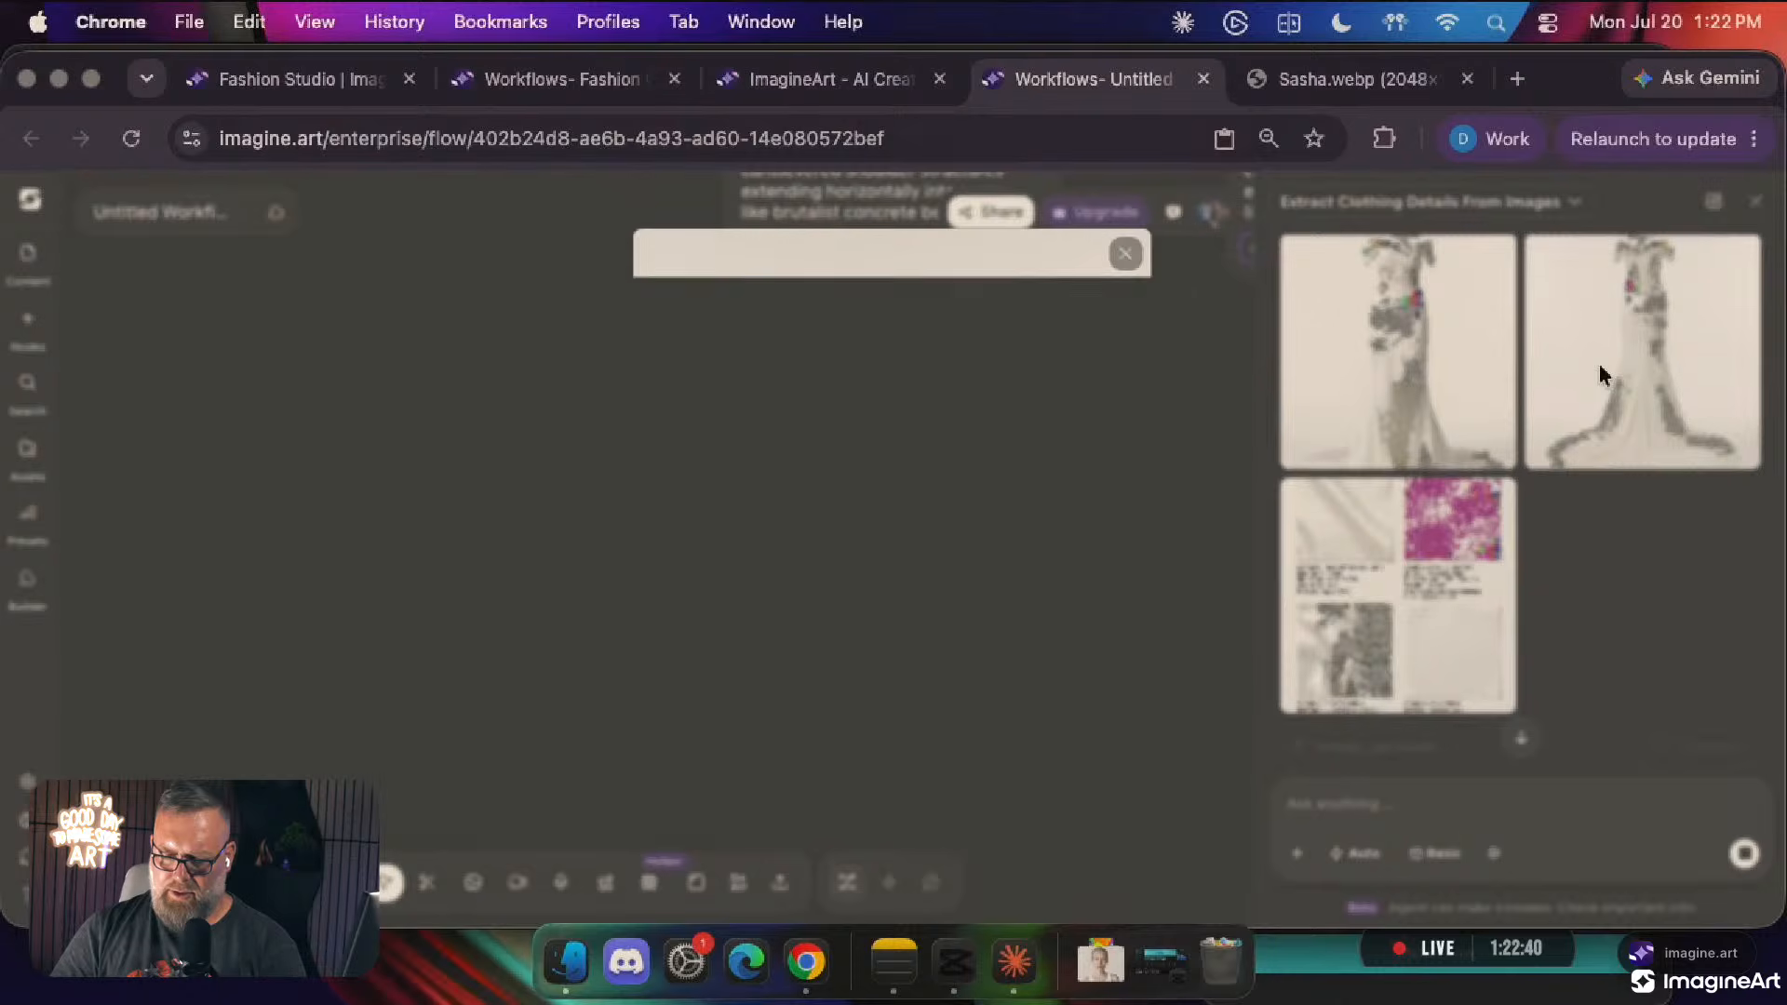
pyautogui.click(1133, 254)
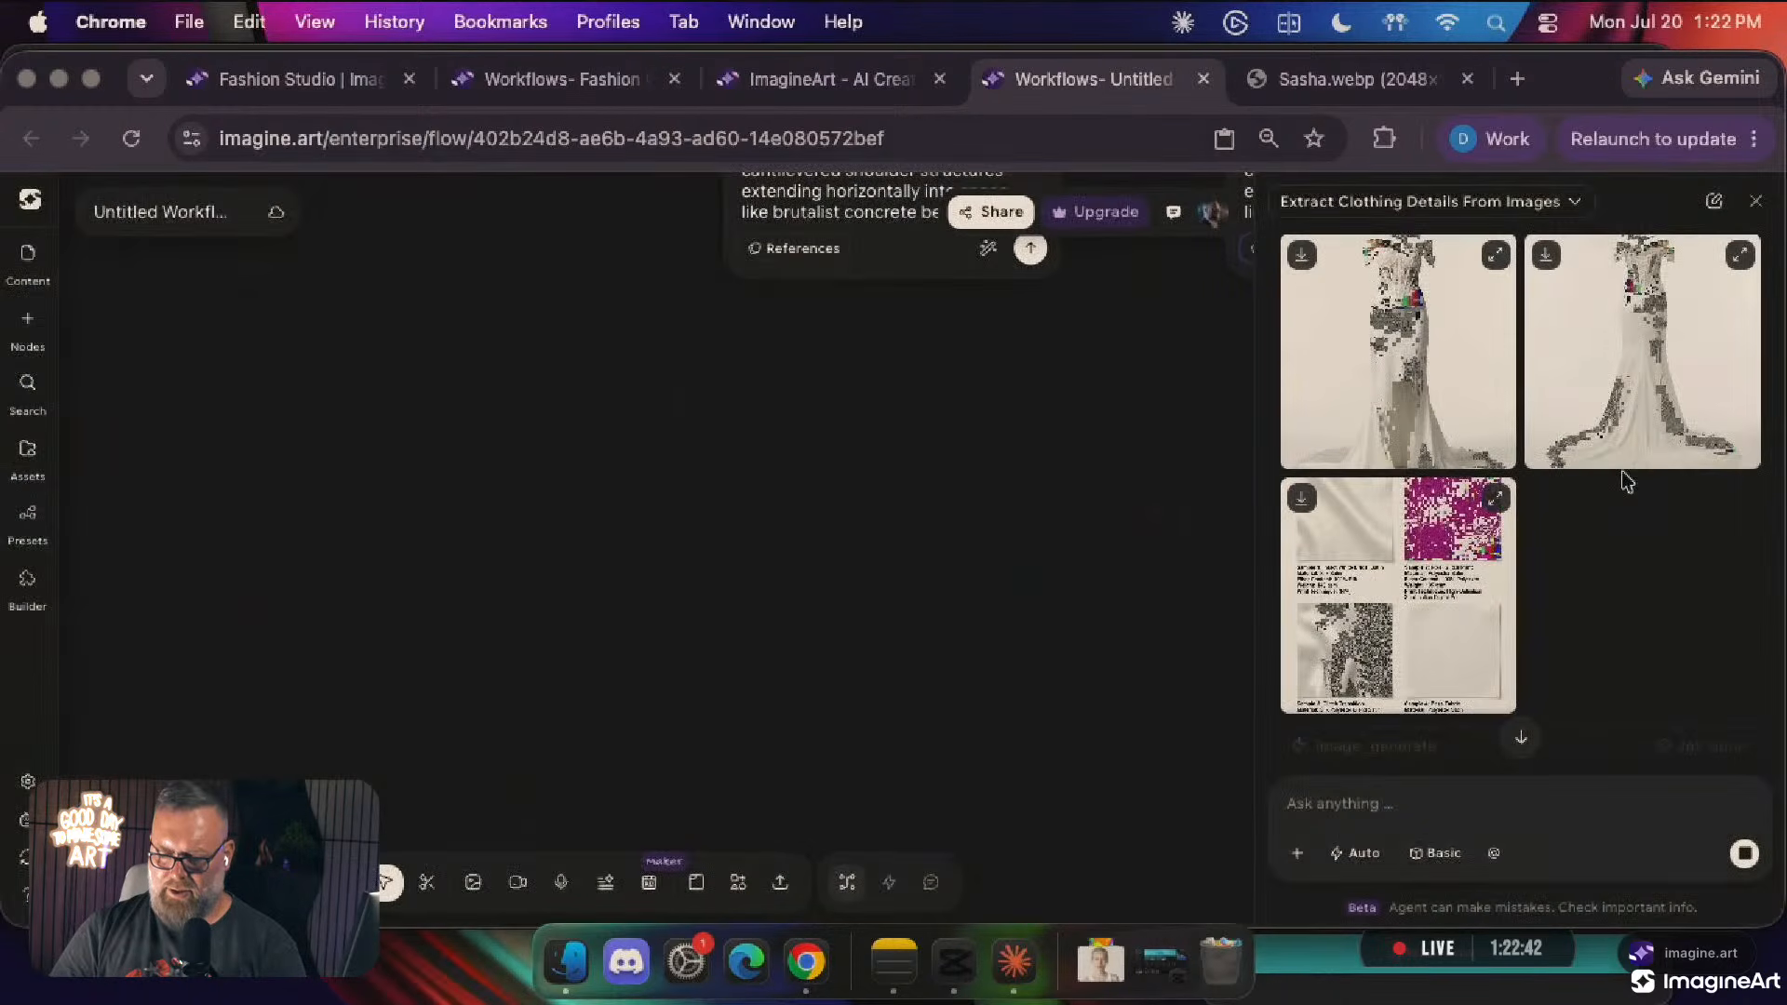
# Compare the enlarged front and back views of the magenta inflatable bubble dress, switching between them several times
pyautogui.scroll(-10, 1624, 479)
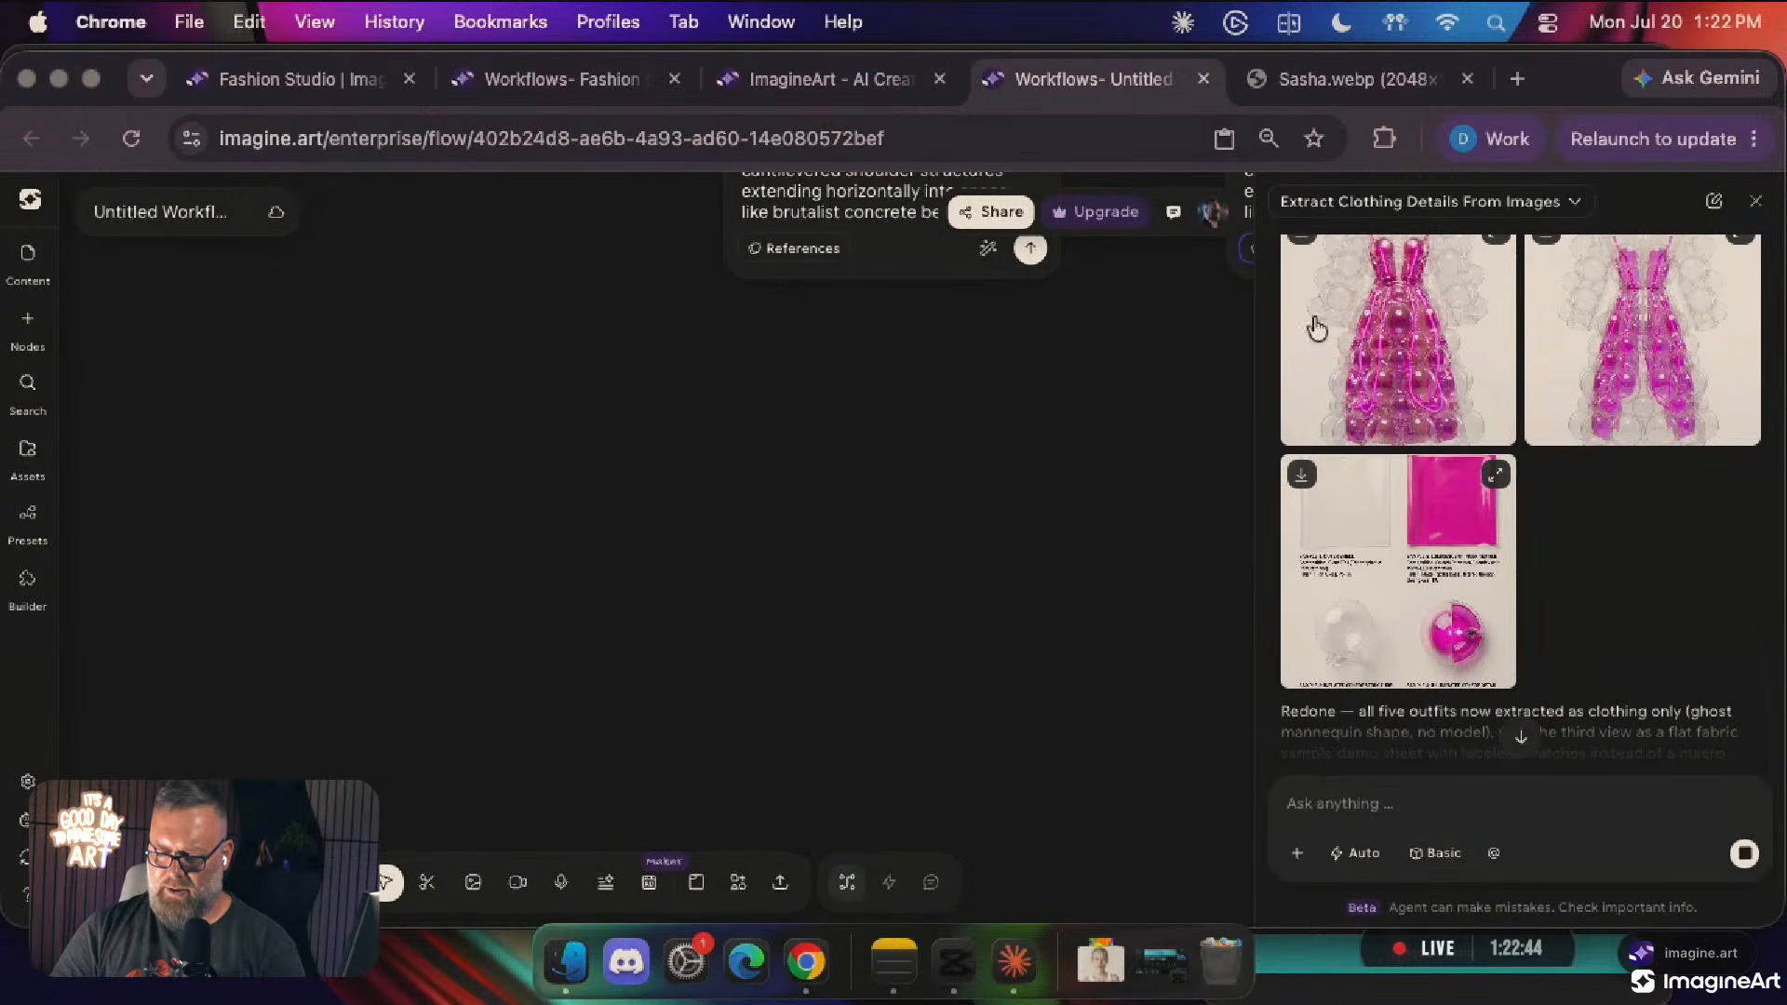
pyautogui.click(1370, 321)
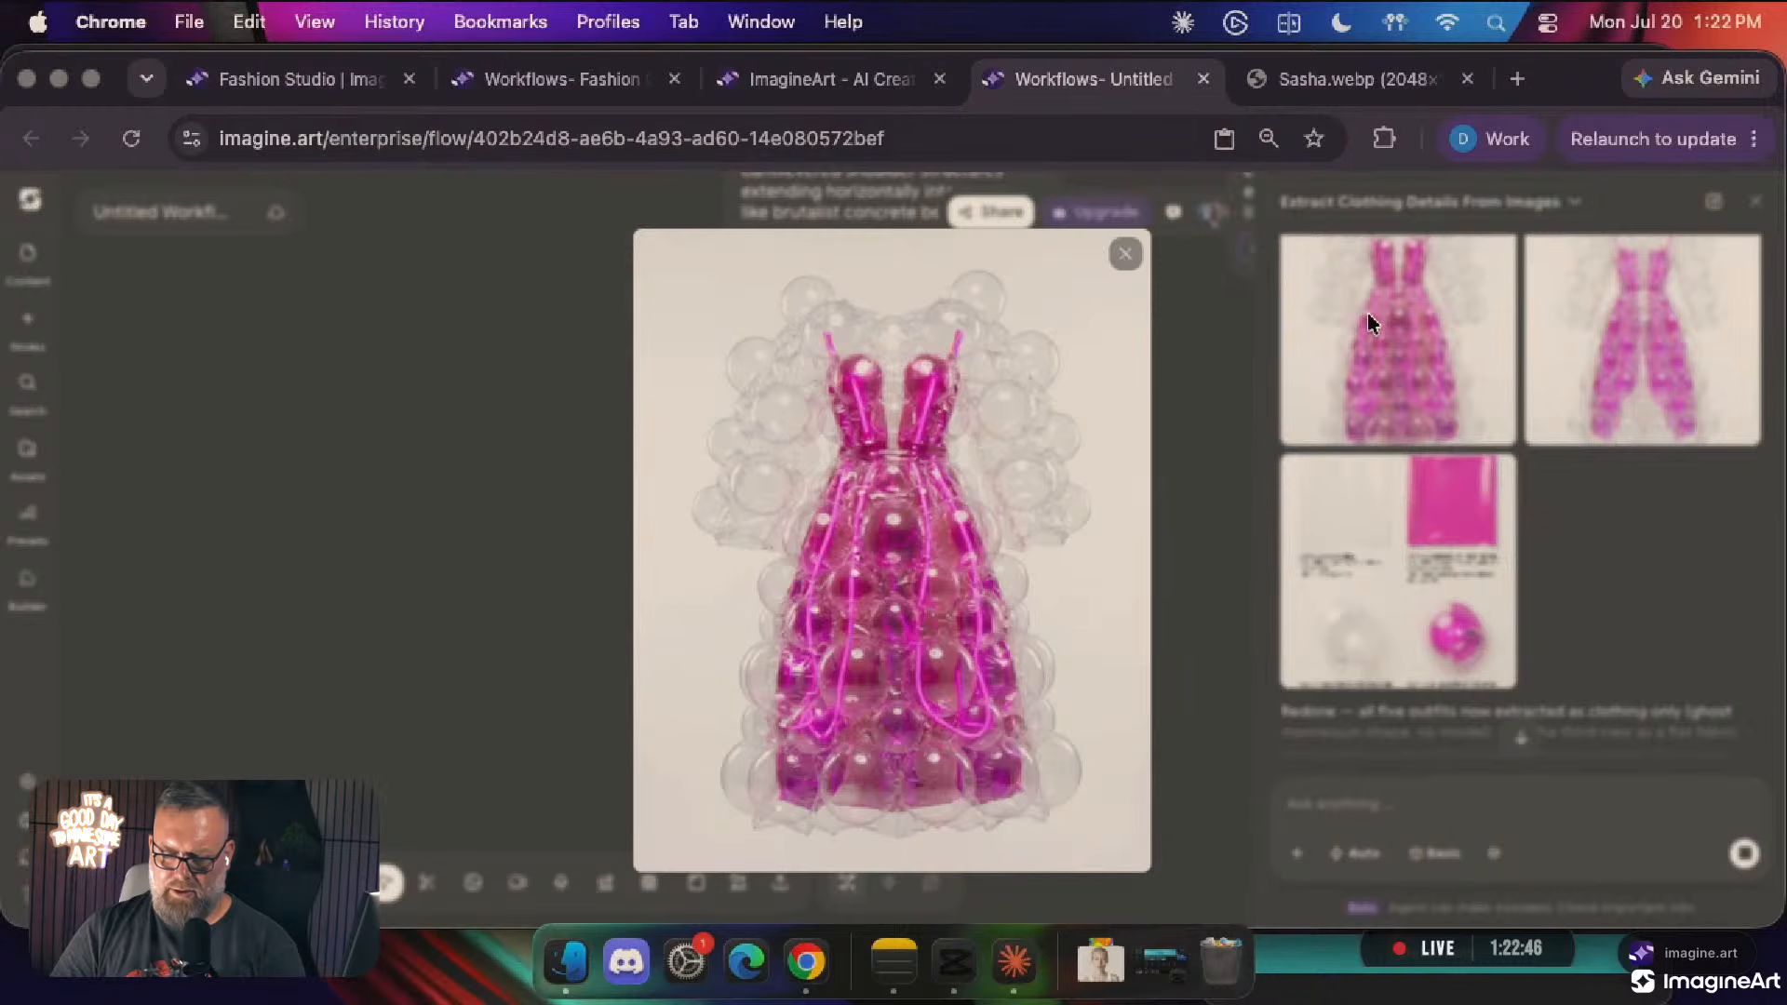
pyautogui.click(1605, 372)
pyautogui.click(1638, 361)
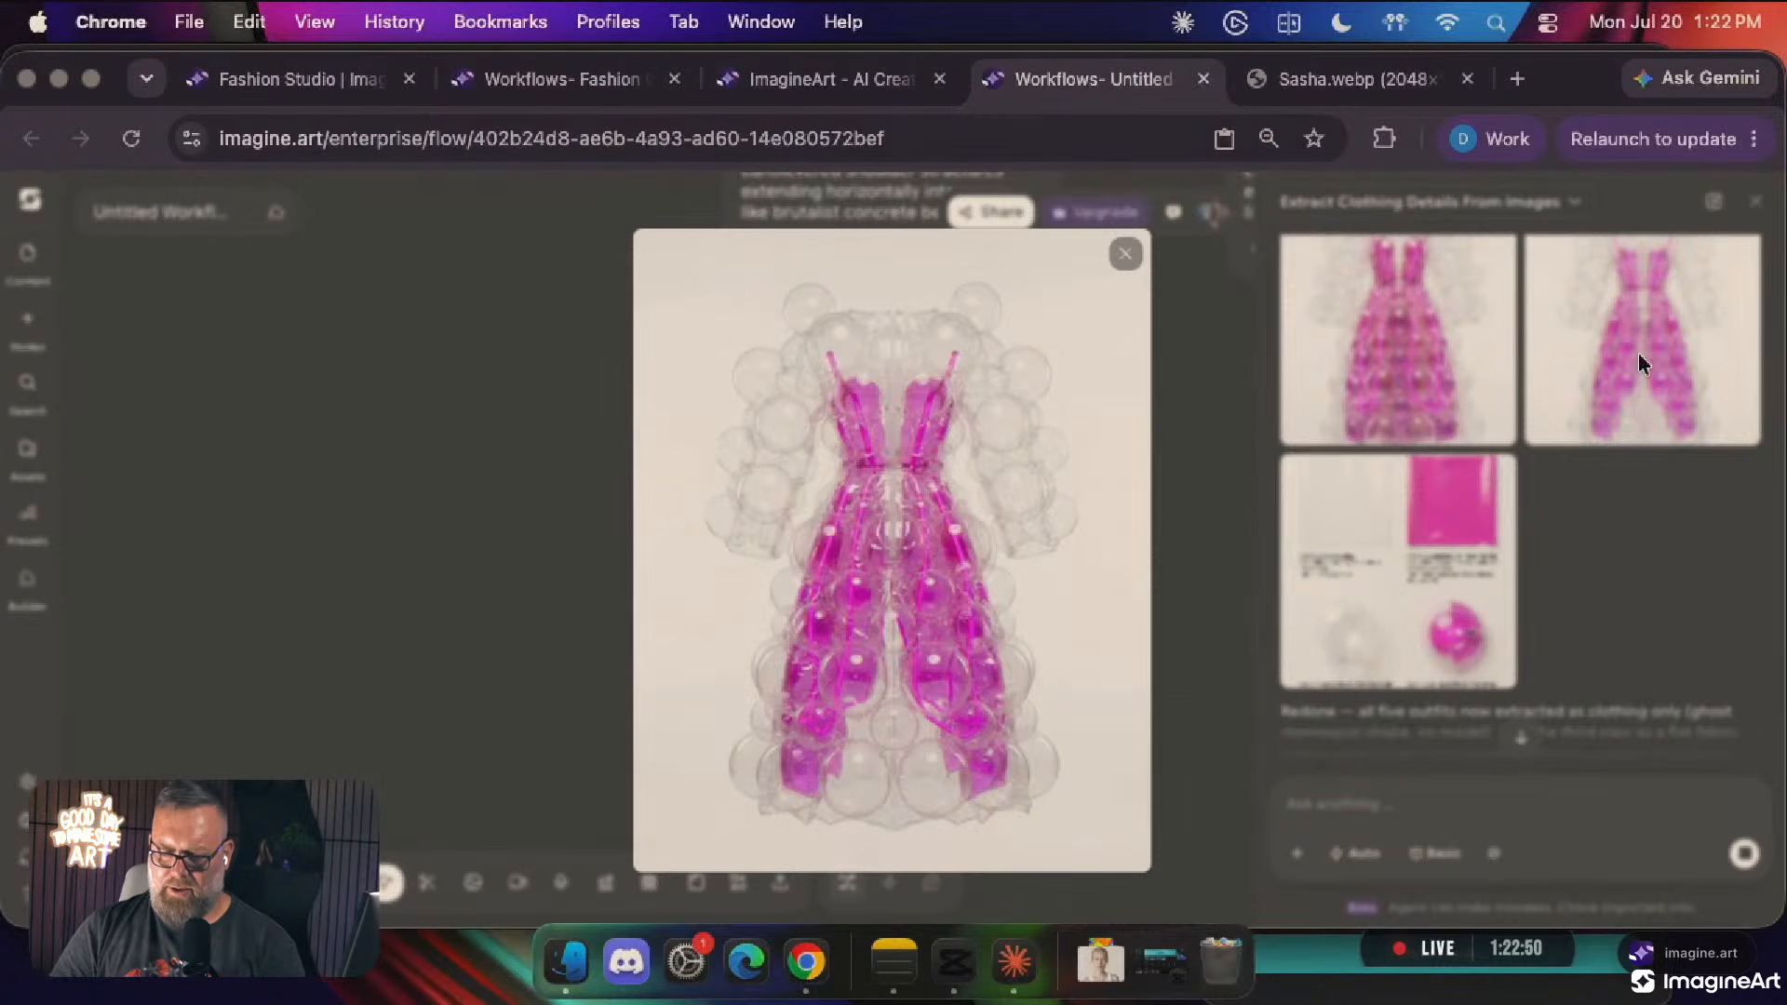
pyautogui.click(1427, 332)
pyautogui.click(1426, 332)
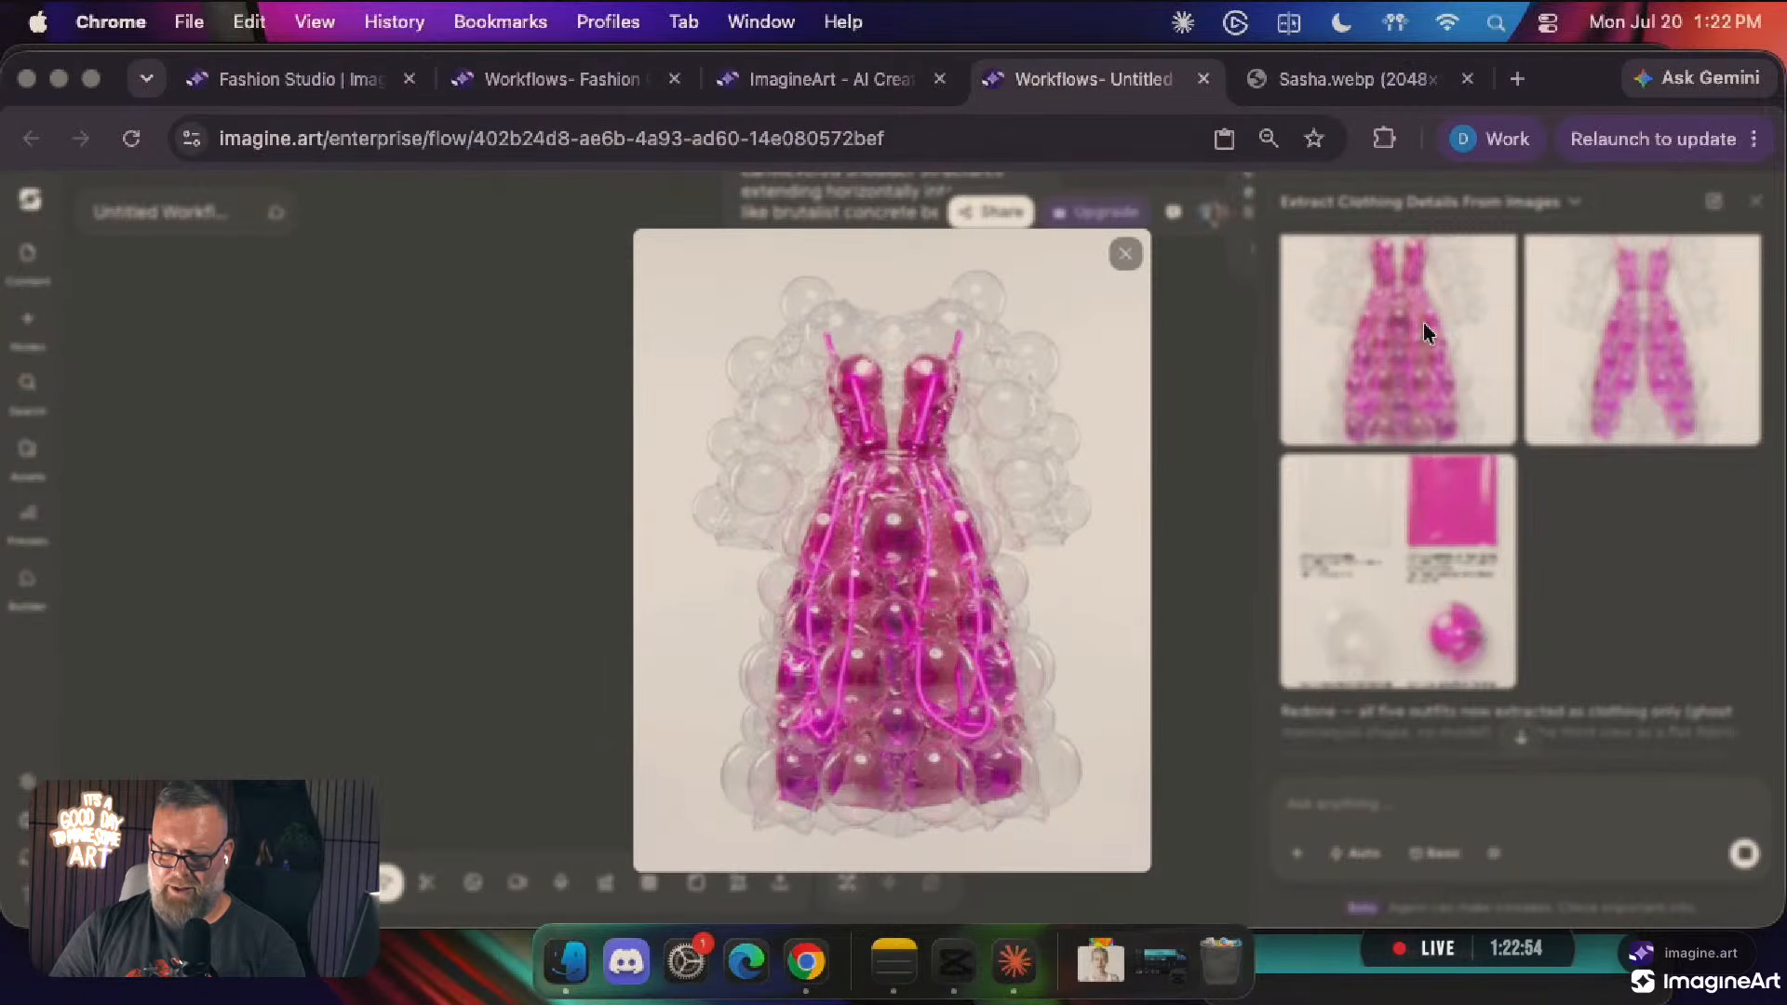
pyautogui.click(1582, 377)
pyautogui.click(1582, 377)
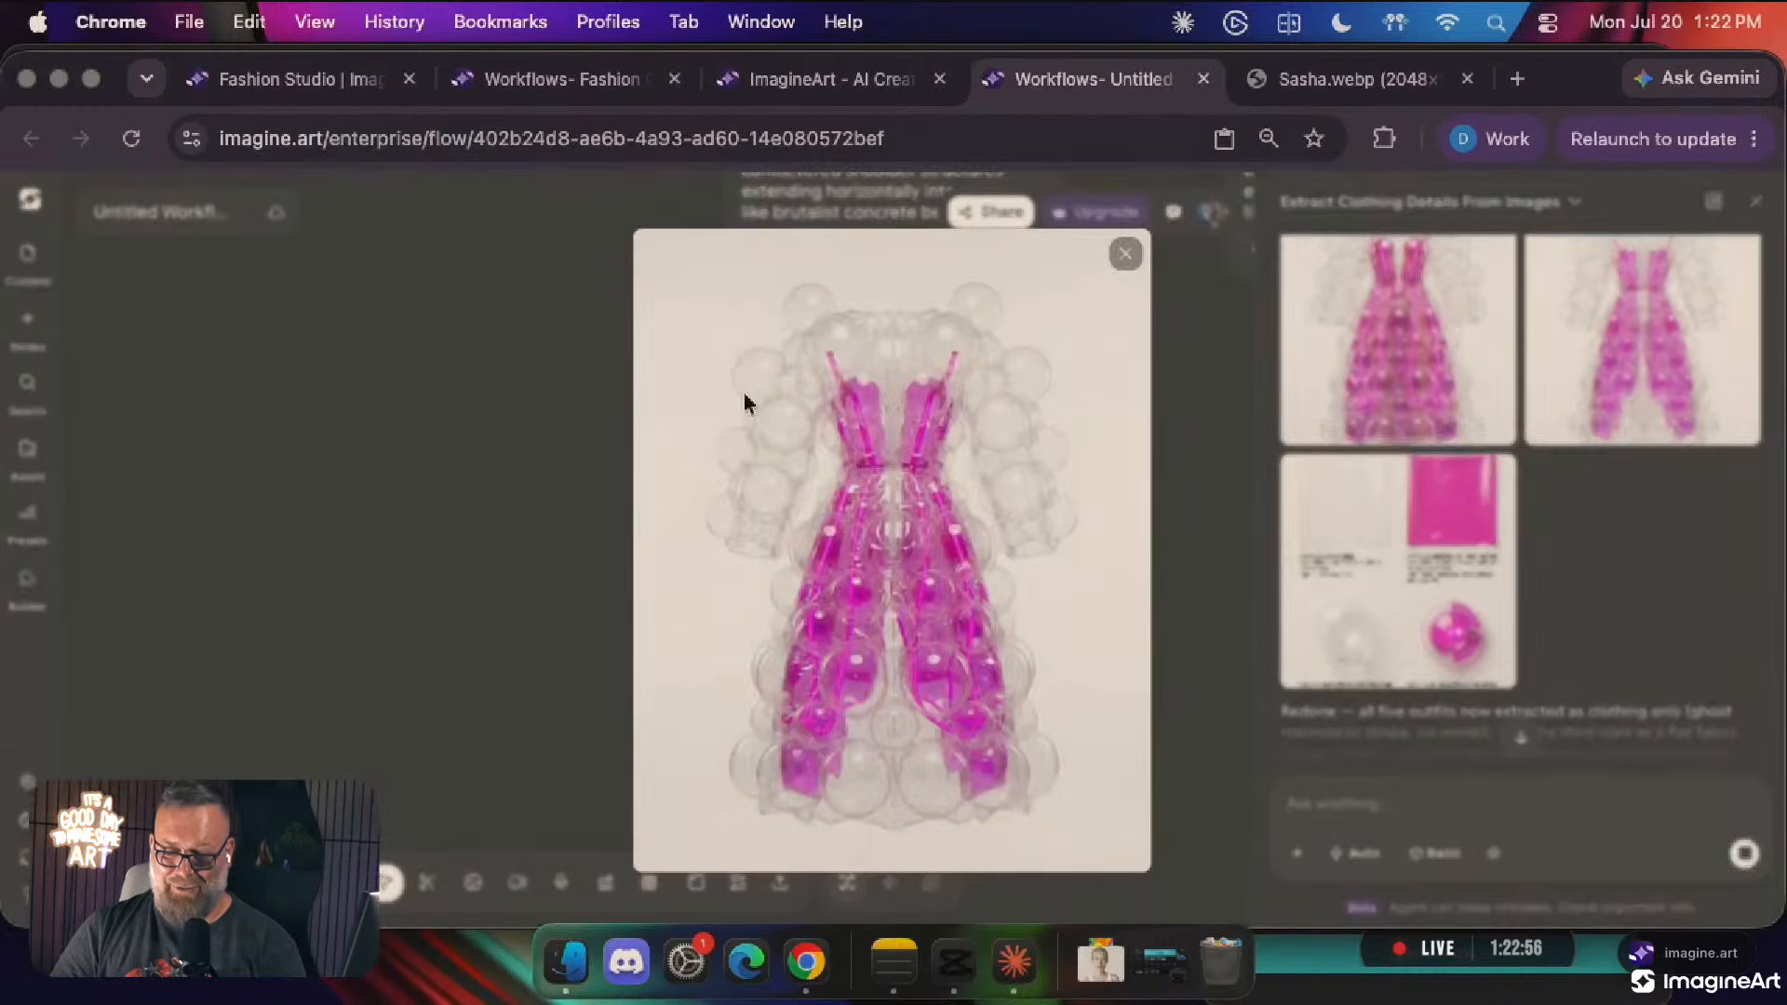
pyautogui.click(1463, 382)
pyautogui.click(1405, 361)
pyautogui.click(1608, 347)
pyautogui.click(1610, 344)
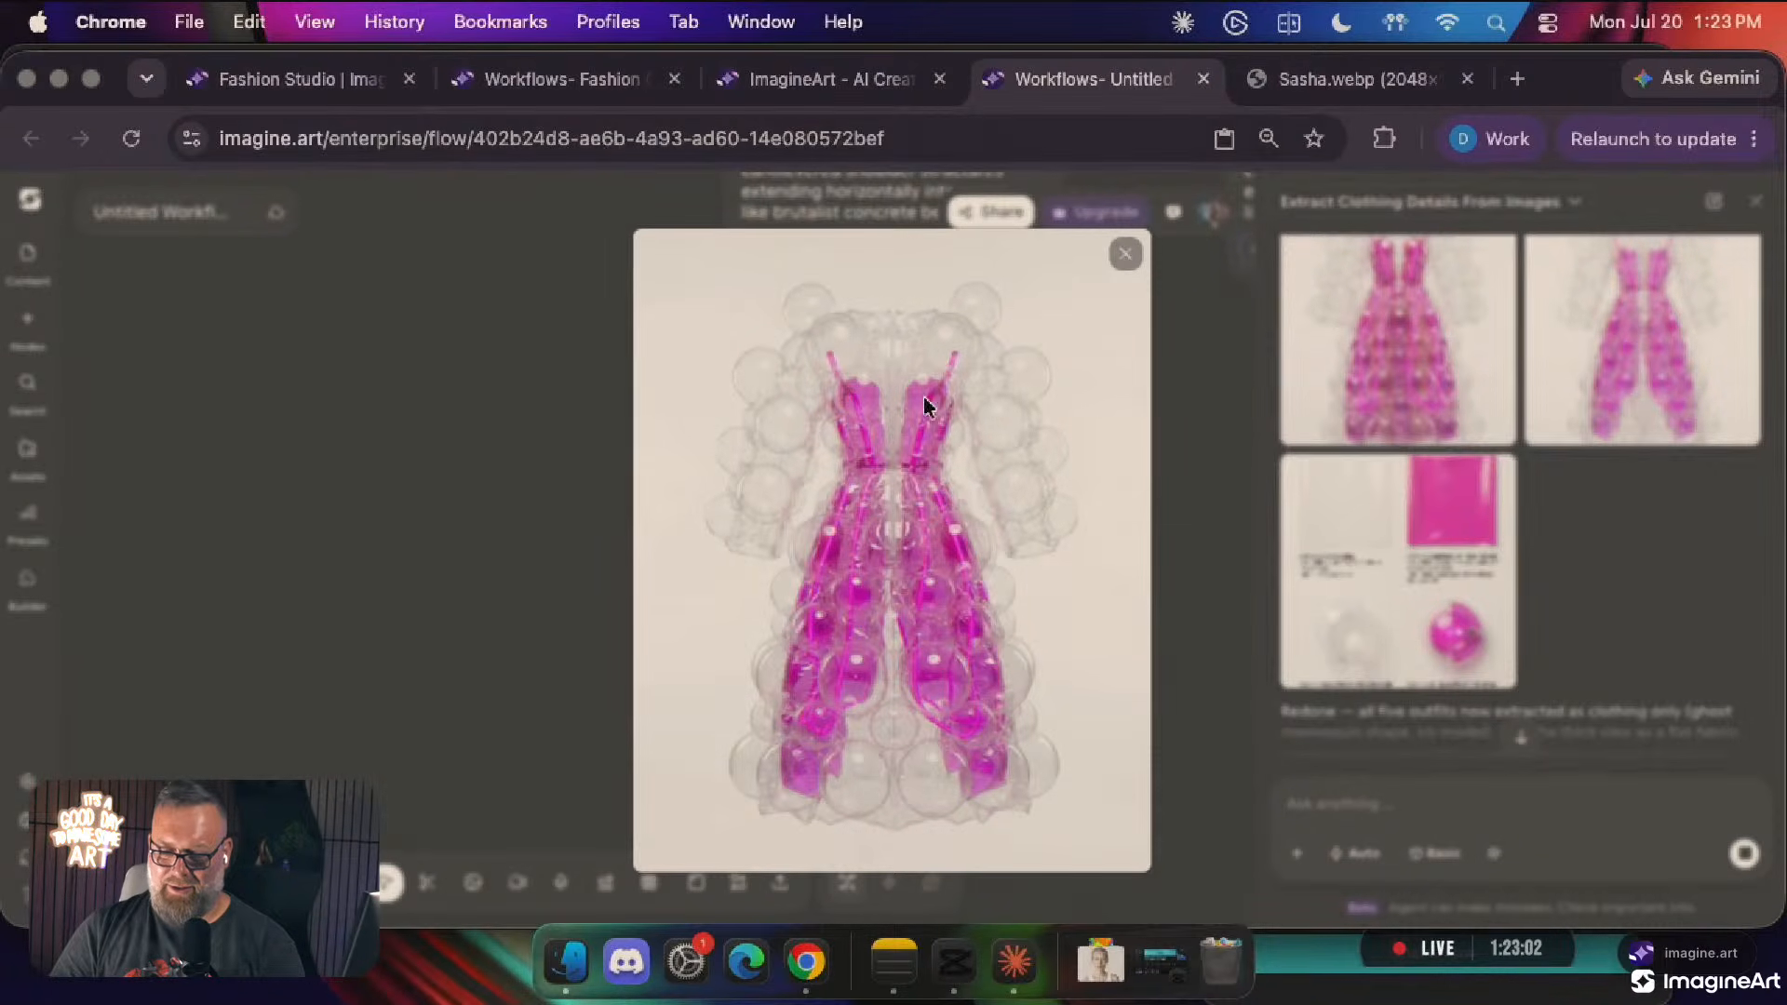
# Examine the material swatch sheet of the magenta inflatable dress and close it
pyautogui.click(1463, 614)
pyautogui.click(1409, 572)
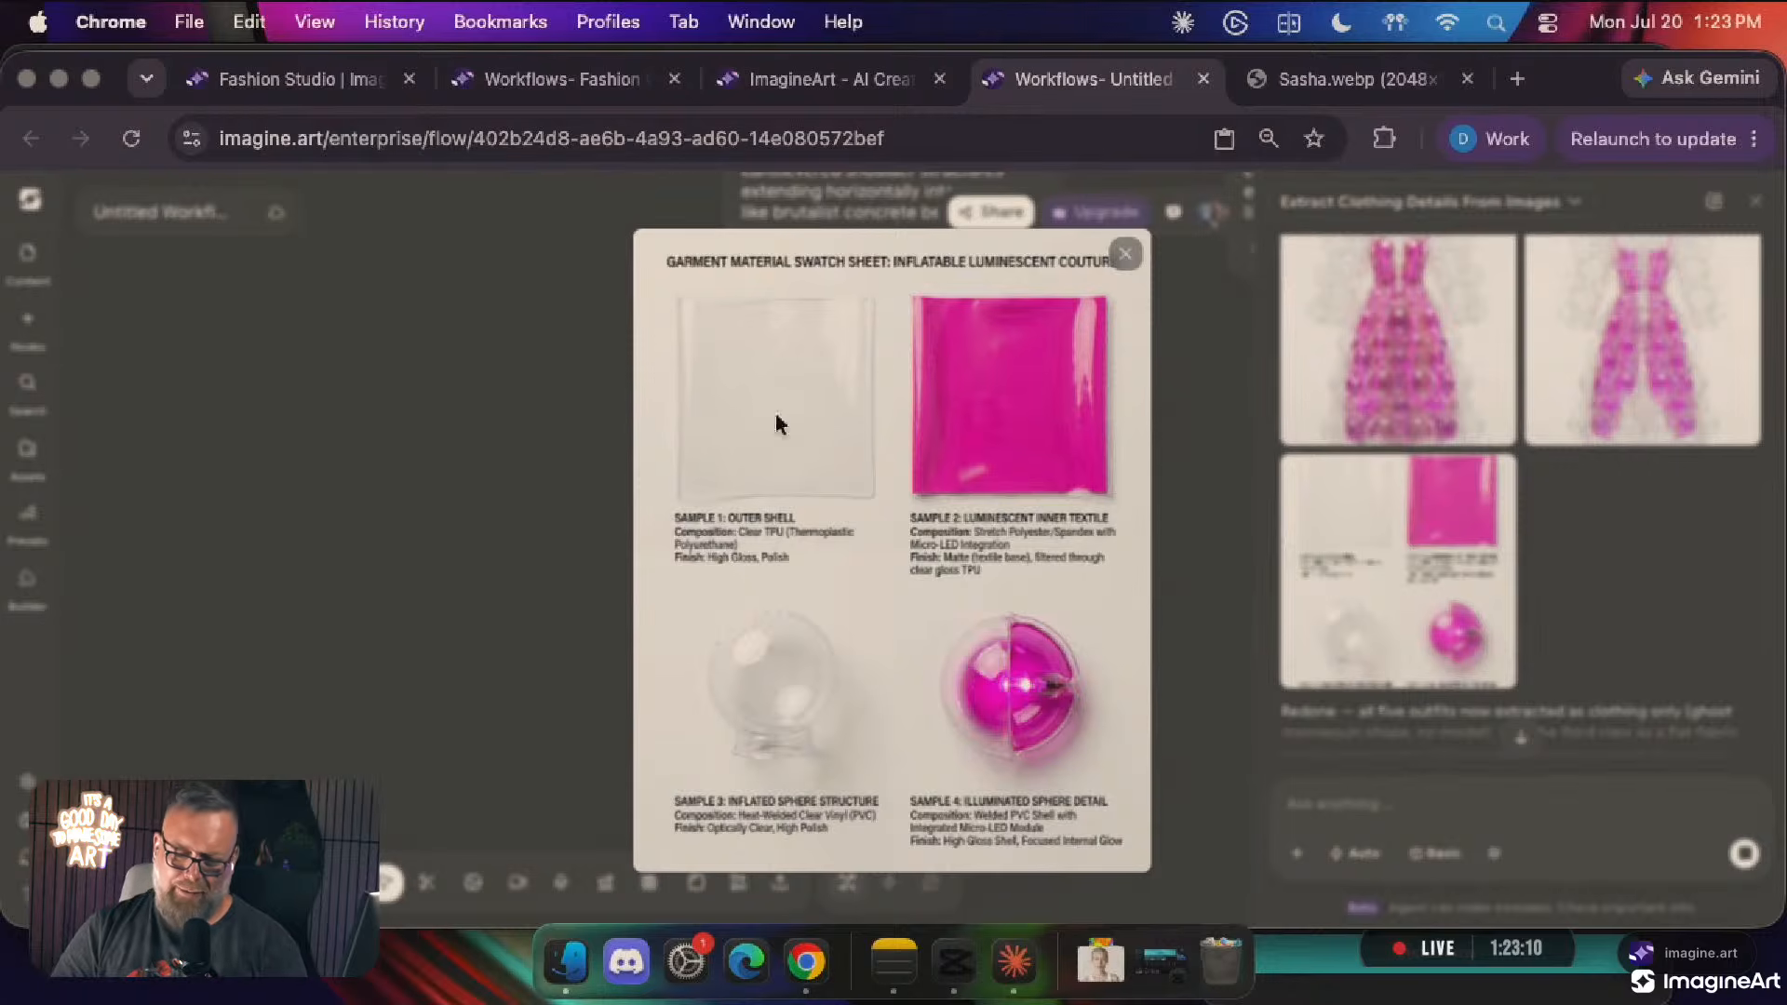
pyautogui.click(1238, 419)
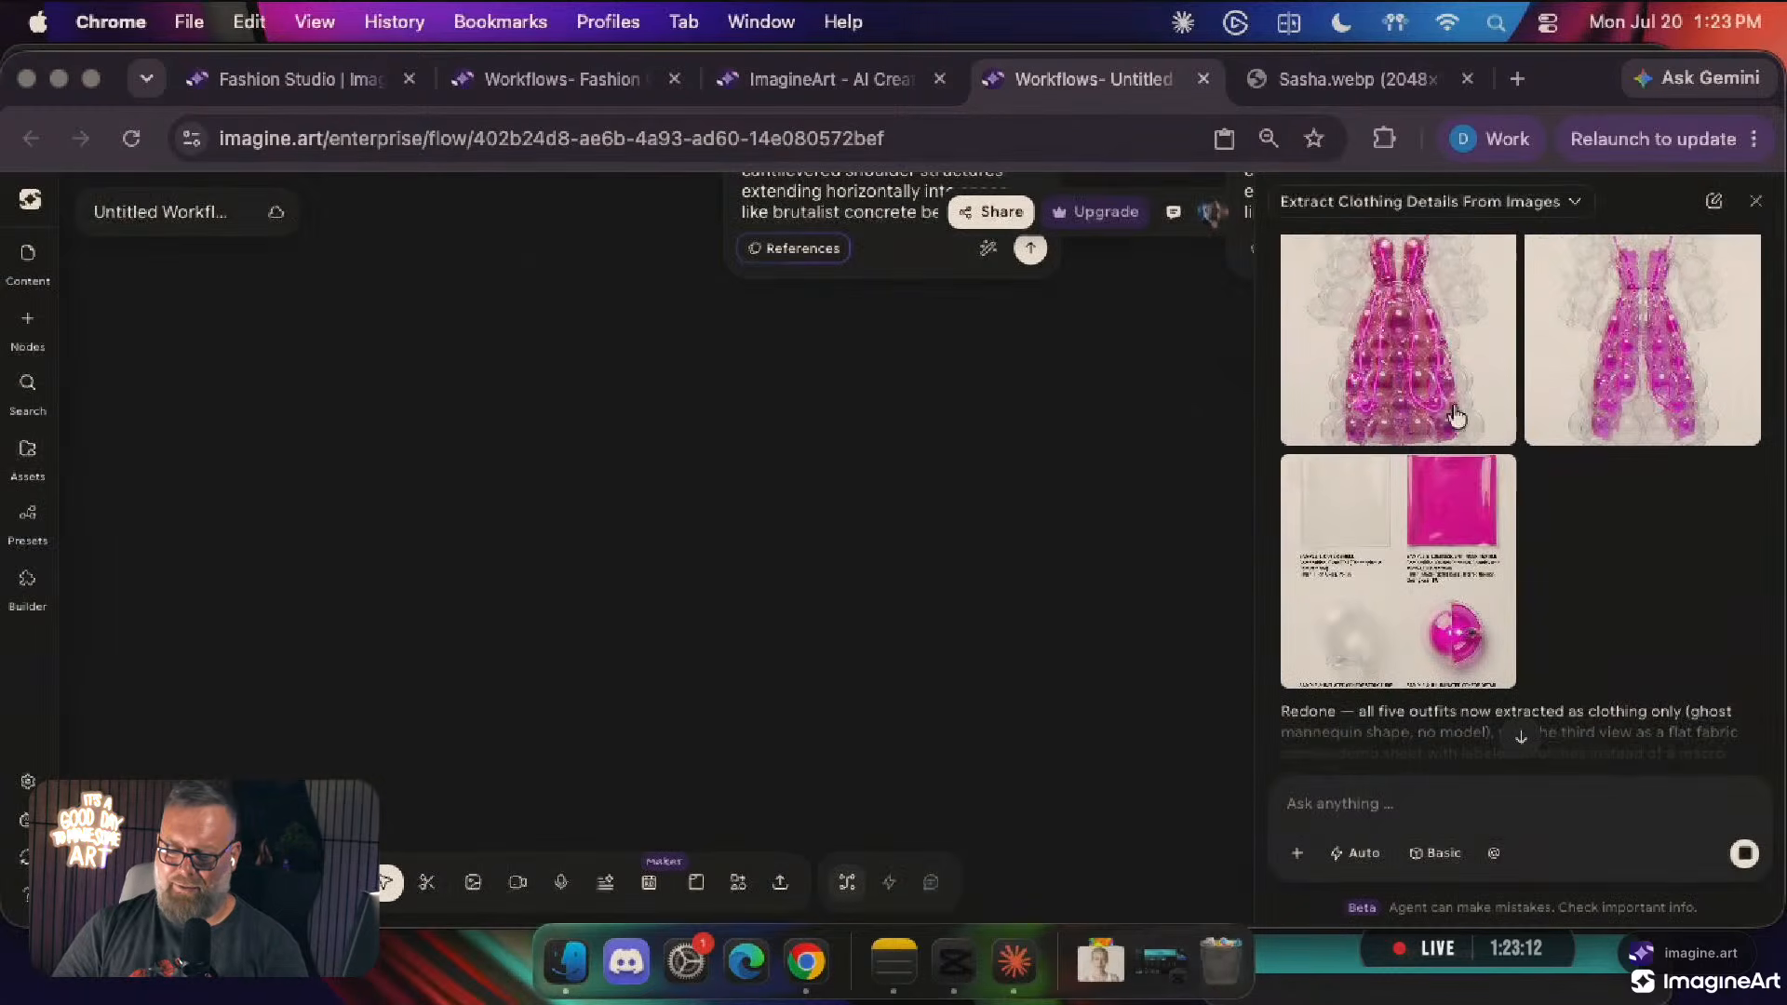
# Examine the fabric demo sheet of the iridescent puffer coat at the end of the agent's reply and close it
pyautogui.scroll(-5, 1486, 480)
pyautogui.scroll(-2, 1551, 572)
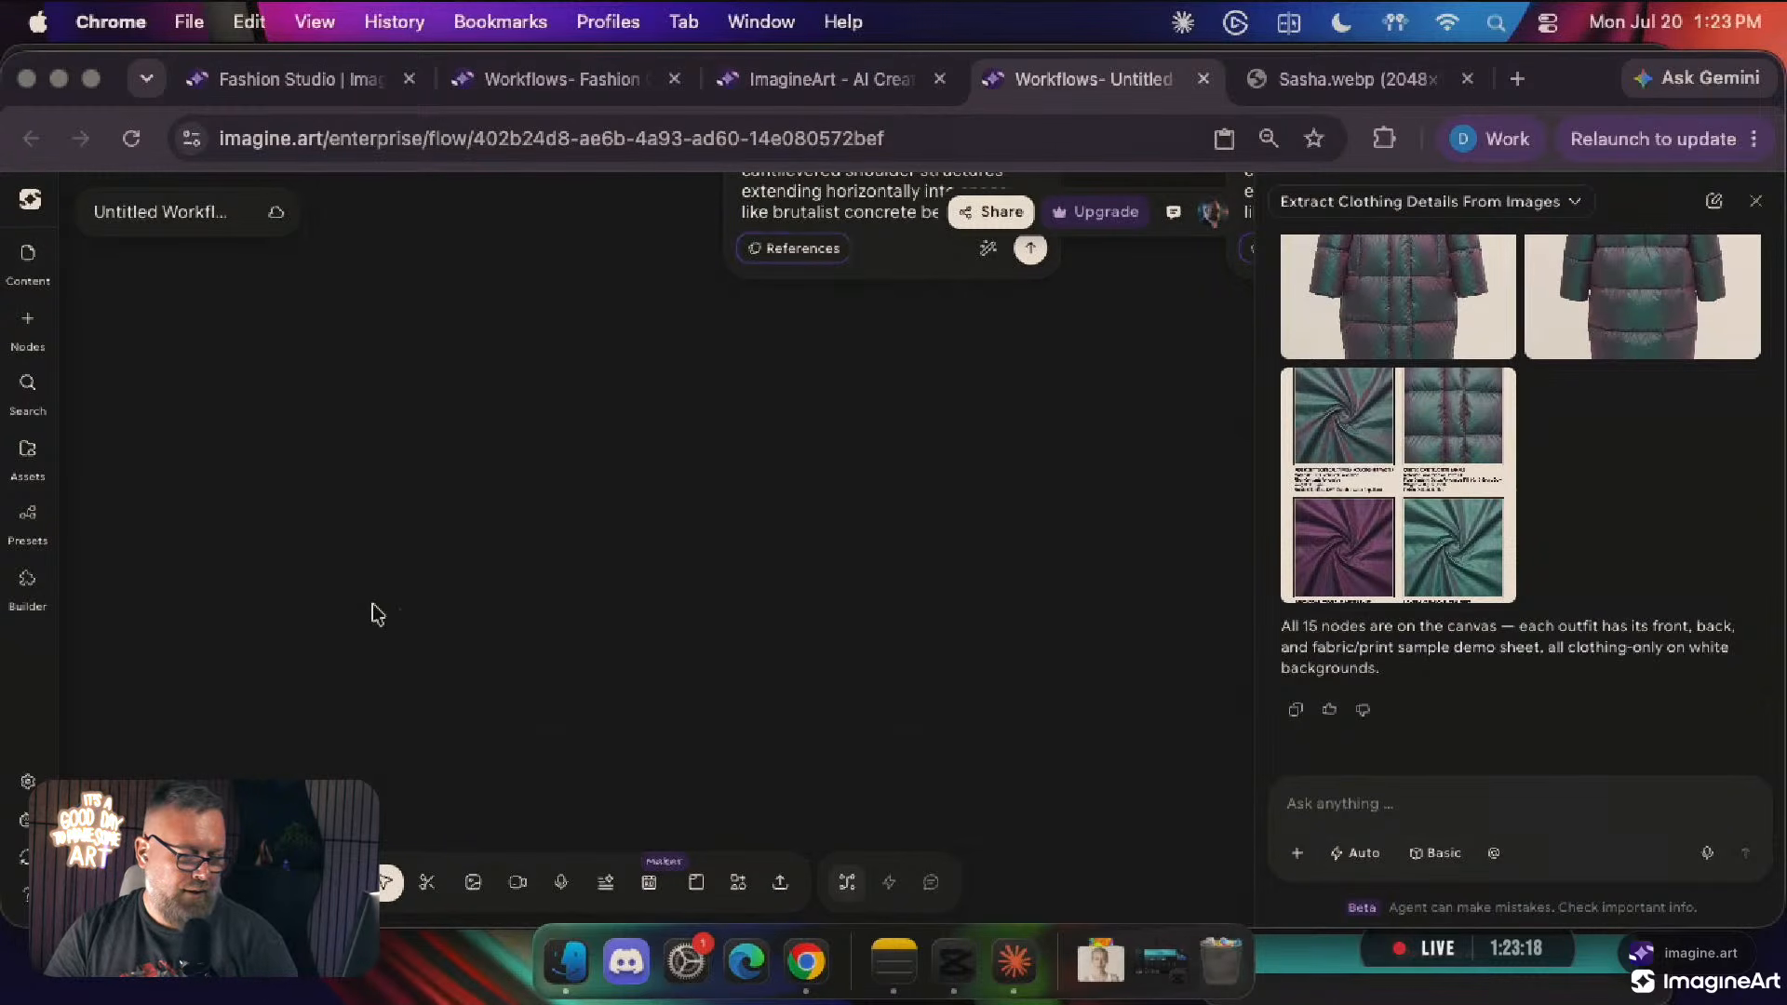
pyautogui.click(1452, 493)
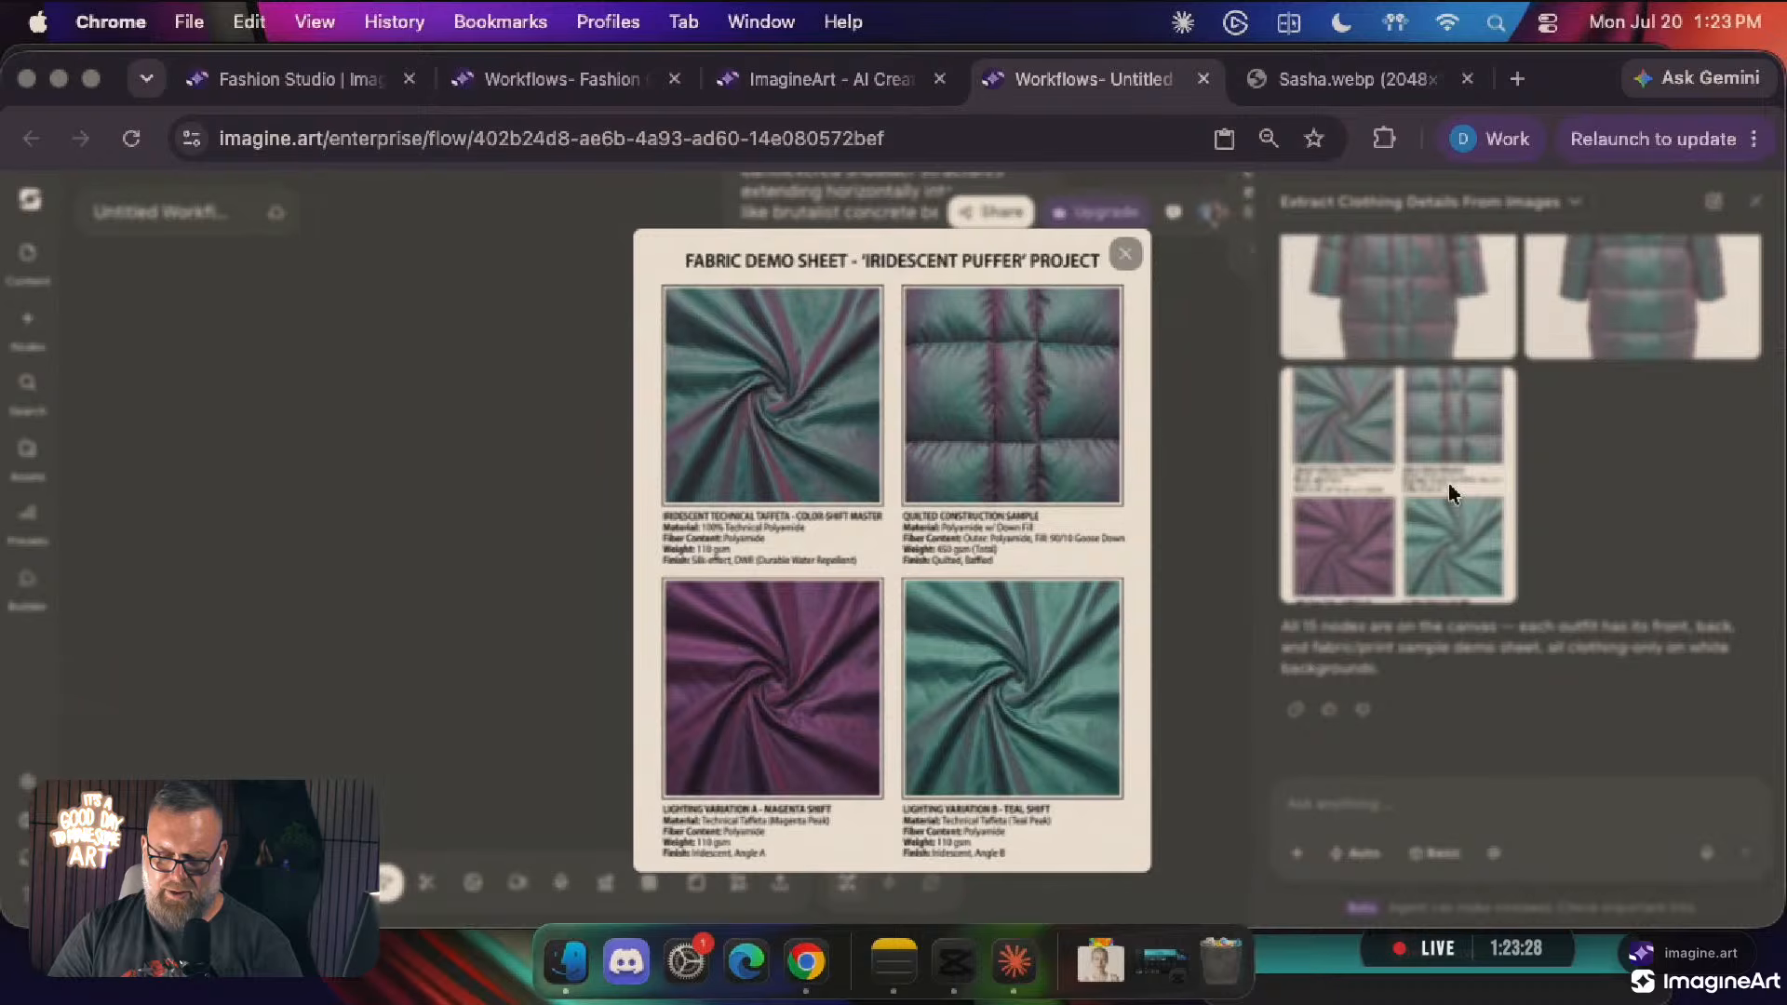
pyautogui.click(1163, 261)
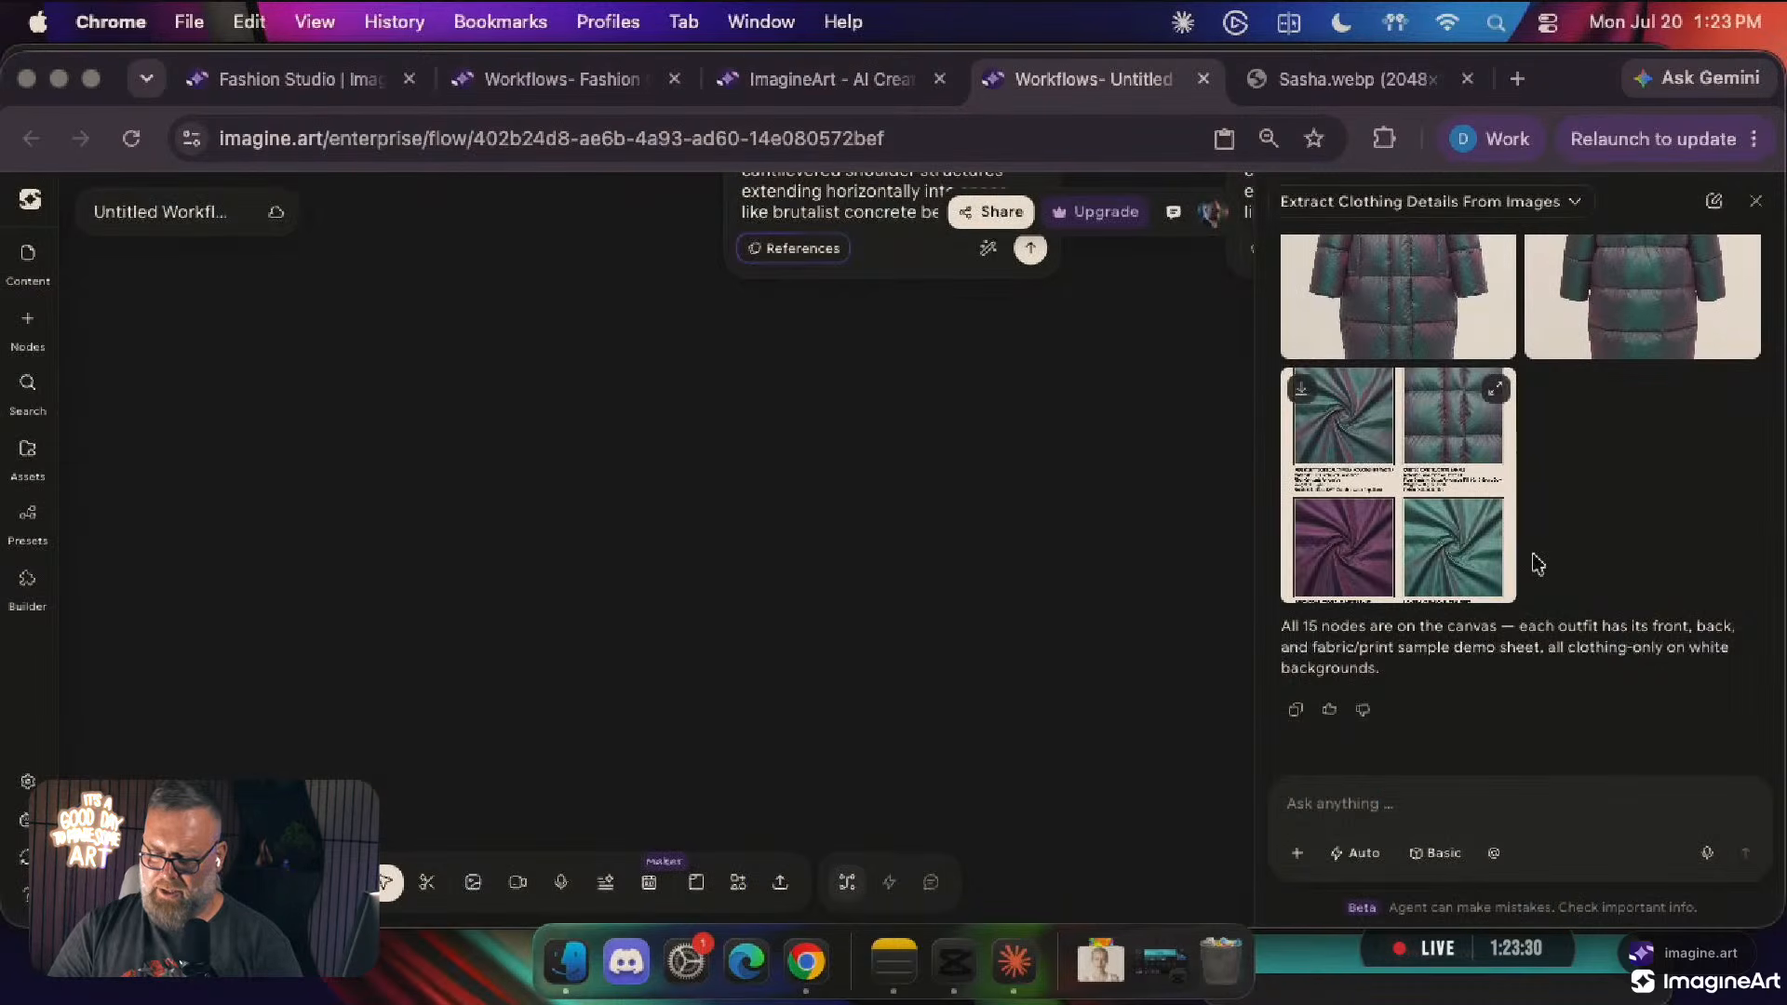
# Delete the first extraction's nine top-row images and the following six nodes, the magenta dress images and empty ones, from the canvas
pyautogui.scroll(-5, 1531, 553)
pyautogui.scroll(10, 1532, 554)
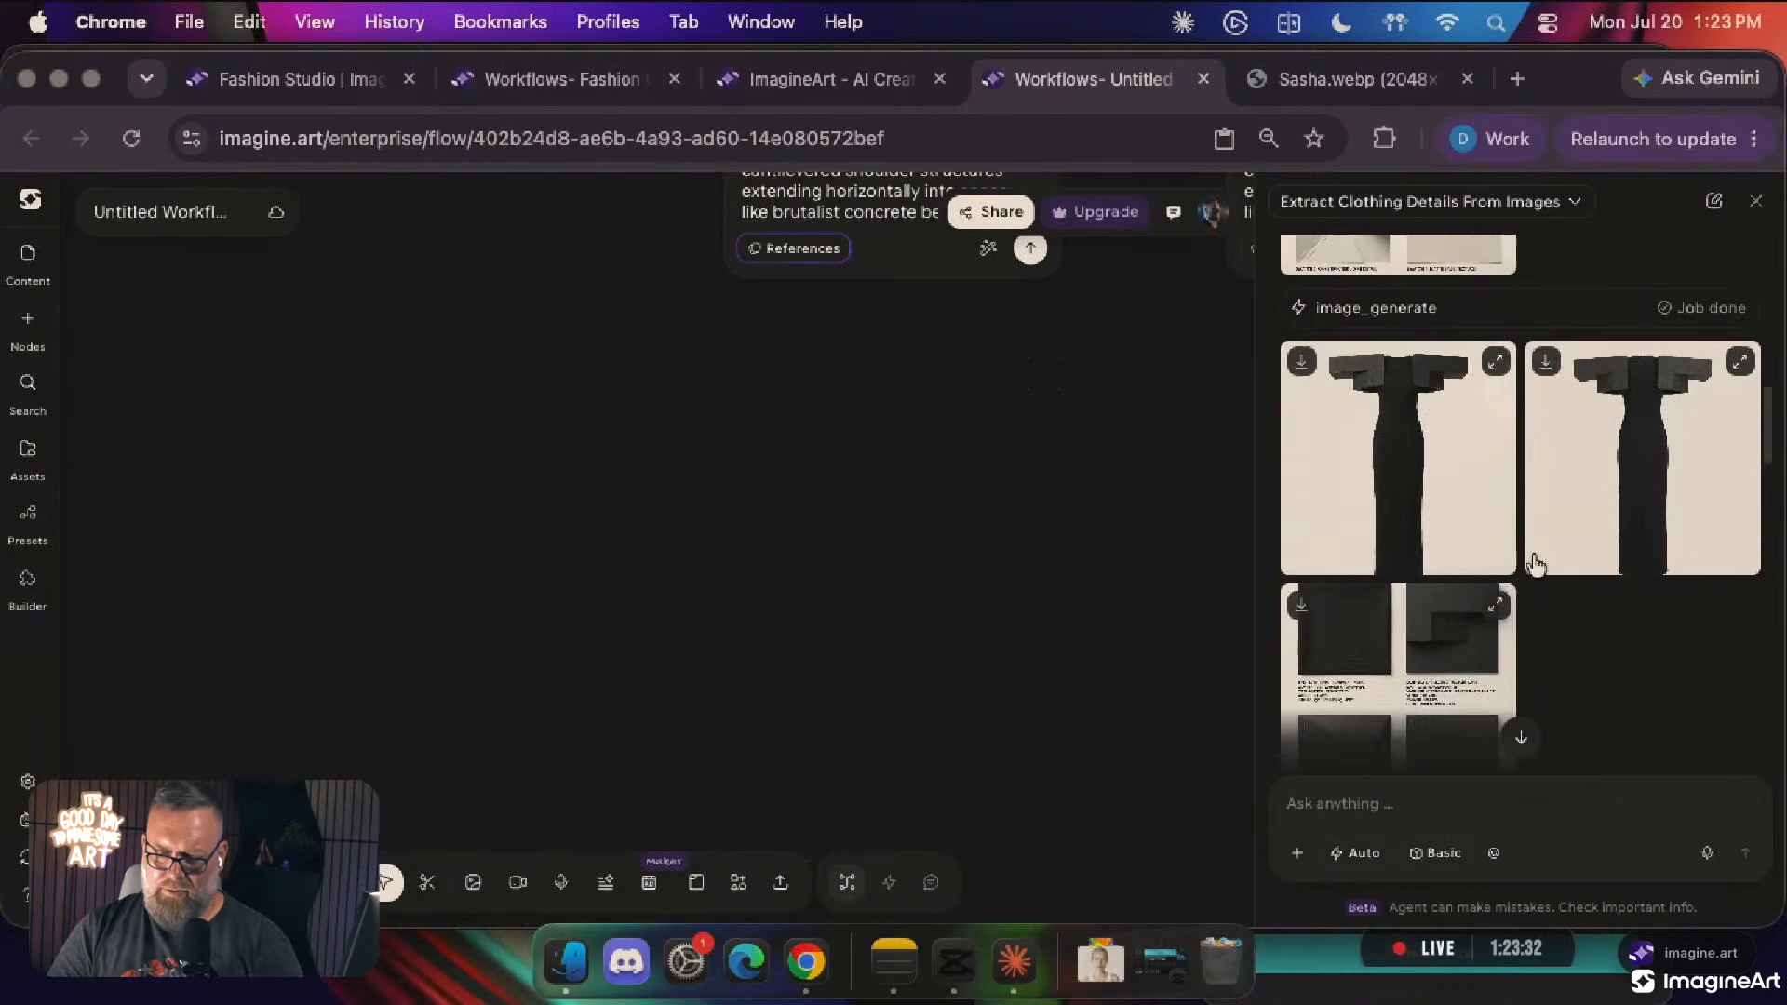
pyautogui.scroll(-10, 790, 494)
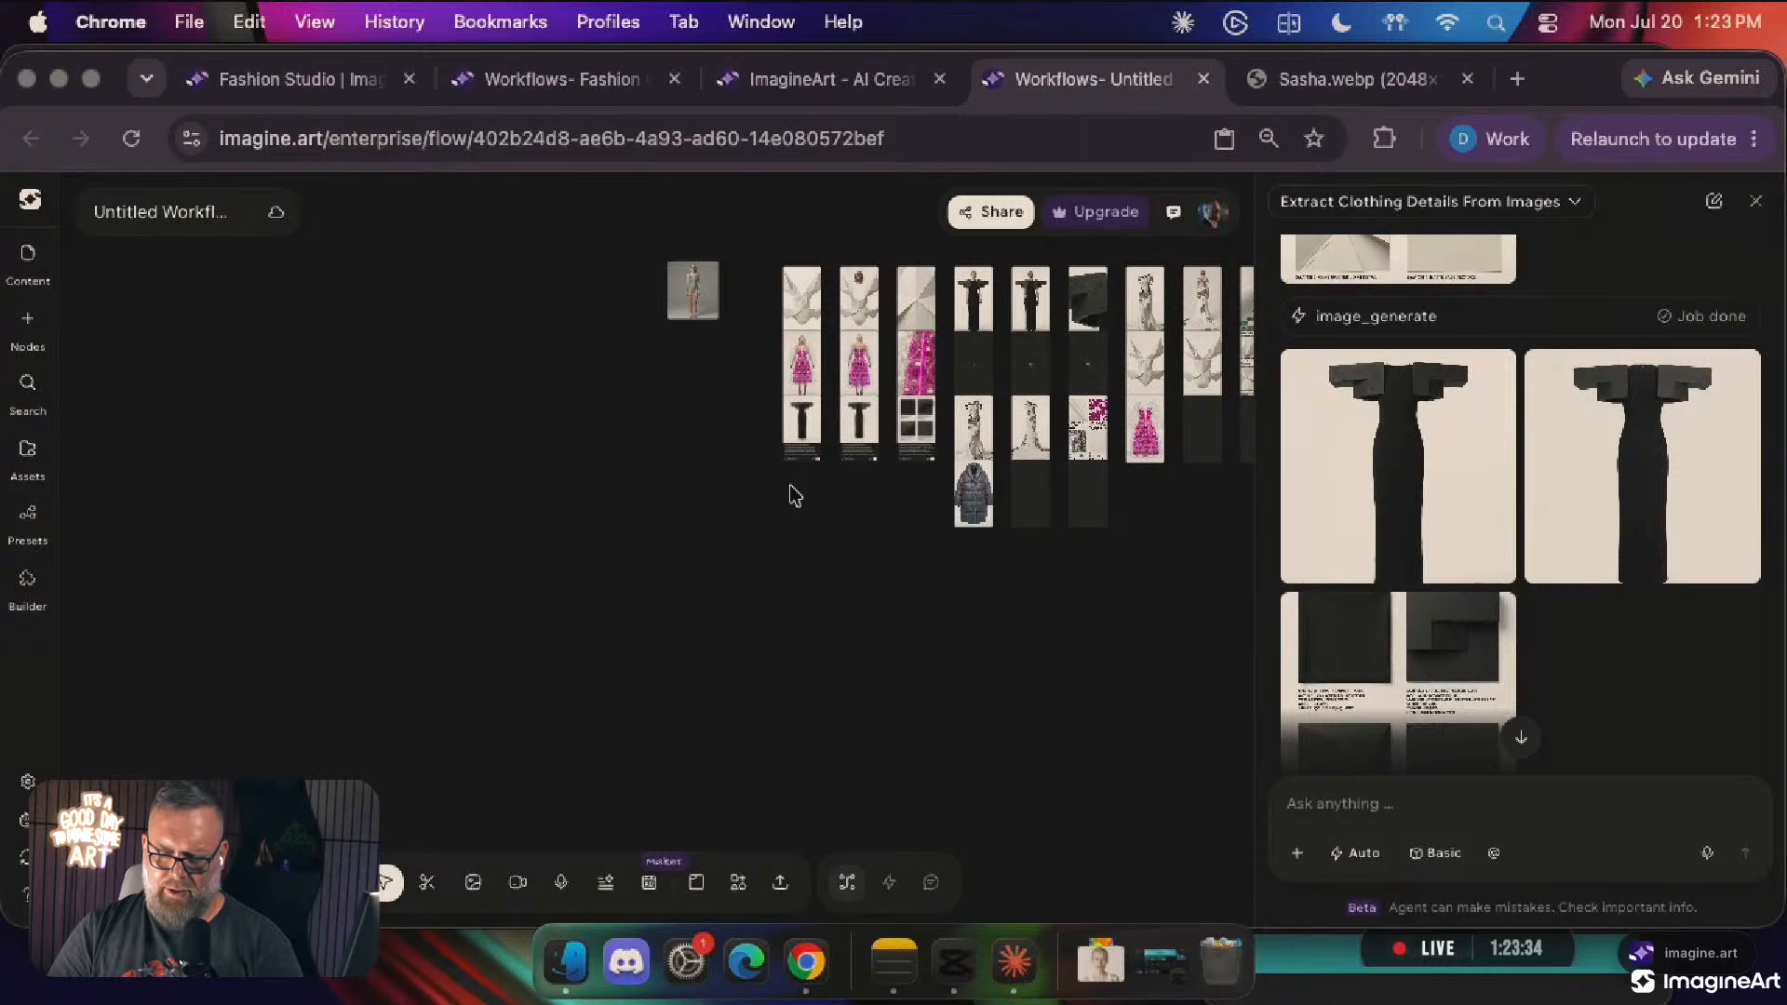
pyautogui.hscroll(5, 790, 494)
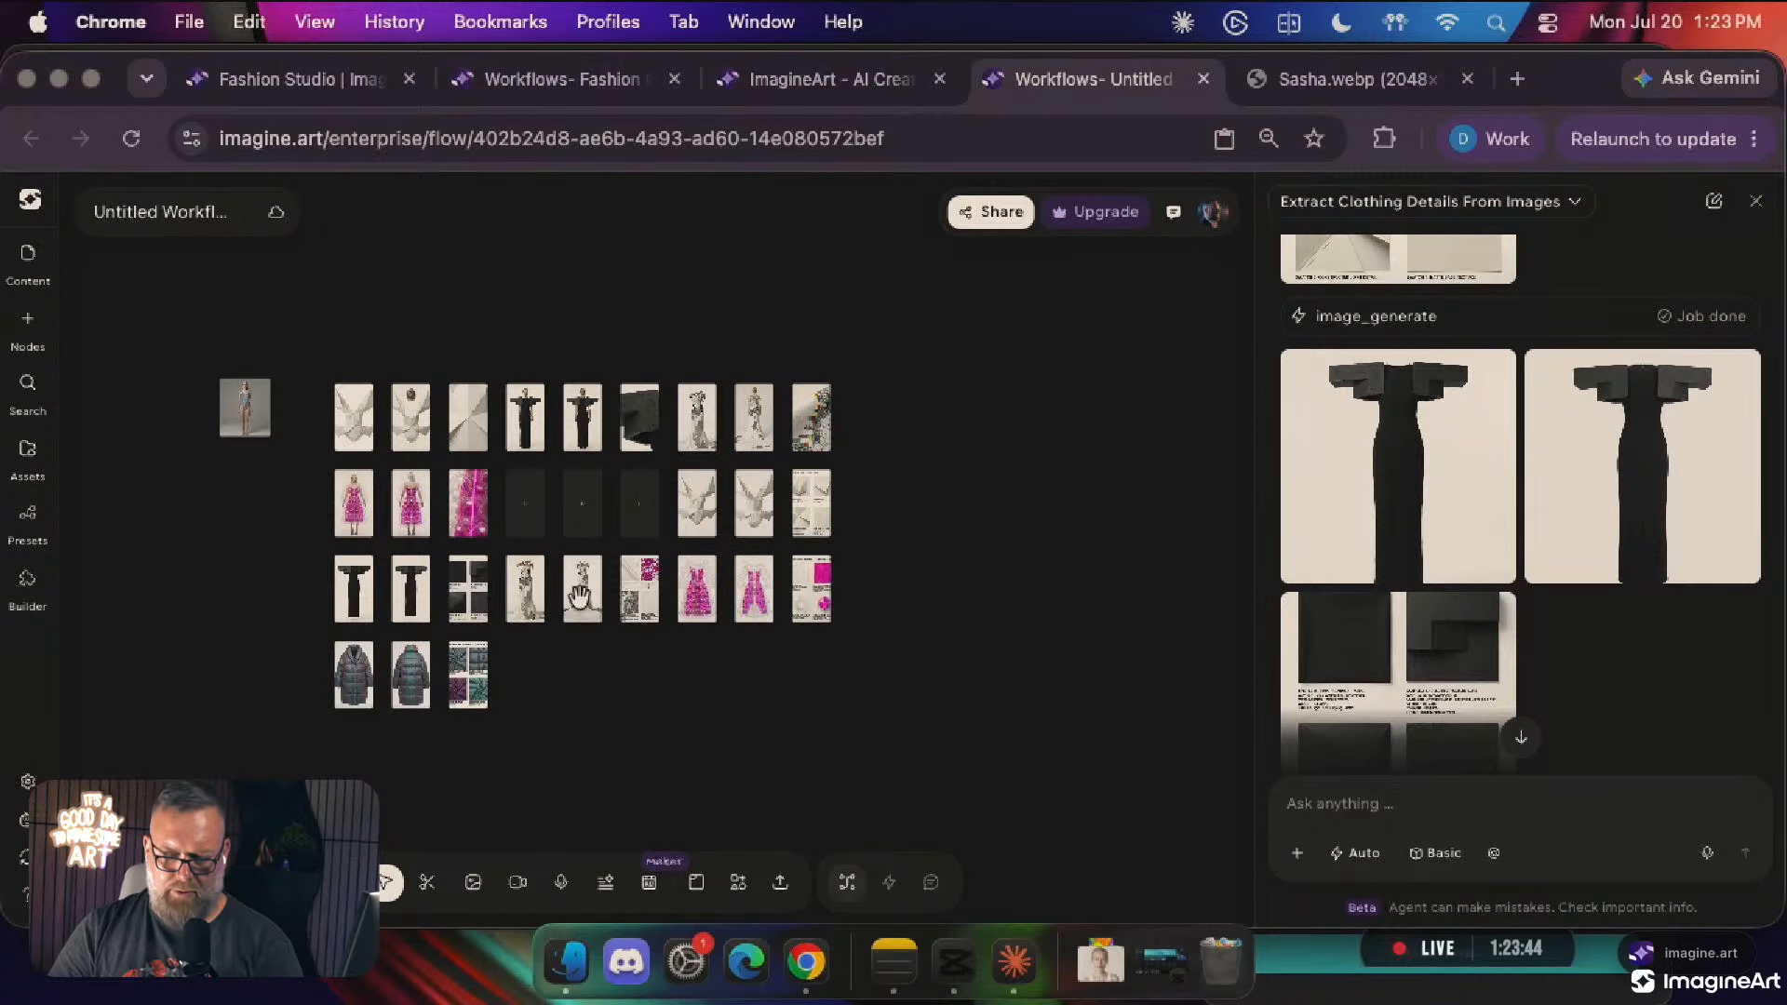
pyautogui.moveTo(303, 341); pyautogui.dragTo(867, 443)
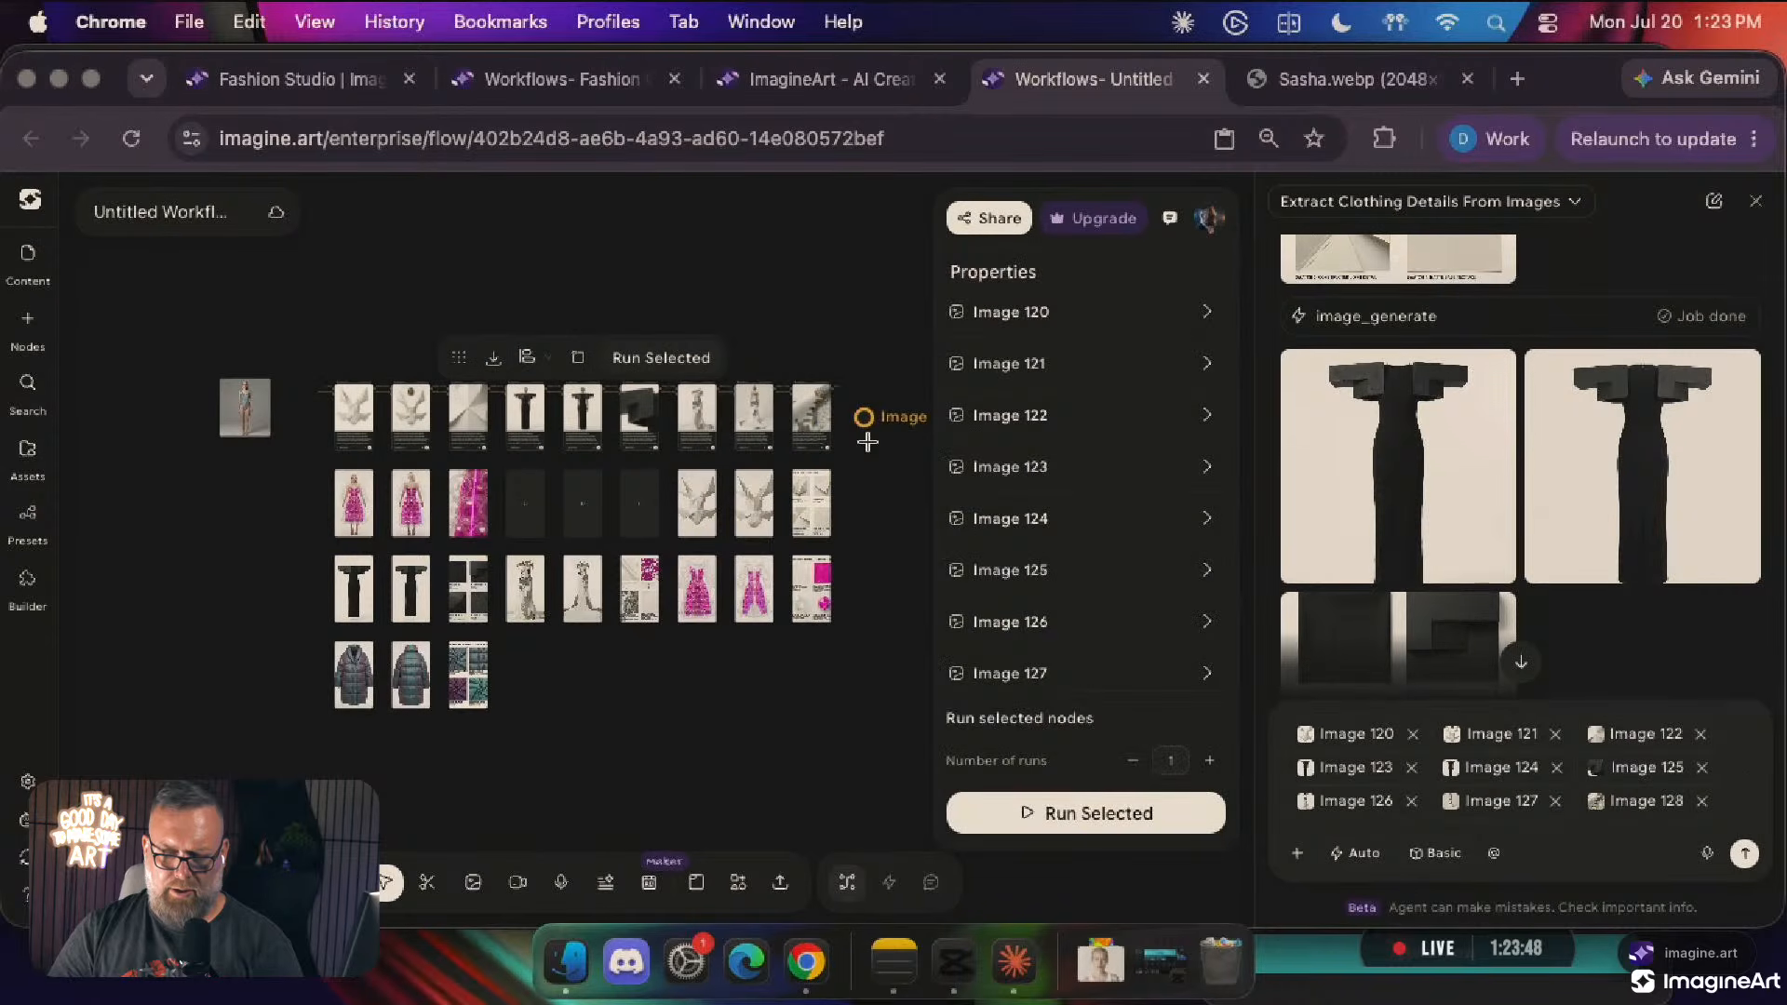
pyautogui.press('BackSpace')
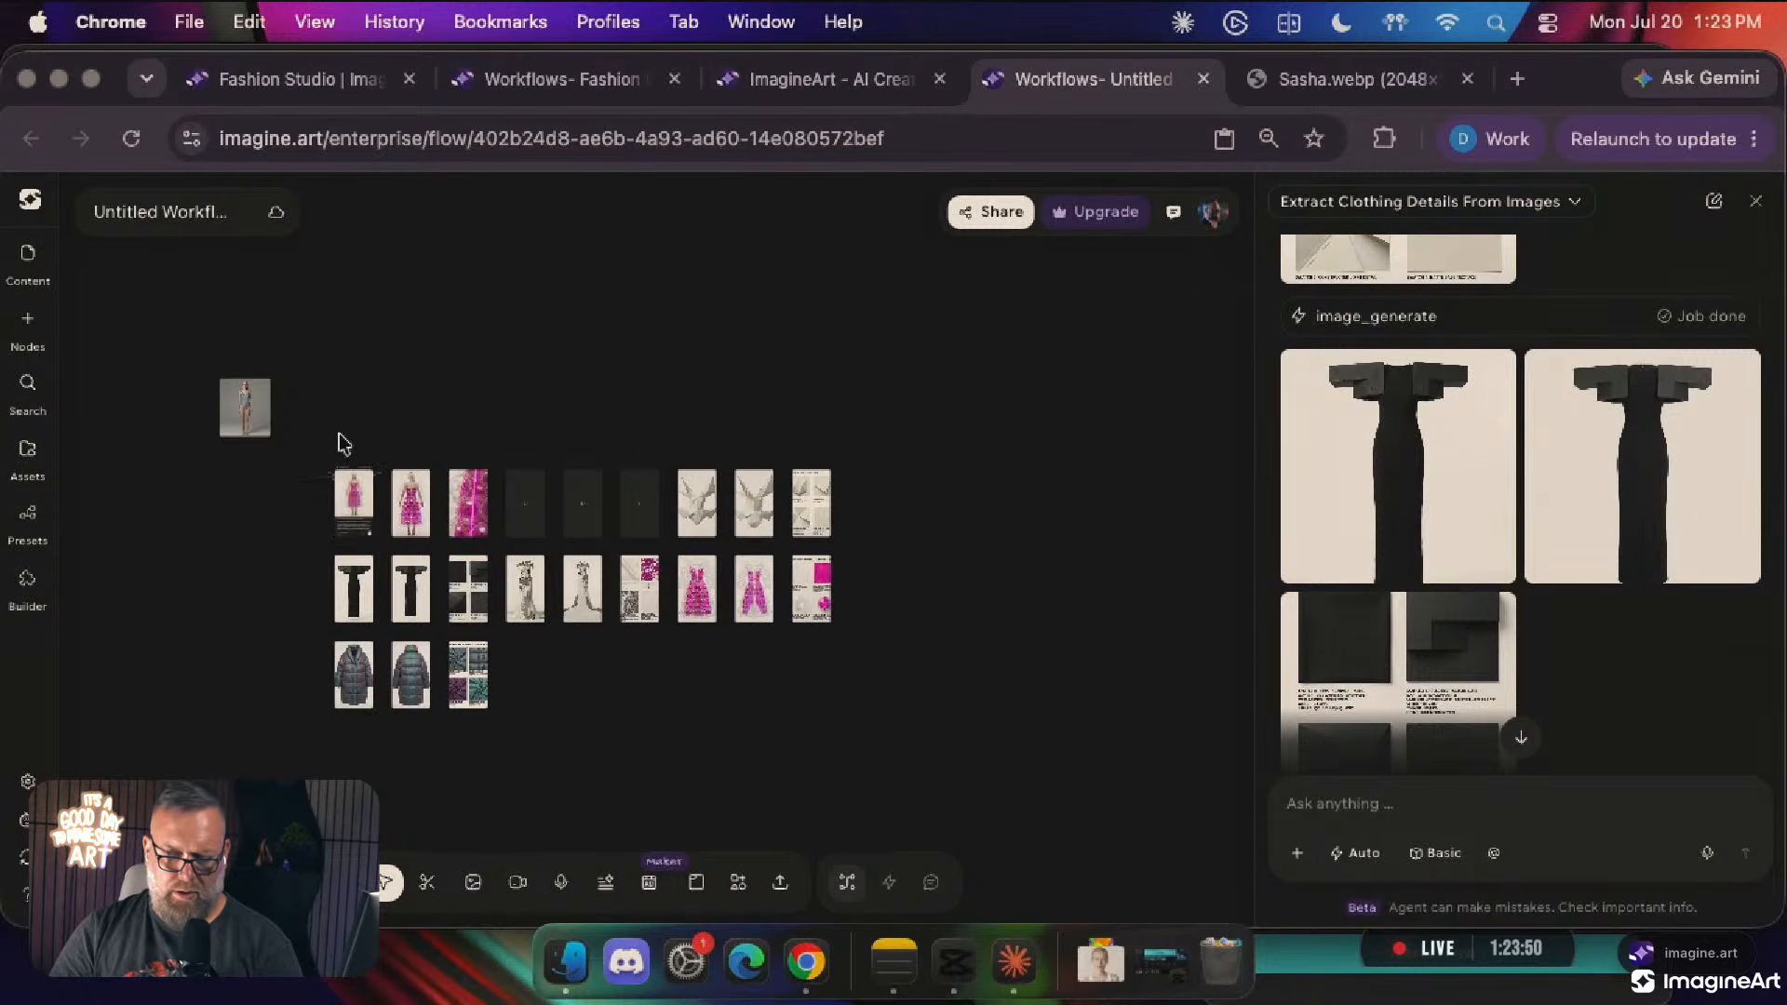
pyautogui.moveTo(321, 425); pyautogui.dragTo(658, 535)
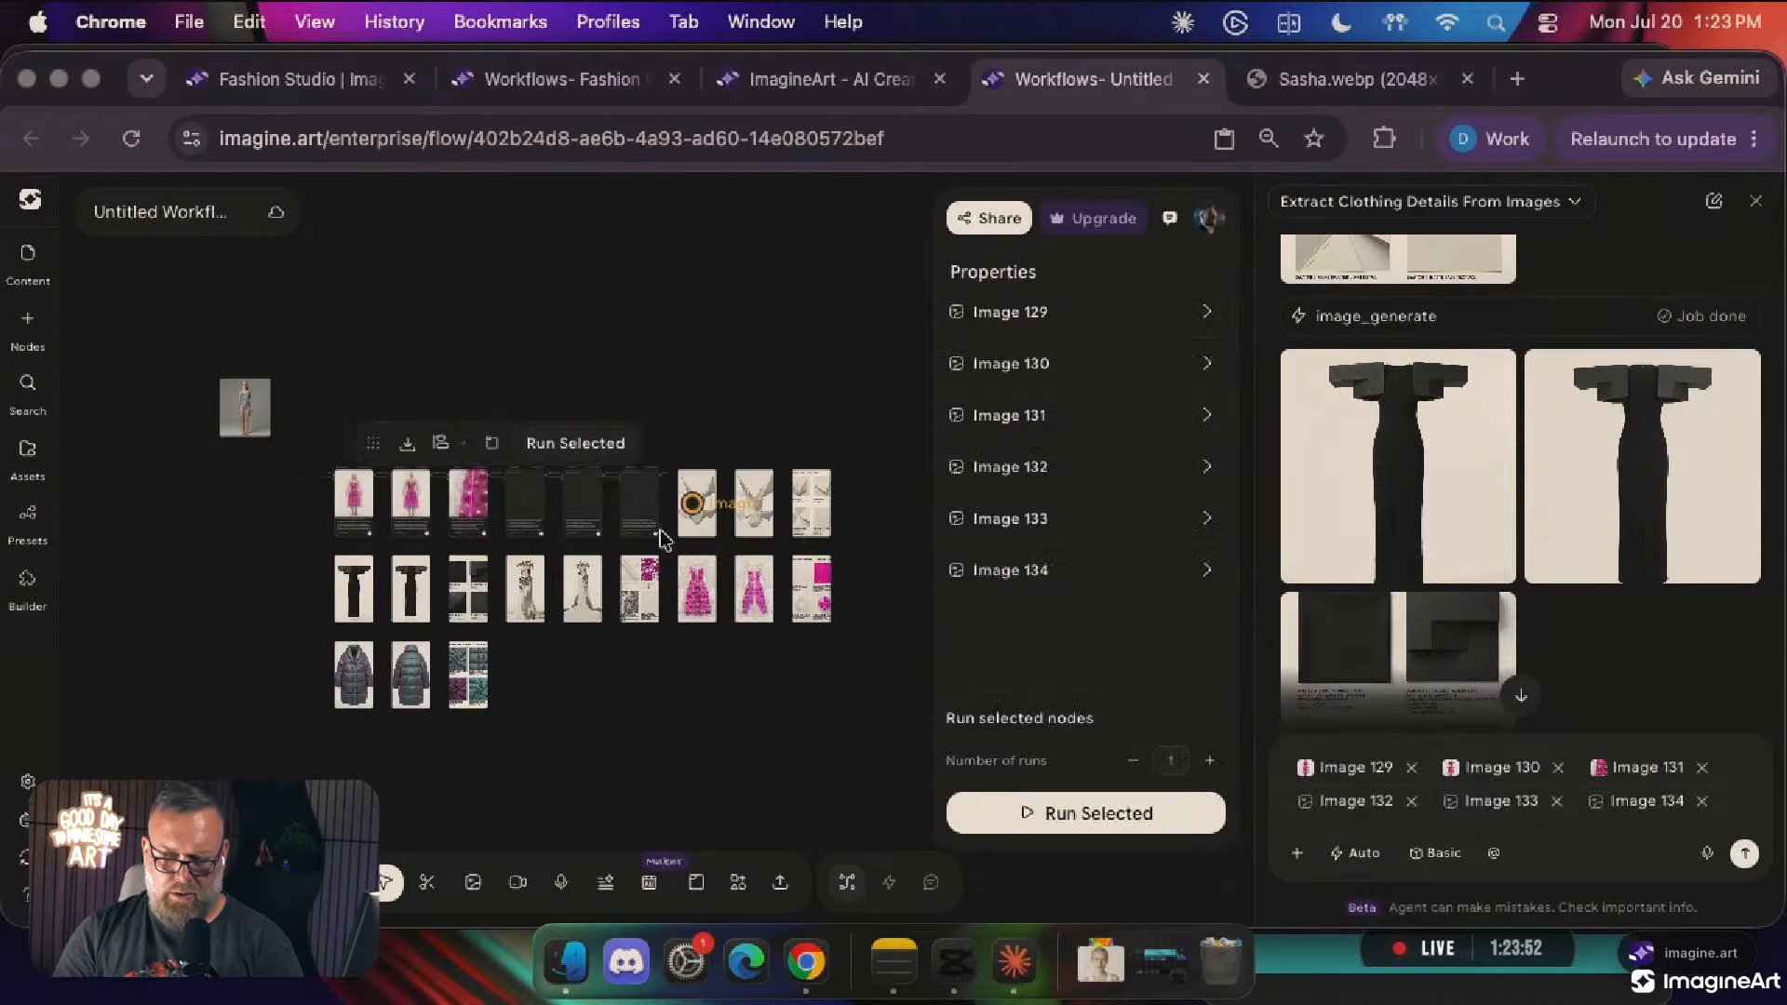
pyautogui.press('BackSpace')
# Download all 15 remaining clothing-only images and fabric sheets together as a zip archive and unpack it
pyautogui.moveTo(317, 387); pyautogui.dragTo(968, 884)
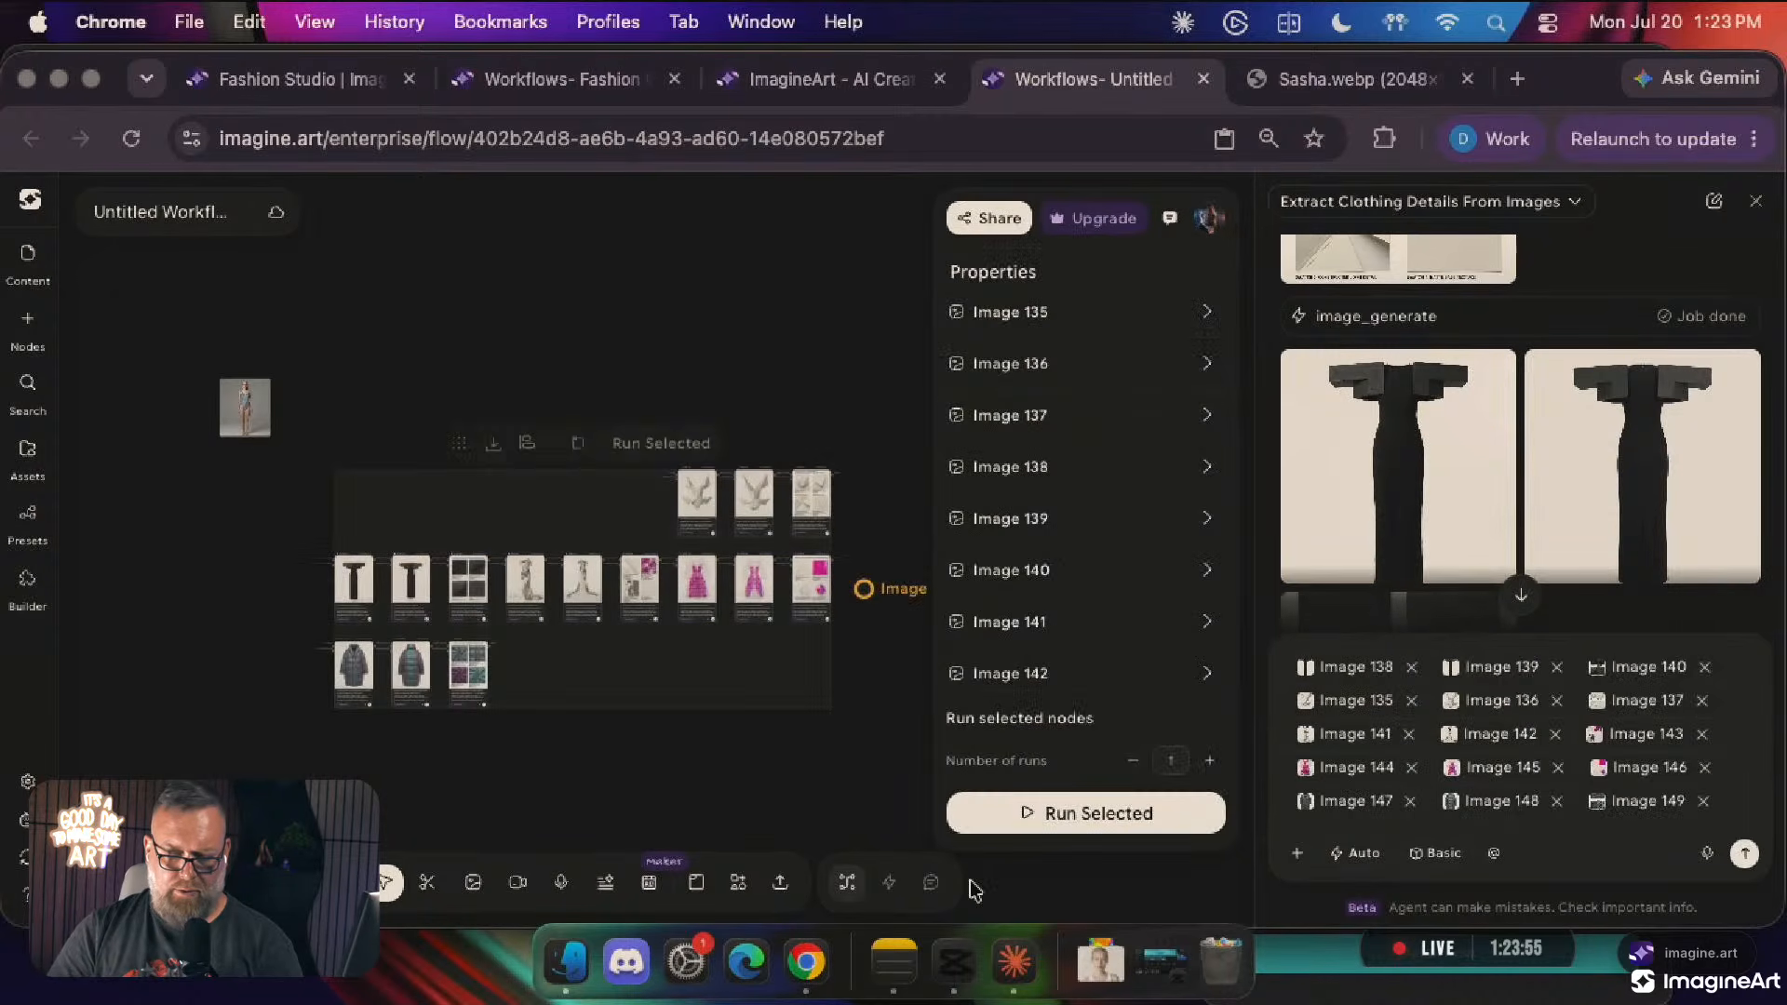
pyautogui.click(493, 445)
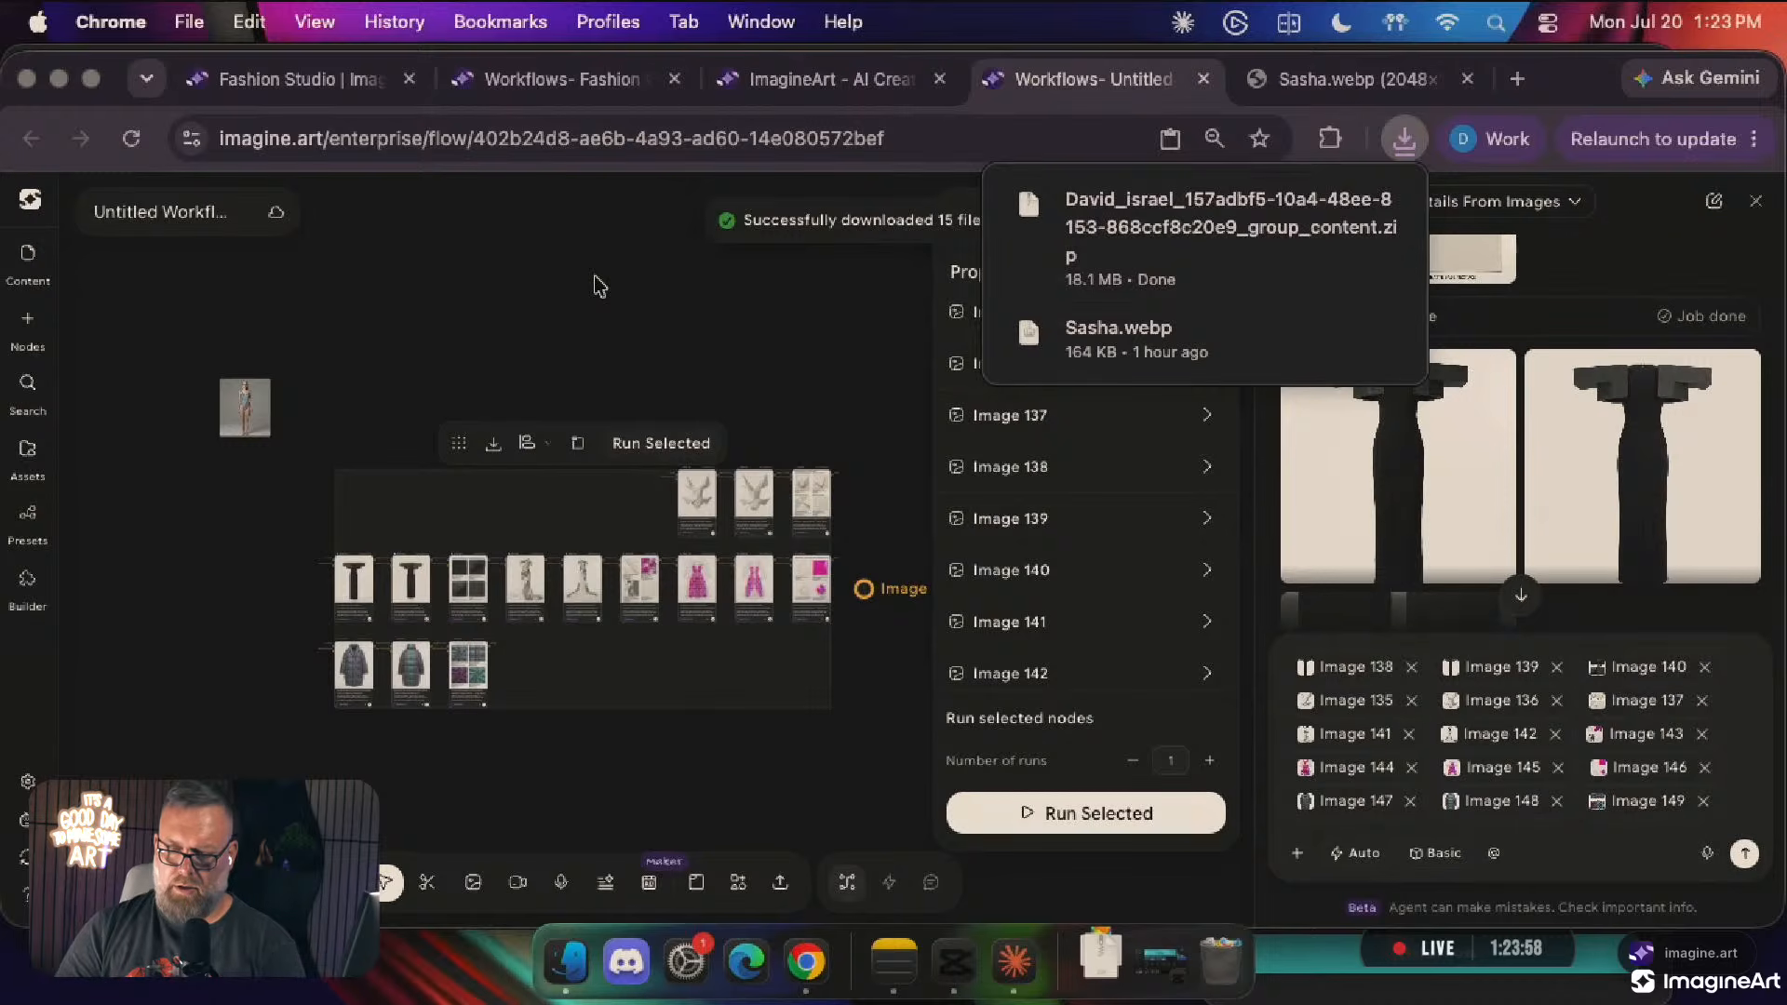
pyautogui.click(1163, 249)
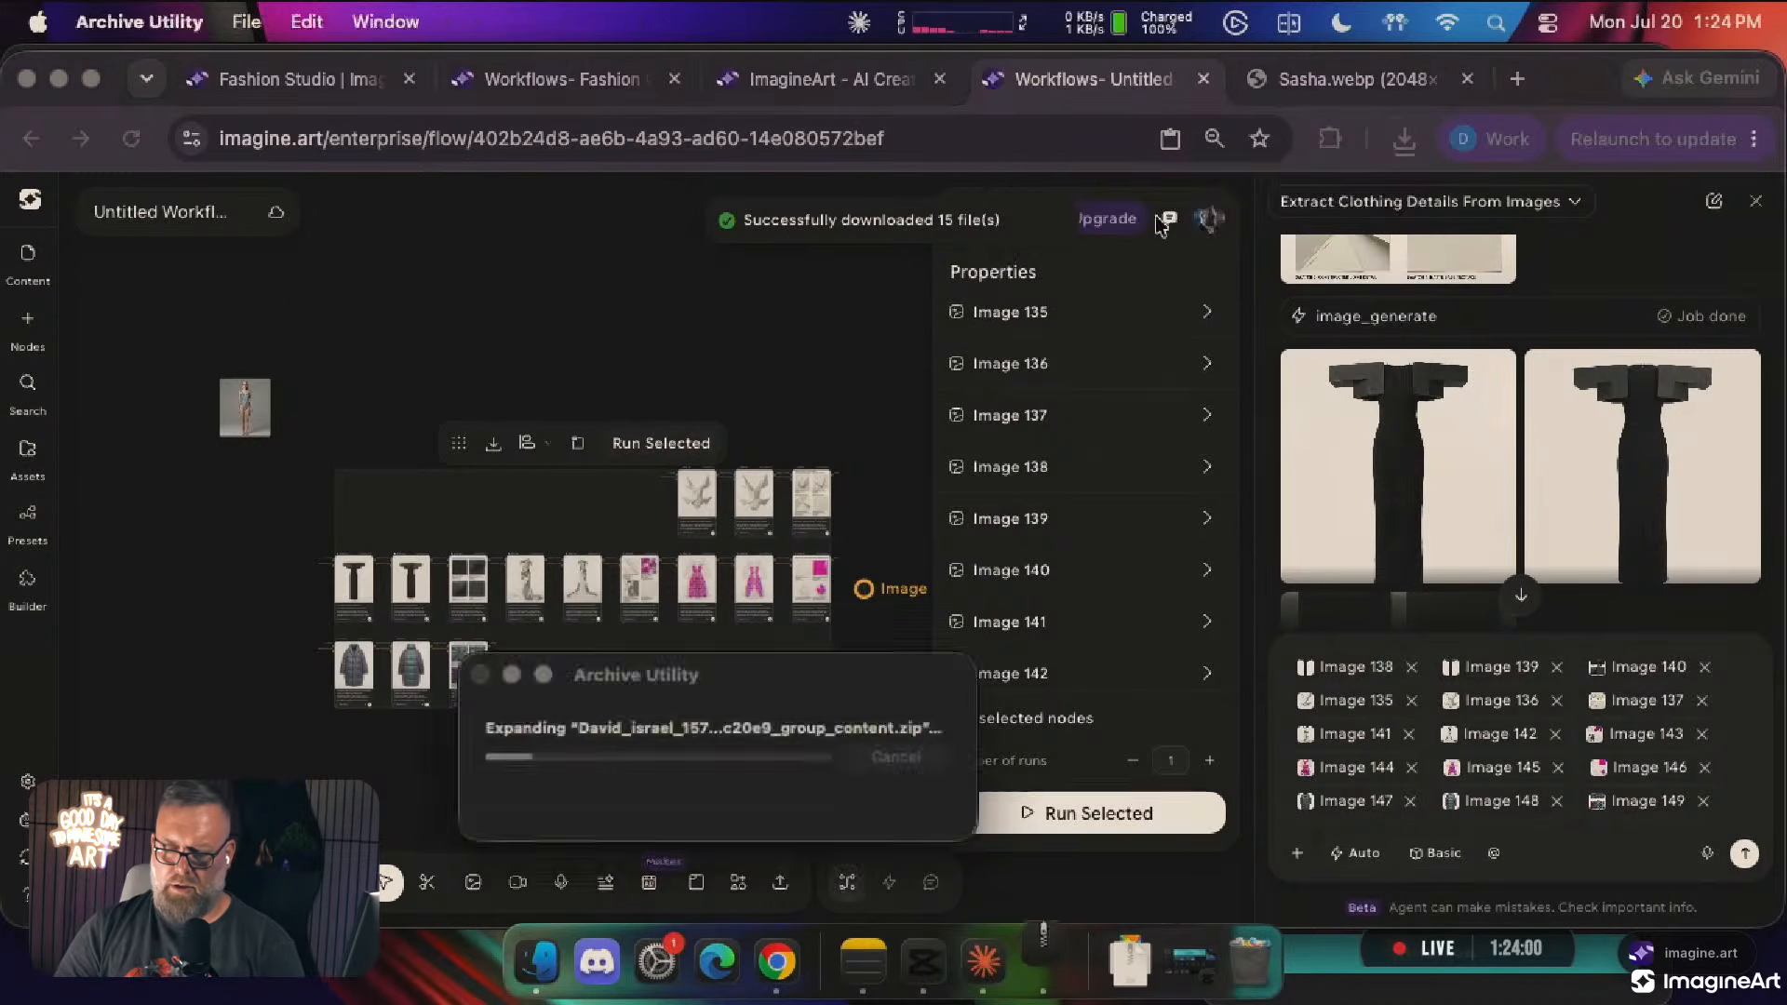
# Open the unpacked image folder in Finder and preview its first garment image
pyautogui.doubleClick(616, 217)
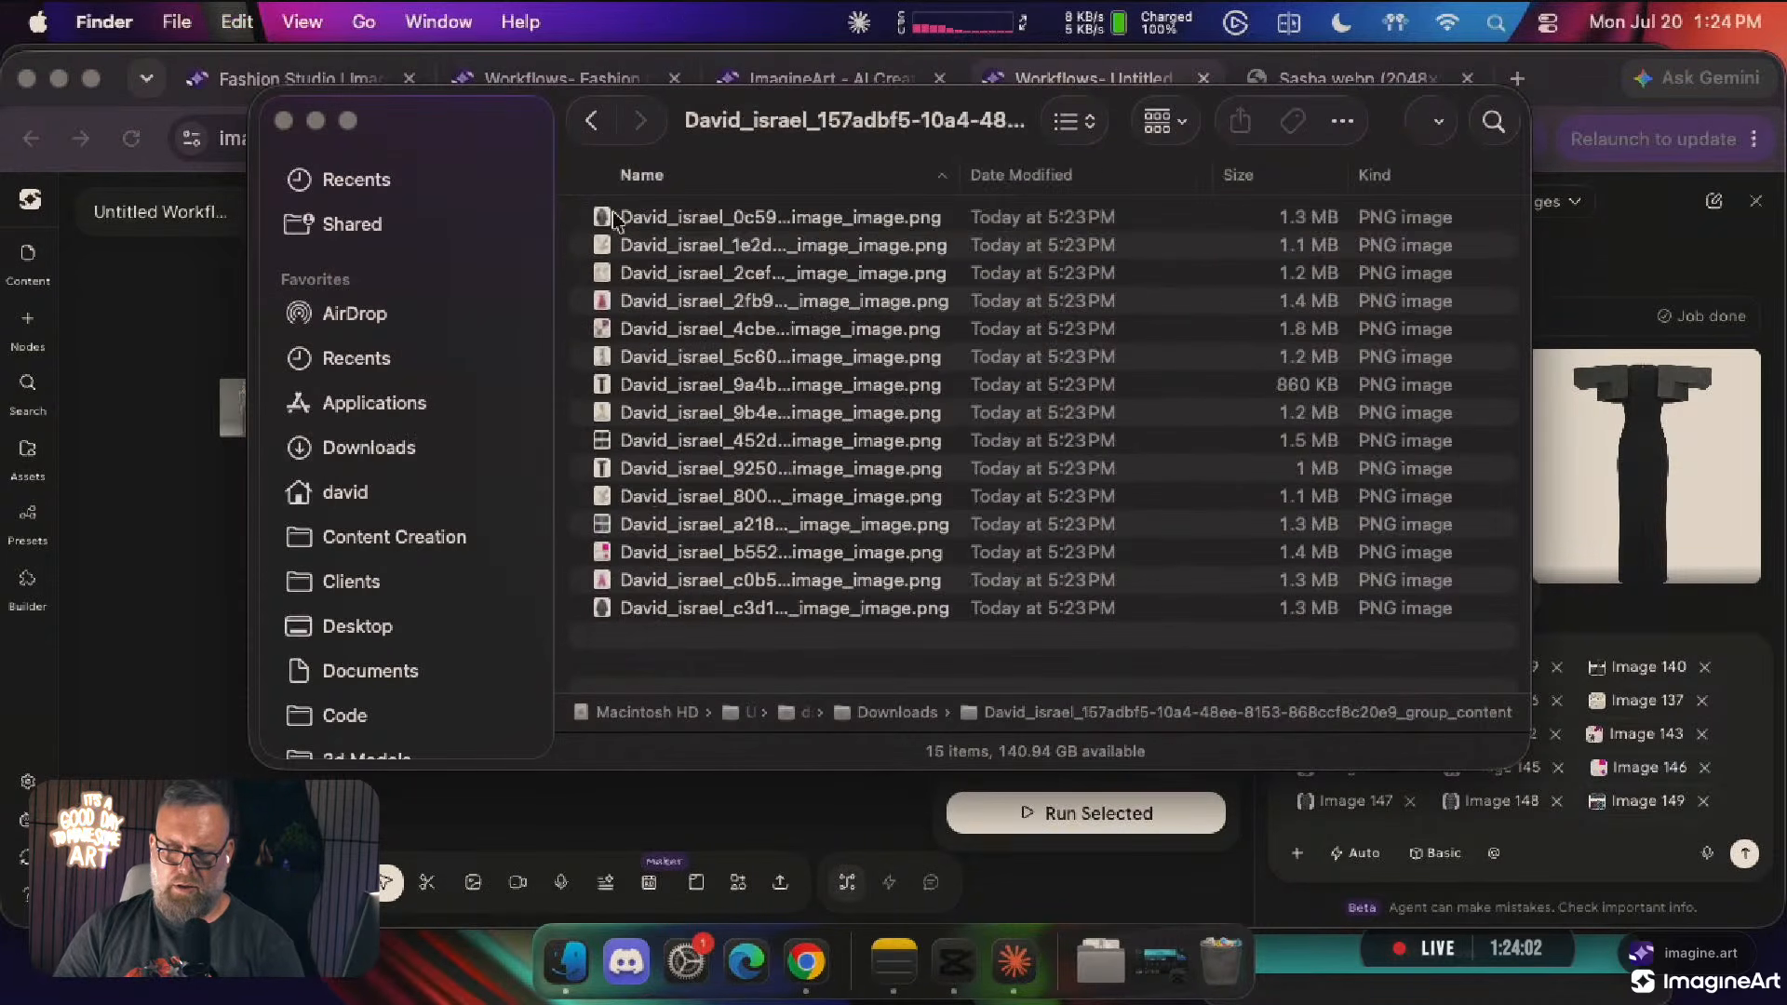
pyautogui.click(690, 221)
pyautogui.press('space')
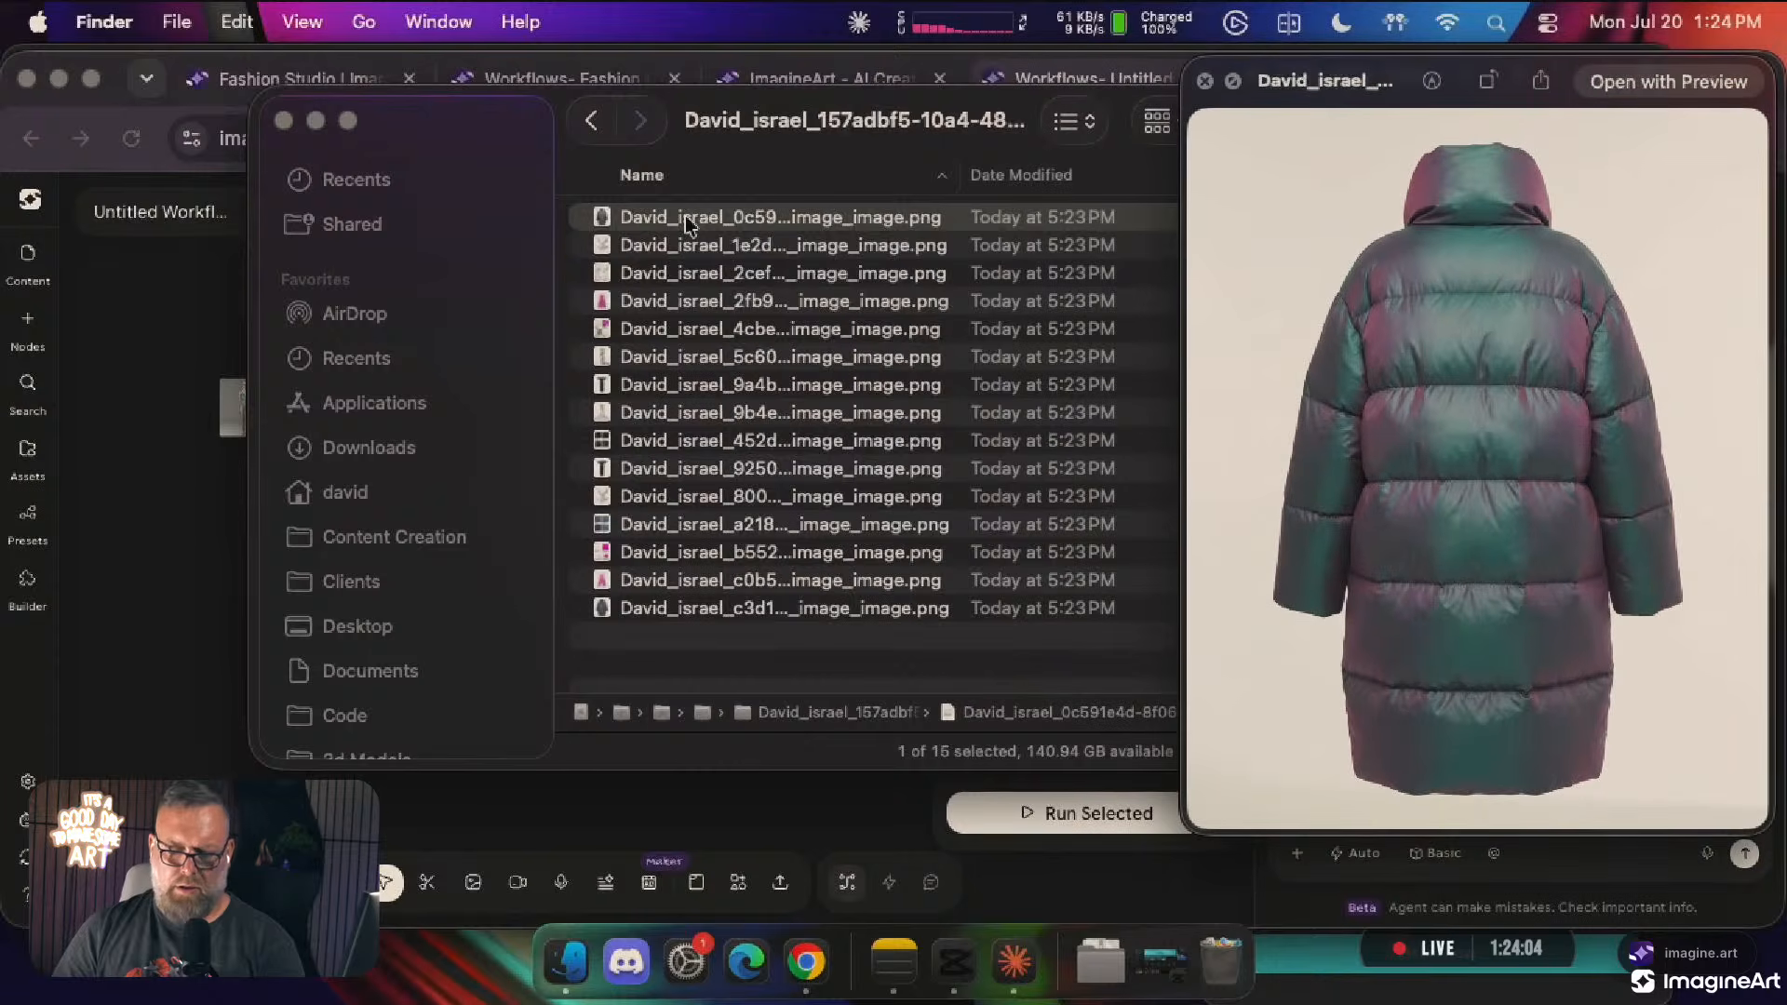
# Close the coat preview and return to the open Create Dress dialog of Fashion Studio in Chrome
pyautogui.press('space')
pyautogui.click(173, 425)
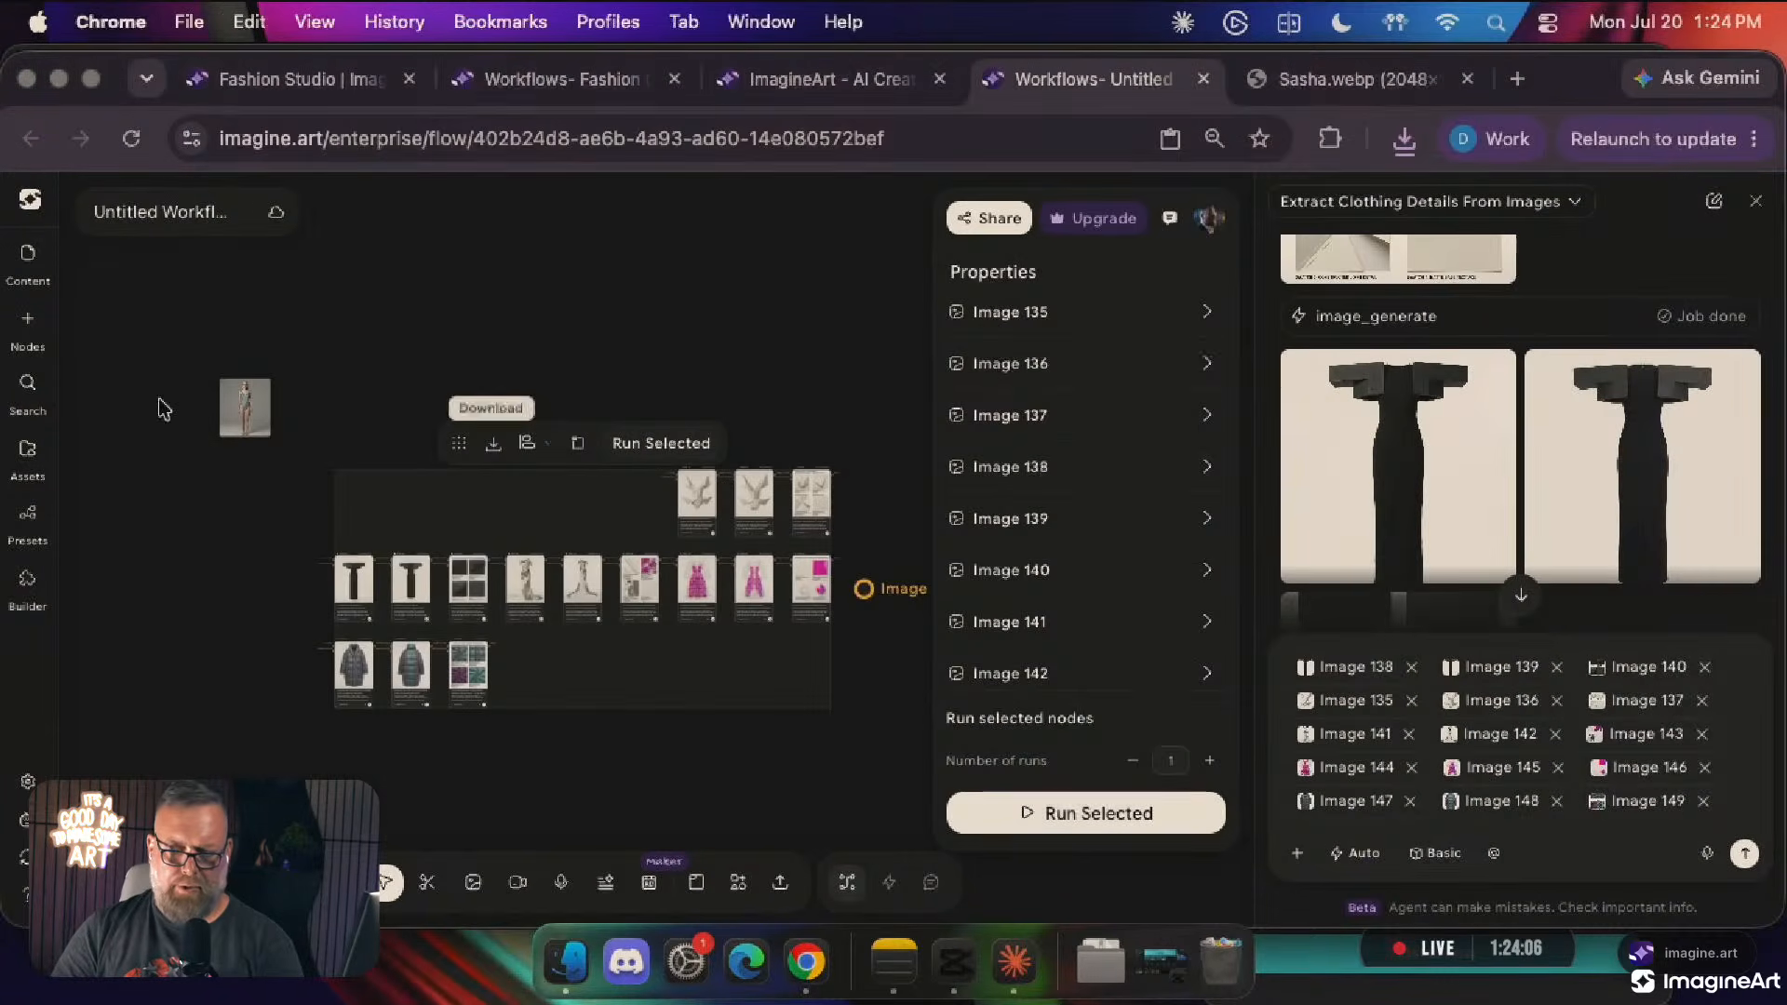
pyautogui.click(787, 82)
pyautogui.click(534, 82)
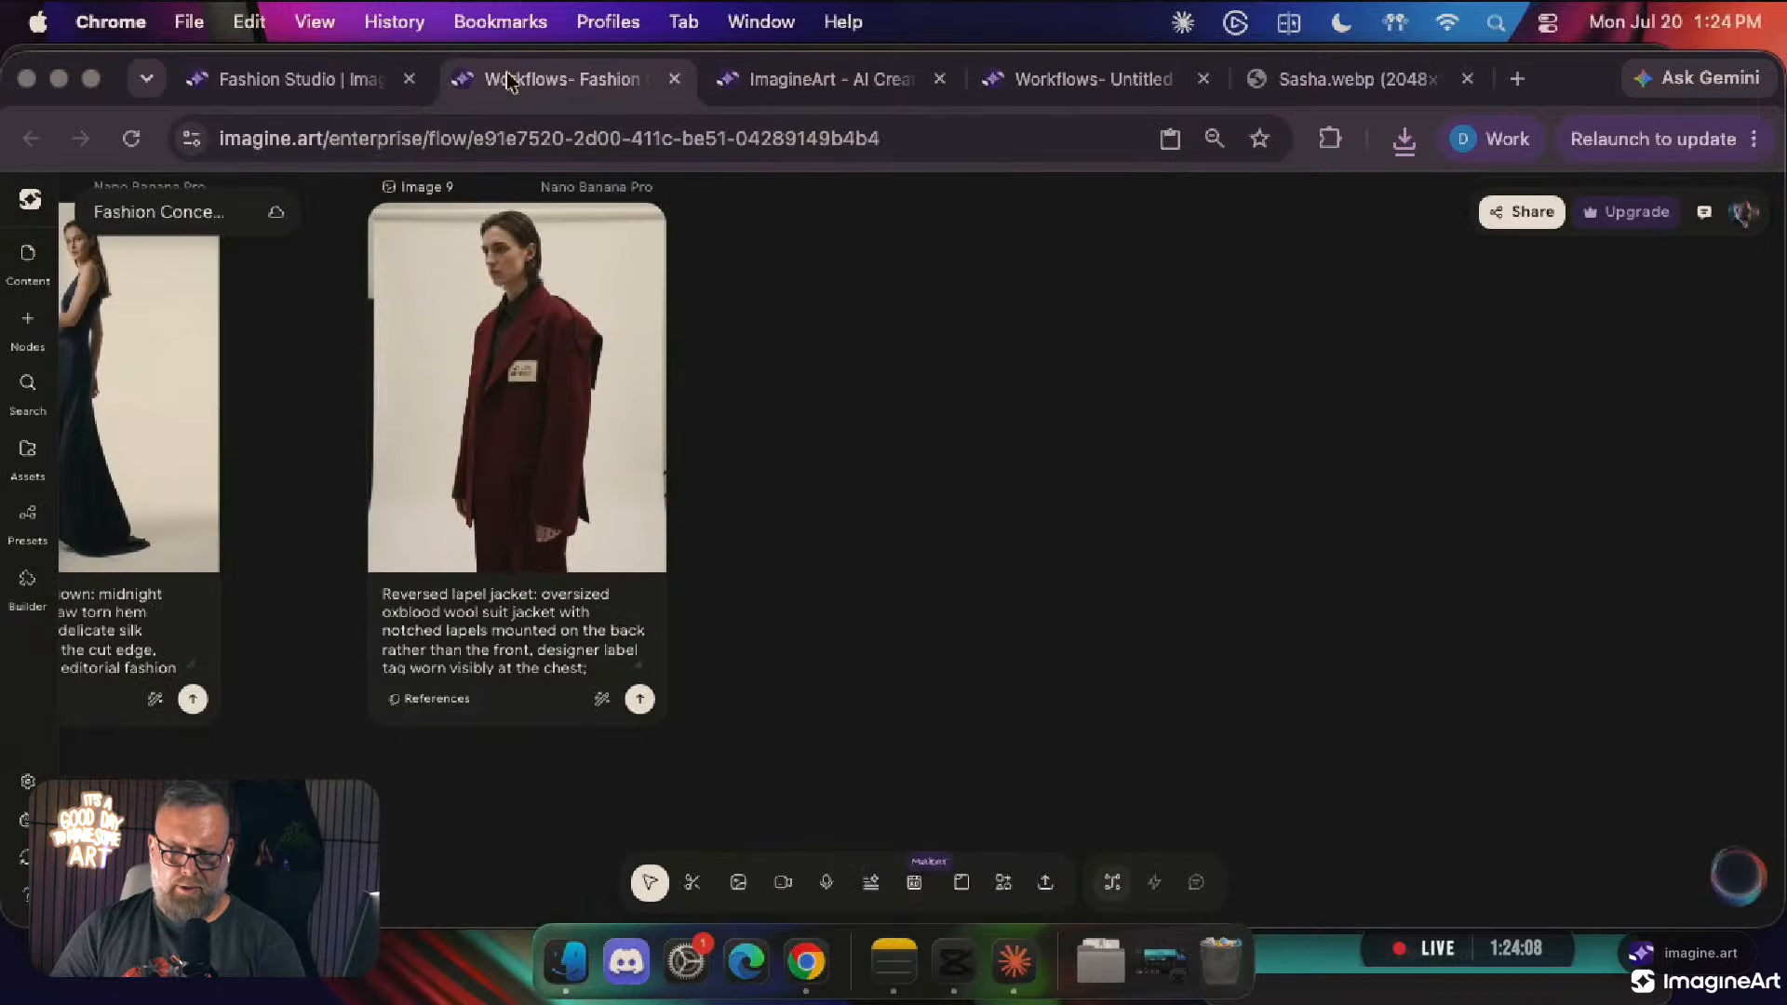
pyautogui.click(248, 82)
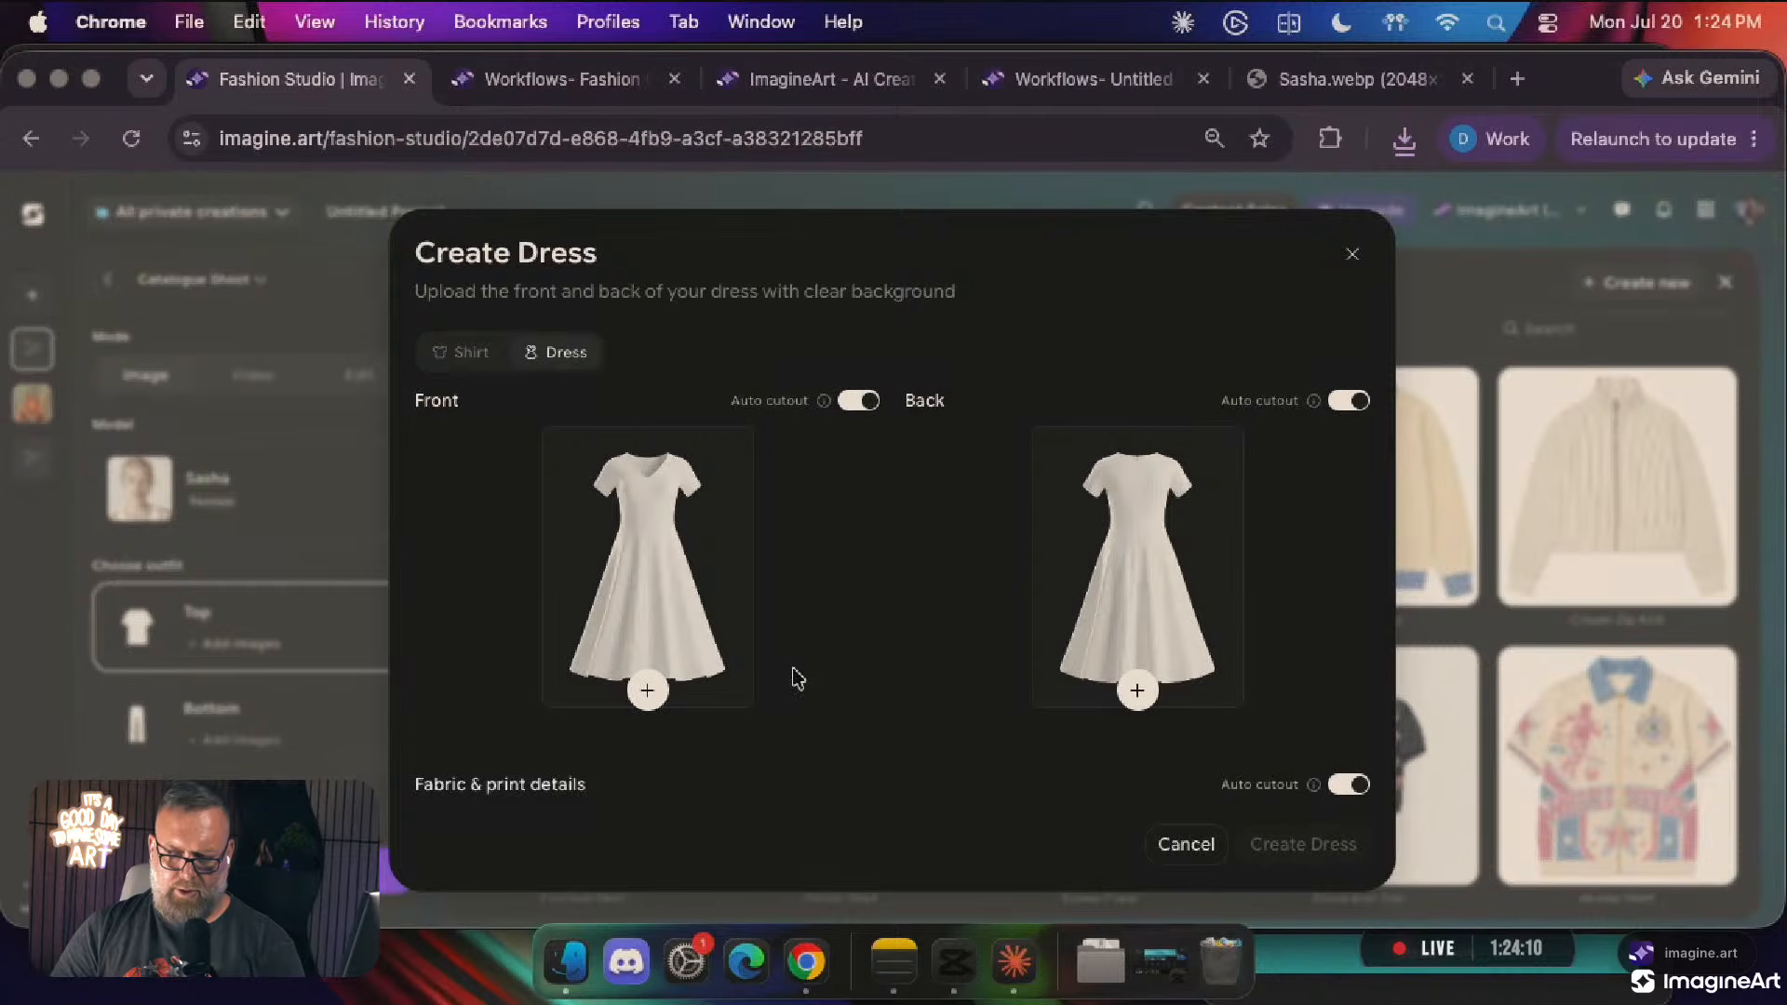
# Start adding the dress's front image, close the surplus Finder windows and place the garment image folder beside the upload area
pyautogui.click(647, 690)
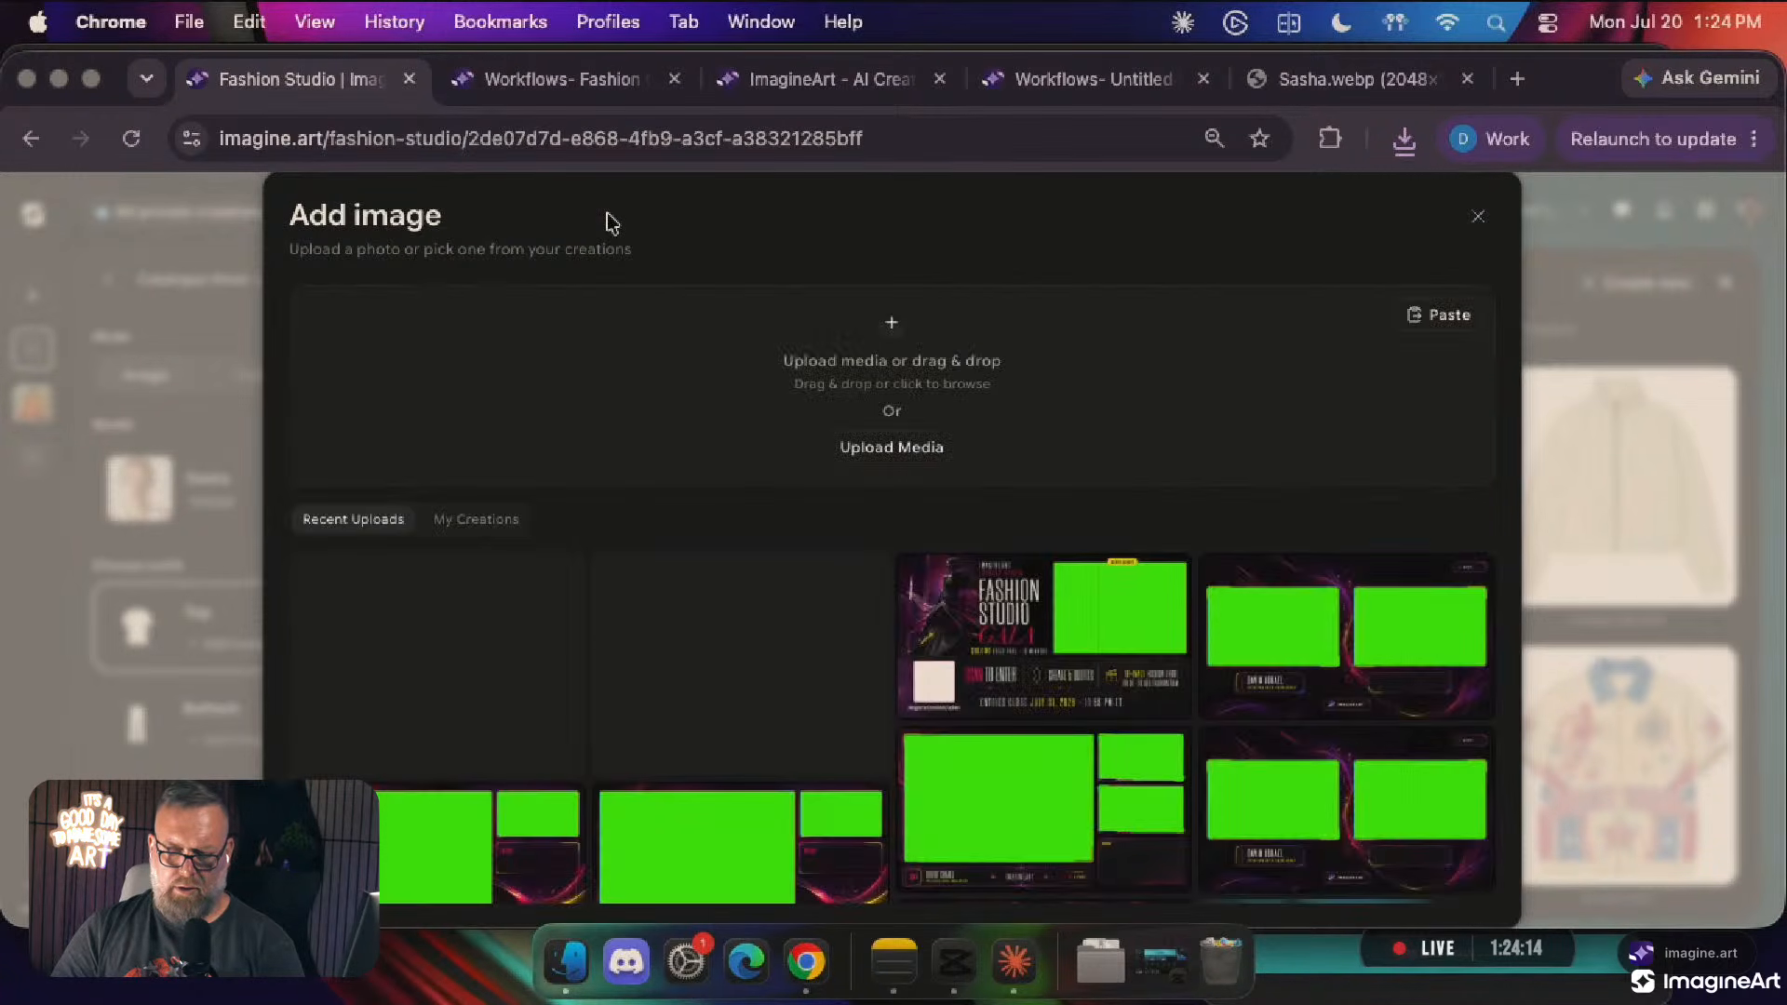
pyautogui.click(566, 960)
pyautogui.click(761, 245)
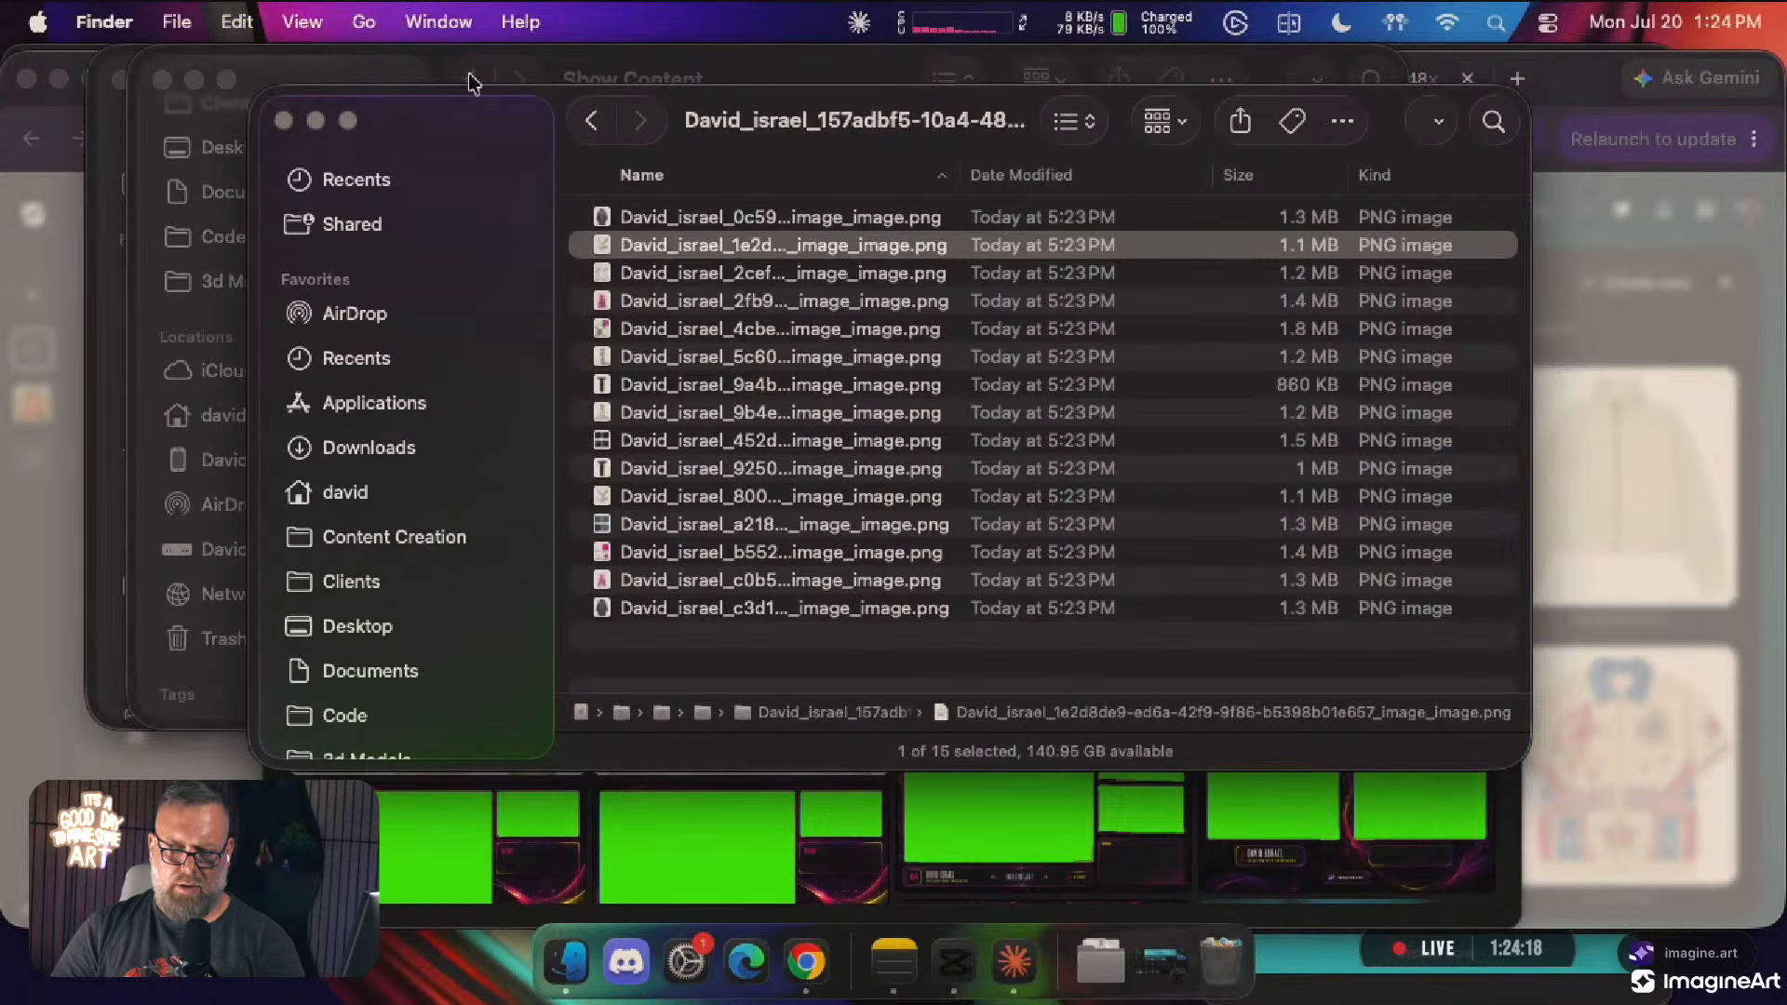
pyautogui.click(161, 80)
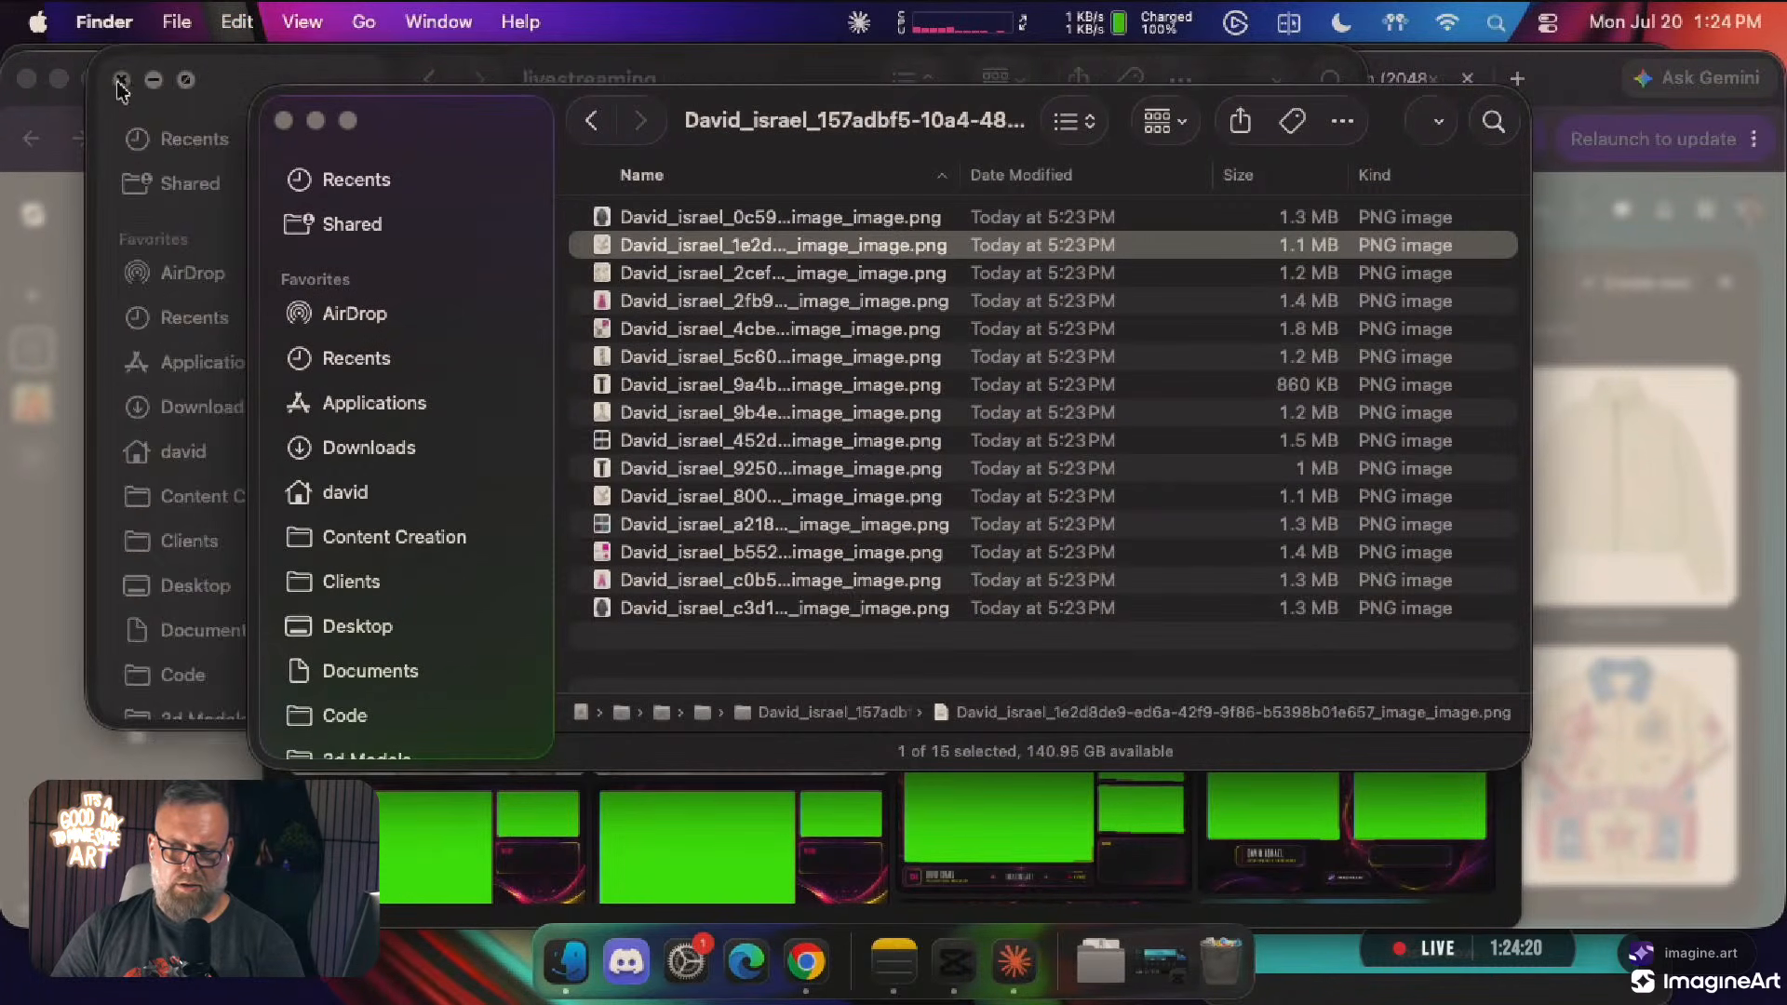
pyautogui.click(121, 80)
pyautogui.moveTo(702, 126); pyautogui.dragTo(1186, 96)
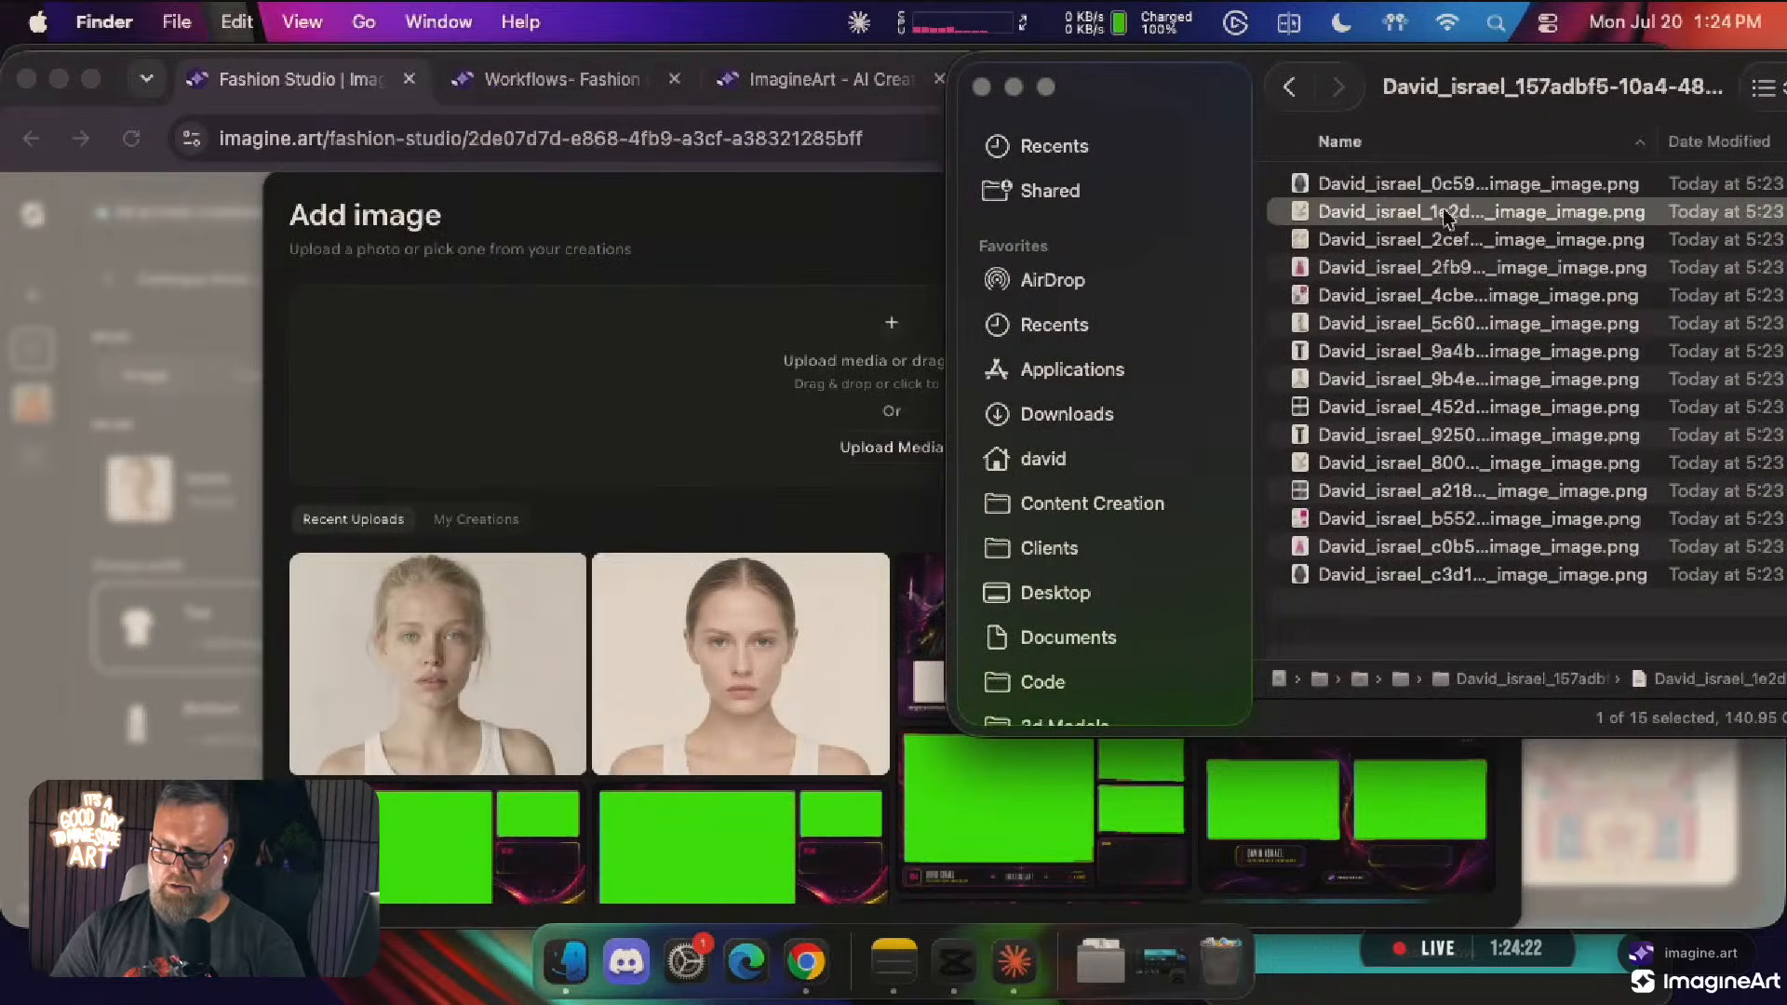
# Reverse the folder's name order, preview the puffer coat's front view and upload it as the dress's front image
pyautogui.press('space')
pyautogui.press('space')
pyautogui.click(1396, 191)
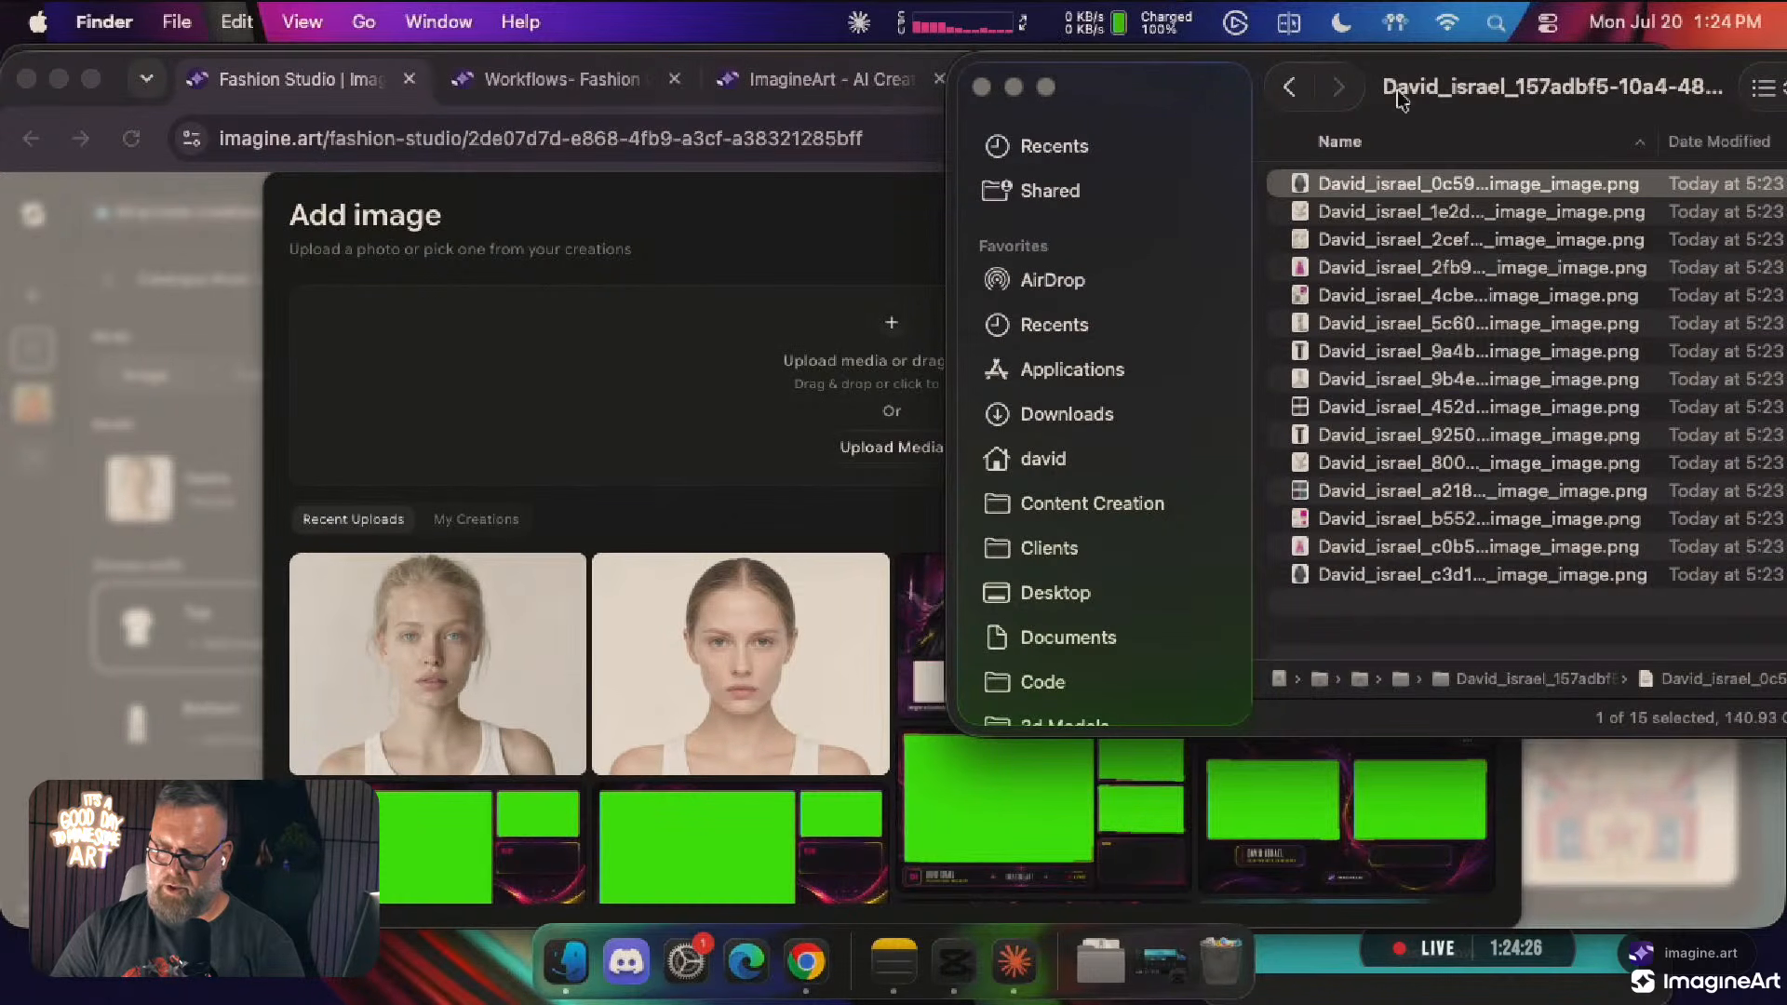
pyautogui.click(1382, 147)
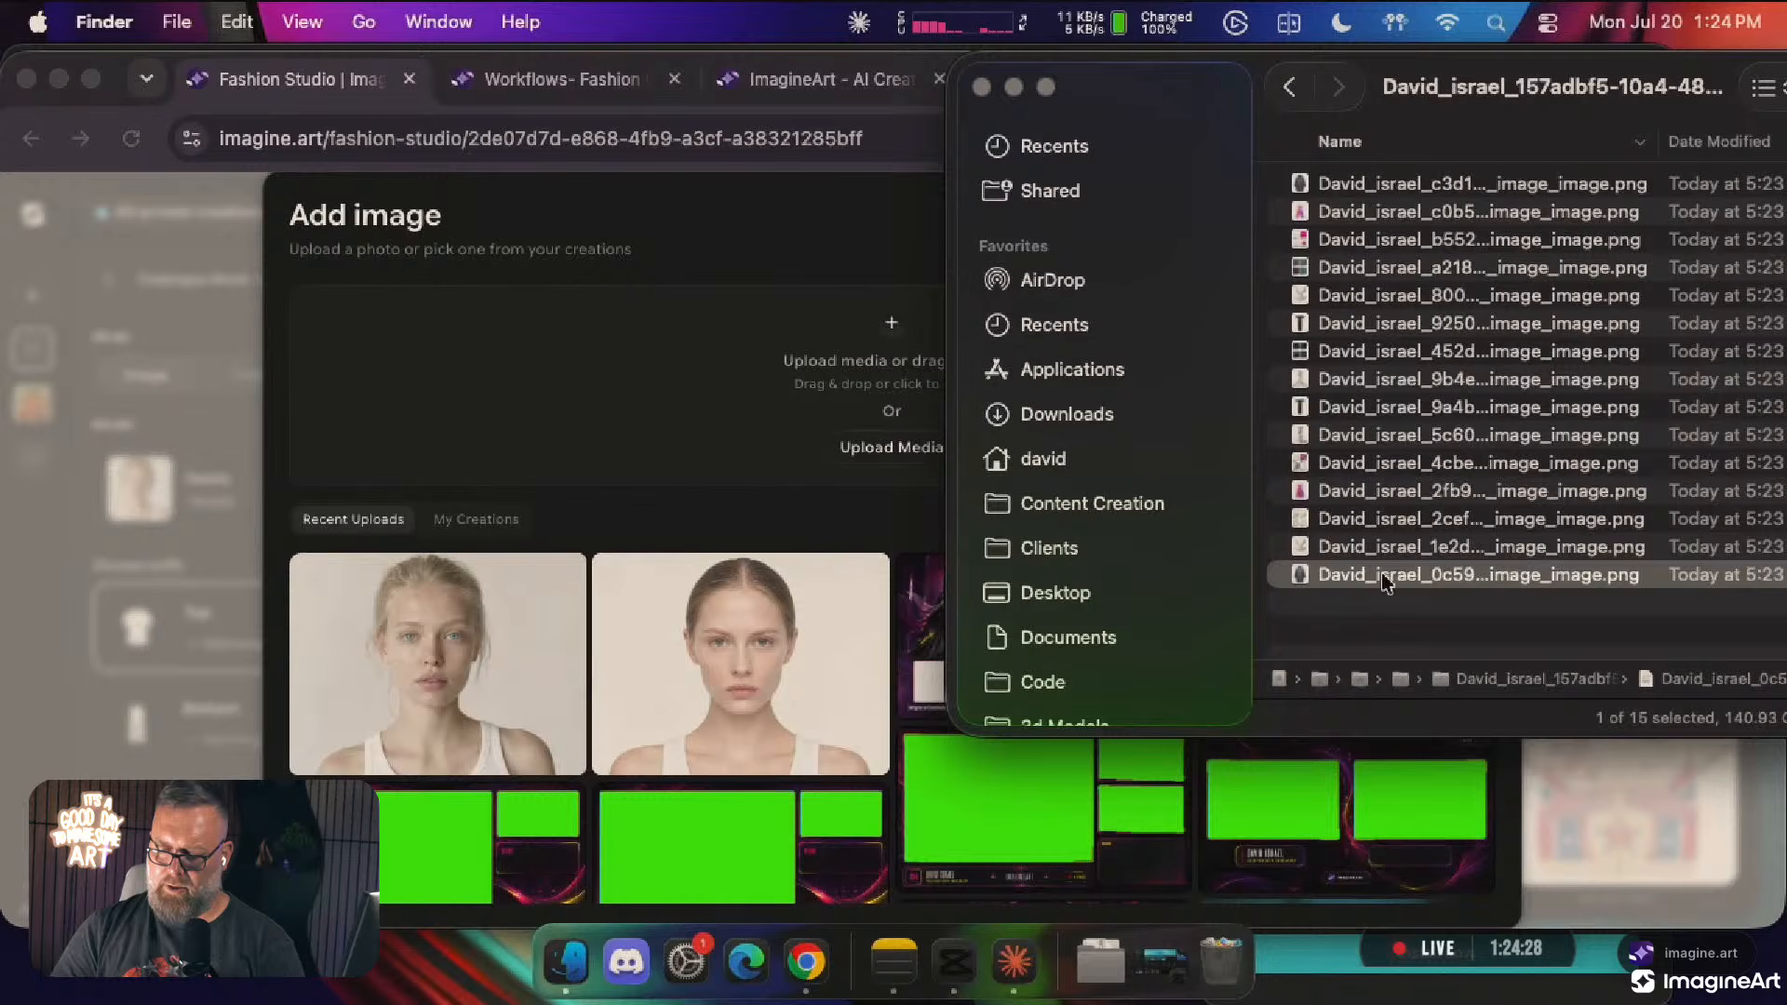
pyautogui.click(1322, 192)
pyautogui.press('space')
pyautogui.press('space')
pyautogui.moveTo(1321, 193); pyautogui.dragTo(721, 377)
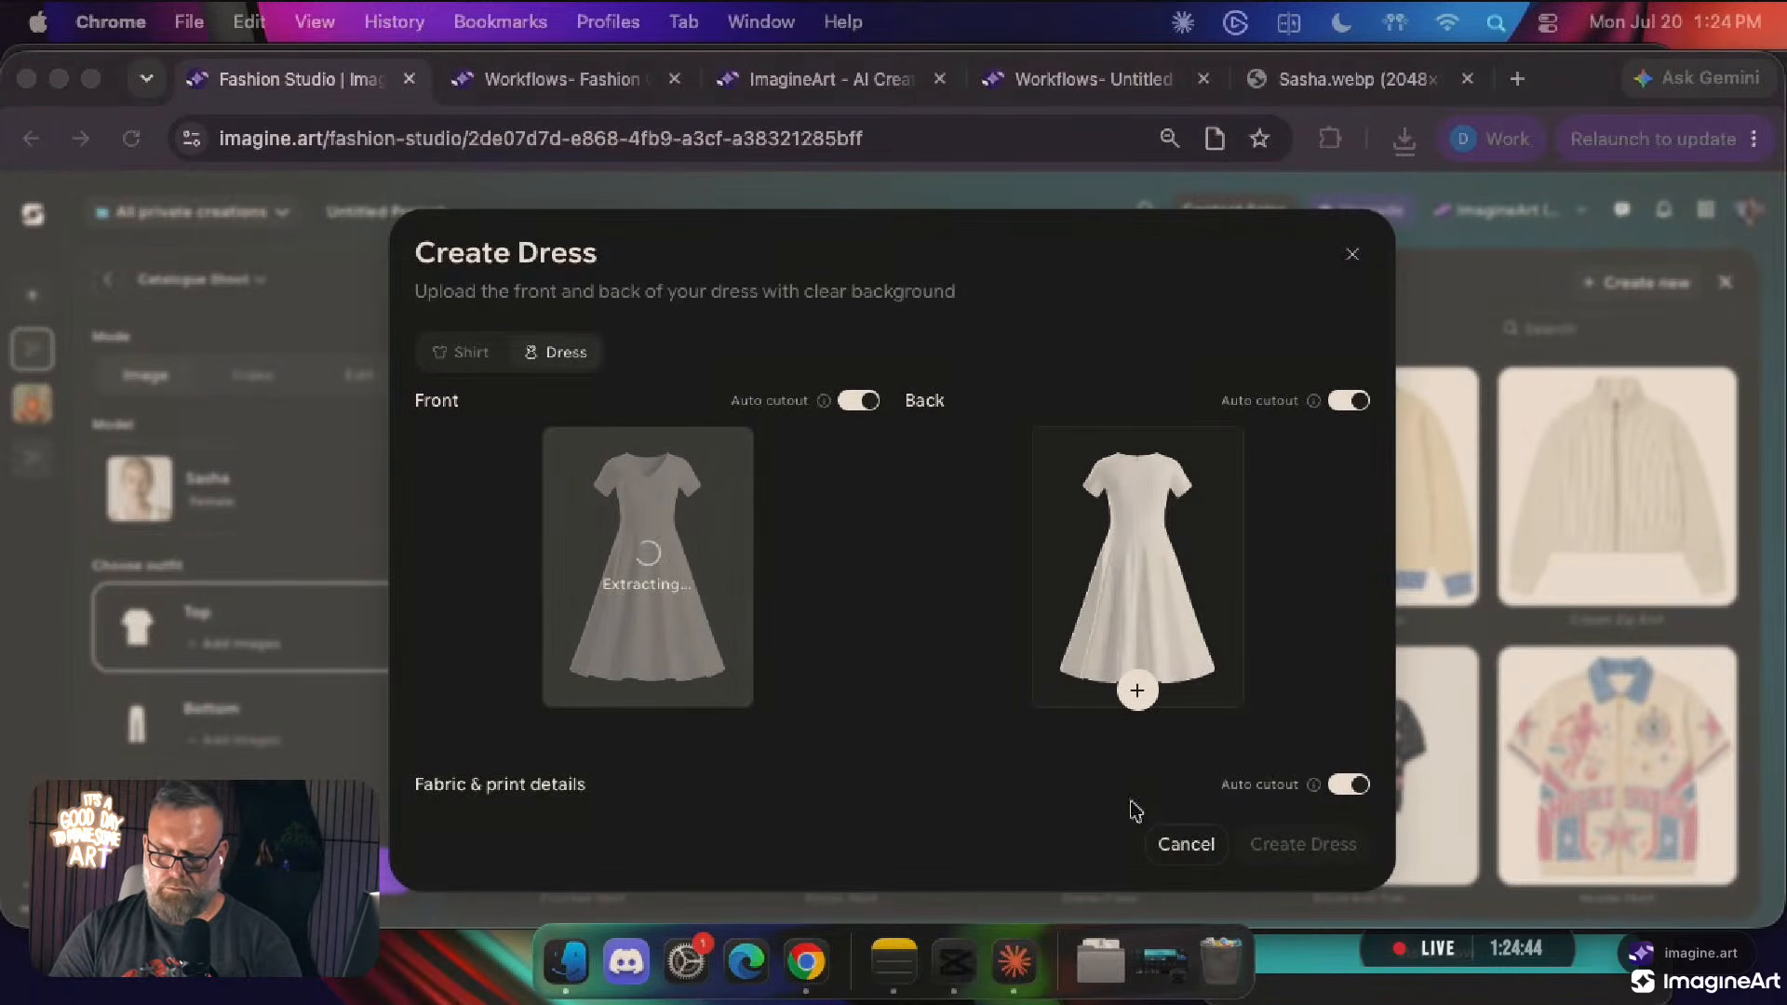
# Upload the puffer coat's back view from the Finder folder as the dress's back image
pyautogui.click(1137, 691)
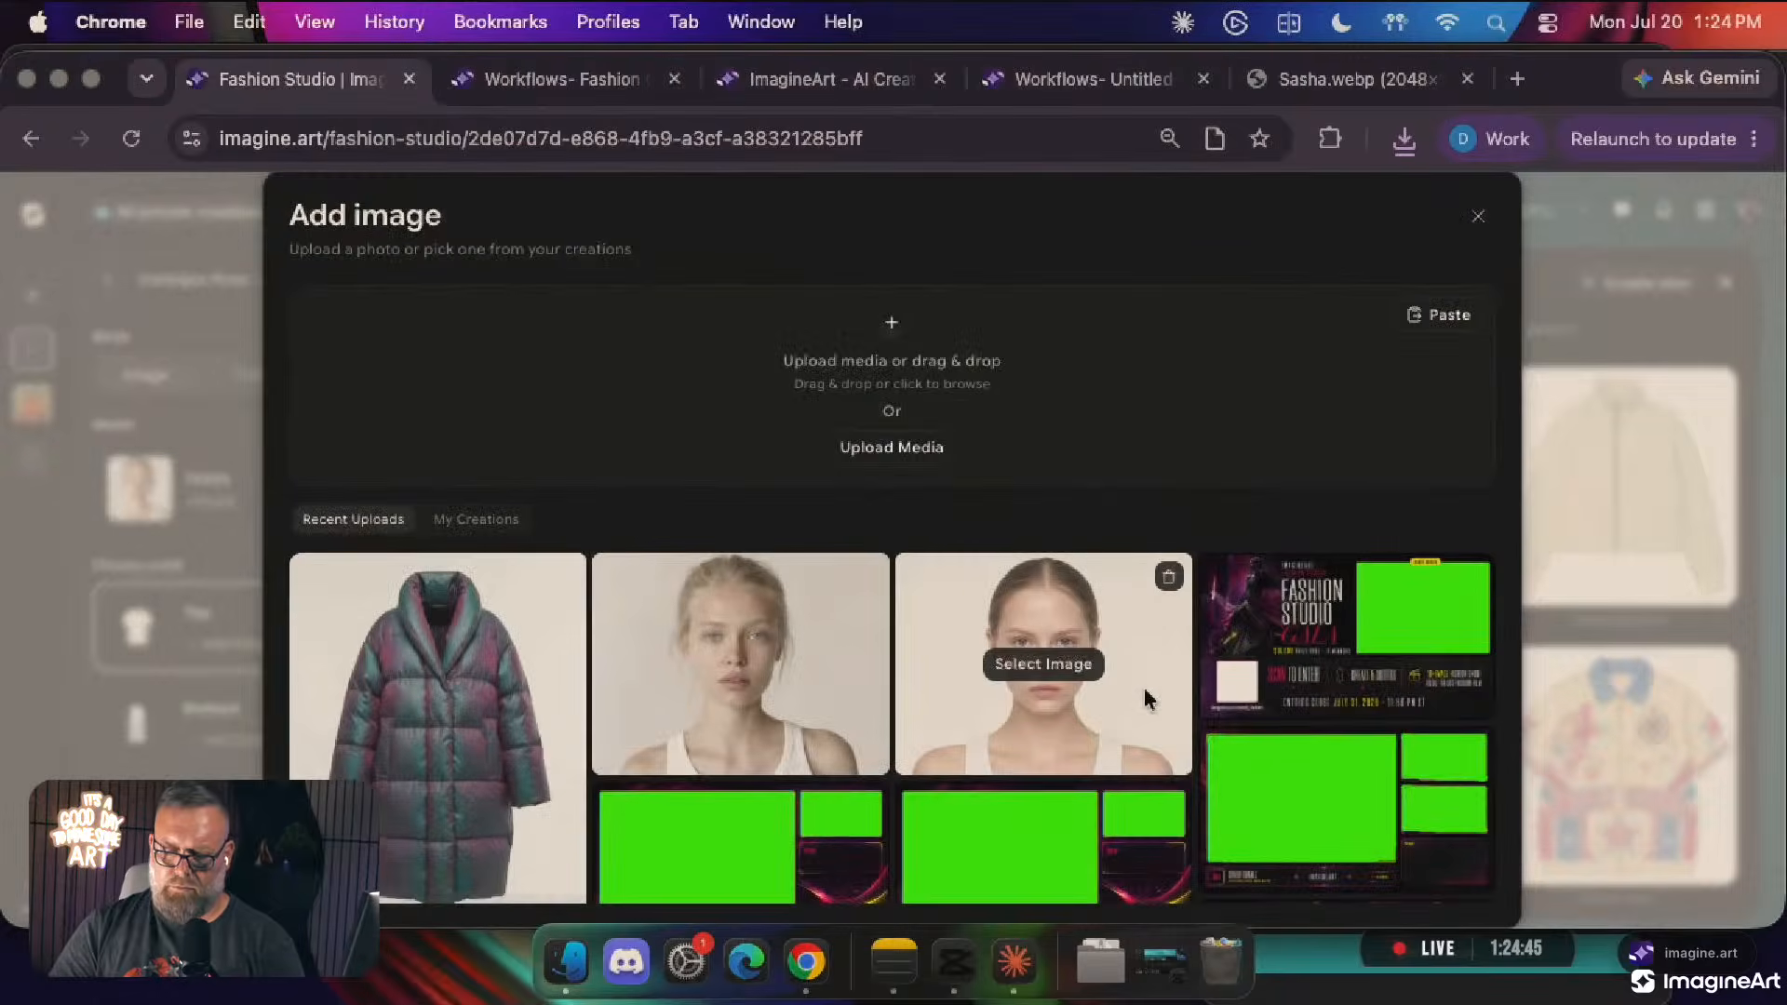
pyautogui.click(892, 342)
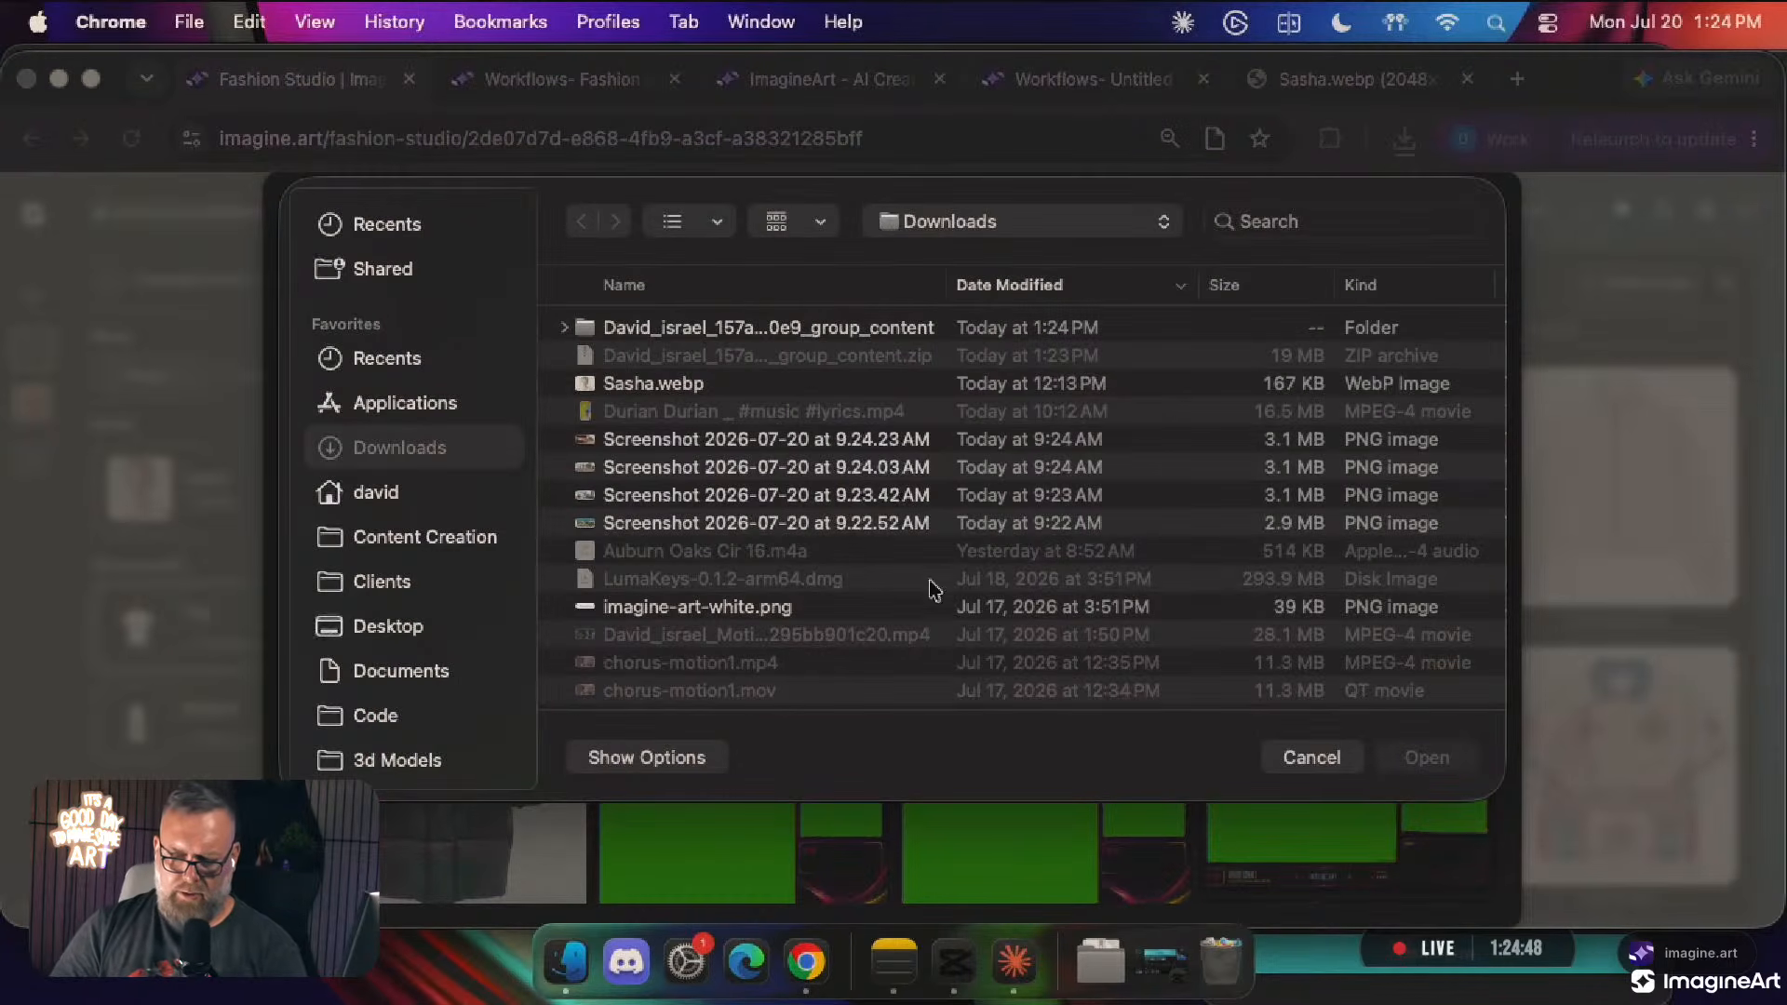
pyautogui.click(1303, 756)
pyautogui.click(566, 962)
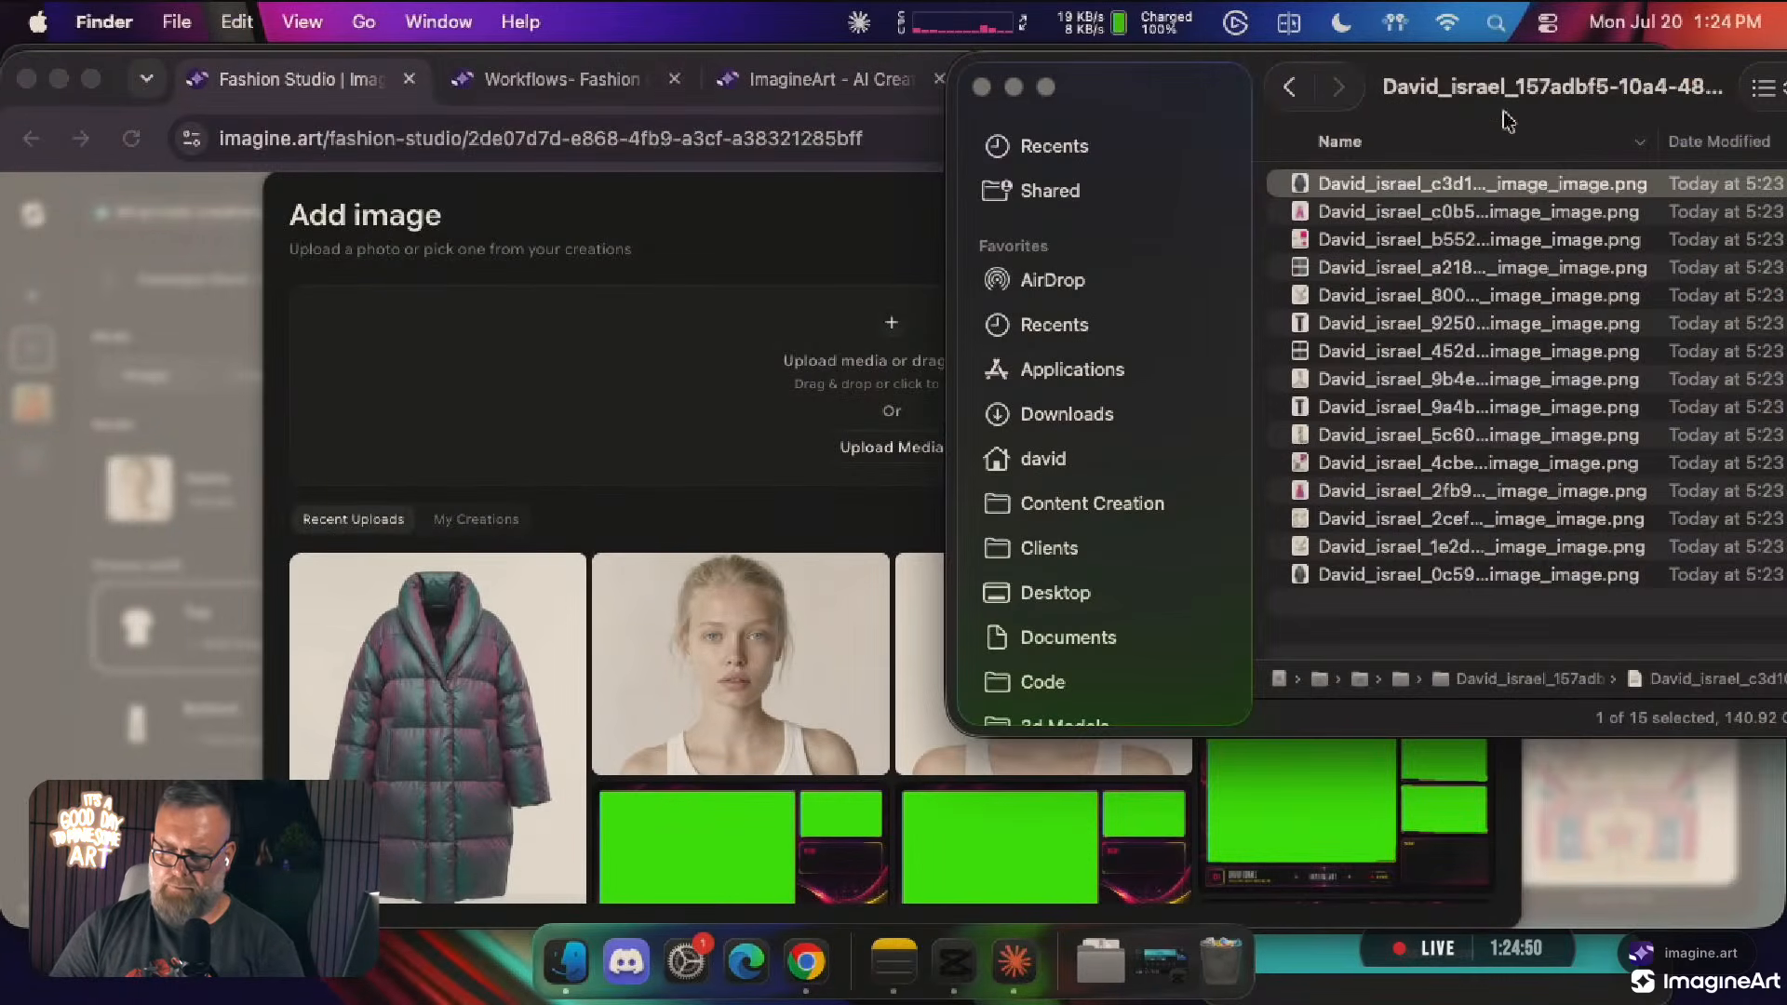
pyautogui.click(1314, 577)
pyautogui.moveTo(1314, 578); pyautogui.dragTo(842, 389)
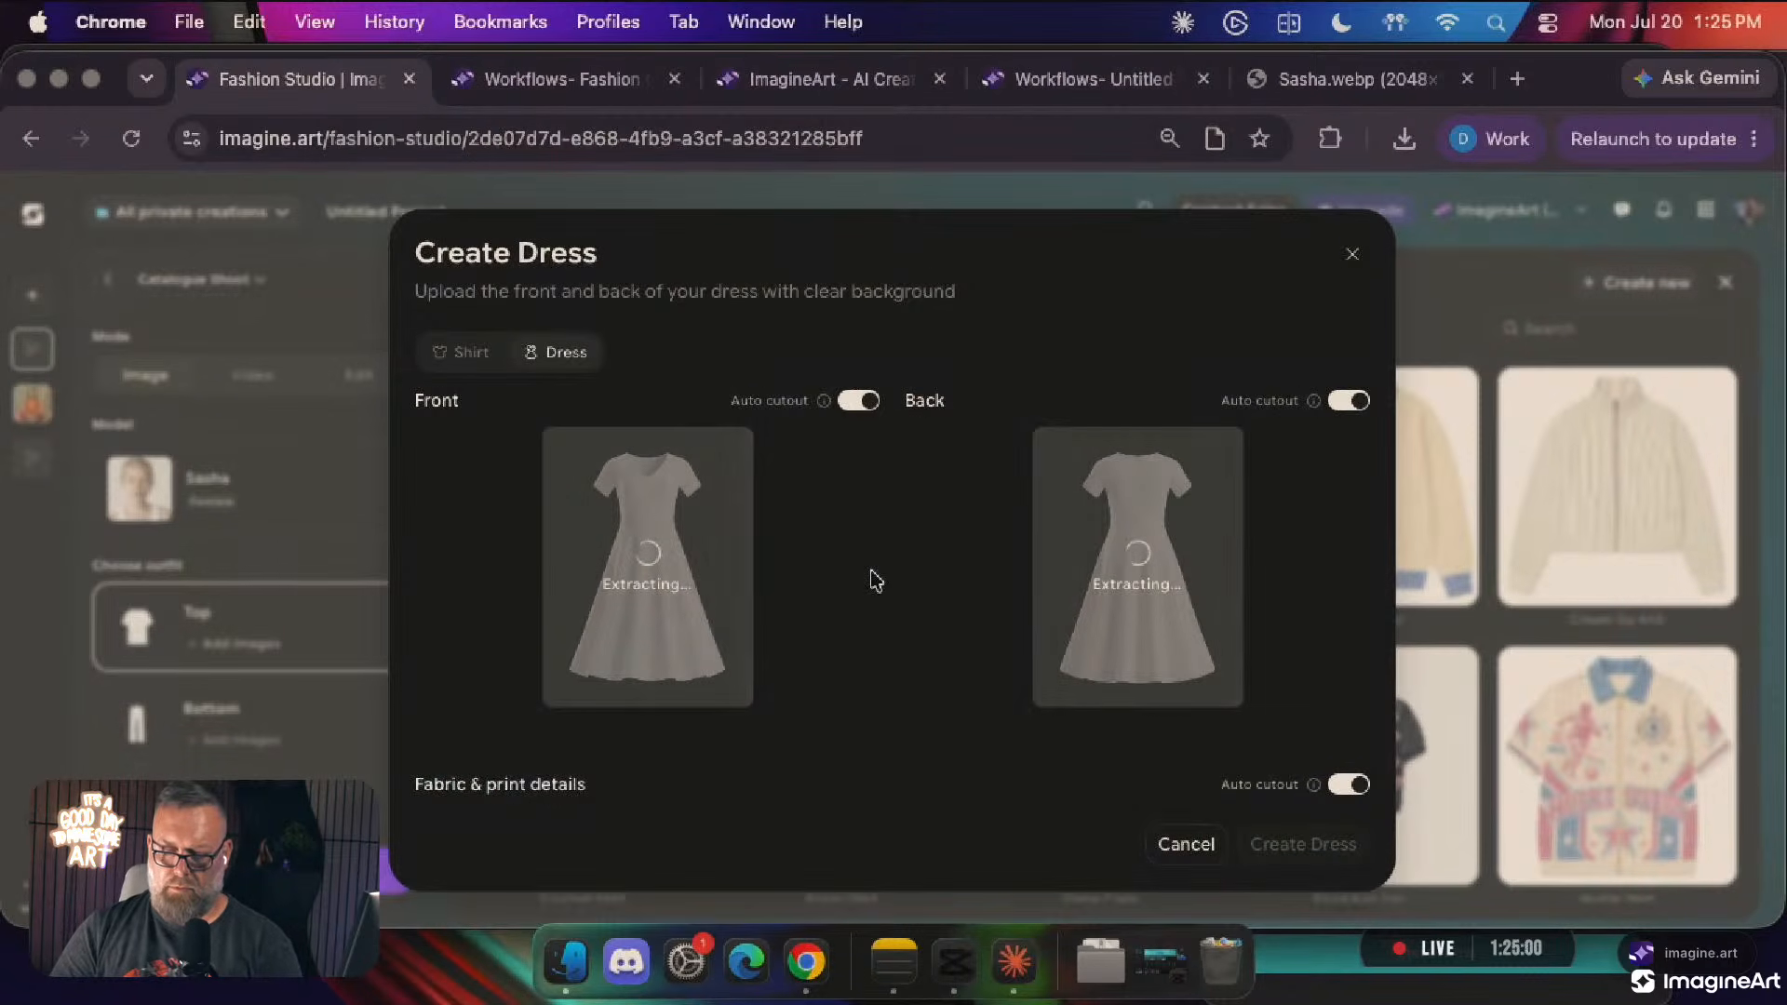
# Preview the iridescent puffer fabric demo sheet and upload it under the dress's fabric and print details
pyautogui.scroll(-2, 875, 581)
pyautogui.click(570, 690)
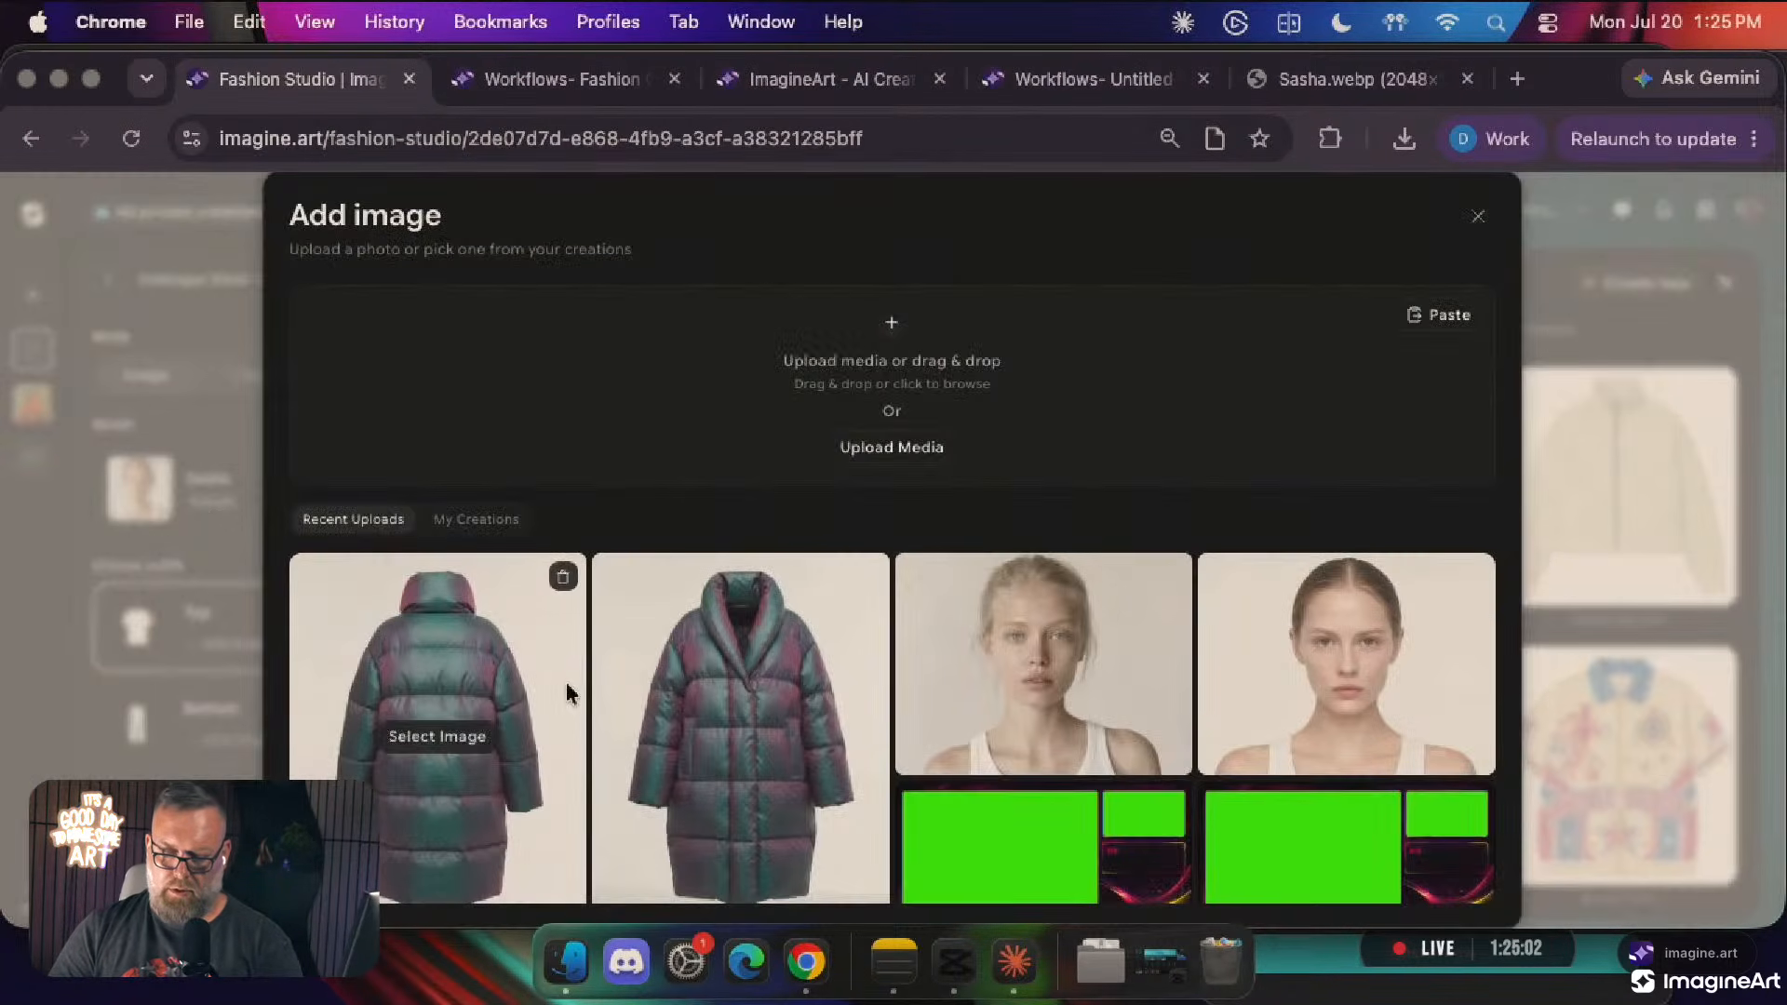
pyautogui.click(567, 961)
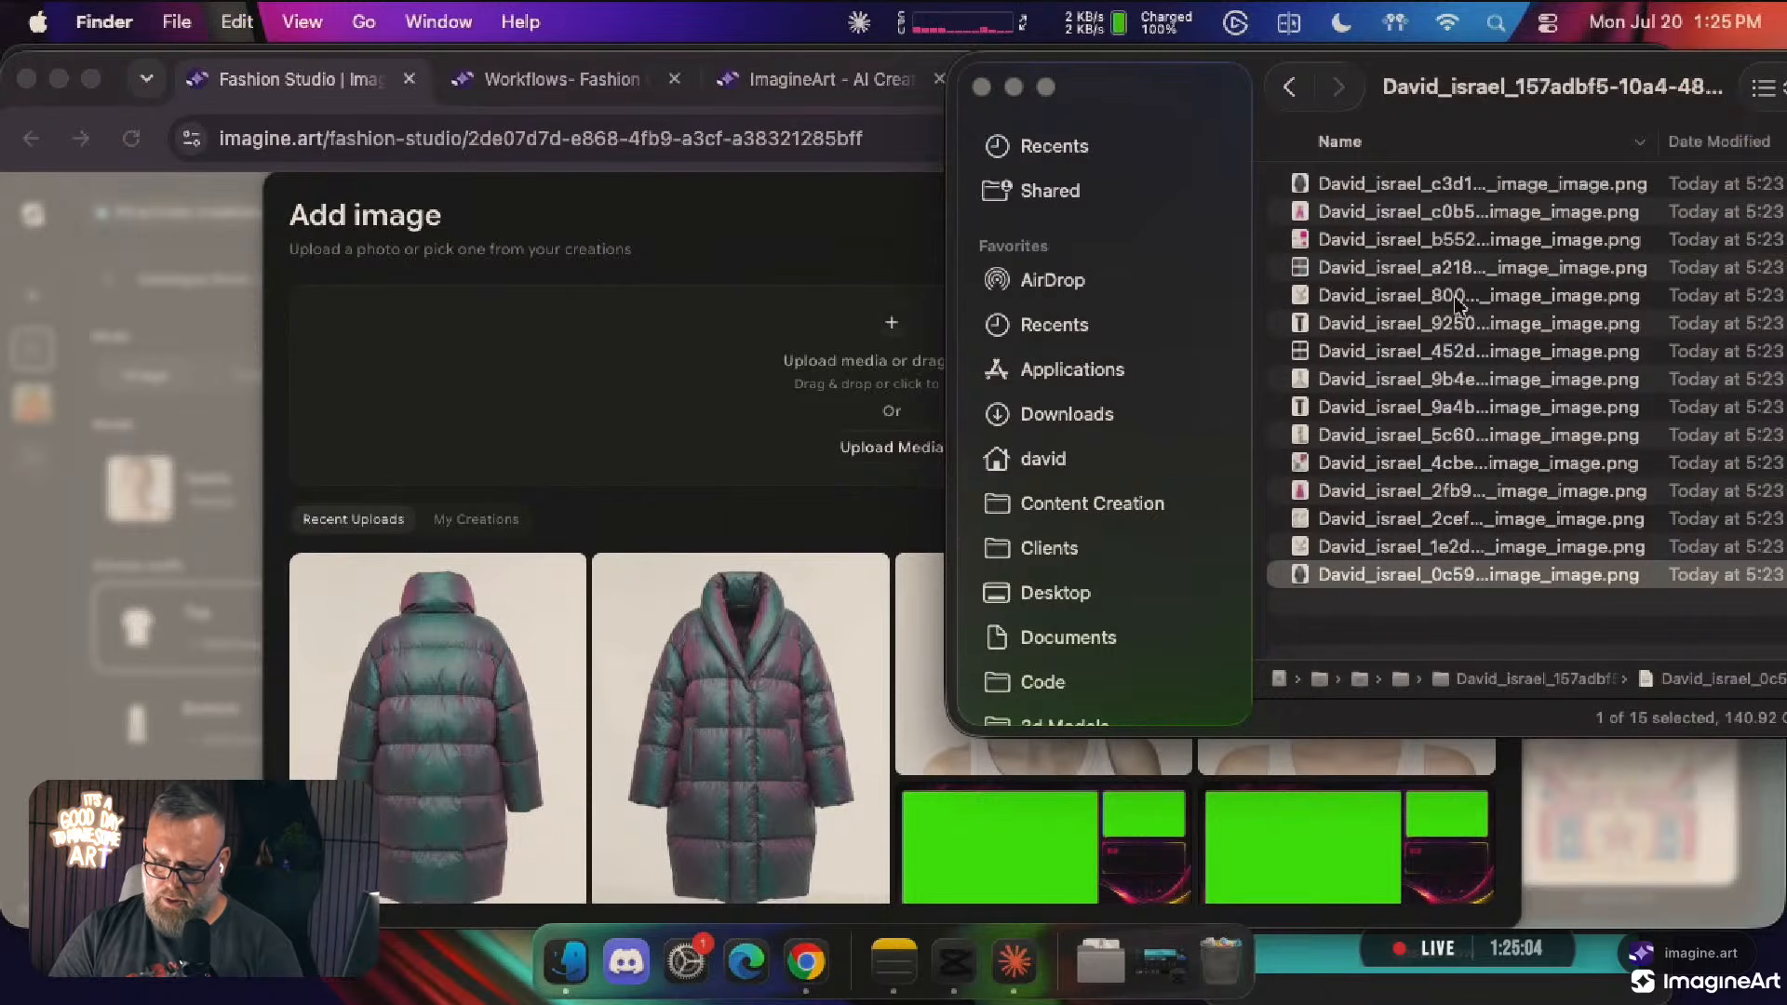
pyautogui.click(1319, 277)
pyautogui.press('space')
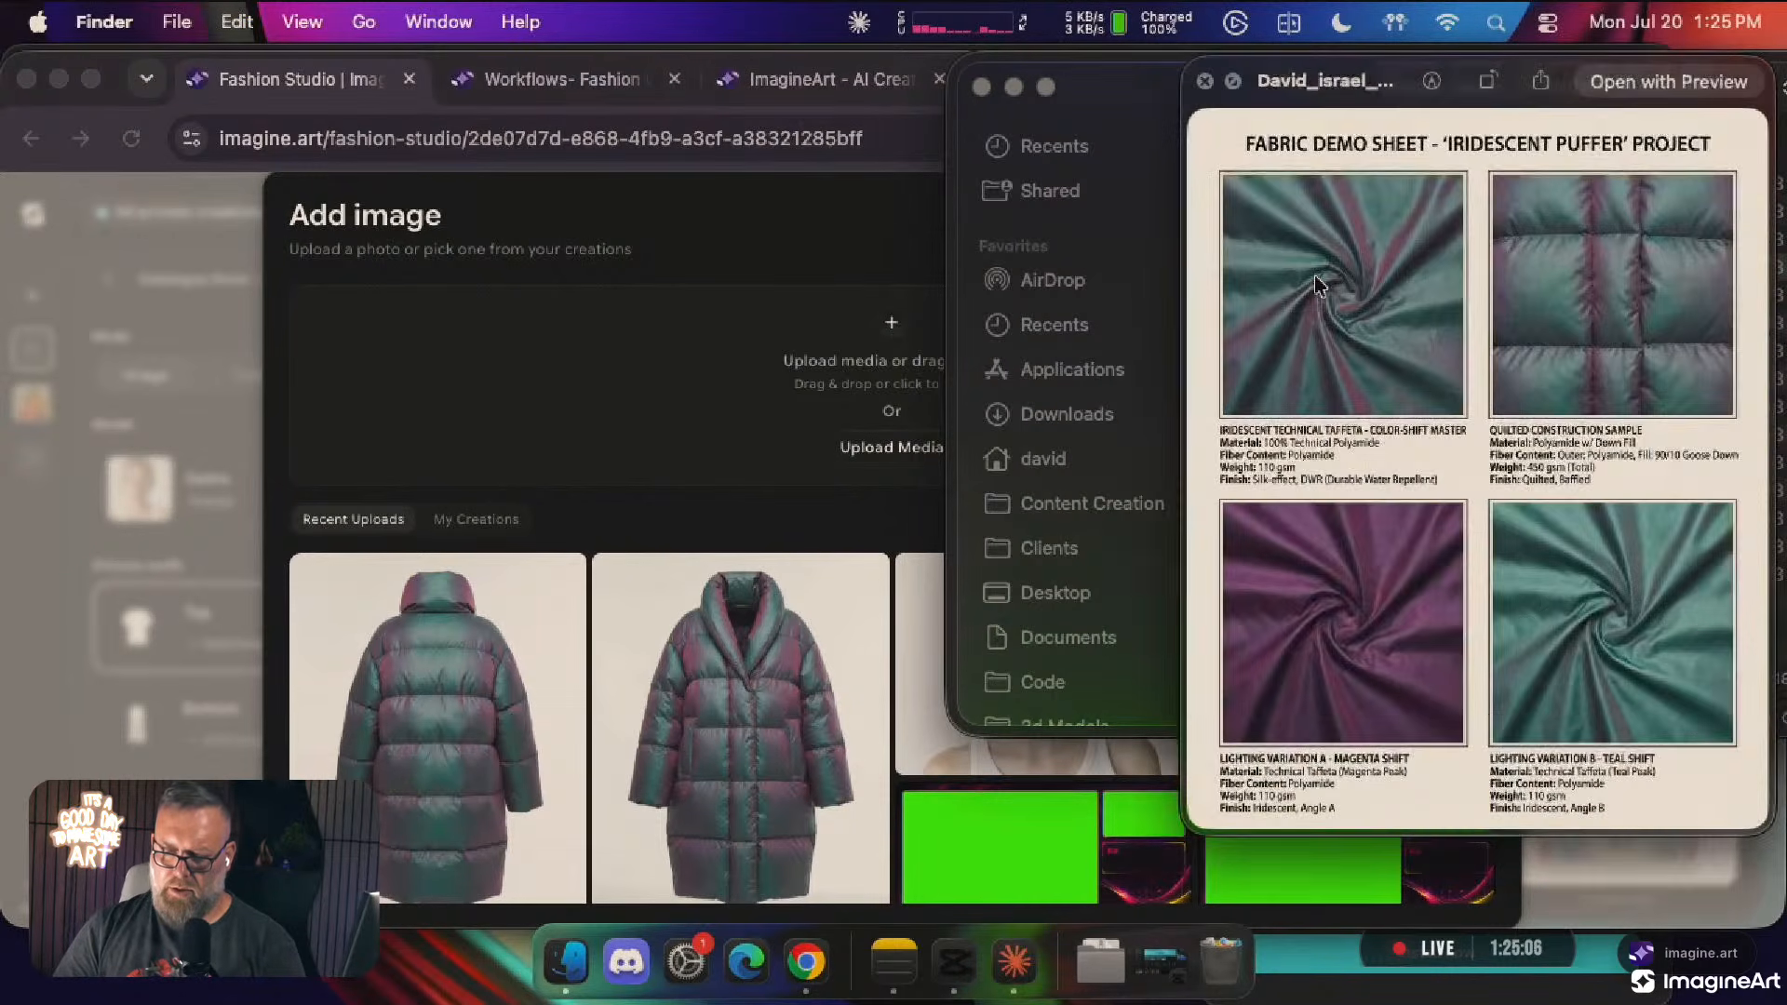
pyautogui.press('space')
pyautogui.moveTo(1319, 282); pyautogui.dragTo(787, 310)
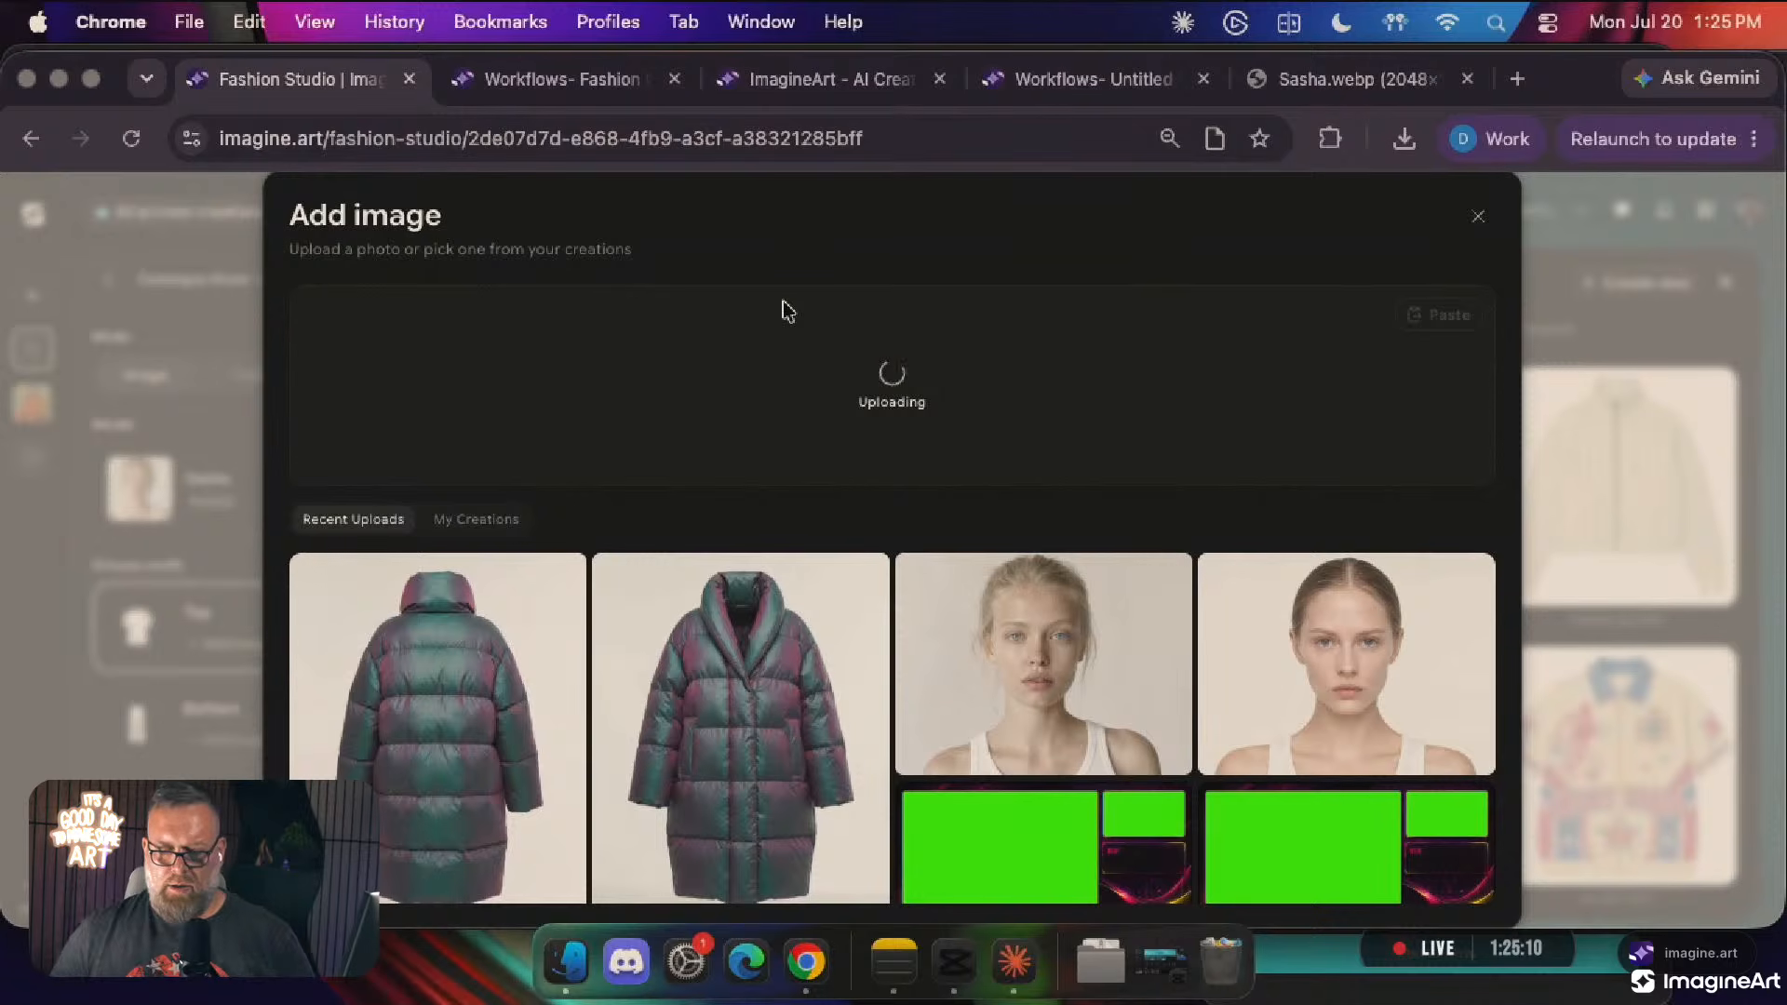
# Show the garment image folder as icons with larger thumbnails and move its window aside
pyautogui.click(568, 961)
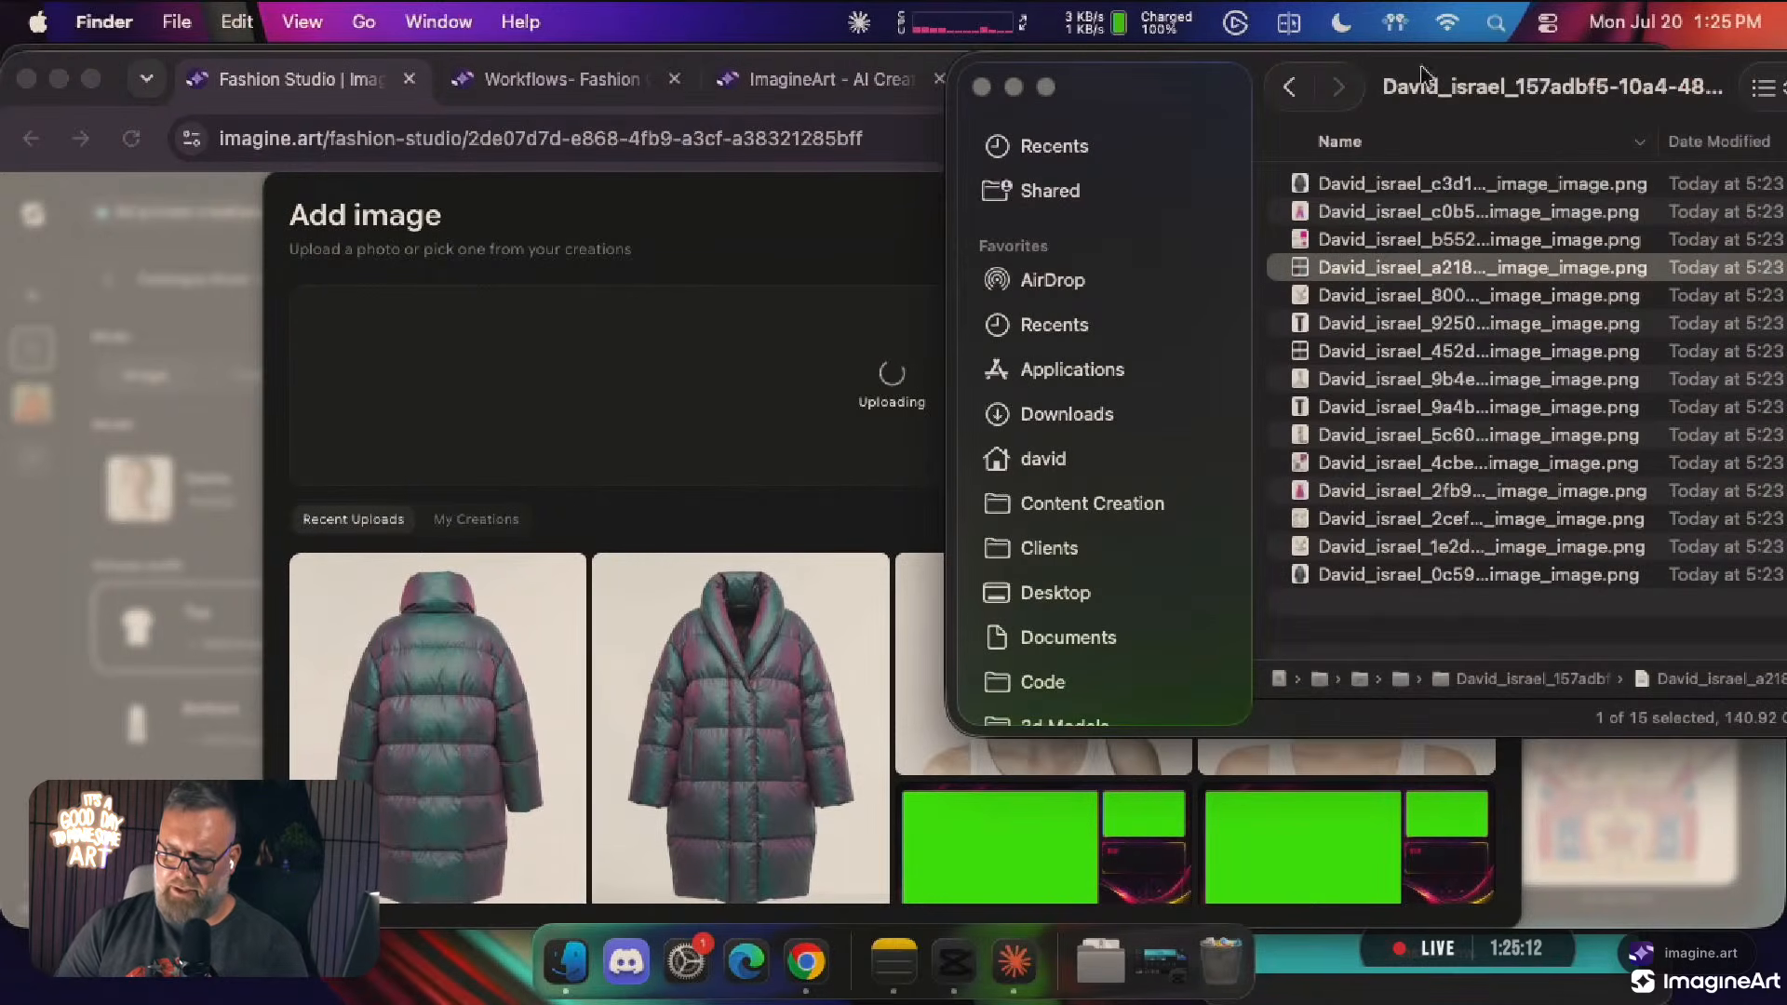
pyautogui.doubleClick(1484, 98)
pyautogui.click(1277, 90)
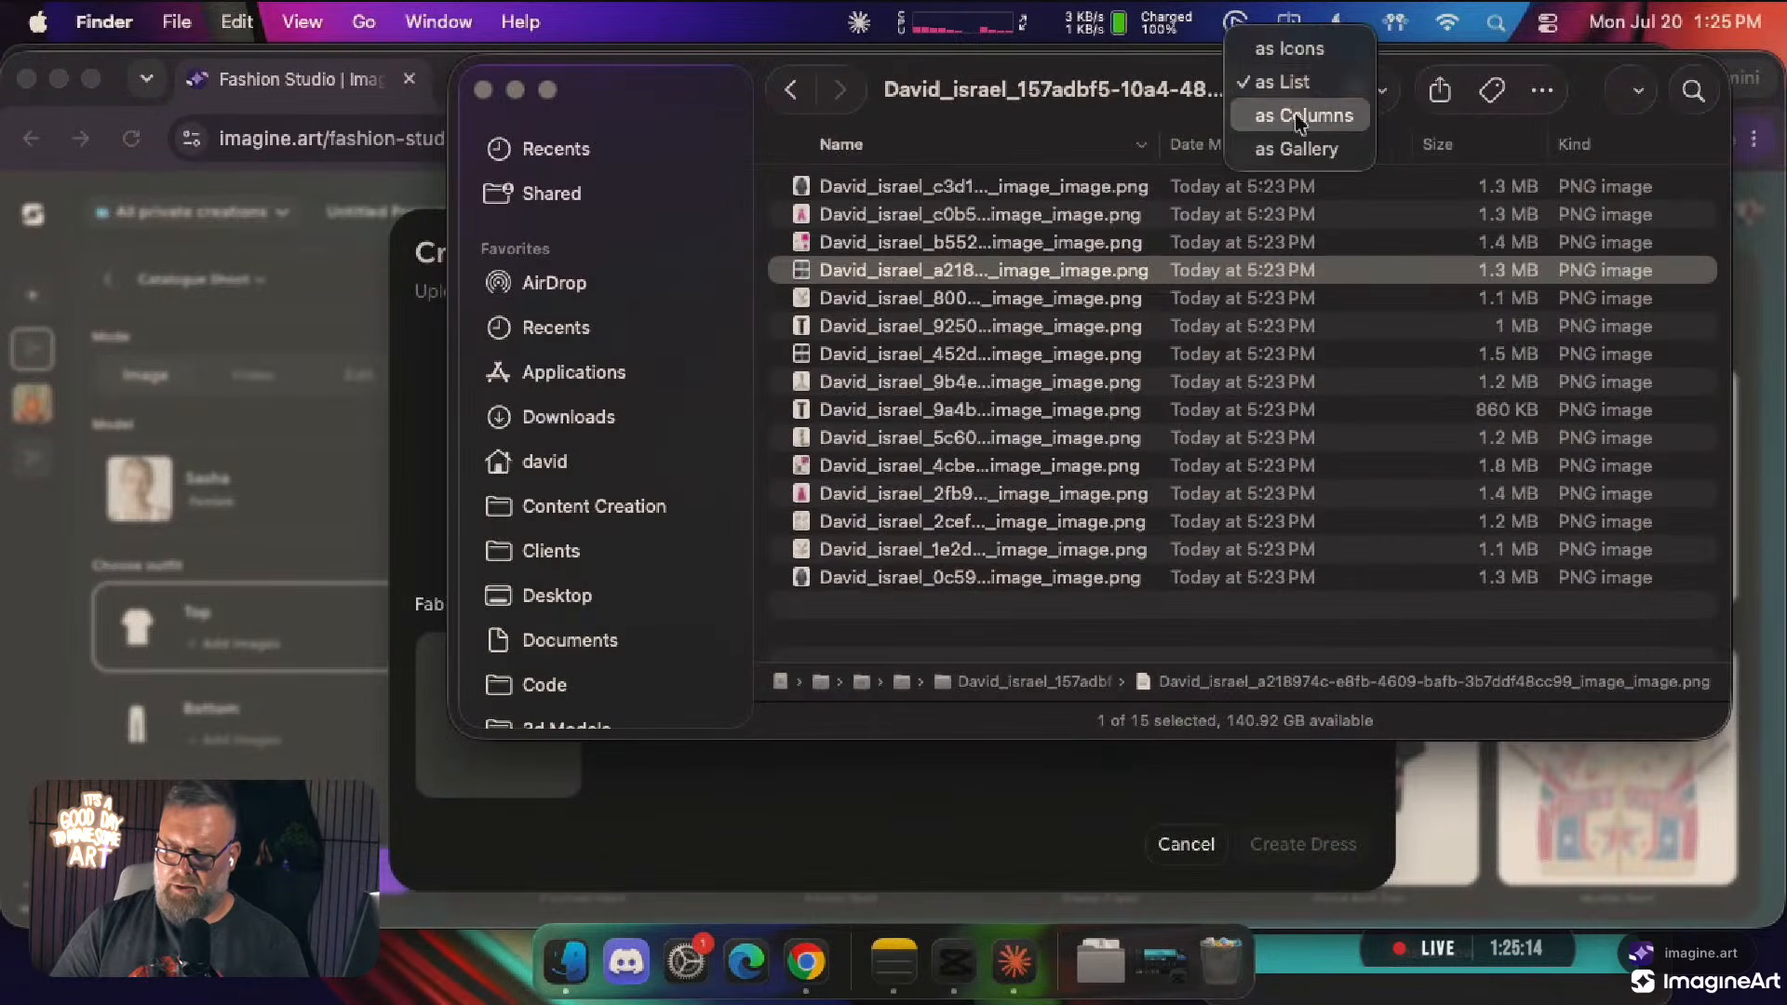
pyautogui.click(1297, 57)
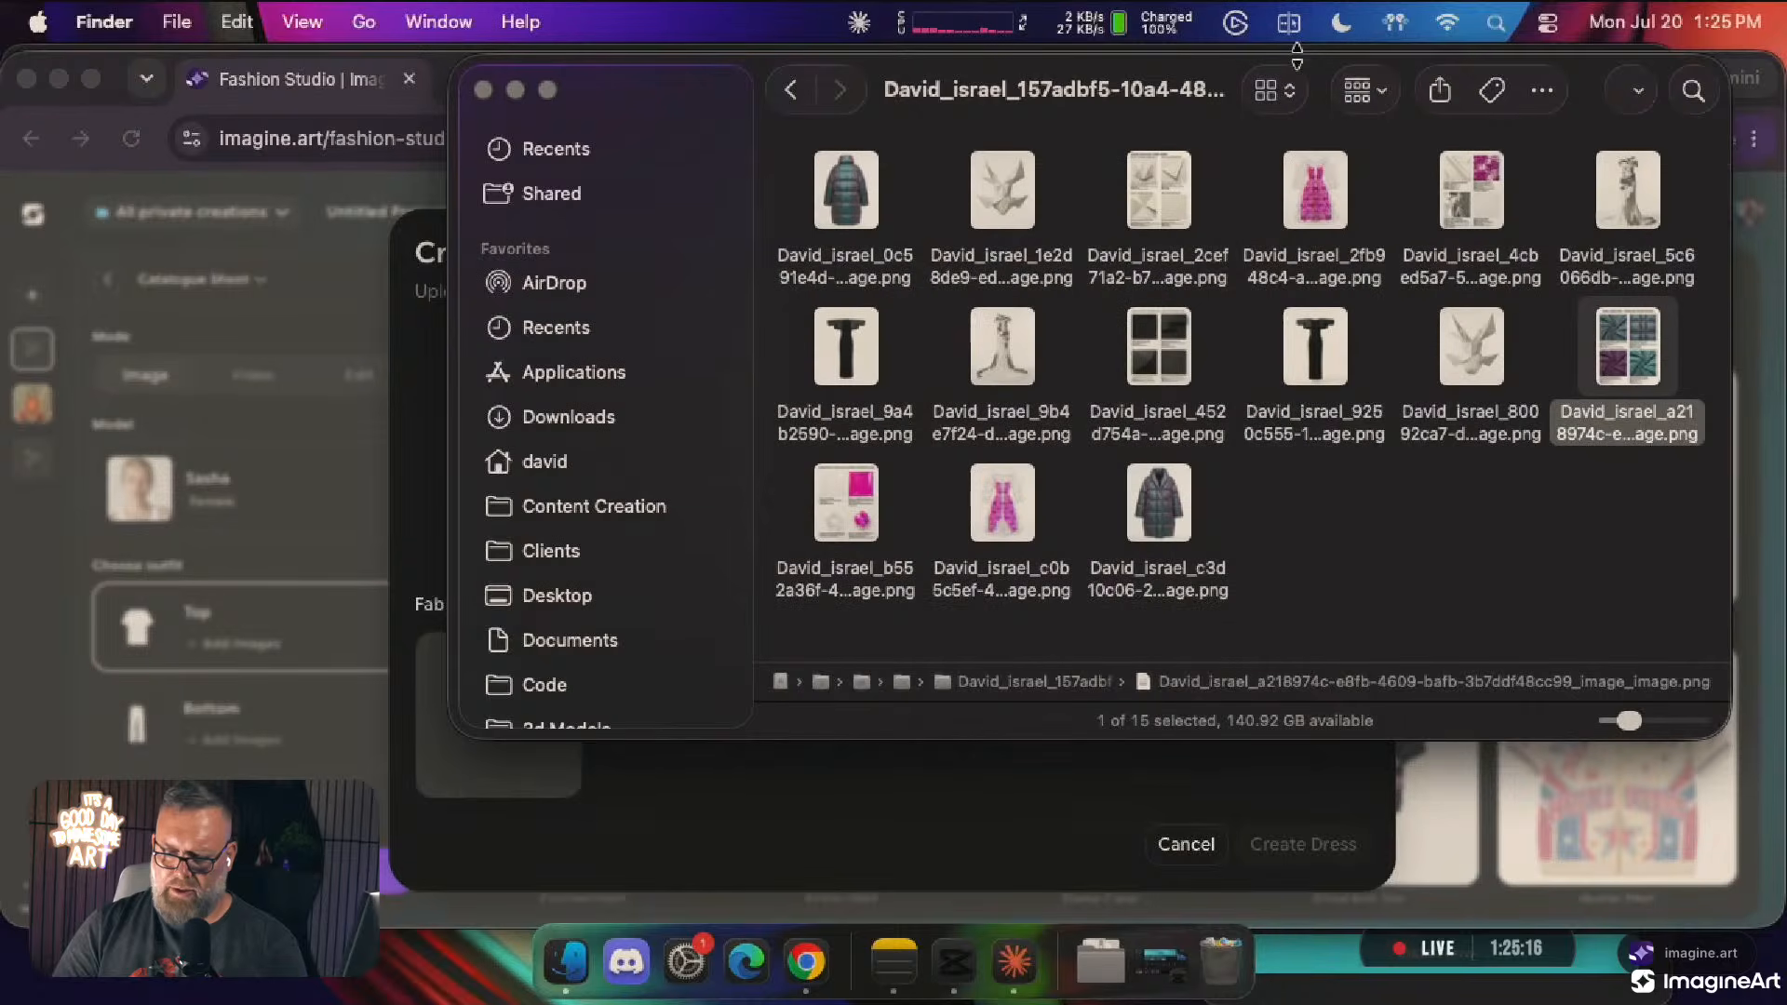
pyautogui.moveTo(1633, 724); pyautogui.dragTo(1646, 723)
pyautogui.moveTo(964, 89); pyautogui.dragTo(1636, 109)
# Check the extracted front, back and fabric images of the coat in the Create Dress dialog
pyautogui.click(820, 686)
pyautogui.scroll(4, 820, 686)
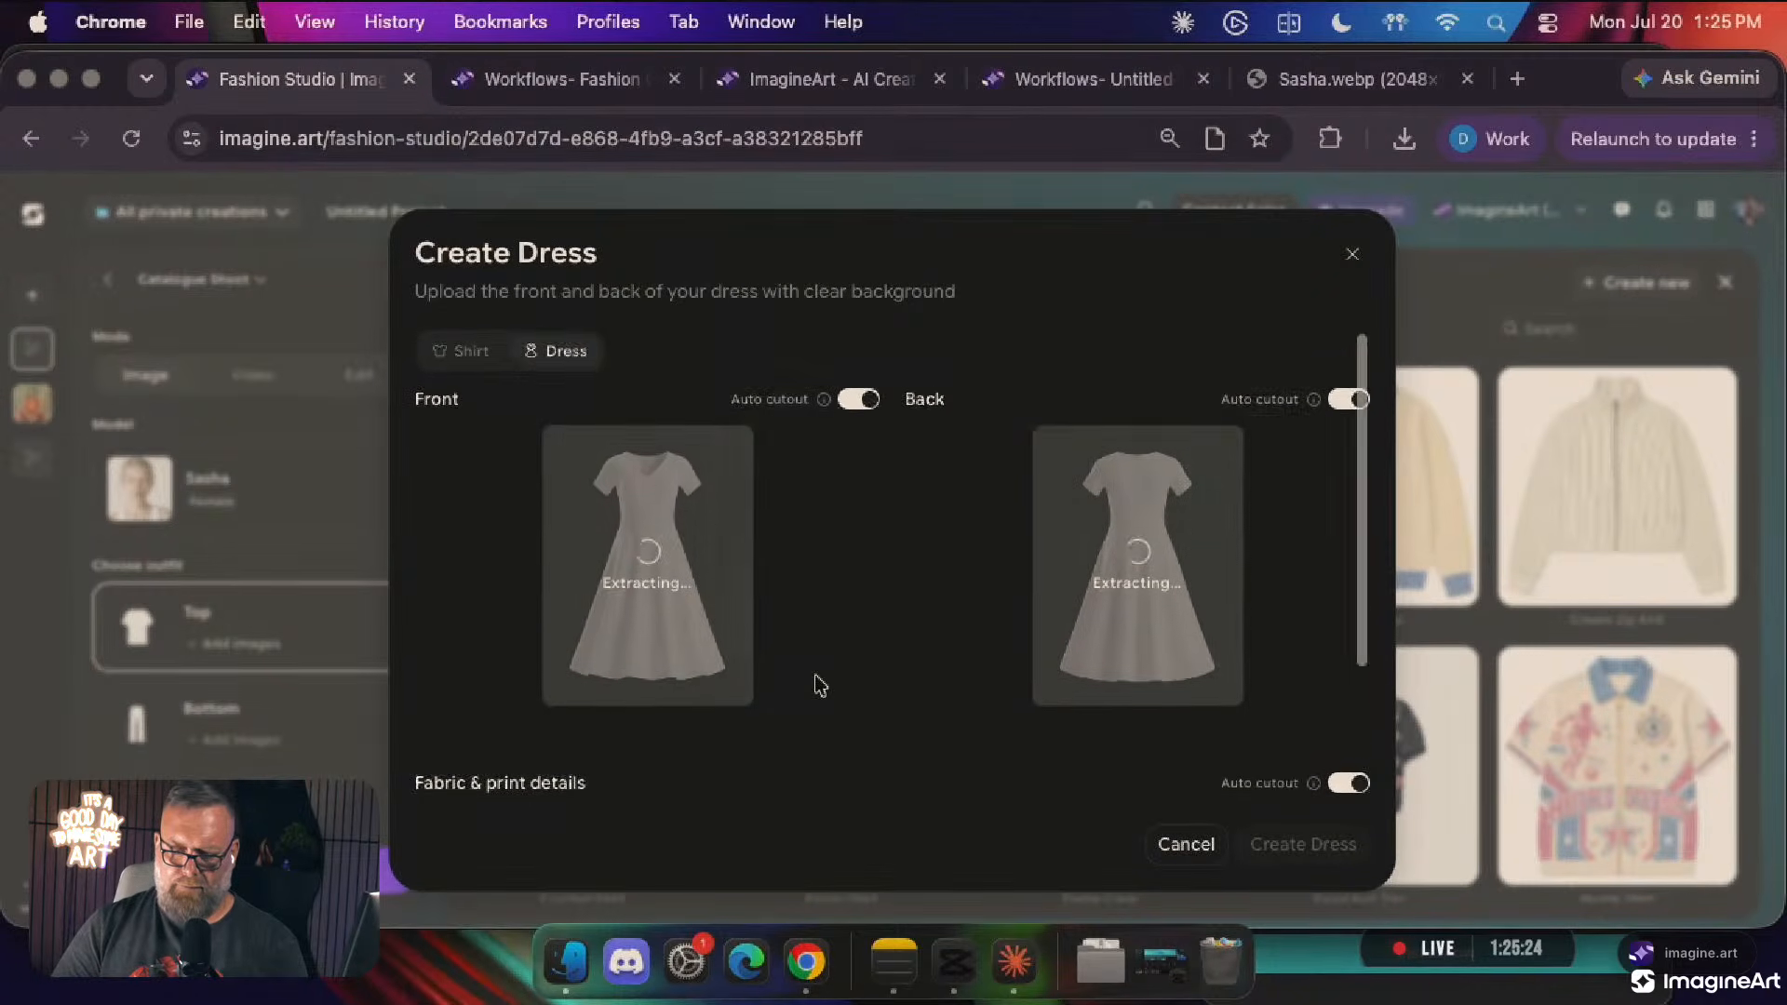
pyautogui.scroll(-3, 820, 686)
pyautogui.scroll(2, 820, 686)
pyautogui.scroll(2, 820, 686)
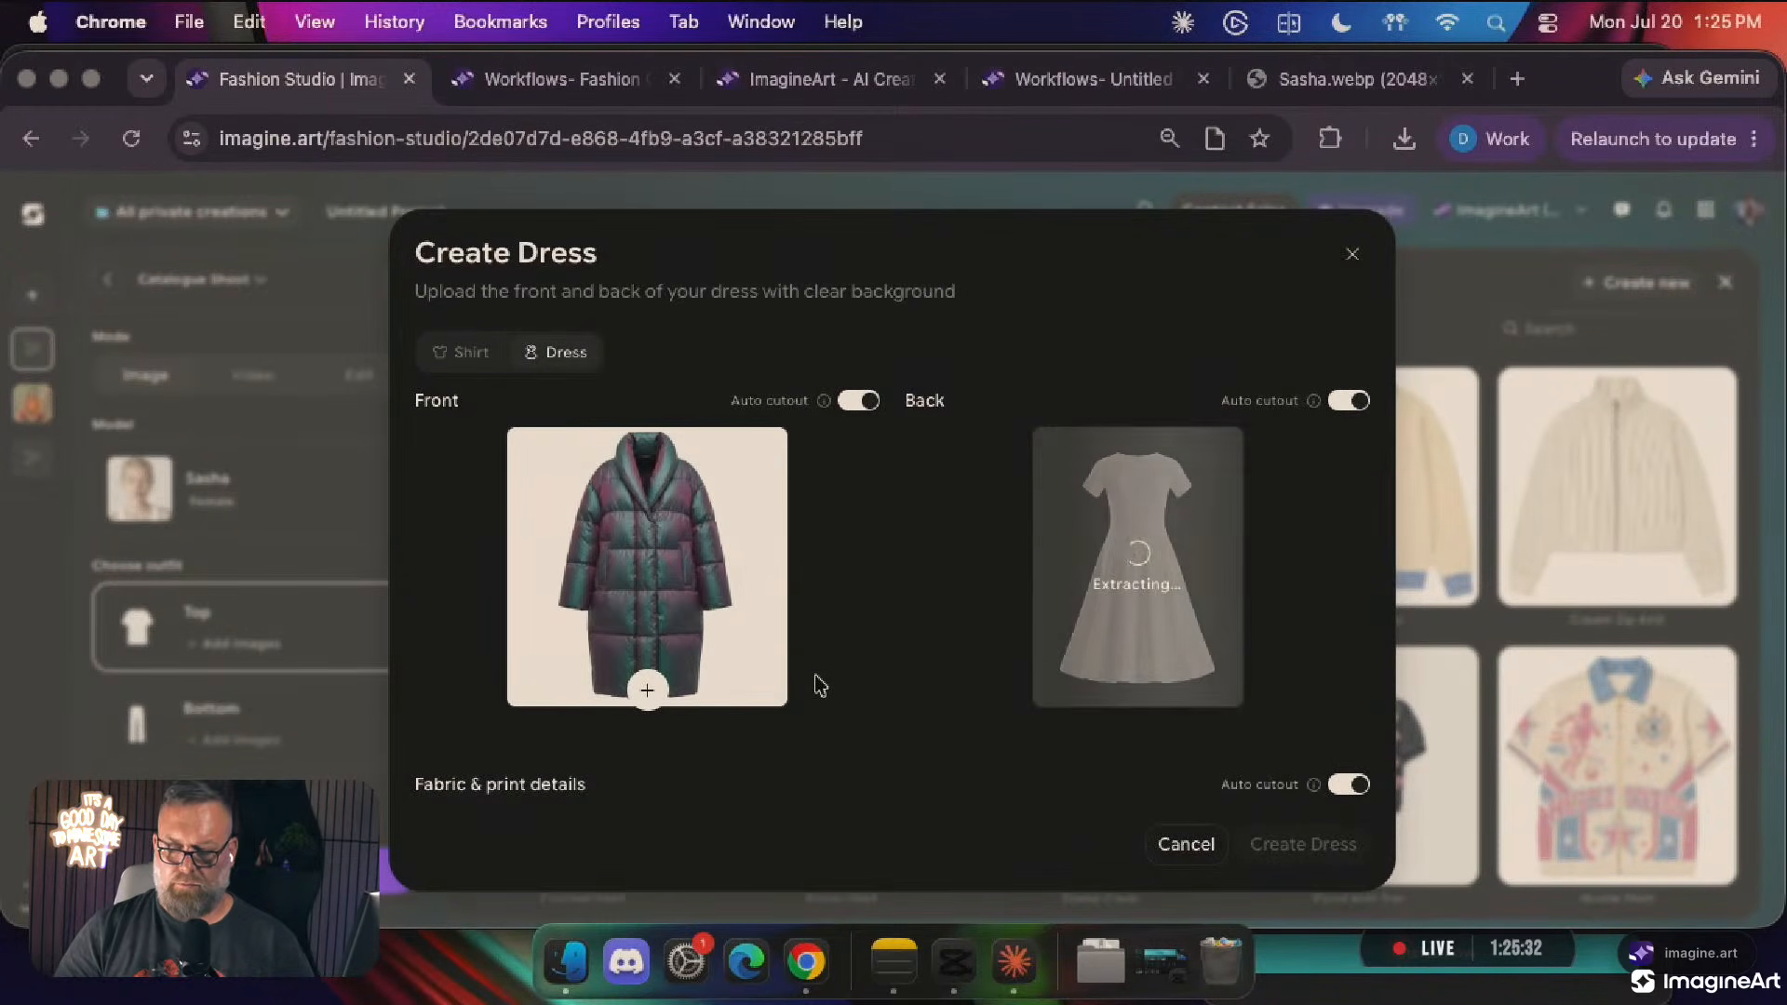
pyautogui.scroll(-3, 820, 686)
pyautogui.scroll(3, 820, 685)
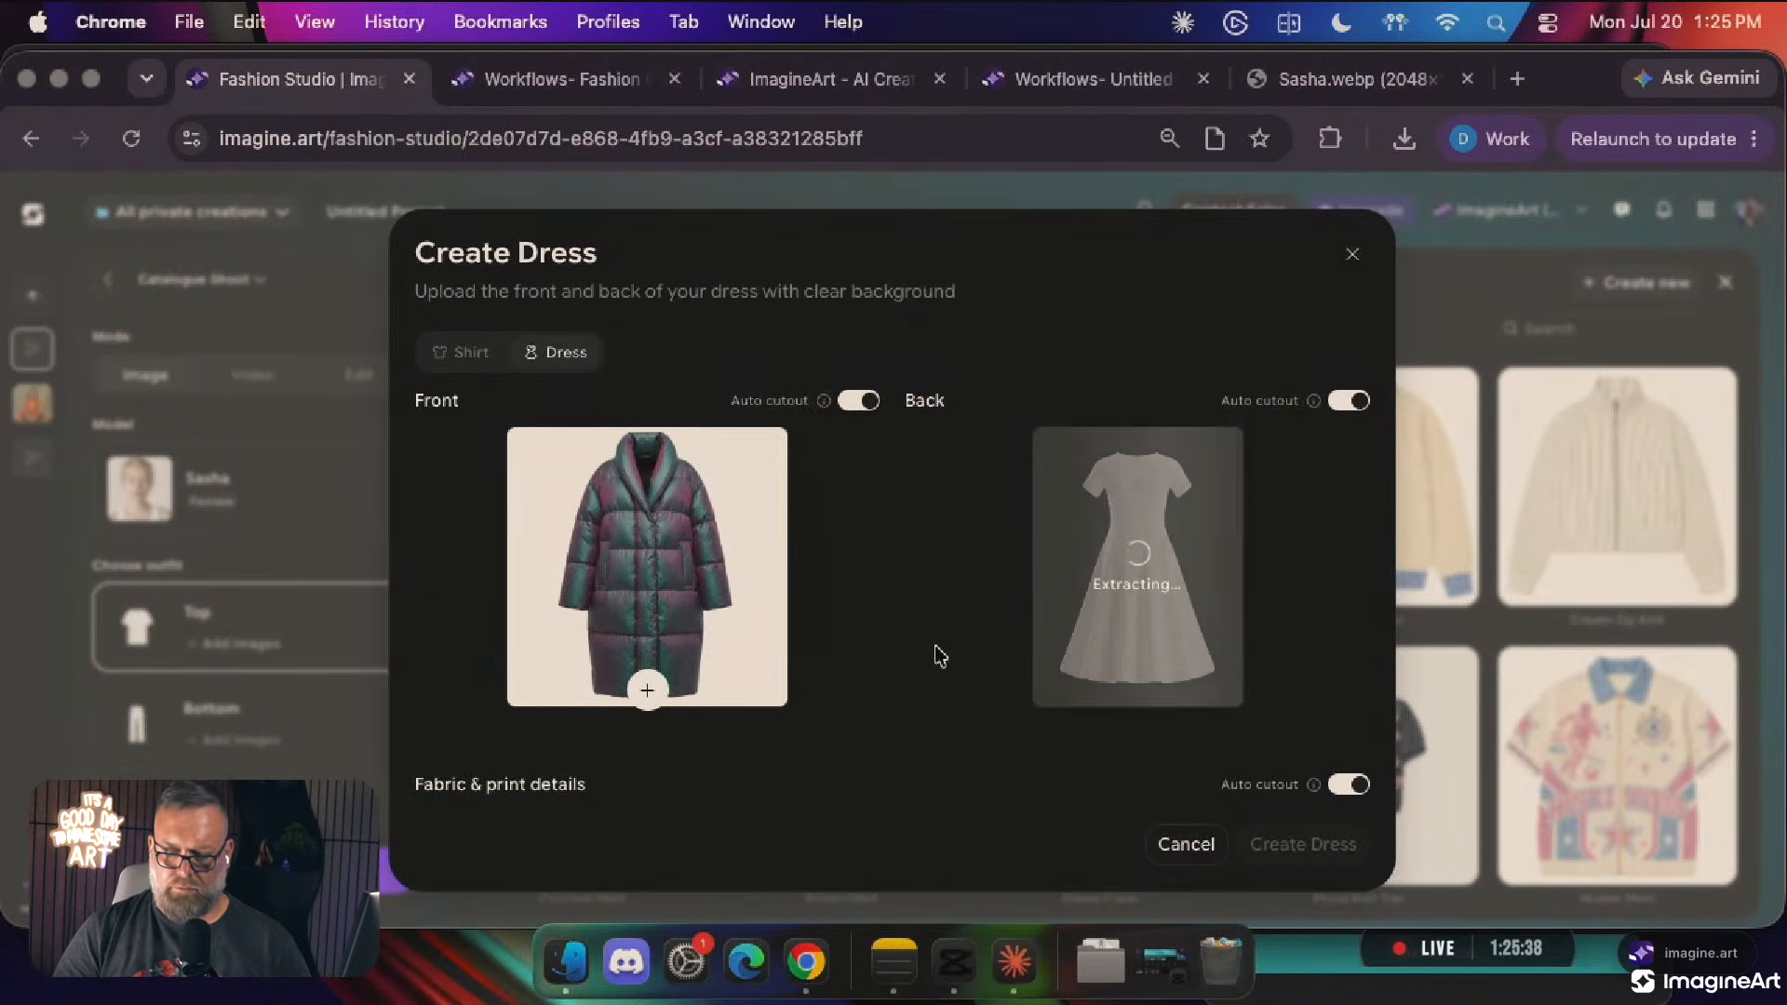
pyautogui.scroll(-3, 937, 651)
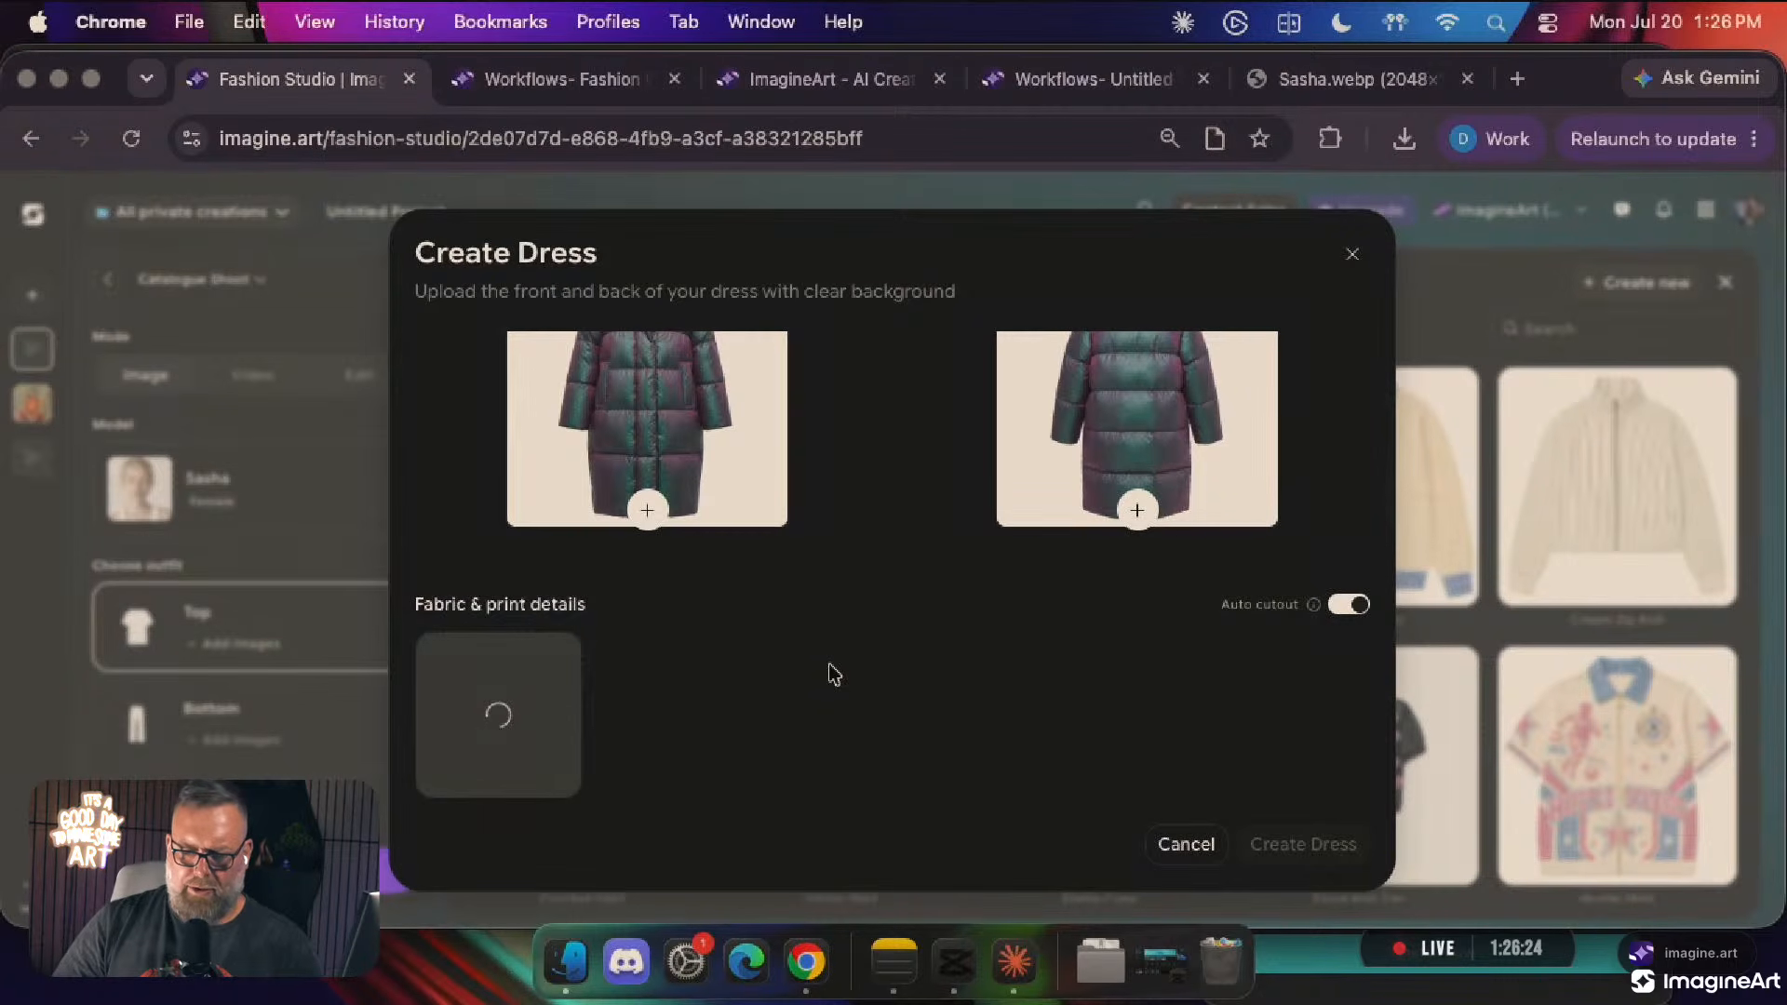
pyautogui.scroll(2, 833, 675)
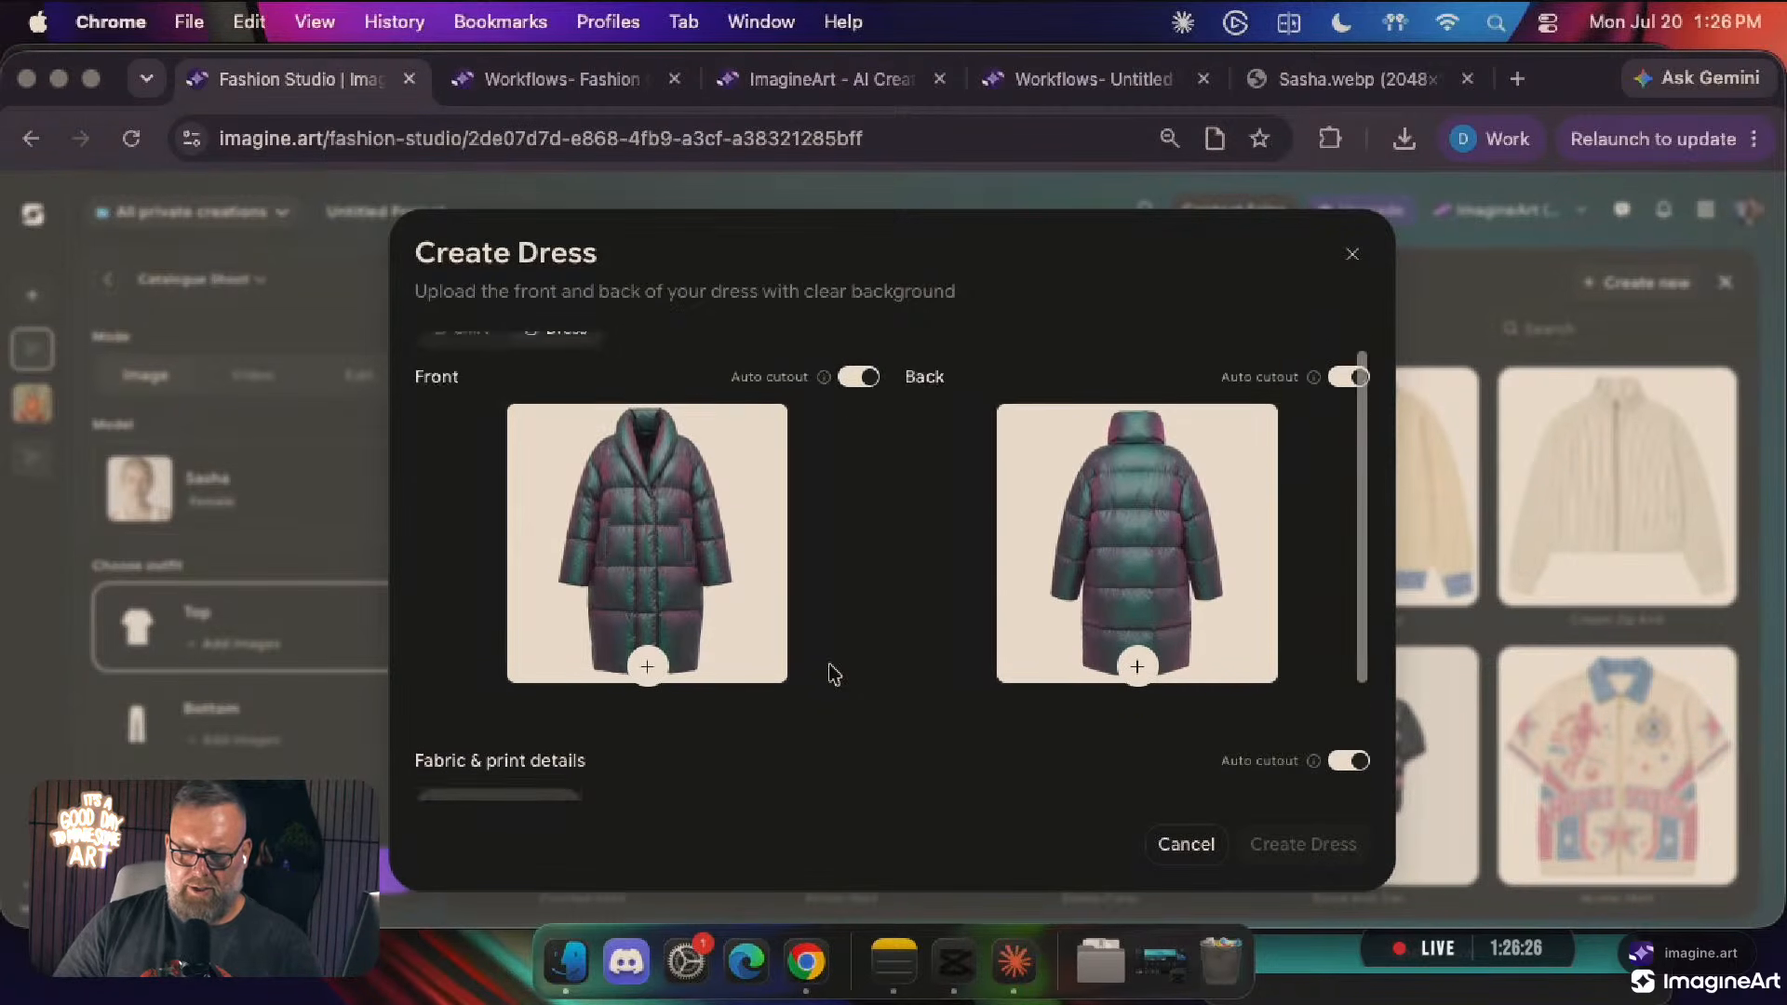
pyautogui.scroll(-2, 833, 675)
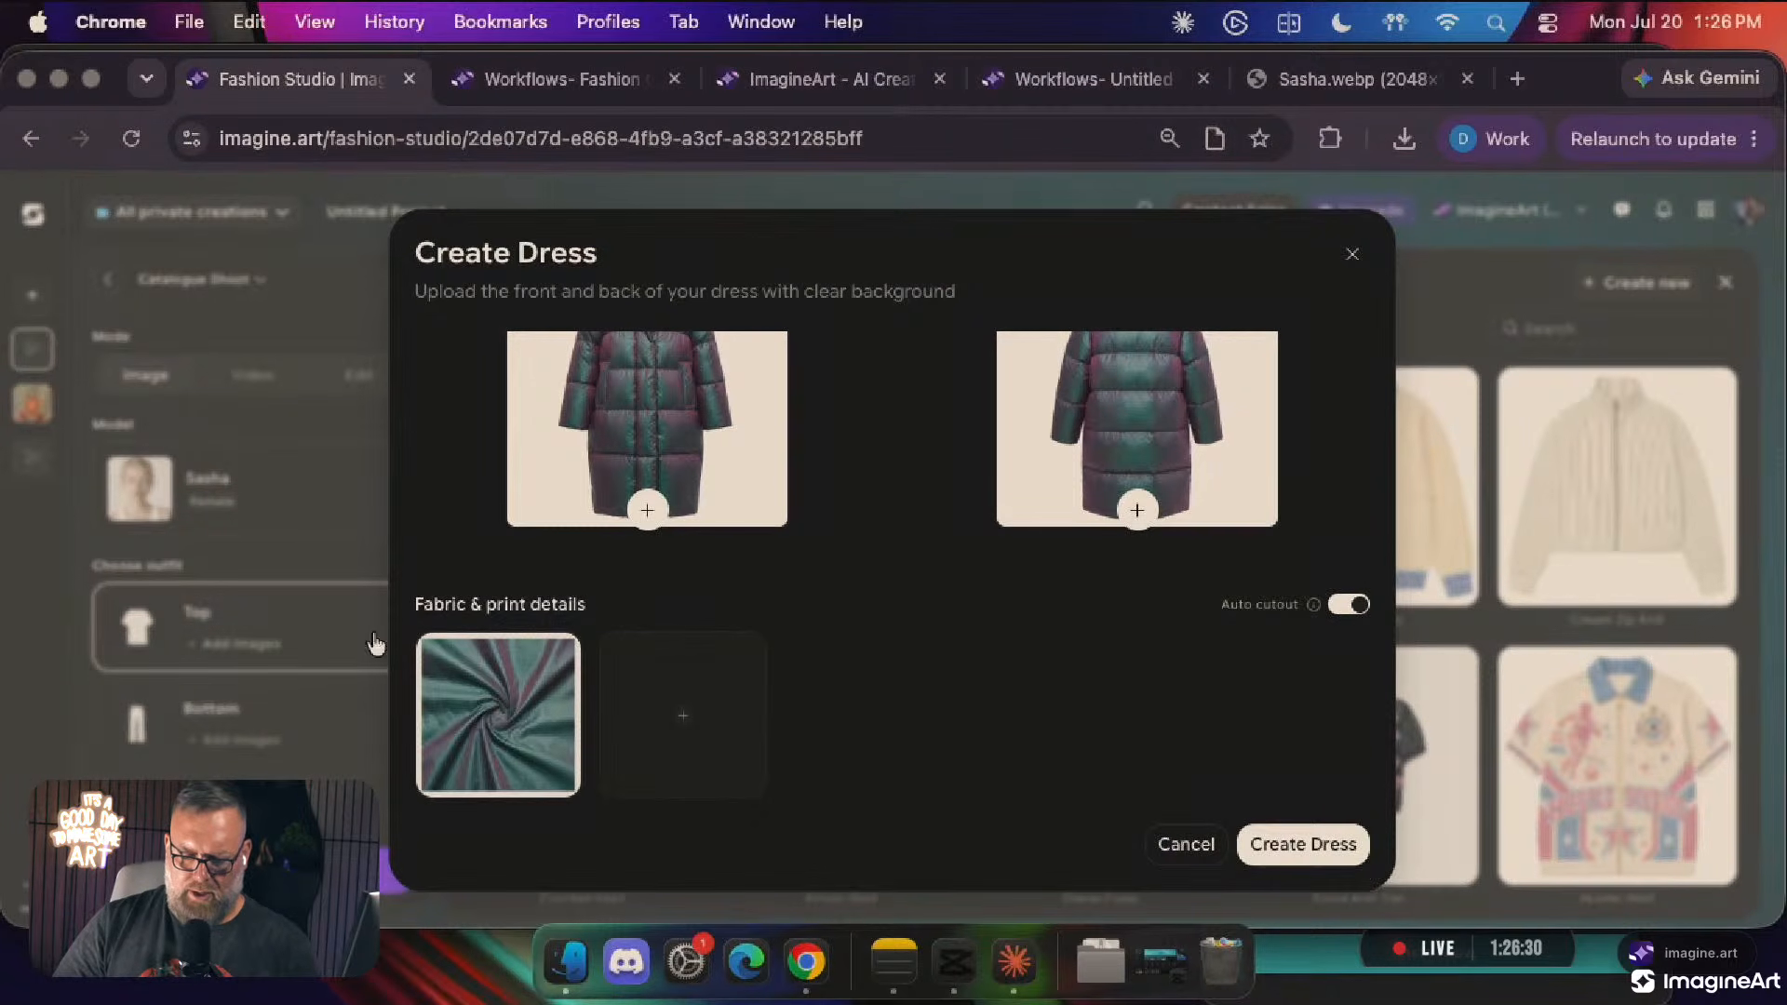
# Look through the garment thumbnails in the Finder folder, preview the black fabric sheet and return to the Create Dress dialog
pyautogui.click(578, 977)
pyautogui.scroll(-3, 1627, 482)
pyautogui.scroll(3, 1638, 474)
pyautogui.hscroll(1, 1722, 465)
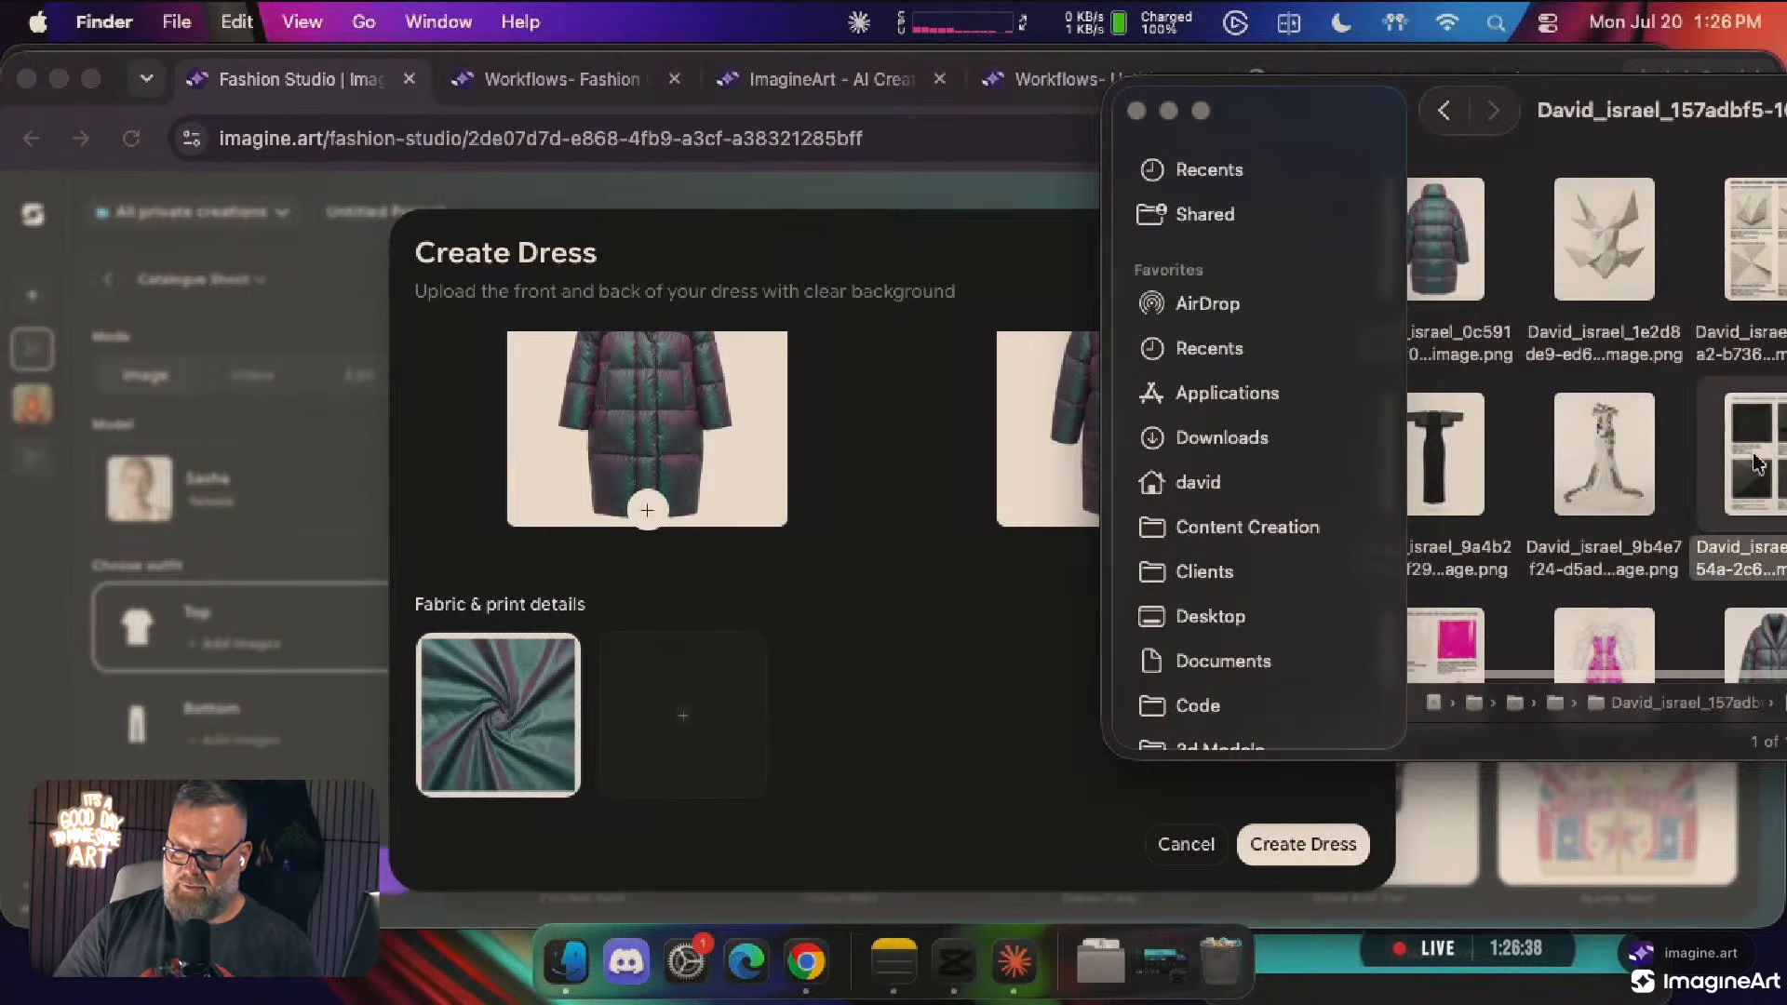
pyautogui.press('space')
pyautogui.press('space')
pyautogui.scroll(-2, 1756, 462)
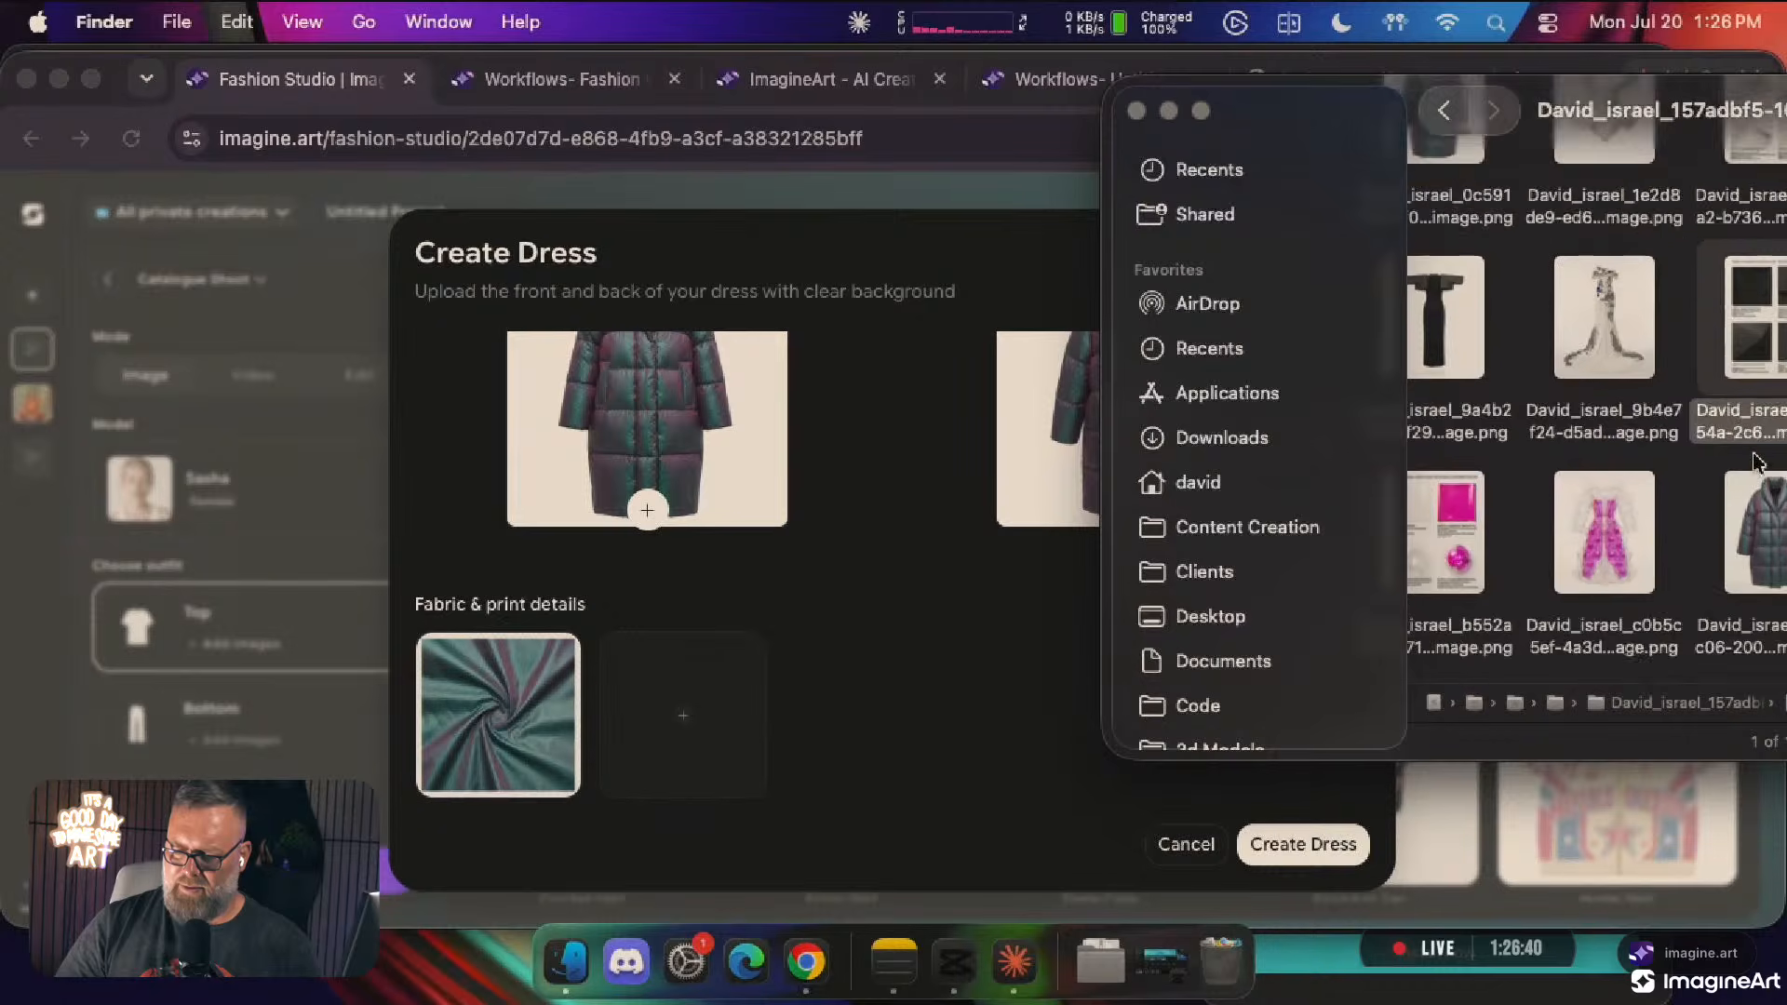
pyautogui.scroll(1, 1721, 419)
pyautogui.click(964, 732)
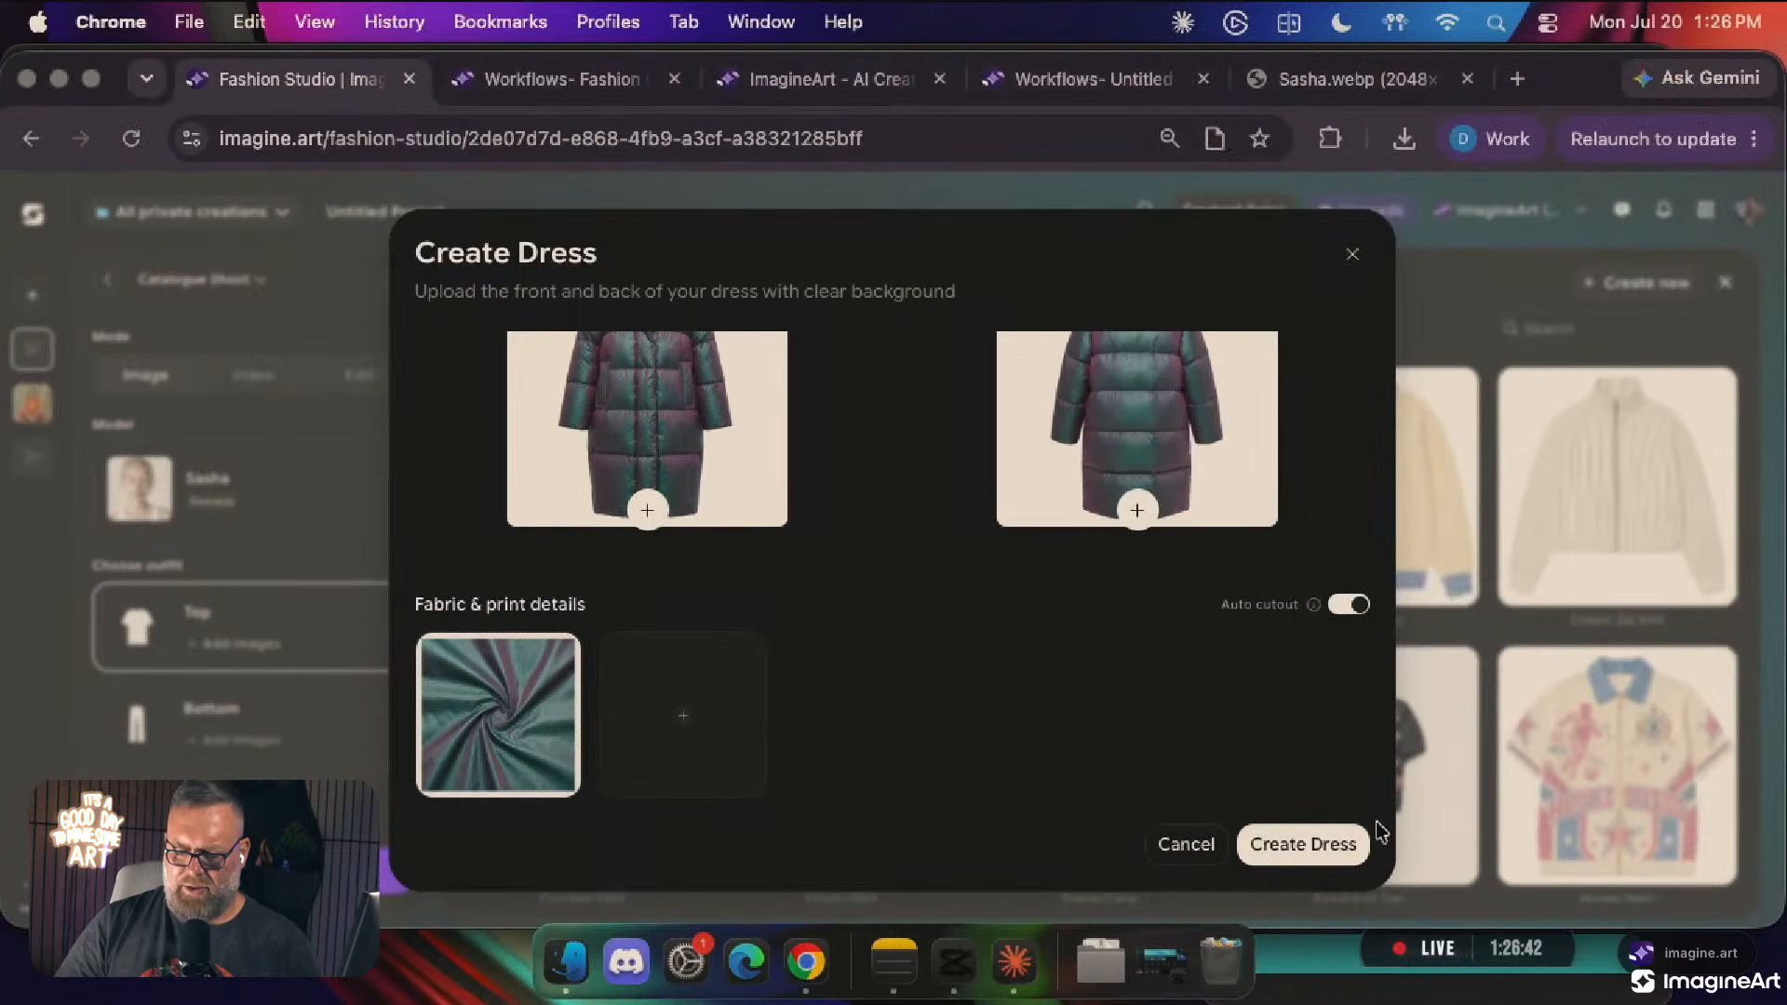
# Create the dress from the uploaded coat images and keep it selected as the outfit
pyautogui.click(1303, 845)
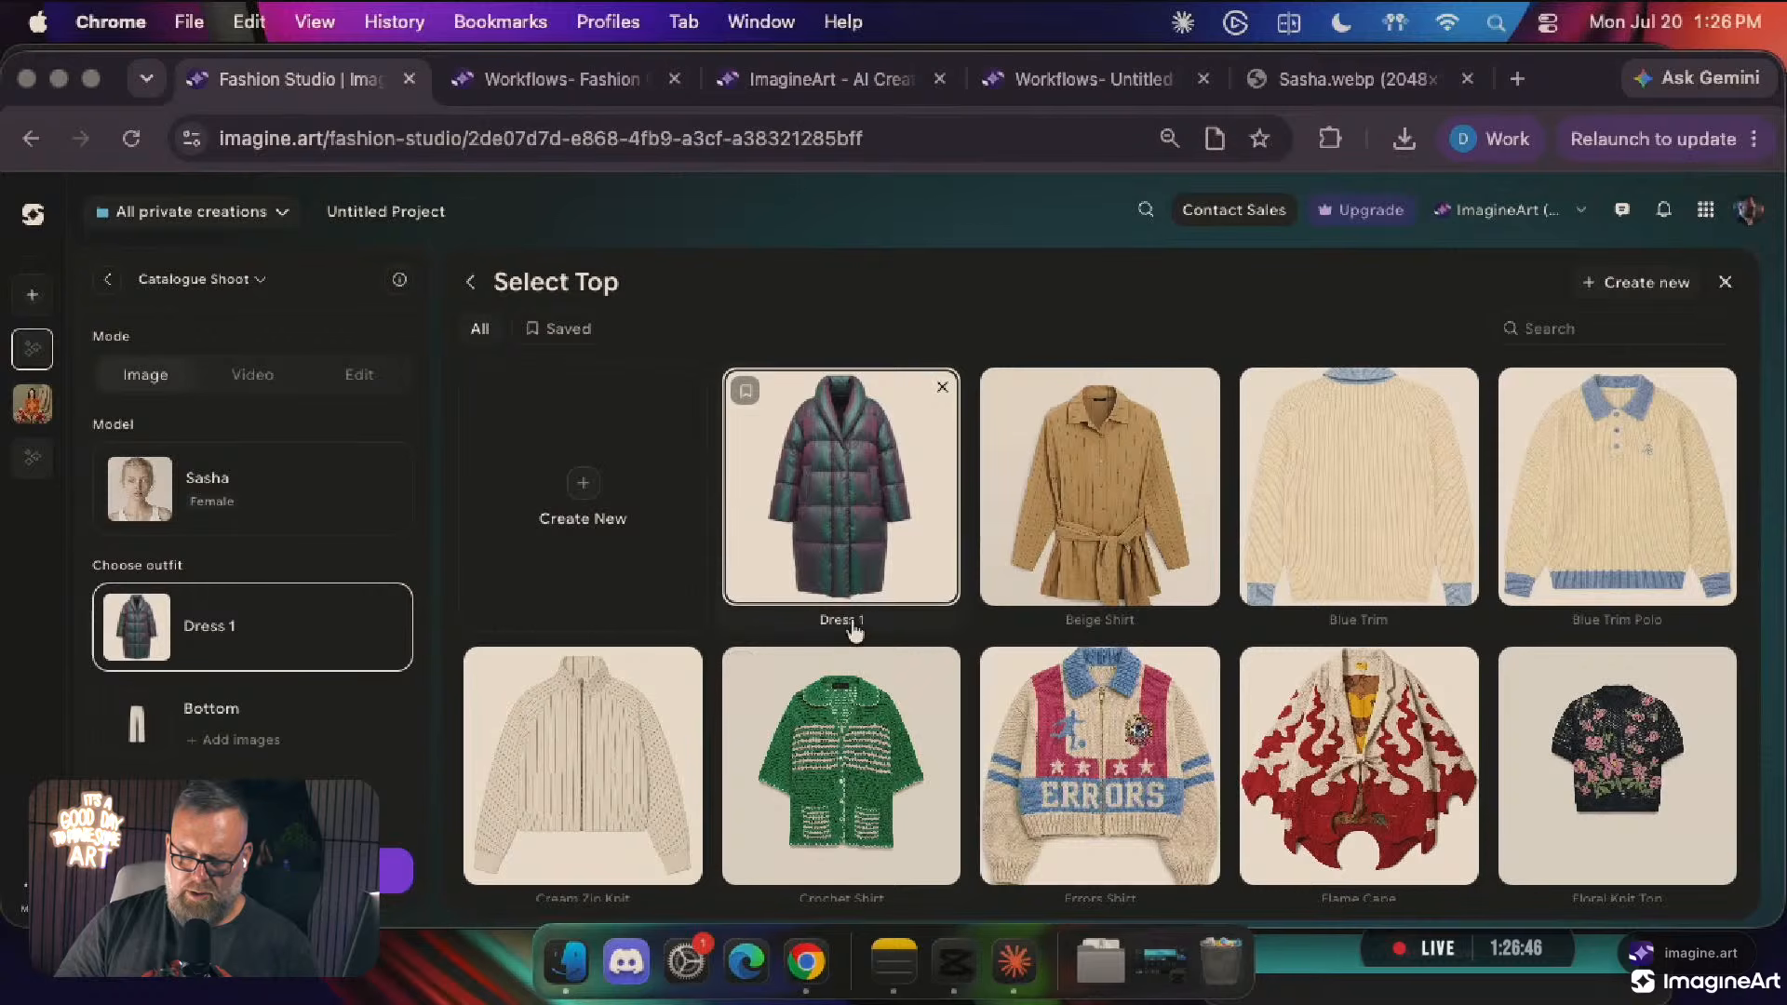
pyautogui.click(840, 463)
pyautogui.click(840, 462)
pyautogui.click(849, 421)
pyautogui.click(852, 419)
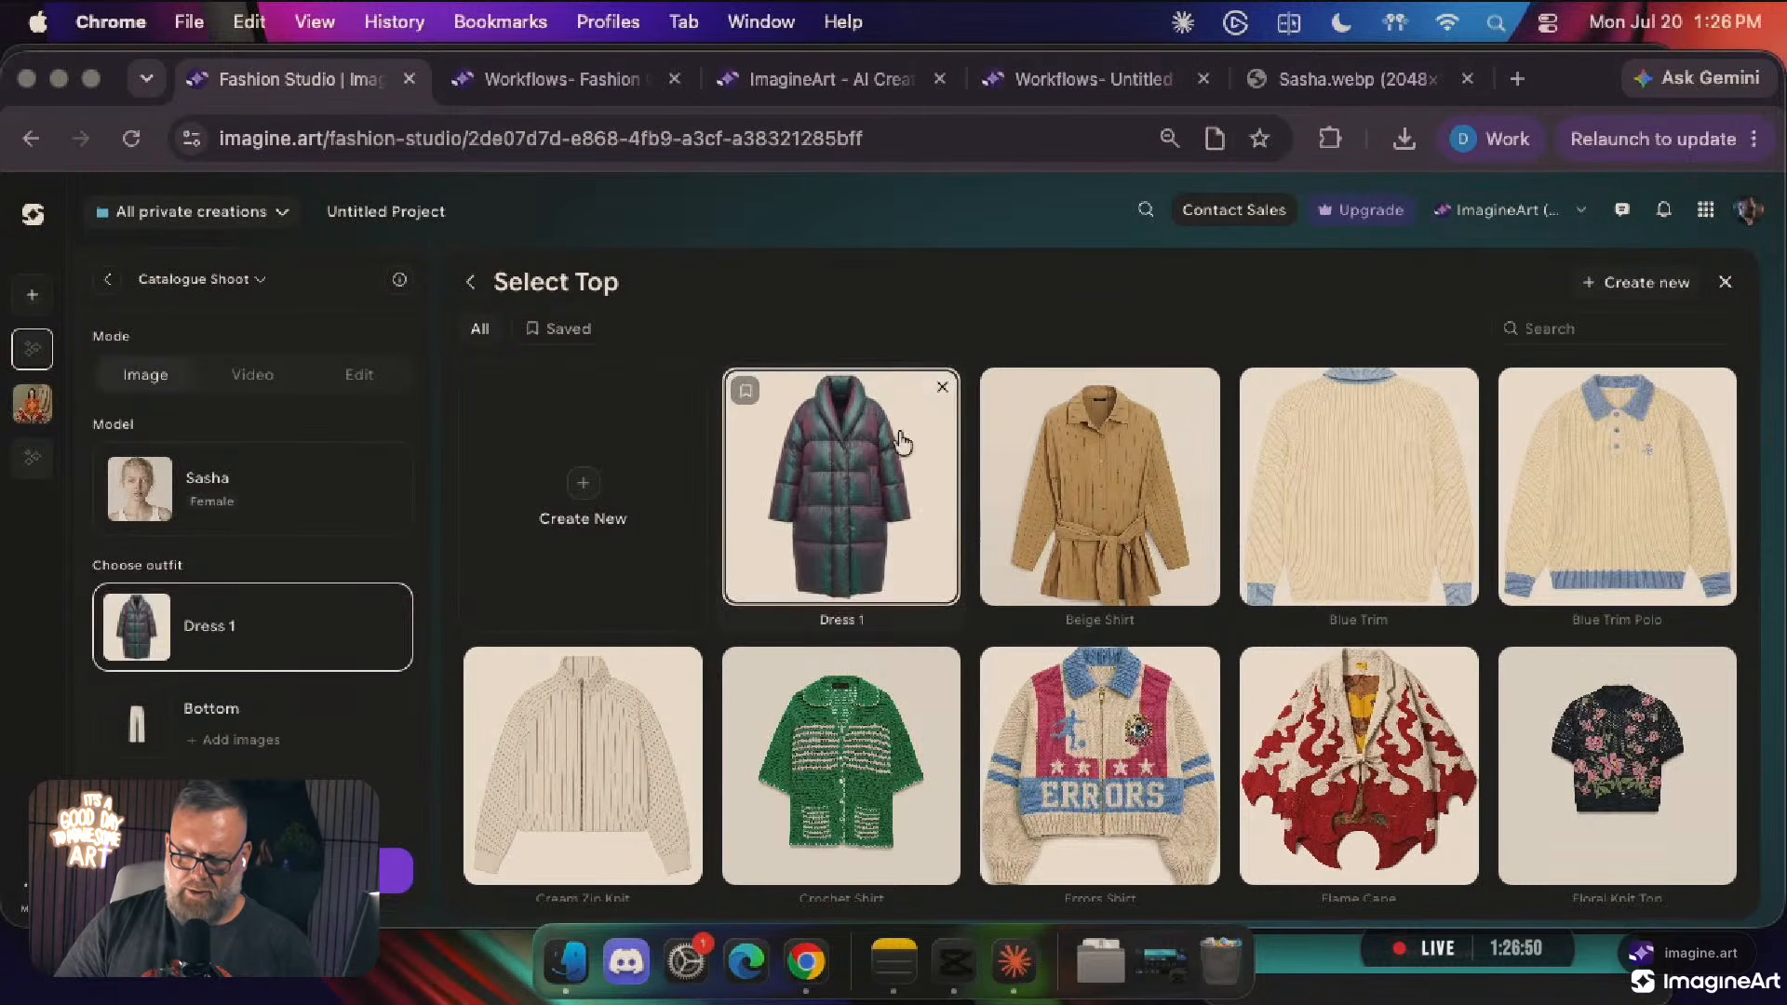
# Open Dress 1 for editing and review its front, back and fabric images and the auto cutout explanation
pyautogui.click(901, 442)
pyautogui.click(941, 384)
pyautogui.click(861, 434)
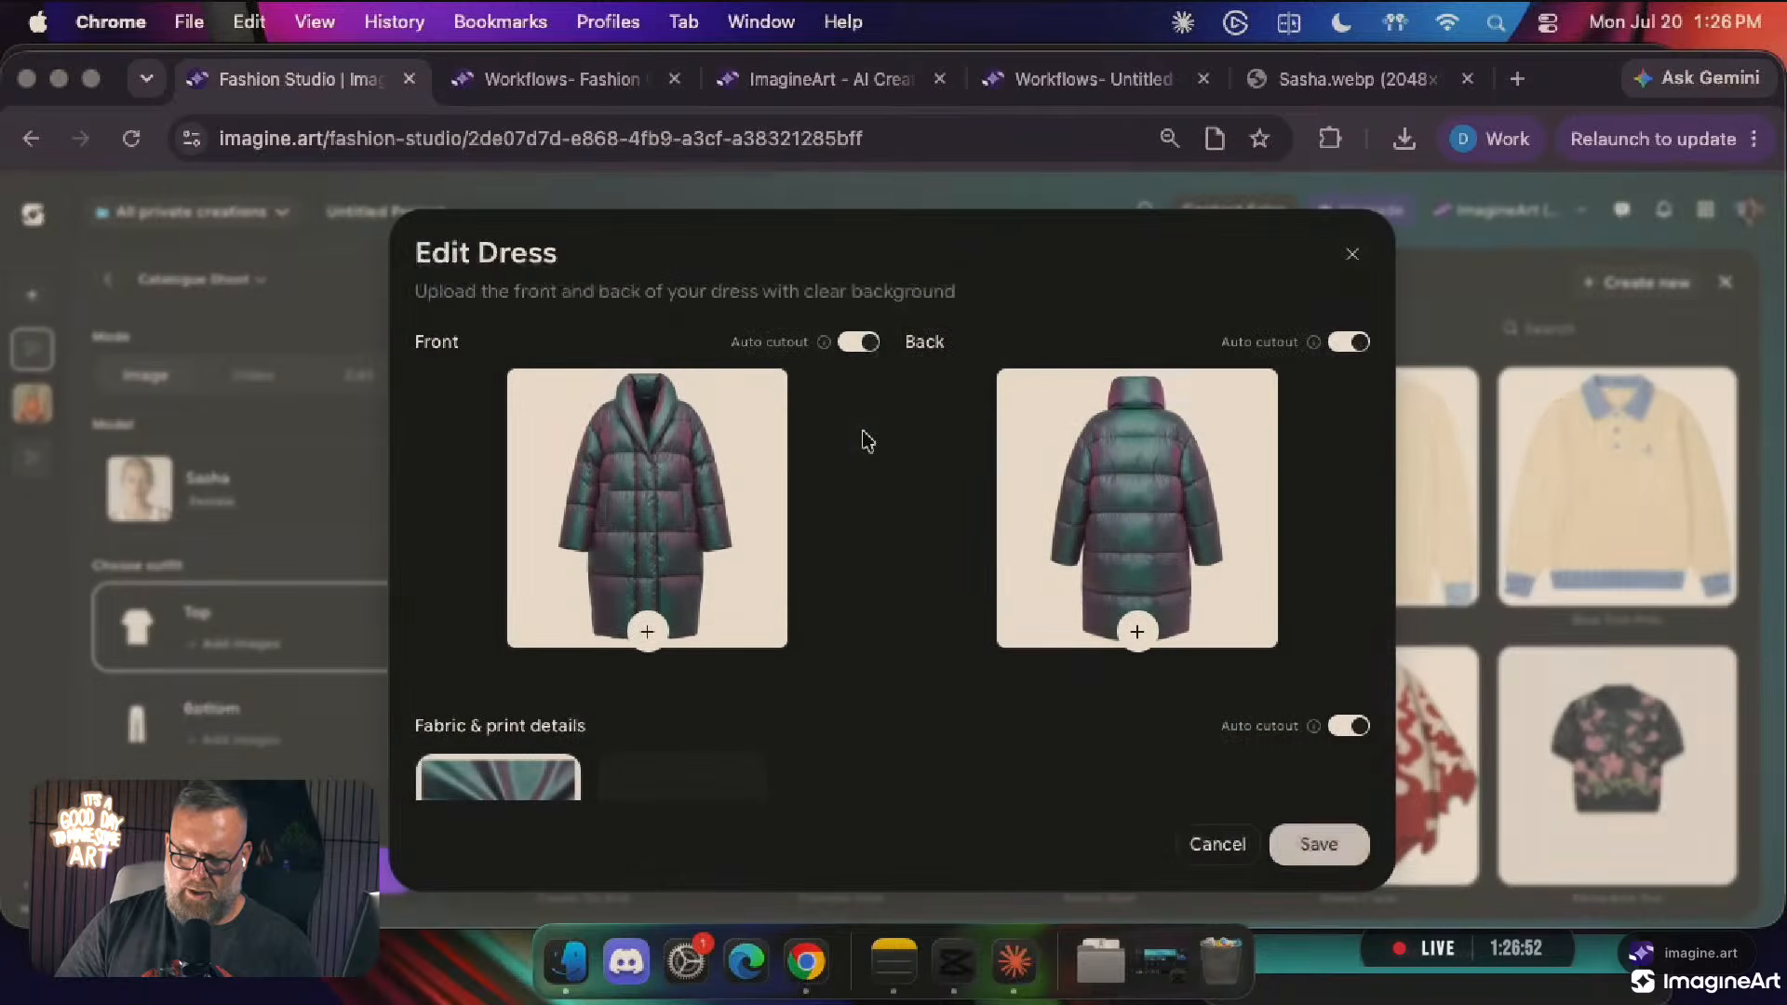
pyautogui.moveTo(864, 294)
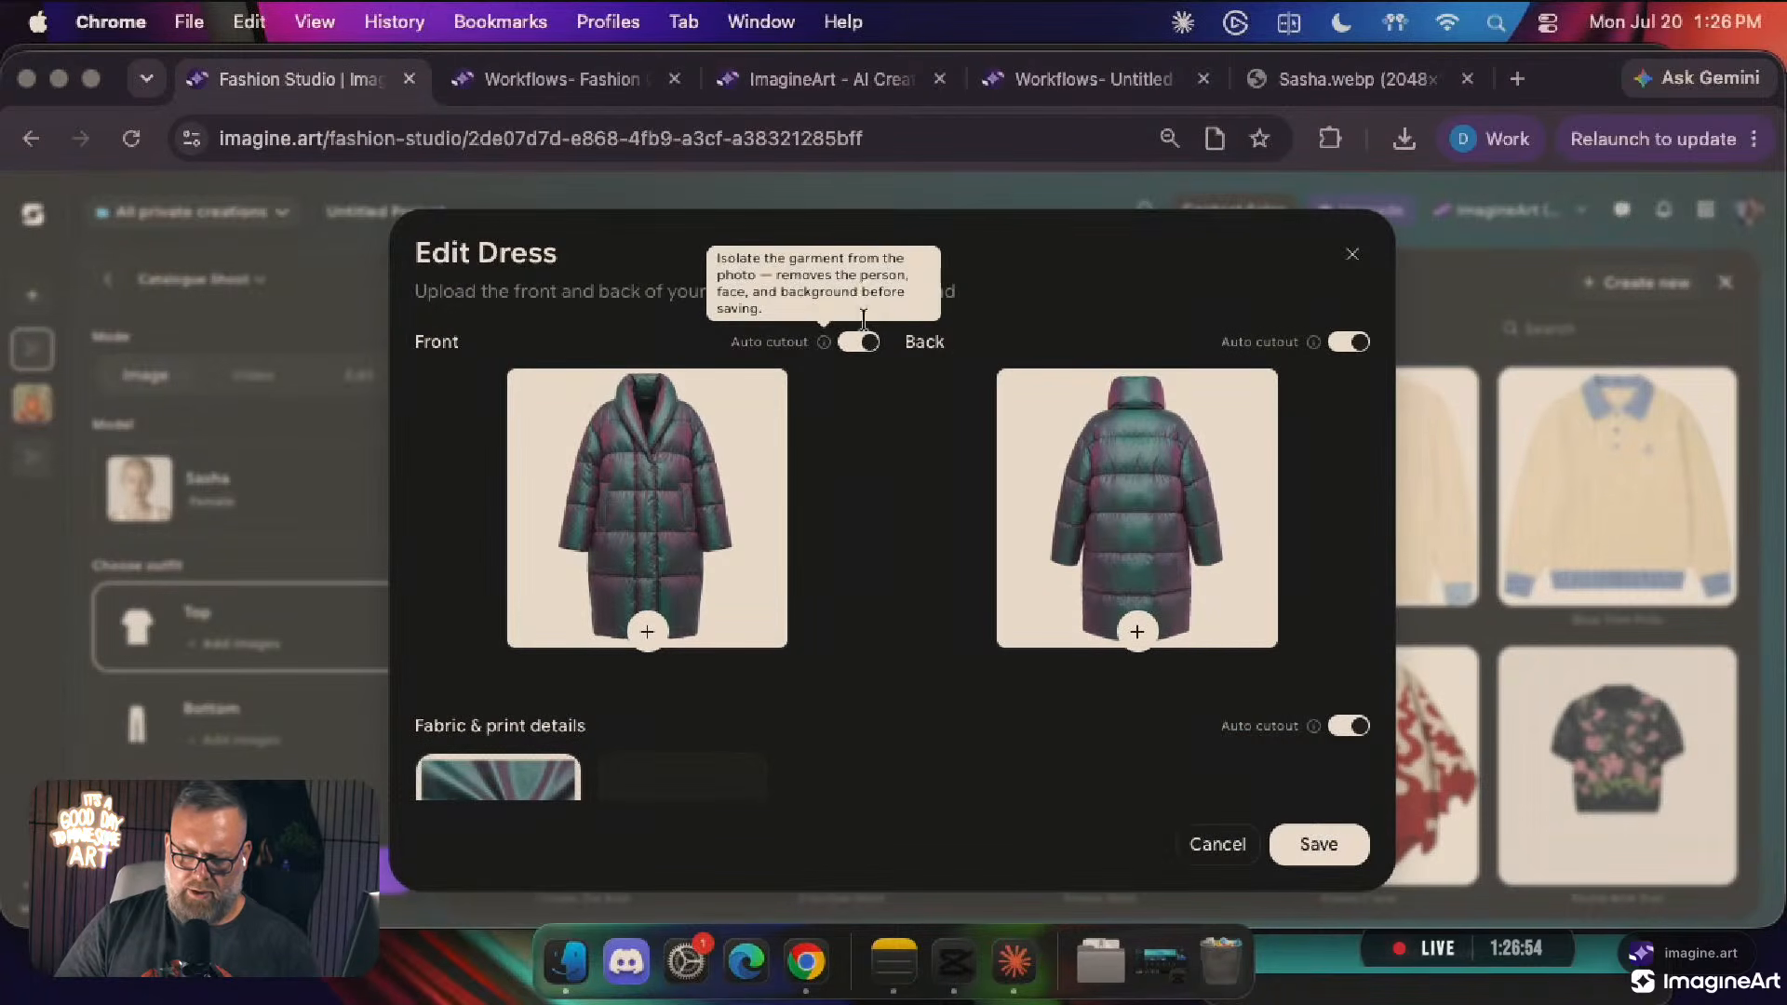
pyautogui.scroll(-3, 875, 539)
pyautogui.scroll(3, 875, 539)
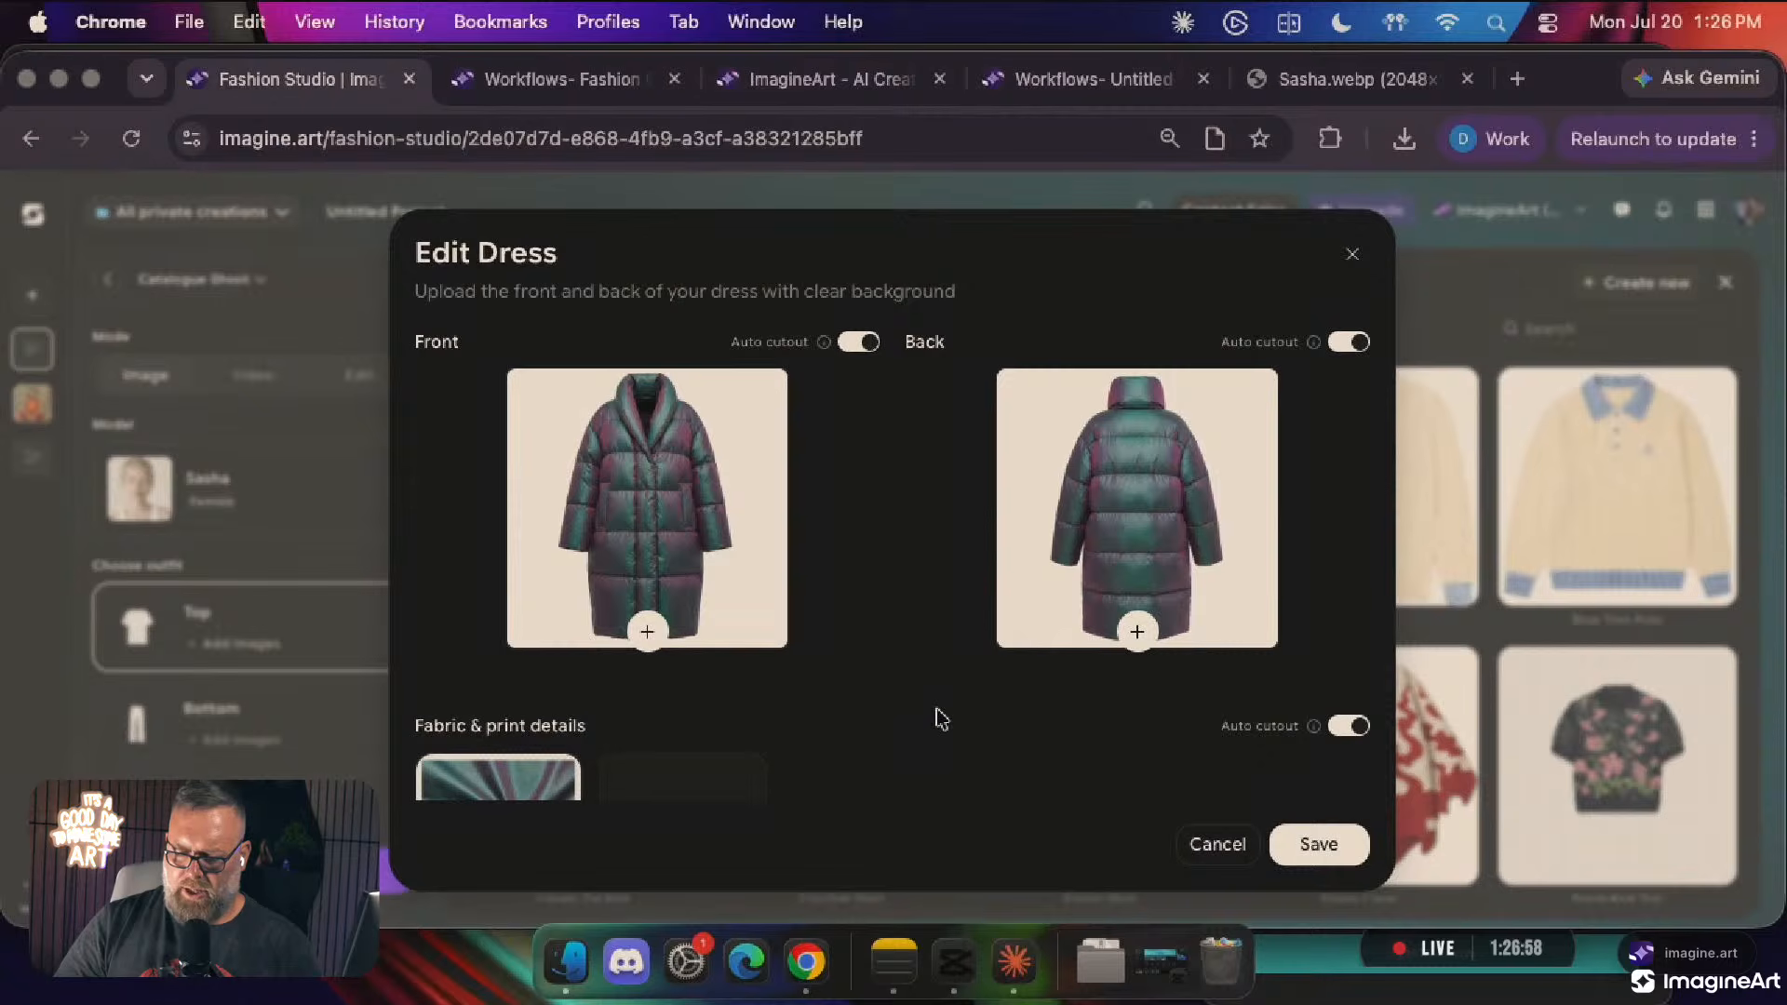
# Review the coat's front, back and fabric images, close the dress editor without saving, and bookmark Dress 1
pyautogui.scroll(-3, 940, 718)
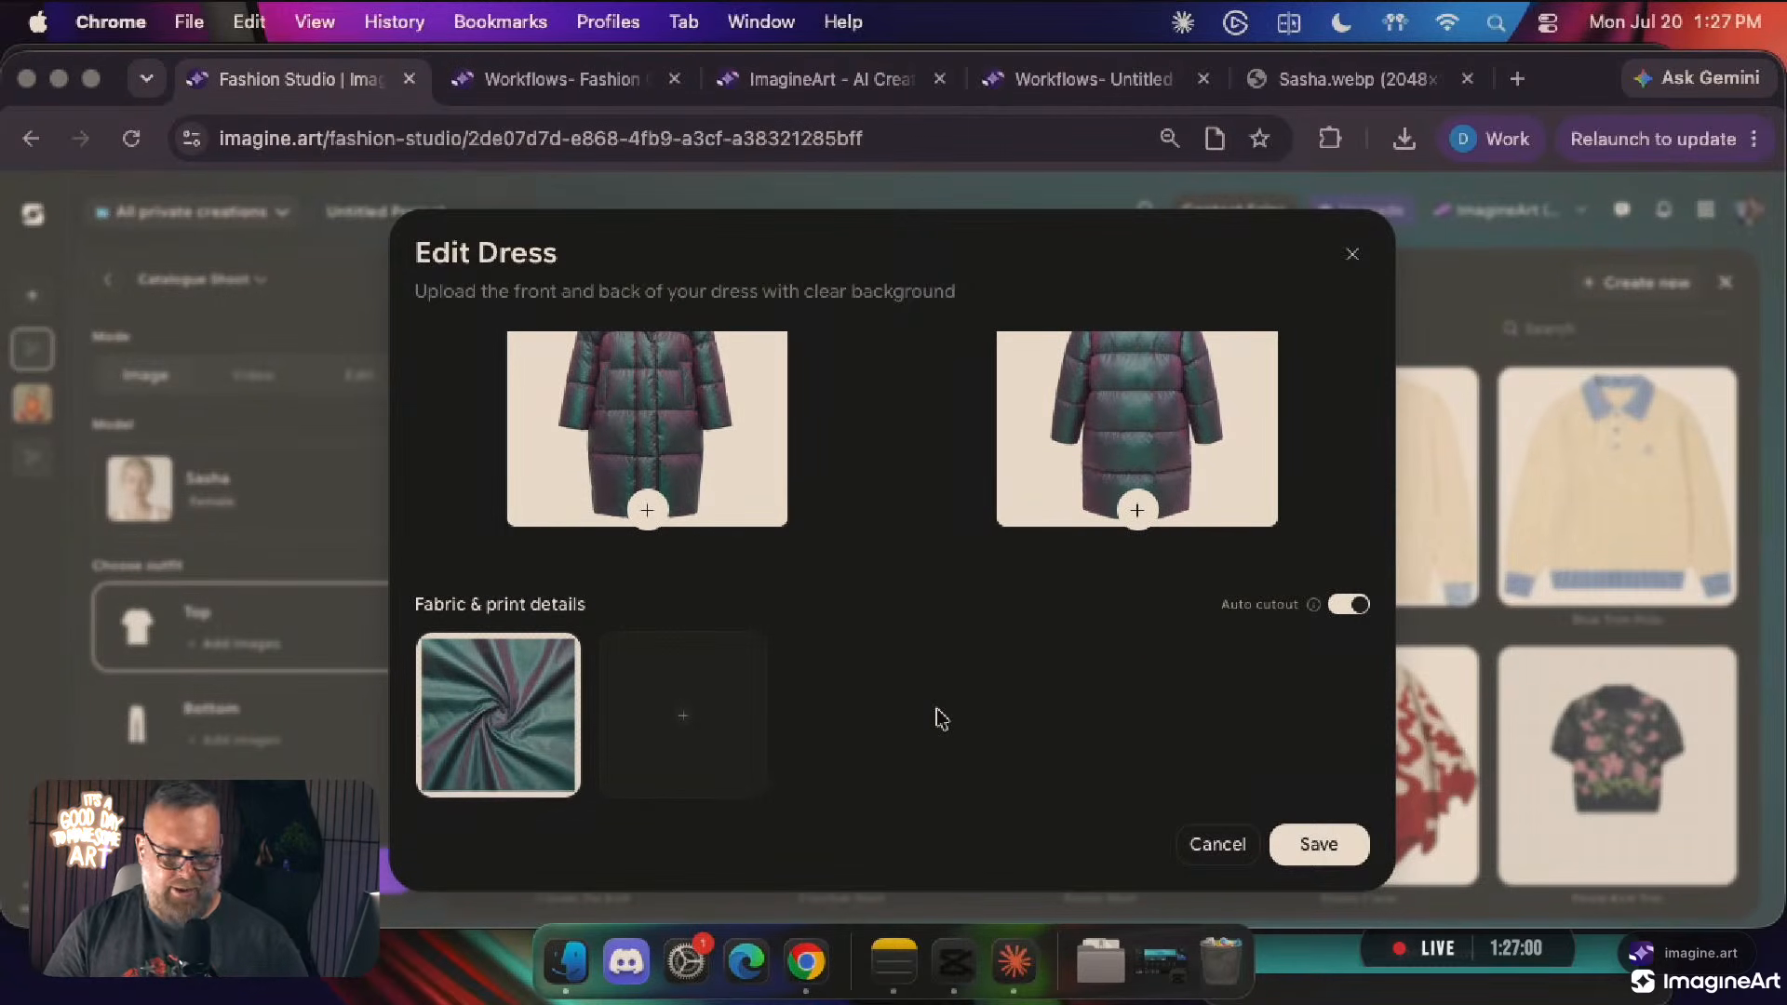
pyautogui.scroll(3, 938, 719)
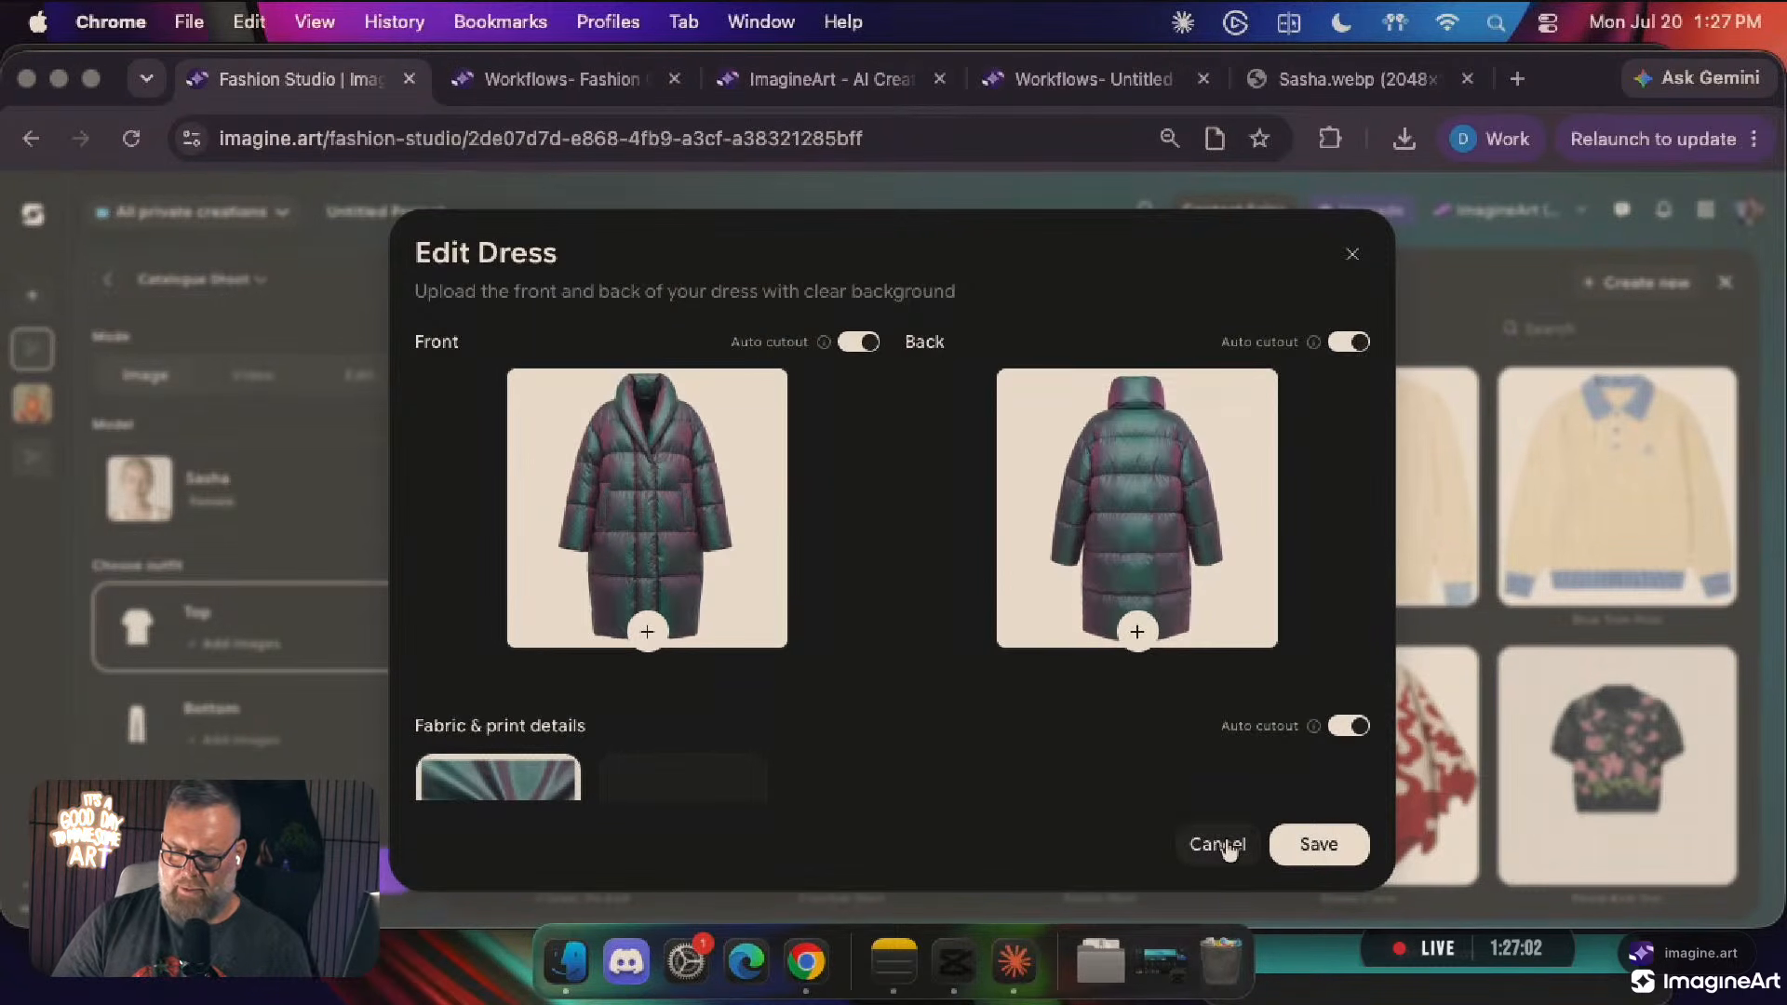
pyautogui.click(1220, 844)
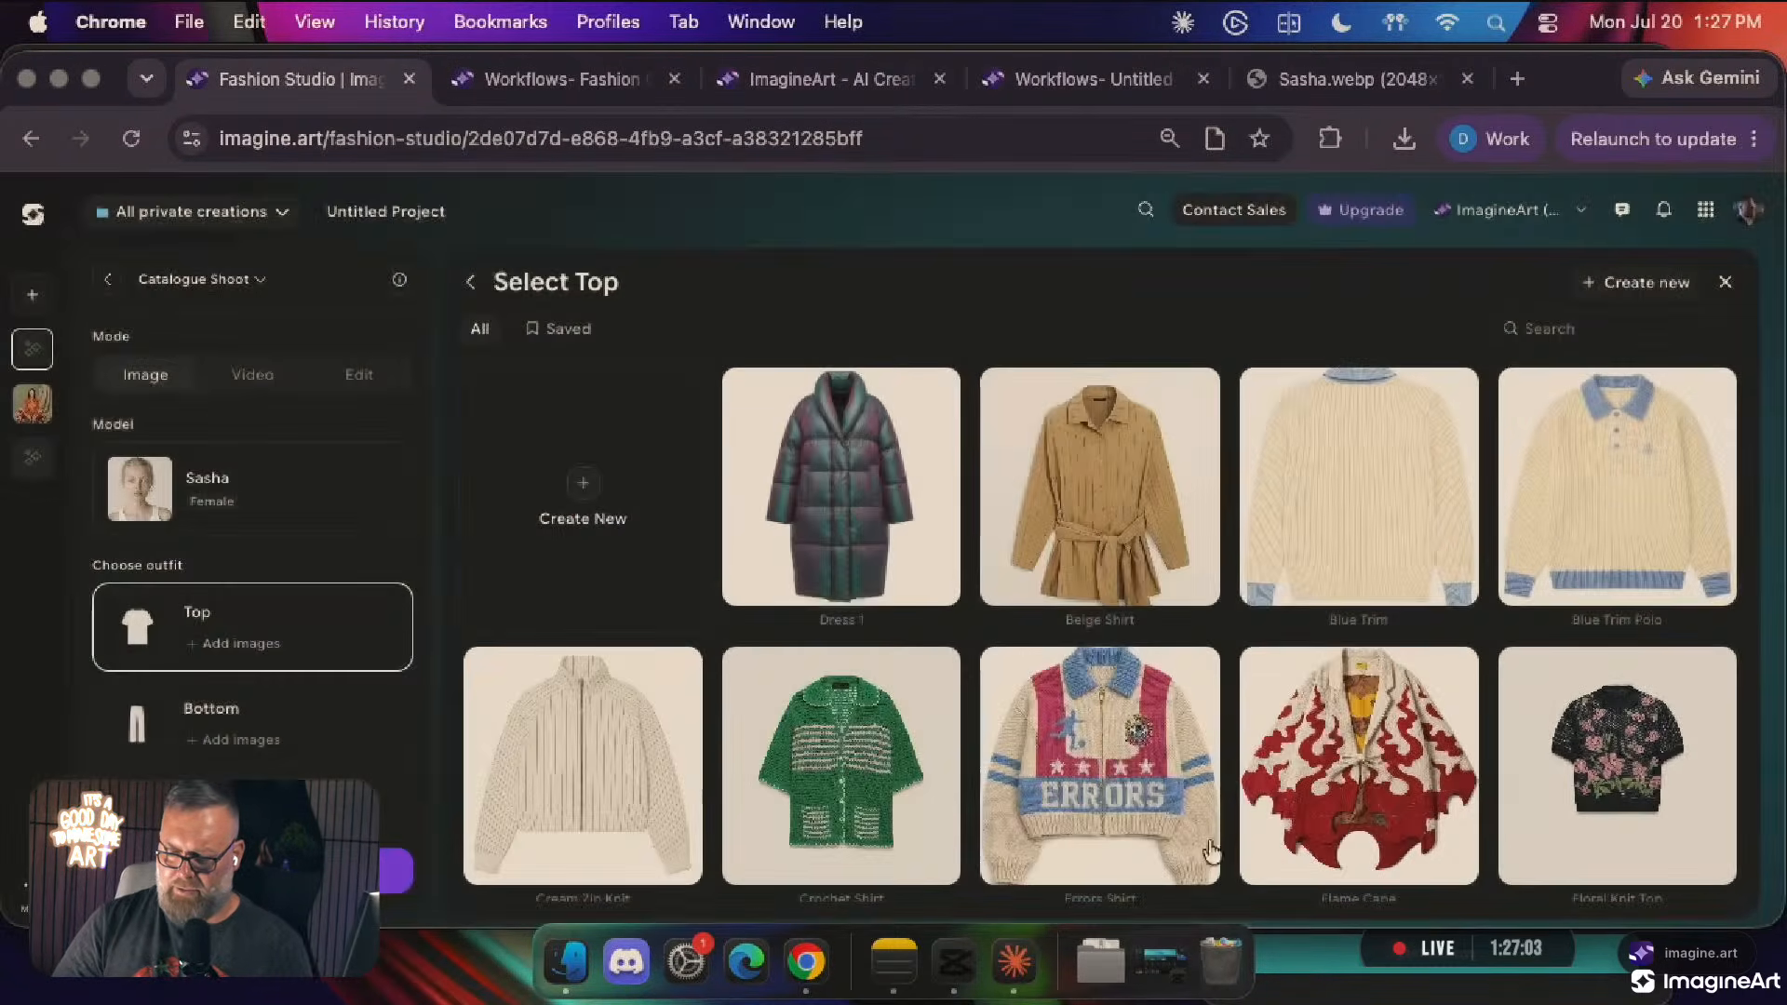
pyautogui.rightClick(824, 500)
pyautogui.press('Escape')
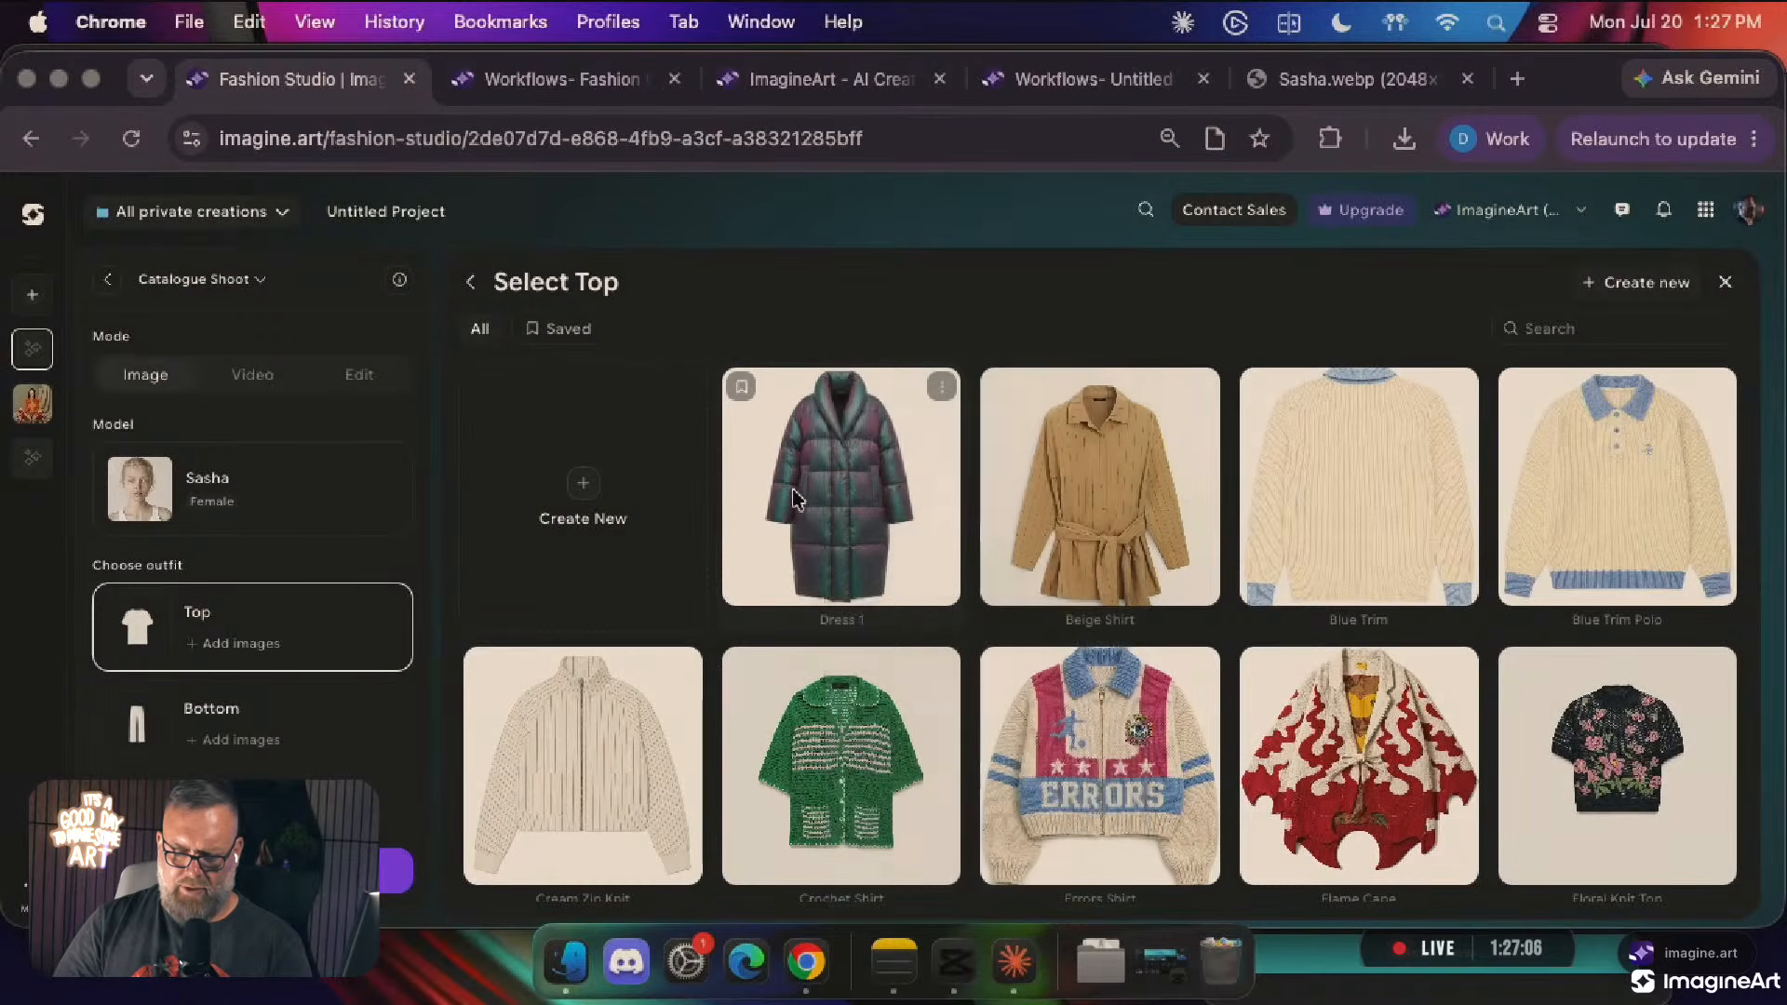
pyautogui.click(741, 388)
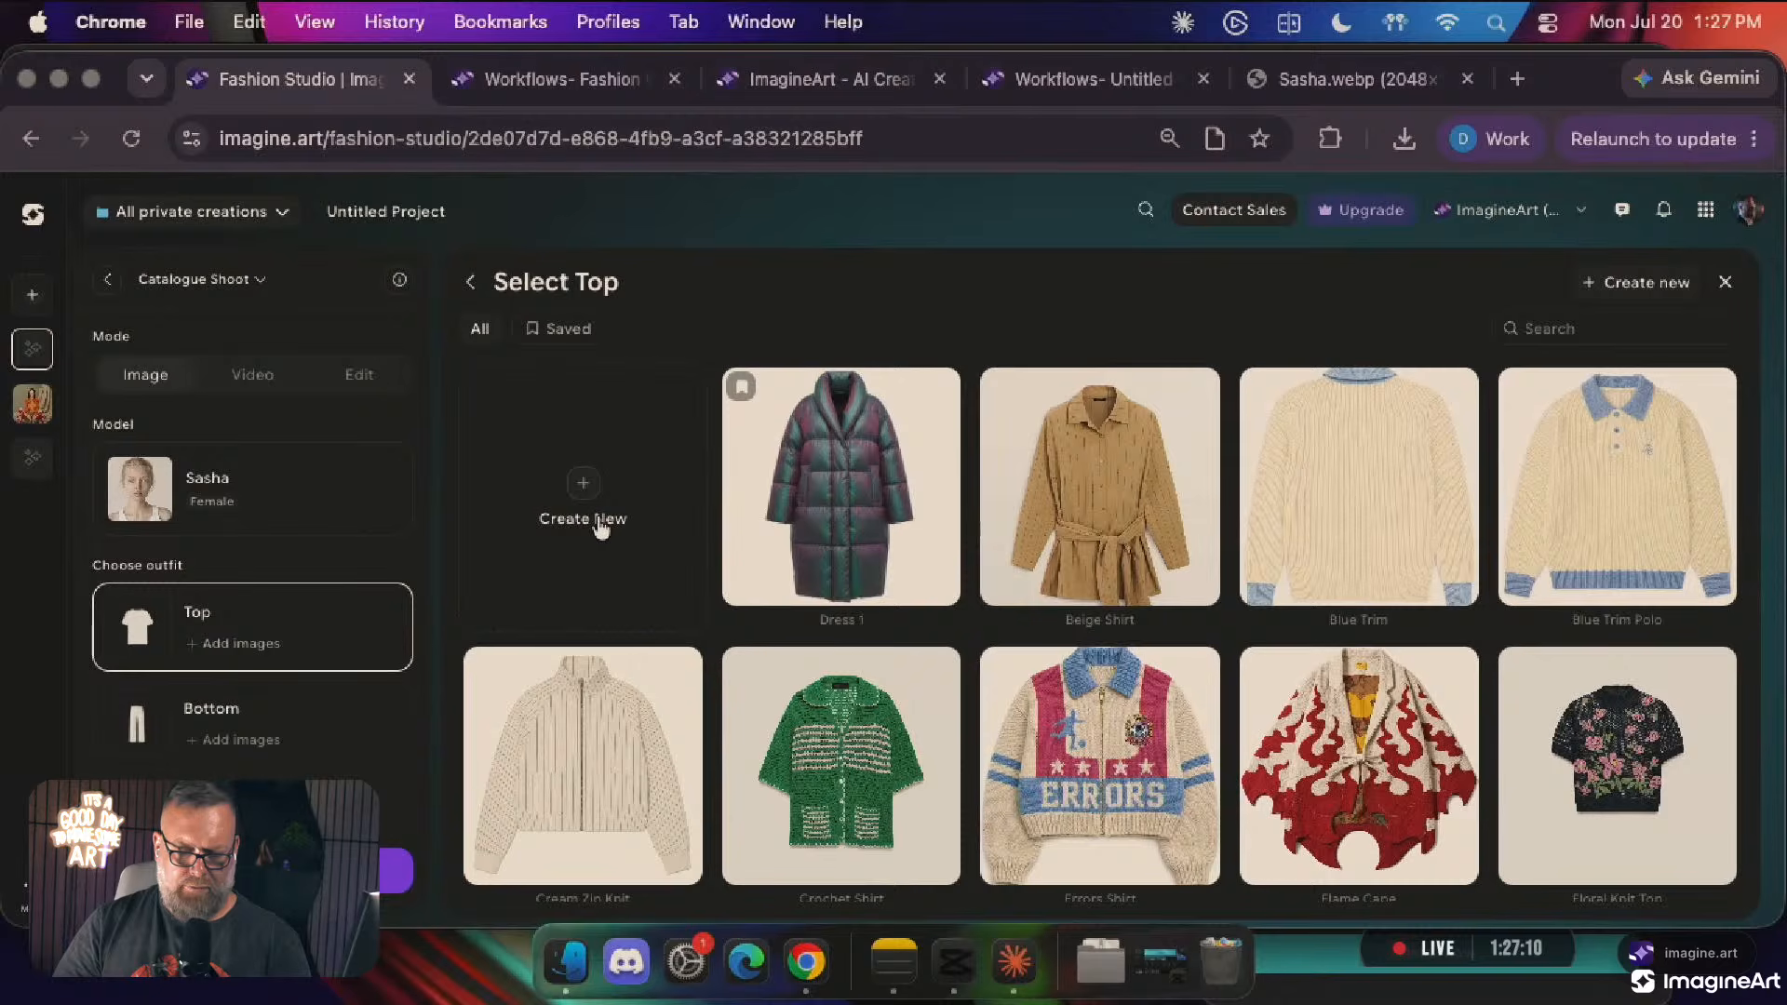
# Start a new top and upload the white origami bodice's front image from the Finder folder as its front view
pyautogui.scroll(-5, 257, 705)
pyautogui.scroll(2, 259, 709)
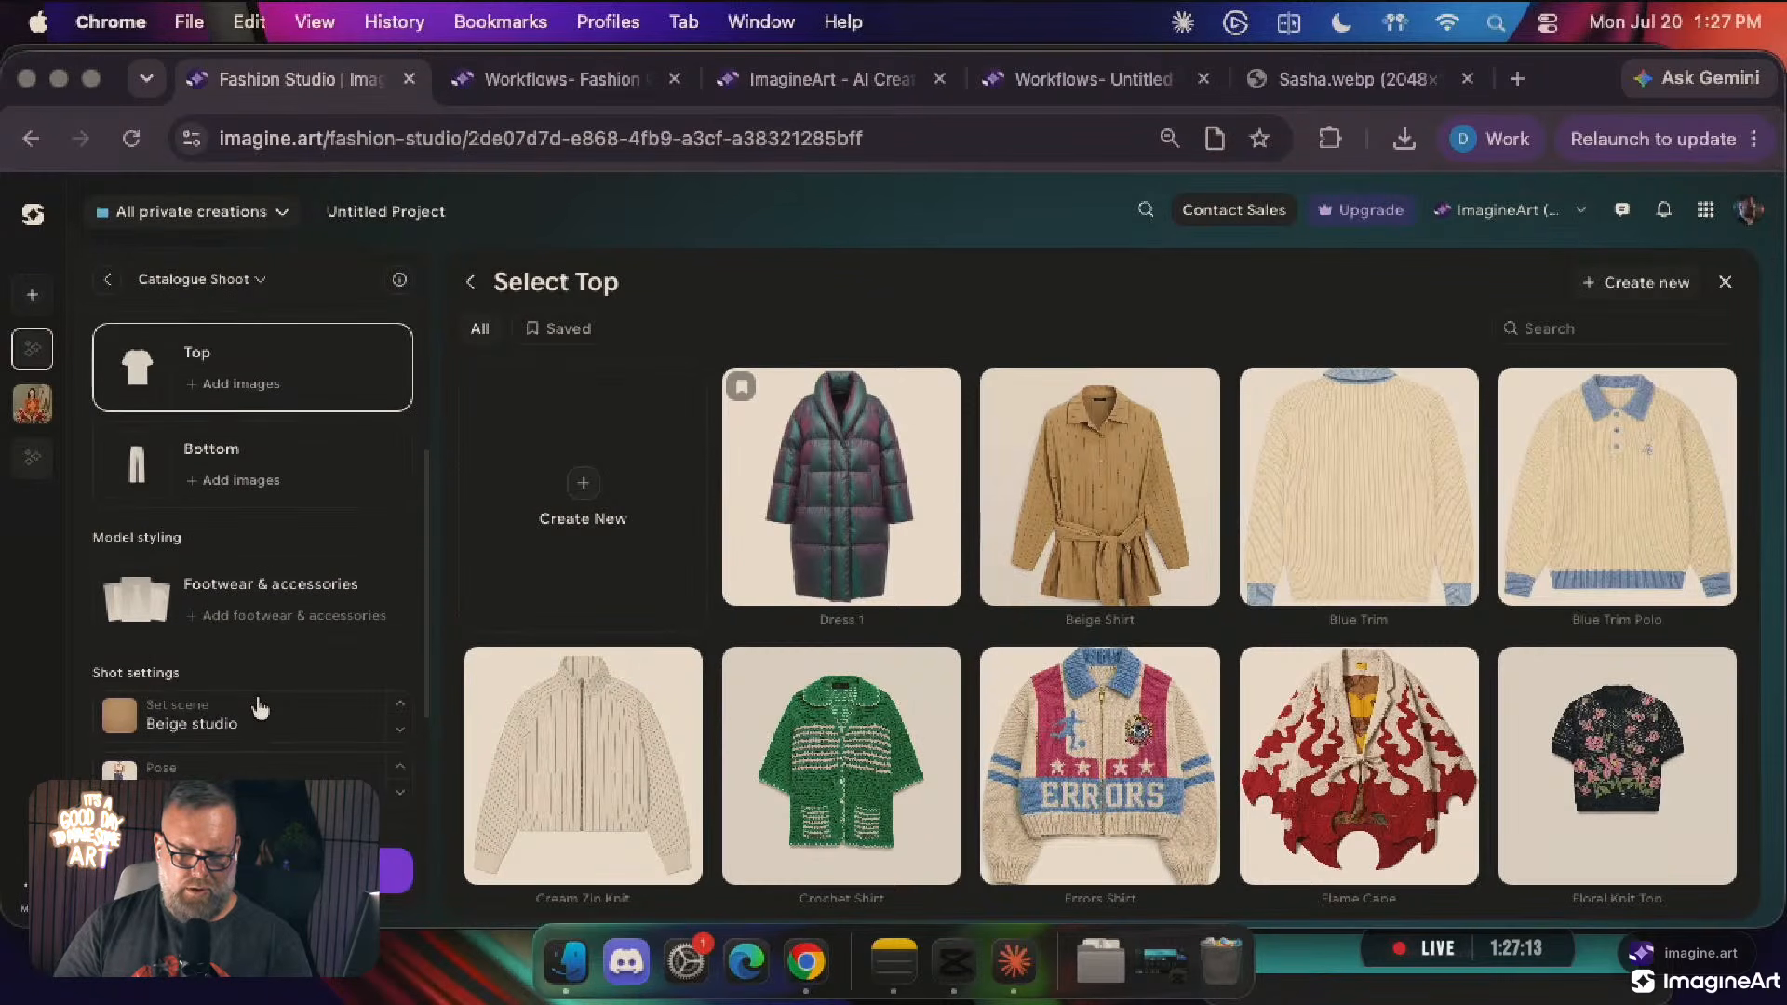
pyautogui.click(604, 484)
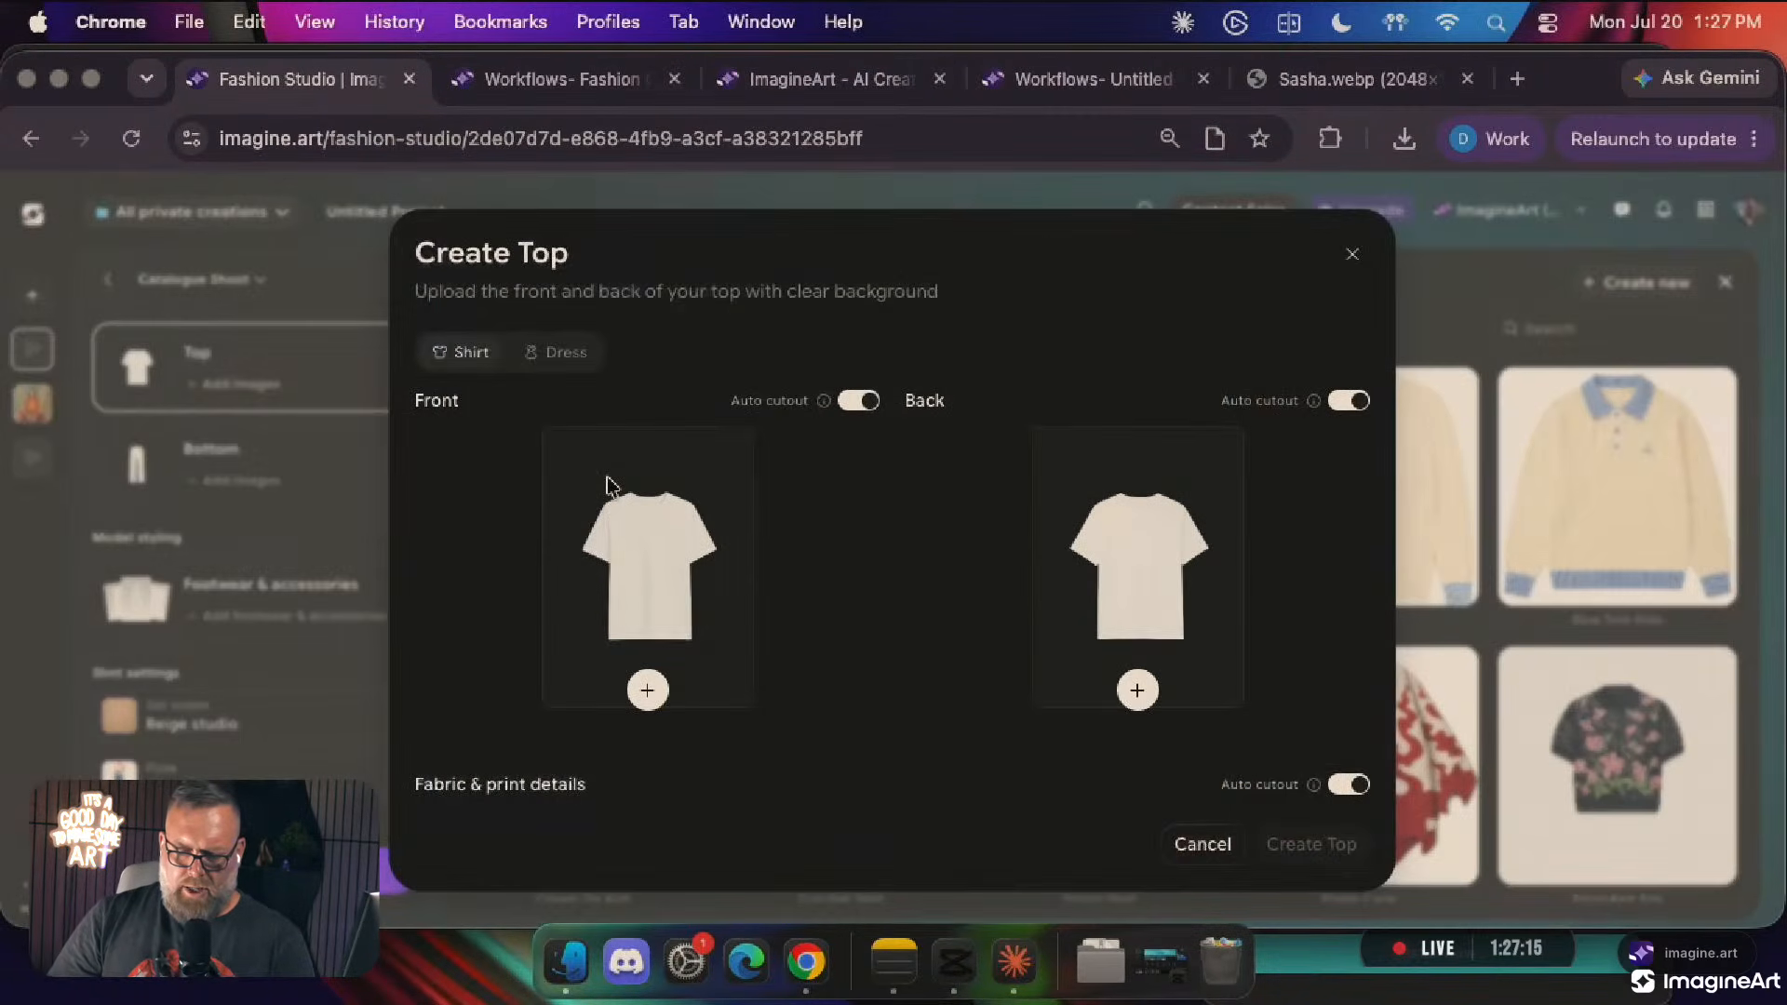
pyautogui.click(637, 695)
pyautogui.click(566, 962)
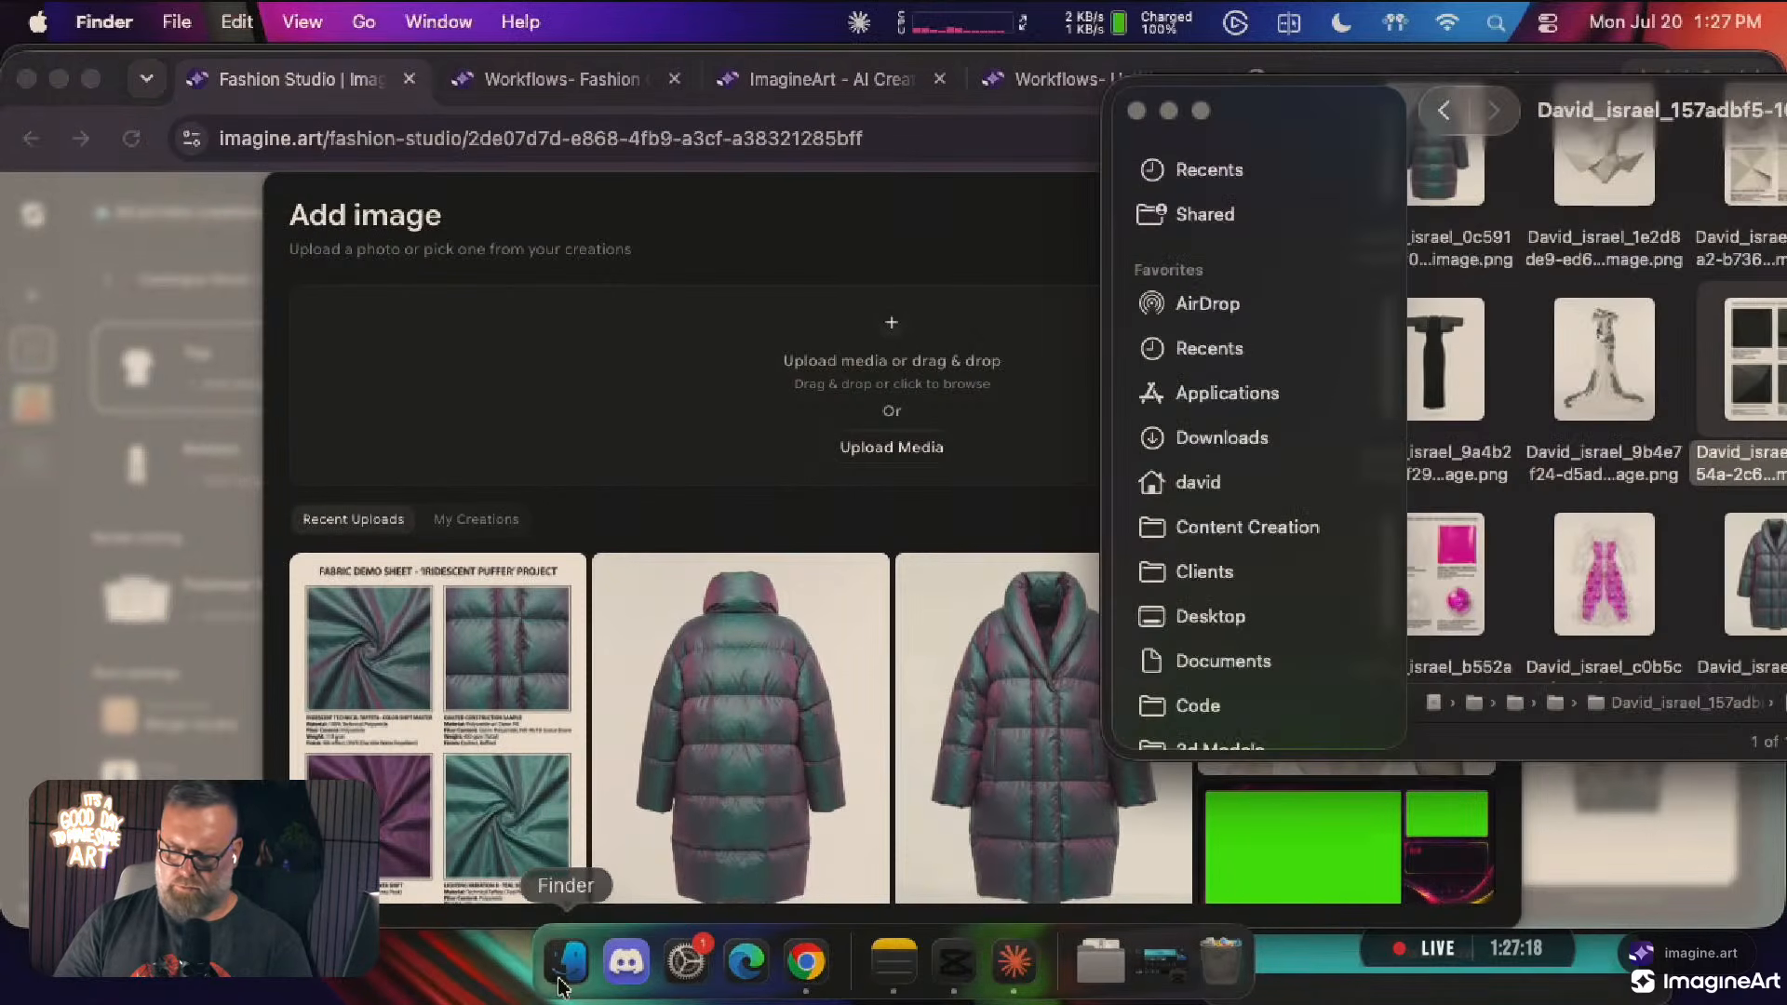
pyautogui.moveTo(1611, 98); pyautogui.dragTo(1027, 131)
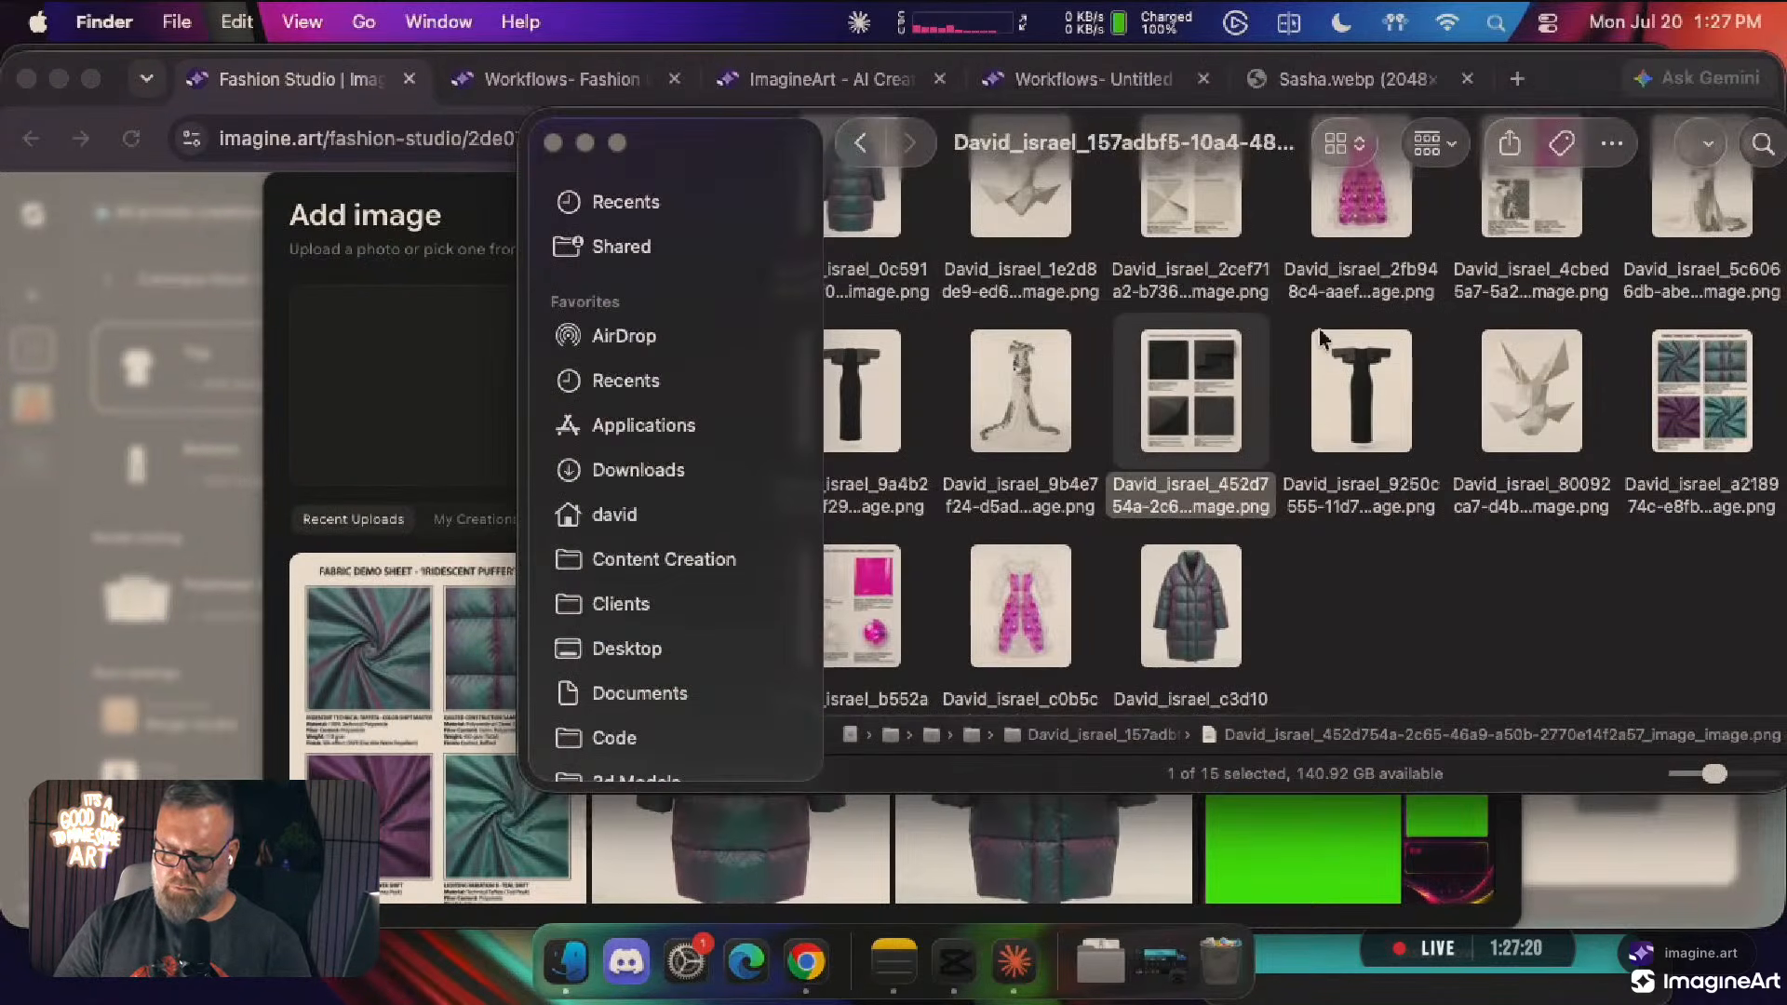
pyautogui.scroll(3, 1322, 337)
pyautogui.scroll(-3, 1323, 337)
pyautogui.scroll(3, 1324, 337)
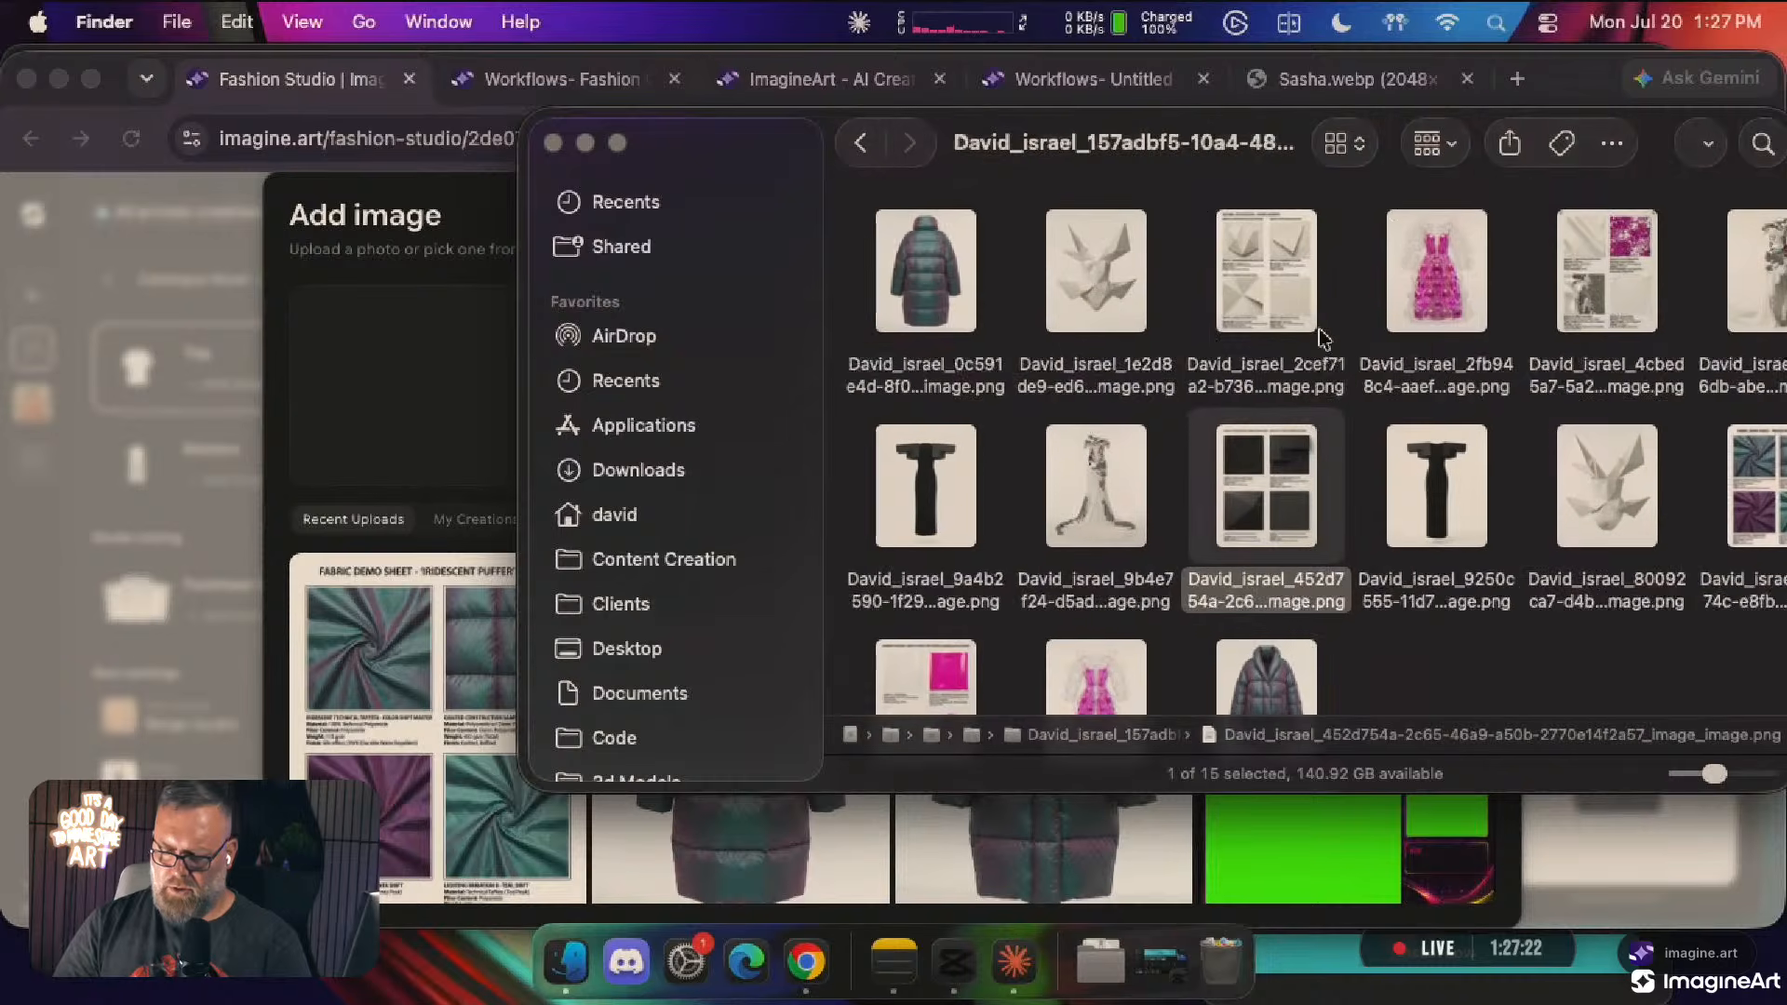
pyautogui.hscroll(-2, 1323, 337)
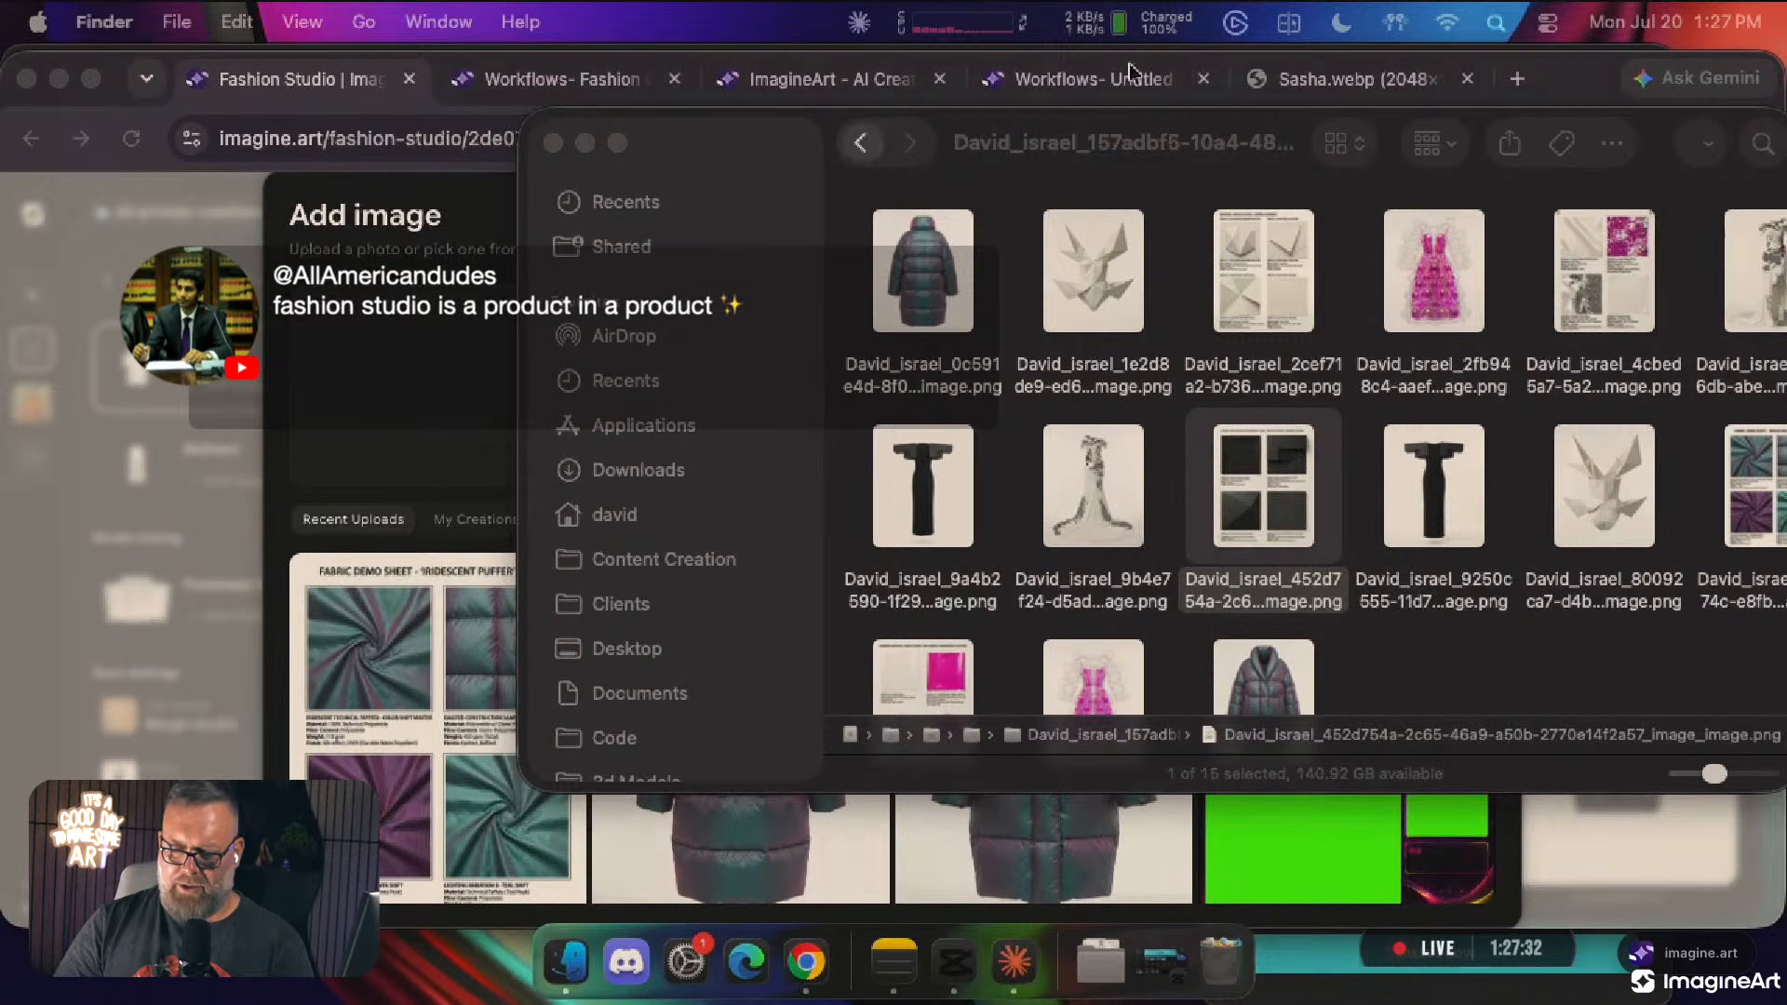
pyautogui.click(1099, 319)
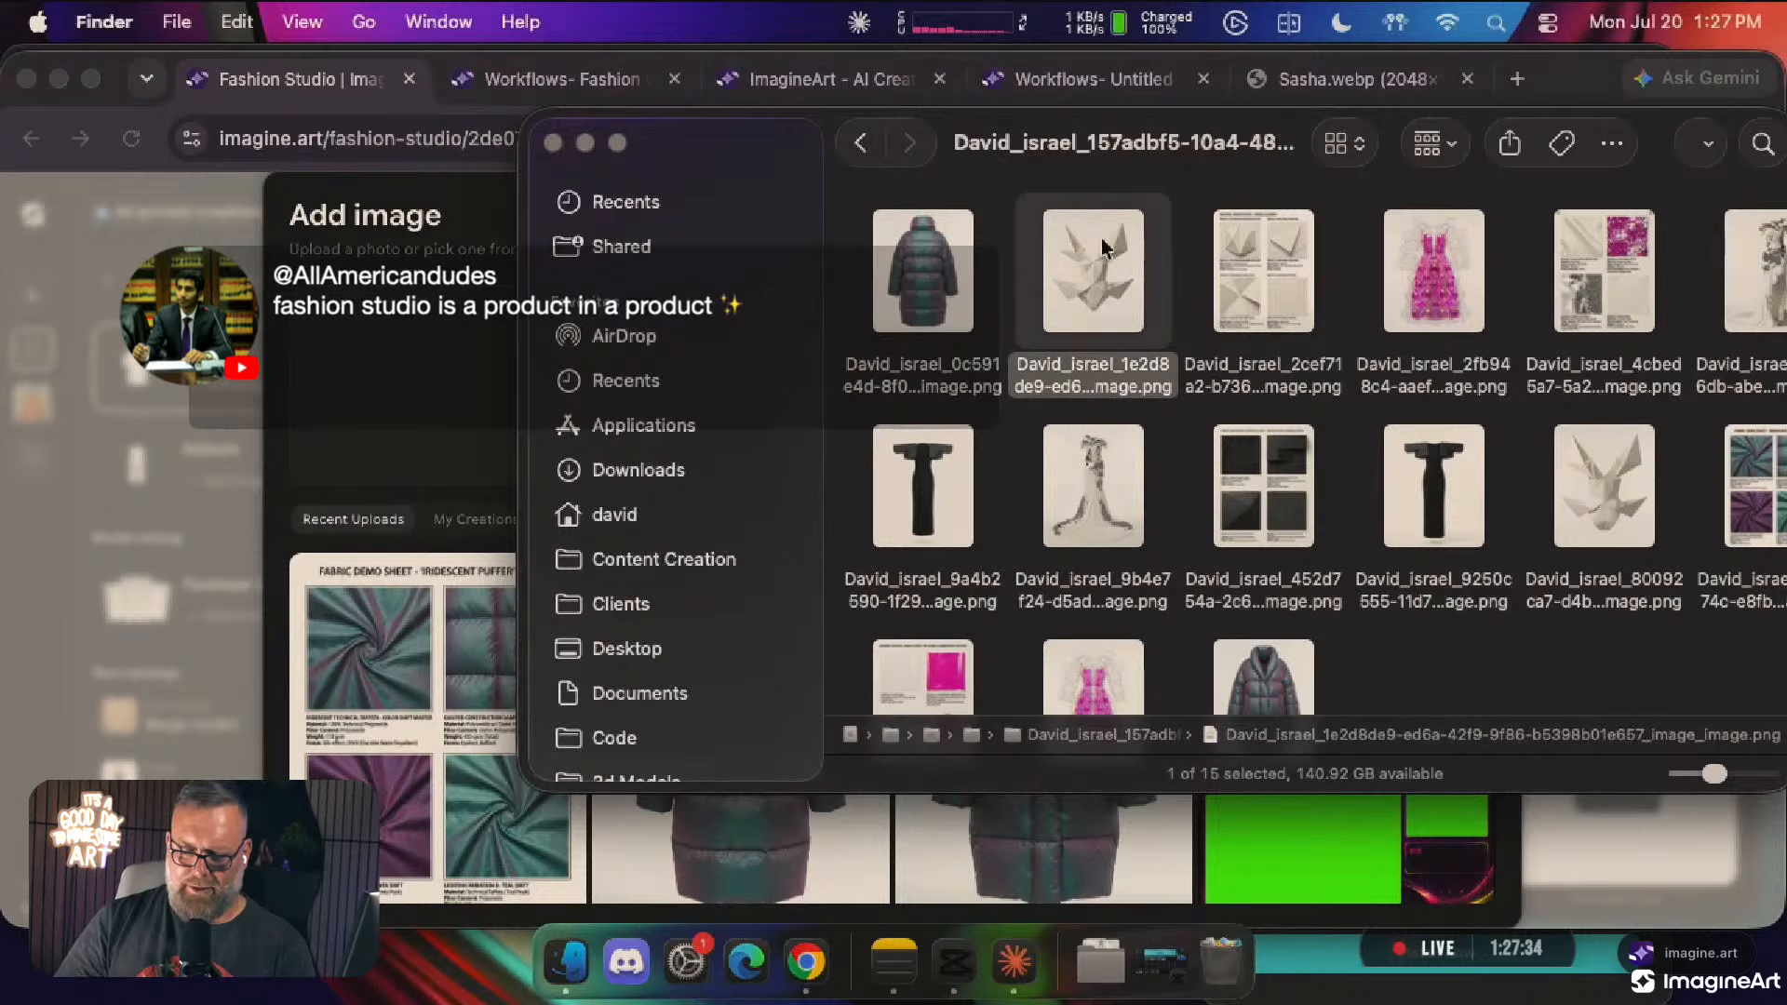
pyautogui.moveTo(1117, 260); pyautogui.dragTo(388, 351)
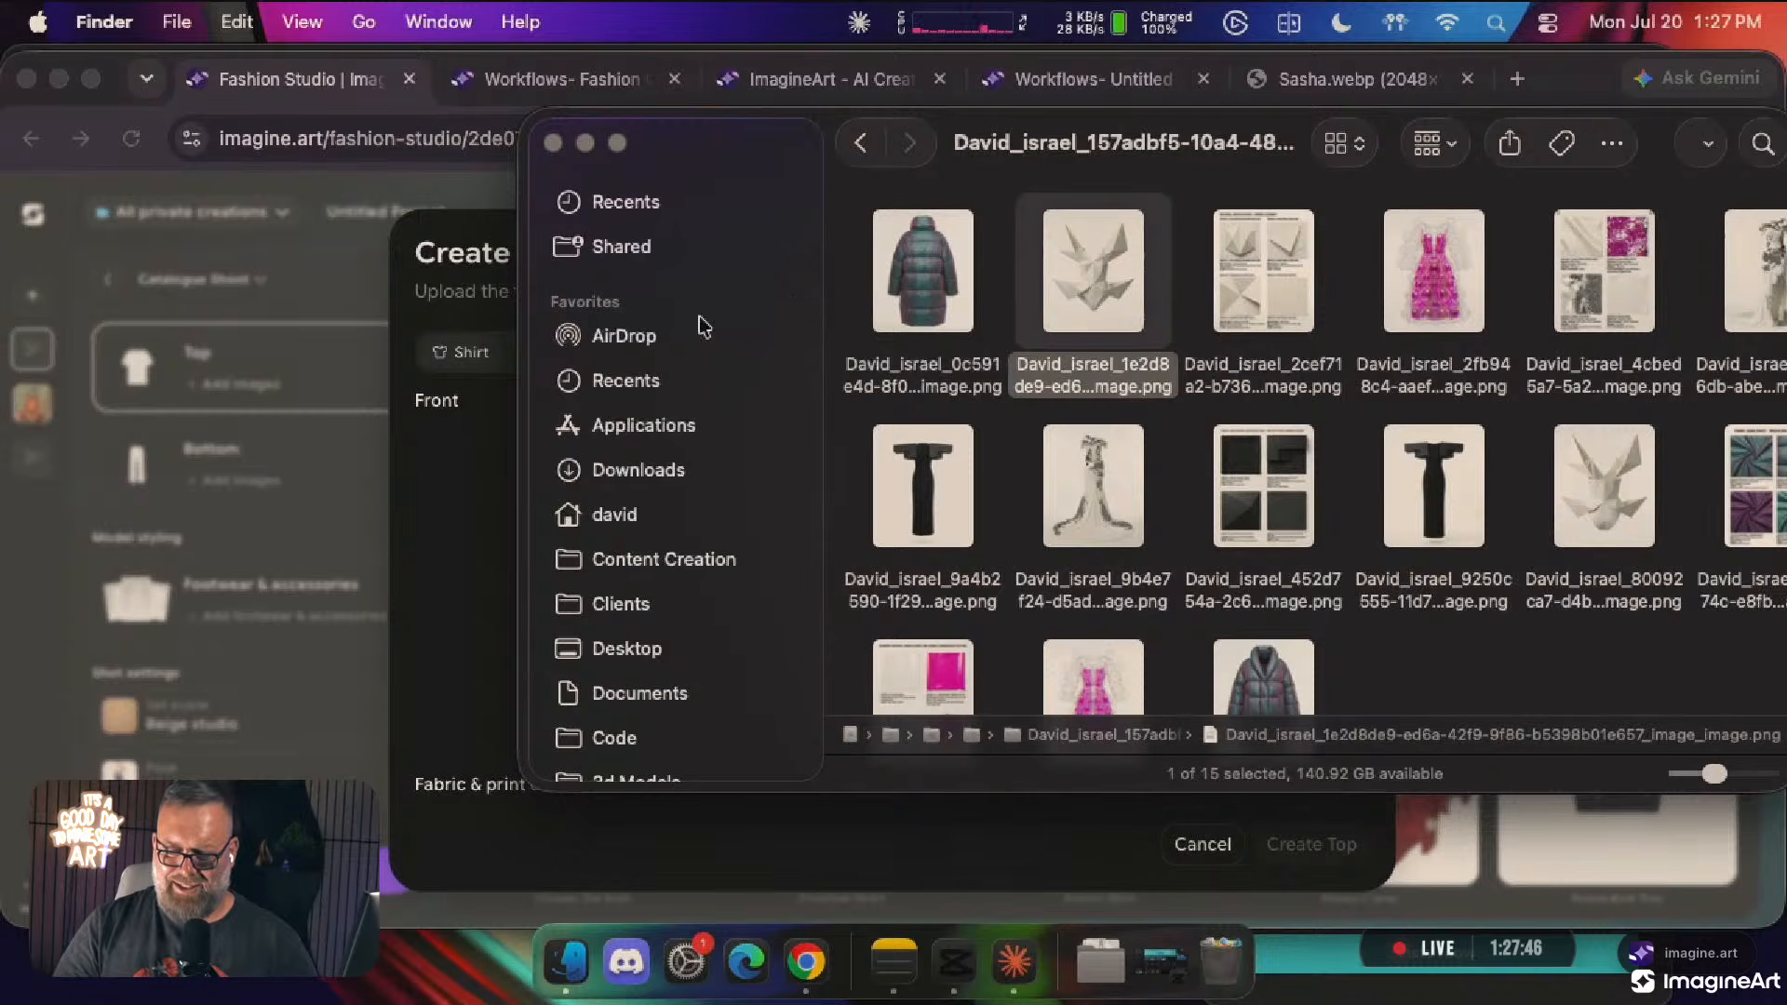
# Upload the white origami bodice's back image from the Finder folder as the top's back view
pyautogui.moveTo(786, 147); pyautogui.dragTo(1450, 142)
pyautogui.click(1156, 668)
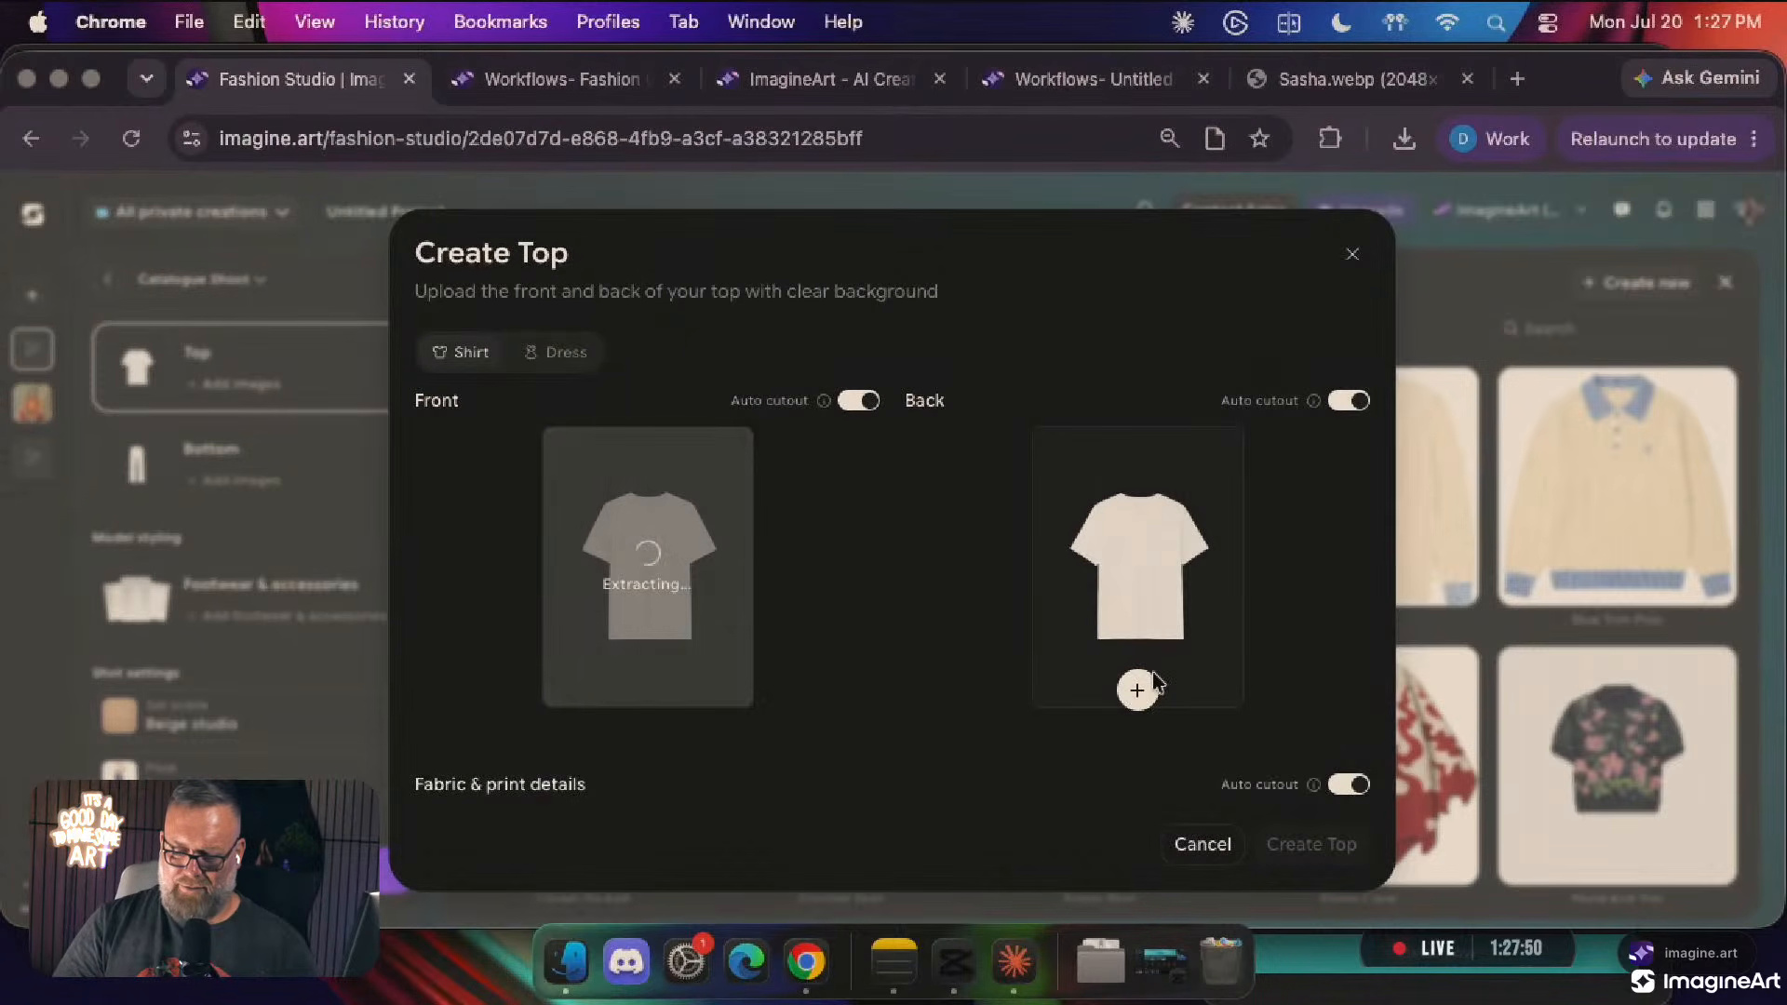
pyautogui.click(1138, 689)
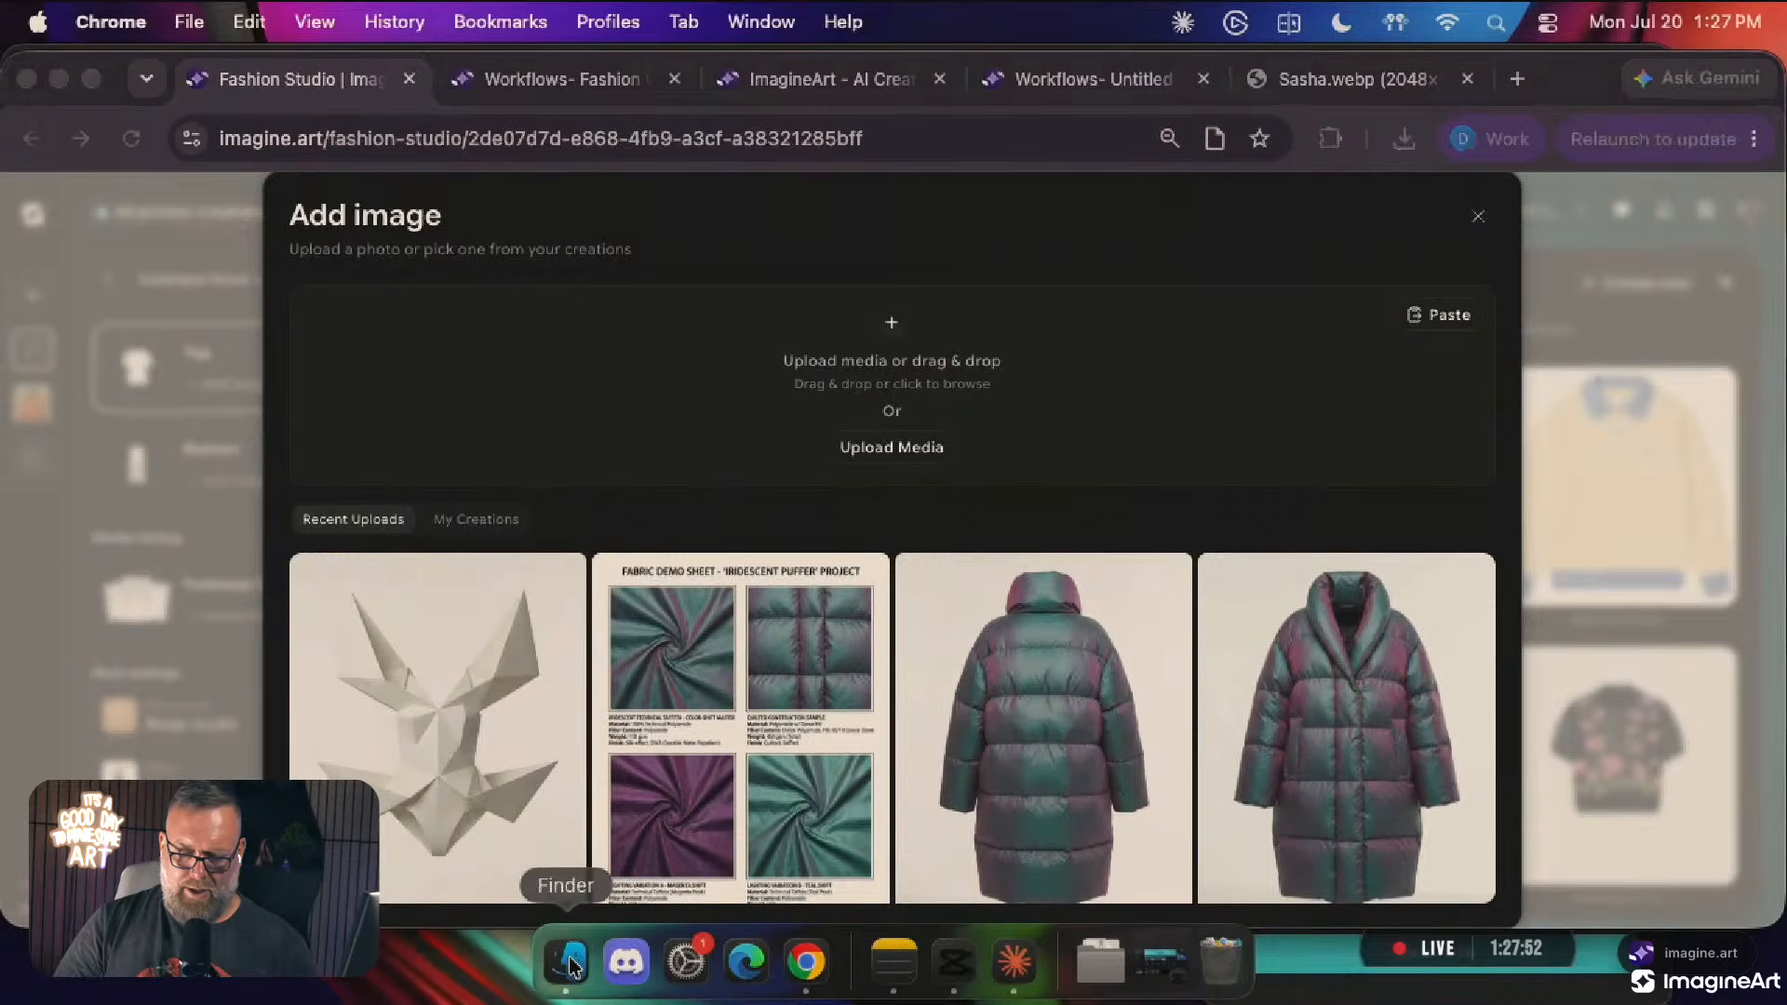
pyautogui.click(567, 960)
pyautogui.moveTo(1692, 168); pyautogui.dragTo(526, 127)
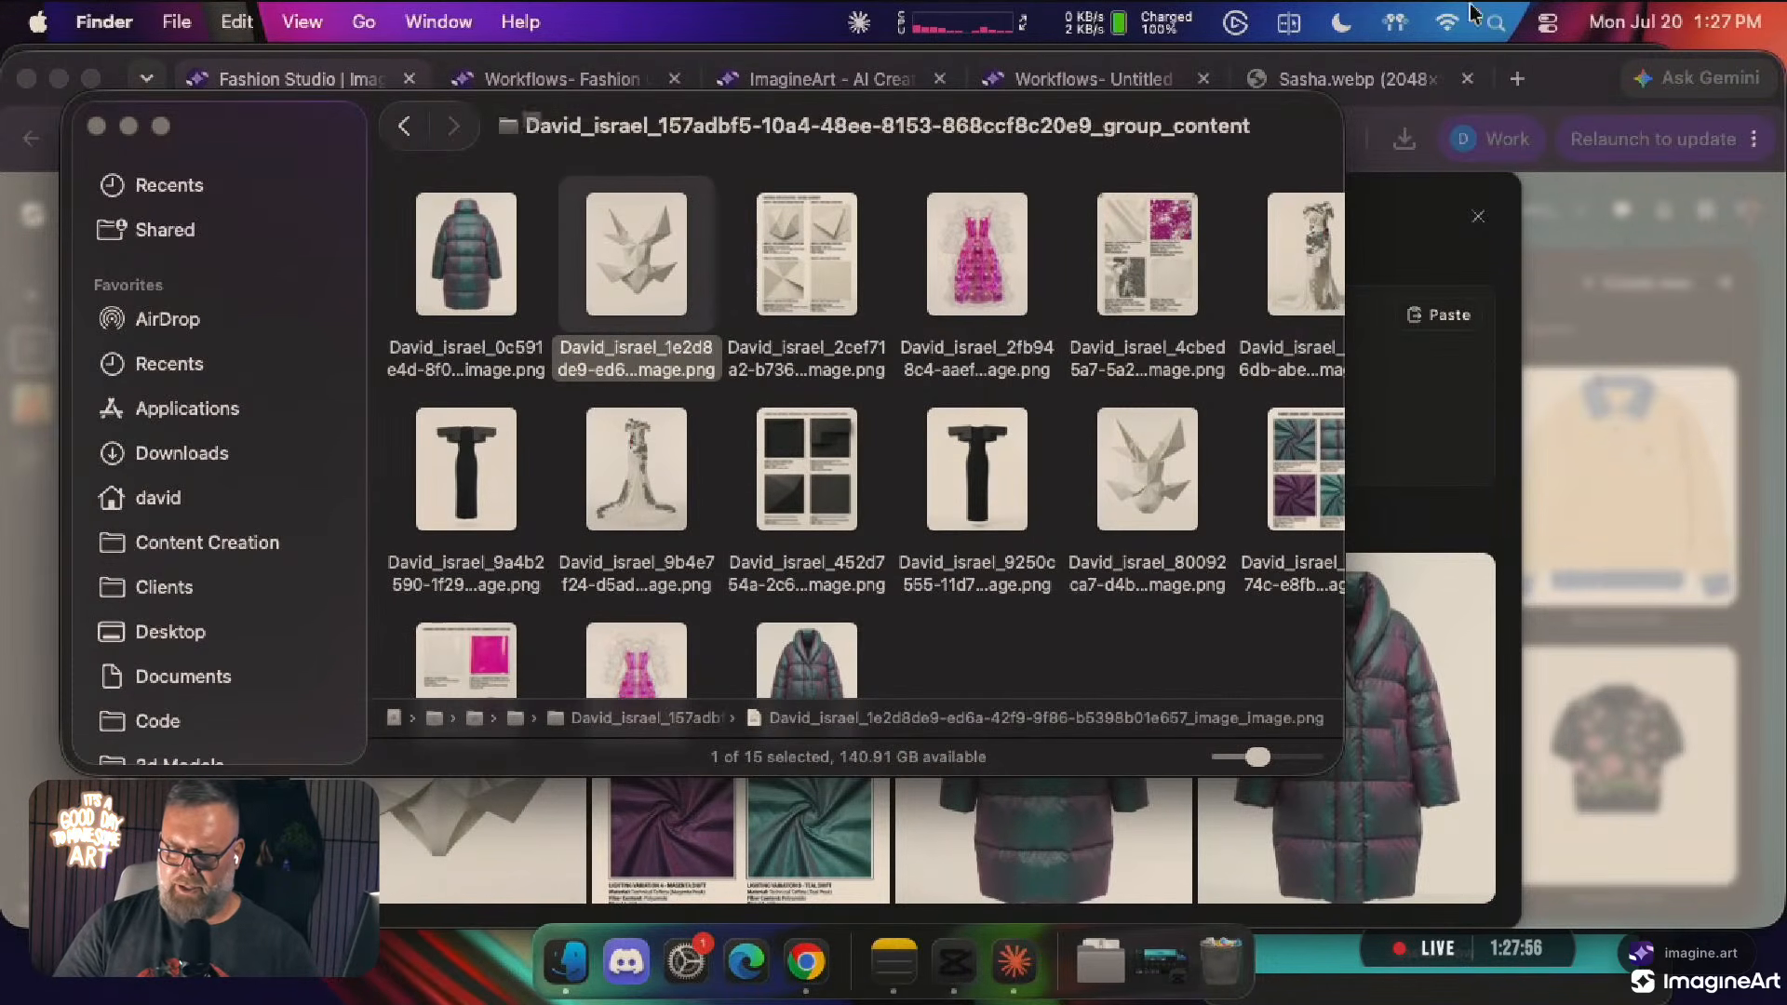
pyautogui.press('super+w')
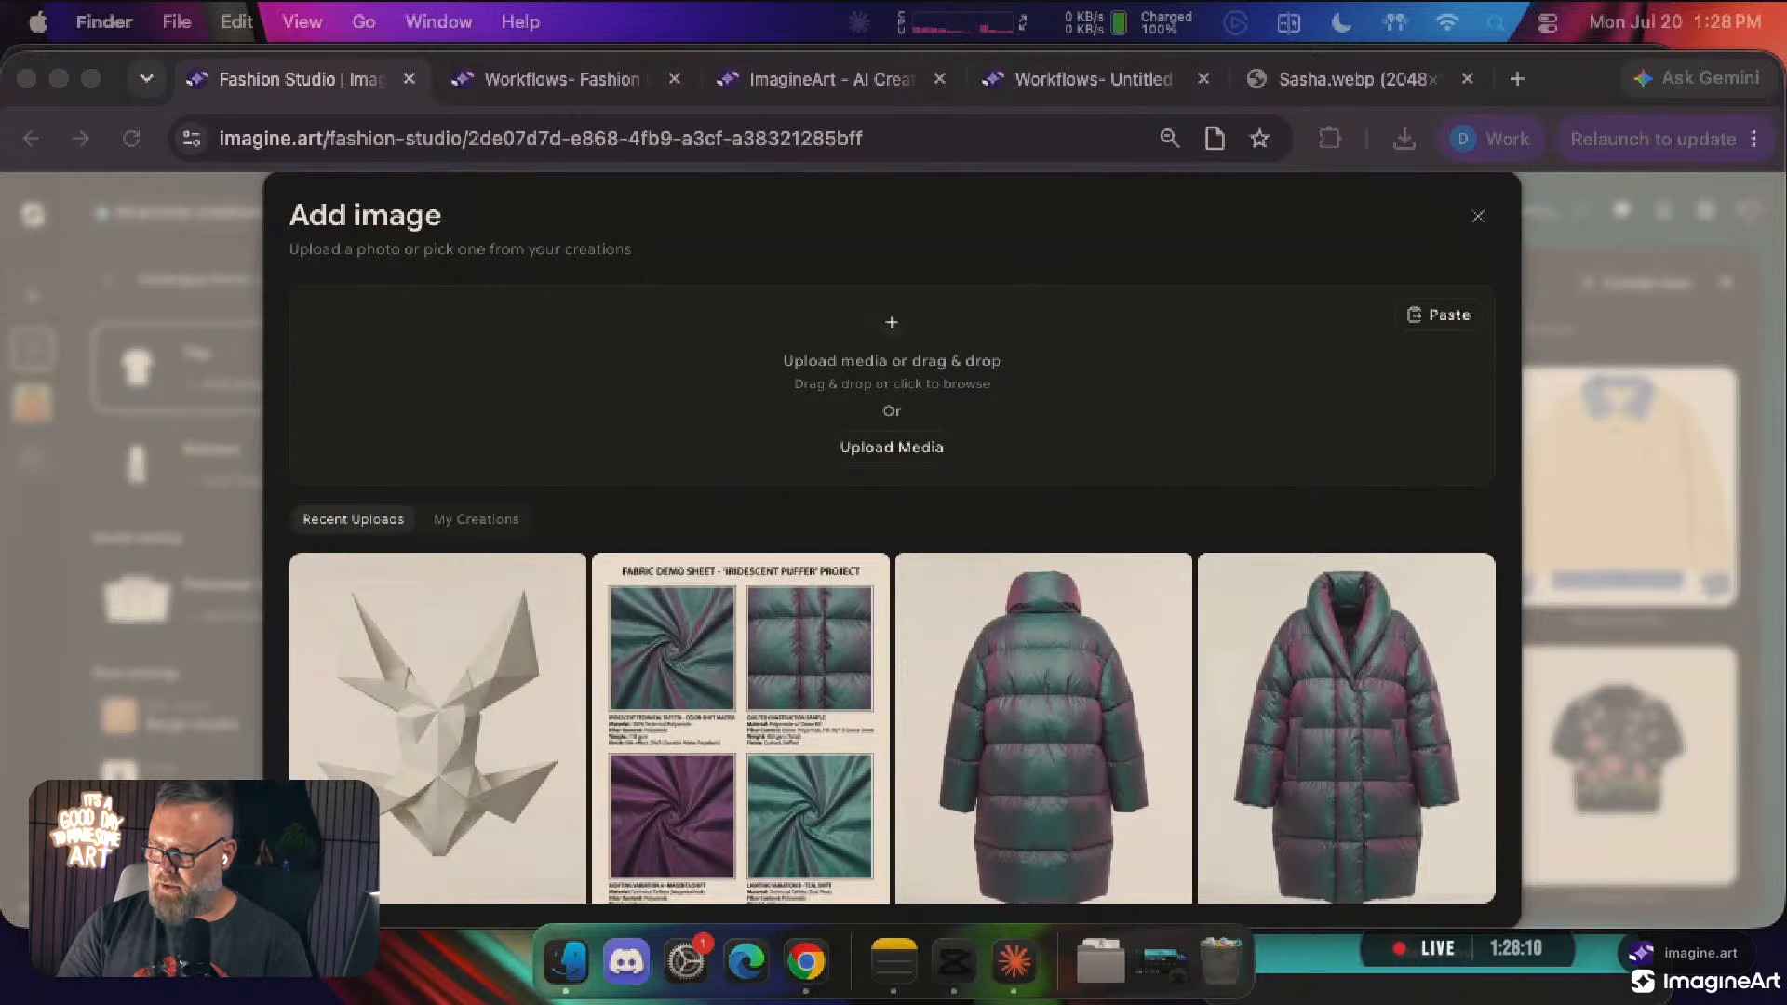
pyautogui.moveTo(1786, 177); pyautogui.dragTo(1117, 333)
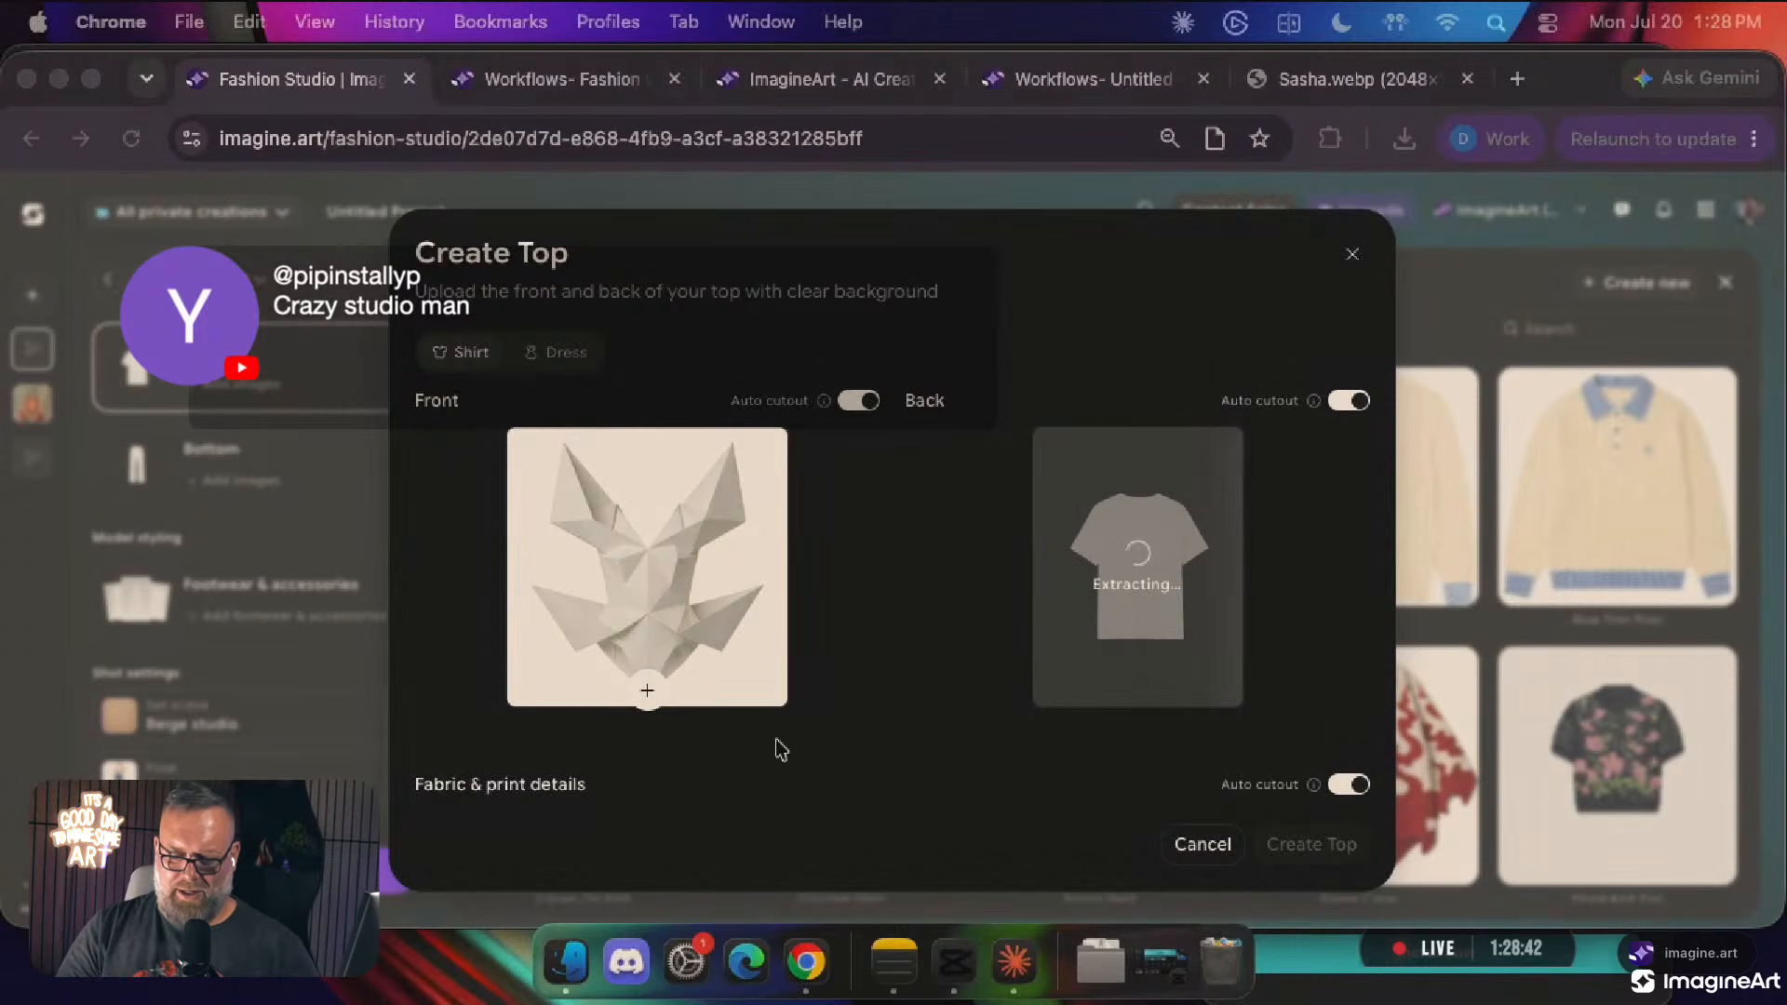
# Upload the white origami fabric sheet from the Finder folder under the top's fabric and print details
pyautogui.scroll(-3, 847, 754)
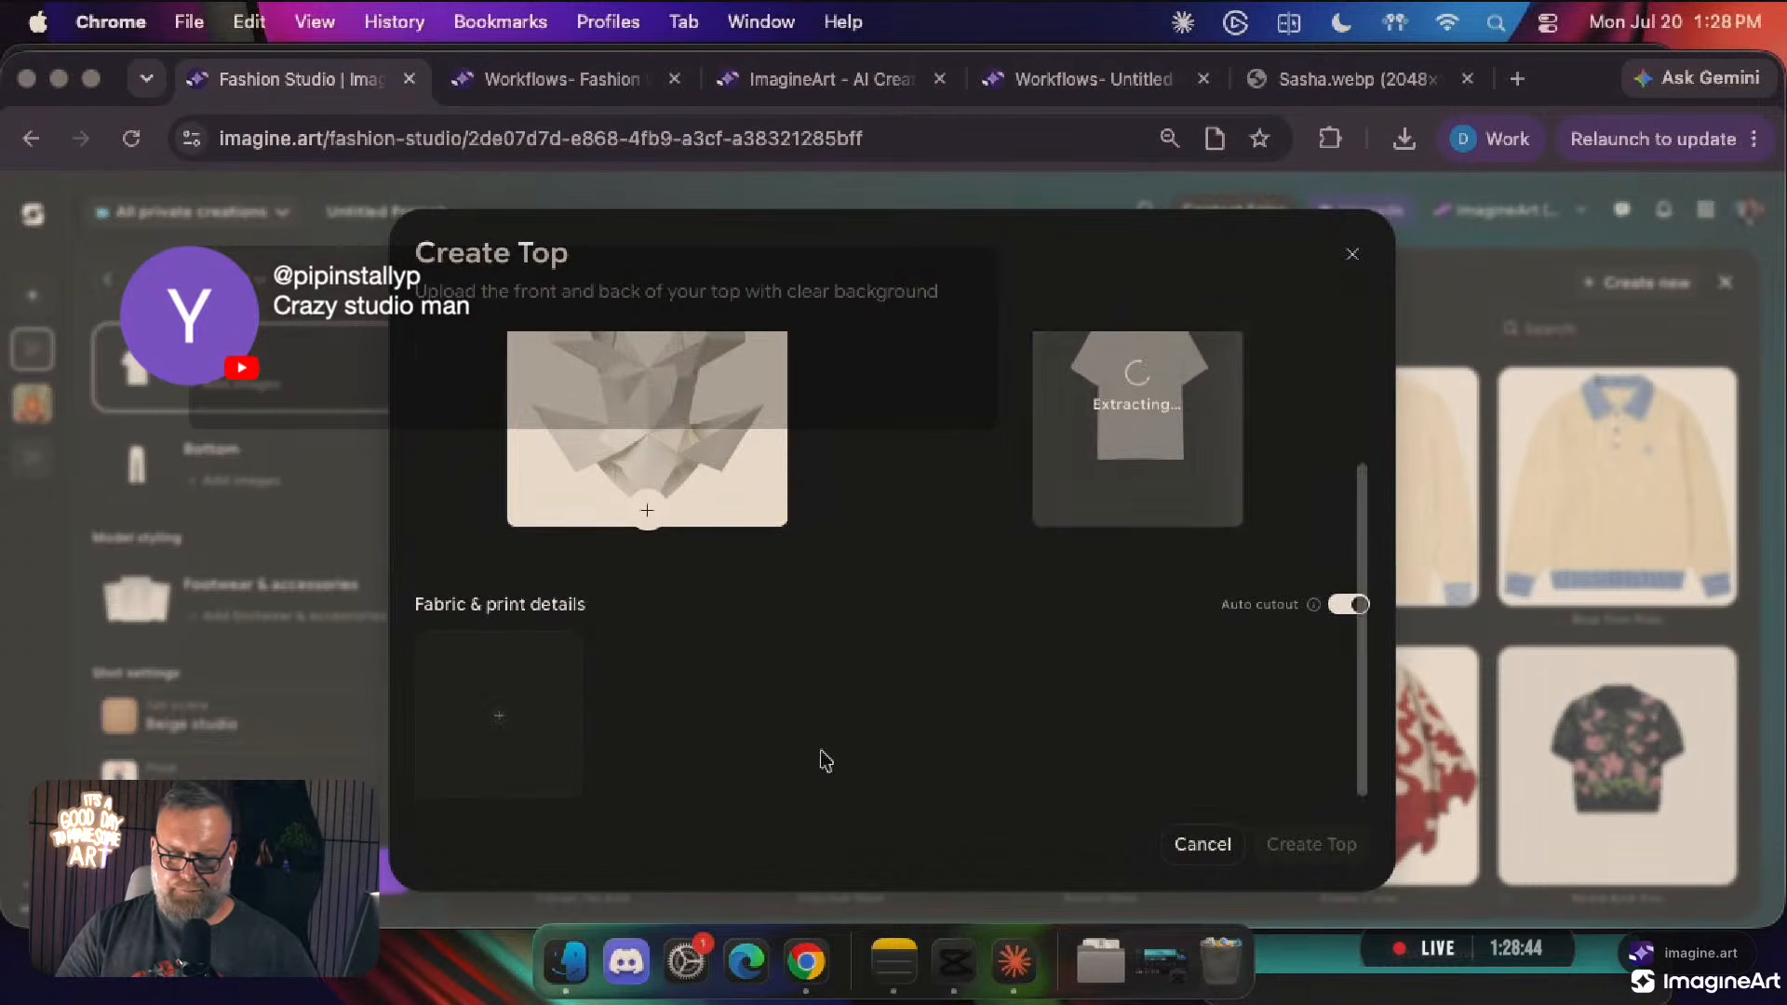
pyautogui.click(501, 716)
pyautogui.click(570, 964)
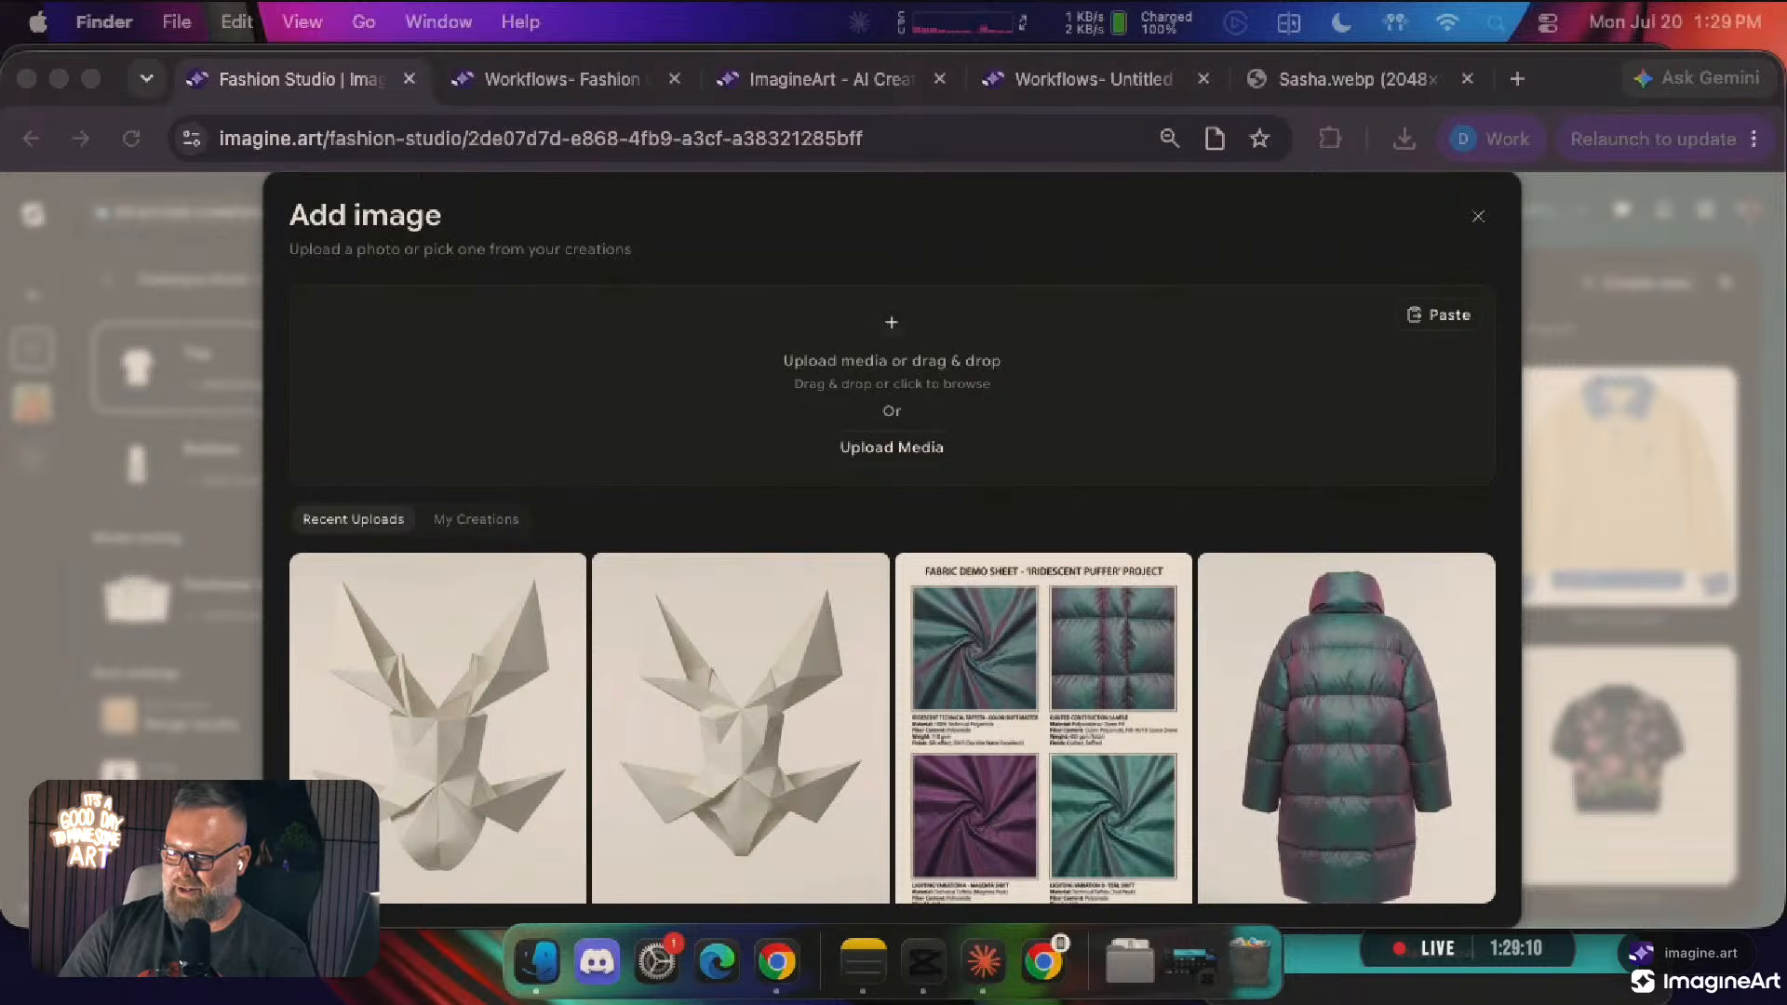
pyautogui.moveTo(1786, 372); pyautogui.dragTo(658, 410)
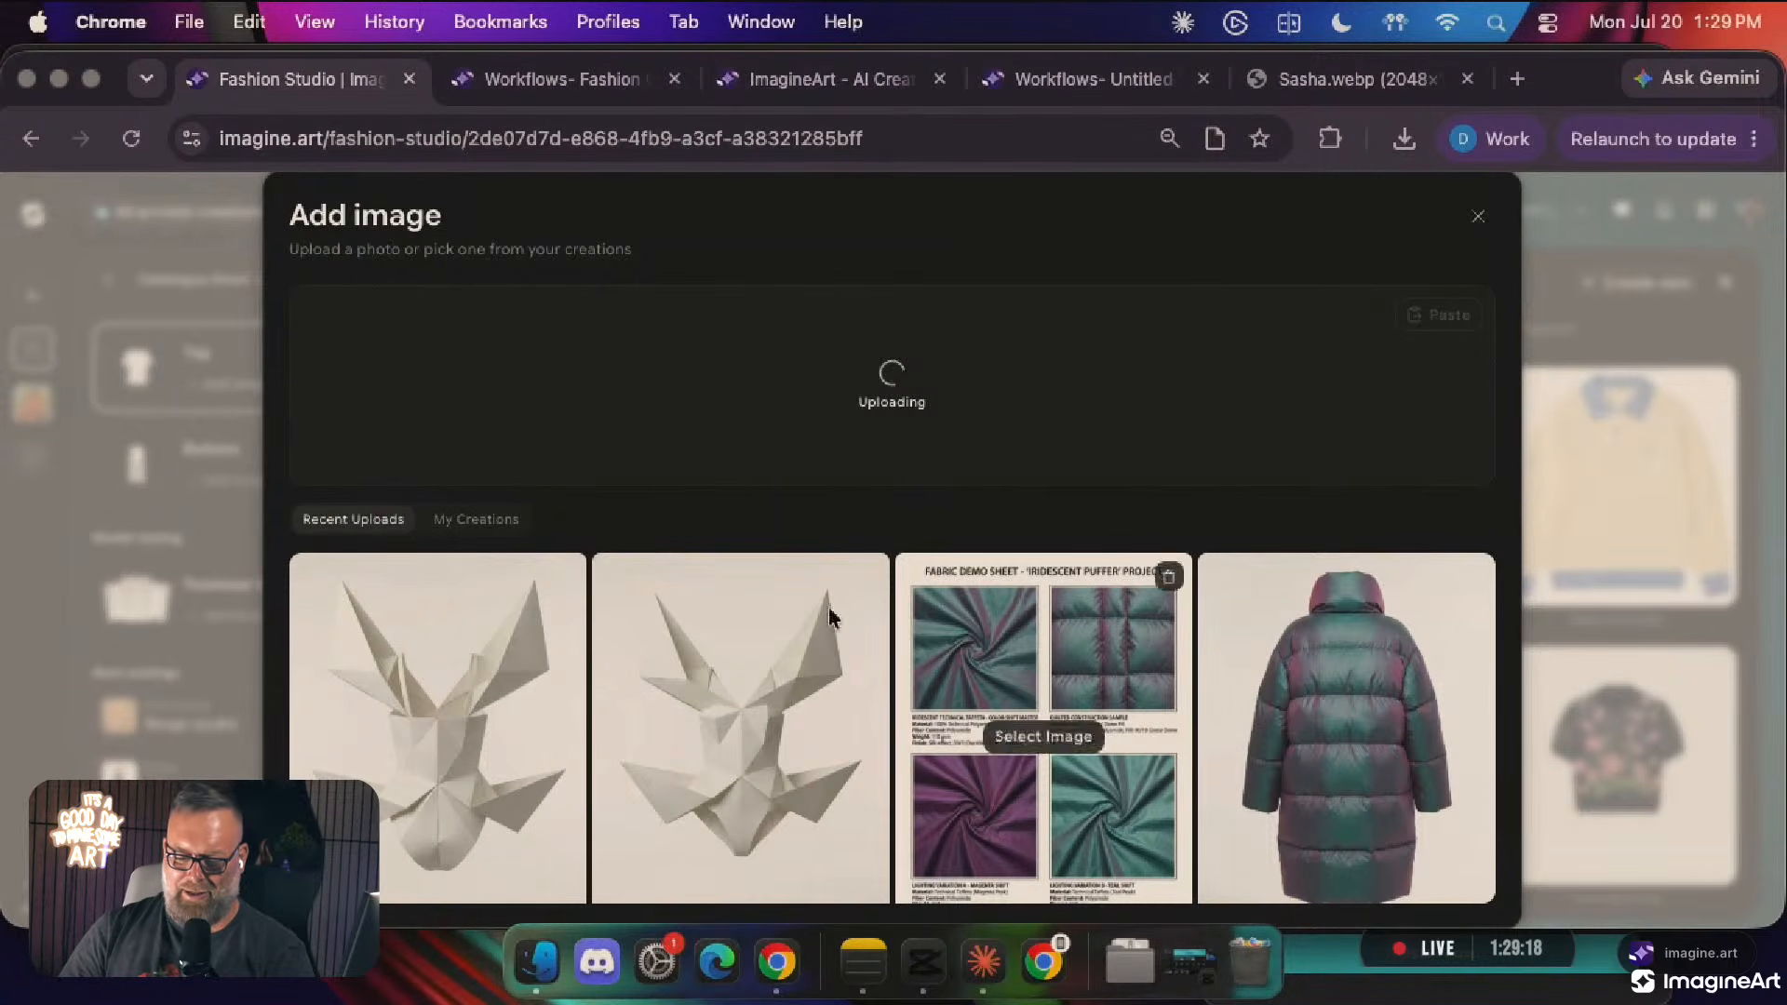
# Check the extracted front, back and fabric images of the origami bodice and create the top
pyautogui.scroll(-3, 799, 710)
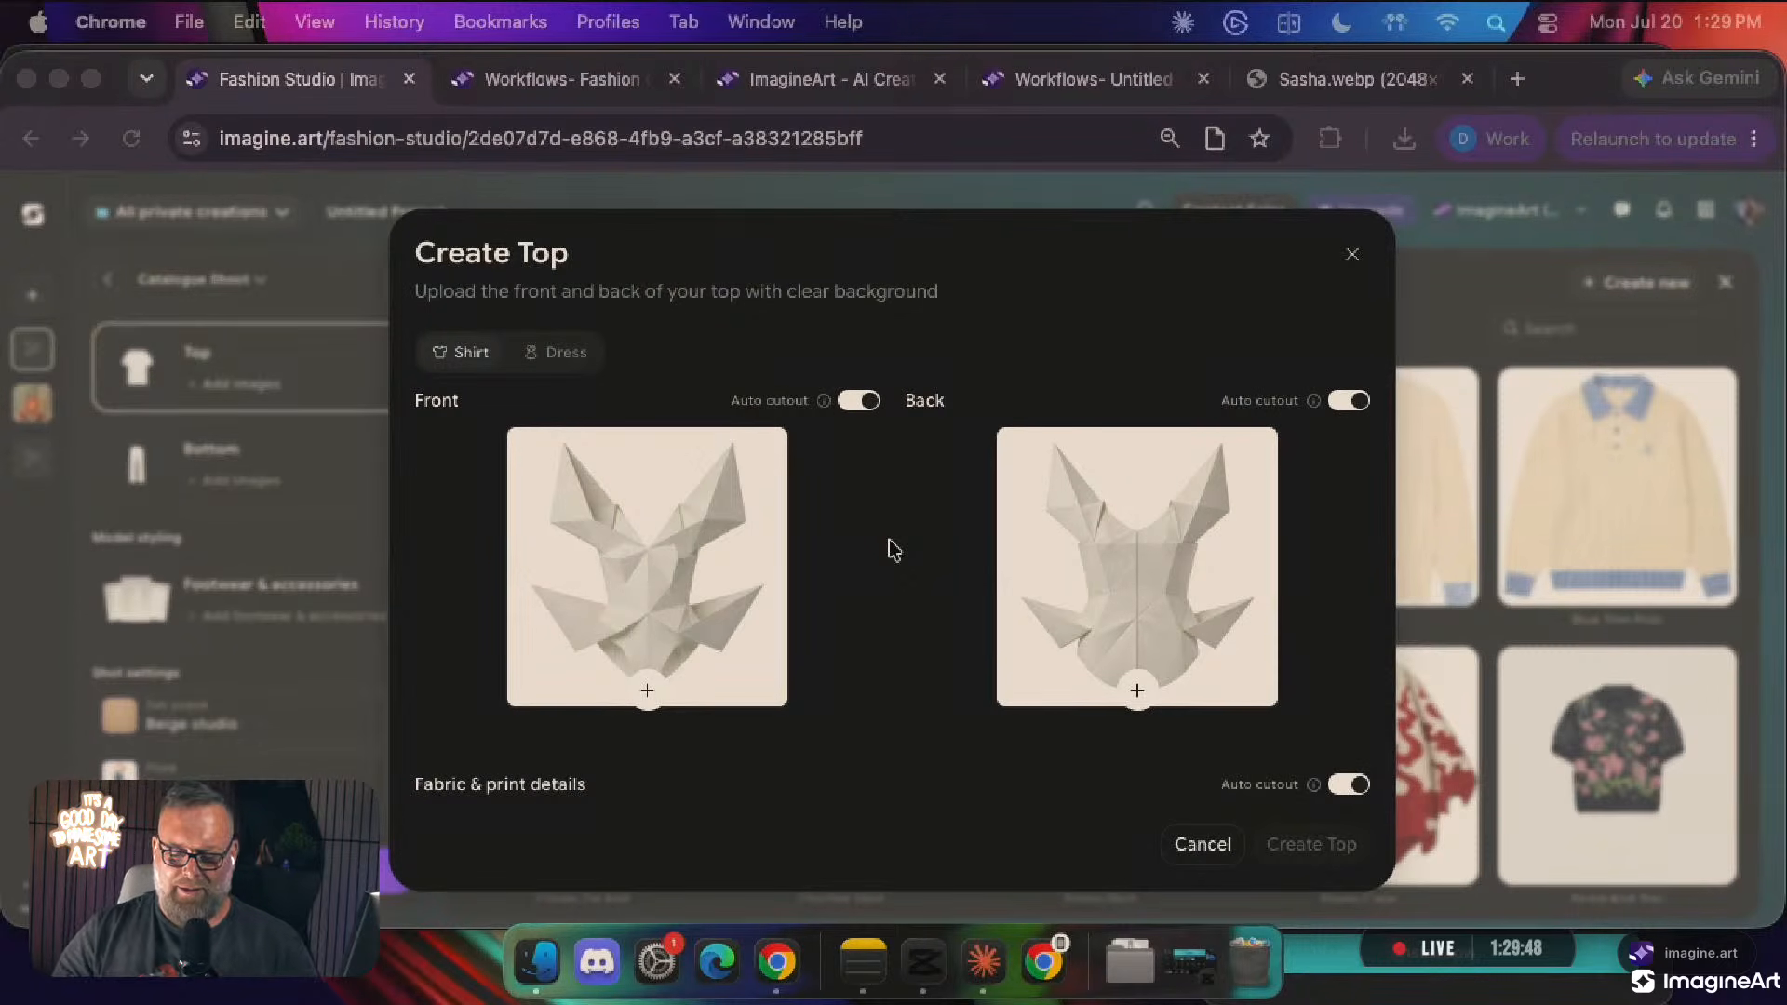
pyautogui.scroll(-3, 894, 550)
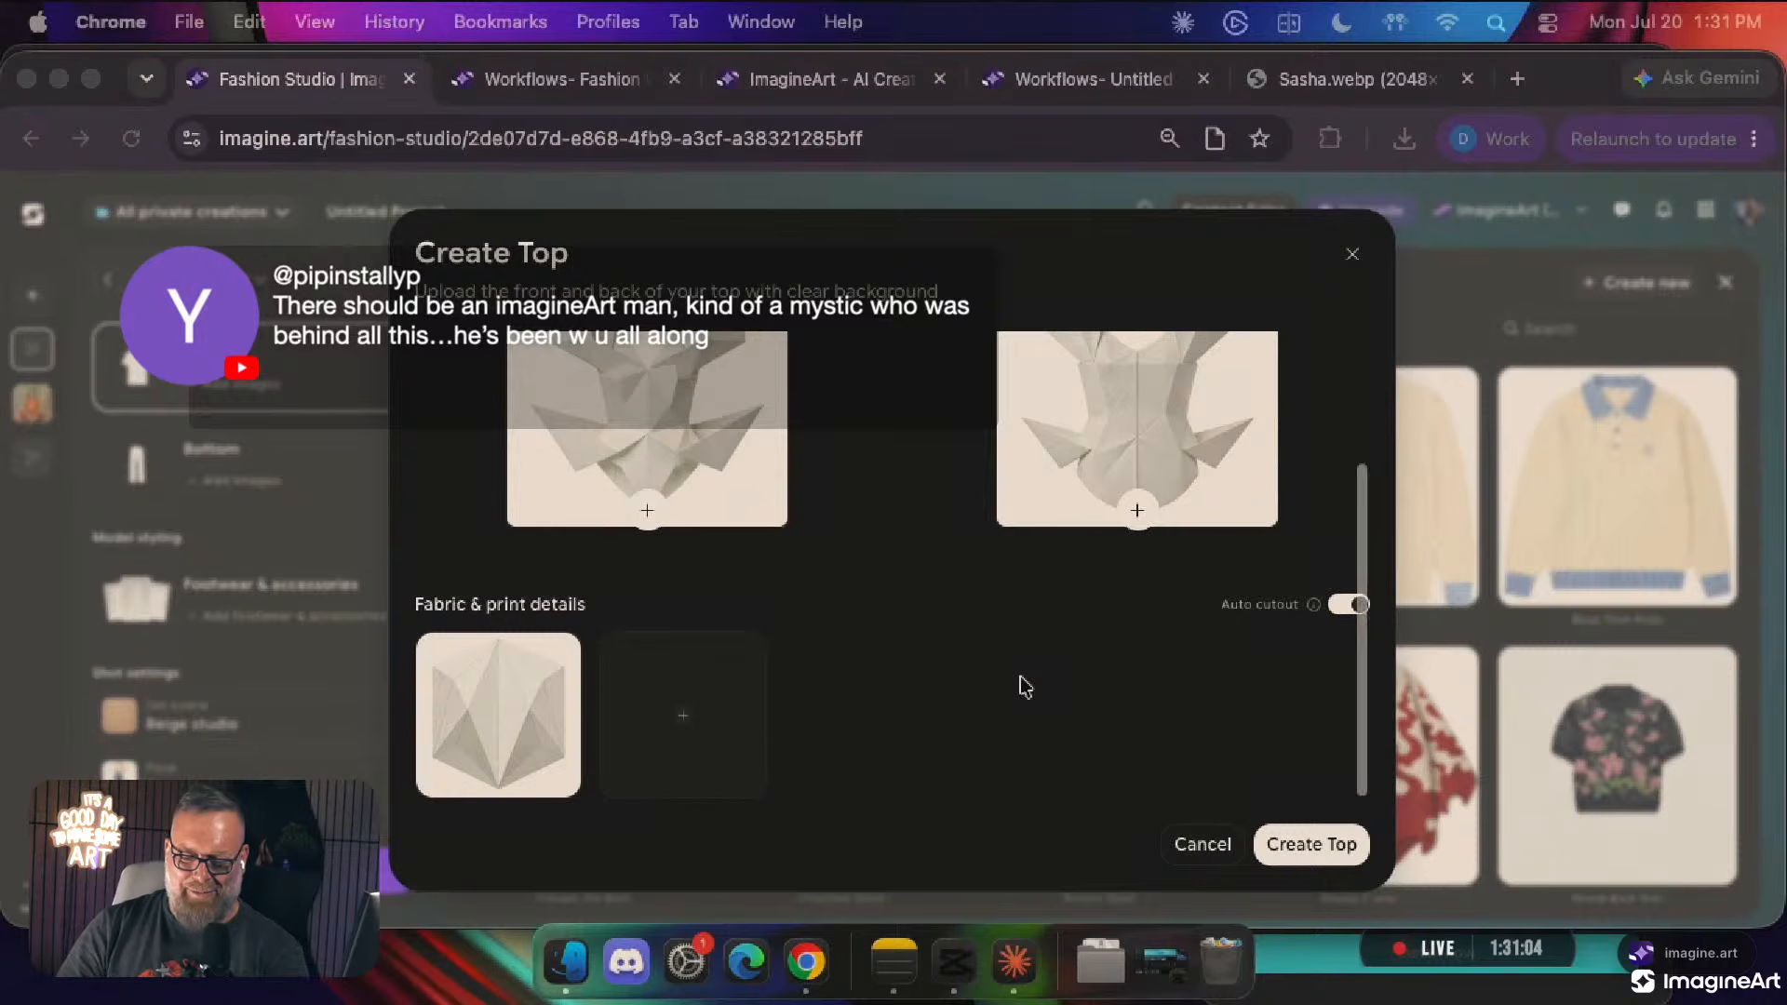
pyautogui.scroll(3, 1022, 686)
pyautogui.scroll(-3, 1021, 686)
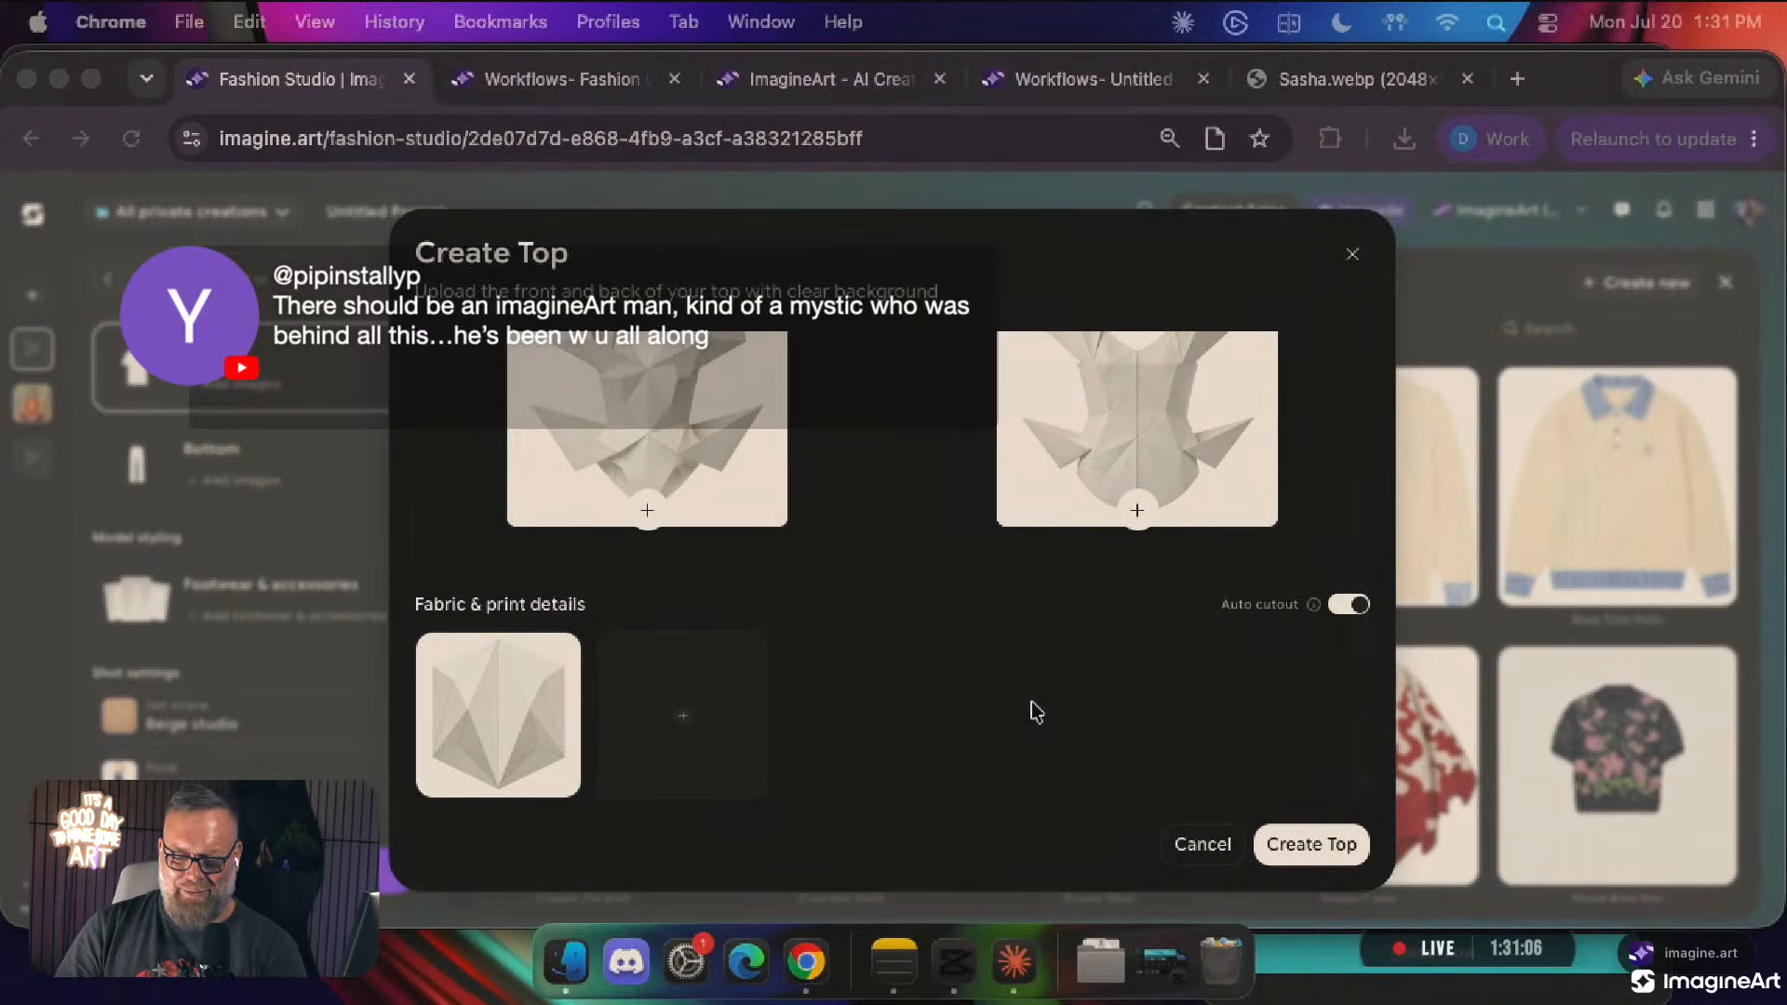
pyautogui.click(1303, 843)
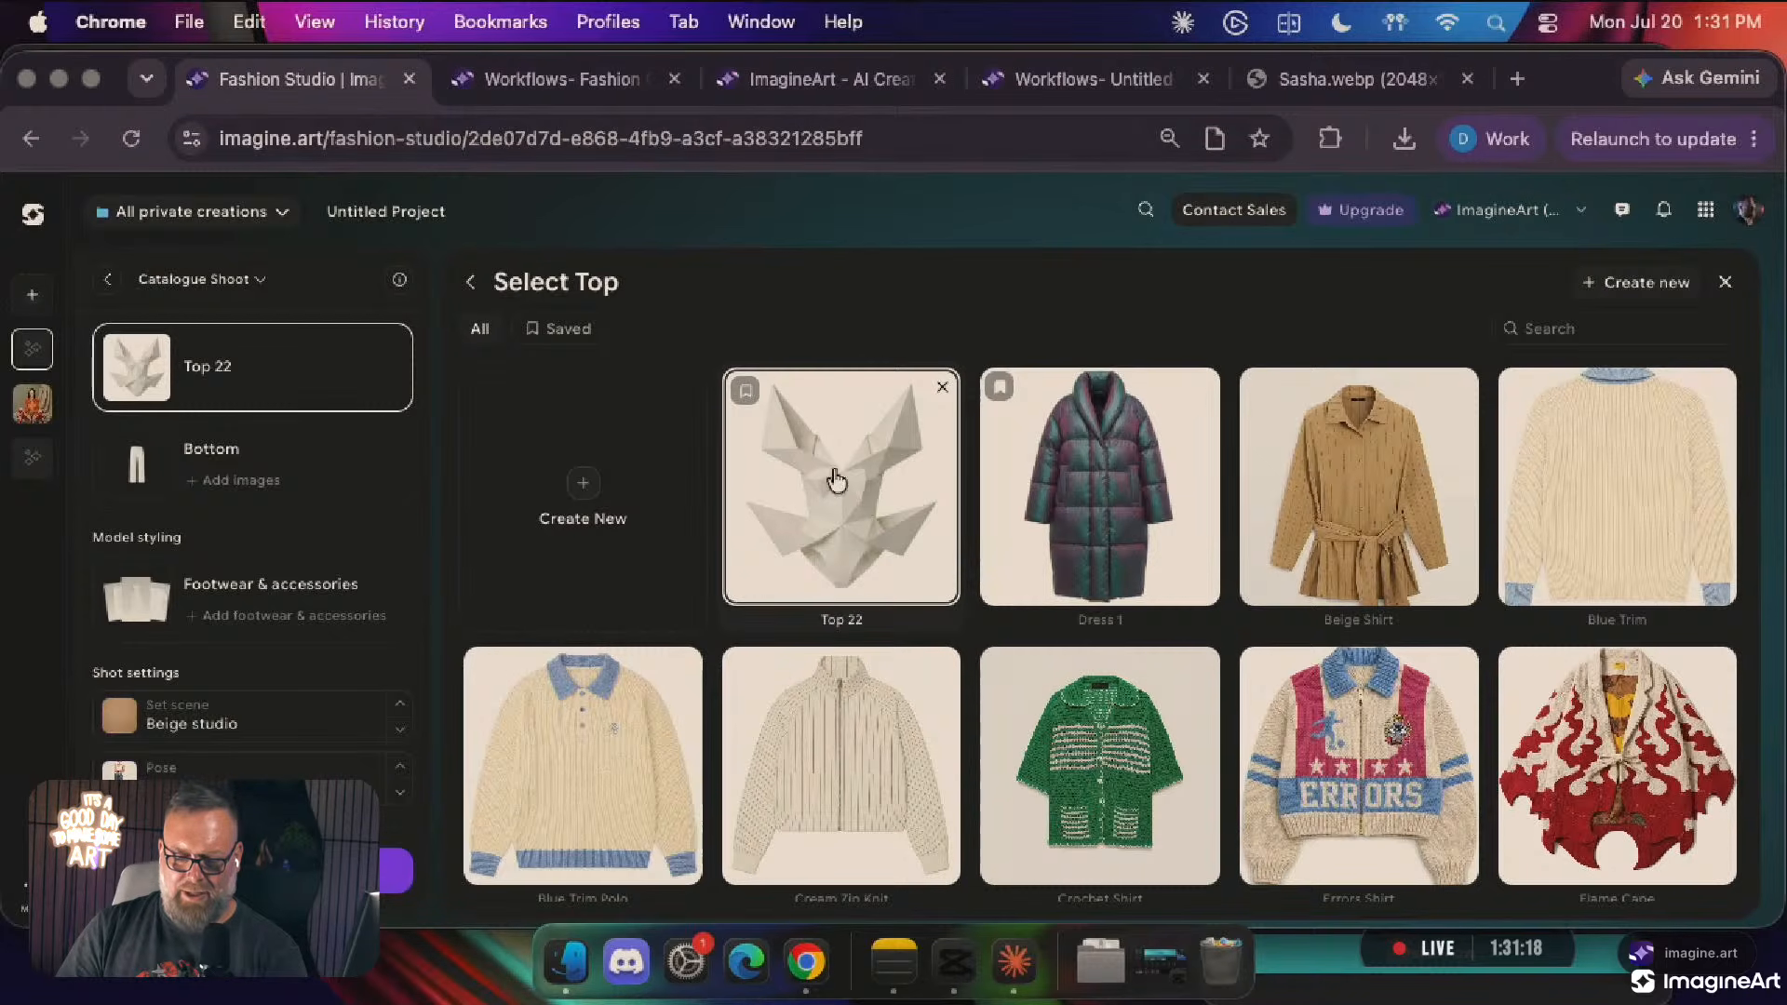
# Deselect Top 22, review its front, back and fabric images in the editor, and close it without saving
pyautogui.click(861, 496)
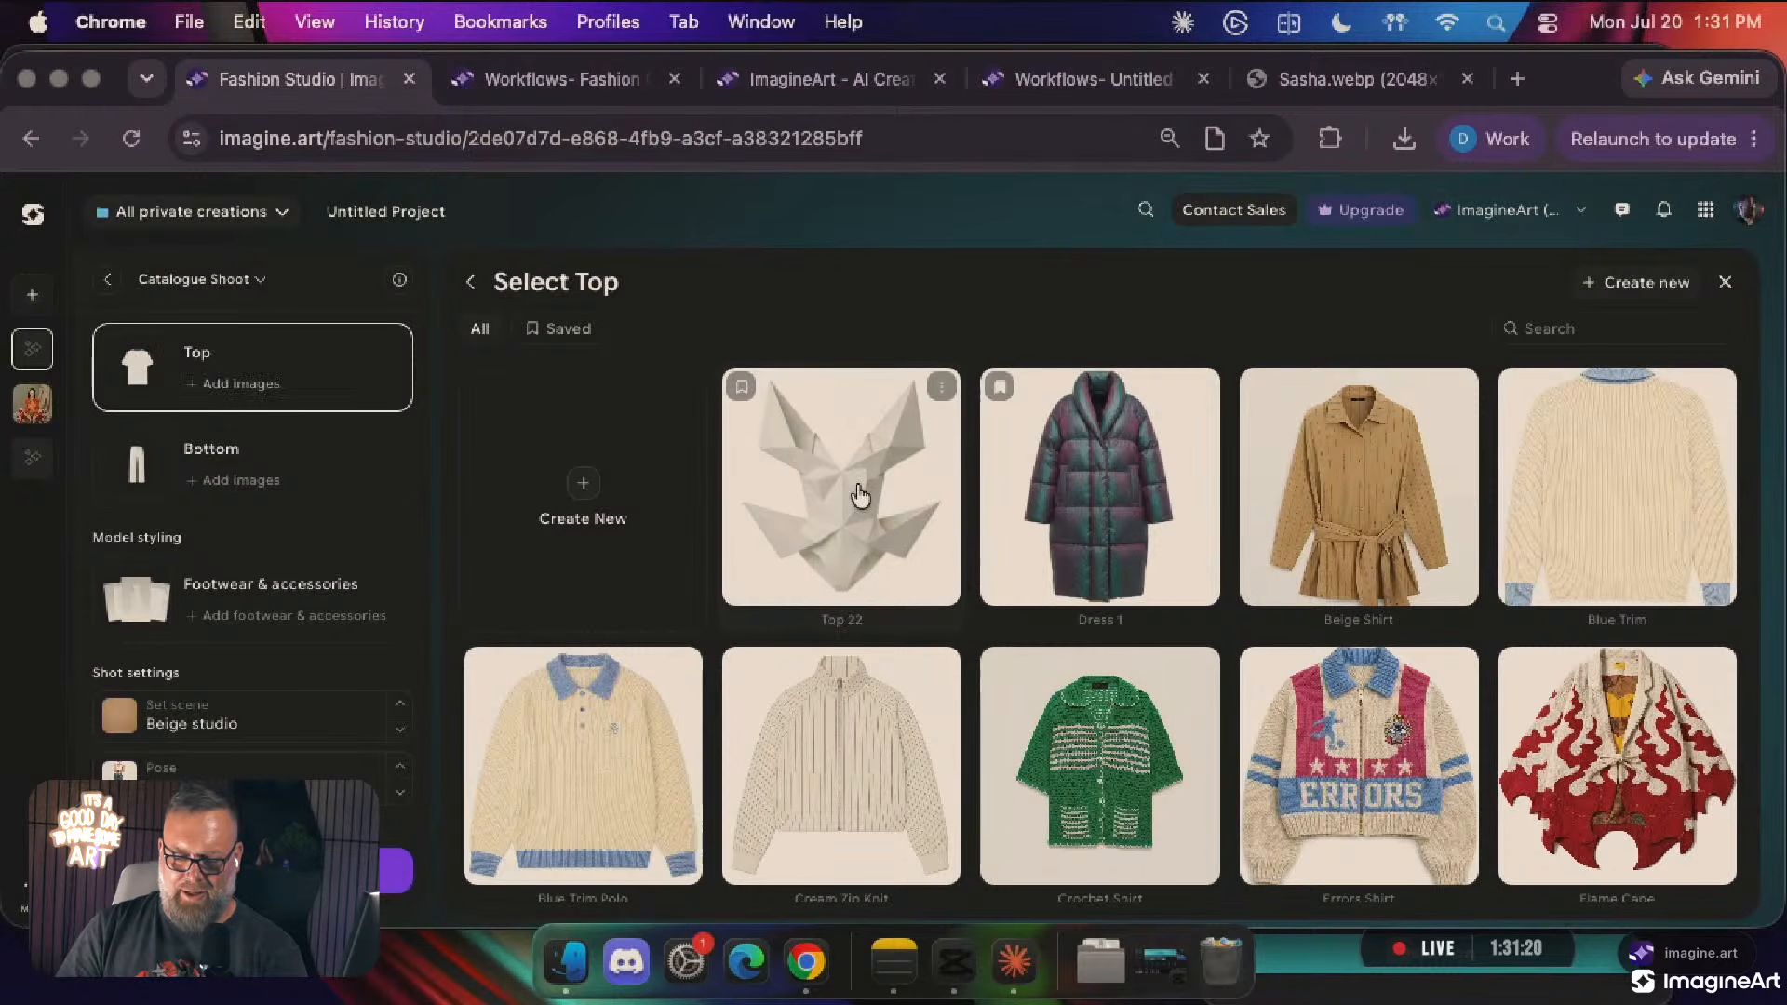
pyautogui.click(944, 394)
pyautogui.click(872, 426)
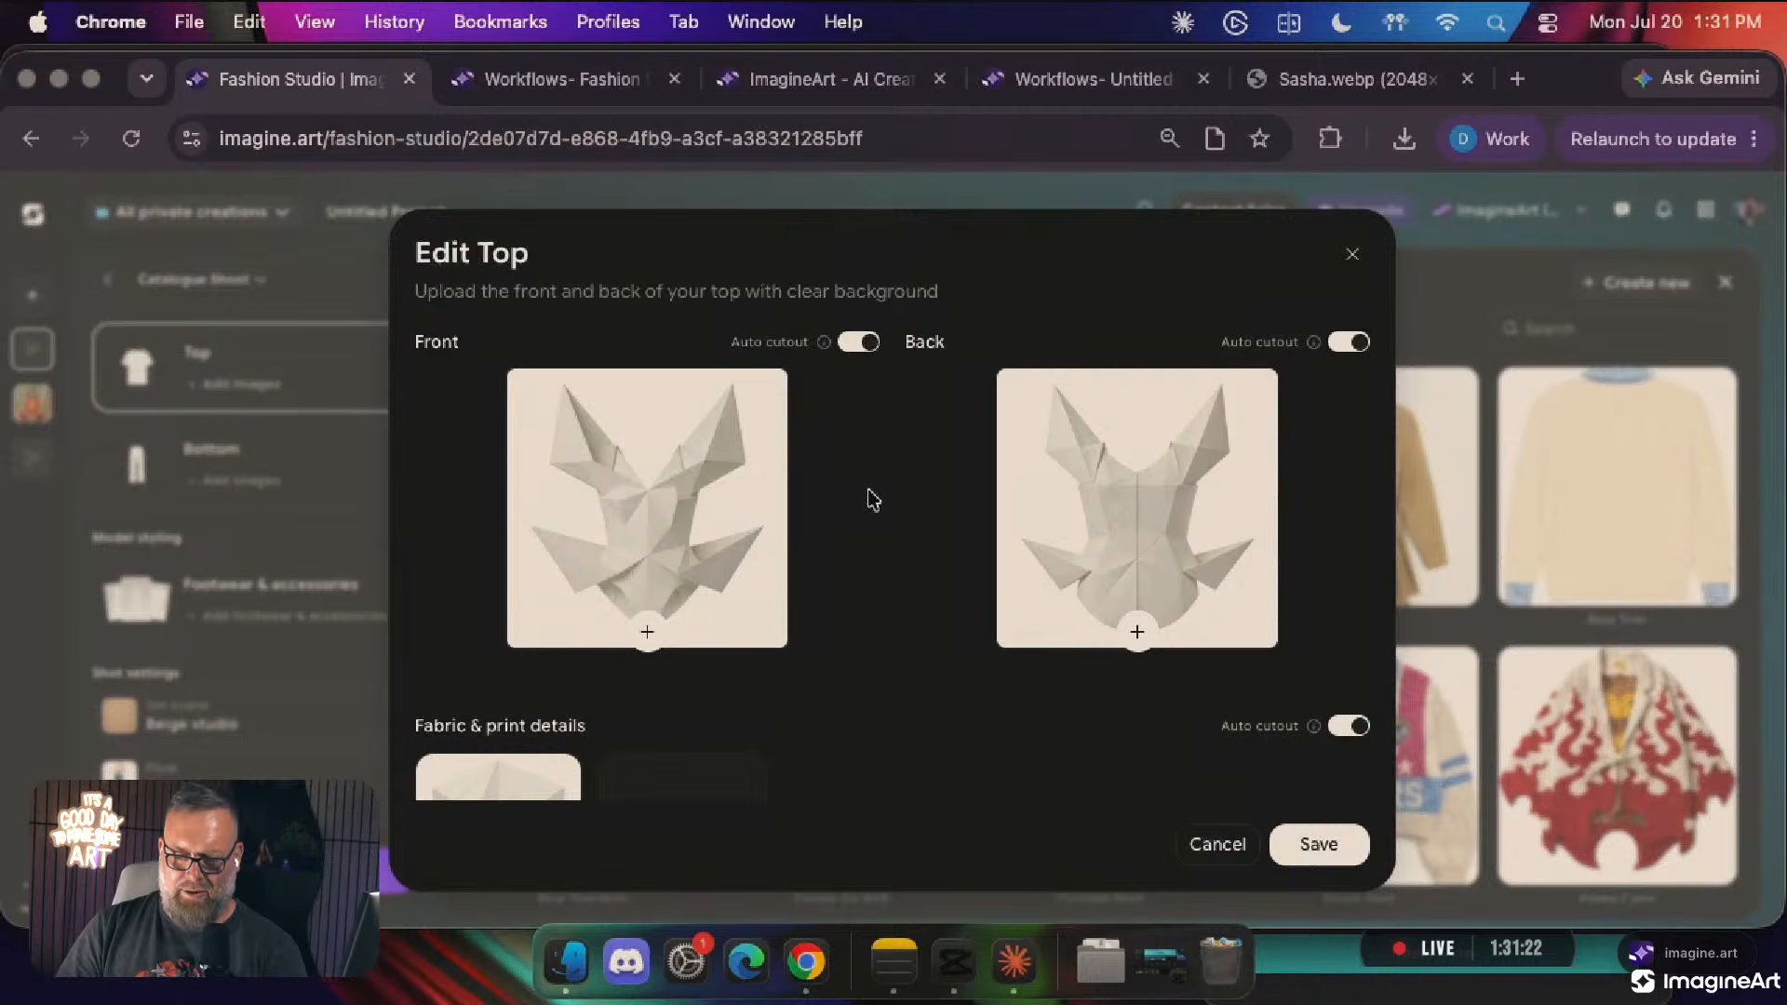
pyautogui.scroll(-3, 872, 500)
pyautogui.scroll(3, 872, 500)
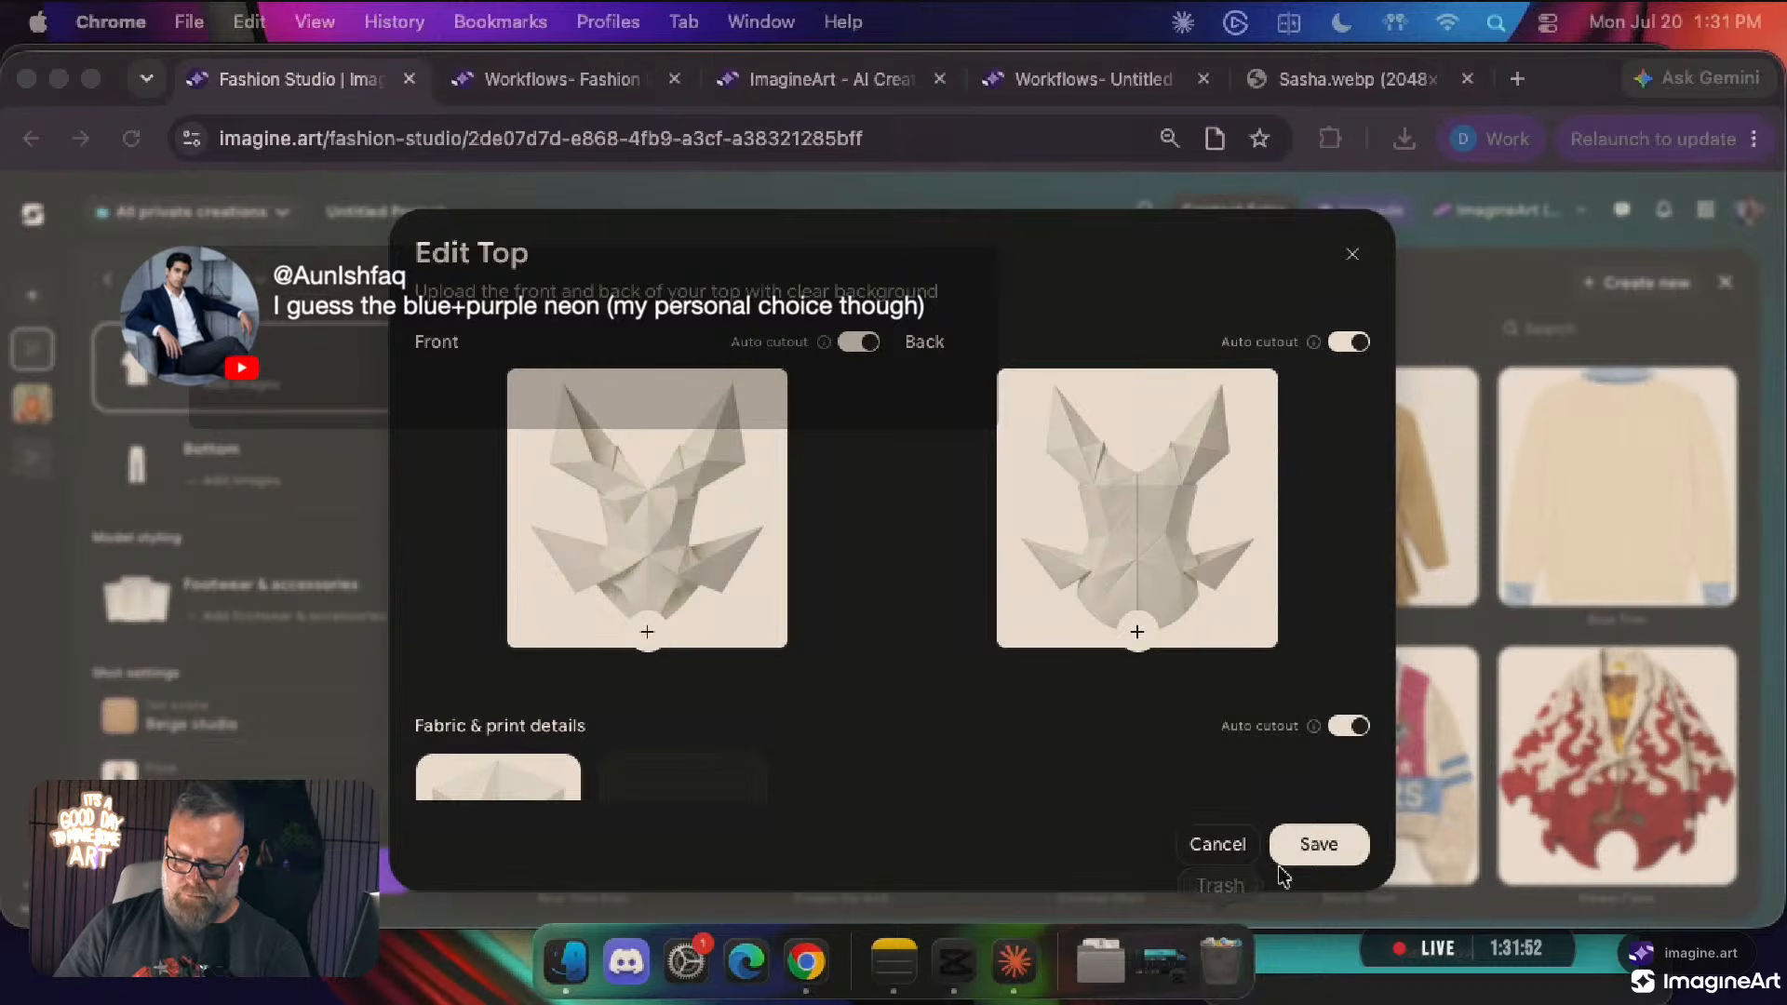
pyautogui.click(1220, 847)
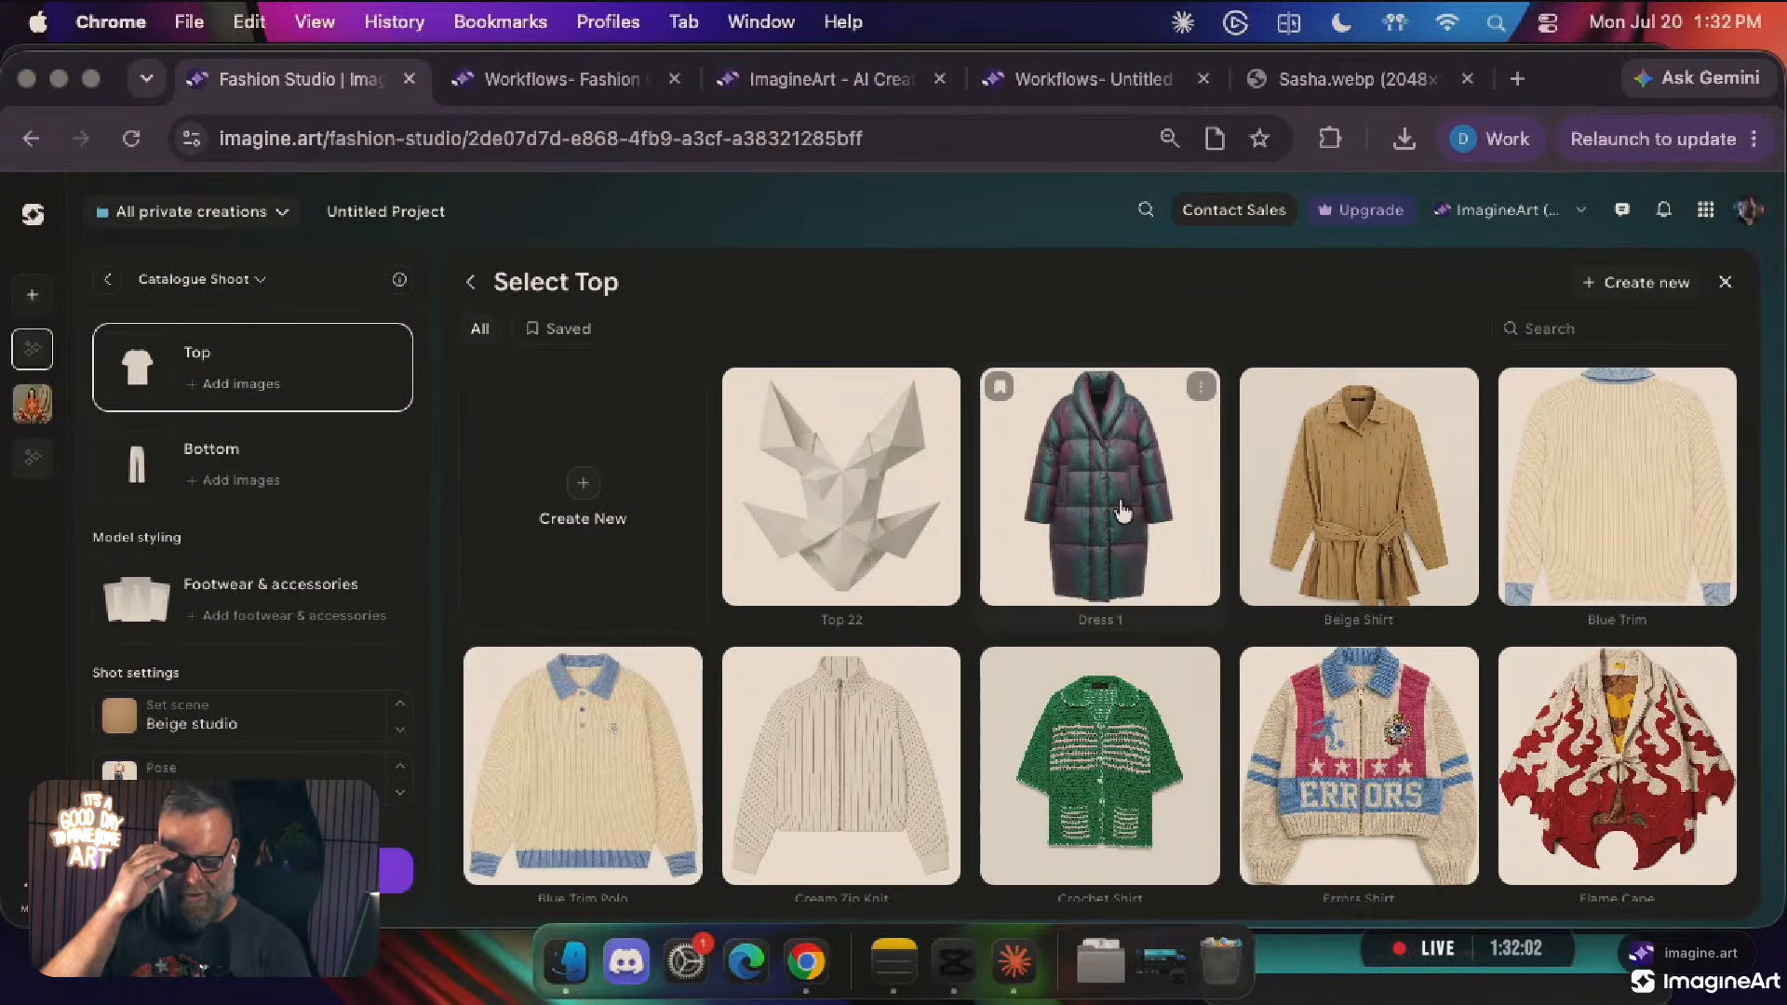
# Reopen the first untitled project, switch its shoot type to Editorial Shoot and check the shot settings
pyautogui.click(108, 278)
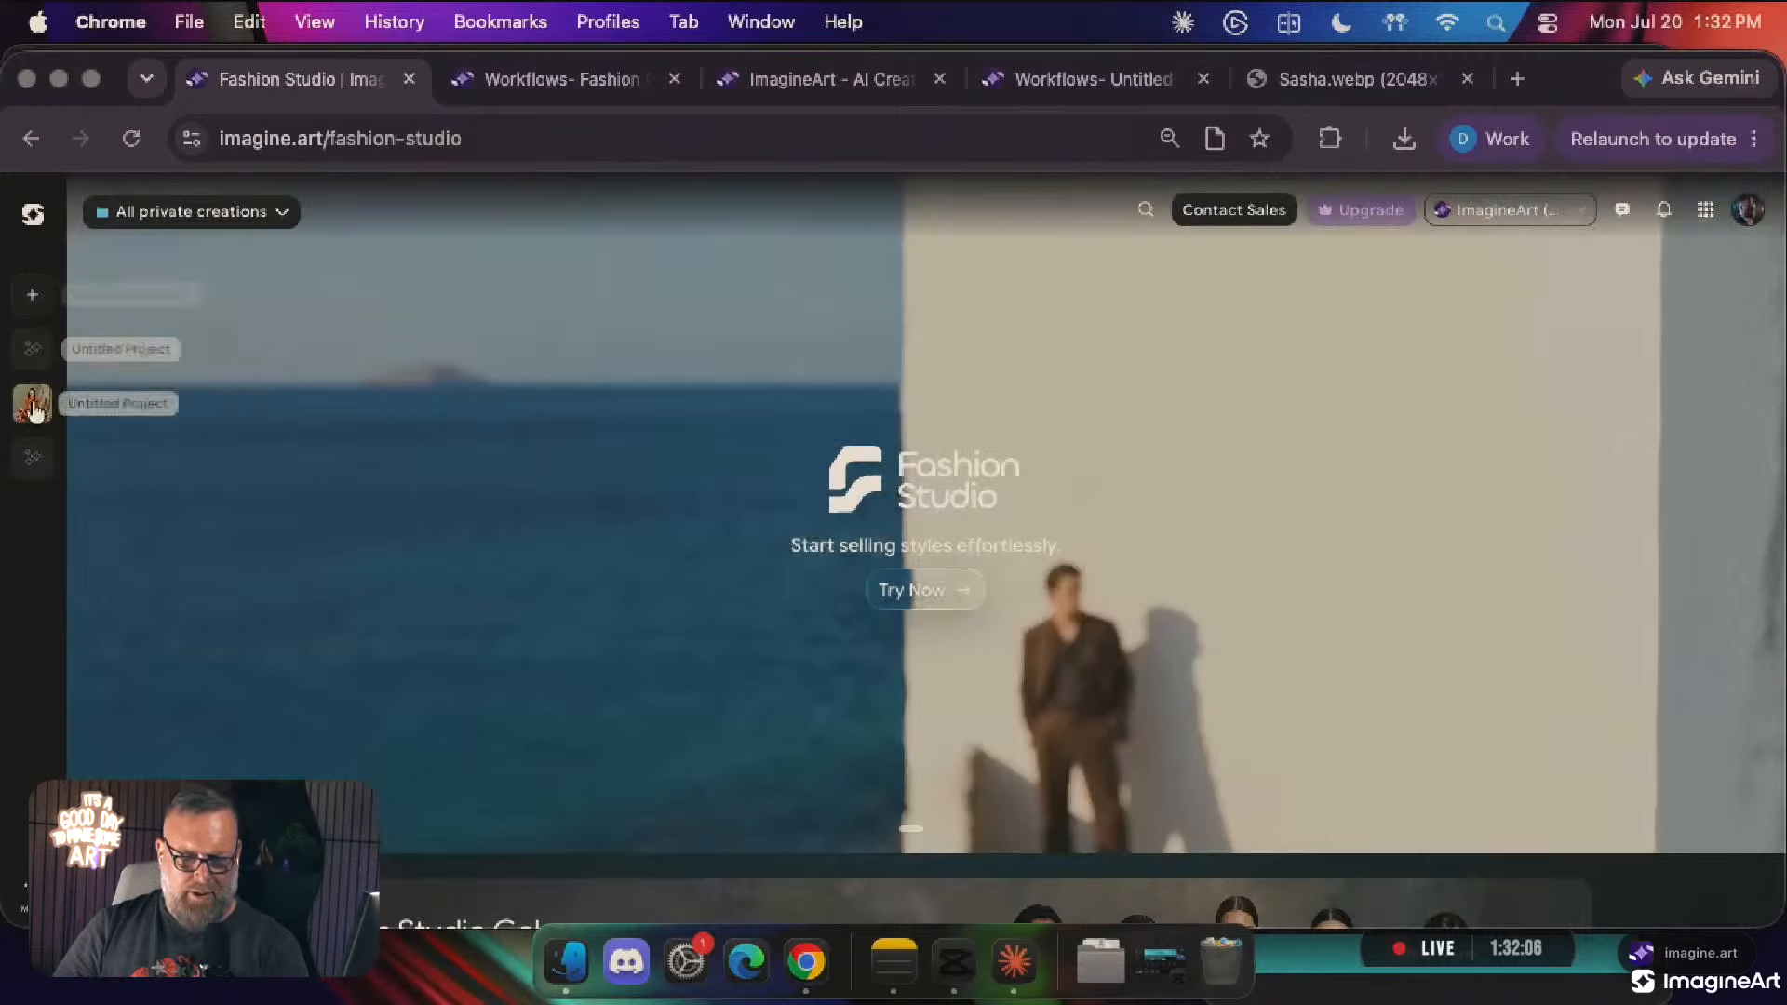
pyautogui.click(32, 349)
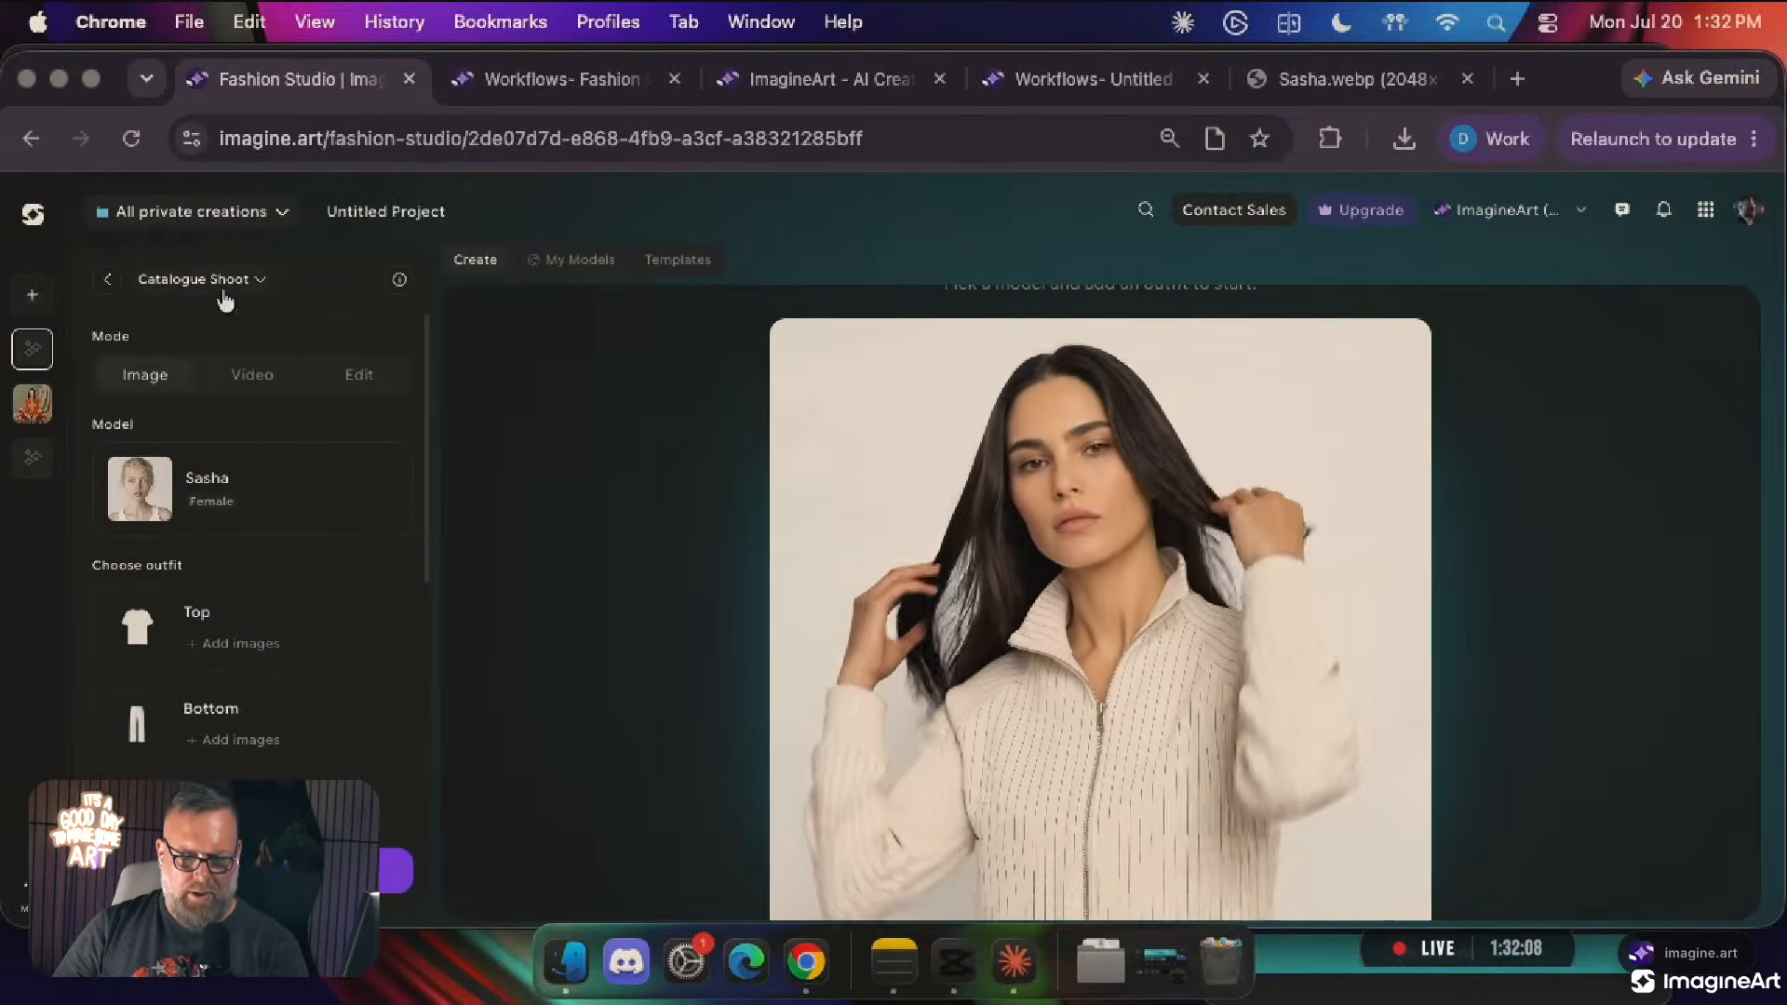
pyautogui.click(197, 279)
pyautogui.click(228, 373)
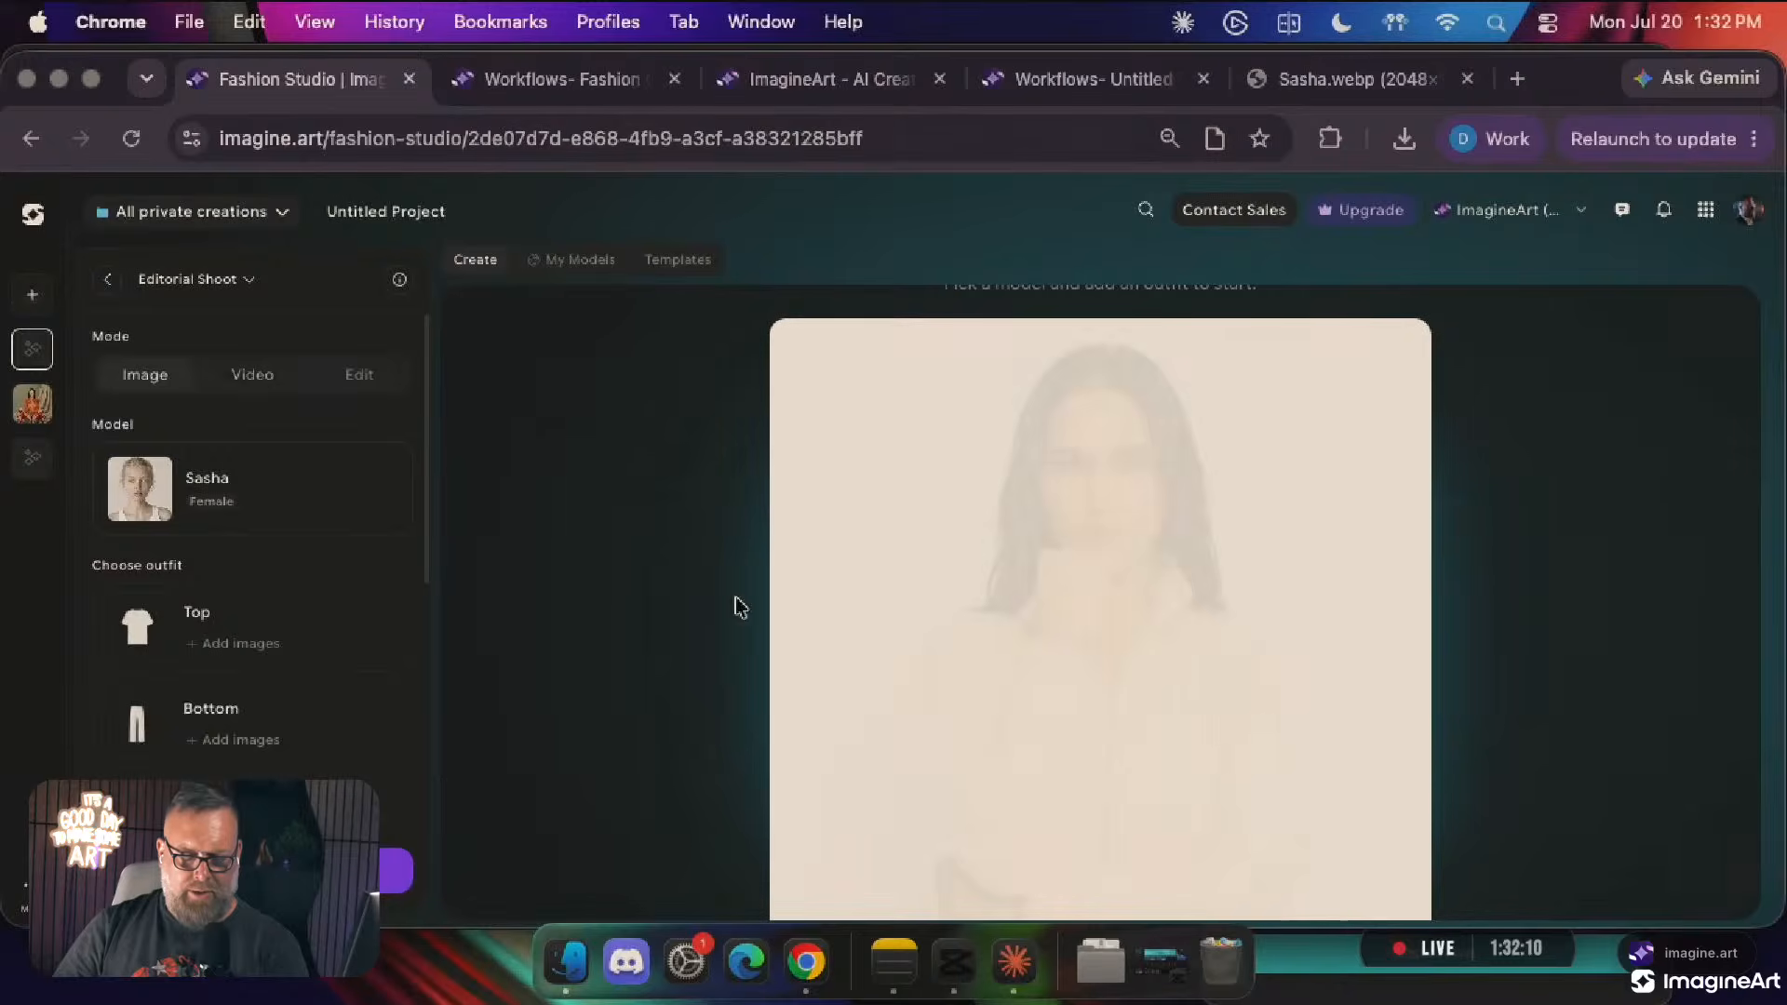
pyautogui.scroll(-5, 323, 511)
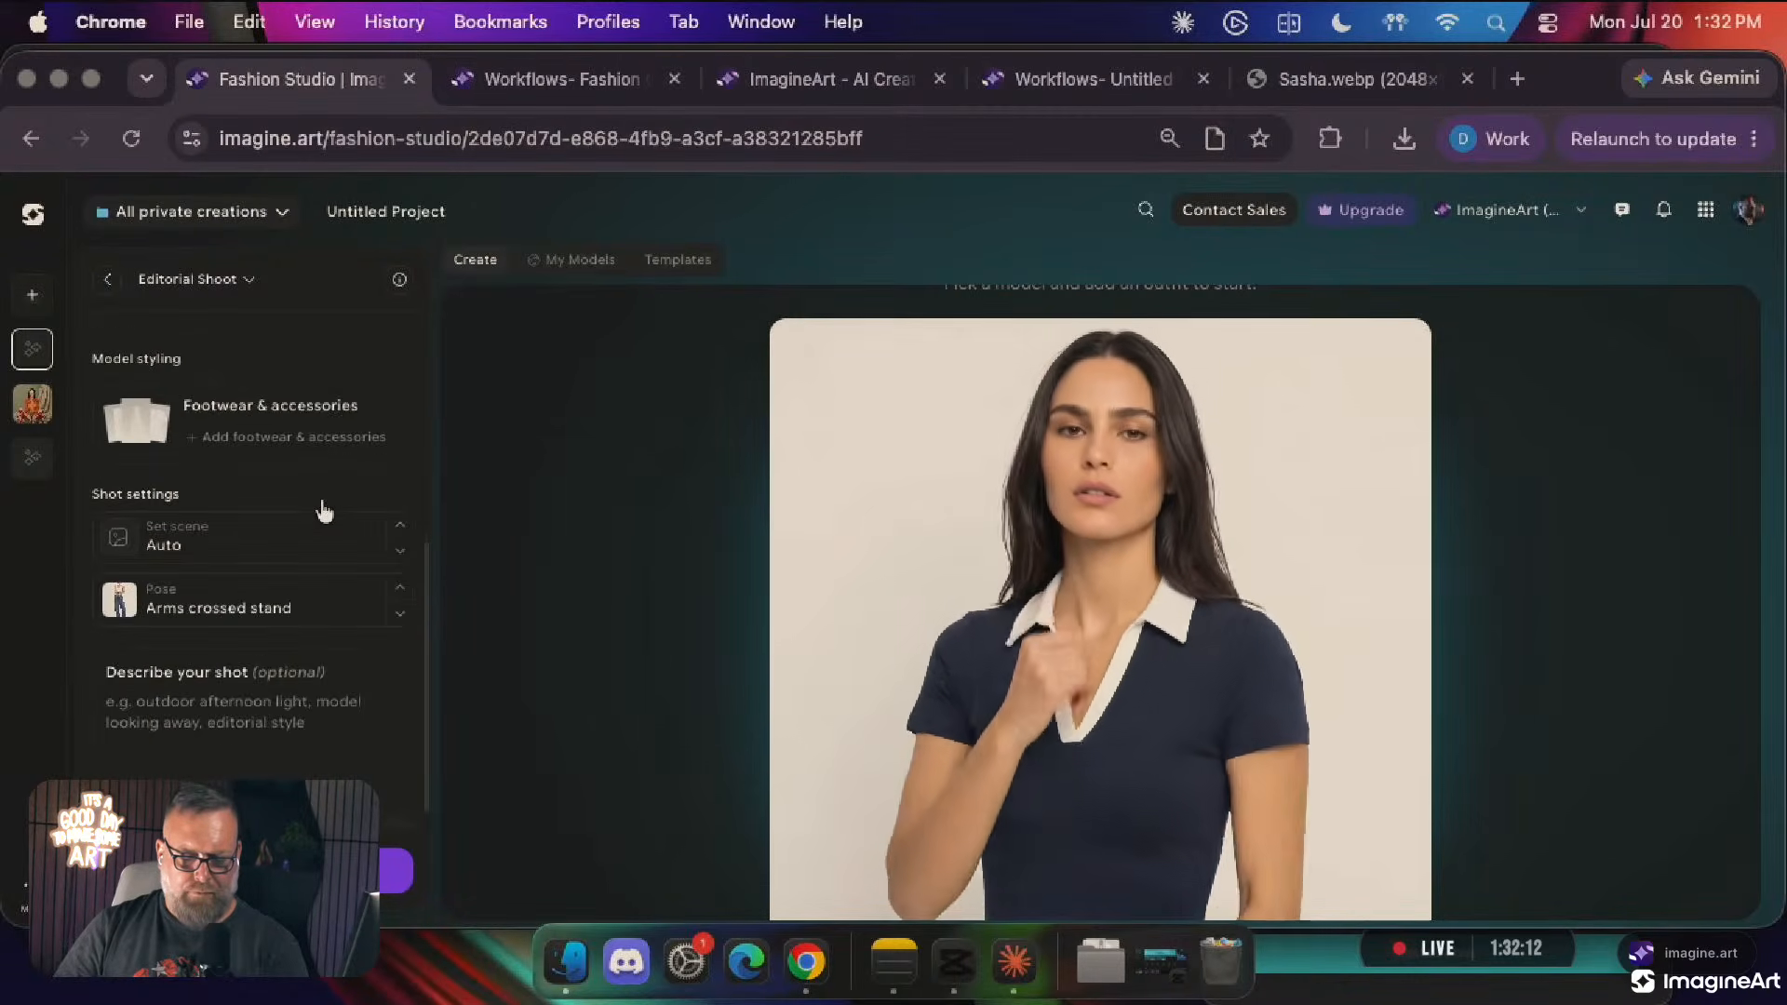
# Switch to the fashion concept workflow and look over the full set of outfit images on the canvas
pyautogui.click(562, 88)
pyautogui.scroll(-10, 976, 480)
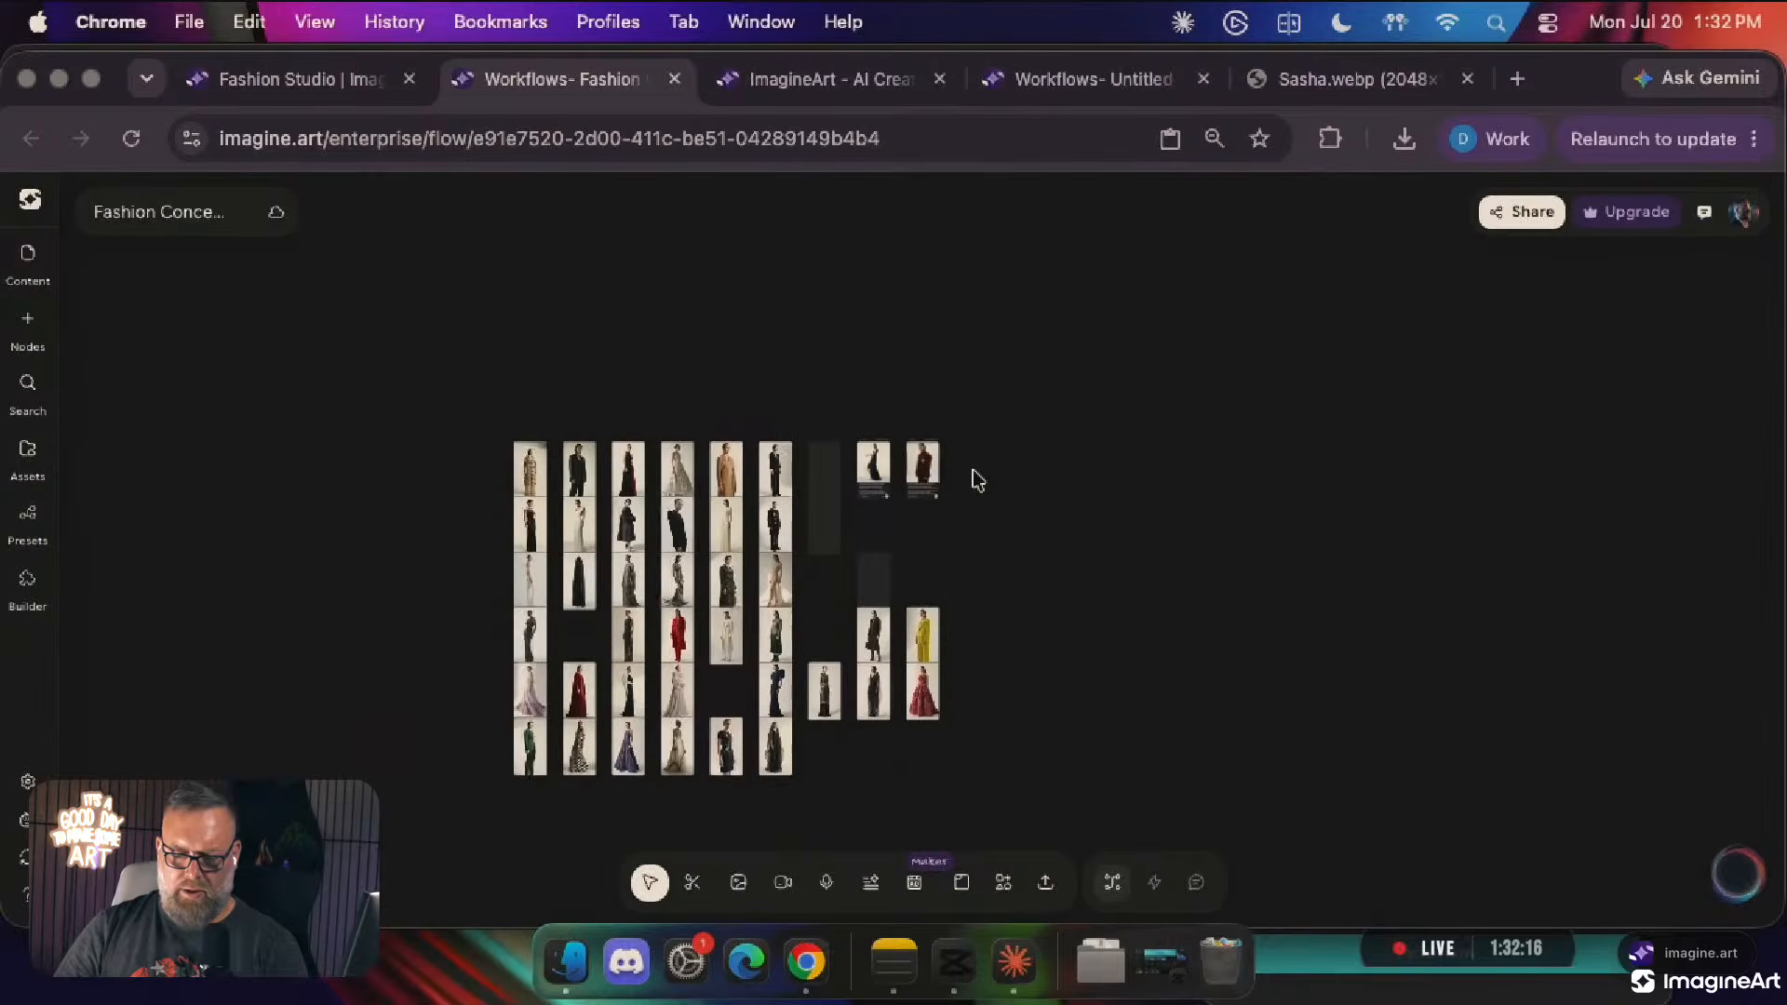
pyautogui.scroll(-5, 977, 481)
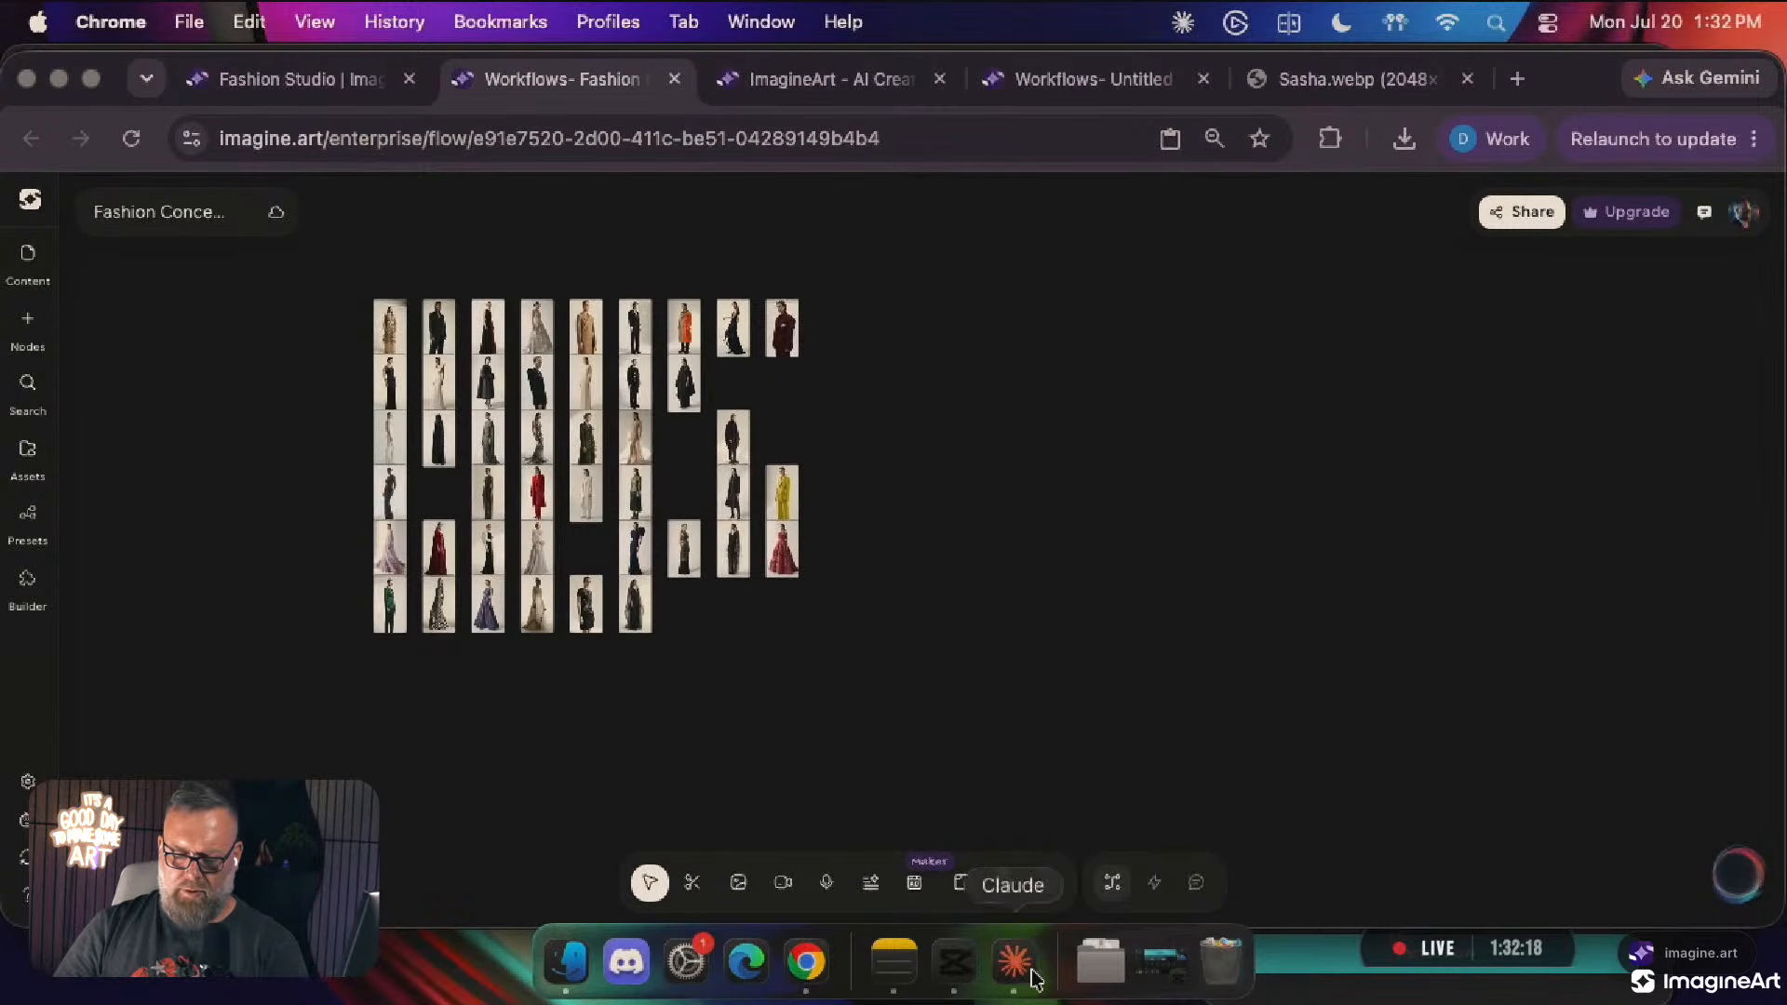
# Switch to Claude and ask it to "give me an image model prompt for the laundromat"
pyautogui.click(1023, 975)
pyautogui.scroll(-15, 618, 586)
pyautogui.click(518, 786)
pyautogui.write('what')
pyautogui.press('BackSpace')
pyautogui.press('BackSpace')
pyautogui.press('BackSpace')
pyautogui.press('BackSpace')
pyautogui.press('BackSpace')
pyautogui.write('give me an')
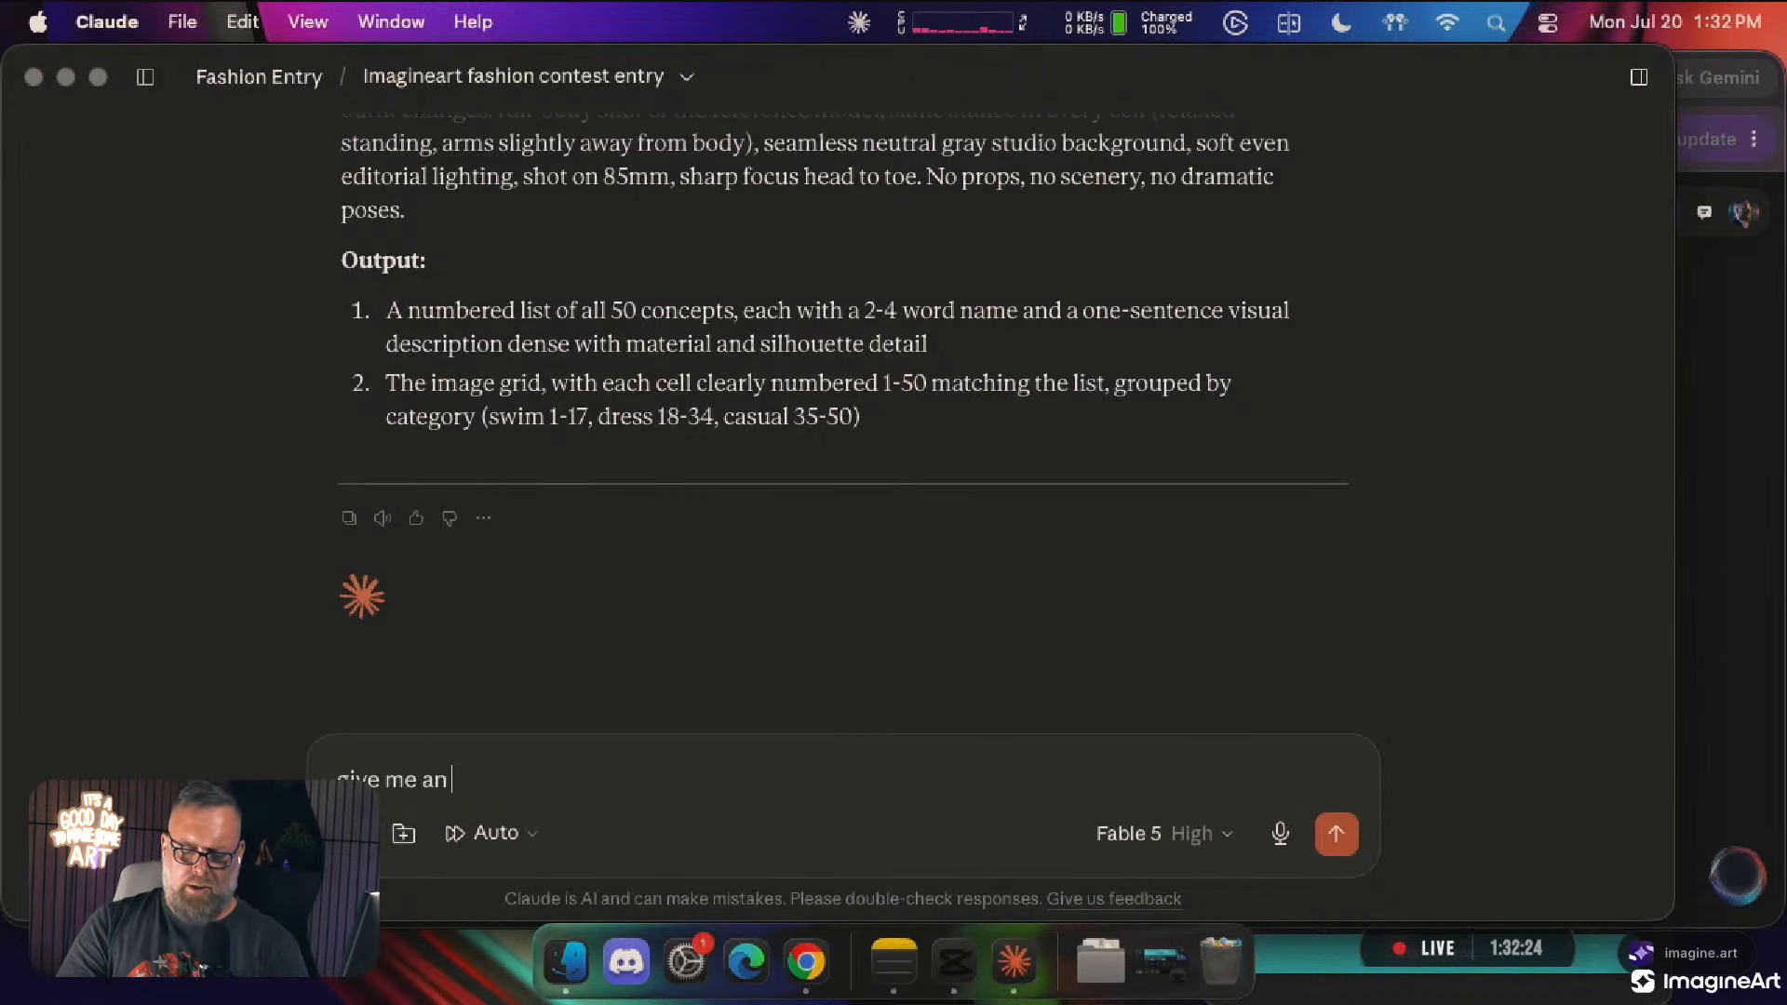
pyautogui.write(' image model prompt for')
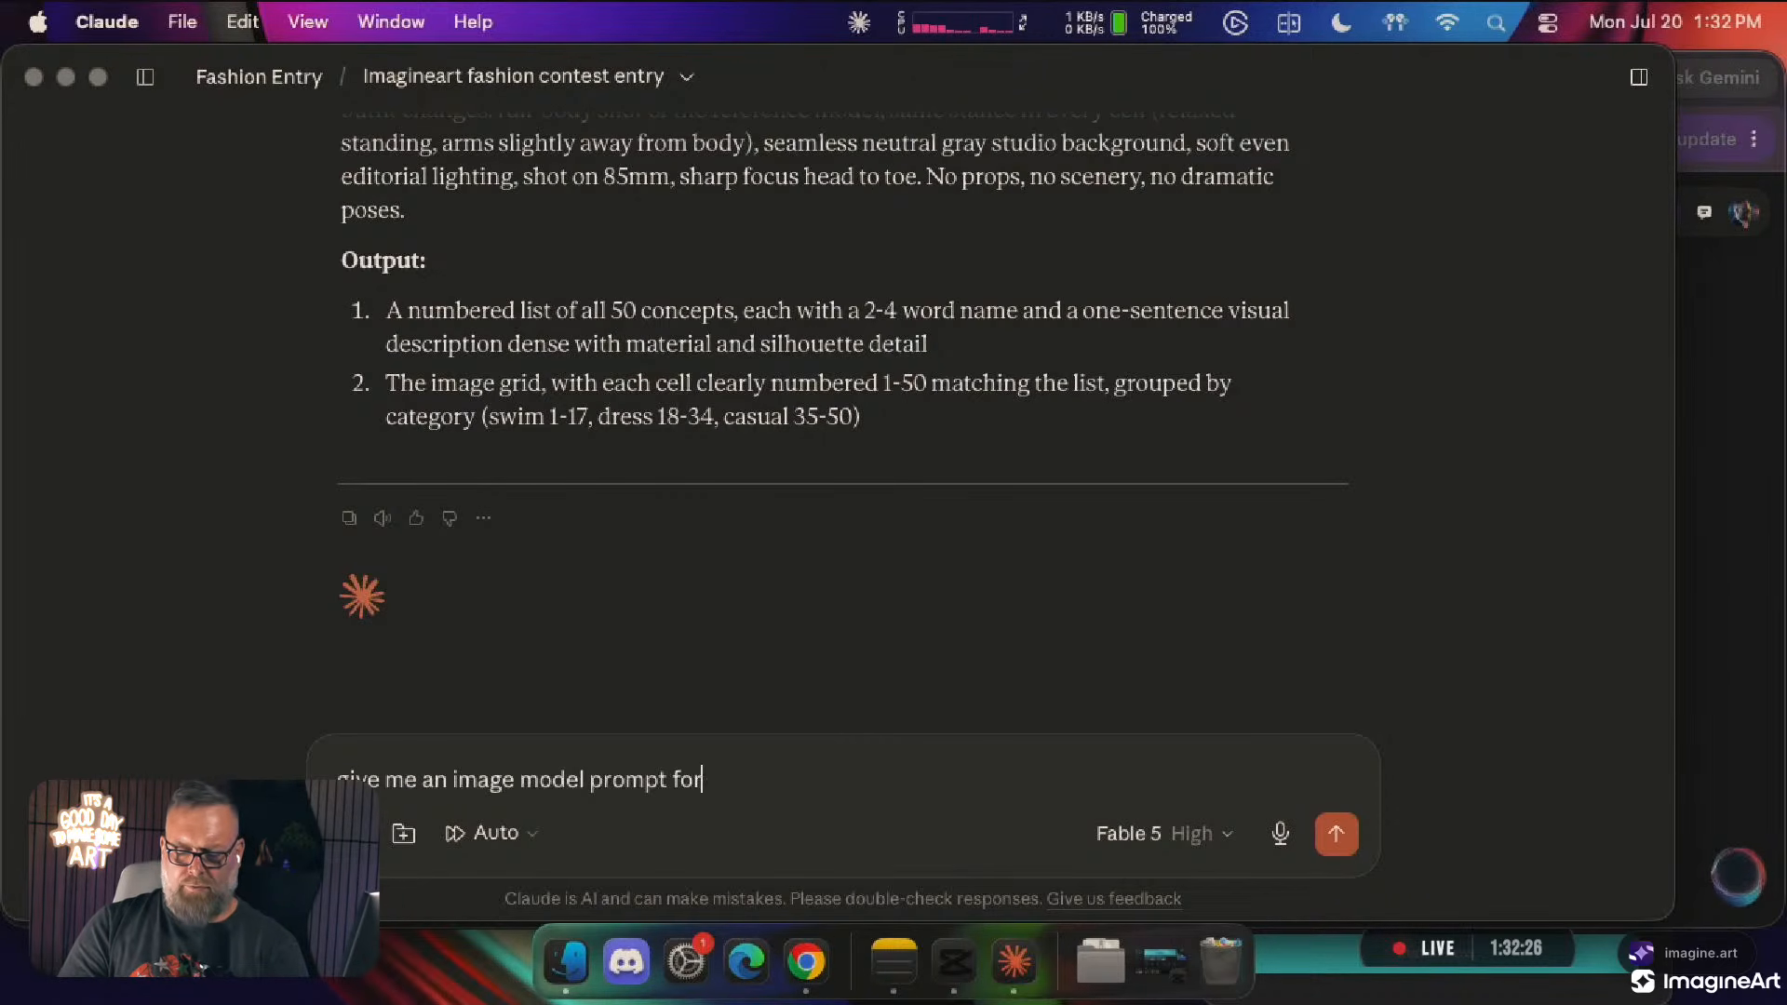
pyautogui.write(' the laundro')
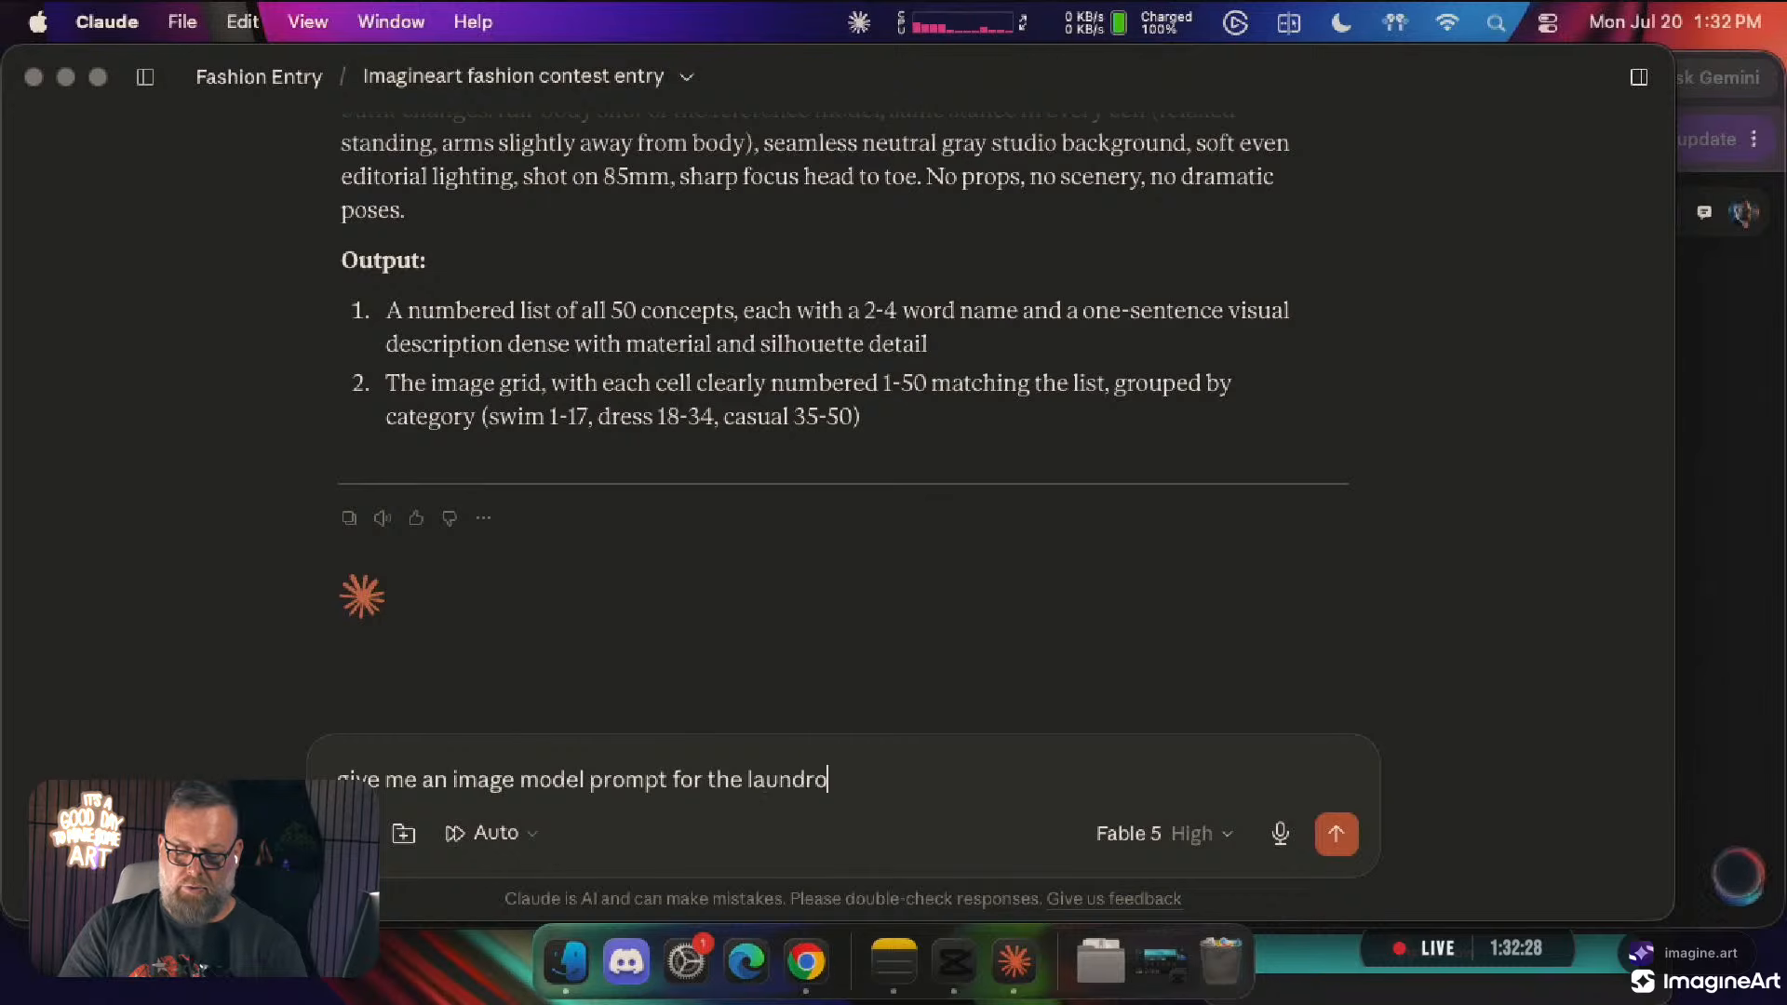
pyautogui.write('mat')
pyautogui.press('Return')
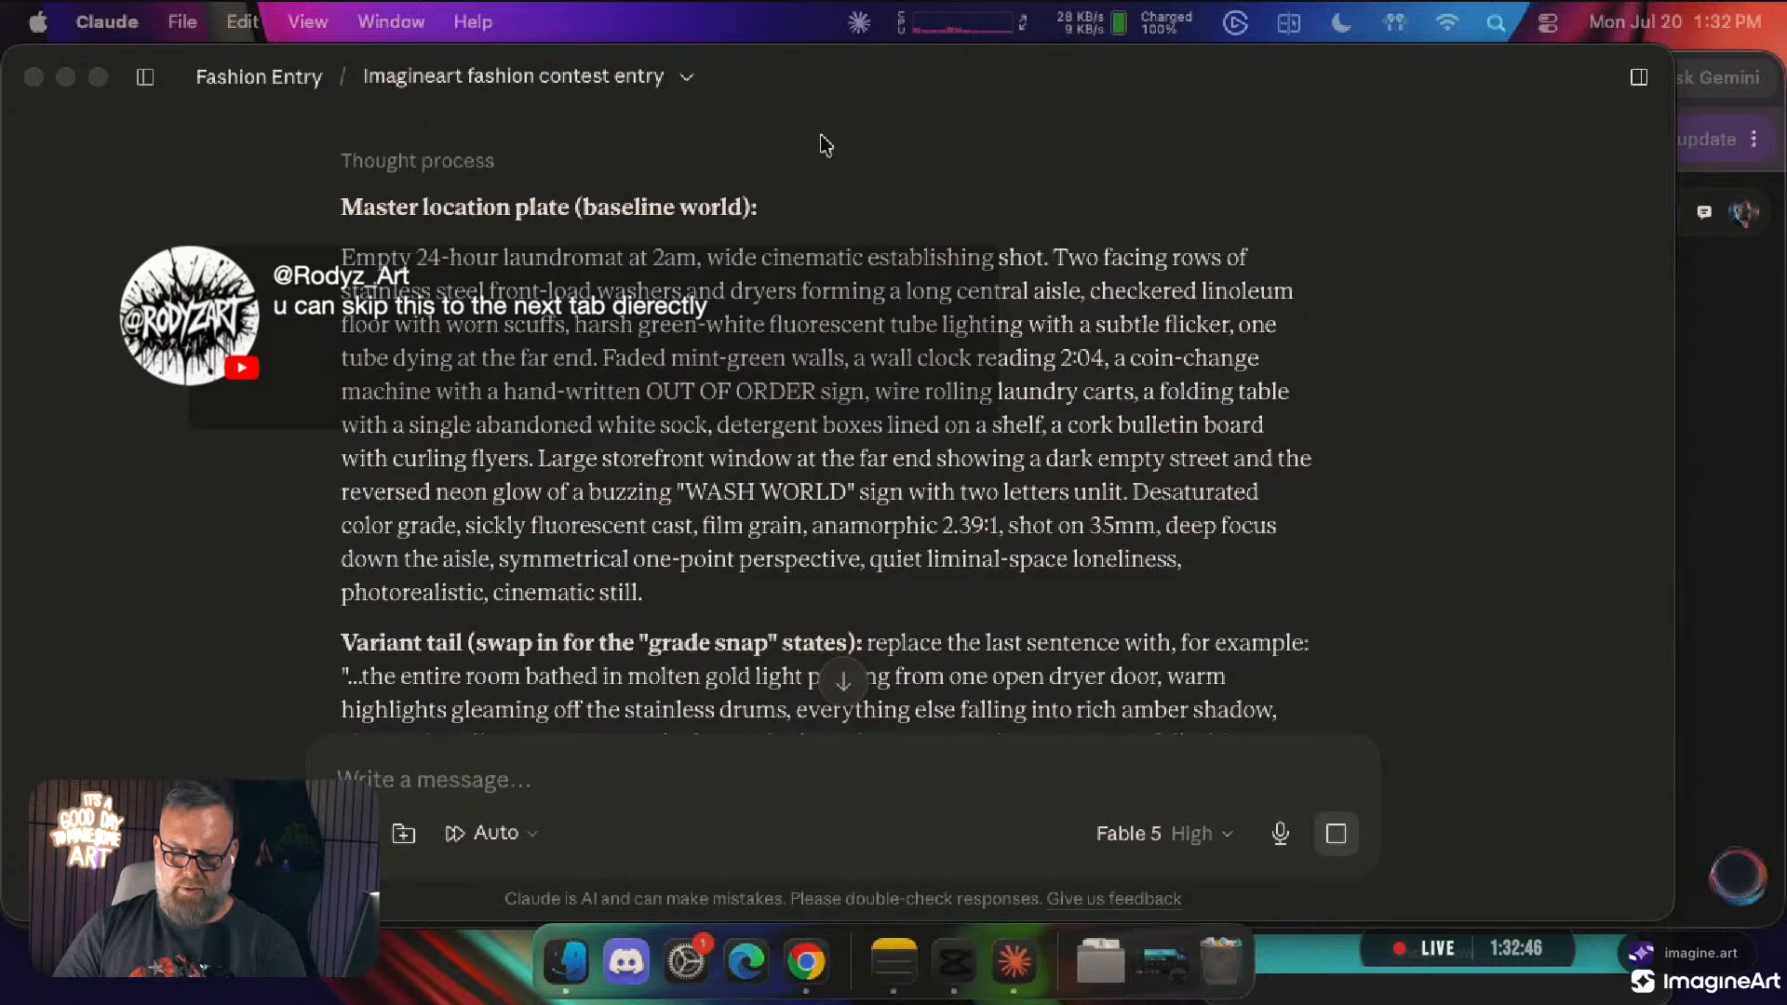
# Review the laundromat reply and copy the full "Master location plate (baseline world)" prompt paragraph
pyautogui.scroll(-2, 826, 145)
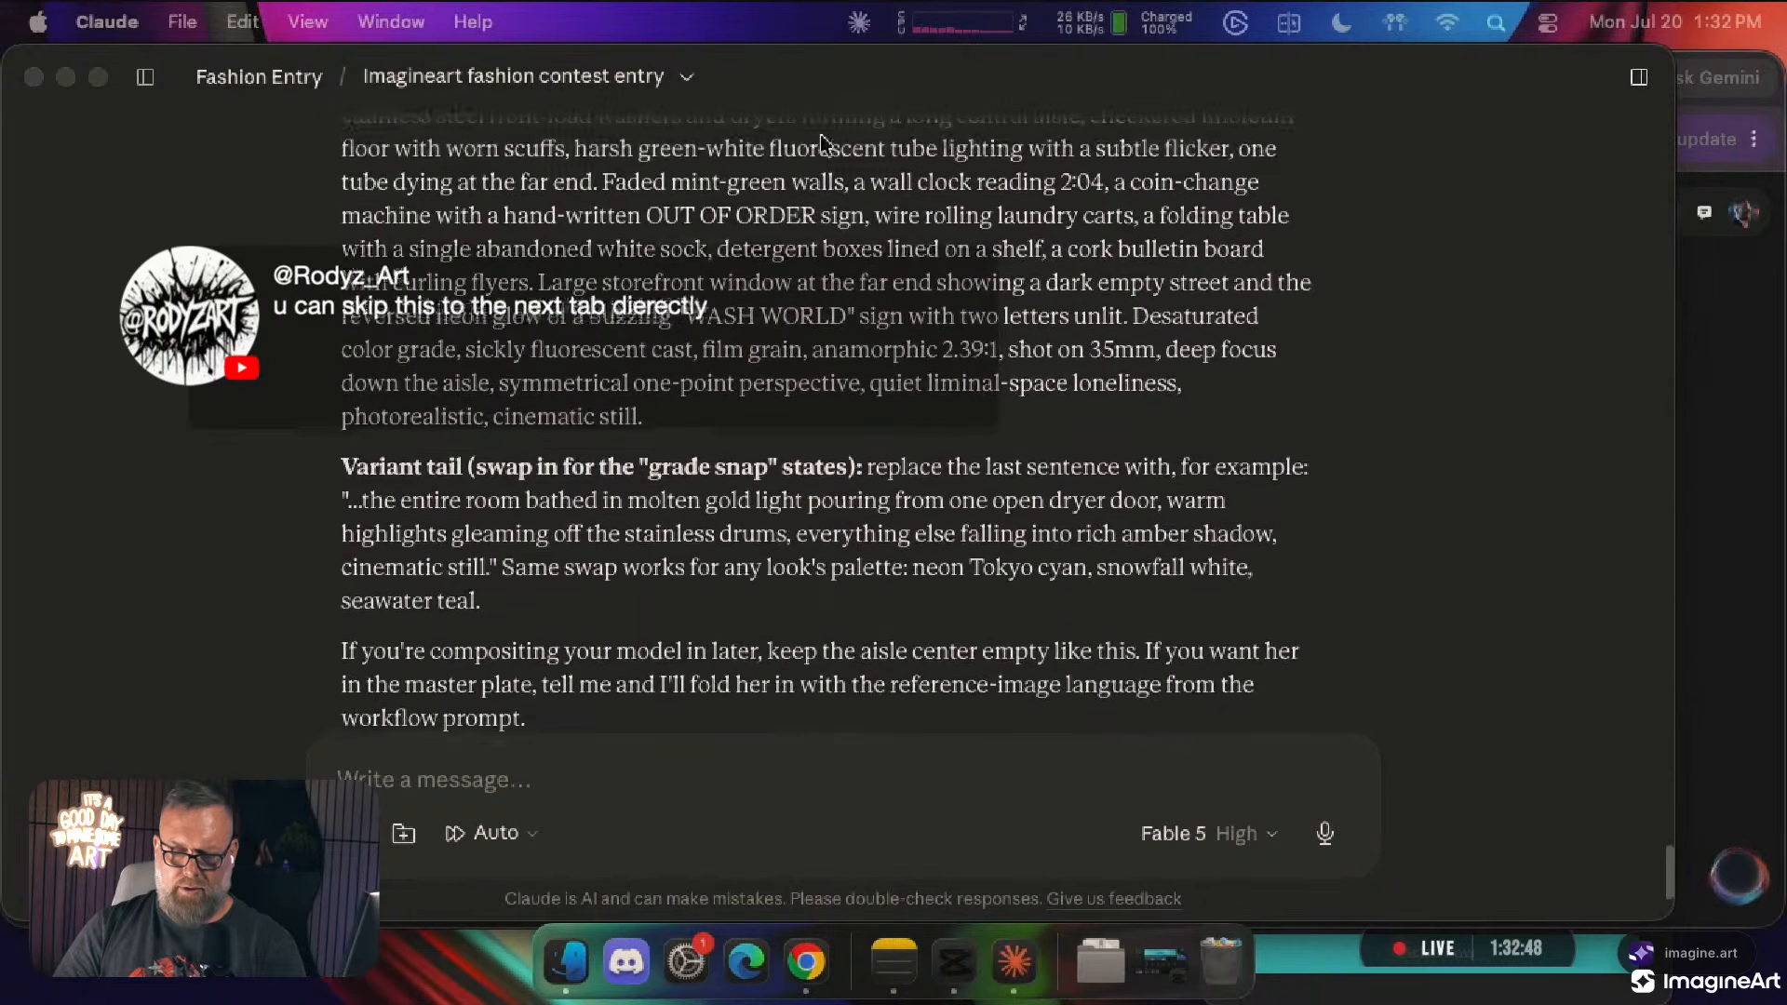
pyautogui.scroll(1, 823, 145)
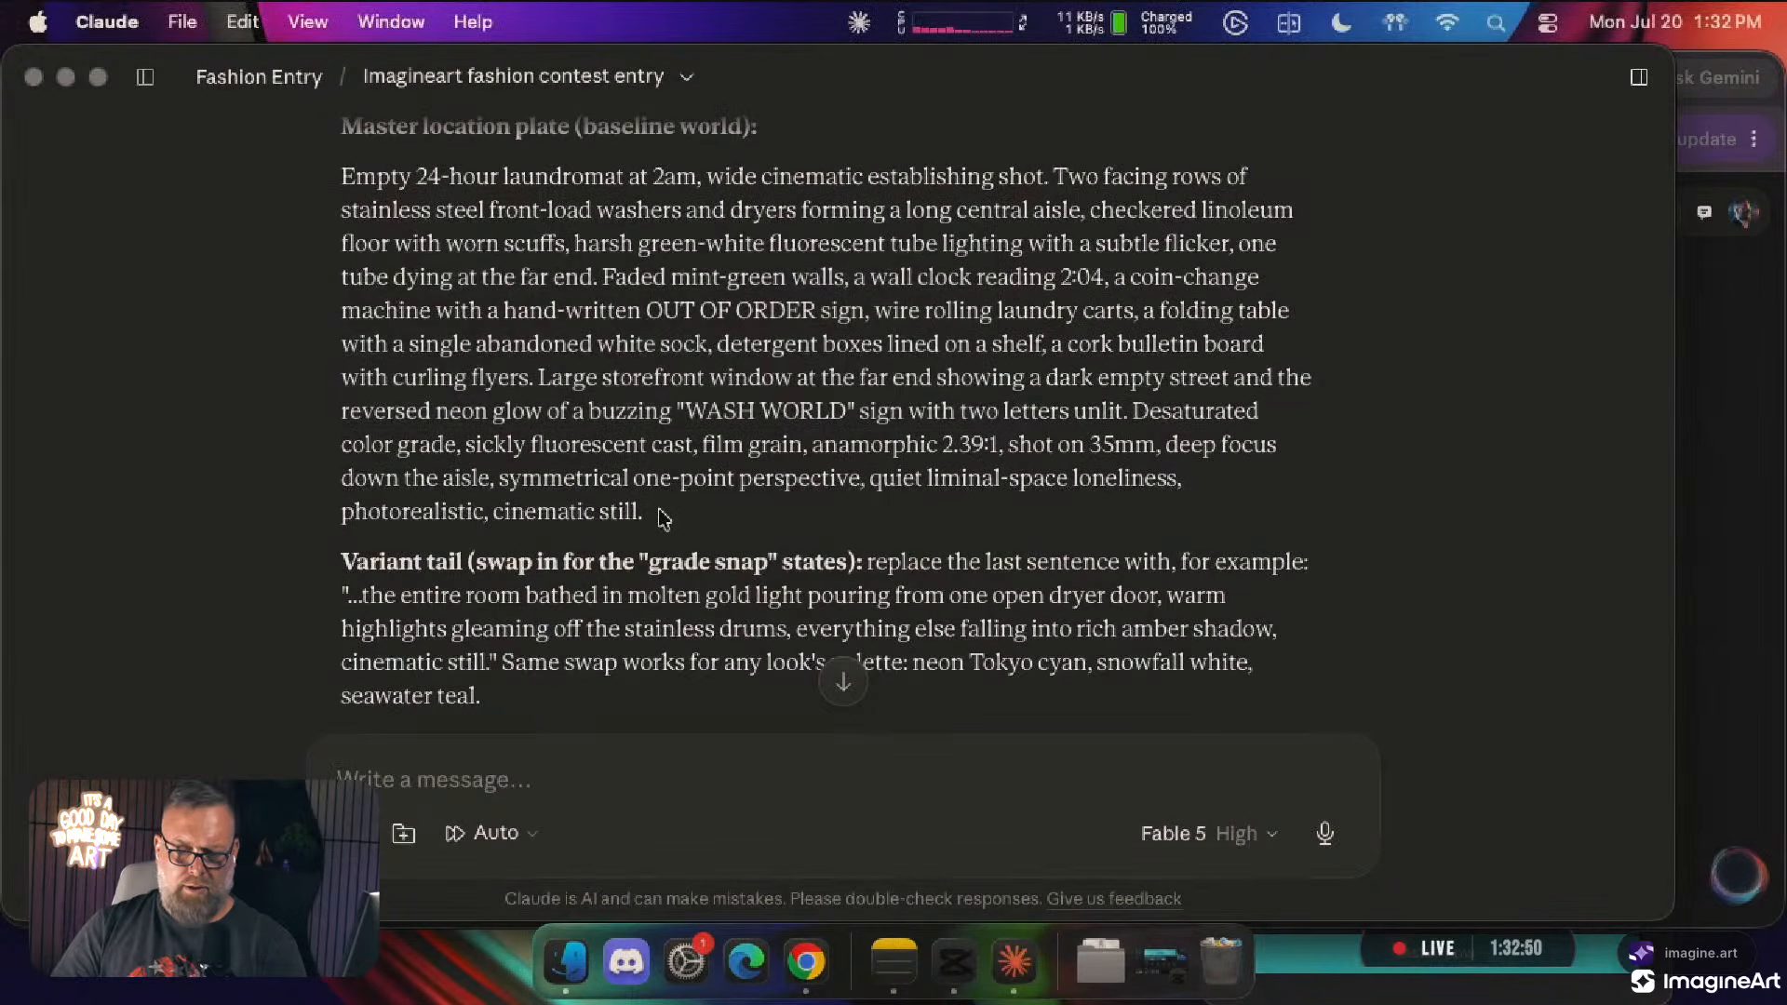
pyautogui.moveTo(668, 521); pyautogui.dragTo(280, 152)
pyautogui.press('super+c')
# Switch to Chrome, go to the untitled workflow and add a new image generation node on the canvas' empty area
pyautogui.click(808, 970)
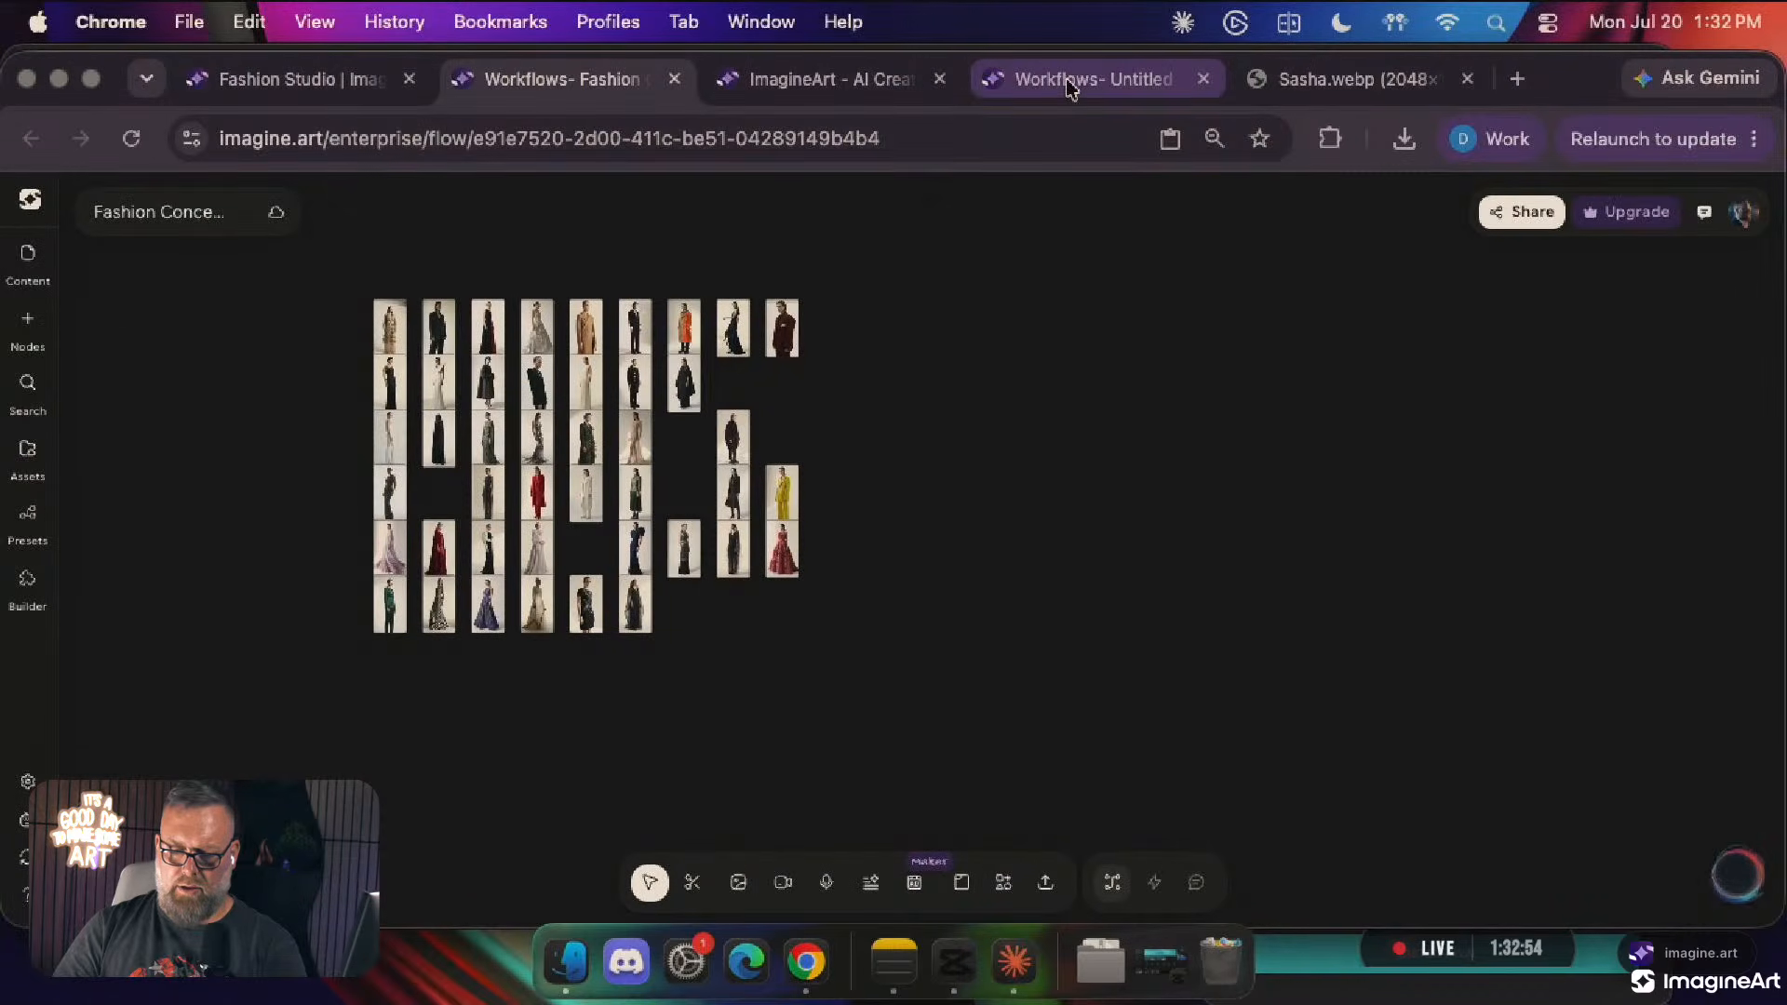
pyautogui.click(1070, 82)
pyautogui.click(620, 328)
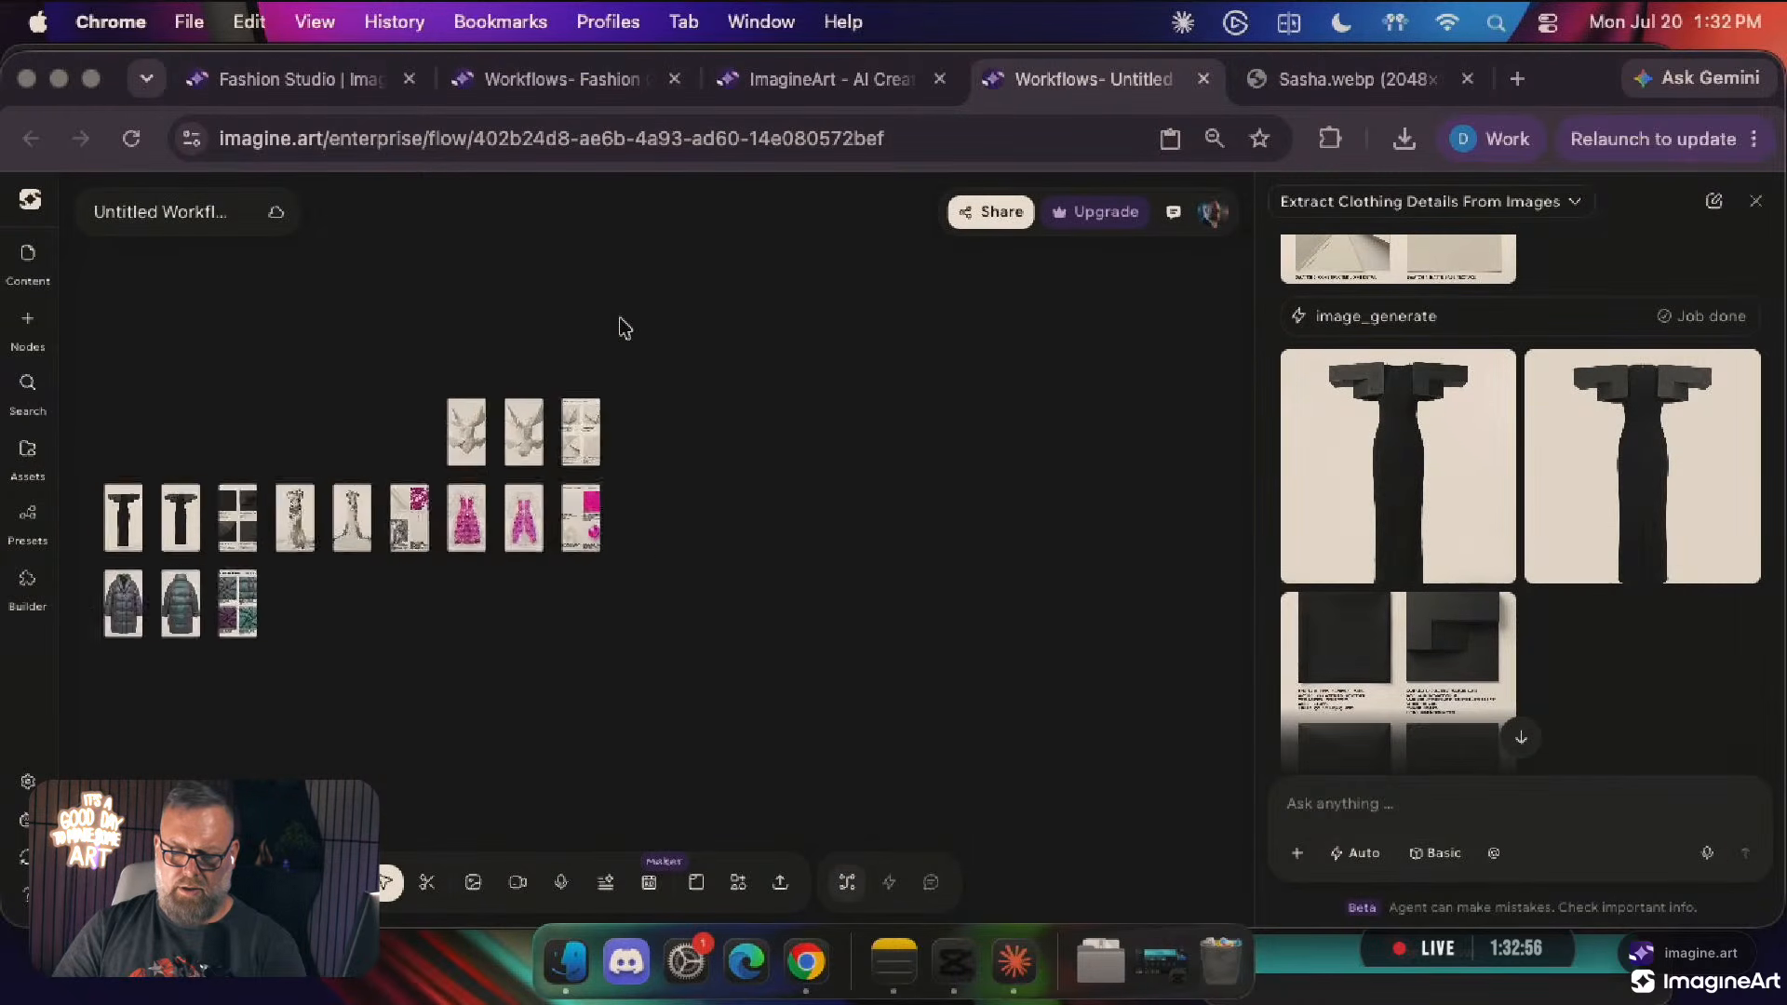
pyautogui.doubleClick(603, 291)
pyautogui.write('imag')
pyautogui.click(706, 347)
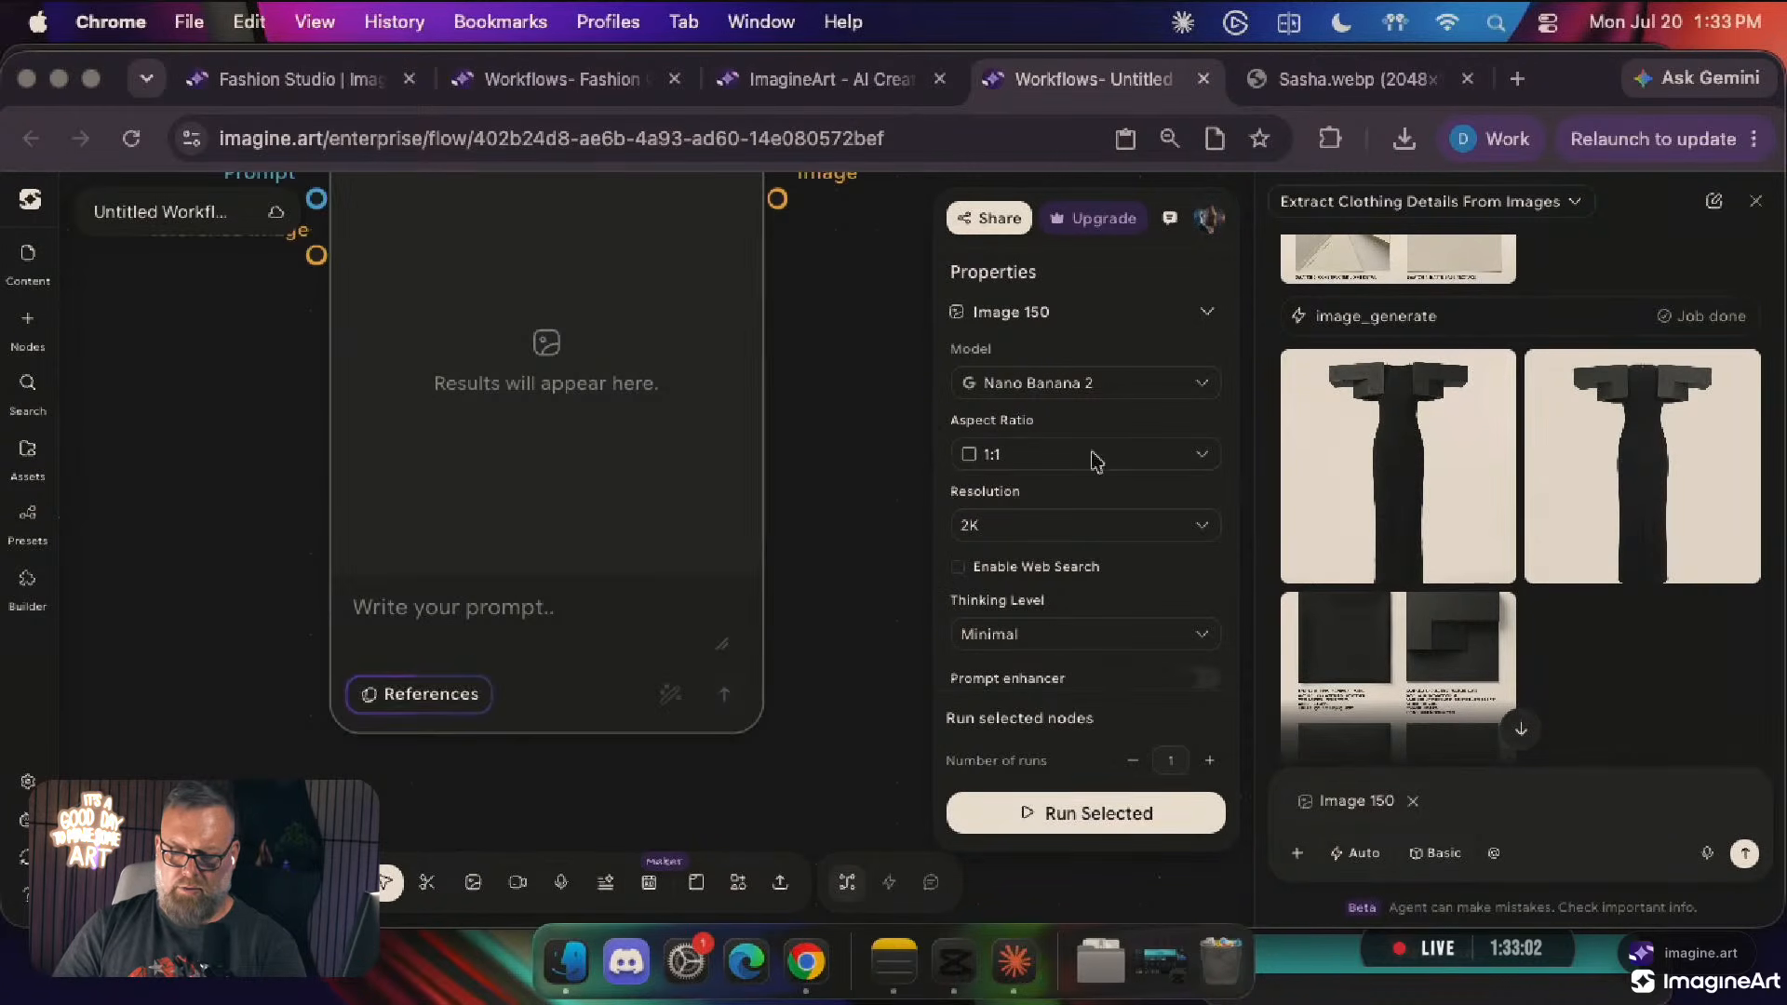
# Set the new image node's aspect ratio to 16:9 and its thinking level to High
pyautogui.click(1015, 454)
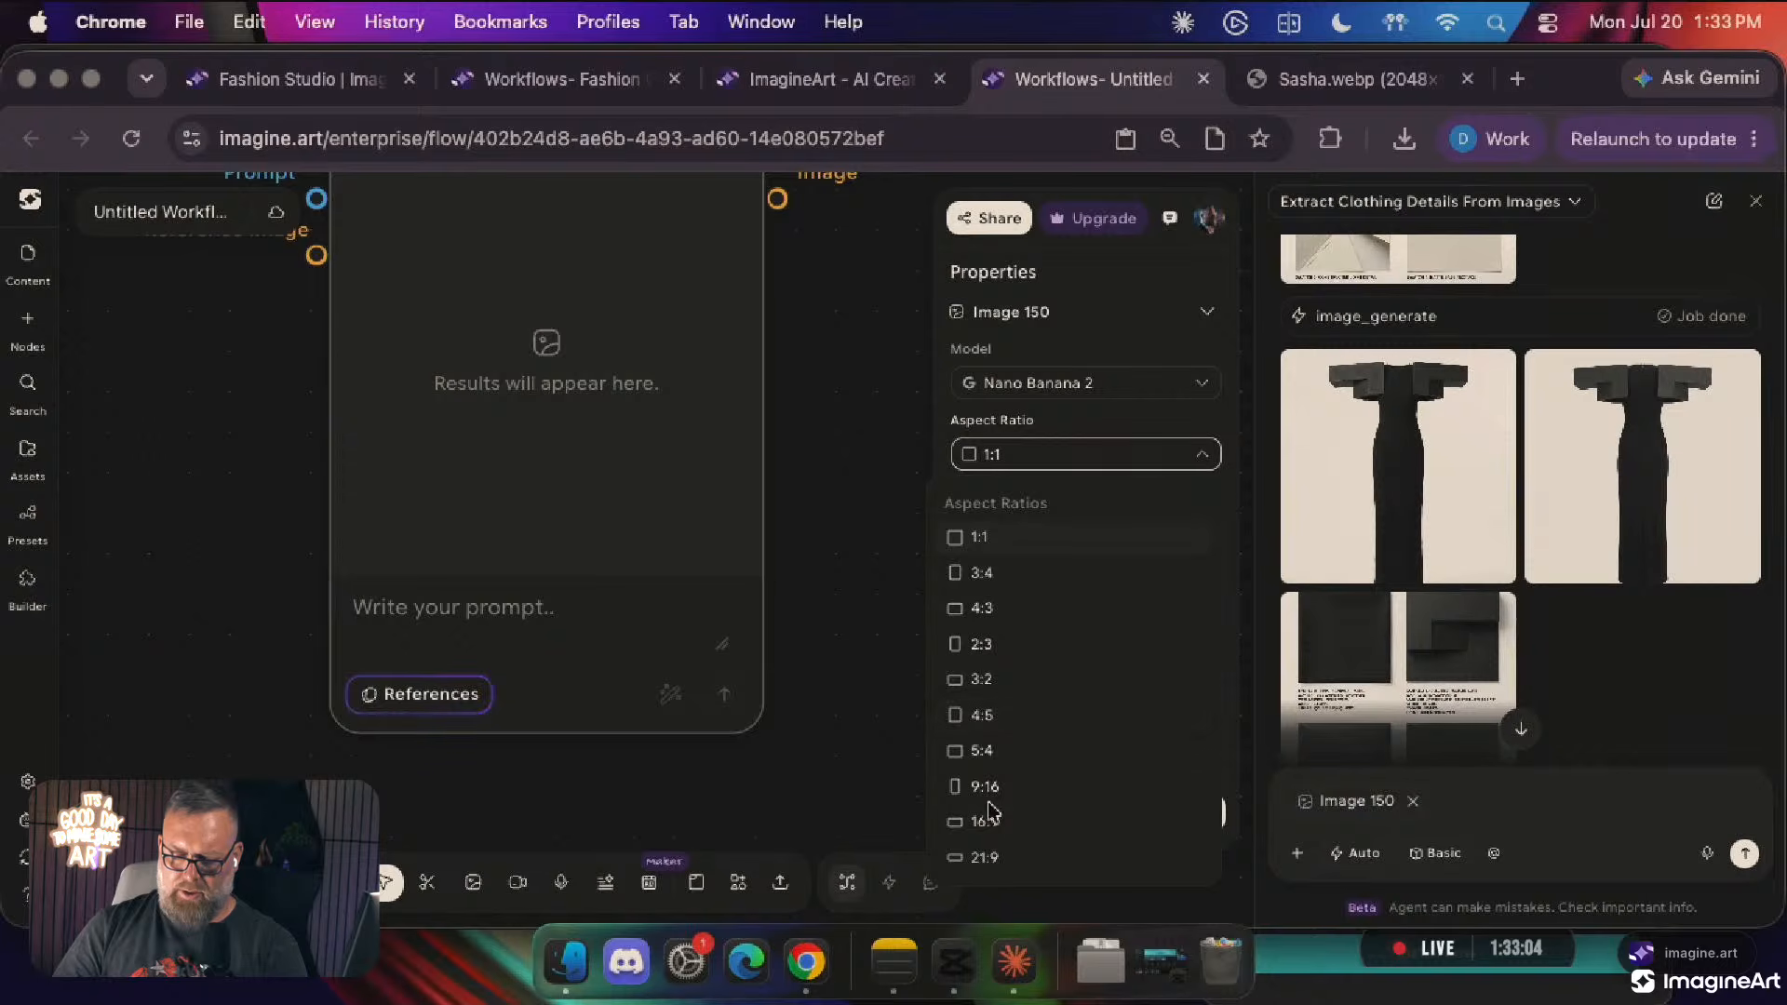
pyautogui.click(990, 856)
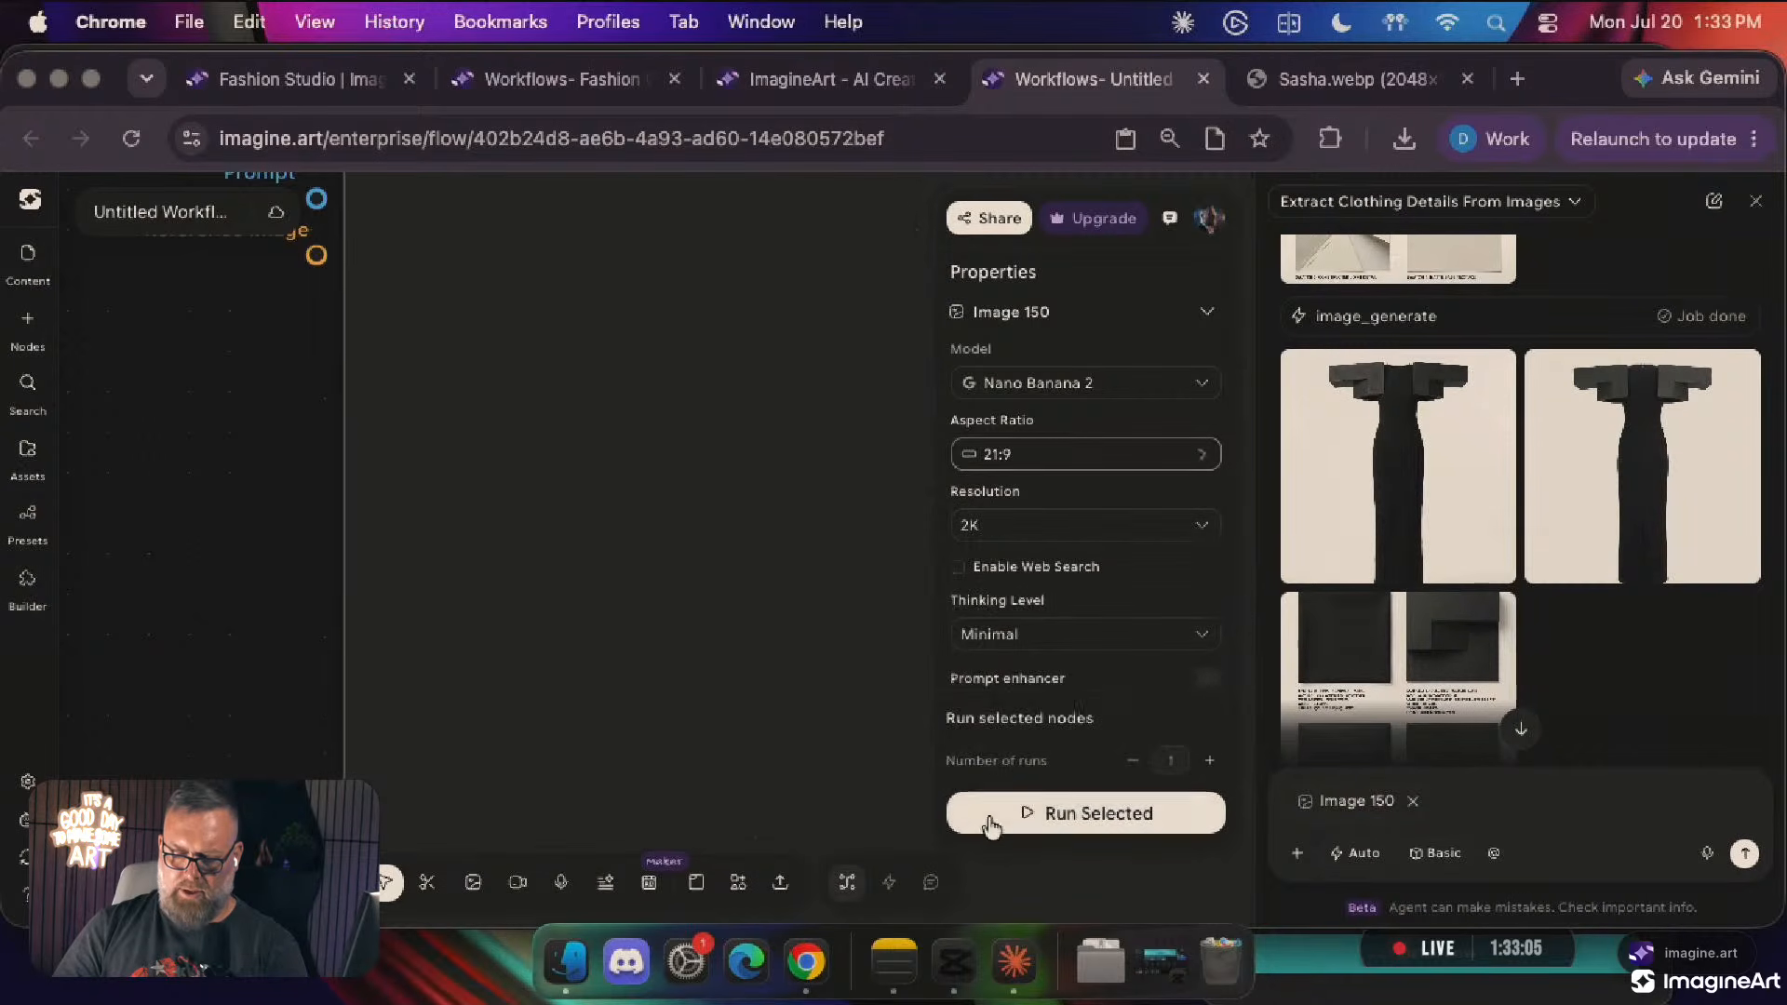
pyautogui.click(994, 455)
pyautogui.click(1051, 821)
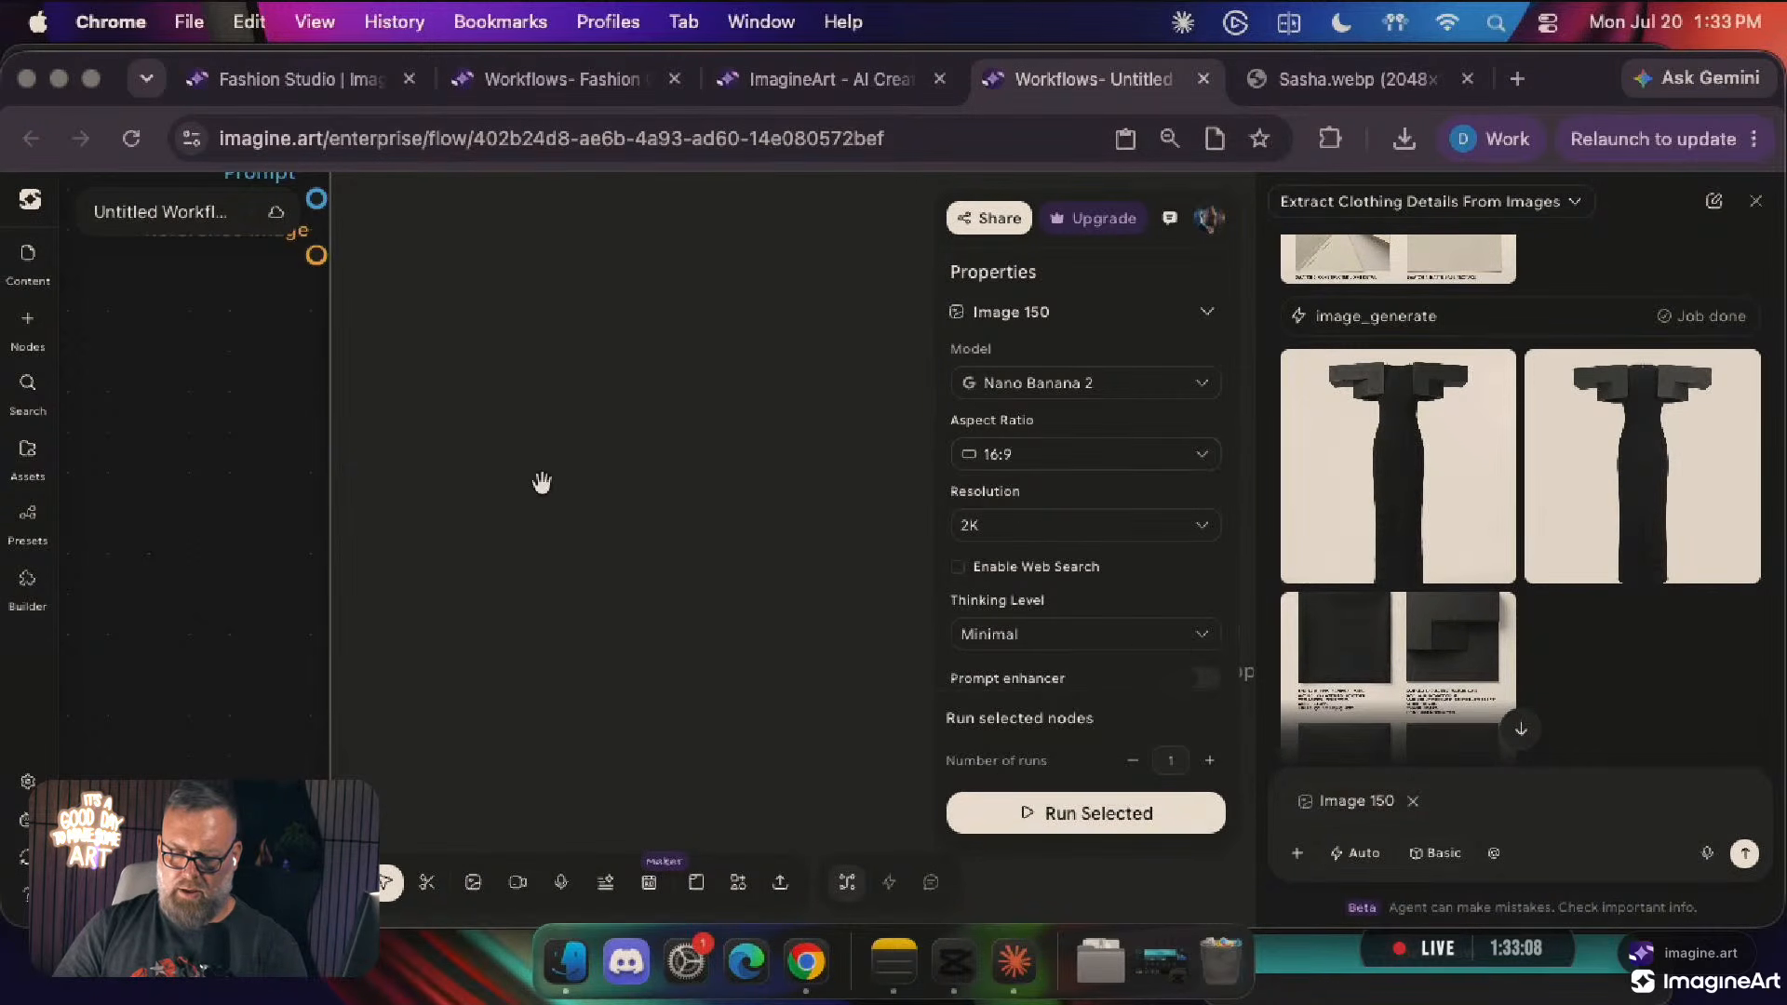
pyautogui.click(1019, 636)
pyautogui.click(989, 755)
# Paste the copied laundromat prompt into the new image node and run the node
pyautogui.scroll(-5, 640, 558)
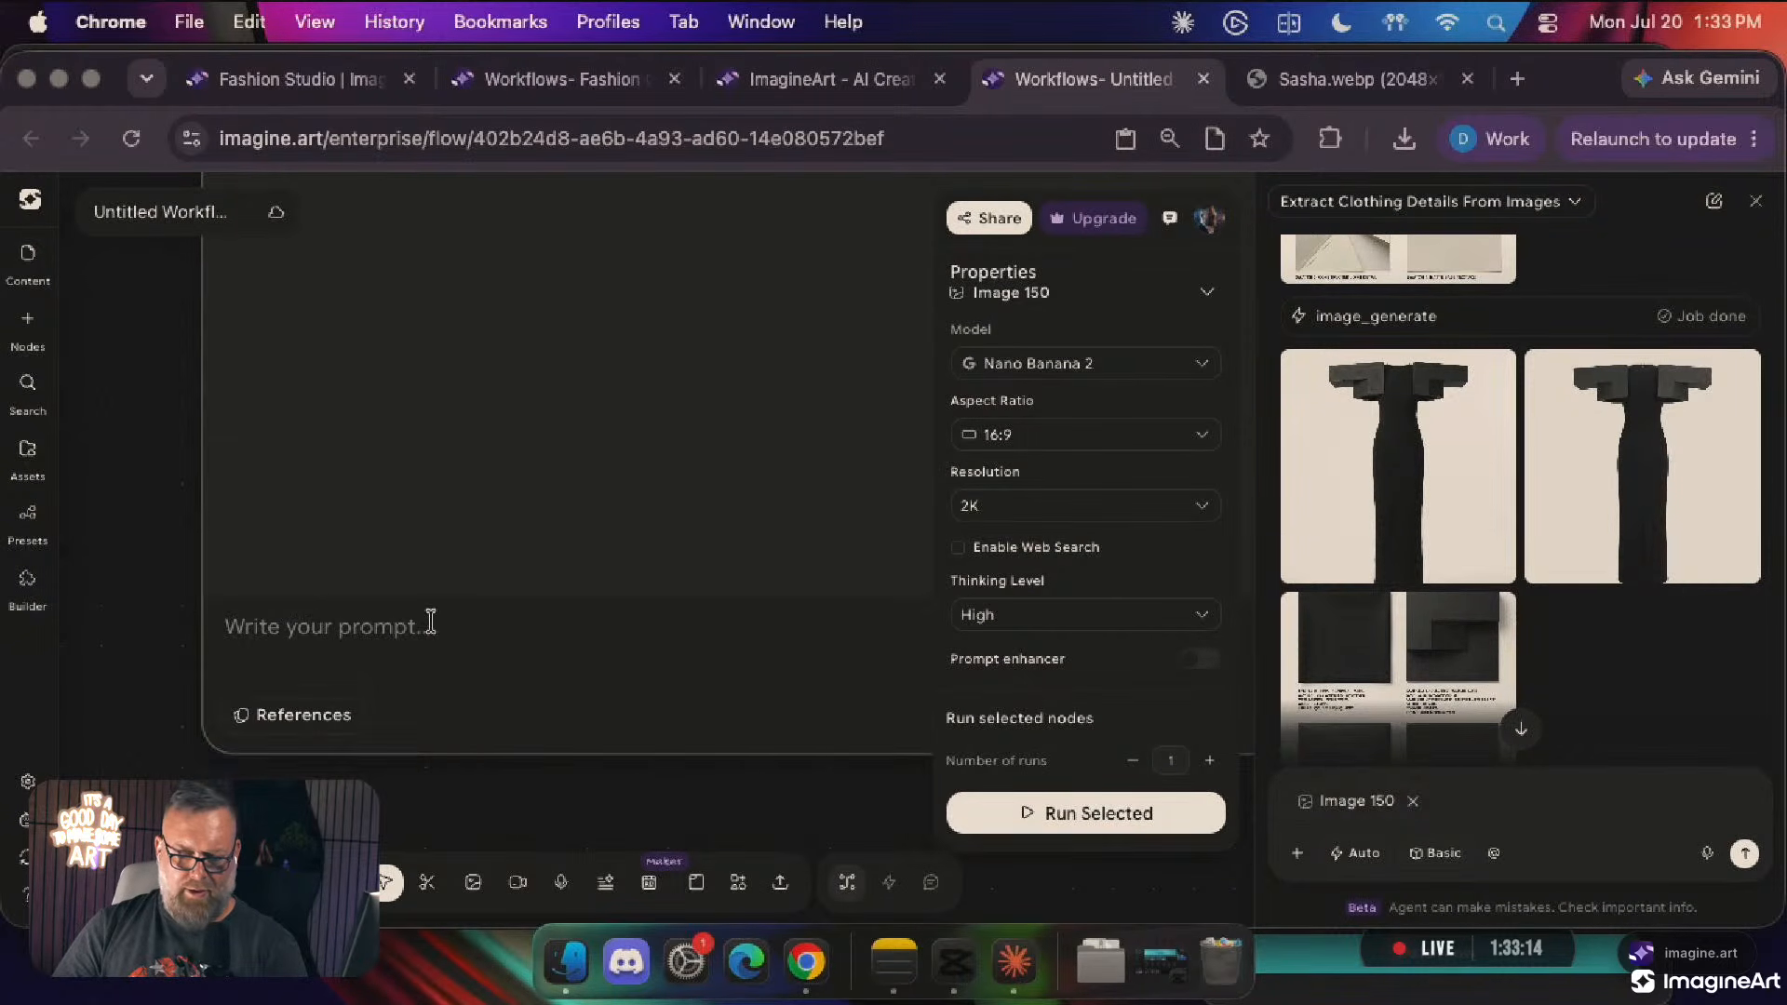
pyautogui.press('super+v')
pyautogui.moveTo(168, 329); pyautogui.dragTo(189, 546)
pyautogui.press('super+a')
pyautogui.scroll(-6, 180, 538)
pyautogui.scroll(2, 420, 567)
pyautogui.moveTo(420, 567); pyautogui.dragTo(564, 663)
pyautogui.click(524, 396)
pyautogui.moveTo(671, 677); pyautogui.dragTo(613, 484)
pyautogui.scroll(5, 711, 499)
pyautogui.scroll(-5, 713, 500)
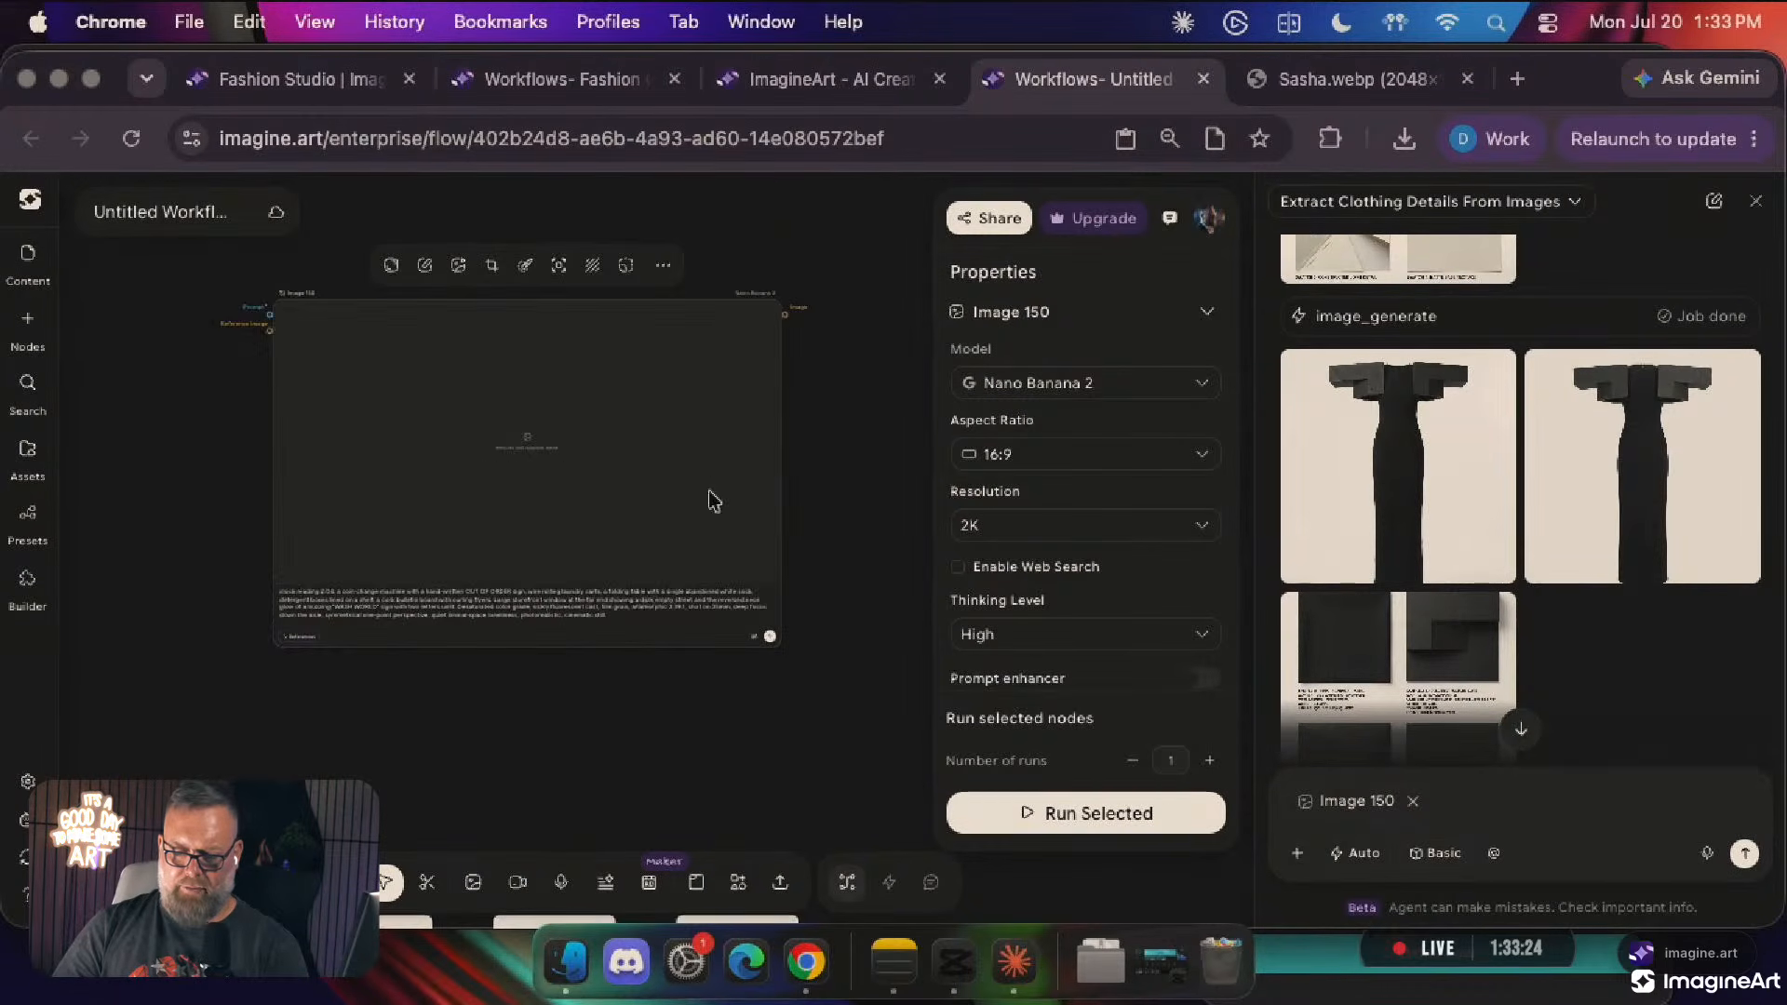
pyautogui.click(1102, 824)
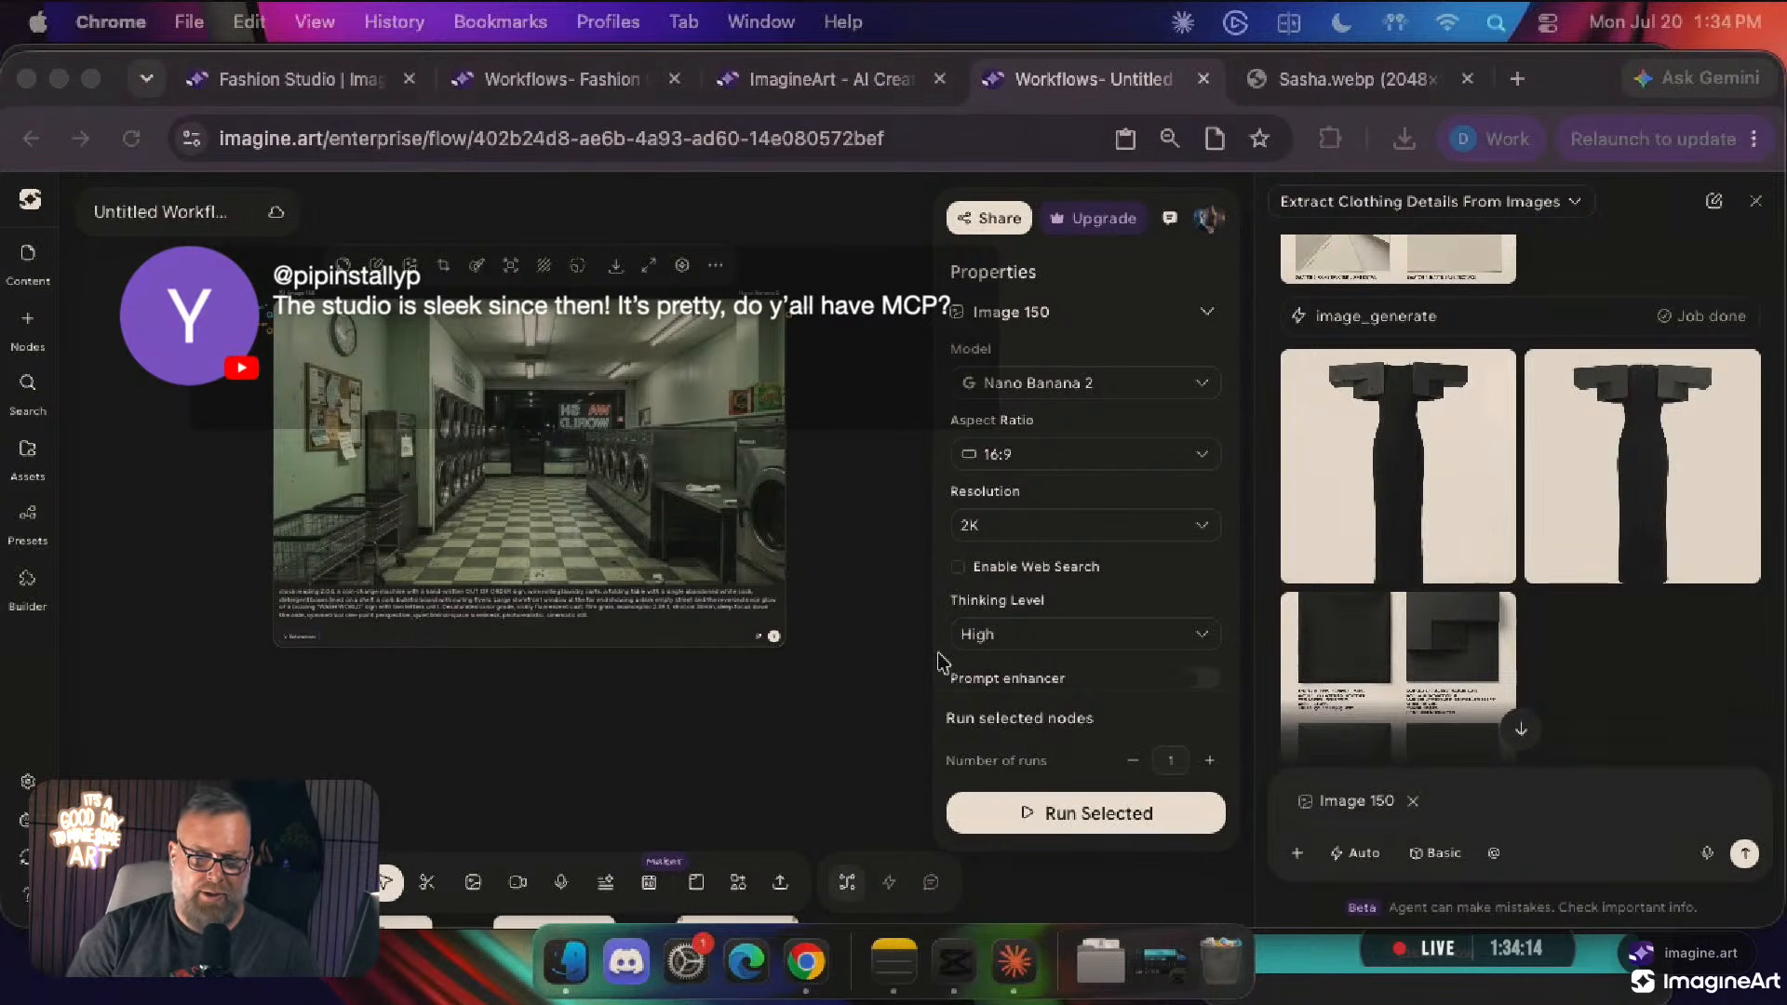
# Switch to Claude and search the message box's slash commands and mentions for an Imagine entry, then clear the text
pyautogui.click(1016, 968)
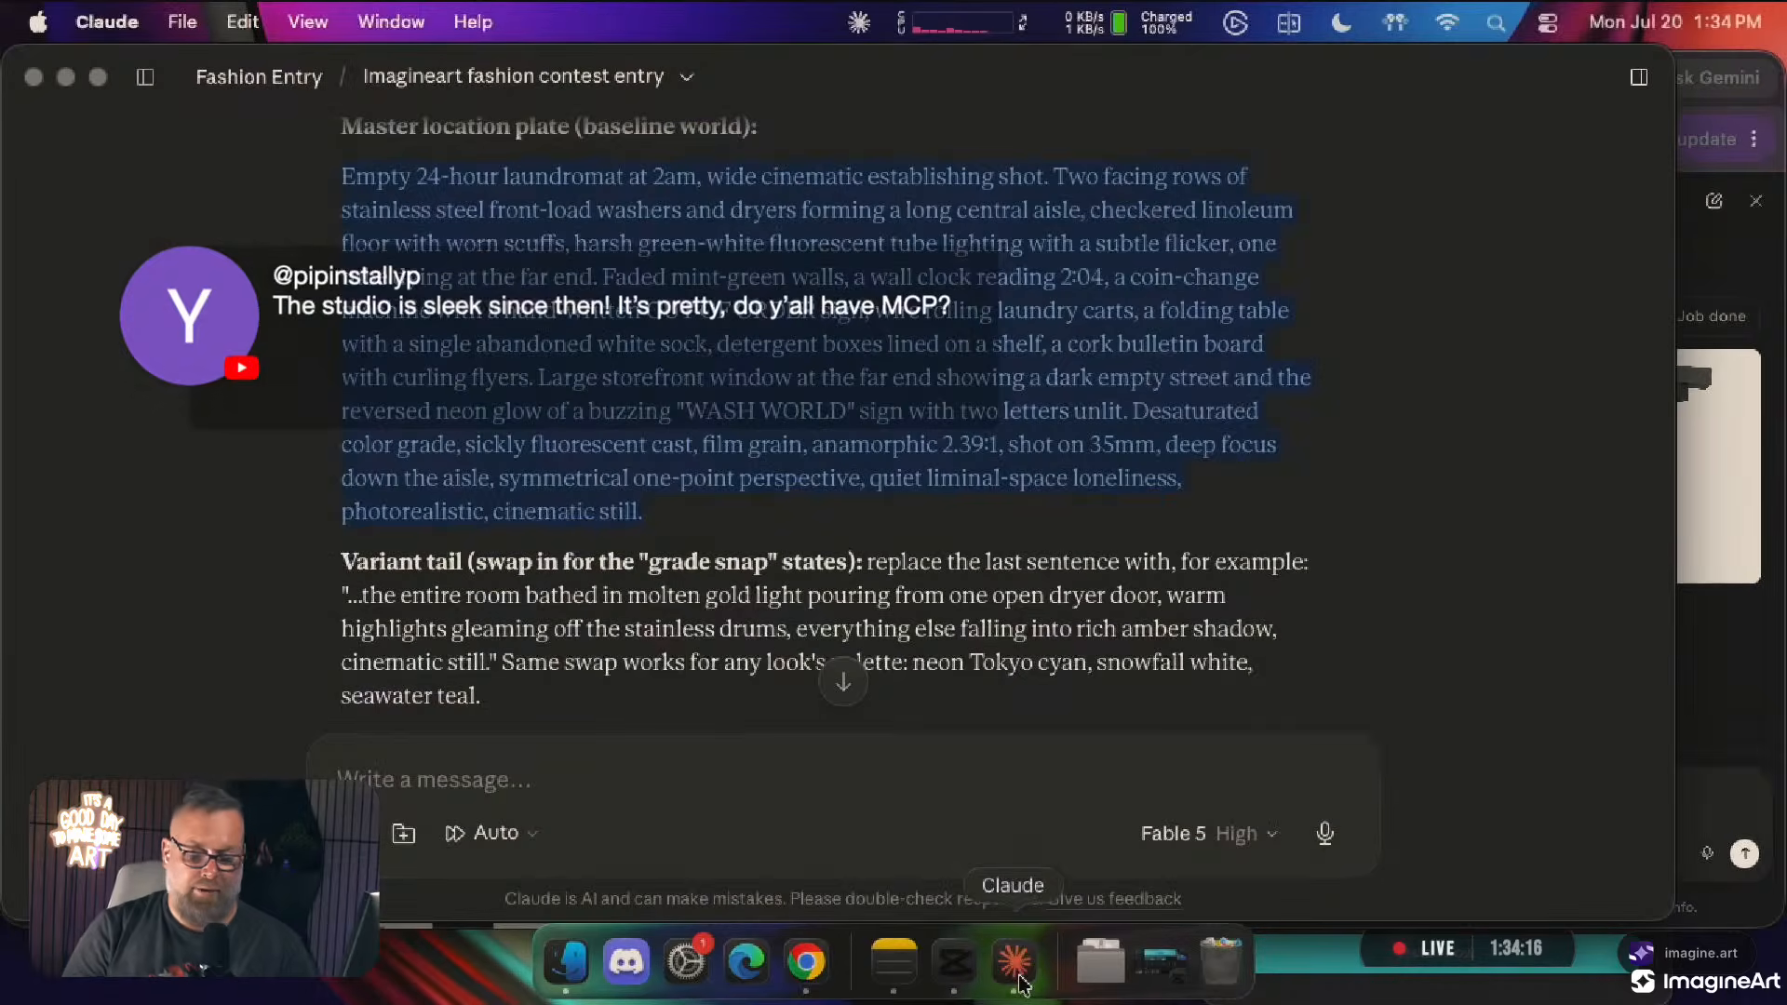
pyautogui.click(499, 770)
pyautogui.write('/imag')
pyautogui.press('super+a')
pyautogui.write('/')
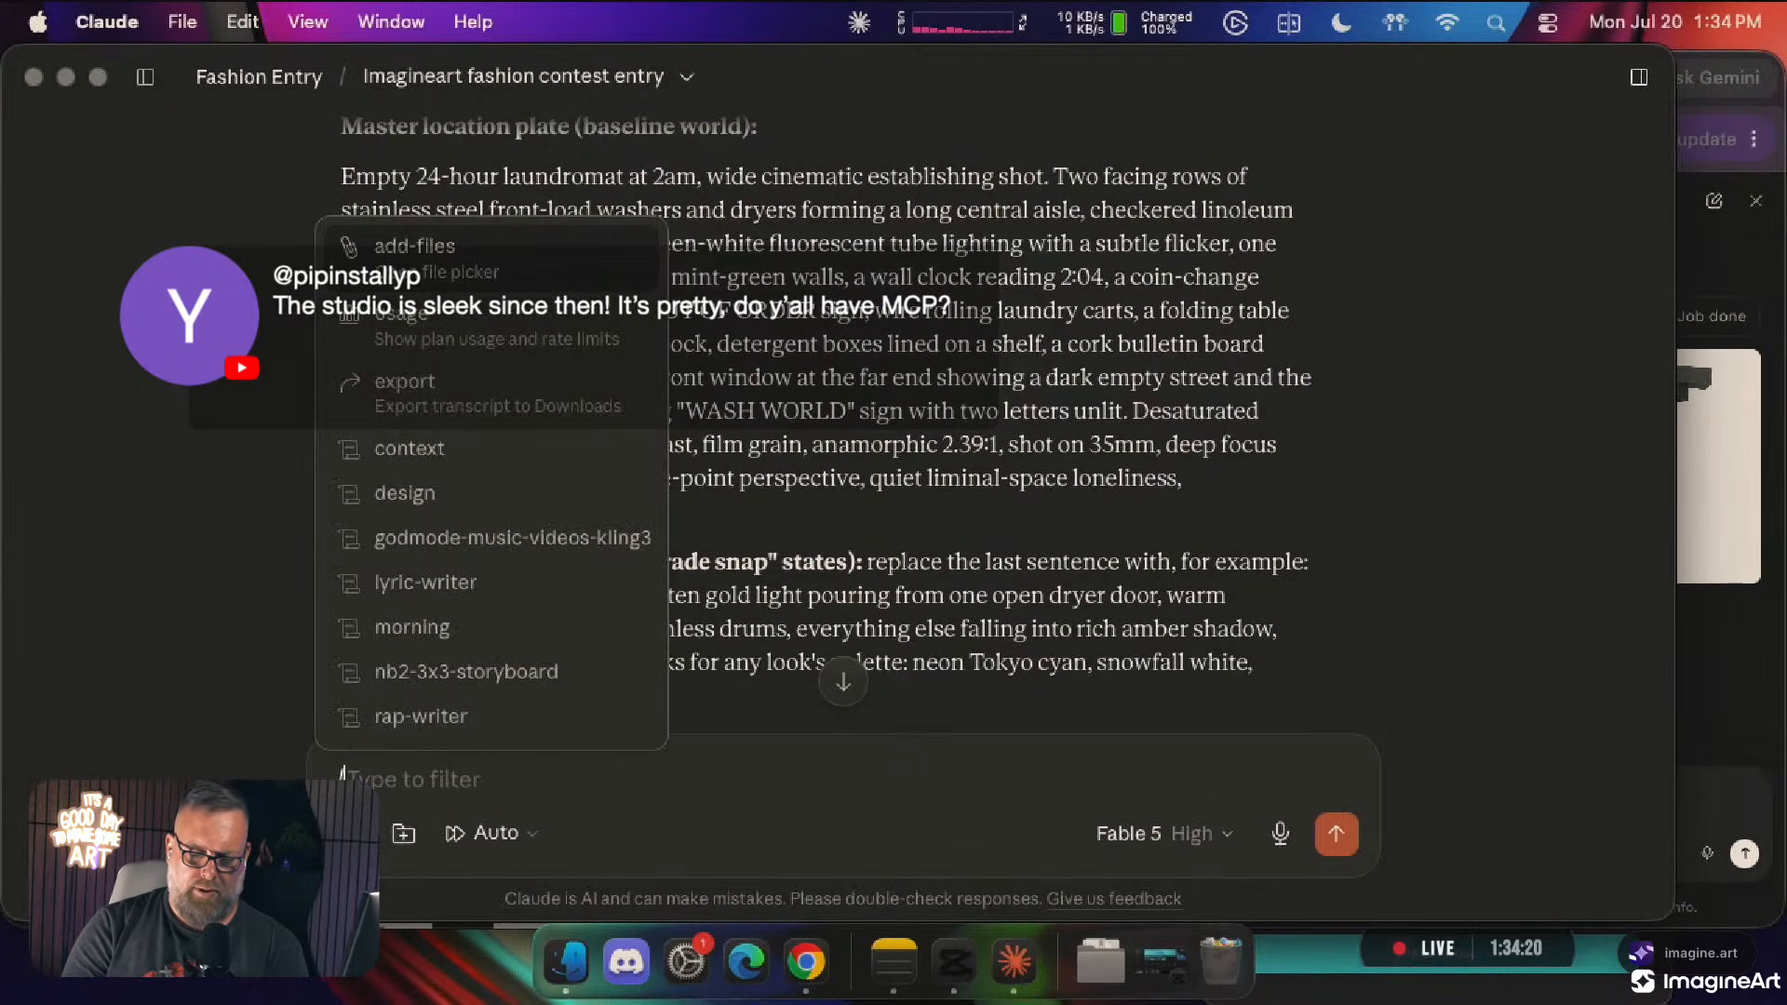
pyautogui.press('BackSpace')
pyautogui.write('@')
pyautogui.write('im')
pyautogui.press('BackSpace')
pyautogui.press('BackSpace')
pyautogui.press('BackSpace')
pyautogui.write('/im')
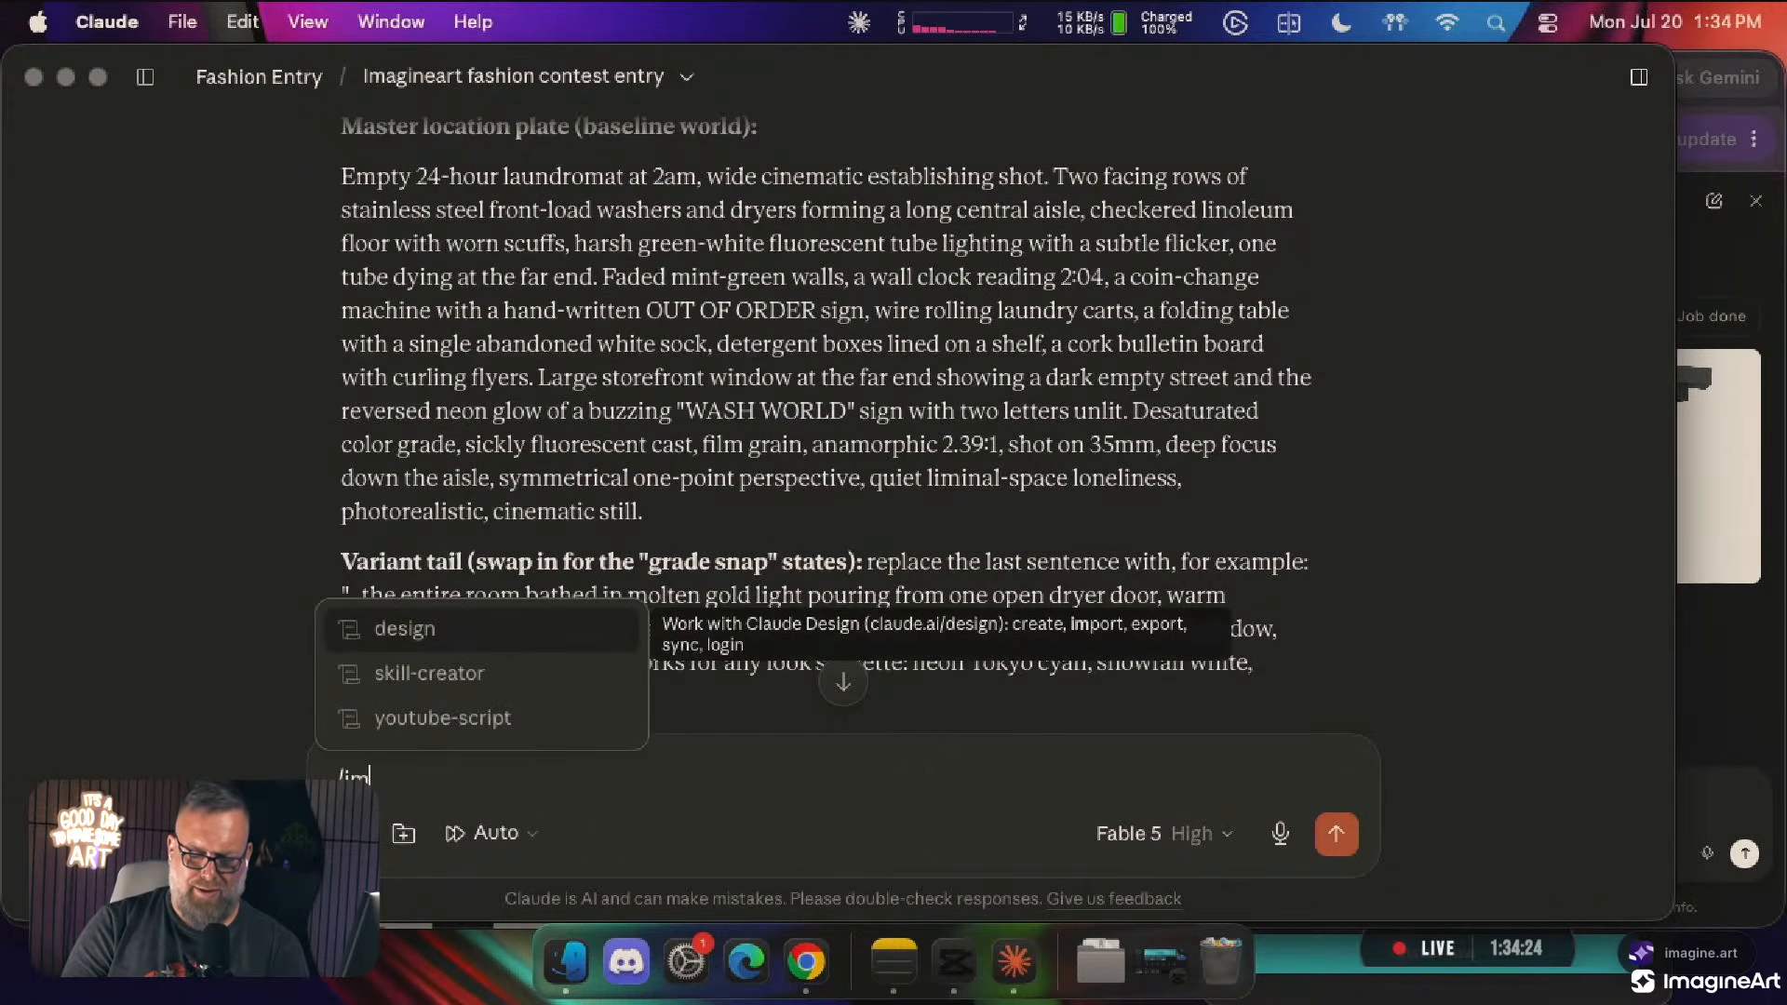
pyautogui.press('BackSpace')
pyautogui.press('BackSpace')
pyautogui.press('BackSpace')
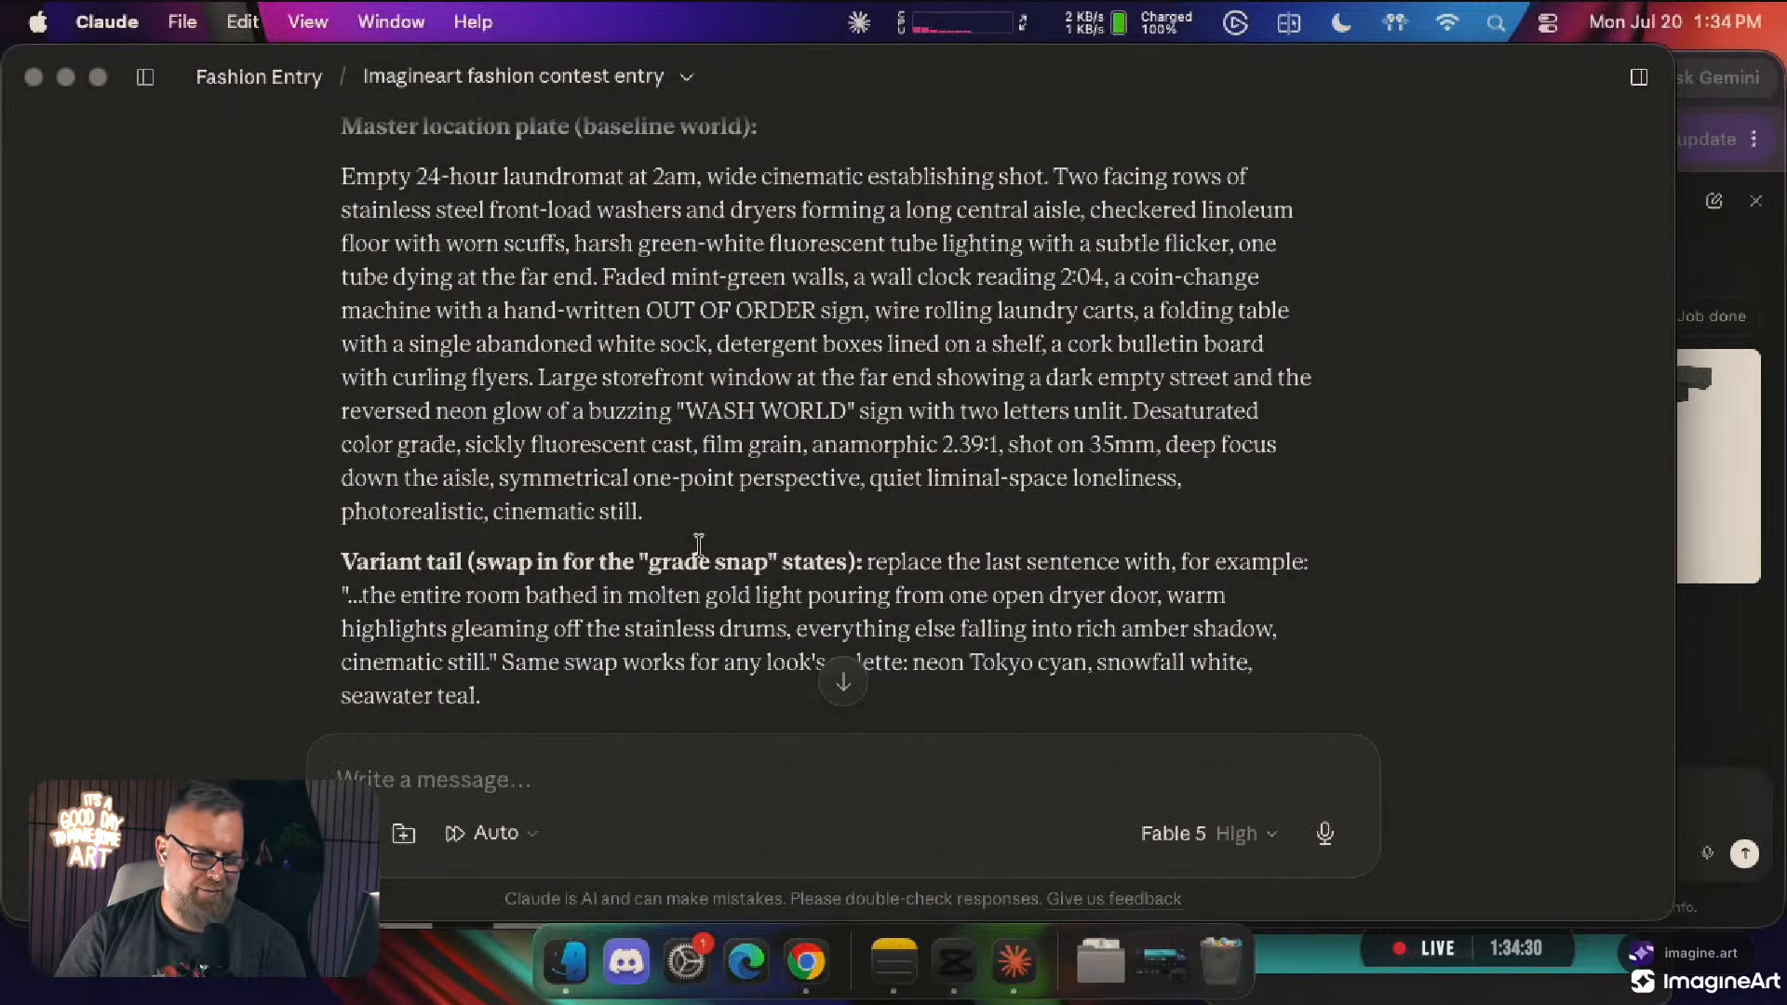
# Ask Claude to "generate it with imagine mcp", using the laundromat prompt
pyautogui.scroll(-2, 698, 545)
pyautogui.scroll(2, 699, 545)
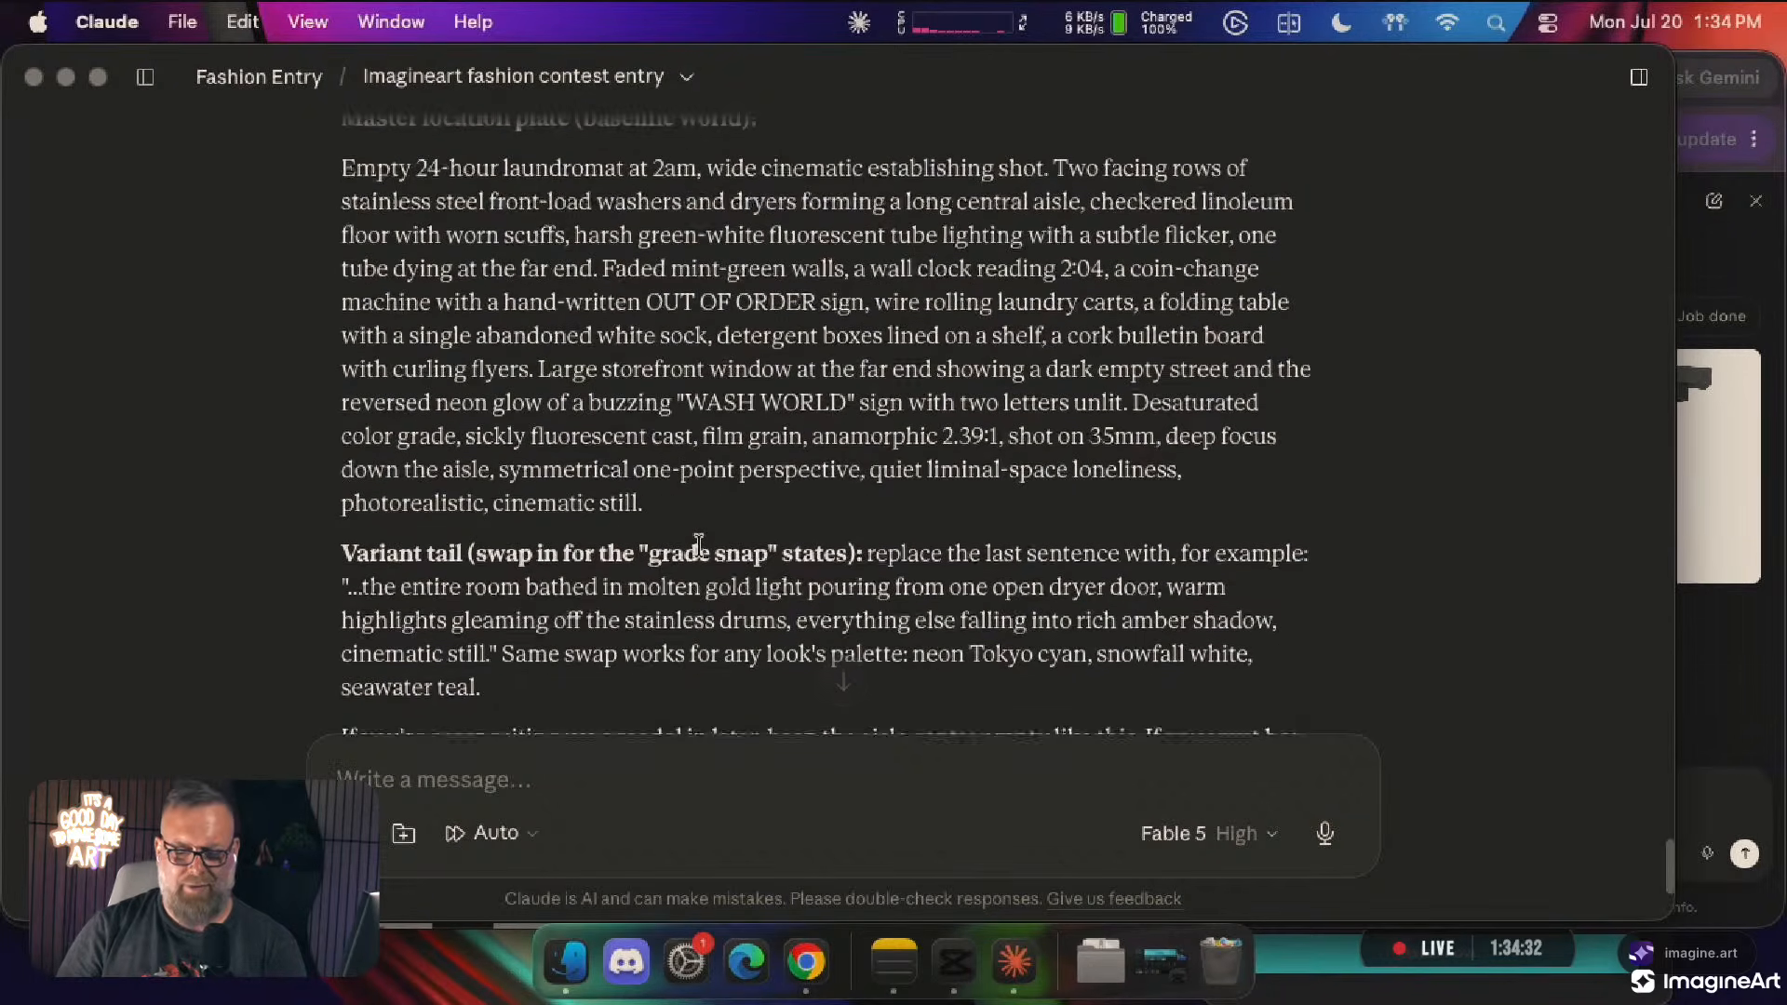
pyautogui.scroll(-4, 699, 545)
pyautogui.write('generat')
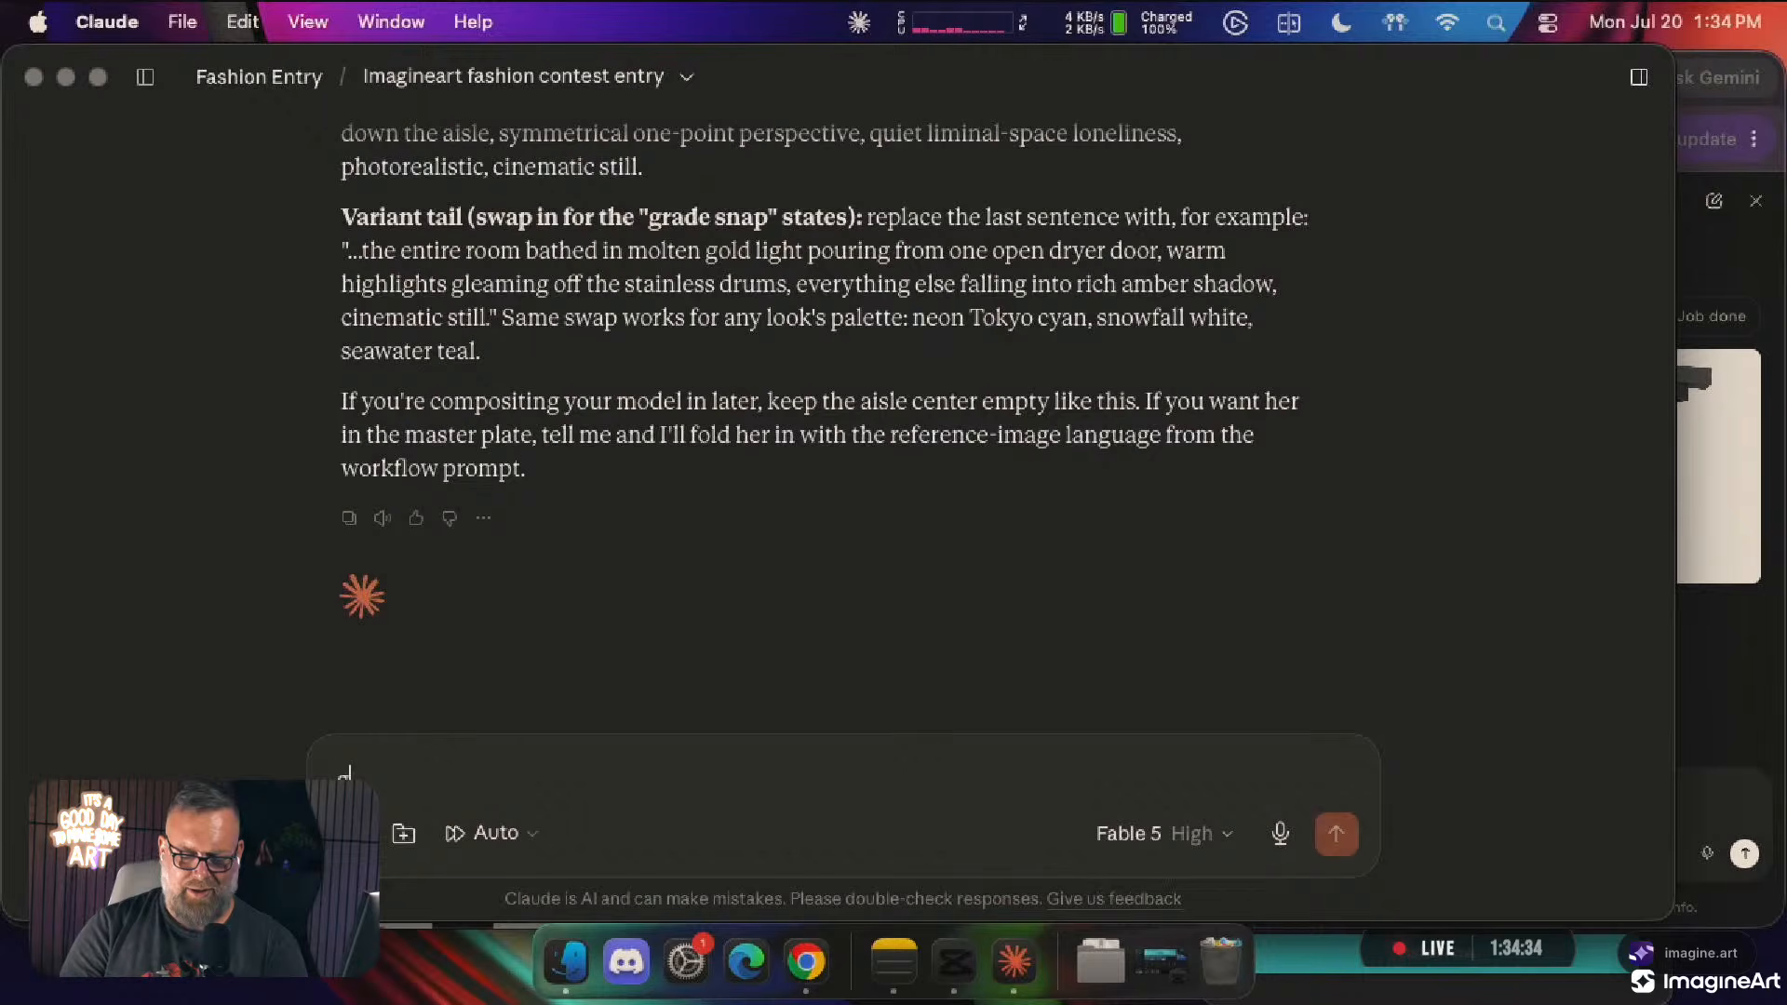
pyautogui.write('e it with imagine mcp')
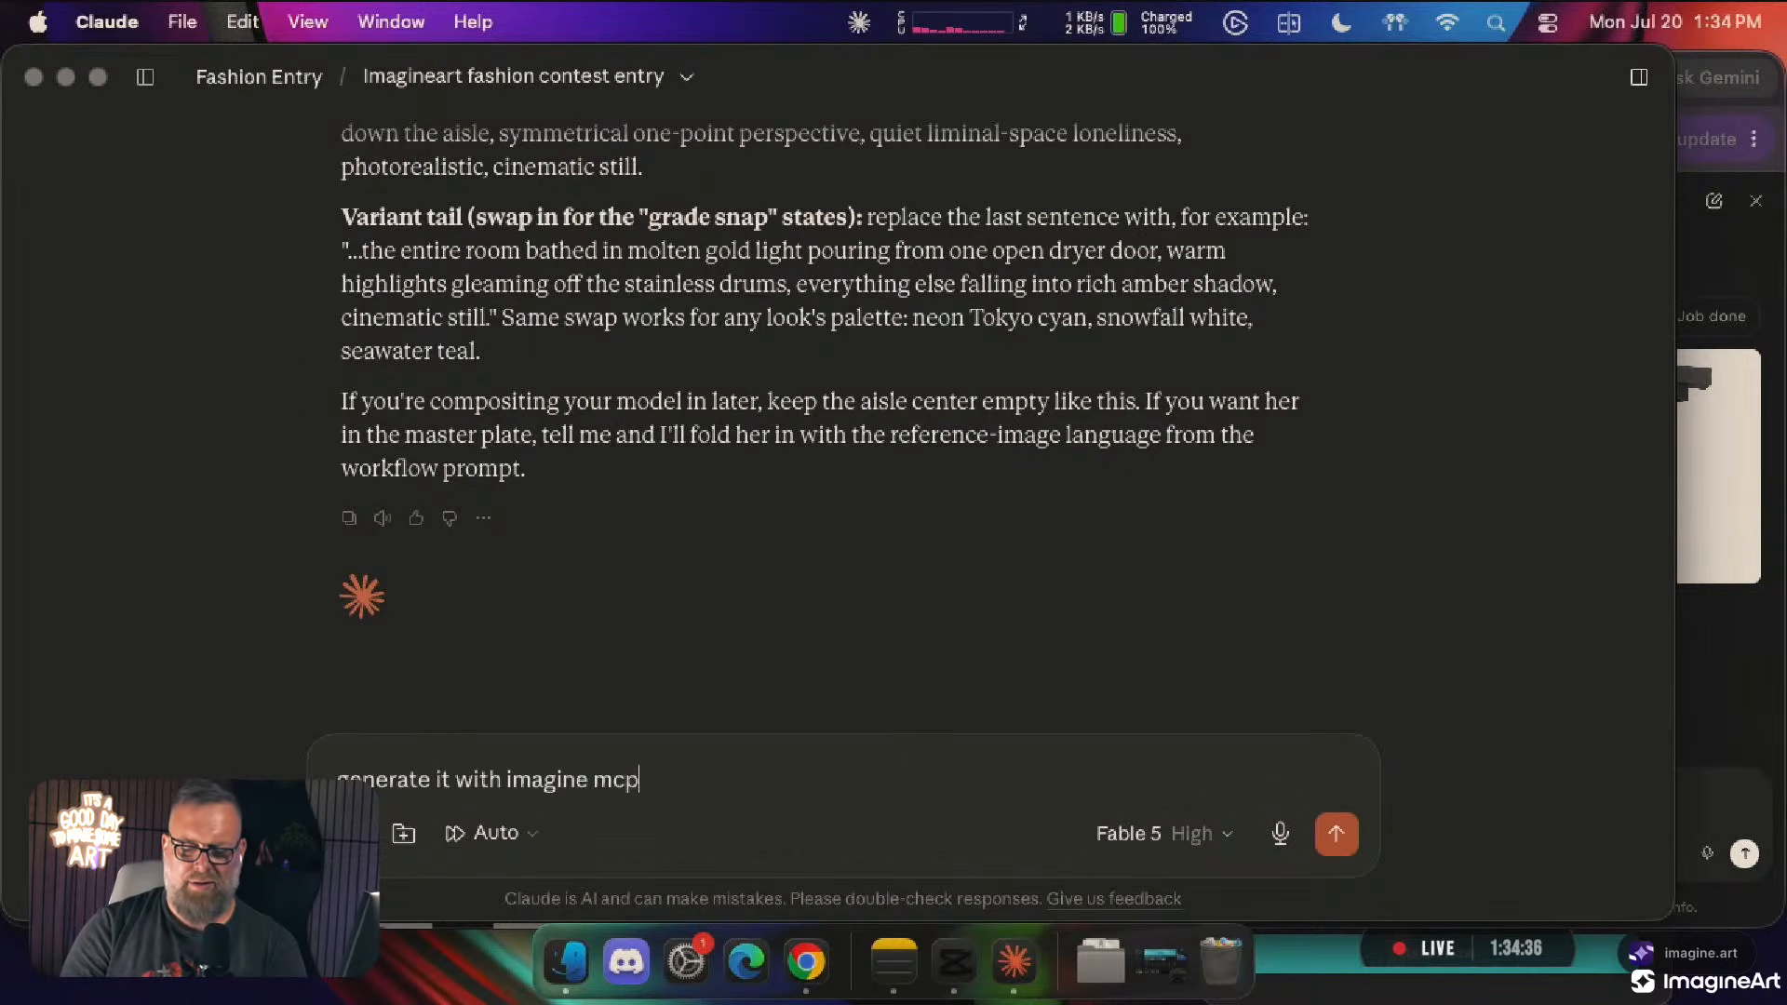
pyautogui.press('Return')
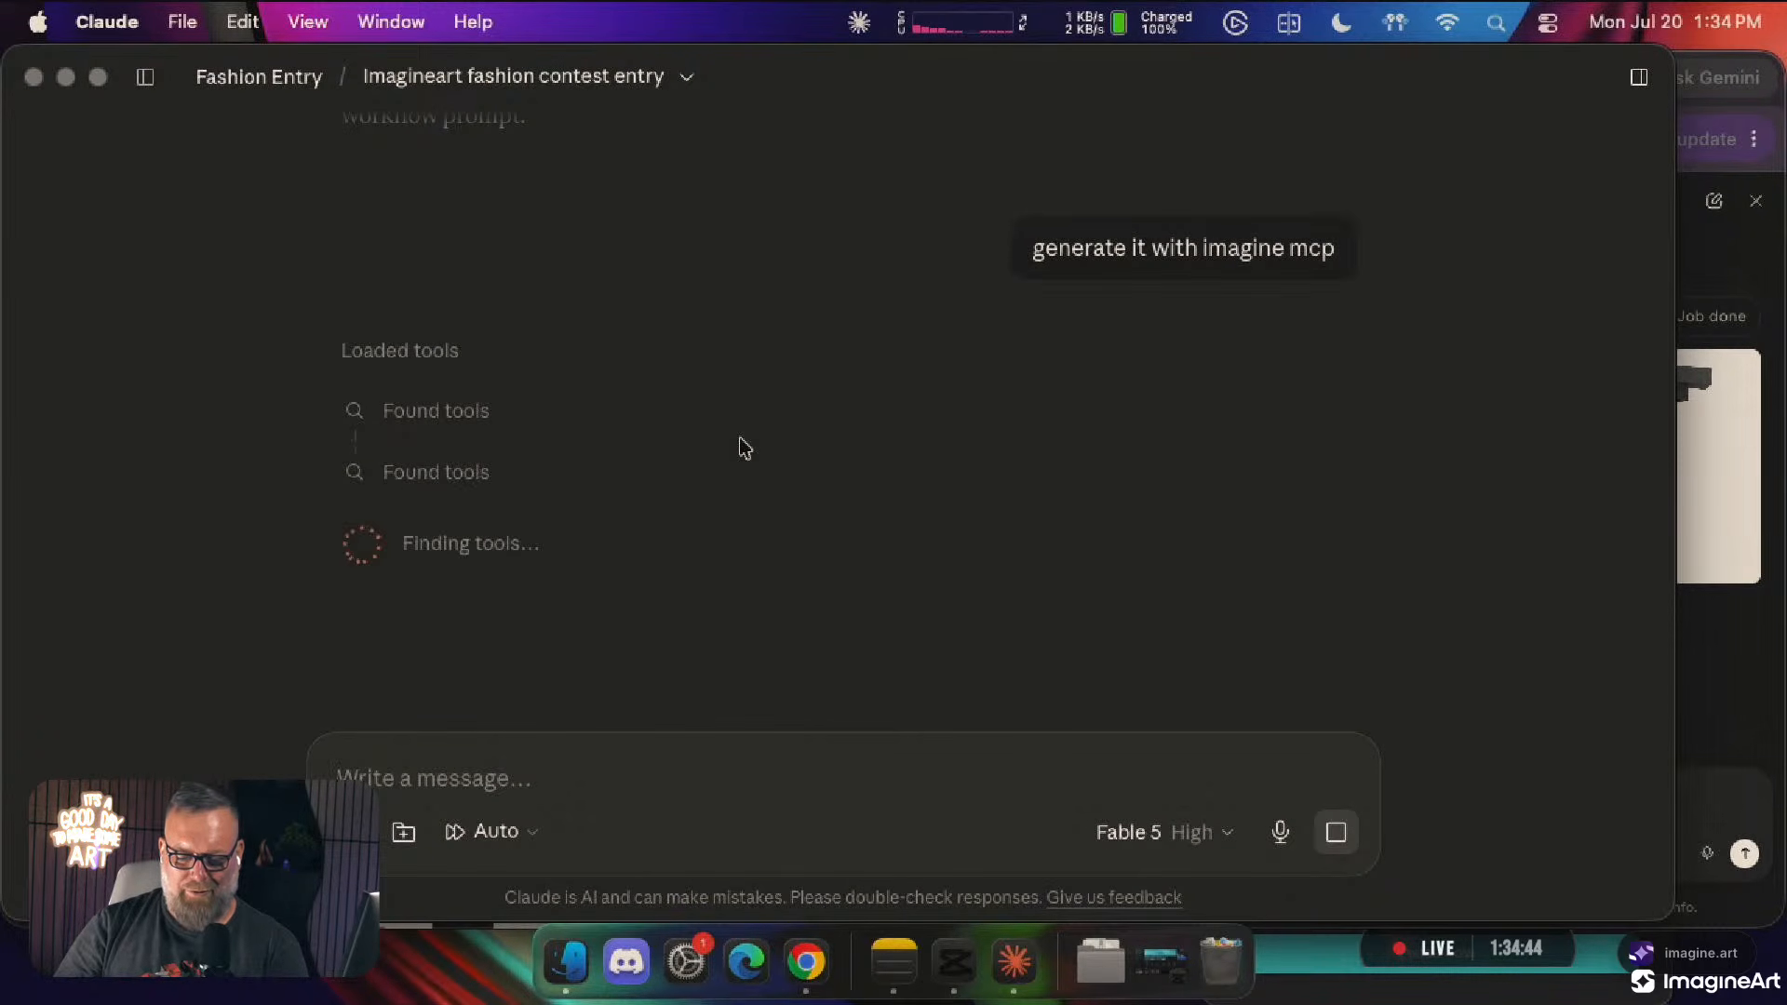
# Inspect the generated laundromat image up close in the workflow, and read Claude's reply to the Imagine MCP request
pyautogui.press('super+Tab')
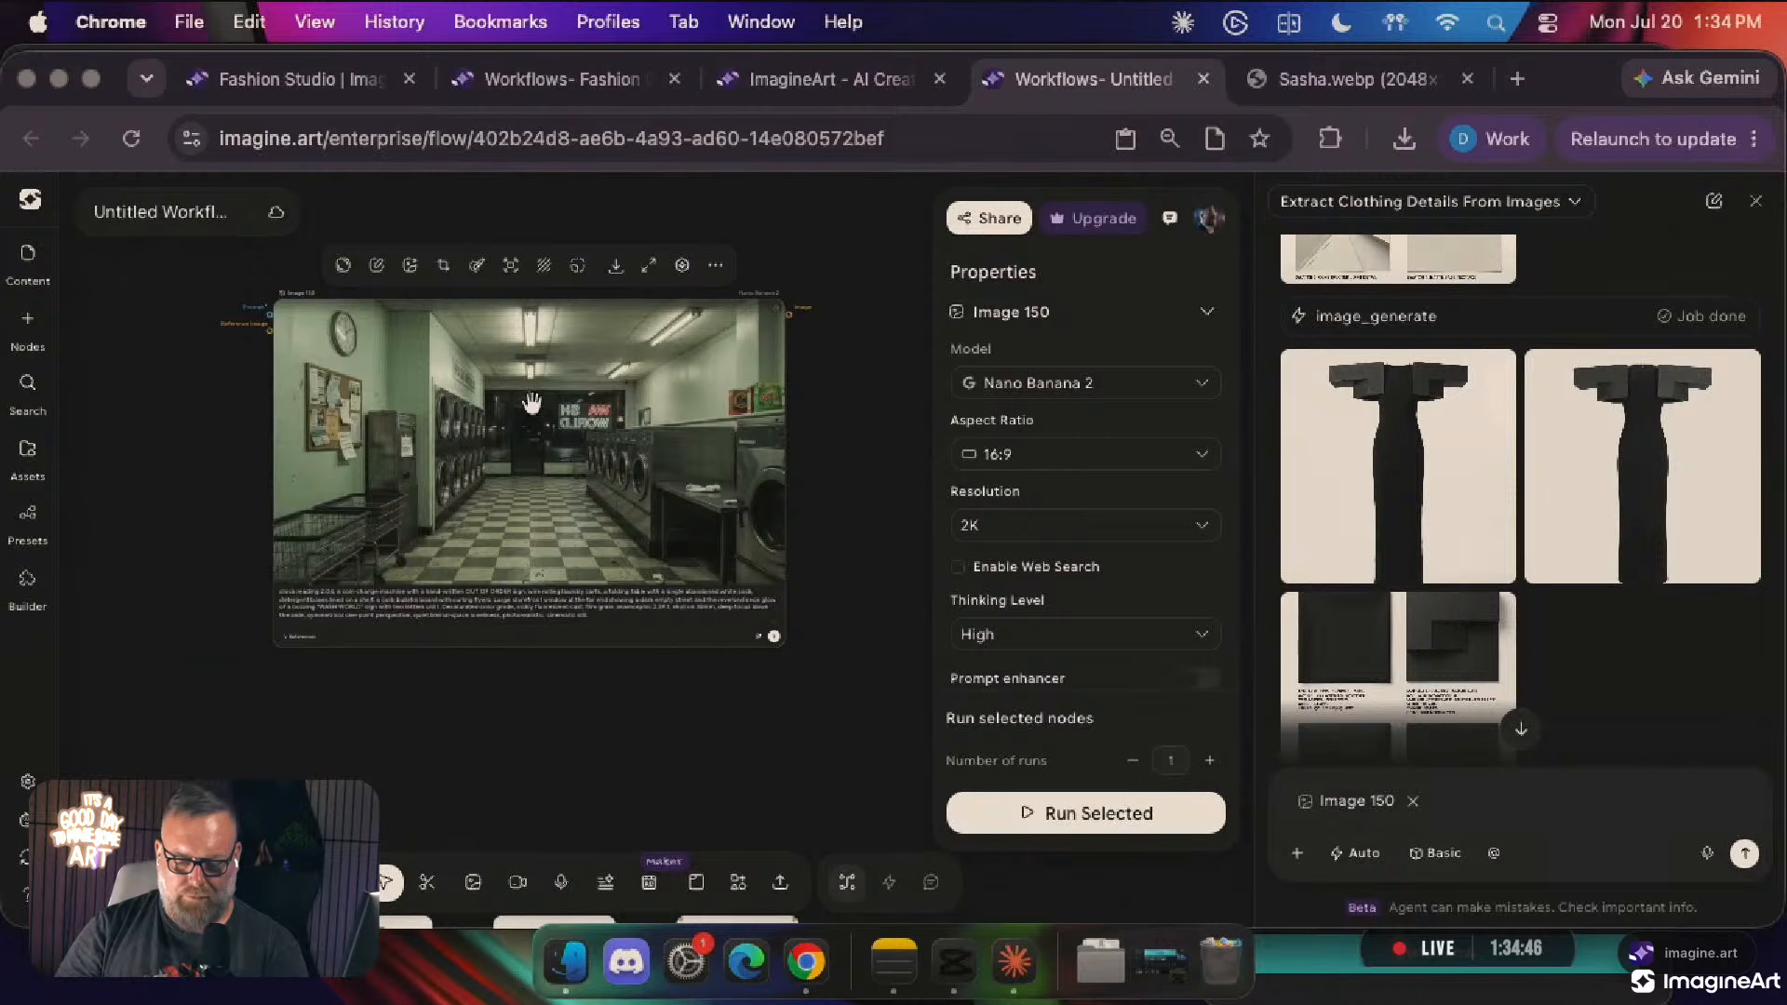
pyautogui.scroll(5, 533, 404)
pyautogui.scroll(-3, 533, 406)
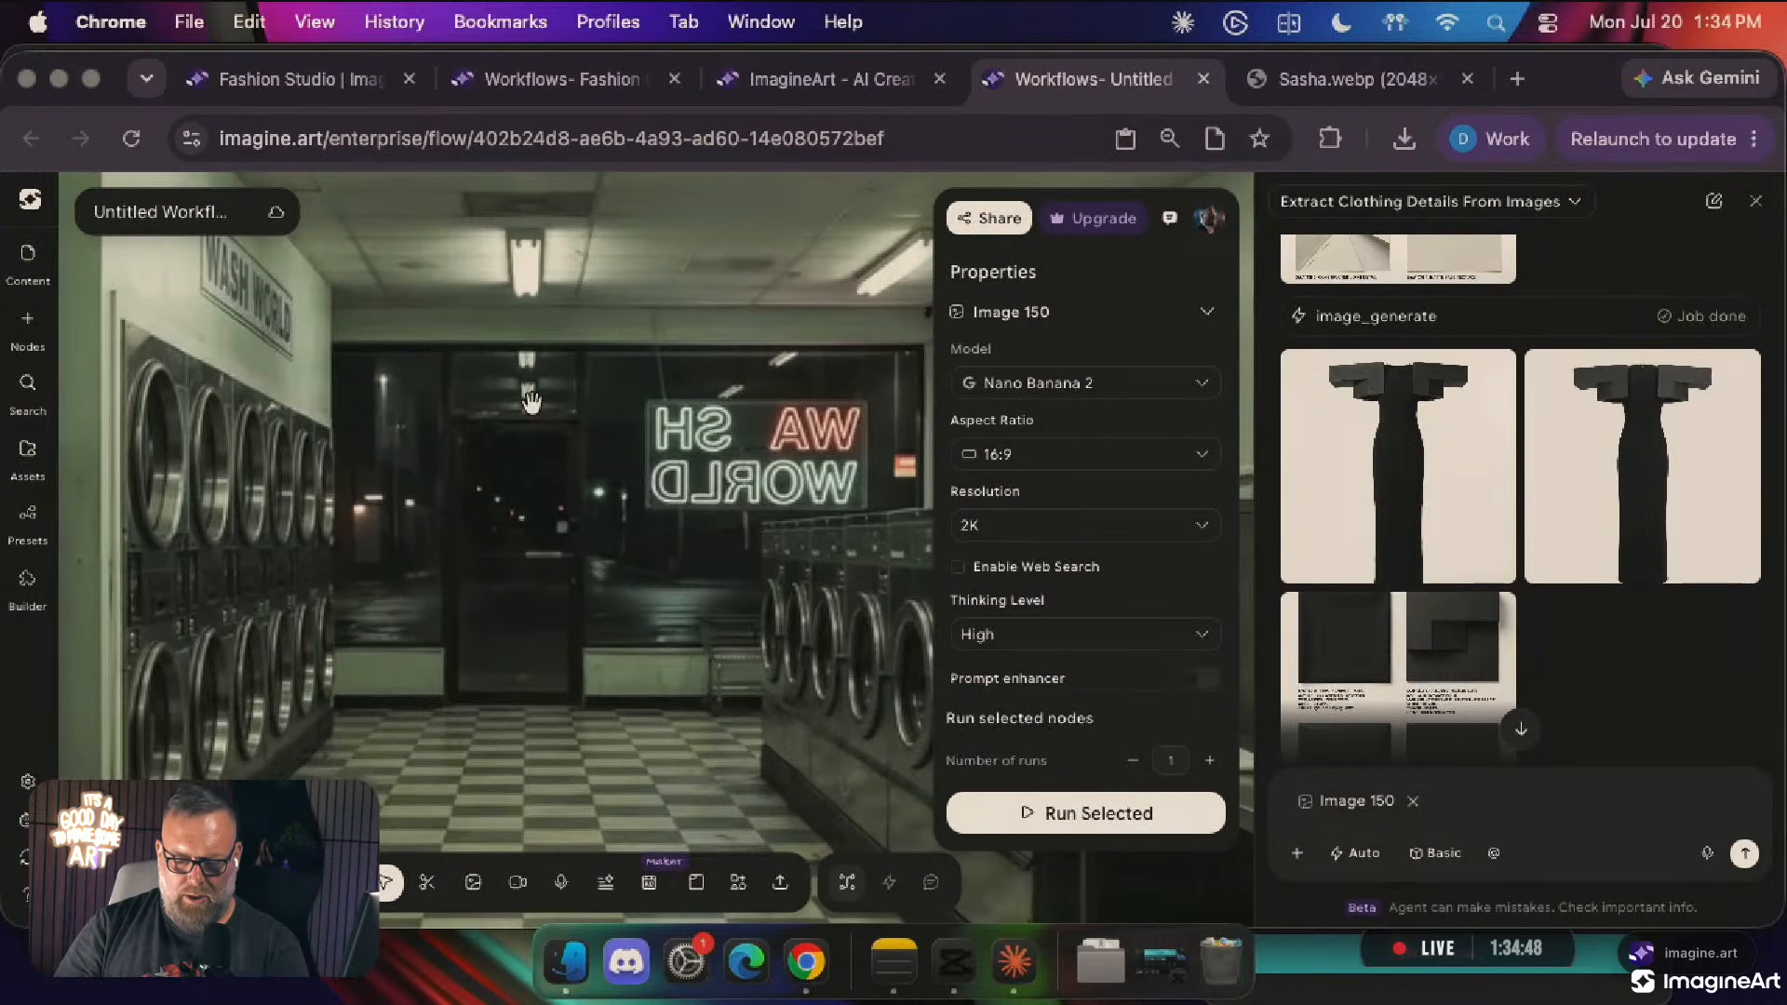
pyautogui.scroll(-5, 532, 402)
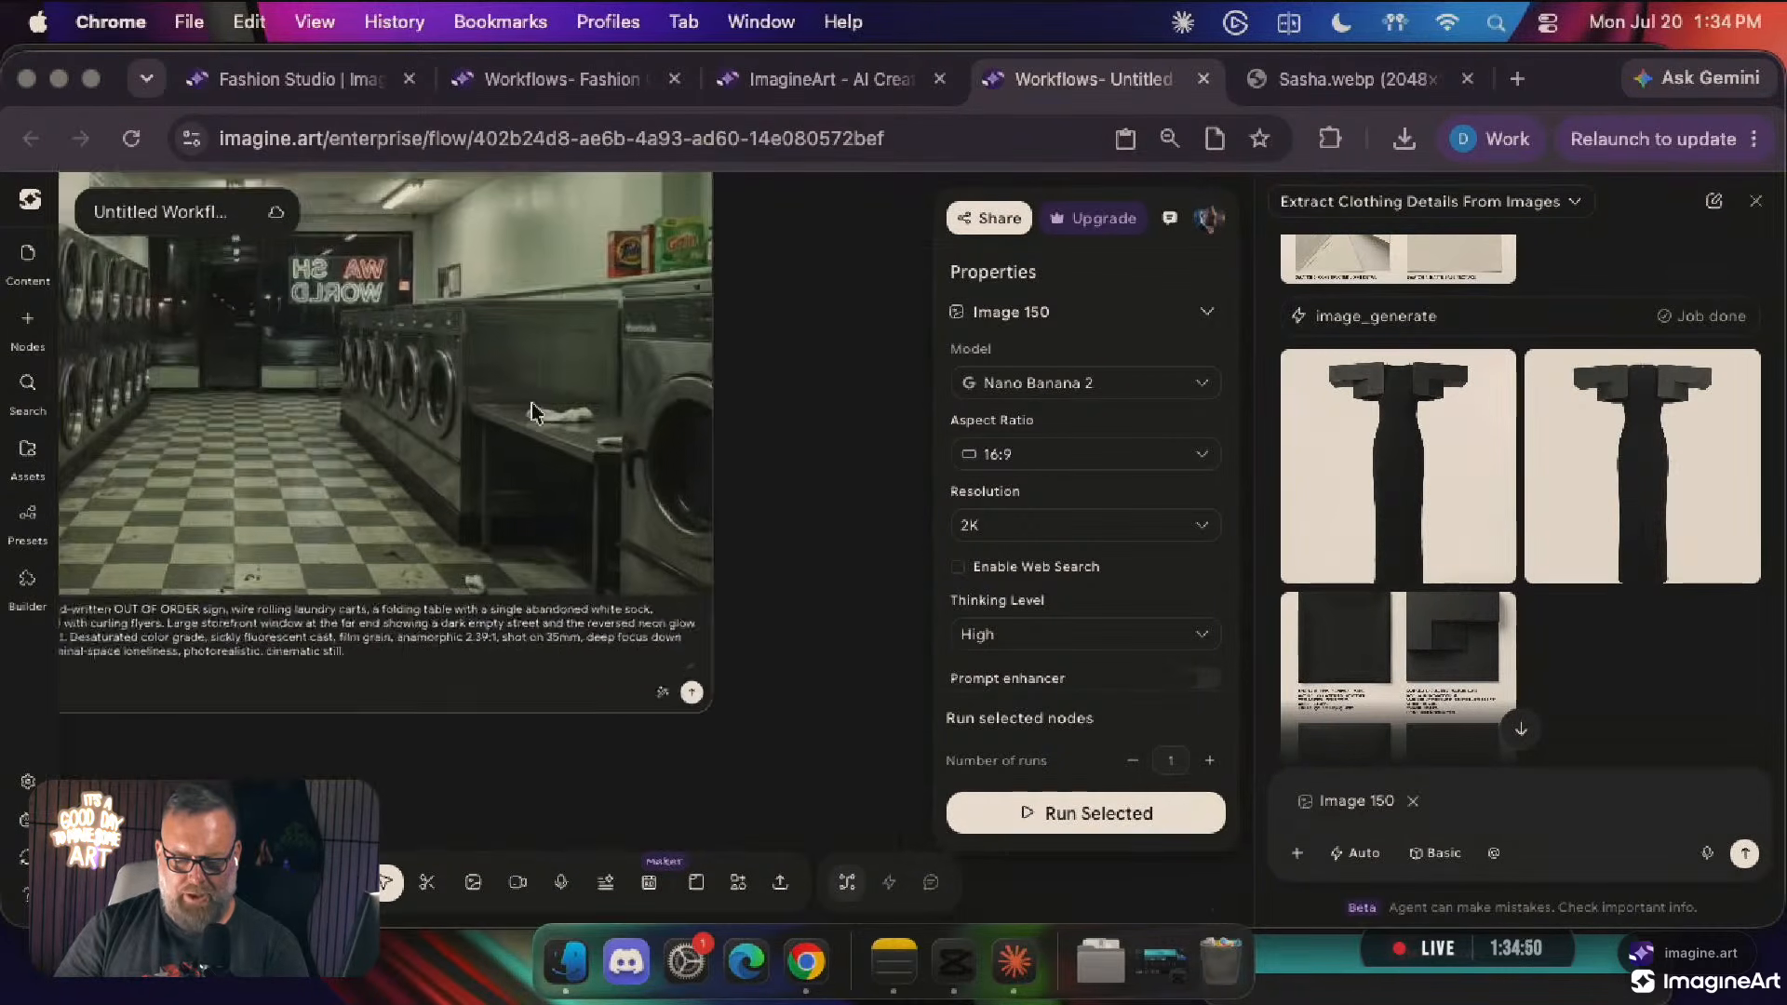
pyautogui.hscroll(-2, 532, 404)
pyautogui.scroll(1, 532, 404)
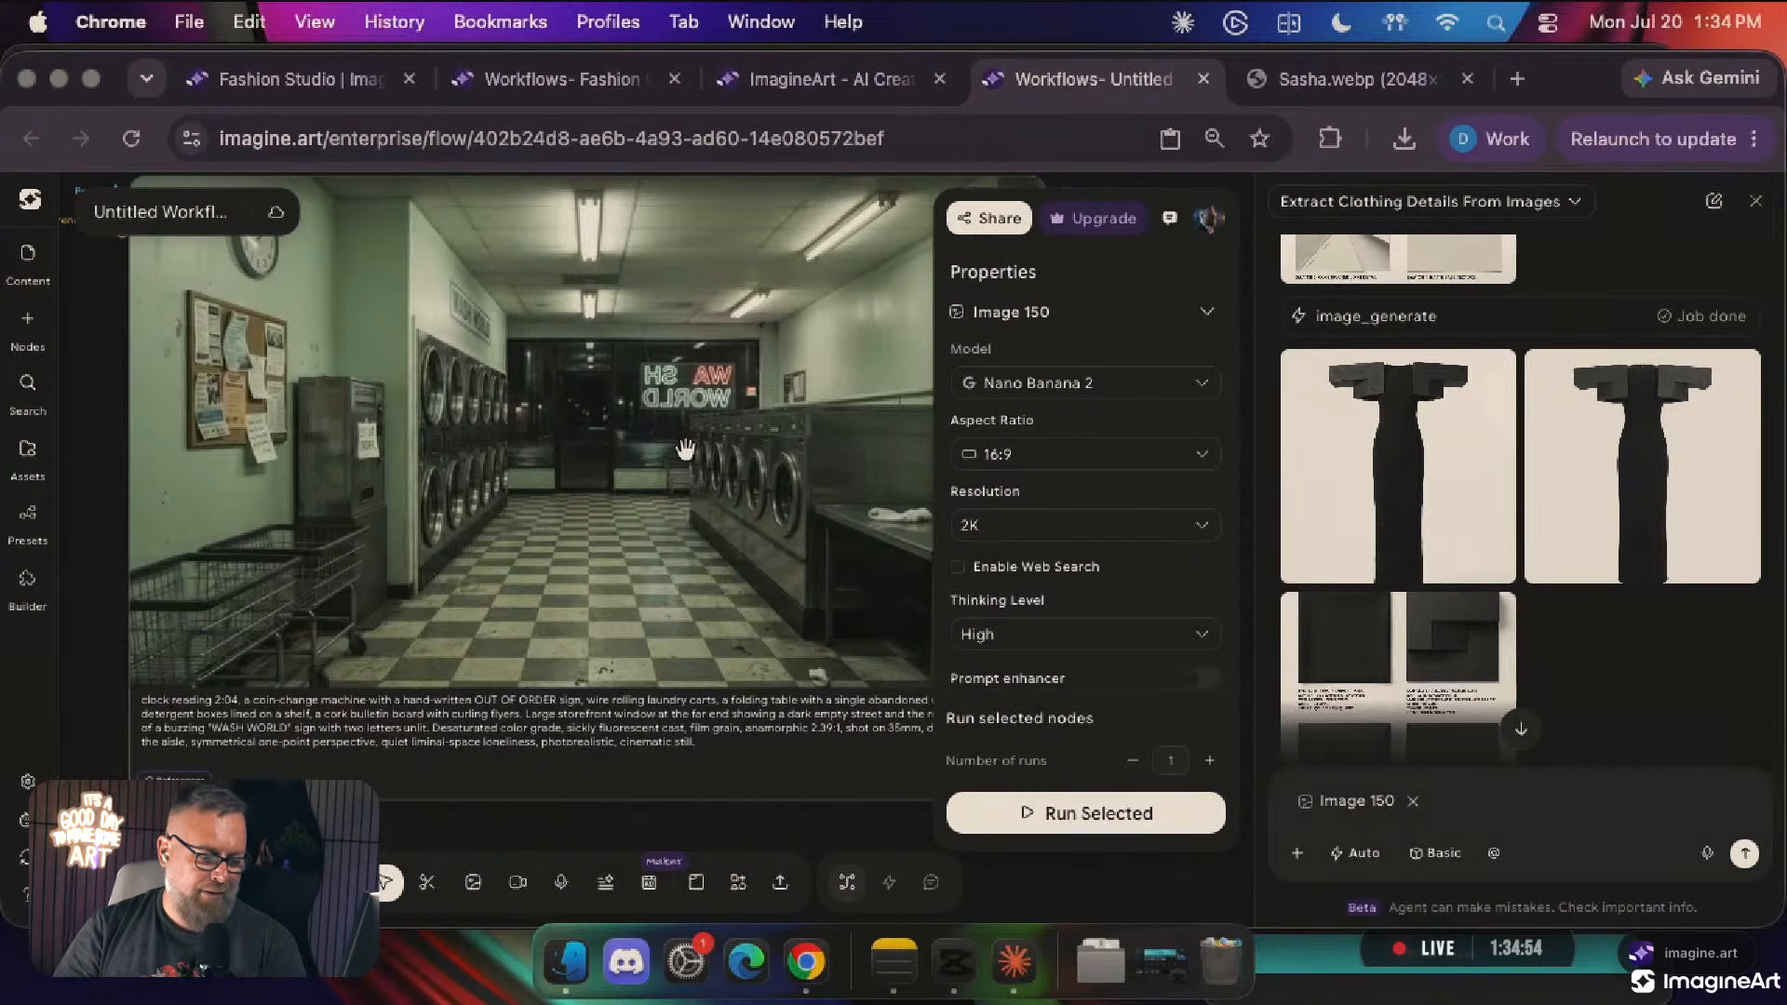
pyautogui.click(1015, 961)
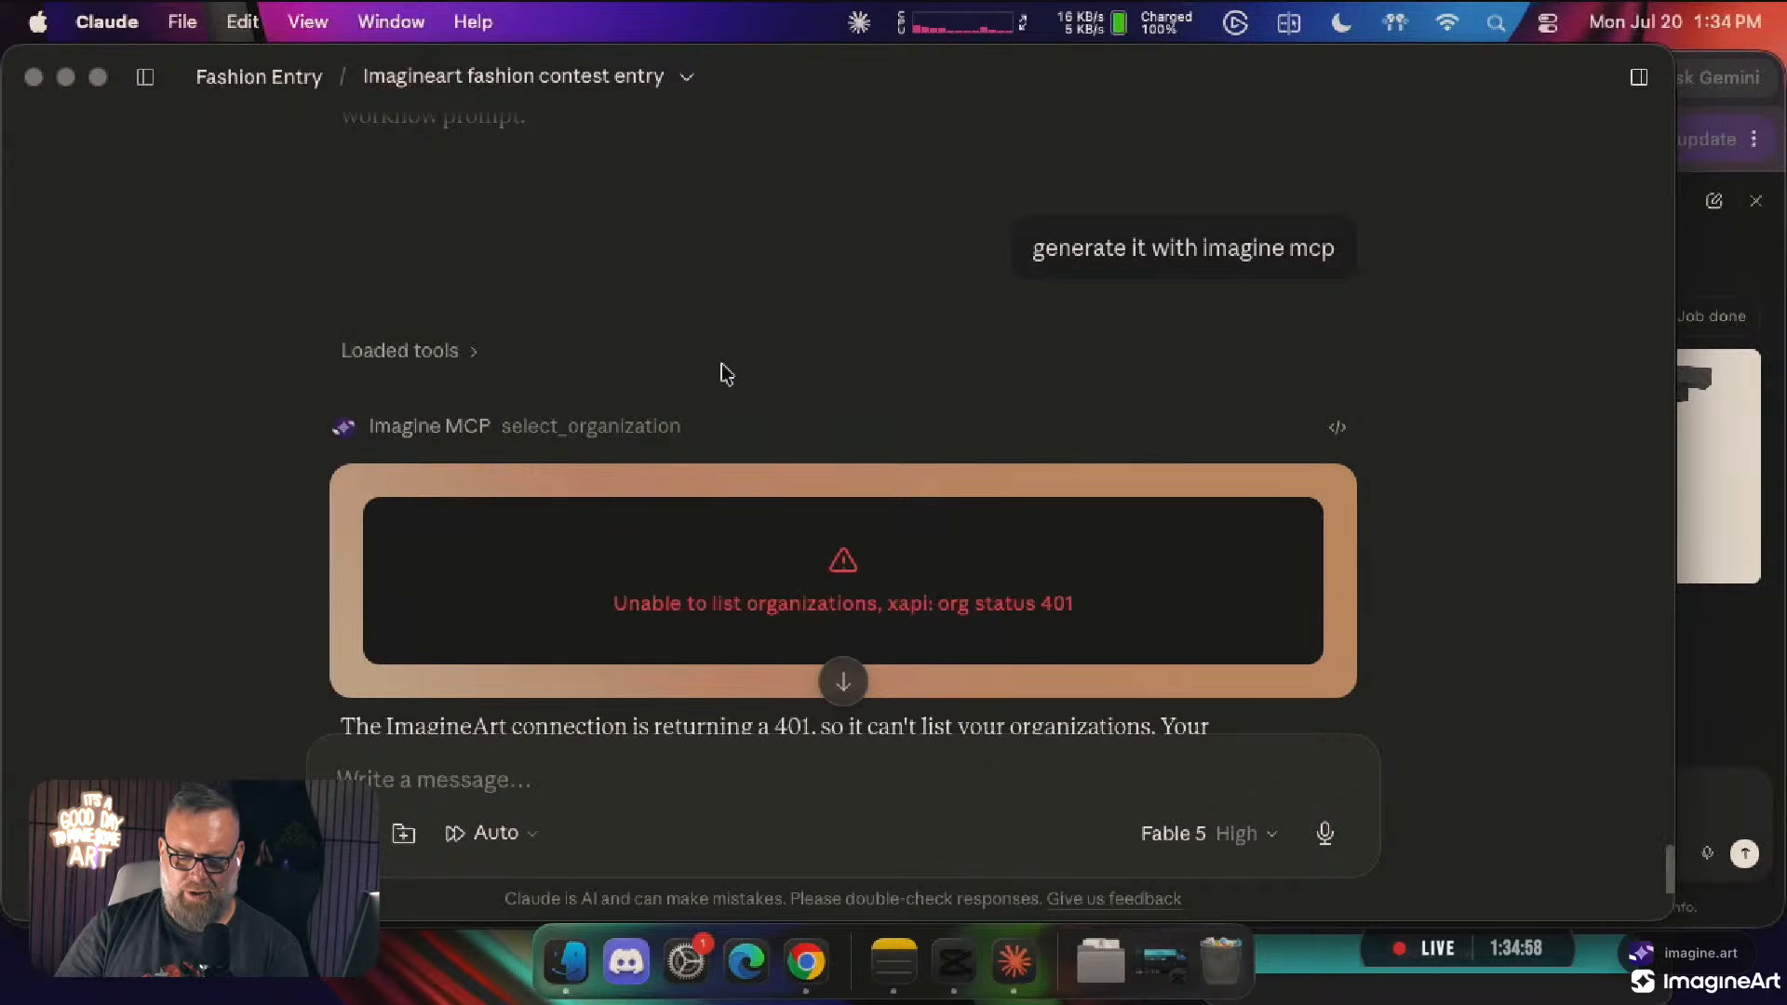
pyautogui.scroll(-4, 722, 370)
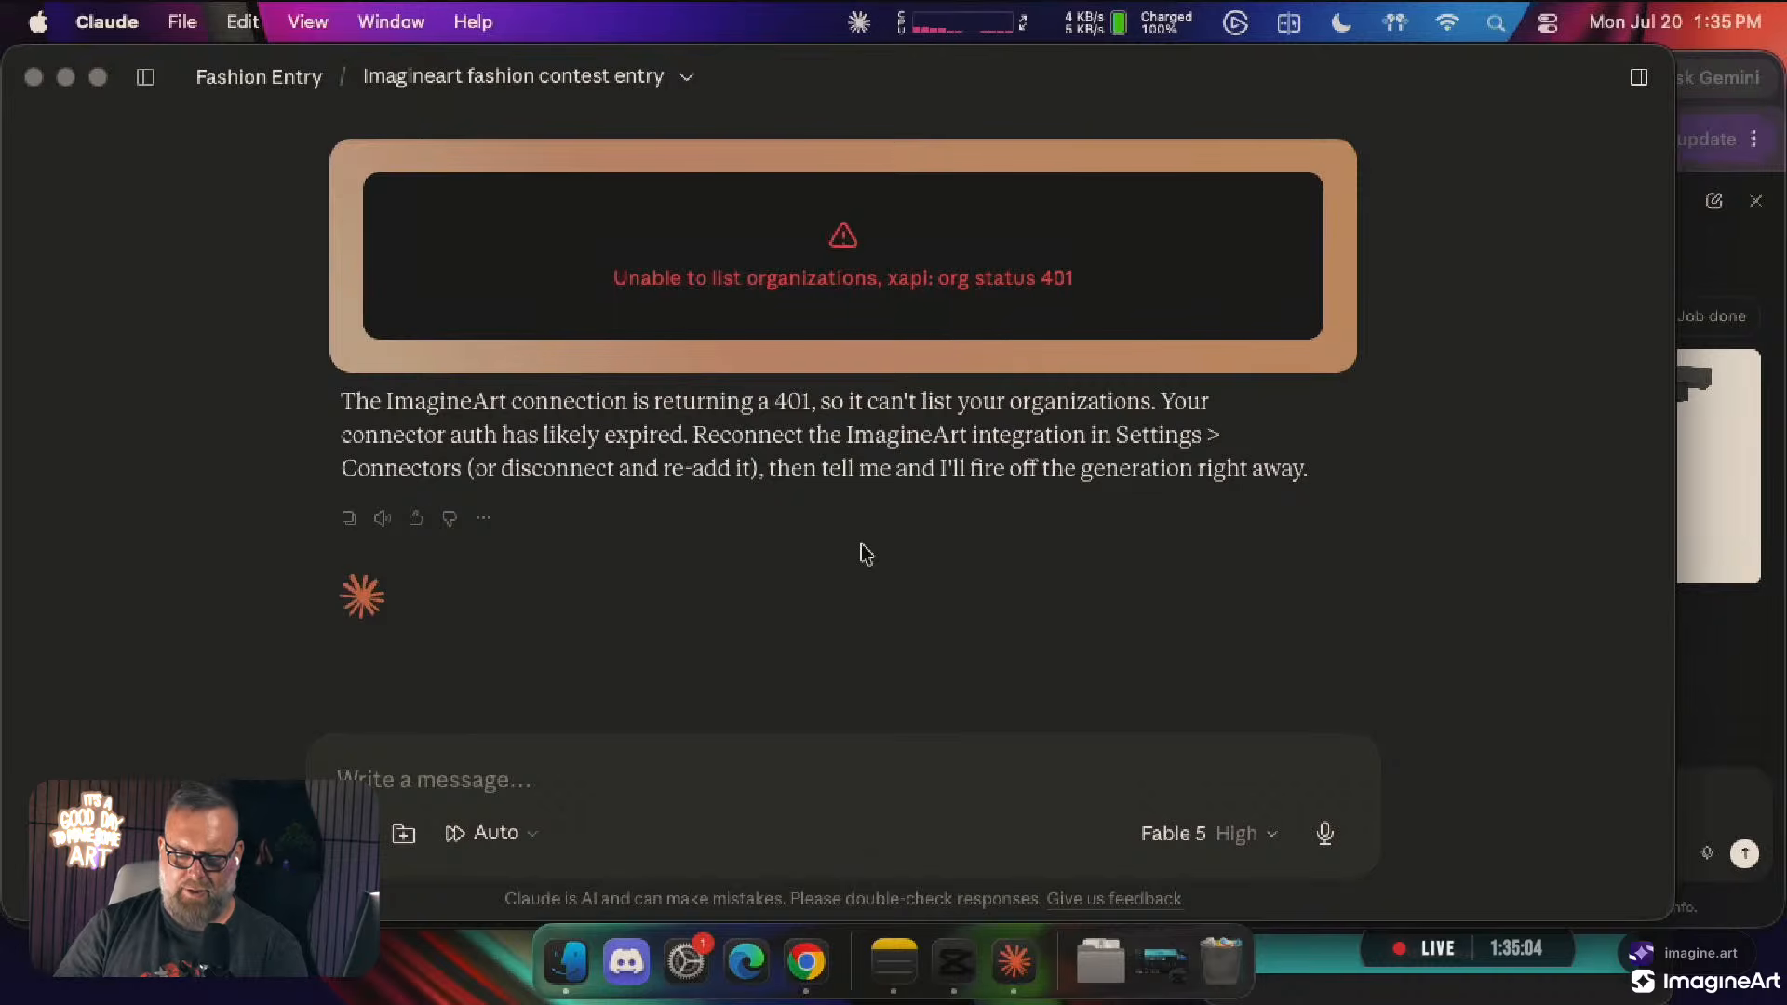
# Return to the workflow, set the laundromat image node's model to ImagineArt 2.0 and run it
pyautogui.press('super+Tab')
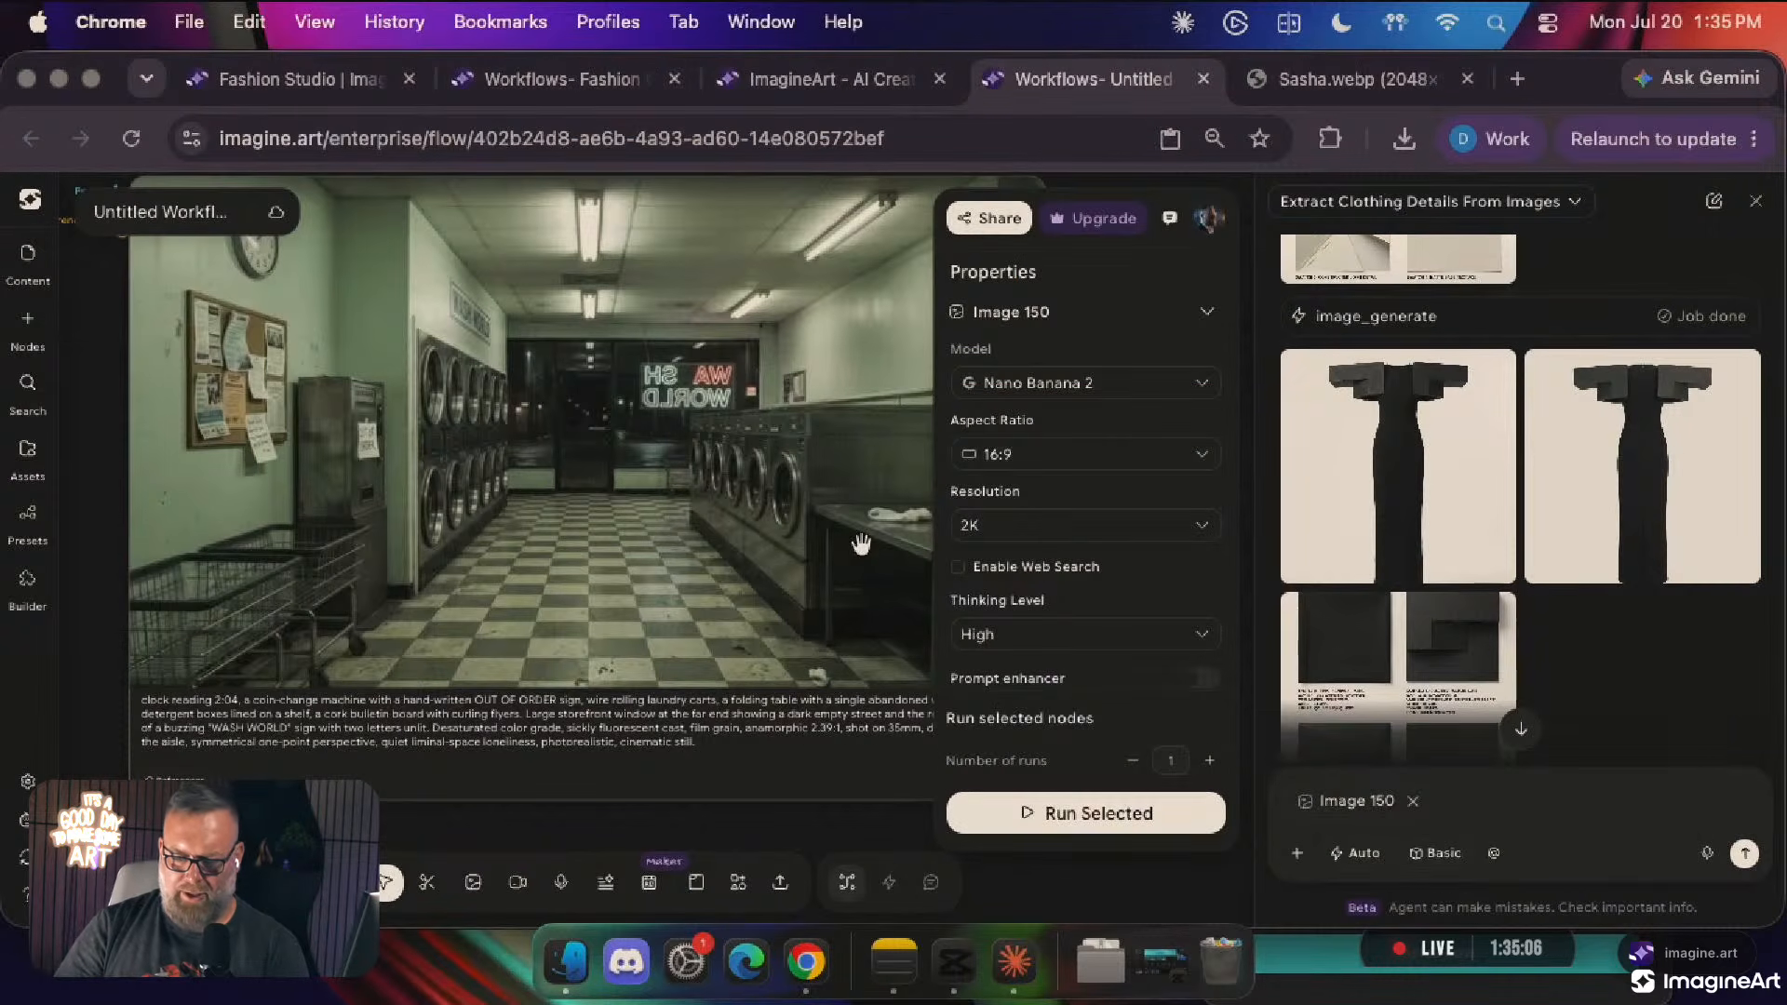
pyautogui.scroll(2, 719, 489)
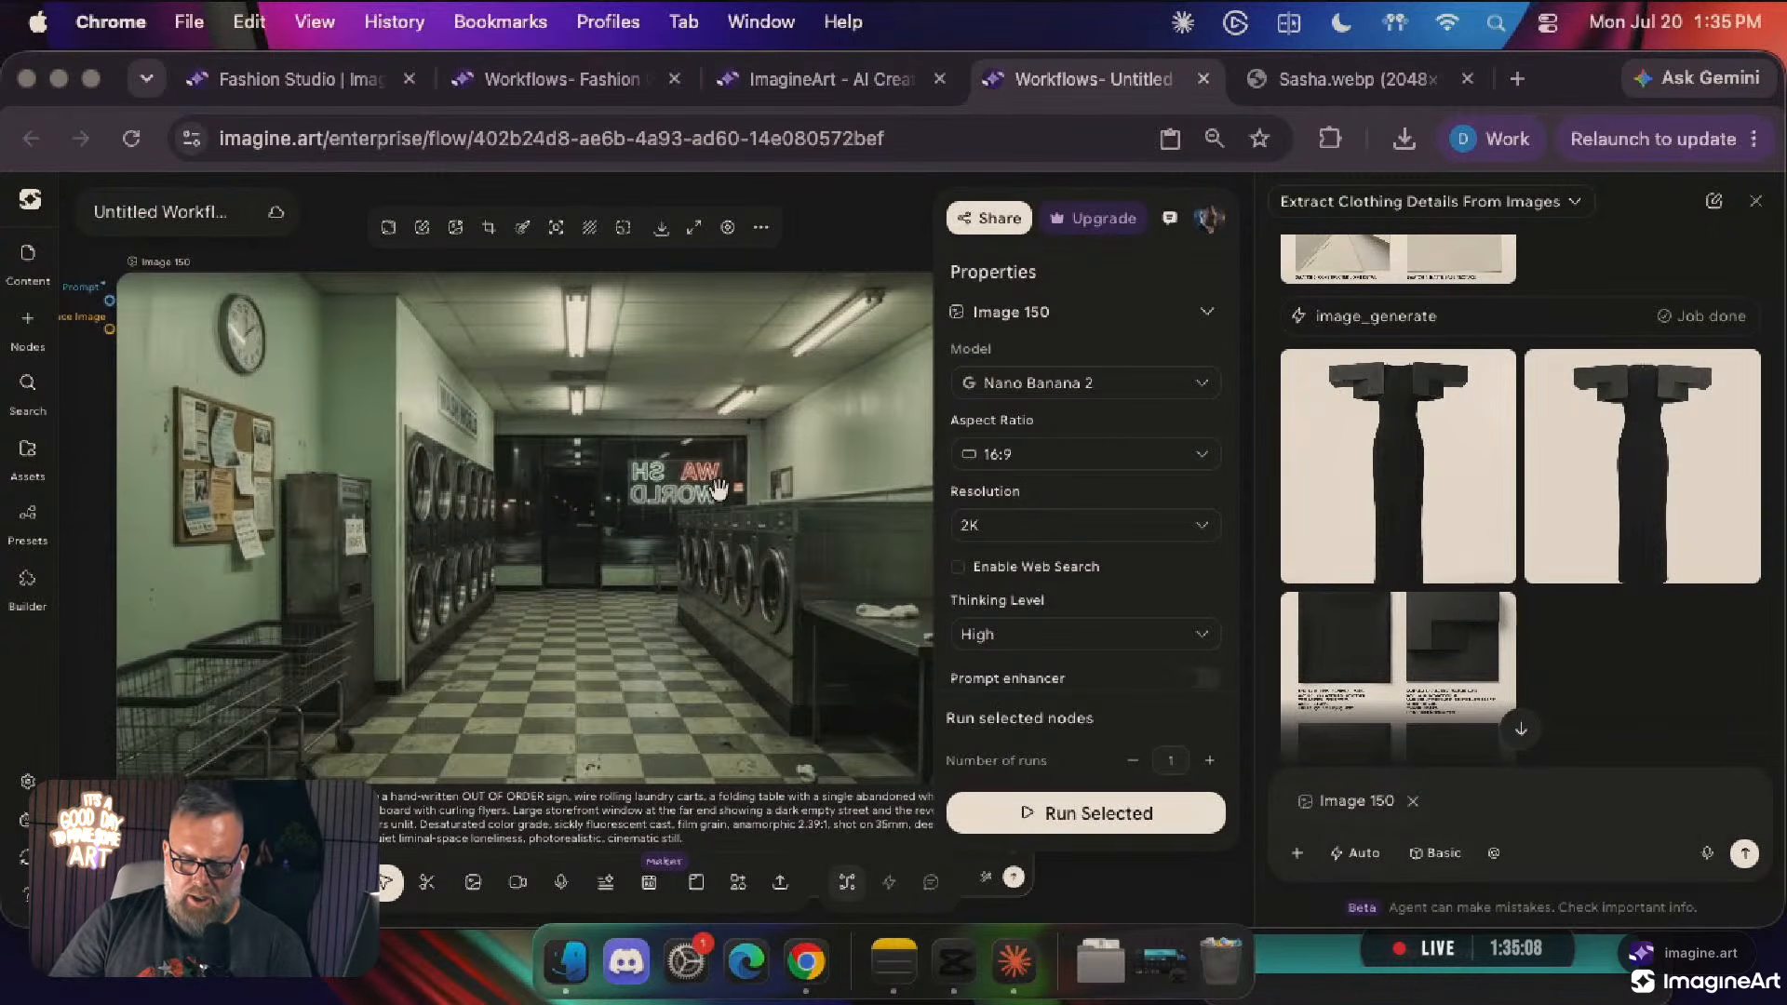
pyautogui.click(1038, 385)
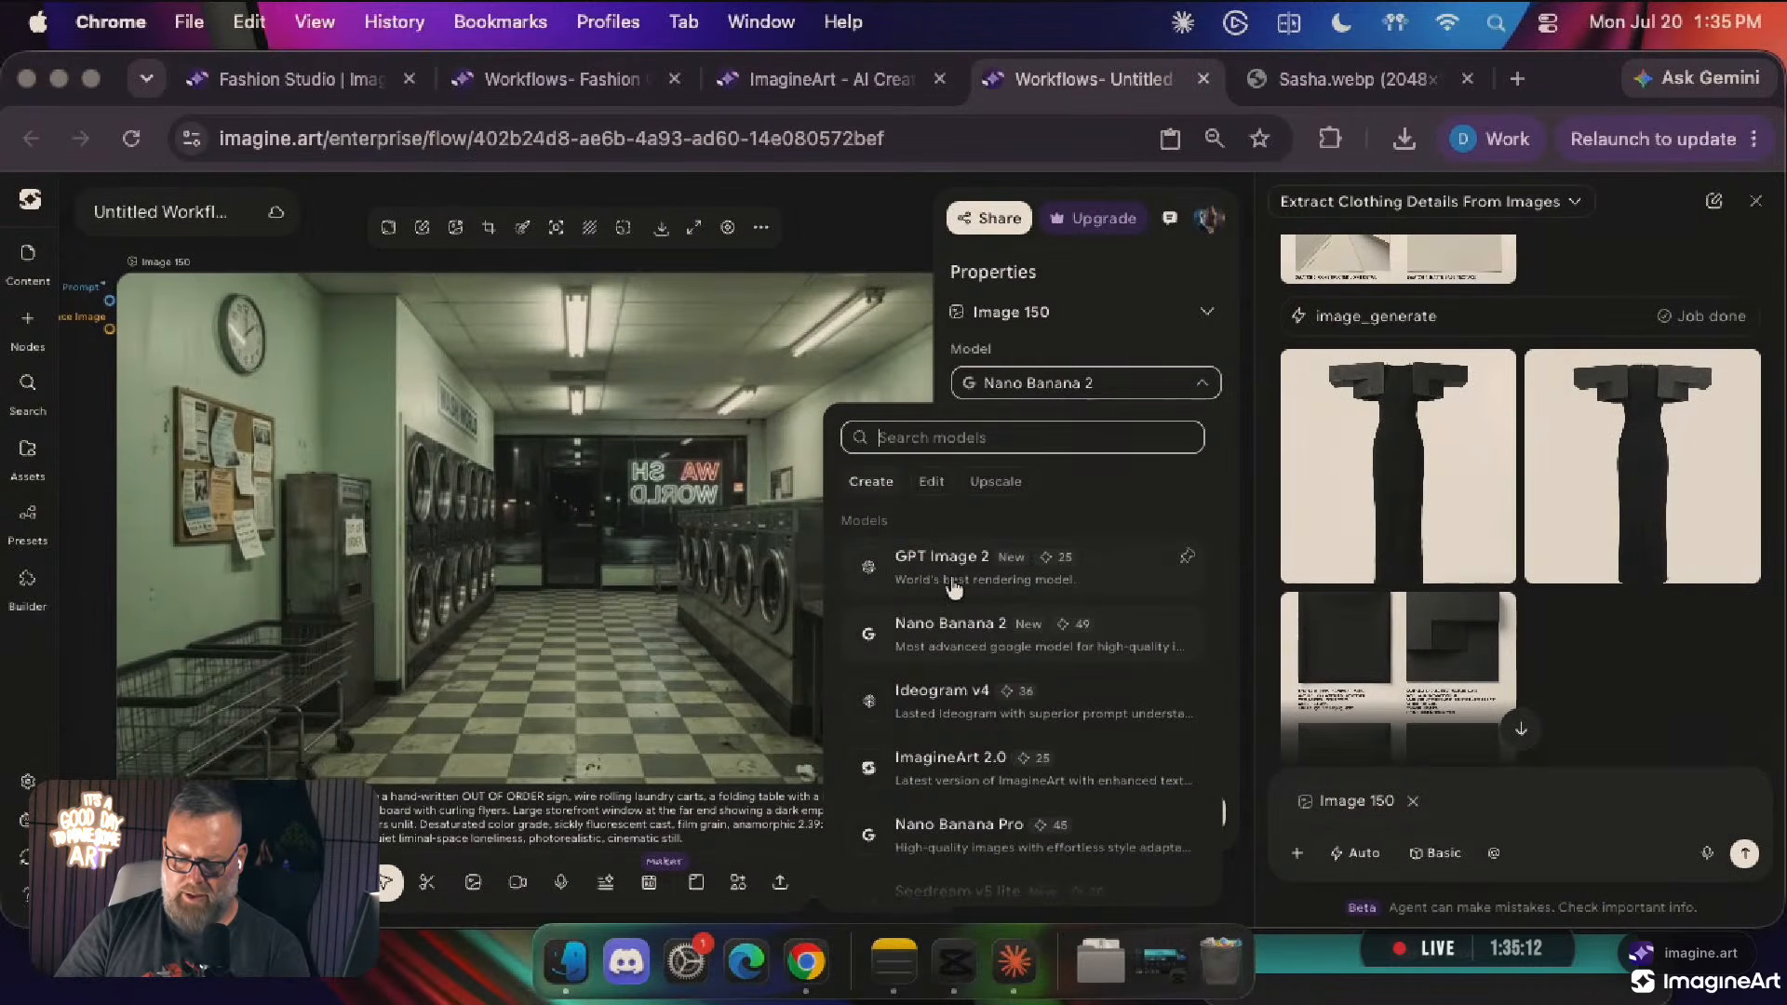
pyautogui.scroll(-3, 956, 586)
pyautogui.click(954, 652)
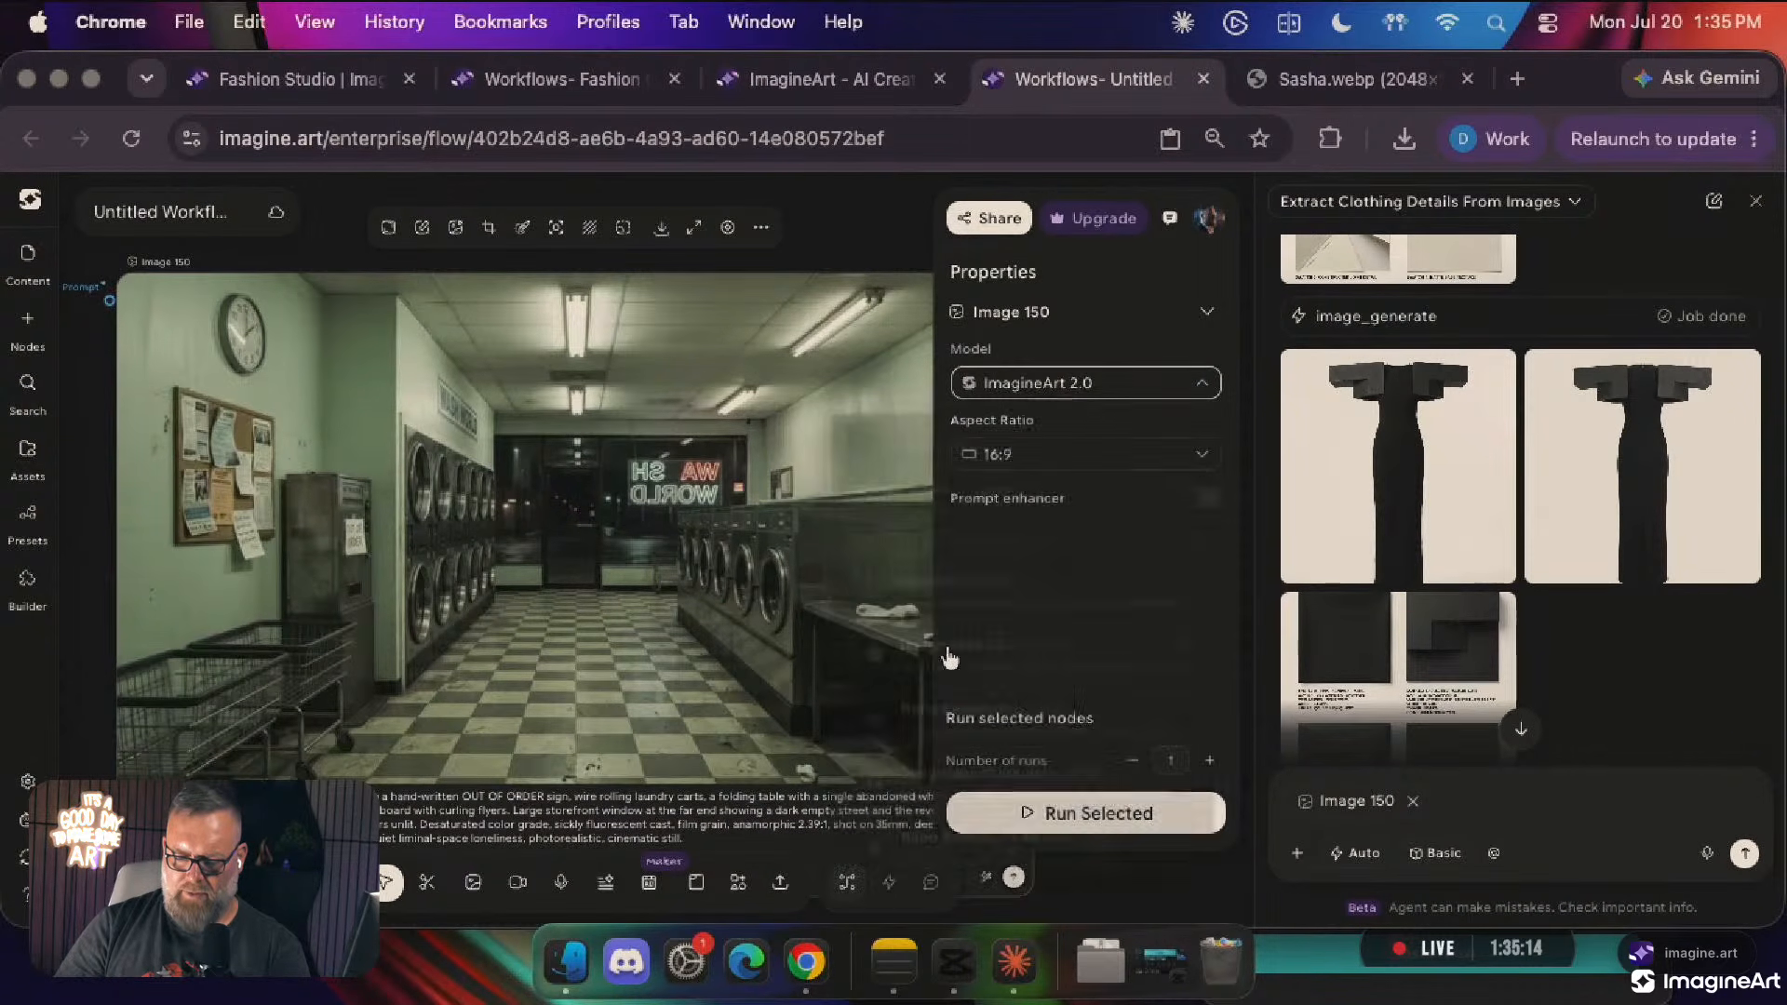
pyautogui.click(1085, 823)
# Change the laundromat image node's model to Ideogram v4 and run it again
pyautogui.click(1039, 382)
pyautogui.click(1075, 713)
pyautogui.click(1070, 819)
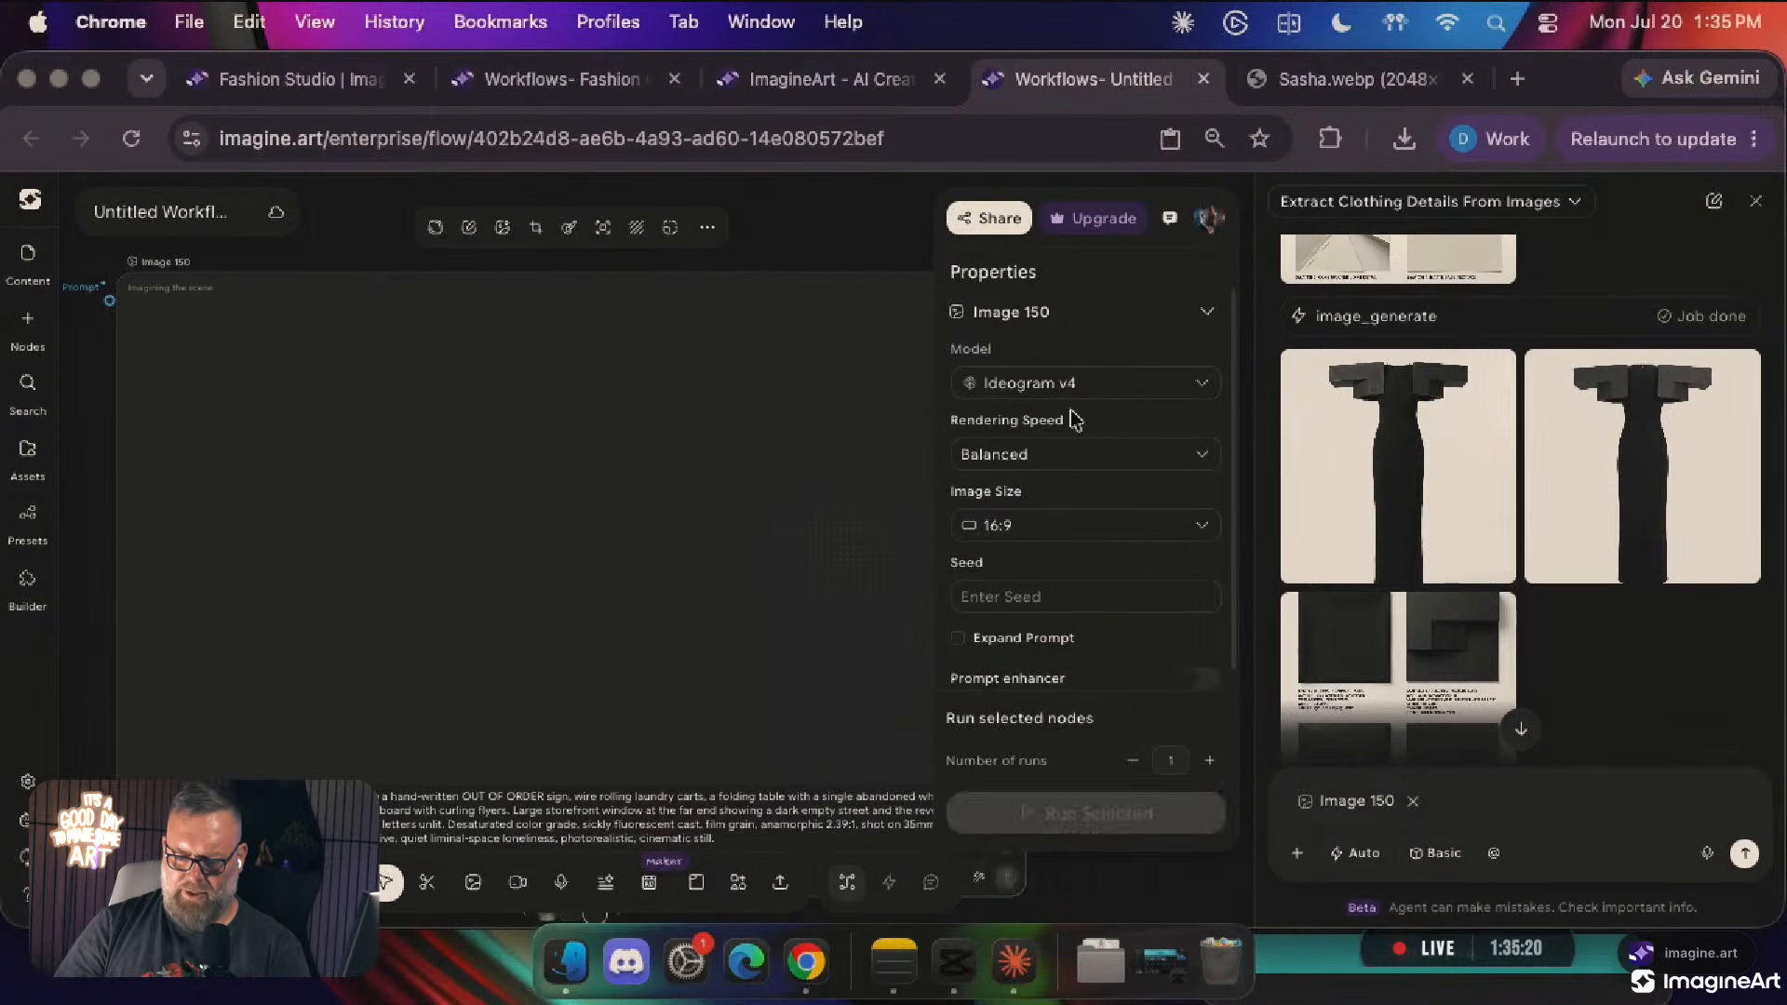
# Set the laundromat node's Ideogram v4 rendering speed to Quality, enable Expand Prompt, keep the prompt enhancer off, and run the node again
pyautogui.click(1064, 456)
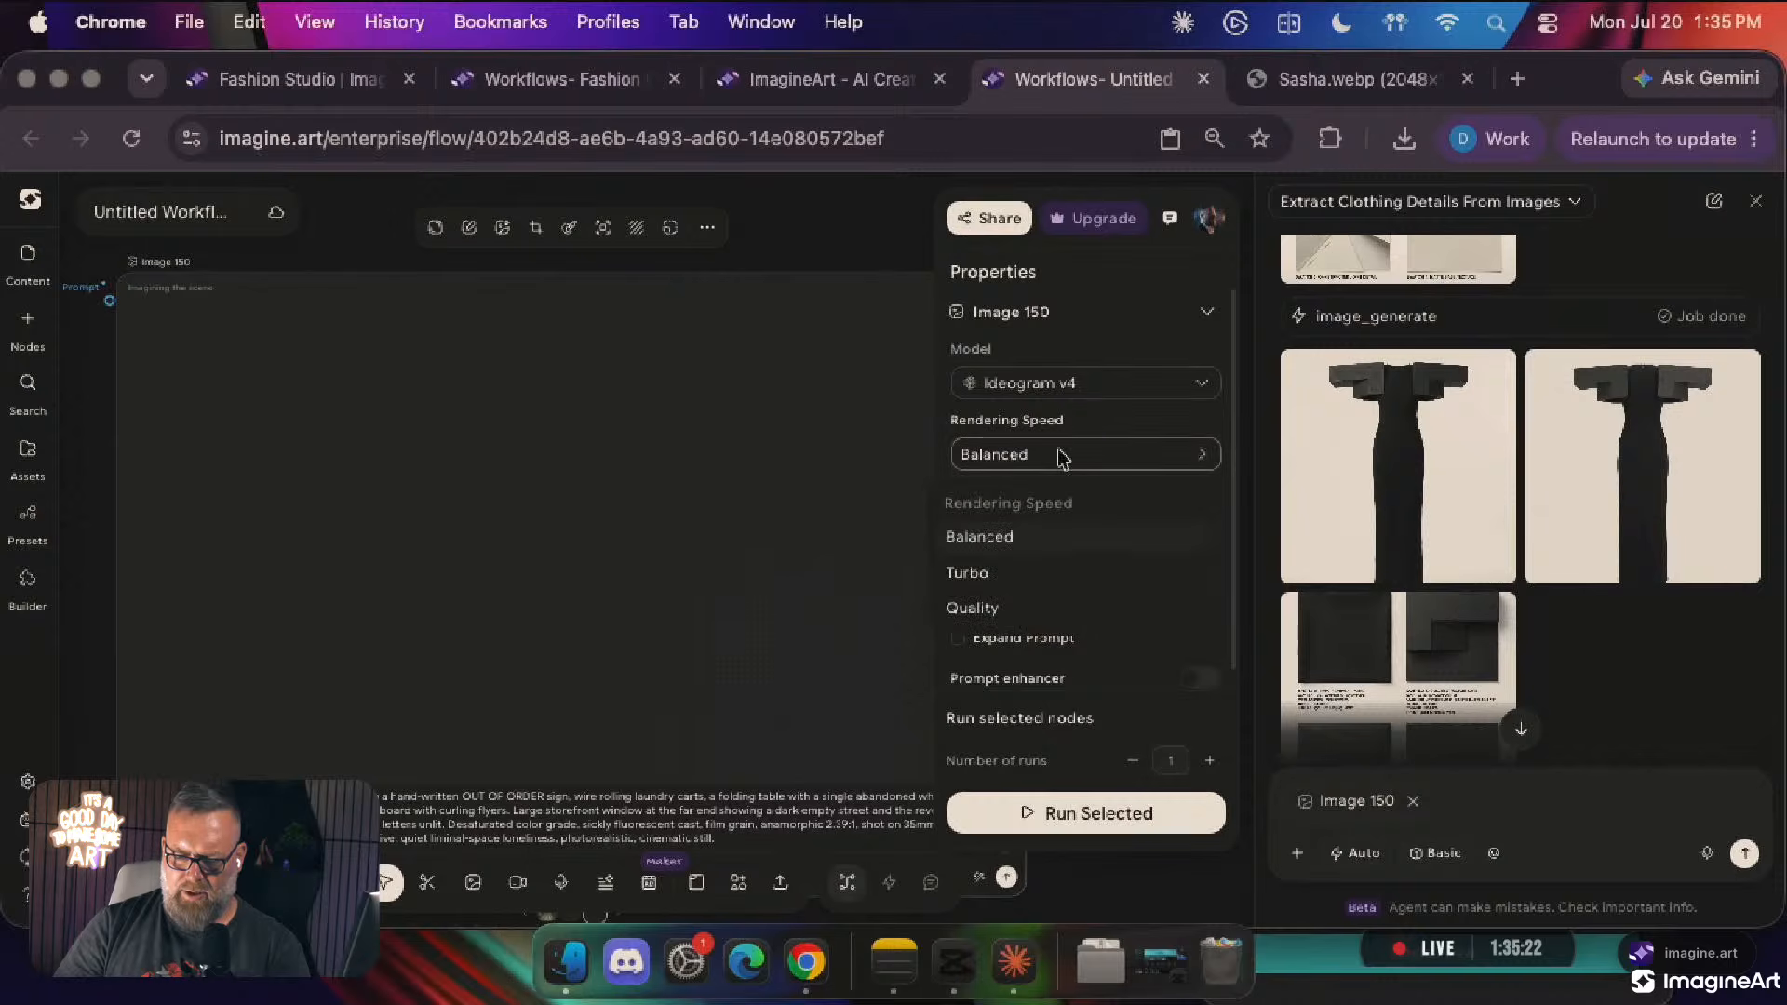
pyautogui.click(1005, 608)
pyautogui.scroll(-1, 1032, 556)
pyautogui.scroll(1, 1031, 556)
pyautogui.click(1201, 659)
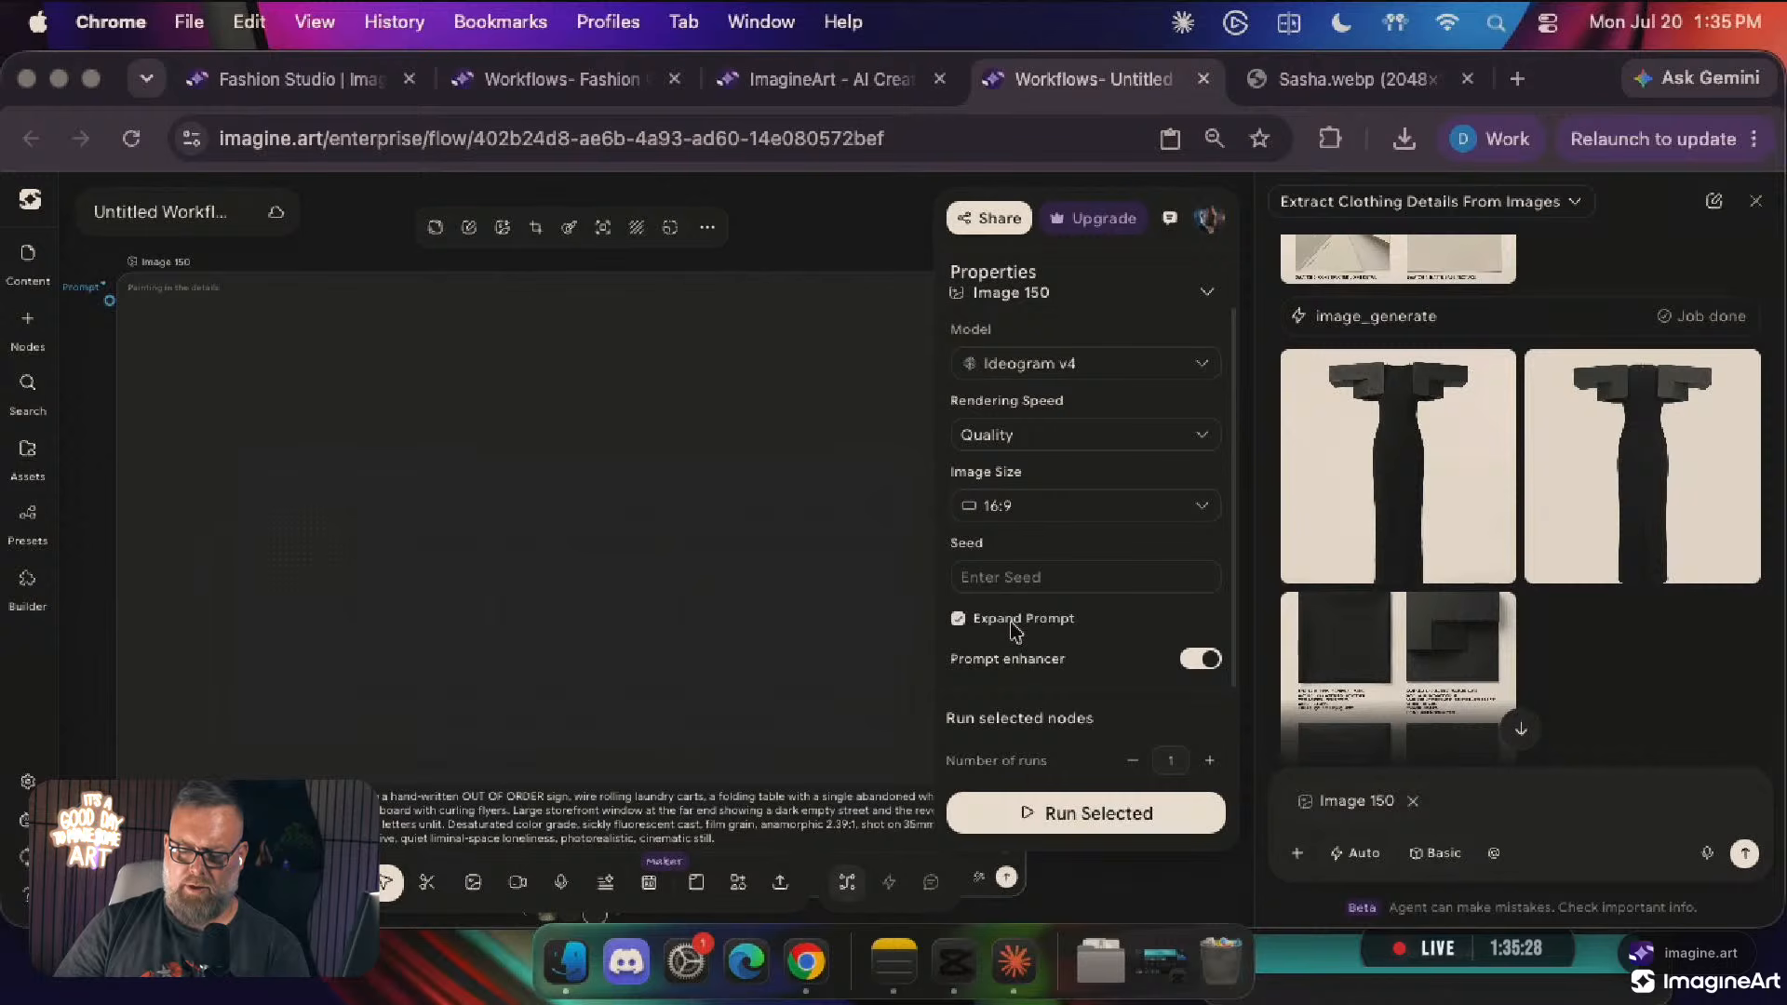
pyautogui.click(1201, 659)
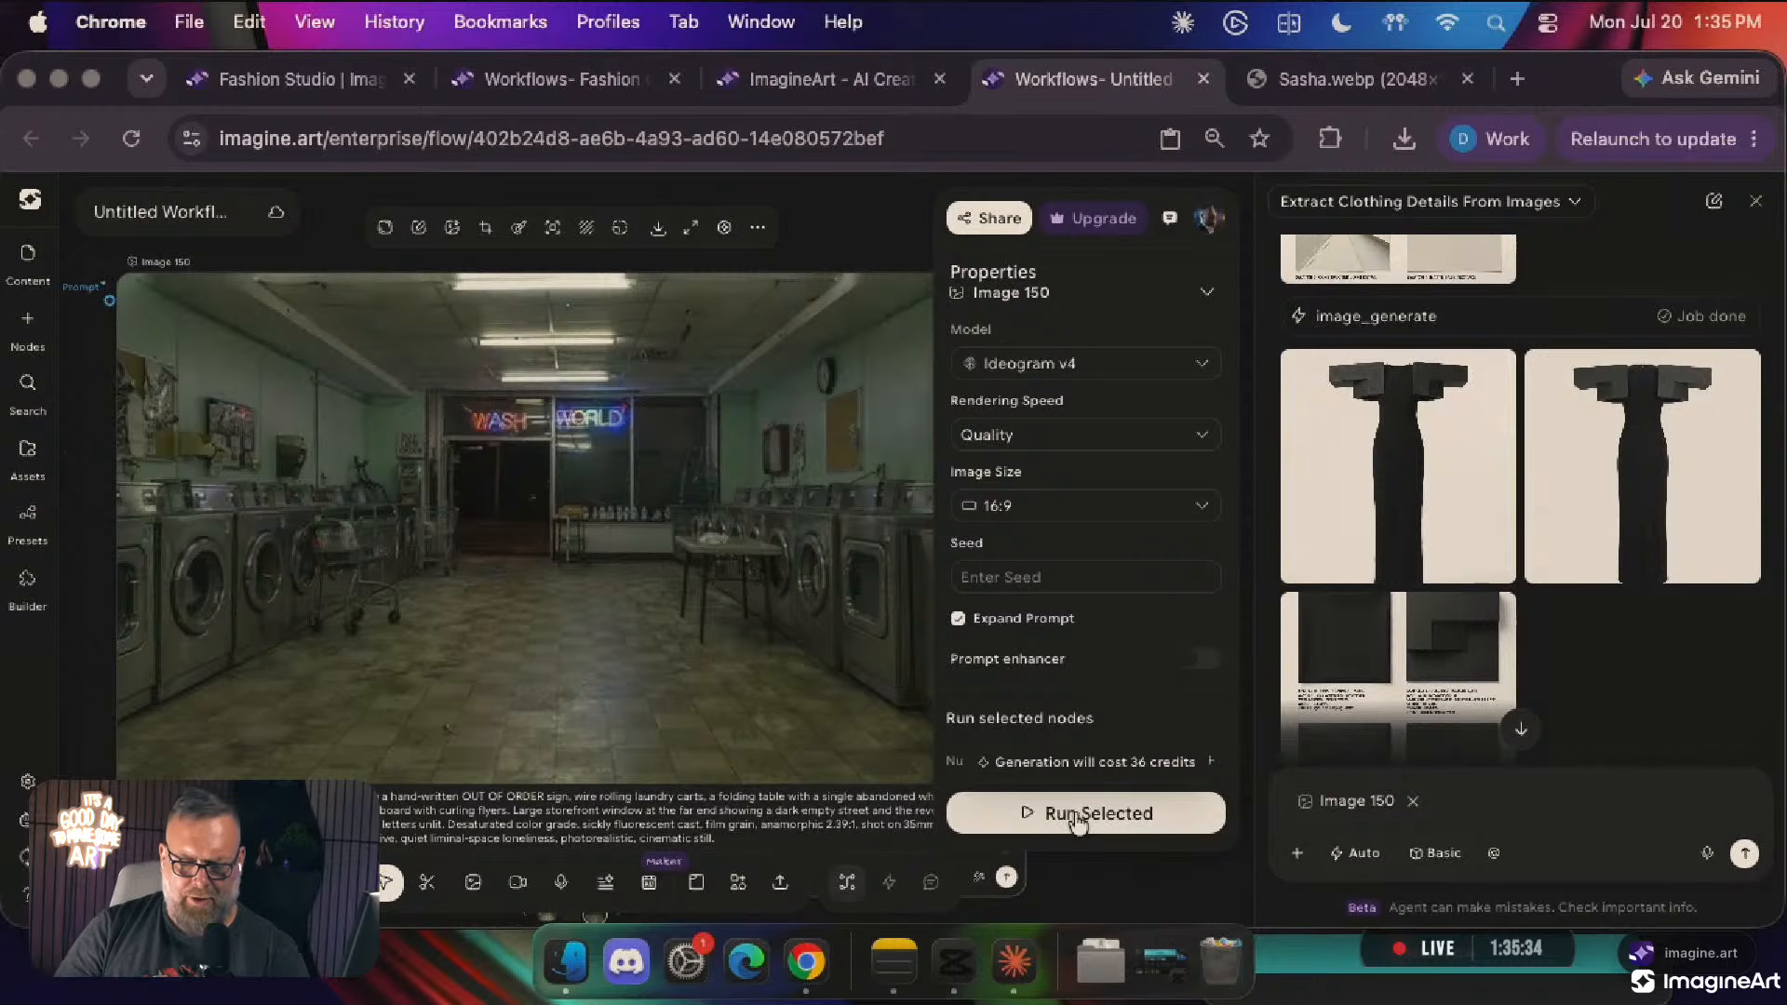
pyautogui.click(1078, 817)
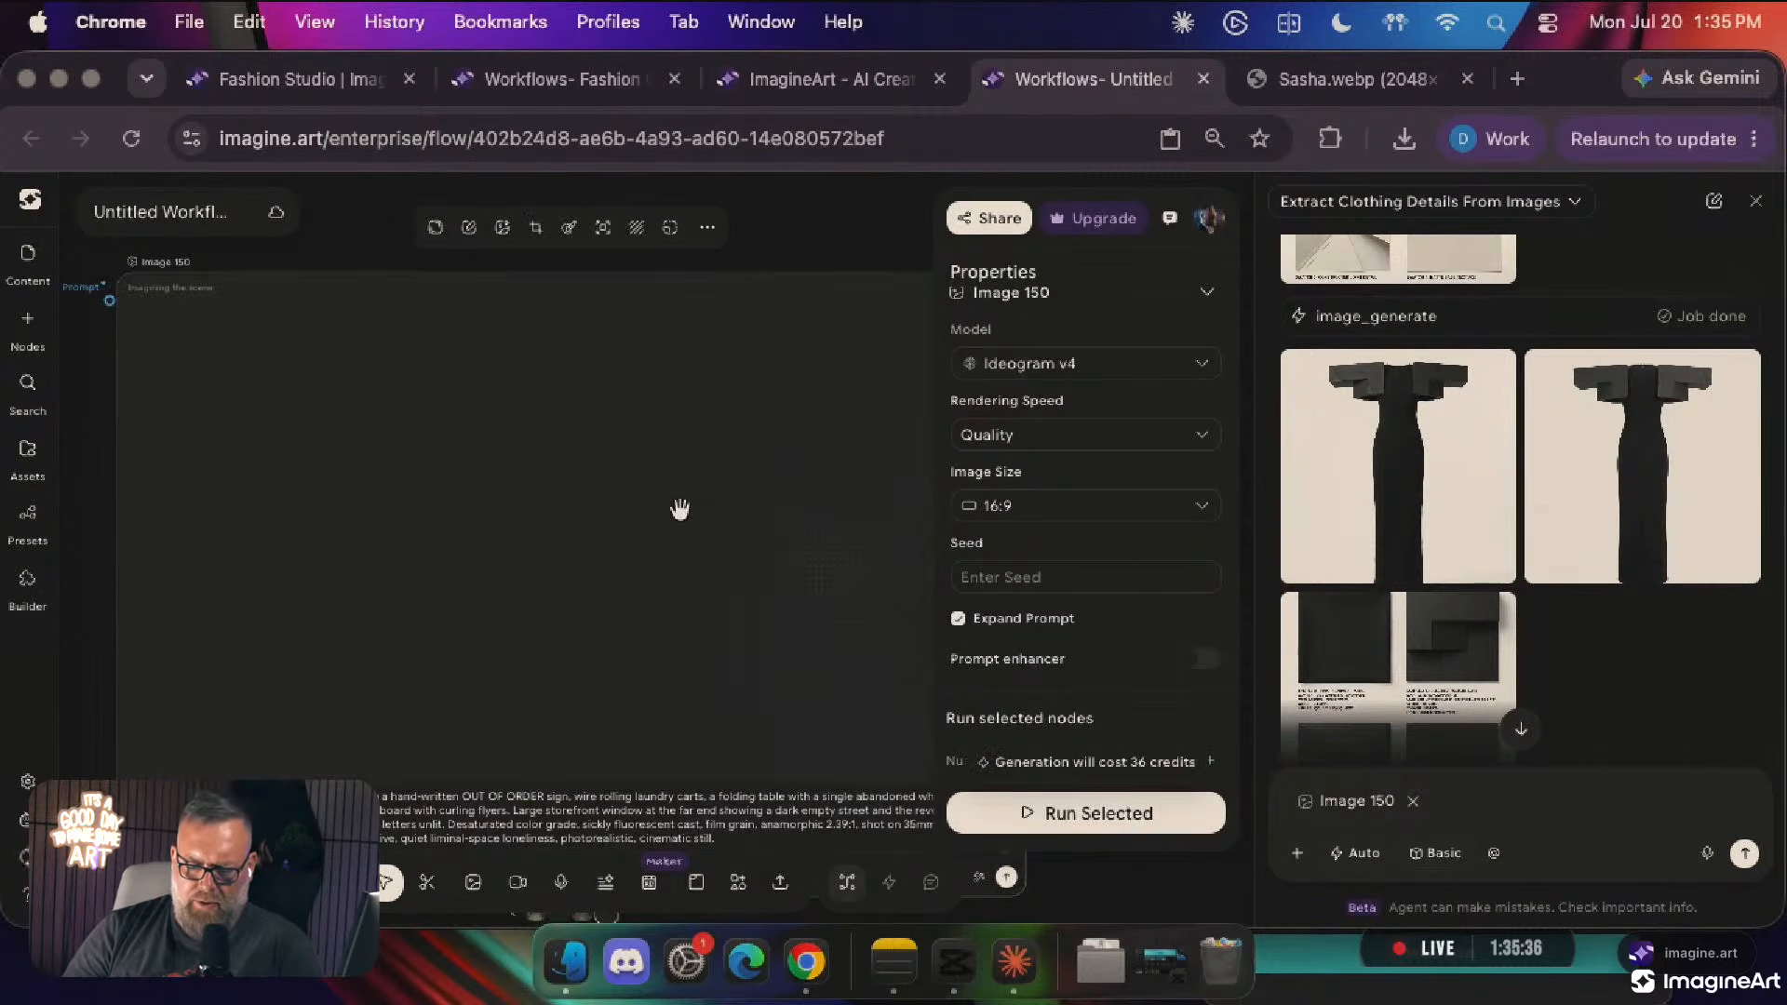
# Switch the laundromat image node's model to Seedream v5 pro, enable the prompt enhancer and run the node
pyautogui.scroll(-3, 682, 512)
pyautogui.scroll(1, 686, 519)
pyautogui.click(1027, 372)
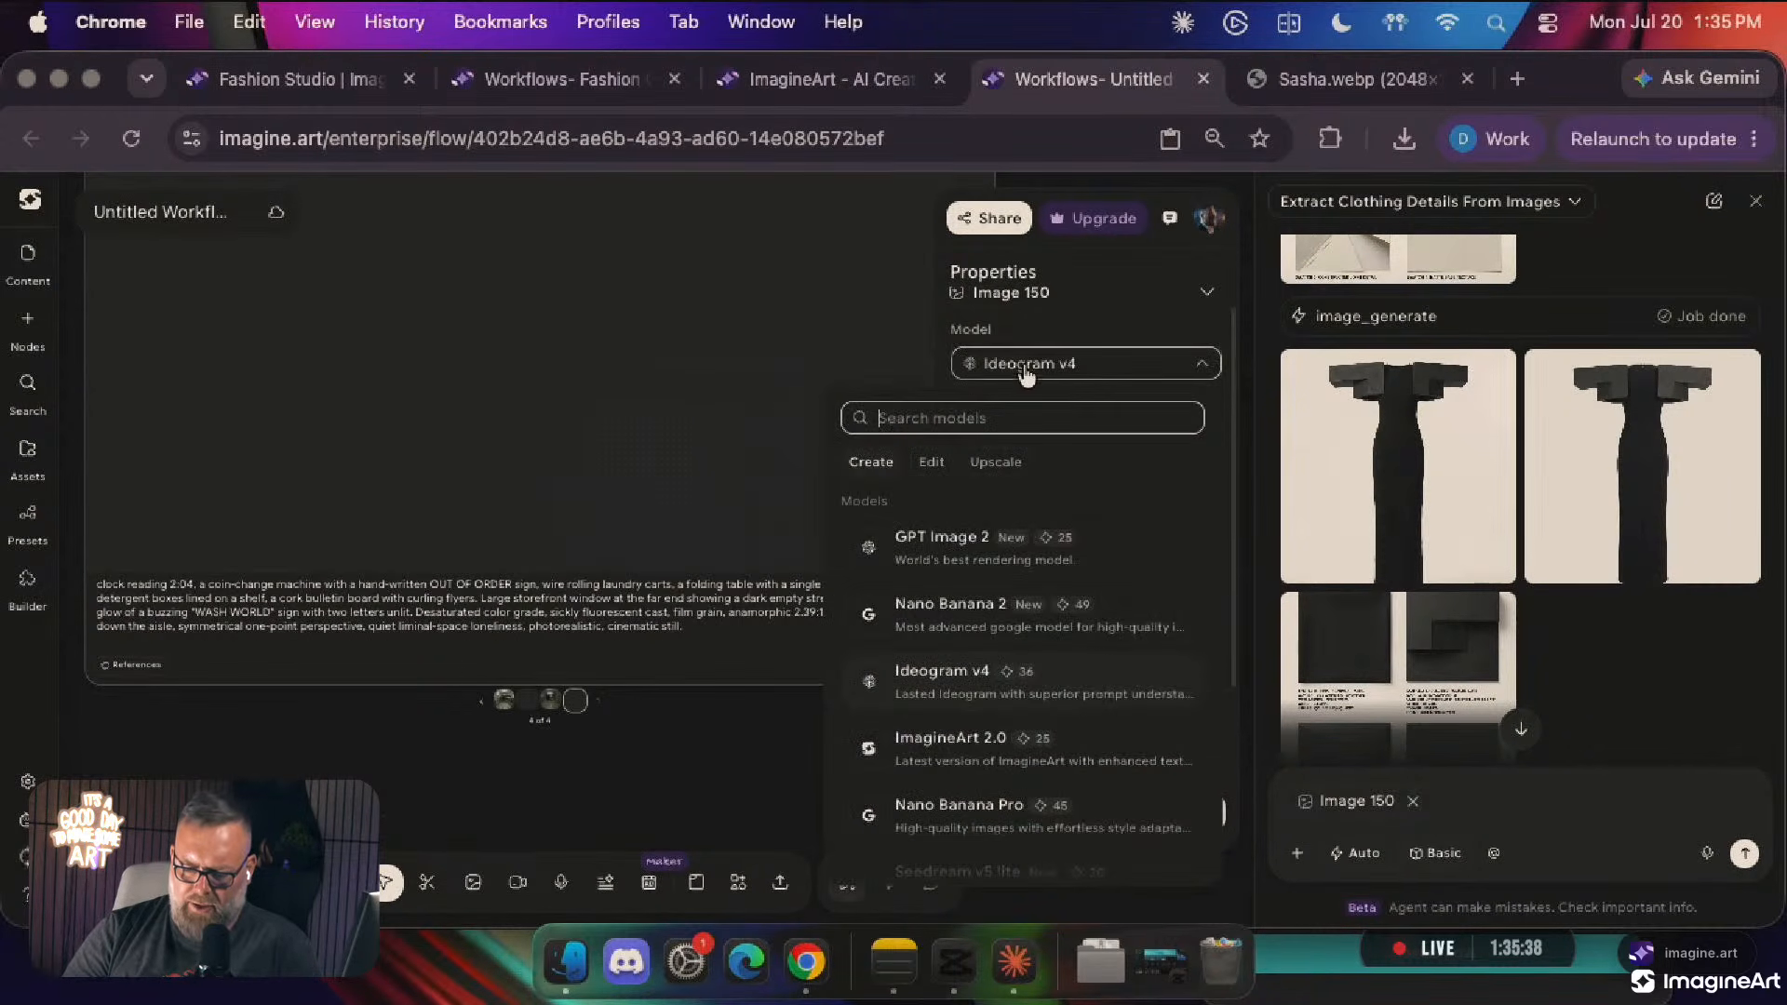
pyautogui.scroll(-2, 1017, 656)
pyautogui.scroll(-3, 1017, 656)
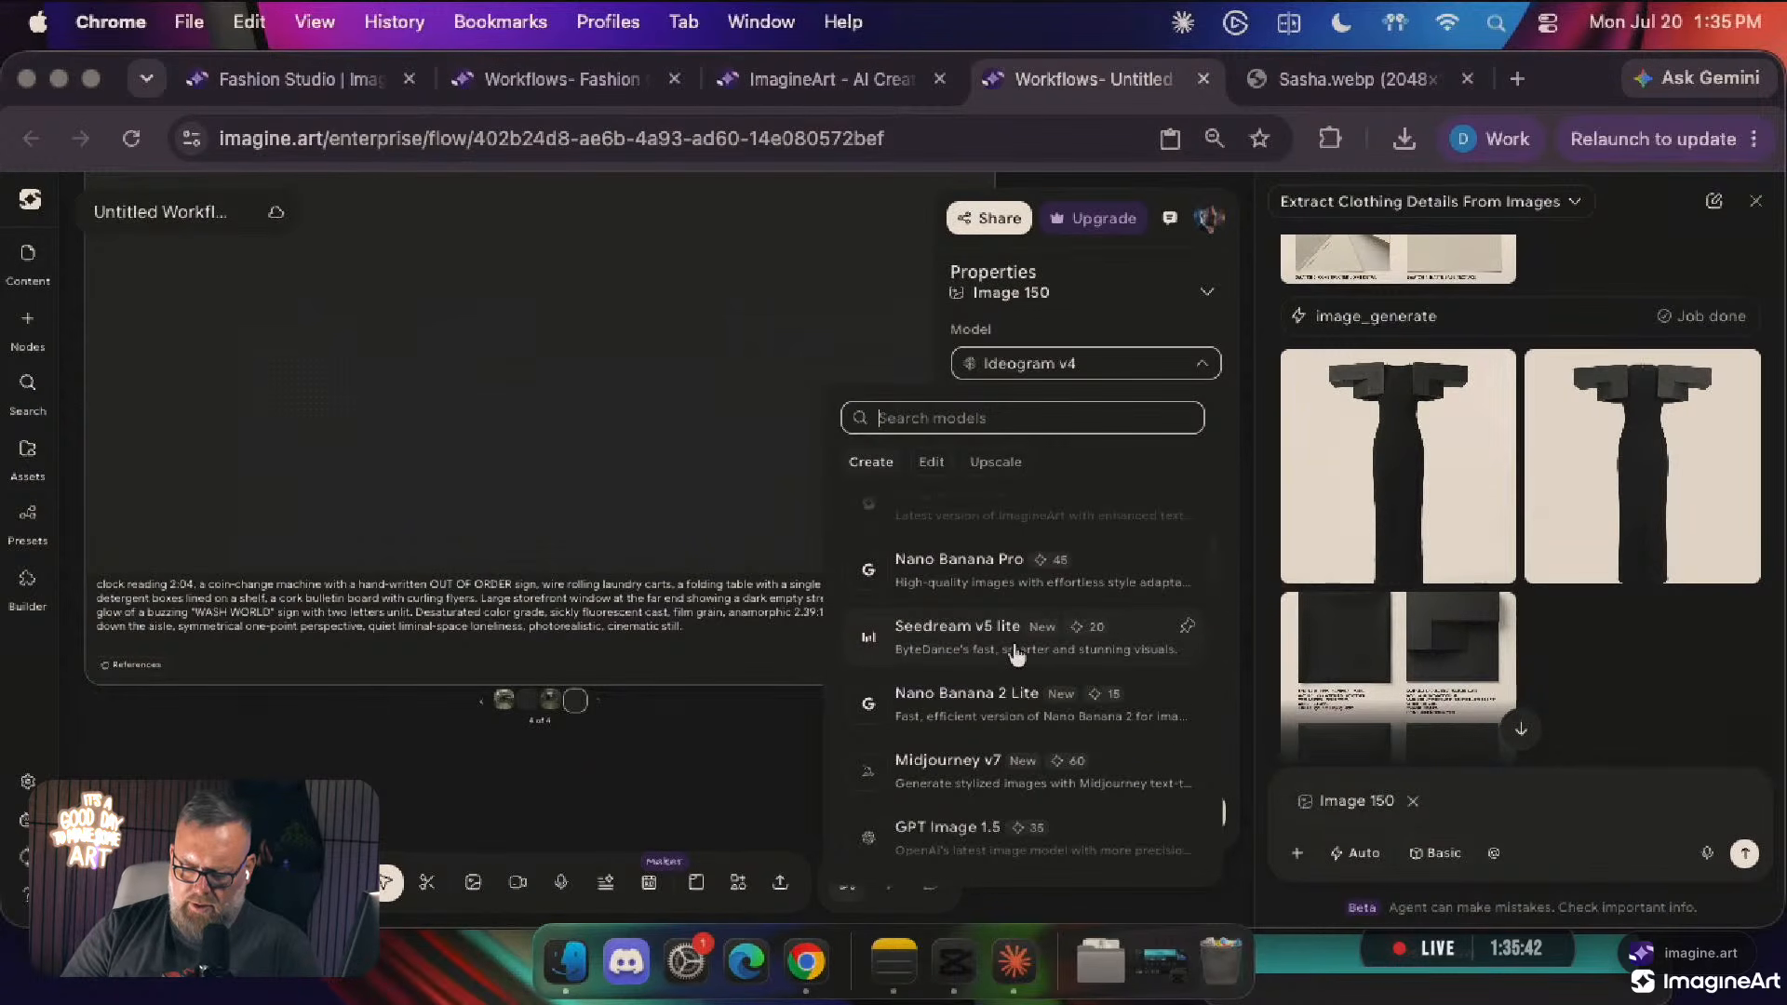
pyautogui.scroll(3, 1018, 656)
pyautogui.scroll(-3, 1021, 670)
pyautogui.write('seed')
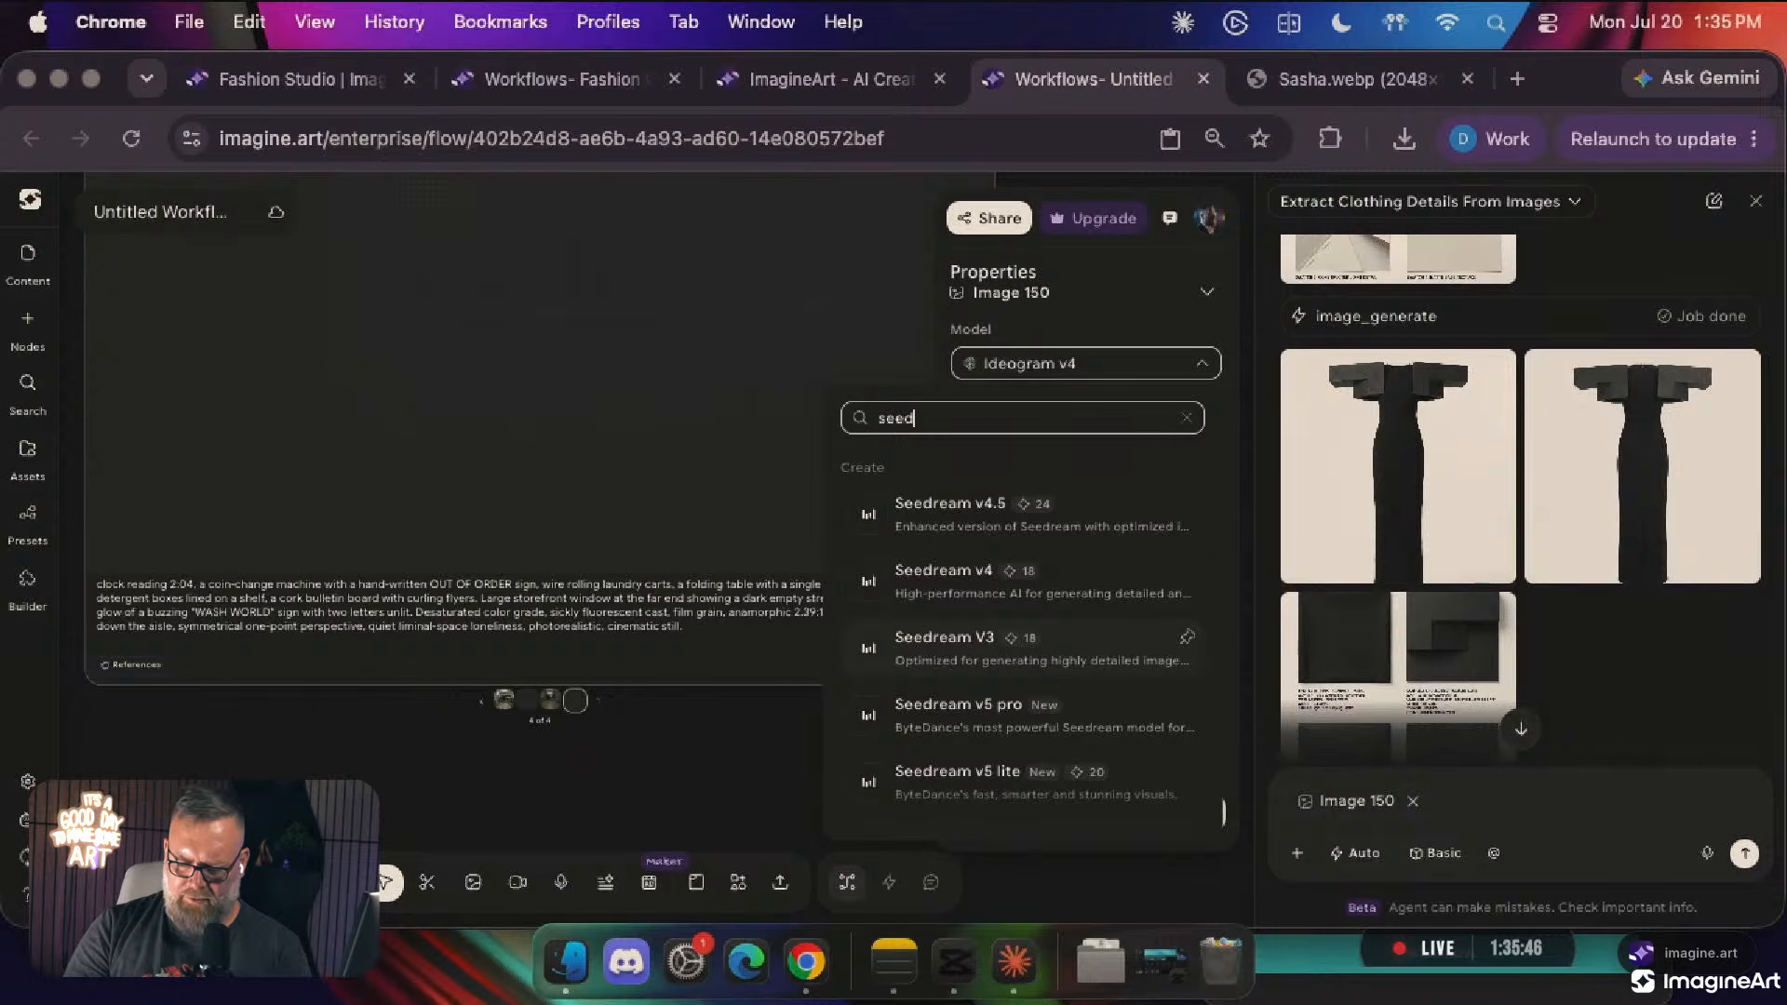
pyautogui.click(996, 714)
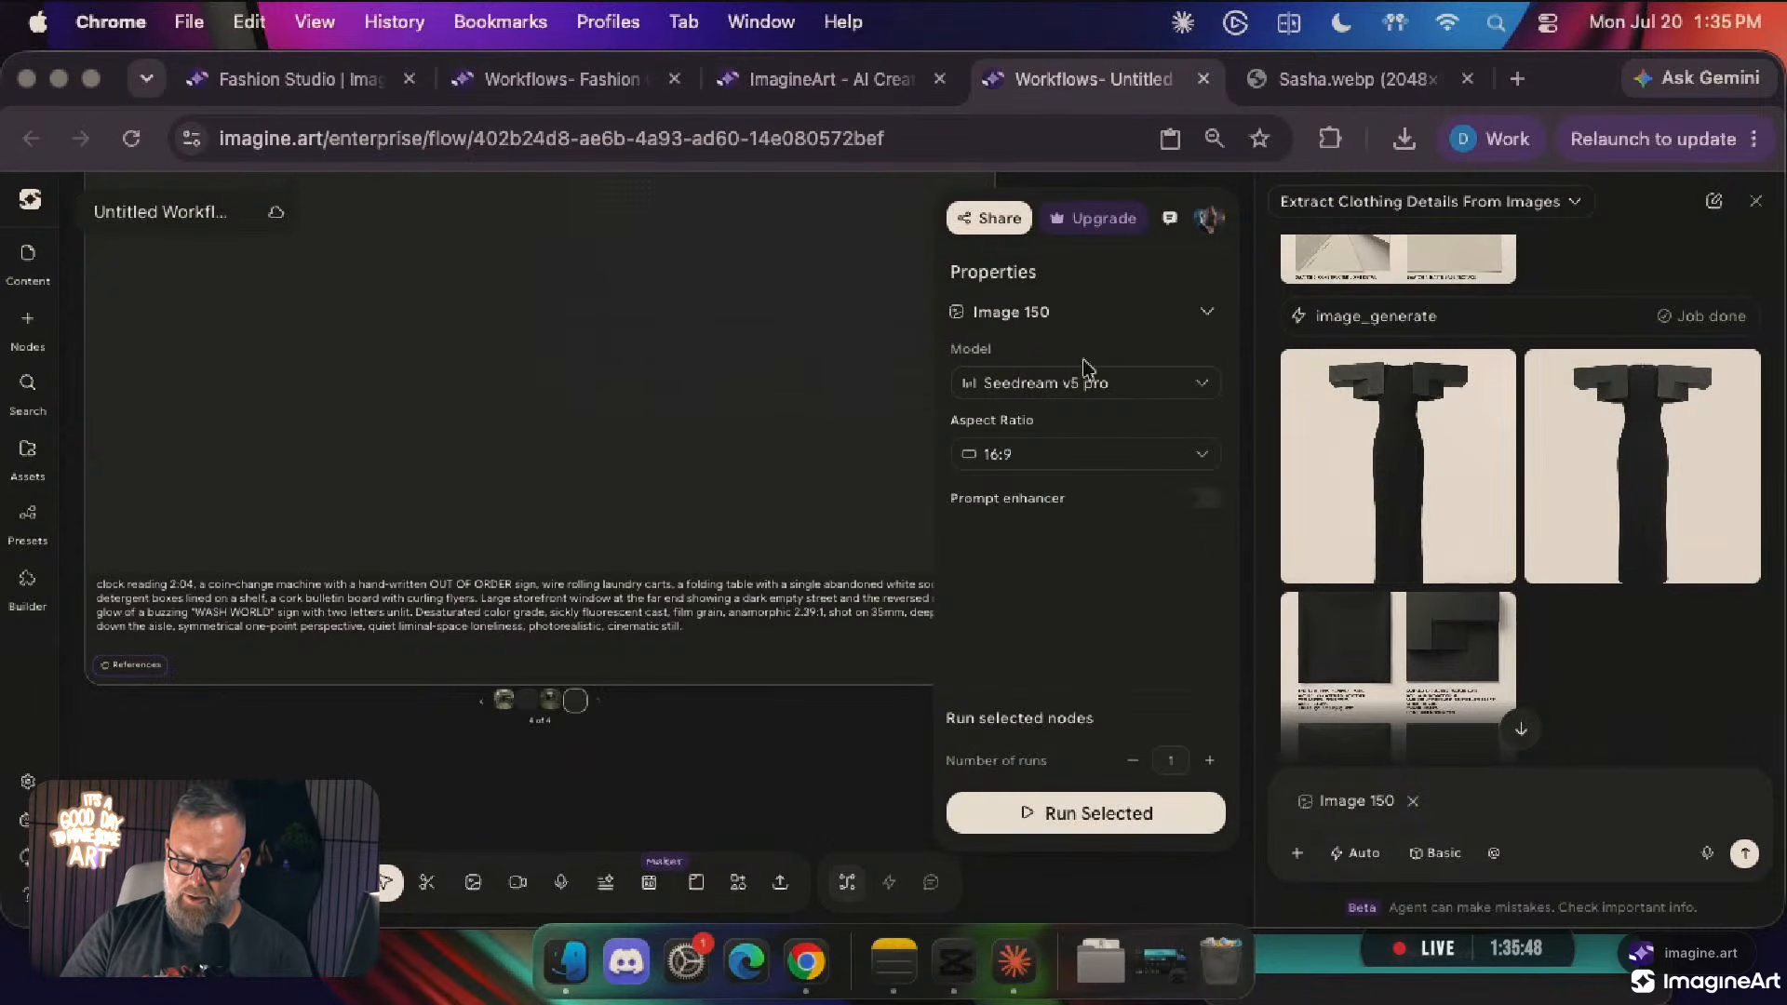
pyautogui.click(1207, 502)
pyautogui.click(1079, 816)
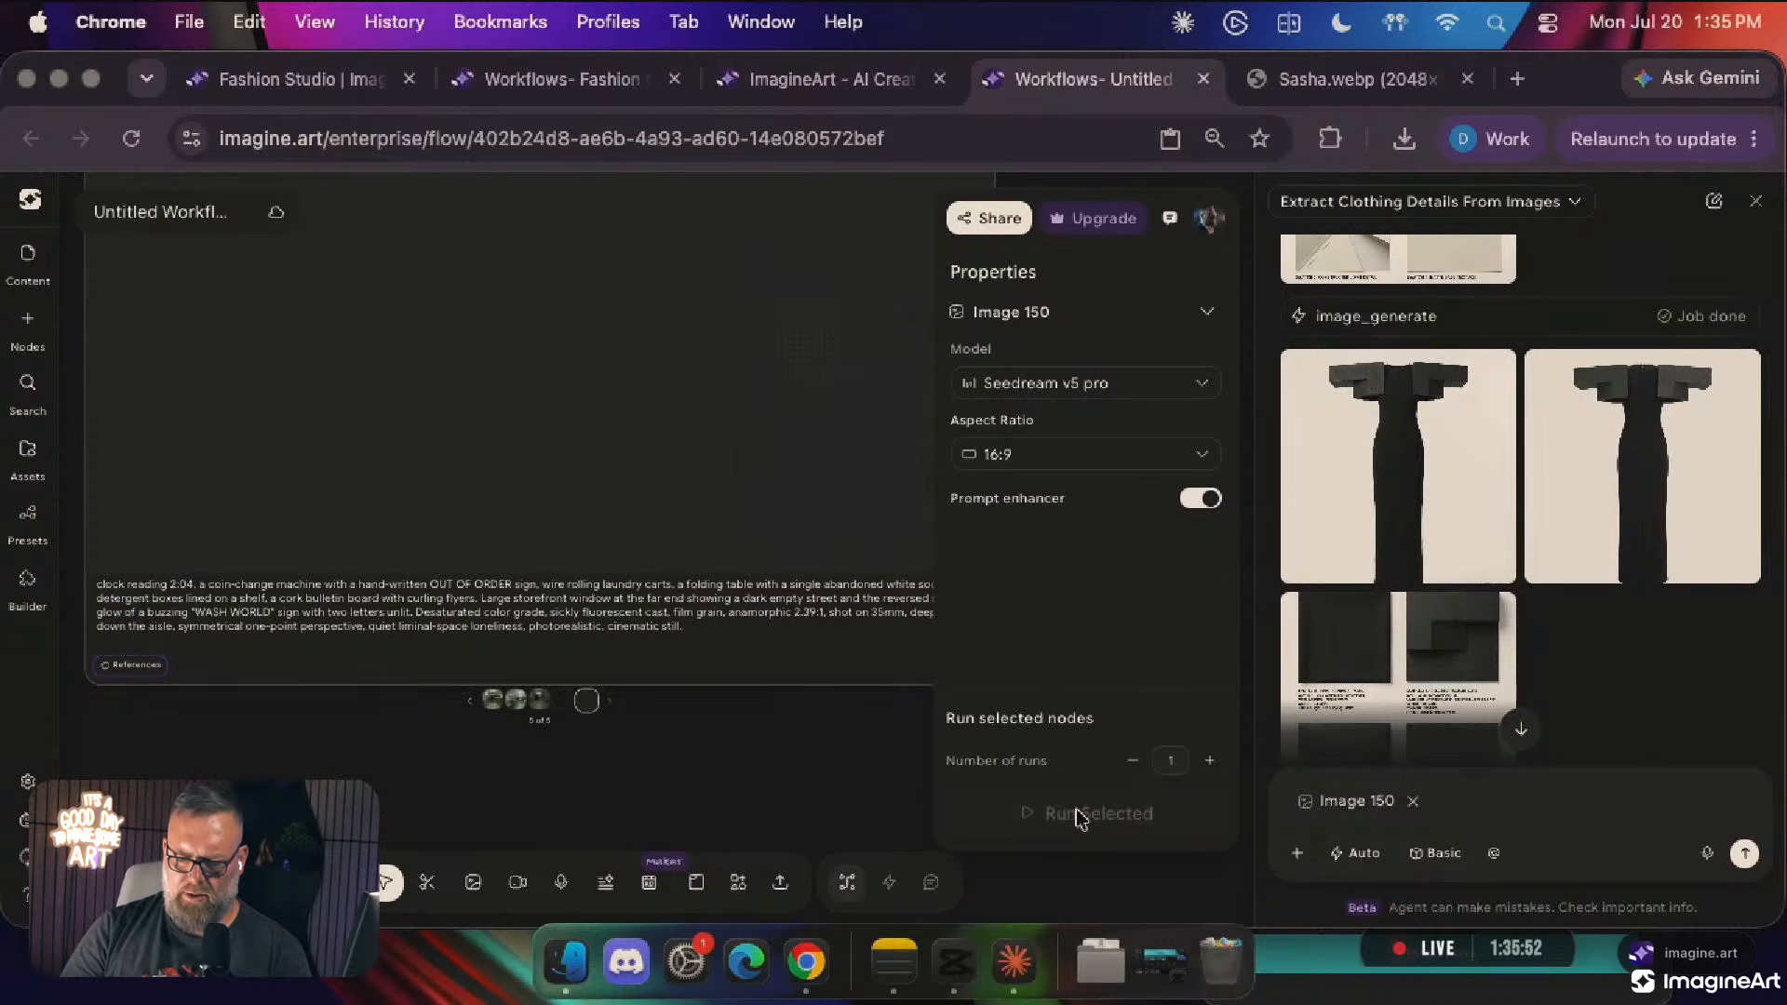
pyautogui.click(1035, 389)
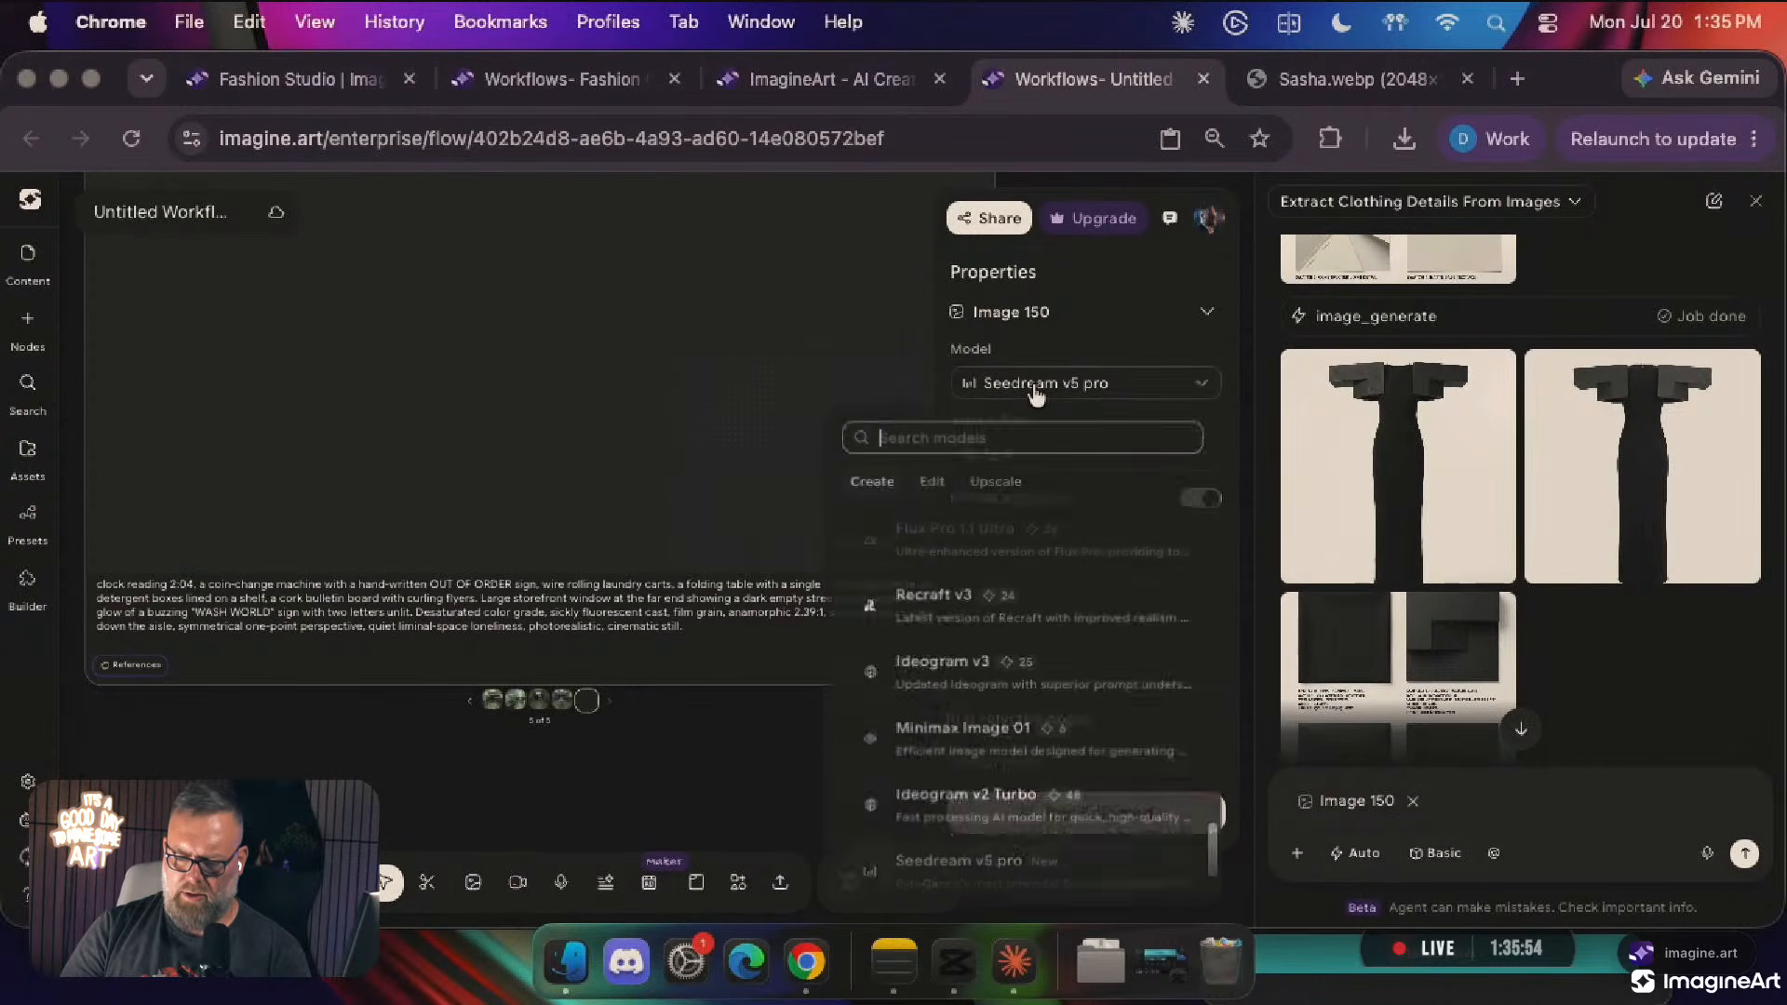
pyautogui.scroll(-3, 935, 559)
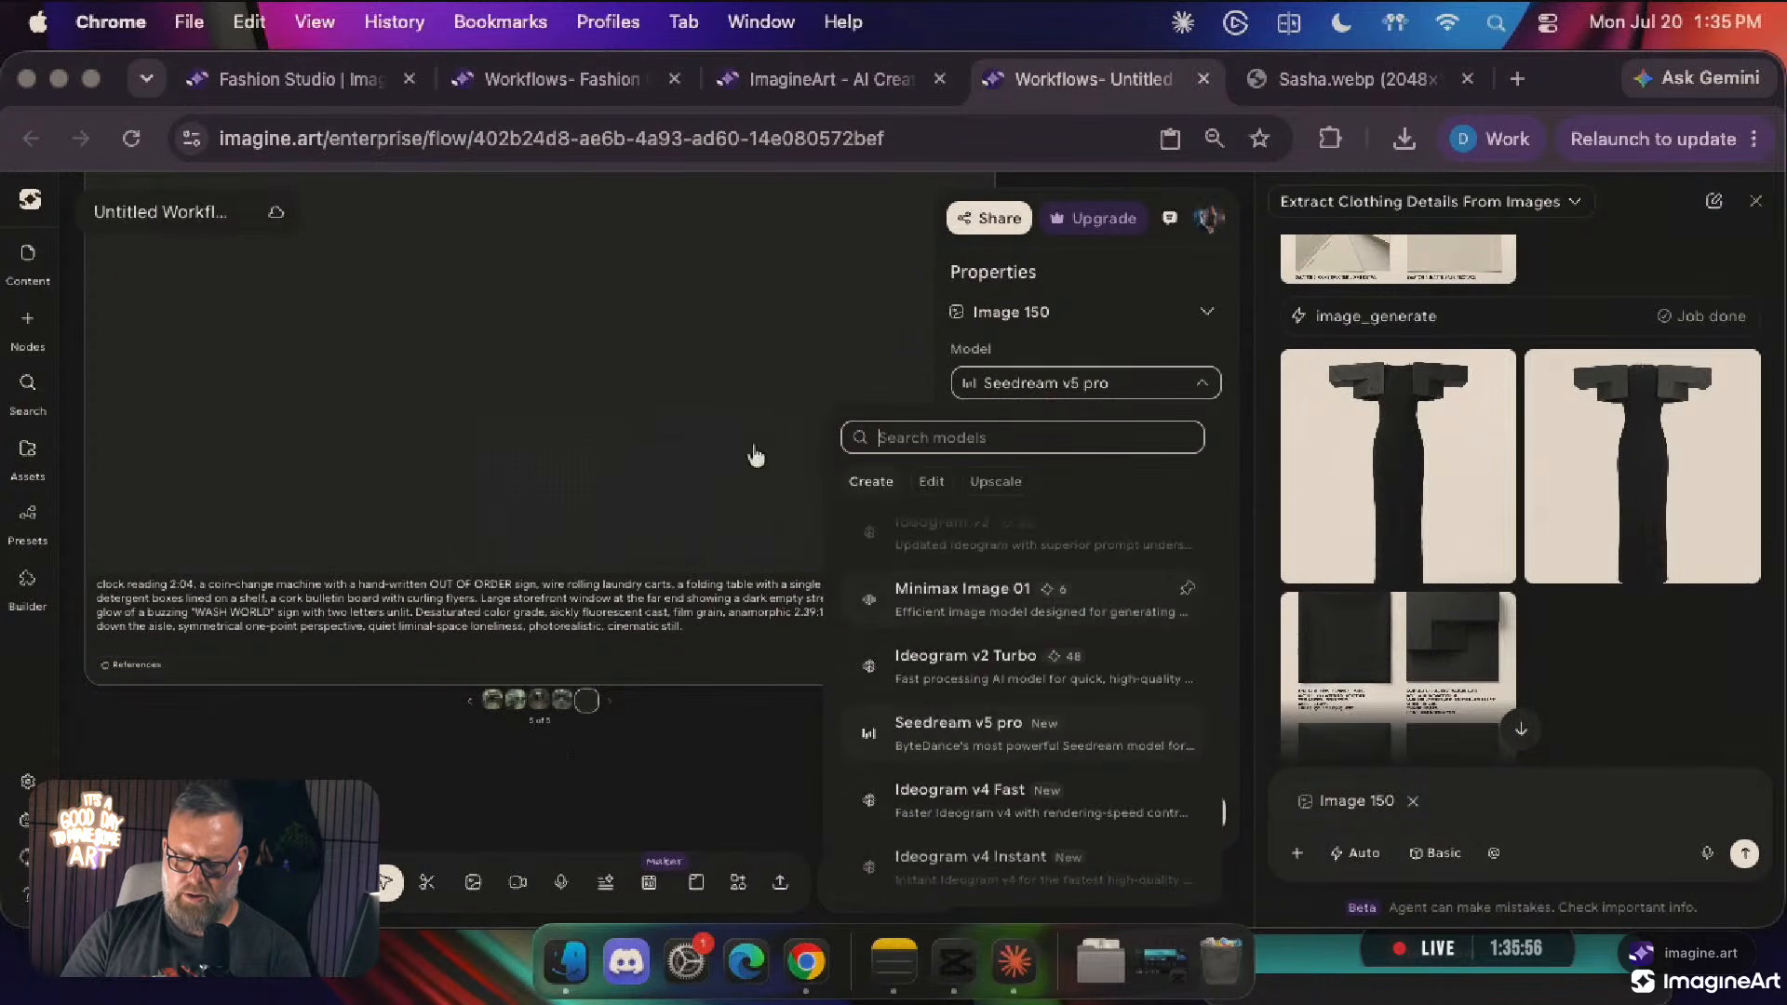
pyautogui.click(598, 367)
# Show the node's first laundromat version, made with Nano Banana 2, and close the agent chat panel
pyautogui.click(494, 703)
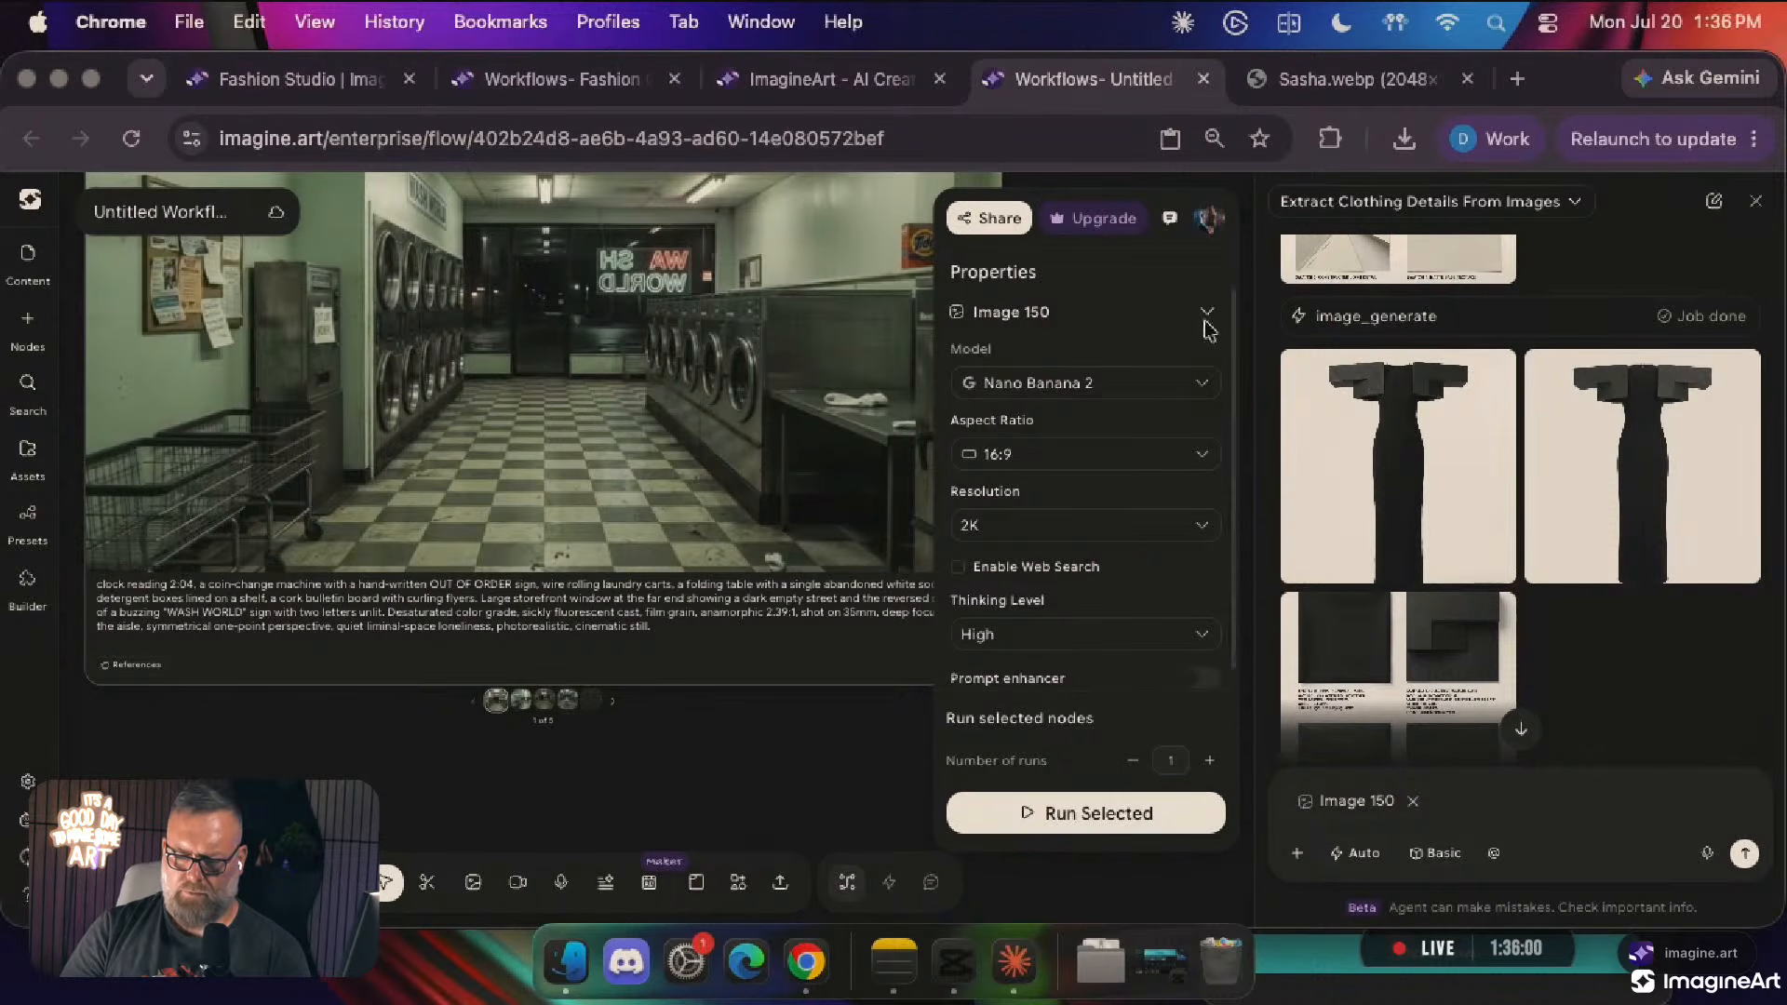
pyautogui.hscroll(5, 722, 507)
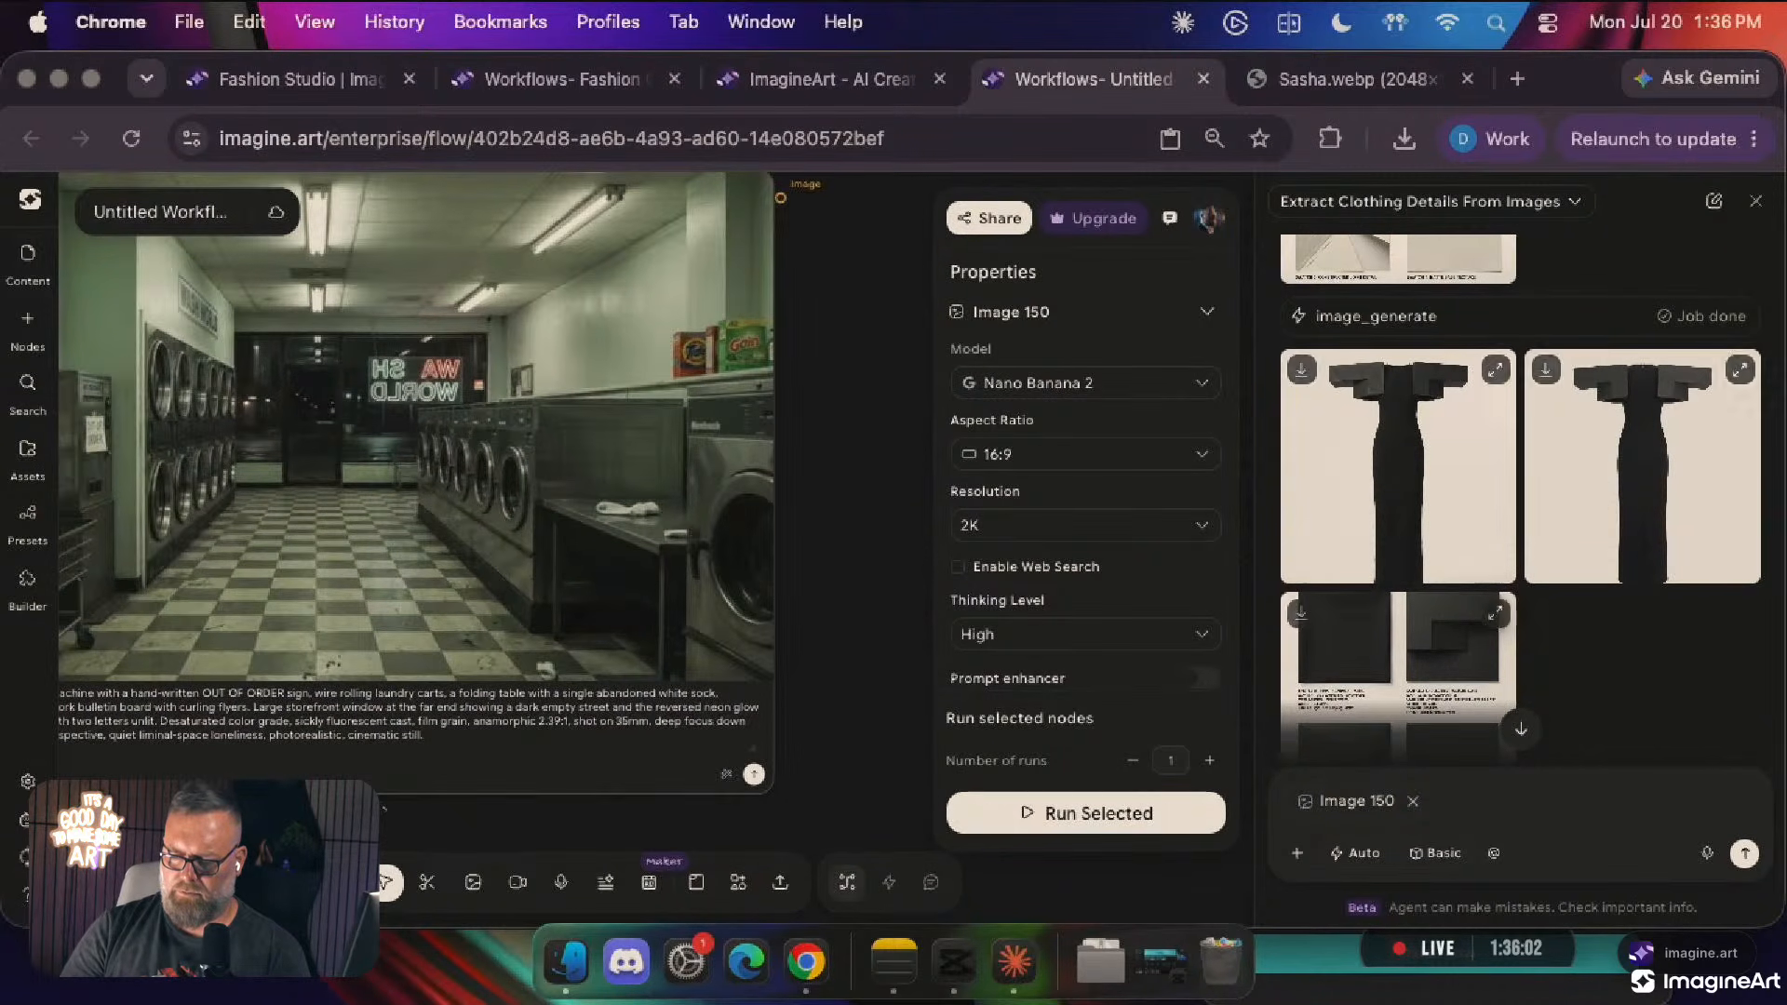
pyautogui.click(1754, 205)
pyautogui.hscroll(-8, 857, 479)
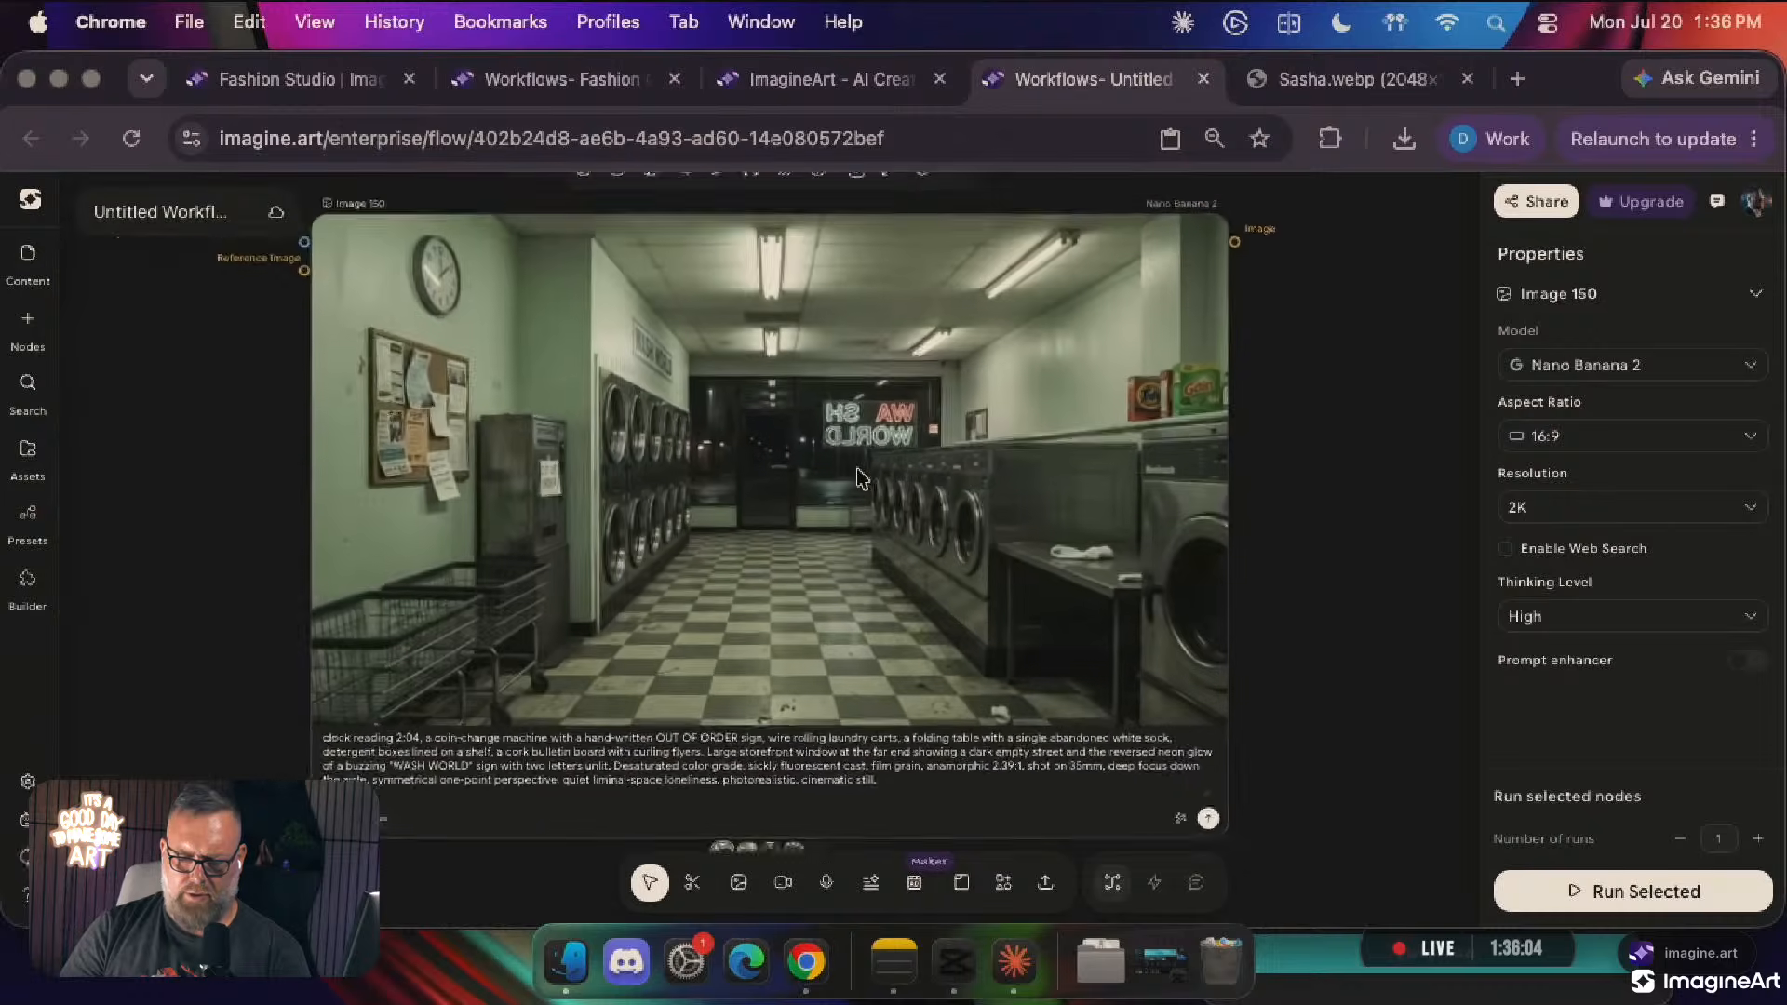
pyautogui.scroll(-3, 832, 747)
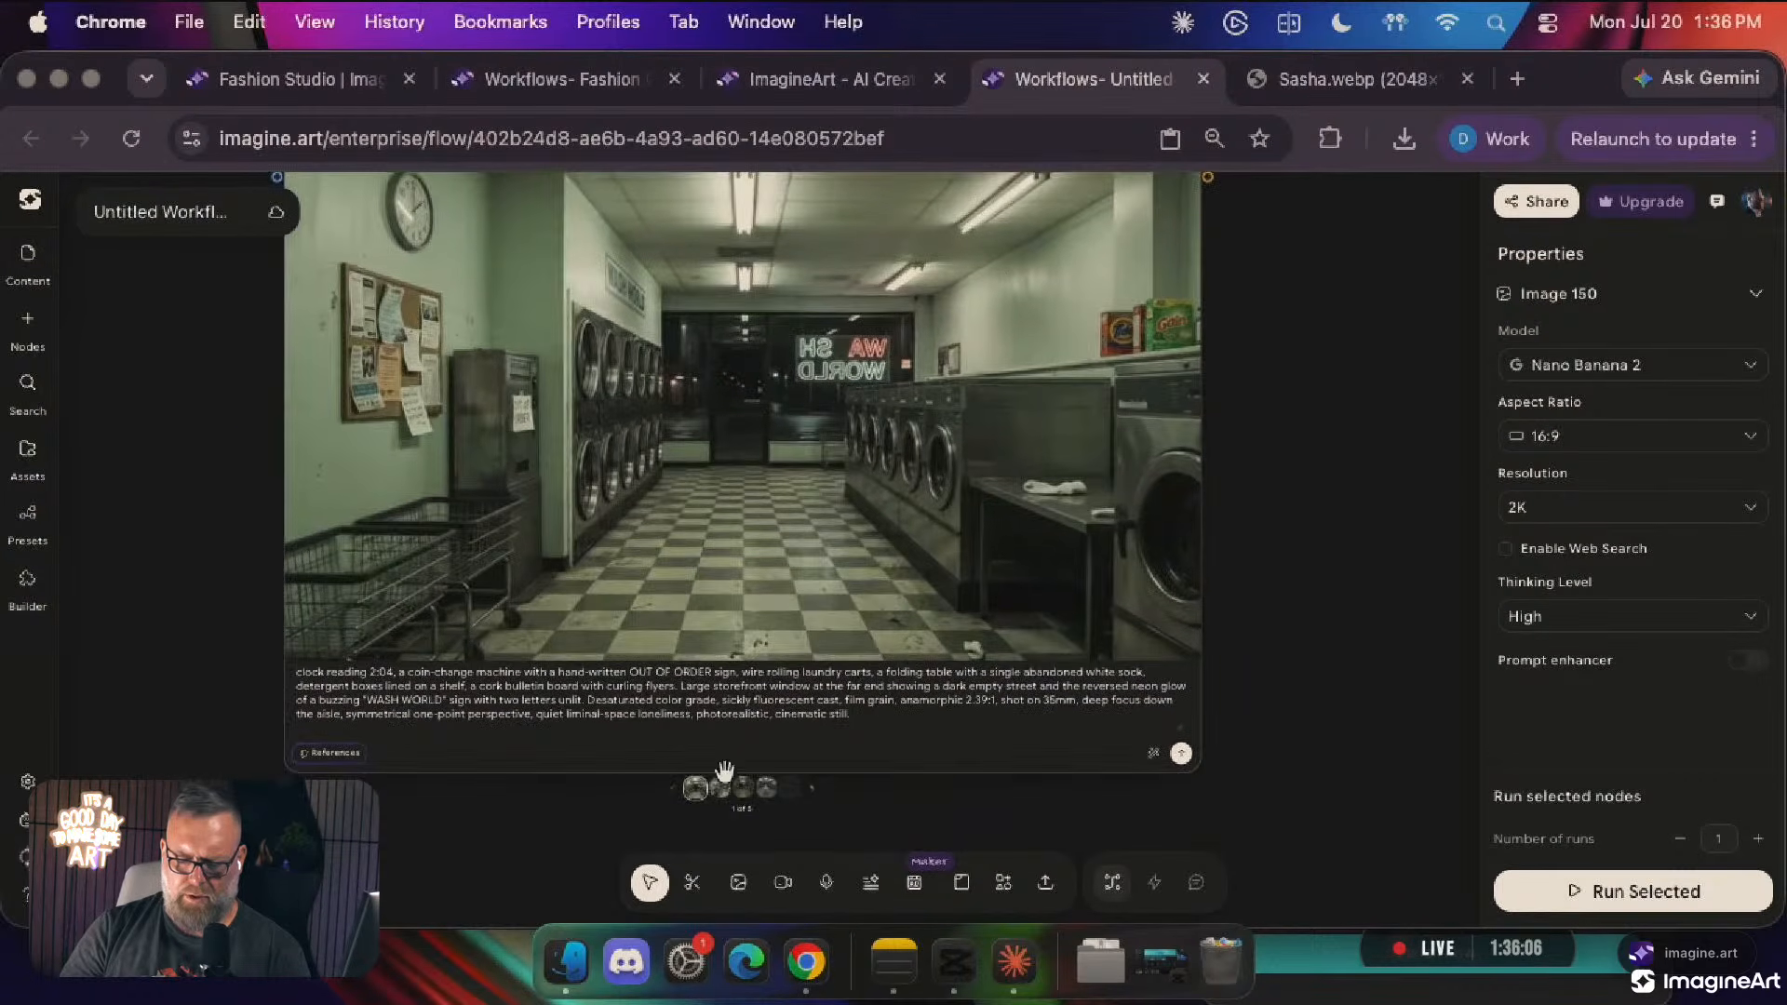
# Compare the ImagineArt 2.0, Ideogram v4 and Seedream v5 pro versions of the laundromat image one after another
pyautogui.click(713, 787)
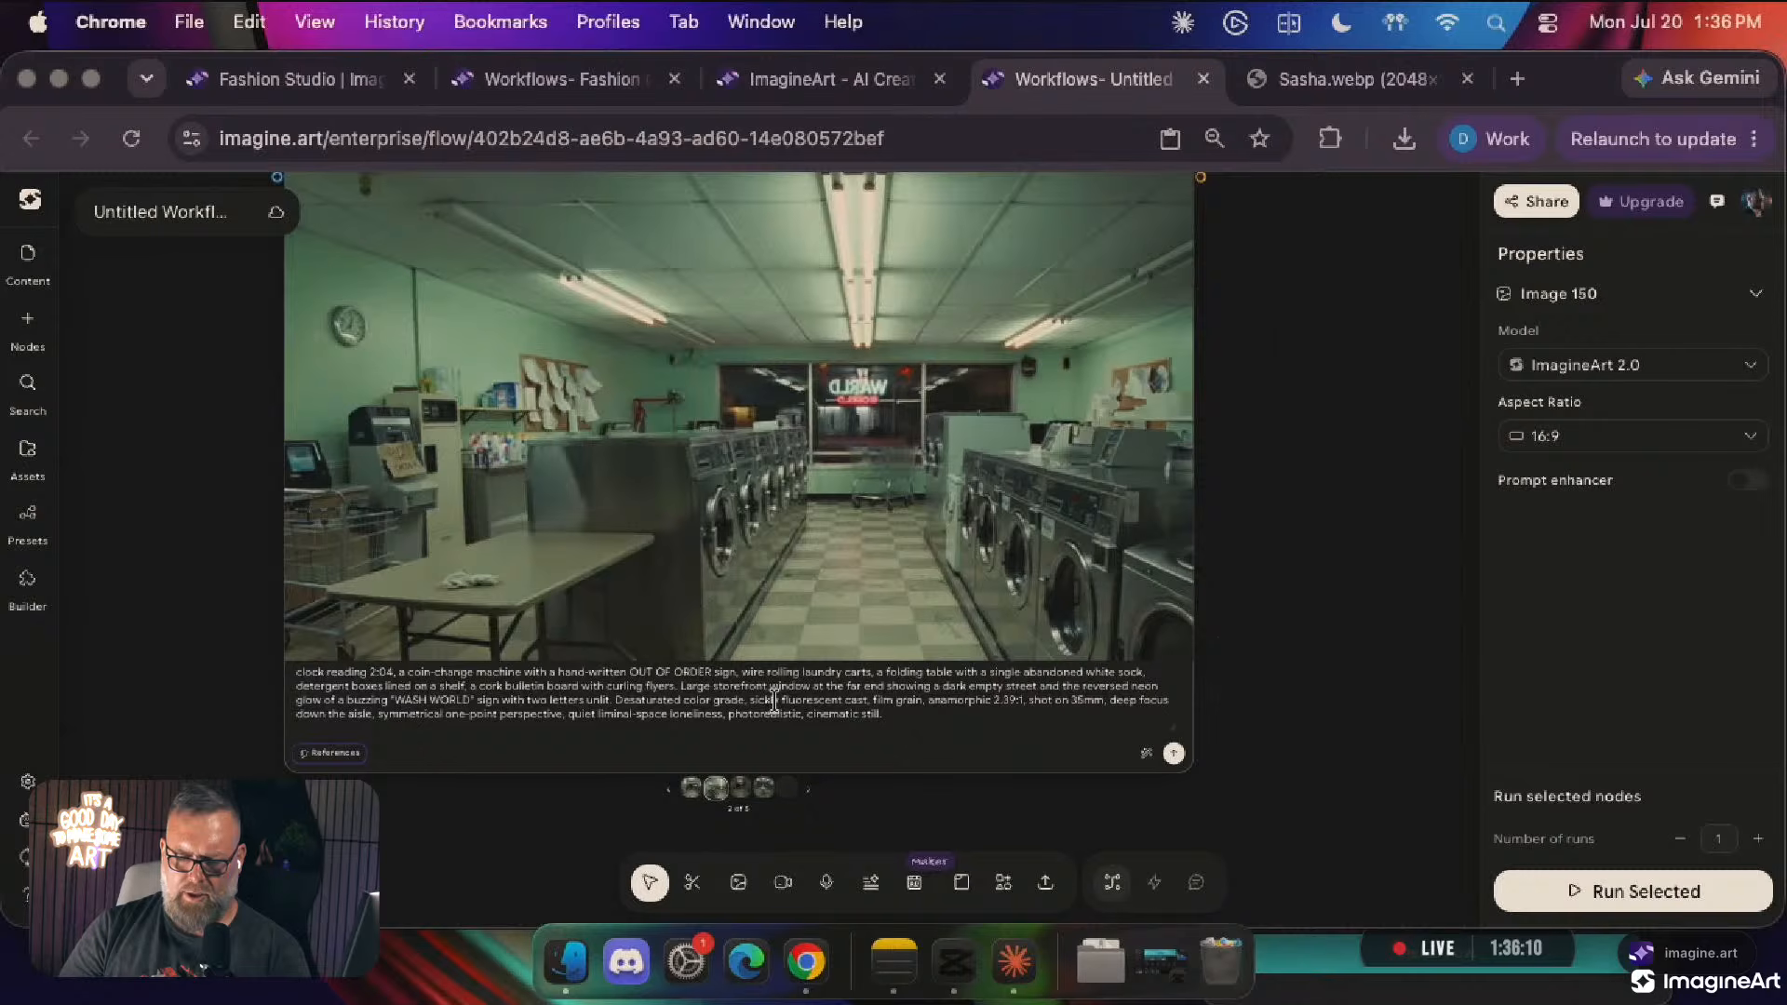
pyautogui.click(740, 788)
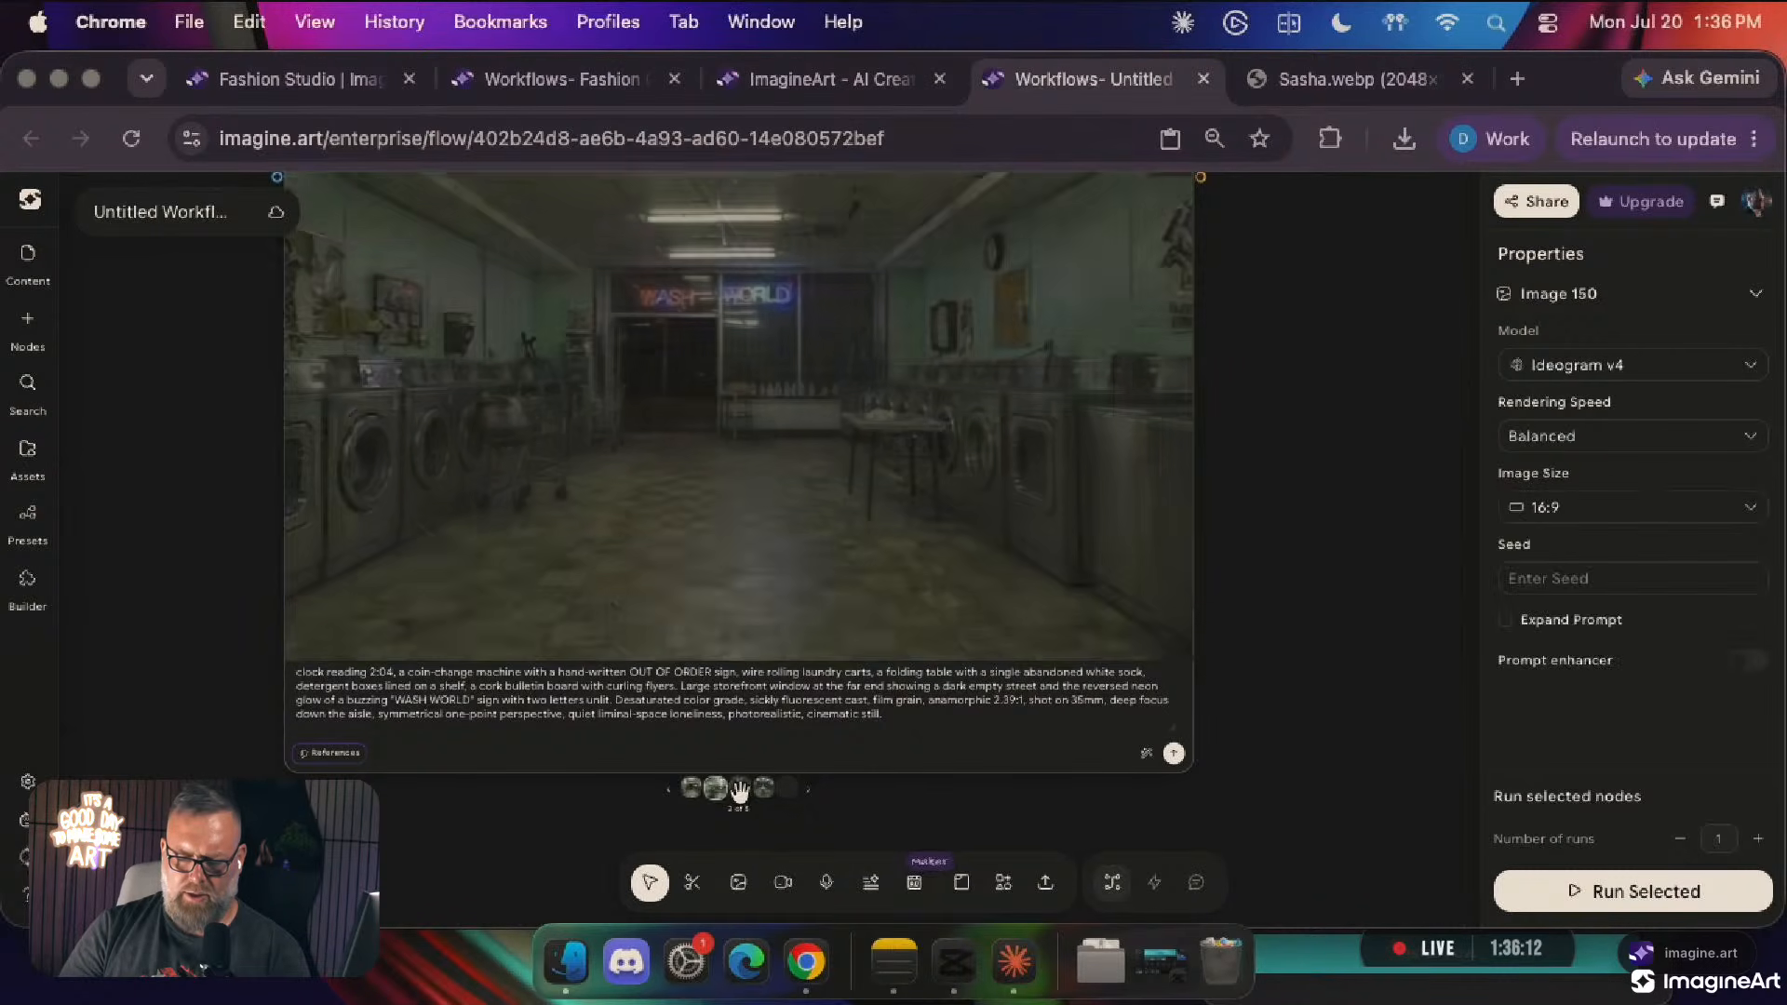
pyautogui.click(763, 788)
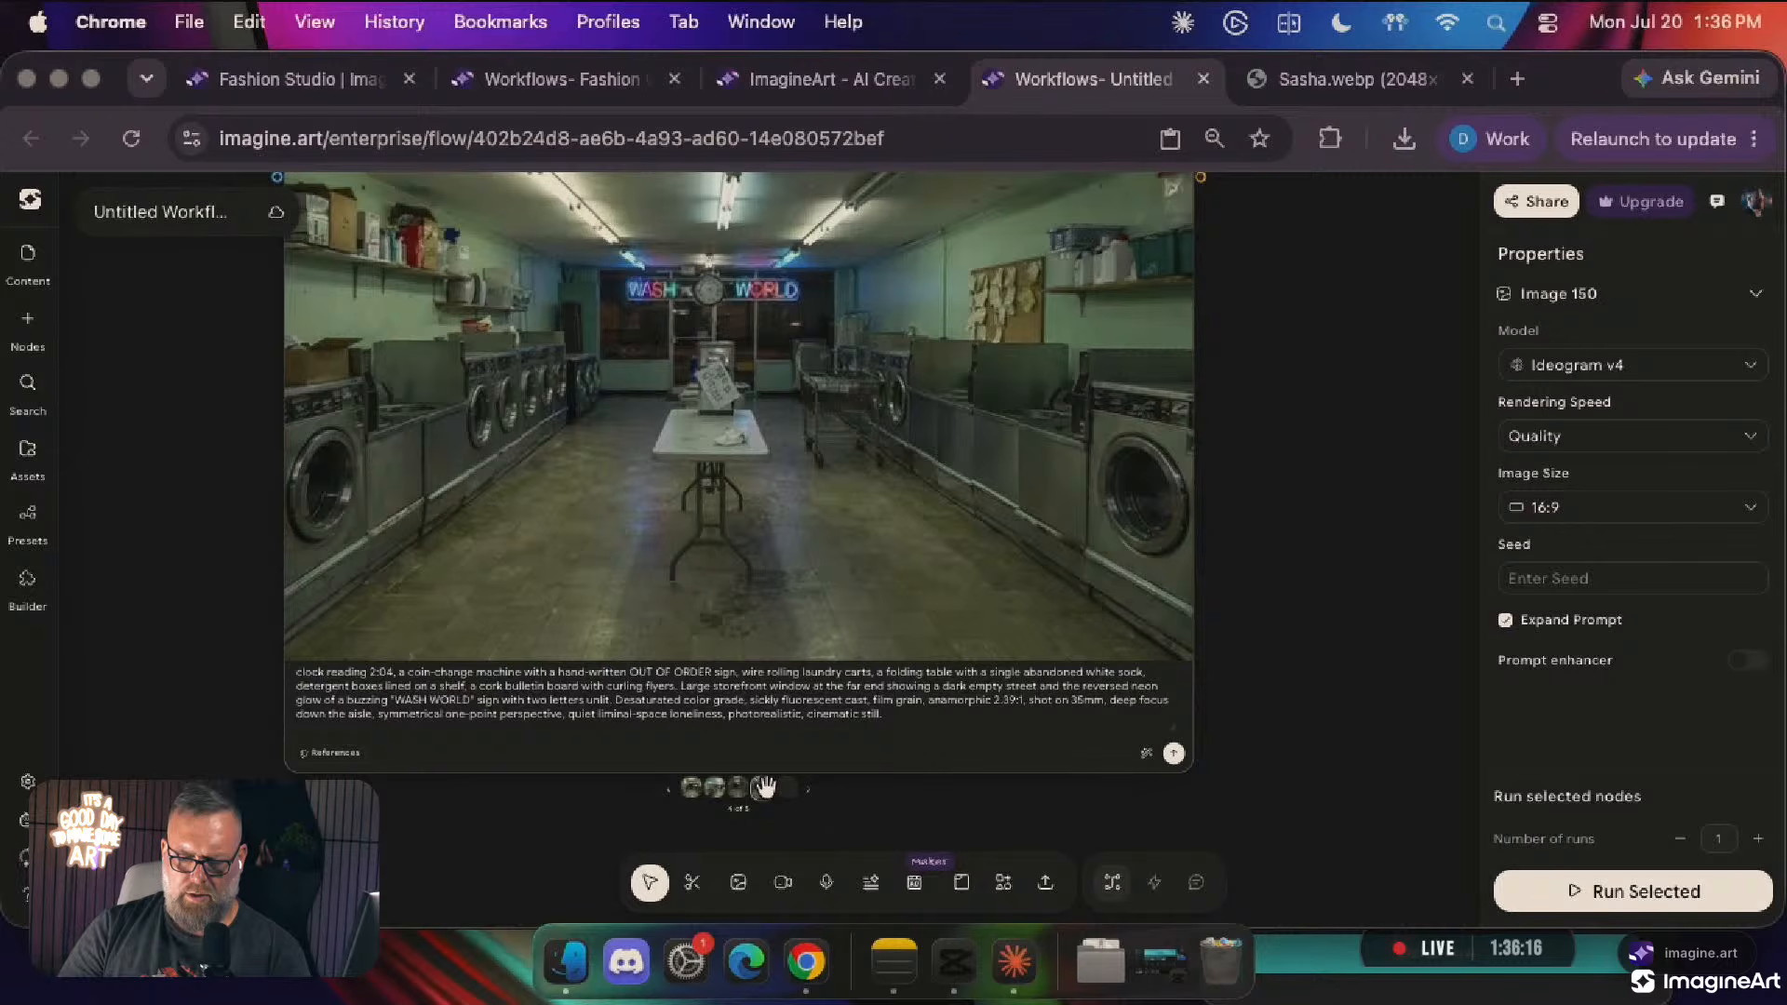
pyautogui.click(786, 789)
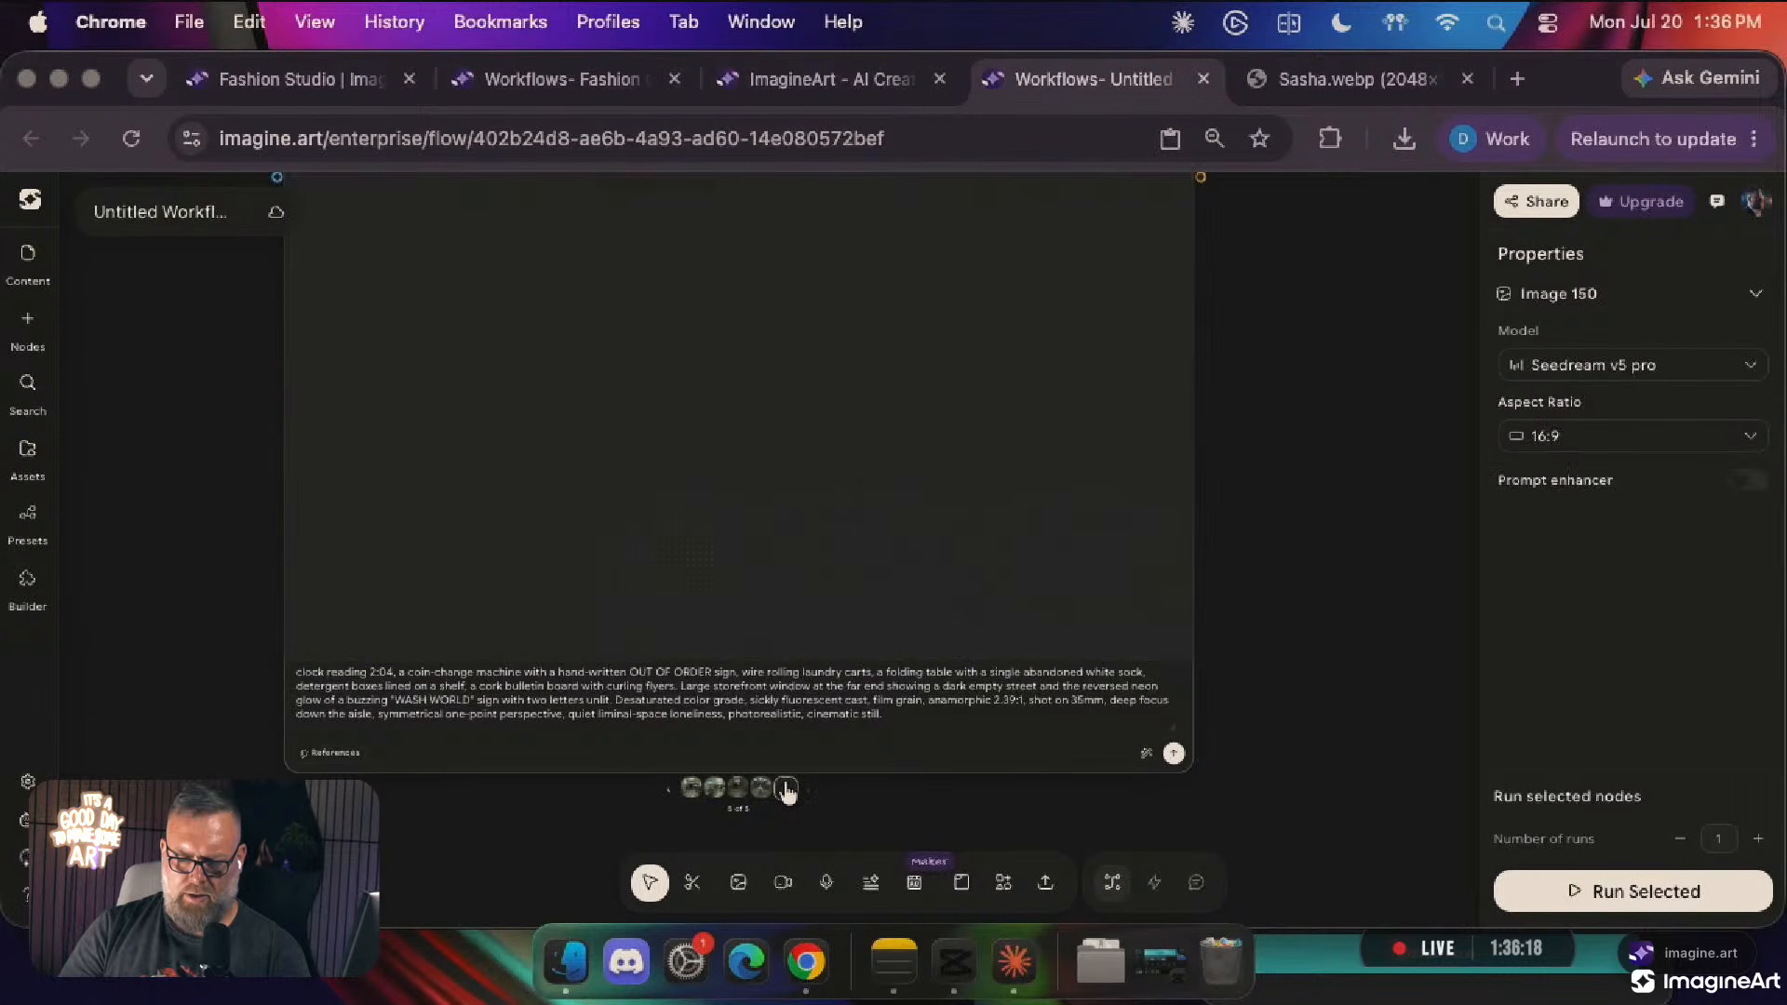
# Go back to the Ideogram v4 Quality version and examine its signs and details up close
pyautogui.click(763, 789)
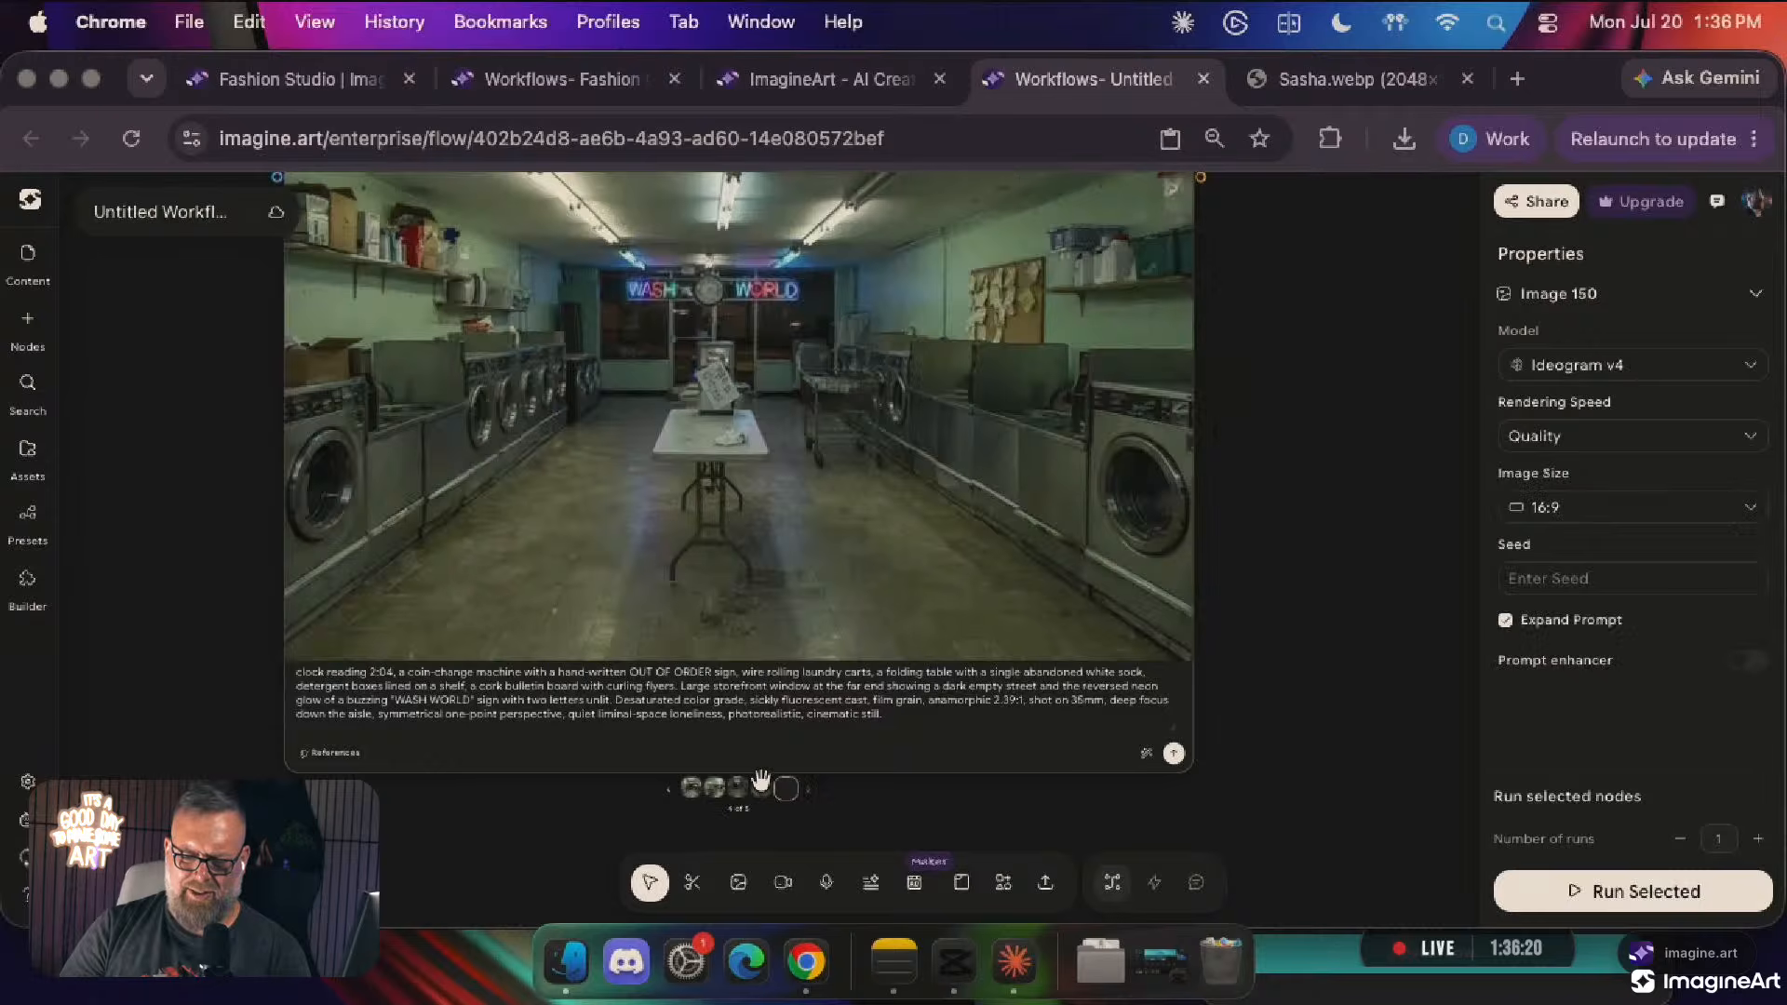
pyautogui.scroll(5, 706, 270)
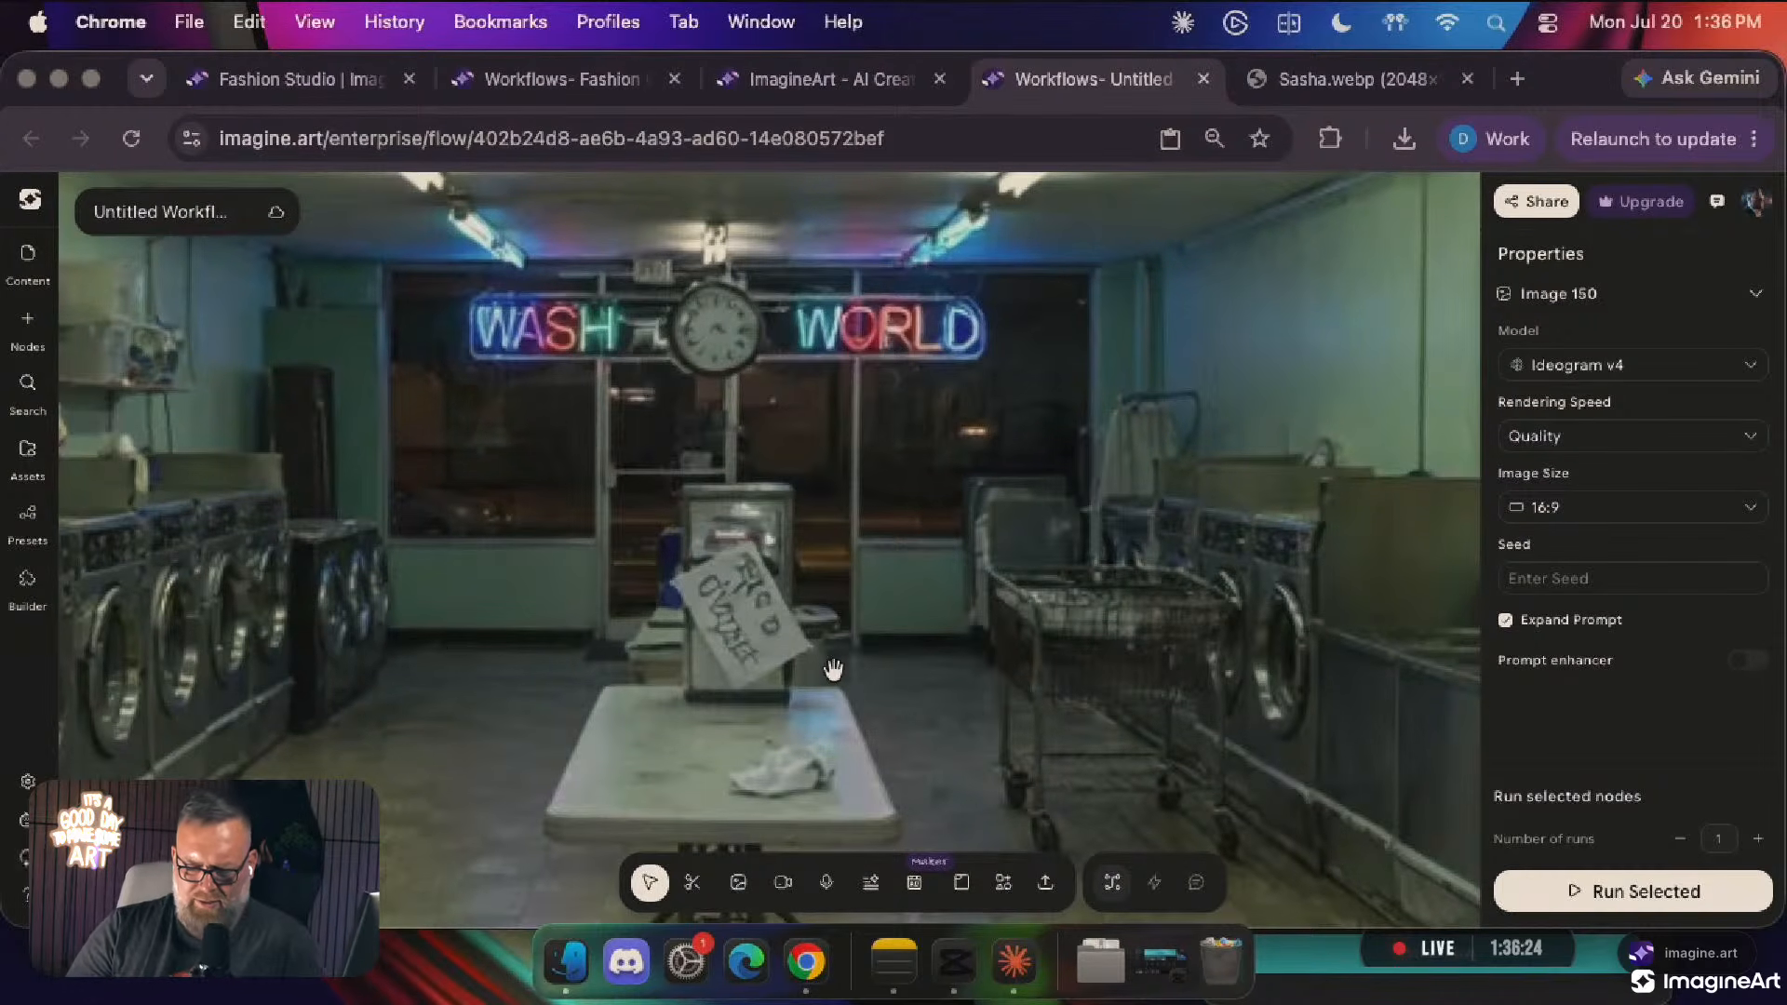
pyautogui.scroll(-5, 749, 450)
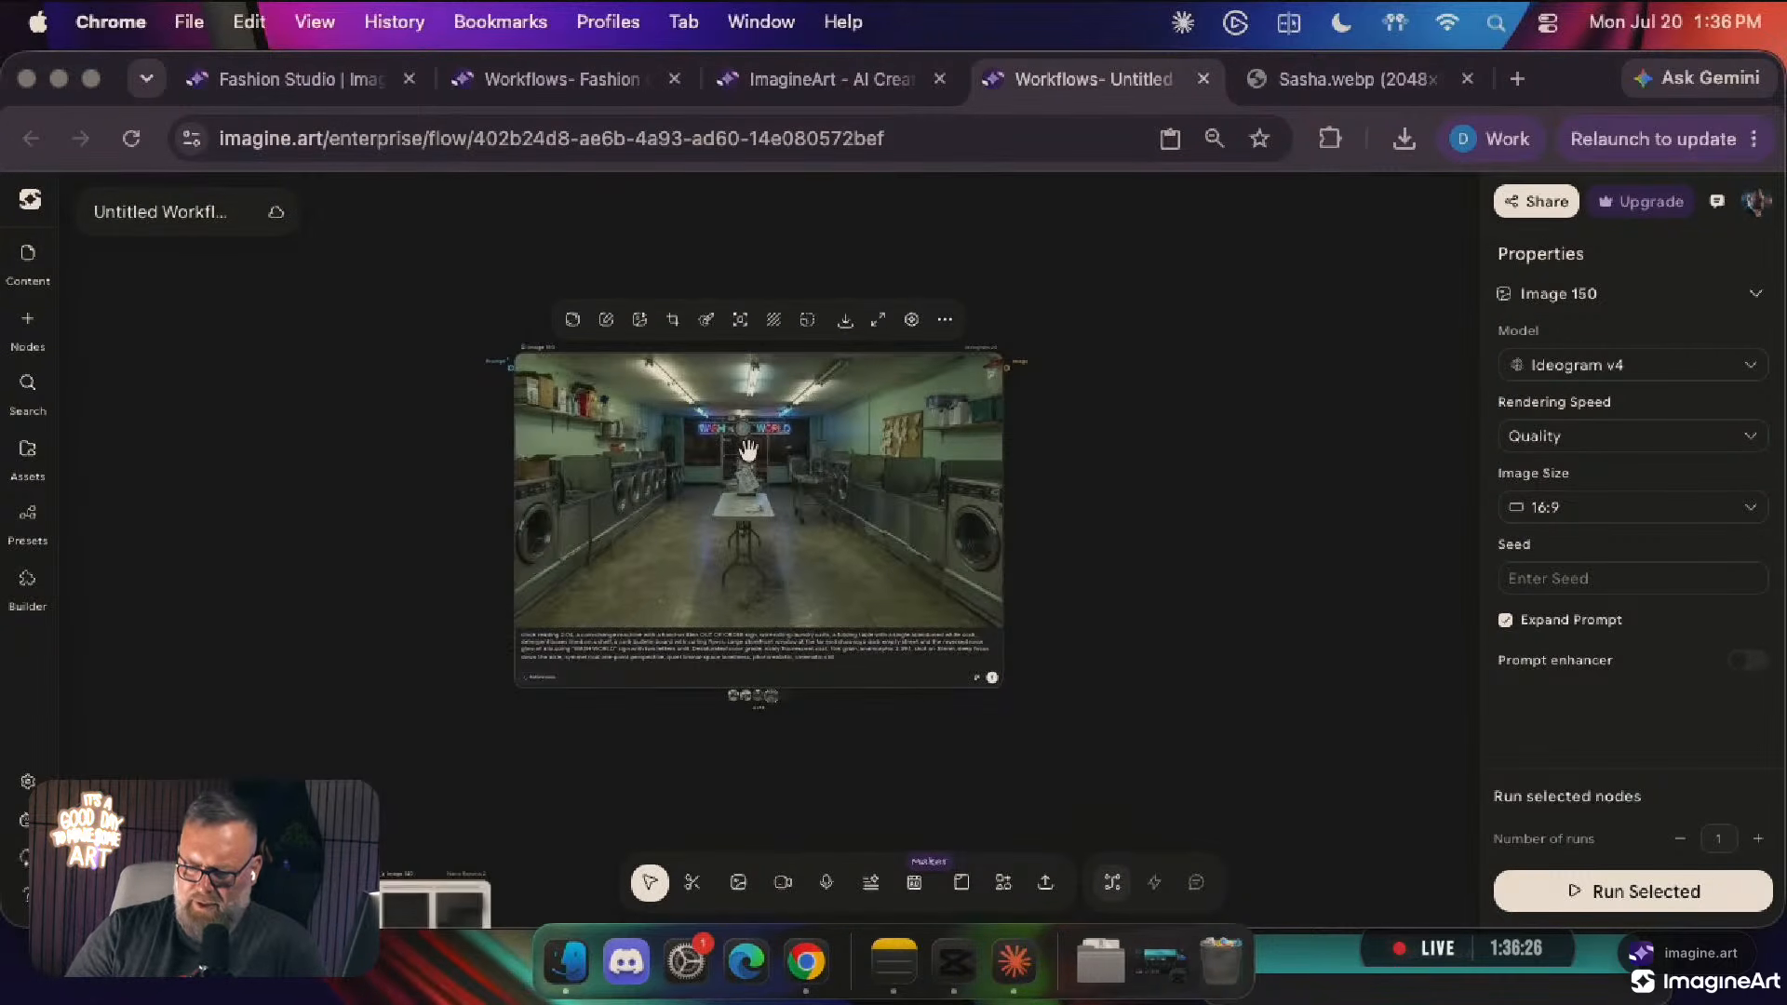
pyautogui.scroll(-2, 749, 451)
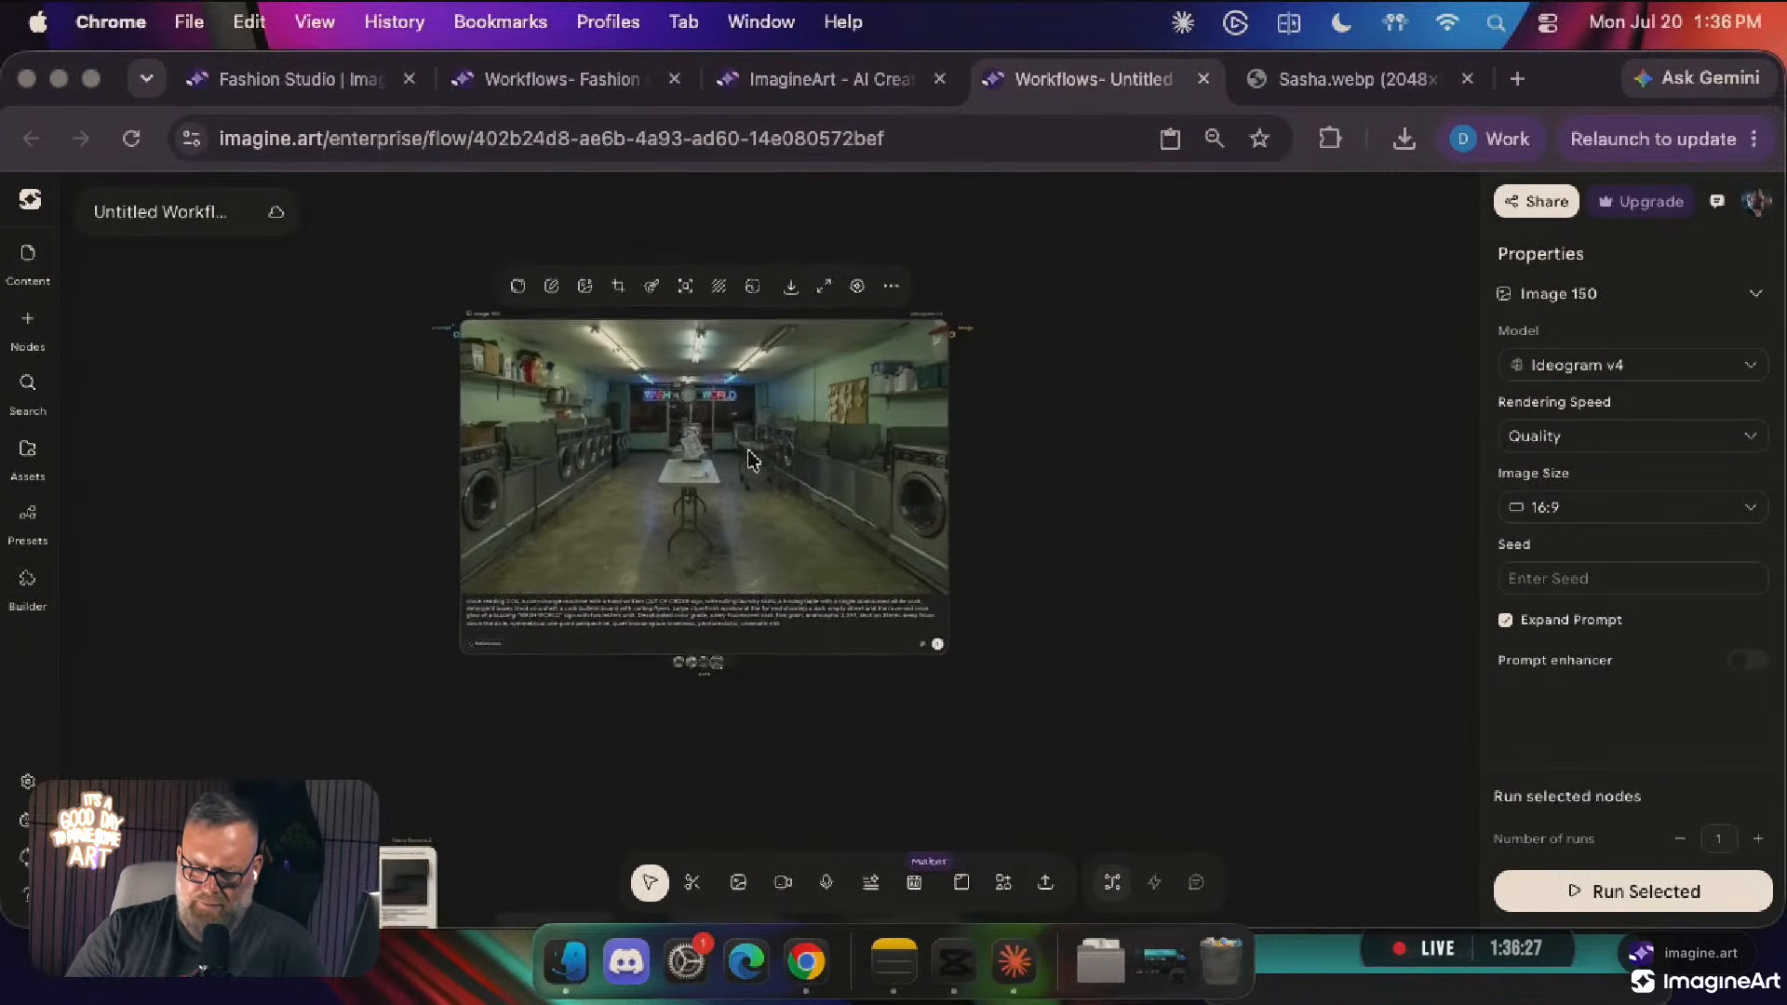
# Check the generation progress of the Seedream v5 pro version in the laundromat image node
pyautogui.click(724, 657)
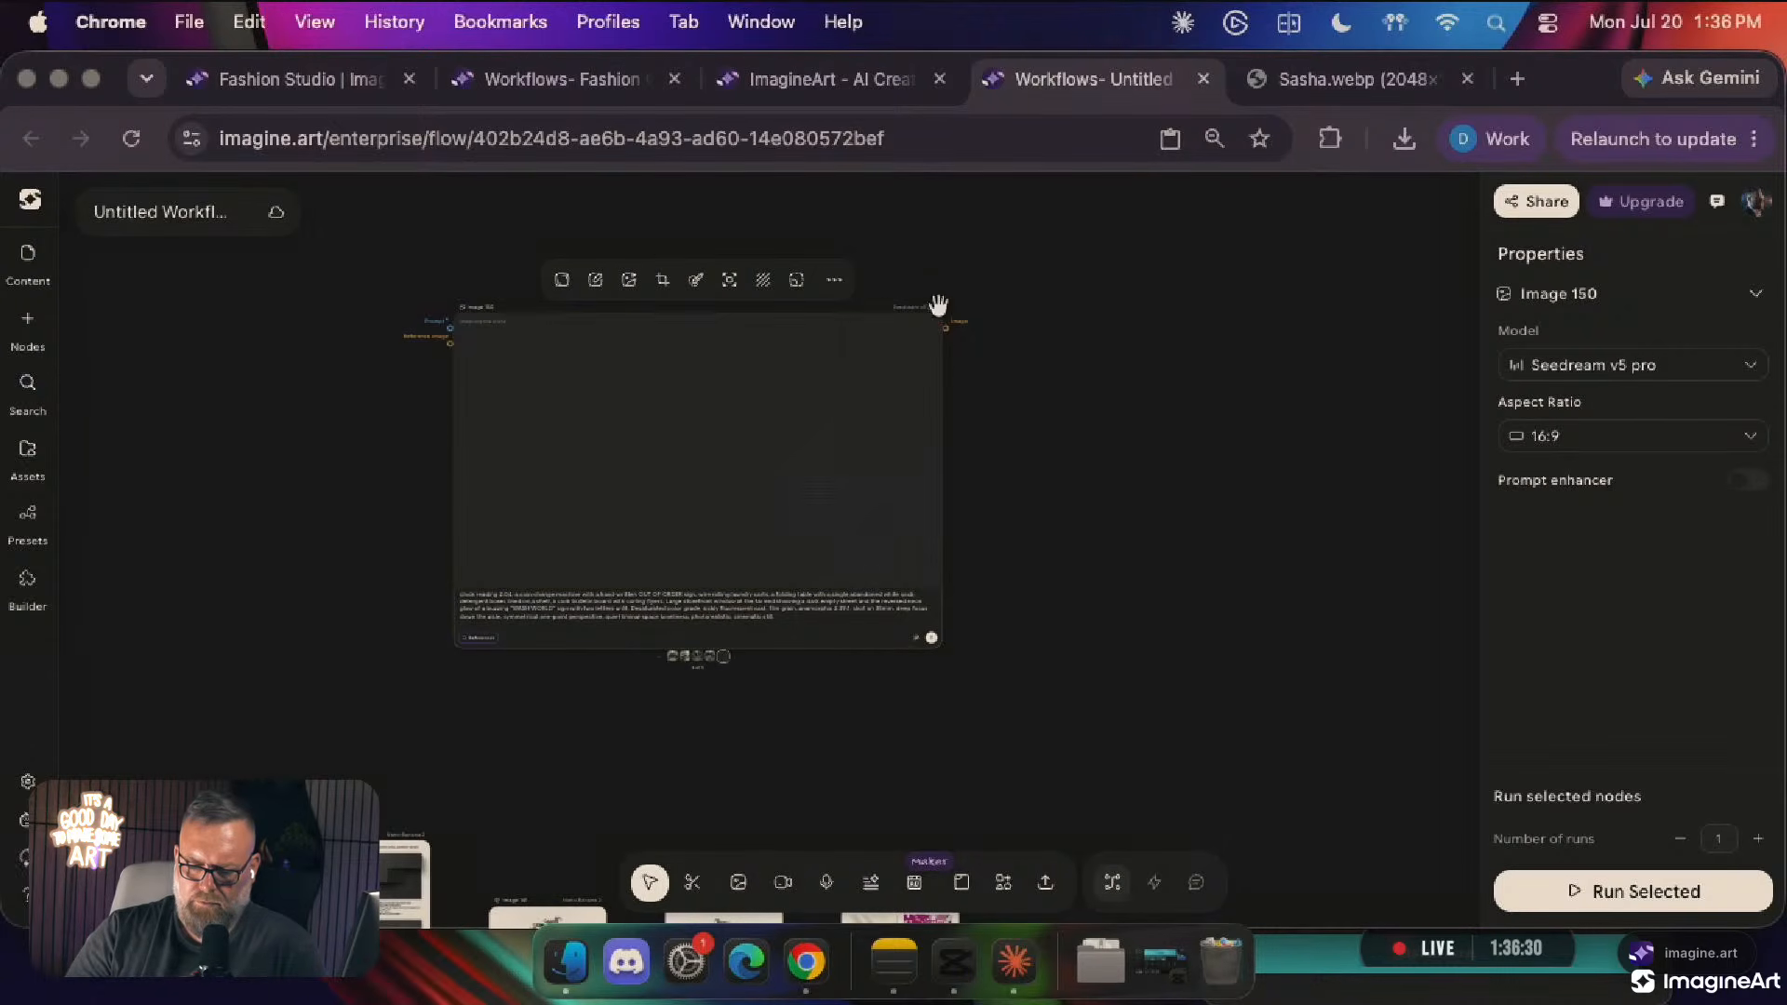
pyautogui.scroll(10, 921, 276)
pyautogui.scroll(-10, 921, 276)
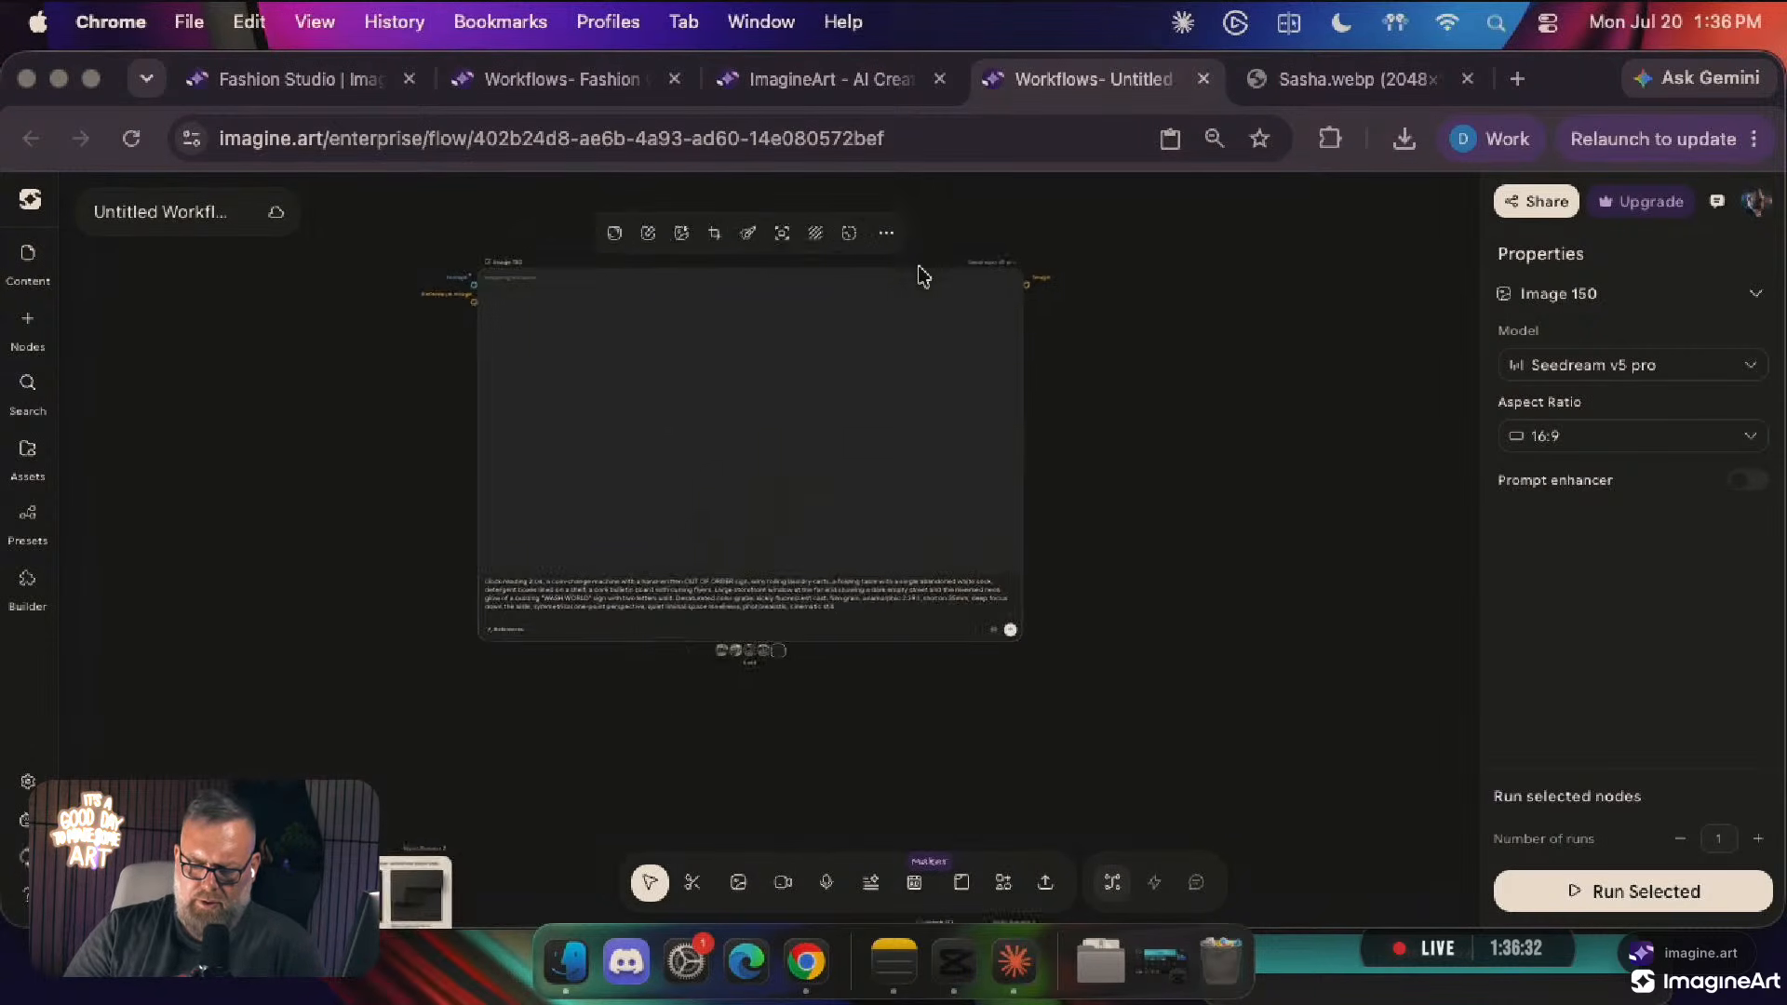
pyautogui.scroll(5, 794, 311)
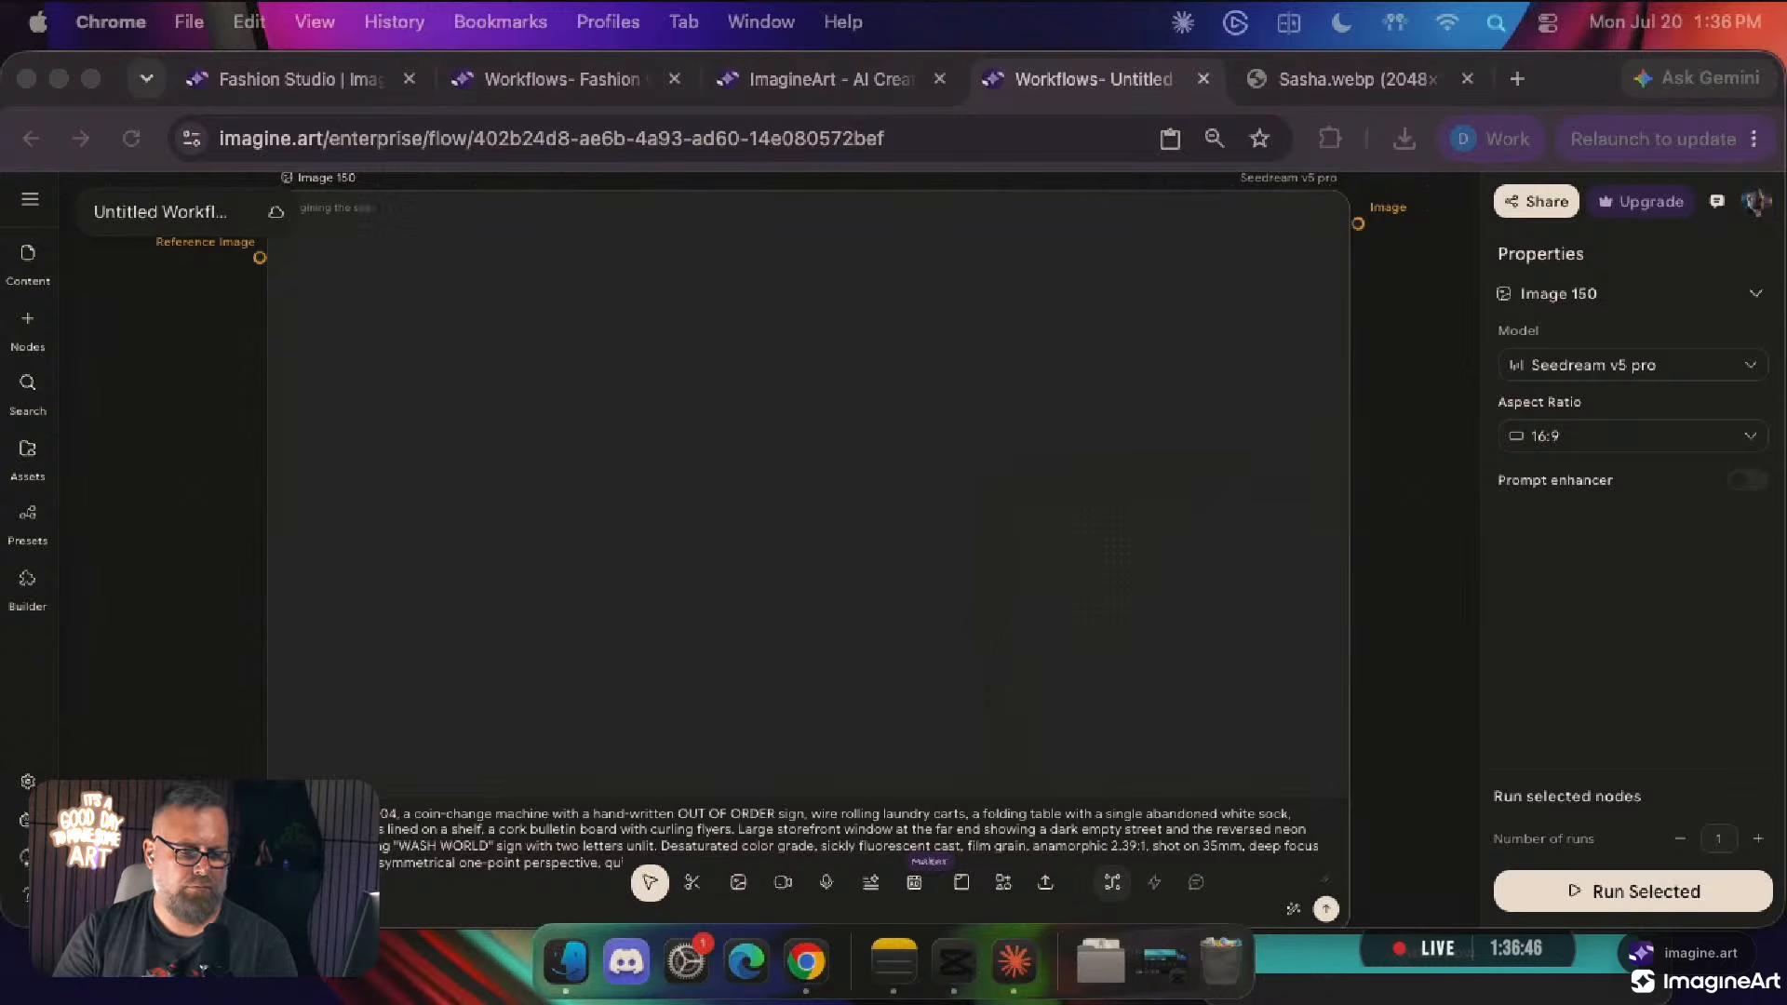
pyautogui.scroll(-5, 458, 584)
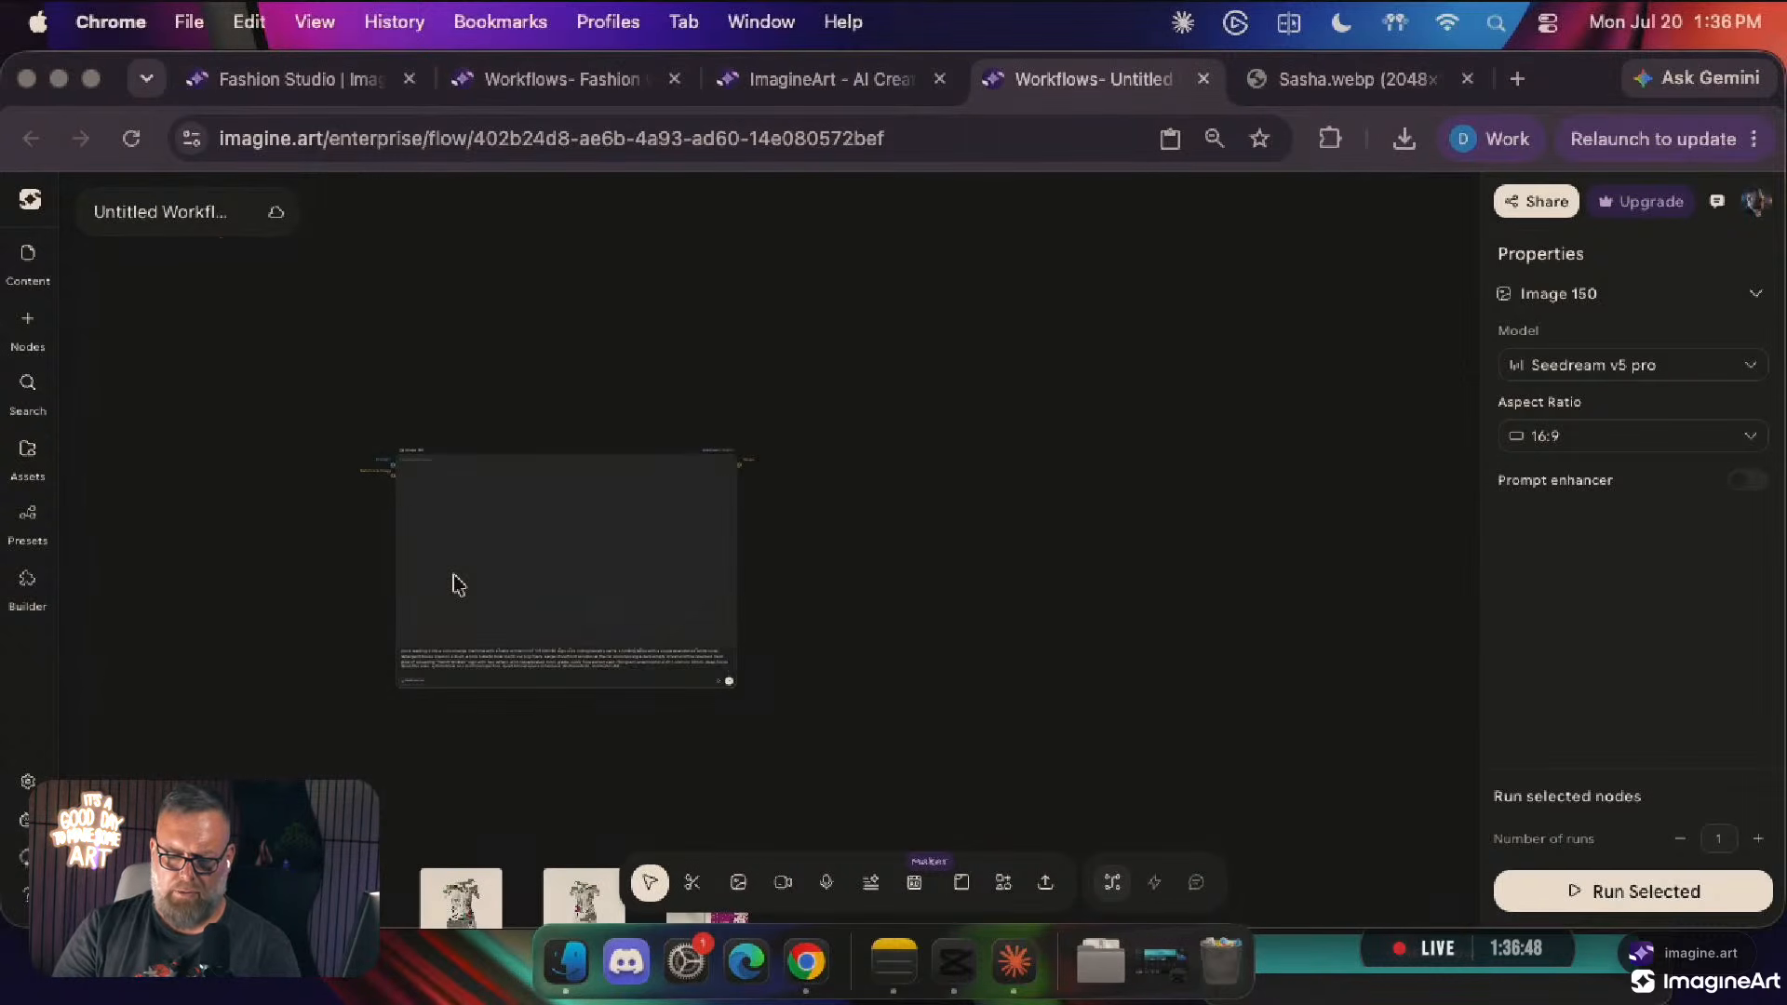
pyautogui.hscroll(-1, 459, 585)
pyautogui.scroll(5, 600, 478)
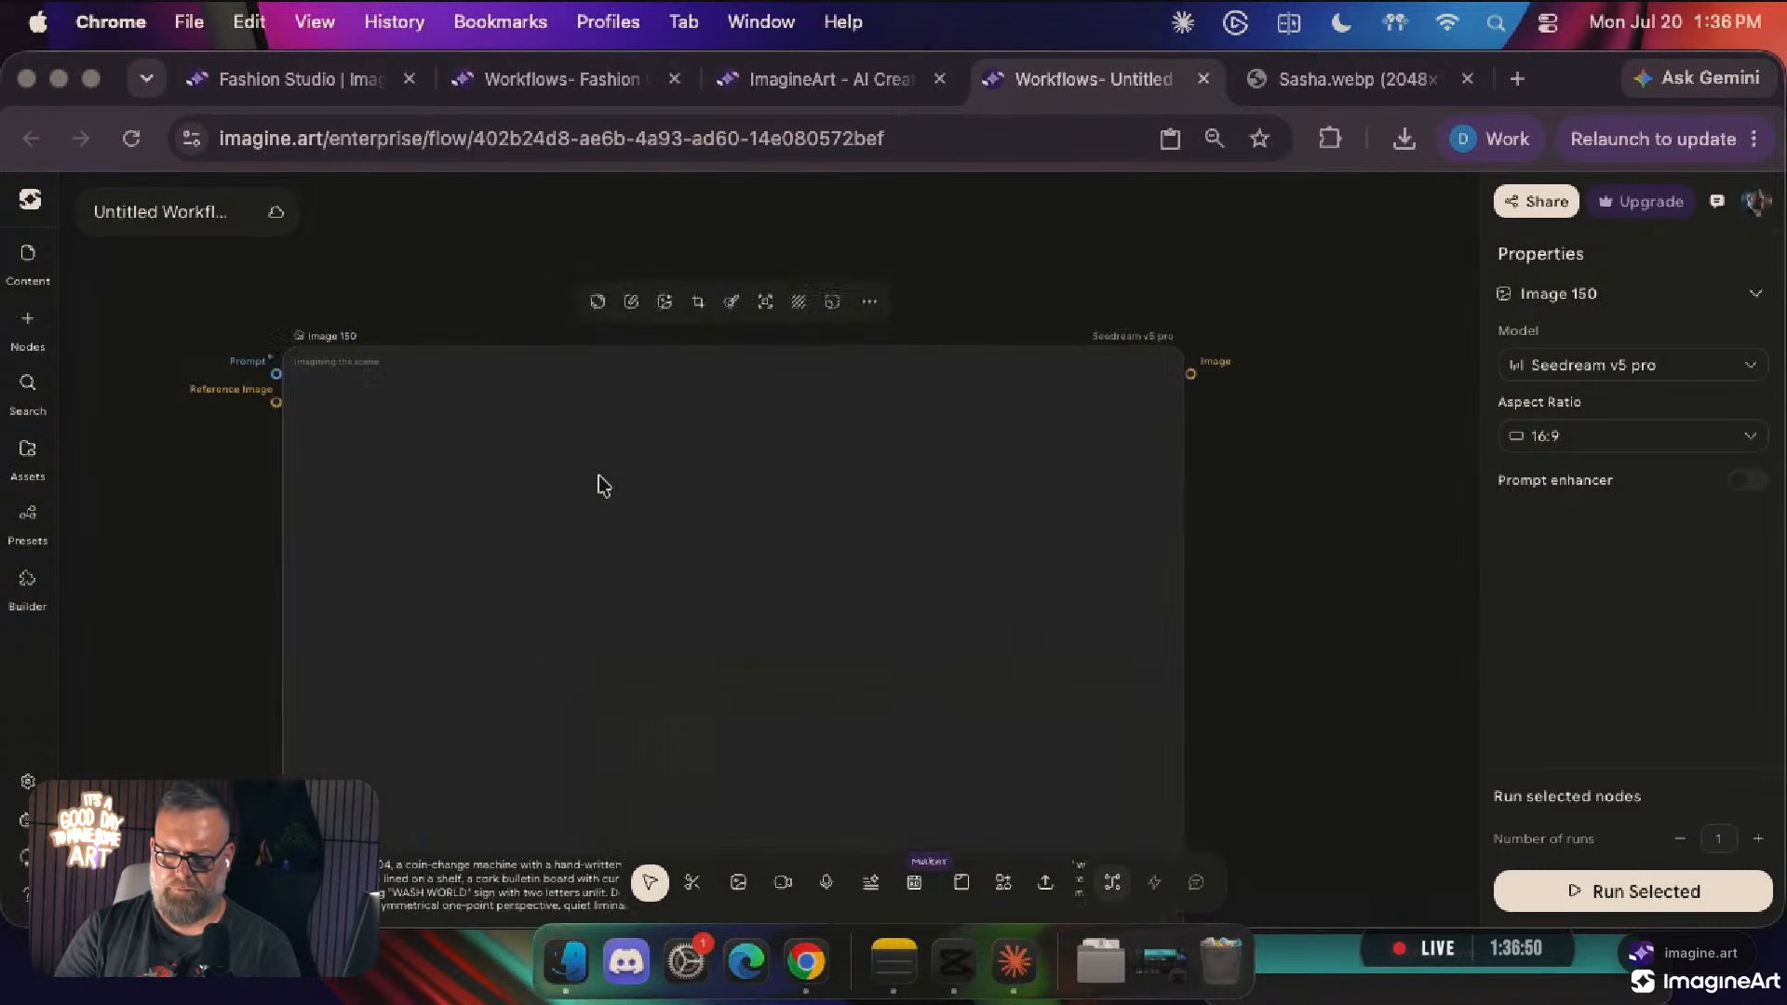
pyautogui.scroll(-2, 600, 478)
pyautogui.hscroll(-1, 600, 478)
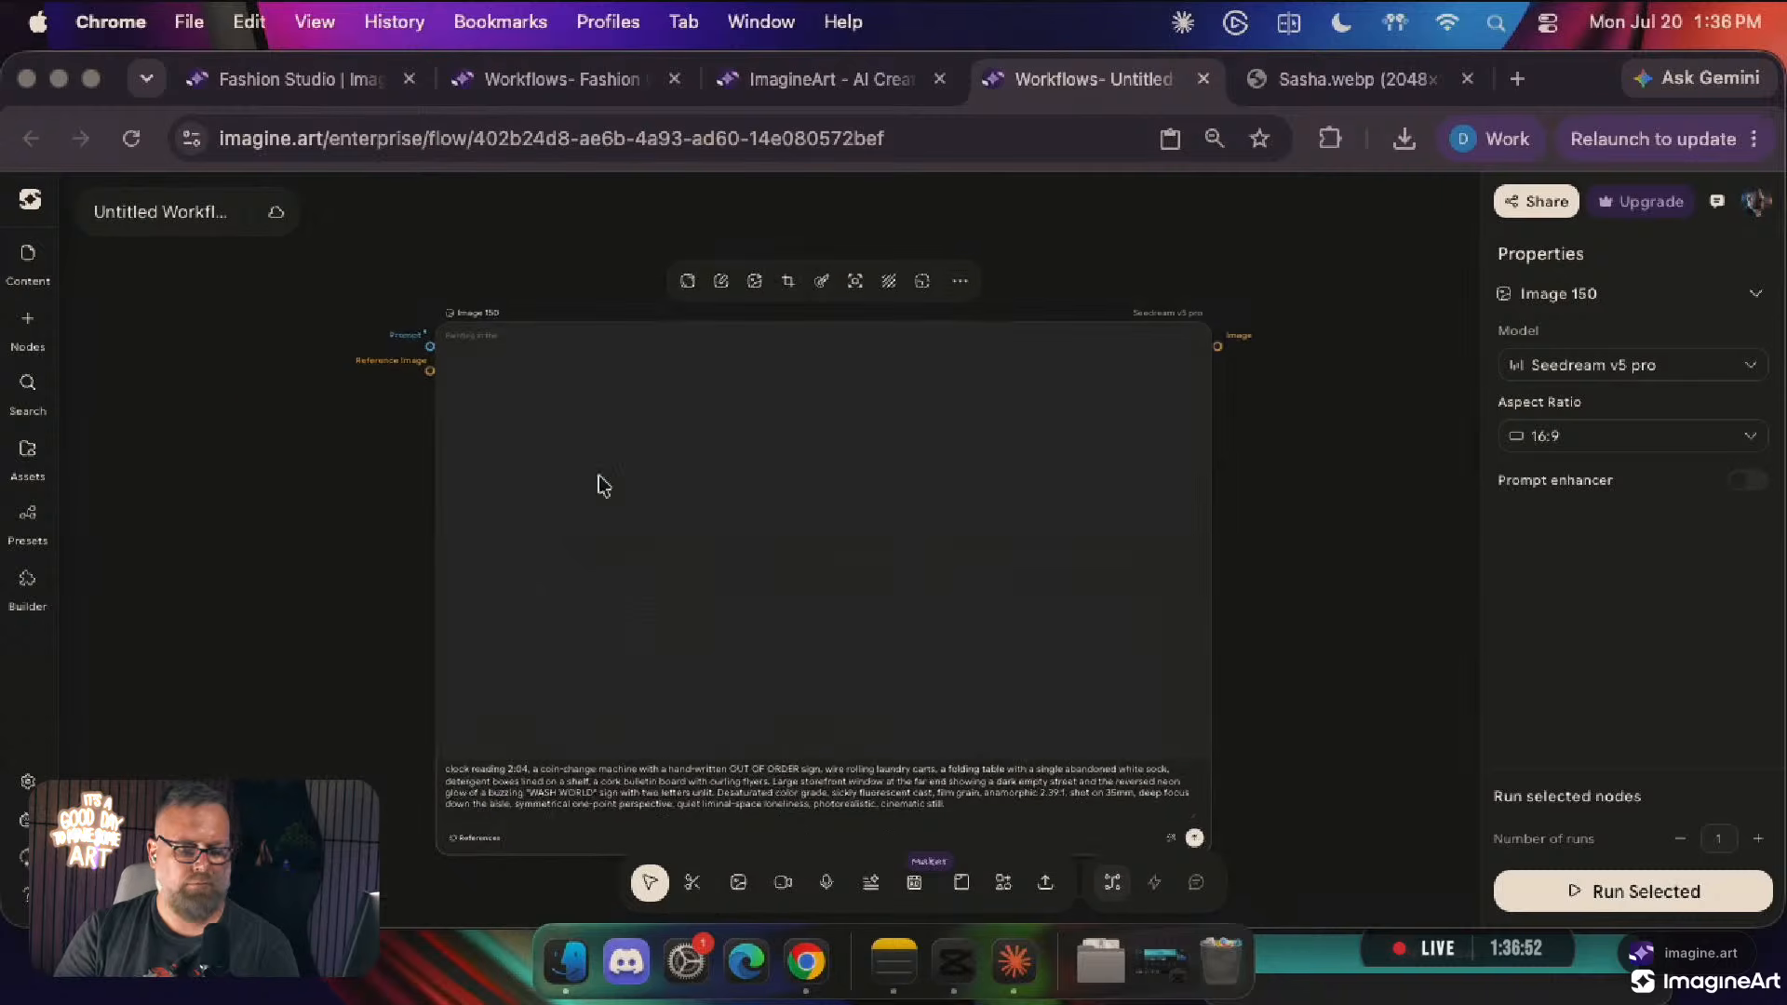
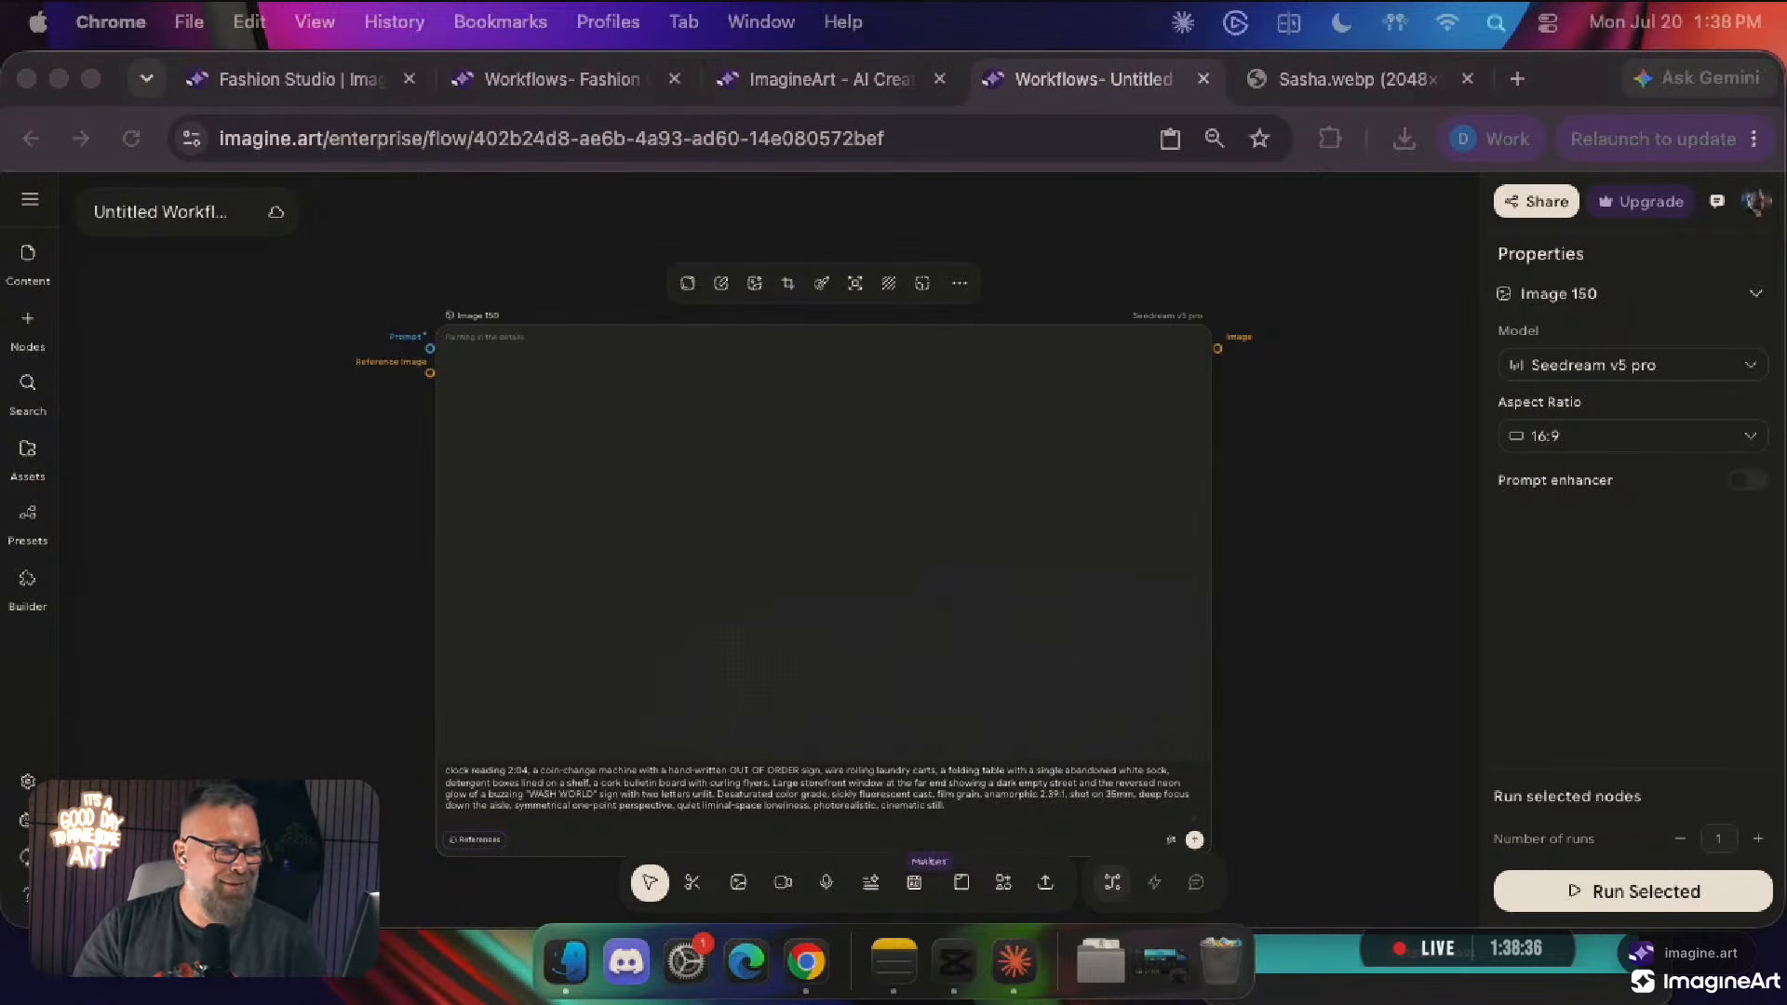
# View the Ideogram v4 Quality version once more, then return to the pending Seedream v5 pro version
pyautogui.click(858, 629)
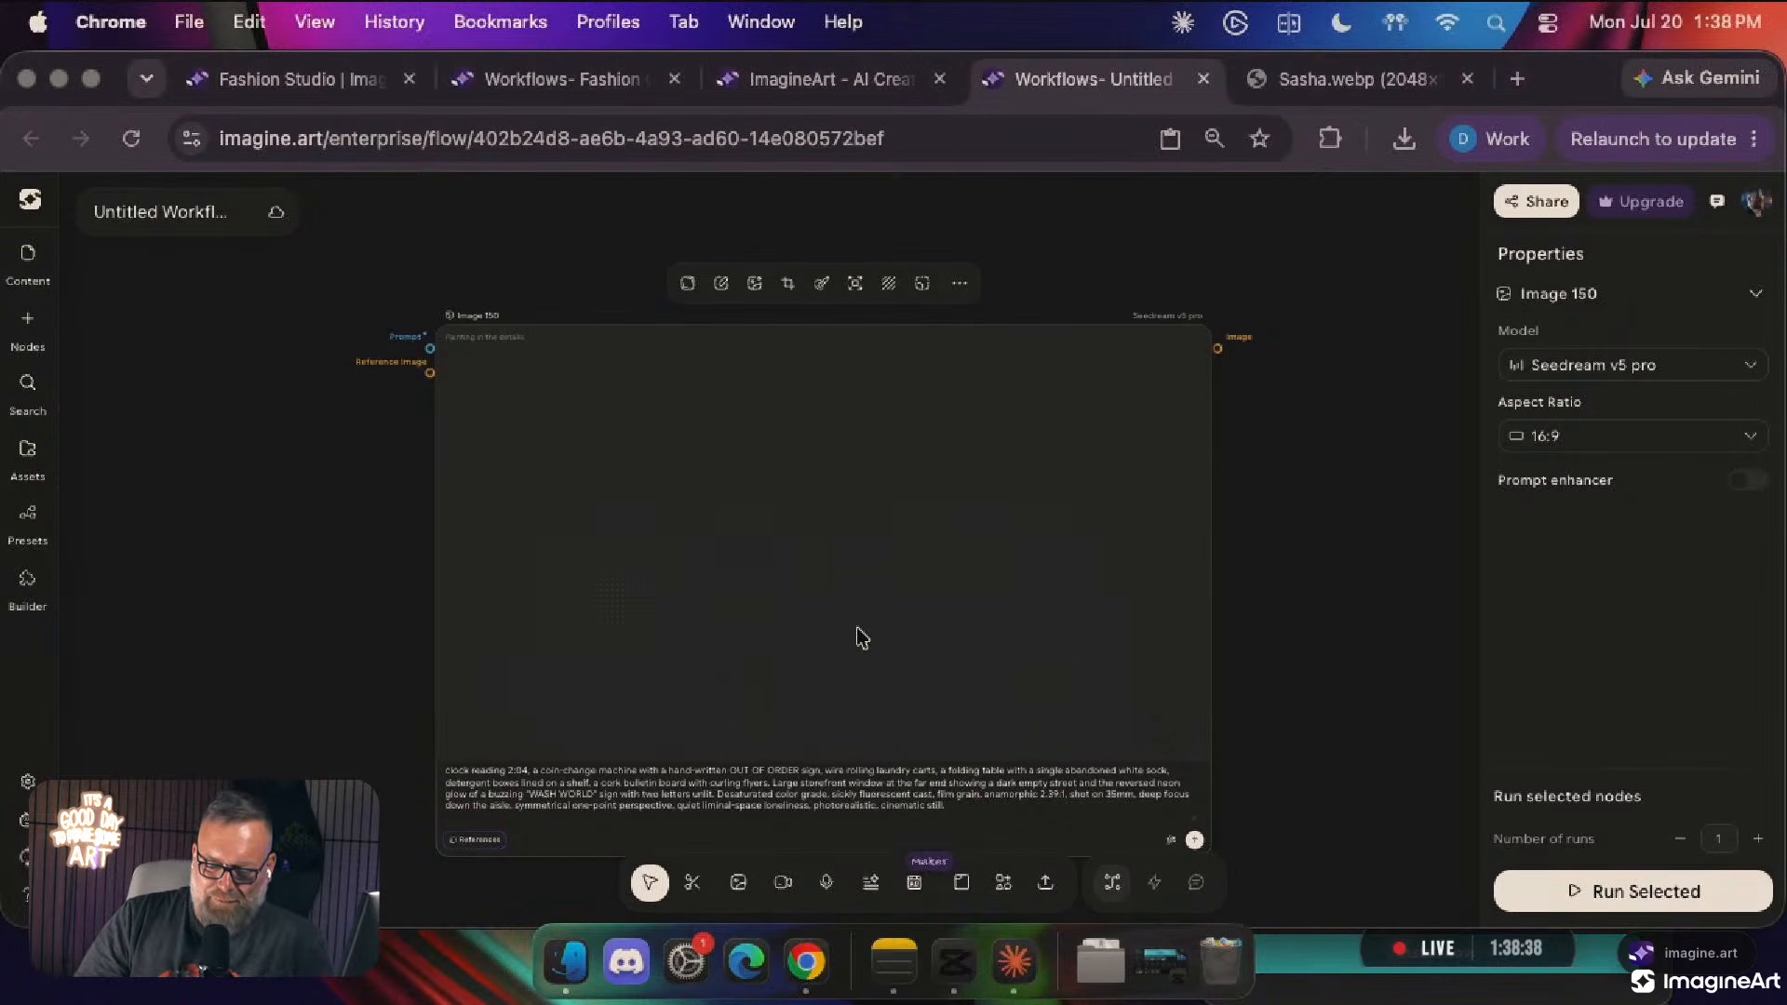
pyautogui.scroll(-2, 858, 629)
pyautogui.click(810, 760)
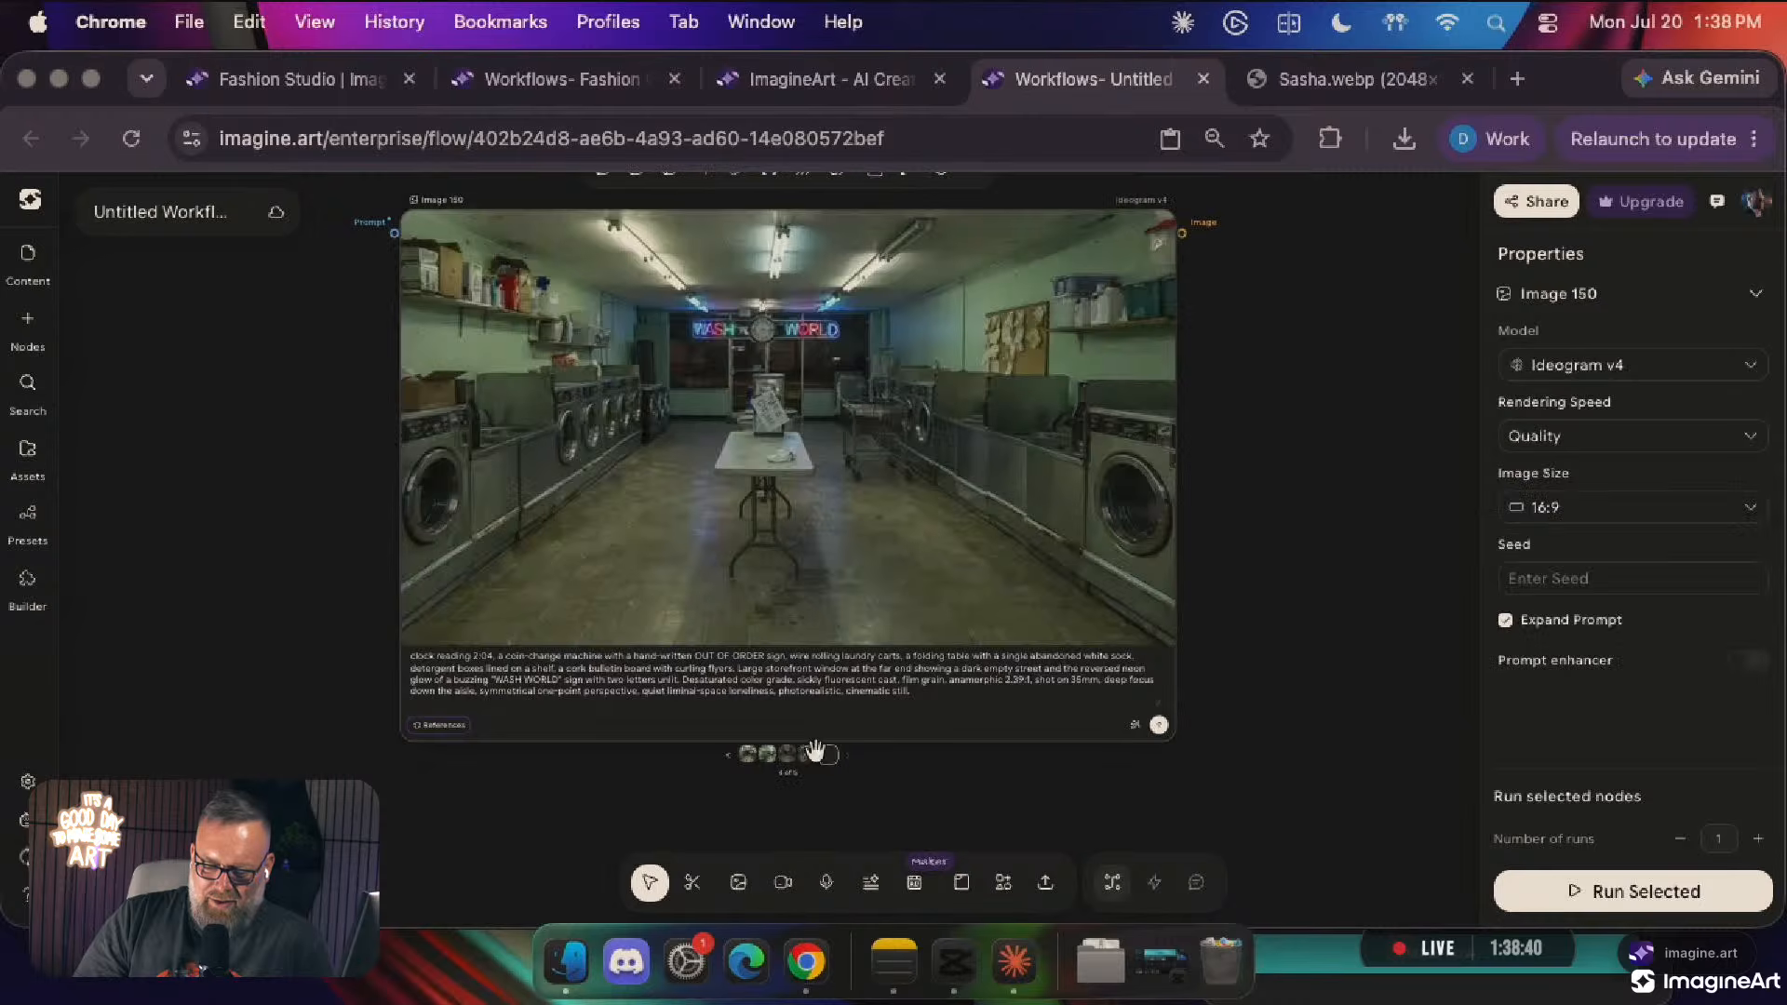
pyautogui.click(831, 758)
# Reload the workflow page, return to it from the CapCut update window, and fit all nodes in view
pyautogui.click(130, 148)
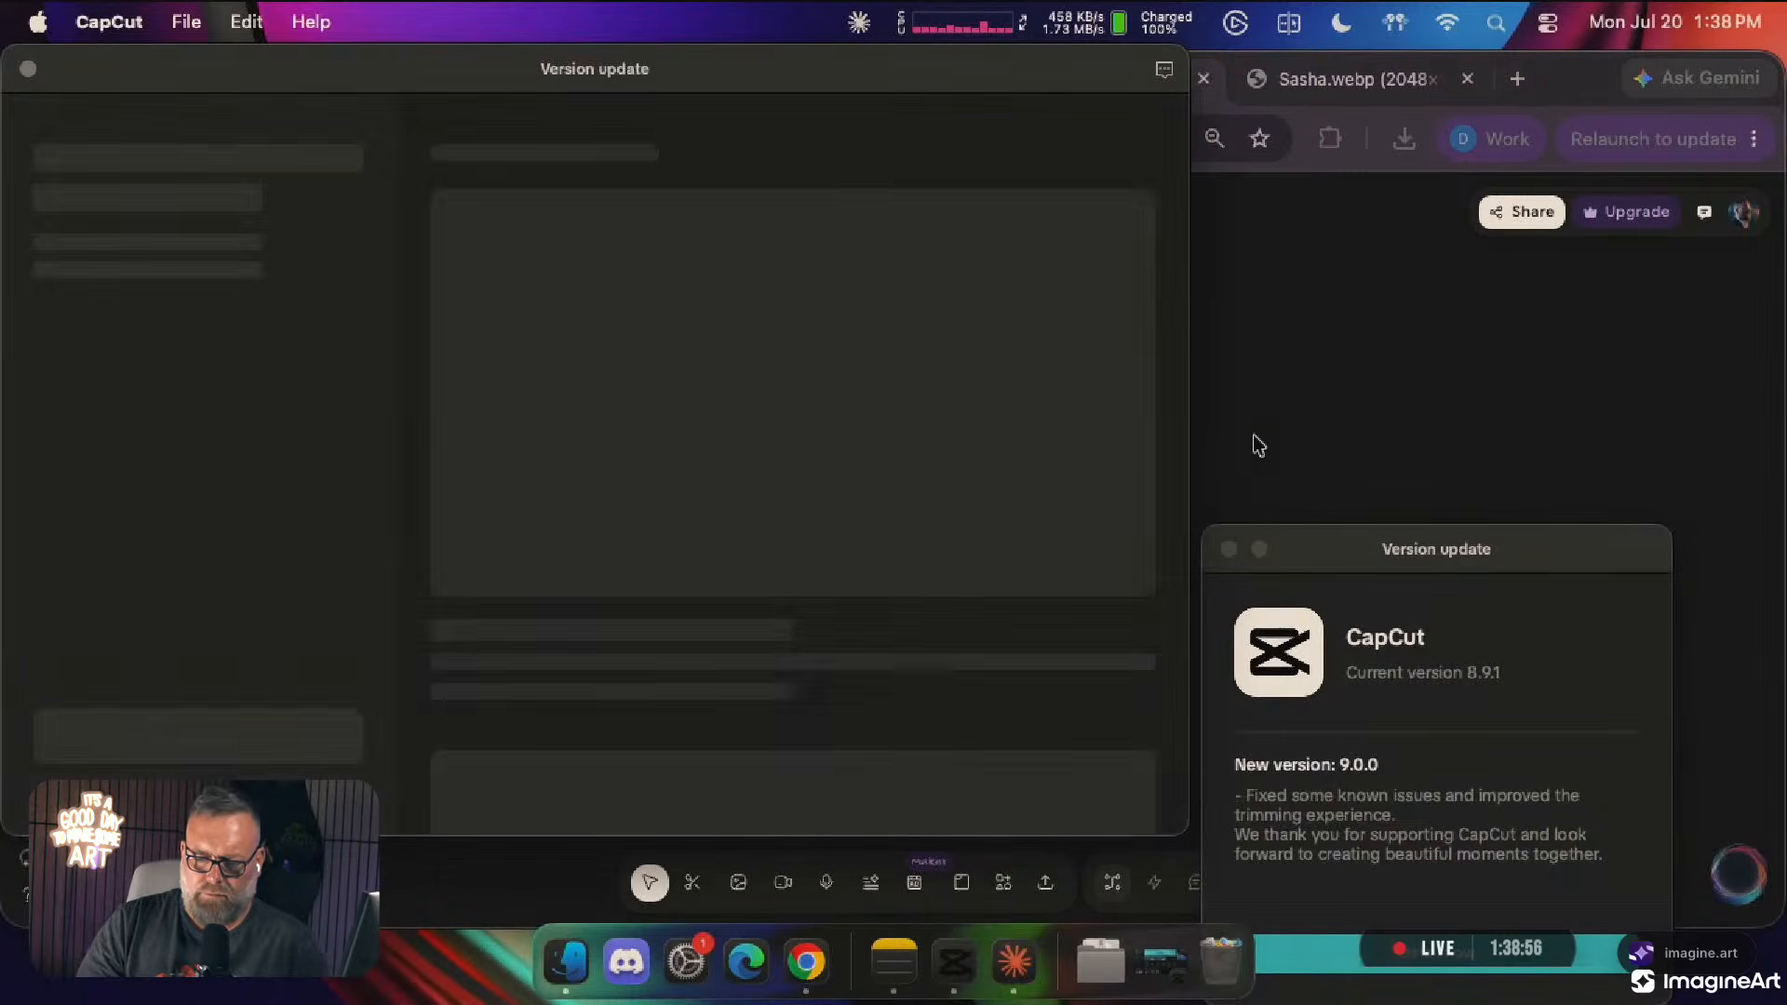
pyautogui.click(1371, 370)
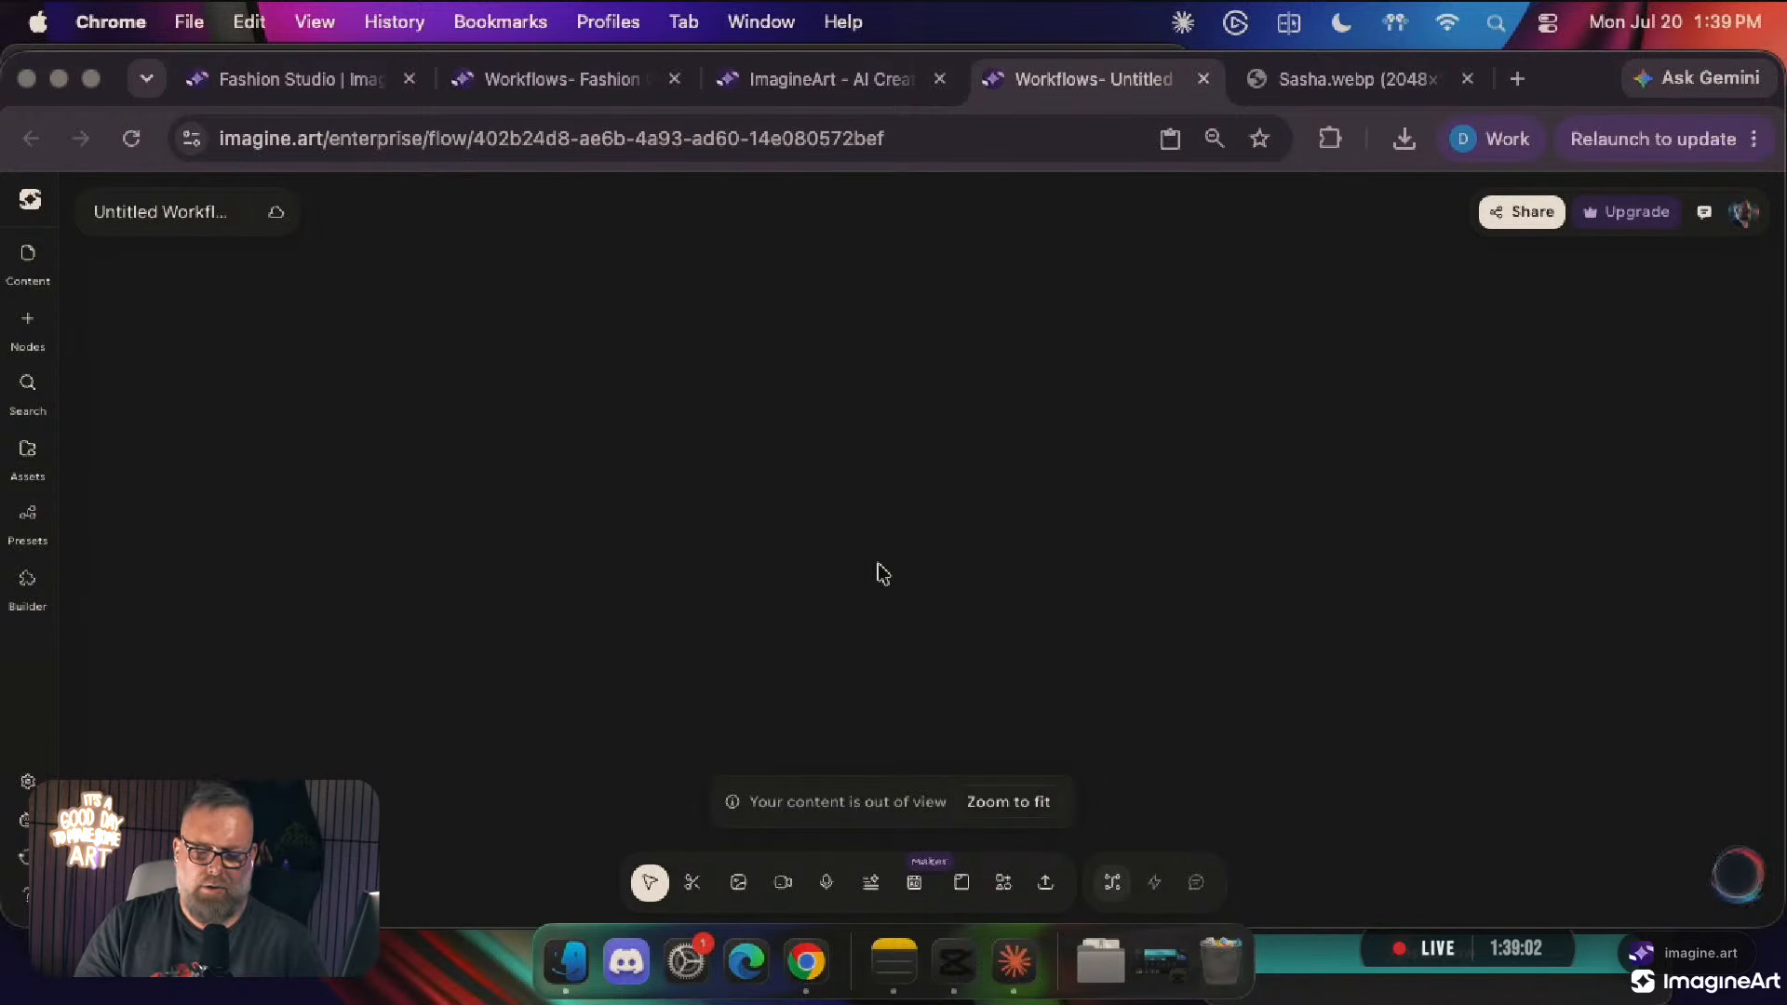
pyautogui.click(988, 804)
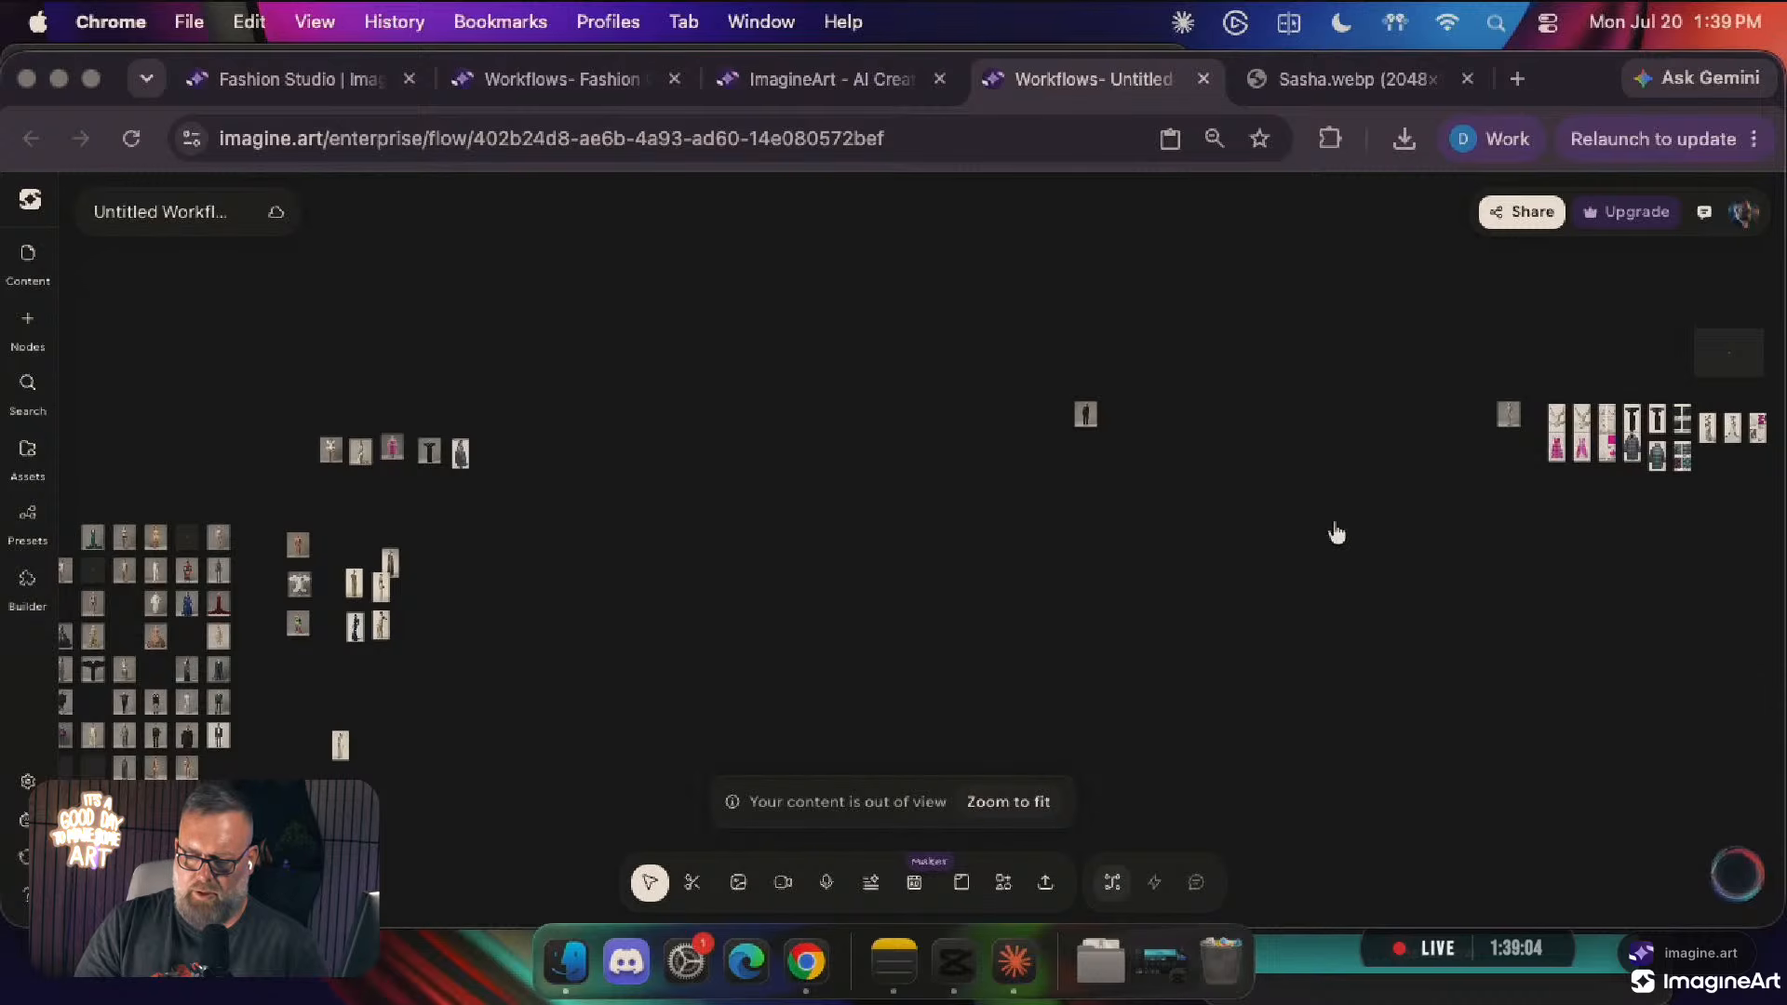
# Find the laundromat image node and compare its Ideogram v4 Quality version with the Seedream v5 pro version
pyautogui.hscroll(10, 1338, 529)
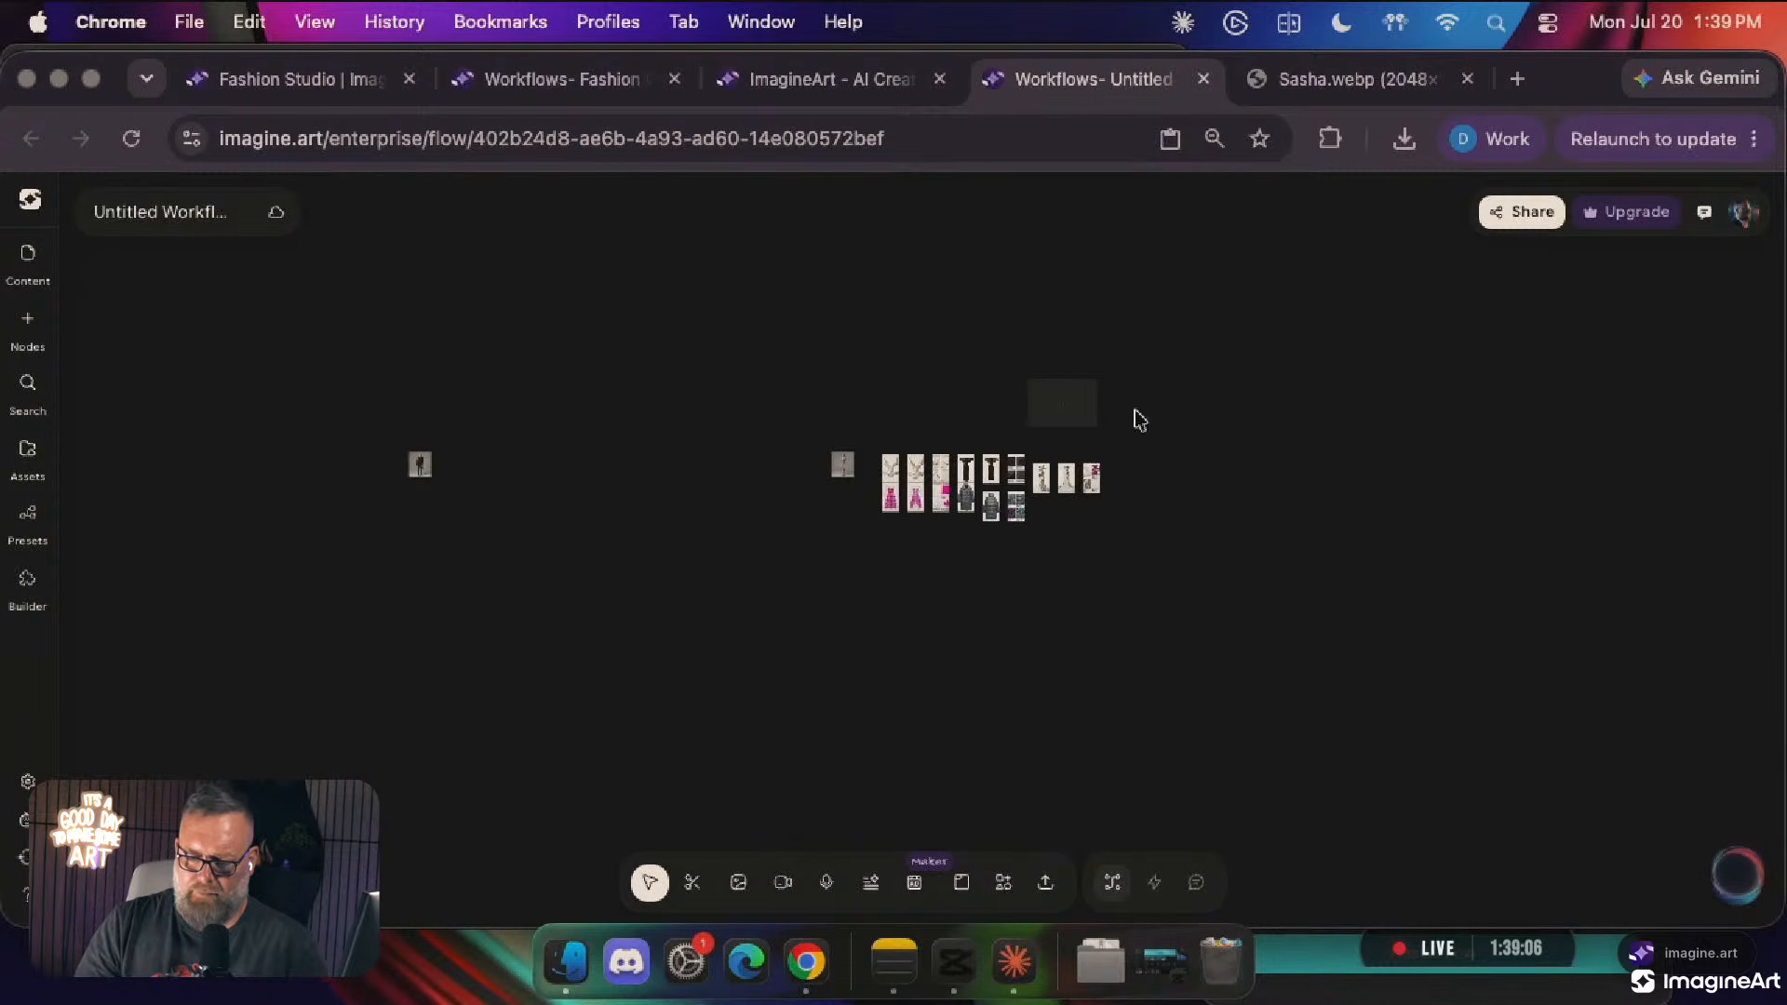
pyautogui.scroll(10, 1117, 410)
pyautogui.scroll(-2, 1117, 410)
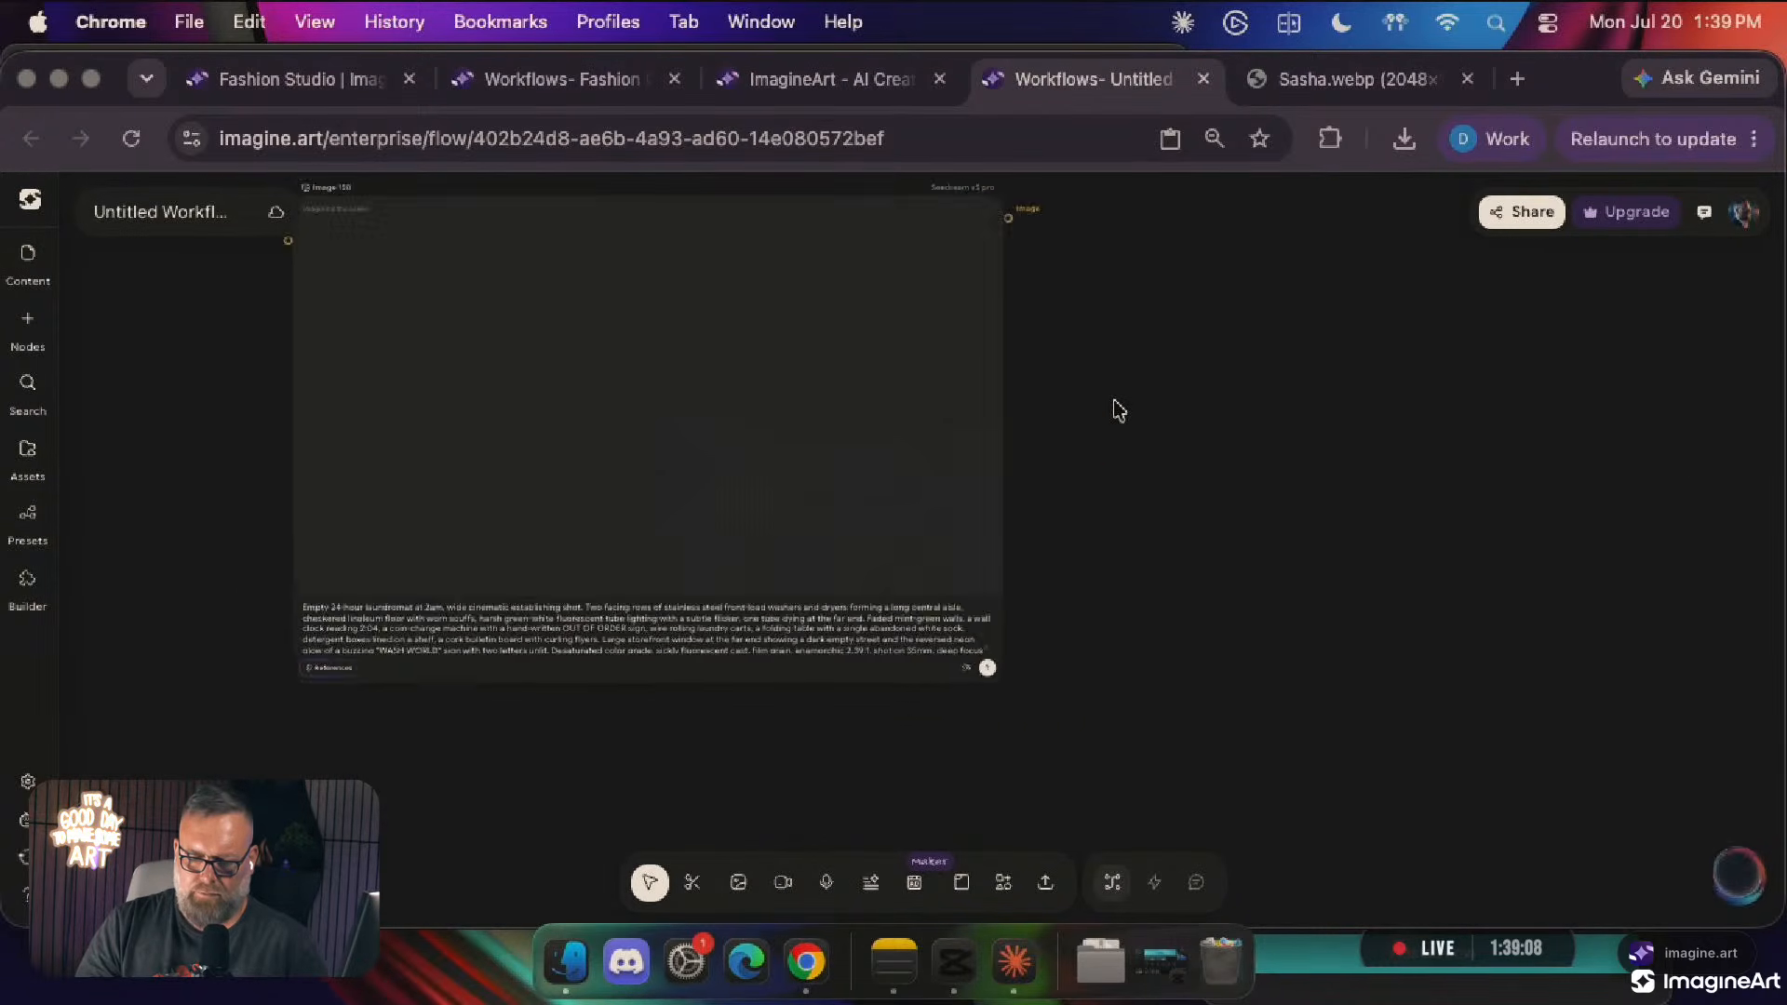
pyautogui.hscroll(-3, 1116, 410)
pyautogui.click(834, 471)
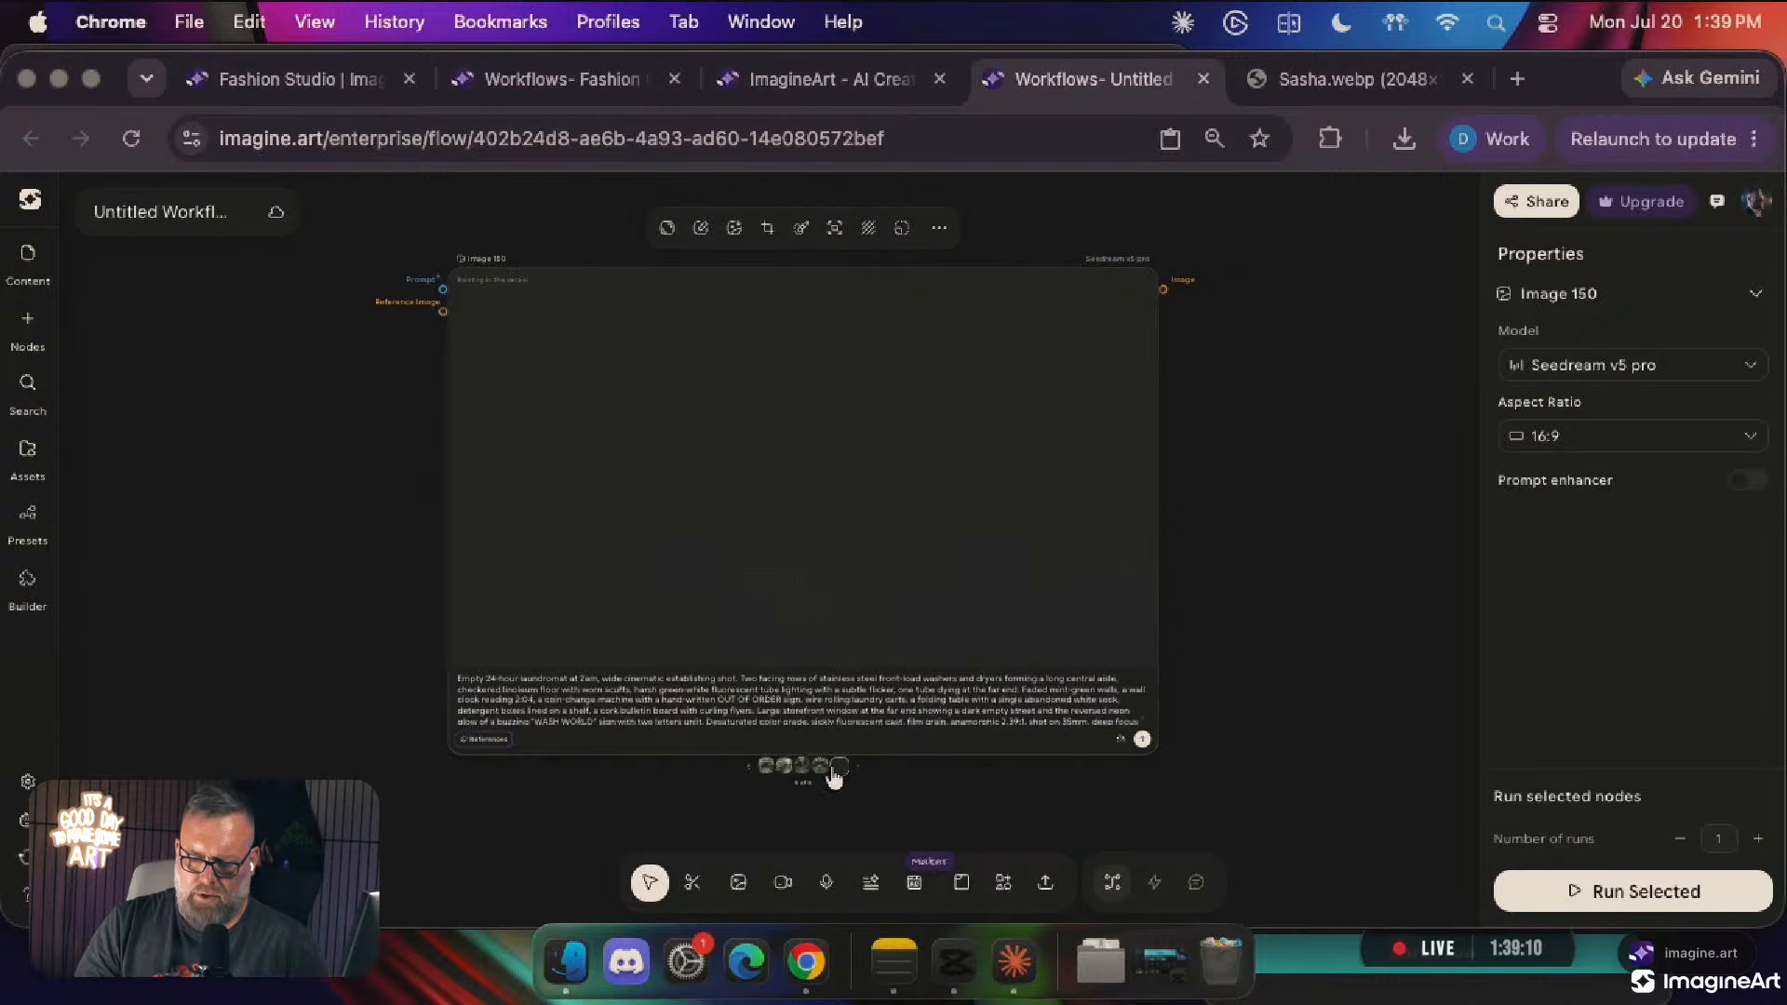
pyautogui.click(817, 766)
pyautogui.click(805, 766)
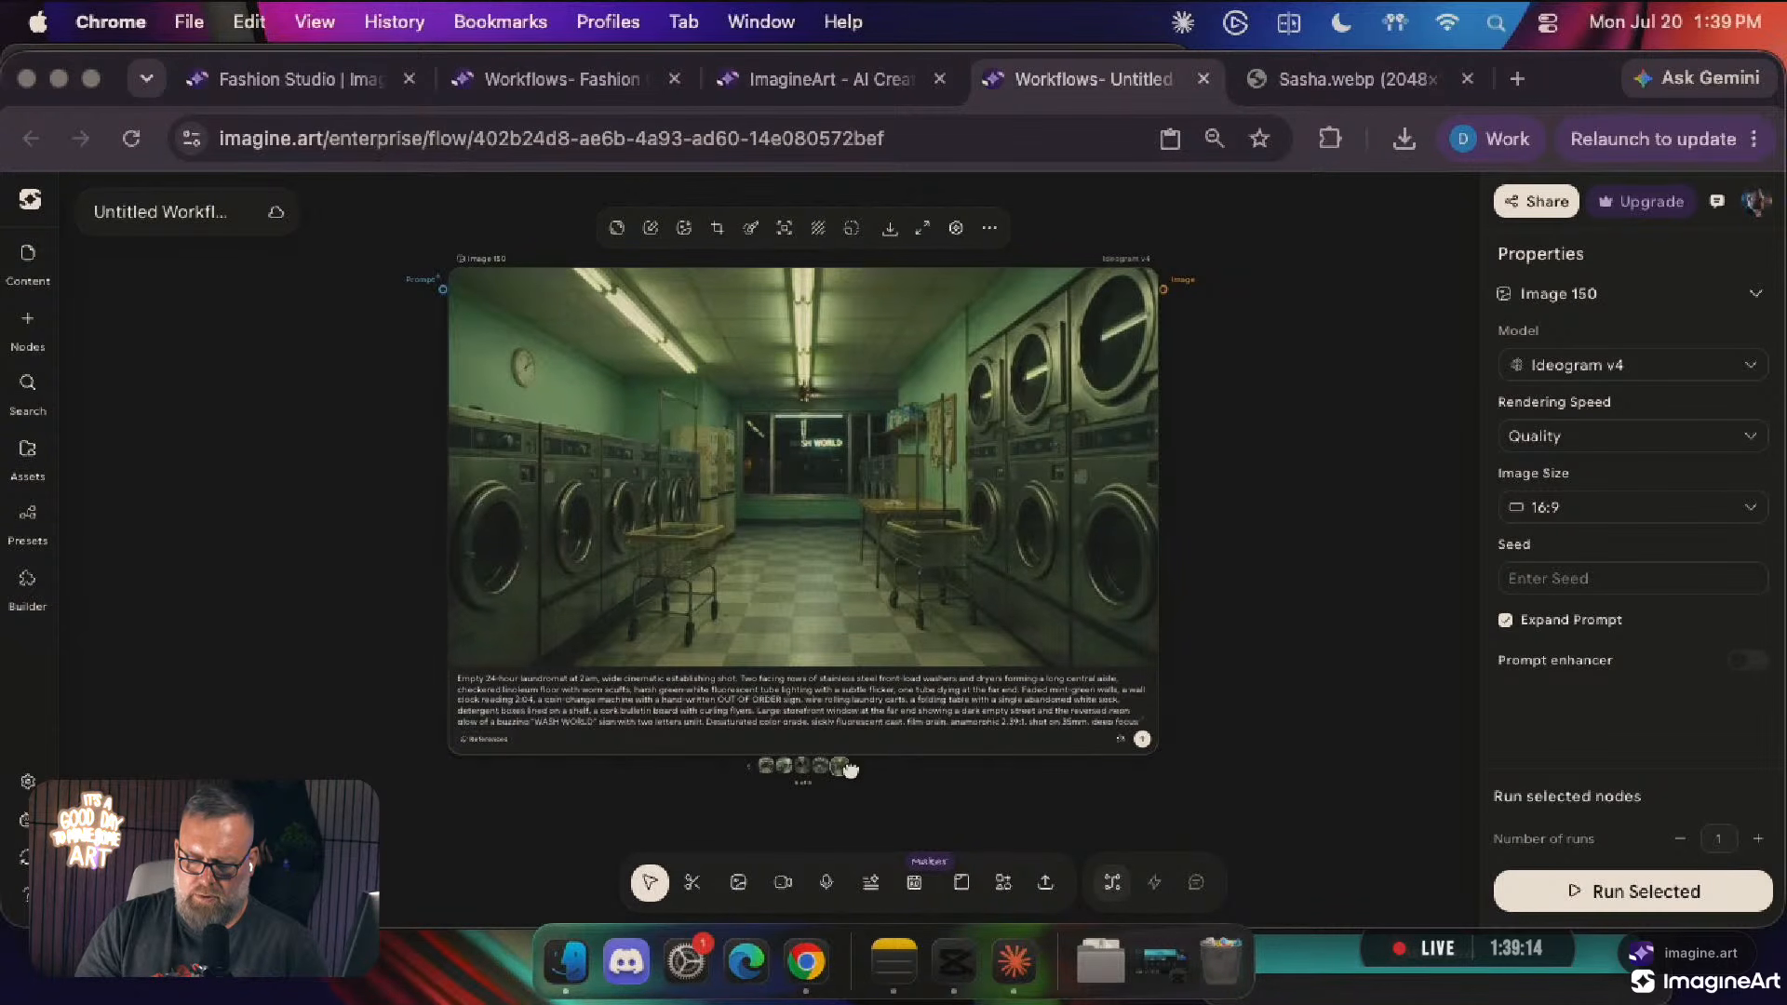
pyautogui.click(838, 766)
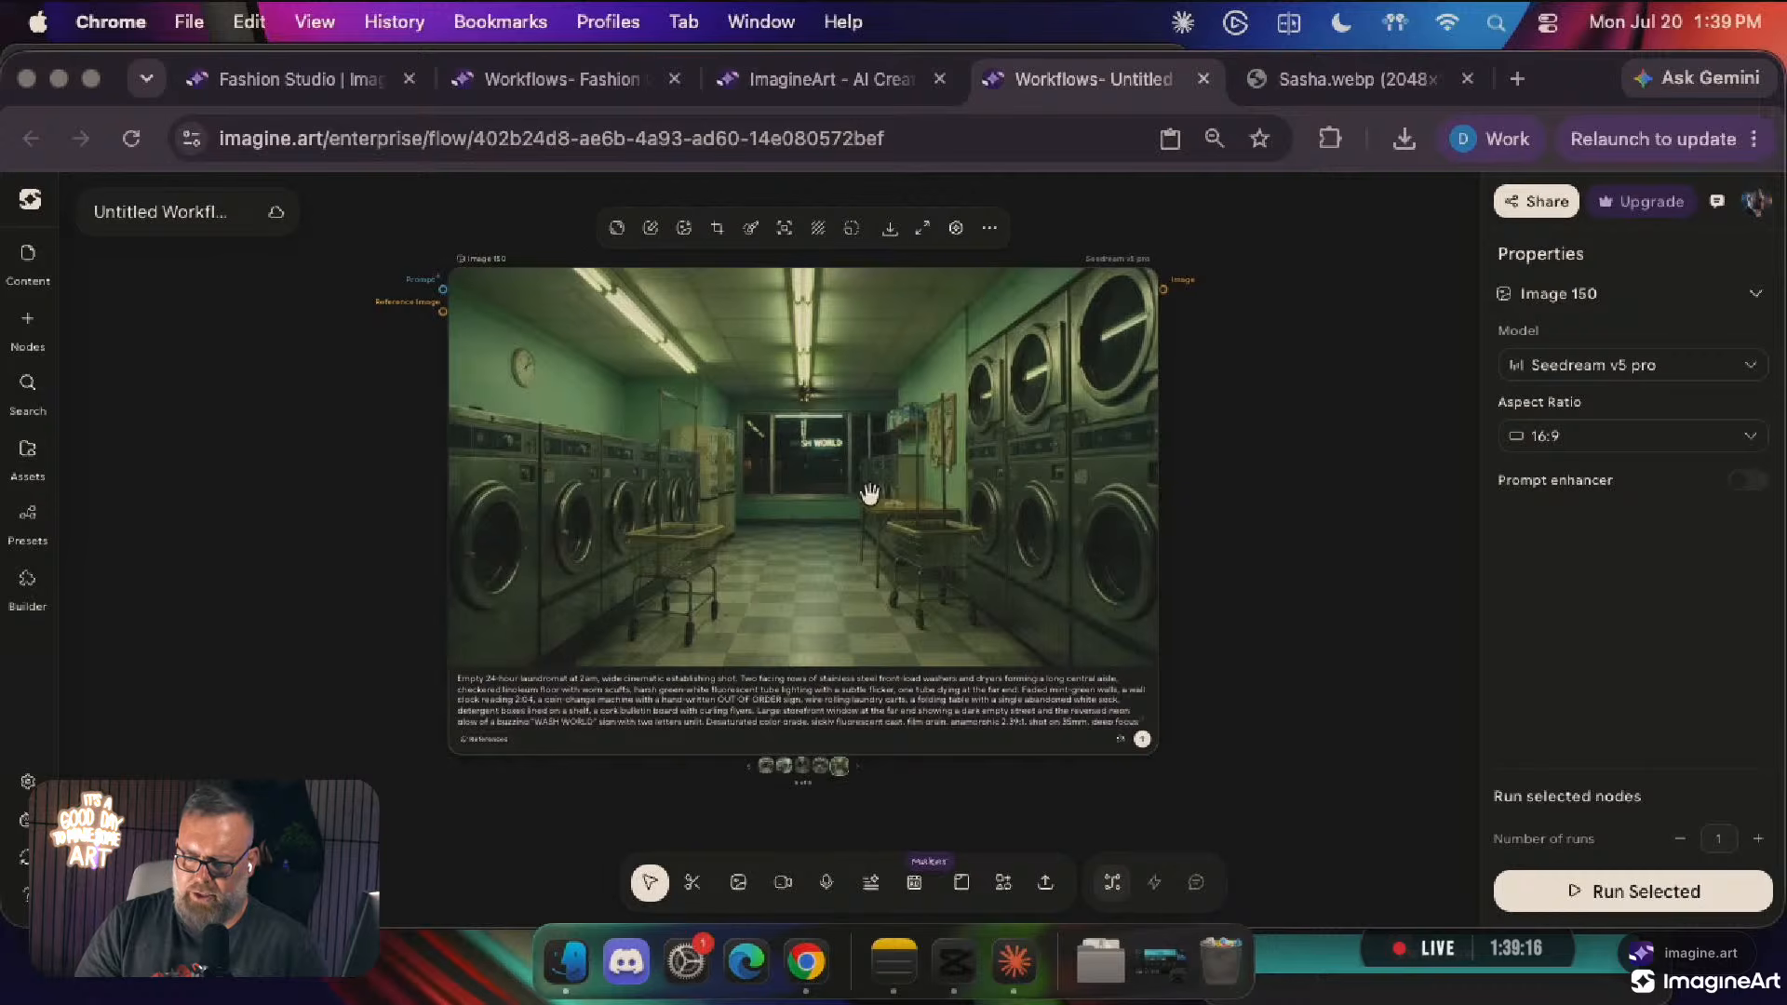
# Examine the storefront sign in the Seedream v5 pro laundromat image up close and download the image
pyautogui.scroll(5, 874, 449)
pyautogui.scroll(-5, 875, 449)
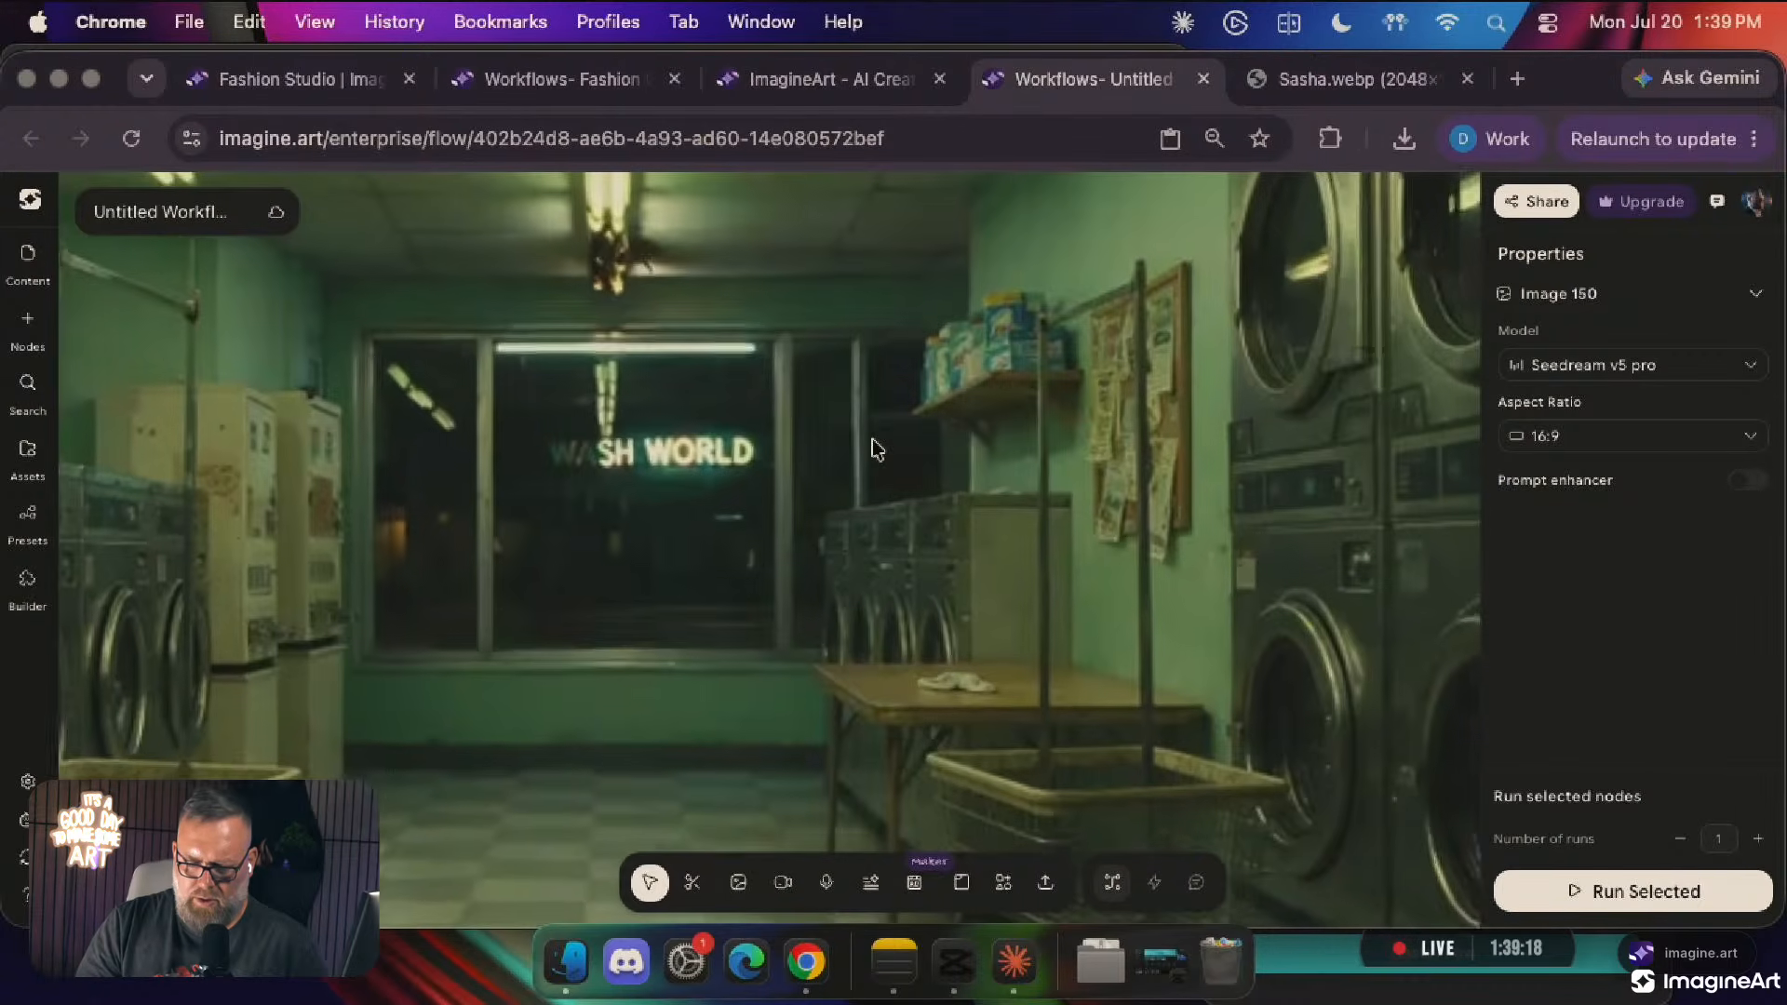
pyautogui.scroll(-5, 874, 450)
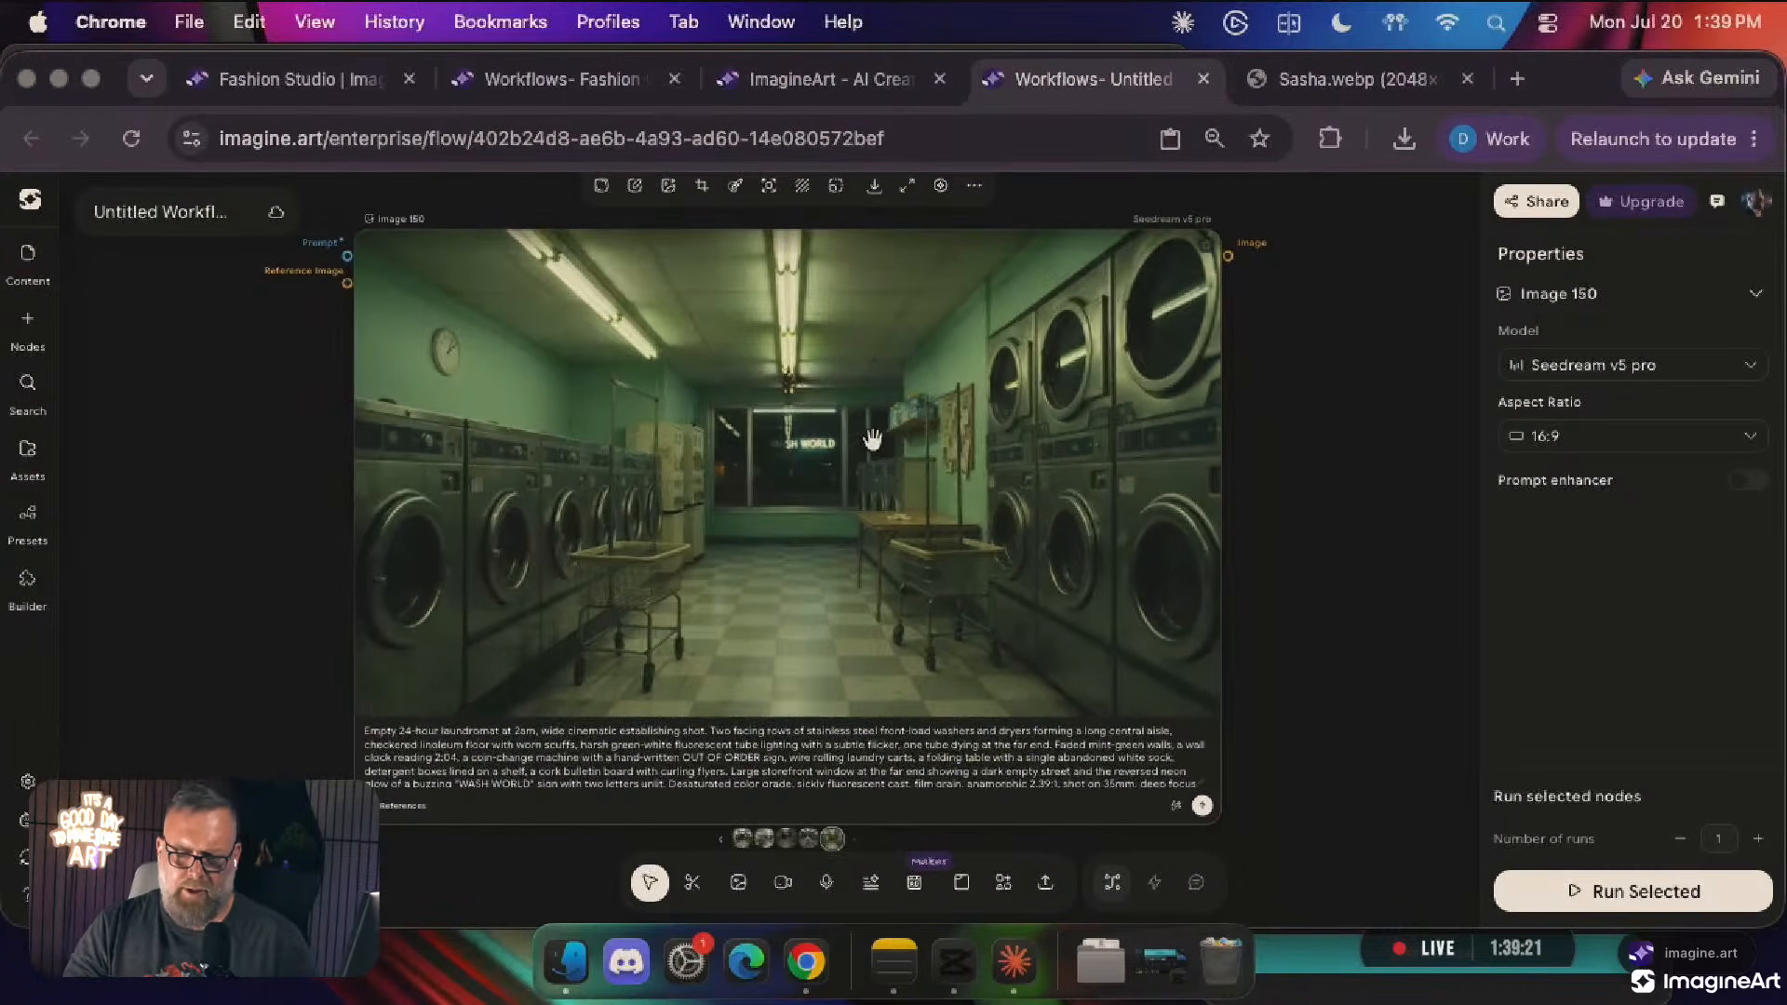
pyautogui.click(873, 185)
# Return to the Fashion Studio project, review its shoot settings, and choose Editorial Shoot as the shoot type
pyautogui.click(400, 80)
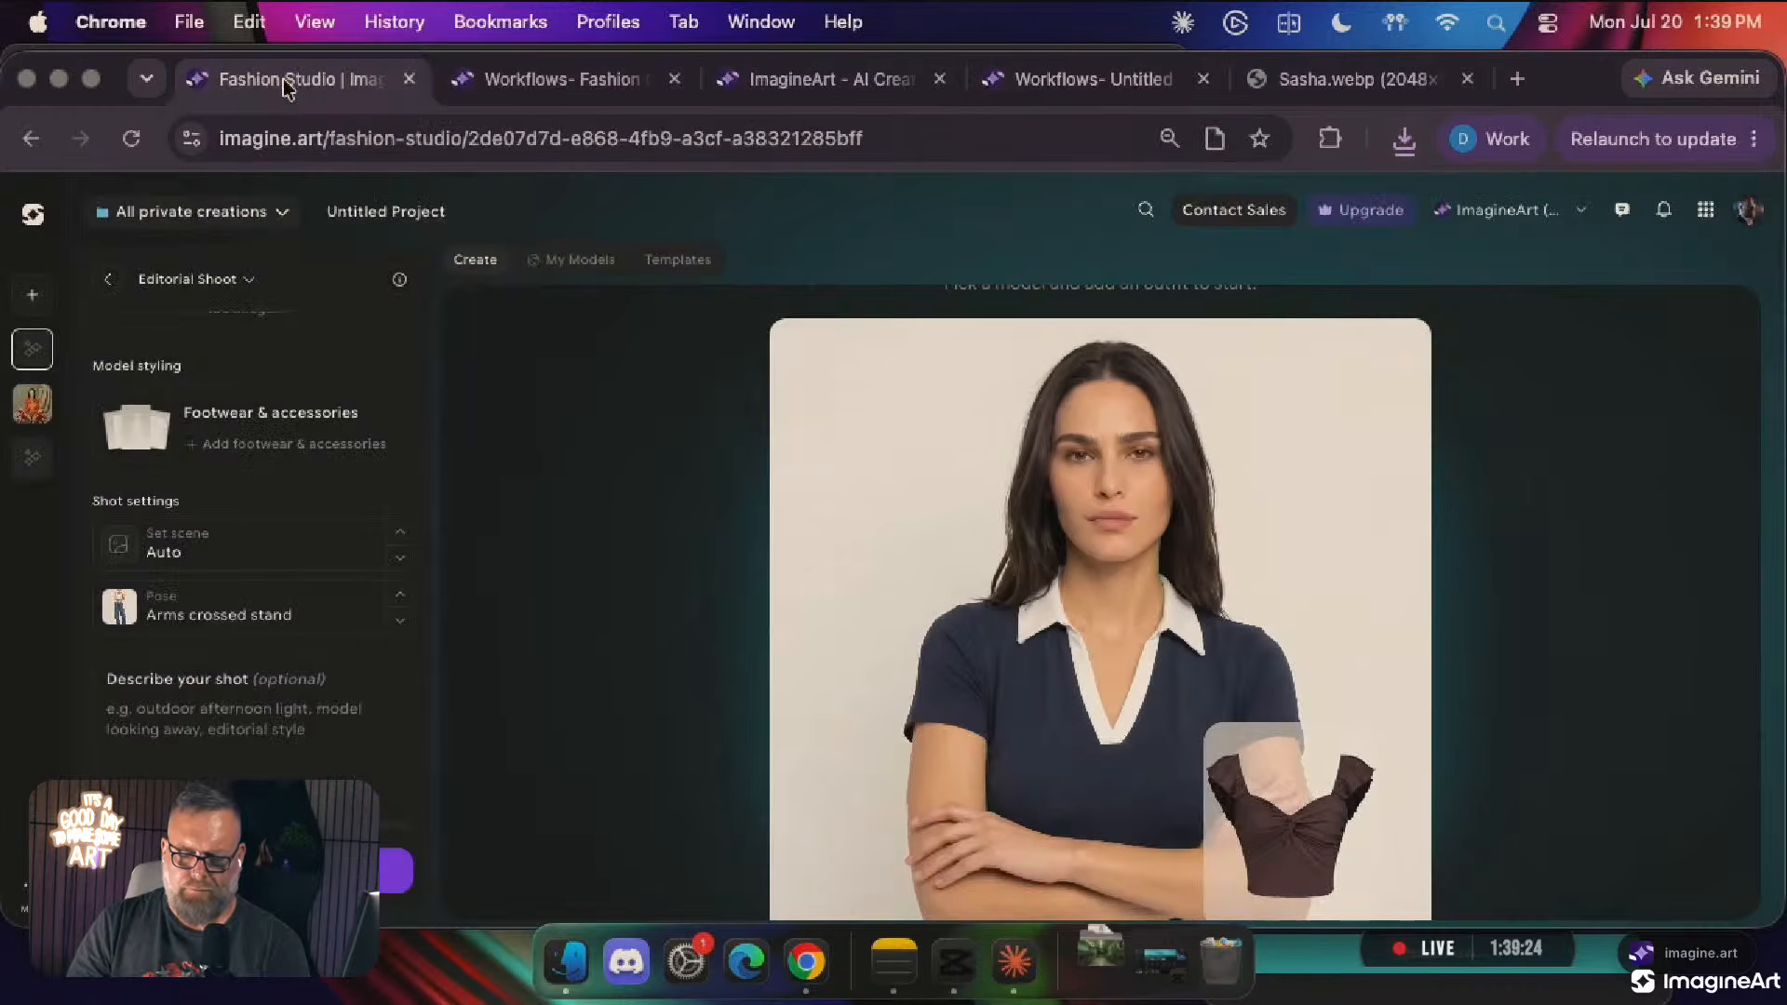
pyautogui.scroll(5, 281, 730)
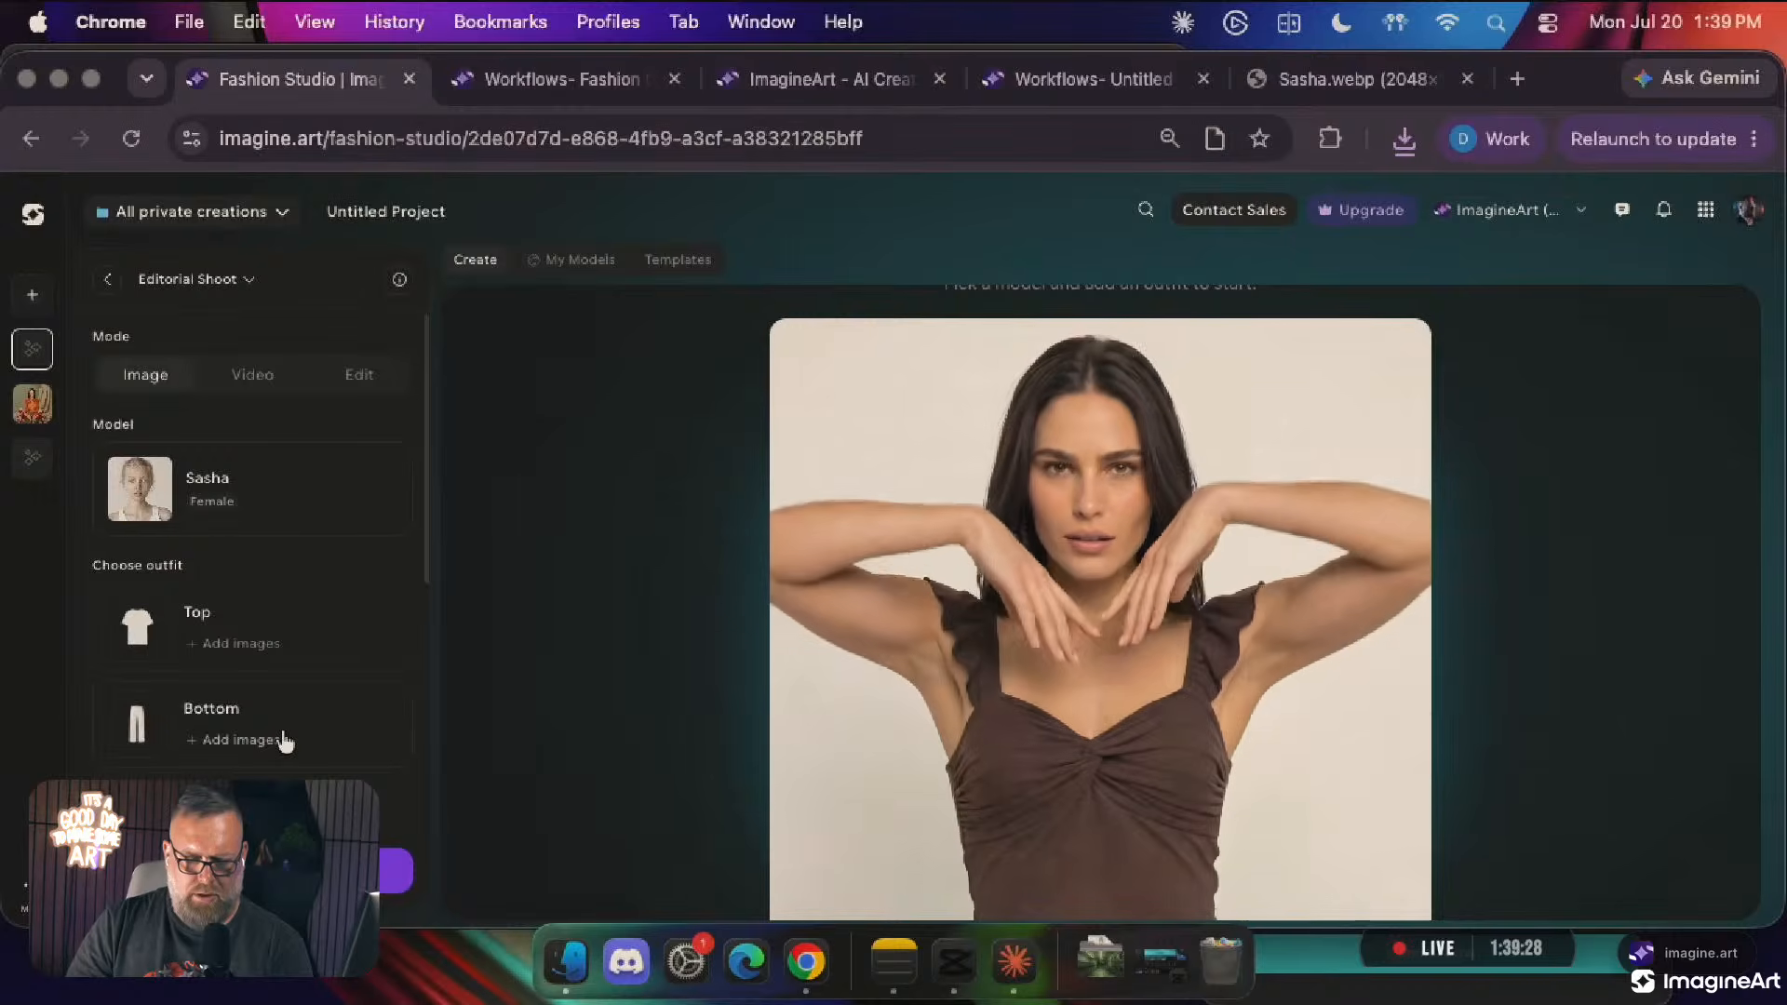
pyautogui.scroll(-2, 283, 737)
pyautogui.scroll(-3, 284, 742)
pyautogui.scroll(5, 280, 740)
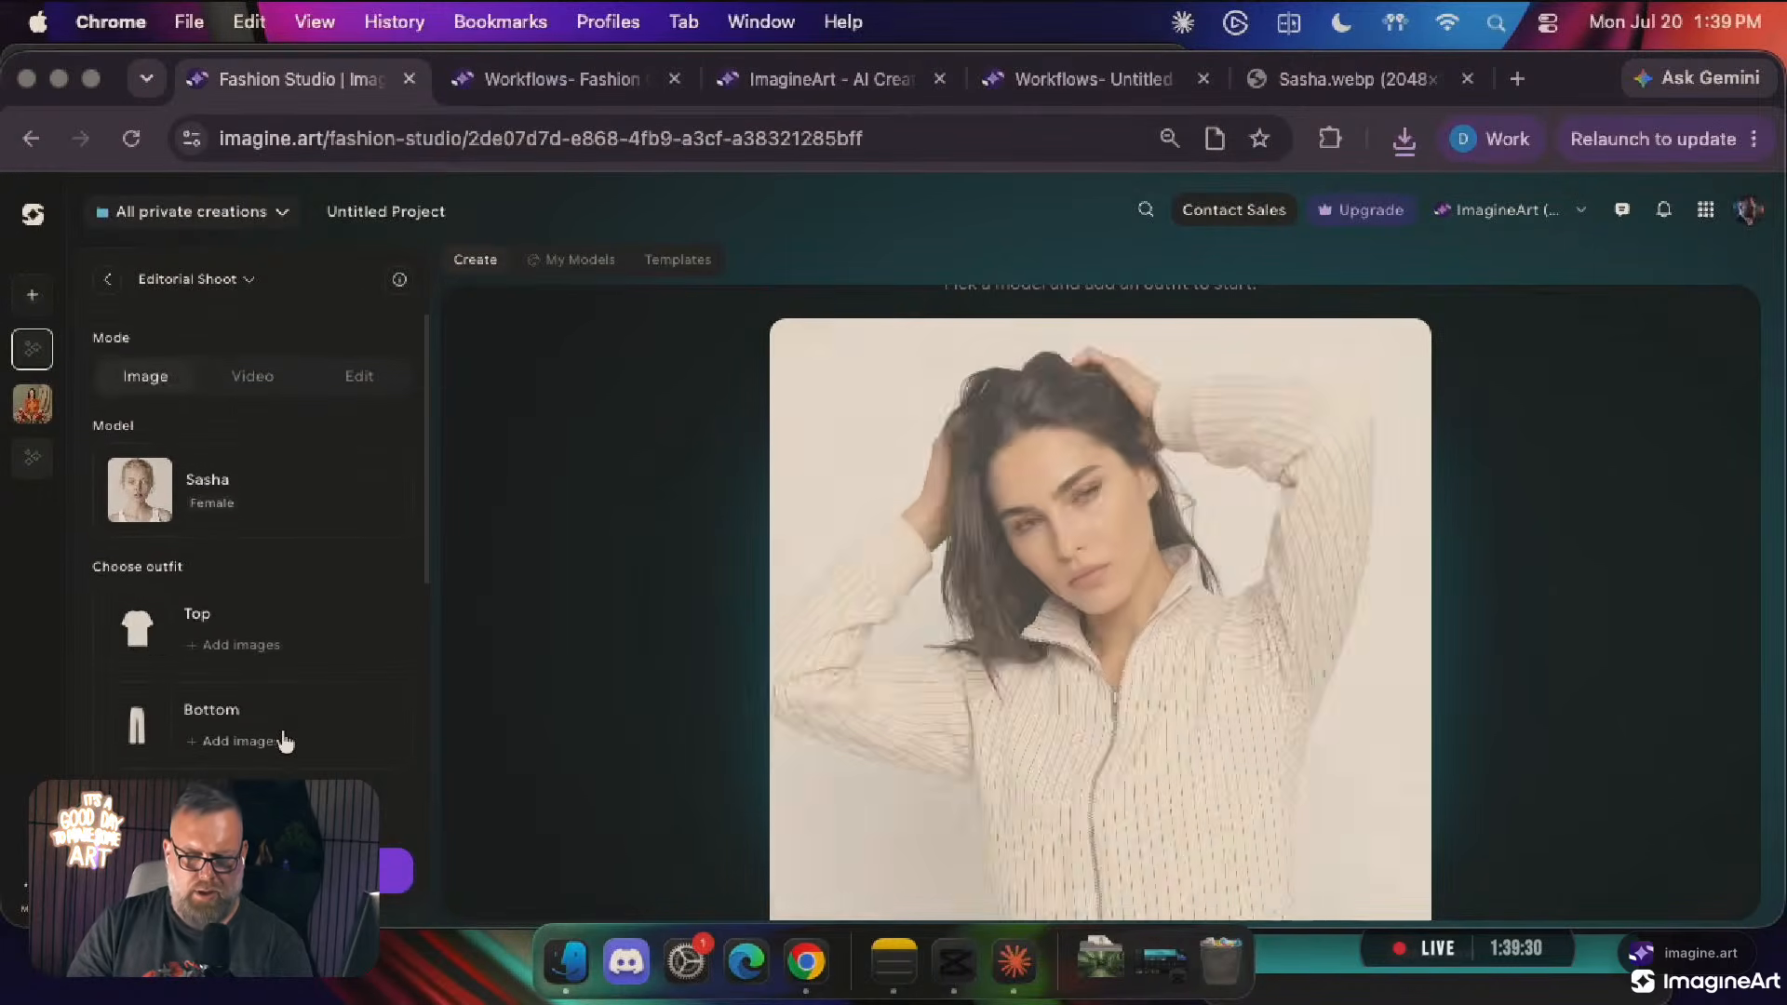
pyautogui.click(235, 279)
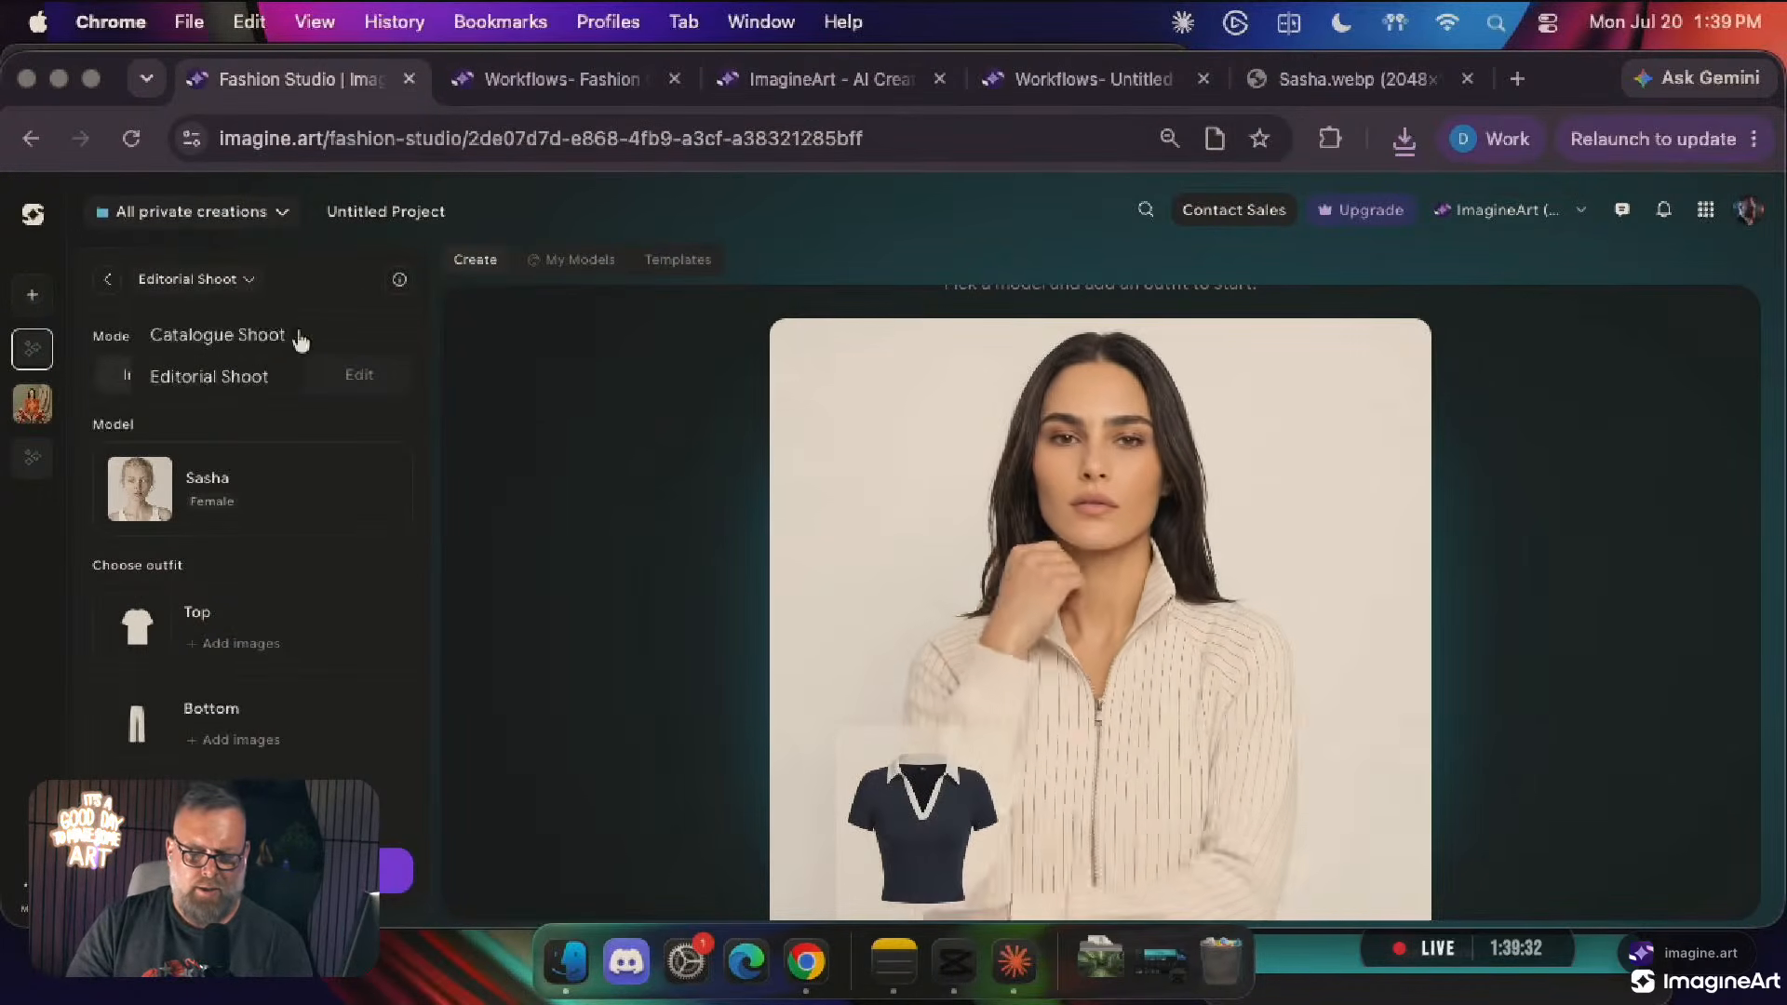
pyautogui.click(239, 376)
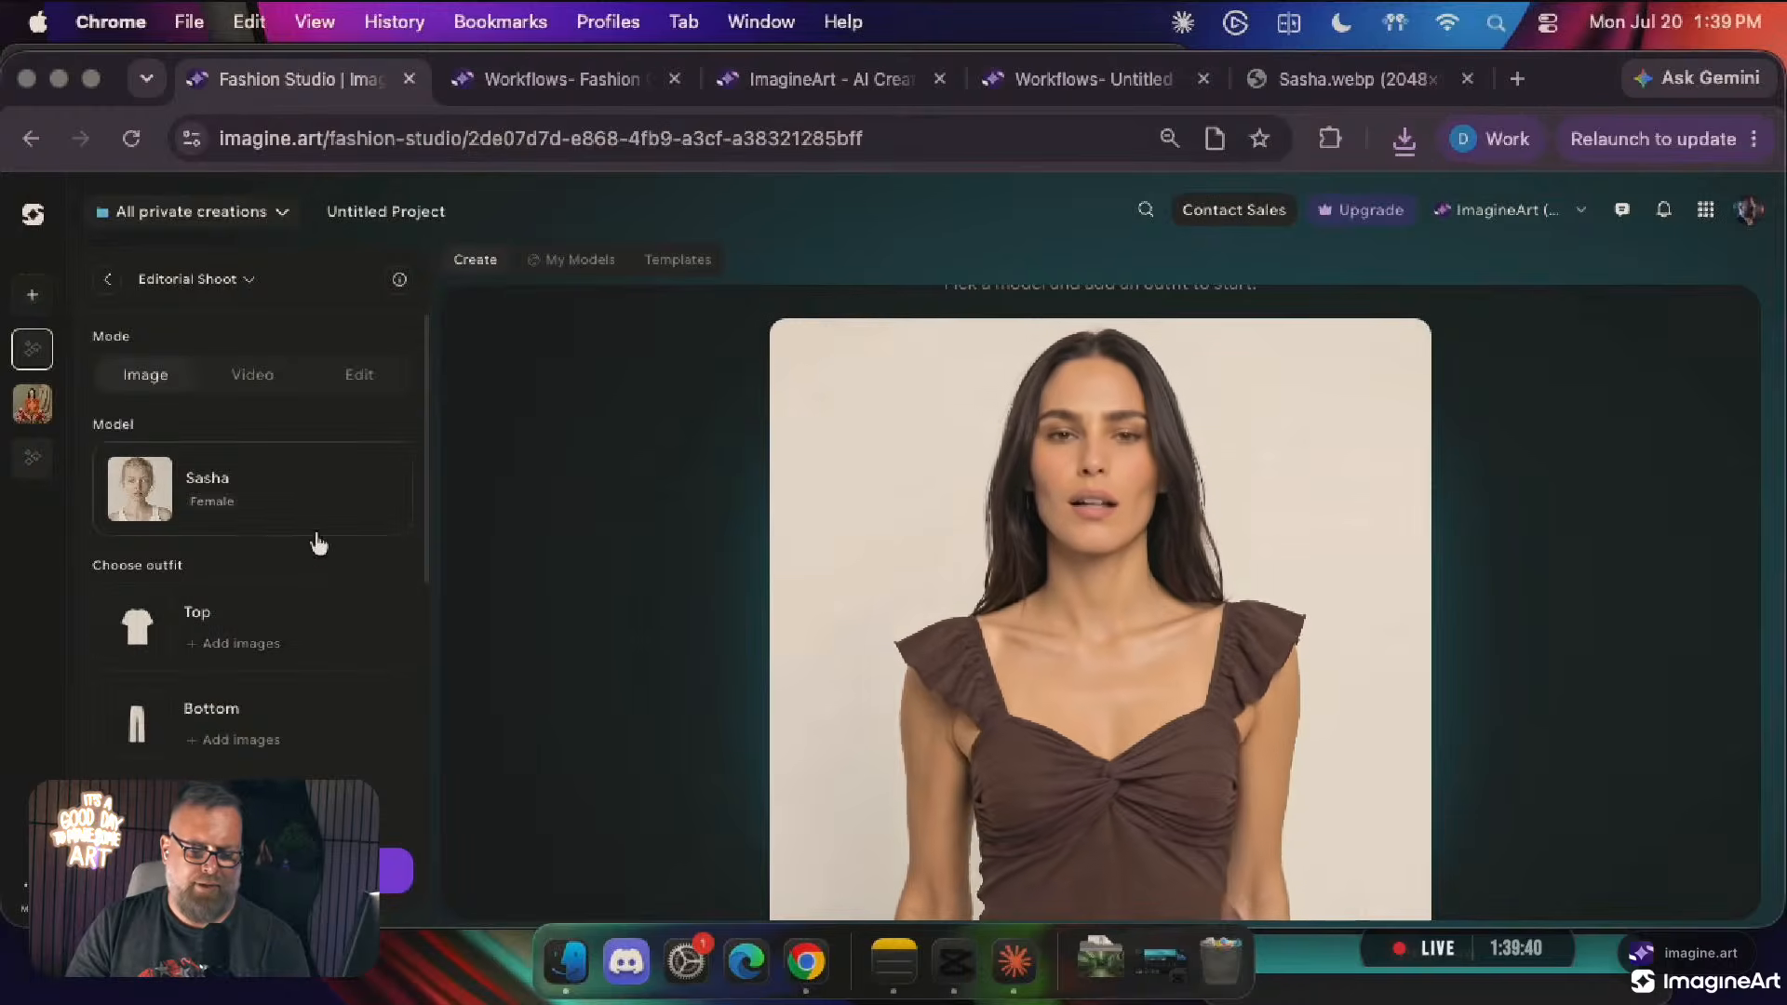
# Choose the white origami-style garment Top 22 as the model's top
pyautogui.click(276, 616)
pyautogui.click(871, 536)
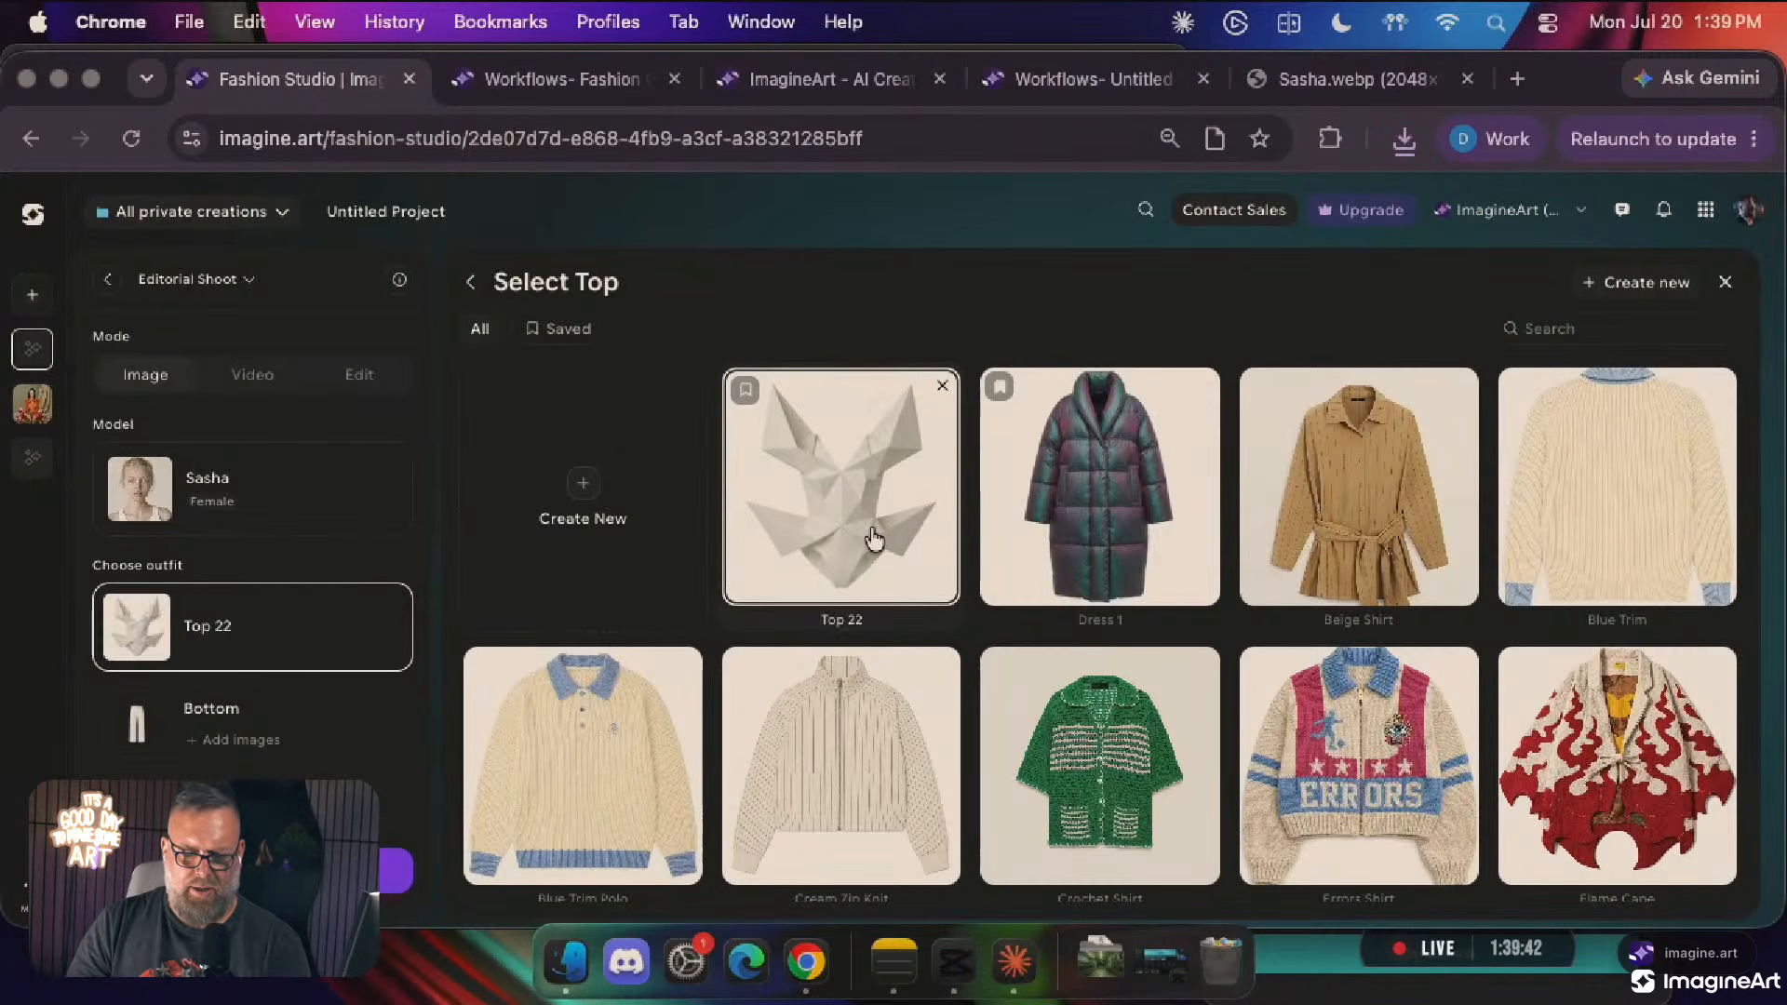
pyautogui.scroll(-5, 241, 579)
pyautogui.scroll(4, 241, 579)
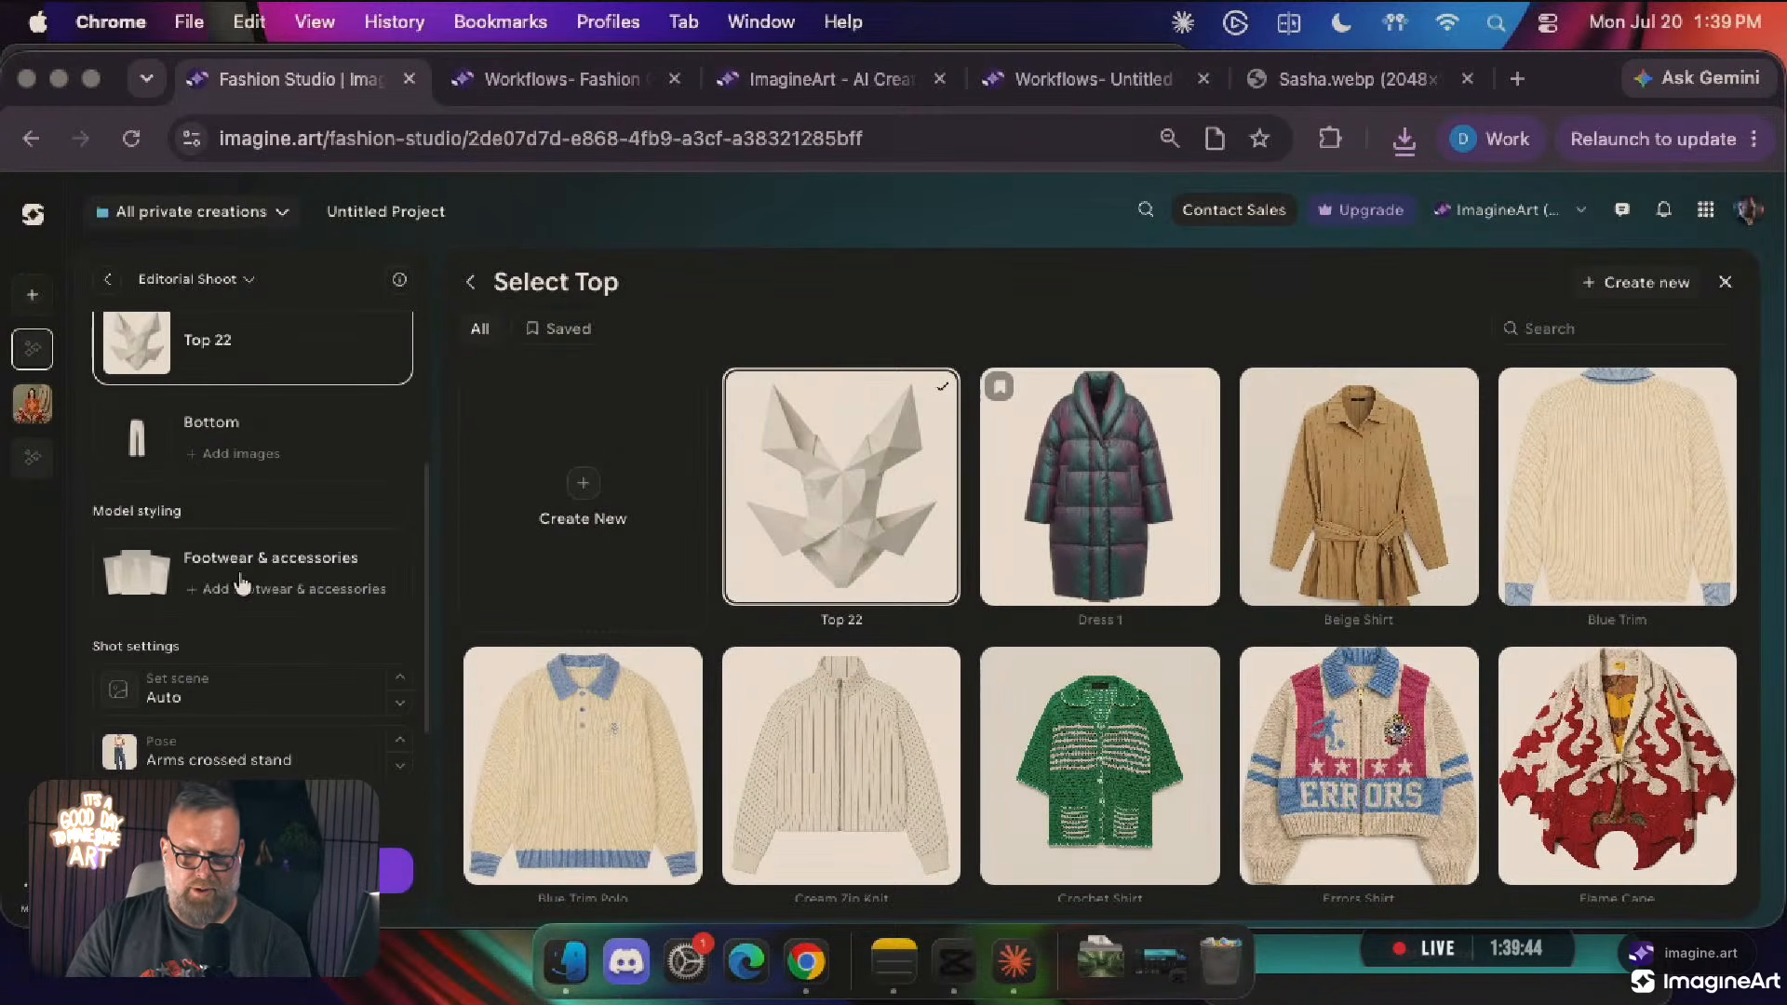
# Create a new scene background from the downloaded laundromat image
pyautogui.scroll(-3, 276, 470)
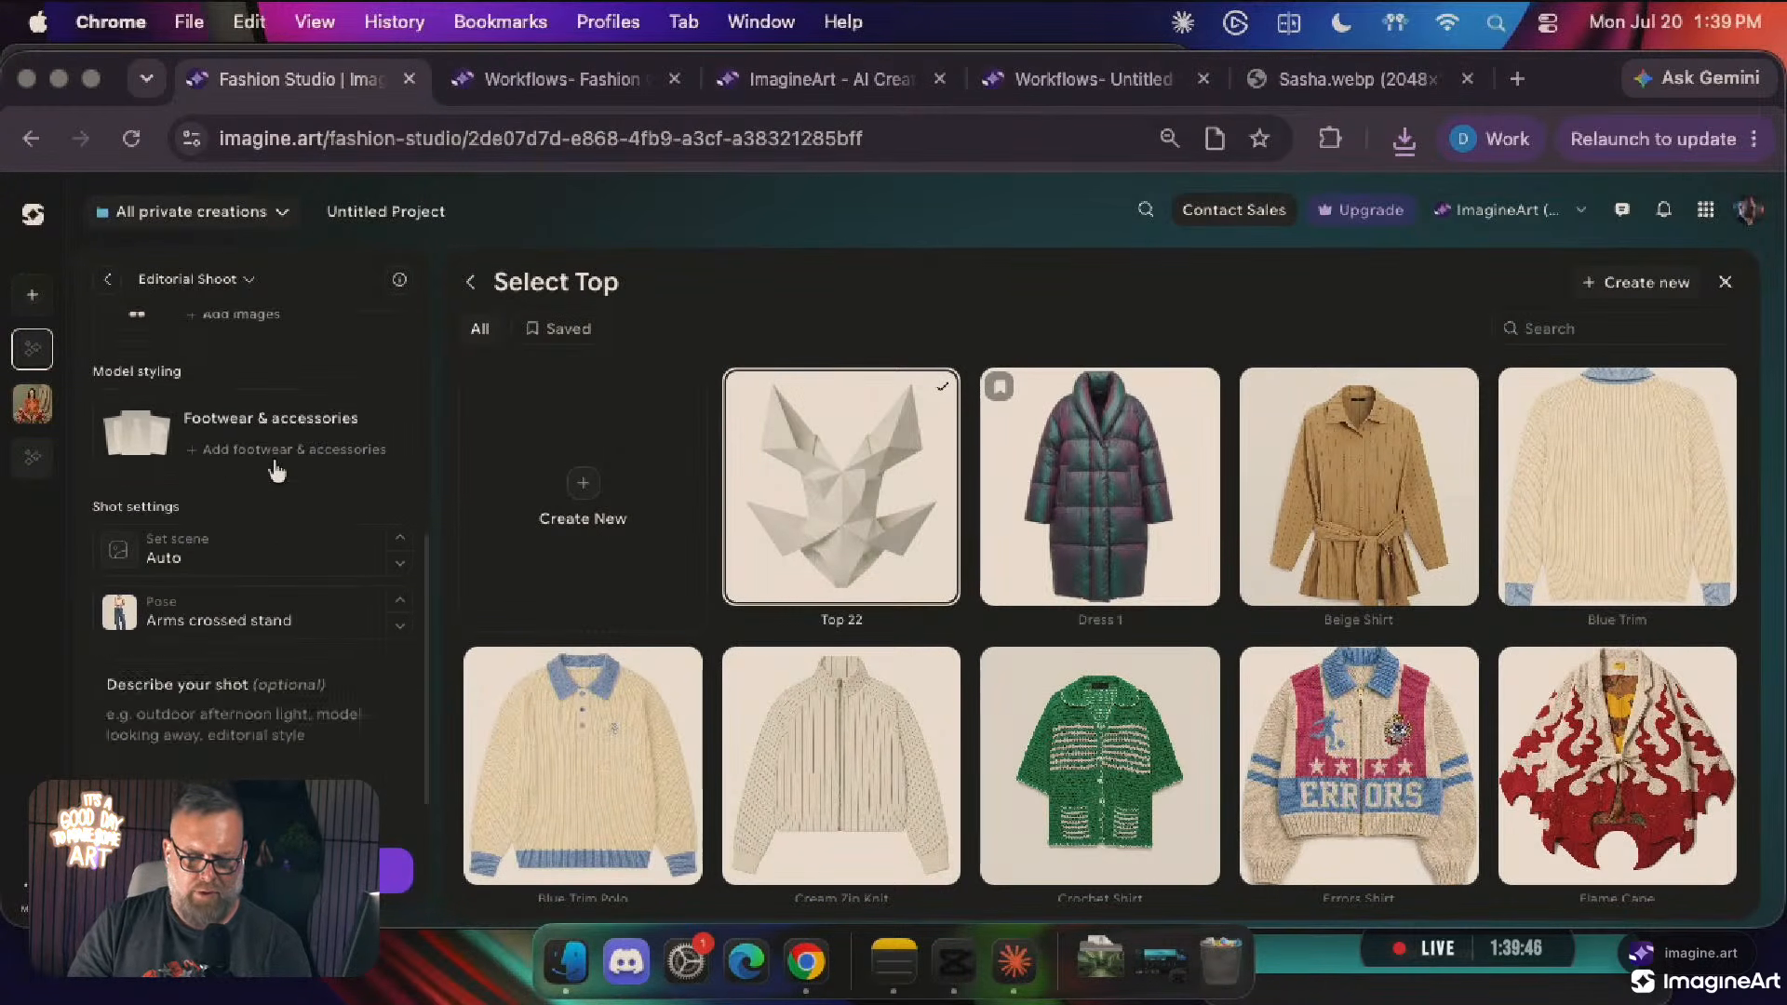
pyautogui.click(256, 563)
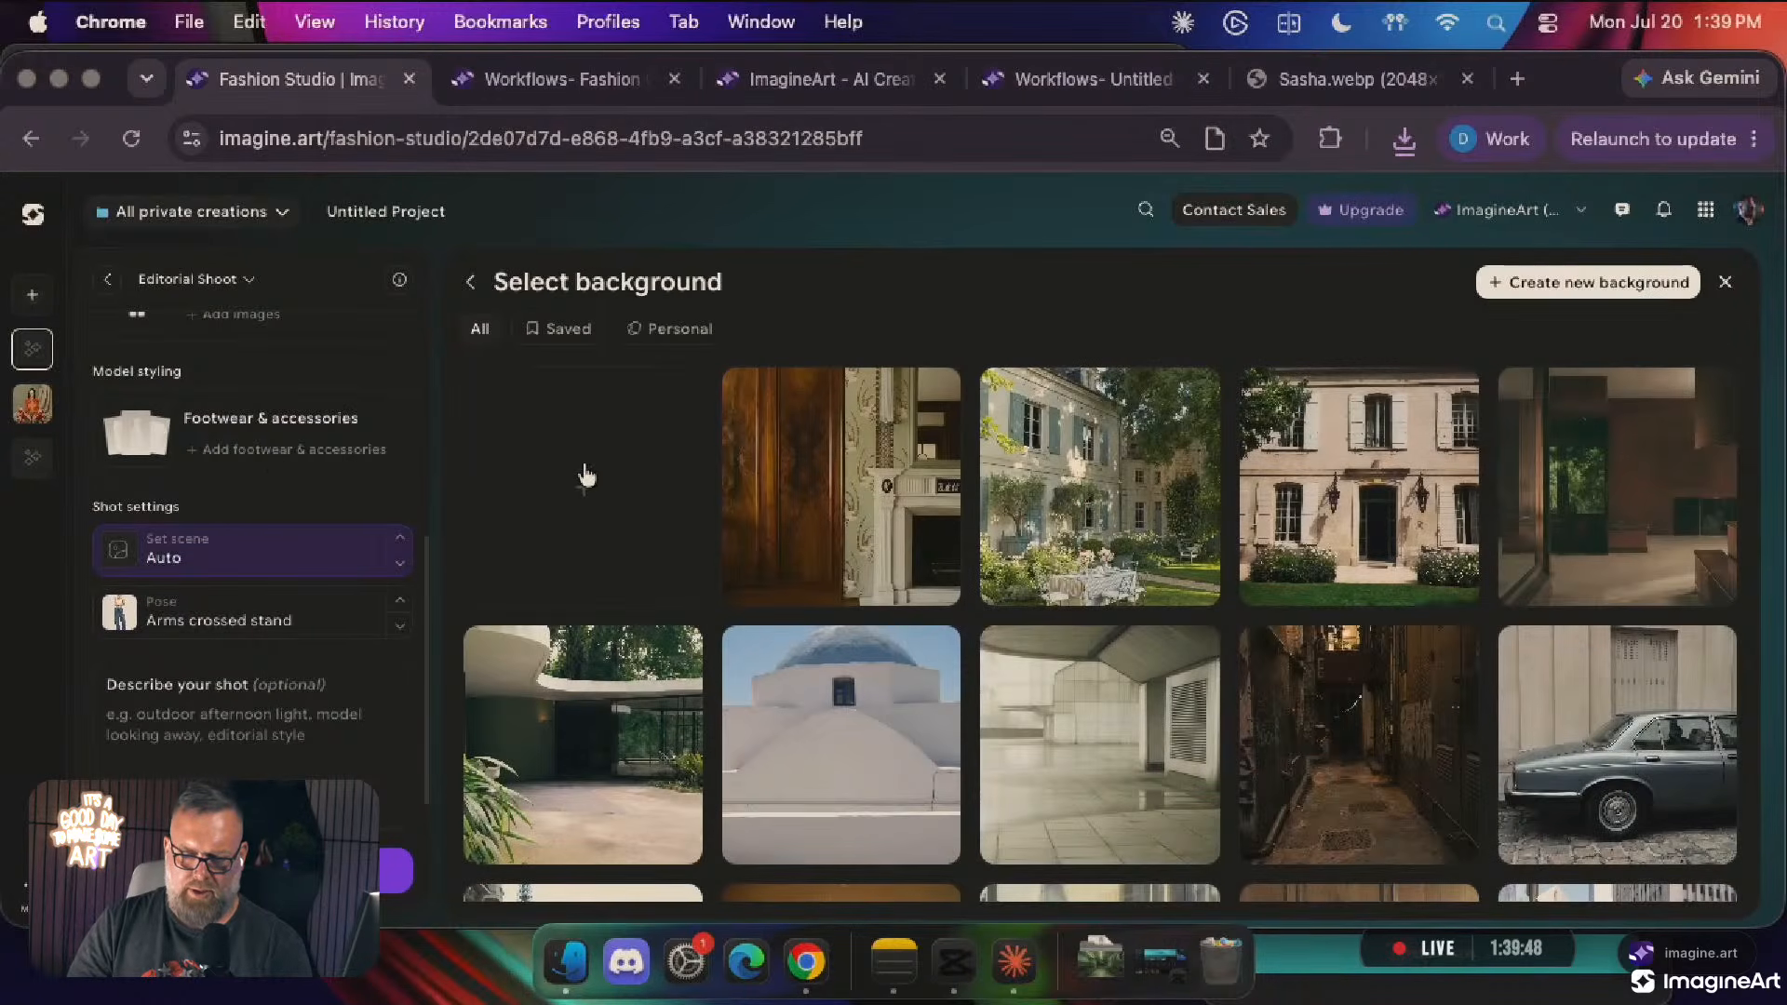
pyautogui.click(583, 484)
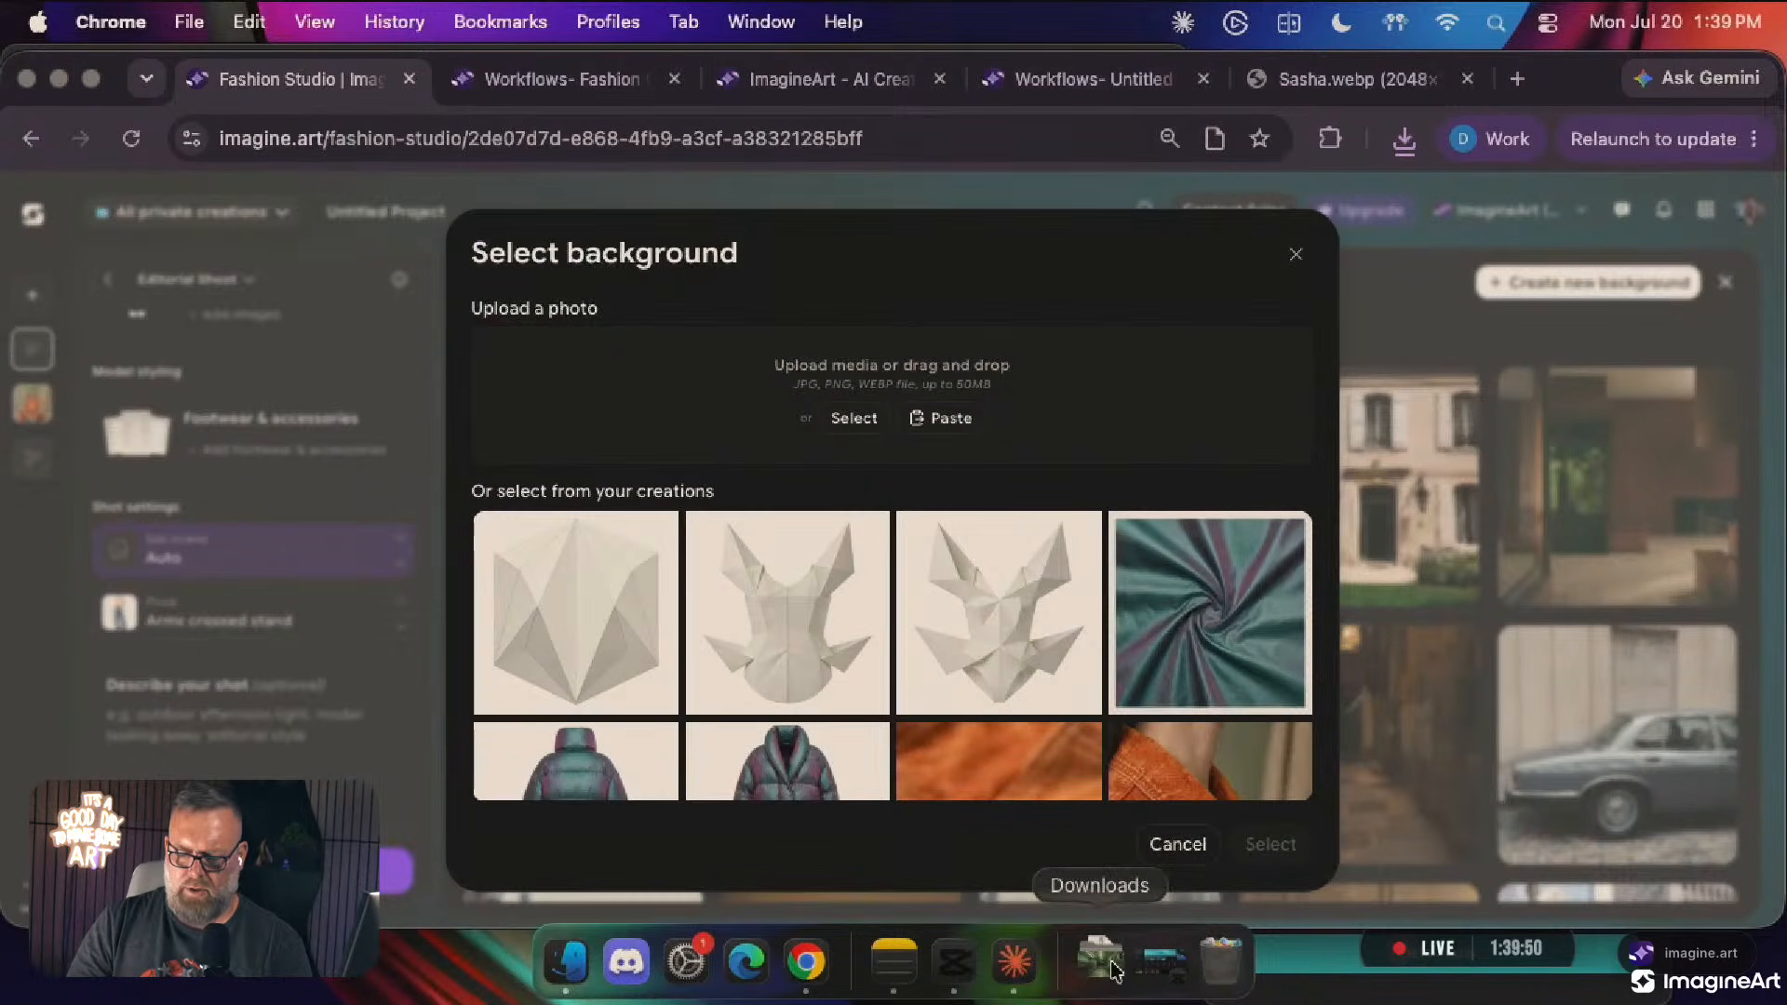
pyautogui.click(1100, 959)
pyautogui.moveTo(1100, 882); pyautogui.dragTo(909, 370)
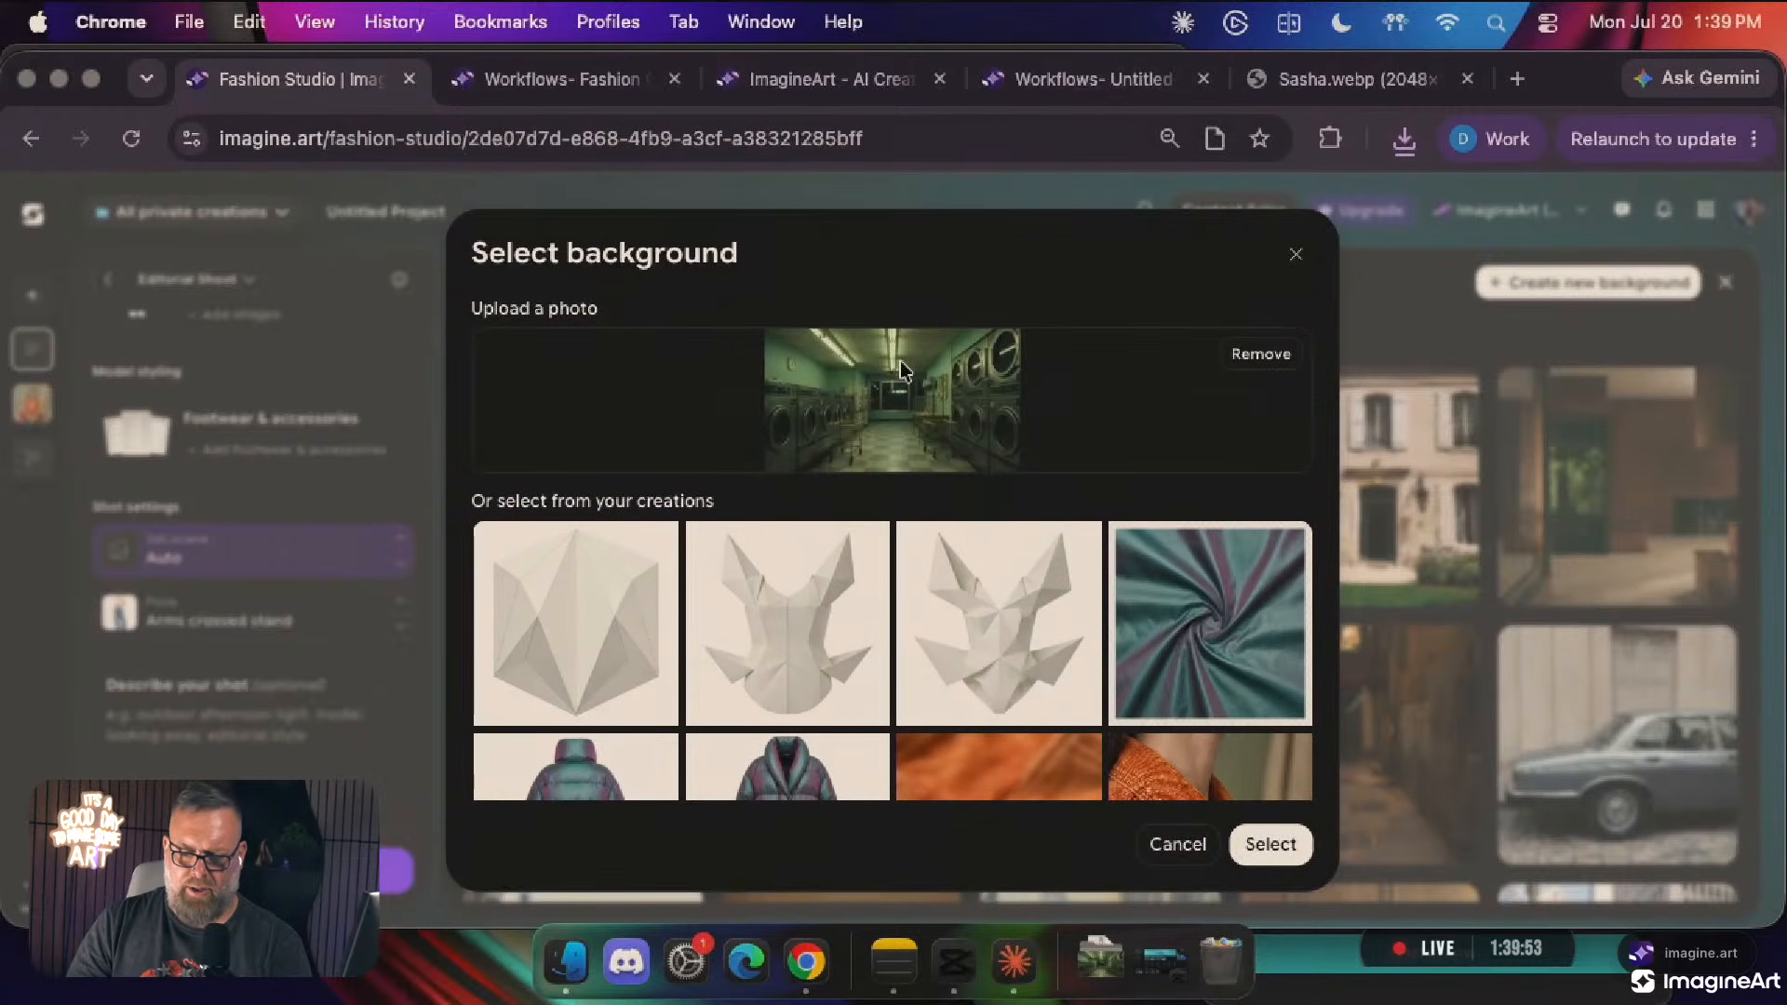
pyautogui.click(1271, 847)
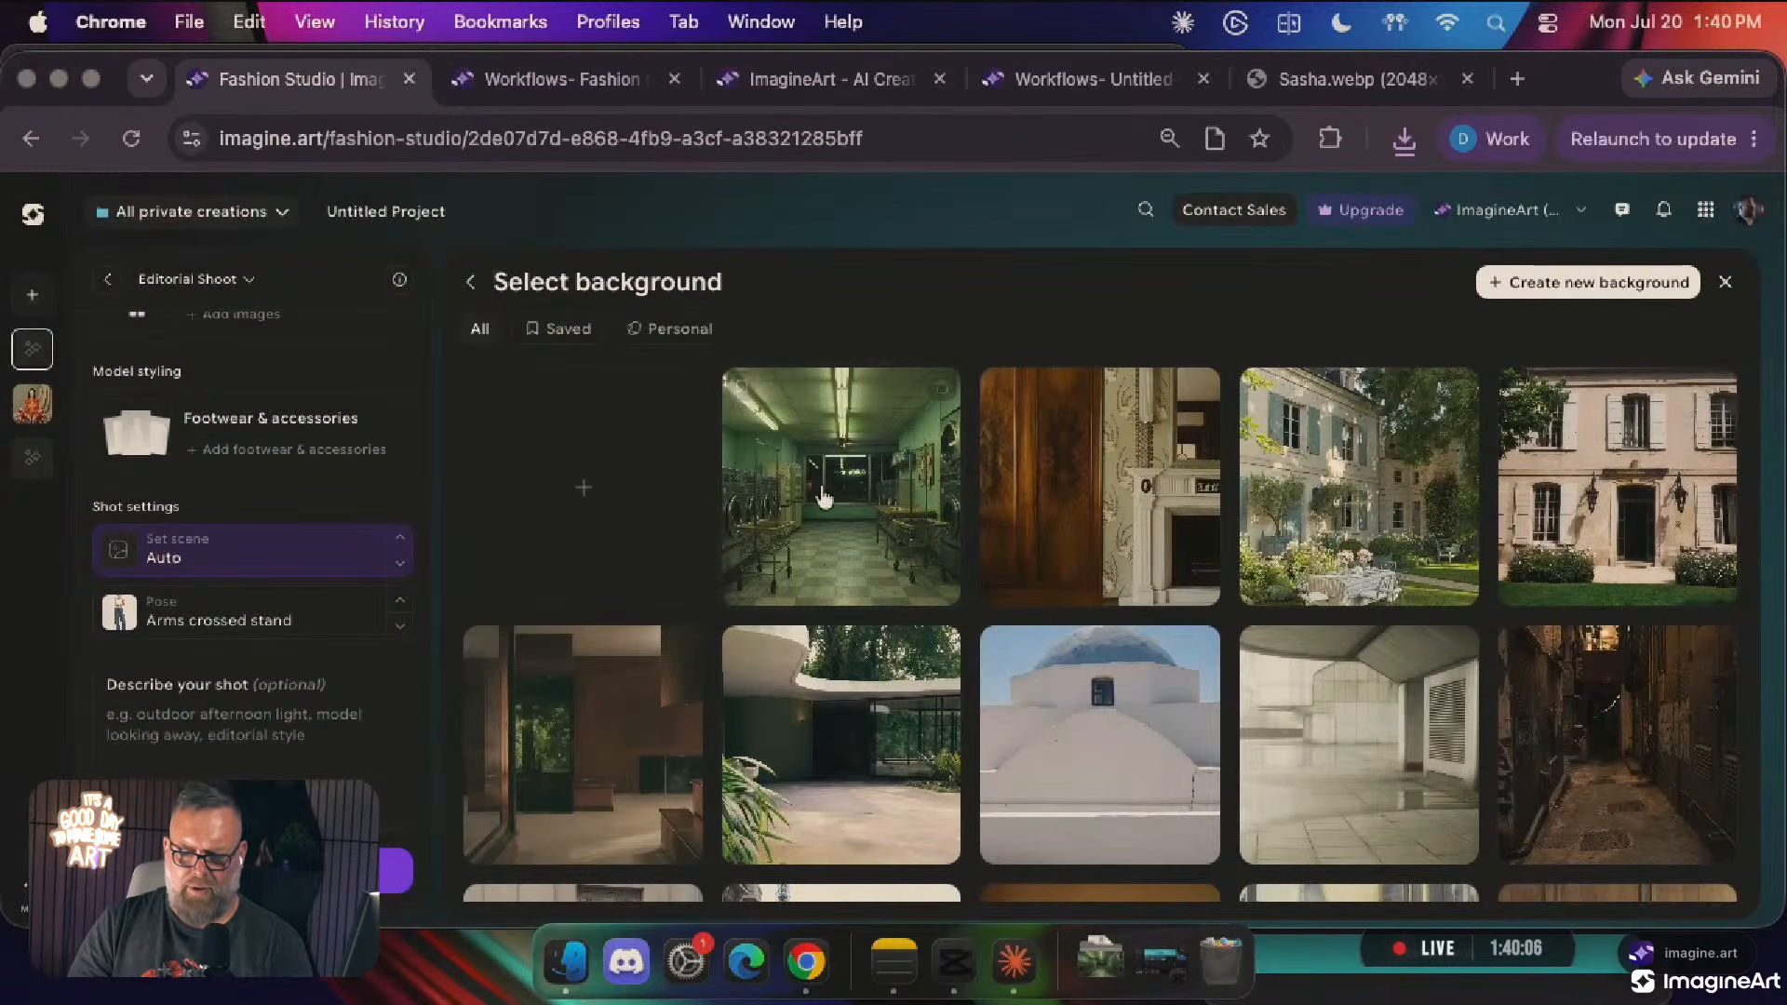
# Browse the pose library and set the model's pose to Hands on hips
pyautogui.click(279, 622)
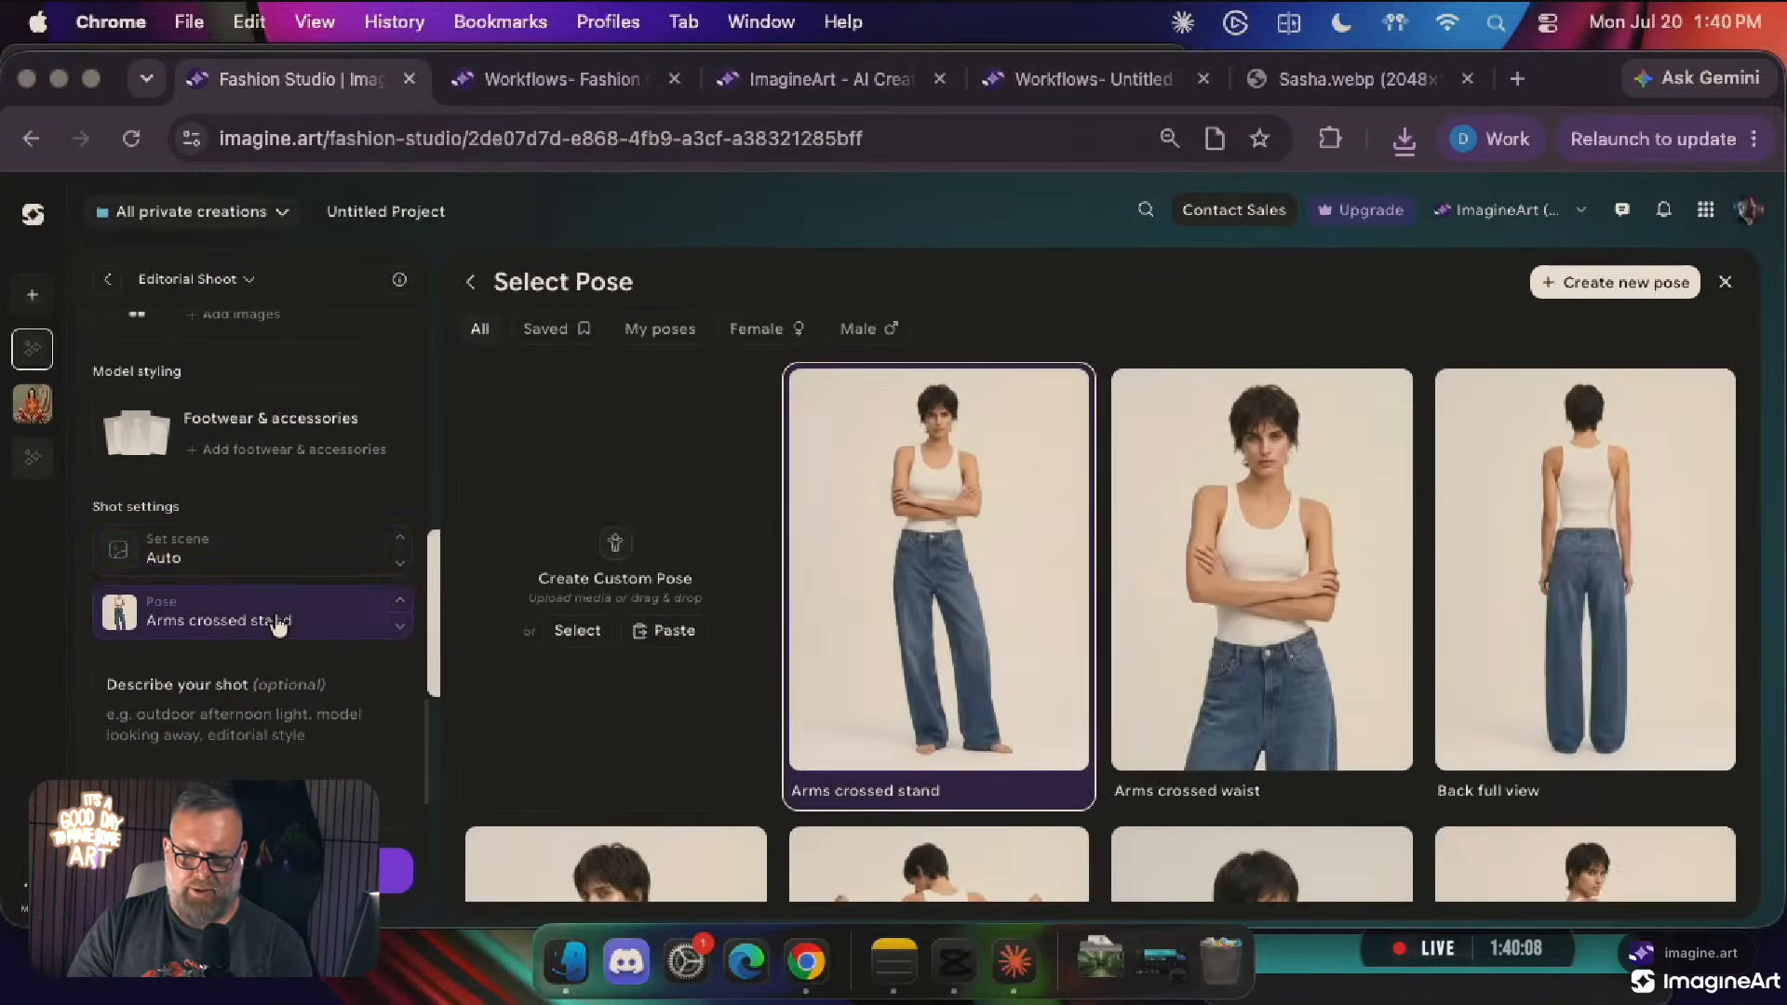
pyautogui.scroll(-5, 1171, 613)
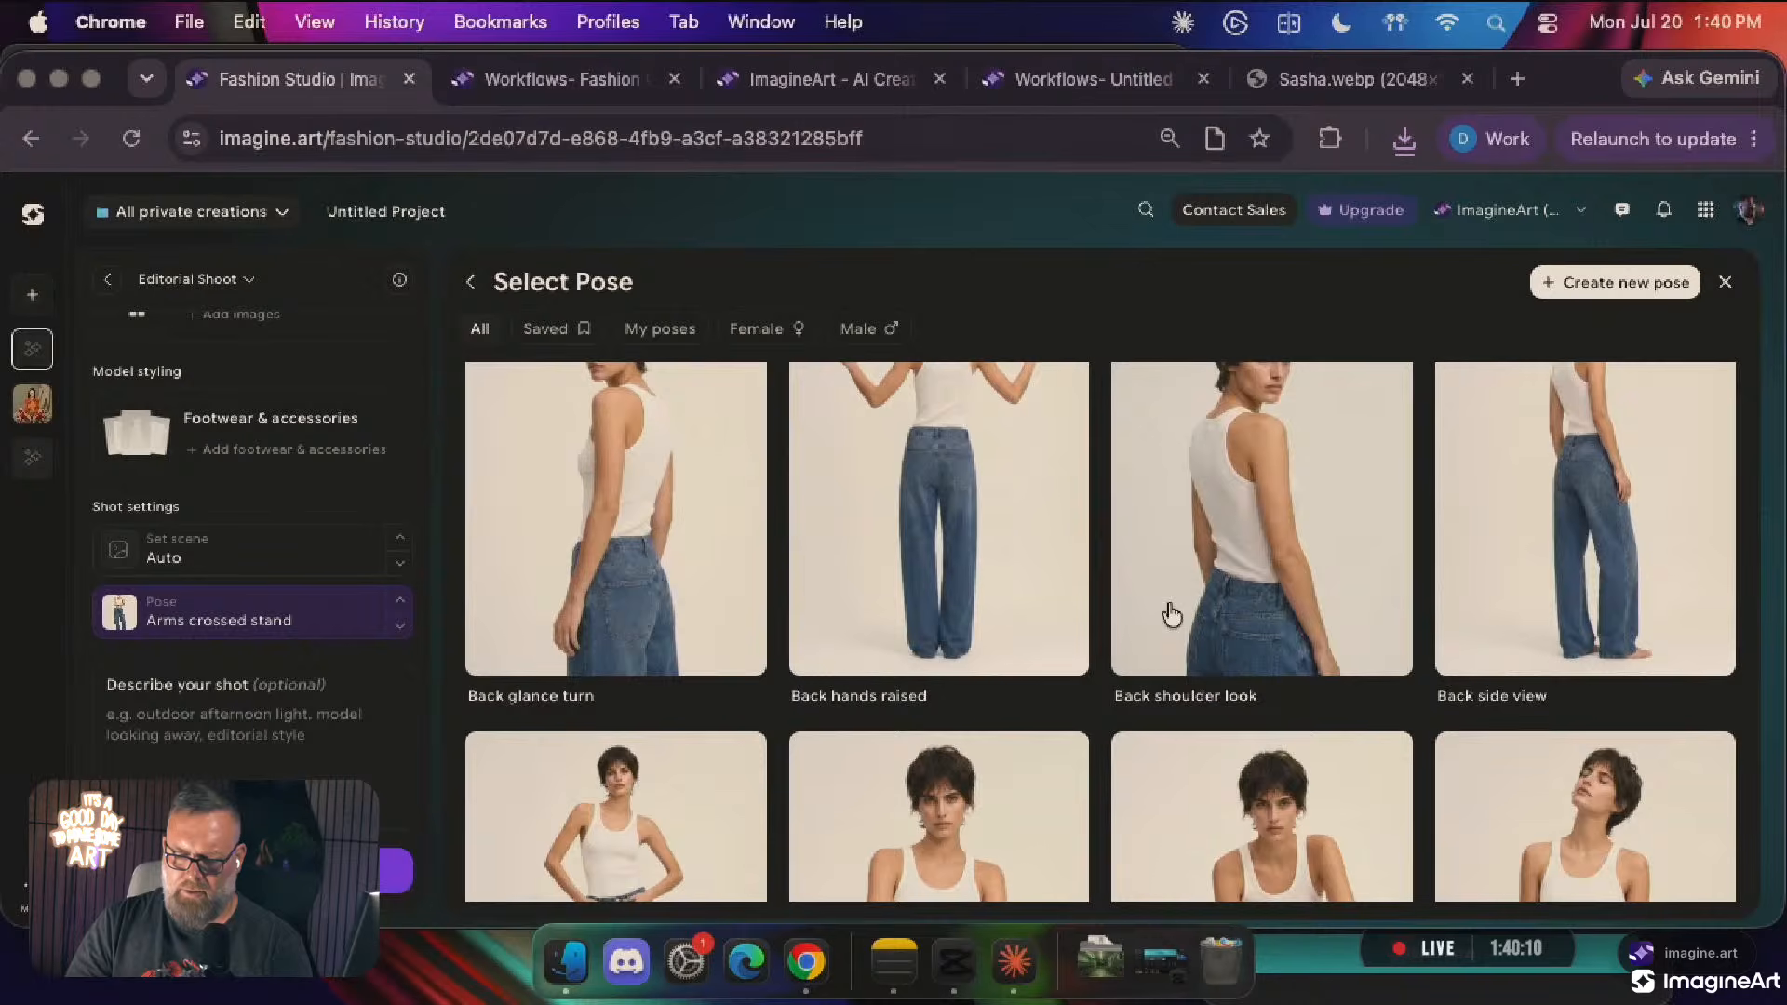
pyautogui.scroll(-6, 1171, 613)
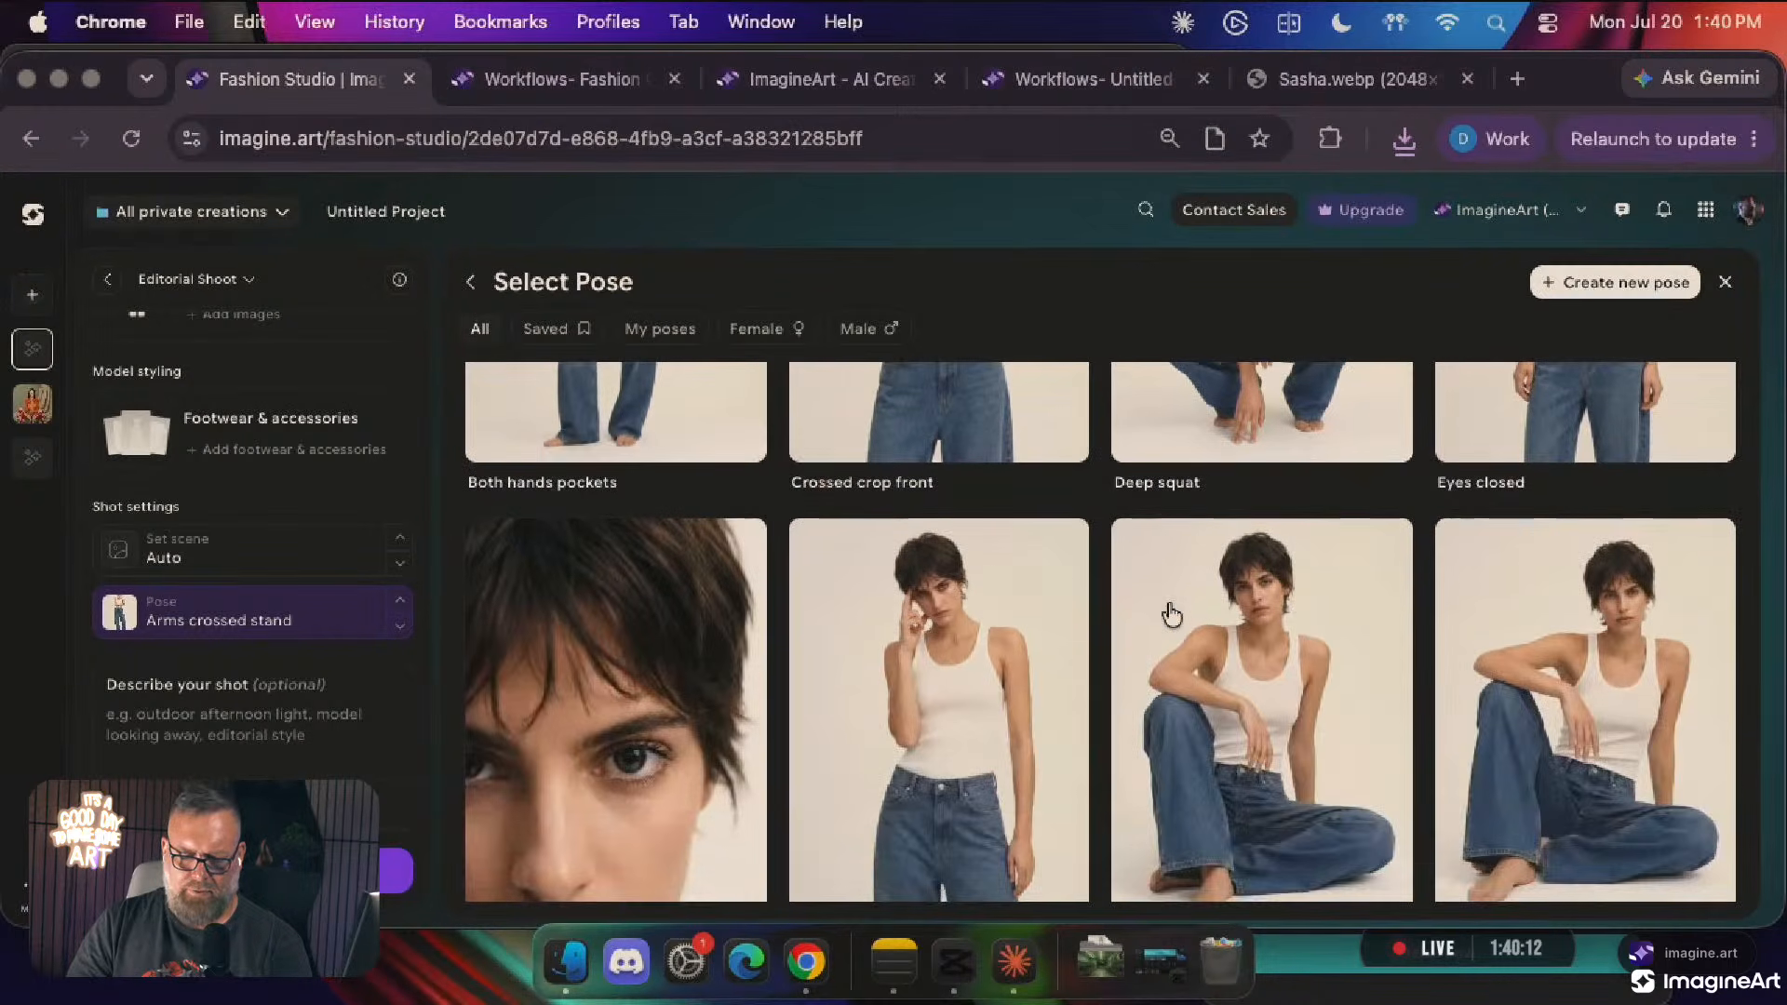
pyautogui.scroll(-5, 1171, 612)
pyautogui.scroll(-10, 1171, 613)
pyautogui.scroll(3, 1170, 615)
pyautogui.click(1214, 577)
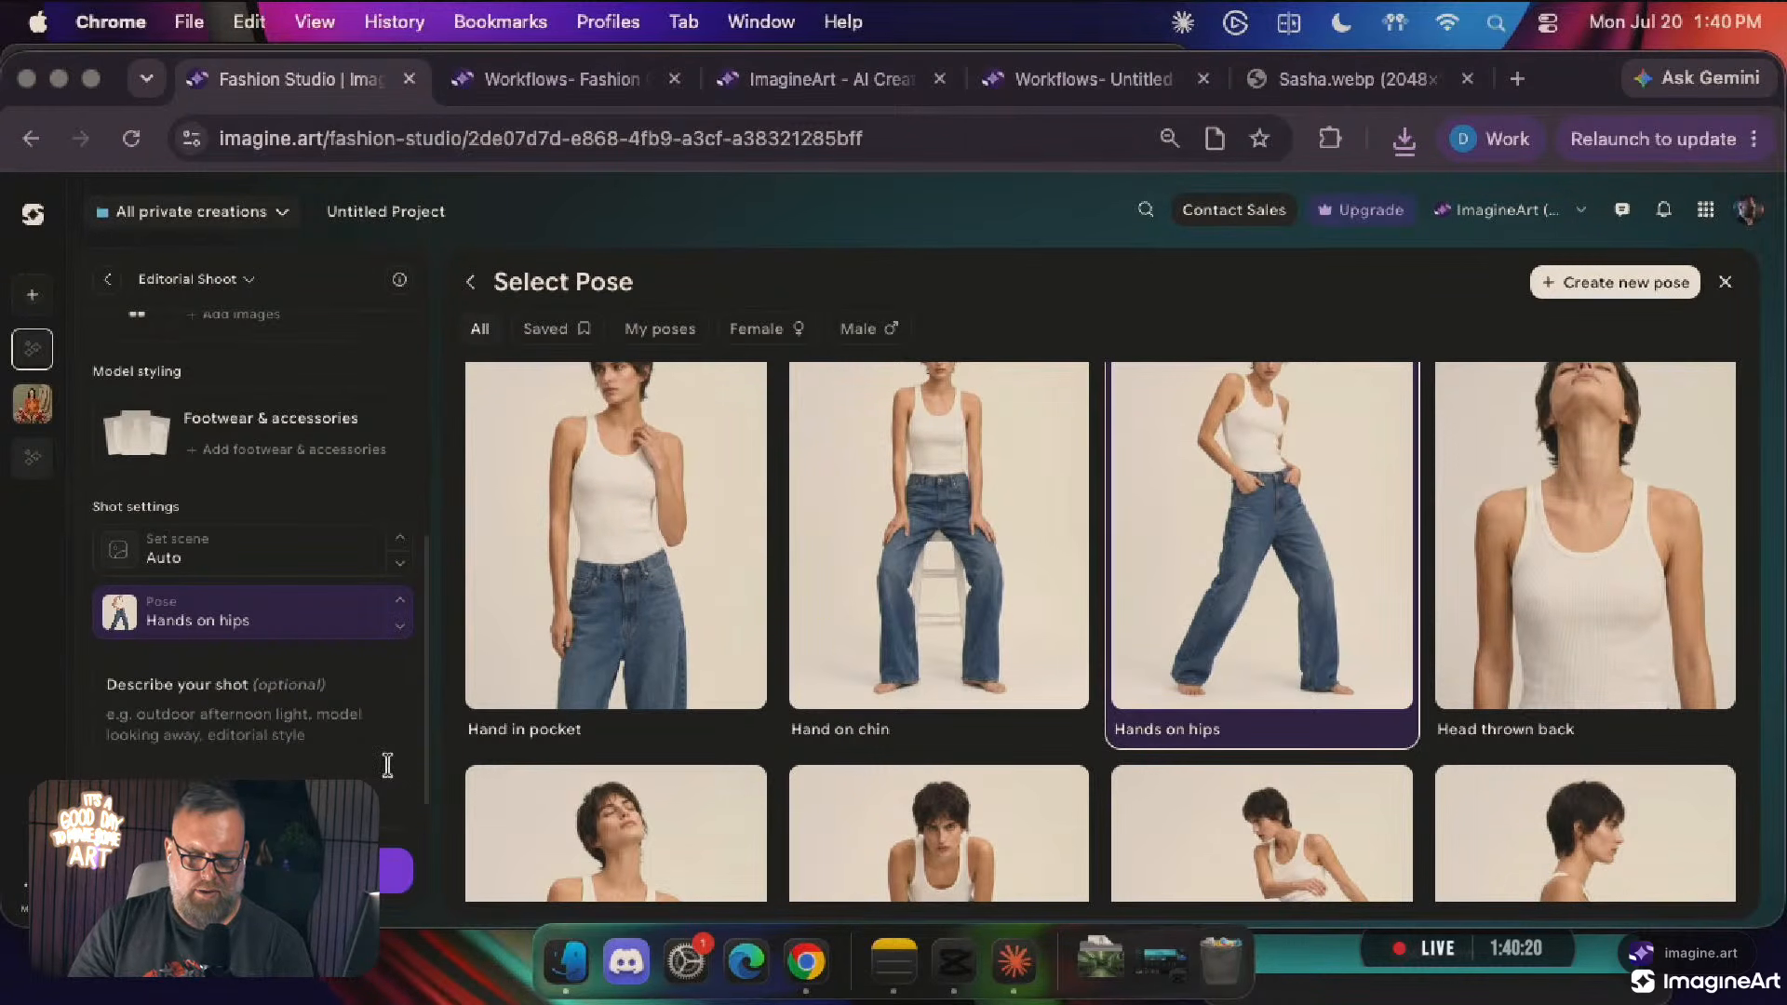
pyautogui.scroll(-2, 387, 765)
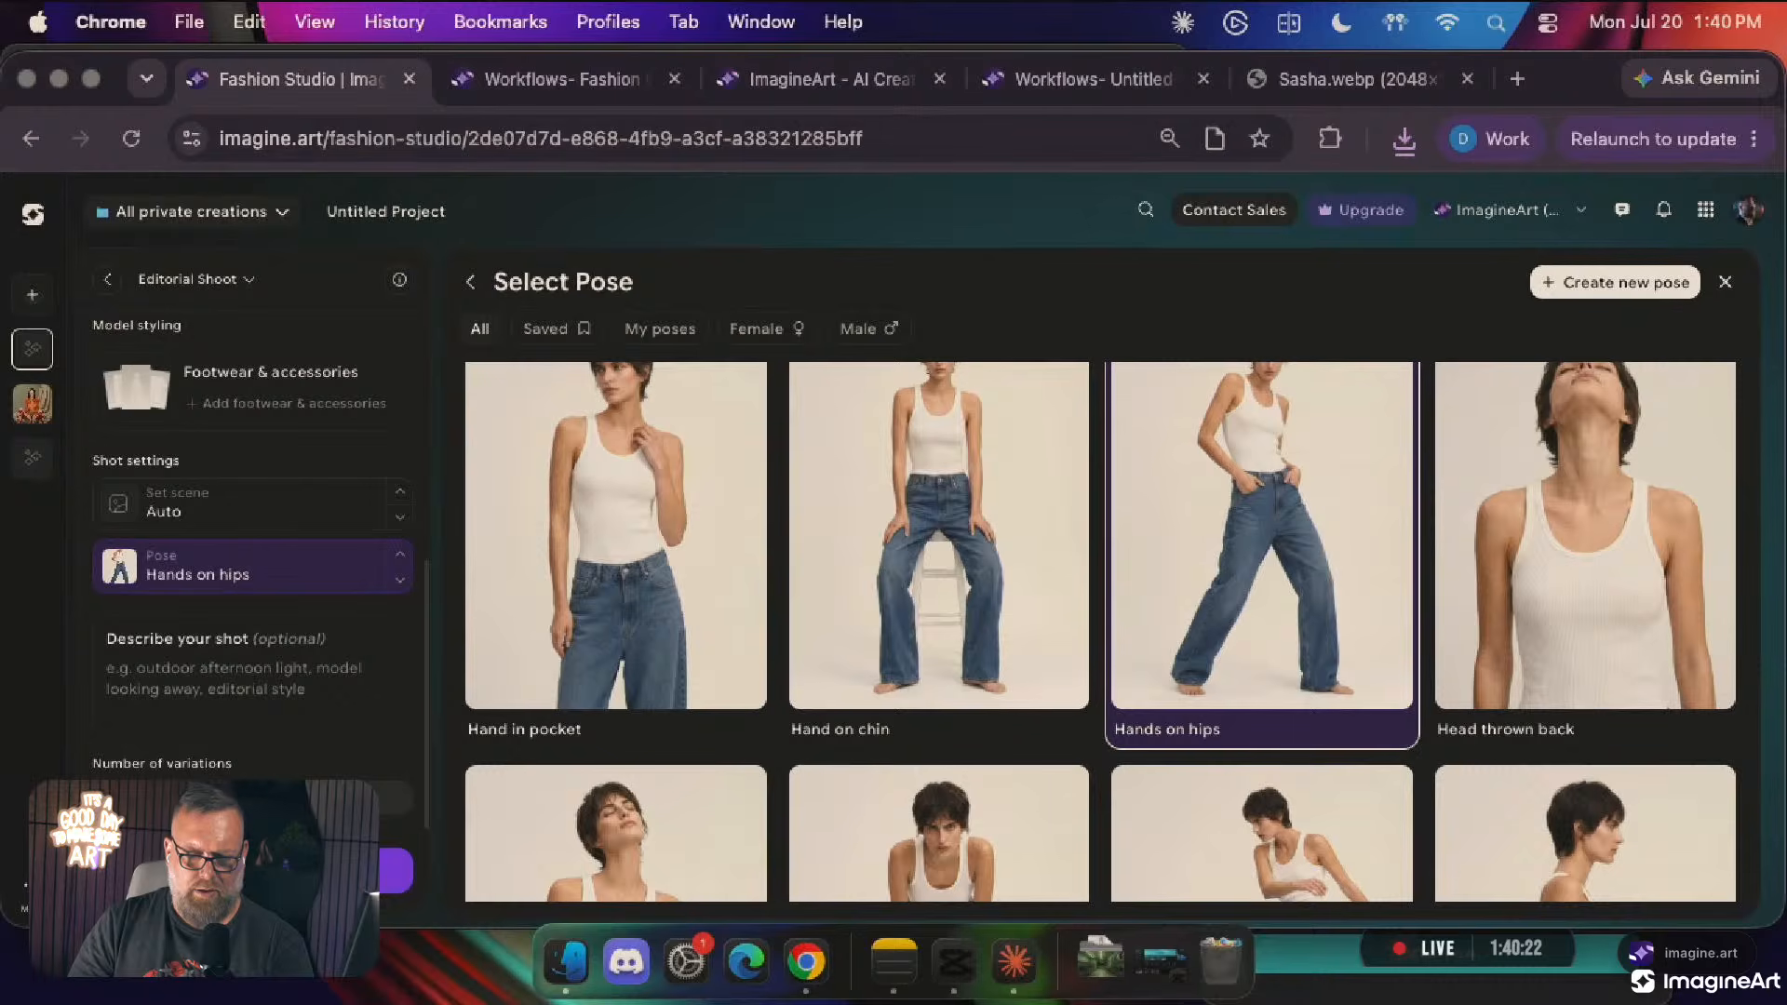
# Choose the Gold chain slides from the inspirations as the model's footwear
pyautogui.click(330, 799)
pyautogui.click(337, 575)
pyautogui.scroll(5, 294, 742)
pyautogui.scroll(-5, 295, 742)
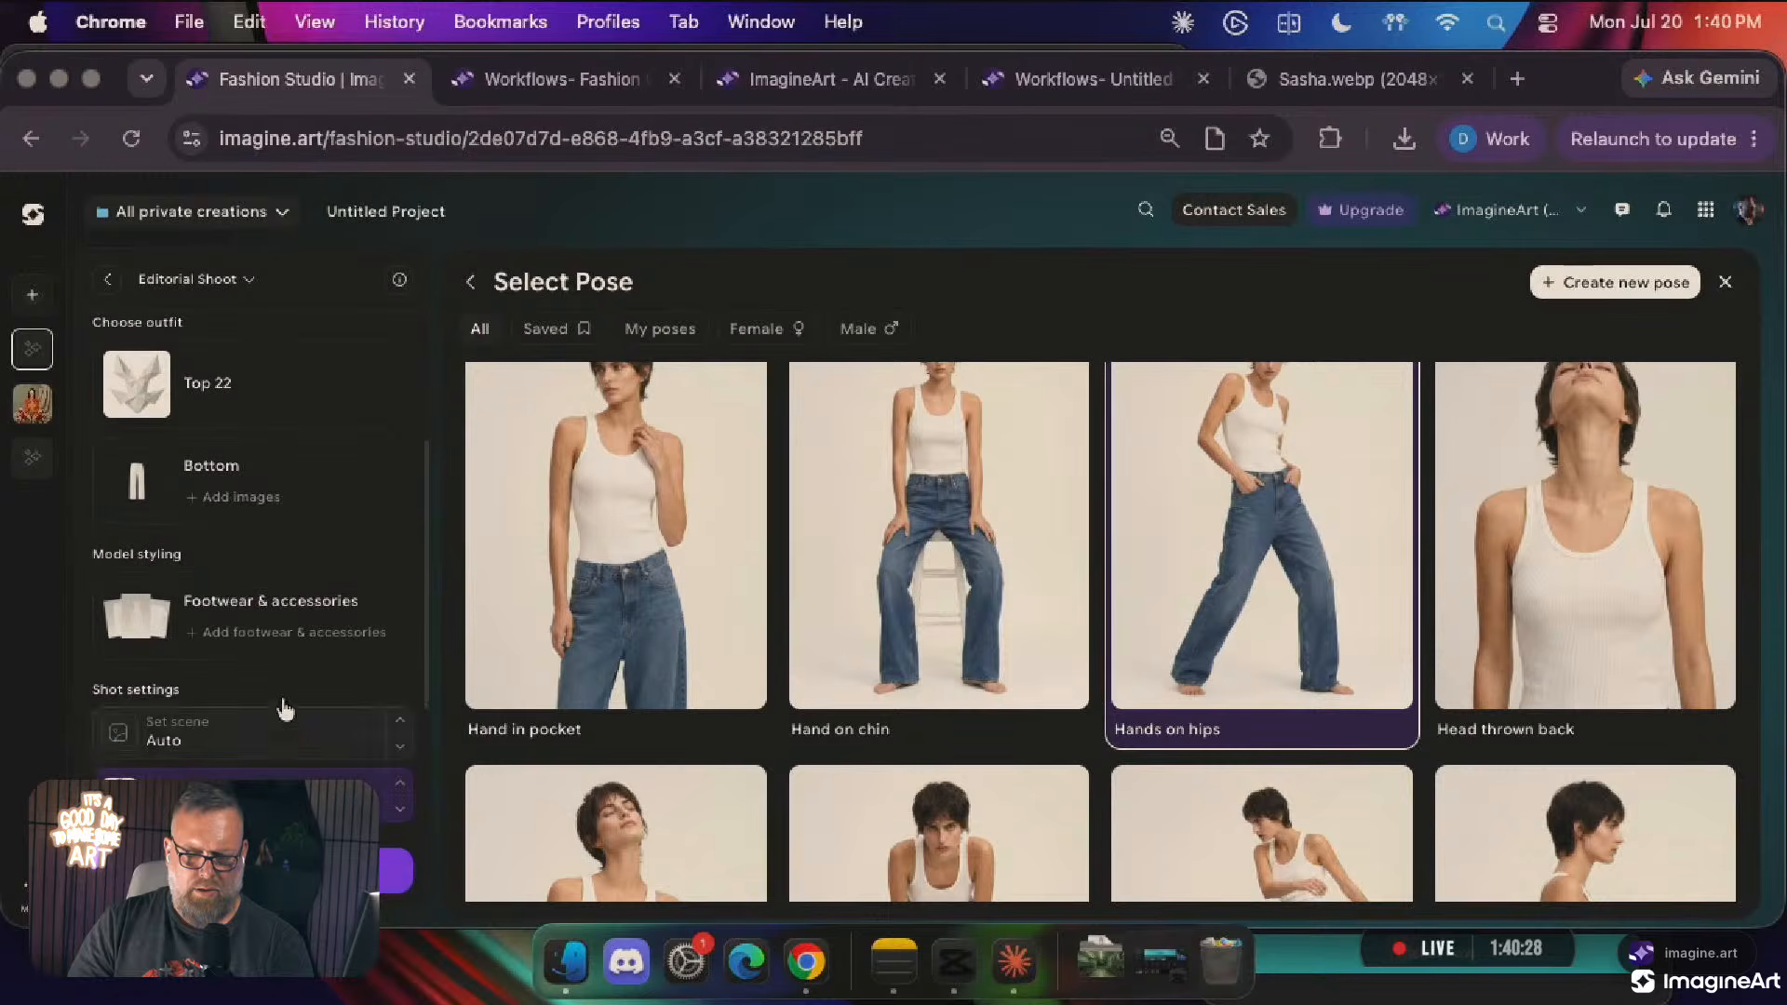
pyautogui.click(282, 634)
pyautogui.scroll(-3, 1137, 710)
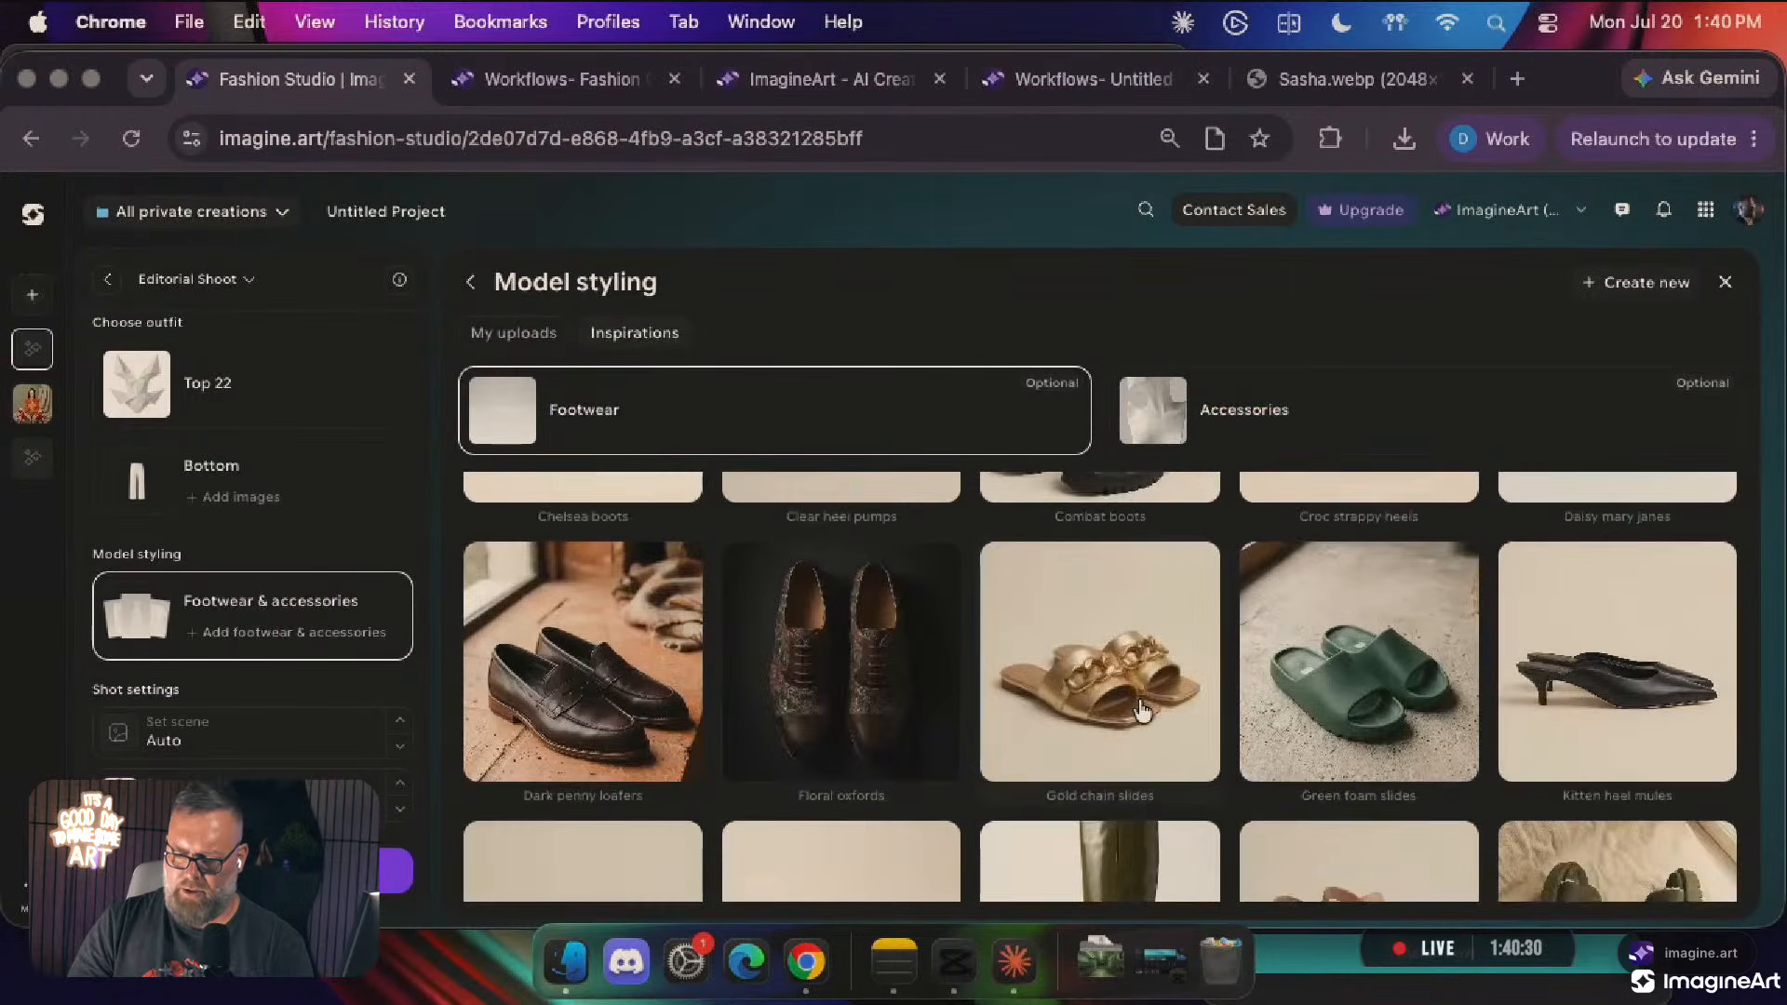
pyautogui.scroll(-10, 1143, 712)
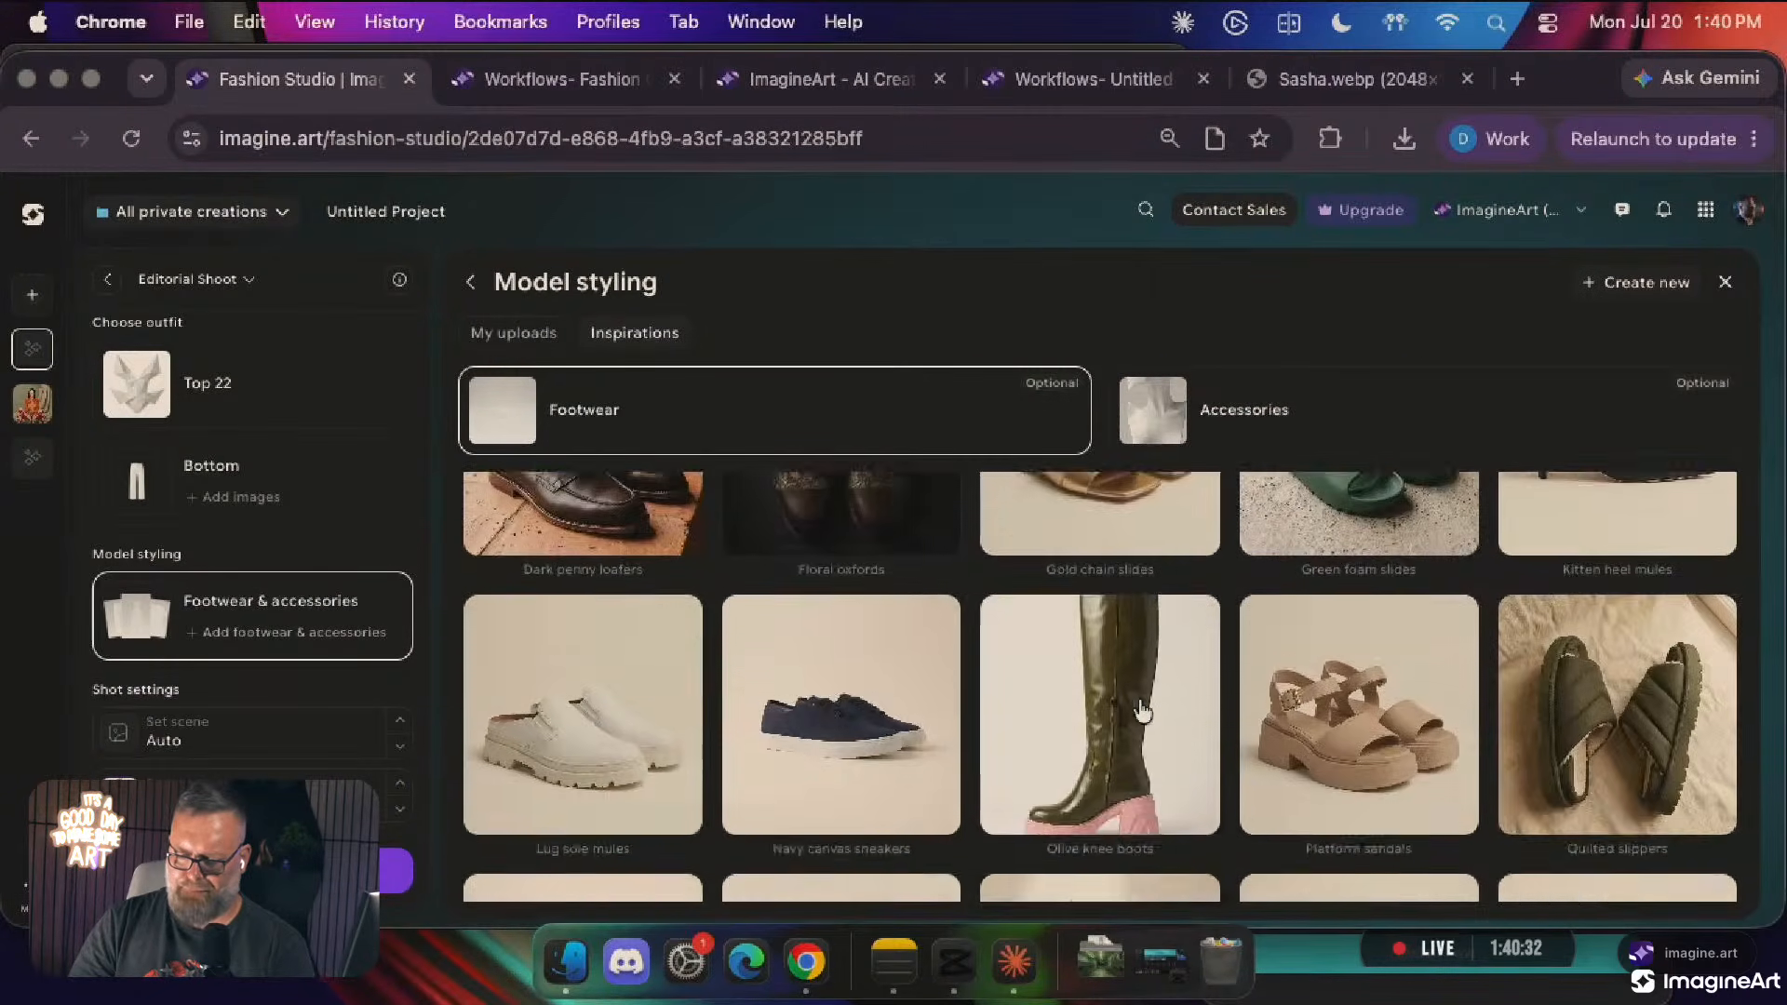
pyautogui.scroll(-5, 1143, 712)
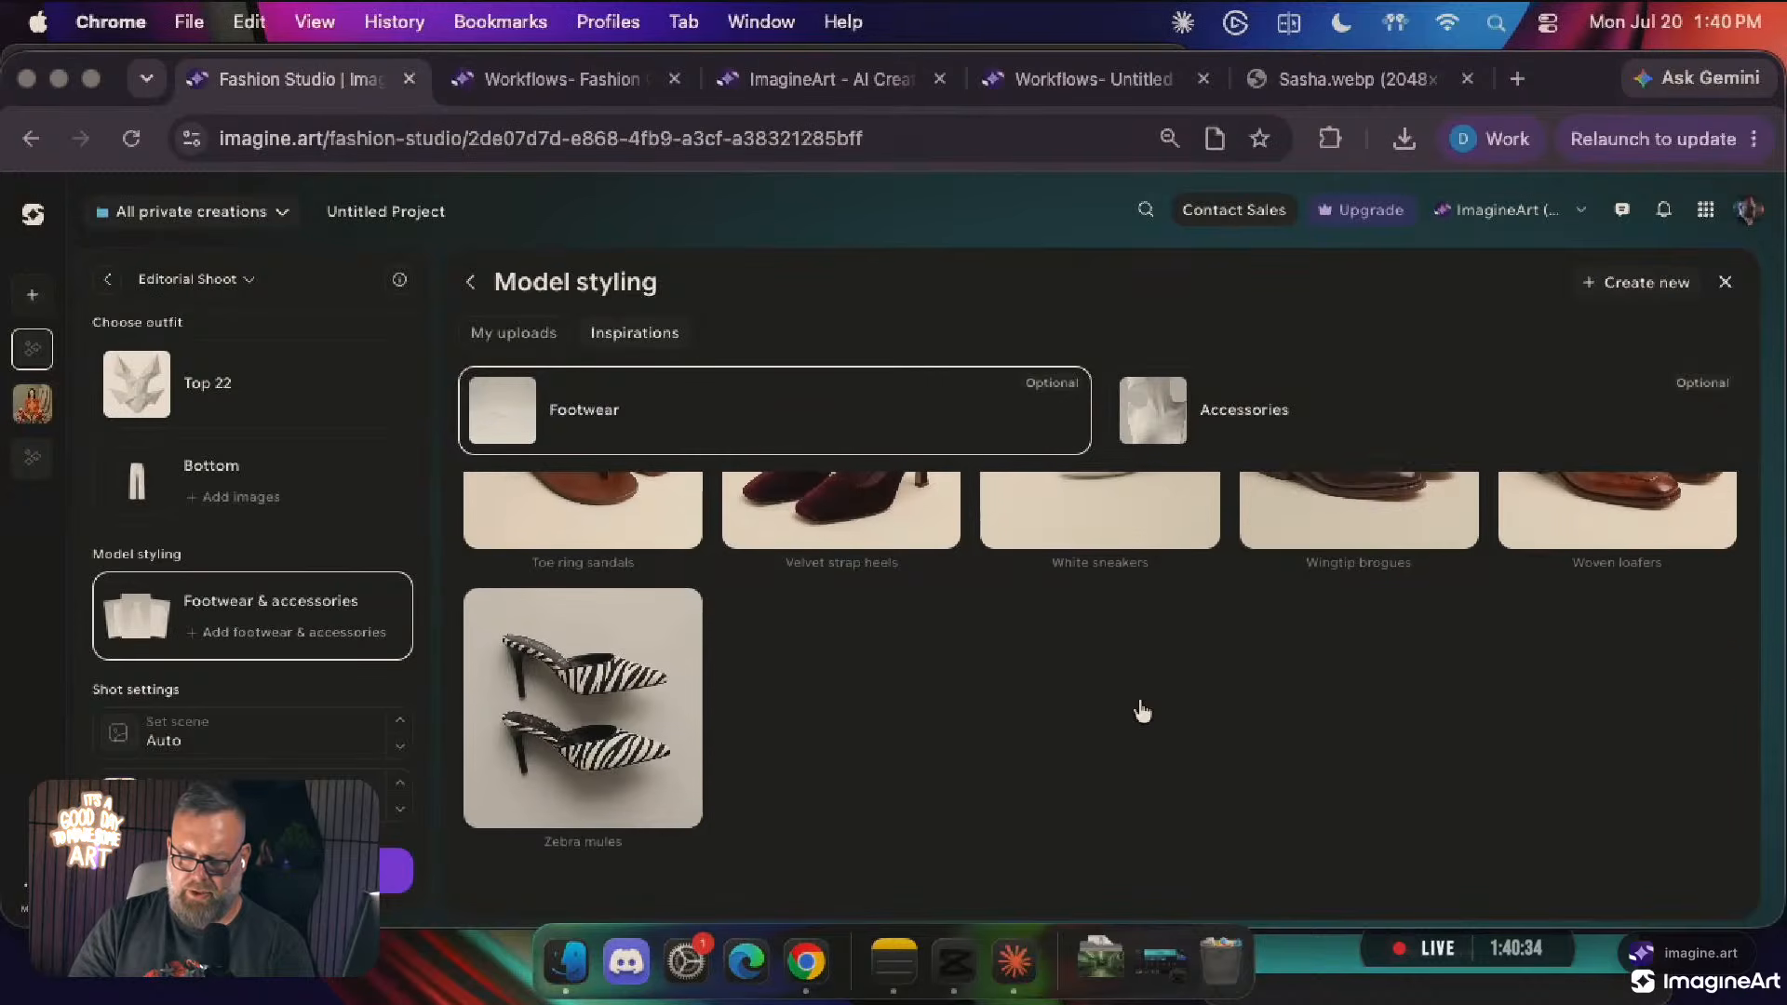
pyautogui.scroll(15, 1143, 712)
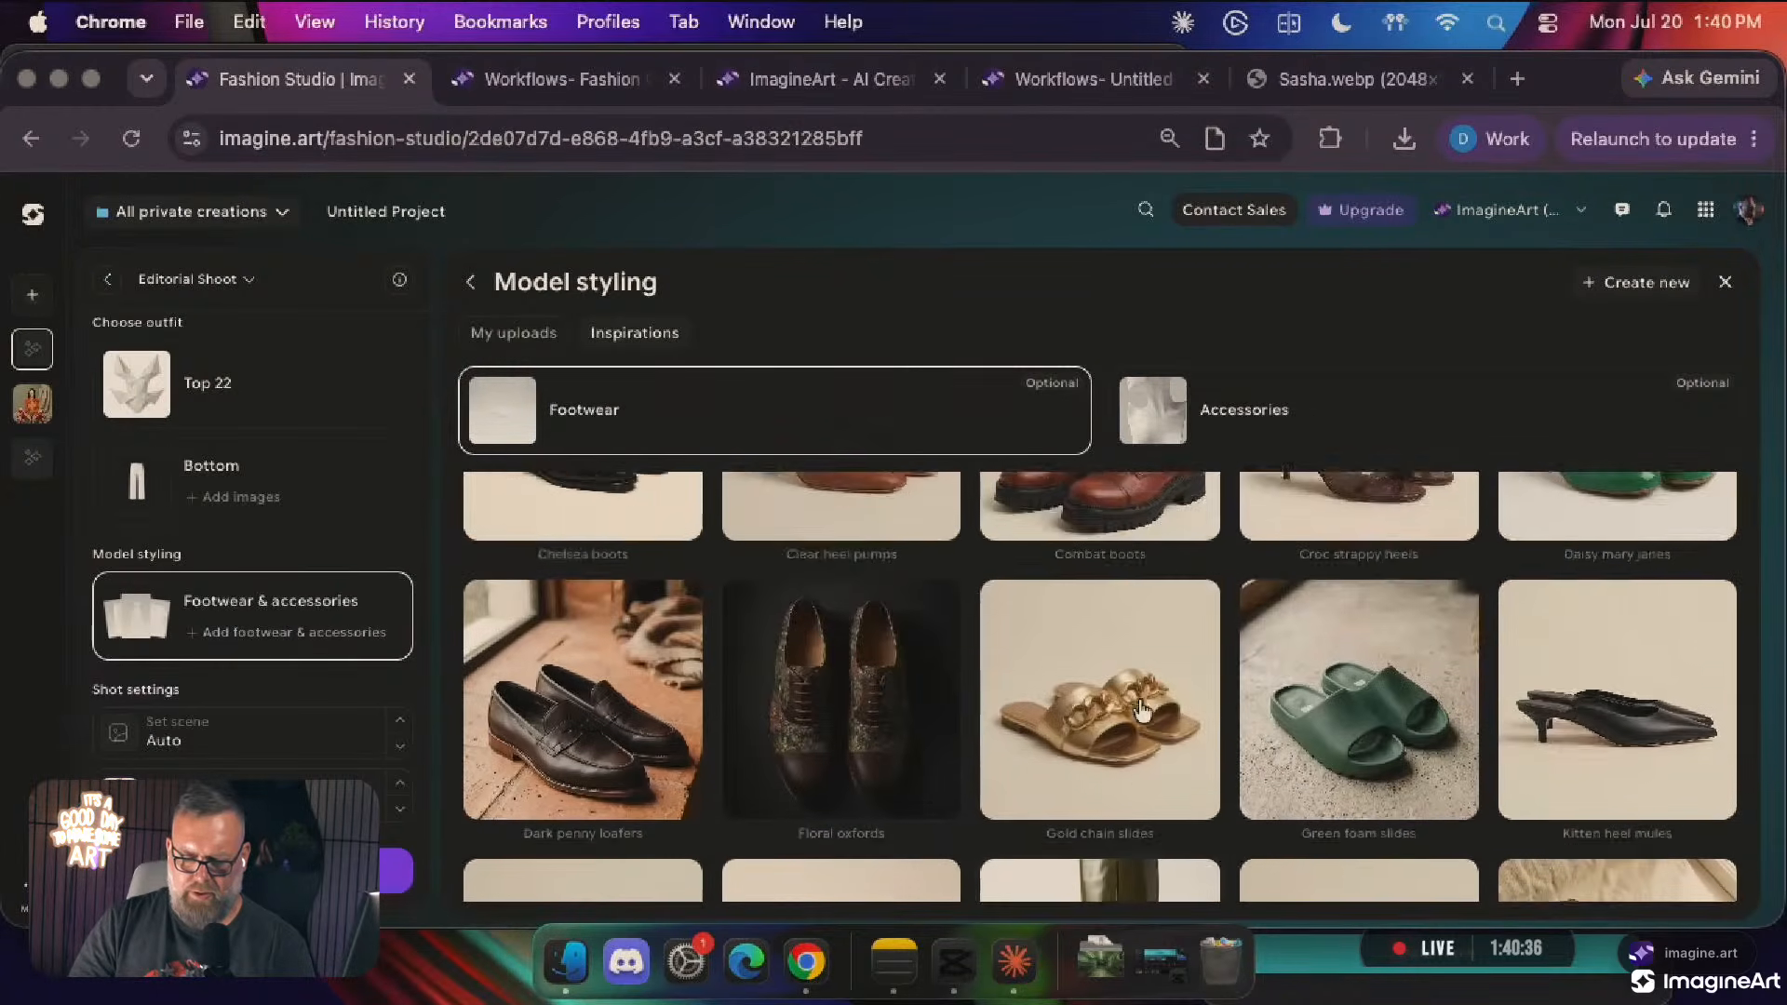
pyautogui.scroll(1, 1143, 712)
pyautogui.click(1143, 712)
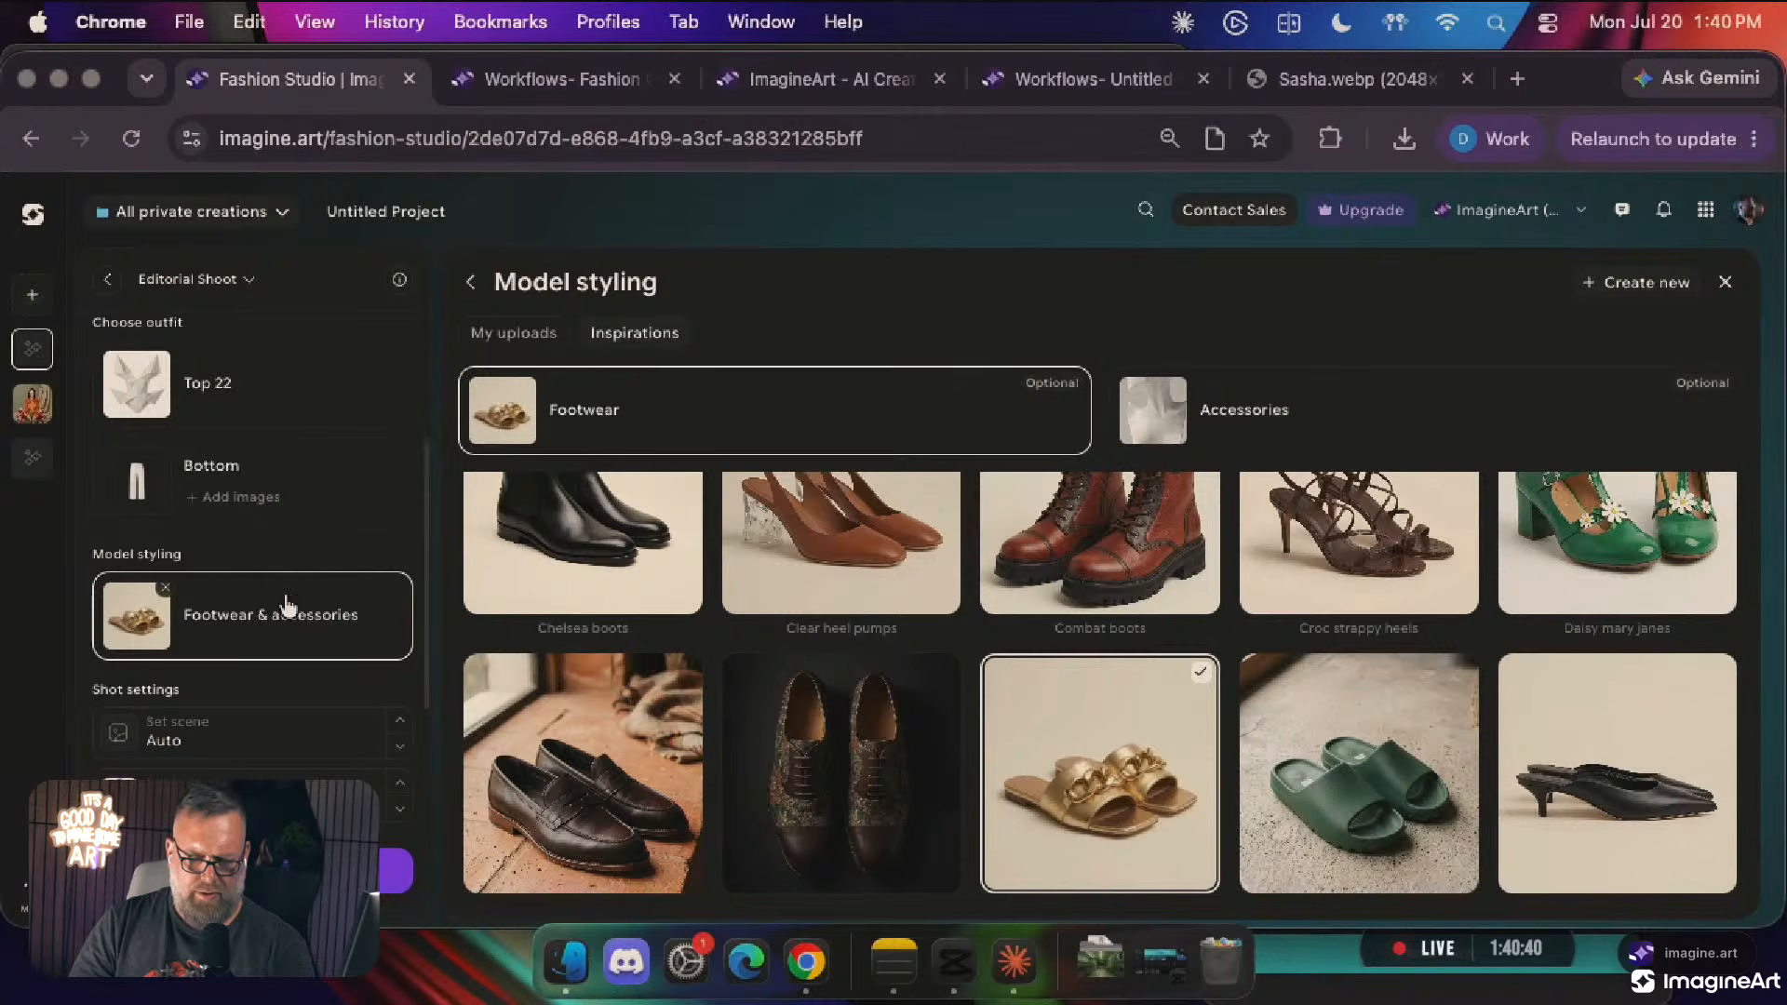
# Generate the editorial shoot with the Auto scene and the Hands on hips pose
pyautogui.scroll(-3, 289, 607)
pyautogui.scroll(-1, 288, 607)
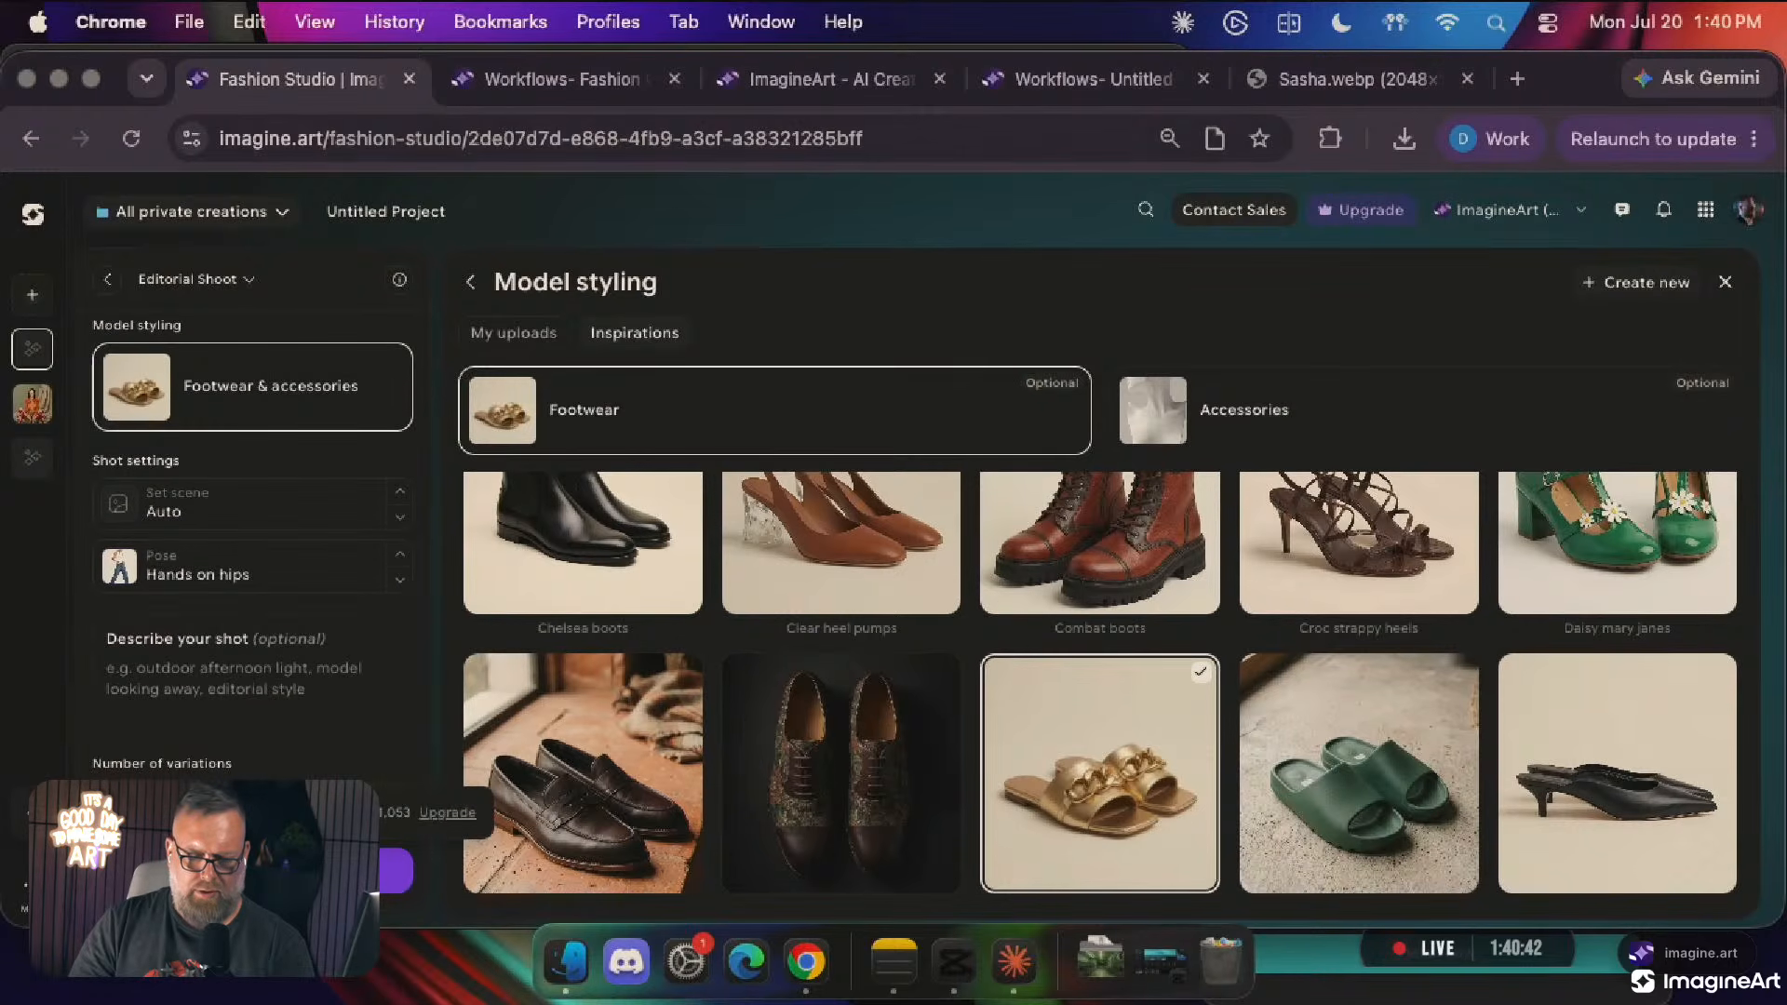
pyautogui.click(291, 872)
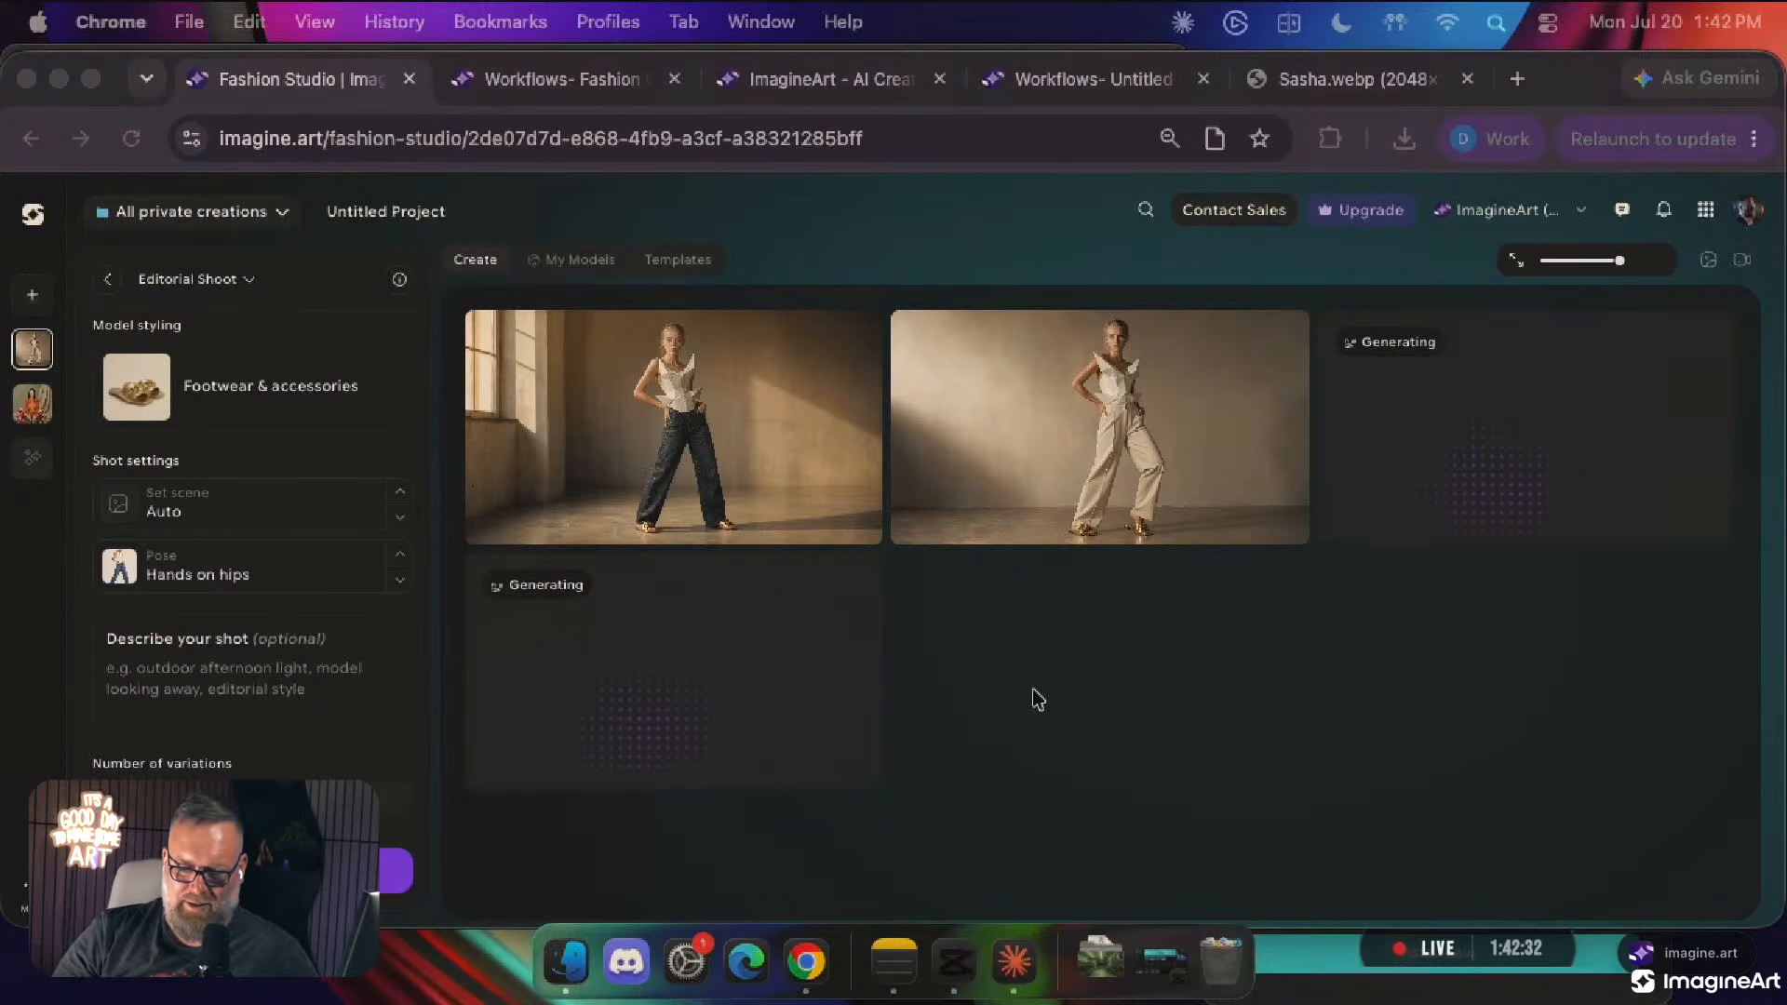
pyautogui.scroll(5, 248, 482)
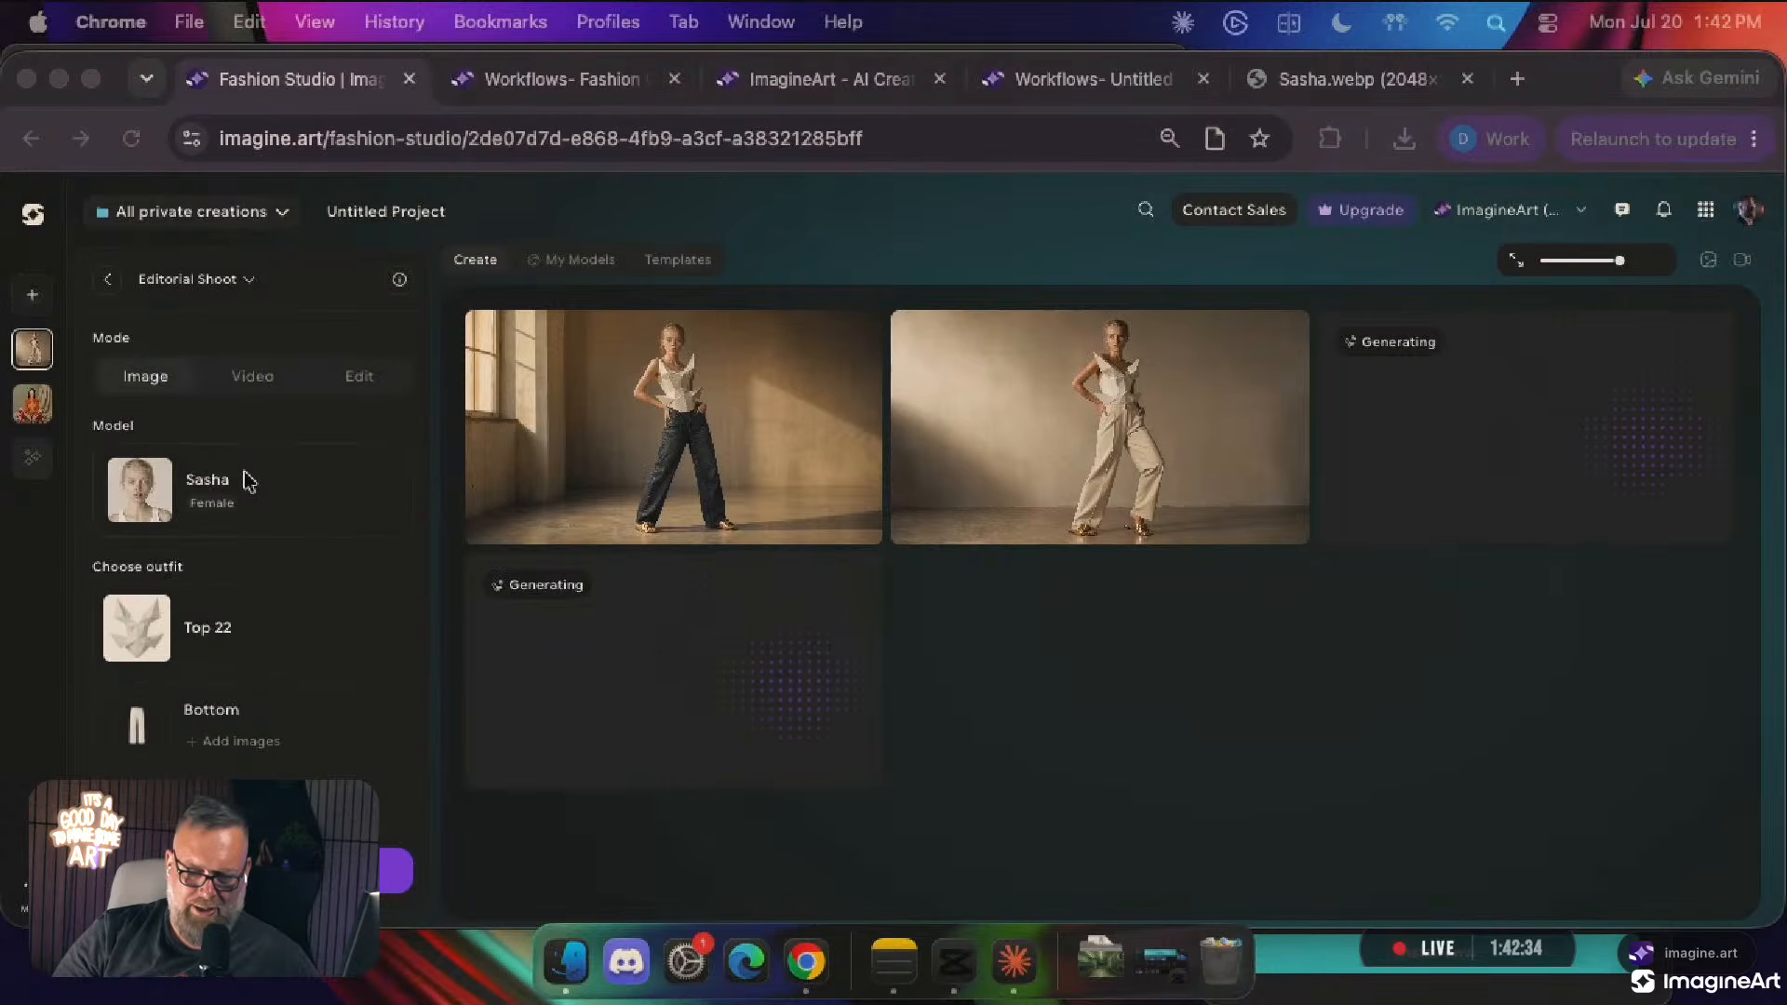
pyautogui.click(265, 633)
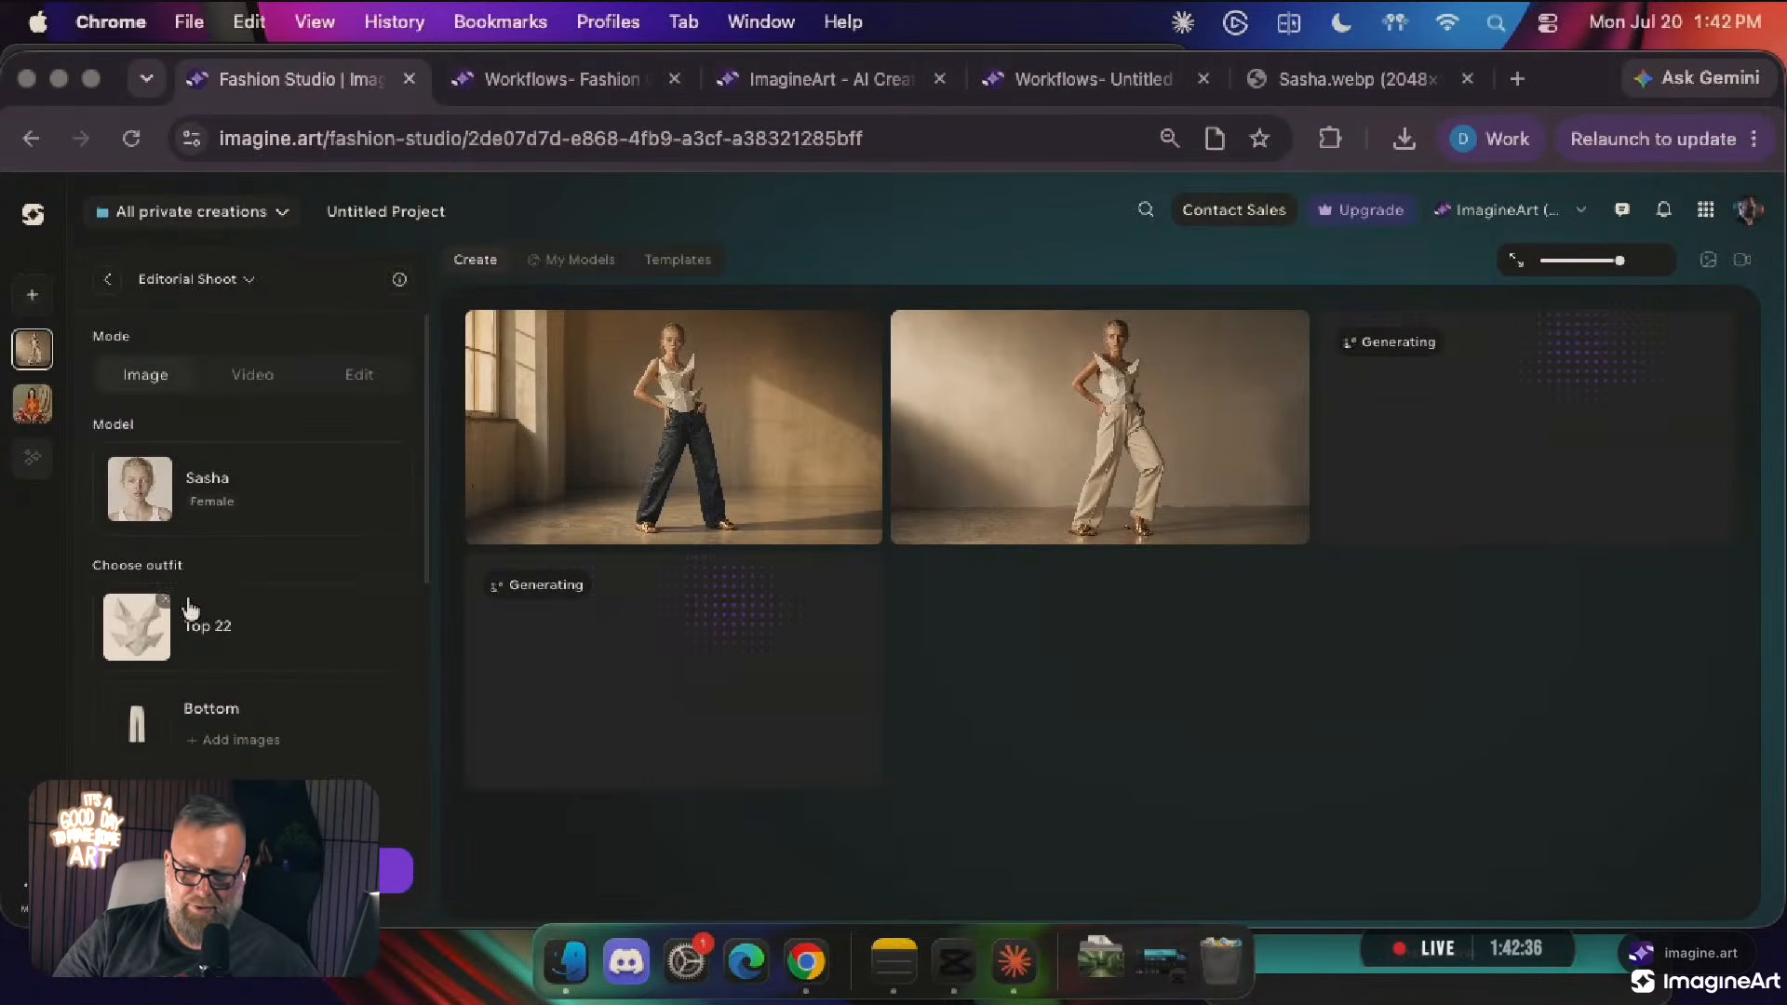
pyautogui.scroll(-5, 276, 694)
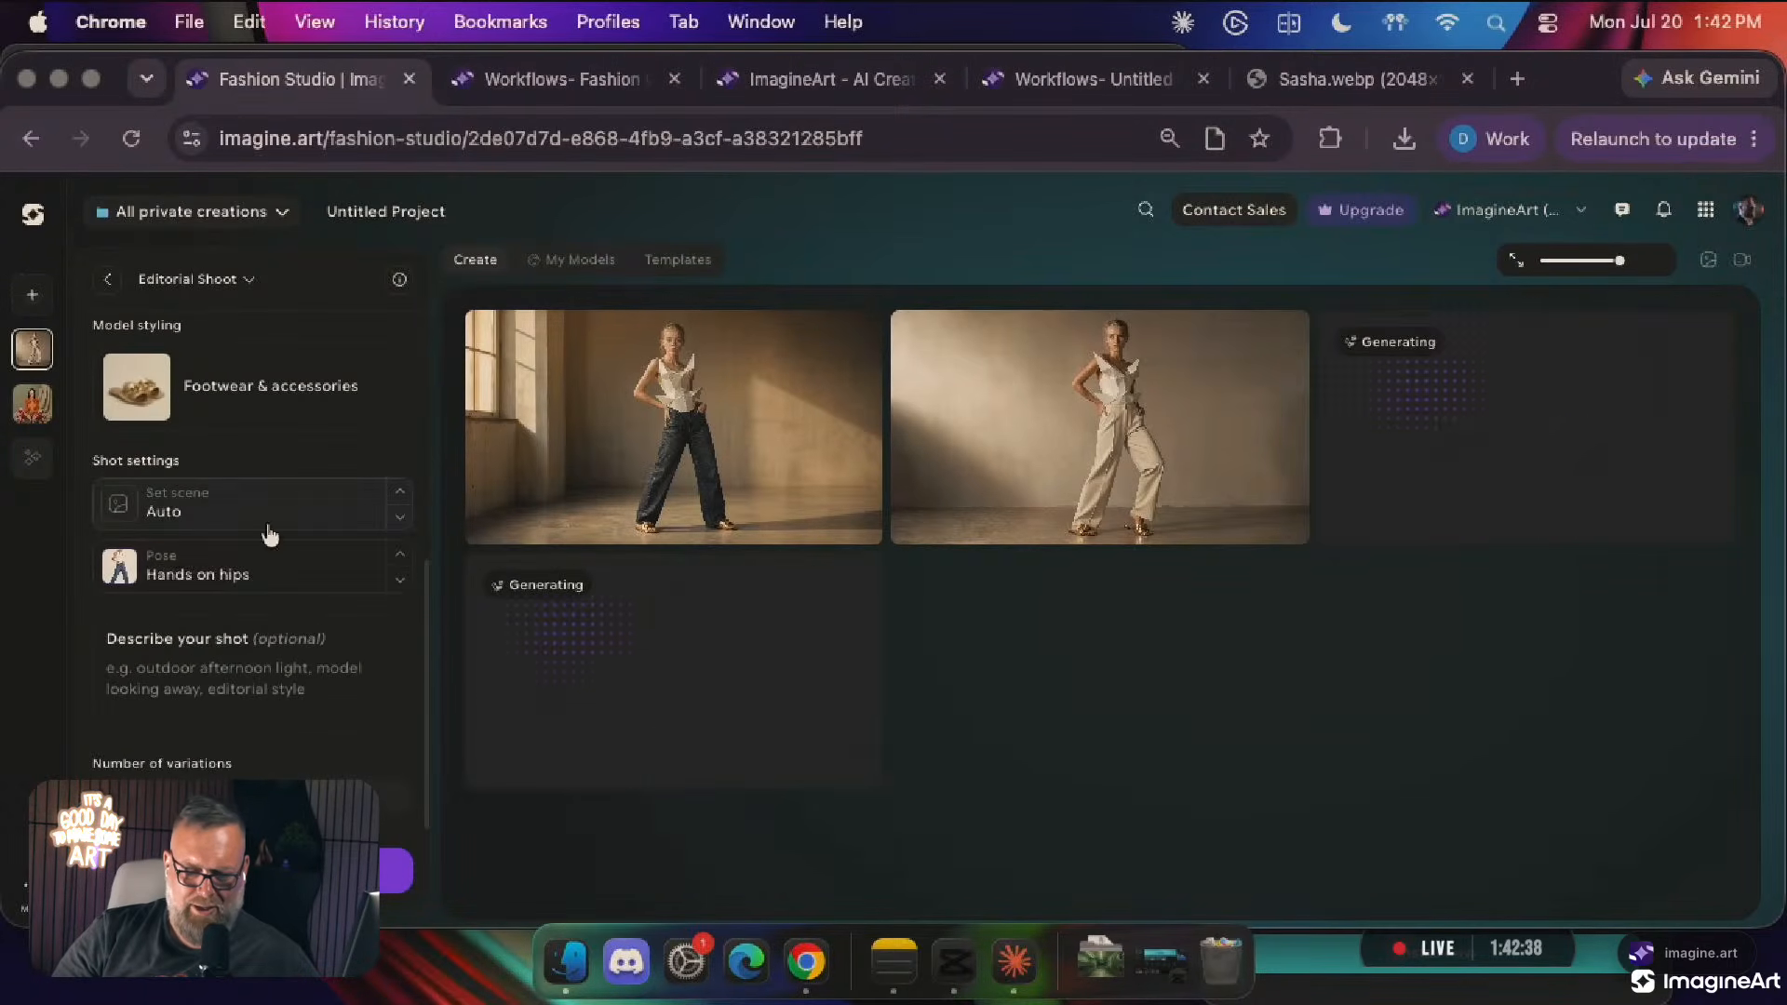
pyautogui.click(215, 516)
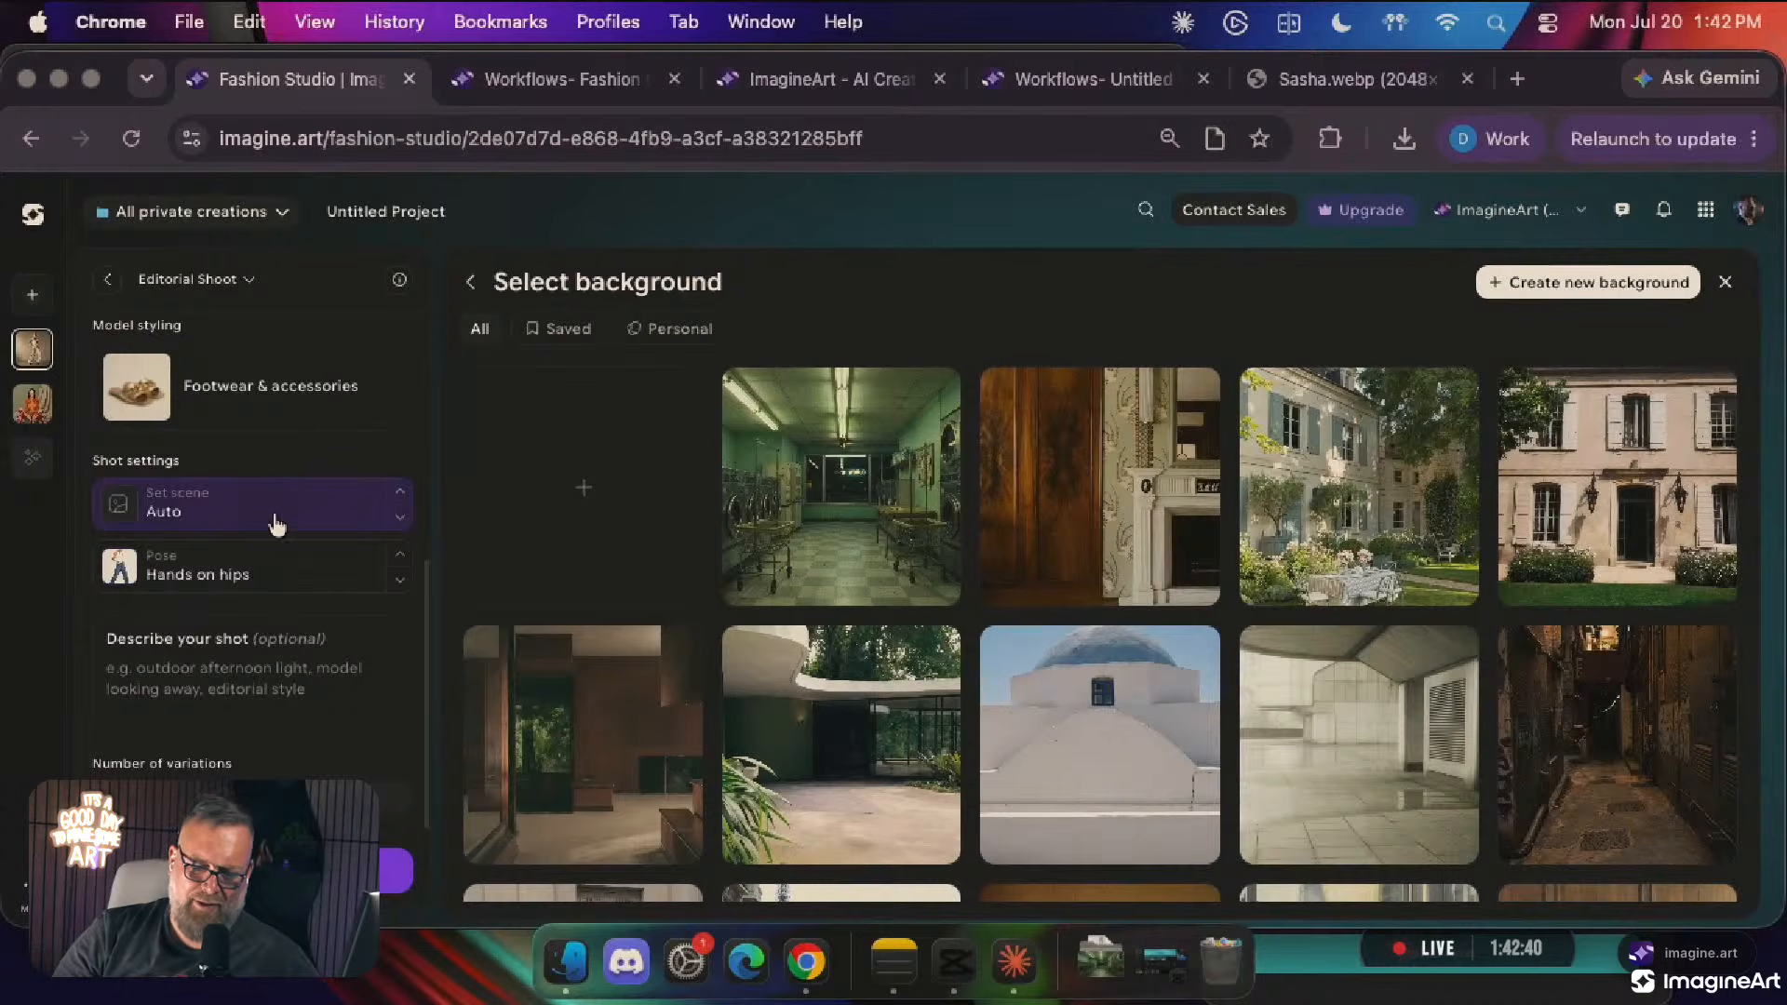
pyautogui.scroll(5, 273, 521)
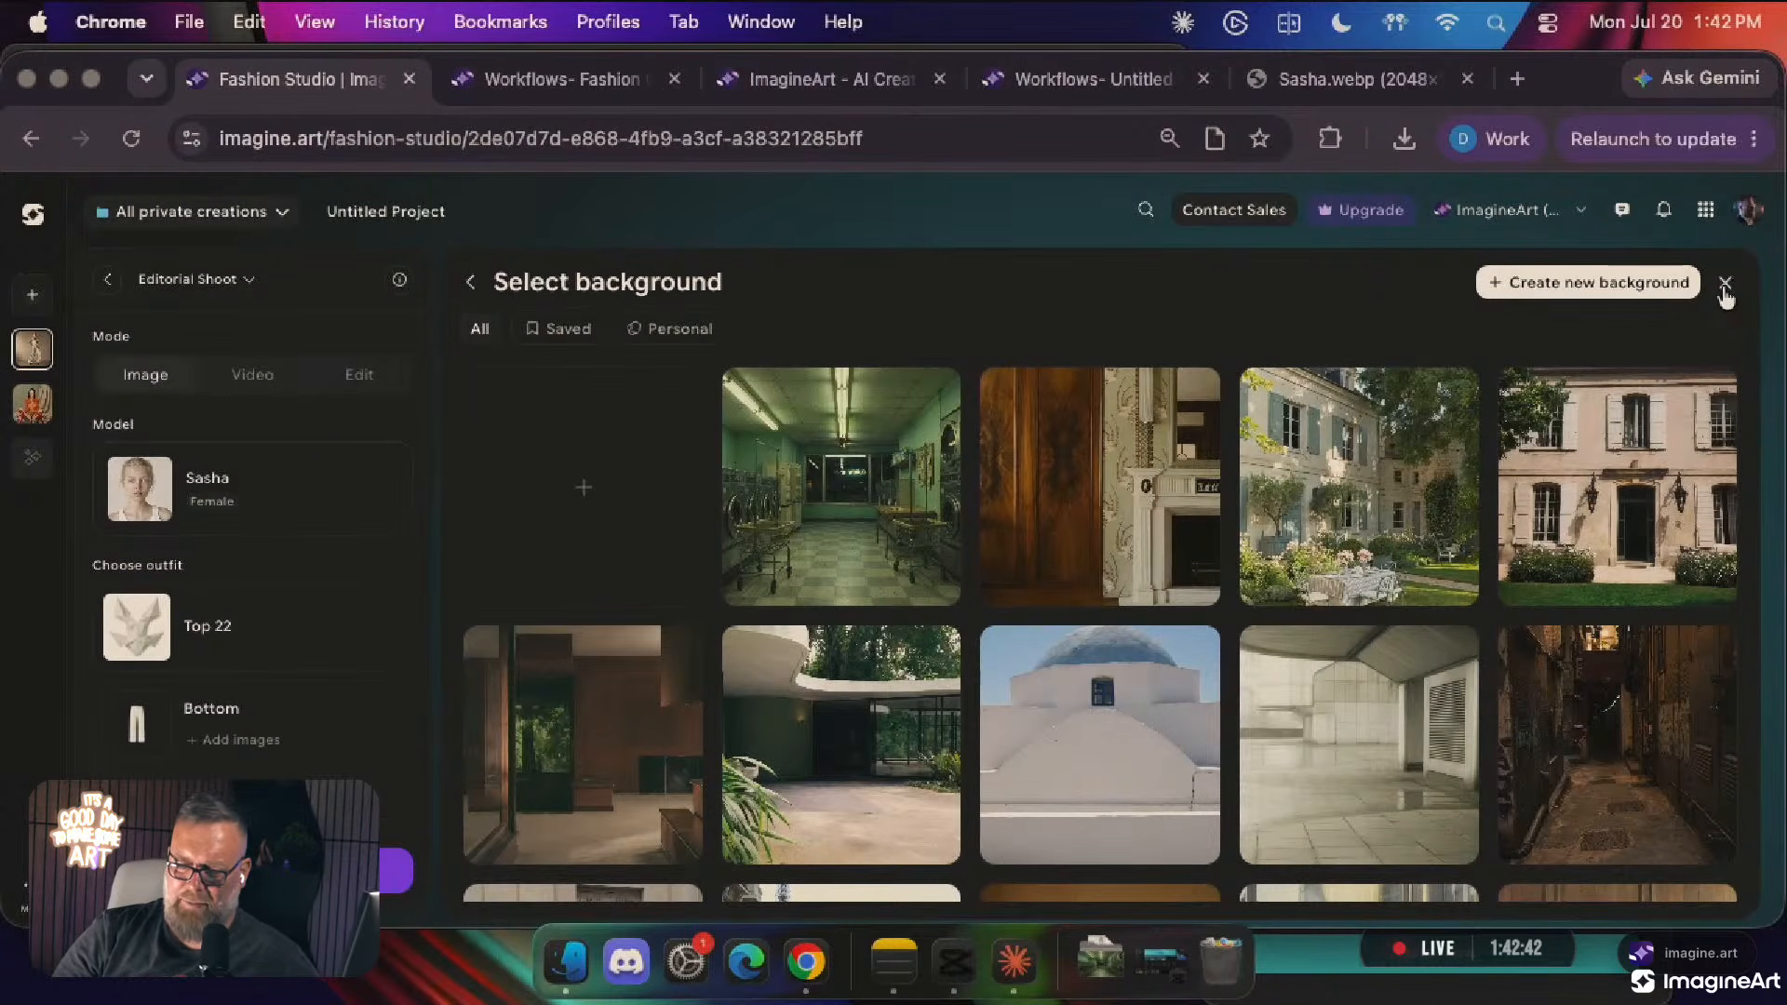
pyautogui.click(1725, 283)
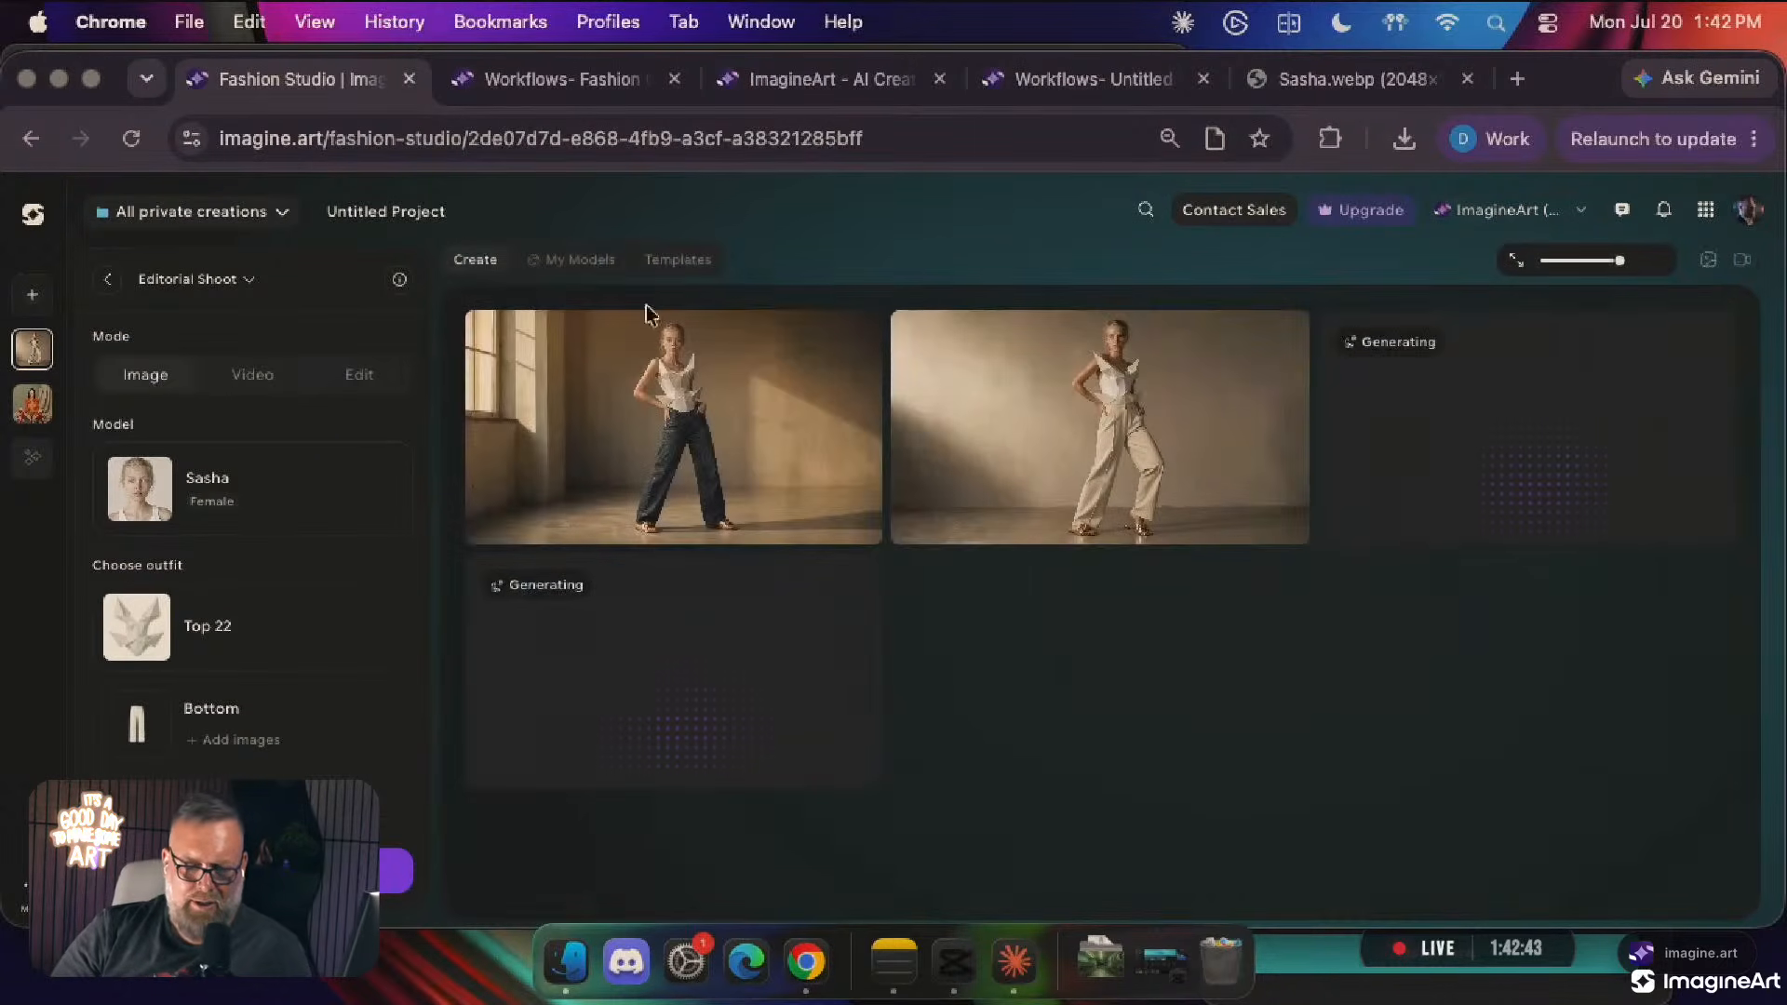
# Delete the Top 22 garment from the outfit tops and start creating a new garment of type Dress
pyautogui.click(291, 622)
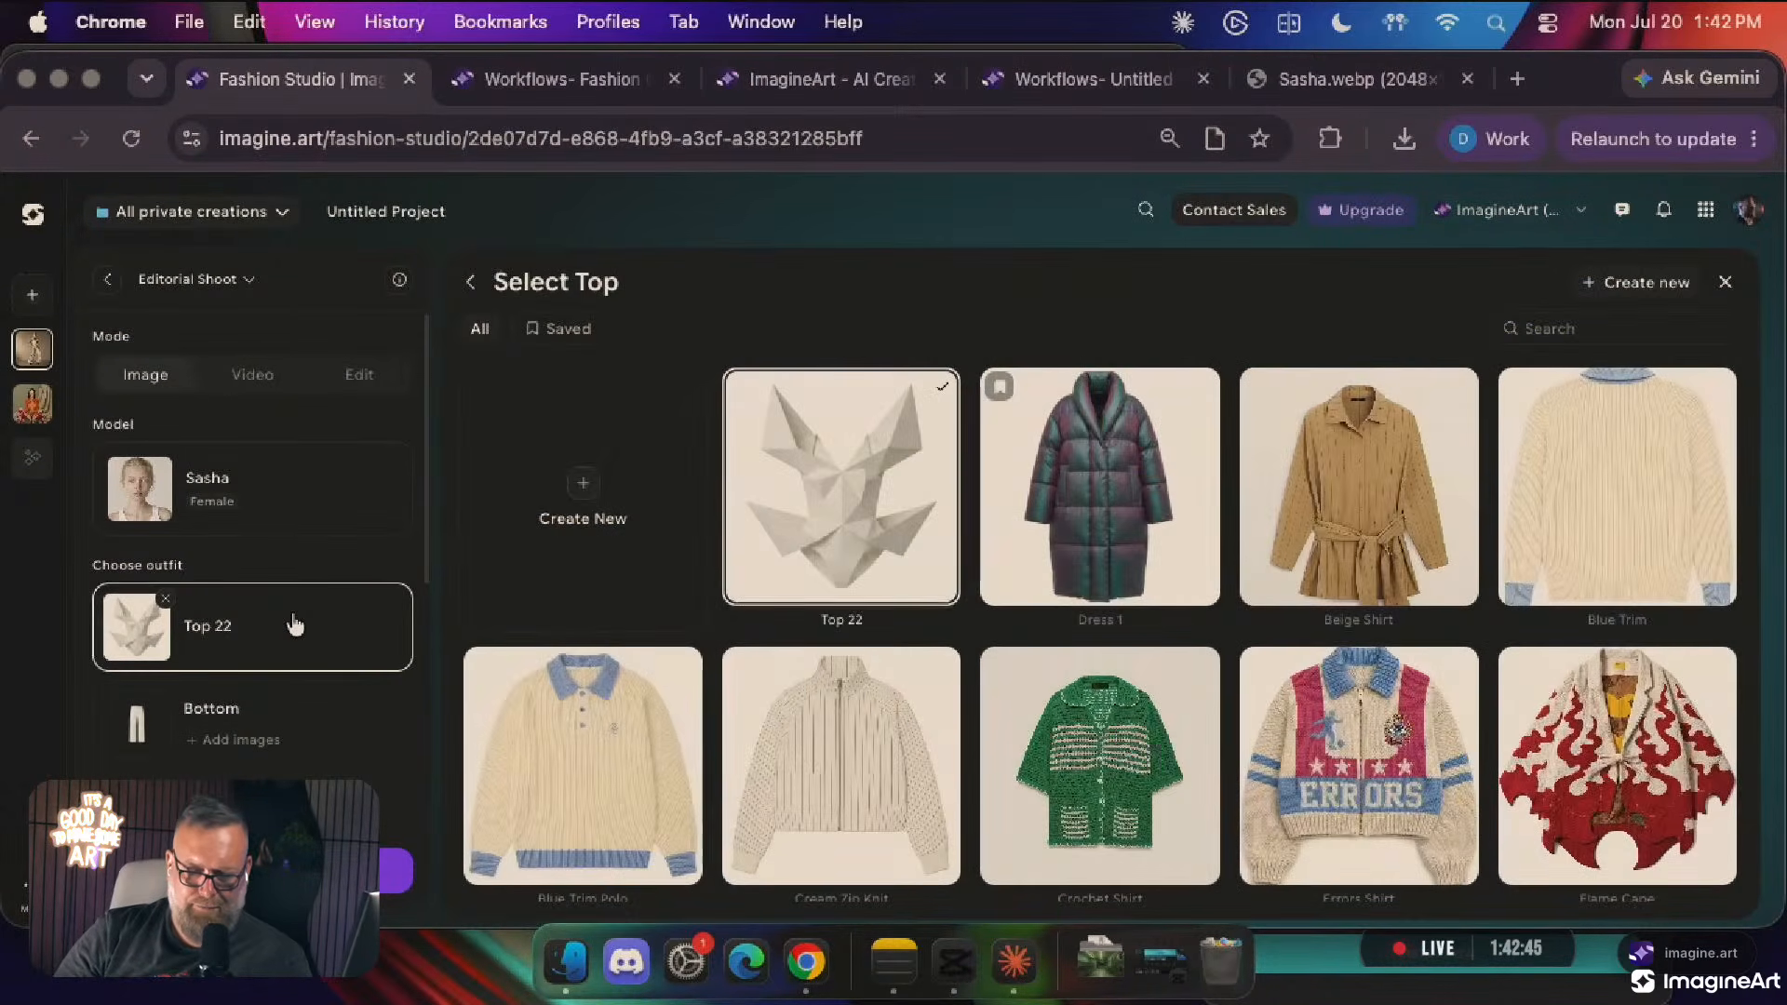
pyautogui.click(941, 388)
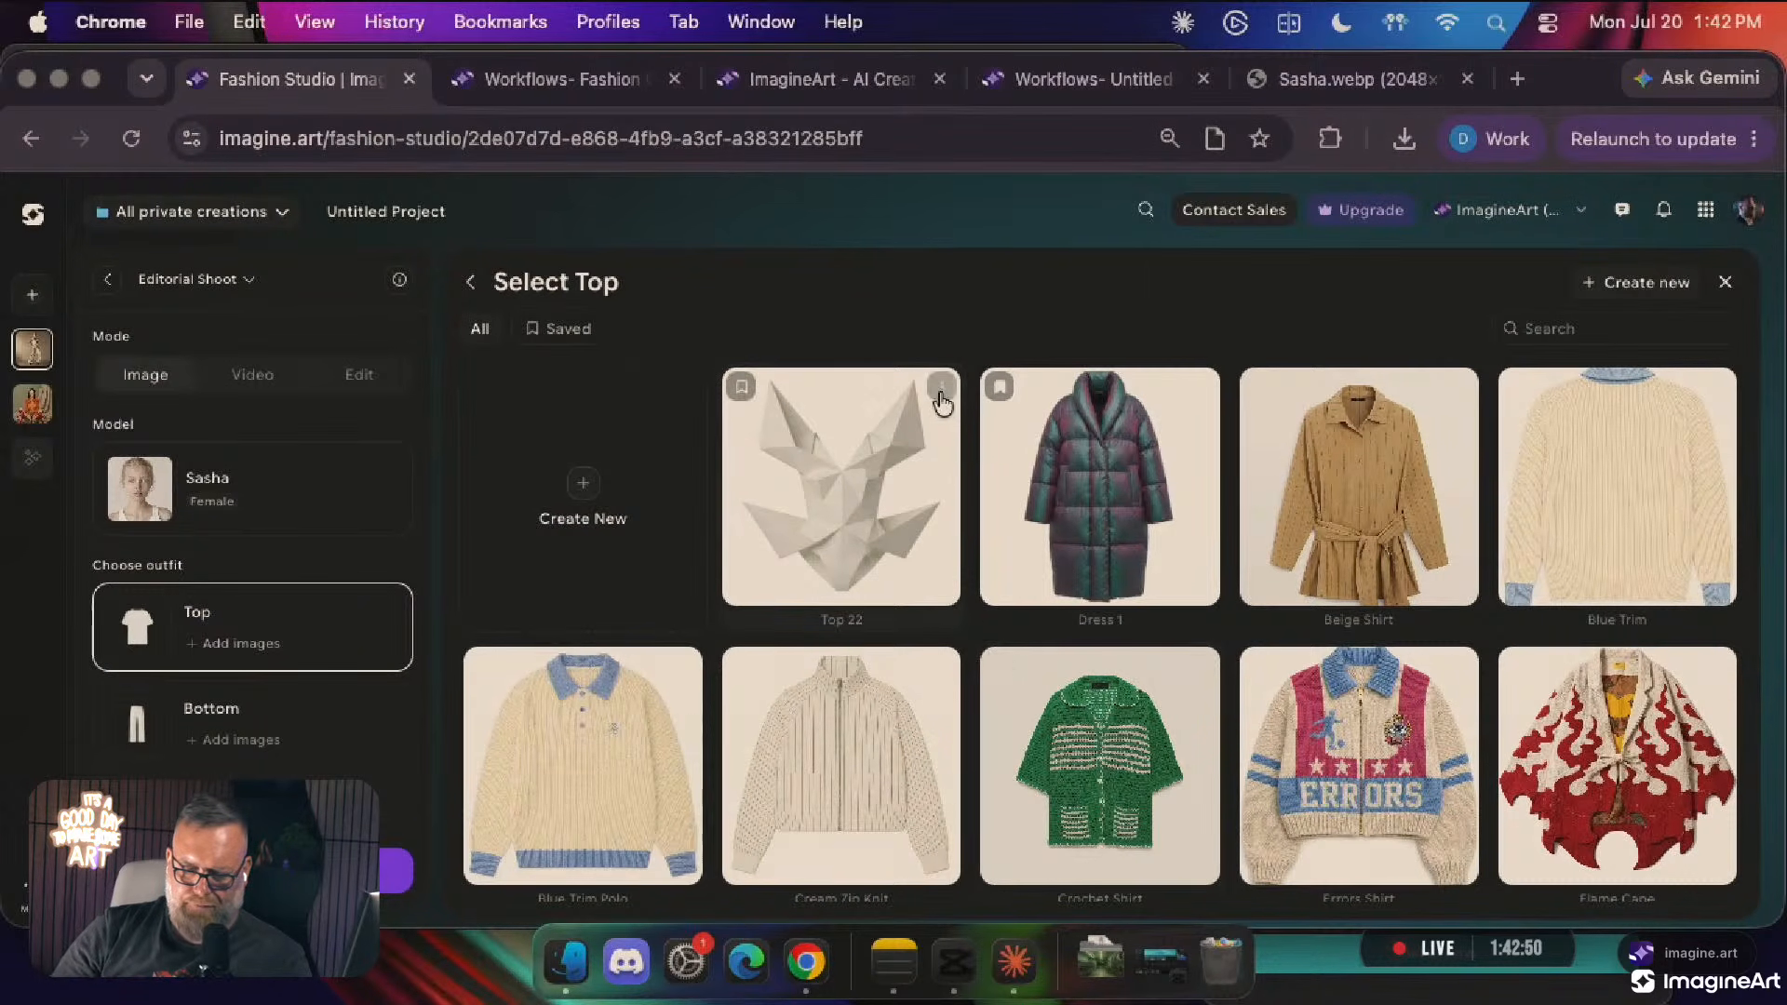
pyautogui.click(941, 389)
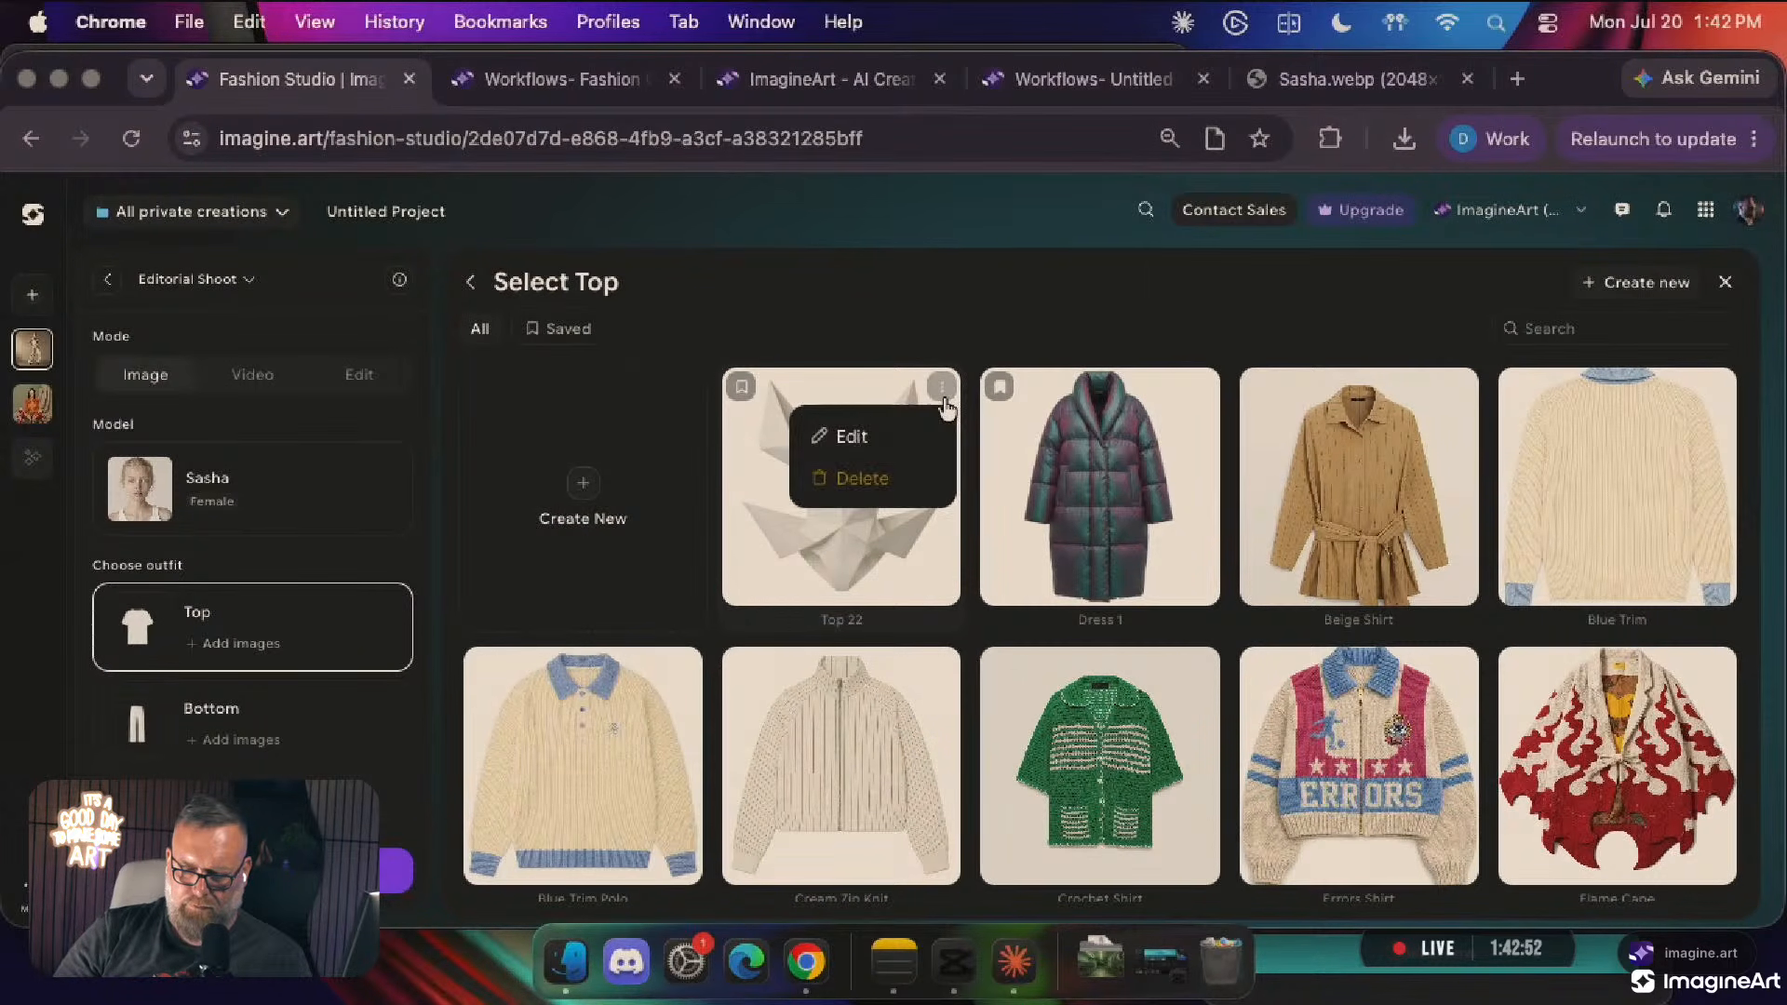
pyautogui.click(843, 480)
pyautogui.click(1056, 623)
pyautogui.click(612, 493)
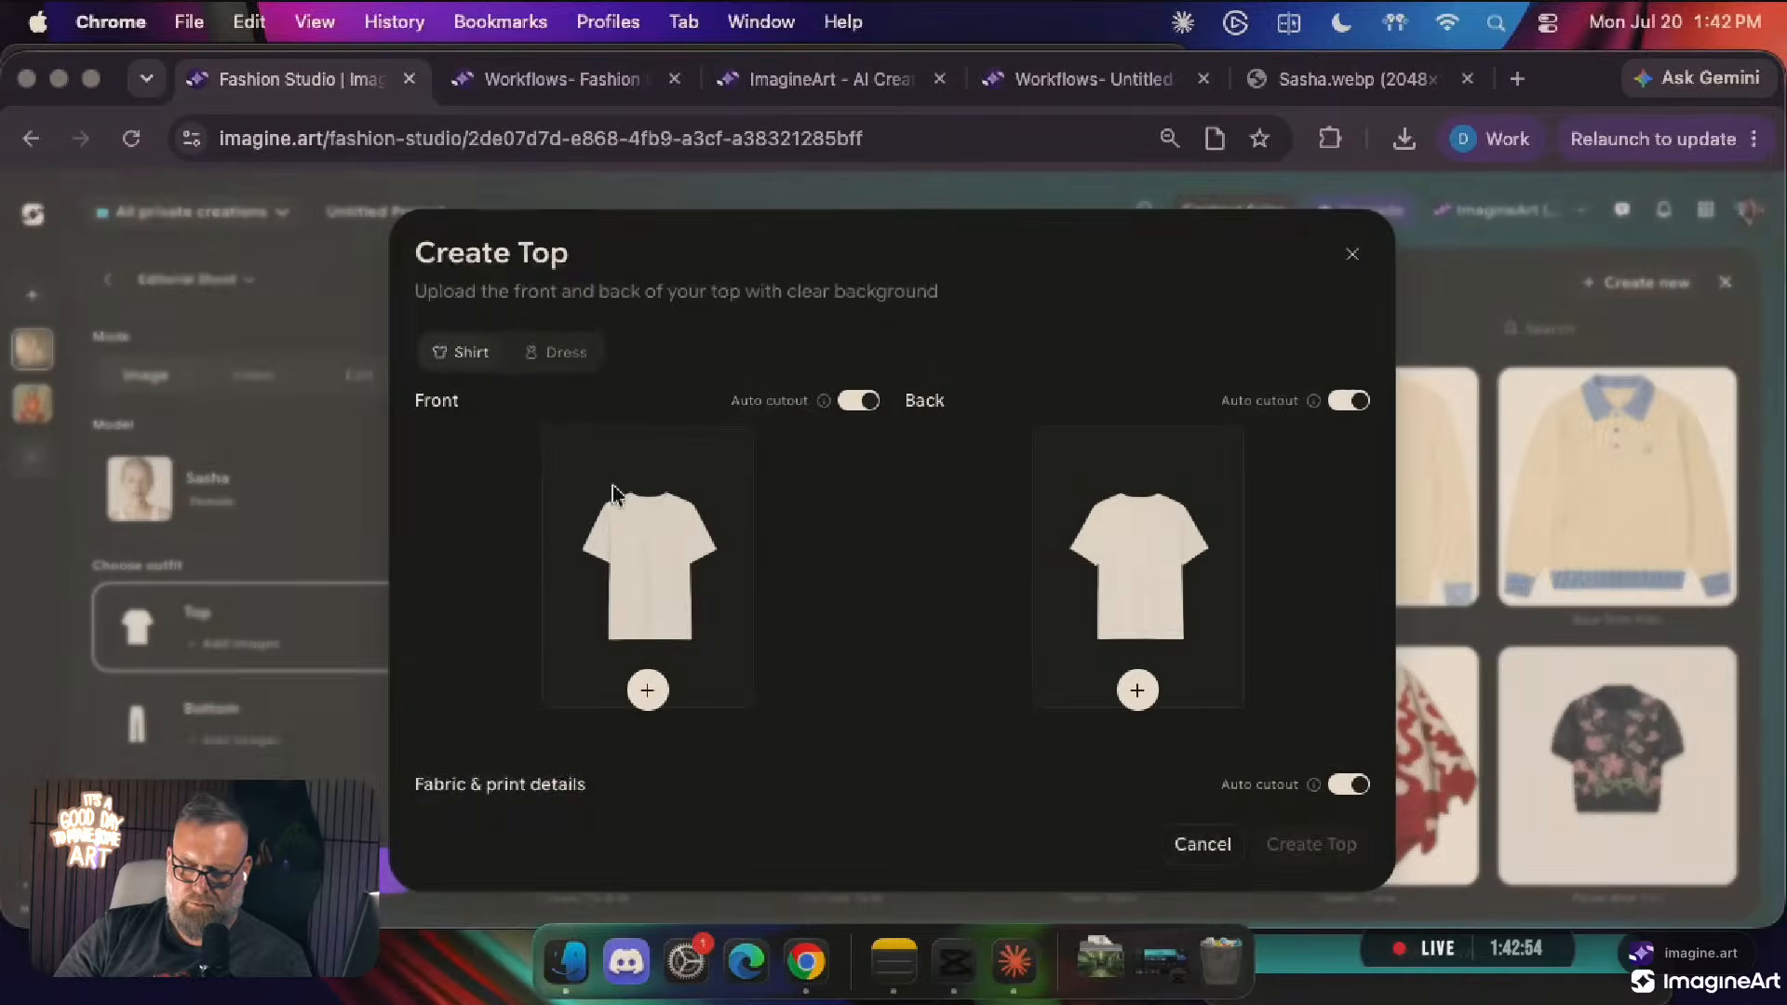
pyautogui.click(554, 352)
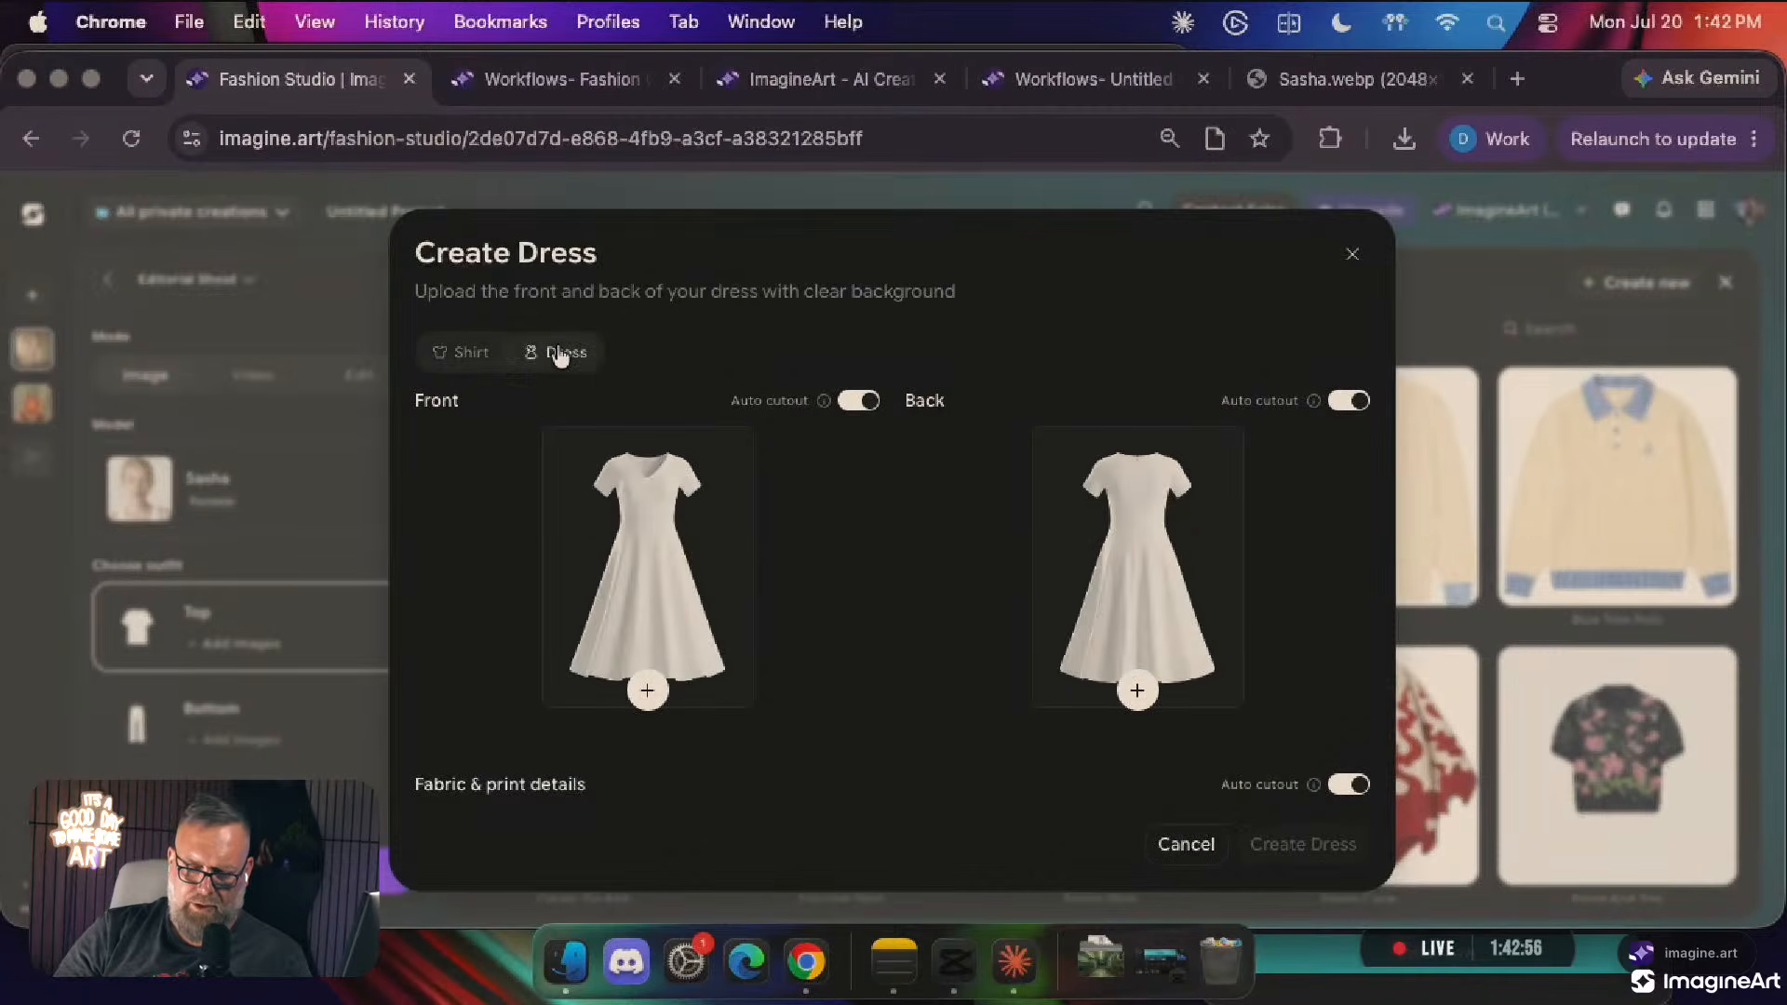
# Add the two recently uploaded folded-paper garment images as the dress's front and back with auto cutout on
pyautogui.click(649, 691)
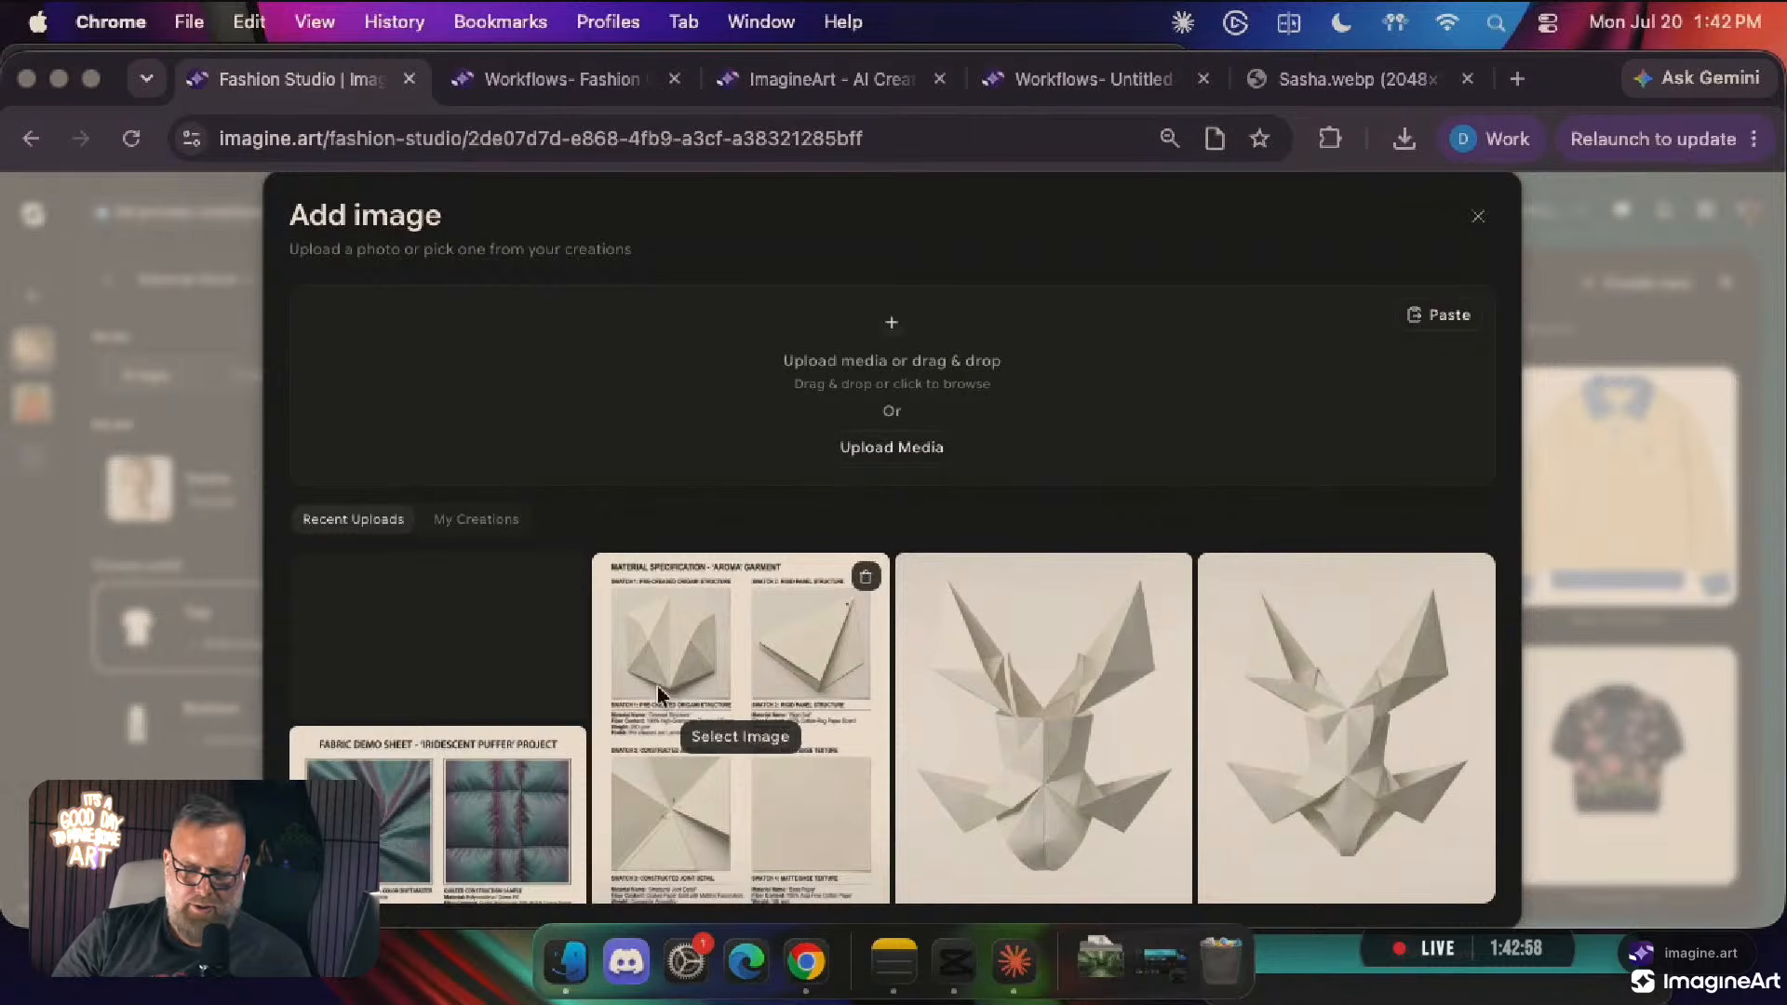
pyautogui.click(1361, 743)
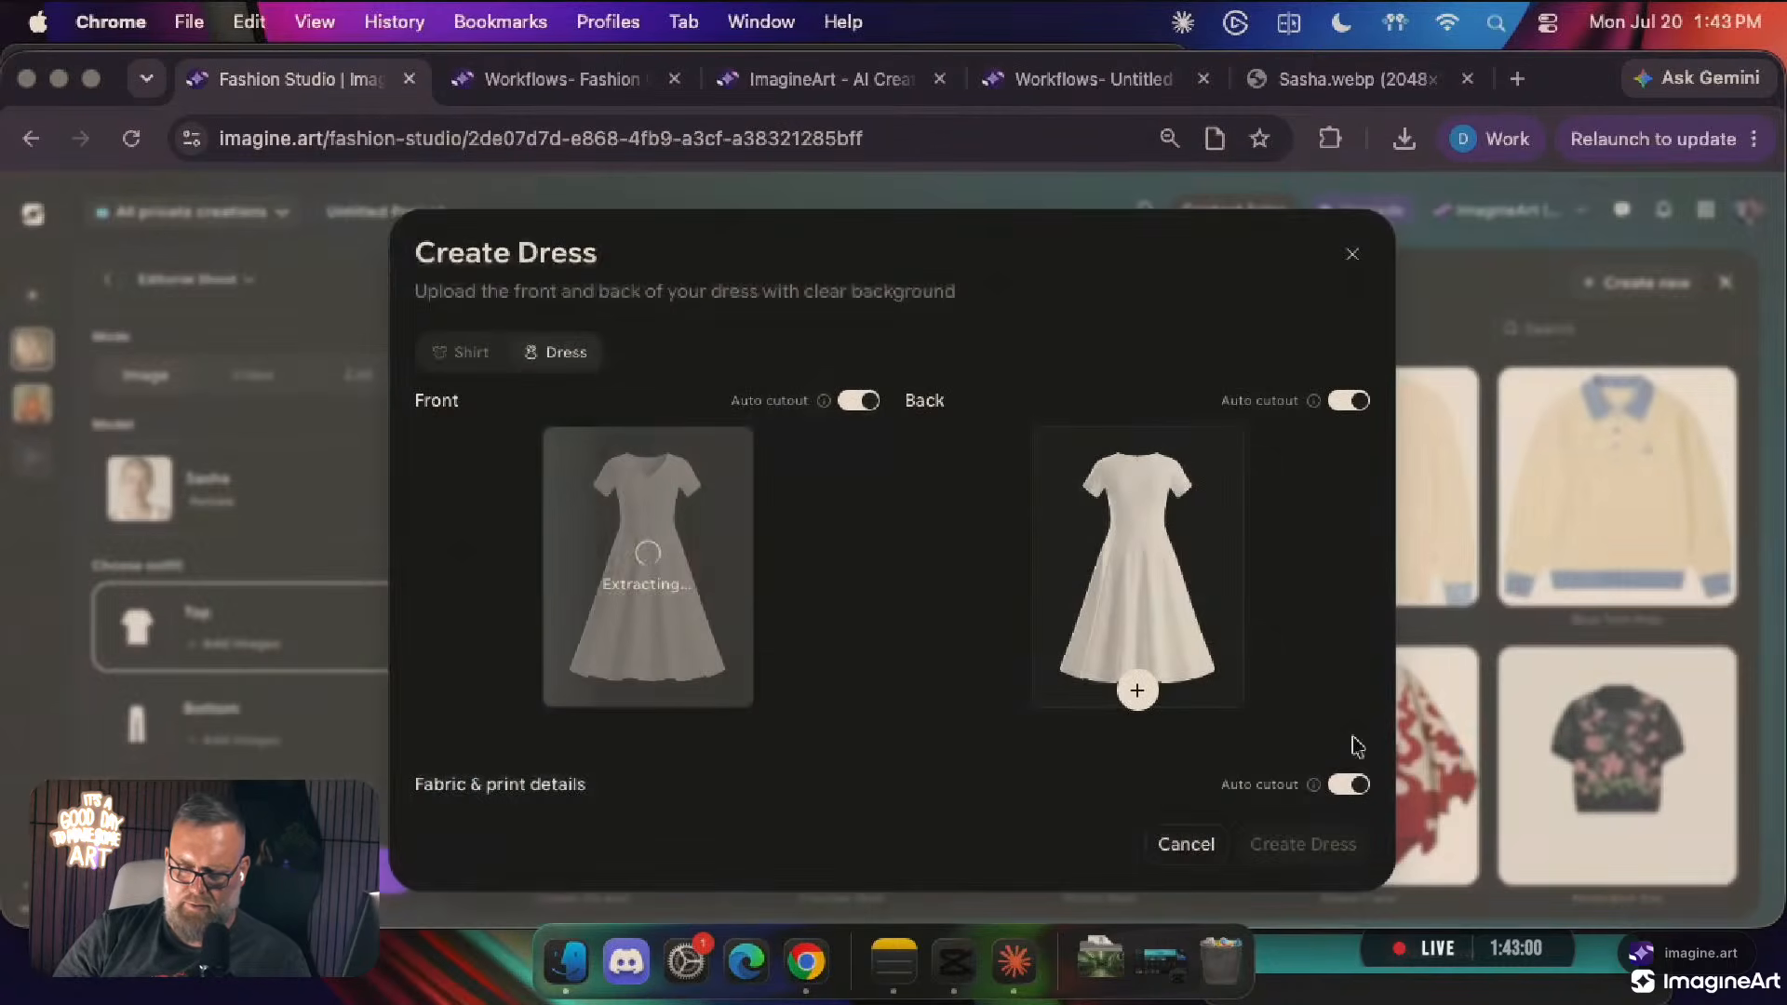
pyautogui.click(1138, 691)
pyautogui.click(1052, 742)
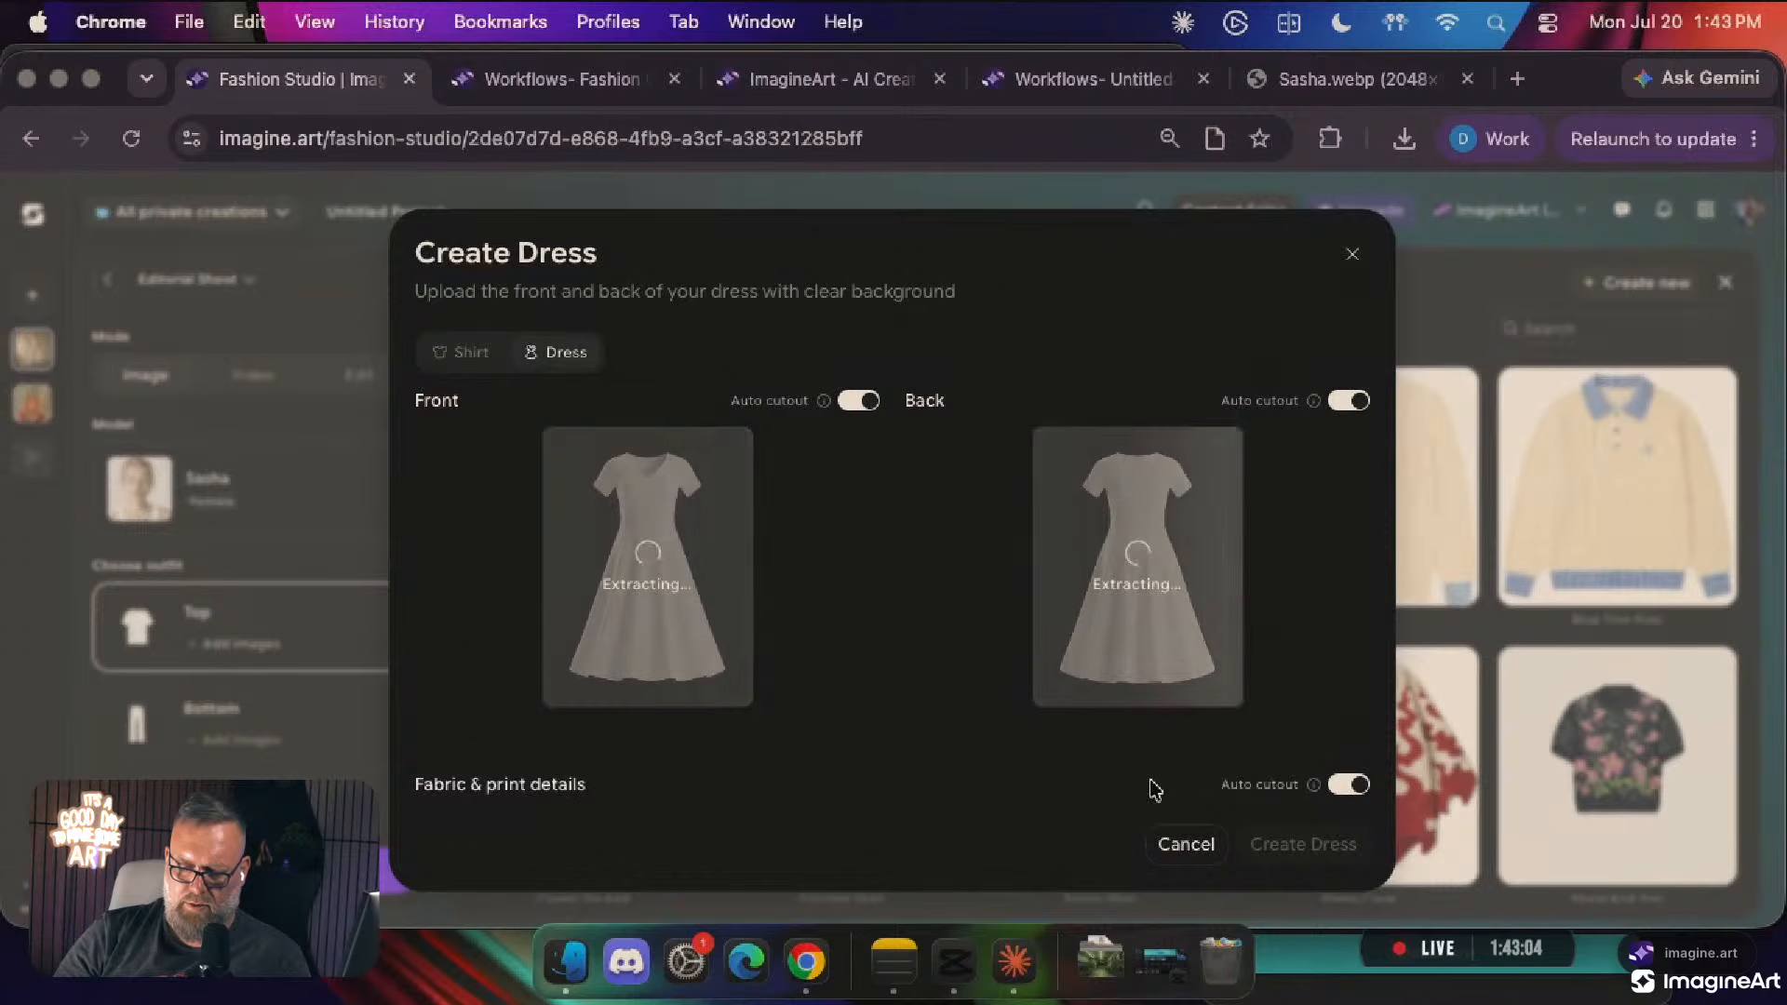
# Add the uploaded material specification sheet to the dress's fabric and print details with auto cutout on
pyautogui.scroll(-3, 1155, 789)
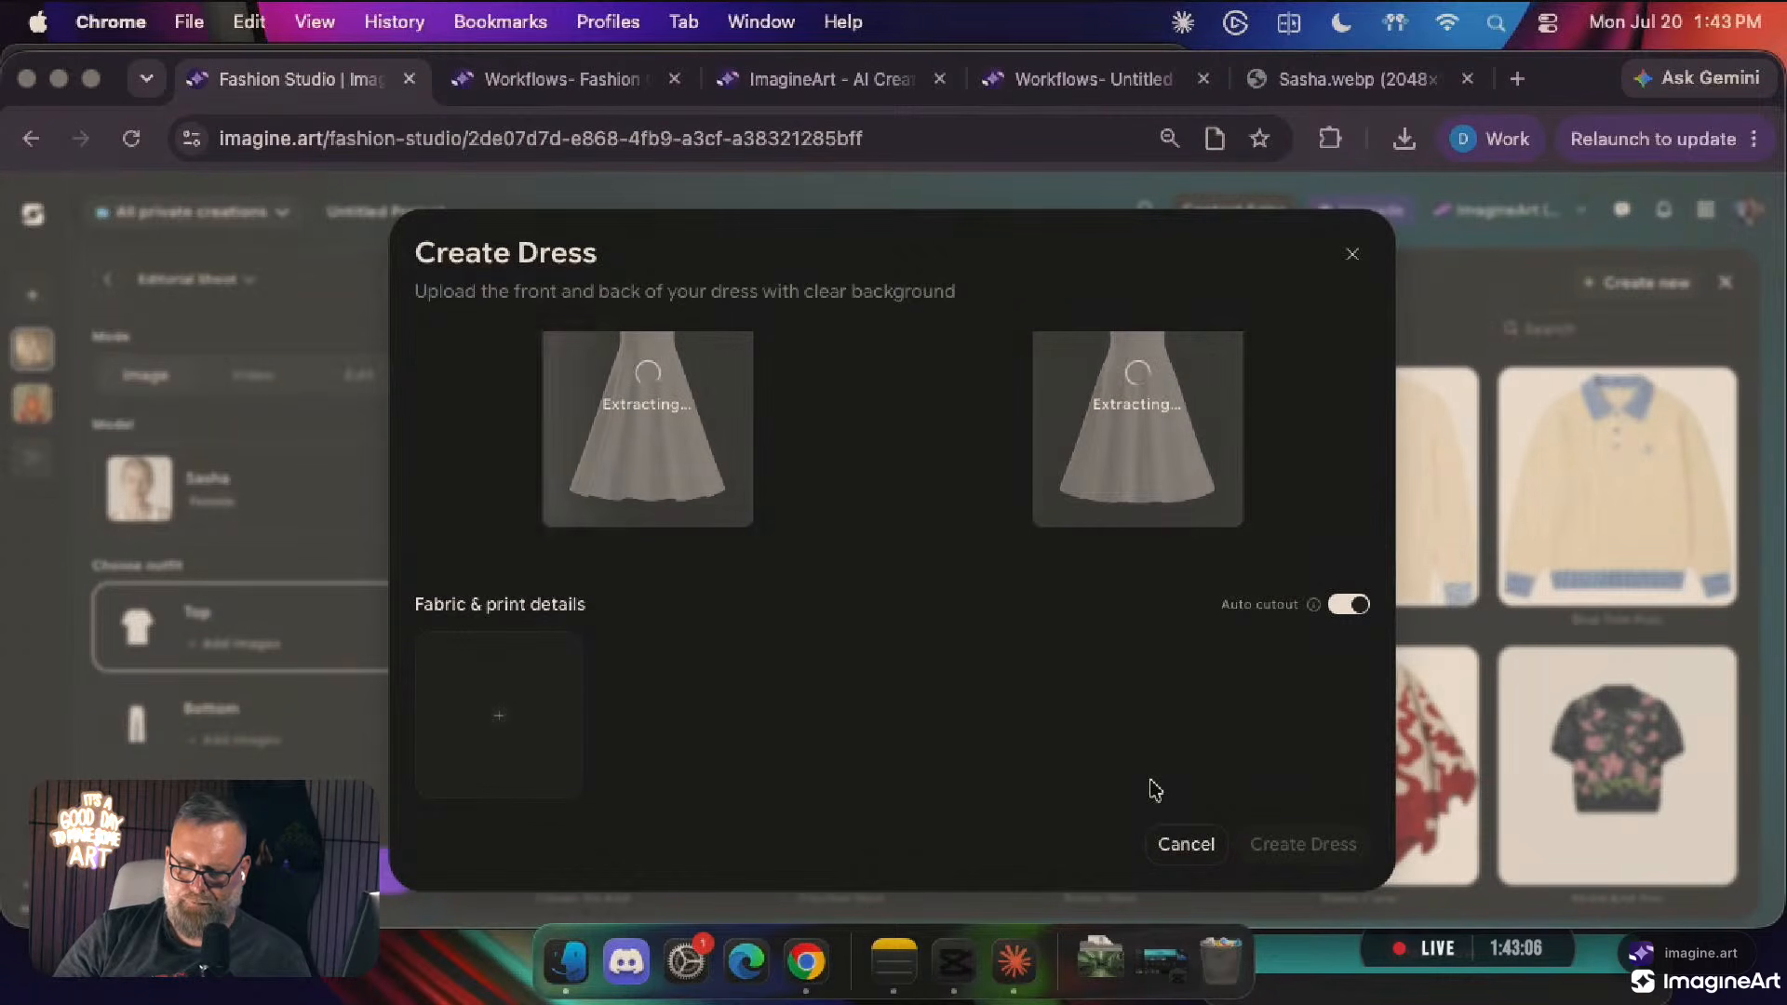
pyautogui.scroll(3, 941, 726)
pyautogui.scroll(-3, 941, 726)
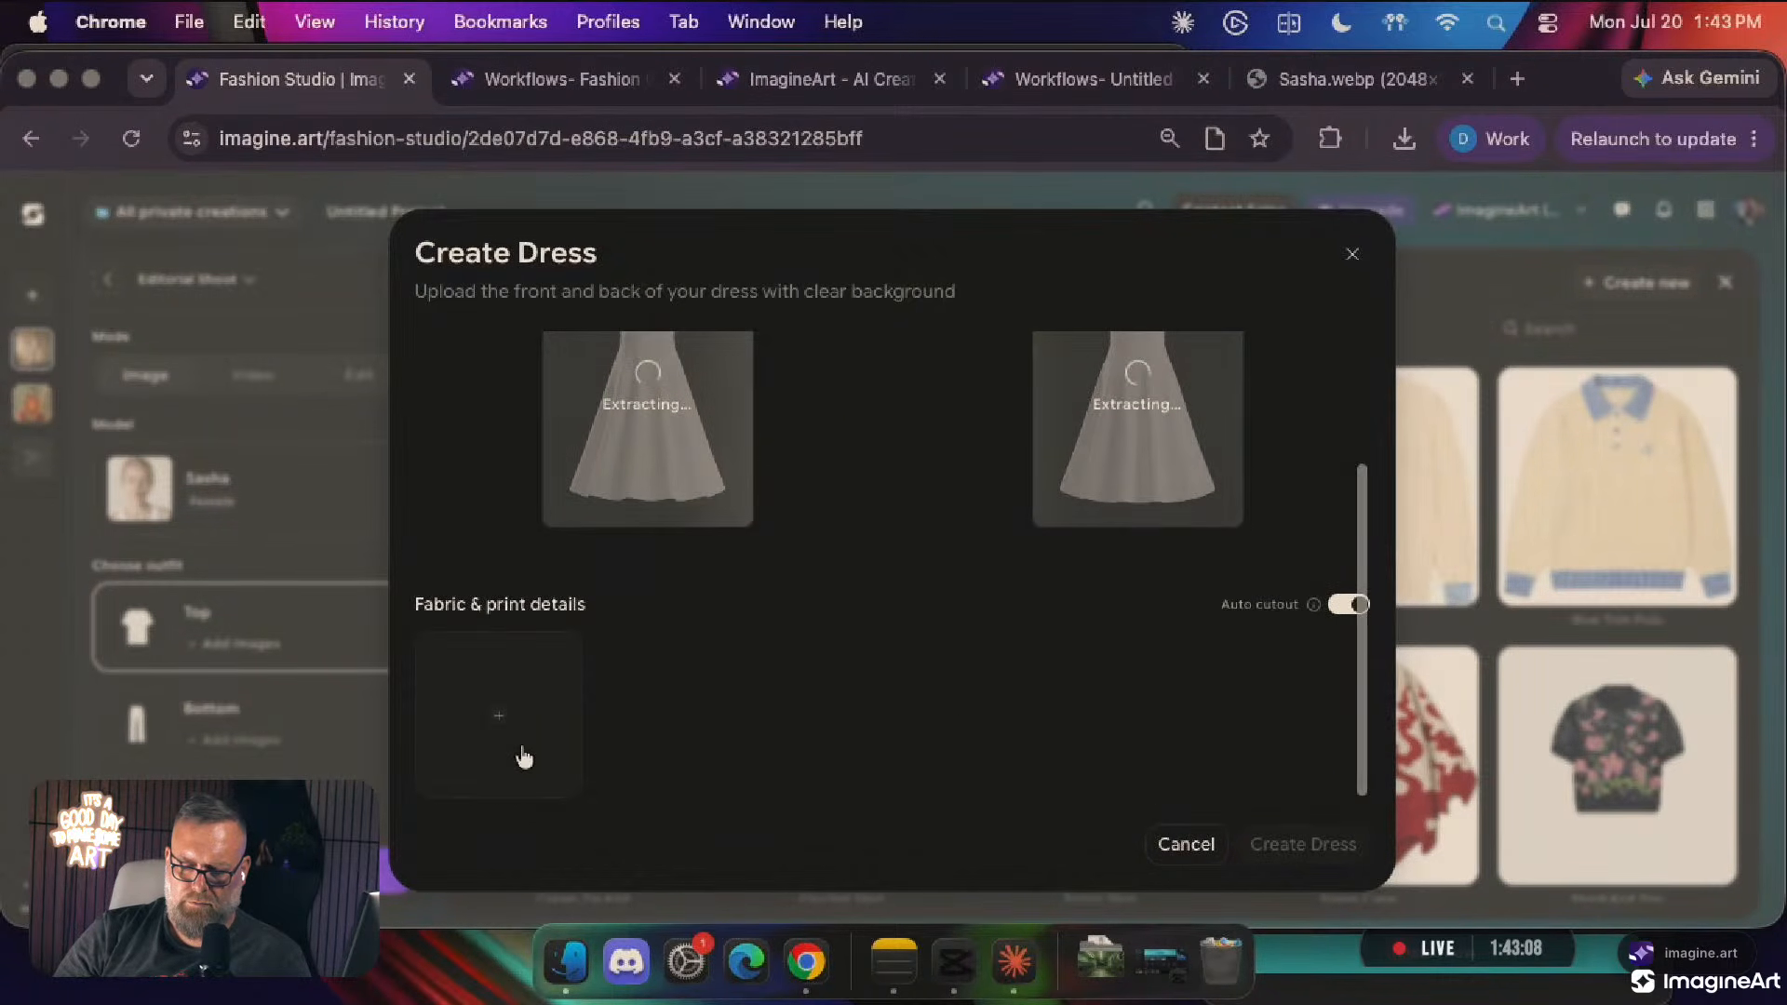
pyautogui.click(526, 757)
pyautogui.click(758, 772)
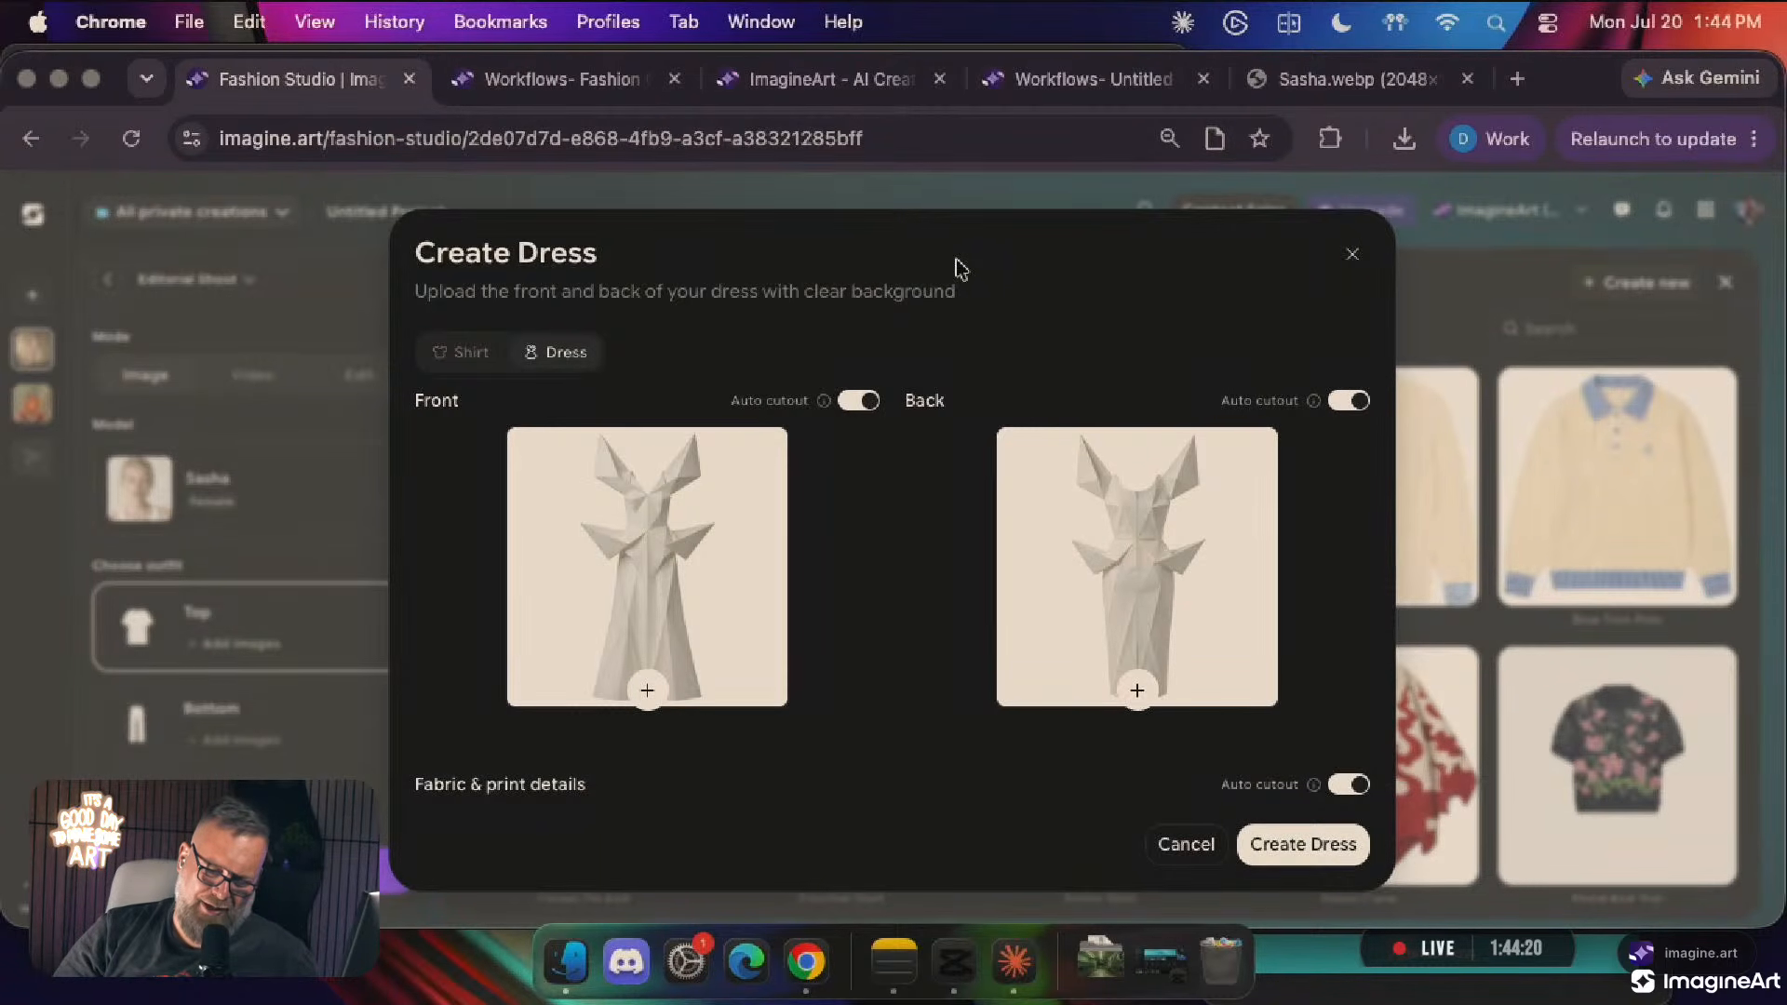
# Turn off auto cutout for the dress's front and back and remove both extracted images
pyautogui.click(858, 401)
pyautogui.click(1359, 408)
pyautogui.click(771, 449)
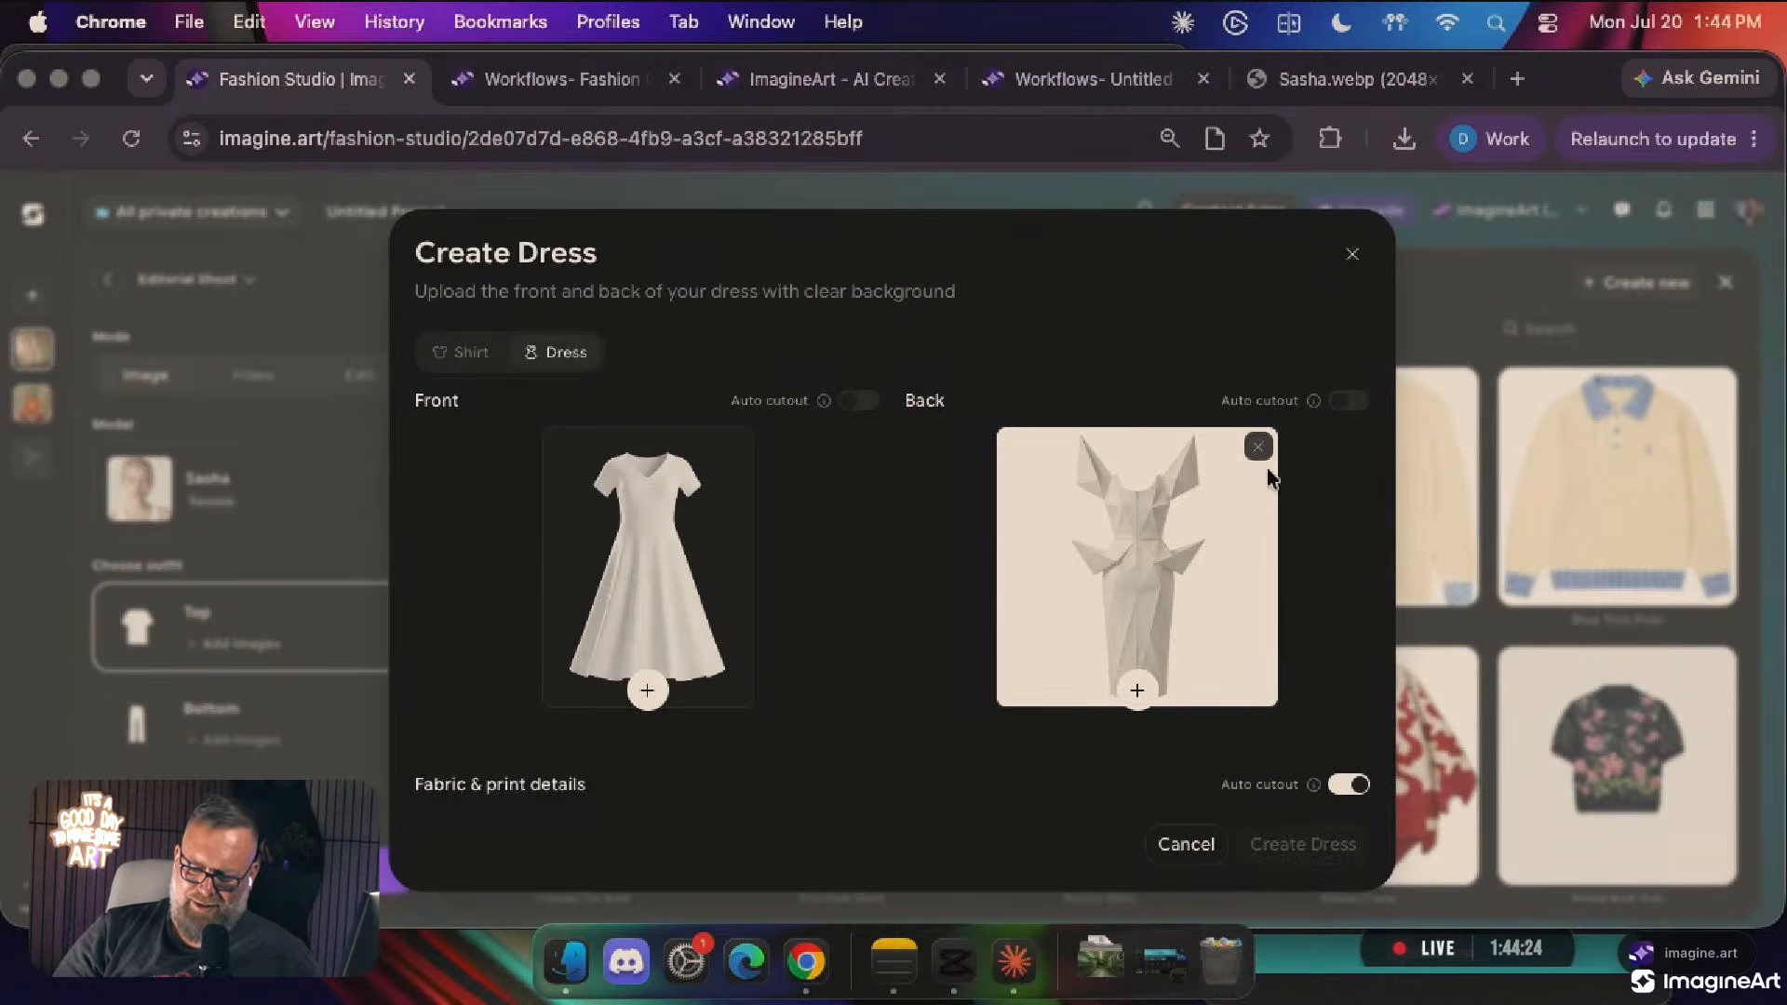
pyautogui.click(1258, 446)
# Add the uploaded folded-paper garment images again as the dress's front and back, without auto cutout
pyautogui.click(647, 691)
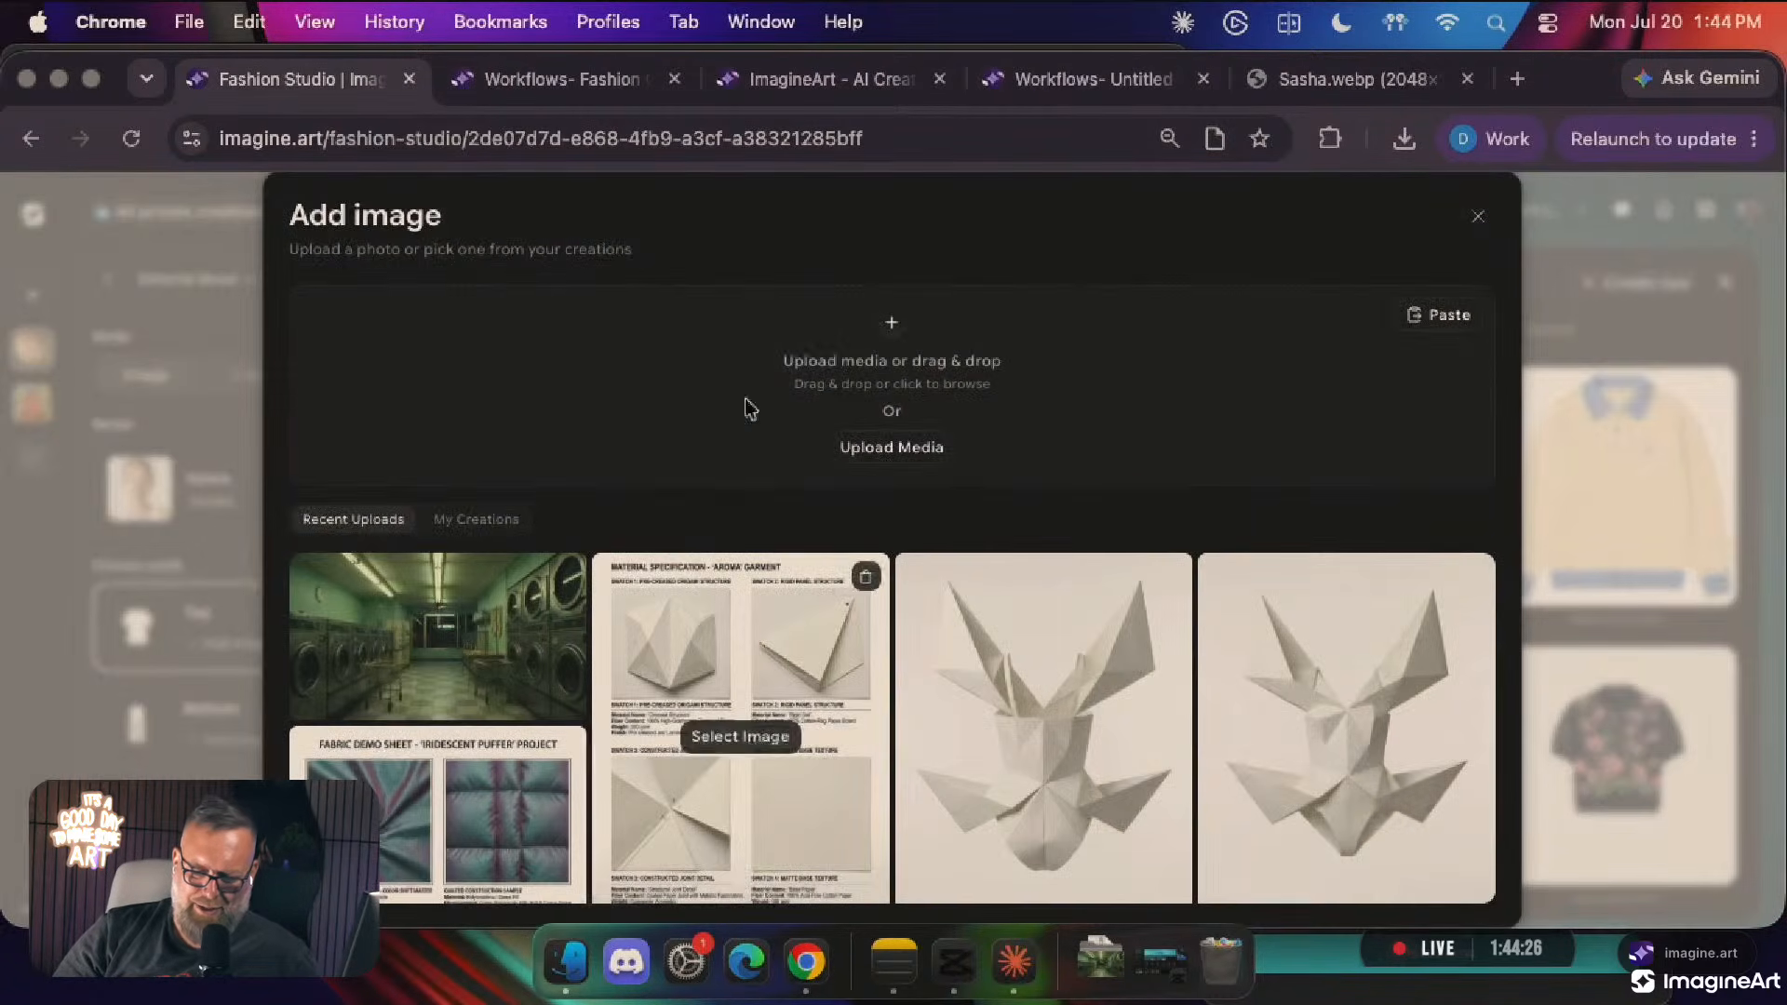
pyautogui.moveTo(1052, 750)
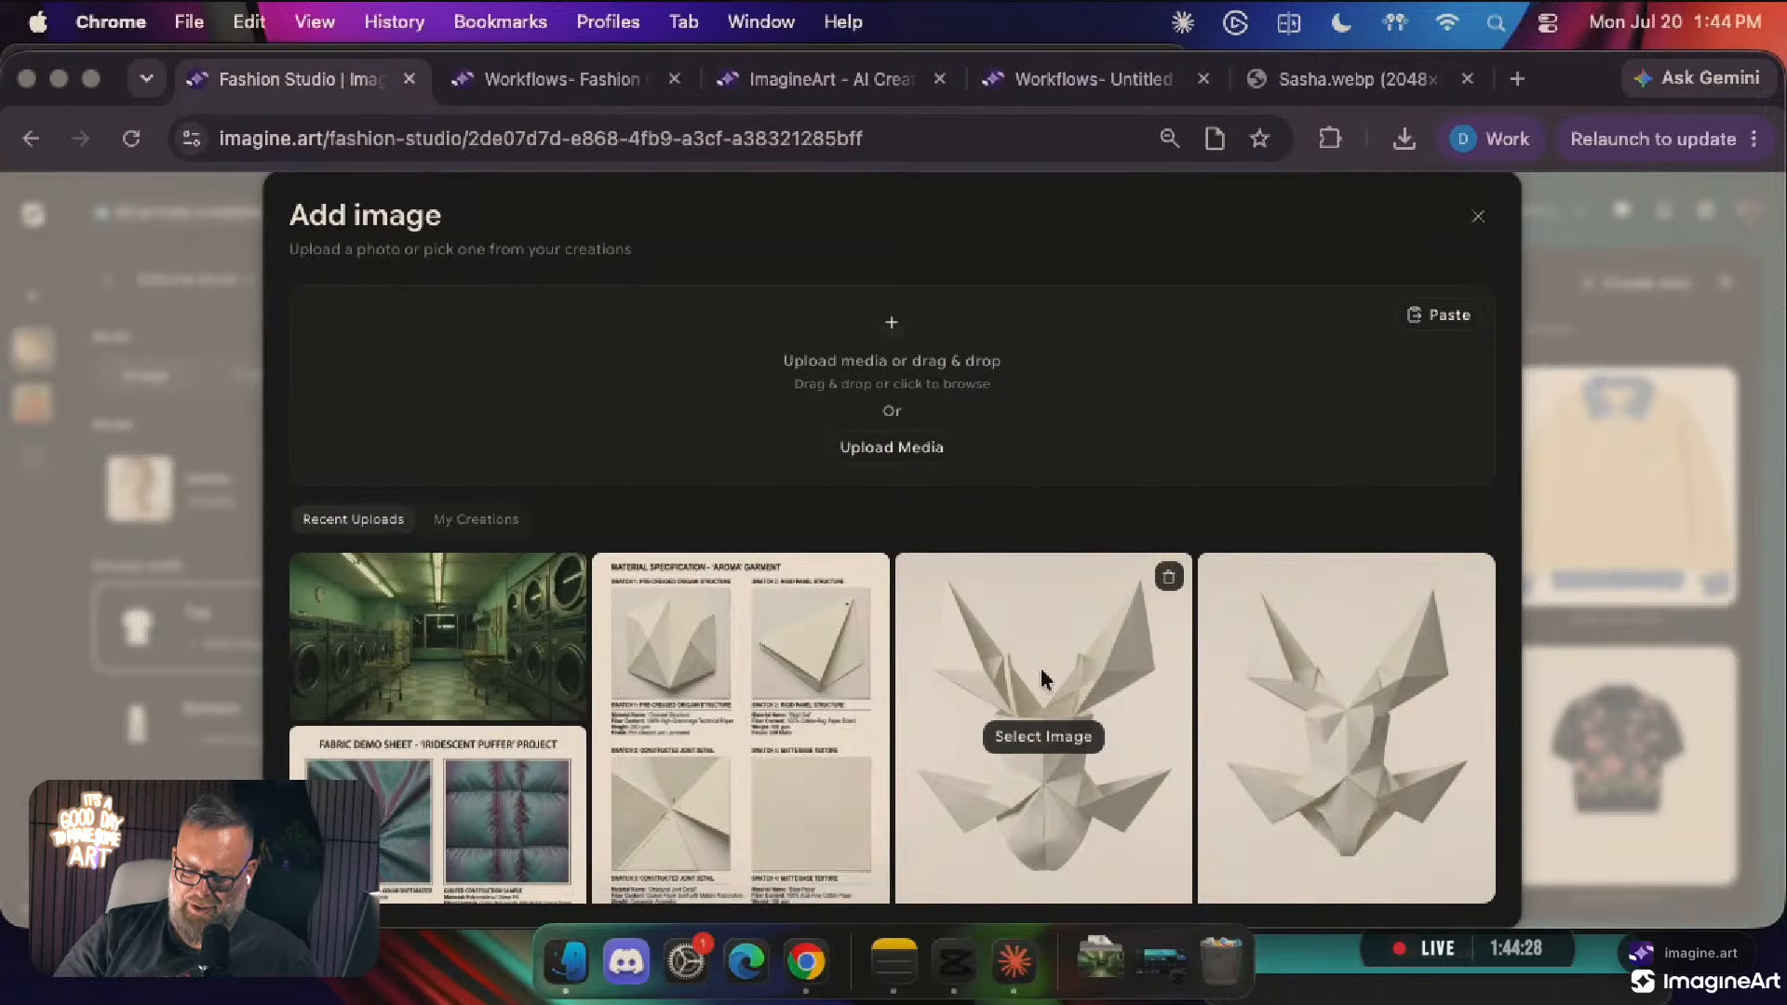
pyautogui.click(1340, 749)
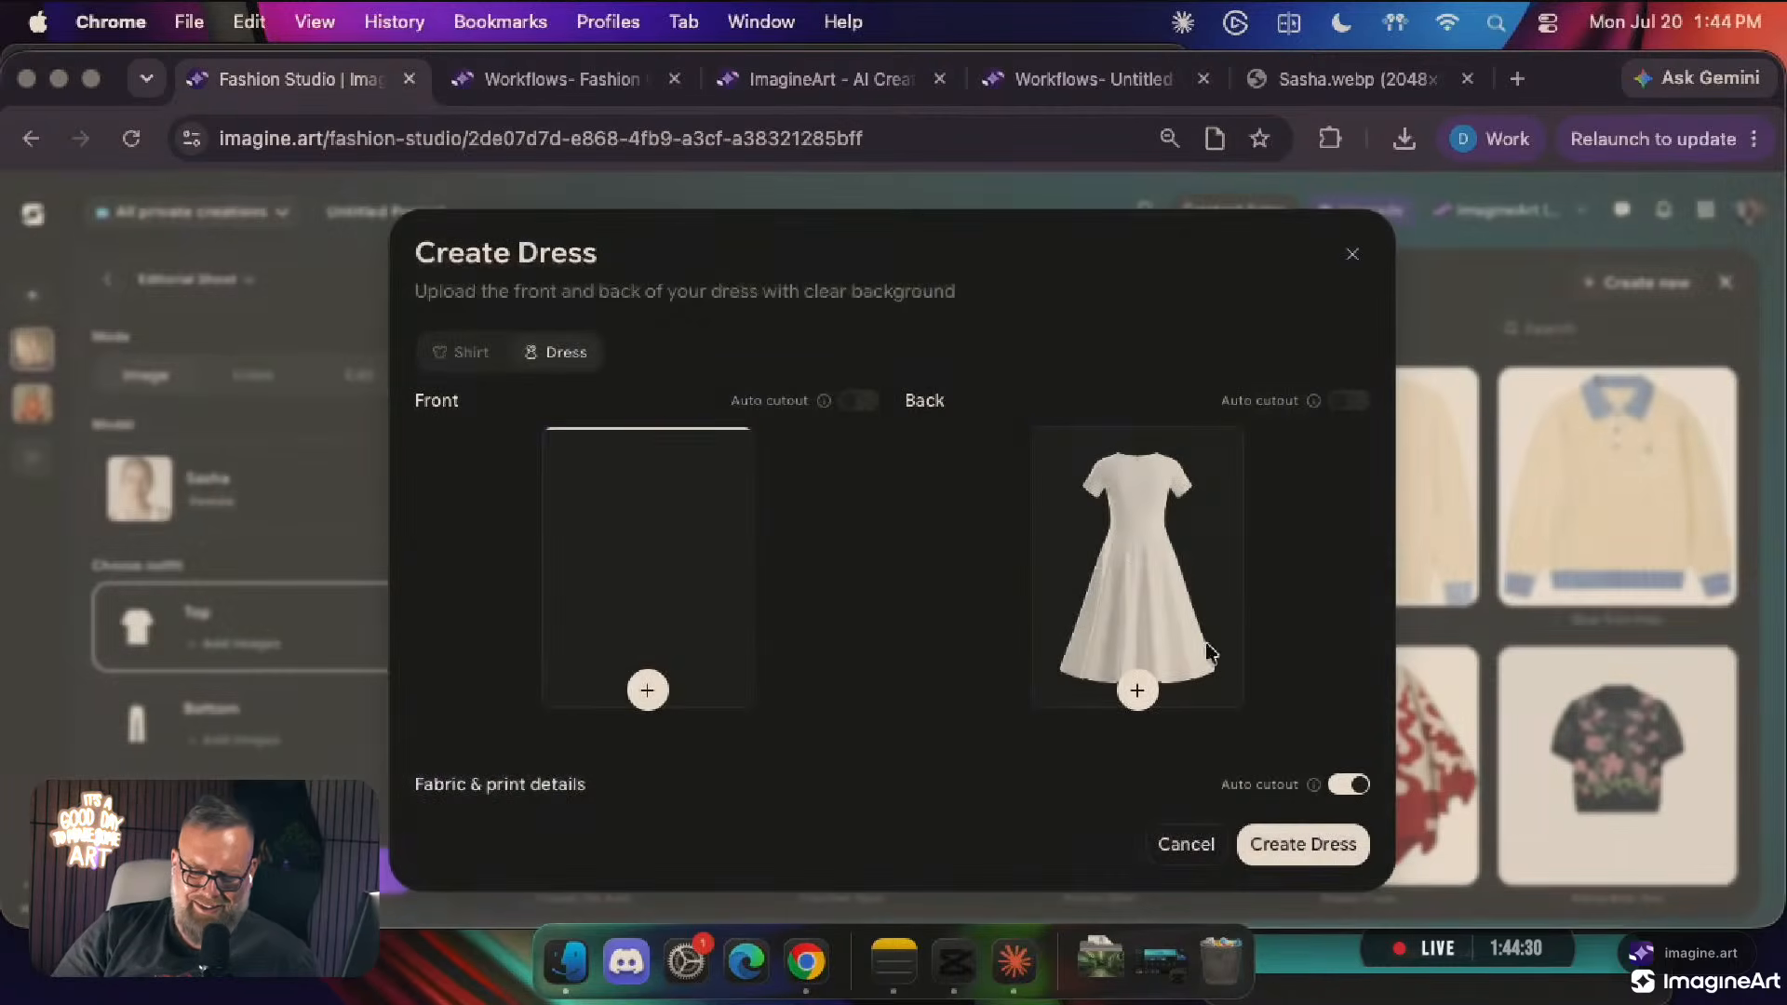
pyautogui.click(1137, 691)
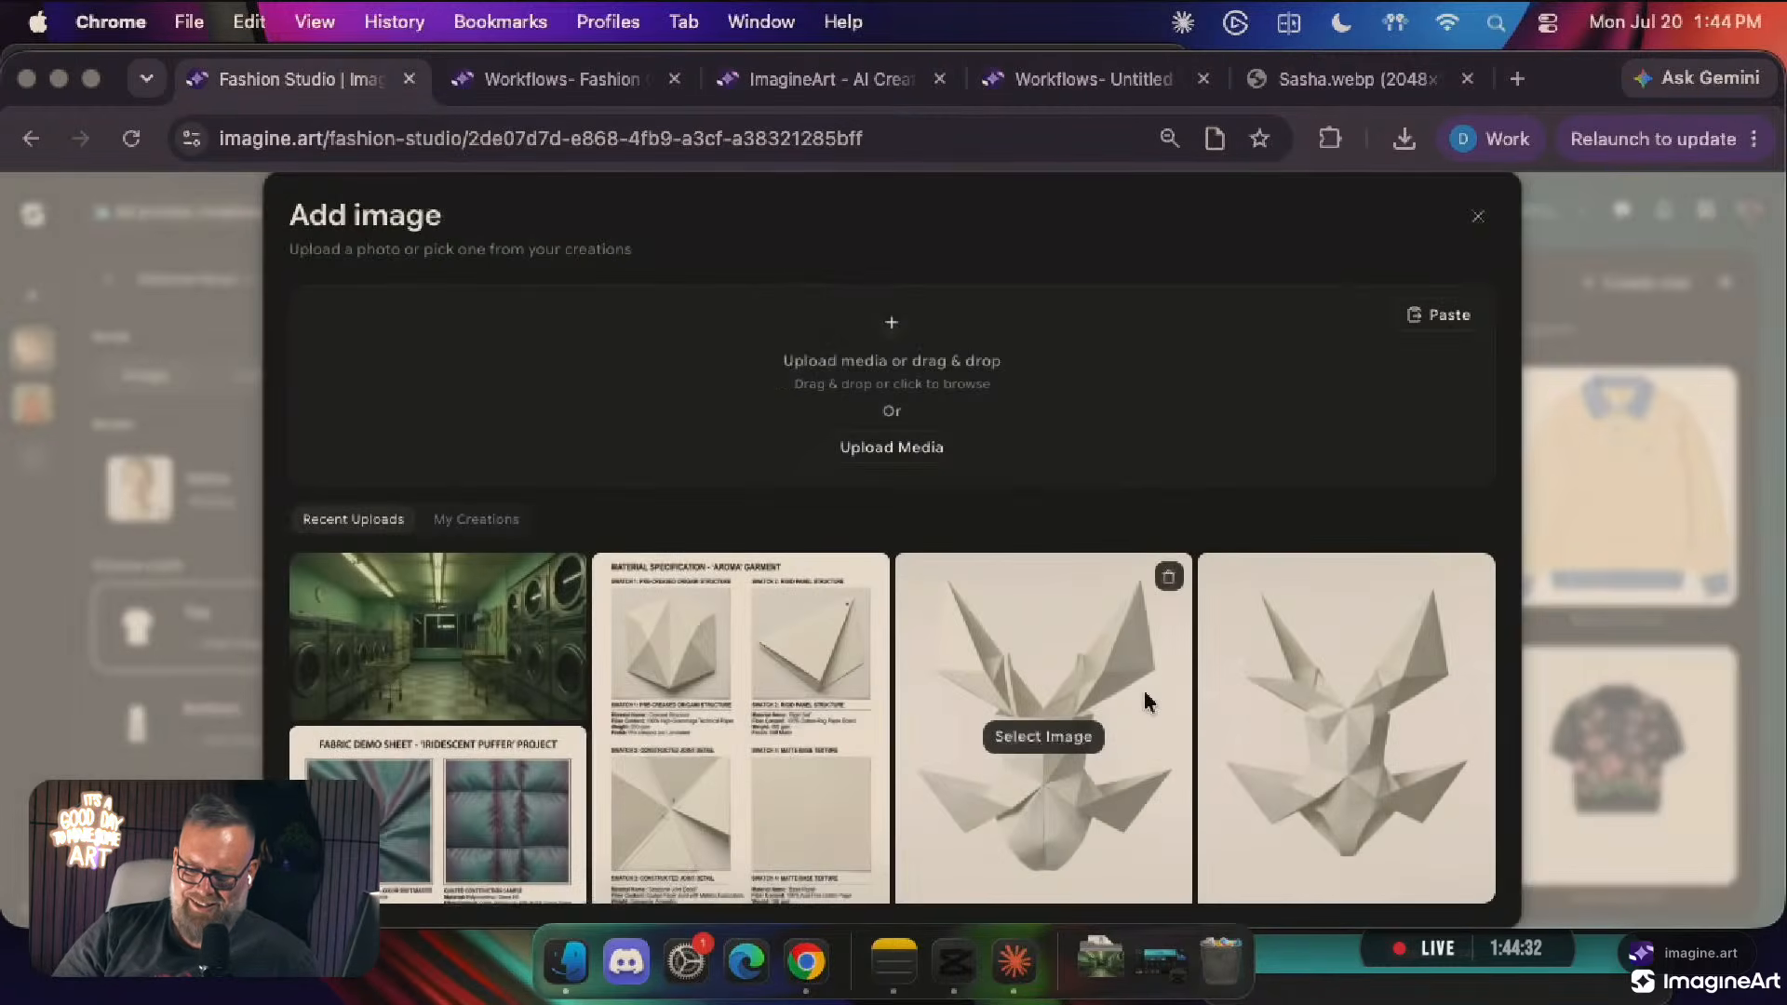
pyautogui.click(1038, 735)
# Replace the extracted fabric detail with the uploaded material specification sheet, with auto cutout off, and create the dress
pyautogui.scroll(-3, 1052, 744)
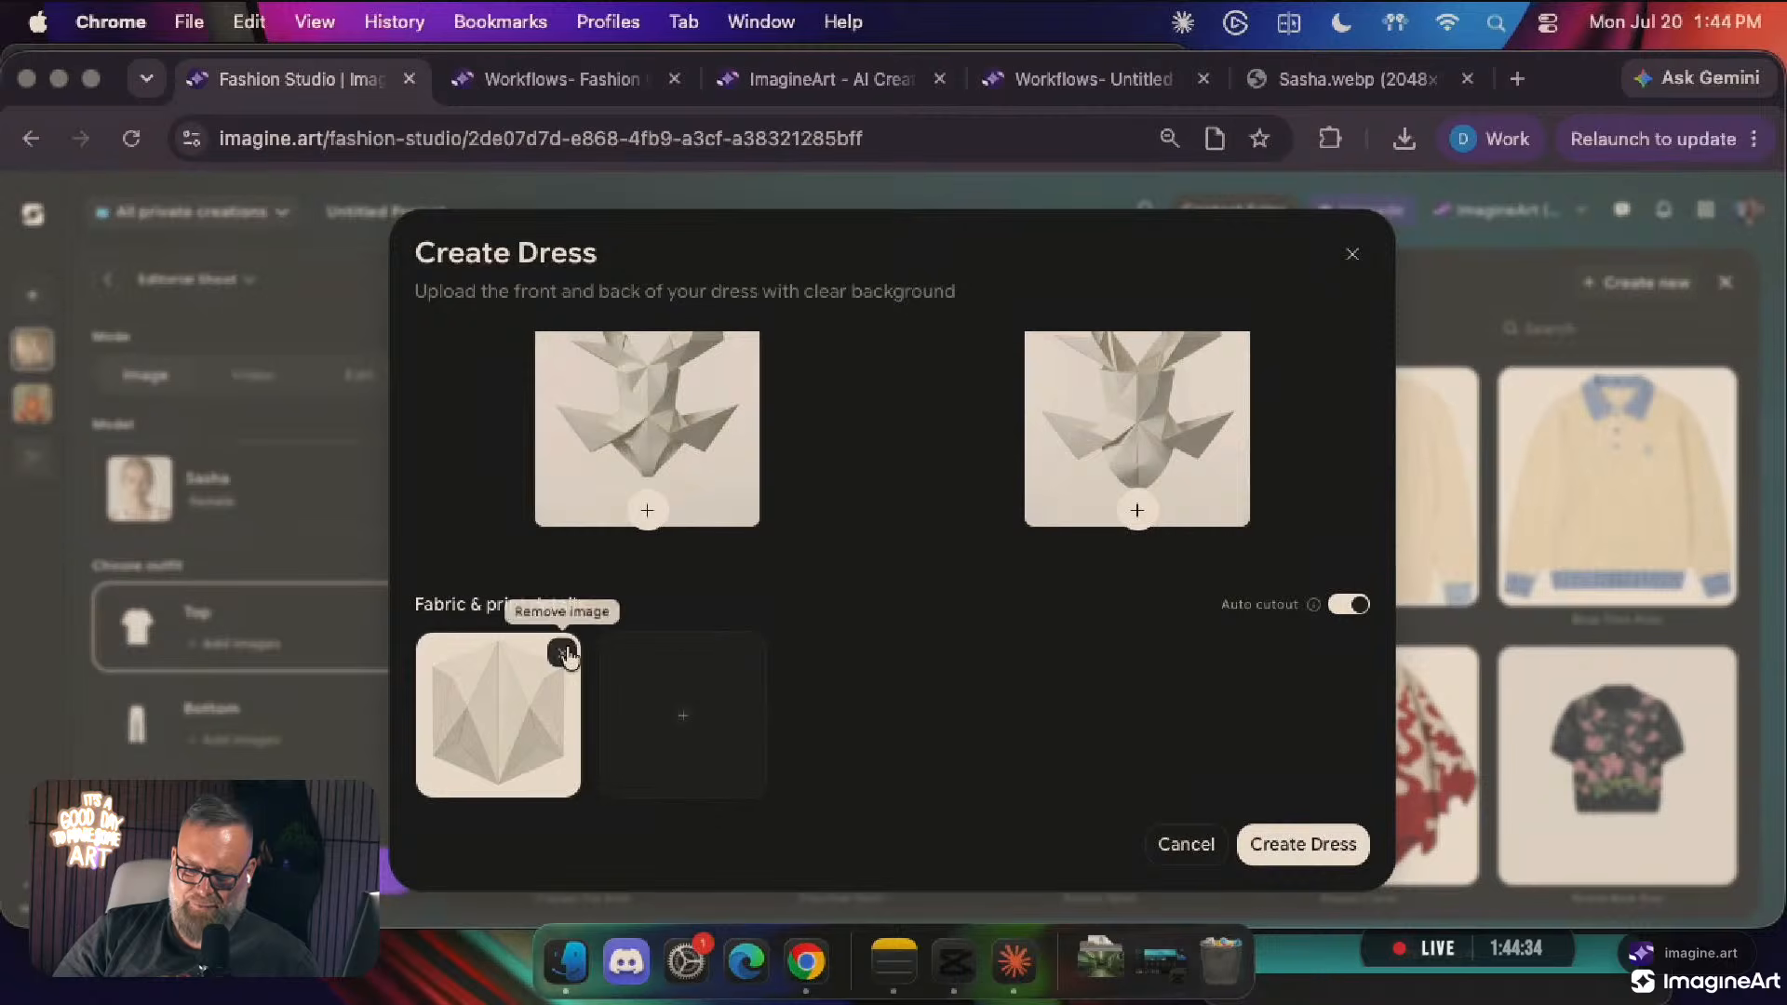
pyautogui.click(565, 659)
pyautogui.click(506, 726)
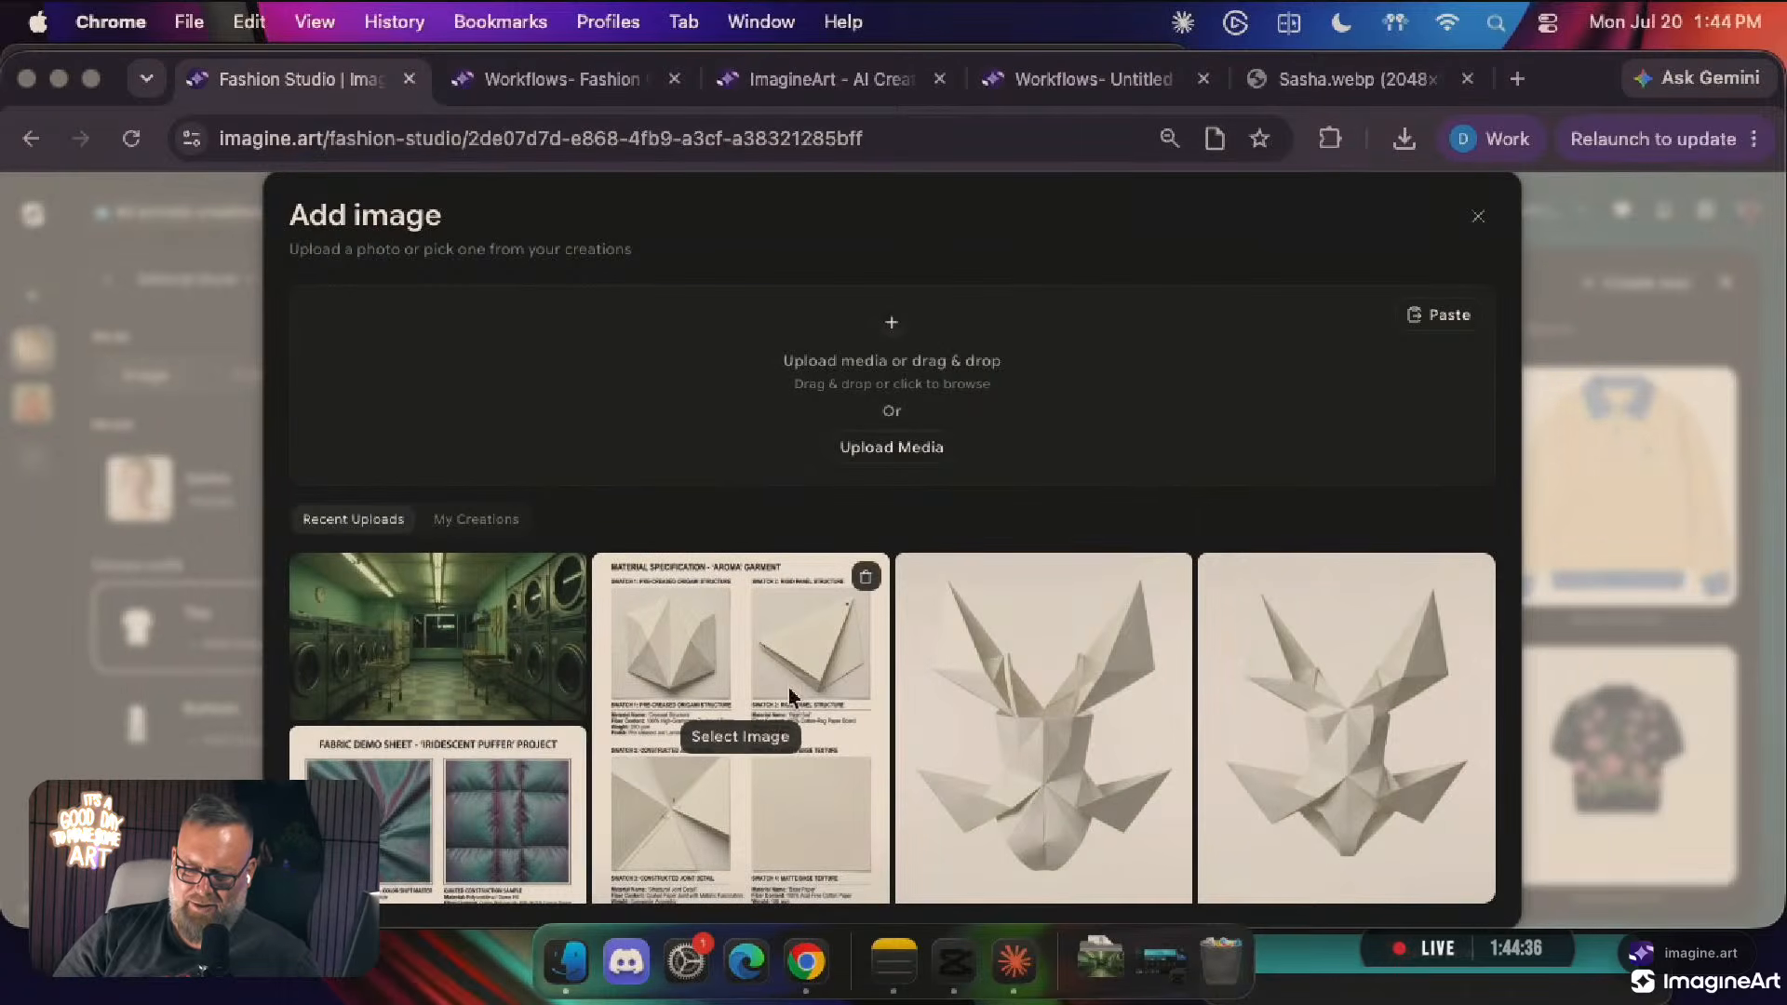
pyautogui.click(1478, 216)
pyautogui.click(1364, 605)
pyautogui.click(542, 755)
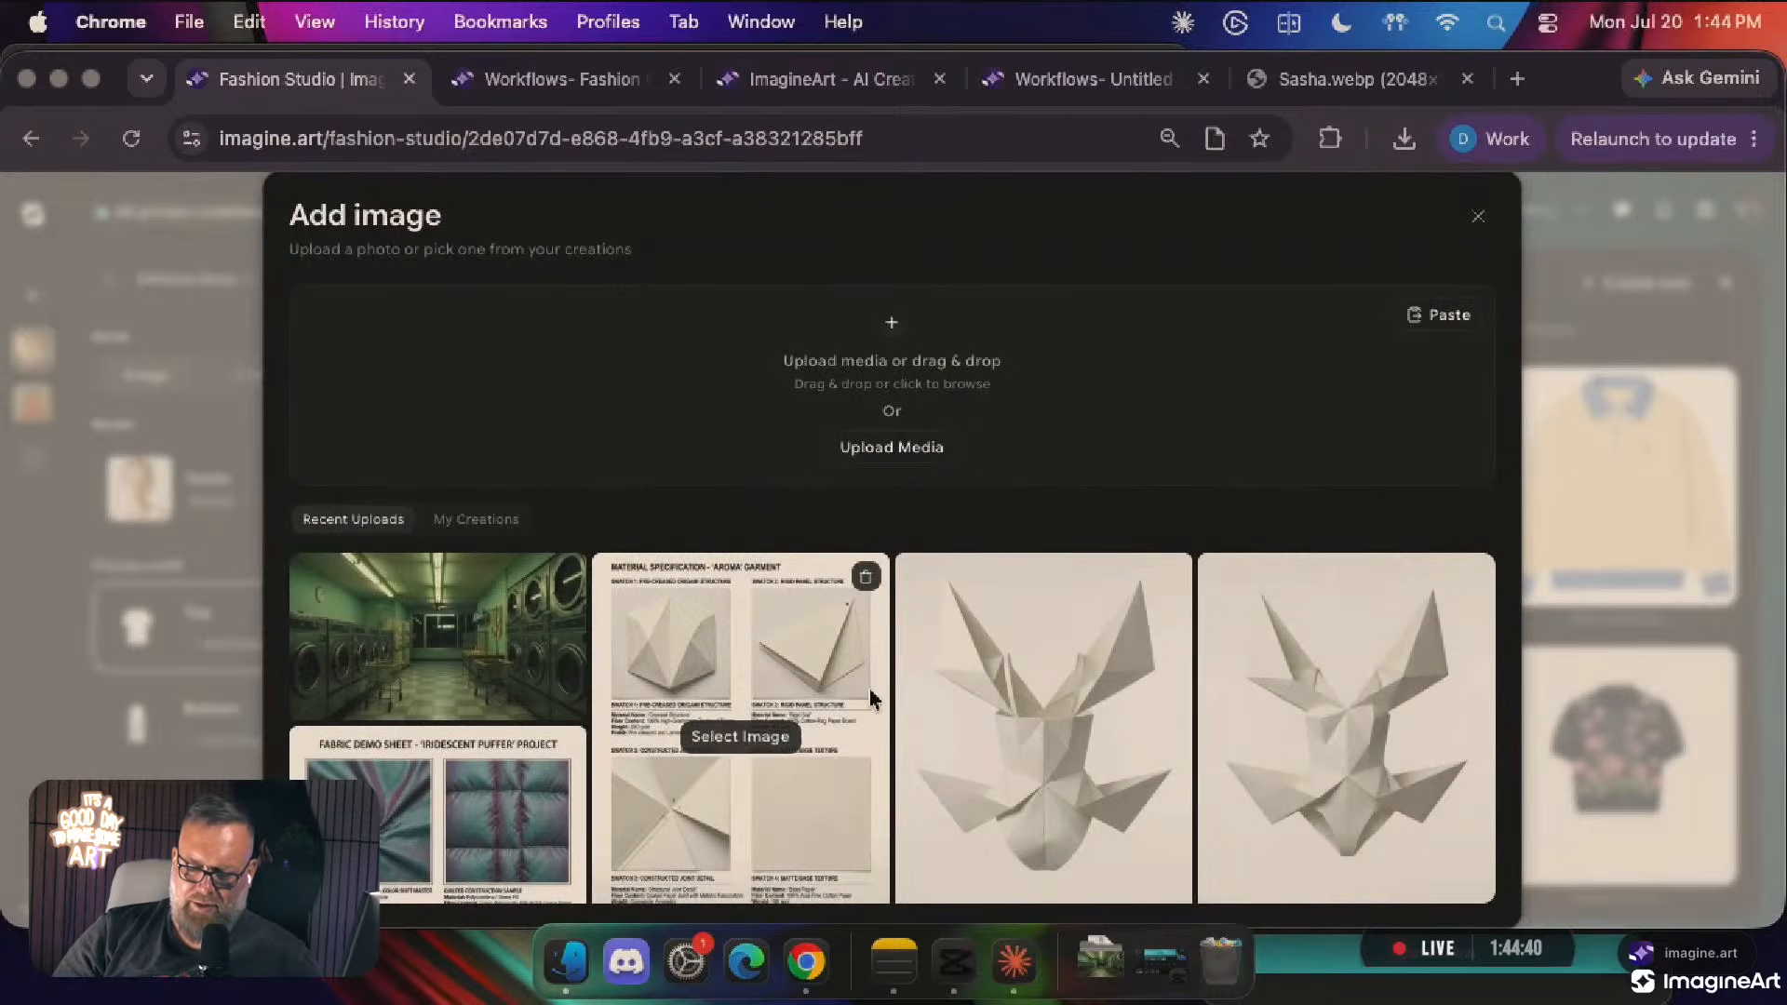
pyautogui.click(742, 737)
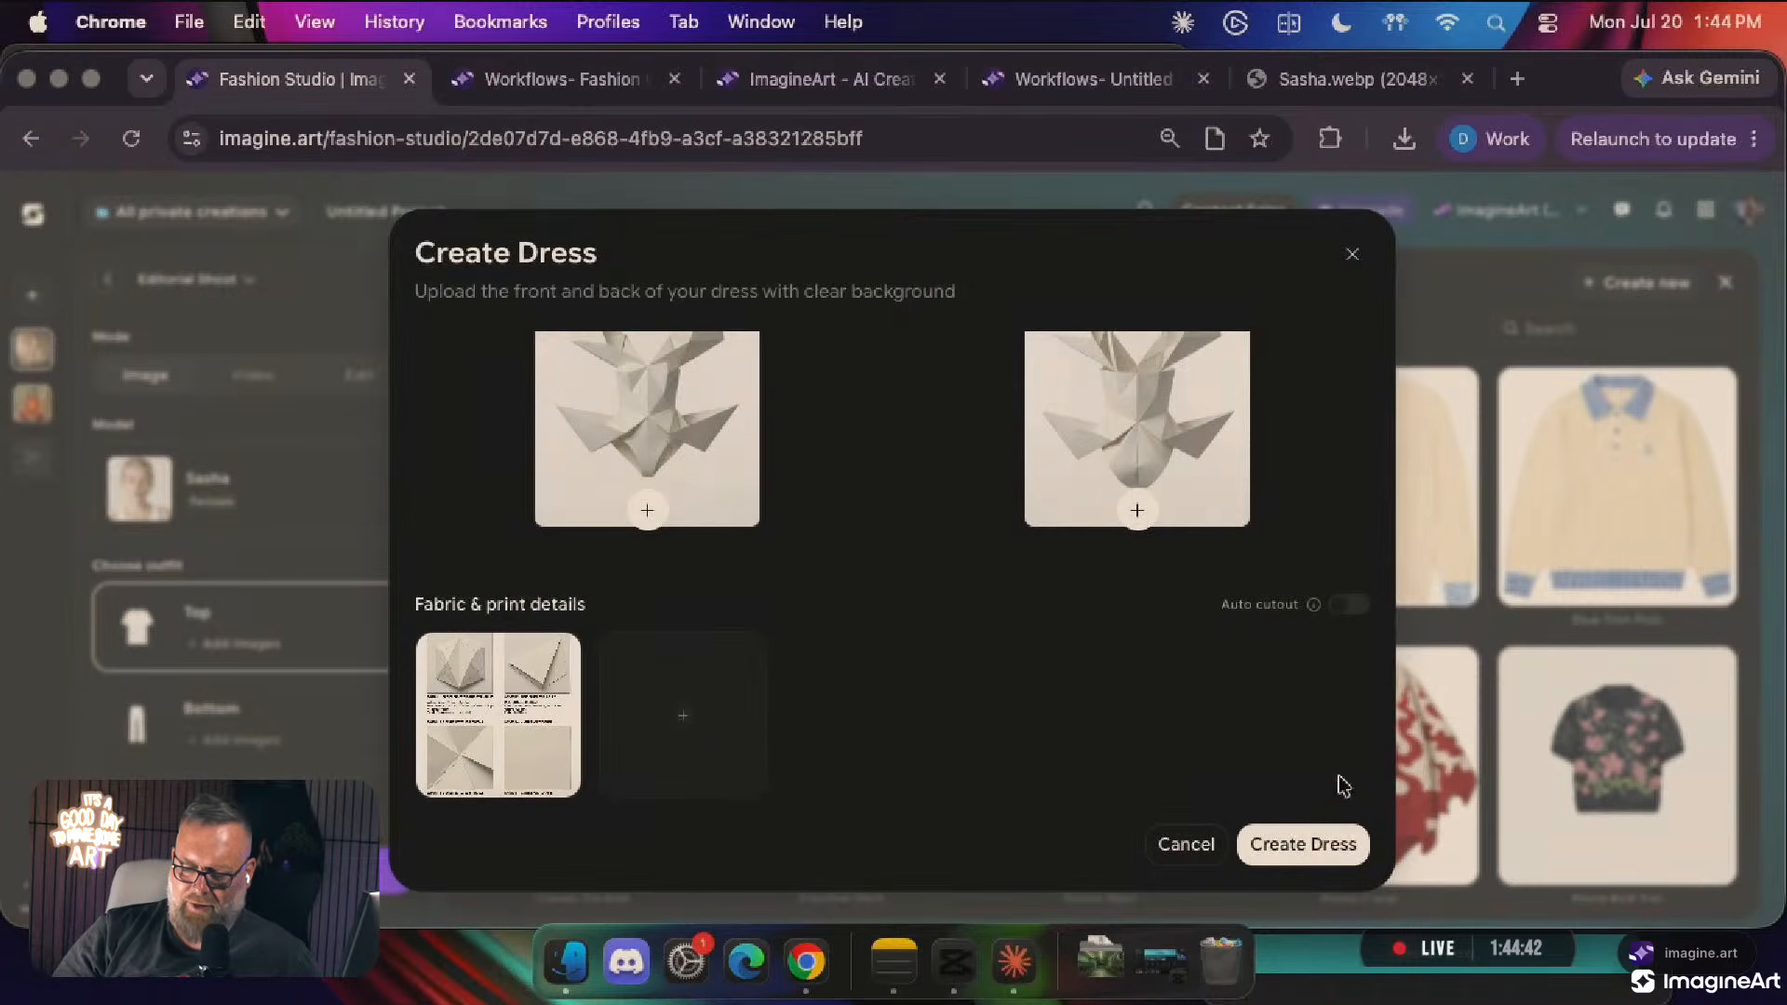
pyautogui.click(1300, 847)
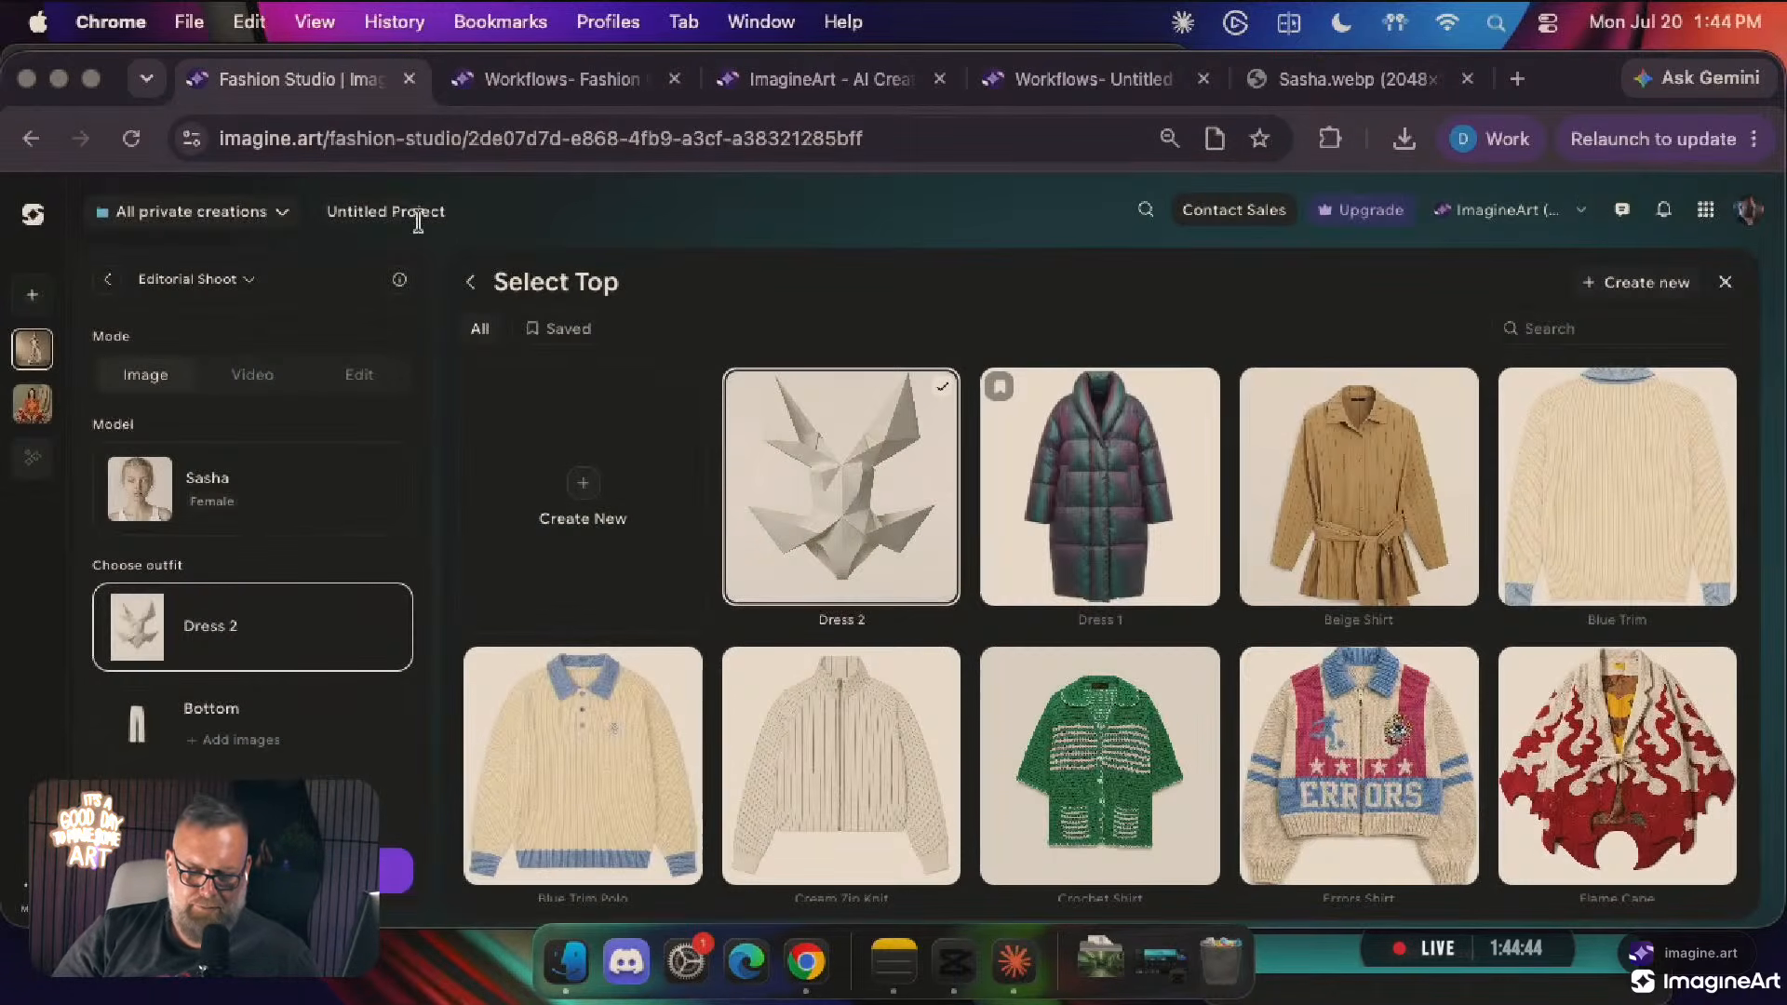
# Set the scene to the green-lit laundromat background and generate the folded-paper dress shots
pyautogui.scroll(-3, 352, 568)
pyautogui.scroll(-2, 352, 568)
pyautogui.click(267, 618)
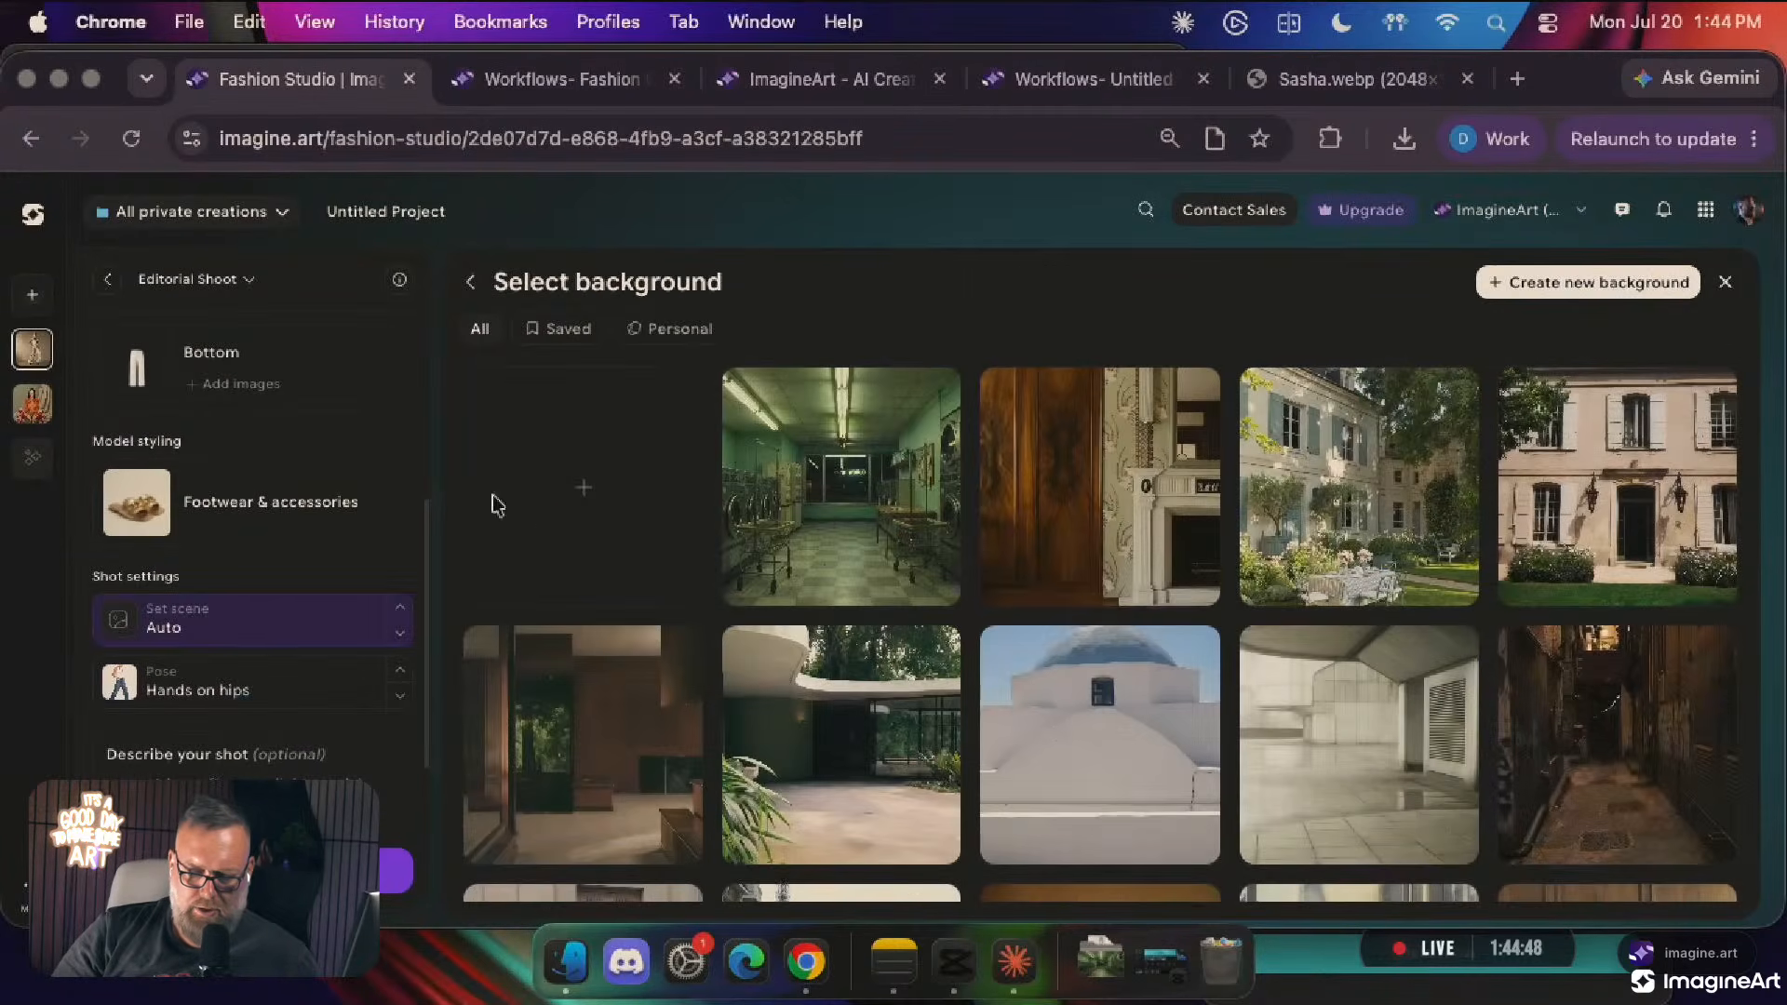
pyautogui.click(843, 489)
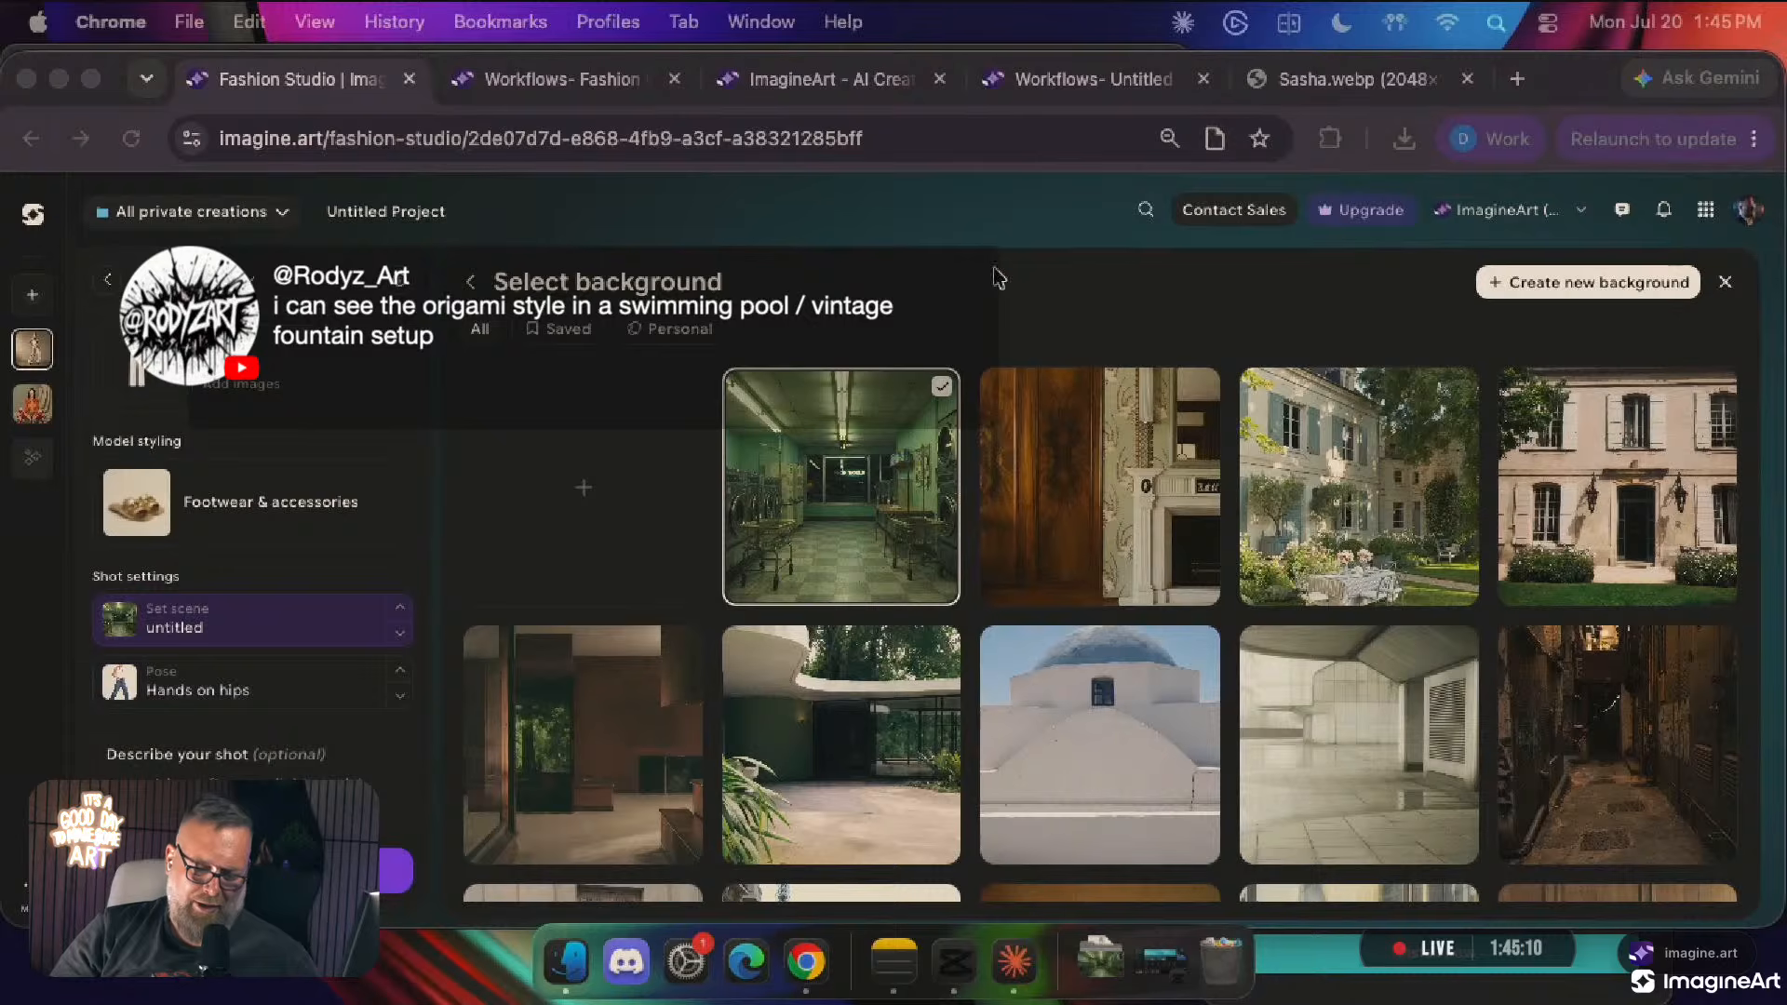
pyautogui.click(325, 870)
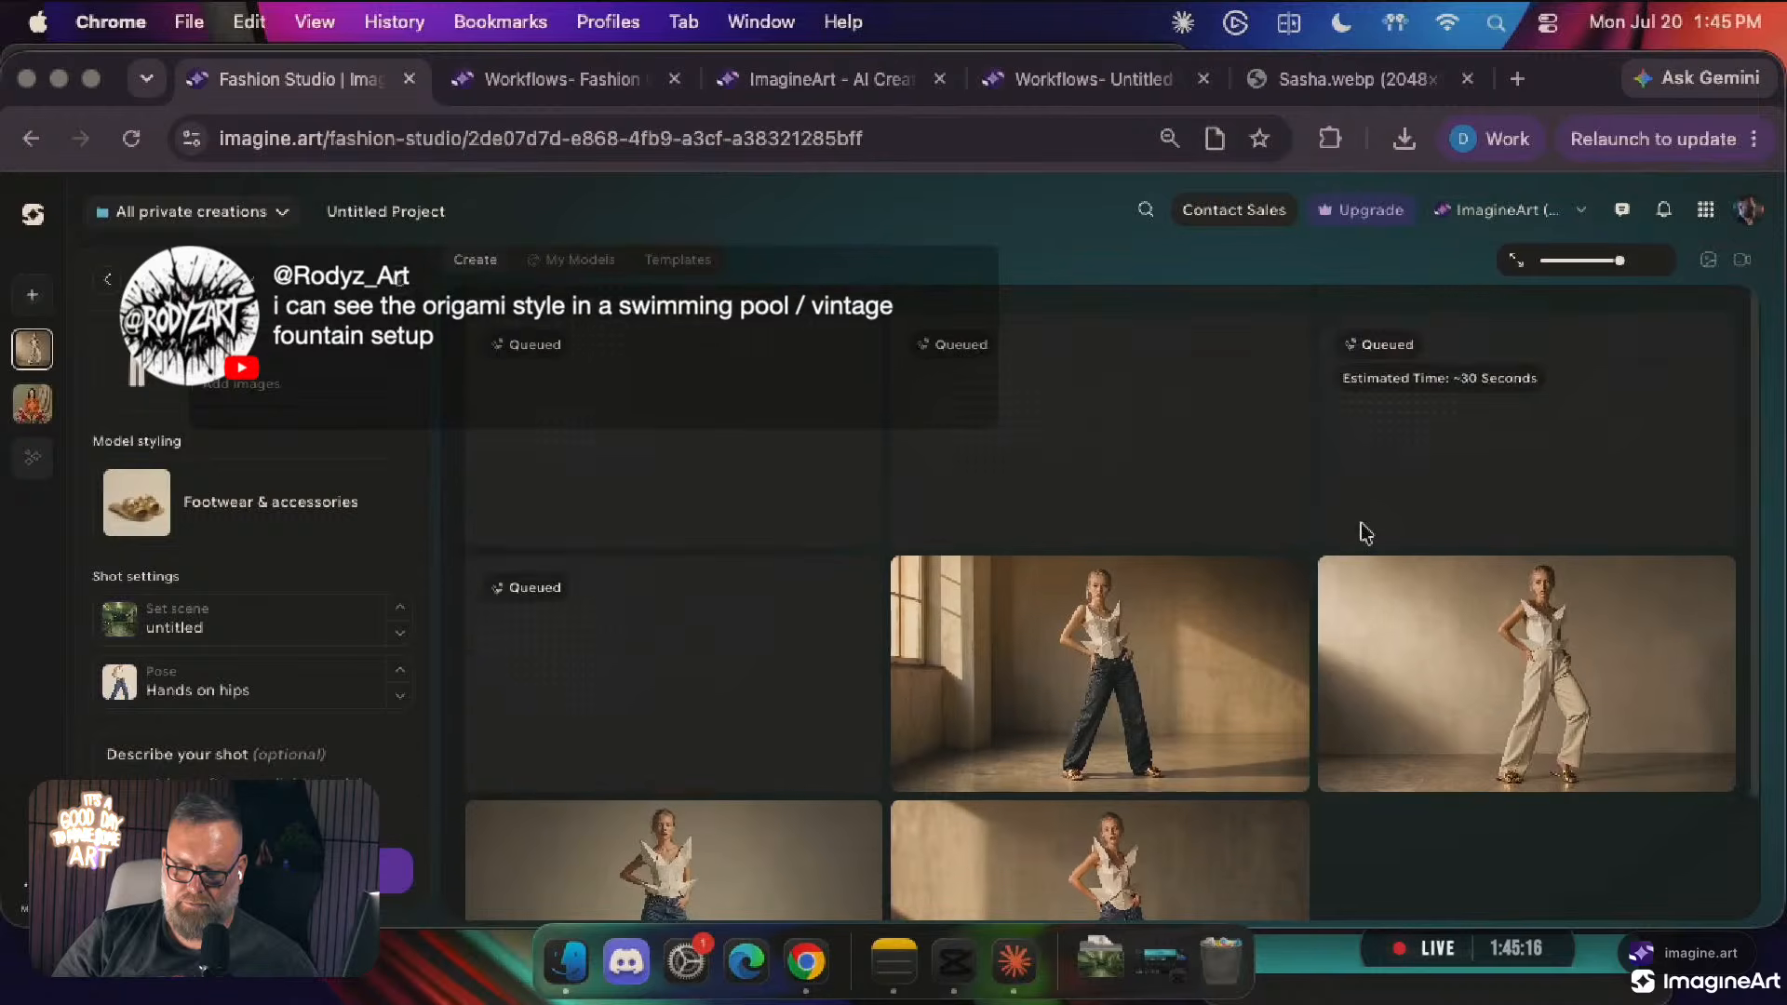
pyautogui.moveTo(1018, 680)
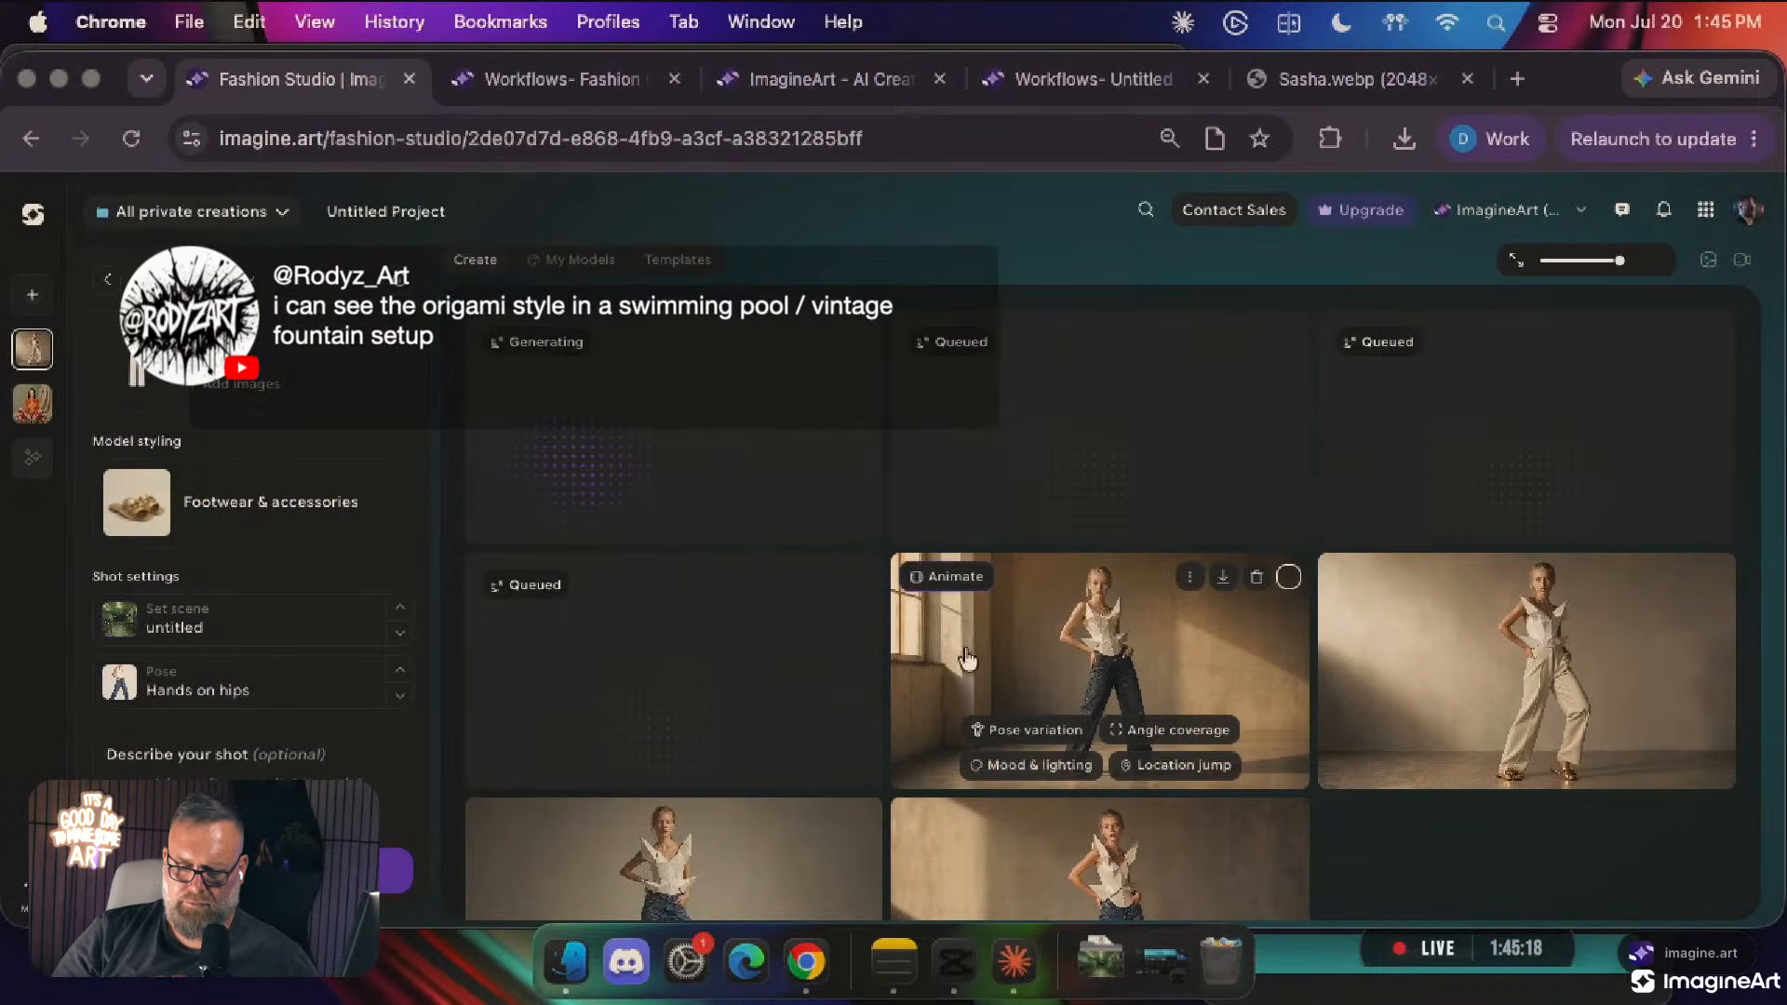
pyautogui.moveTo(1422, 772)
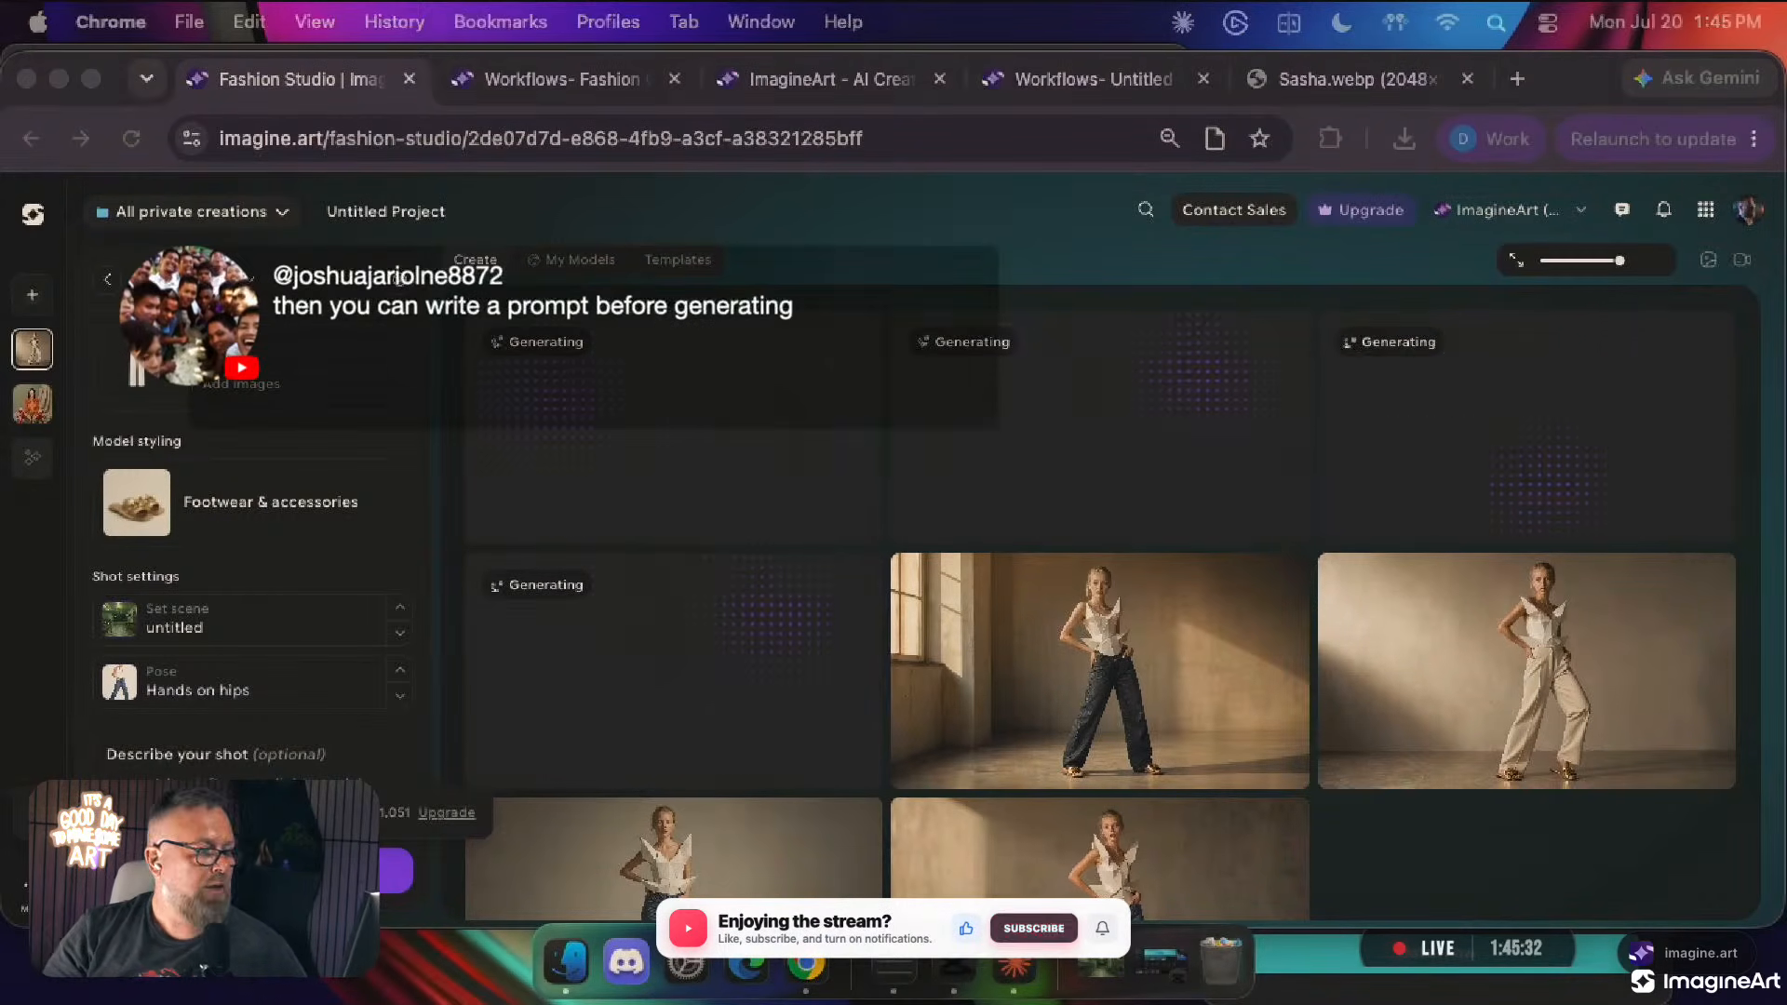
pyautogui.scroll(-2, 198, 696)
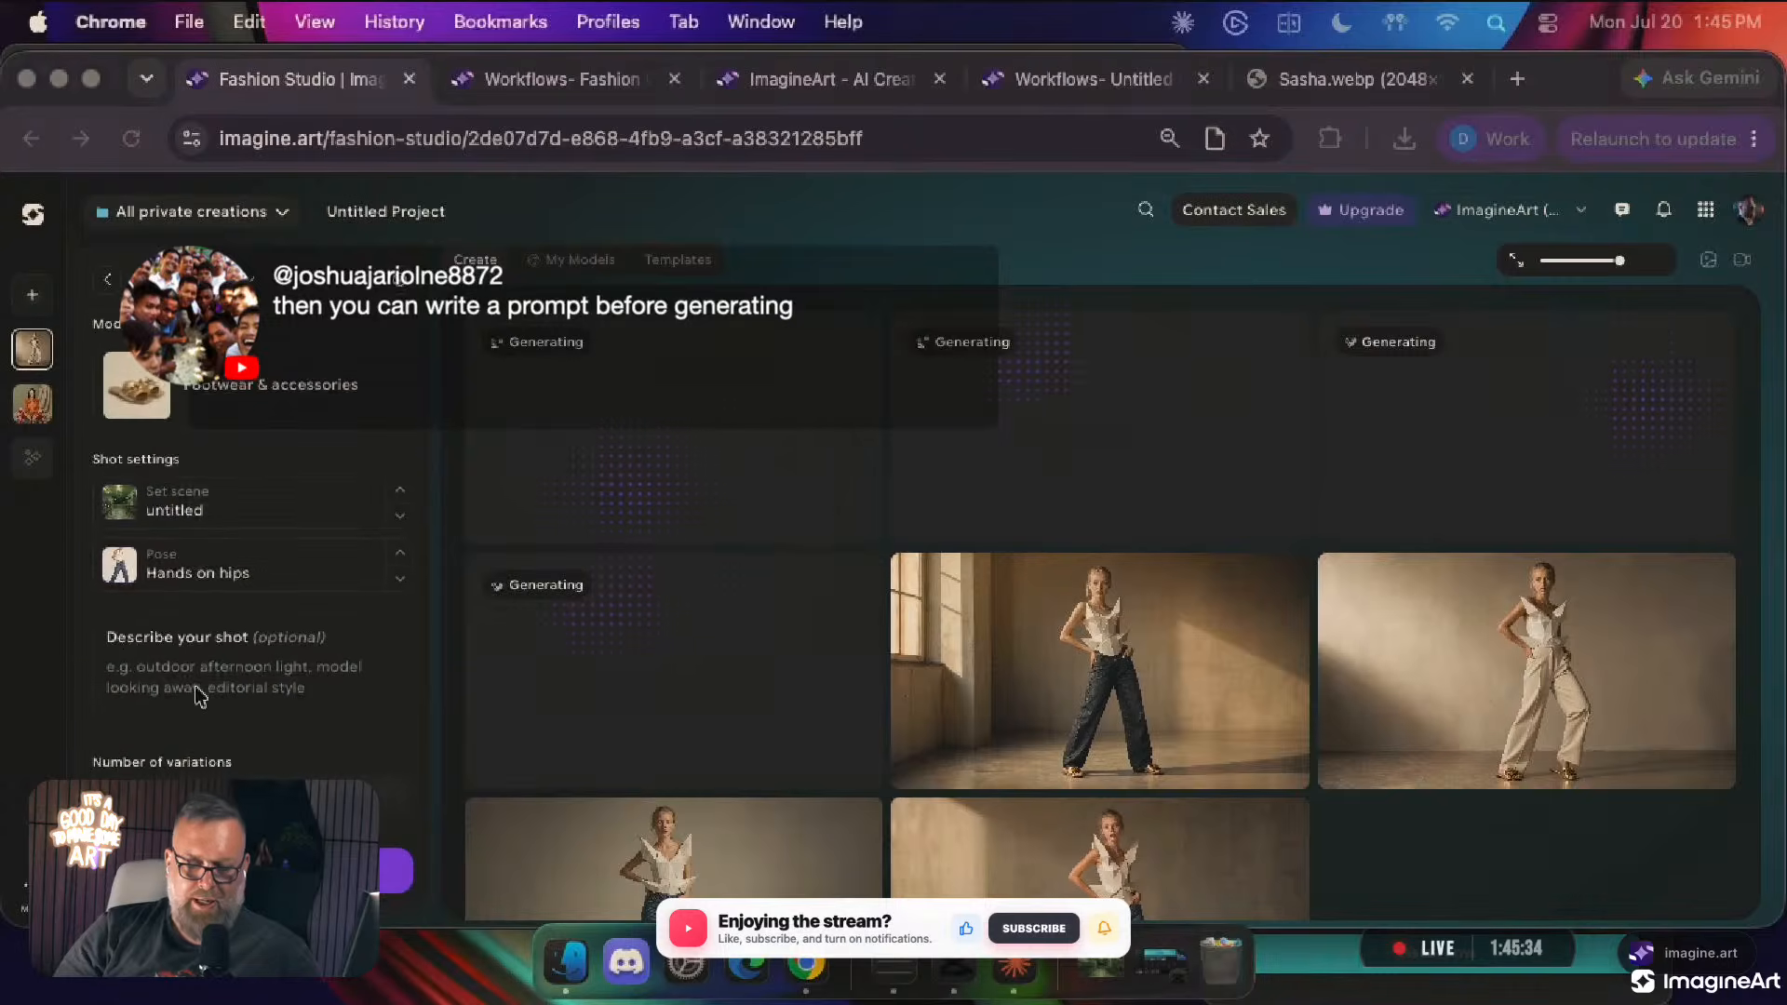
pyautogui.click(128, 670)
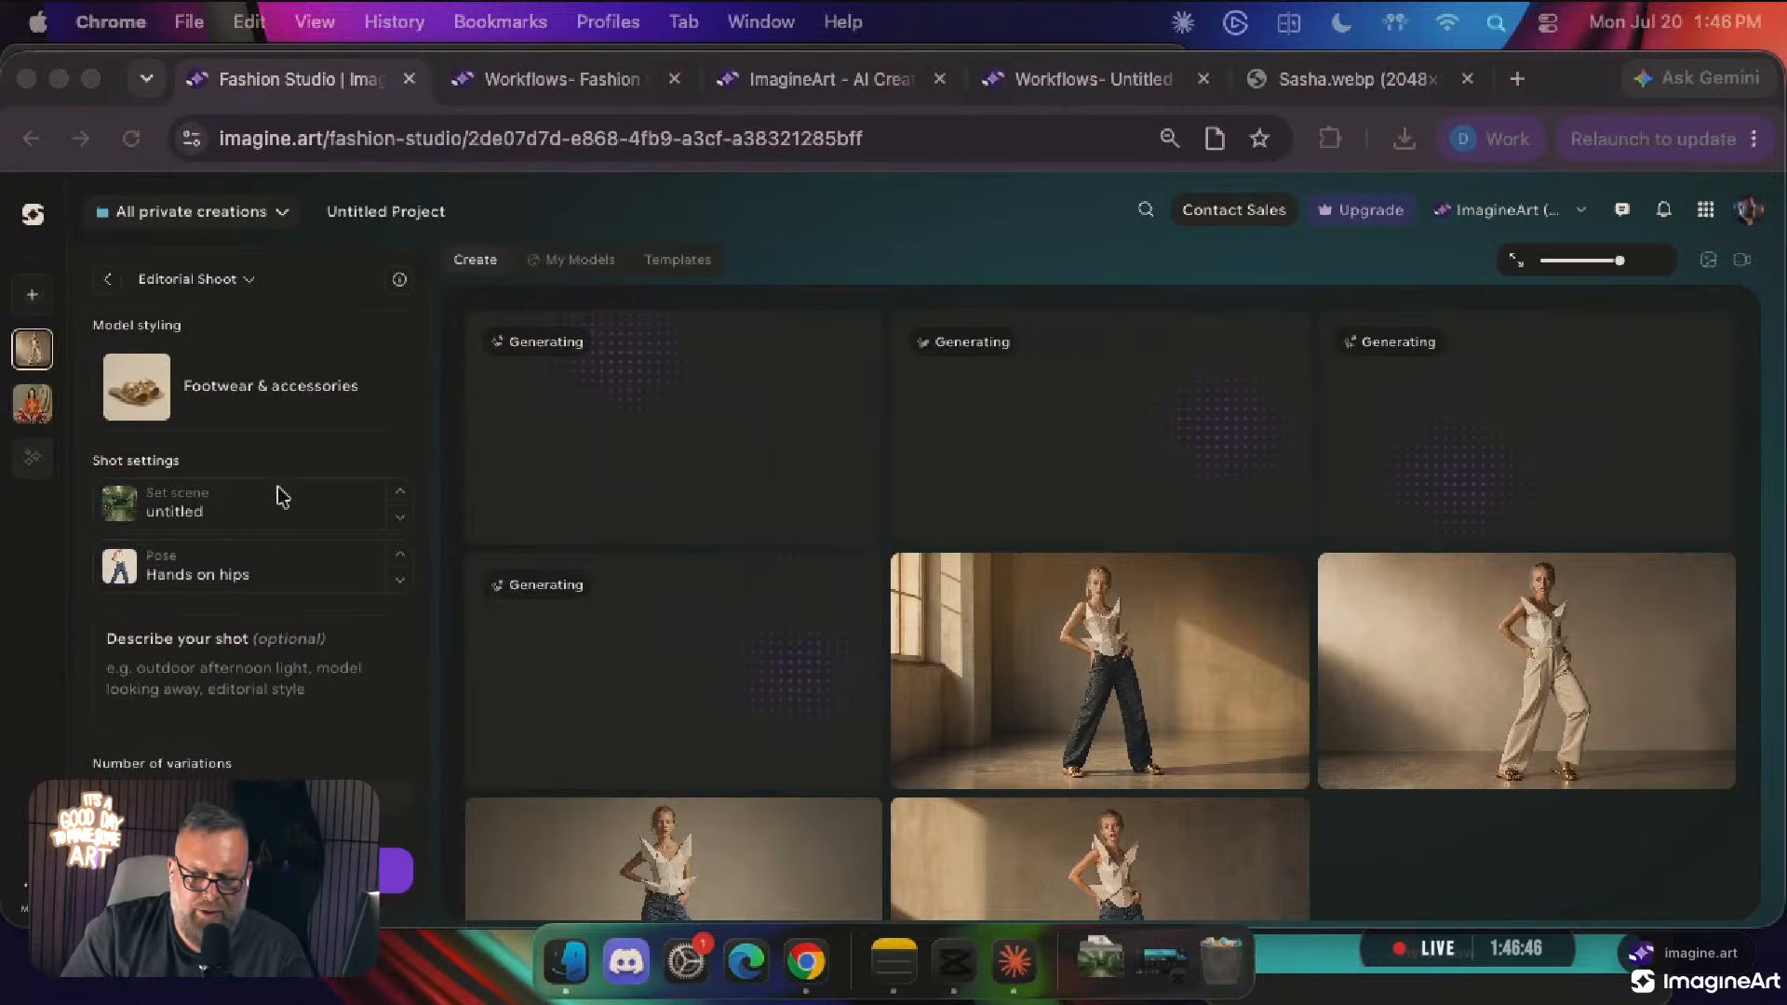
# Replace the folded-paper dress in the outfit with Dress 1, the teal and purple puffer coat
pyautogui.scroll(5, 252, 387)
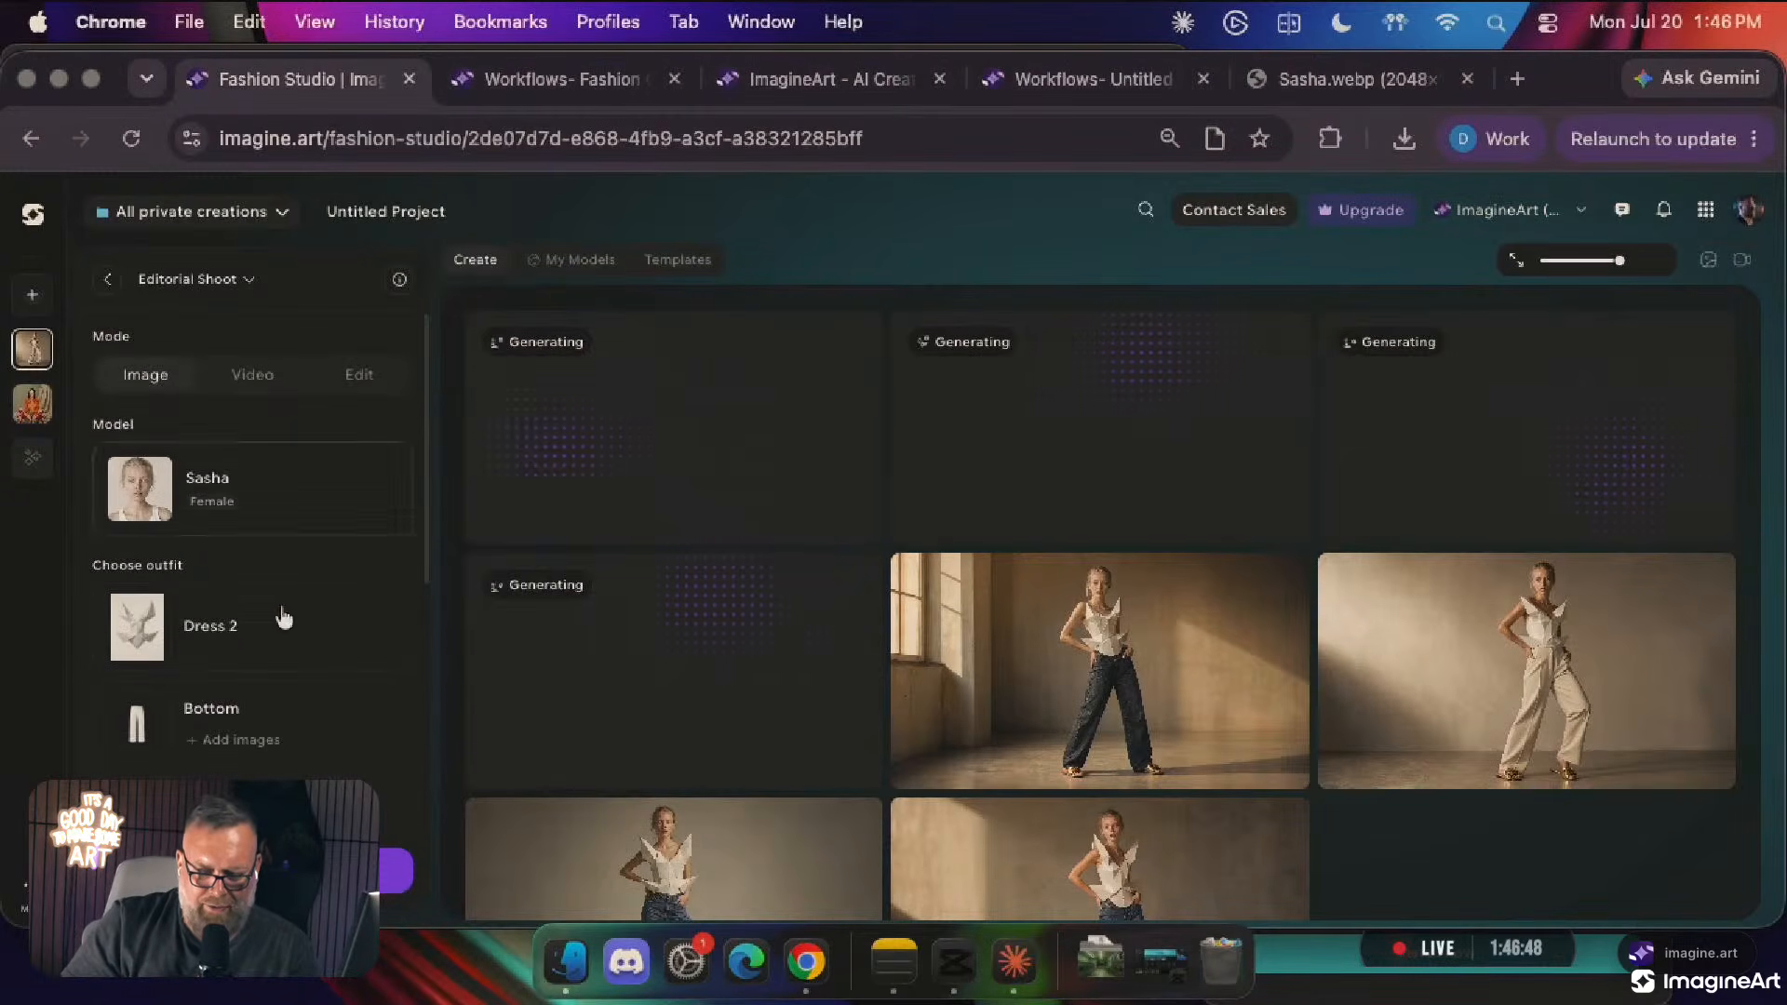
pyautogui.click(240, 629)
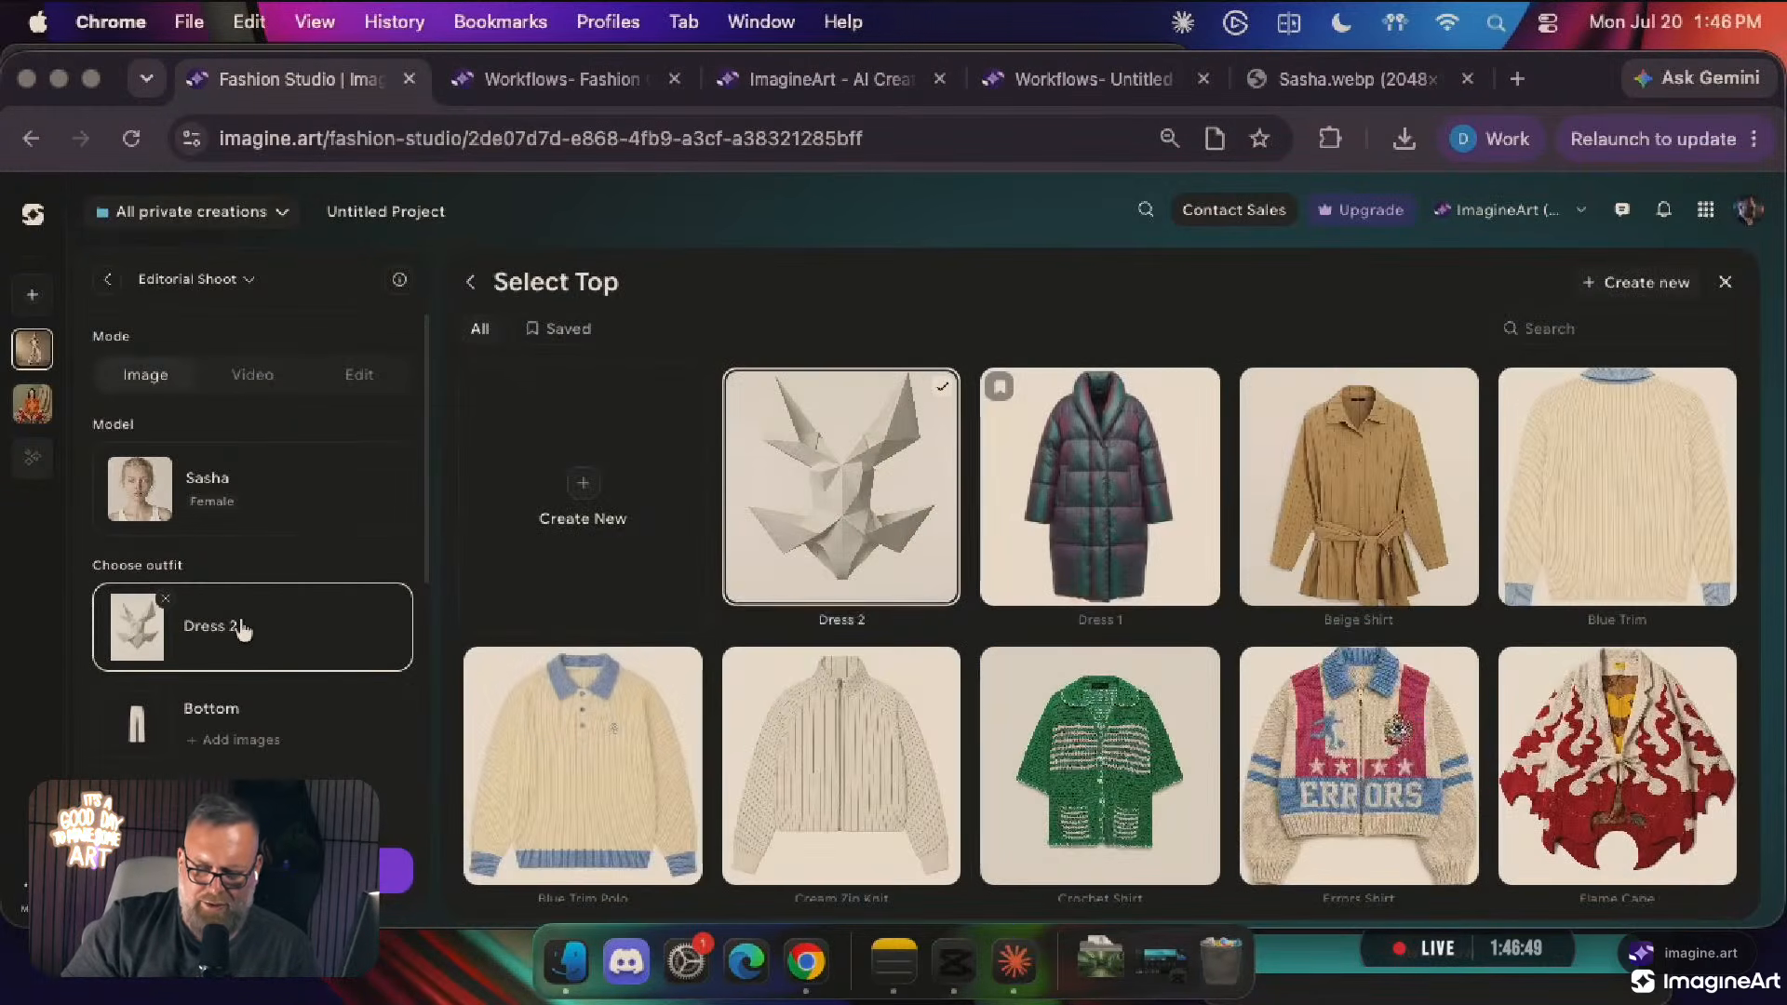
pyautogui.click(1099, 514)
# Browse the pose library and set the shot's pose to Hair toss crop
pyautogui.scroll(-5, 235, 594)
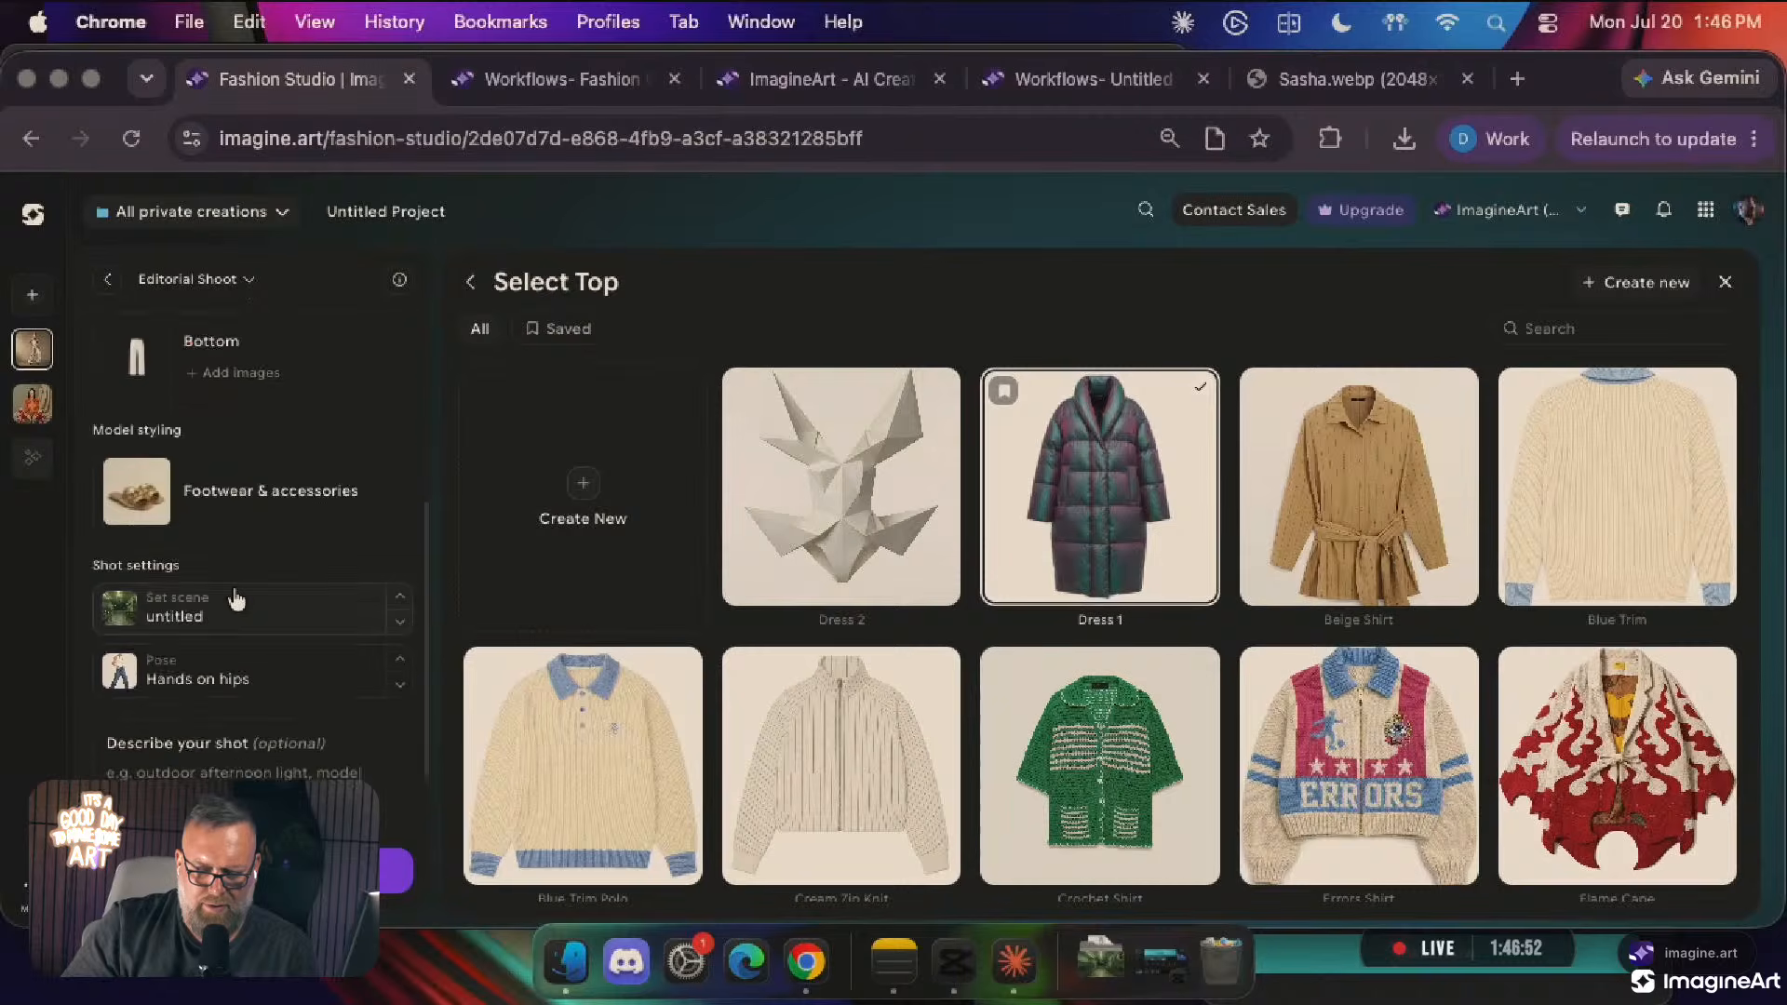
pyautogui.click(227, 633)
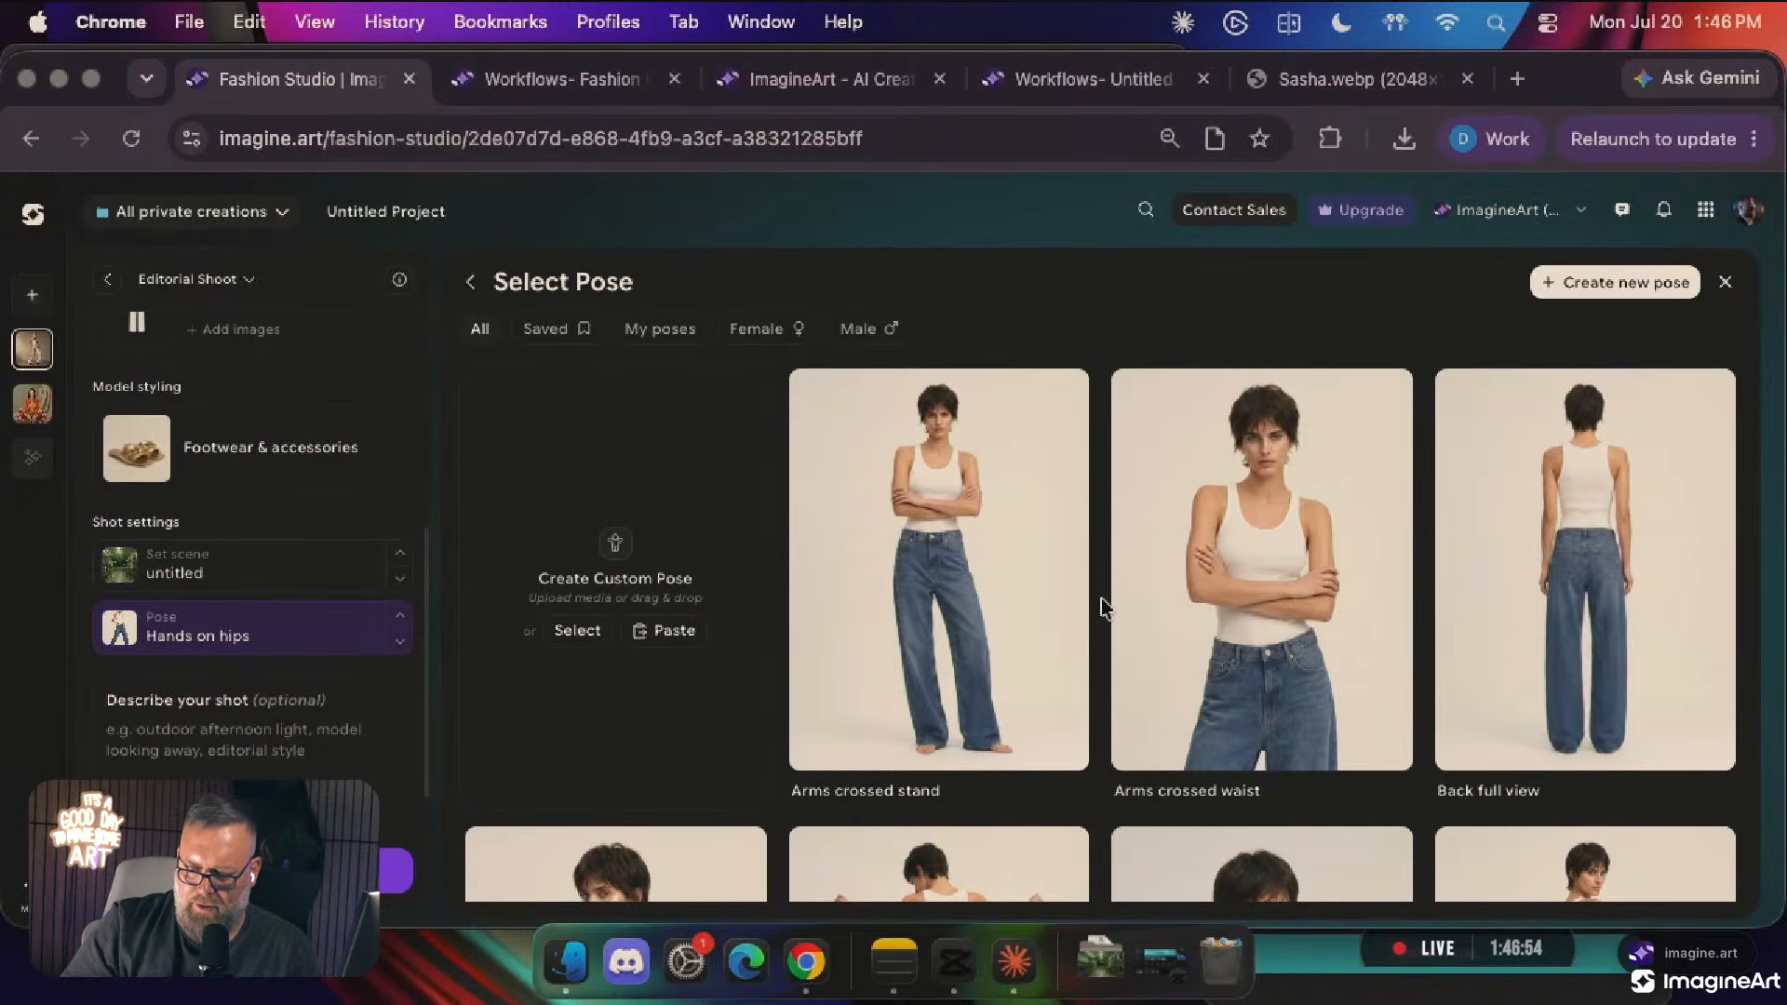
pyautogui.scroll(-3, 1101, 606)
pyautogui.scroll(2, 1101, 607)
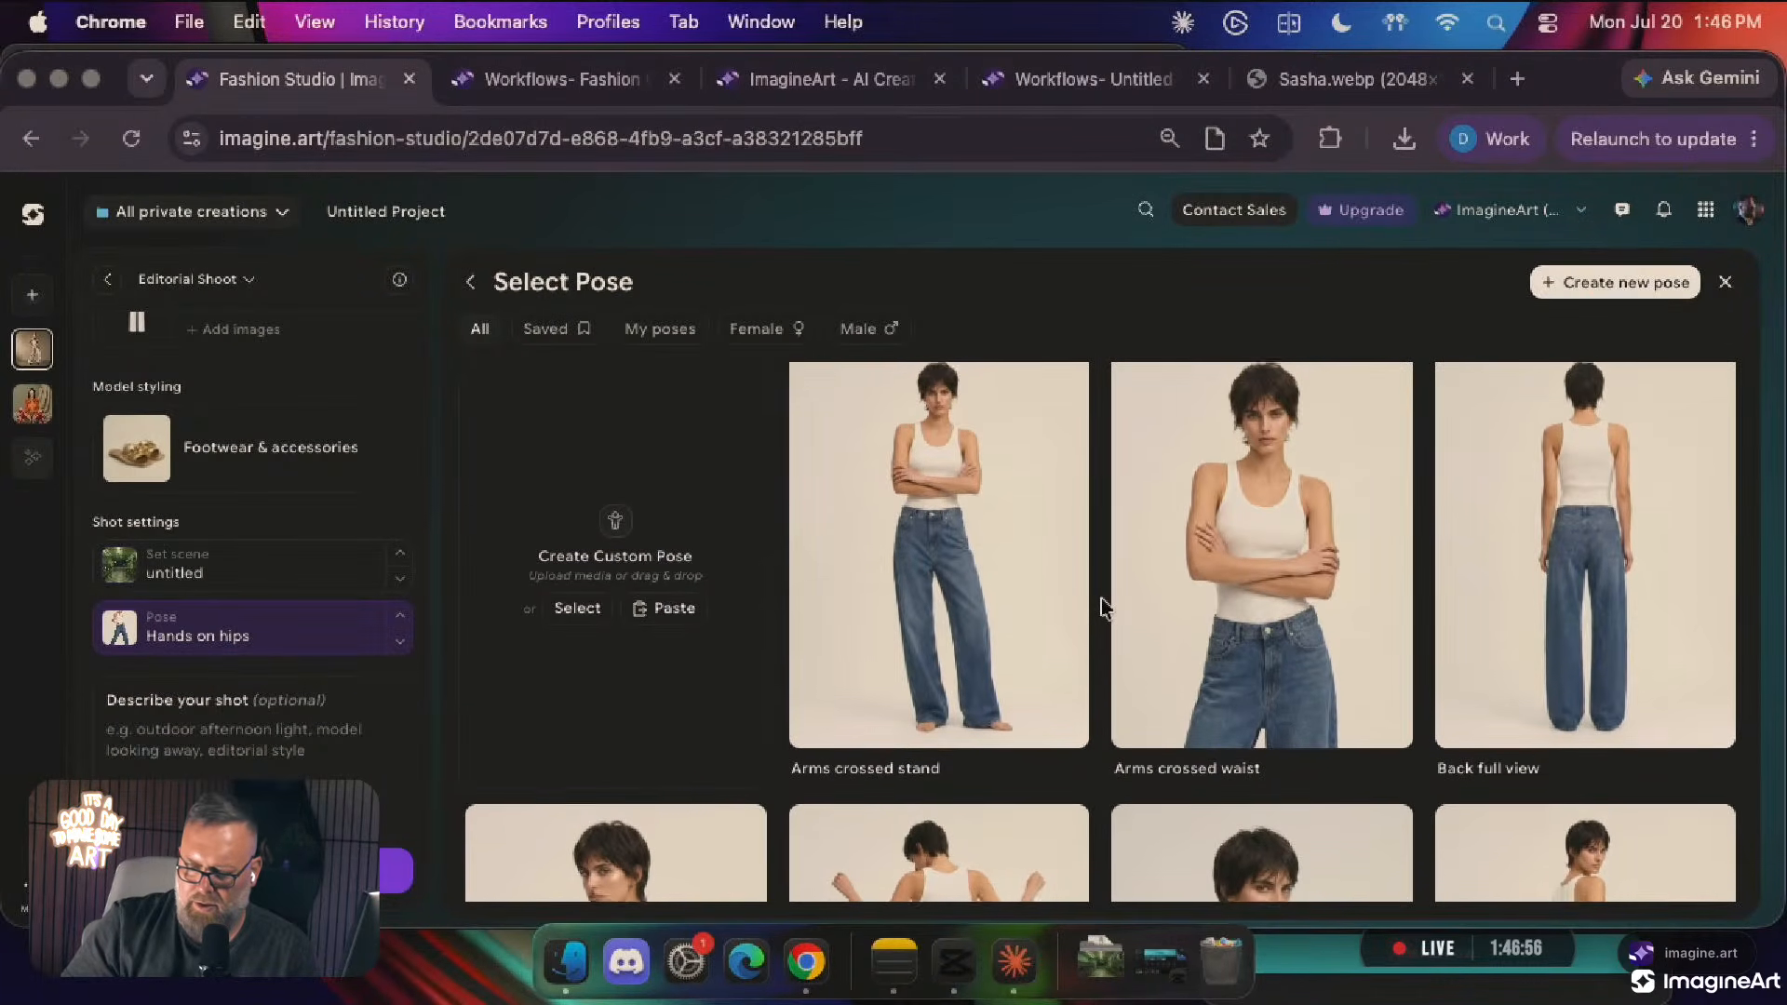
pyautogui.scroll(-8, 1101, 606)
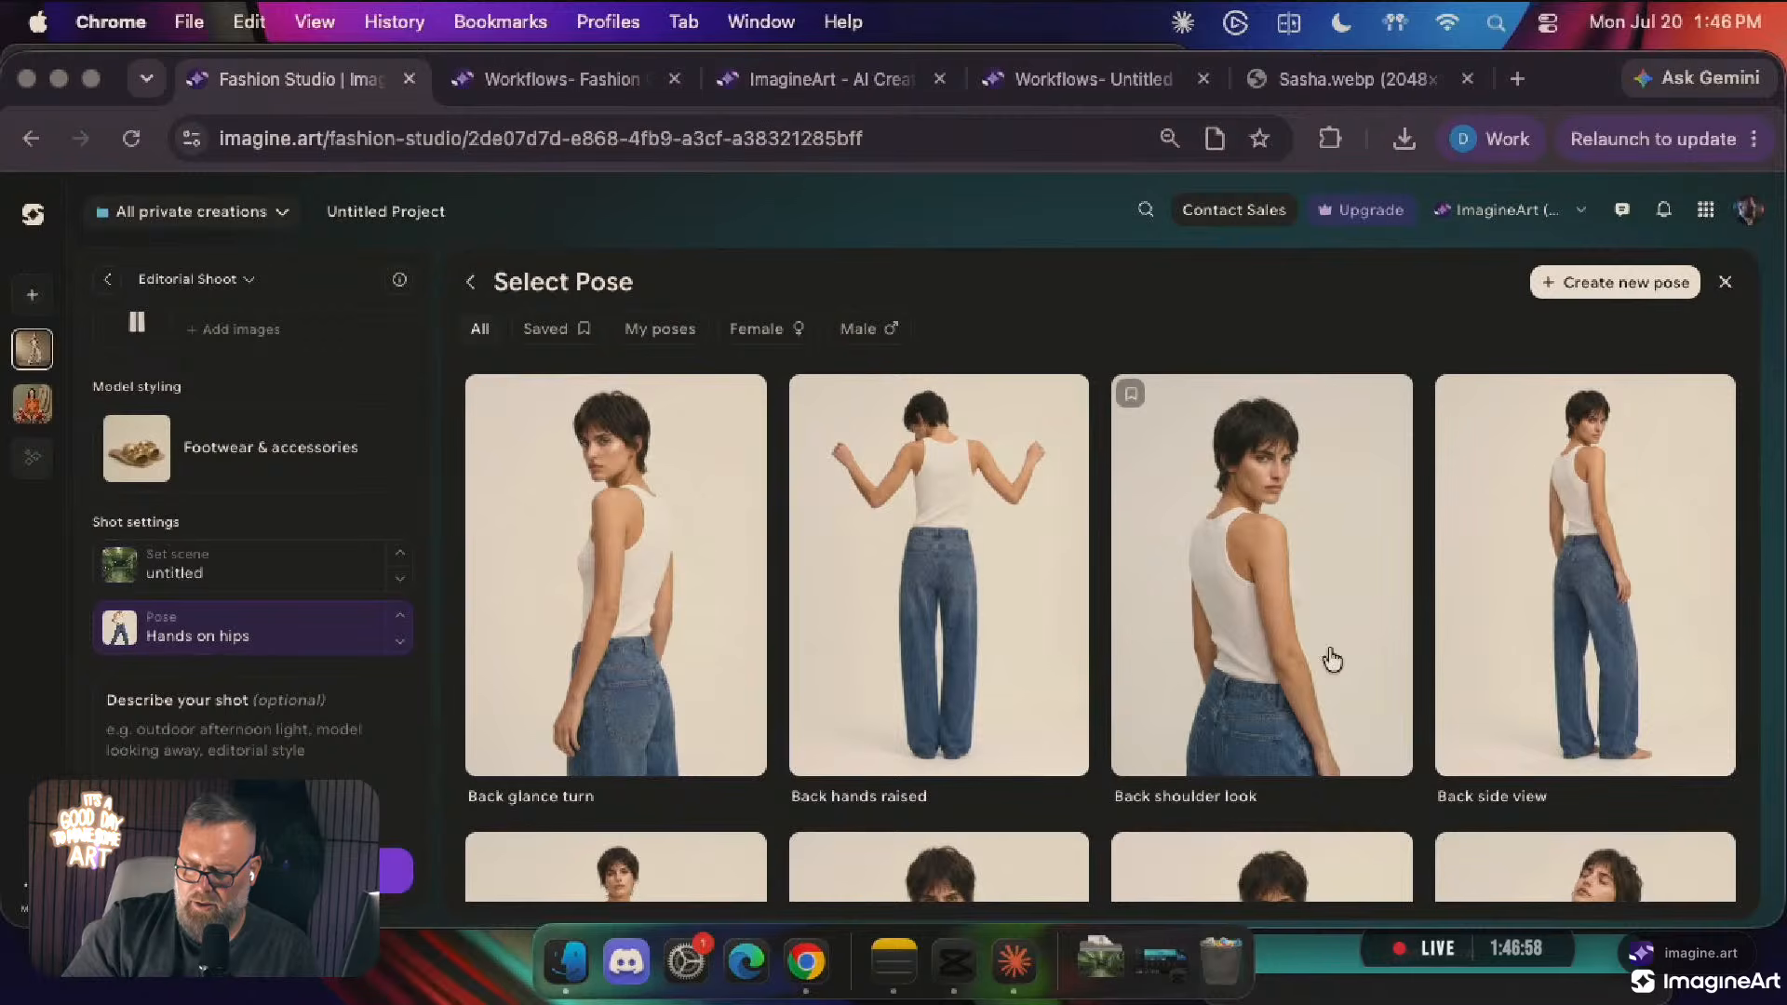
pyautogui.scroll(-15, 1256, 637)
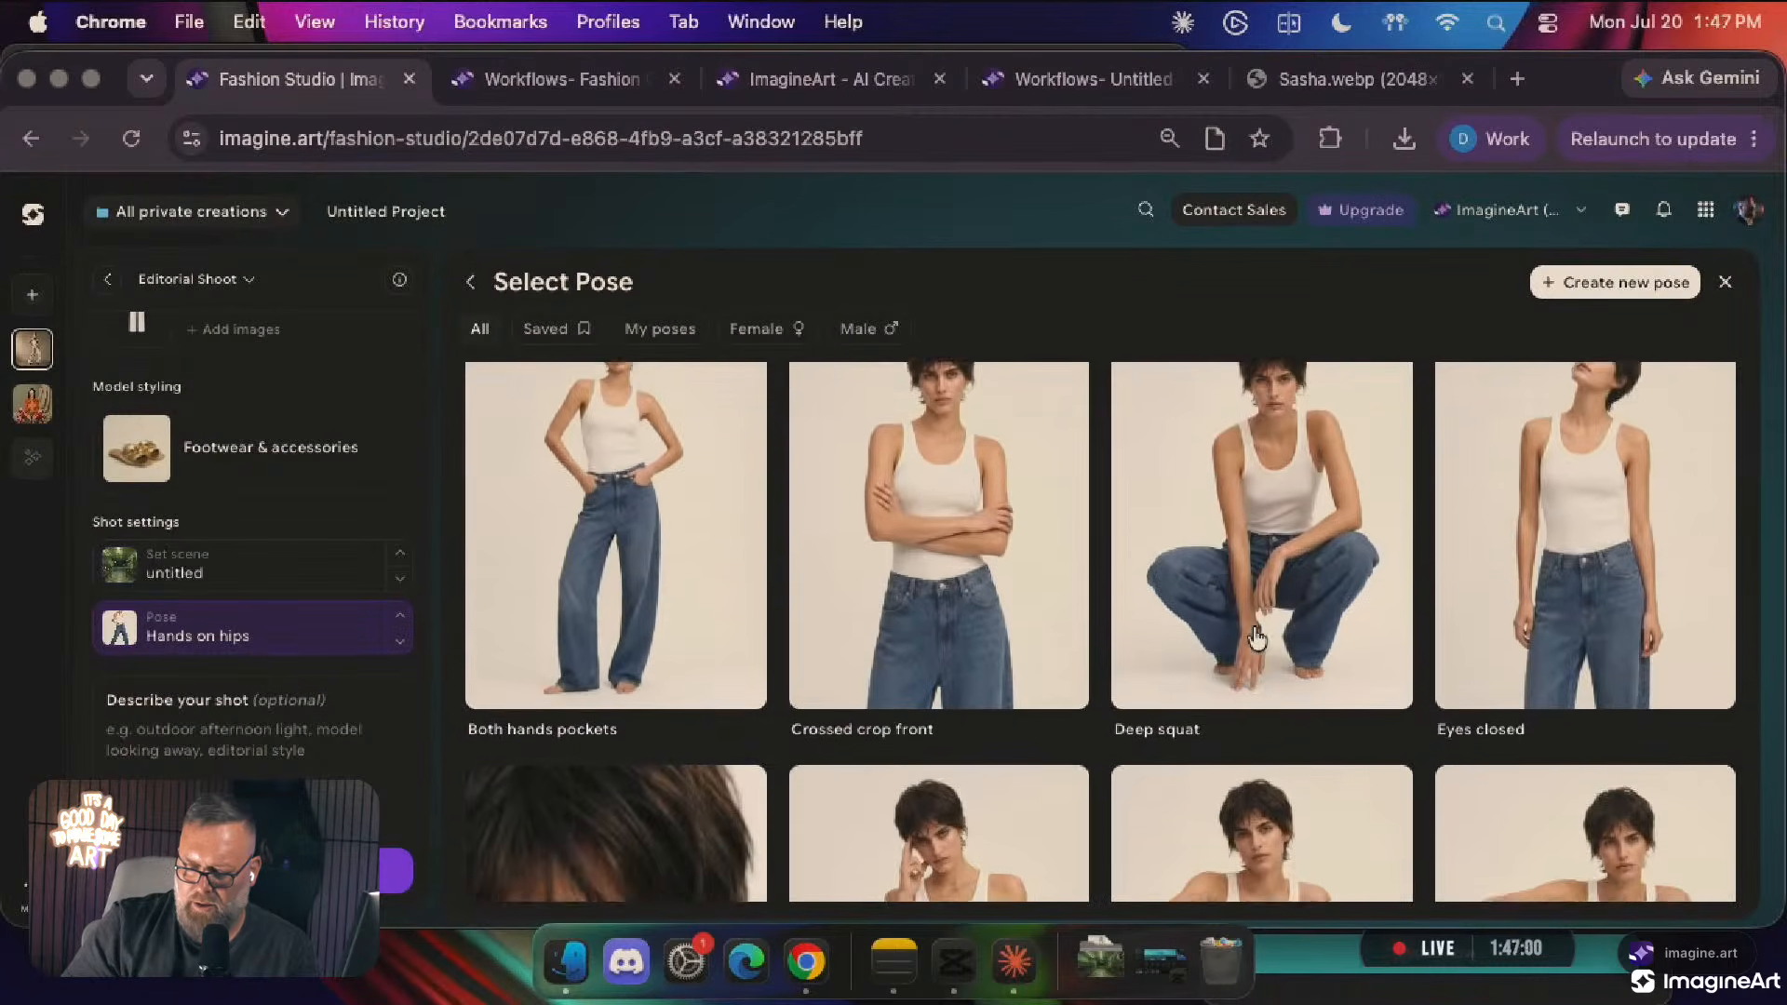
pyautogui.scroll(-5, 1257, 637)
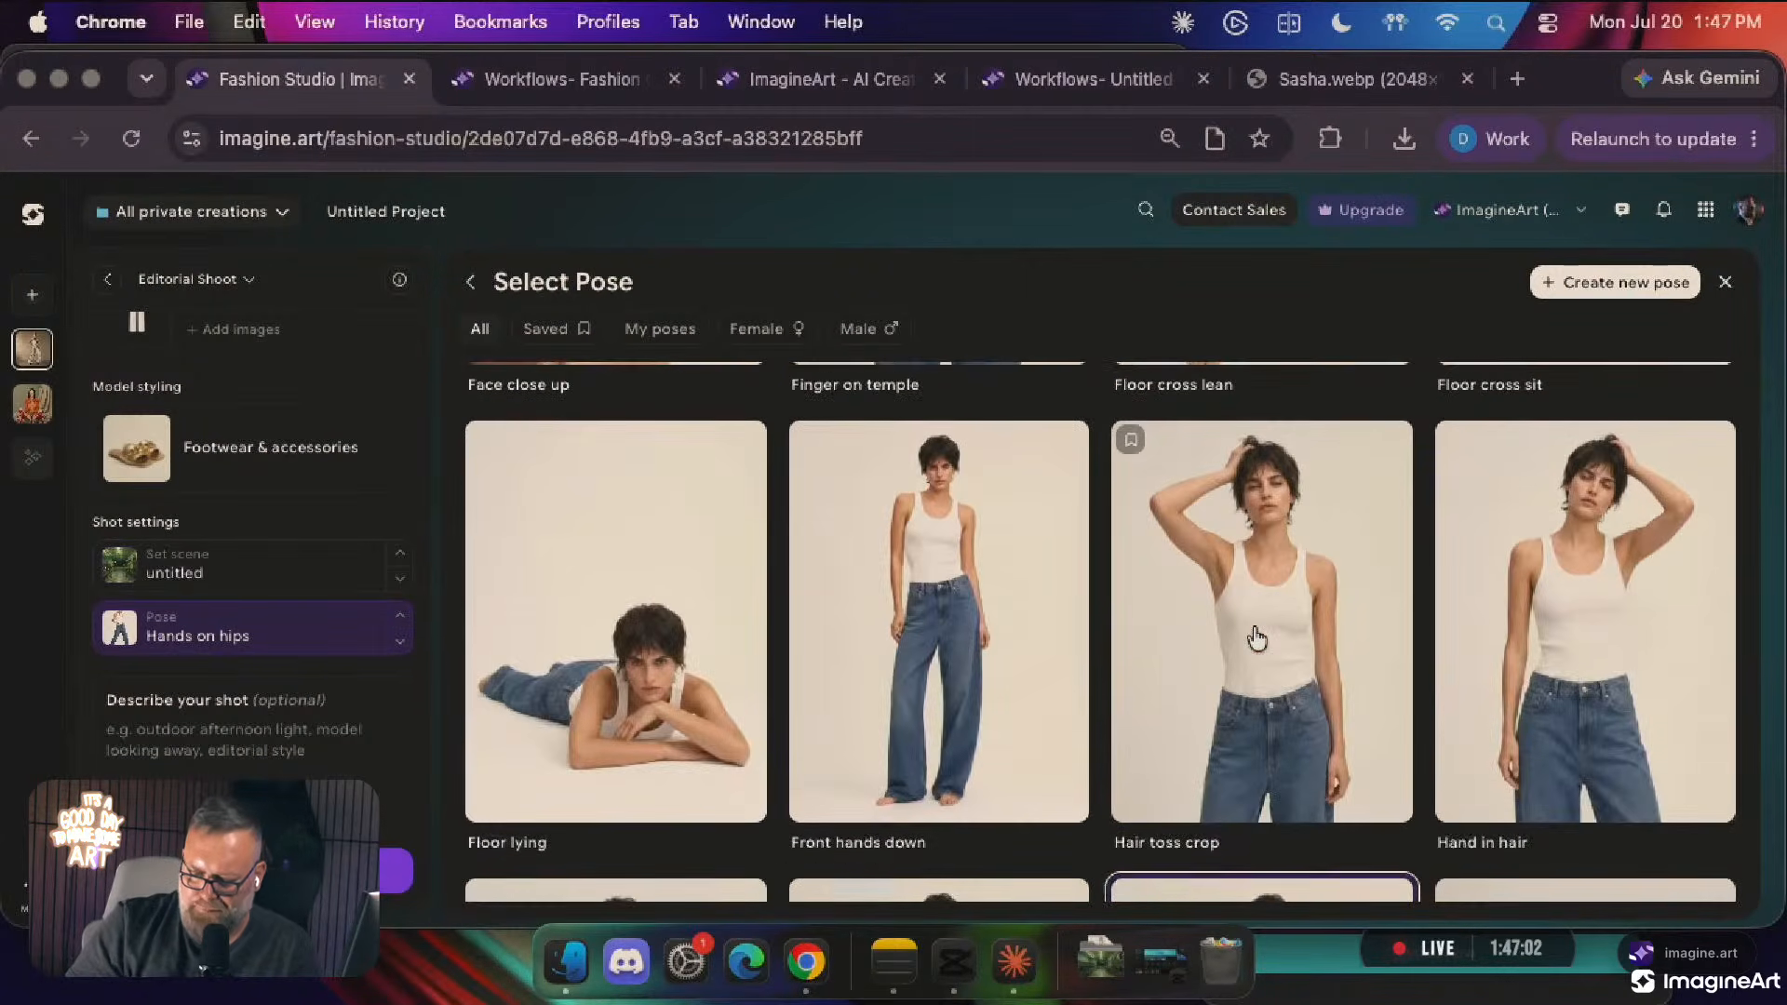
pyautogui.scroll(-2, 1256, 638)
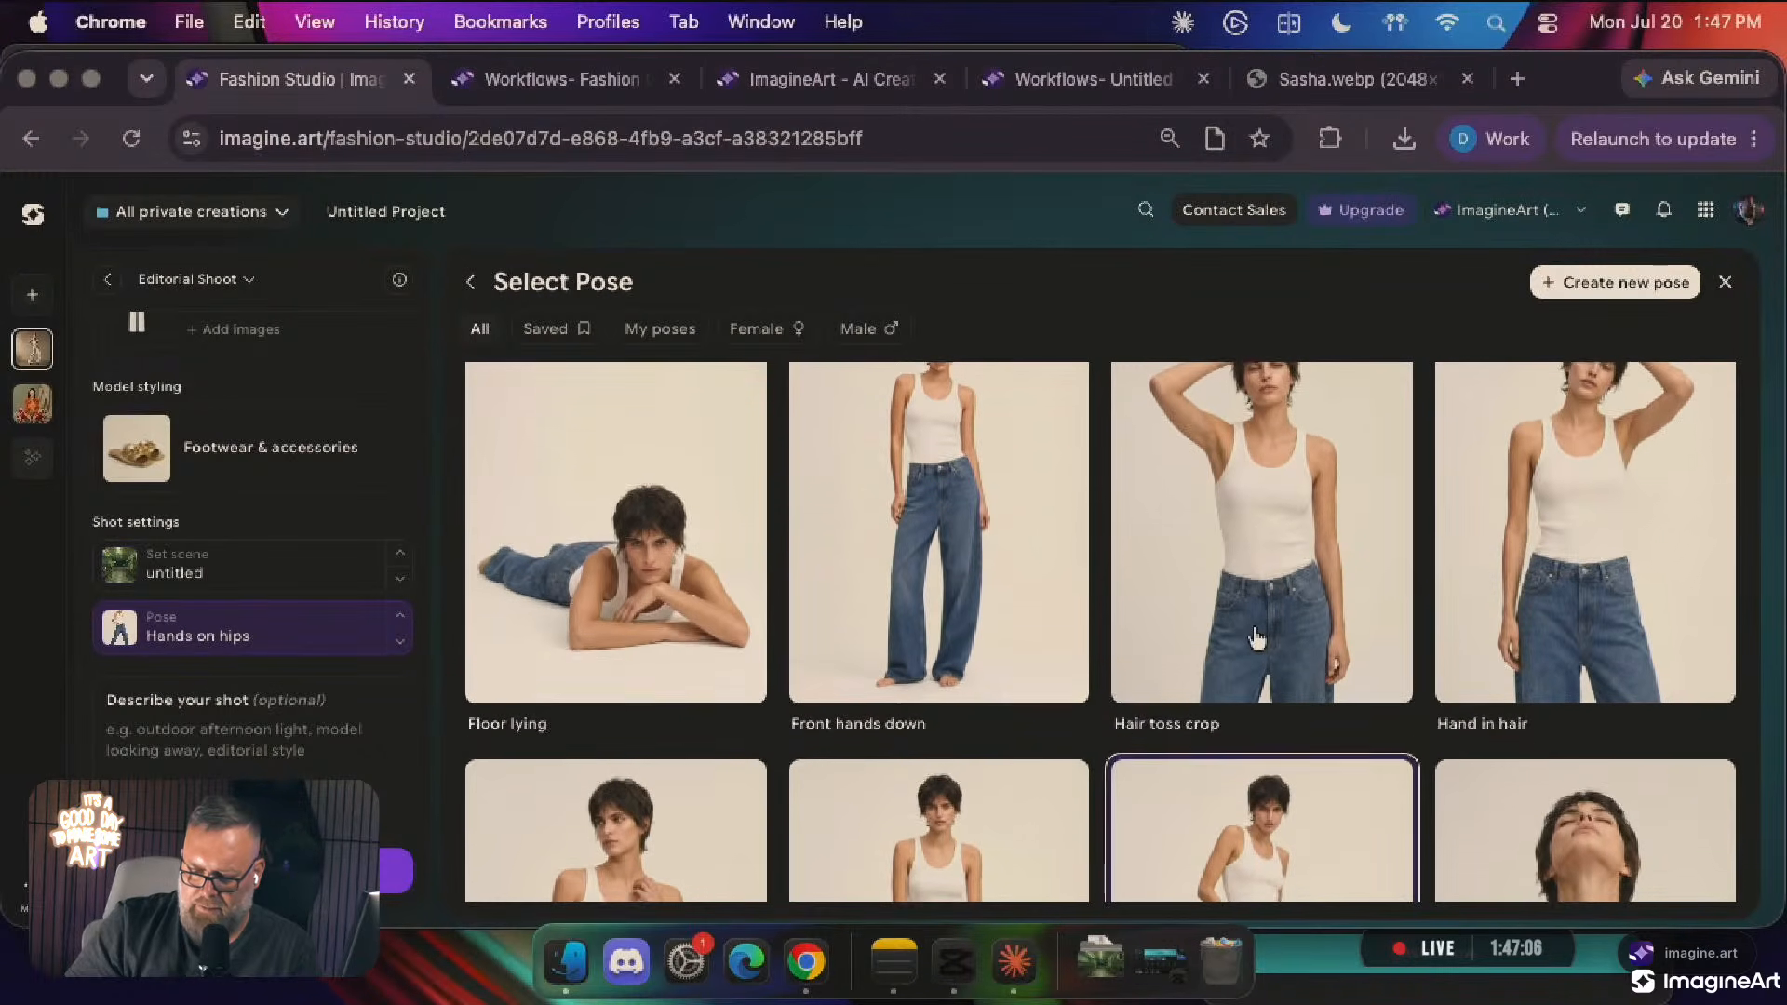
pyautogui.scroll(-5, 1256, 639)
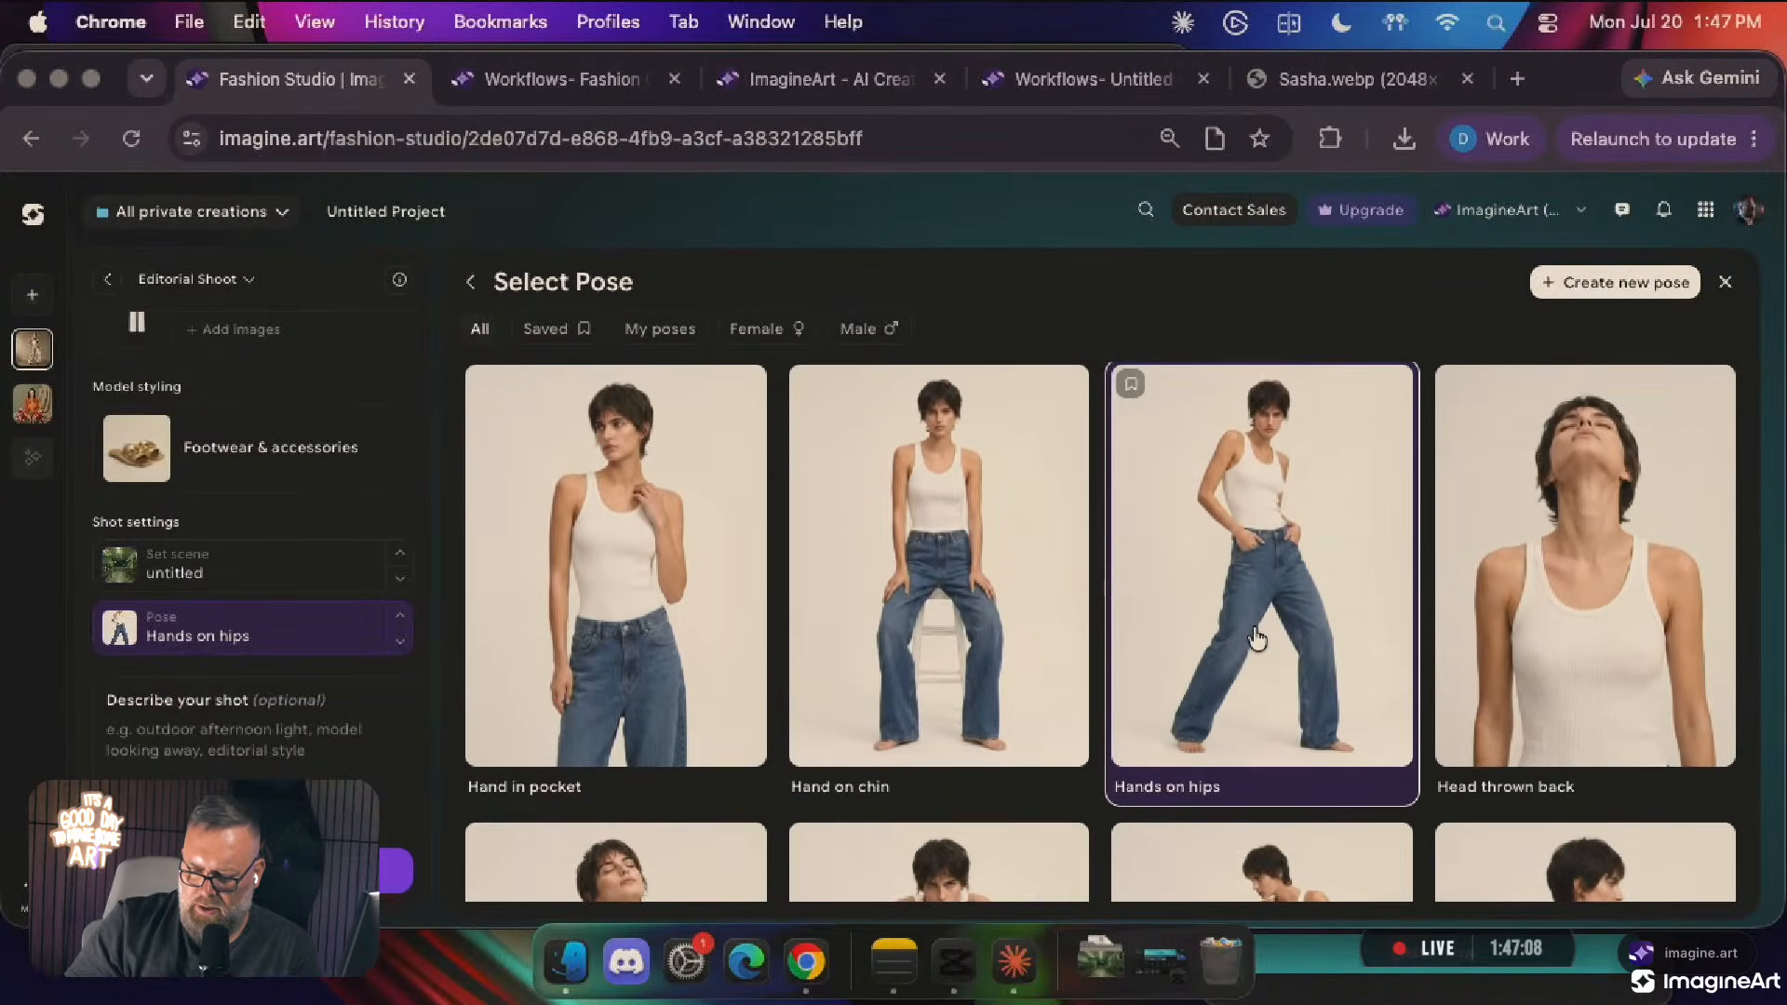
pyautogui.scroll(-4, 1257, 638)
pyautogui.scroll(-5, 1256, 638)
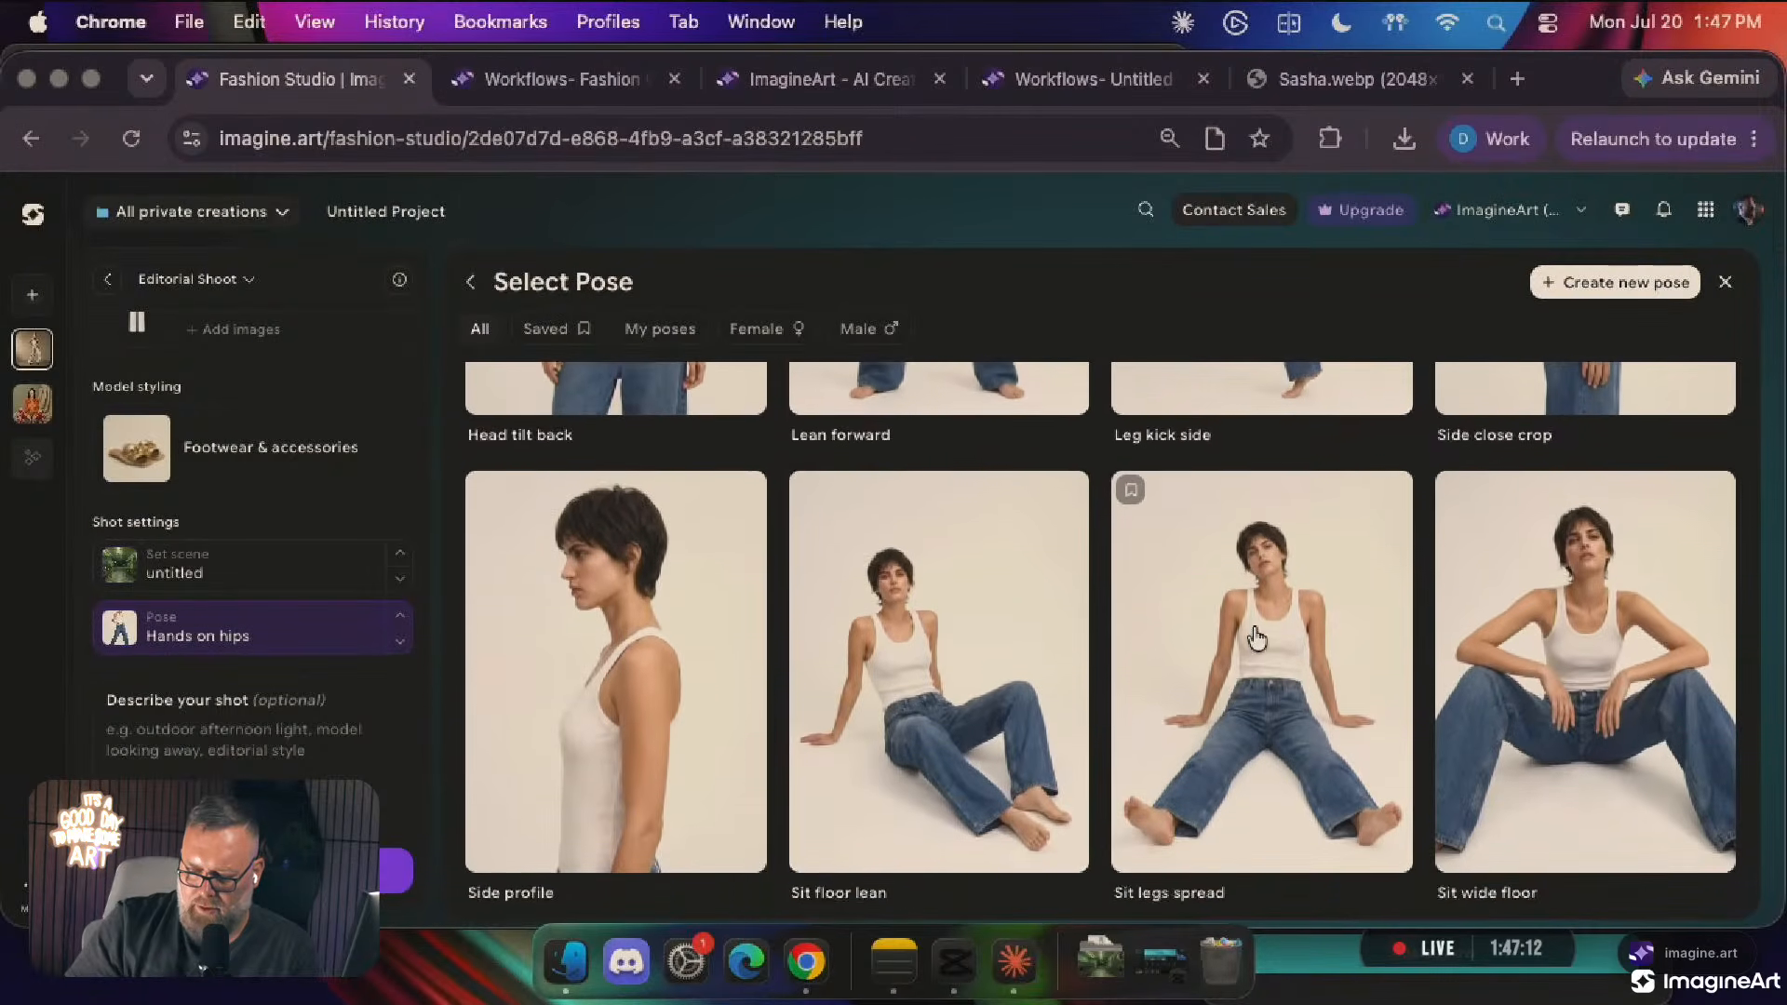
pyautogui.scroll(4, 1256, 639)
pyautogui.scroll(-3, 1257, 639)
pyautogui.scroll(-6, 1256, 638)
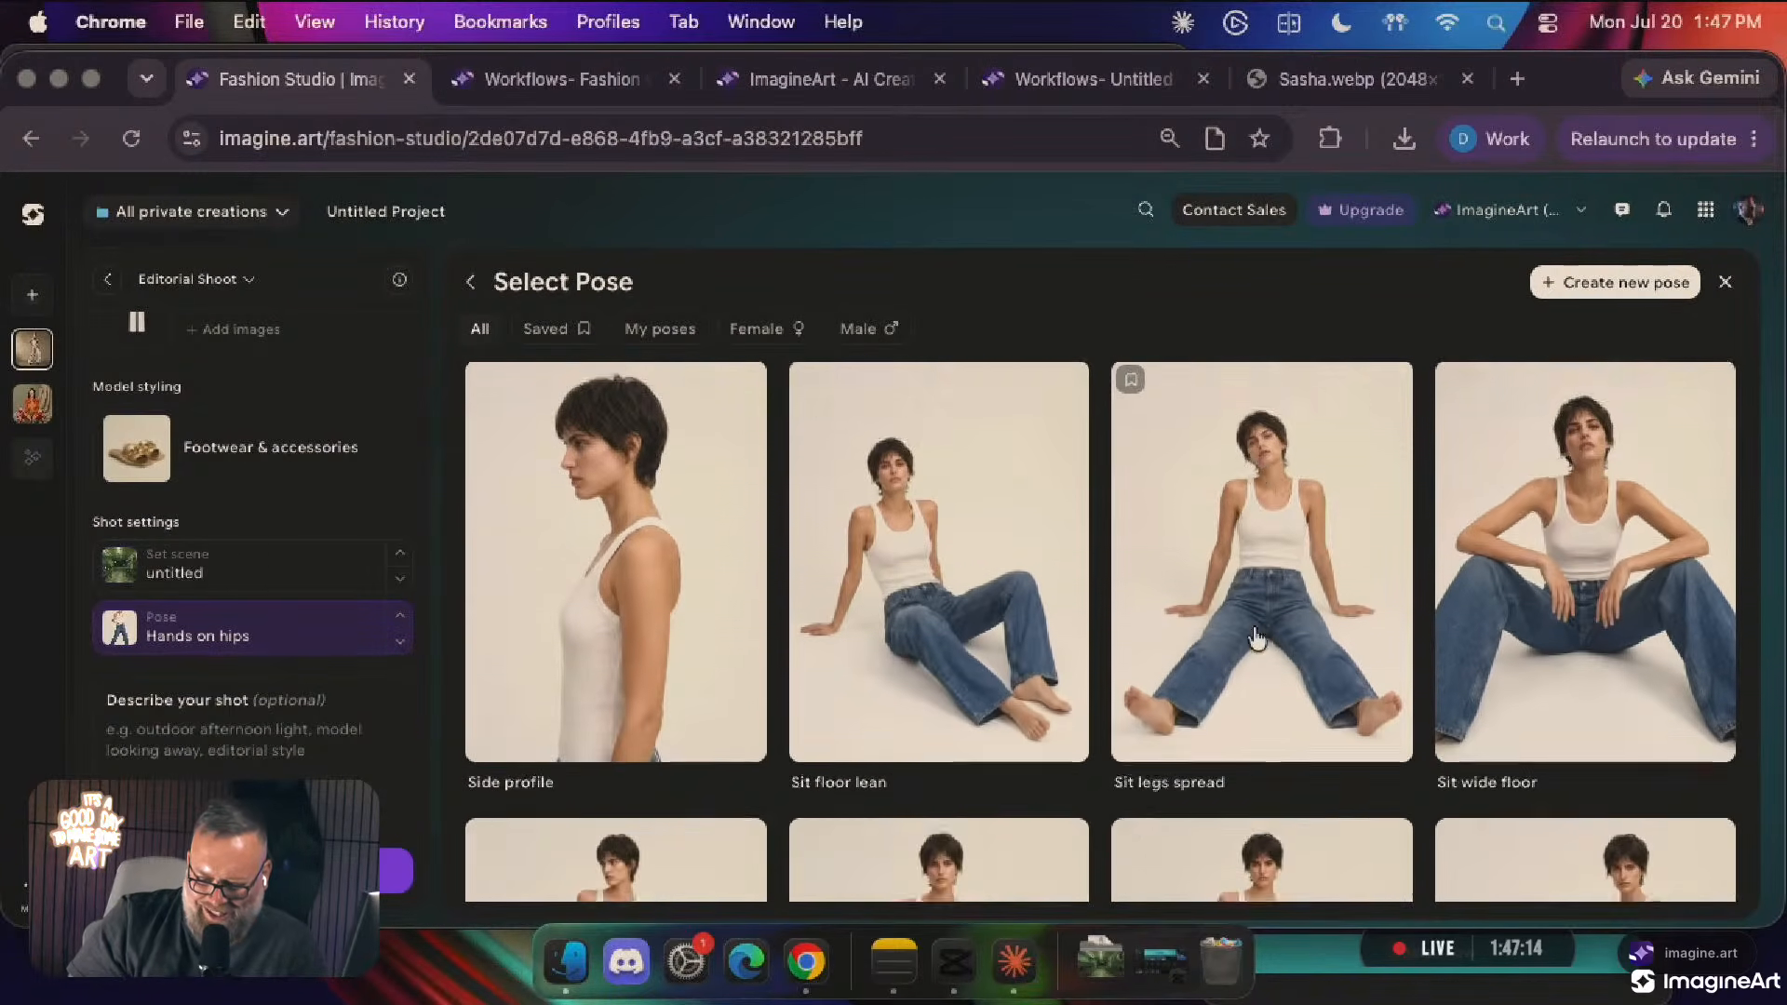
pyautogui.scroll(-5, 1257, 639)
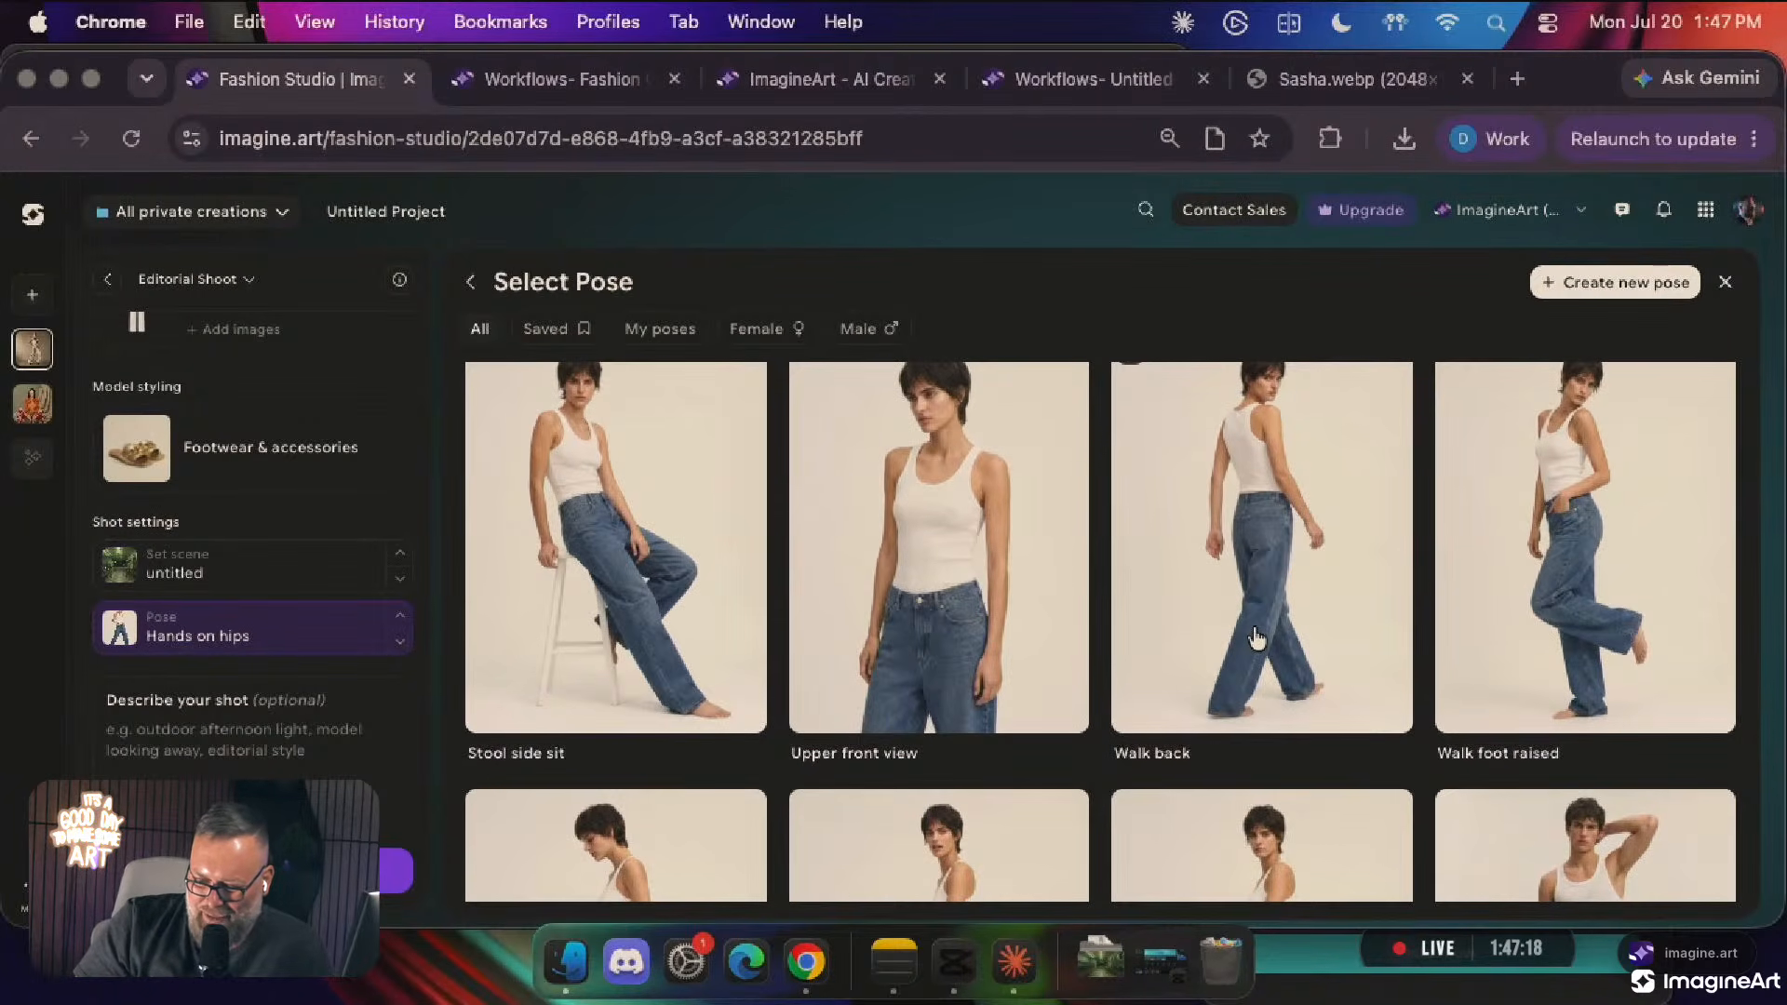
pyautogui.scroll(-4, 1256, 638)
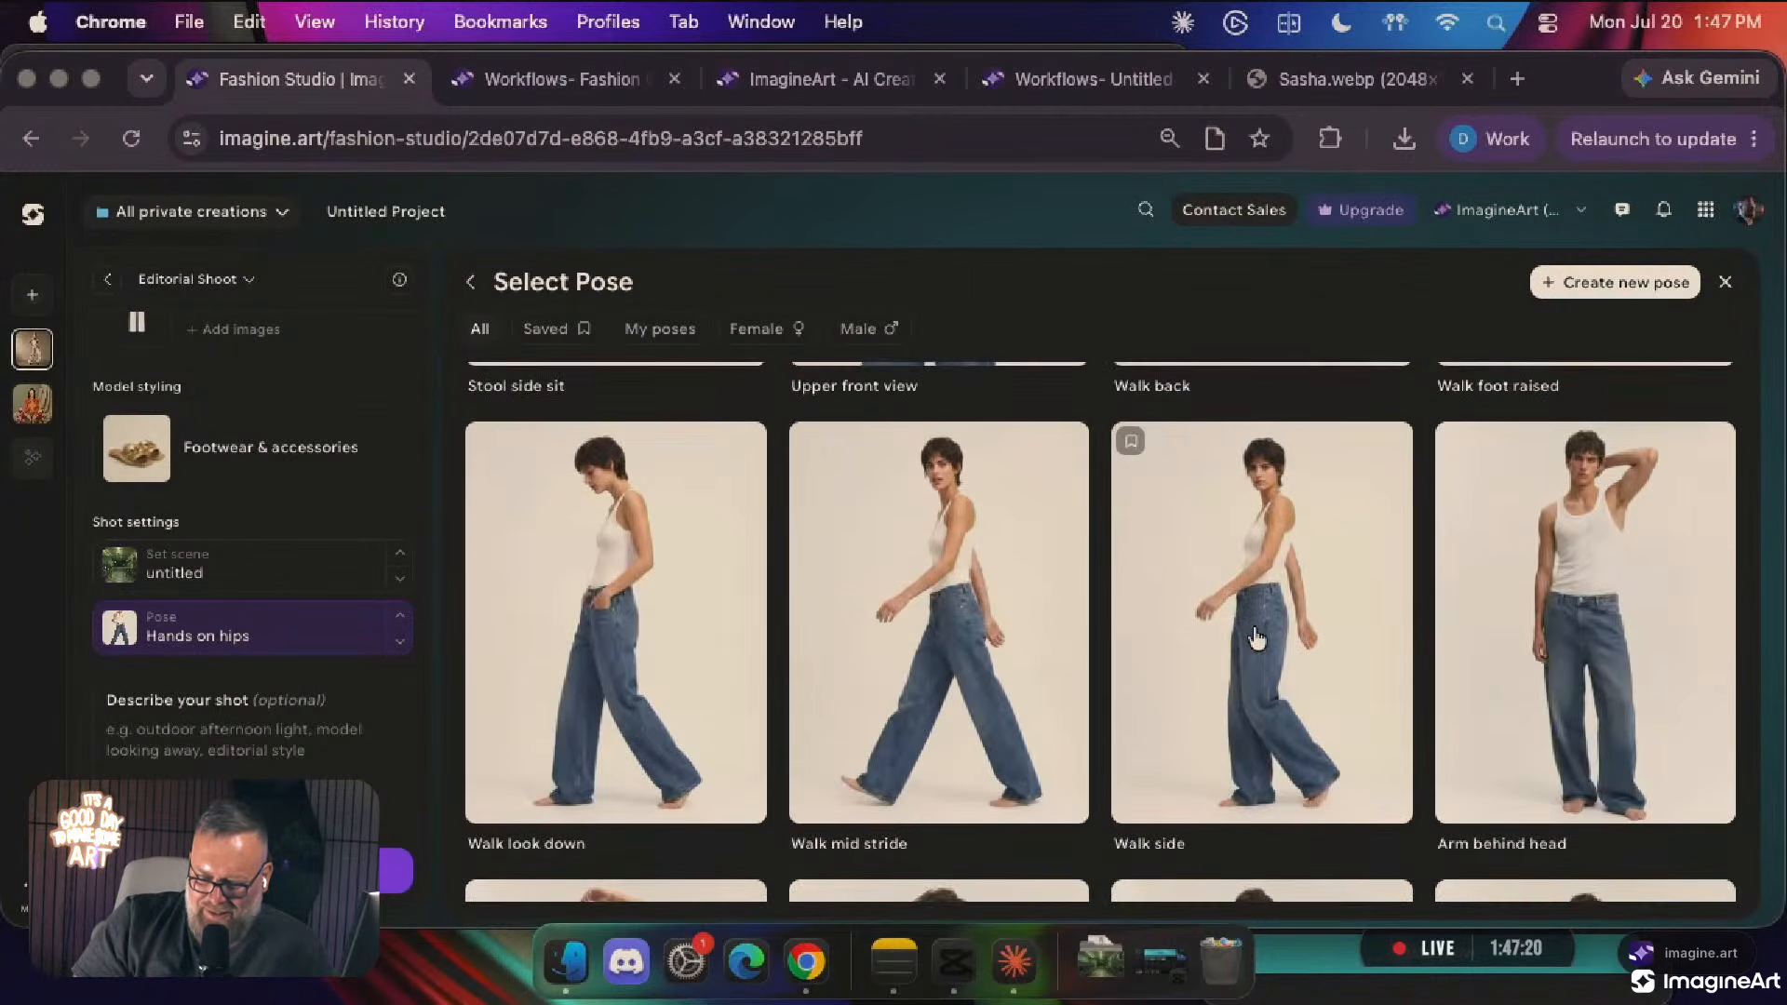
pyautogui.scroll(5, 1209, 605)
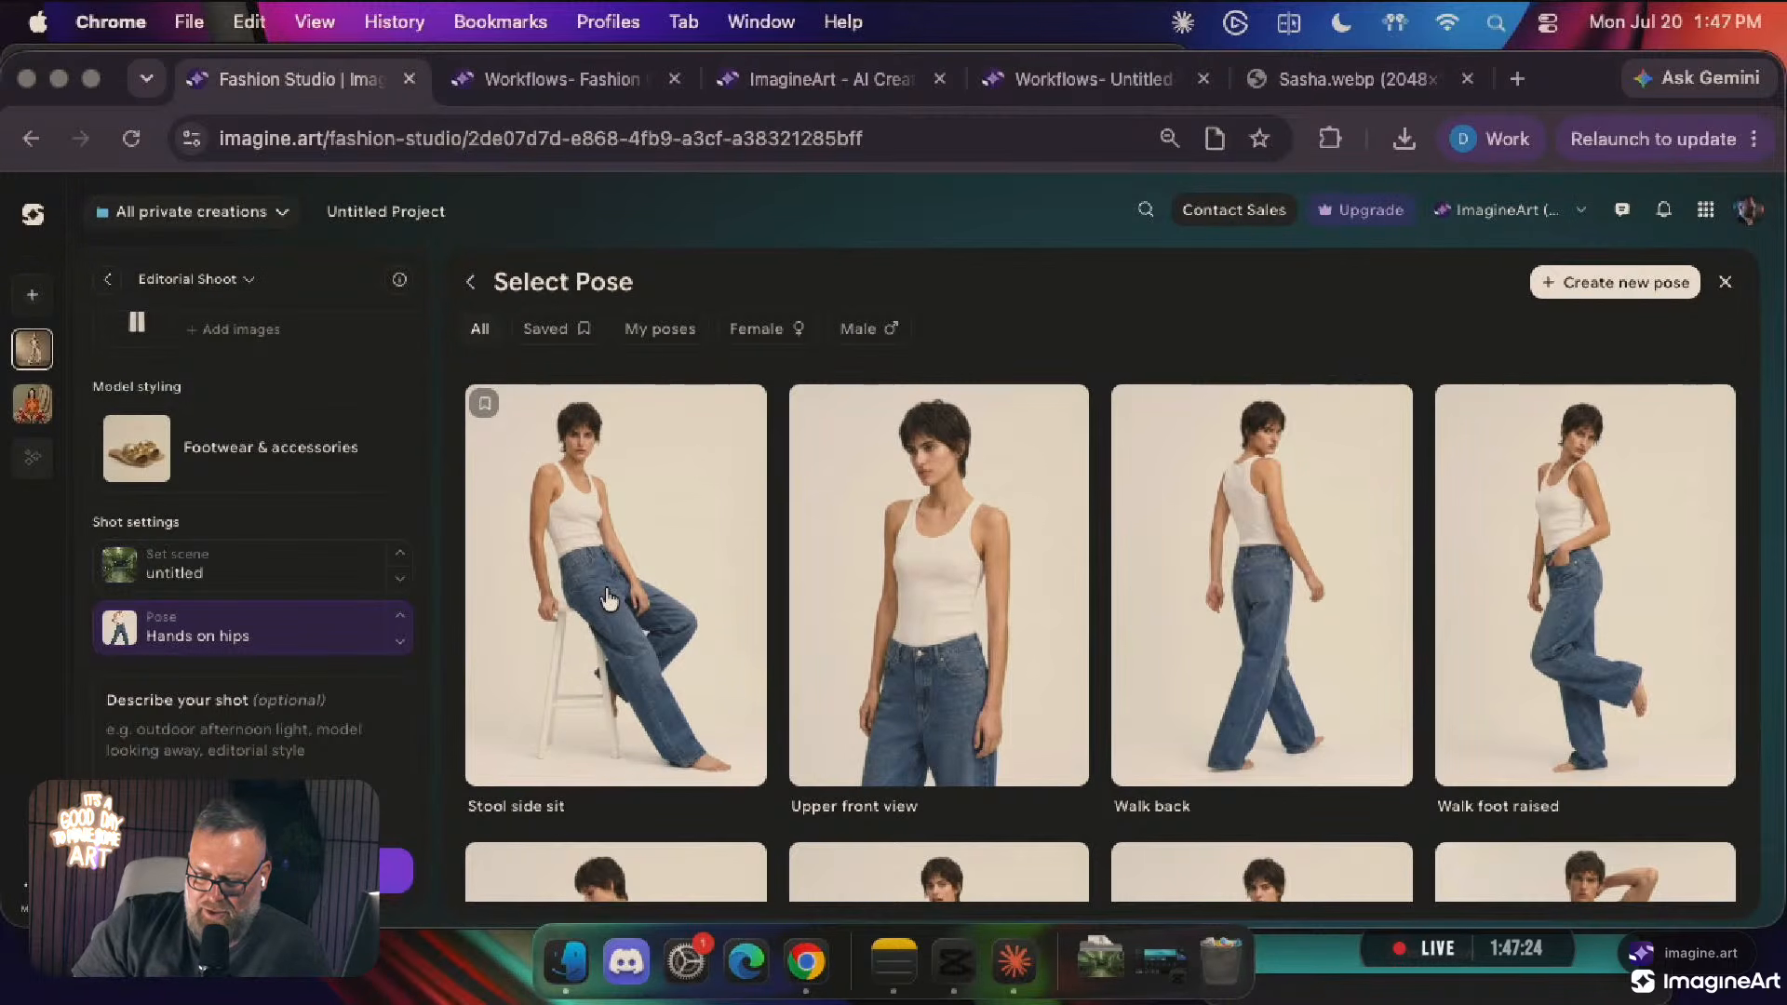
pyautogui.scroll(-2, 609, 598)
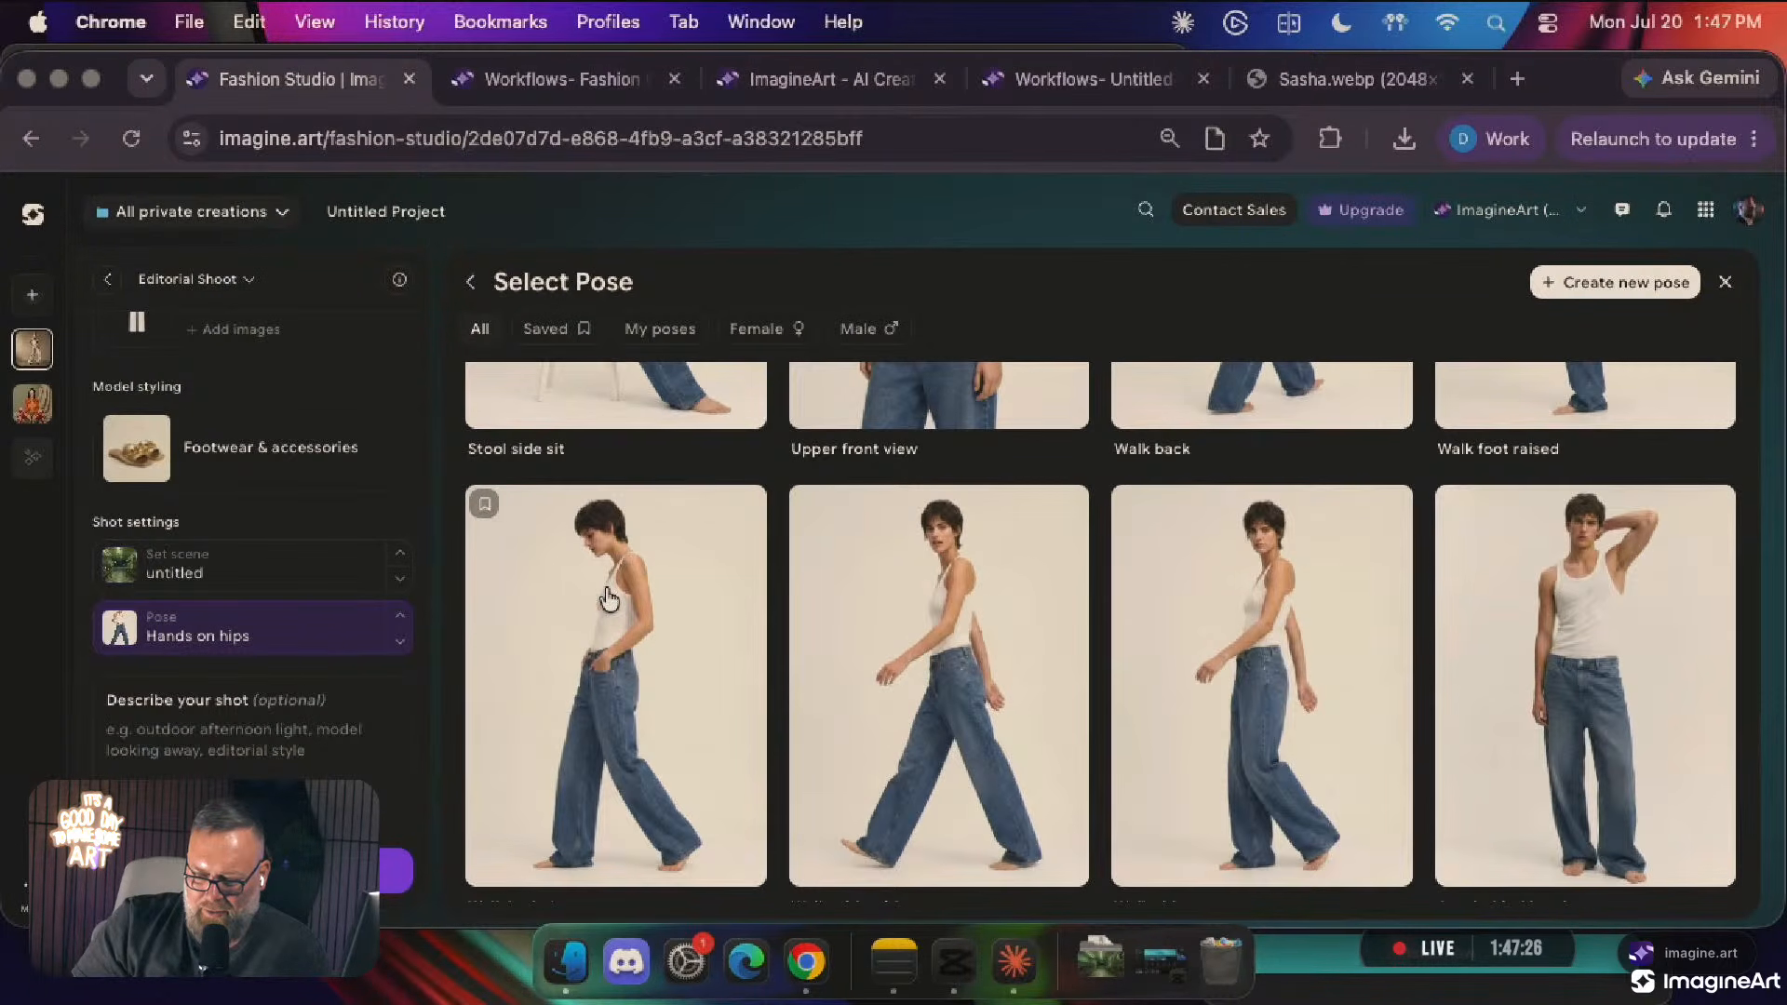
pyautogui.scroll(-15, 609, 599)
pyautogui.scroll(-15, 610, 598)
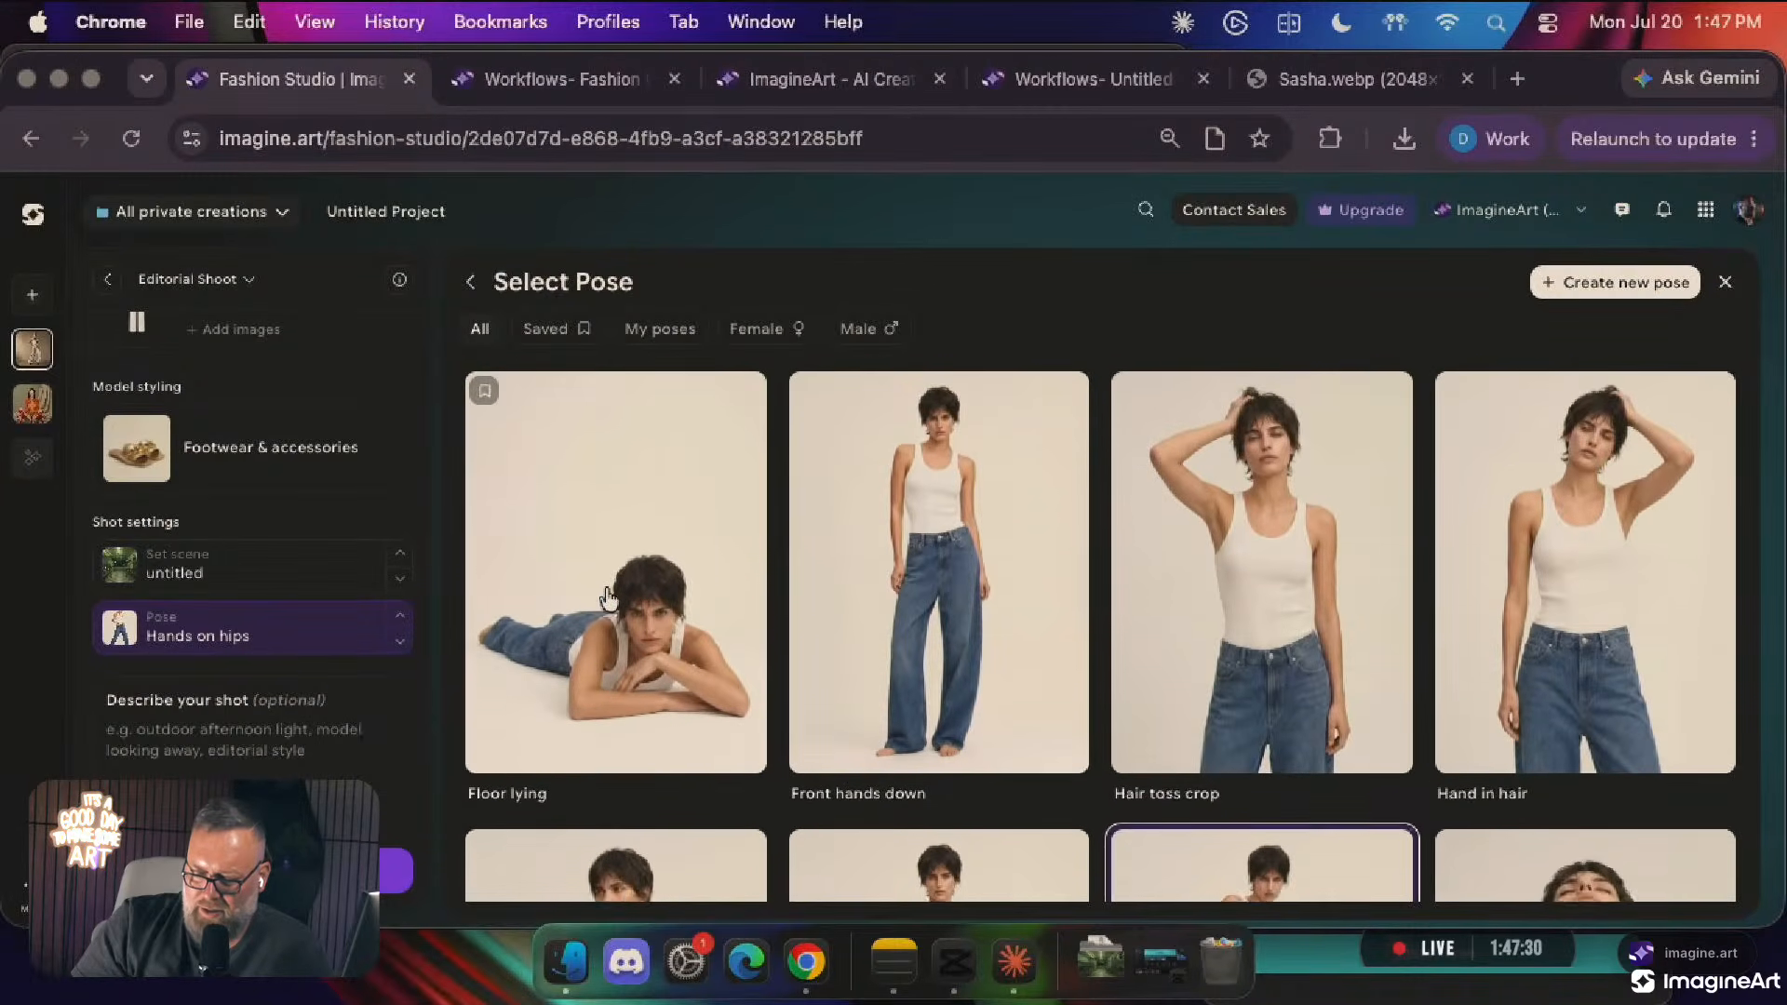
pyautogui.click(1268, 540)
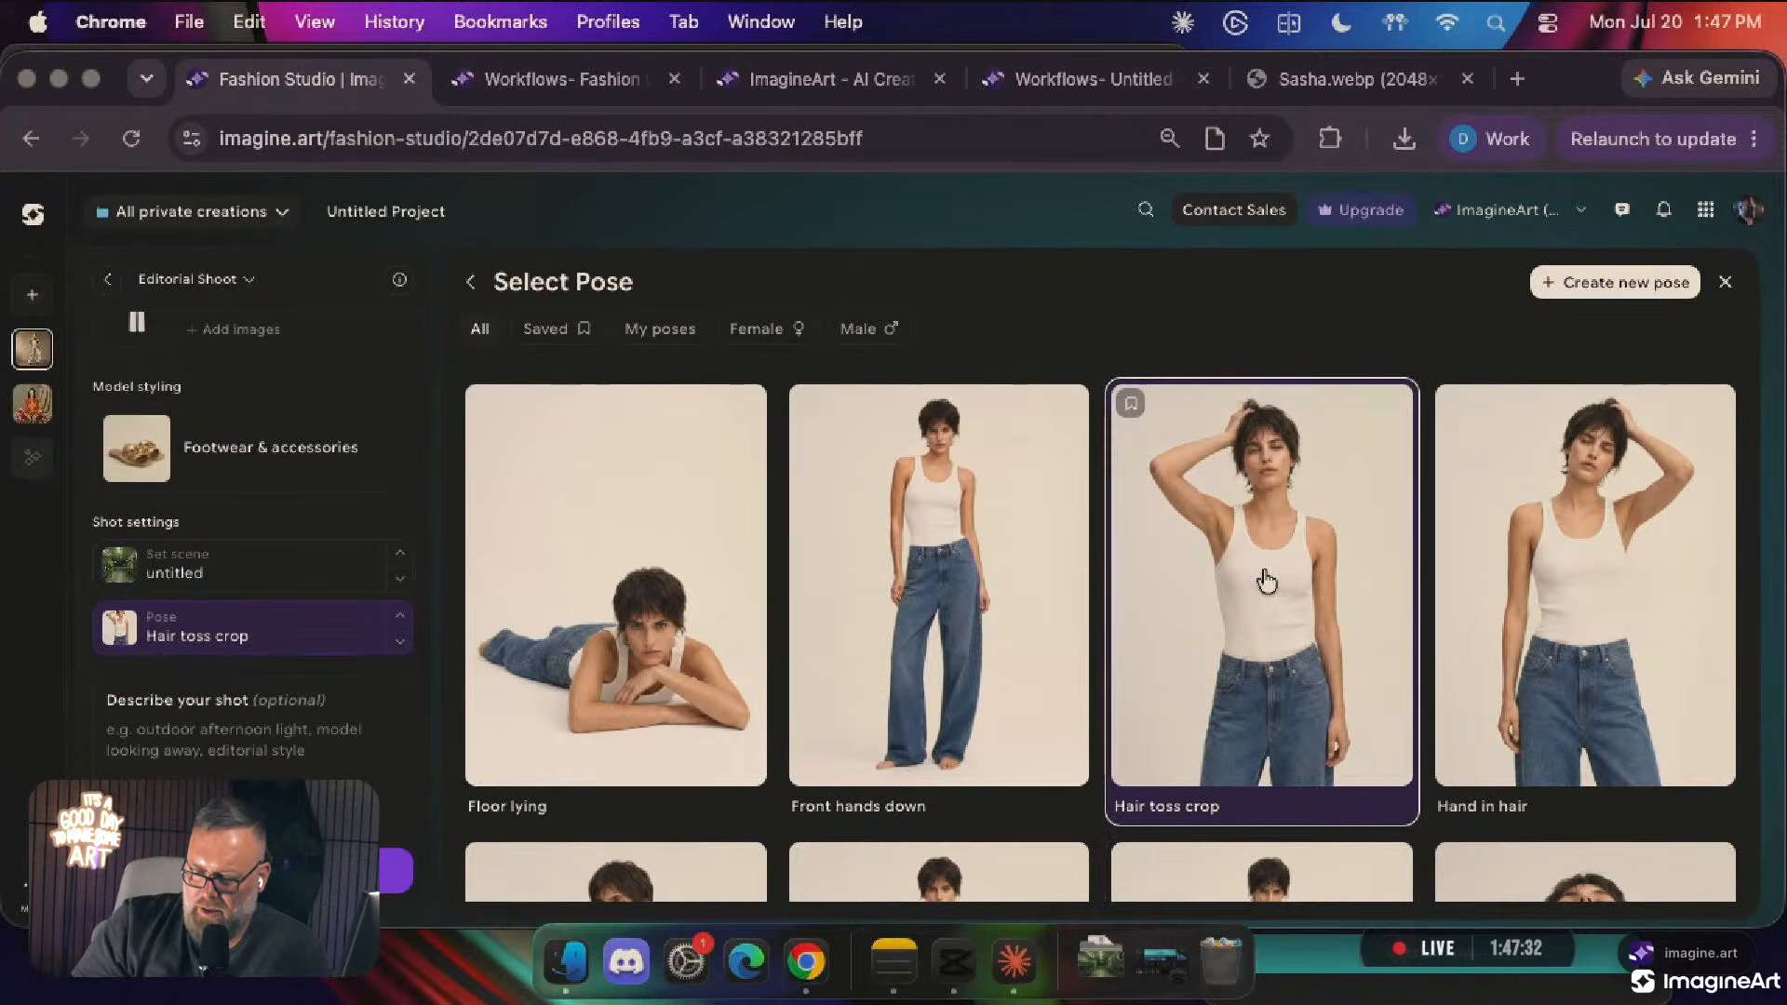
# Change the model's footwear to Green foam slides and generate the puffer coat shots
pyautogui.scroll(-1, 342, 724)
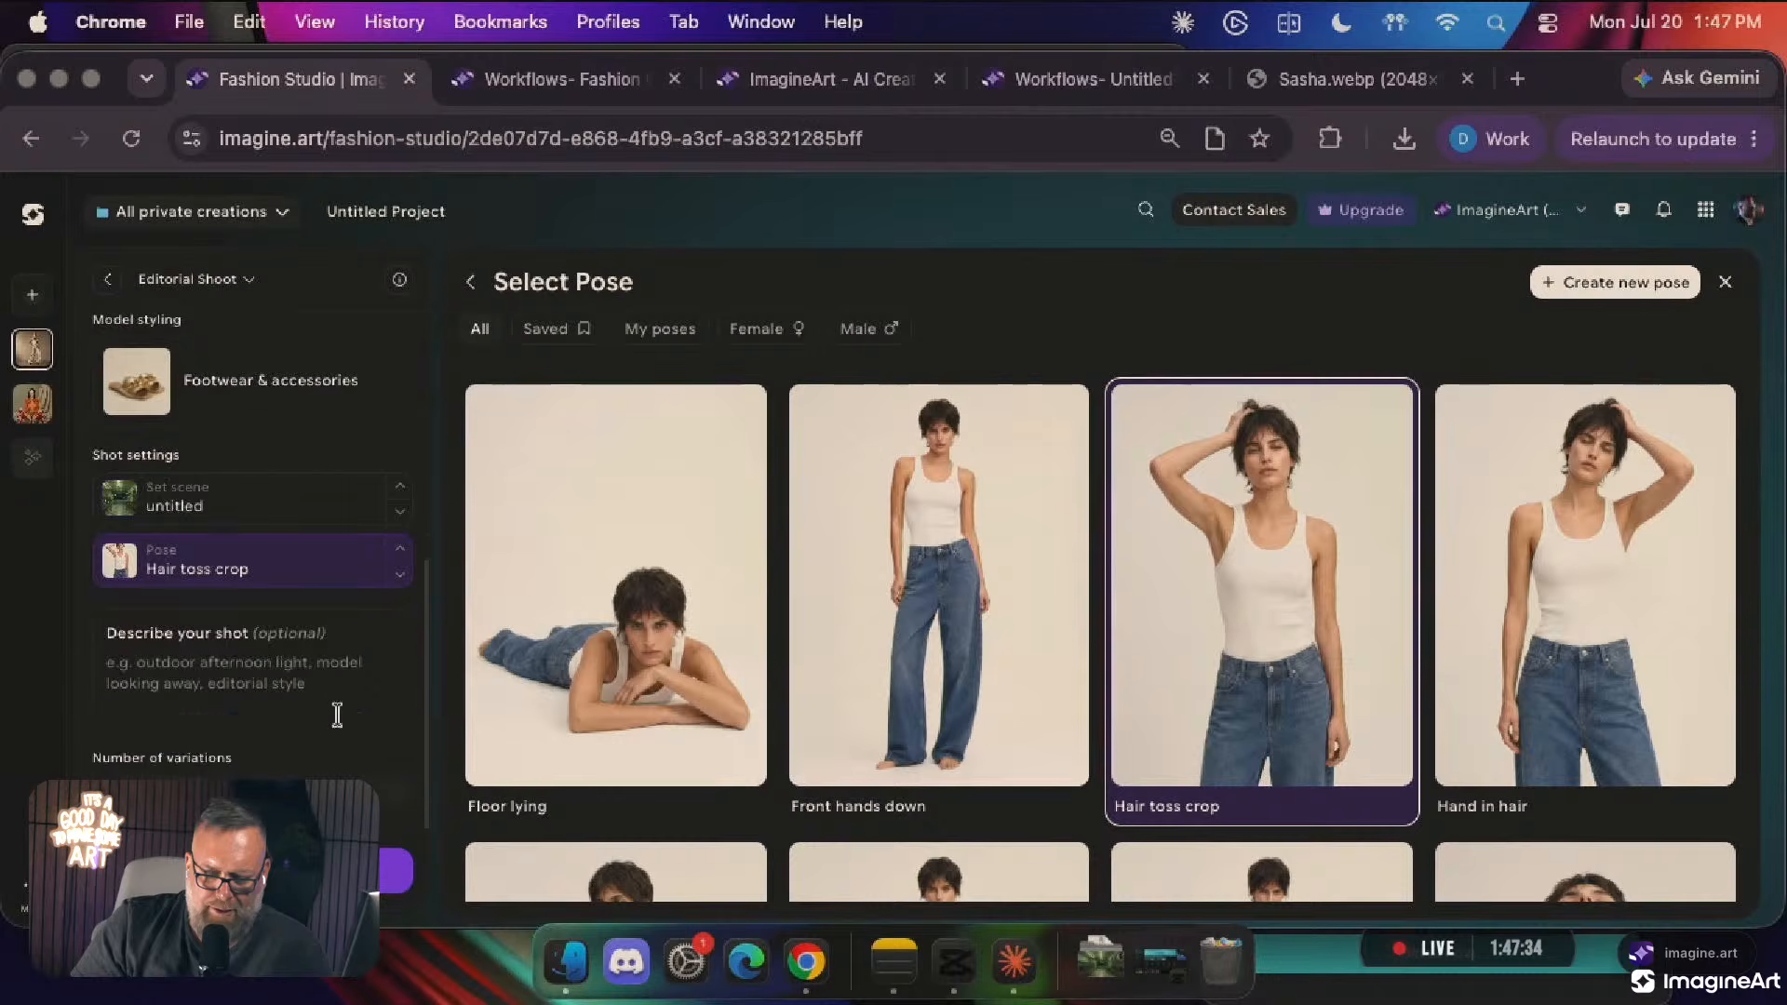
pyautogui.scroll(5, 341, 726)
pyautogui.scroll(-5, 342, 727)
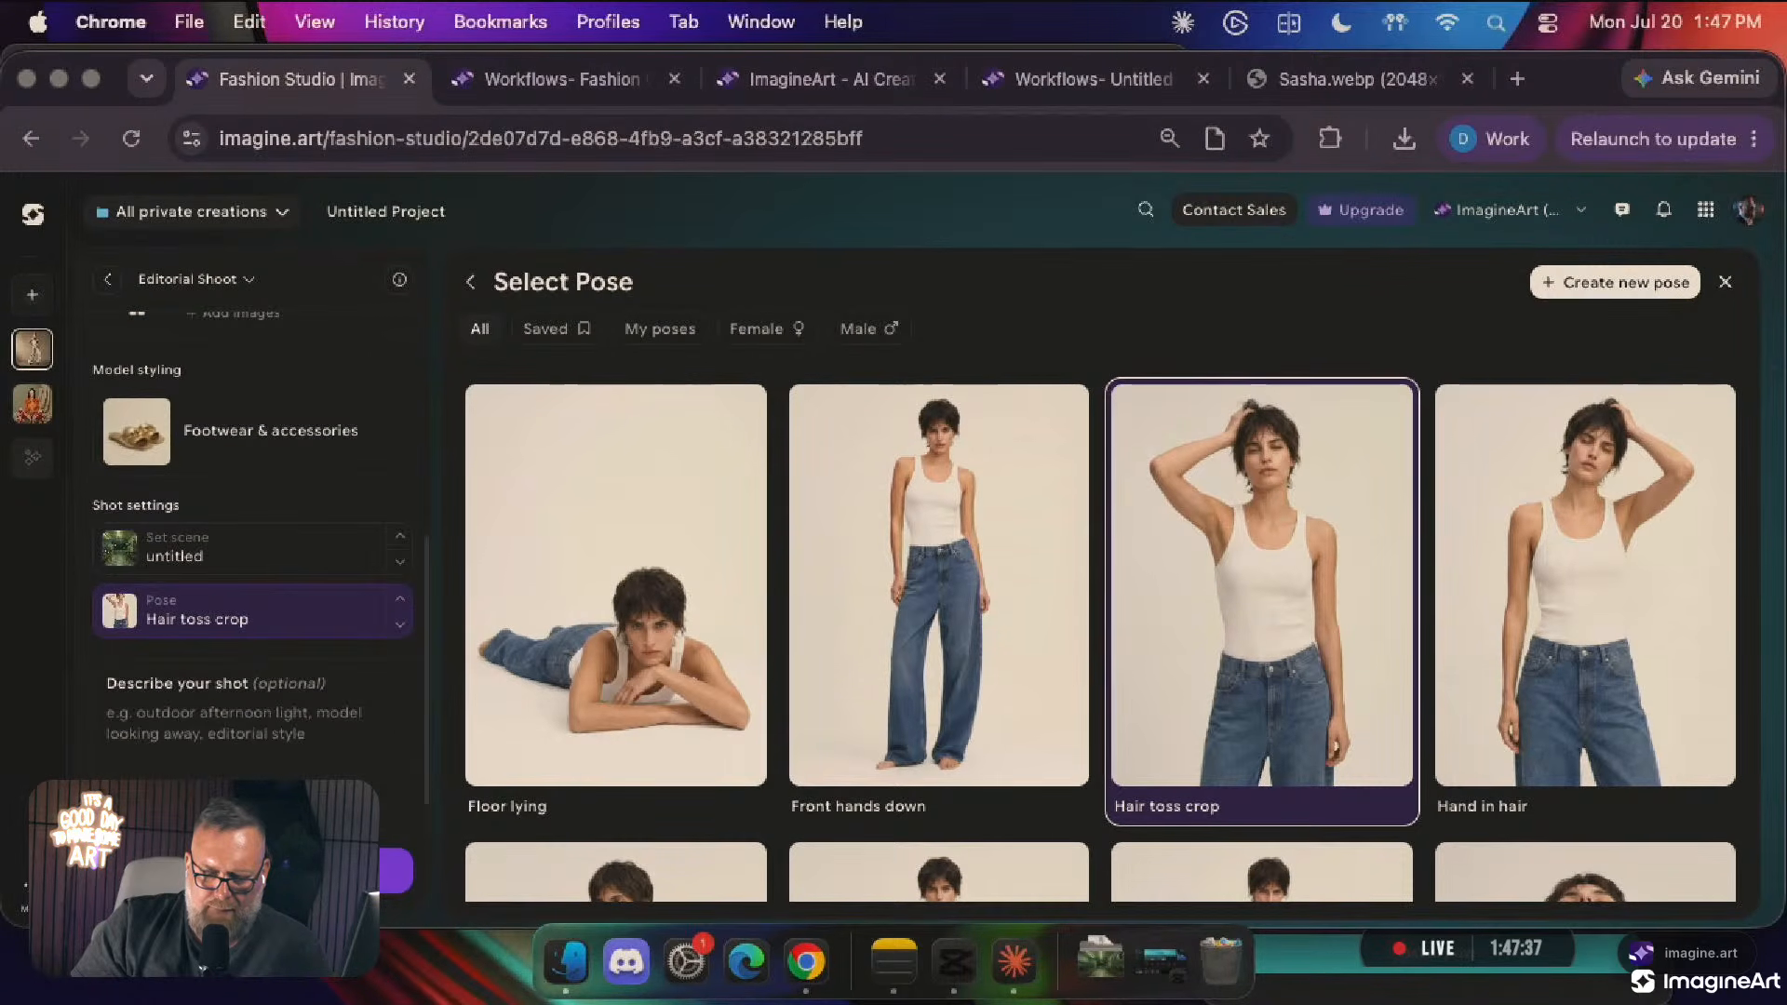
pyautogui.click(239, 452)
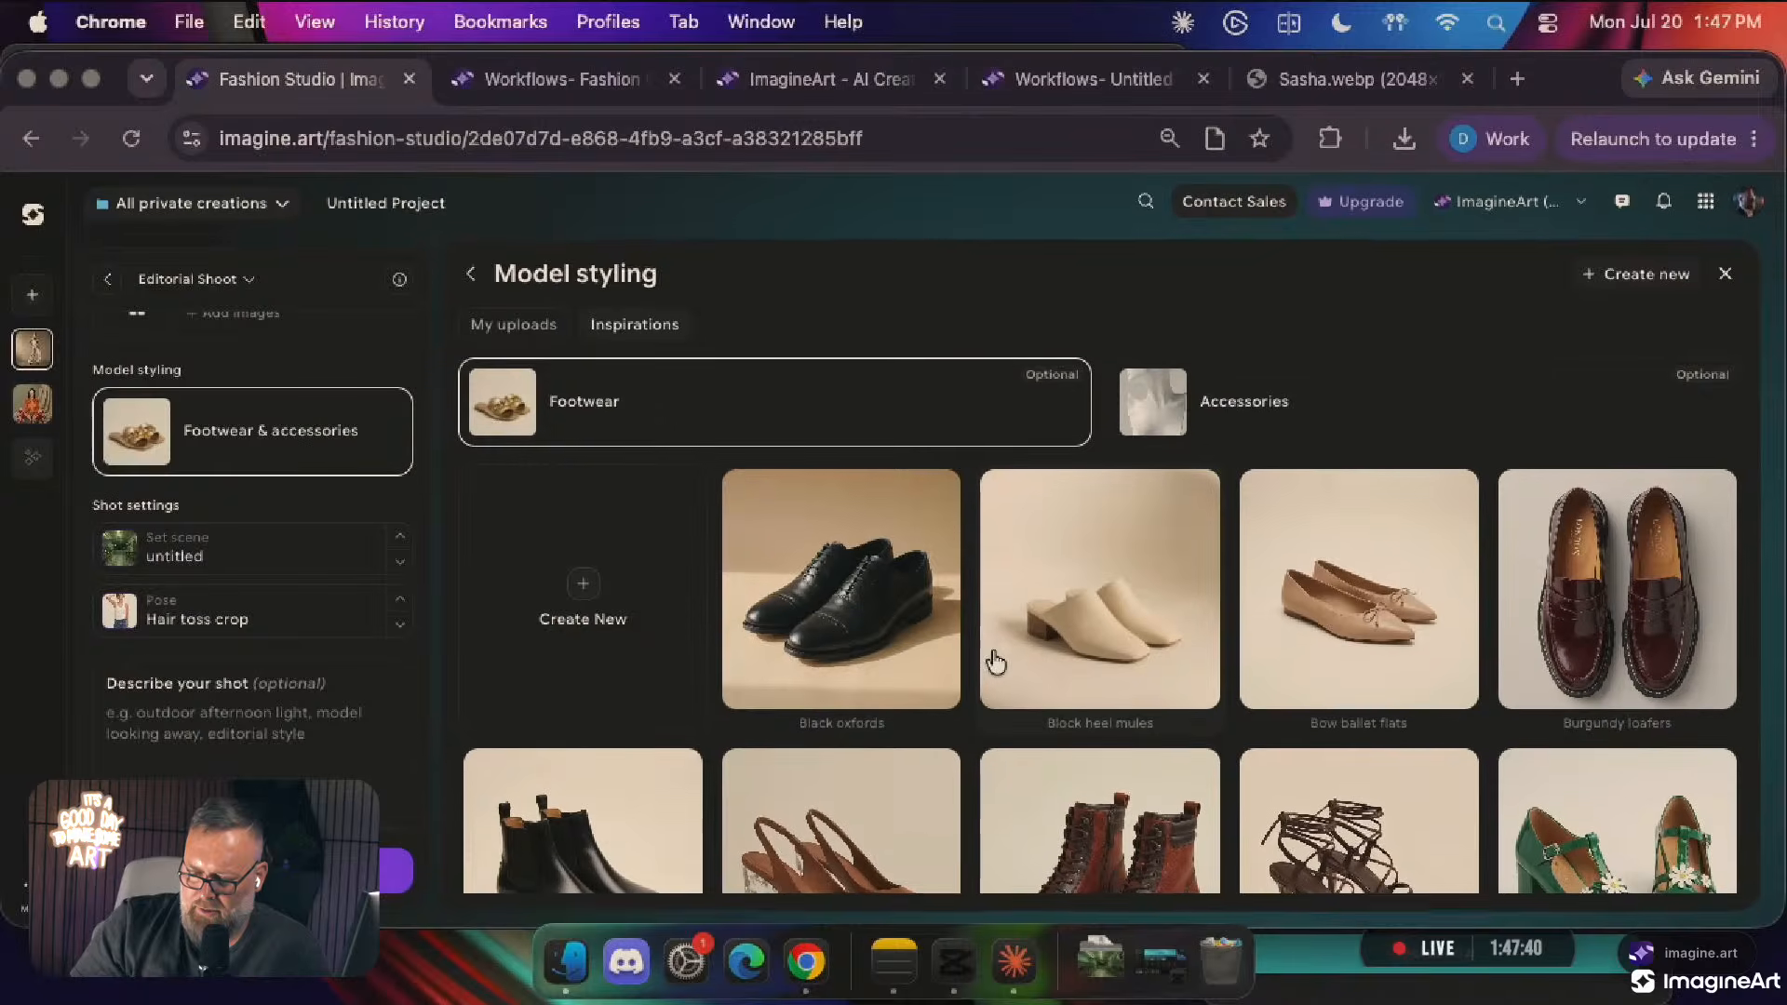
pyautogui.scroll(-5, 992, 658)
pyautogui.scroll(1, 994, 661)
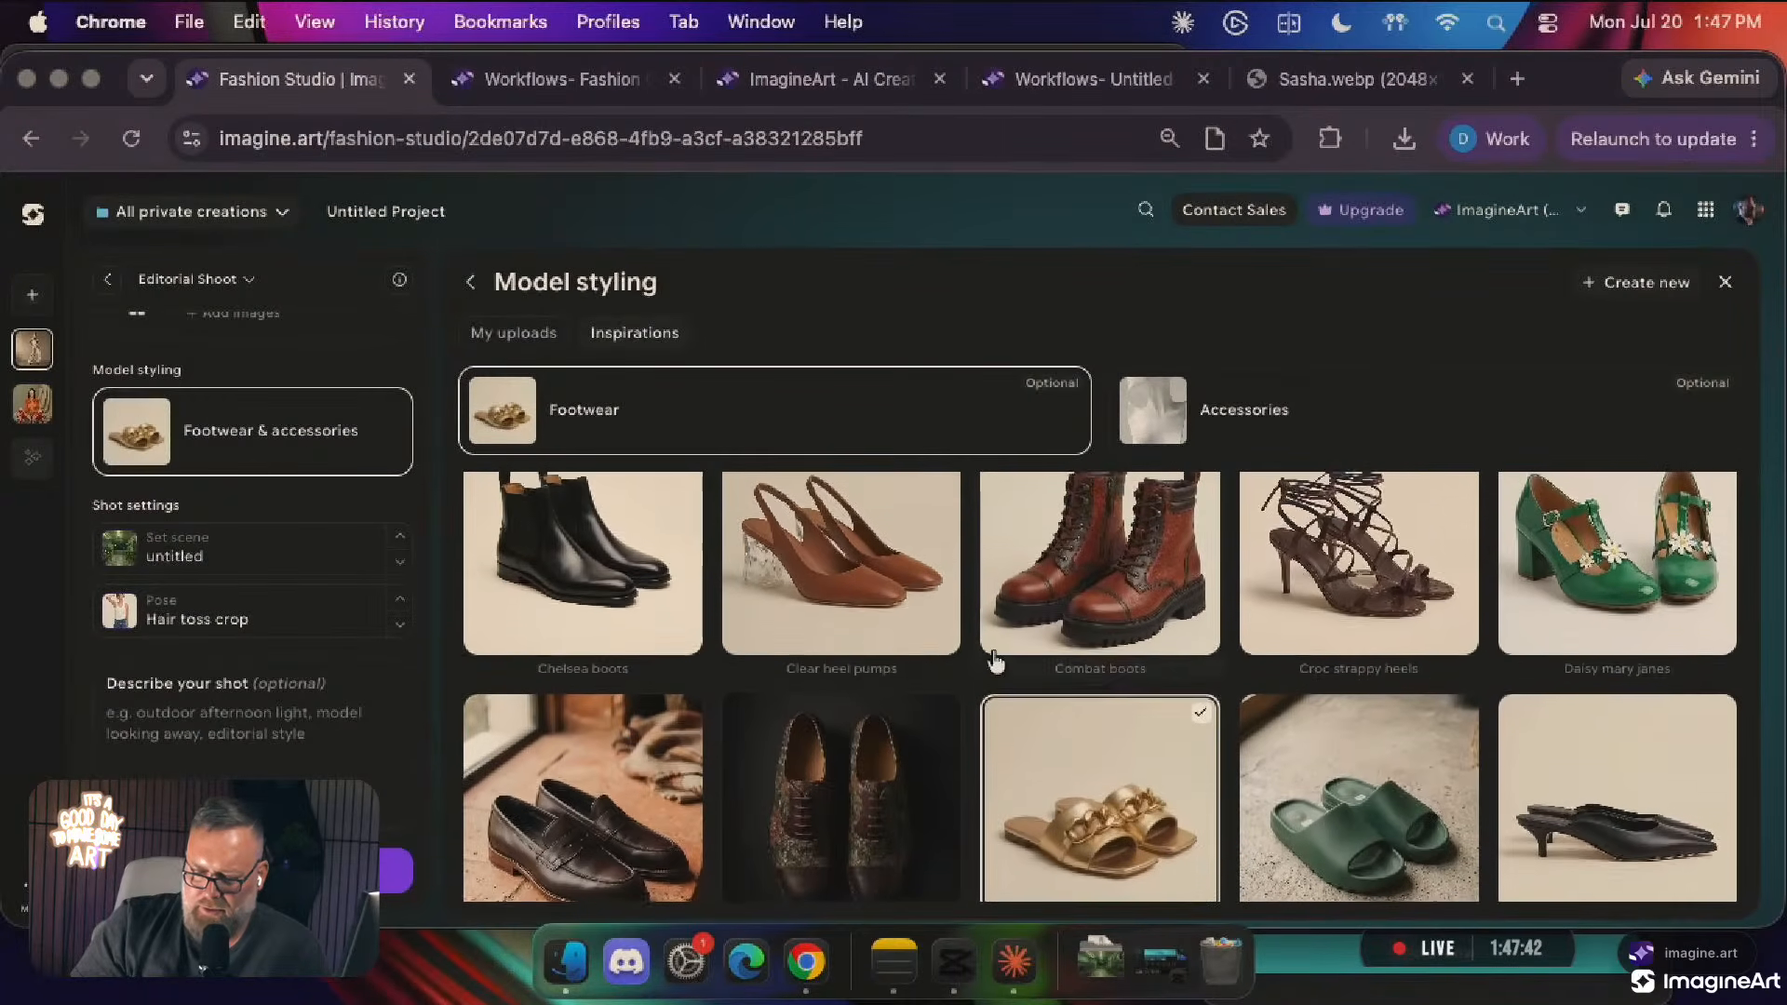
pyautogui.scroll(-3, 994, 659)
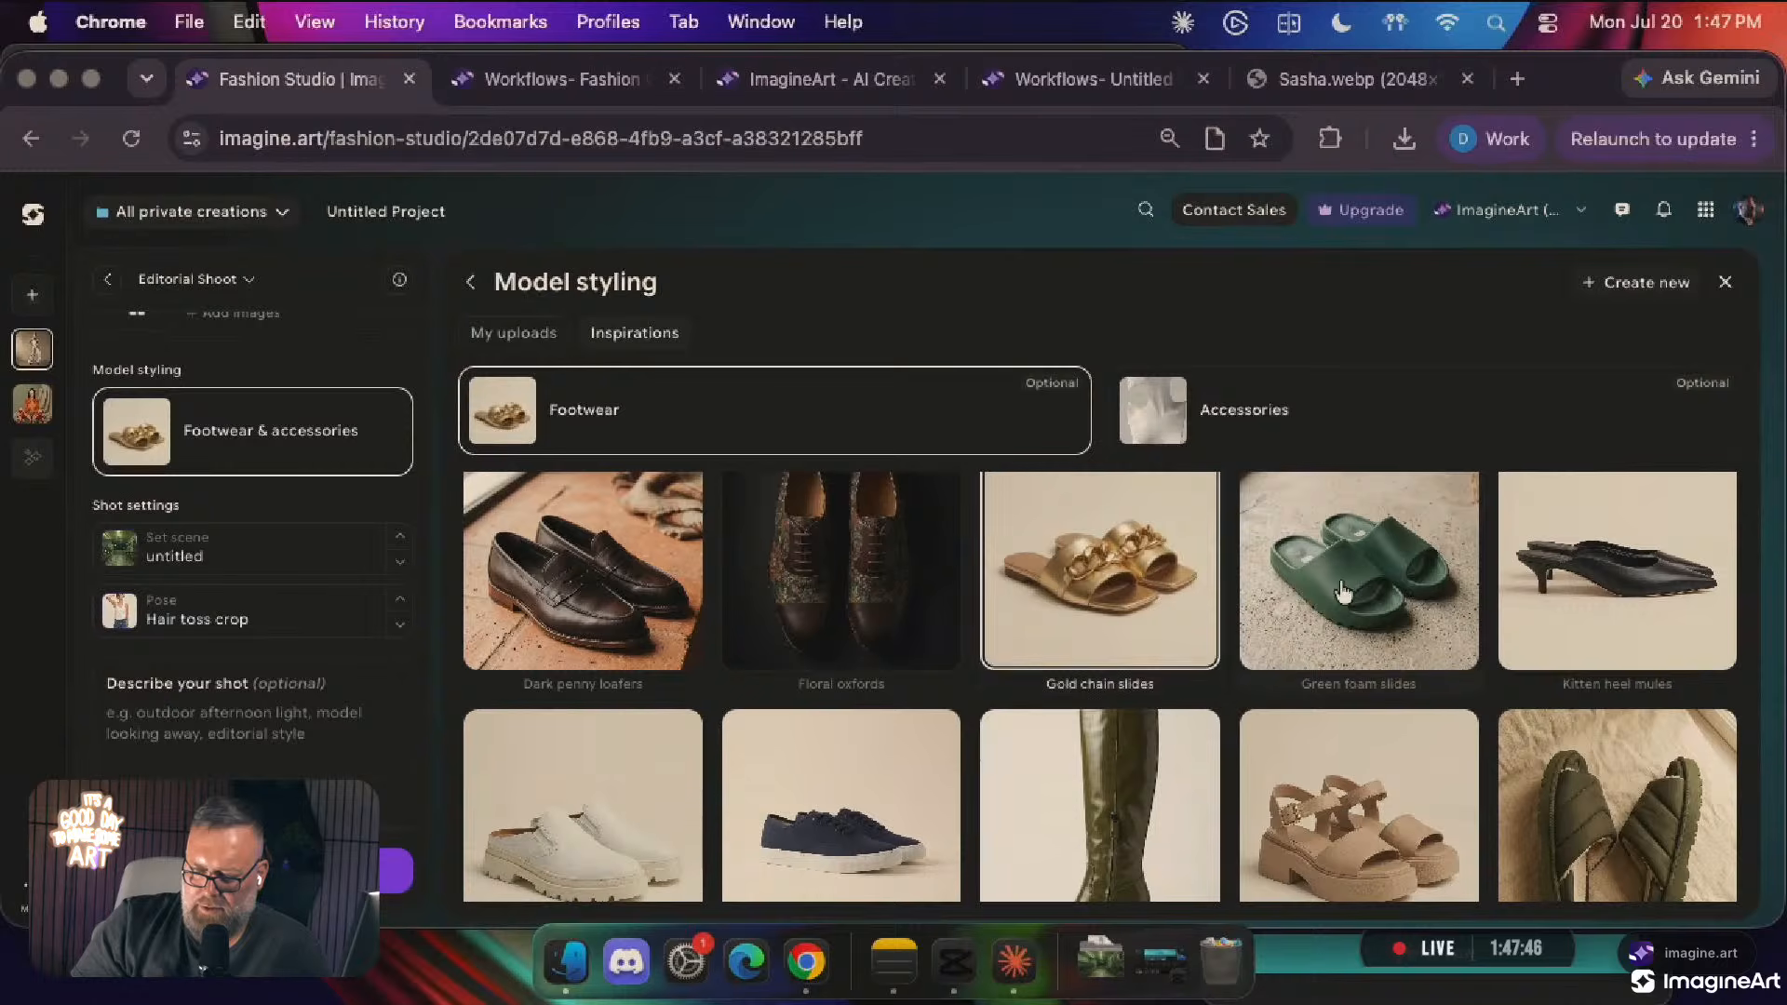
pyautogui.click(1340, 590)
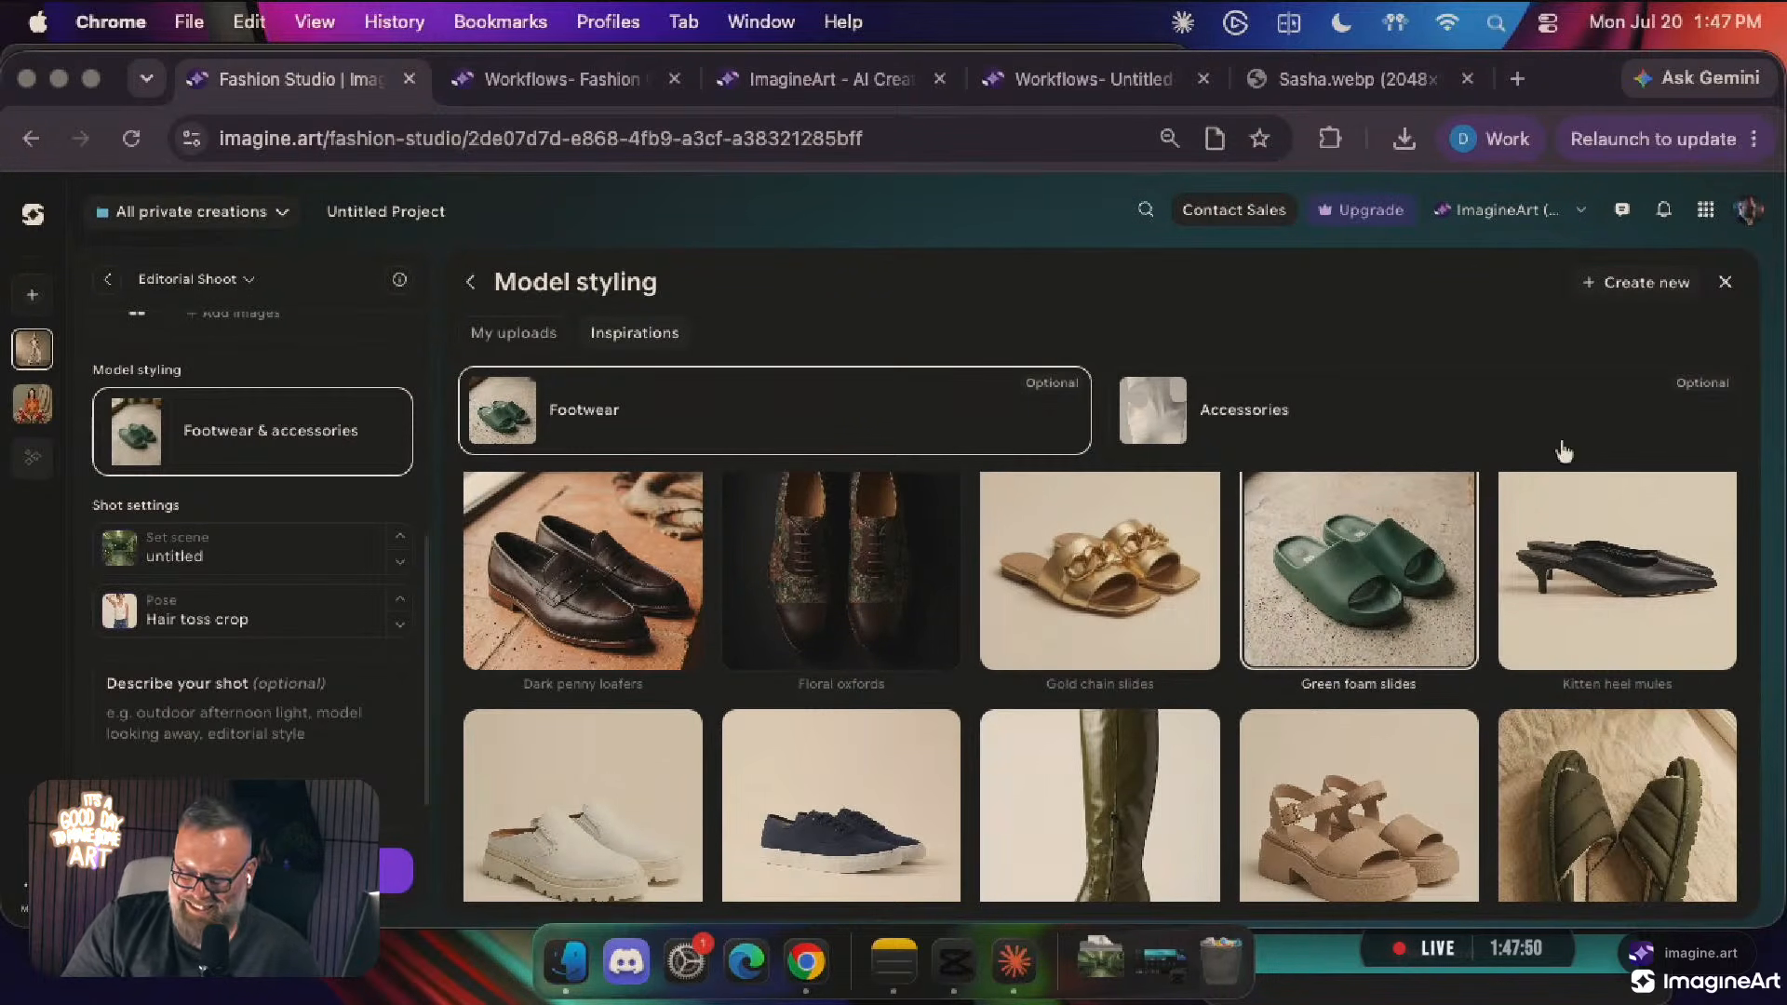
pyautogui.scroll(-1, 270, 670)
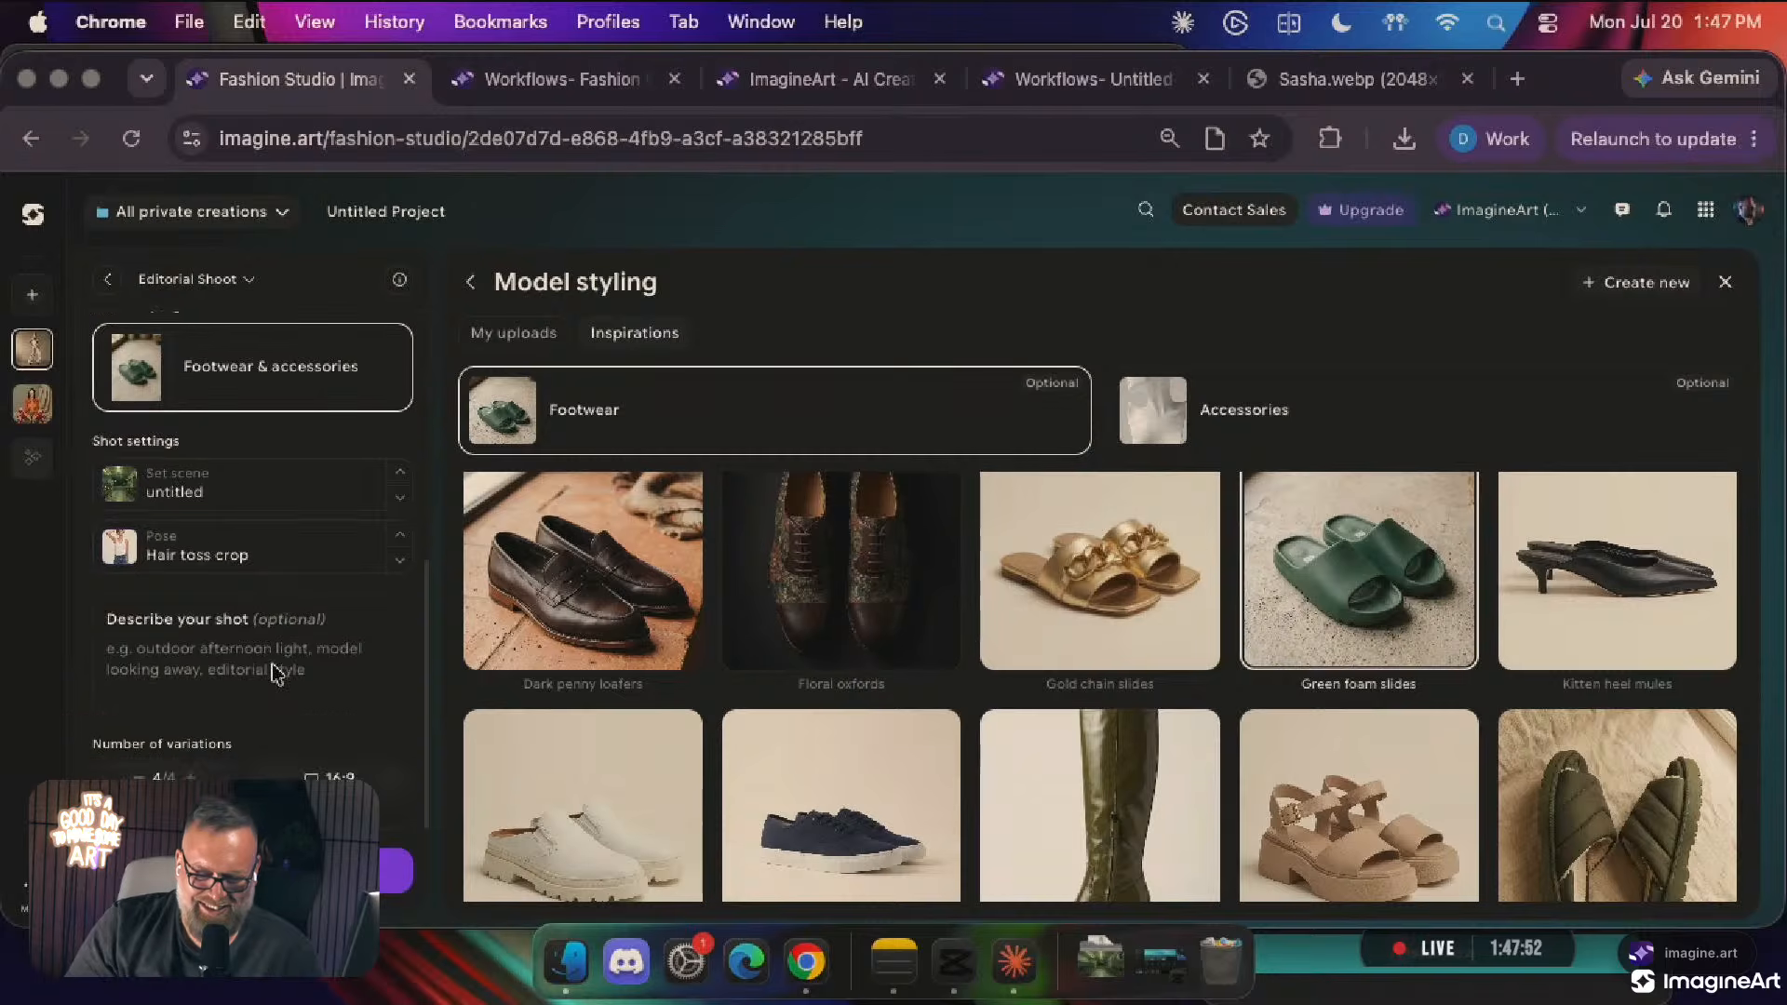
pyautogui.click(280, 871)
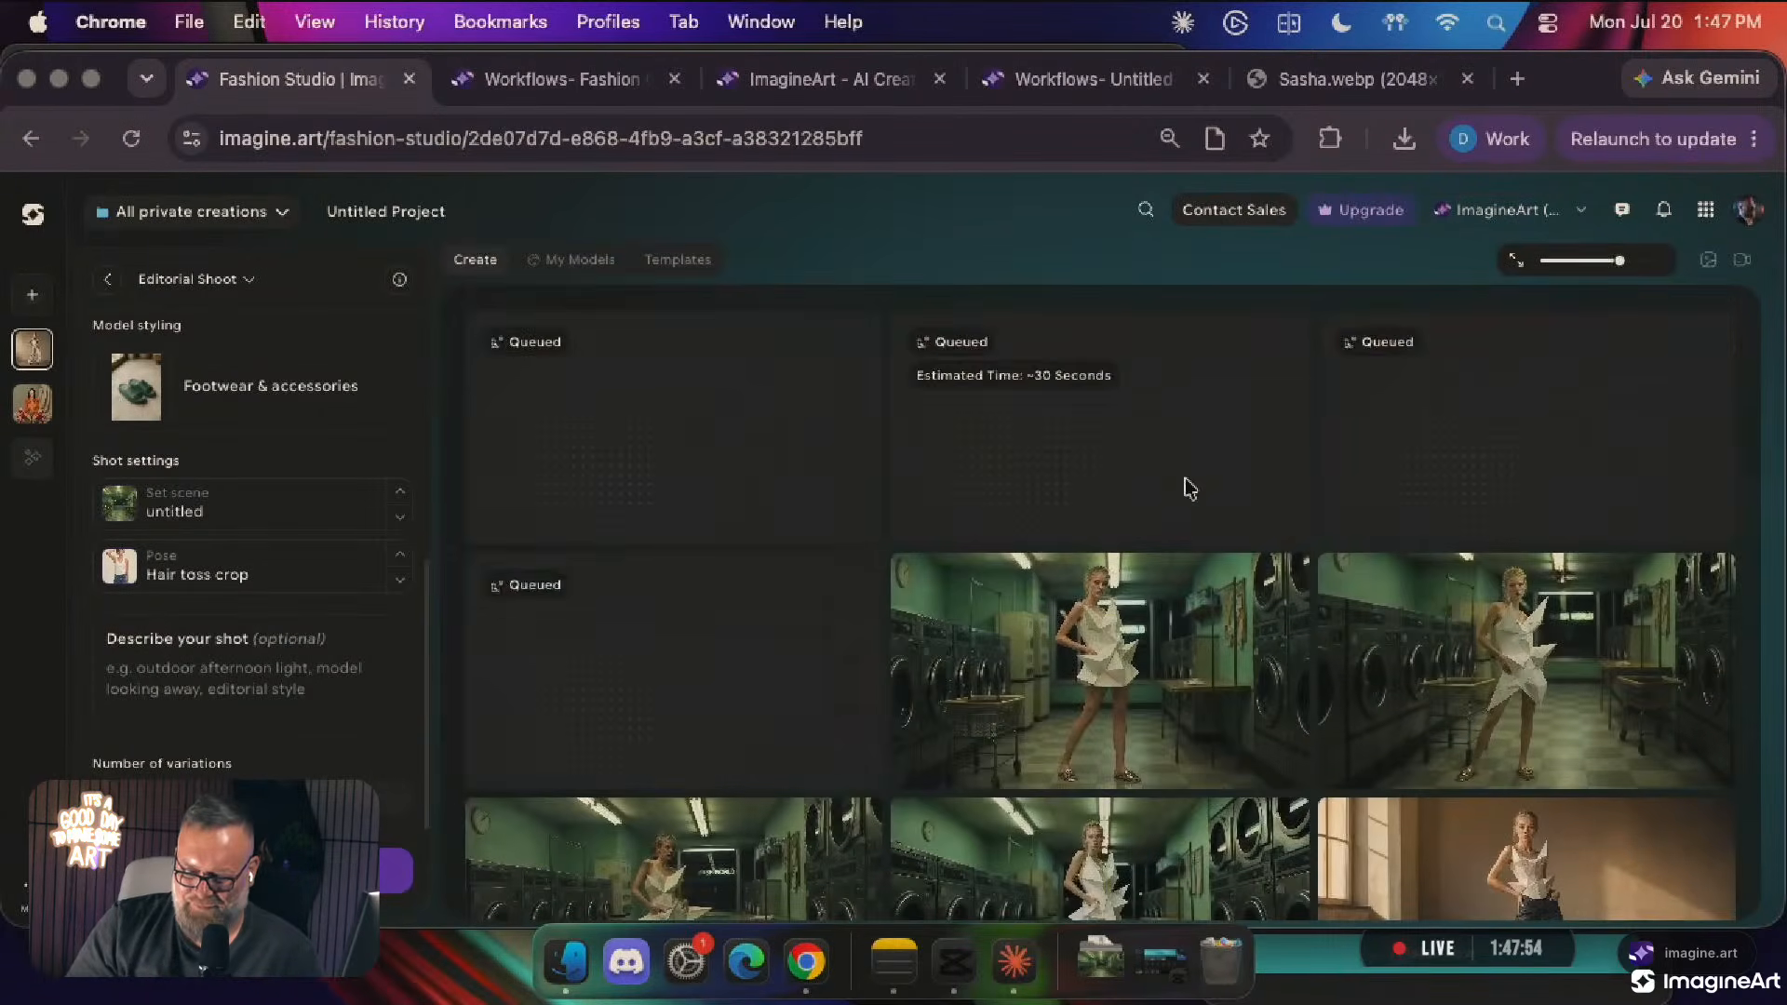
# Examine the generated laundromat shots of the folded-paper dress at full size and compare them with the earlier studio shots
pyautogui.scroll(-3, 1187, 488)
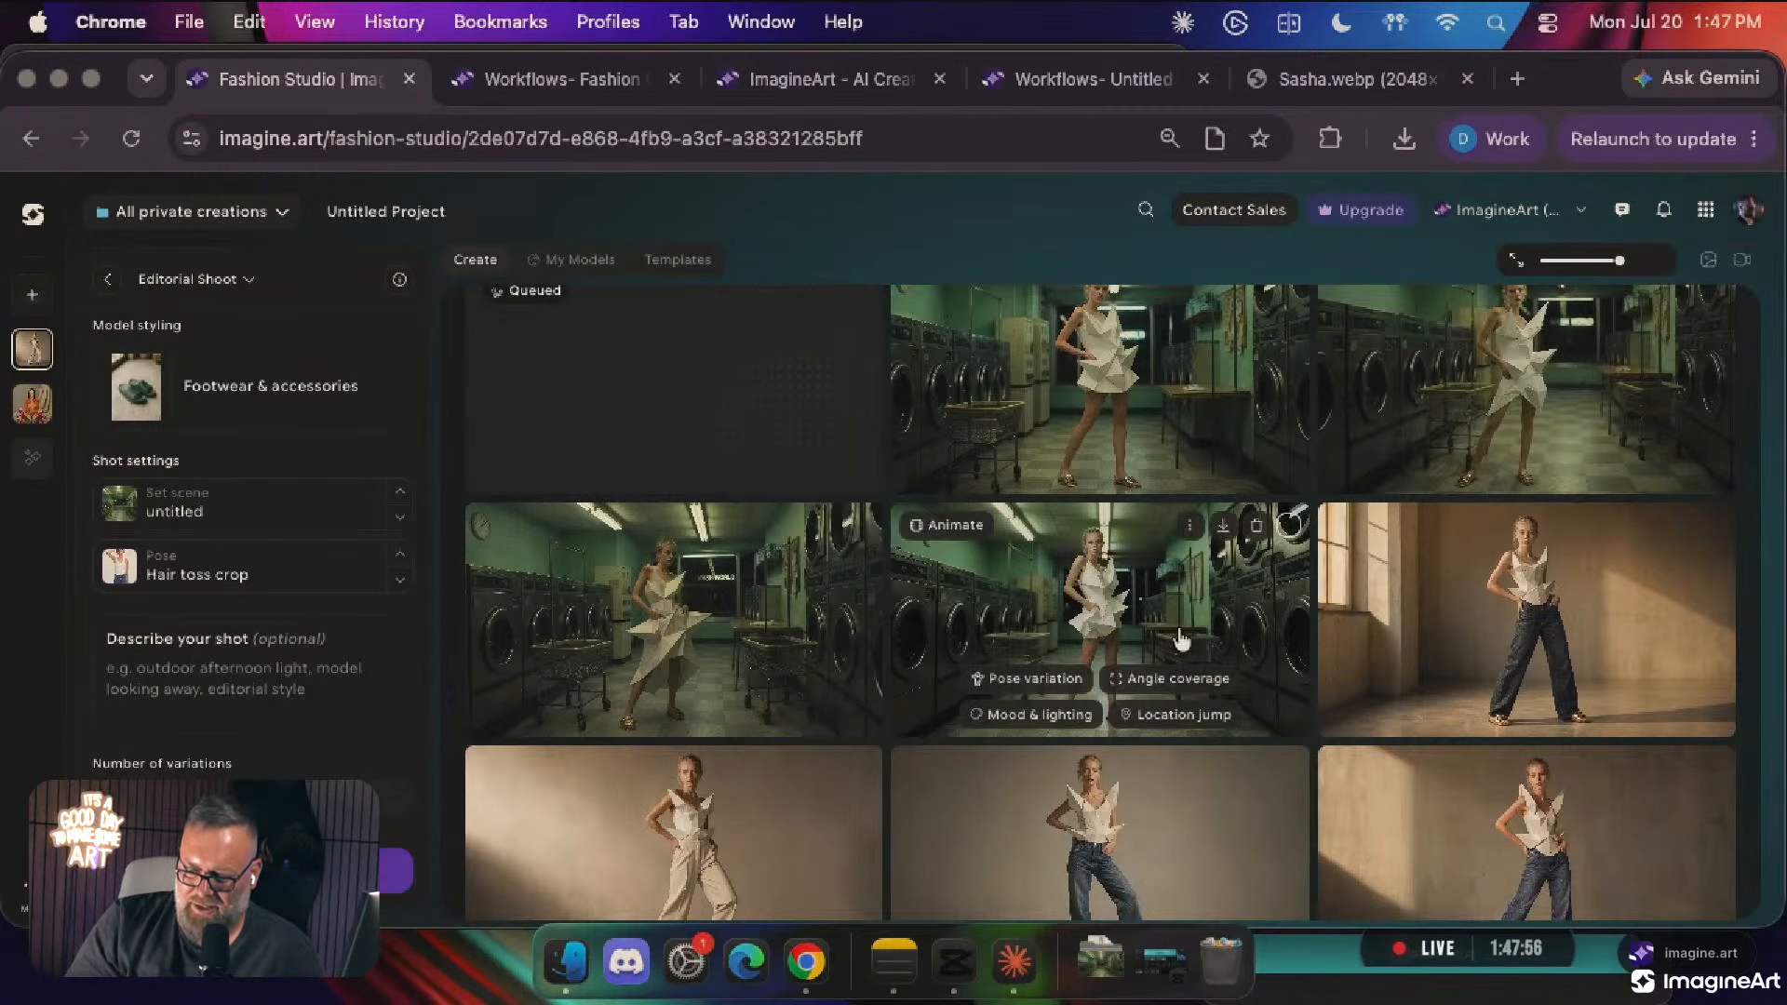
pyautogui.click(1538, 350)
pyautogui.press('Left')
pyautogui.press('Left')
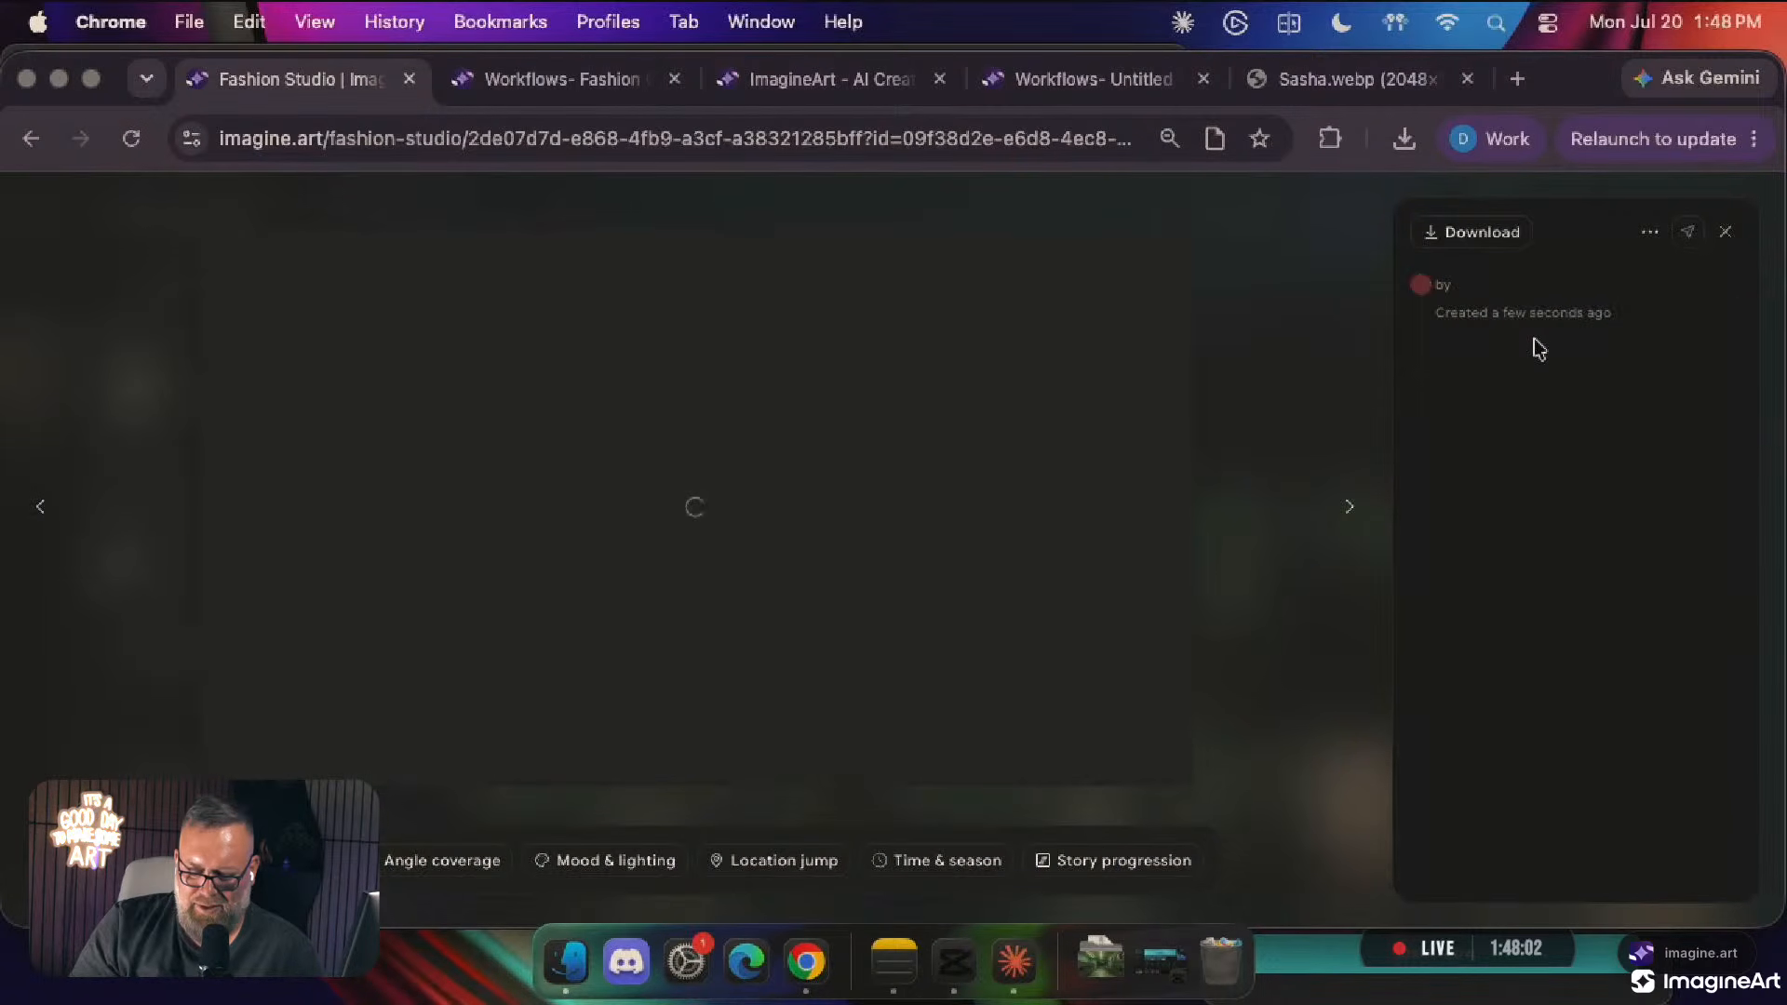
pyautogui.click(1310, 405)
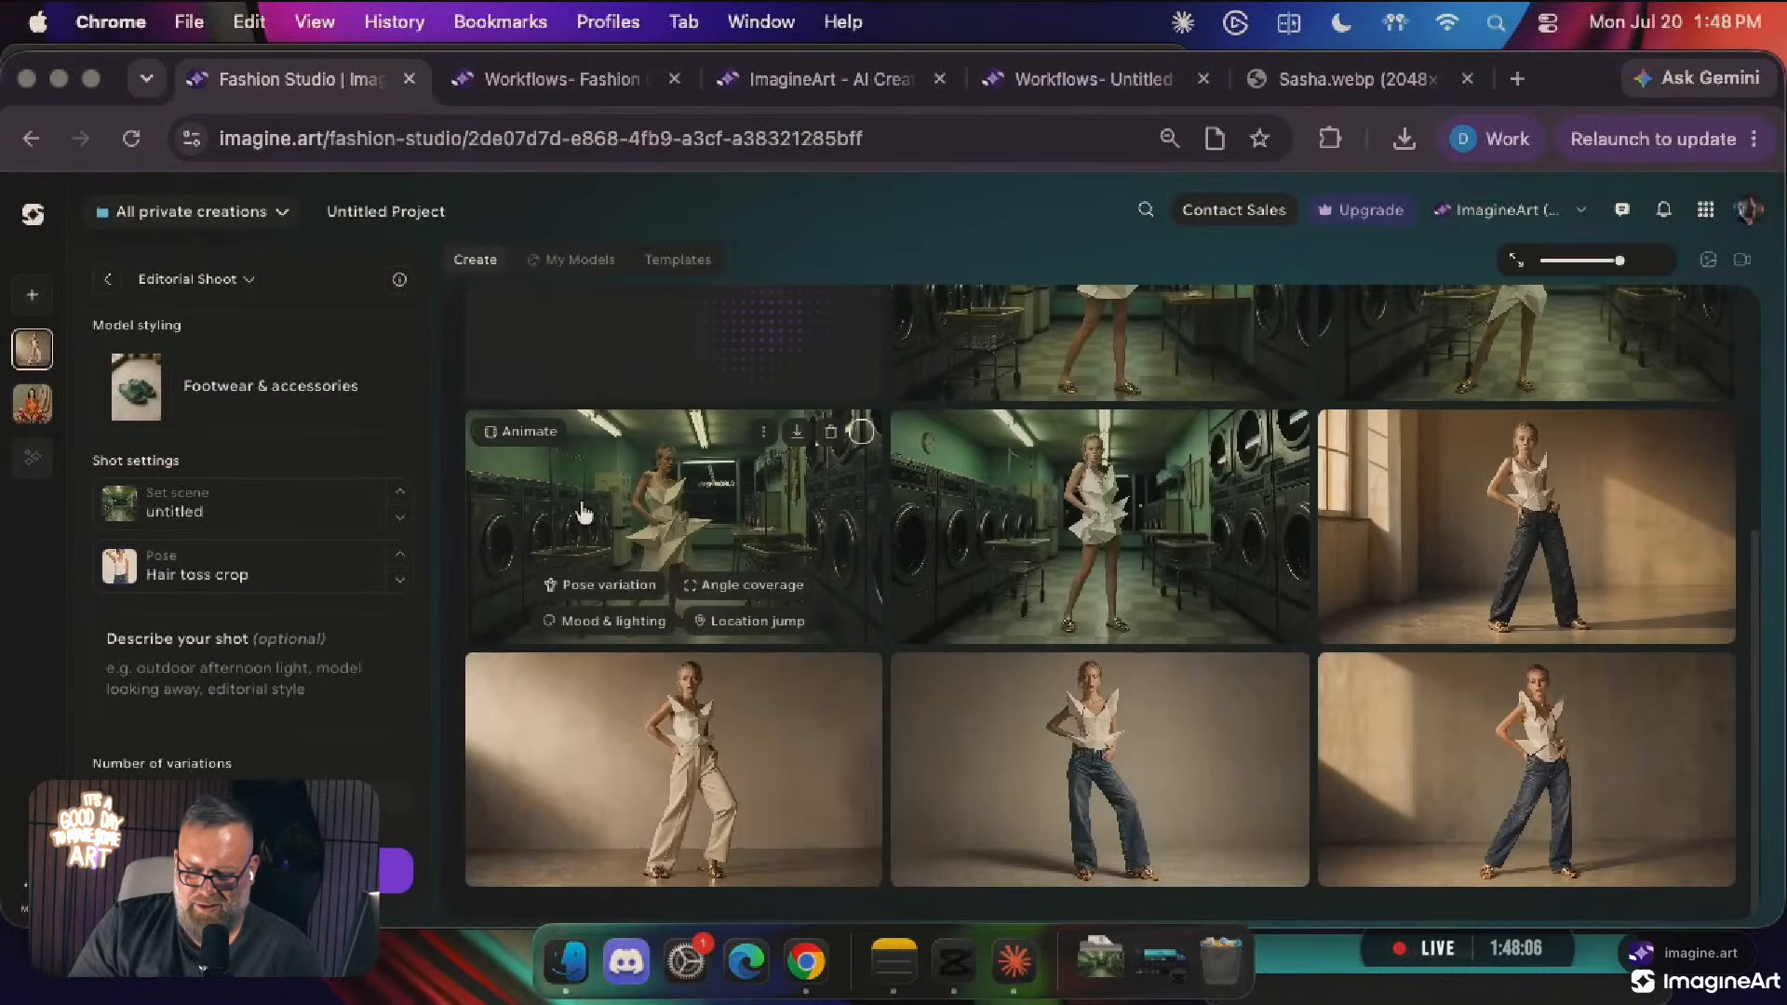
pyautogui.click(639, 519)
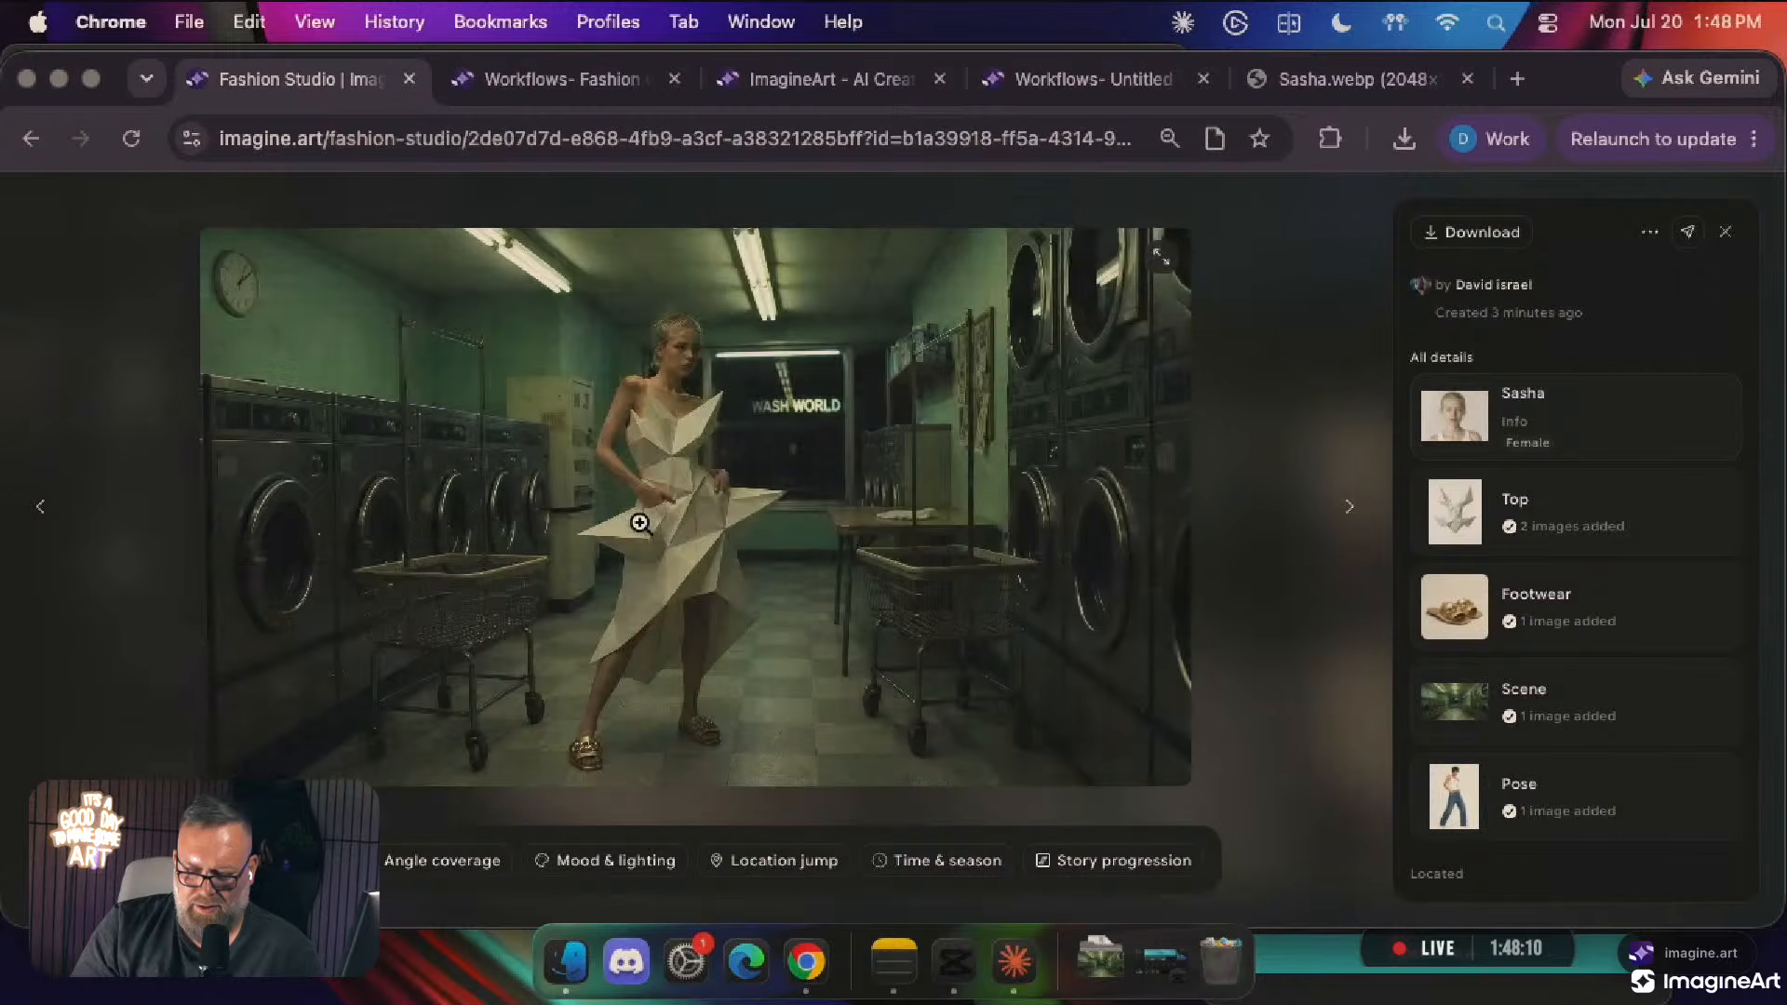
pyautogui.press('Right')
pyautogui.press('Right')
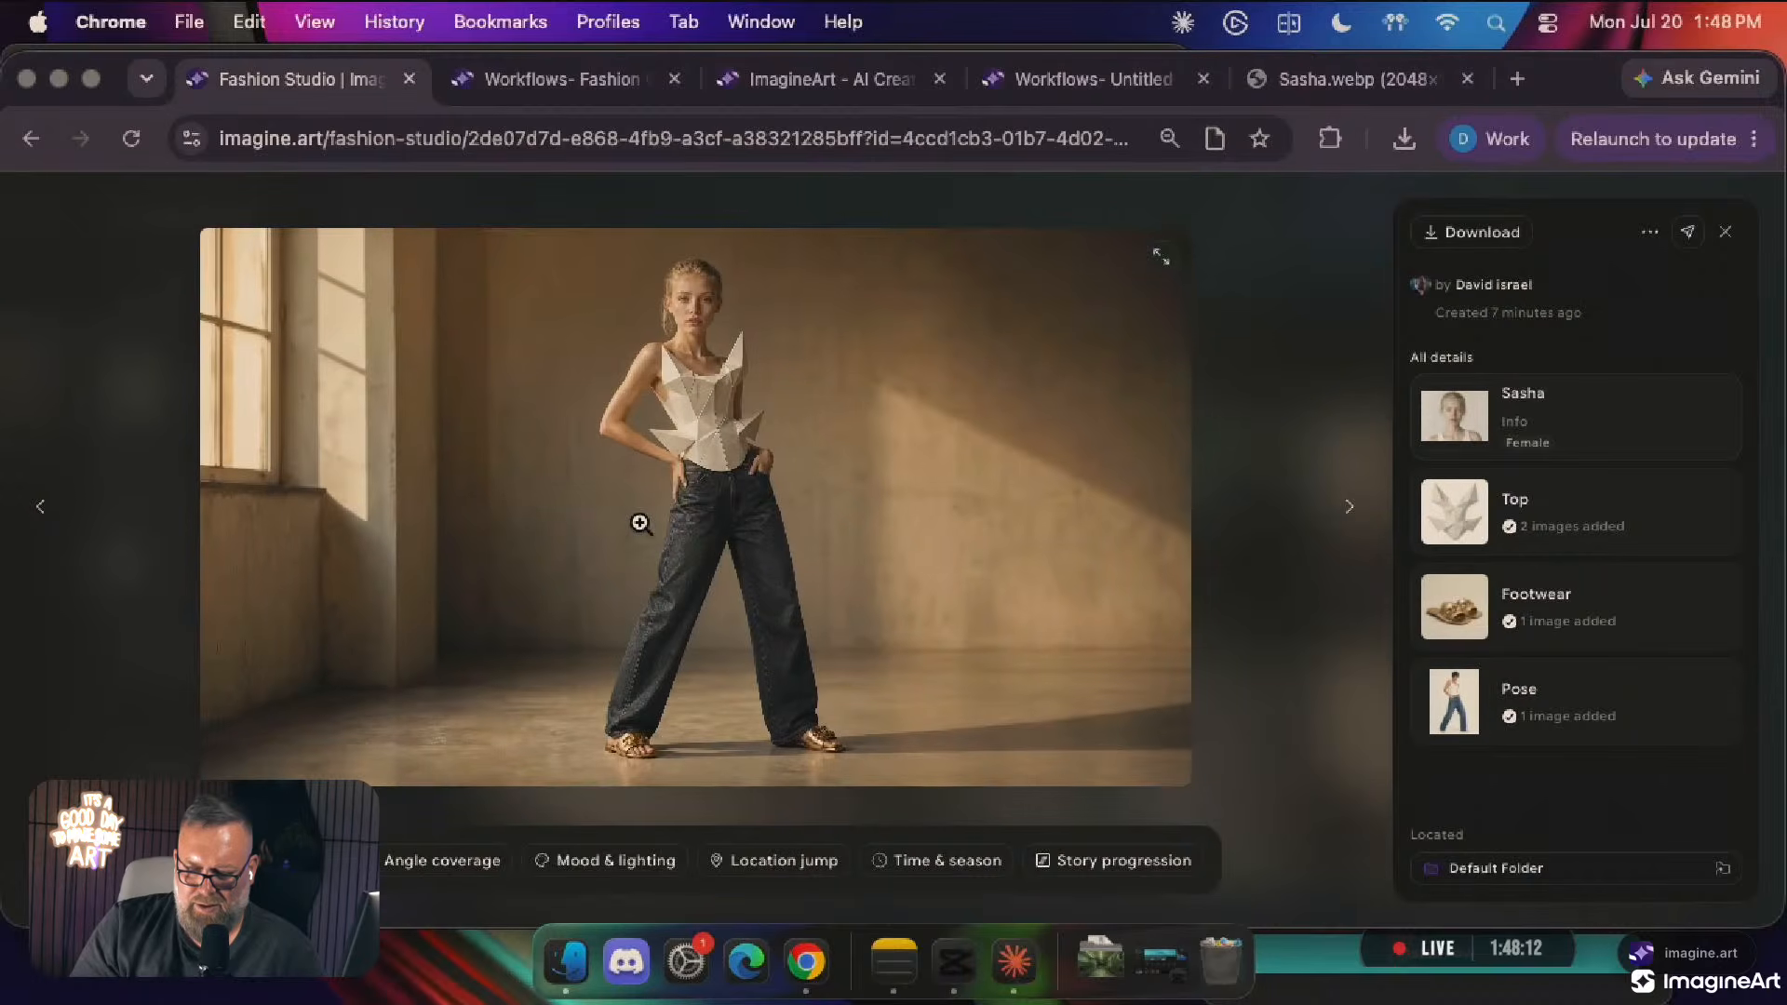
pyautogui.press('Left')
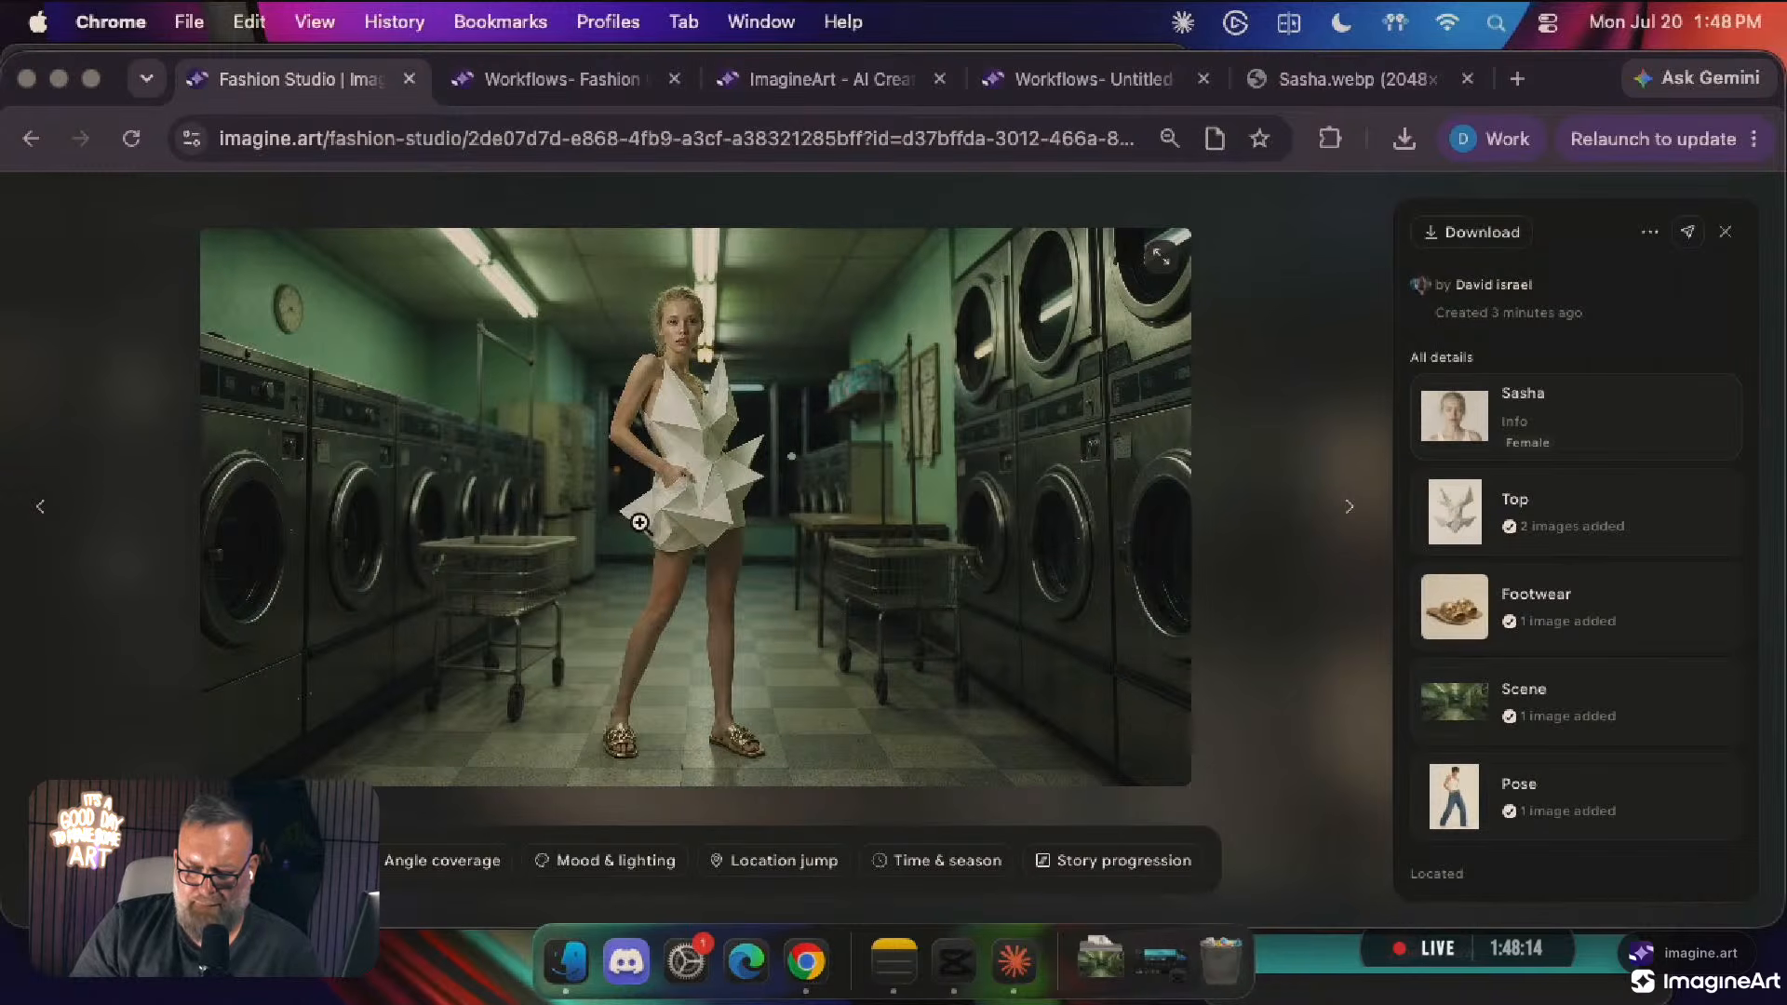
pyautogui.click(1280, 391)
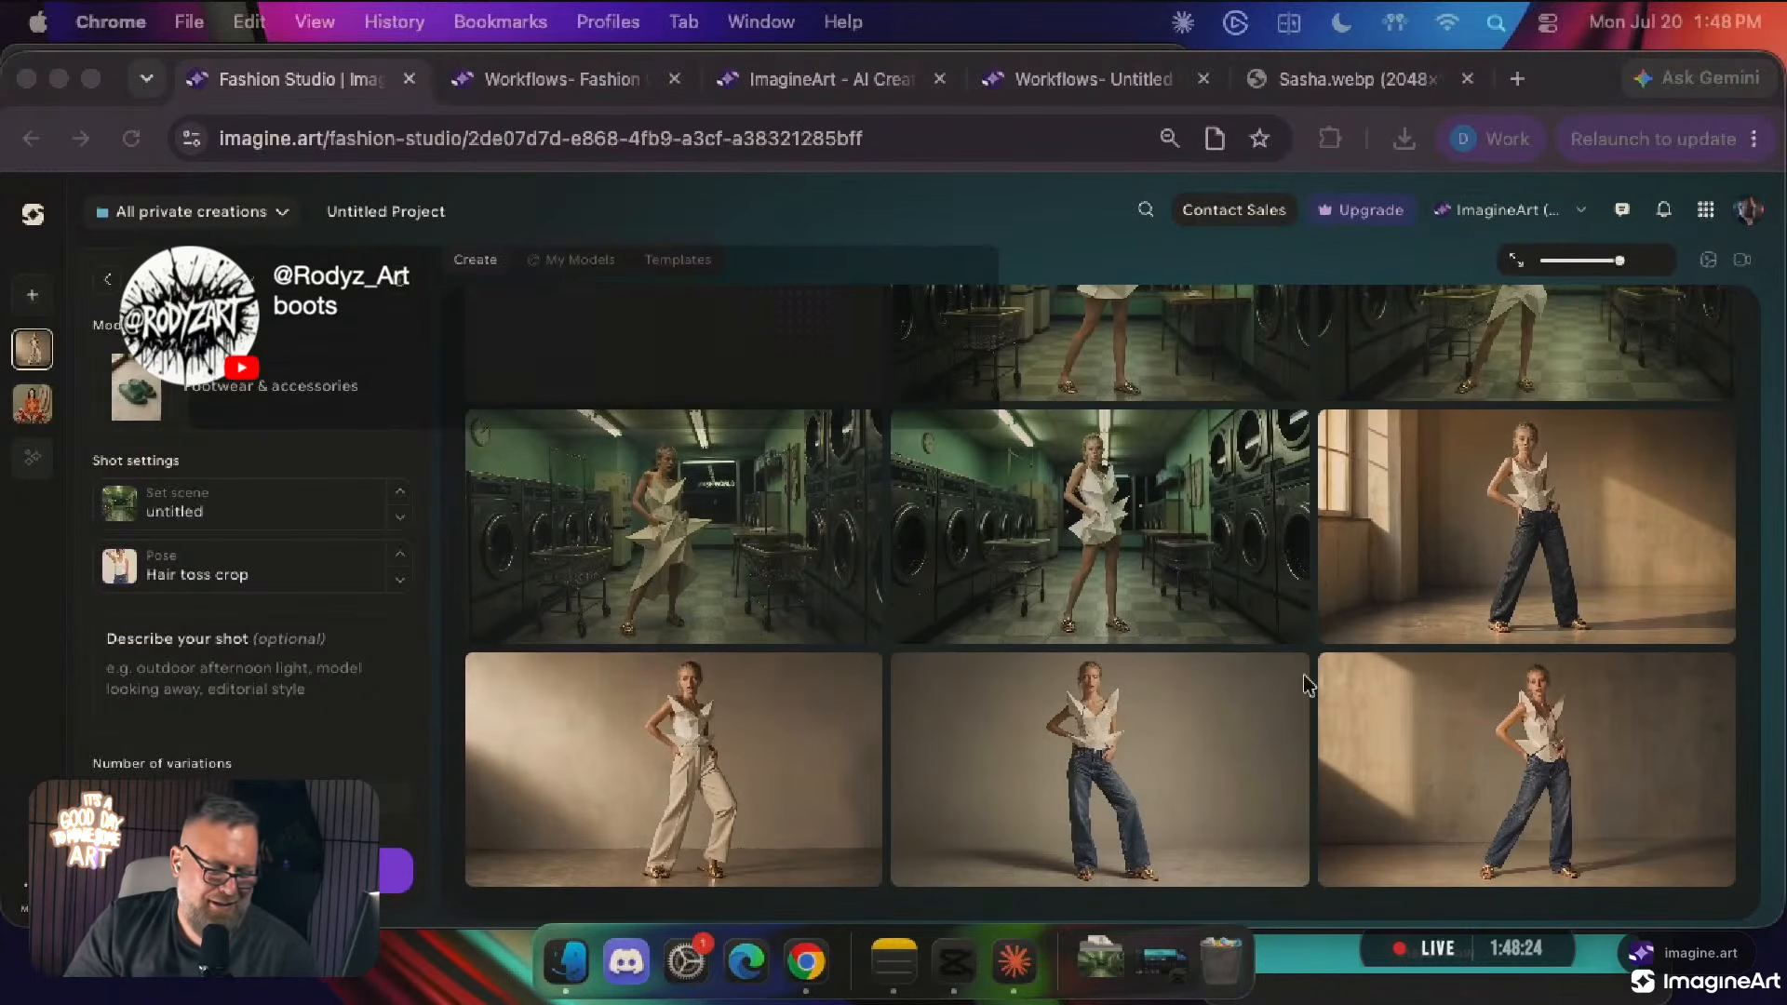
pyautogui.scroll(-5, 1099, 556)
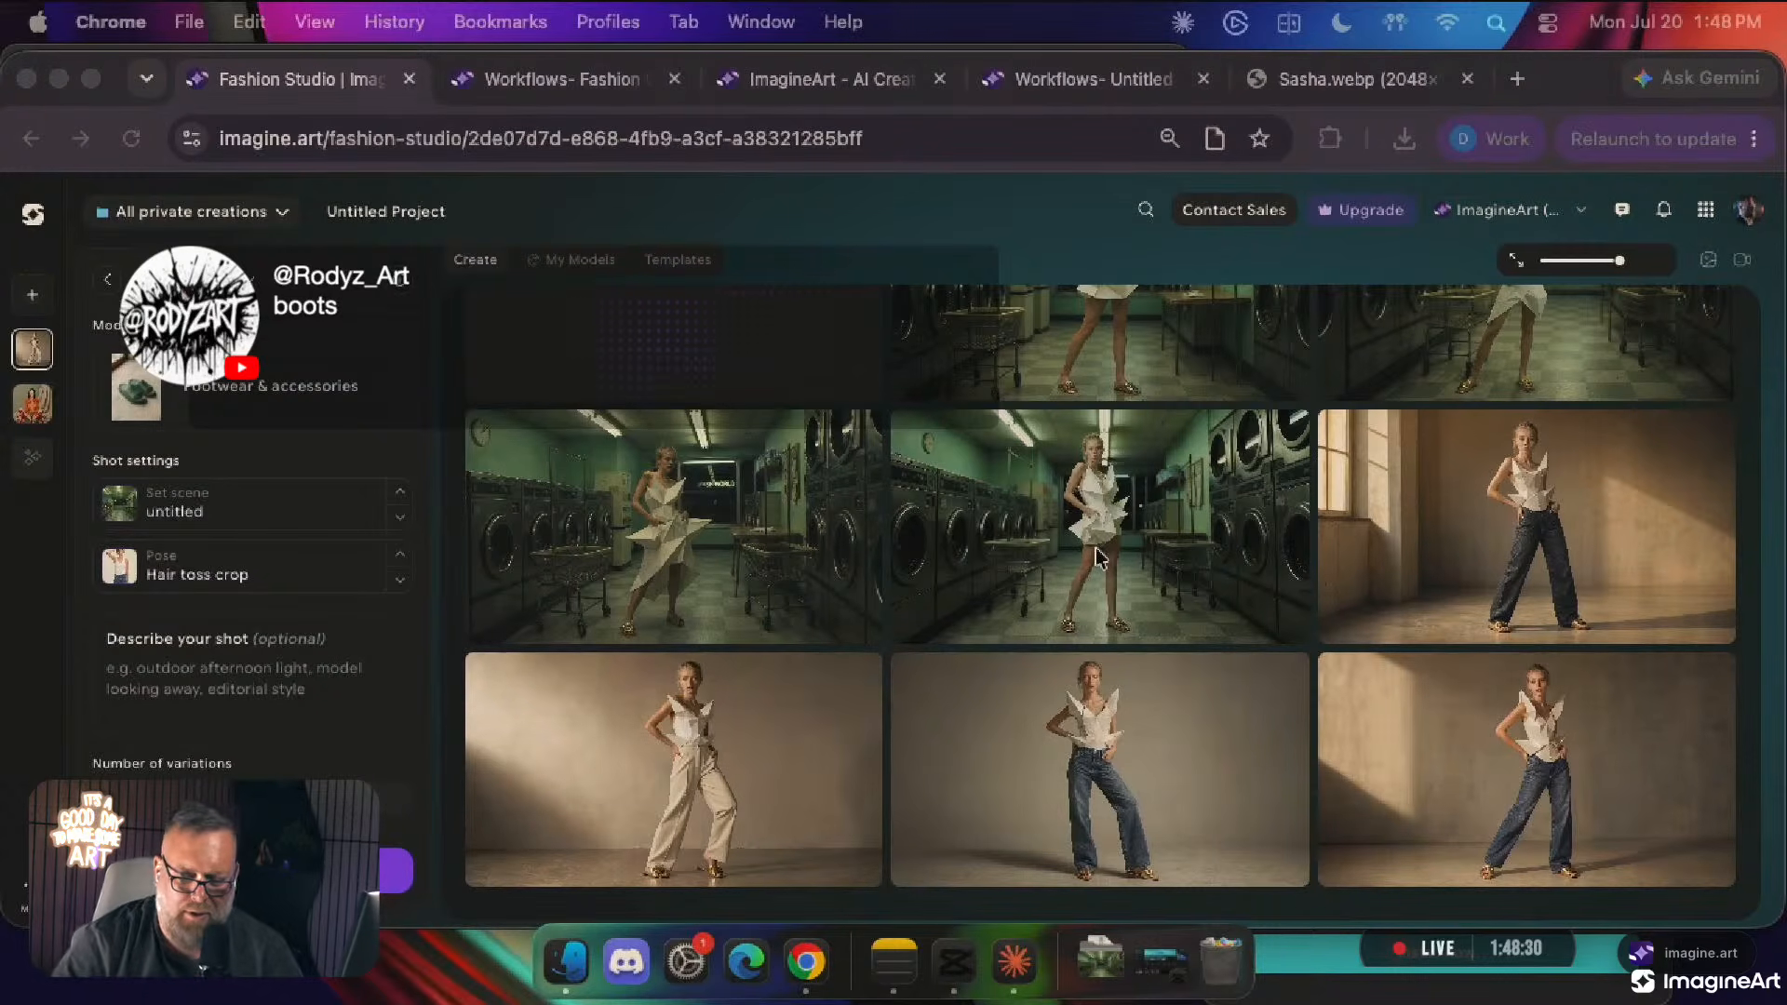
pyautogui.scroll(2, 968, 497)
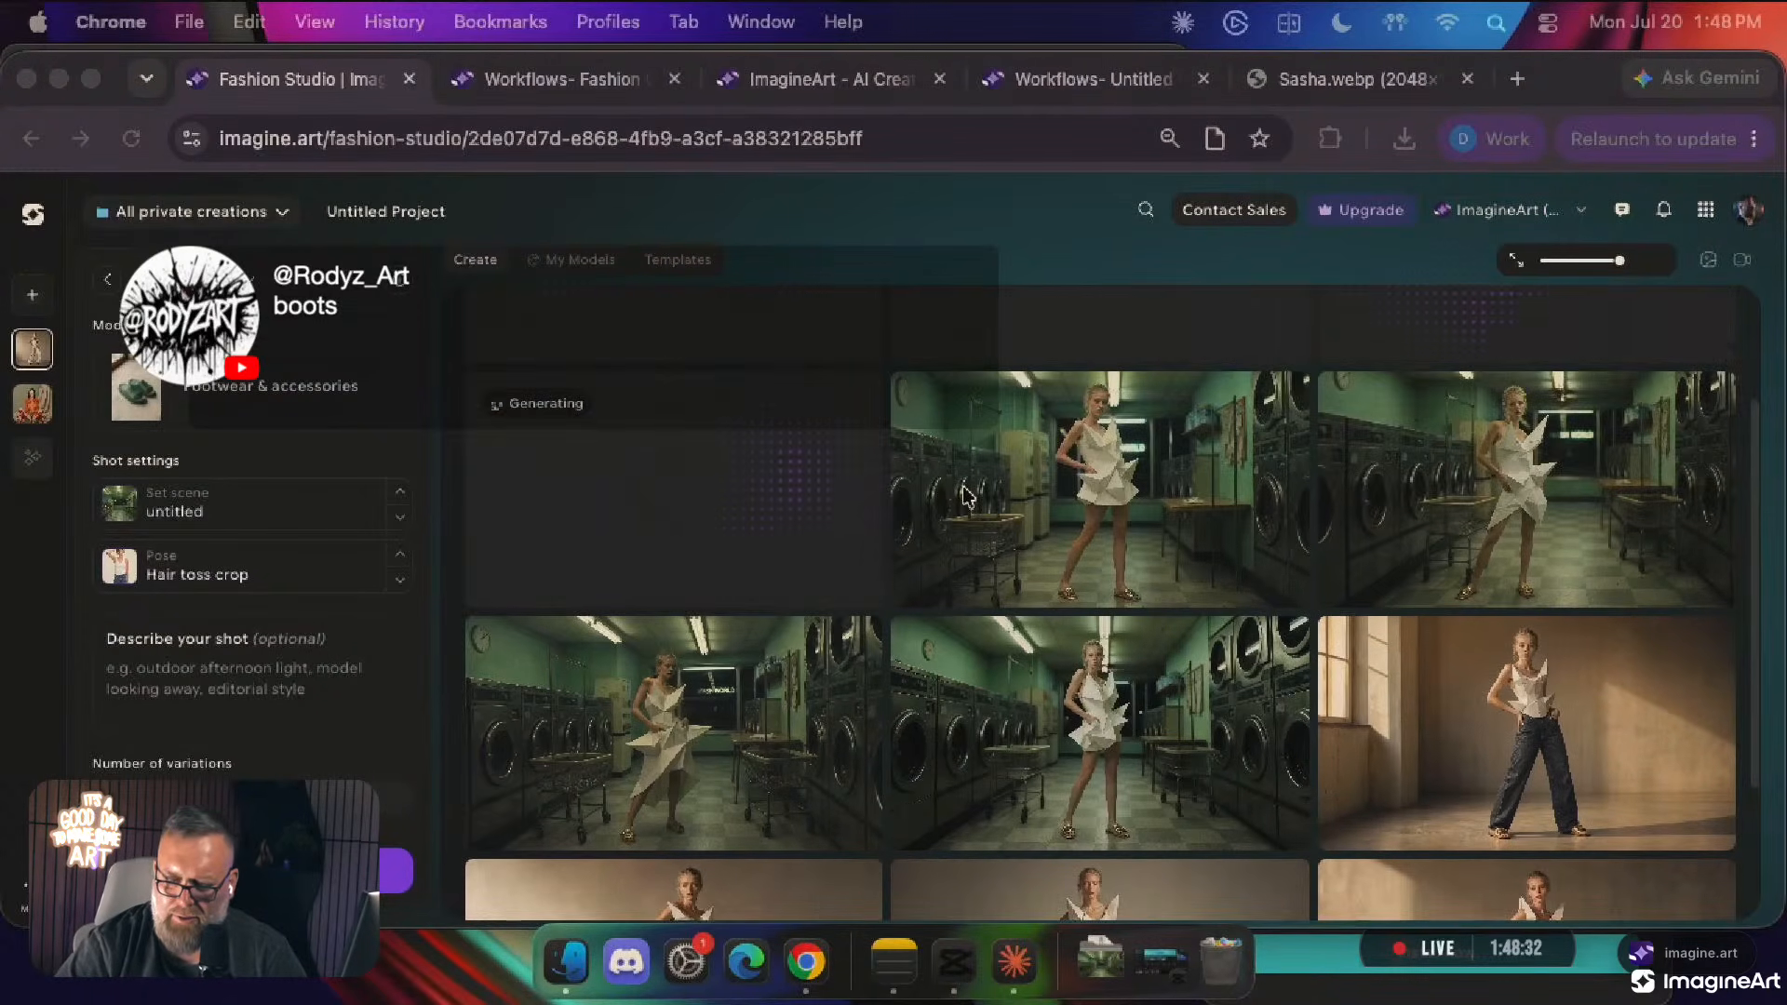
pyautogui.scroll(-2, 968, 497)
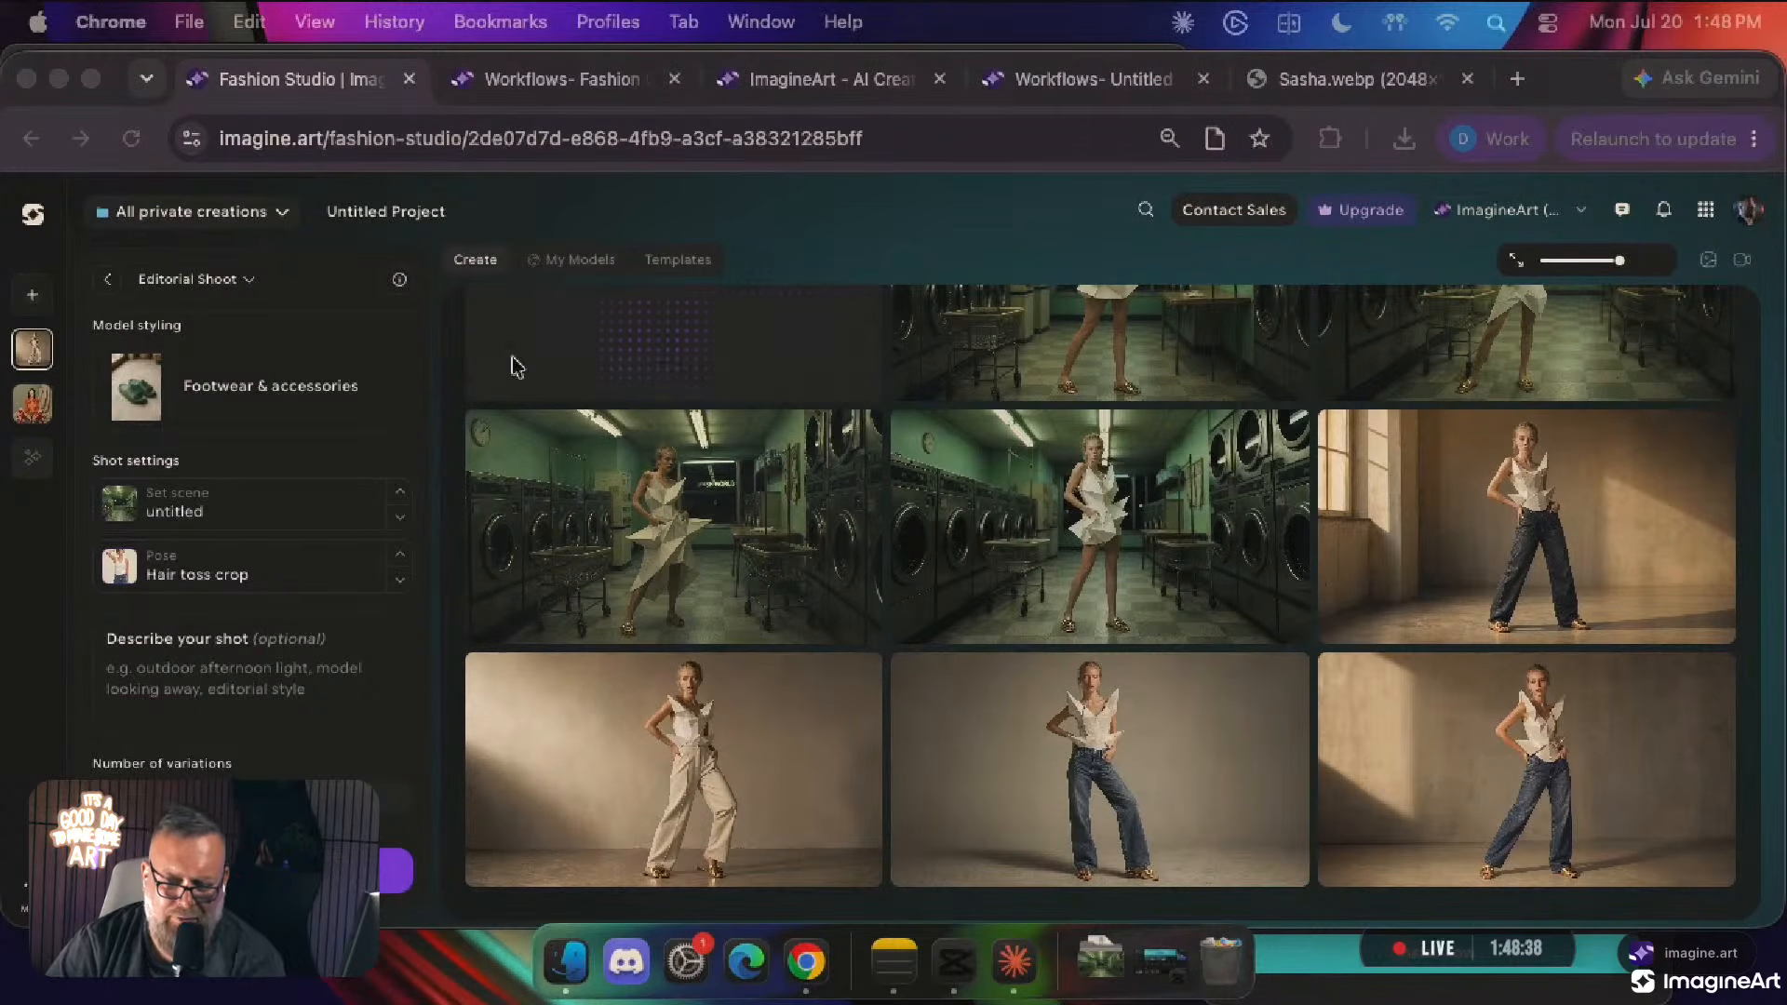
# Swap Dress 1 for Dress 2 in the outfit, and deselect Dress 2 to leave the top slot empty
pyautogui.scroll(5, 293, 467)
pyautogui.click(220, 626)
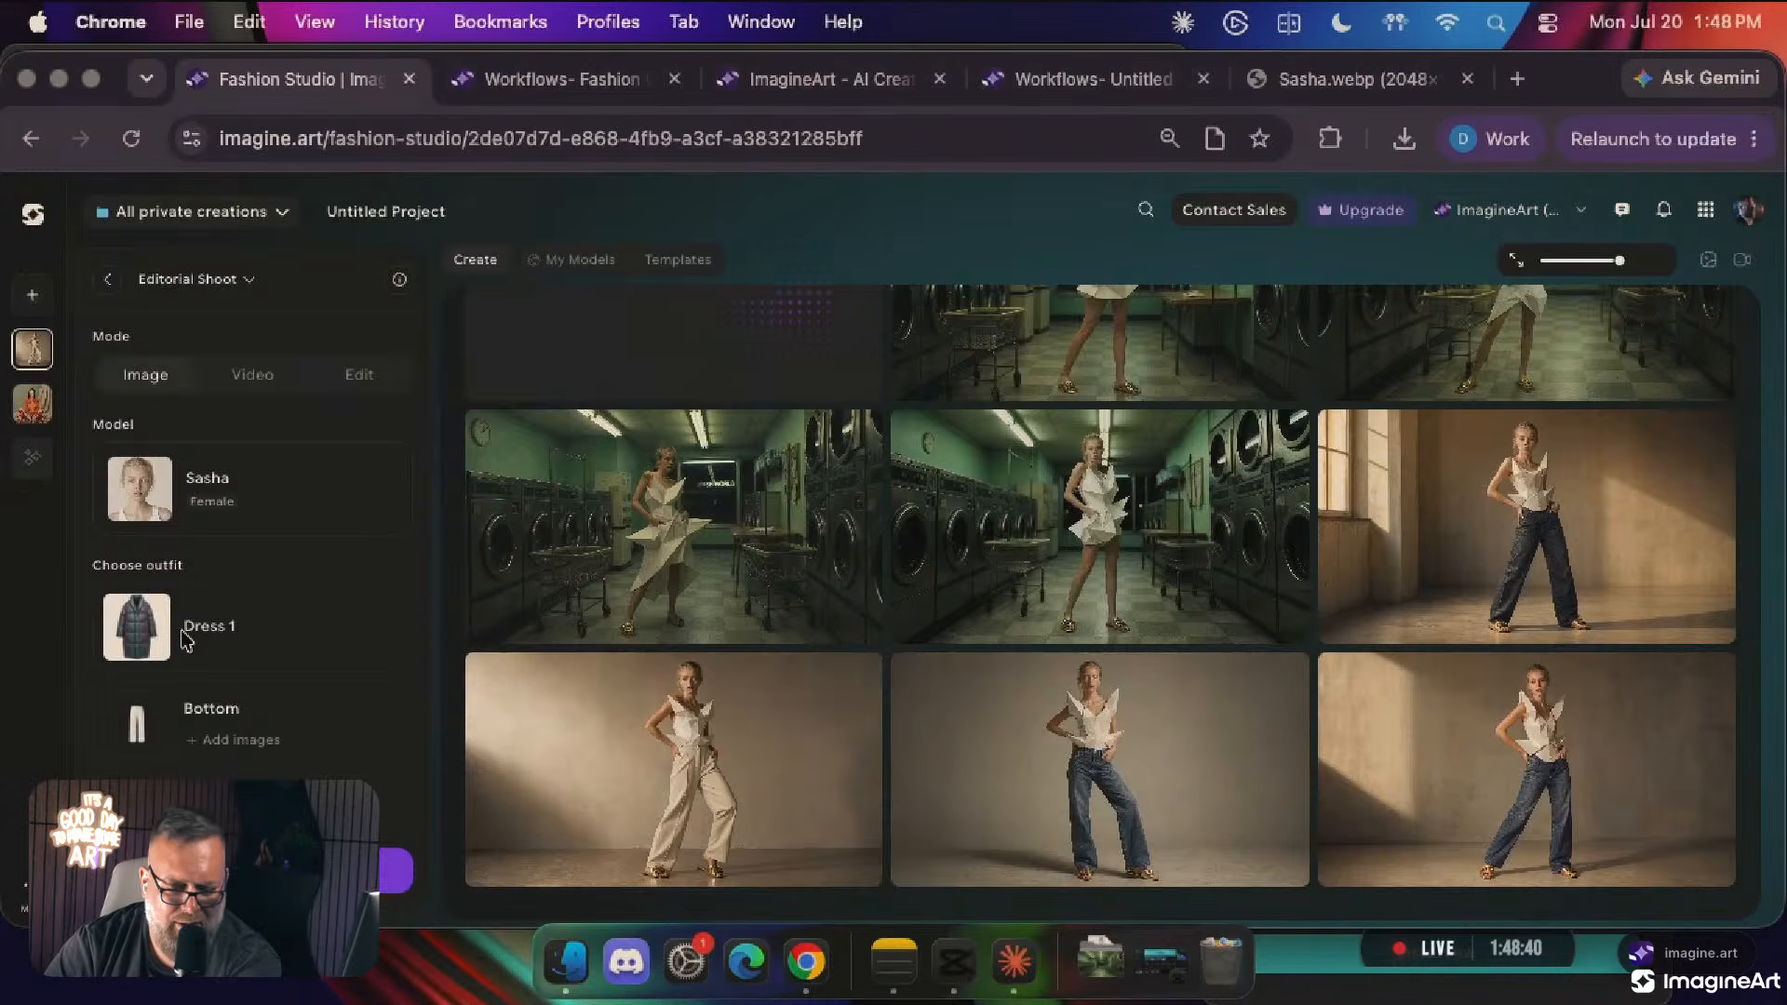
pyautogui.click(241, 624)
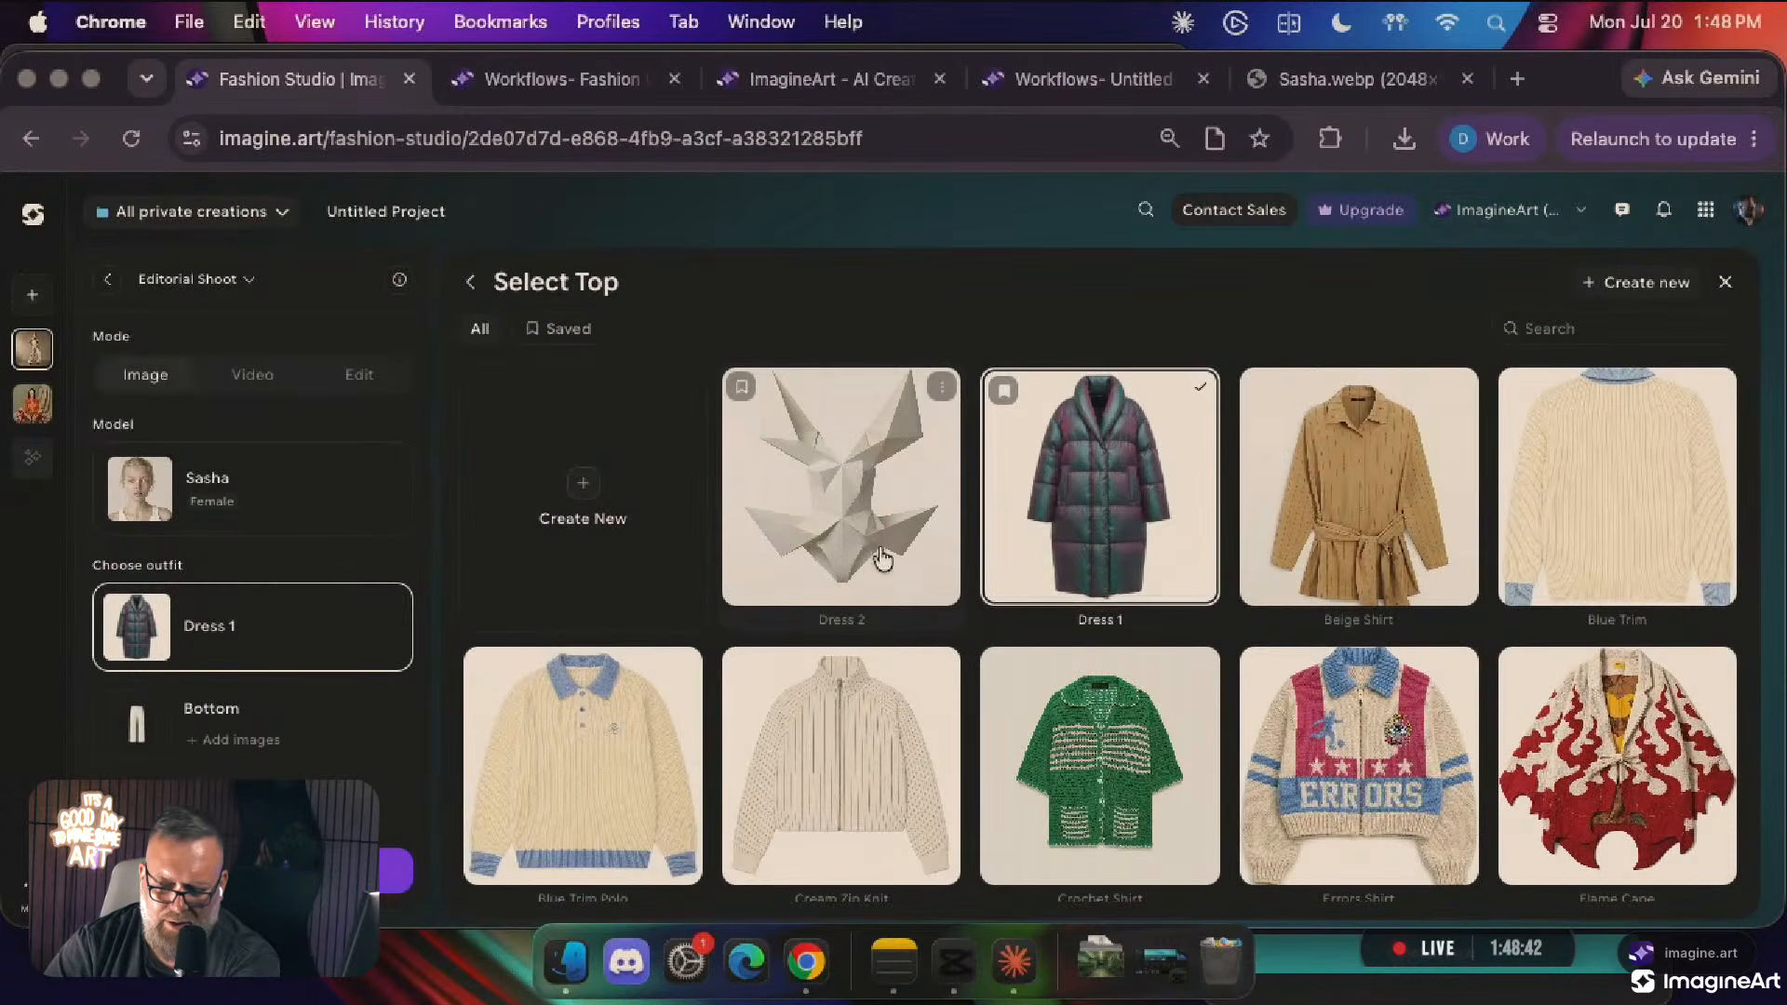
pyautogui.click(844, 516)
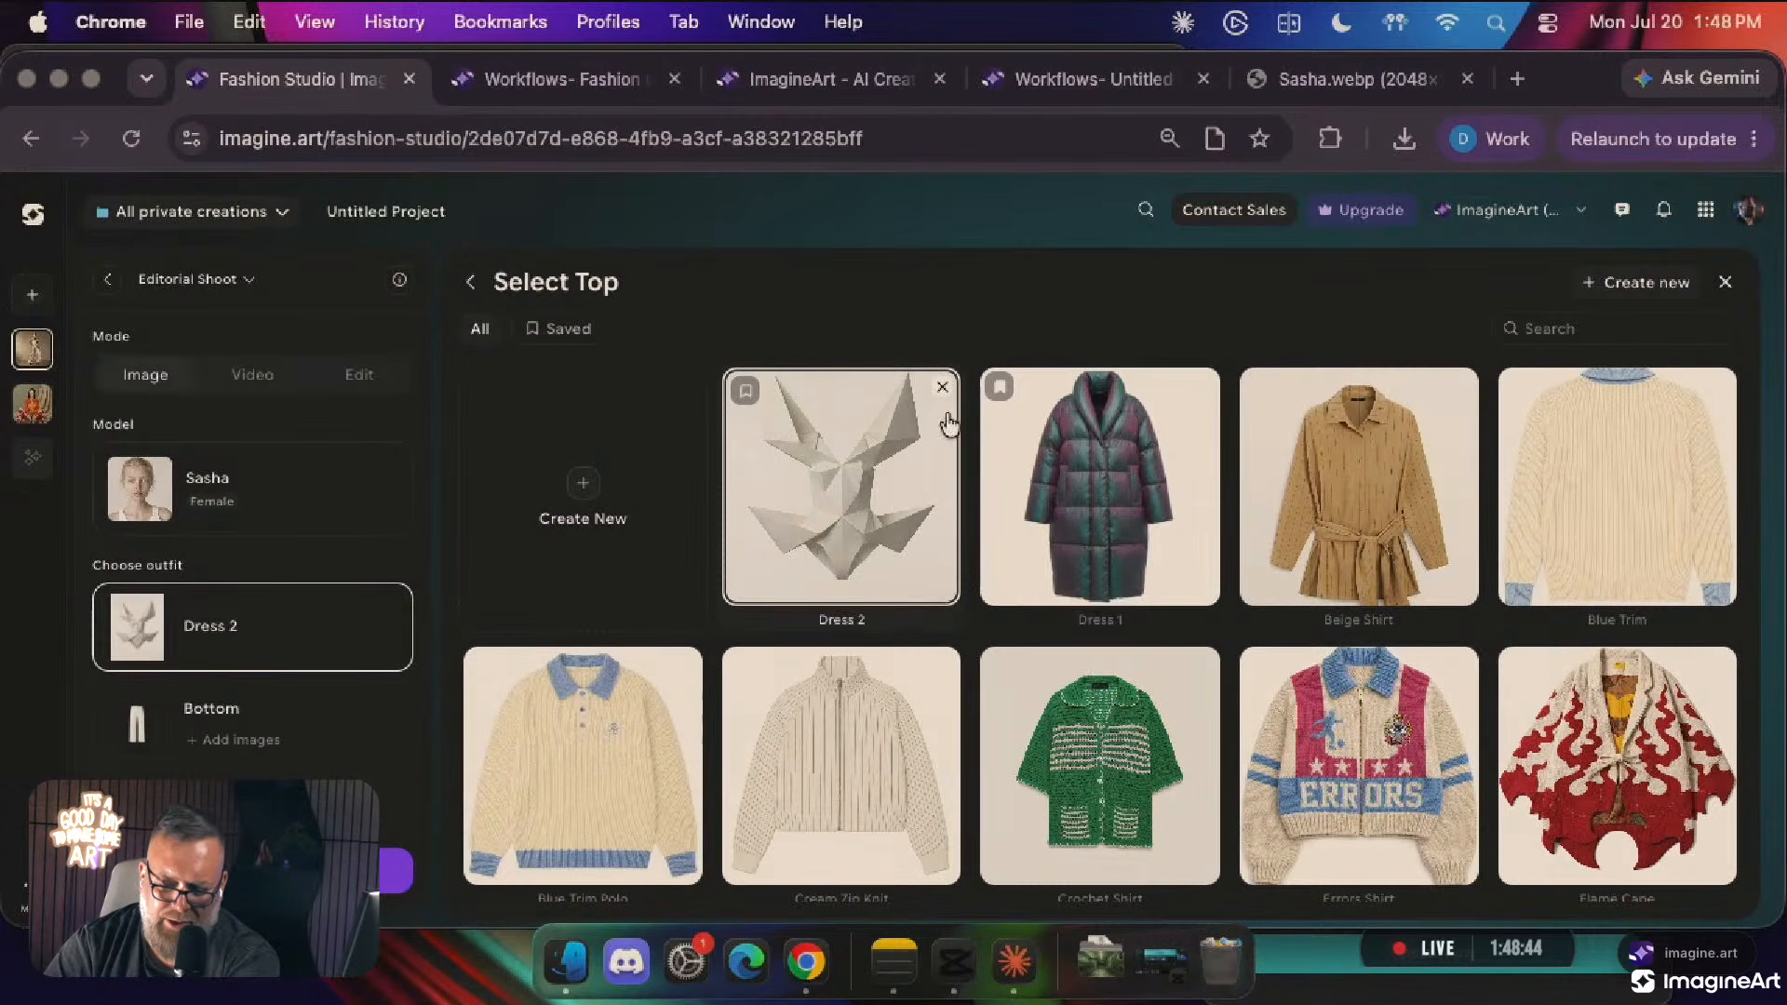
pyautogui.click(849, 444)
# Try to remove the fabric and print details image from Dress 2 and save the dress
pyautogui.click(942, 389)
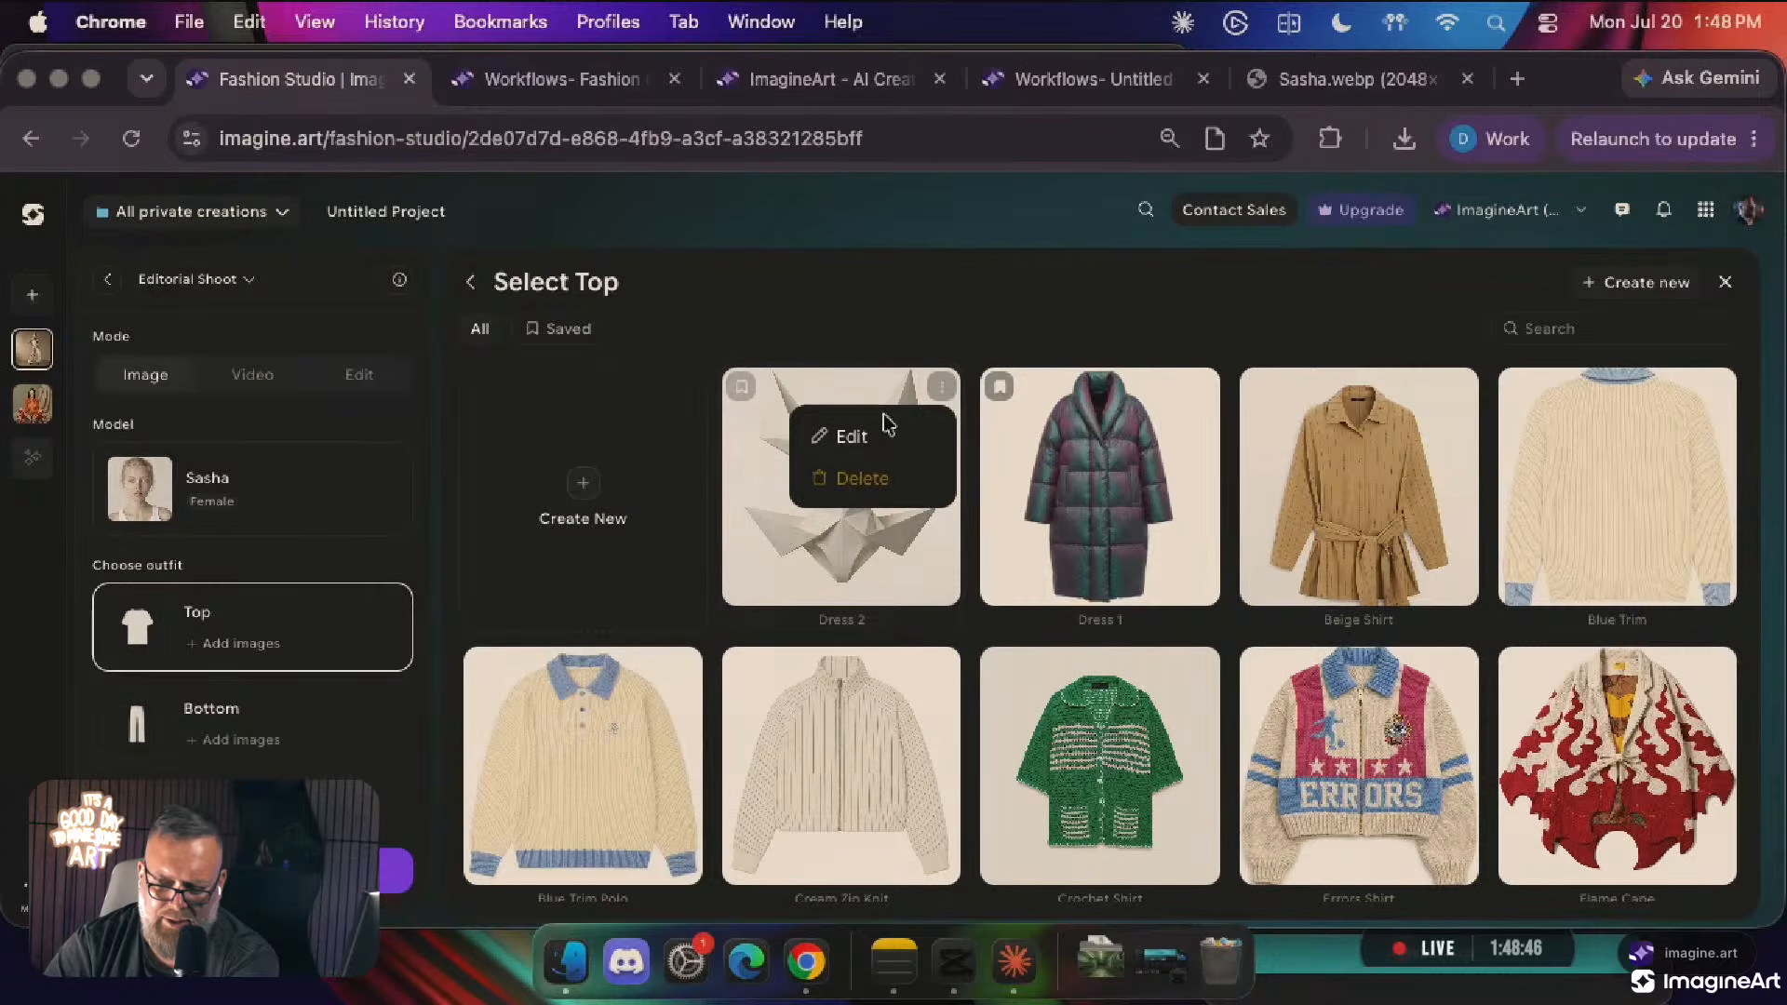
pyautogui.click(882, 429)
pyautogui.scroll(-3, 698, 782)
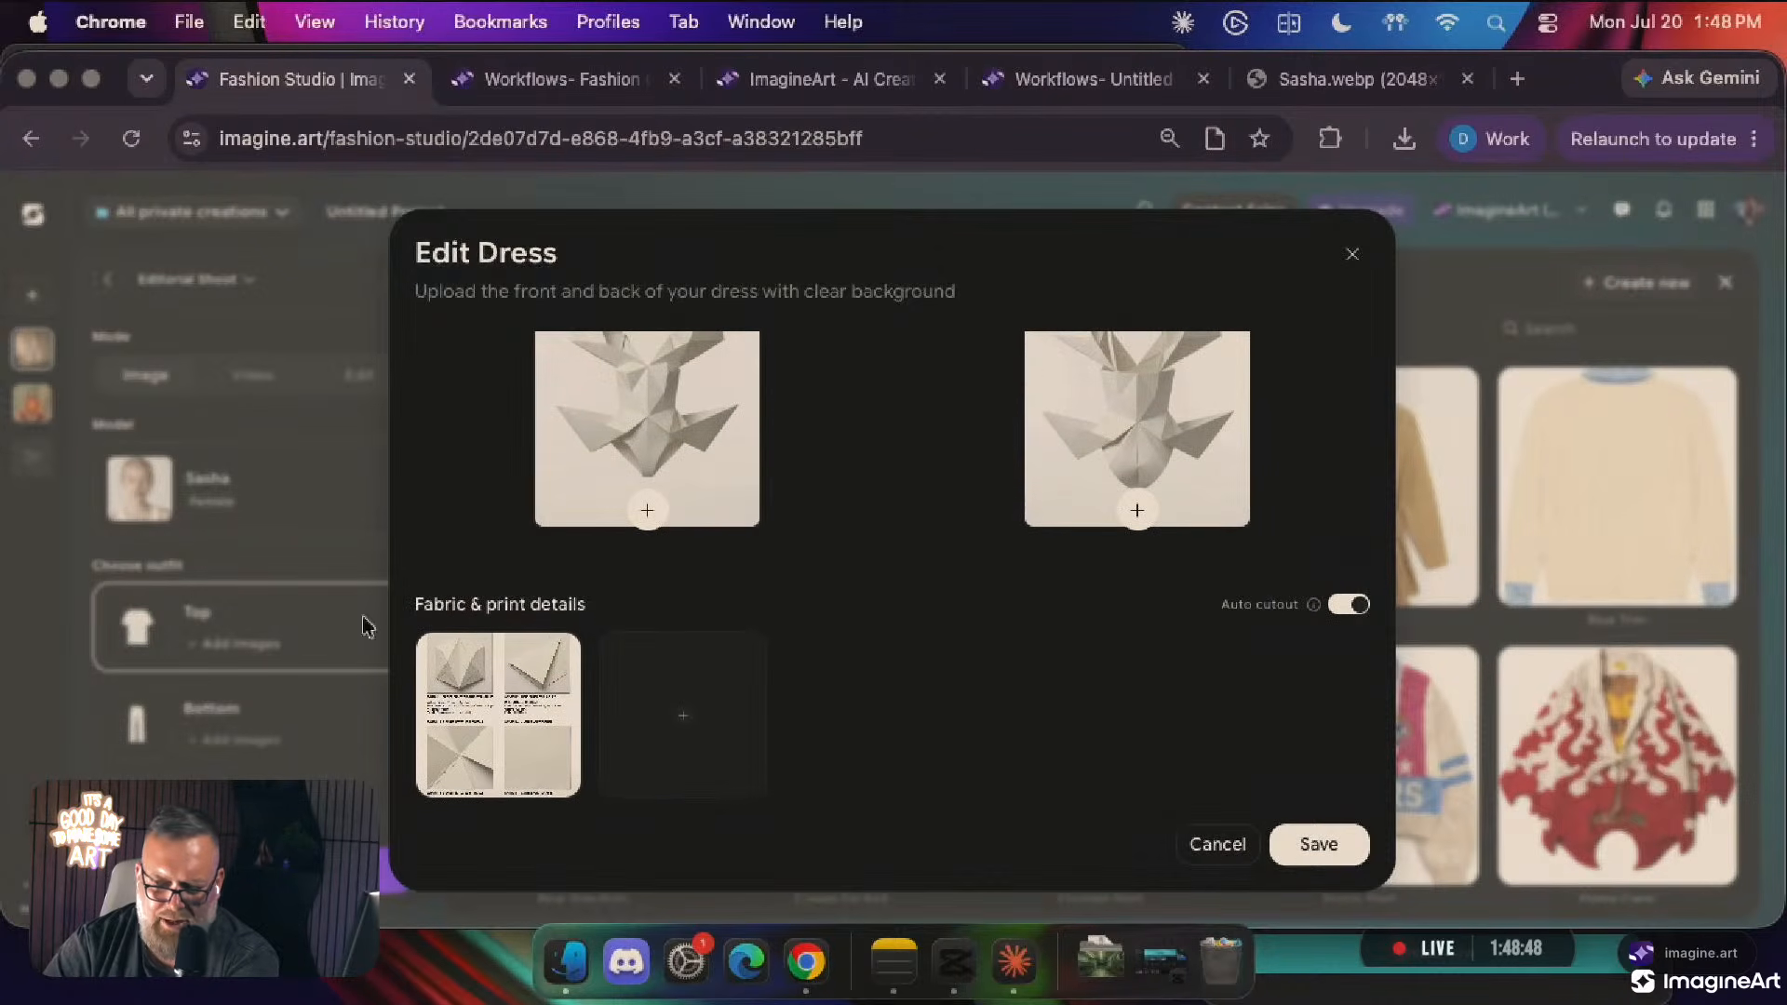
pyautogui.click(561, 653)
pyautogui.click(1303, 844)
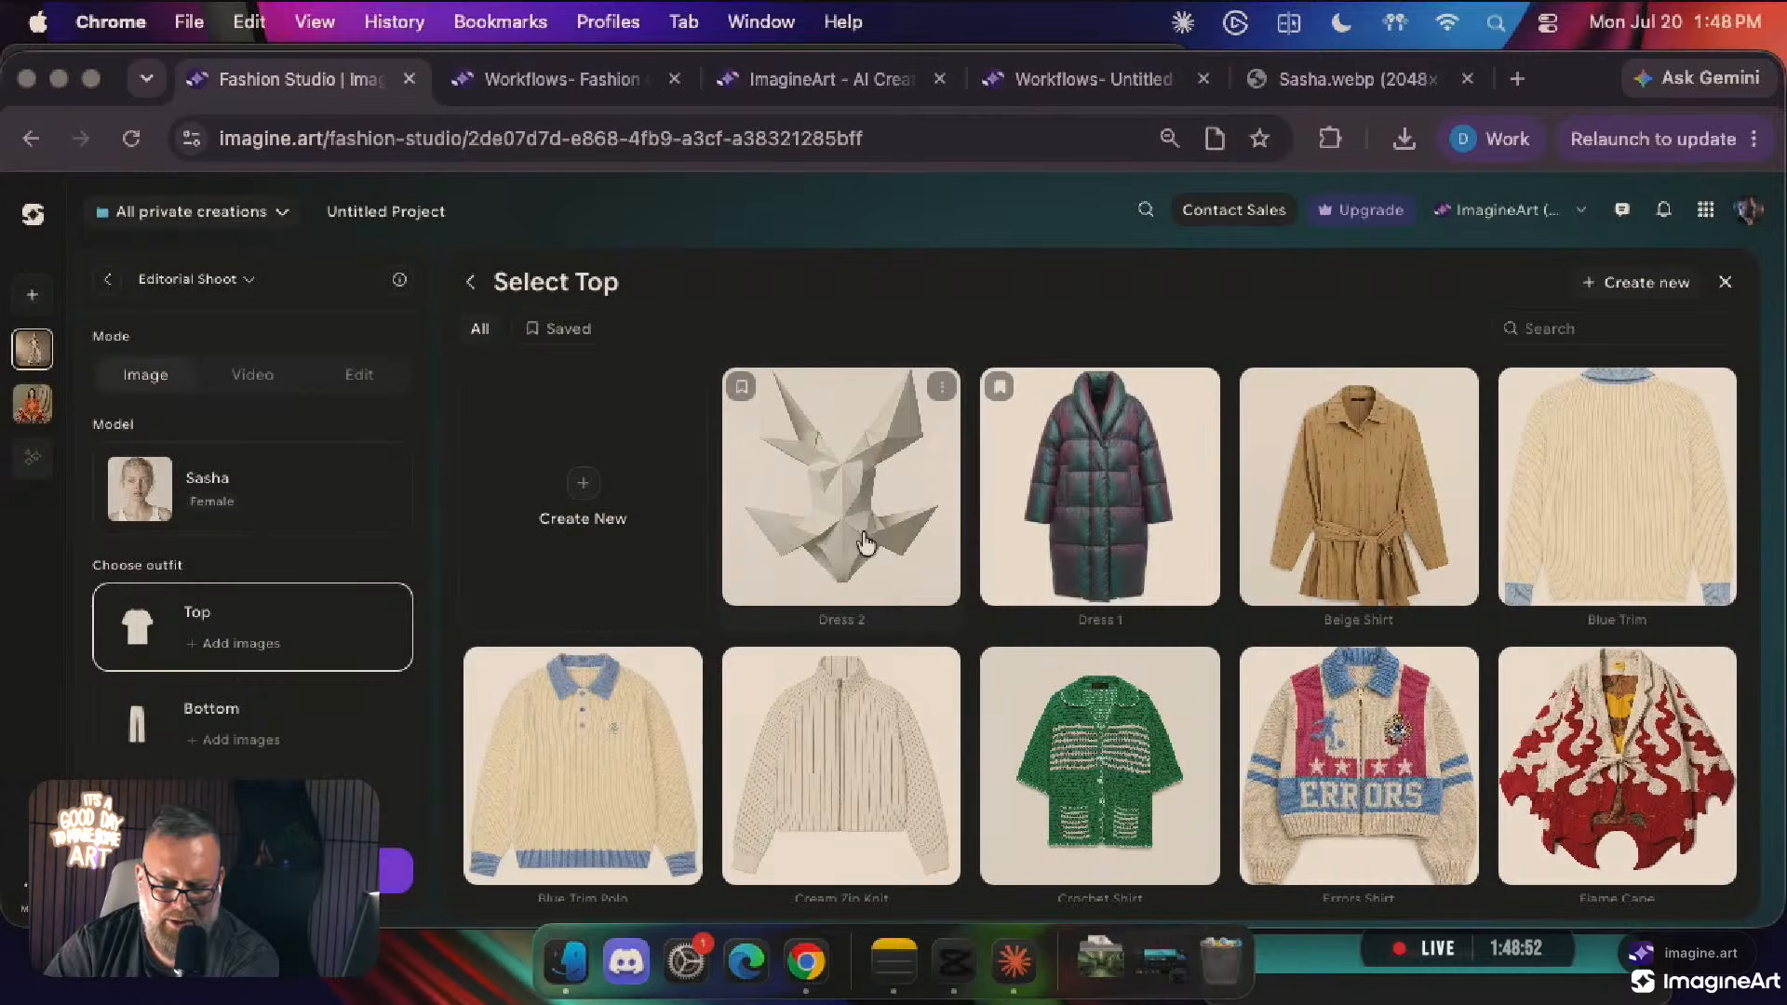
# Edit Dress 2 again, turning off the front image's auto cutout, removing the fabric and print details image, and saving
pyautogui.click(843, 449)
pyautogui.click(893, 443)
pyautogui.click(941, 387)
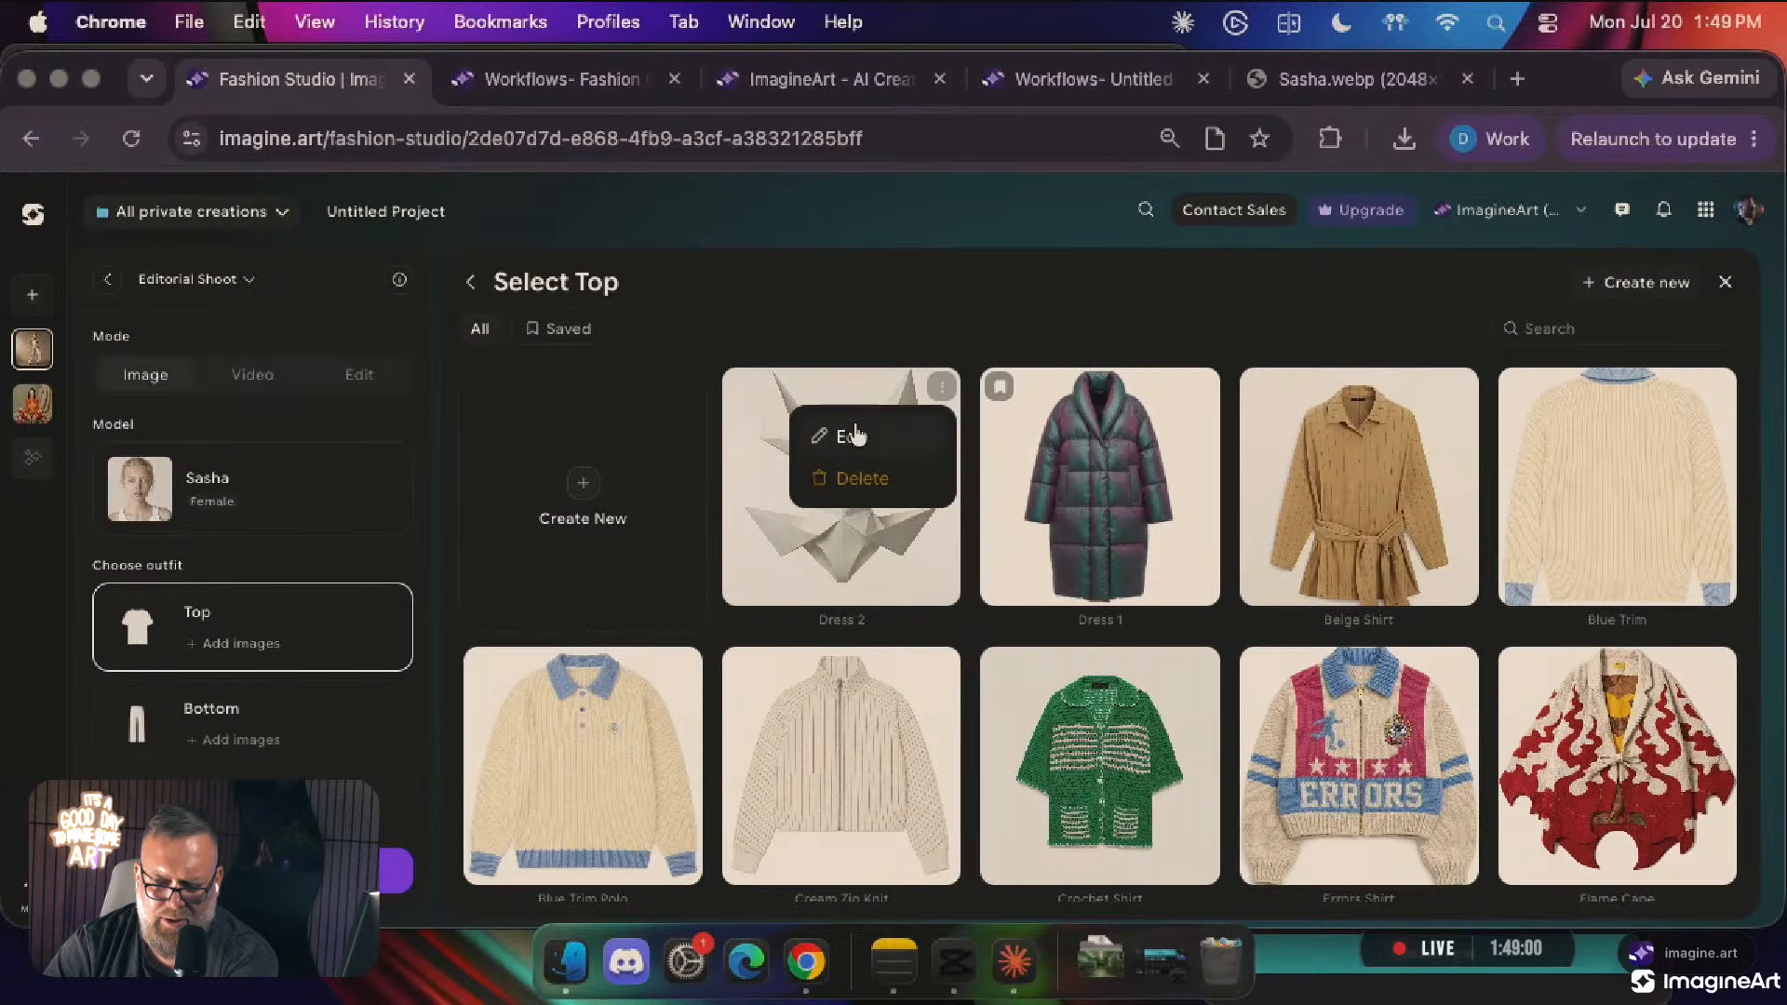
pyautogui.click(855, 435)
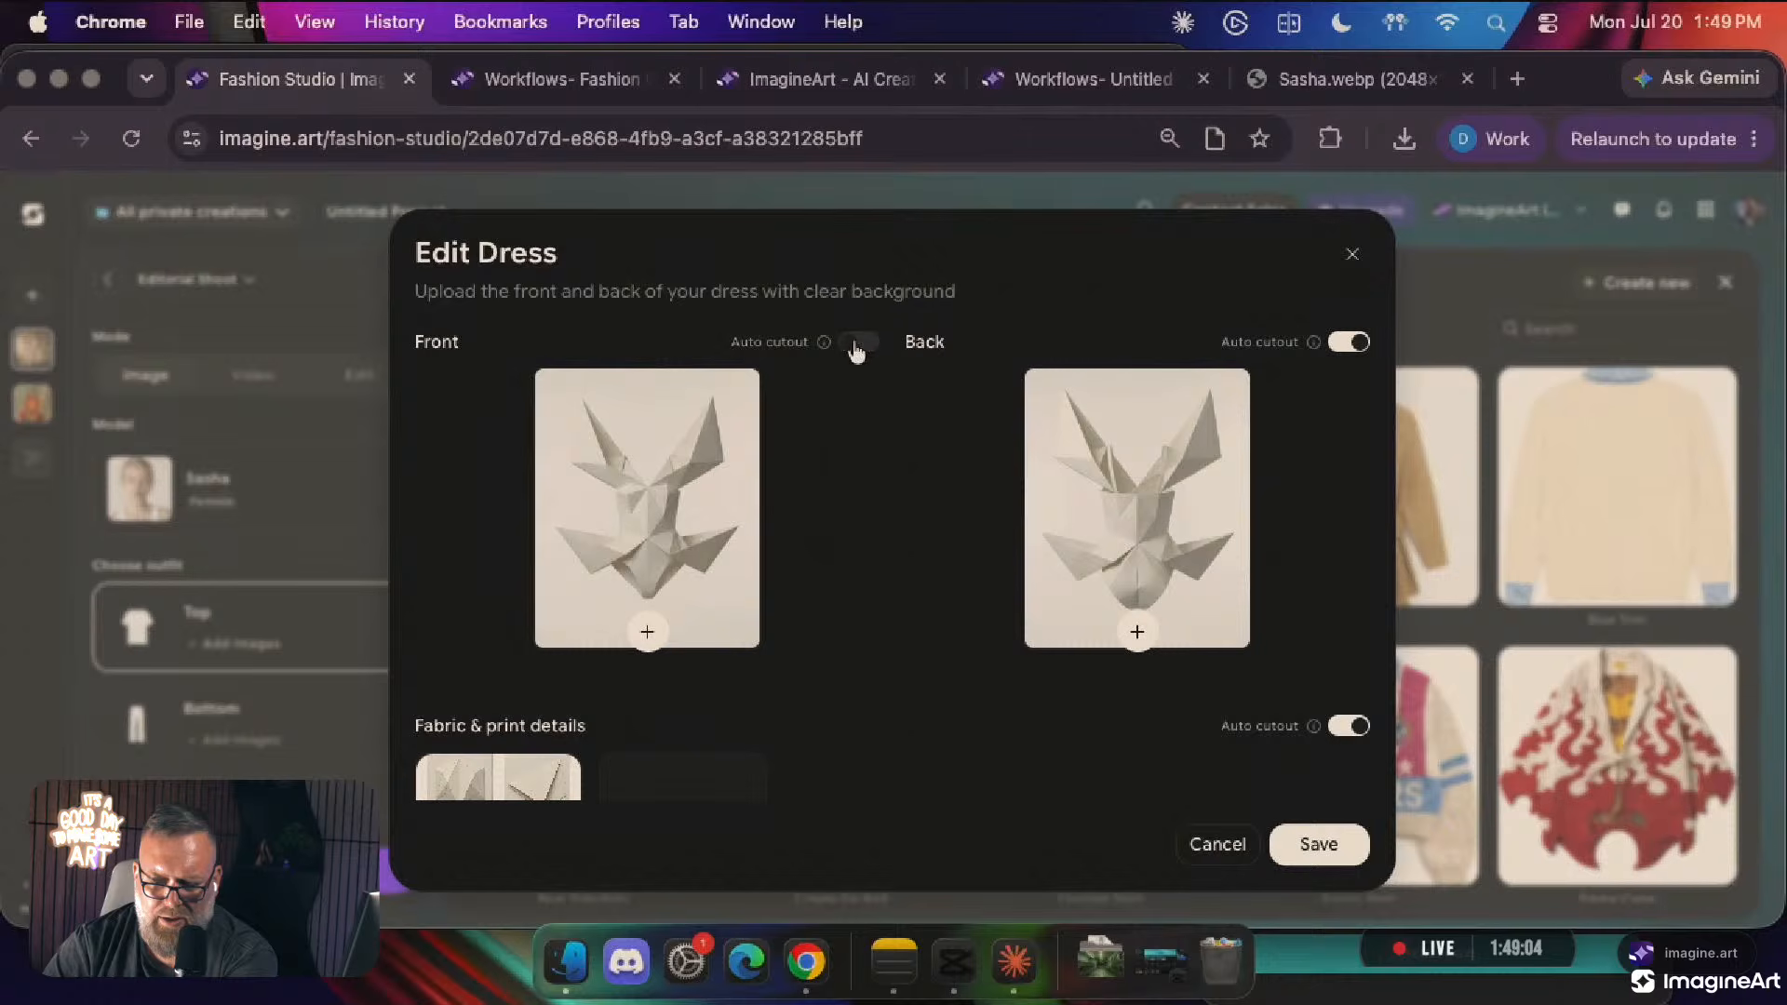
pyautogui.scroll(-3, 1303, 466)
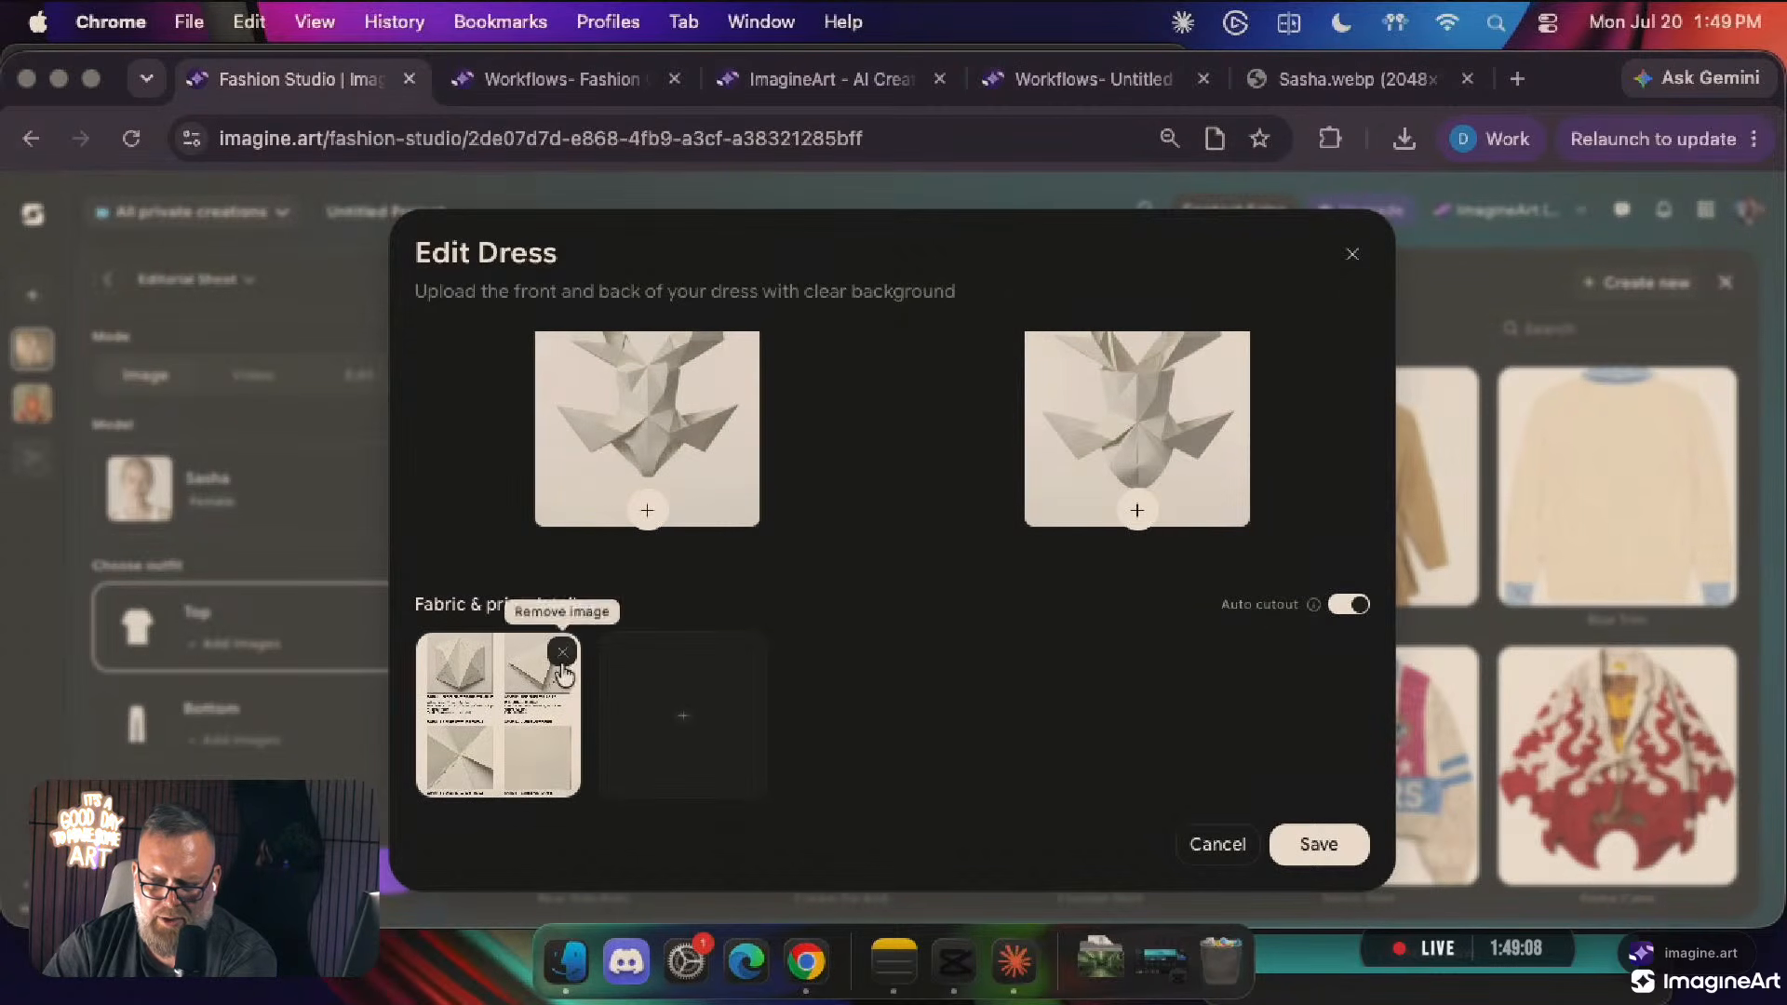
pyautogui.click(561, 654)
pyautogui.click(1314, 845)
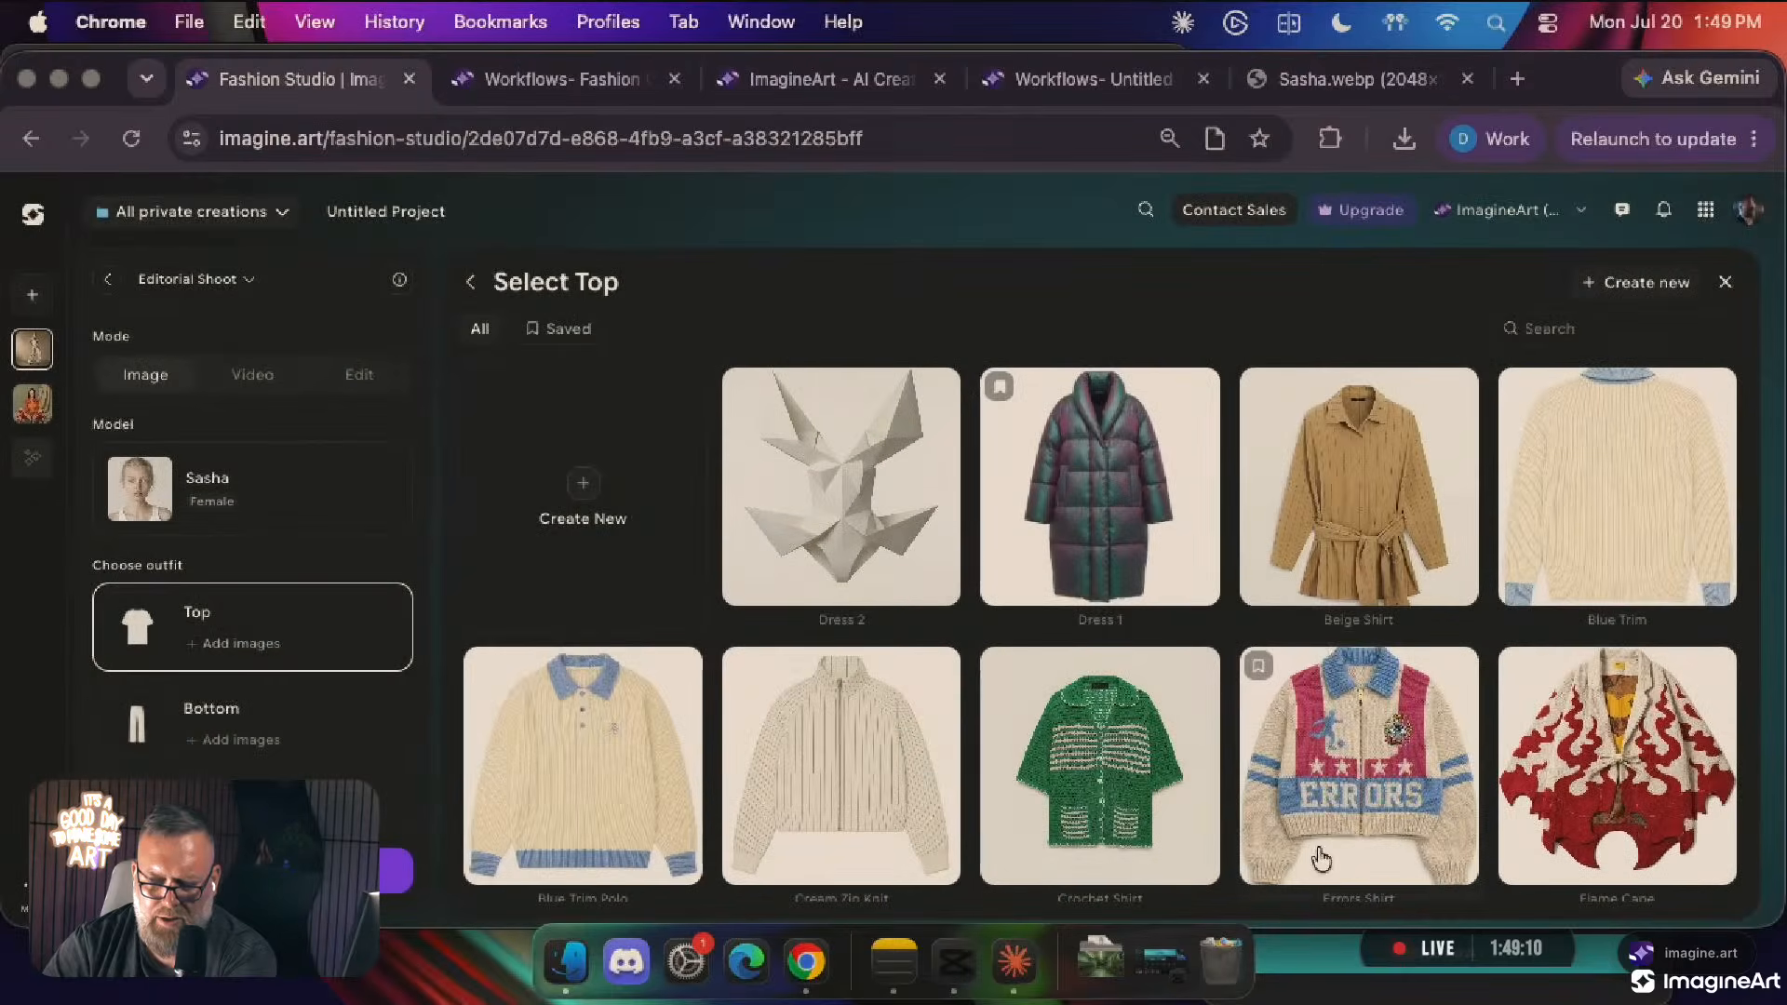
# Check the fabric and print details in Dress 2's editor and close it without saving
pyautogui.click(943, 389)
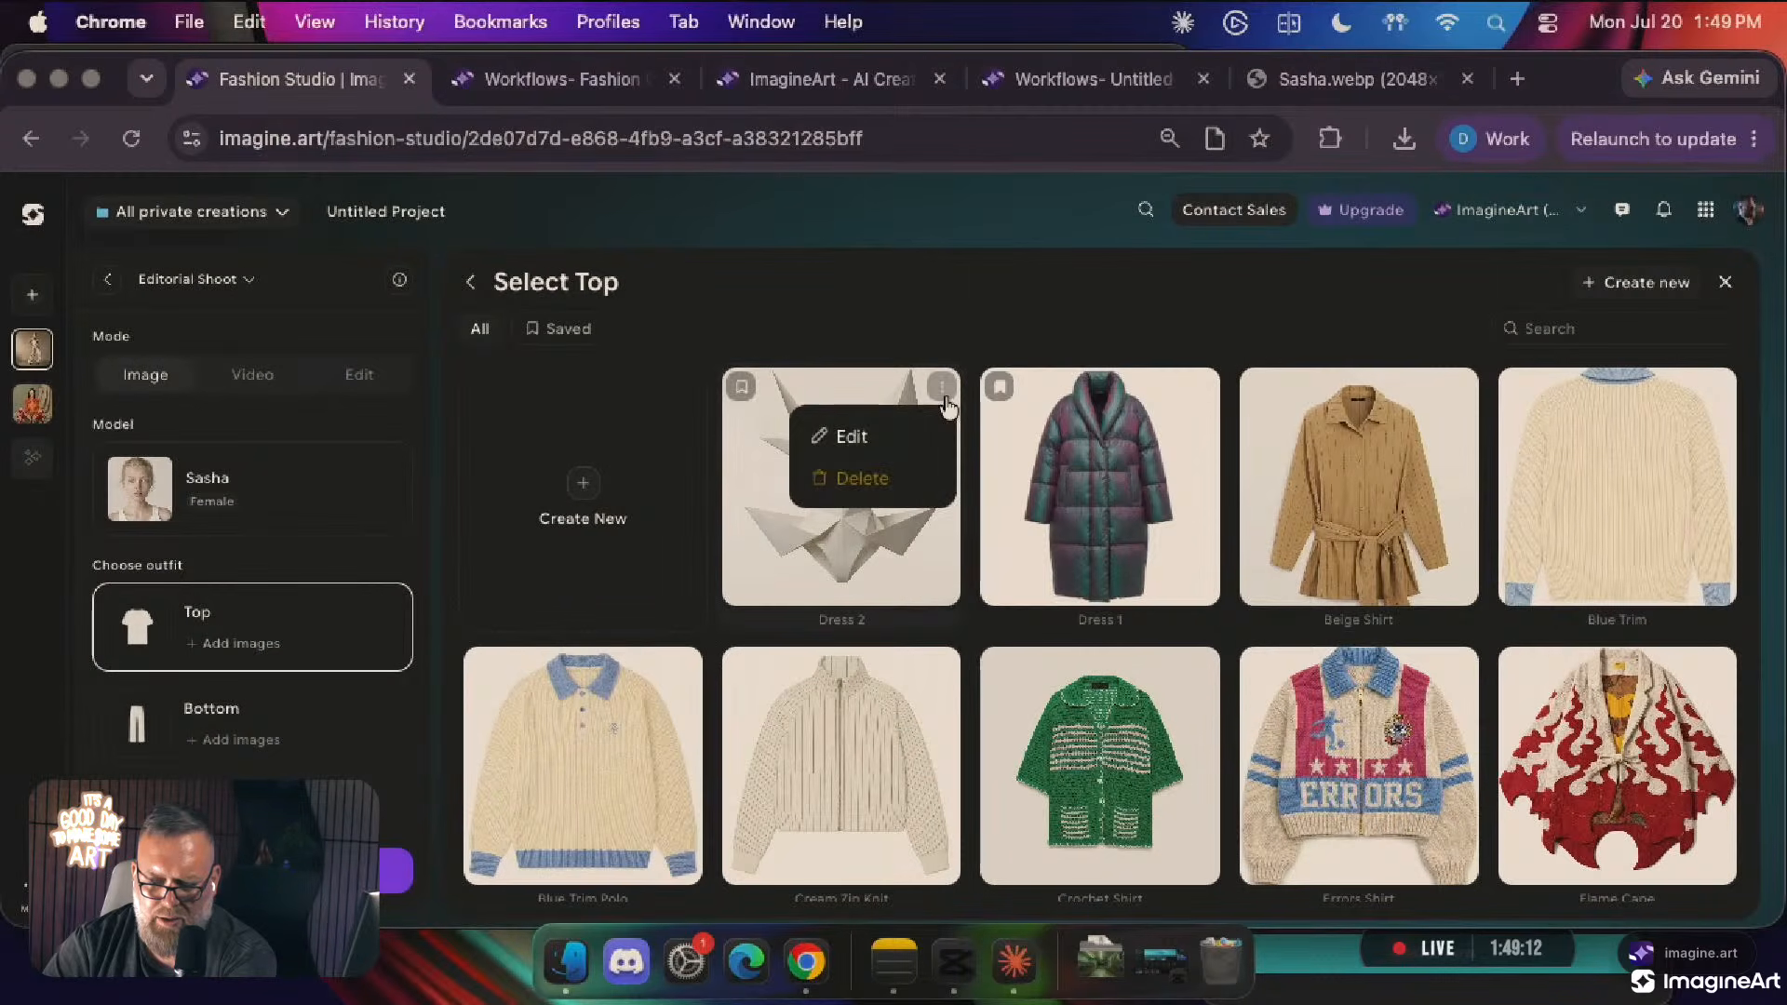
pyautogui.click(877, 430)
pyautogui.scroll(-4, 885, 427)
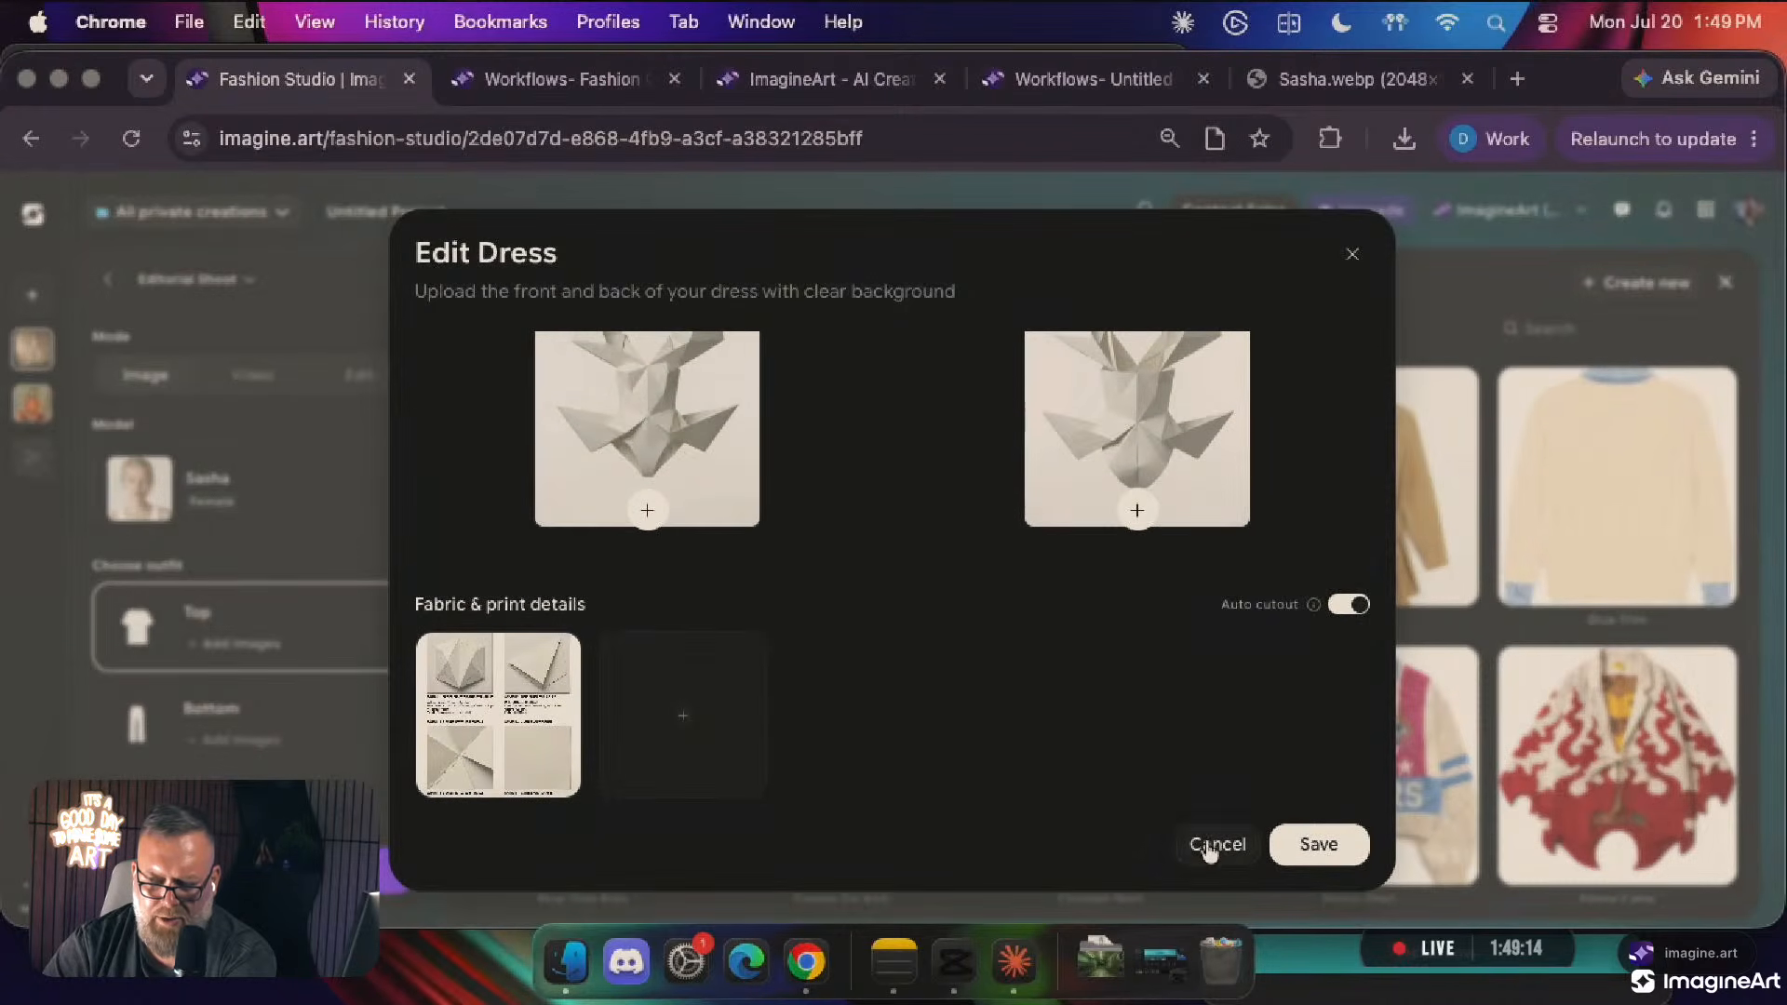
pyautogui.click(1211, 845)
# Permanently delete the Dress 2 outfit from the top library
pyautogui.click(943, 389)
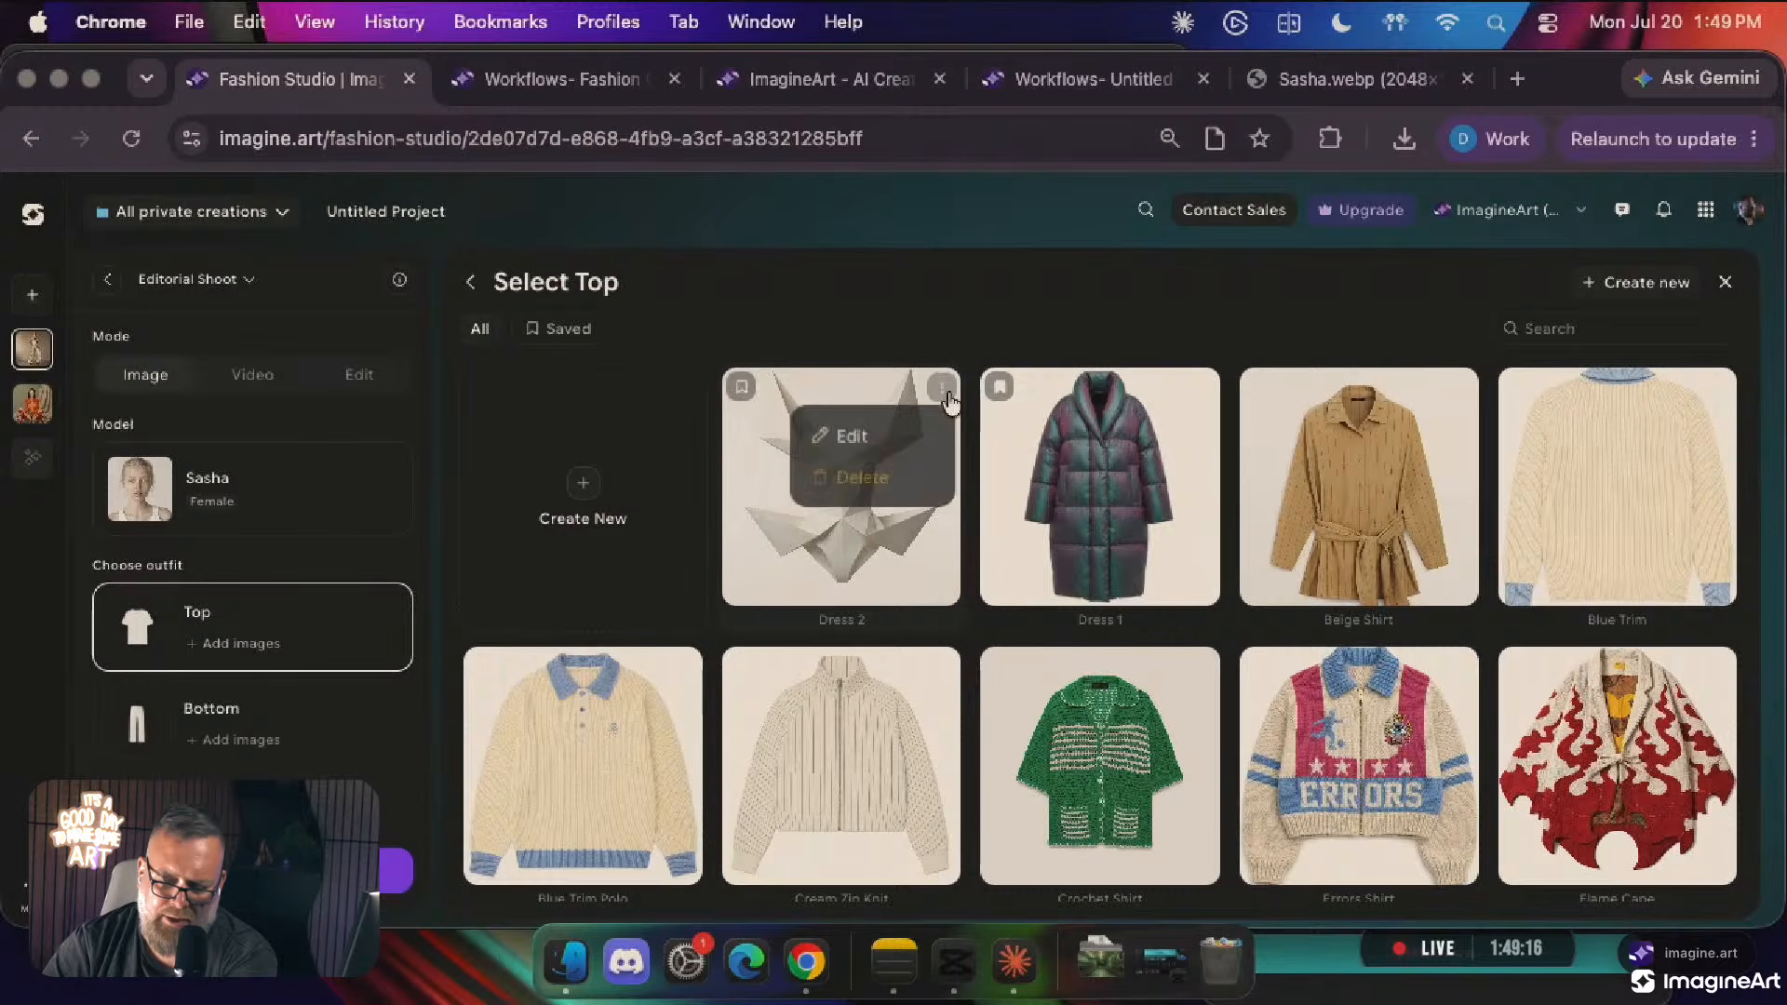
pyautogui.click(871, 479)
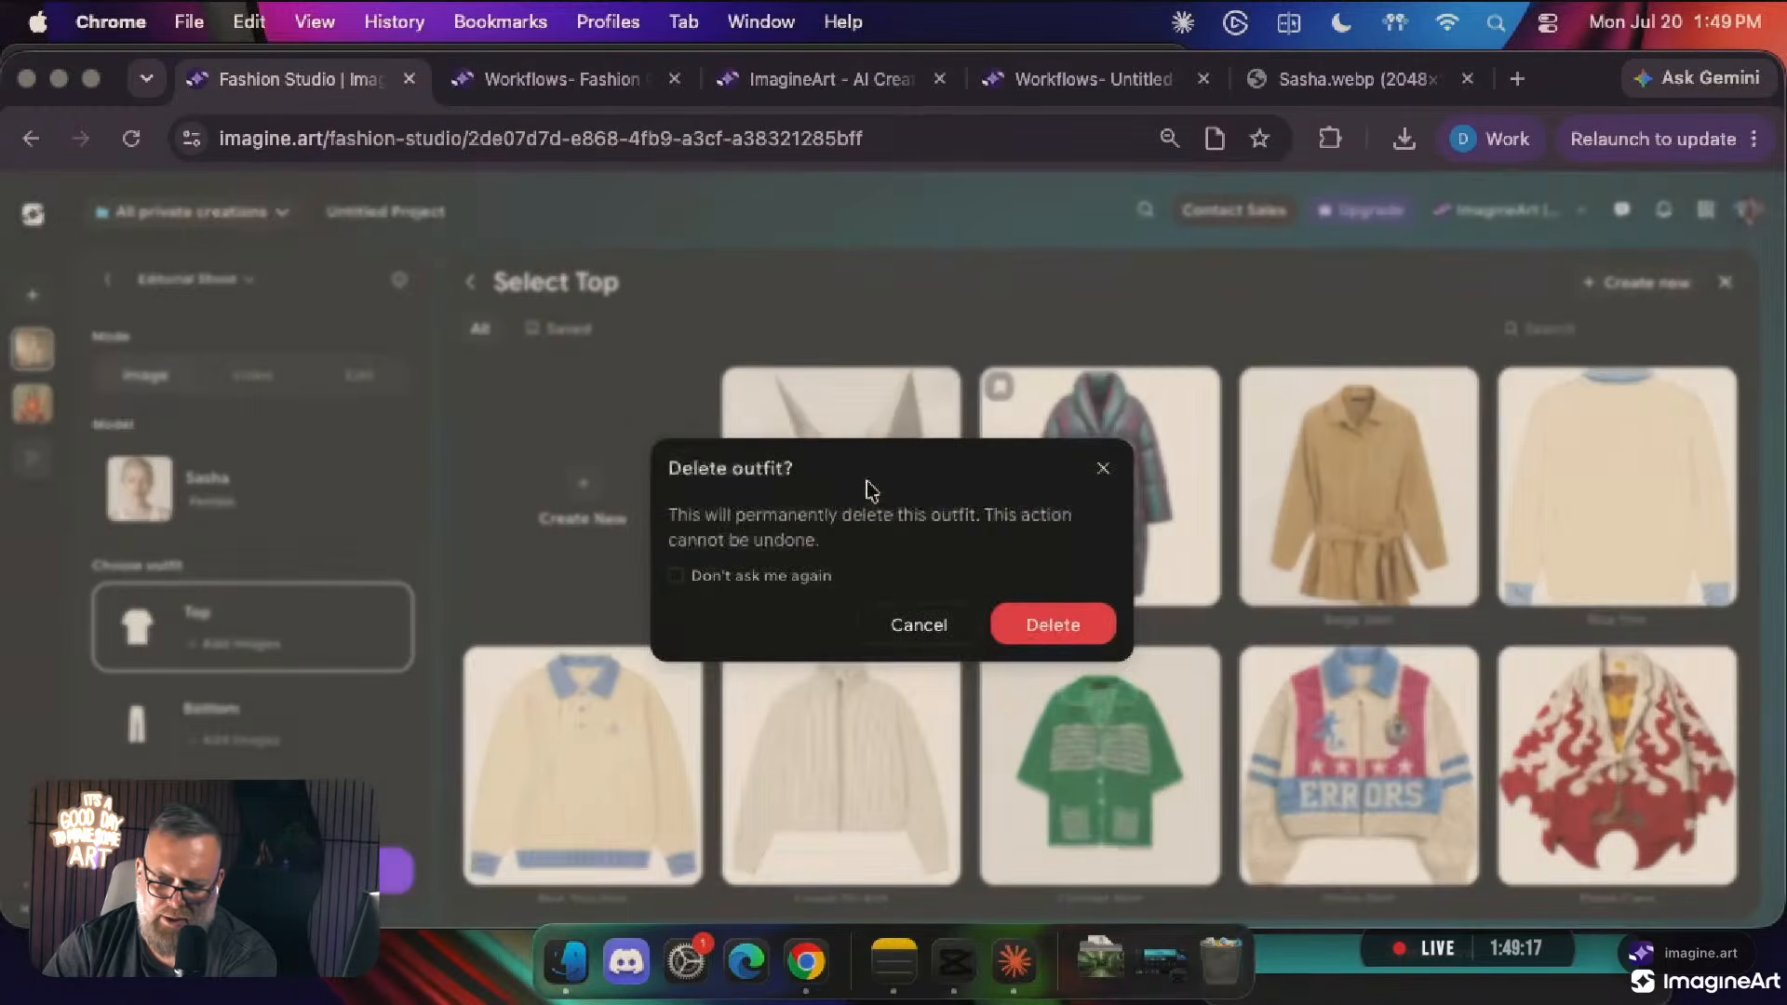
pyautogui.click(1057, 626)
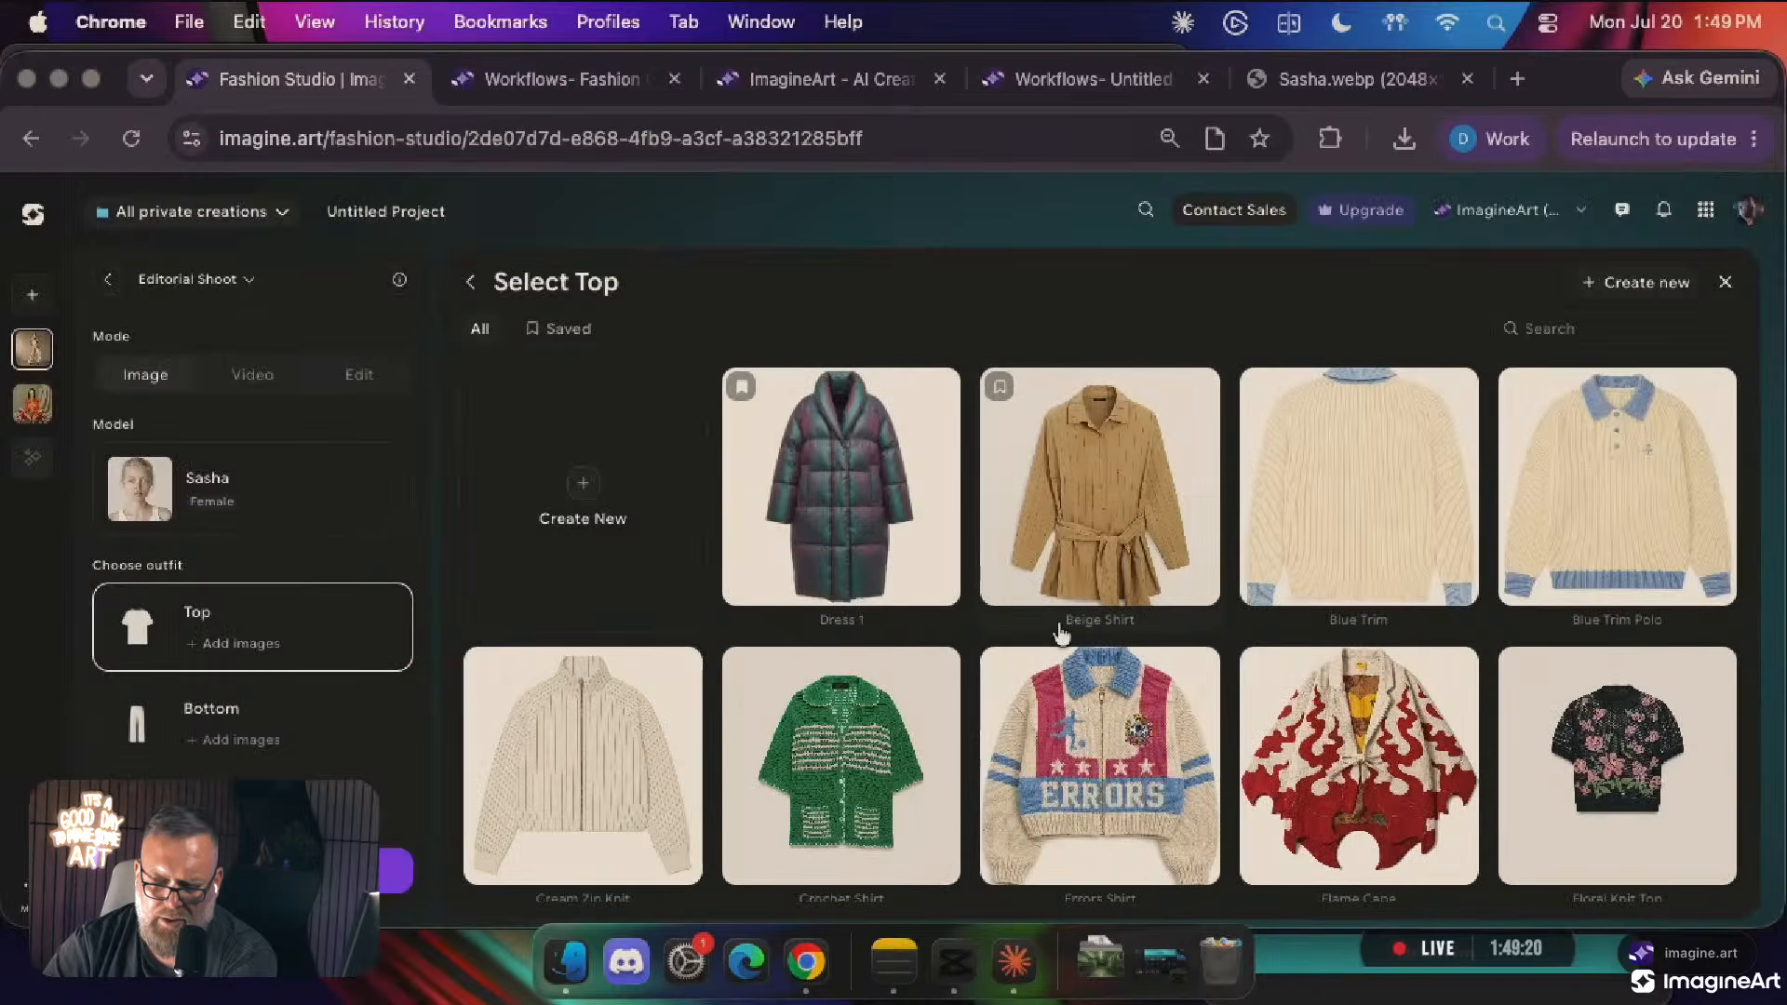
pyautogui.click(626, 470)
pyautogui.click(648, 689)
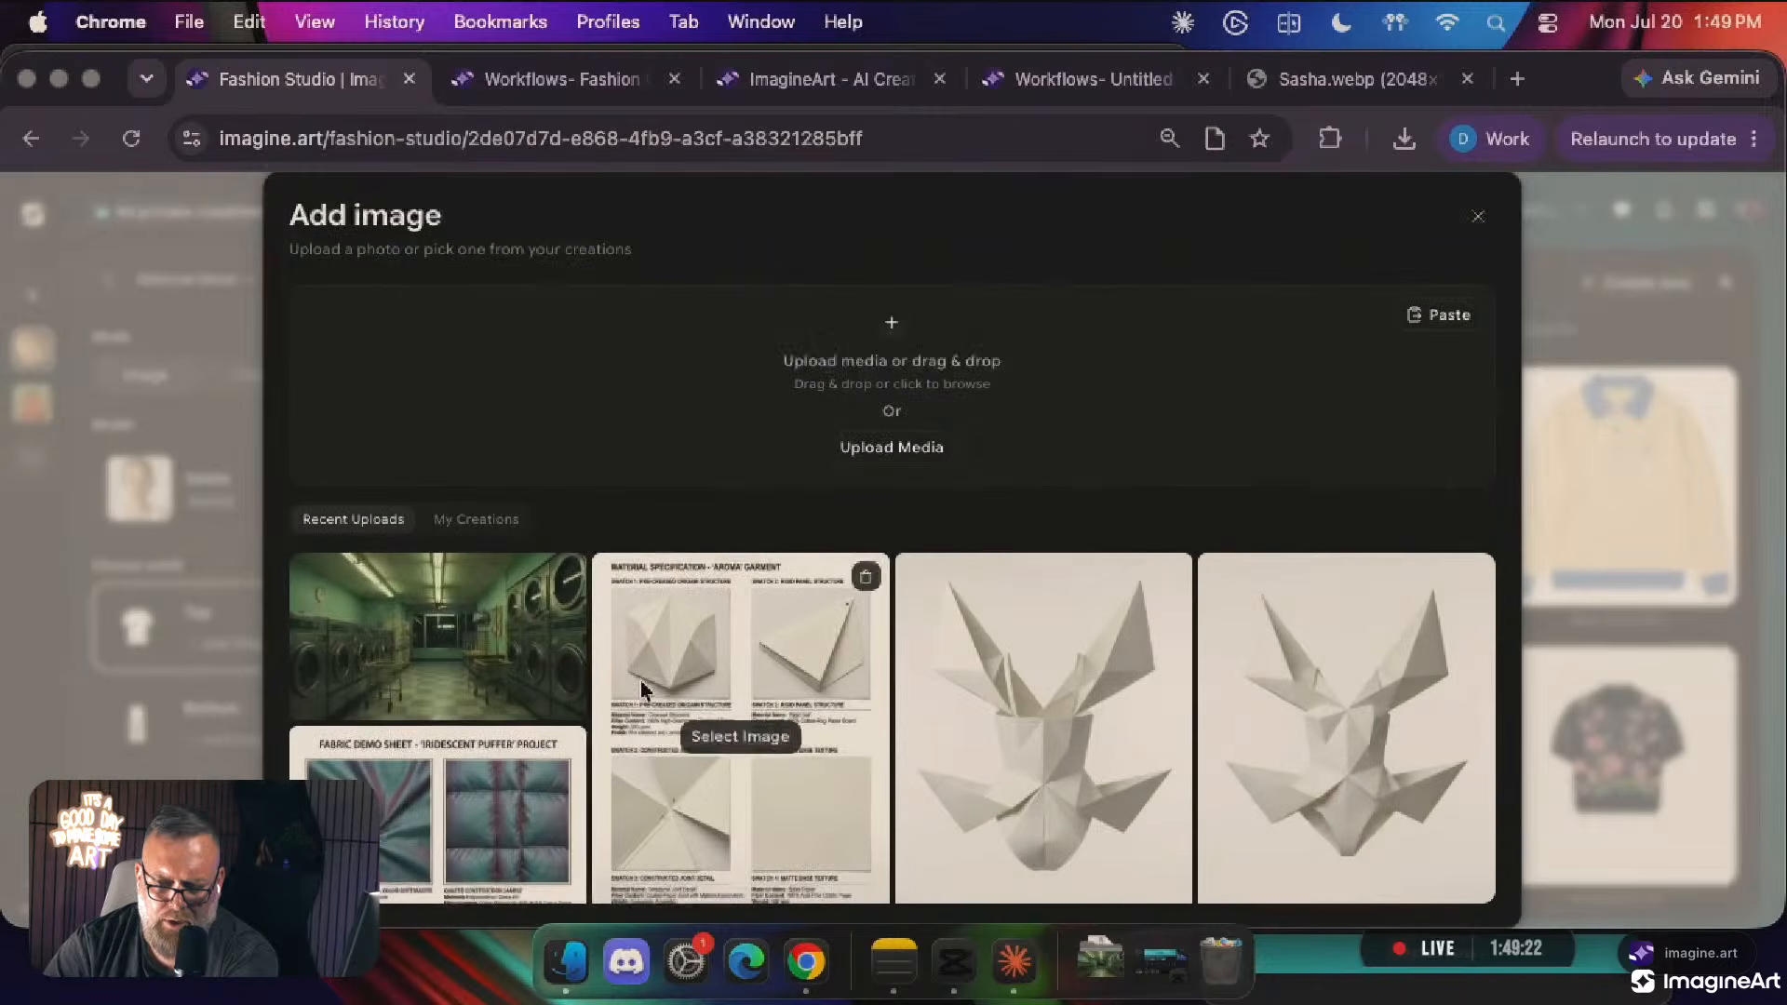
pyautogui.click(1479, 220)
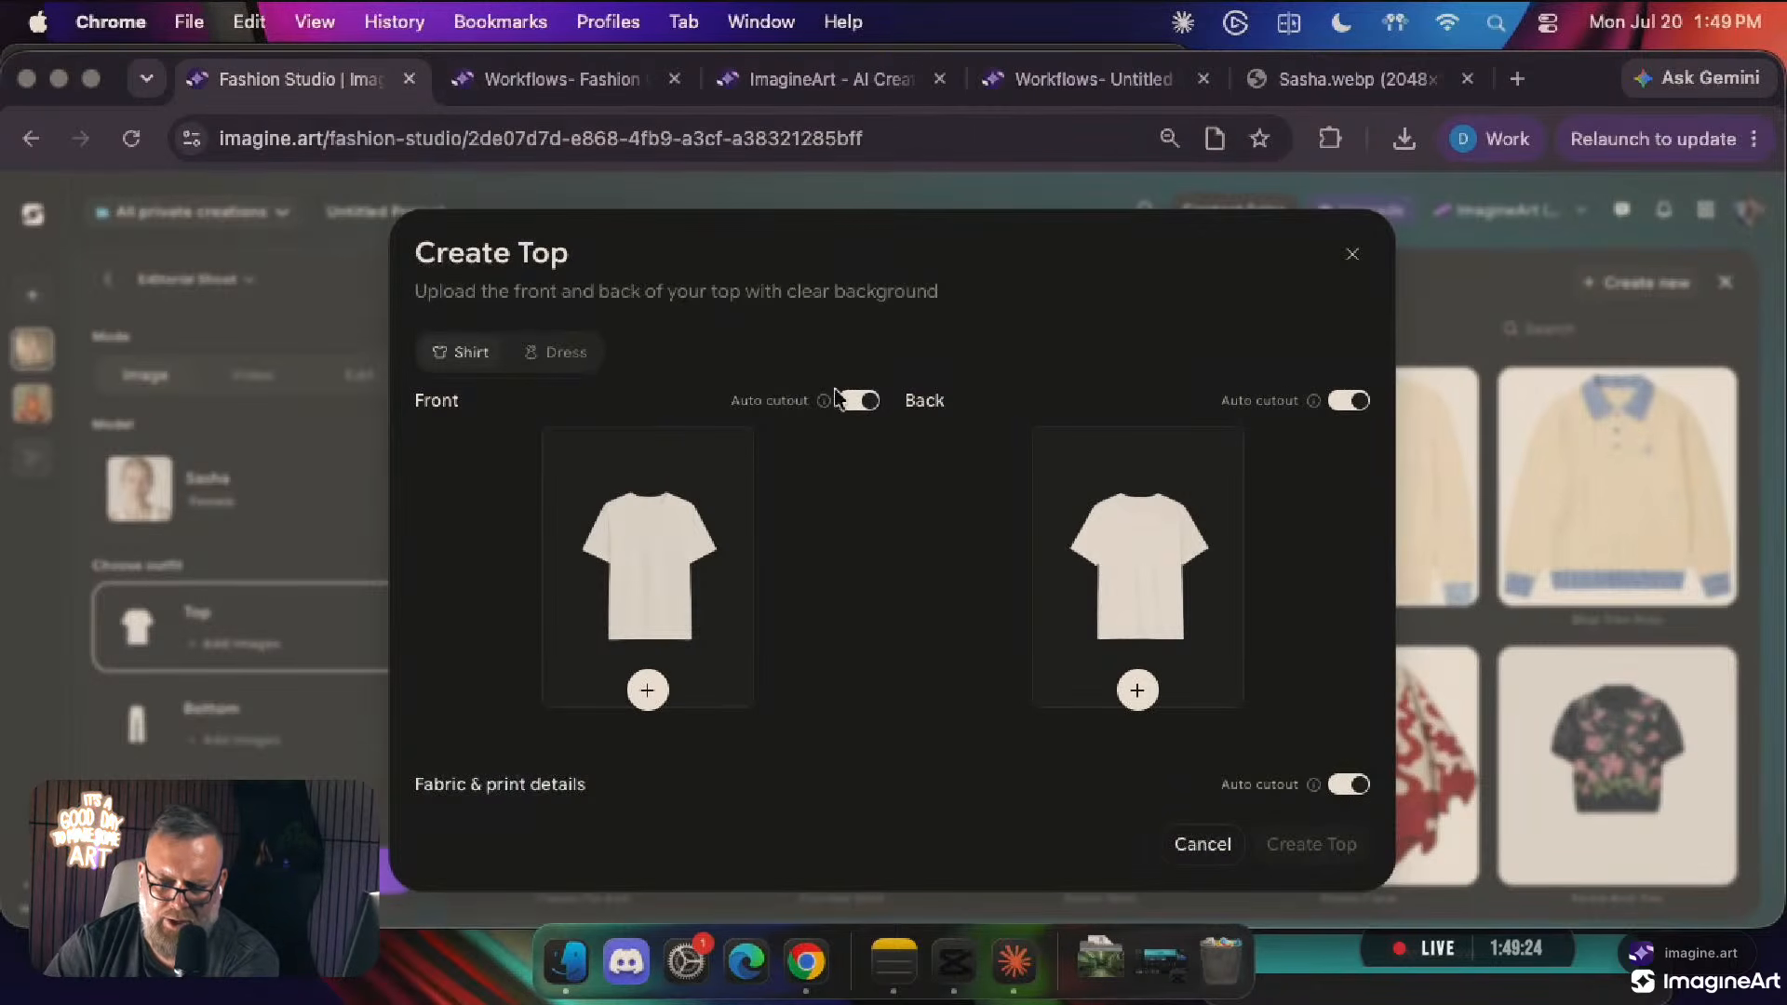
pyautogui.click(649, 690)
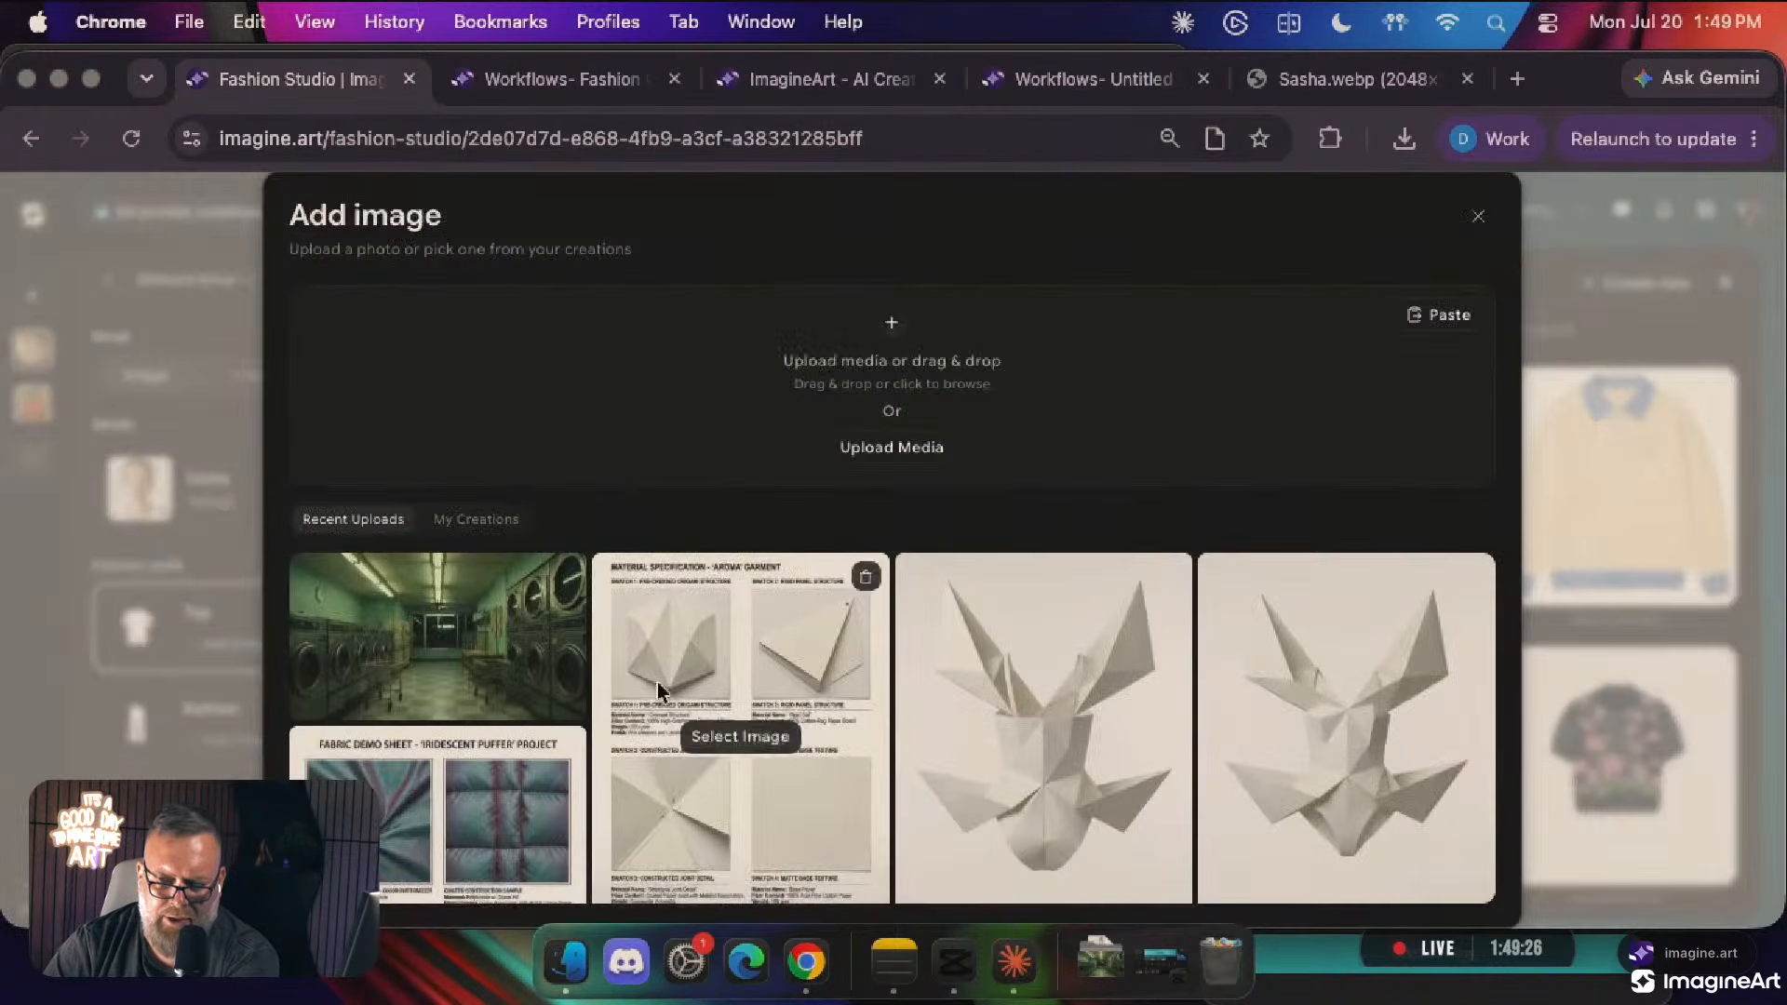
pyautogui.click(1325, 738)
pyautogui.click(1133, 699)
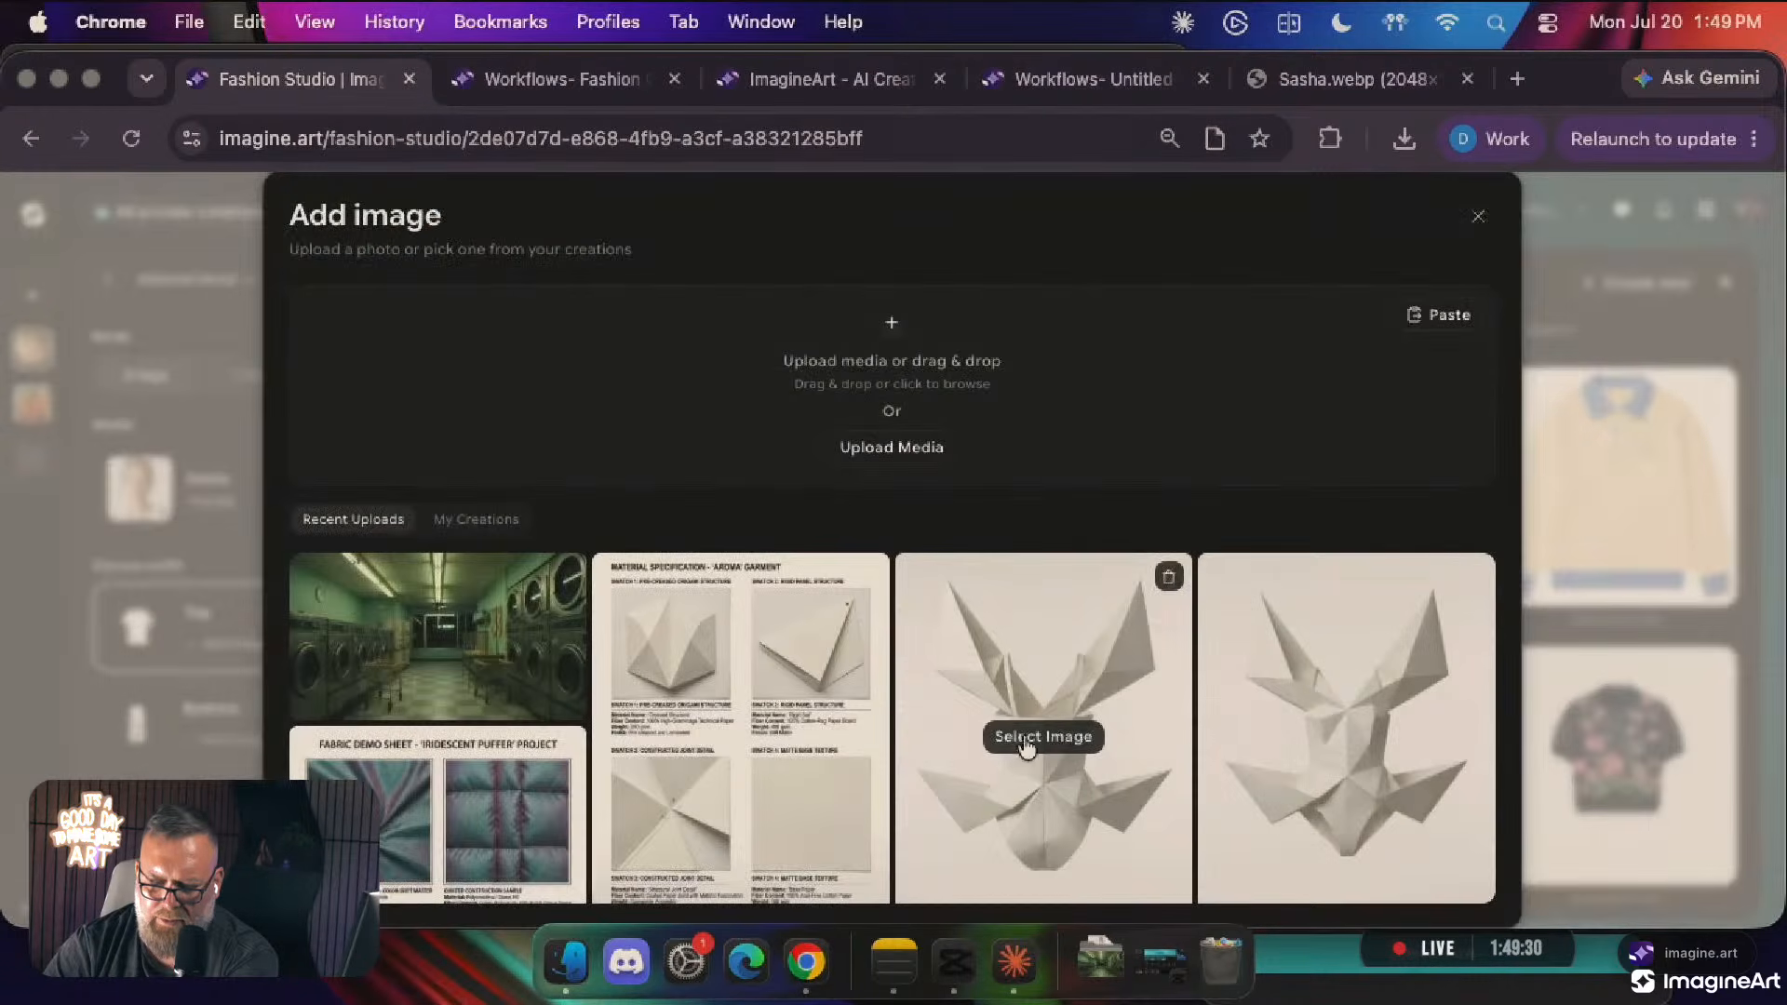
pyautogui.click(1017, 737)
pyautogui.click(1347, 402)
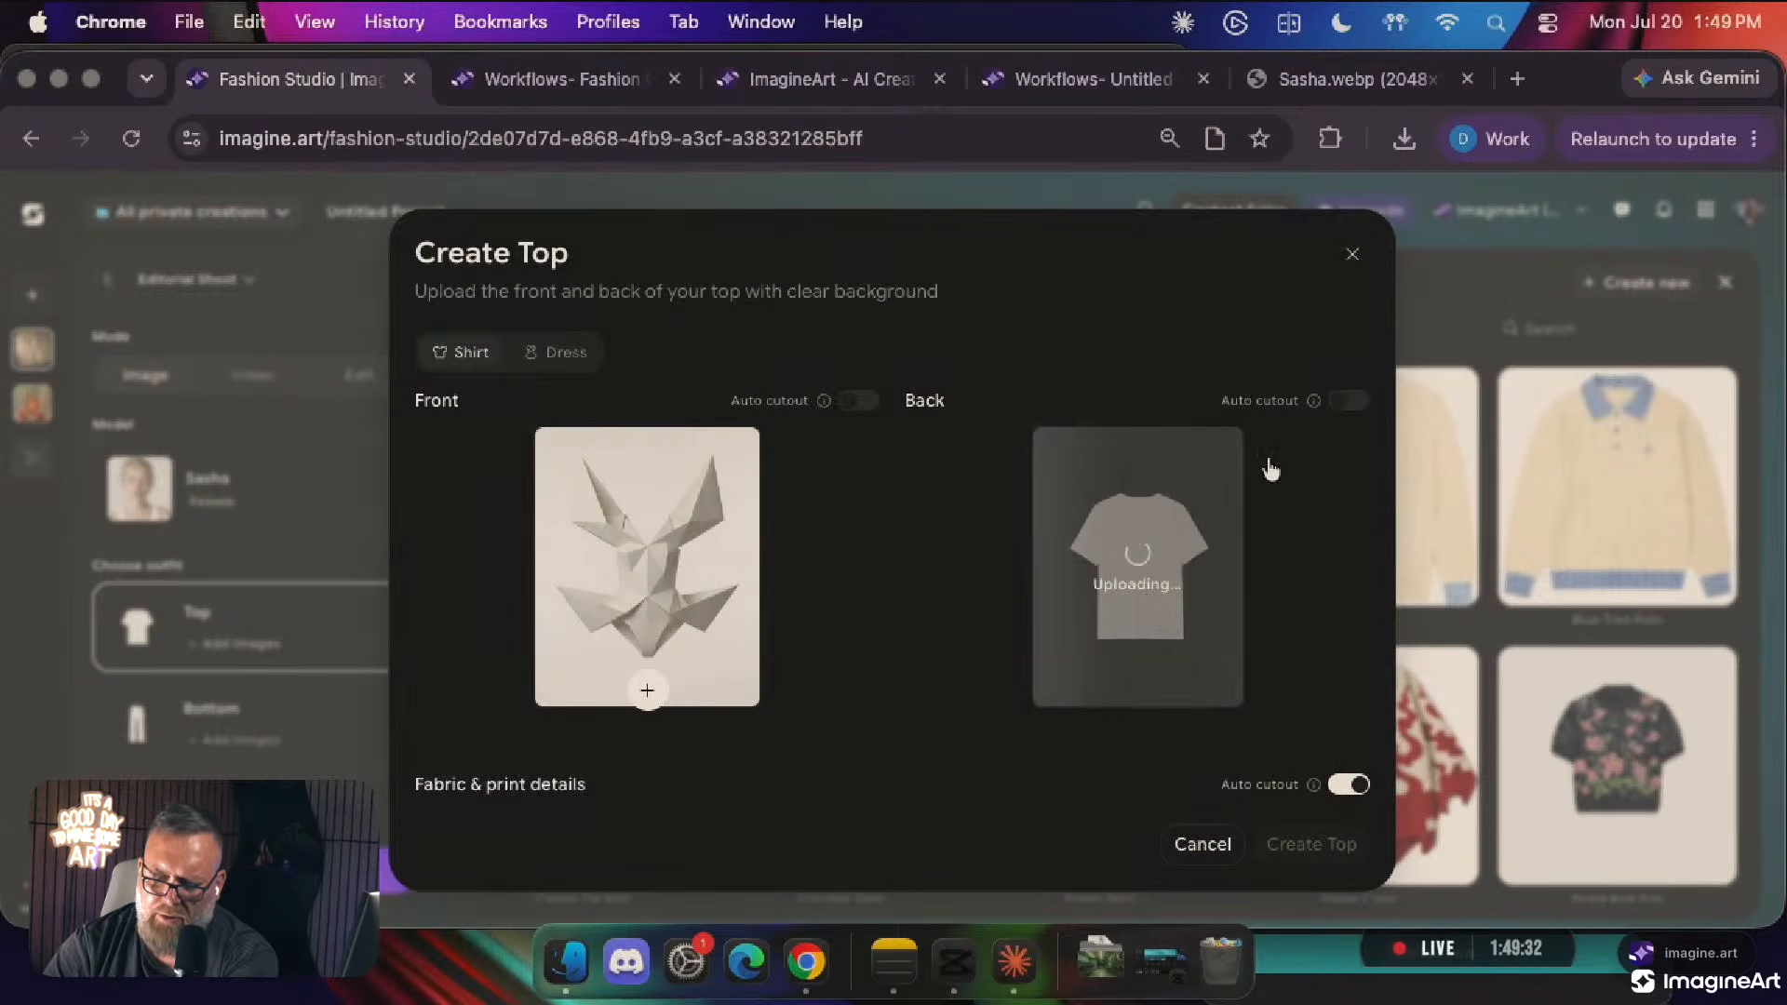
pyautogui.click(1352, 254)
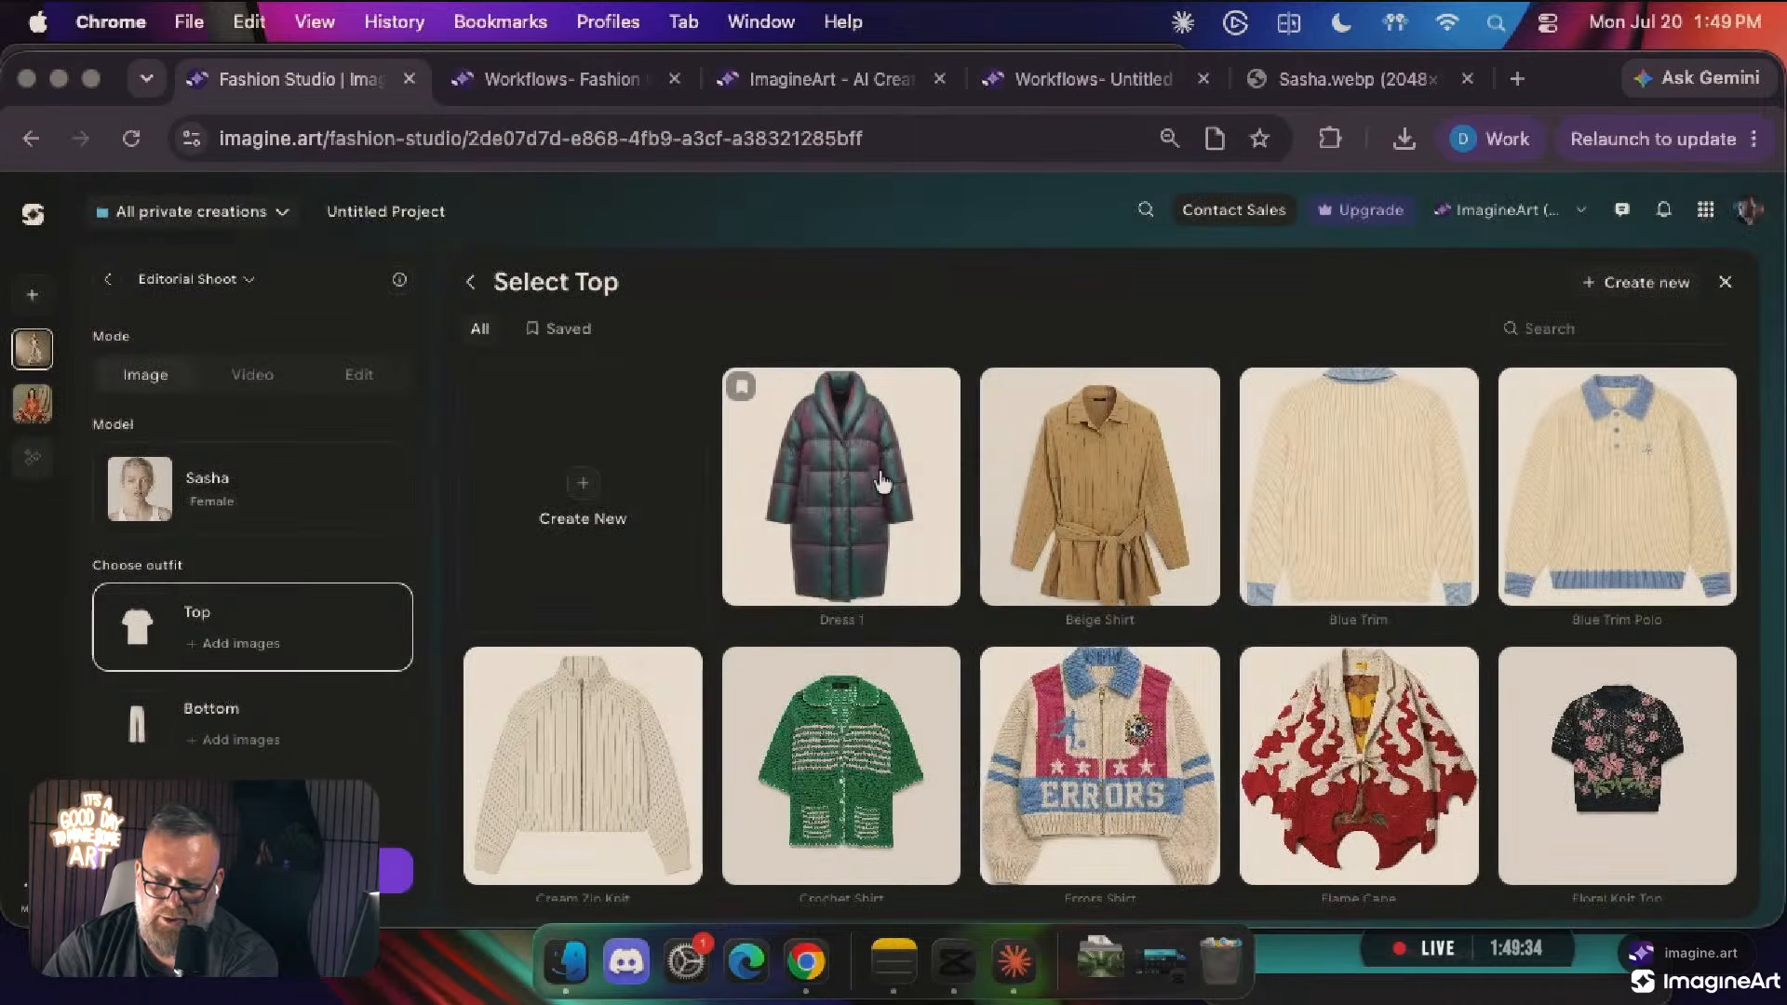
# Start creating a new top with auto cutout turned off for the front, back, and fabric and print details
pyautogui.click(595, 462)
pyautogui.click(850, 402)
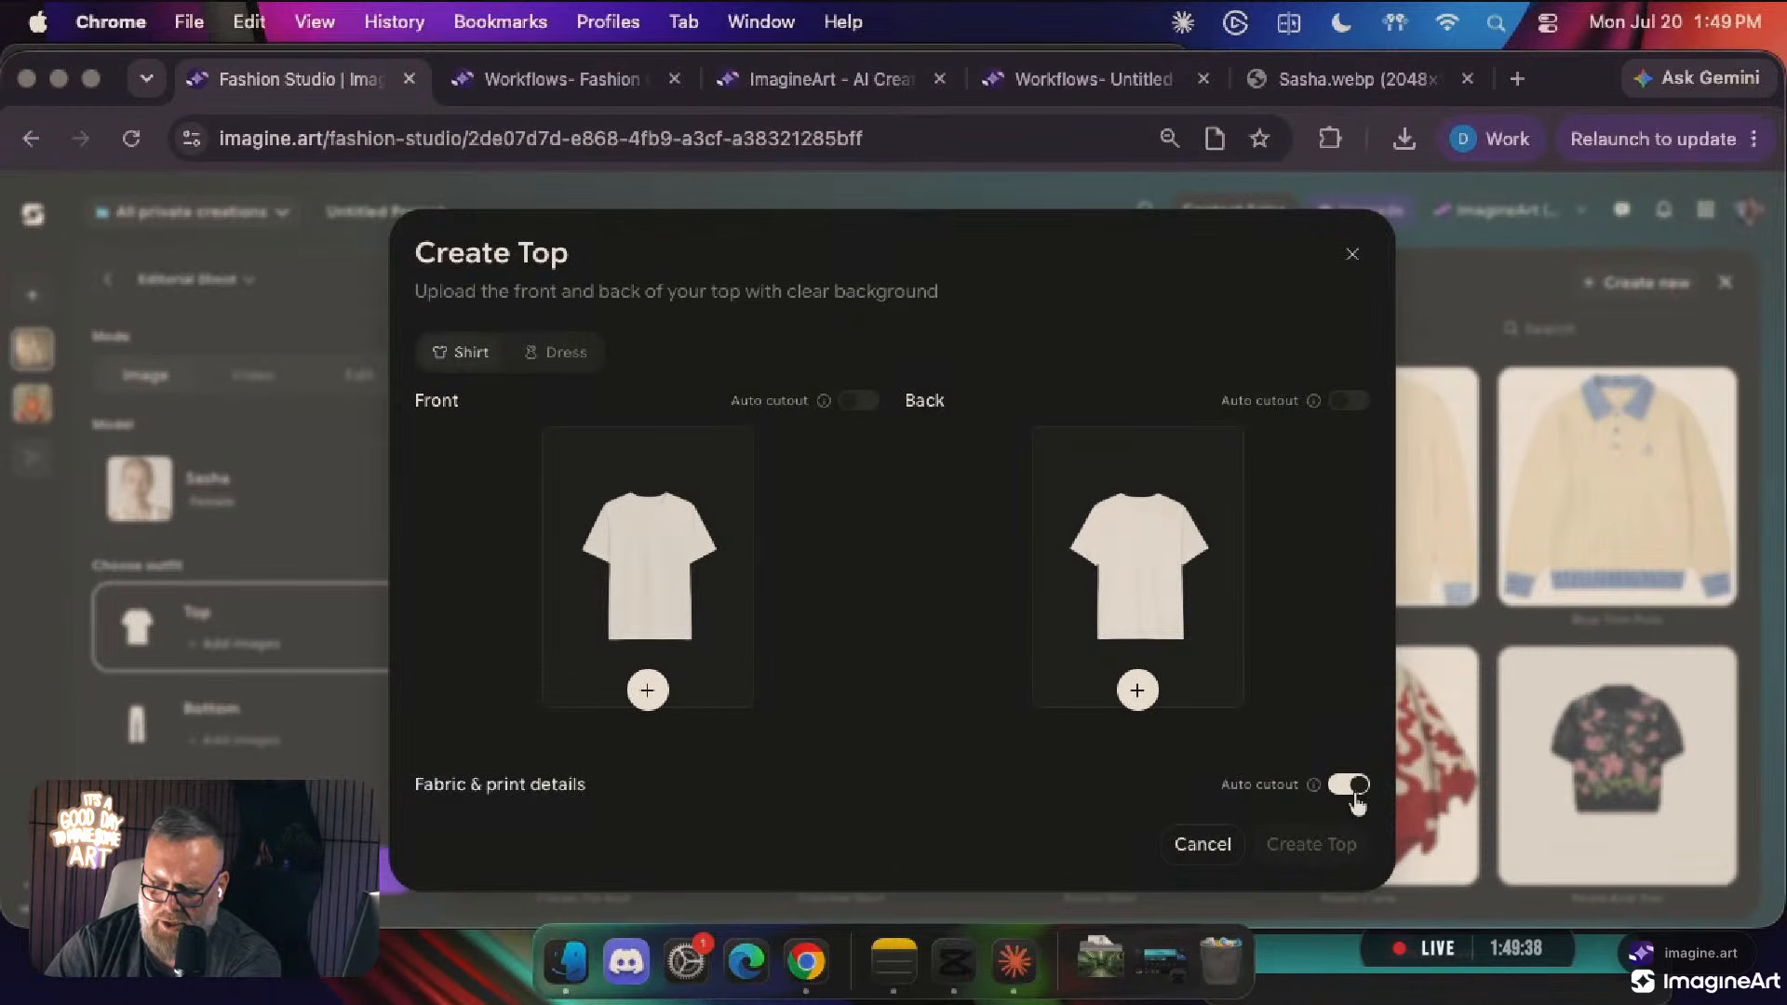
pyautogui.click(1349, 784)
# Add the folded-paper garment's front and back views from the recent uploads as the new top's front and back images
pyautogui.click(648, 690)
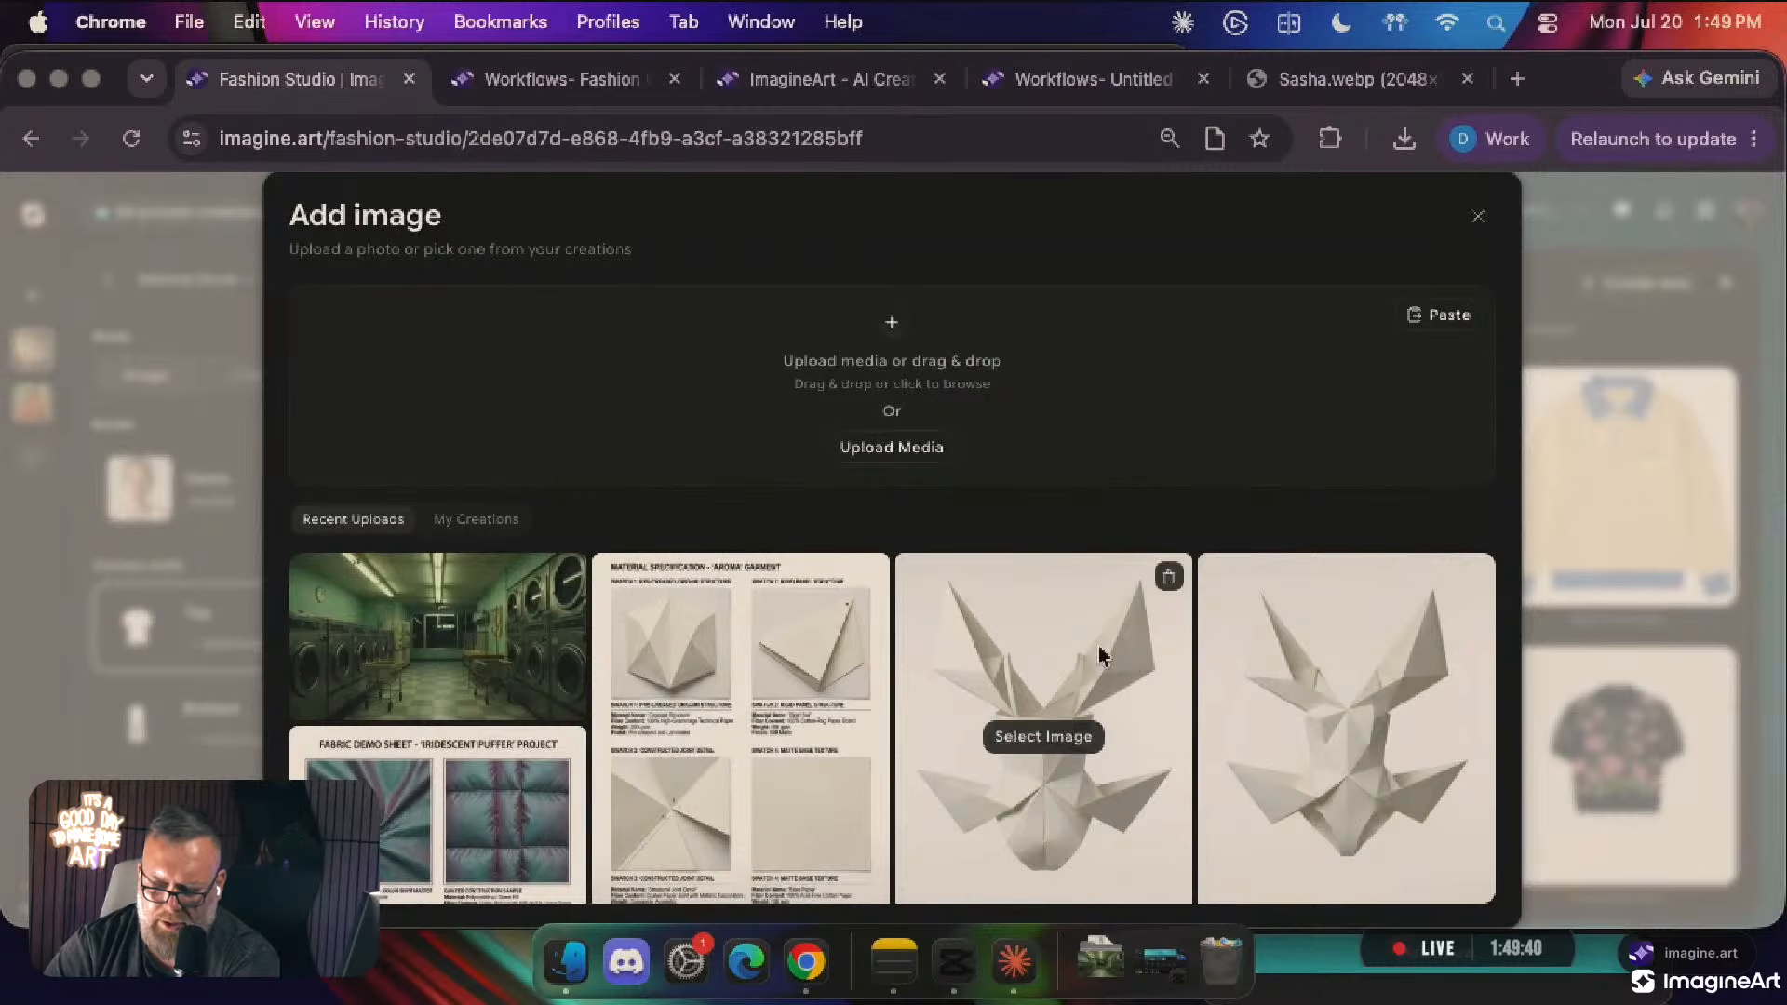
pyautogui.click(1357, 747)
pyautogui.click(1137, 686)
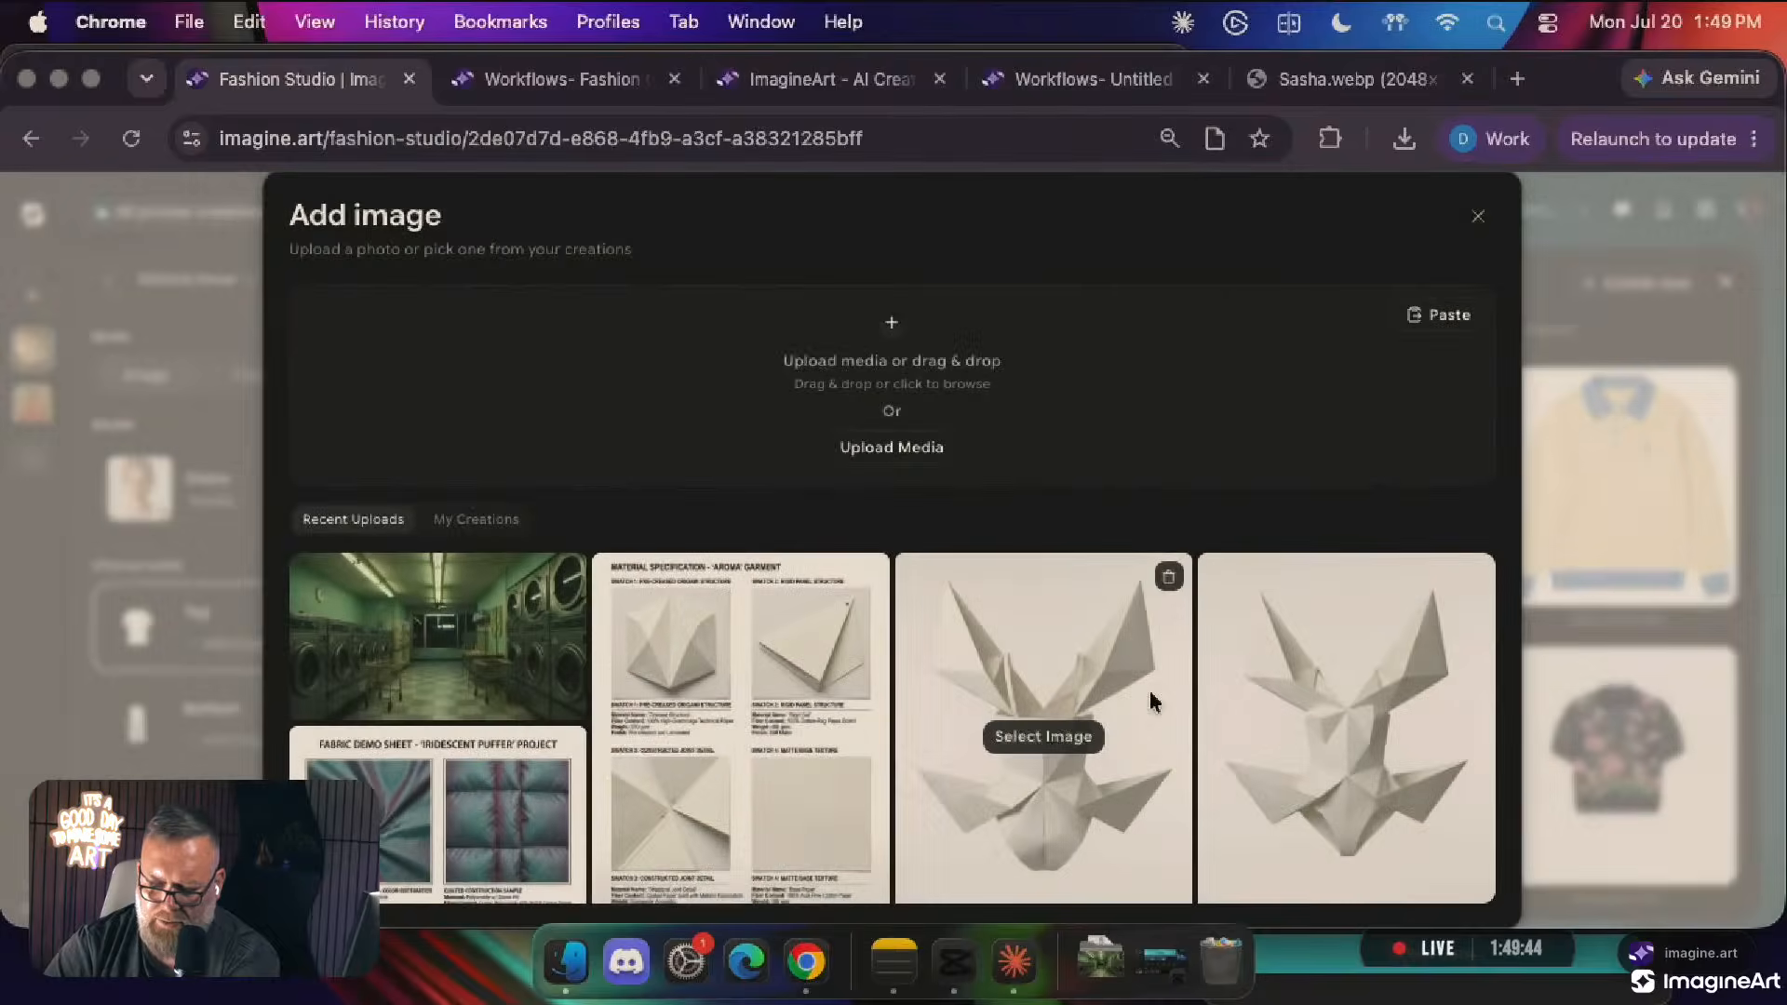
pyautogui.click(1063, 752)
pyautogui.scroll(-3, 1058, 750)
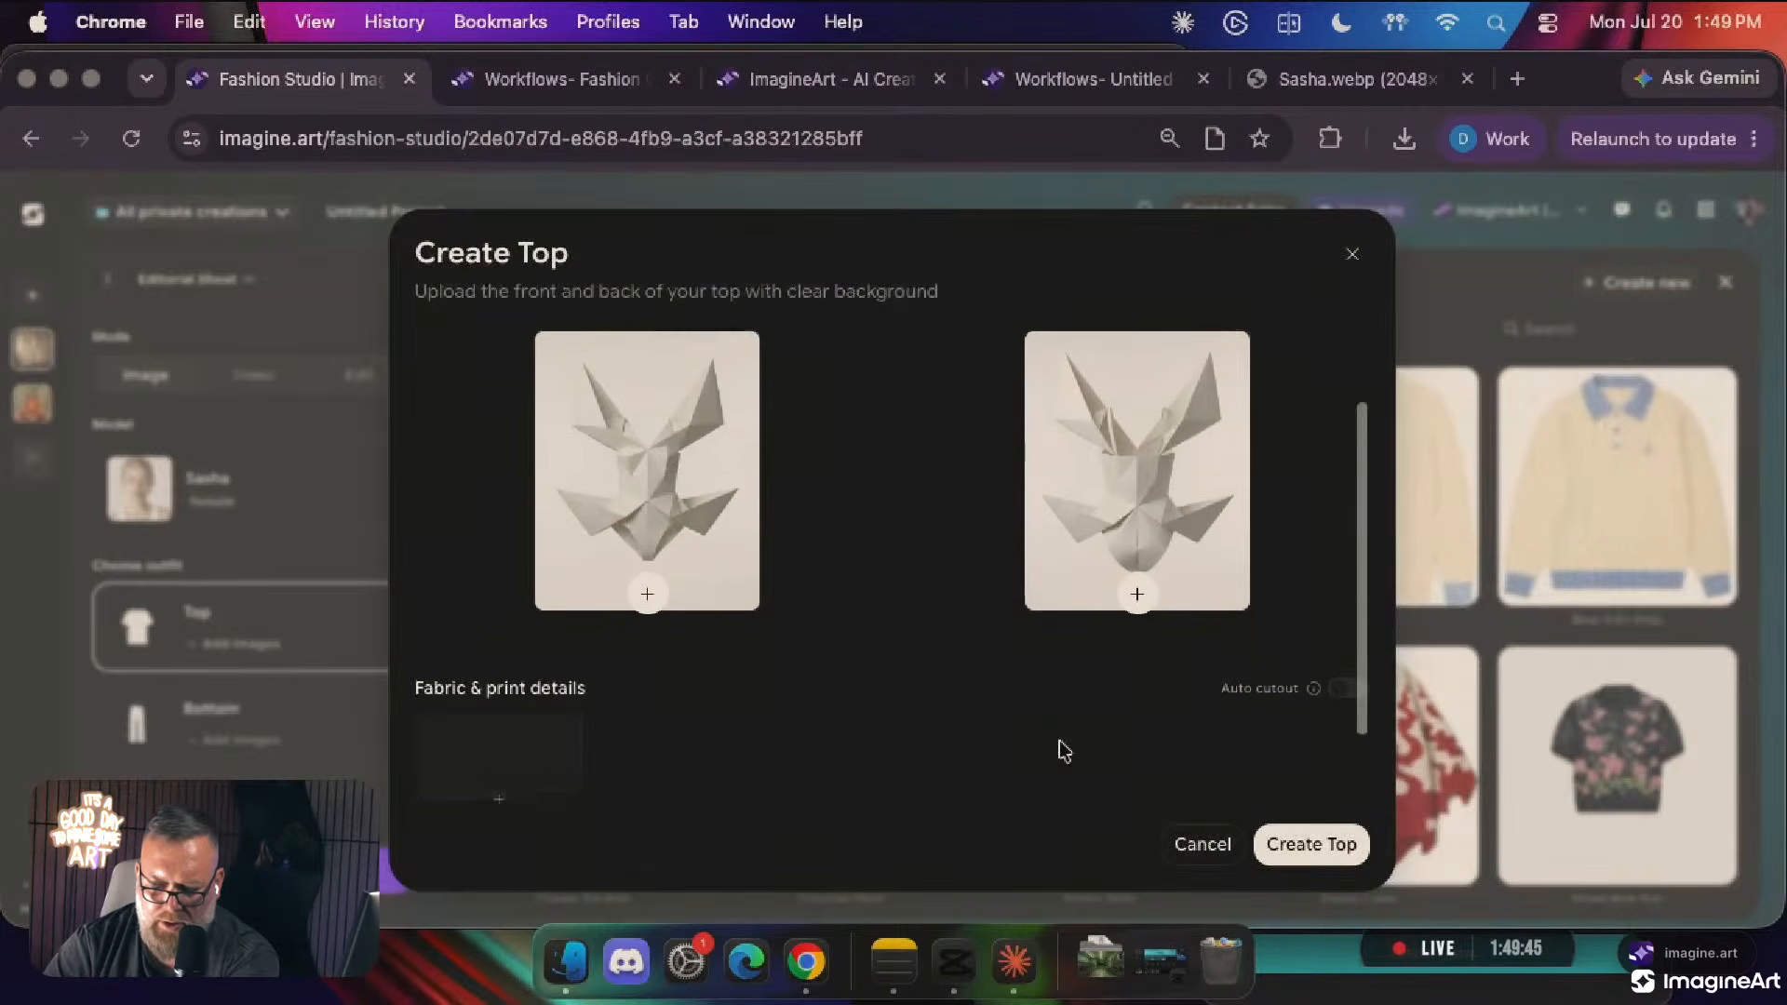
# Switch the new folded-paper garment's type from shirt to dress and create it as the selected outfit
pyautogui.click(1308, 851)
pyautogui.scroll(3, 1103, 437)
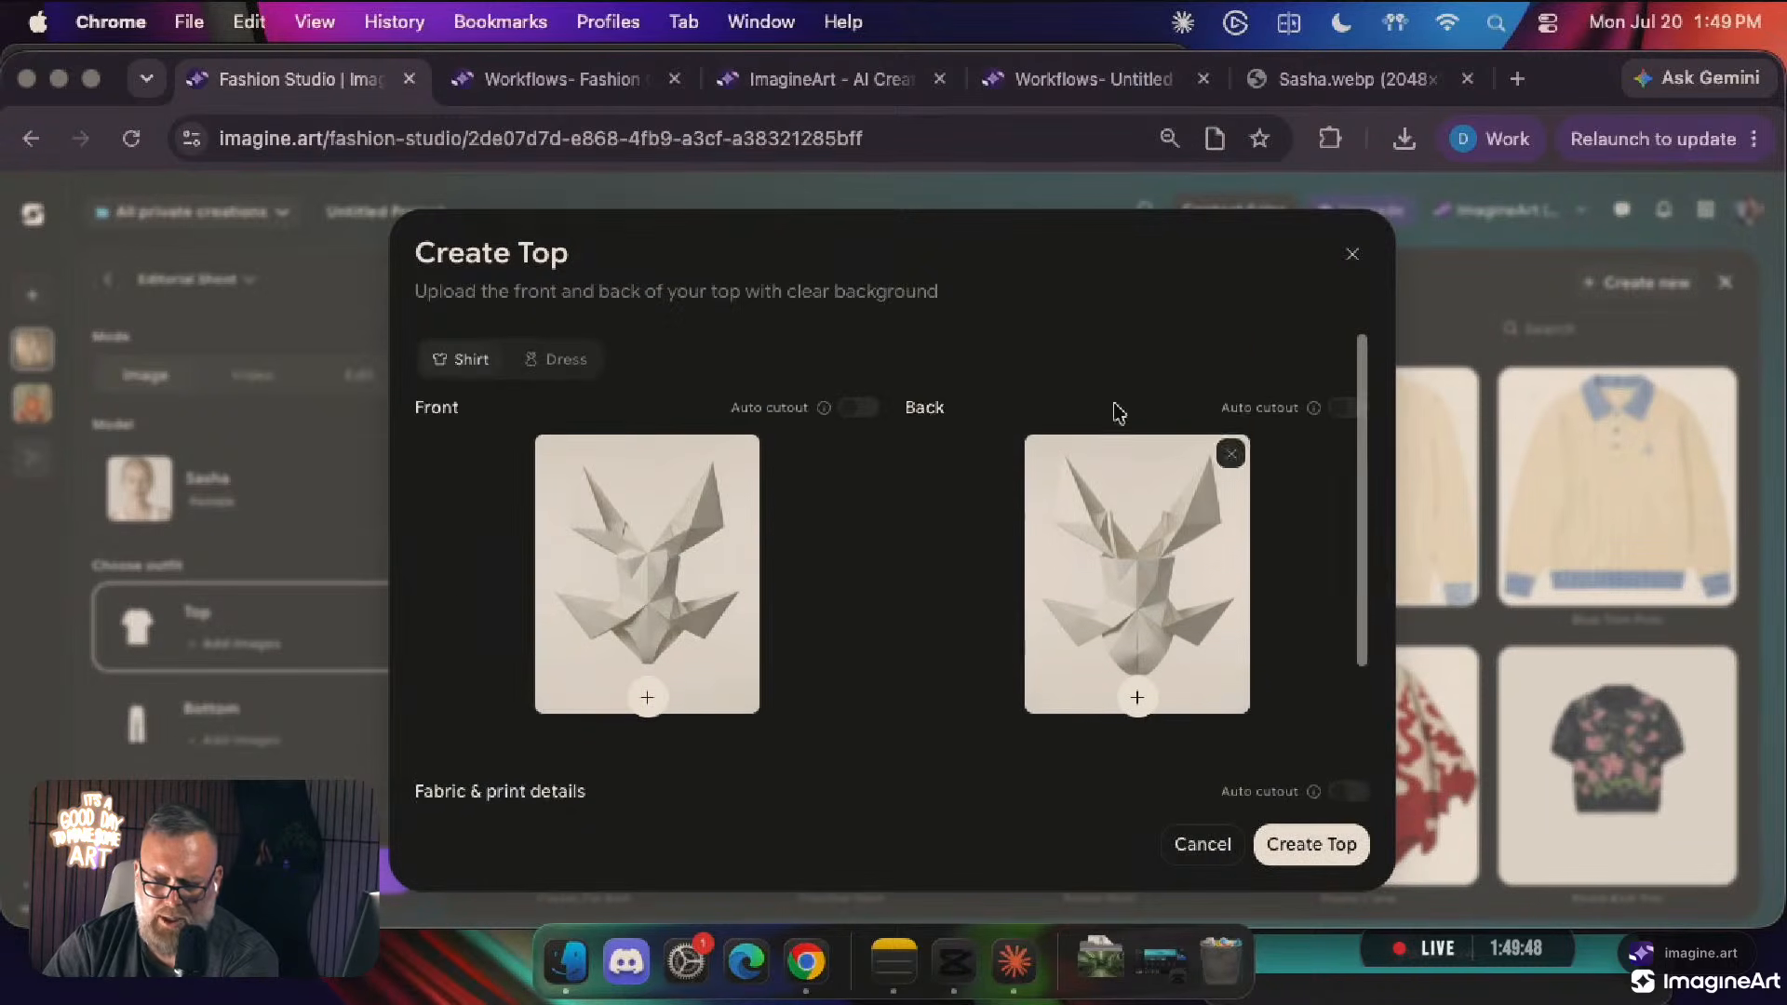
pyautogui.click(561, 359)
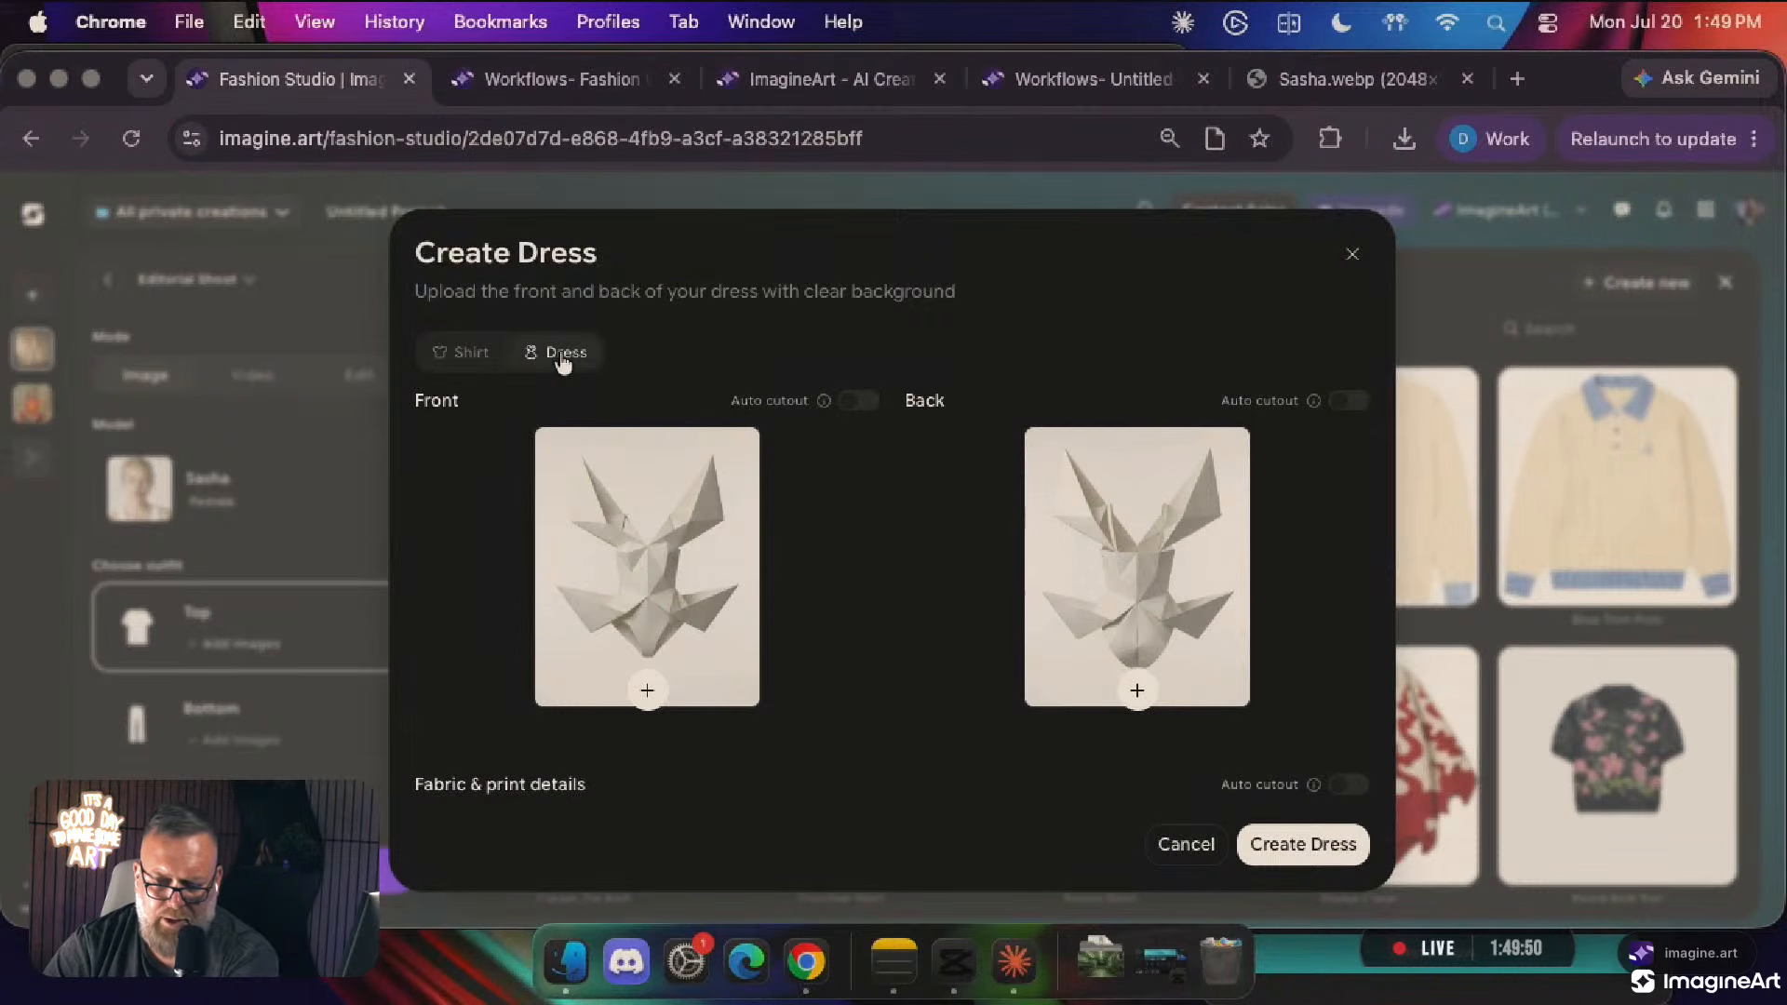
pyautogui.scroll(-3, 1288, 670)
pyautogui.click(1293, 842)
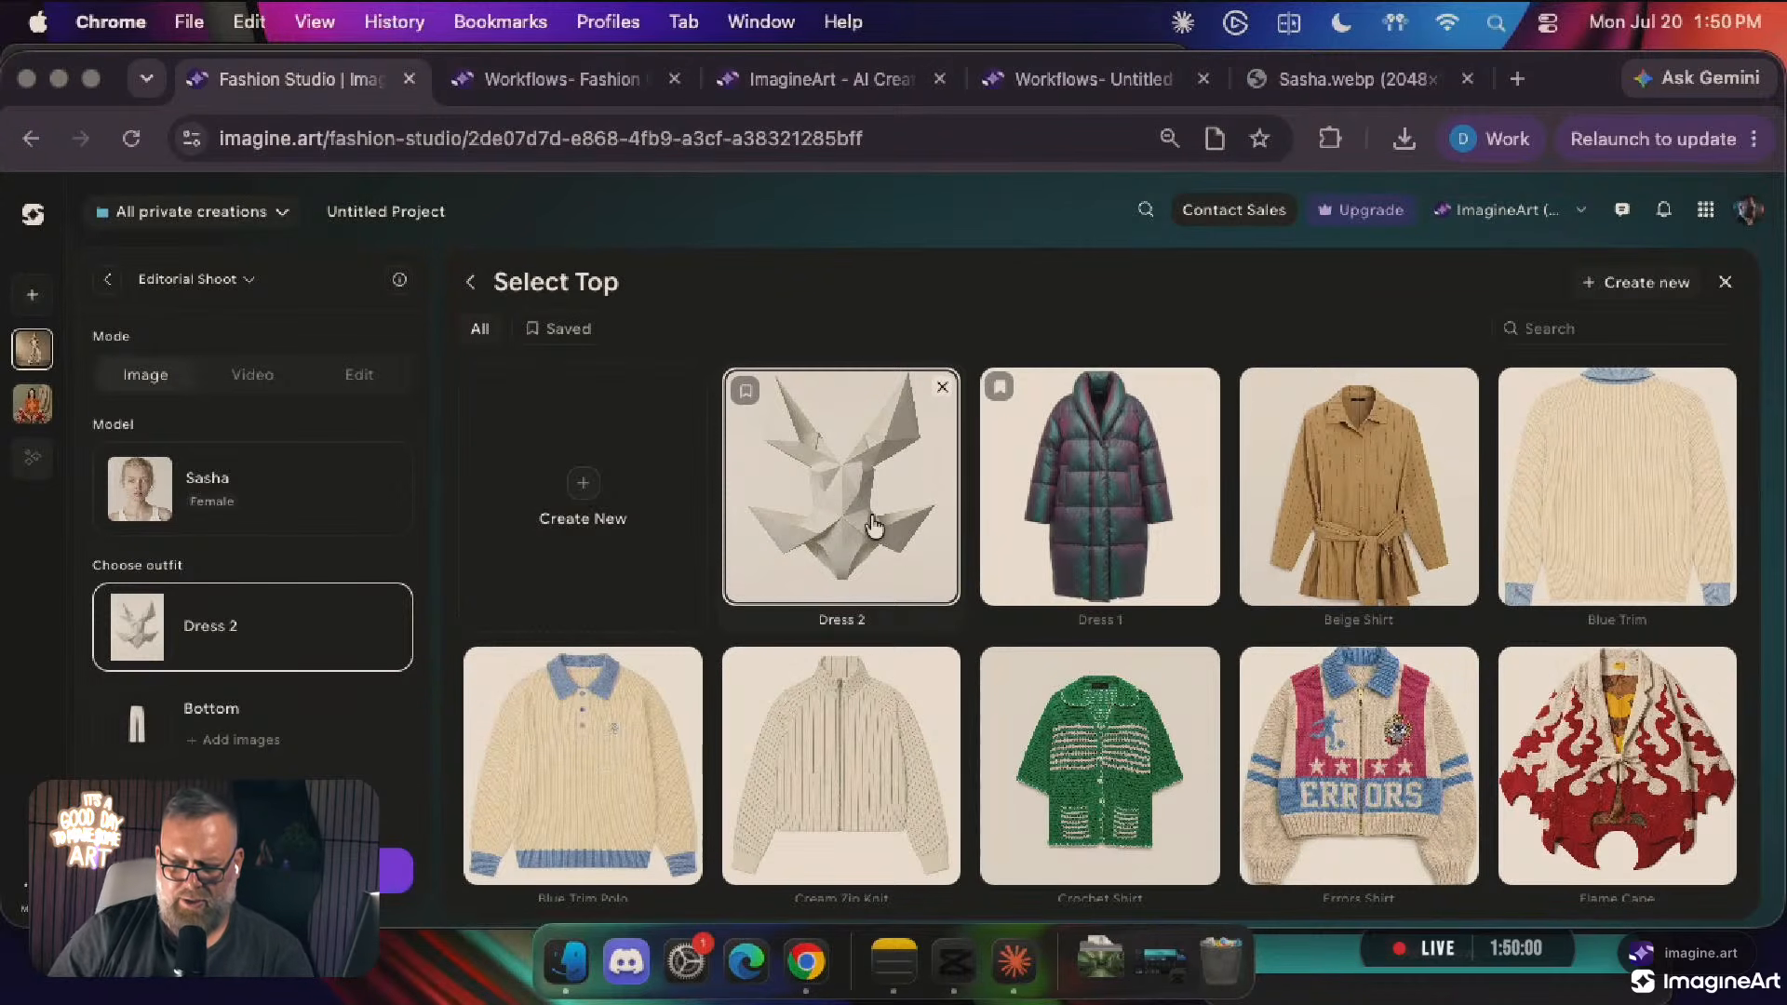
# Look through the pose library and close it without choosing a pose
pyautogui.scroll(-5, 191, 610)
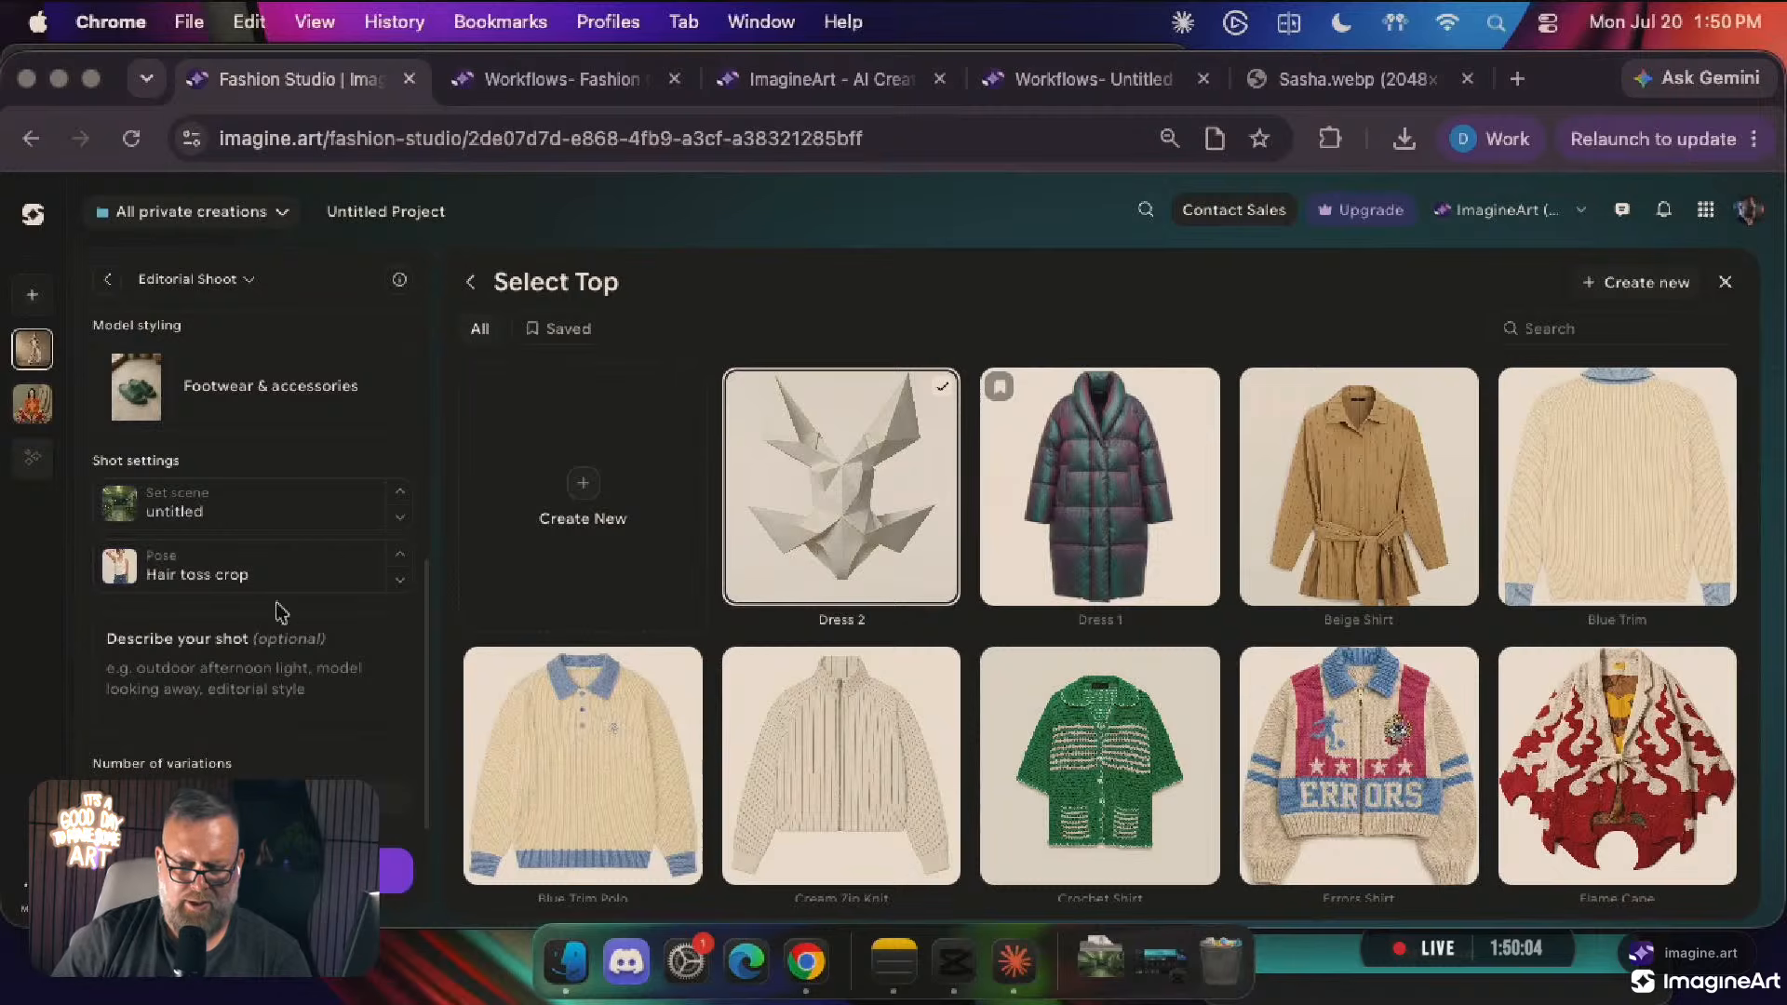
pyautogui.click(251, 569)
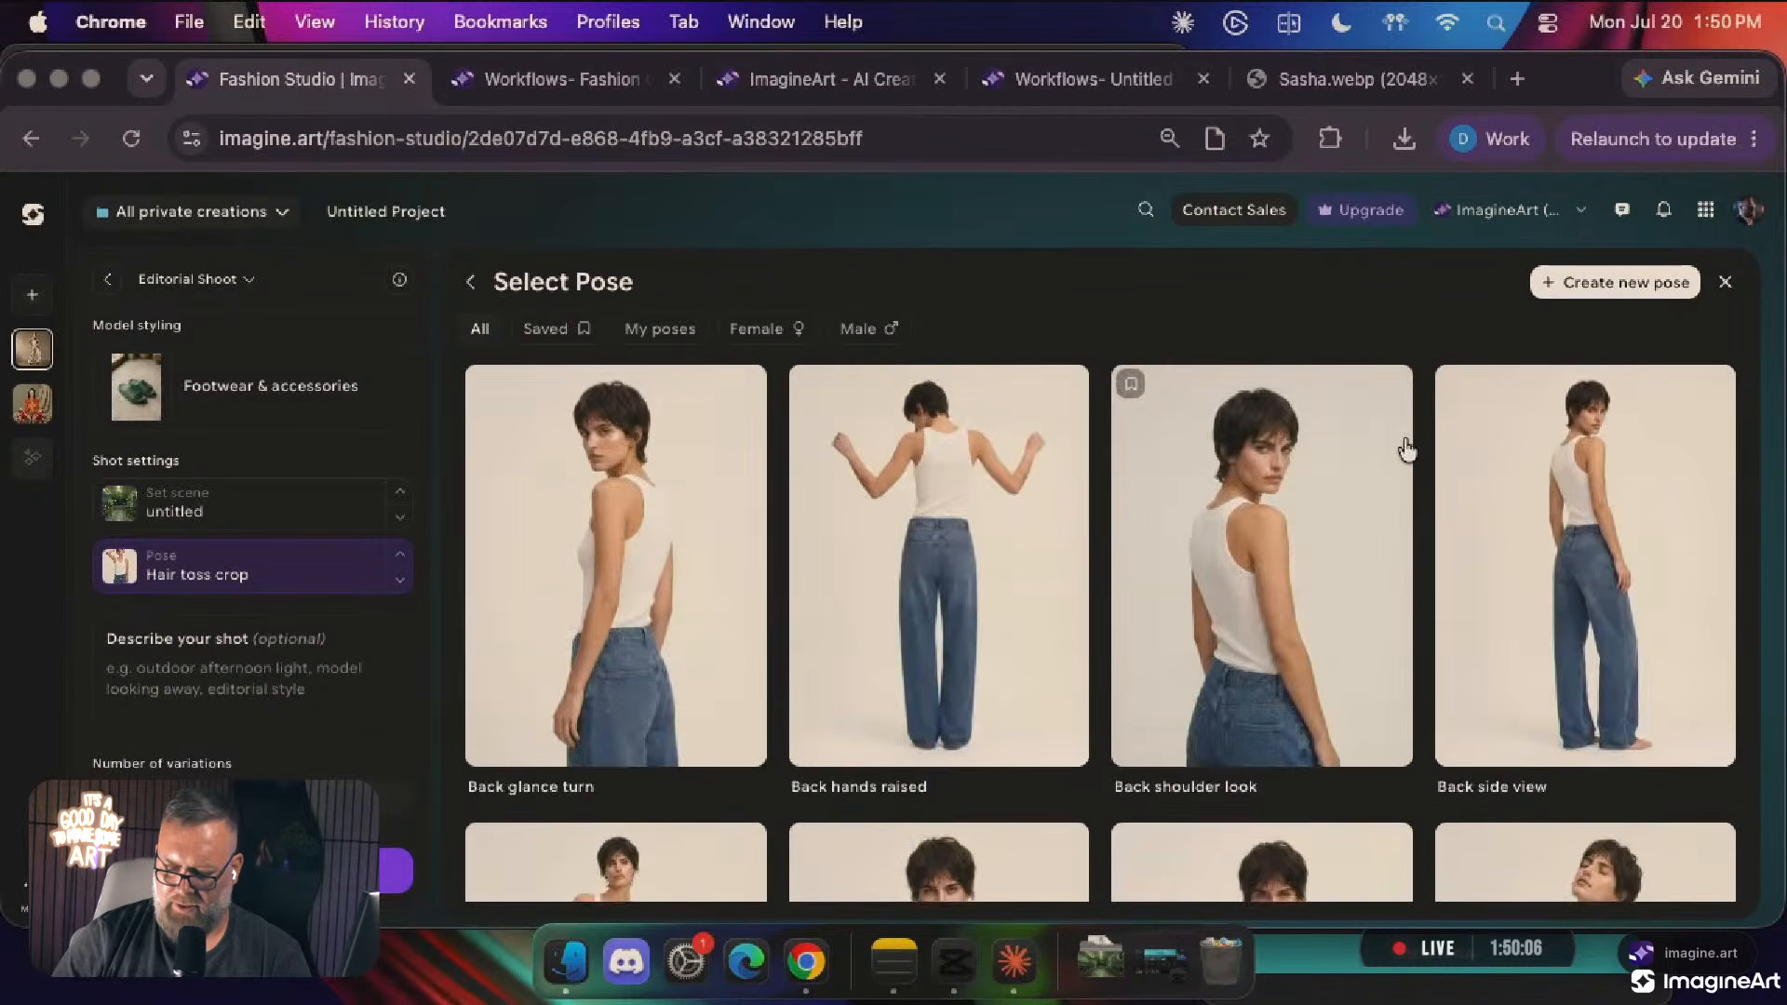
pyautogui.scroll(-7, 1406, 450)
pyautogui.scroll(3, 1536, 391)
pyautogui.click(1728, 284)
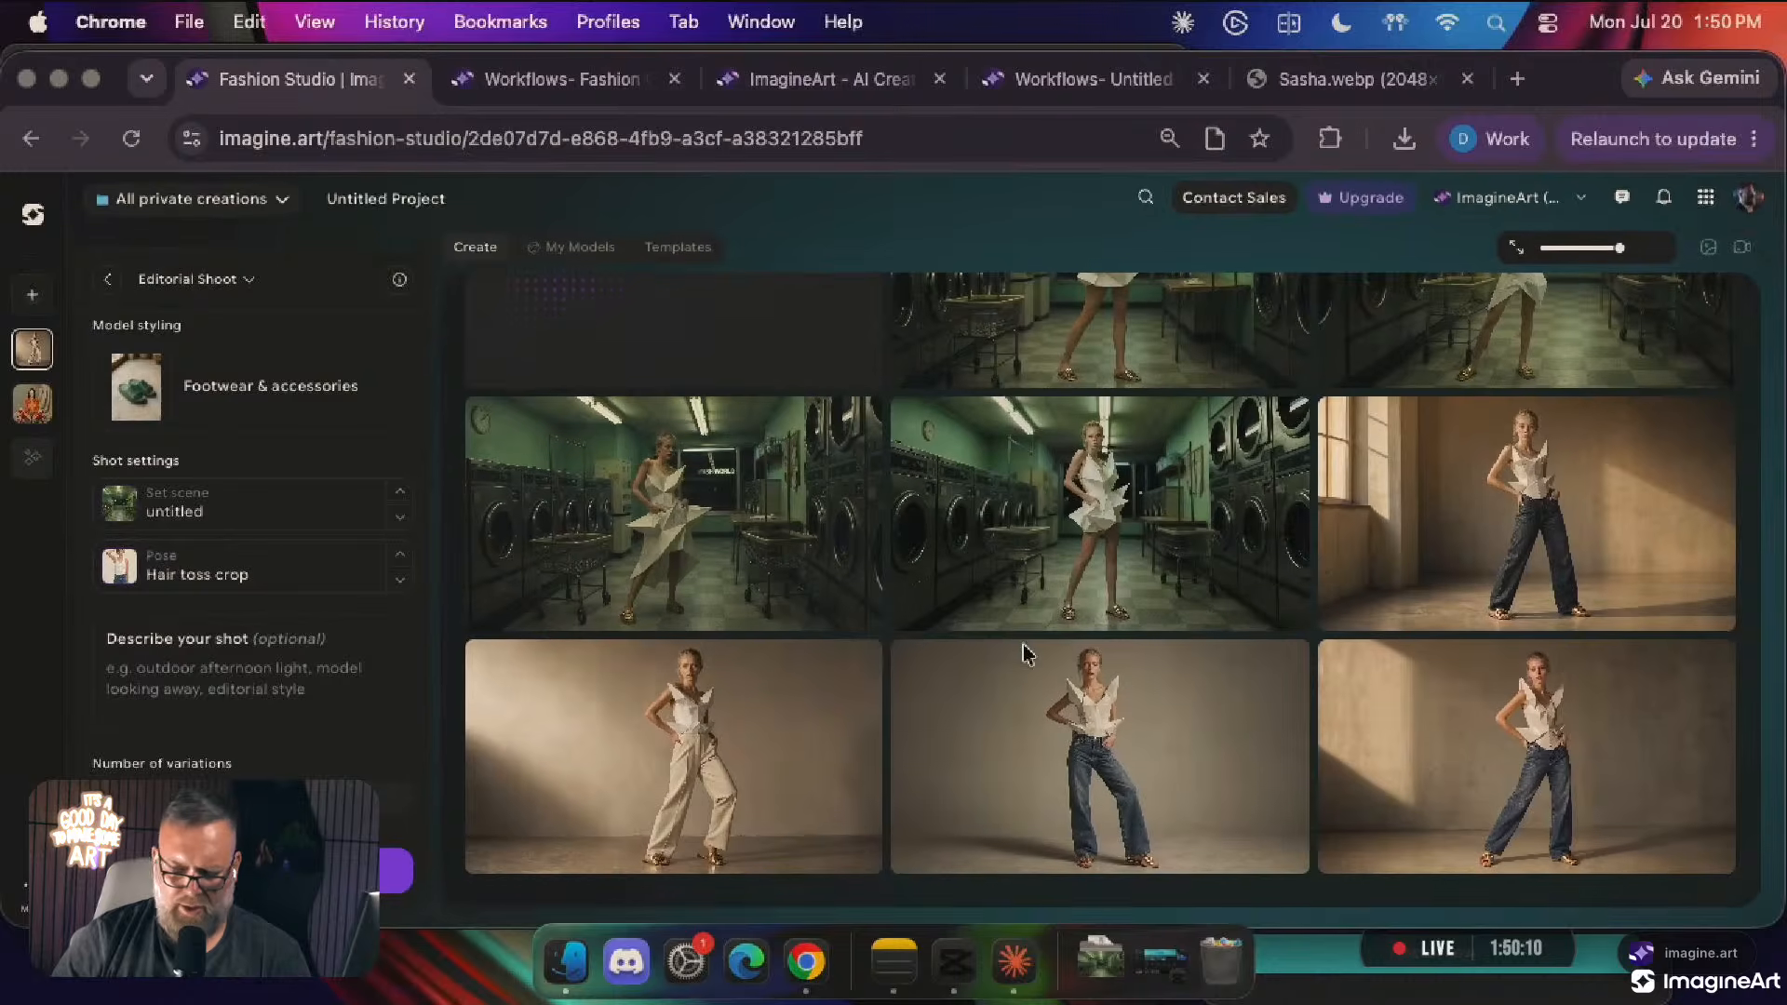
# Choose Hands on hips from the pose library as the shot's pose
pyautogui.click(240, 568)
pyautogui.scroll(-6, 1238, 579)
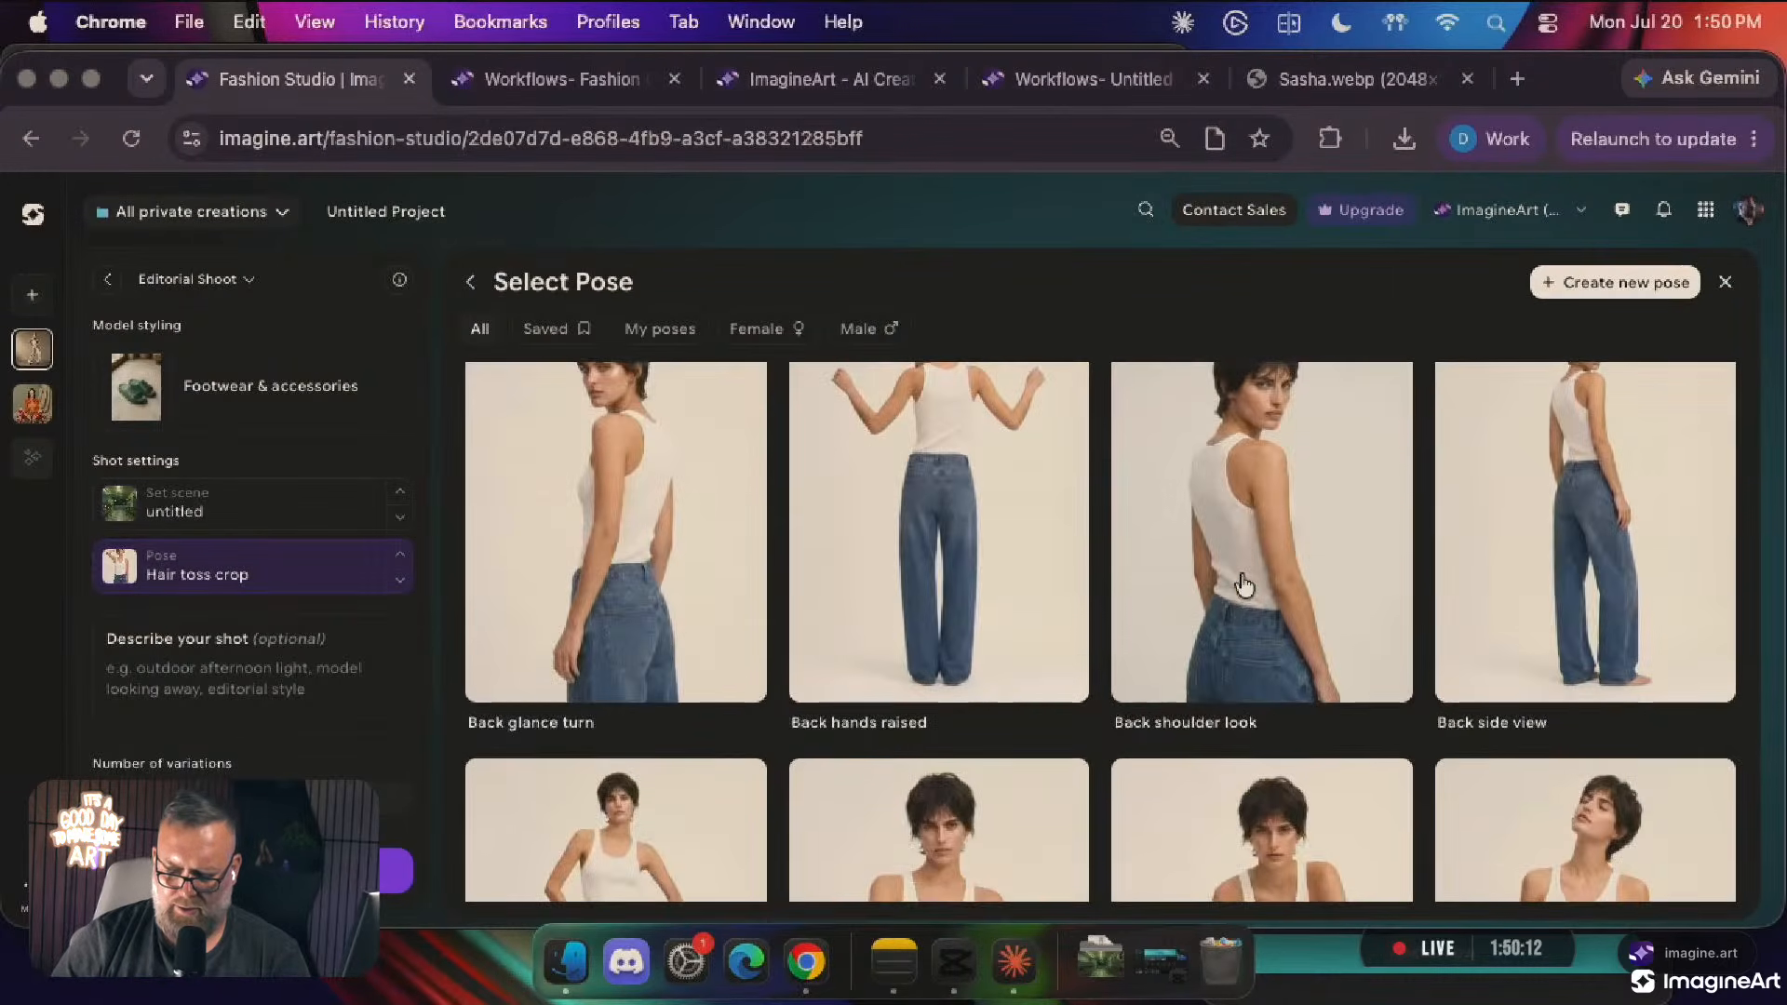
pyautogui.scroll(-2, 1245, 585)
pyautogui.scroll(5, 1245, 585)
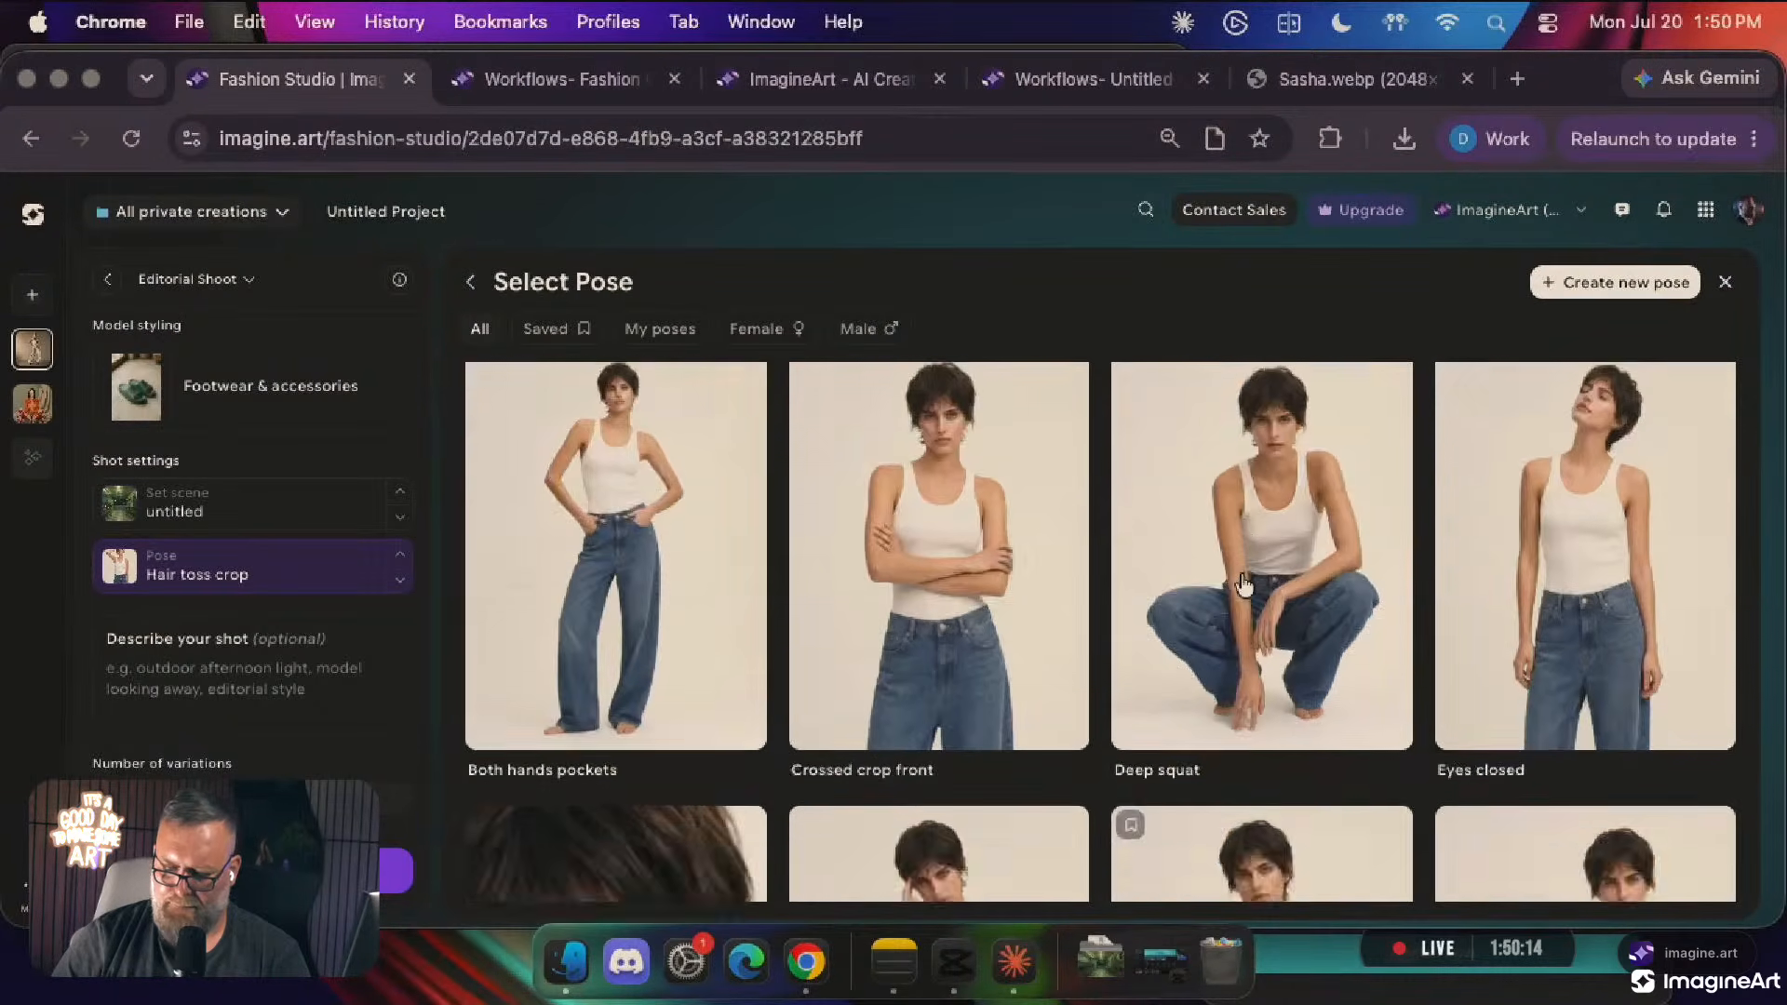
pyautogui.scroll(-2, 1244, 585)
pyautogui.scroll(2, 1244, 584)
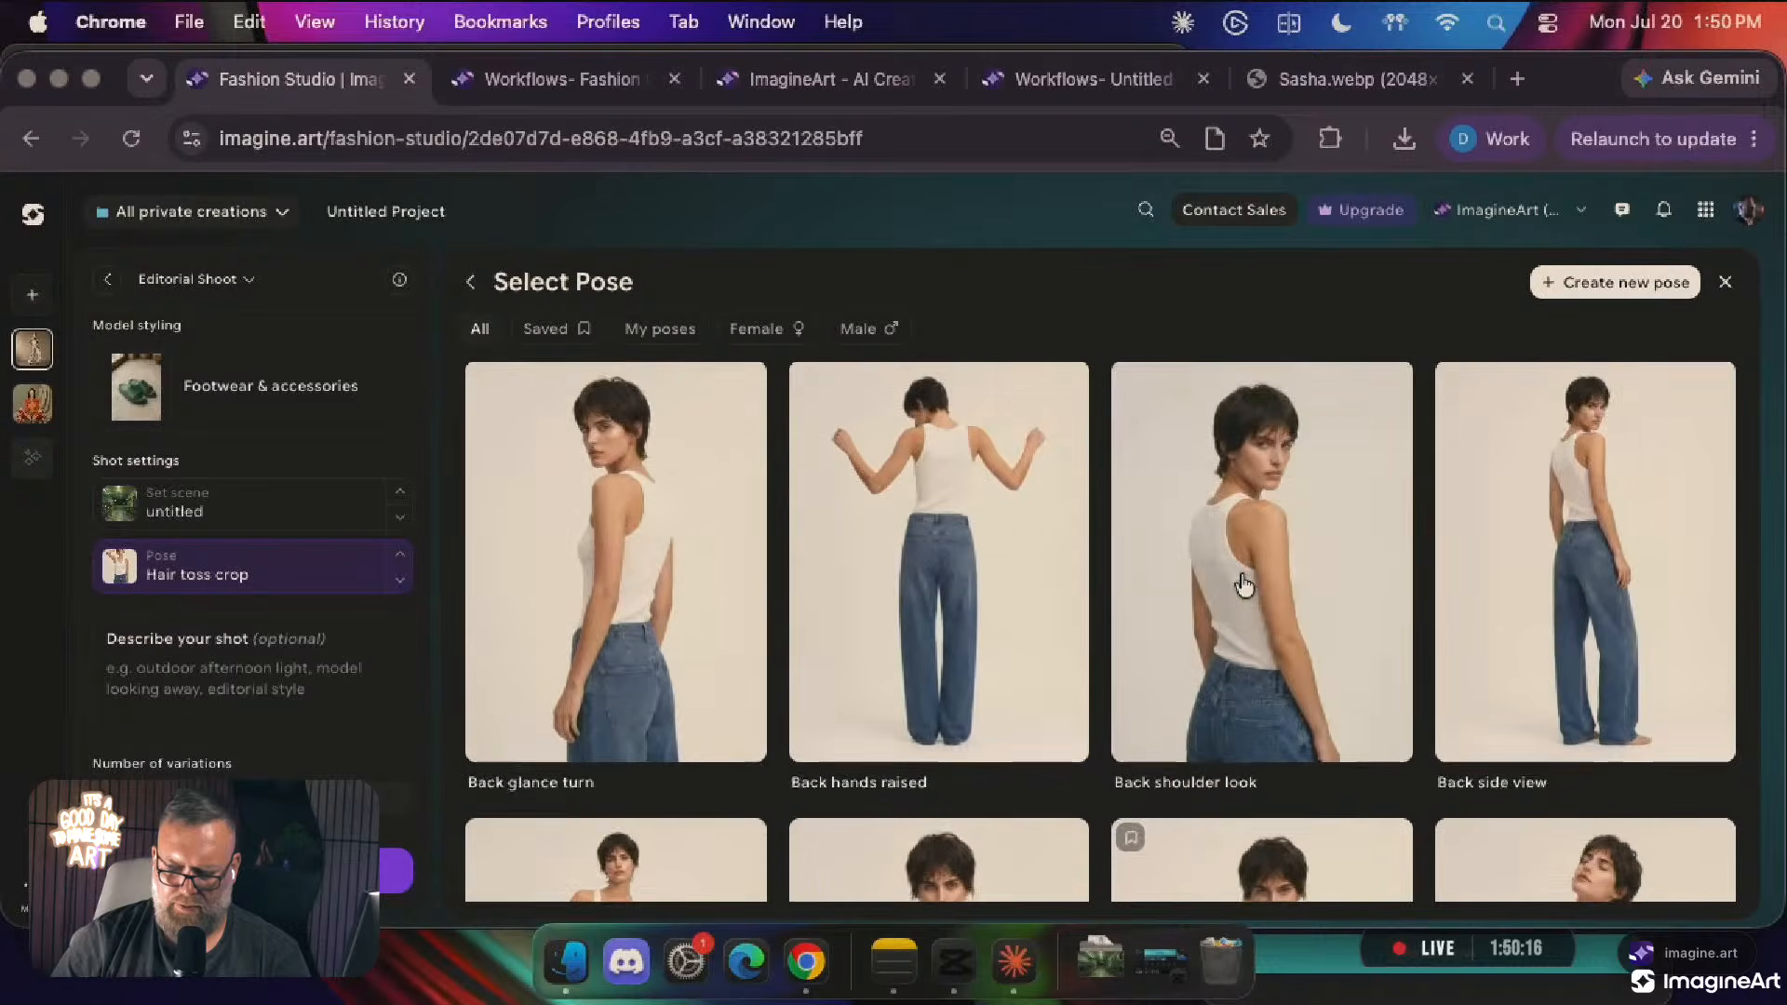
pyautogui.scroll(2, 1244, 584)
pyautogui.scroll(-6, 1245, 584)
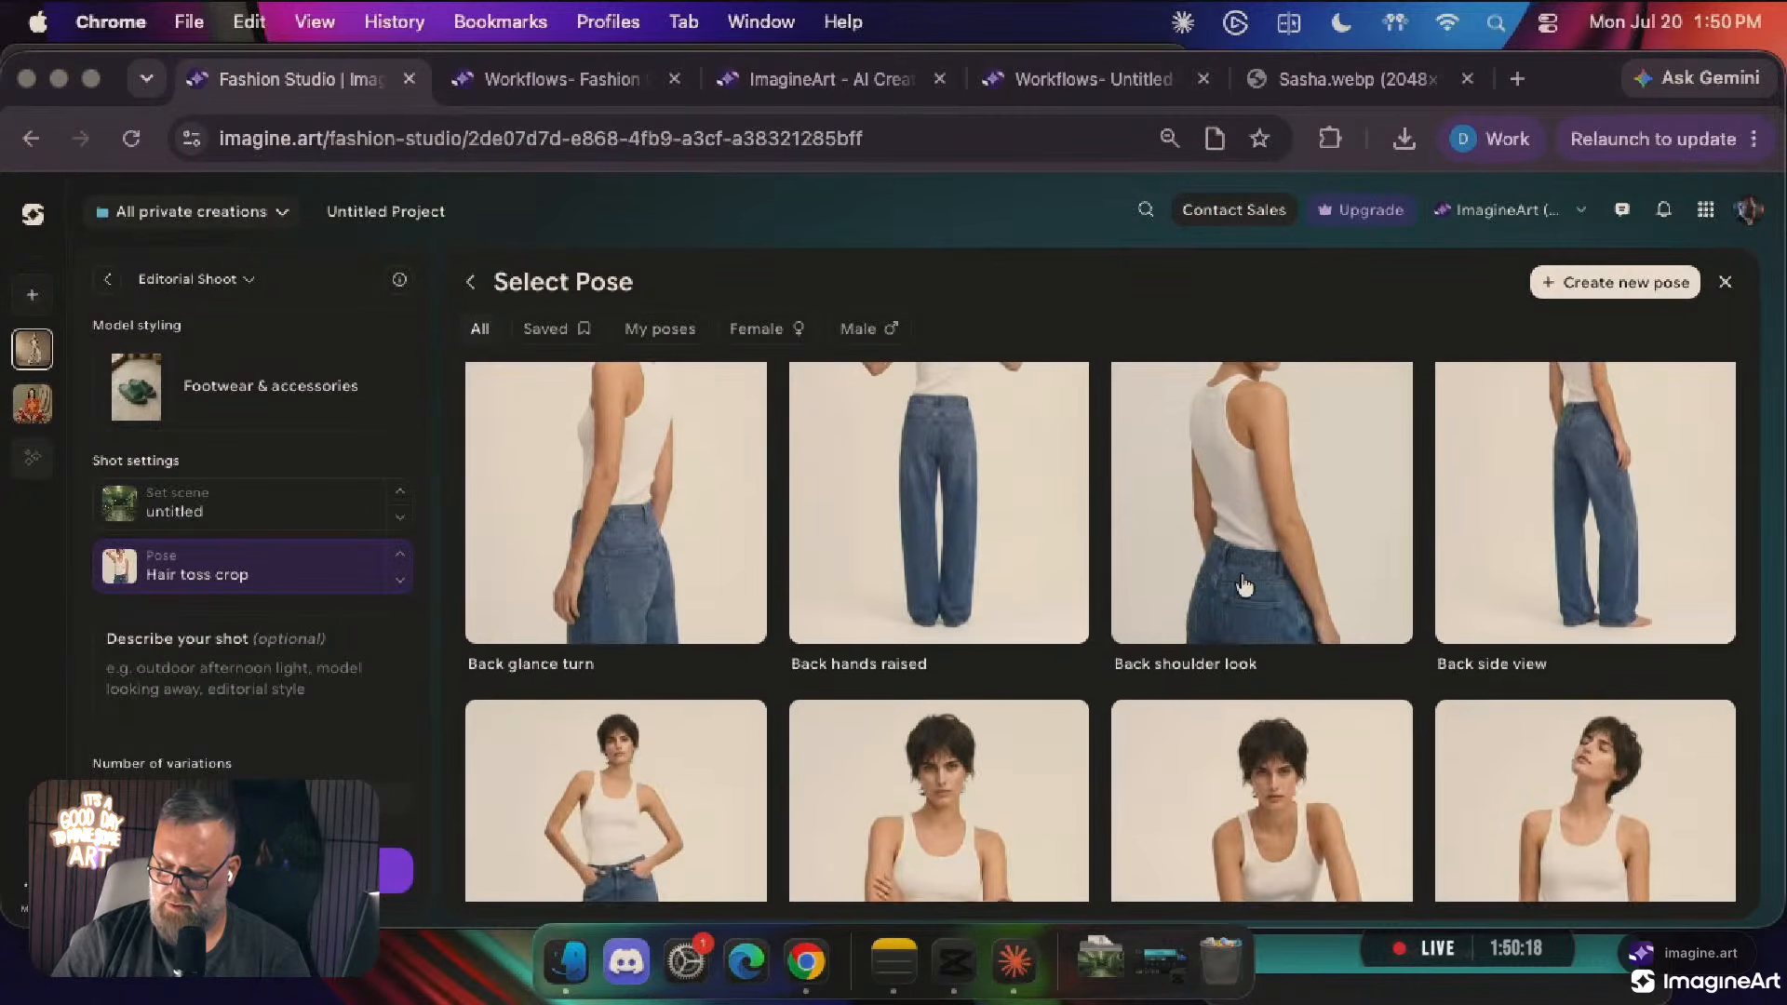
pyautogui.scroll(-4, 1245, 584)
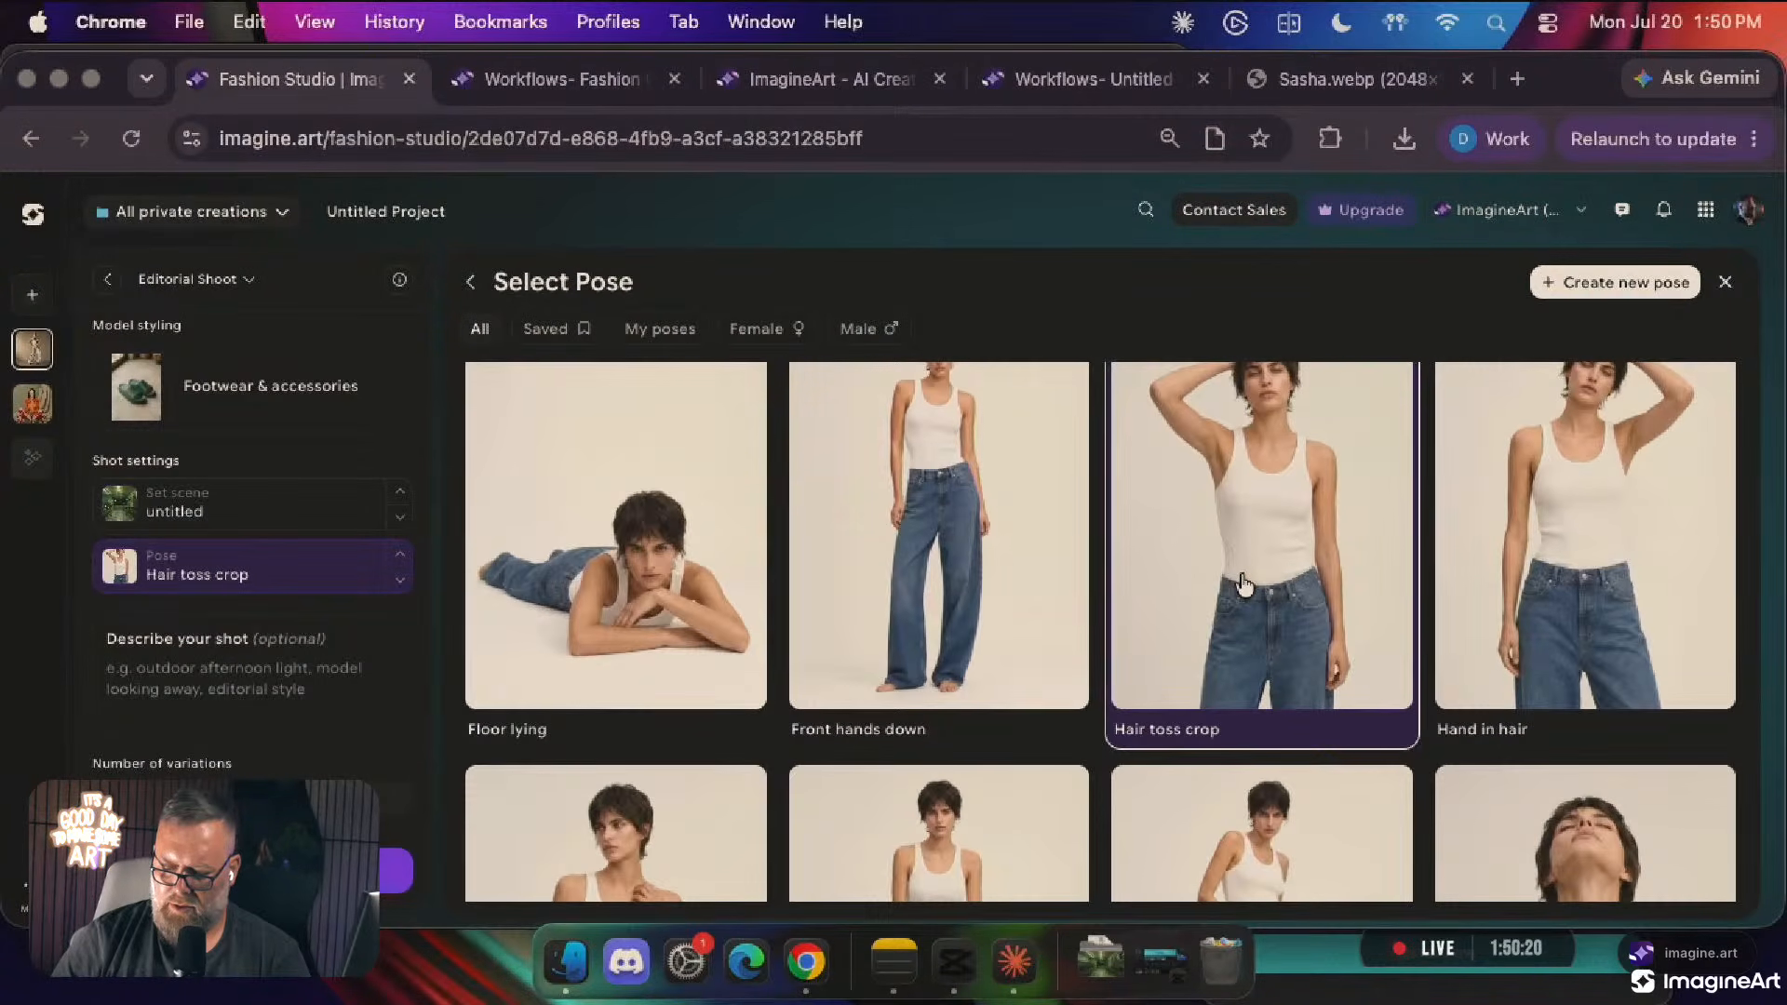
pyautogui.click(1244, 584)
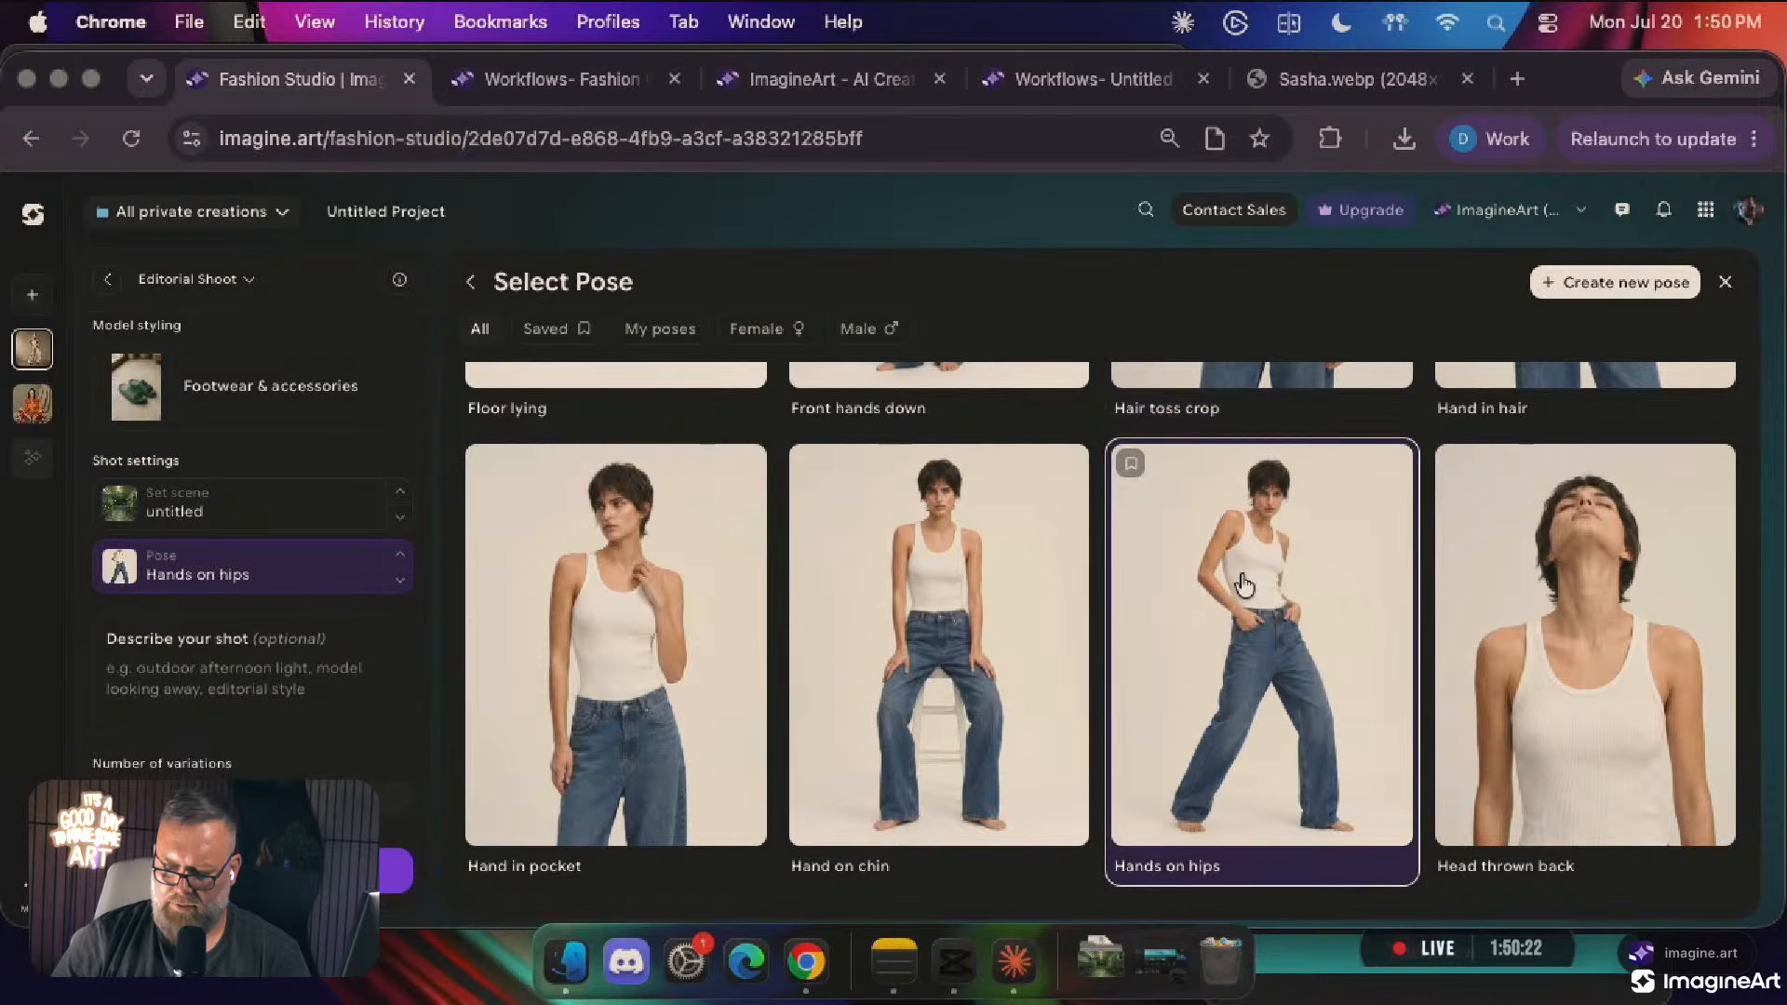
# Describe the shot as "She's wearing an oragami crane swimsuit" and generate the editorial images
pyautogui.click(307, 690)
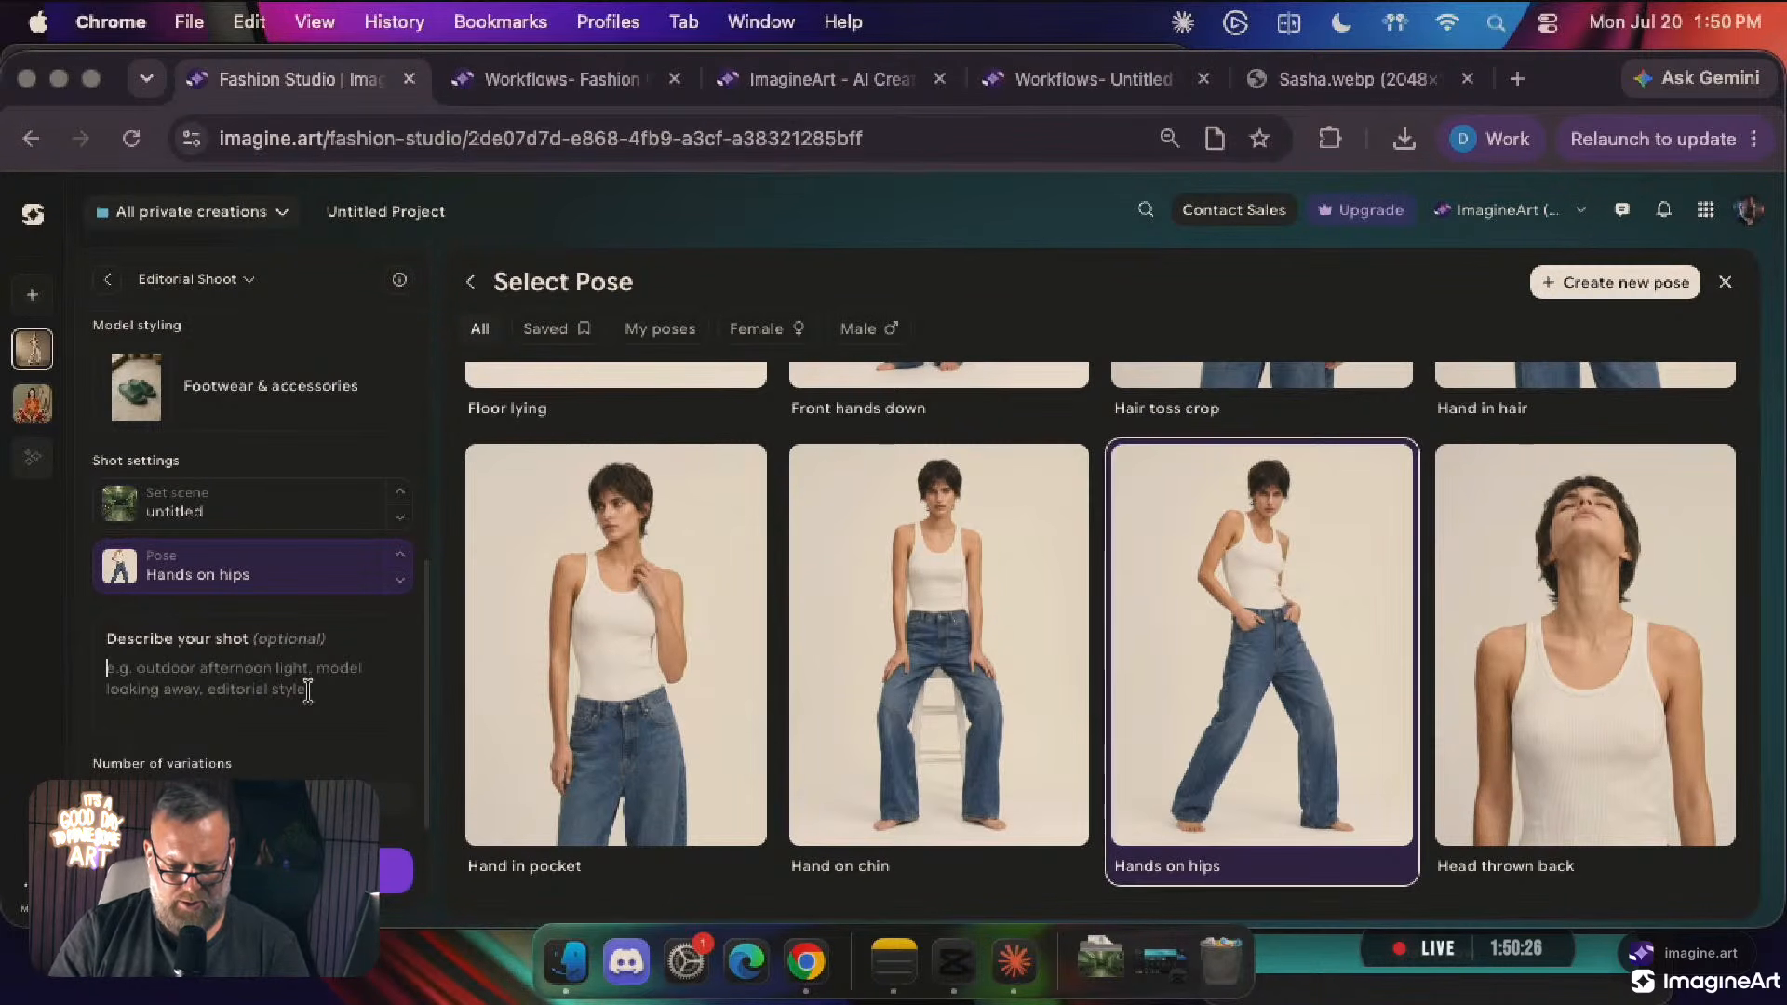
pyautogui.write("She's wearing an oragmi")
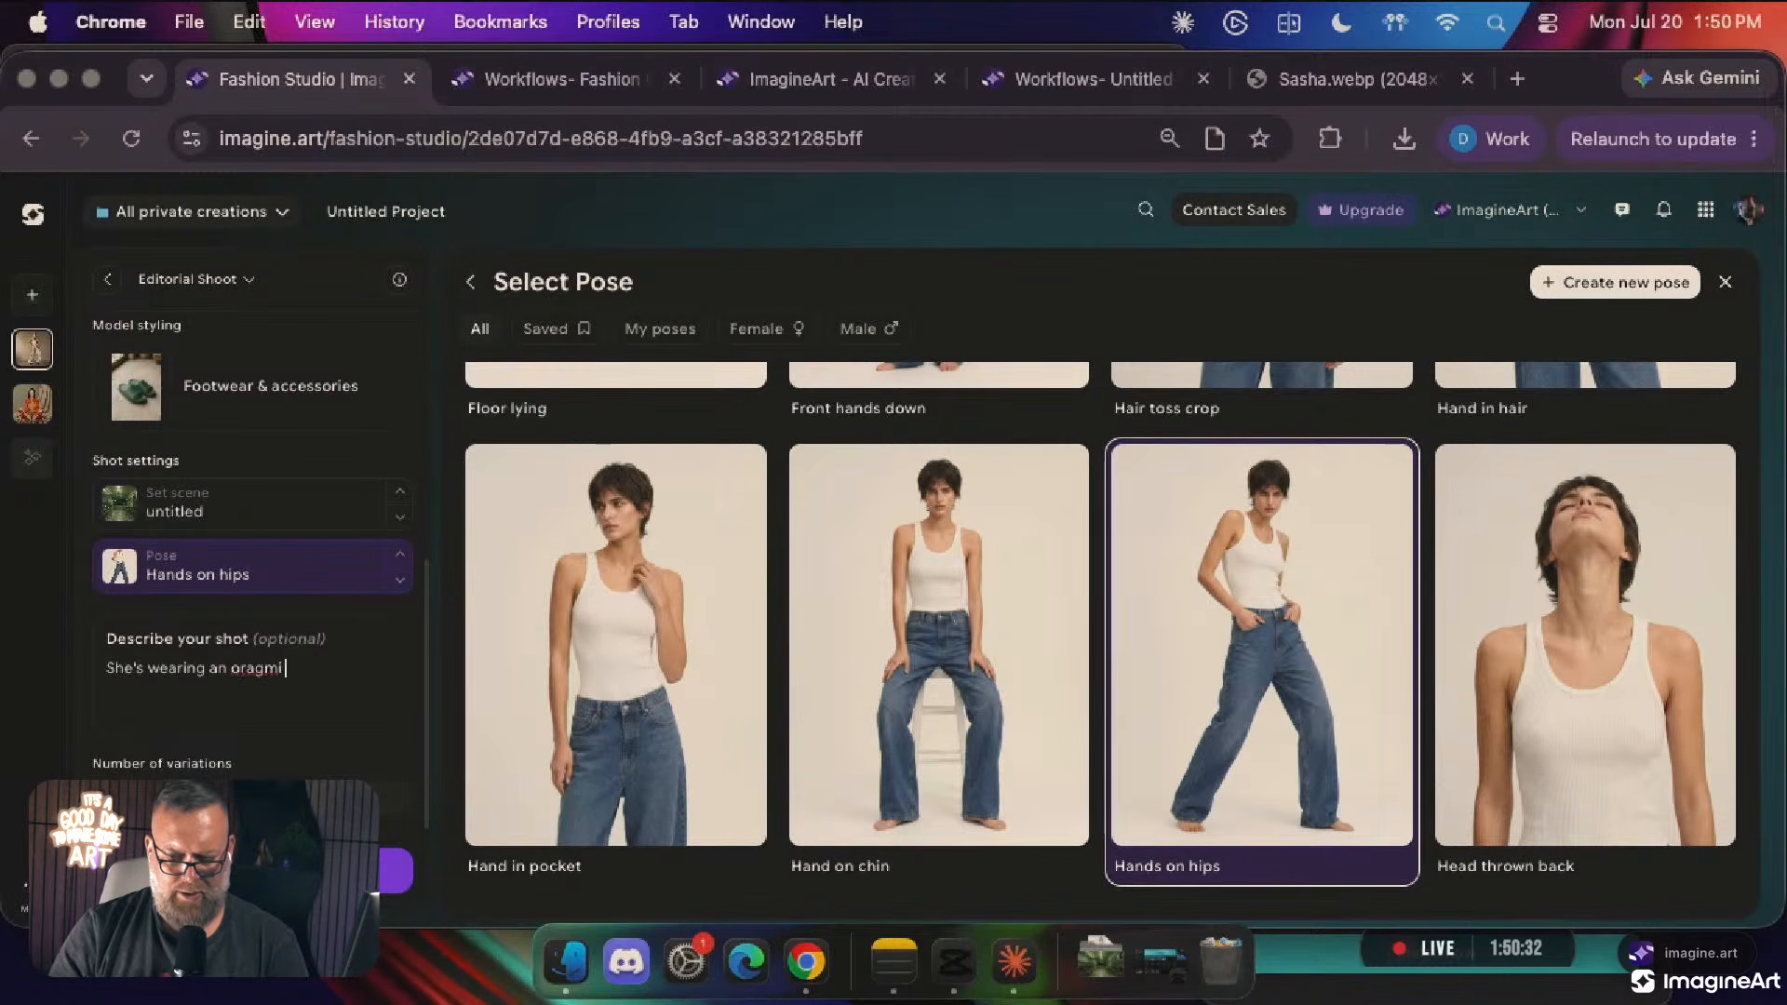
pyautogui.write('swimsuit')
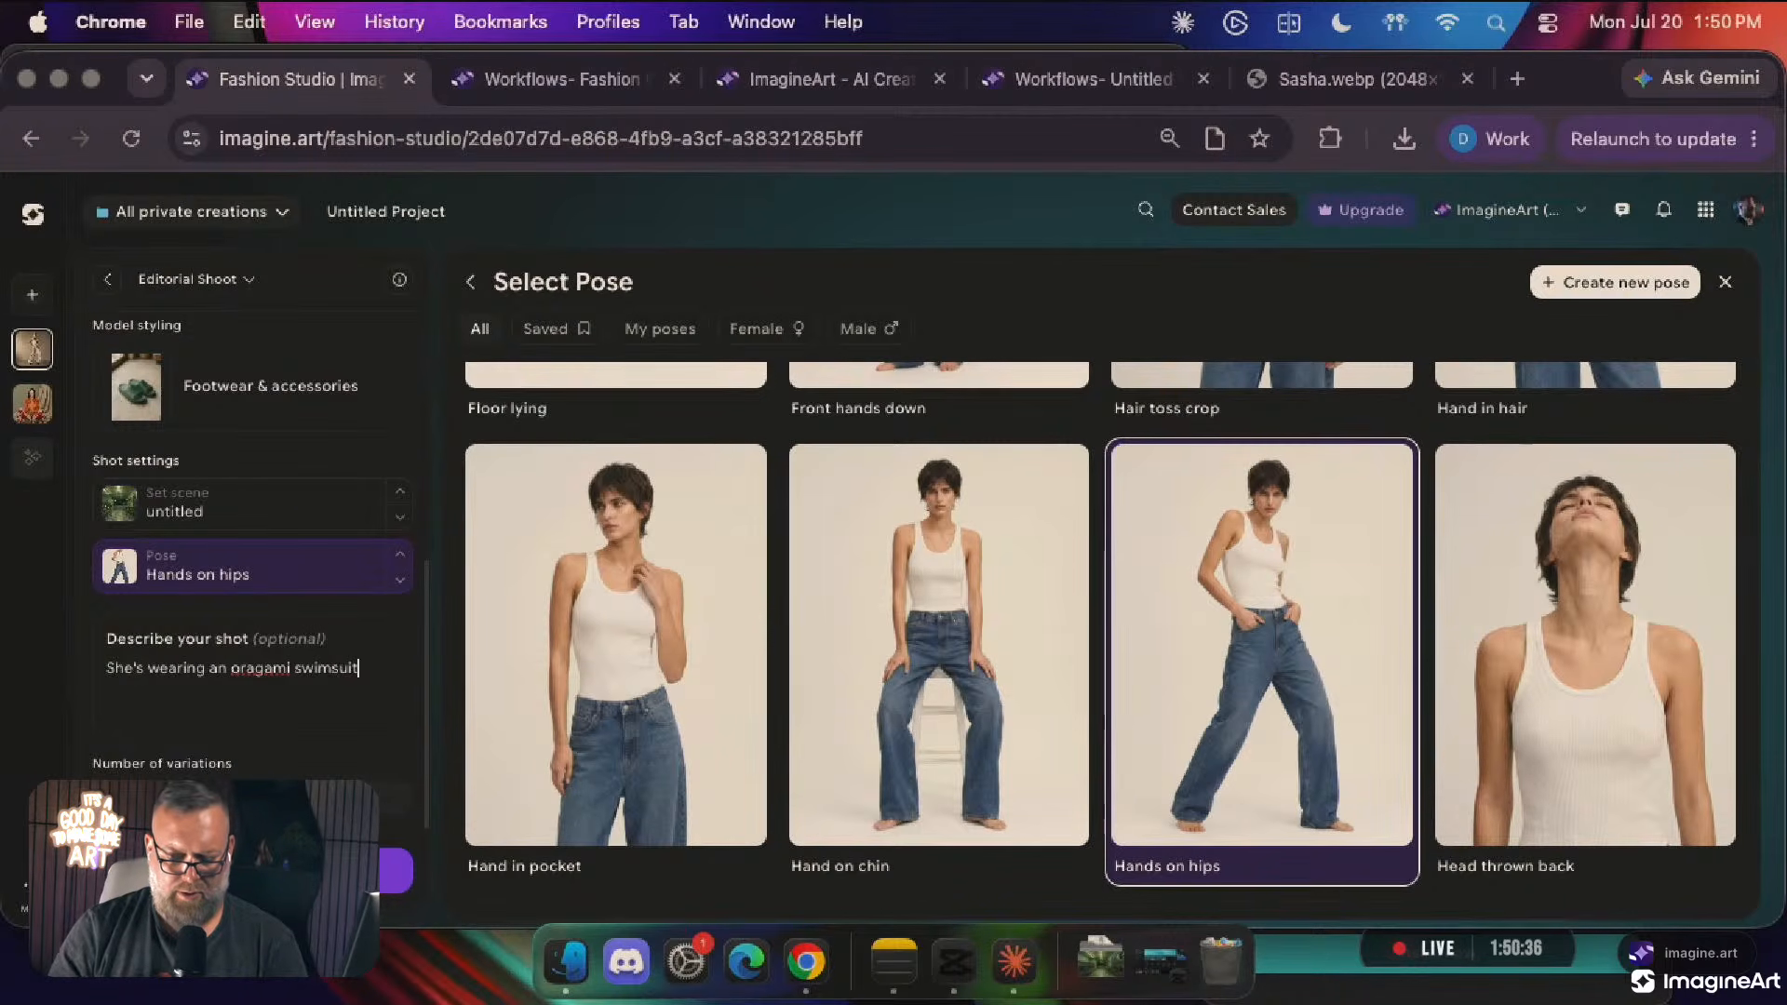
pyautogui.write('wimsujitit')
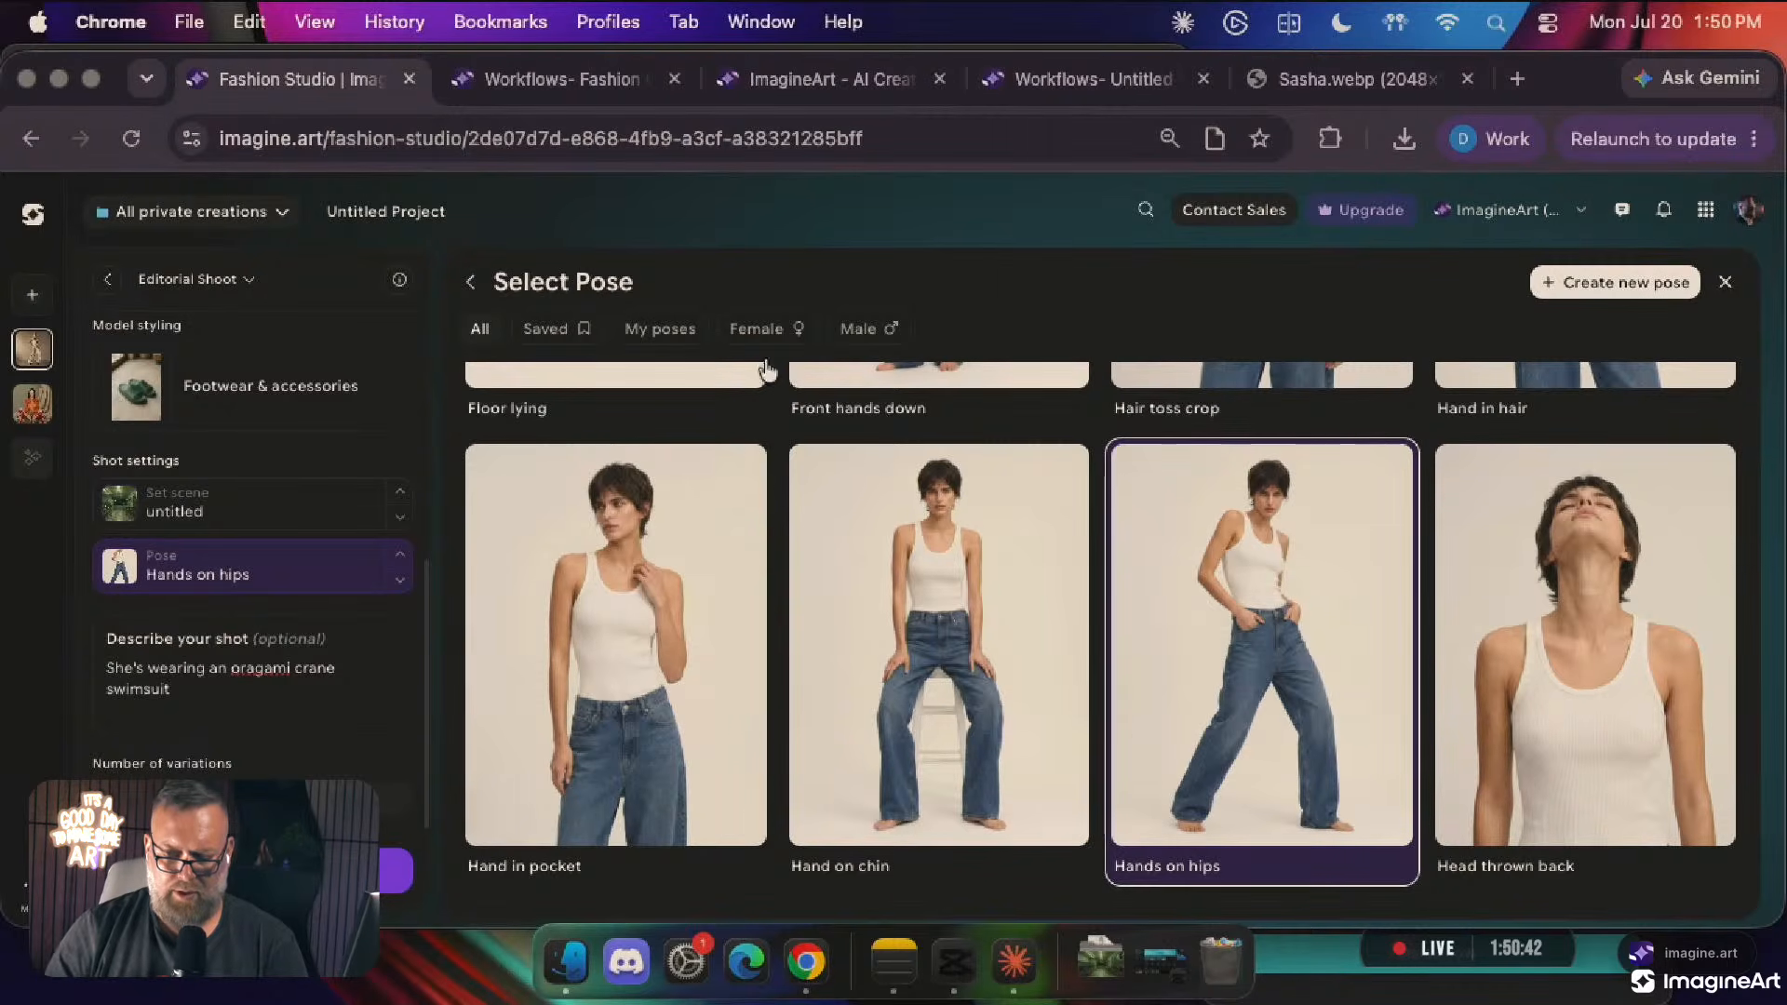
pyautogui.click(396, 870)
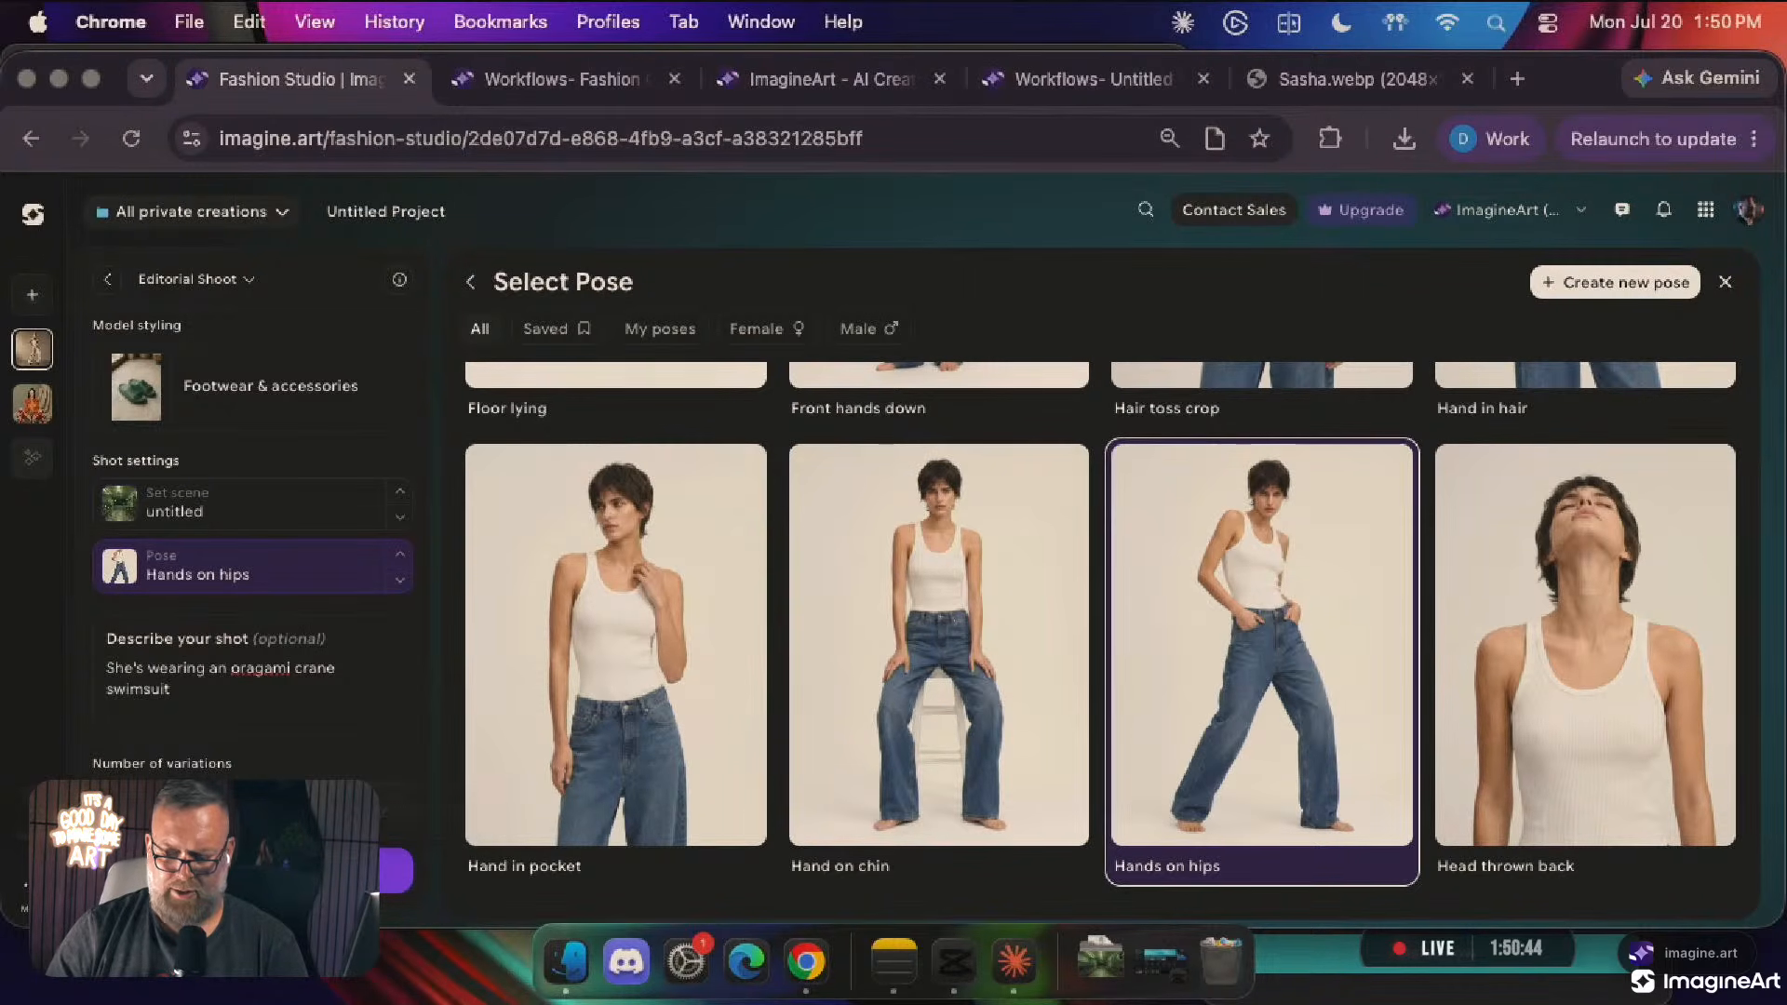
# Examine a laundromat shot of the model in the puffer coat at full size, including the footwear, and return to the gallery
pyautogui.scroll(-3, 1222, 489)
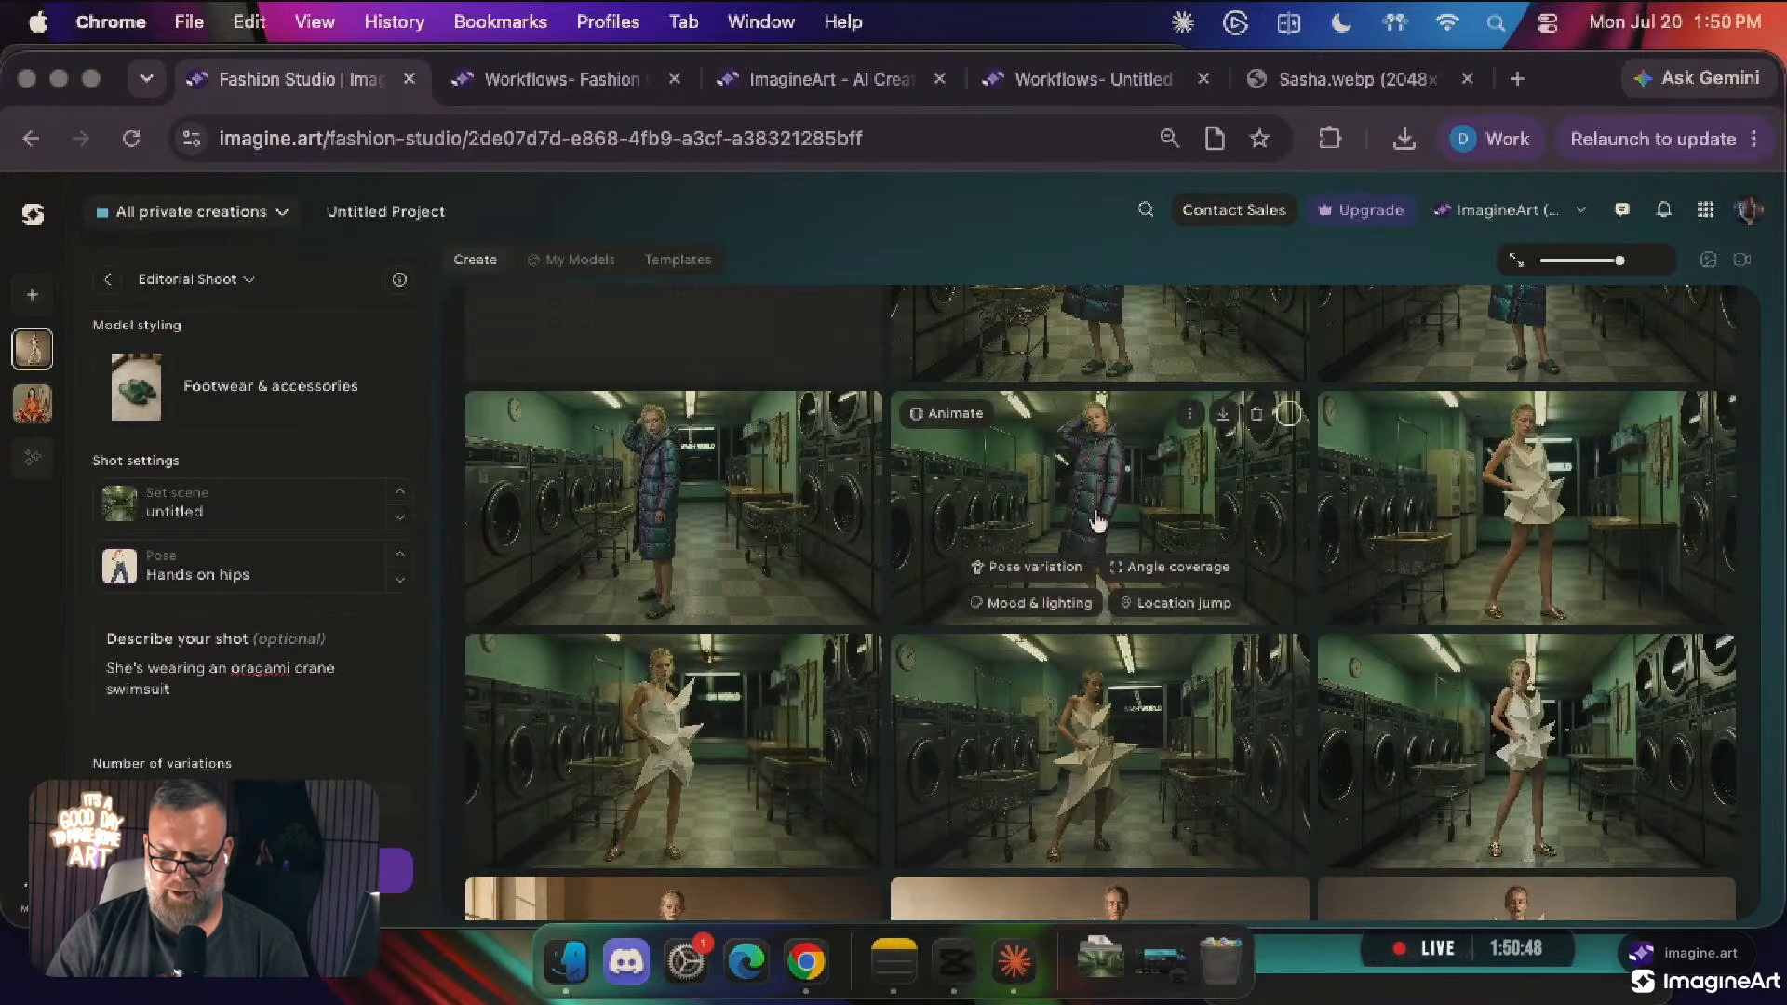
pyautogui.click(1131, 482)
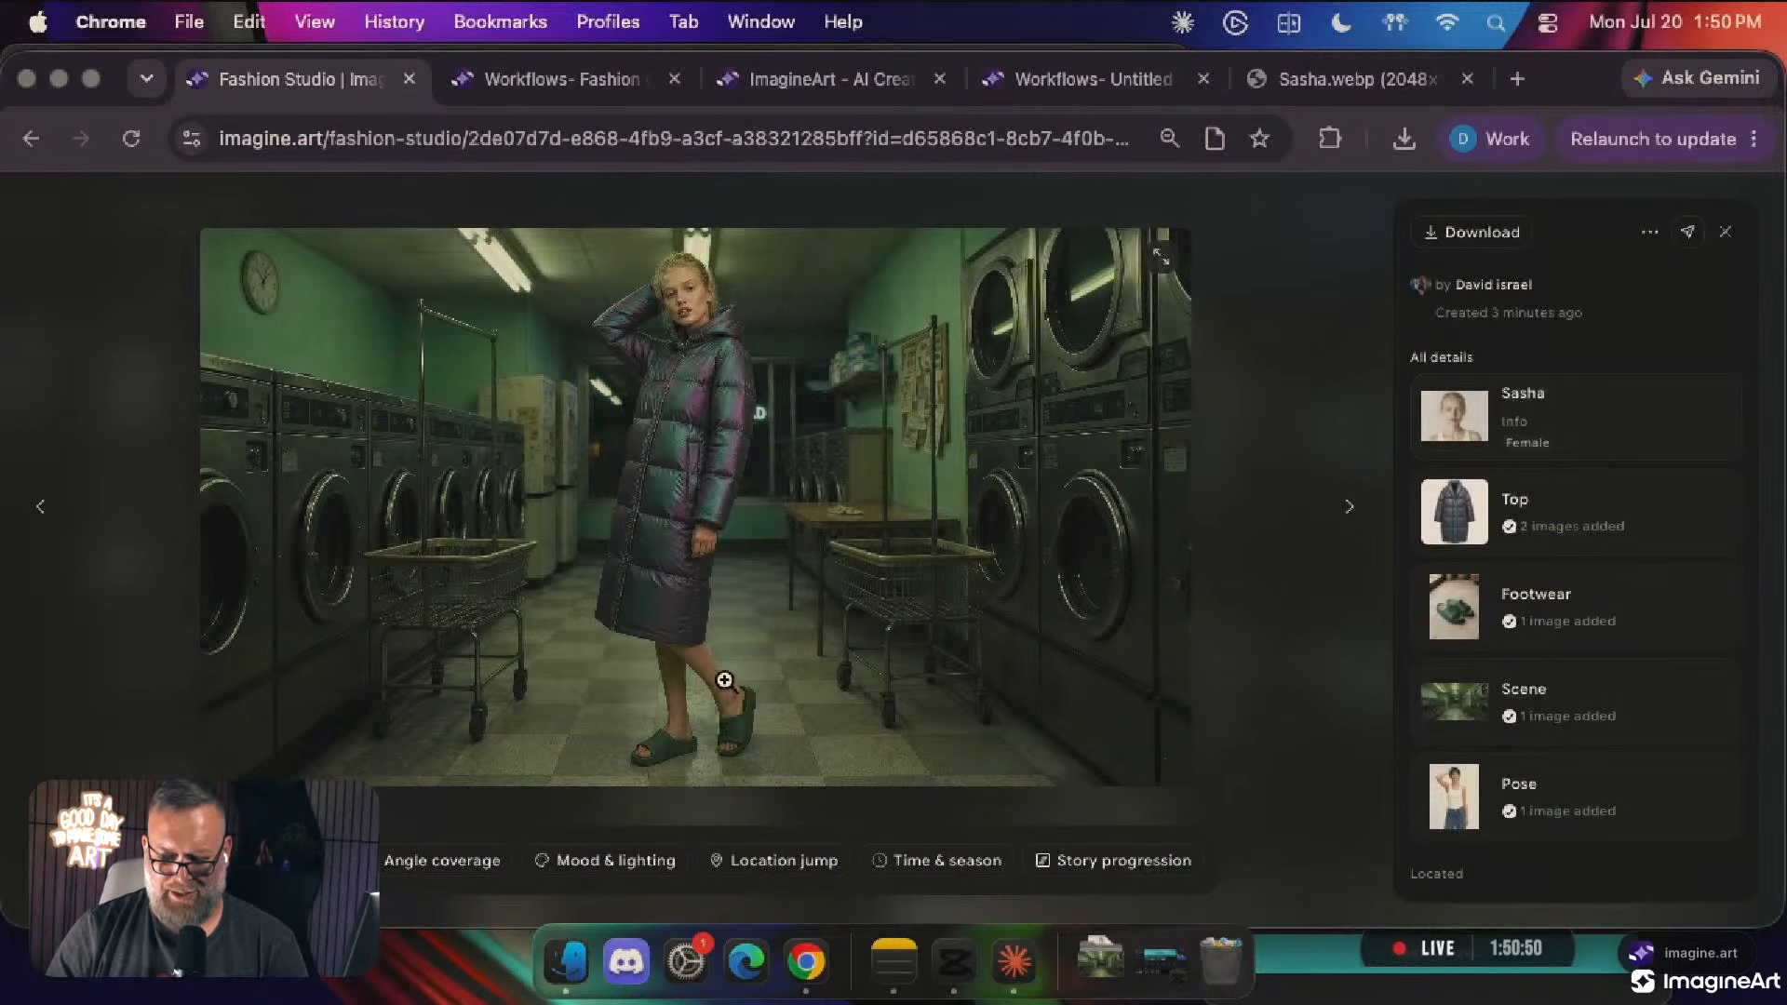
pyautogui.click(710, 718)
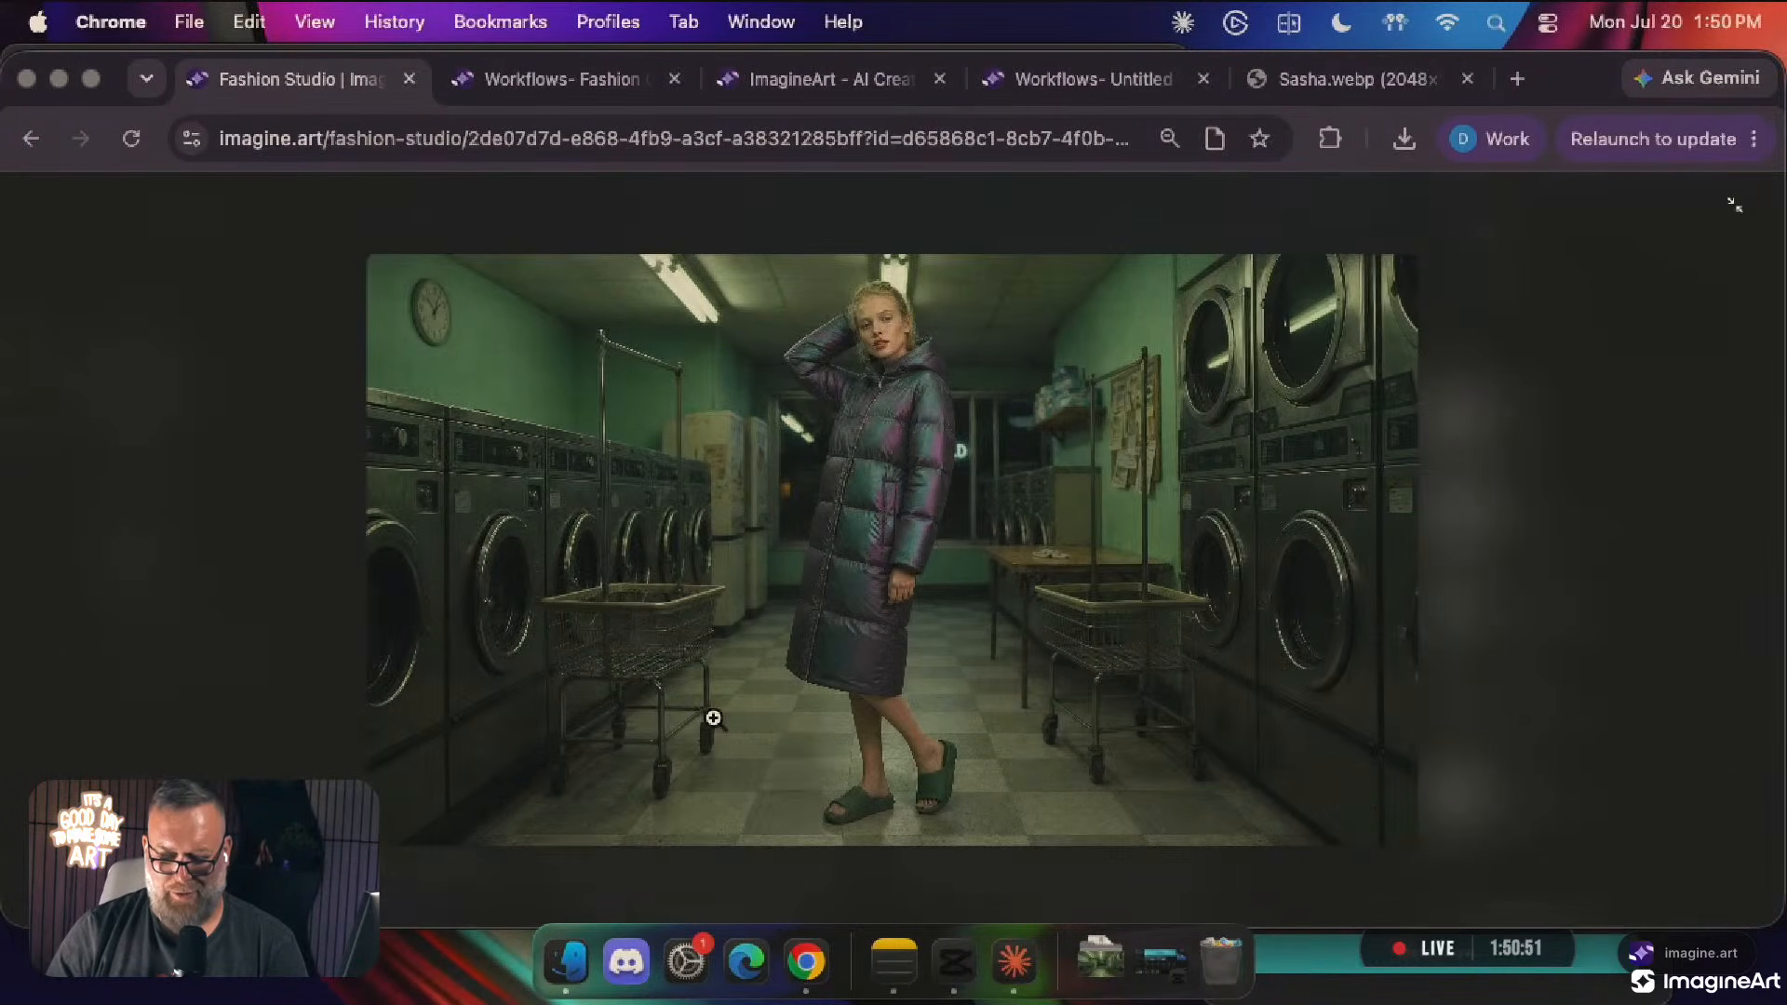
pyautogui.click(895, 761)
pyautogui.click(896, 761)
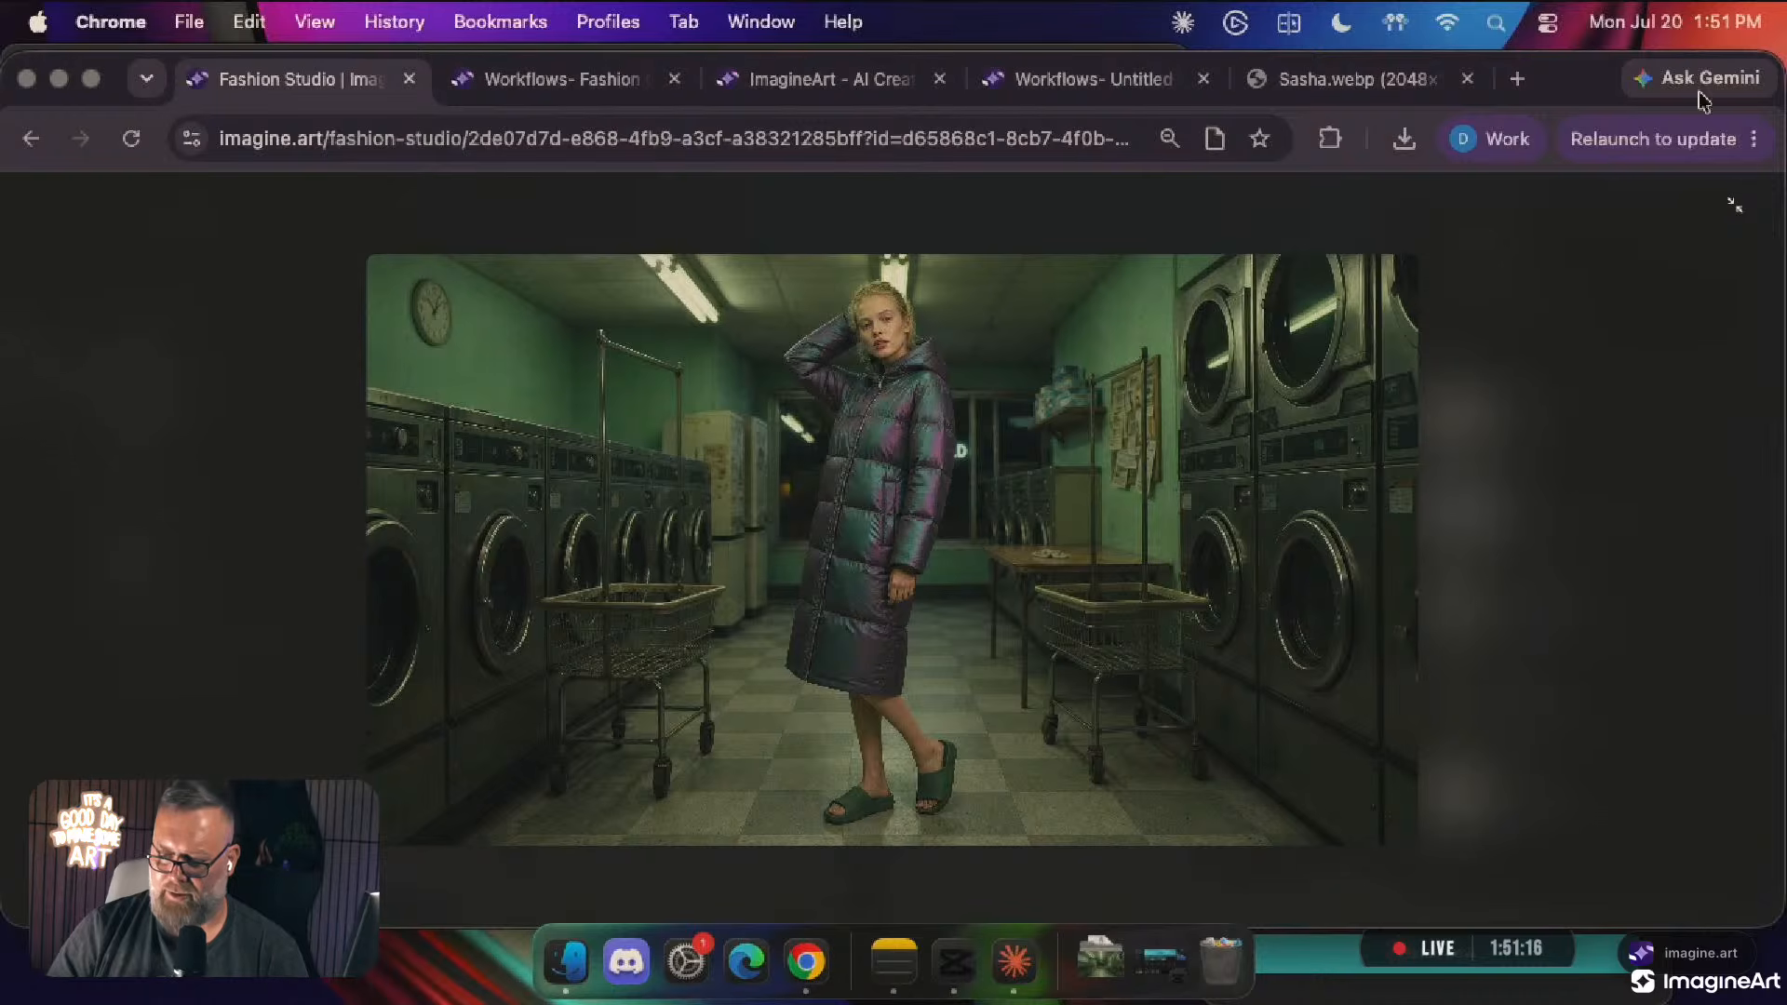
pyautogui.click(1737, 199)
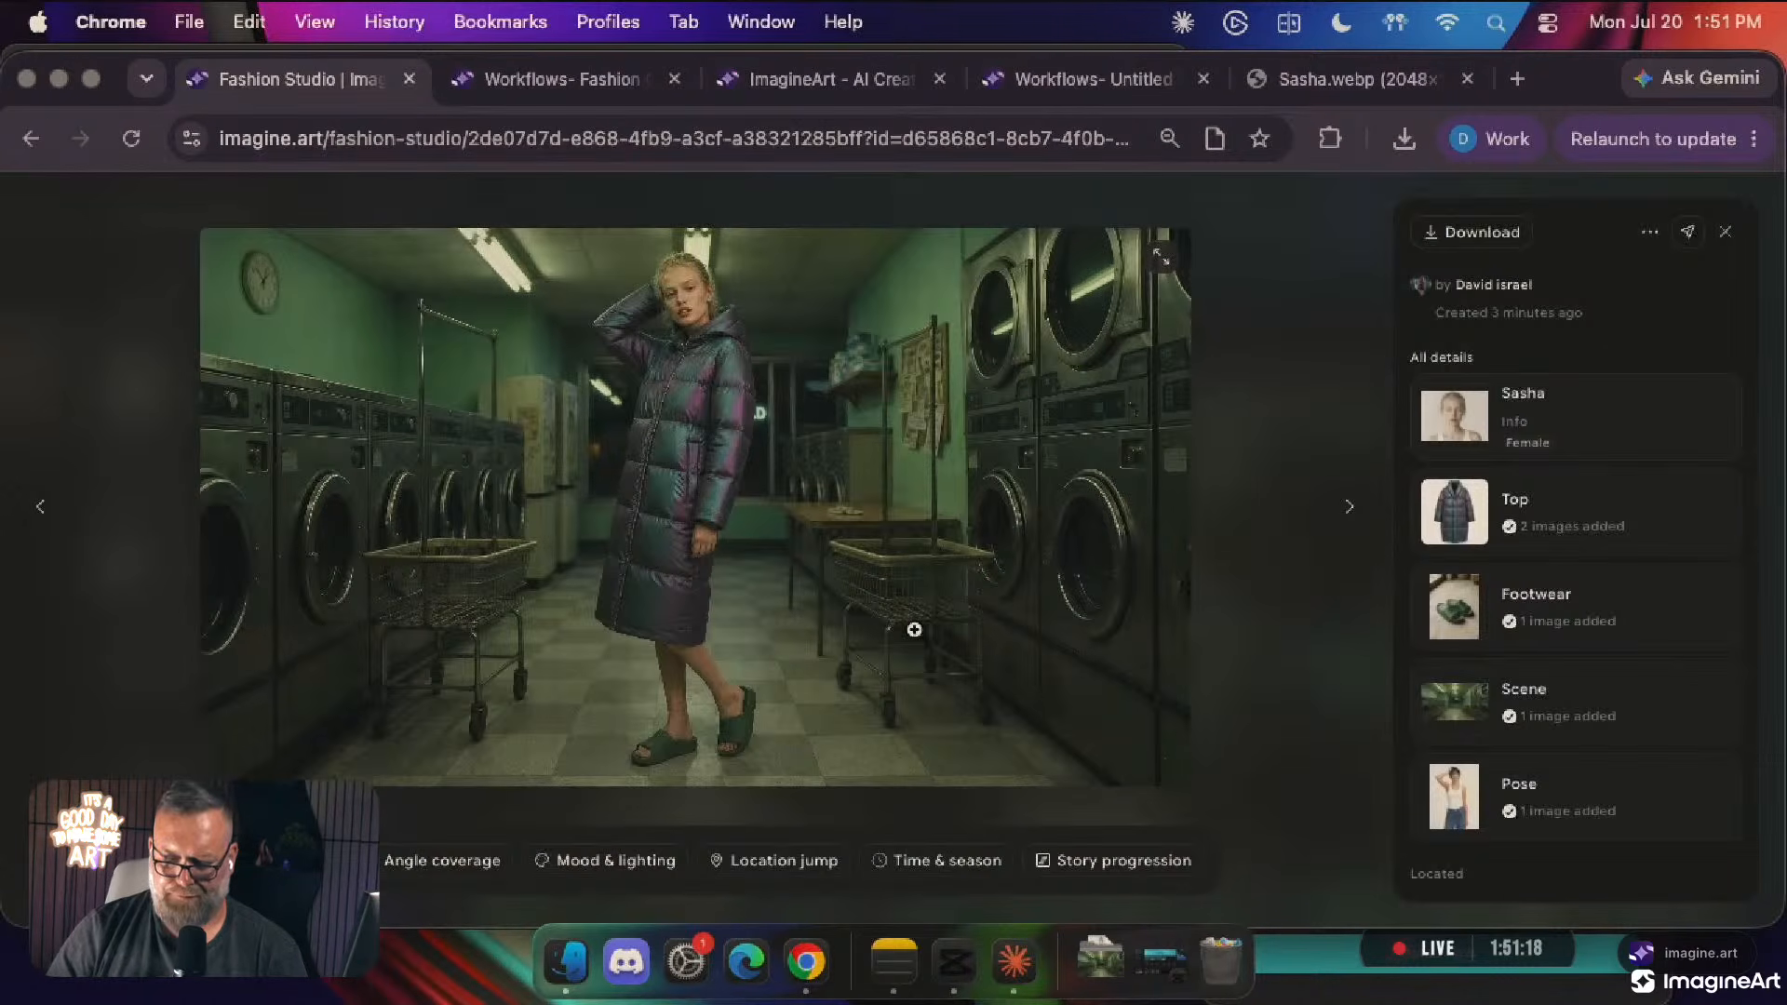
pyautogui.press('Escape')
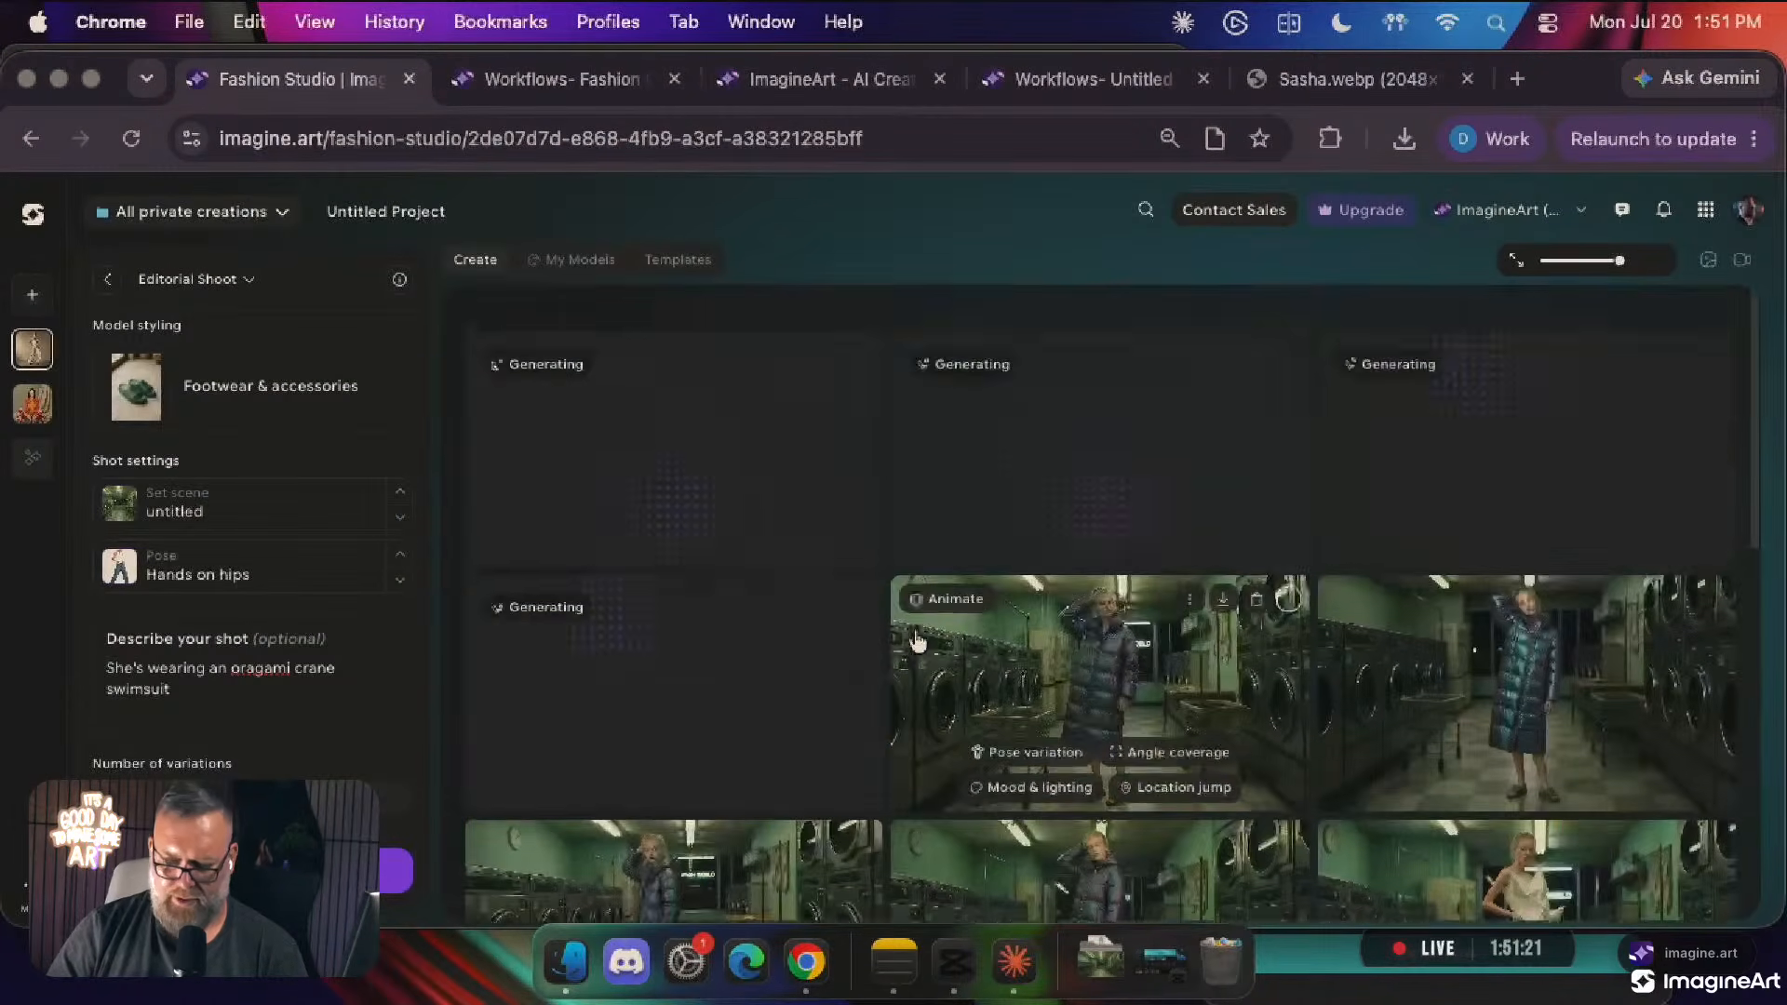
# Extend the shot description with ", preserve the oragami swimsuit shape and volumes and texture exactly from the reference images" and generate another set
pyautogui.click(254, 694)
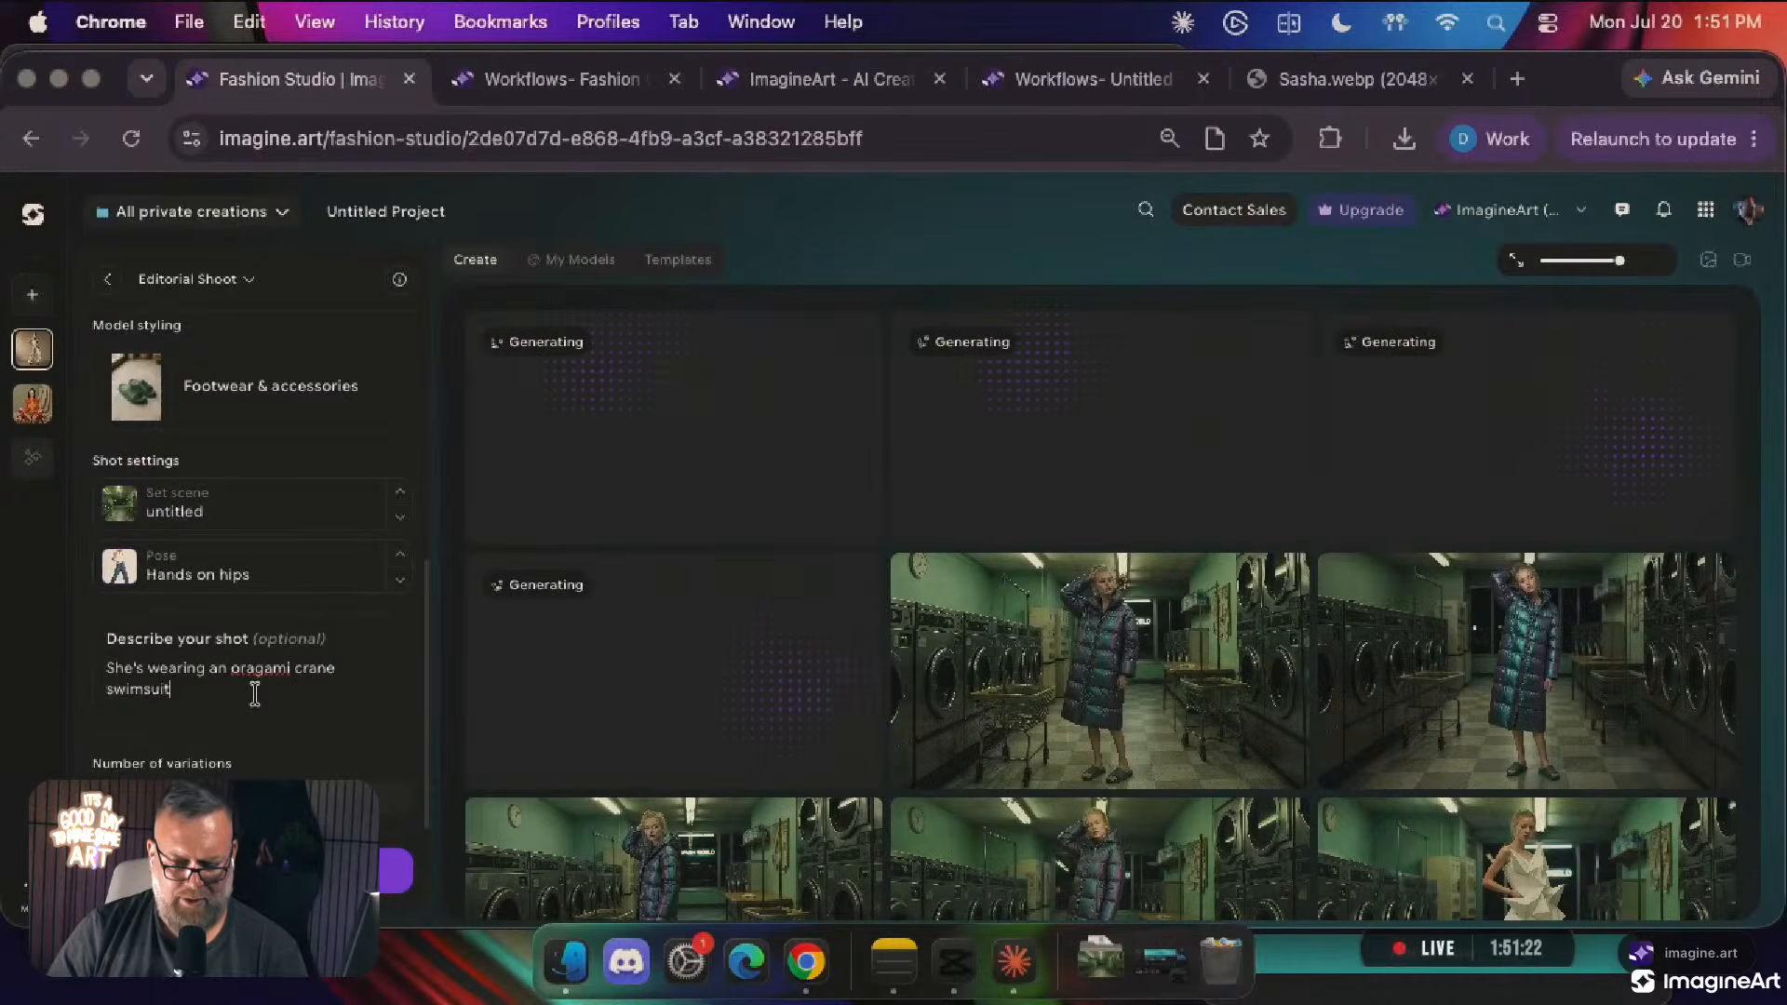
pyautogui.write(',')
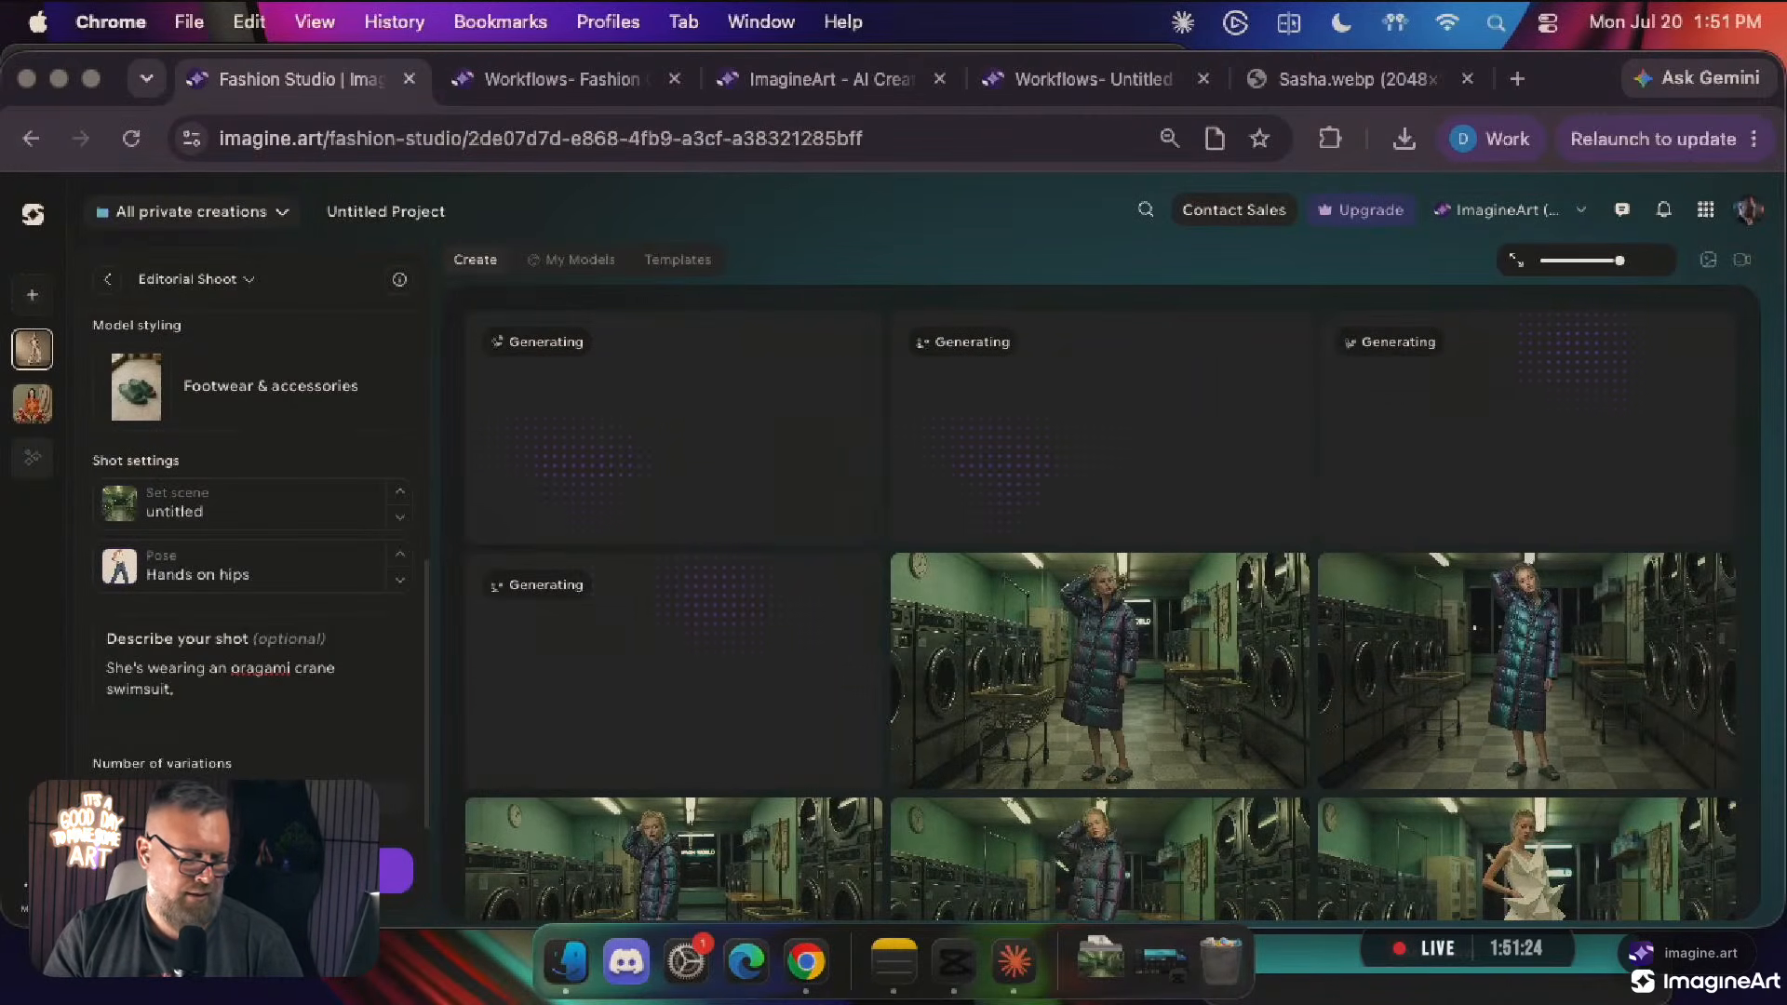
pyautogui.write(' preserve the ')
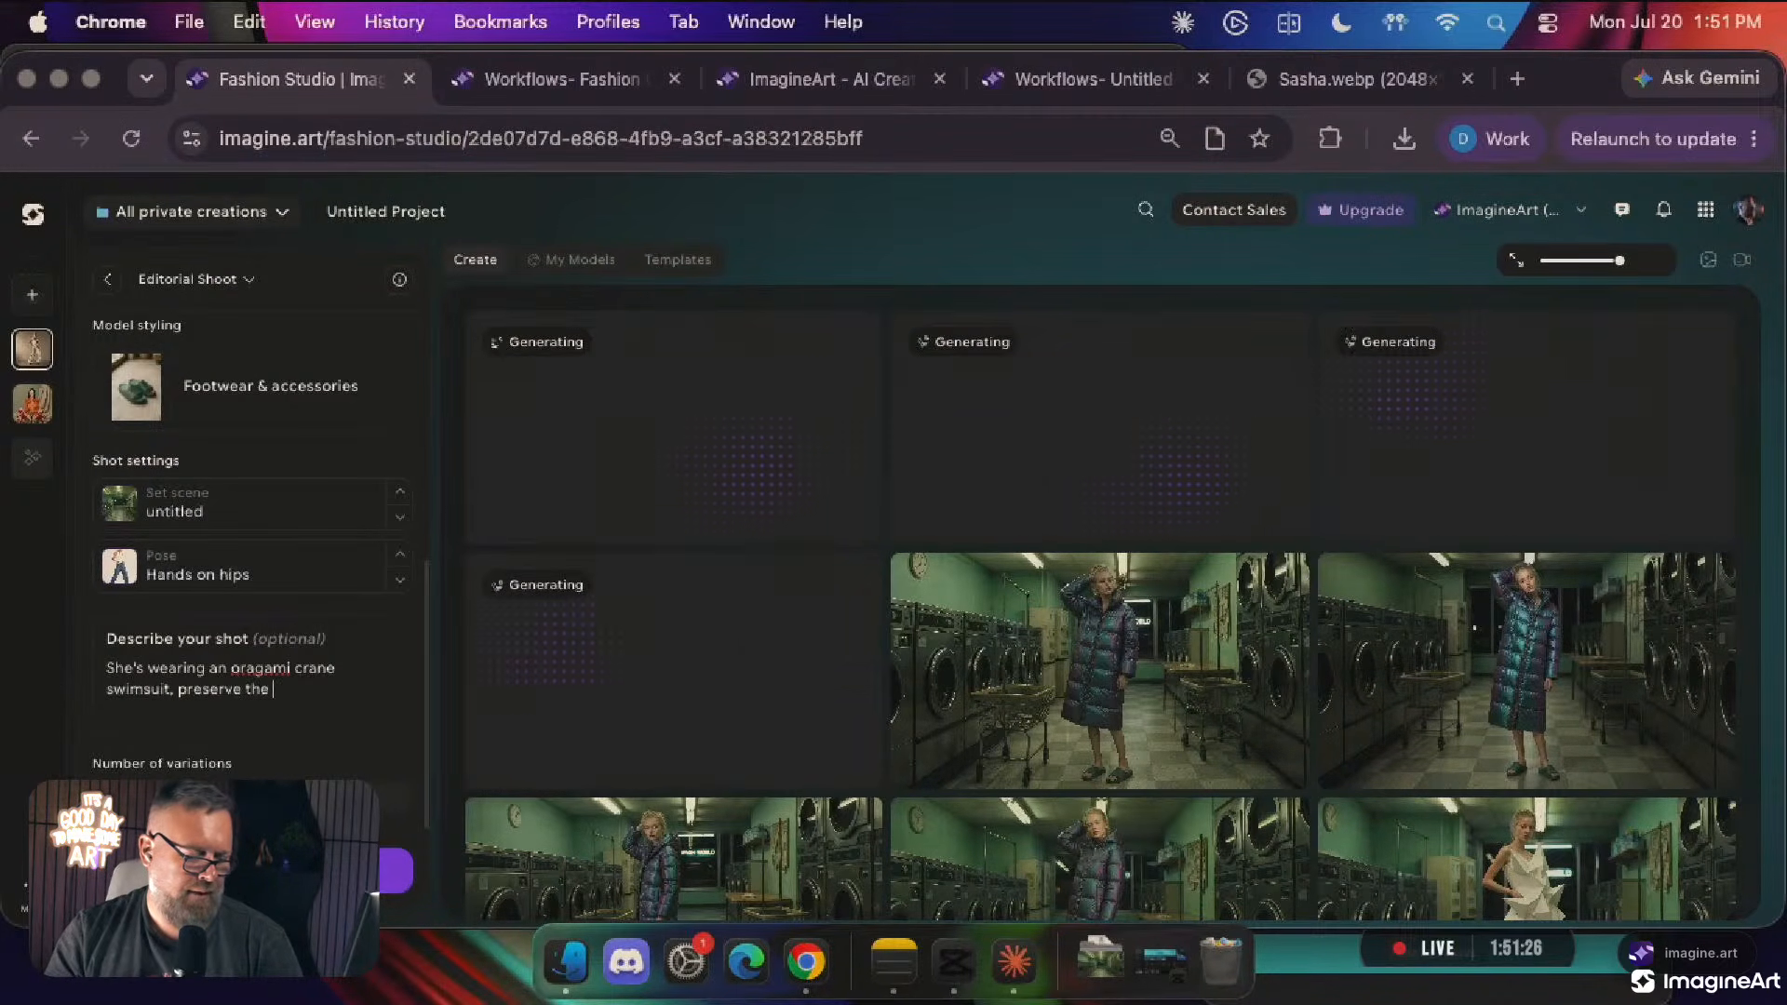
pyautogui.write('oragami')
pyautogui.write(' swimsuit shape')
pyautogui.write(' and volumes and textu')
pyautogui.write('re exact')
pyautogui.write('ly from the refe')
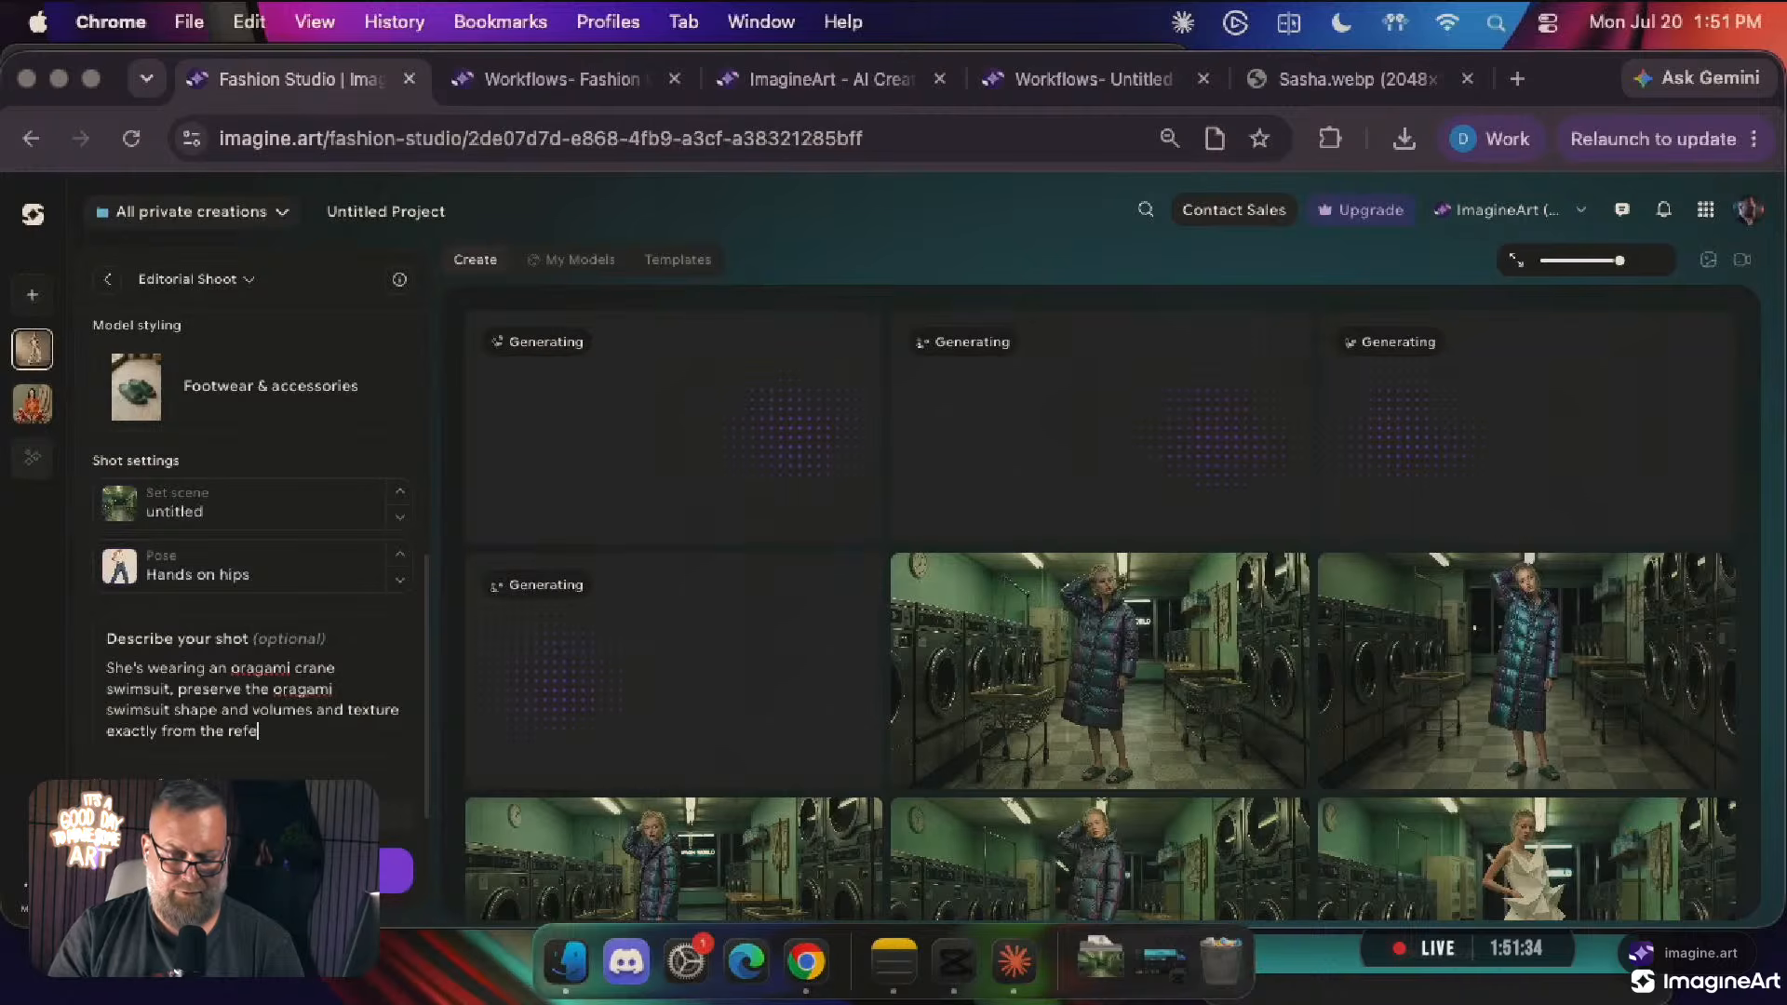
pyautogui.write('rence images')
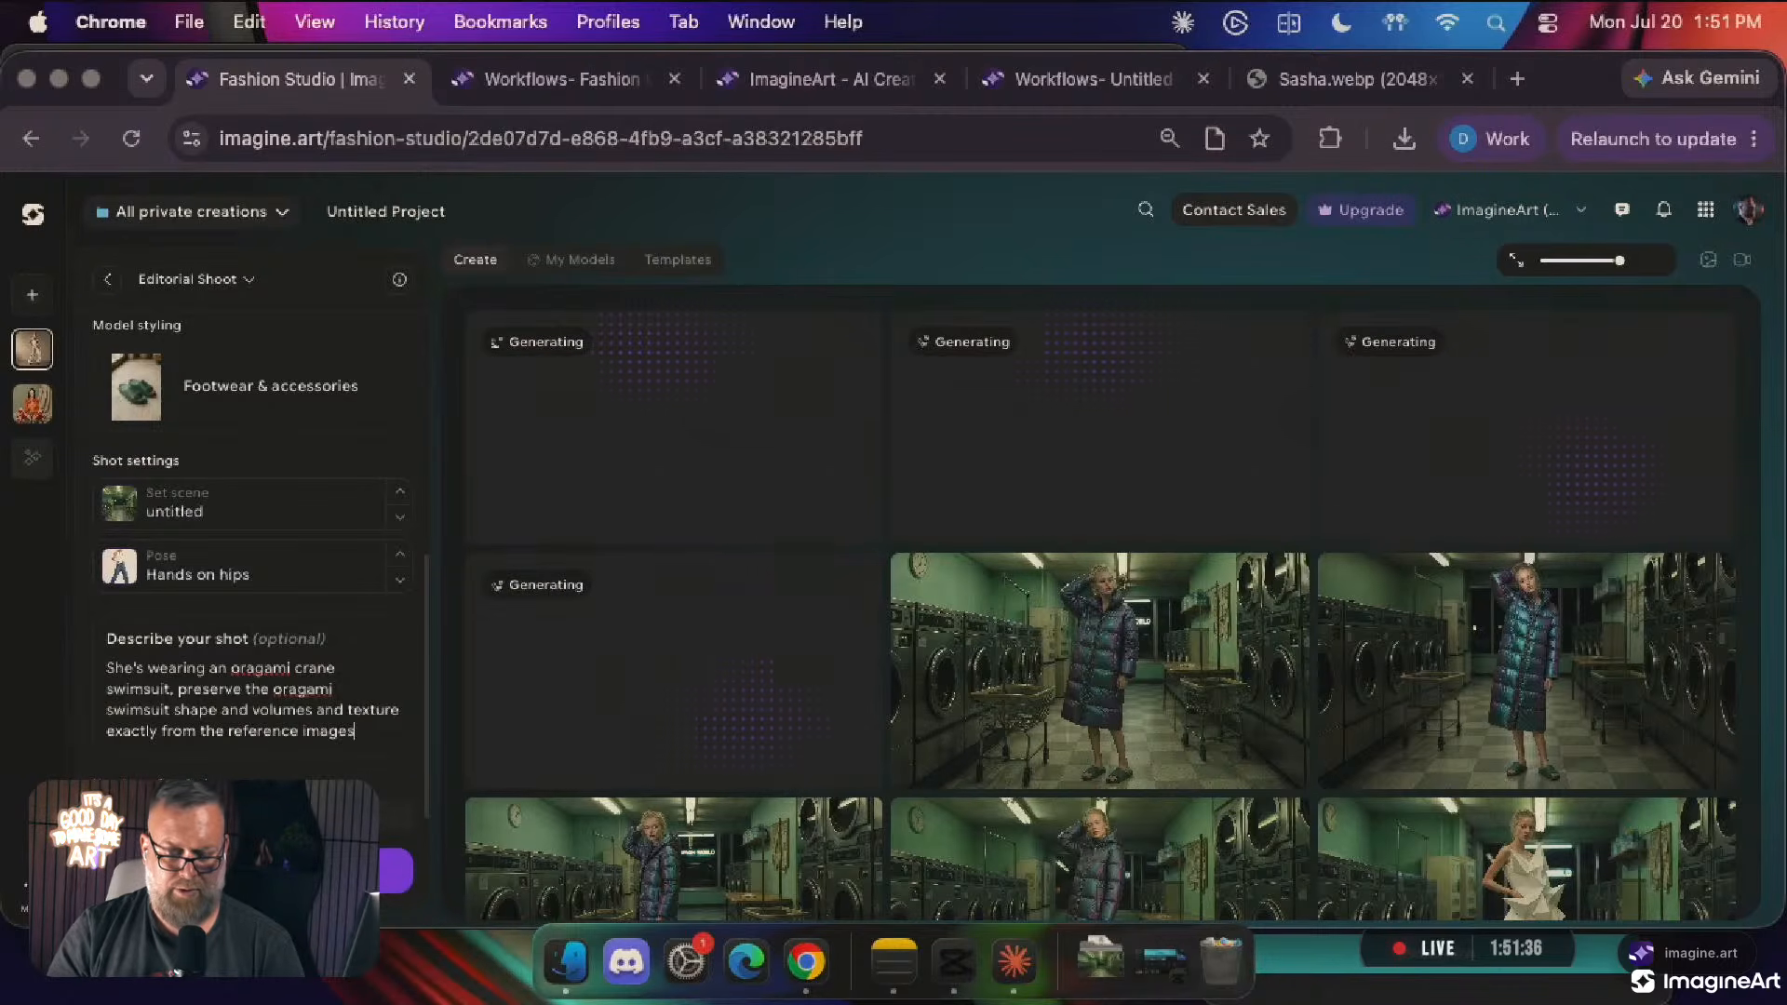
pyautogui.click(326, 871)
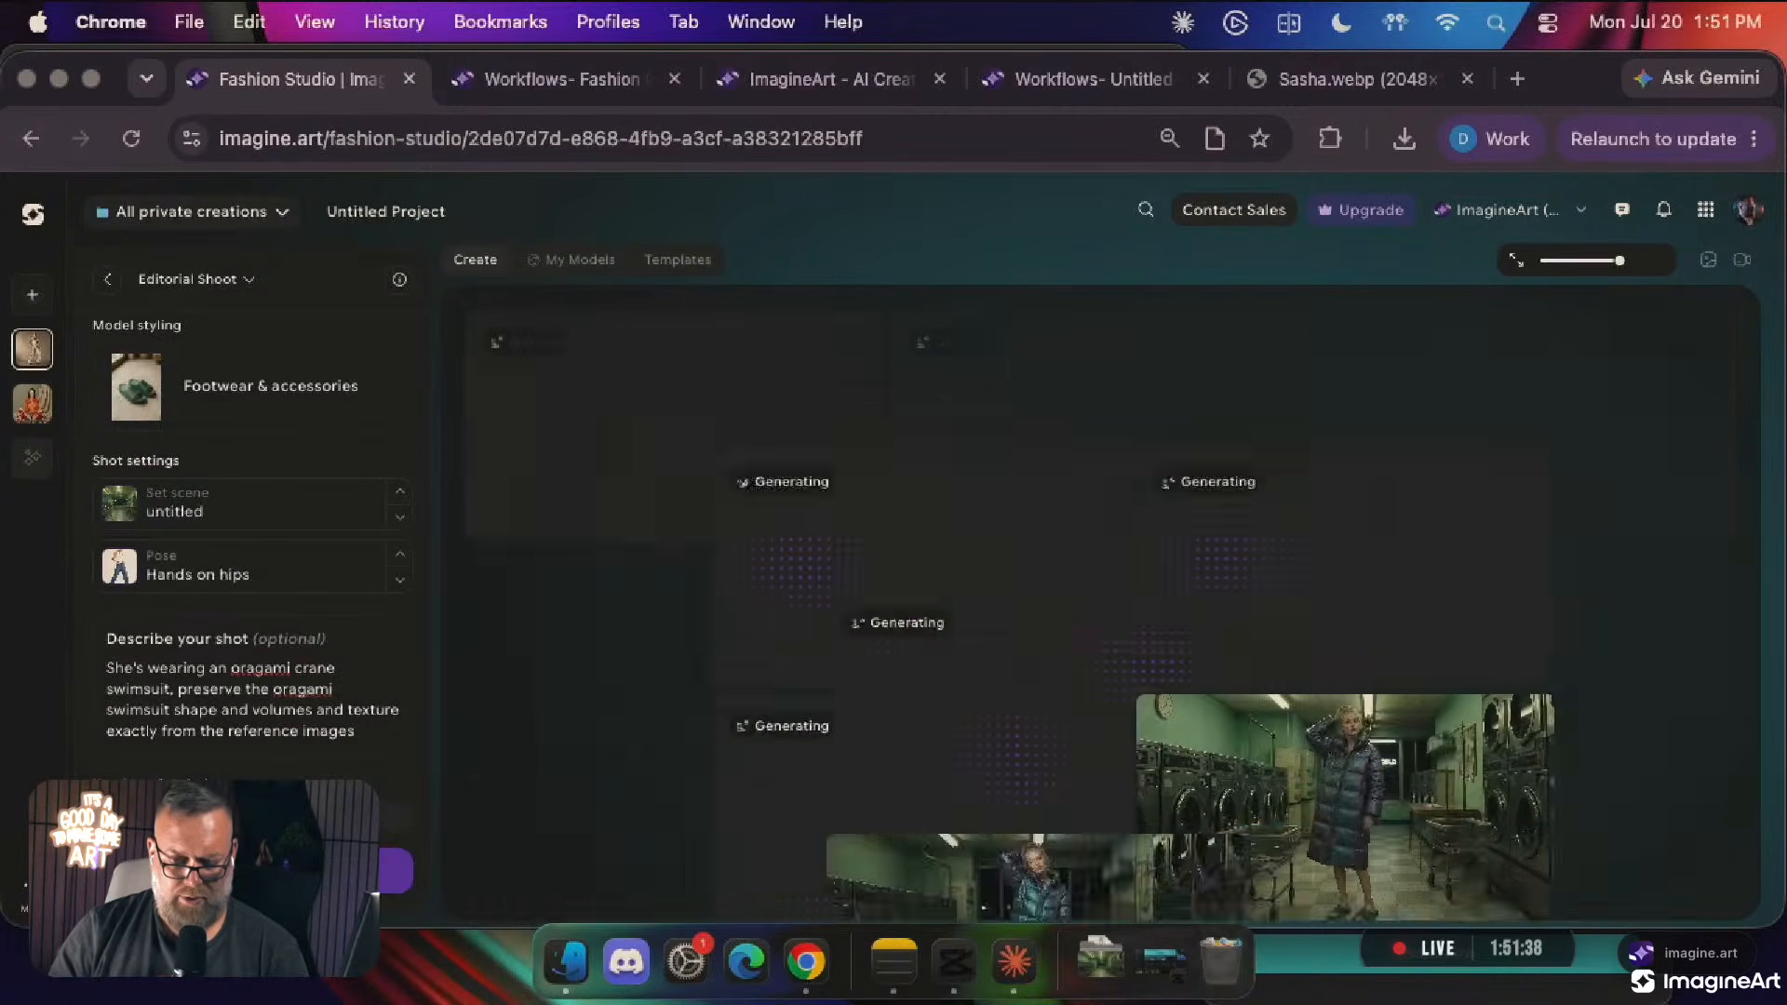
# Review the finished puffer coat laundromat shots one after another and compare them with the earlier folded-paper garment shots in the gallery
pyautogui.scroll(-8, 1237, 499)
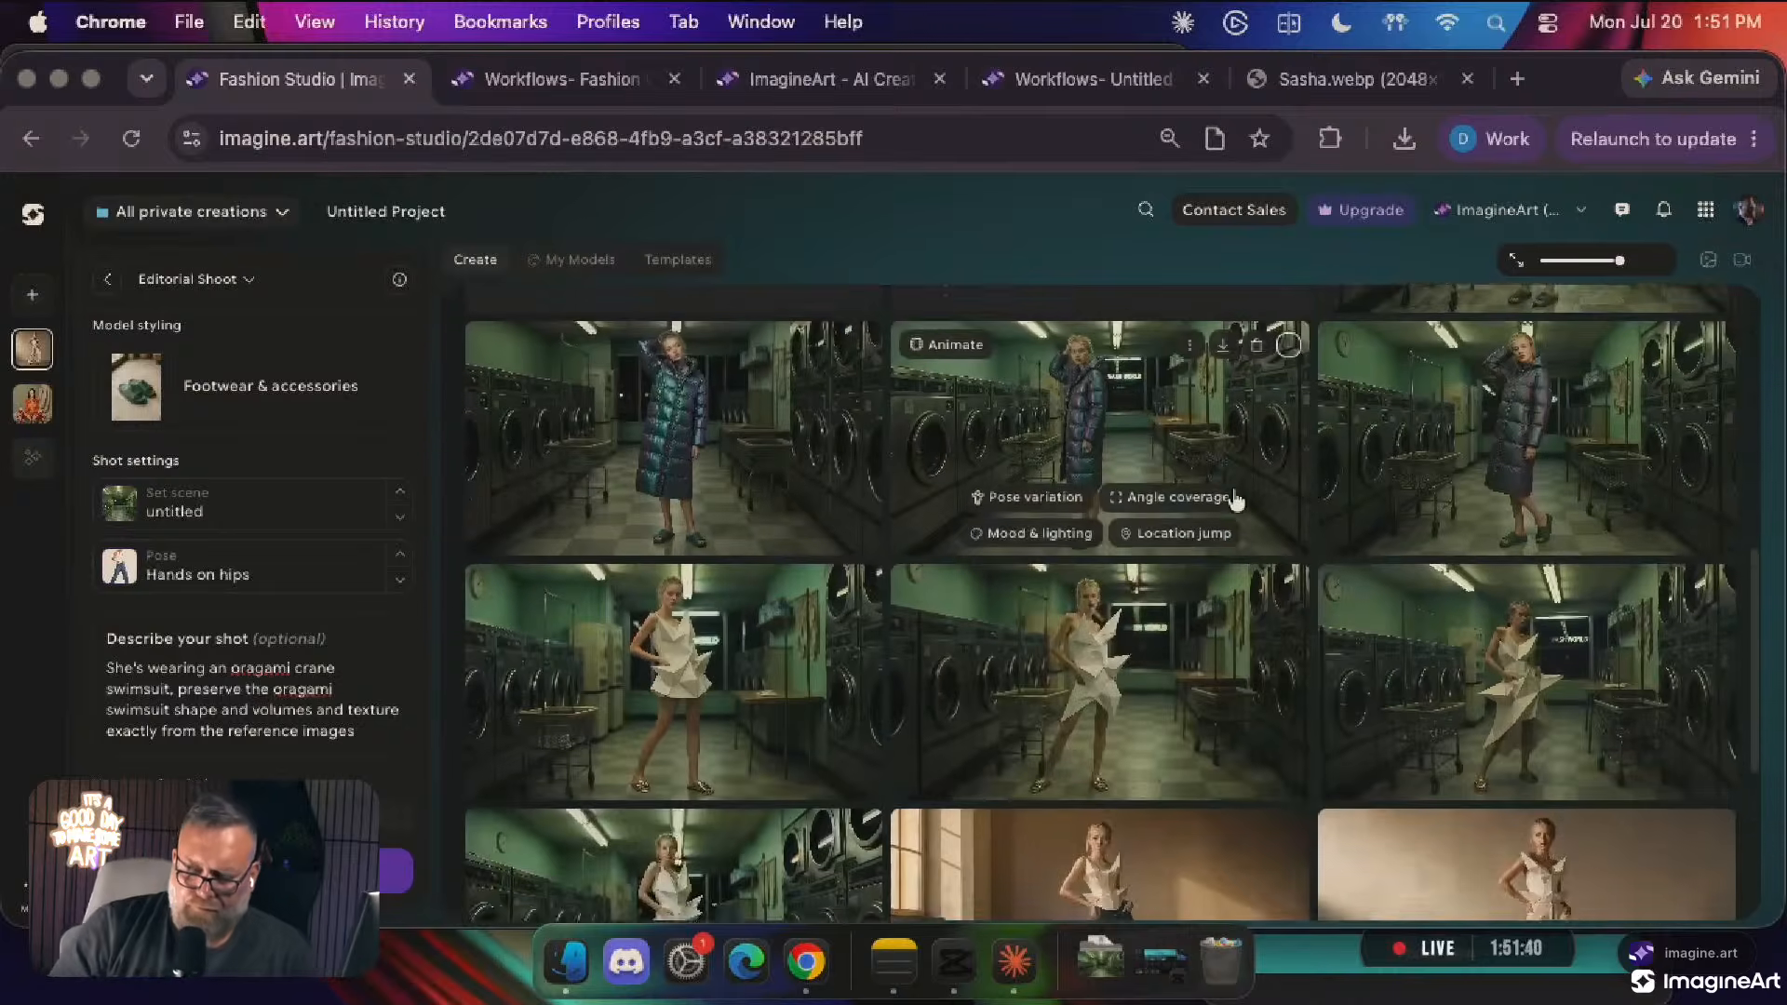
pyautogui.scroll(5, 1237, 499)
pyautogui.scroll(-1, 1237, 499)
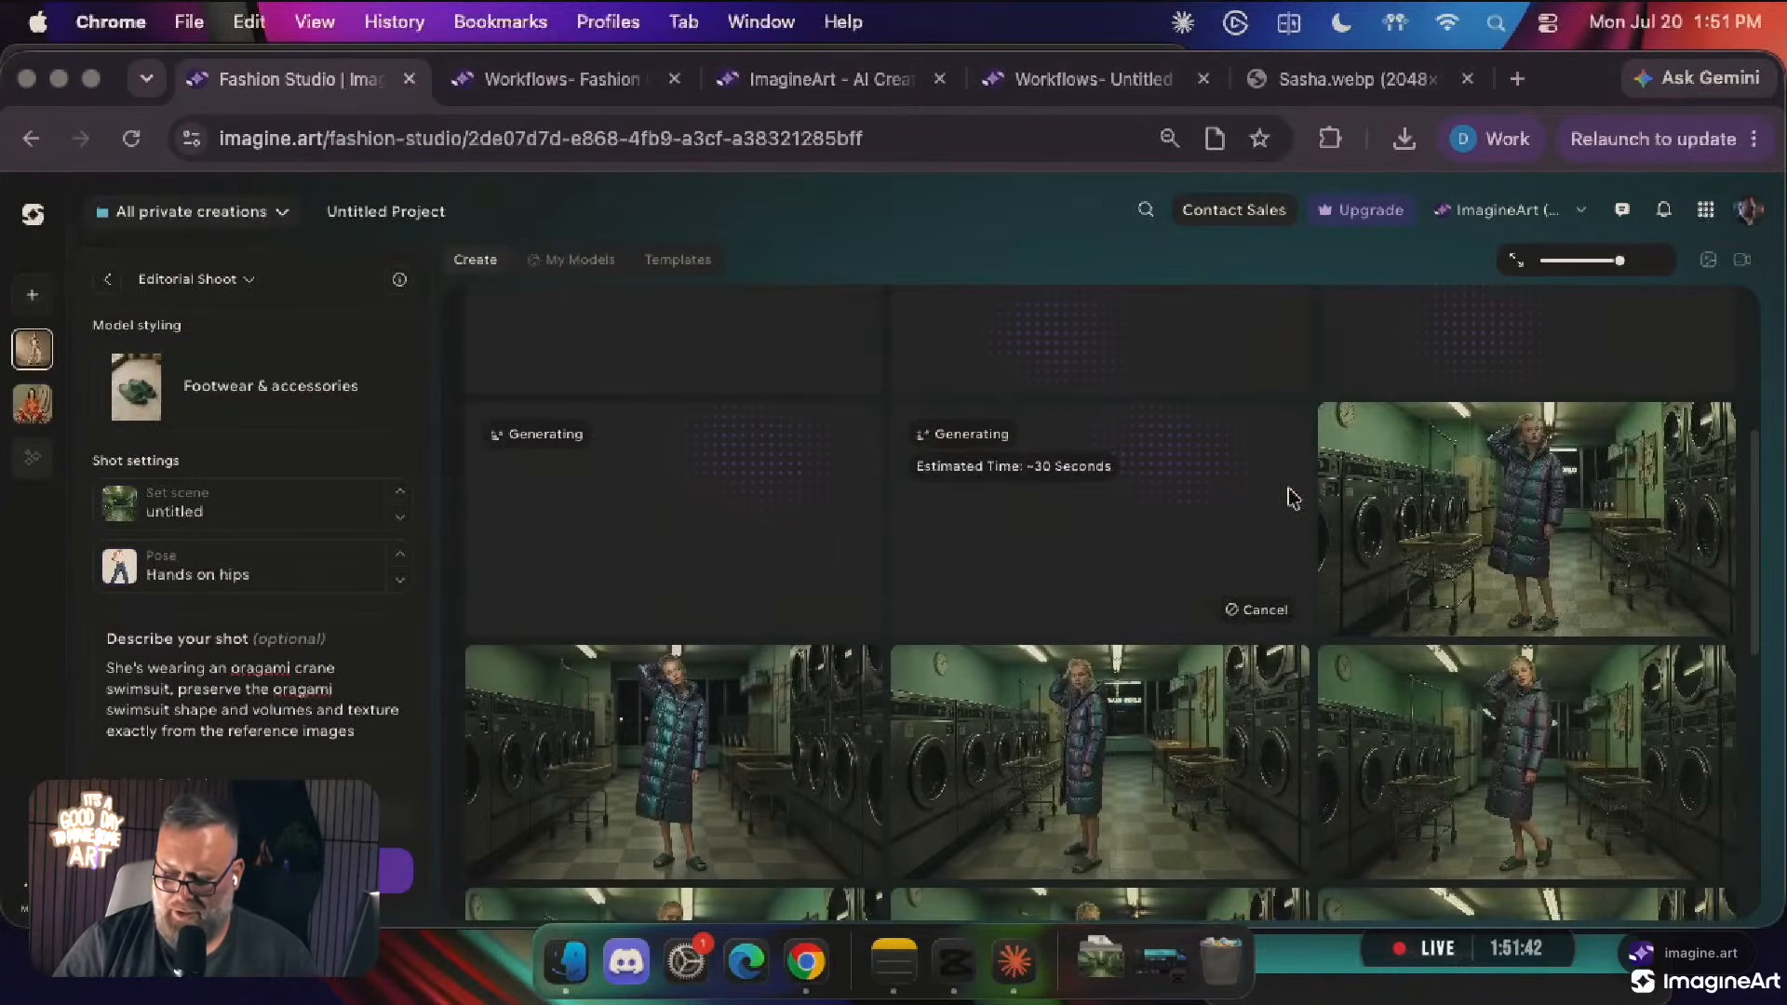
pyautogui.click(1463, 493)
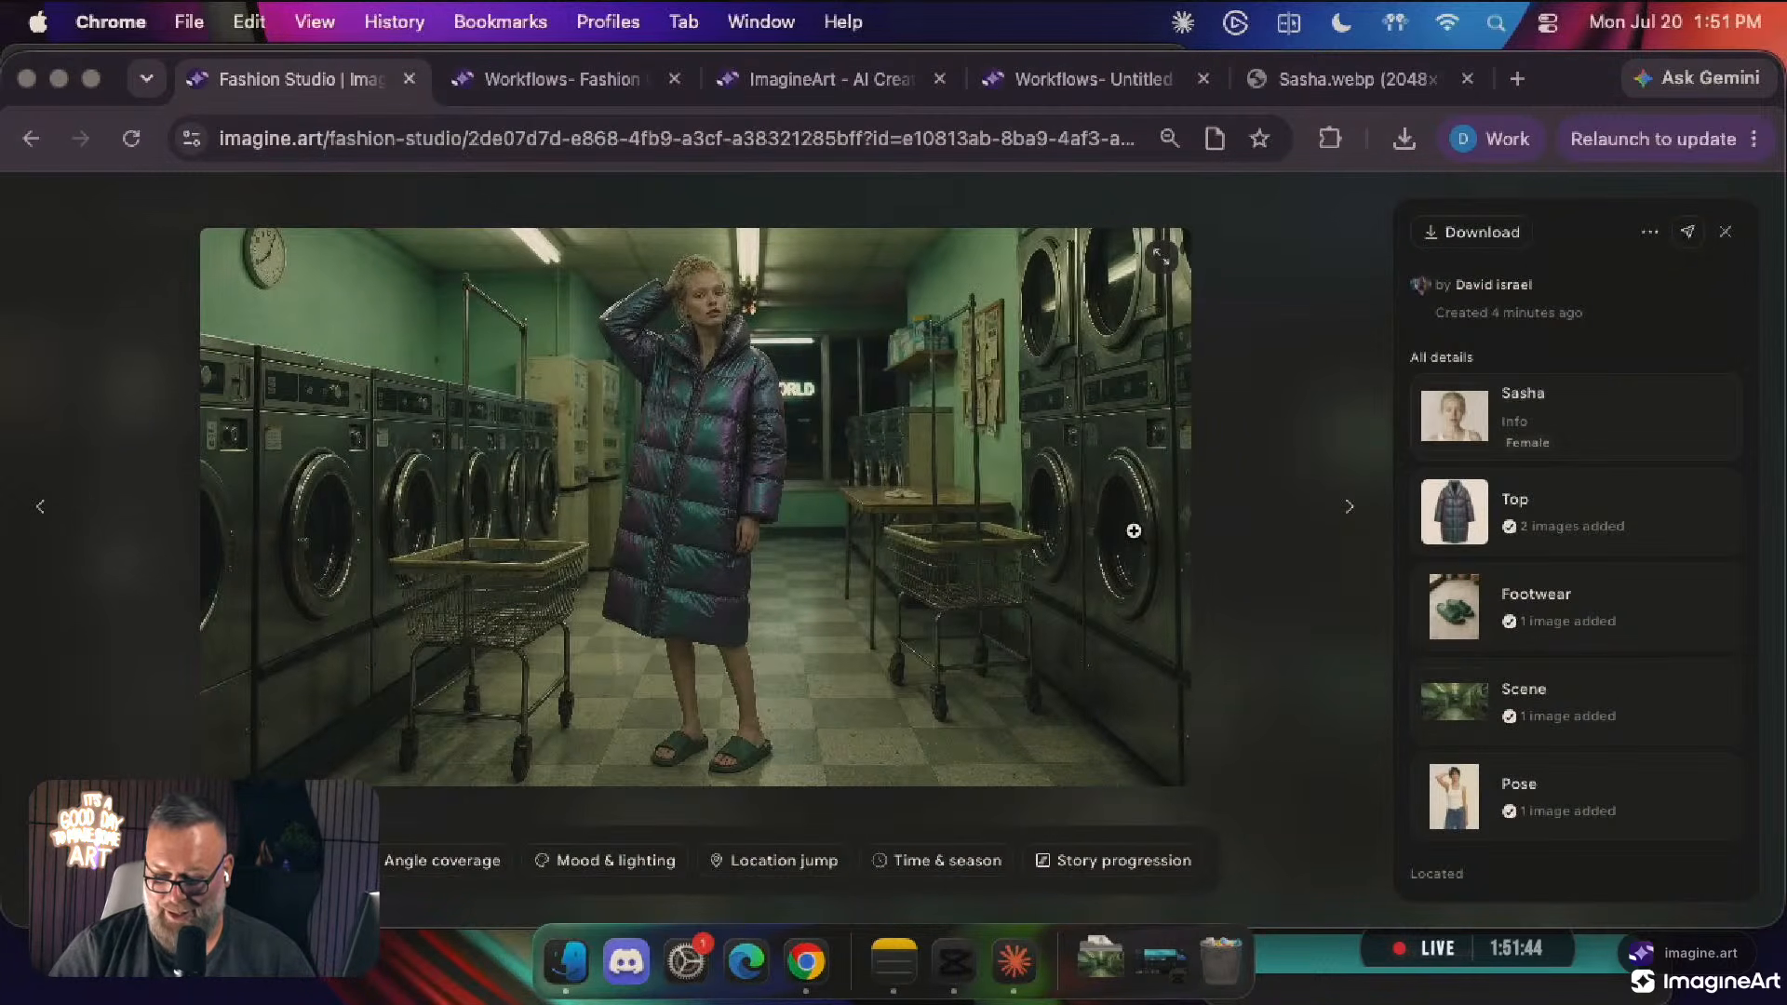
pyautogui.click(1350, 512)
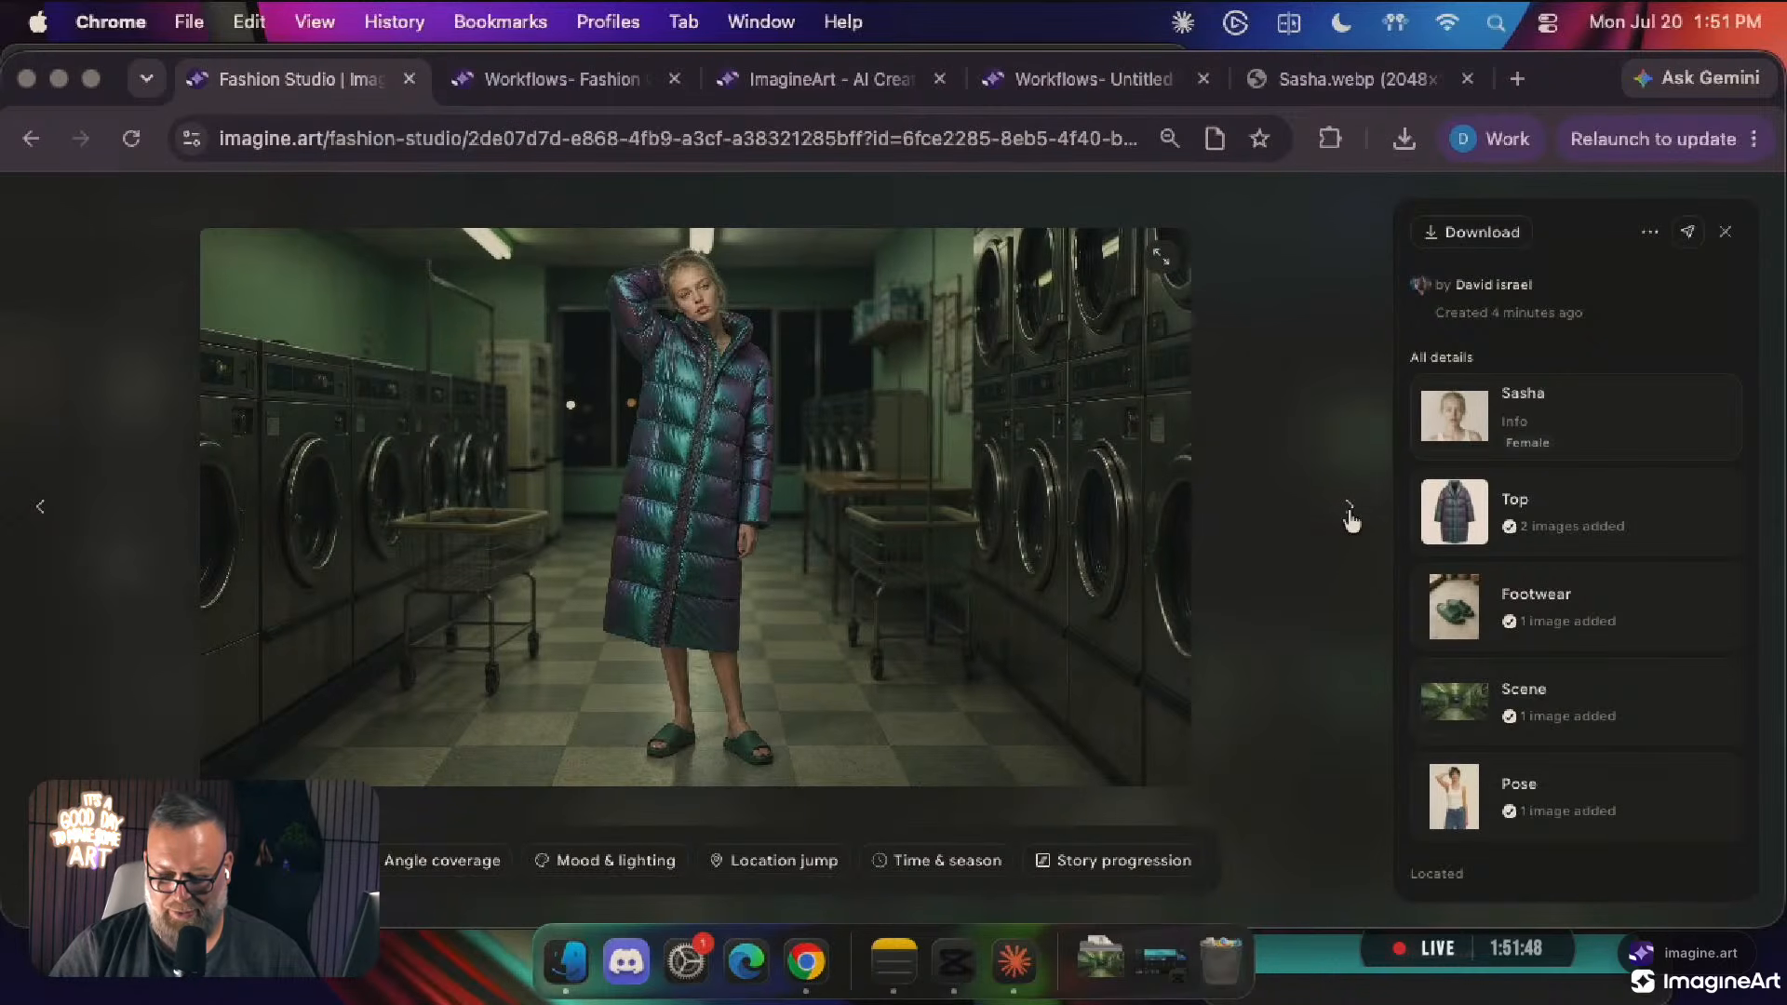
pyautogui.click(1728, 232)
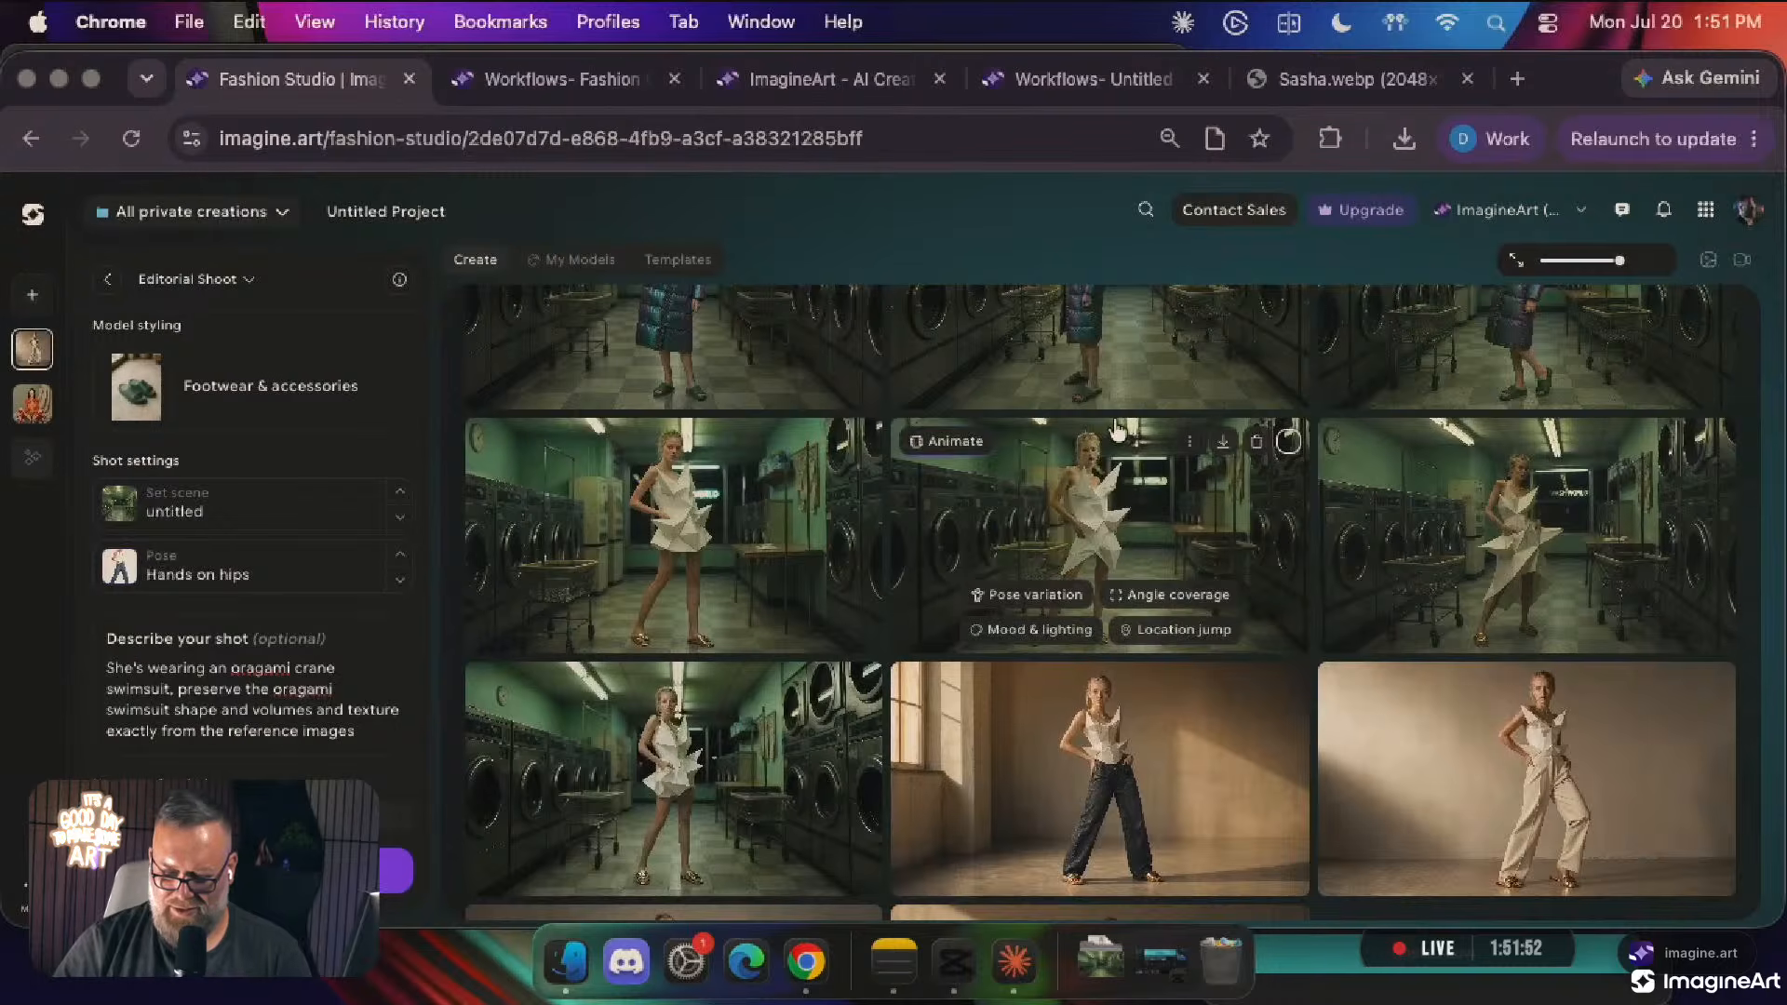
pyautogui.scroll(2, 1117, 430)
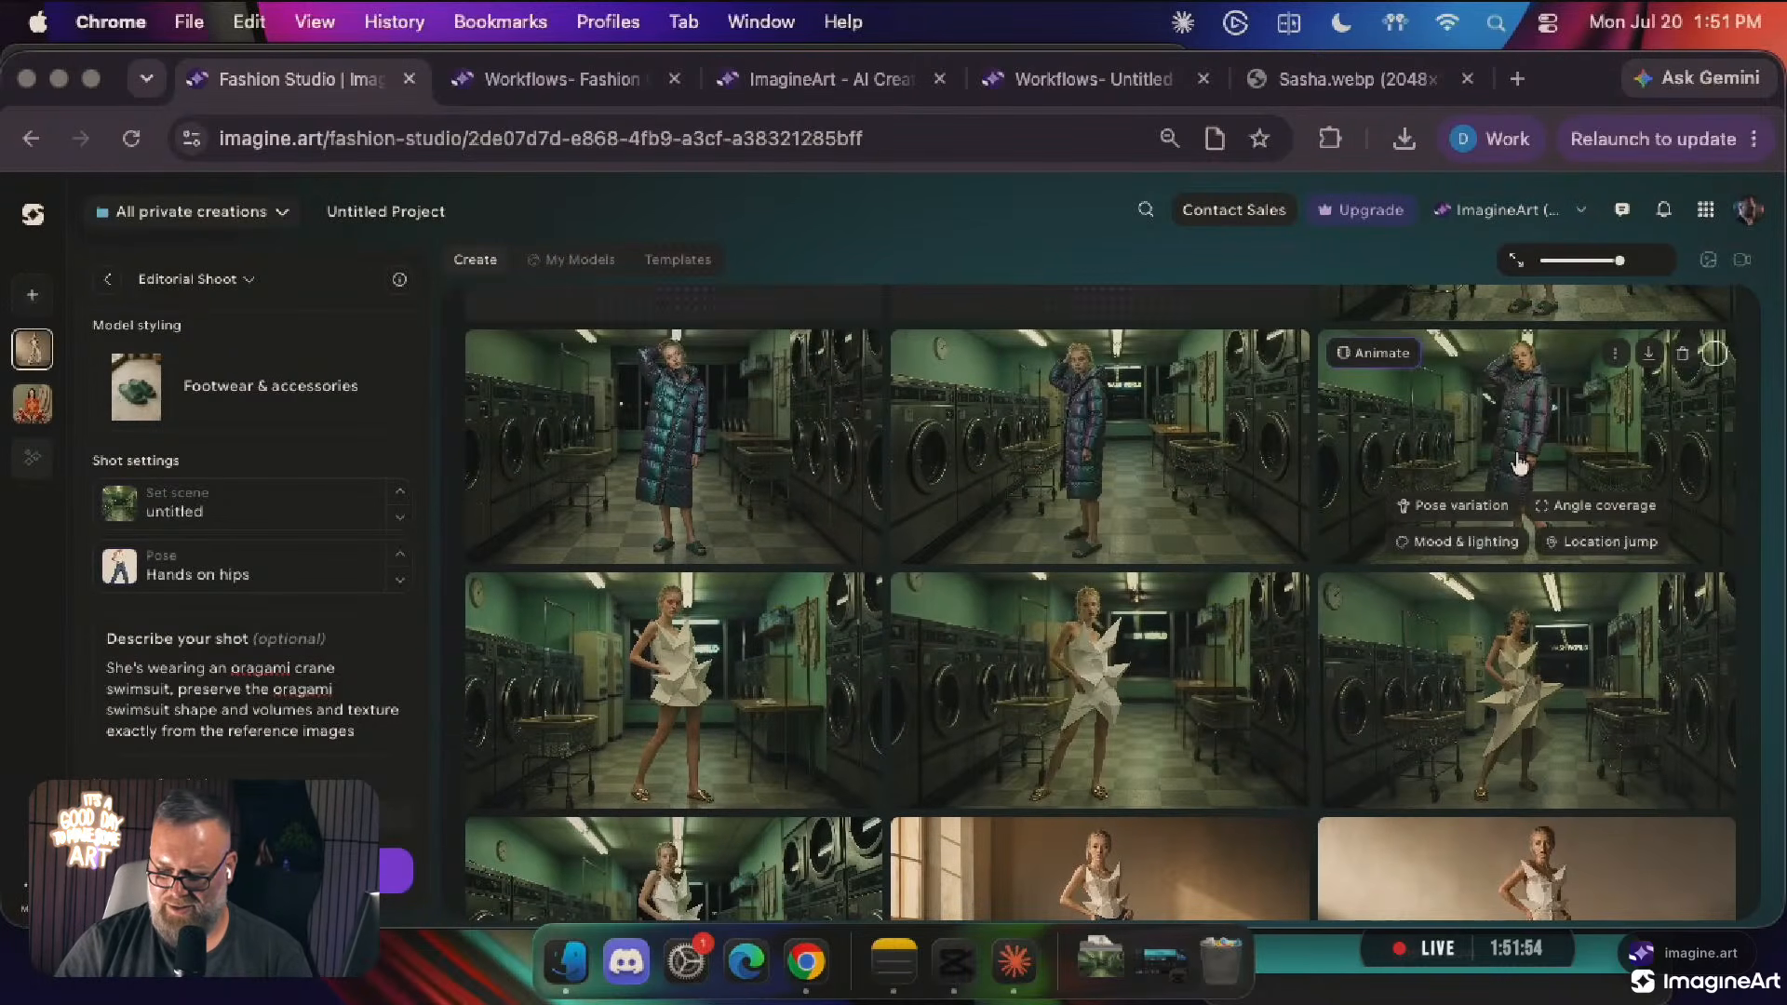
# View the puffer coat laundromat shots at full size and compare the model's poses from one to another
pyautogui.scroll(2, 1507, 391)
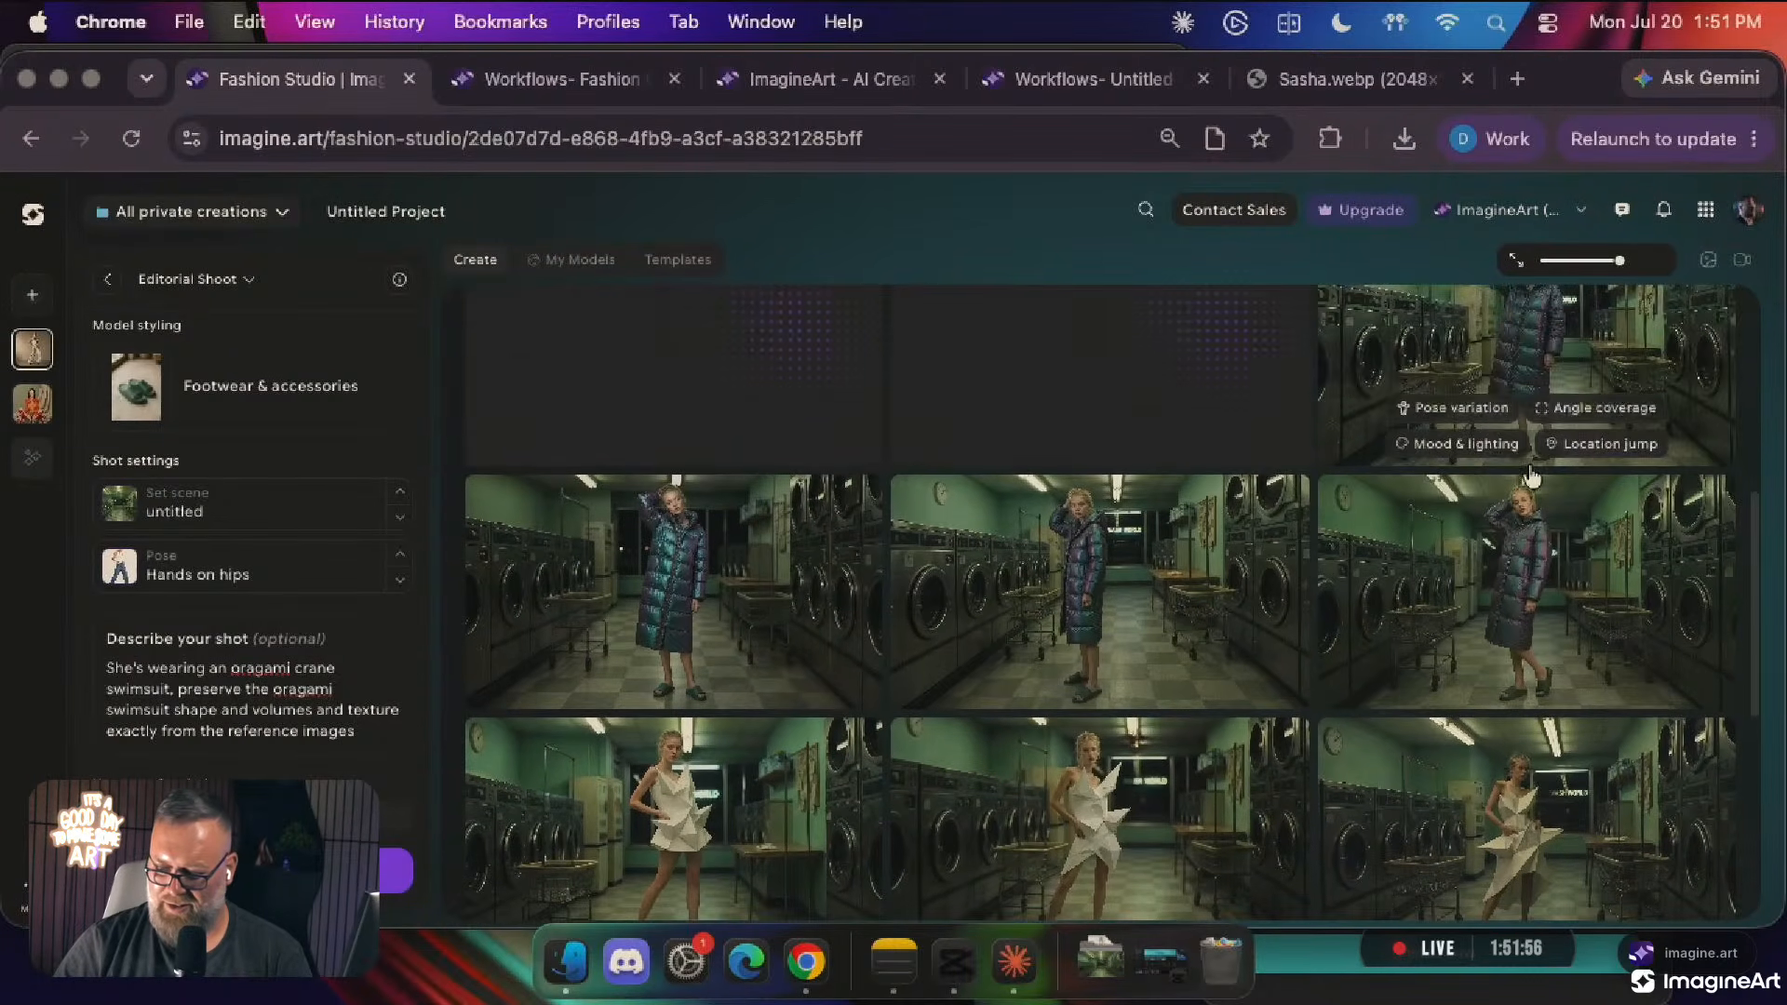
pyautogui.click(1511, 341)
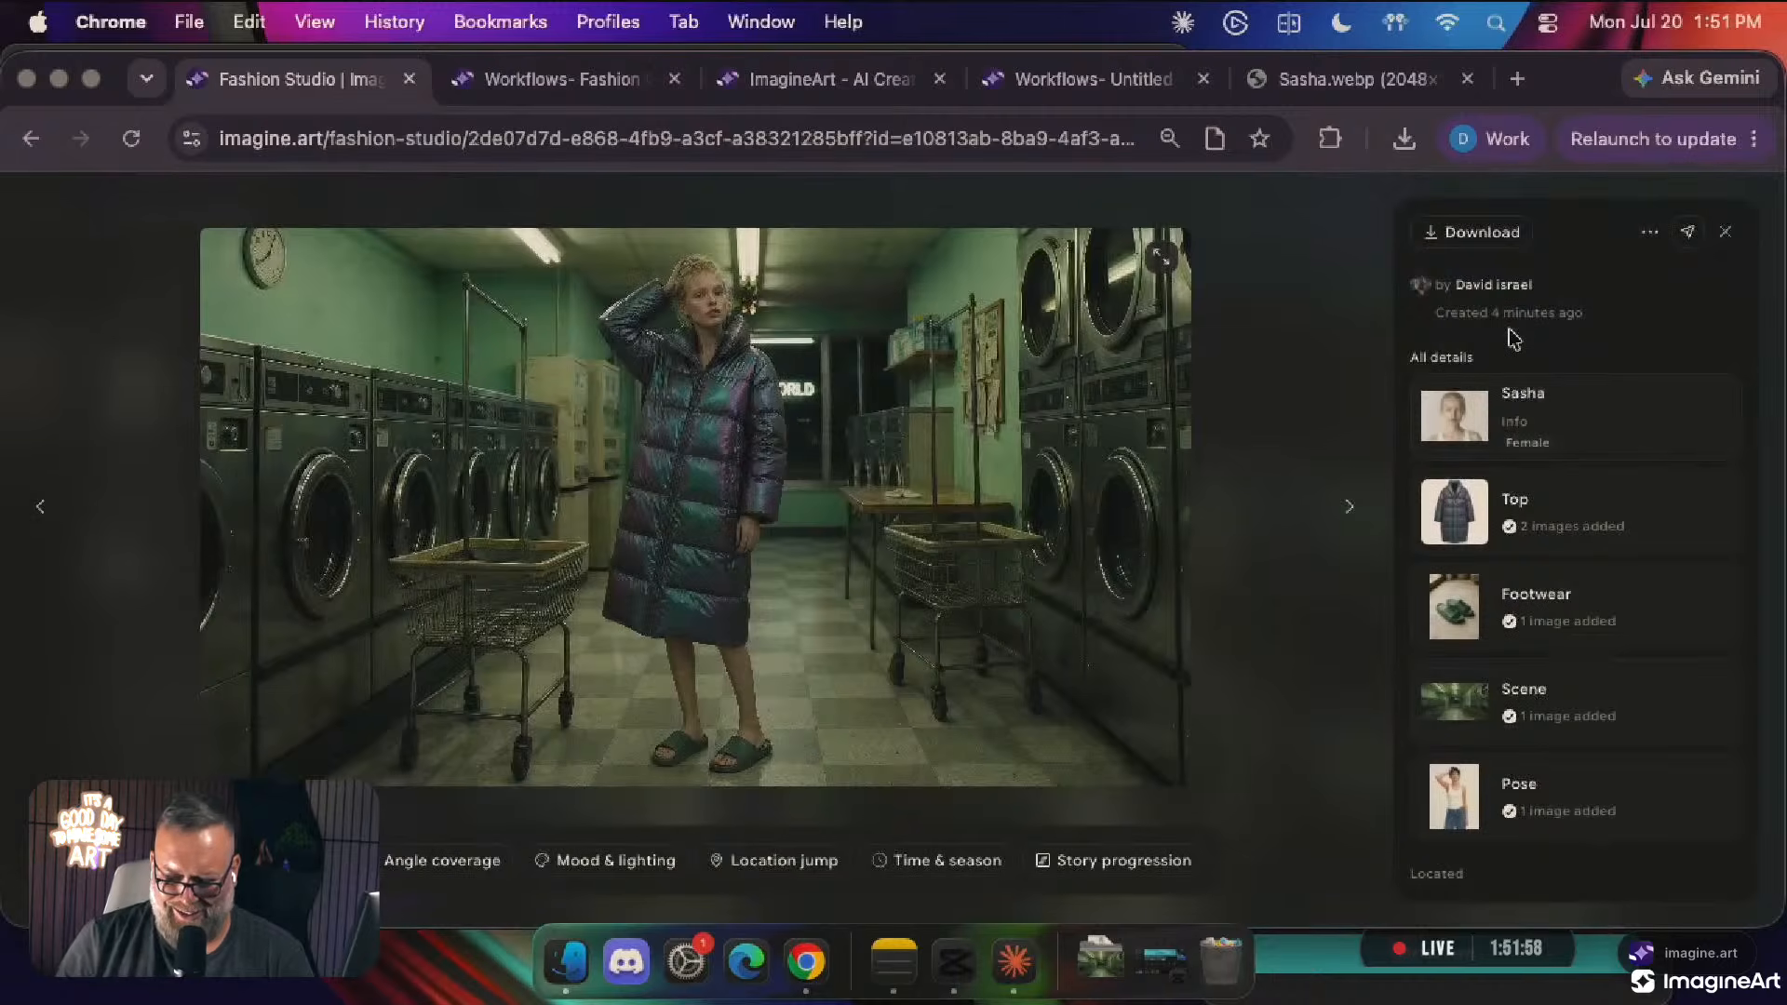
pyautogui.press('Right')
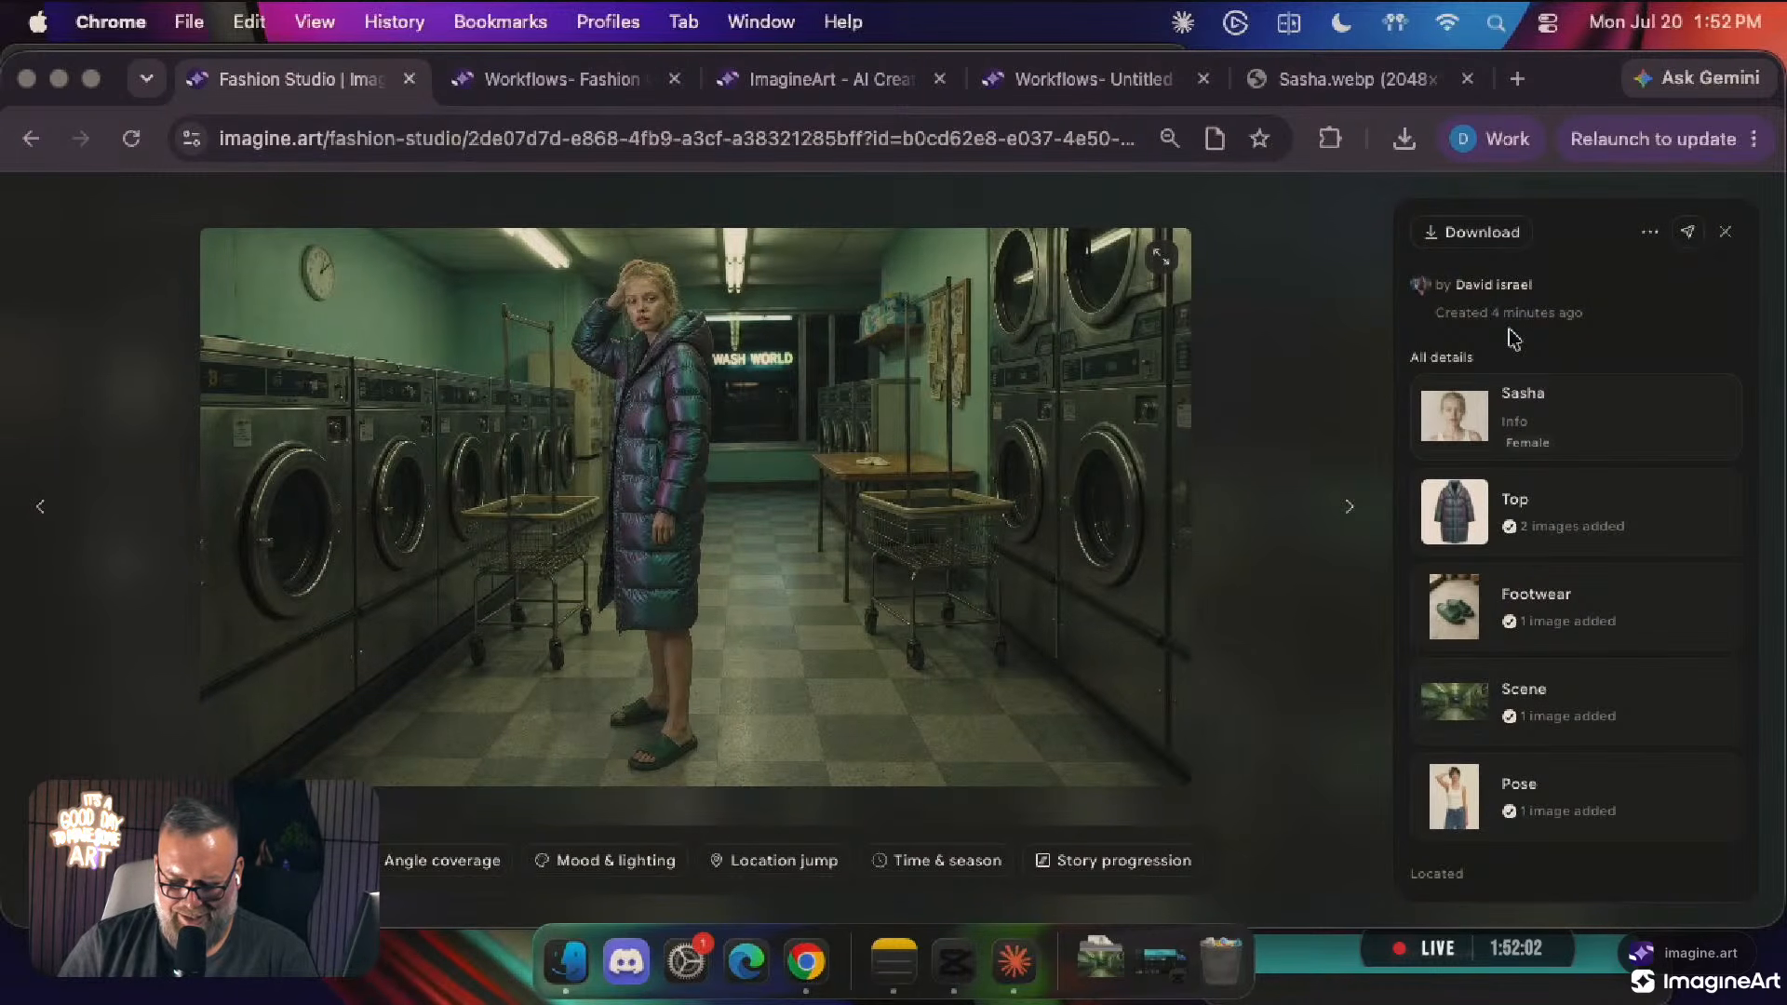
pyautogui.press('Right')
pyautogui.press('Right')
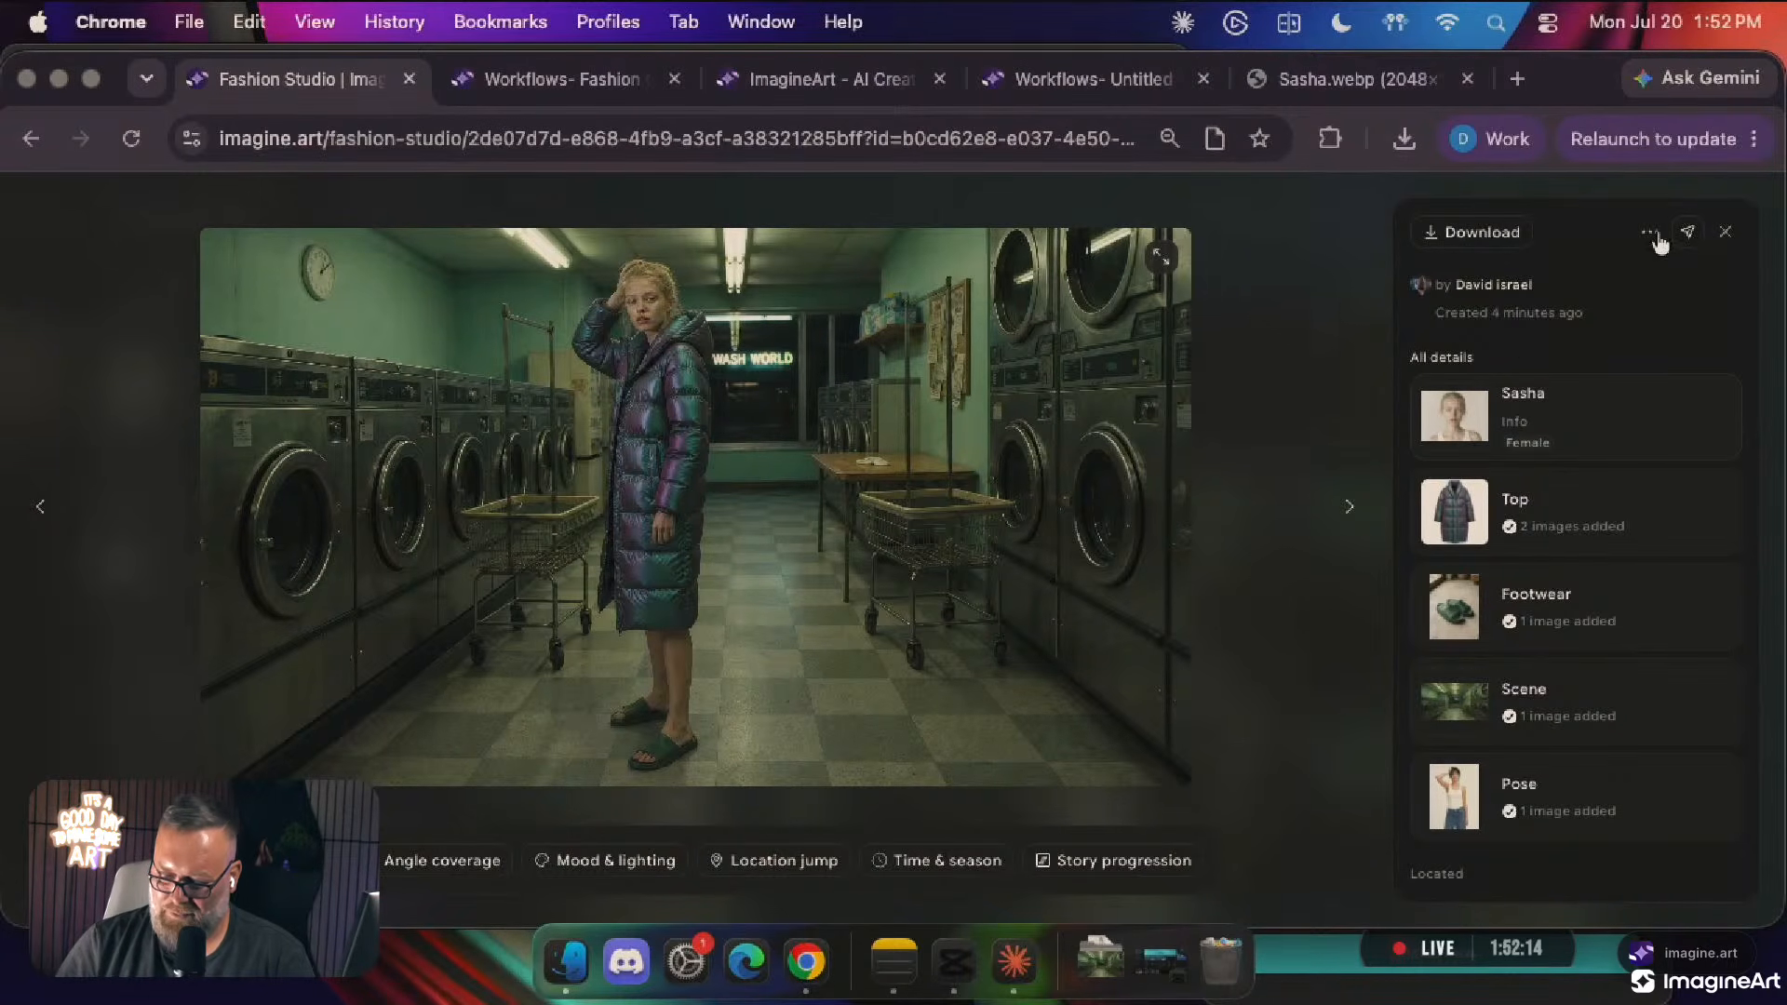
# Publish the puffer coat shot in which the model stands sideways, and check which further actions are offered for it
pyautogui.click(1687, 231)
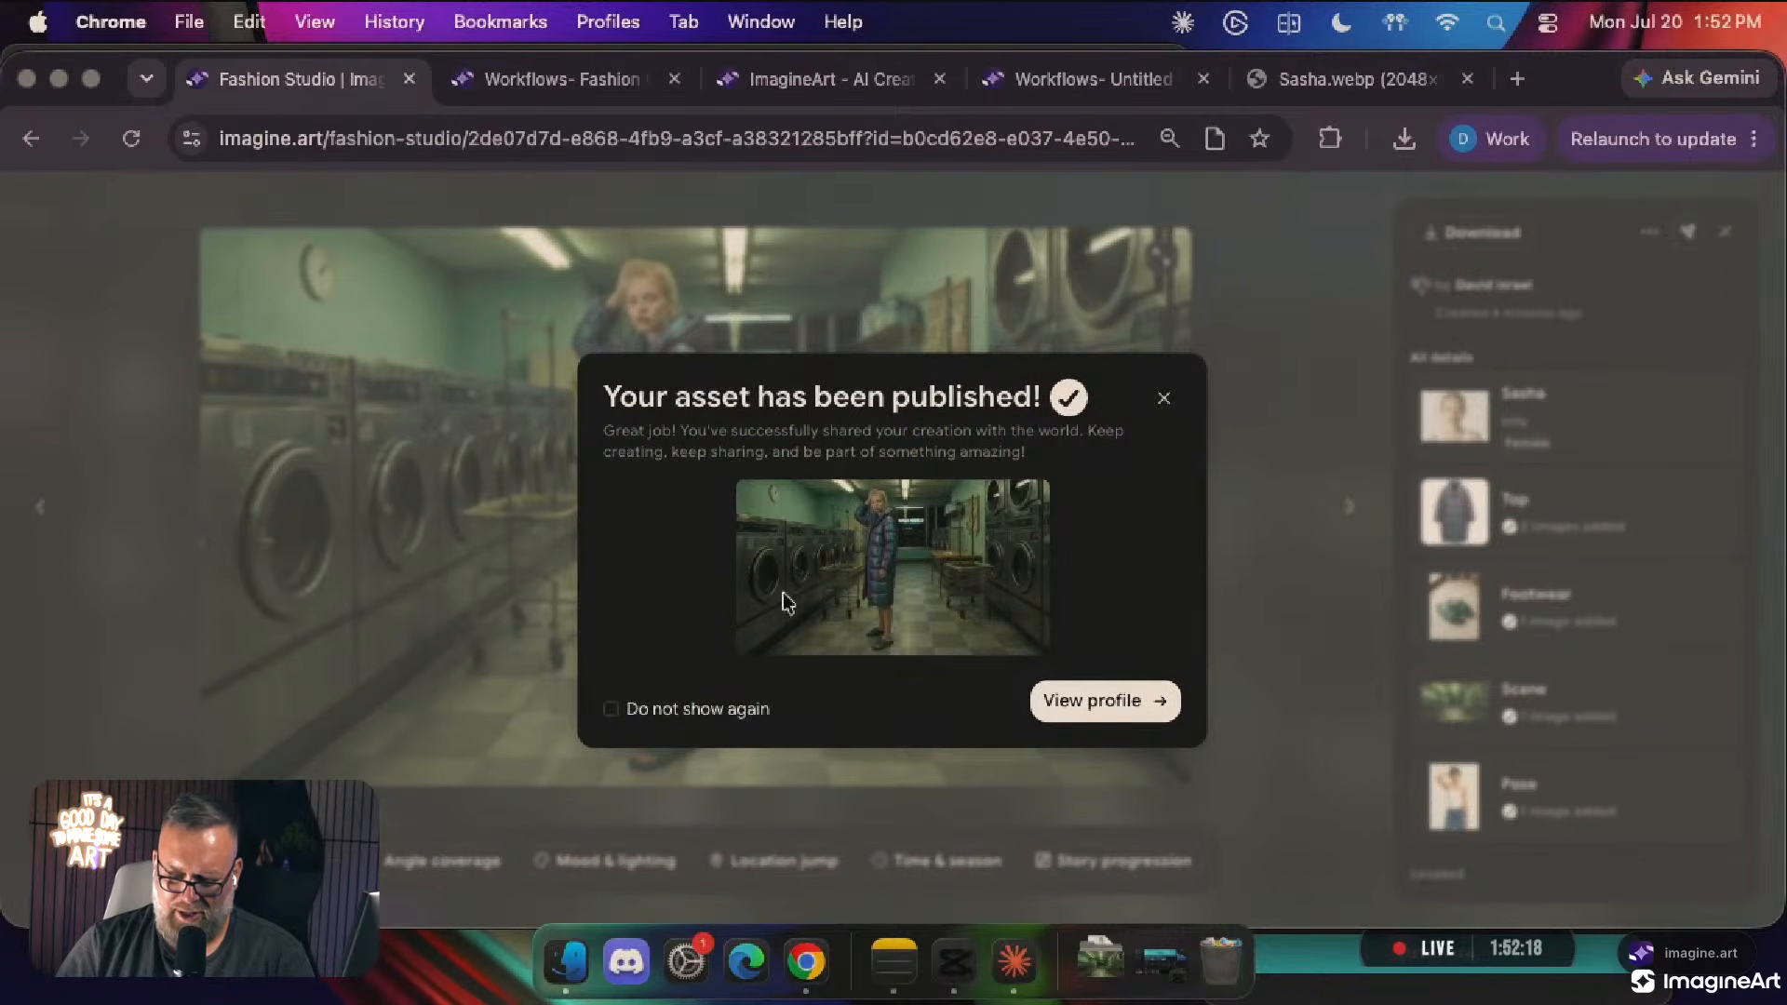
pyautogui.click(1163, 402)
pyautogui.click(1650, 233)
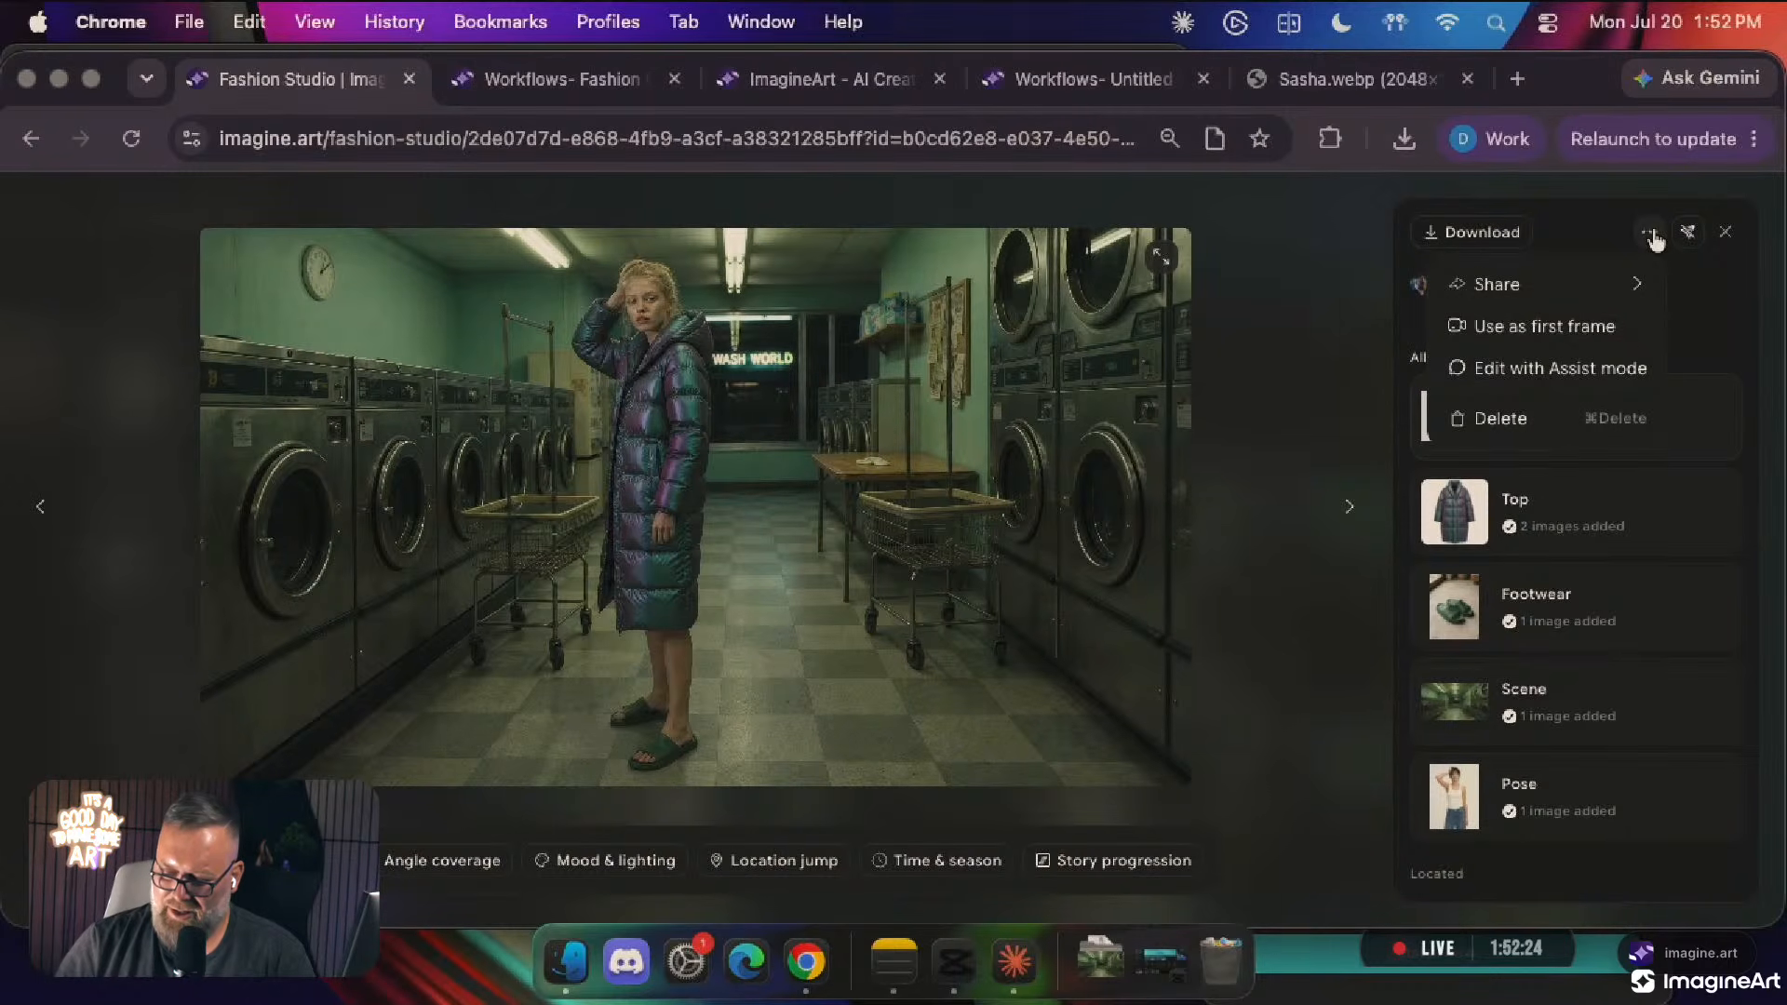
pyautogui.click(1650, 232)
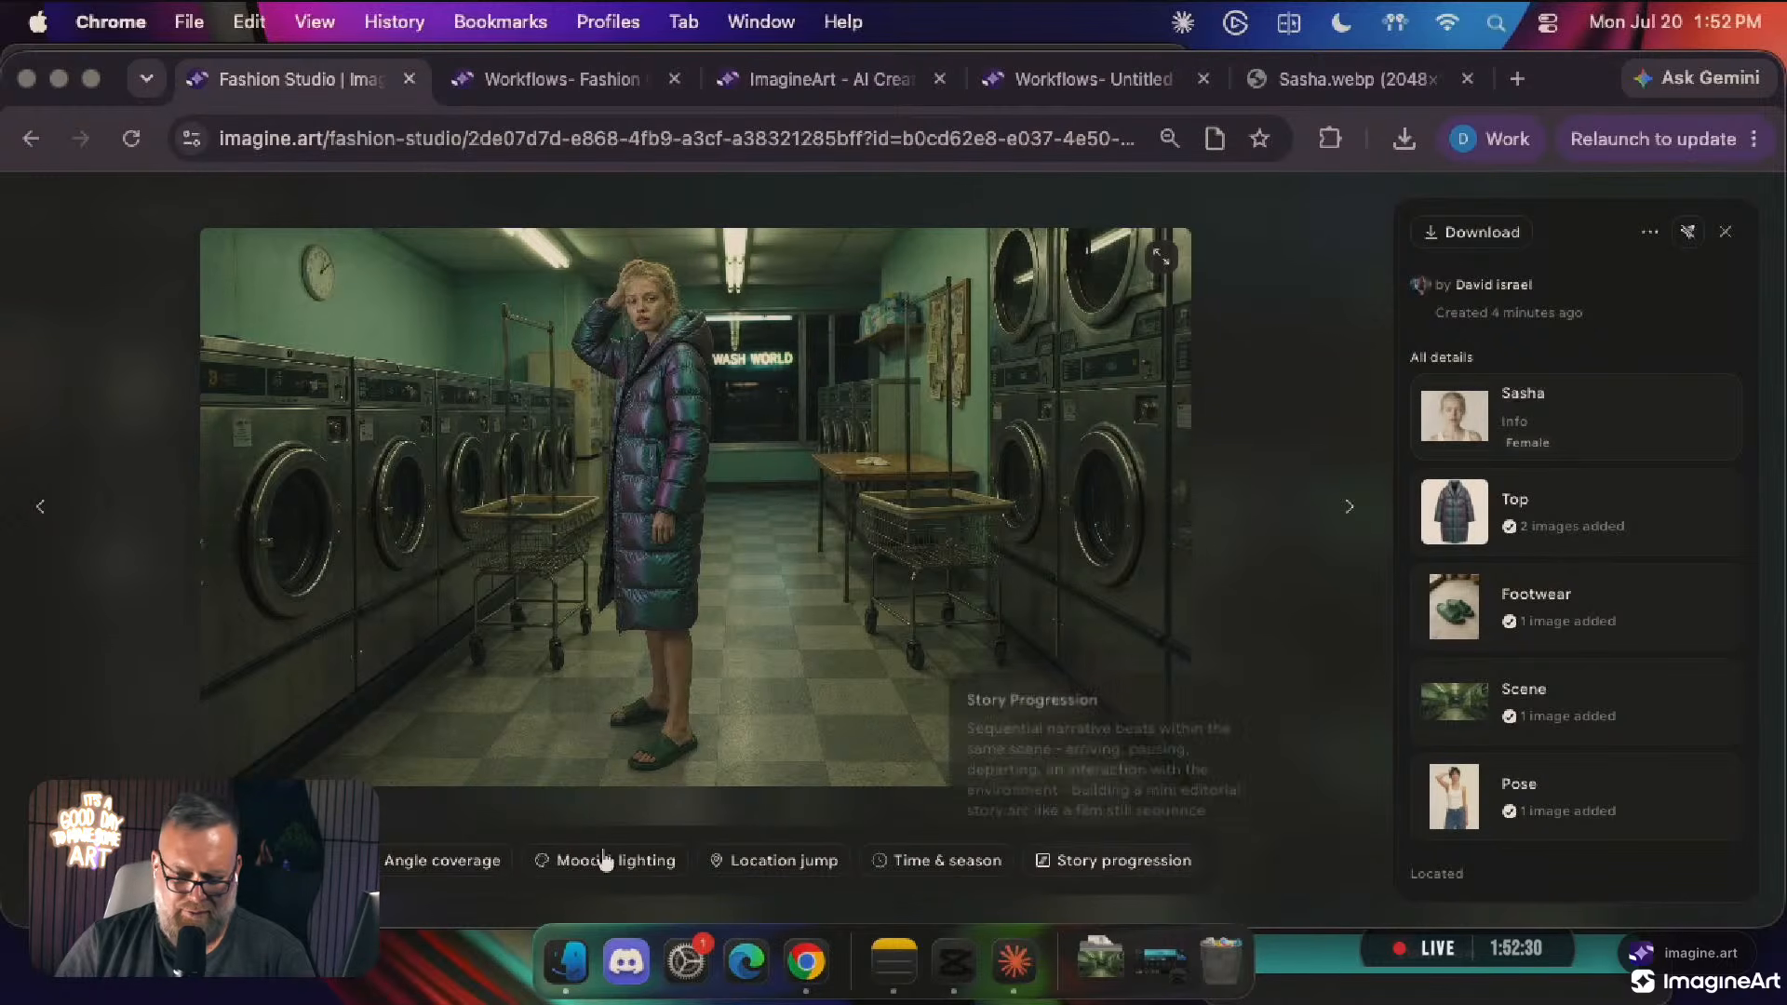
# Compare the variation presets for the published puffer coat shot and generate a Story Progression series from it
pyautogui.moveTo(629, 871)
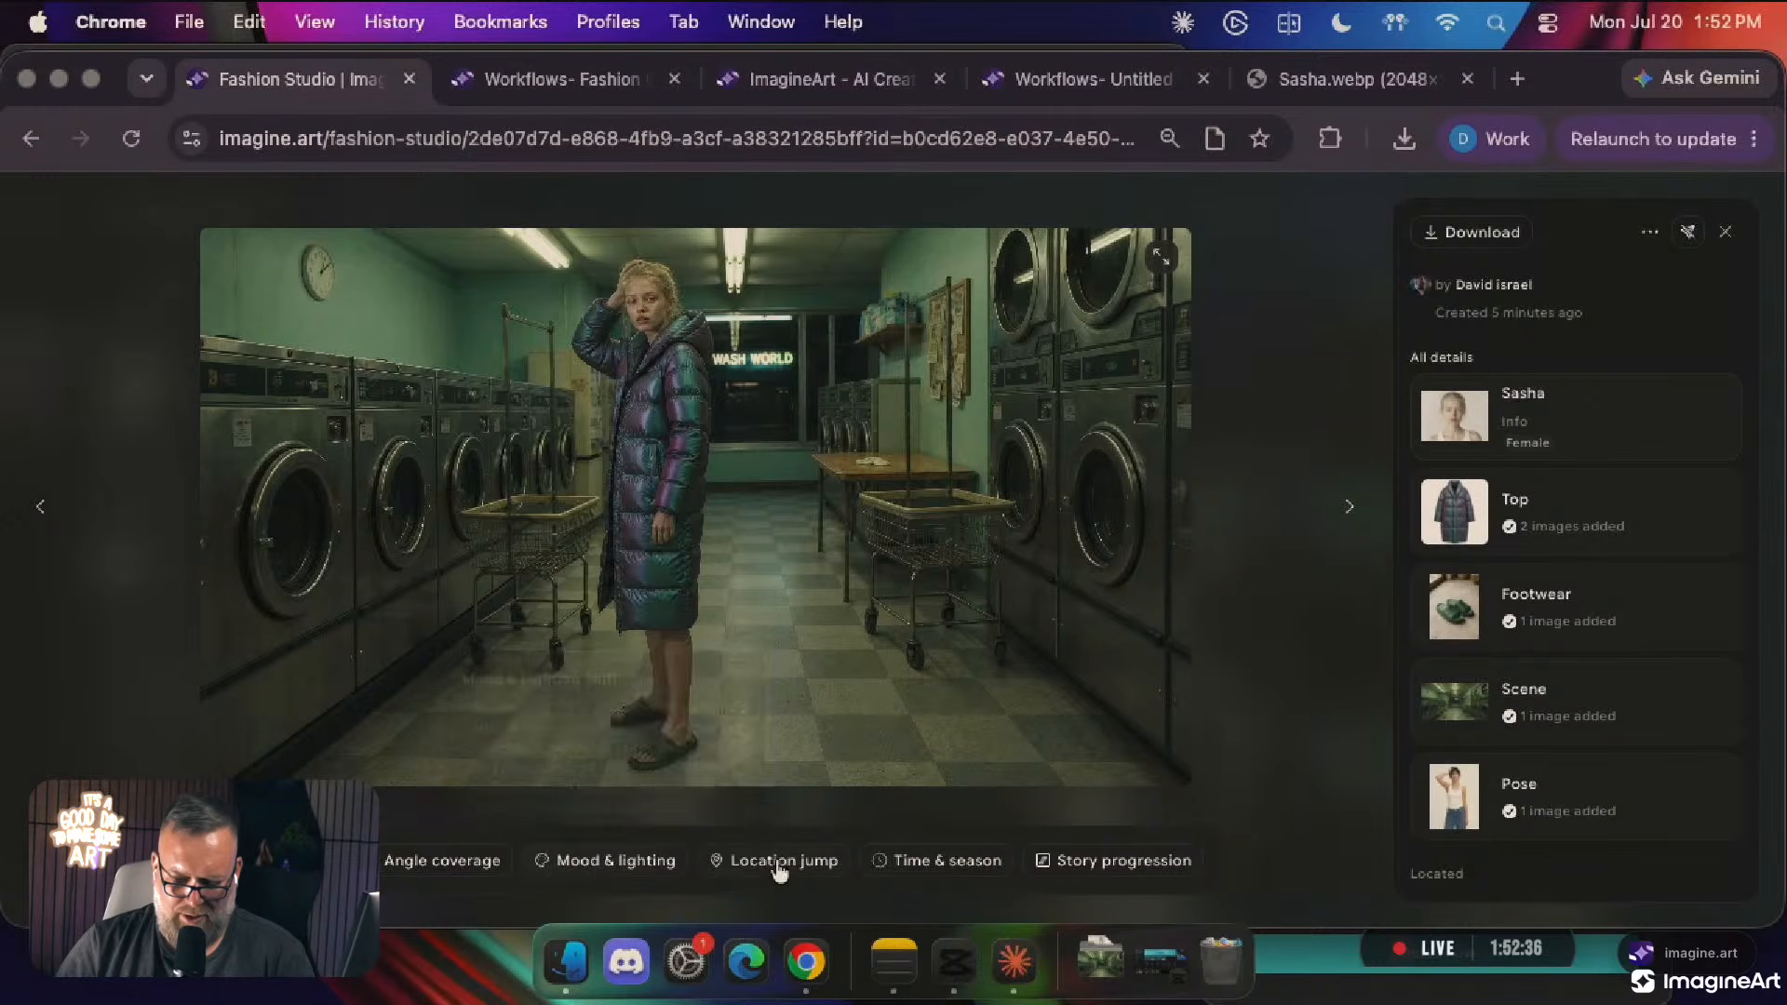
pyautogui.moveTo(780, 871)
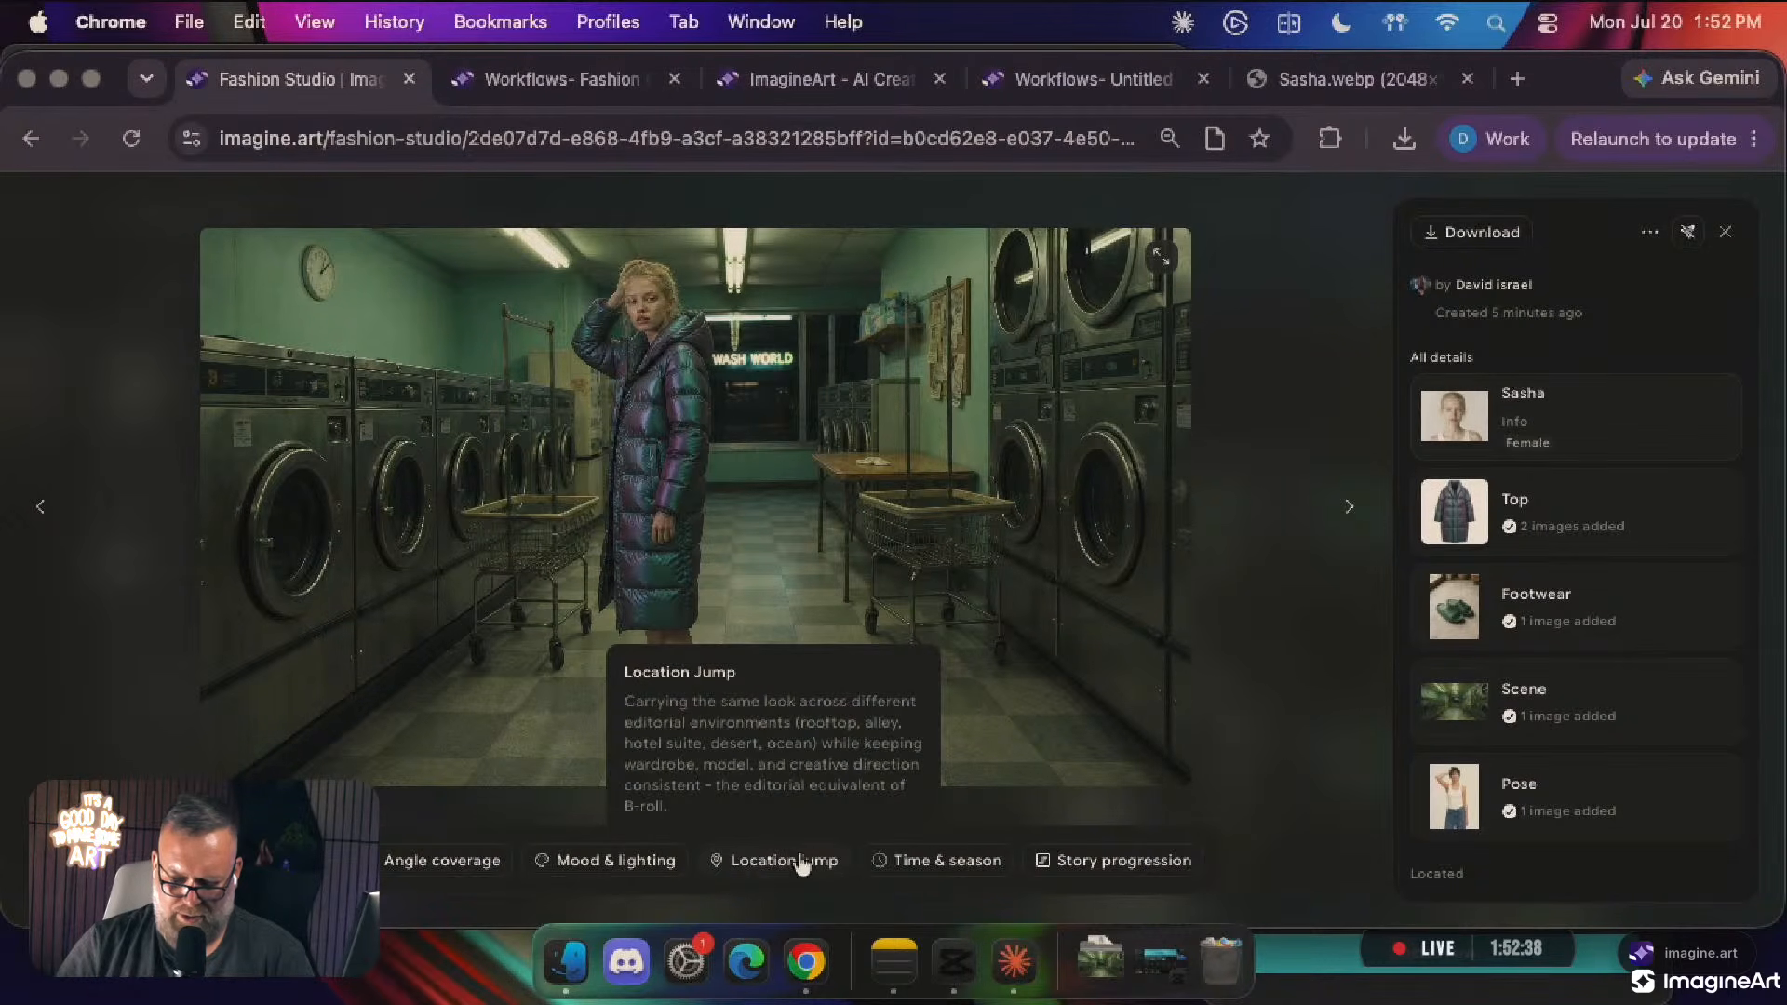
pyautogui.moveTo(1107, 871)
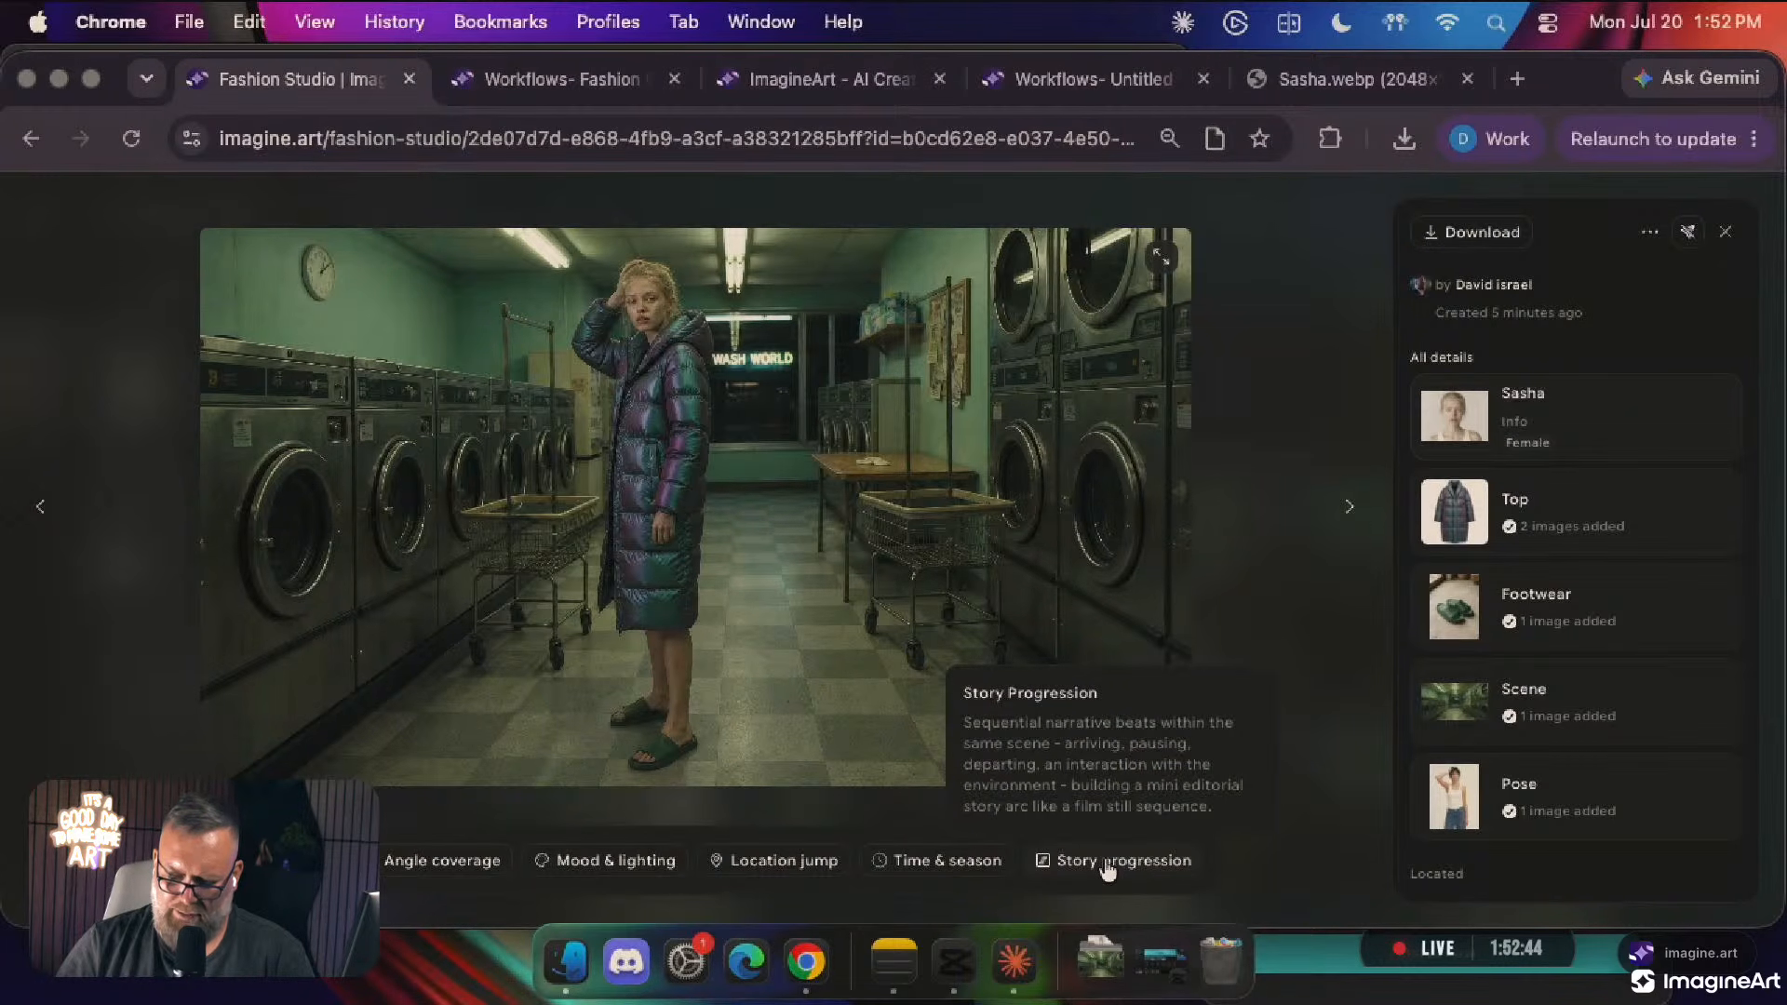
pyautogui.click(1107, 862)
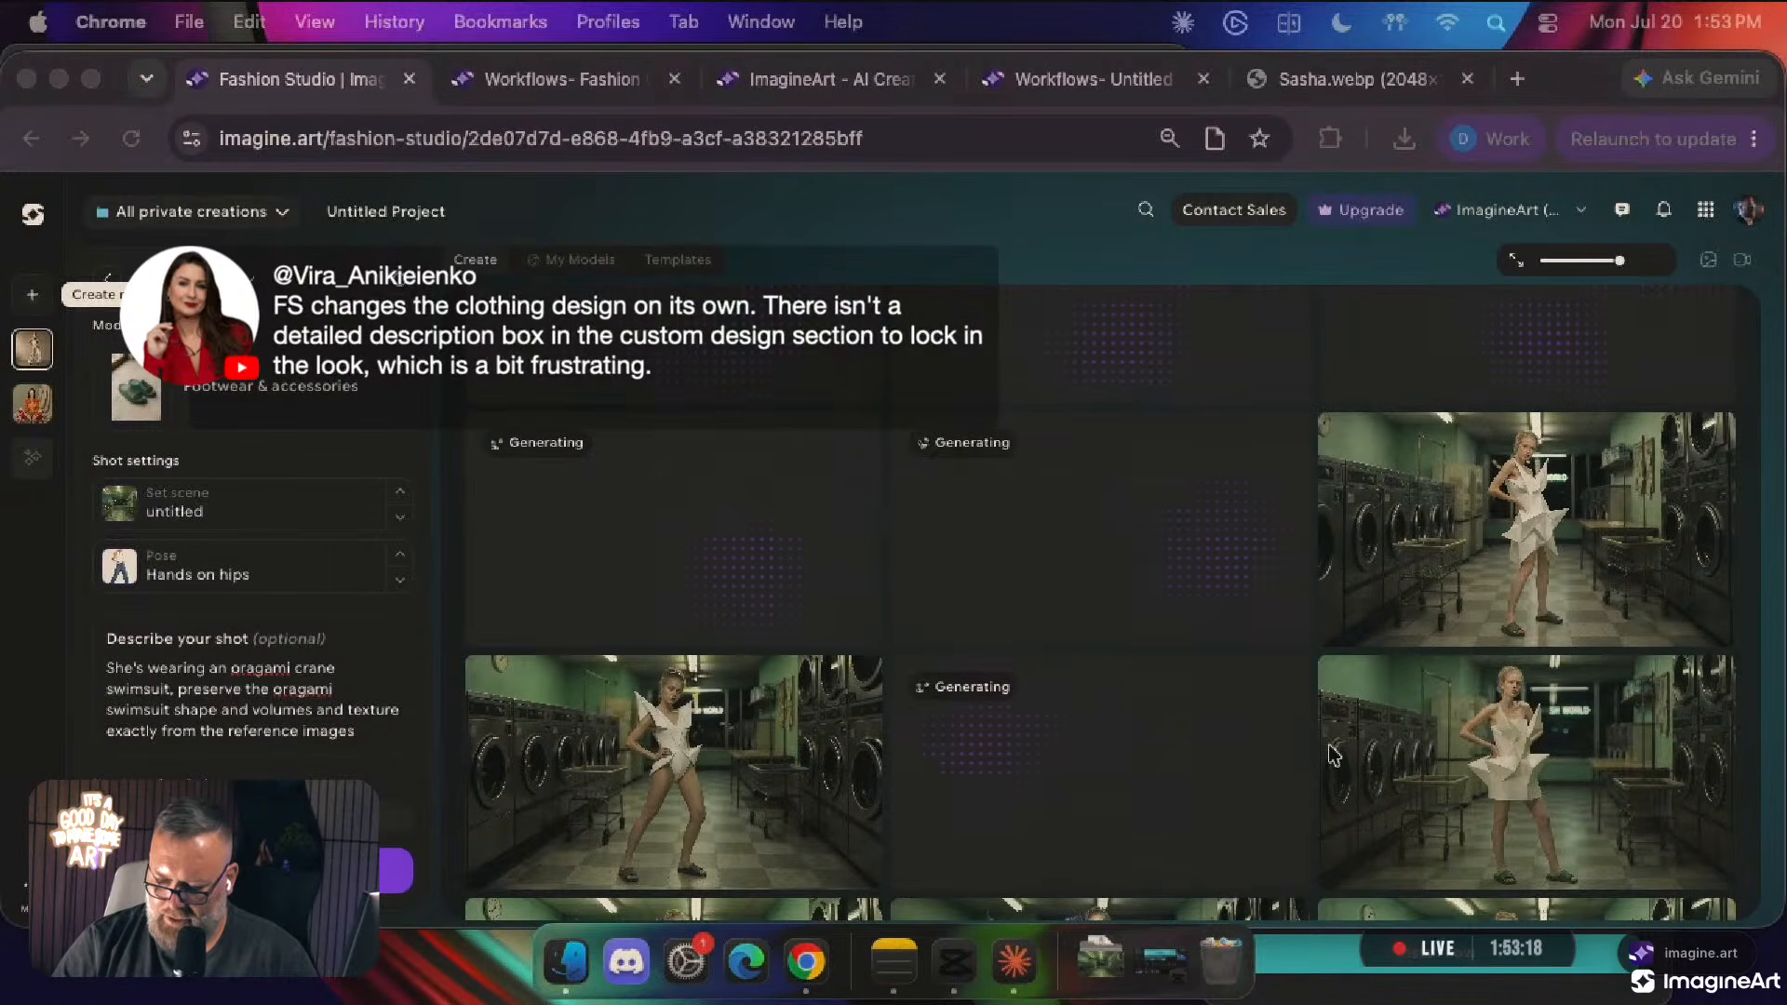
# Examine the laundromat shot of the white origami swimsuit at full size and return to the gallery
pyautogui.scroll(-2, 1333, 755)
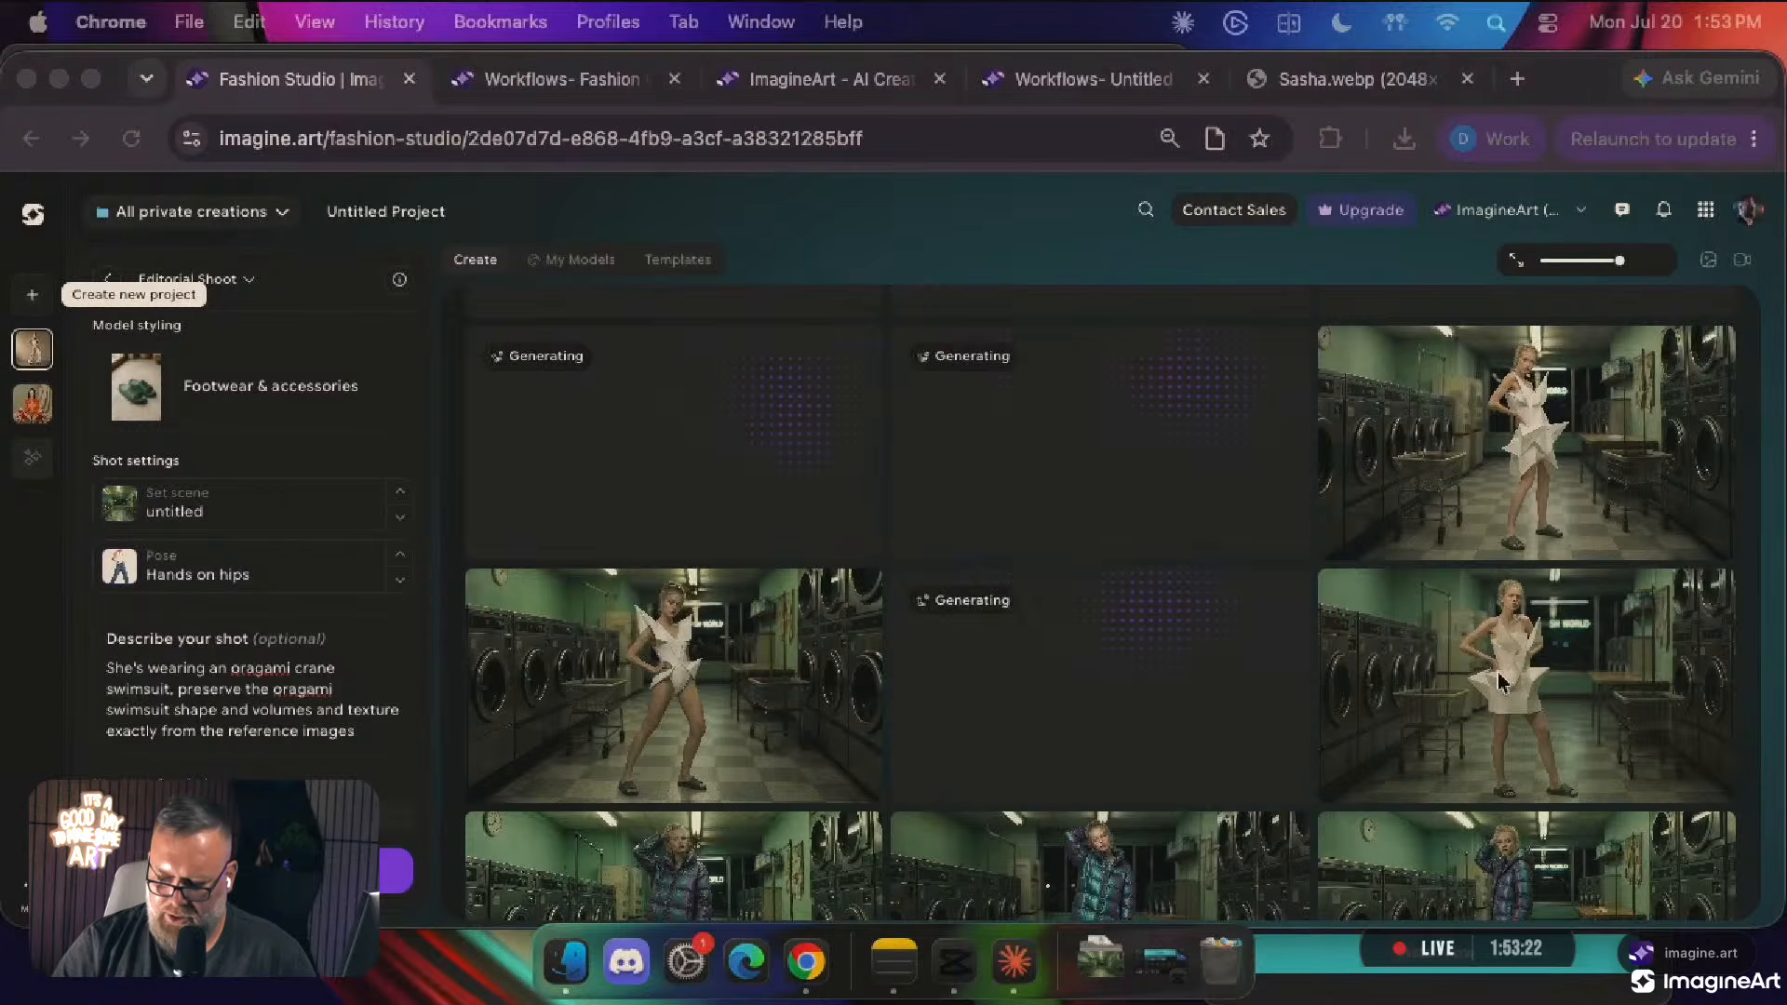
pyautogui.scroll(-3, 1502, 685)
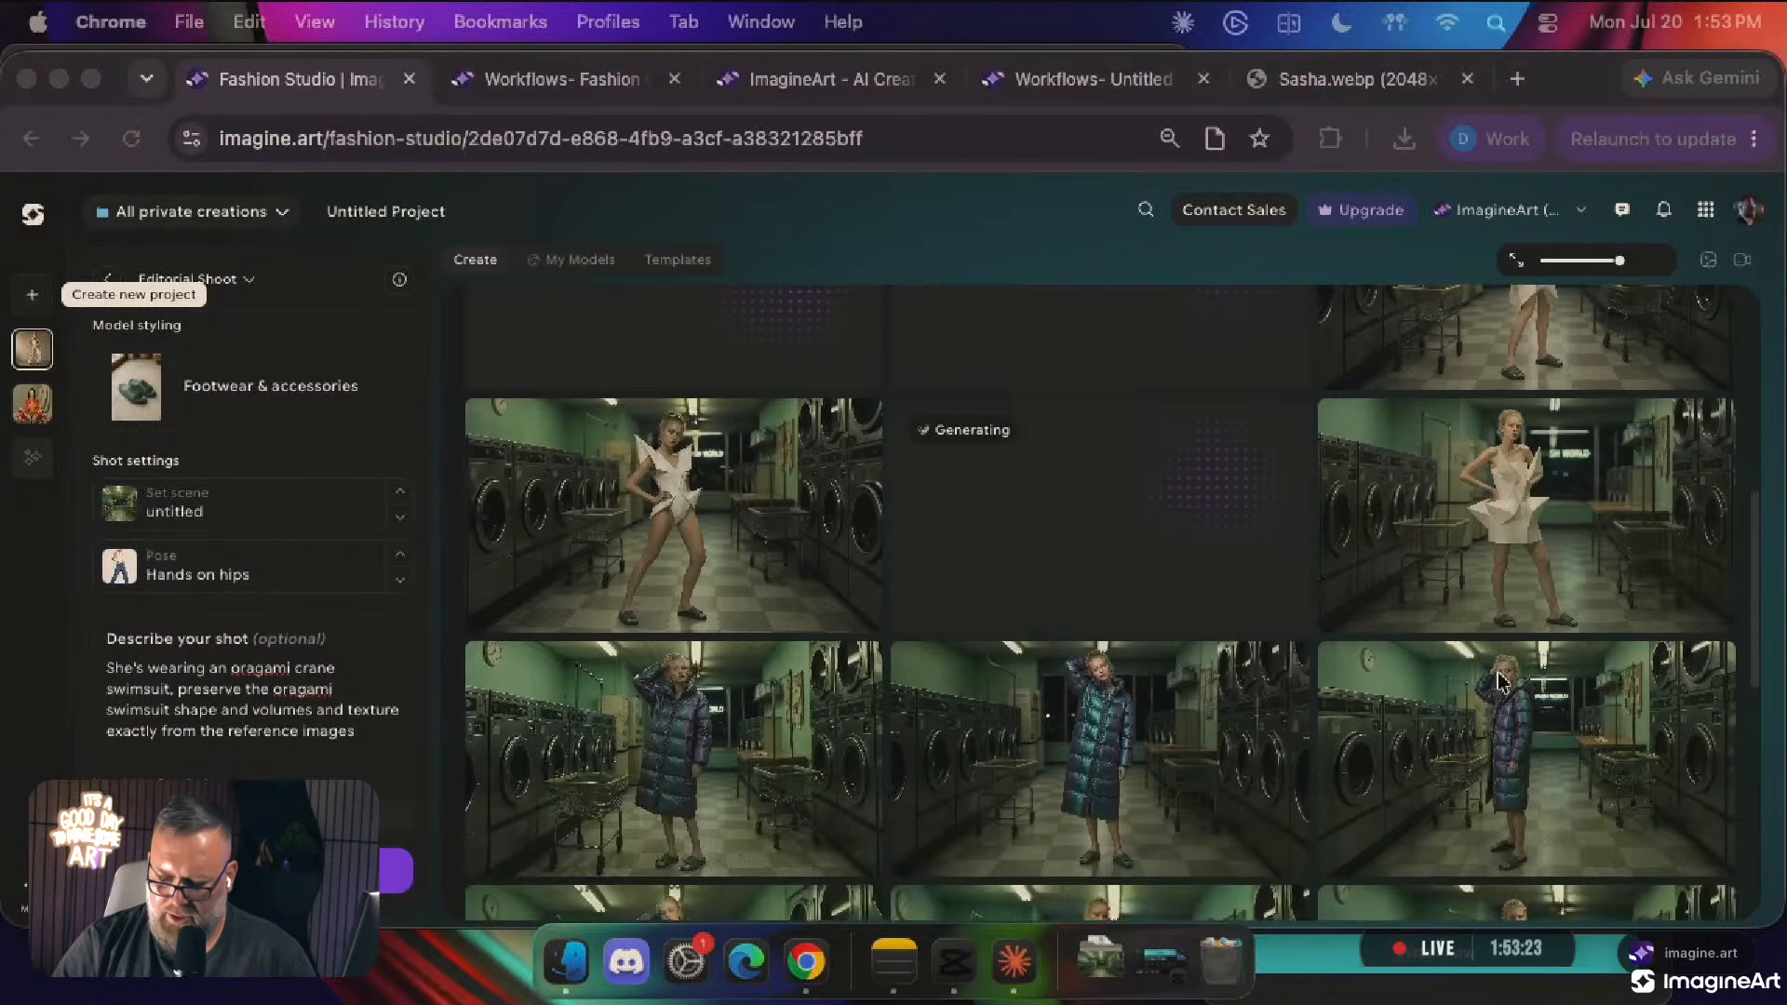
pyautogui.click(632, 517)
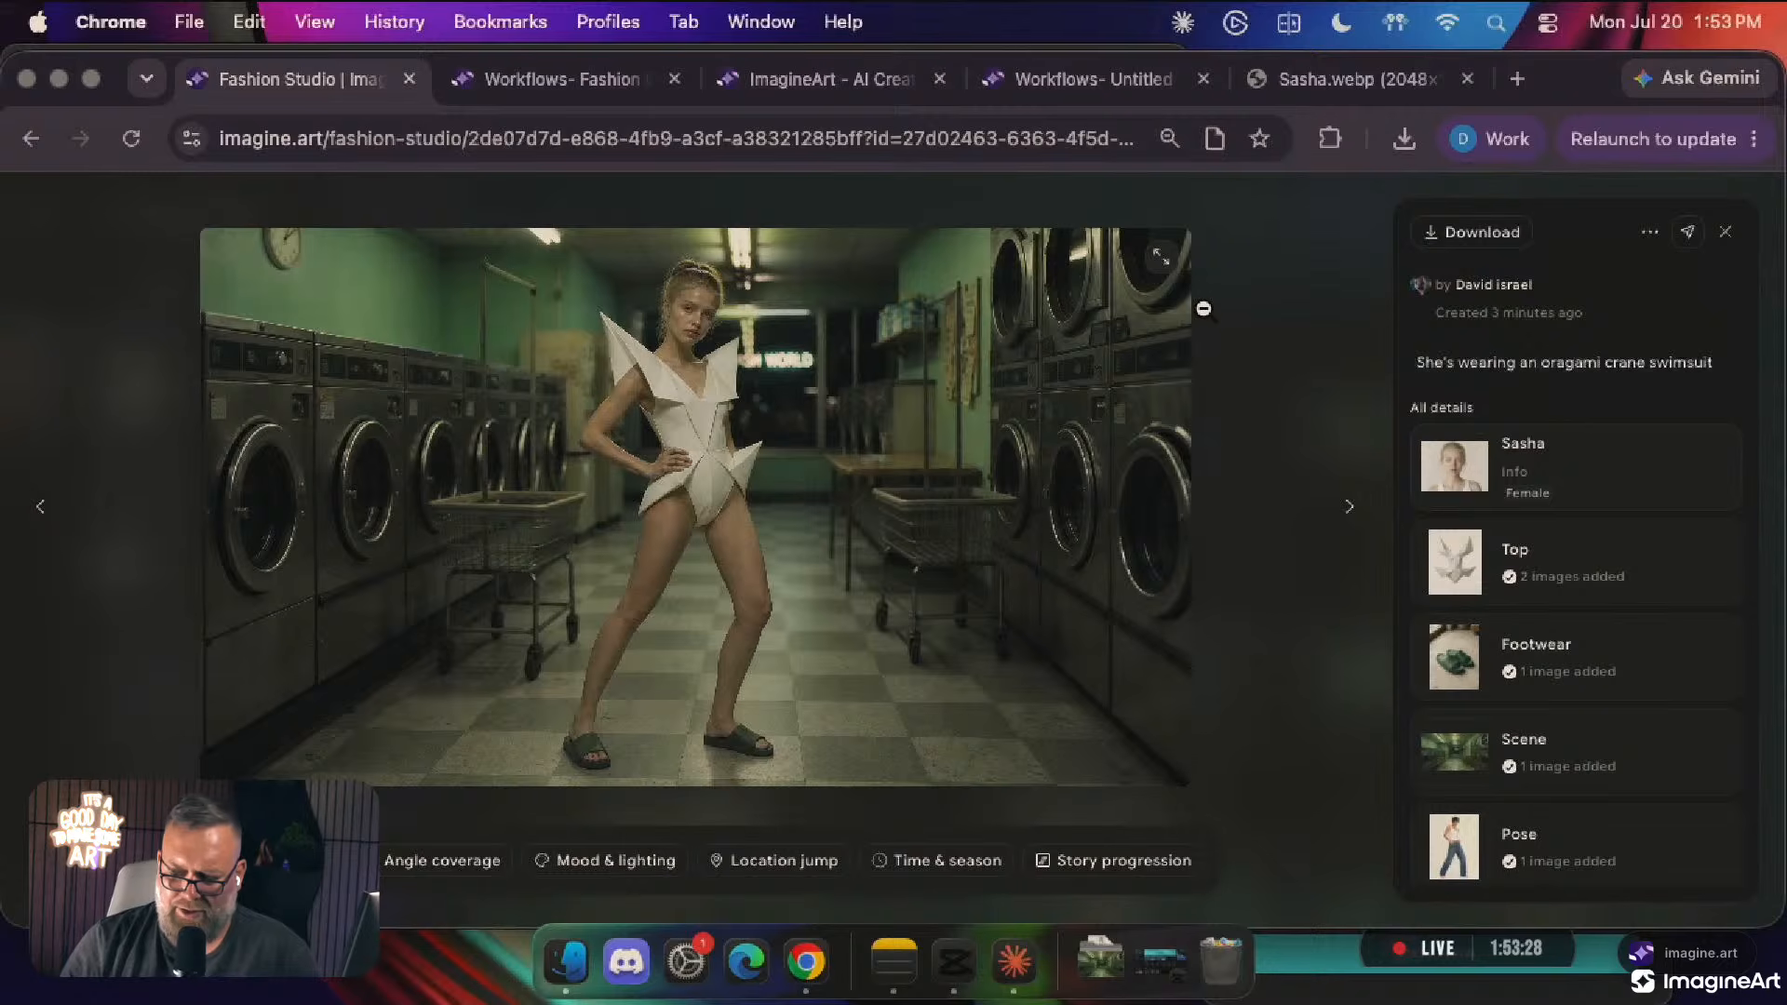
pyautogui.press('Right')
pyautogui.press('Left')
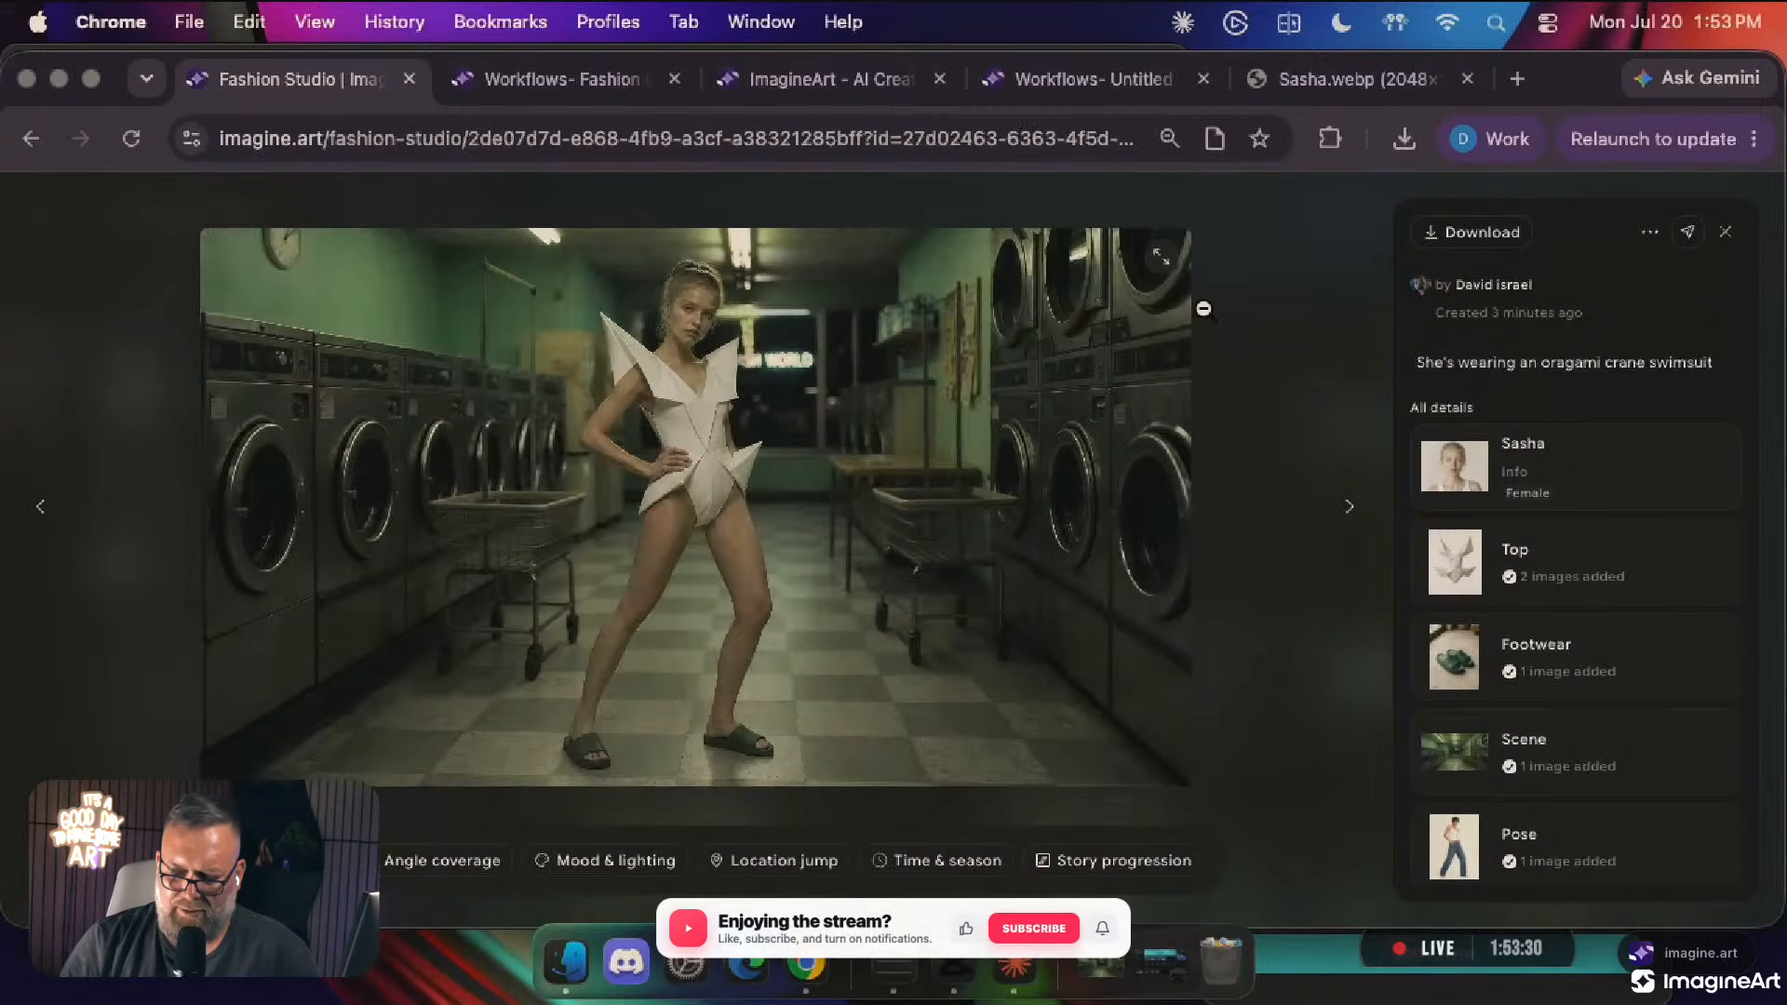
pyautogui.click(1238, 317)
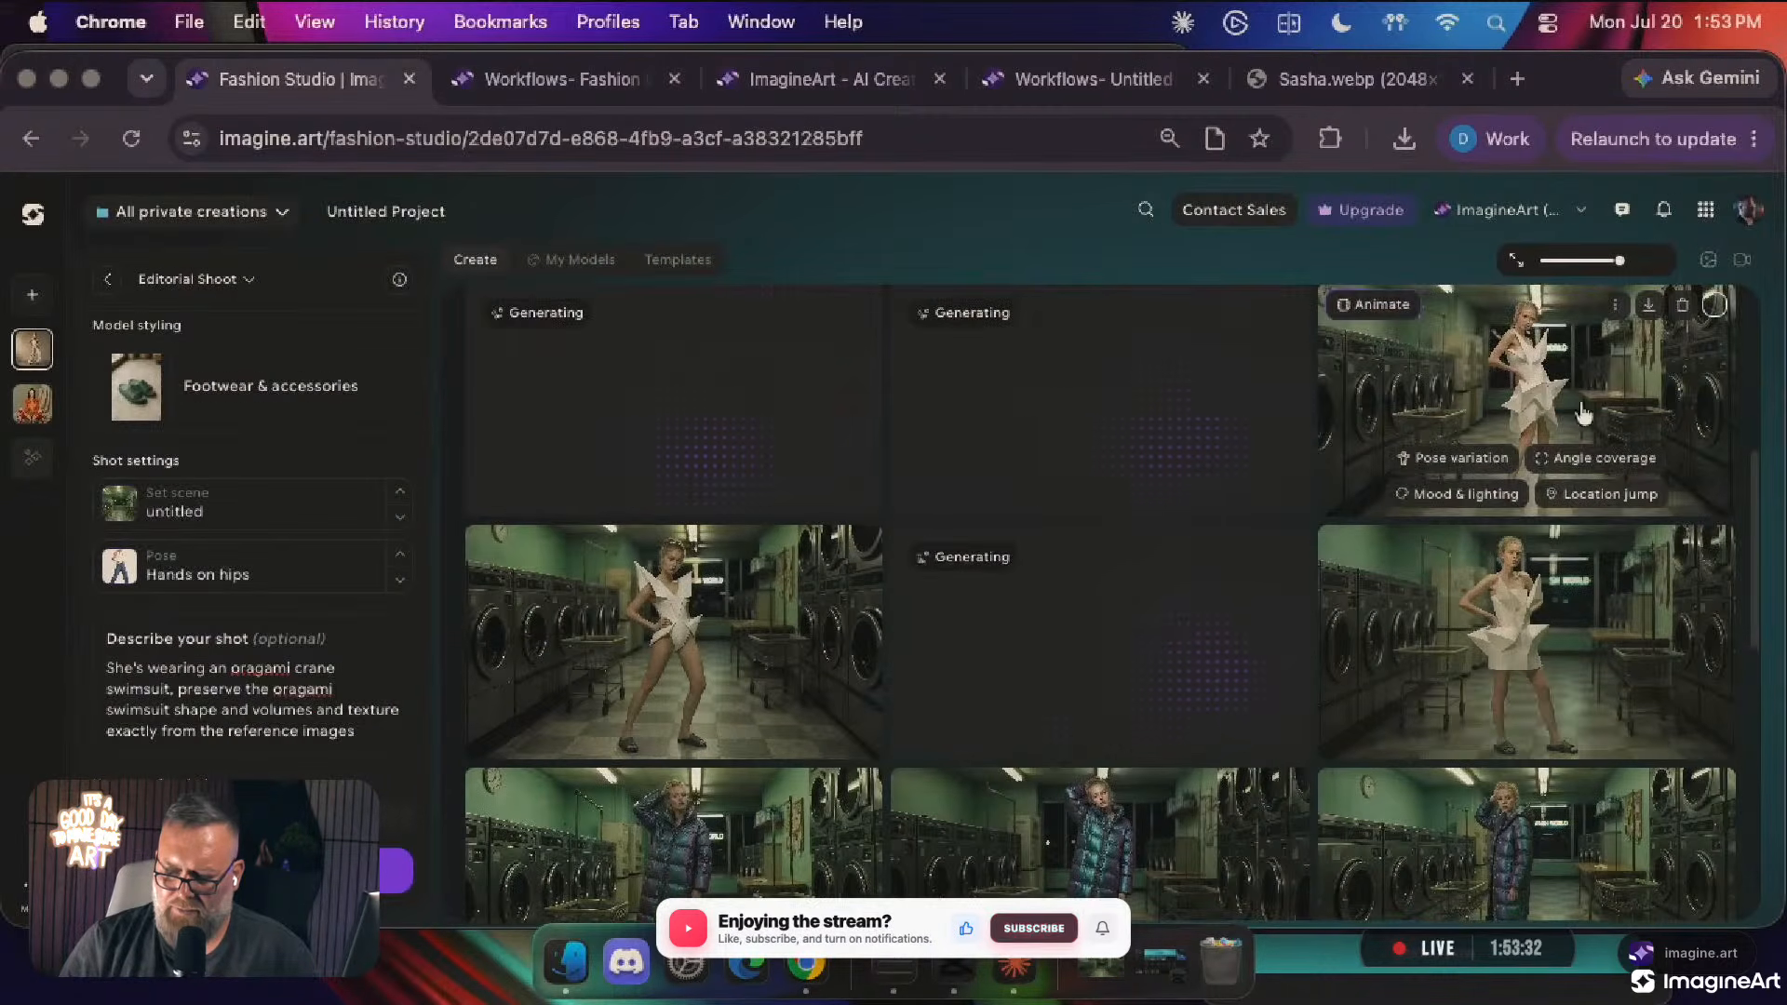
# Compare the folded-paper dress shots with the origami swimsuit version at full size and return to the gallery
pyautogui.click(1540, 395)
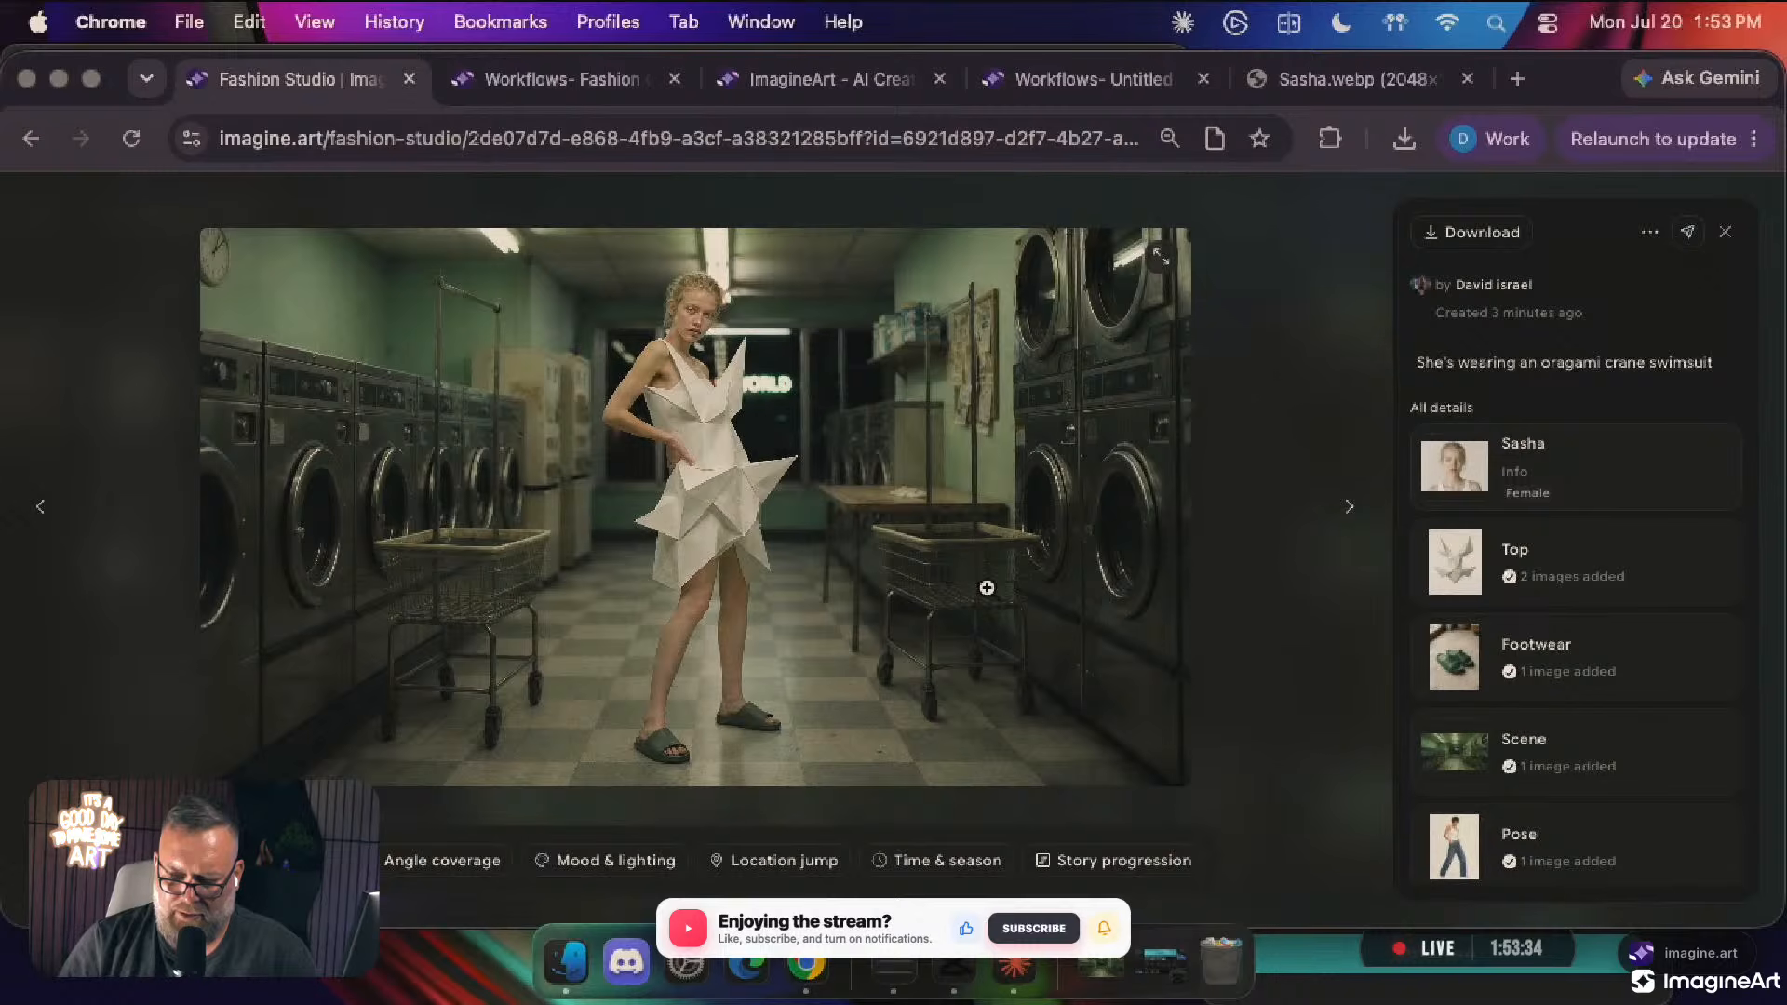
pyautogui.press('Left')
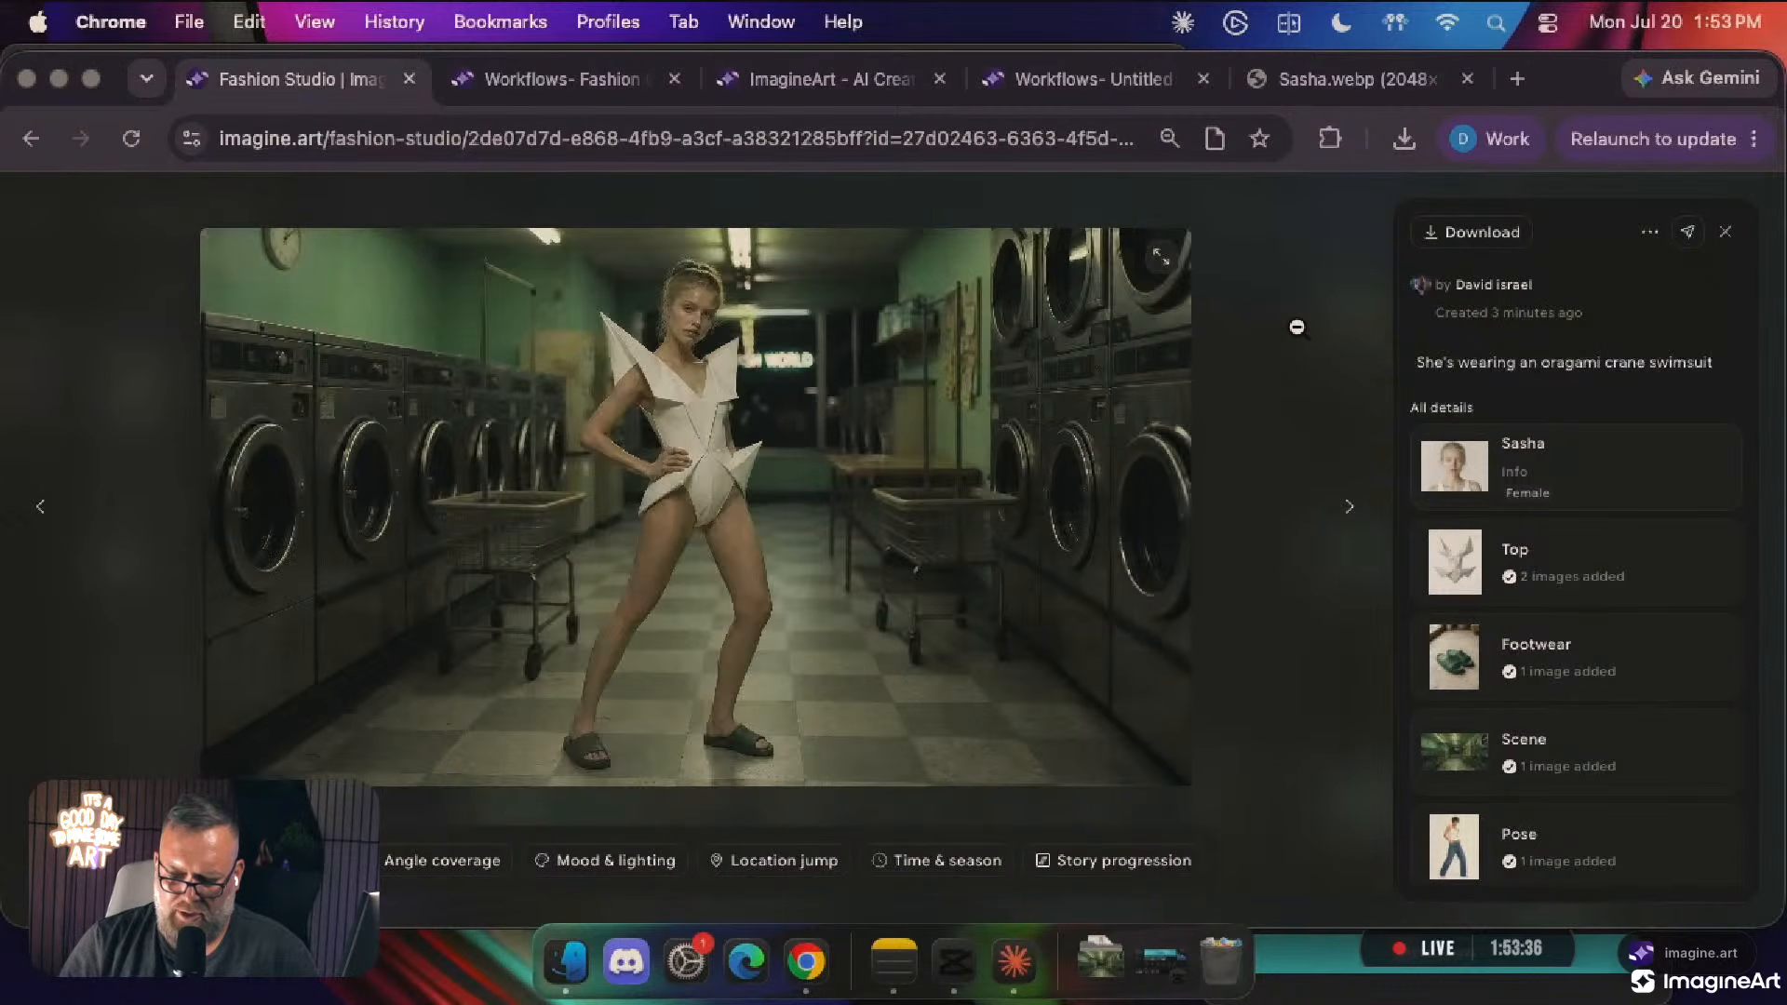
pyautogui.click(1296, 327)
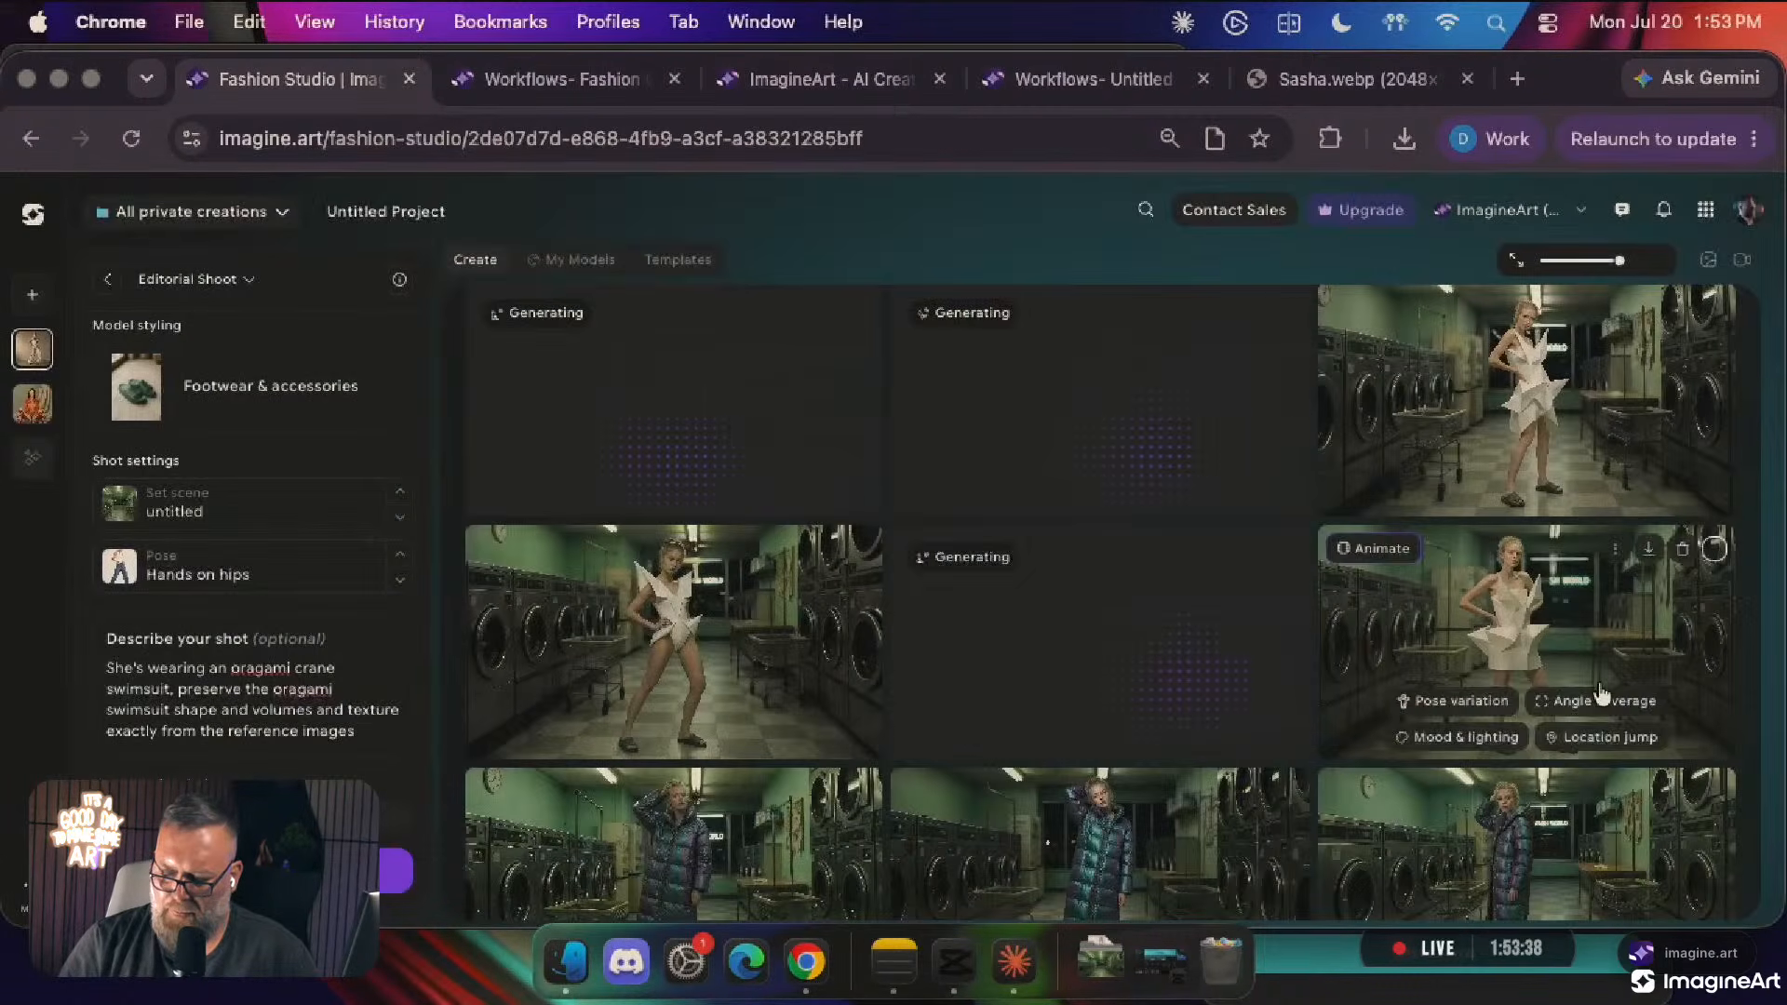
pyautogui.click(1464, 601)
pyautogui.click(1334, 391)
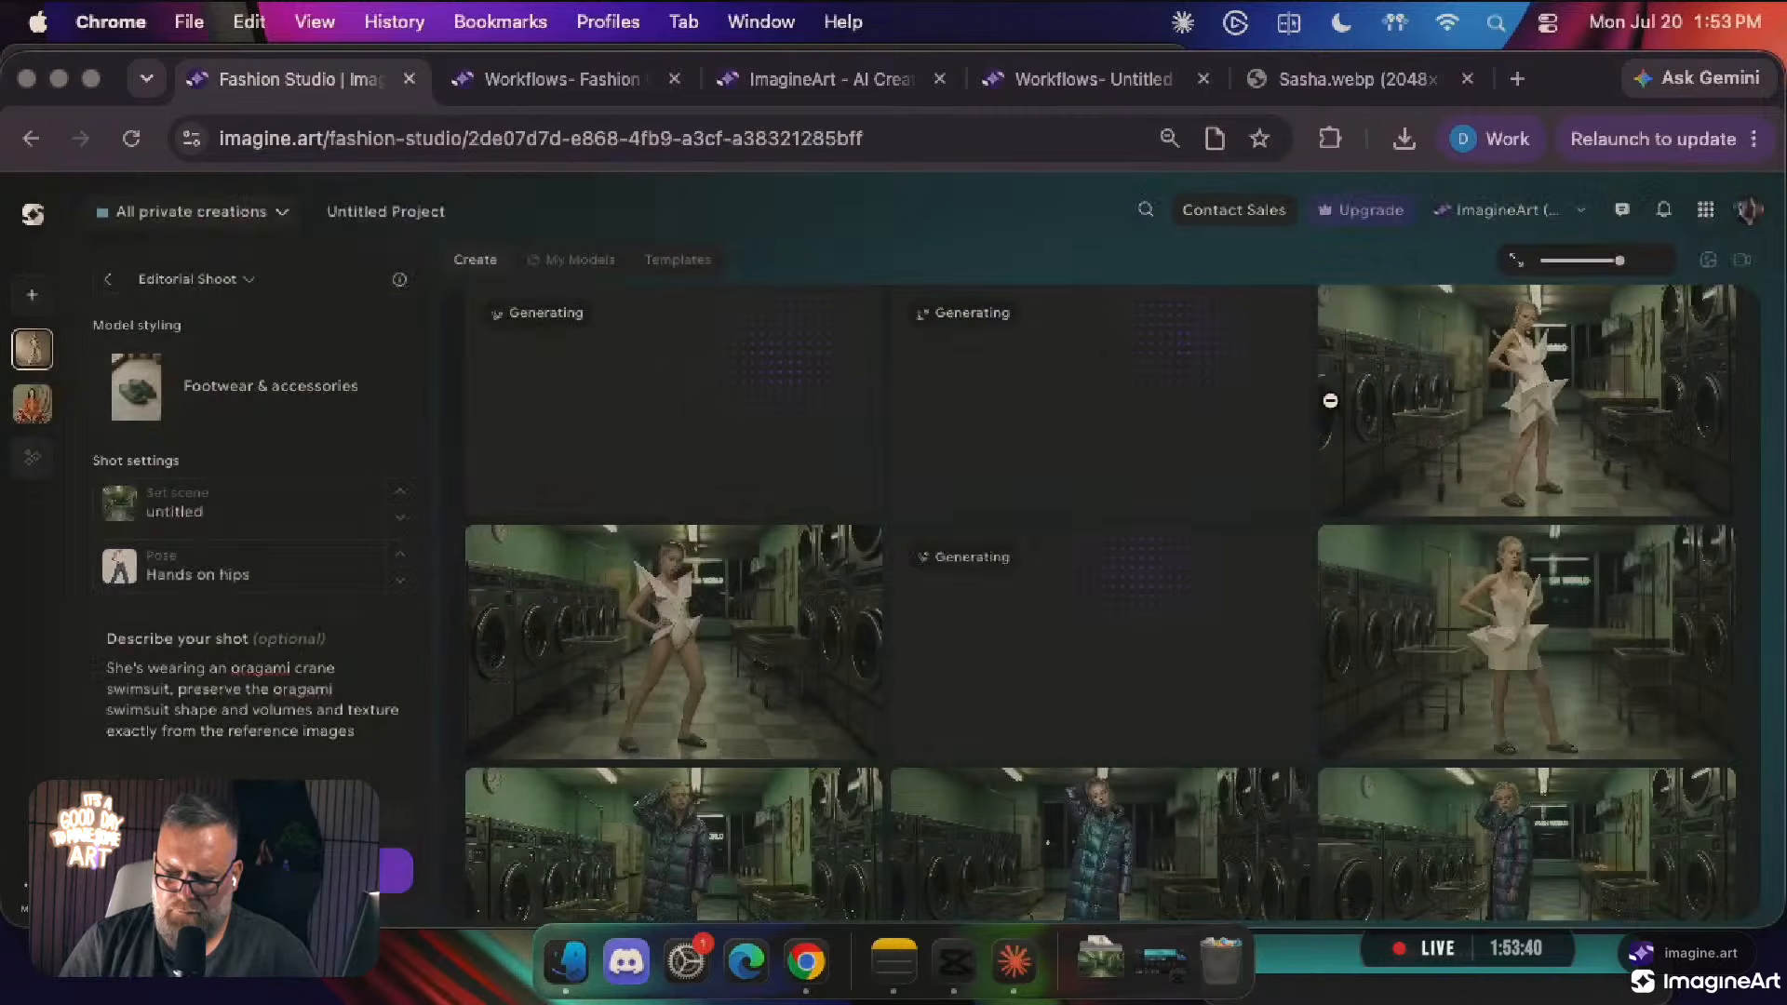
# Switch to the untitled workflow and inspect the folded white paper swimsuit reference images, Image 135 and Image 136, up close
pyautogui.click(892, 84)
pyautogui.click(1086, 82)
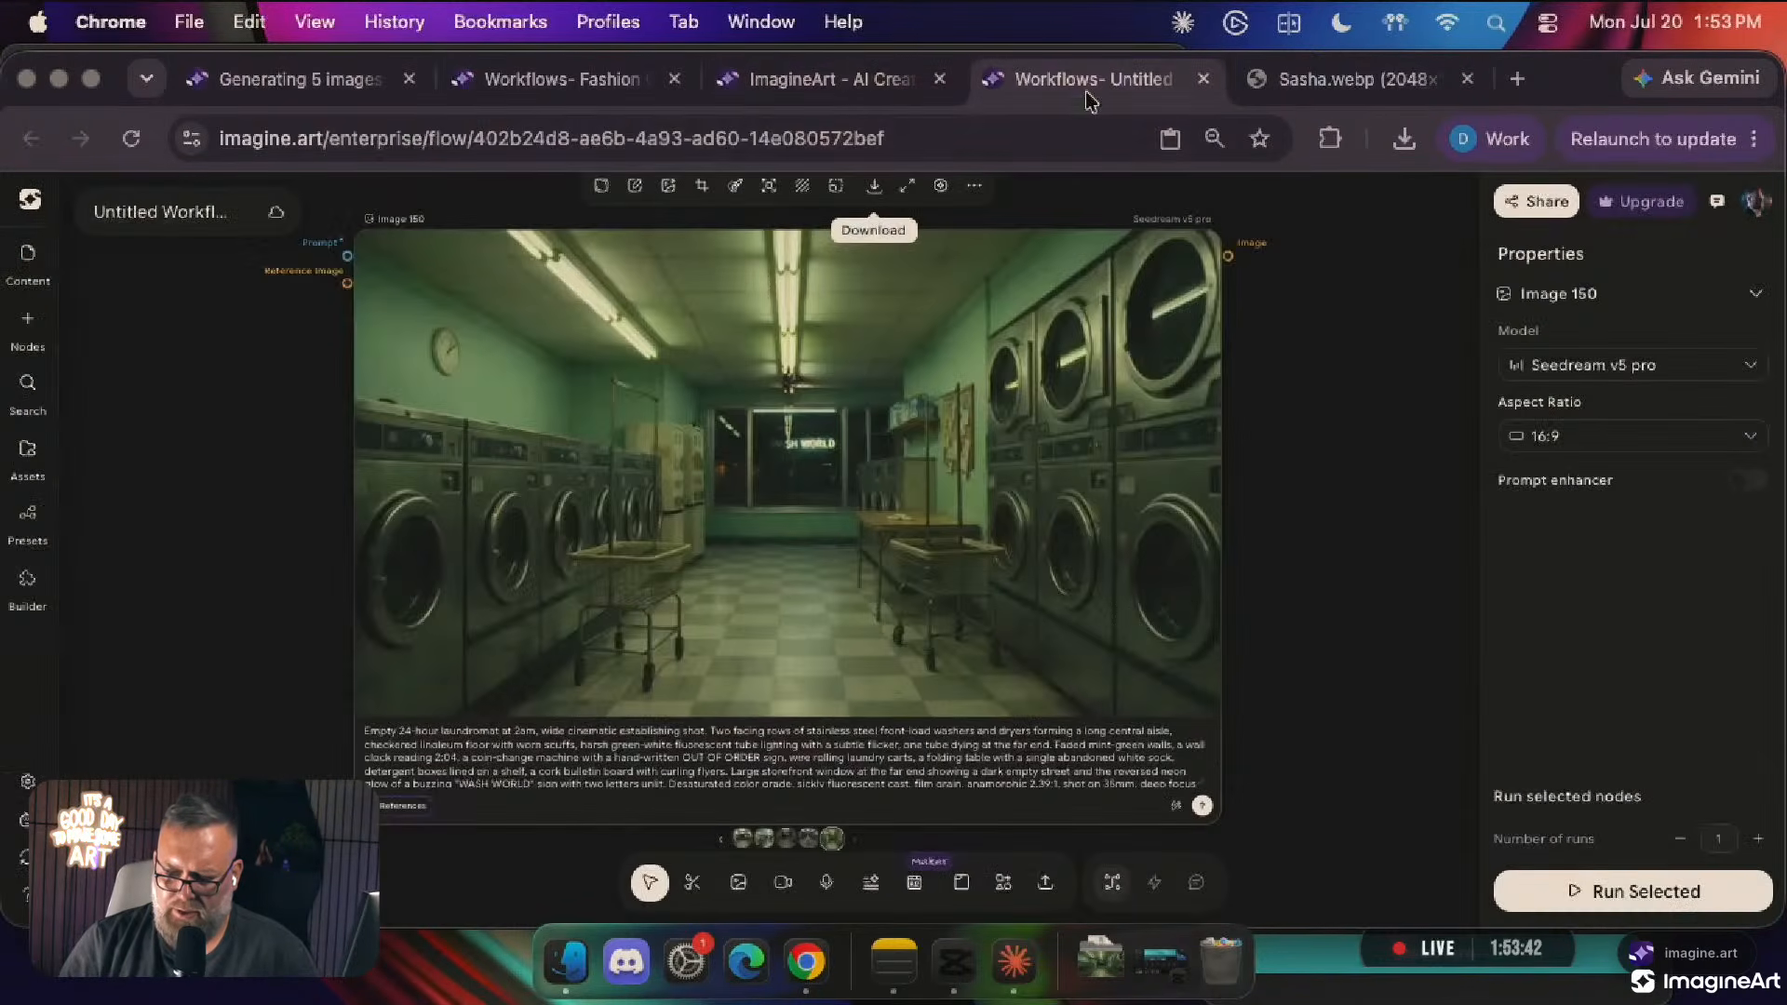
pyautogui.press('super+a')
pyautogui.scroll(-5, 1333, 322)
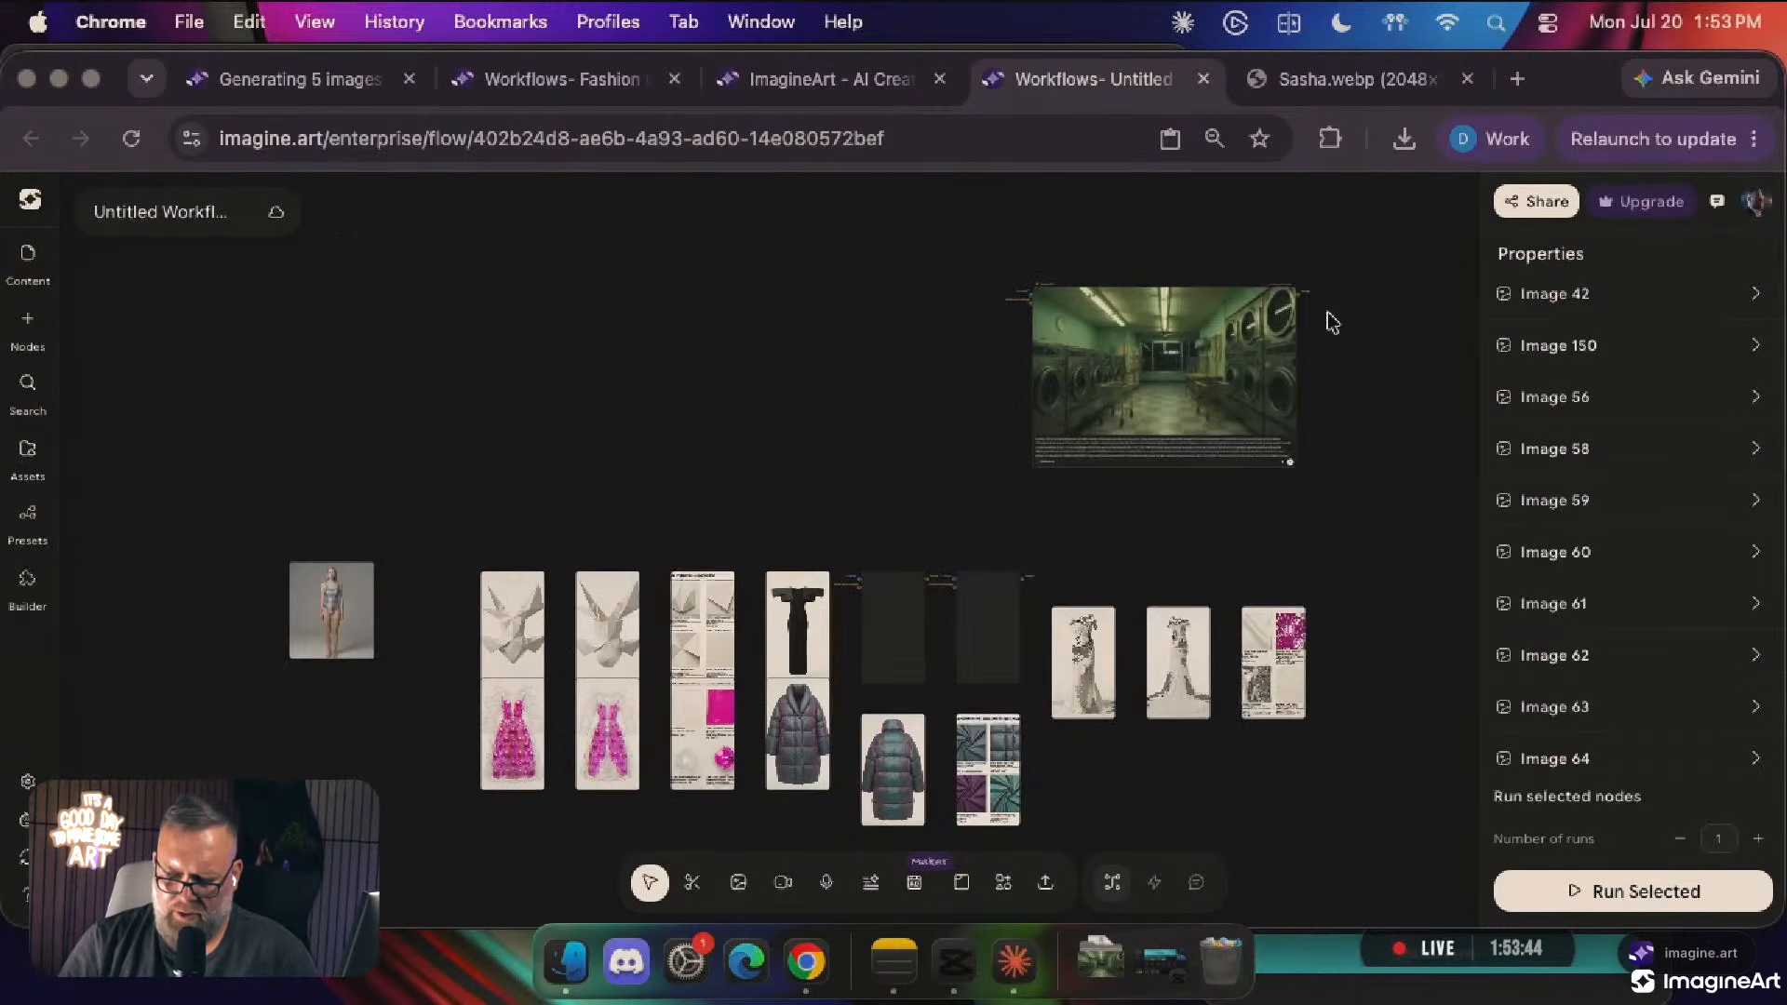
pyautogui.scroll(-3, 1333, 322)
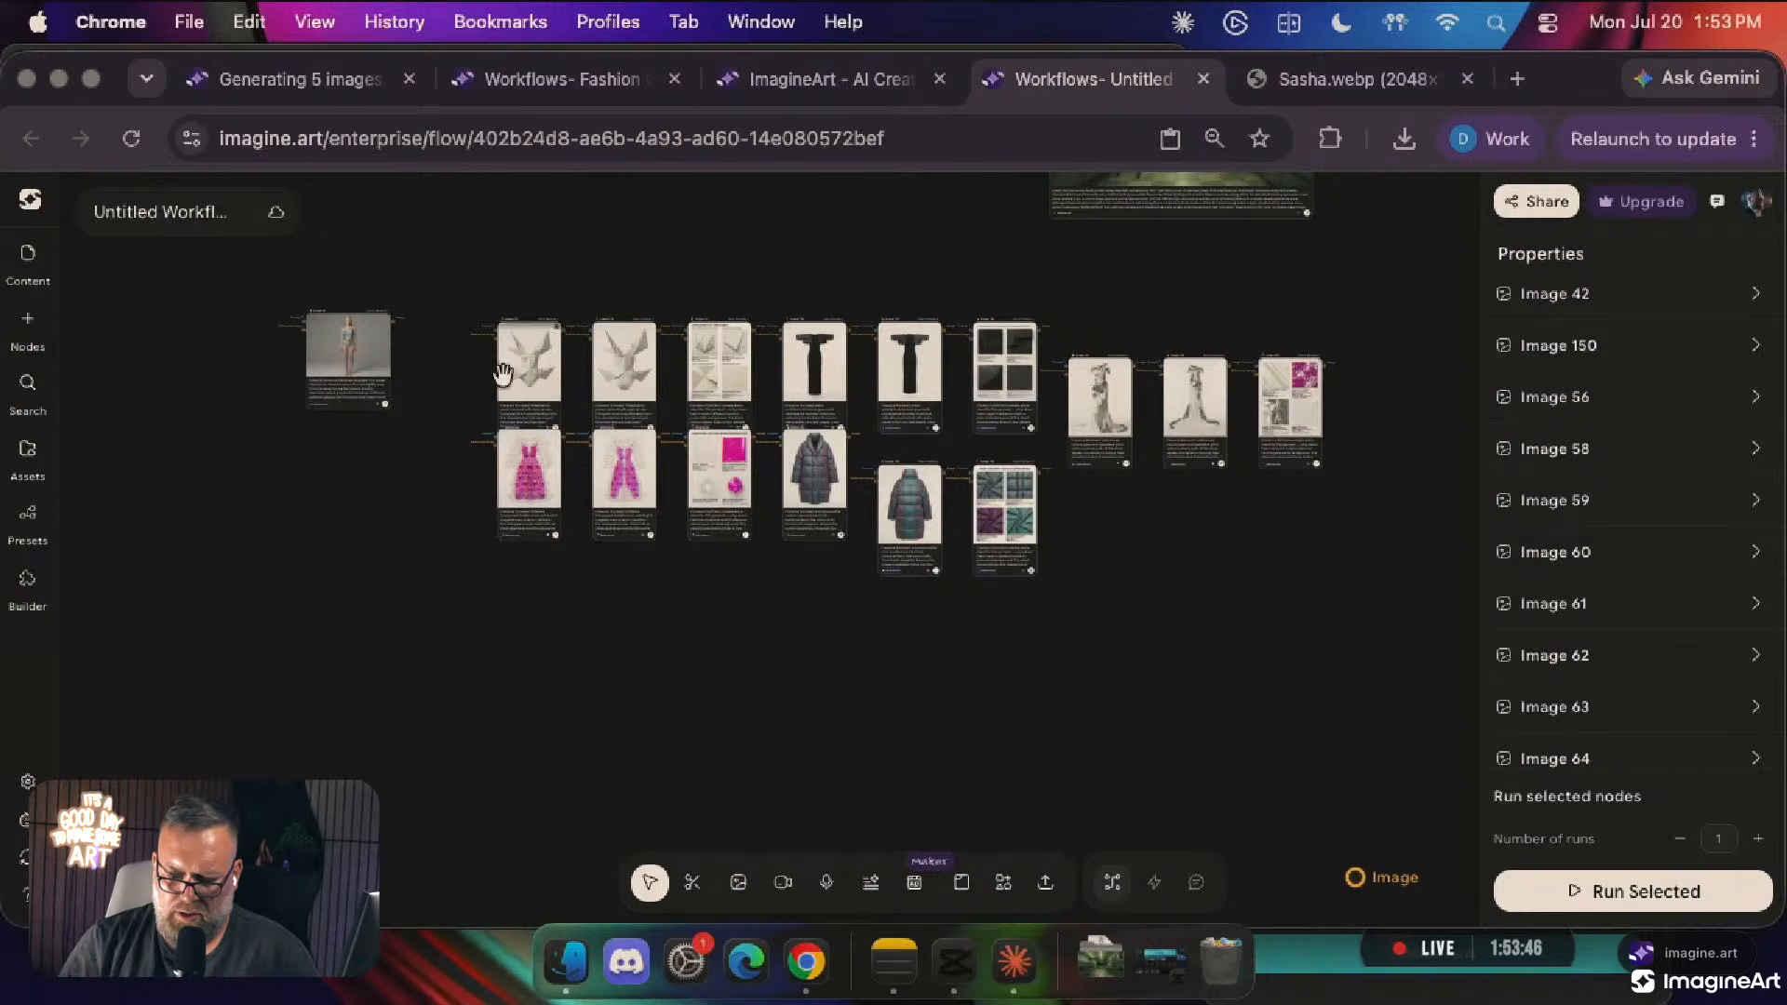
pyautogui.scroll(1, 502, 379)
pyautogui.scroll(6, 500, 371)
pyautogui.scroll(-3, 500, 371)
pyautogui.scroll(3, 500, 371)
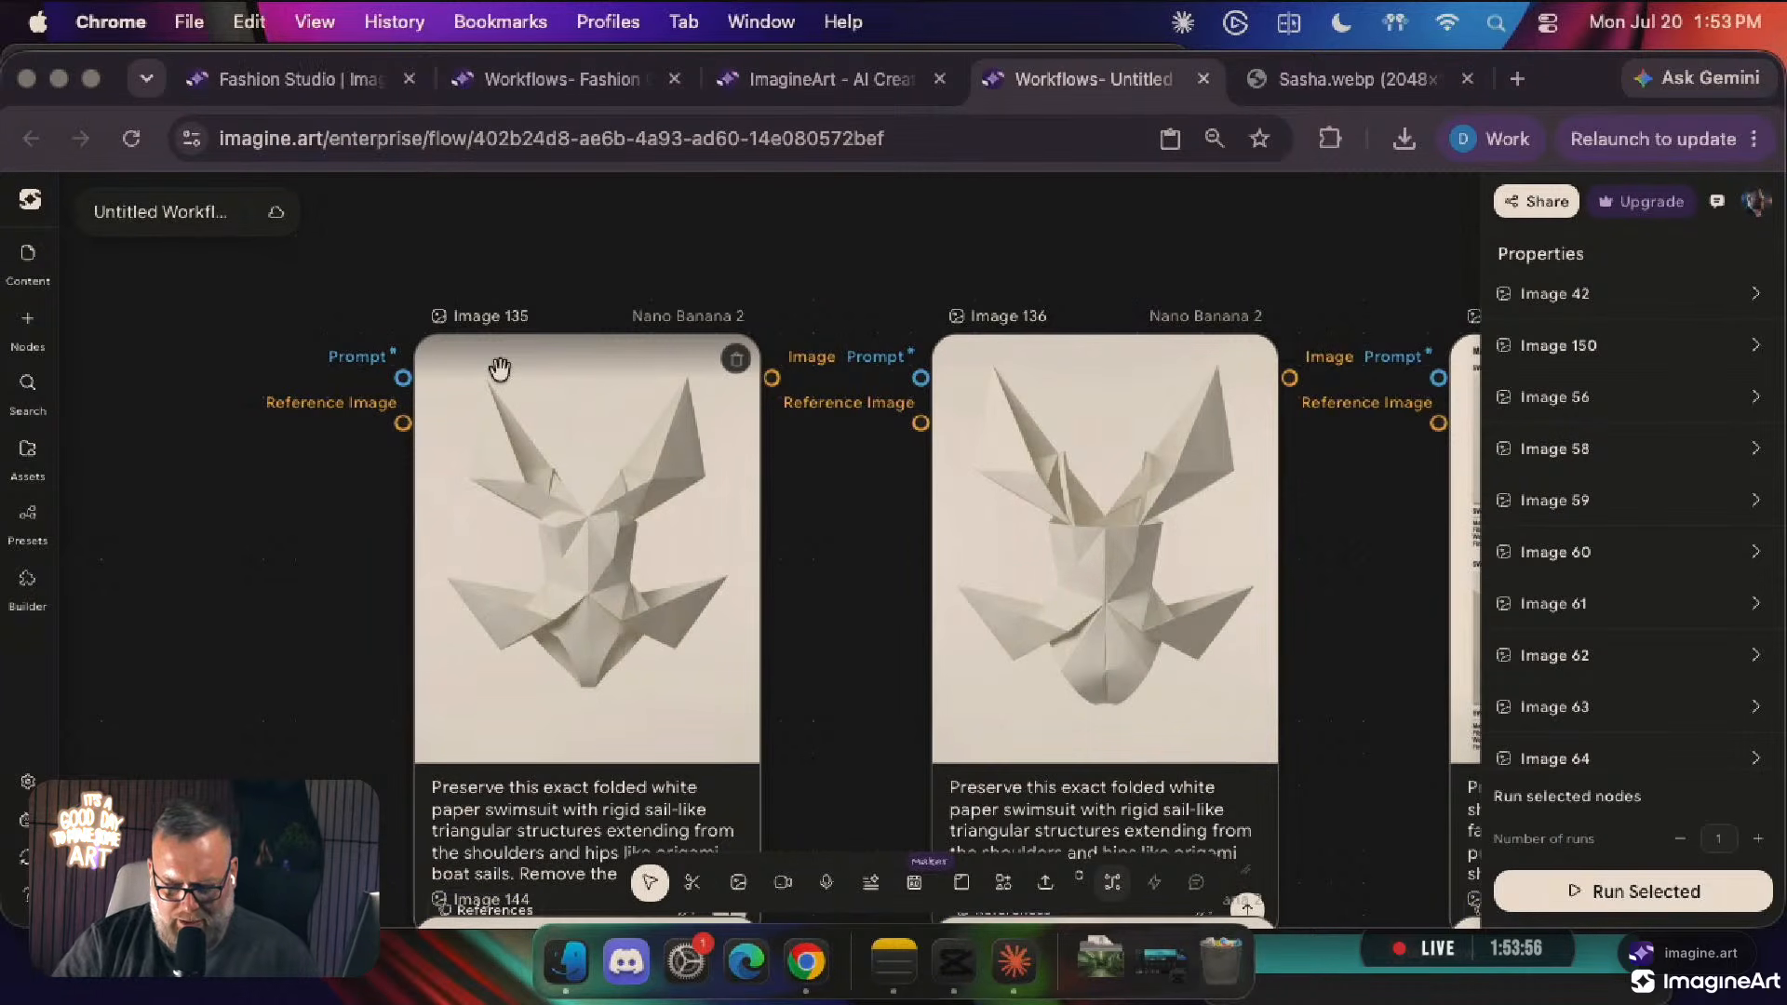
pyautogui.scroll(-5, 506, 479)
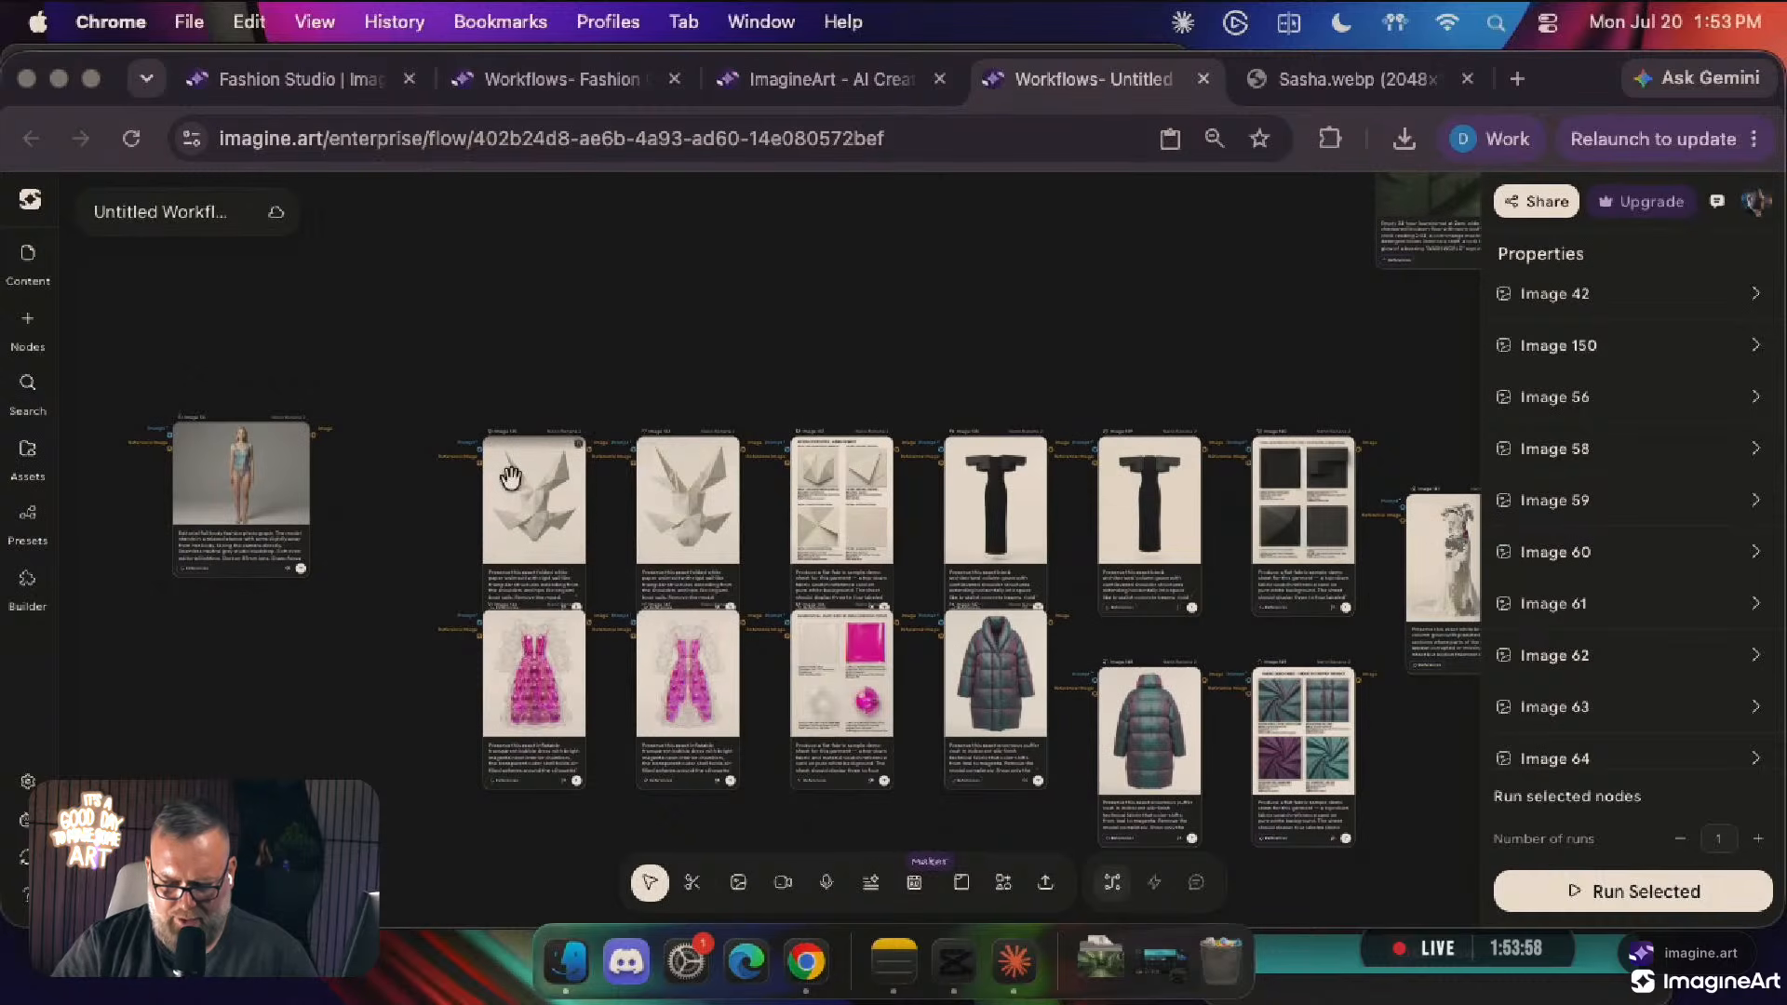
# Search the workflow canvas for the original picture of the model wearing the folded-paper swimsuit
pyautogui.hscroll(4, 511, 479)
pyautogui.hscroll(-3, 511, 480)
pyautogui.hscroll(3, 511, 479)
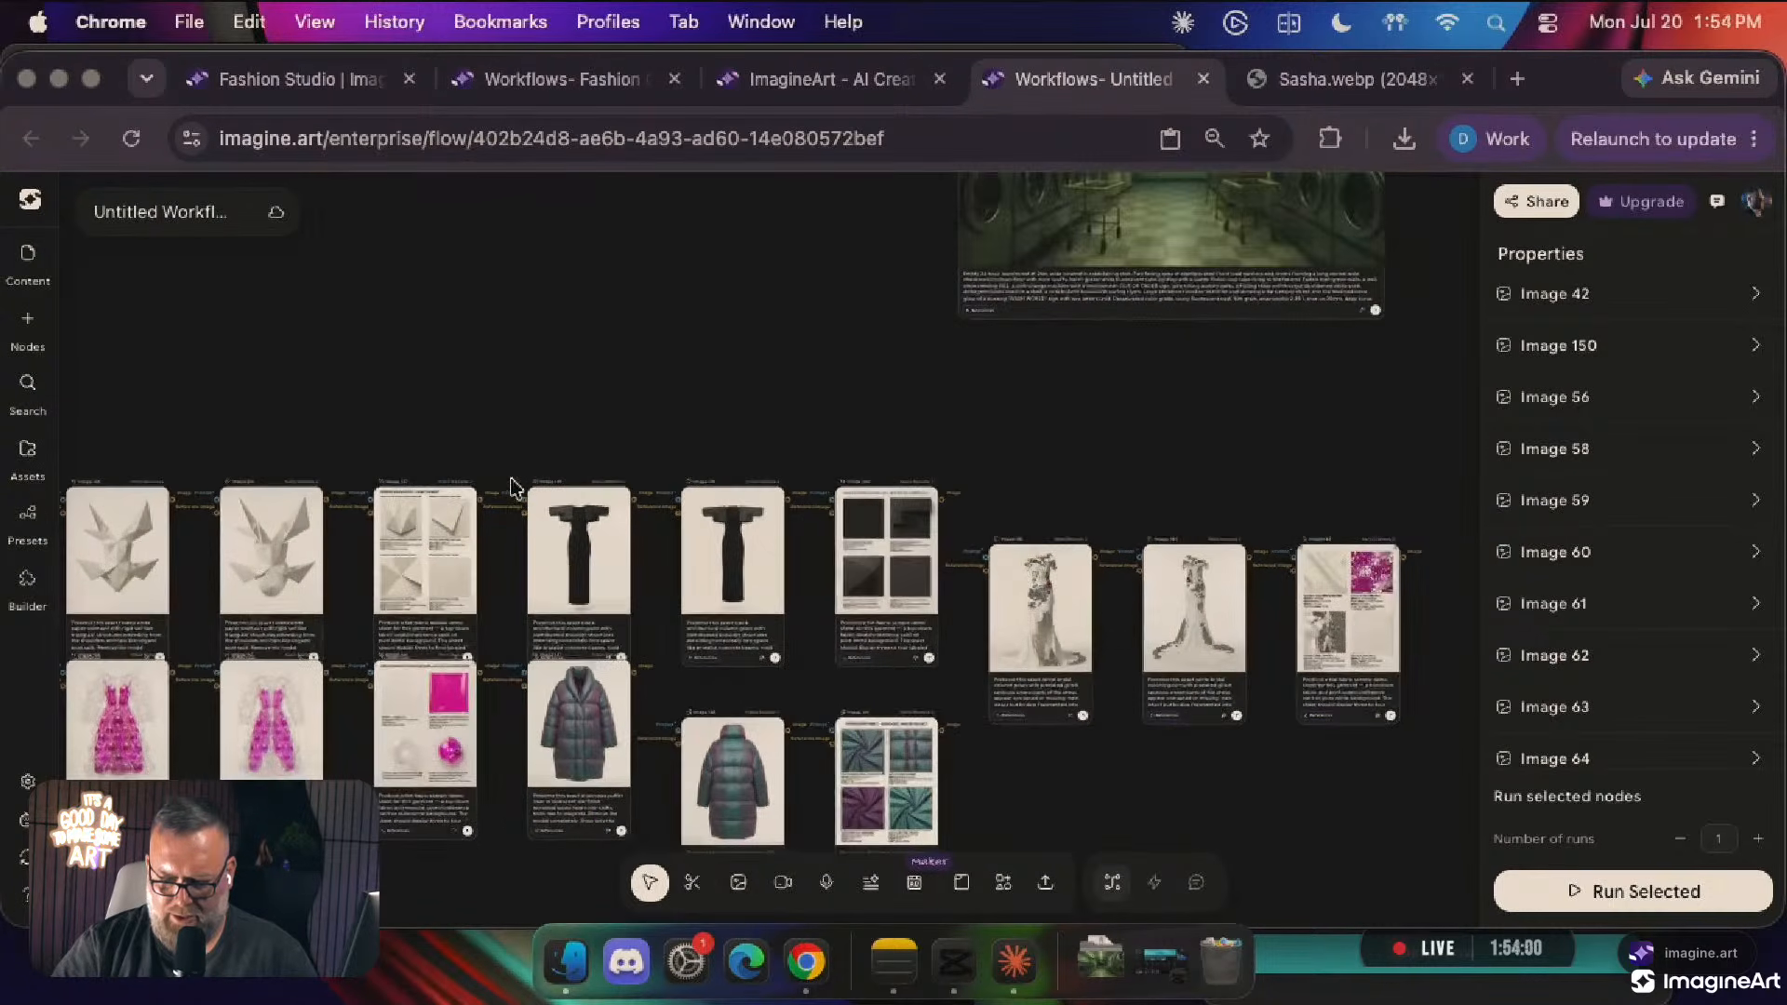
pyautogui.hscroll(-4, 511, 479)
pyautogui.hscroll(10, 511, 480)
pyautogui.hscroll(-1, 678, 678)
pyautogui.scroll(-6, 671, 678)
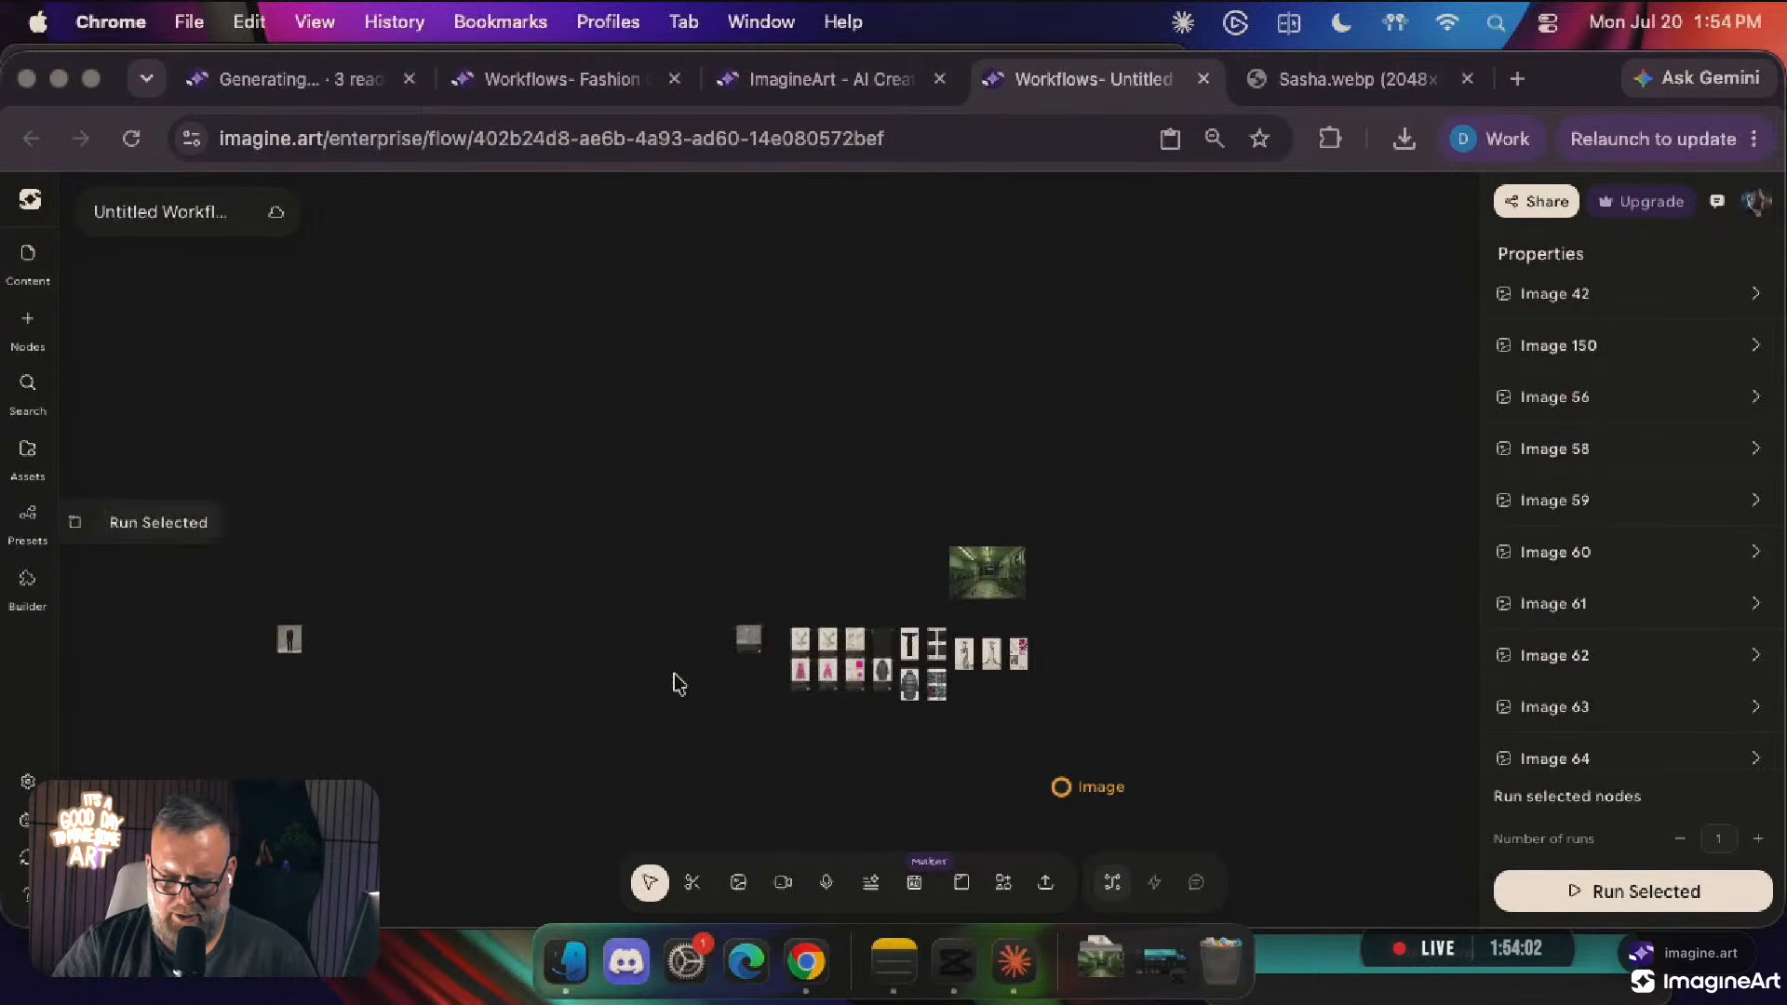
pyautogui.hscroll(5, 678, 683)
pyautogui.scroll(8, 679, 682)
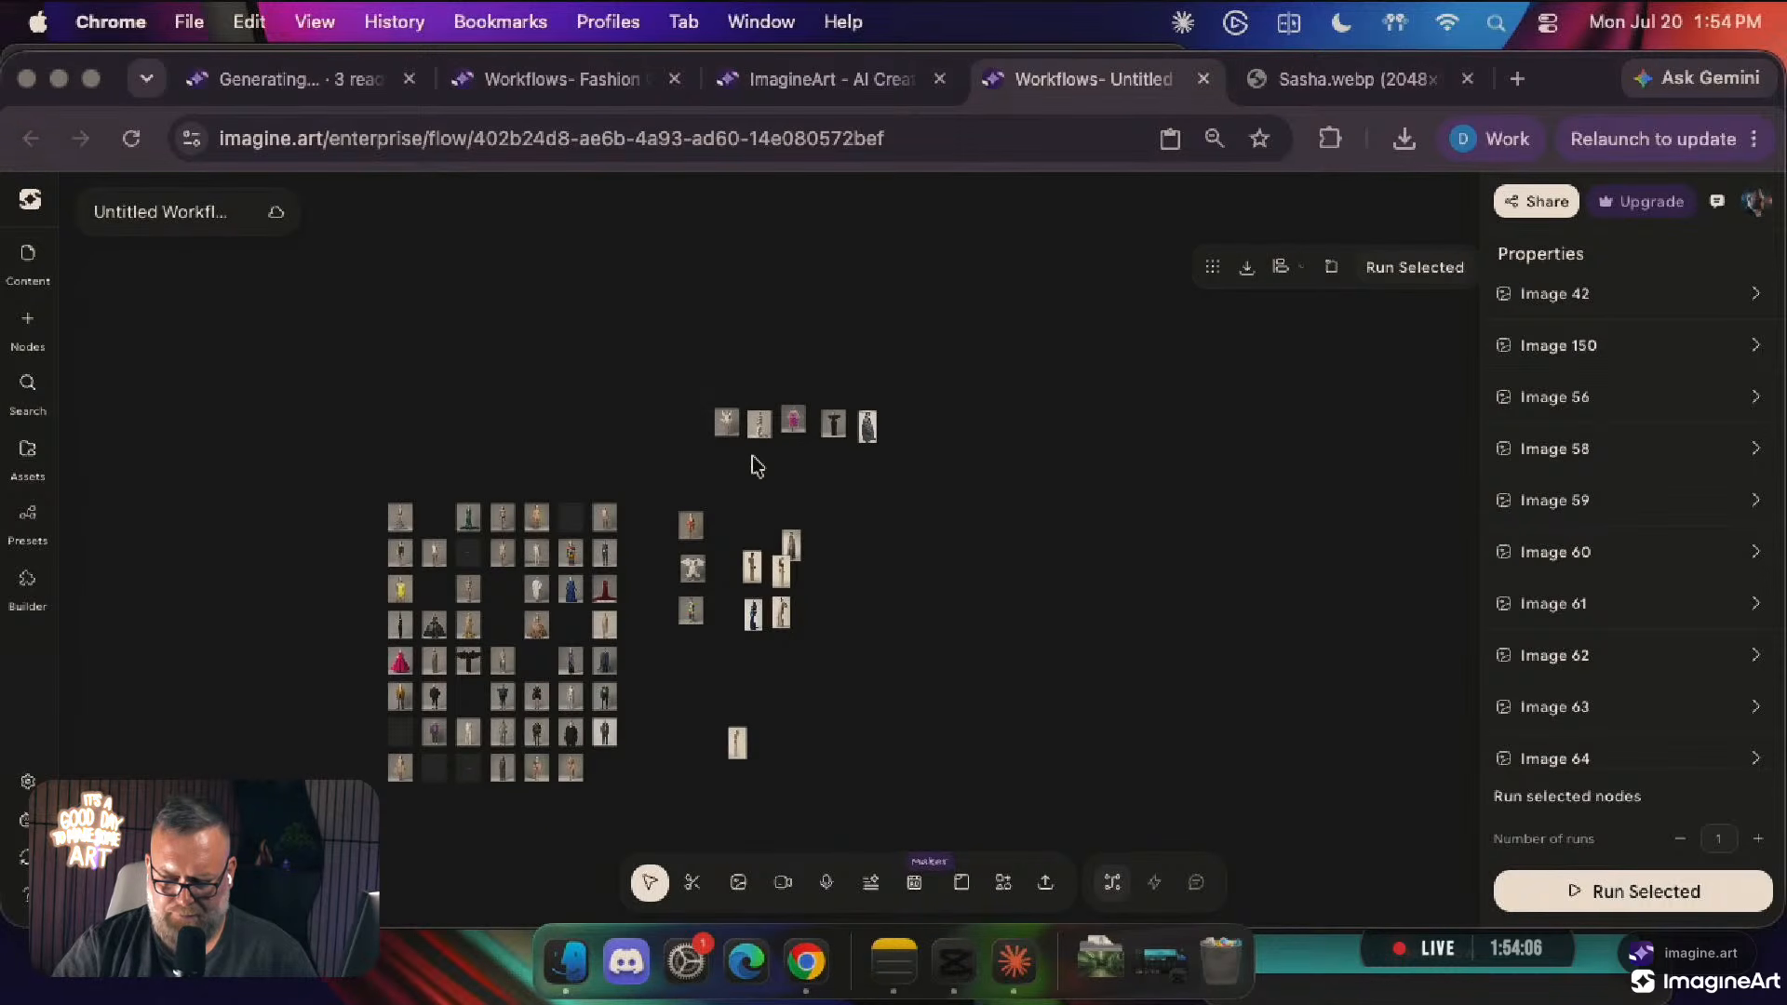
pyautogui.press('BackSpace')
pyautogui.press('super+z')
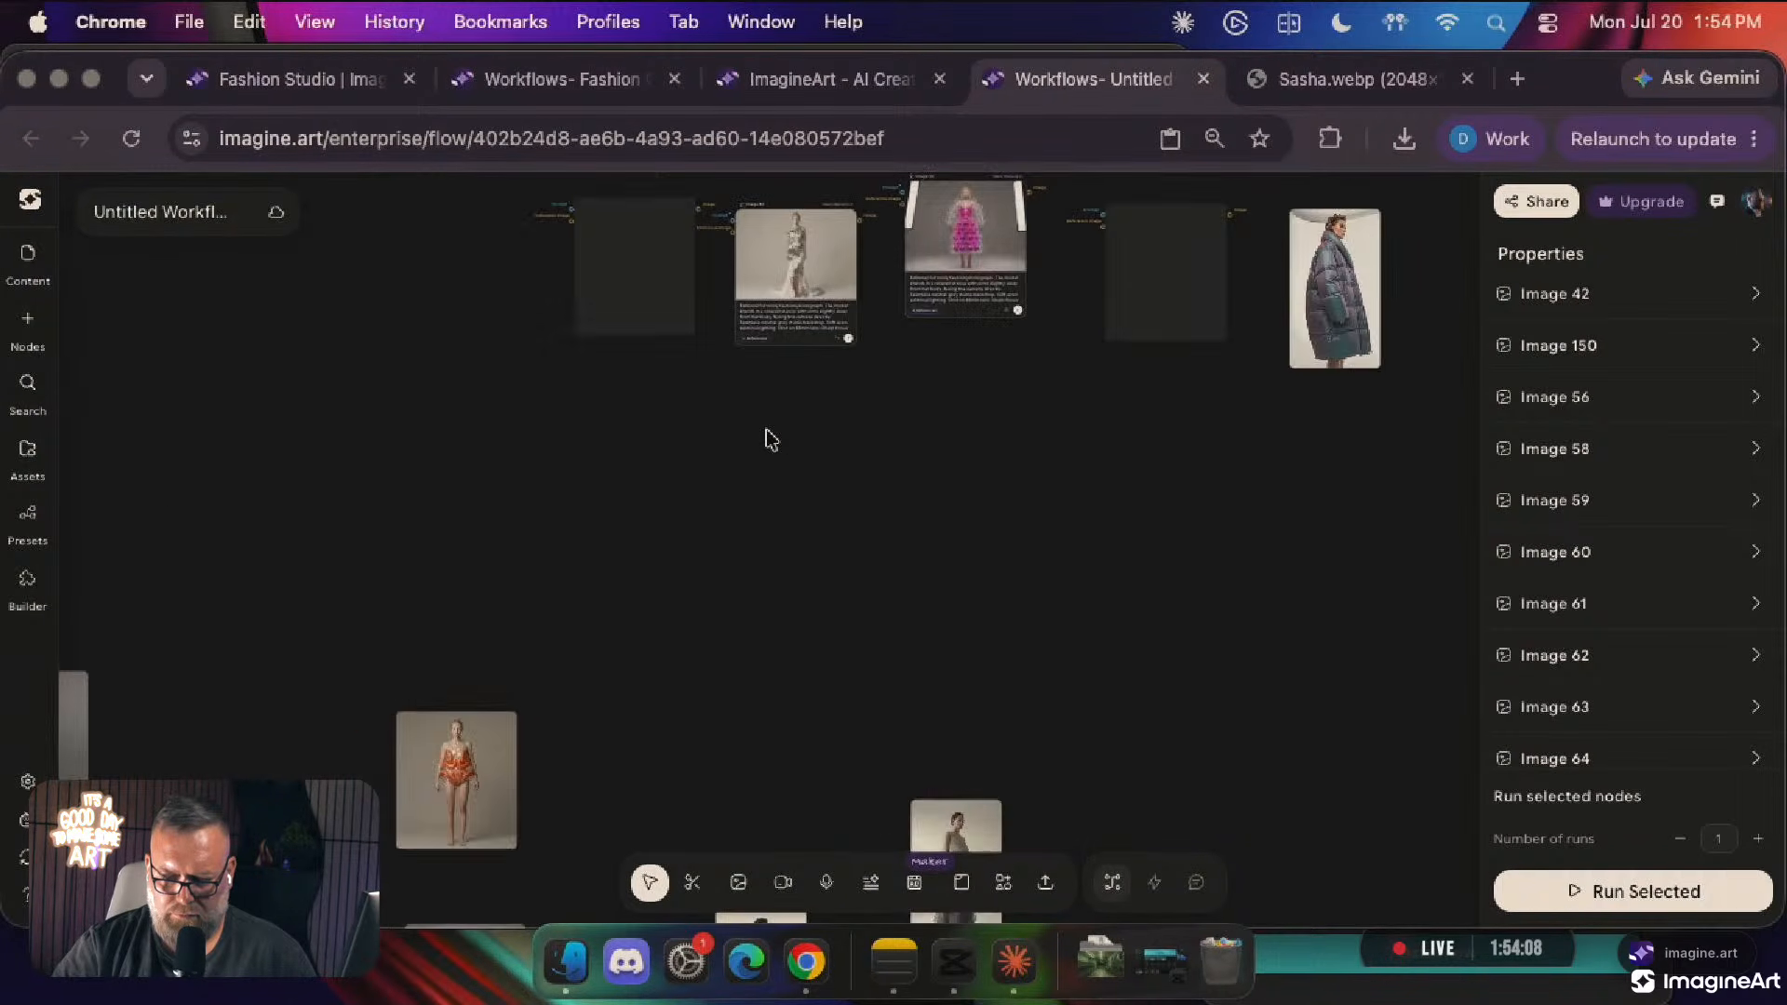
# Download Image 73, the full-length picture of the model in the white folded-paper swimsuit
pyautogui.scroll(1, 766, 431)
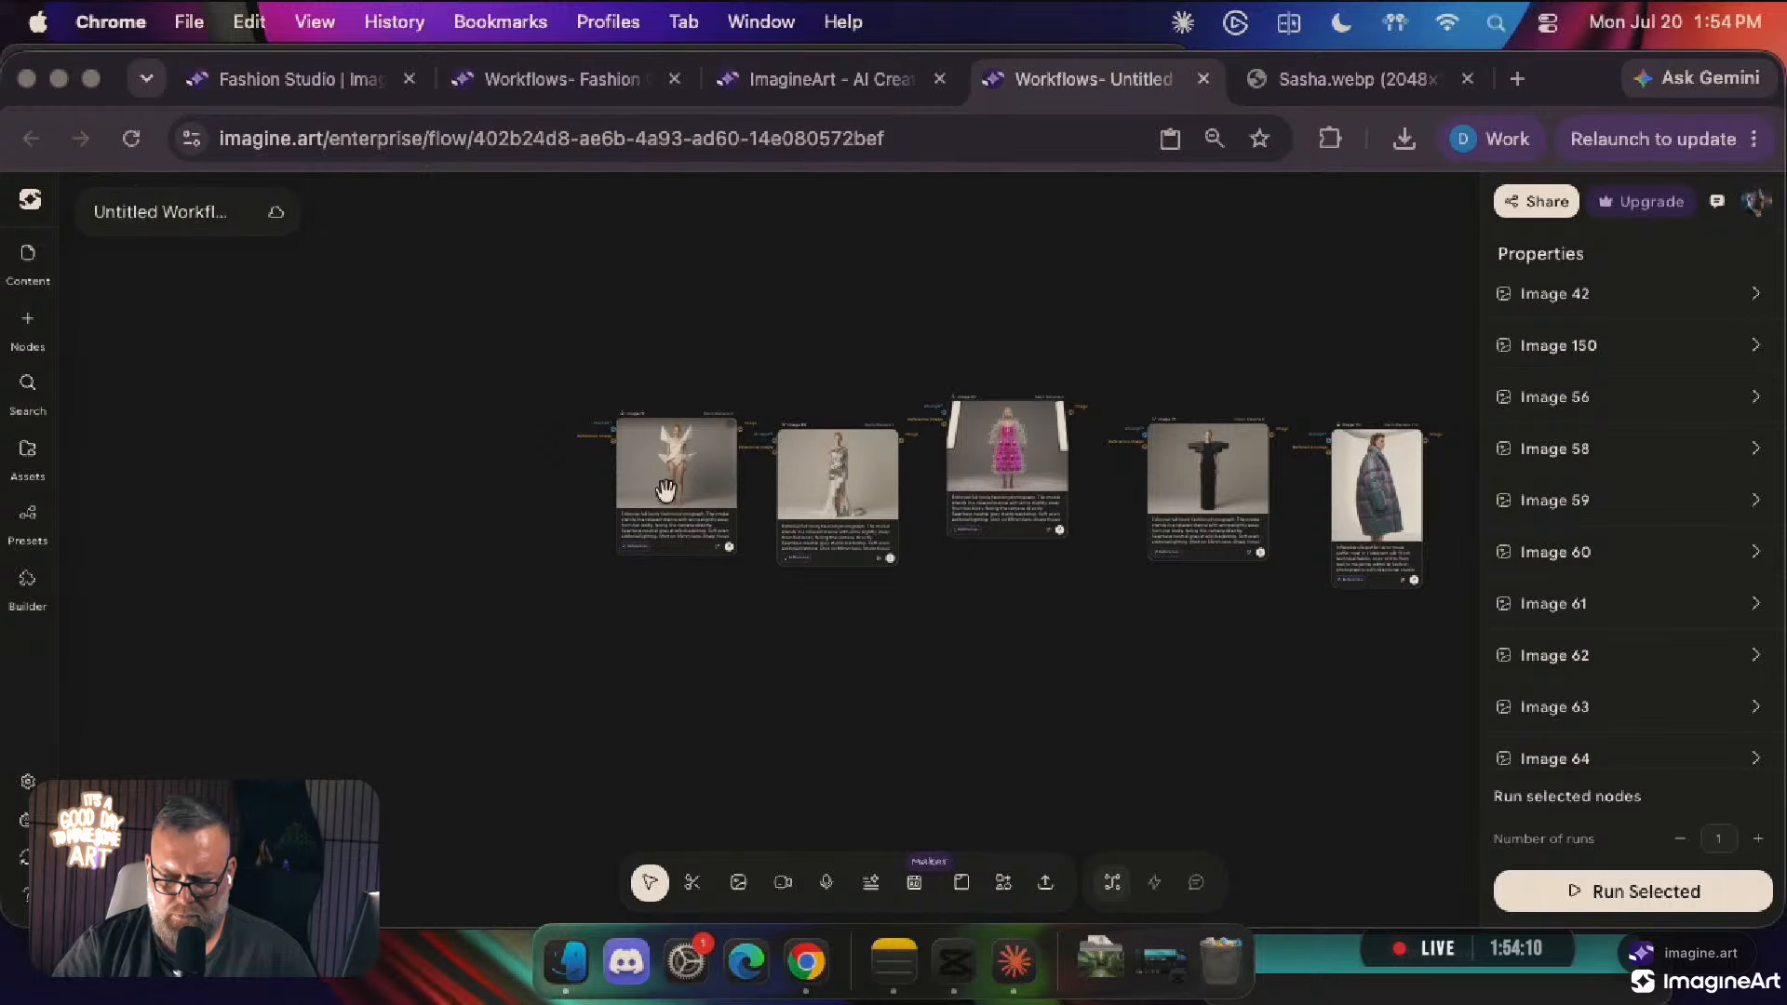
pyautogui.scroll(10, 667, 492)
pyautogui.scroll(-1, 668, 497)
pyautogui.scroll(5, 667, 500)
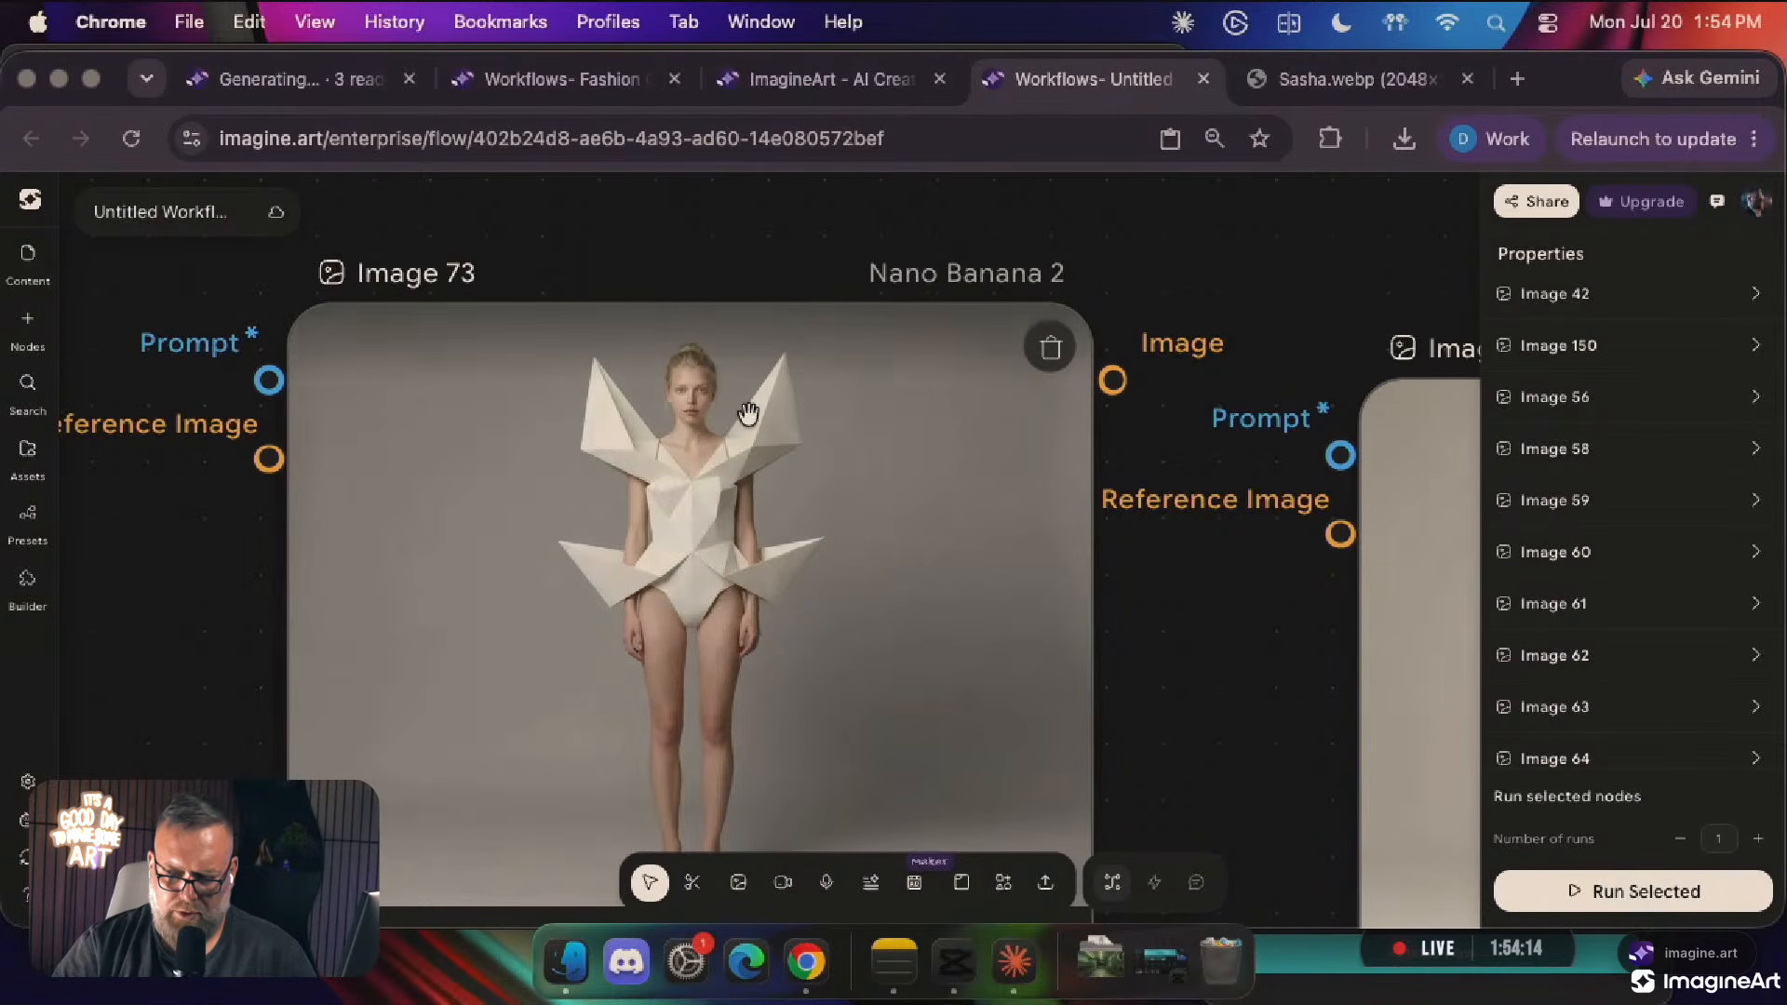
pyautogui.scroll(3, 787, 437)
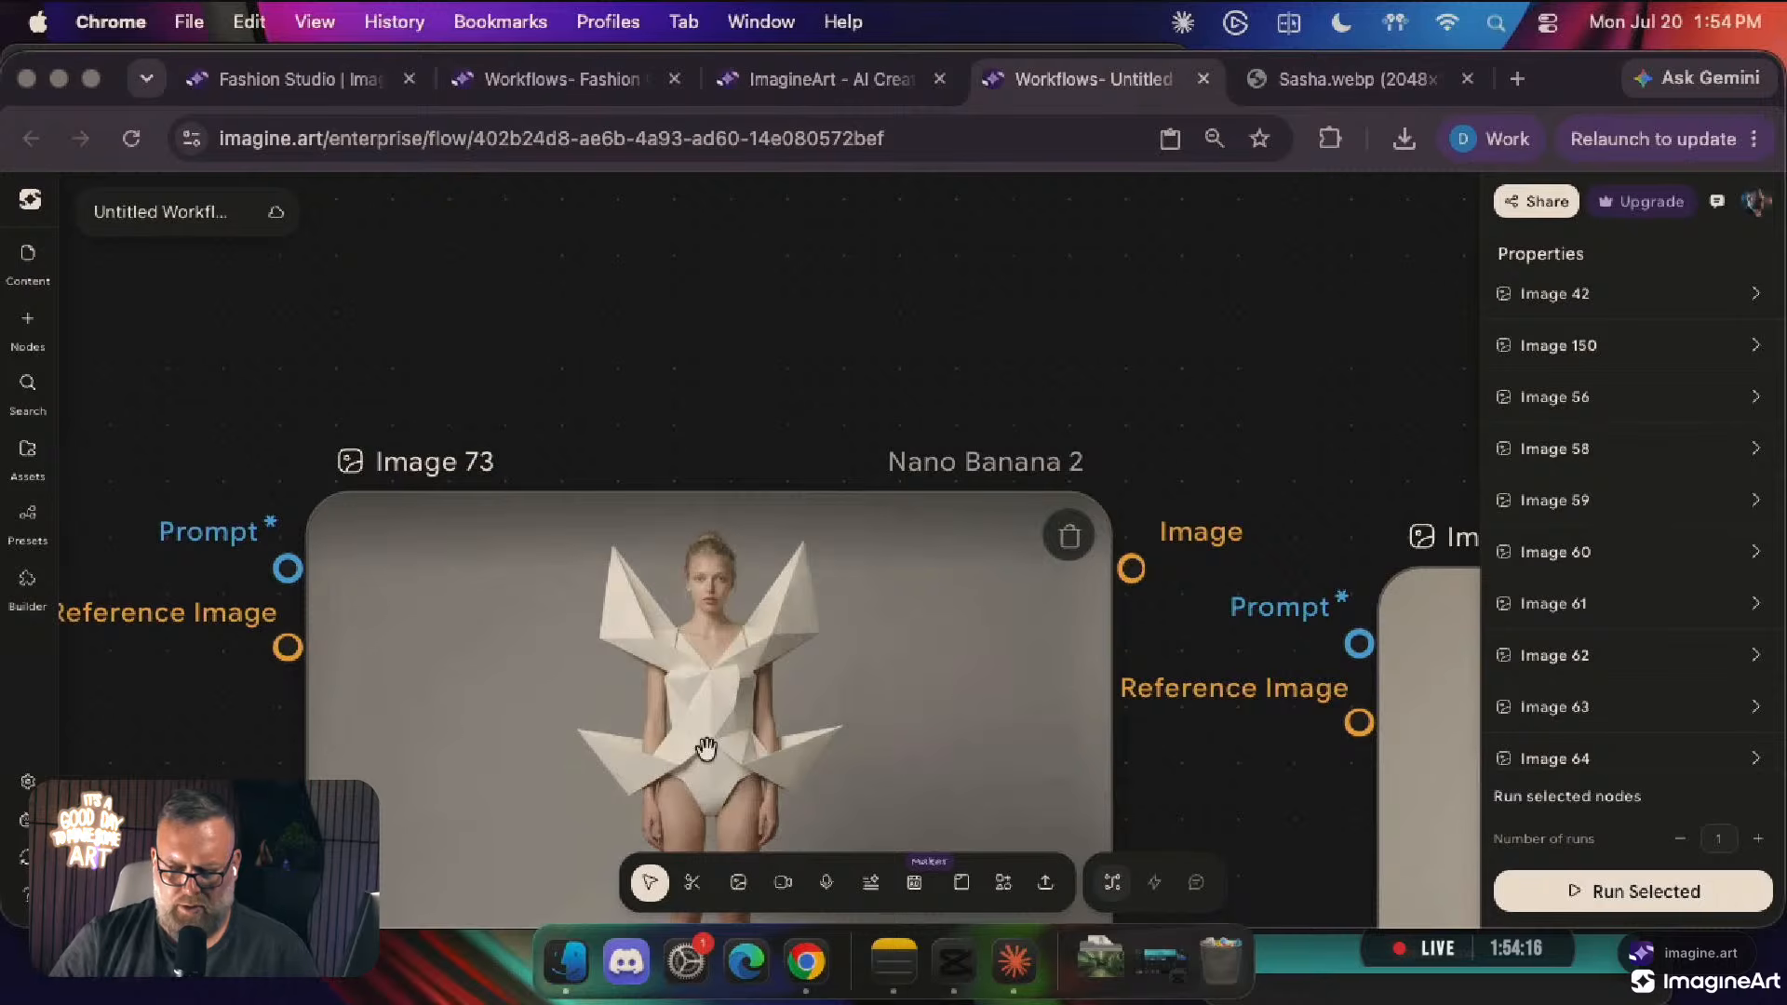
pyautogui.click(690, 668)
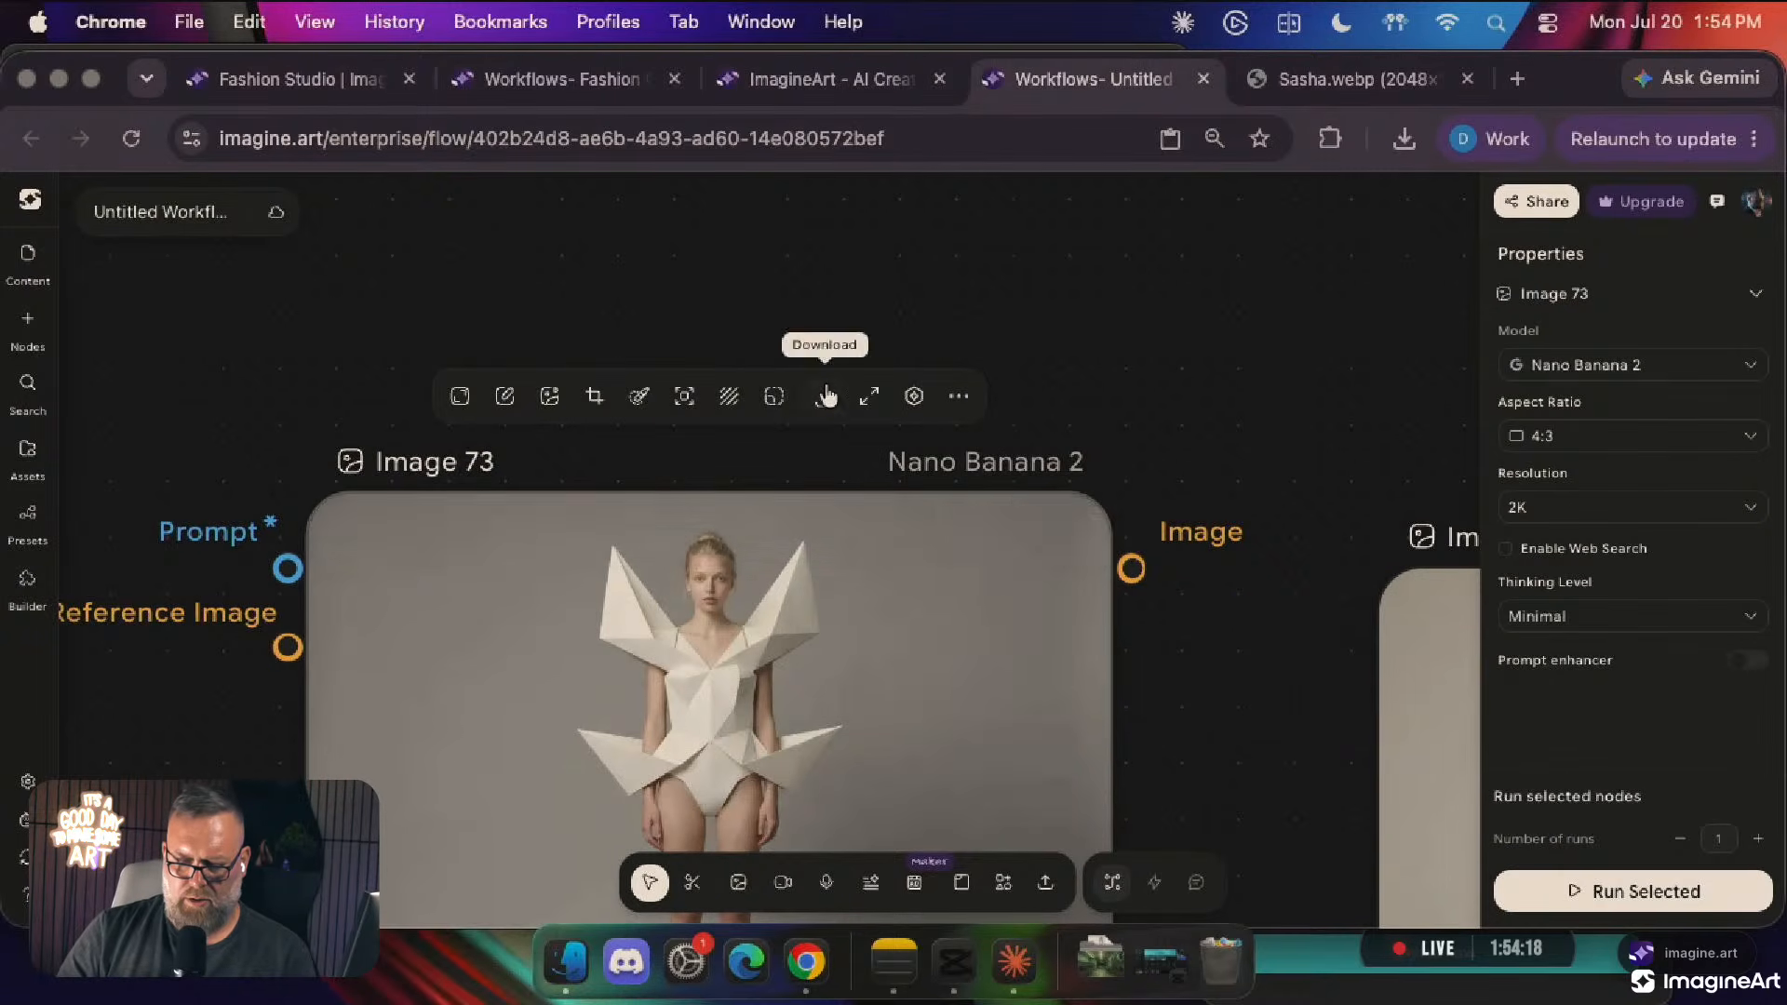
pyautogui.click(826, 396)
# Switch to the fashion studio project and start a new dress outfit with auto cutout disabled for front and back
pyautogui.click(296, 82)
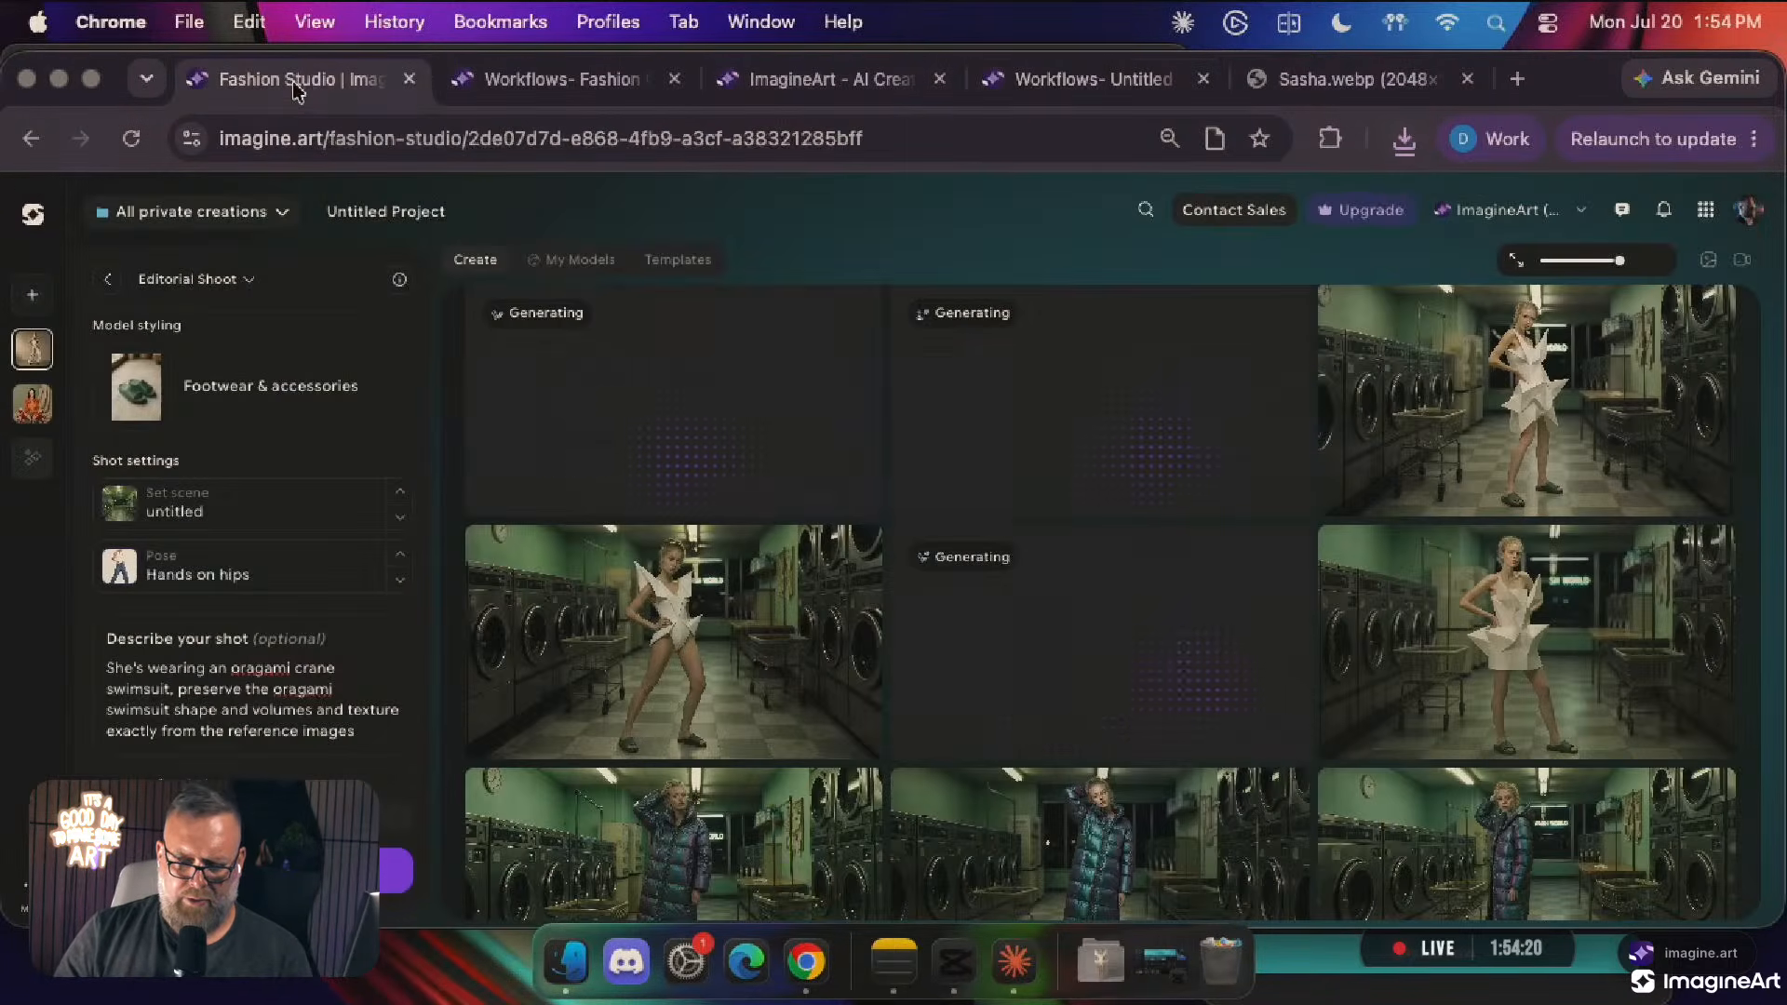
pyautogui.scroll(5, 279, 600)
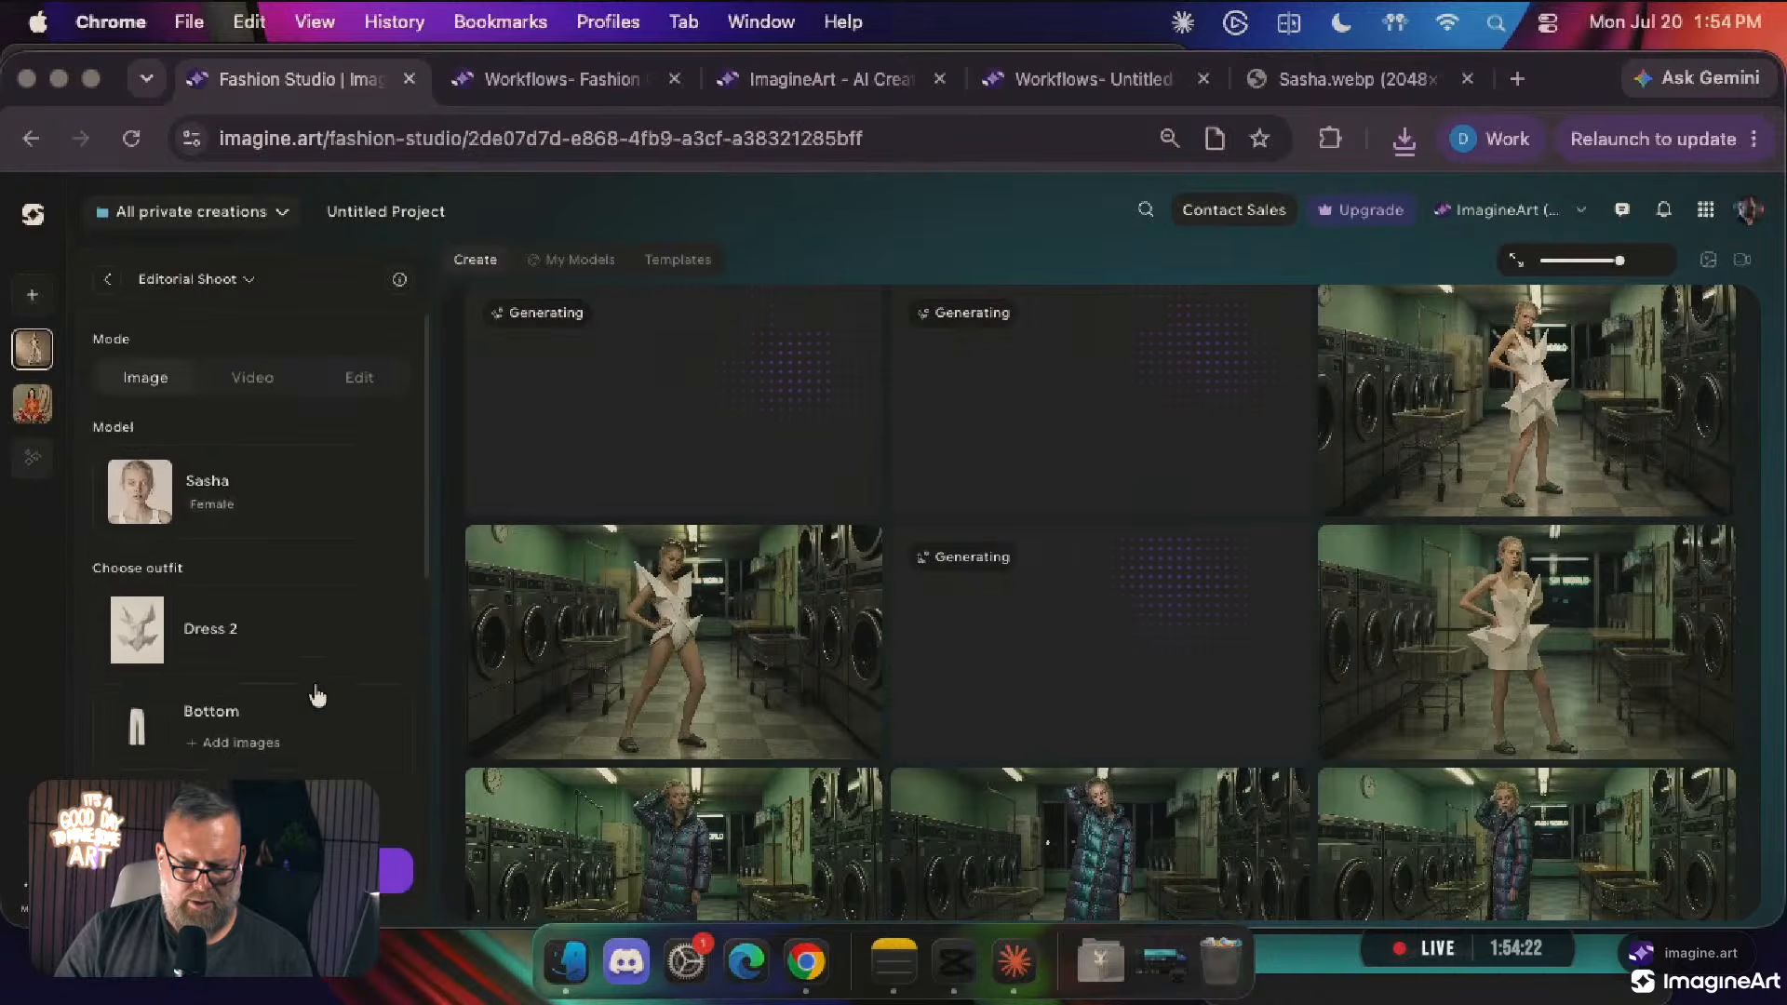
pyautogui.click(284, 642)
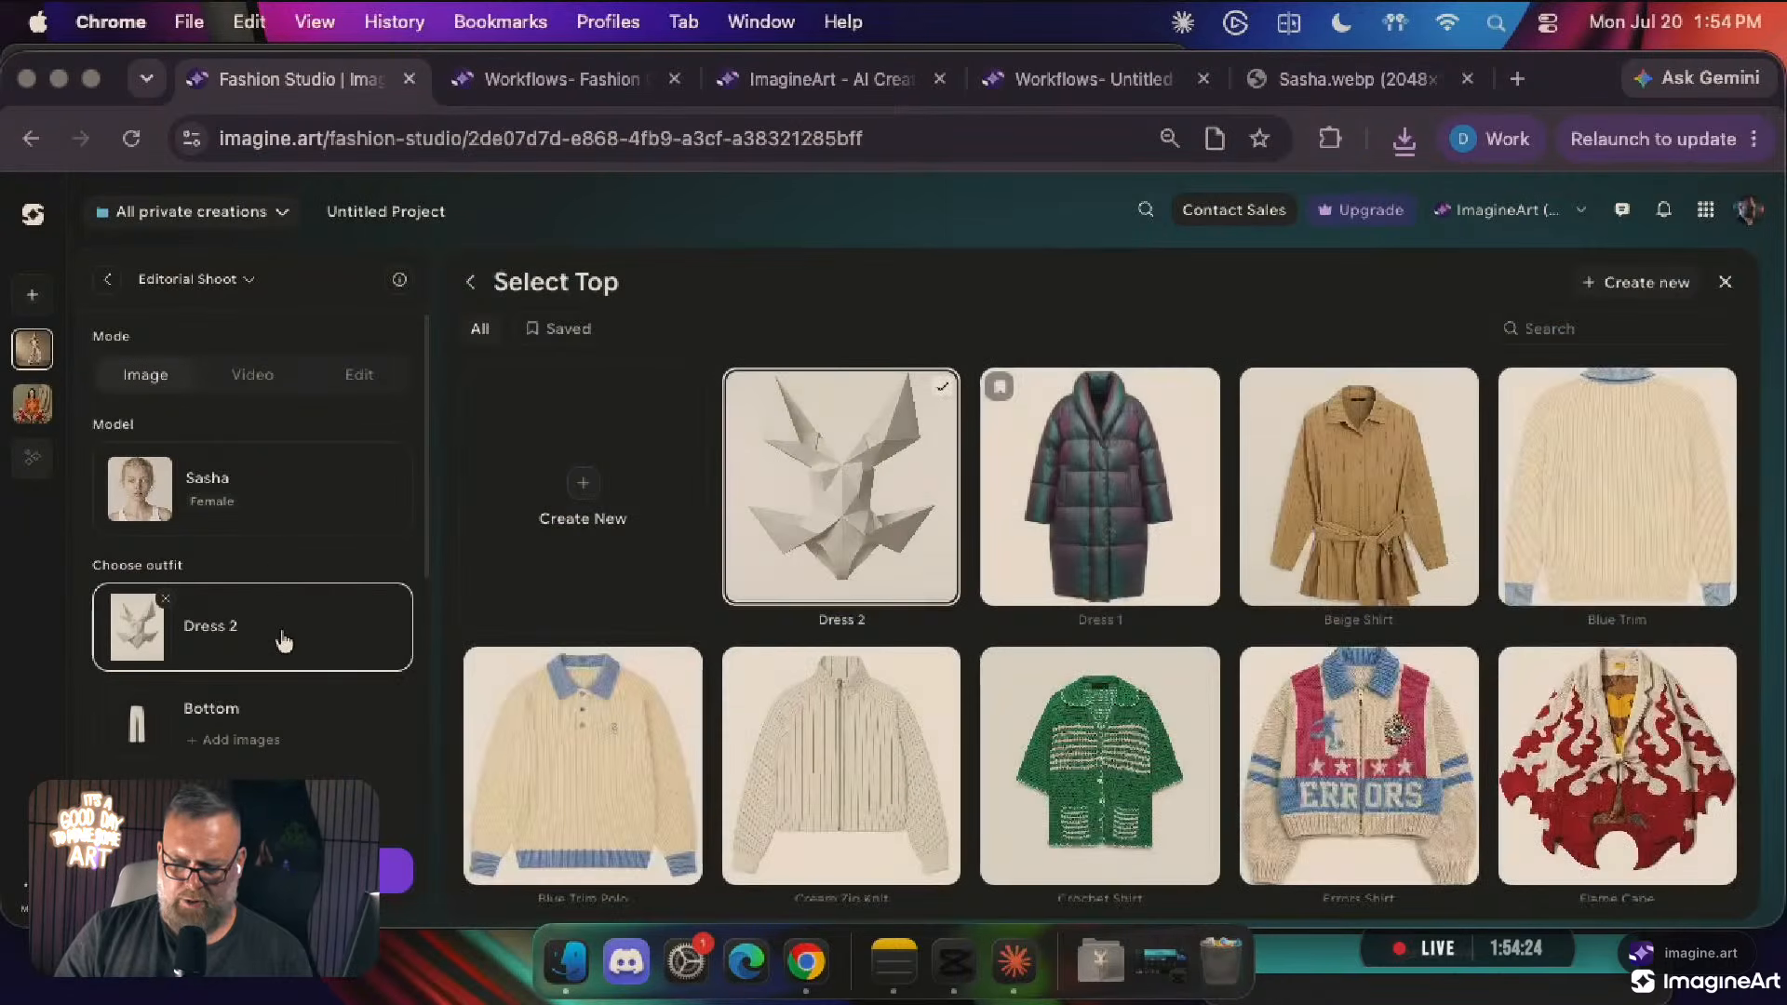
pyautogui.click(610, 454)
pyautogui.click(563, 353)
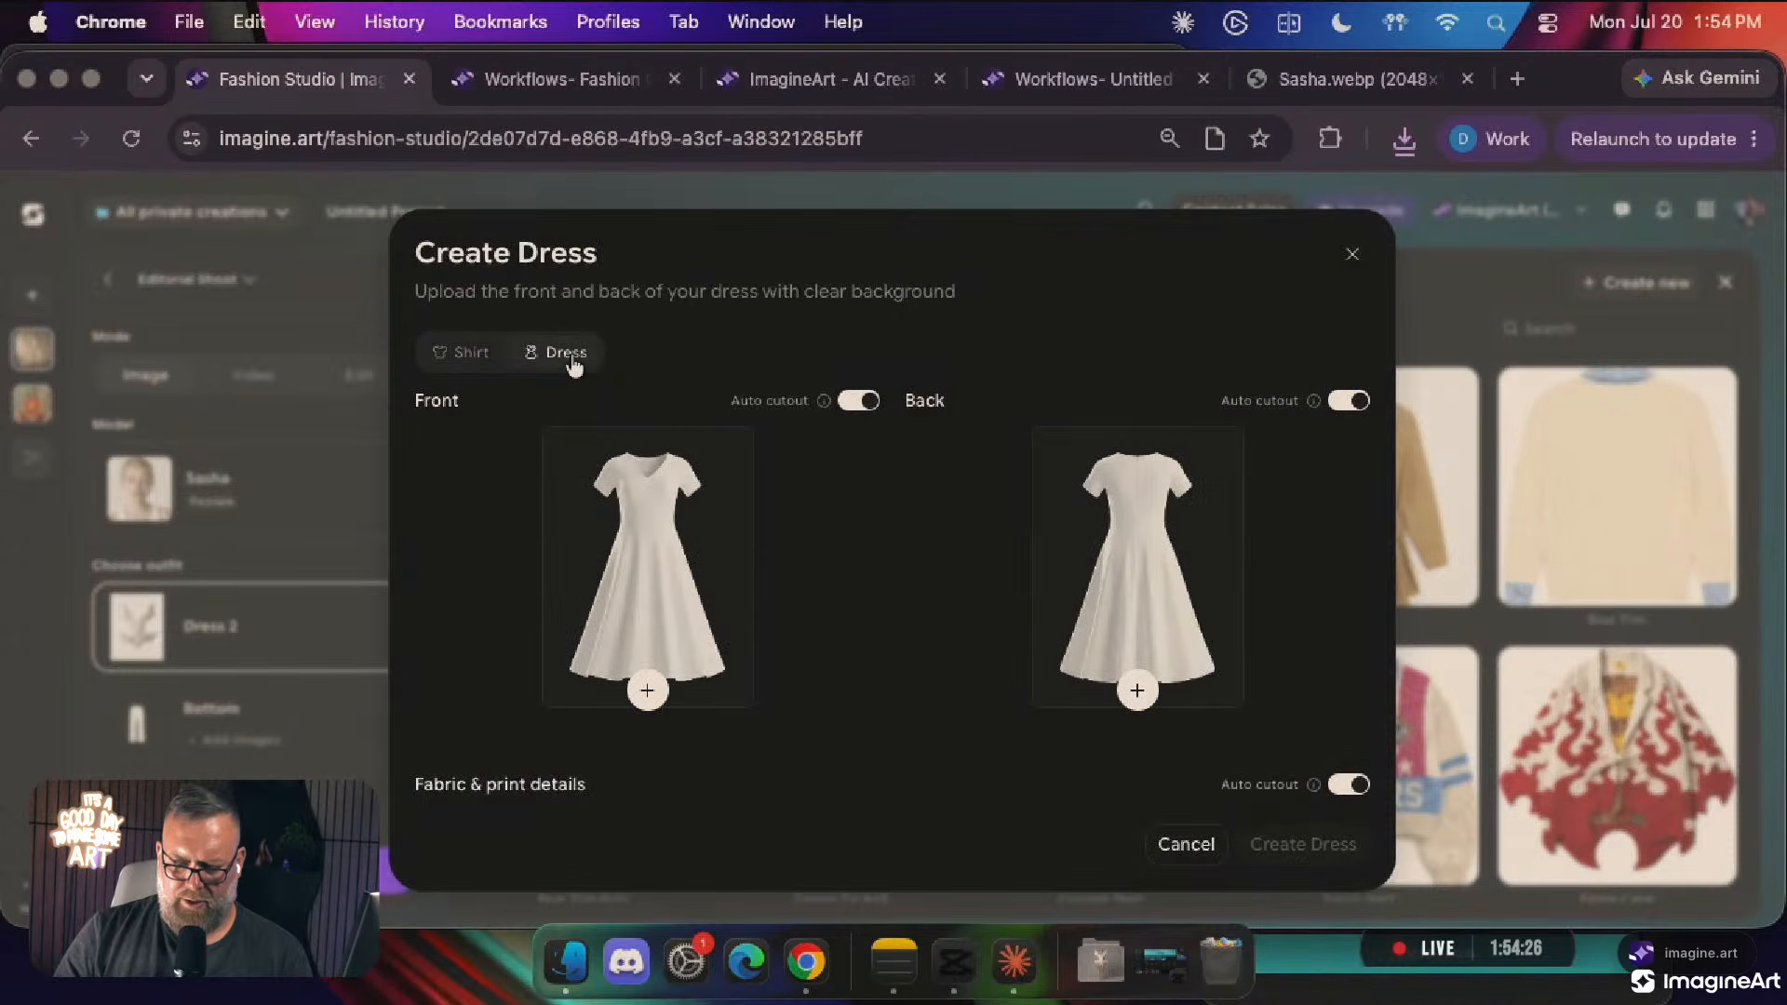
pyautogui.click(872, 401)
pyautogui.click(1349, 401)
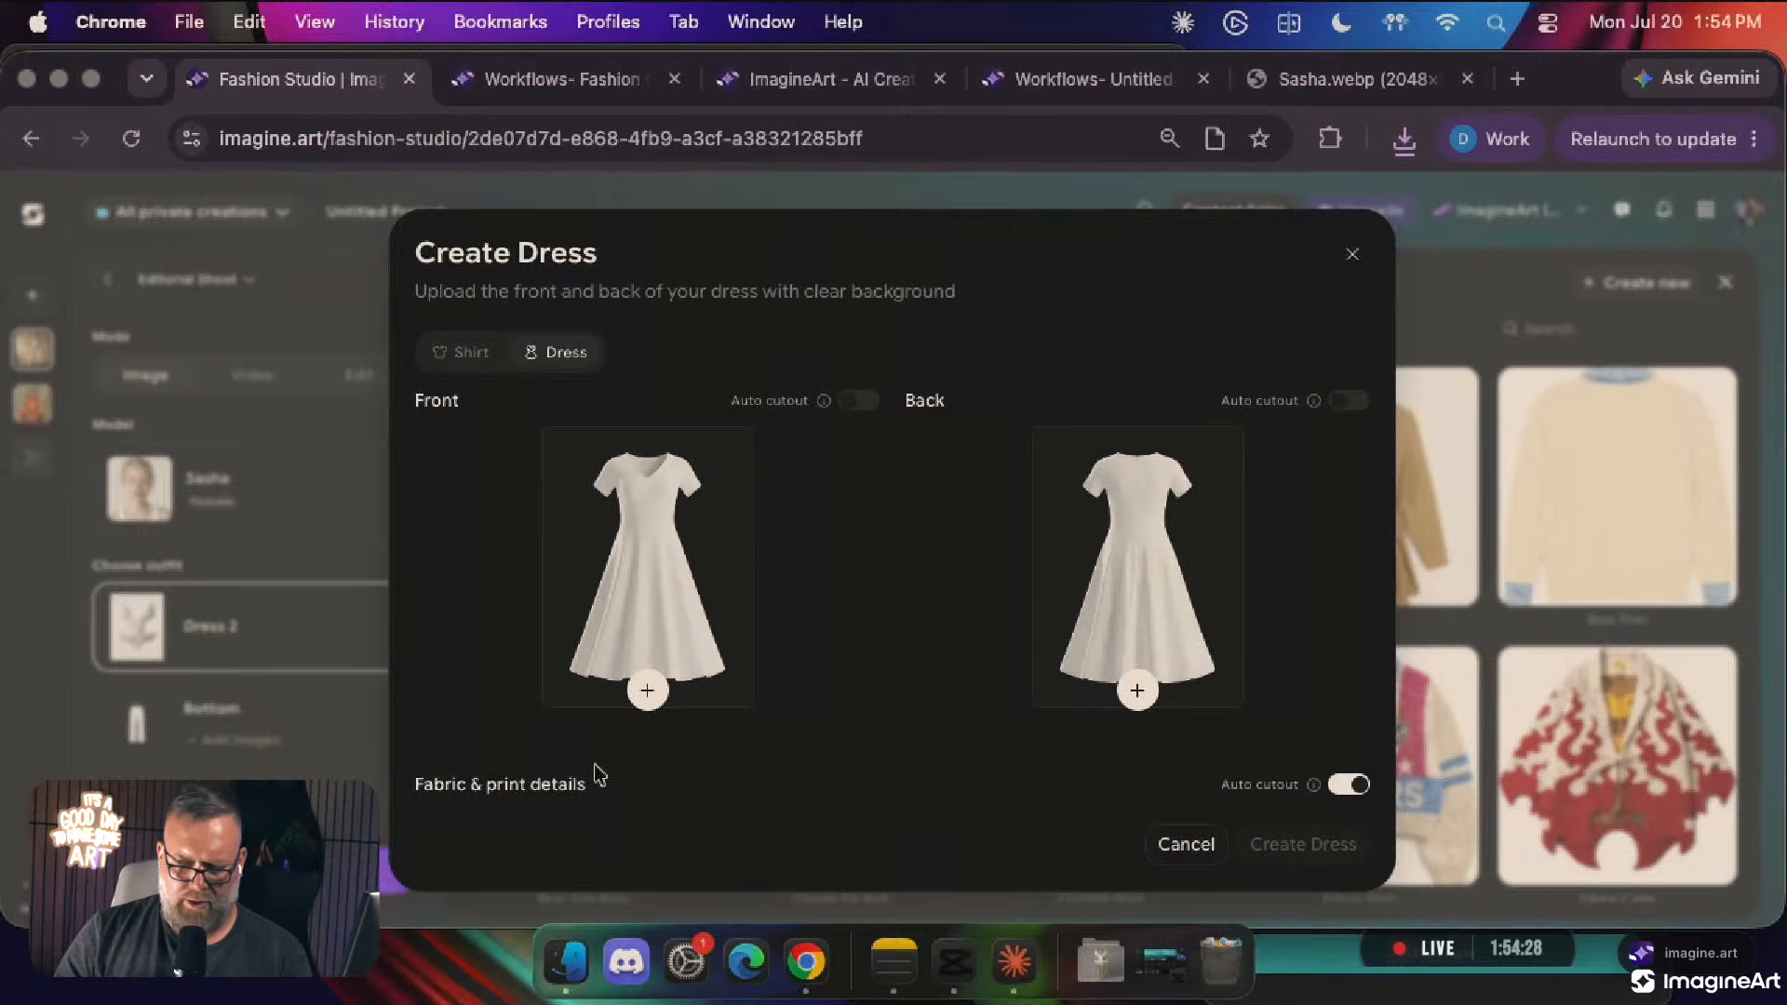
# Upload the downloaded picture of the model in the folded-paper swimsuit as the dress's front image
pyautogui.click(649, 689)
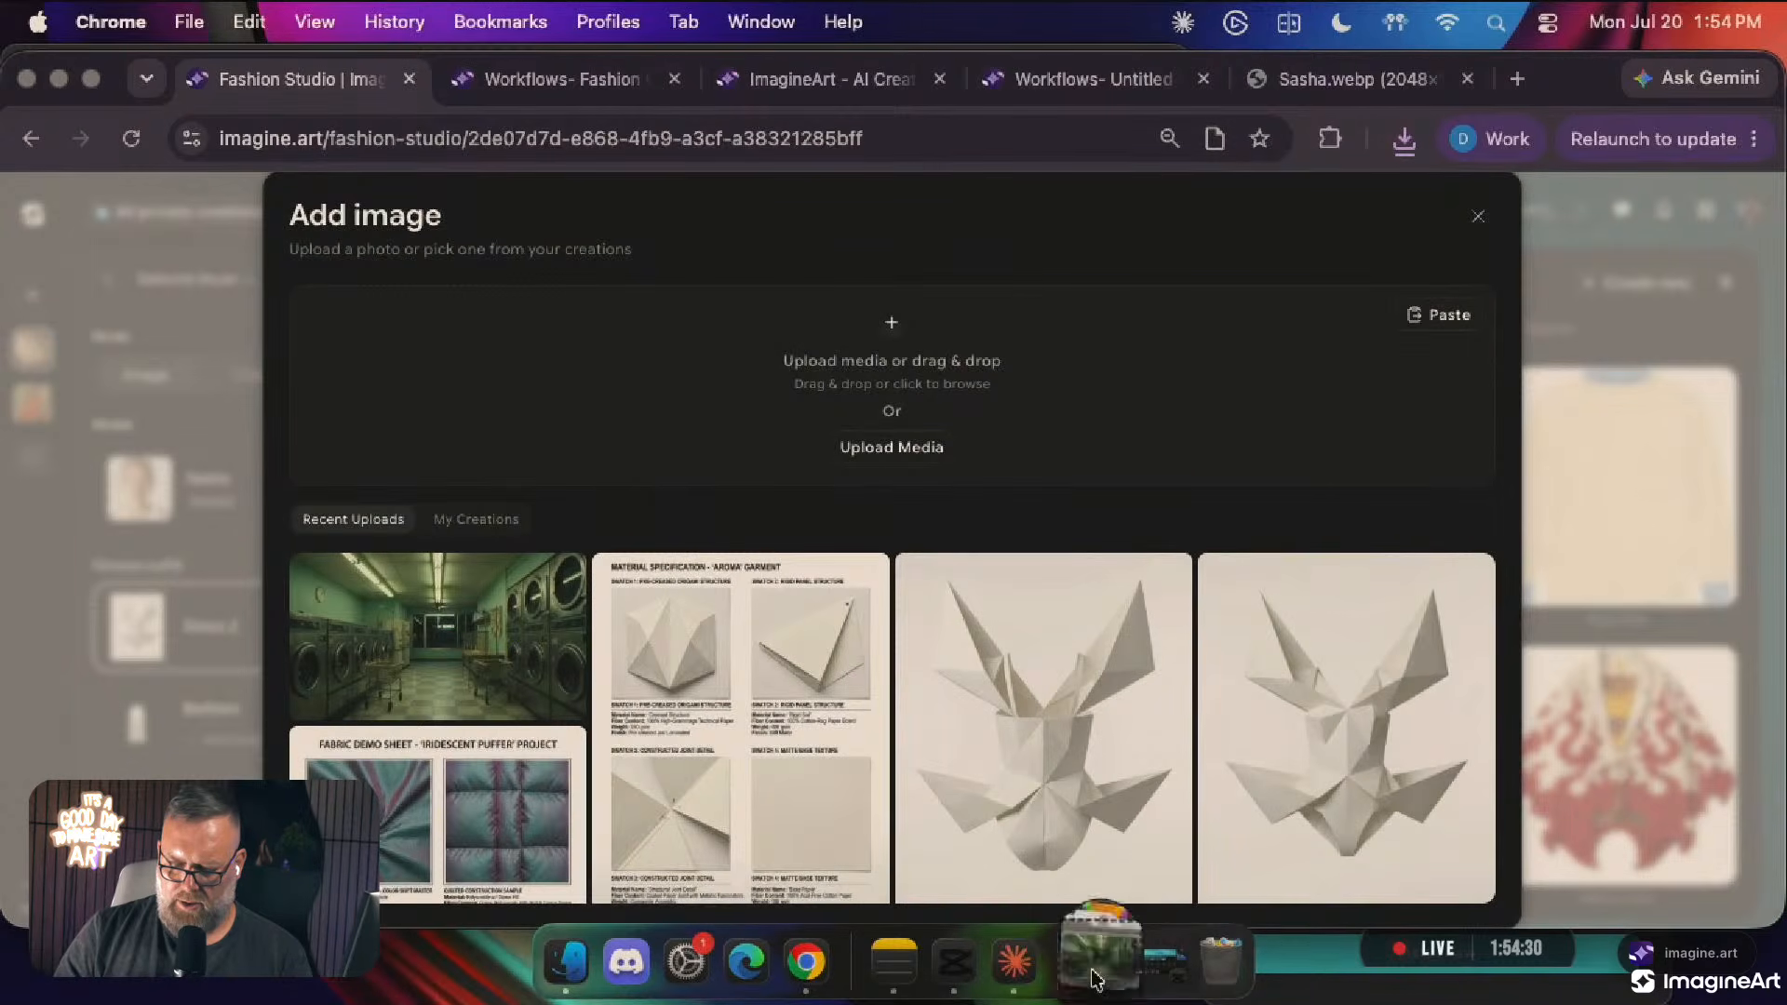
pyautogui.click(1161, 962)
pyautogui.moveTo(990, 620); pyautogui.dragTo(882, 366)
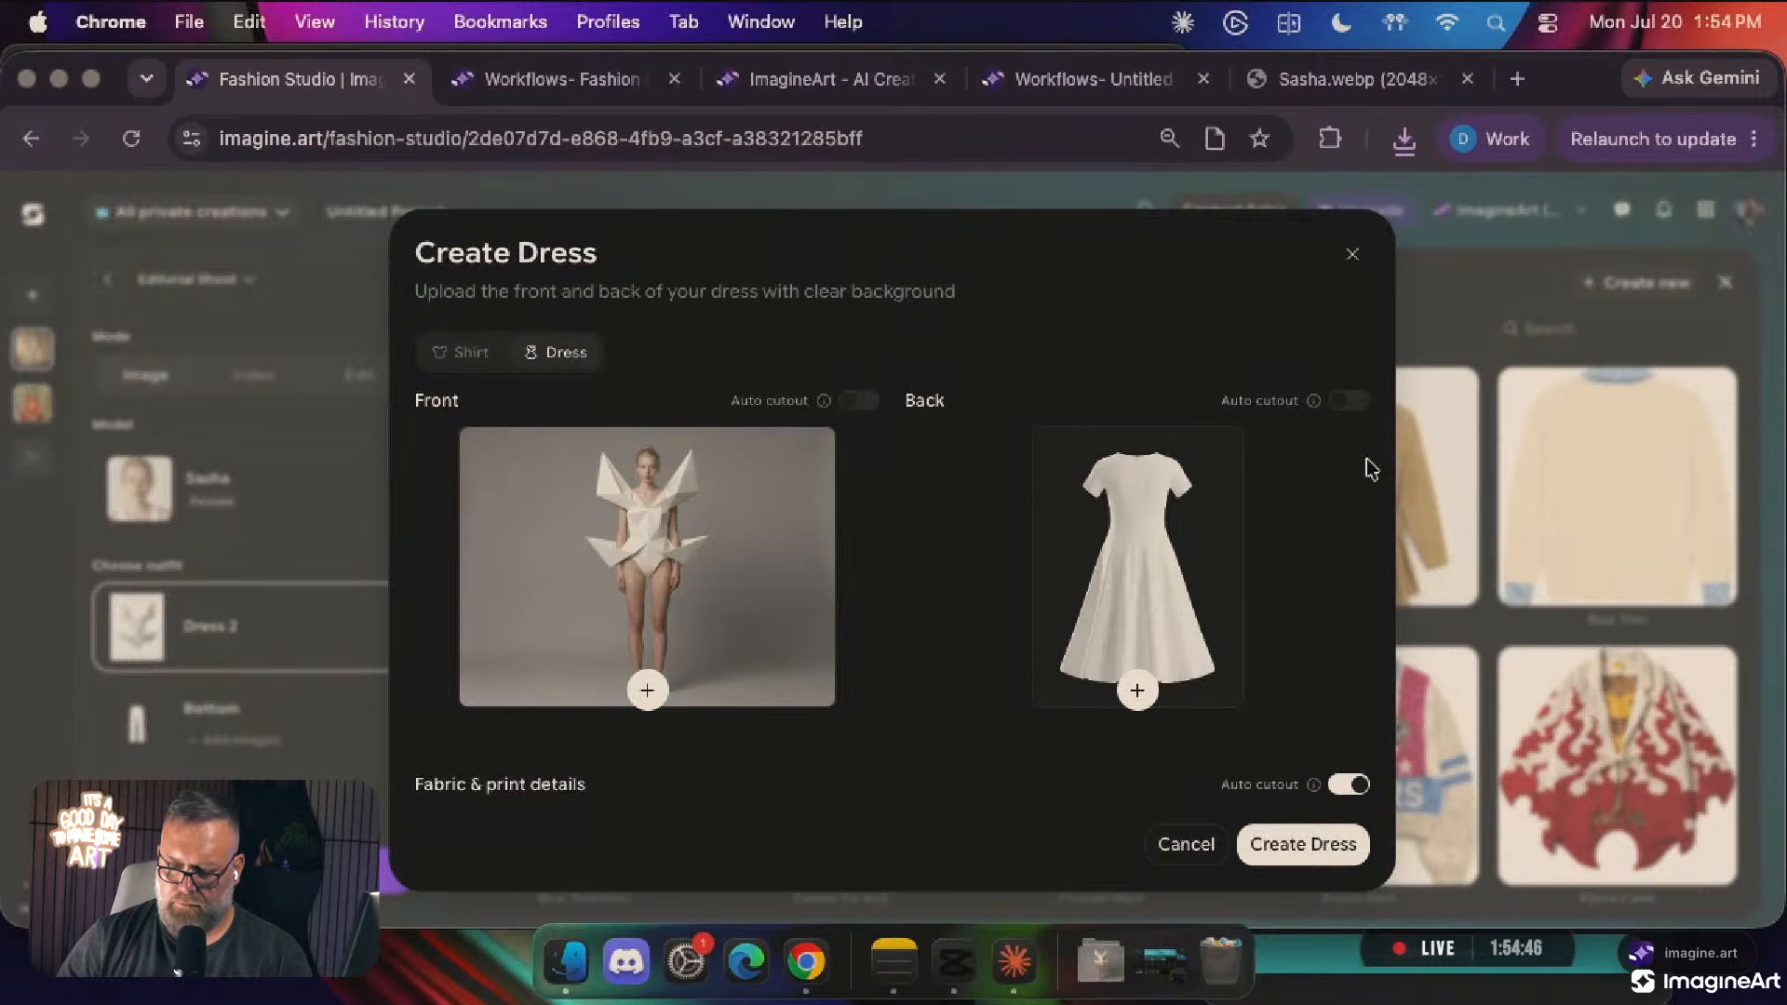
# Try the recently uploaded folded-paper garment picture as the dress's back image and remove it again
pyautogui.click(1137, 694)
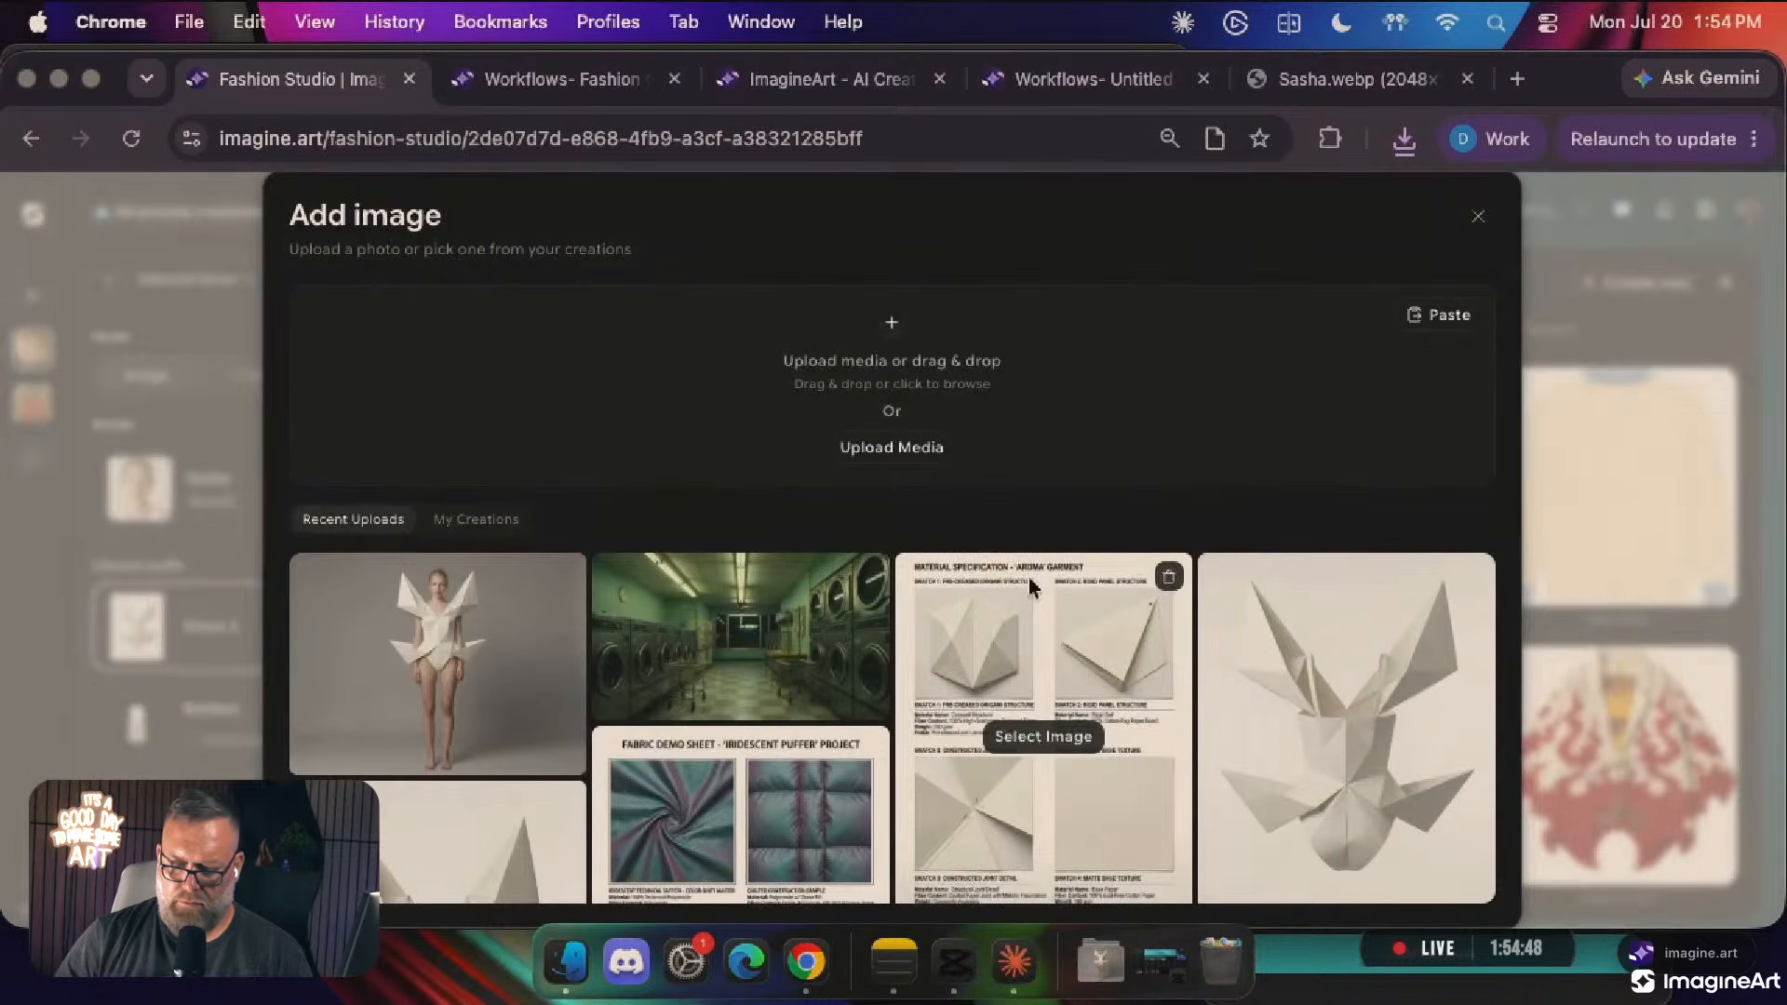
pyautogui.scroll(-3, 869, 606)
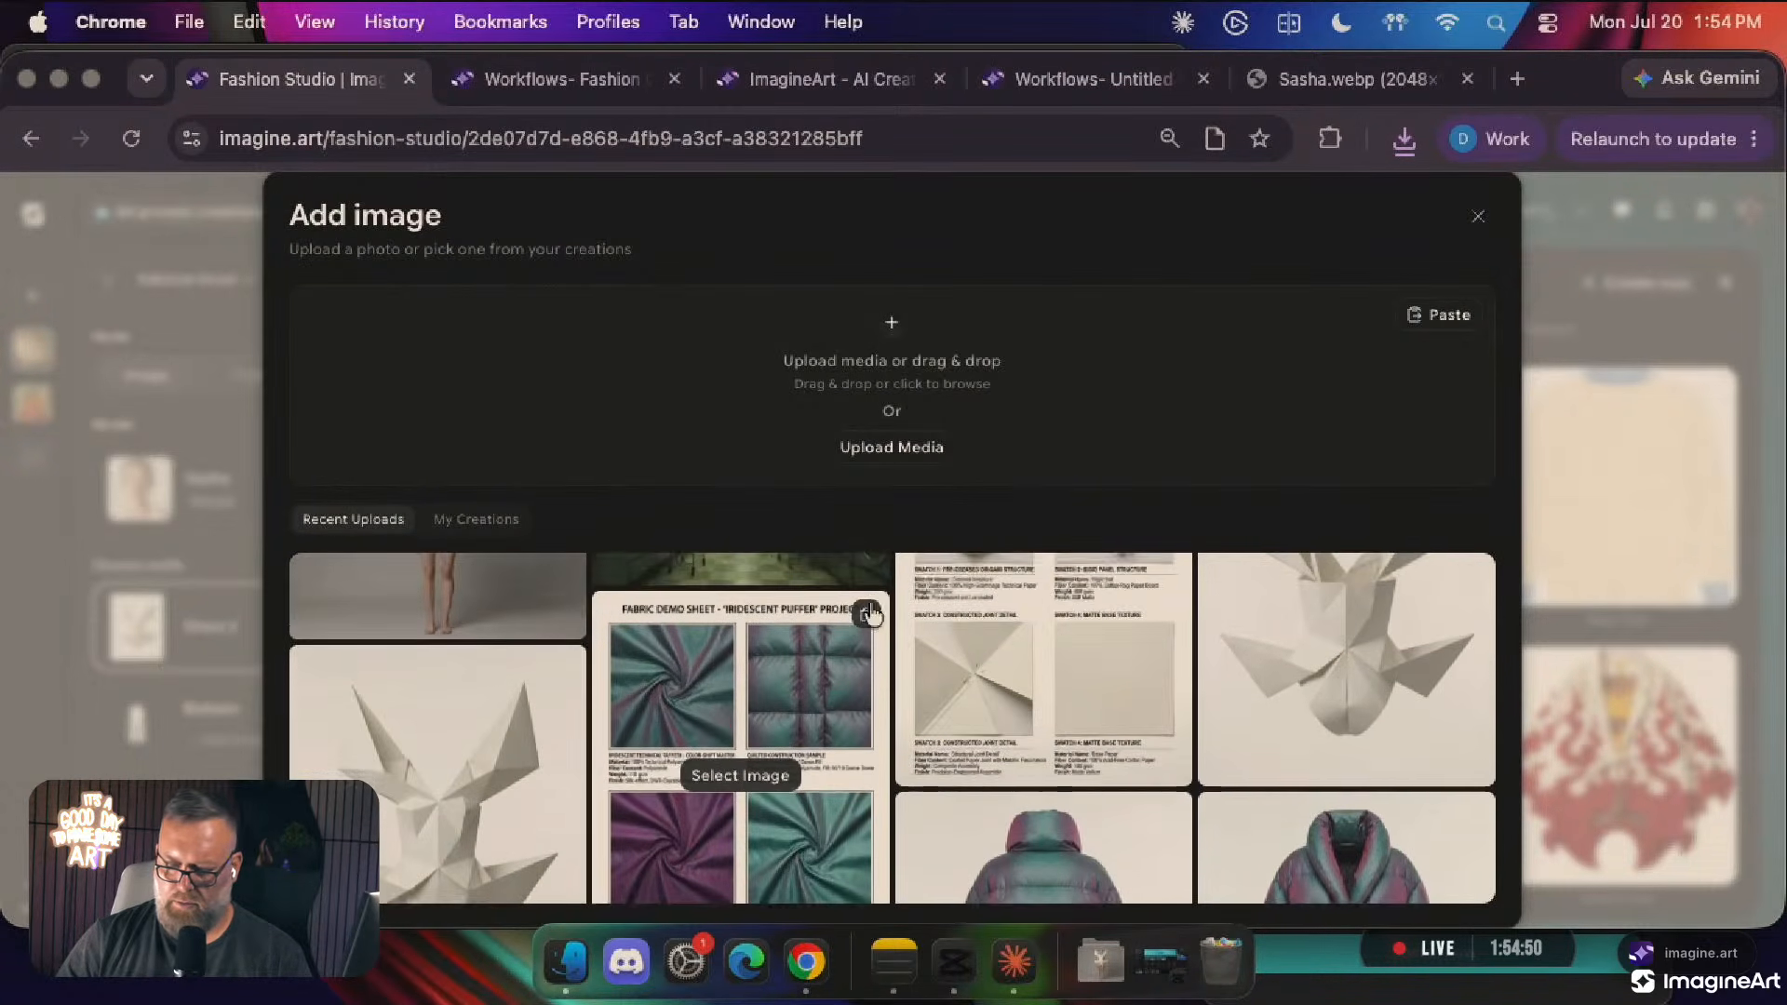
pyautogui.click(1340, 614)
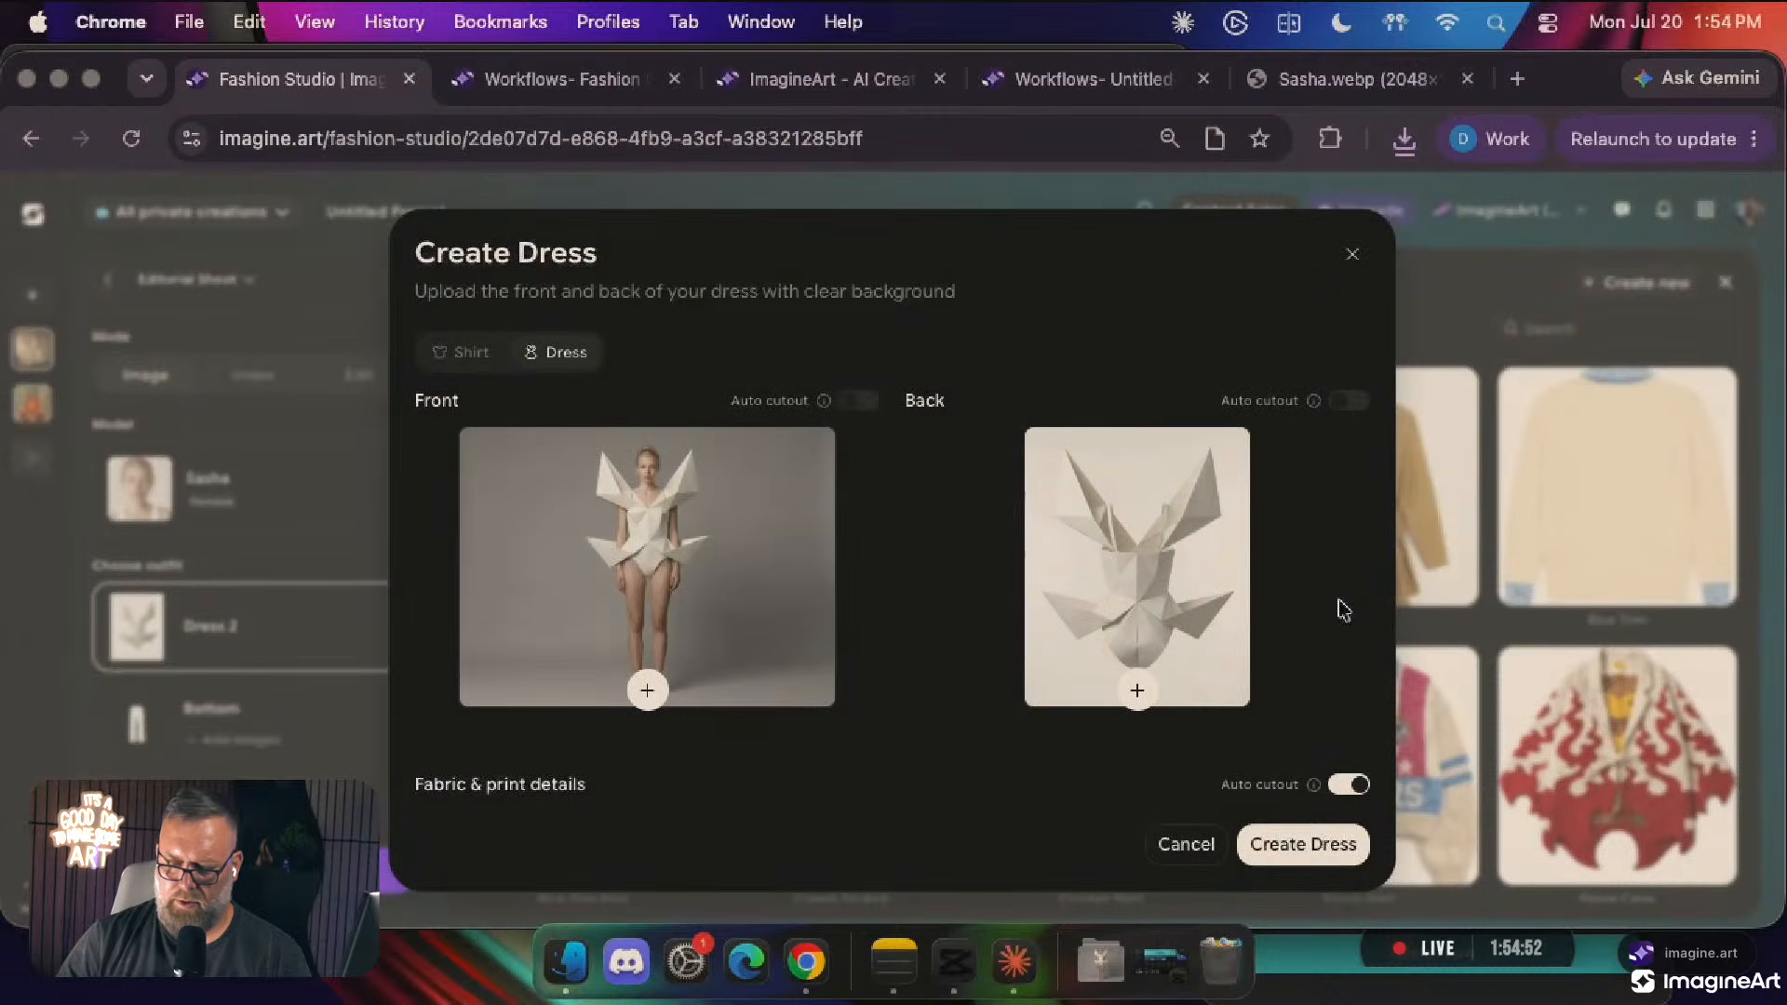
pyautogui.click(1232, 445)
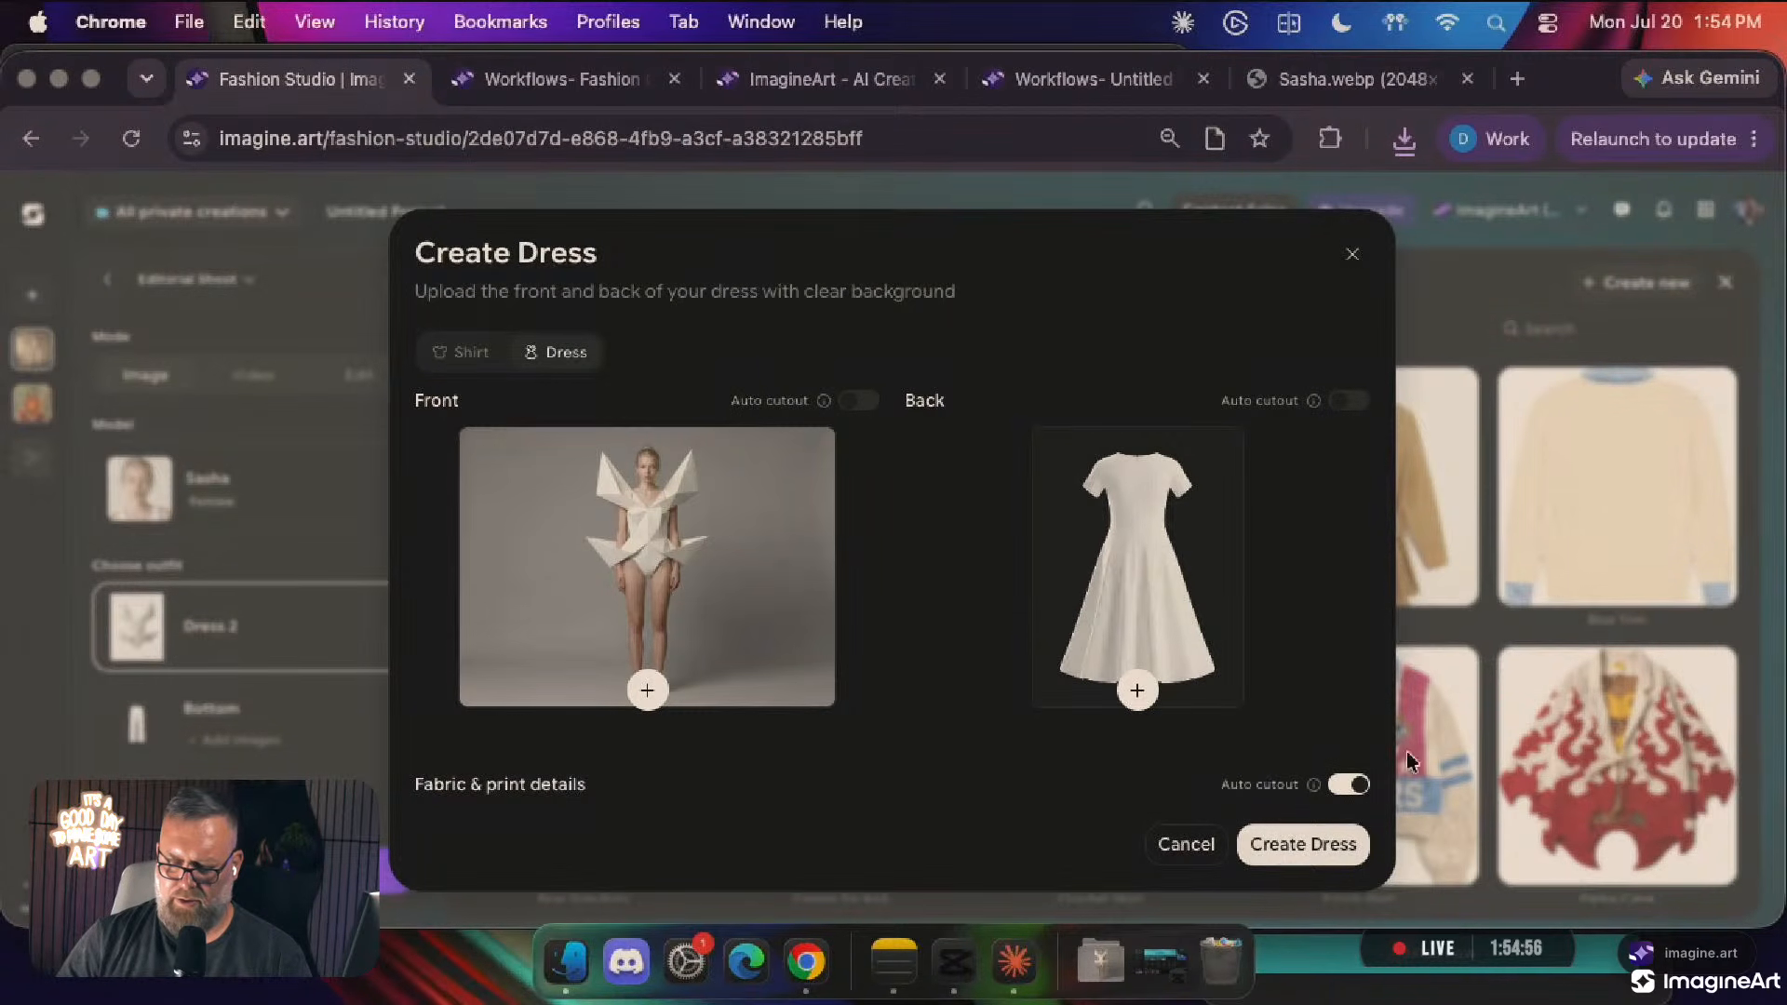
# Create the dress from the front image alone and remove the green footwear from the shoot's model styling
pyautogui.click(1298, 845)
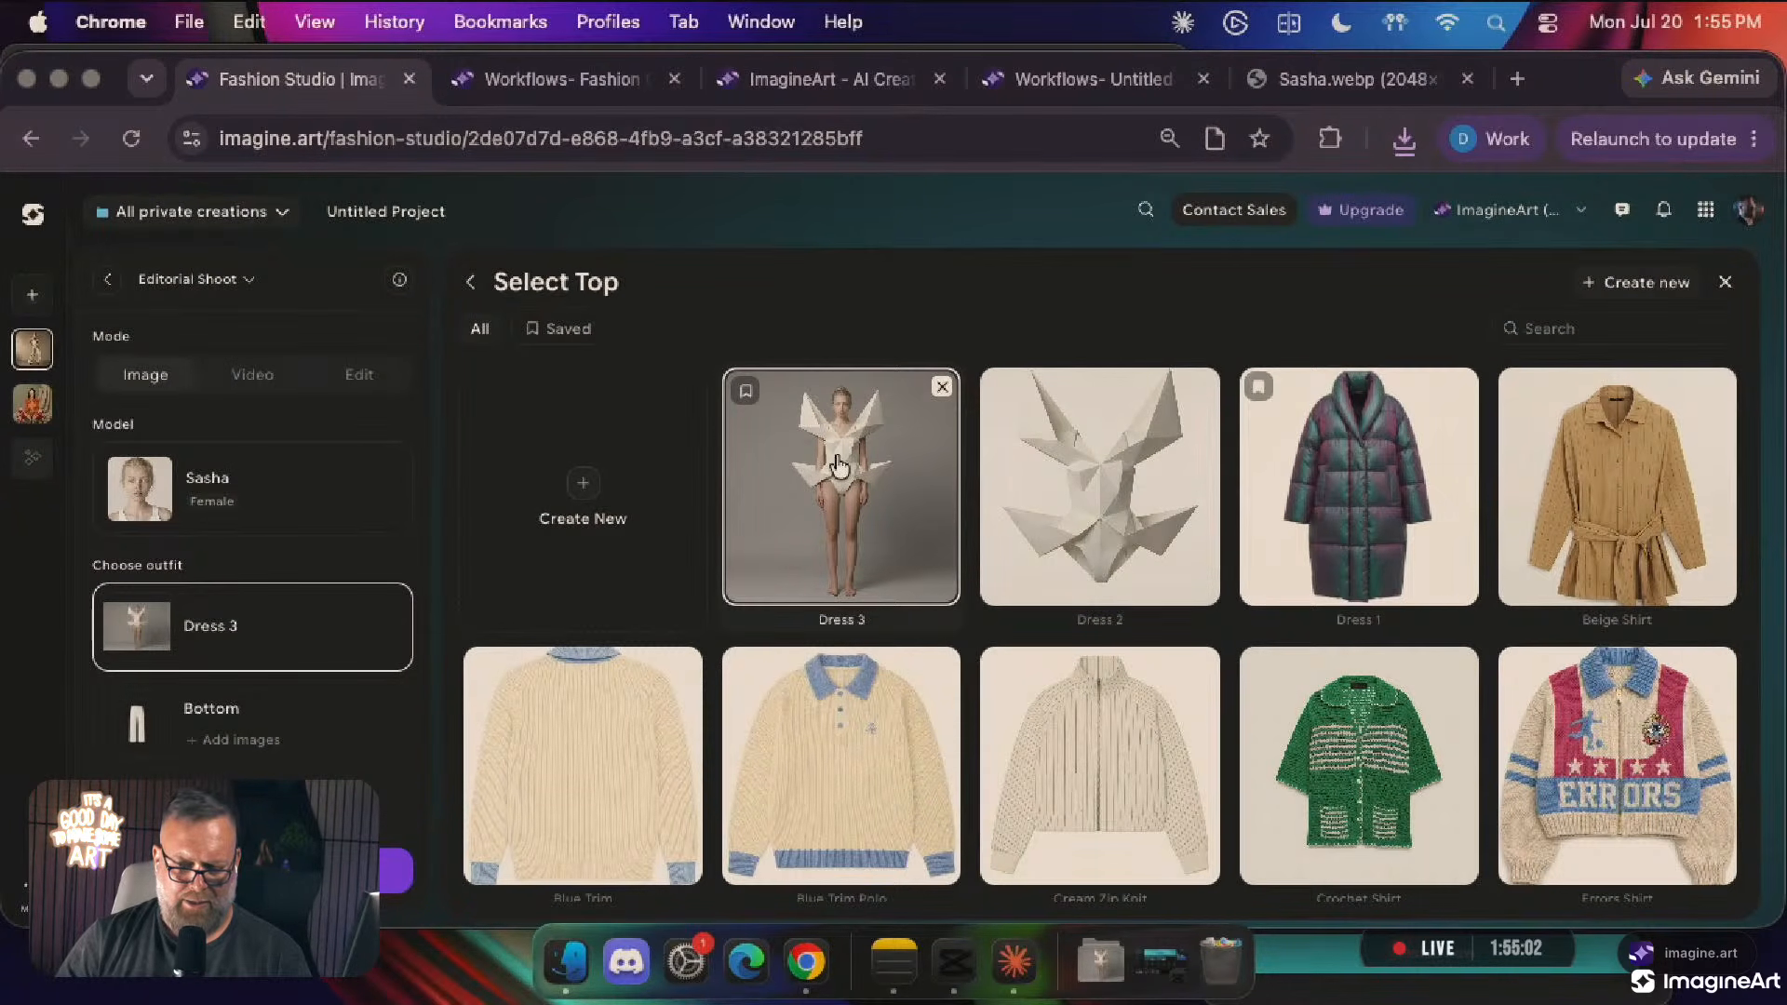
pyautogui.scroll(-4, 370, 622)
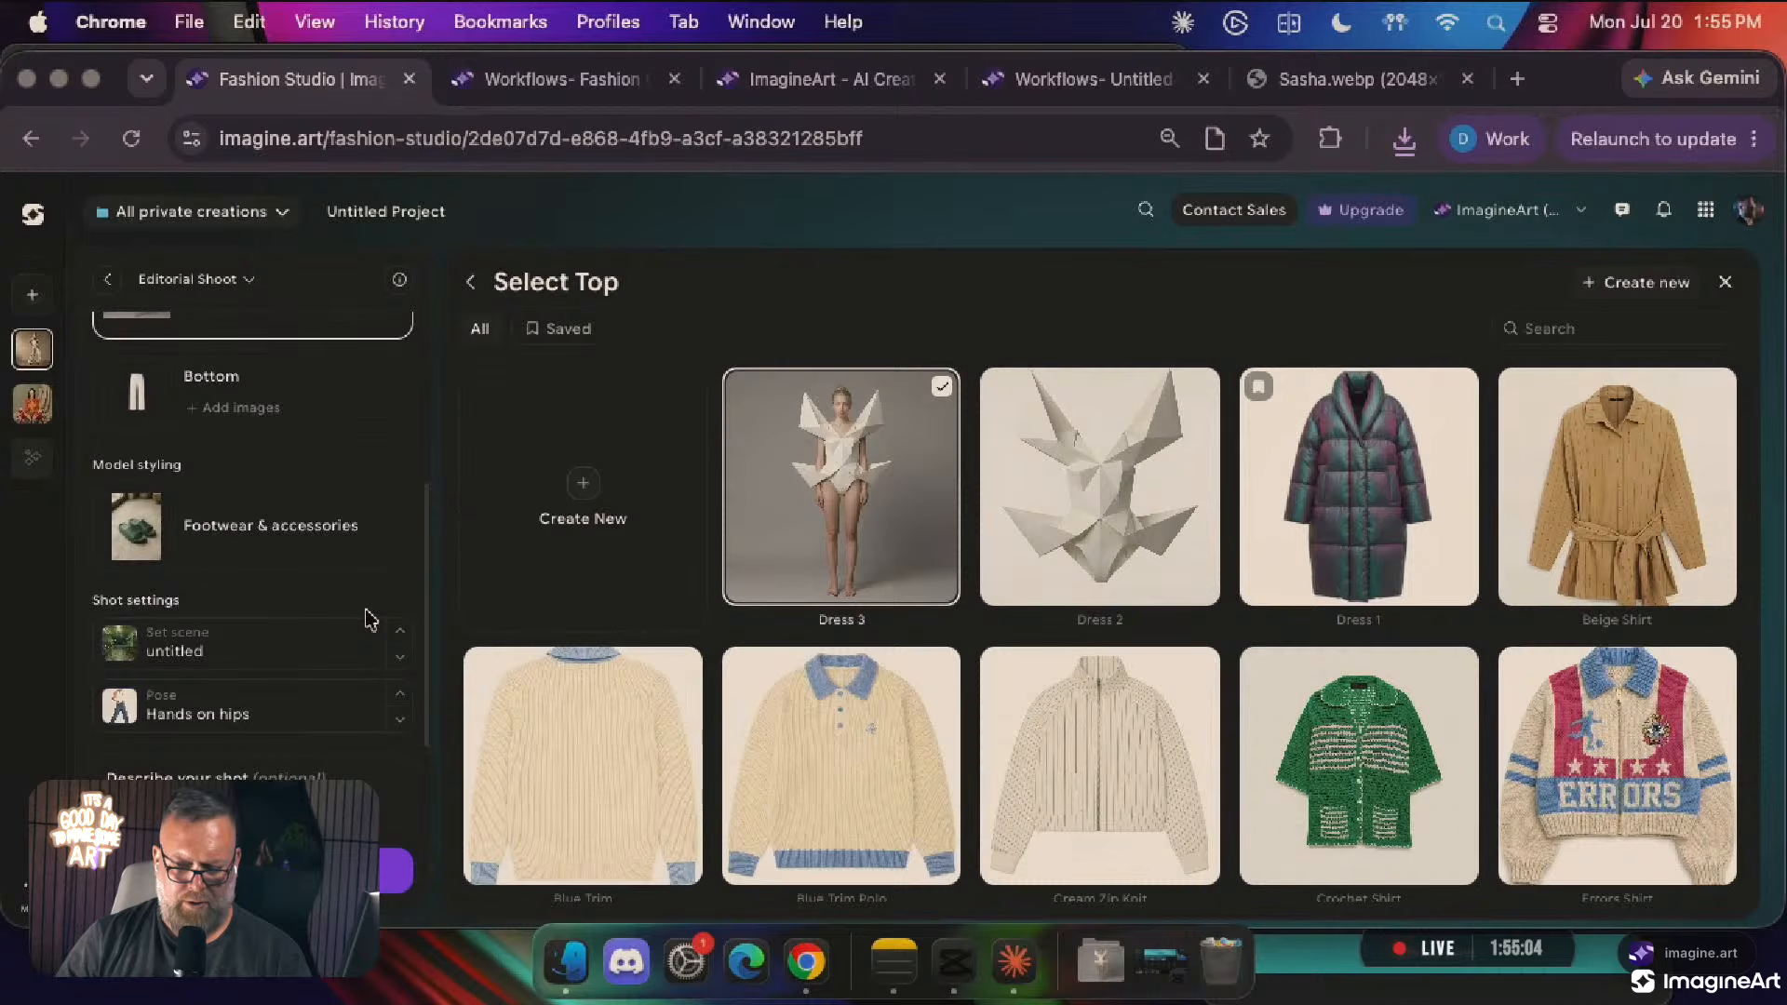
pyautogui.scroll(-3, 369, 621)
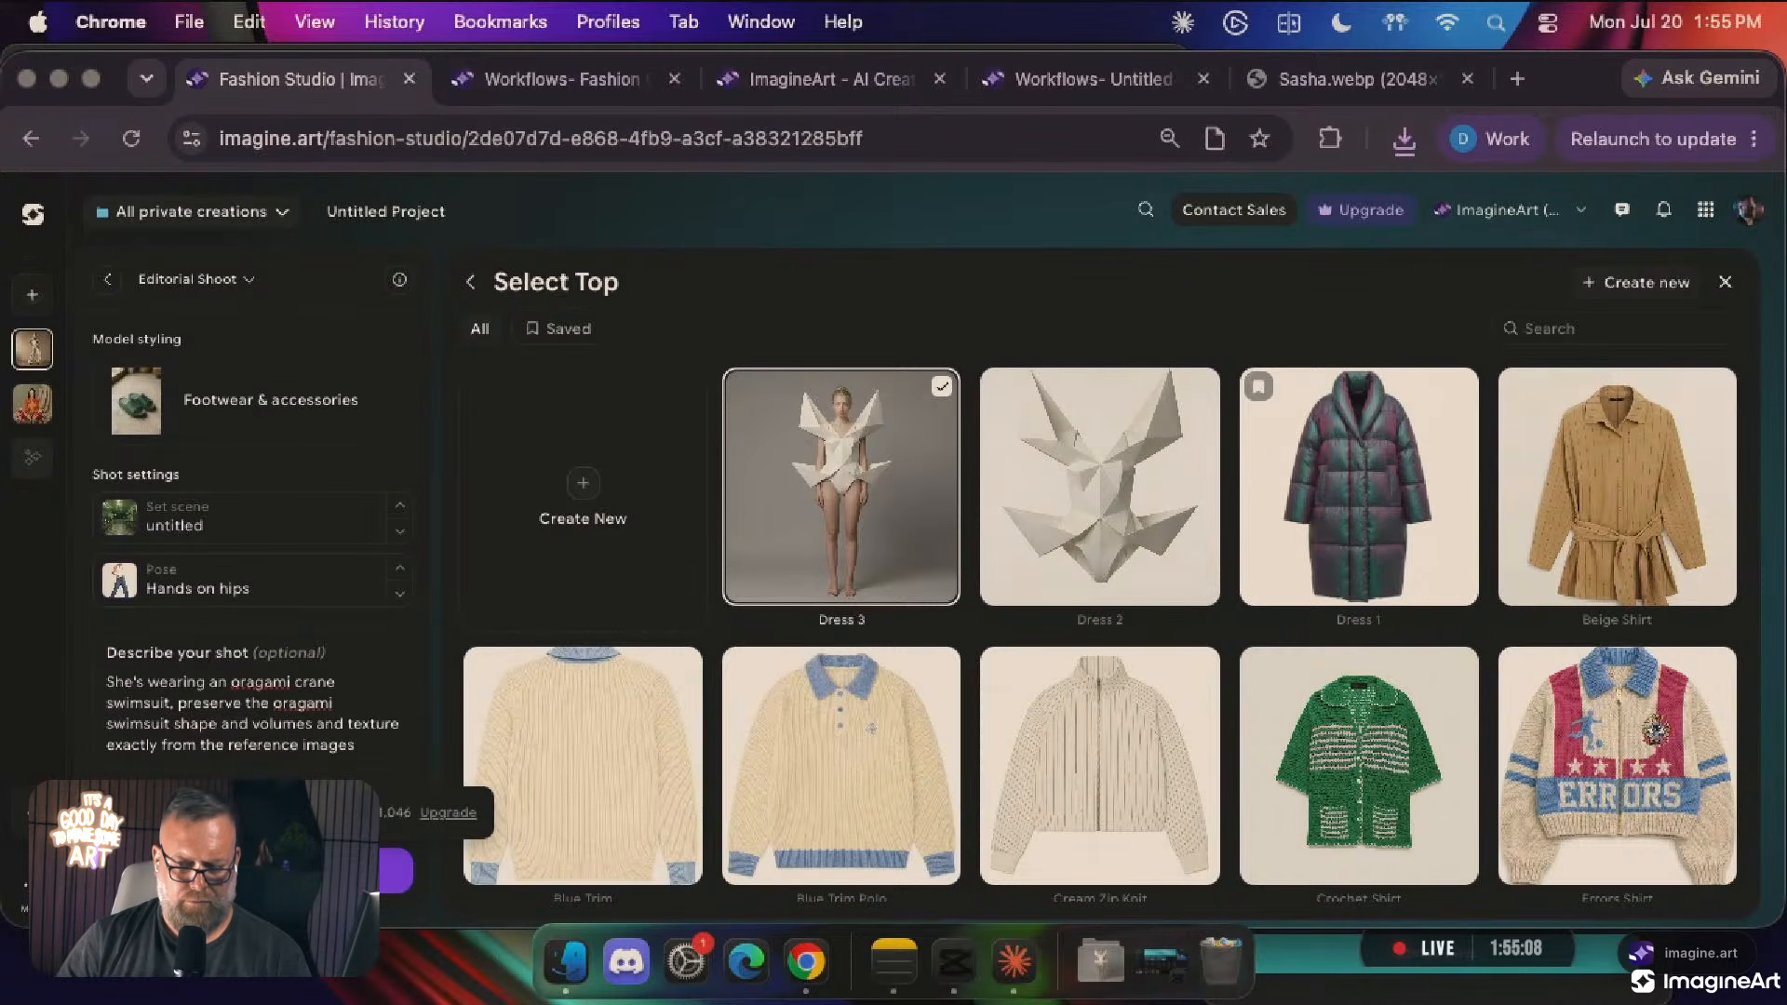
pyautogui.scroll(6, 273, 716)
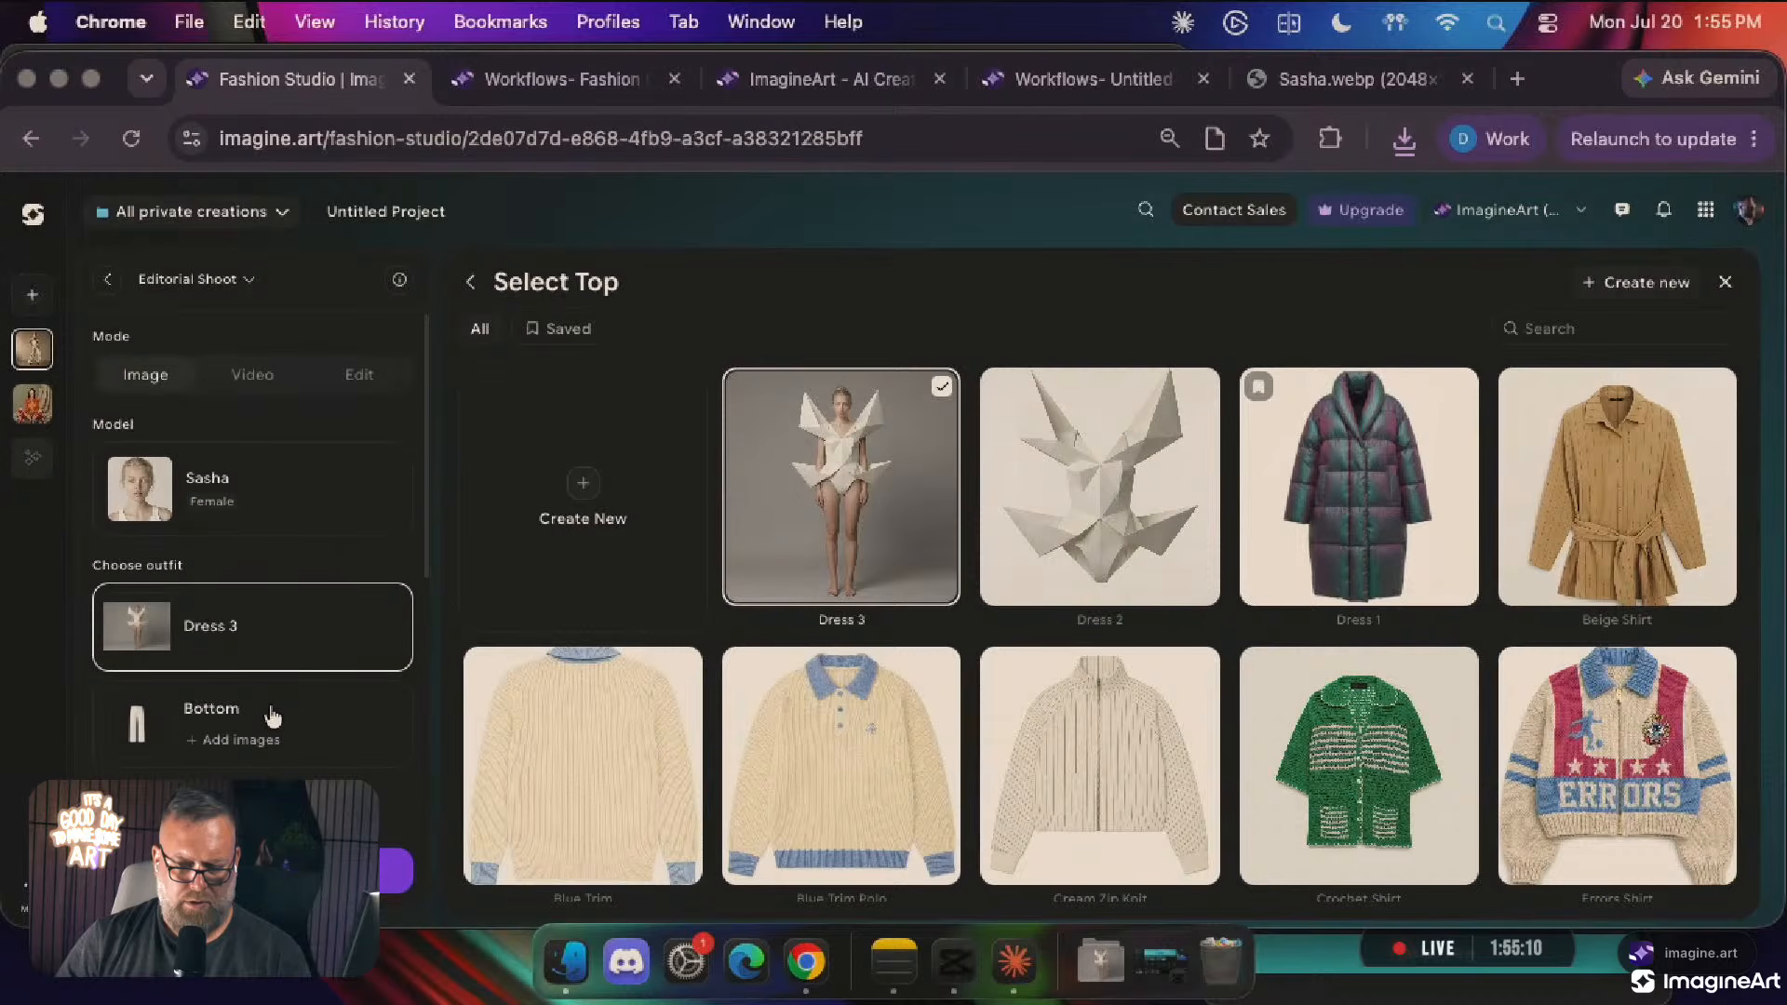
pyautogui.scroll(-5, 272, 717)
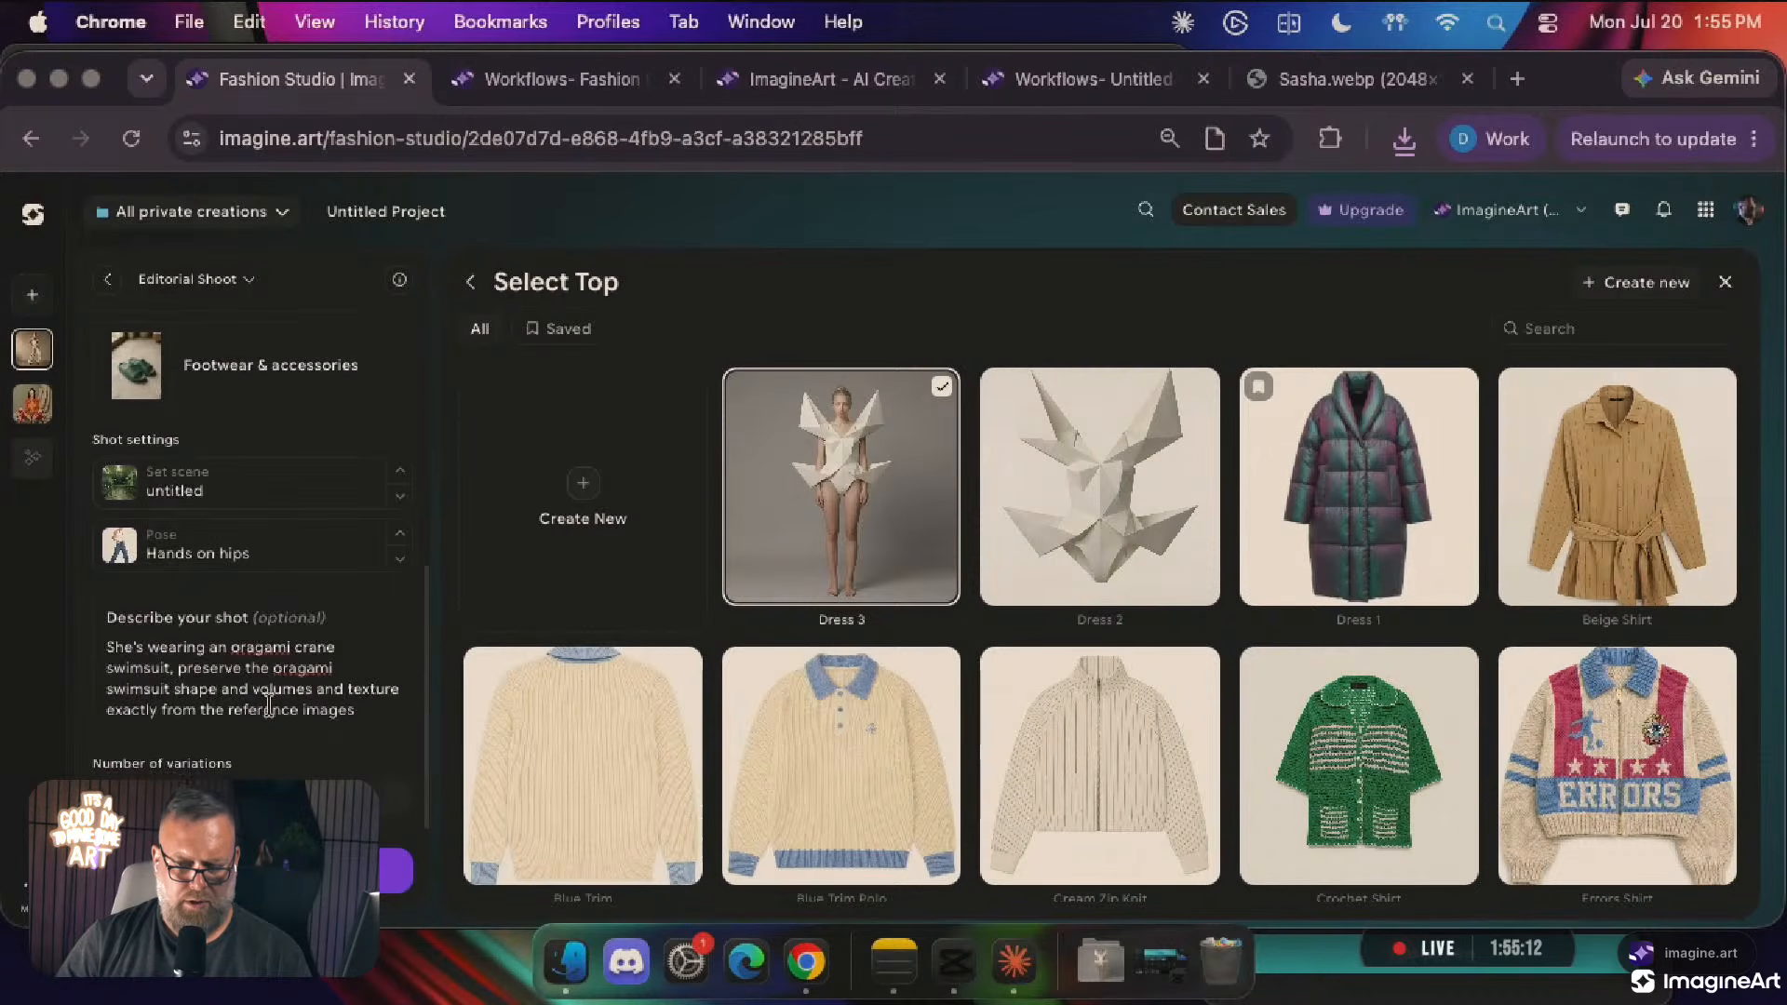
pyautogui.click(272, 373)
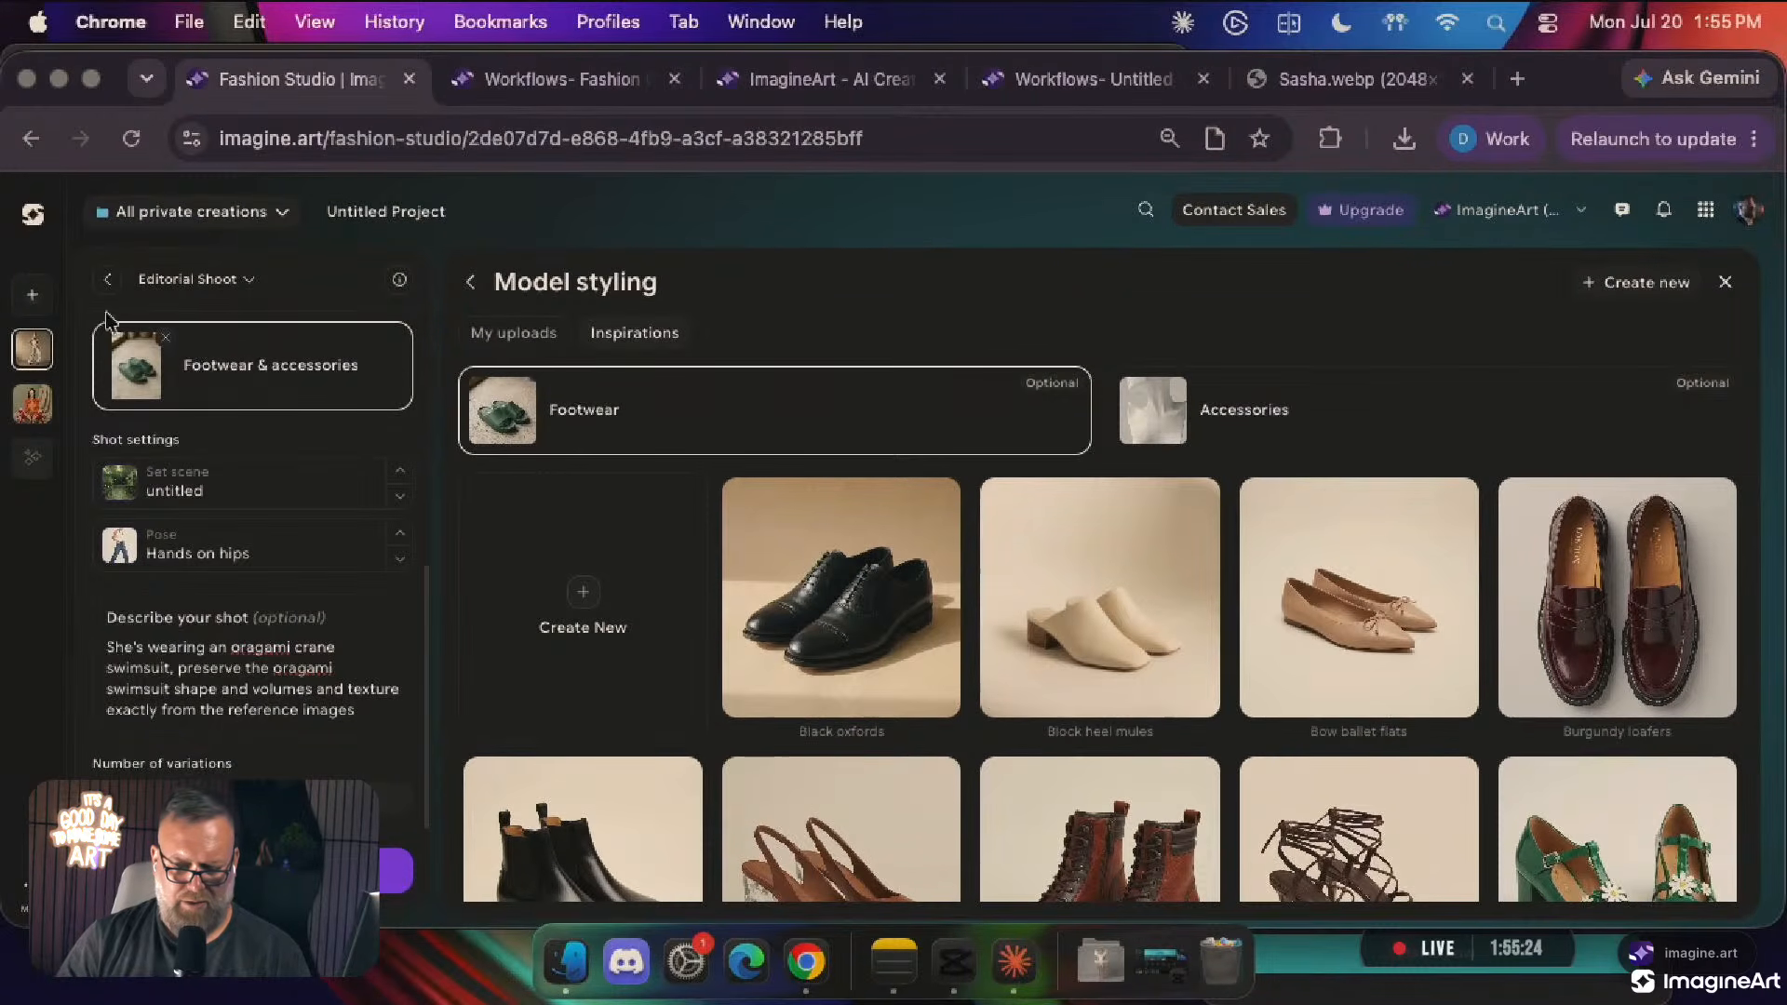
pyautogui.click(166, 337)
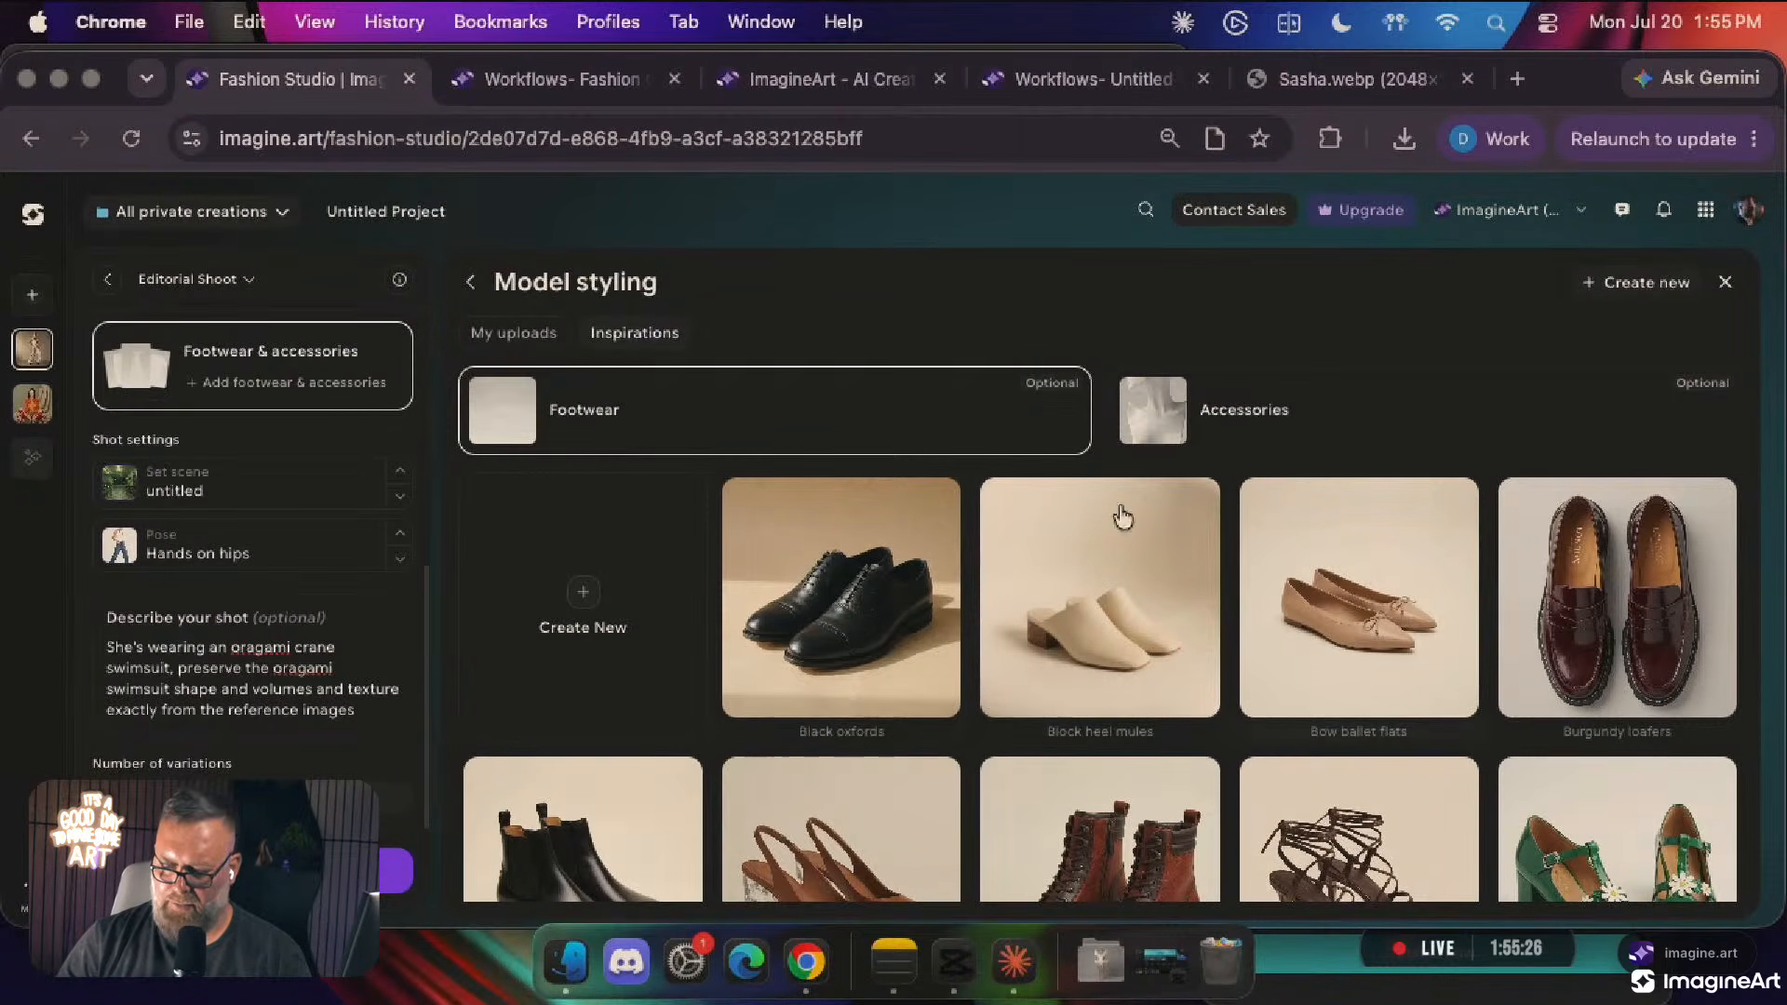
# Browse the footwear and accessories inspirations for the model styling, then return to the gallery of shots
pyautogui.scroll(-10, 889, 638)
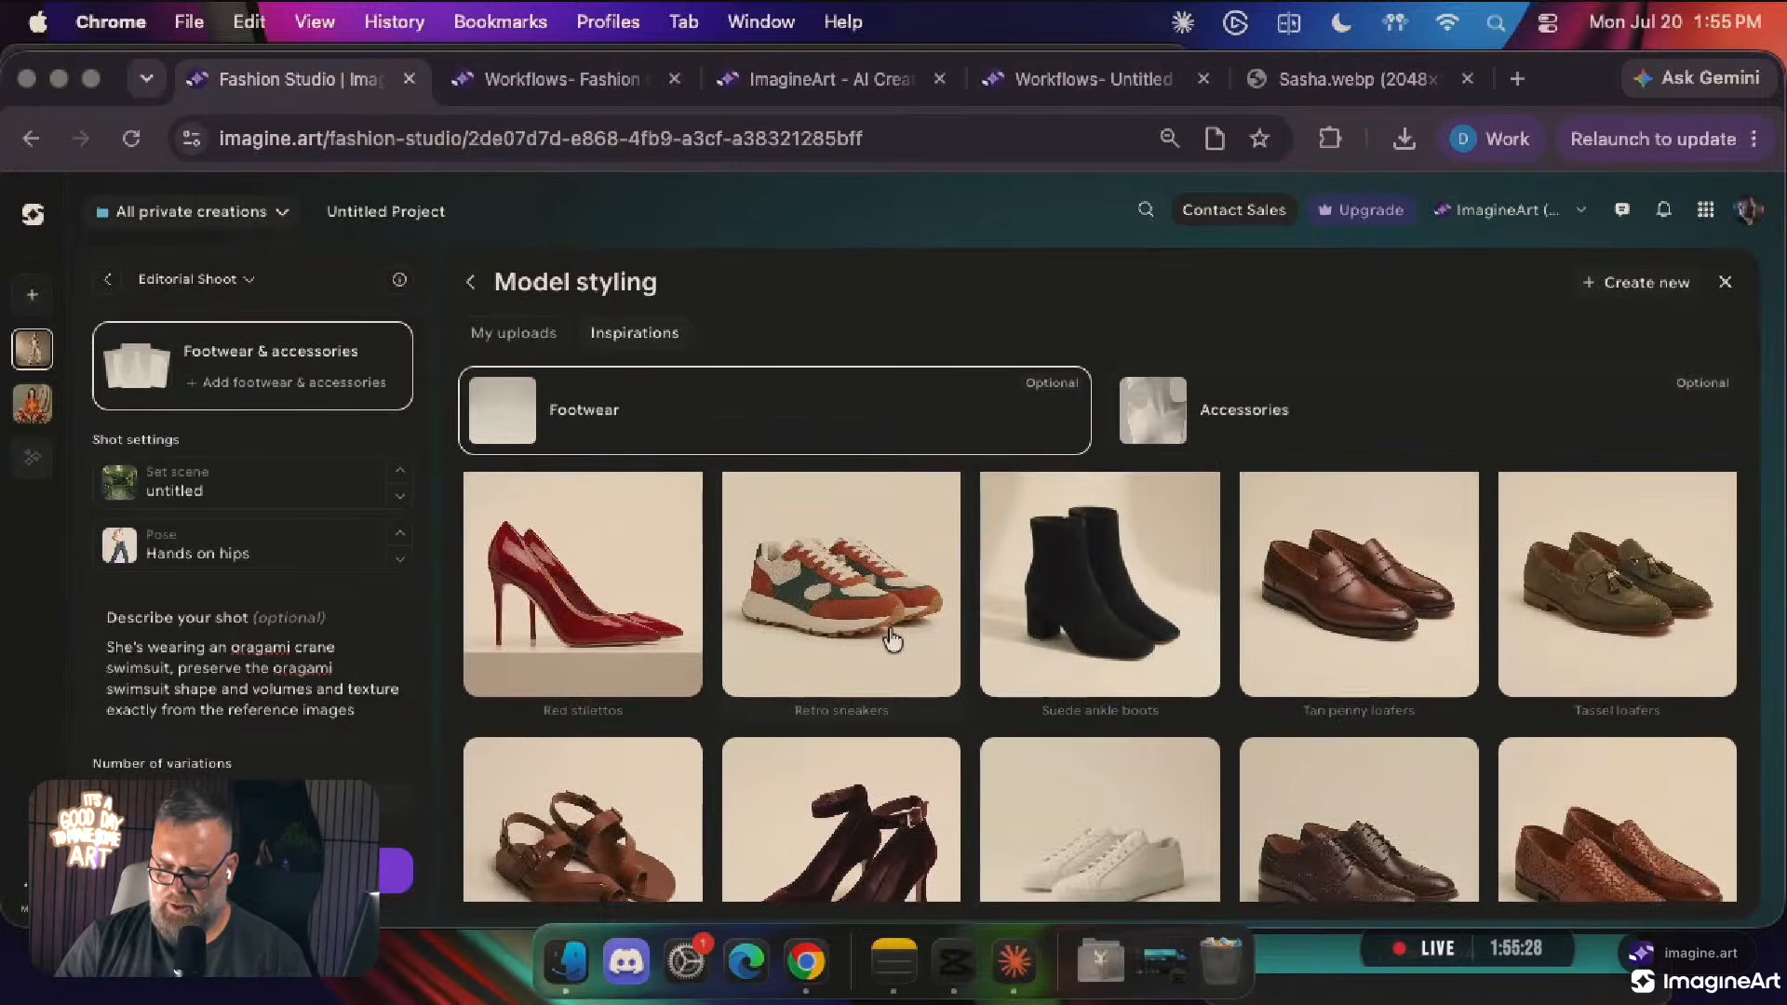
pyautogui.scroll(10, 892, 640)
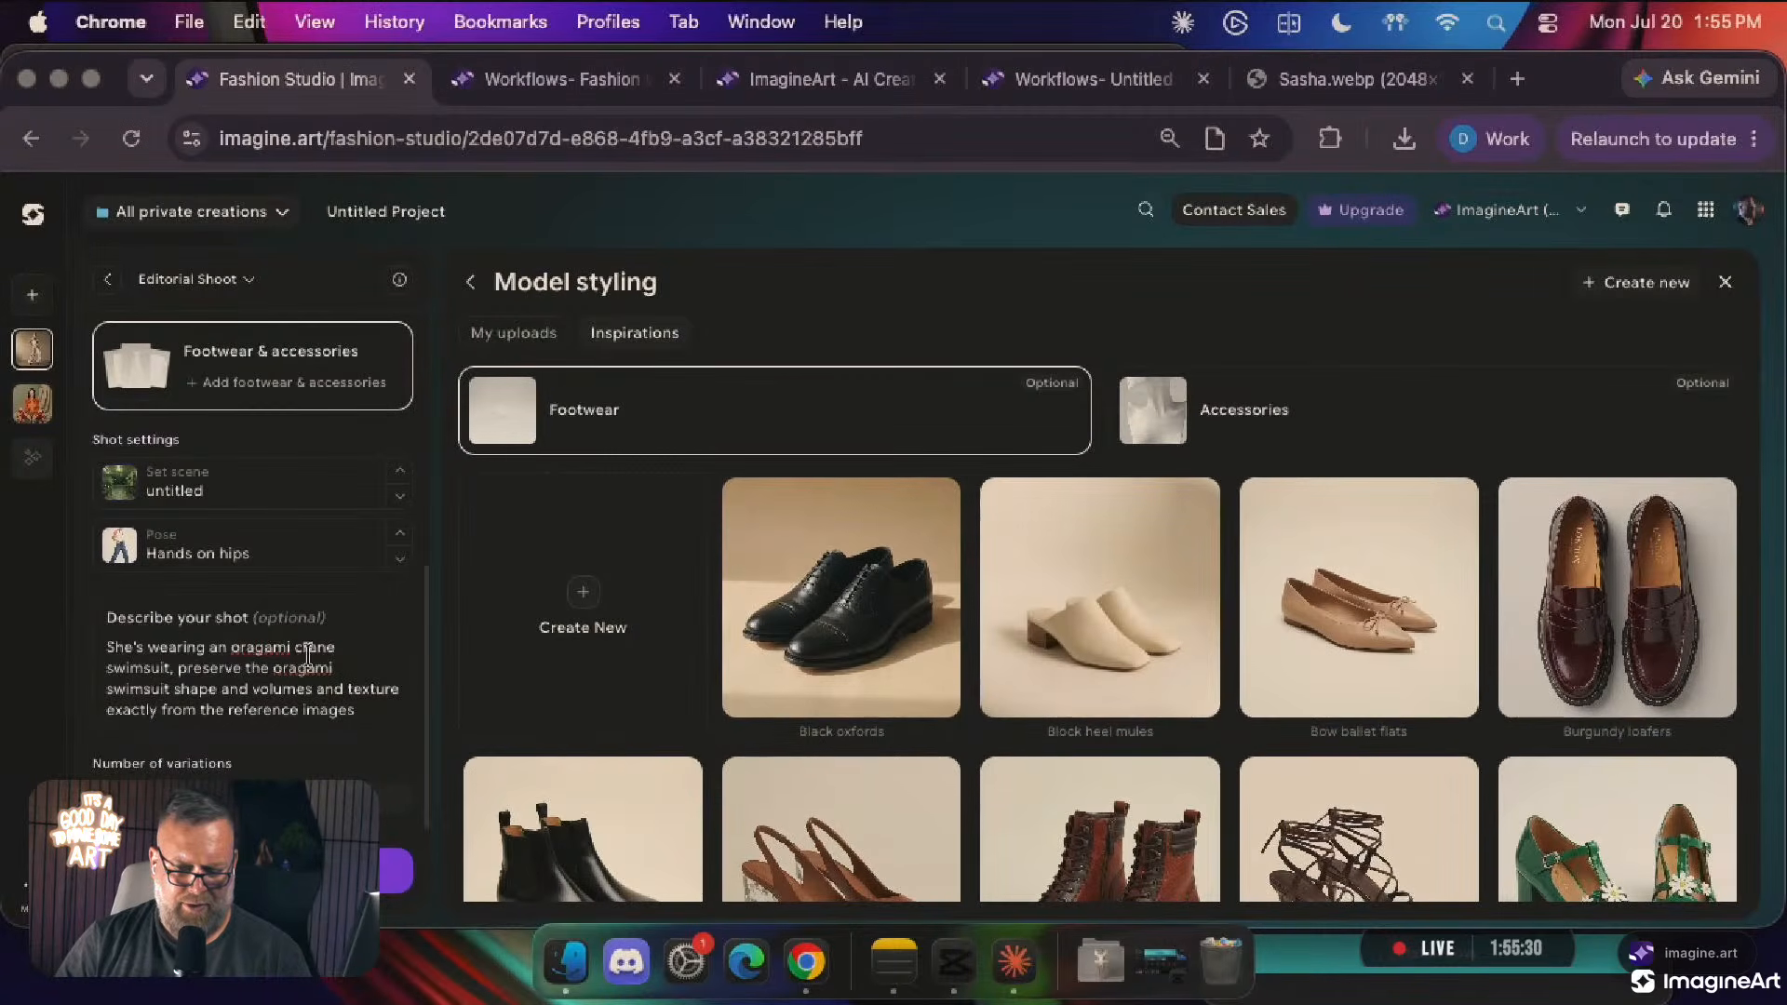
pyautogui.scroll(2, 308, 642)
pyautogui.scroll(5, 308, 642)
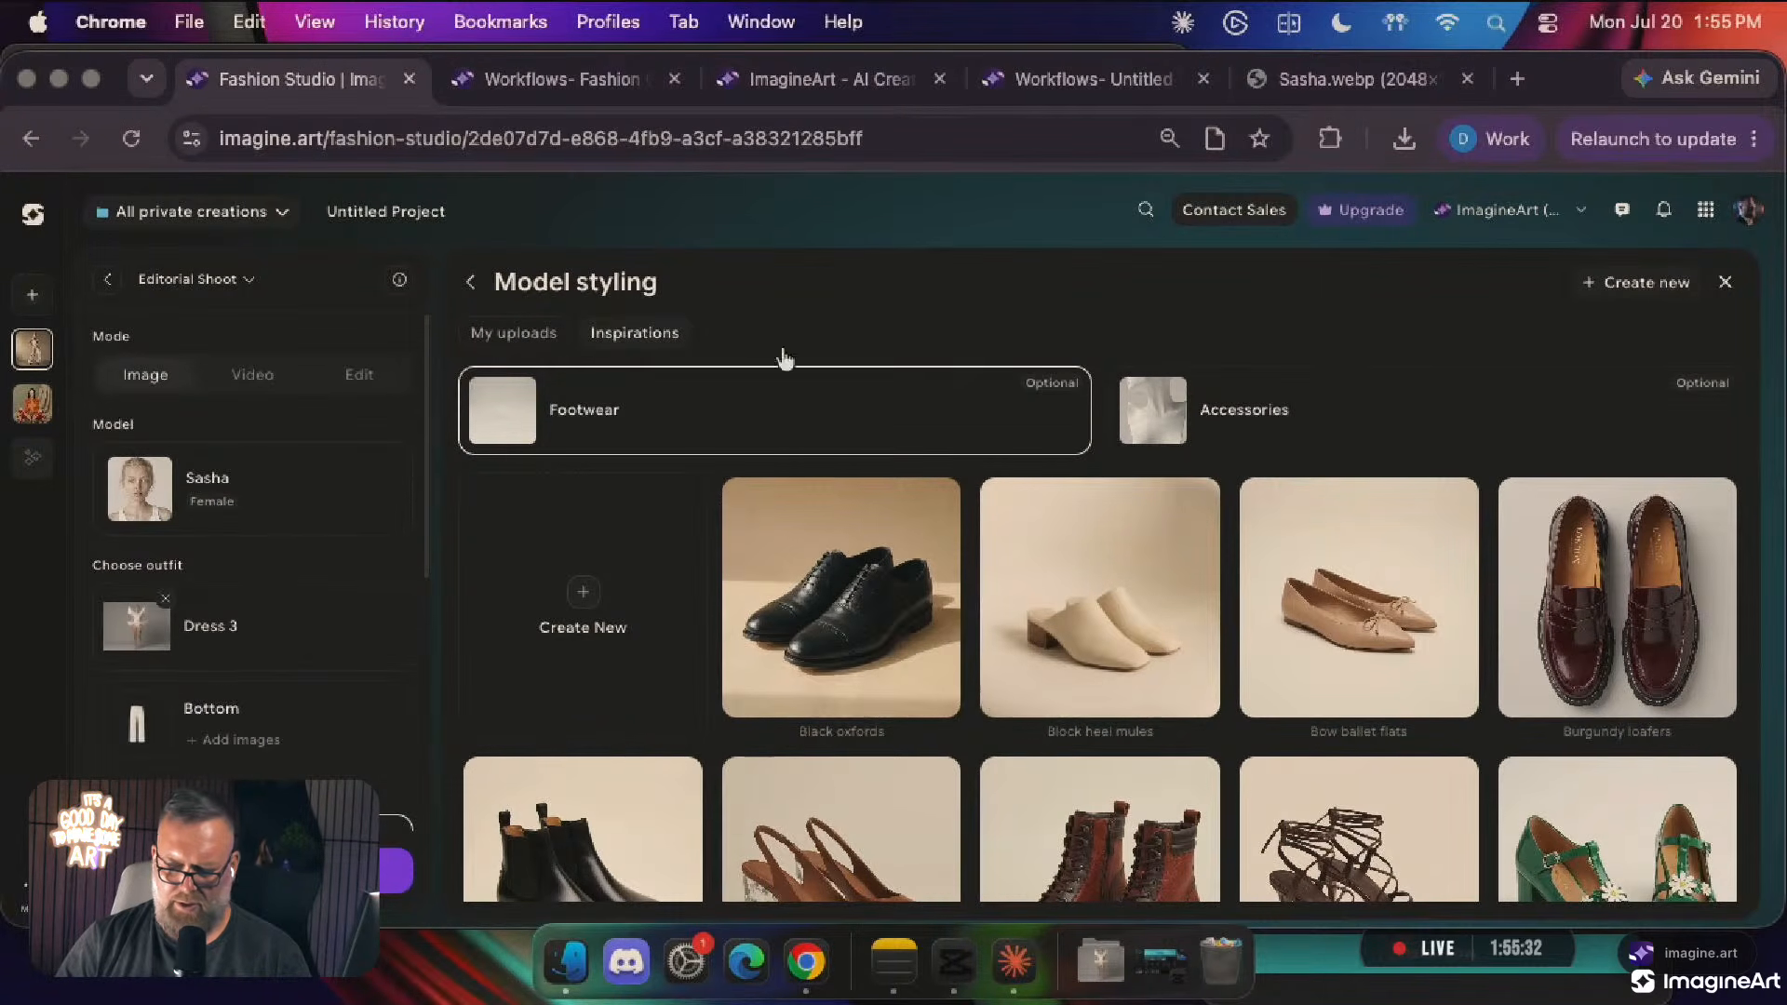
pyautogui.click(1226, 394)
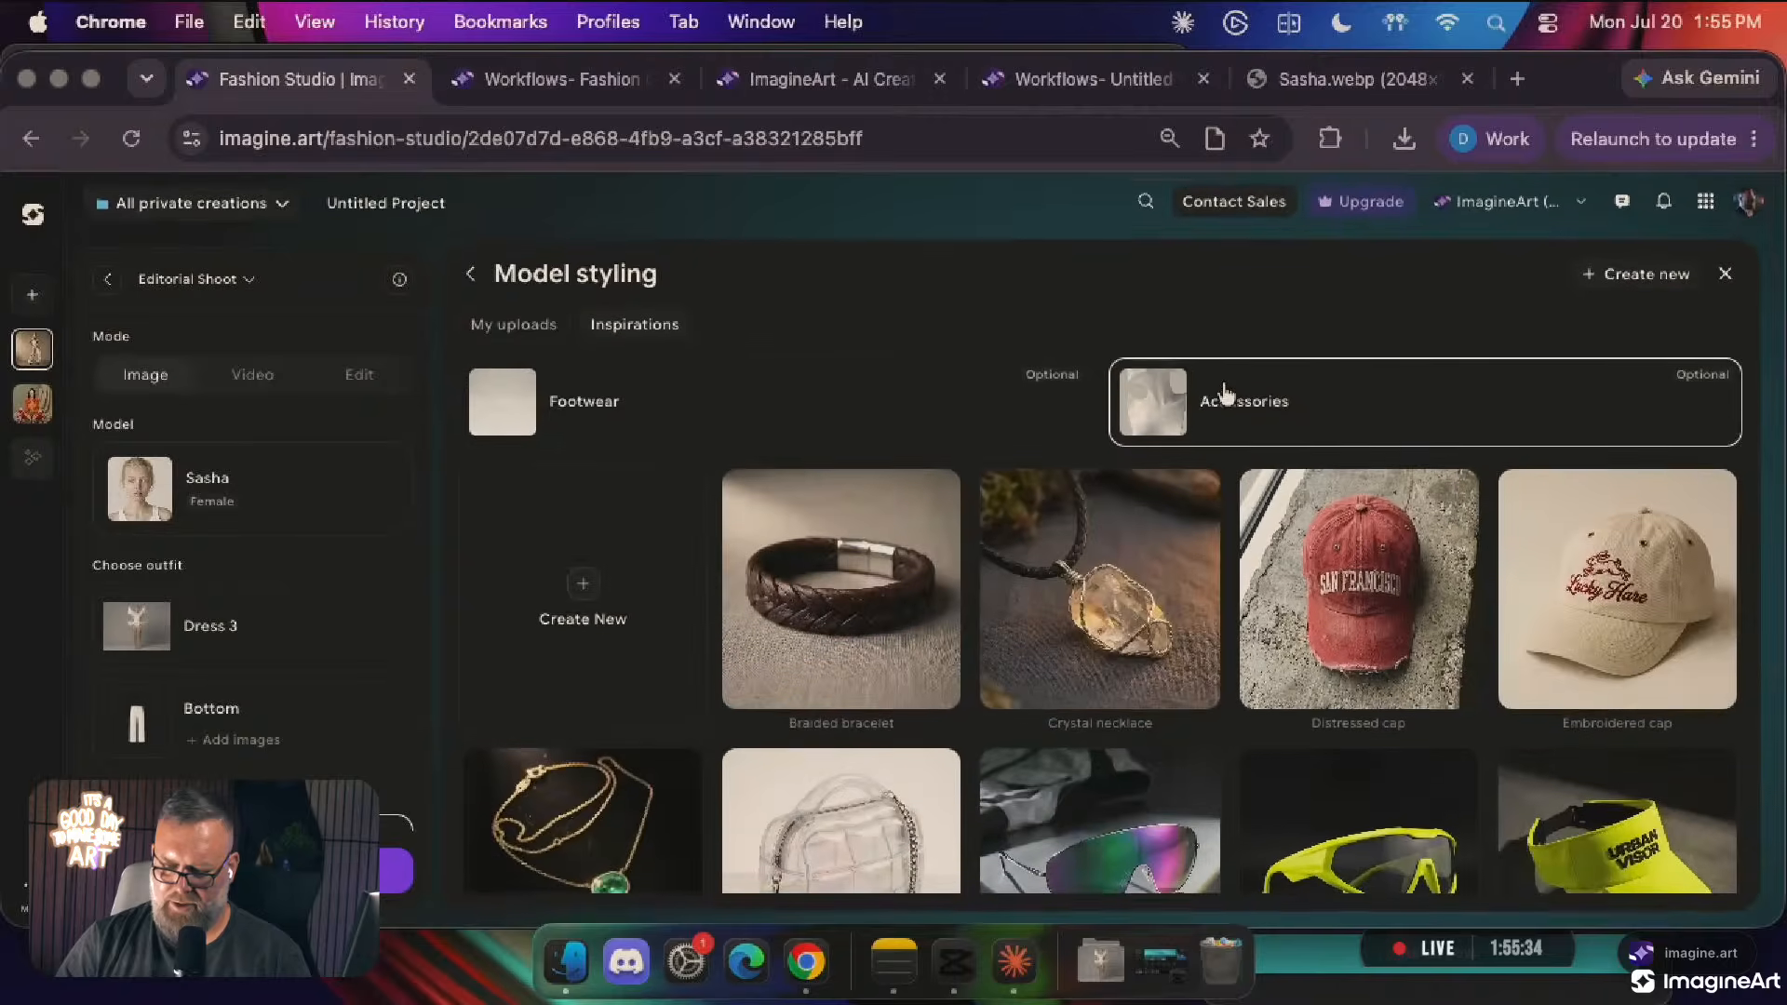
pyautogui.scroll(-6, 1131, 628)
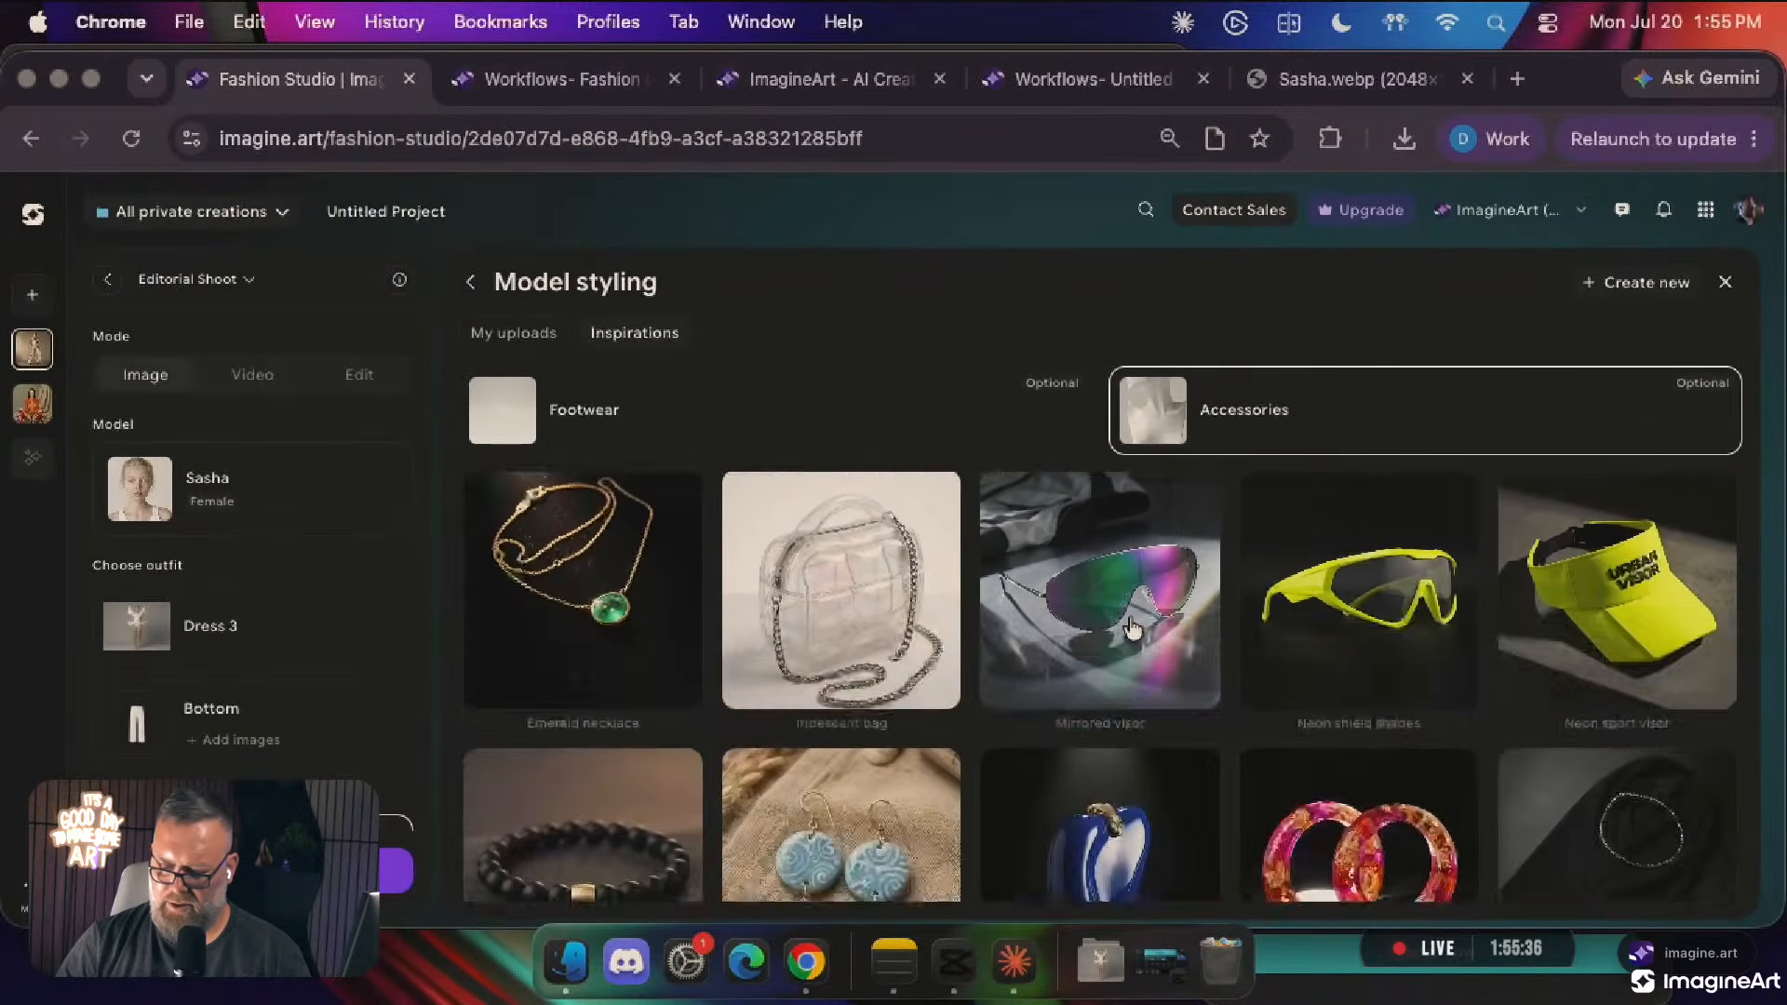
pyautogui.scroll(-8, 1132, 630)
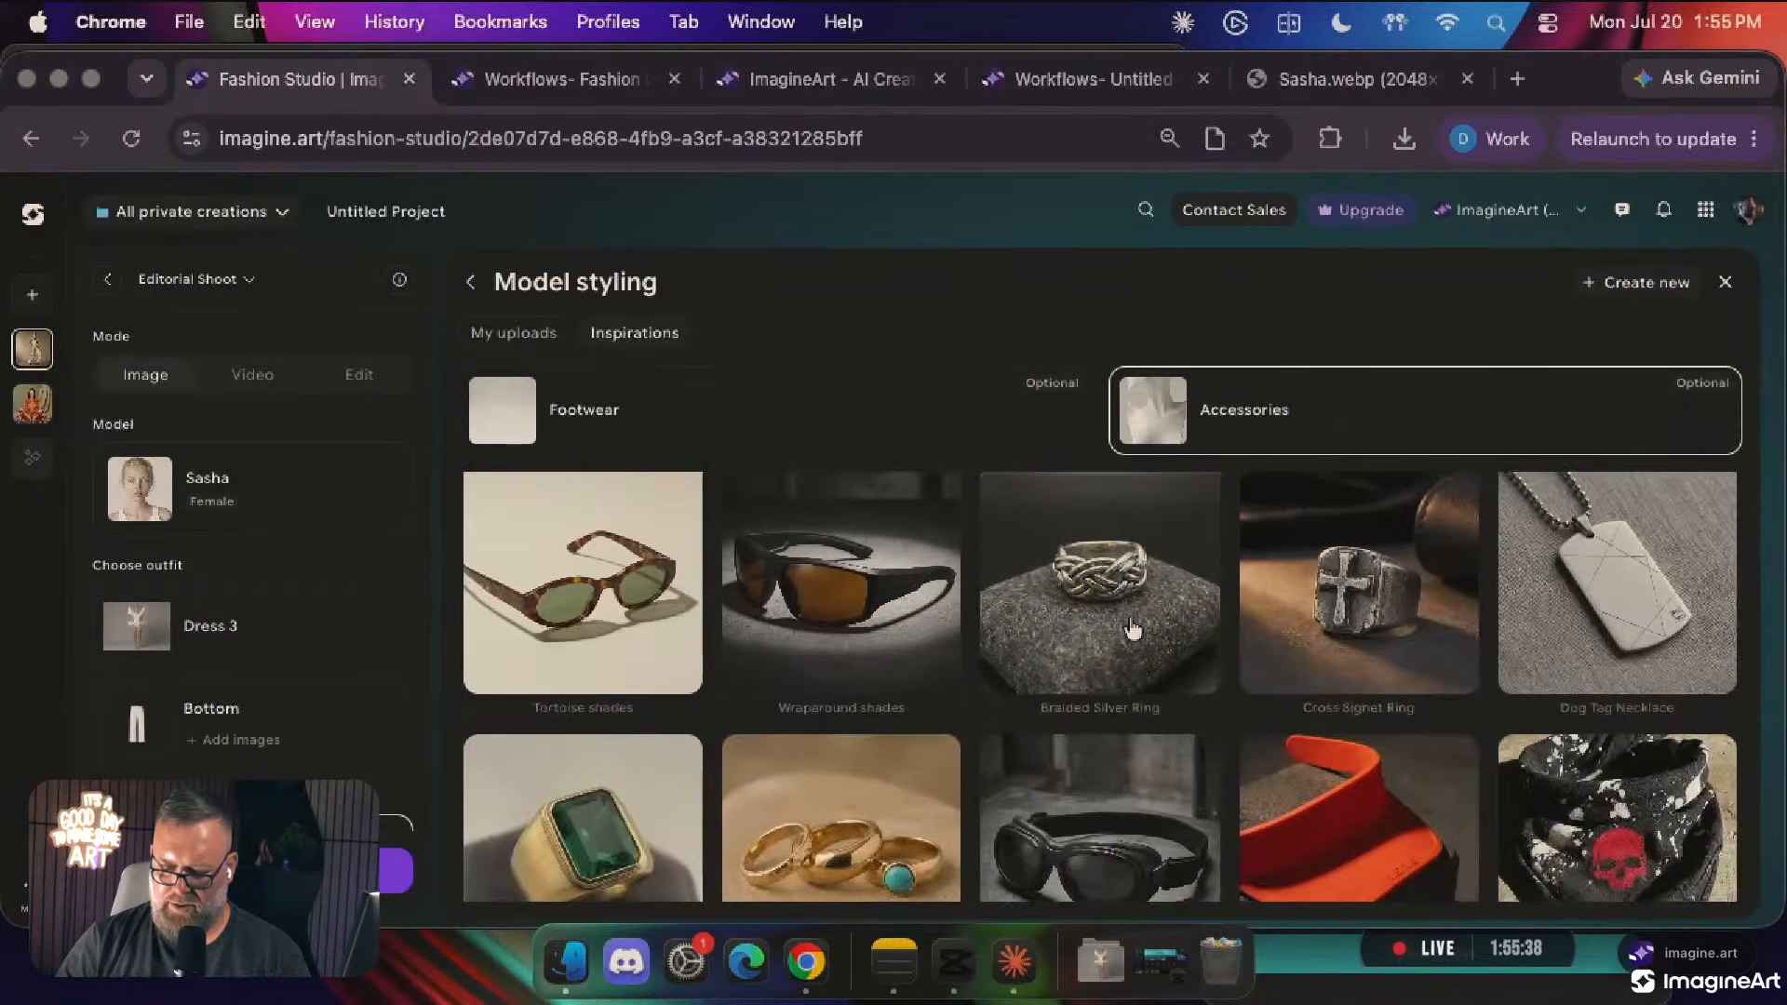
pyautogui.scroll(-5, 1131, 630)
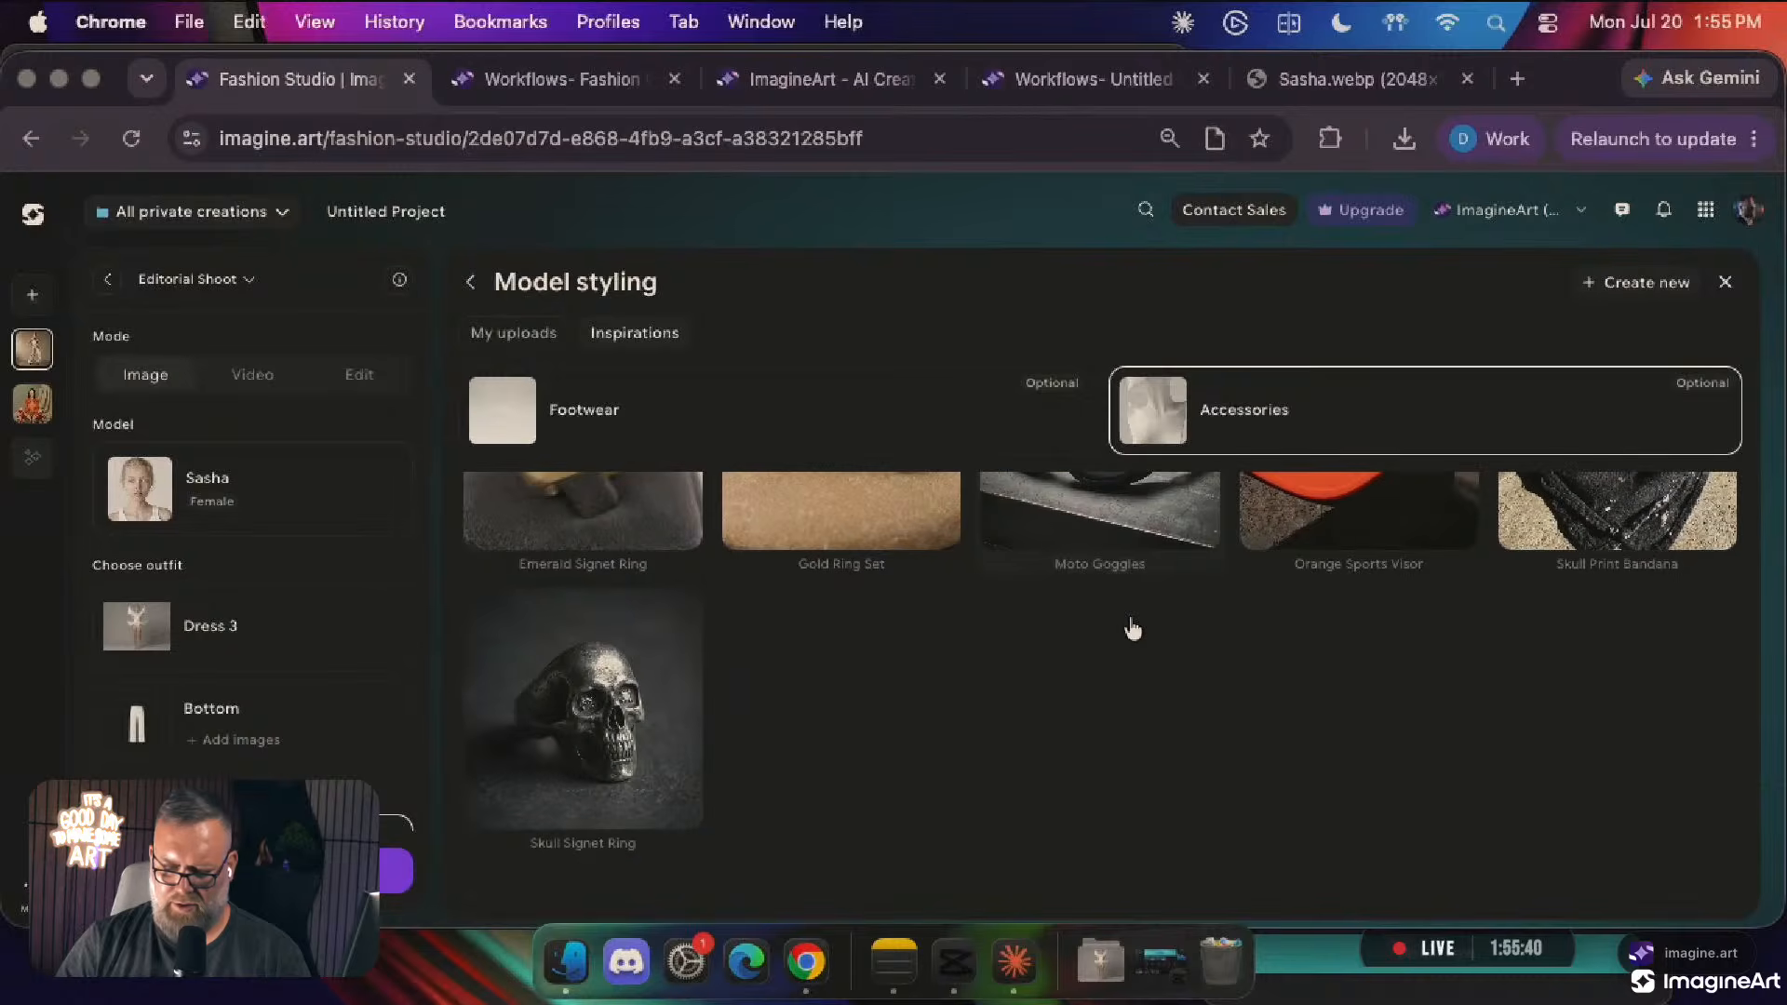
pyautogui.scroll(18, 1132, 630)
pyautogui.scroll(-5, 186, 670)
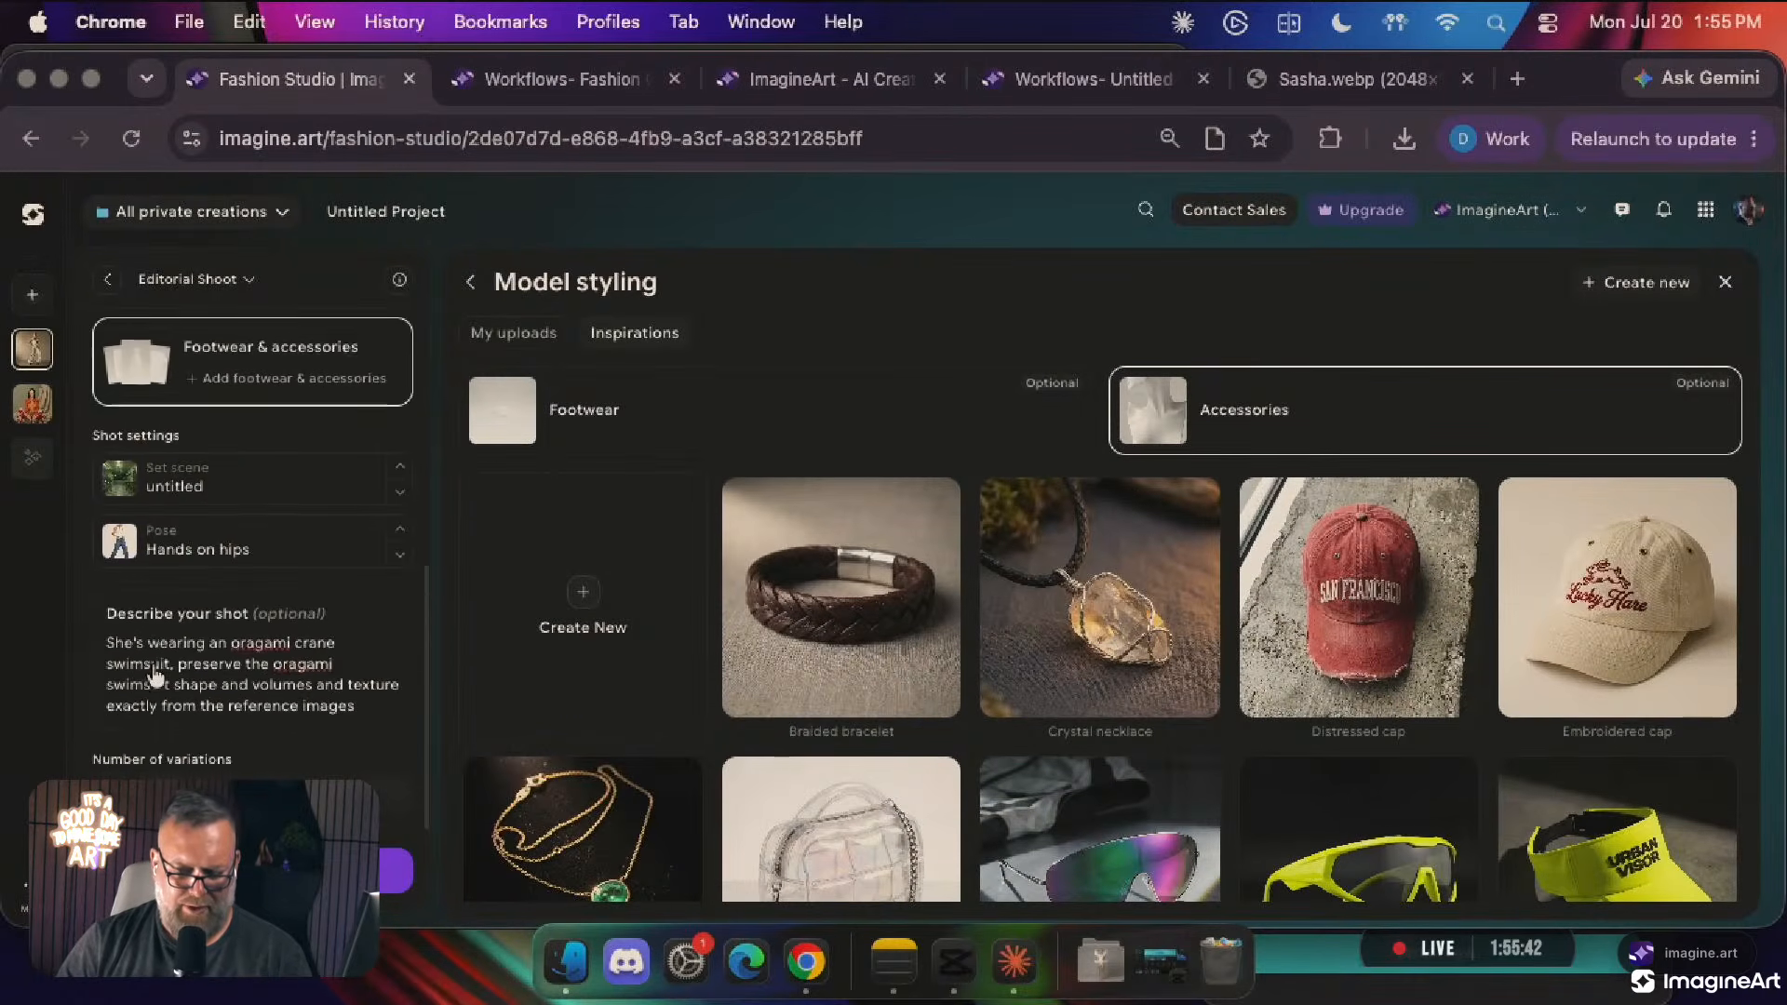
pyautogui.click(471, 286)
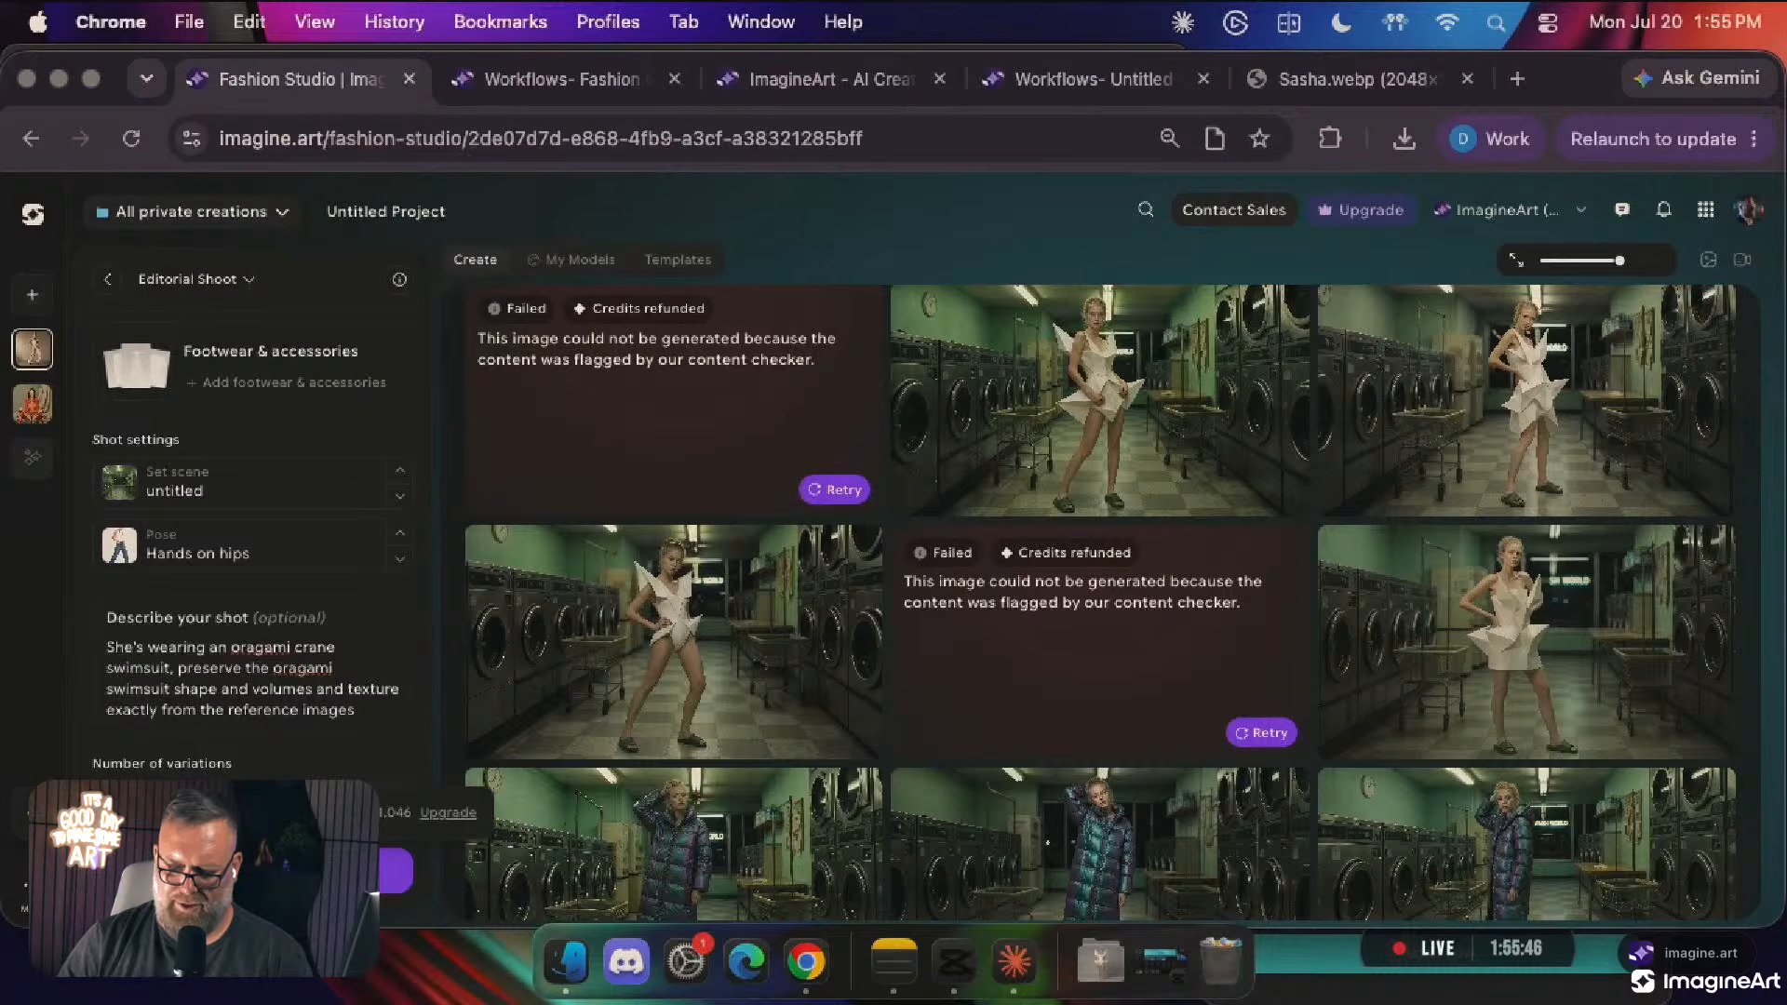
# Look through the gallery and view the puffer coat laundromat shots at full size, then return to the gallery
pyautogui.click(1171, 733)
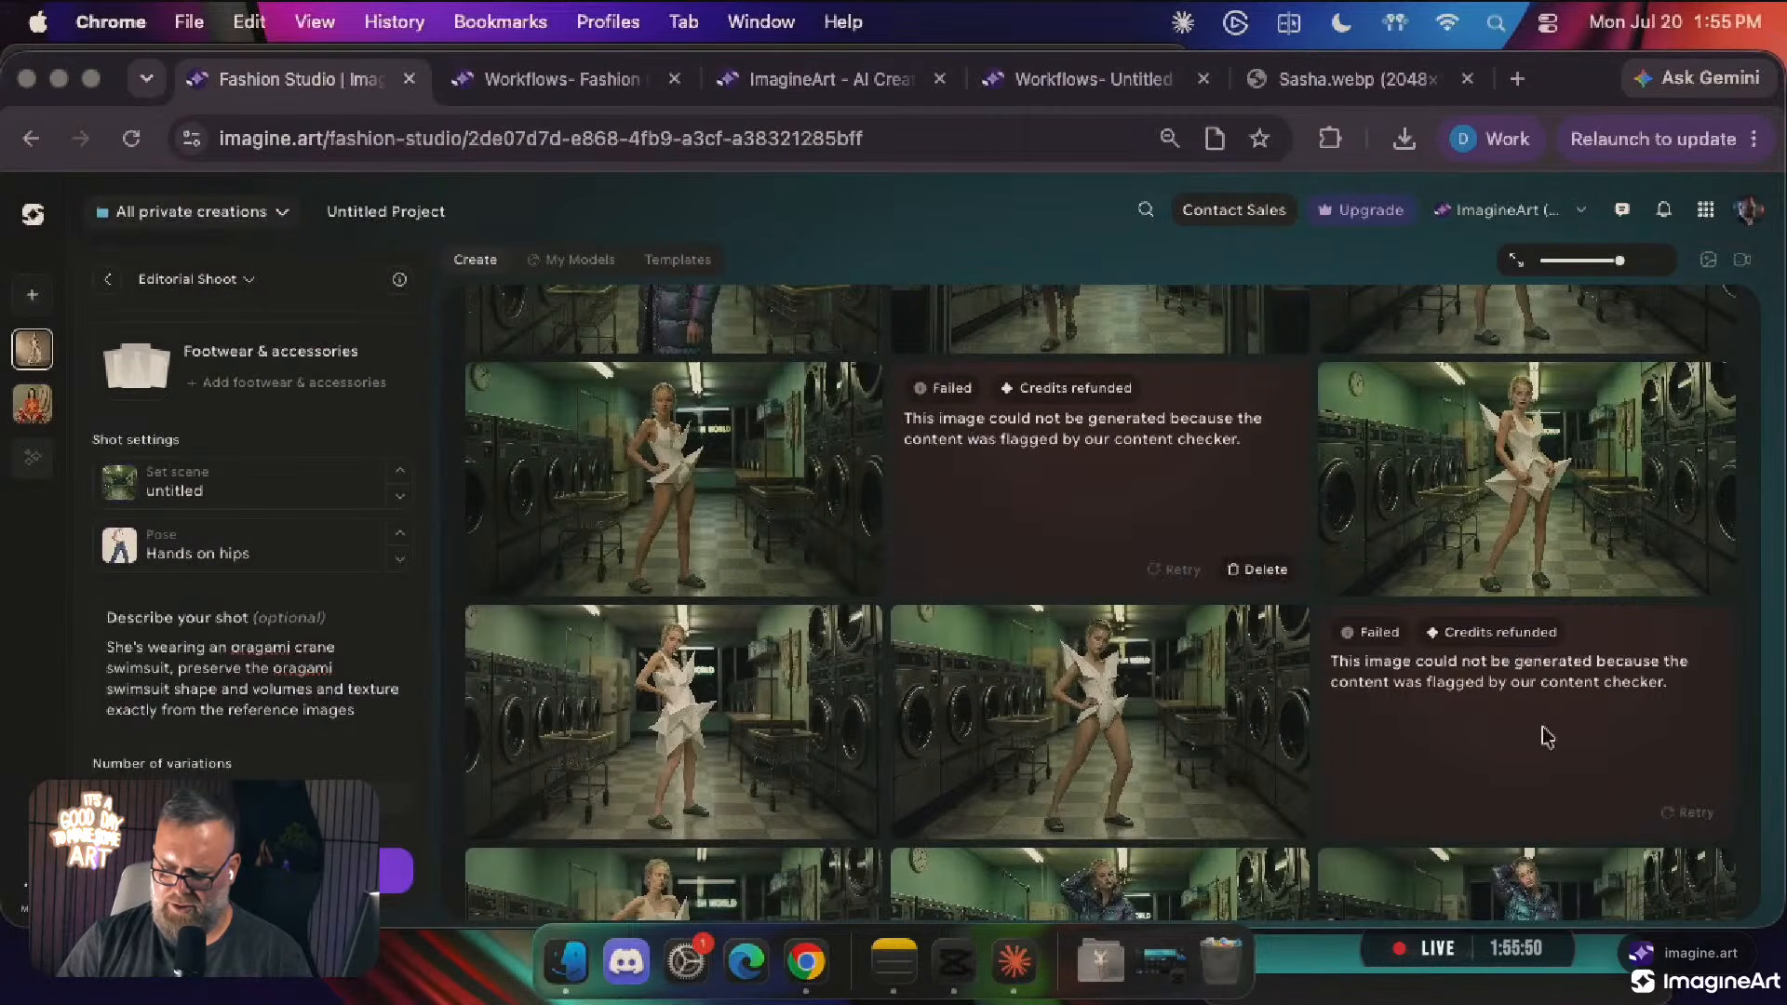
pyautogui.scroll(5, 1517, 680)
pyautogui.scroll(-6, 1517, 684)
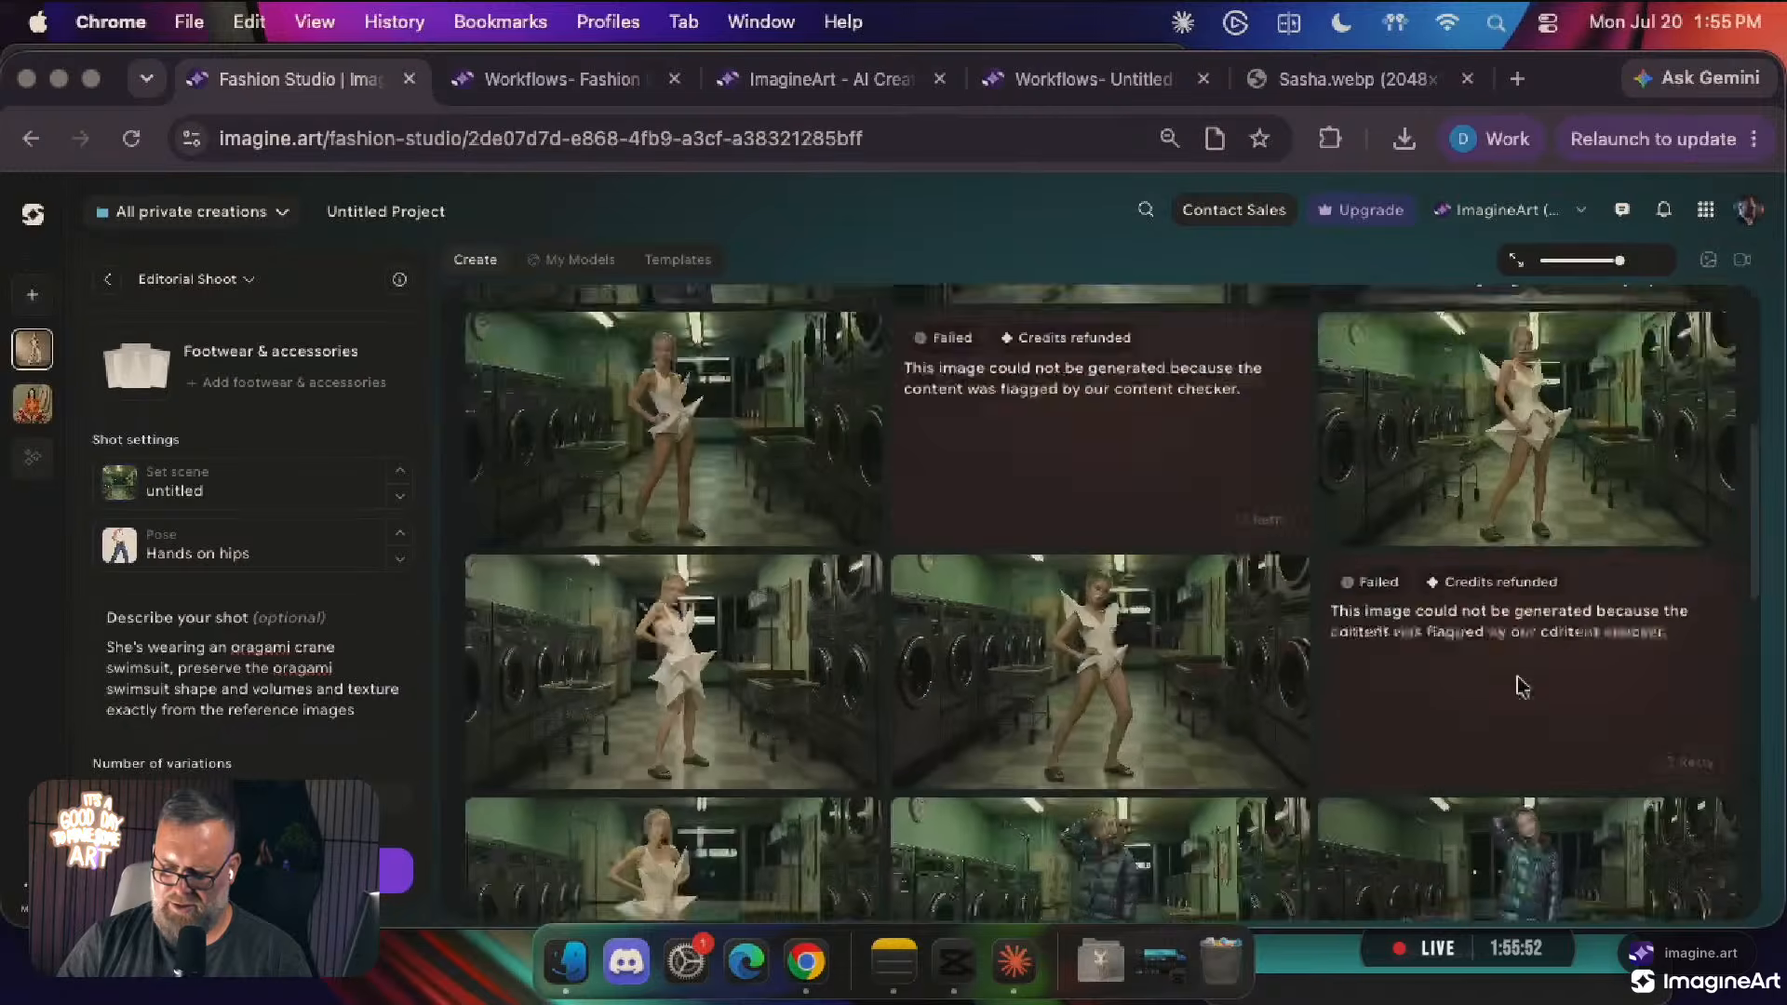
pyautogui.scroll(6, 1235, 642)
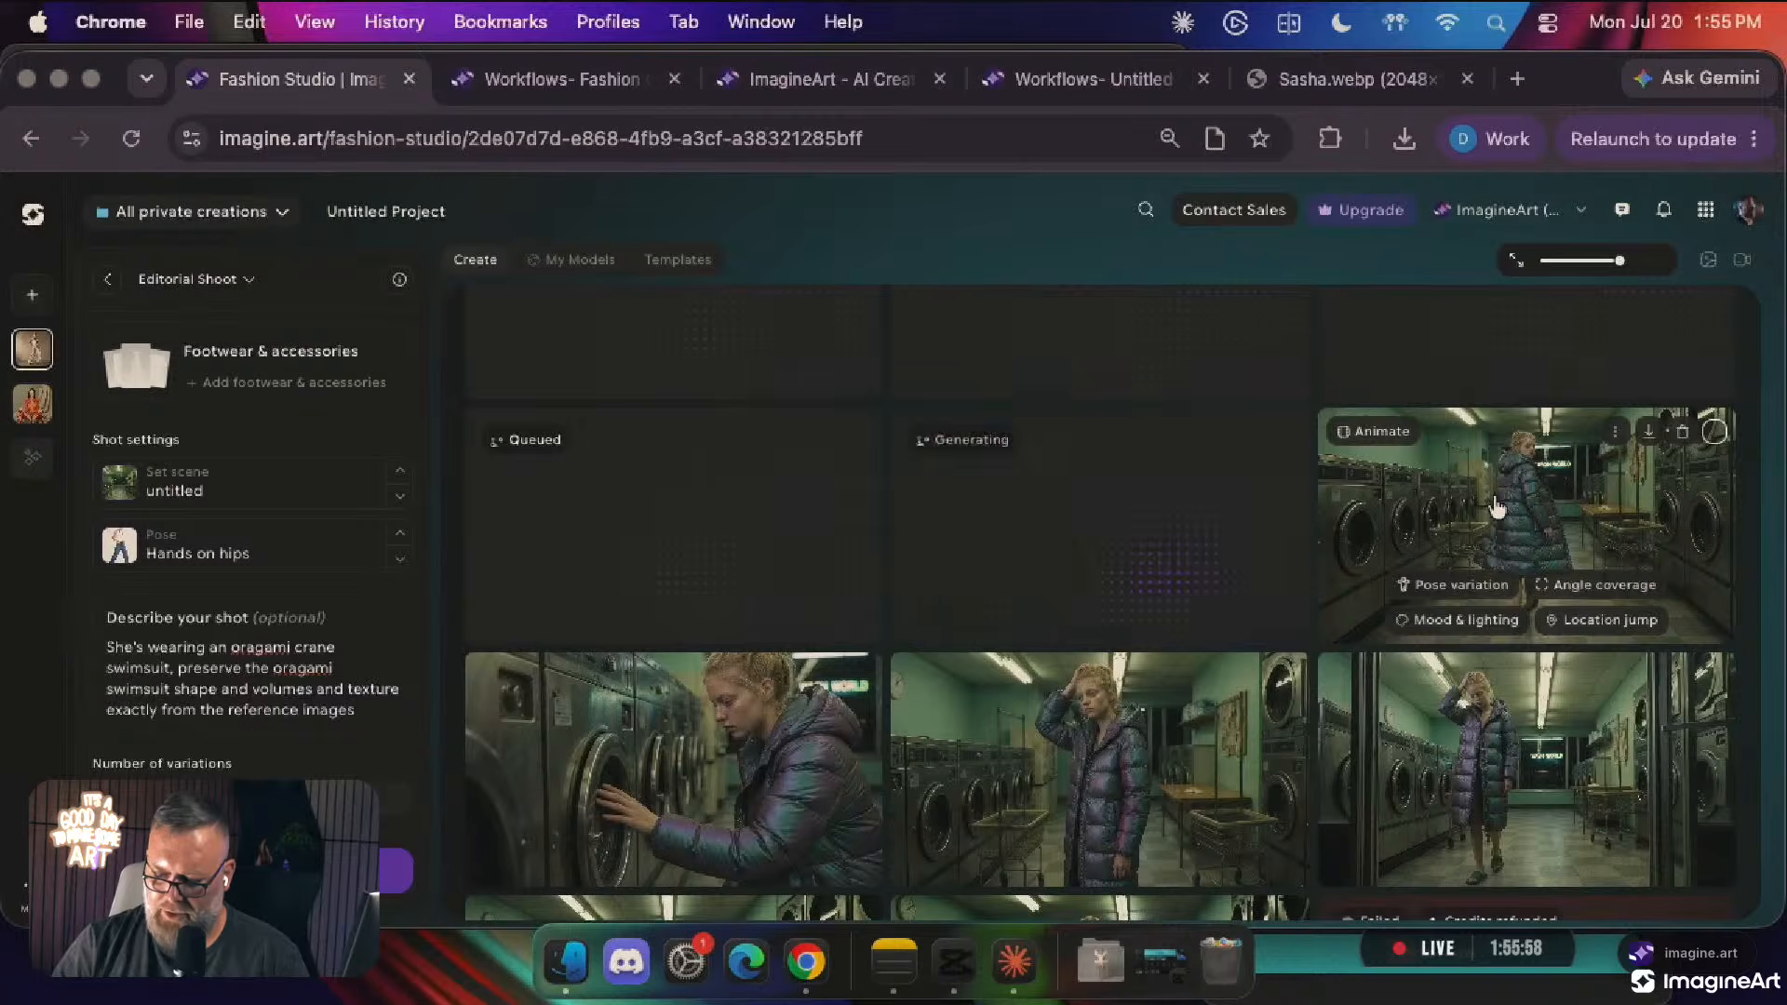
pyautogui.click(1495, 505)
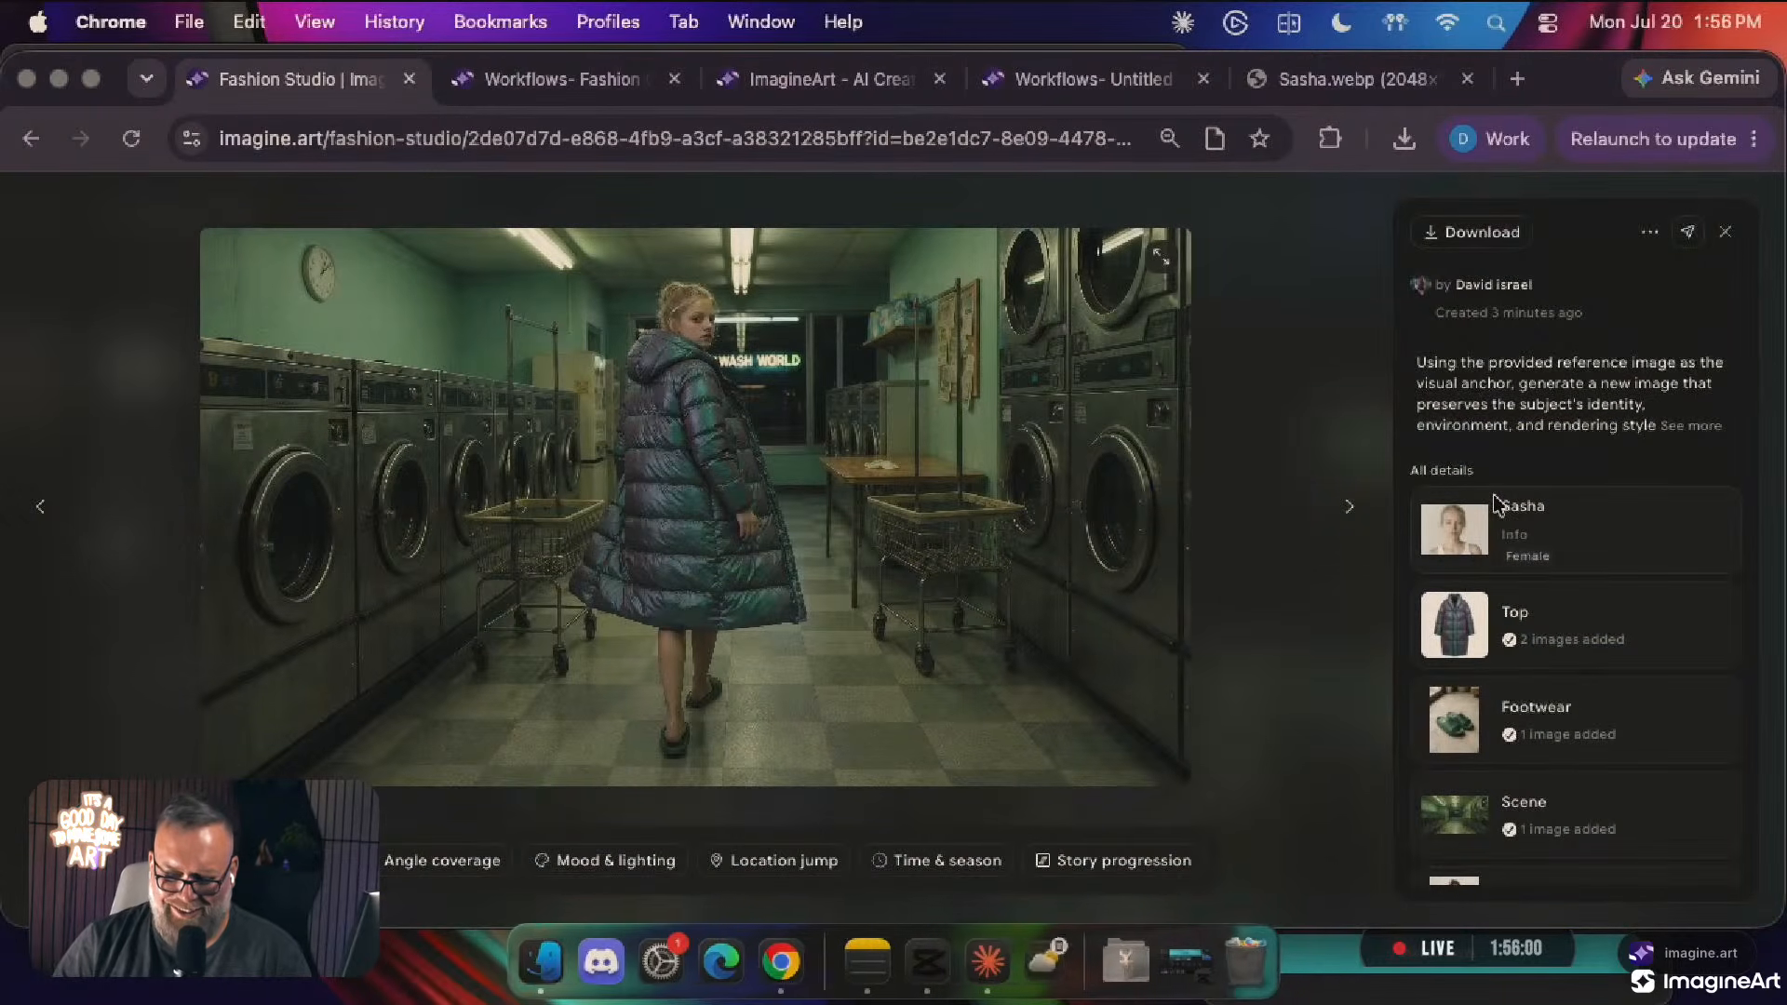
pyautogui.press('Right')
pyautogui.press('Right')
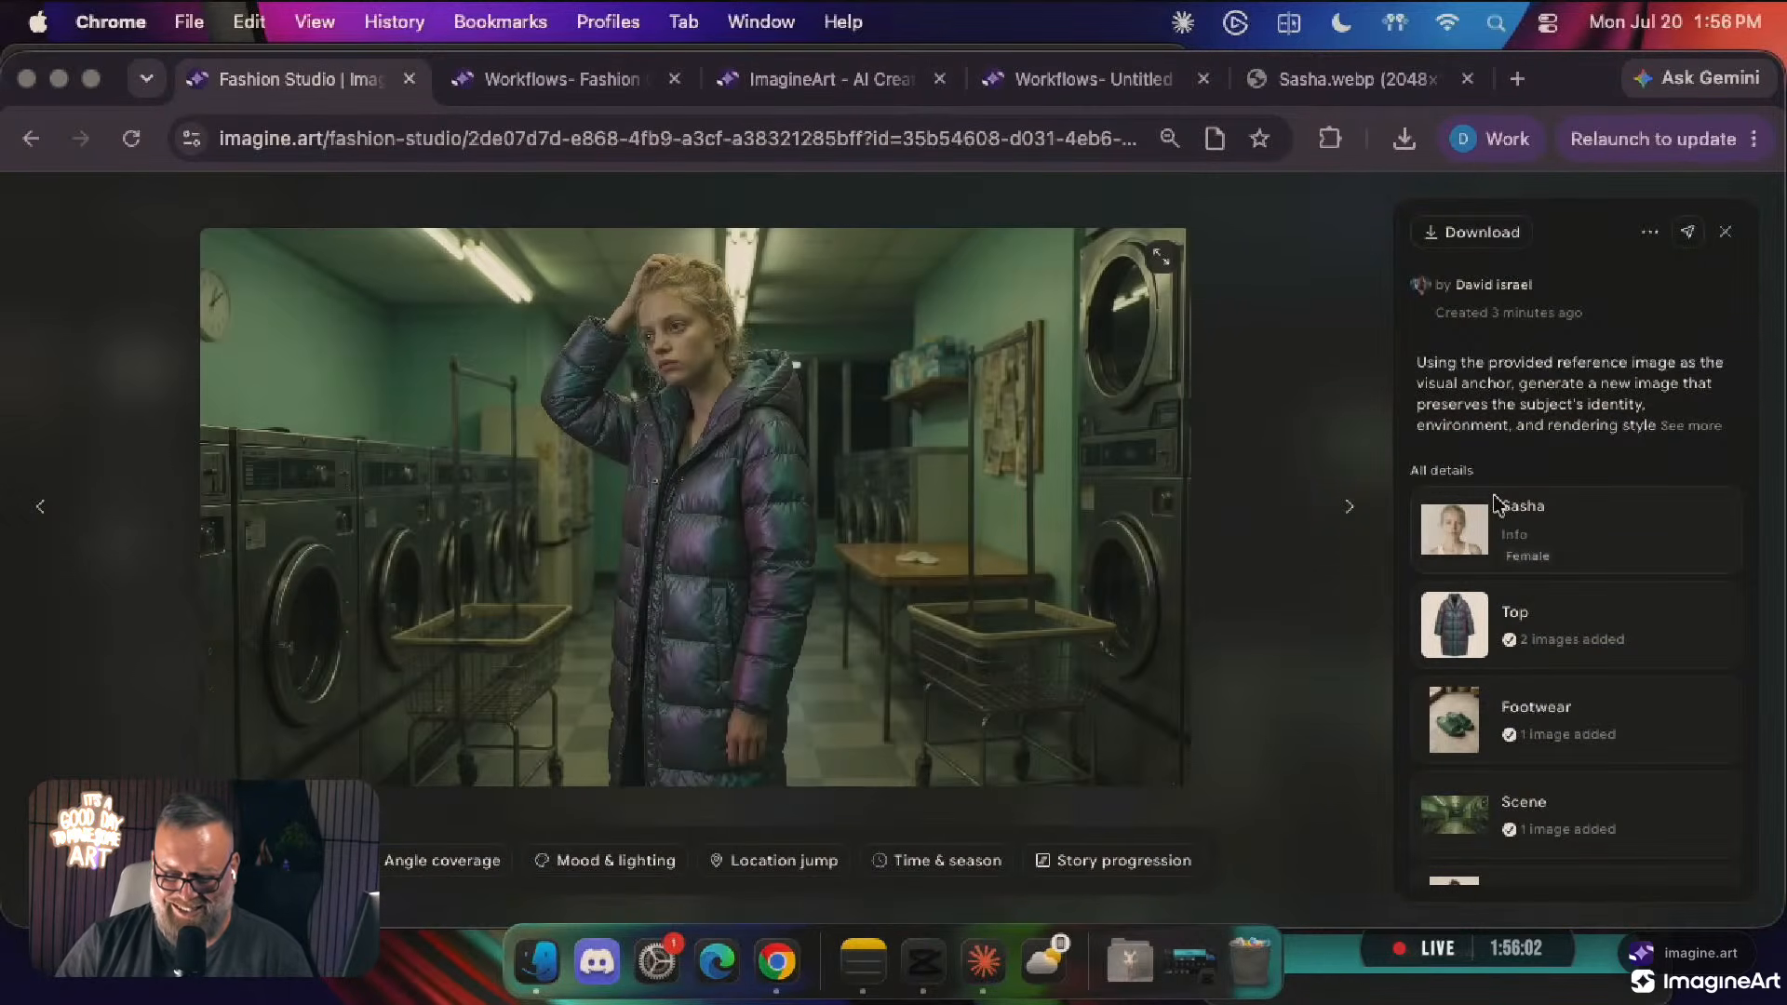
pyautogui.press('Right')
pyautogui.press('Right')
pyautogui.press('Left')
pyautogui.press('Escape')
# View the hands-on-hips origami swimsuit laundromat shot at full size and return to the gallery
pyautogui.scroll(-1, 1043, 656)
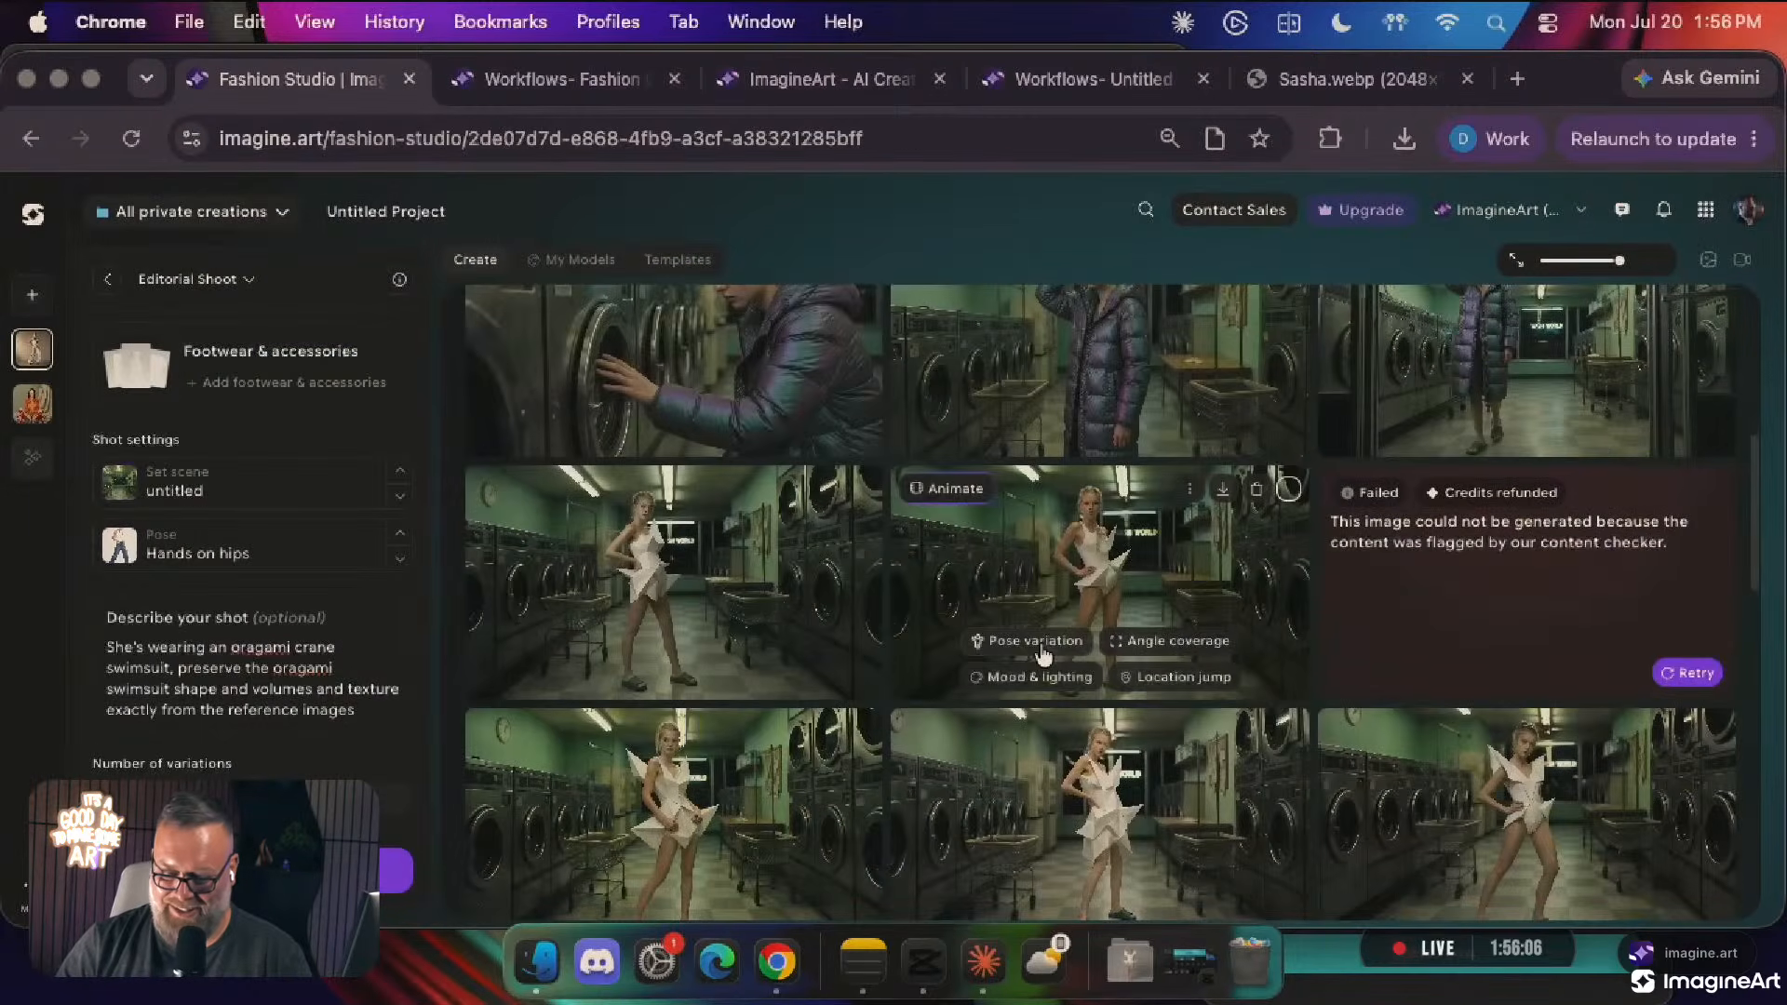
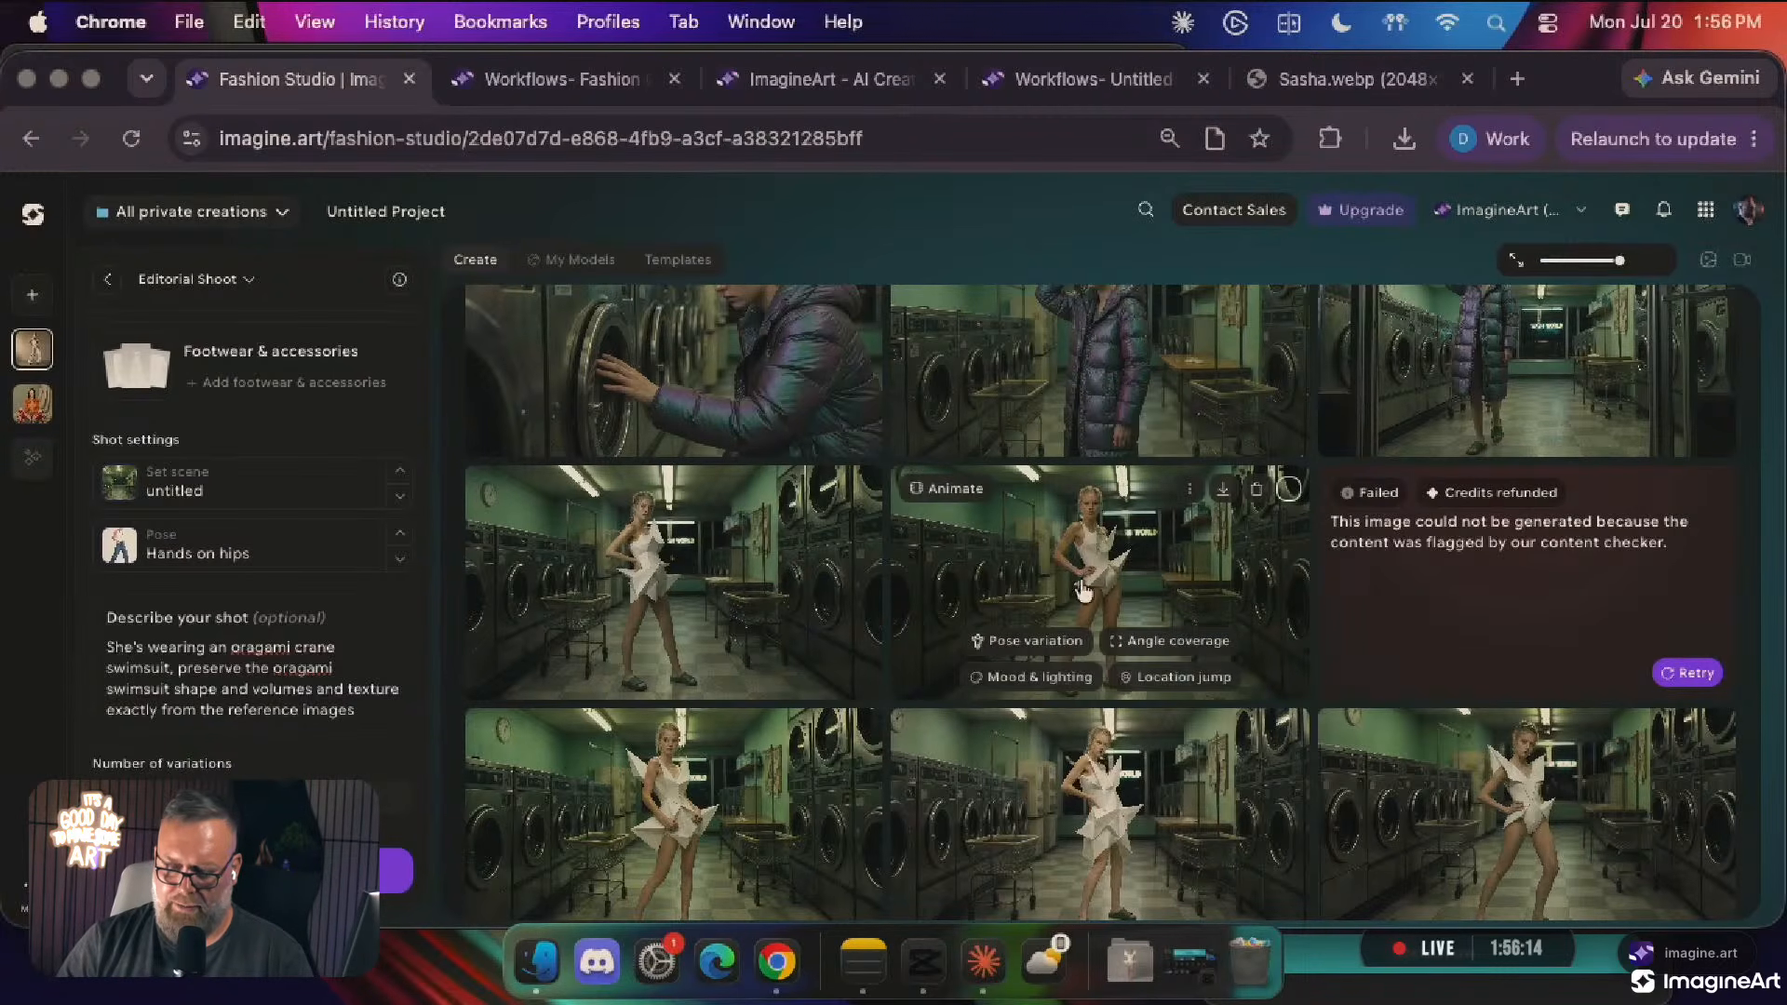
pyautogui.click(1106, 569)
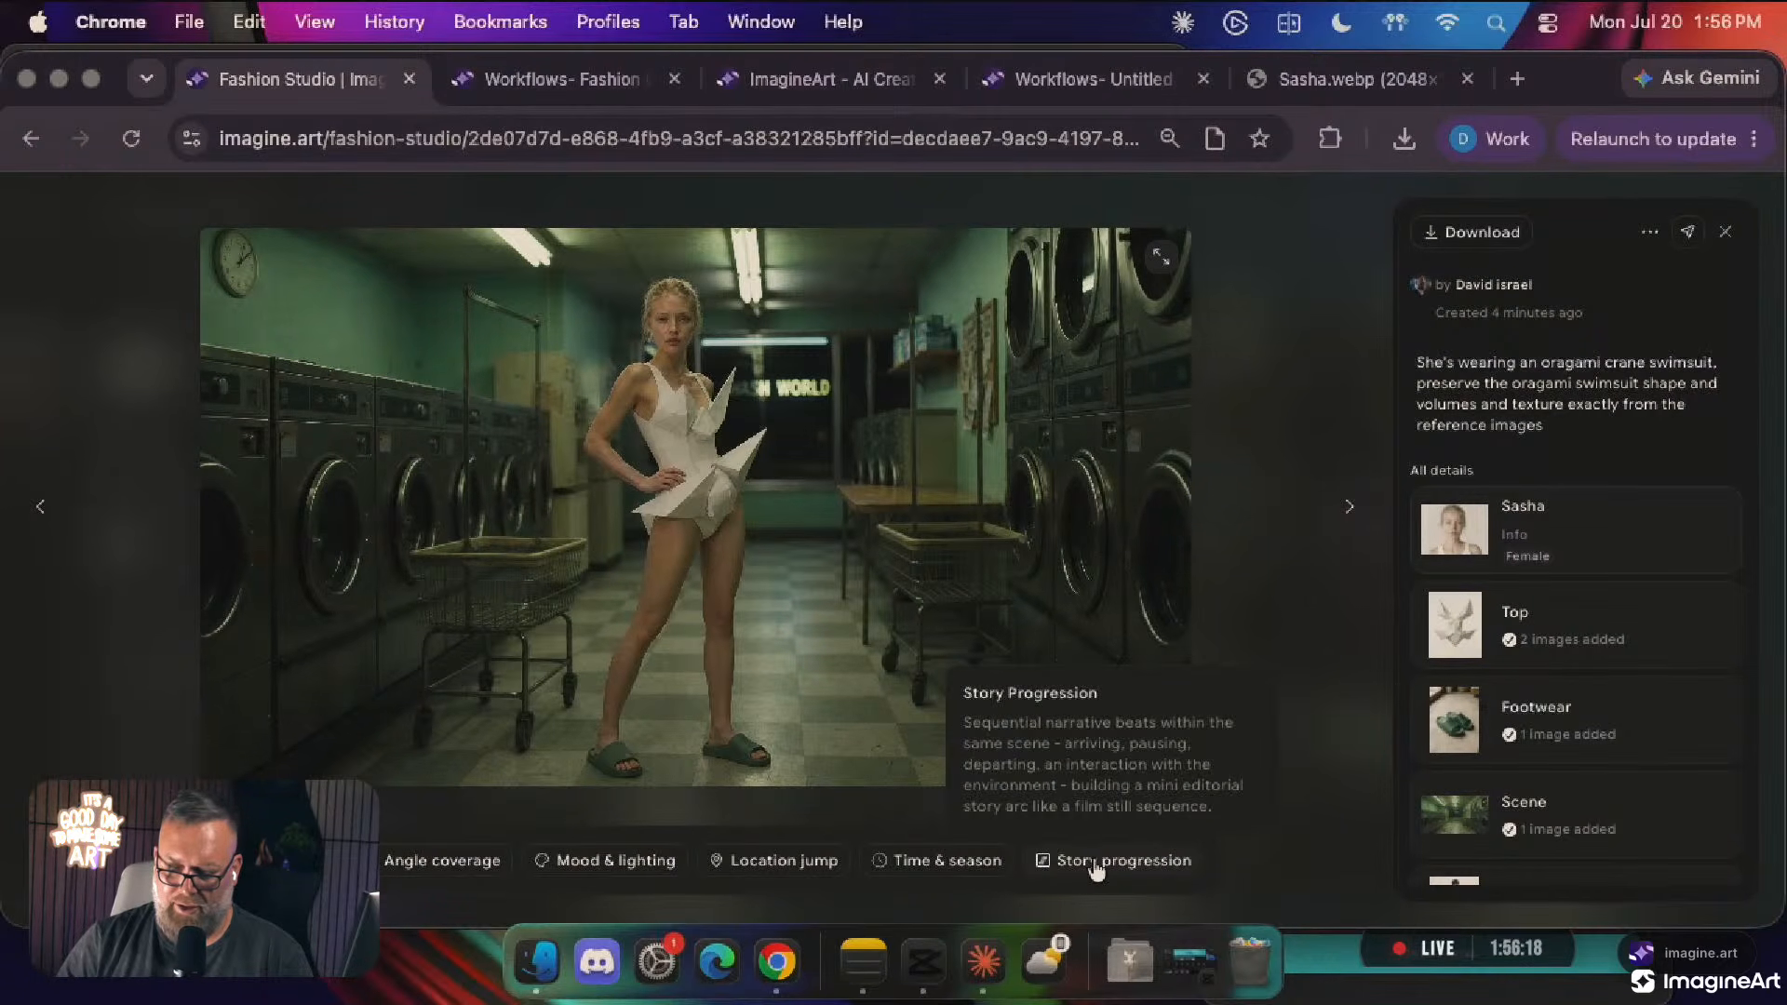
pyautogui.click(1227, 459)
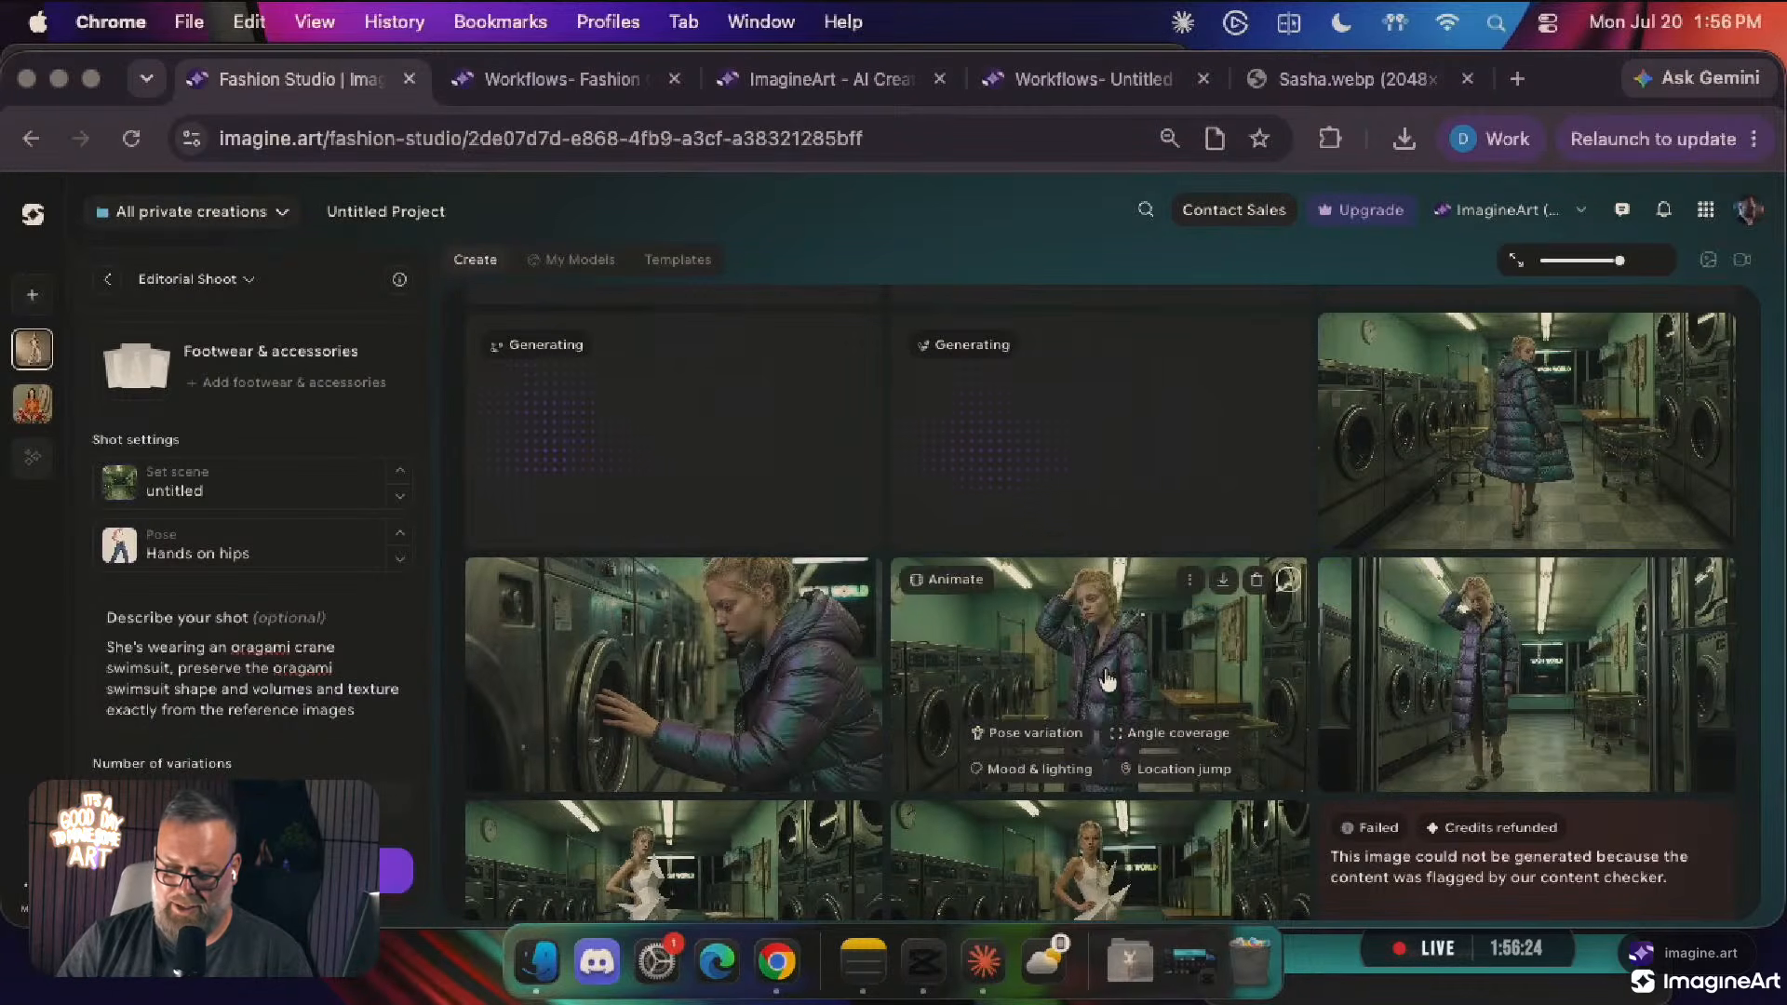
# View the four puffer coat laundromat shots one by one at full size and return to the gallery
pyautogui.click(697, 665)
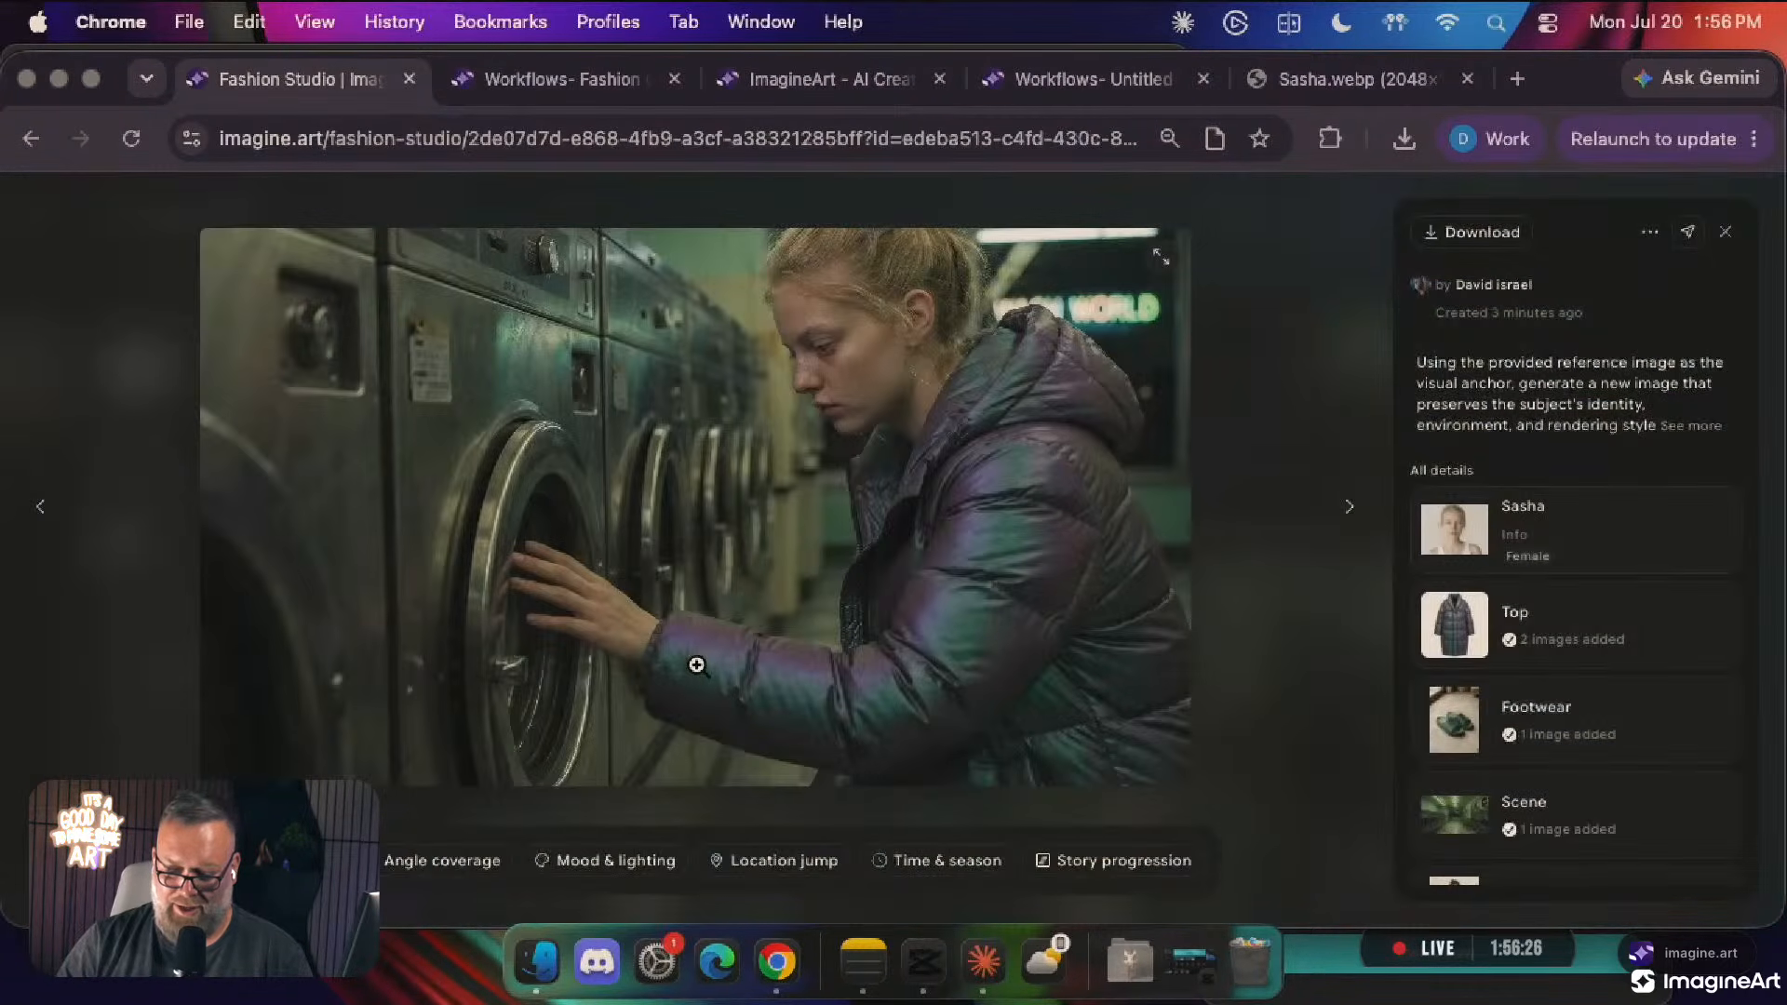
pyautogui.click(1357, 512)
pyautogui.click(1313, 461)
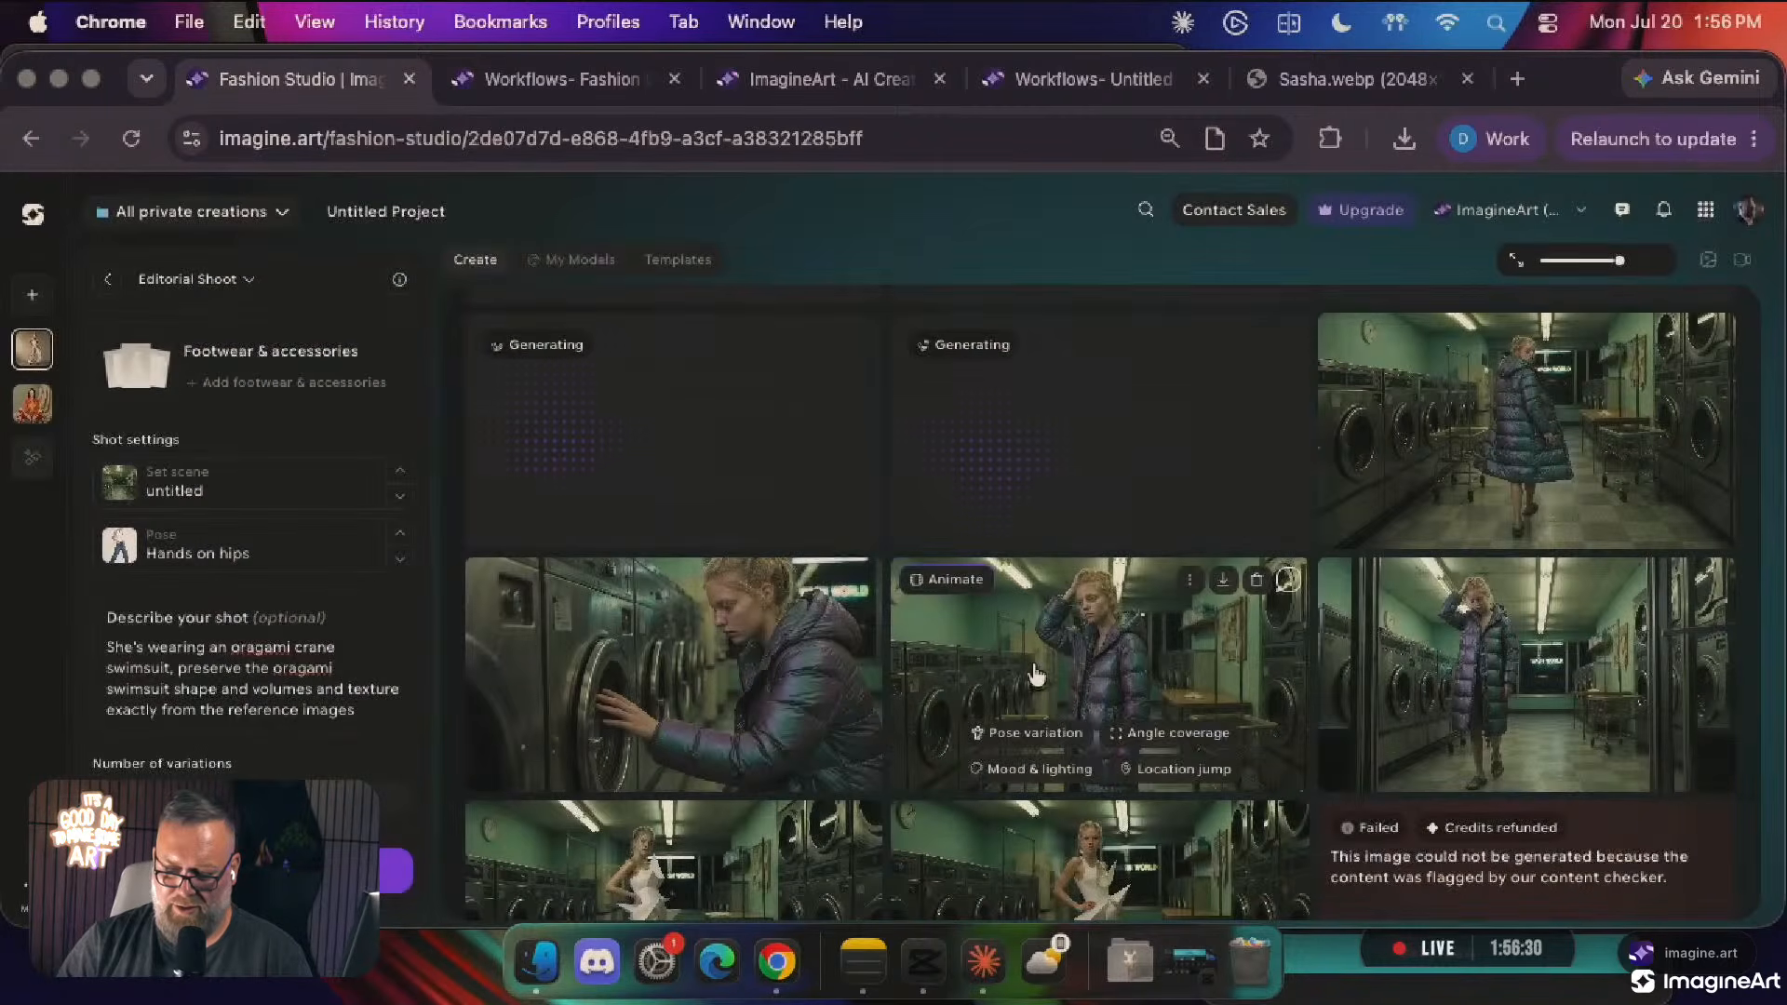
pyautogui.click(1070, 642)
pyautogui.press('Escape')
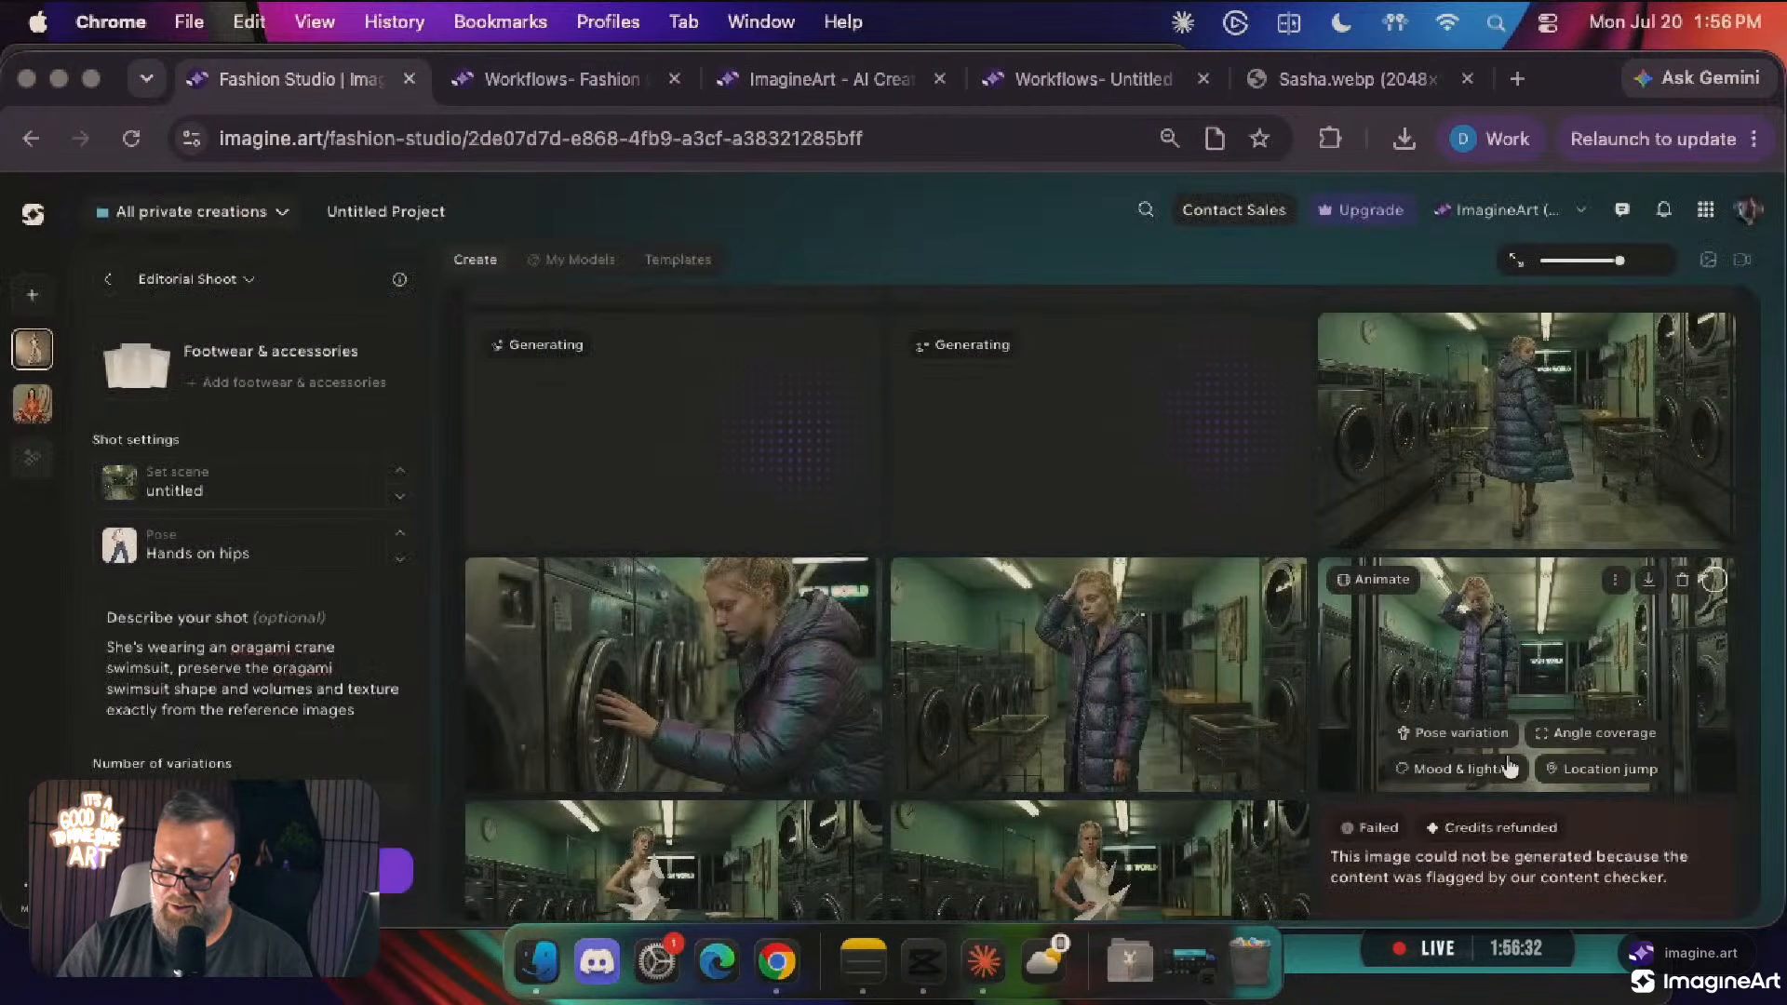
pyautogui.click(1527, 606)
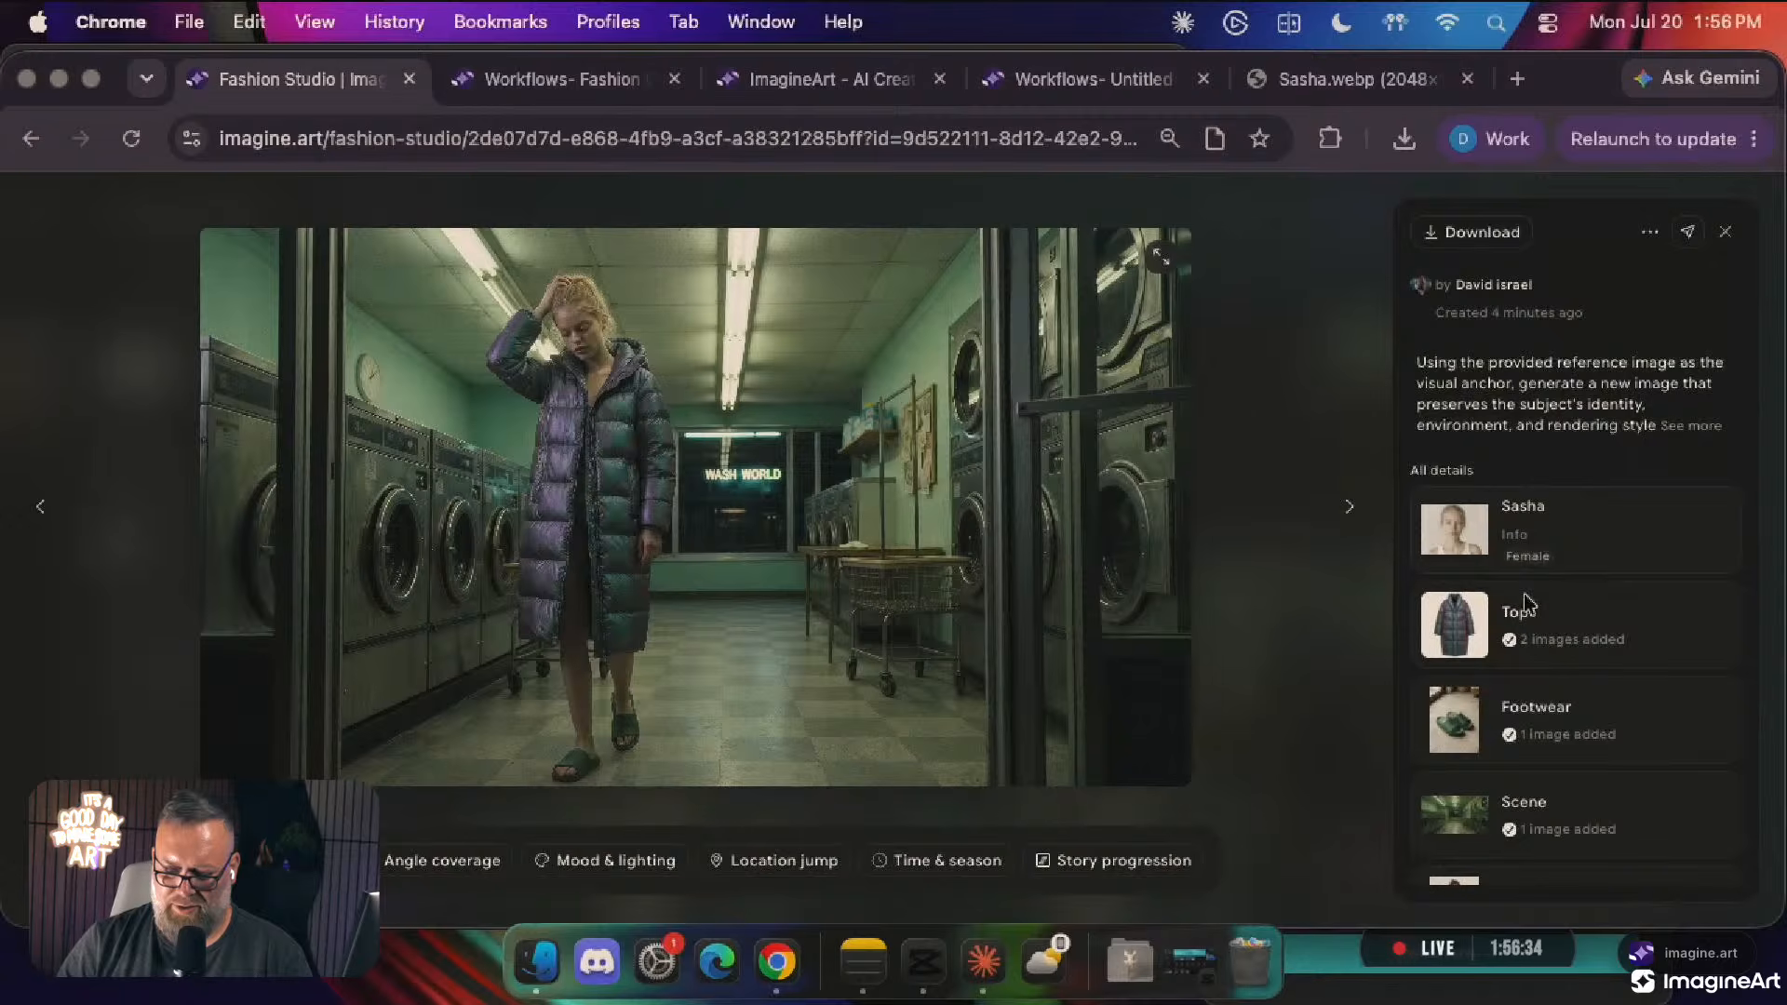
pyautogui.press('Escape')
pyautogui.click(1522, 405)
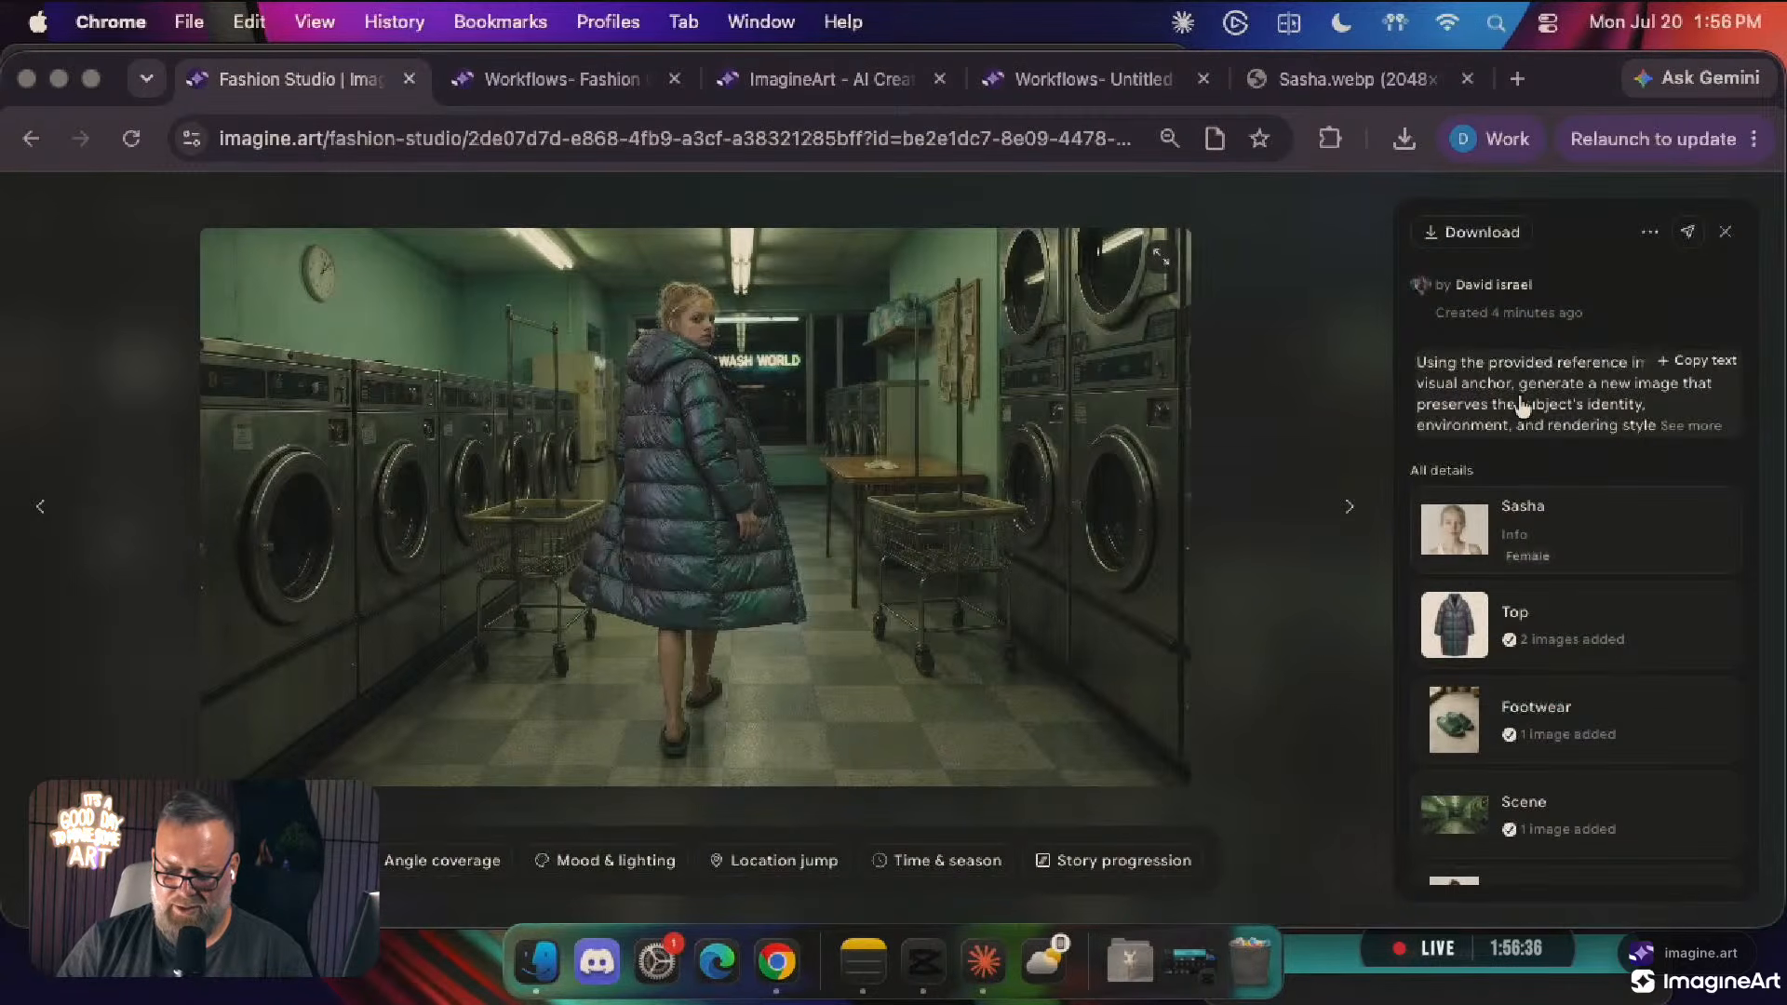
pyautogui.press('Escape')
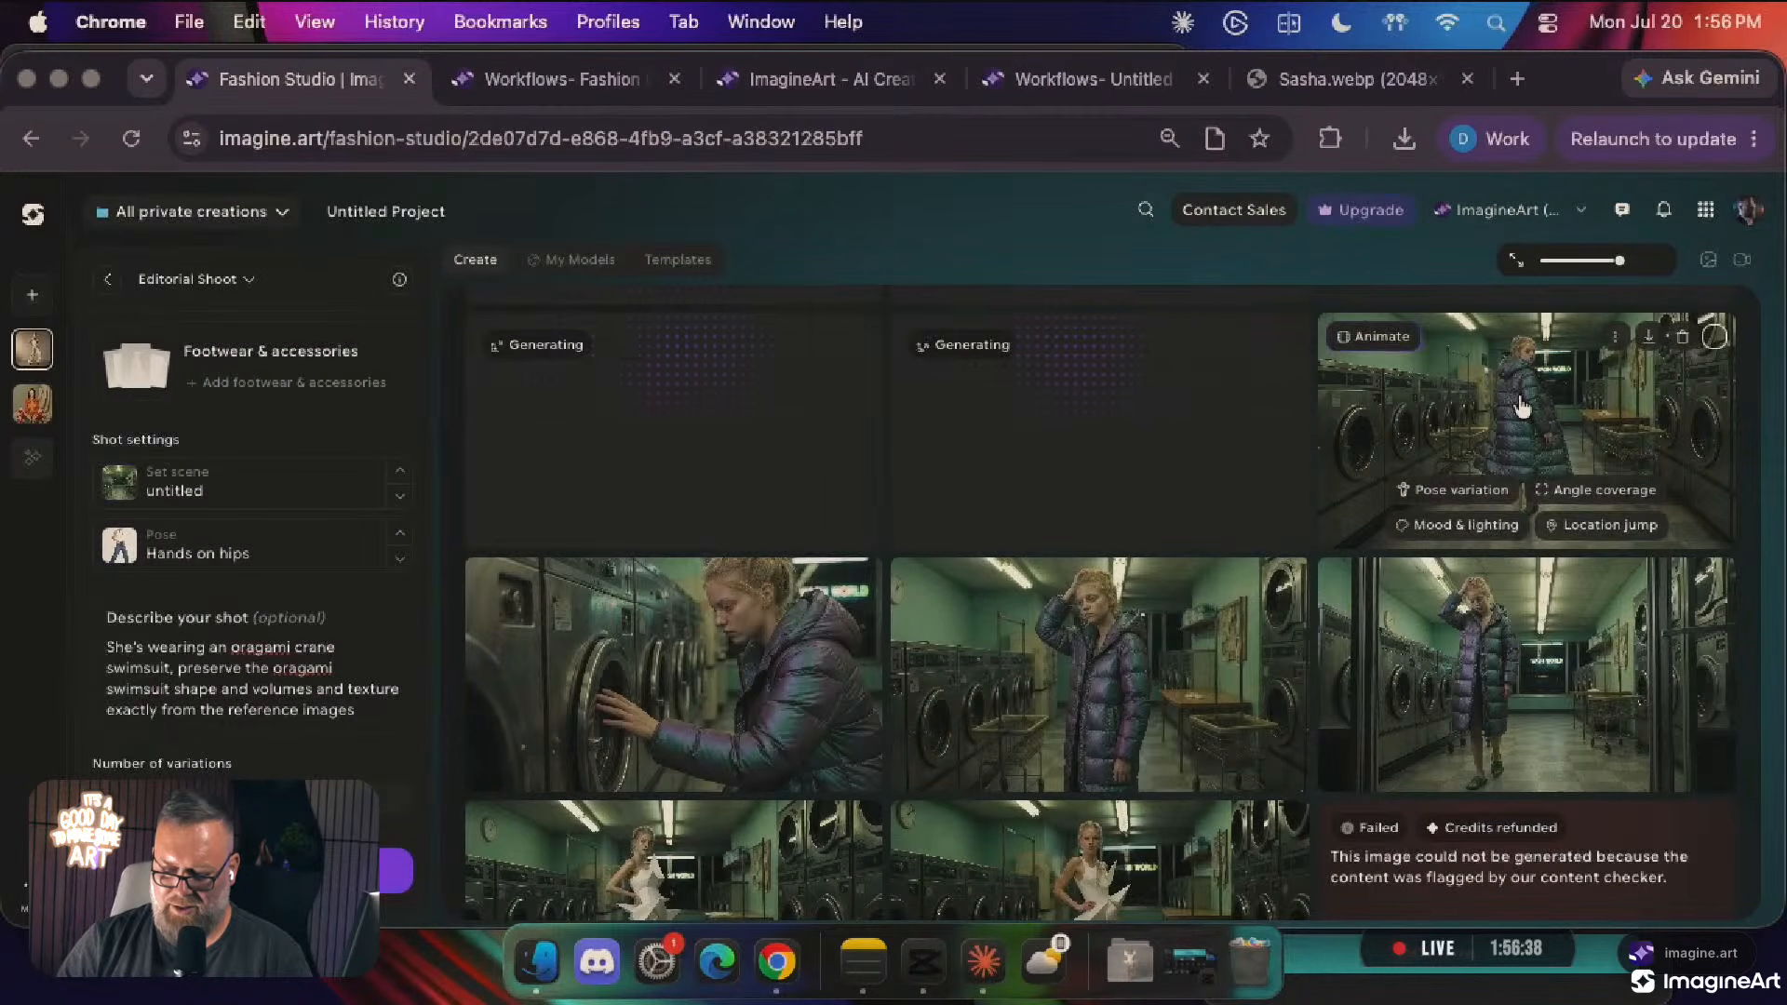
# Look through the whole gallery, from the newest laundromat shots down to the earliest studio shots
pyautogui.scroll(-5, 1023, 698)
pyautogui.scroll(-3, 1024, 698)
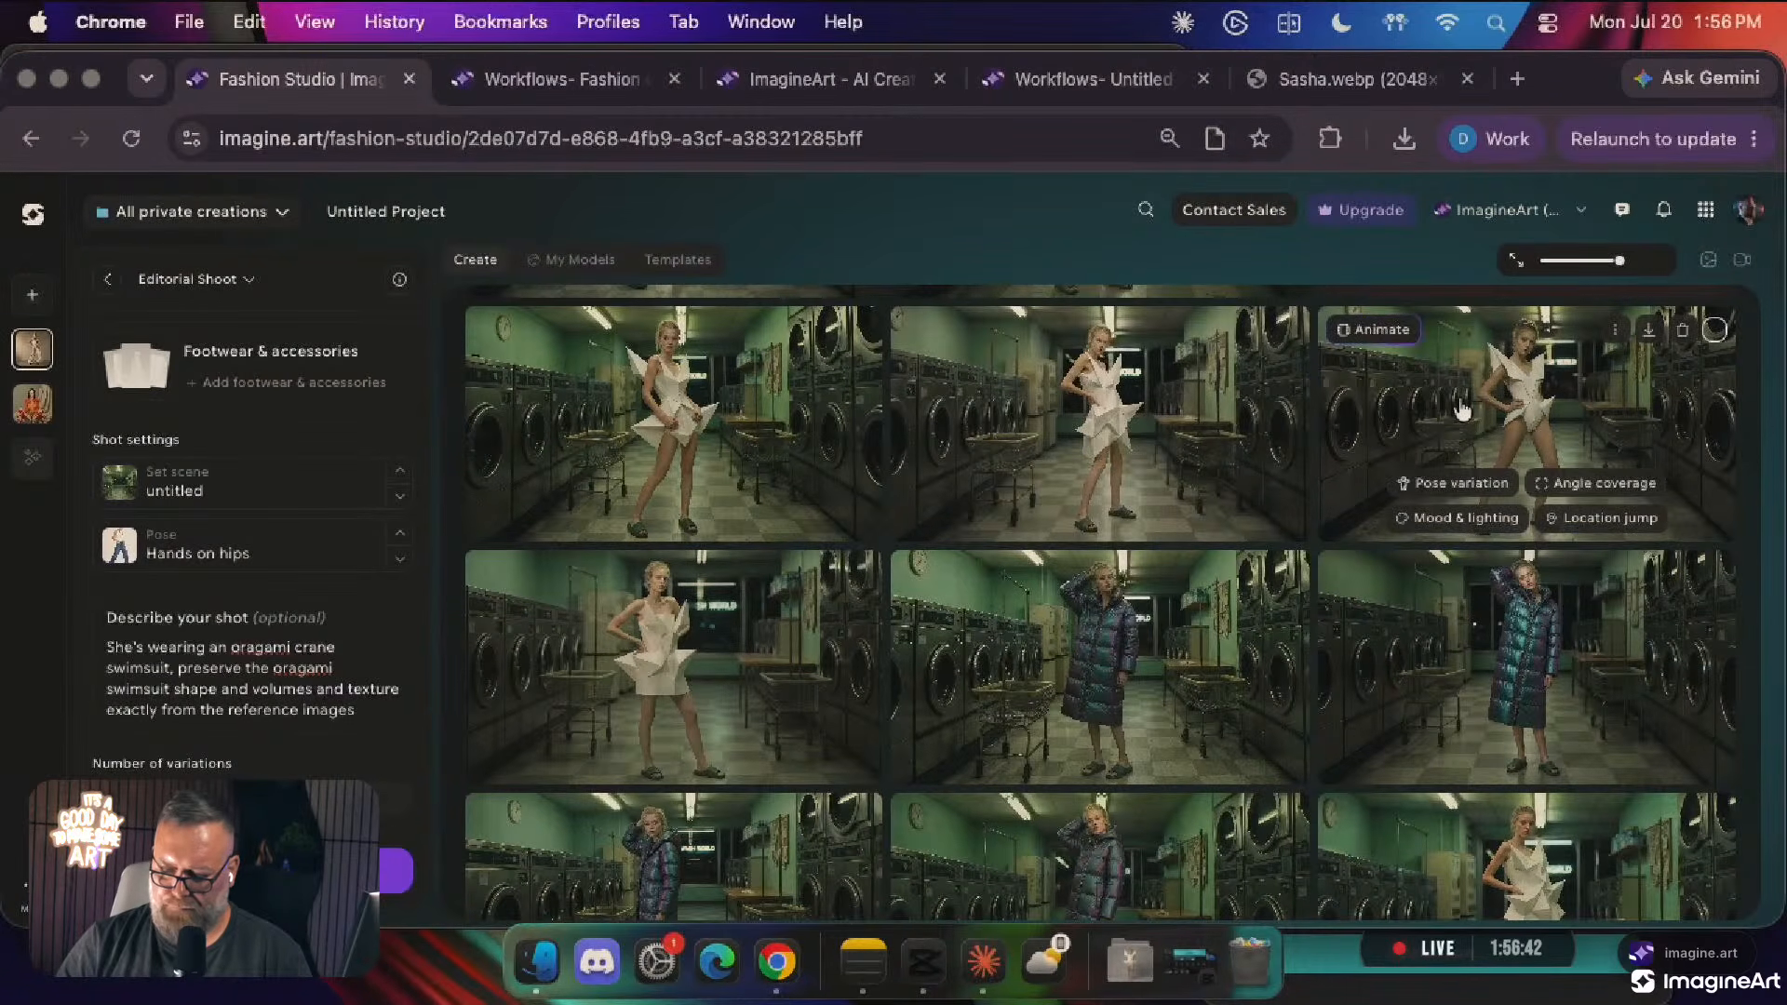
pyautogui.scroll(10, 1463, 407)
pyautogui.scroll(-10, 1463, 408)
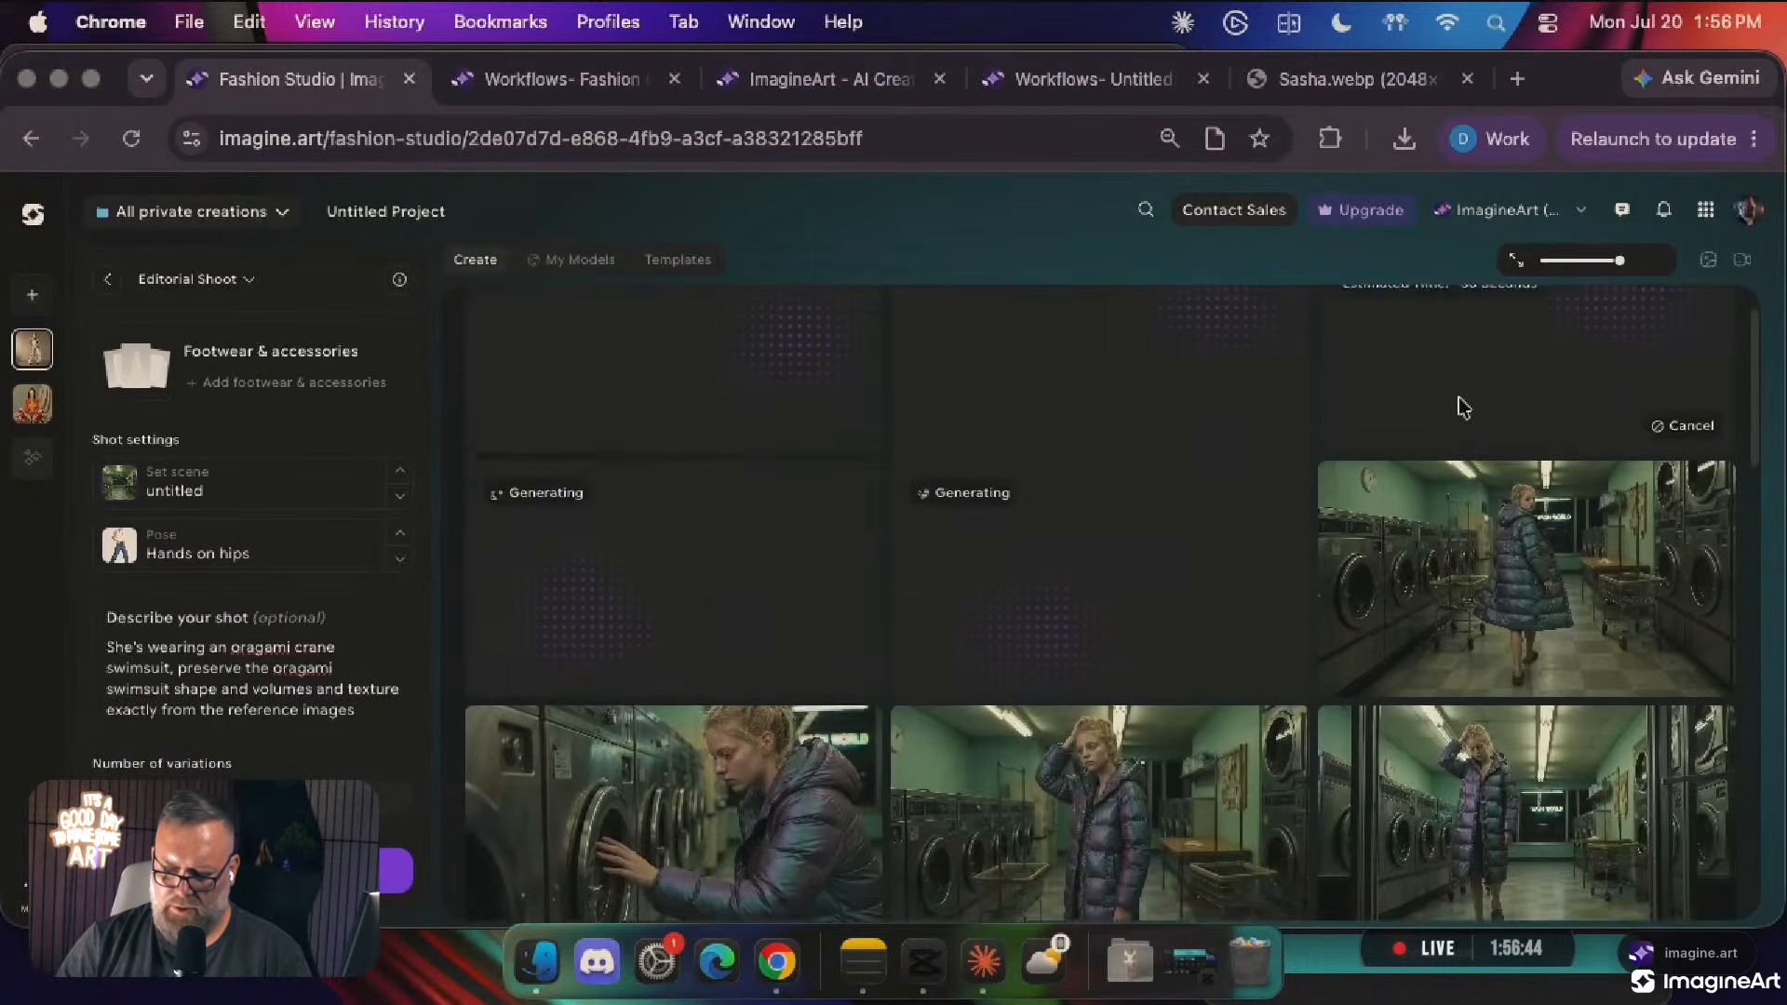
pyautogui.scroll(2, 1463, 407)
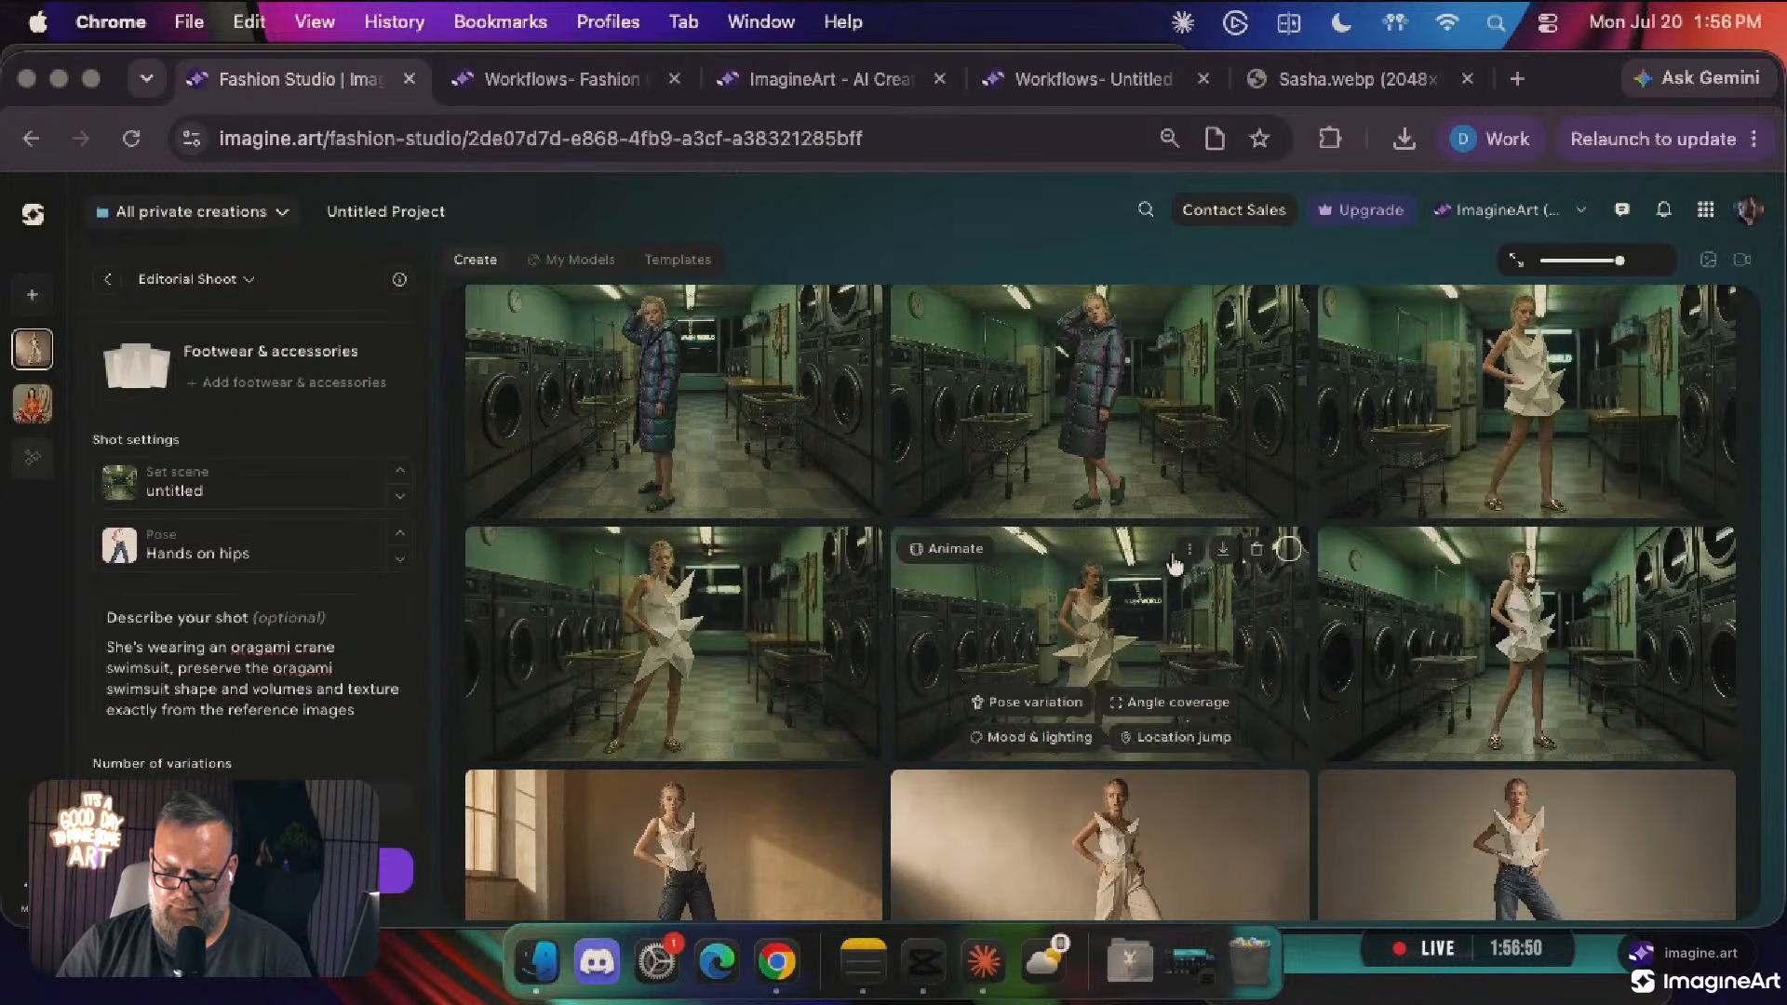
pyautogui.scroll(-3, 1105, 596)
pyautogui.scroll(3, 1105, 597)
pyautogui.scroll(-3, 1105, 596)
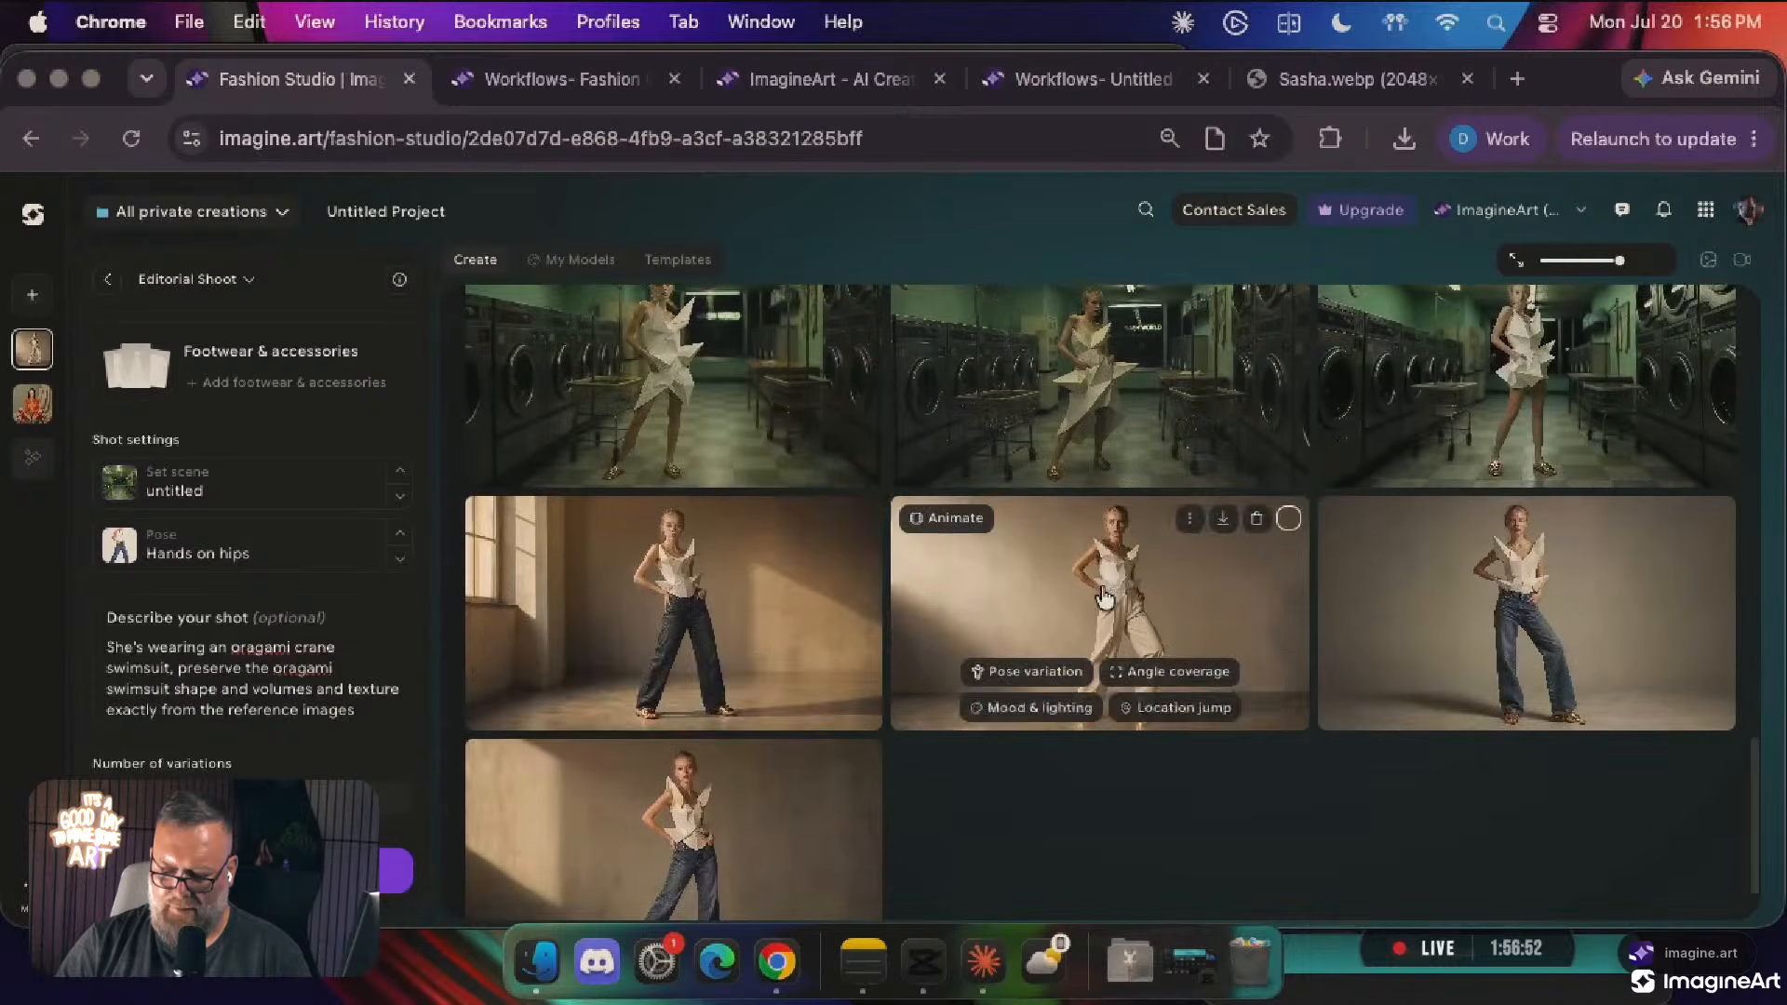
pyautogui.click(831, 521)
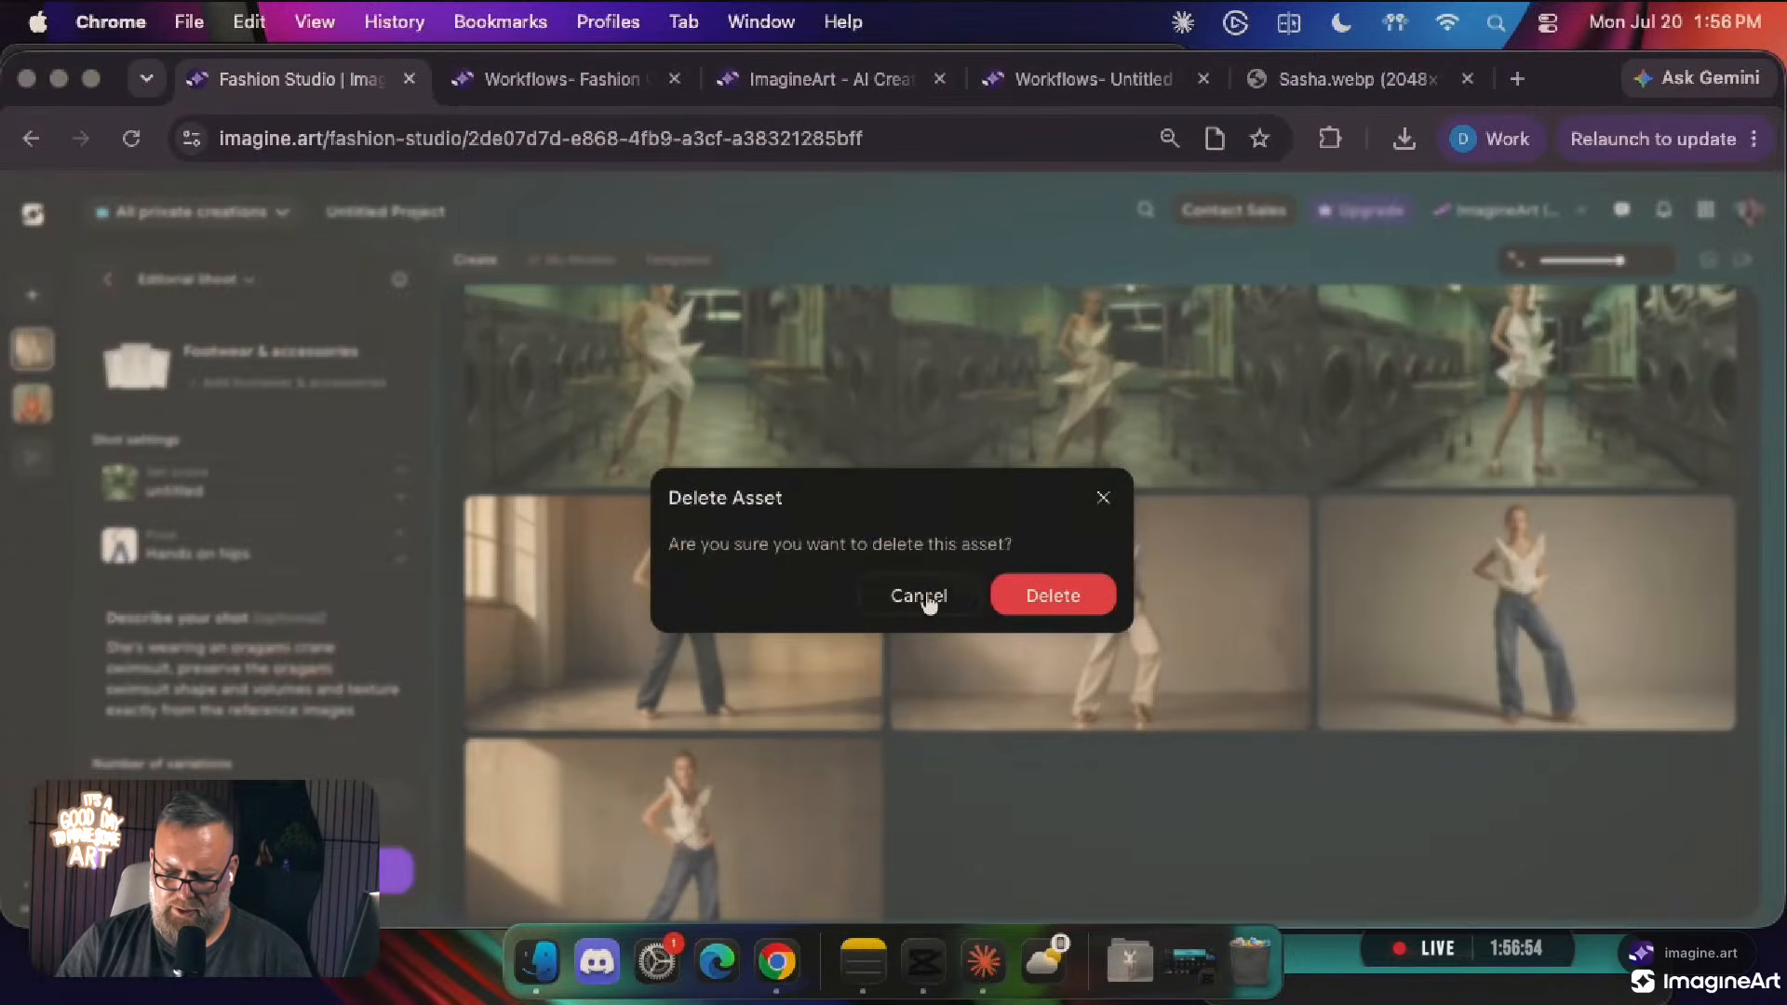
pyautogui.click(936, 604)
pyautogui.click(853, 524)
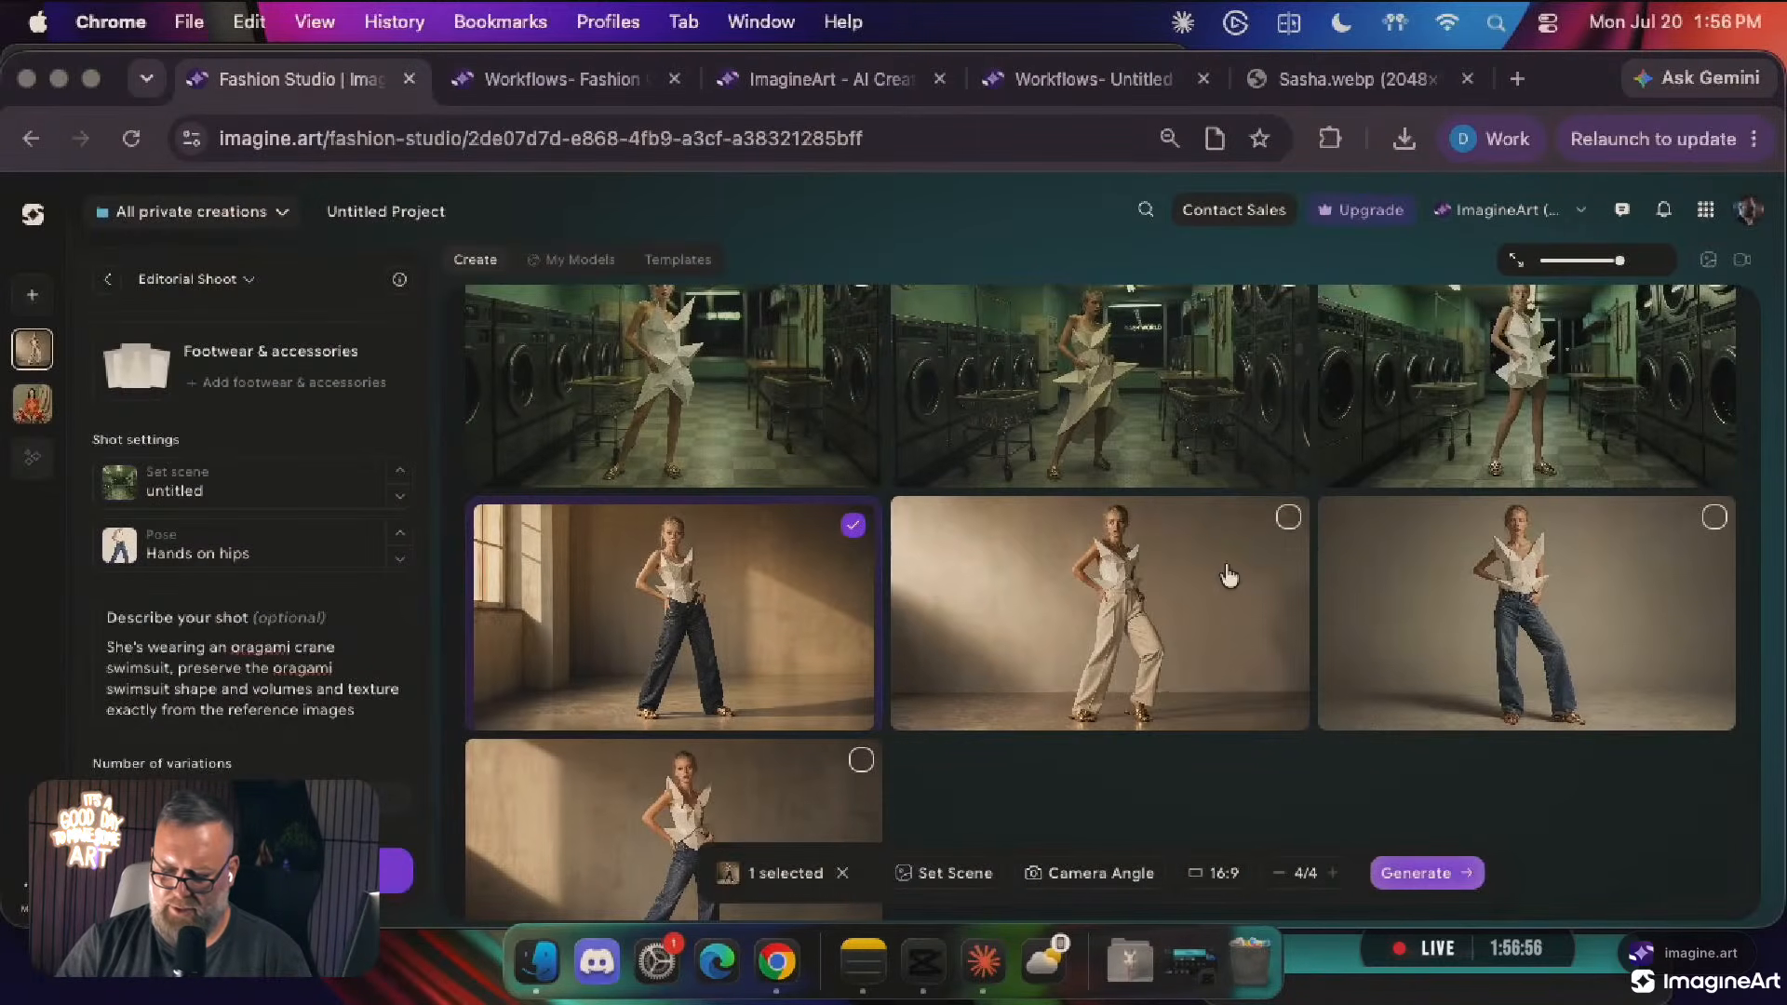
pyautogui.click(1289, 517)
pyautogui.click(1714, 517)
pyautogui.click(861, 760)
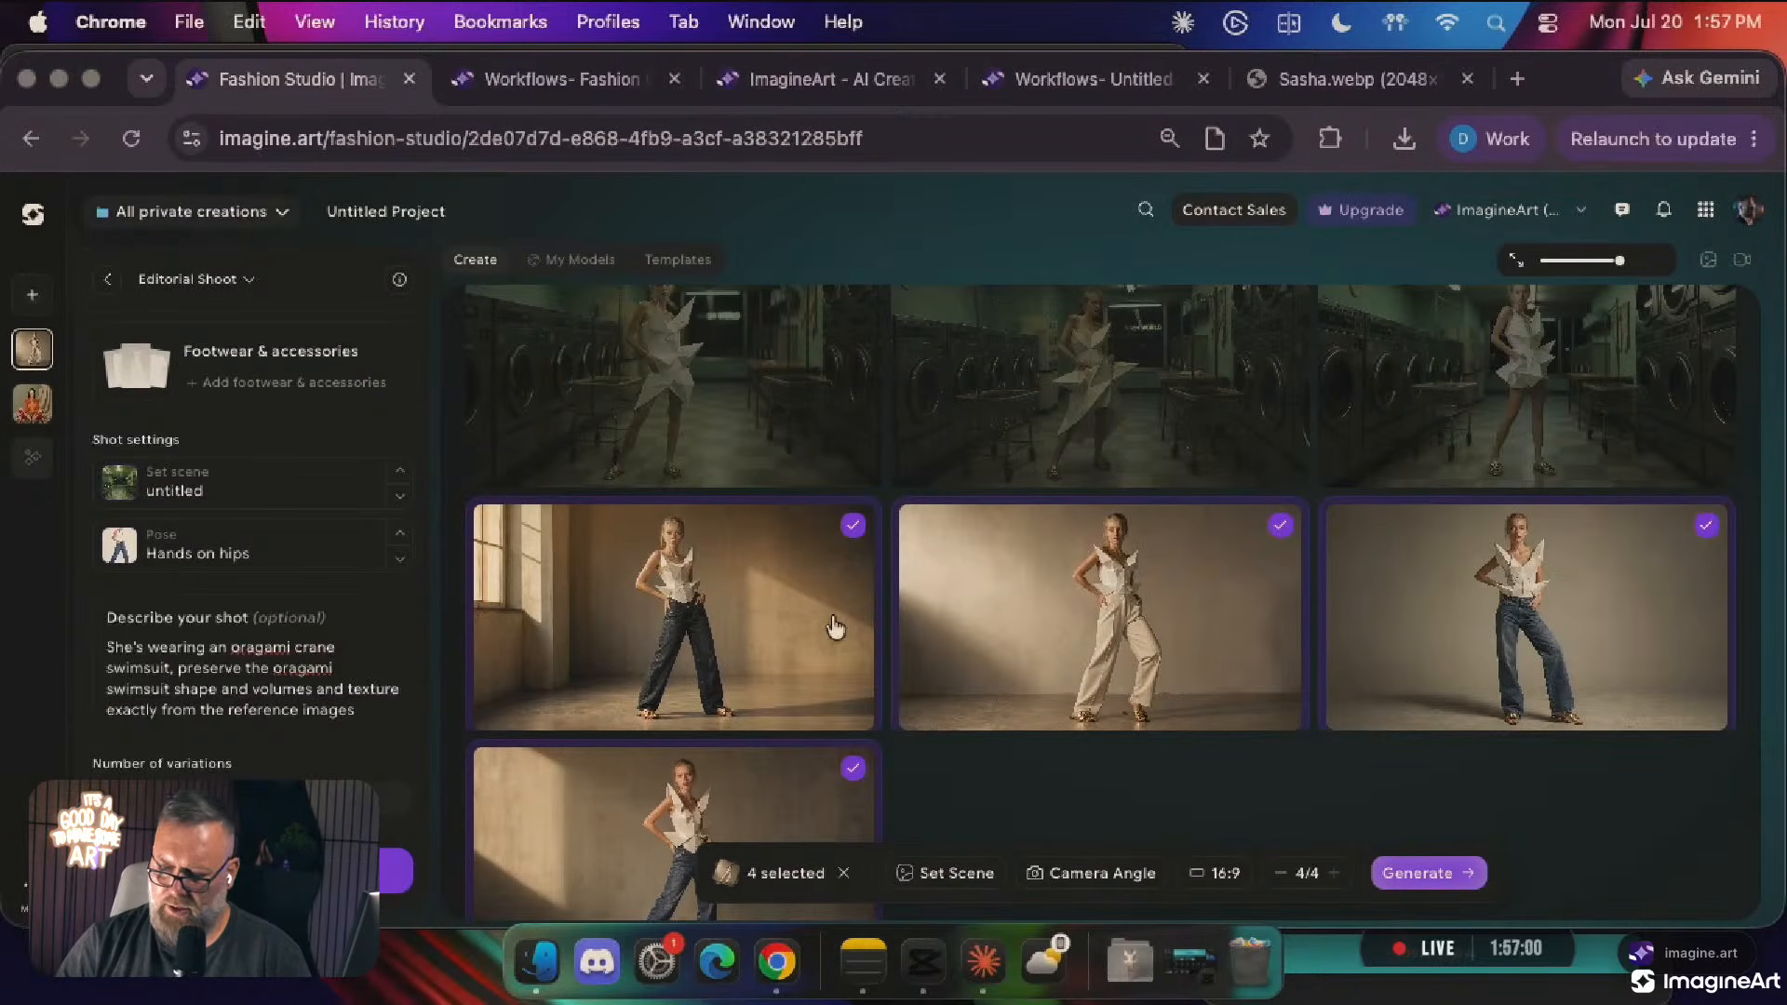
pyautogui.scroll(-2, 835, 629)
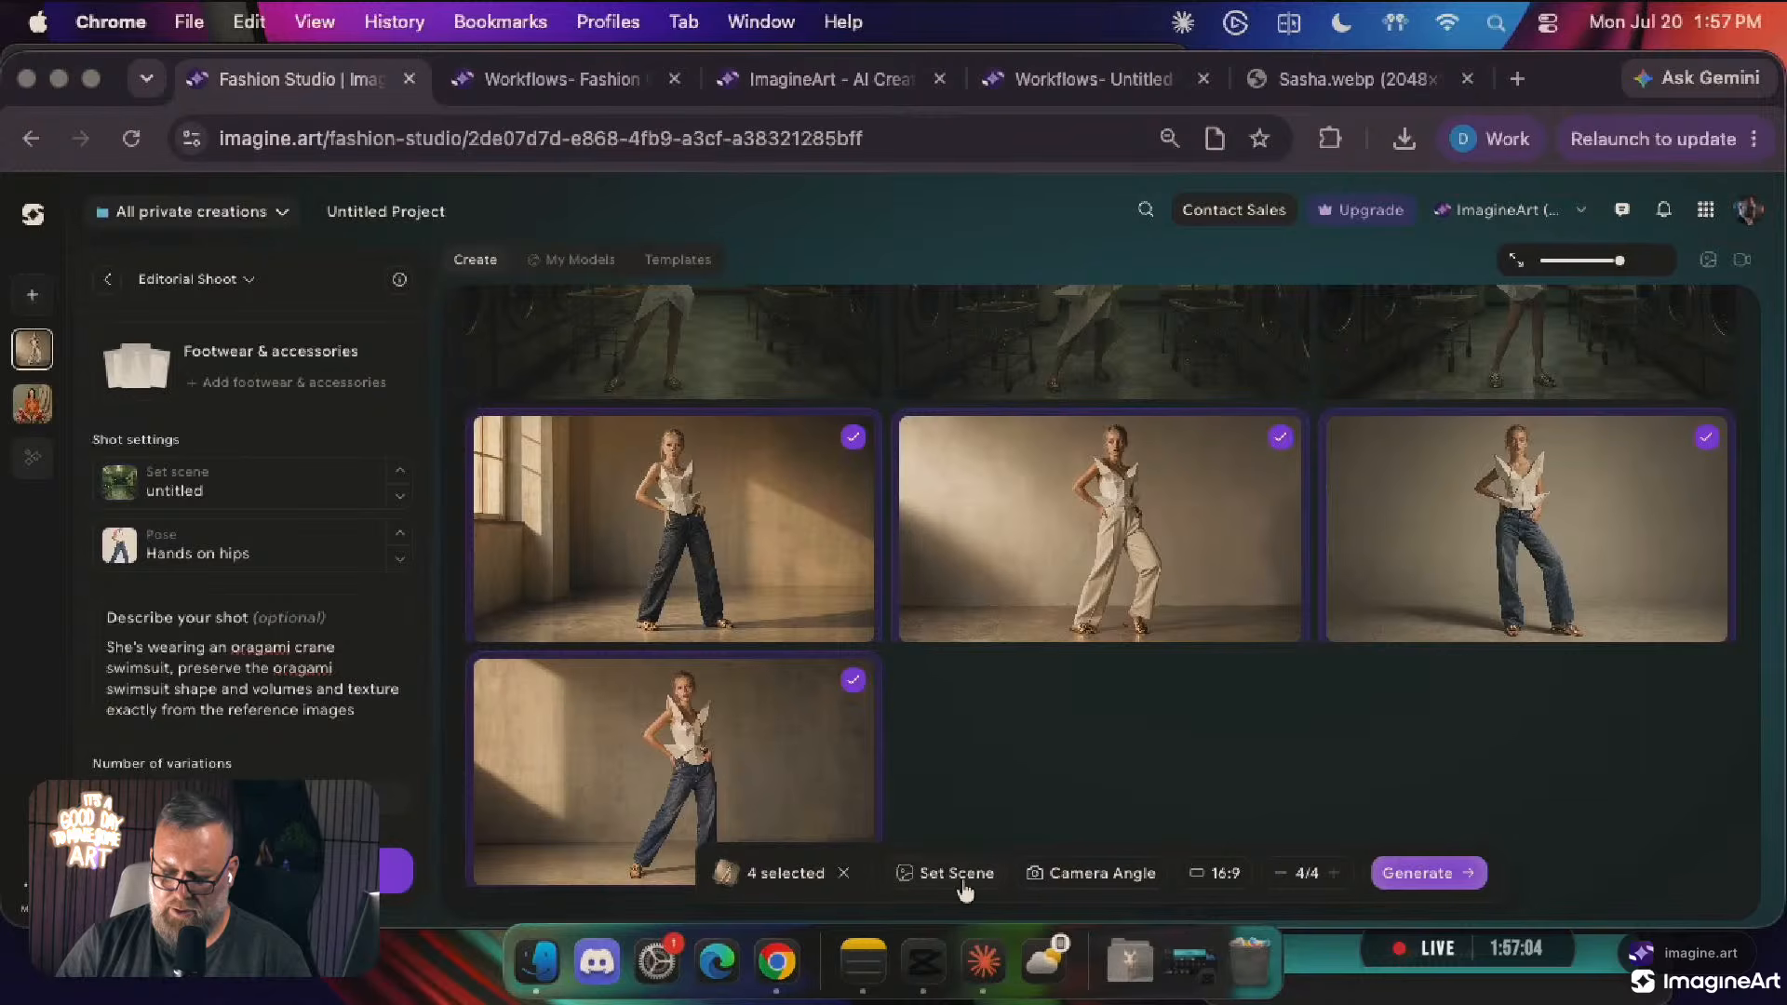
pyautogui.click(843, 873)
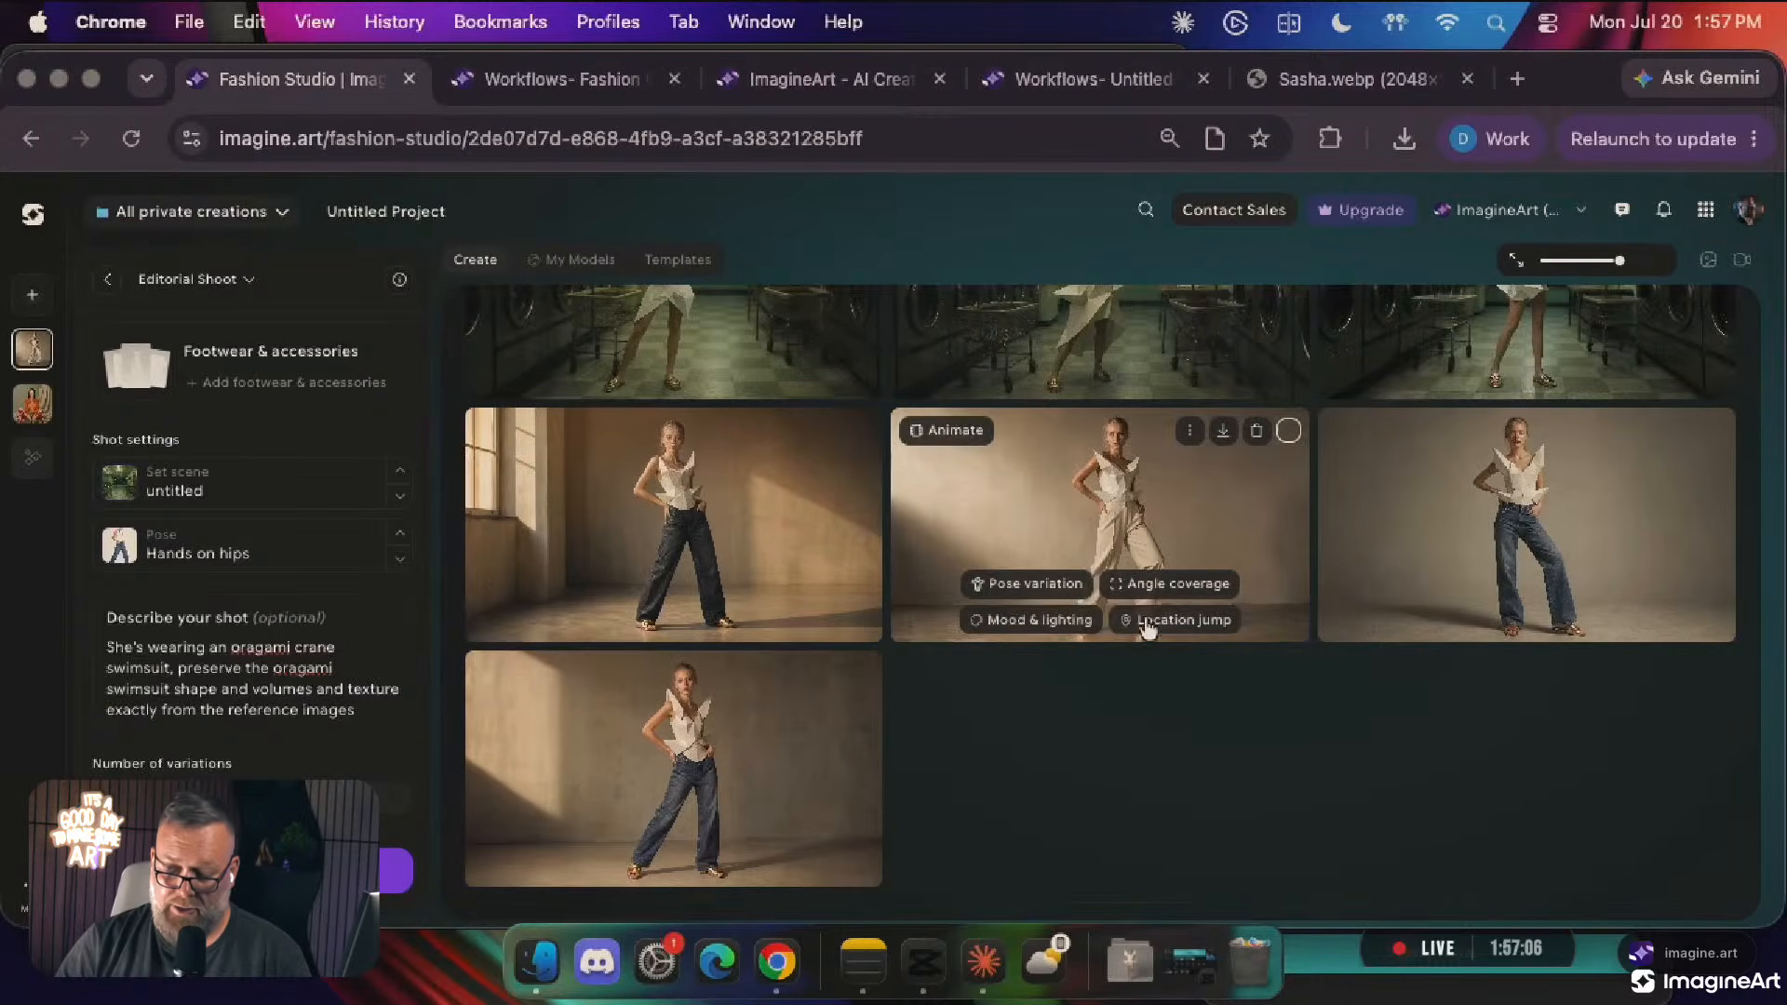
# Select the four puffer coat laundromat shots: front view, hand on head, hand on washer and walking away
pyautogui.scroll(12, 919, 598)
pyautogui.scroll(-6, 919, 599)
pyautogui.scroll(4, 918, 598)
pyautogui.scroll(-4, 918, 599)
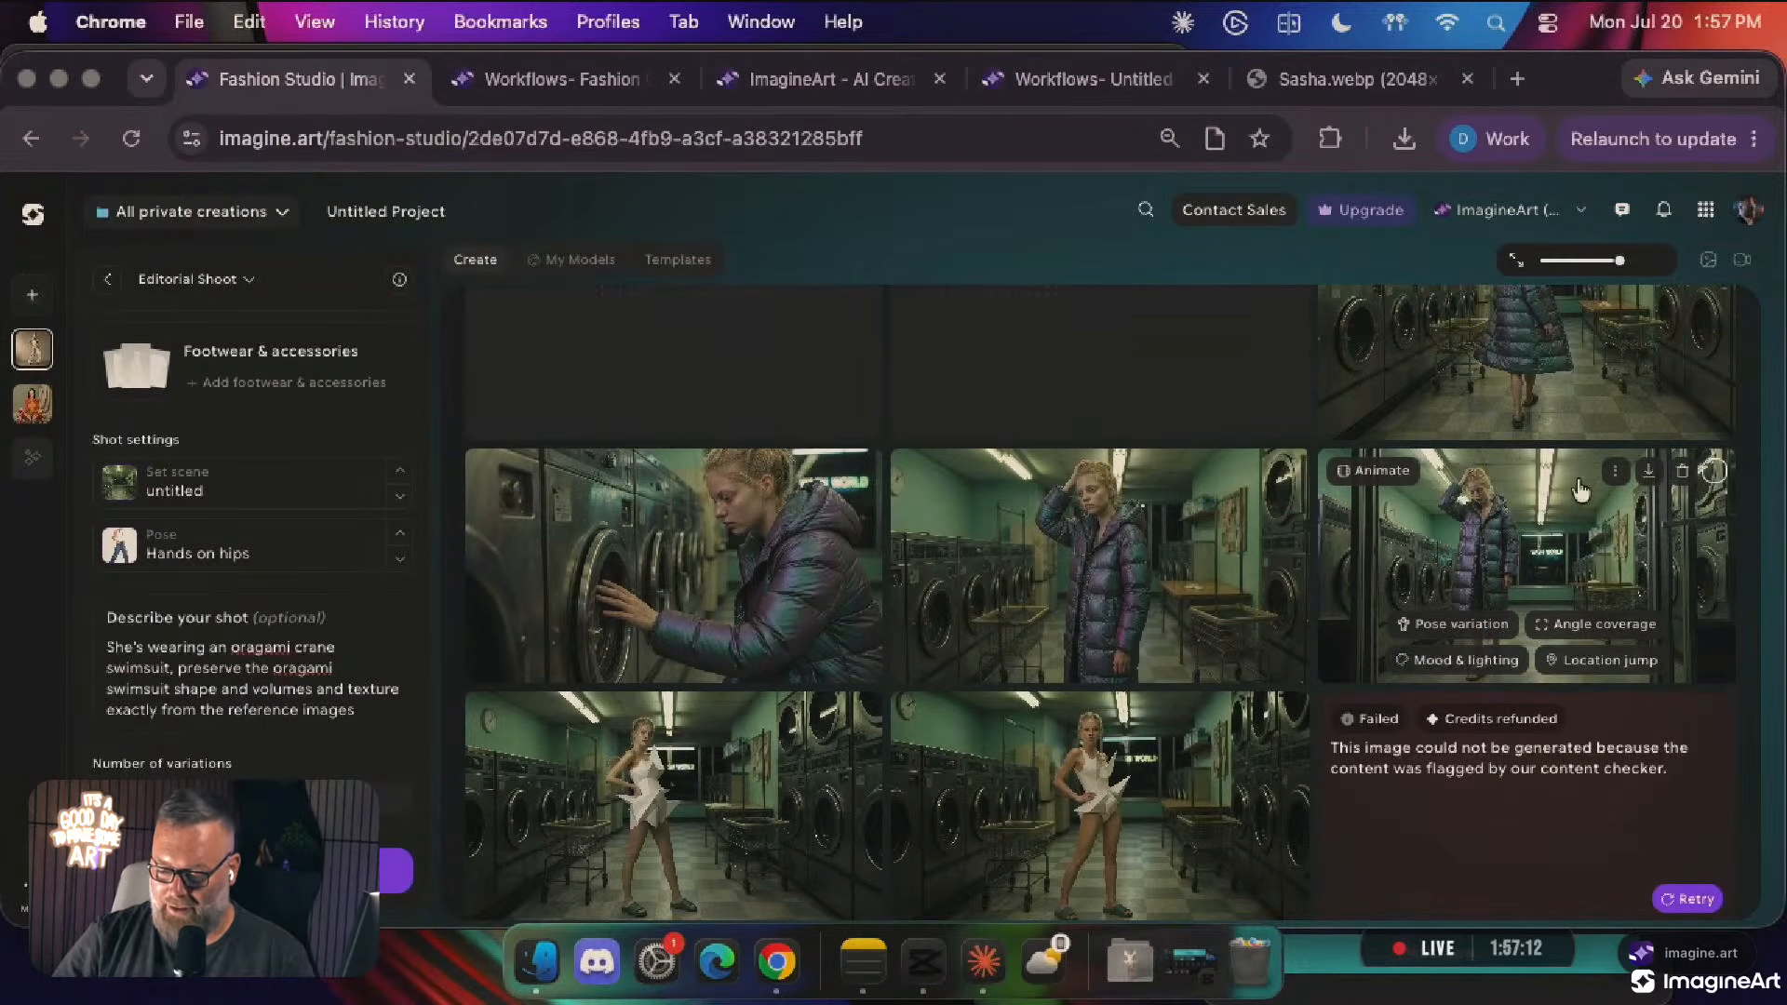
pyautogui.scroll(1, 1580, 490)
pyautogui.click(1710, 561)
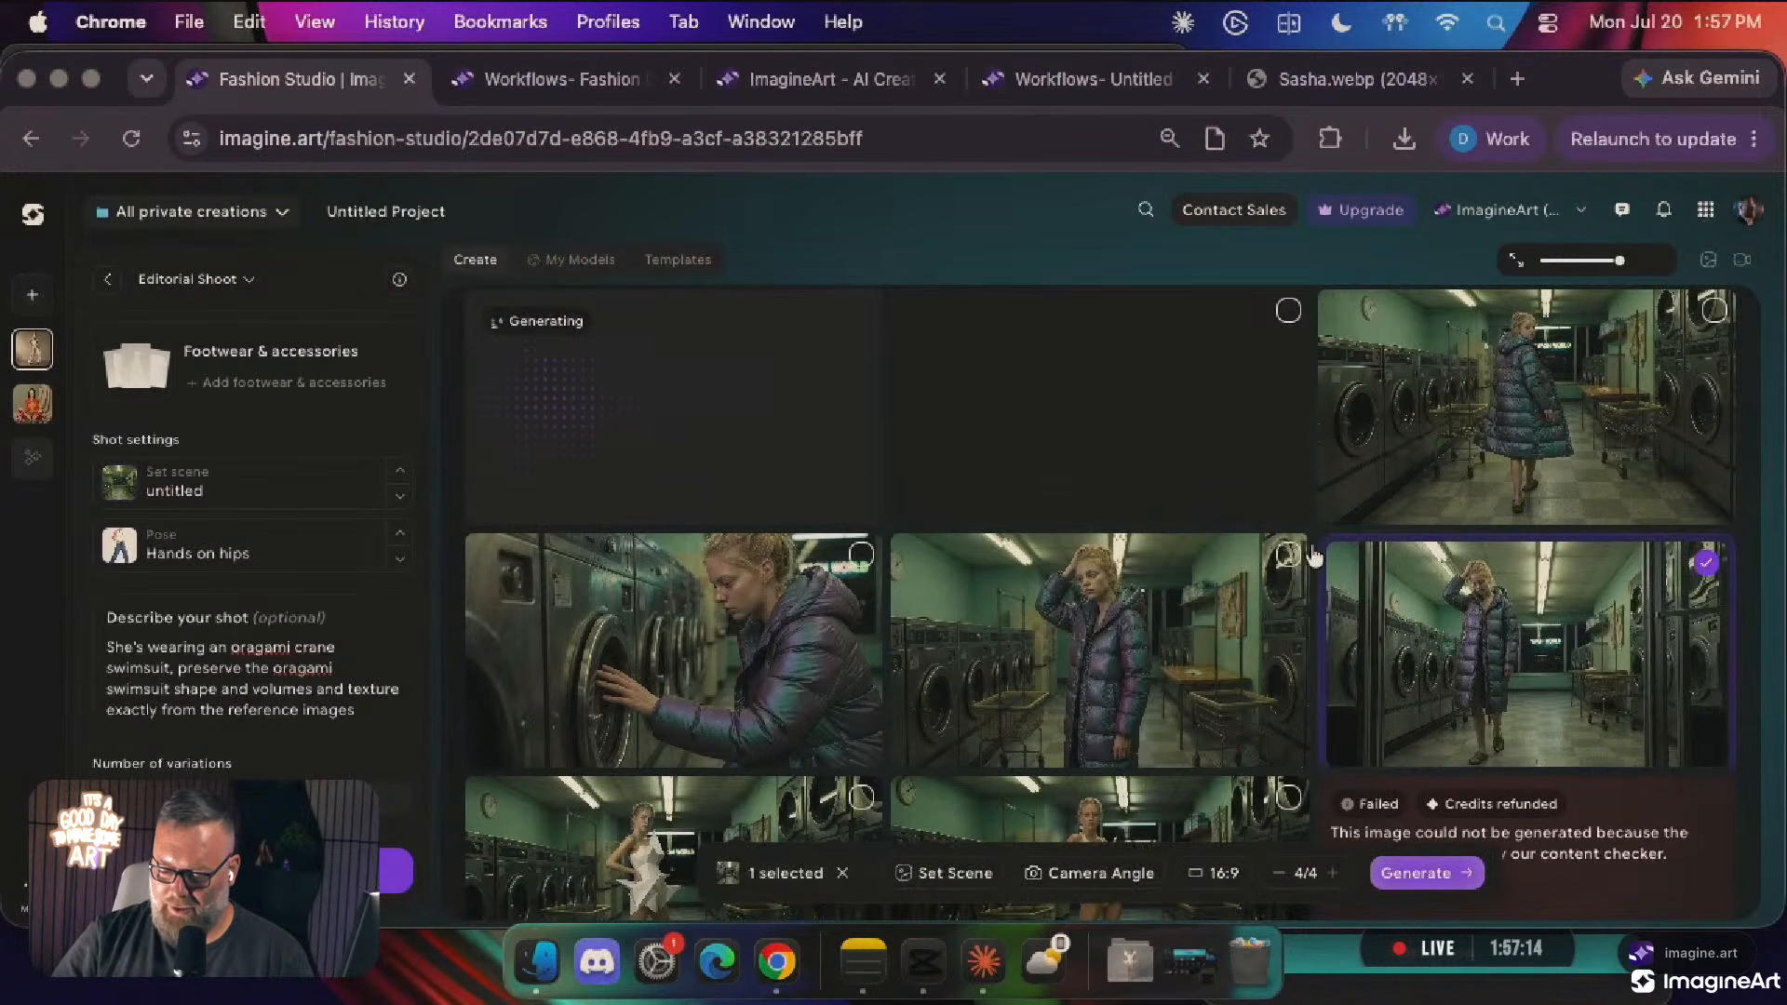
pyautogui.click(1288, 554)
pyautogui.click(861, 555)
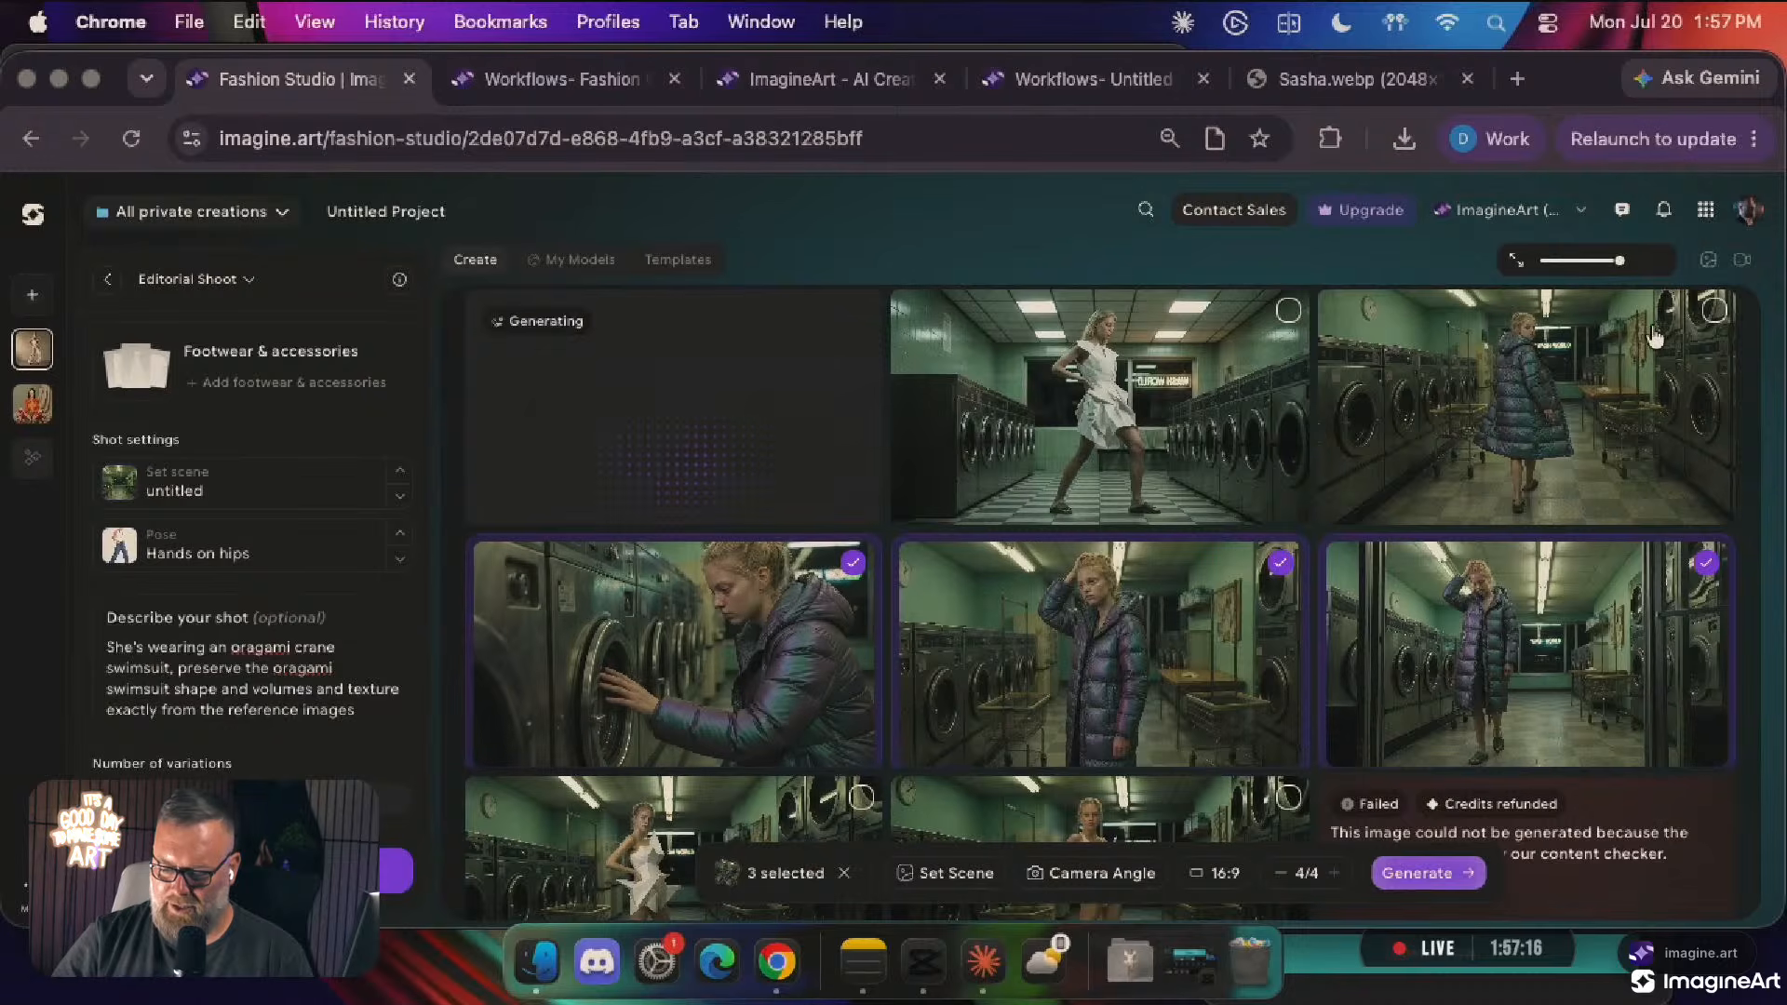
pyautogui.click(1715, 313)
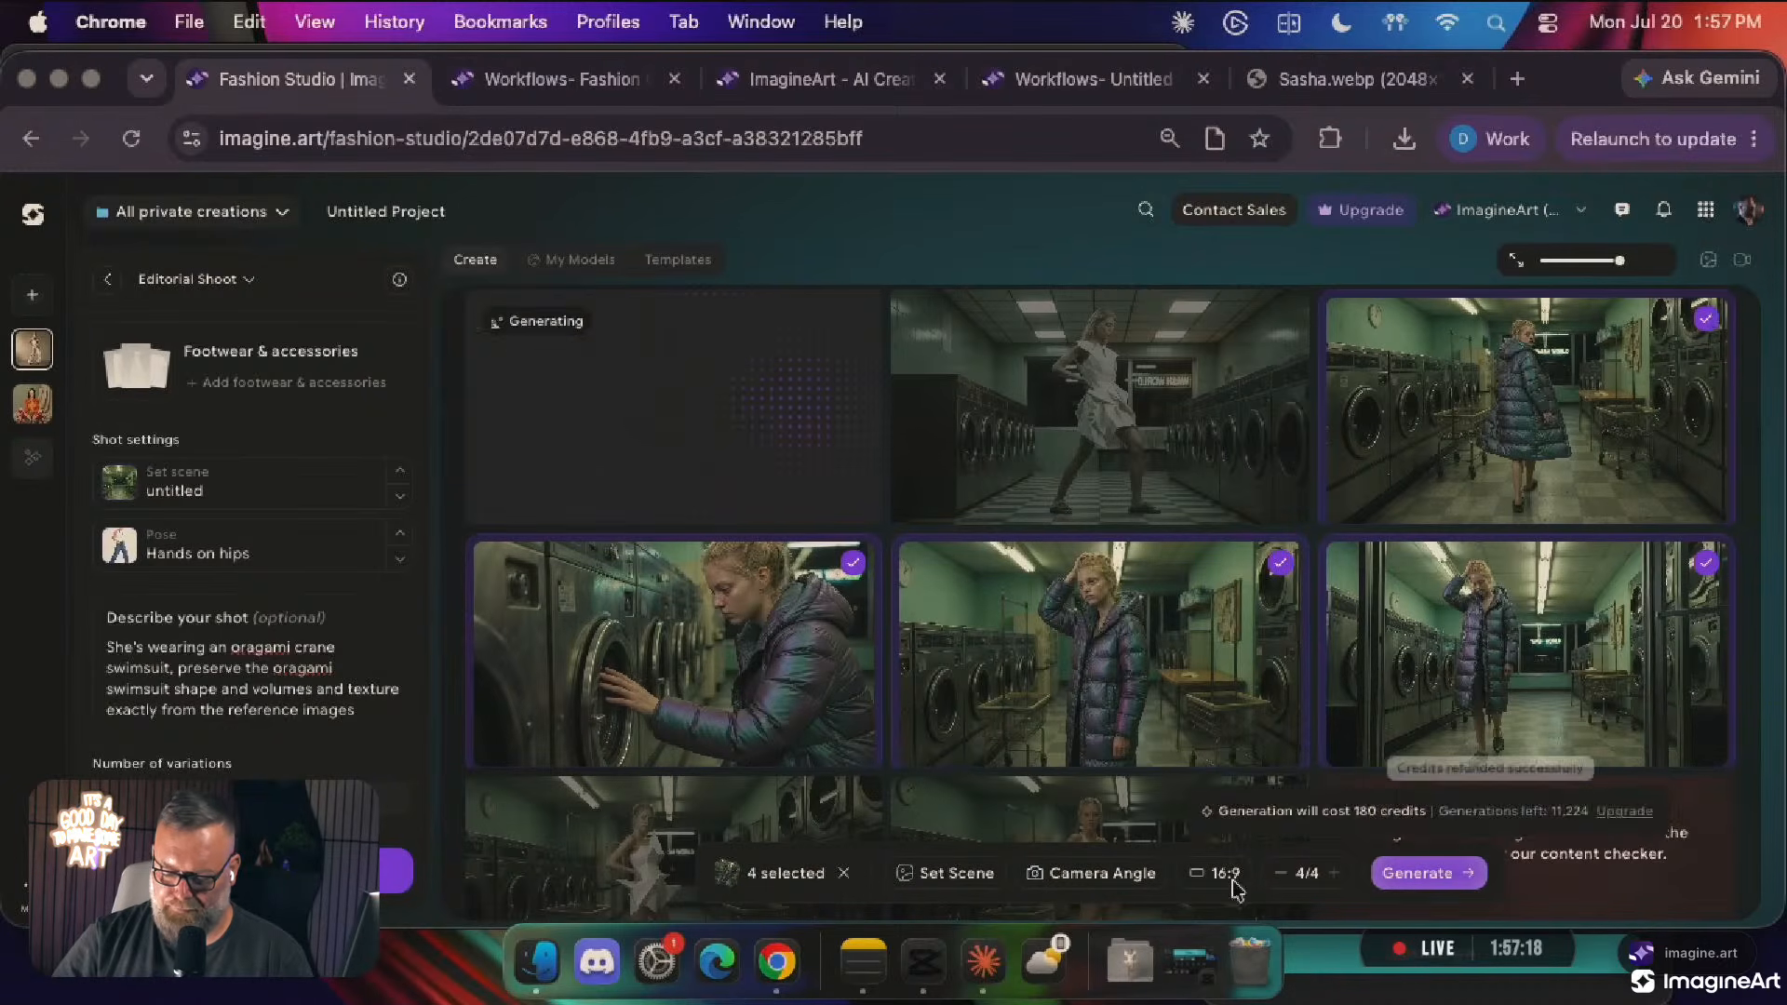
# Apply the laundromat scene "untitled" to the four selected shots and generate new images at 16:9 with the count at 4/4
pyautogui.click(940, 872)
pyautogui.click(923, 568)
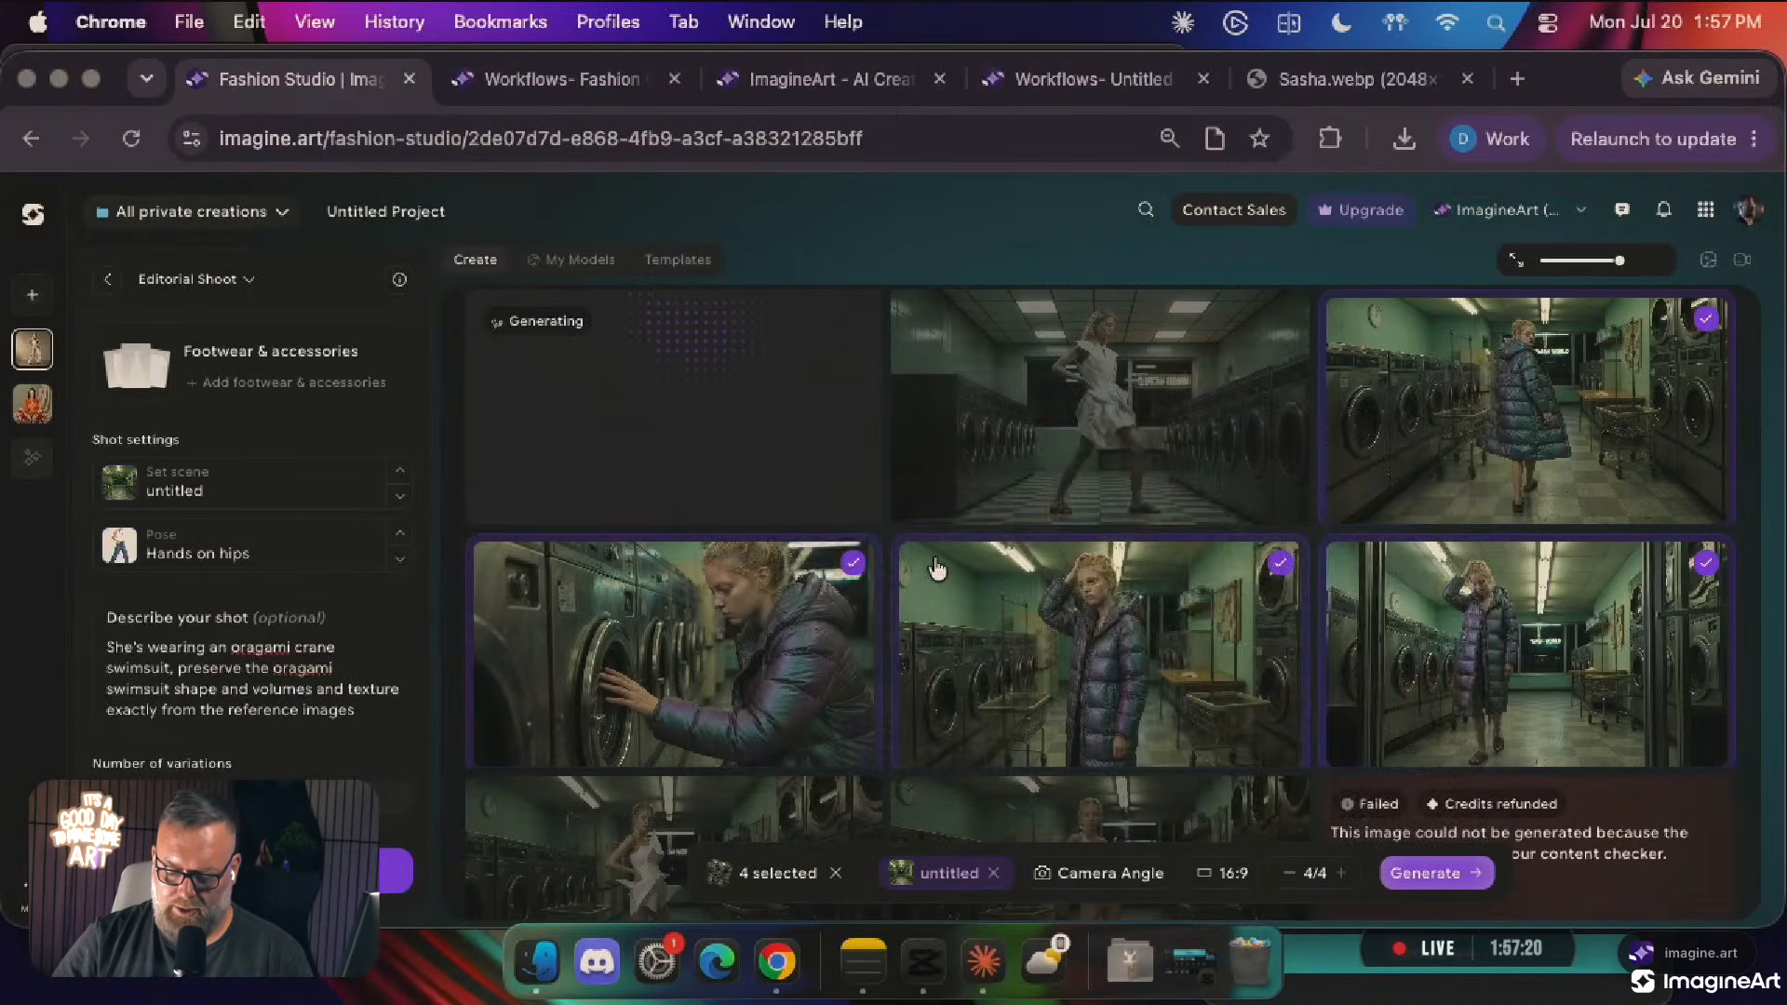
pyautogui.click(1066, 882)
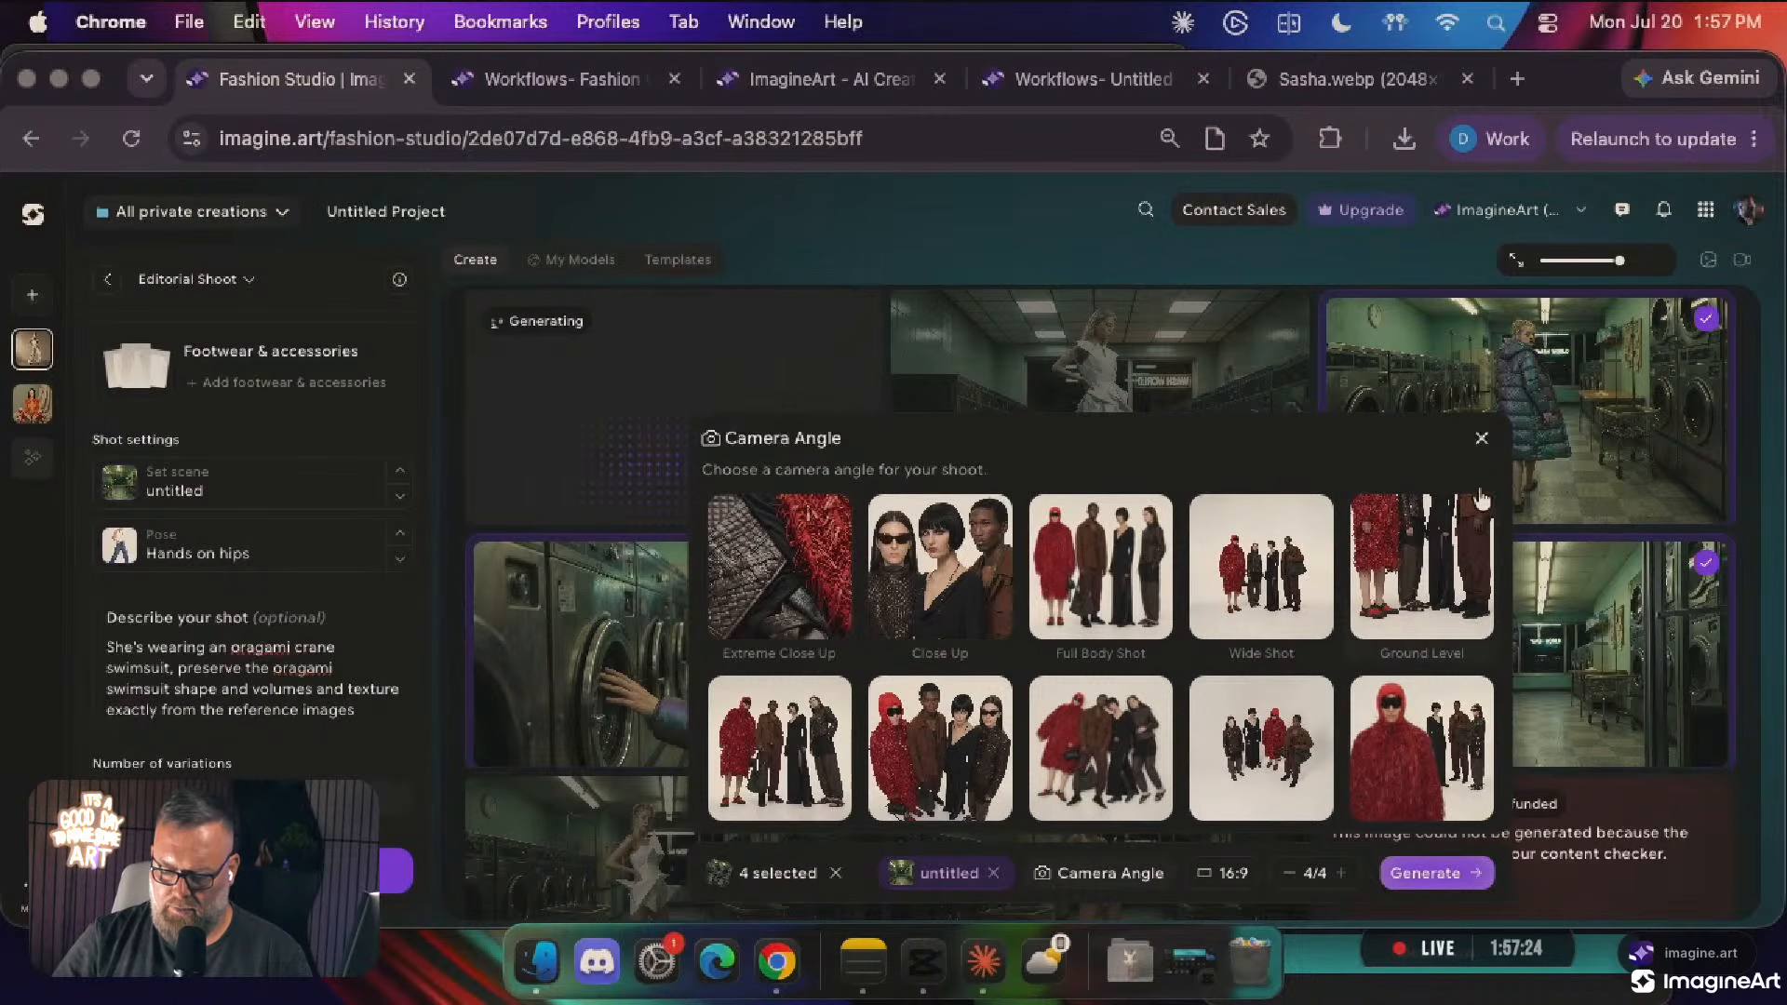
pyautogui.click(1482, 439)
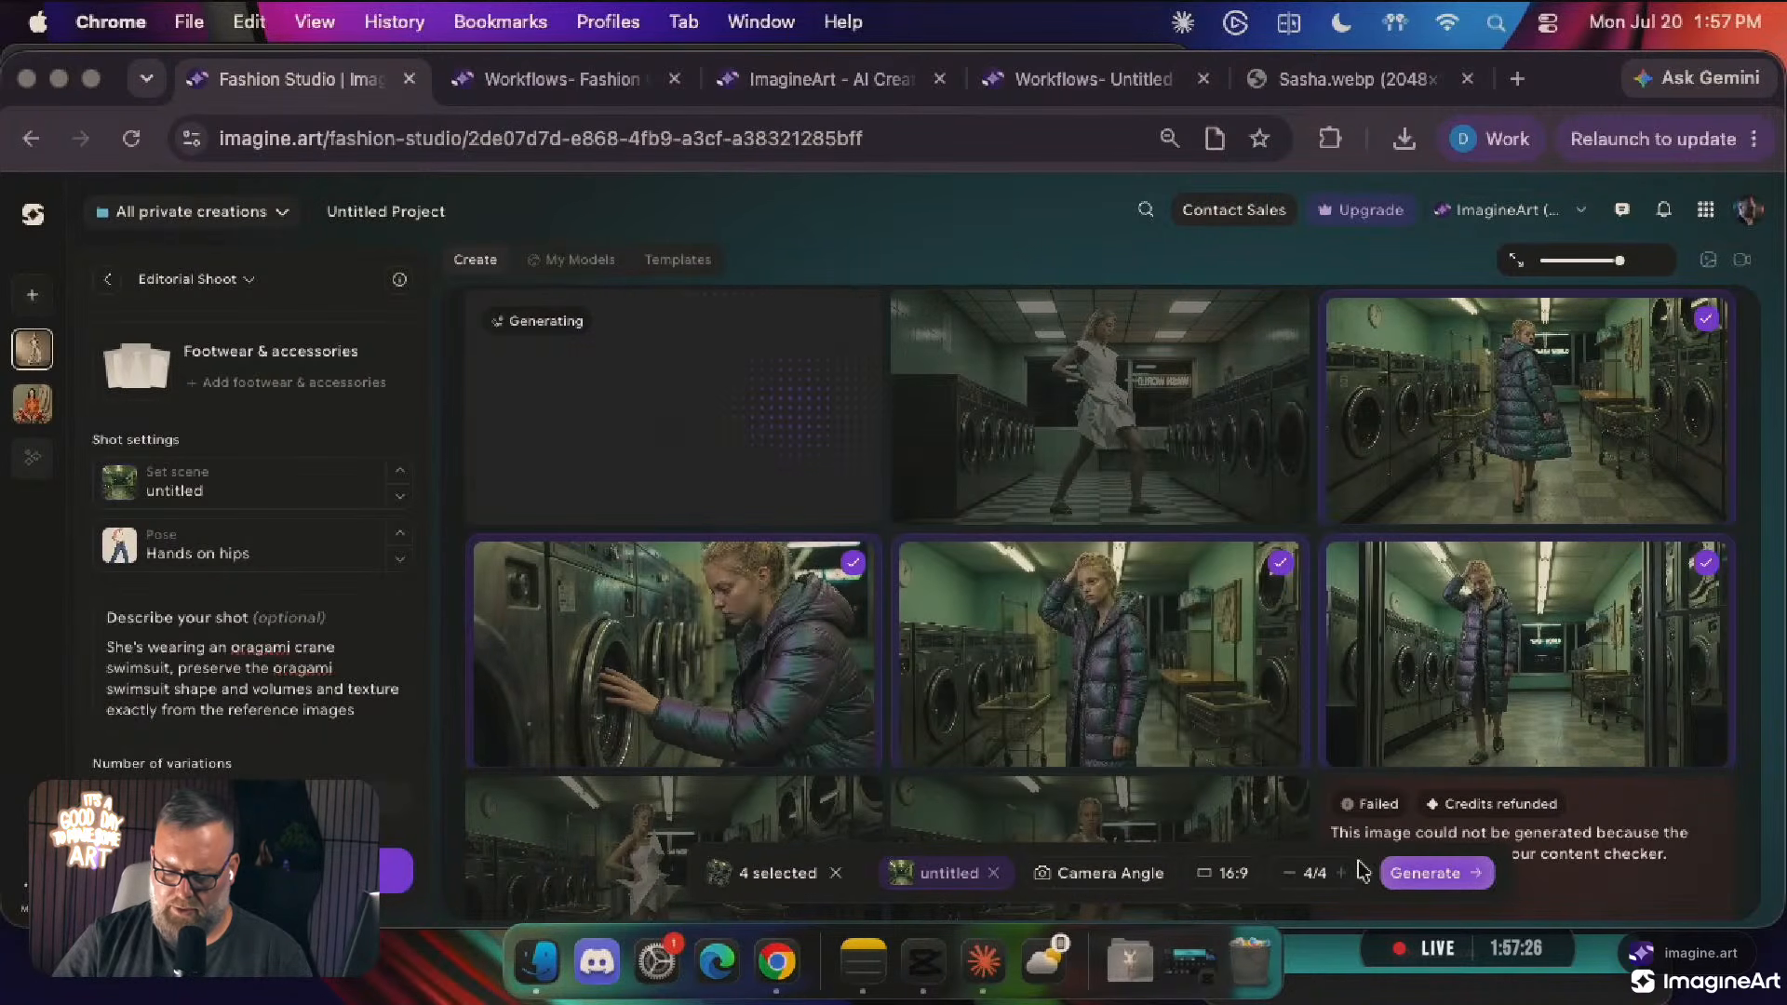
pyautogui.click(1436, 873)
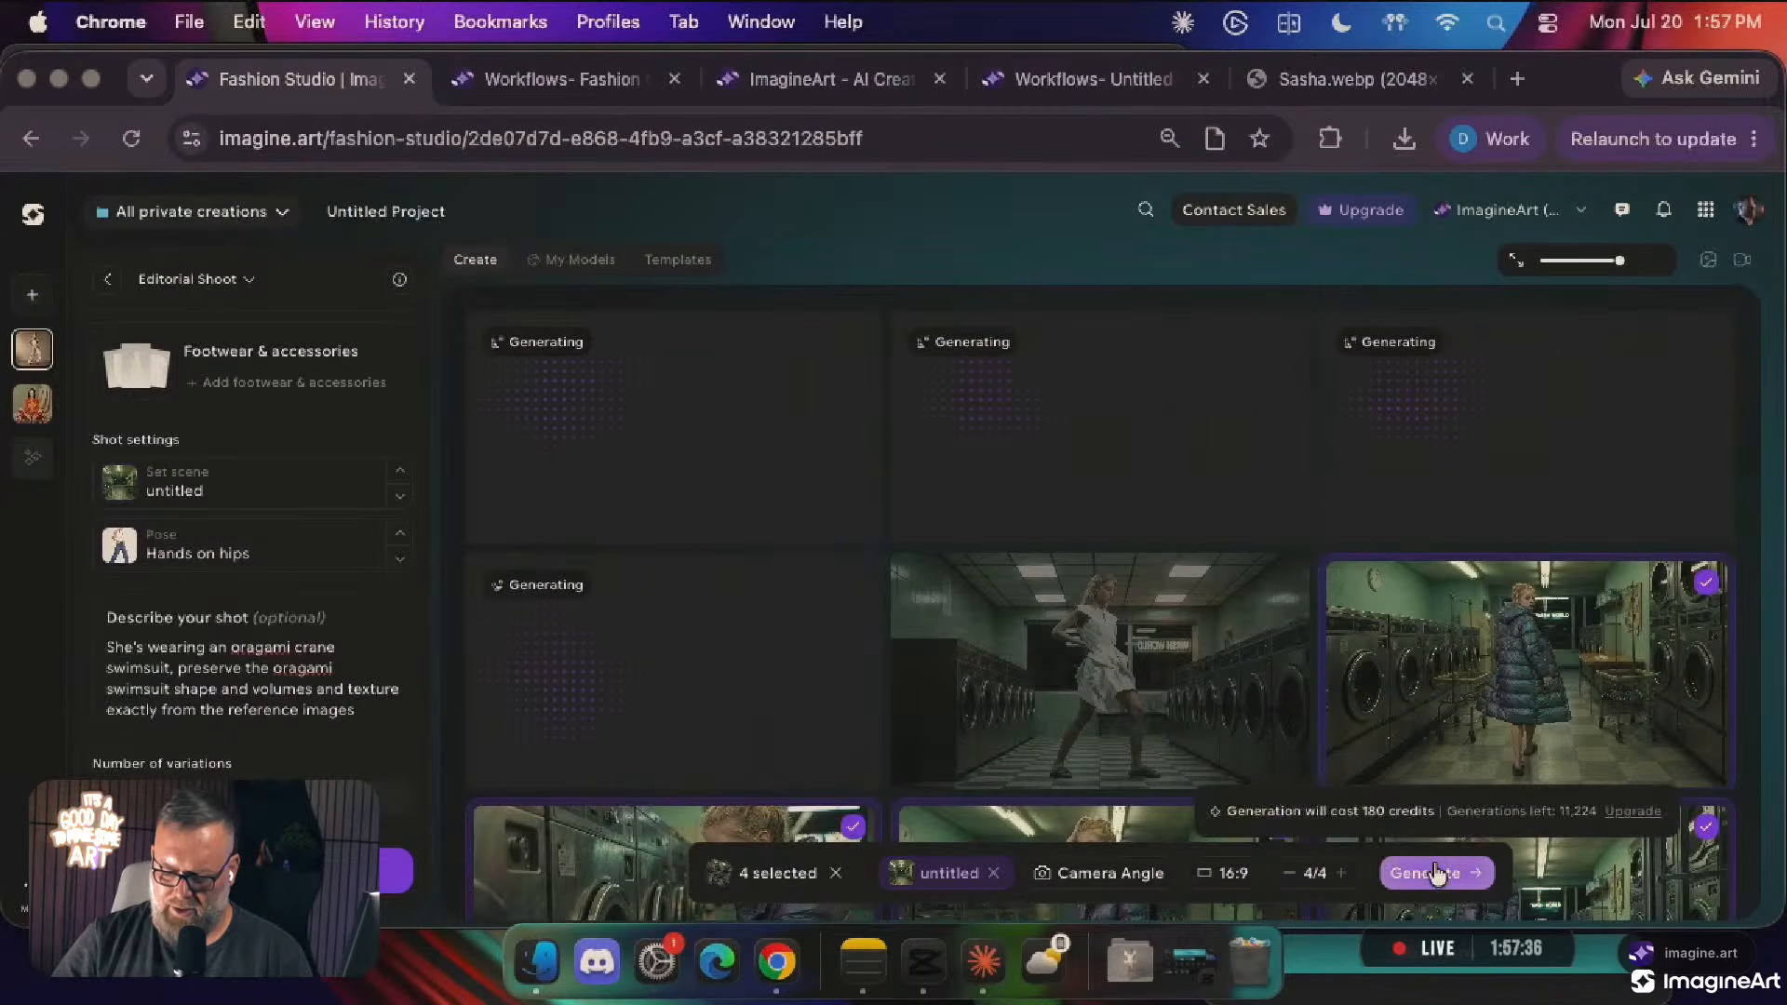
# Switch the editorial shoot's mode from Image to Video
pyautogui.moveTo(947, 875)
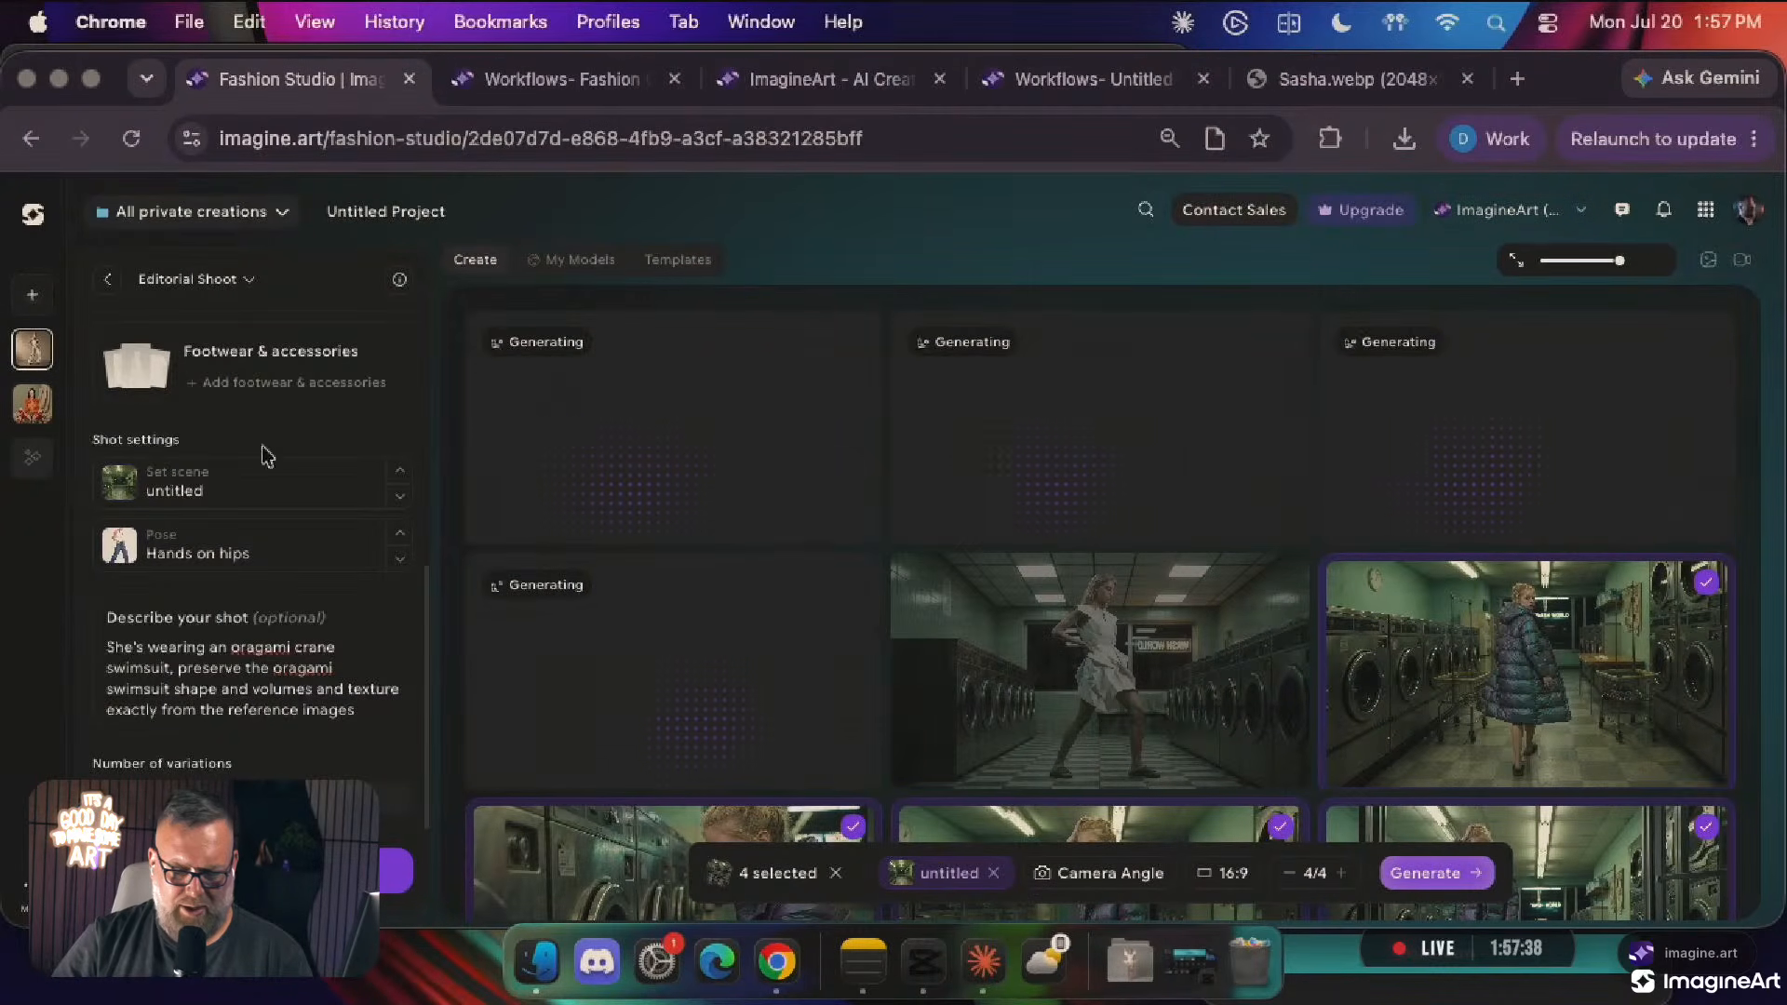
pyautogui.scroll(5, 196, 374)
pyautogui.click(252, 372)
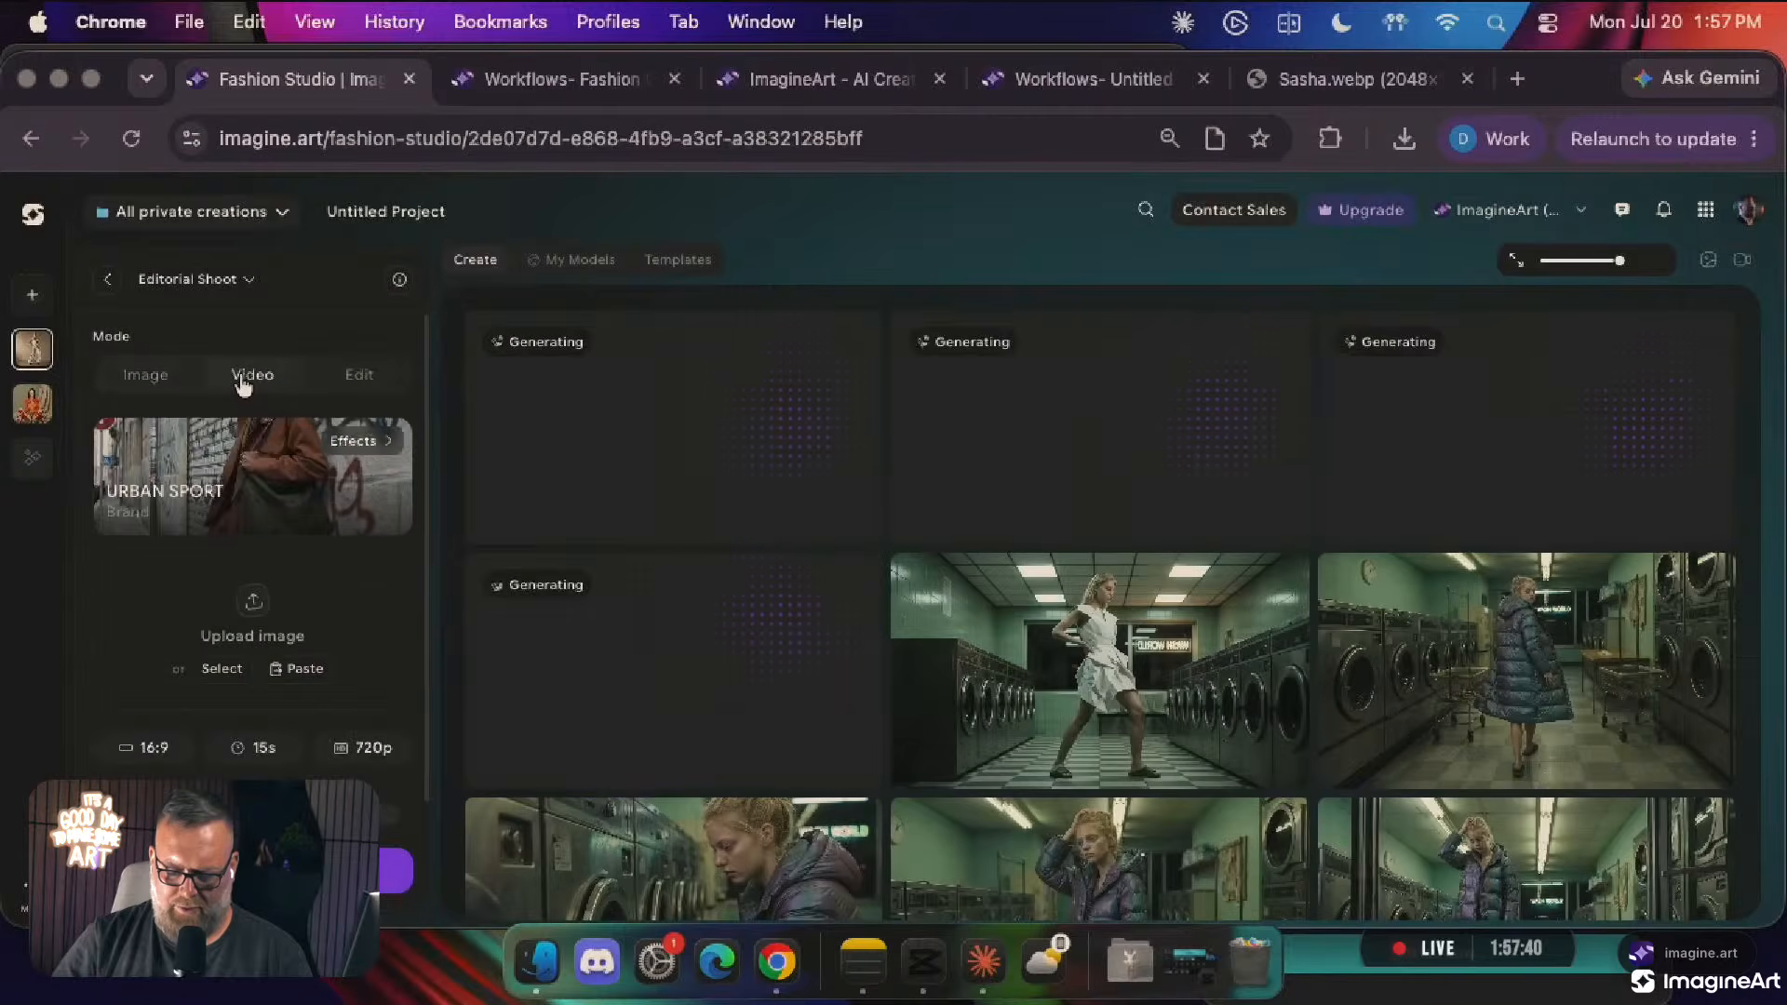
# Reselect the four puffer coat laundromat shots and generate from them at 16:9 with the count at 4/4
pyautogui.scroll(-2, 1629, 465)
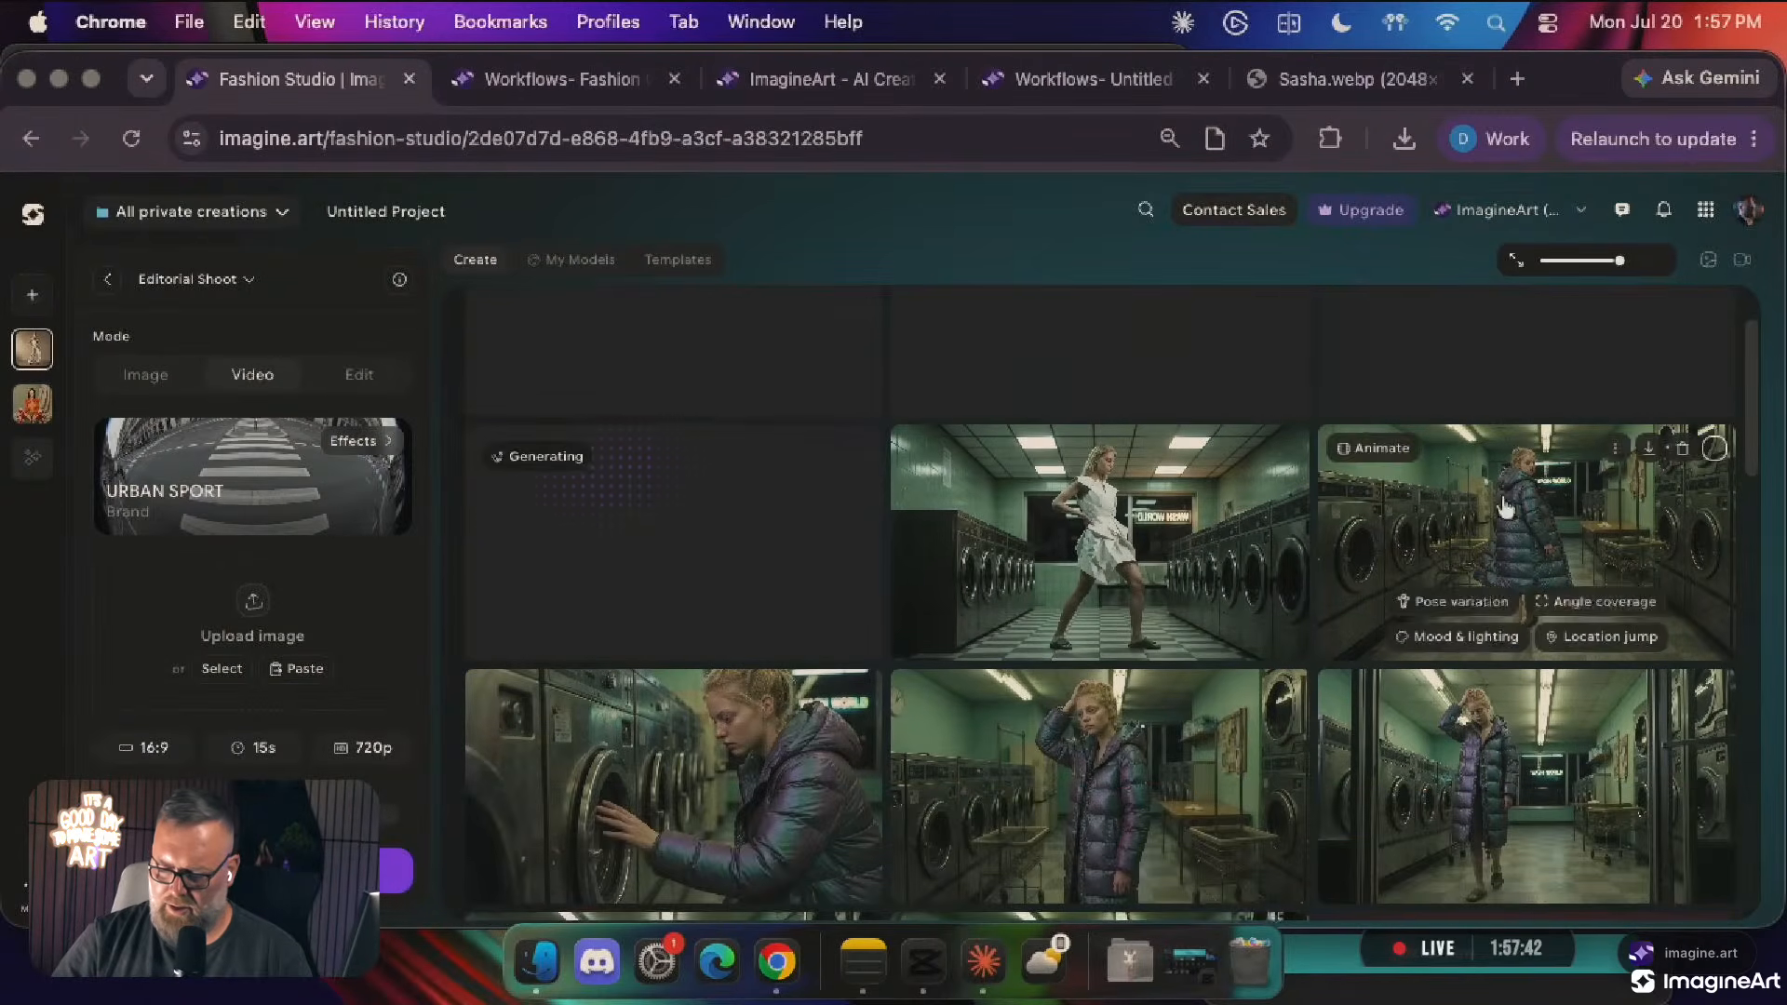
pyautogui.click(1710, 448)
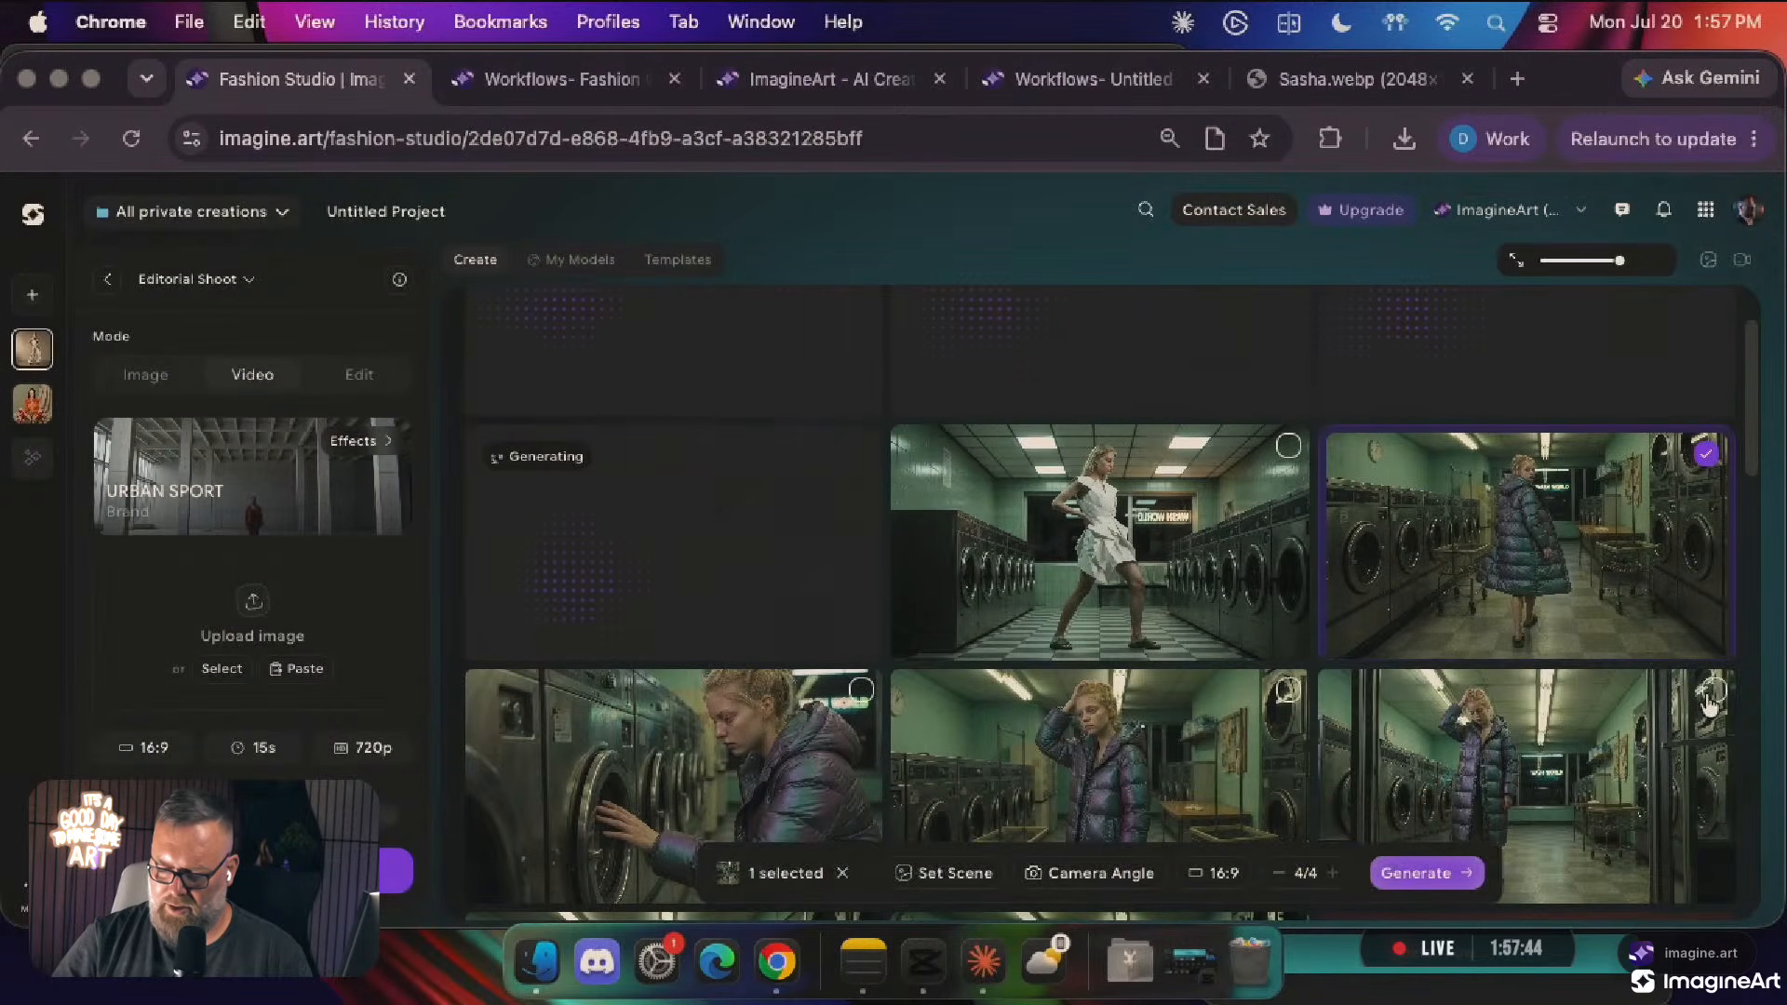
pyautogui.click(1710, 694)
pyautogui.click(1287, 693)
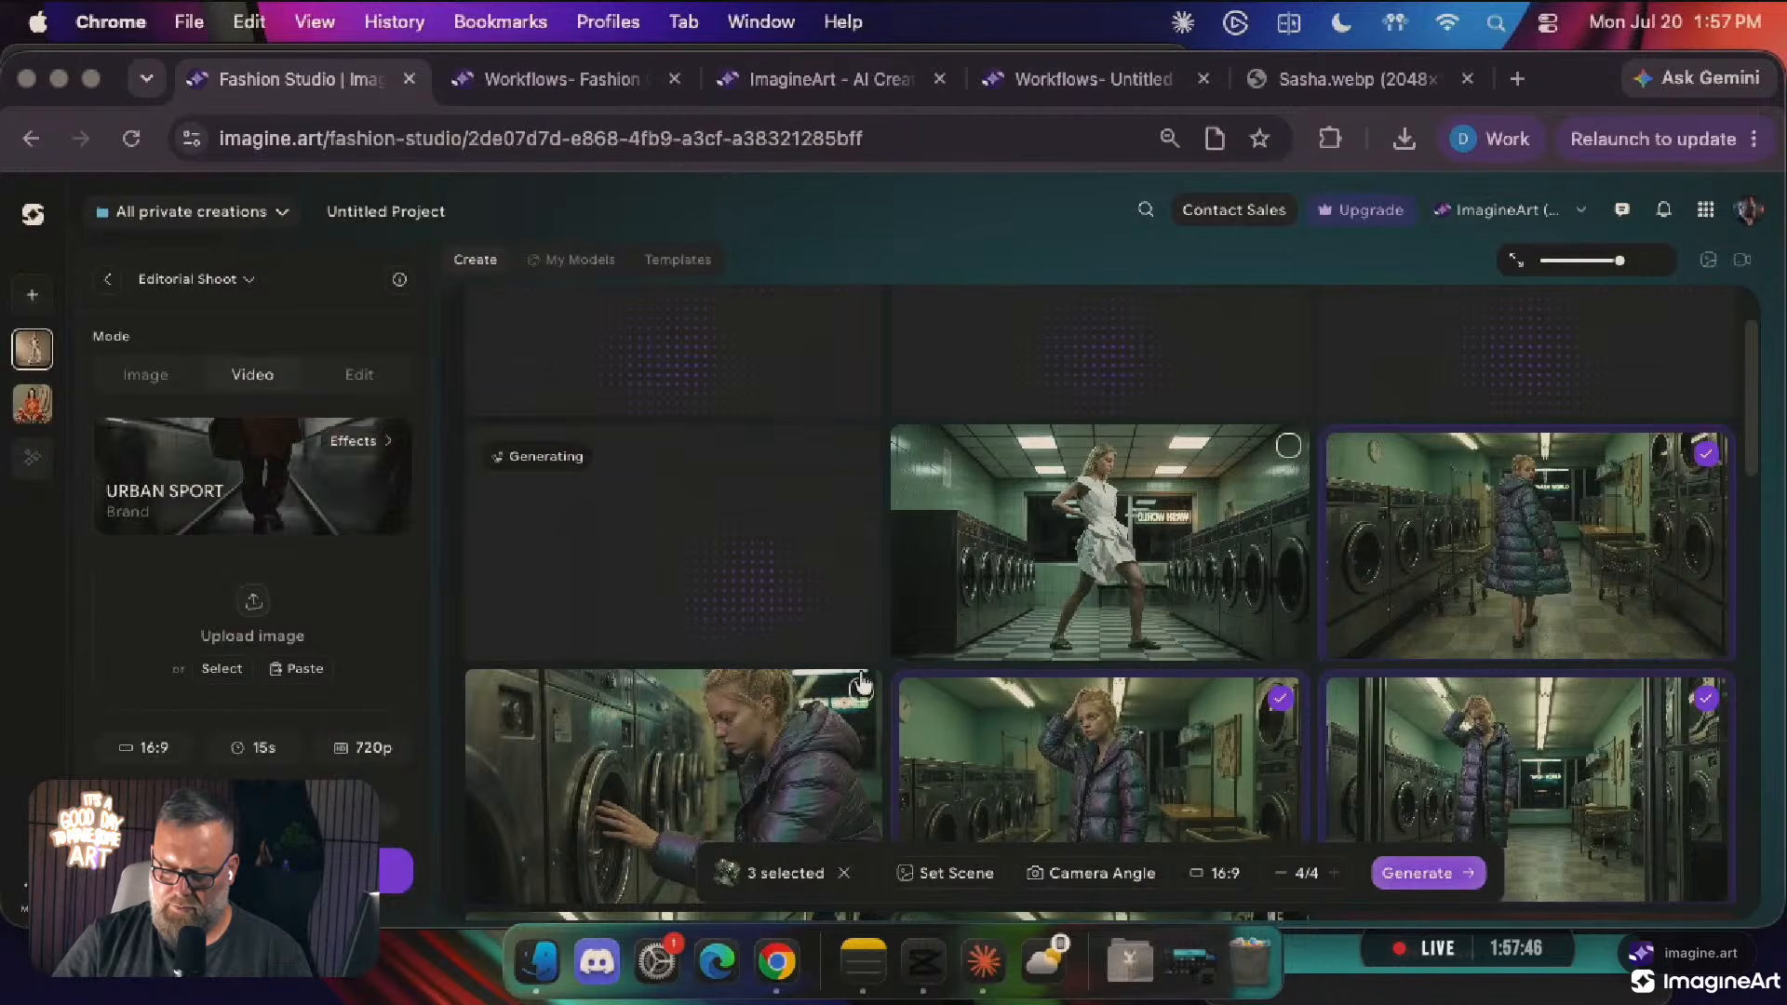
pyautogui.click(860, 690)
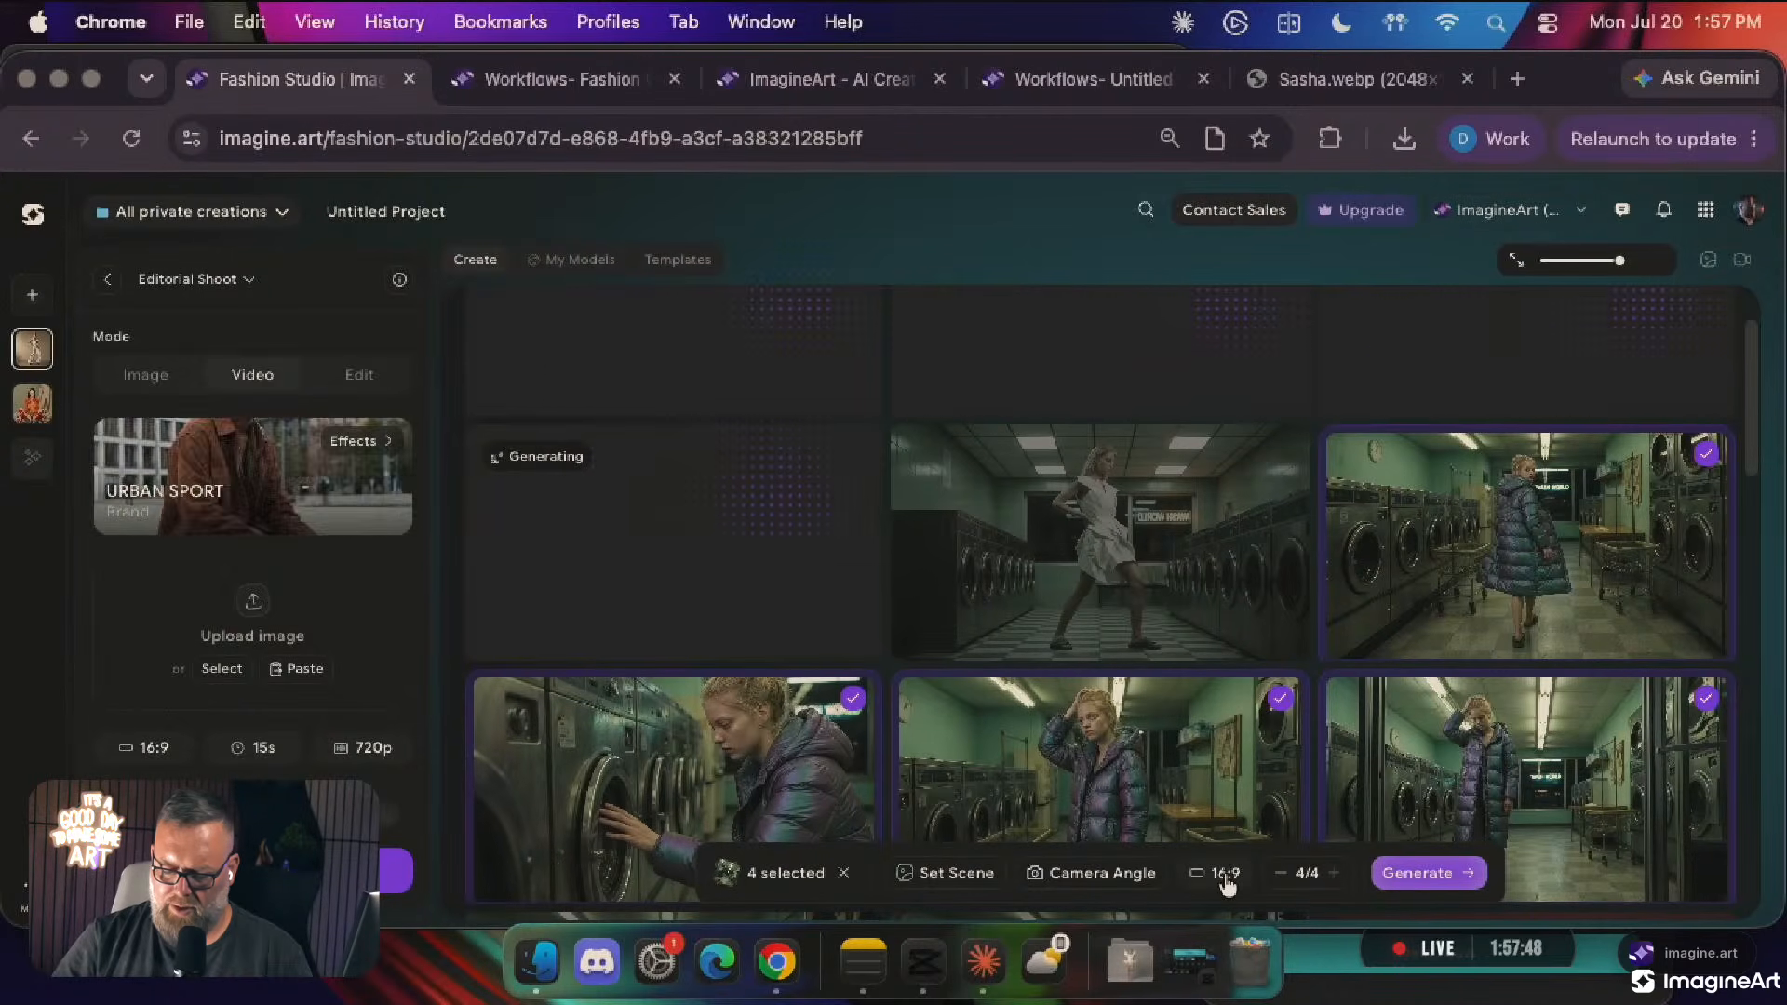
pyautogui.click(1419, 875)
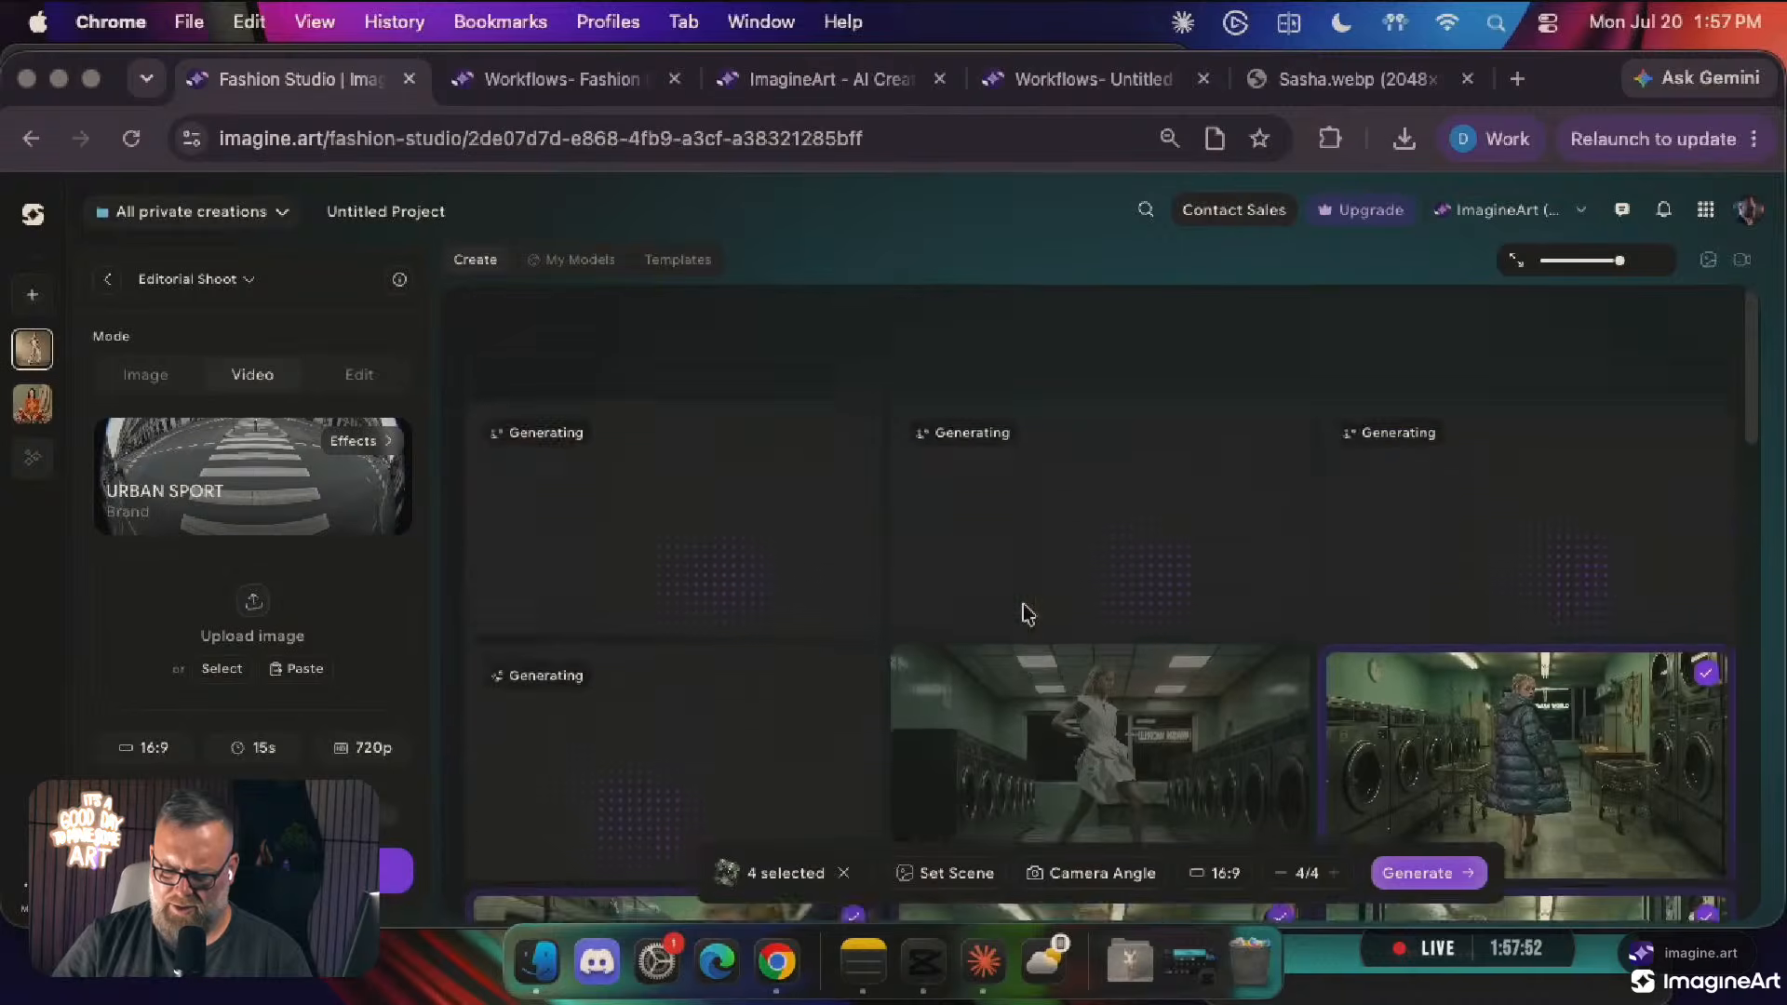
pyautogui.scroll(-3, 1026, 615)
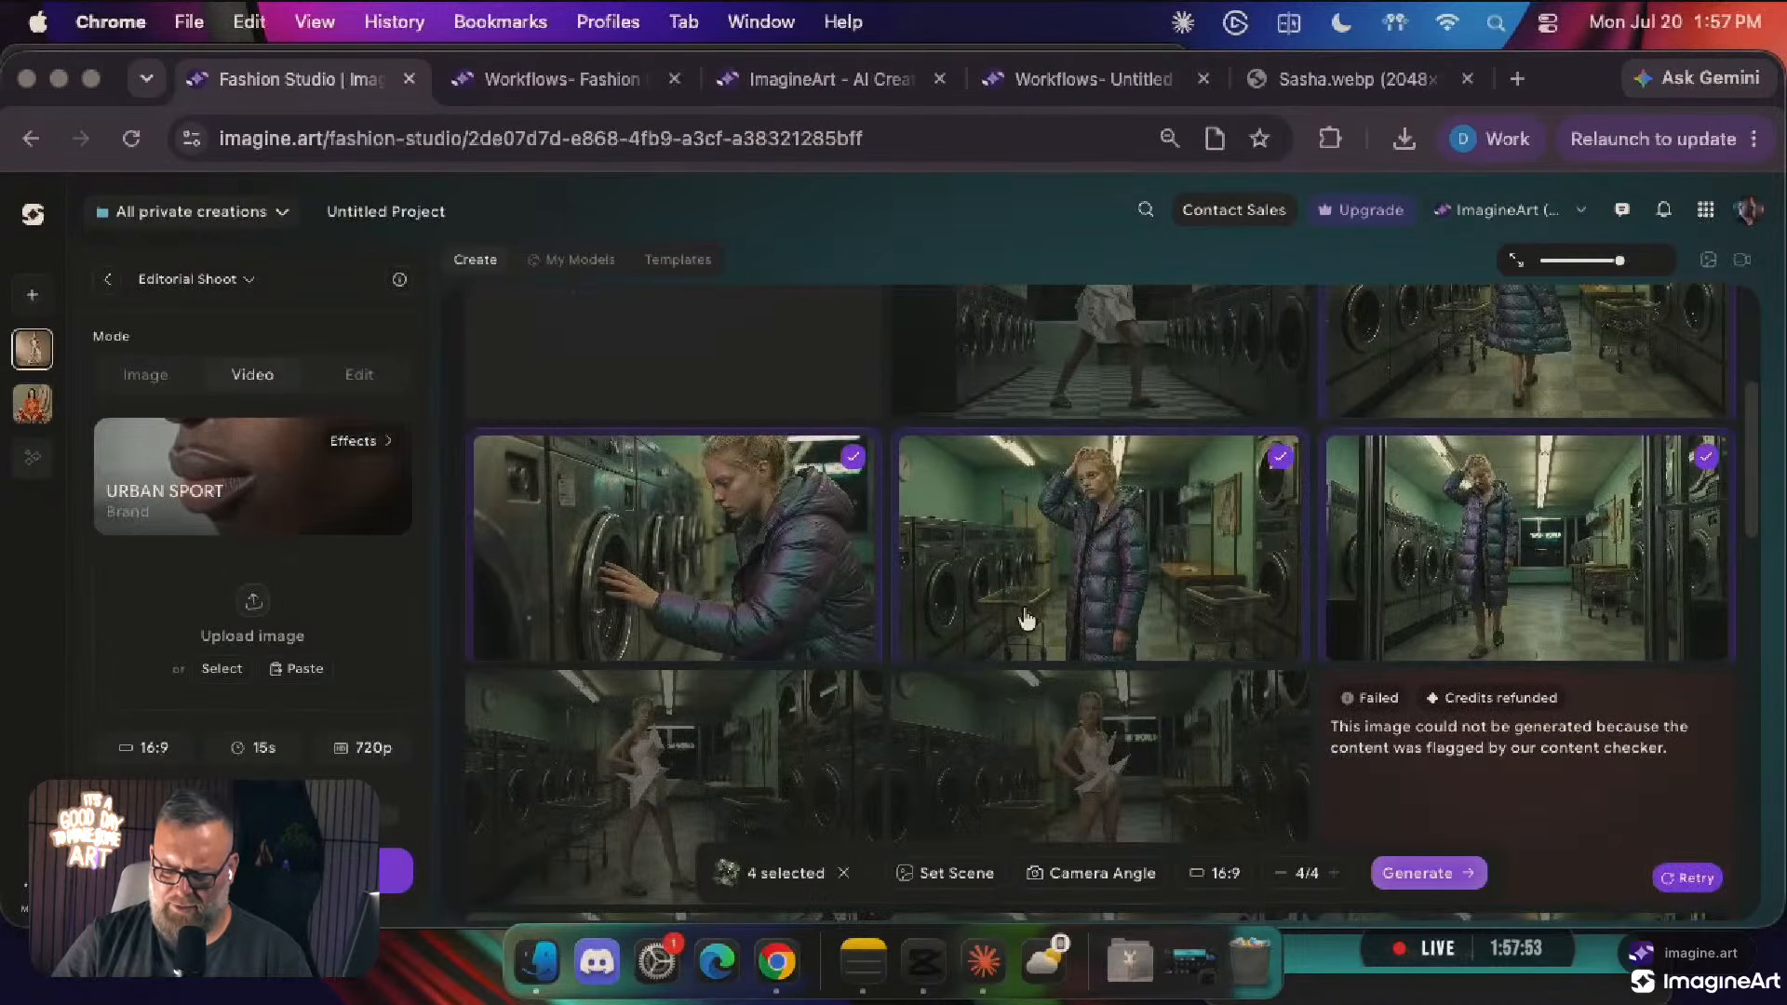
# Set the "untitled" laundromat scene on the four selected puffer coat shots and generate them at 16:9 with the count at 4/4
pyautogui.click(958, 875)
pyautogui.click(928, 540)
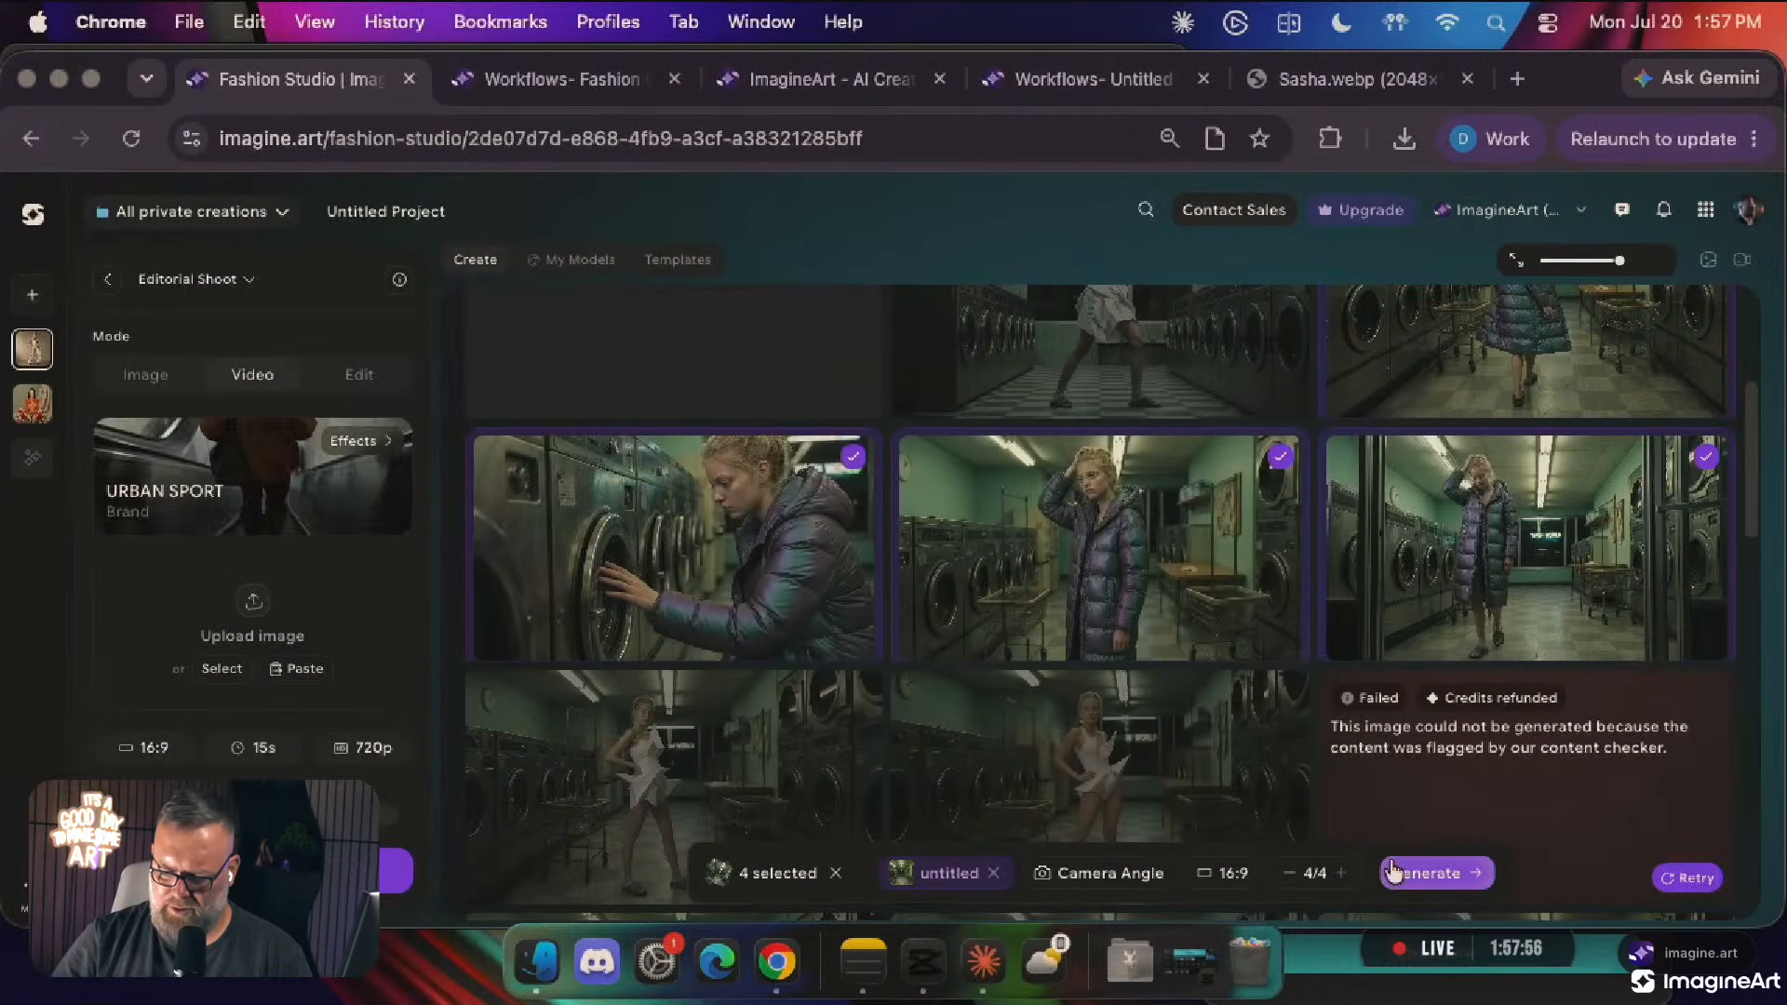
pyautogui.click(1424, 875)
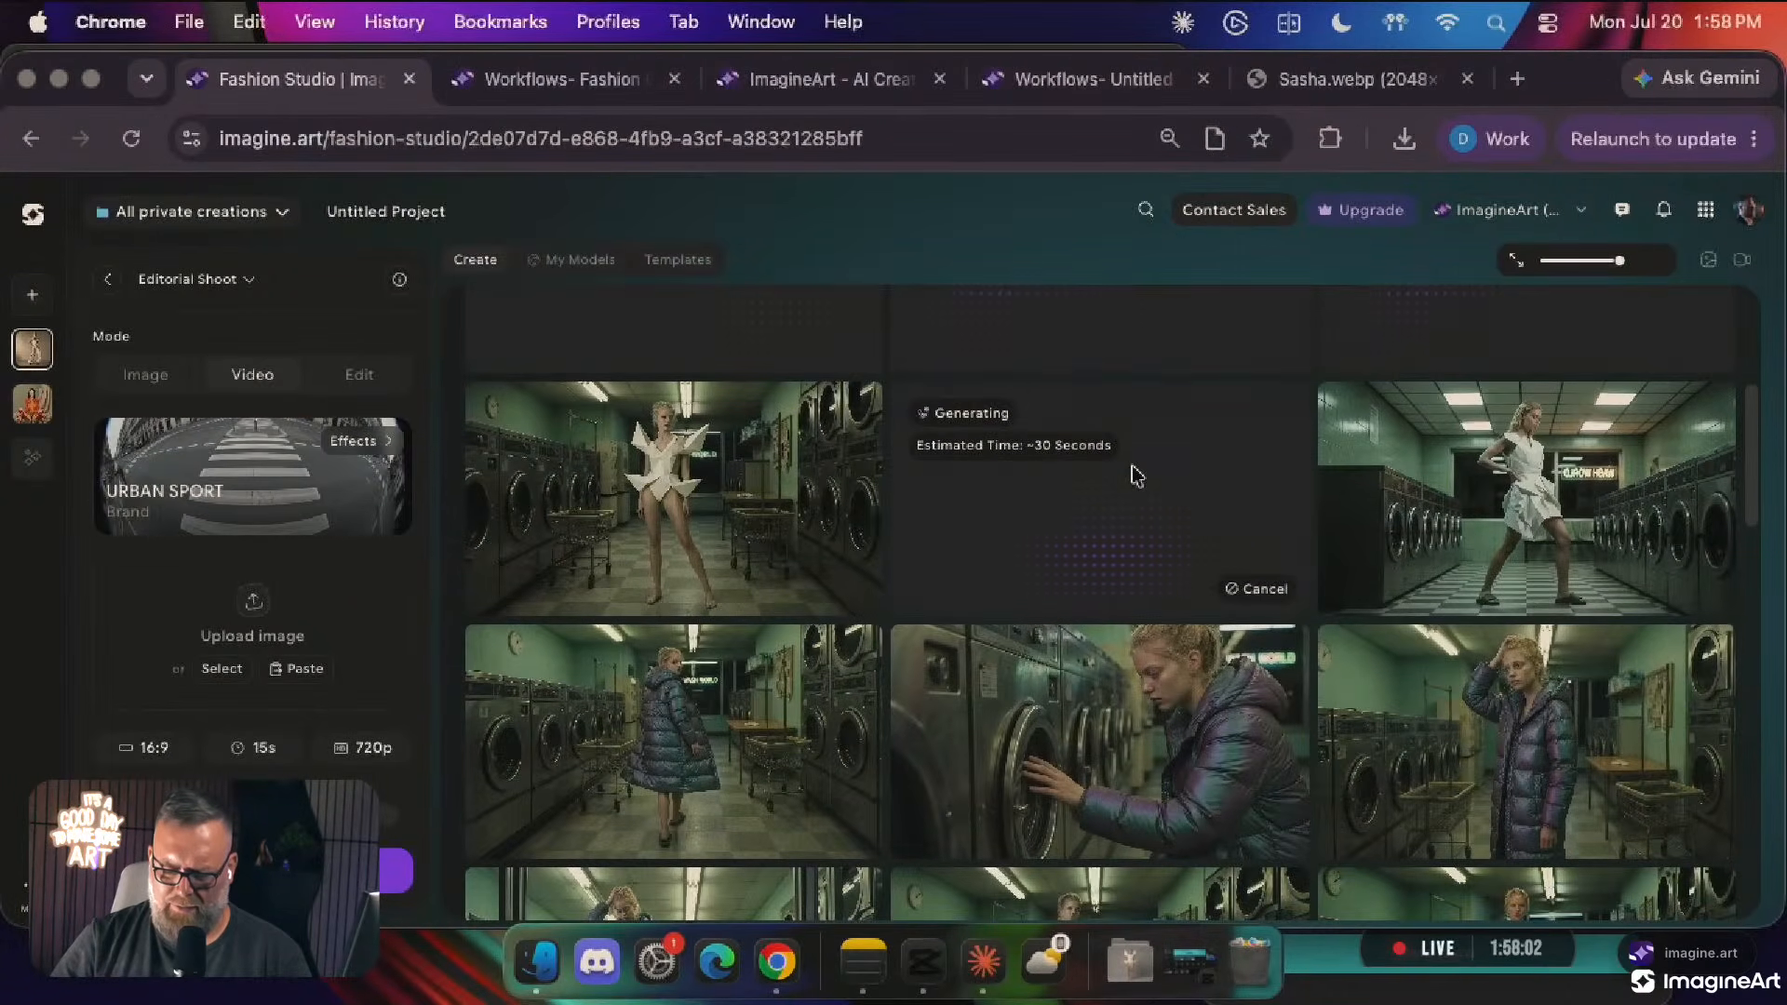
# Examine the new front-facing origami swimsuit shot and the striding origami shot at full size
pyautogui.click(693, 451)
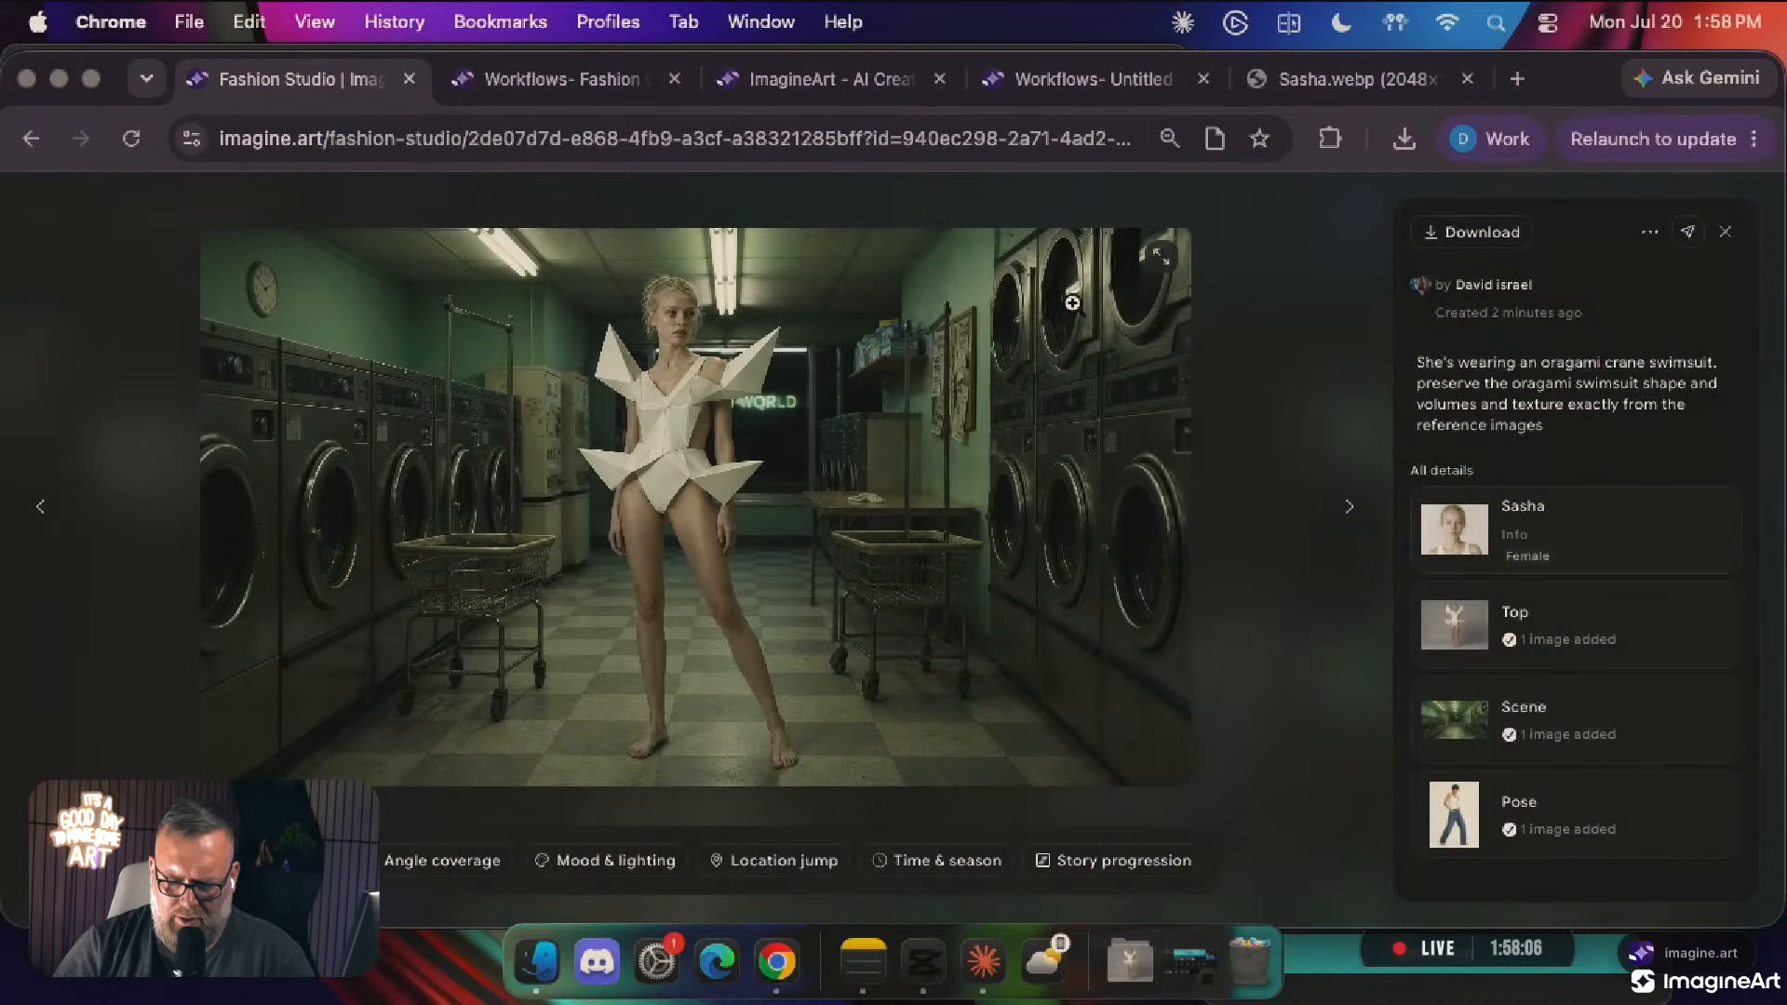
pyautogui.click(1340, 336)
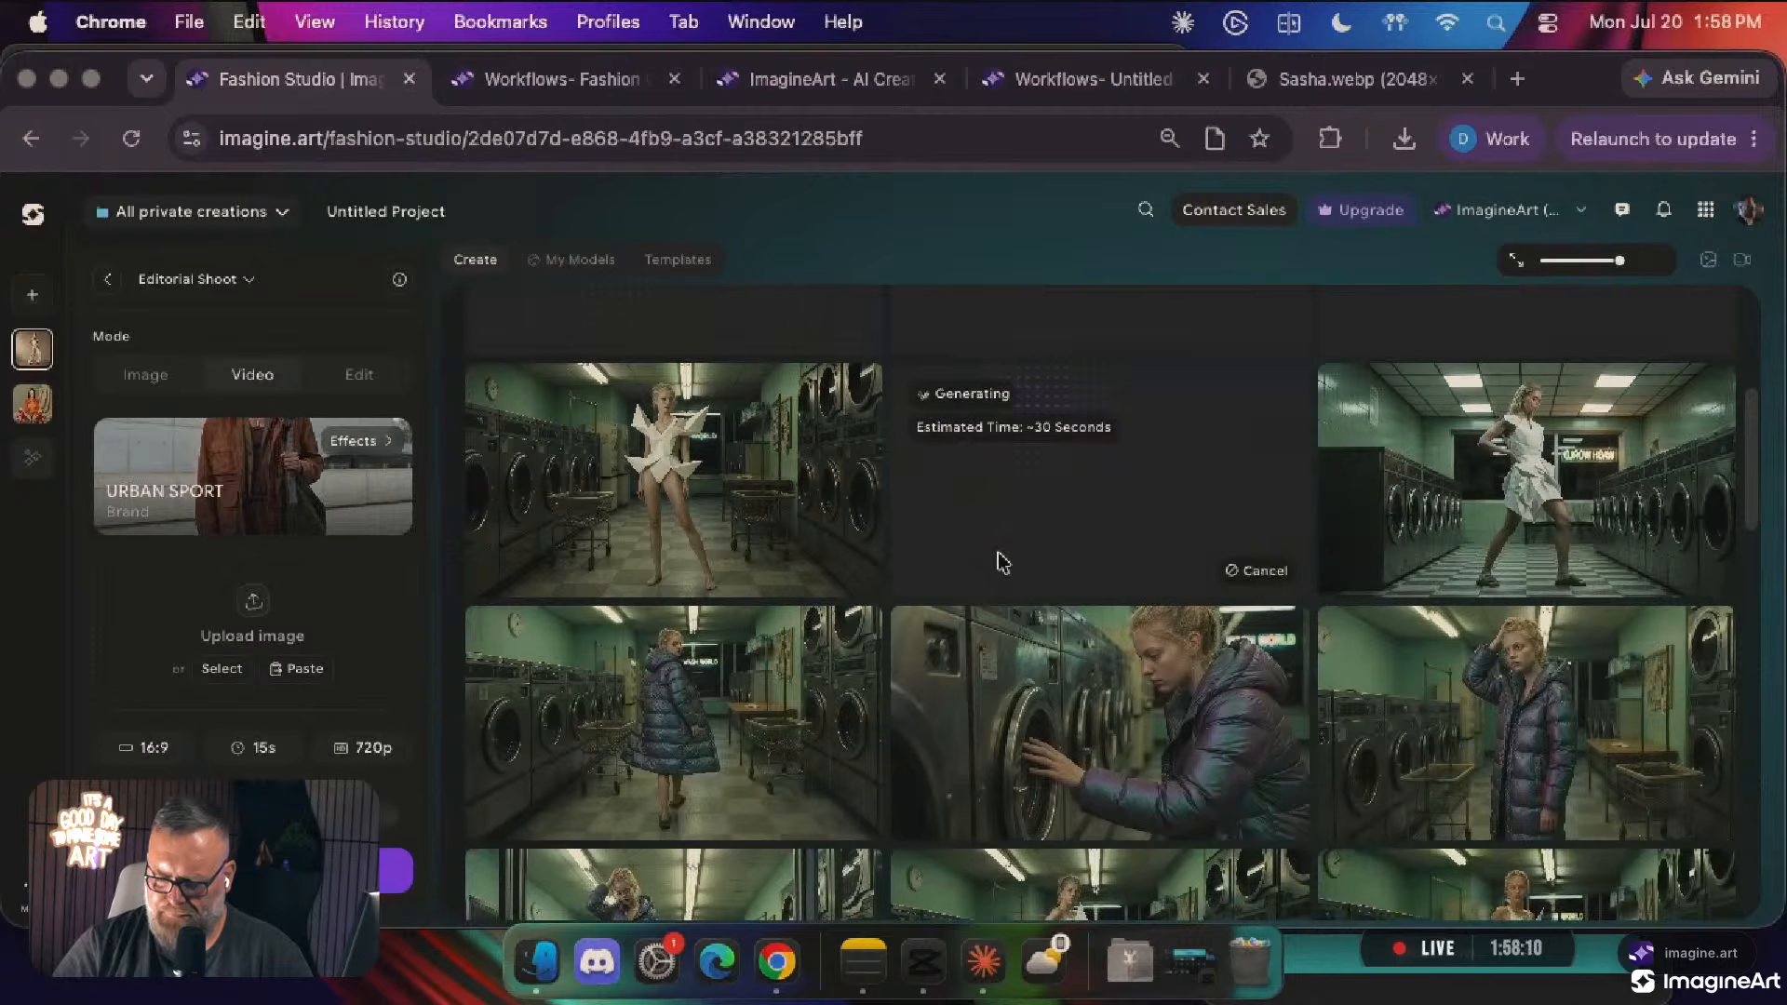
pyautogui.moveTo(1474, 518)
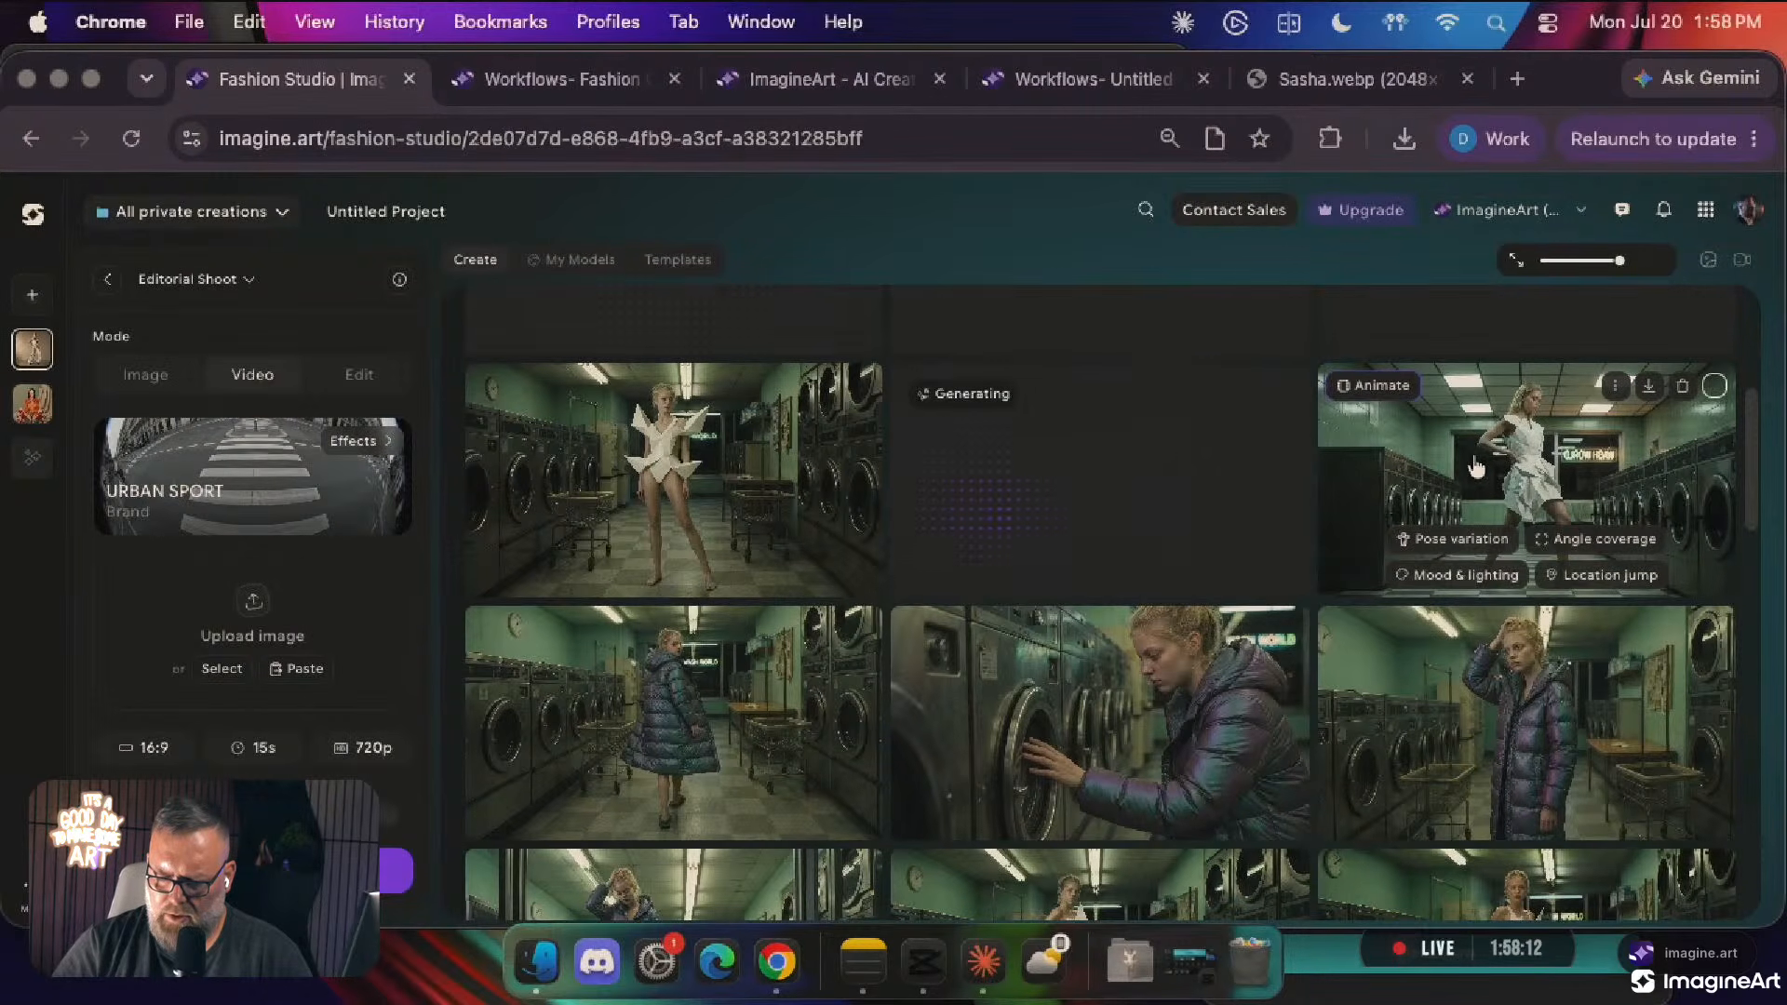
pyautogui.click(1476, 466)
pyautogui.click(1315, 403)
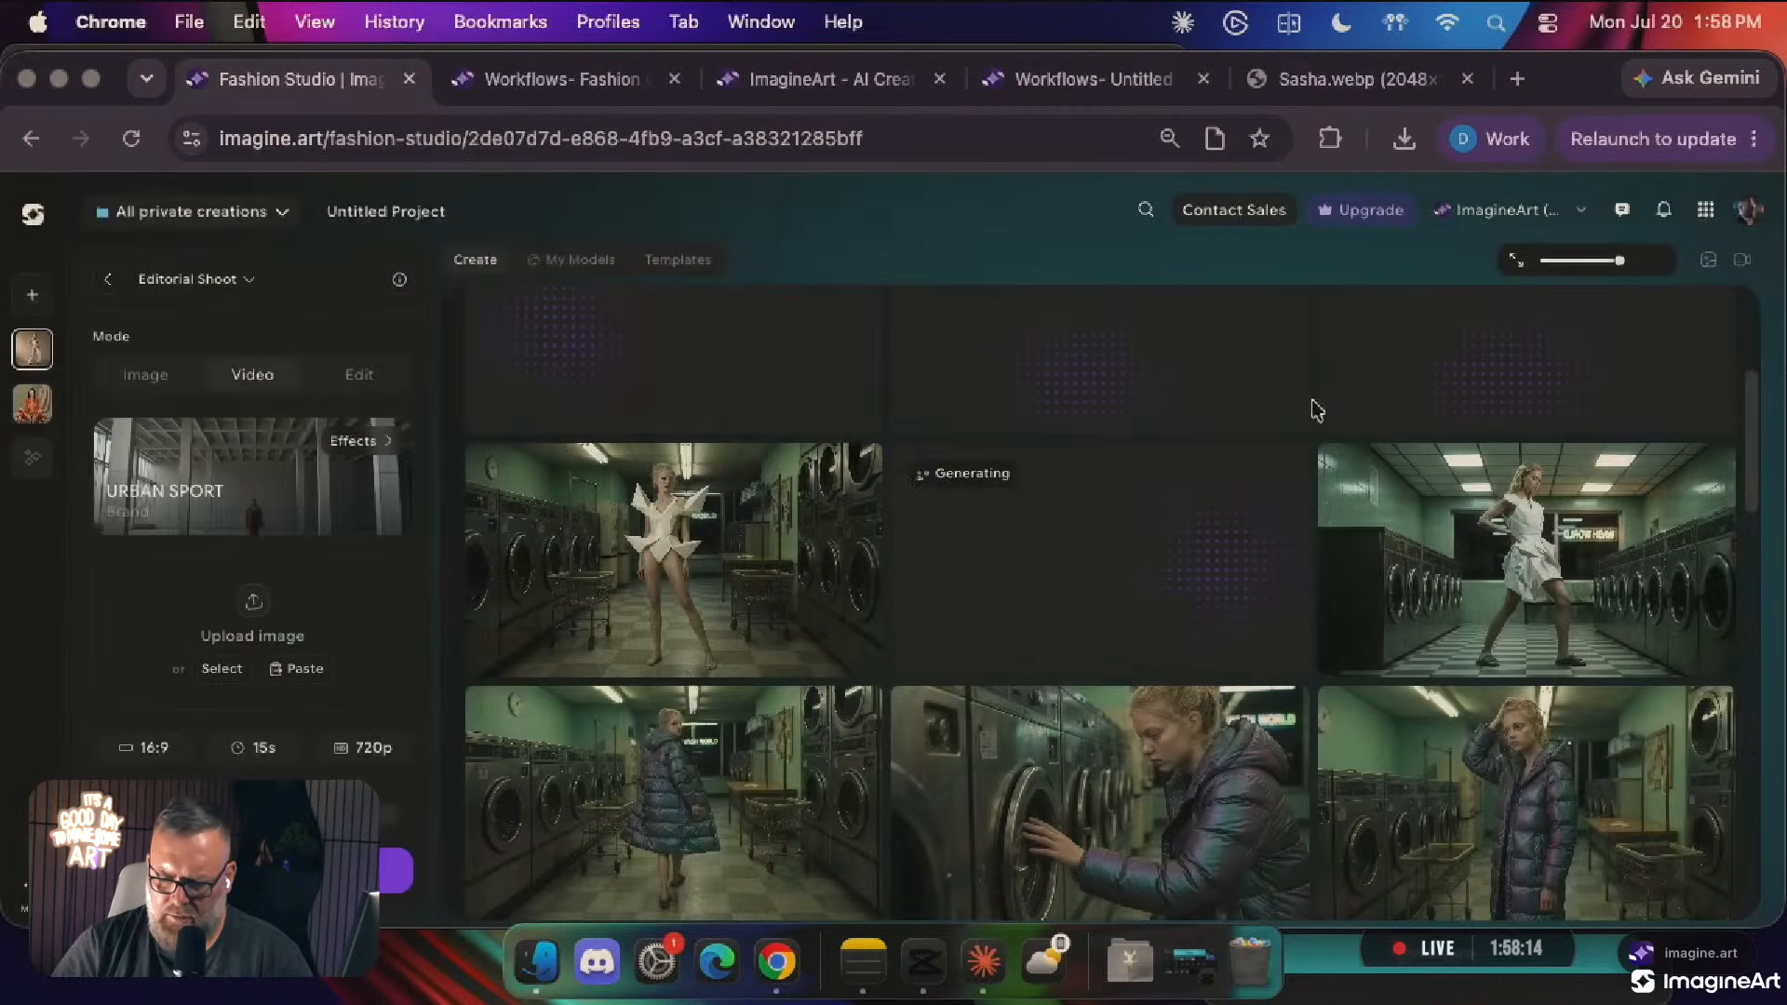
# Generate Story progression images from the front-facing origami swimsuit shot in the laundromat
pyautogui.scroll(-2, 1297, 553)
pyautogui.scroll(5, 1298, 554)
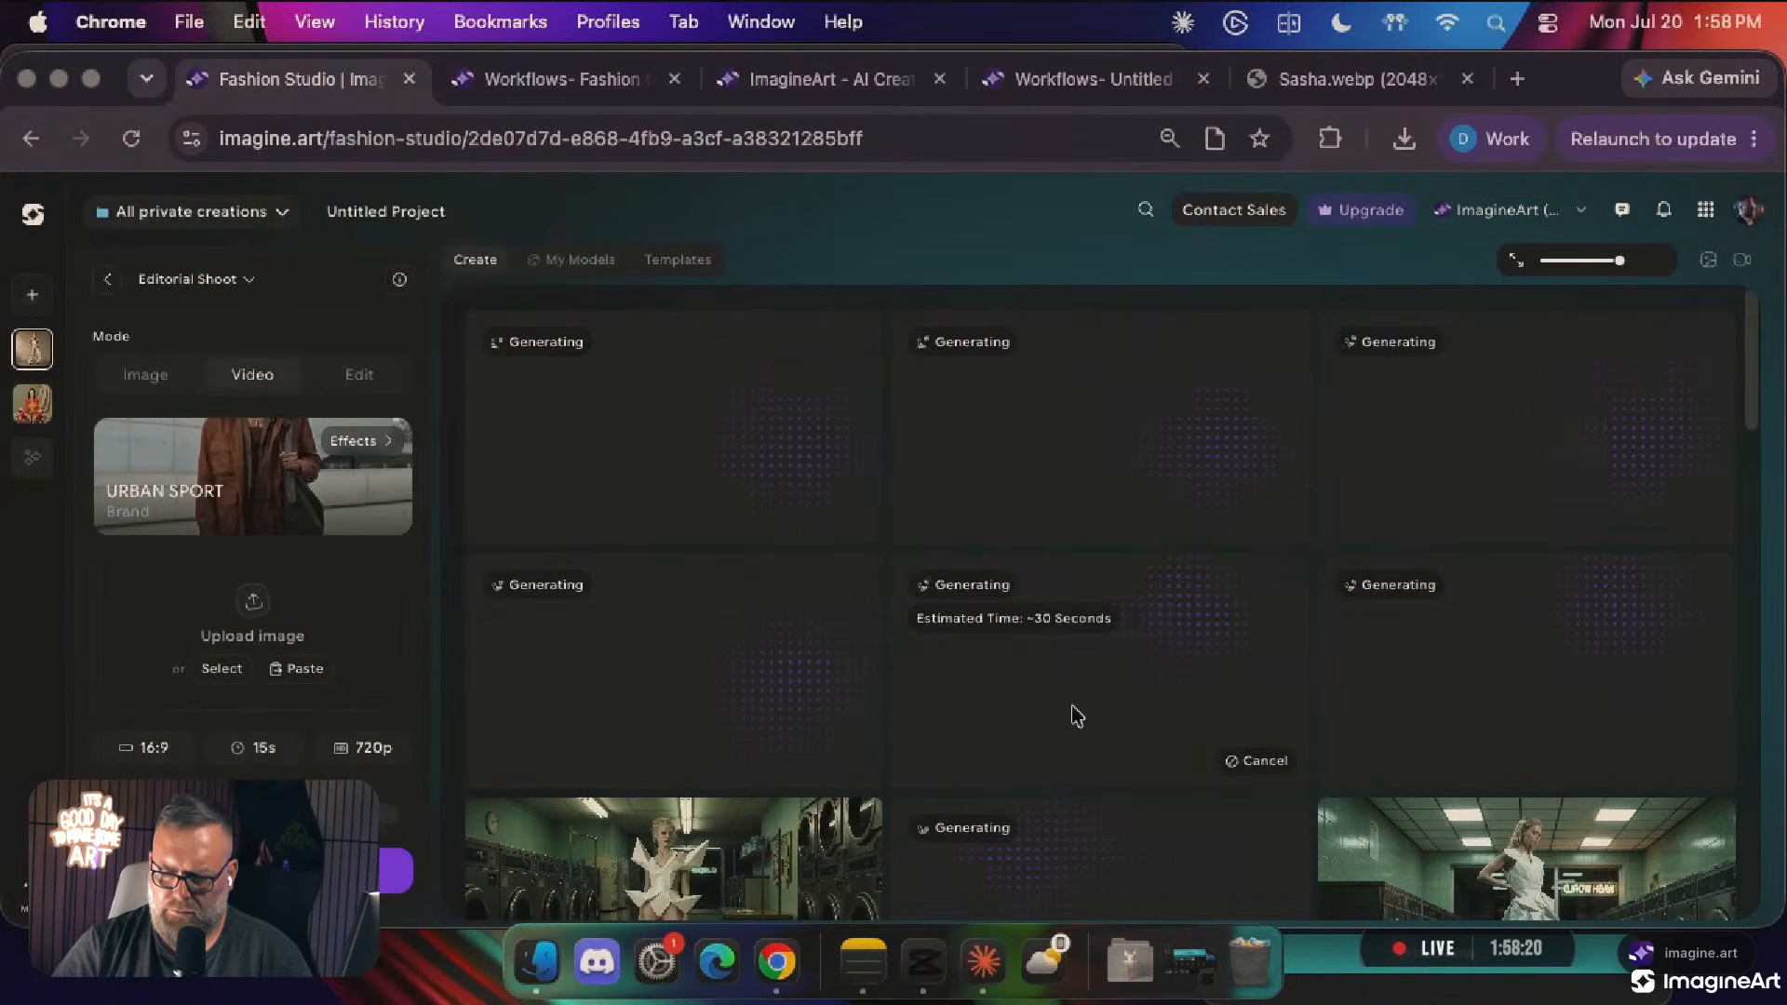
pyautogui.scroll(-3, 1075, 716)
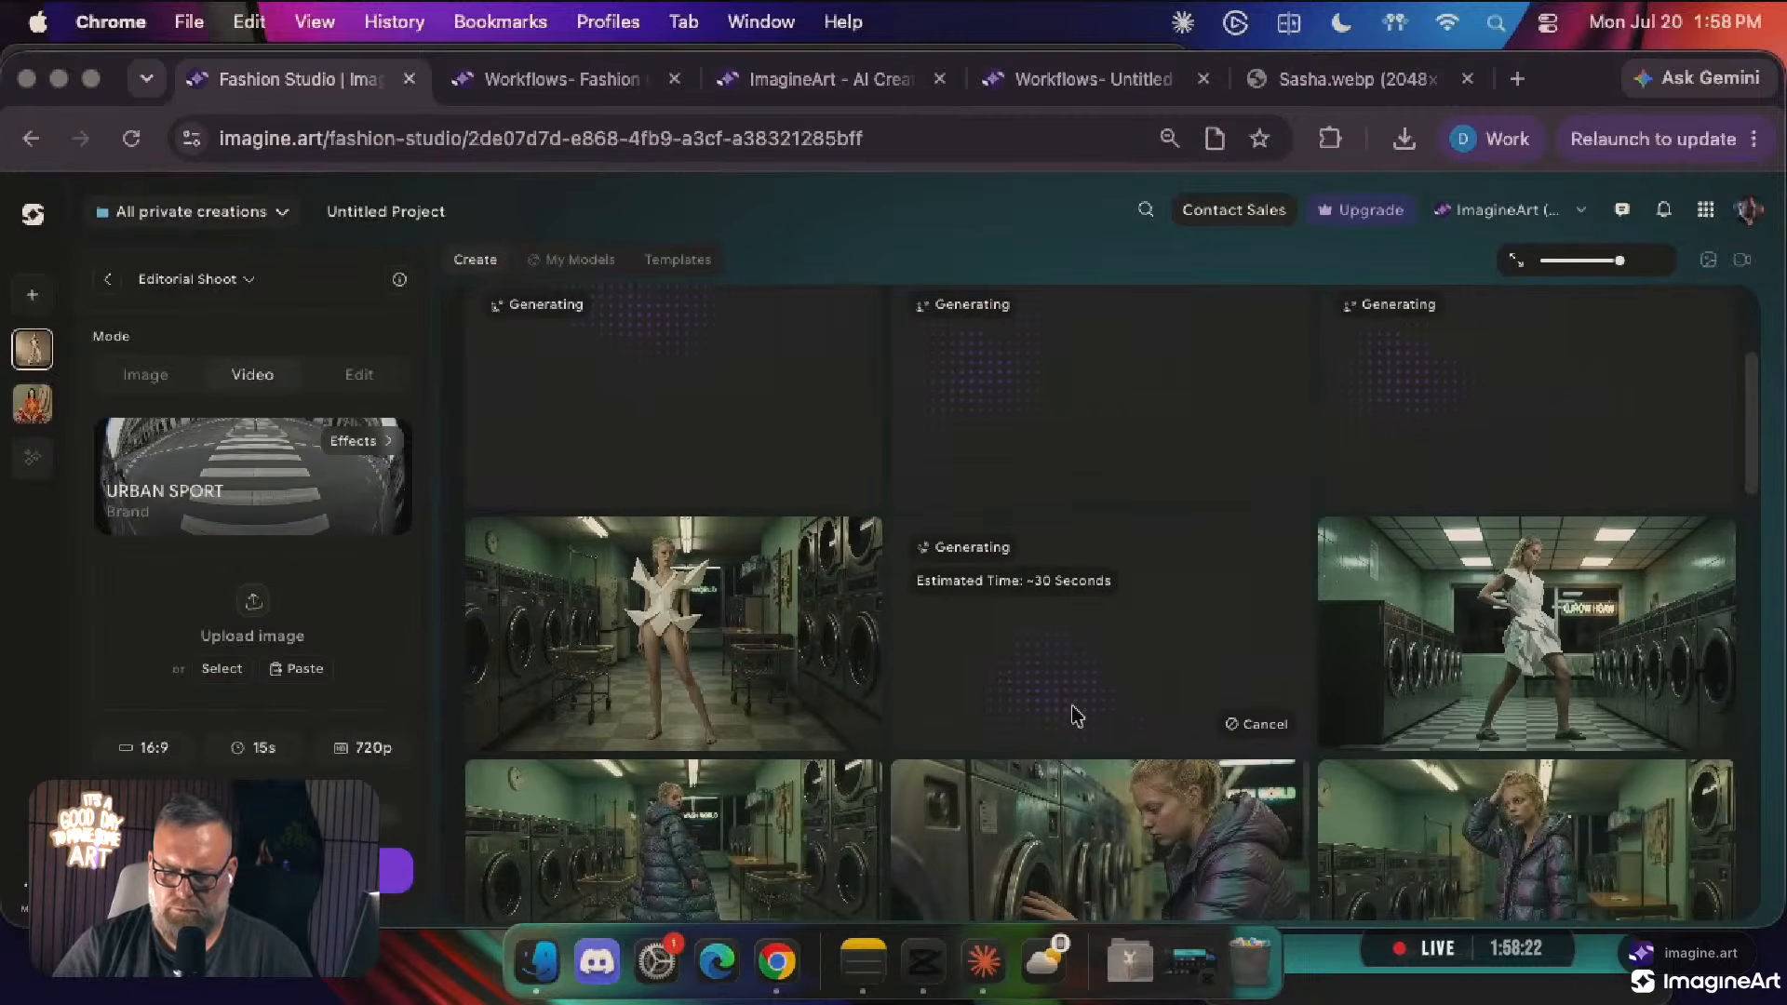
pyautogui.scroll(-3, 1075, 716)
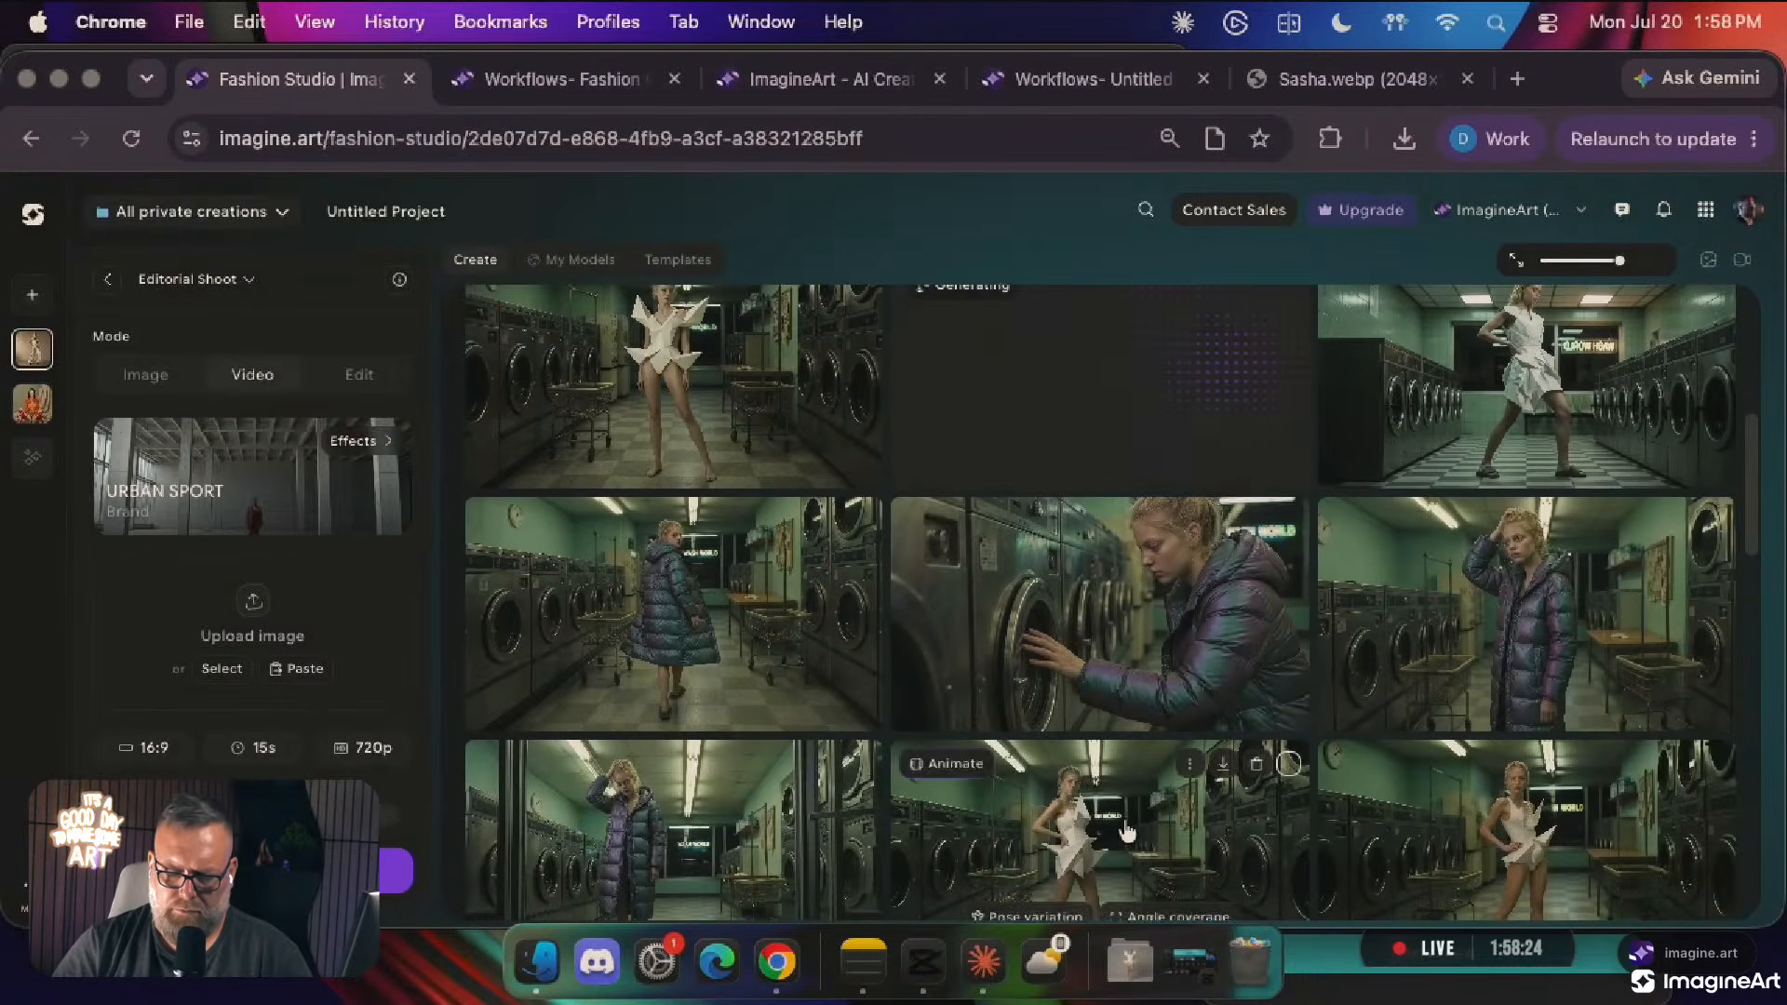
pyautogui.scroll(3, 1111, 833)
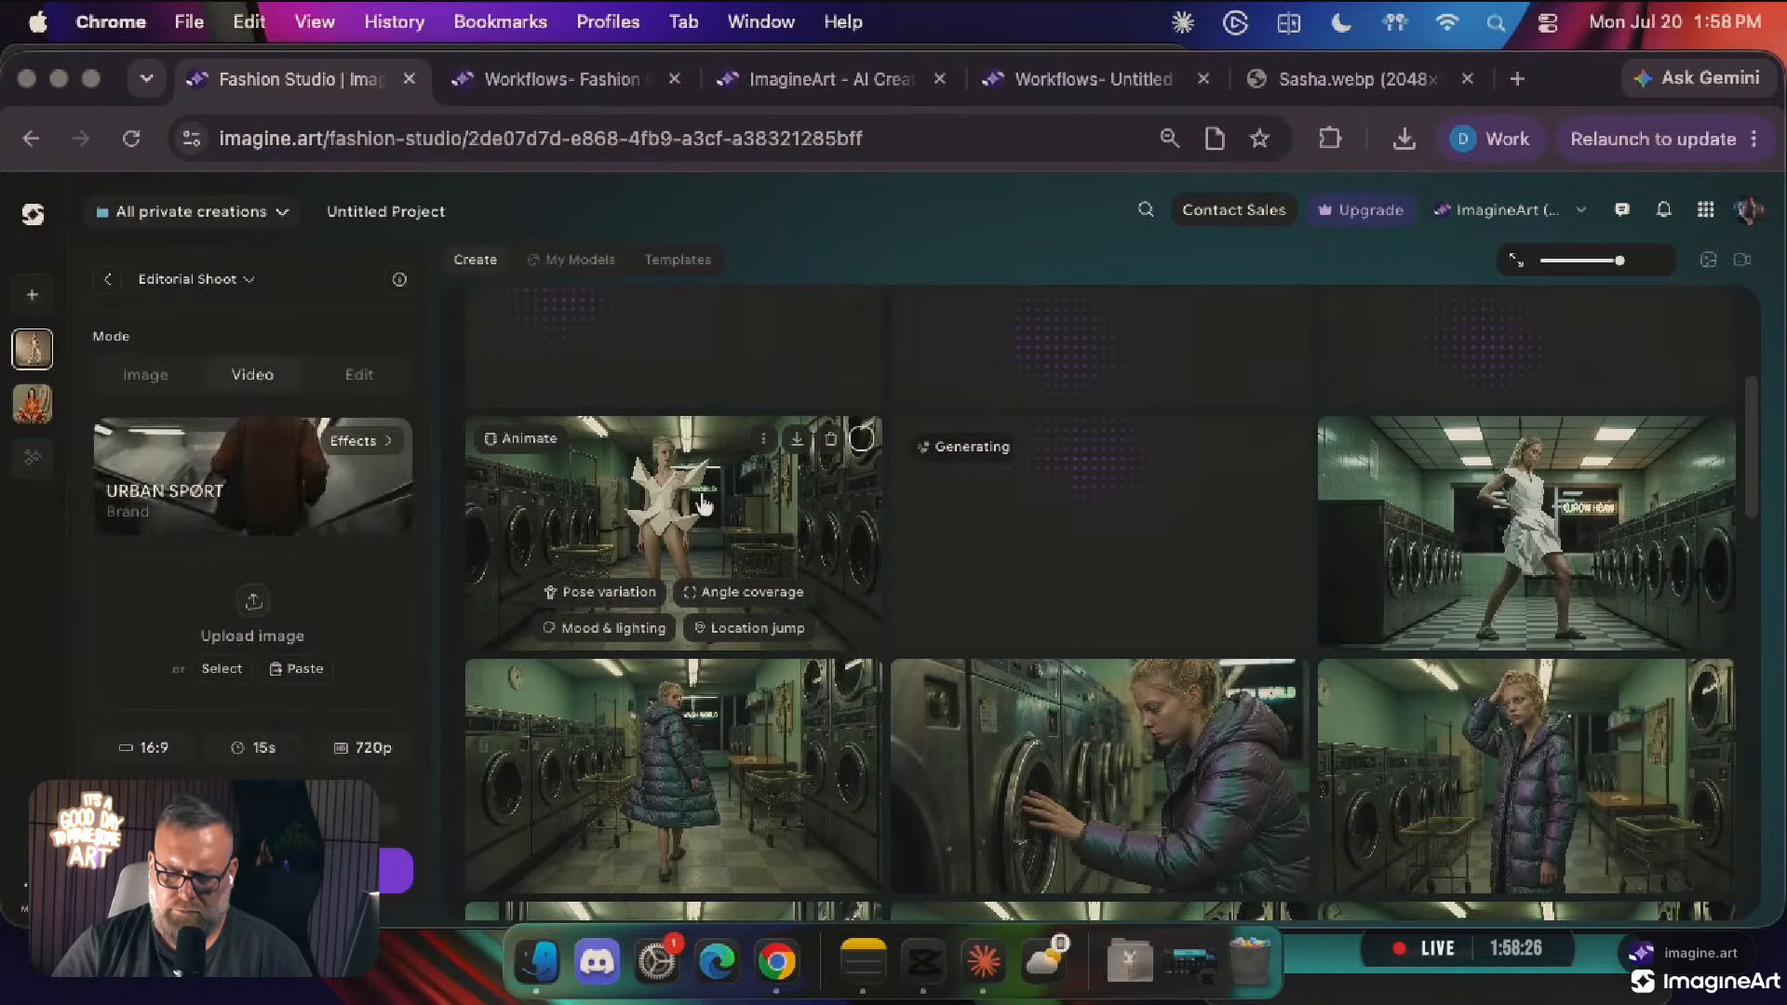
pyautogui.click(701, 494)
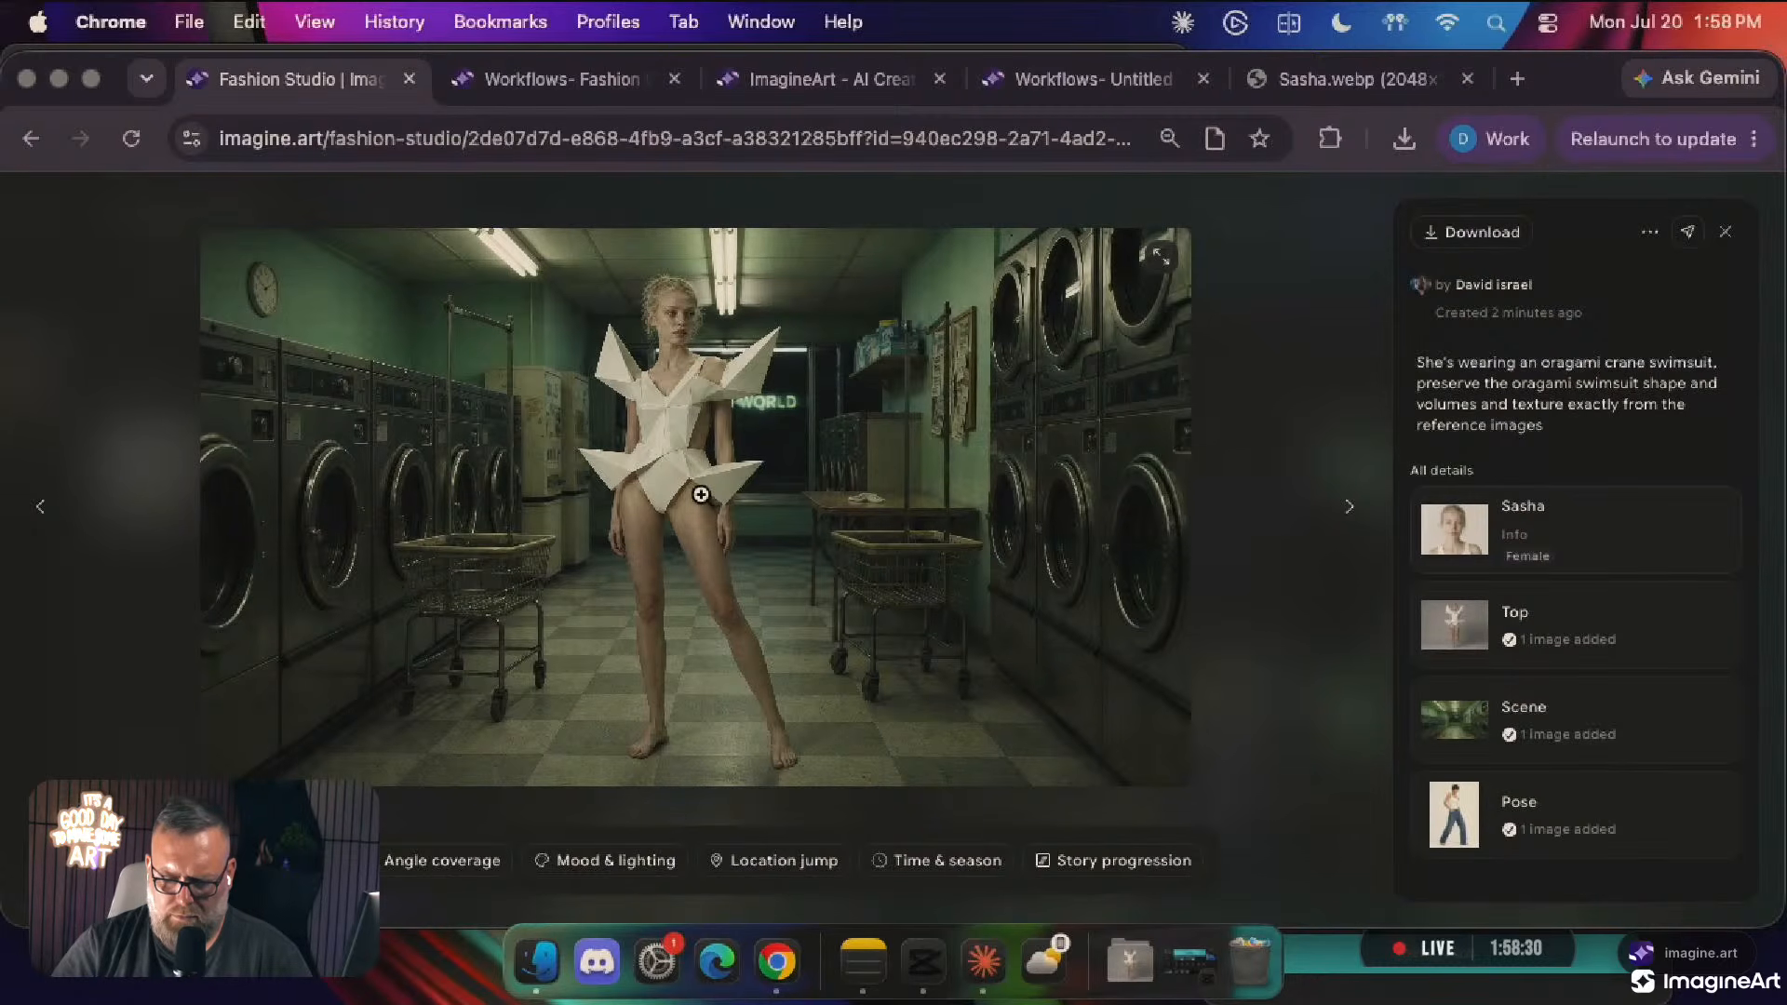
pyautogui.click(1102, 875)
pyautogui.scroll(-4, 1306, 470)
pyautogui.click(727, 403)
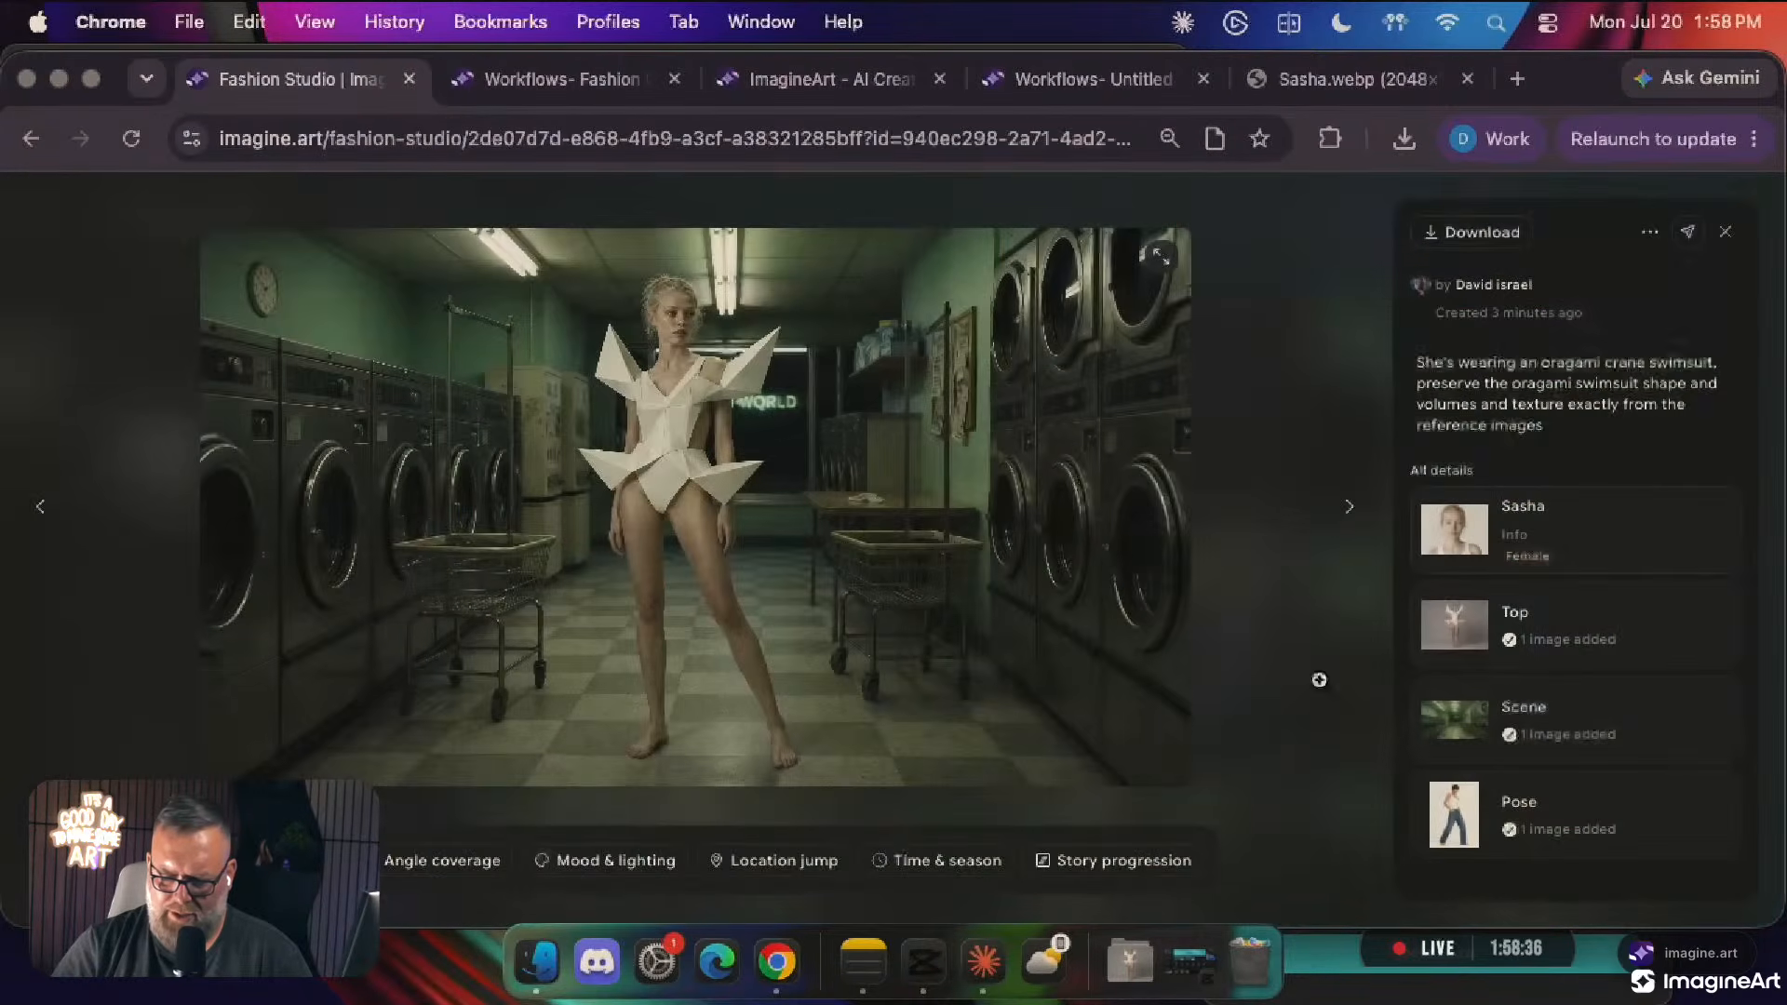
pyautogui.click(1081, 870)
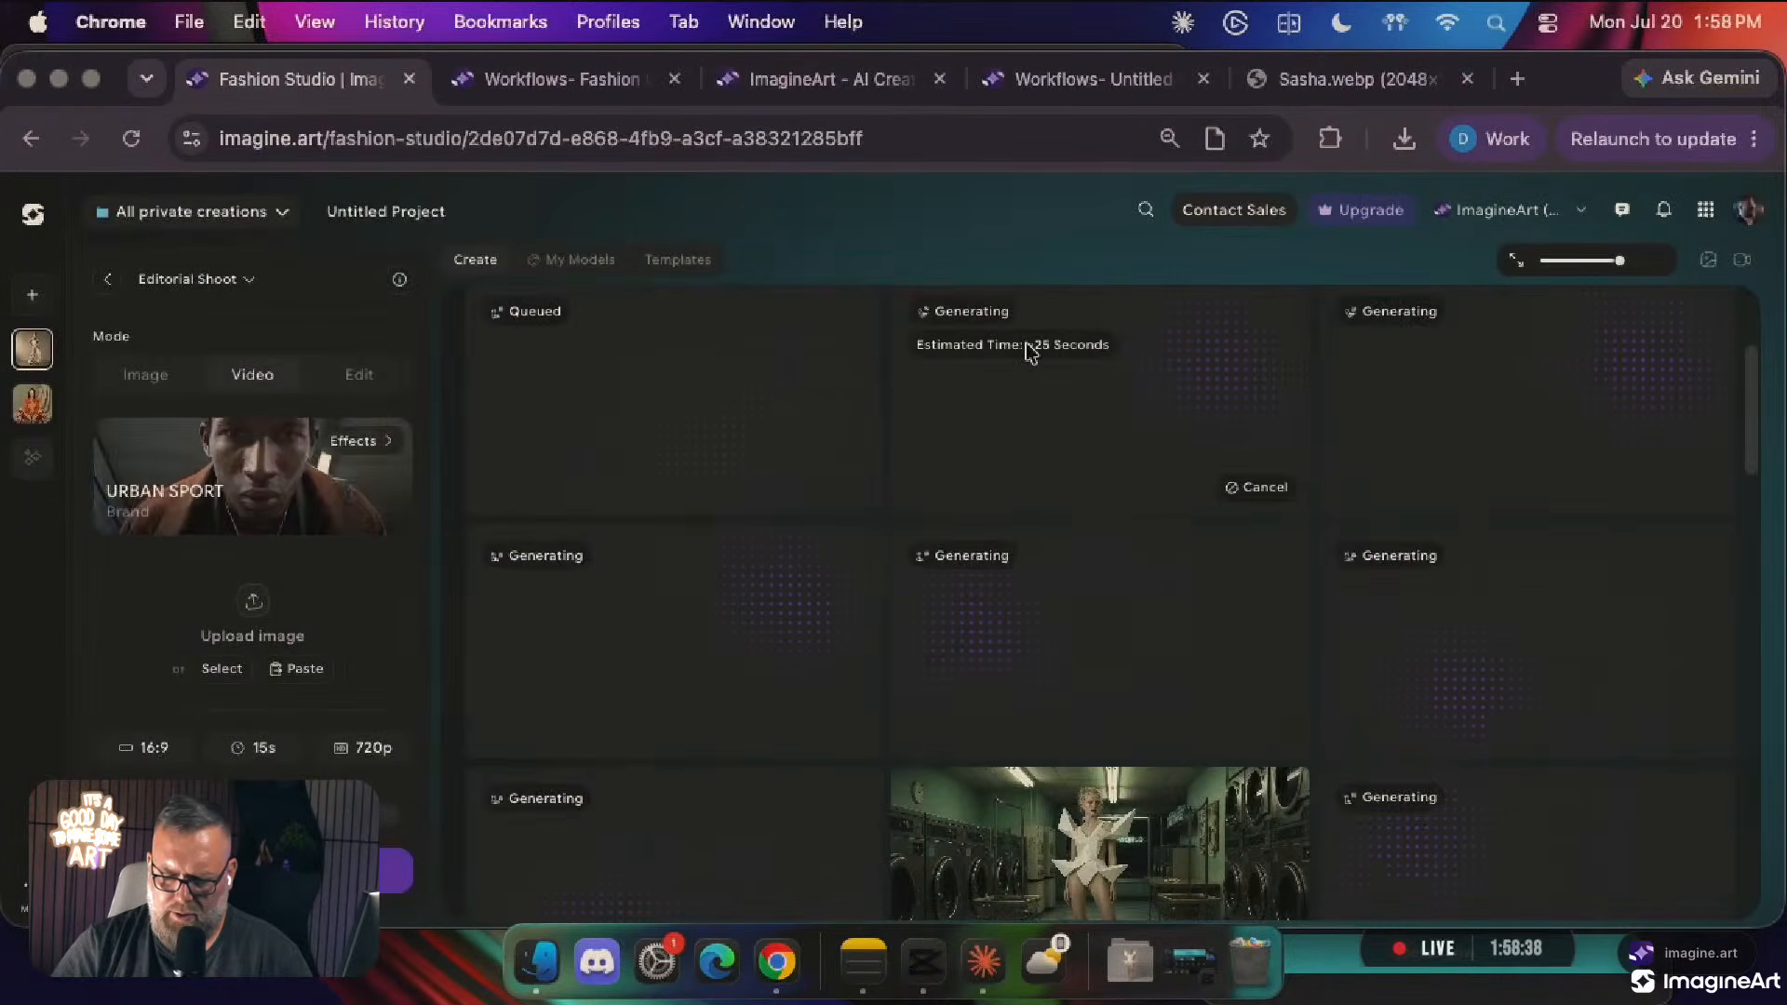
# Delete the striding origami outfit shot with the checkered floor from the gallery
pyautogui.scroll(3, 1029, 350)
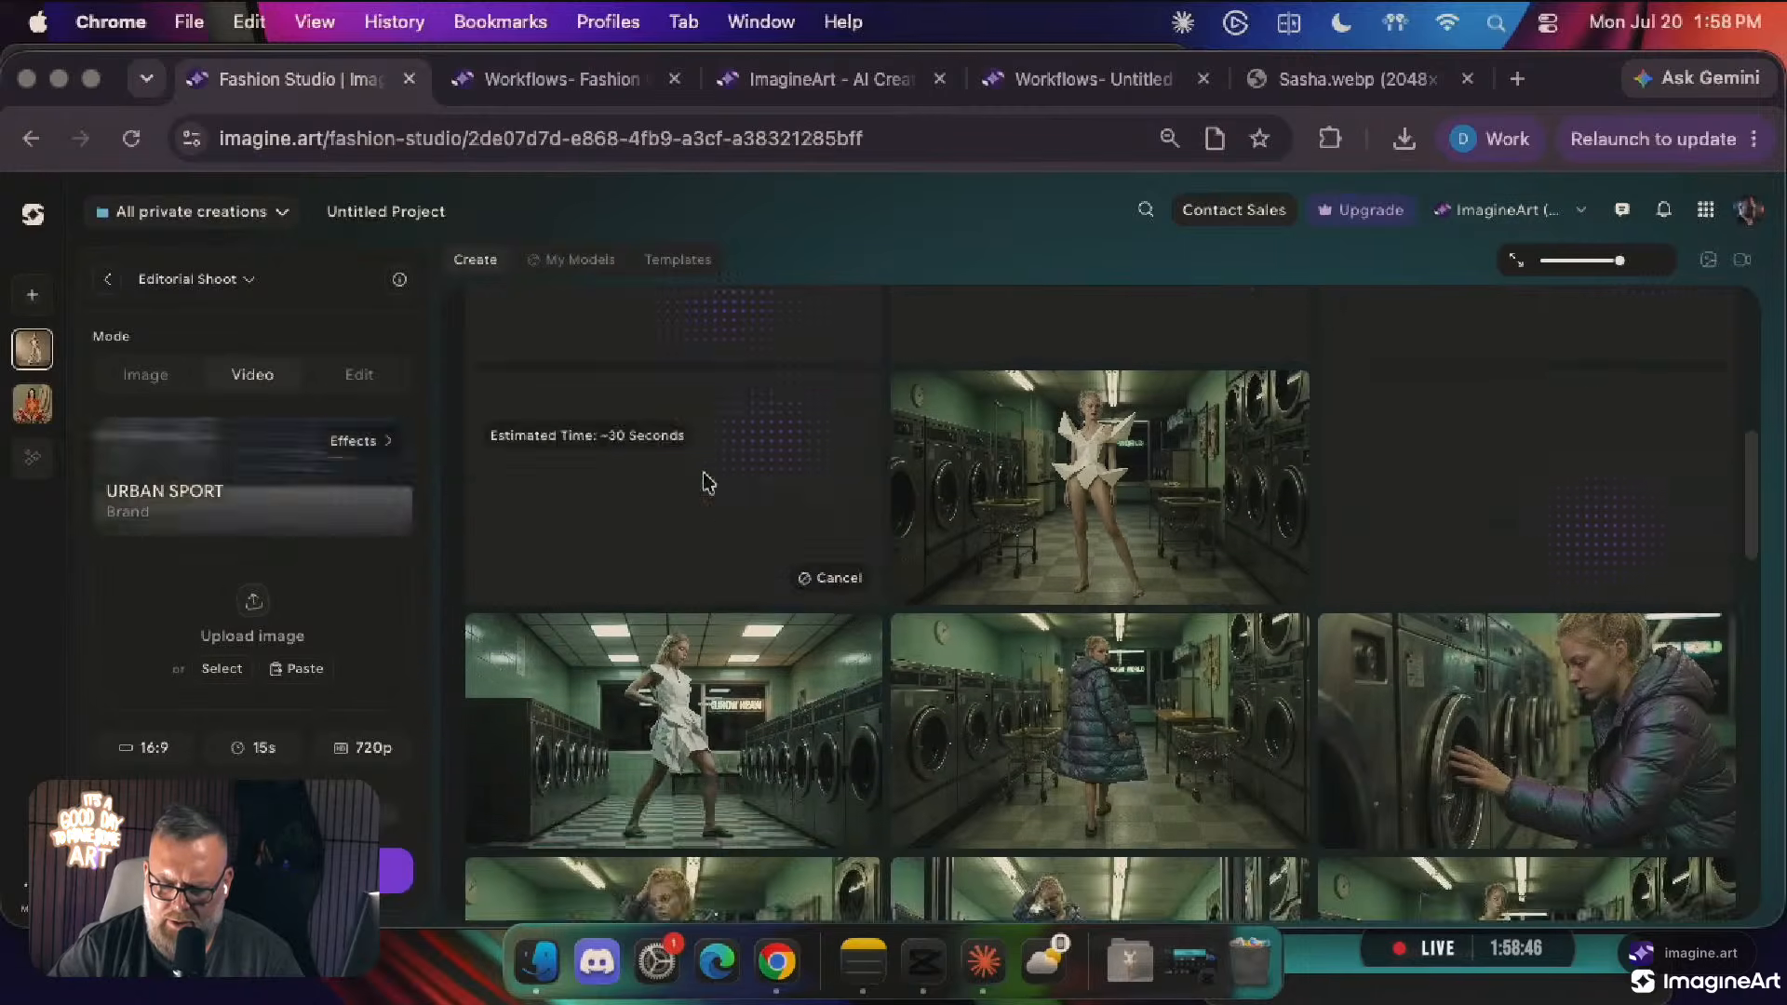
pyautogui.scroll(-1, 704, 717)
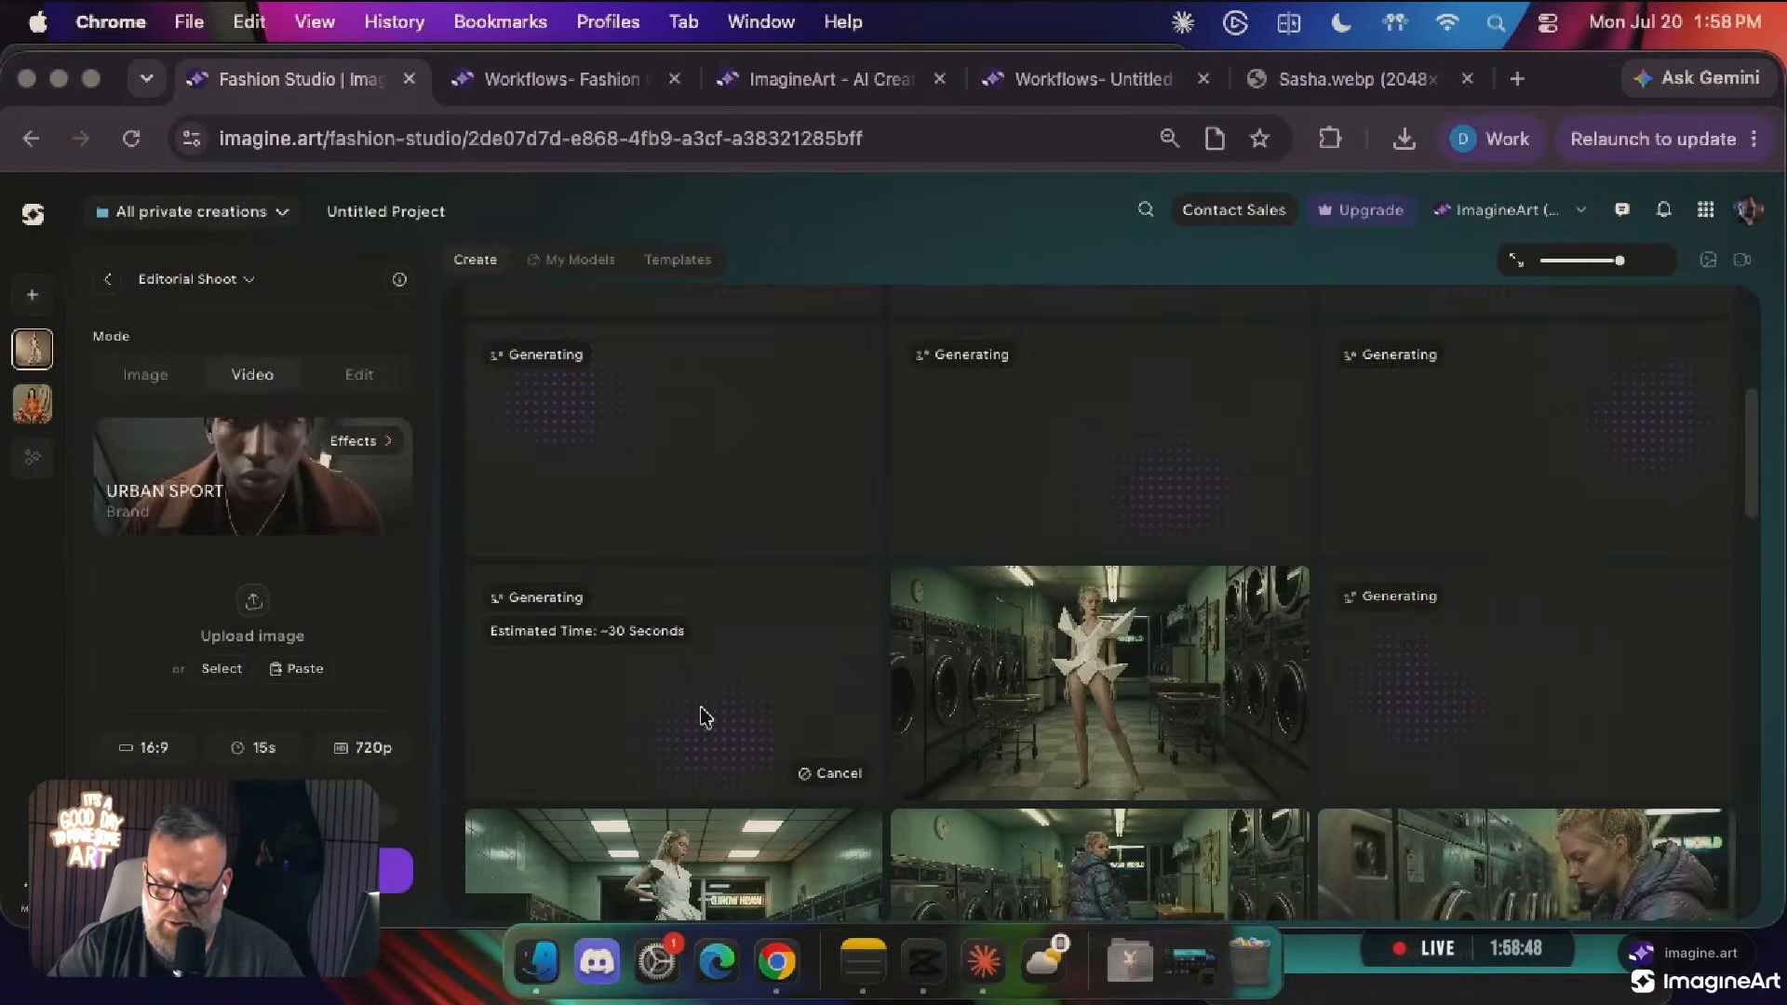
pyautogui.scroll(-5, 704, 717)
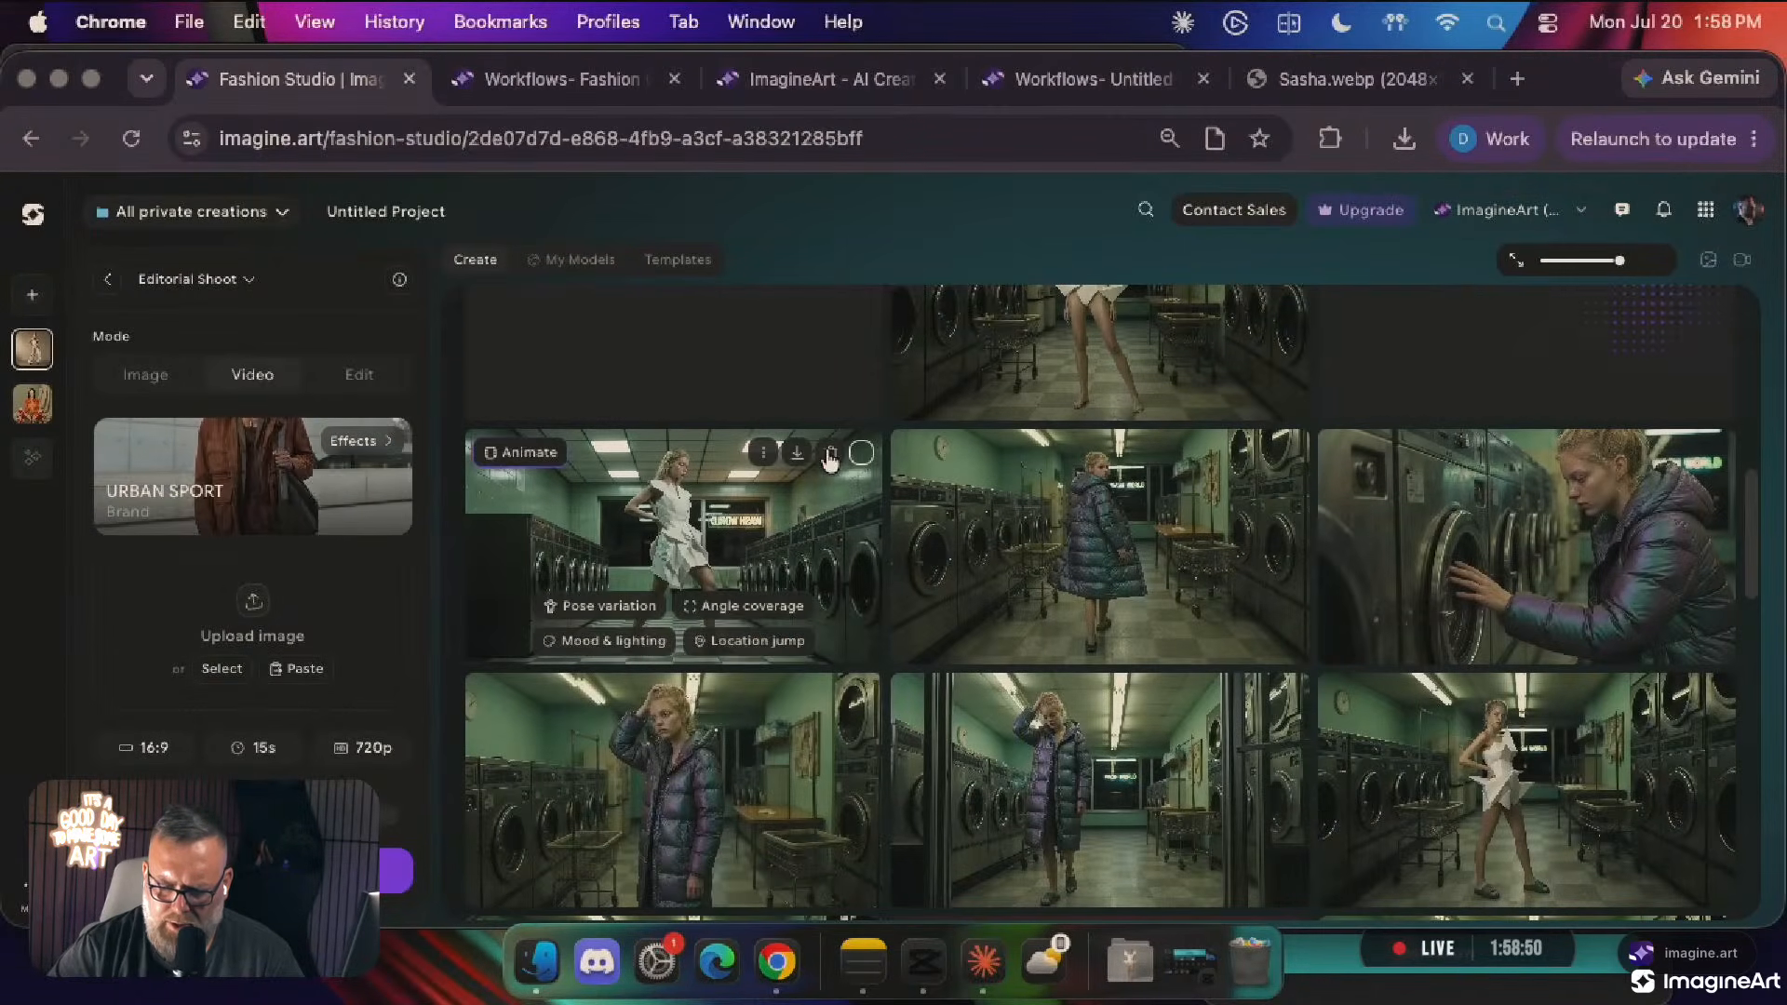
pyautogui.click(830, 456)
pyautogui.click(1044, 598)
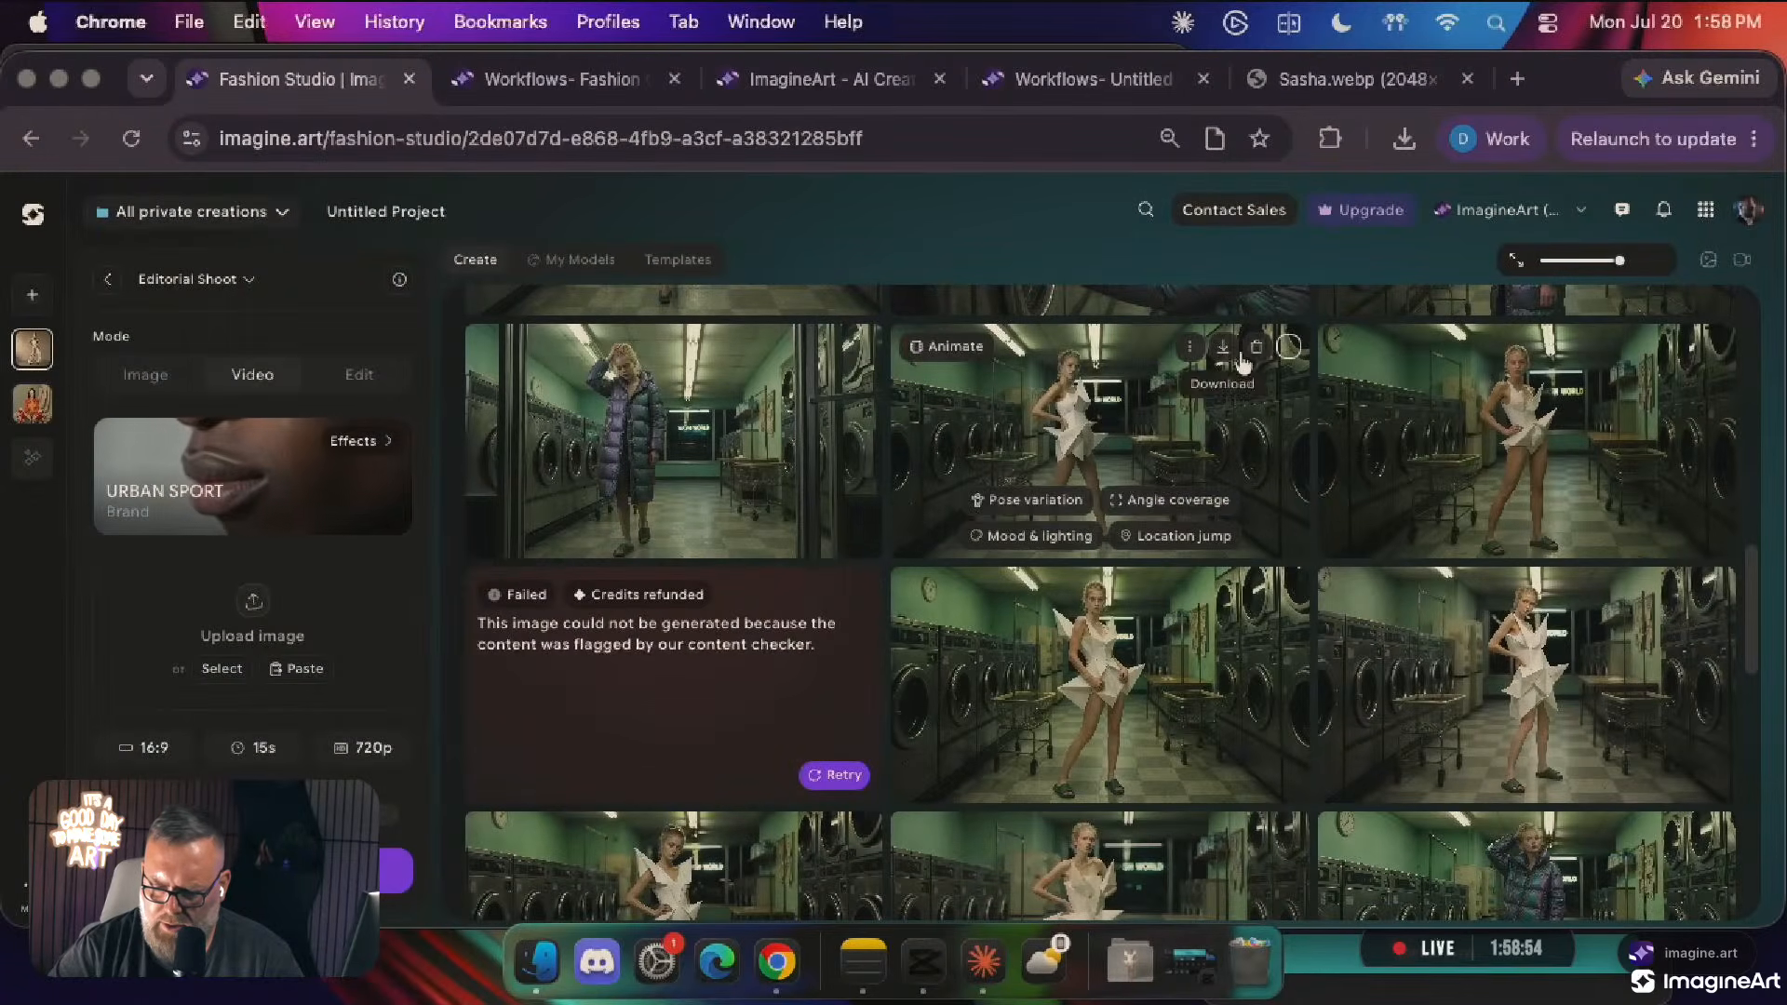
# Delete the first two older origami swimsuit shots following the puffer coat images, plus the failed generation beside them
pyautogui.click(1263, 351)
pyautogui.click(1060, 596)
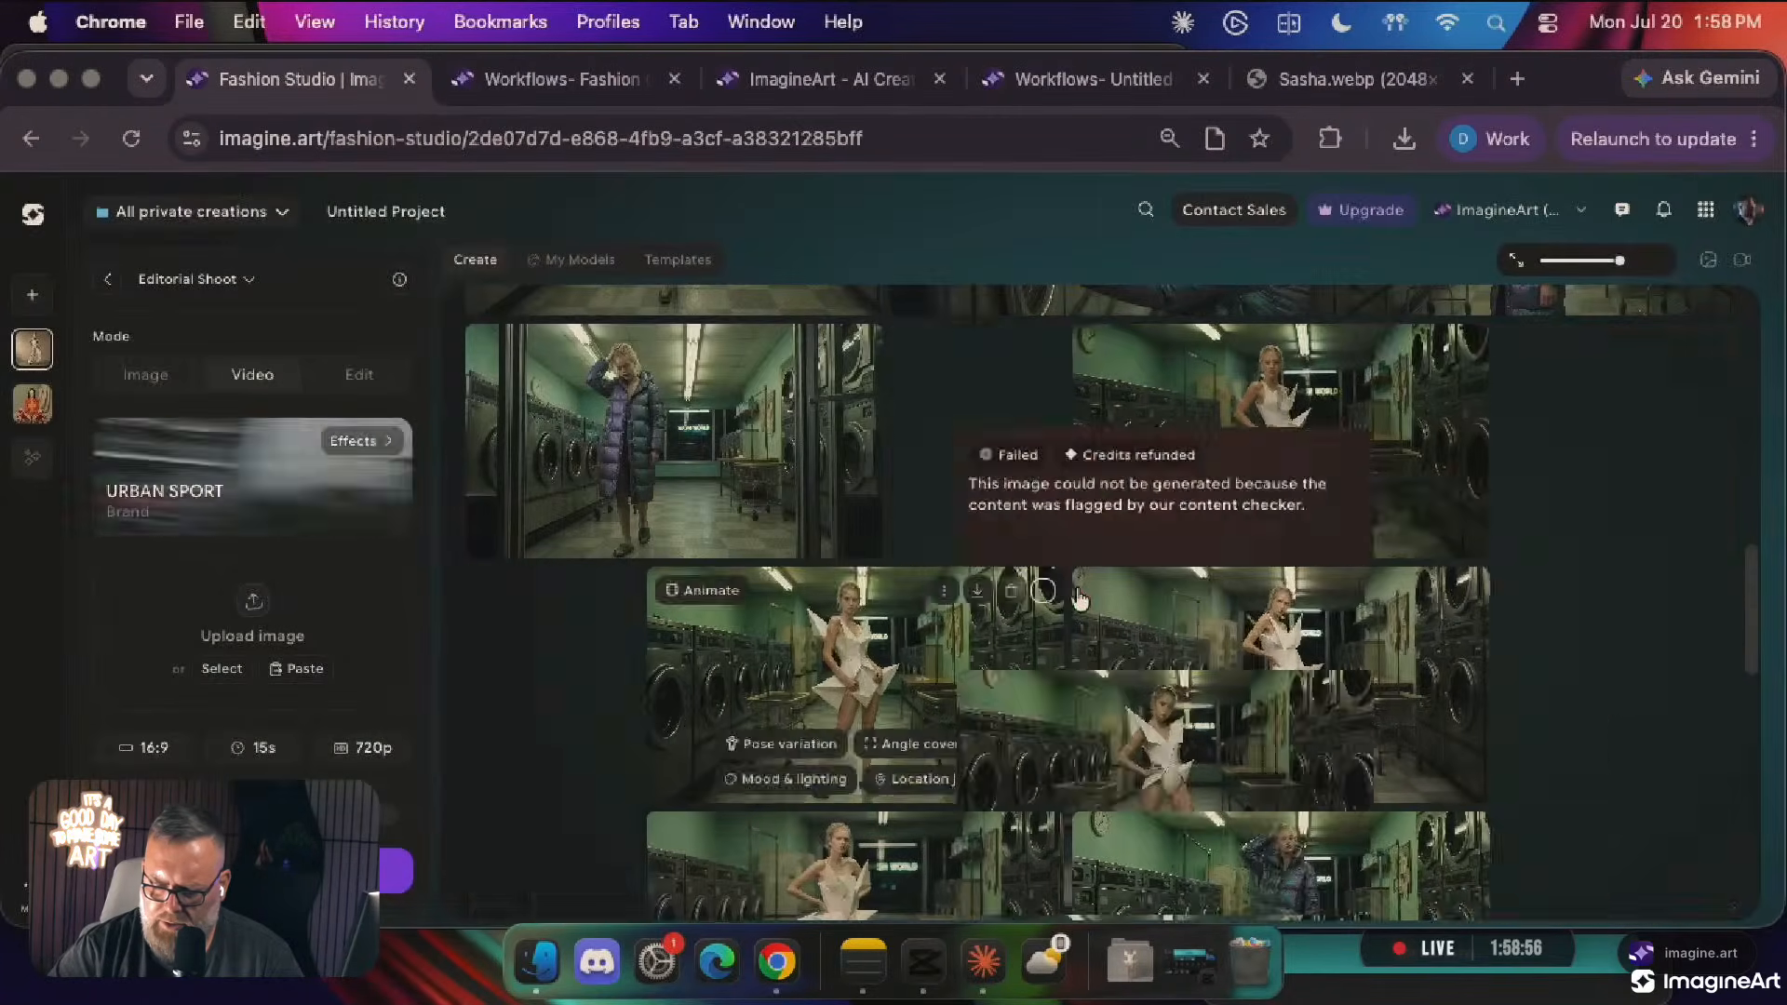
pyautogui.click(1263, 354)
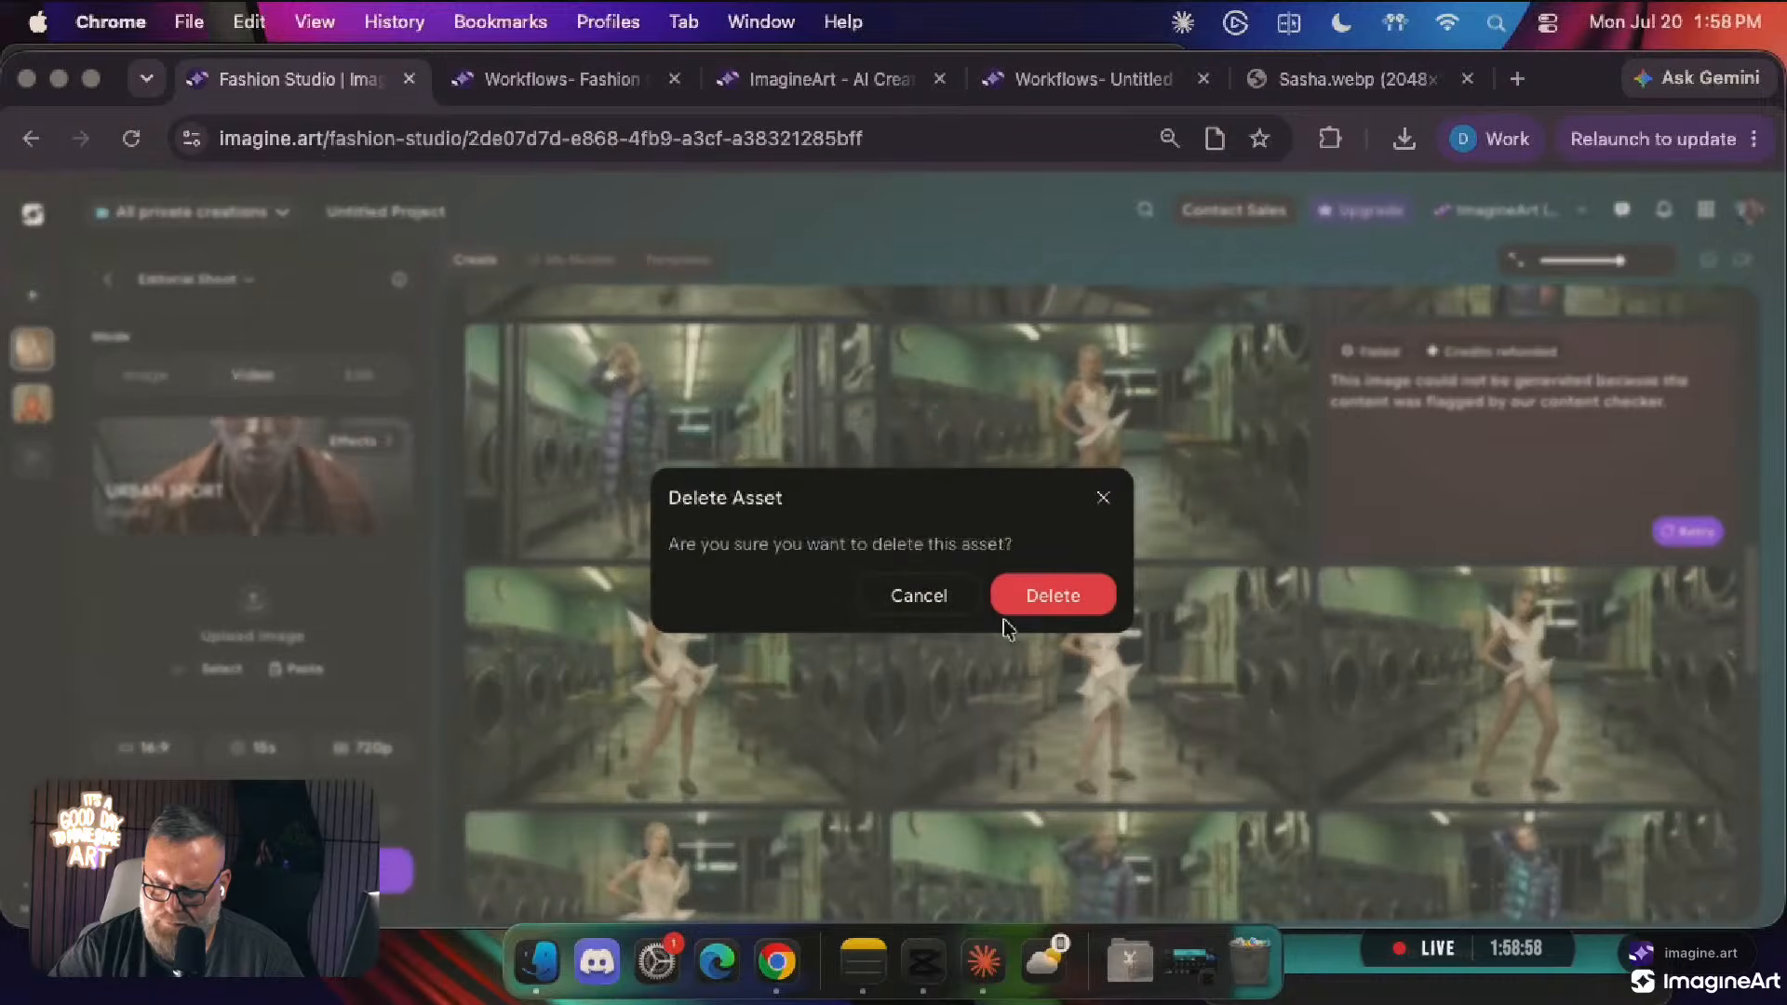
pyautogui.click(1047, 598)
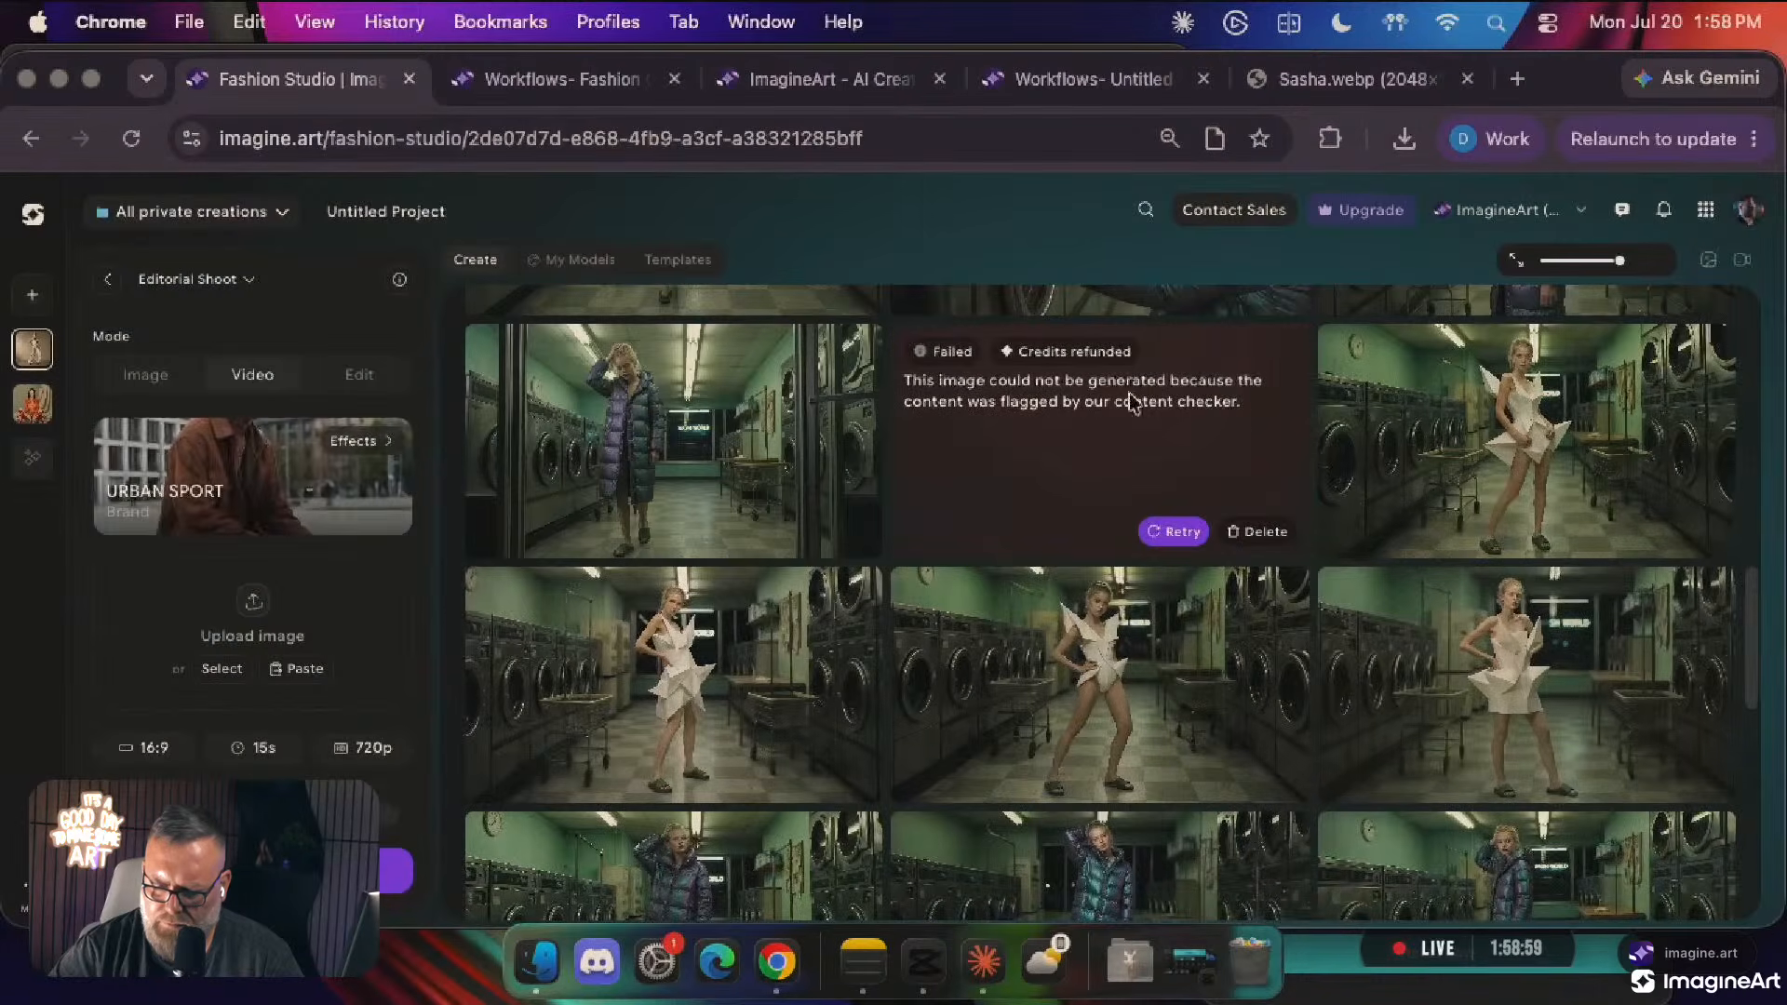
pyautogui.click(1264, 531)
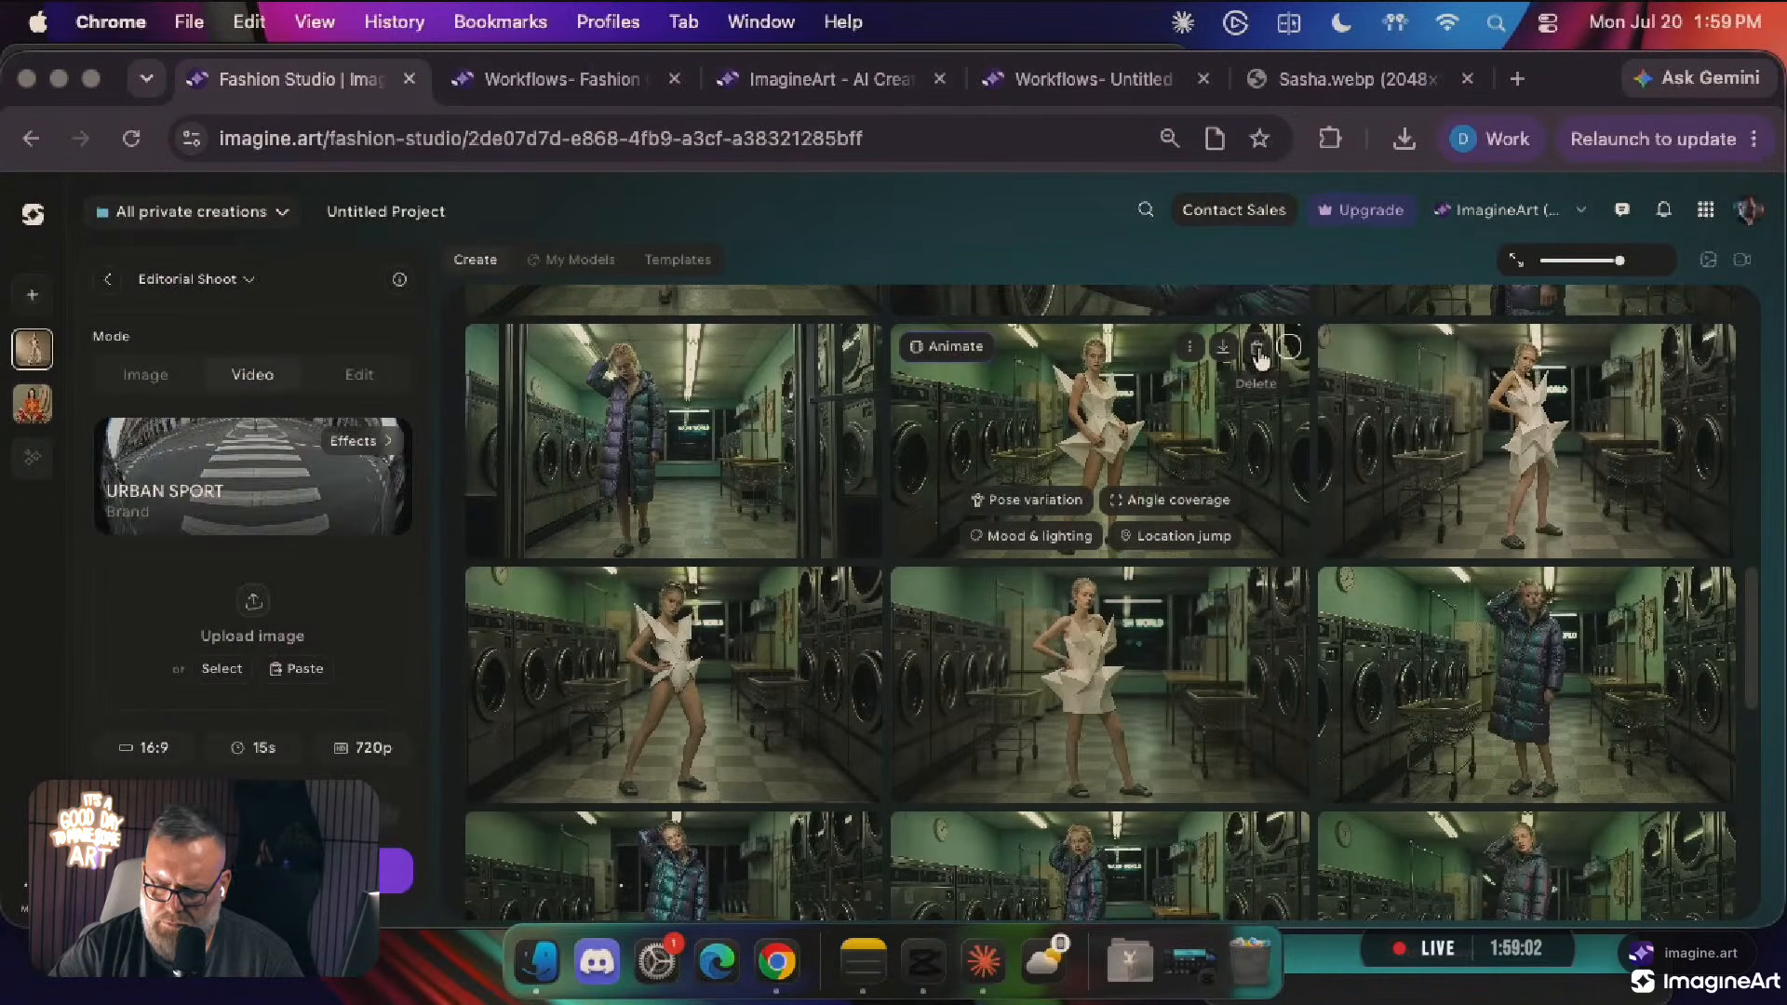
# Delete the four remaining origami outfit shots between the two groups of puffer coat images
pyautogui.click(1259, 356)
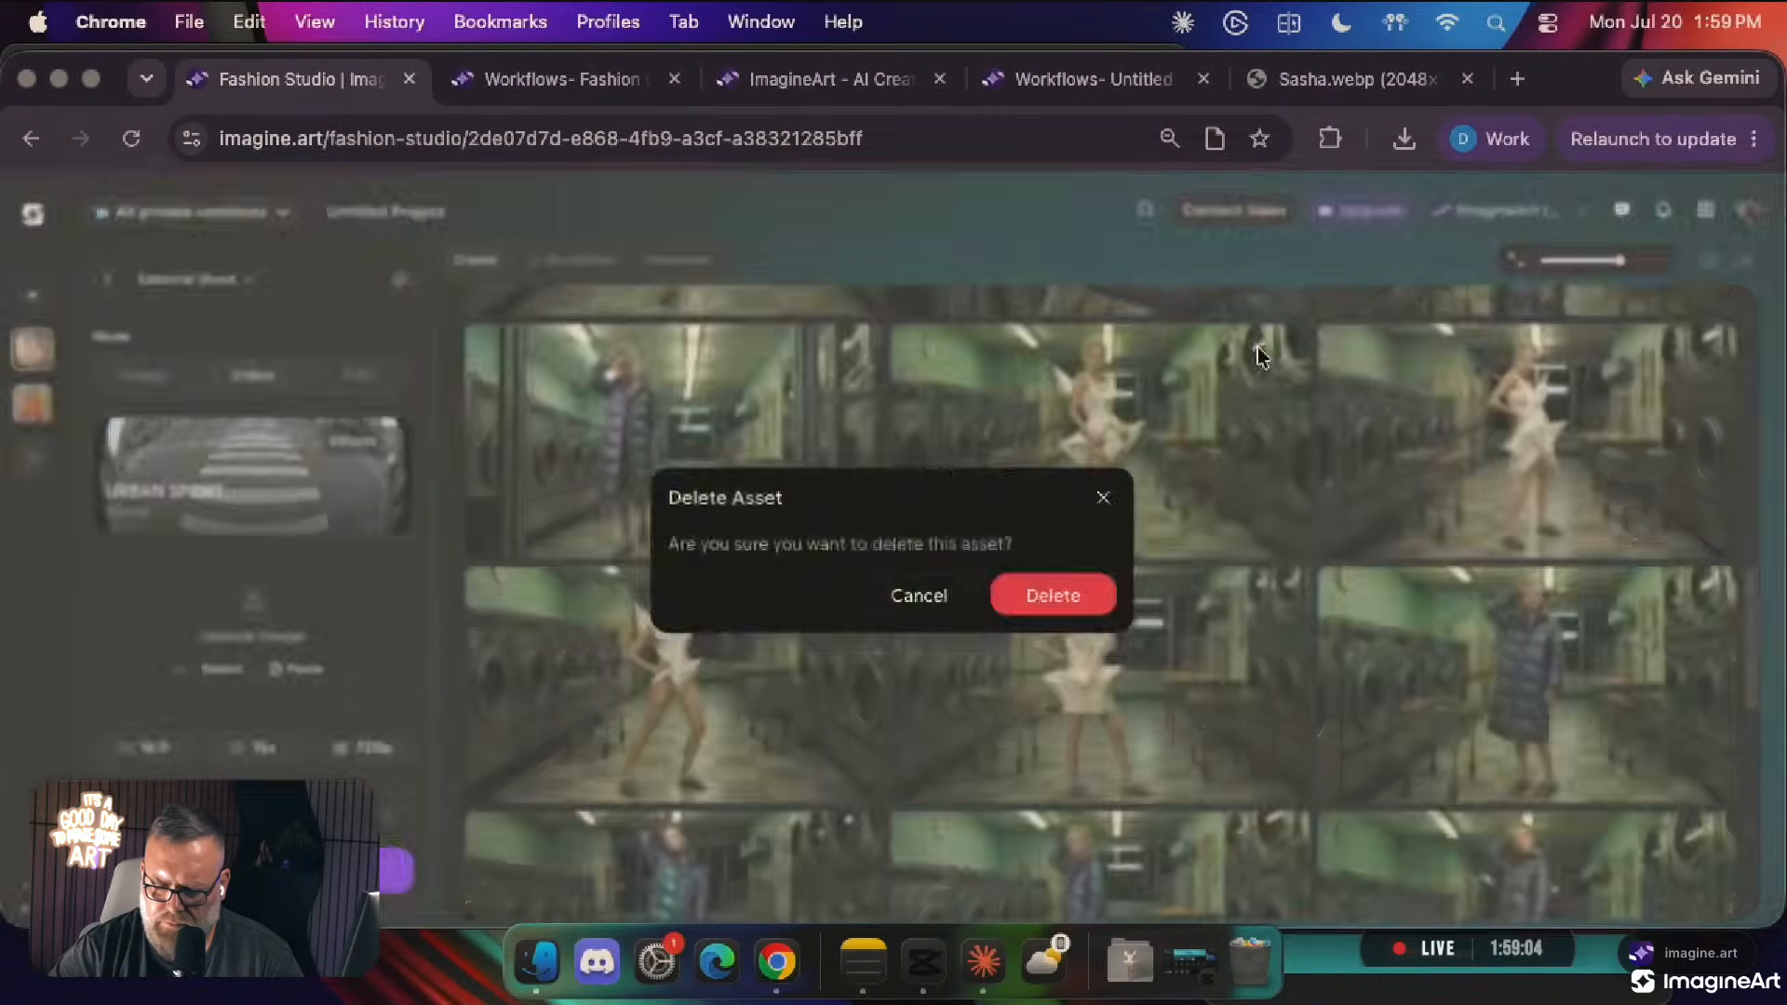
pyautogui.click(1045, 601)
pyautogui.click(1256, 356)
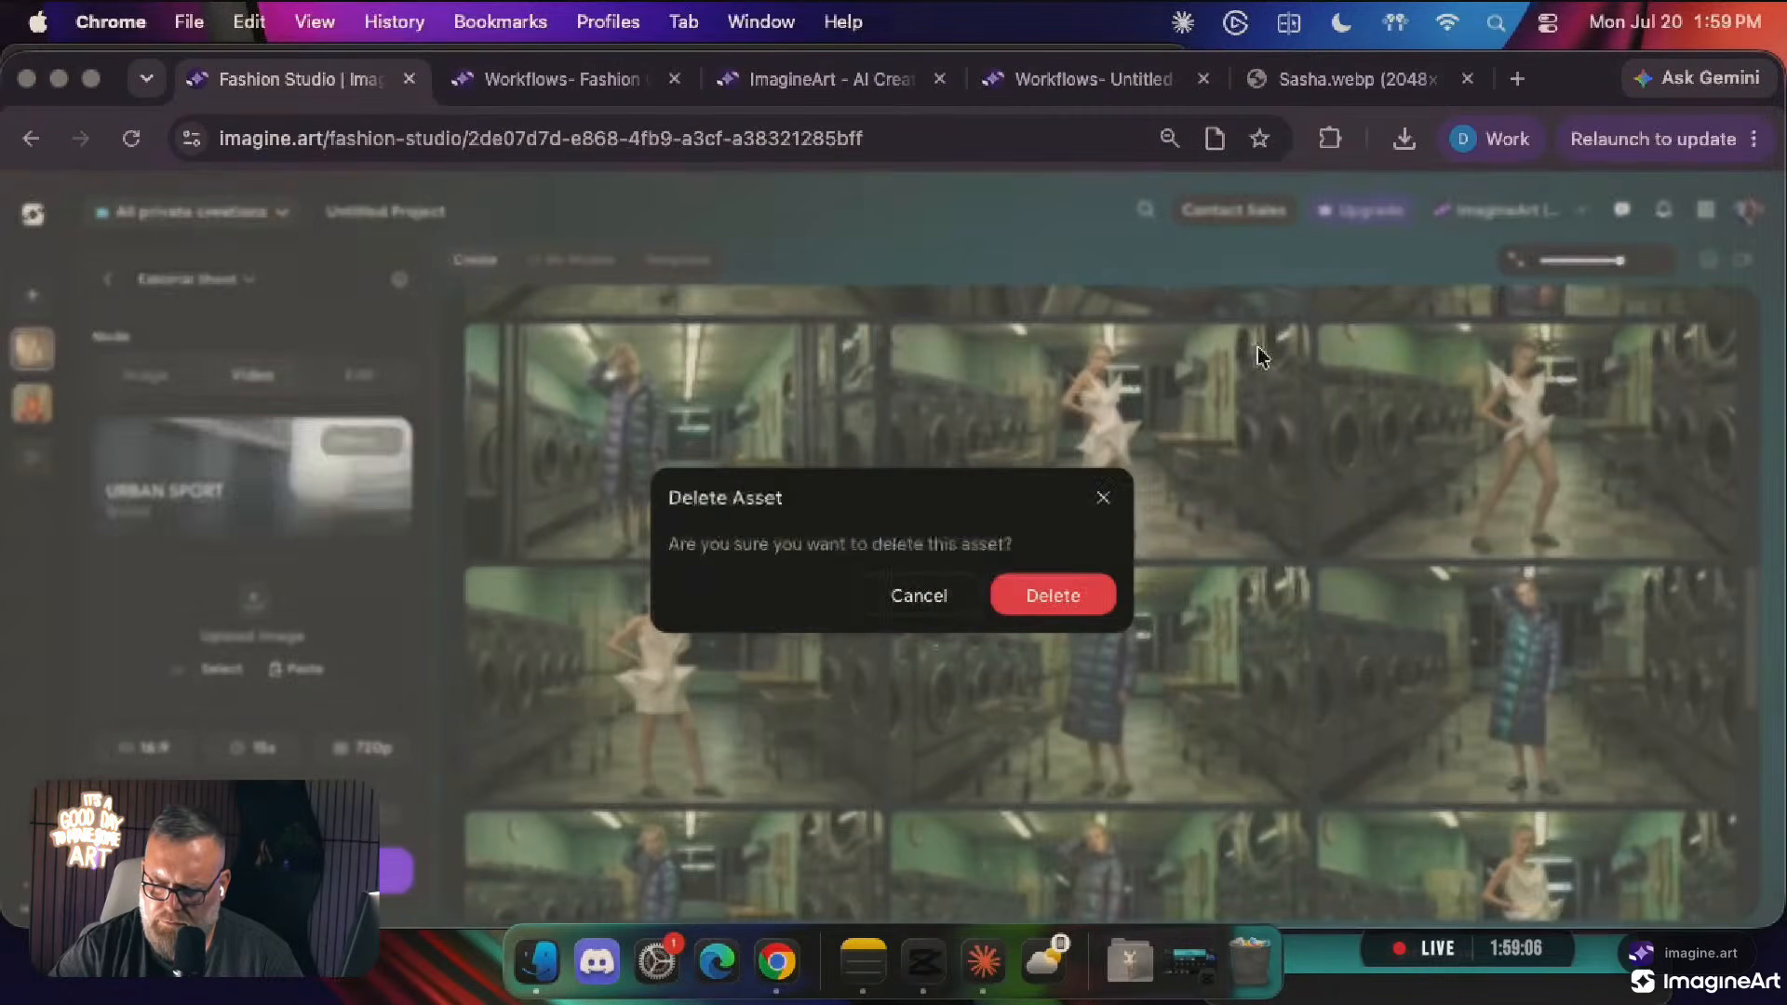
pyautogui.click(1001, 605)
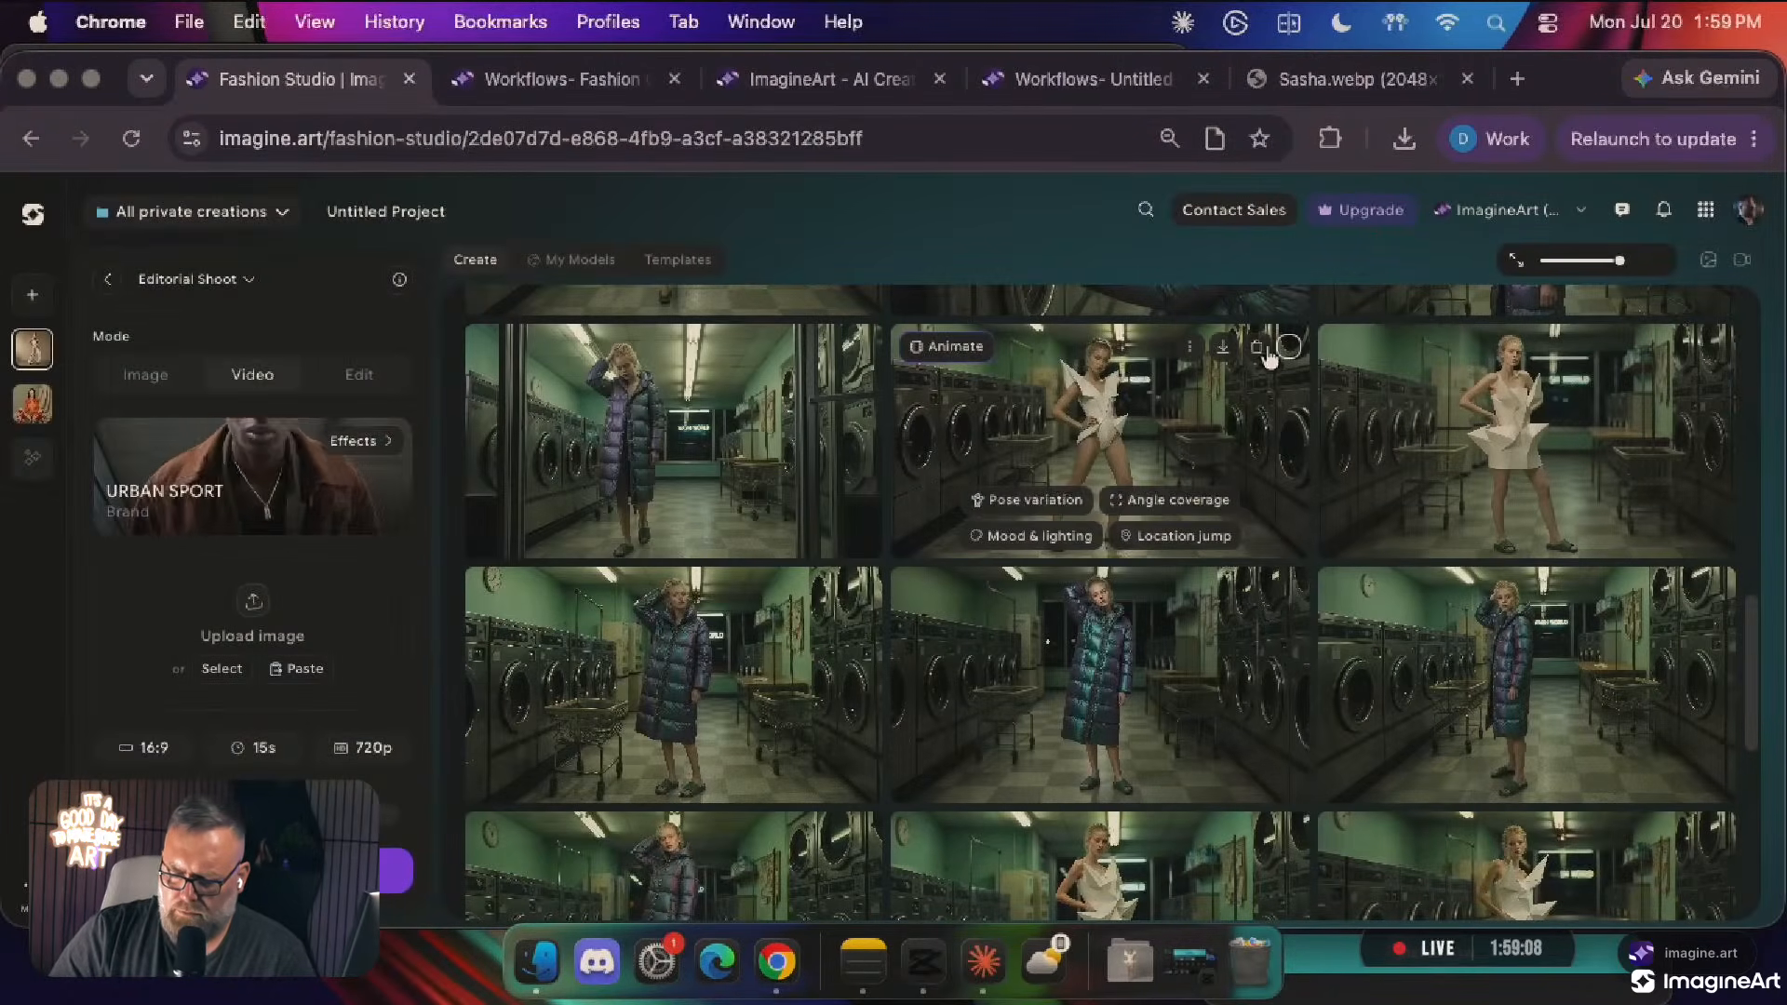
pyautogui.click(1262, 349)
pyautogui.click(1048, 594)
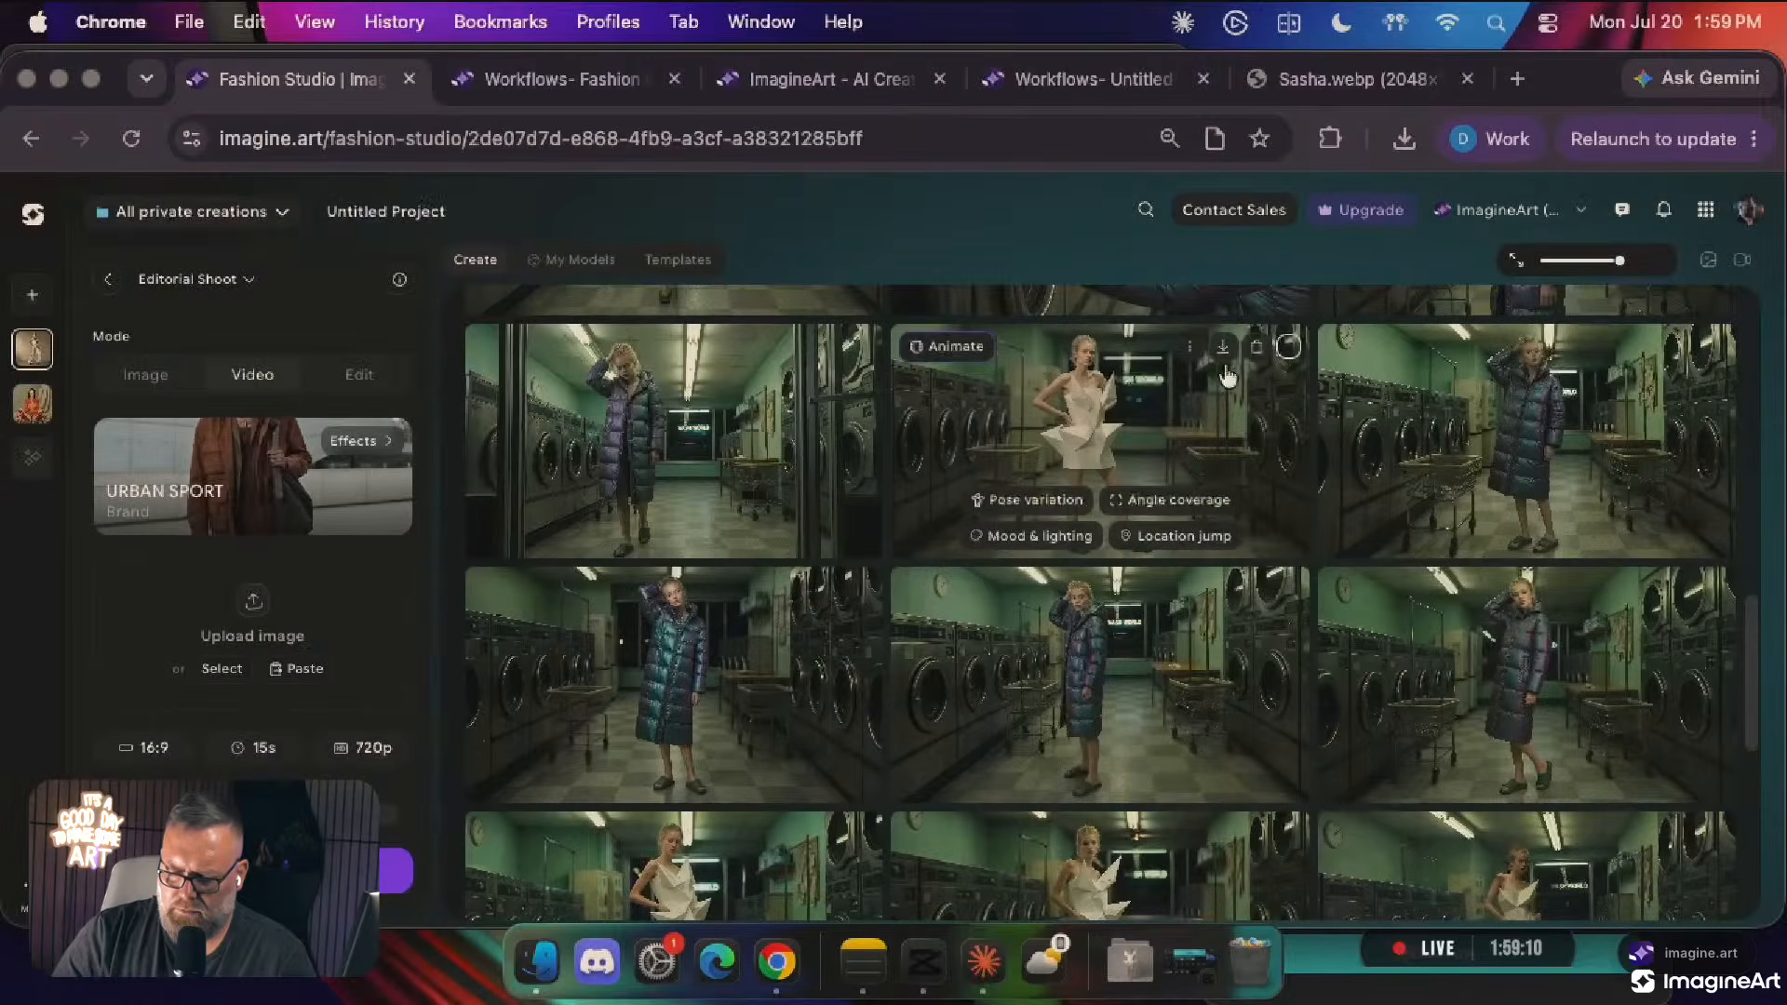
pyautogui.click(1262, 348)
pyautogui.click(1070, 588)
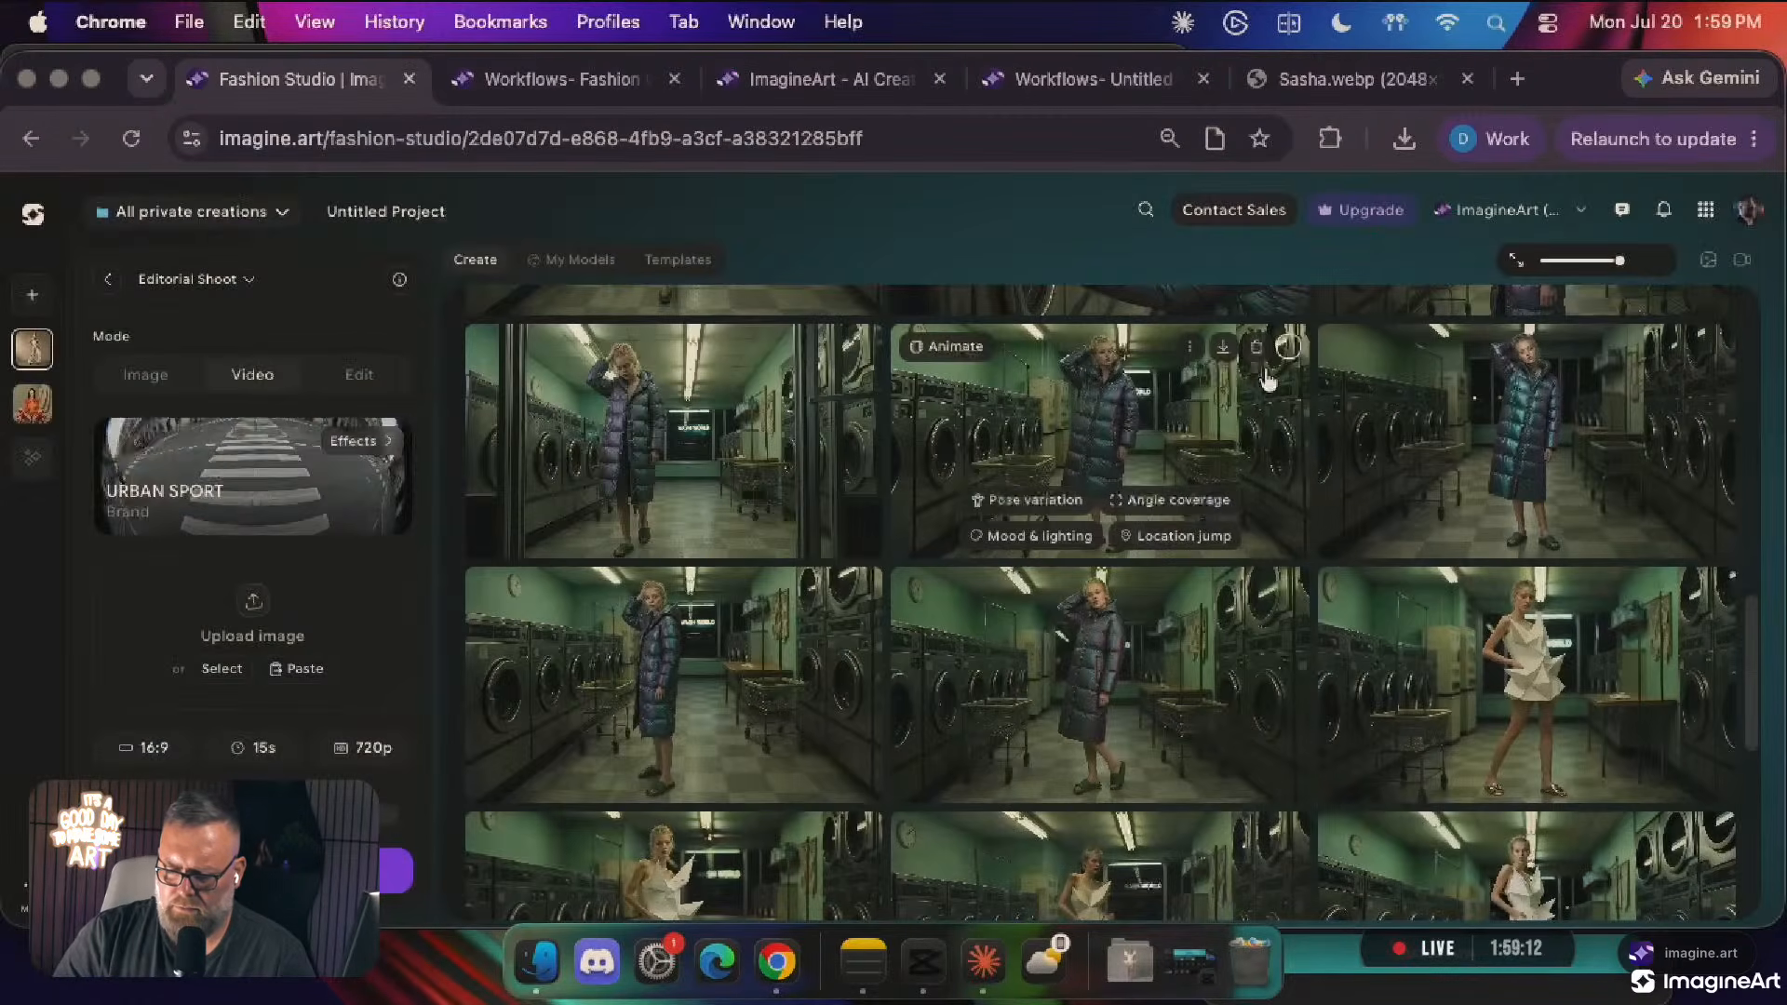
# Delete the three origami outfit laundromat shots in the row just above the beige studio shots
pyautogui.scroll(-3, 1359, 428)
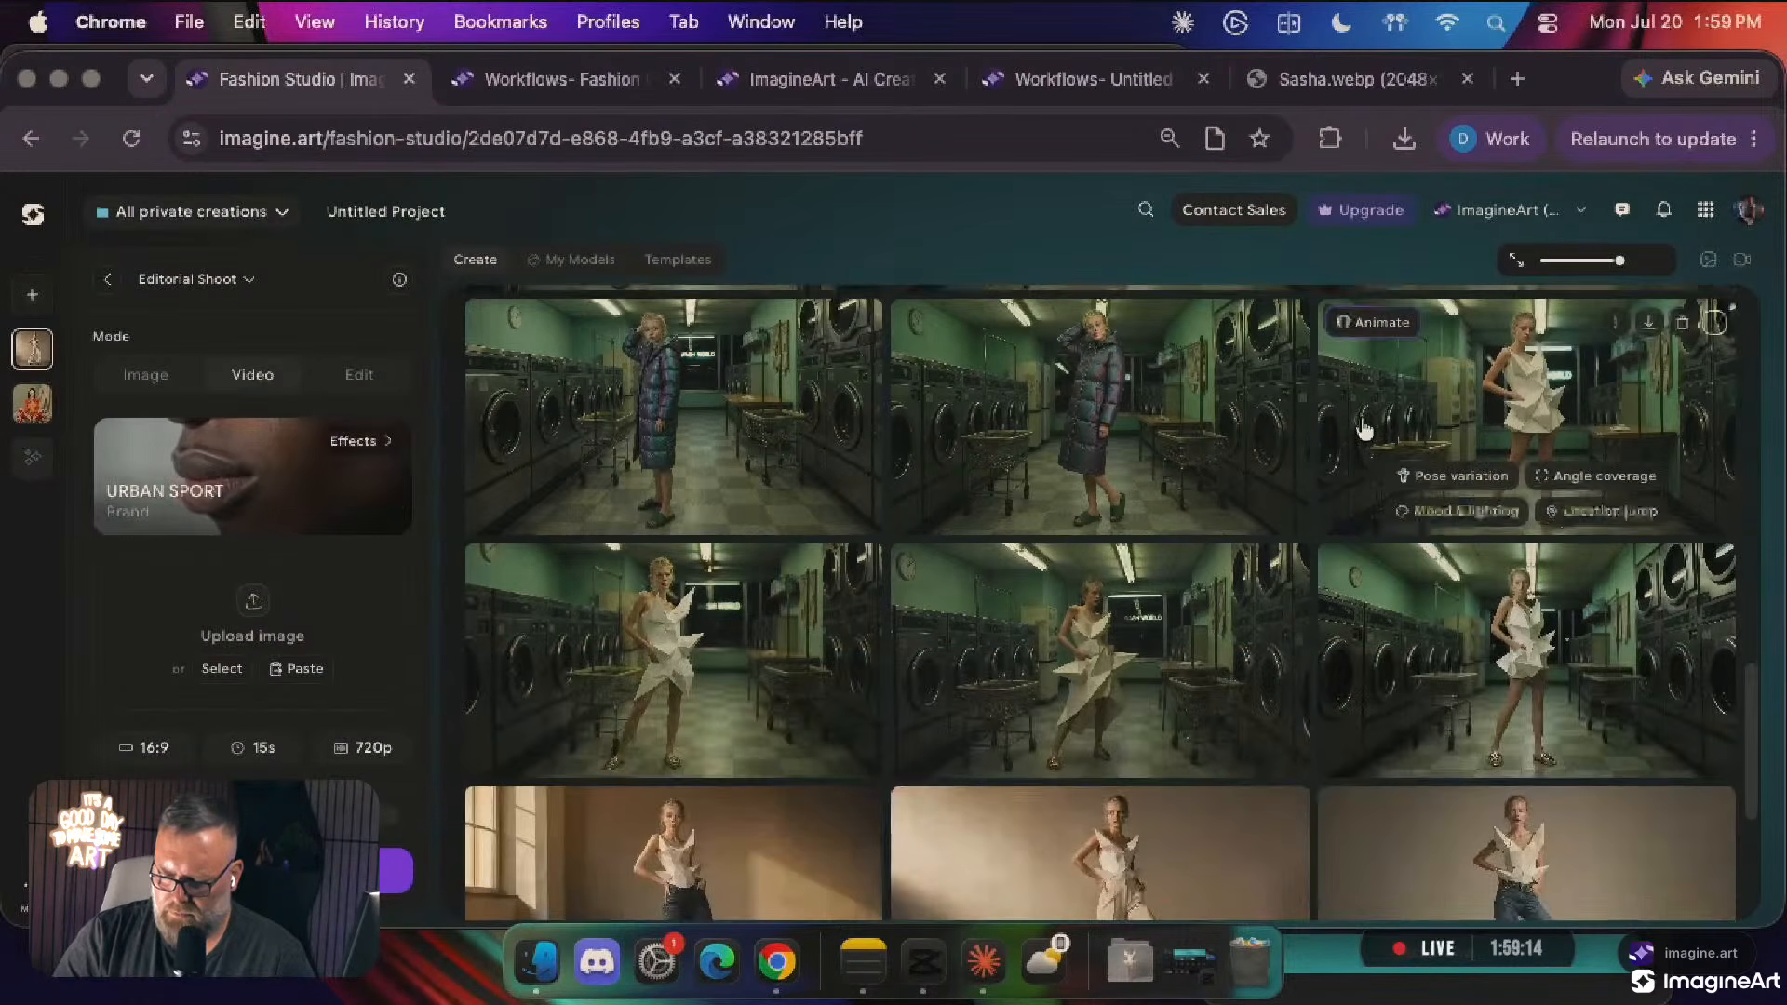
pyautogui.click(1681, 579)
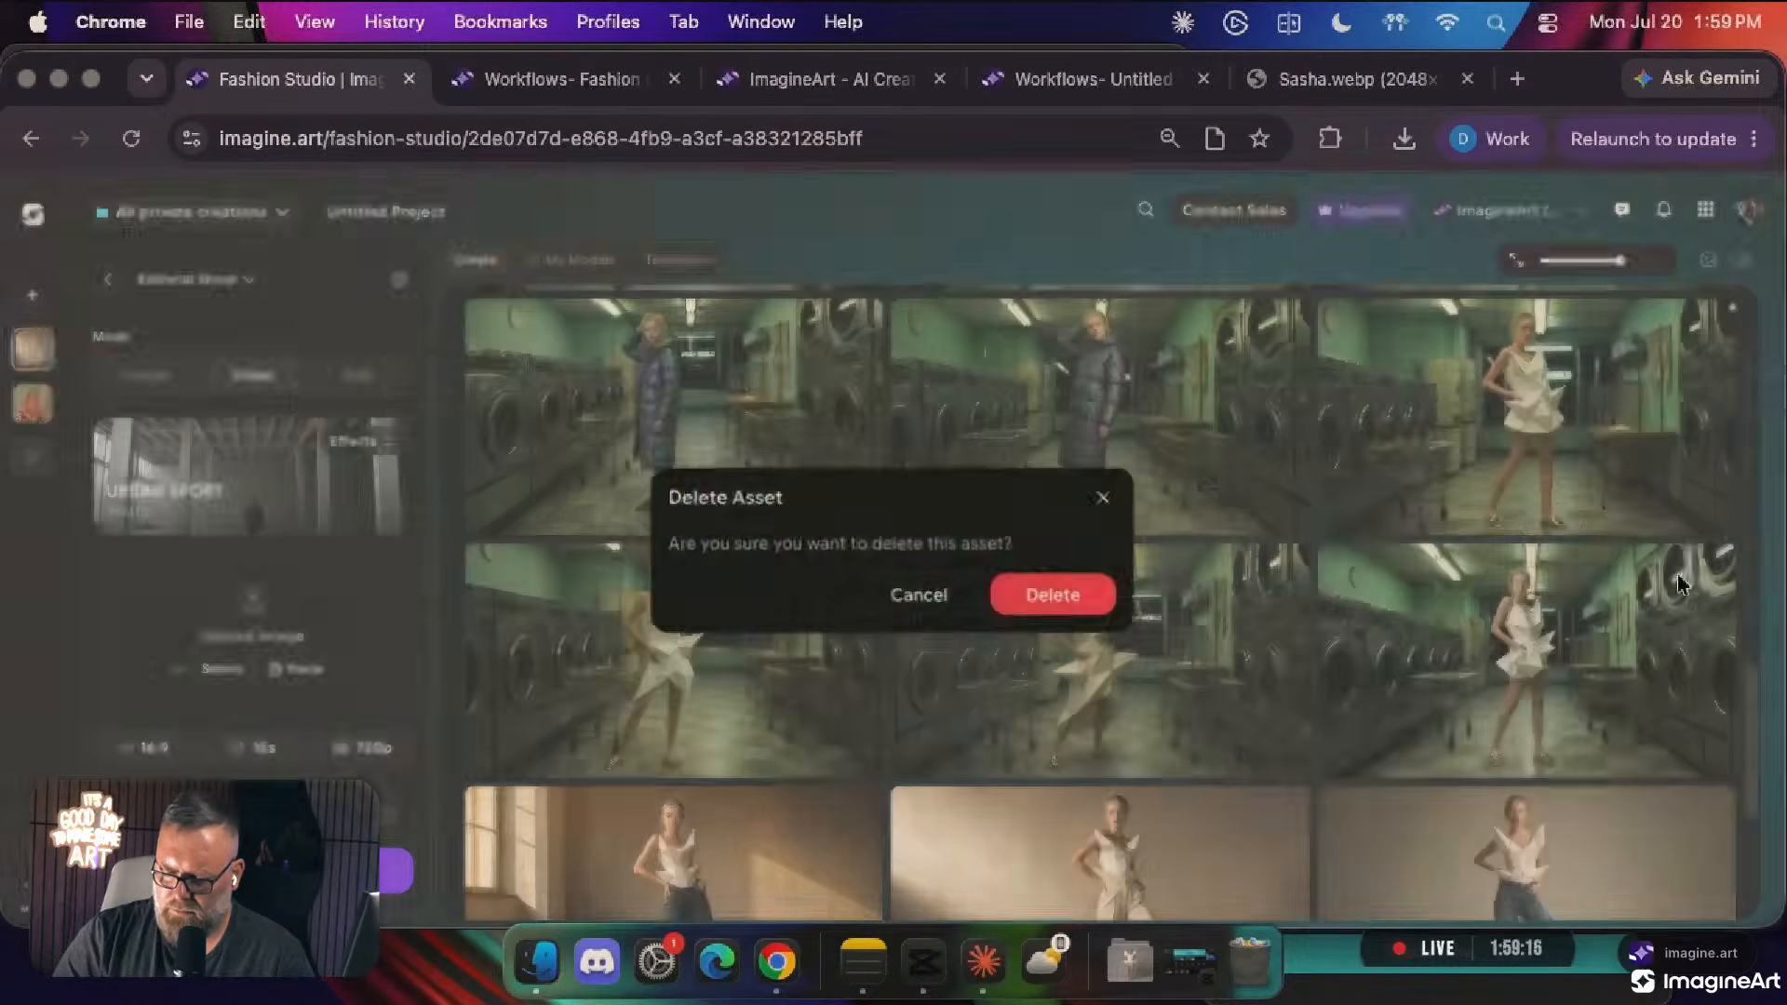
pyautogui.click(1052, 593)
pyautogui.click(1258, 568)
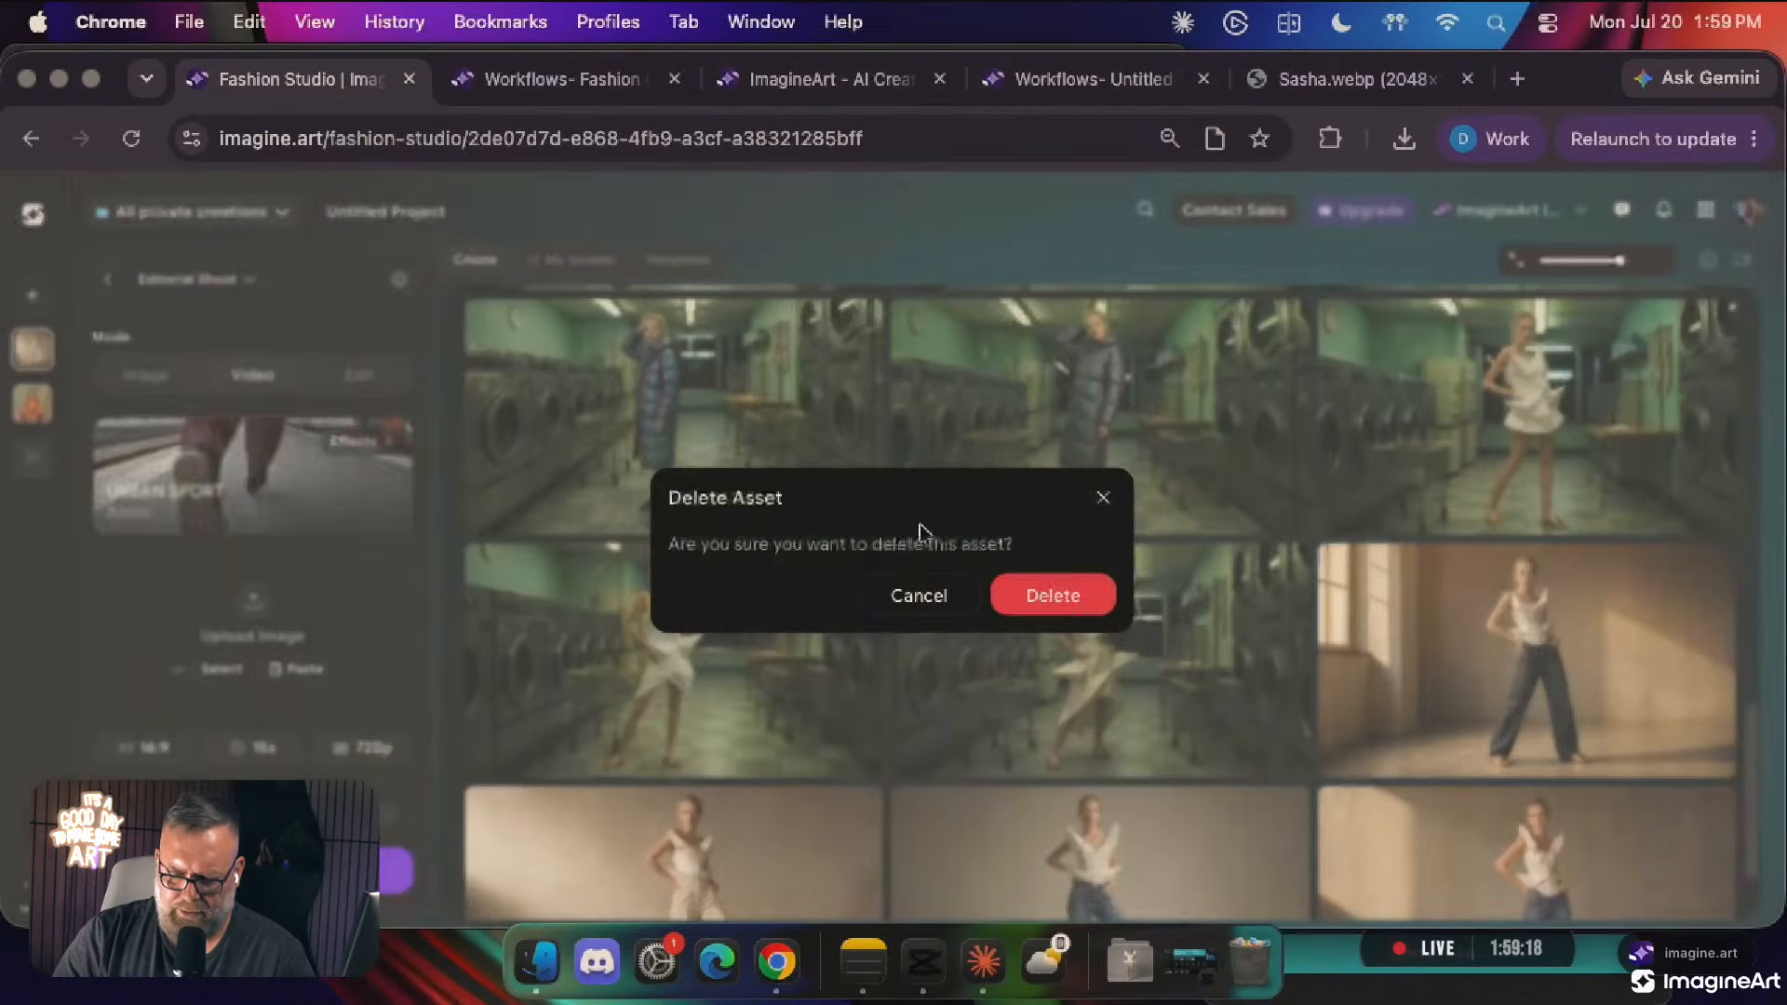
pyautogui.click(1049, 591)
pyautogui.click(831, 566)
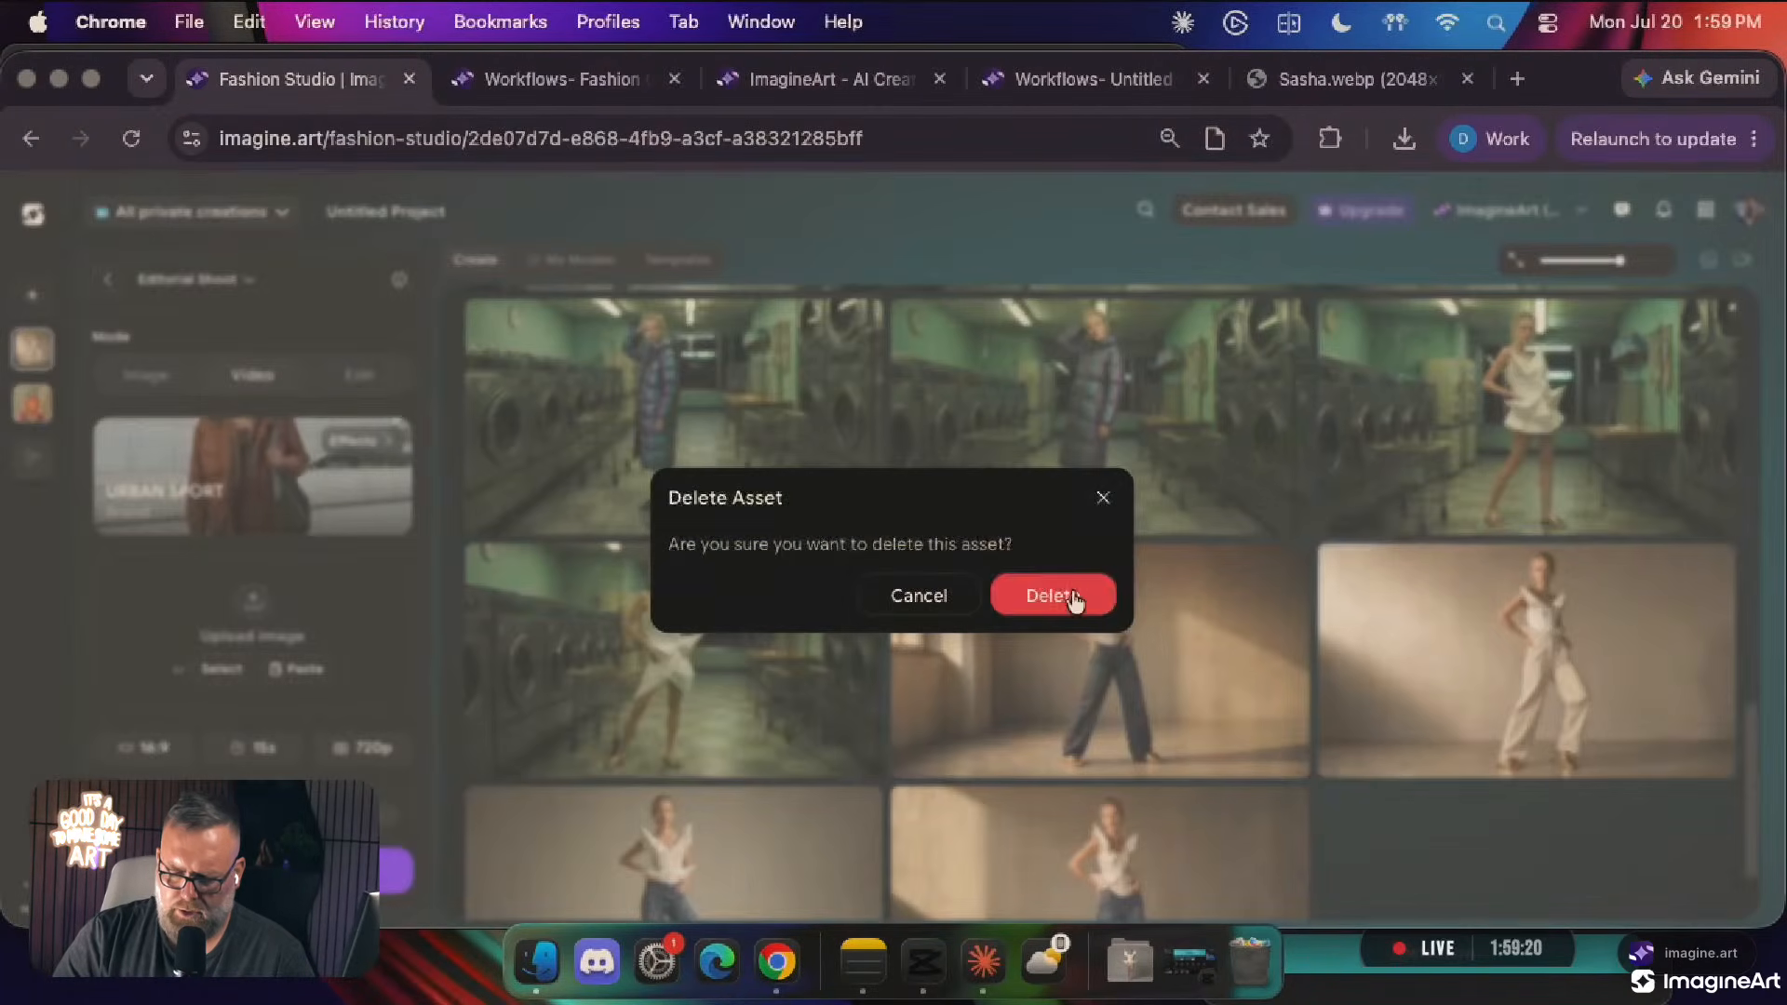
pyautogui.click(1059, 599)
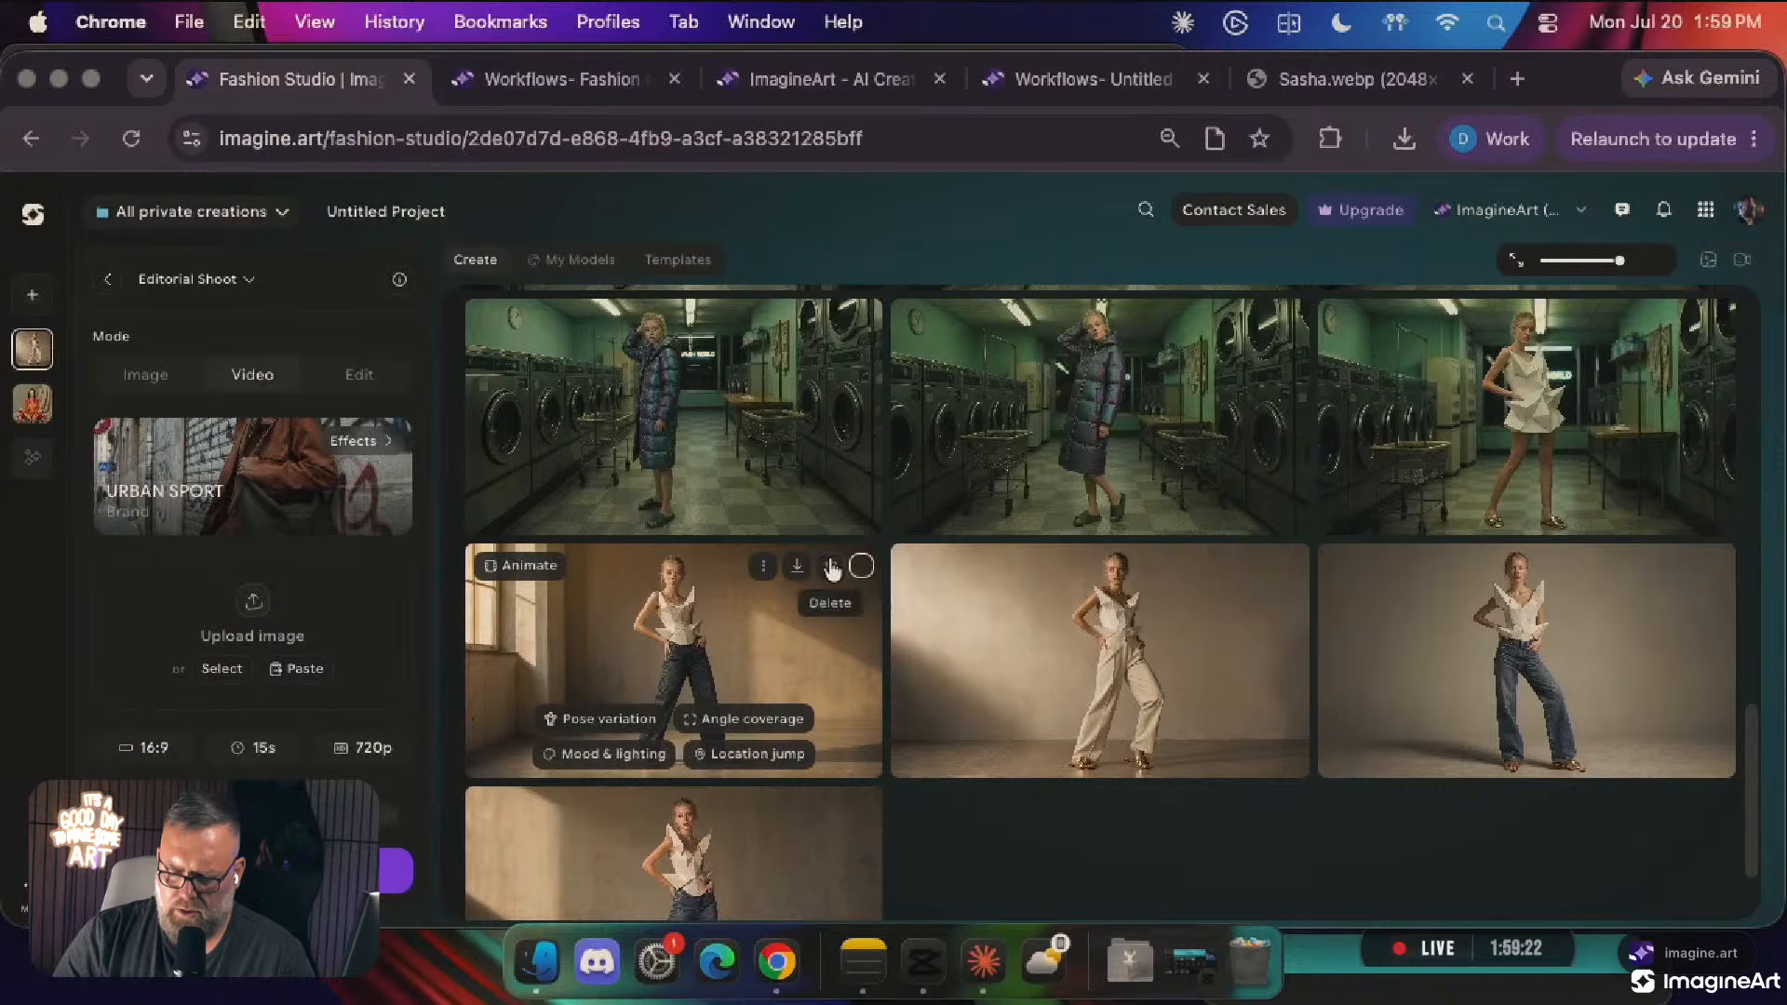
# Delete the four beige studio shots of the model in the white ruffled top and trousers or jeans
pyautogui.click(831, 566)
pyautogui.click(1047, 601)
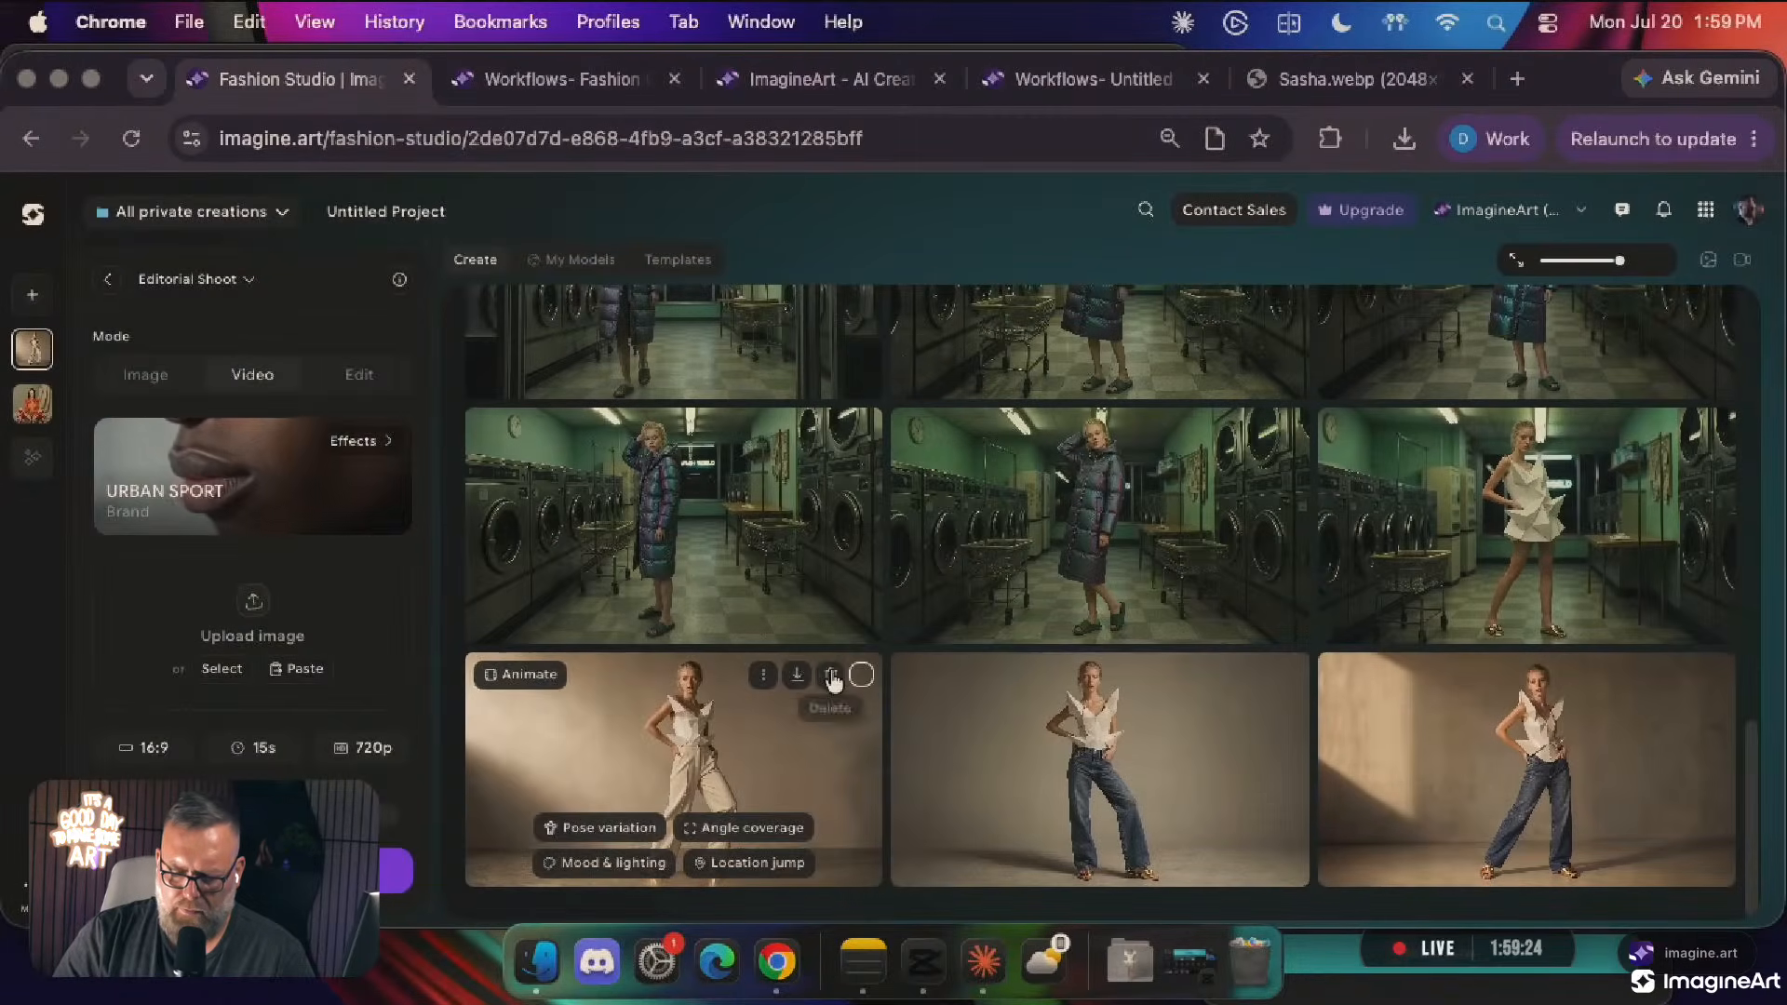
pyautogui.click(831, 678)
pyautogui.click(1072, 600)
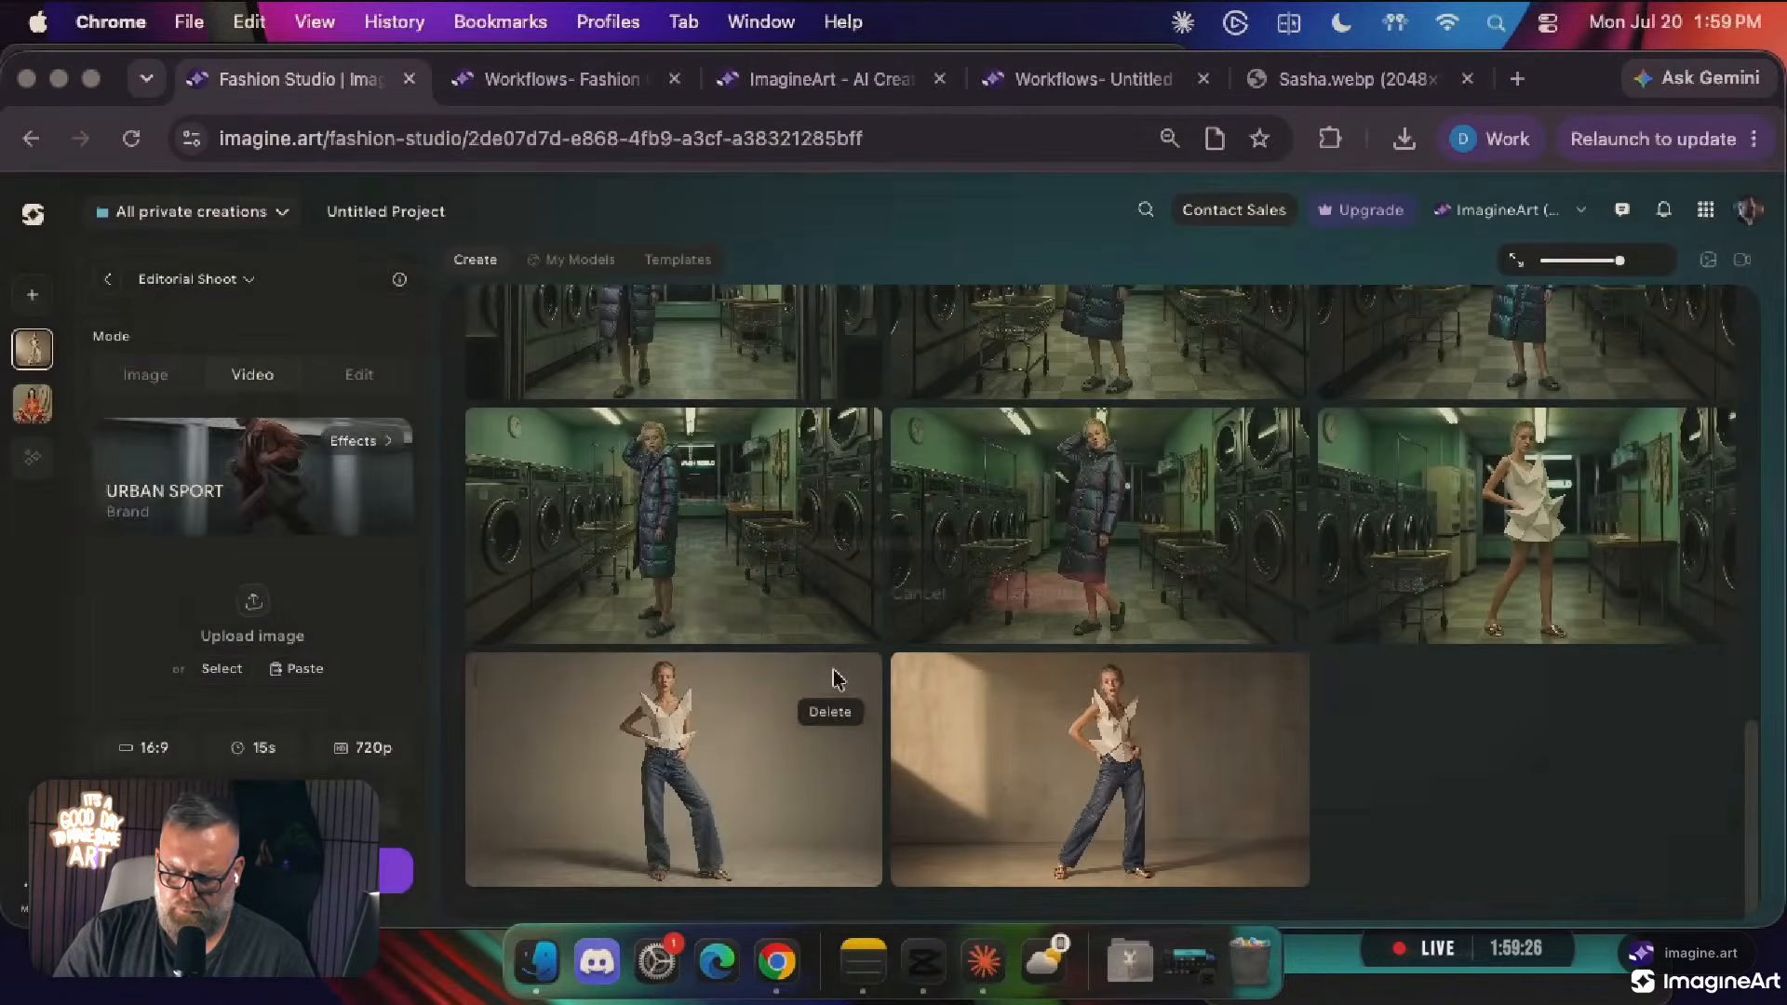
pyautogui.click(832, 677)
pyautogui.click(1040, 597)
pyautogui.click(831, 677)
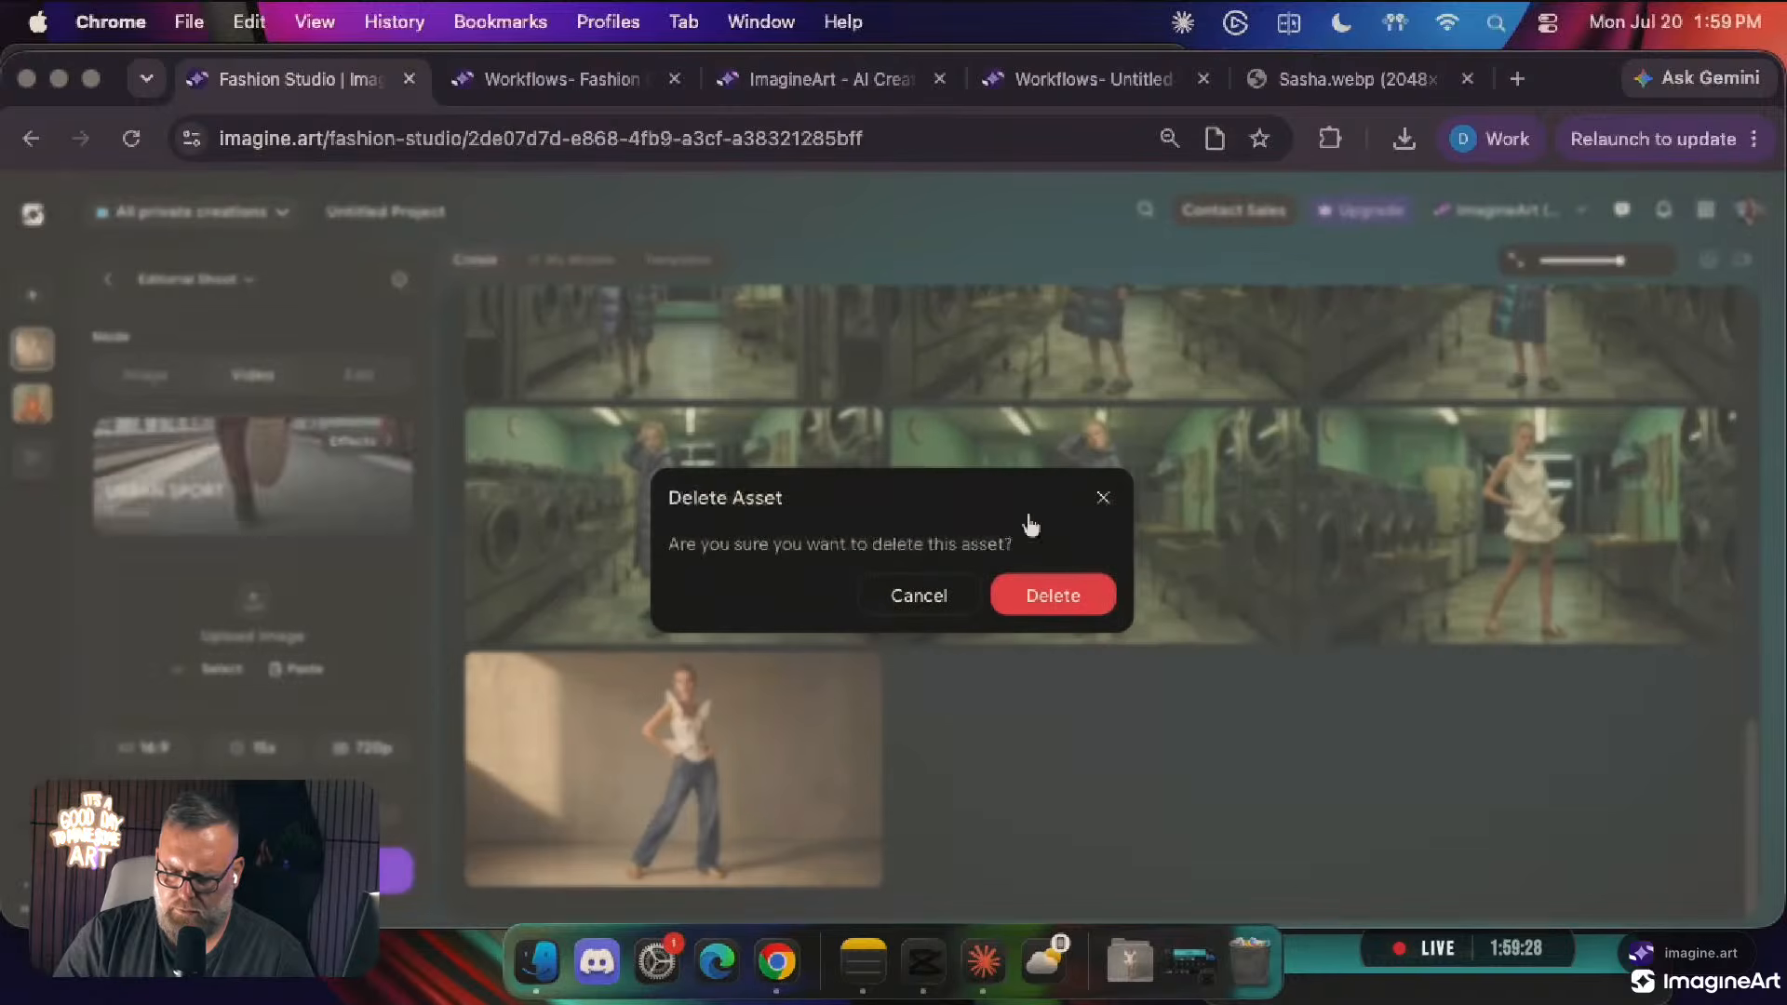
pyautogui.click(1052, 585)
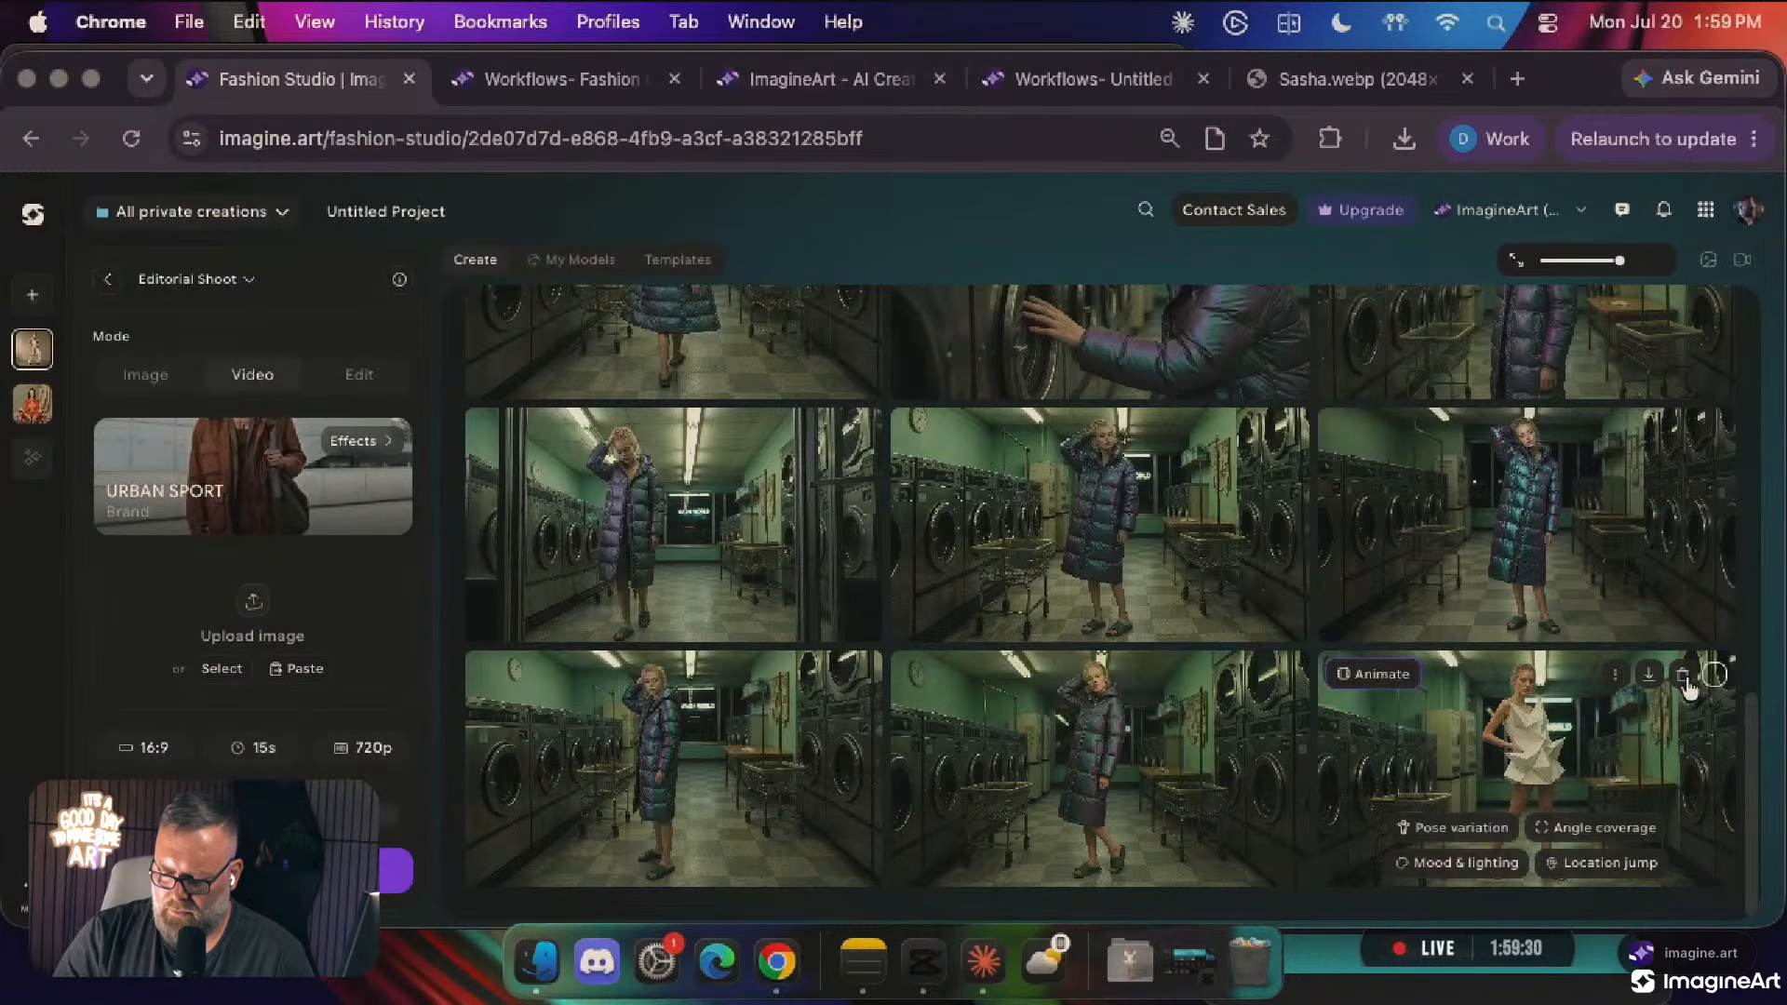
# Delete the last older origami outfit laundromat shot at the end of the gallery, after the puffer coat images
pyautogui.click(1685, 678)
pyautogui.click(1095, 605)
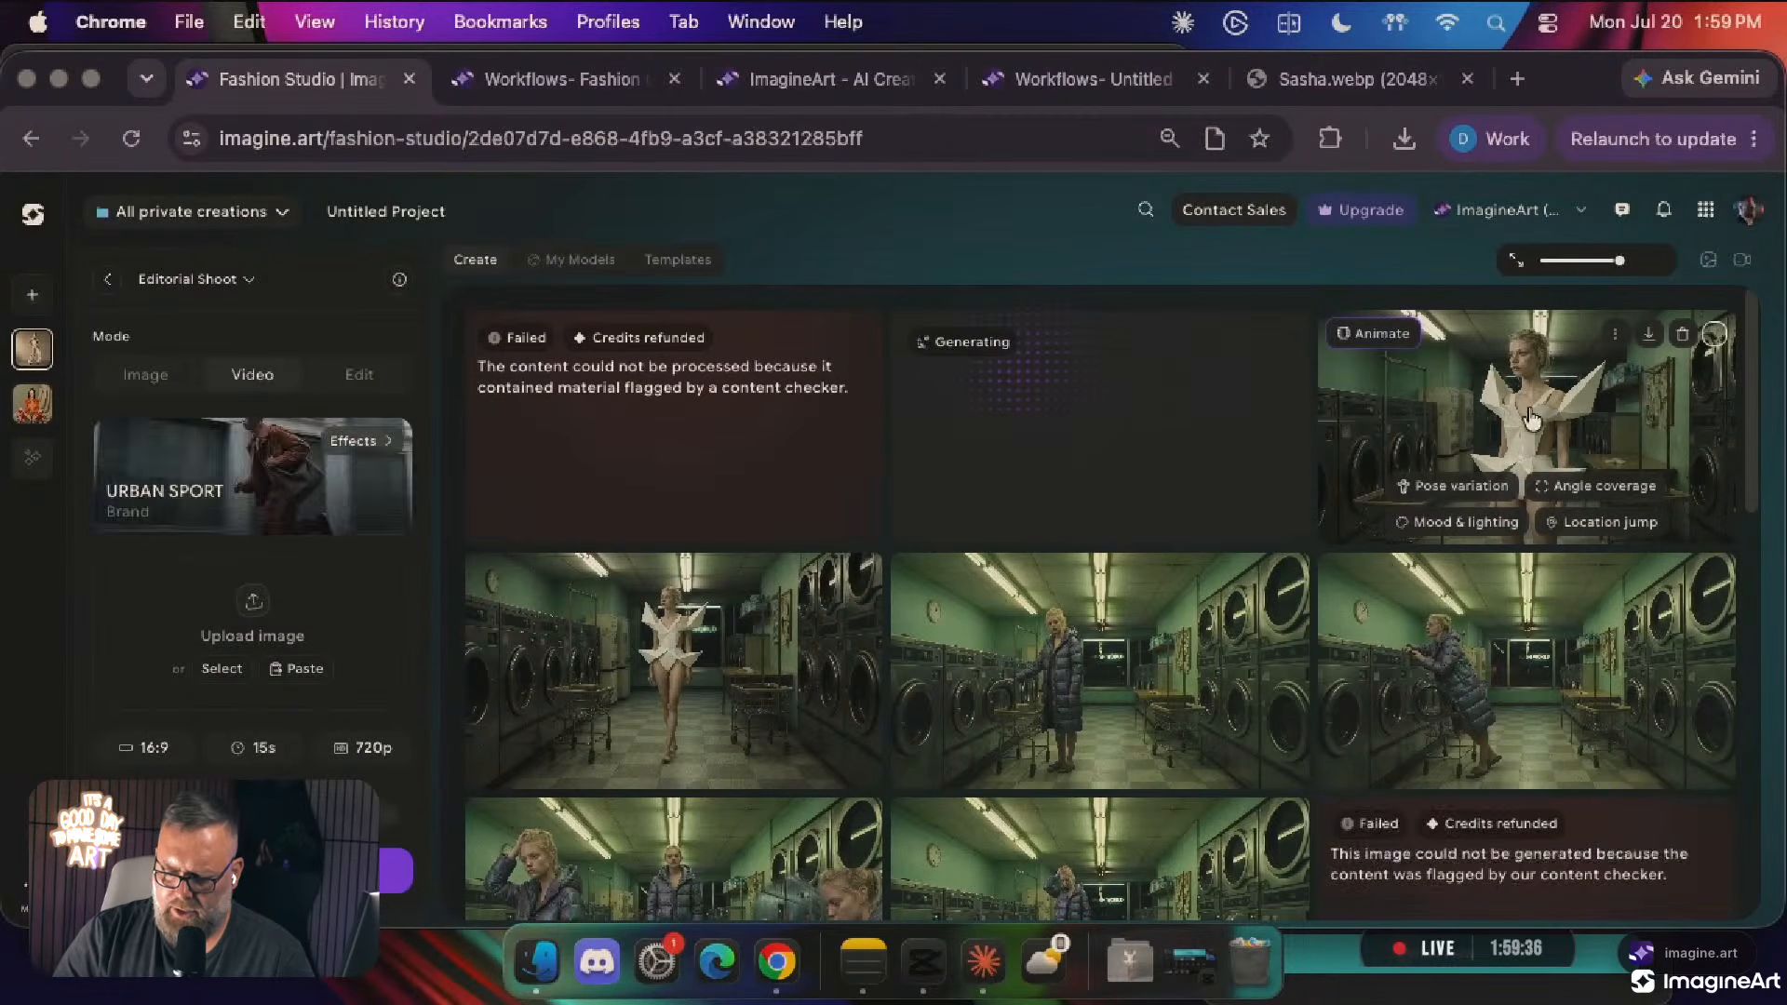
pyautogui.scroll(-12, 1570, 393)
pyautogui.scroll(13, 1569, 393)
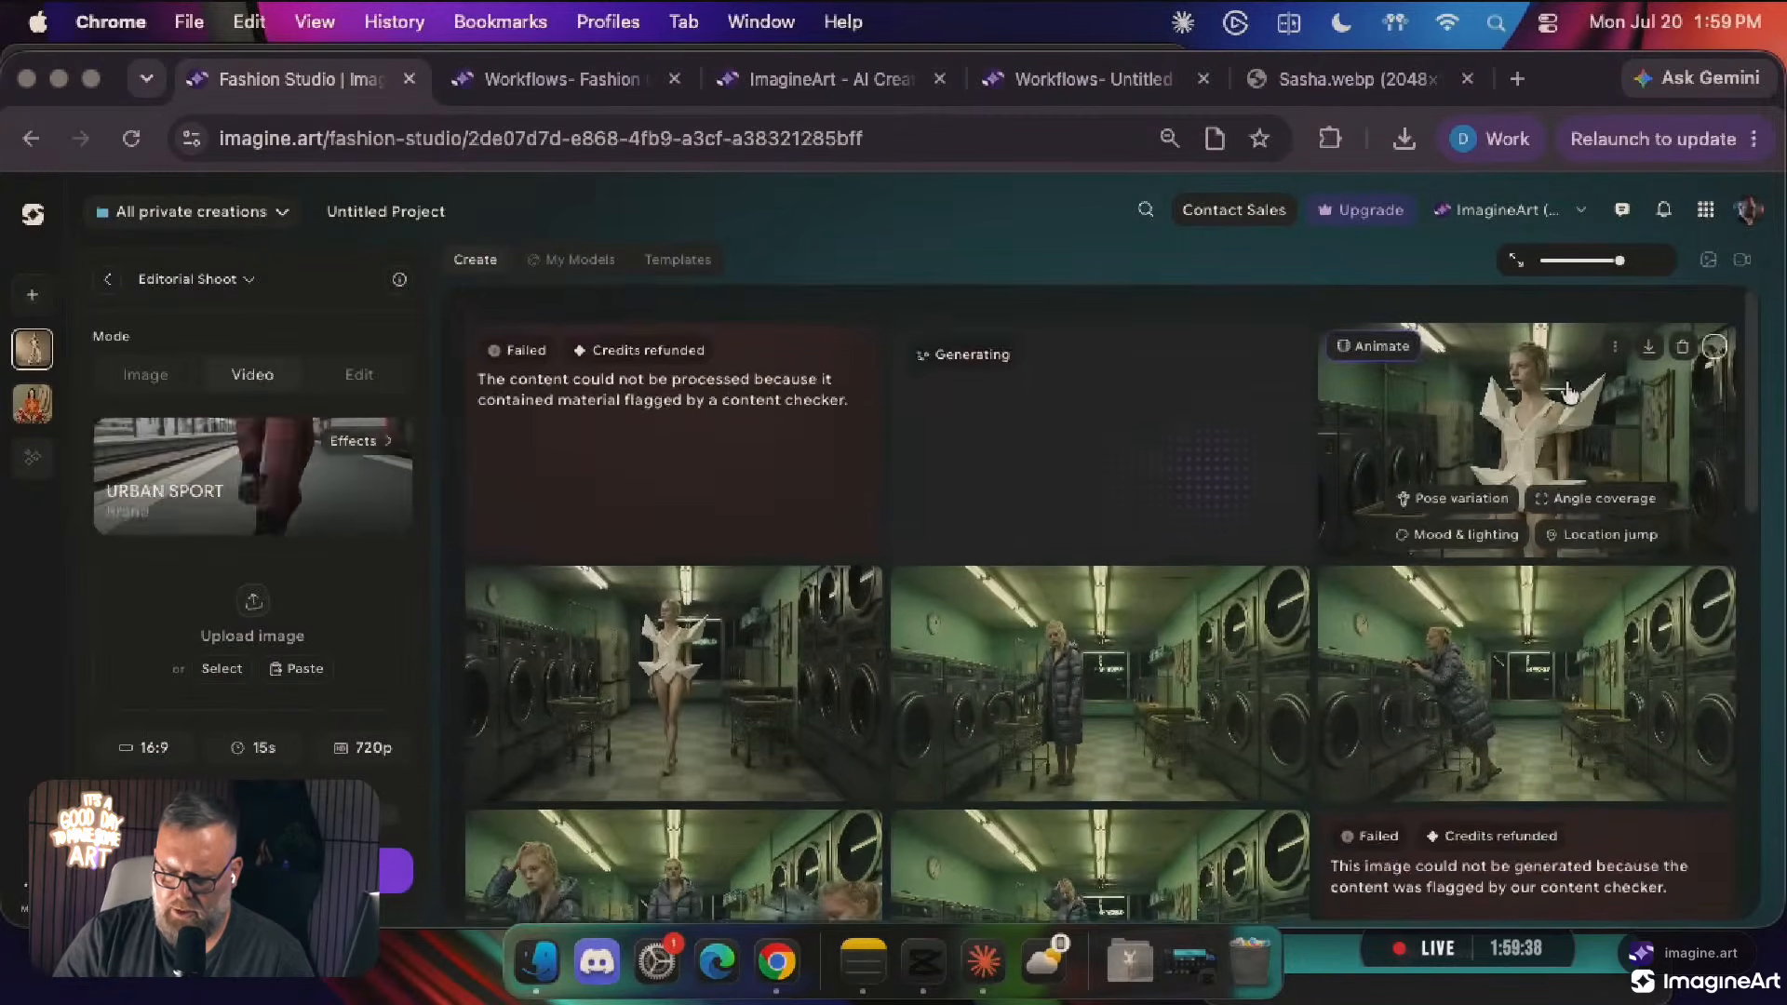
# Set the editorial shoot to image mode and inspect the three newest origami swimsuit shots enlarged
pyautogui.click(147, 375)
pyautogui.moveTo(1649, 493)
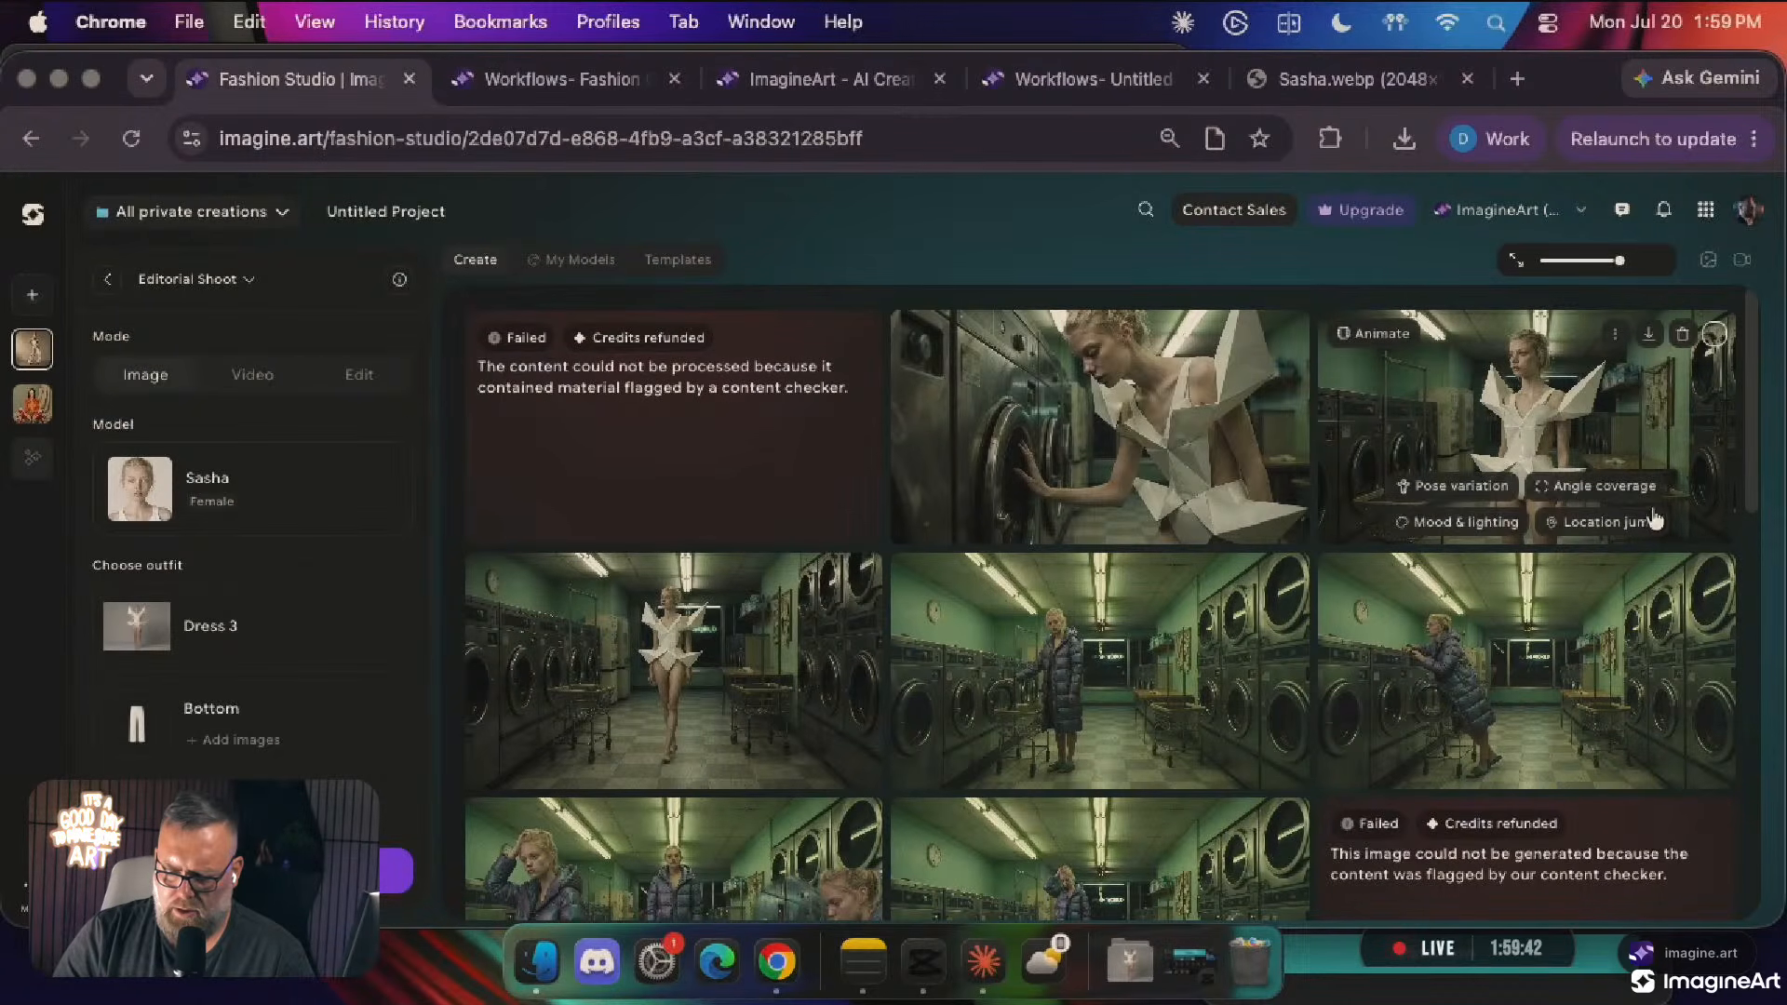
pyautogui.click(1531, 421)
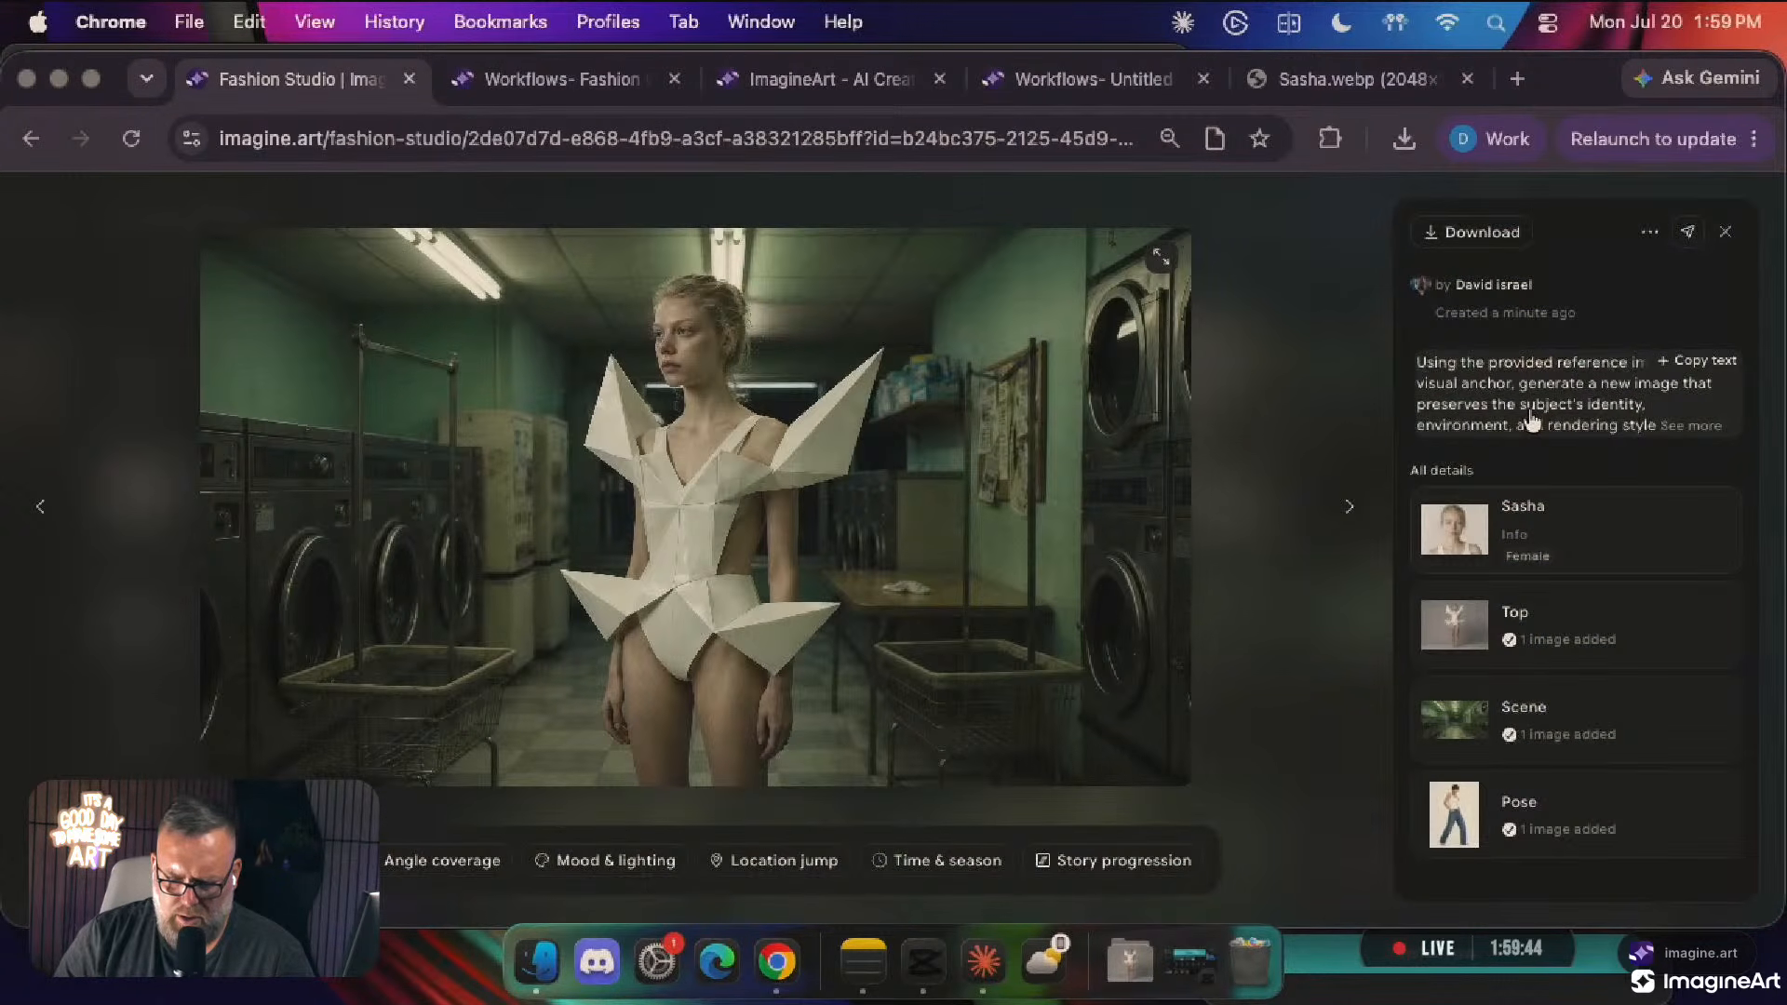
pyautogui.press('Right')
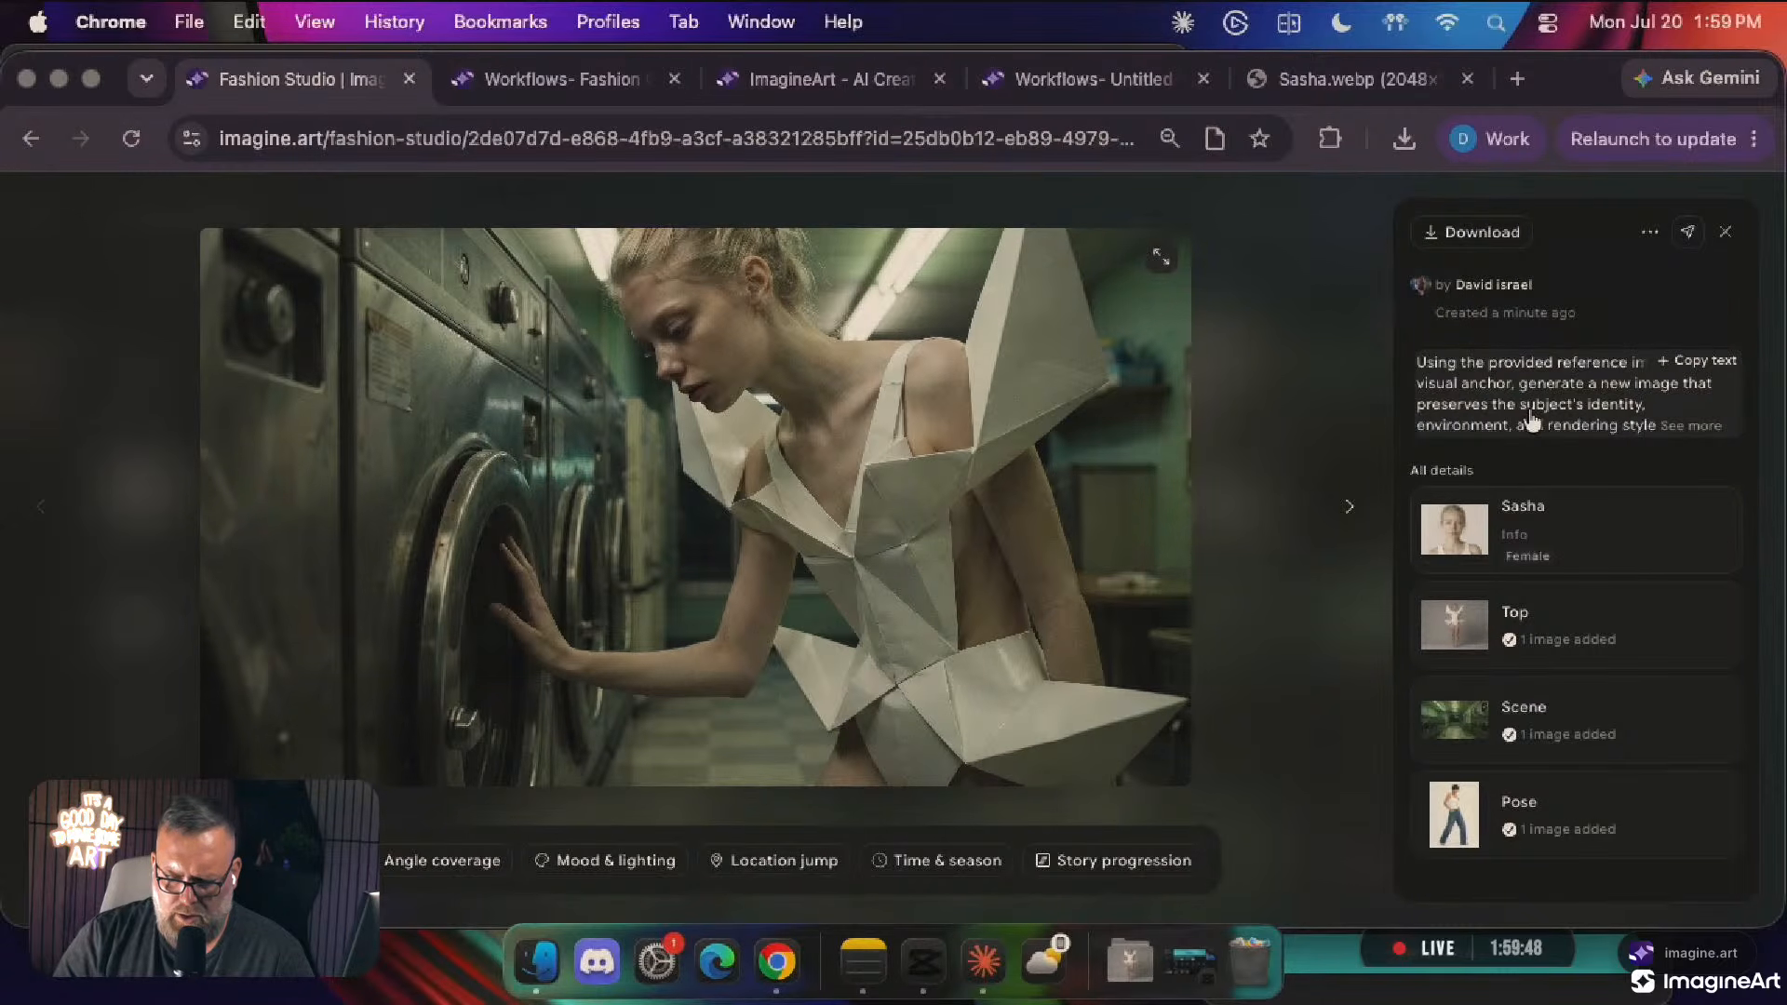
pyautogui.click(1311, 299)
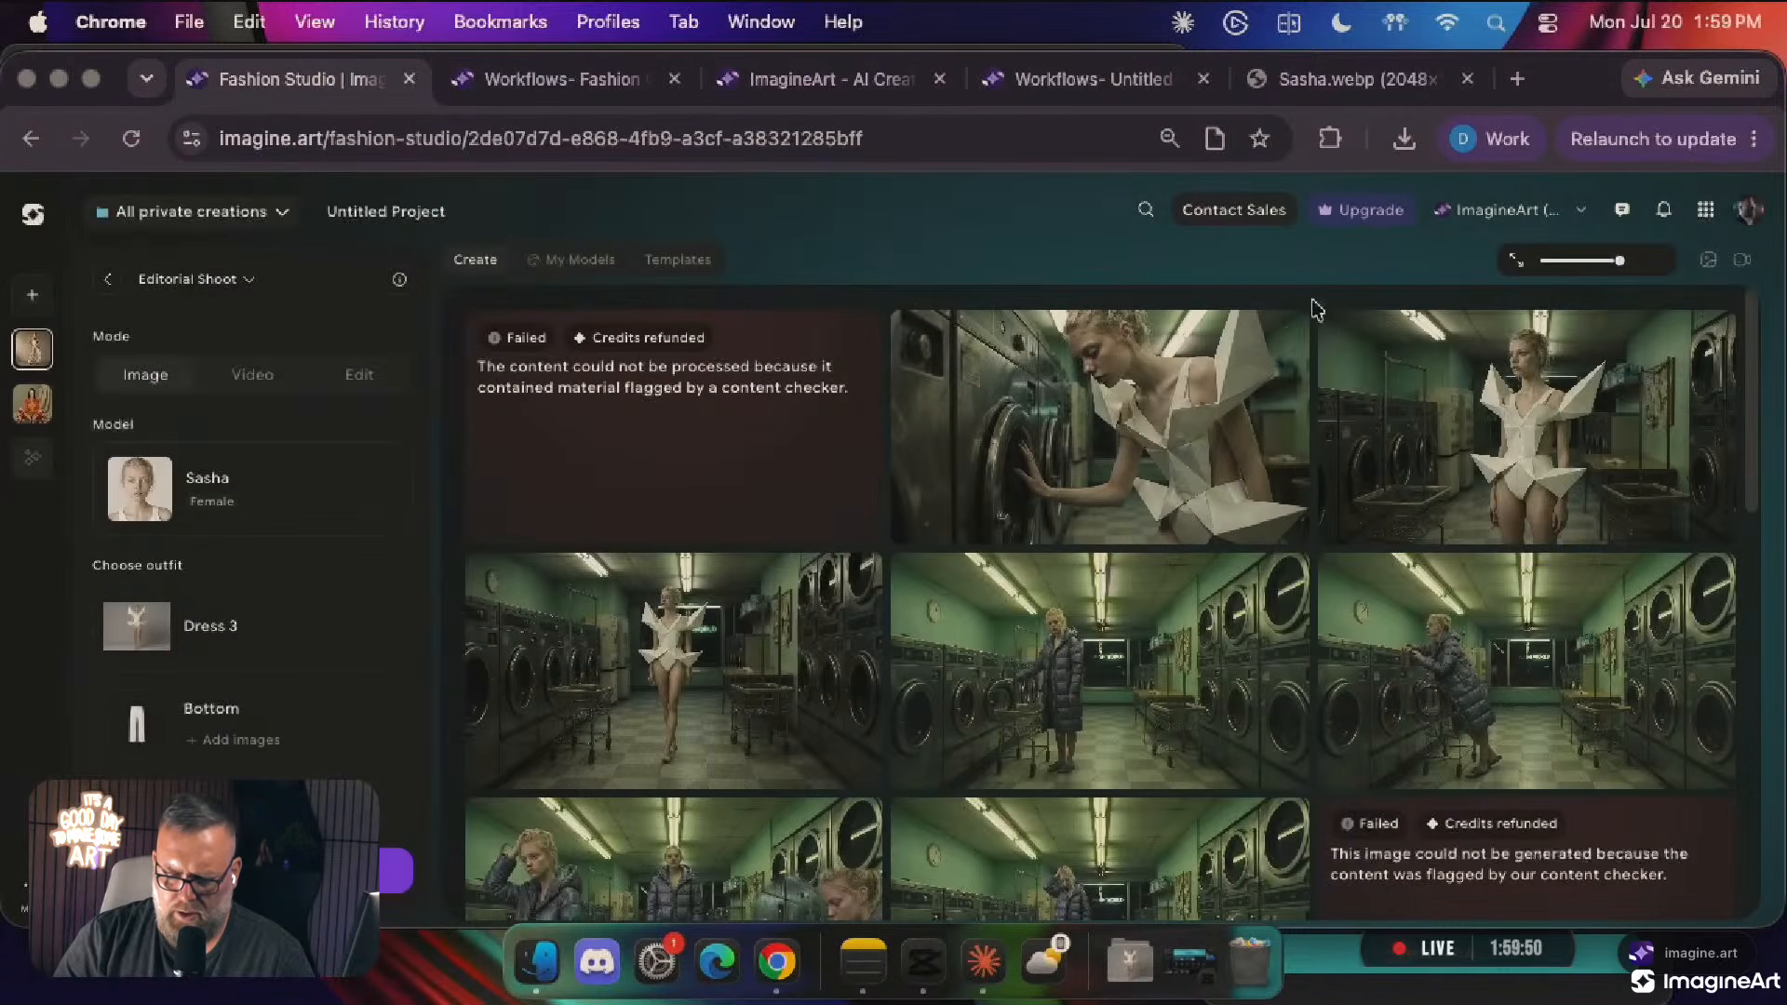
pyautogui.click(693, 660)
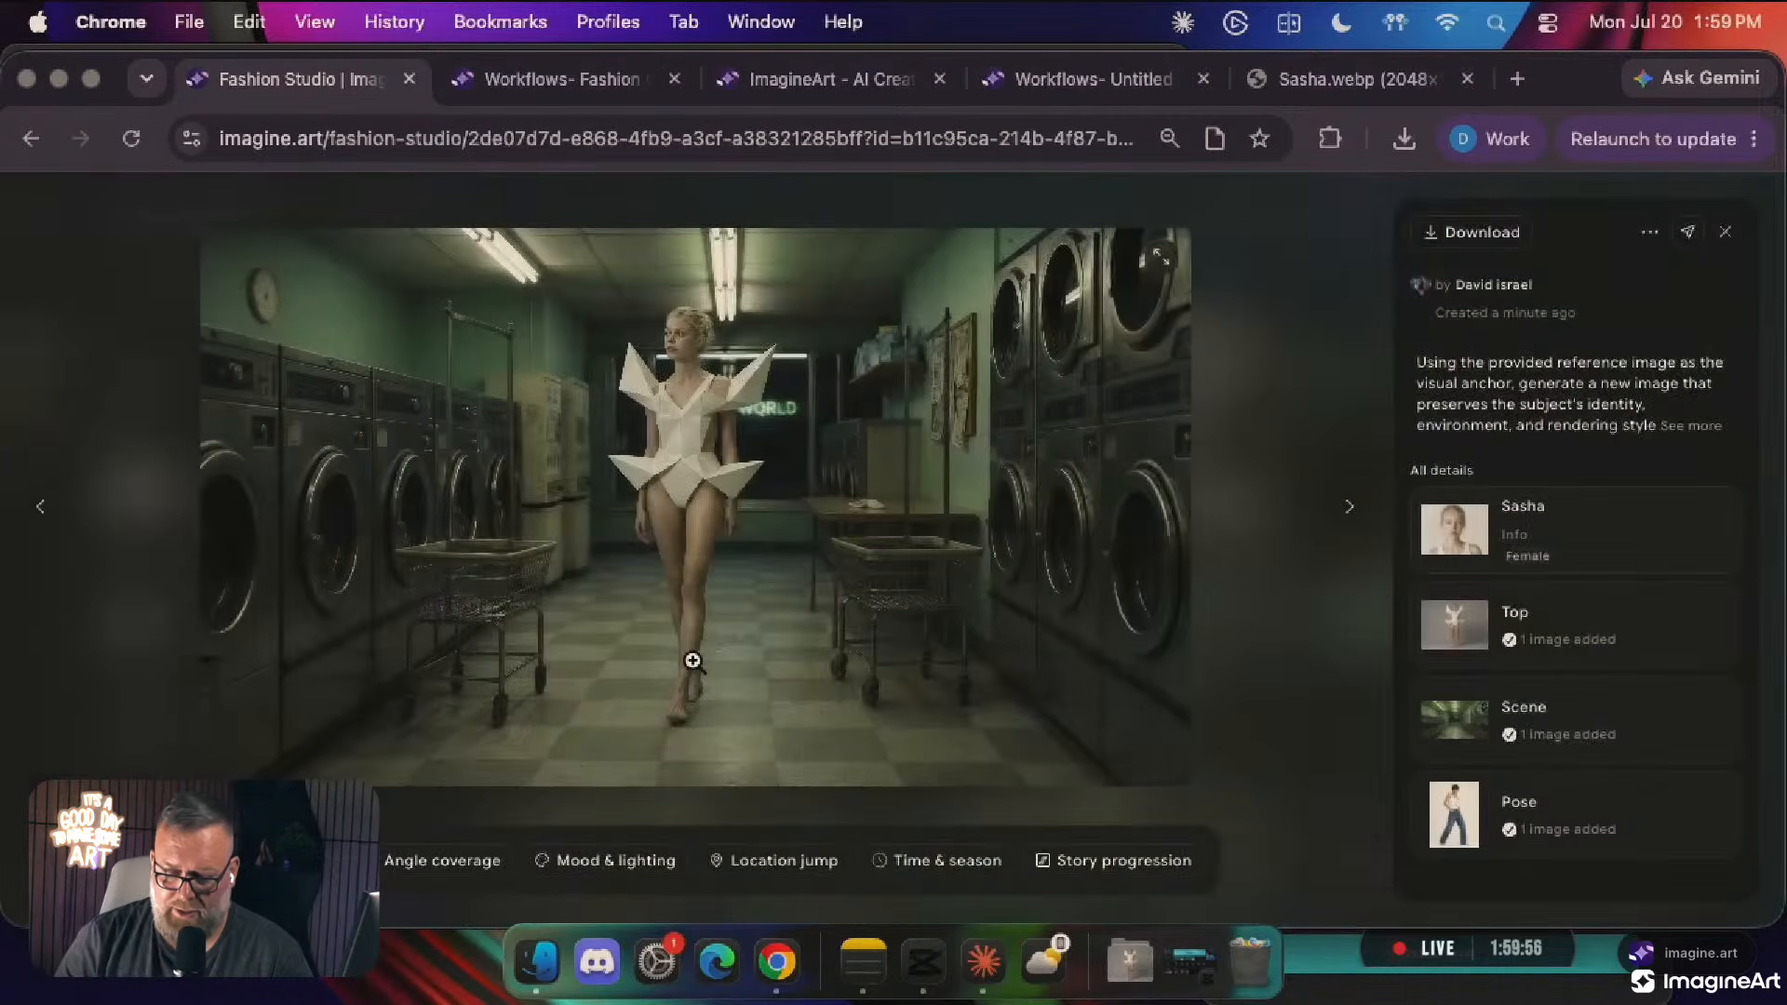
pyautogui.press('Right')
pyautogui.press('Left')
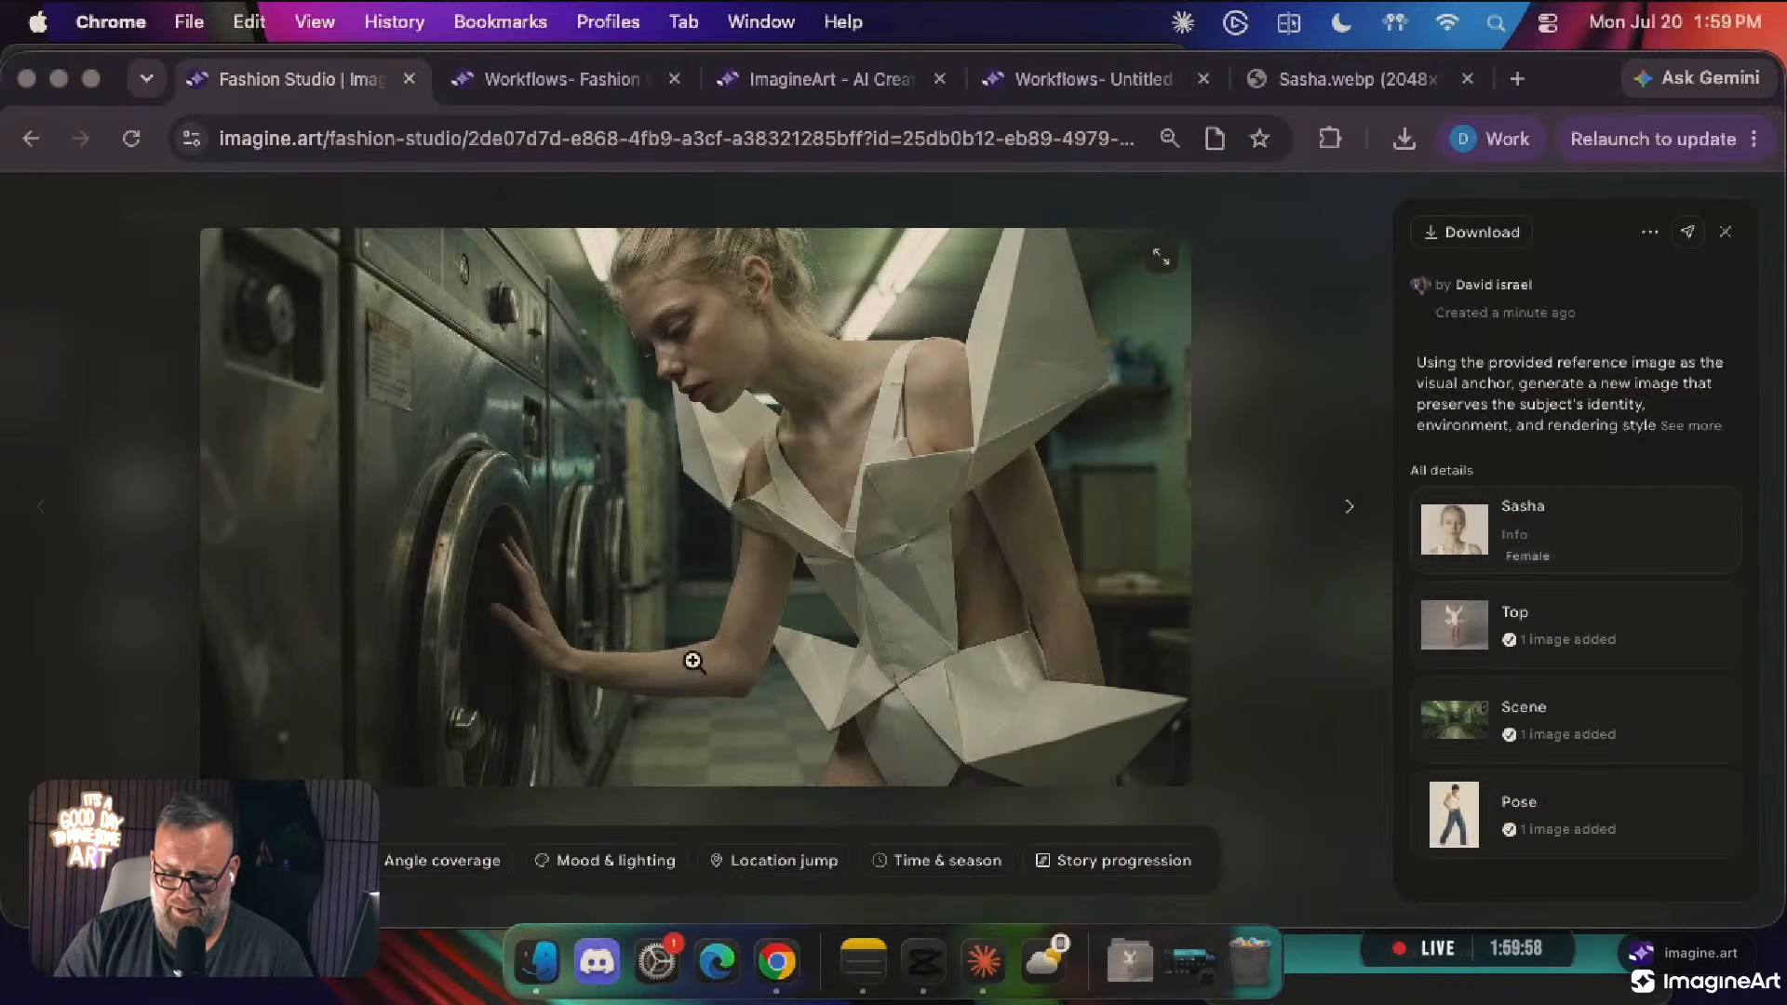
pyautogui.click(1268, 351)
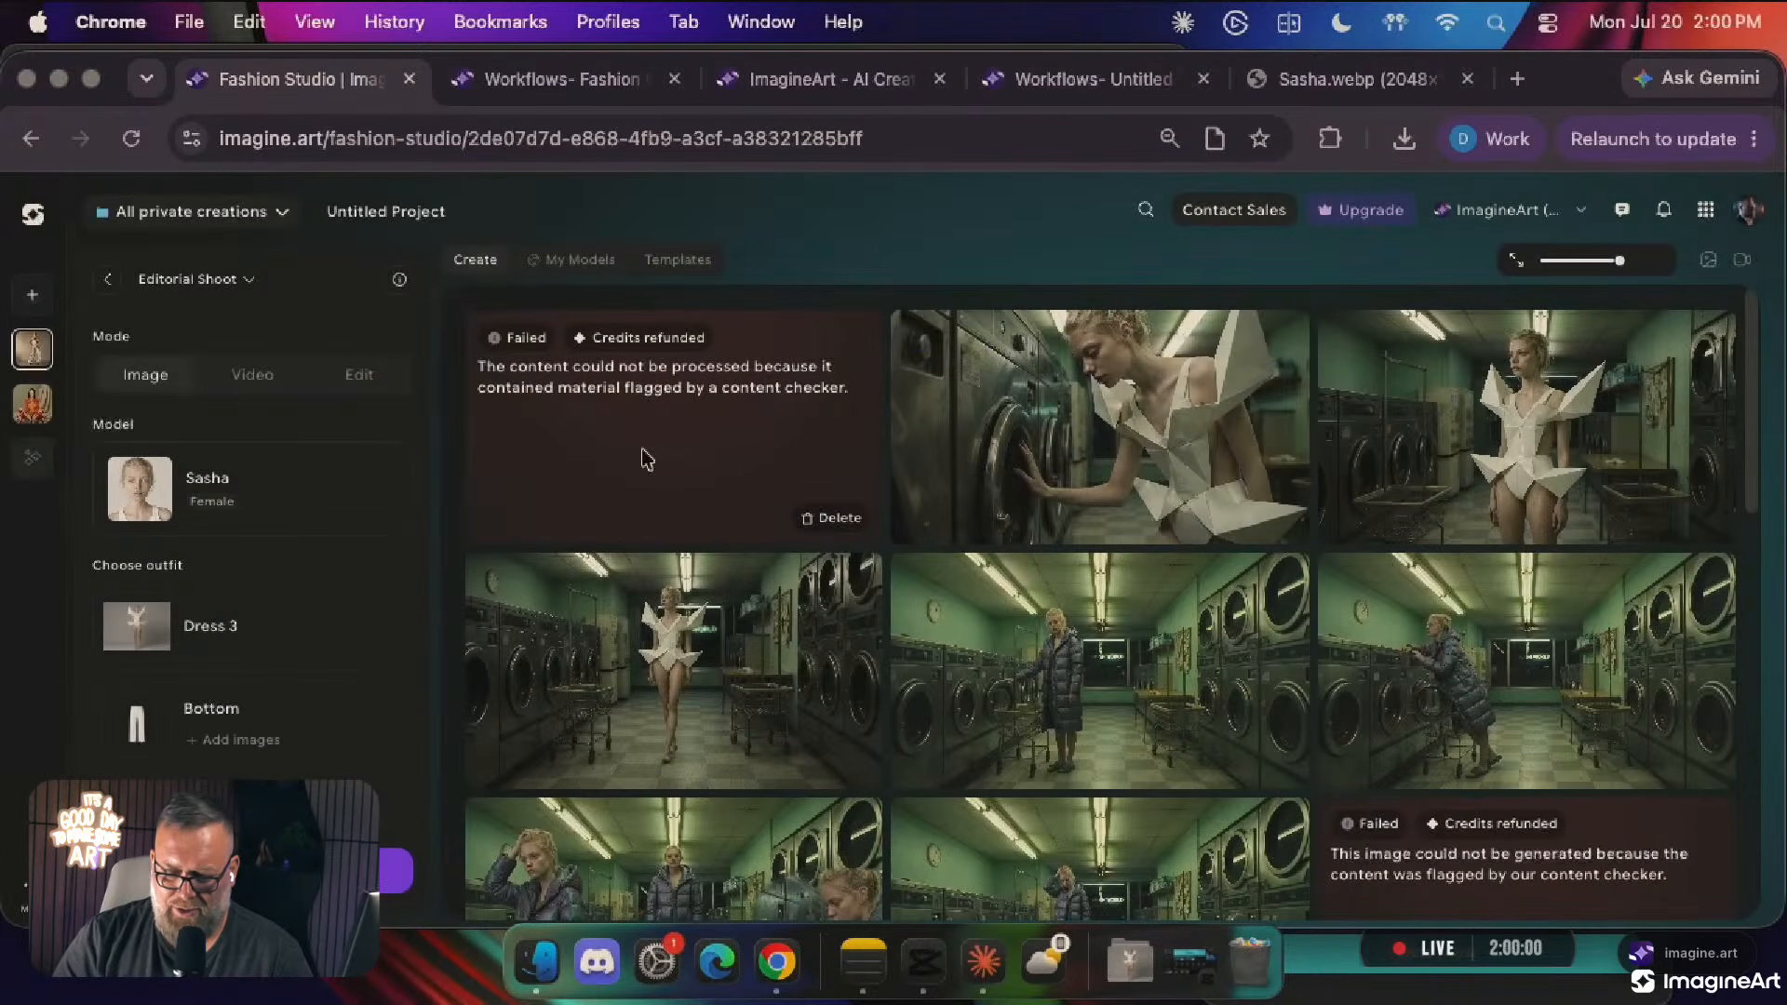
# Review the shot settings and examine the puffer coat image that shows the model three times
pyautogui.scroll(-5, 330, 663)
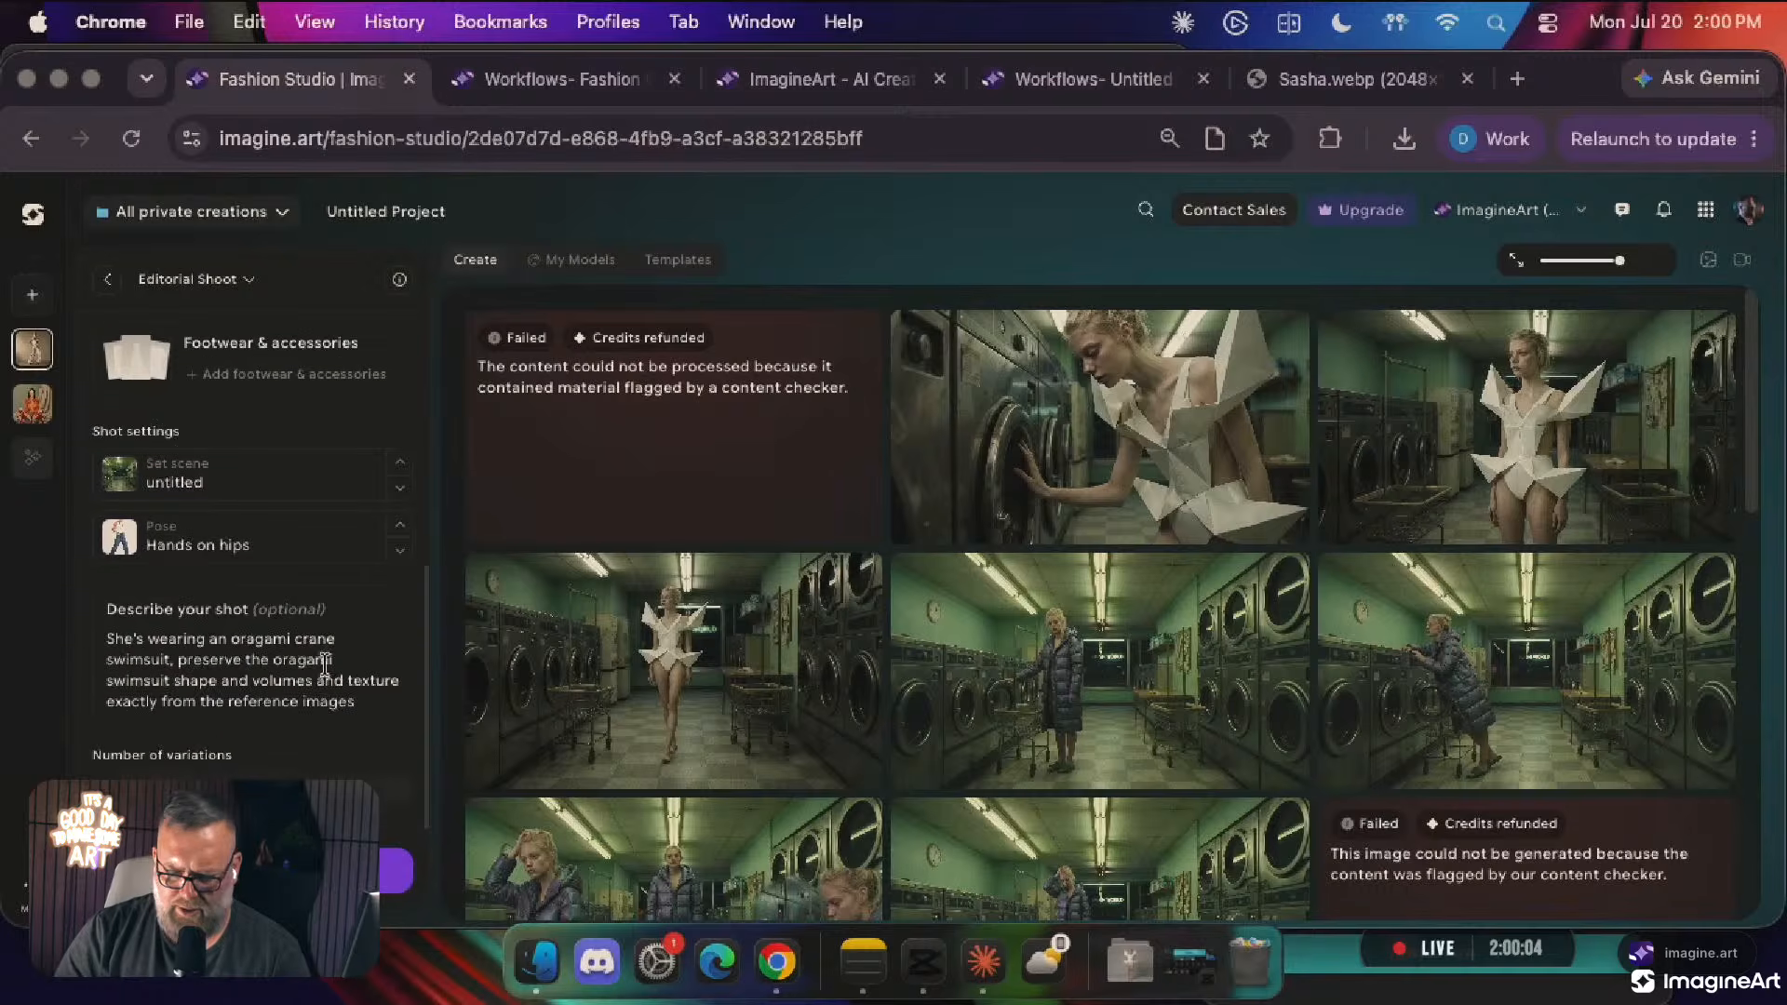
pyautogui.scroll(-3, 1005, 615)
pyautogui.scroll(3, 1007, 616)
pyautogui.scroll(-1, 1007, 616)
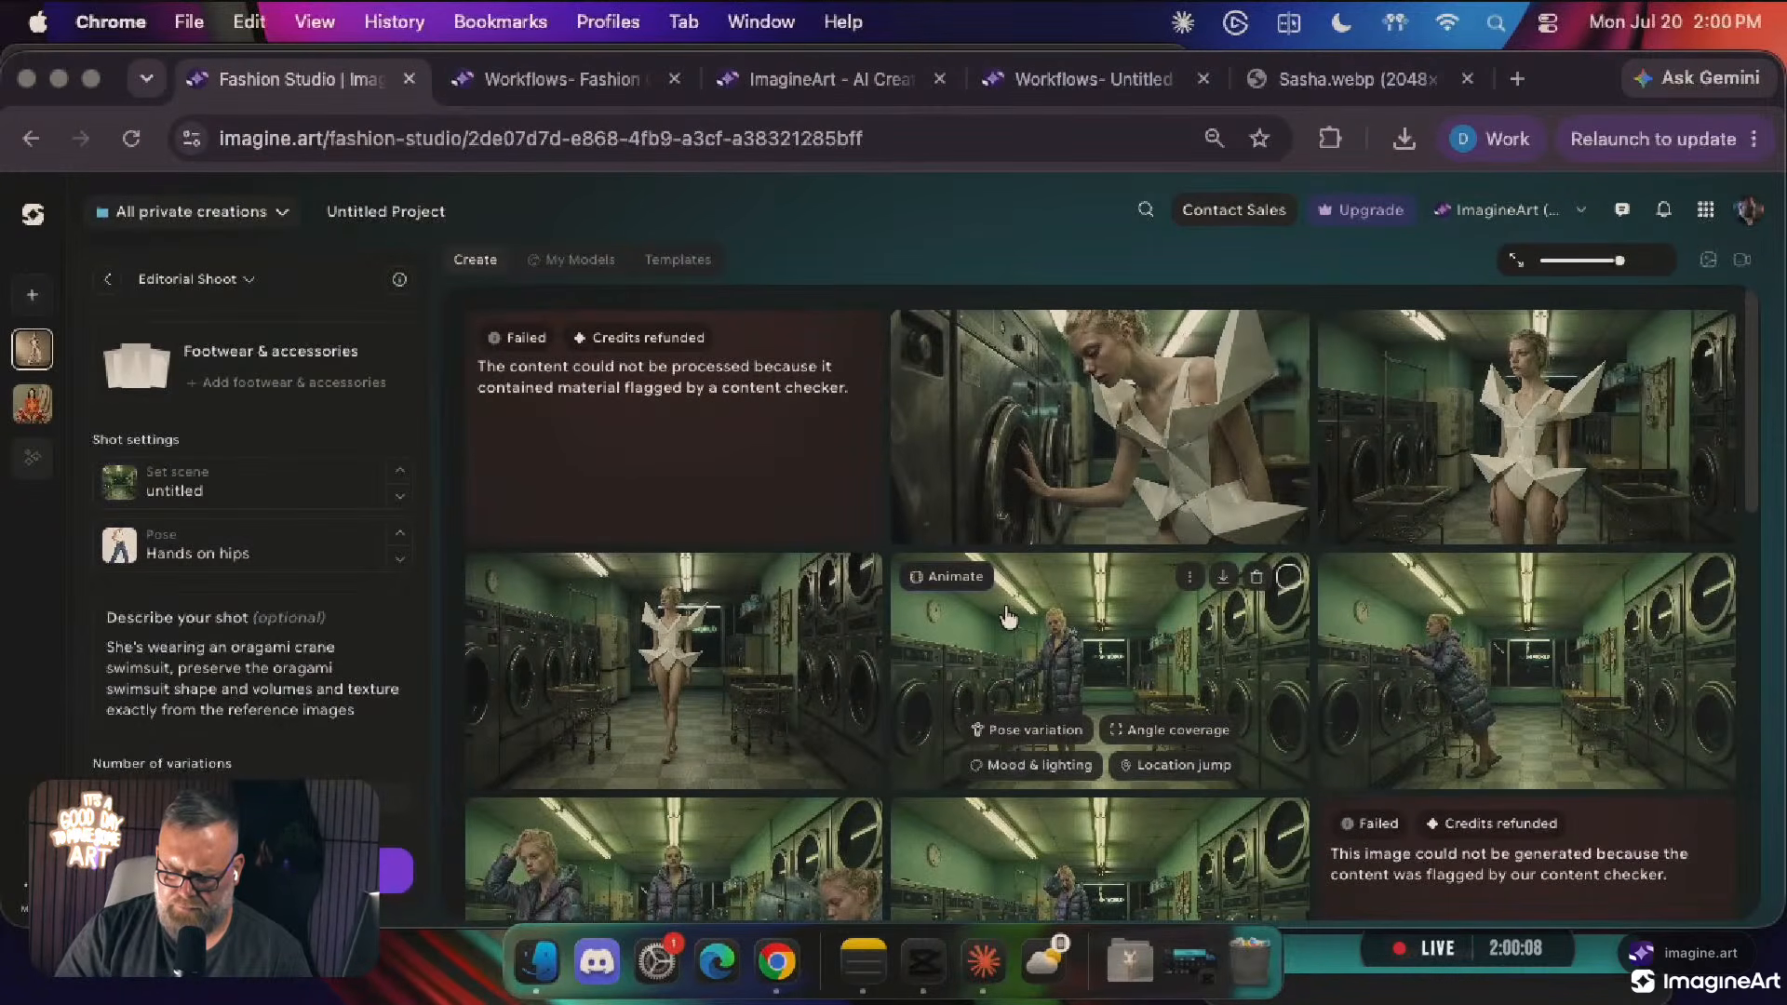
pyautogui.scroll(-5, 1024, 614)
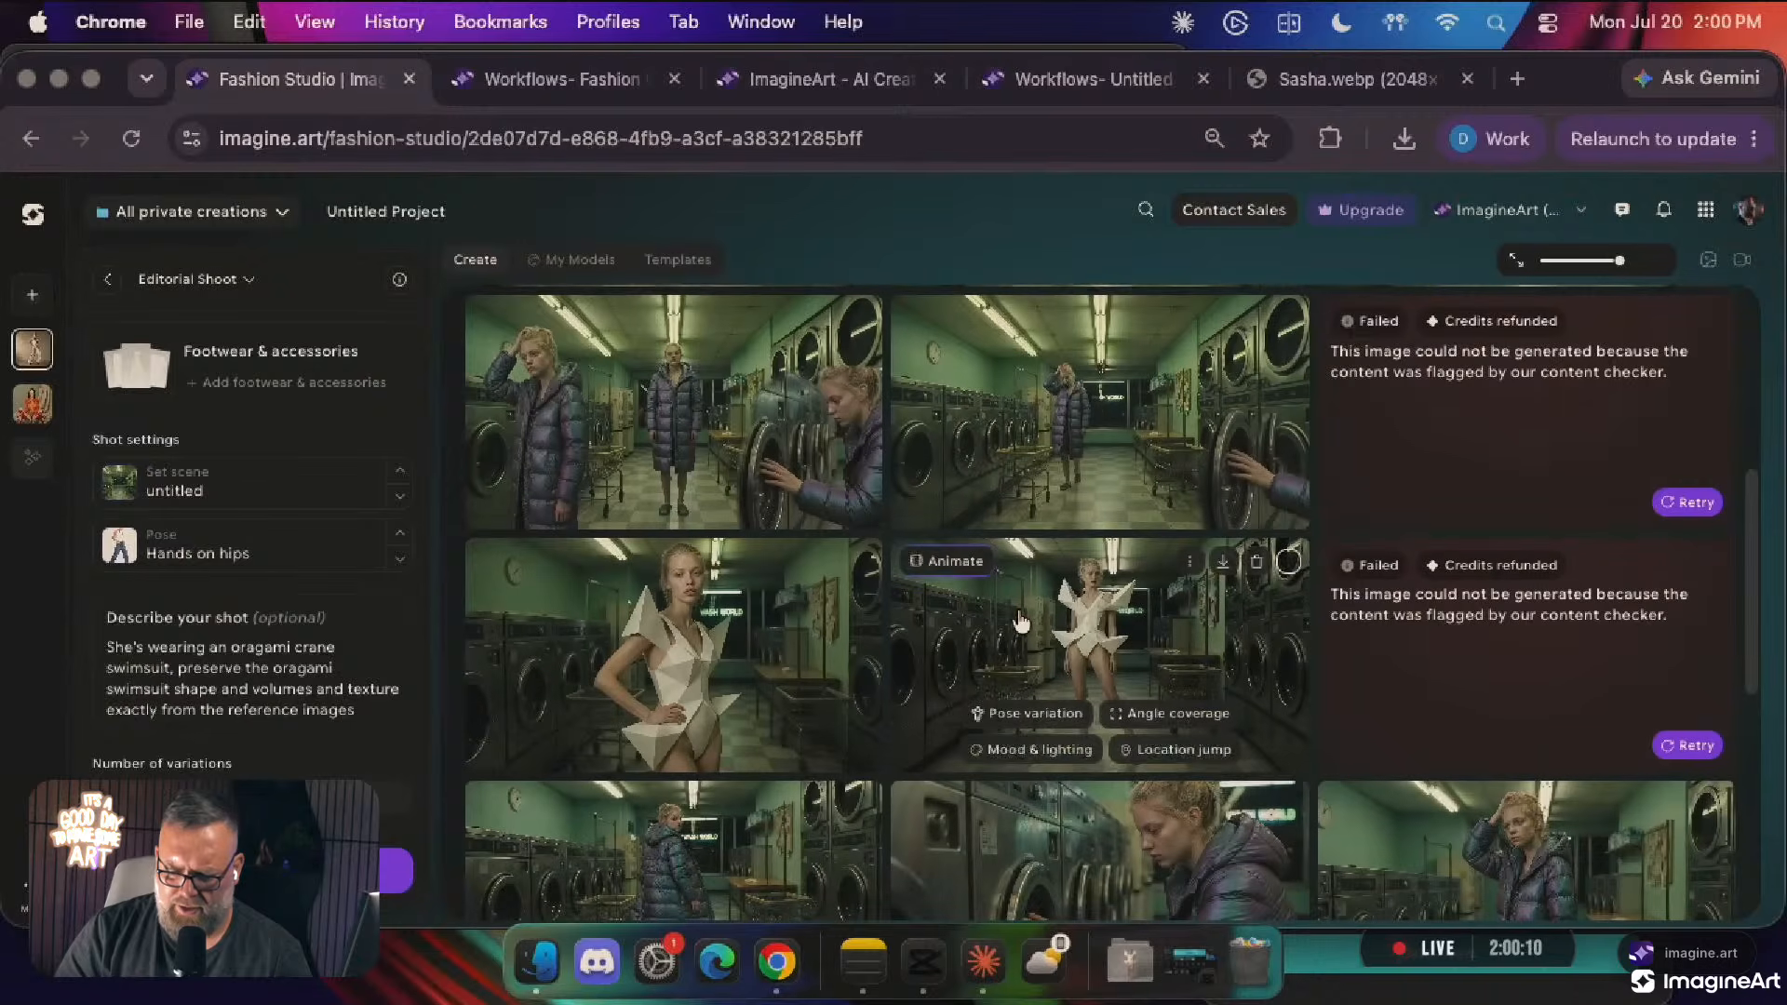
pyautogui.scroll(3, 679, 387)
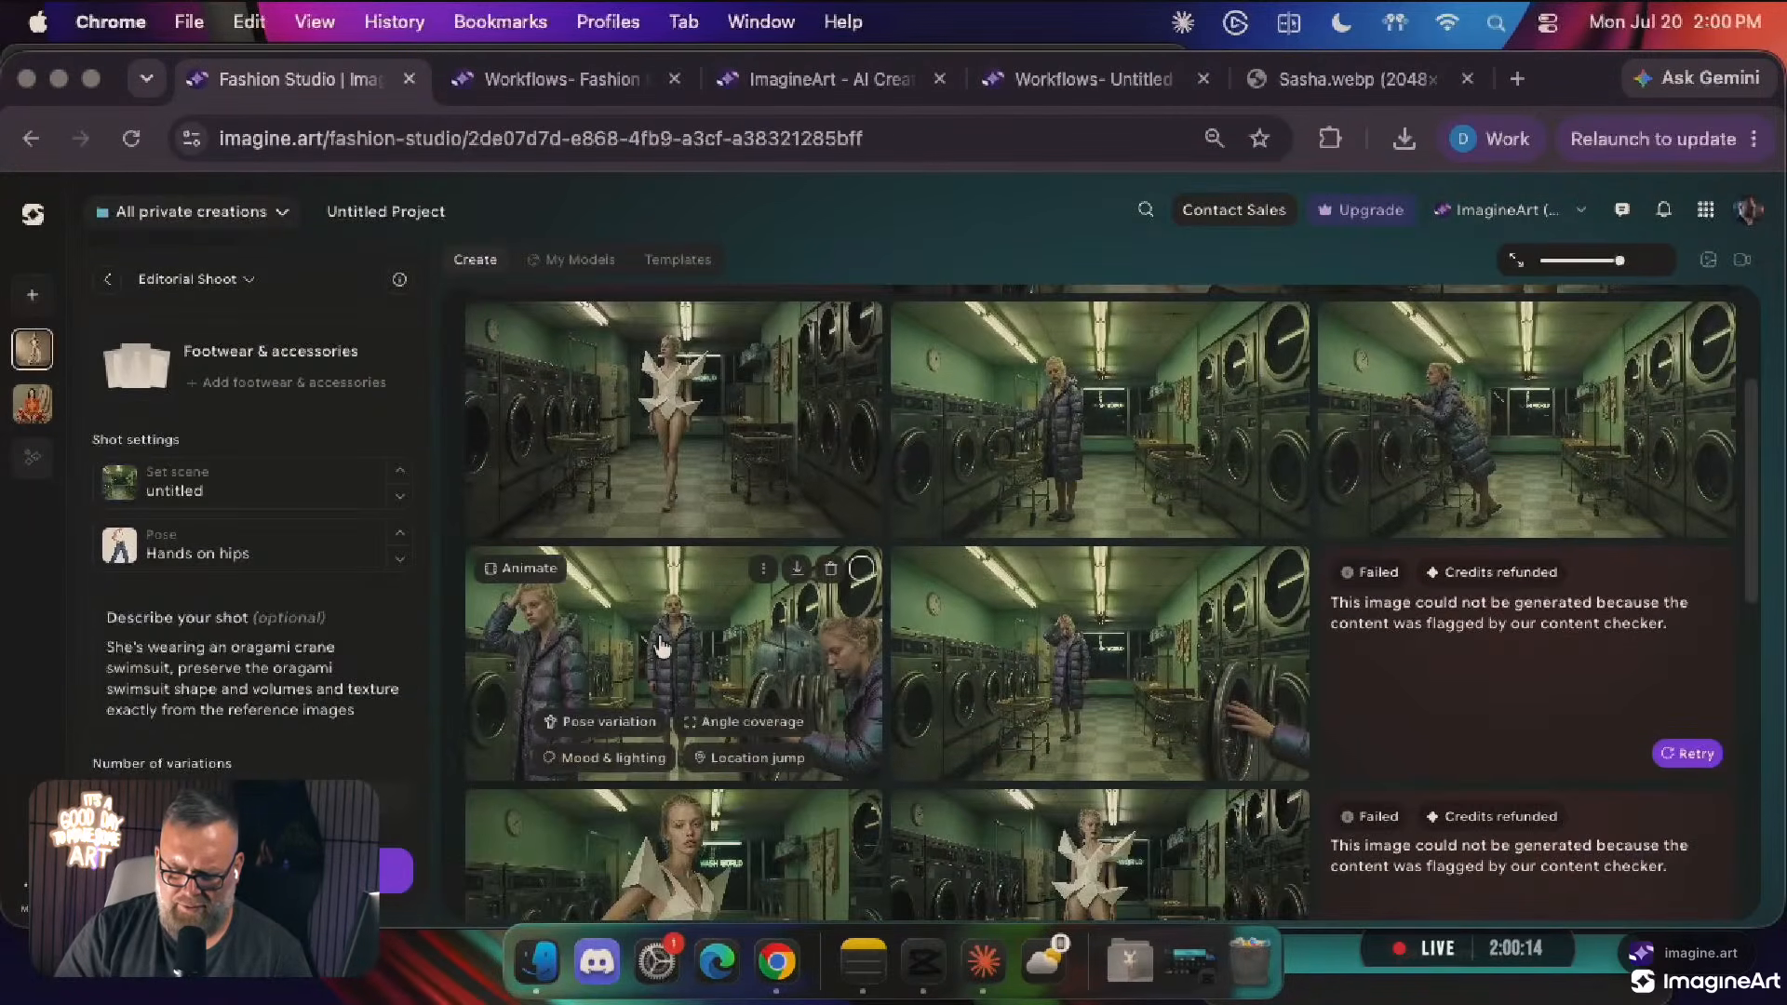
pyautogui.click(660, 646)
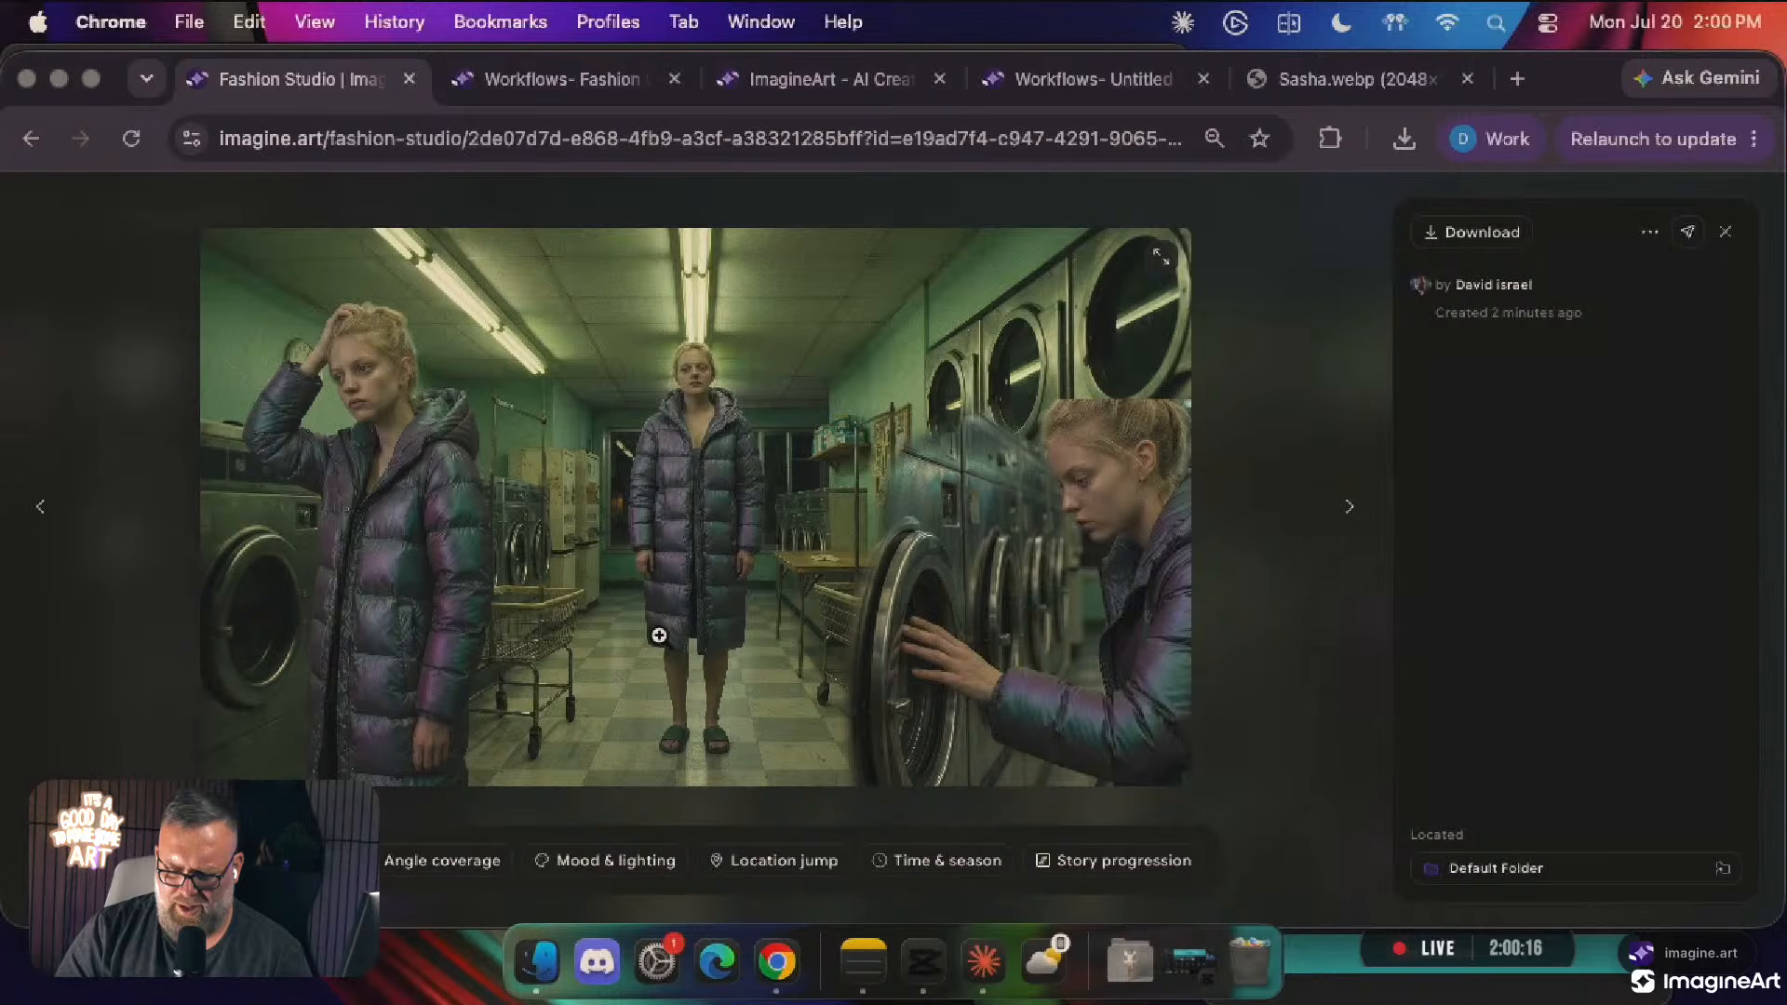
pyautogui.press('Escape')
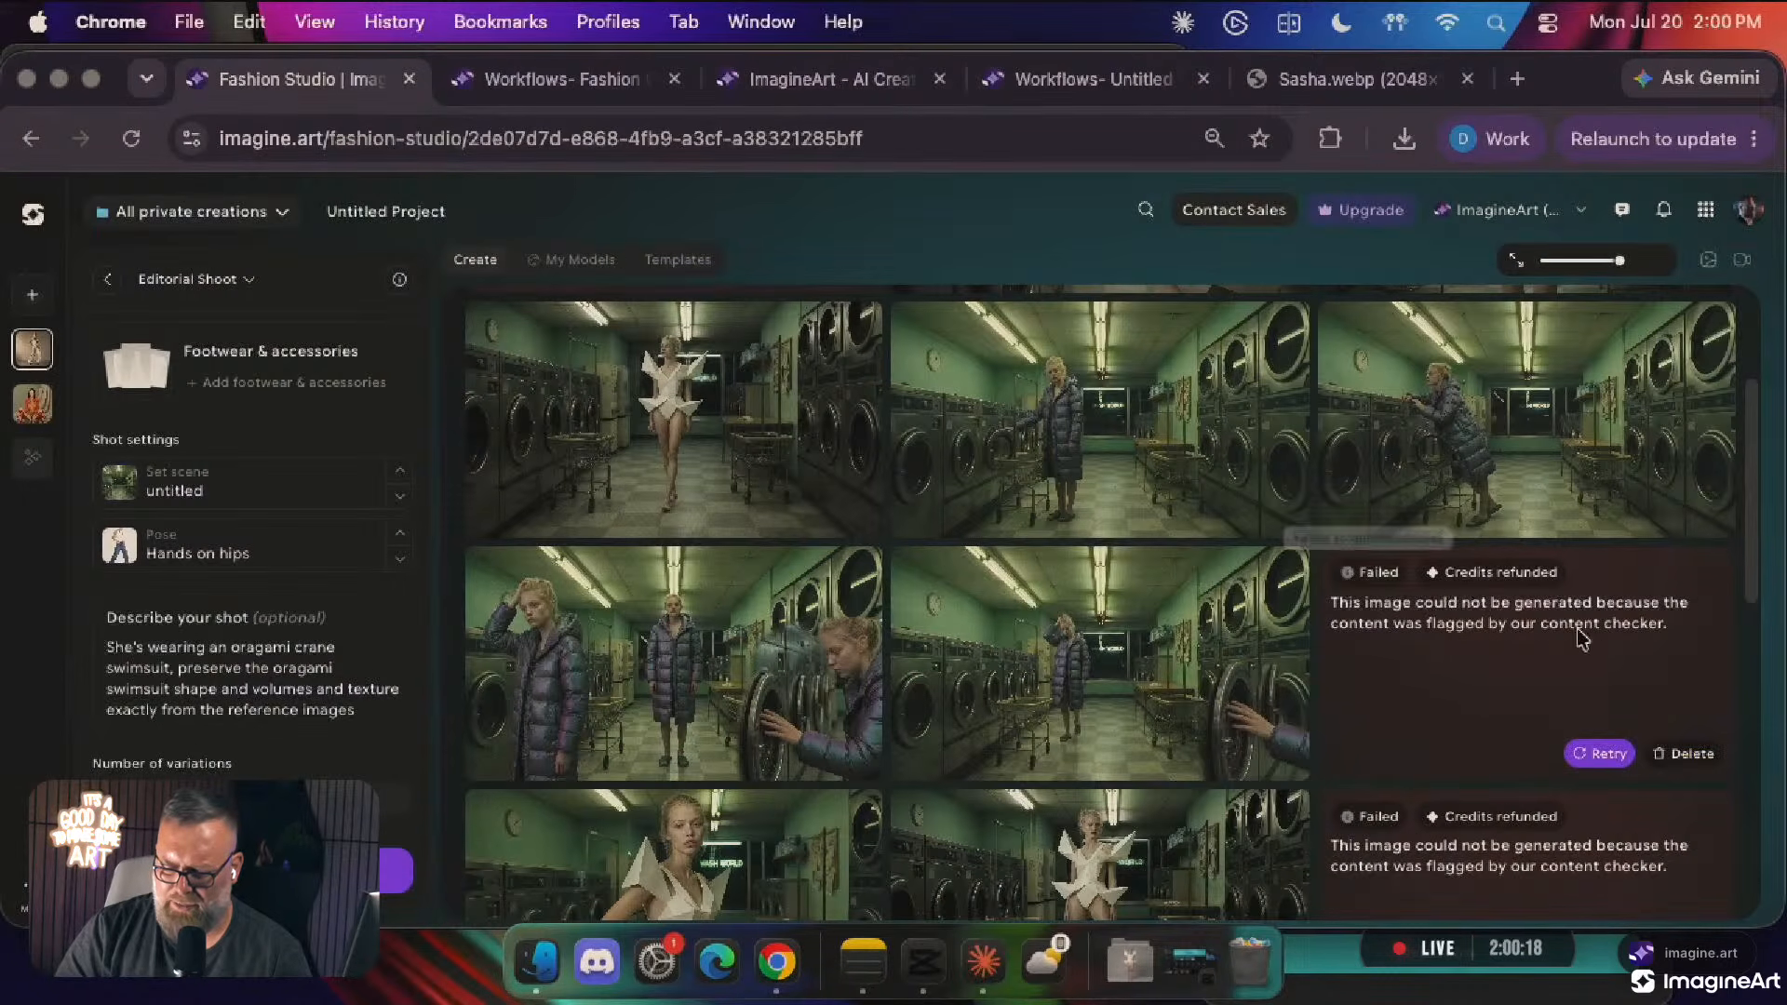
# Delete the three failed generations, two flagged ones among the laundromat shots and the one heading the gallery
pyautogui.scroll(-1, 1622, 660)
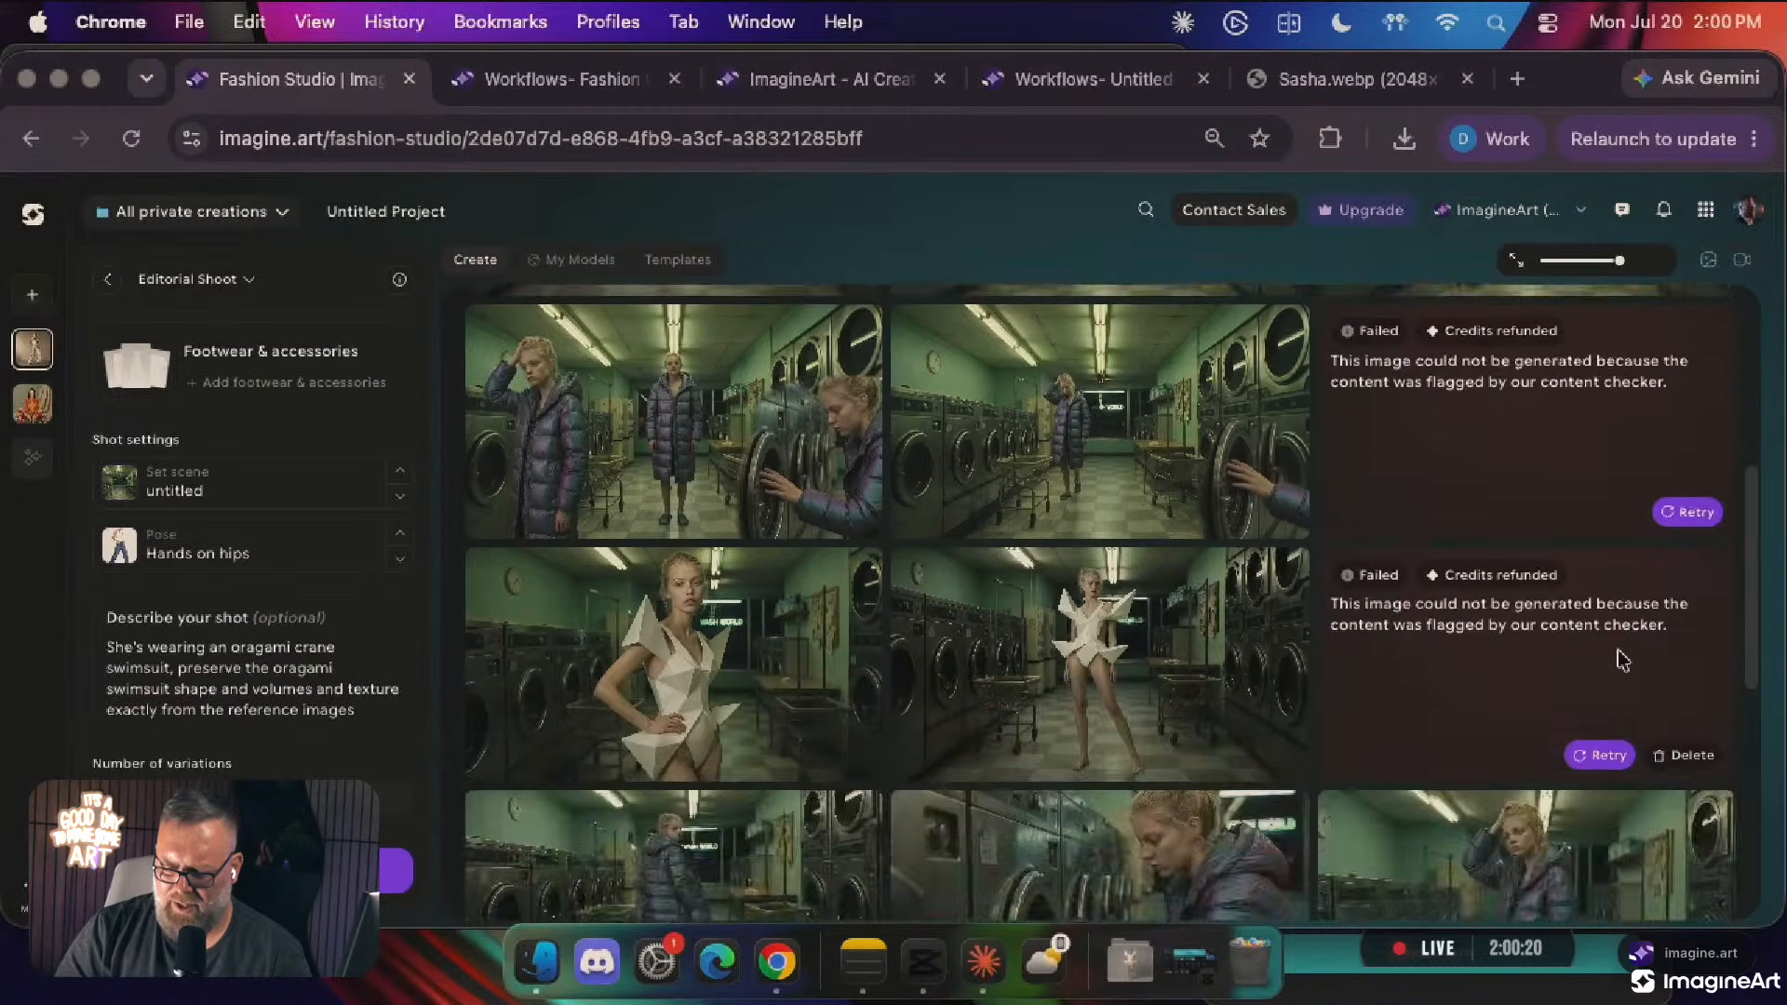
pyautogui.click(1692, 672)
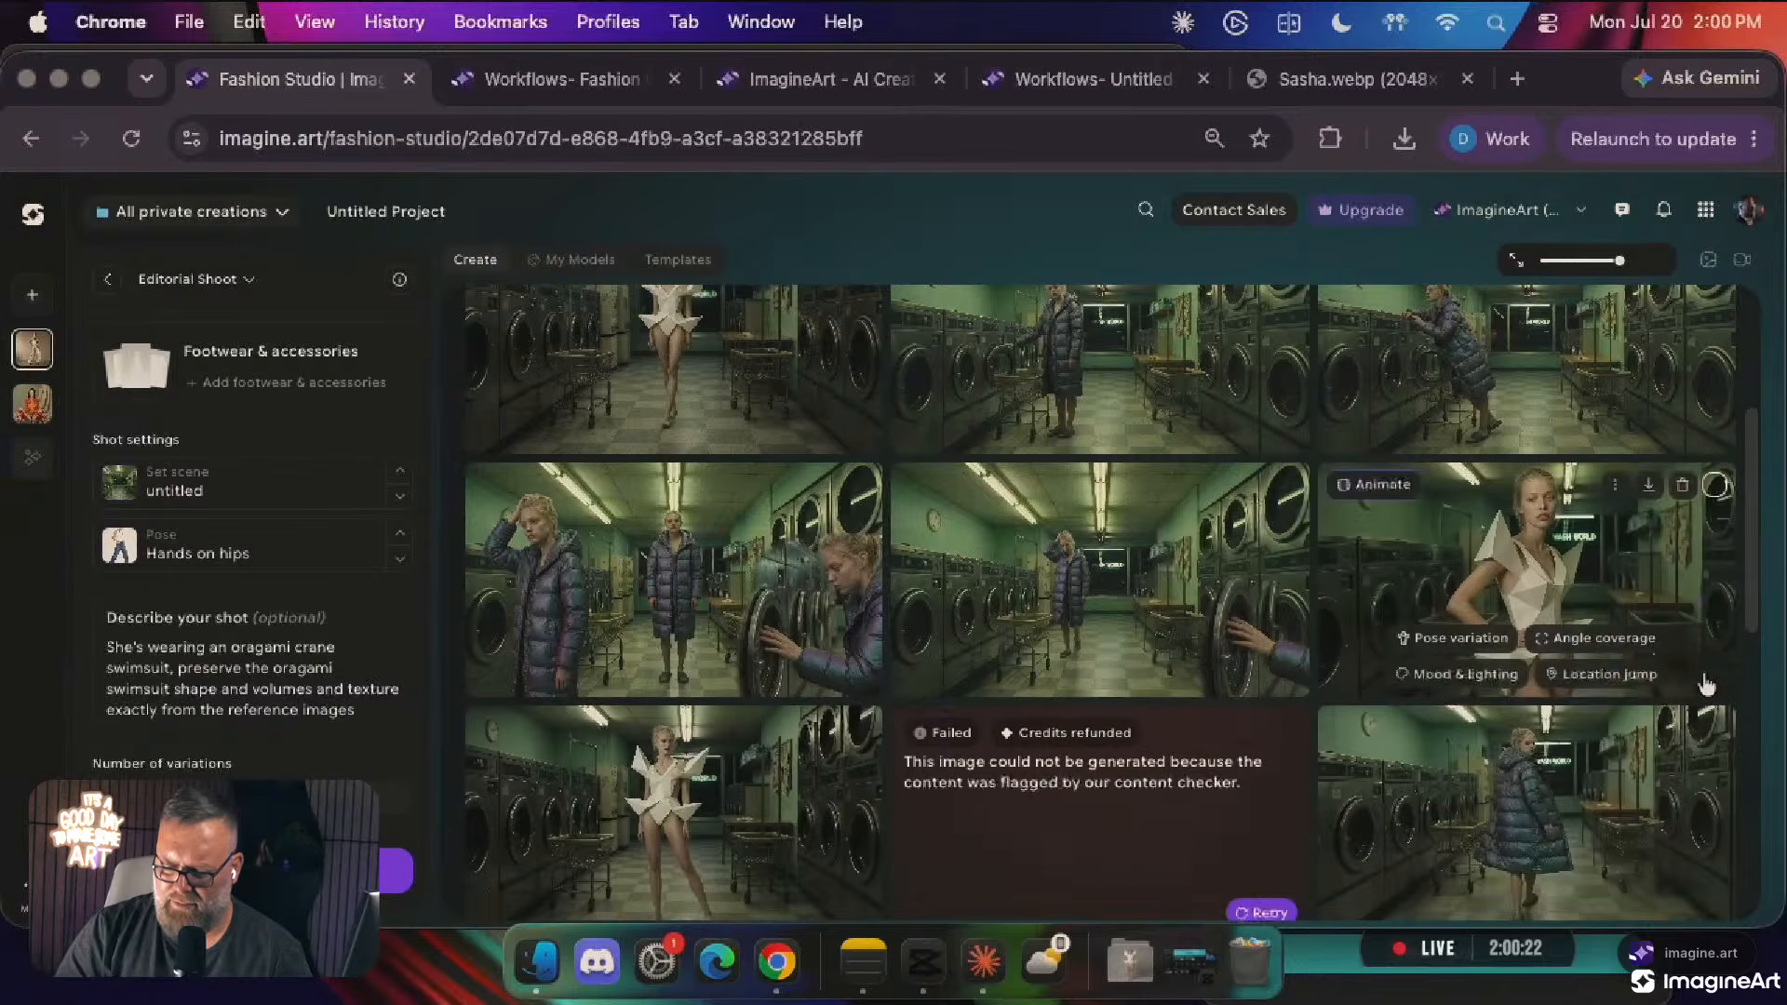
pyautogui.click(1268, 914)
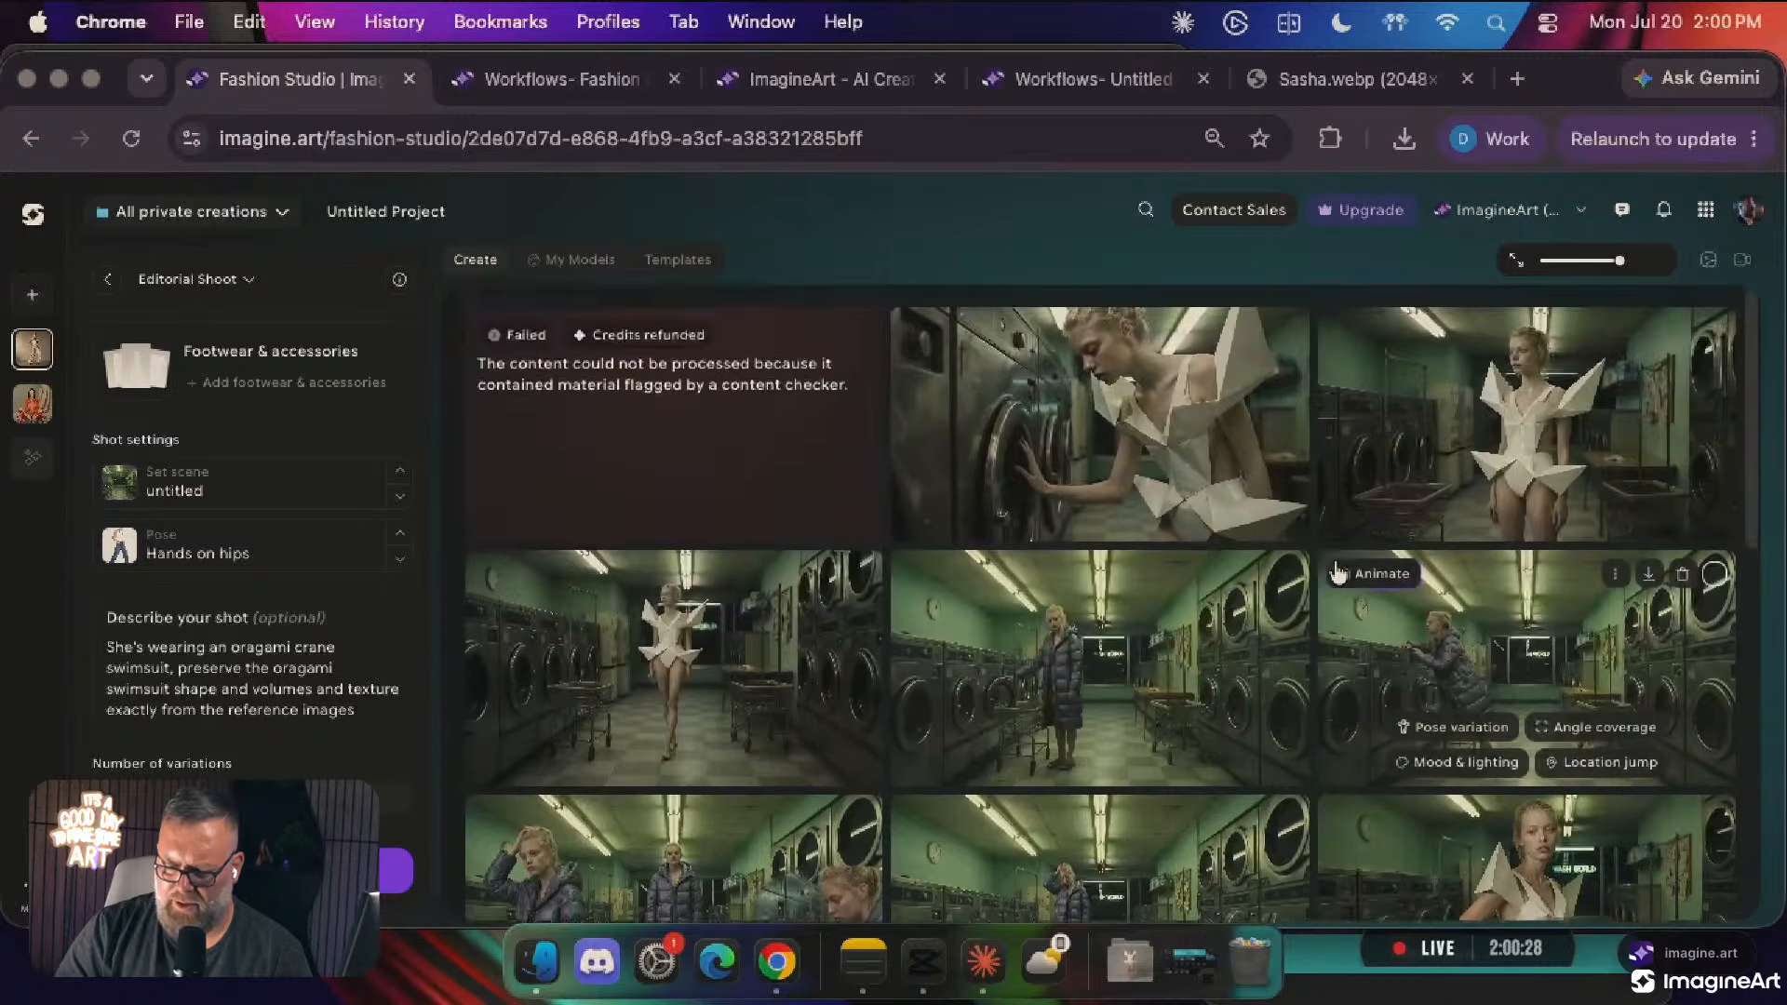
pyautogui.click(842, 523)
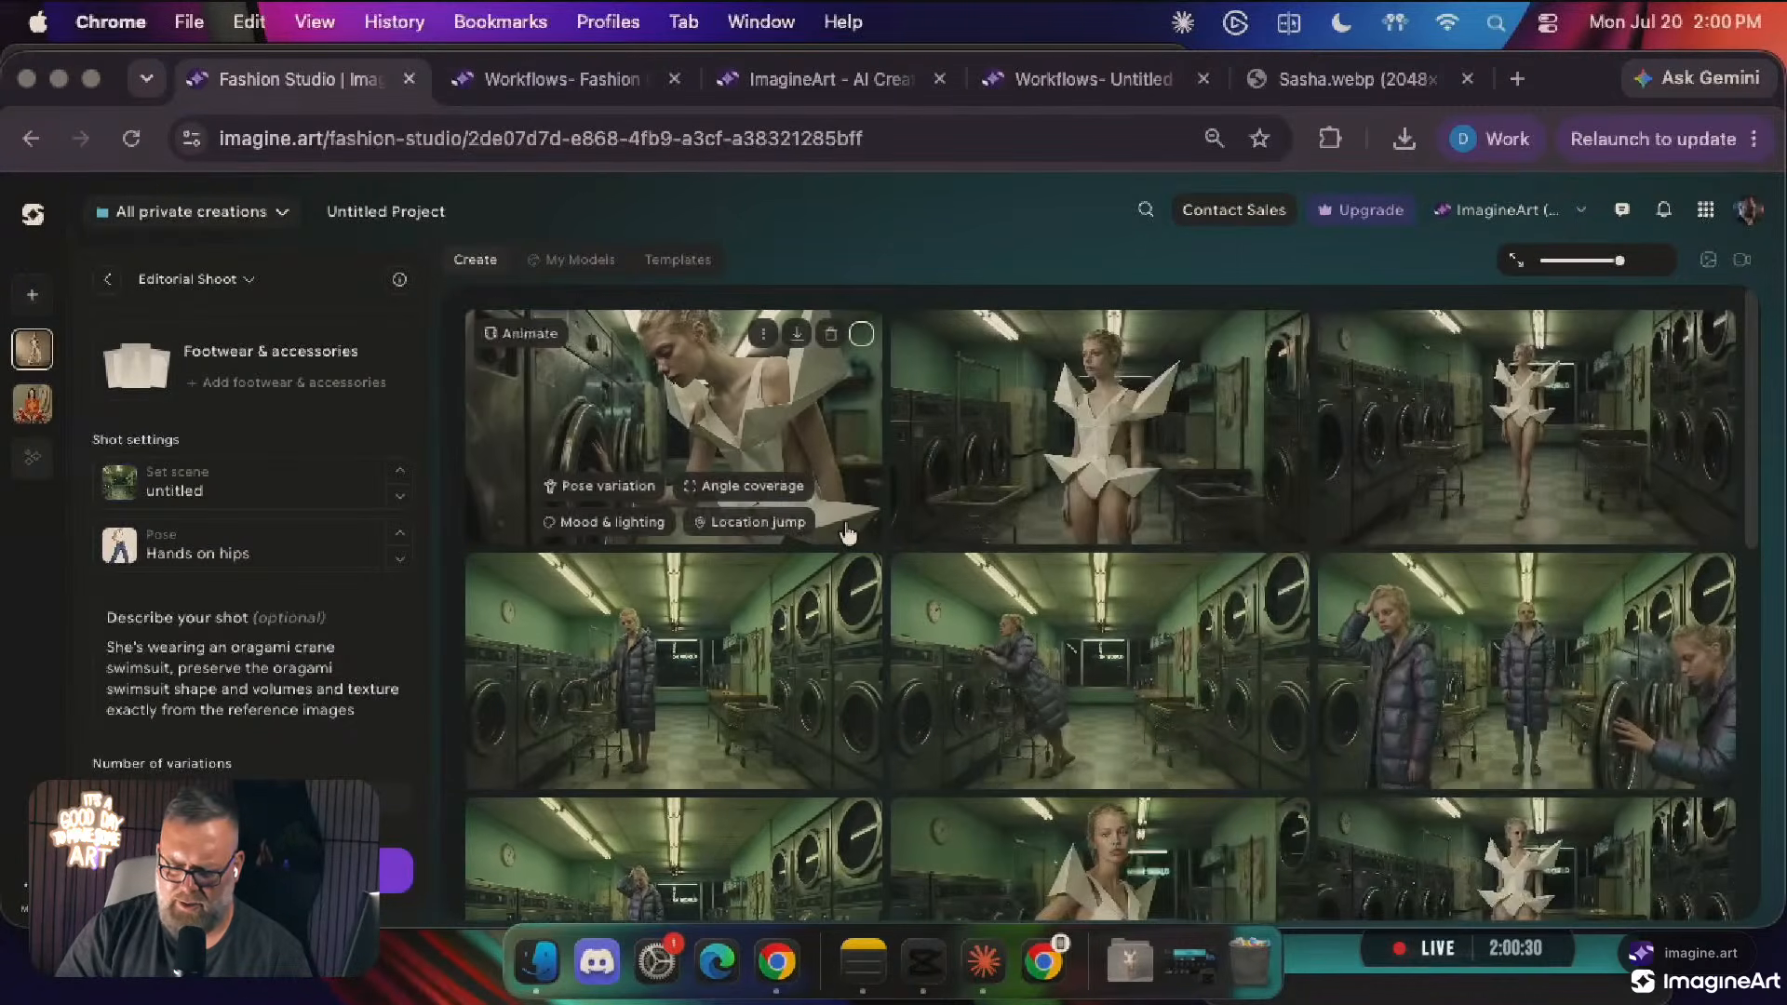
# Examine the older full-length origami swimsuit shot of the model standing in the laundromat aisle
pyautogui.scroll(-3, 1320, 579)
pyautogui.scroll(4, 1320, 579)
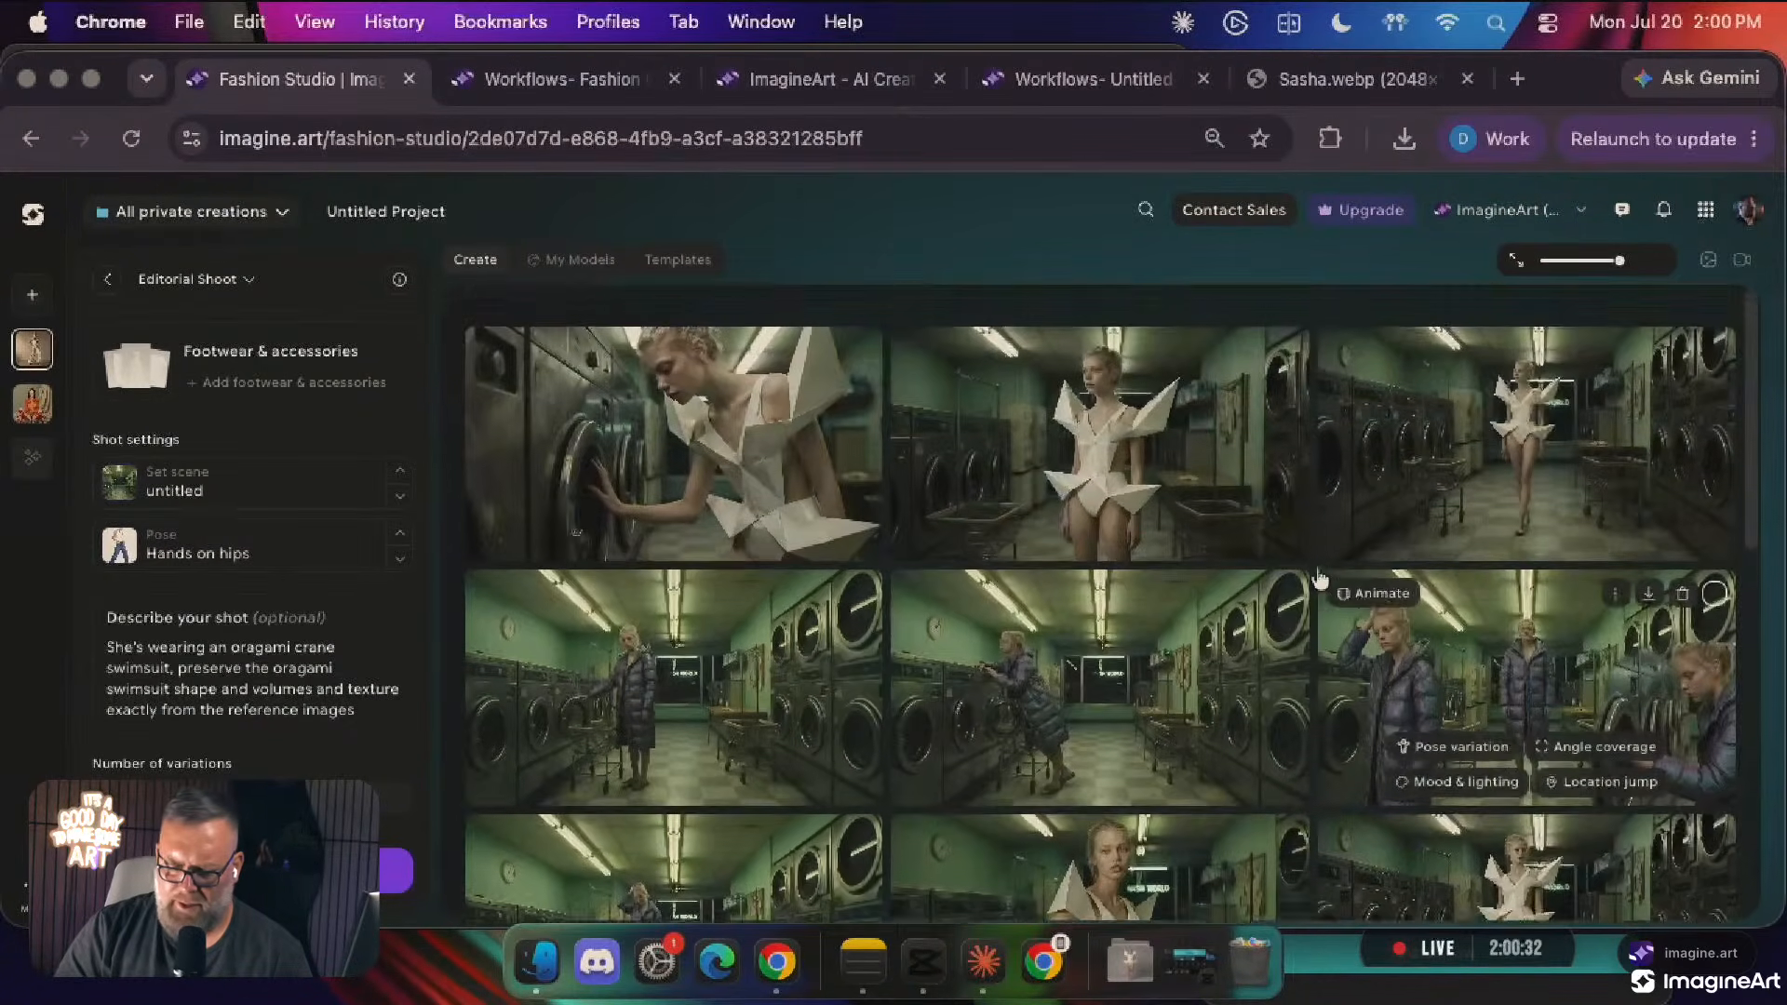
pyautogui.scroll(-3, 1320, 579)
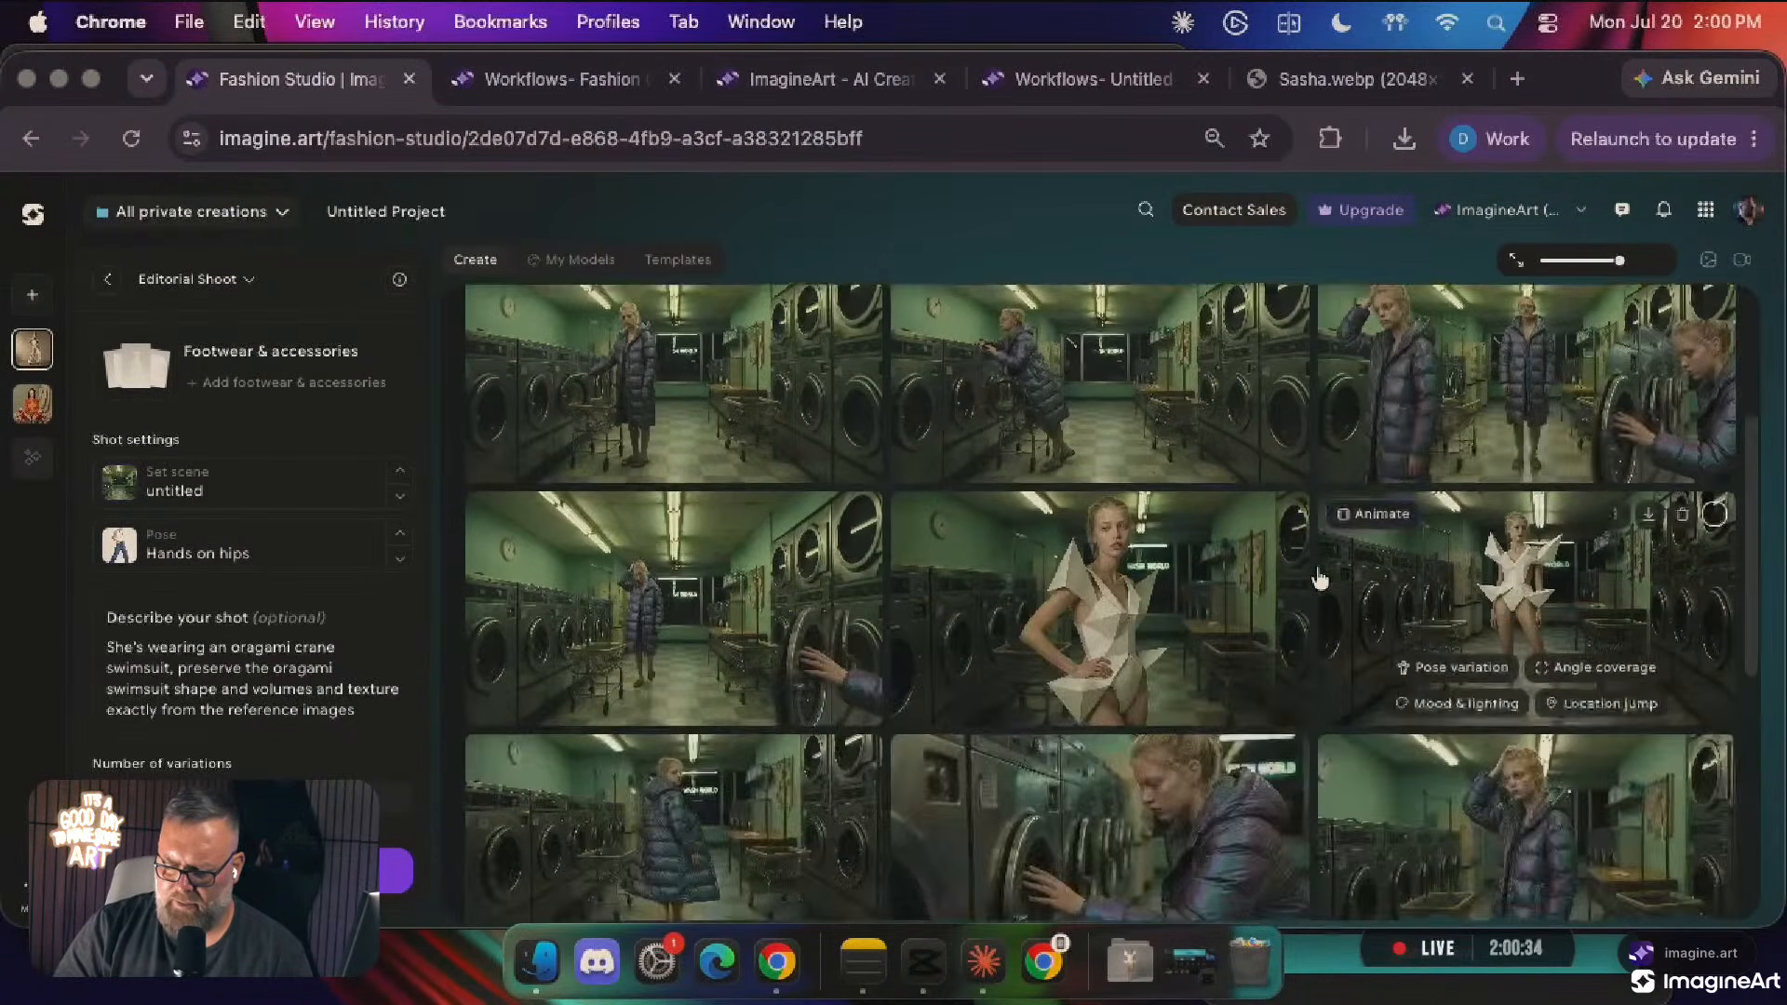
pyautogui.click(1508, 587)
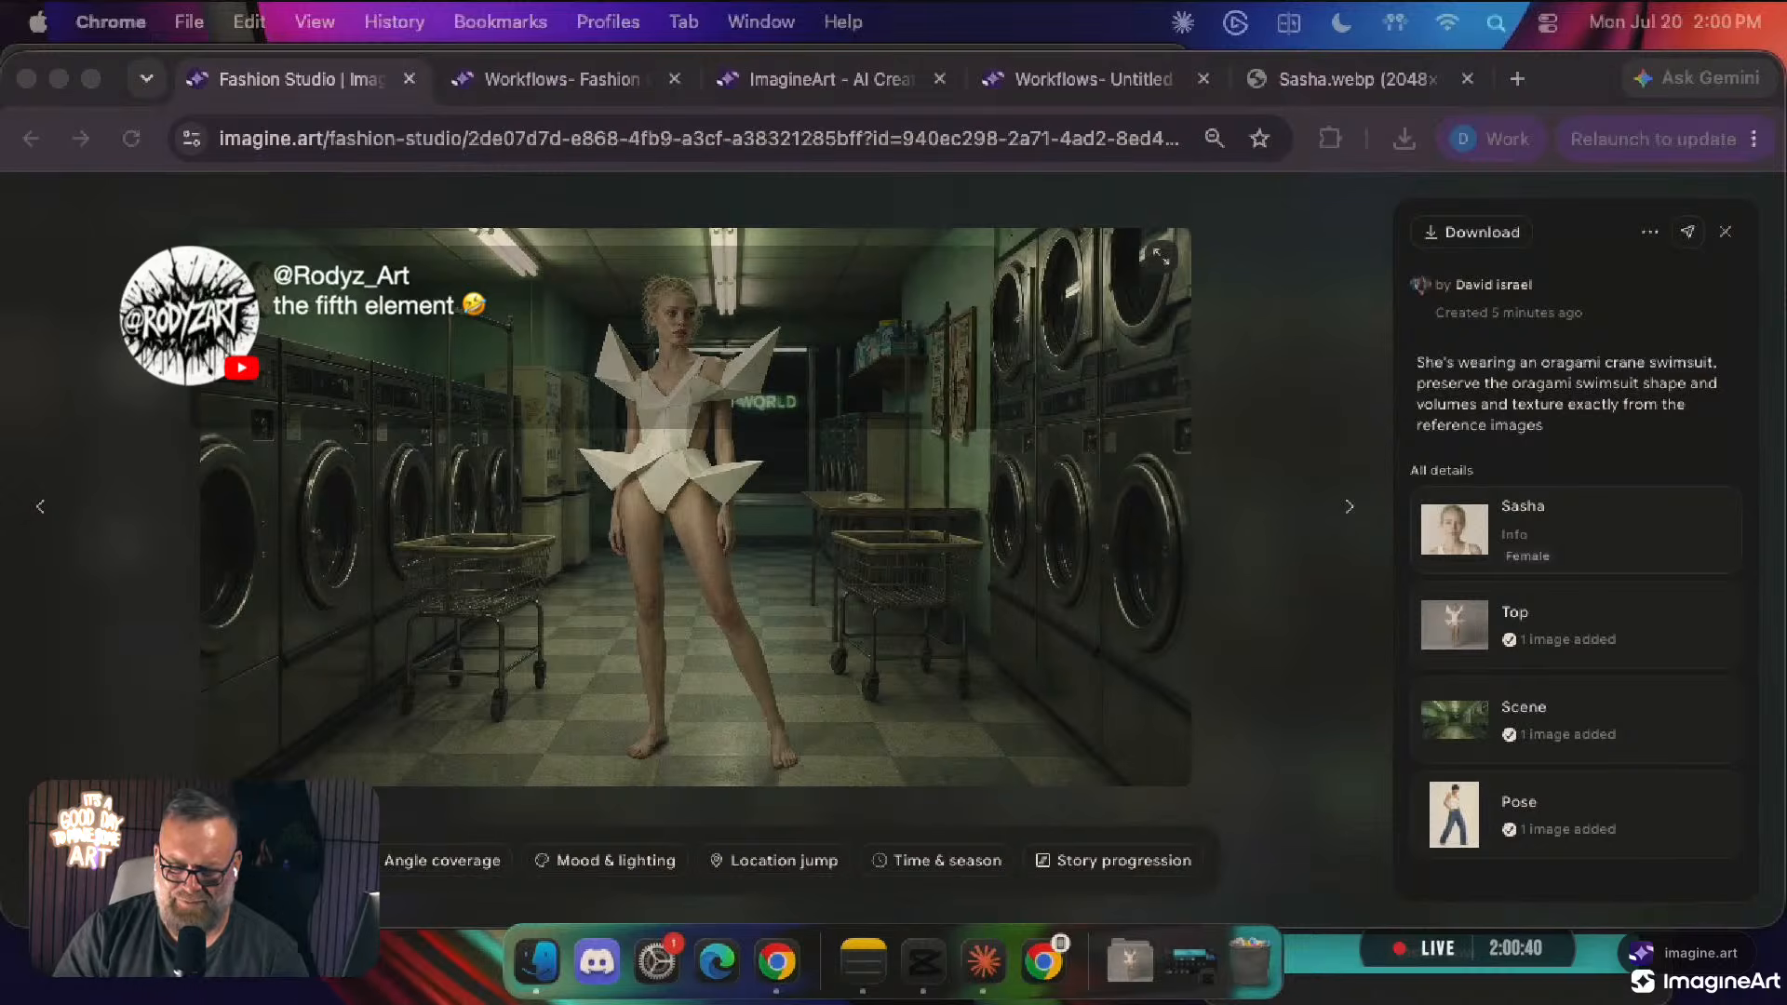
pyautogui.press('Escape')
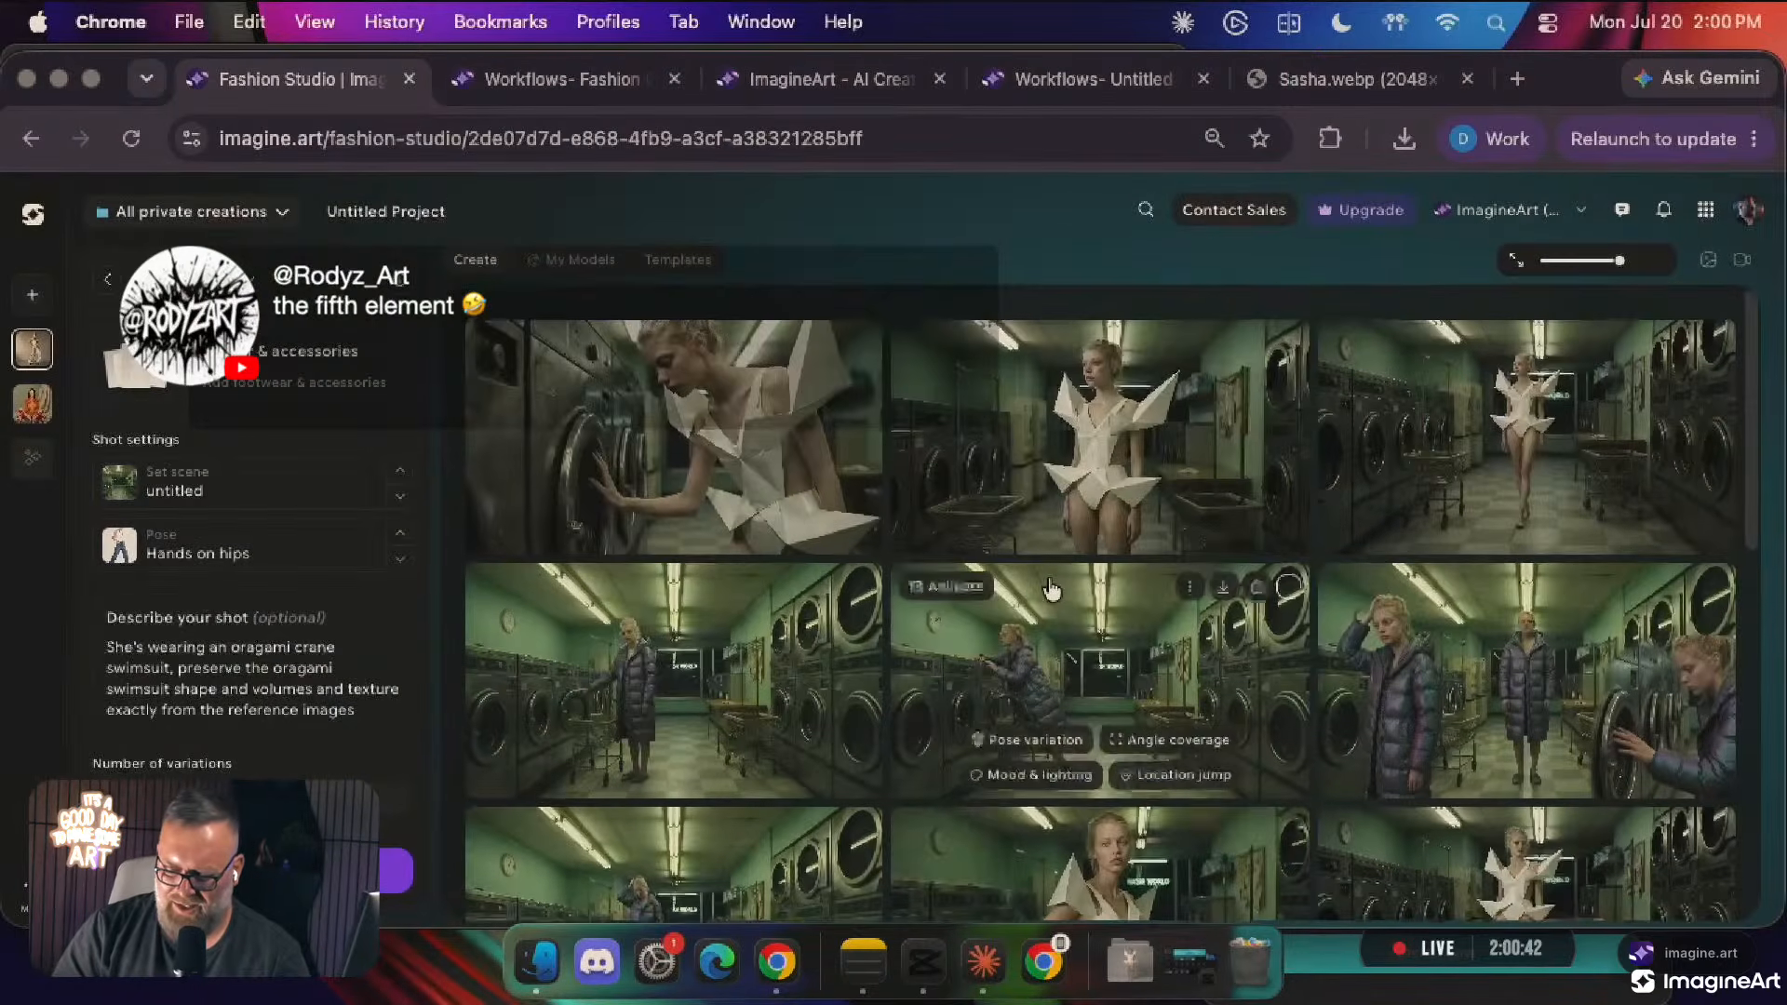
# Delete the puffer coat image that shows the model three times
pyautogui.scroll(-3, 1464, 418)
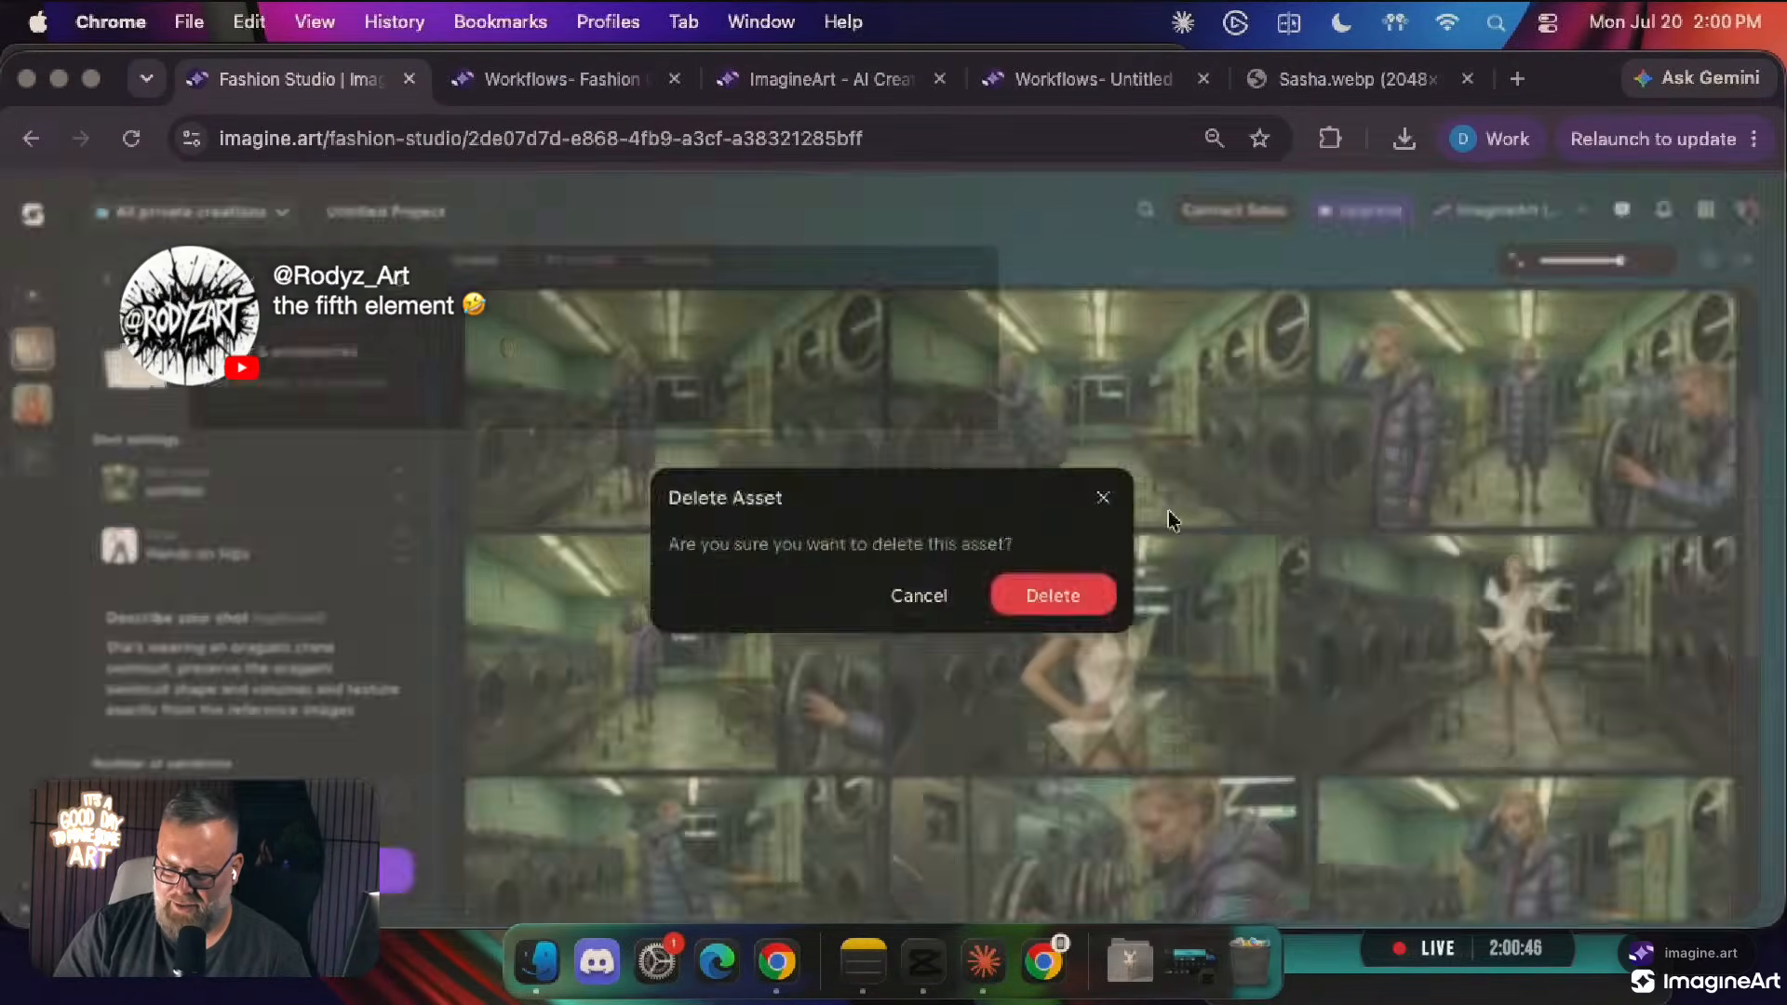
pyautogui.click(1047, 597)
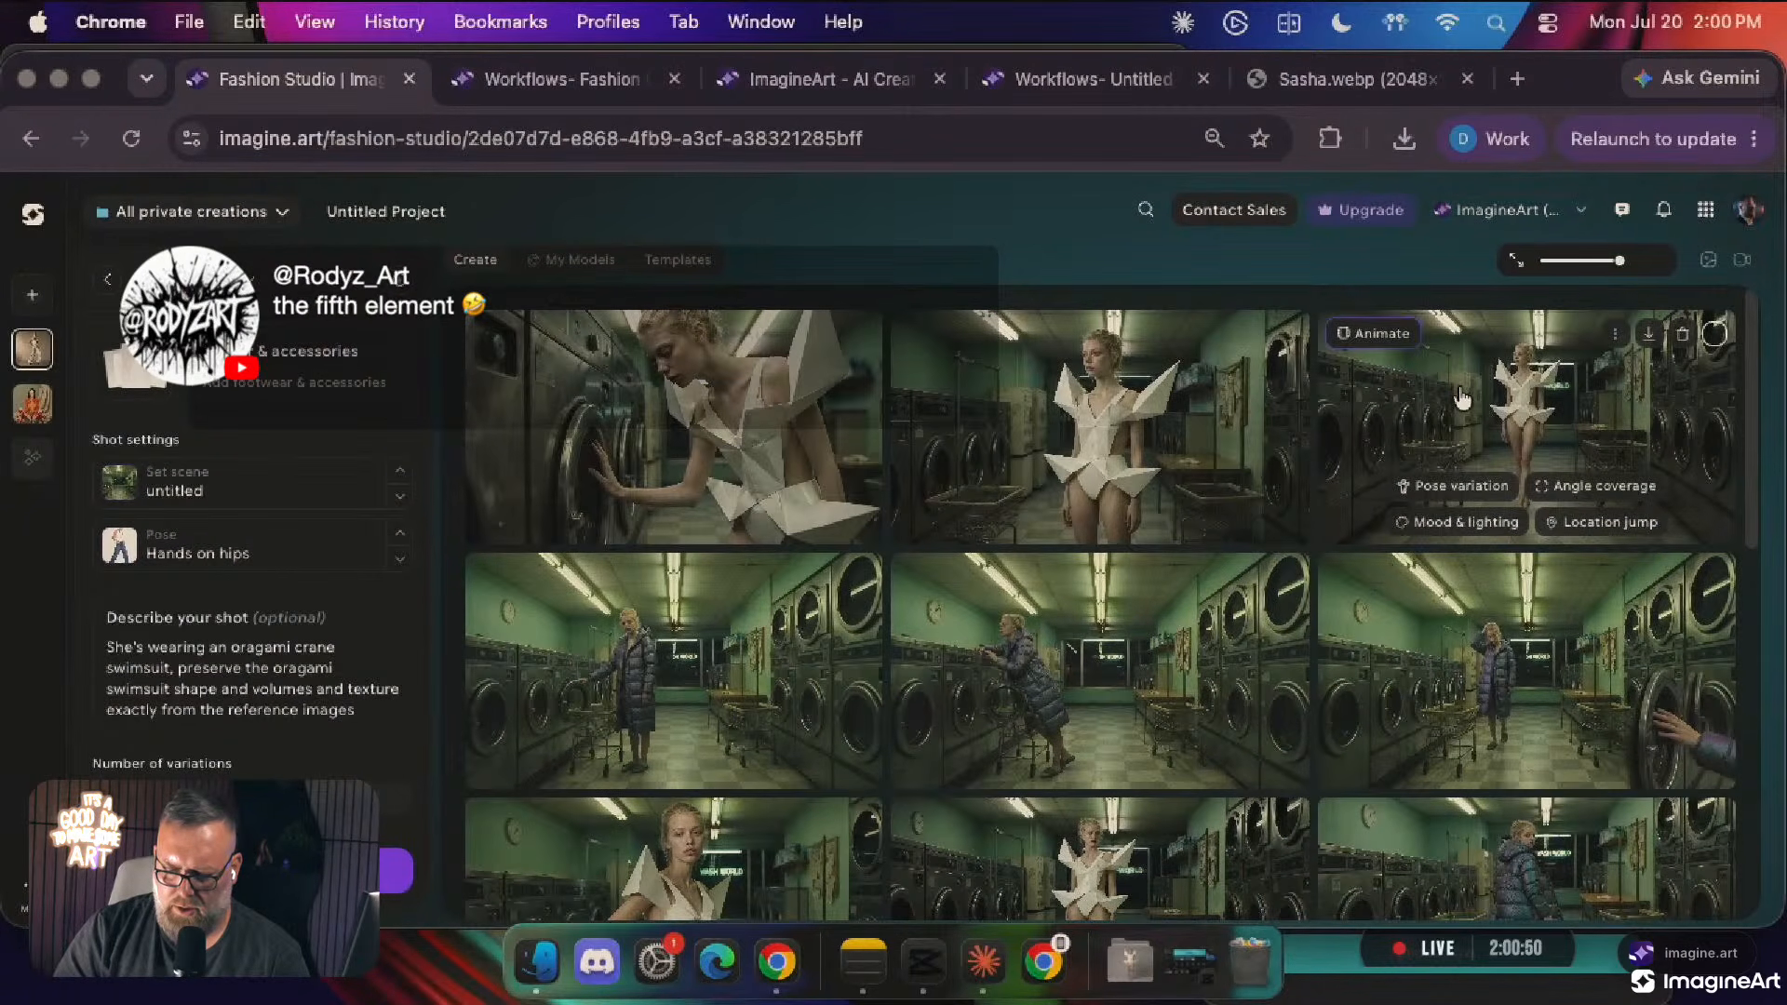
# Examine the full-length walking origami swimsuit shot and look through the remaining laundromat images
pyautogui.click(1609, 396)
pyautogui.press('Escape')
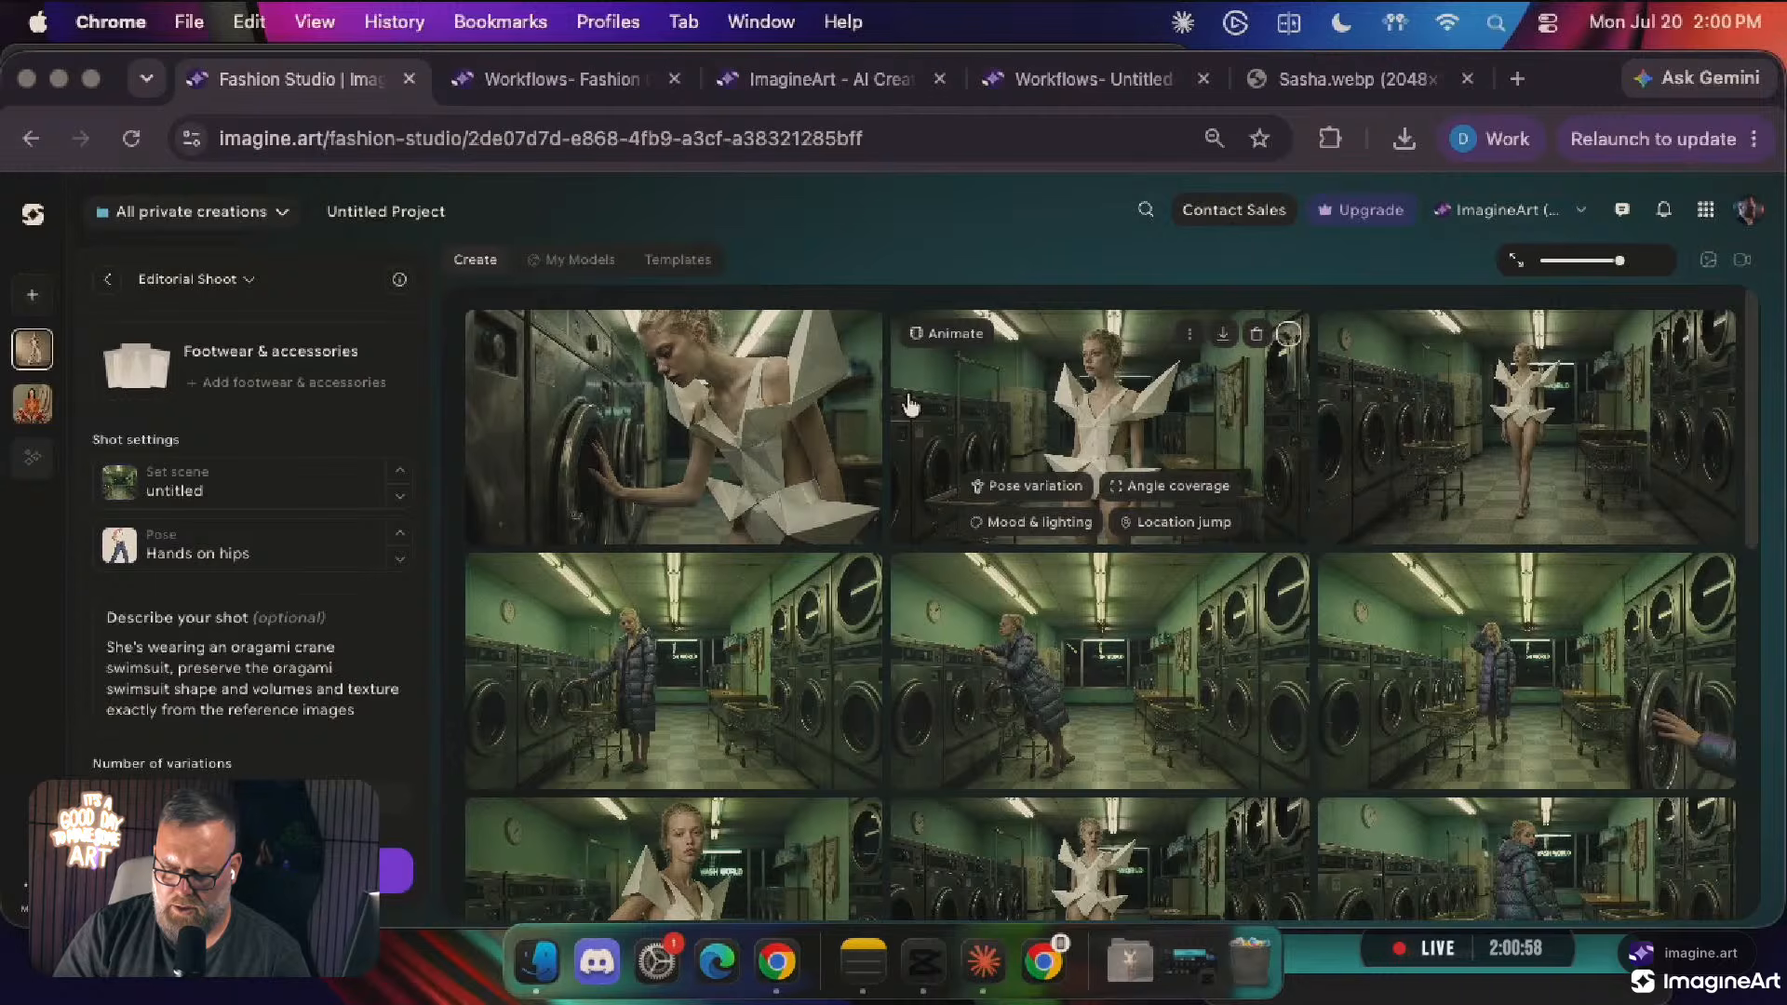
pyautogui.scroll(-10, 910, 406)
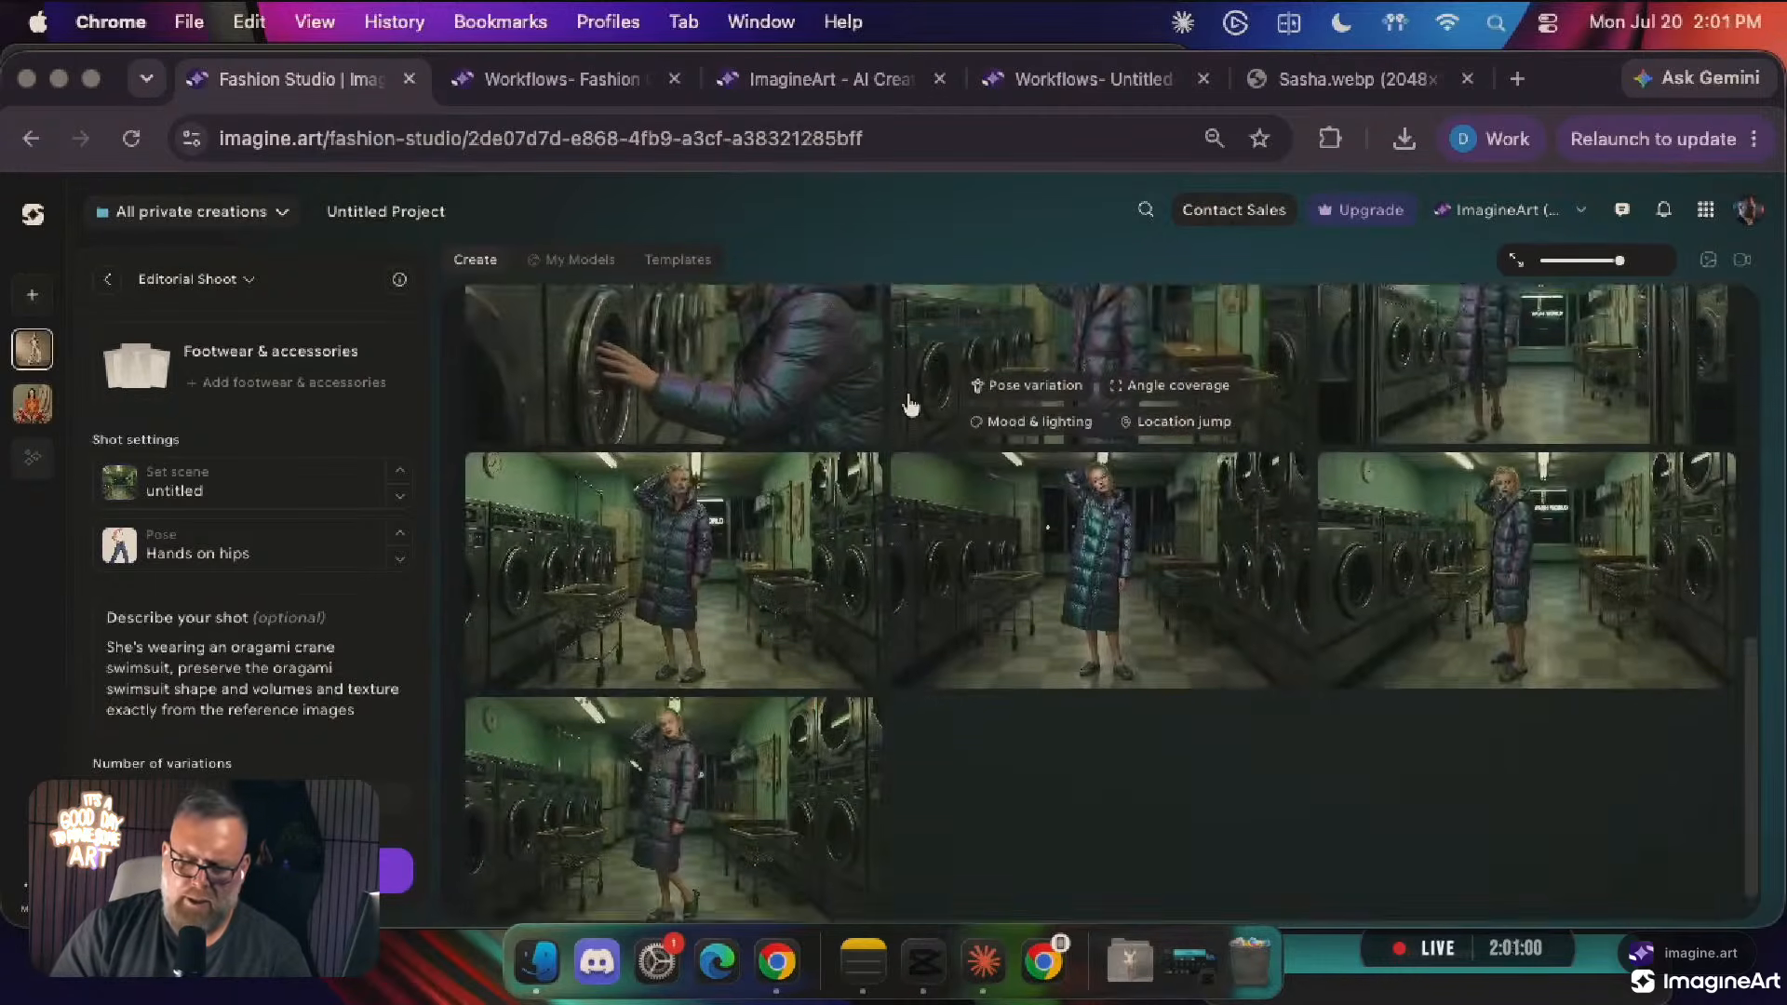
pyautogui.scroll(10, 911, 405)
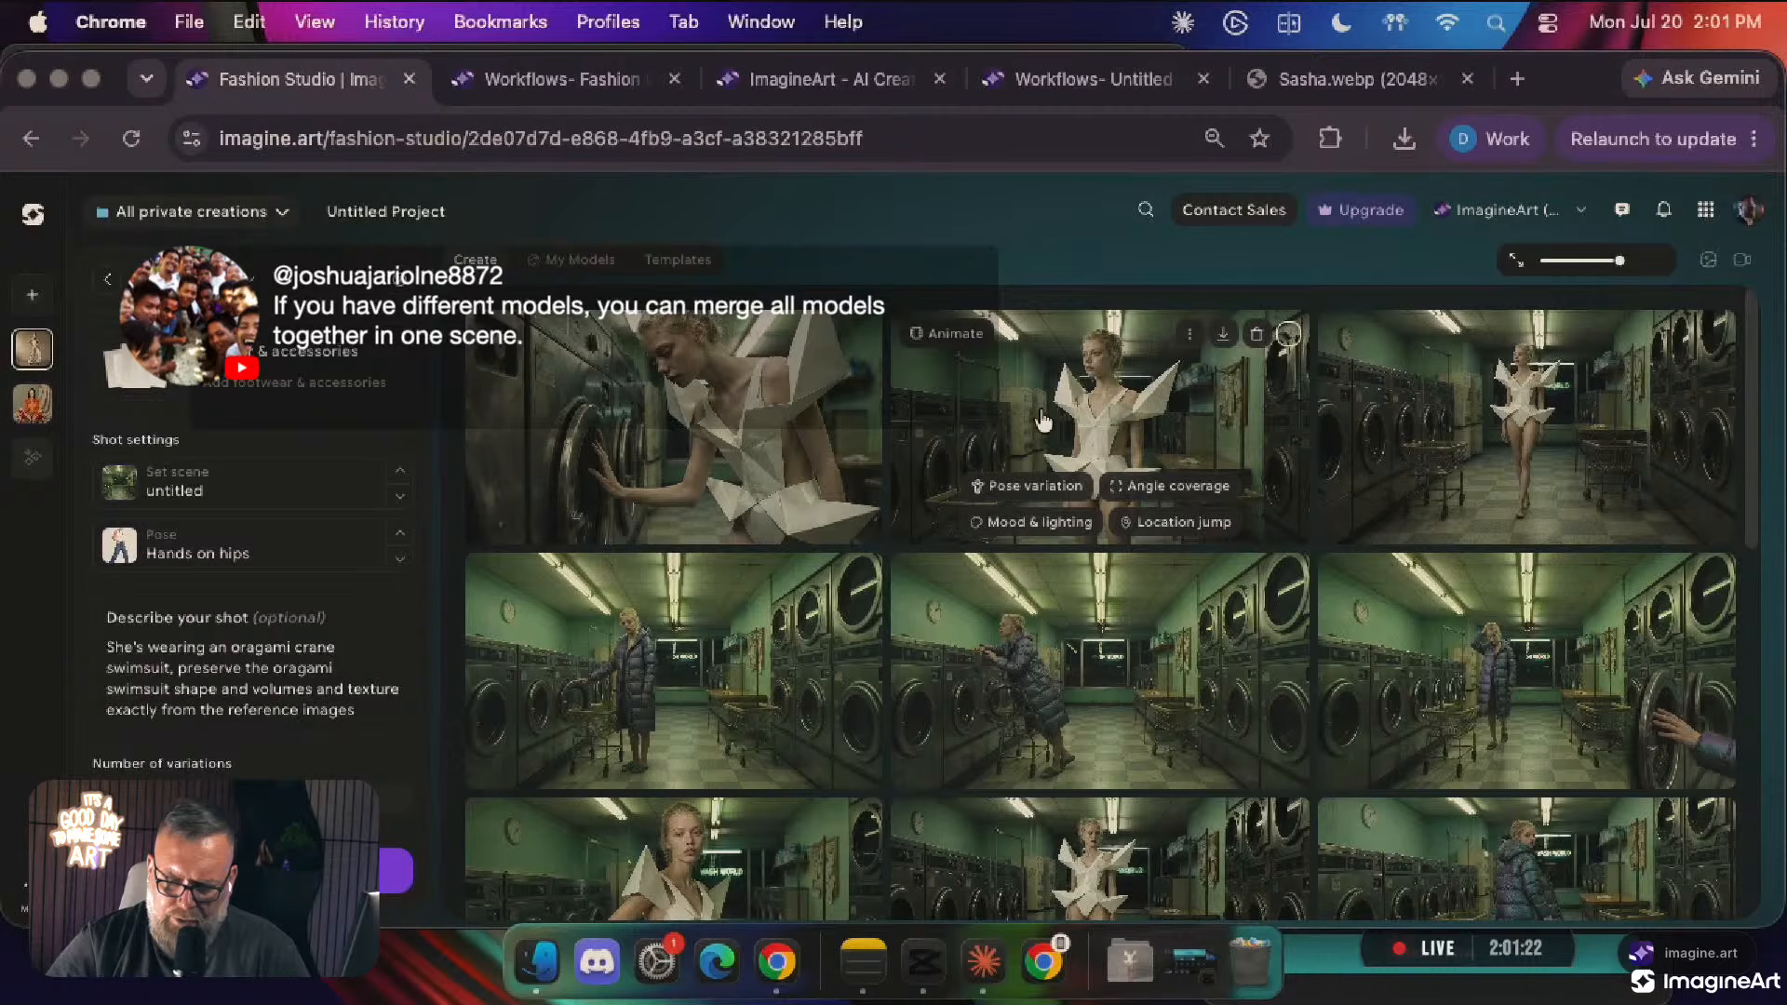
pyautogui.scroll(-5, 1043, 420)
pyautogui.scroll(7, 1043, 421)
pyautogui.scroll(-7, 1043, 421)
pyautogui.scroll(1, 1043, 421)
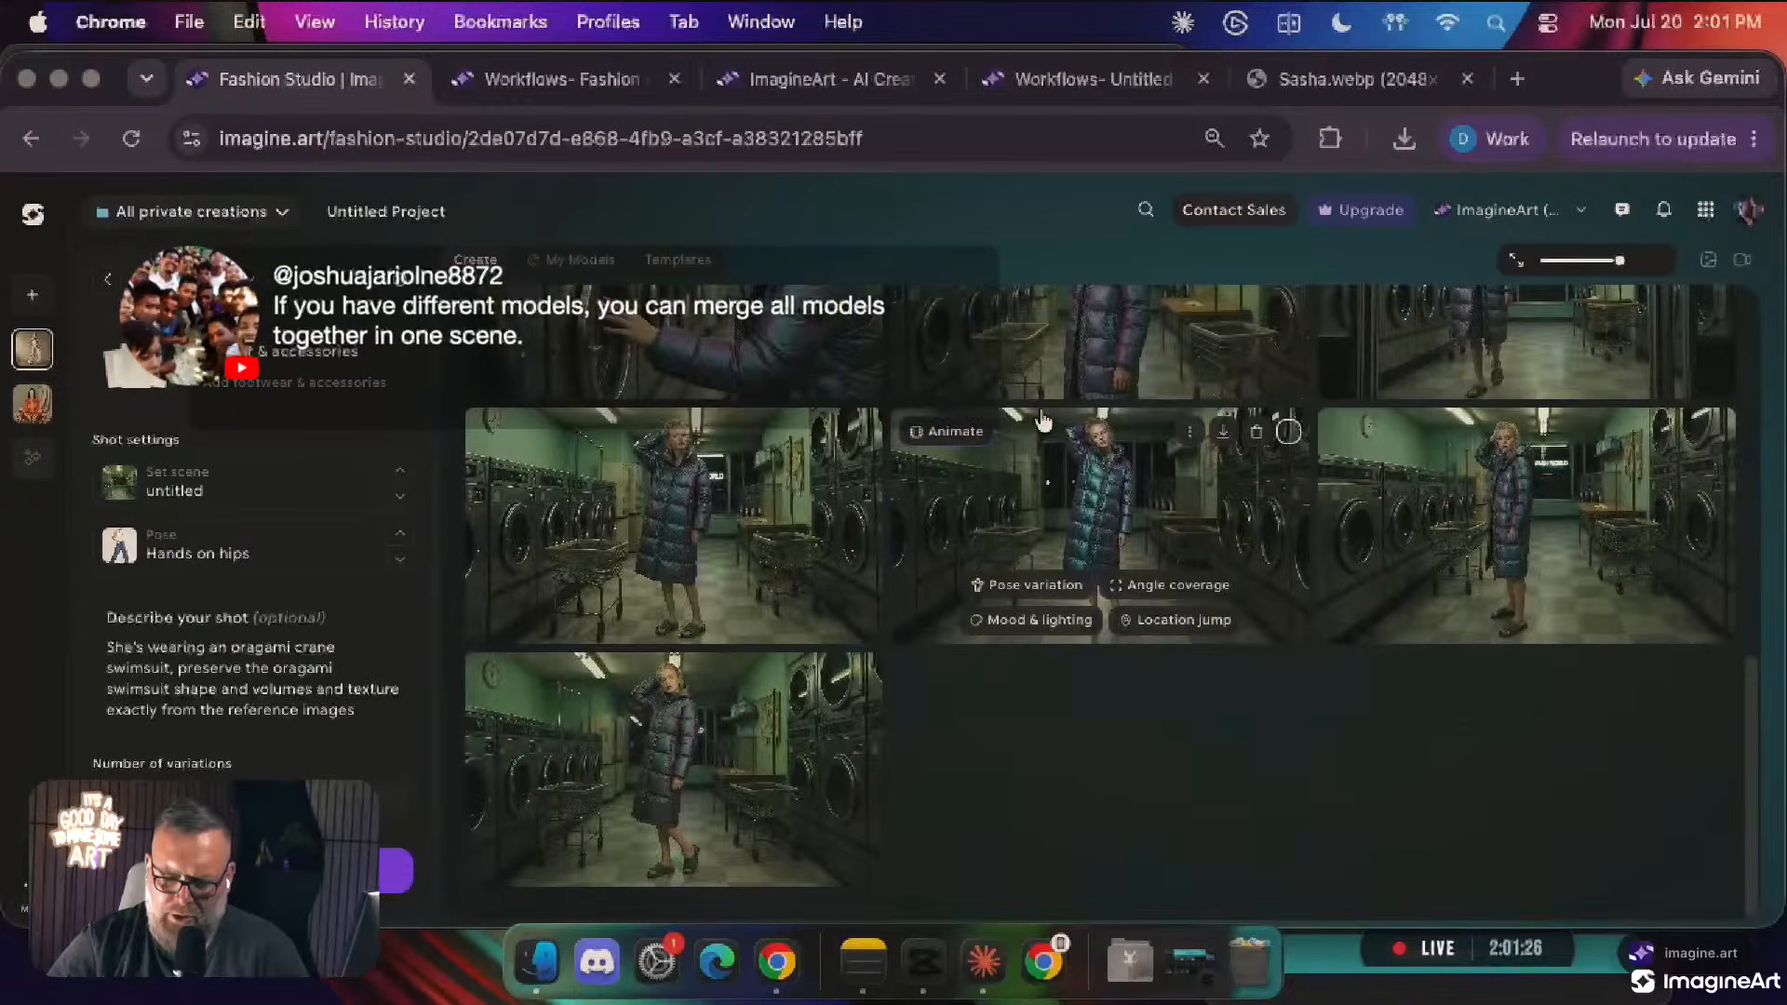
pyautogui.scroll(3, 1044, 420)
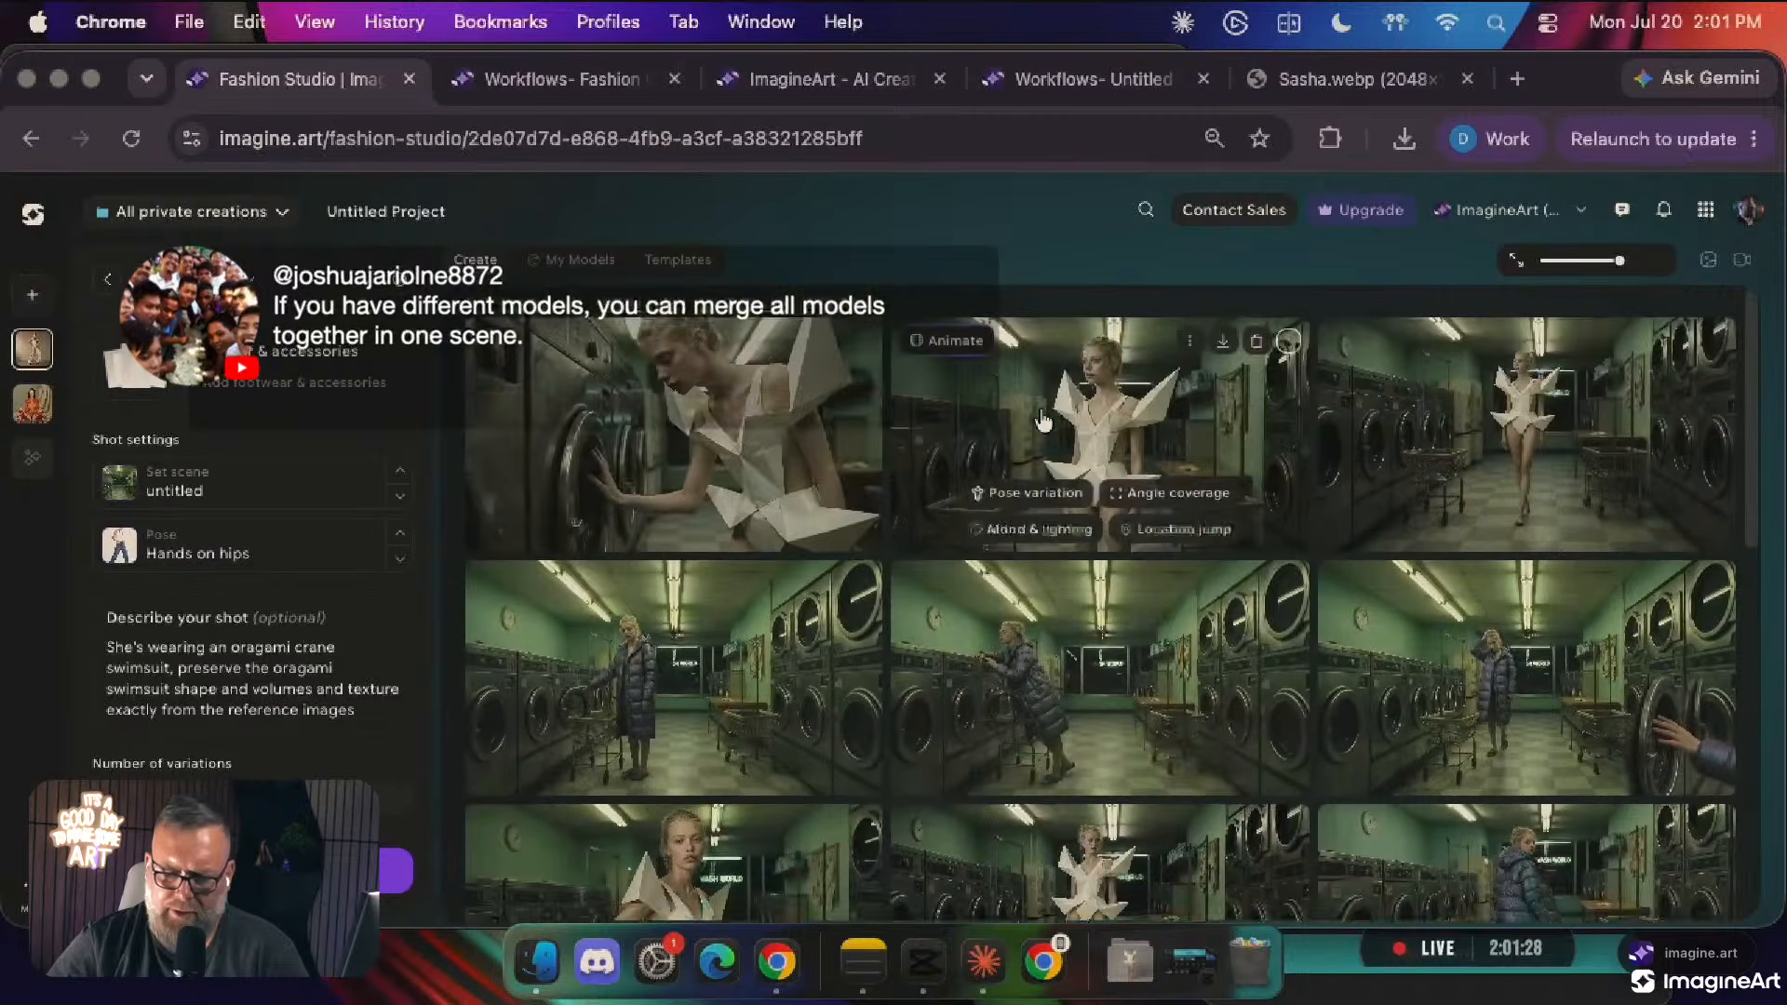